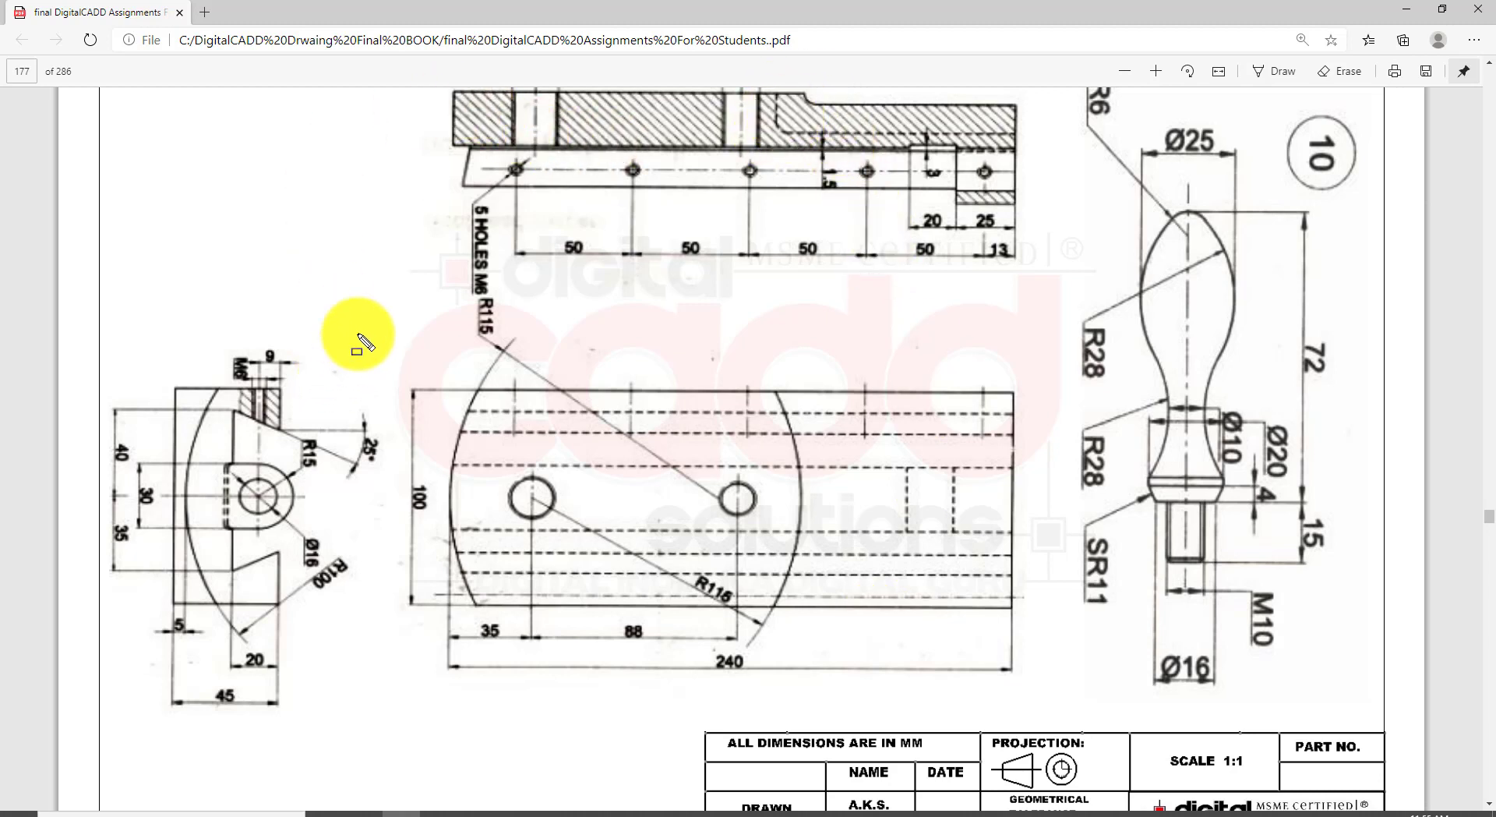
Step: Examine part 2's plan view on sheet 4, and part 3's front view with enlarged section BB on sheet 2
{"action": "mouse_move", "coordinate": [358, 334]}
{"action": "left_mouse_down"}
{"action": "mouse_move", "coordinate": [1048, 757]}
{"action": "mouse_move", "coordinate": [1032, 707]}
{"action": "left_mouse_up"}
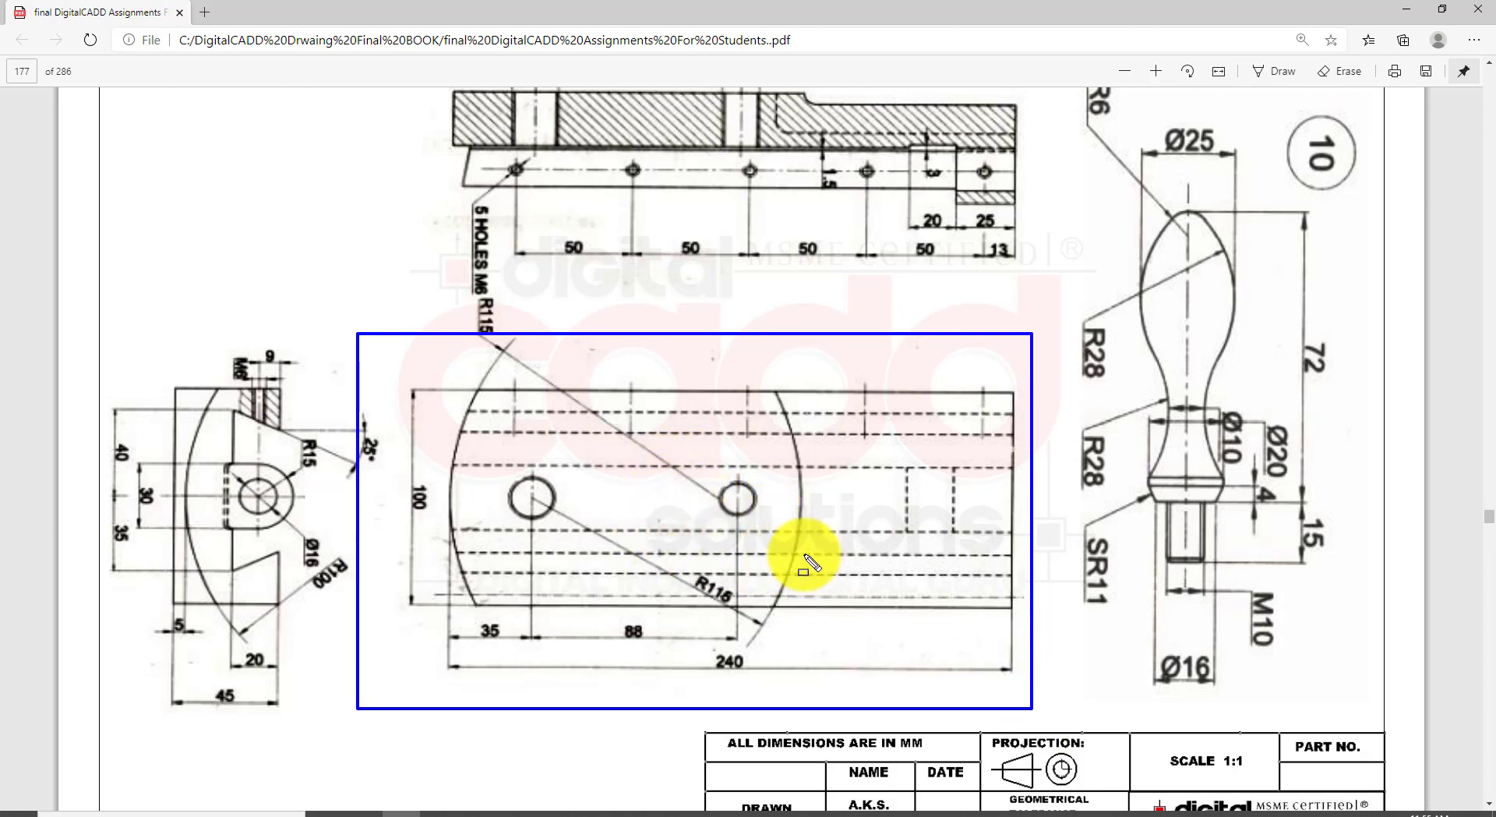
{"action": "scroll", "coordinate": [760, 582], "scroll_direction": "up", "scroll_amount": 15}
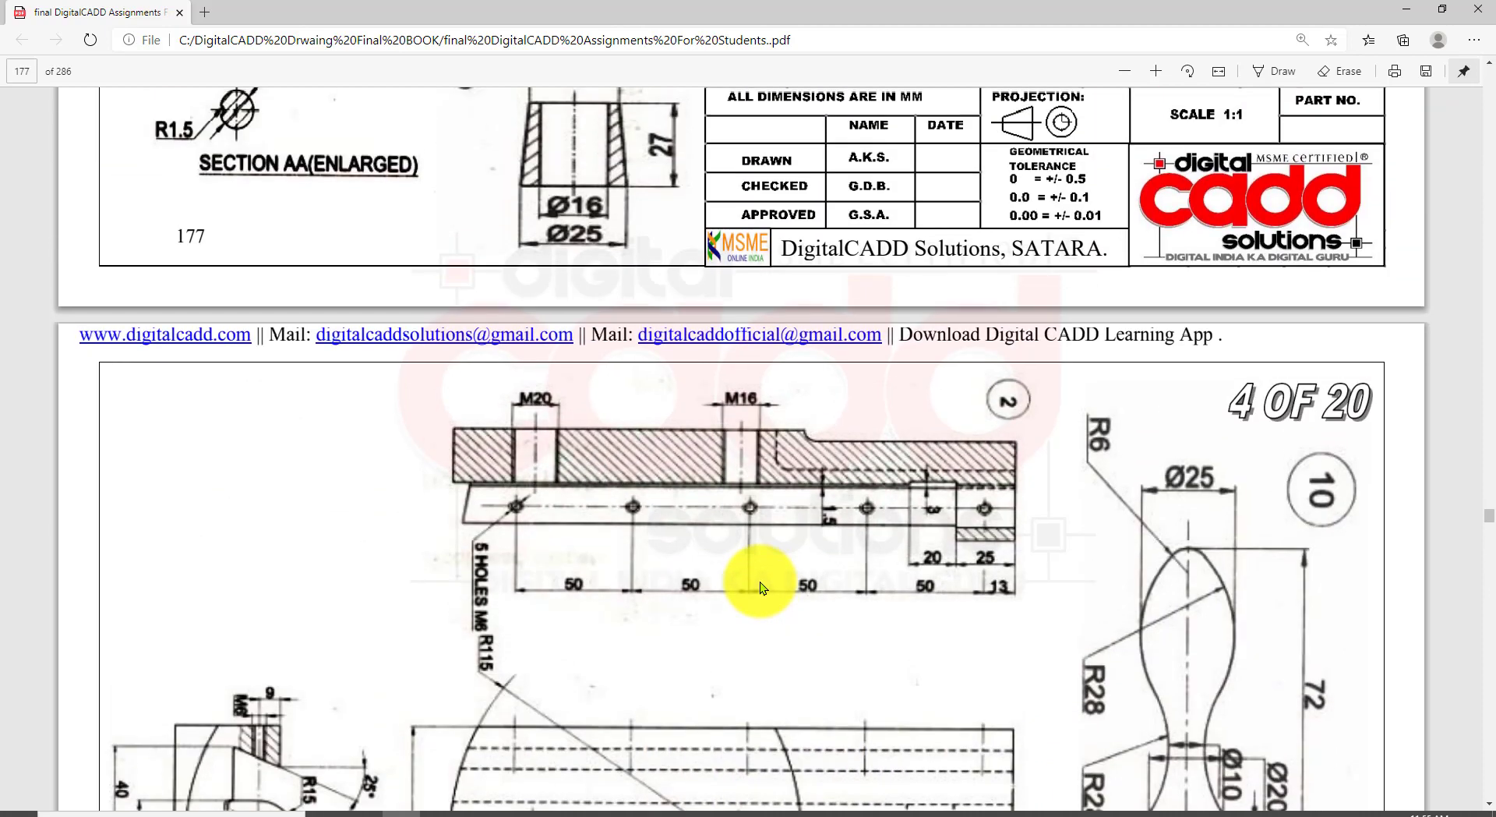
{"action": "scroll", "coordinate": [760, 579], "scroll_direction": "up", "scroll_amount": 15}
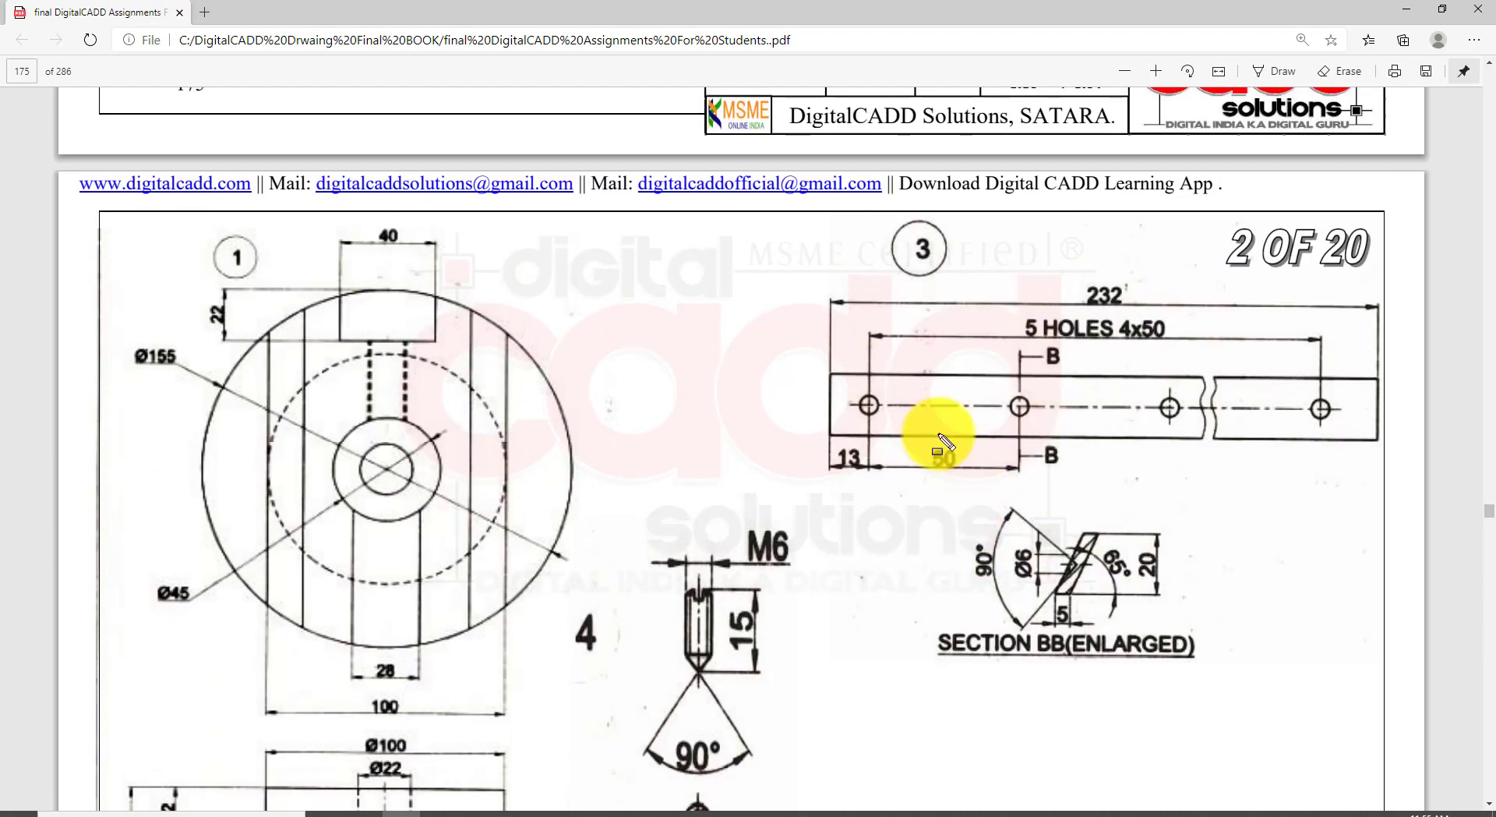
{"action": "mouse_move", "coordinate": [821, 264]}
{"action": "left_mouse_down"}
{"action": "mouse_move", "coordinate": [958, 427]}
{"action": "mouse_move", "coordinate": [1447, 607]}
{"action": "mouse_move", "coordinate": [1426, 633]}
{"action": "left_mouse_up"}
{"action": "left_click_drag", "start_coordinate": [966, 498], "coordinate": [1010, 544]}
{"action": "left_click_drag", "start_coordinate": [1105, 621], "coordinate": [1186, 632]}
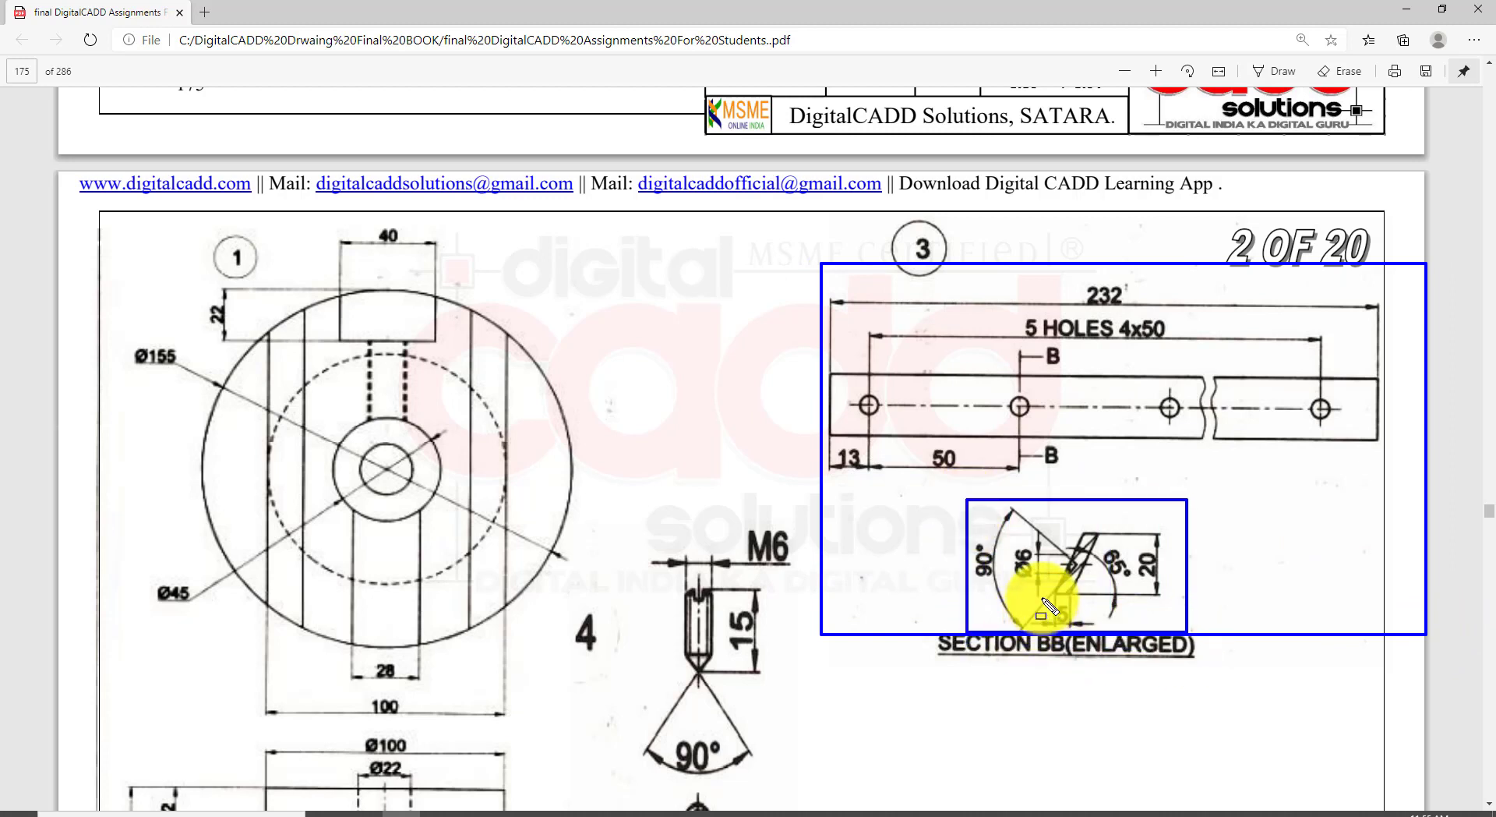
{"action": "left_click_drag", "start_coordinate": [1041, 597], "coordinate": [1084, 629]}
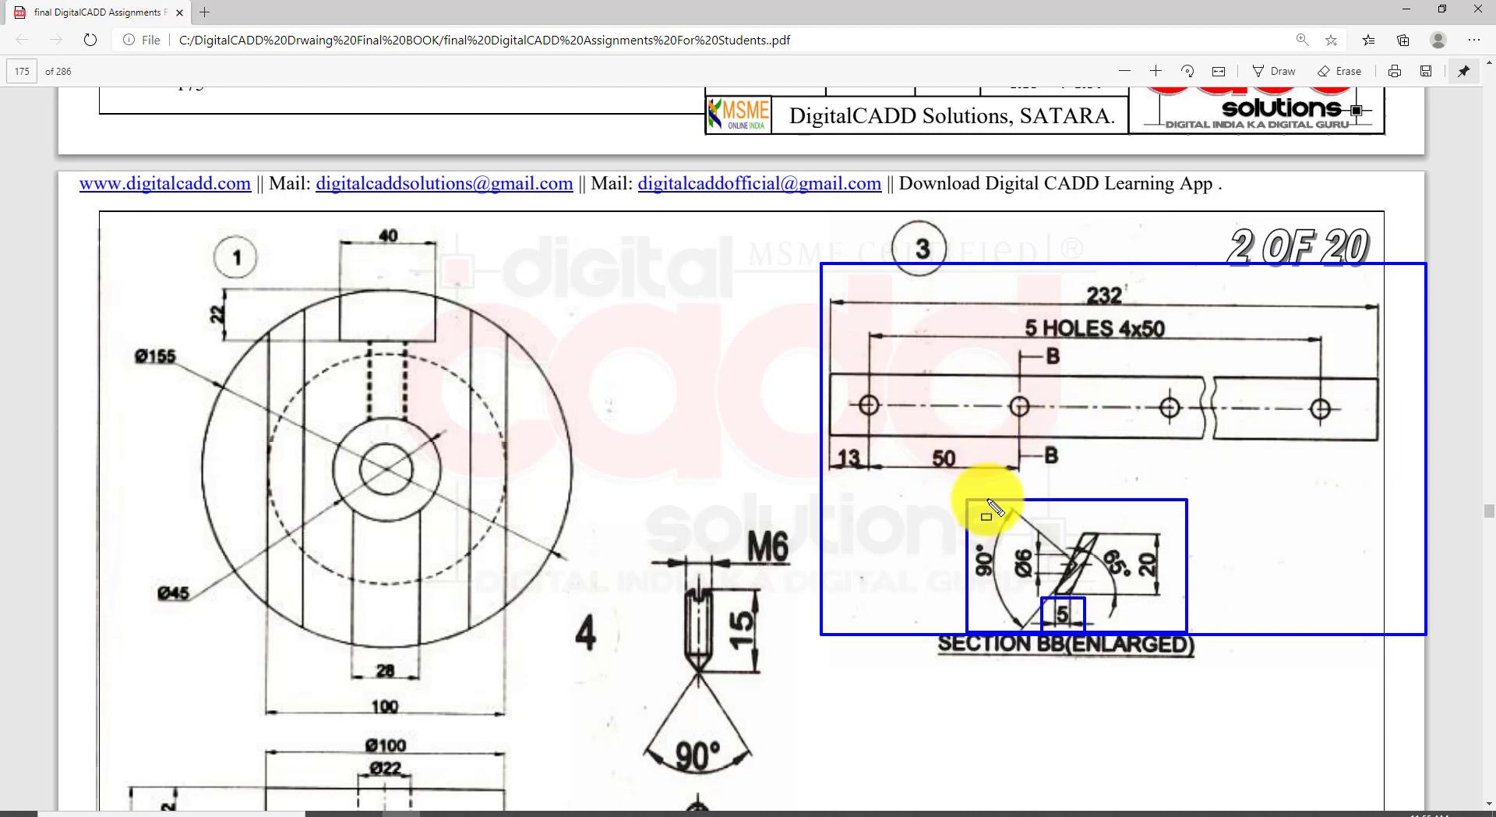
{"action": "key", "text": "Escape"}
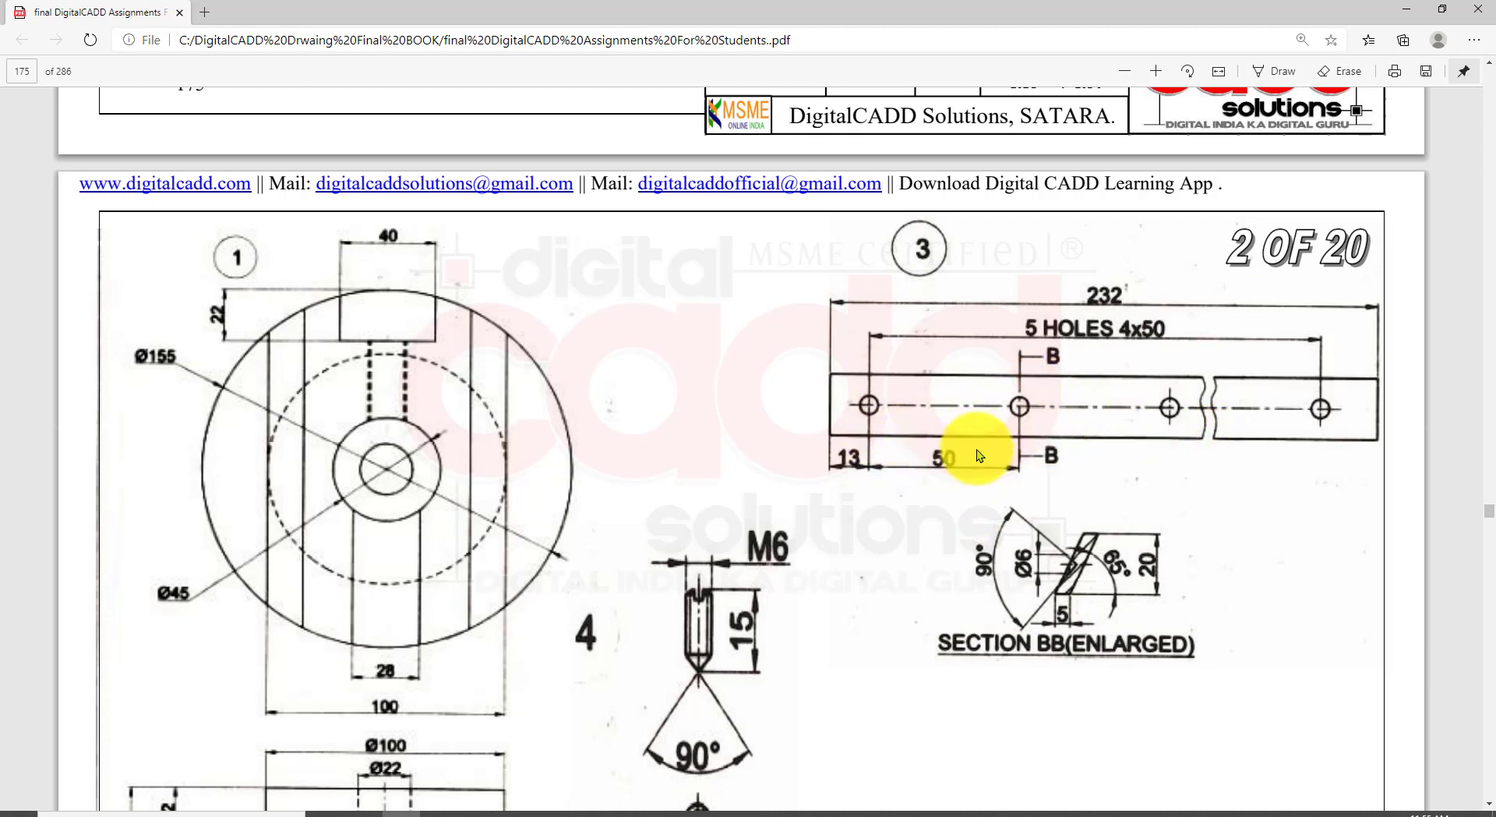
Step: On sheet 4, examine where the strip fits in part 2's side view and the row of M6 holes in its sectional view
{"action": "scroll", "coordinate": [868, 394], "scroll_direction": "down", "scroll_amount": 3}
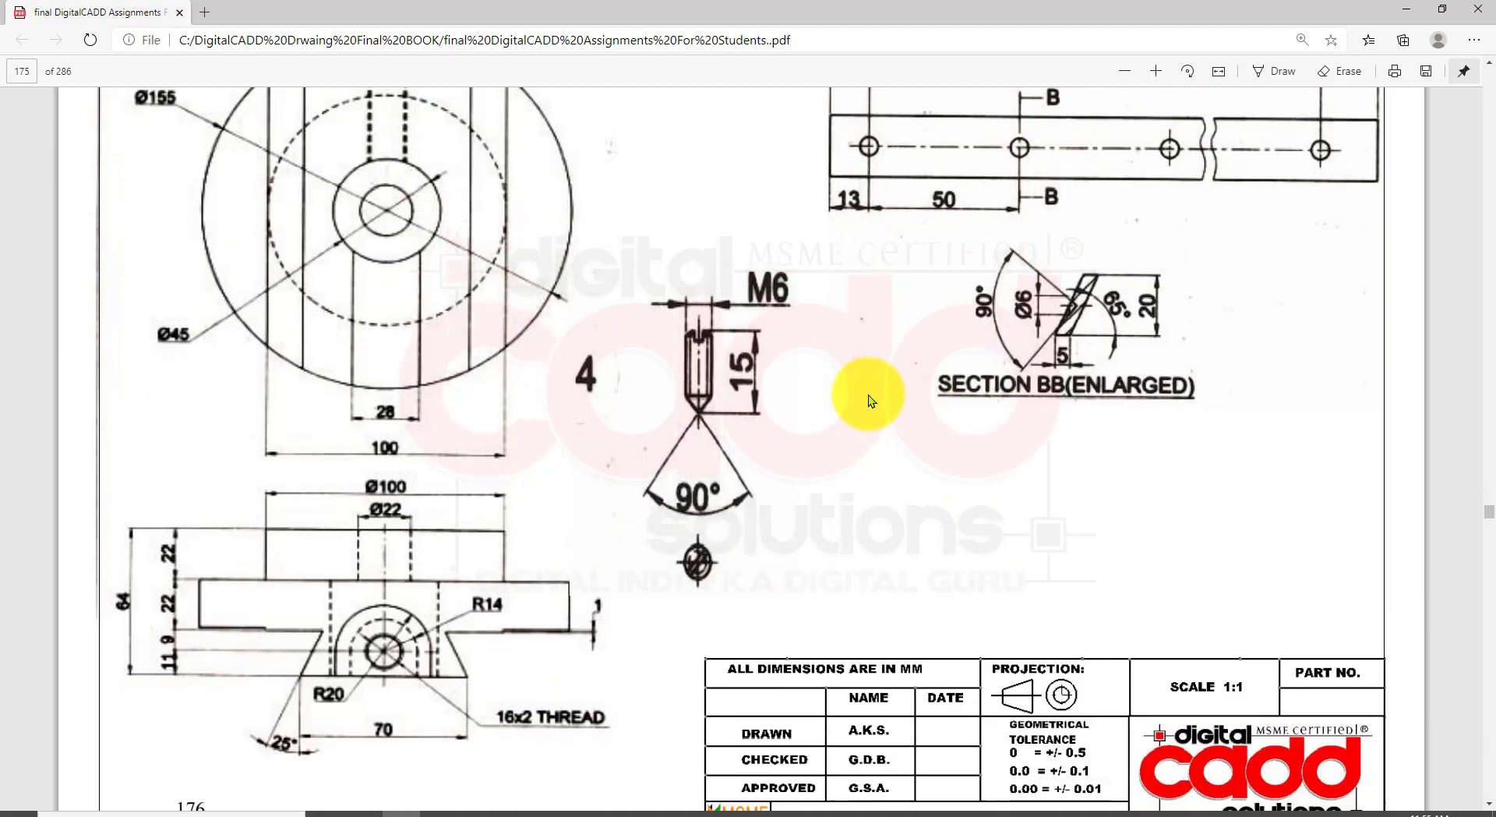
{"action": "scroll", "coordinate": [868, 394], "scroll_direction": "down", "scroll_amount": 20}
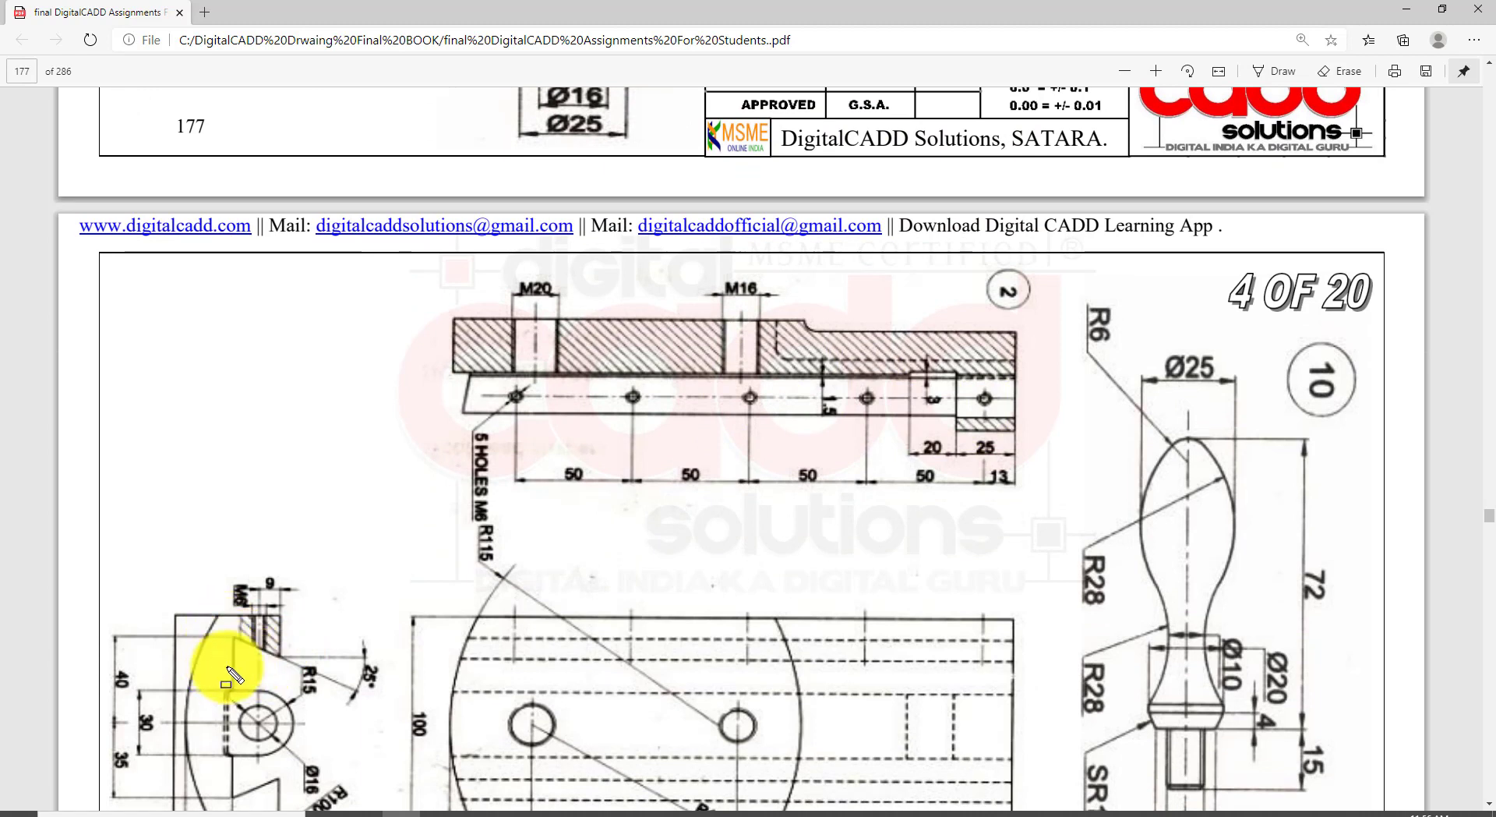
{"action": "left_click_drag", "start_coordinate": [246, 655], "coordinate": [292, 677]}
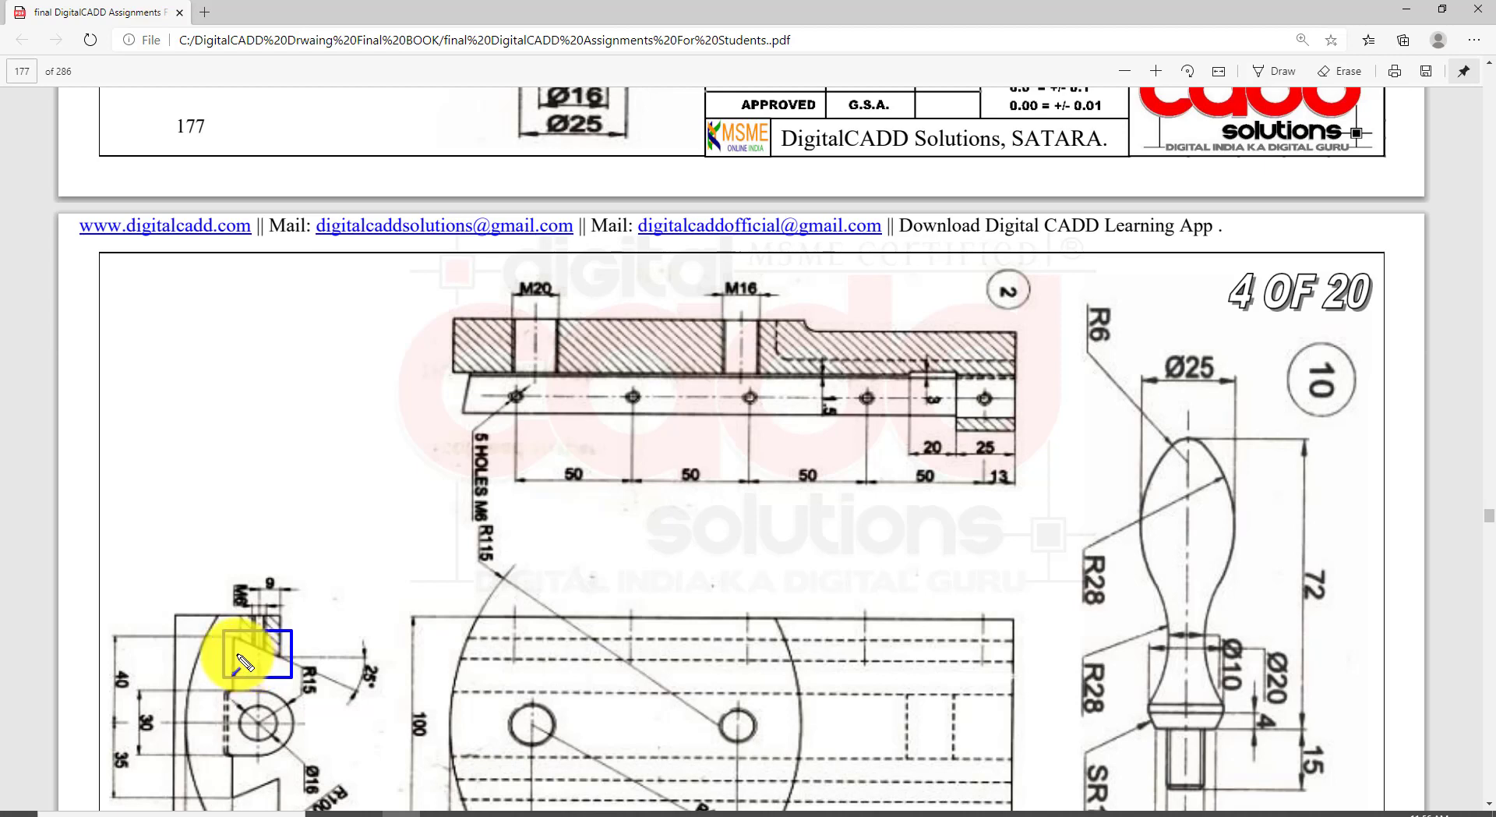
{"action": "mouse_move", "coordinate": [232, 655]}
{"action": "left_mouse_down"}
{"action": "mouse_move", "coordinate": [284, 697]}
{"action": "mouse_move", "coordinate": [278, 657]}
{"action": "mouse_move", "coordinate": [235, 638]}
{"action": "mouse_move", "coordinate": [237, 656]}
{"action": "left_mouse_up"}
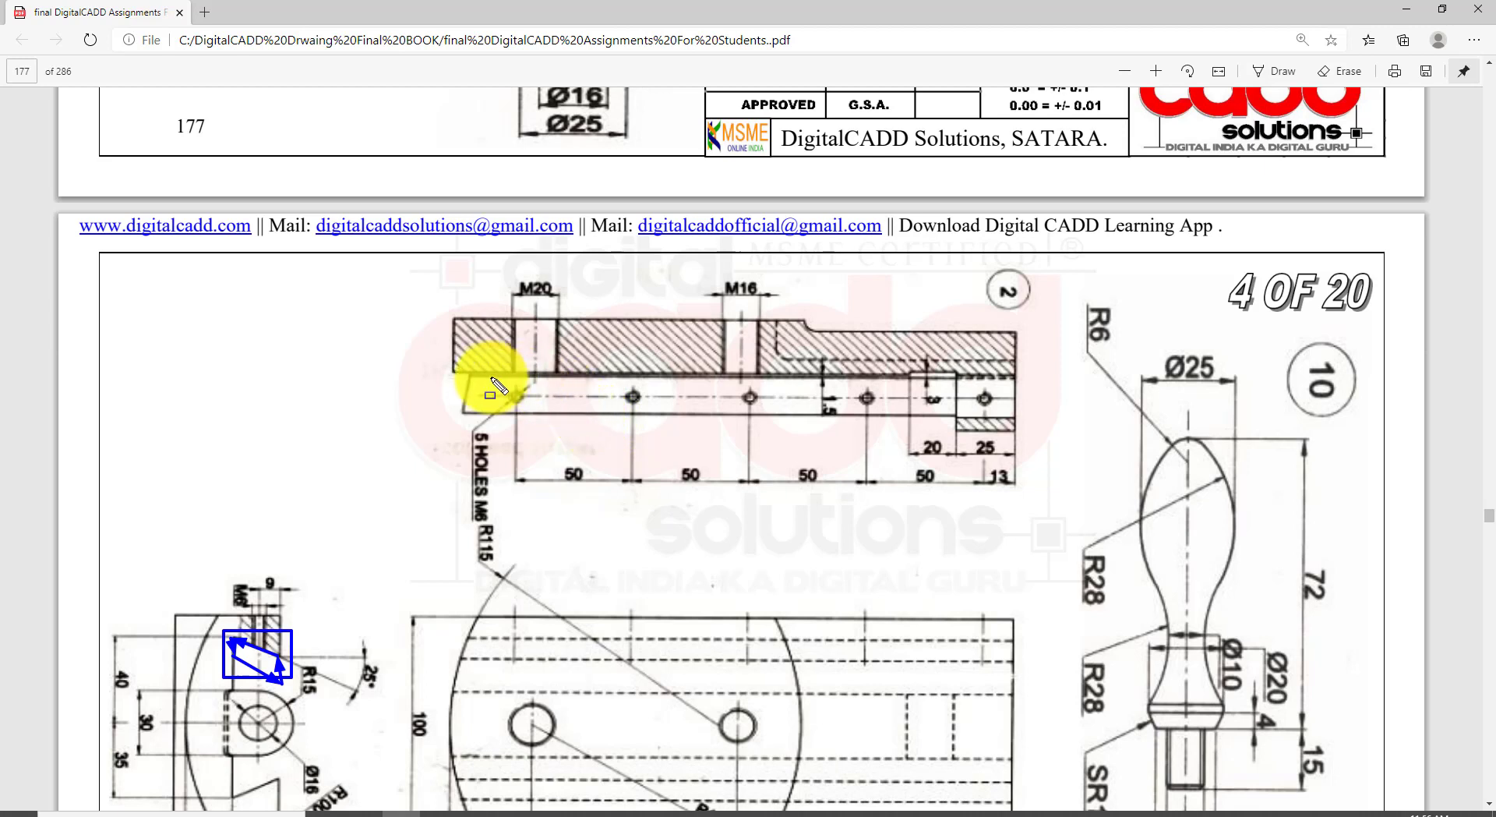
{"action": "mouse_move", "coordinate": [477, 379]}
{"action": "left_mouse_down"}
{"action": "mouse_move", "coordinate": [696, 427]}
{"action": "mouse_move", "coordinate": [1006, 418]}
{"action": "left_mouse_up"}
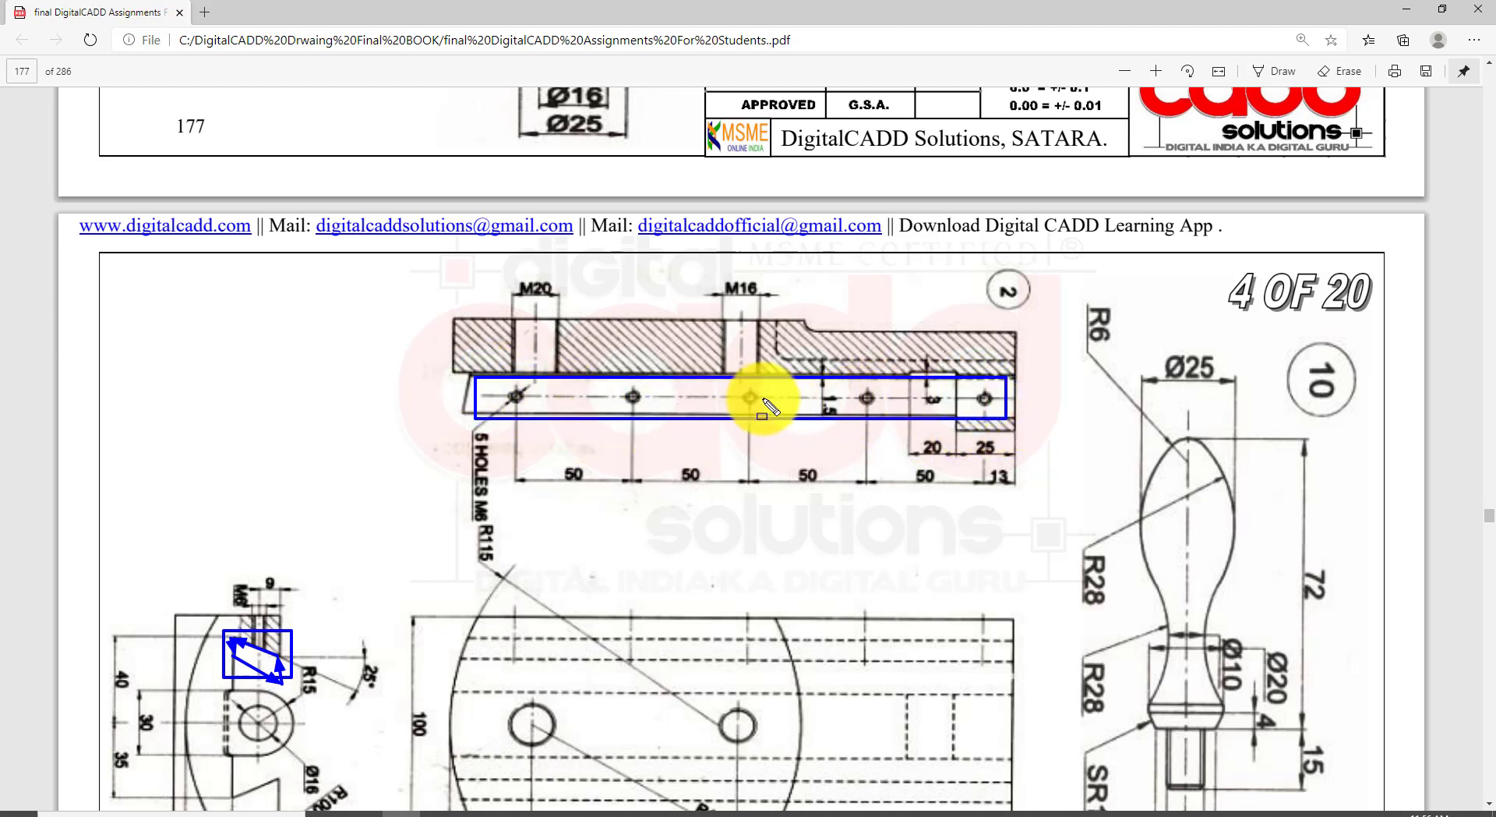
{"action": "left_click", "coordinate": [986, 401]}
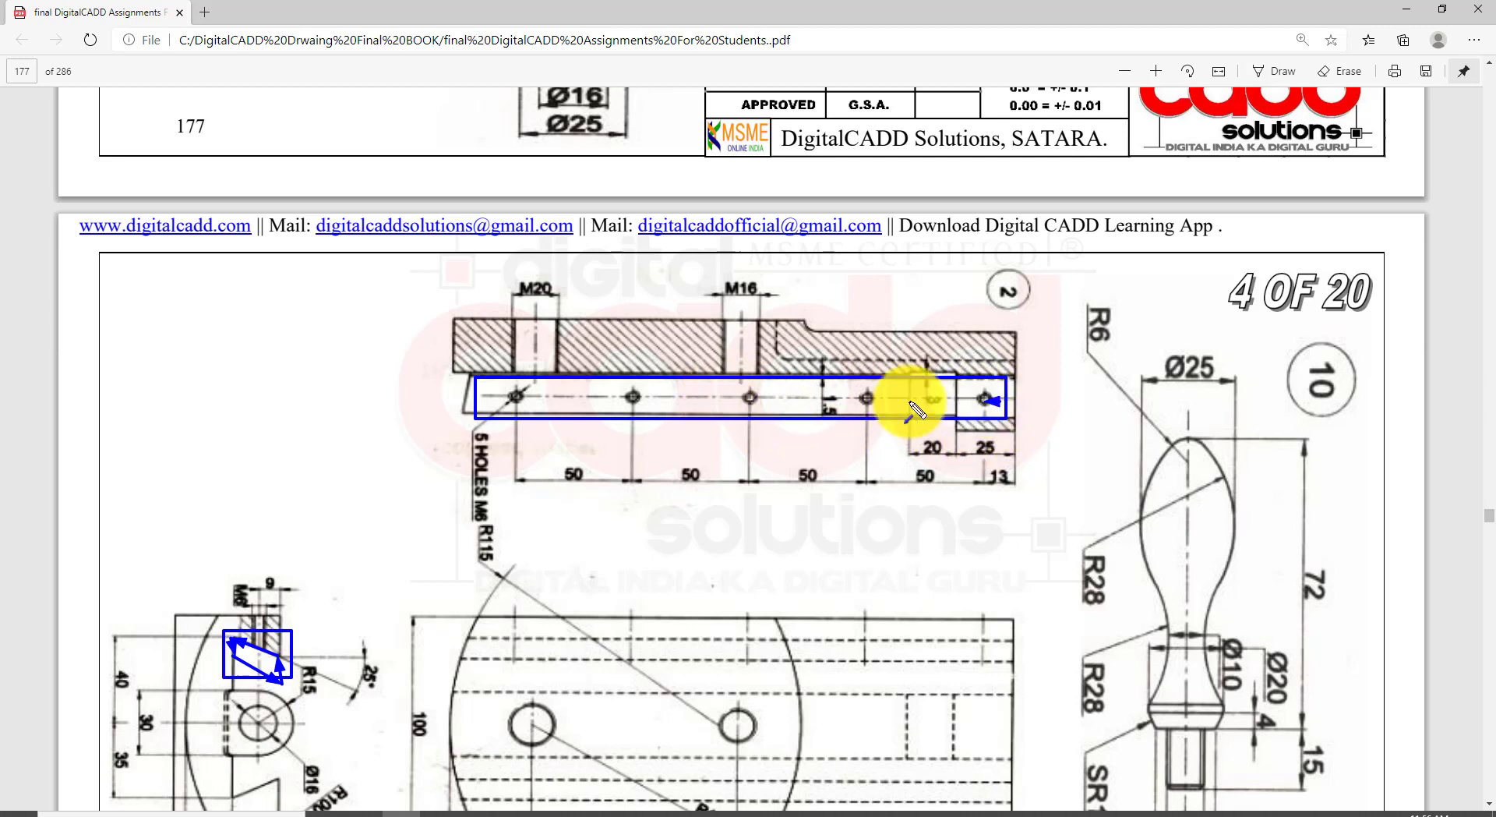
{"action": "left_click", "coordinate": [879, 396]}
{"action": "left_click", "coordinate": [755, 400]}
{"action": "left_click", "coordinate": [638, 396]}
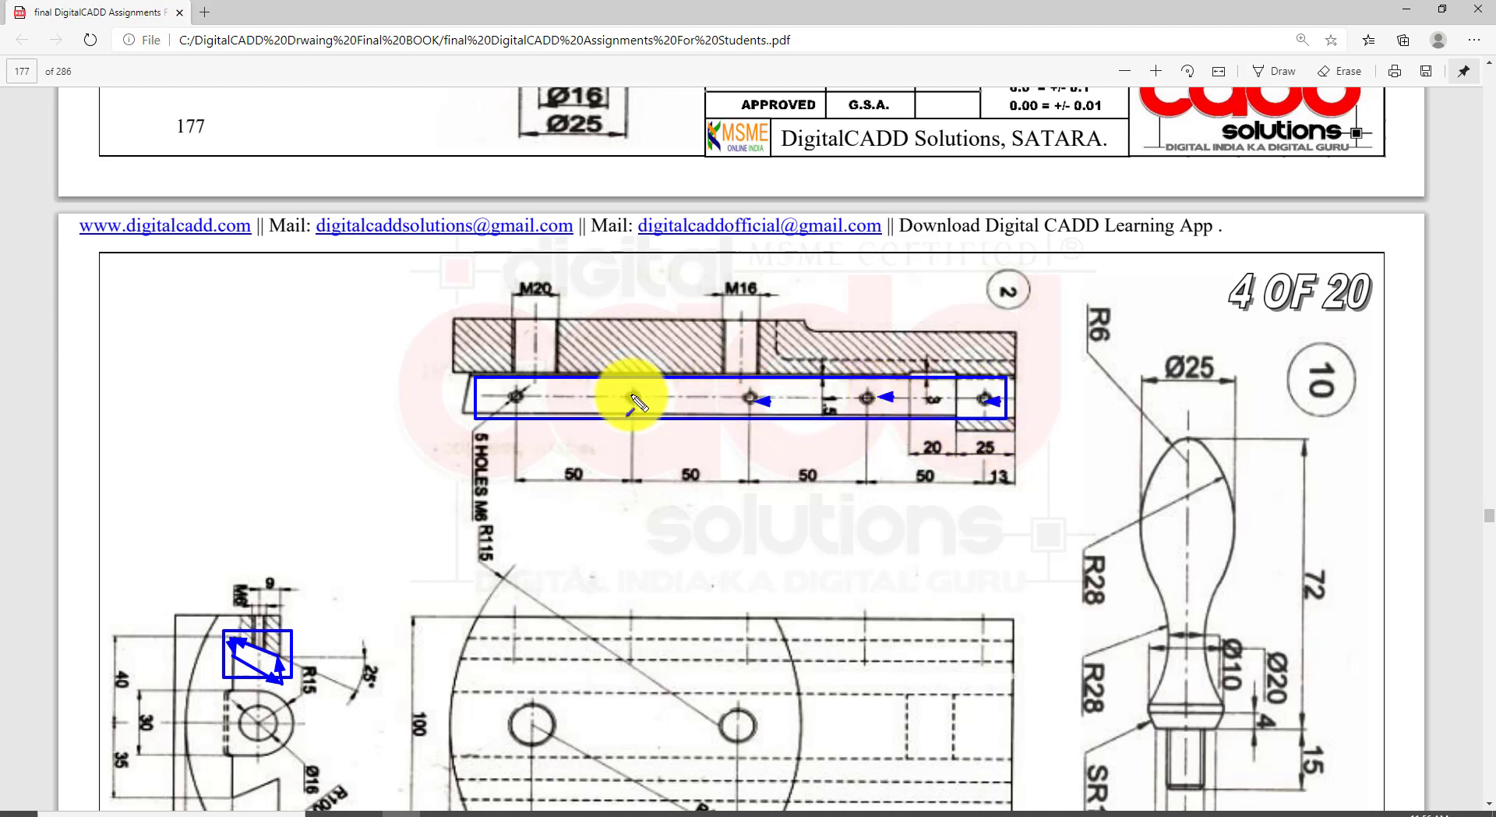
{"action": "left_click", "coordinate": [533, 400]}
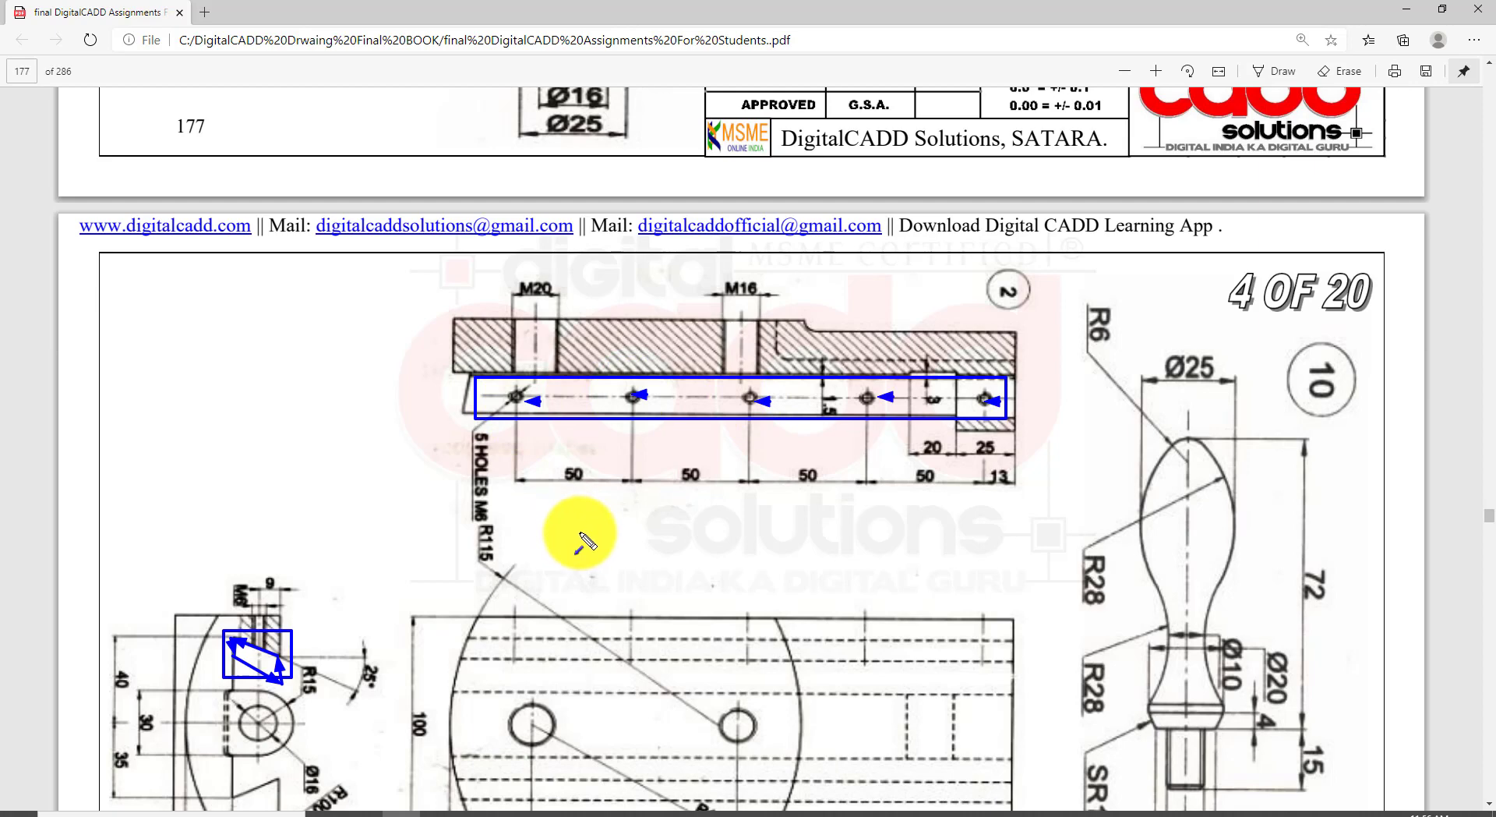
{"action": "key", "text": "Escape"}
Step: Compare the hole spacing of part 3 on sheet 2 with the M6 hole spacing of part 2 on sheet 4
{"action": "scroll", "coordinate": [816, 499], "scroll_direction": "up", "scroll_amount": 2}
{"action": "scroll", "coordinate": [817, 494], "scroll_direction": "up", "scroll_amount": 15}
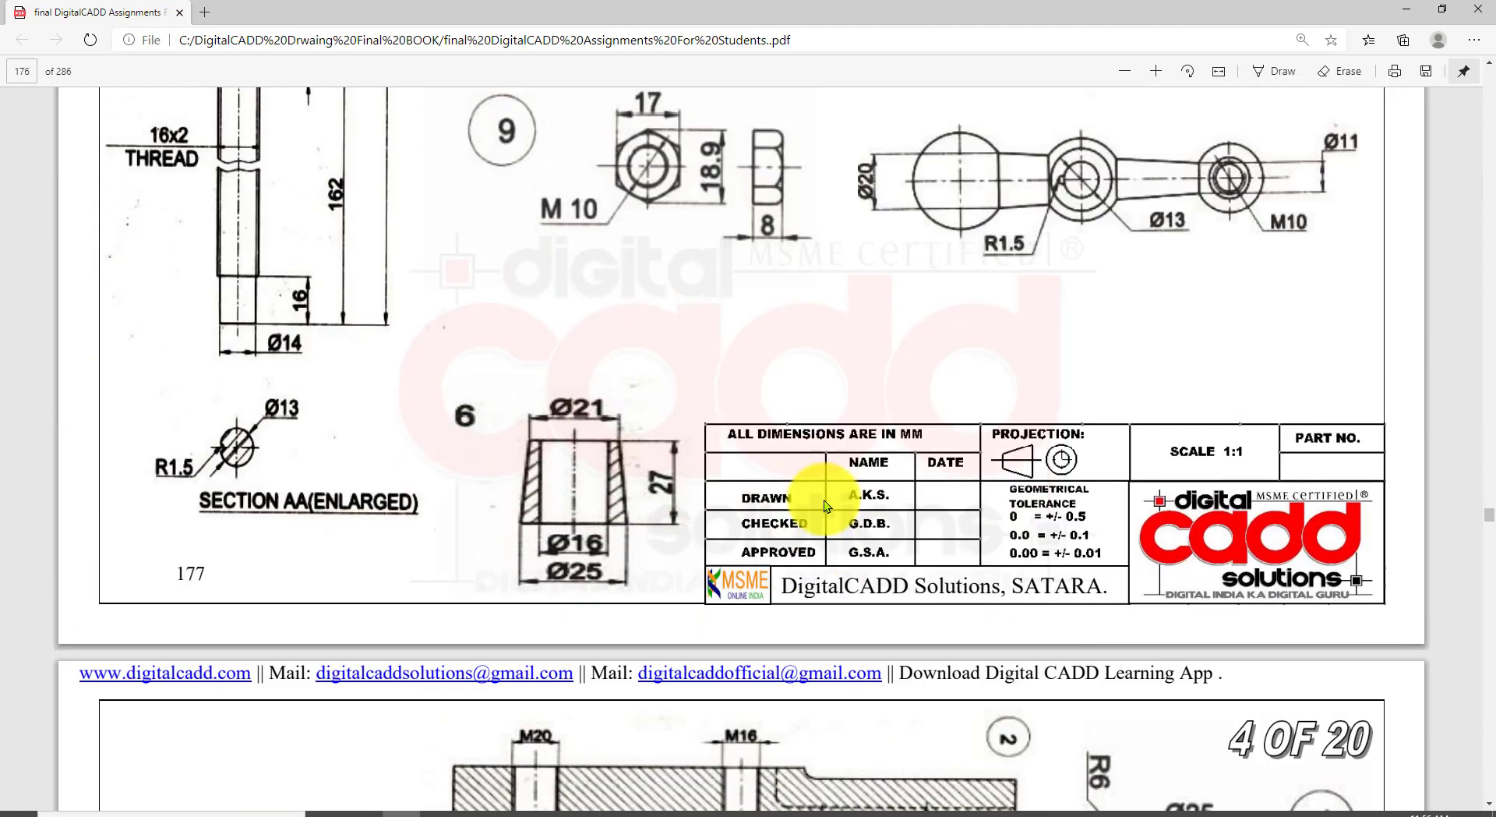
{"action": "scroll", "coordinate": [811, 410], "scroll_direction": "up", "scroll_amount": 10}
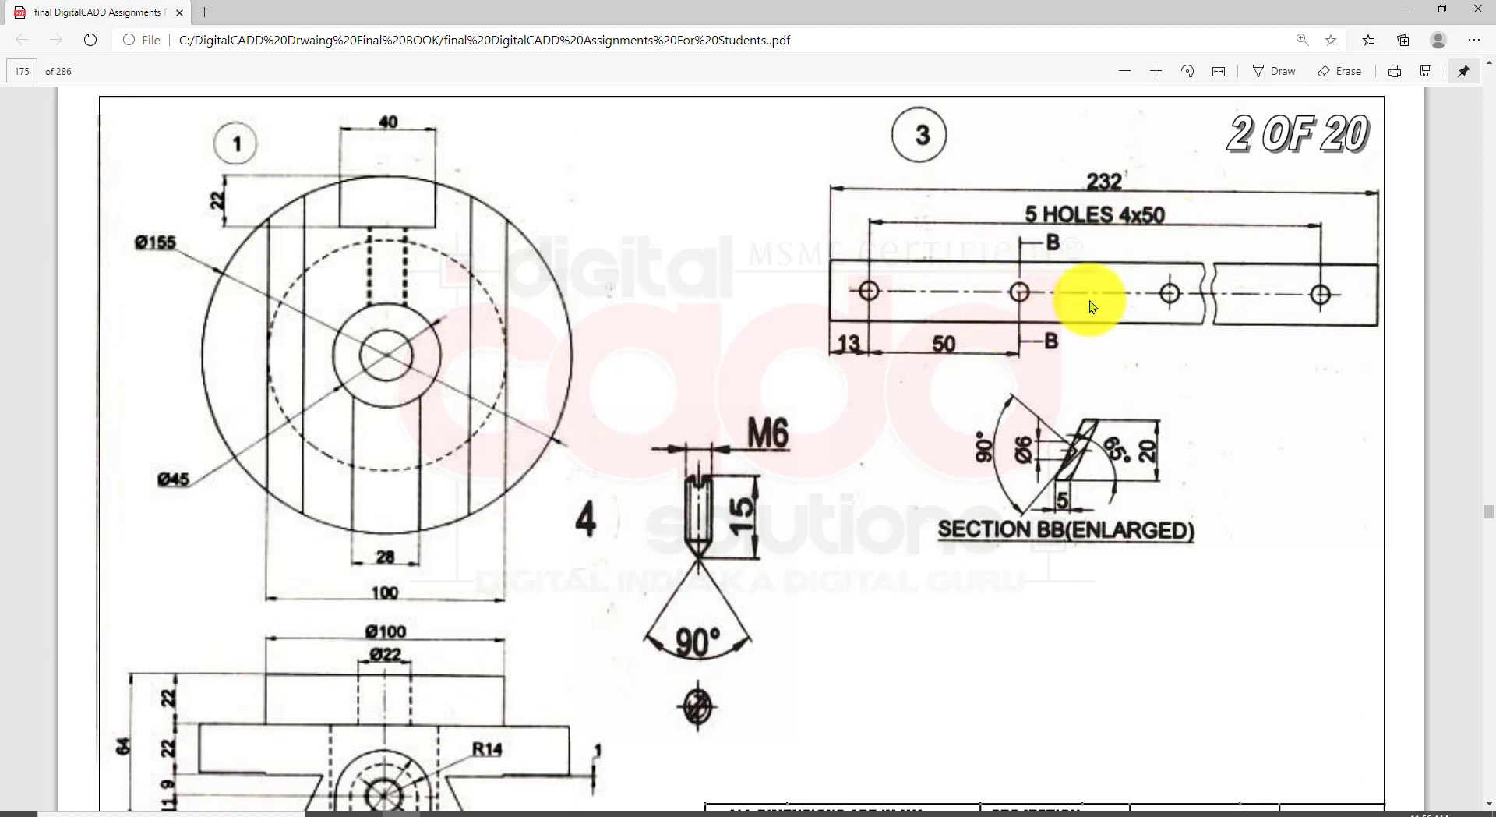
{"action": "scroll", "coordinate": [762, 557], "scroll_direction": "down", "scroll_amount": 8}
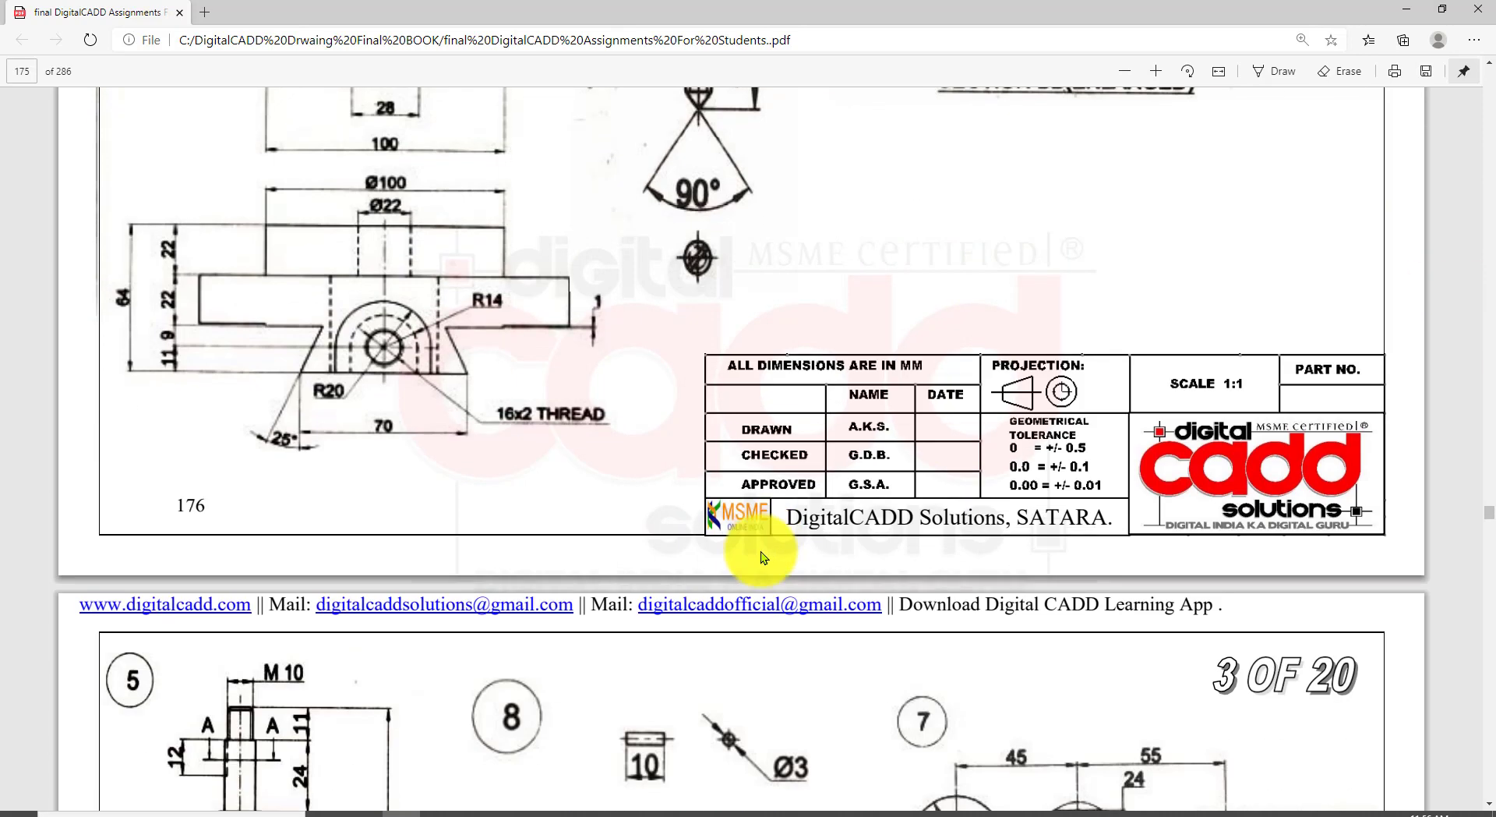
{"action": "scroll", "coordinate": [762, 556], "scroll_direction": "down", "scroll_amount": 18}
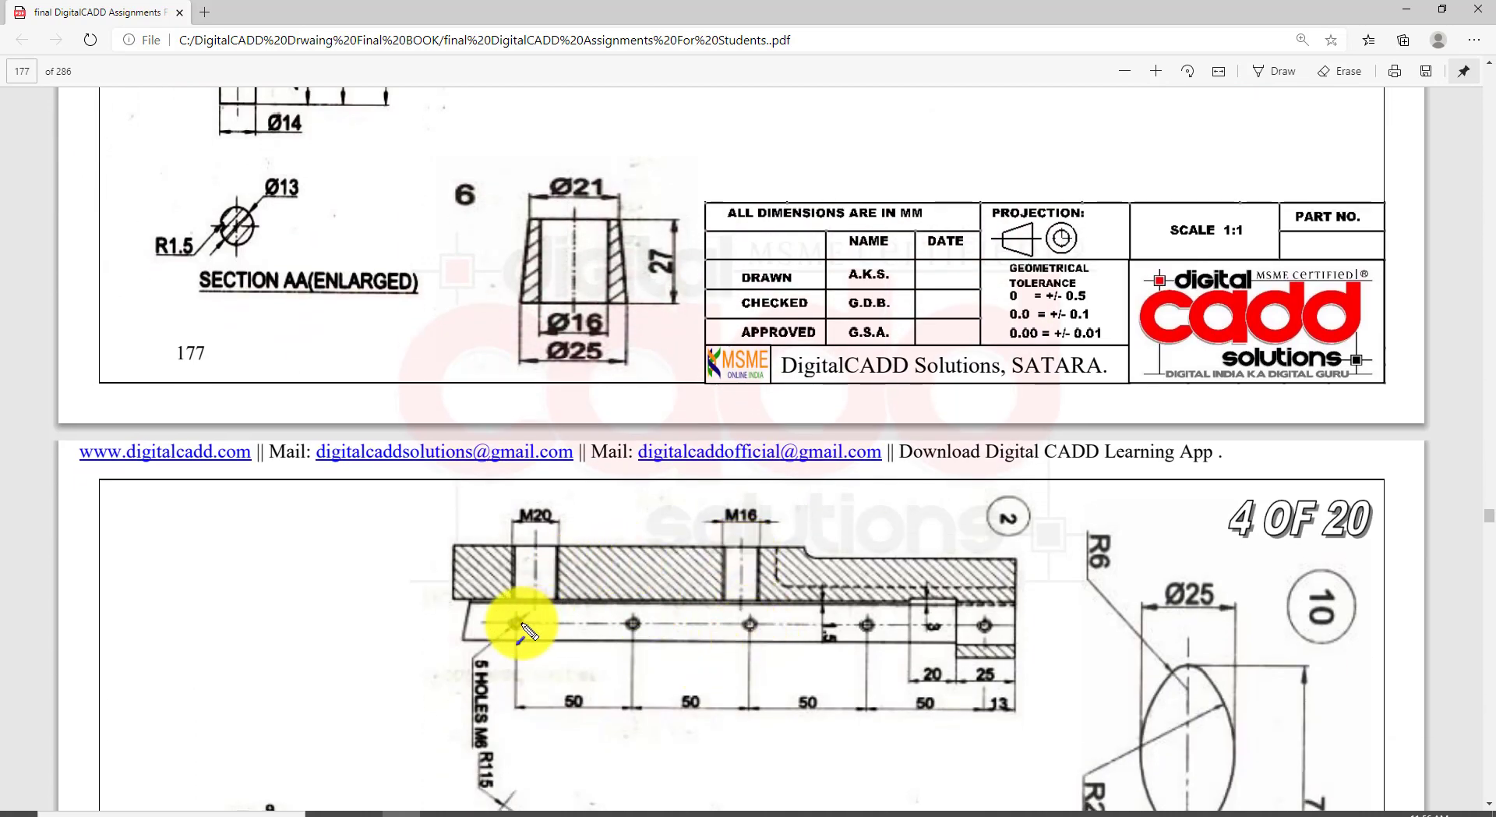
{"action": "left_click_drag", "start_coordinate": [516, 623], "coordinate": [987, 626]}
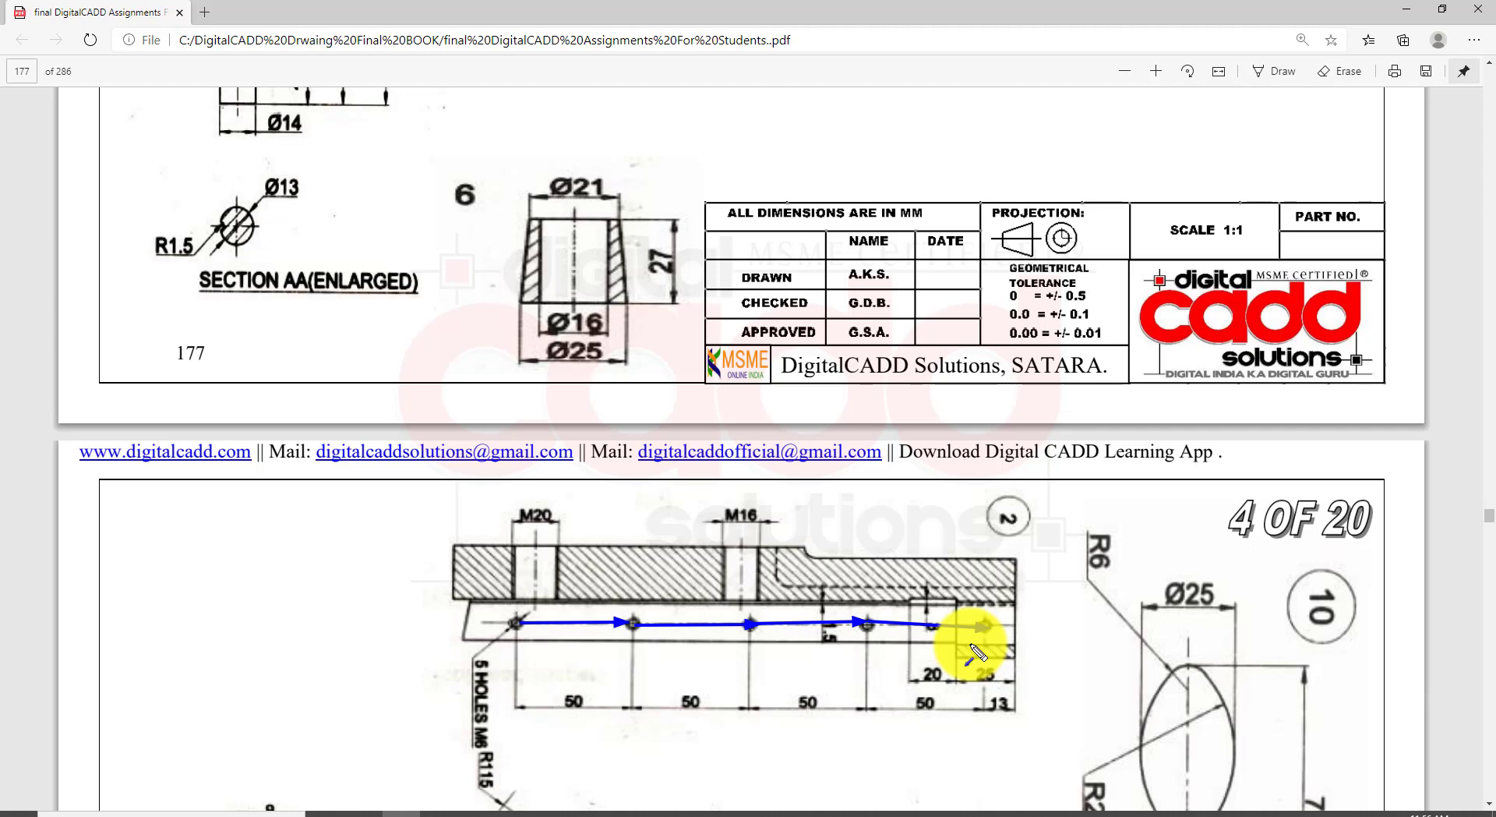
{"action": "key", "text": "Escape"}
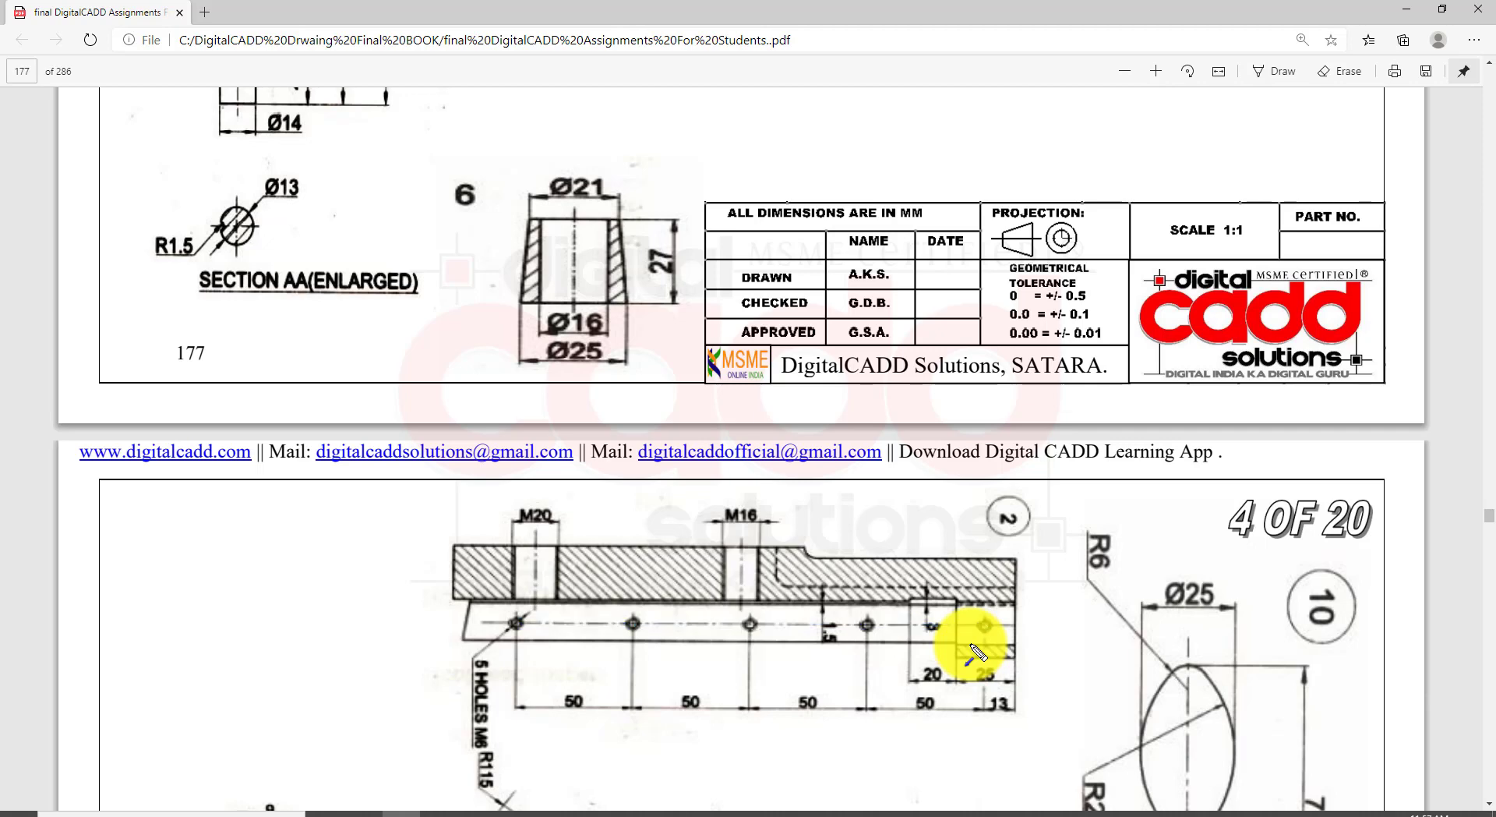
Step: On sheet 2, examine part 3's end edge, the height dimension in section BB, and the B-B cutting line in the front view
{"action": "scroll", "coordinate": [989, 625], "scroll_direction": "up", "scroll_amount": 15}
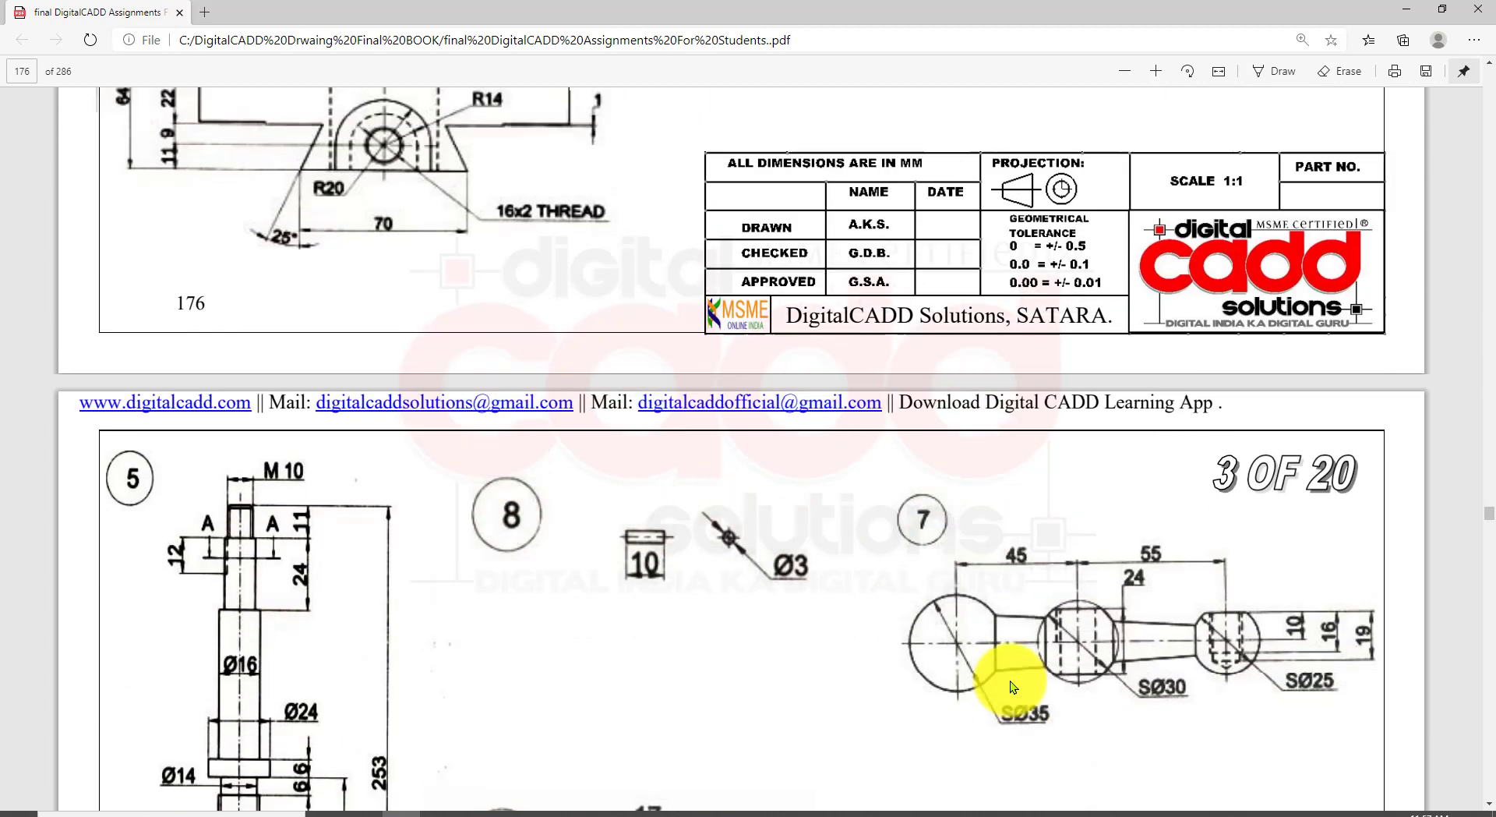
{"action": "scroll", "coordinate": [1011, 686], "scroll_direction": "up", "scroll_amount": 3}
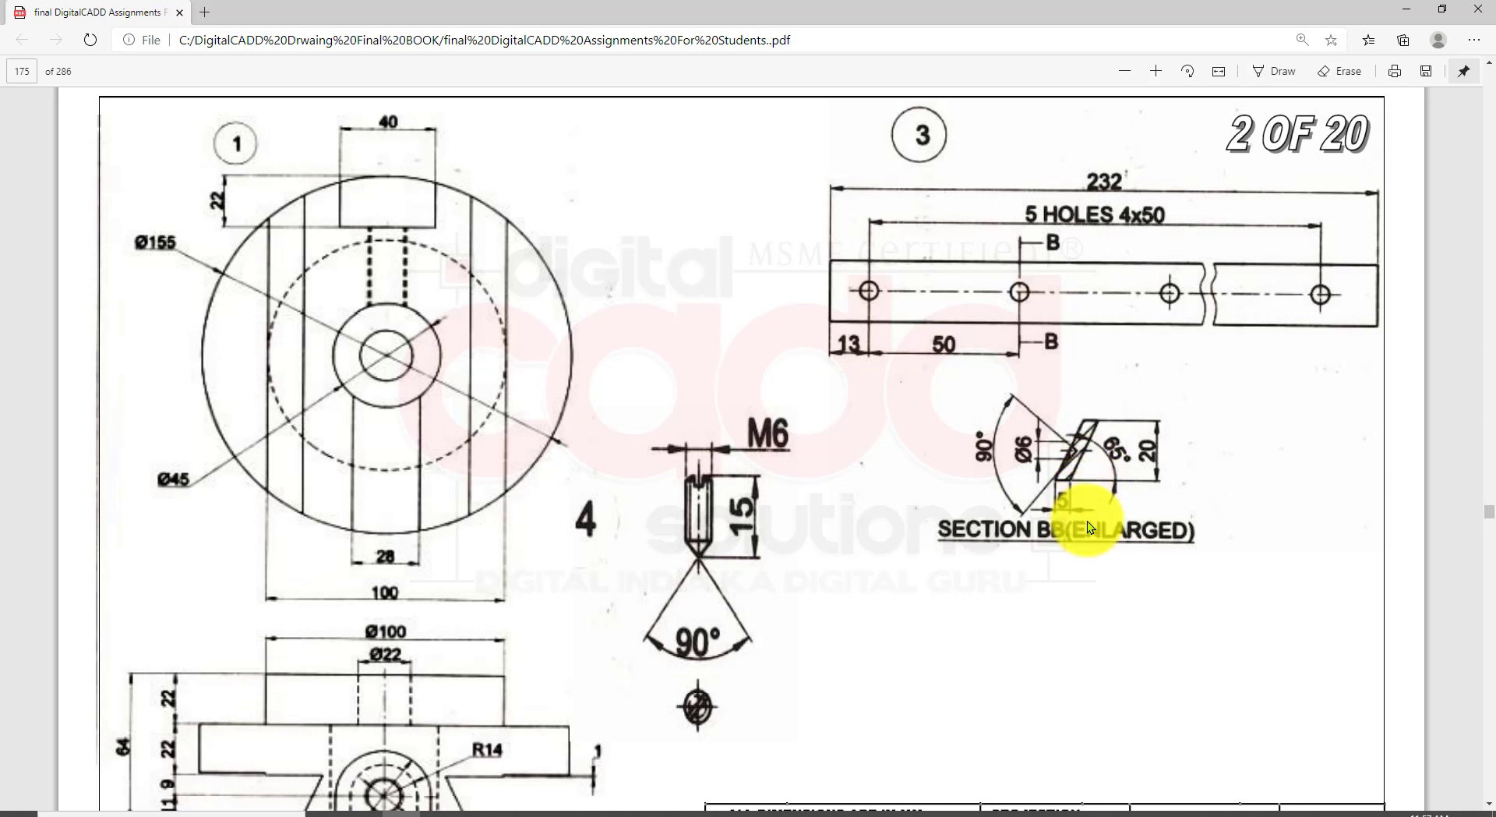
{"action": "key", "text": "ctrl+alt+d"}
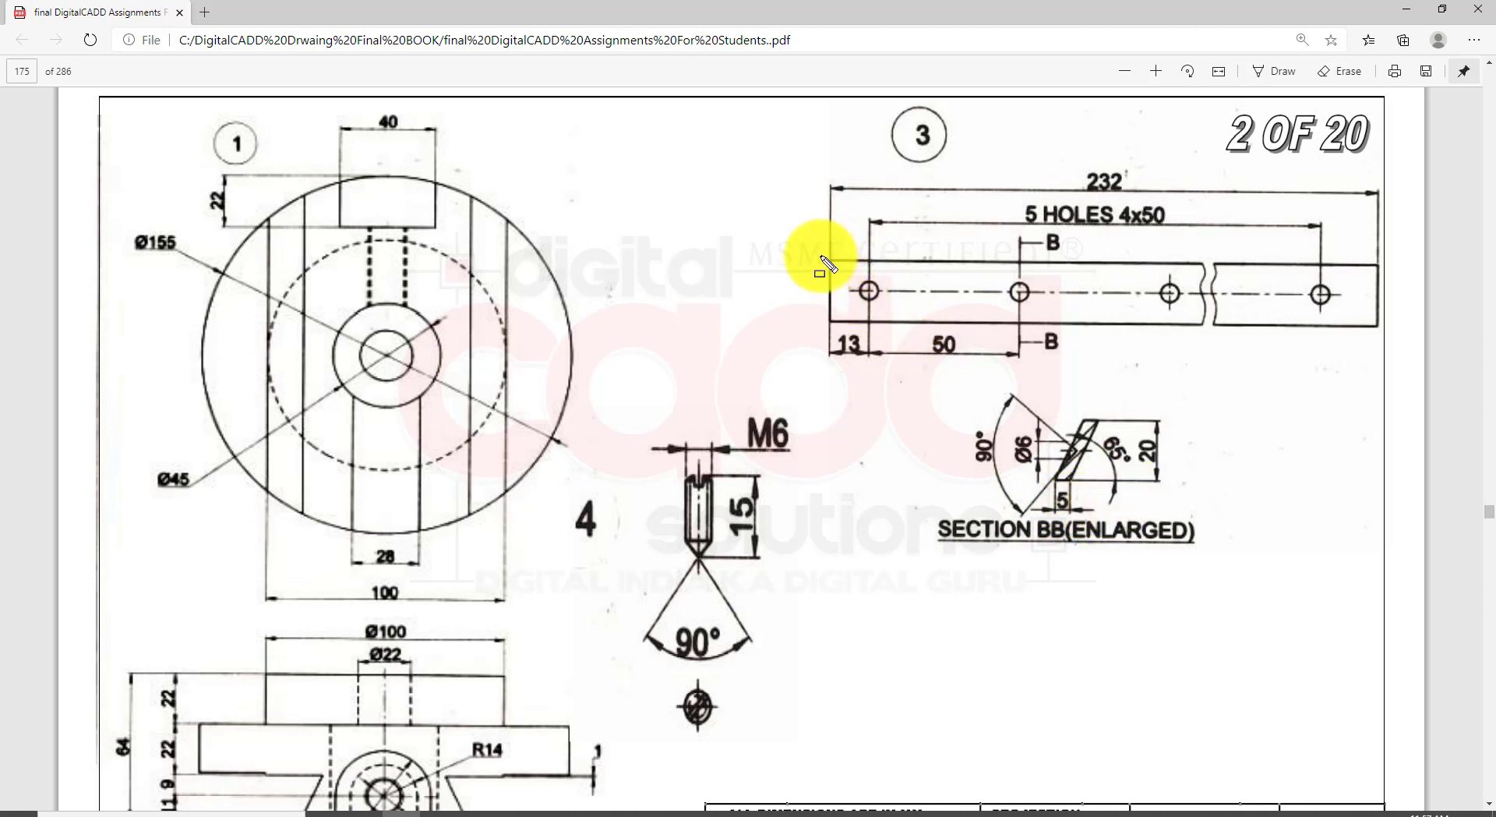
{"action": "left_click_drag", "start_coordinate": [829, 262], "coordinate": [831, 319]}
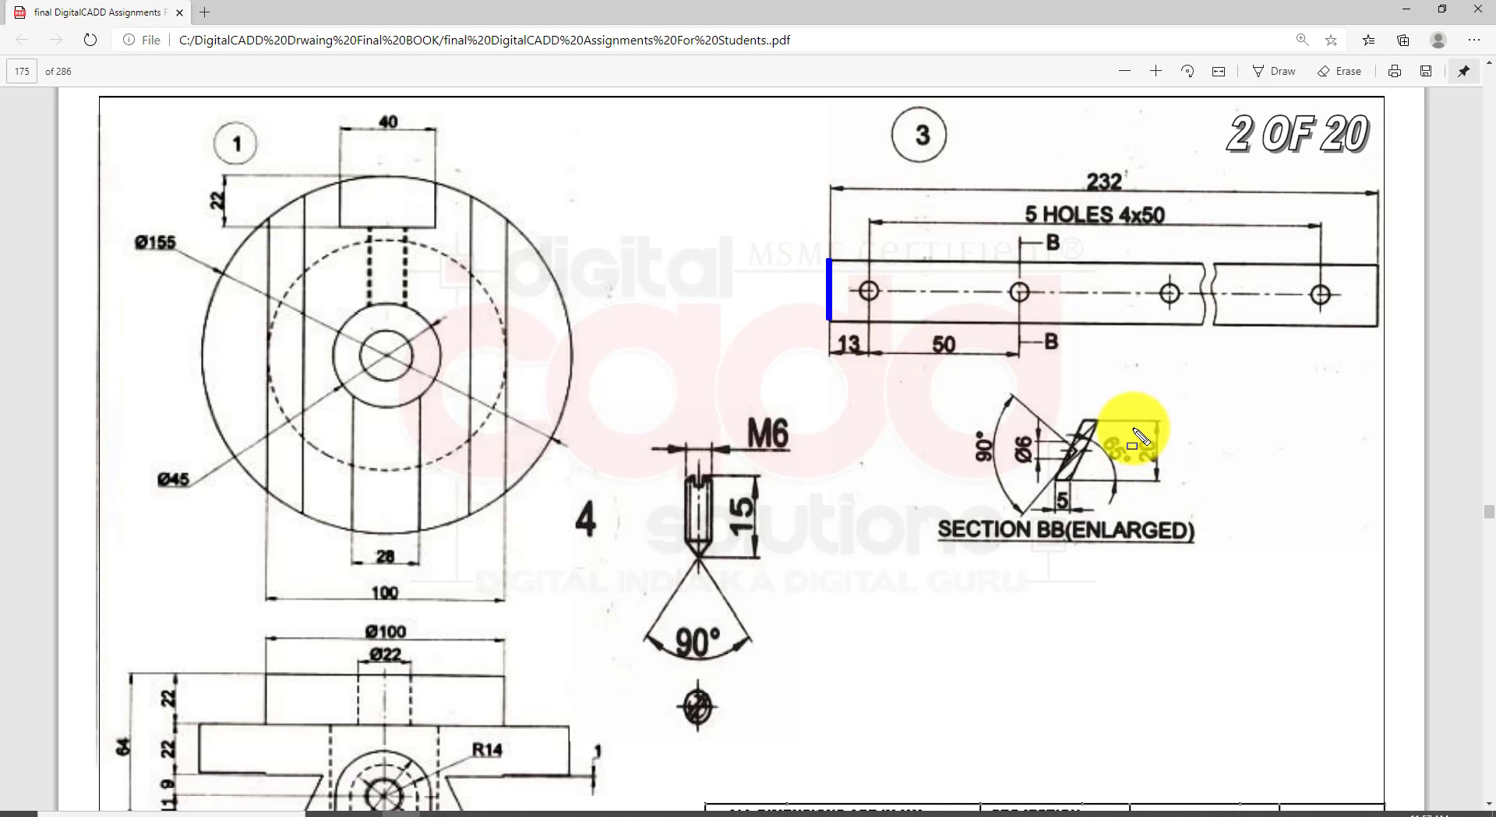
{"action": "left_click_drag", "start_coordinate": [1134, 427], "coordinate": [1166, 469]}
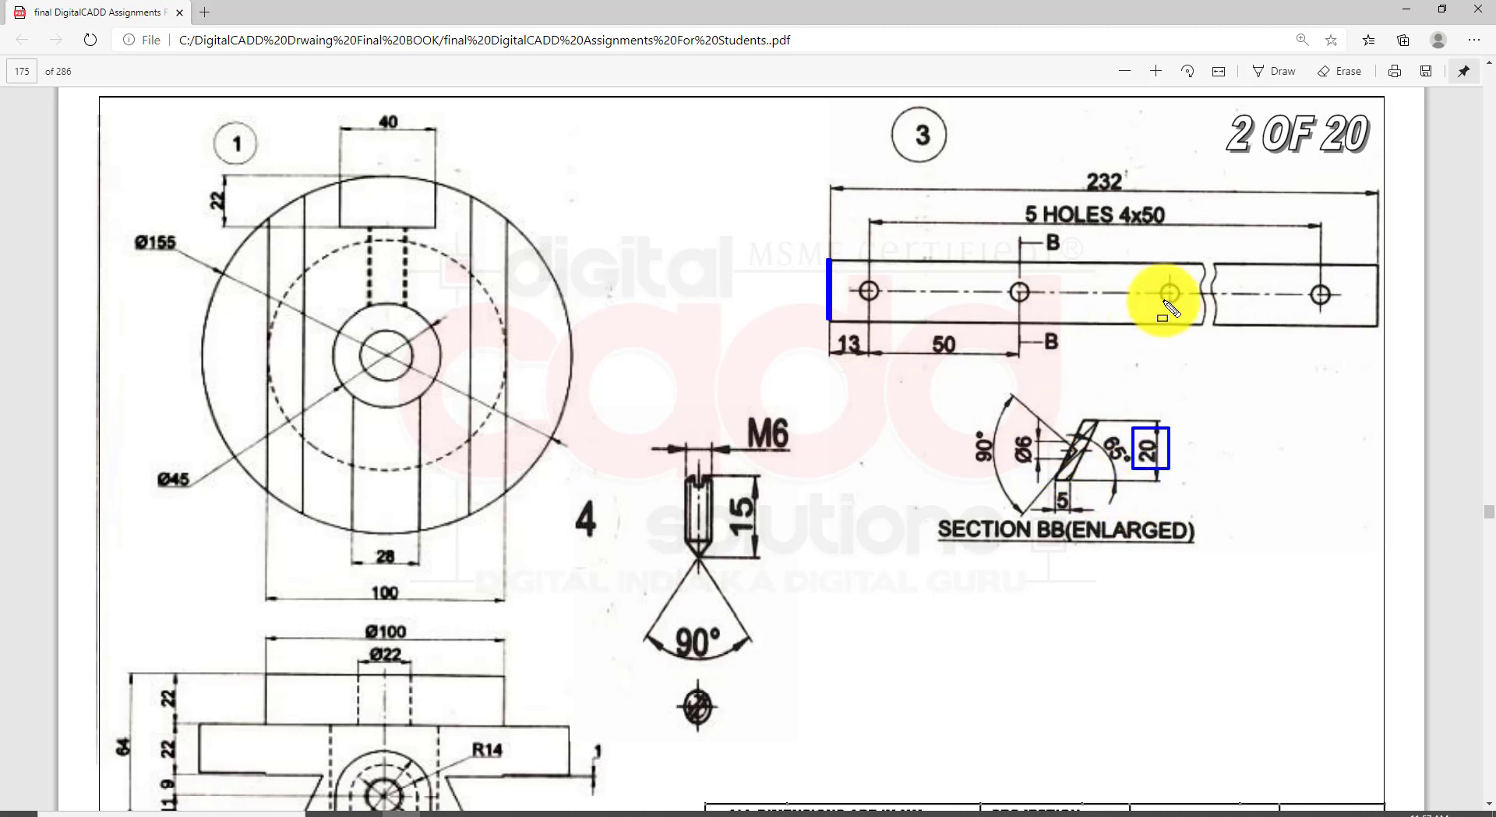
{"action": "mouse_move", "coordinate": [920, 513]}
{"action": "left_mouse_down"}
{"action": "mouse_move", "coordinate": [999, 547]}
{"action": "mouse_move", "coordinate": [1231, 563]}
{"action": "left_mouse_up"}
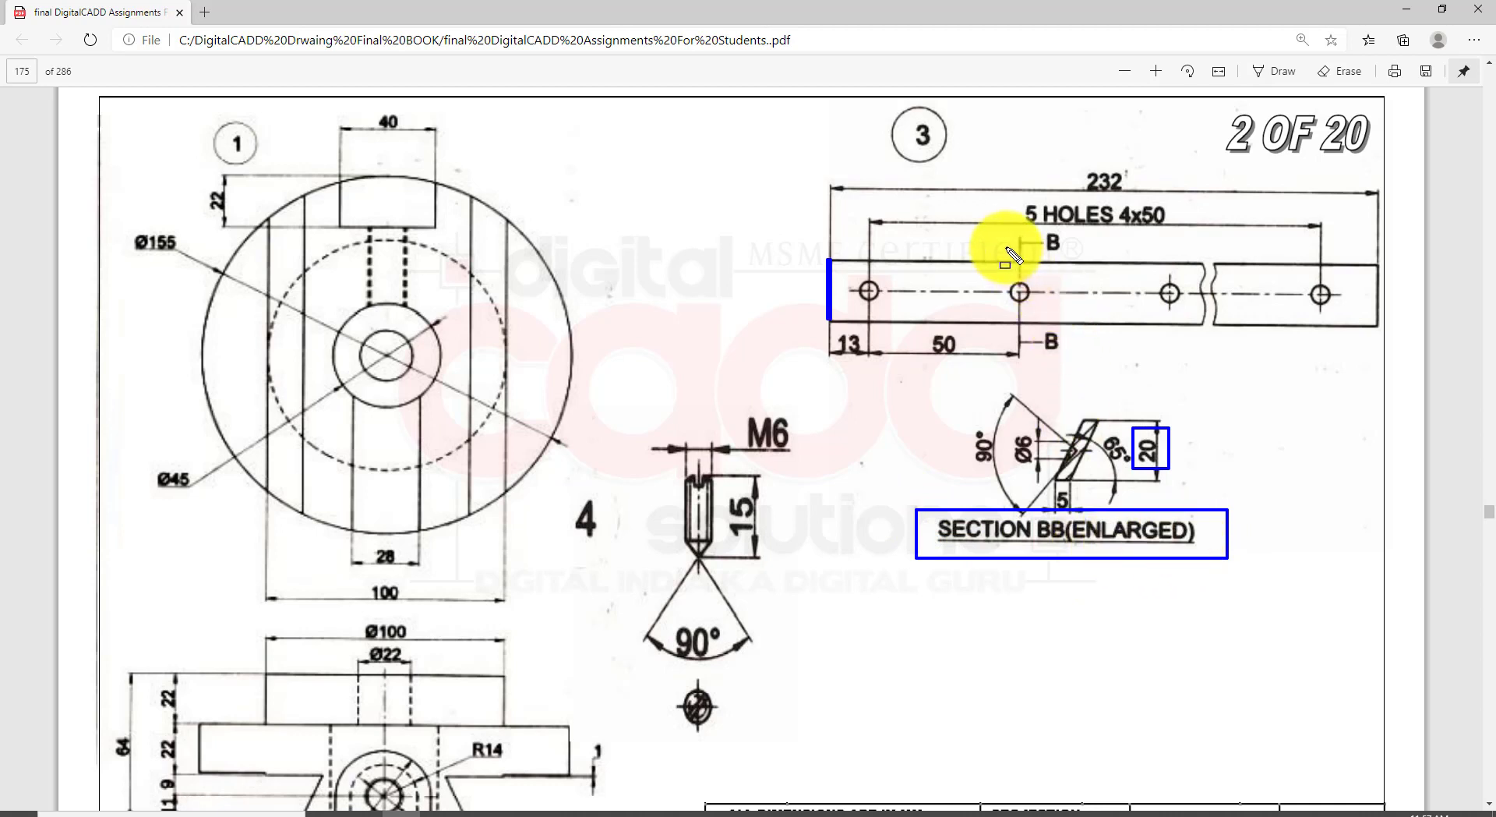
{"action": "mouse_move", "coordinate": [1007, 261]}
{"action": "left_mouse_down"}
{"action": "mouse_move", "coordinate": [1007, 232]}
{"action": "mouse_move", "coordinate": [1069, 283]}
{"action": "mouse_move", "coordinate": [1077, 364]}
{"action": "left_mouse_up"}
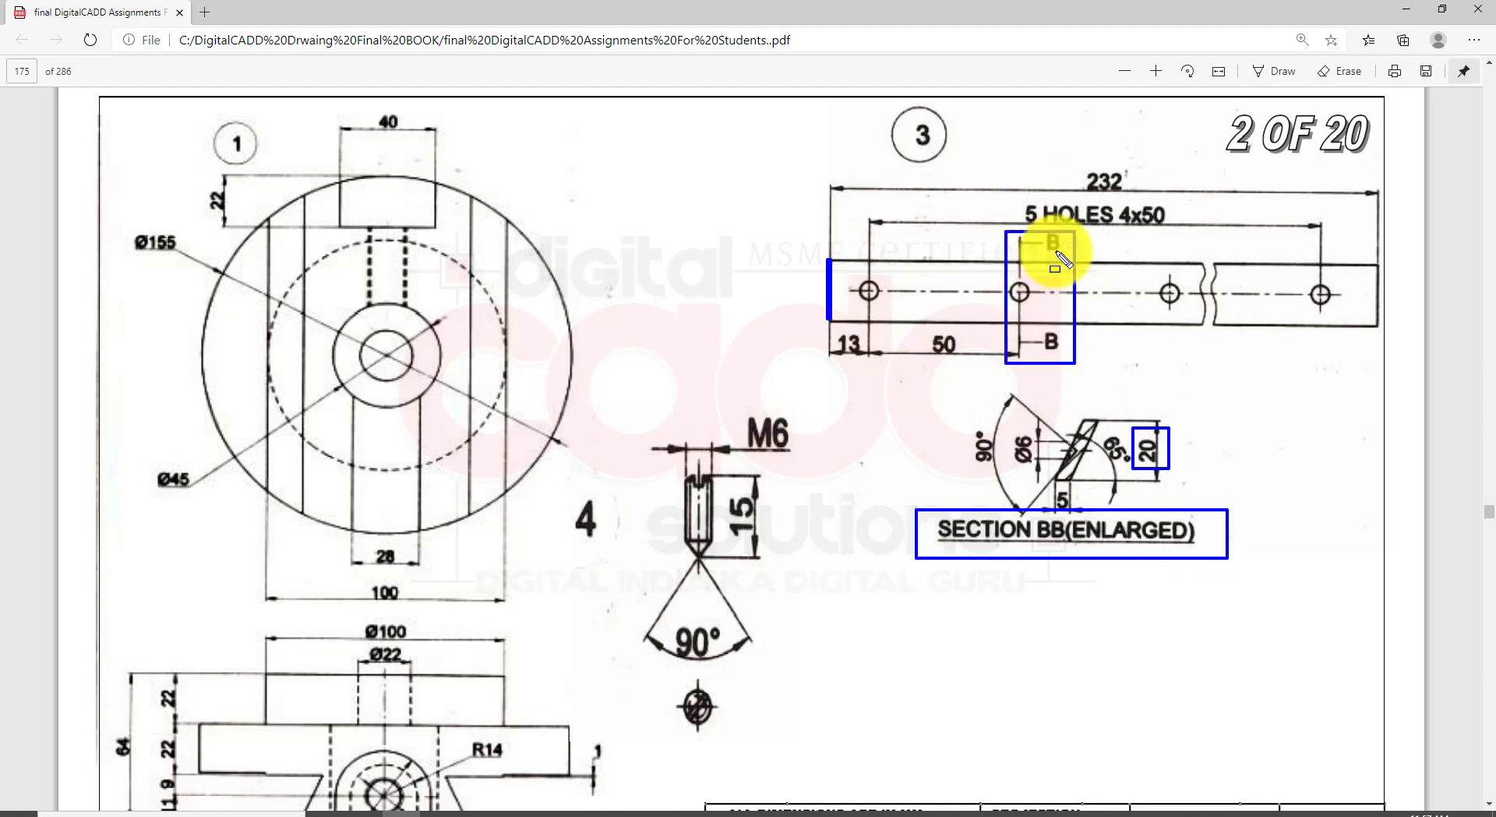
{"action": "mouse_move", "coordinate": [1035, 340]}
{"action": "left_mouse_down"}
{"action": "mouse_move", "coordinate": [1060, 341]}
{"action": "mouse_move", "coordinate": [1062, 356]}
{"action": "mouse_move", "coordinate": [1038, 354]}
{"action": "left_mouse_up"}
{"action": "left_click_drag", "start_coordinate": [1036, 227], "coordinate": [1066, 262]}
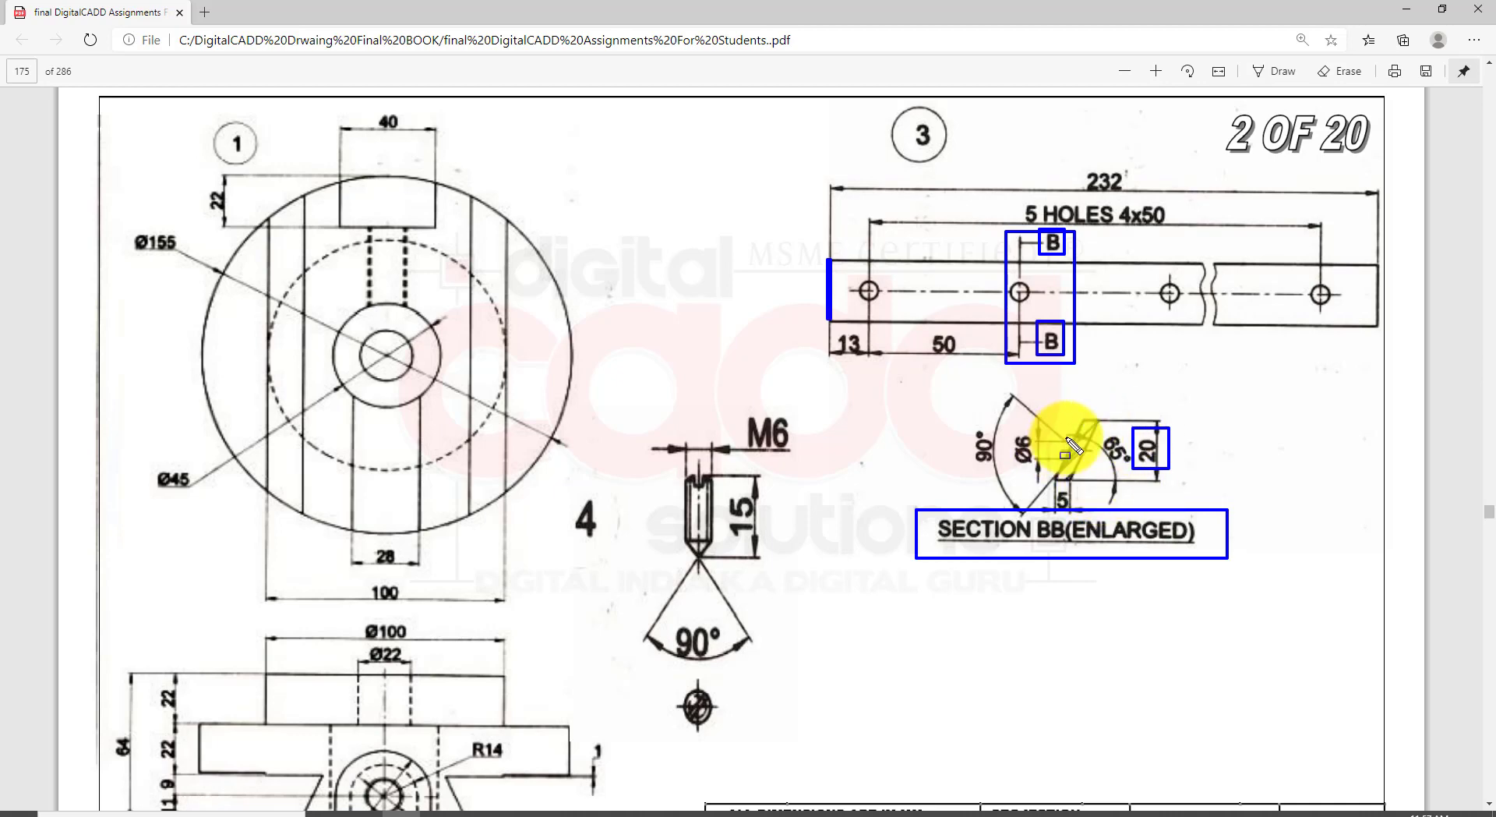
Step: On sheet 4, examine the end of part 2 beside the M20 hole in the sectional view
{"action": "scroll", "coordinate": [1007, 382], "scroll_direction": "down", "scroll_amount": 20}
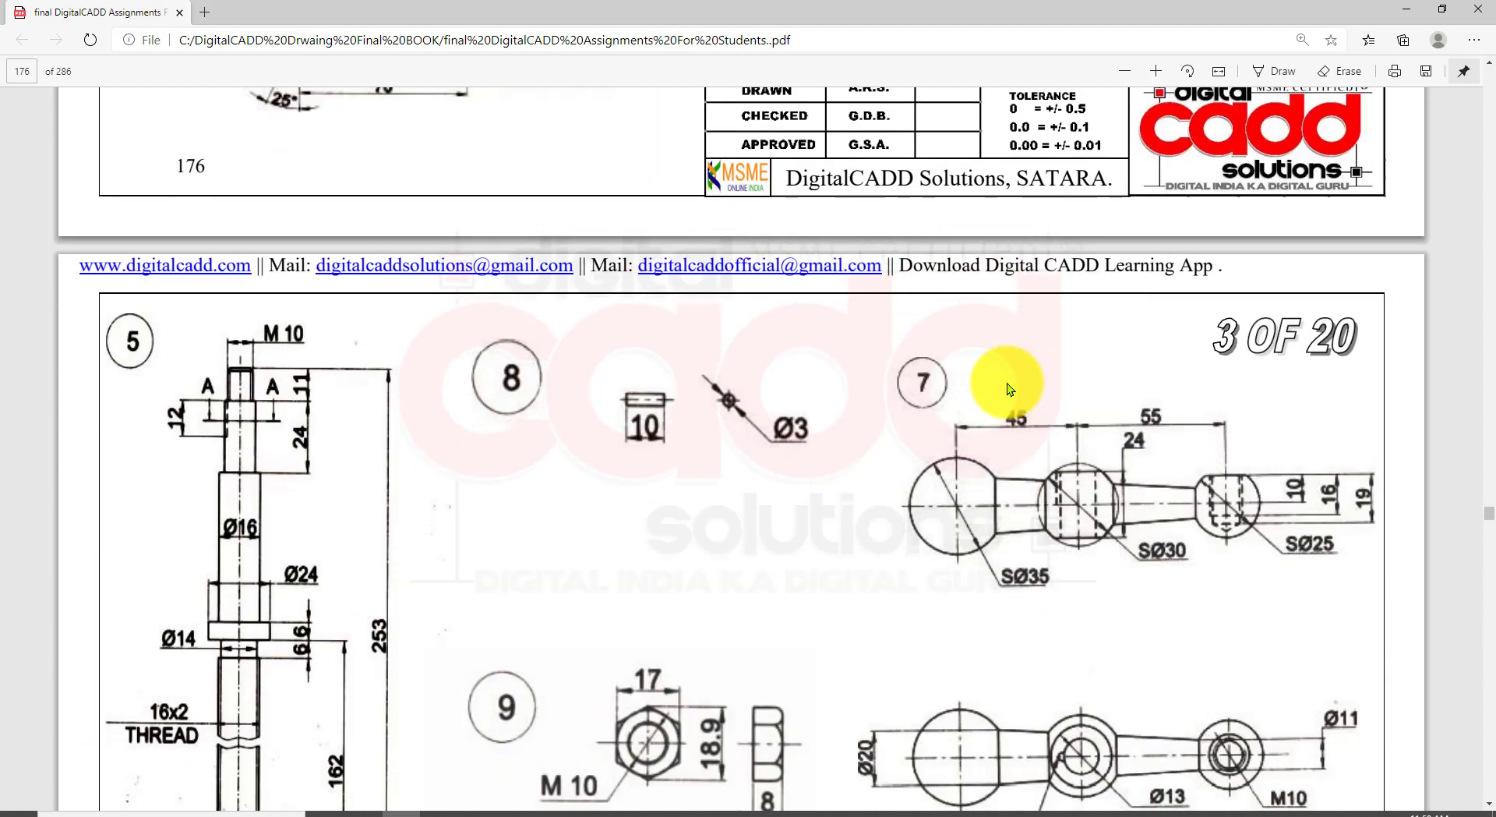
{"action": "scroll", "coordinate": [1002, 383], "scroll_direction": "down", "scroll_amount": 5}
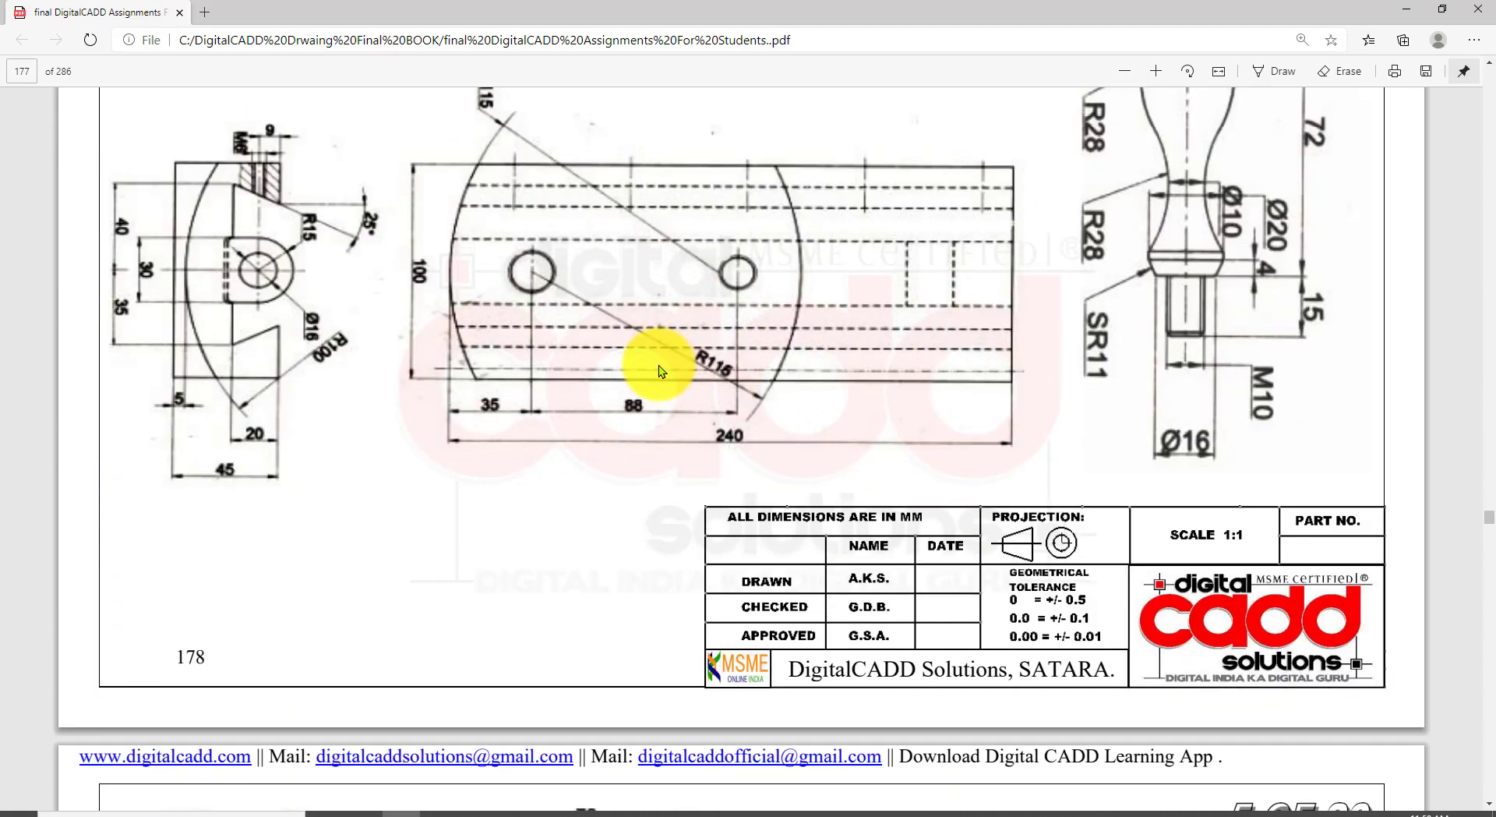
{"action": "scroll", "coordinate": [692, 460], "scroll_direction": "up", "scroll_amount": 6}
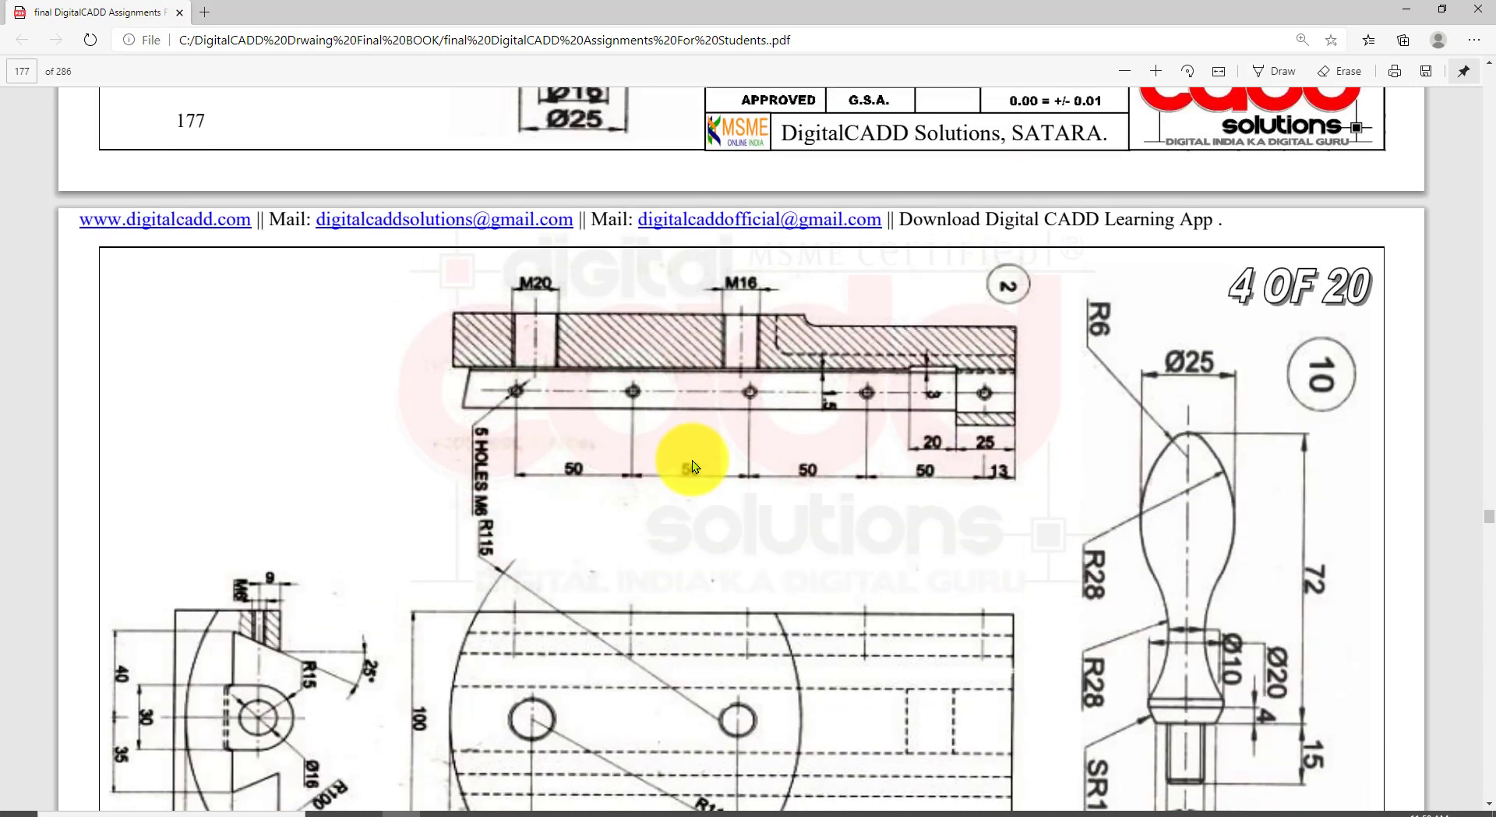
{"action": "scroll", "coordinate": [688, 475], "scroll_direction": "down", "scroll_amount": 2}
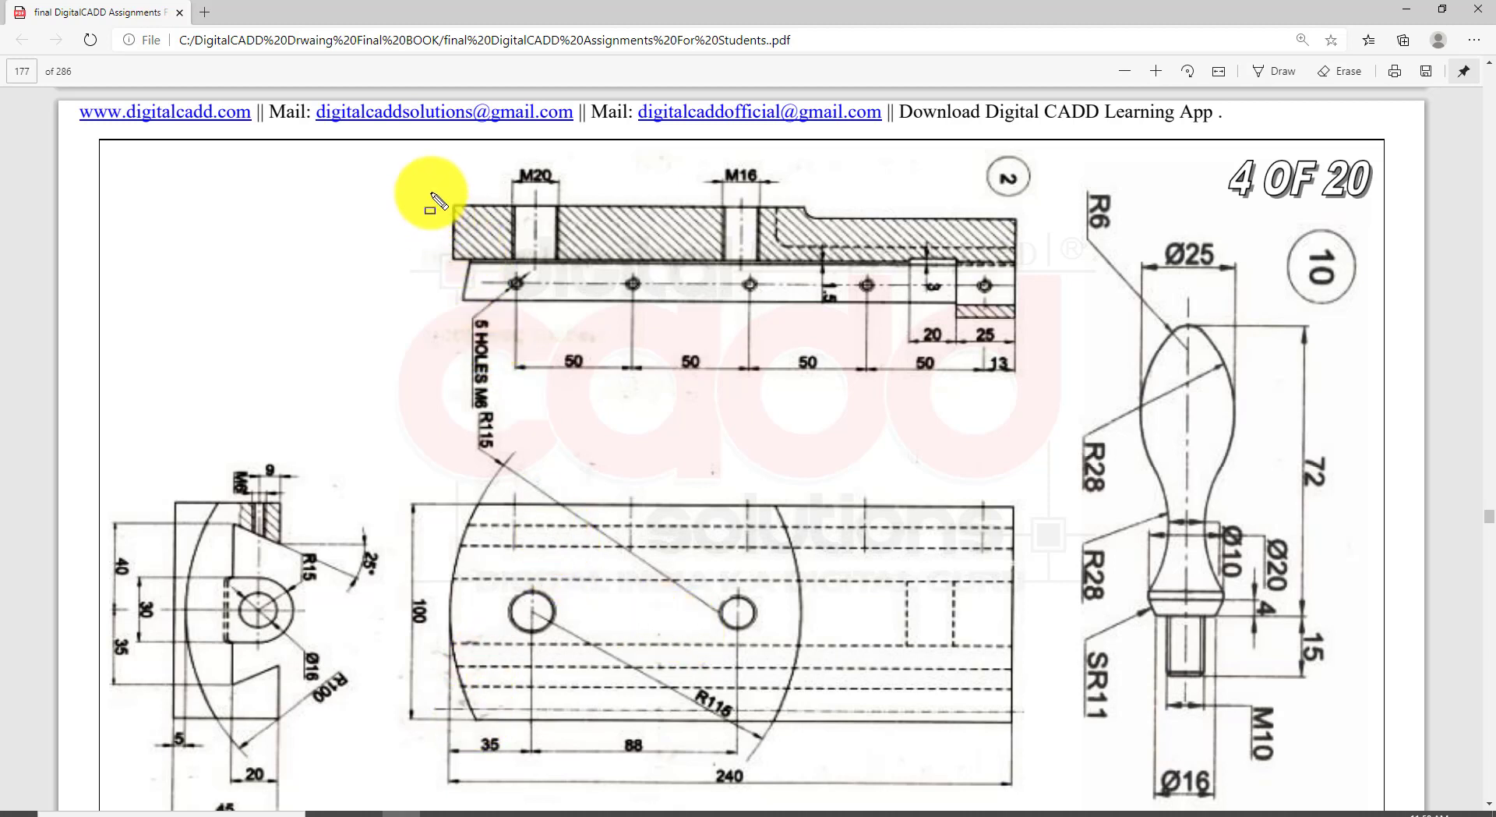
{"action": "left_click_drag", "start_coordinate": [424, 181], "coordinate": [511, 319]}
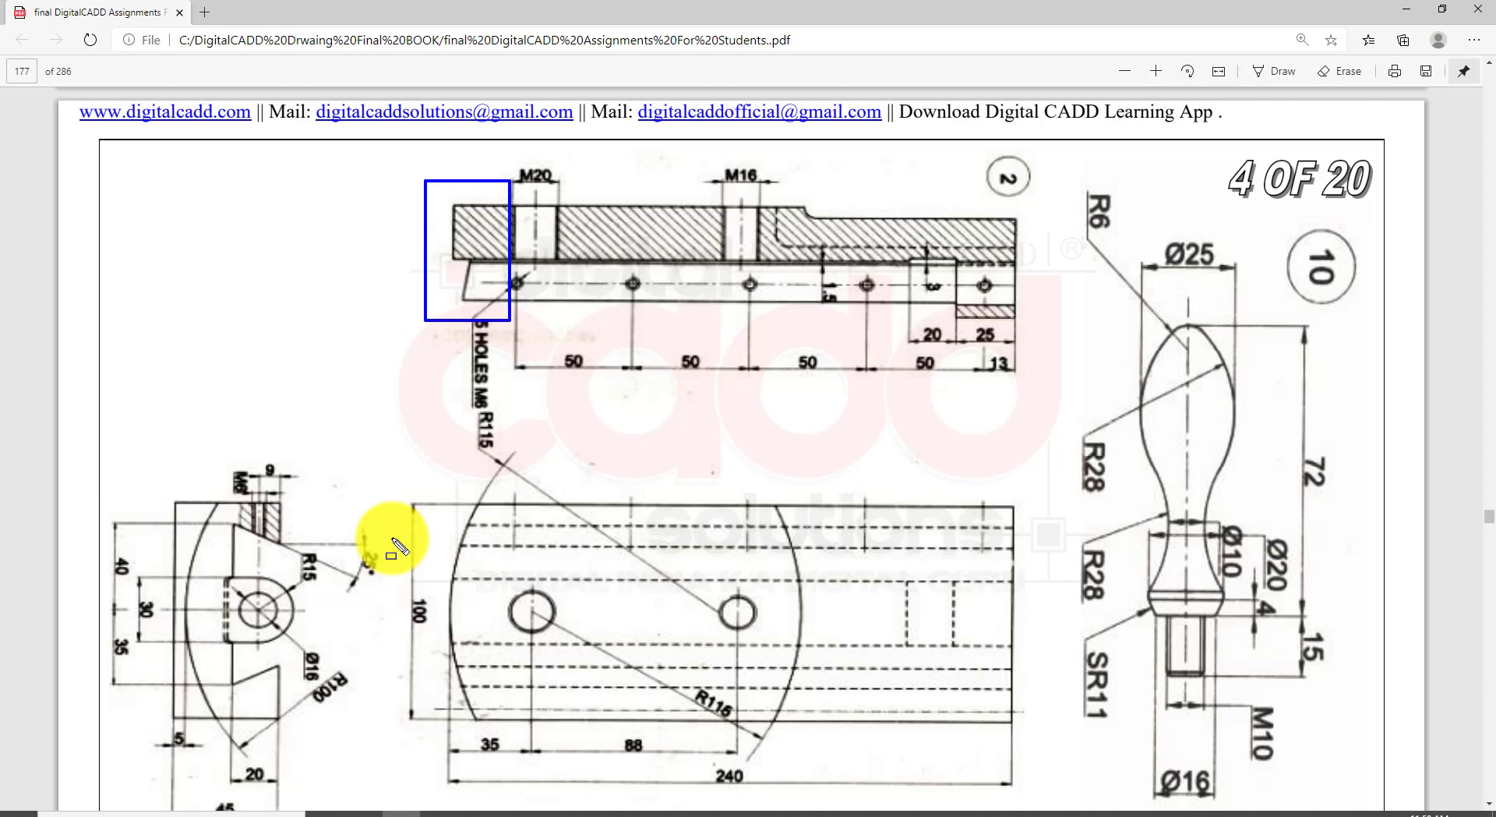
Step: Switch to AutoCAD and open the recent drawing BUSH TYPE FLEXIBLE COUPLING
{"action": "left_click", "coordinate": [668, 813]}
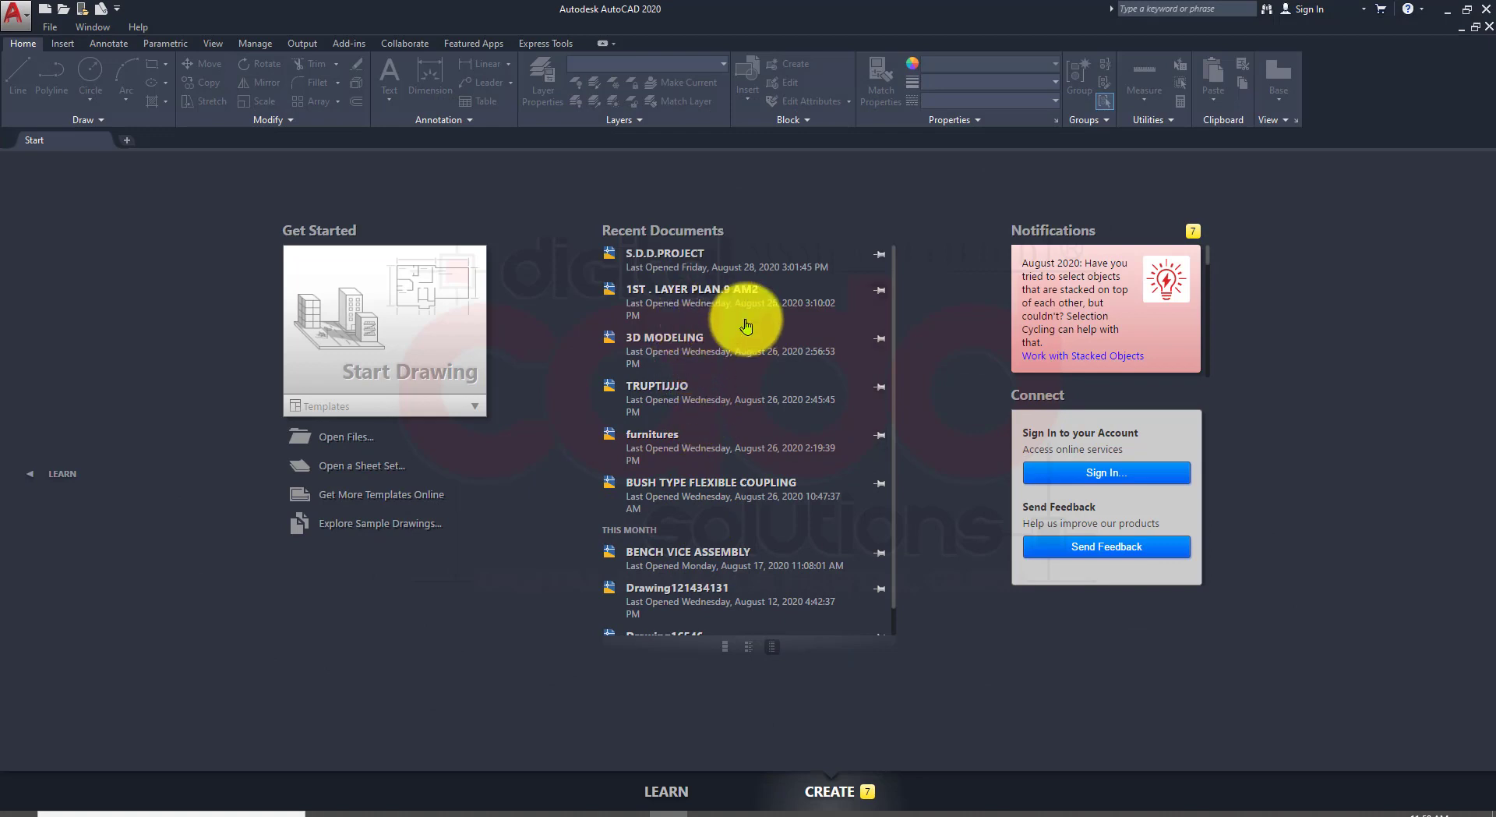
{"action": "left_click", "coordinate": [736, 497]}
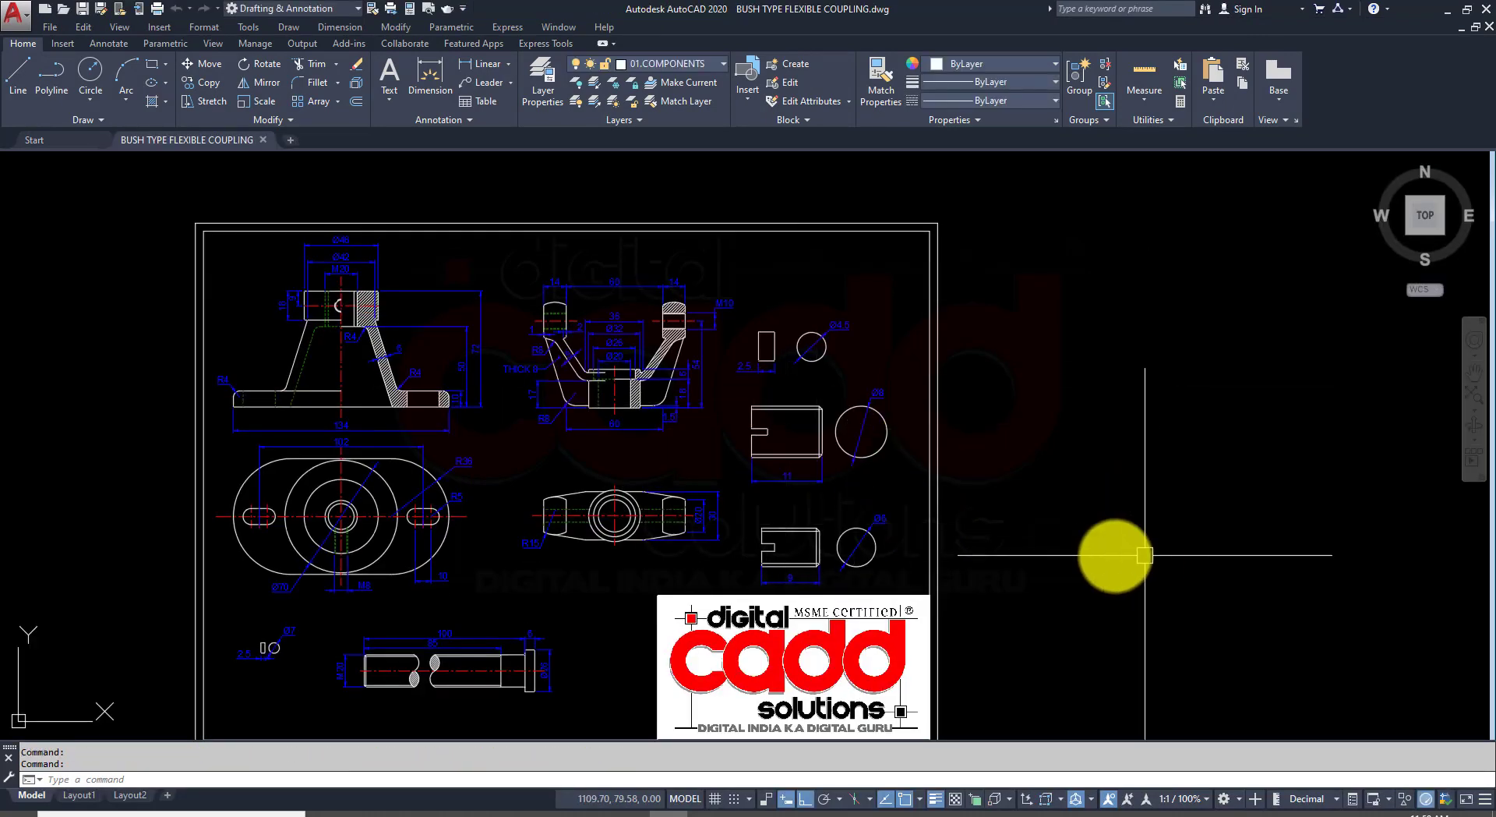
Step: Set the 2D model space uniform background colour to White in the drawing window colour options
{"action": "mouse_move", "coordinate": [1112, 521]}
{"action": "middle_mouse_down"}
{"action": "mouse_move", "coordinate": [942, 494]}
{"action": "mouse_move", "coordinate": [891, 437]}
{"action": "middle_mouse_up"}
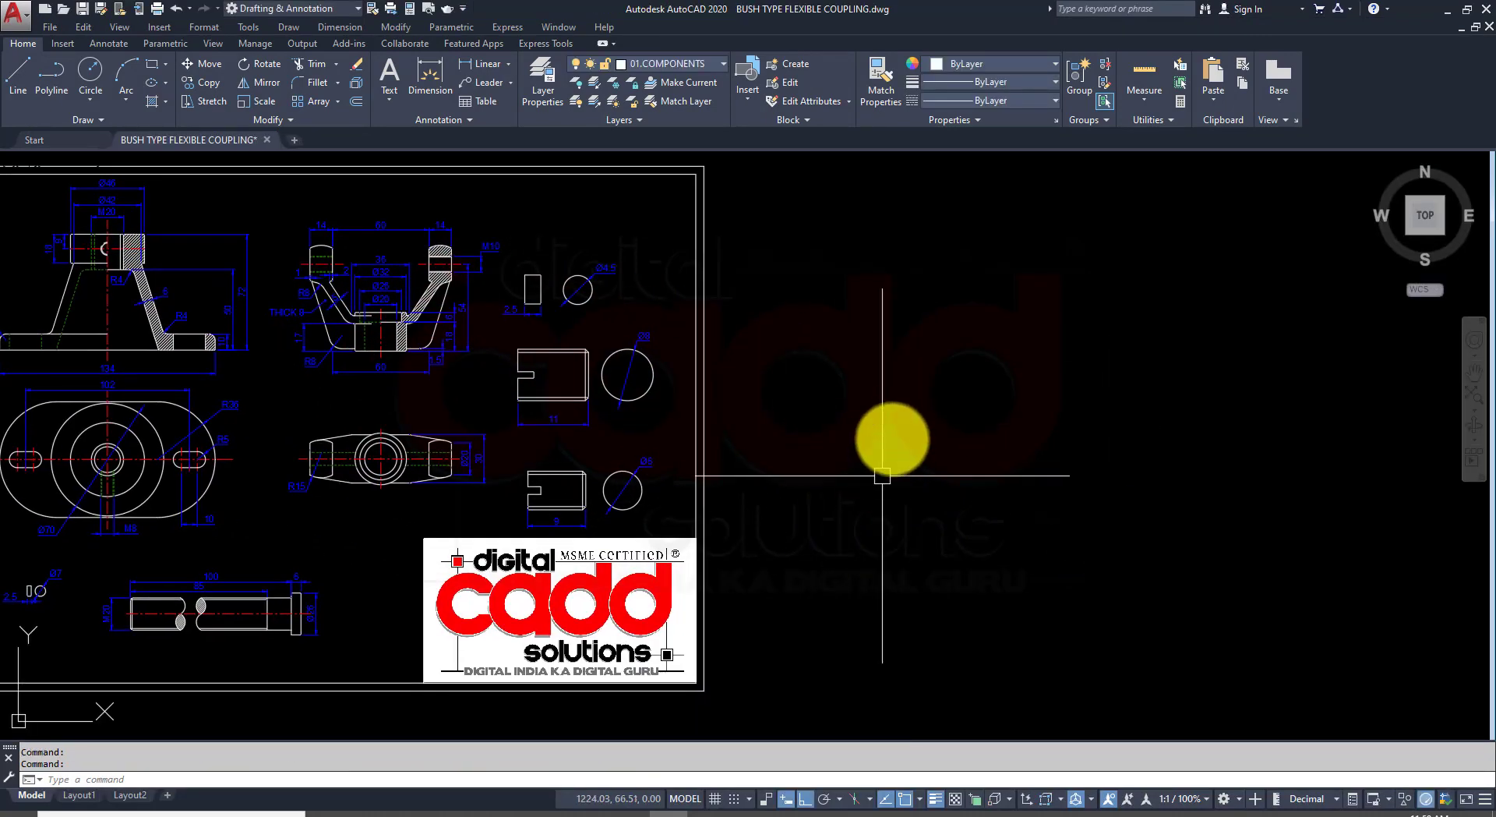
{"action": "right_click", "coordinate": [880, 272]}
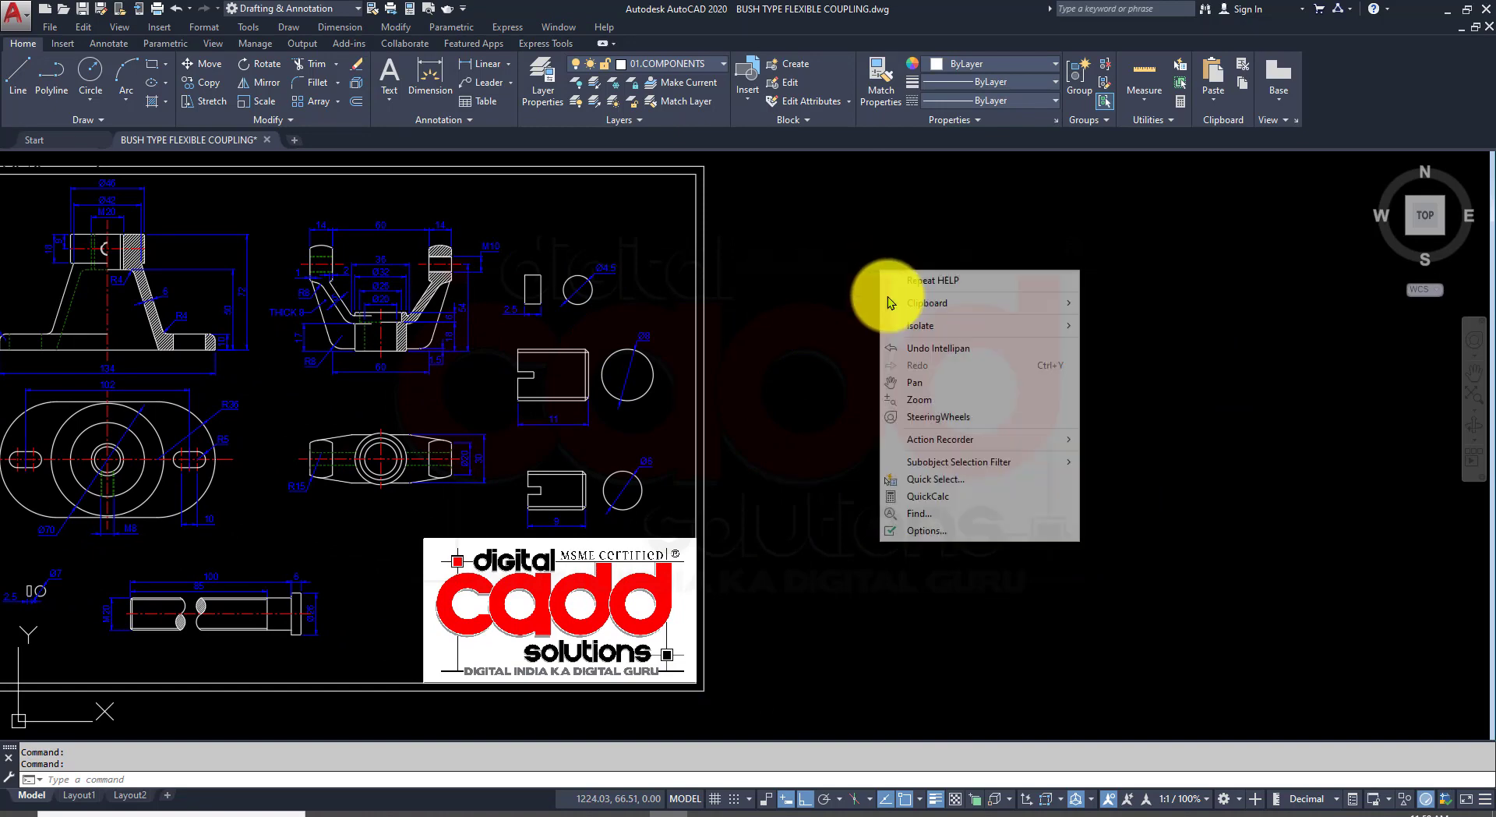
{"action": "left_click", "coordinate": [946, 531]}
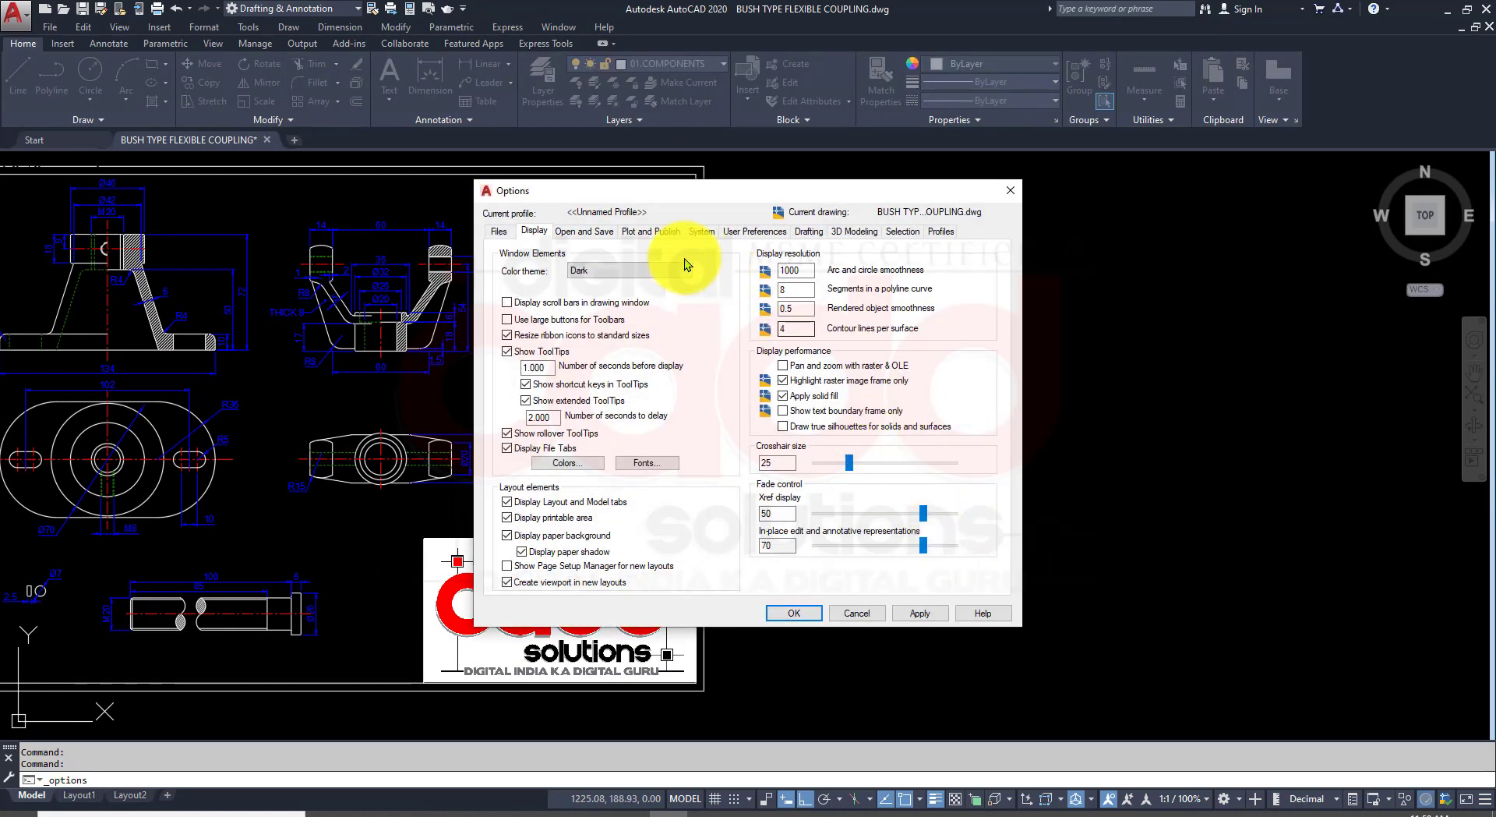
{"action": "left_click", "coordinate": [590, 465]}
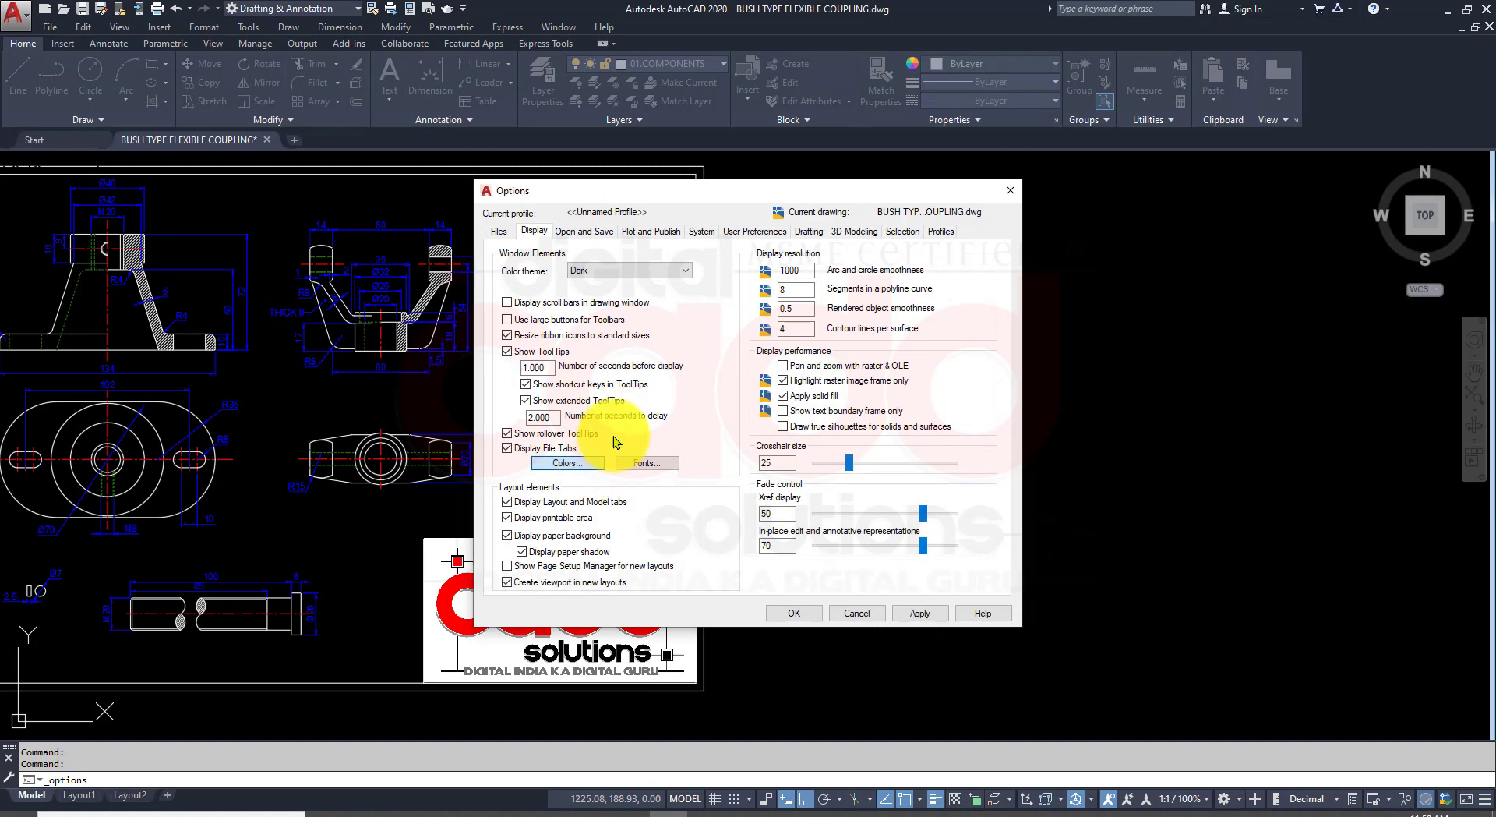
{"action": "left_click", "coordinate": [876, 241]}
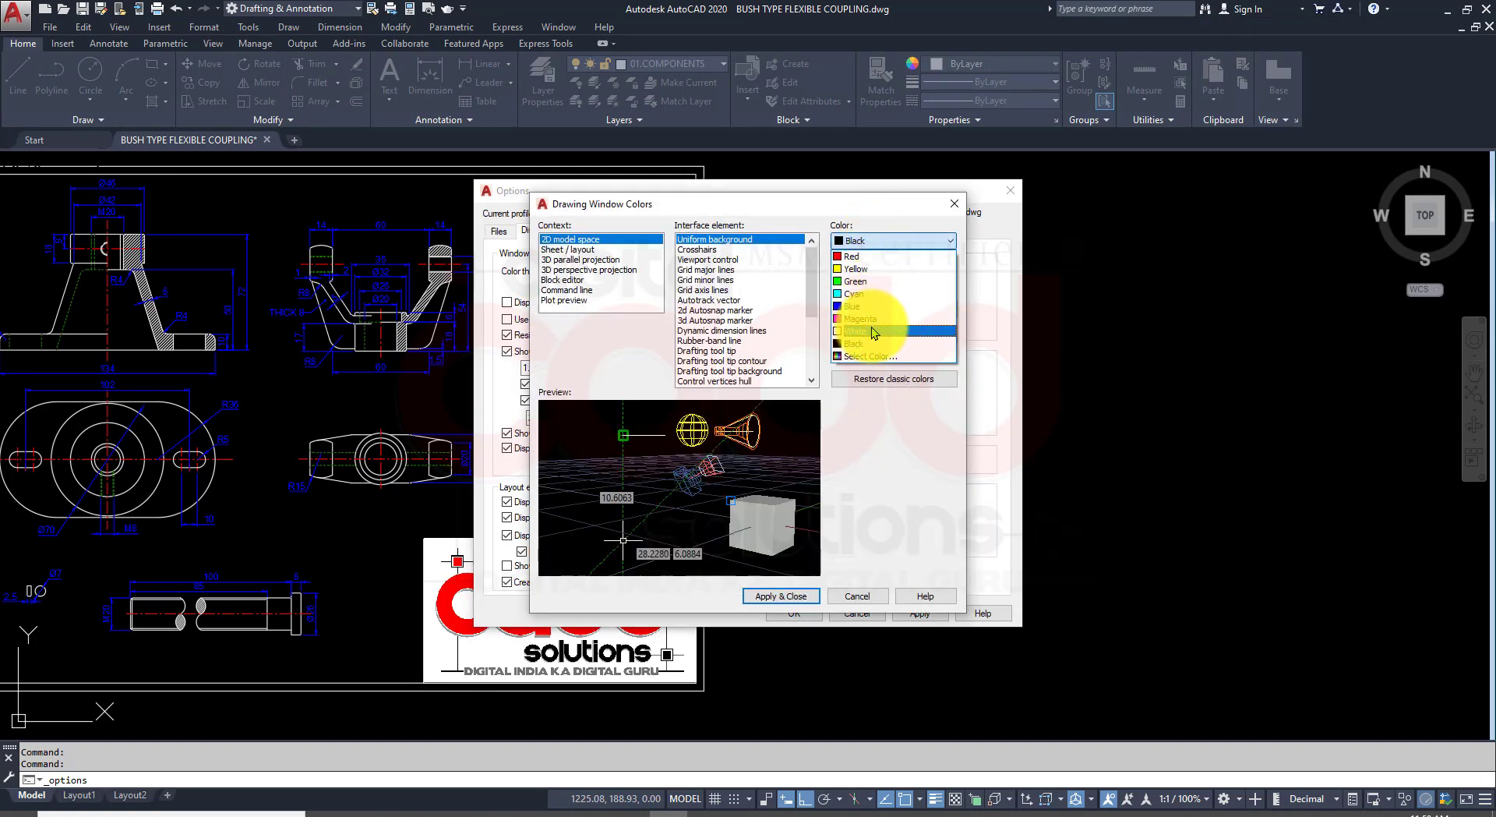
{"action": "left_click", "coordinate": [871, 325]}
{"action": "left_click", "coordinate": [807, 601]}
{"action": "left_click", "coordinate": [807, 610]}
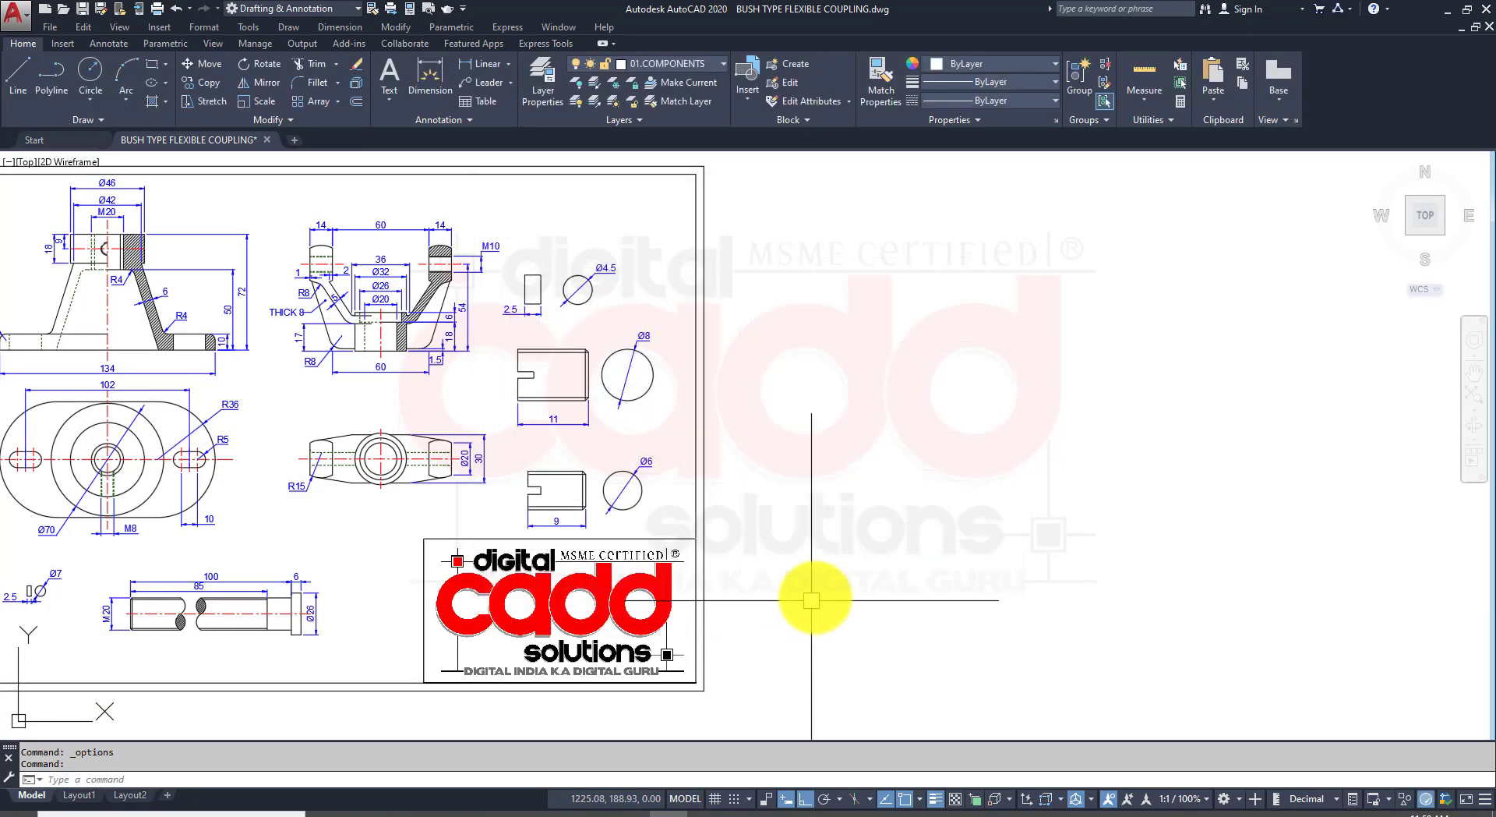
Step: Examine the dimensioned component views on the existing sheet, and check part 2 on sheet 4 of the assignment PDF
{"action": "middle_click_drag", "start_coordinate": [702, 427], "coordinate": [946, 450]}
{"action": "scroll", "coordinate": [712, 398], "scroll_direction": "up", "scroll_amount": 4}
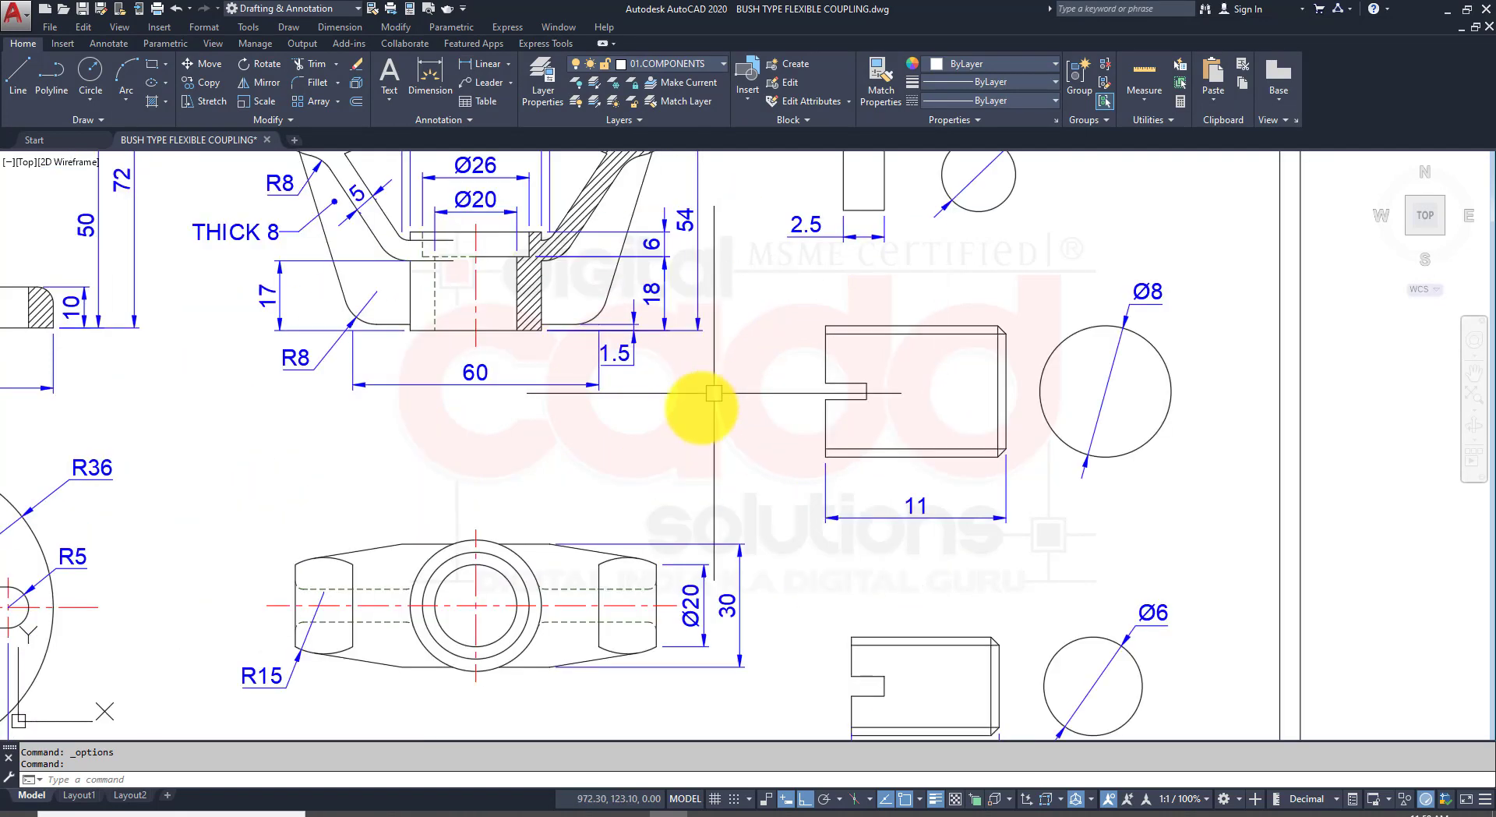
{"action": "mouse_move", "coordinate": [517, 363]}
{"action": "middle_mouse_down"}
{"action": "mouse_move", "coordinate": [591, 441]}
{"action": "mouse_move", "coordinate": [969, 607]}
{"action": "middle_mouse_up"}
{"action": "scroll", "coordinate": [919, 483], "scroll_direction": "down", "scroll_amount": 1}
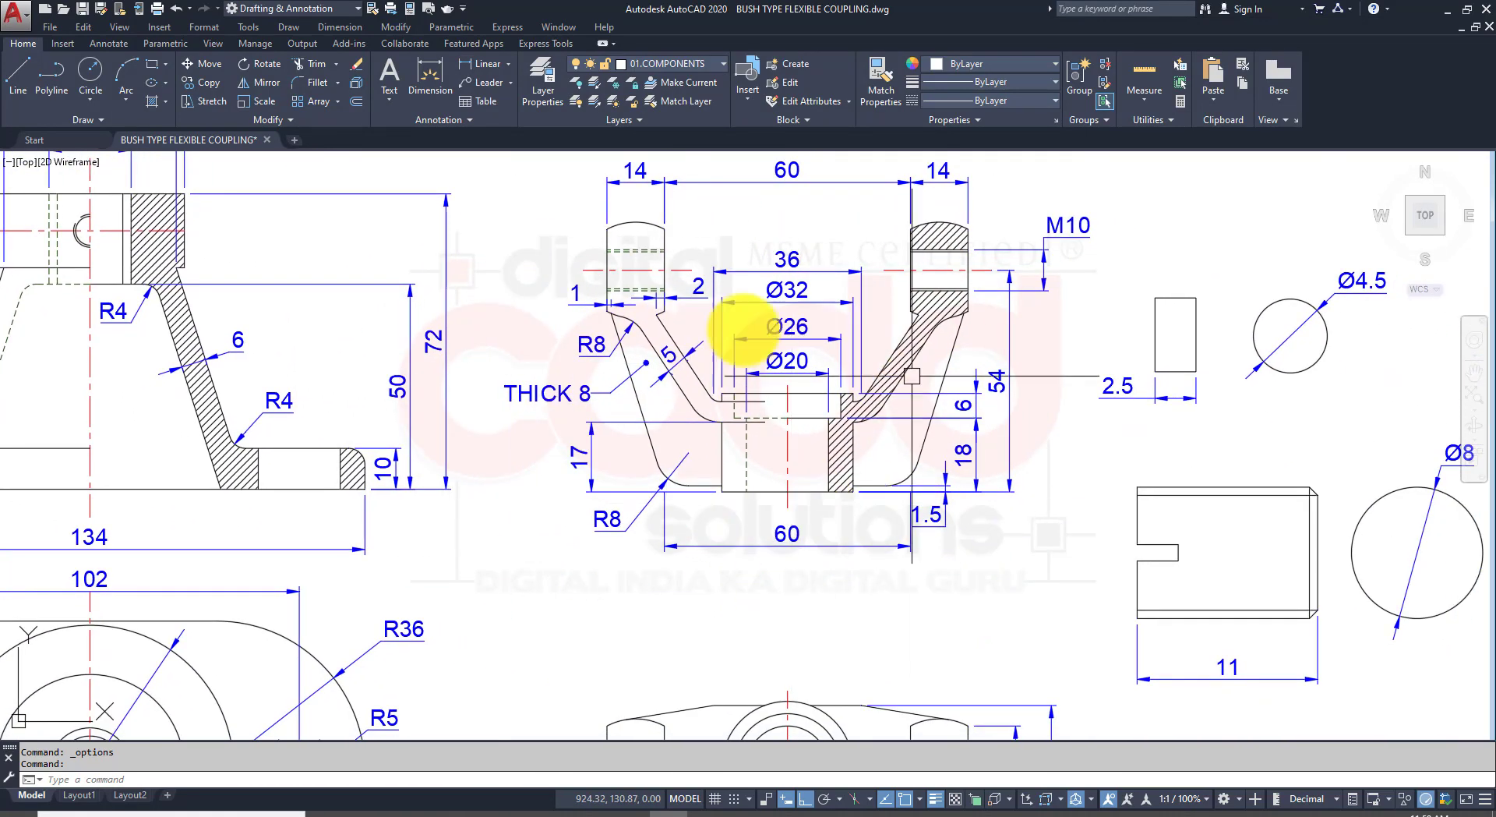
{"action": "scroll", "coordinate": [478, 344], "scroll_direction": "down", "scroll_amount": 4}
{"action": "middle_click_drag", "start_coordinate": [995, 573], "coordinate": [862, 527]}
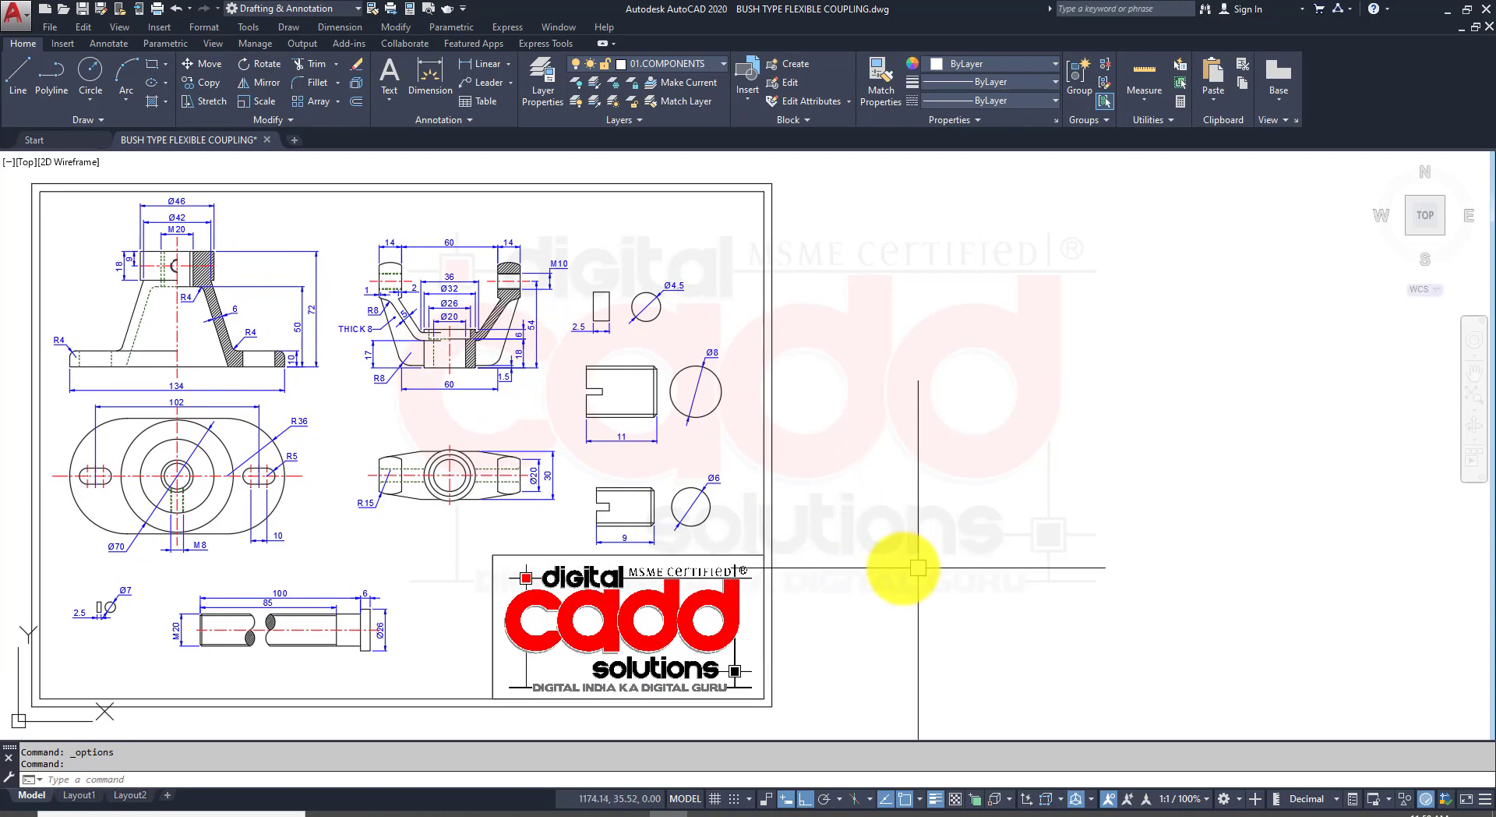
{"action": "mouse_move", "coordinate": [622, 552]}
{"action": "middle_mouse_down"}
{"action": "mouse_move", "coordinate": [725, 542]}
{"action": "mouse_move", "coordinate": [468, 538]}
{"action": "middle_mouse_up"}
{"action": "scroll", "coordinate": [507, 526], "scroll_direction": "down", "scroll_amount": 2}
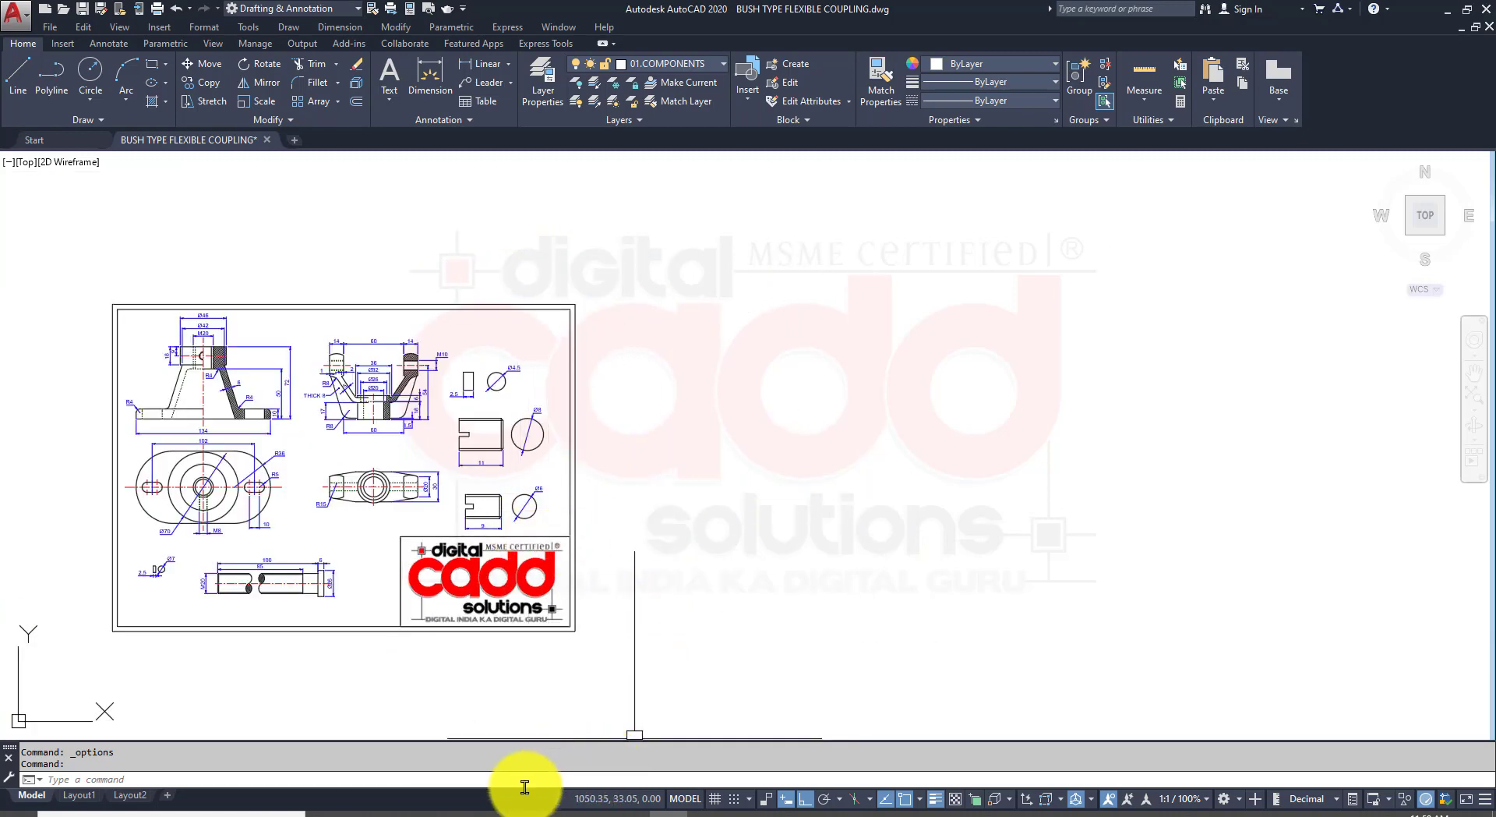
{"action": "left_click", "coordinate": [412, 816]}
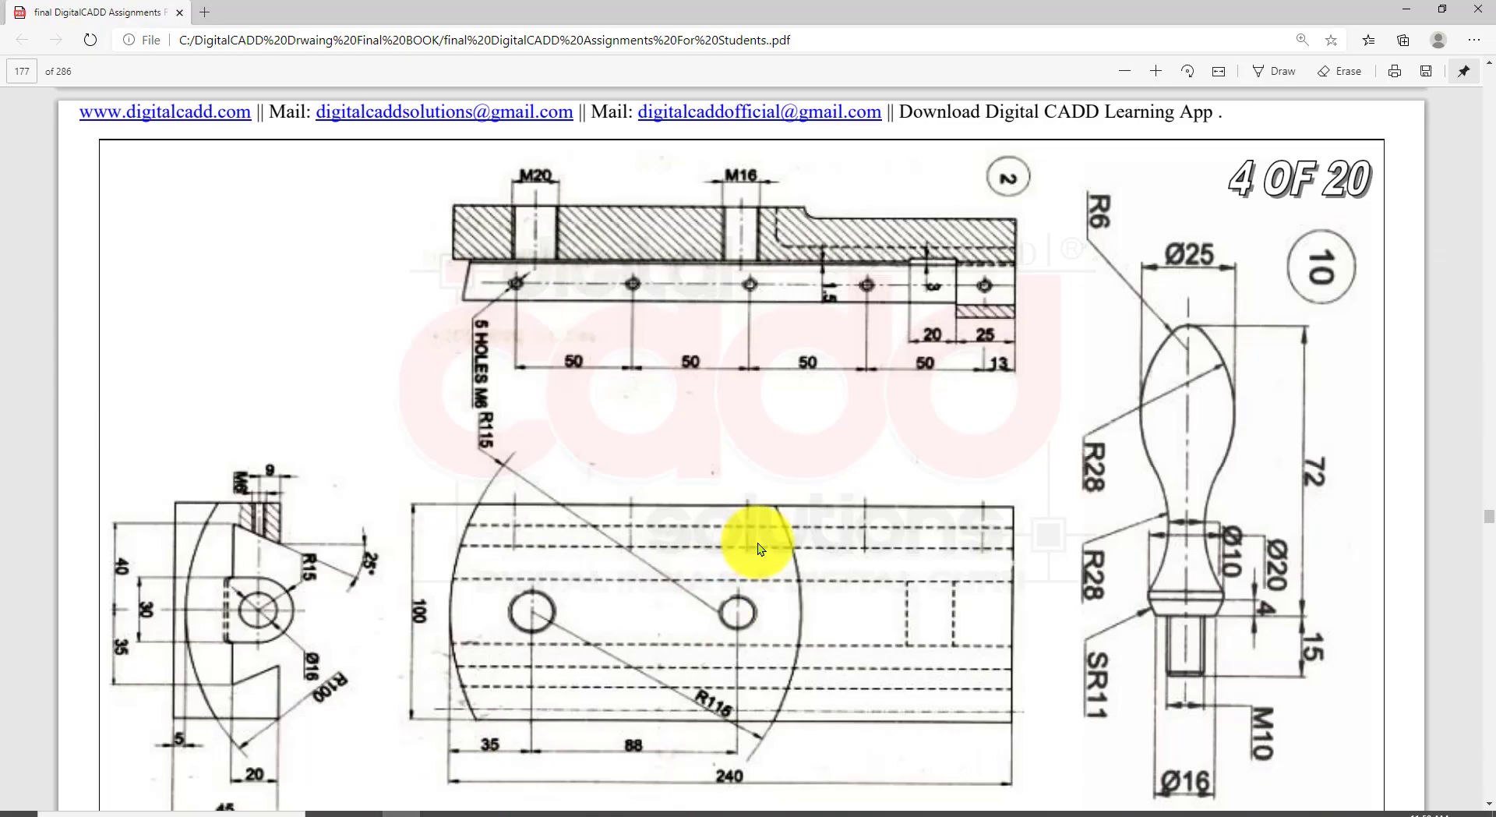
{"action": "left_click", "coordinate": [682, 809]}
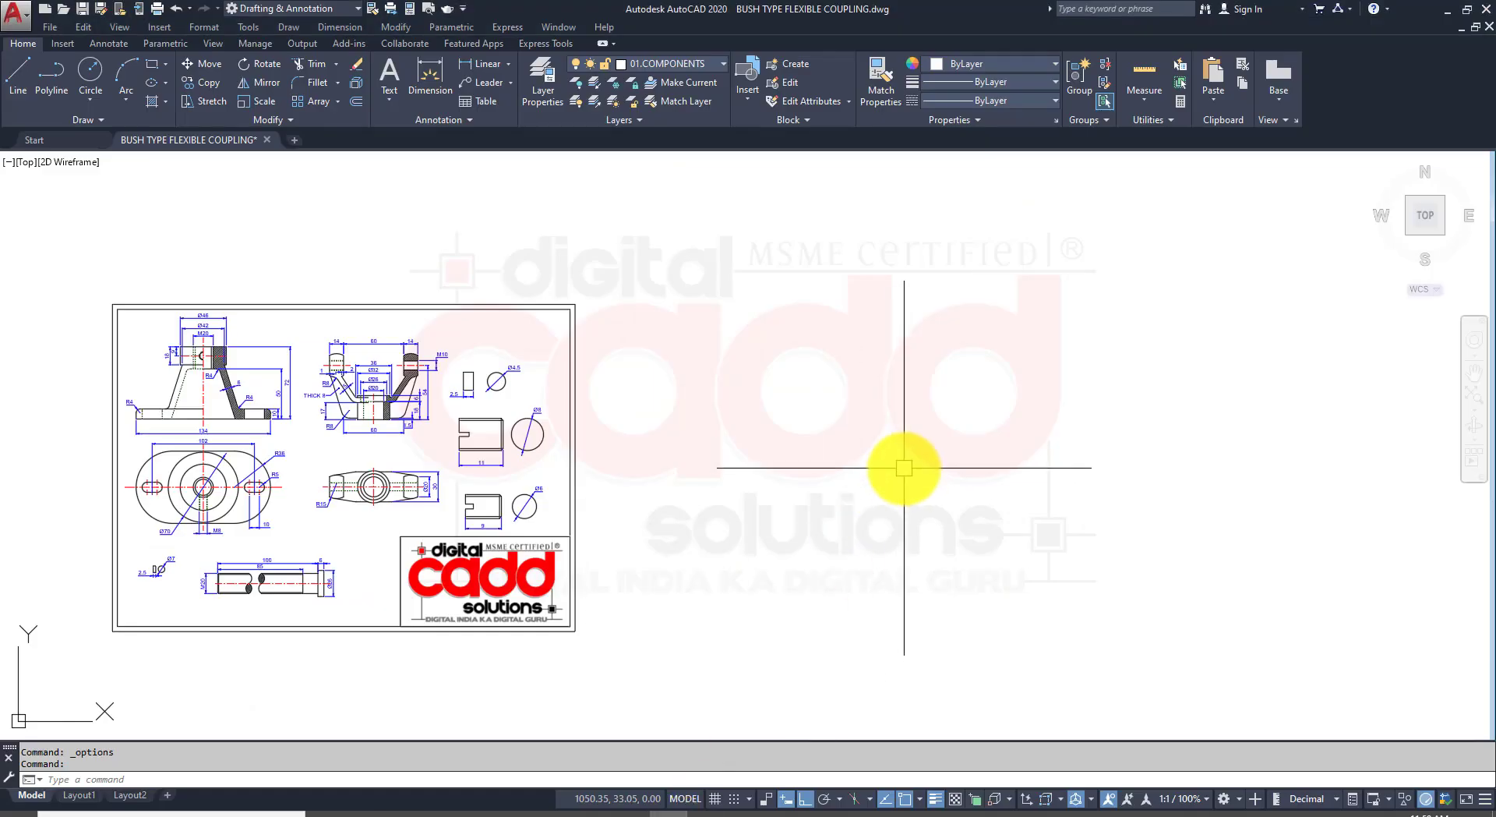
Step: Make layer 03.CENTRE LINES current and draw a crossing vertical and horizontal construction line in the empty area beside the existing sheet
{"action": "left_click", "coordinate": [686, 61]}
{"action": "left_click", "coordinate": [681, 137]}
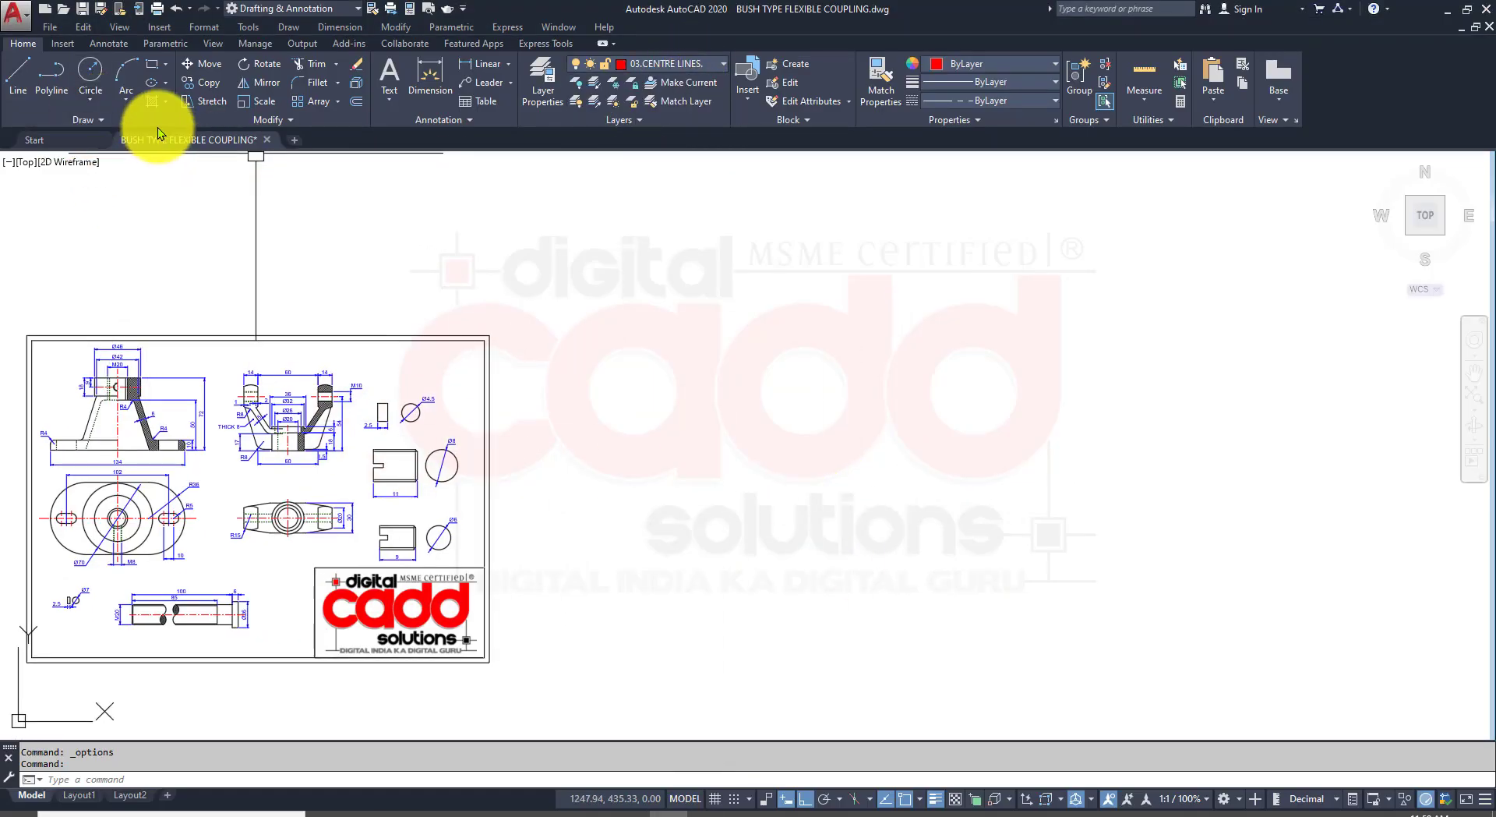
{"action": "left_click", "coordinate": [92, 102]}
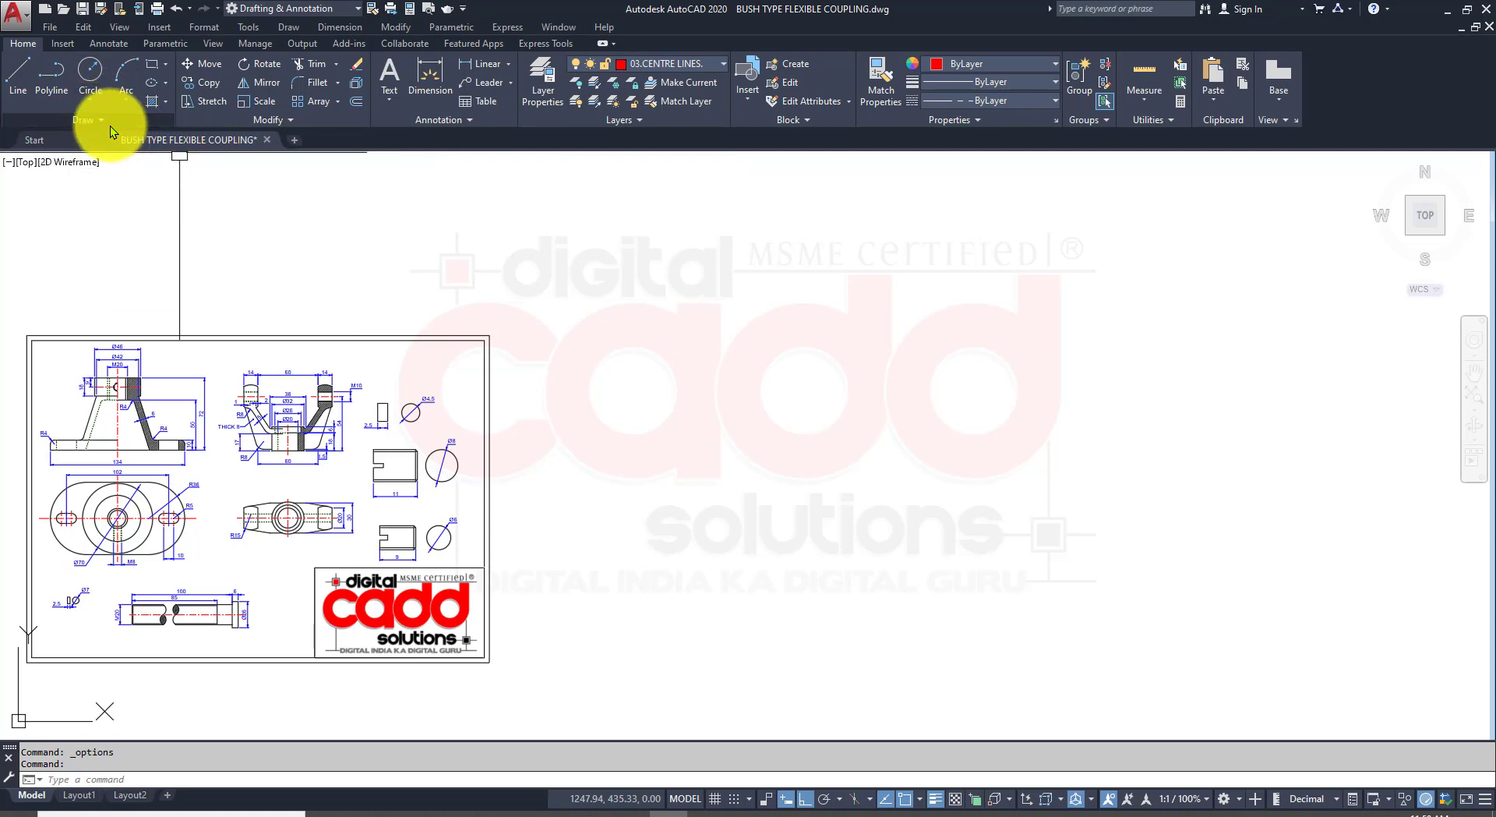
{"action": "left_click", "coordinate": [106, 122]}
{"action": "left_click", "coordinate": [45, 138]}
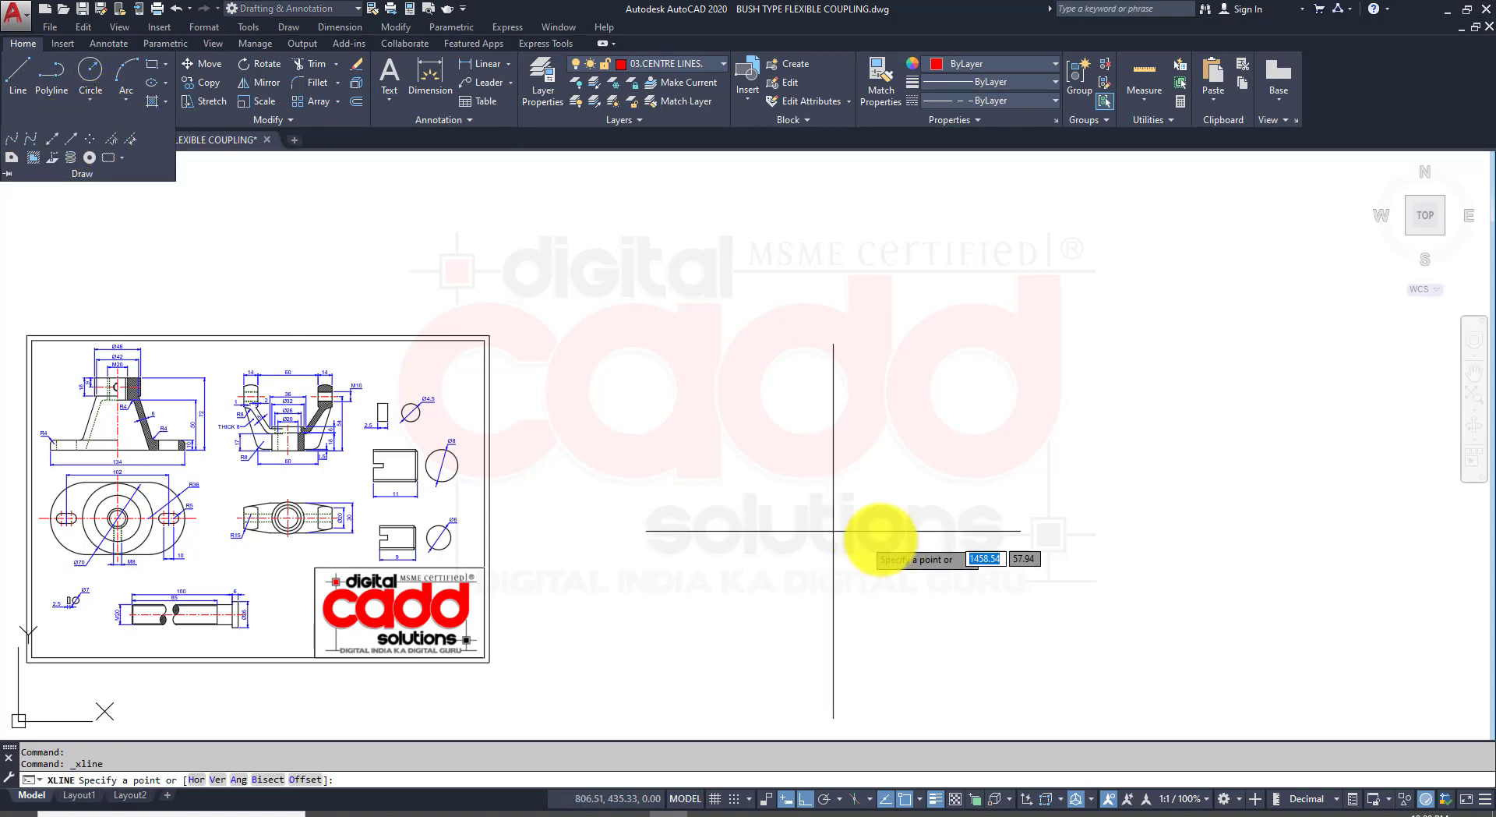
{"action": "middle_click_drag", "start_coordinate": [1030, 540], "coordinate": [727, 533]}
{"action": "left_click", "coordinate": [1152, 347]}
{"action": "left_click", "coordinate": [1181, 509]}
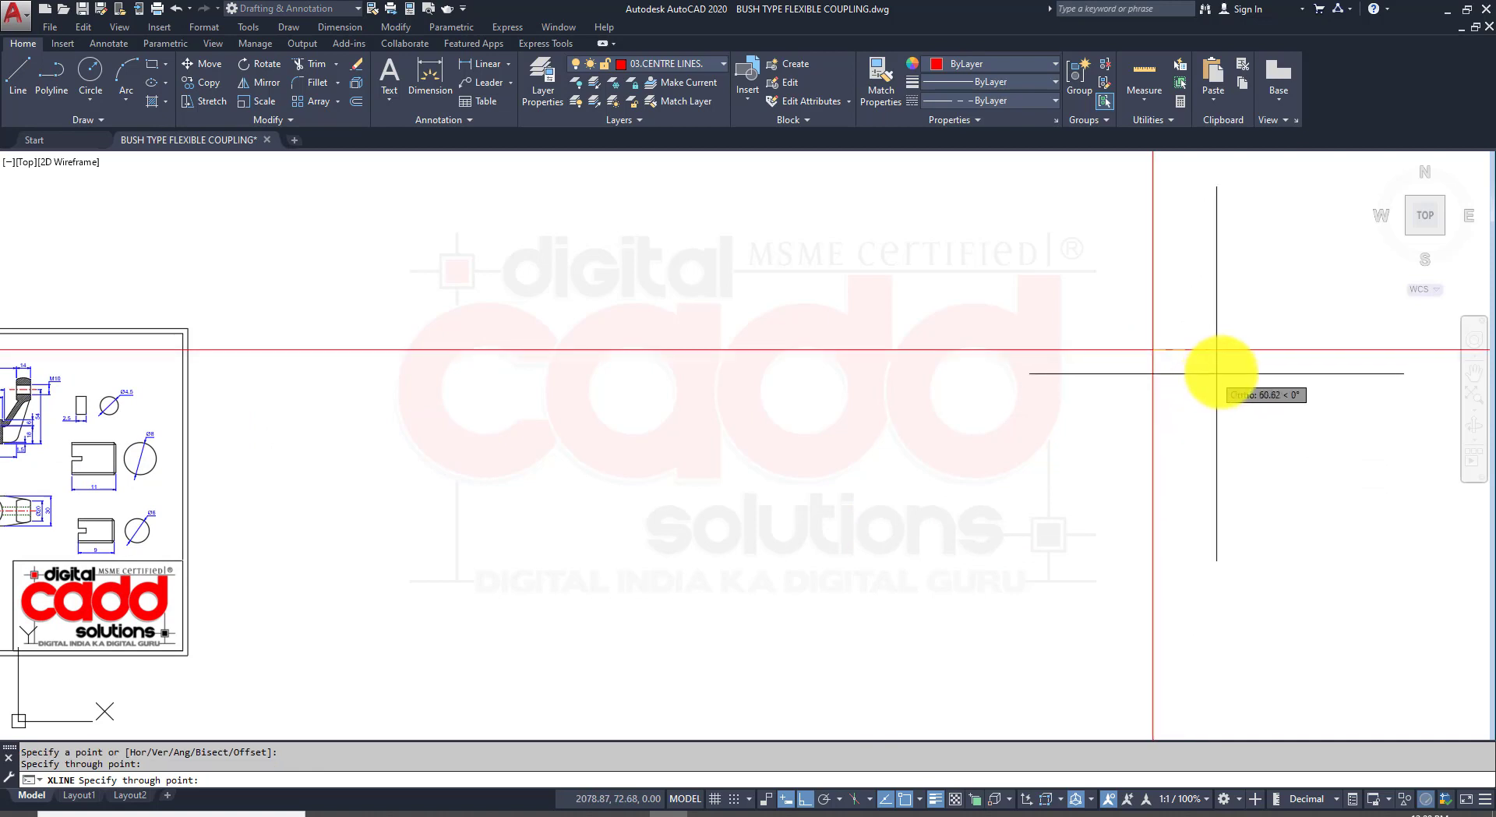
{"action": "left_click", "coordinate": [1223, 371]}
{"action": "key", "text": "Return"}
Step: Offset the vertical construction line by 20 to both sides
{"action": "middle_click_drag", "start_coordinate": [1159, 448], "coordinate": [913, 563]}
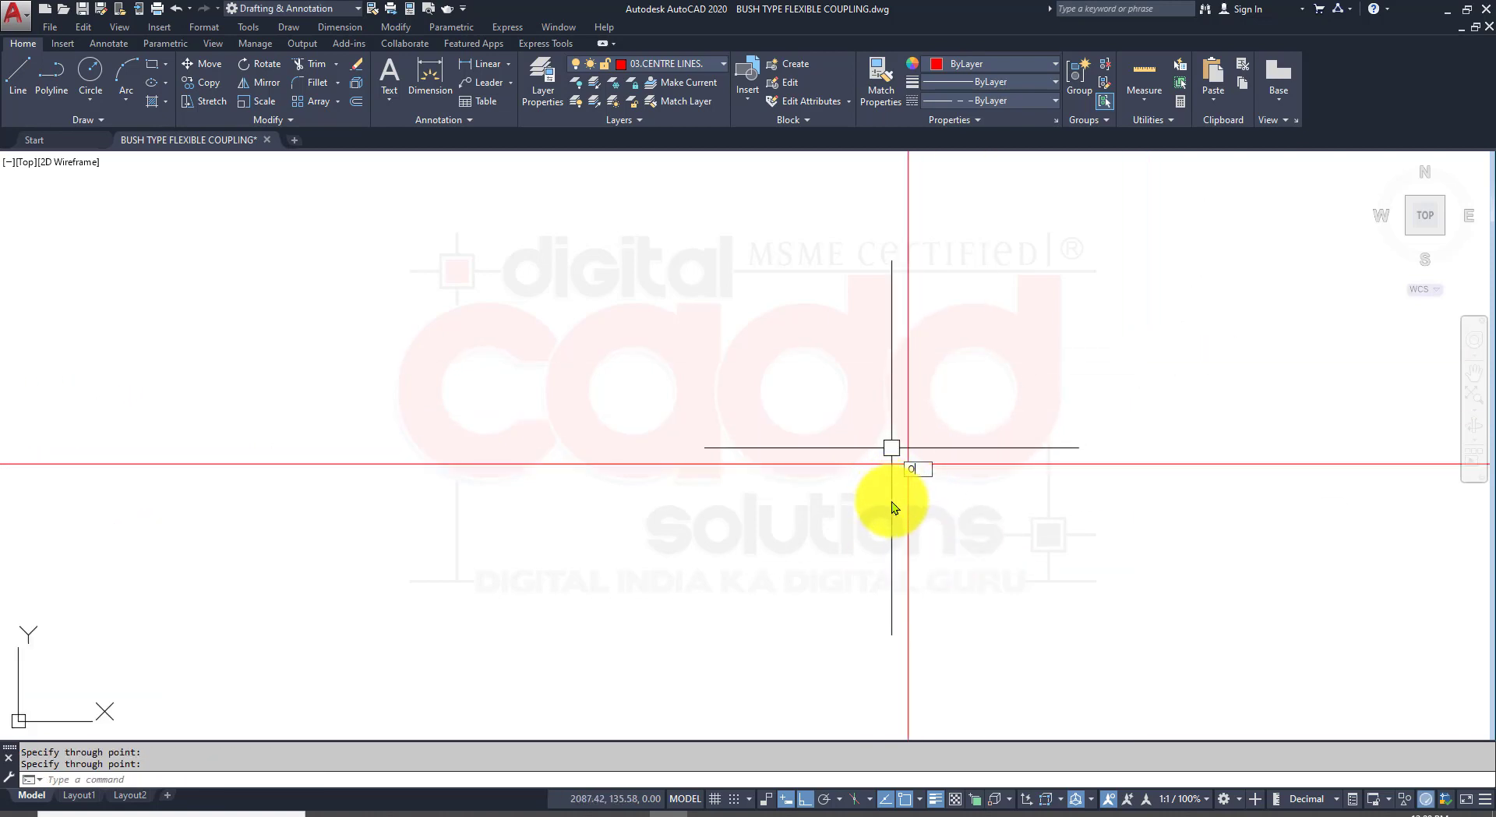
{"action": "type", "text": "o"}
{"action": "key", "text": "Return"}
{"action": "type", "text": "20"}
{"action": "key", "text": "Return"}
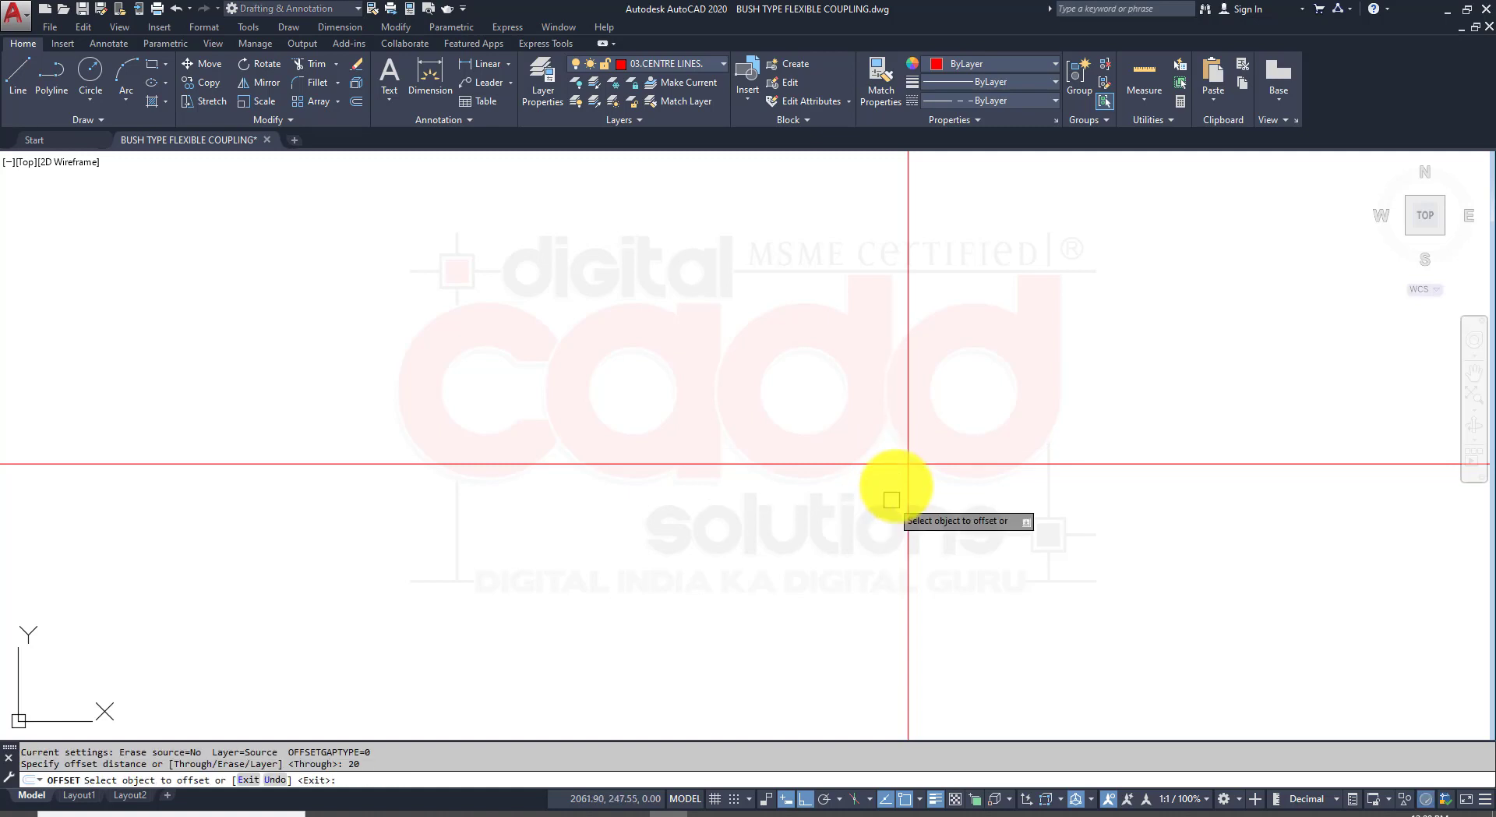
{"action": "left_click", "coordinate": [908, 351]}
{"action": "left_click", "coordinate": [957, 358]}
{"action": "scroll", "coordinate": [935, 413], "scroll_direction": "up", "scroll_amount": 2}
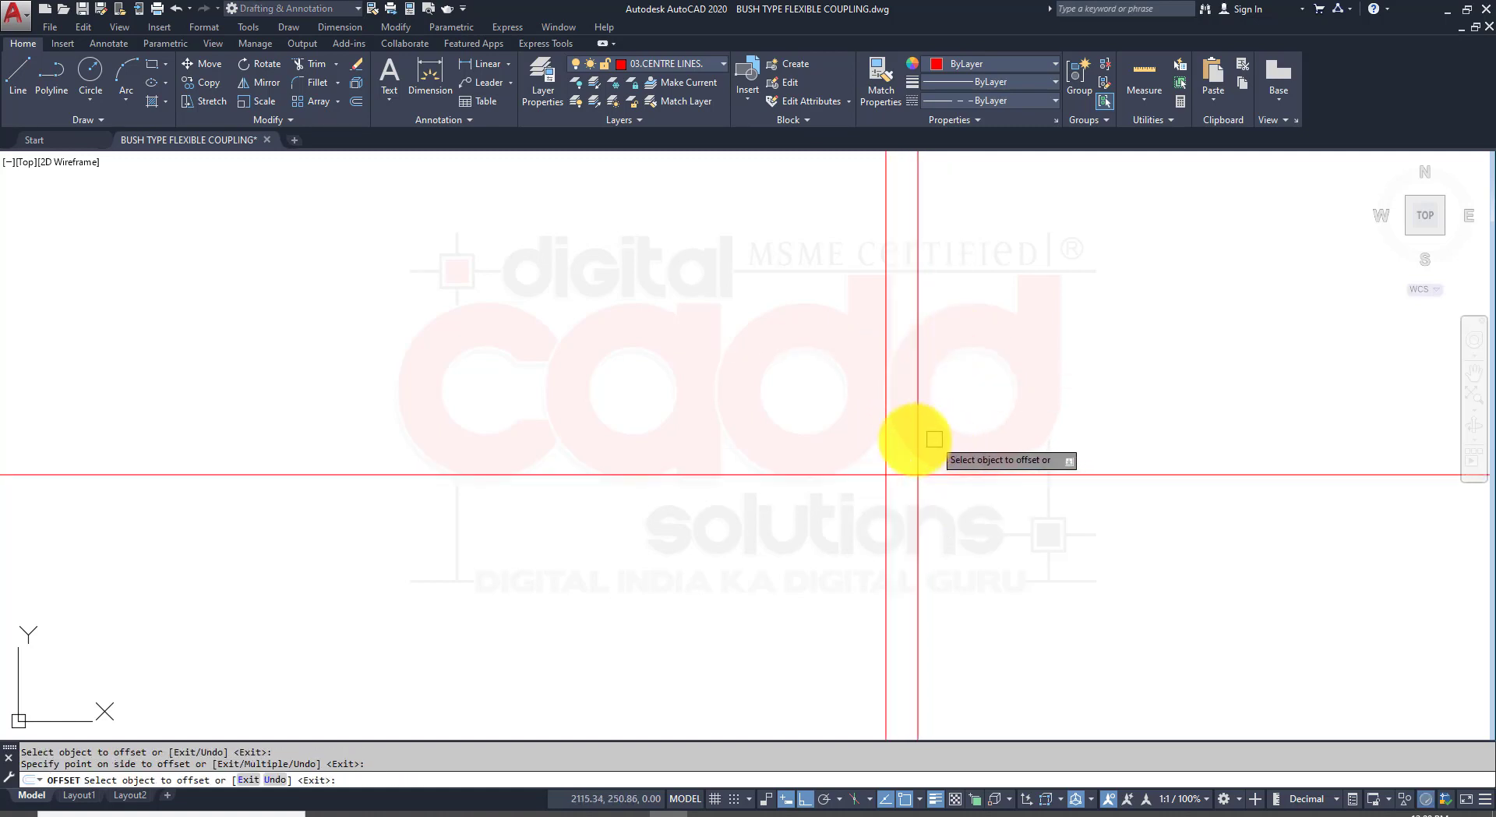
{"action": "left_click", "coordinate": [886, 427]}
{"action": "left_click", "coordinate": [779, 421]}
Step: Offset the horizontal construction line by 20 above and below
{"action": "left_click", "coordinate": [788, 471]}
{"action": "left_click", "coordinate": [787, 441]}
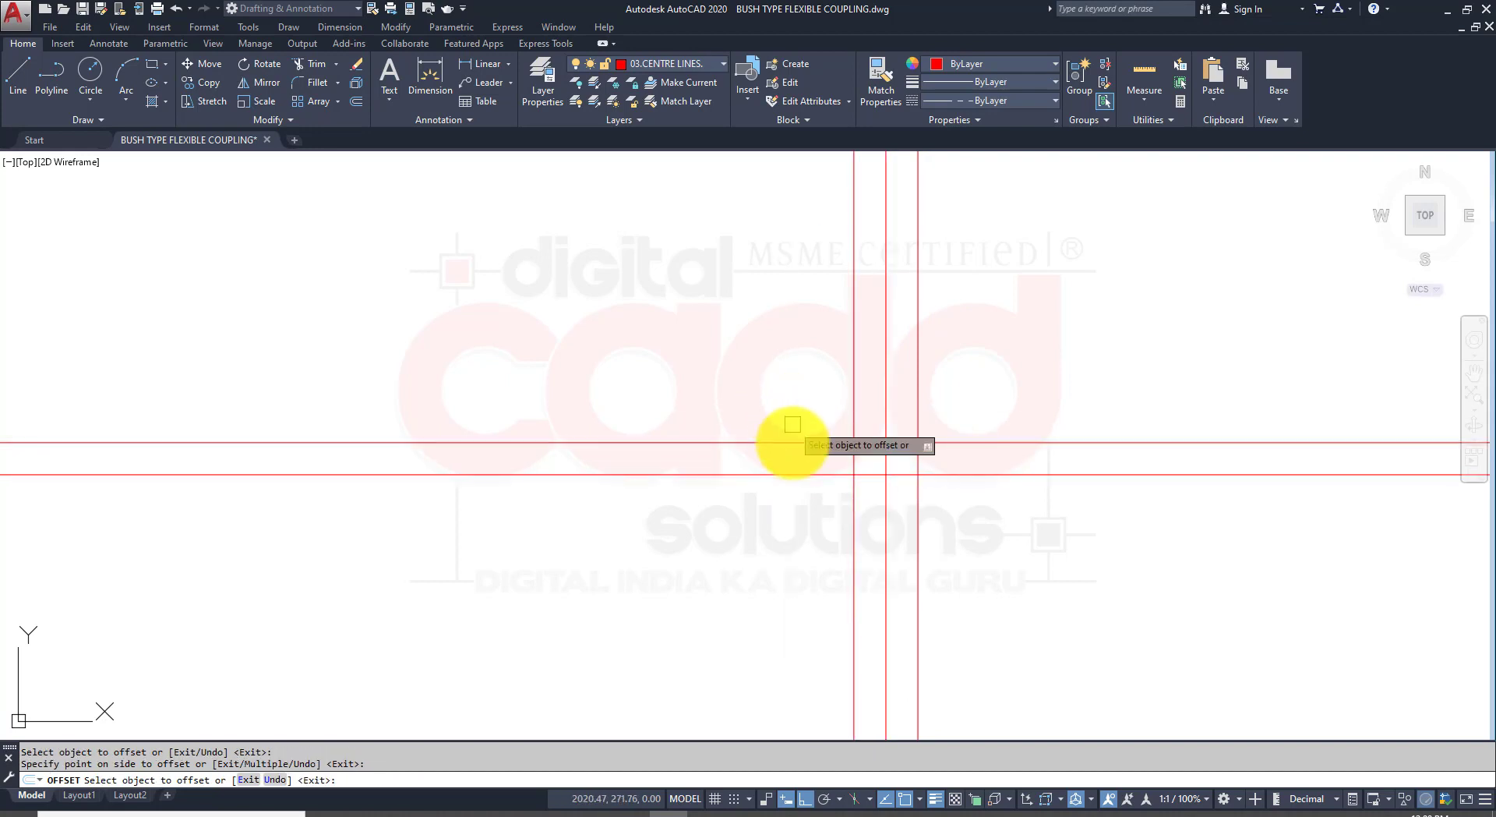
{"action": "left_click", "coordinate": [802, 474]}
{"action": "left_click", "coordinate": [878, 567]}
{"action": "key", "text": "Return"}
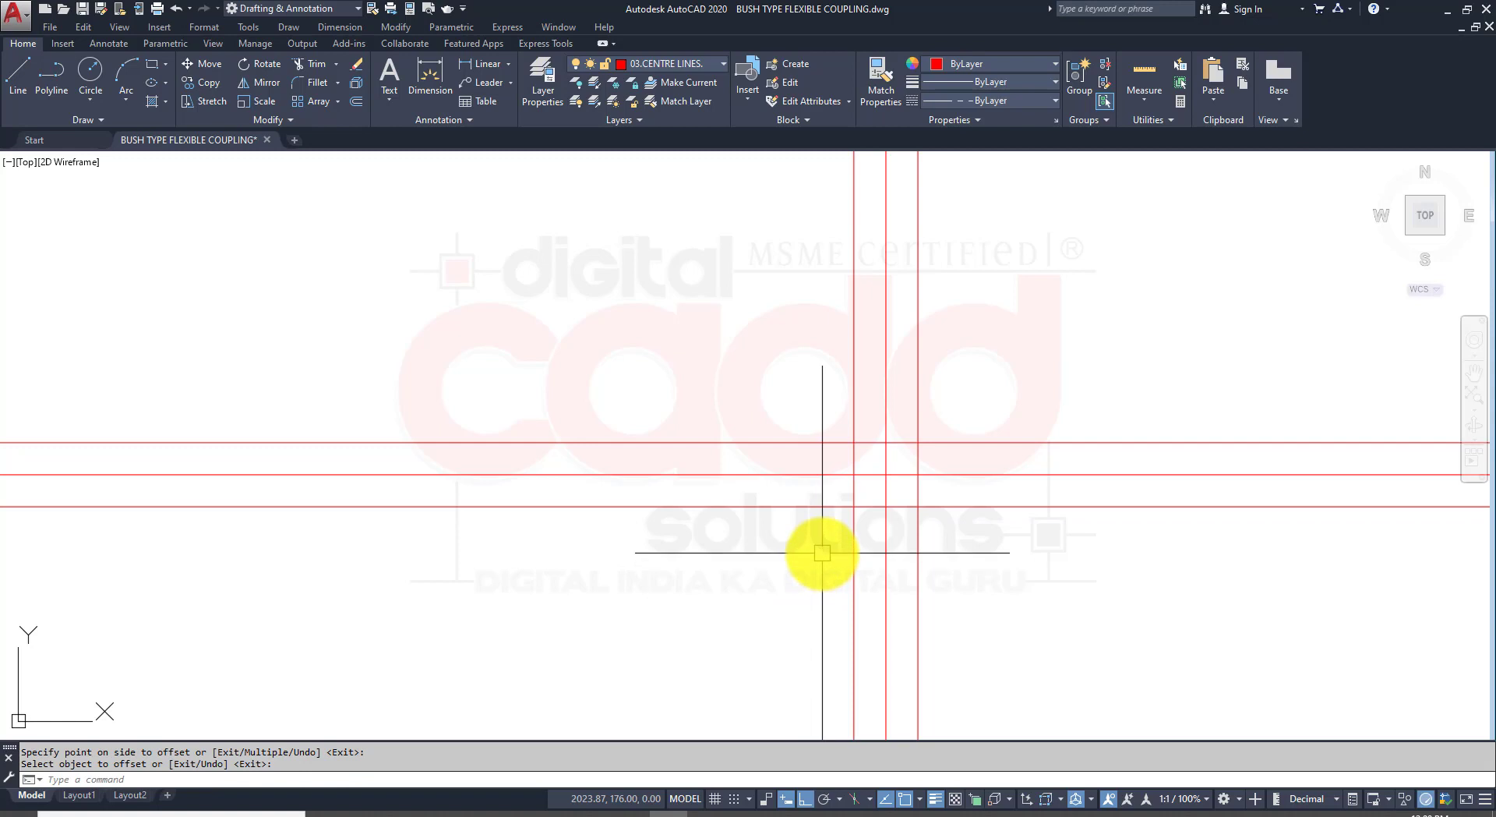
Step: Match the four offset lines to the properties of a black component outline on the existing sheet
{"action": "key", "text": "Return"}
{"action": "scroll", "coordinate": [801, 584], "scroll_direction": "down", "scroll_amount": 5}
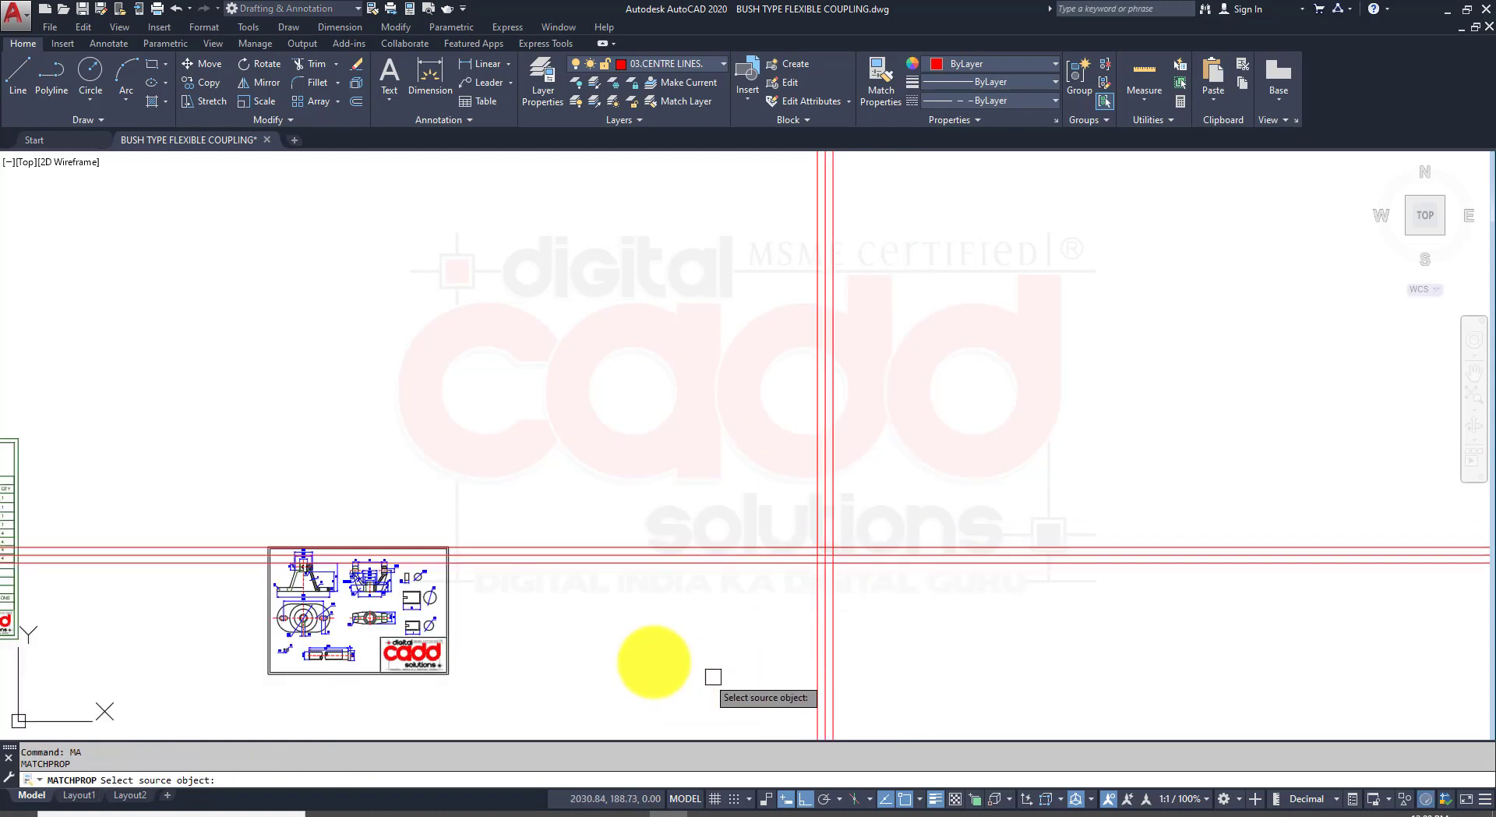
{"action": "scroll", "coordinate": [417, 667], "scroll_direction": "up", "scroll_amount": 2}
{"action": "left_click", "coordinate": [377, 502]}
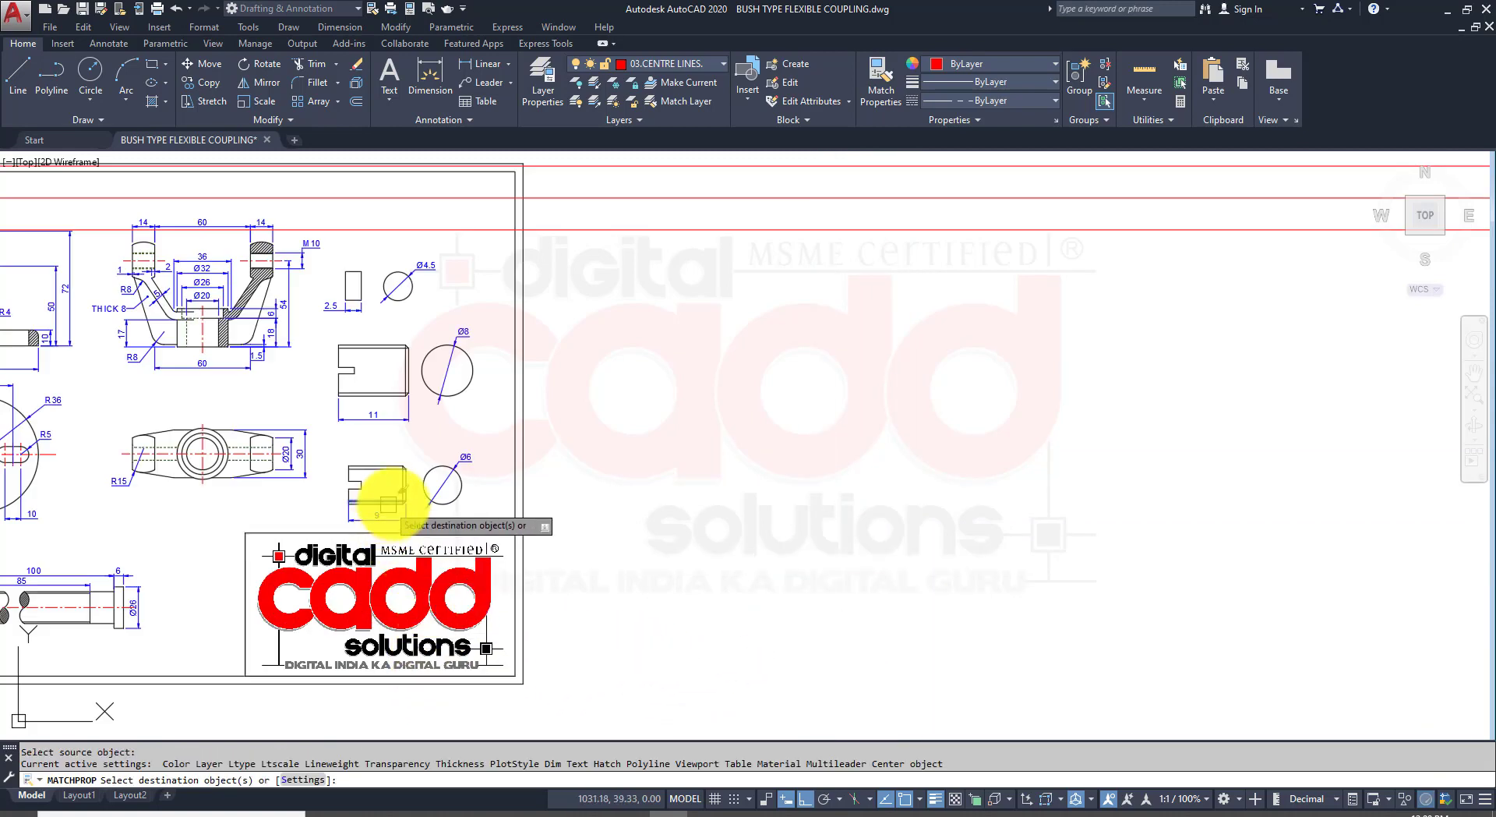
{"action": "scroll", "coordinate": [545, 519], "scroll_direction": "down", "scroll_amount": 4}
{"action": "scroll", "coordinate": [1208, 364], "scroll_direction": "up", "scroll_amount": 5}
{"action": "left_click", "coordinate": [1017, 399]}
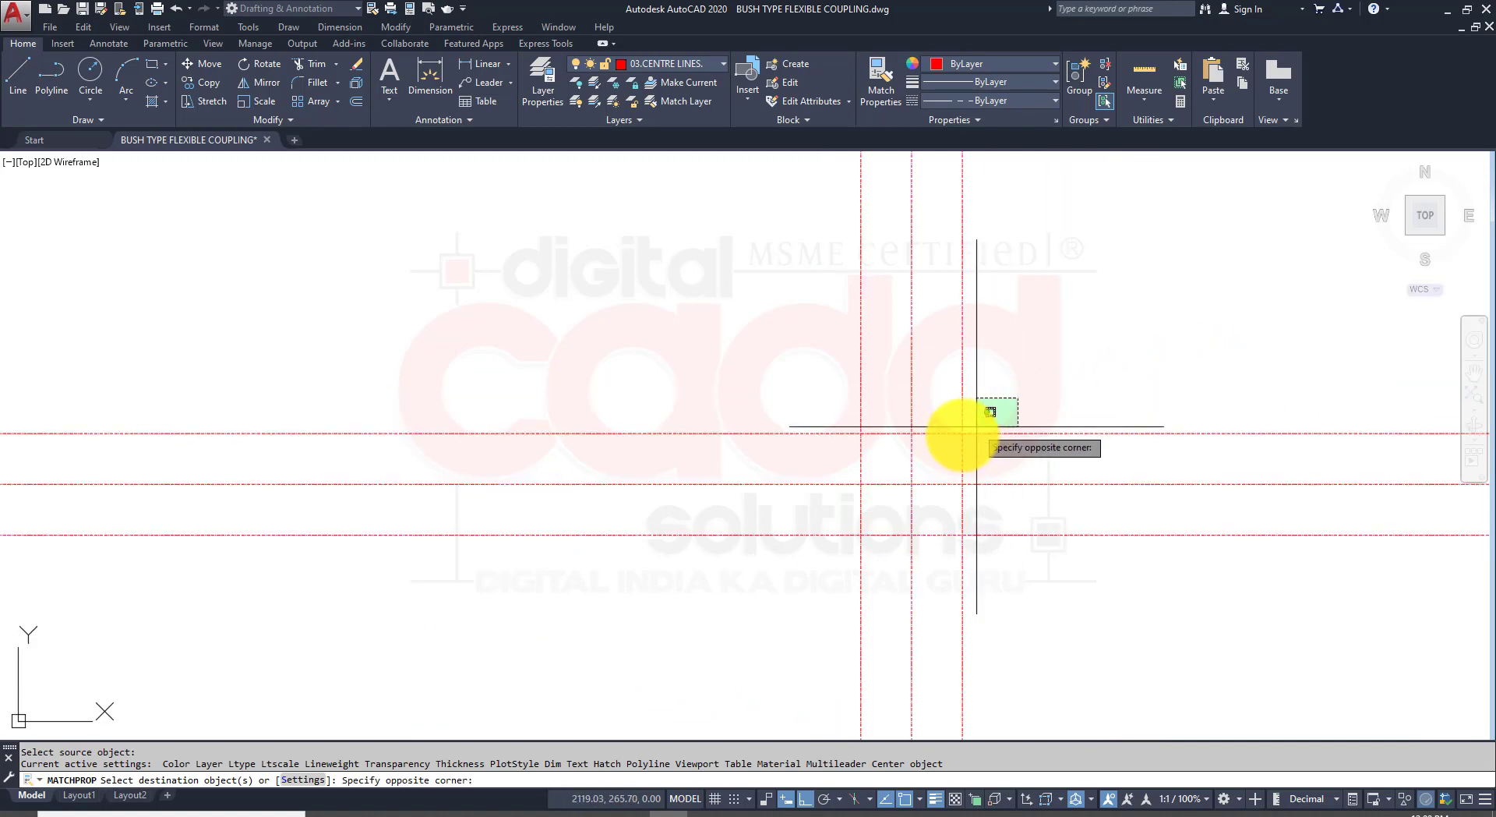
{"action": "left_click", "coordinate": [944, 440]}
{"action": "left_click", "coordinate": [876, 517]}
{"action": "left_click", "coordinate": [826, 558]}
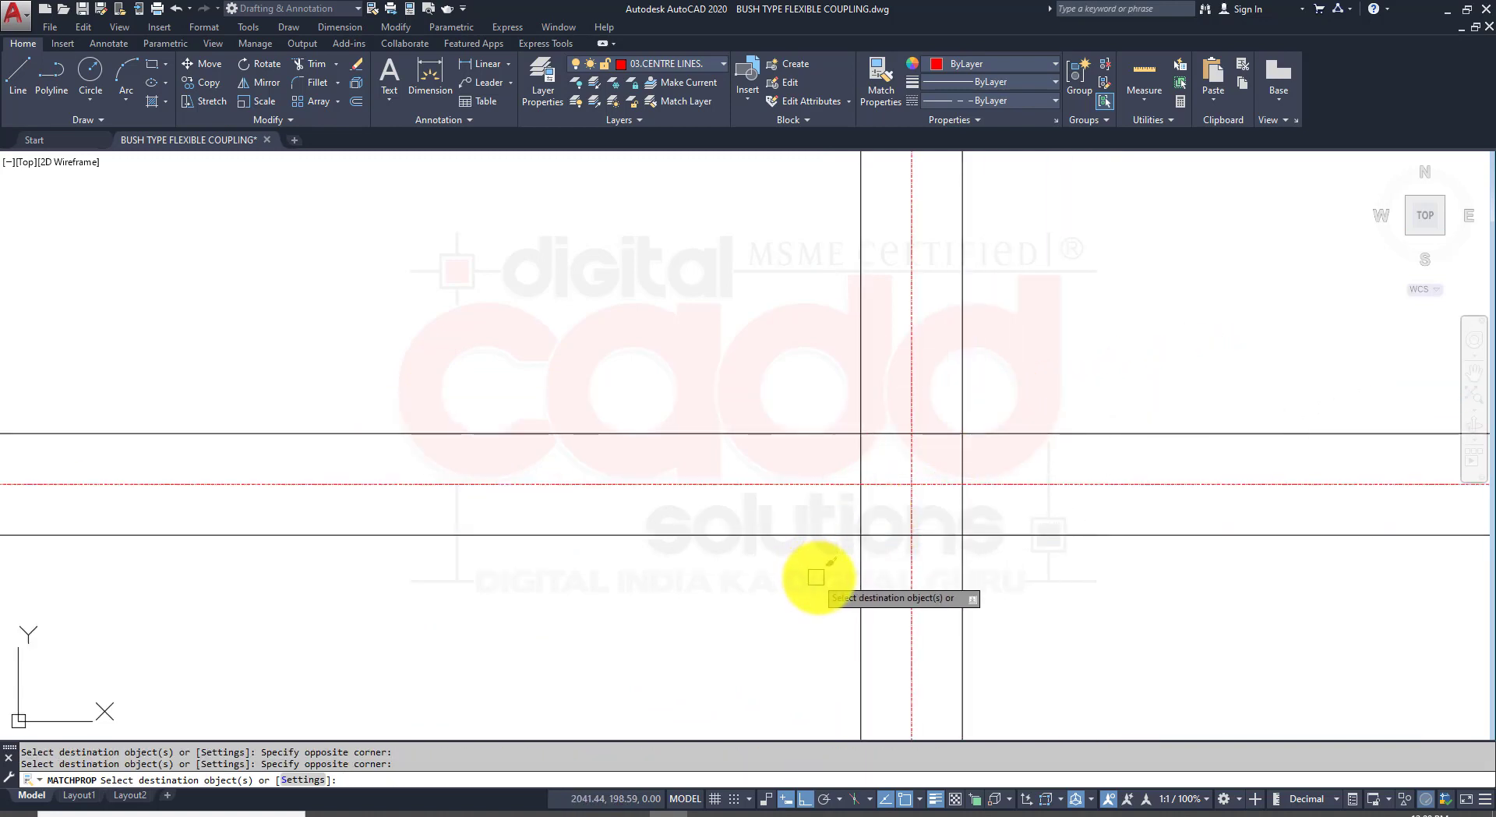
{"action": "key", "text": "Return"}
Step: Trim the segments of the black offset lines where they cross, leaving four open corners around the centre lines
{"action": "middle_click_drag", "start_coordinate": [844, 592], "coordinate": [692, 578]}
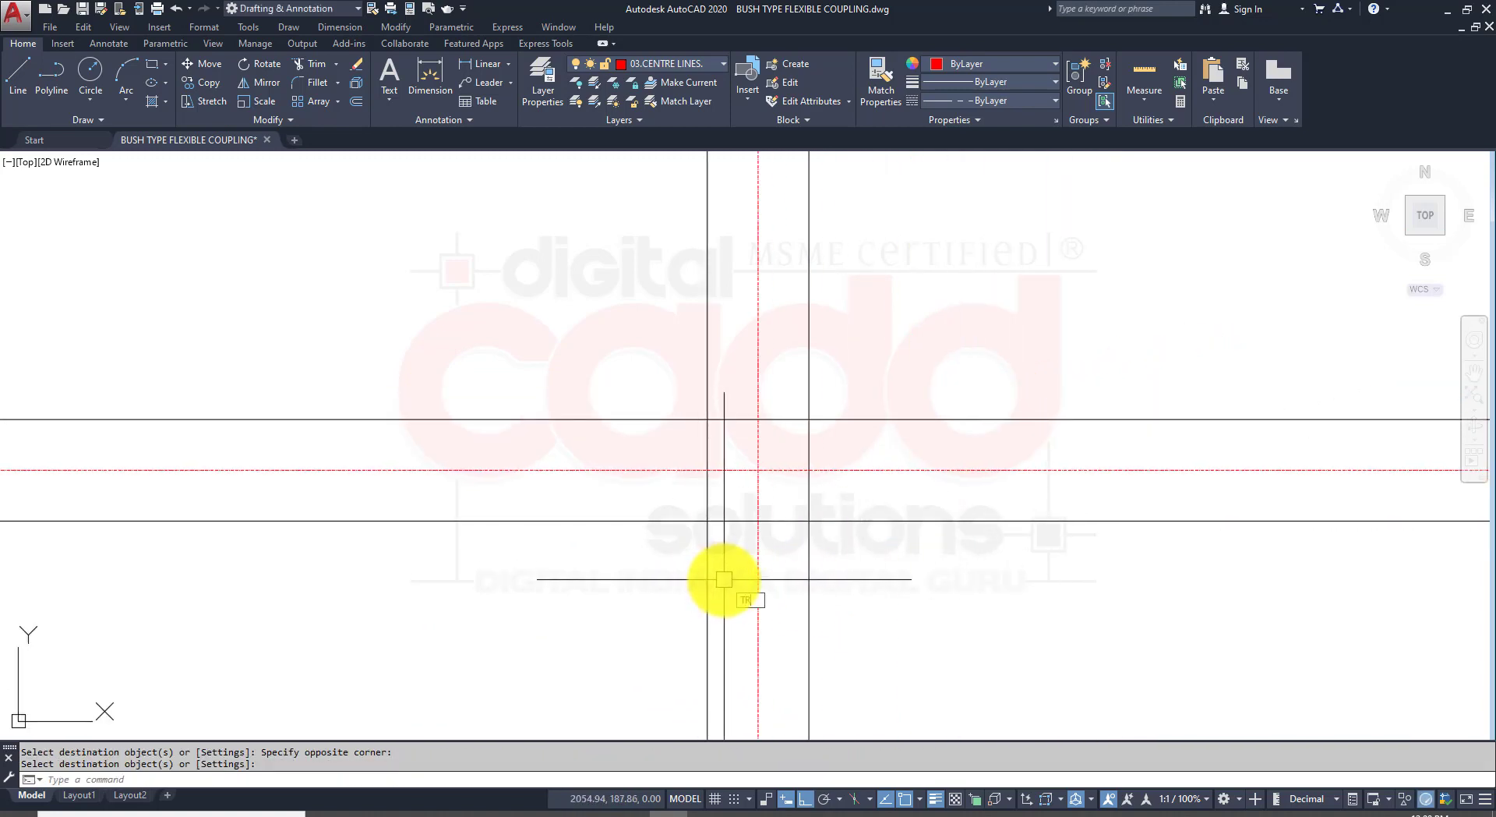
{"action": "key", "text": "Return"}
{"action": "key", "text": "Return"}
{"action": "left_click", "coordinate": [728, 421]}
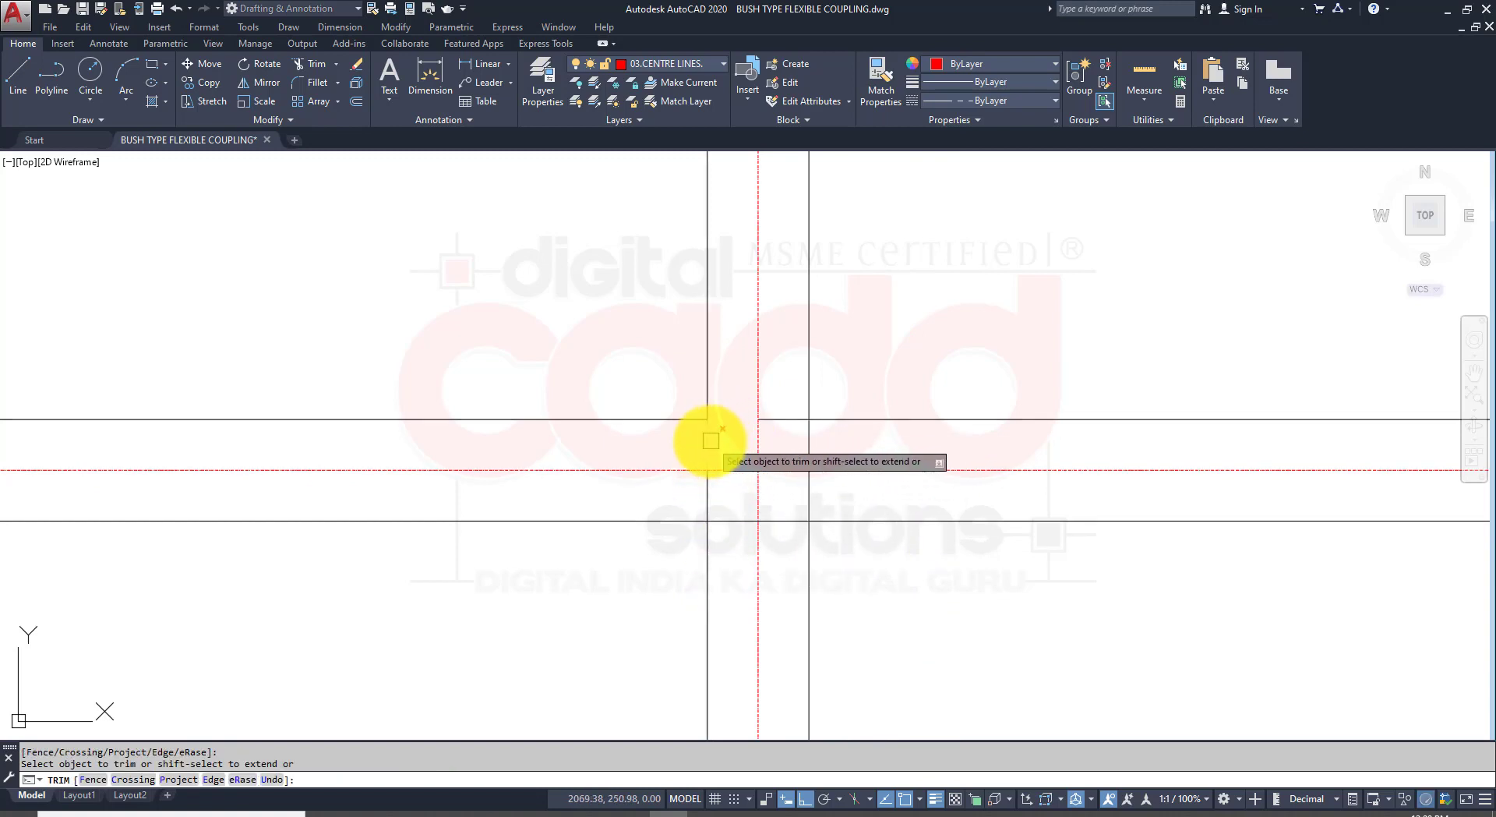
{"action": "left_click", "coordinate": [708, 466]}
{"action": "left_click", "coordinate": [725, 520]}
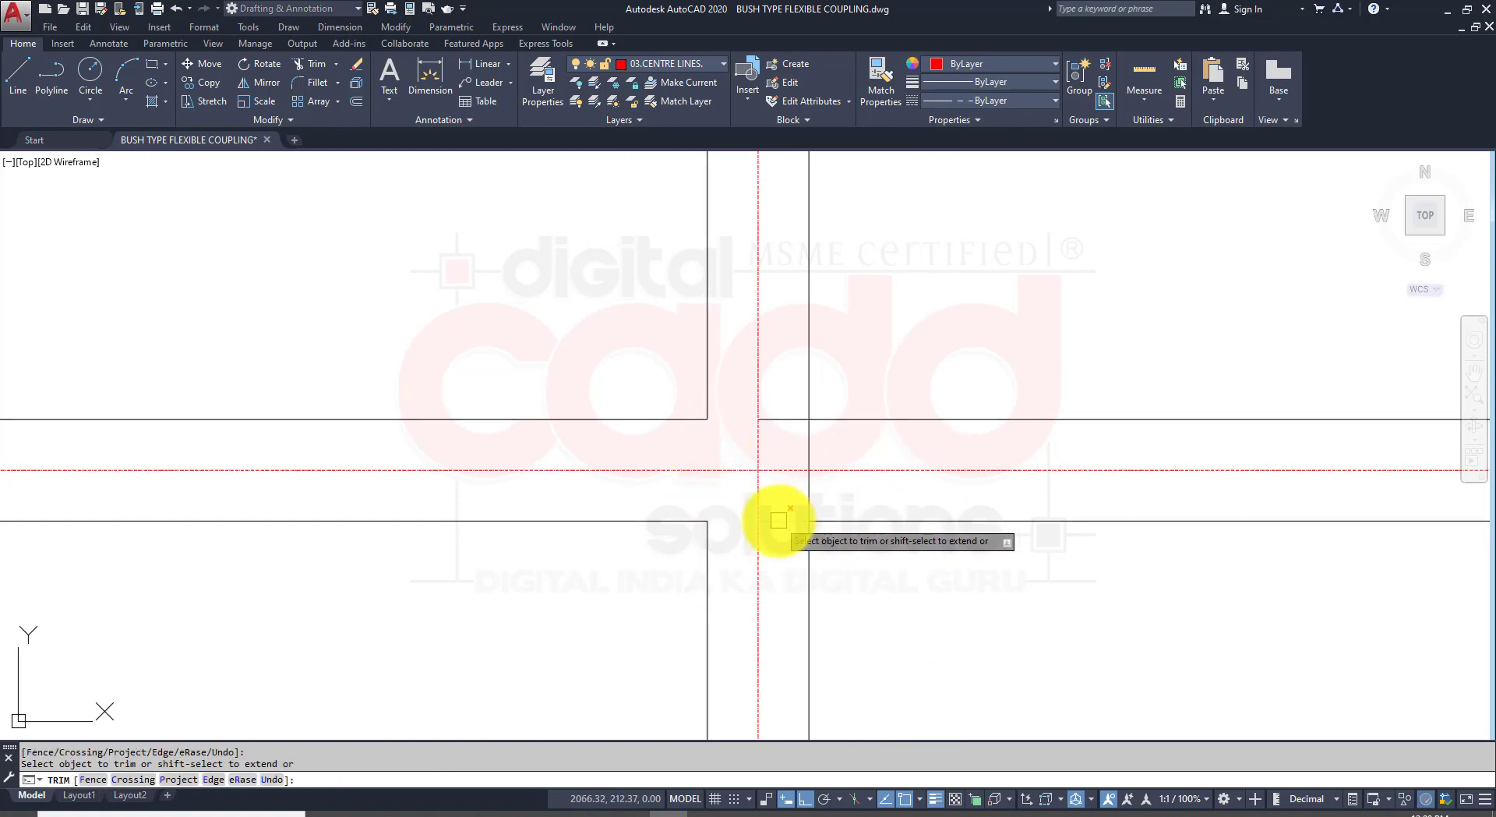
{"action": "left_click", "coordinate": [809, 475]}
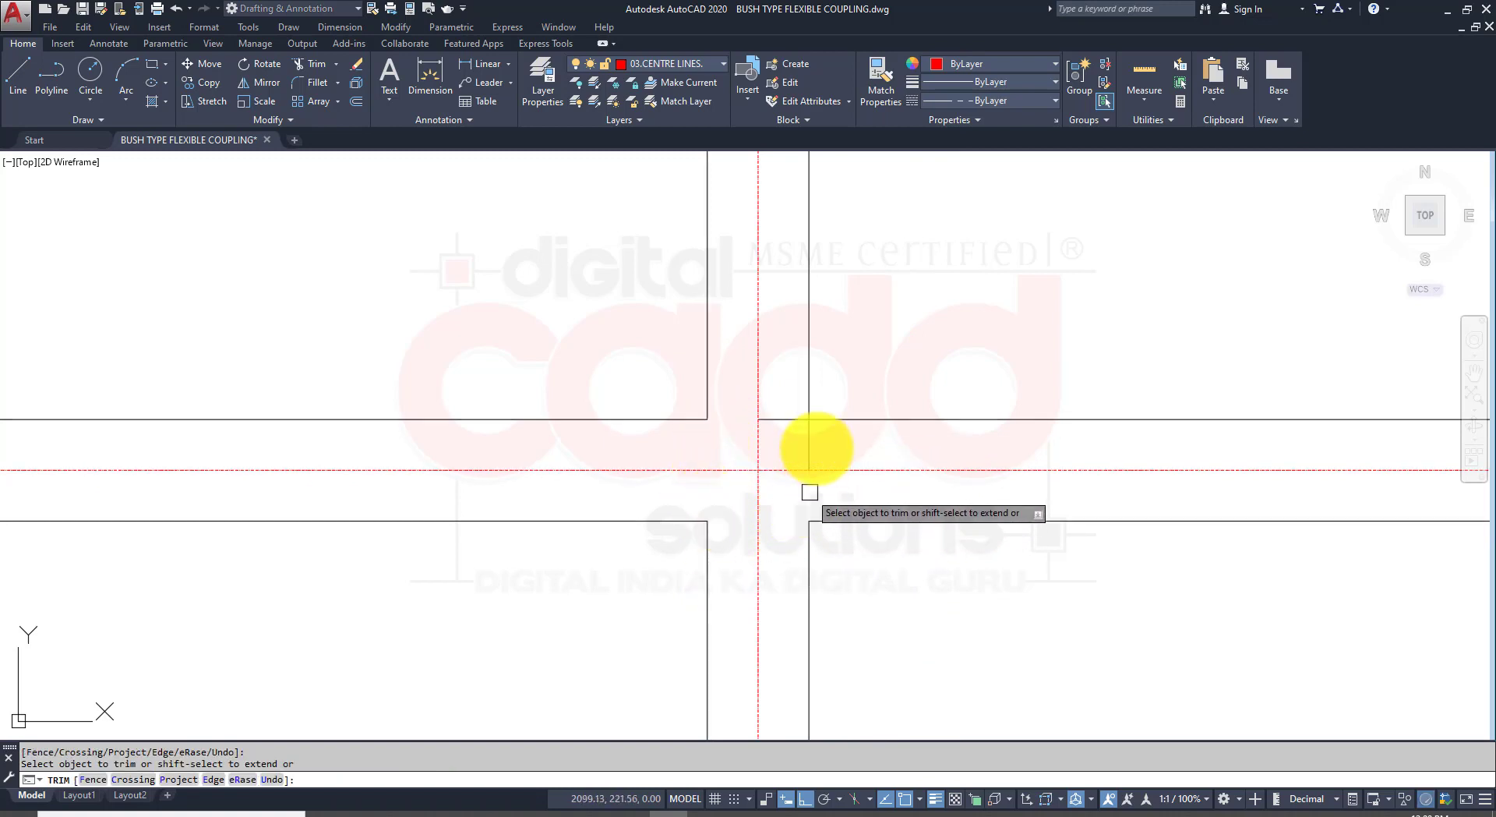
Step: Set the linetype scale of the two red centre construction lines to 10
{"action": "left_click", "coordinate": [789, 442]}
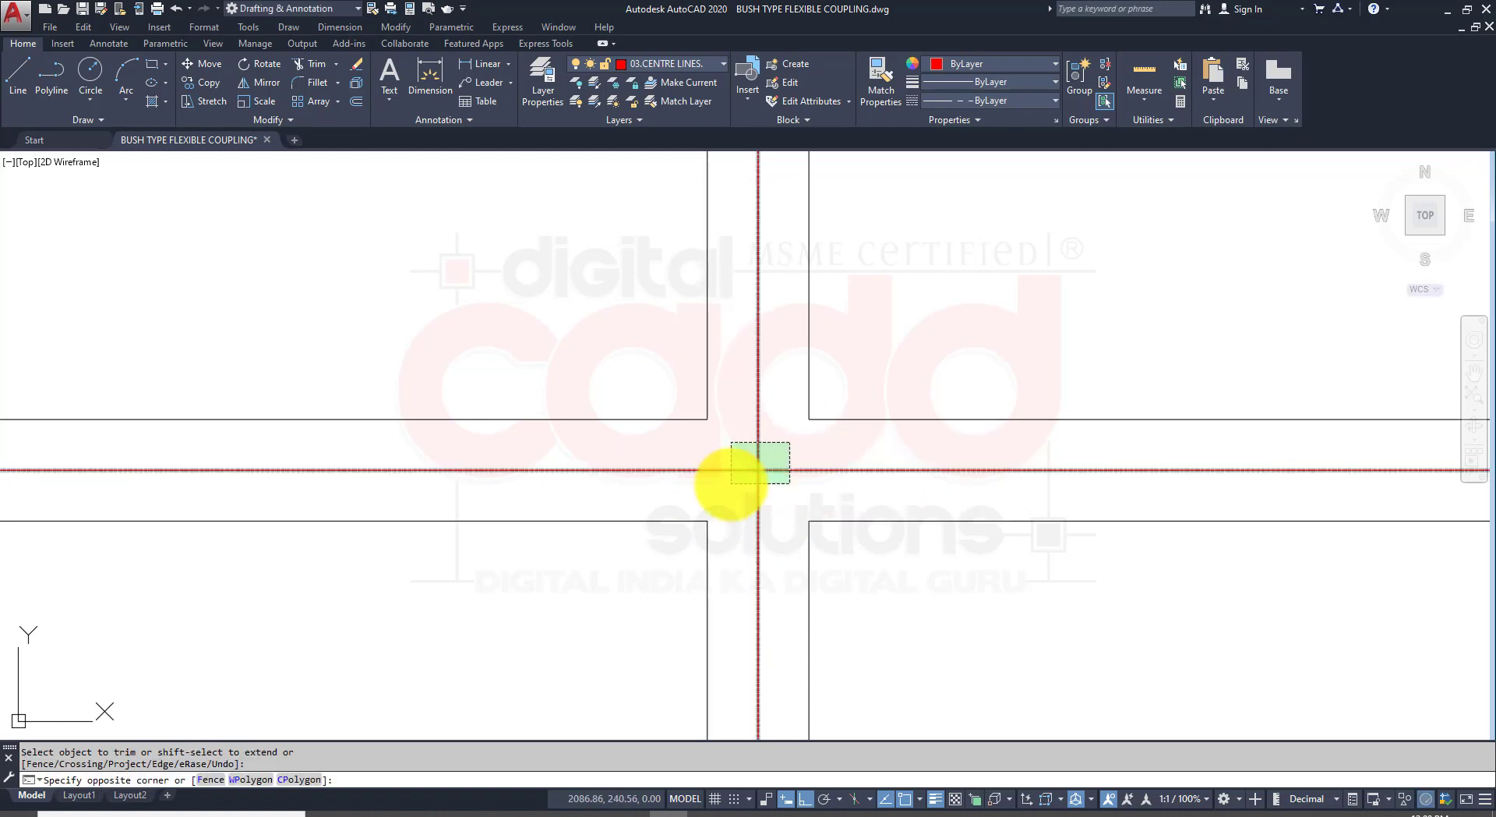
{"action": "left_click", "coordinate": [731, 484]}
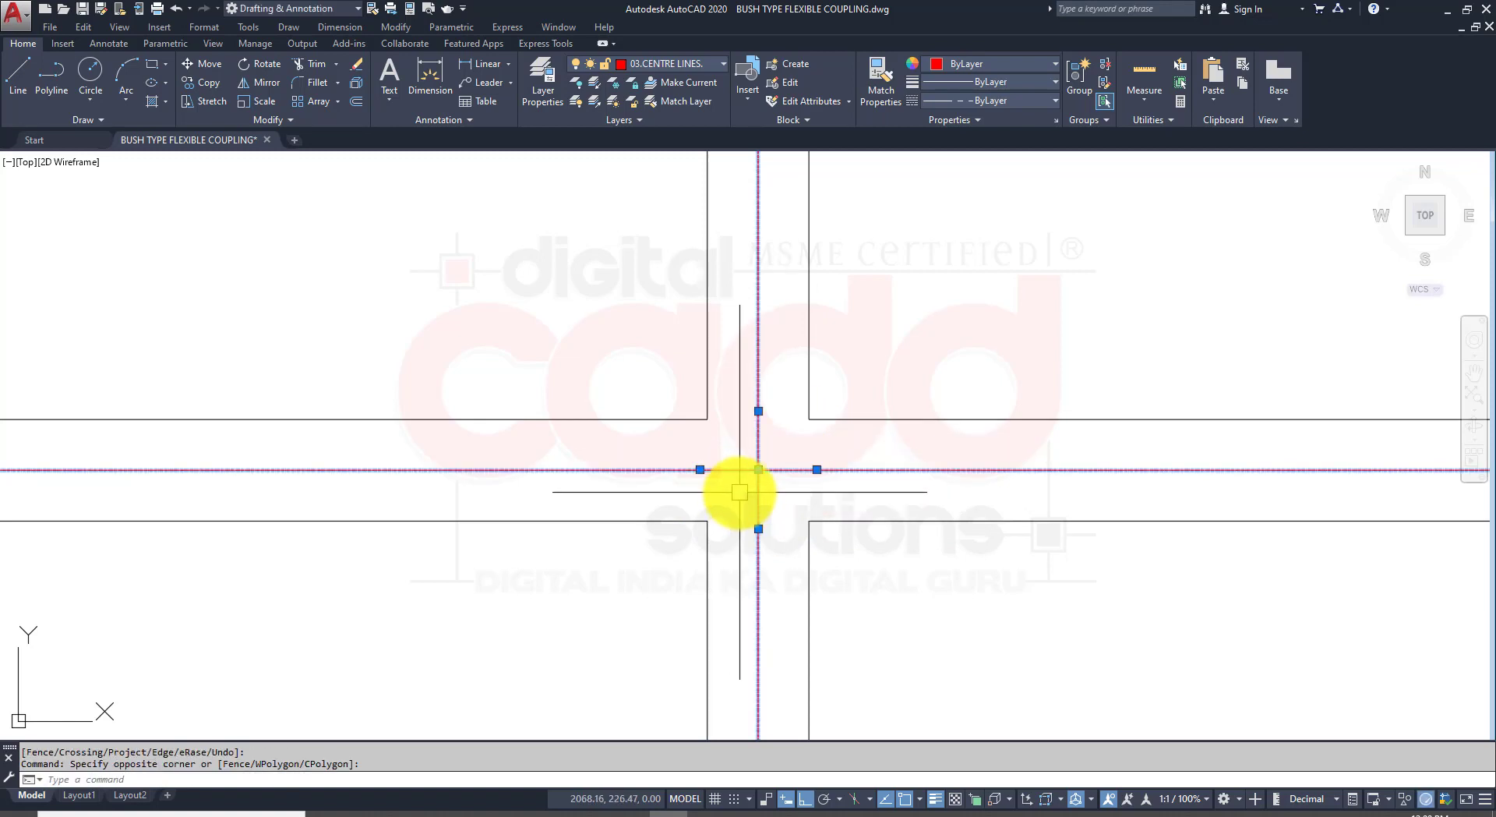
{"action": "key", "text": "ctrl+1"}
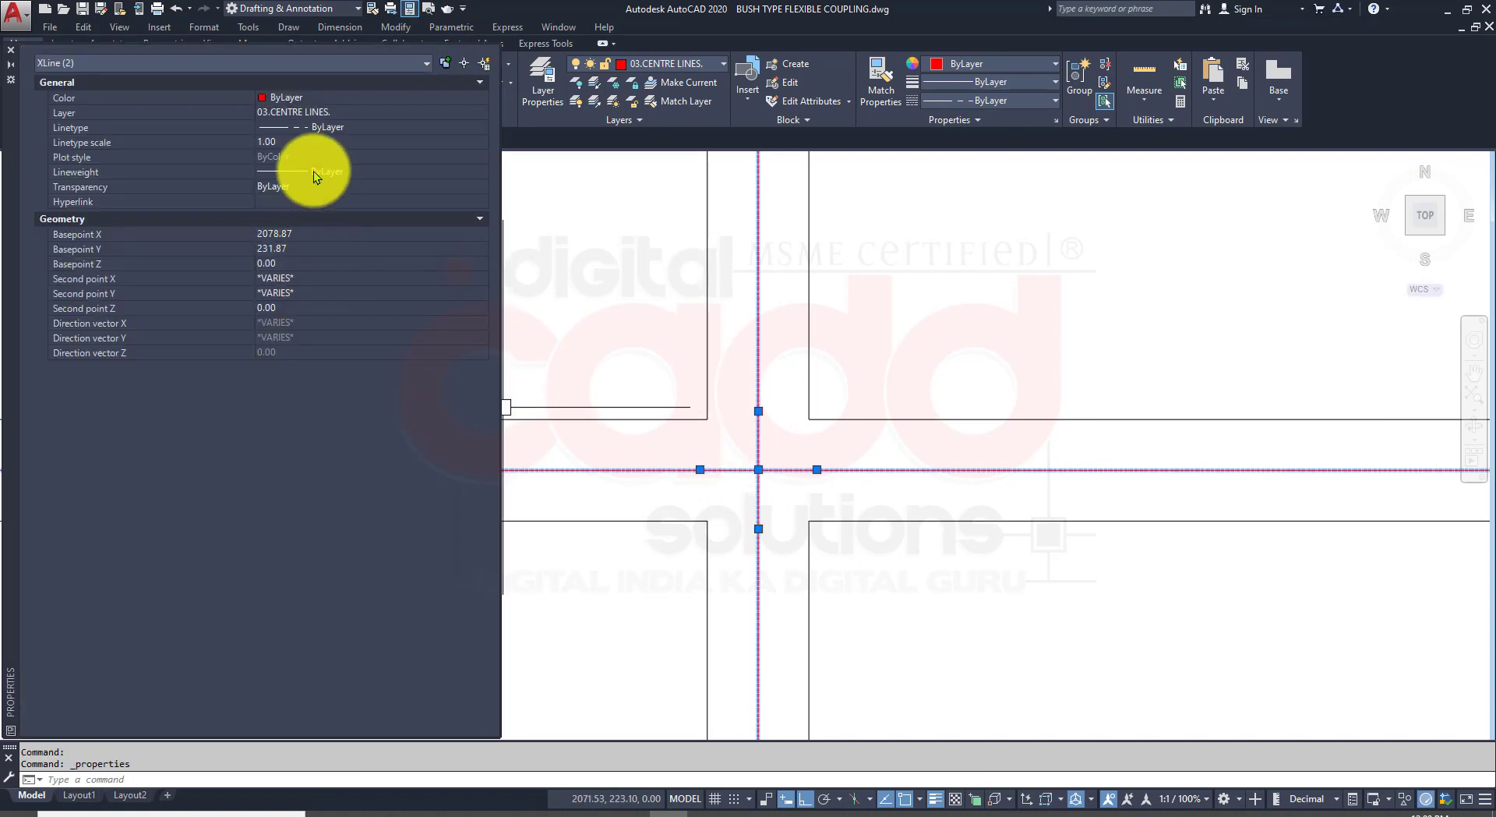
{"action": "left_click", "coordinate": [303, 143]}
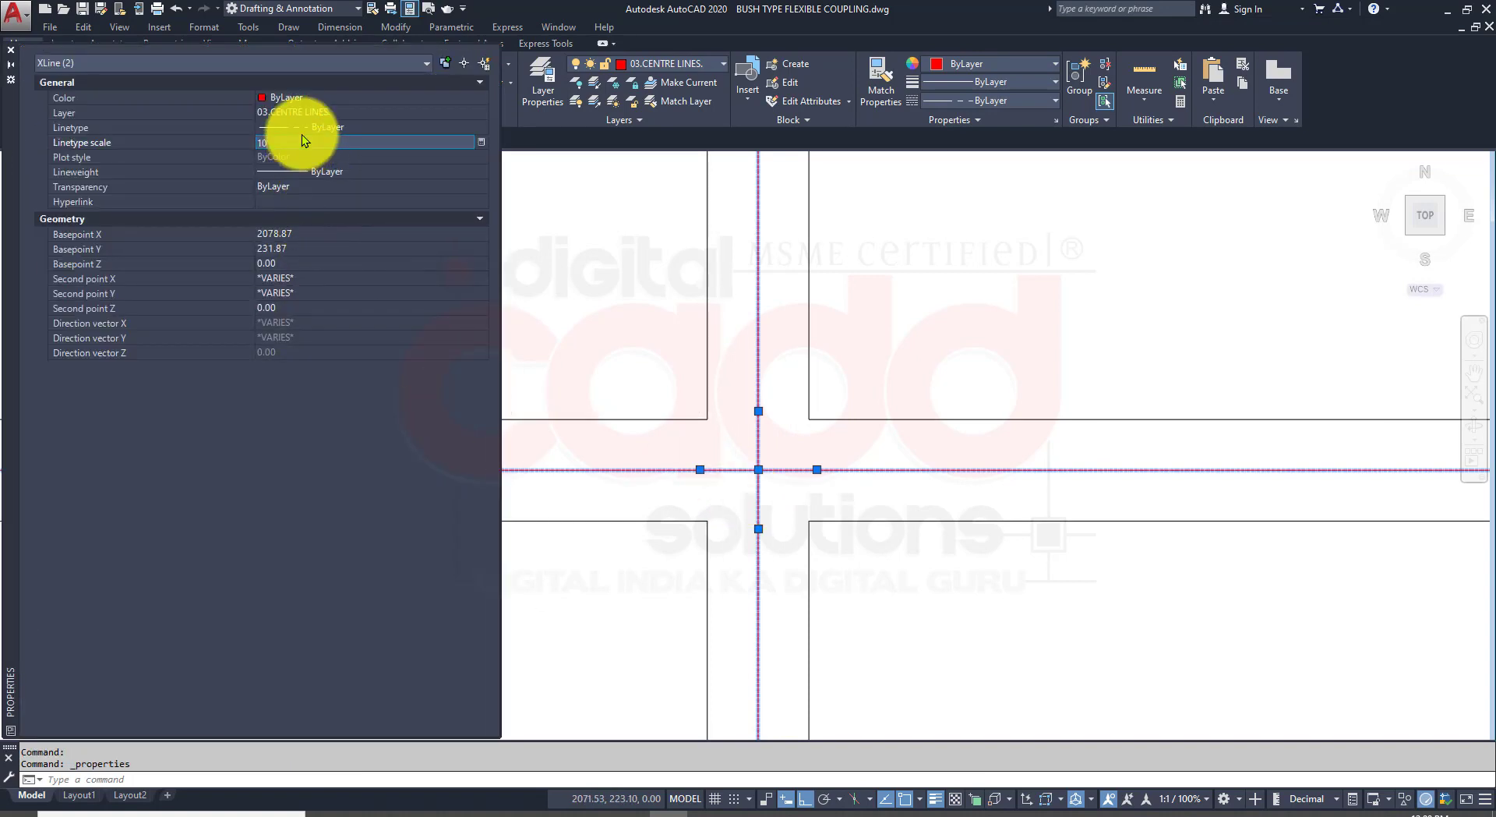
{"action": "key", "text": "Return"}
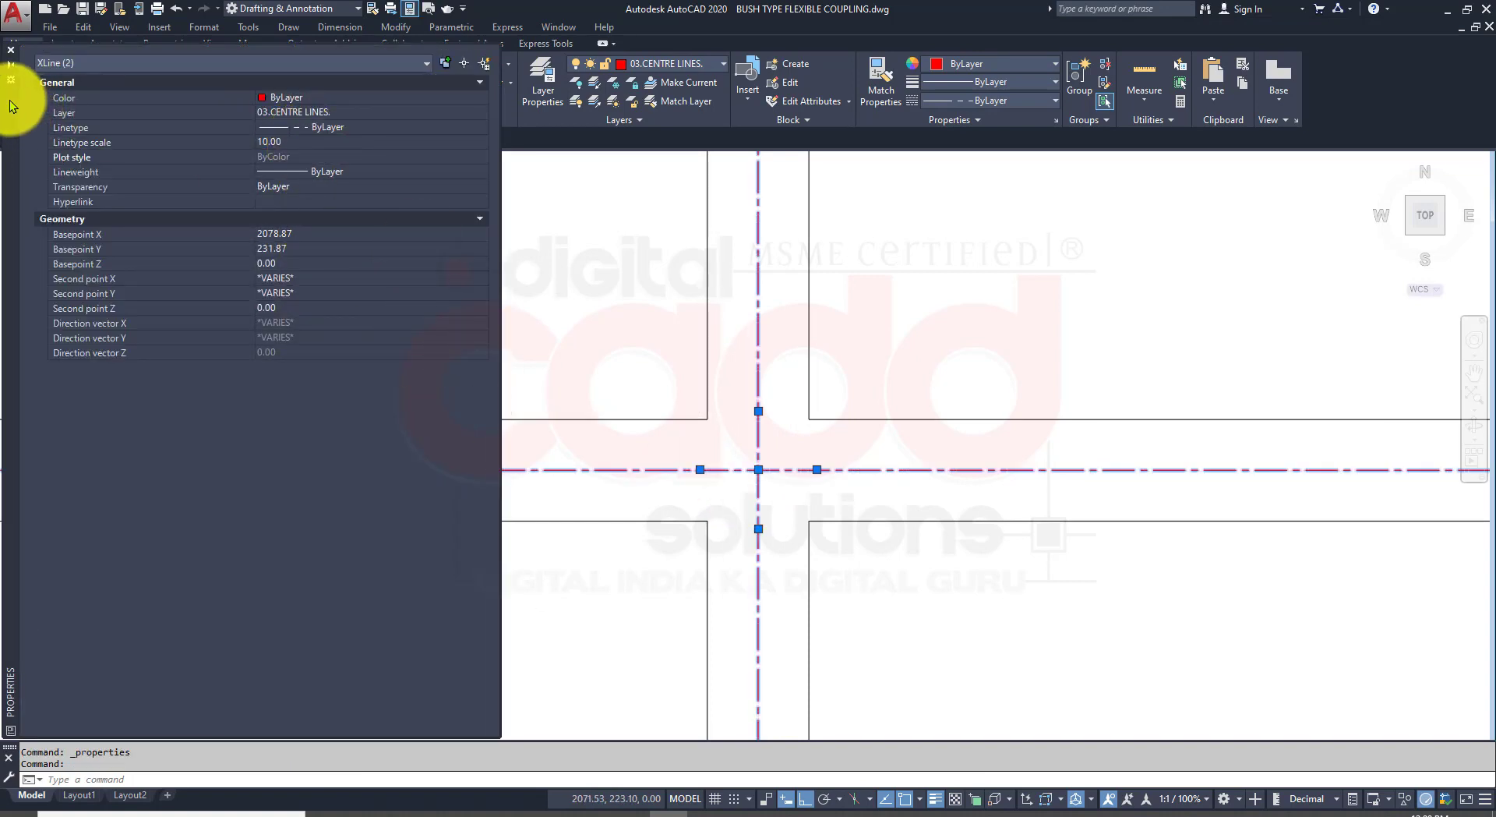
{"action": "left_click", "coordinate": [11, 50]}
{"action": "key", "text": "Escape"}
{"action": "scroll", "coordinate": [843, 467], "scroll_direction": "down", "scroll_amount": 3}
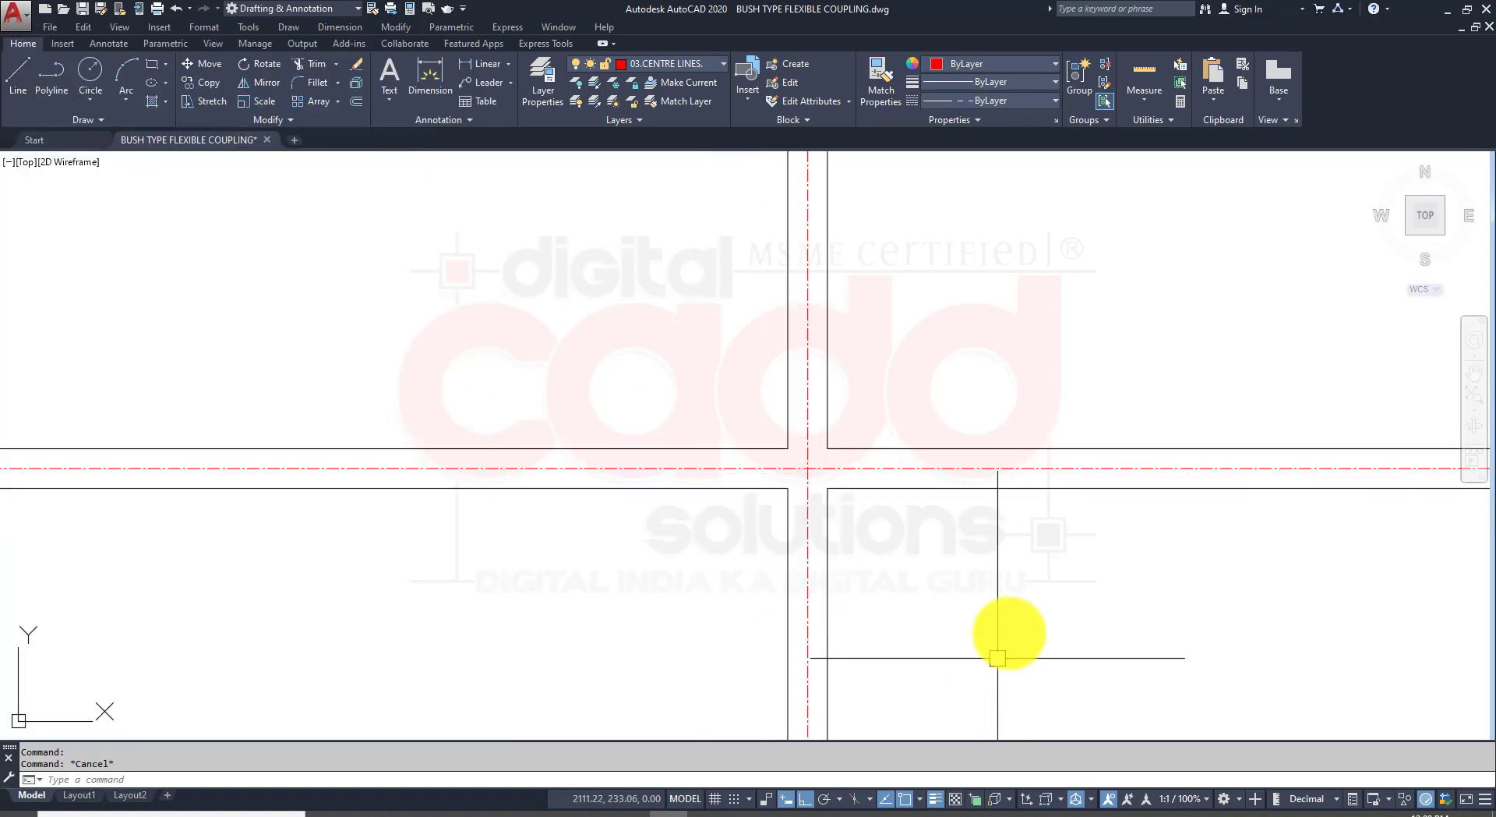
Step: Examine the views and dimensions of part 2 in the assignment PDF and compare them with the centre-line layout in the drawing
{"action": "middle_click_drag", "start_coordinate": [814, 544], "coordinate": [590, 525]}
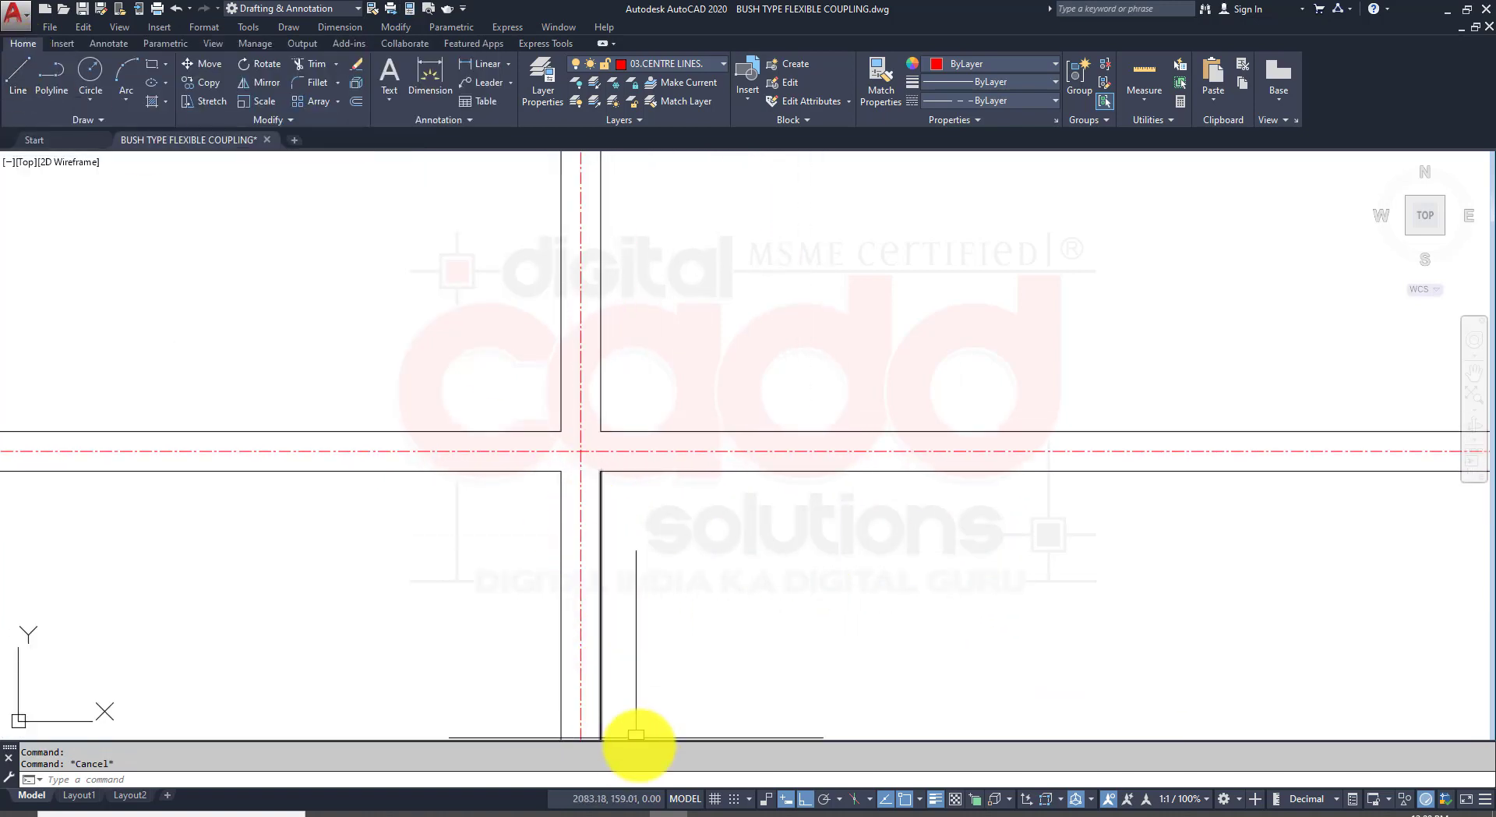
{"action": "left_click", "coordinate": [403, 810]}
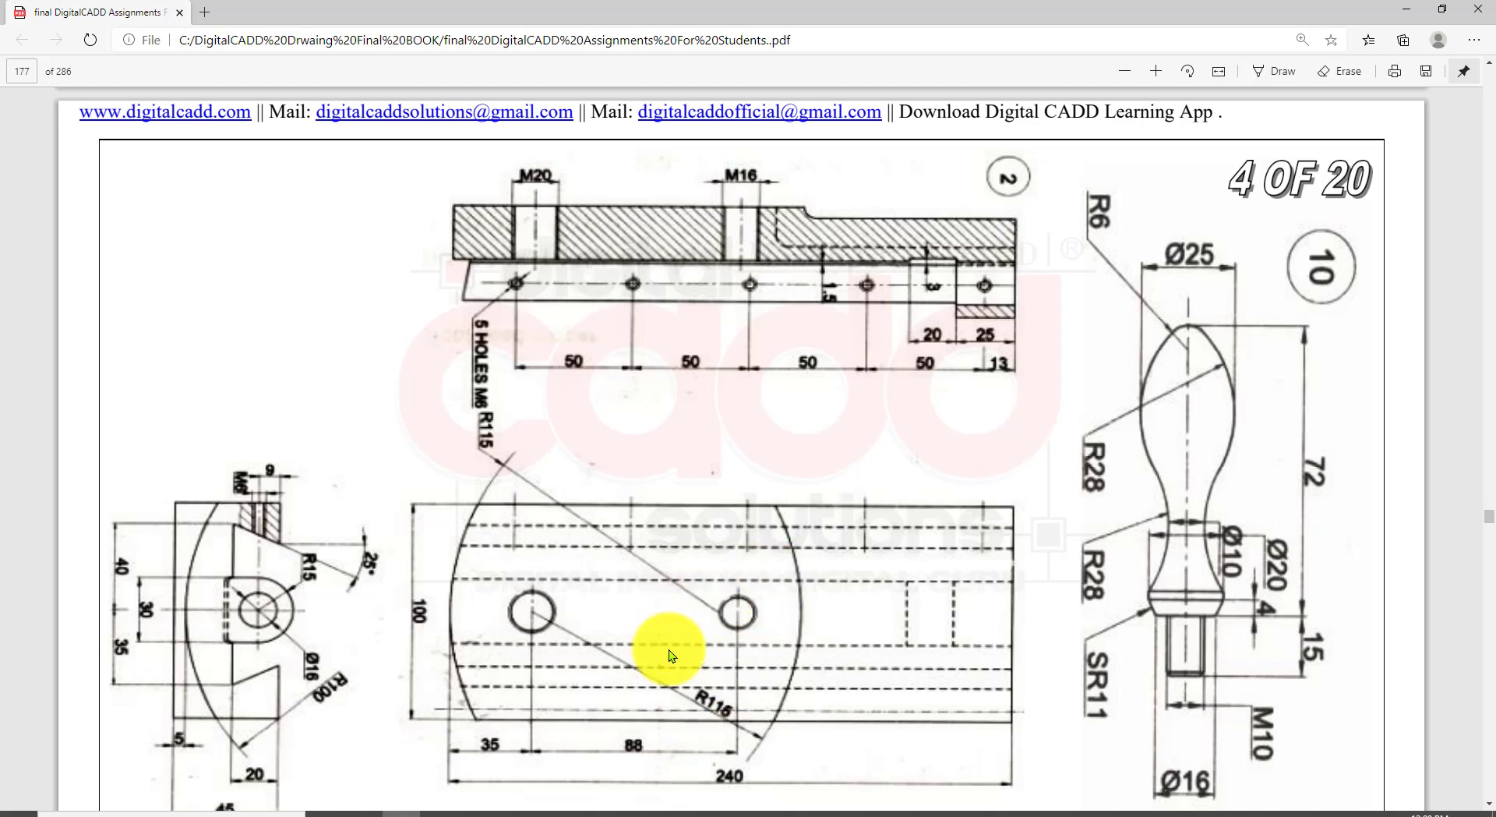
{"action": "scroll", "coordinate": [699, 678], "scroll_direction": "down", "scroll_amount": 2}
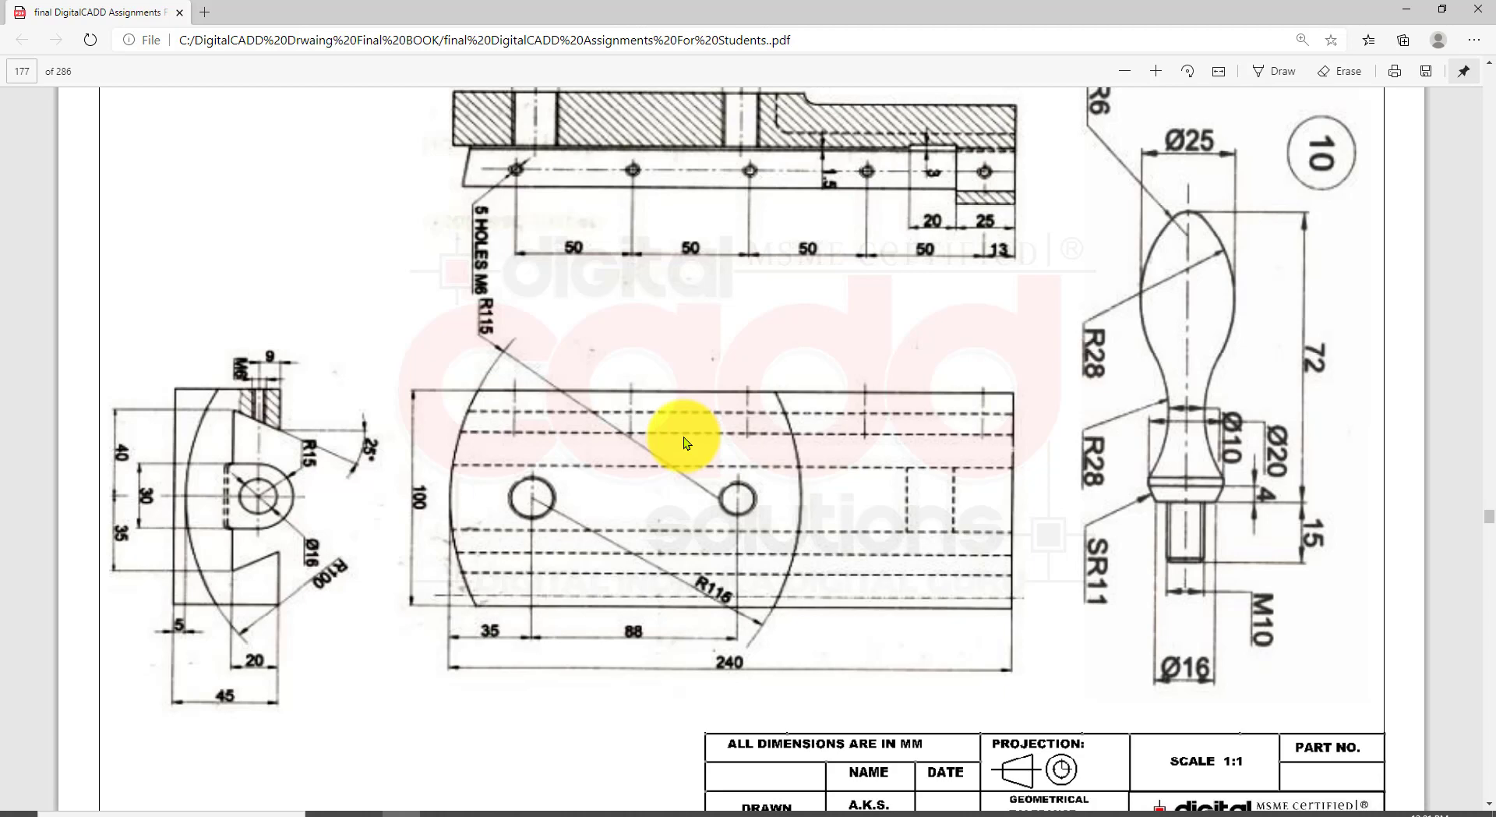
{"action": "left_click", "coordinate": [668, 809]}
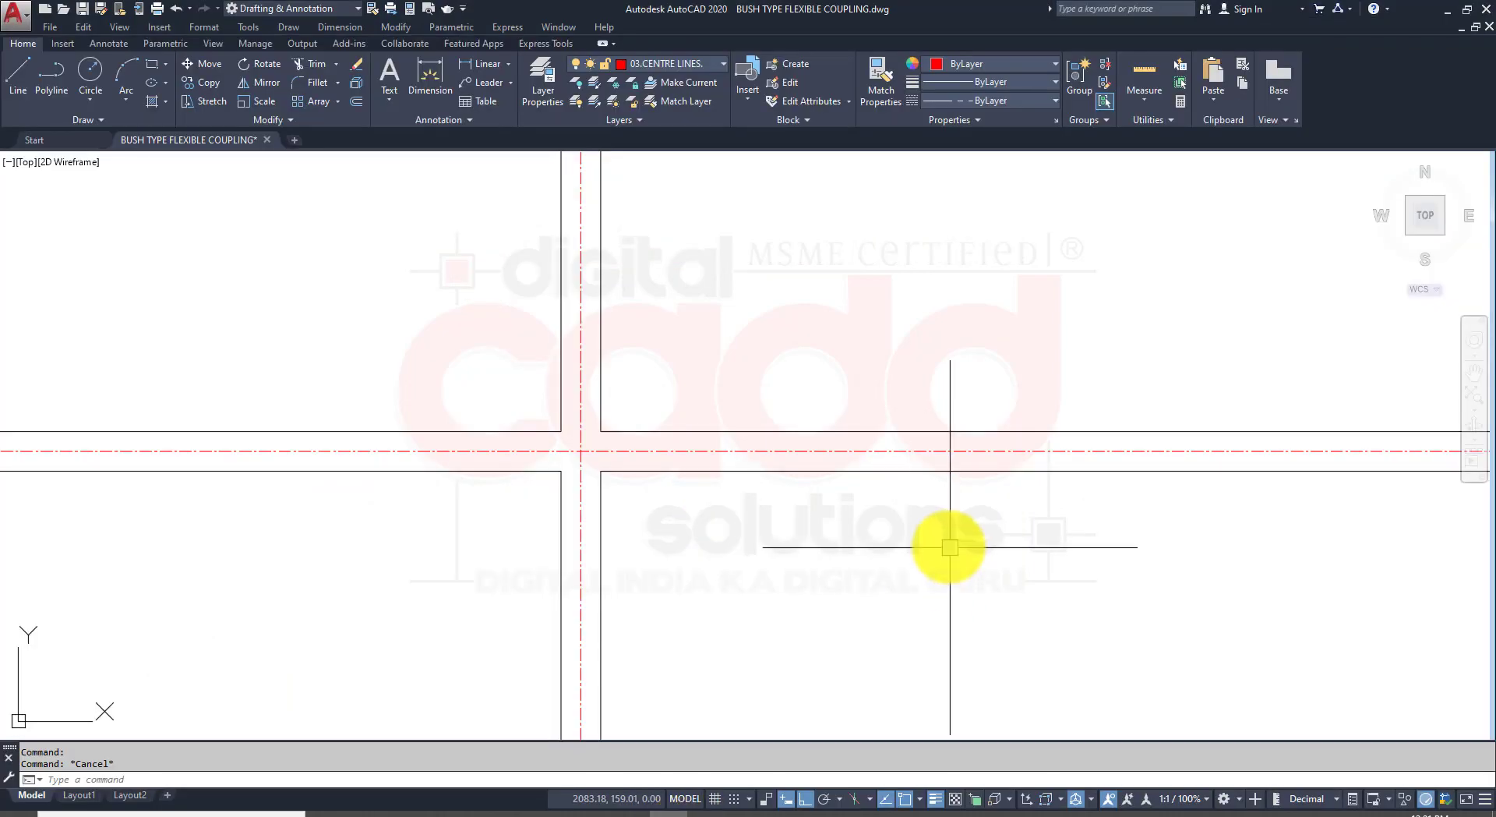
{"action": "middle_click_drag", "start_coordinate": [950, 547], "coordinate": [832, 438]}
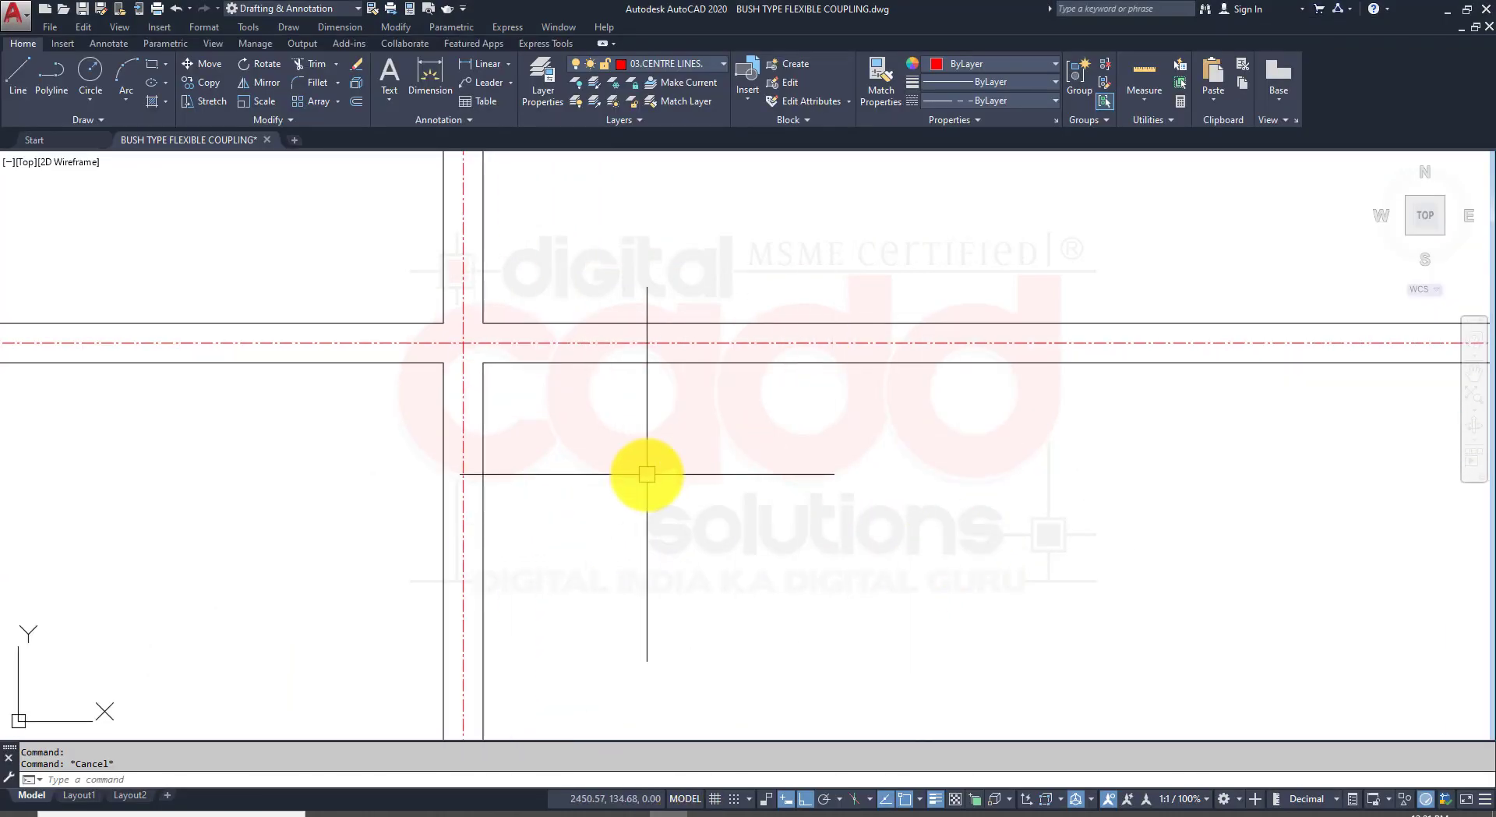
{"action": "mouse_move", "coordinate": [647, 474]}
{"action": "middle_mouse_down"}
{"action": "mouse_move", "coordinate": [717, 575]}
{"action": "mouse_move", "coordinate": [828, 535]}
{"action": "mouse_move", "coordinate": [741, 583]}
{"action": "middle_mouse_up"}
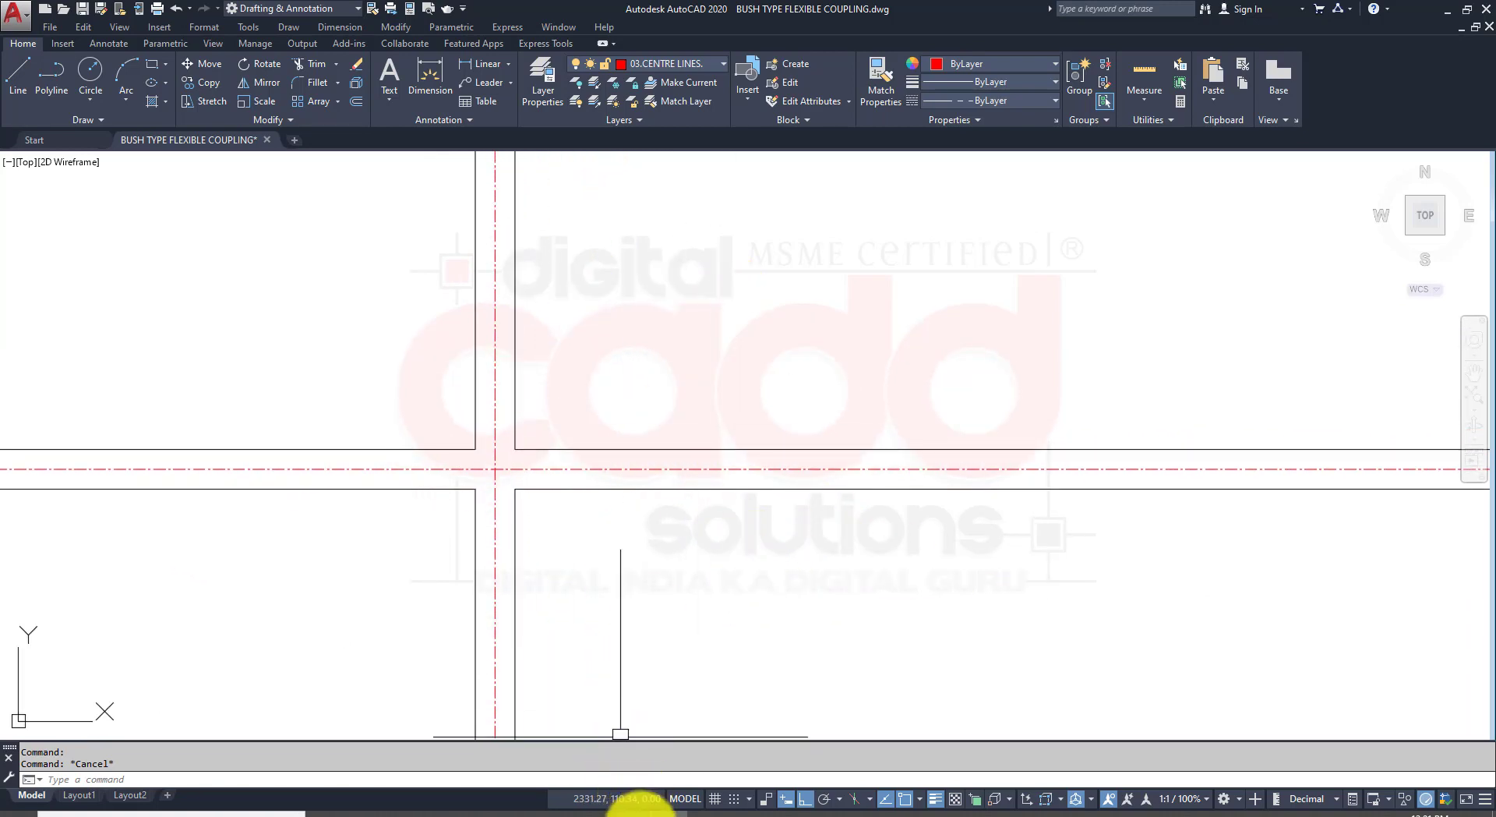
{"action": "left_click", "coordinate": [394, 810]}
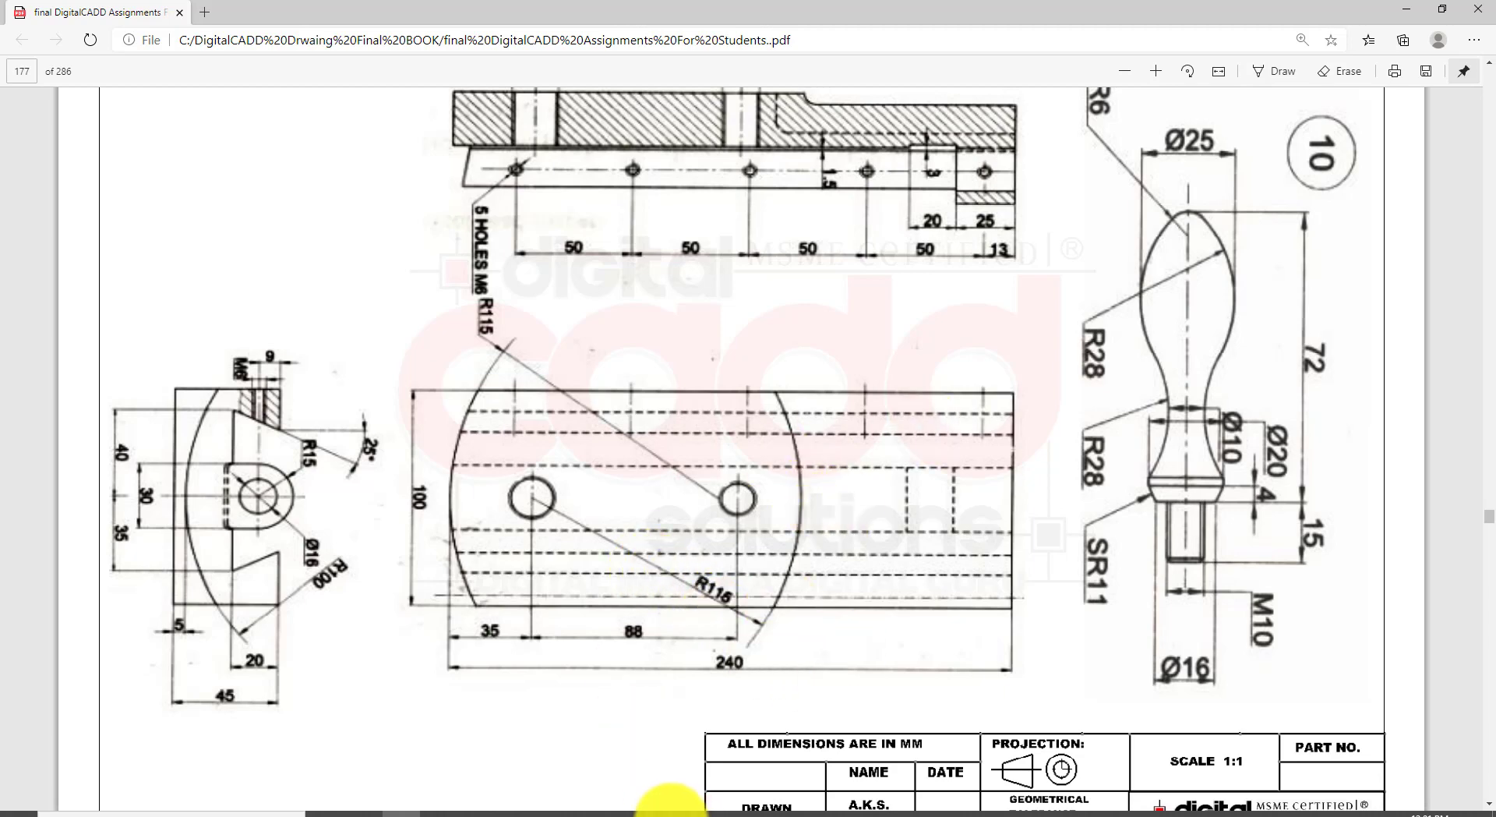
{"action": "left_click", "coordinate": [670, 809]}
{"action": "scroll", "coordinate": [677, 545], "scroll_direction": "down", "scroll_amount": 1}
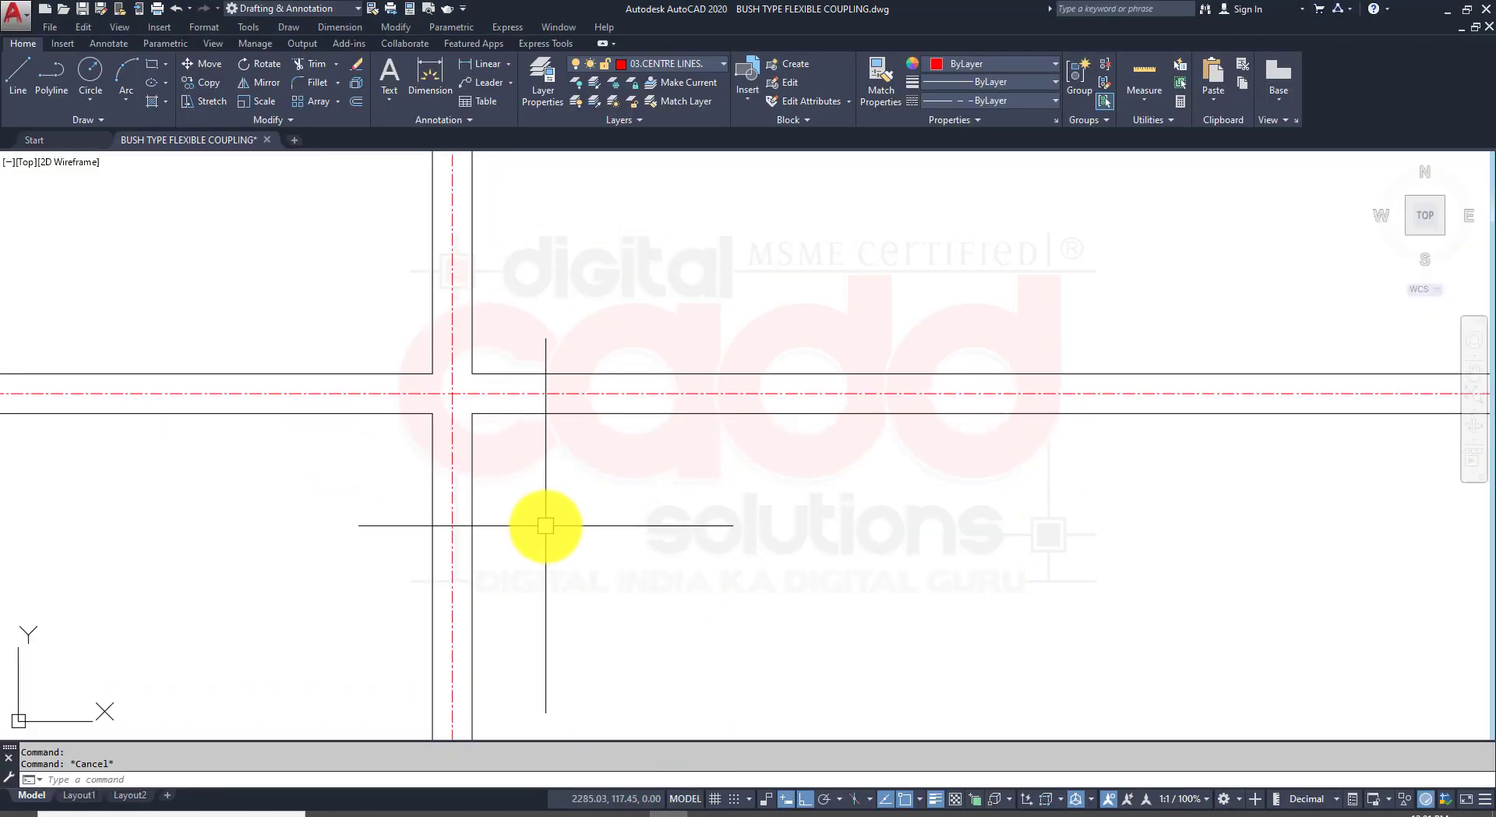
{"action": "scroll", "coordinate": [545, 524], "scroll_direction": "up", "scroll_amount": 2}
{"action": "mouse_move", "coordinate": [544, 517]}
{"action": "middle_mouse_down"}
{"action": "mouse_move", "coordinate": [692, 510]}
{"action": "mouse_move", "coordinate": [762, 594]}
{"action": "mouse_move", "coordinate": [788, 644]}
{"action": "mouse_move", "coordinate": [651, 712]}
{"action": "mouse_move", "coordinate": [688, 708]}
{"action": "mouse_move", "coordinate": [675, 680]}
{"action": "middle_mouse_up"}
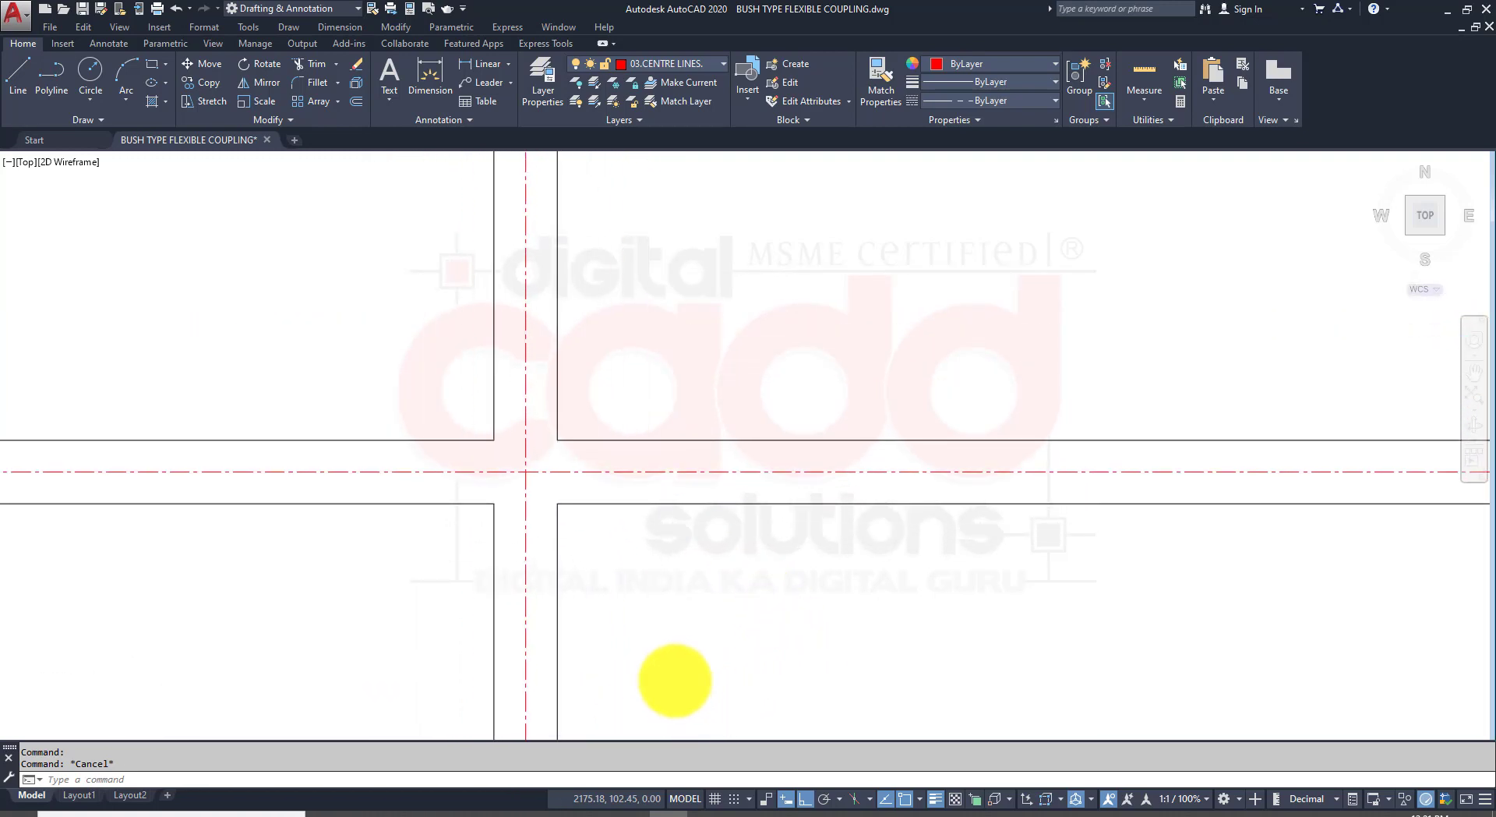
{"action": "left_click", "coordinate": [407, 812]}
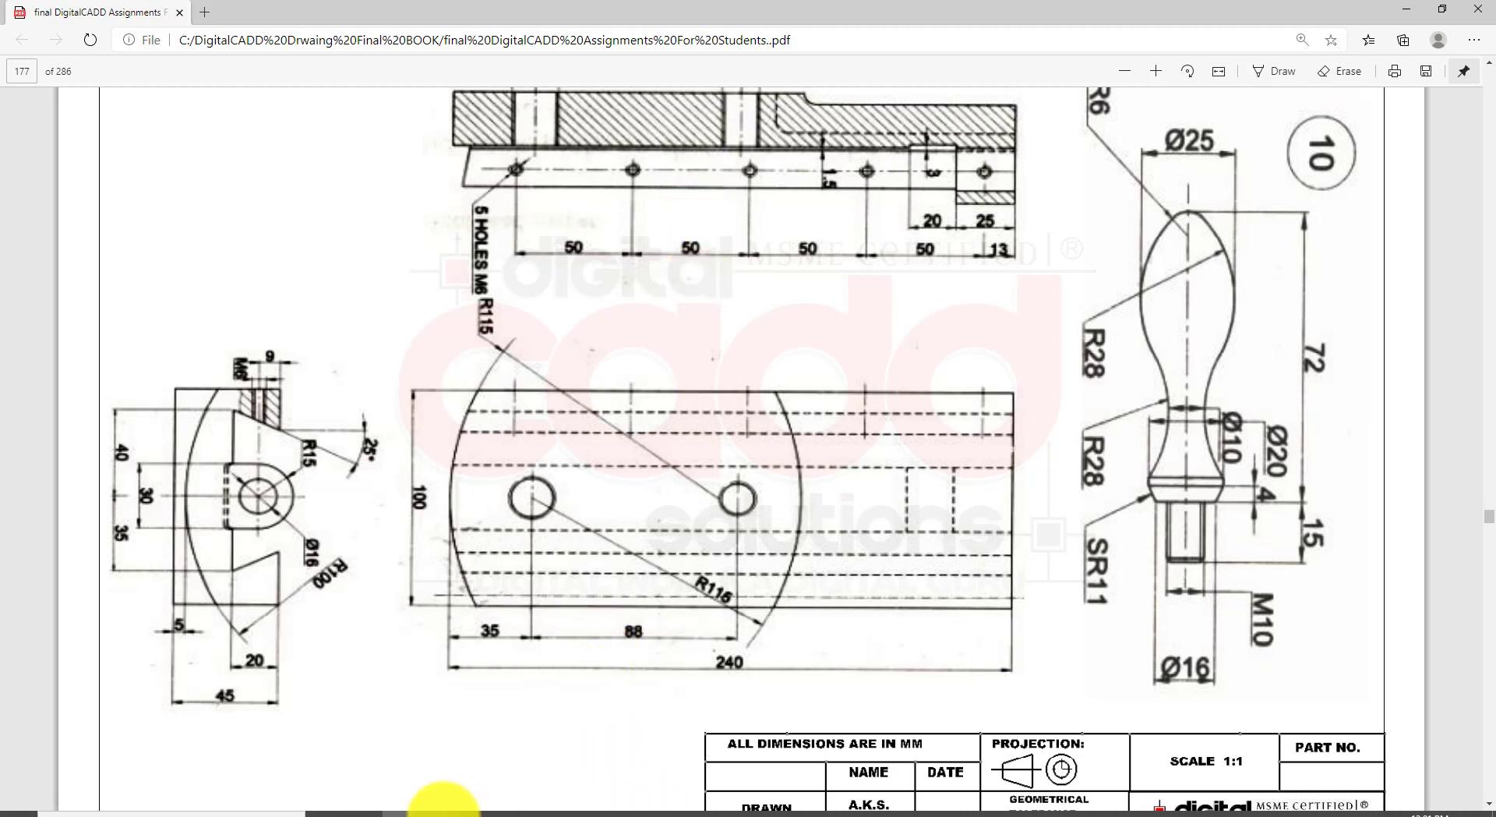
{"action": "left_click", "coordinate": [405, 816]}
{"action": "mouse_move", "coordinate": [685, 507]}
{"action": "middle_mouse_down"}
{"action": "mouse_move", "coordinate": [662, 531]}
{"action": "mouse_move", "coordinate": [582, 372]}
{"action": "middle_mouse_up"}
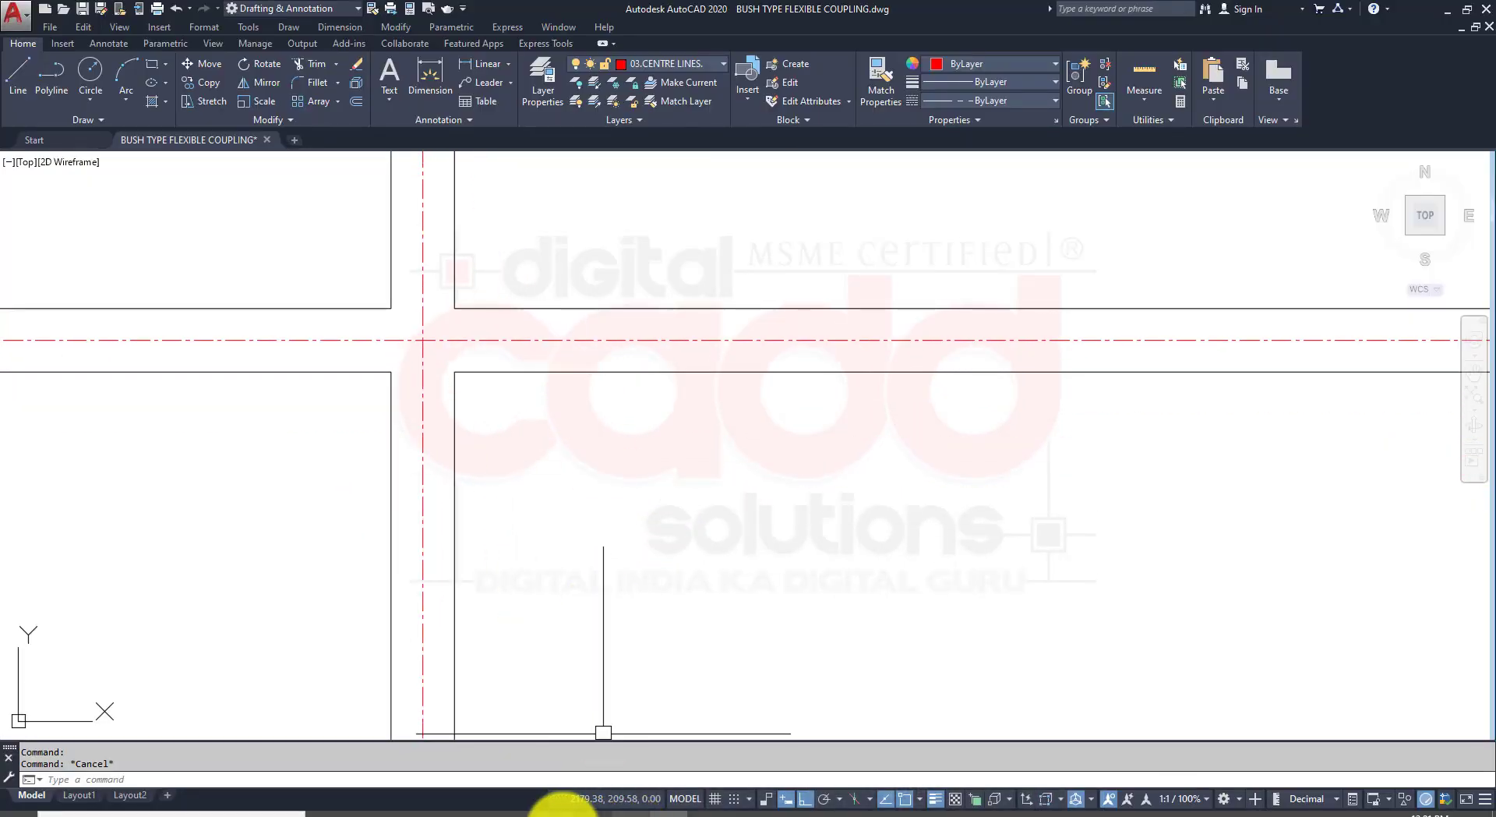
{"action": "left_click", "coordinate": [402, 814]}
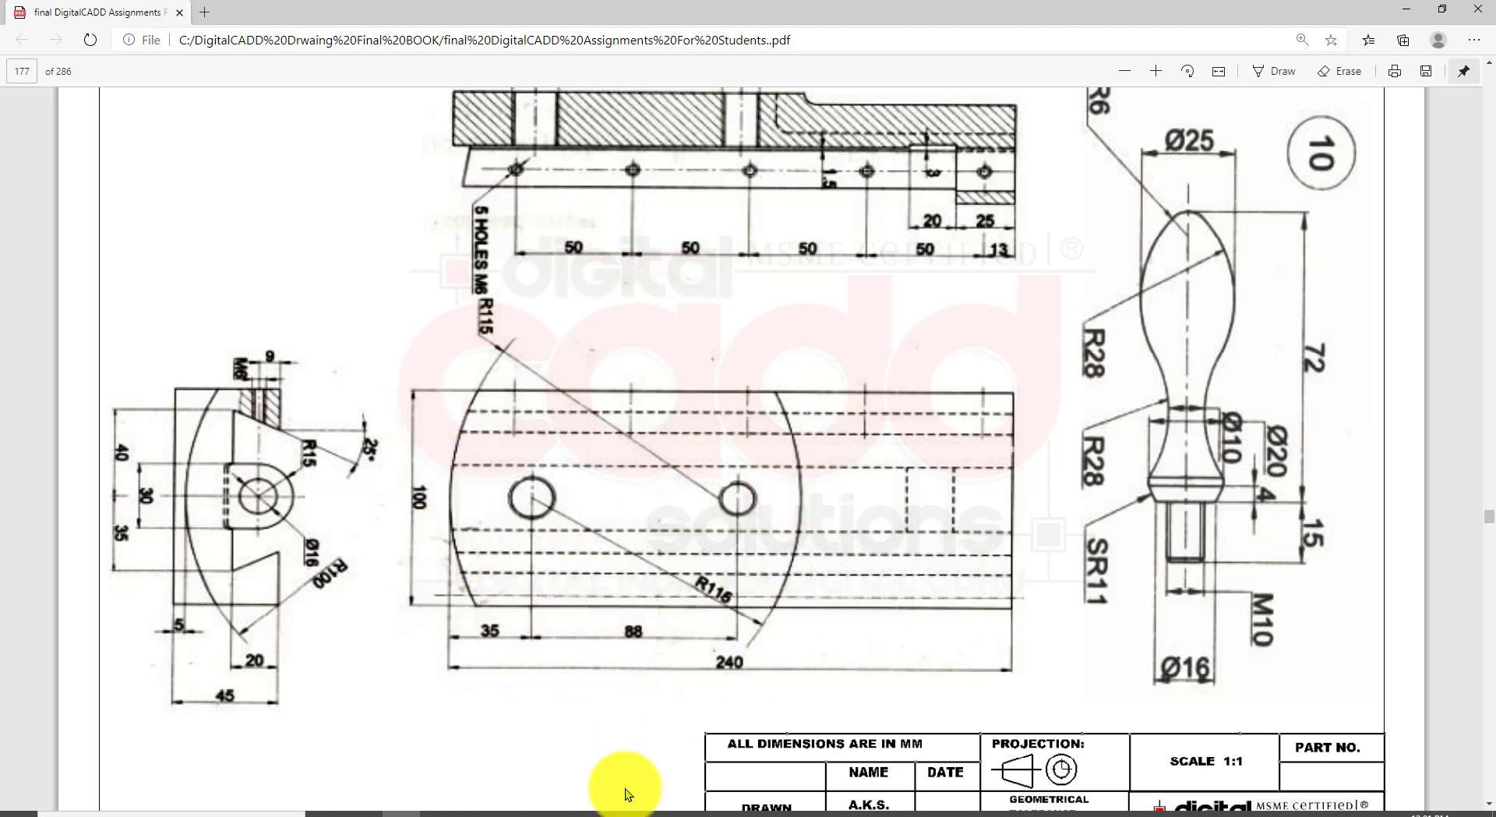
{"action": "left_click", "coordinate": [666, 813]}
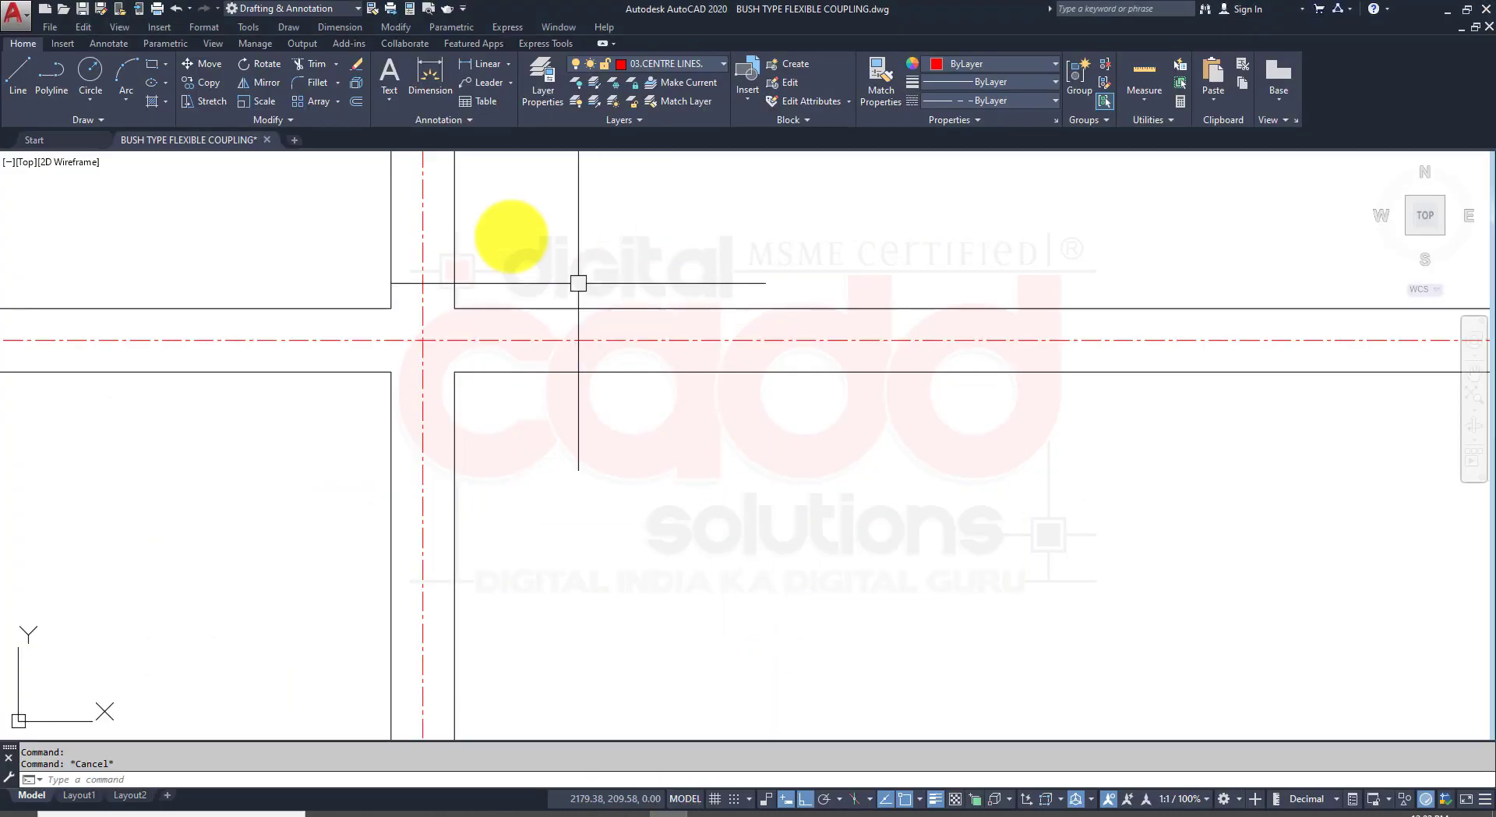
Step: Make 01.COMPONENTS the current layer and offset the lower-right quadrant's vertical outline 240 to the right
{"action": "left_click", "coordinate": [634, 64]}
{"action": "left_click", "coordinate": [667, 106]}
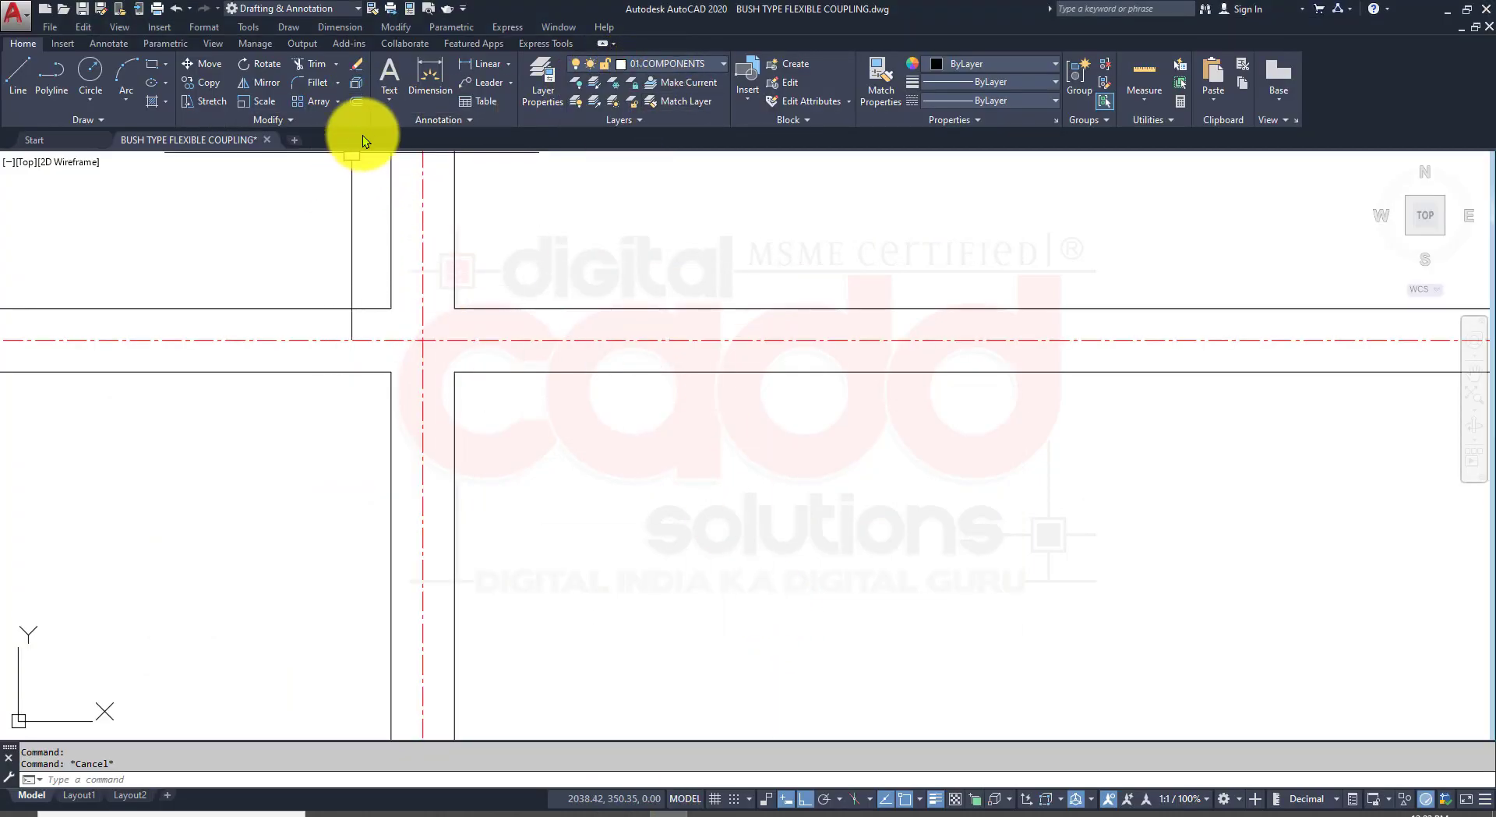
{"action": "left_click", "coordinate": [357, 101]}
{"action": "type", "text": "24"}
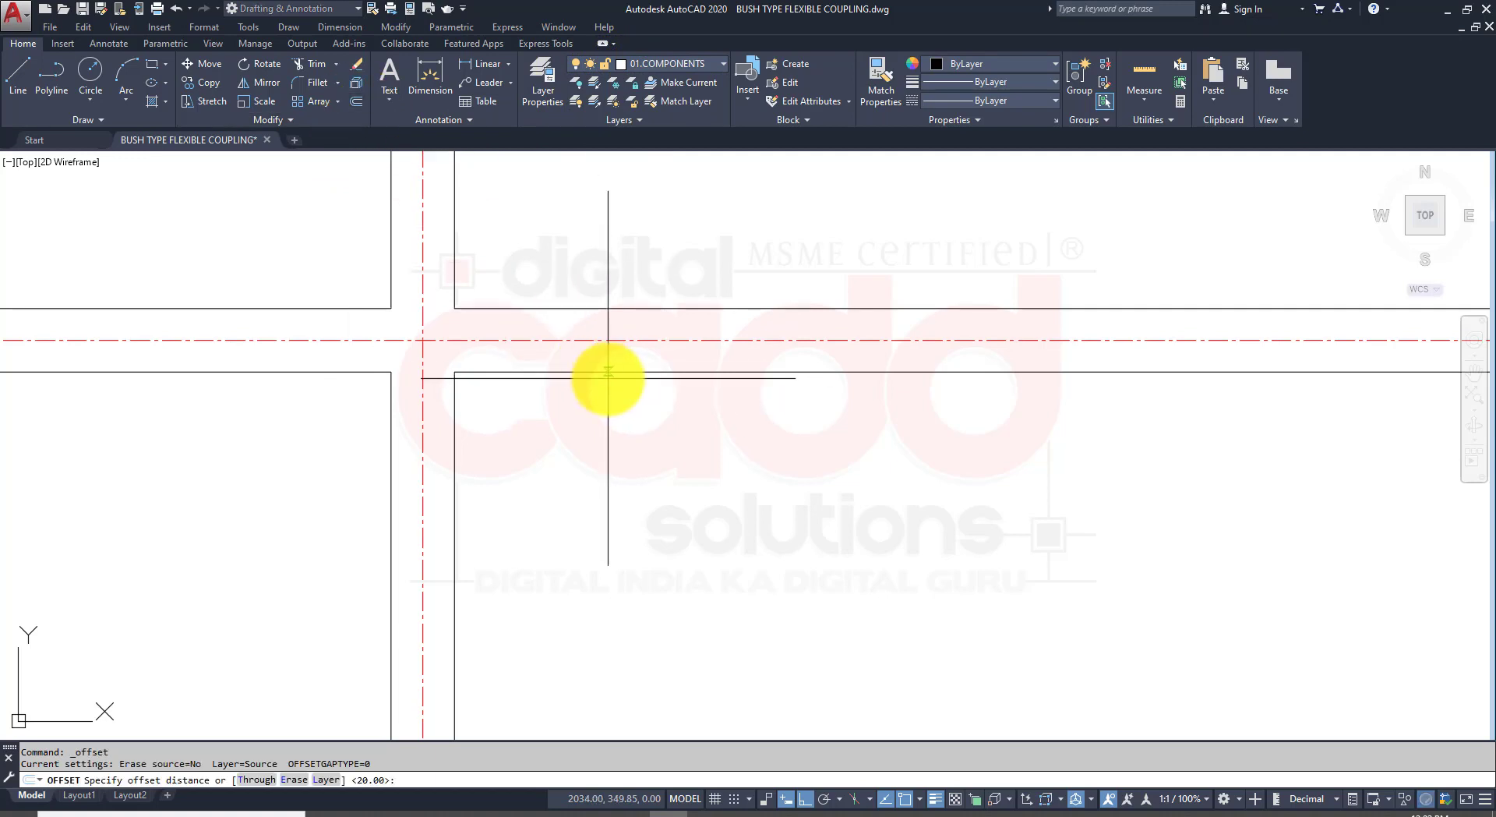
{"action": "type", "text": "0"}
{"action": "key", "text": "Return"}
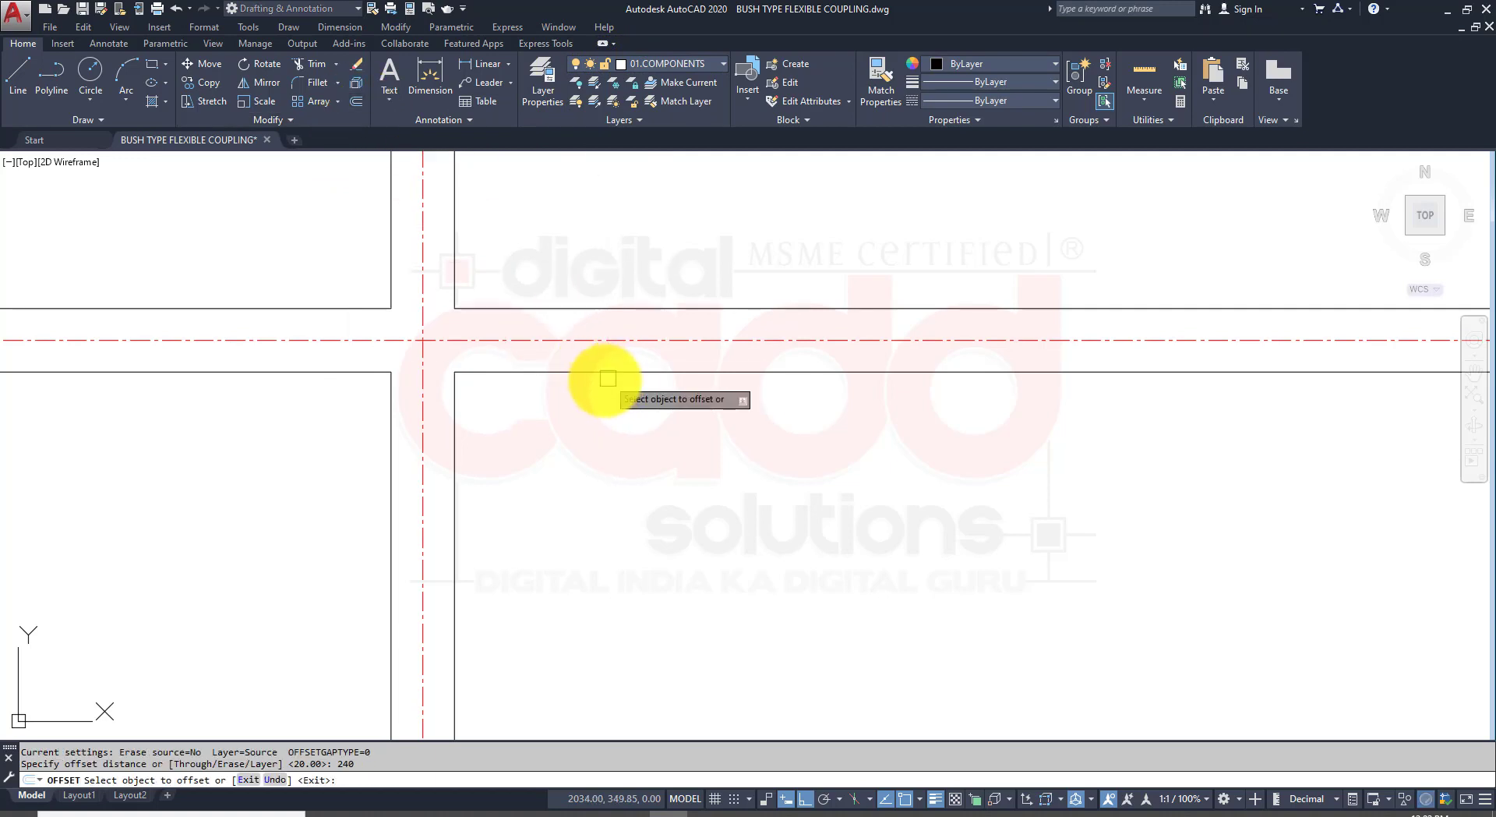
{"action": "left_click", "coordinate": [455, 477]}
{"action": "left_click", "coordinate": [746, 448]}
Step: Offset the lower-right quadrant's horizontal outline downward by 100
{"action": "left_click", "coordinate": [728, 372]}
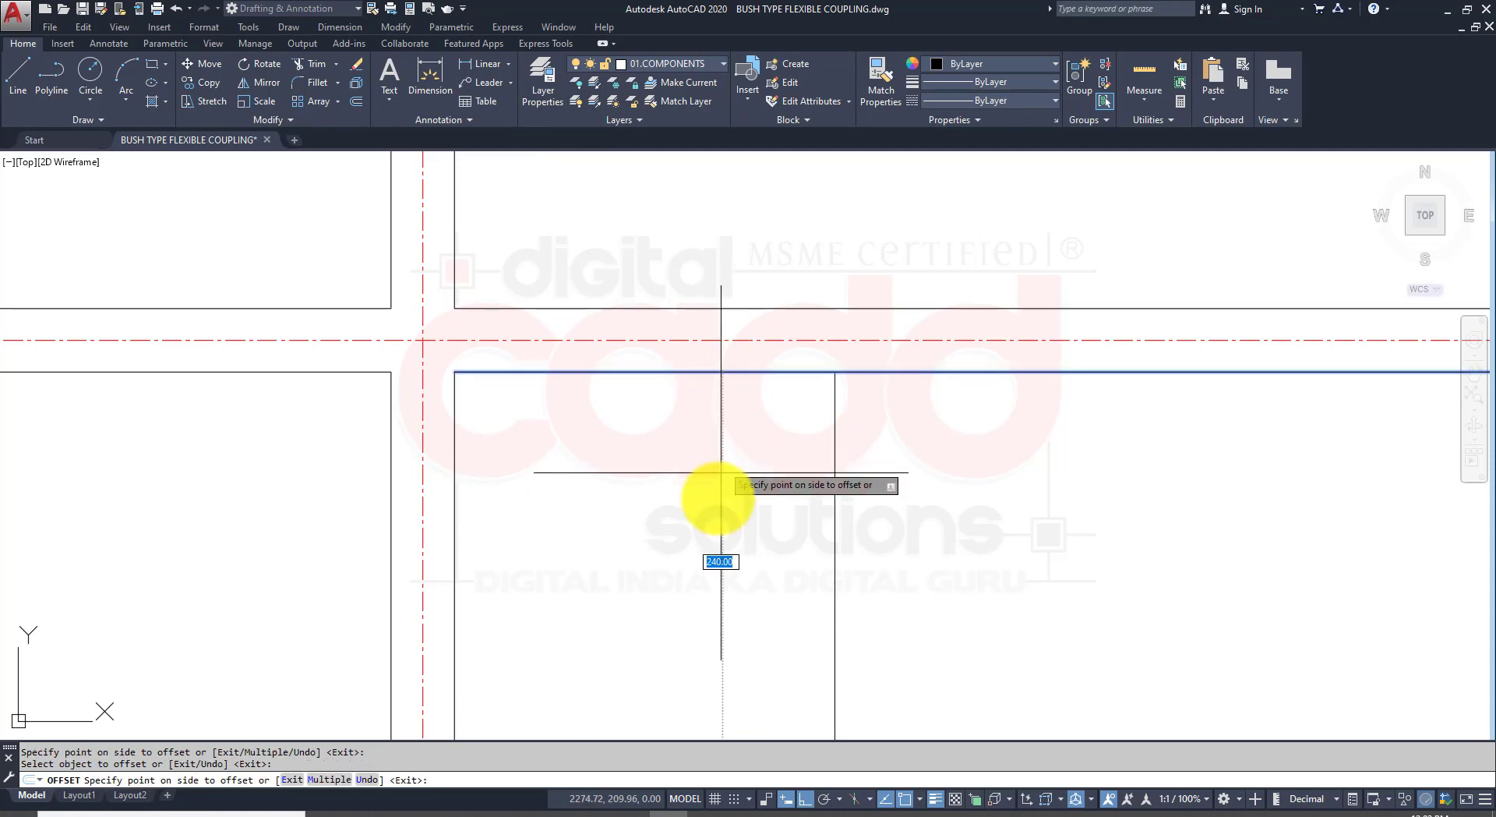
{"action": "type", "text": "100"}
{"action": "key", "text": "Return"}
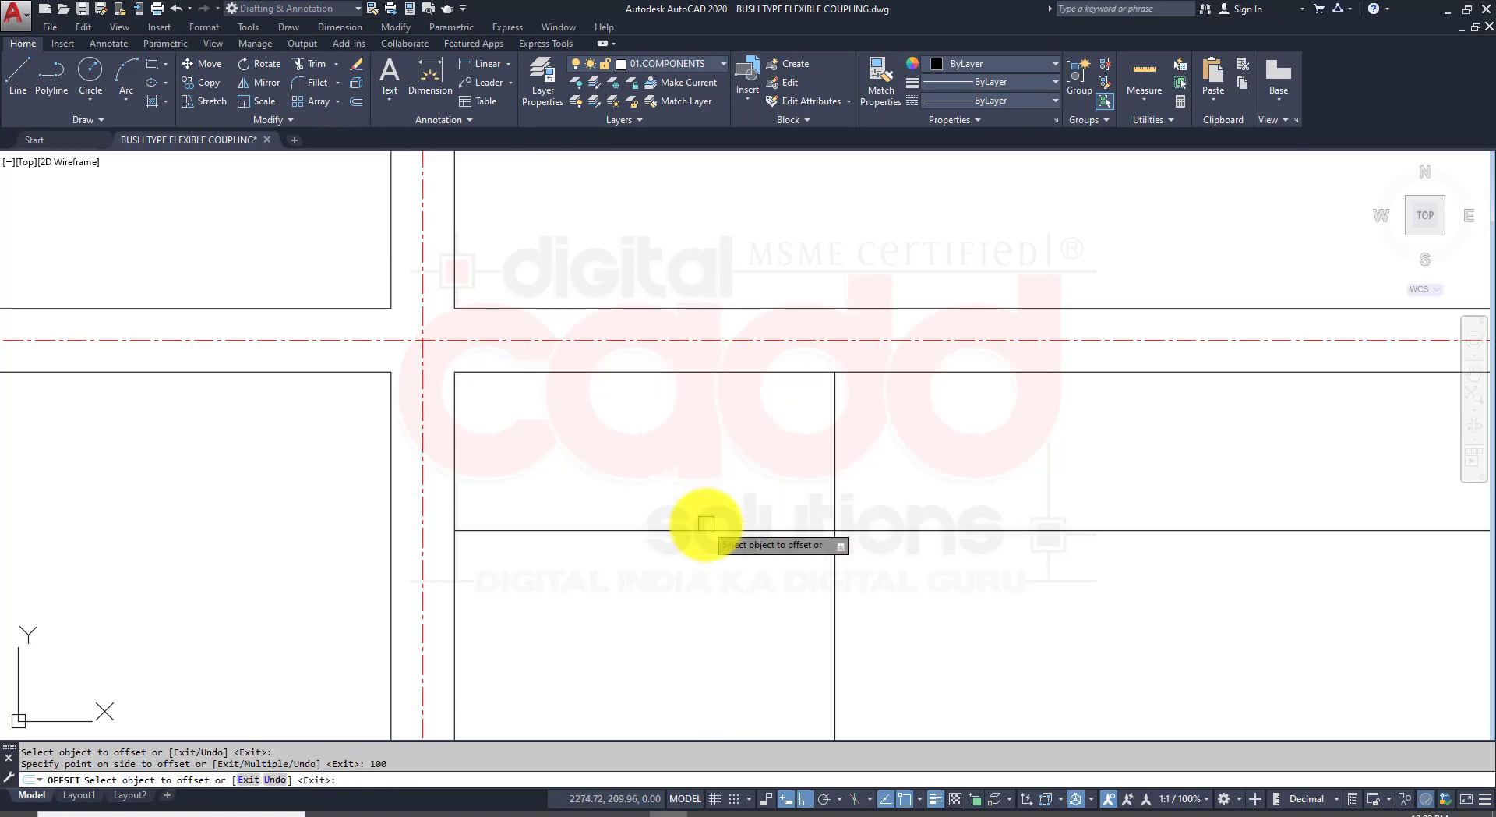
{"action": "key", "text": "Return"}
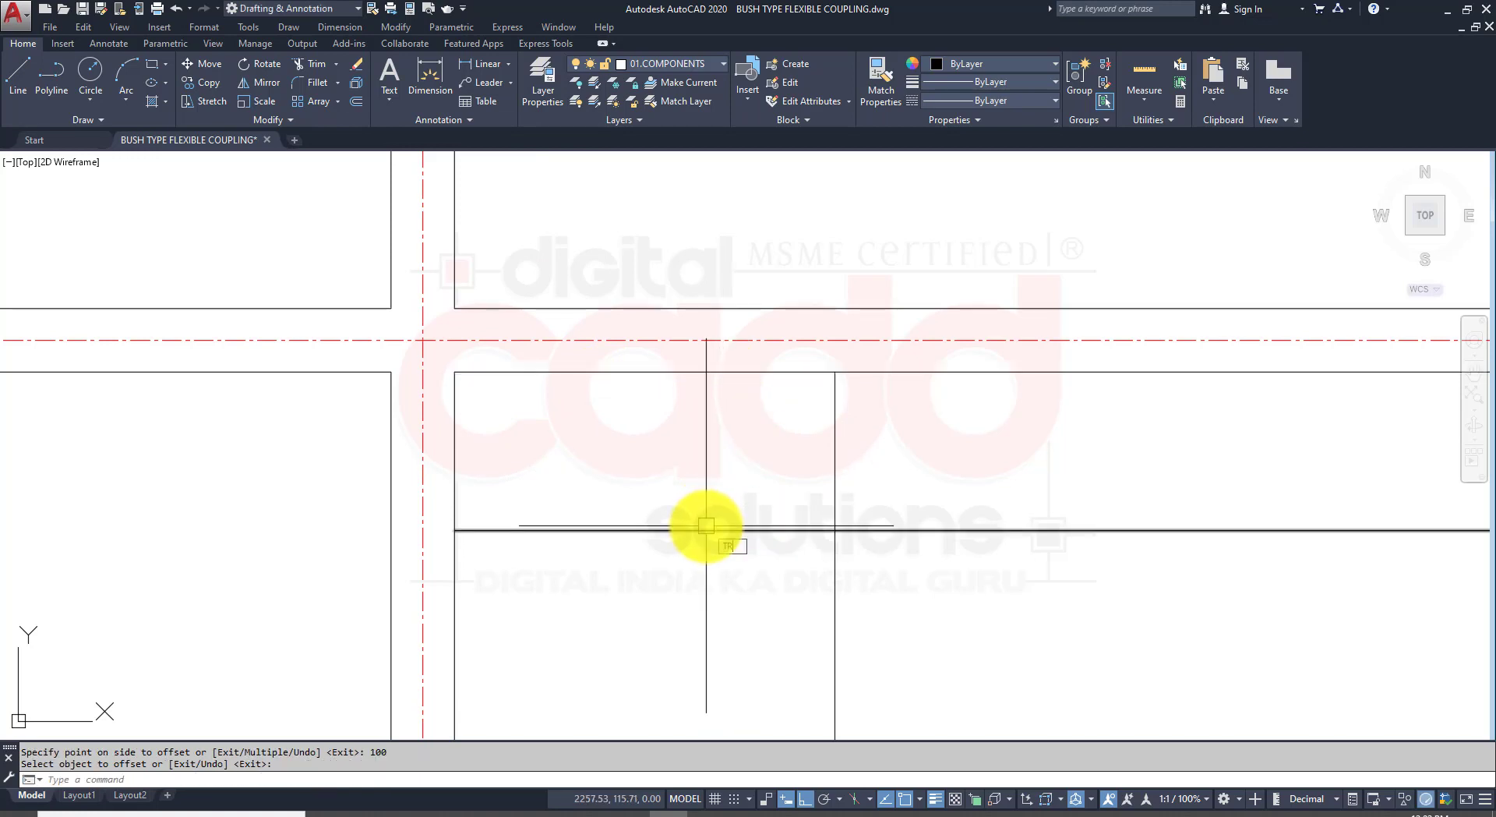
Step: Trim the lines extending past their crossings in the lower-right quadrant to leave a closed 240 by 100 rectangle
{"action": "type", "text": "tr"}
{"action": "key", "text": "Return"}
{"action": "left_click", "coordinate": [966, 604]}
{"action": "left_click", "coordinate": [887, 353]}
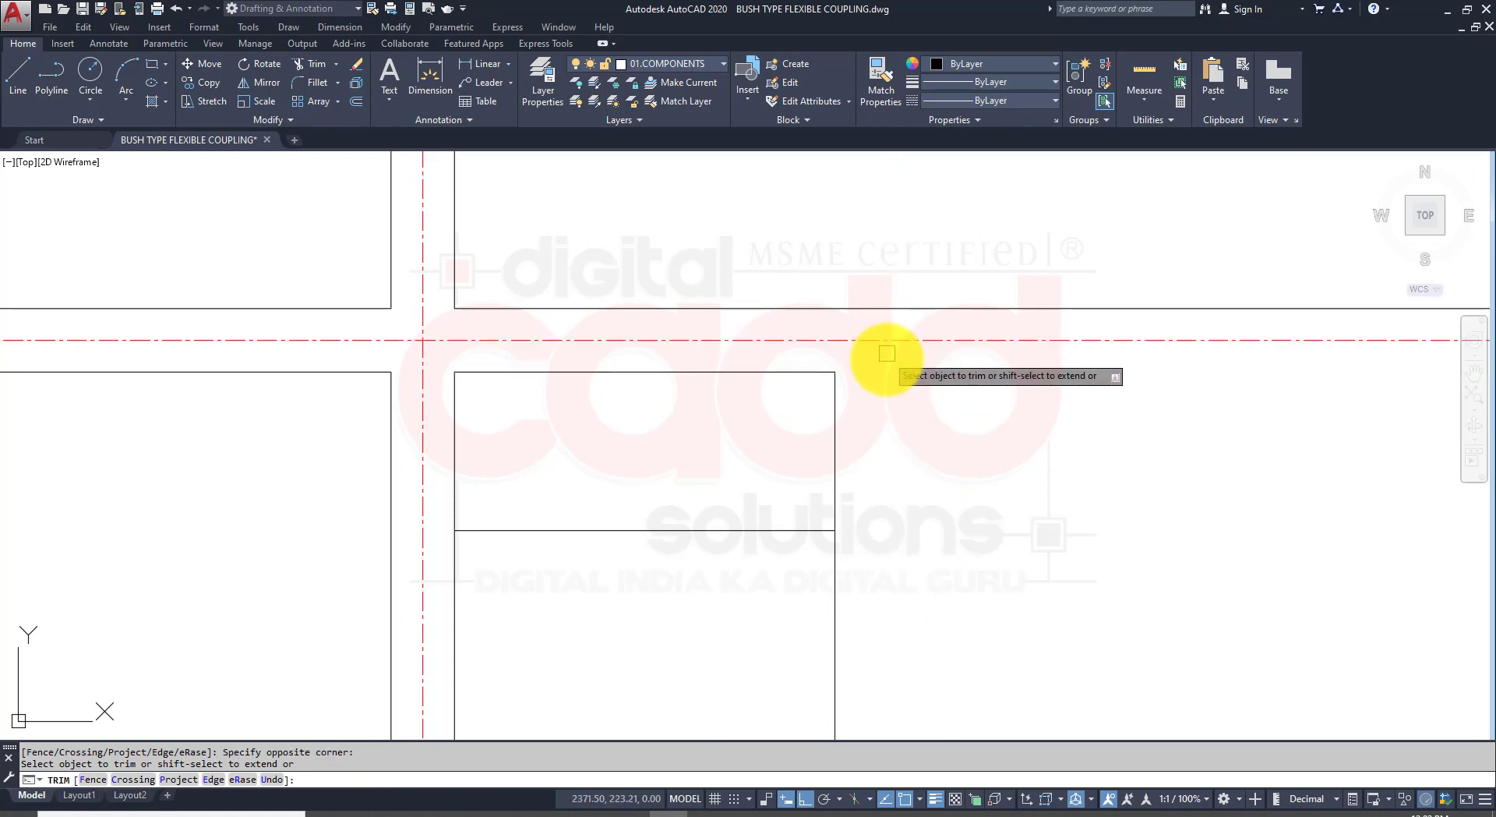
{"action": "left_click", "coordinate": [889, 550]}
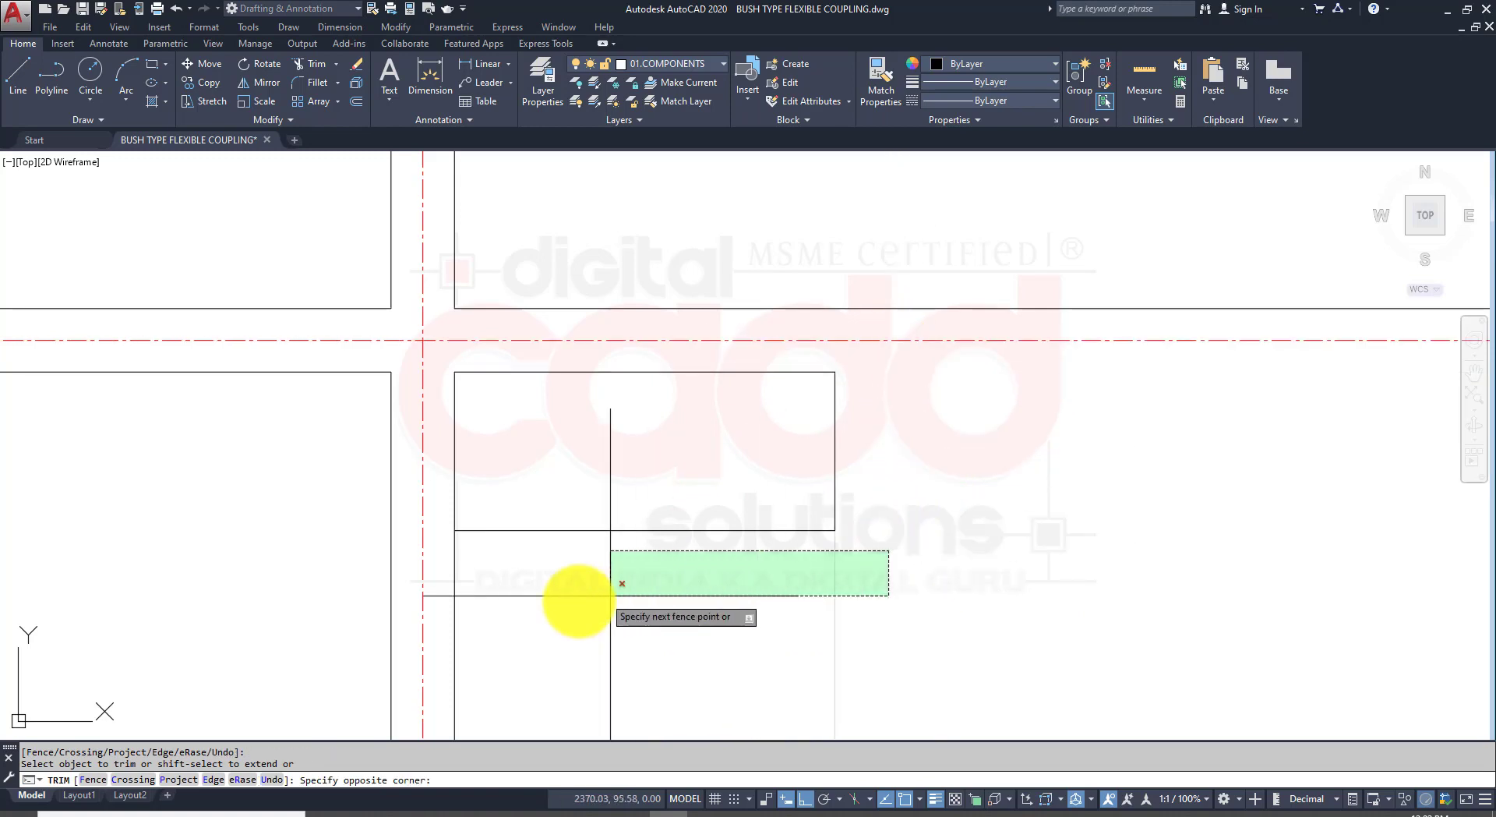
{"action": "left_click", "coordinate": [437, 596]}
{"action": "key", "text": "Return"}
{"action": "scroll", "coordinate": [851, 443], "scroll_direction": "up", "scroll_amount": 2}
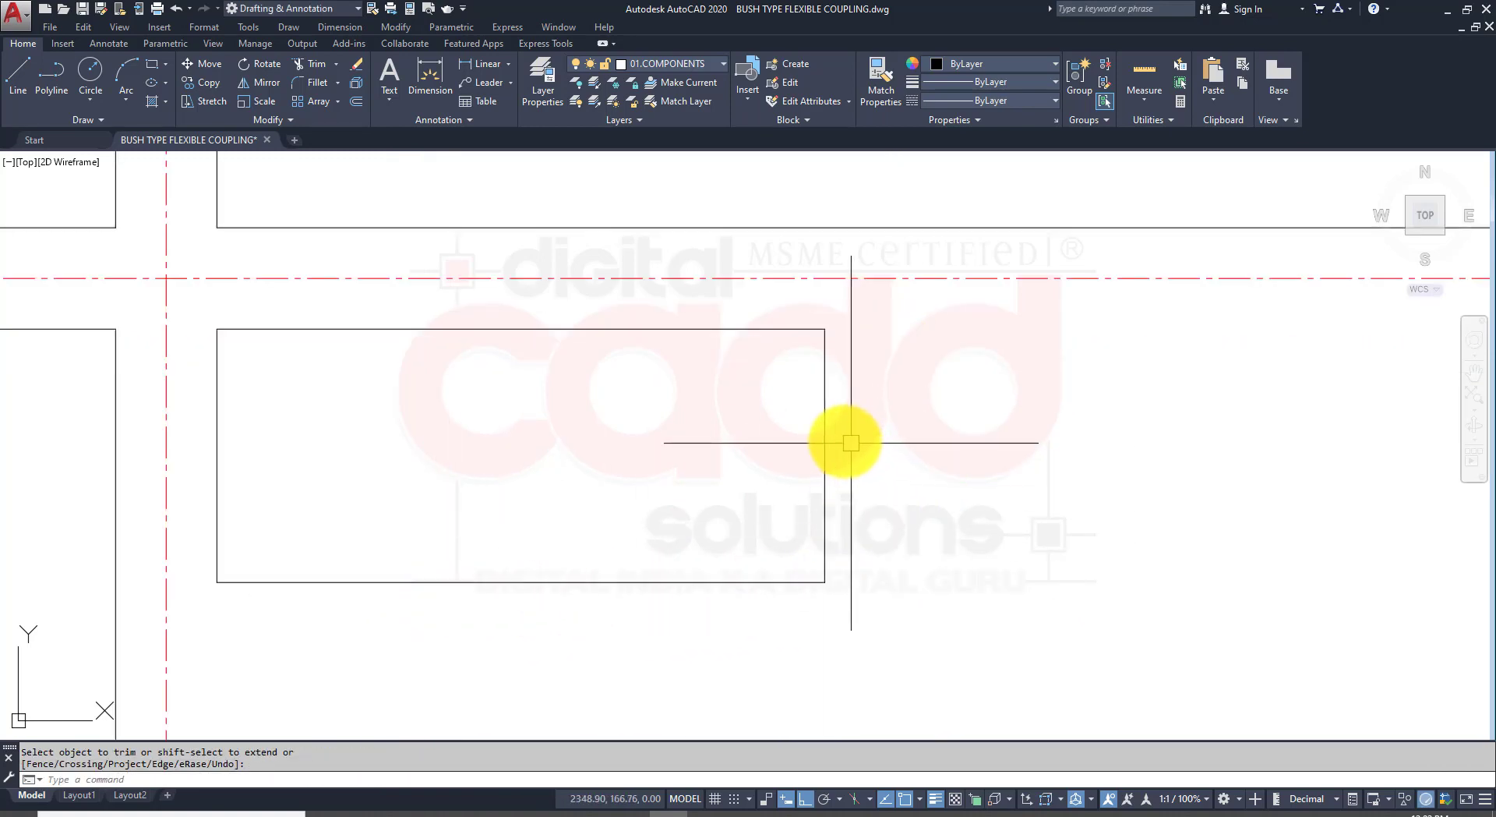
{"action": "middle_click_drag", "start_coordinate": [618, 443], "coordinate": [746, 491]}
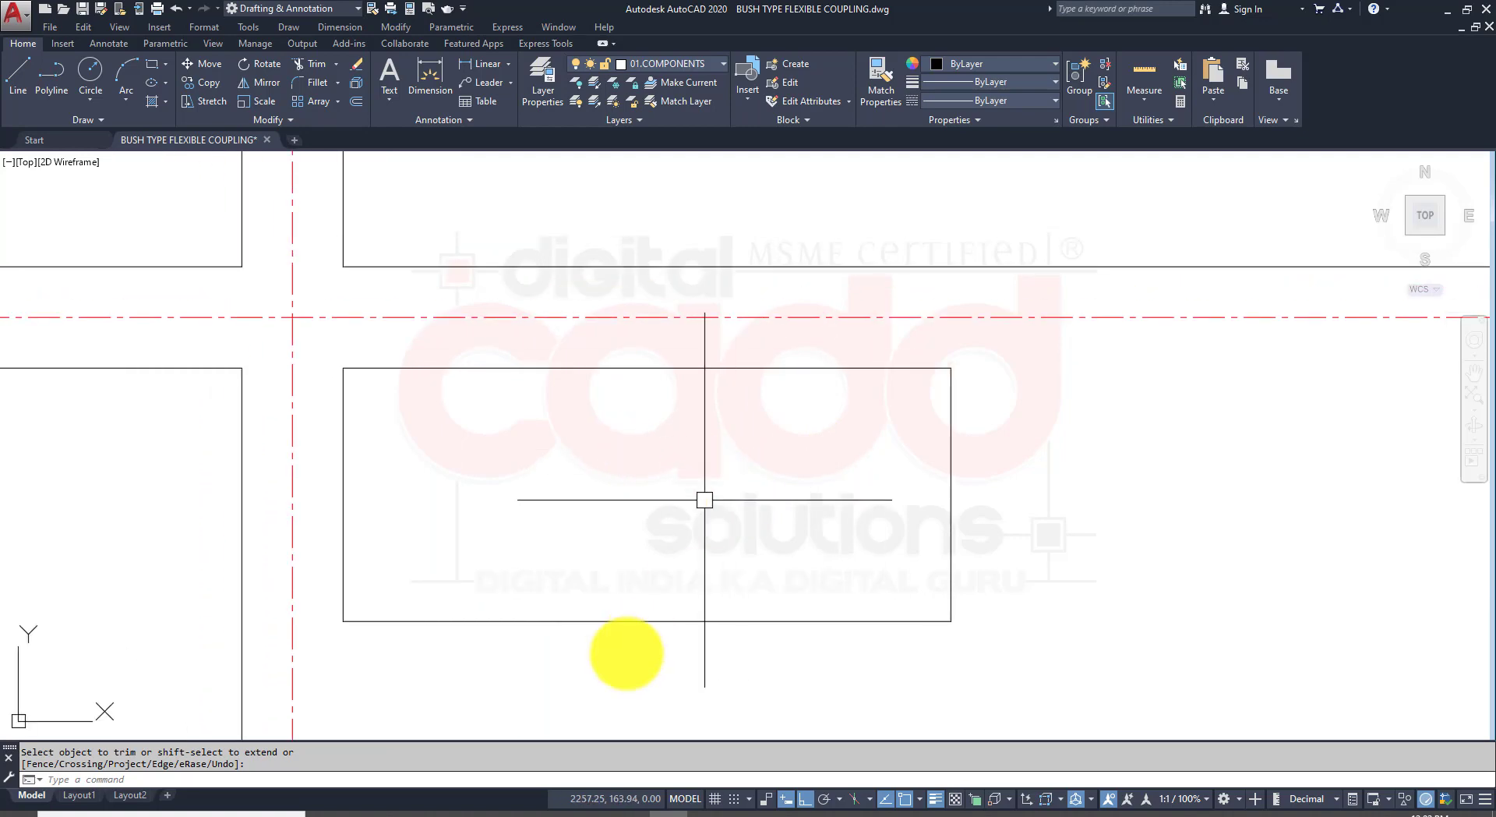
Step: Check the R115 arc in the PDF and draw a two-point circle of diameter 230 rightward from the midpoint of the rectangle's left edge
{"action": "left_click", "coordinate": [409, 812]}
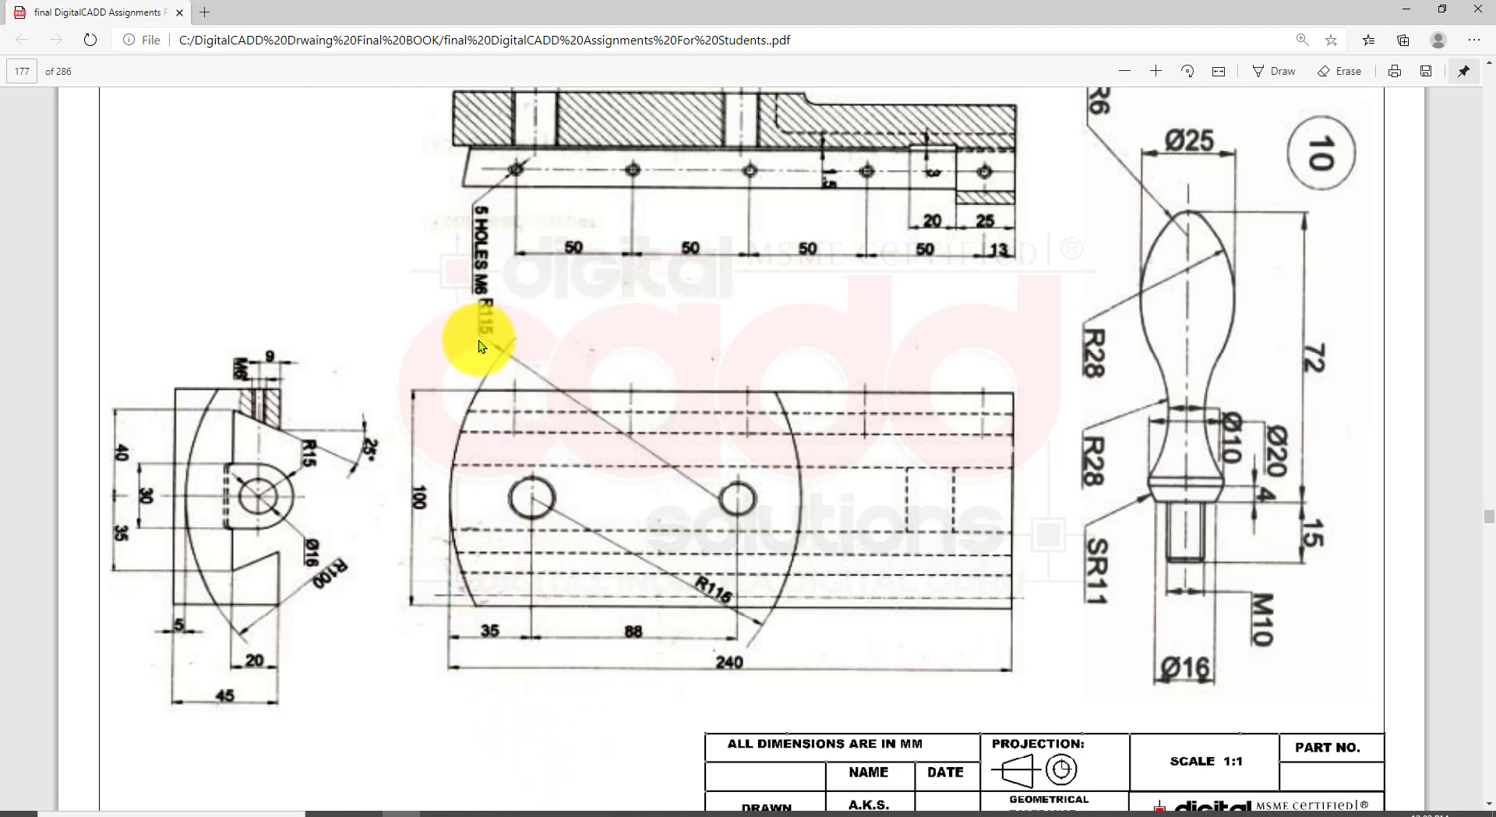
{"action": "left_click", "coordinate": [666, 813]}
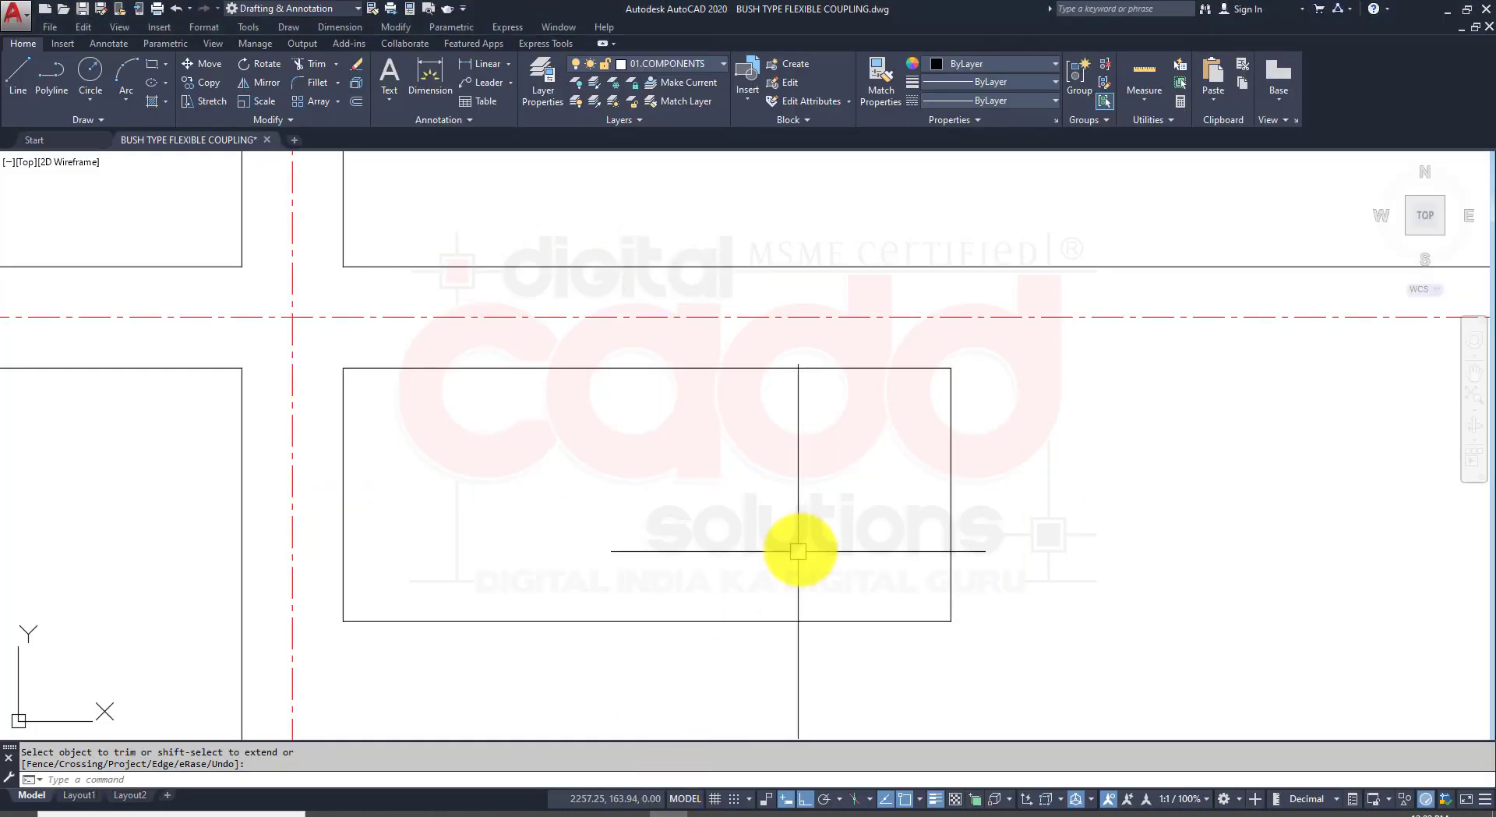
{"action": "type", "text": "c"}
{"action": "key", "text": "Return"}
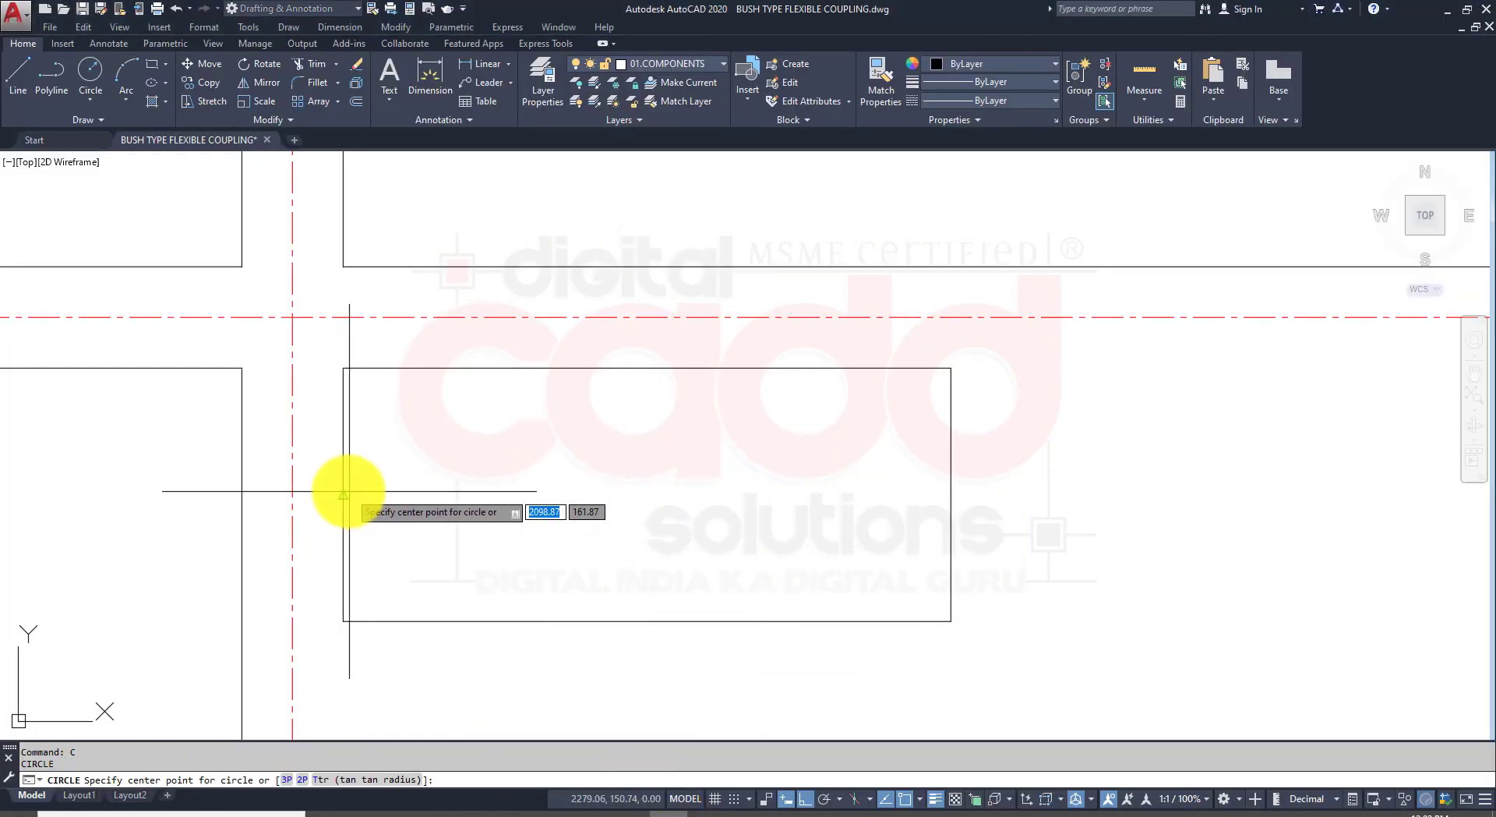
{"action": "left_click", "coordinate": [92, 95]}
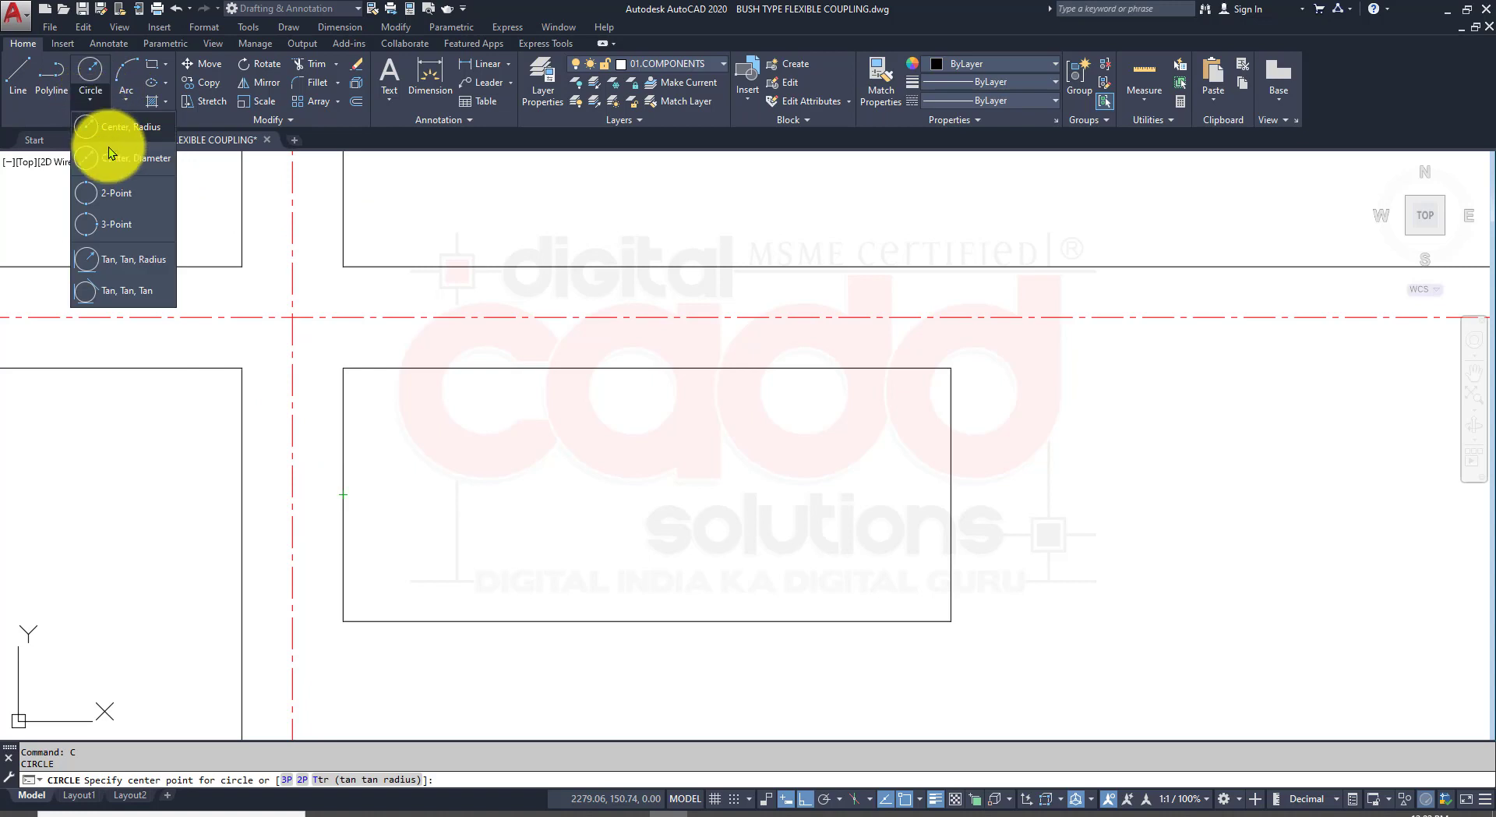
{"action": "left_click", "coordinate": [138, 191]}
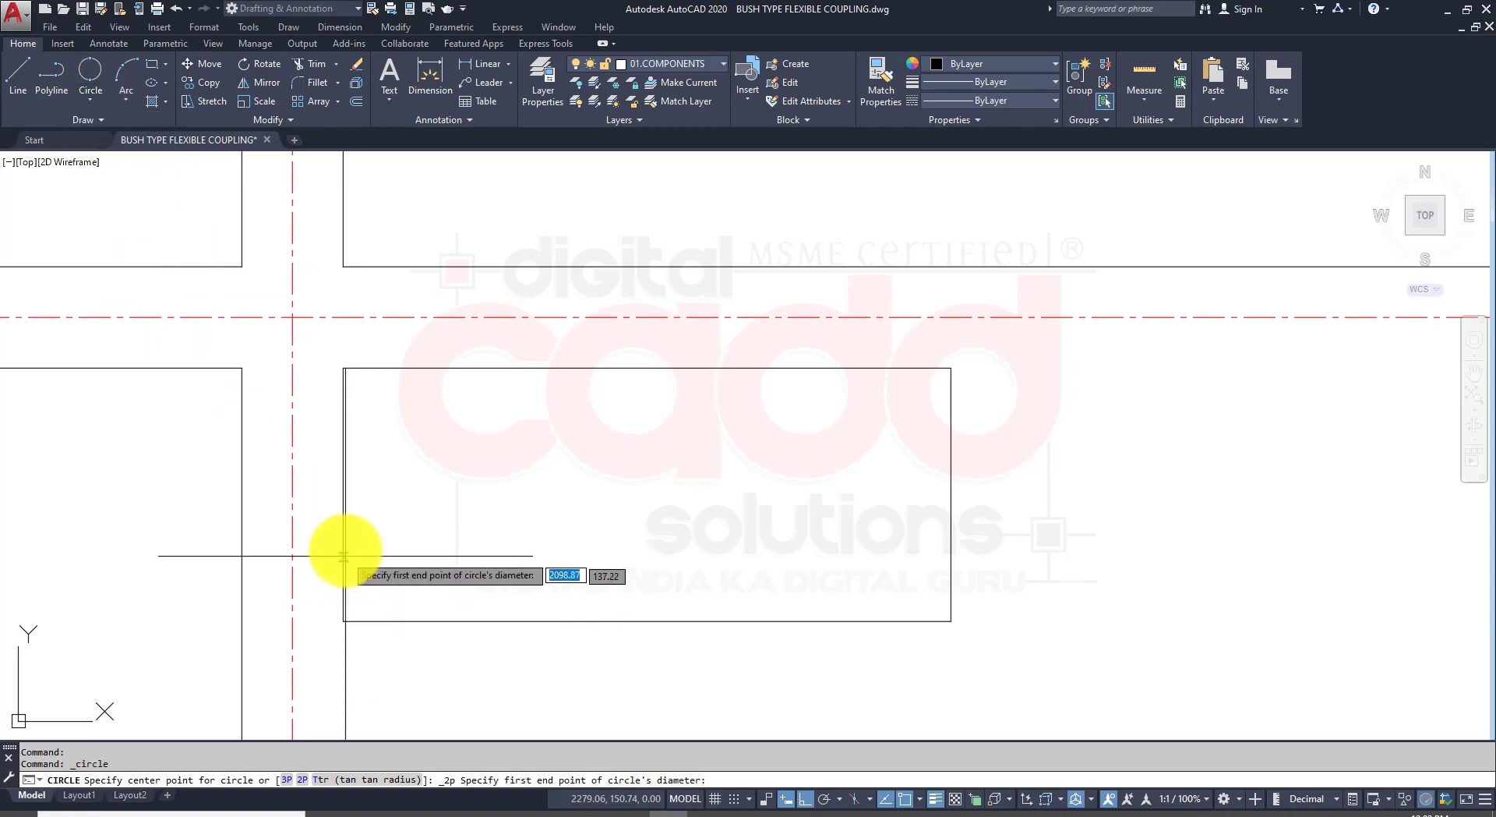
{"action": "left_click", "coordinate": [343, 495]}
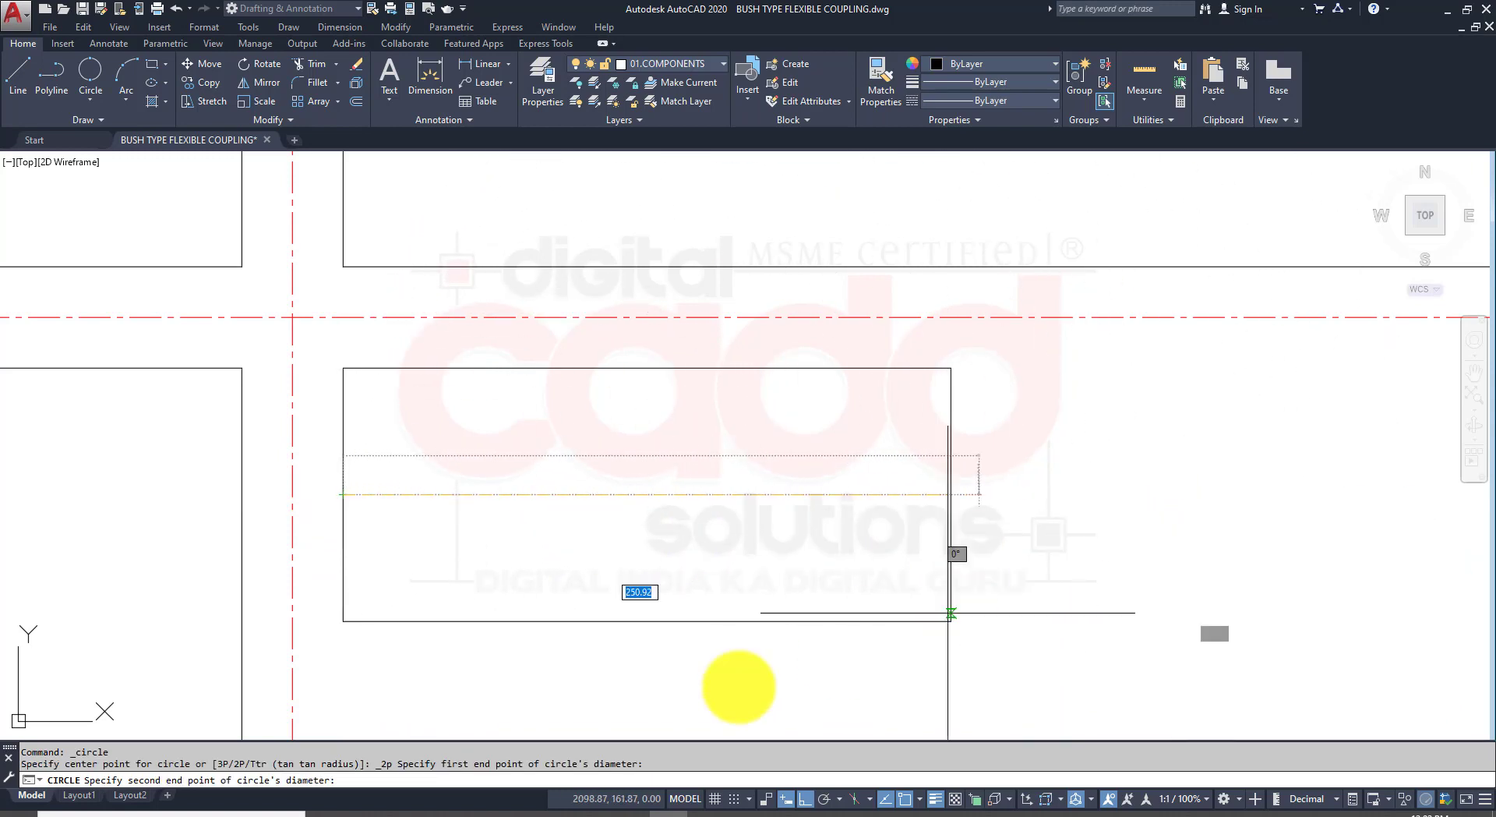
{"action": "left_click", "coordinate": [411, 812]}
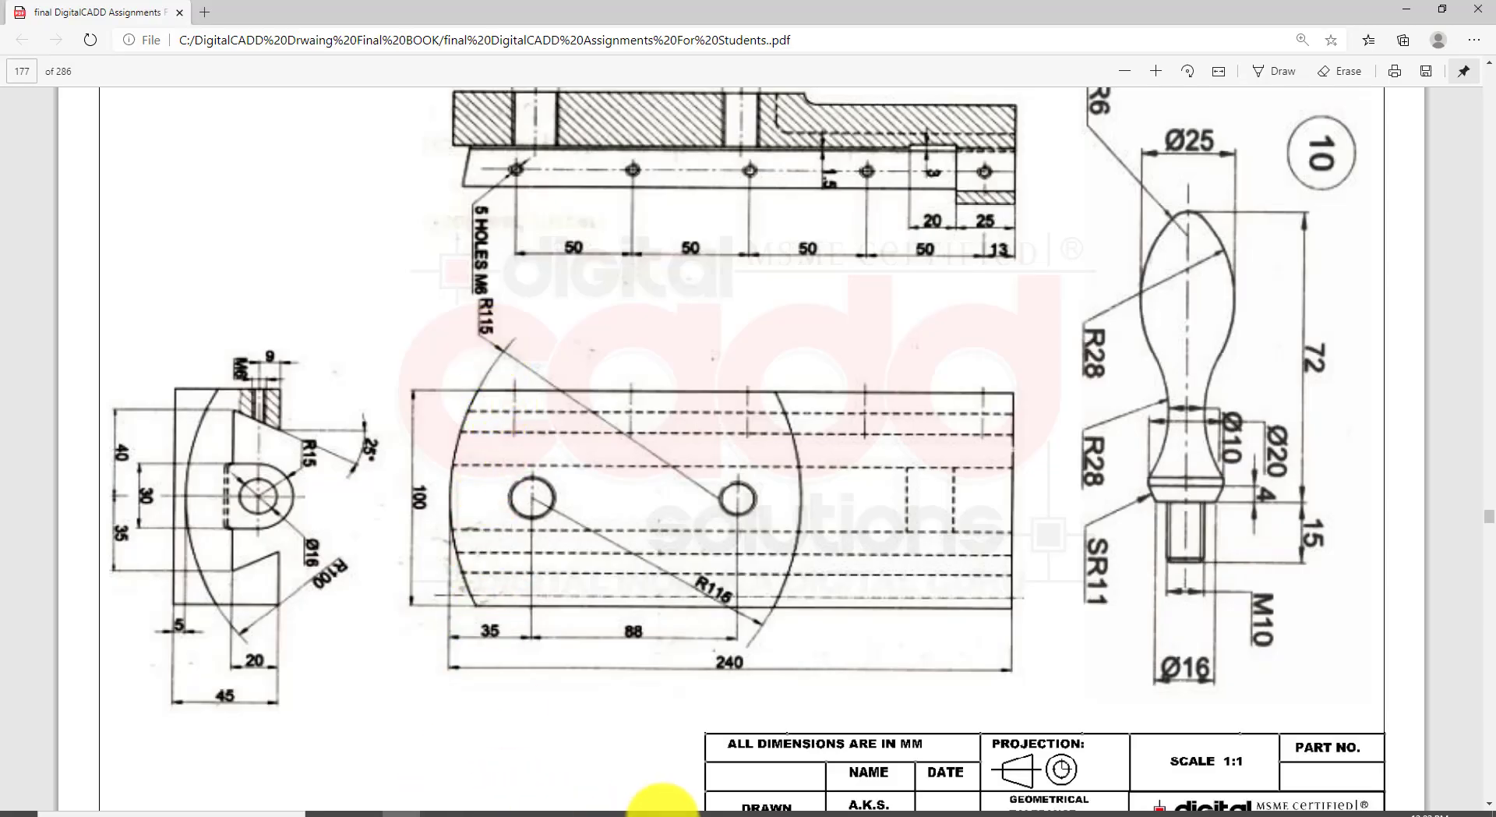
{"action": "left_click", "coordinate": [667, 812]}
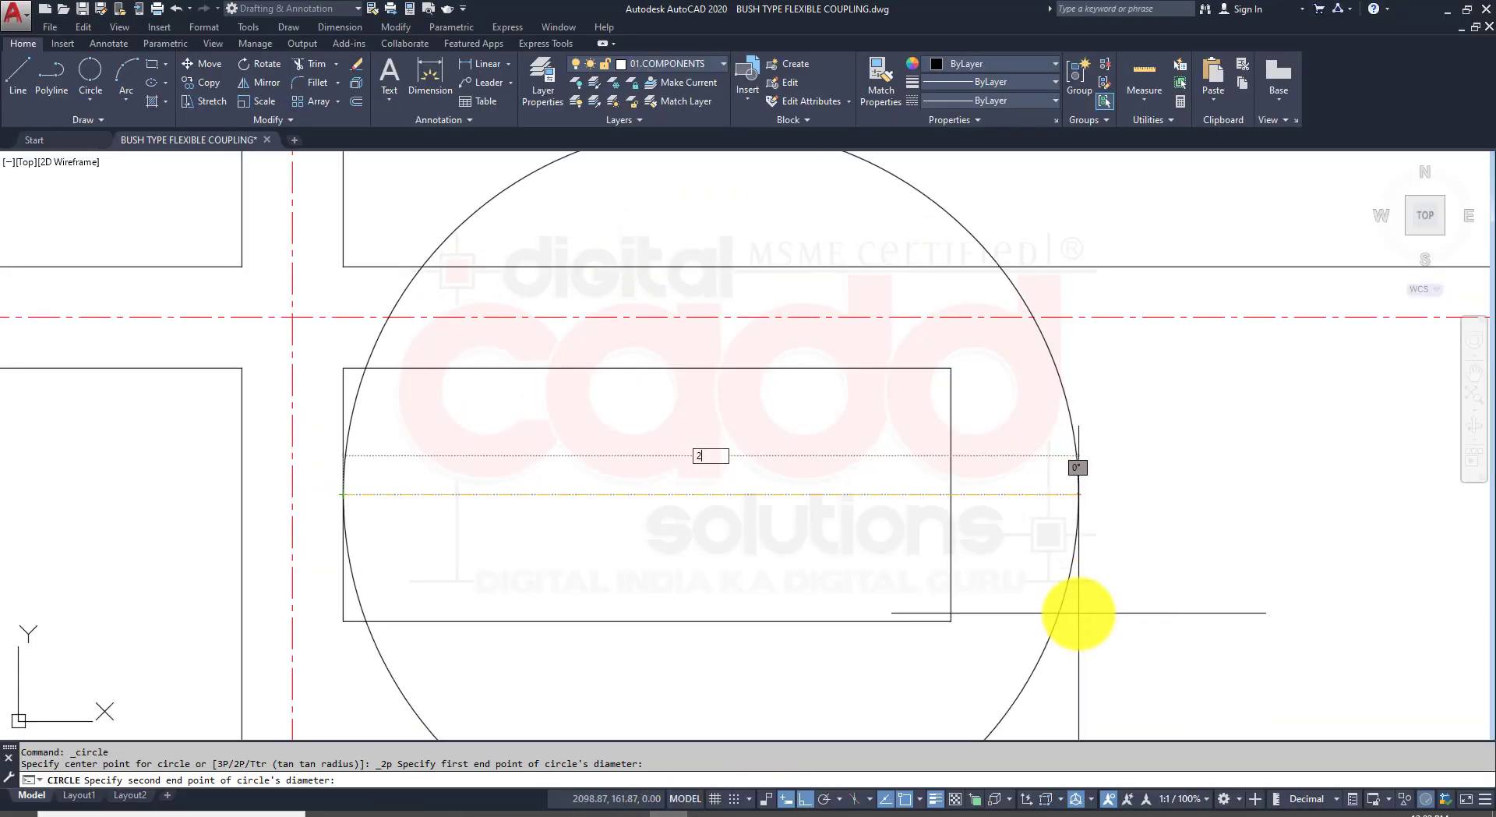
{"action": "key", "text": "Return"}
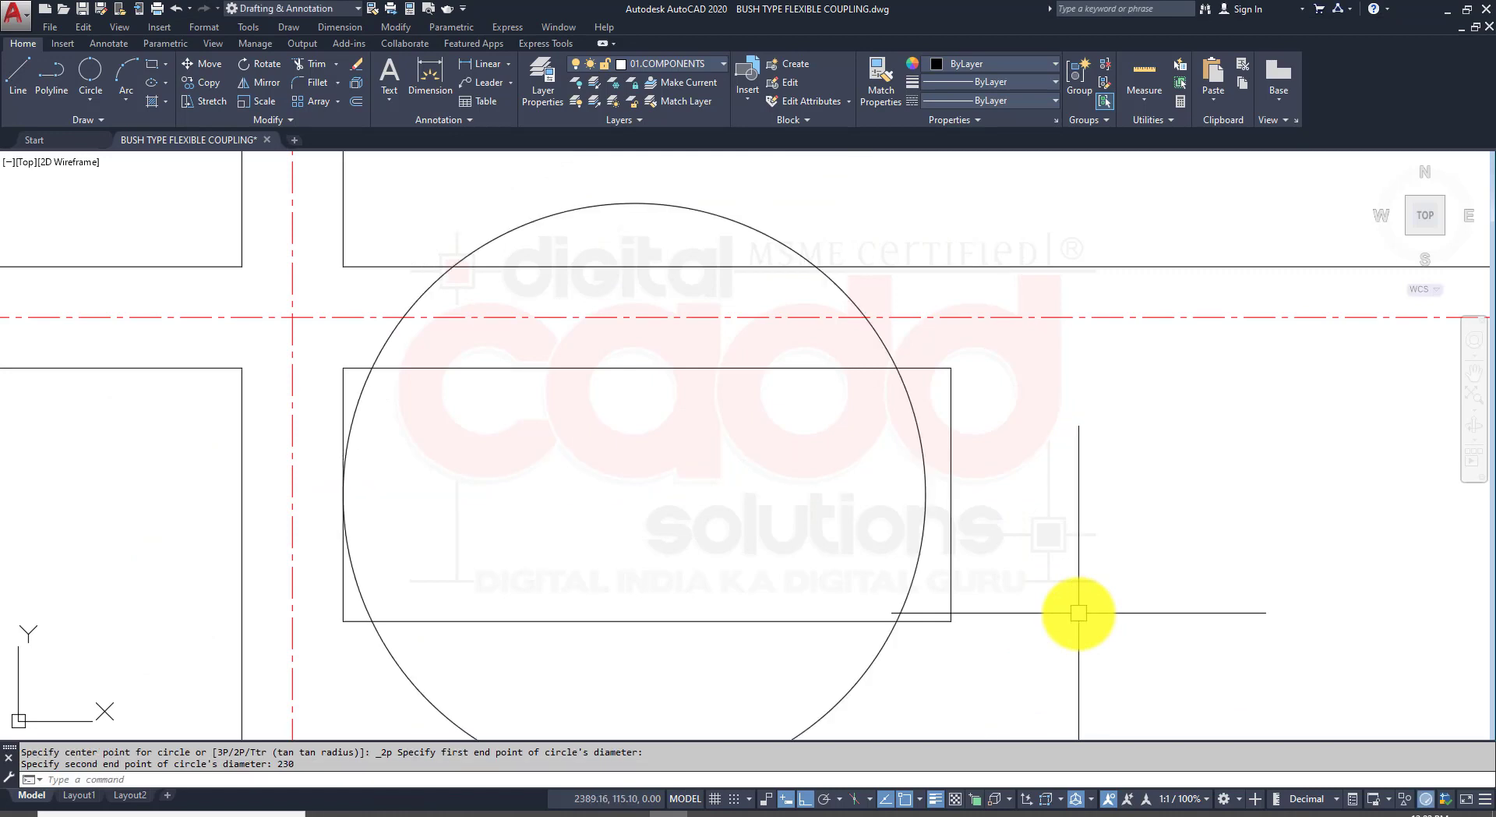
Step: Trim the 230 diameter circle at the rectangle's long edges and erase the leftover arc, keeping only the left end arc
{"action": "key", "text": "Return"}
{"action": "key", "text": "Return"}
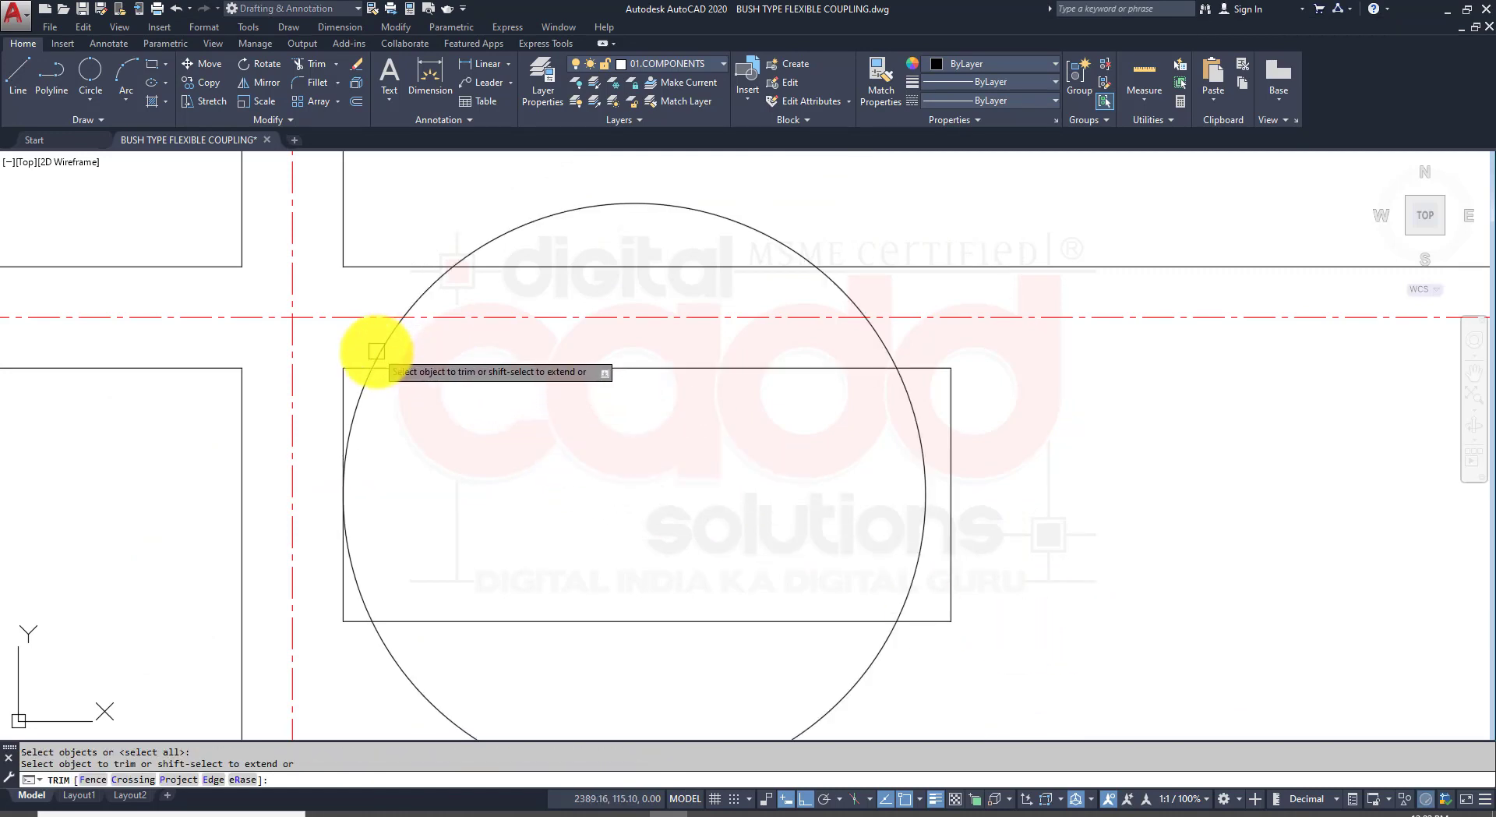
{"action": "left_click", "coordinate": [378, 639]}
{"action": "key", "text": "Return"}
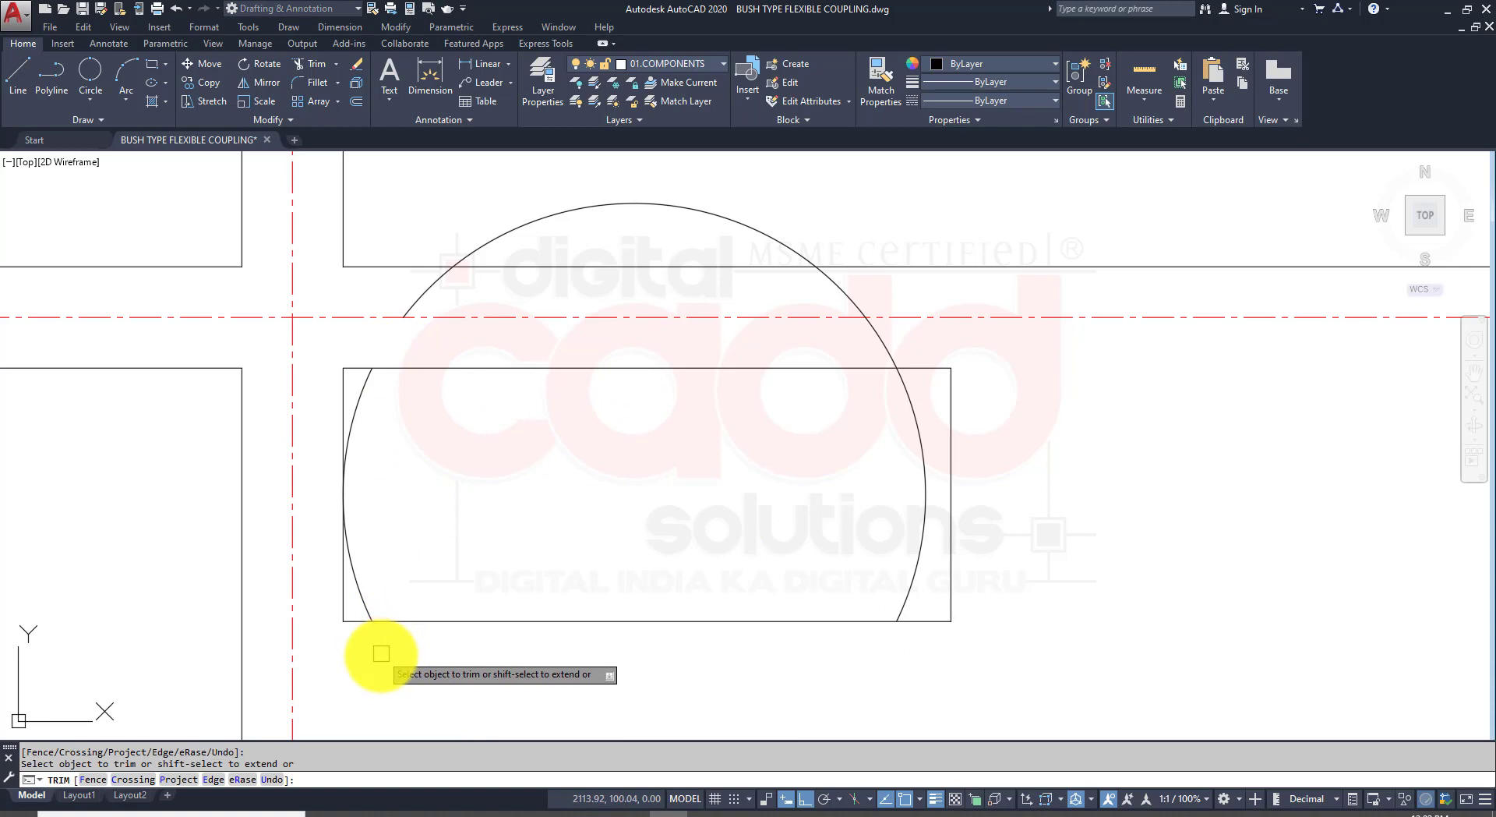
{"action": "key", "text": "Return"}
{"action": "left_click", "coordinate": [879, 344]}
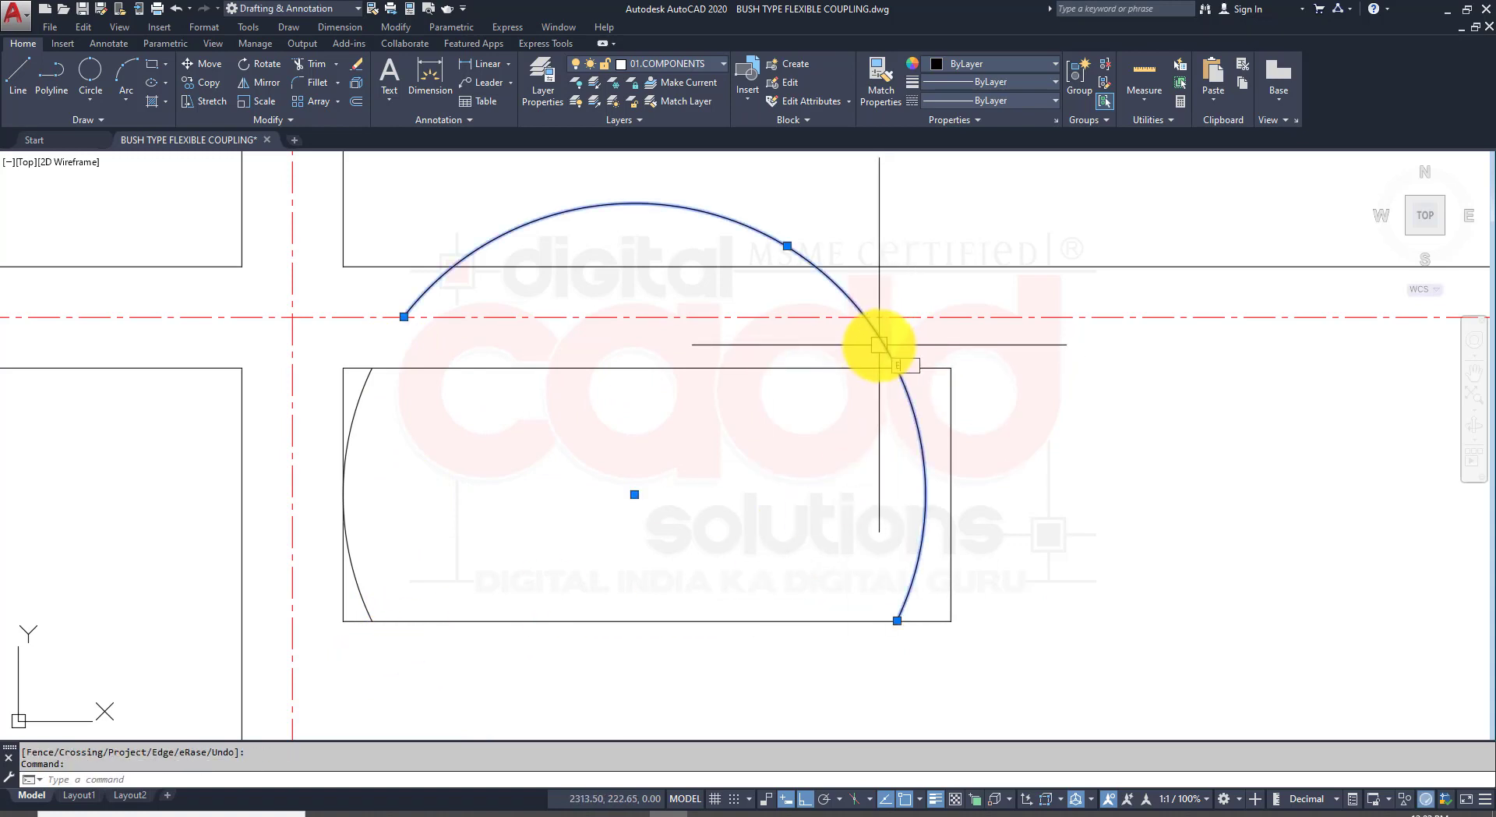
{"action": "type", "text": "E"}
{"action": "key", "text": "Return"}
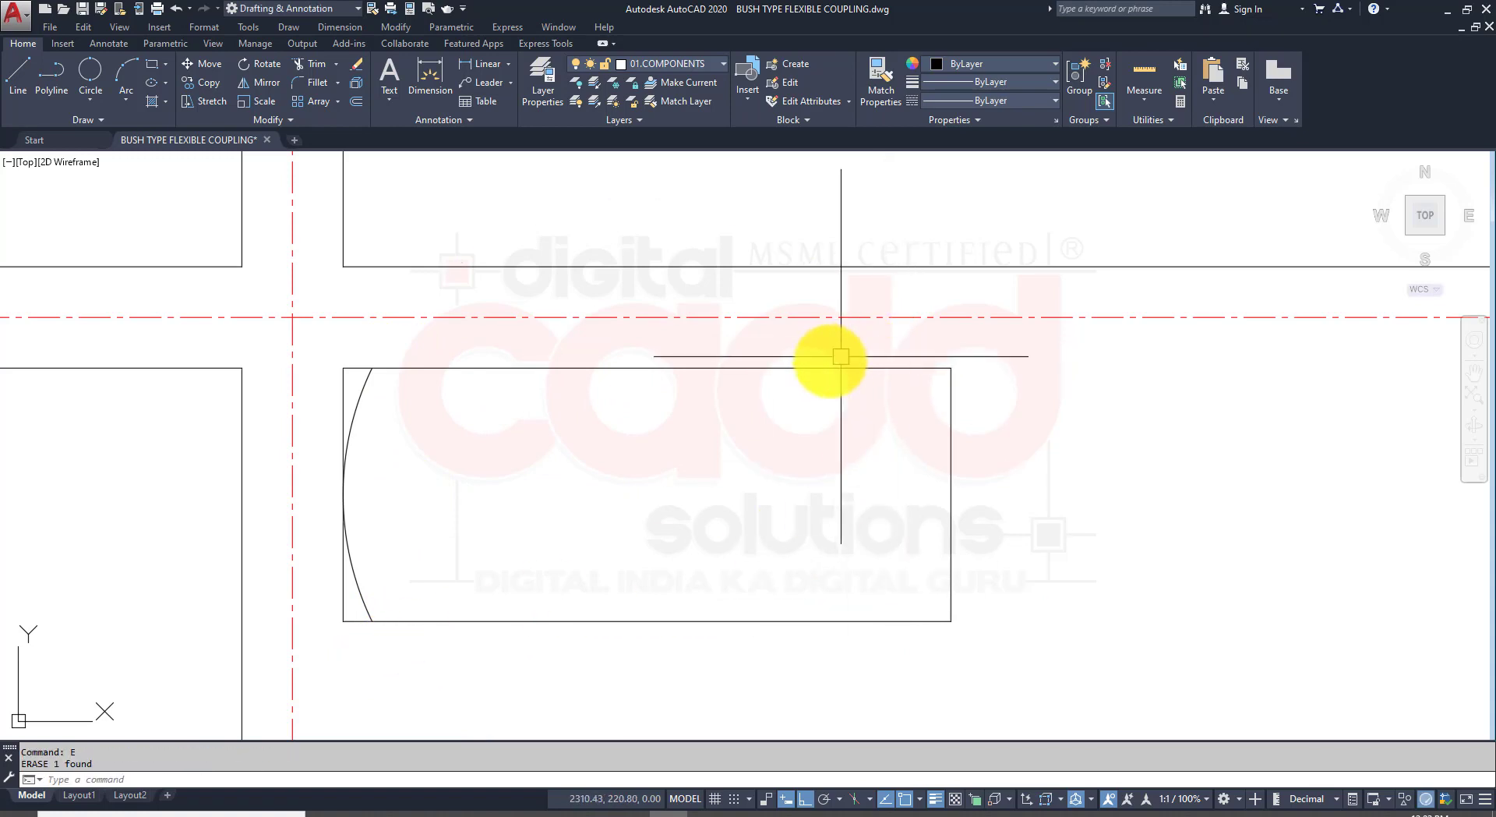
Step: Measure the radius of the left end arc
{"action": "left_click", "coordinate": [1153, 96]}
{"action": "left_click", "coordinate": [1167, 192]}
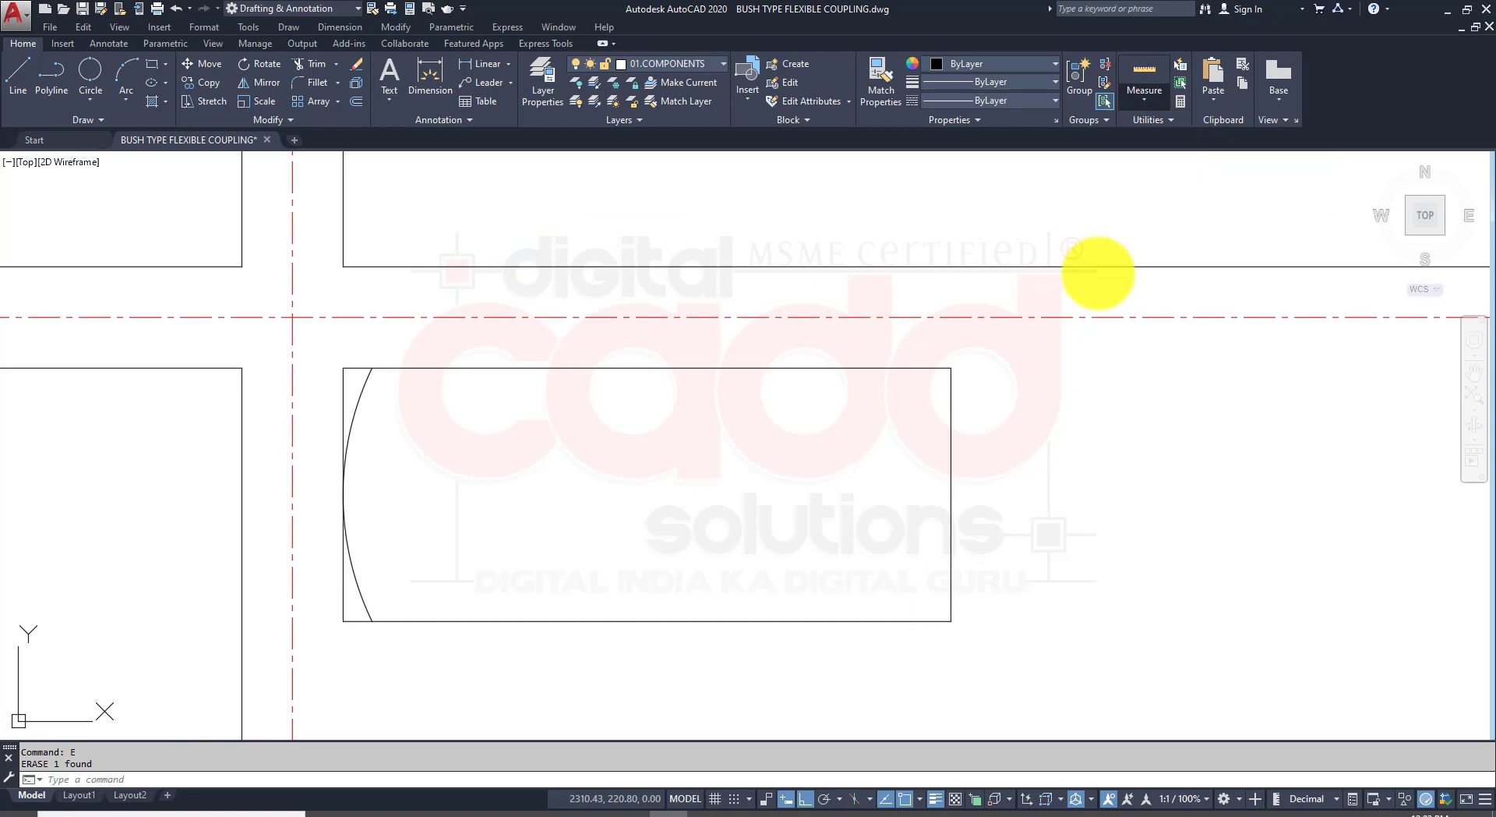
{"action": "left_click", "coordinate": [354, 406]}
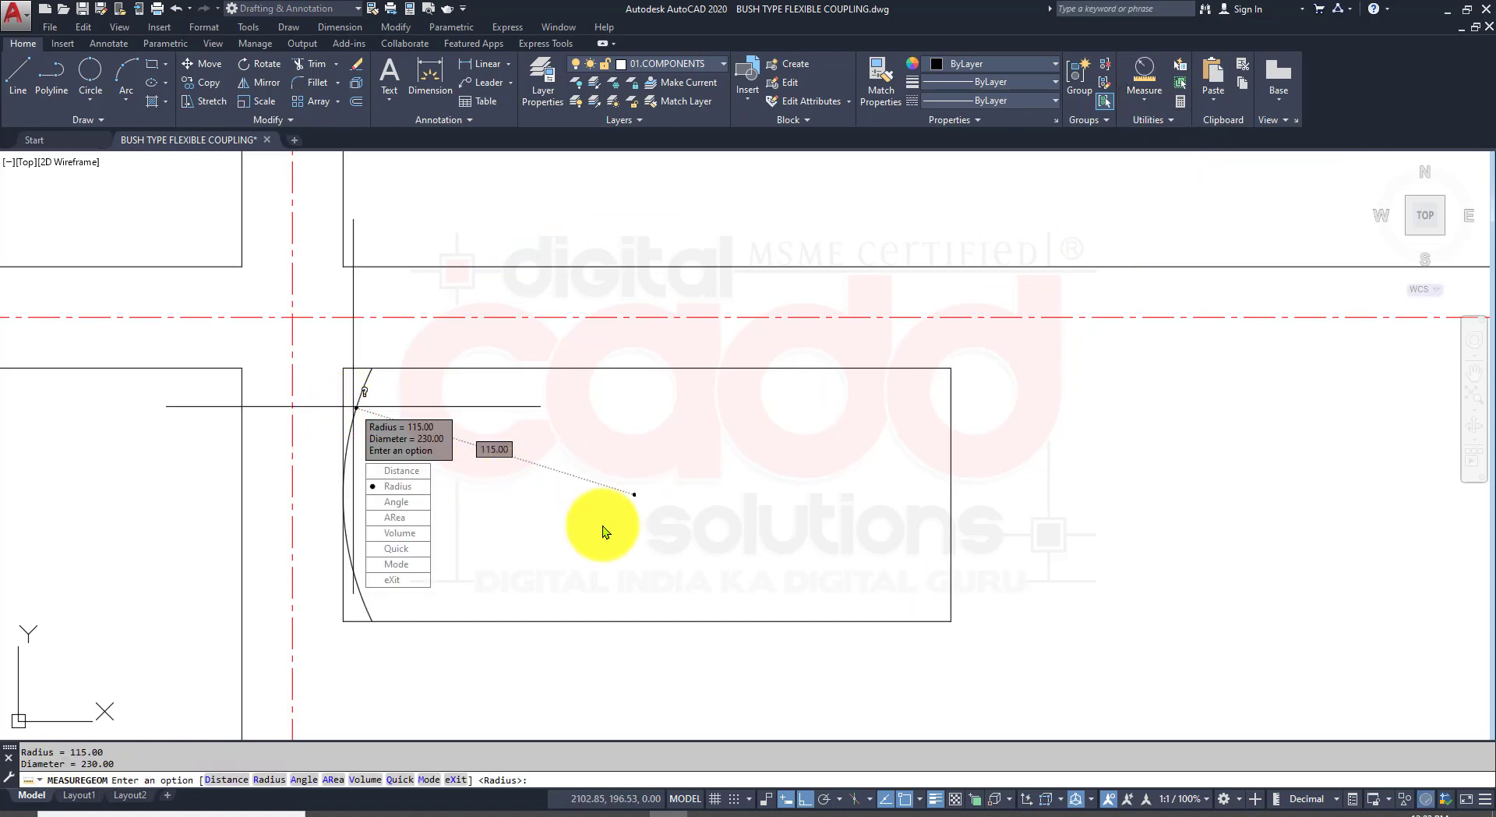
{"action": "key", "text": "Escape"}
Step: Trim the short ends of the rectangle's upper and lower edges that extend left beyond the end arc
{"action": "middle_click_drag", "start_coordinate": [517, 517], "coordinate": [611, 524]}
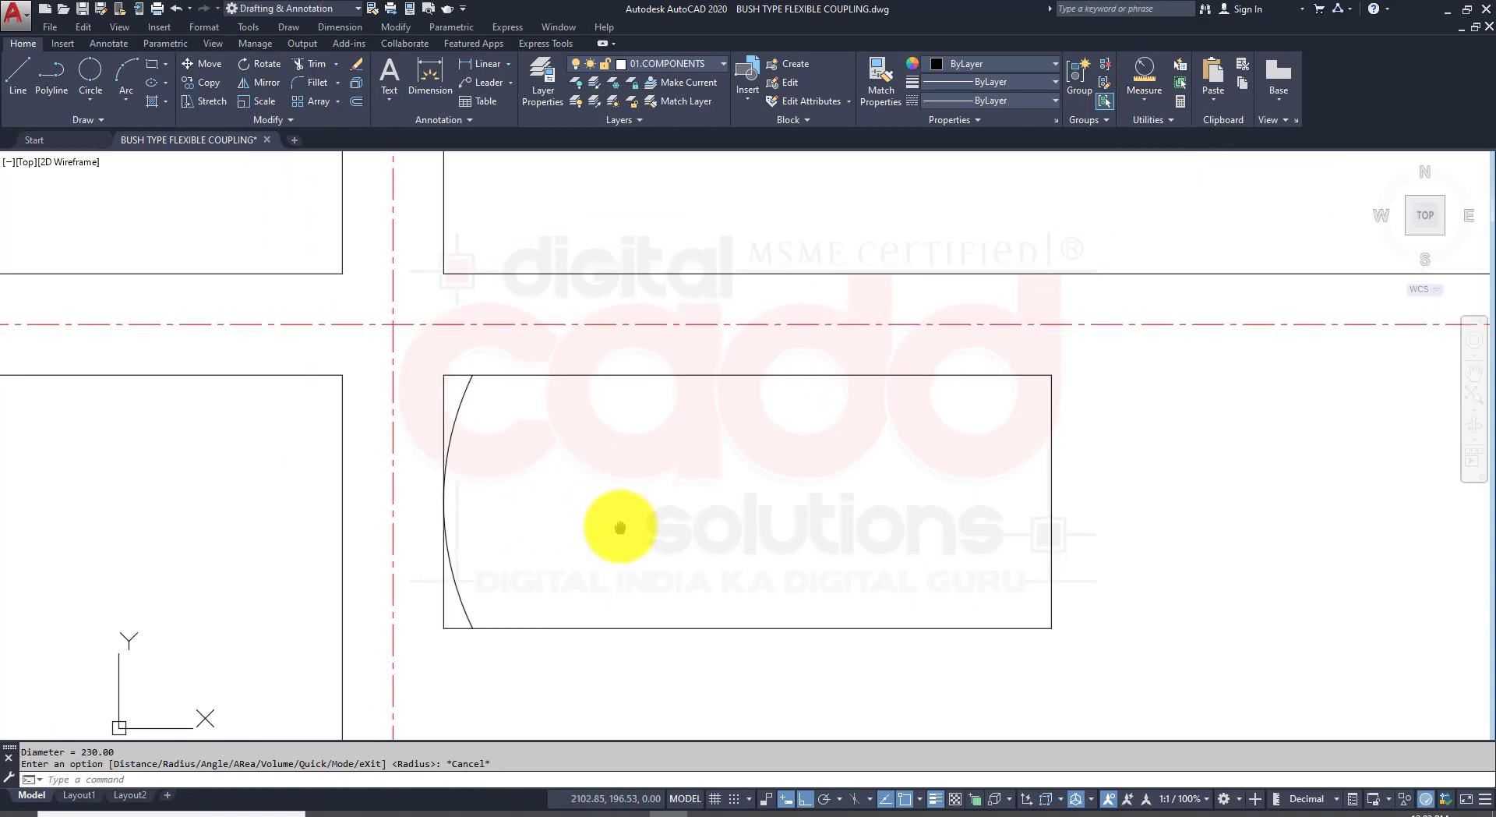
{"action": "type", "text": "TR"}
{"action": "key", "text": "Return"}
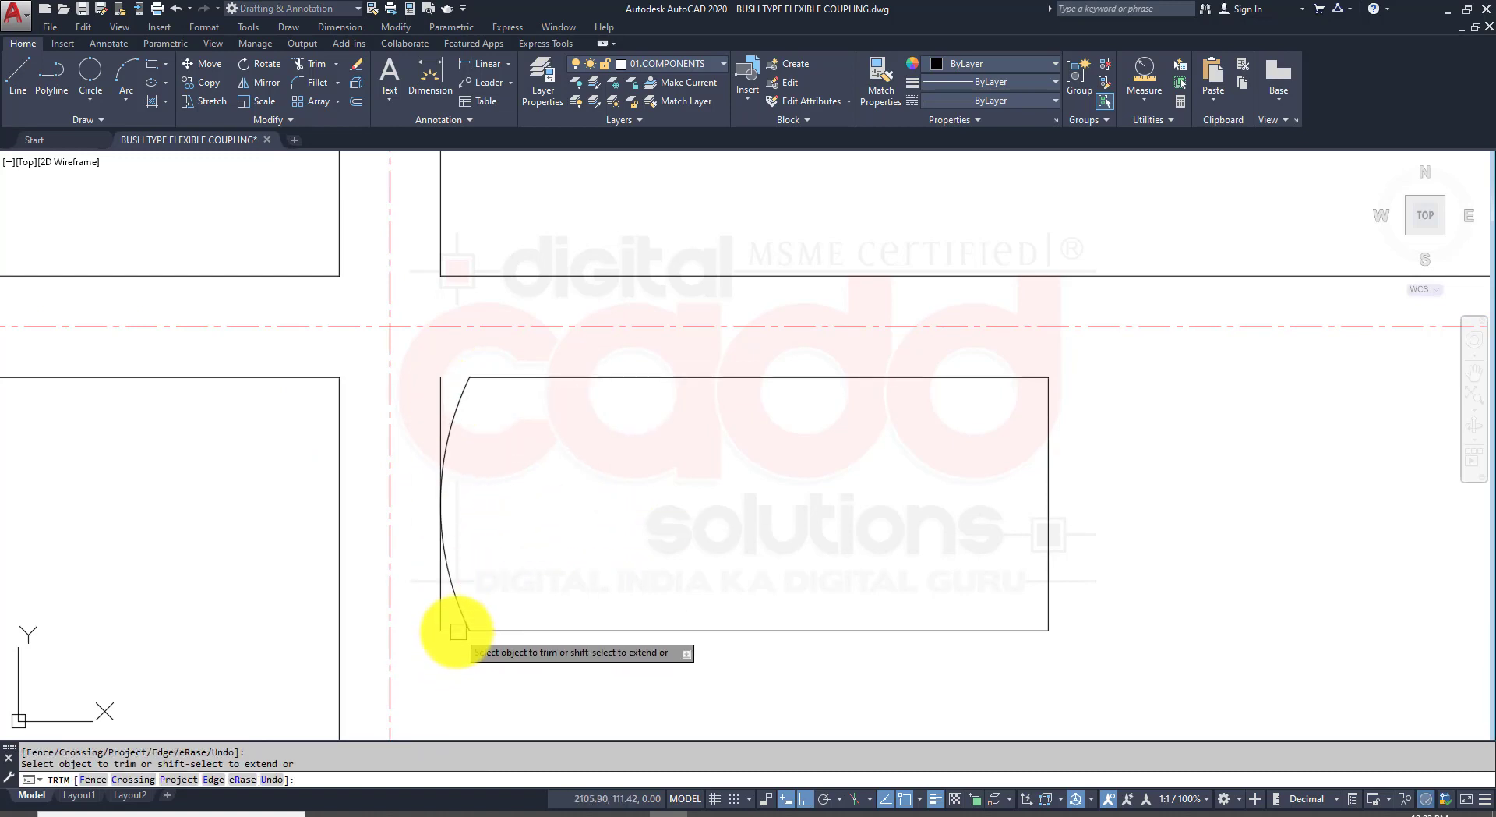
{"action": "key", "text": "Return"}
{"action": "middle_click_drag", "start_coordinate": [858, 613], "coordinate": [812, 603]}
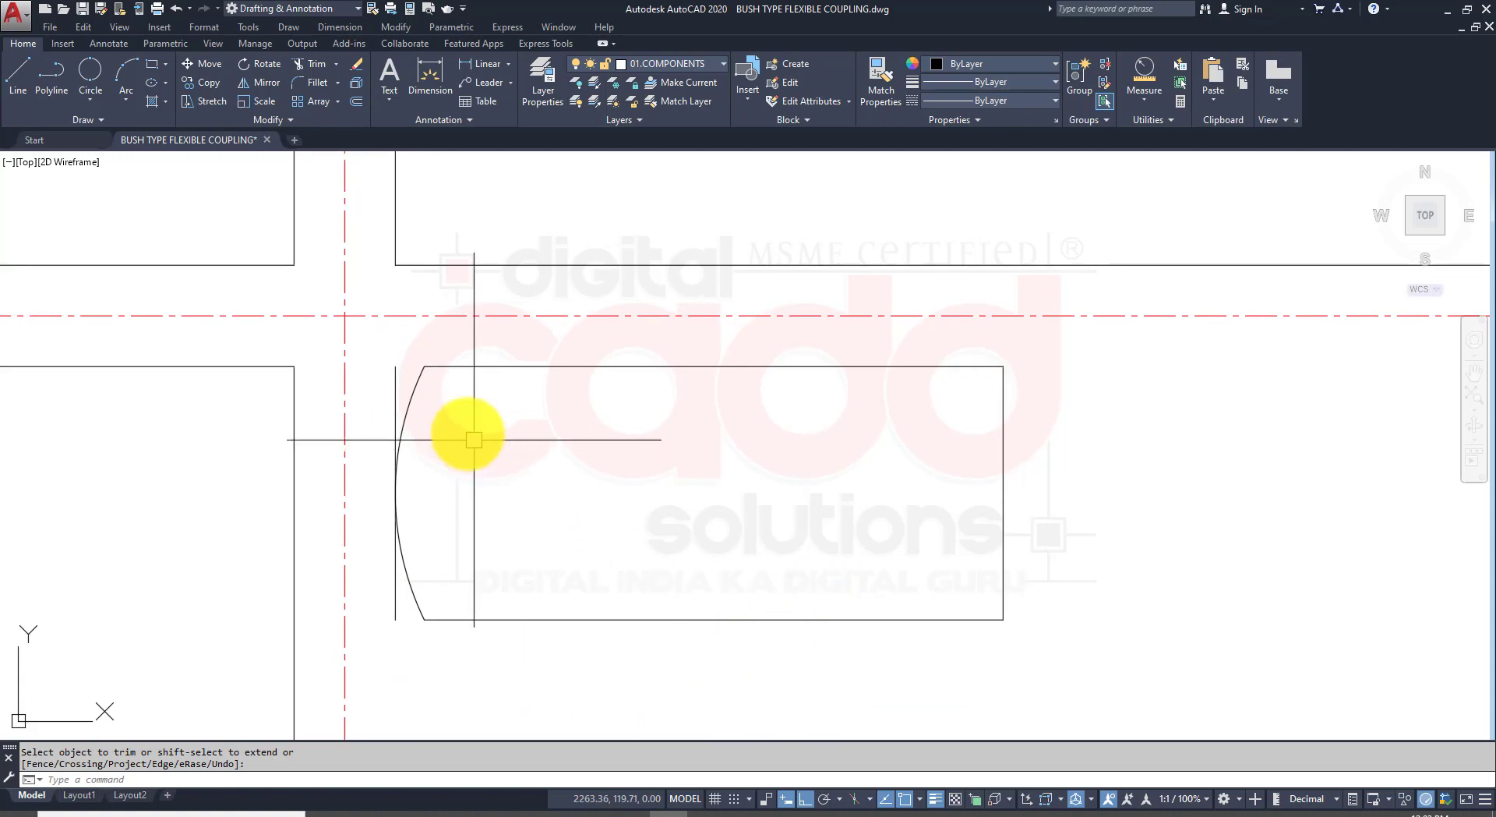
Step: Check the hole positions in the PDF and offset the rectangle's left vertical line 35 to the right
{"action": "left_click", "coordinate": [405, 391]}
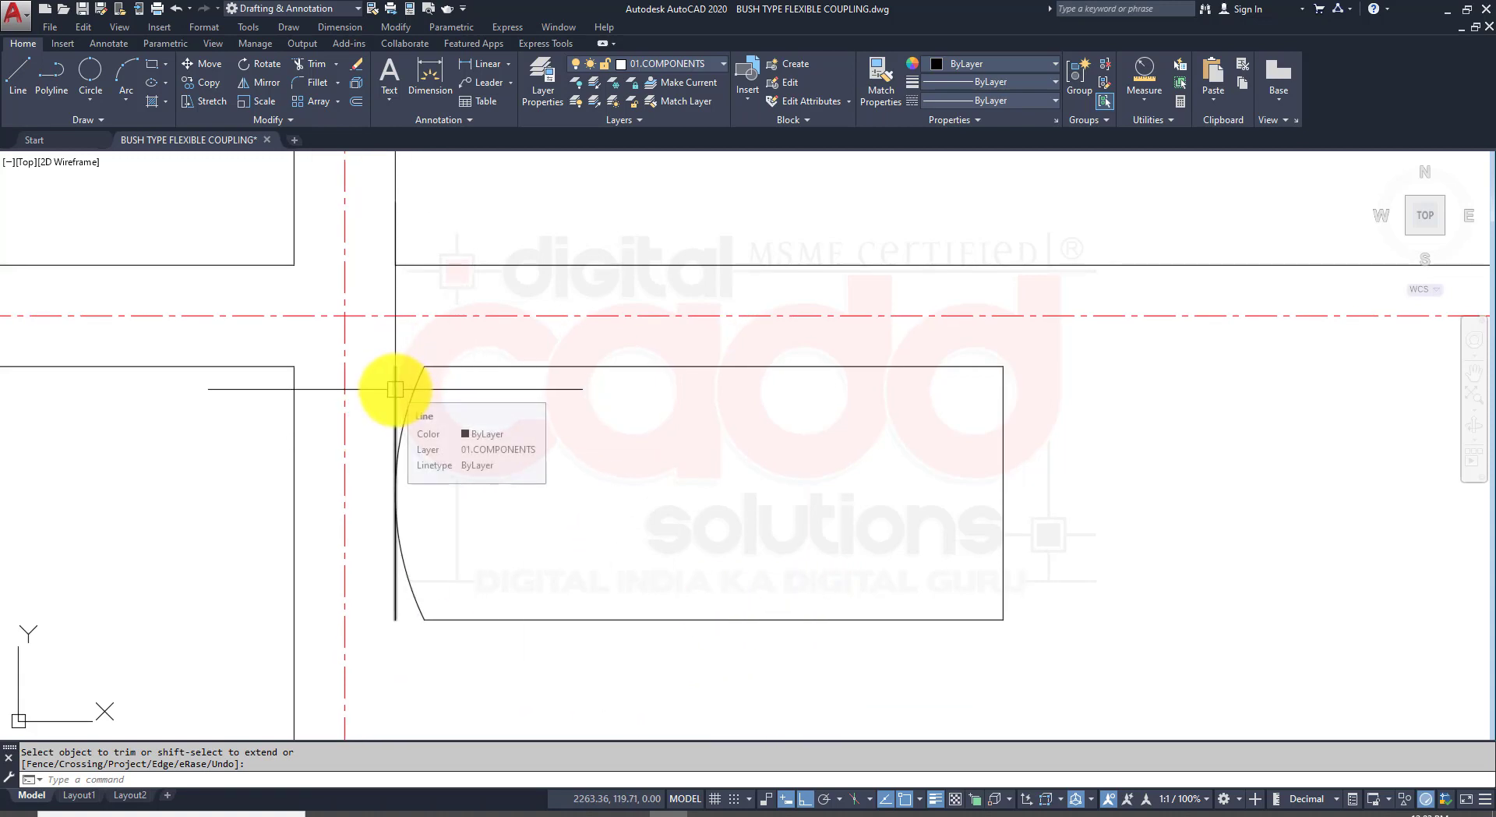
{"action": "left_click", "coordinate": [395, 390]}
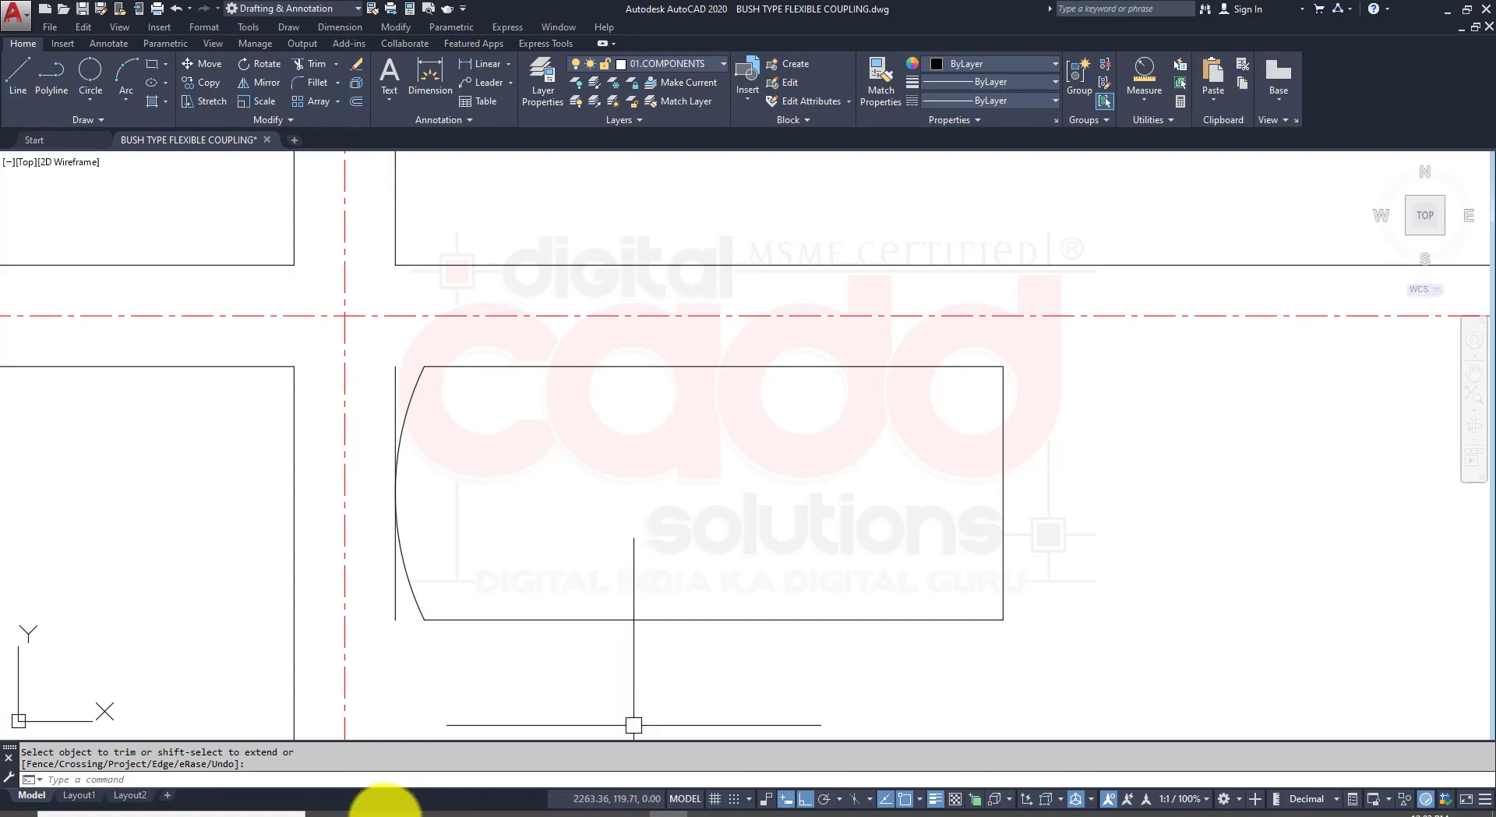
{"action": "left_click", "coordinate": [401, 814]}
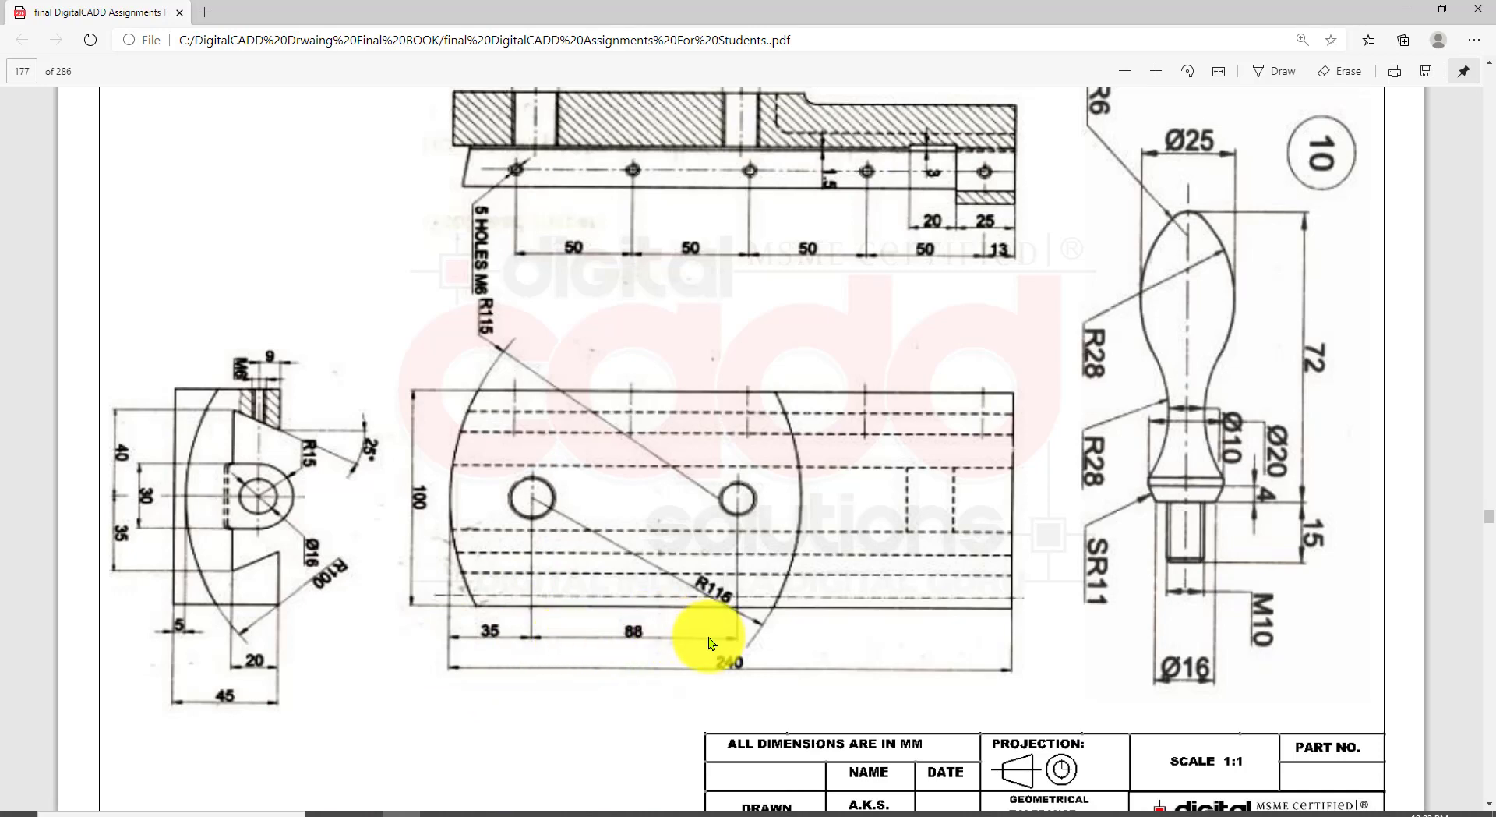
{"action": "left_click", "coordinate": [668, 813]}
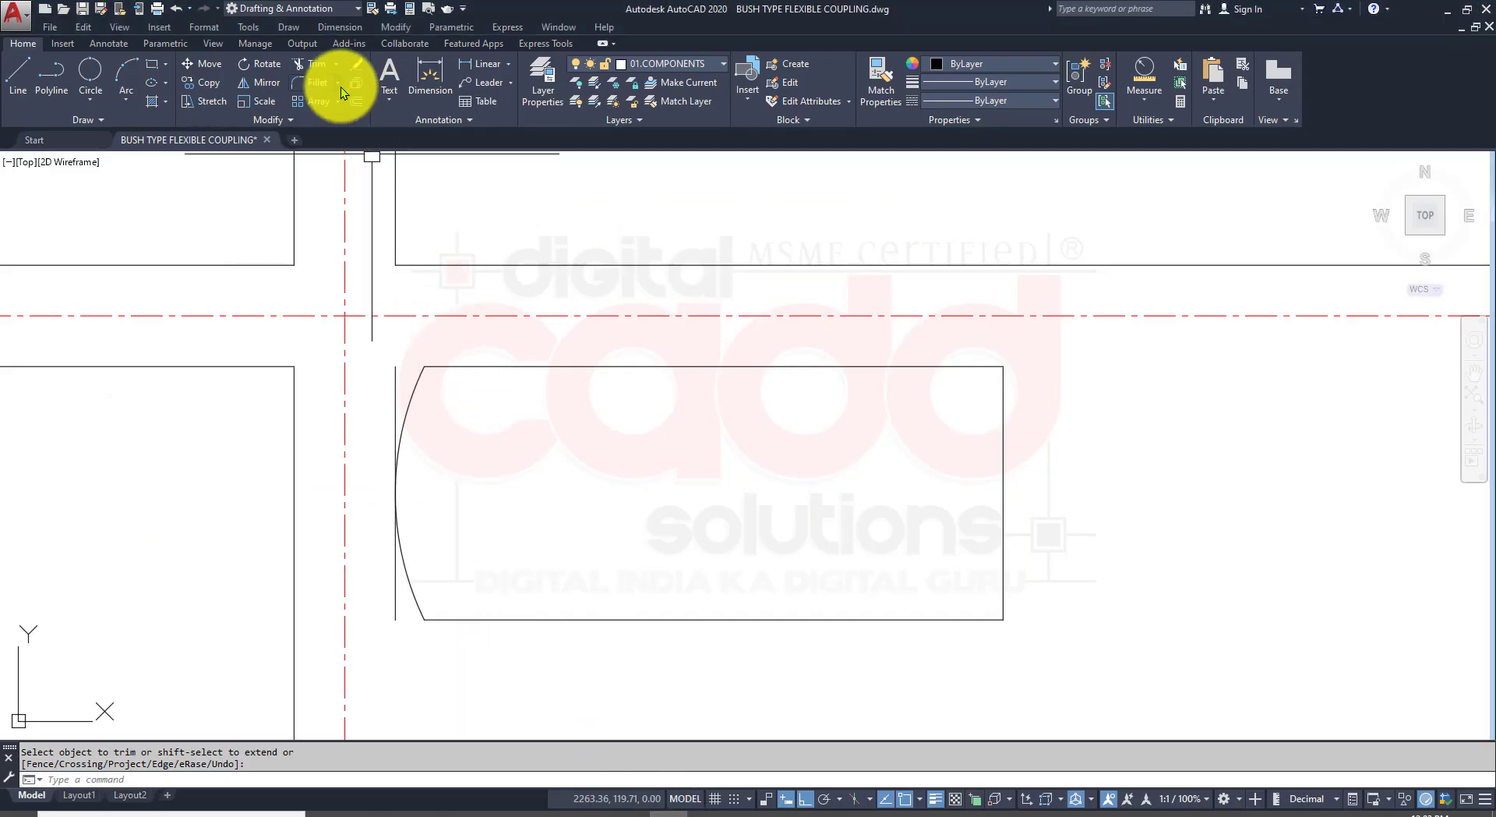
{"action": "left_click", "coordinate": [395, 380]}
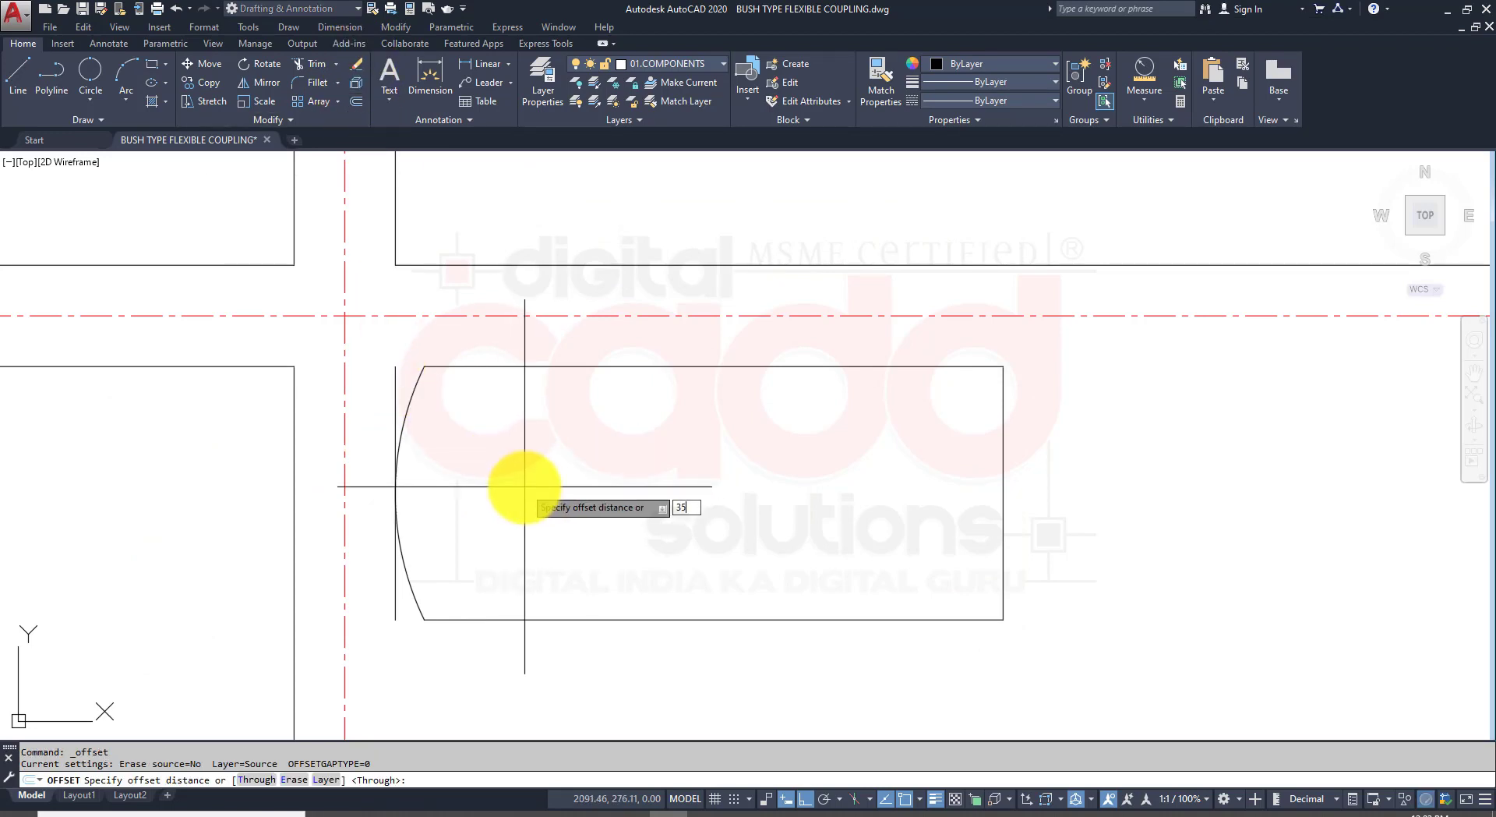
{"action": "key", "text": "Return"}
{"action": "left_click", "coordinate": [395, 385]}
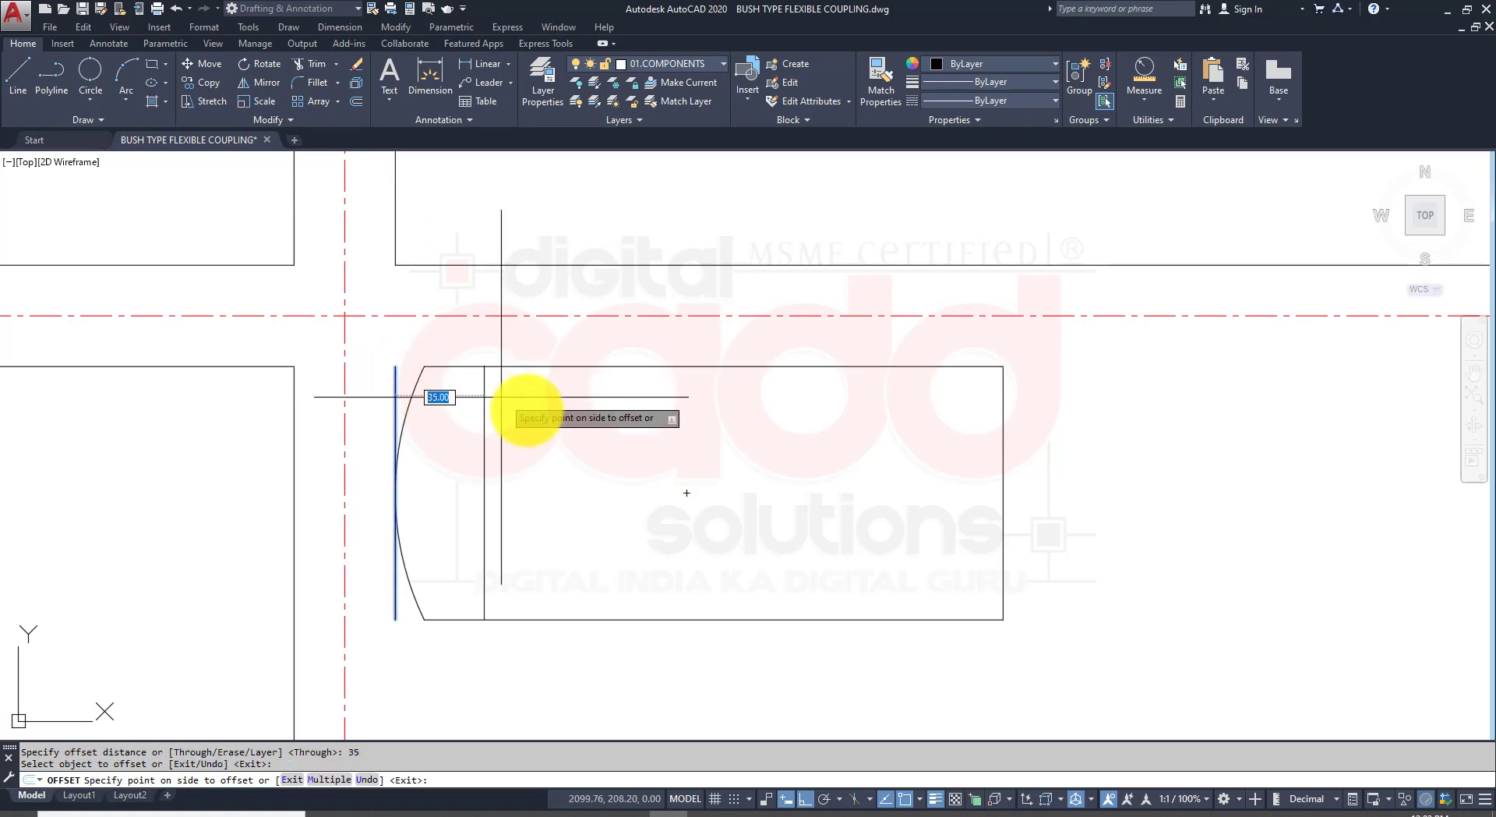
{"action": "left_click", "coordinate": [561, 445]}
Step: Offset the first hole's vertical construction line 88 to the right
{"action": "left_click", "coordinate": [484, 573]}
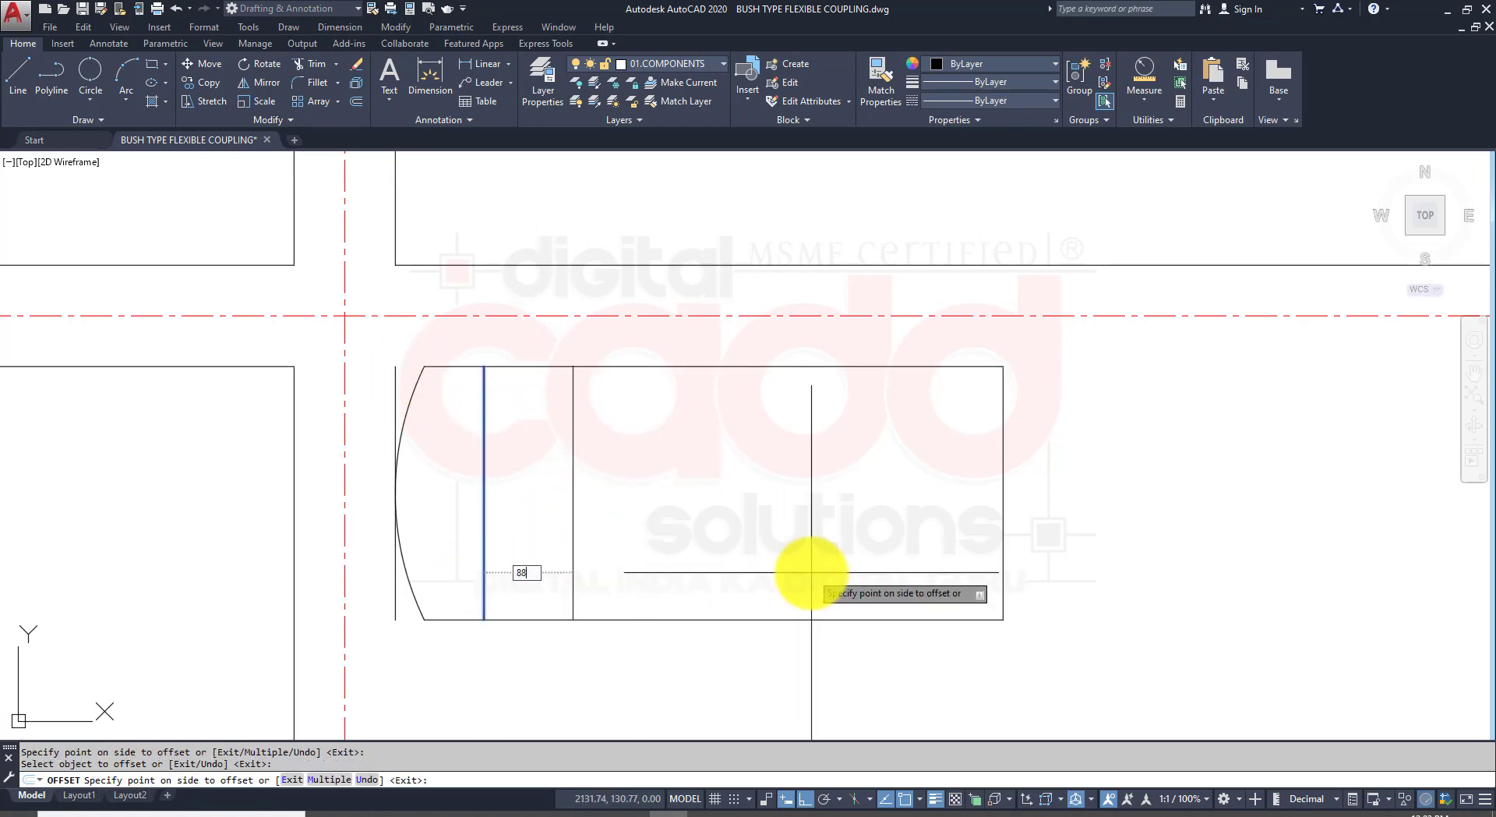
{"action": "key", "text": "Return"}
{"action": "key", "text": "Return"}
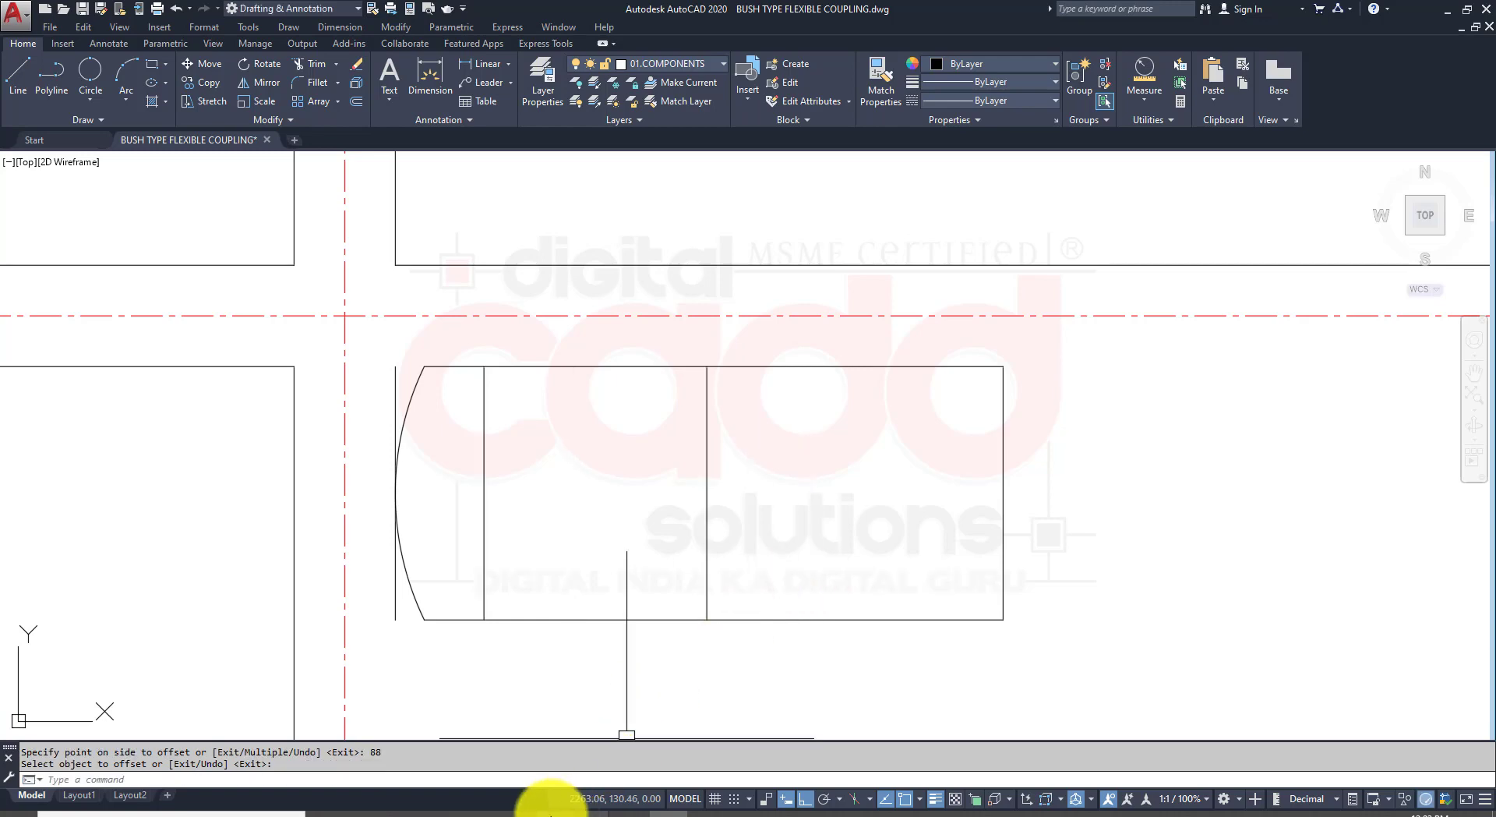
Step: Check the M20 and M16 hole sizes in the PDF and draw a 20 diameter circle at the first construction line's midpoint
{"action": "left_click", "coordinate": [401, 810]}
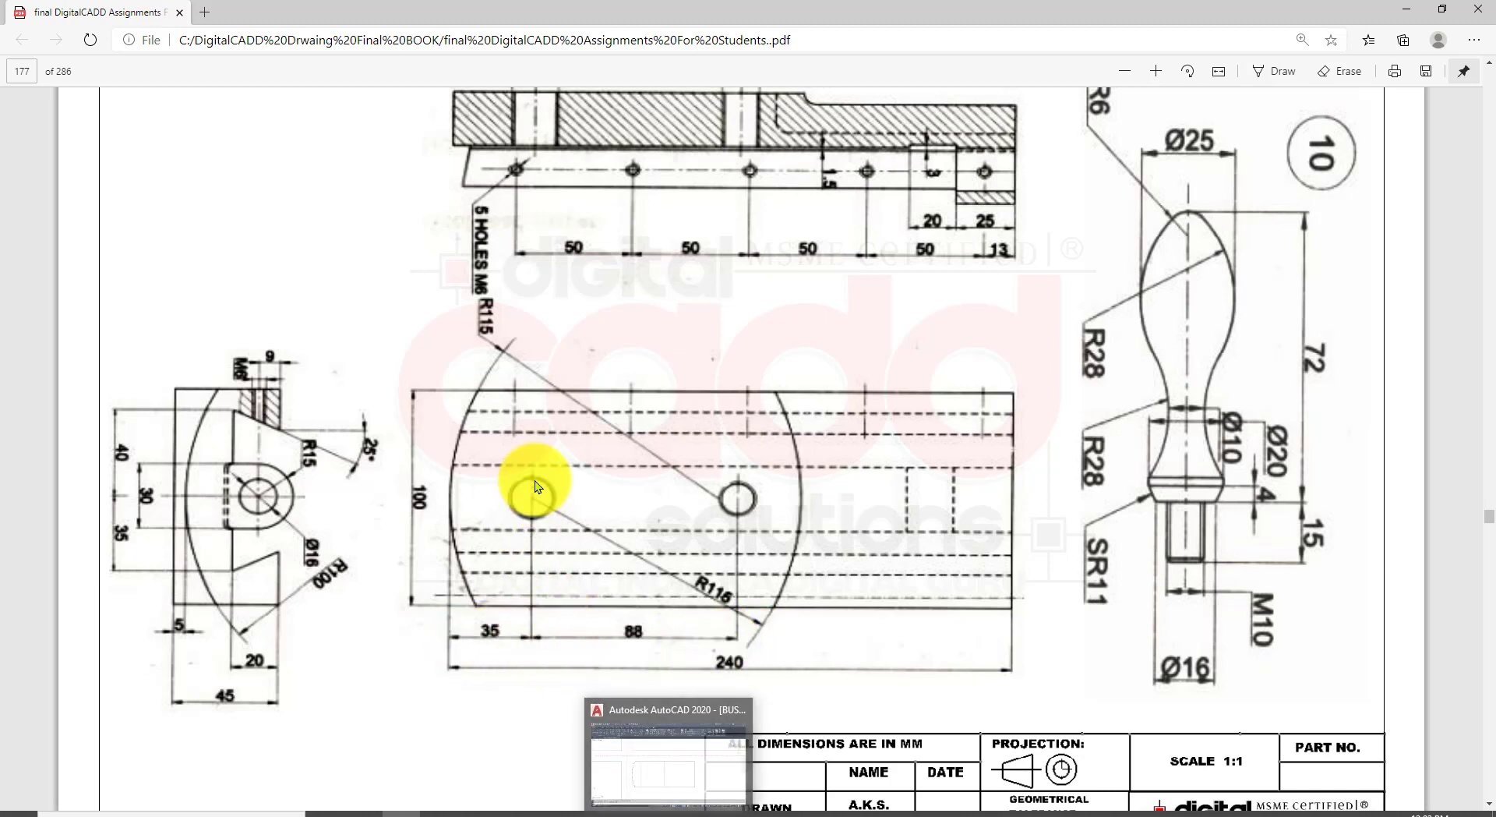
{"action": "scroll", "coordinate": [517, 469], "scroll_direction": "up", "scroll_amount": 3}
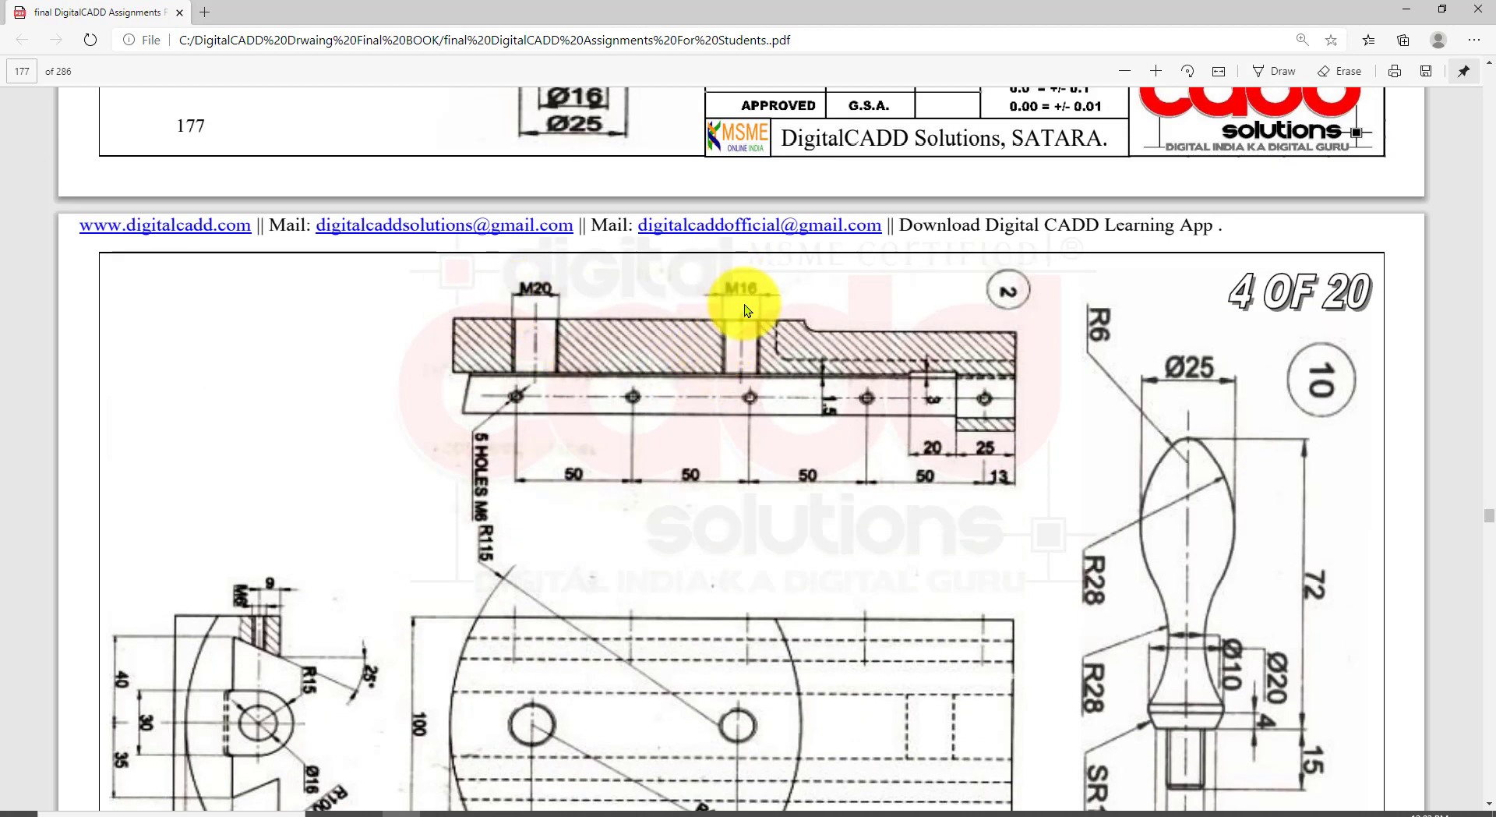
{"action": "scroll", "coordinate": [672, 530], "scroll_direction": "down", "scroll_amount": 2}
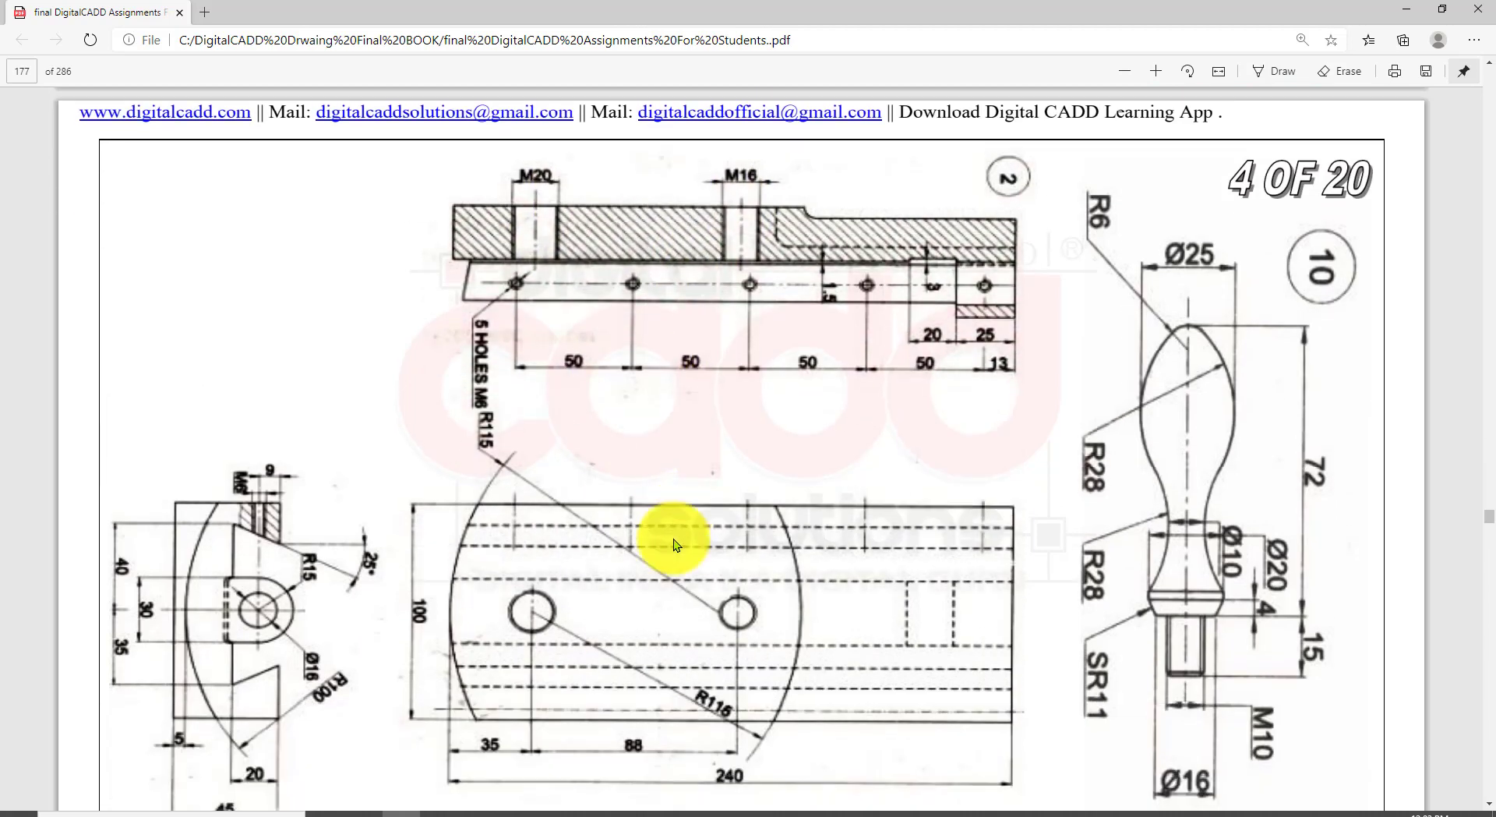
{"action": "left_click", "coordinate": [671, 814]}
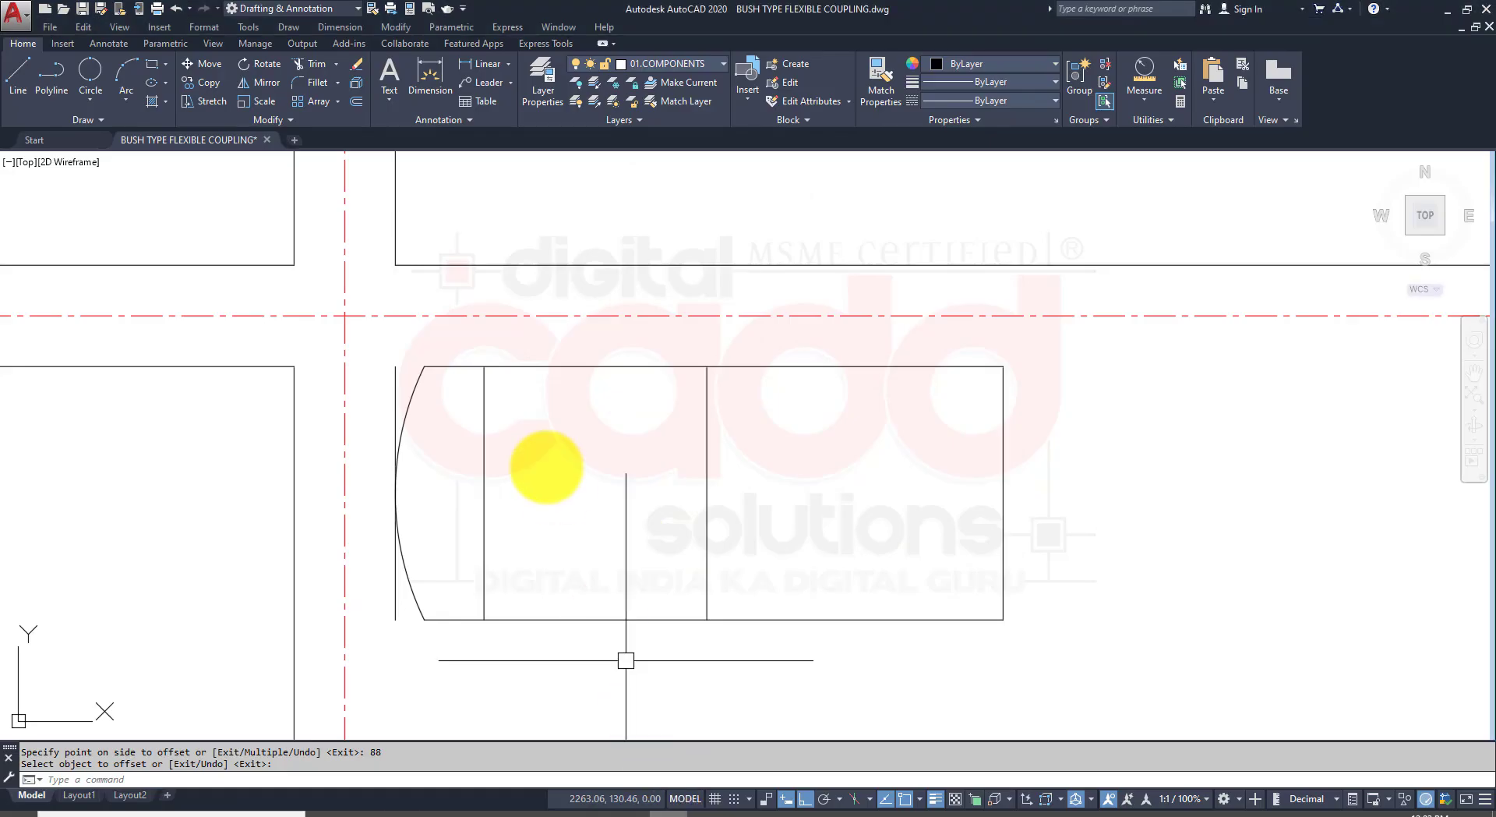
{"action": "type", "text": "c"}
{"action": "key", "text": "Return"}
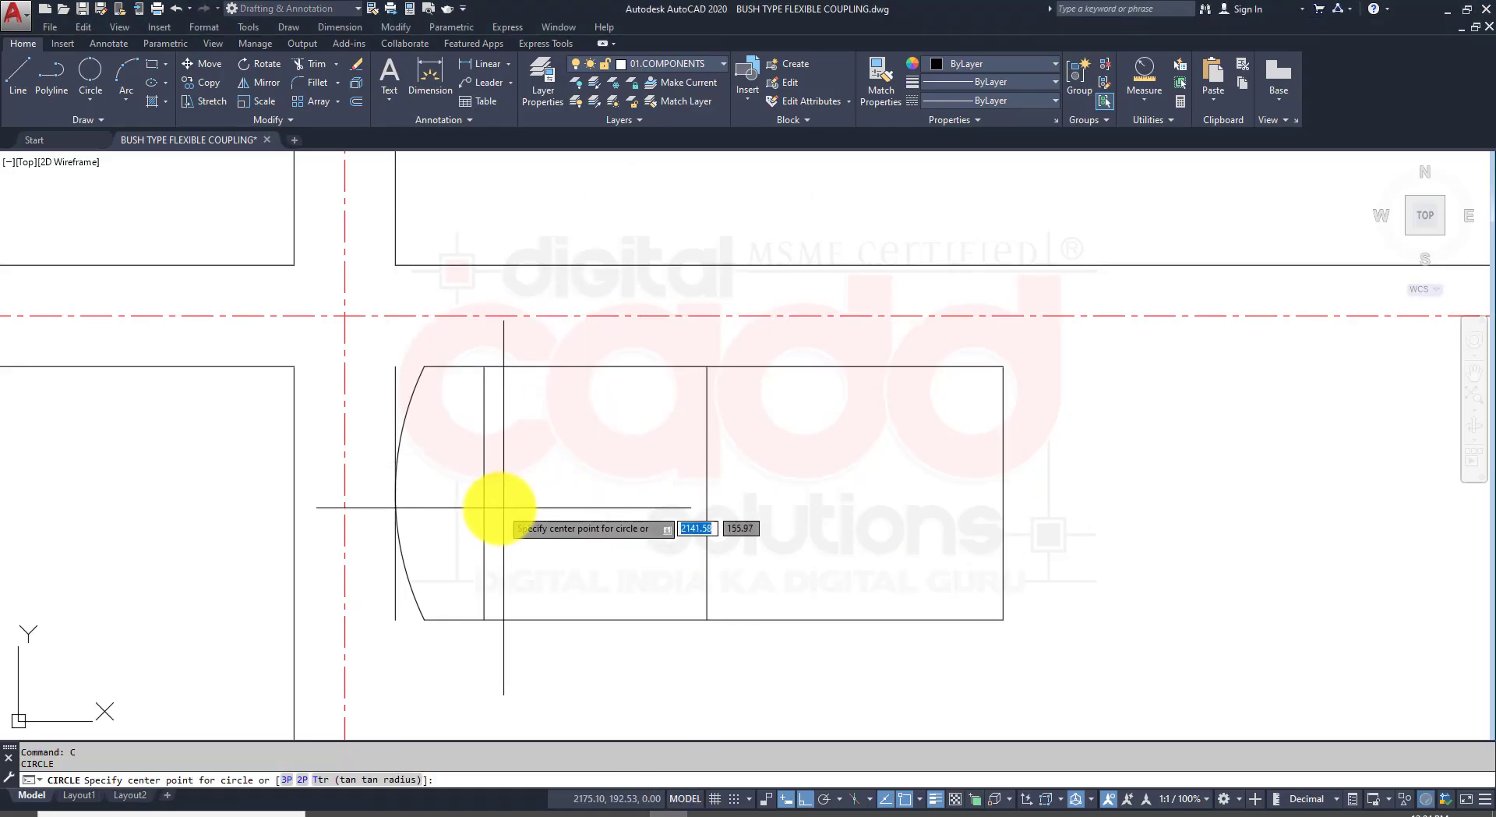
{"action": "left_click", "coordinate": [484, 492]}
{"action": "type", "text": "d"}
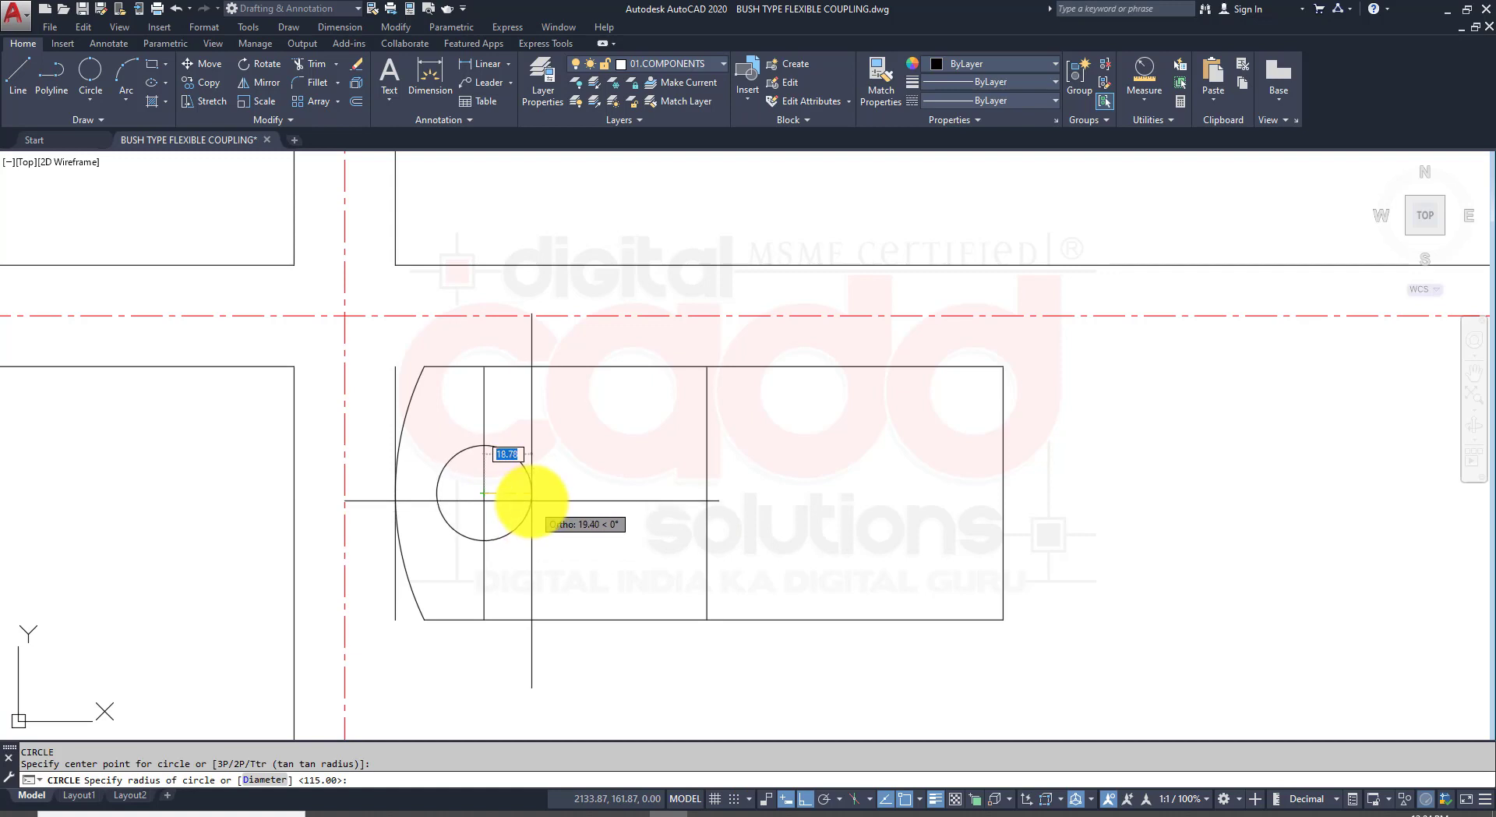
{"action": "key", "text": "Return"}
{"action": "type", "text": "2"}
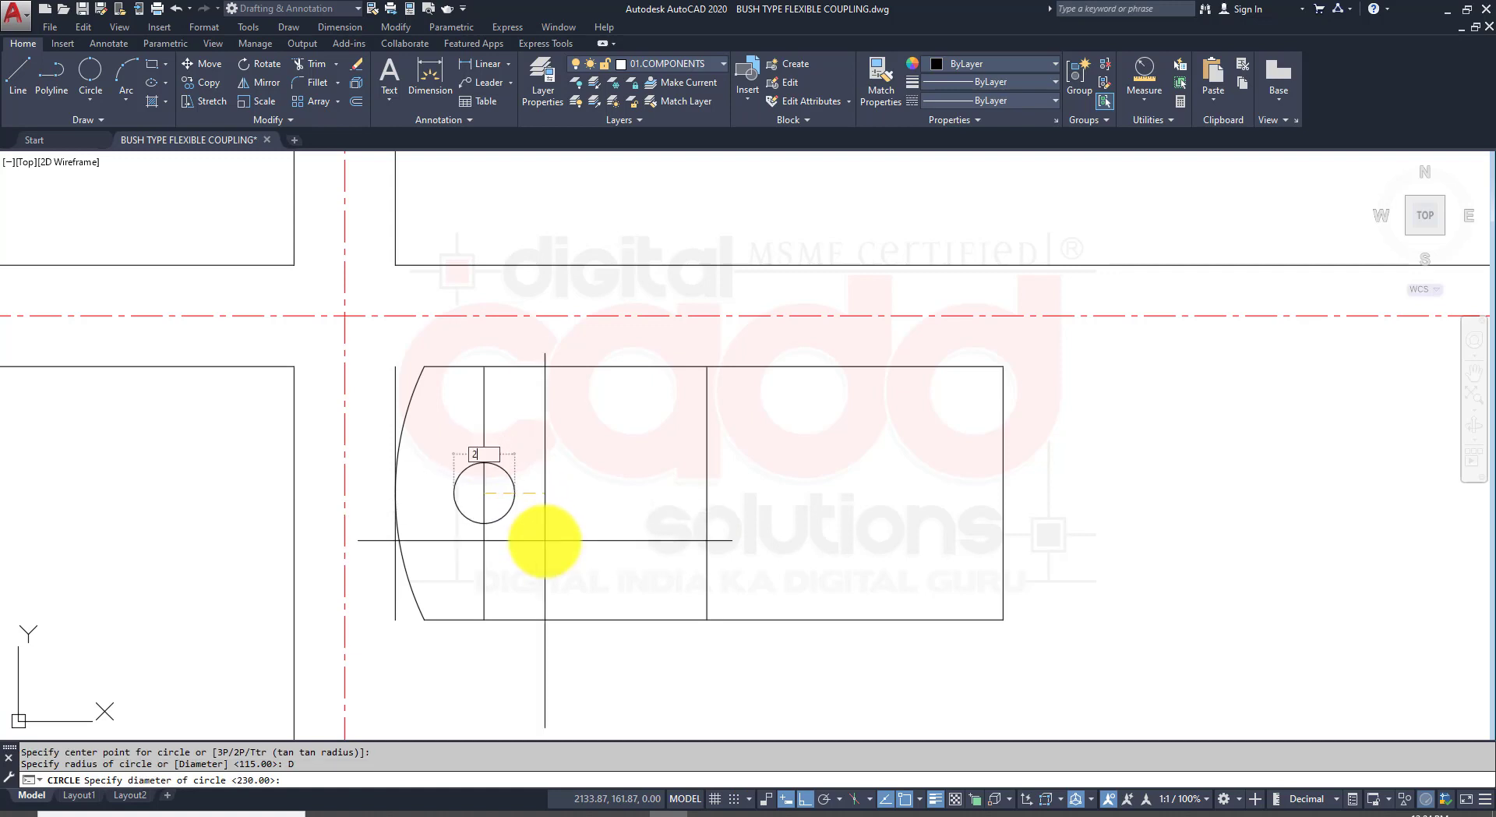
{"action": "type", "text": "0"}
{"action": "key", "text": "Return"}
Step: Draw a circle of diameter 16 centred on the midpoint of the second vertical construction line
{"action": "key", "text": "Return"}
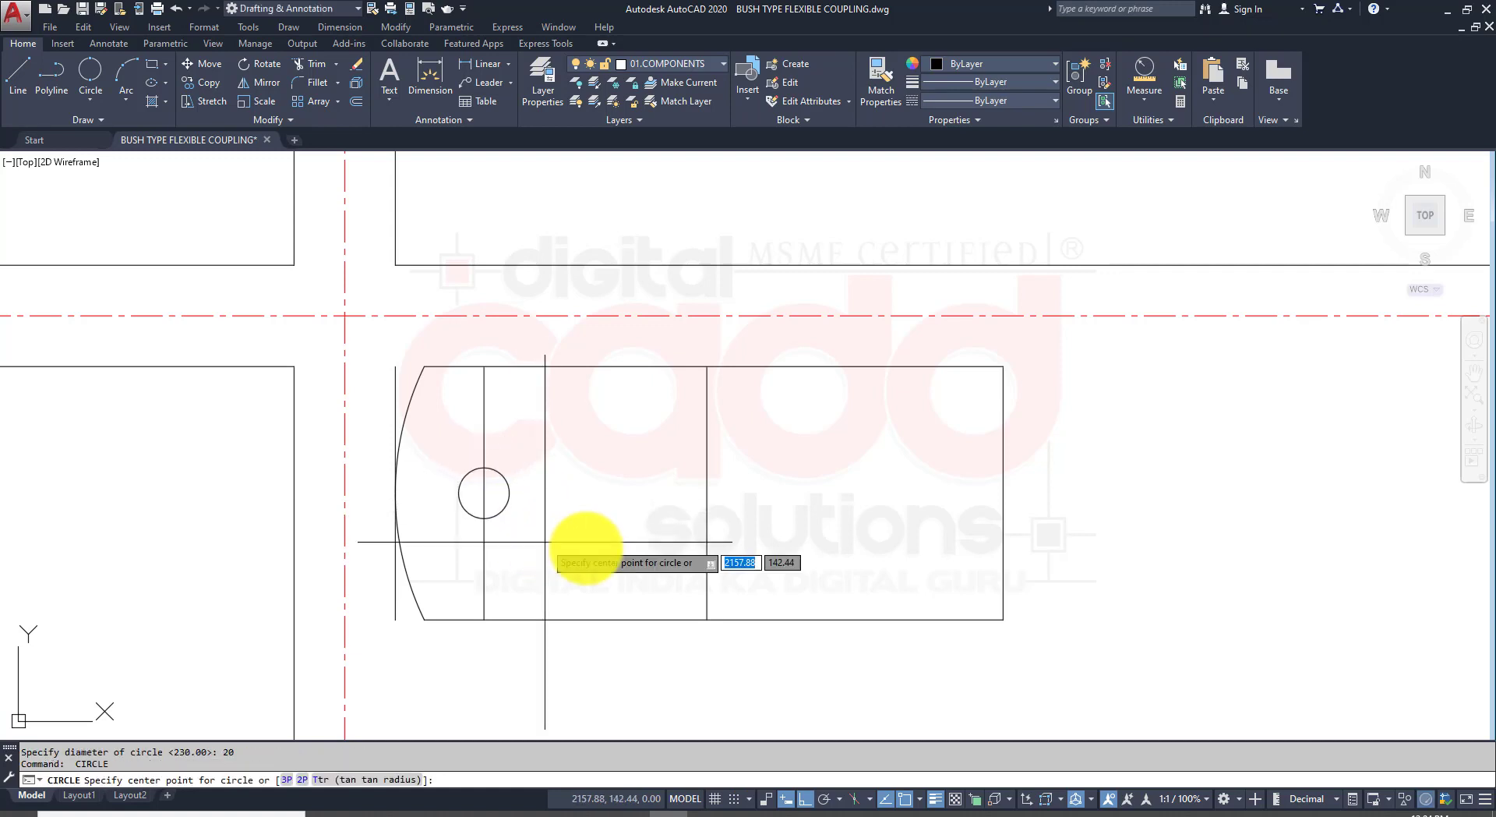
{"action": "left_click", "coordinate": [707, 493]}
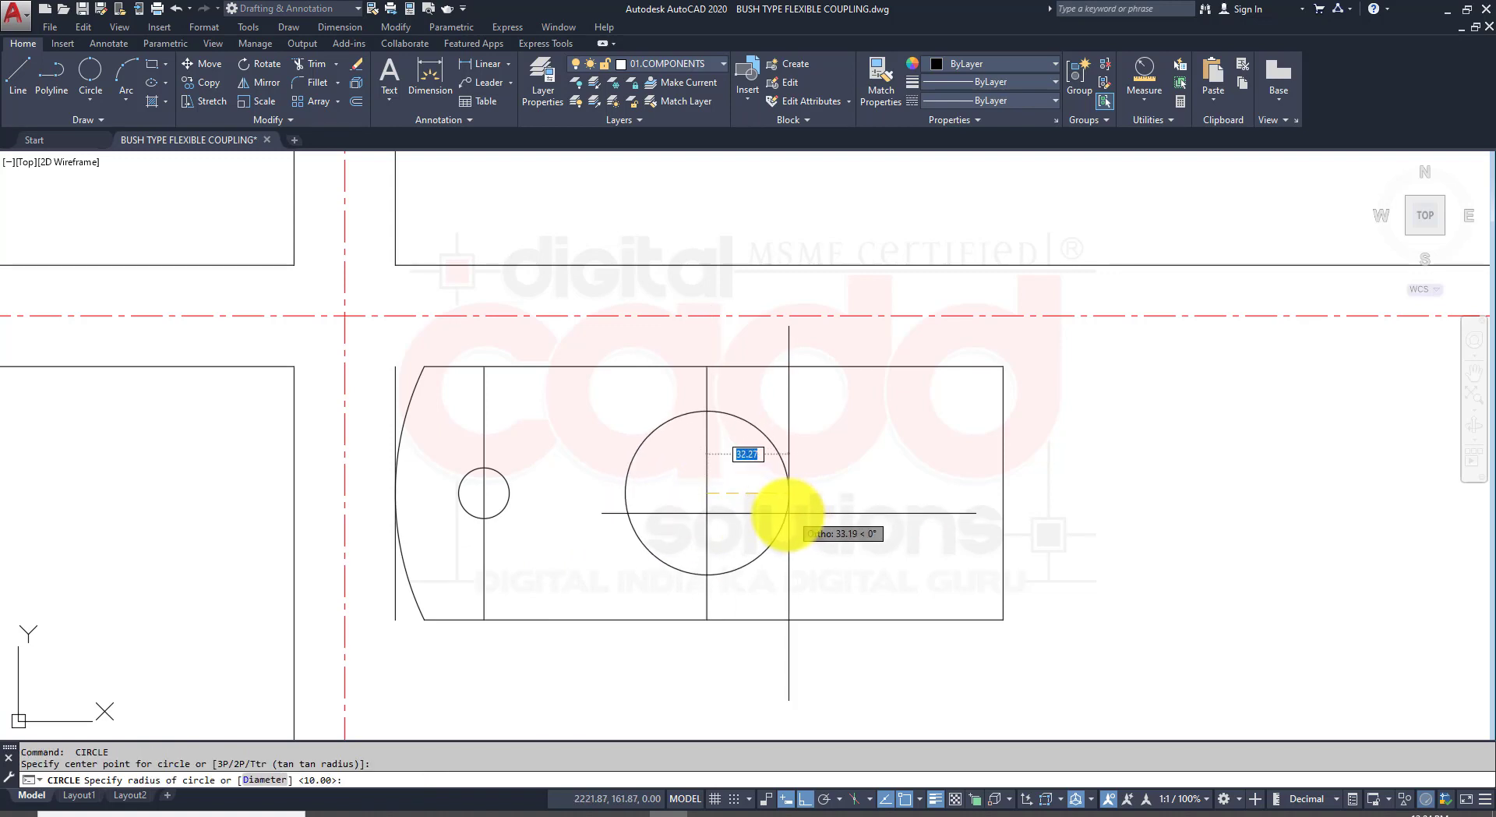
{"action": "type", "text": "d"}
{"action": "key", "text": "Return"}
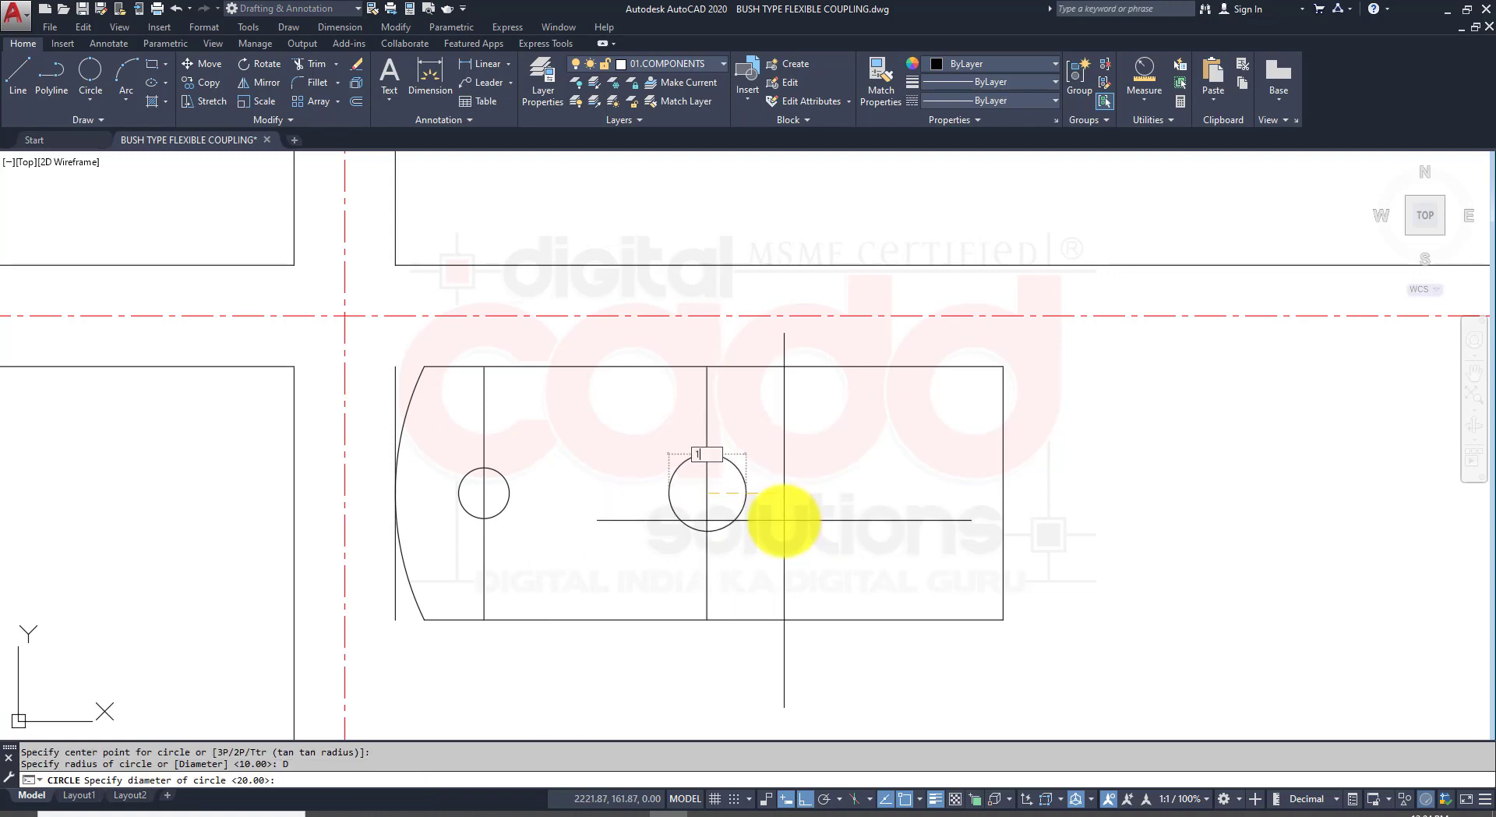
{"action": "key", "text": "Return"}
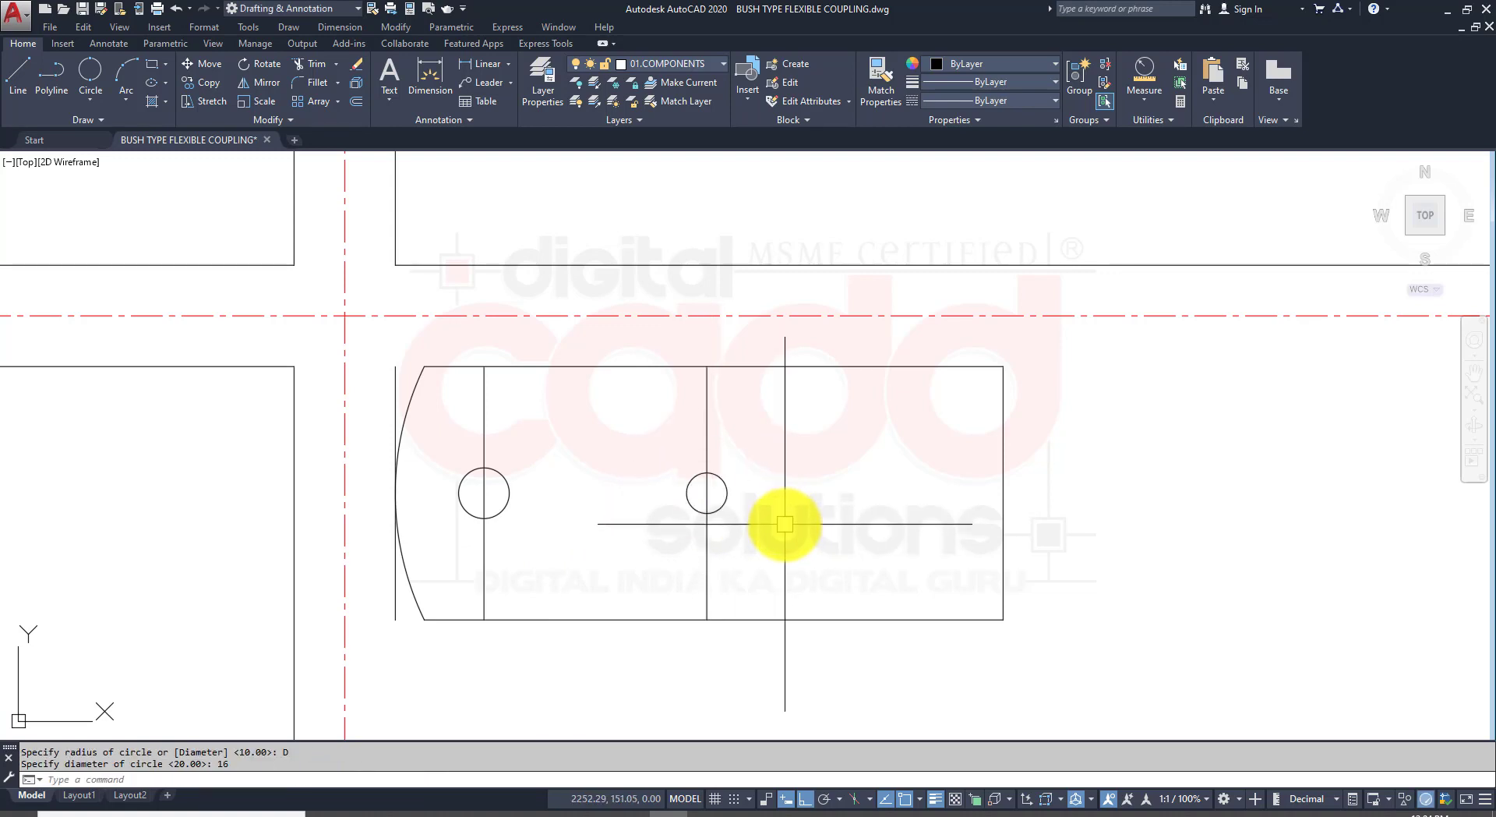
Step: Erase the two vertical construction lines through the holes and the straight vertical line touching the left end arc
{"action": "left_click", "coordinate": [748, 414]}
{"action": "left_click", "coordinate": [479, 427]}
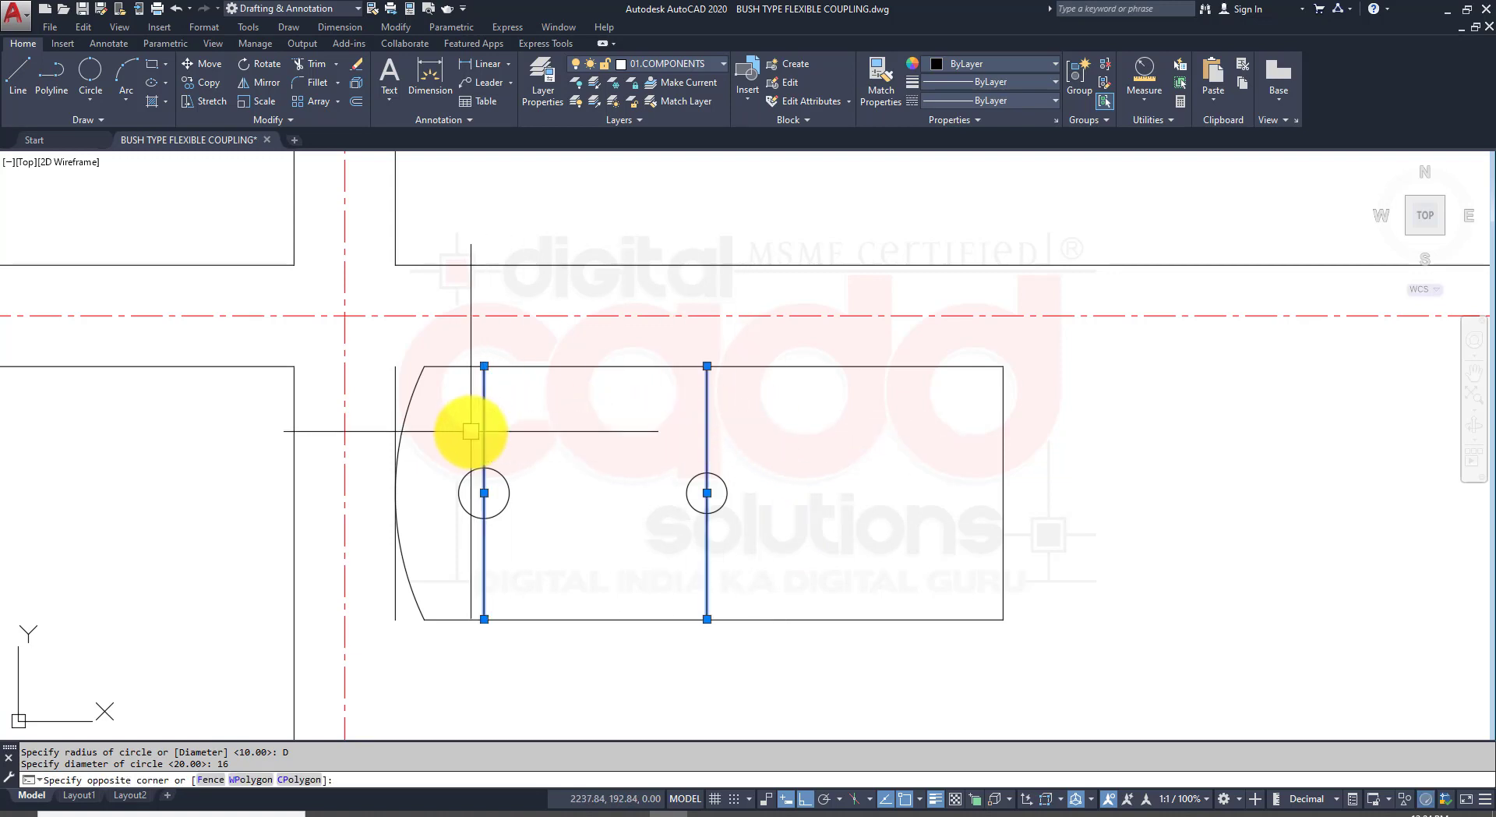
{"action": "key", "text": "Delete"}
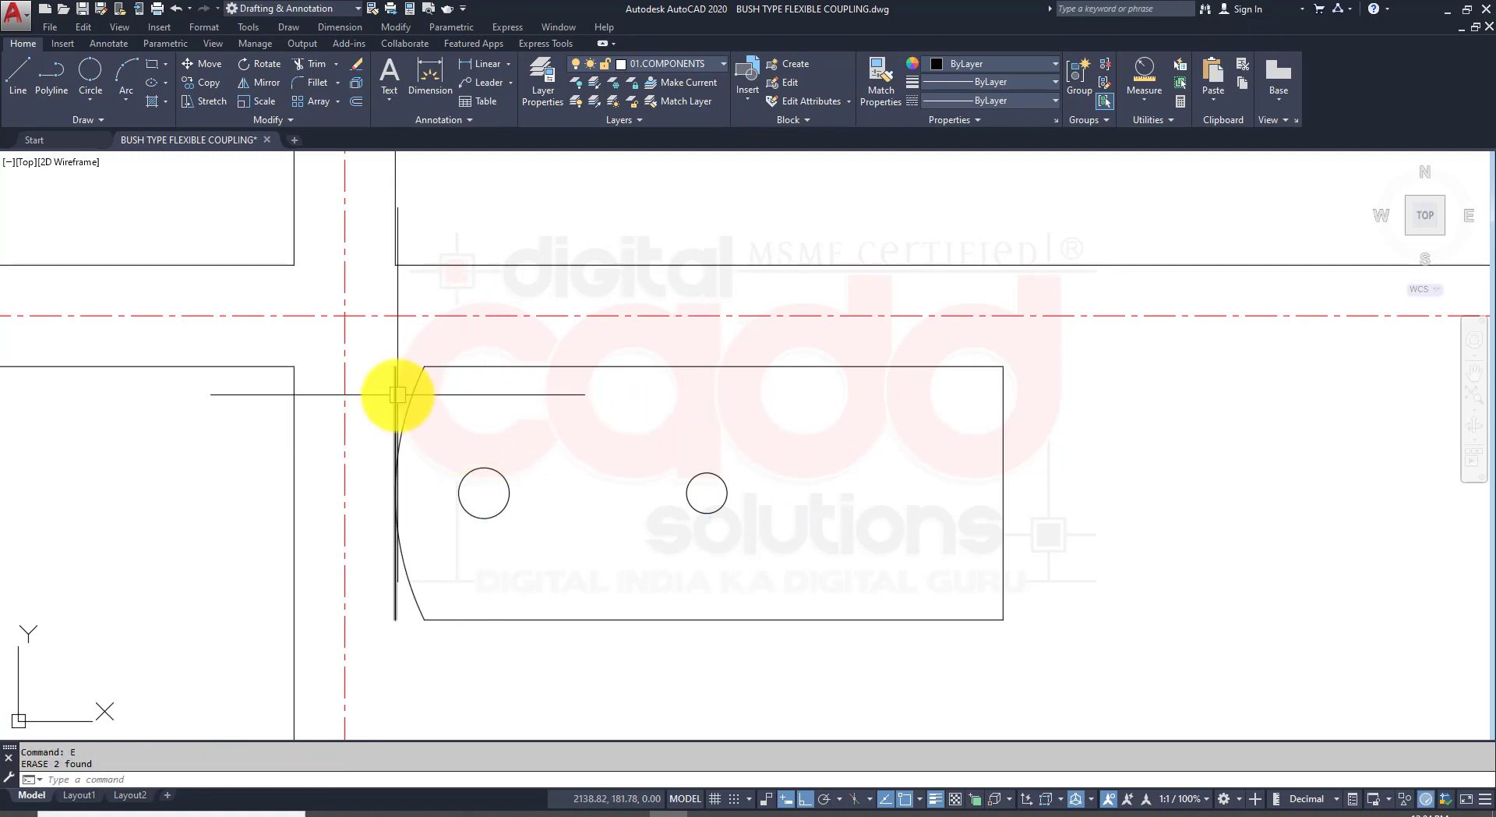
{"action": "middle_click_drag", "start_coordinate": [788, 618], "coordinate": [741, 595]}
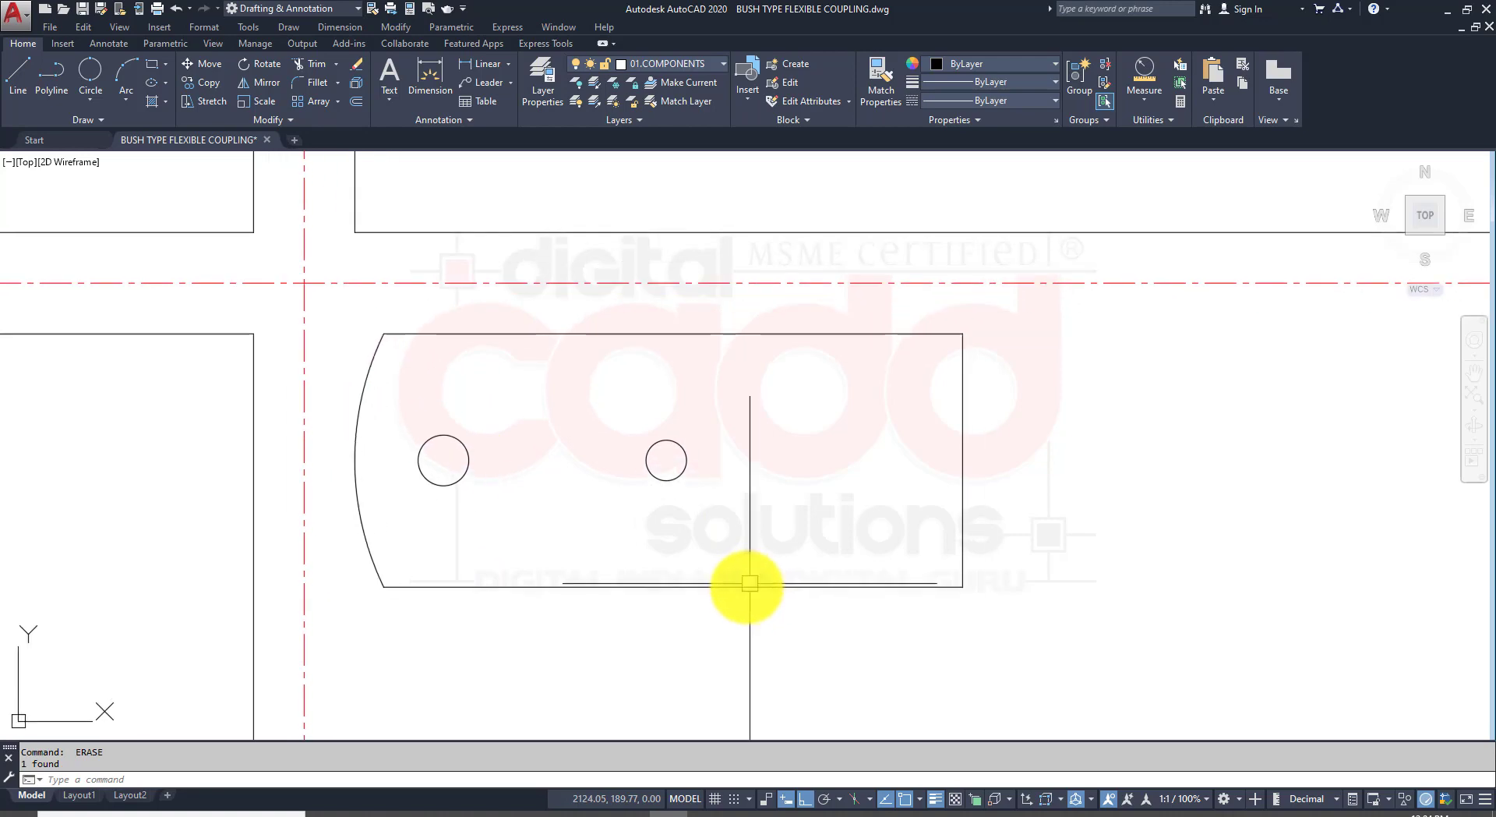
Step: Check the second arc's radius in the PDF and draw a circle of radius 115 centred on the M20 hole
{"action": "left_click", "coordinate": [401, 813]}
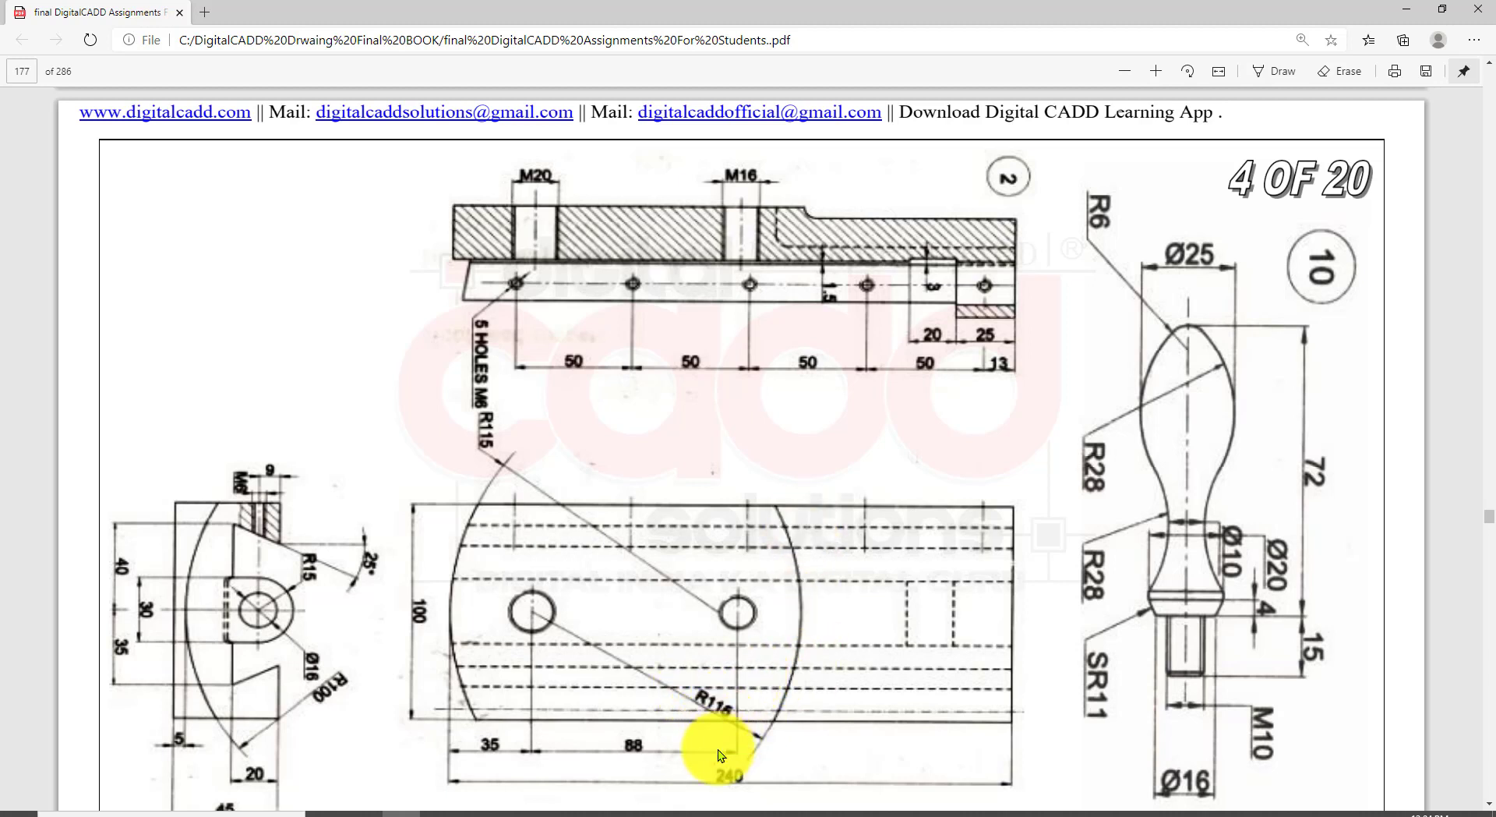
{"action": "left_click", "coordinate": [668, 815]}
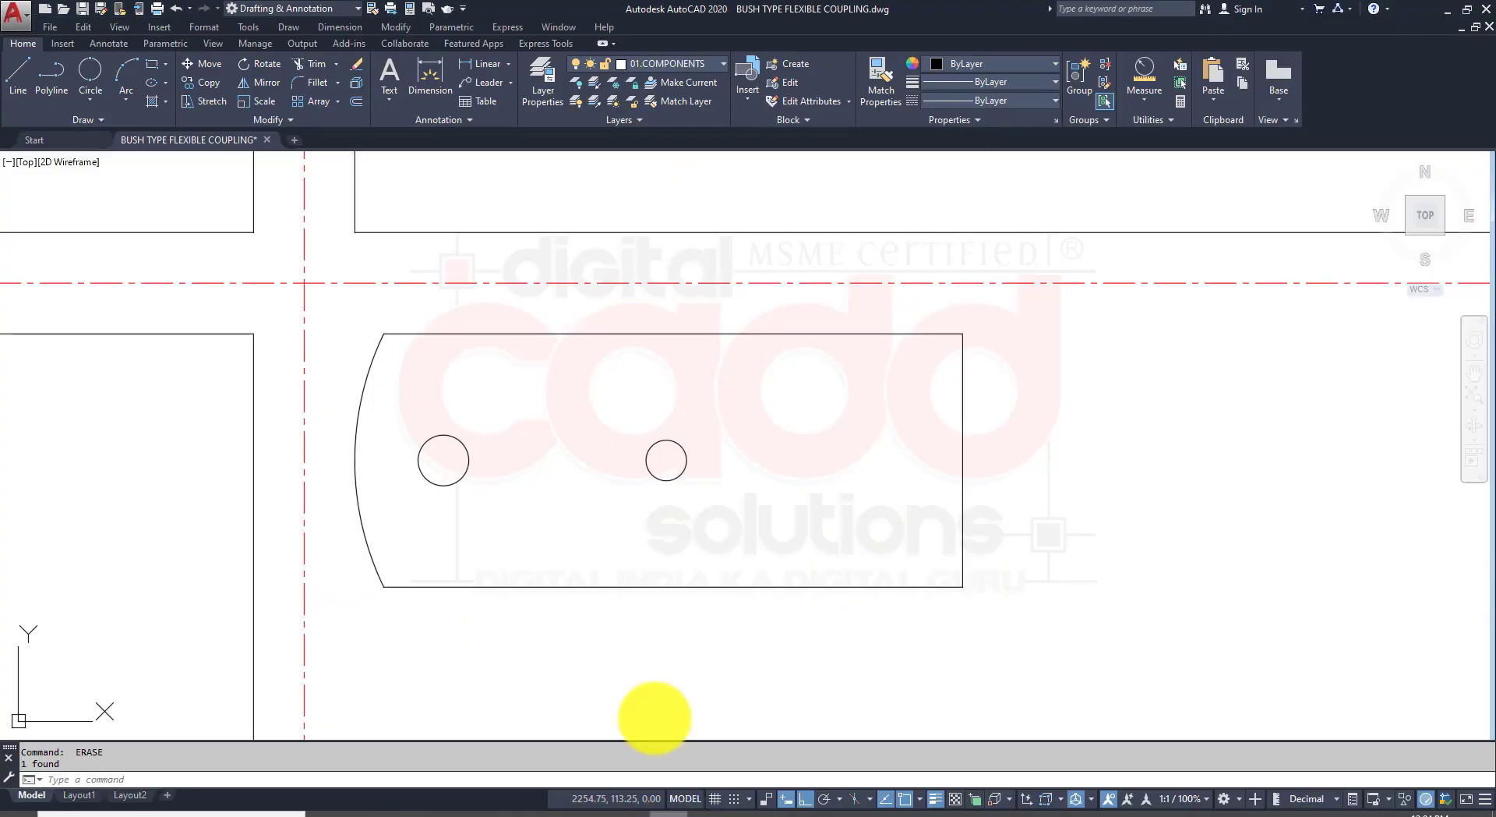
{"action": "type", "text": "C"}
{"action": "key", "text": "Return"}
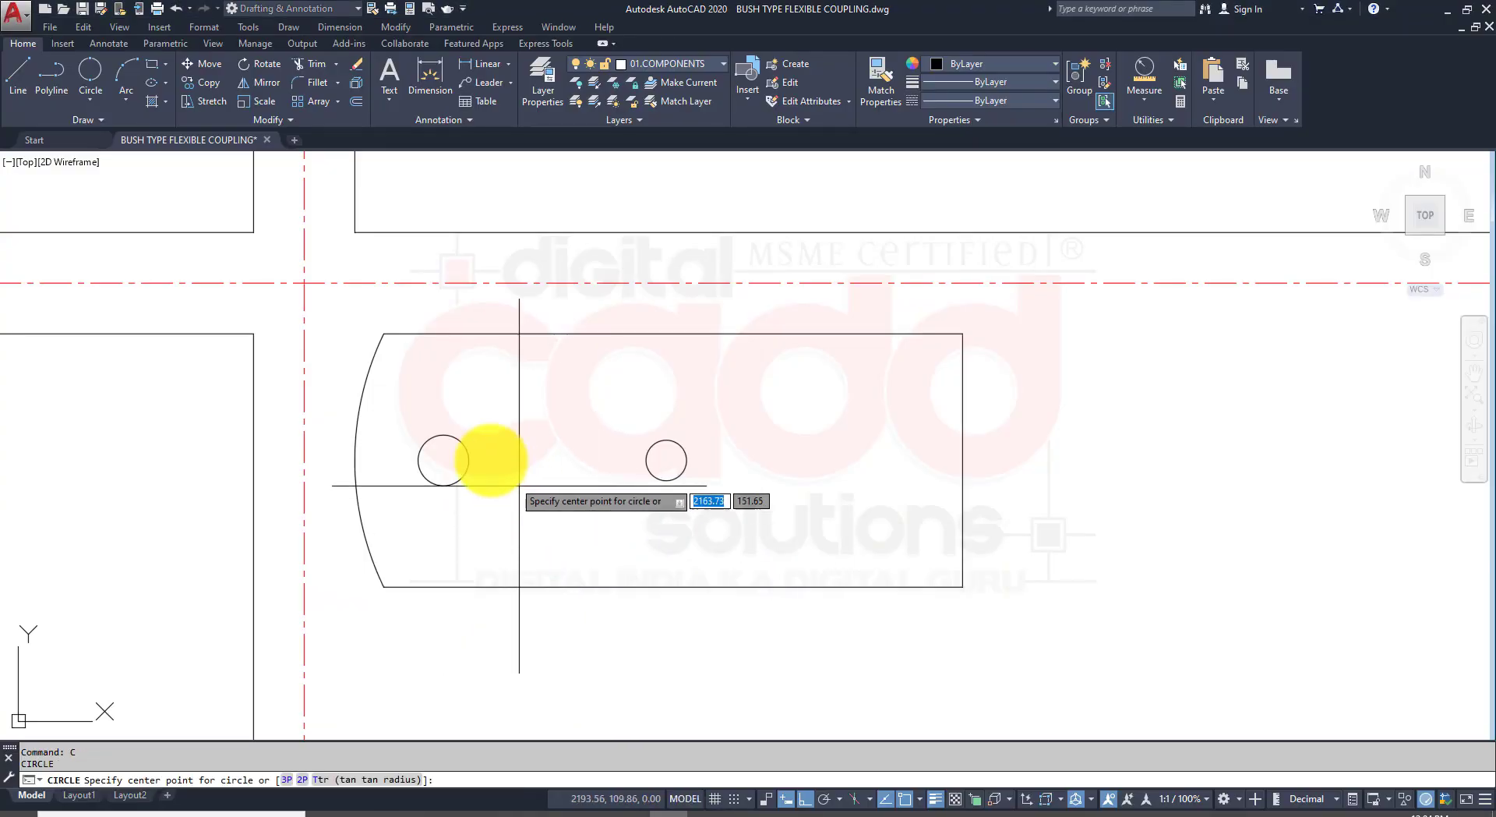
{"action": "left_click", "coordinate": [444, 461]}
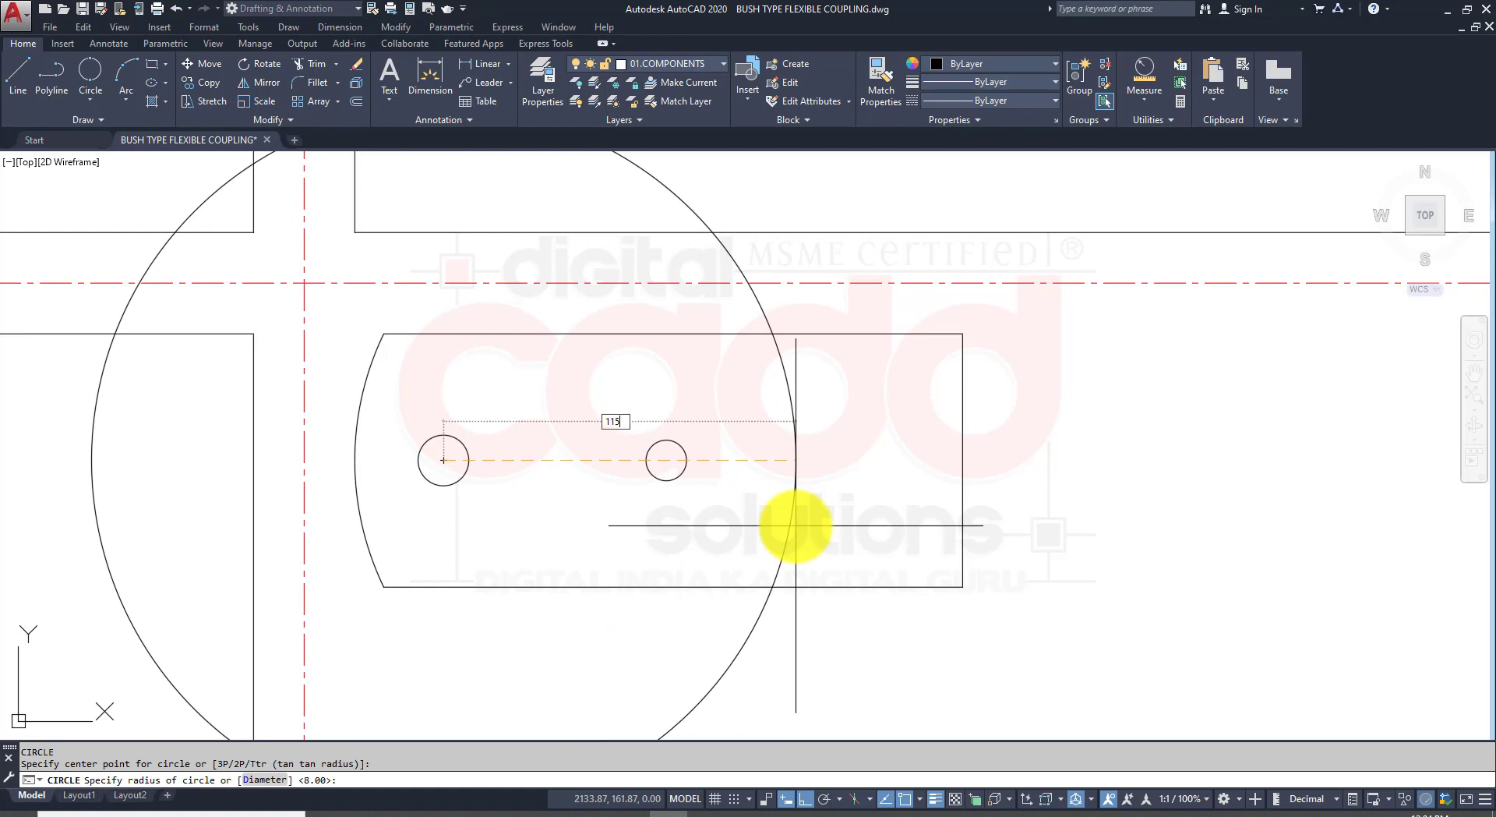
{"action": "key", "text": "Return"}
Step: Trim the R115 circle where it leaves the top view's outline and erase the leftover arc outside it
{"action": "key", "text": "Return"}
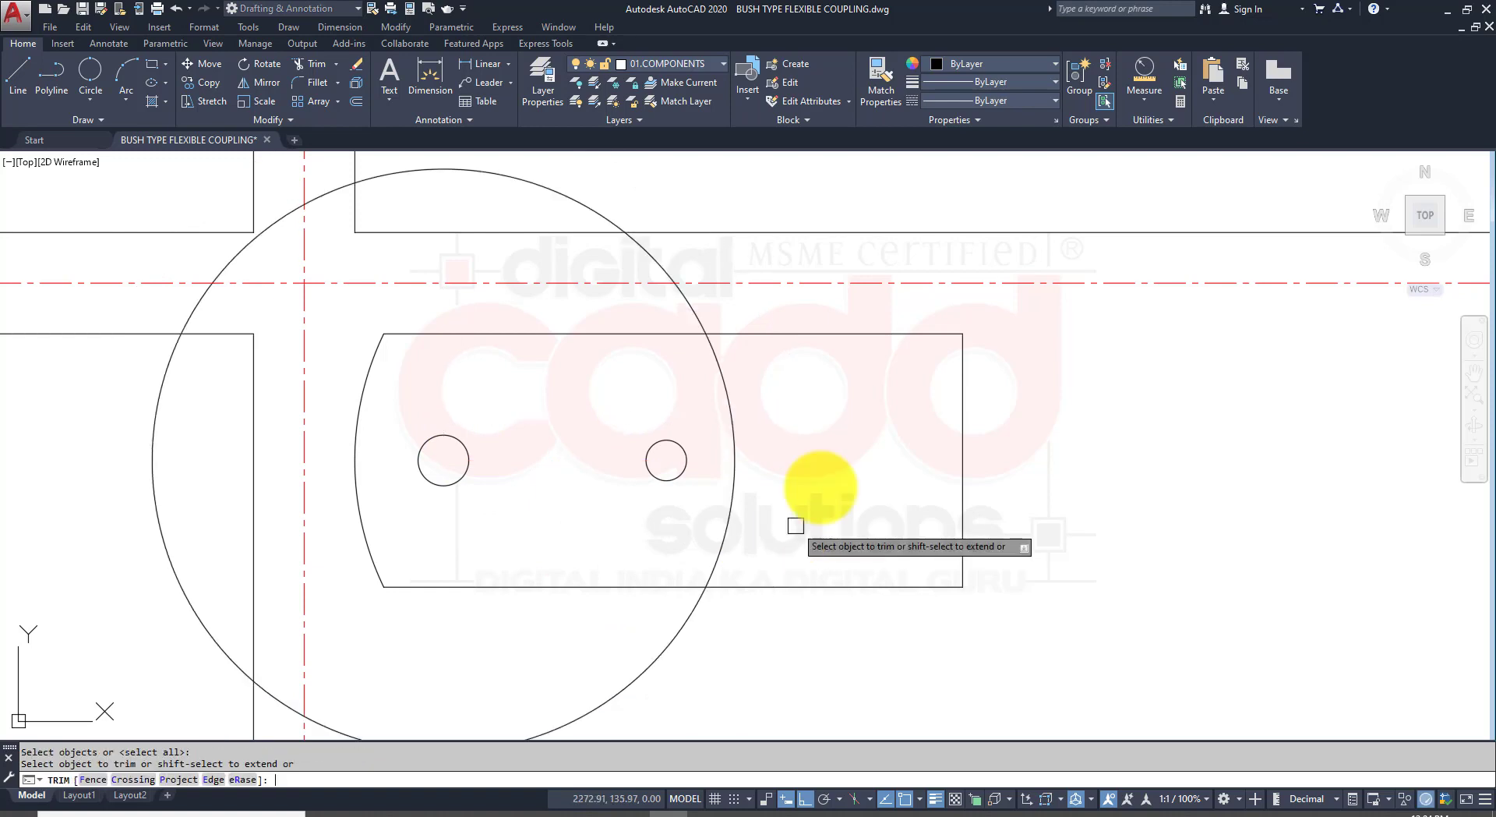
{"action": "key", "text": "Return"}
{"action": "left_click", "coordinate": [677, 633]}
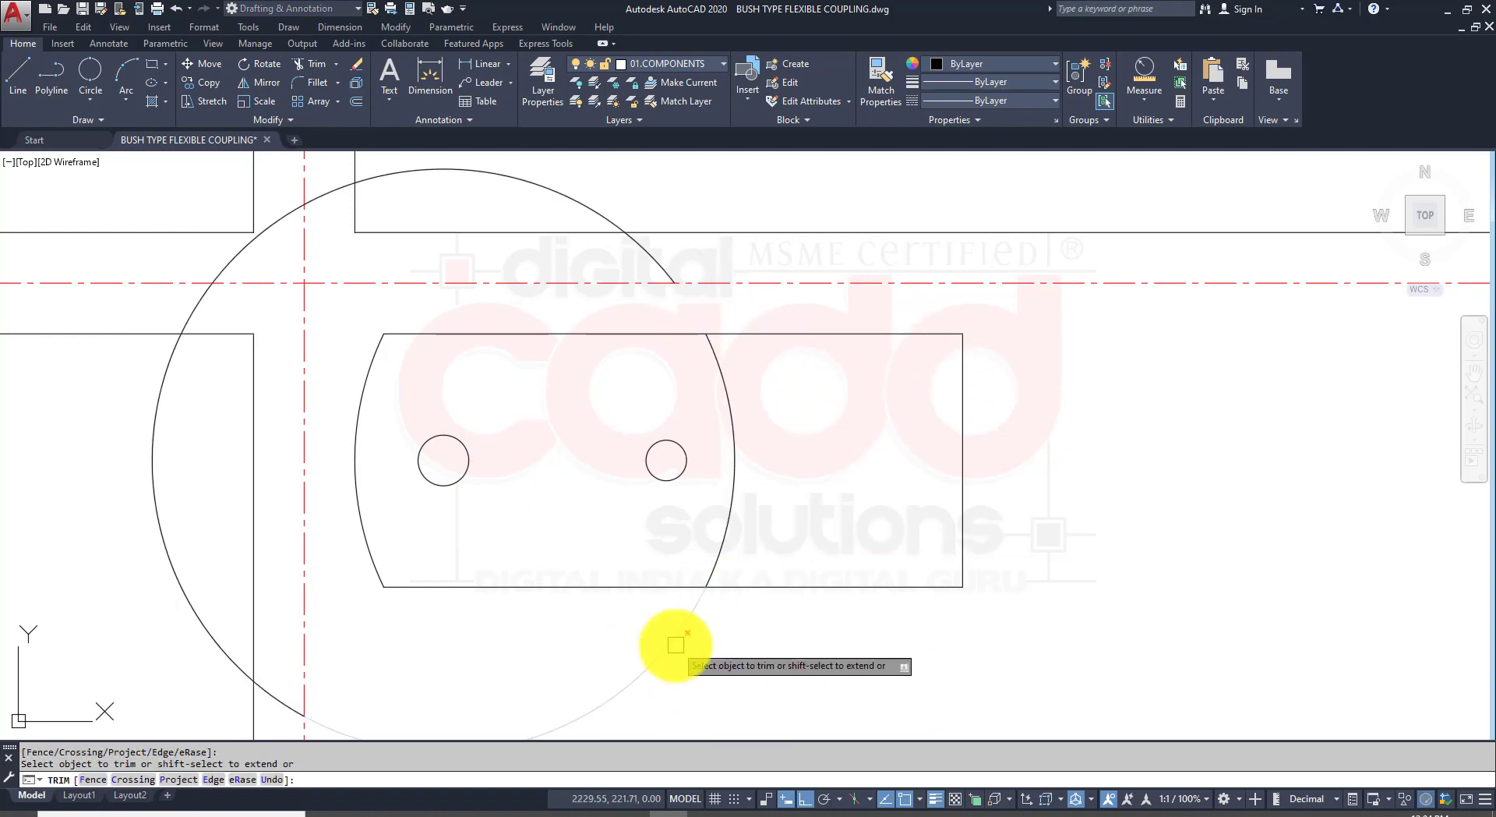
{"action": "key", "text": "Return"}
{"action": "left_click", "coordinate": [552, 185]}
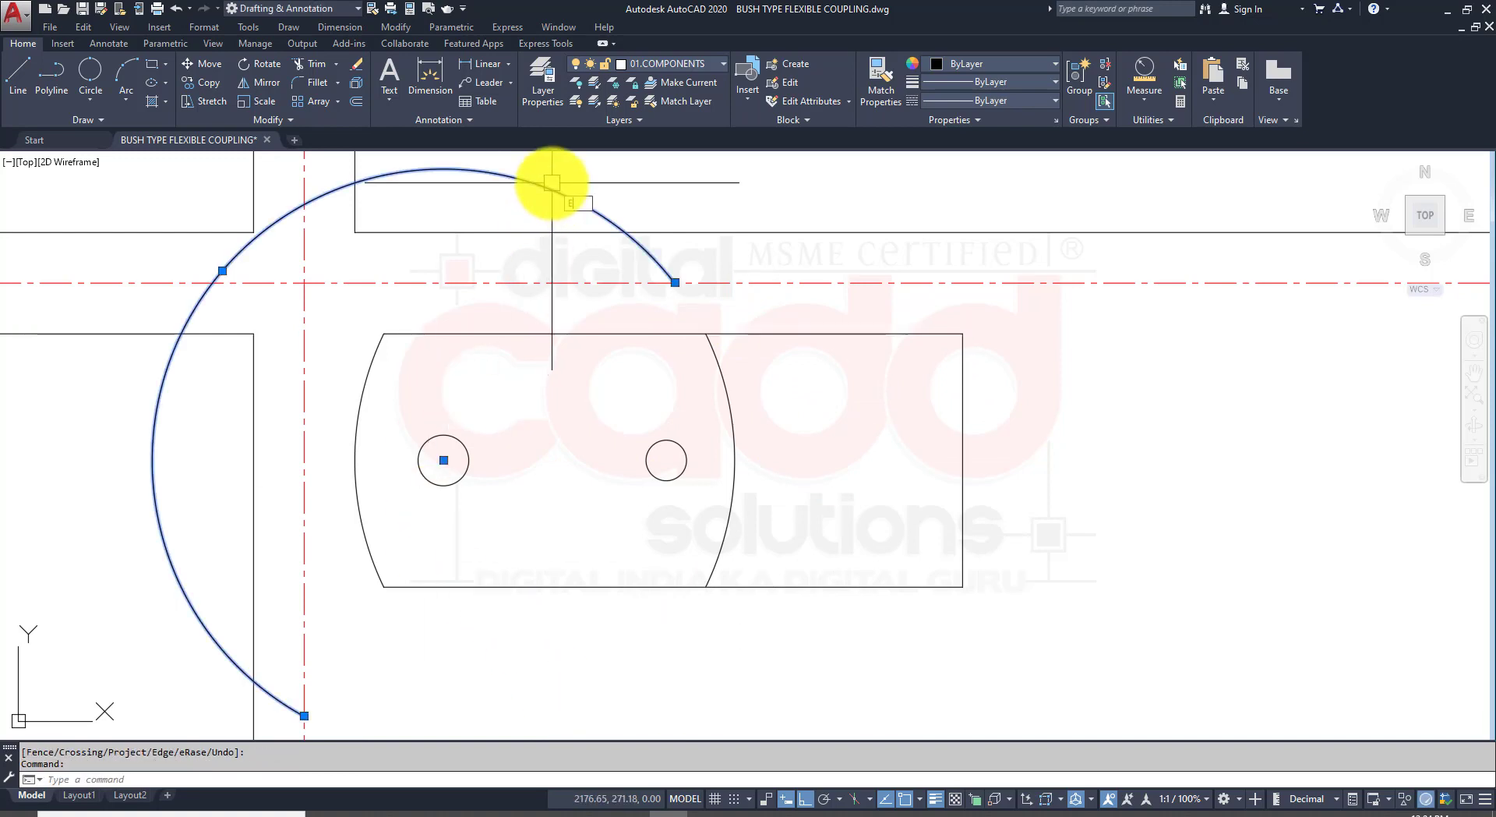
{"action": "type", "text": "E"}
{"action": "key", "text": "Return"}
Step: Review the PDF views and draw a horizontal ray leftward from the top view's lower-left corner to project the side view
{"action": "middle_click_drag", "start_coordinate": [969, 548], "coordinate": [952, 558]}
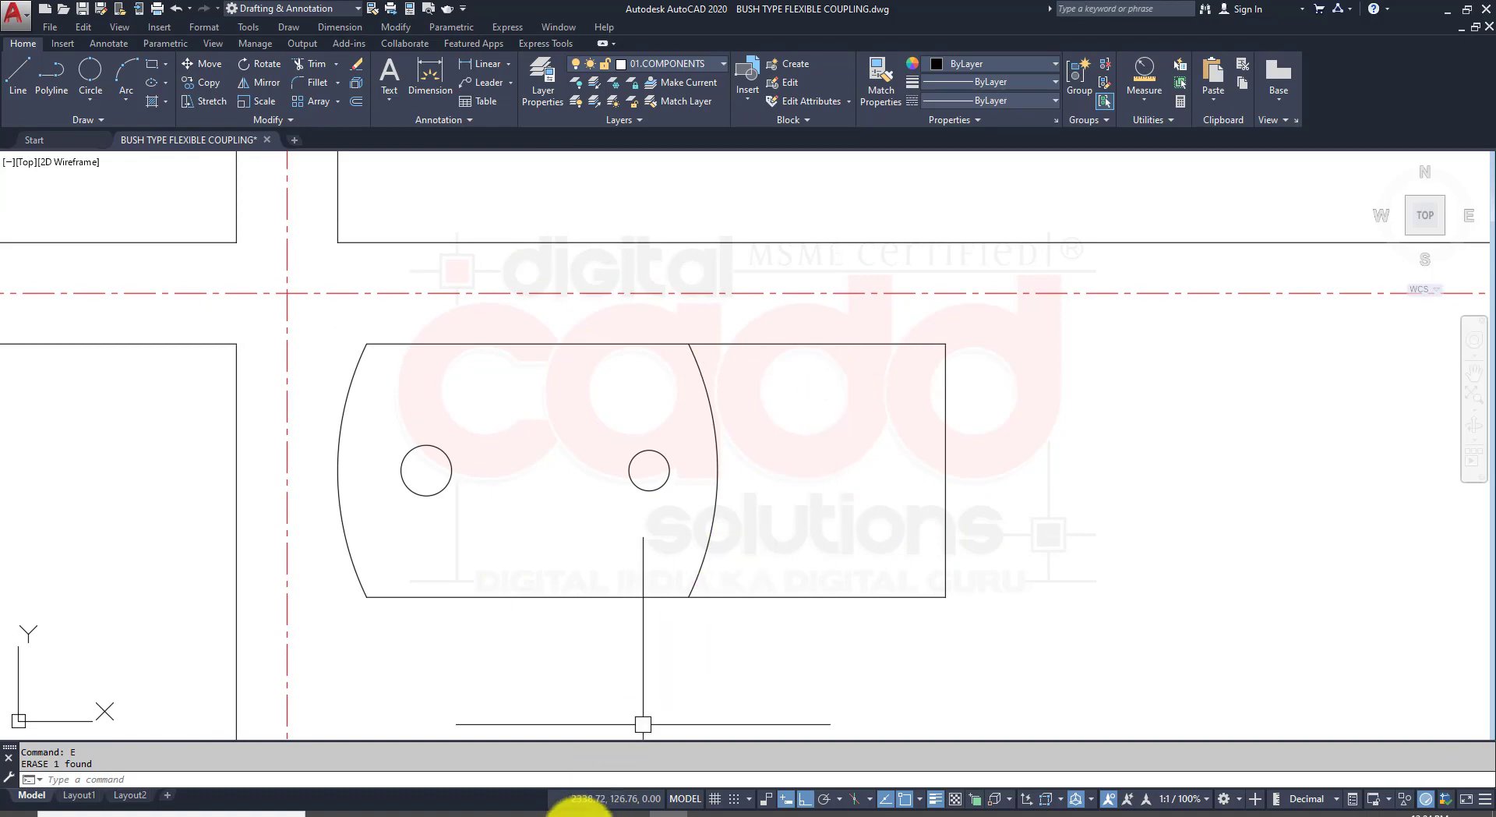
{"action": "left_click", "coordinate": [399, 812]}
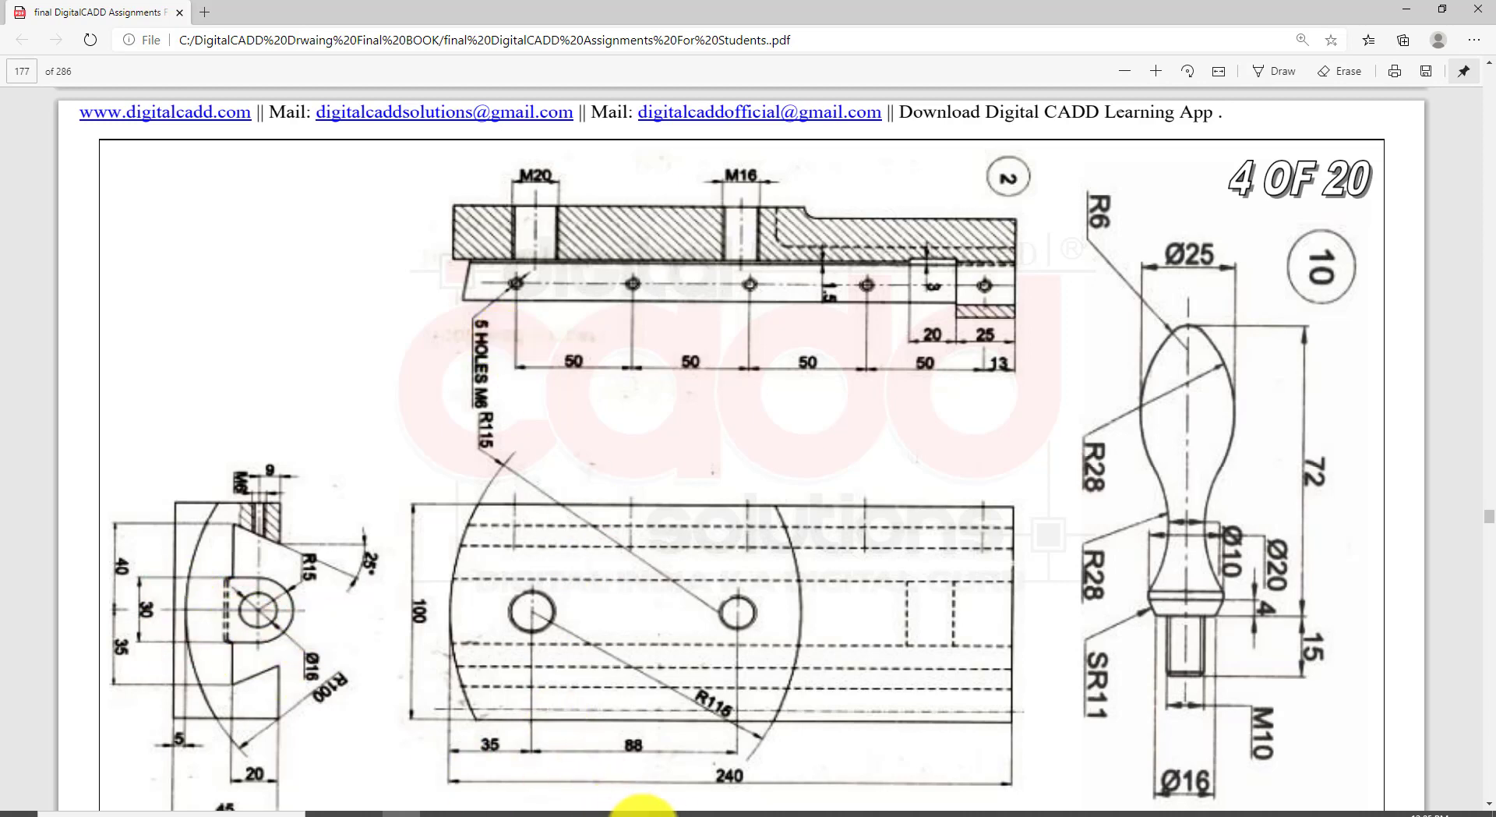
{"action": "left_click", "coordinate": [670, 812]}
{"action": "middle_click_drag", "start_coordinate": [634, 622], "coordinate": [900, 591]}
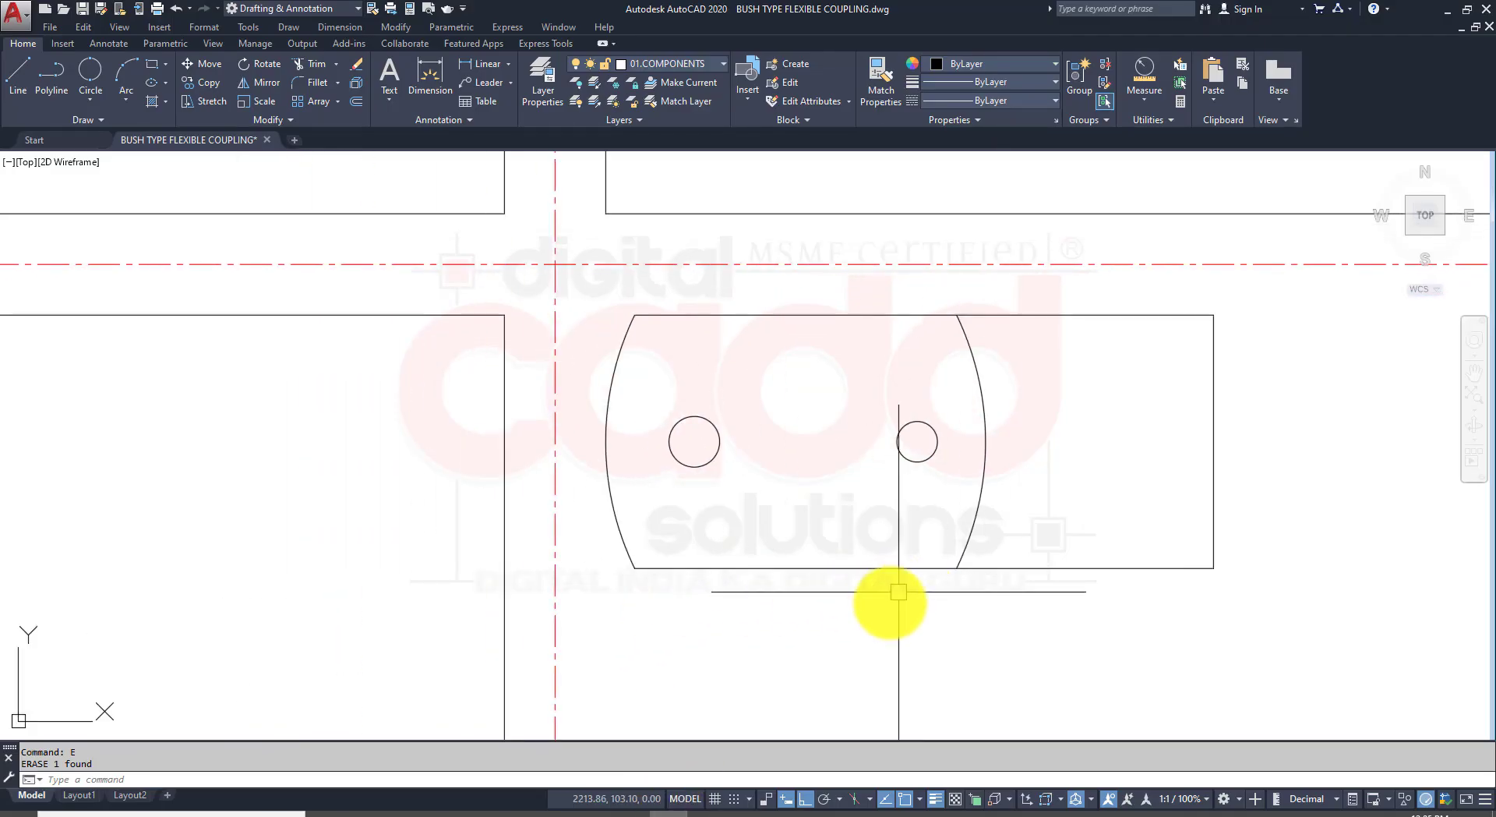
{"action": "type", "text": "AY"}
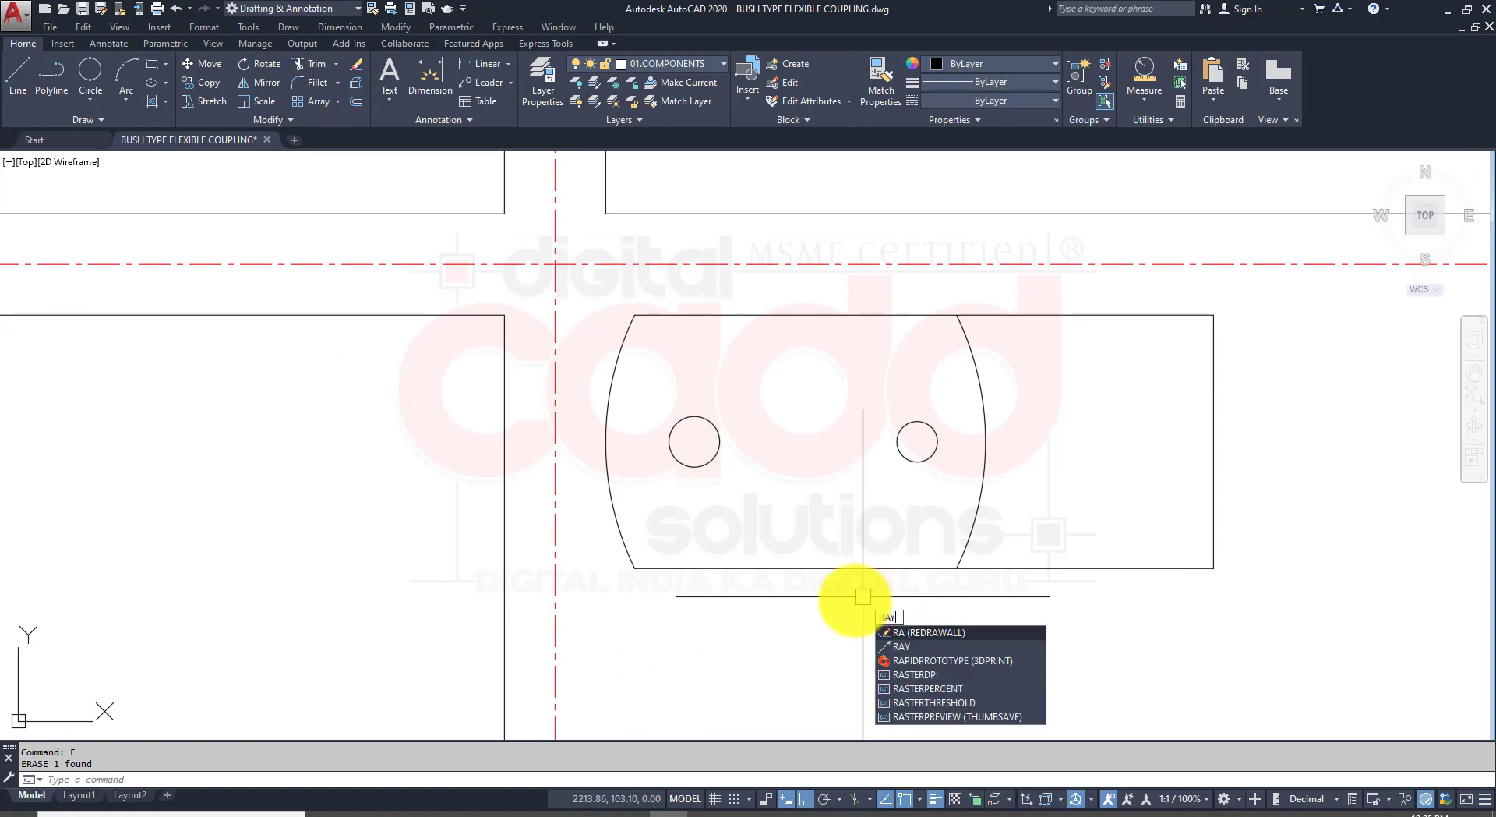
{"action": "key", "text": "Return"}
{"action": "left_click", "coordinate": [629, 568]}
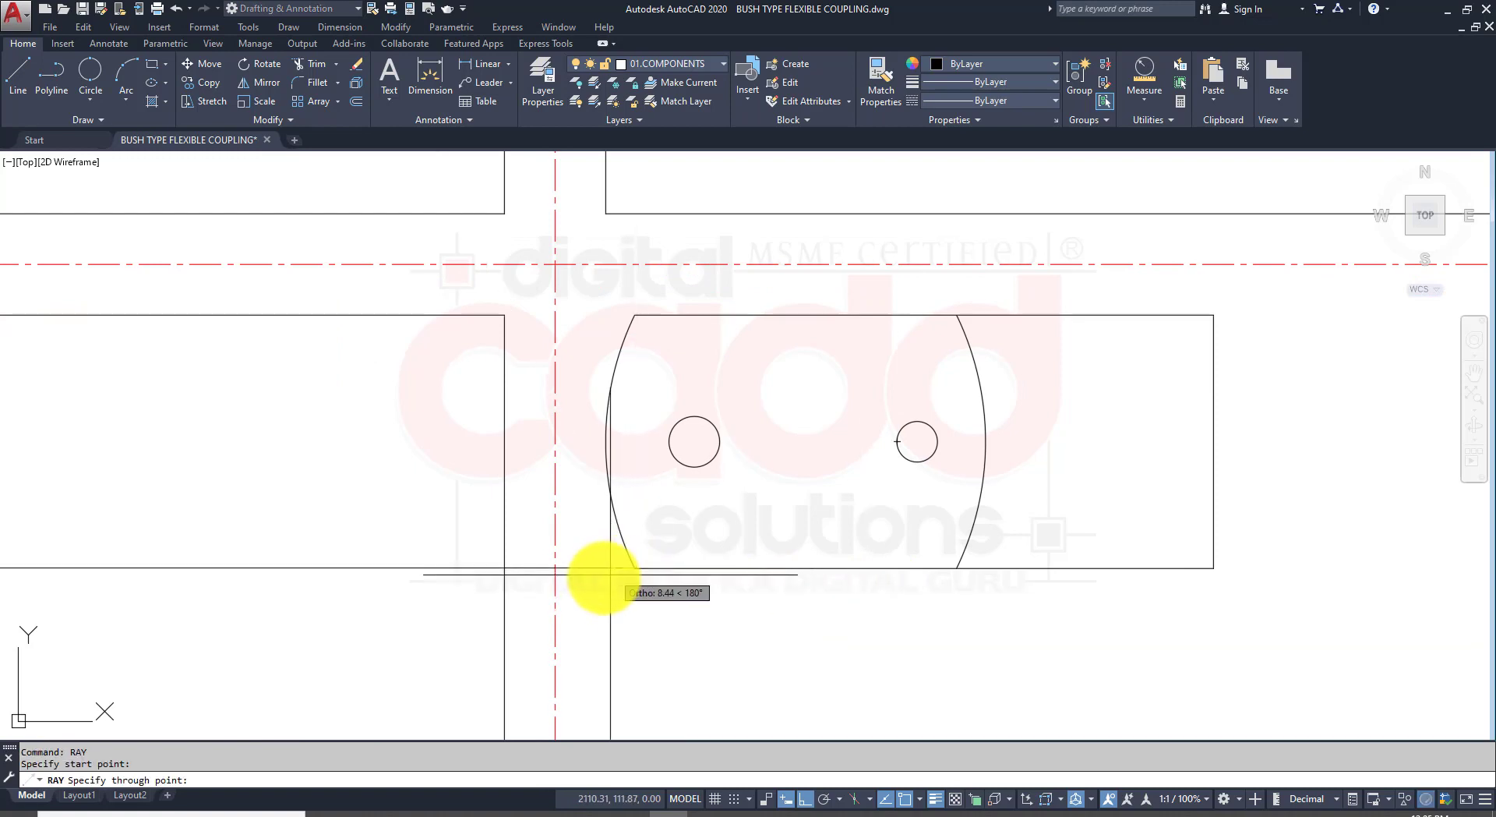
{"action": "left_click", "coordinate": [594, 580]}
{"action": "key", "text": "Return"}
{"action": "middle_click_drag", "start_coordinate": [443, 644], "coordinate": [771, 624]}
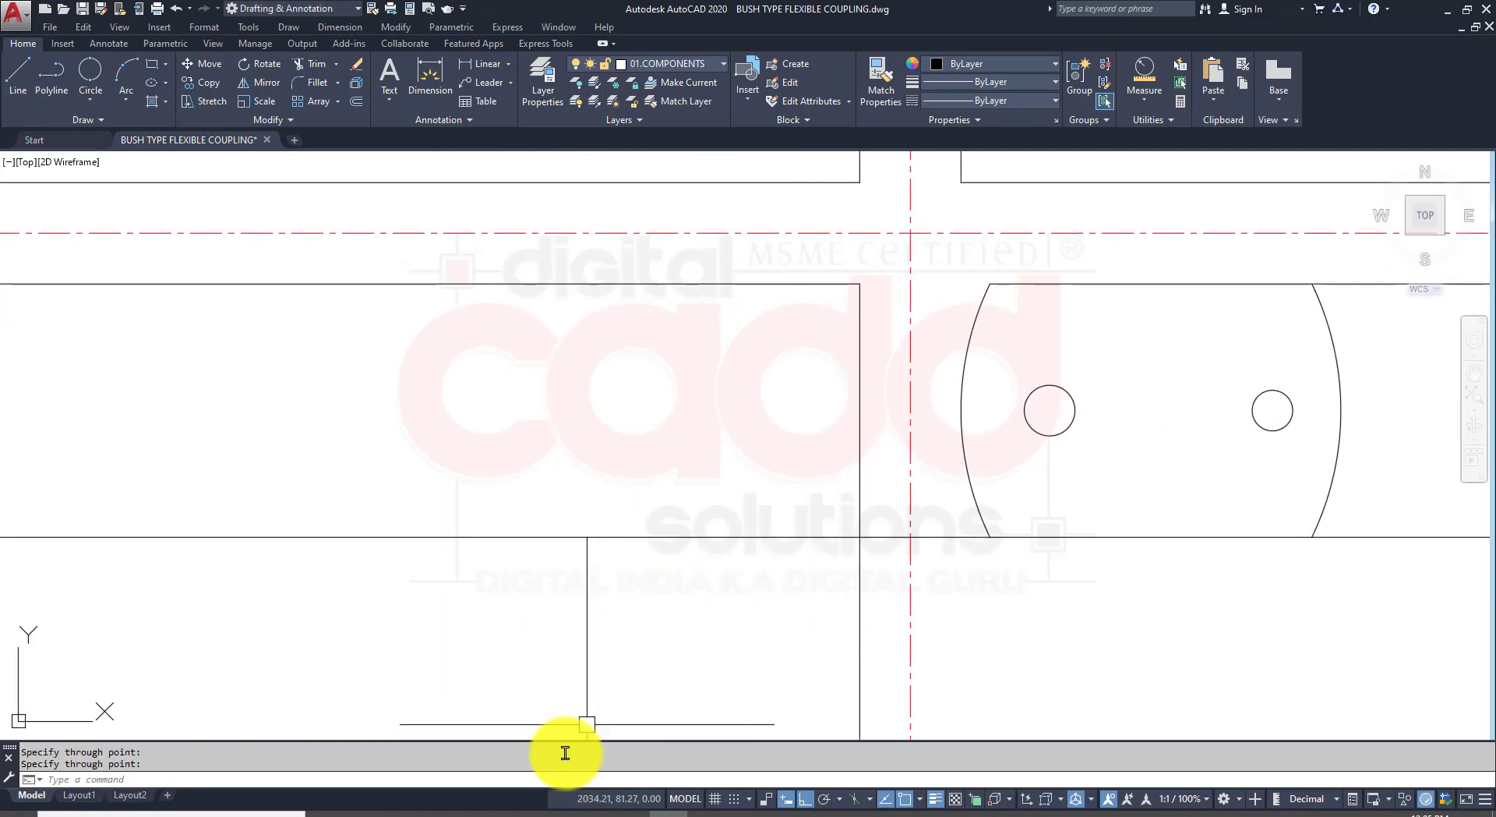
Step: Check the side view's width in the PDF and offset its right vertical line 45 to the left
{"action": "left_click", "coordinate": [400, 813]}
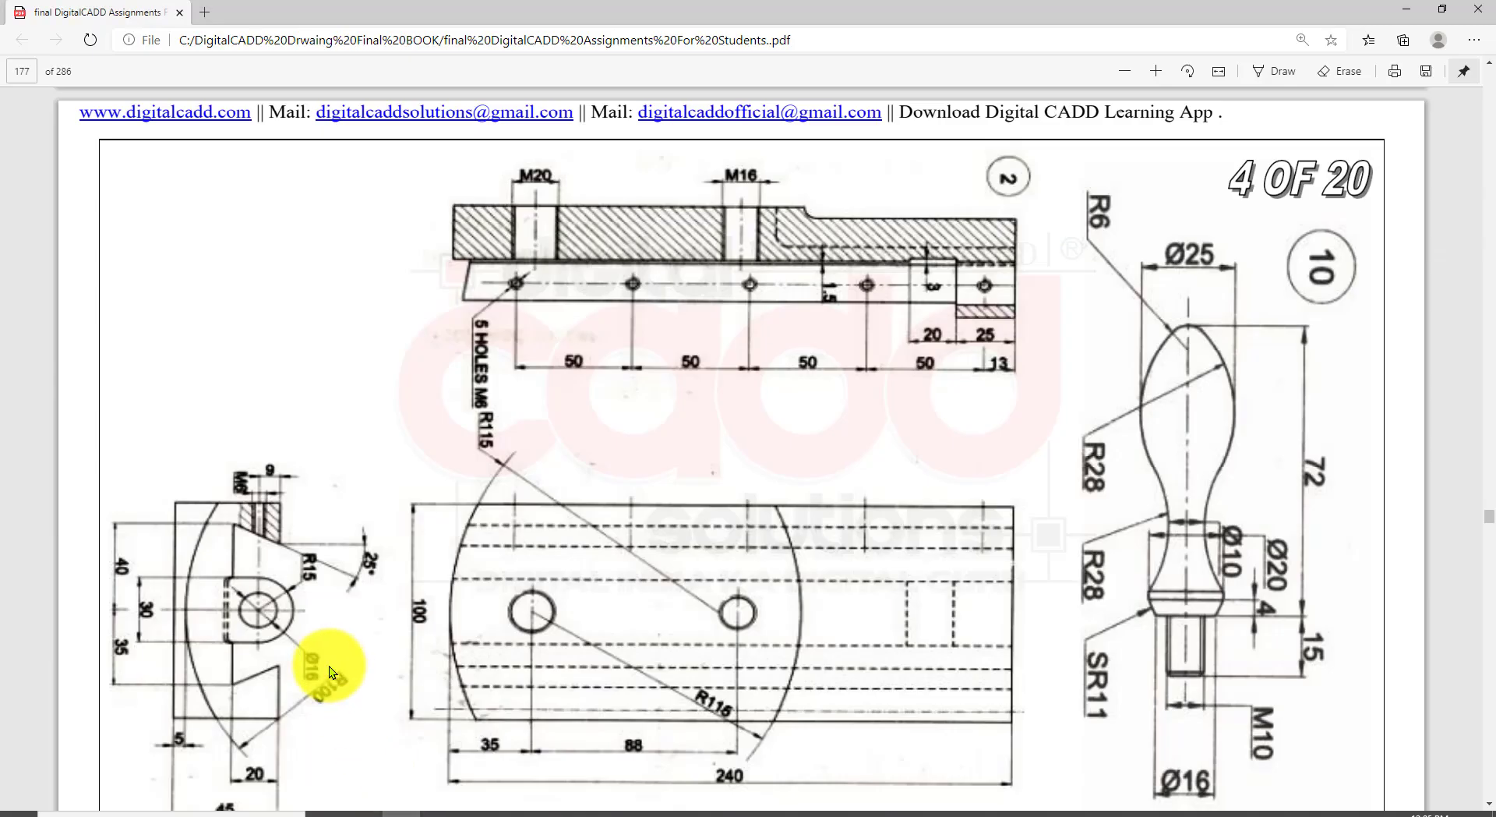
{"action": "scroll", "coordinate": [218, 733], "scroll_direction": "down", "scroll_amount": 1}
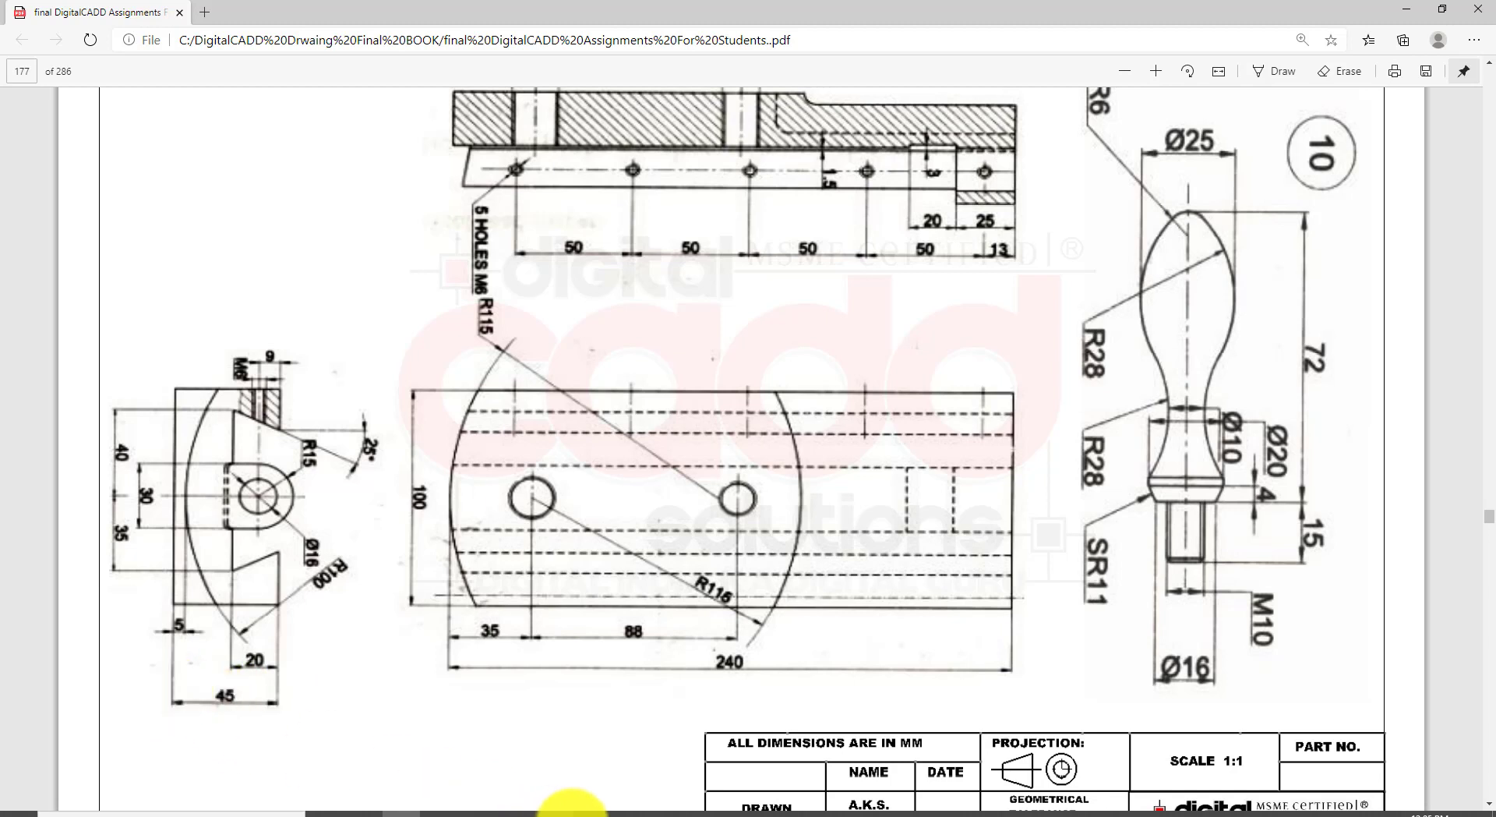
{"action": "left_click", "coordinate": [668, 812]}
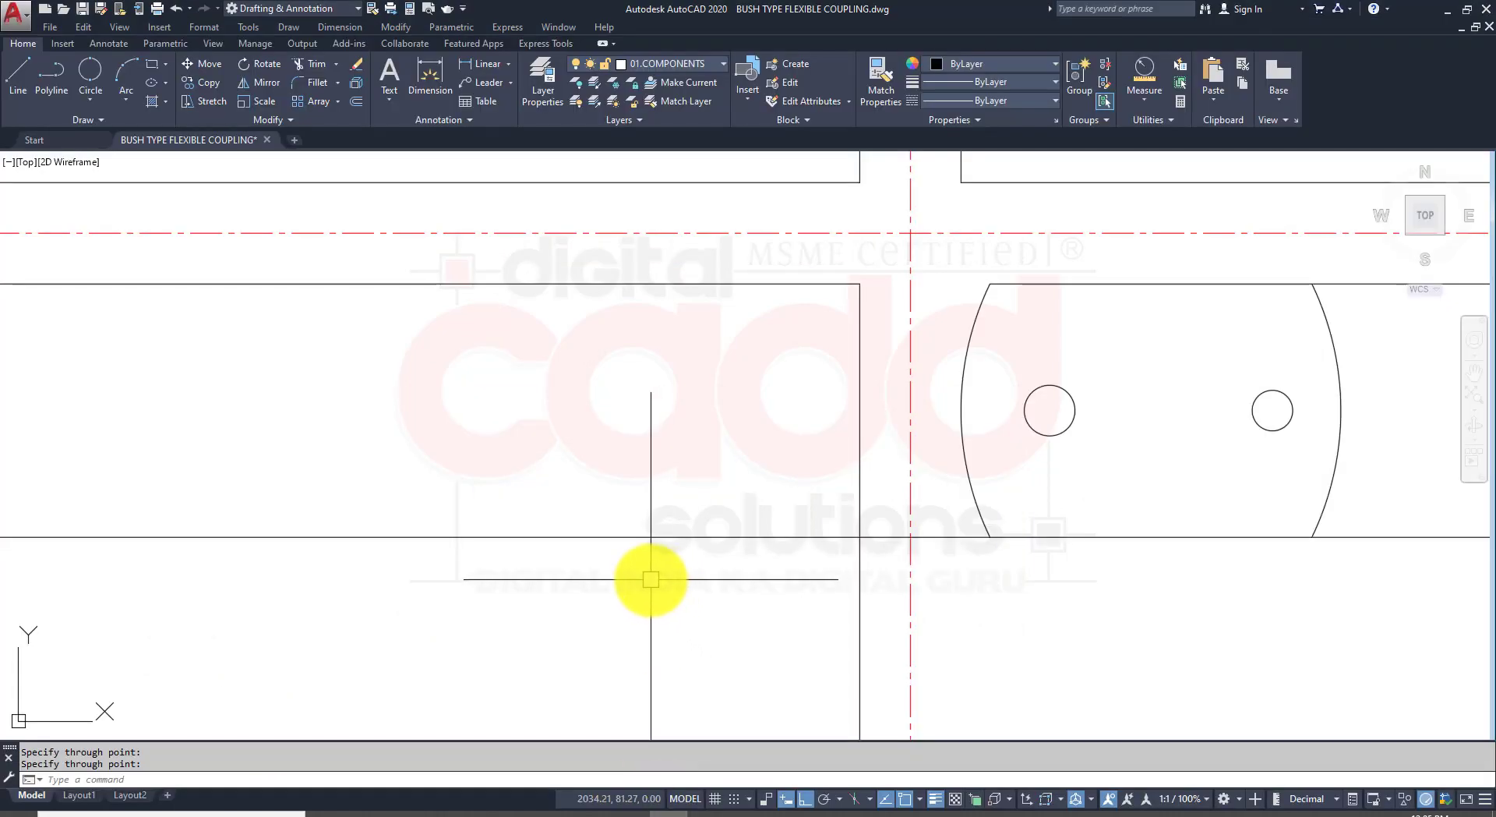
{"action": "type", "text": "o"}
{"action": "key", "text": "Return"}
{"action": "type", "text": "45"}
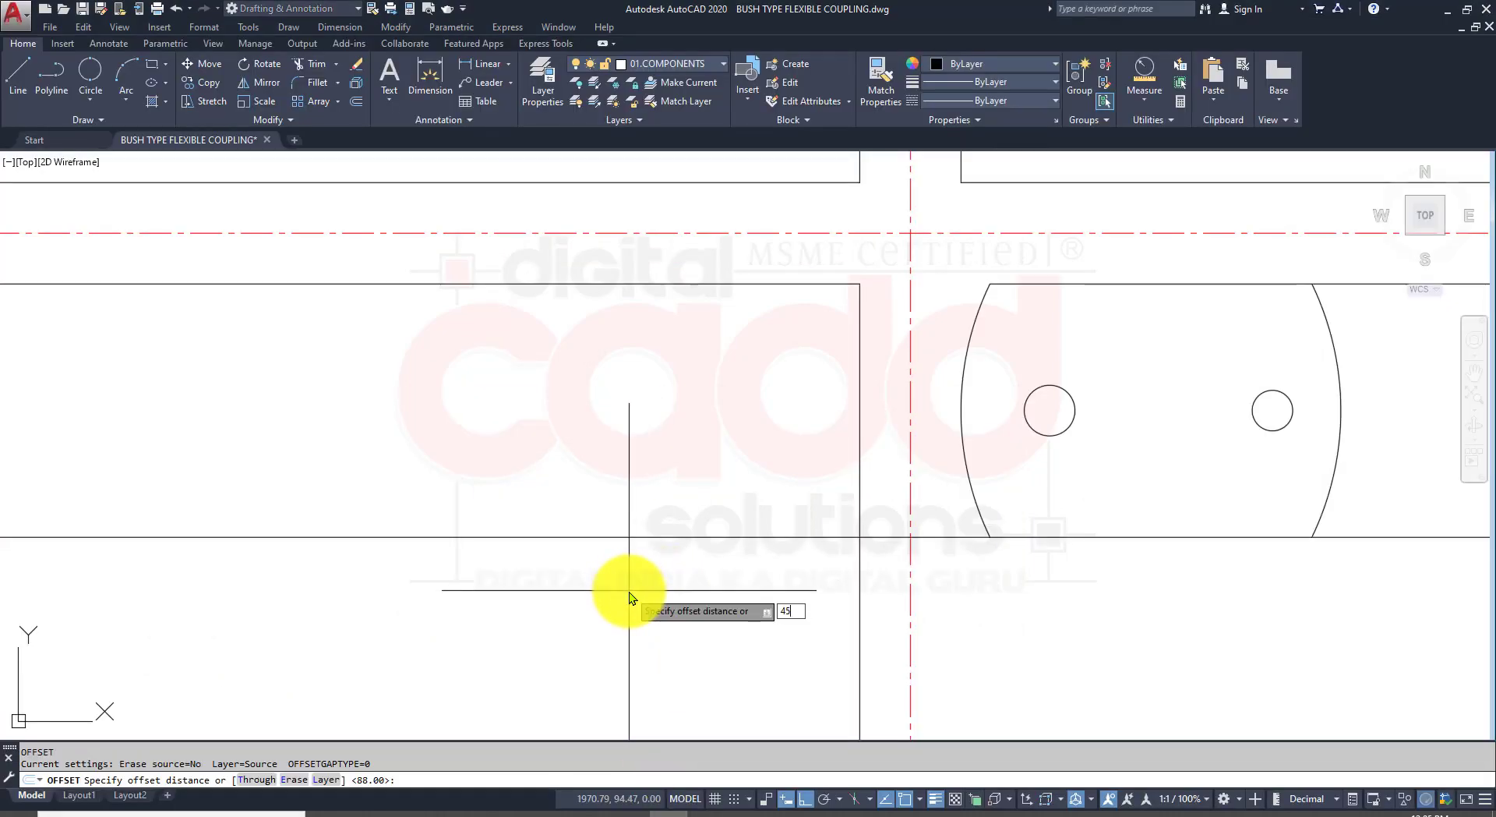
{"action": "key", "text": "Return"}
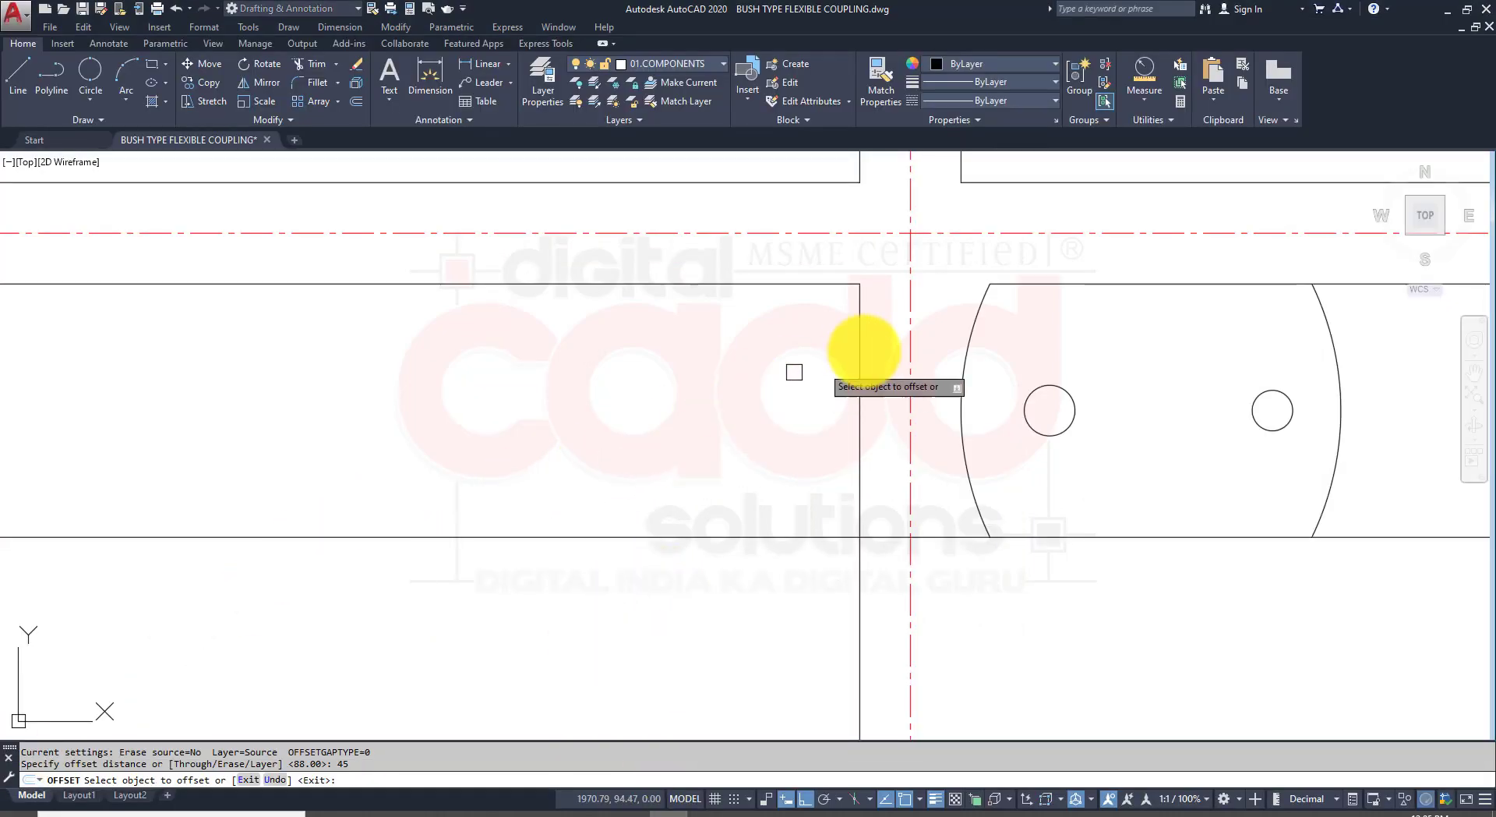
{"action": "left_click", "coordinate": [860, 351]}
{"action": "left_click", "coordinate": [640, 398]}
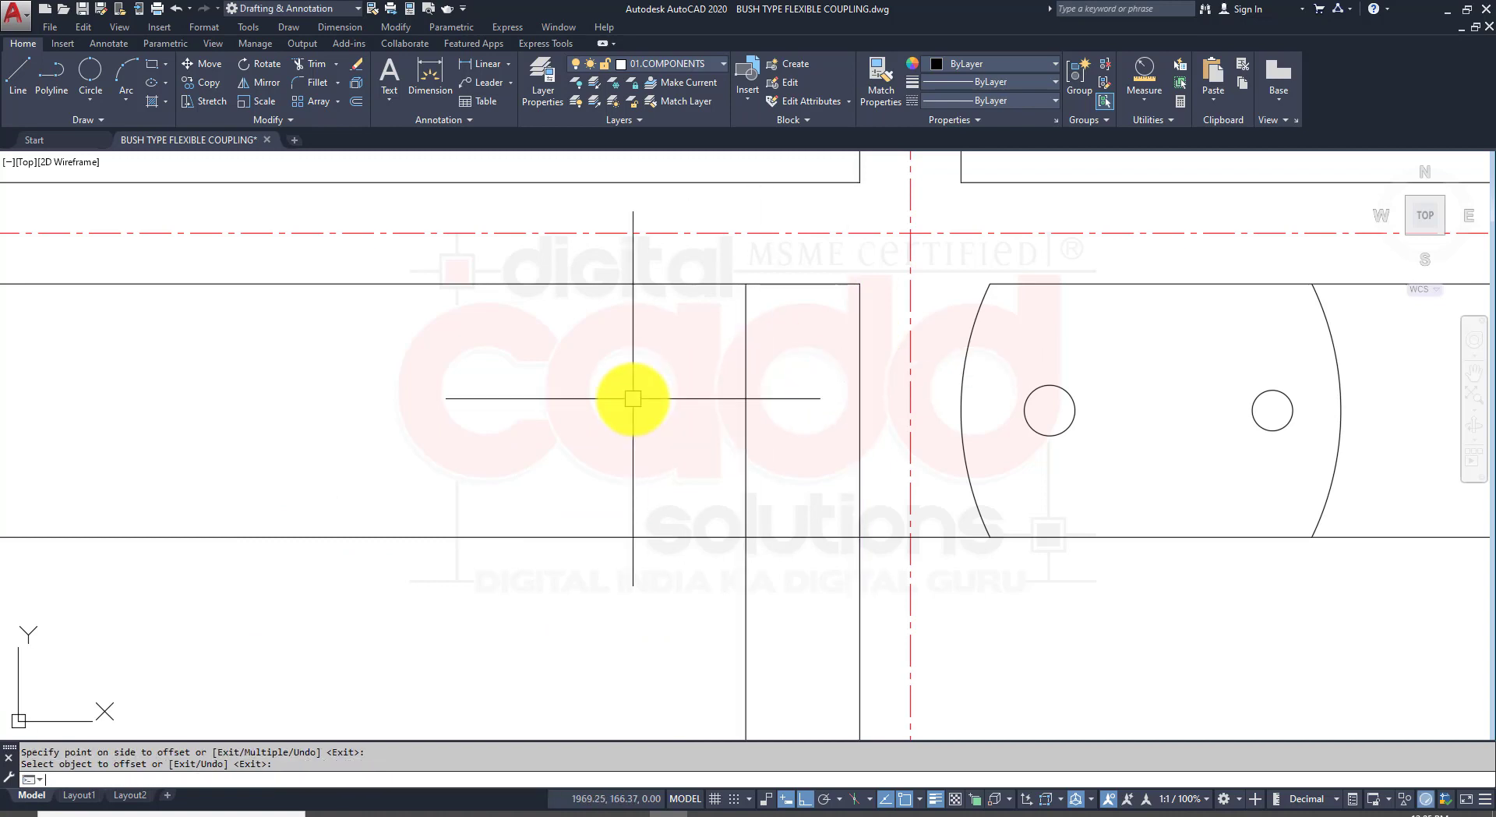
Step: Trim the projection lines to form the side view's closed rectangle and erase the leftover segment between the two views
{"action": "type", "text": "tr"}
{"action": "key", "text": "Return"}
{"action": "key", "text": "Return"}
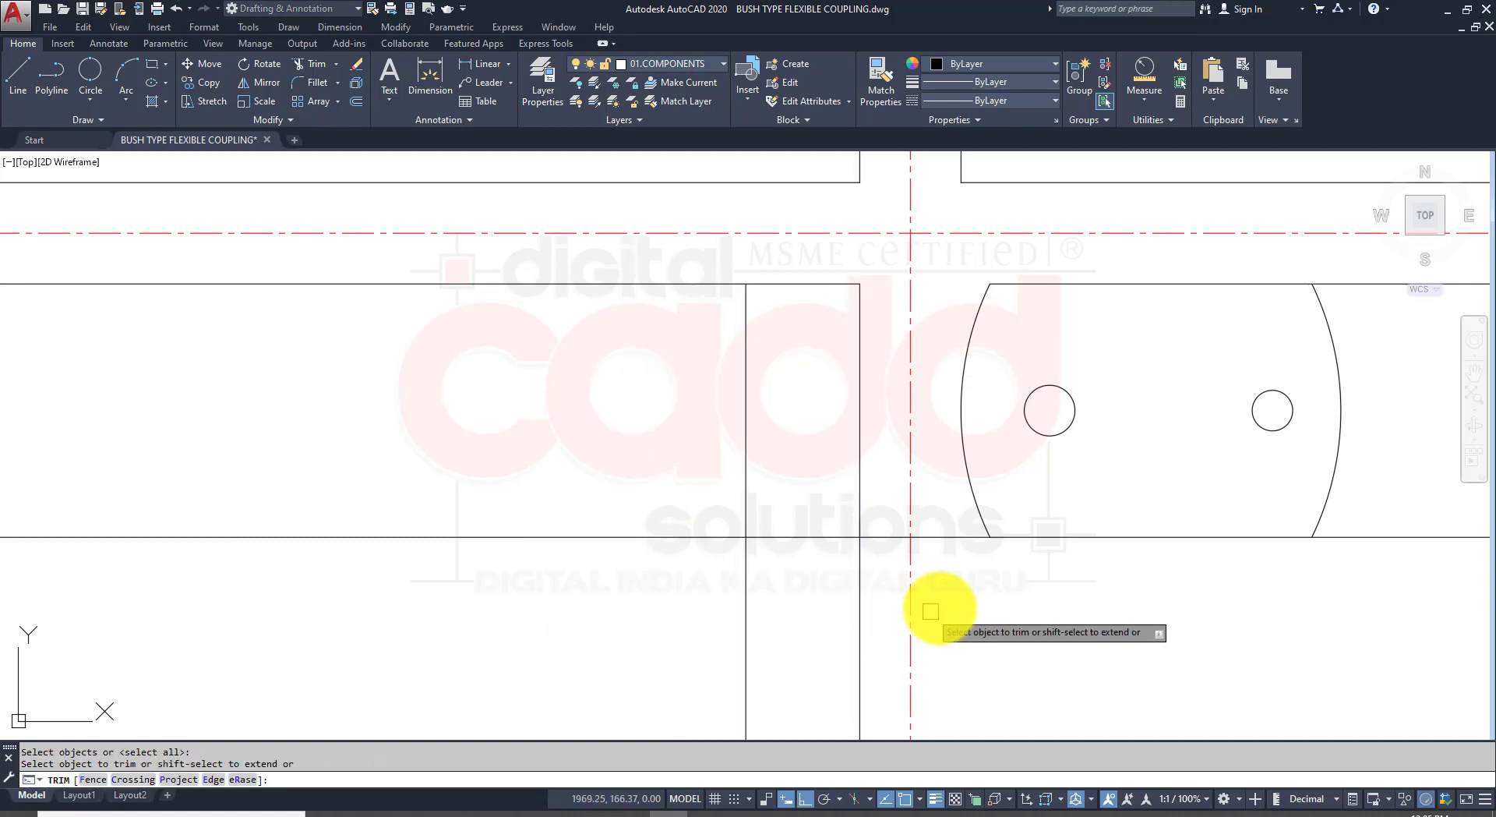
{"action": "left_click", "coordinate": [890, 566]}
{"action": "left_click", "coordinate": [688, 591]}
{"action": "left_click", "coordinate": [693, 590]}
{"action": "left_click", "coordinate": [610, 270]}
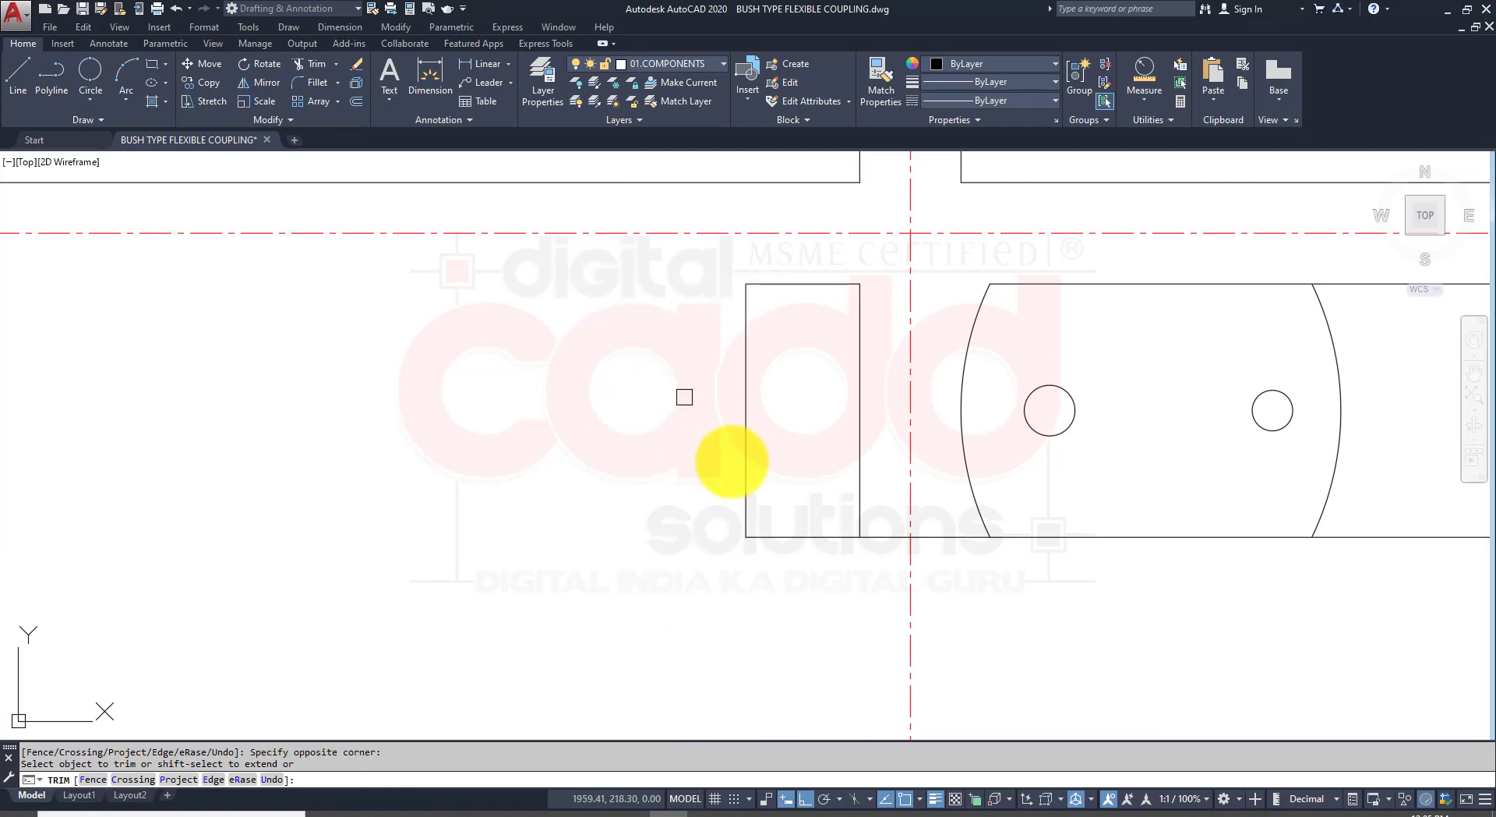
{"action": "left_click", "coordinate": [880, 539]}
{"action": "key", "text": "Return"}
{"action": "left_click", "coordinate": [928, 537]}
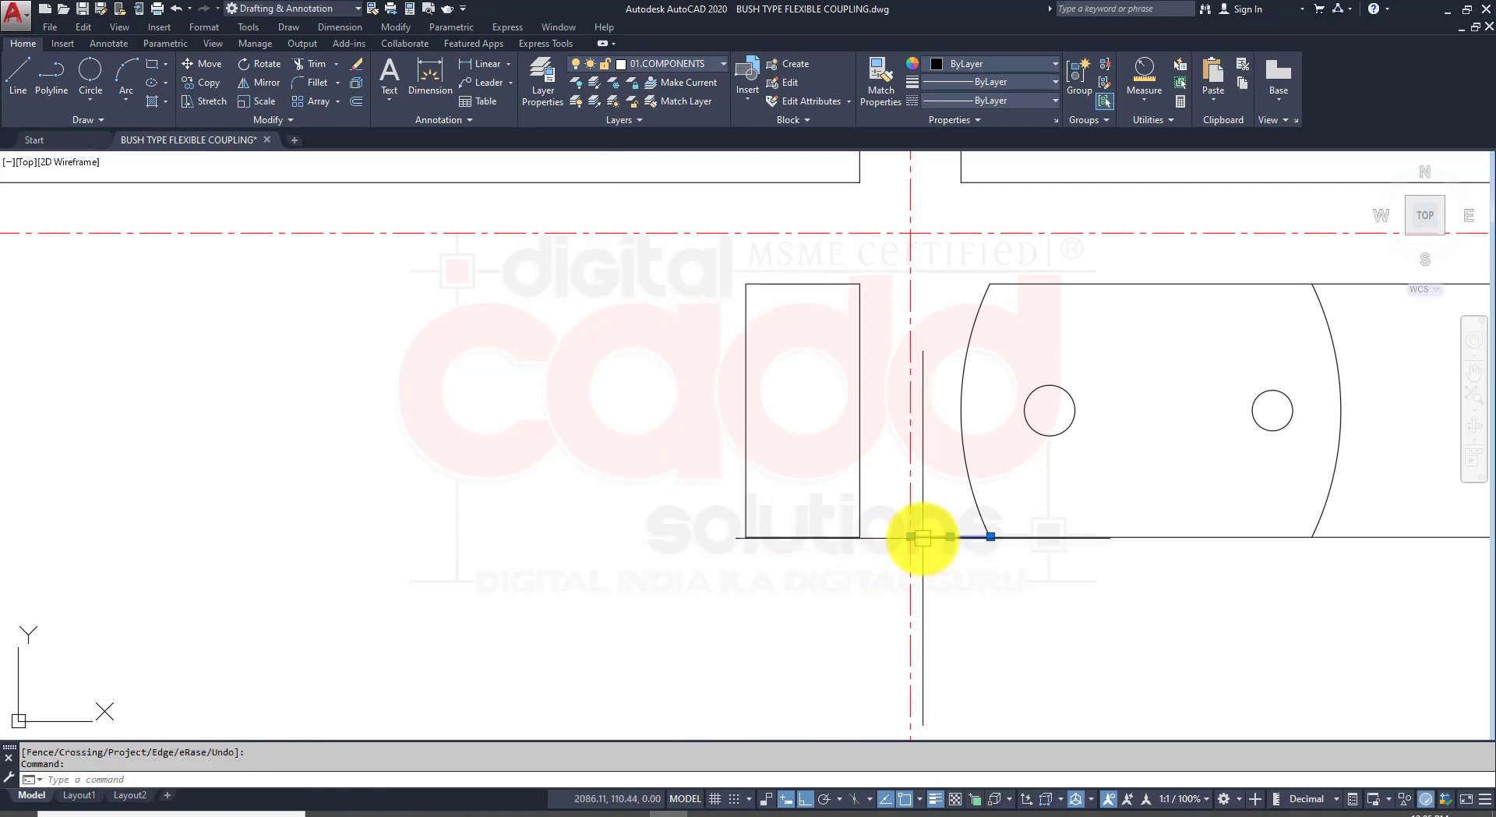
{"action": "type", "text": "e"}
{"action": "key", "text": "Return"}
Step: Check the side view's arc radius in the PDF and draw a circle of radius 100 to the left of the side view rectangle
{"action": "mouse_move", "coordinate": [878, 464]}
{"action": "middle_mouse_down"}
{"action": "mouse_move", "coordinate": [605, 547]}
{"action": "mouse_move", "coordinate": [603, 572]}
{"action": "middle_mouse_up"}
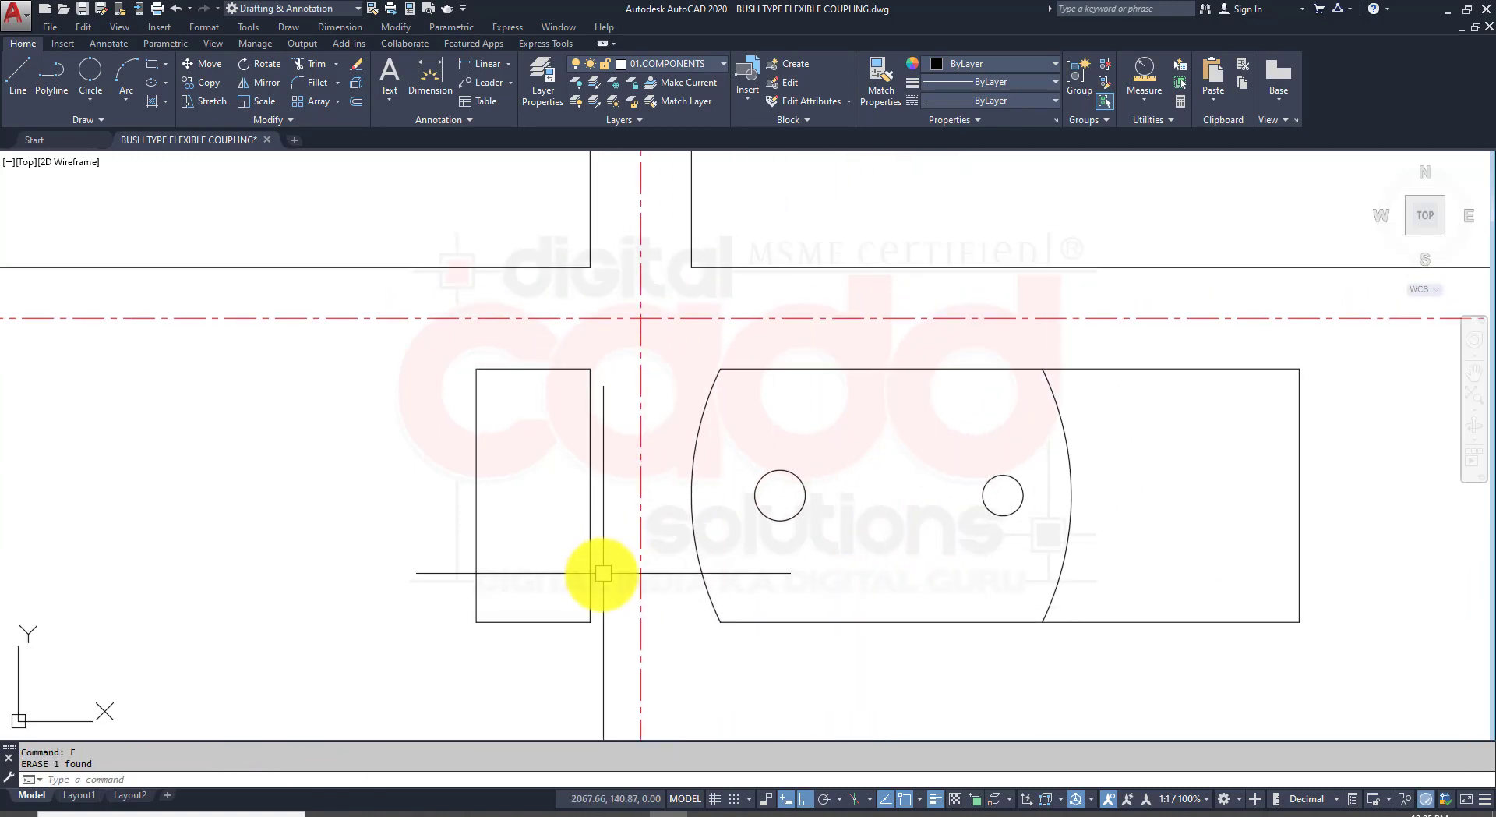
{"action": "left_click", "coordinate": [413, 815]}
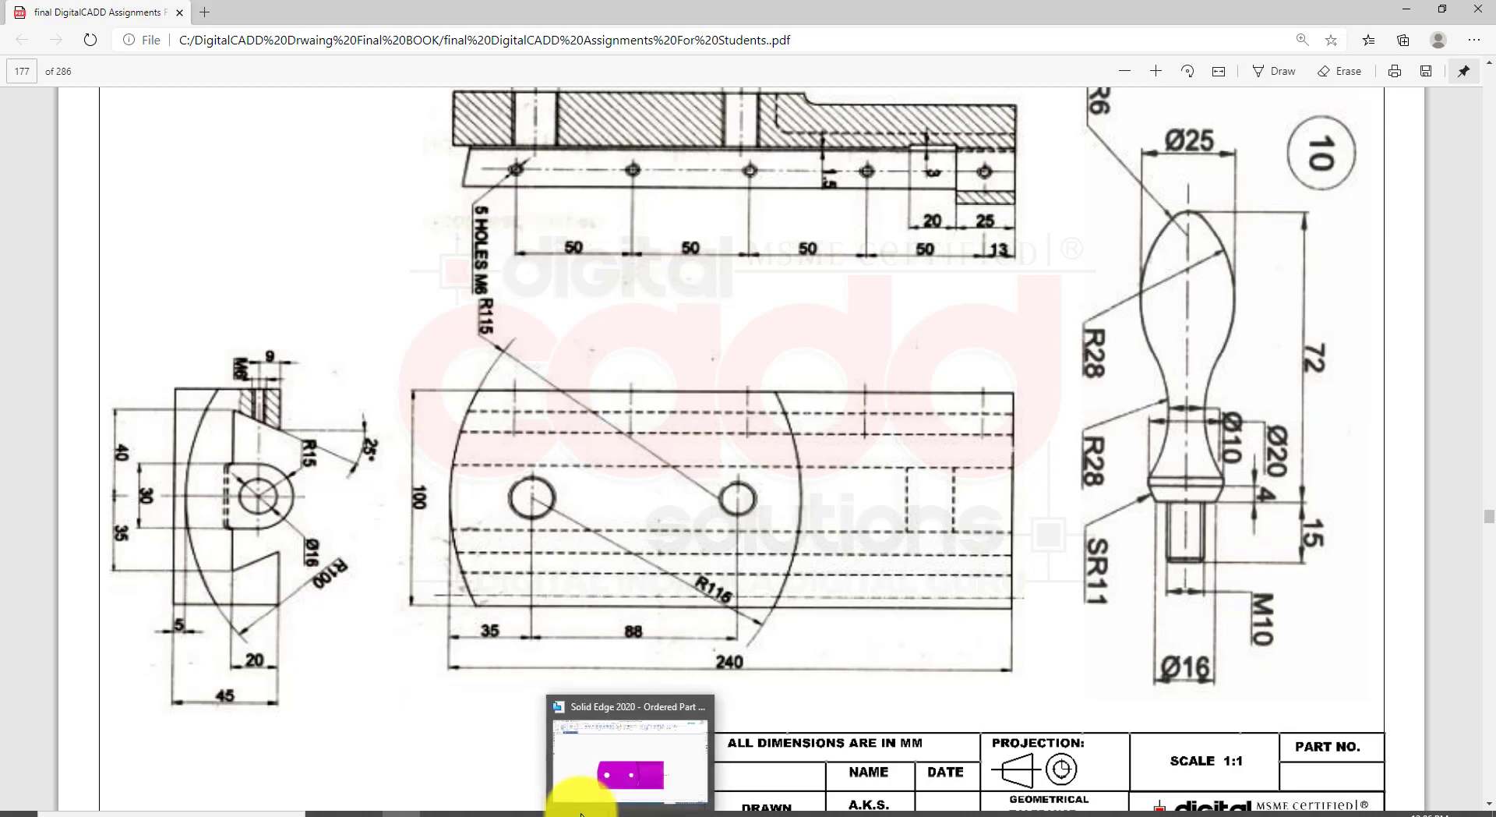
{"action": "left_click", "coordinate": [668, 775]}
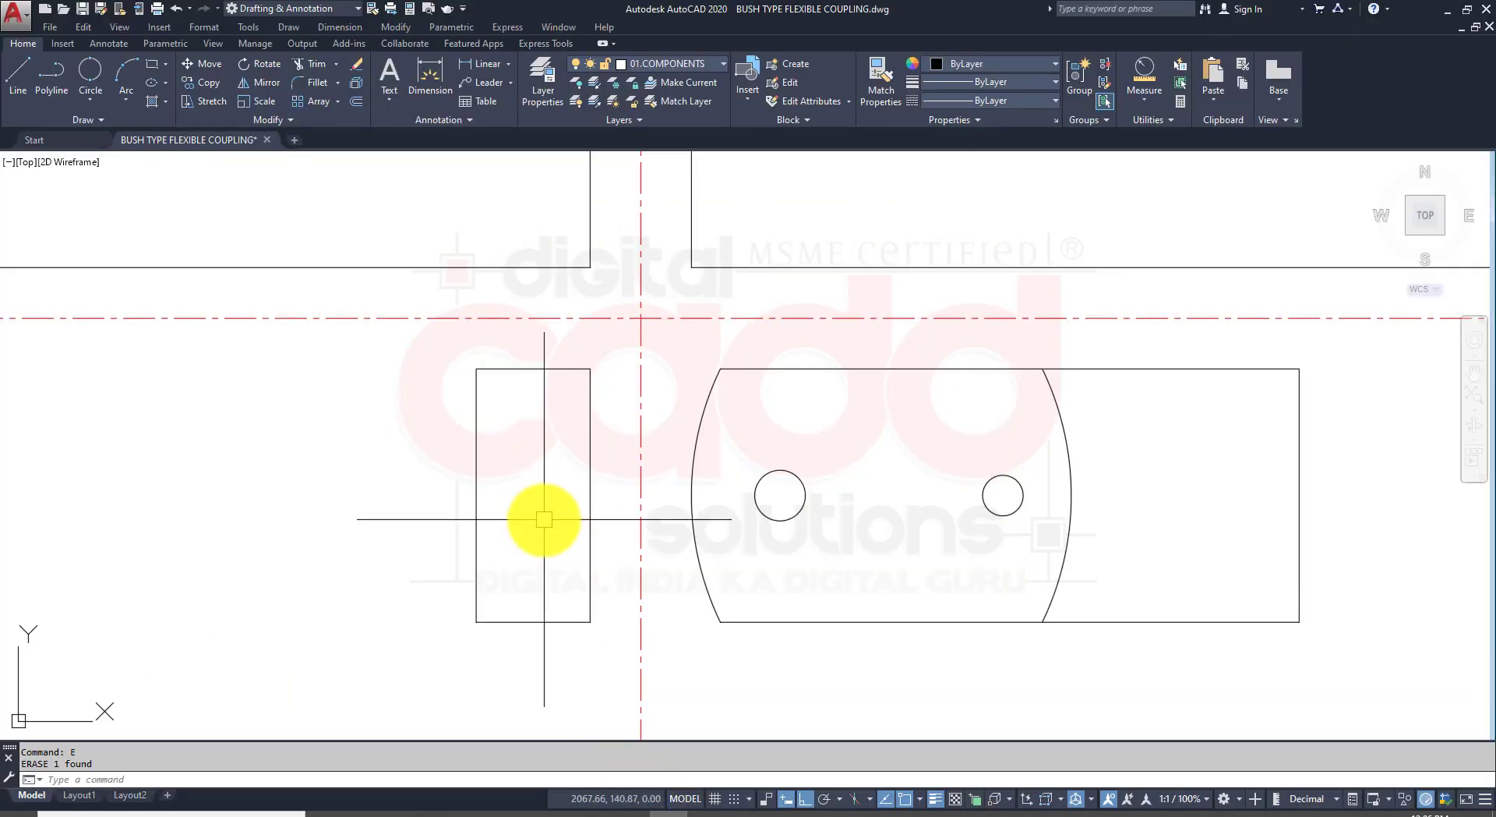
{"action": "type", "text": "c"}
{"action": "key", "text": "Return"}
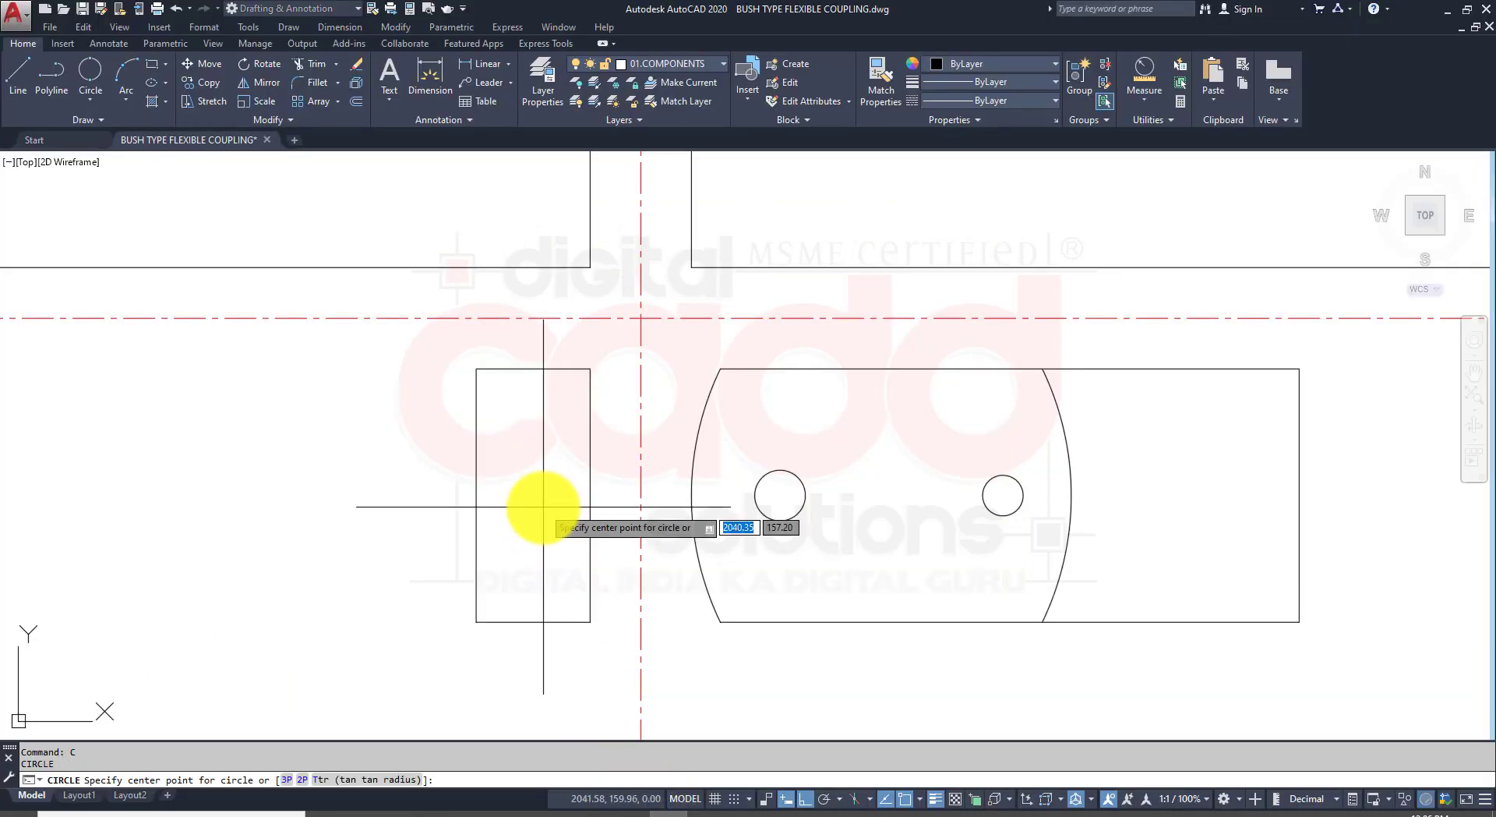
{"action": "left_click", "coordinate": [340, 515]}
{"action": "type", "text": "1"}
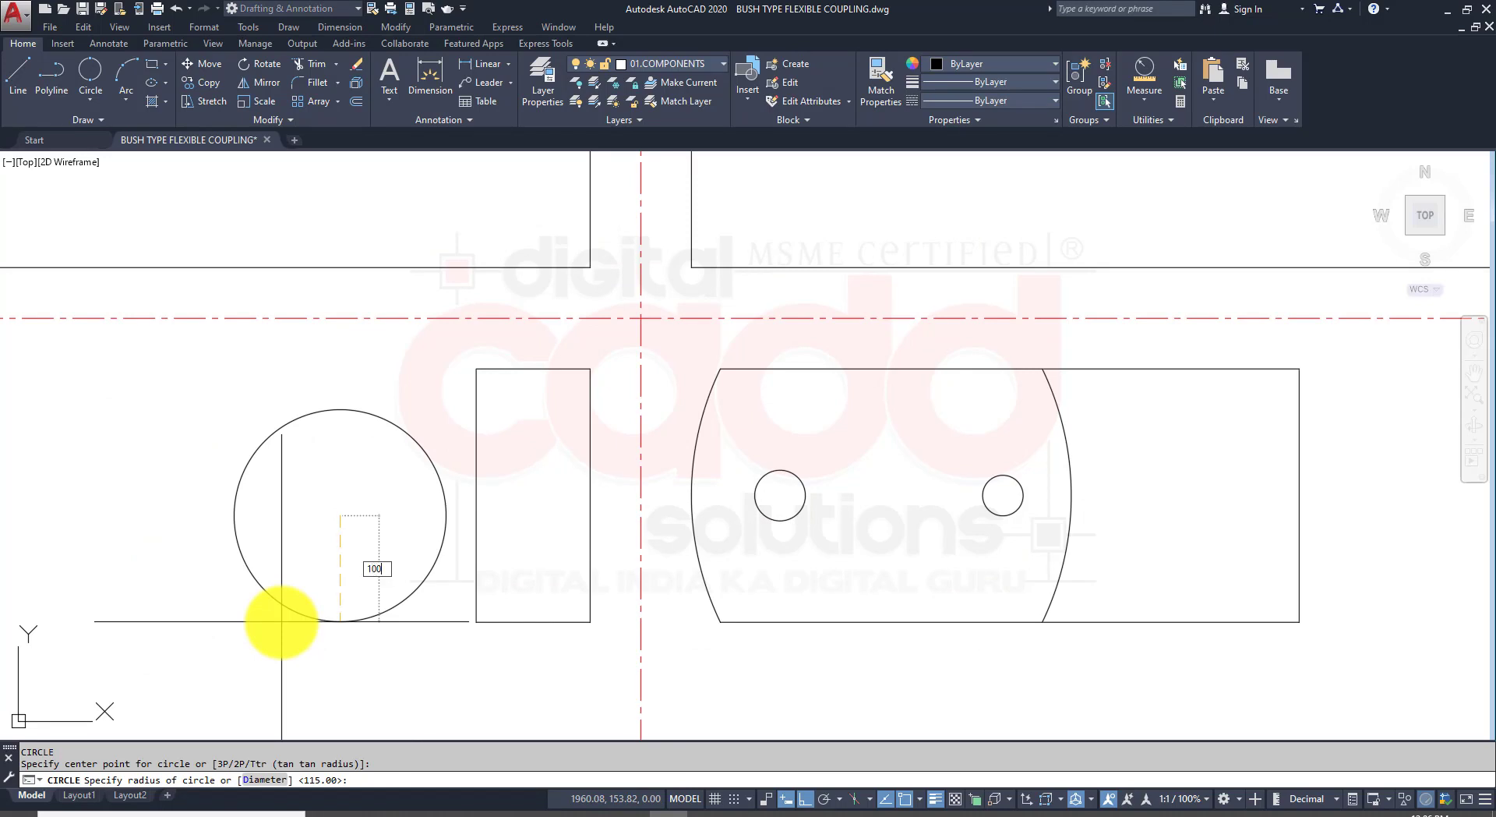
{"action": "type", "text": "00"}
{"action": "key", "text": "Return"}
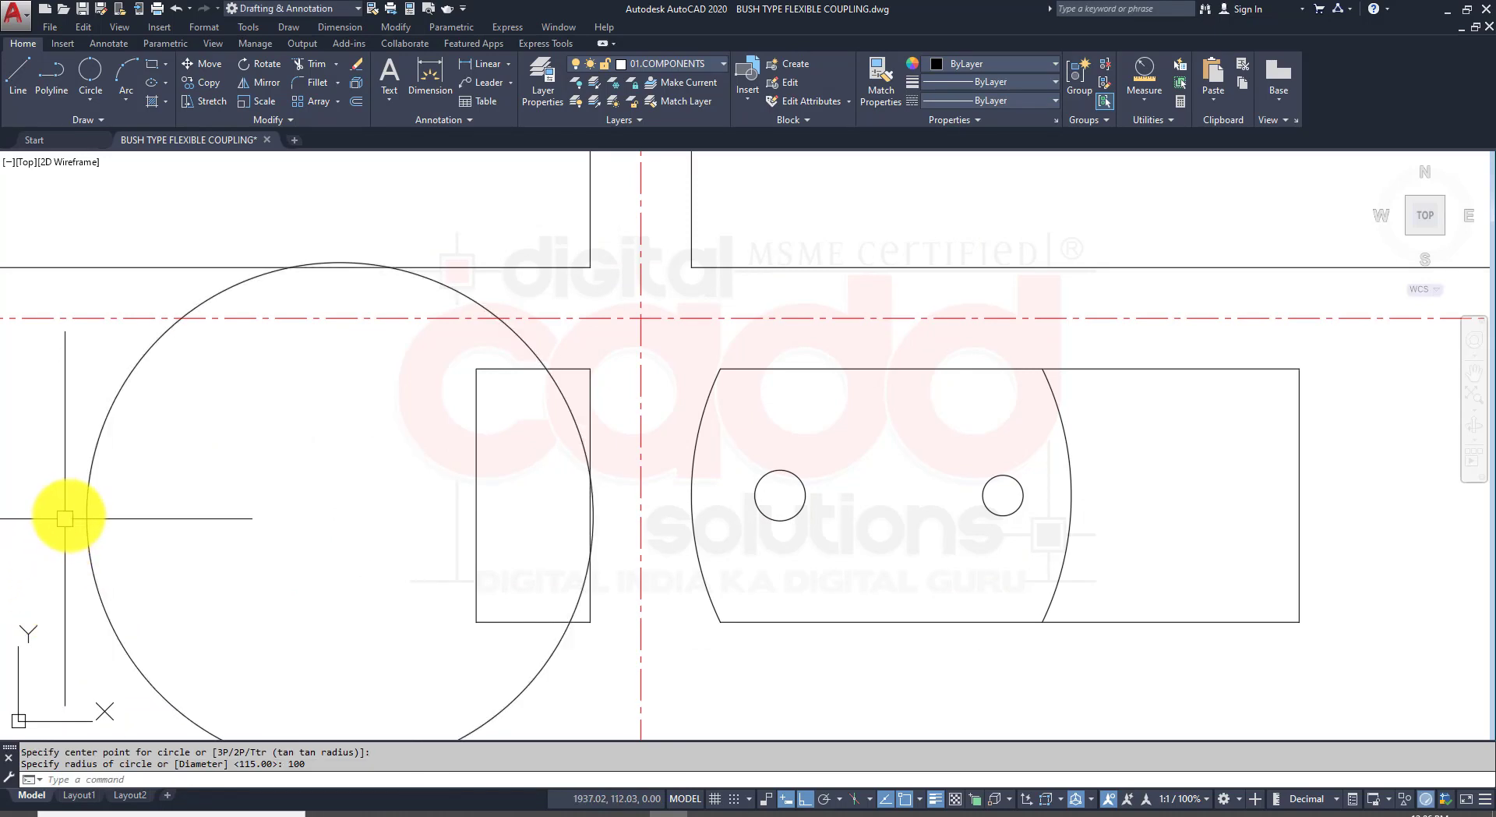
Step: Move the R100 circle by its left quadrant point onto the midpoint of the side view's left edge
{"action": "left_click", "coordinate": [87, 508]}
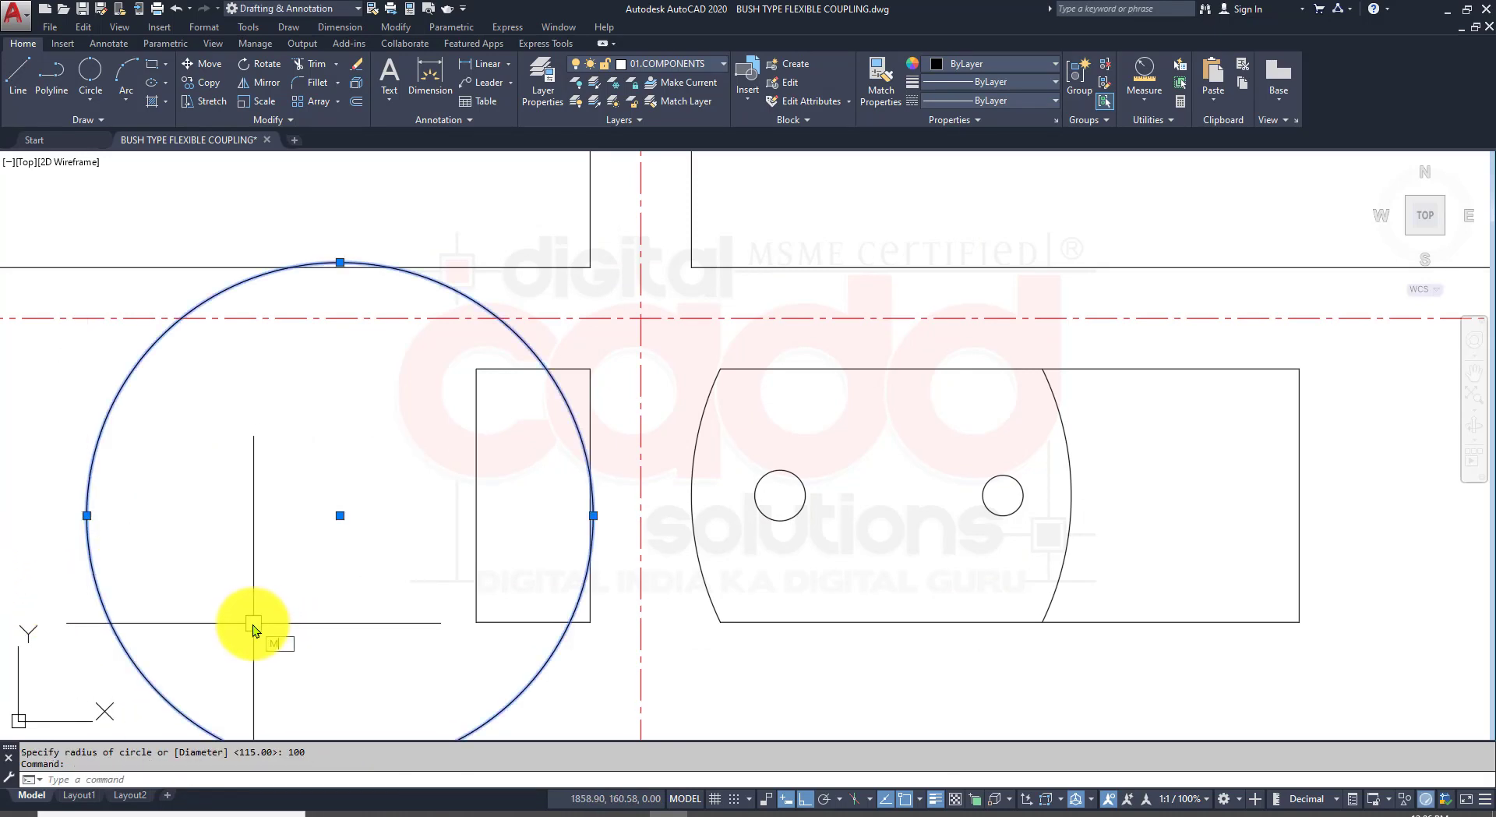
{"action": "key", "text": "Return"}
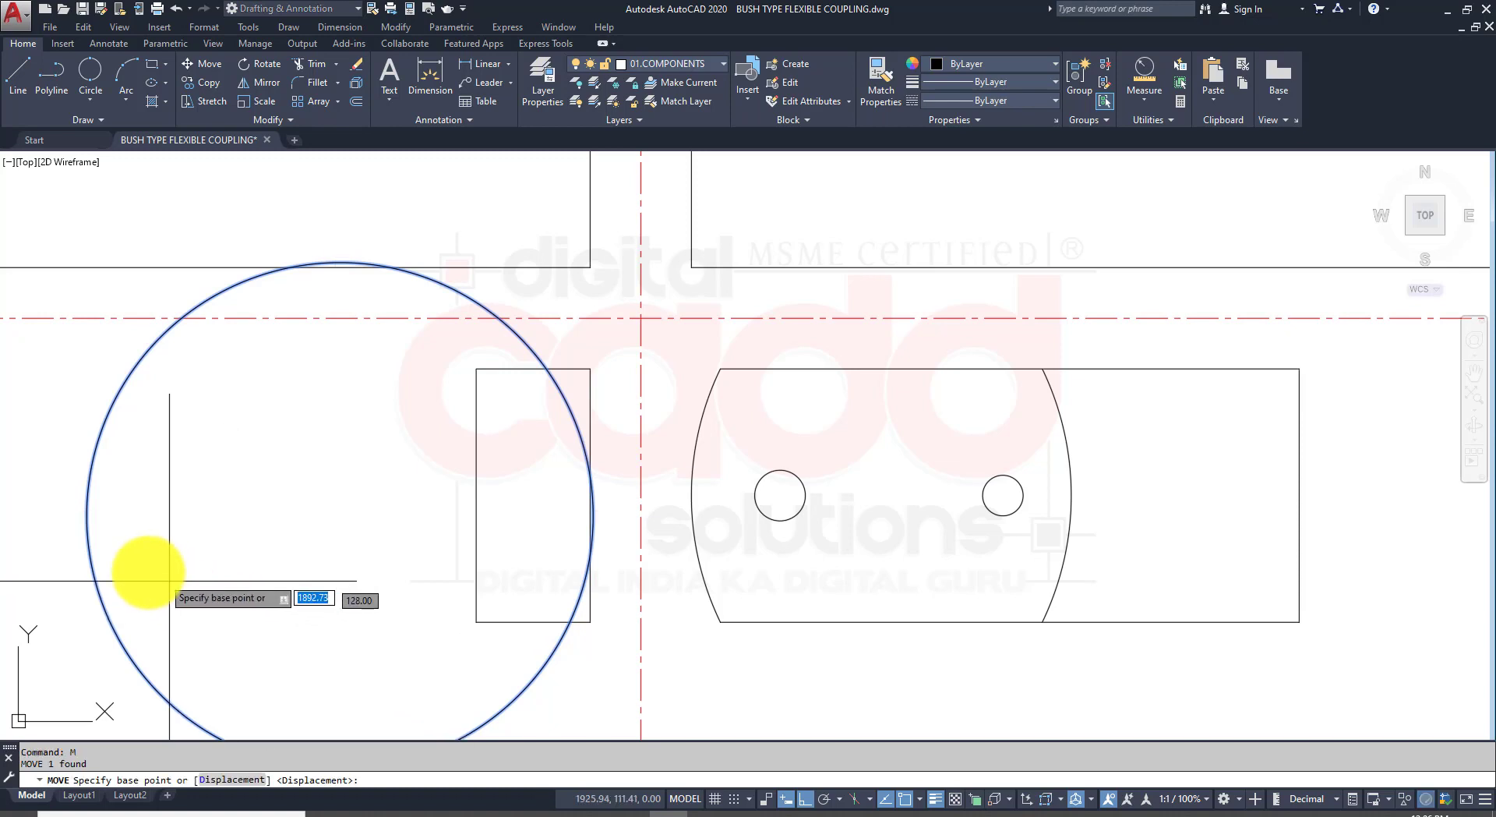
{"action": "left_click", "coordinate": [86, 515]}
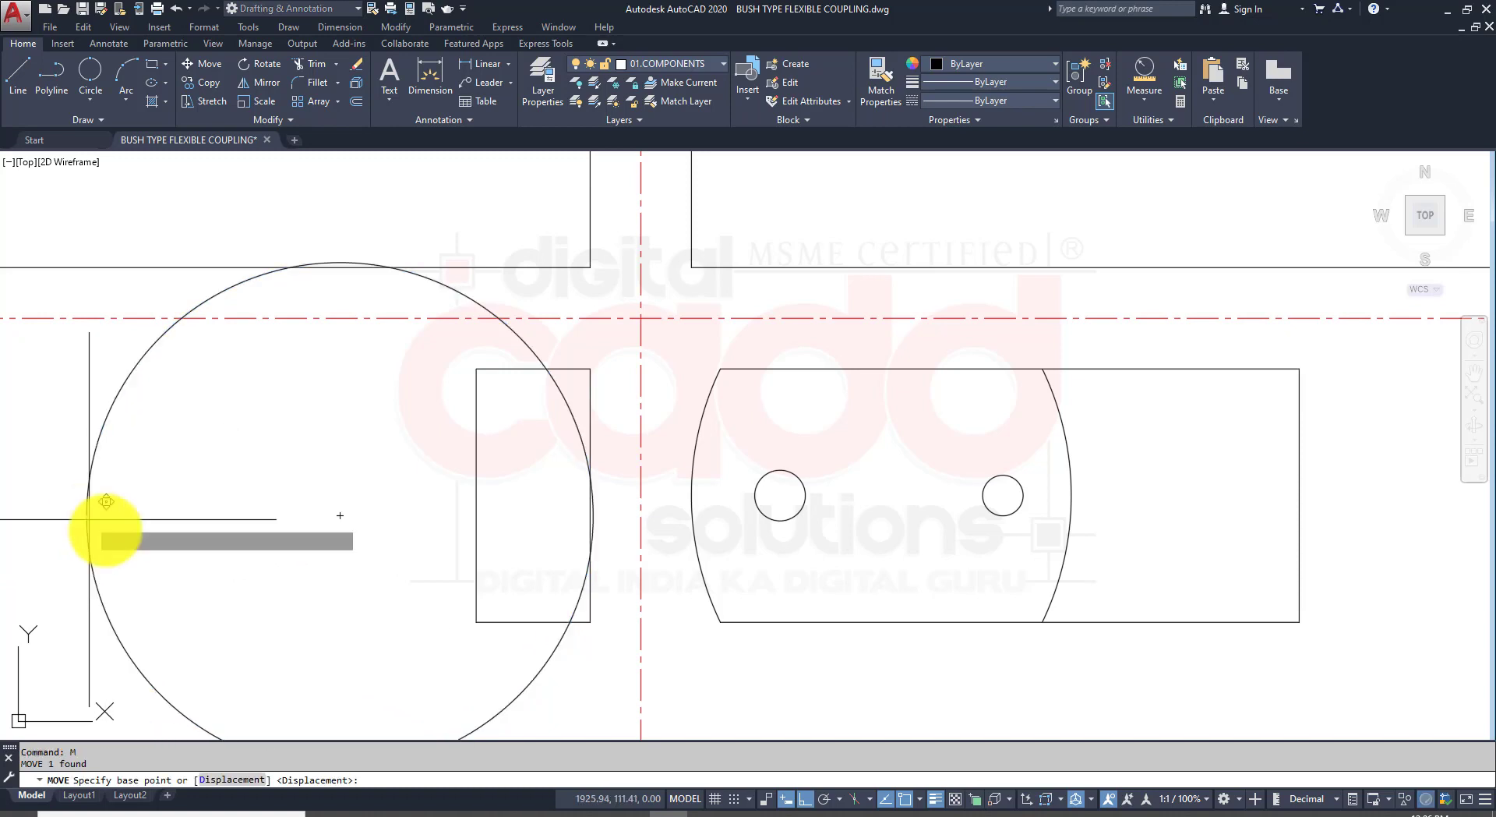
{"action": "left_click", "coordinate": [476, 491]}
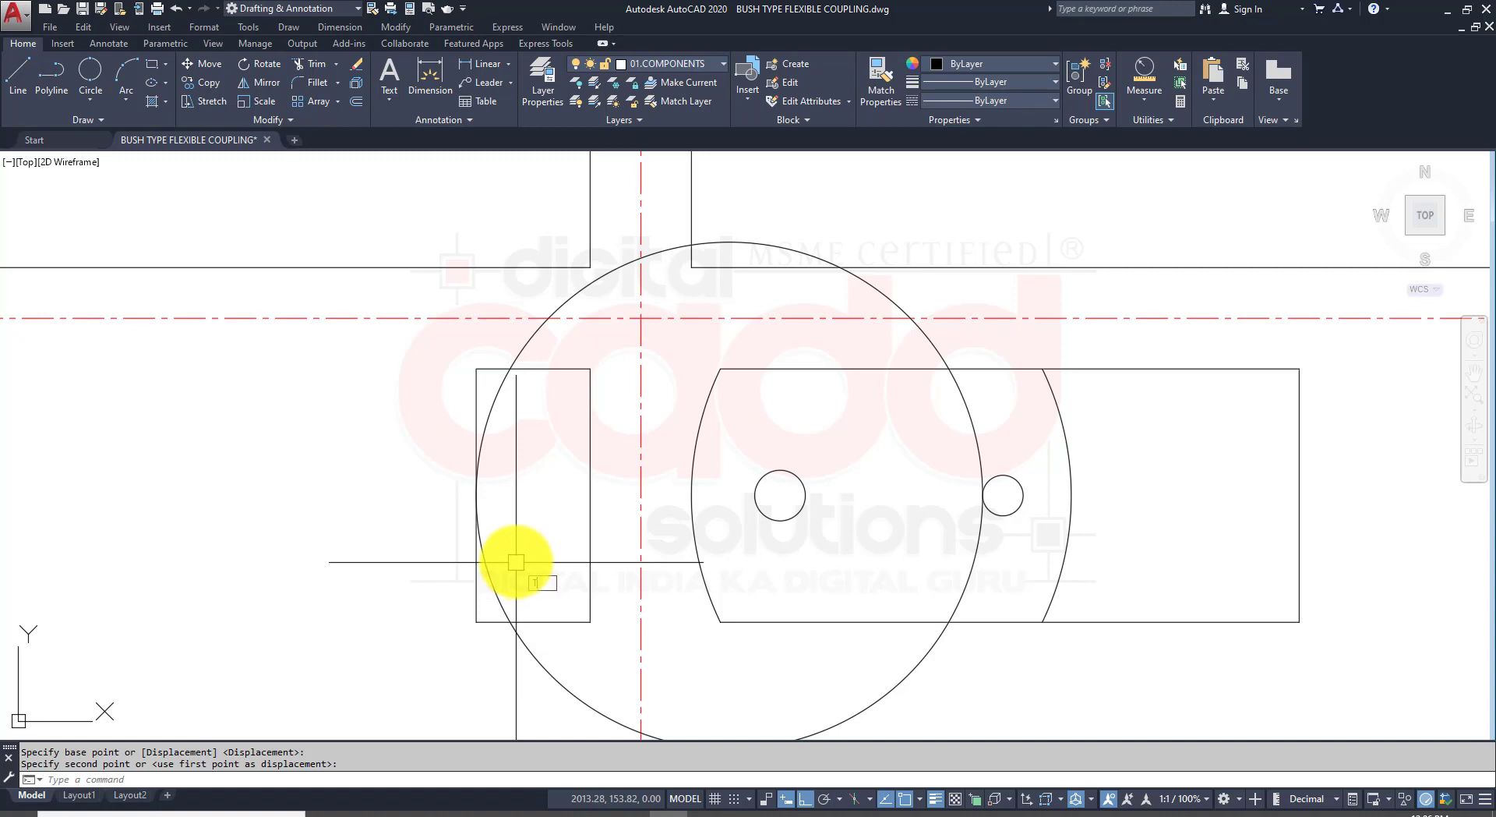
Step: Trim the R100 circle where it leaves the side view rectangle and erase the leftover outer arc
{"action": "type", "text": "tr"}
{"action": "key", "text": "Return"}
{"action": "left_click", "coordinate": [523, 347]}
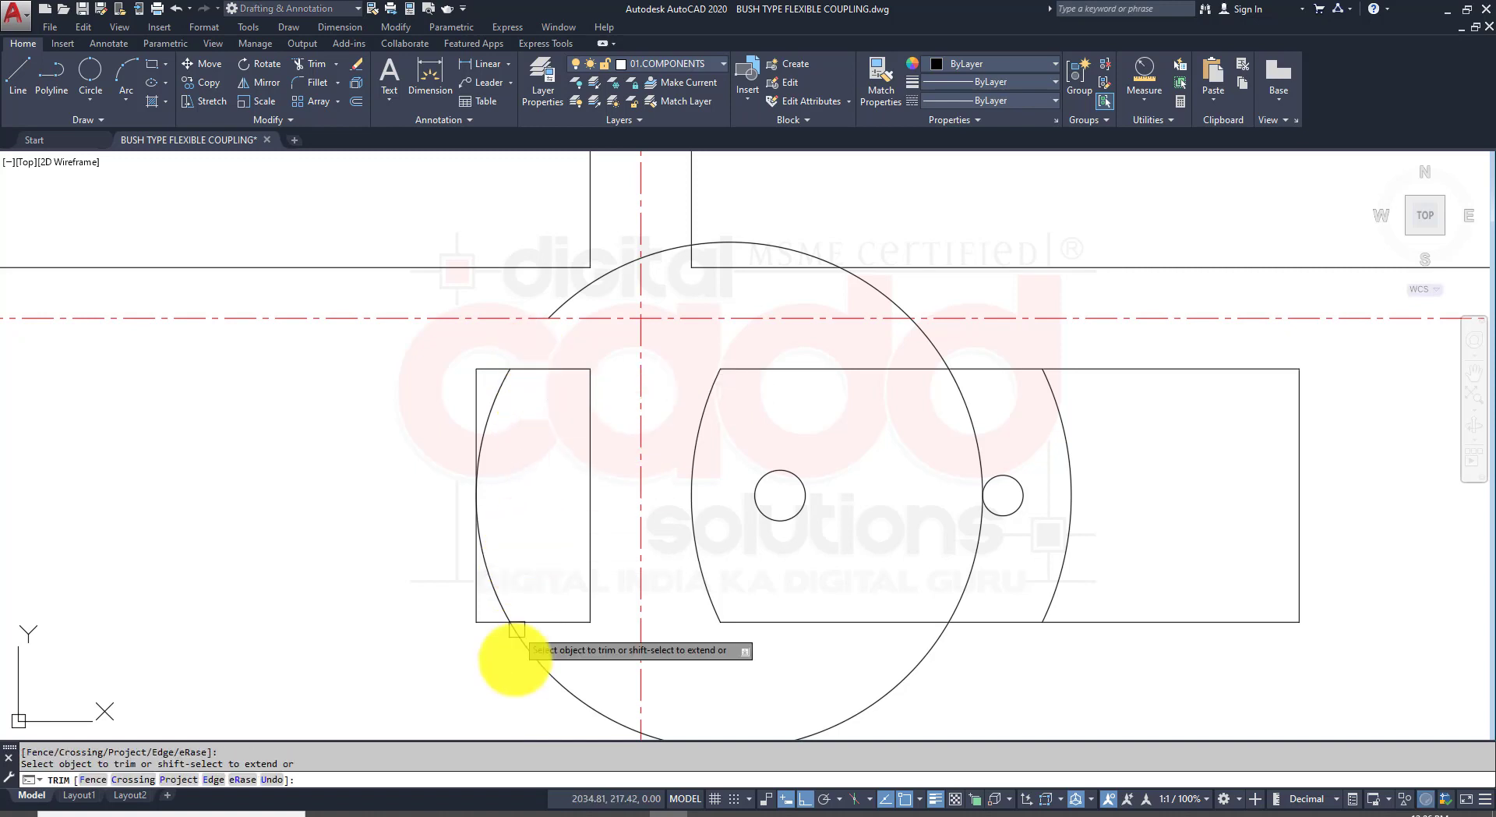
{"action": "left_click", "coordinate": [542, 662]}
{"action": "key", "text": "Return"}
{"action": "left_click", "coordinate": [974, 557]}
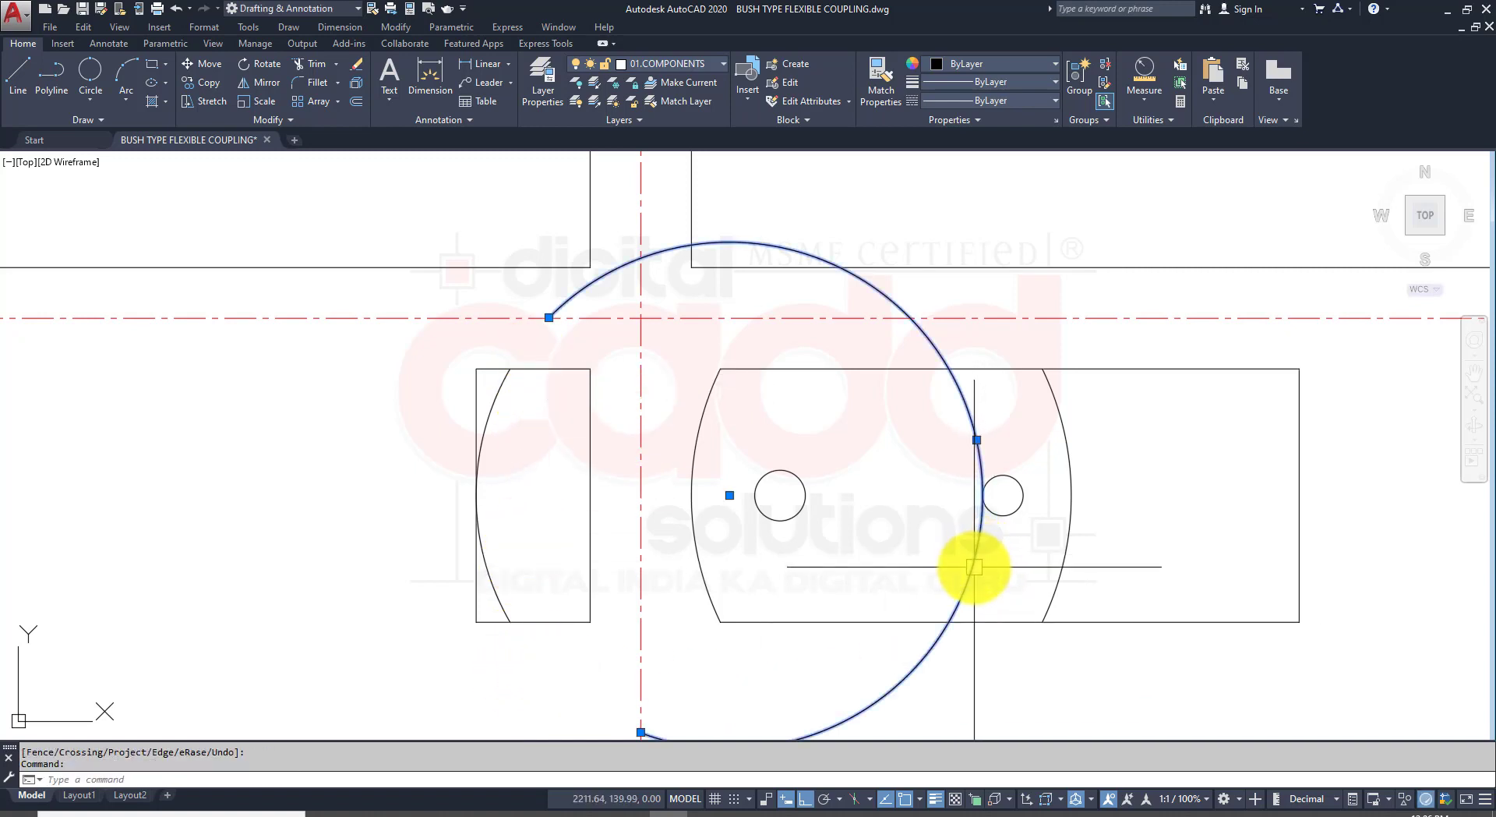
{"action": "type", "text": "E"}
{"action": "key", "text": "Return"}
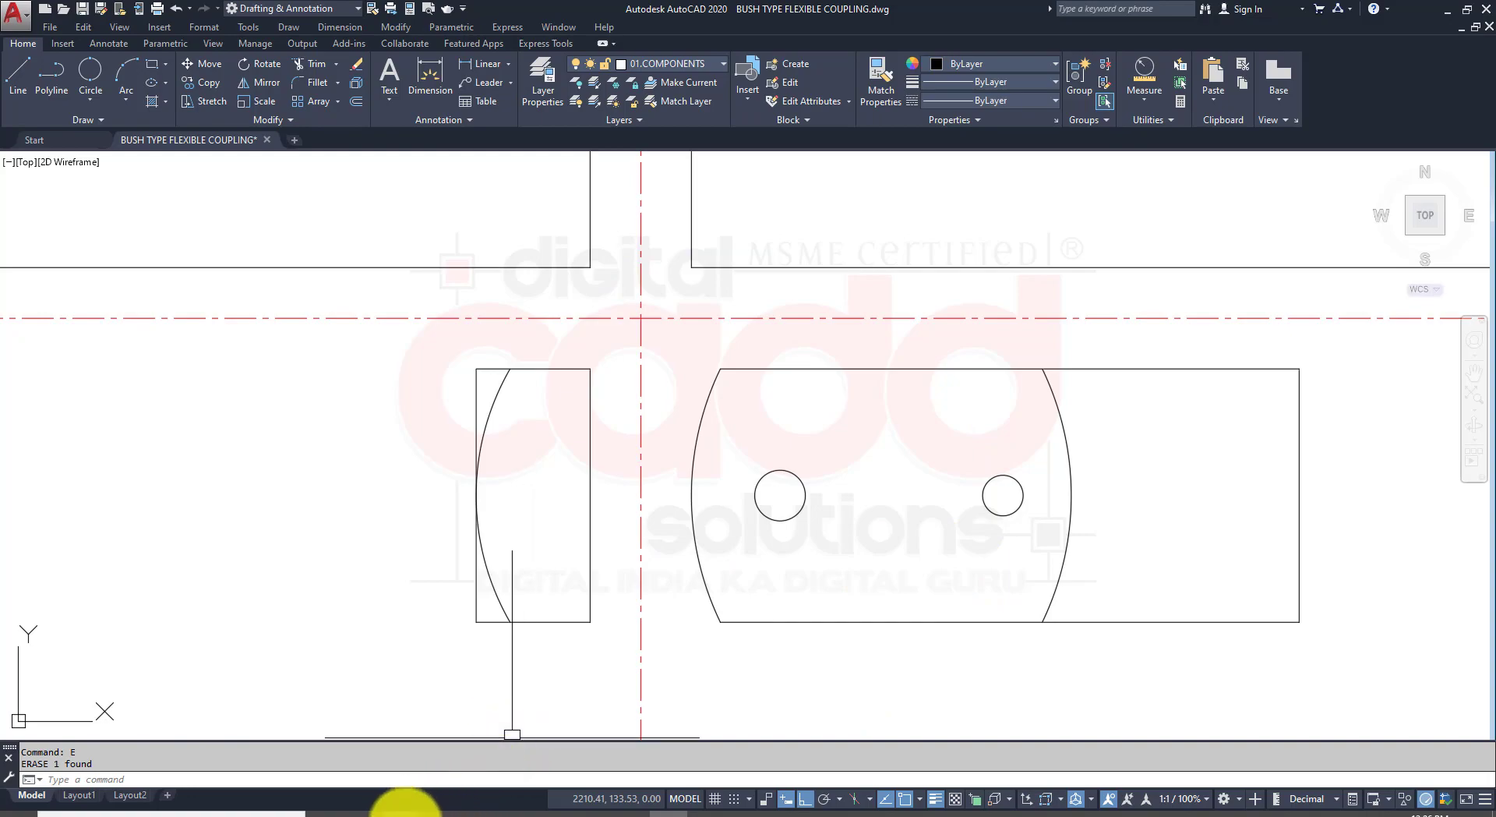
Step: Check the side view arc's offset in the PDF and move the R100 arc 5 mm to the right in the AutoCAD drawing
{"action": "left_click", "coordinate": [406, 812]}
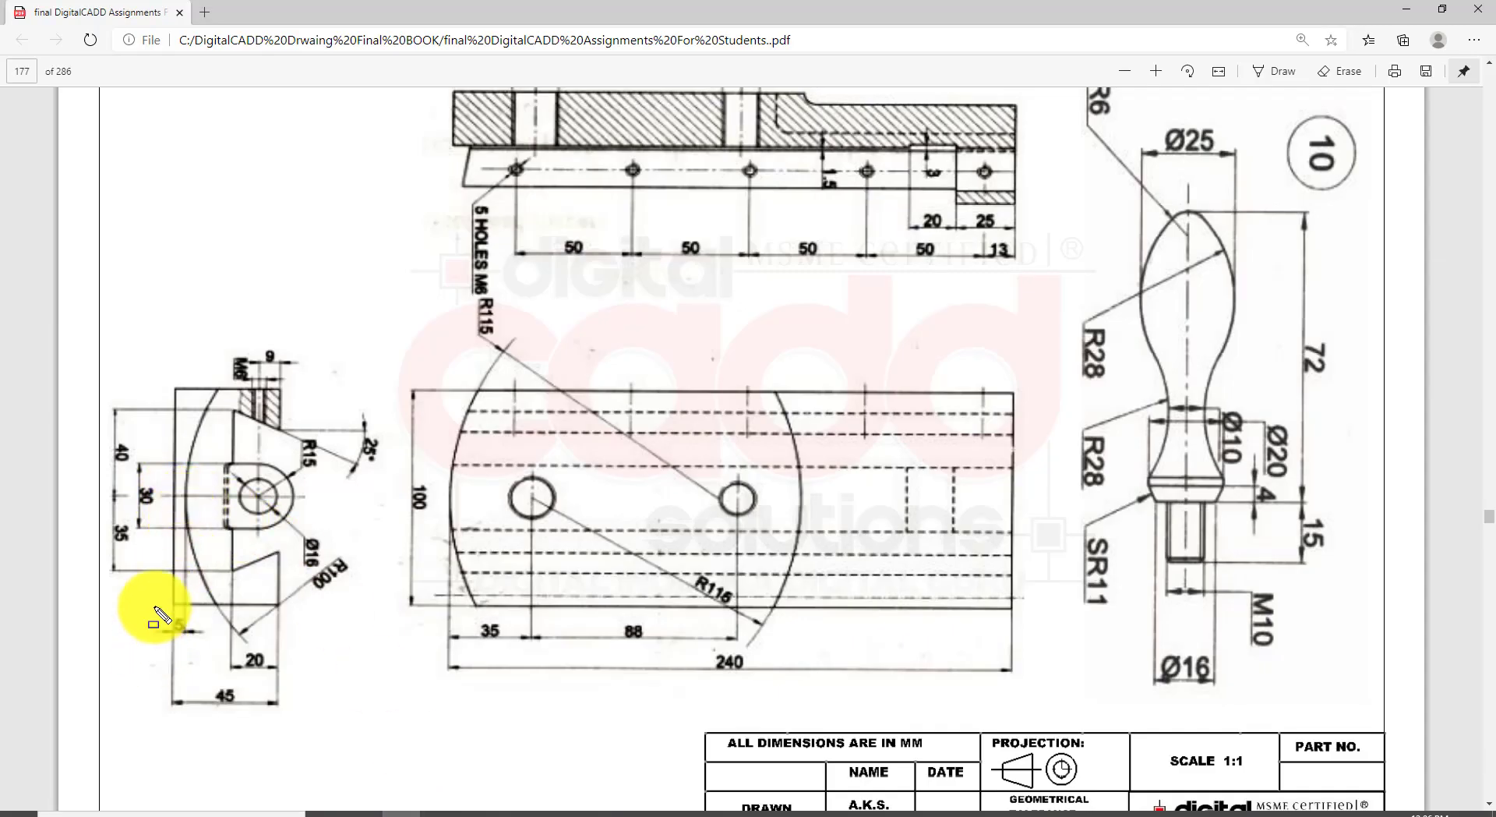
{"action": "left_click_drag", "start_coordinate": [153, 605], "coordinate": [209, 653]}
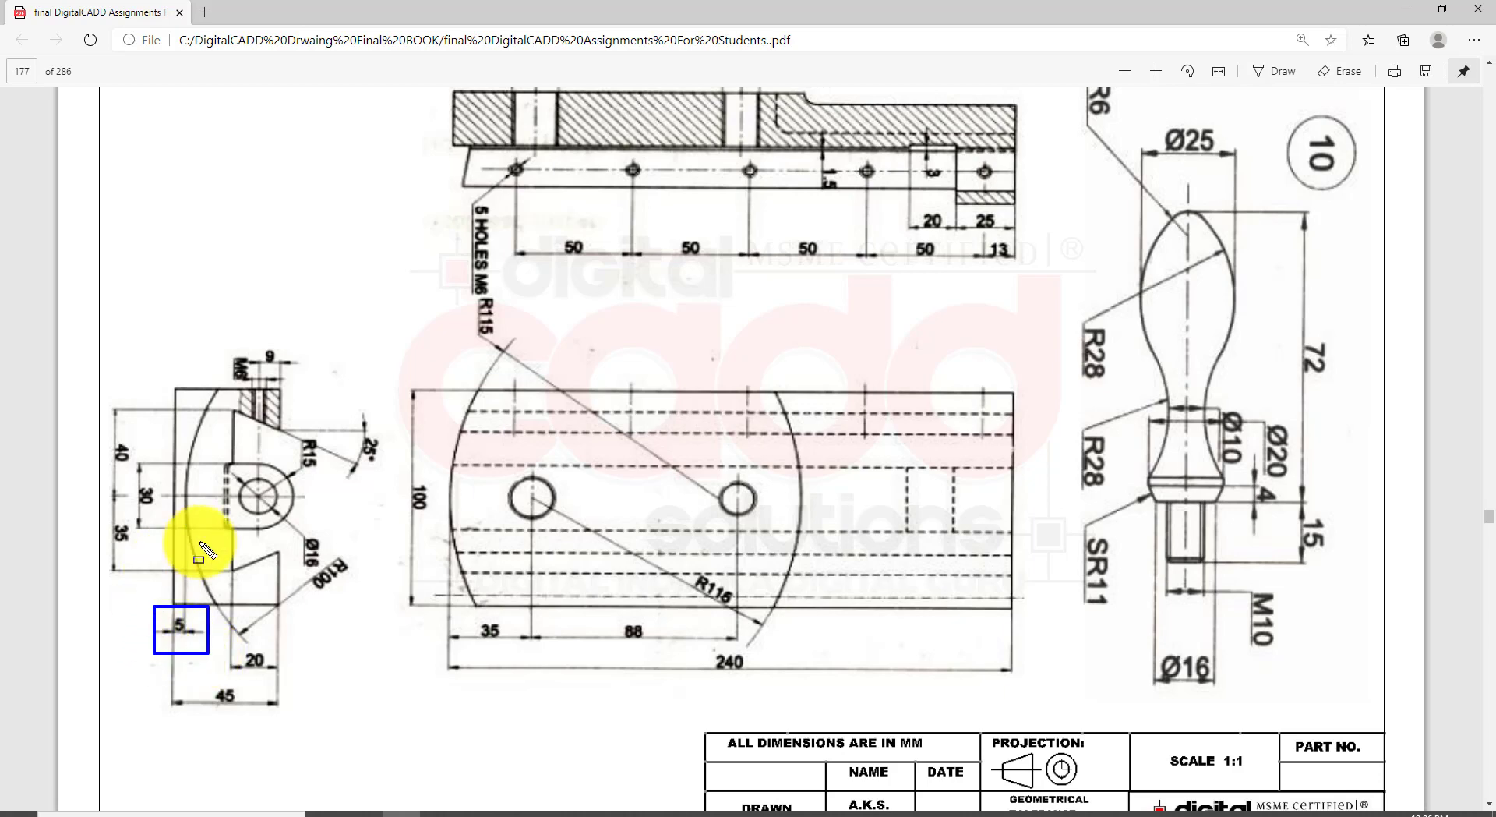
{"action": "key", "text": "Escape"}
{"action": "left_click", "coordinate": [668, 807]}
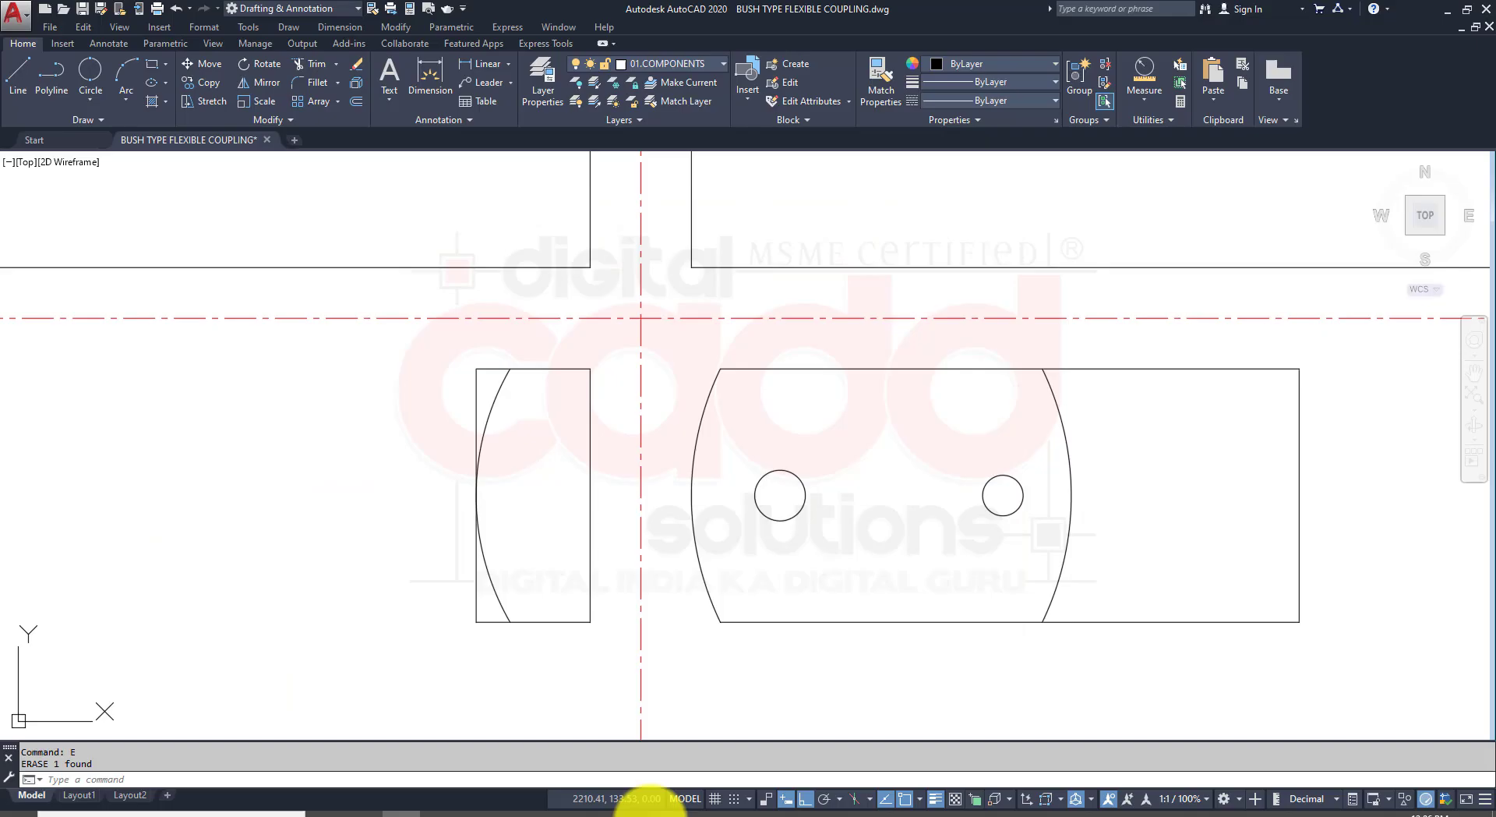
{"action": "left_click", "coordinate": [494, 584]}
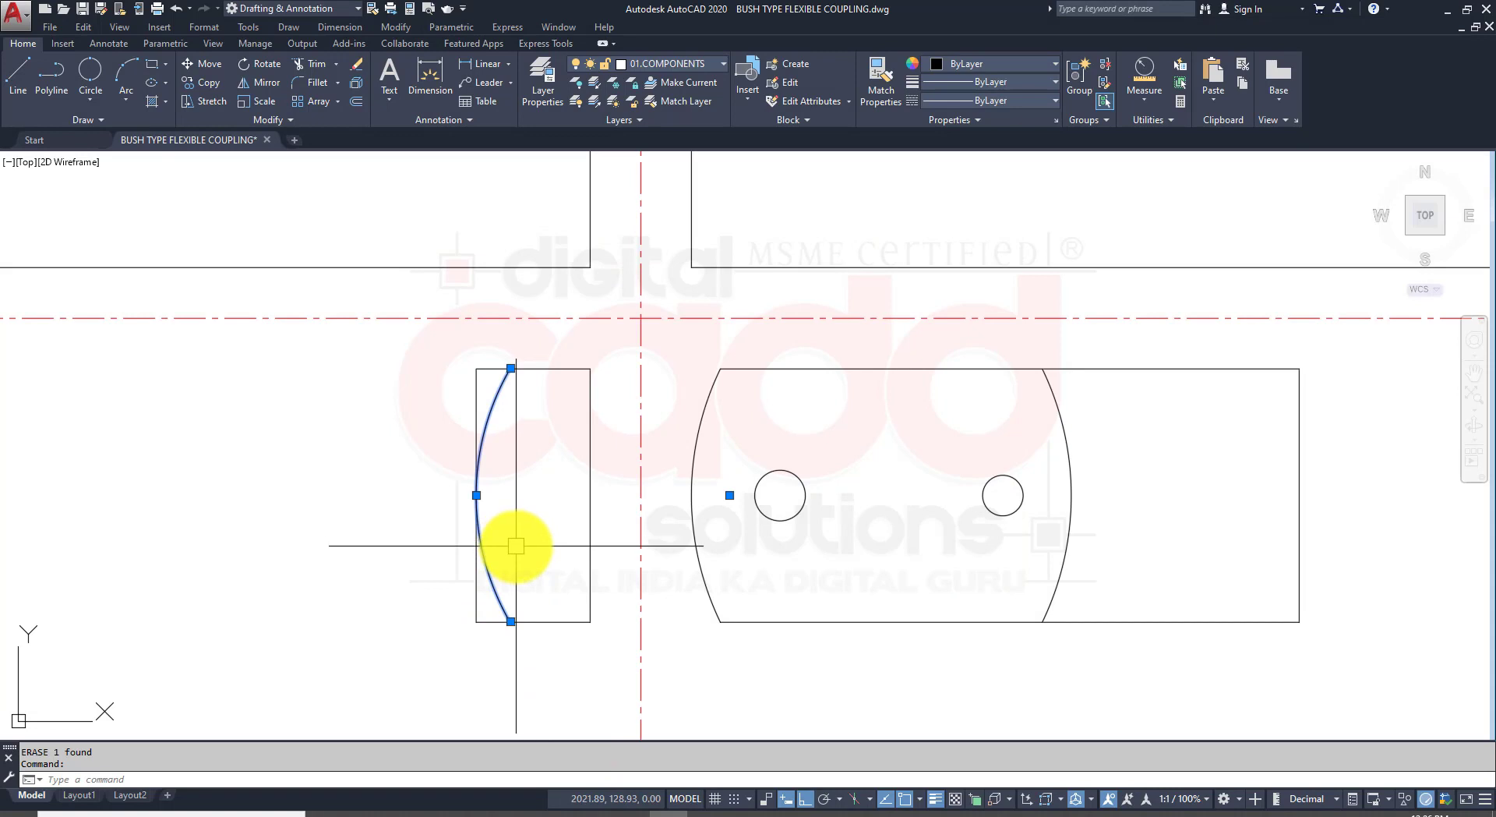
{"action": "type", "text": "m"}
{"action": "key", "text": "Return"}
{"action": "left_click", "coordinate": [454, 688]}
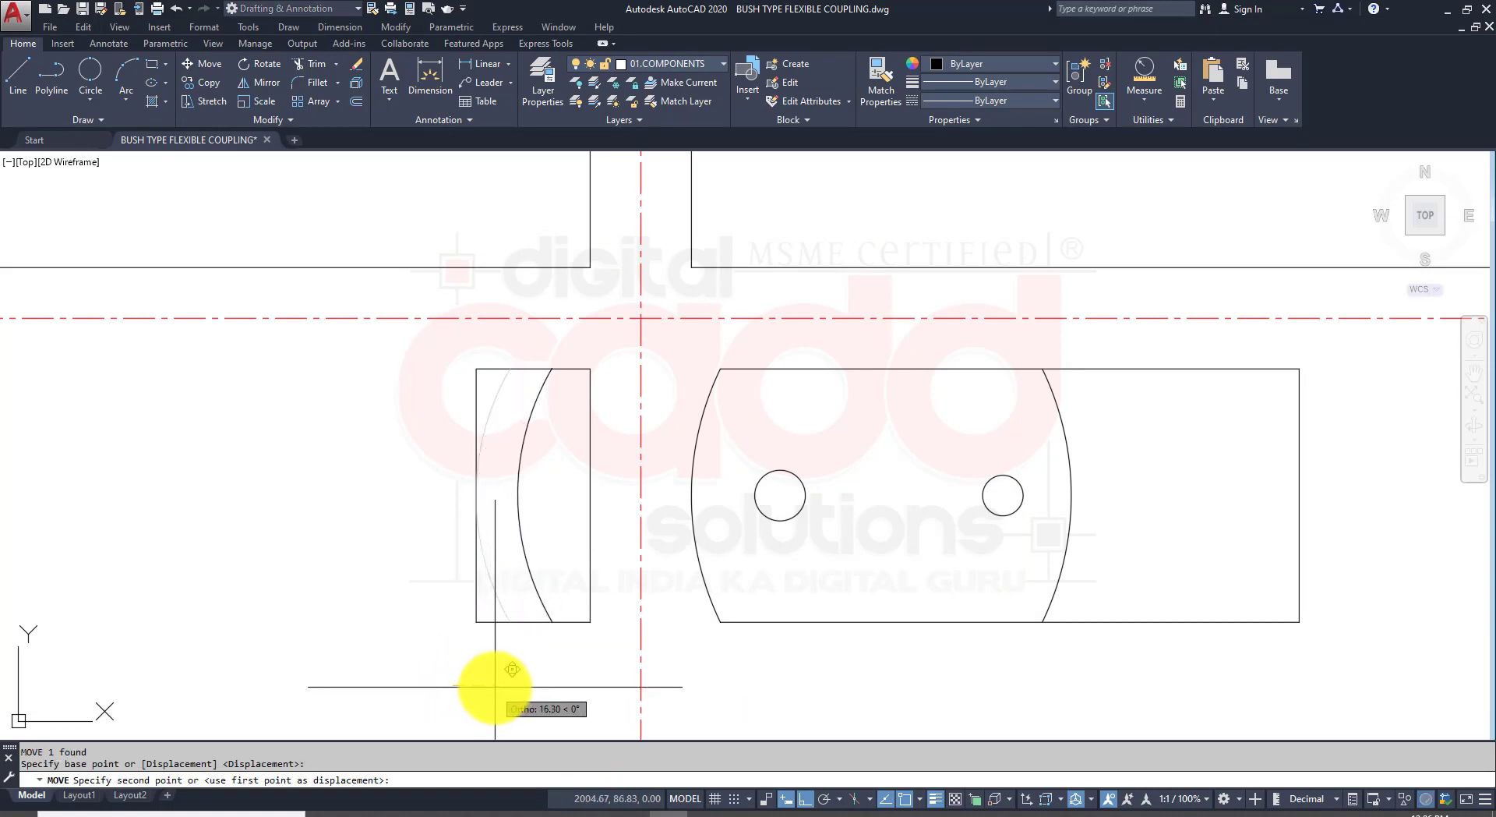
{"action": "type", "text": "5"}
{"action": "key", "text": "Return"}
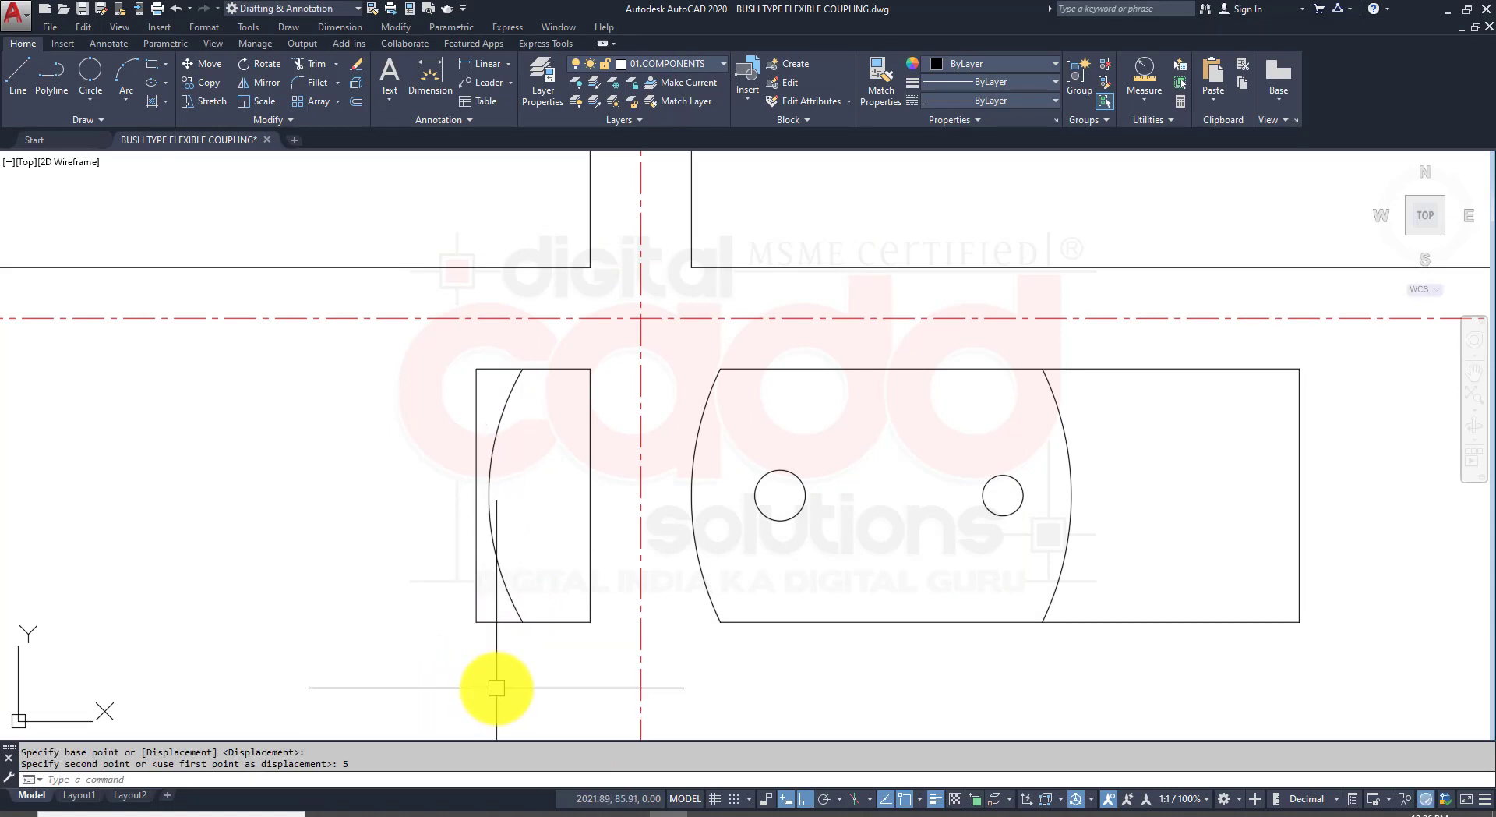
Step: Make layer 03.CENTRE LINES. current and draw a horizontal ray from the midpoint of the top view's right edge leftward through both views
{"action": "middle_click_drag", "start_coordinate": [675, 606], "coordinate": [598, 604]}
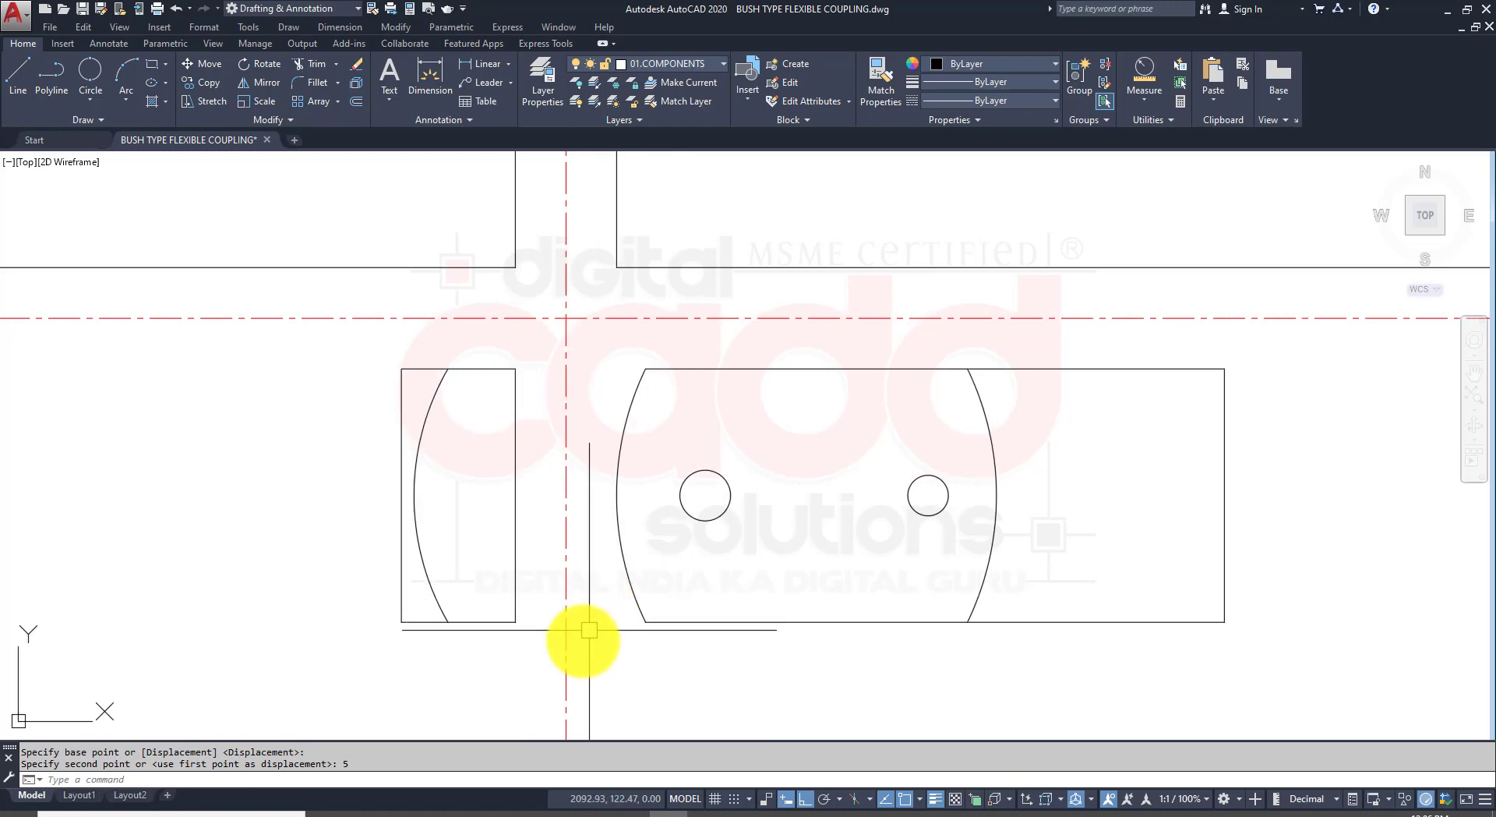
{"action": "left_click", "coordinate": [382, 811]}
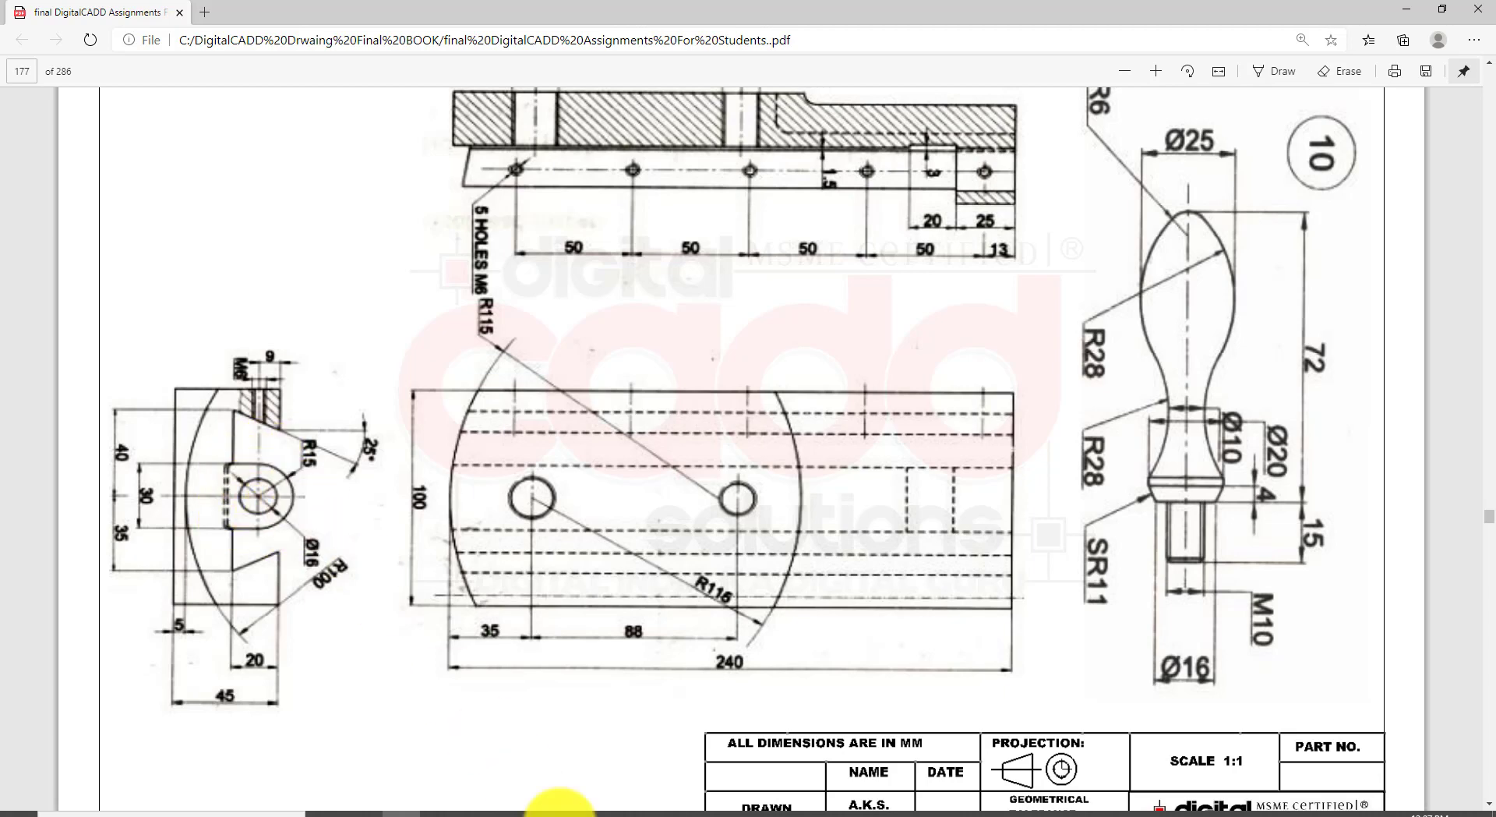
{"action": "left_click", "coordinate": [670, 804]}
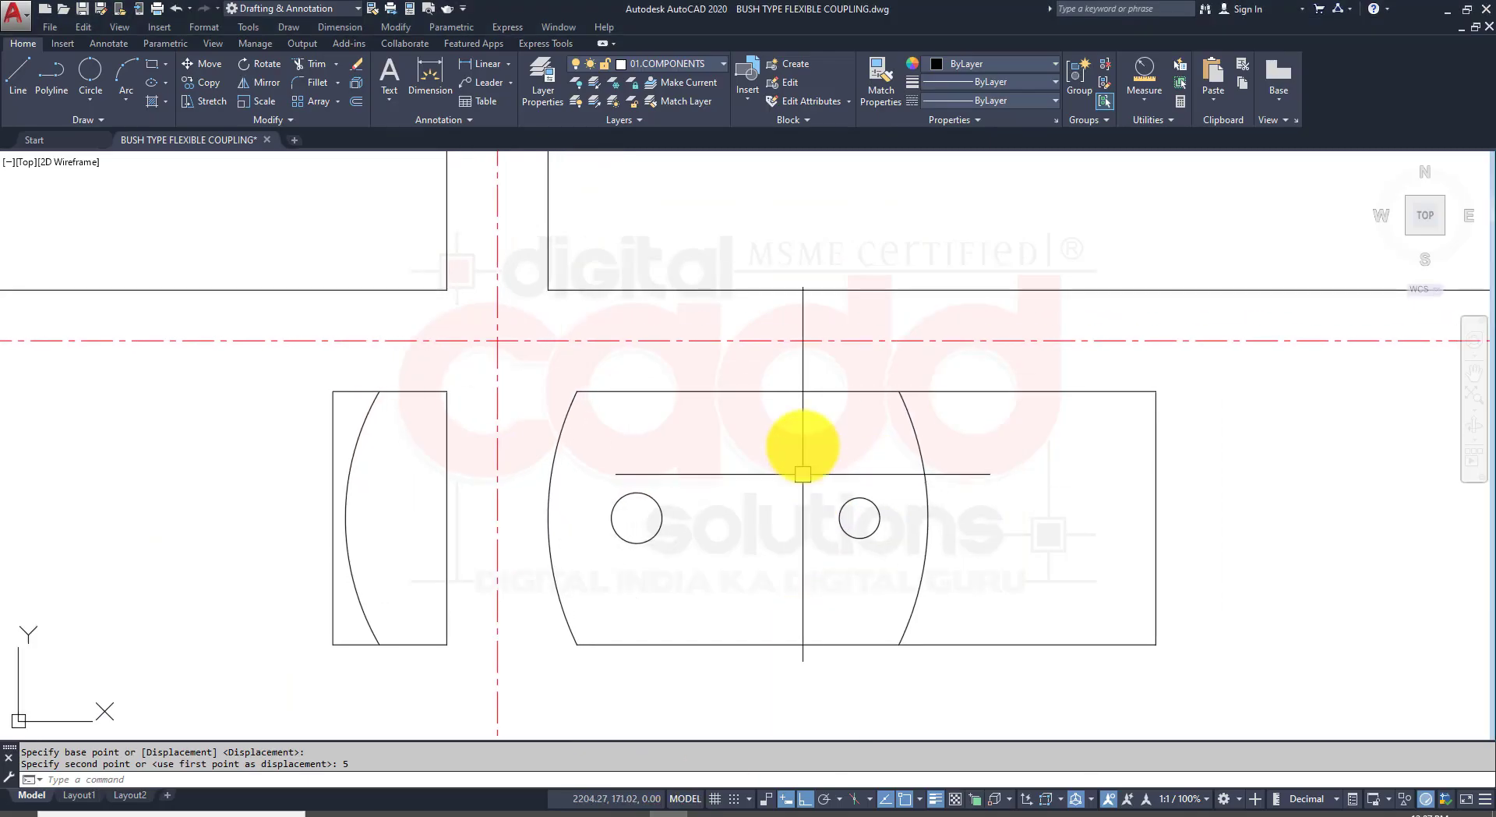
{"action": "left_click", "coordinate": [704, 62]}
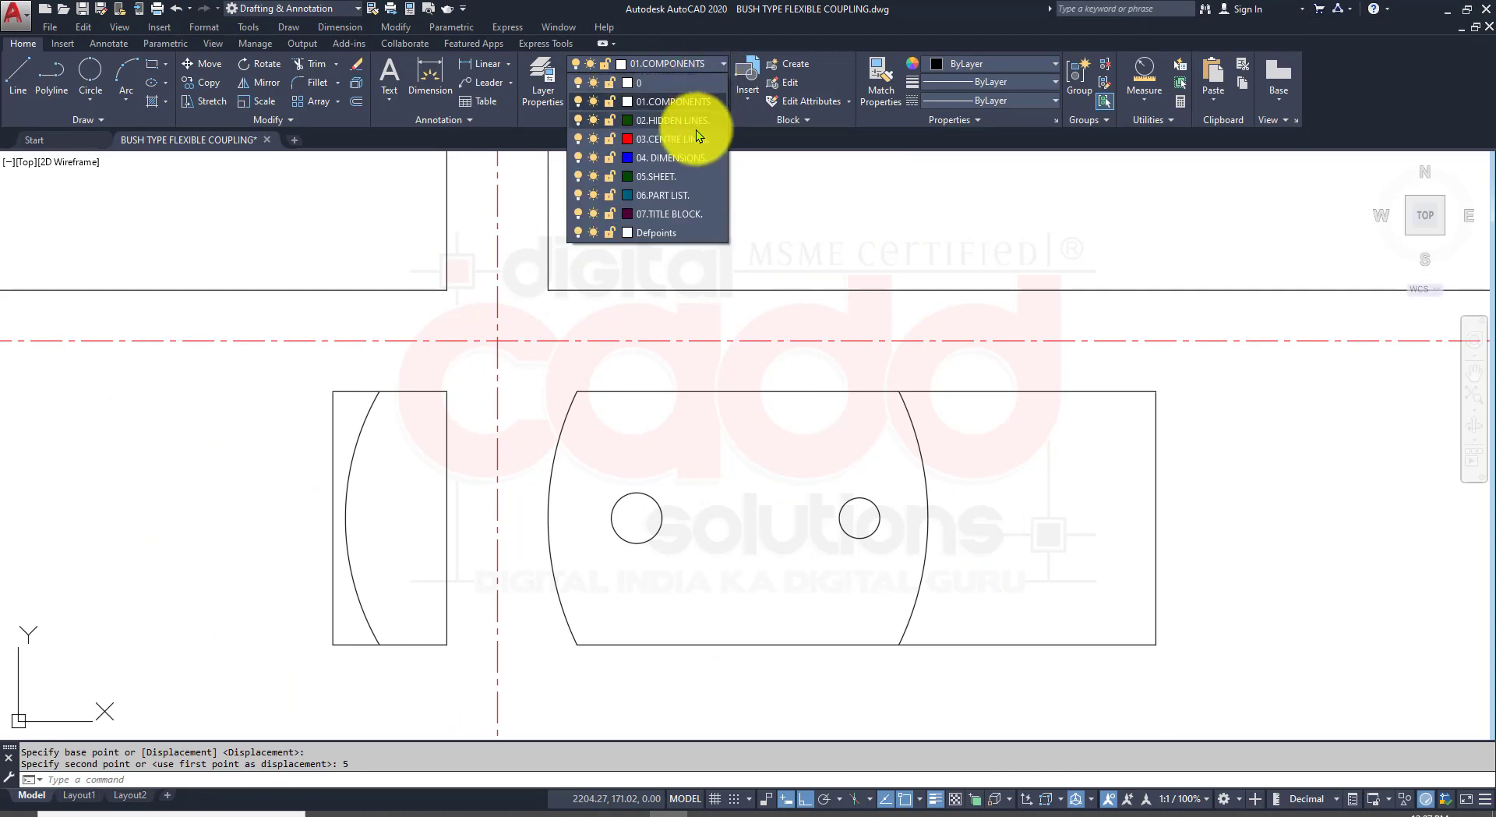
{"action": "left_click", "coordinate": [693, 138]}
{"action": "type", "text": "RA"}
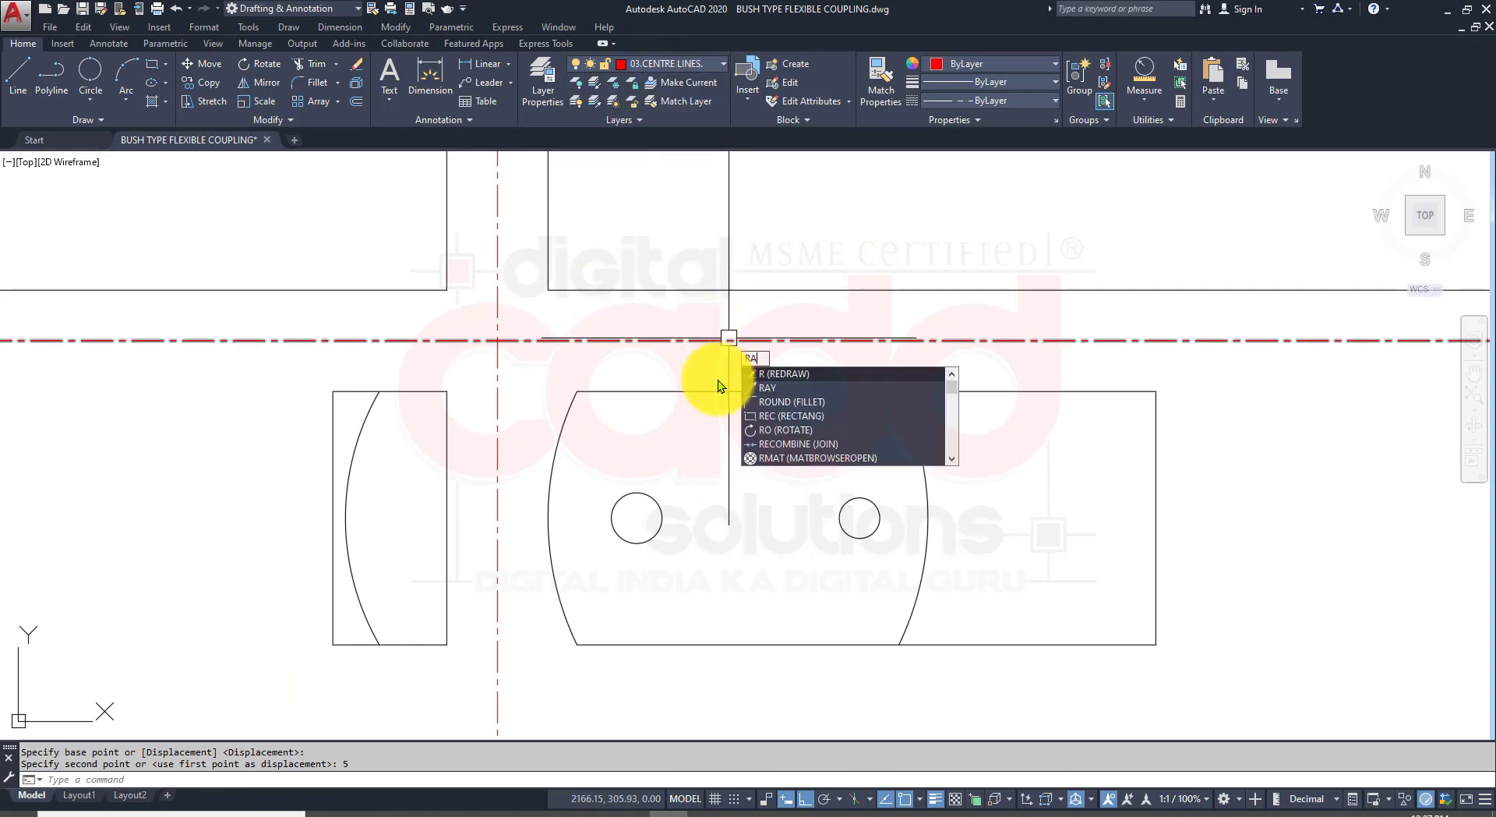
{"action": "type", "text": "Y"}
{"action": "key", "text": "Return"}
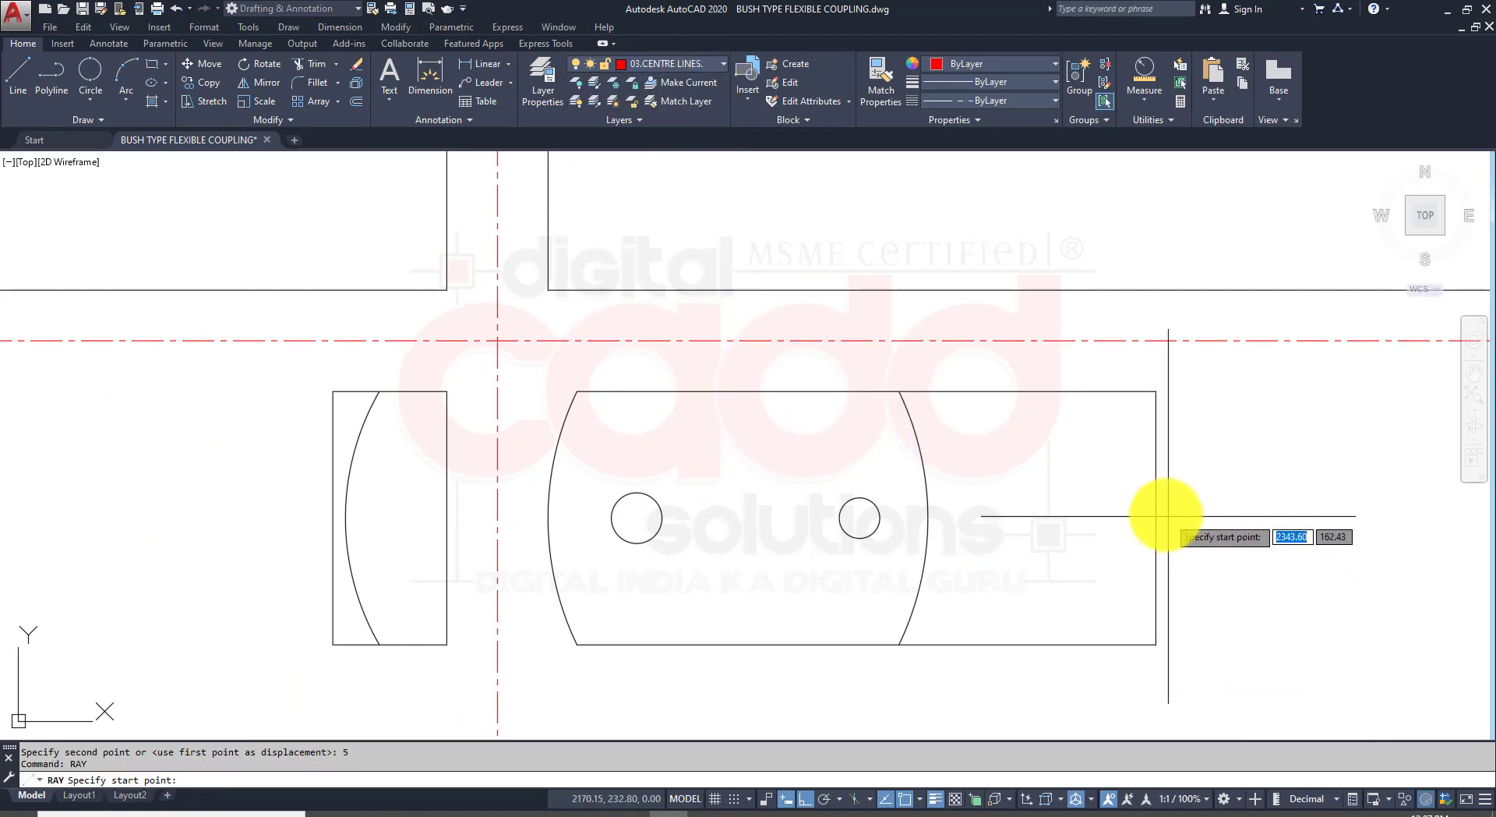
{"action": "left_click", "coordinate": [1156, 517]}
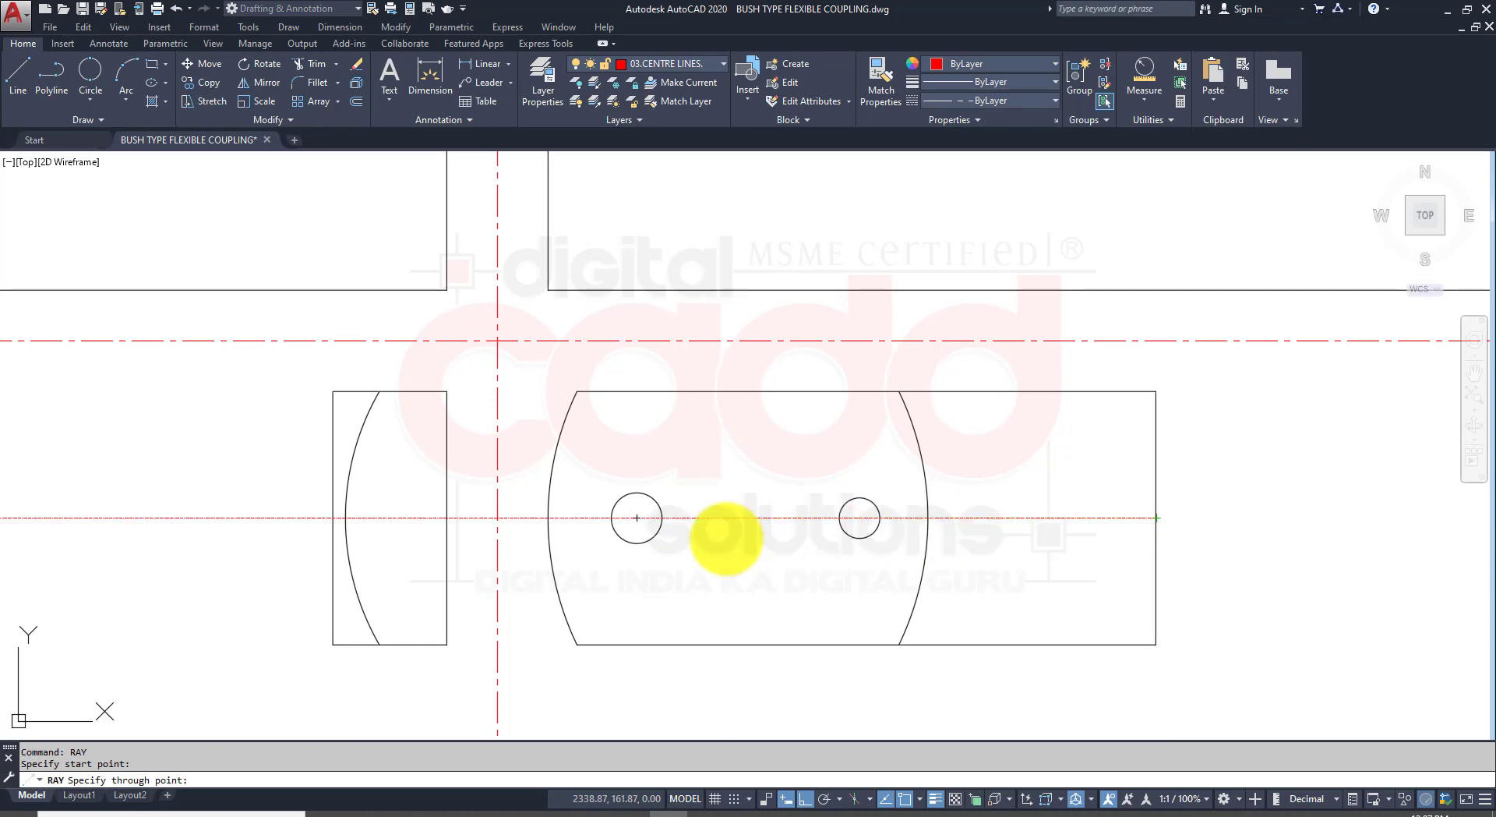
{"action": "left_click", "coordinate": [724, 538]}
{"action": "key", "text": "Return"}
Step: Match the properties of the existing vertical centre line onto the new horizontal ray
{"action": "middle_click_drag", "start_coordinate": [711, 555], "coordinate": [744, 548]}
{"action": "type", "text": "M"}
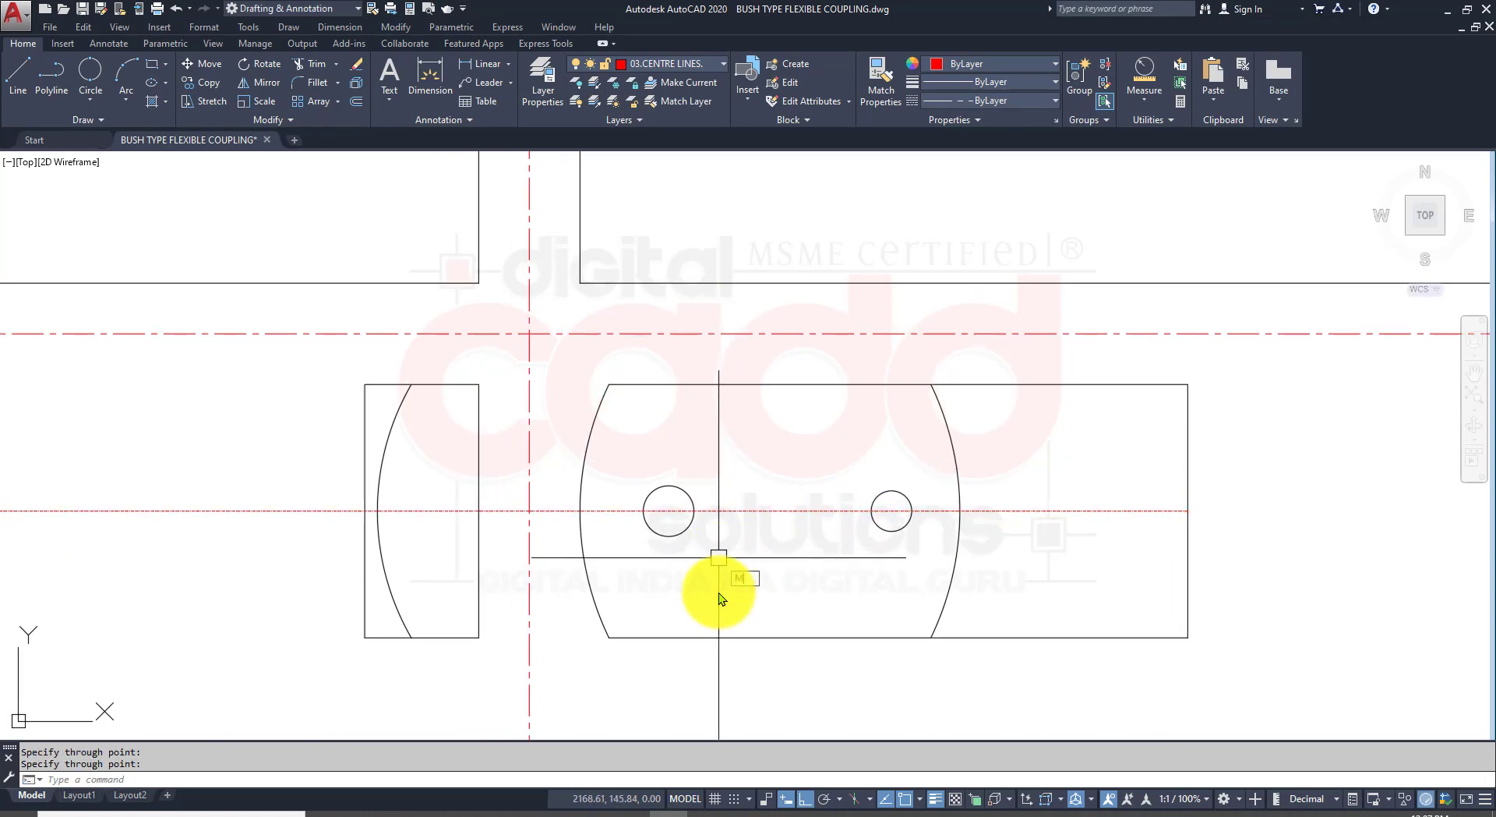
{"action": "type", "text": "A"}
{"action": "key", "text": "Return"}
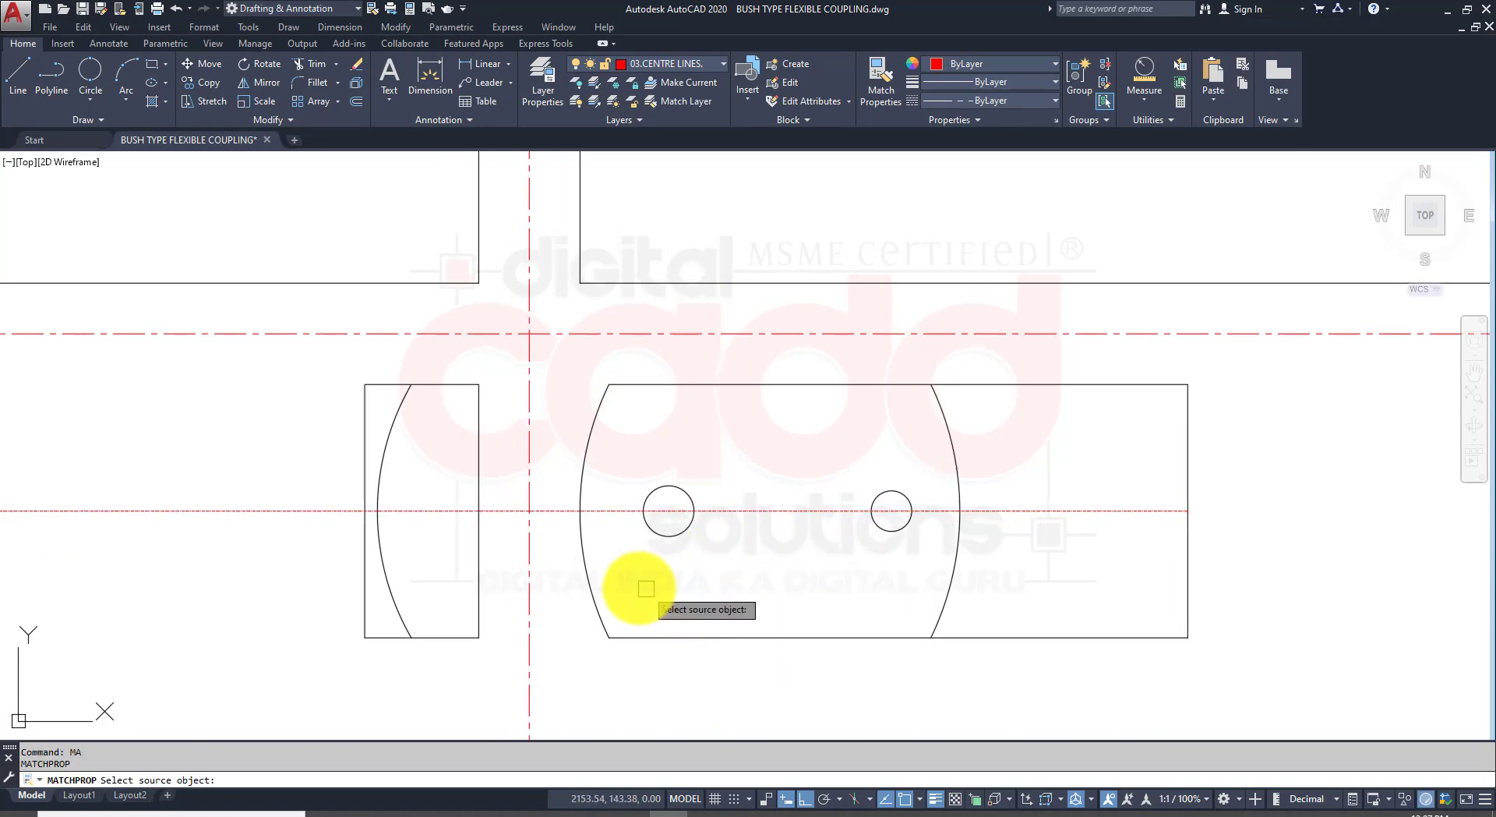
{"action": "left_click", "coordinate": [531, 550]}
{"action": "left_click", "coordinate": [550, 511]}
{"action": "key", "text": "Return"}
Step: Check the slot dimensions in the PDF and offset the horizontal centre line 40 mm upward and 35 mm downward
{"action": "mouse_move", "coordinate": [460, 600]}
{"action": "middle_mouse_down"}
{"action": "mouse_move", "coordinate": [567, 624]}
{"action": "mouse_move", "coordinate": [531, 626]}
{"action": "middle_mouse_up"}
{"action": "scroll", "coordinate": [569, 661], "scroll_direction": "up", "scroll_amount": 2}
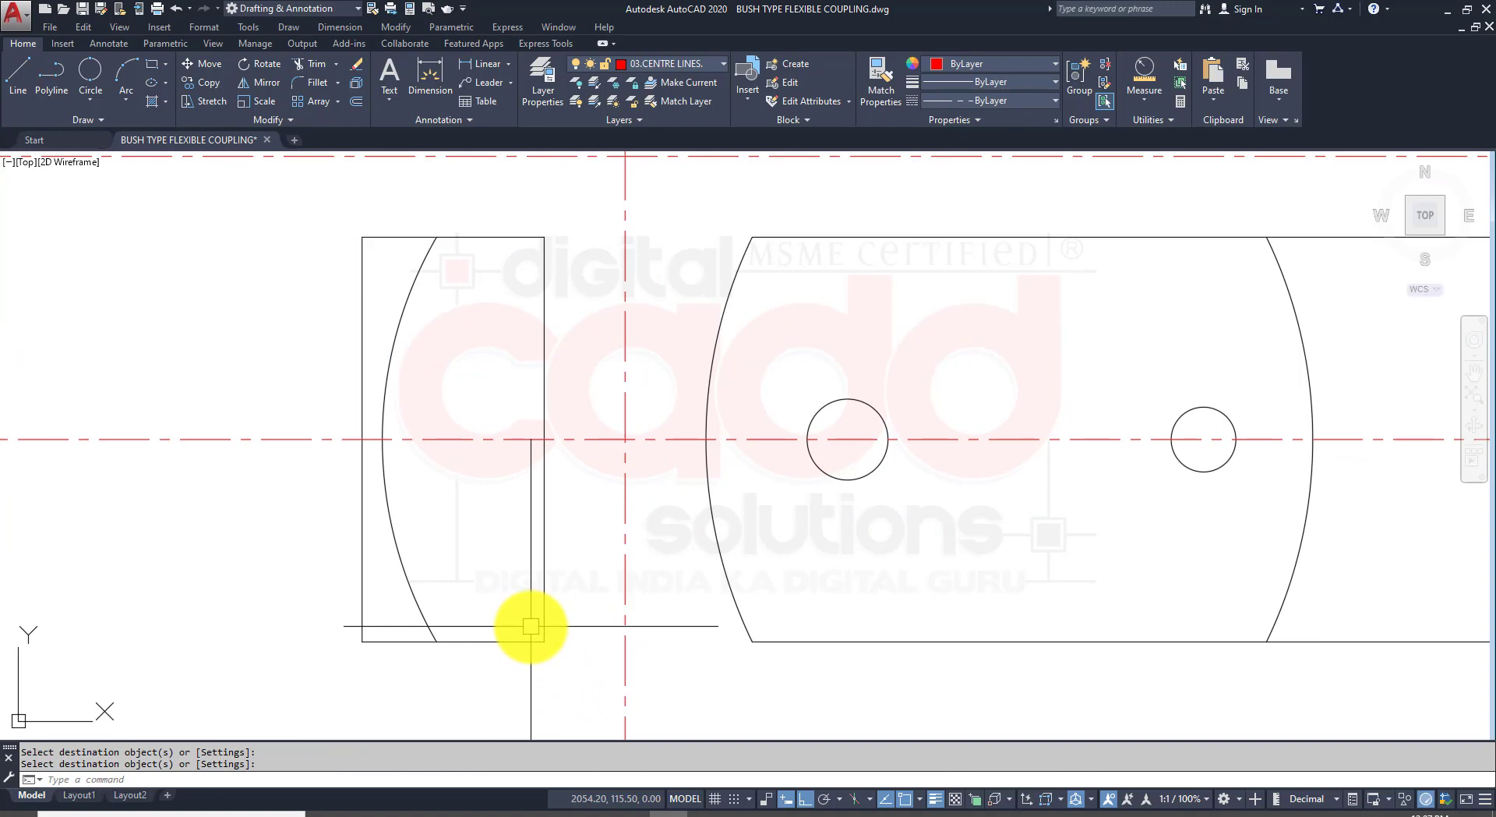
{"action": "left_click", "coordinate": [405, 812]}
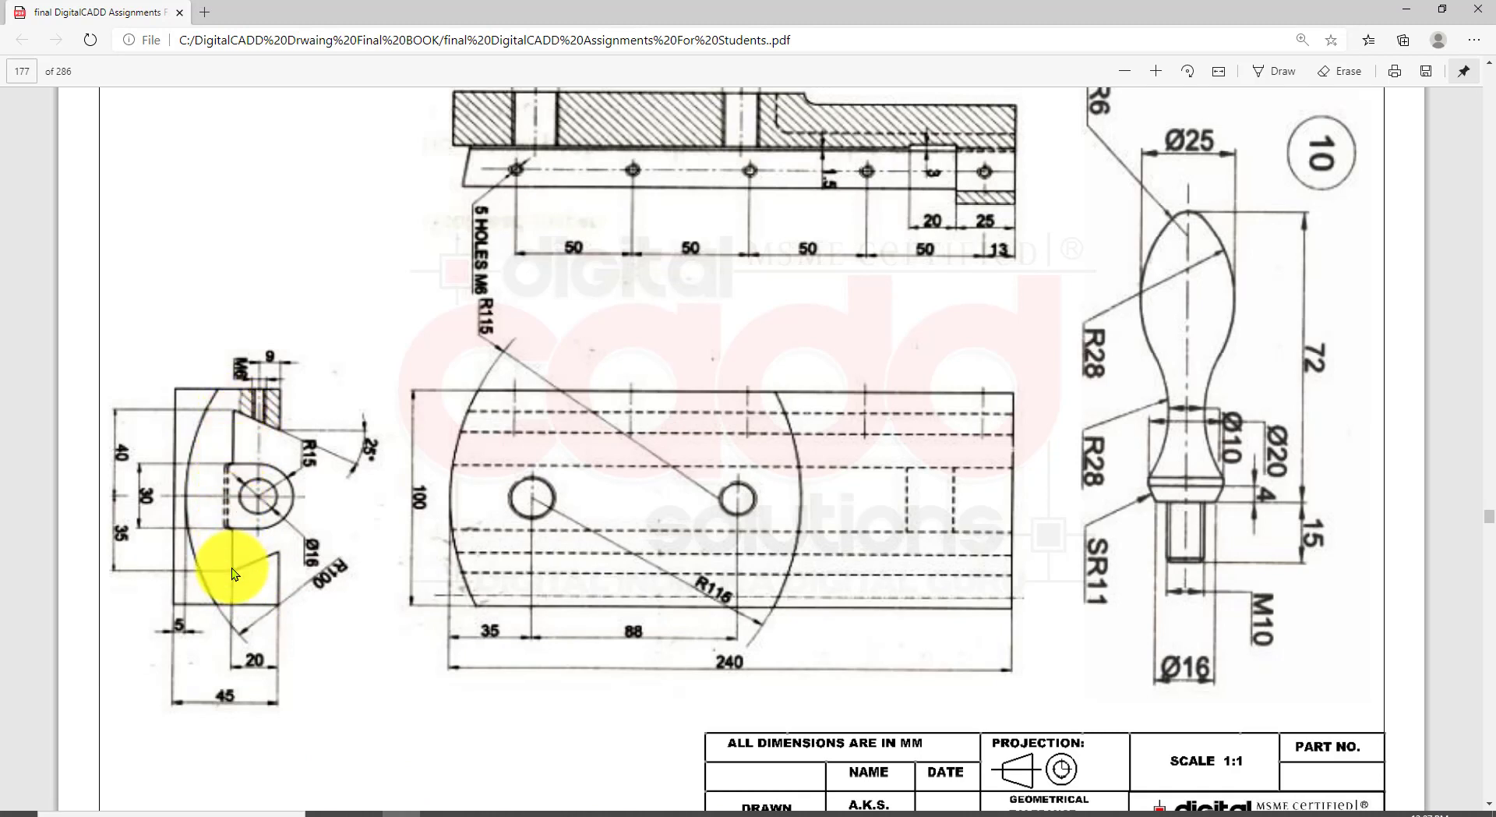
{"action": "left_click", "coordinate": [670, 815]}
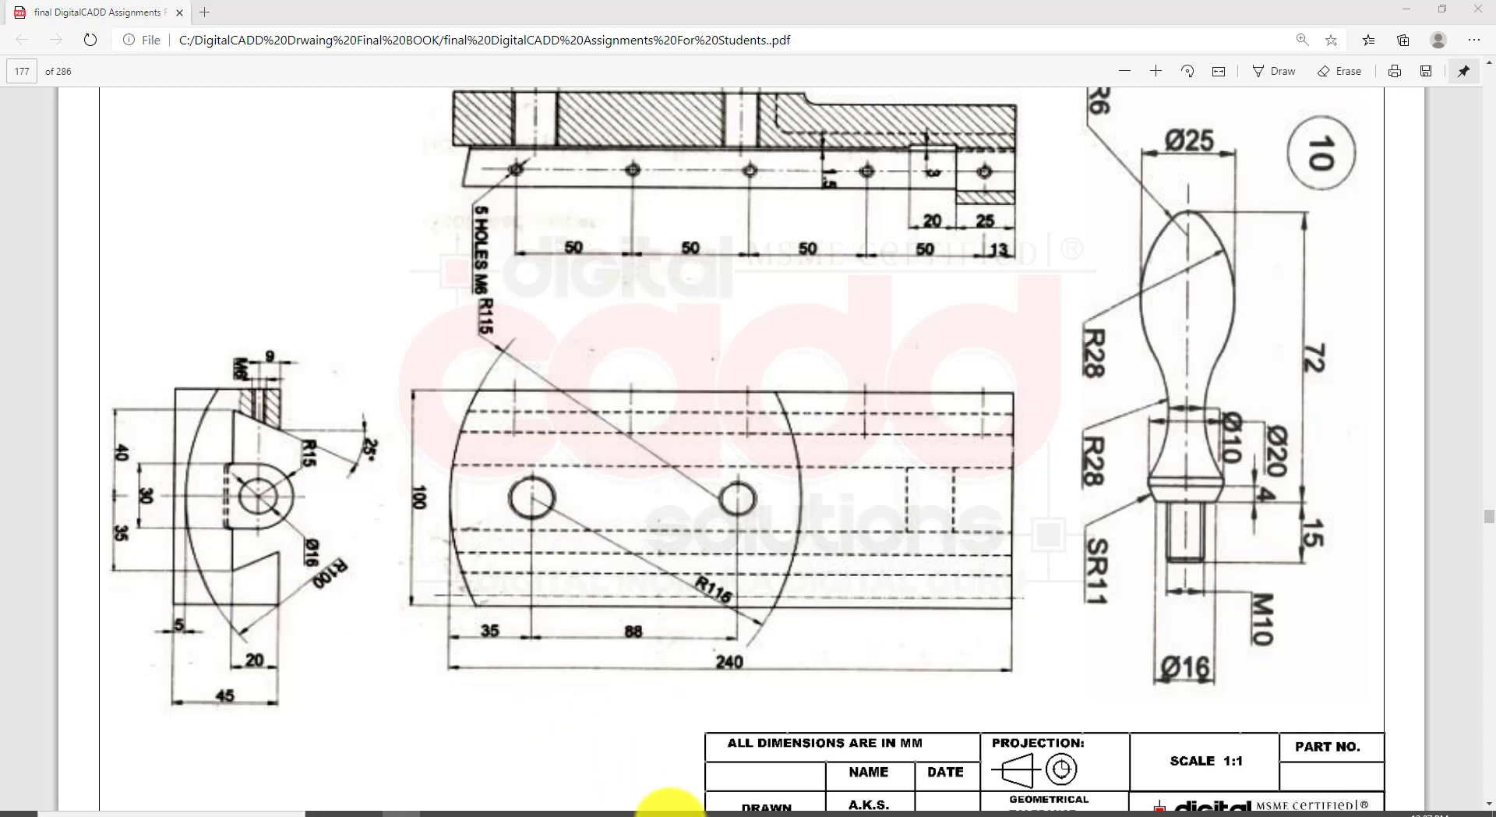
{"action": "left_click", "coordinate": [357, 103]}
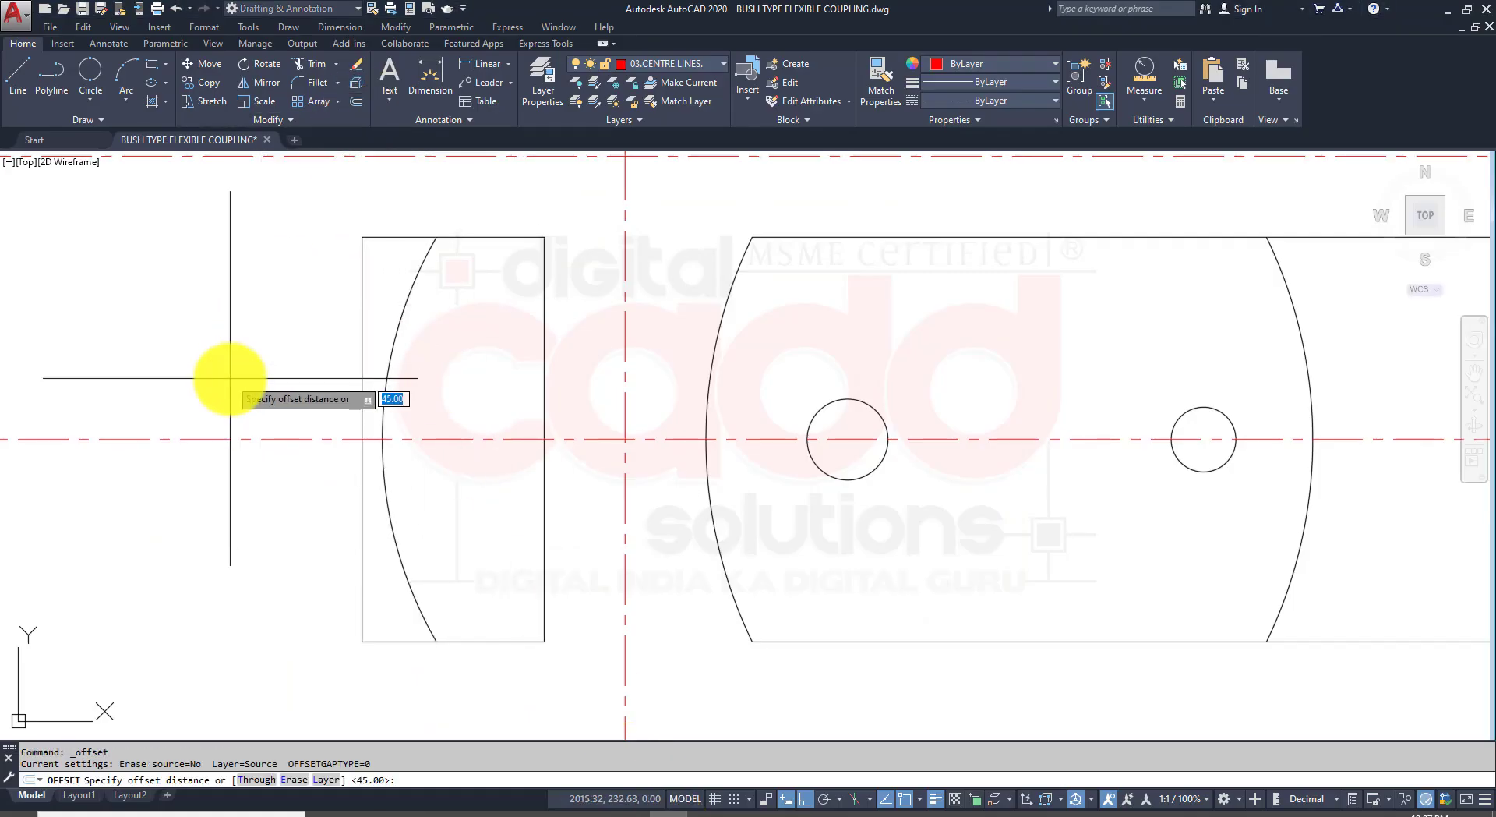
{"action": "key", "text": "Return"}
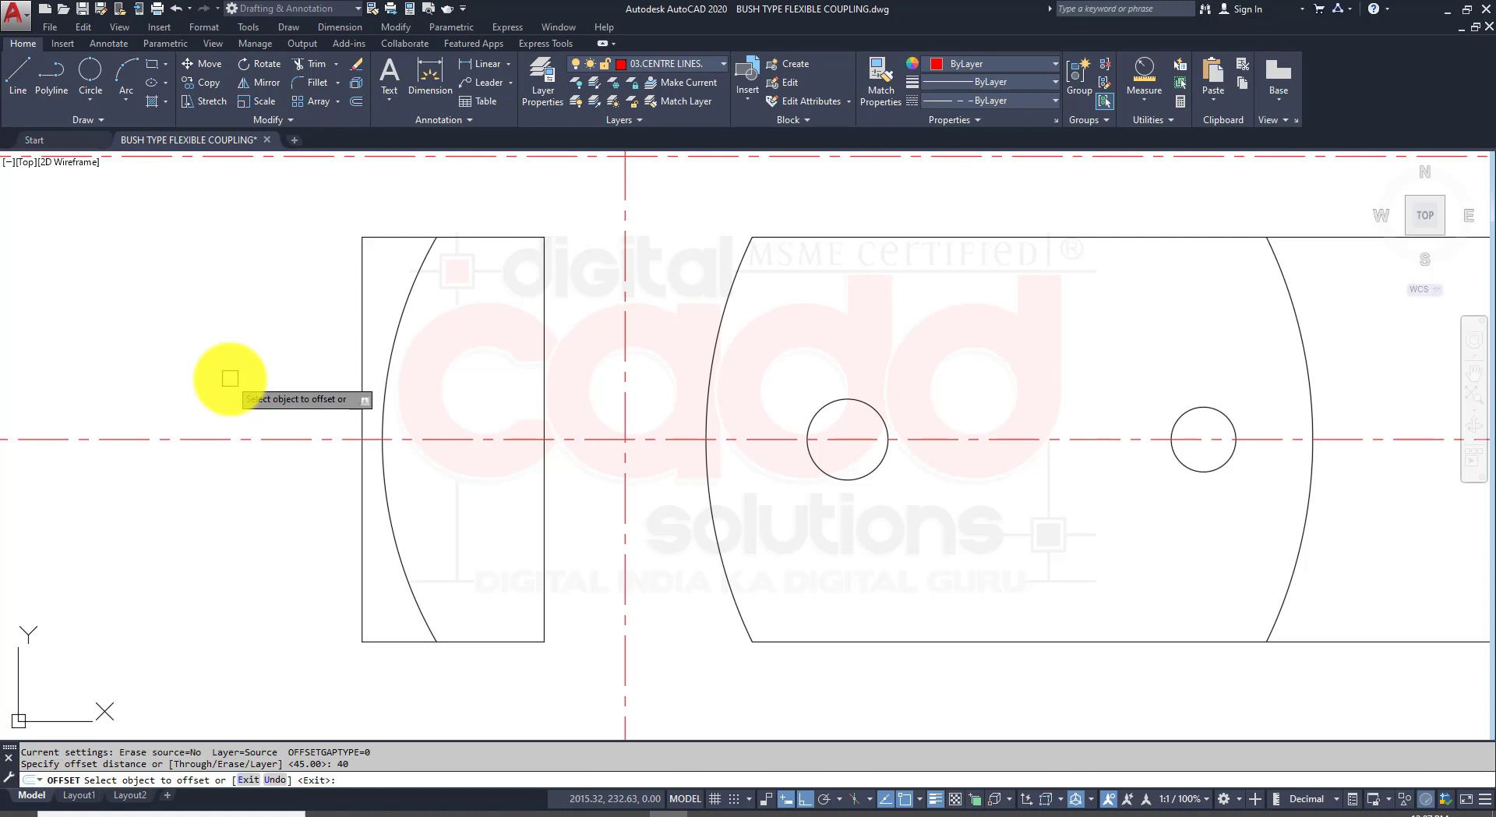
{"action": "left_click", "coordinate": [285, 439]}
{"action": "left_click", "coordinate": [283, 390]}
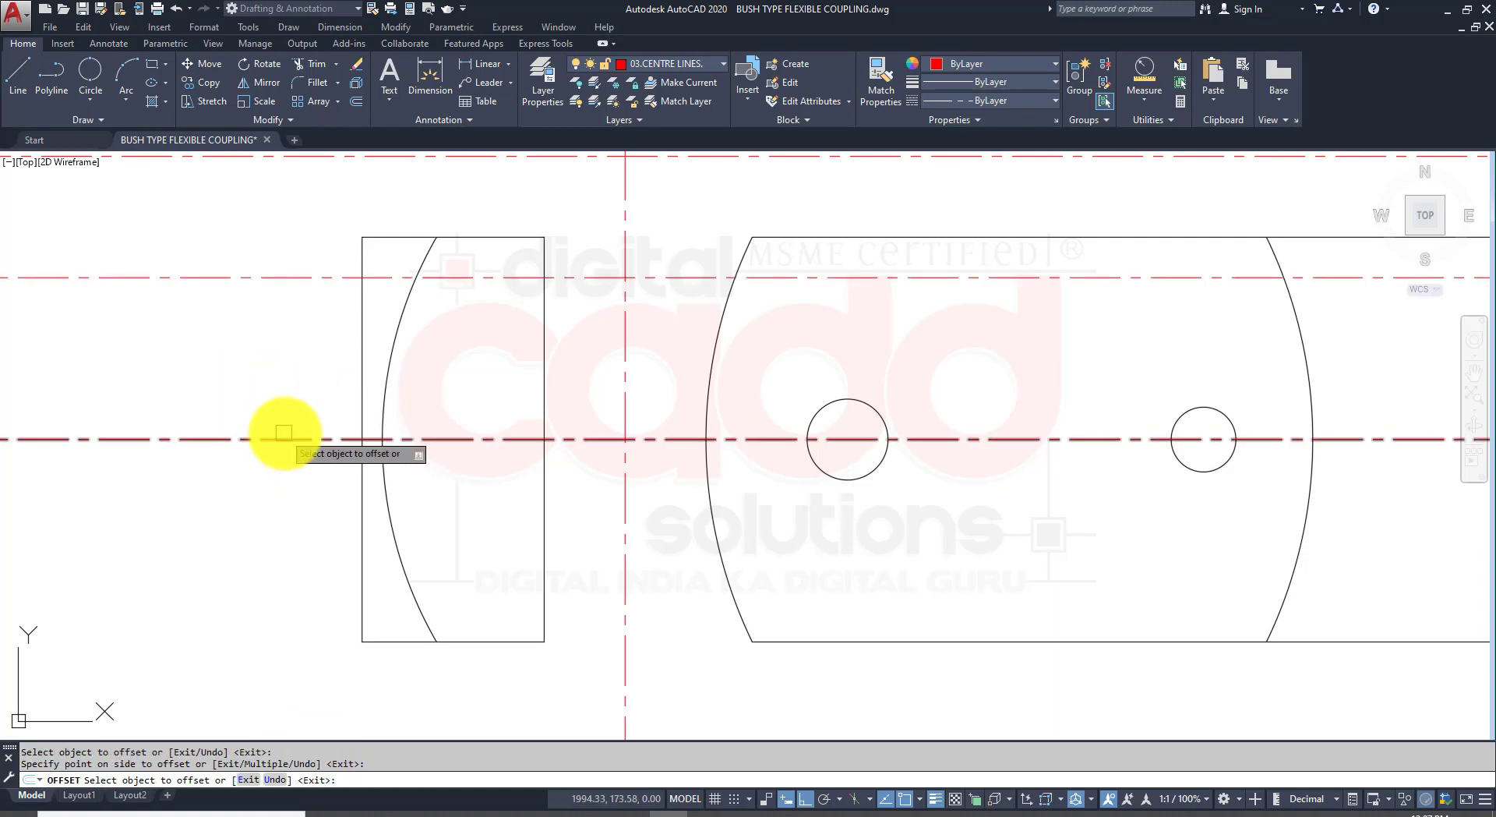
{"action": "left_click", "coordinate": [277, 437]}
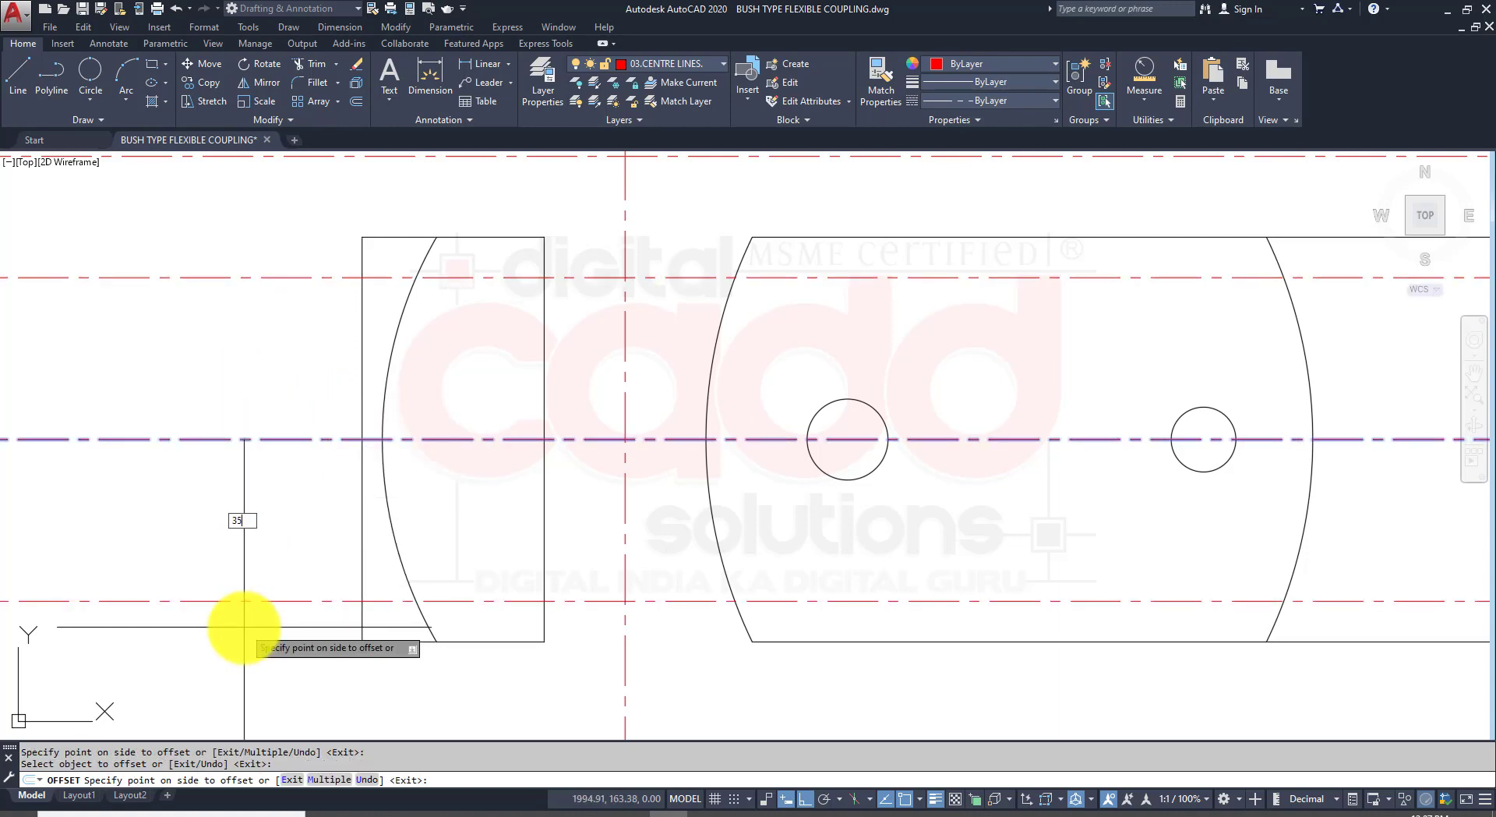
{"action": "key", "text": "Return"}
{"action": "key", "text": "Return"}
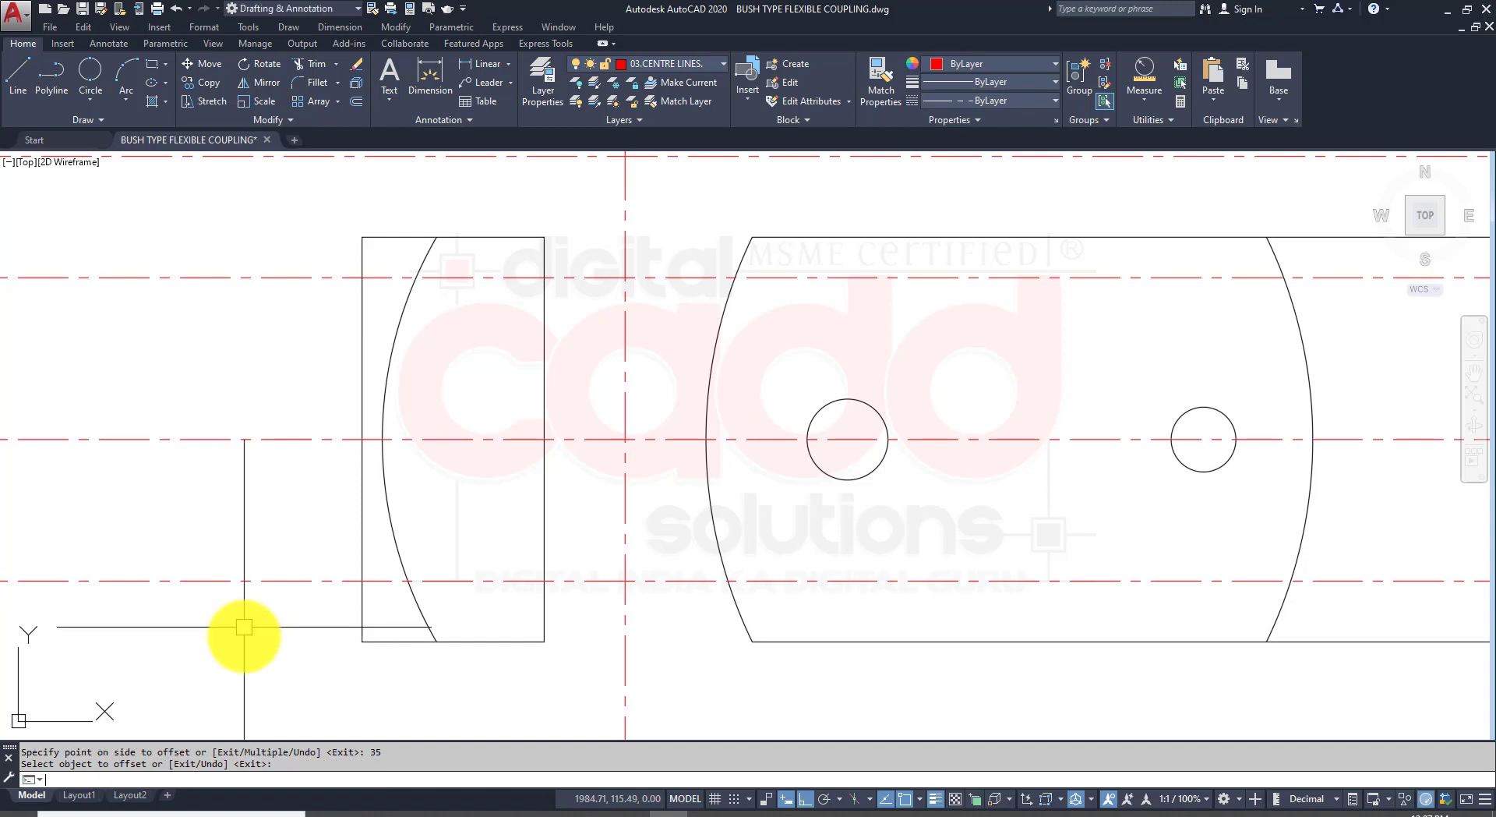
Step: Match the properties of the side view's bottom edge onto the two offset horizontal lines
{"action": "type", "text": "ma"}
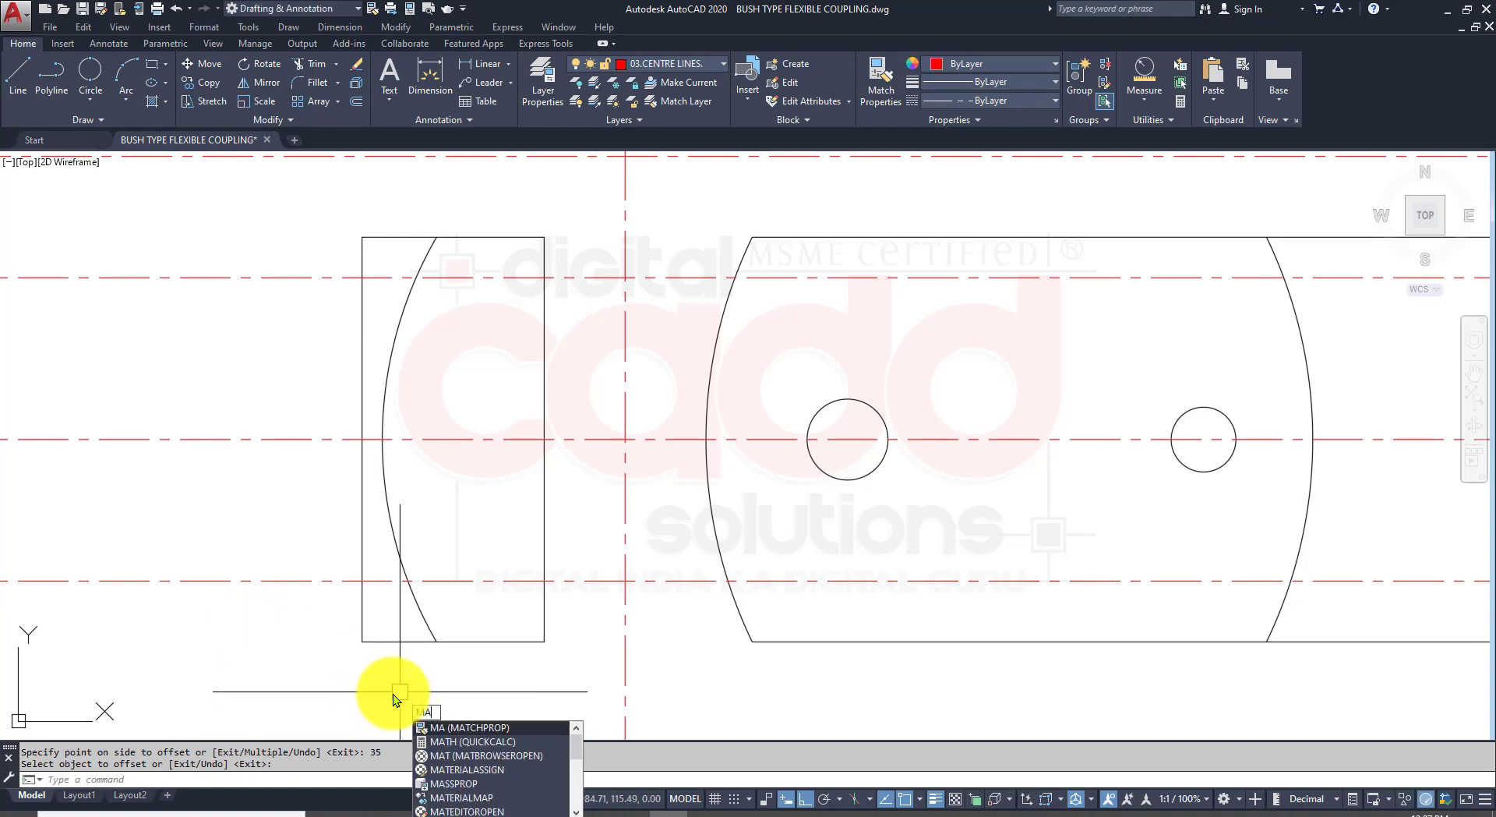
{"action": "key", "text": "Return"}
{"action": "left_click", "coordinate": [460, 642]}
{"action": "left_click", "coordinate": [345, 582]}
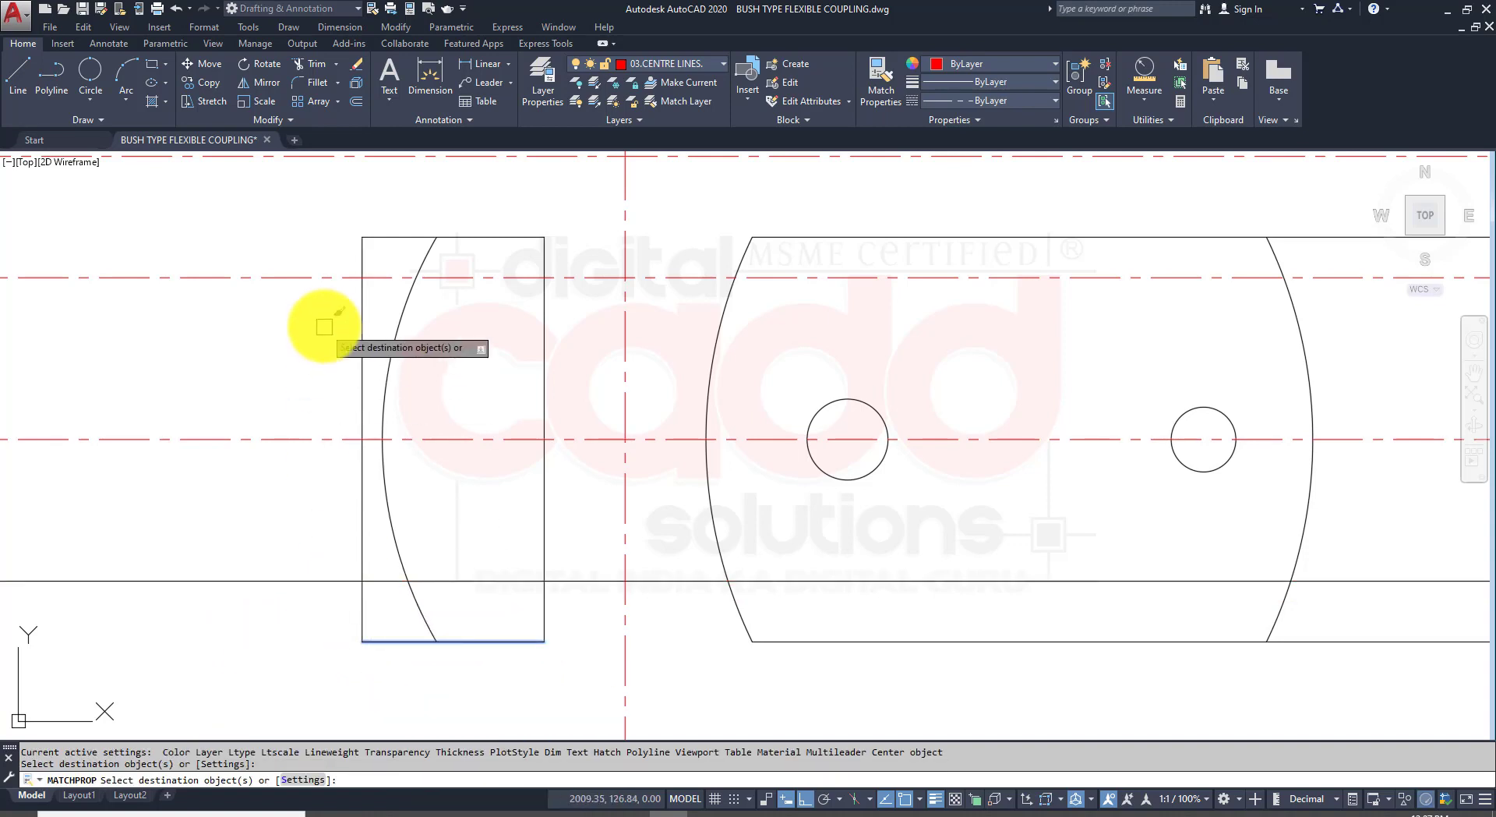
{"action": "left_click", "coordinate": [318, 276]}
{"action": "key", "text": "Return"}
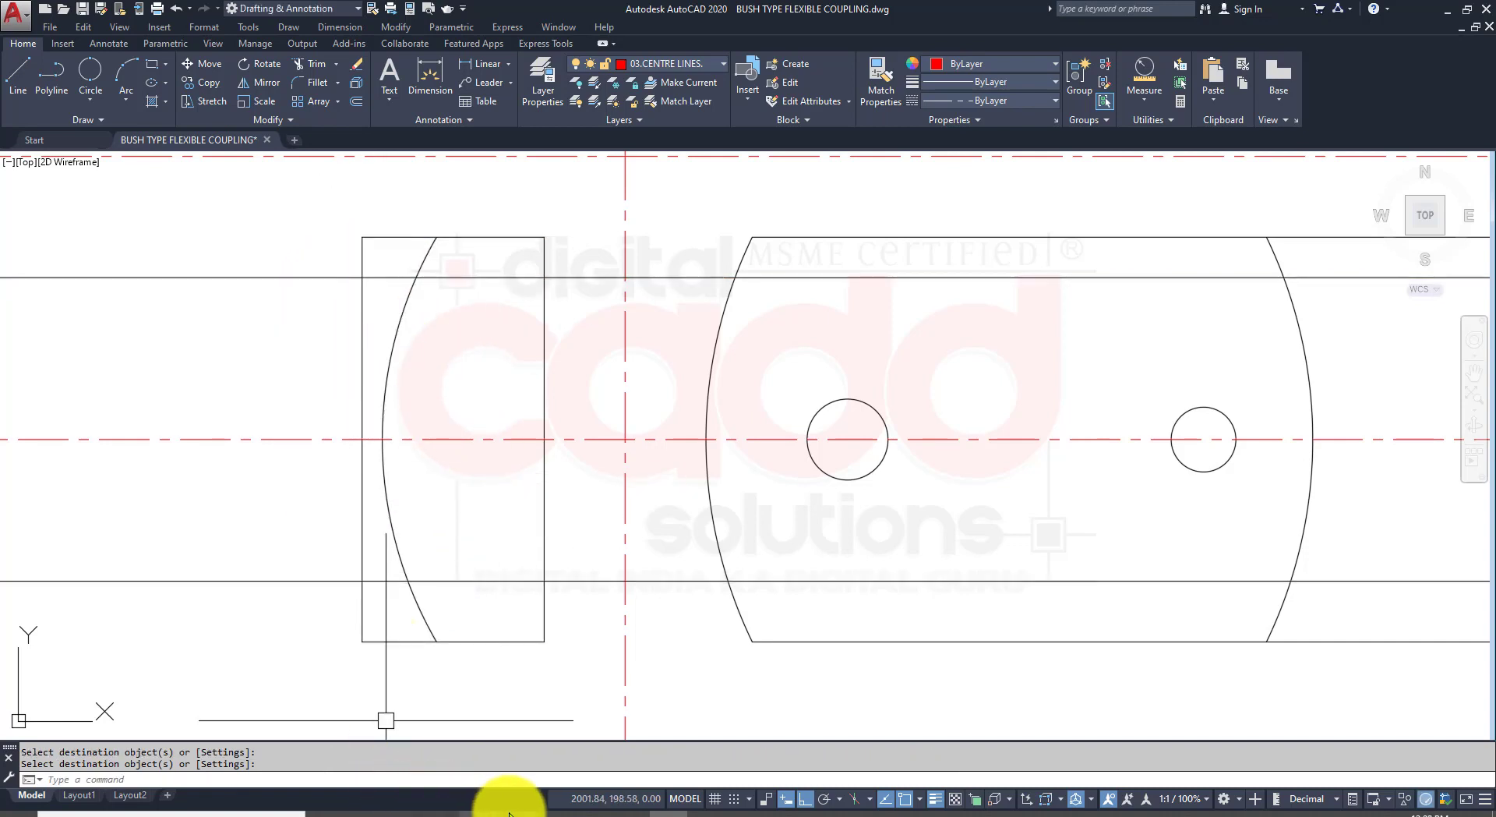
Step: Check the slot depth in the PDF and offset the side view's right edge 20 mm inward
{"action": "left_click", "coordinate": [397, 813]}
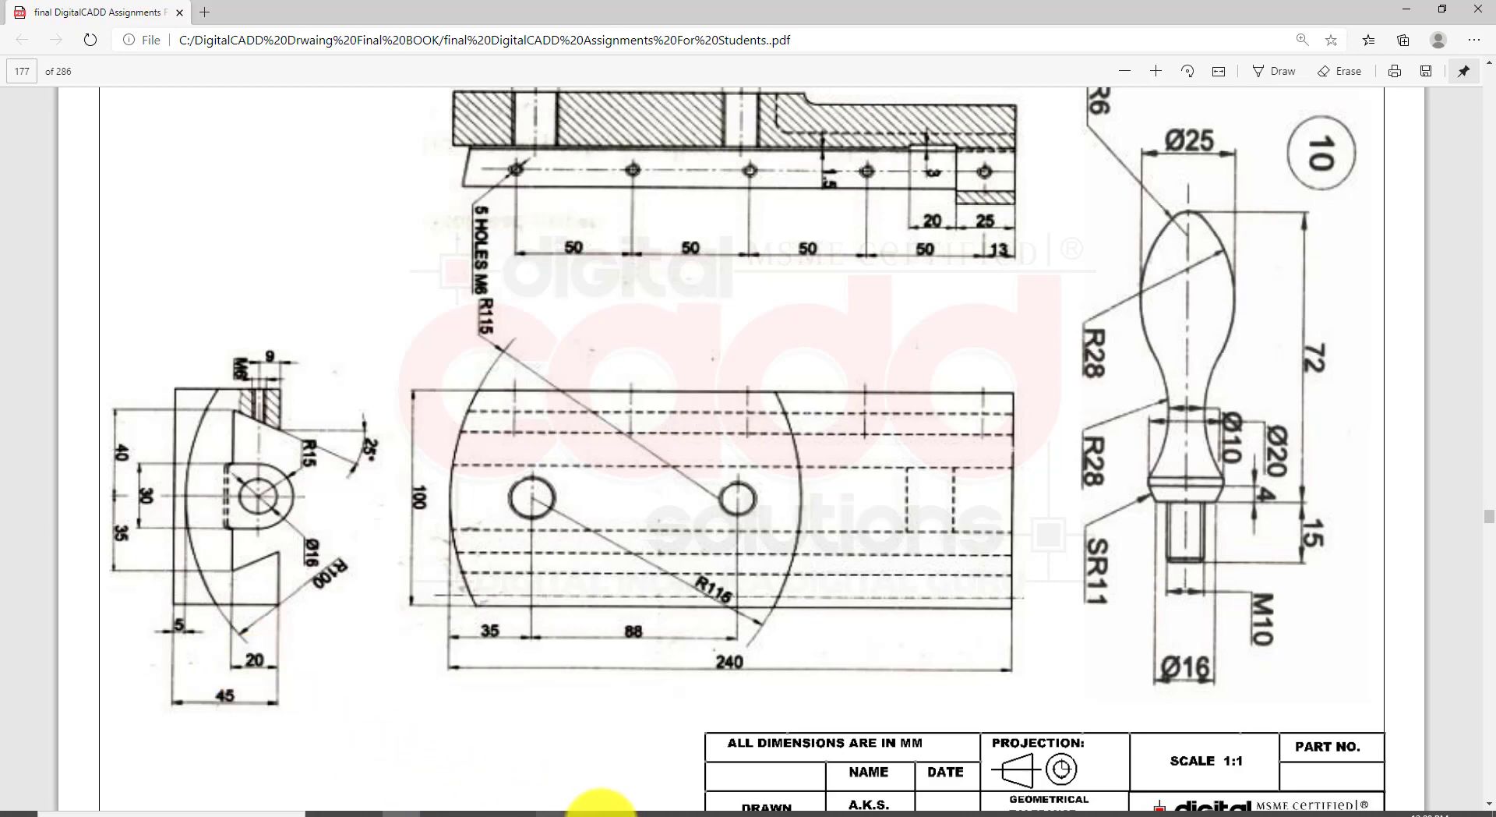
{"action": "left_click", "coordinate": [668, 812]}
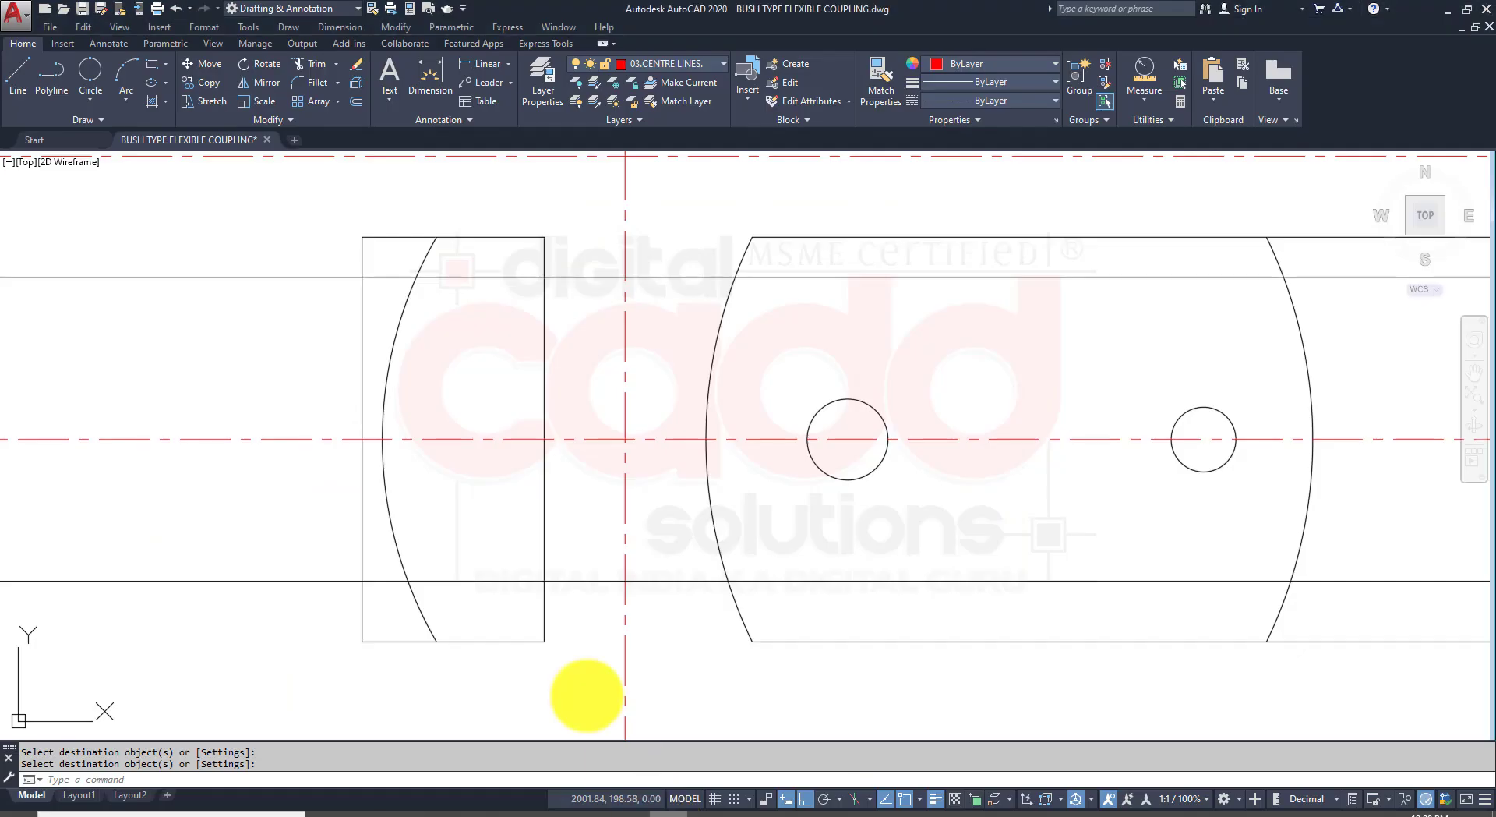
{"action": "left_click", "coordinate": [356, 101]}
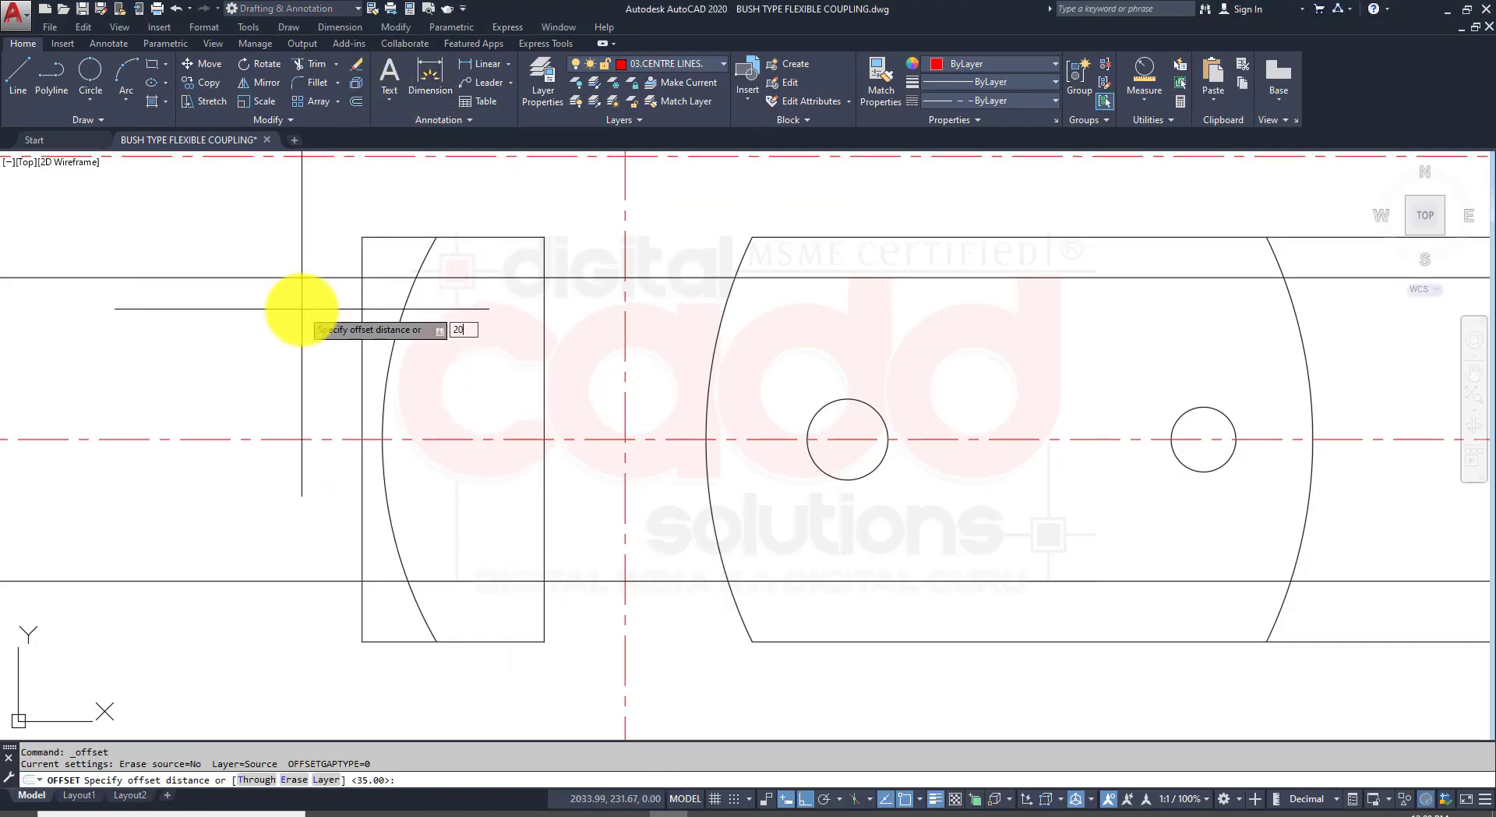
{"action": "key", "text": "Return"}
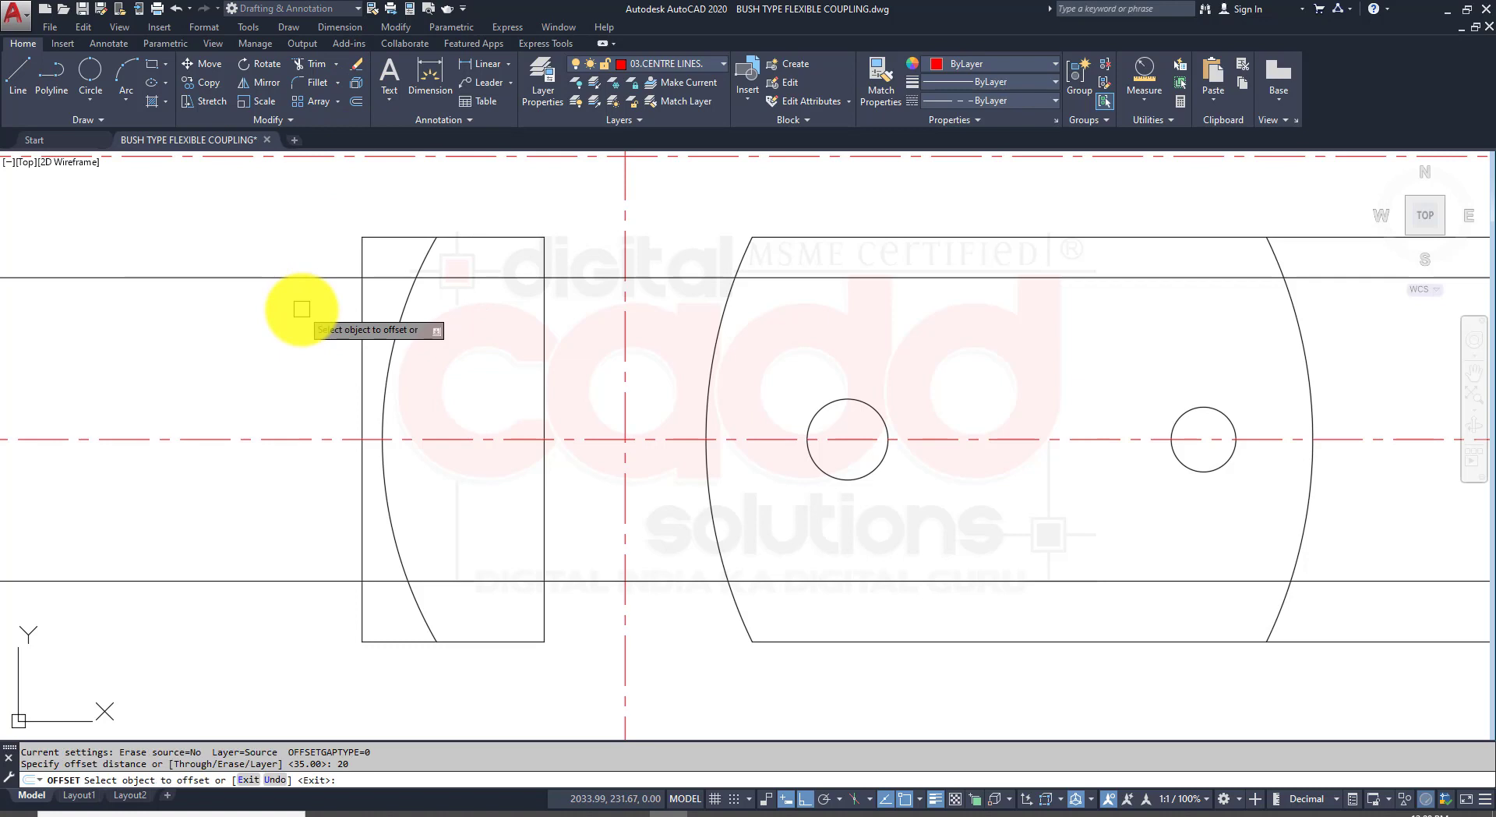
{"action": "left_click", "coordinate": [544, 321]}
{"action": "left_click", "coordinate": [537, 373]}
{"action": "key", "text": "Return"}
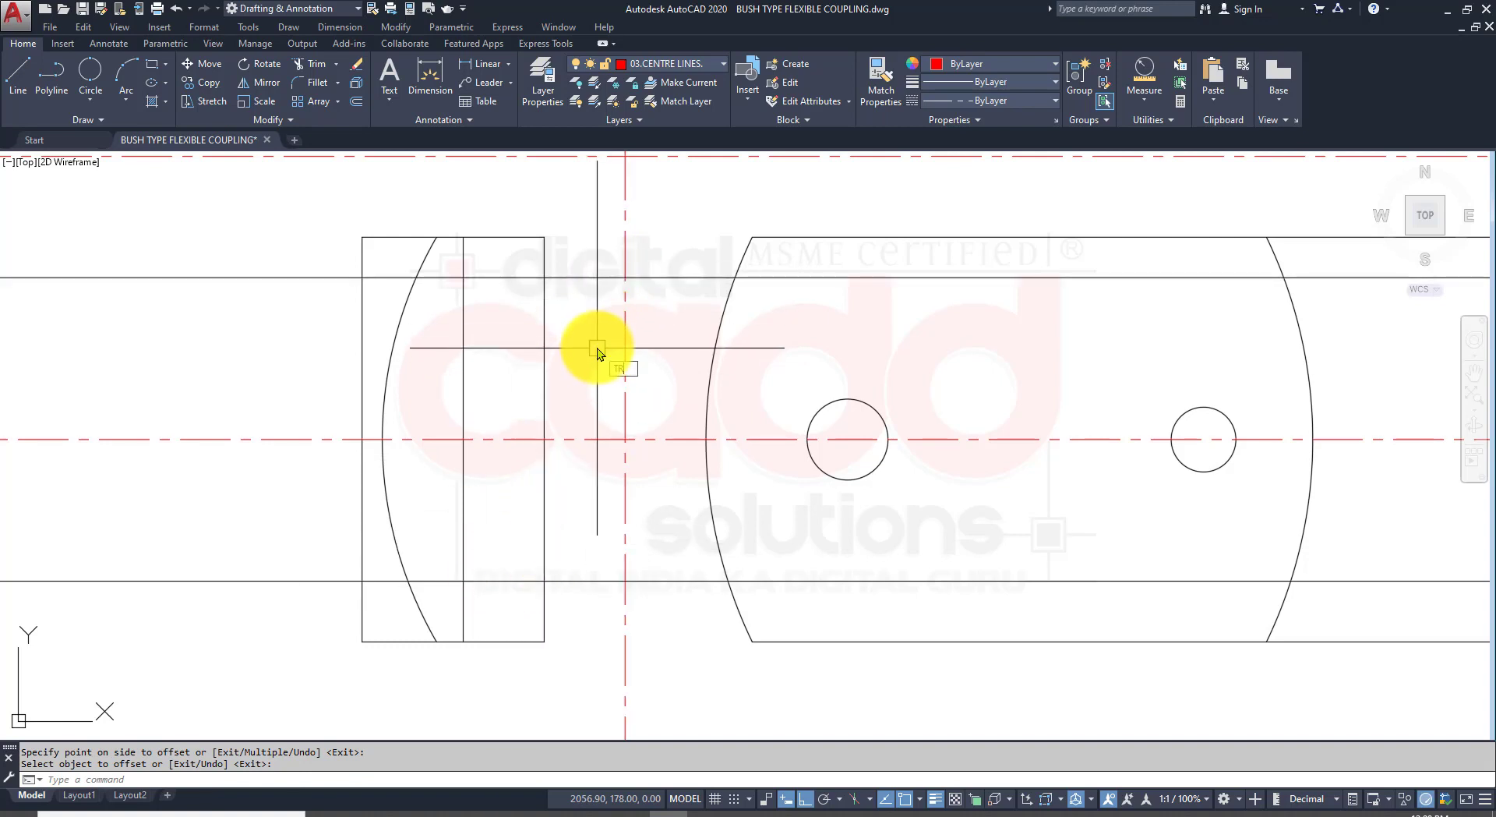
Step: Trim the two offset horizontal lines where they extend beyond the left and right edges of the side view rectangle
{"action": "key", "text": "Return"}
{"action": "left_click", "coordinate": [572, 191]}
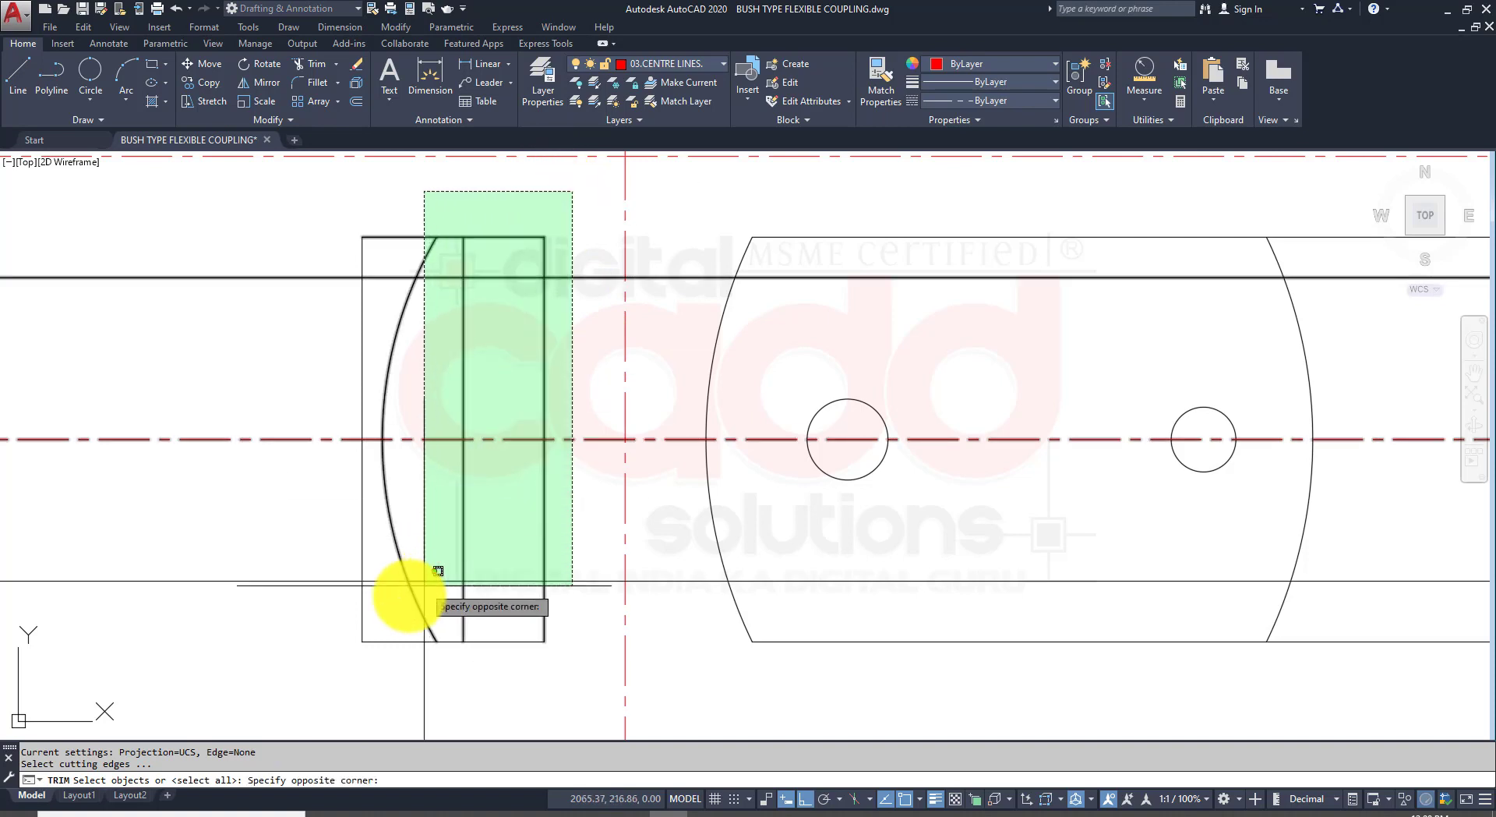
{"action": "left_click", "coordinate": [321, 677]}
{"action": "key", "text": "Return"}
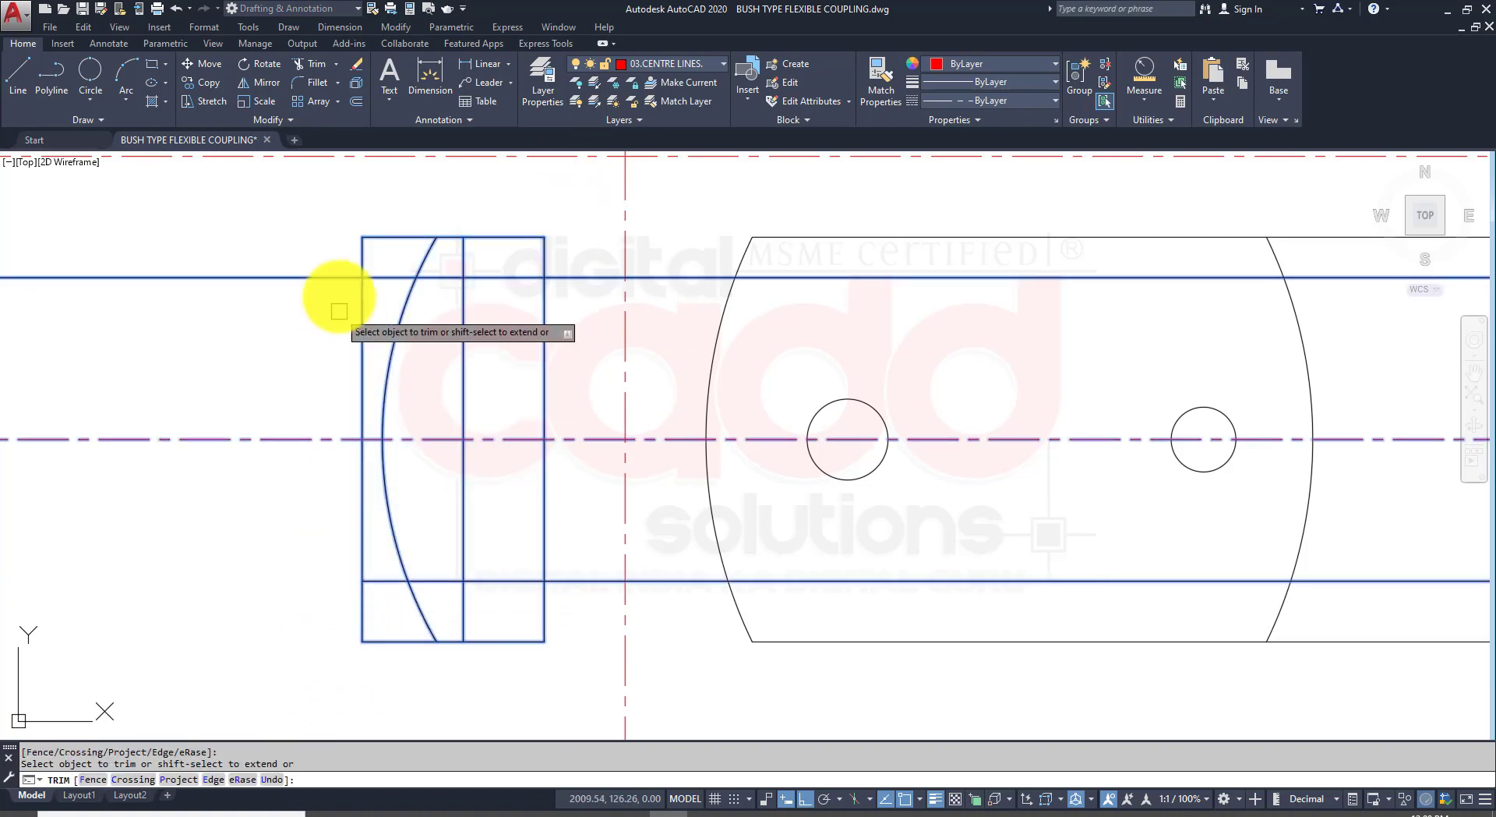
{"action": "left_click", "coordinate": [334, 279]}
{"action": "left_click", "coordinate": [598, 279]}
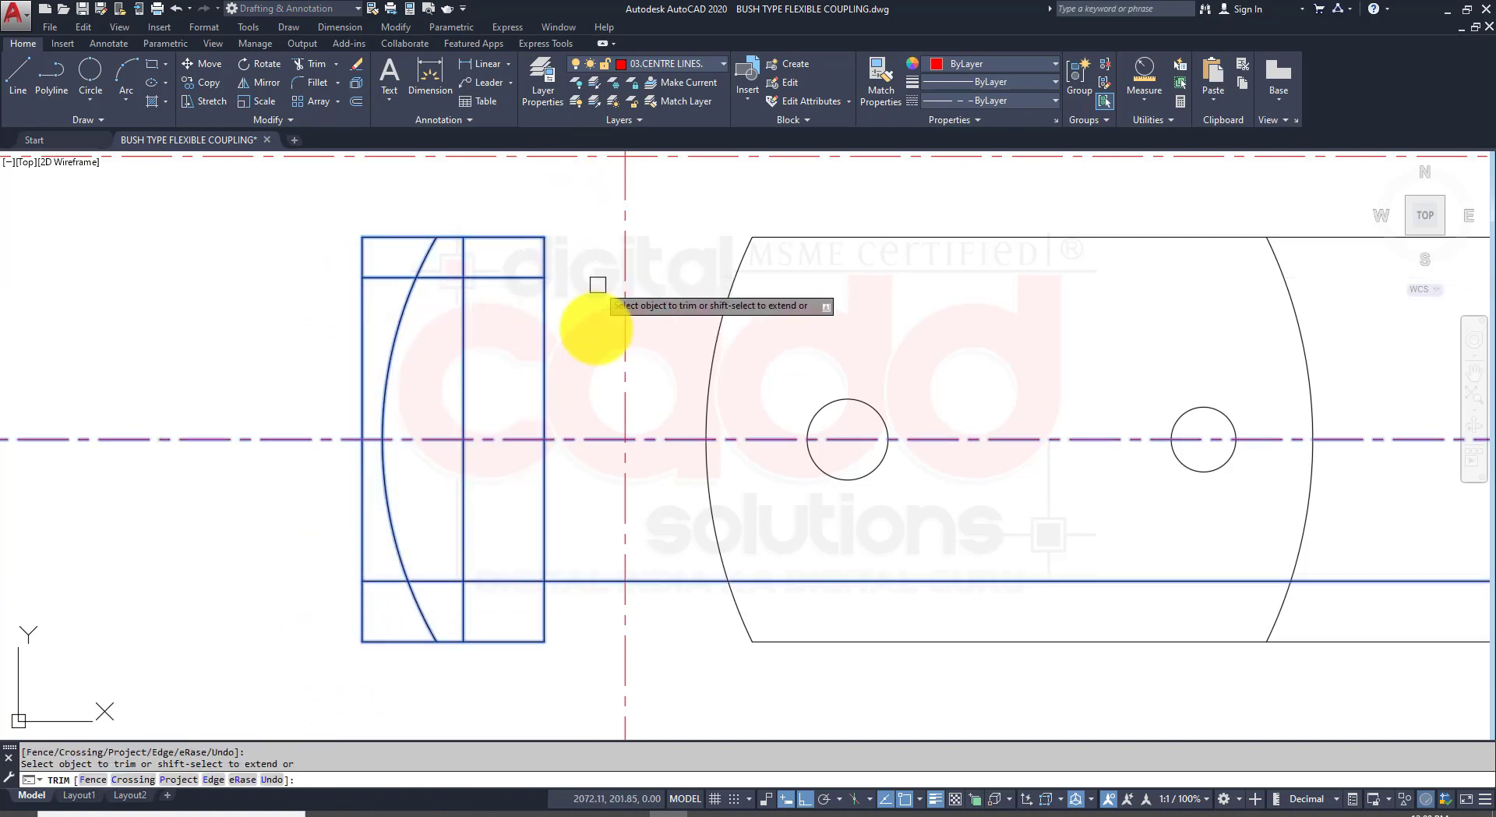
{"action": "left_click", "coordinate": [551, 580]}
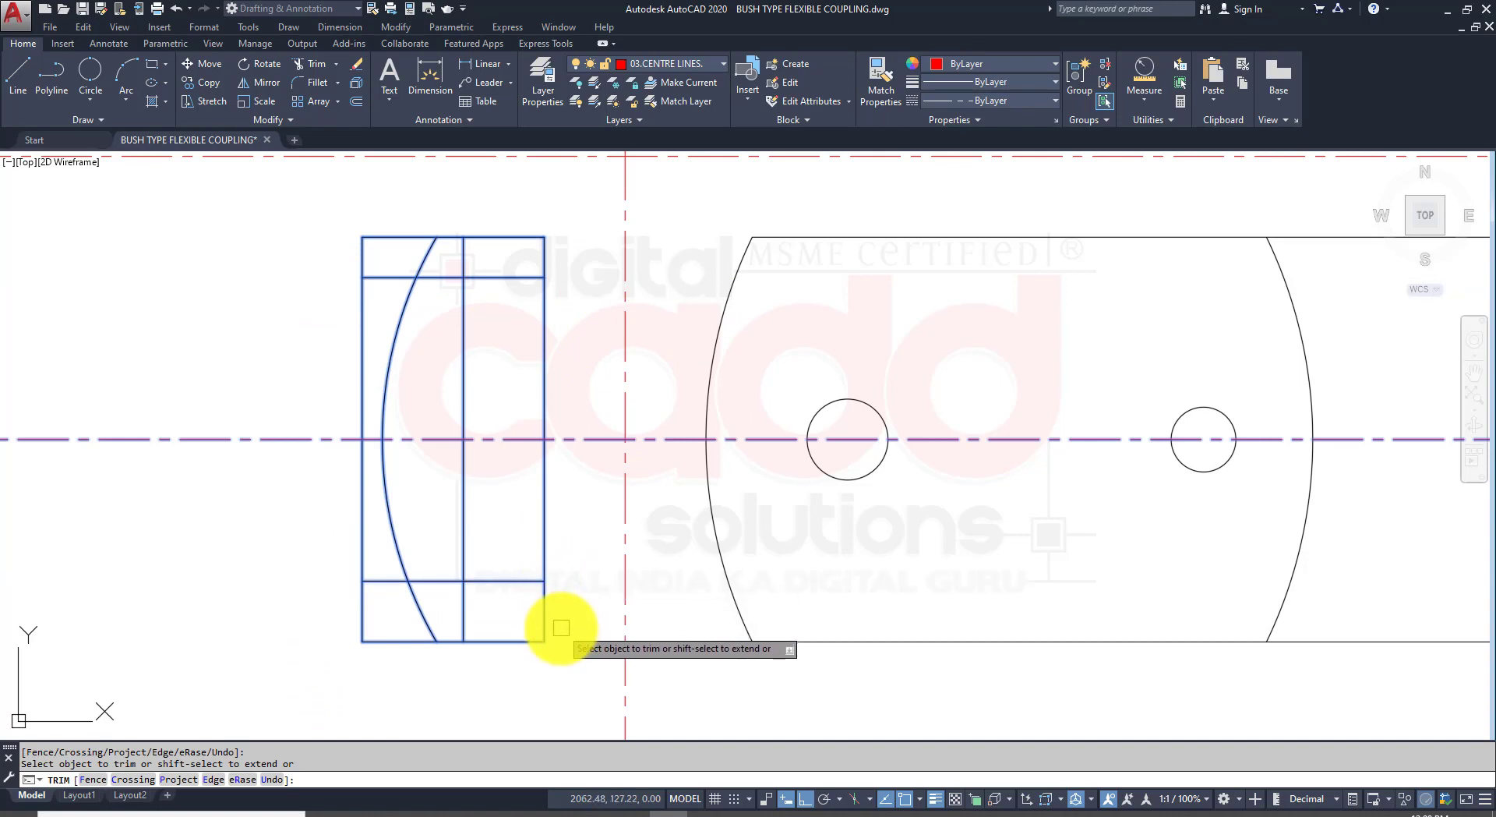
Step: Trim the two horizontal slot lines on the arc side of the side view's inner vertical slot line
{"action": "left_click", "coordinate": [384, 278]}
{"action": "left_click", "coordinate": [442, 278]}
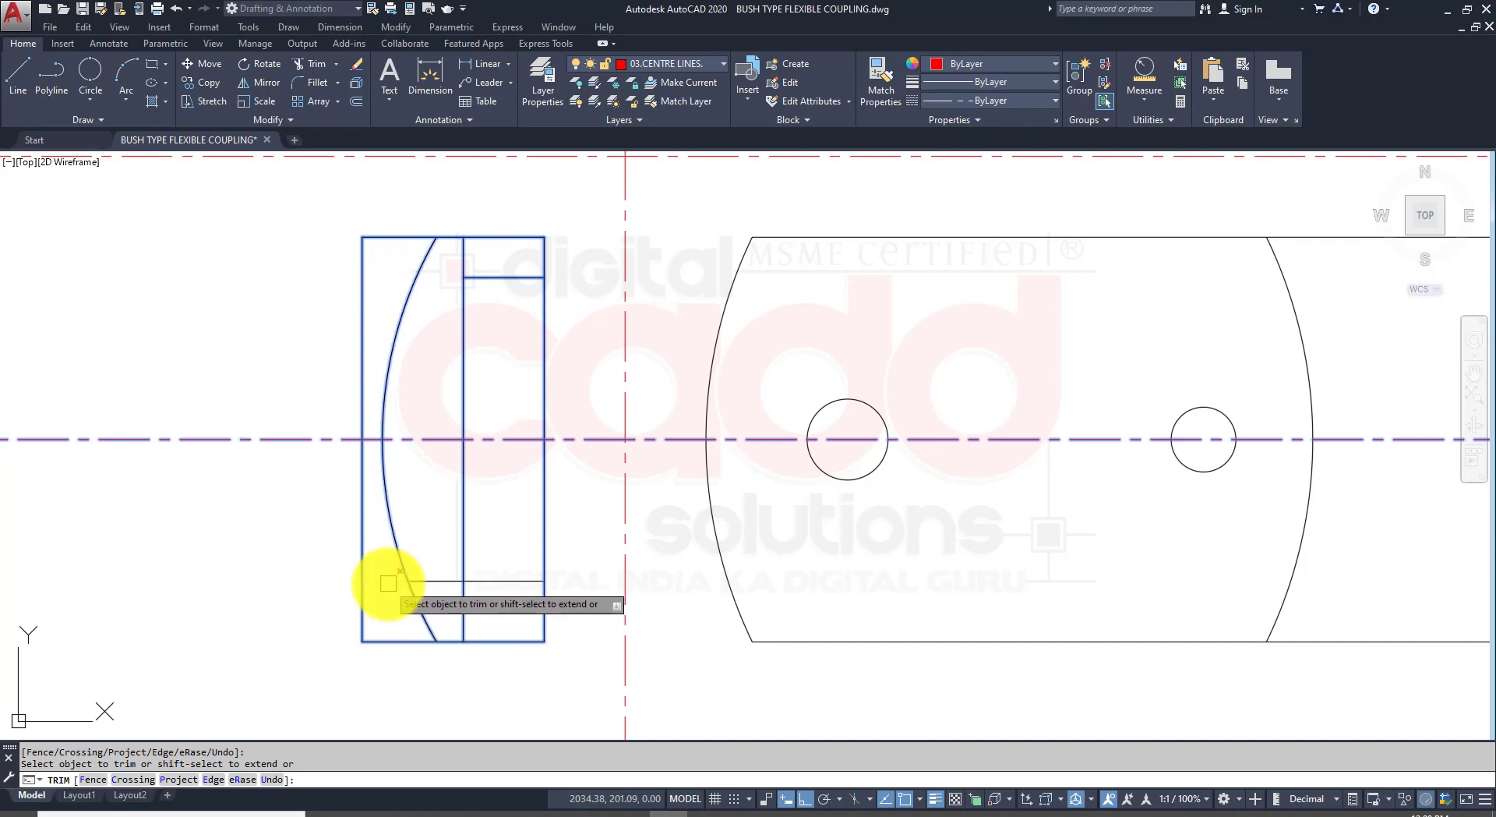
{"action": "left_click", "coordinate": [387, 586]}
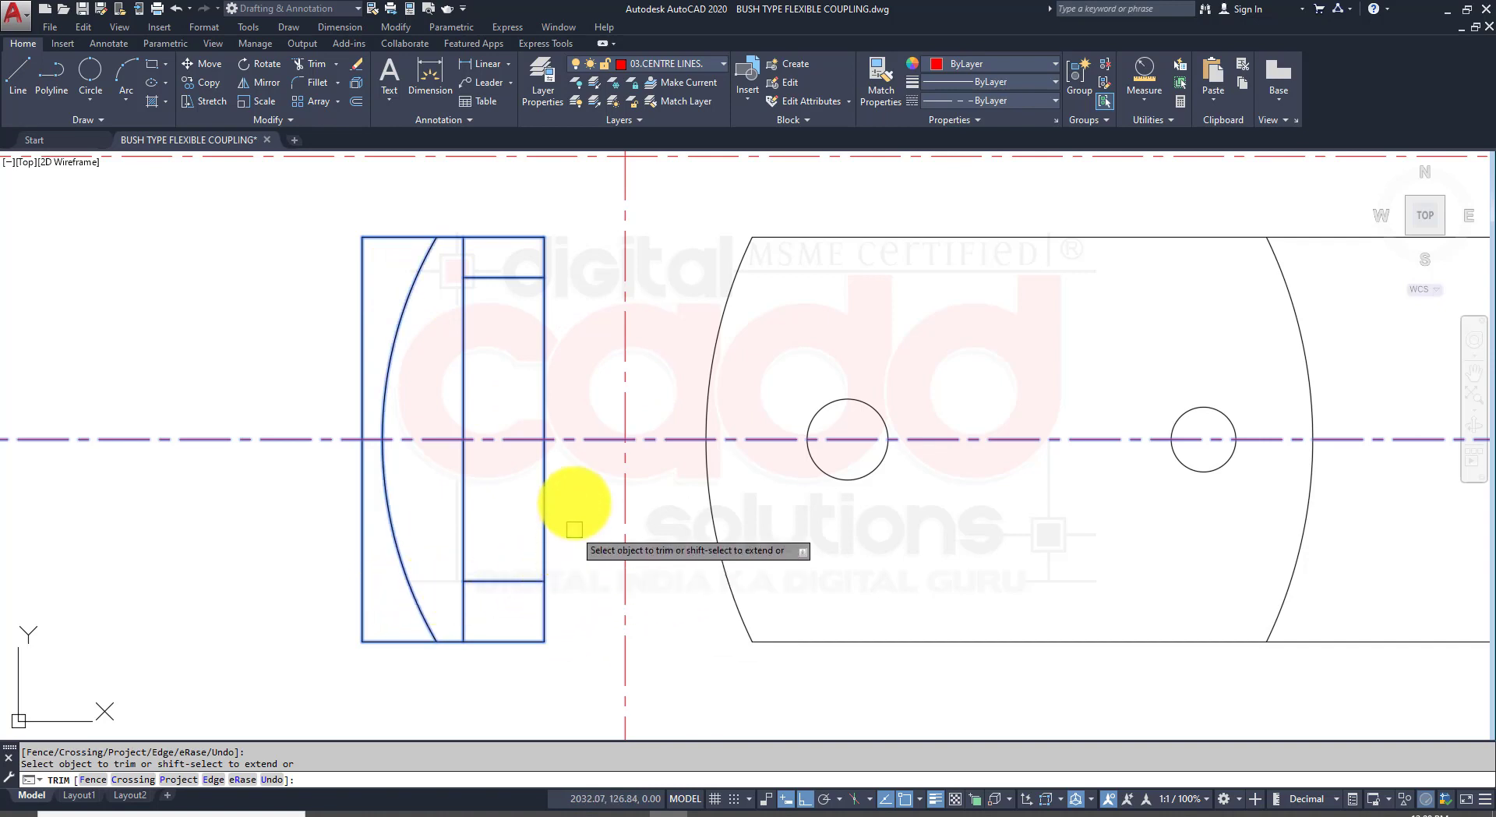
{"action": "key", "text": "Return"}
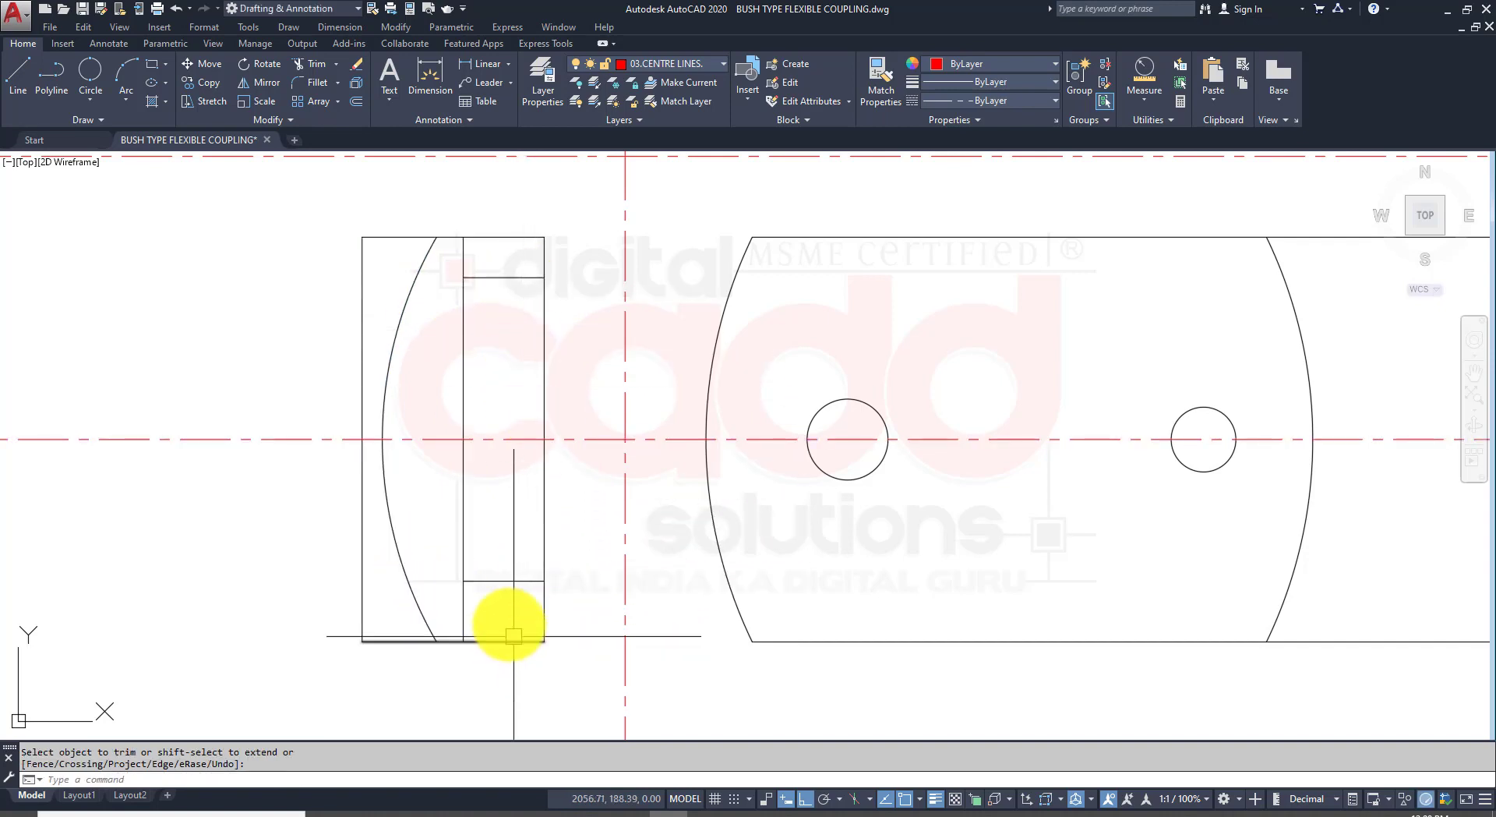
Step: Check the slope angle of the dovetail slot's slanted edges in the PDF, marking up both slot corners
{"action": "left_click", "coordinate": [401, 813]}
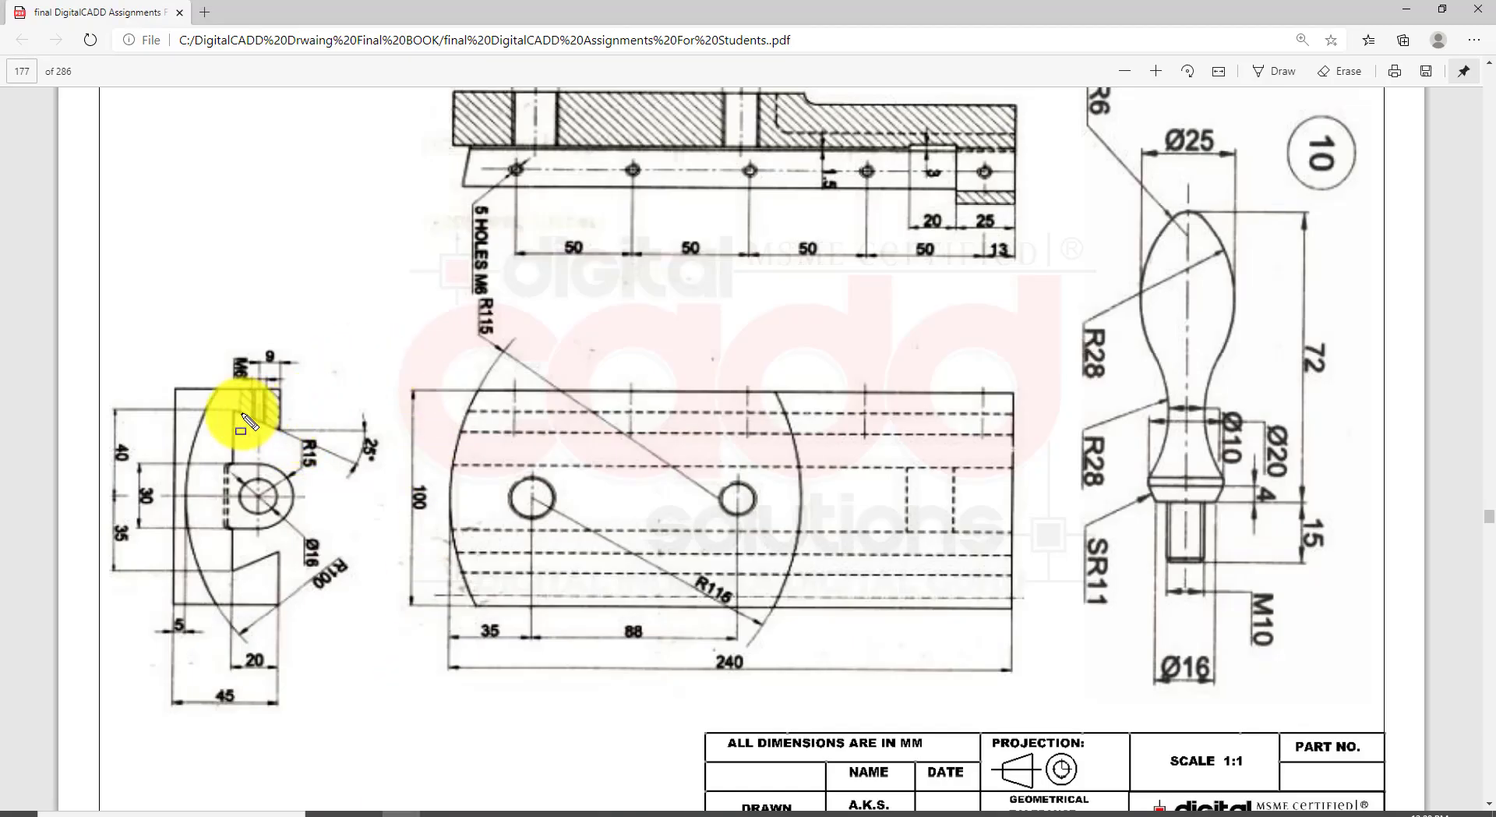
{"action": "mouse_move", "coordinate": [253, 417]}
{"action": "left_mouse_down"}
{"action": "mouse_move", "coordinate": [291, 420]}
{"action": "mouse_move", "coordinate": [236, 428]}
{"action": "mouse_move", "coordinate": [331, 420]}
{"action": "left_mouse_up"}
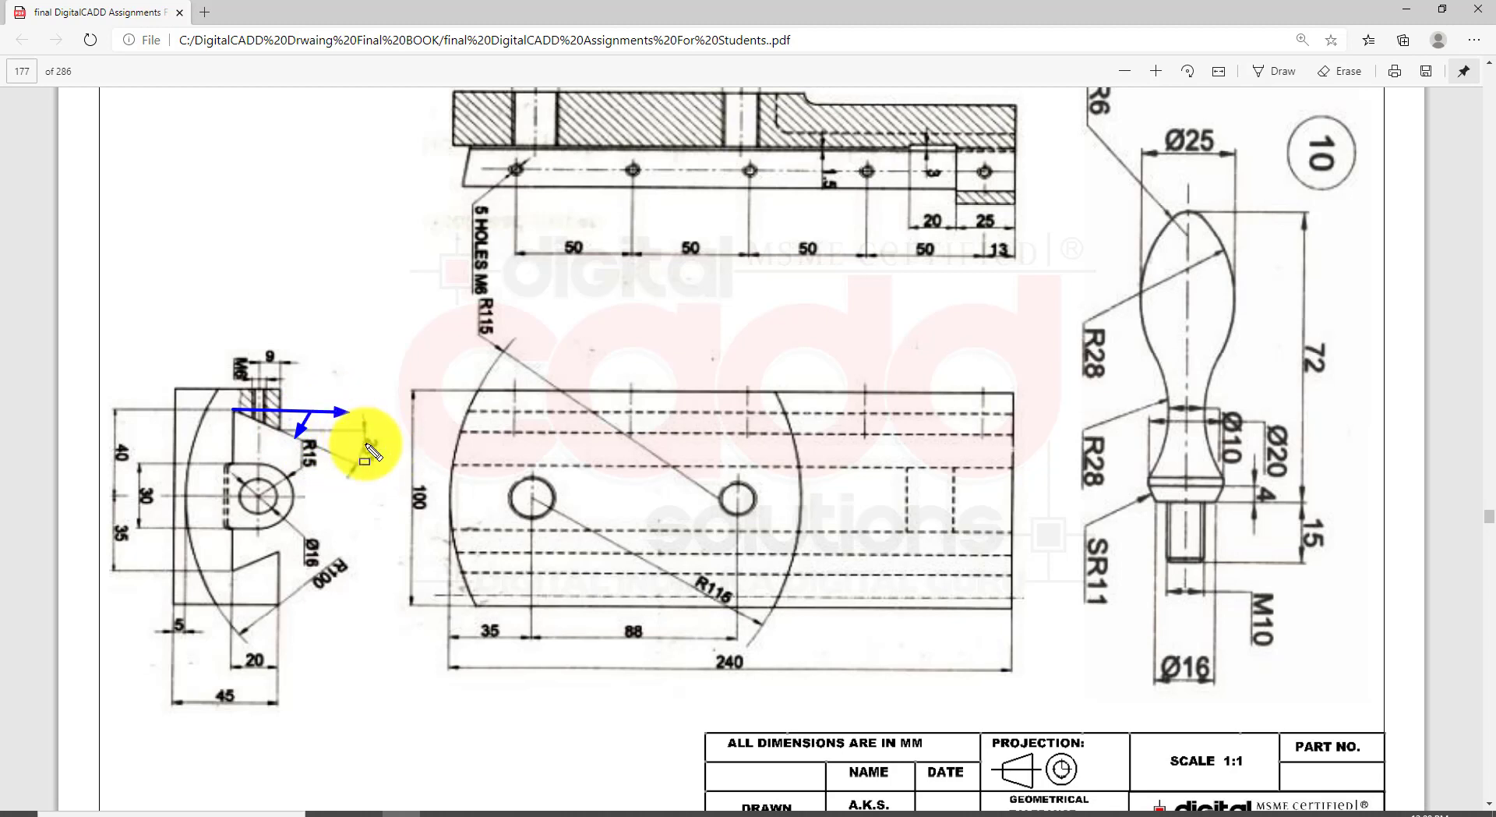
{"action": "left_click_drag", "start_coordinate": [395, 464], "coordinate": [394, 464]}
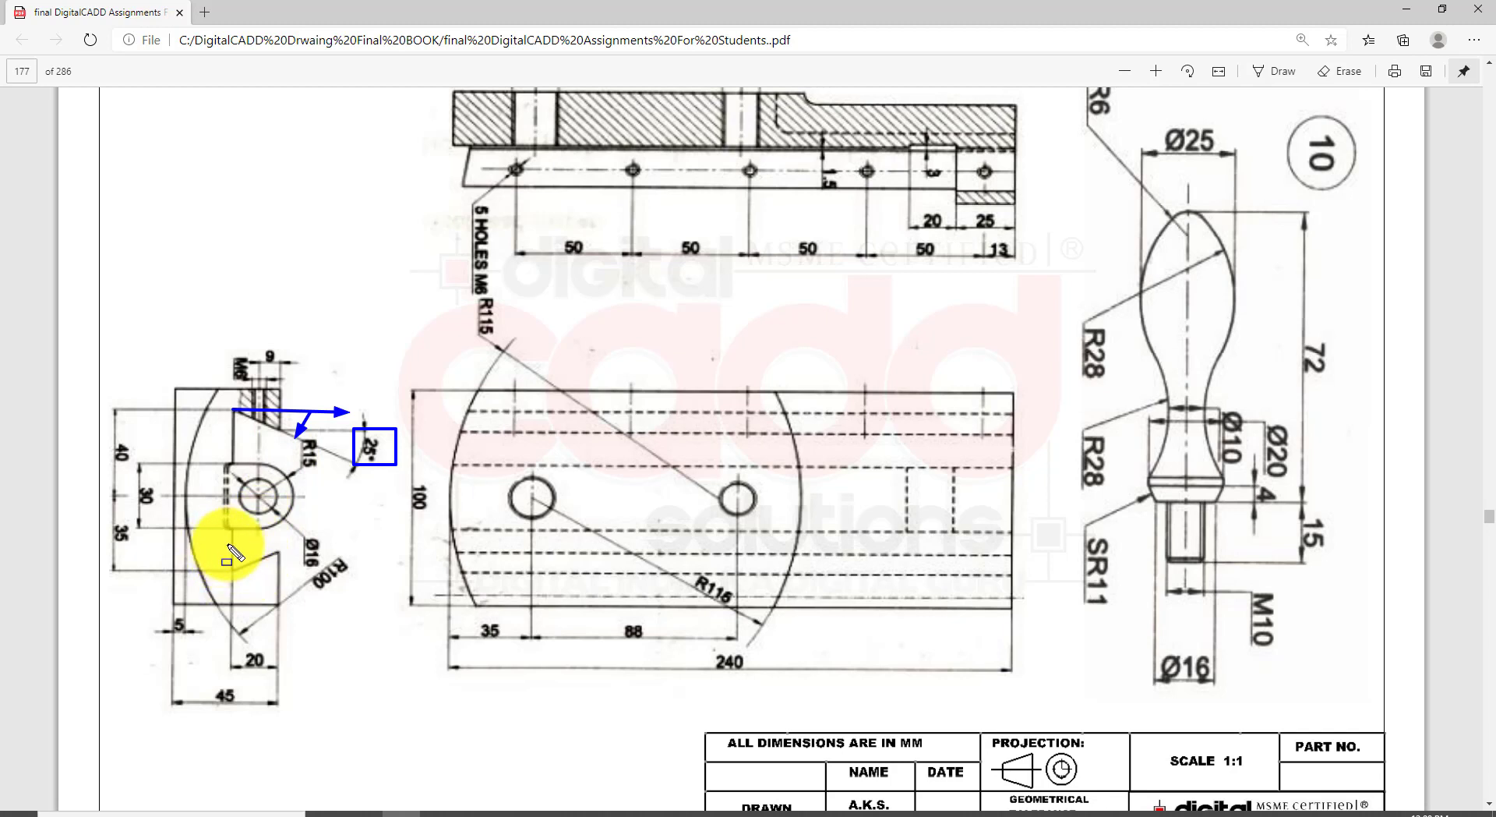
{"action": "left_click_drag", "start_coordinate": [232, 545], "coordinate": [291, 599]}
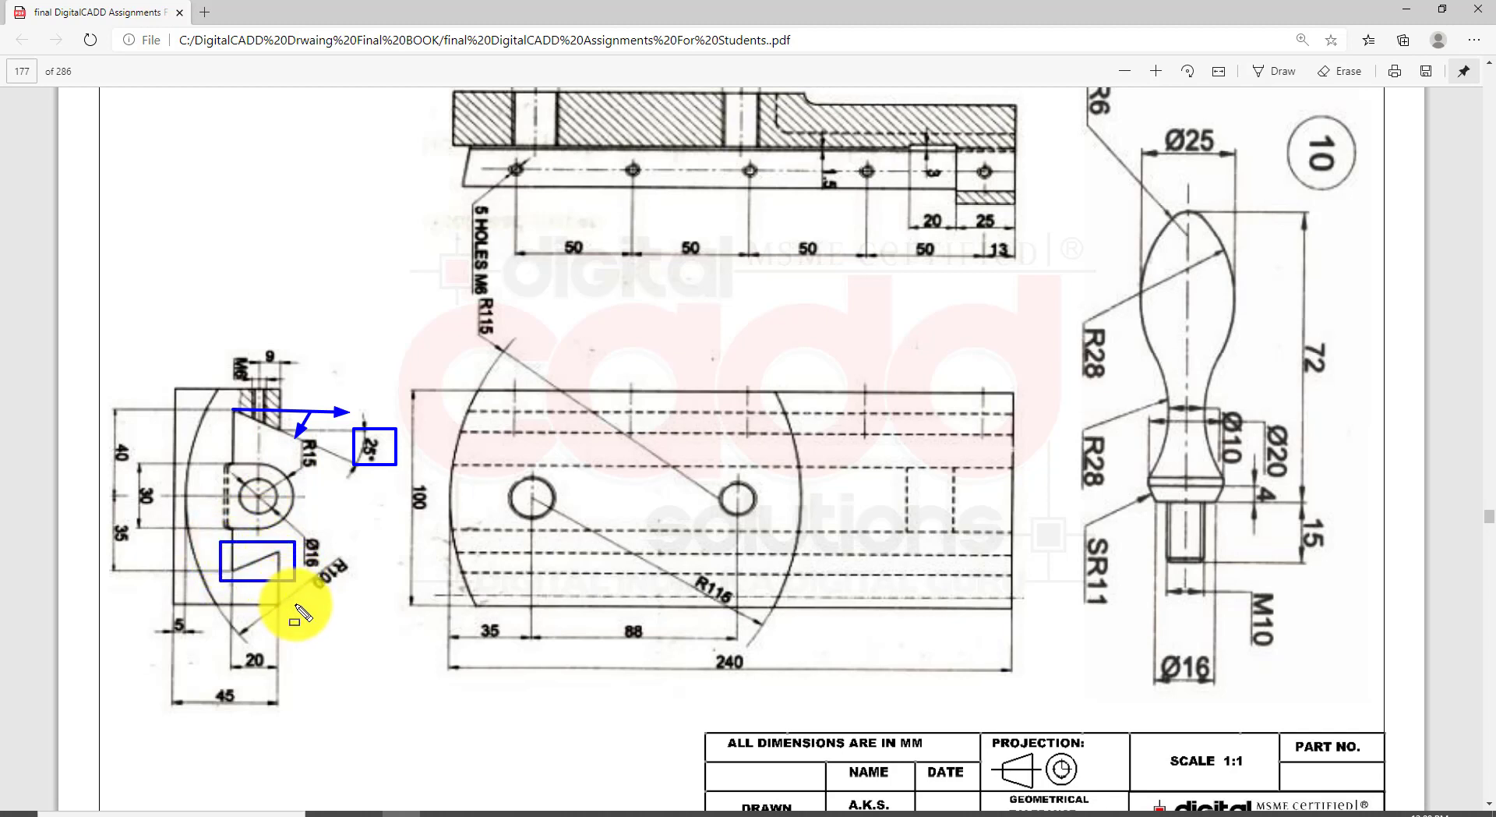
{"action": "mouse_move", "coordinate": [233, 407]}
{"action": "left_mouse_down"}
{"action": "mouse_move", "coordinate": [284, 434]}
{"action": "mouse_move", "coordinate": [226, 403]}
{"action": "left_mouse_up"}
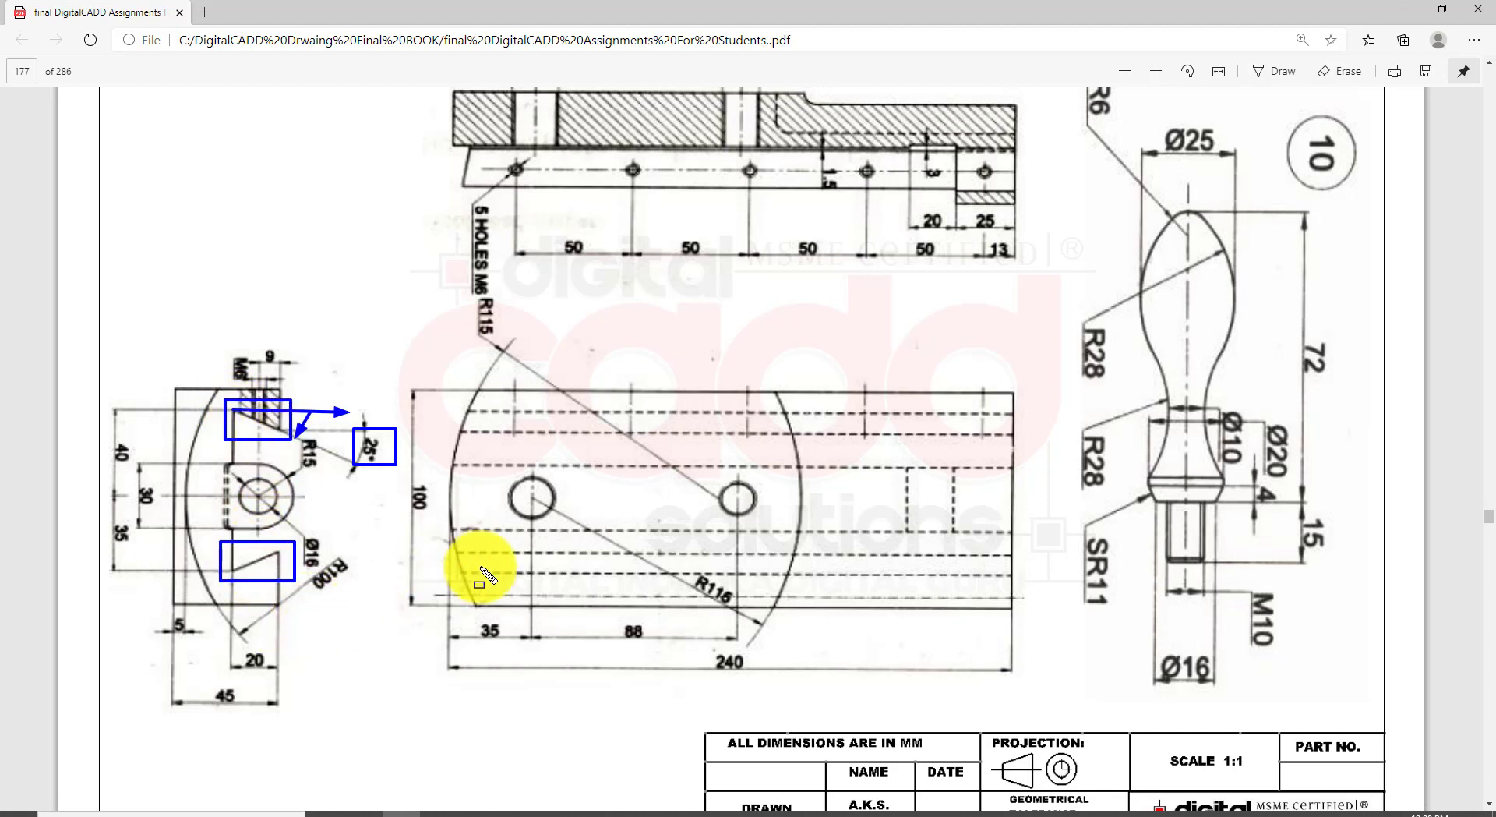
{"action": "key", "text": "Escape"}
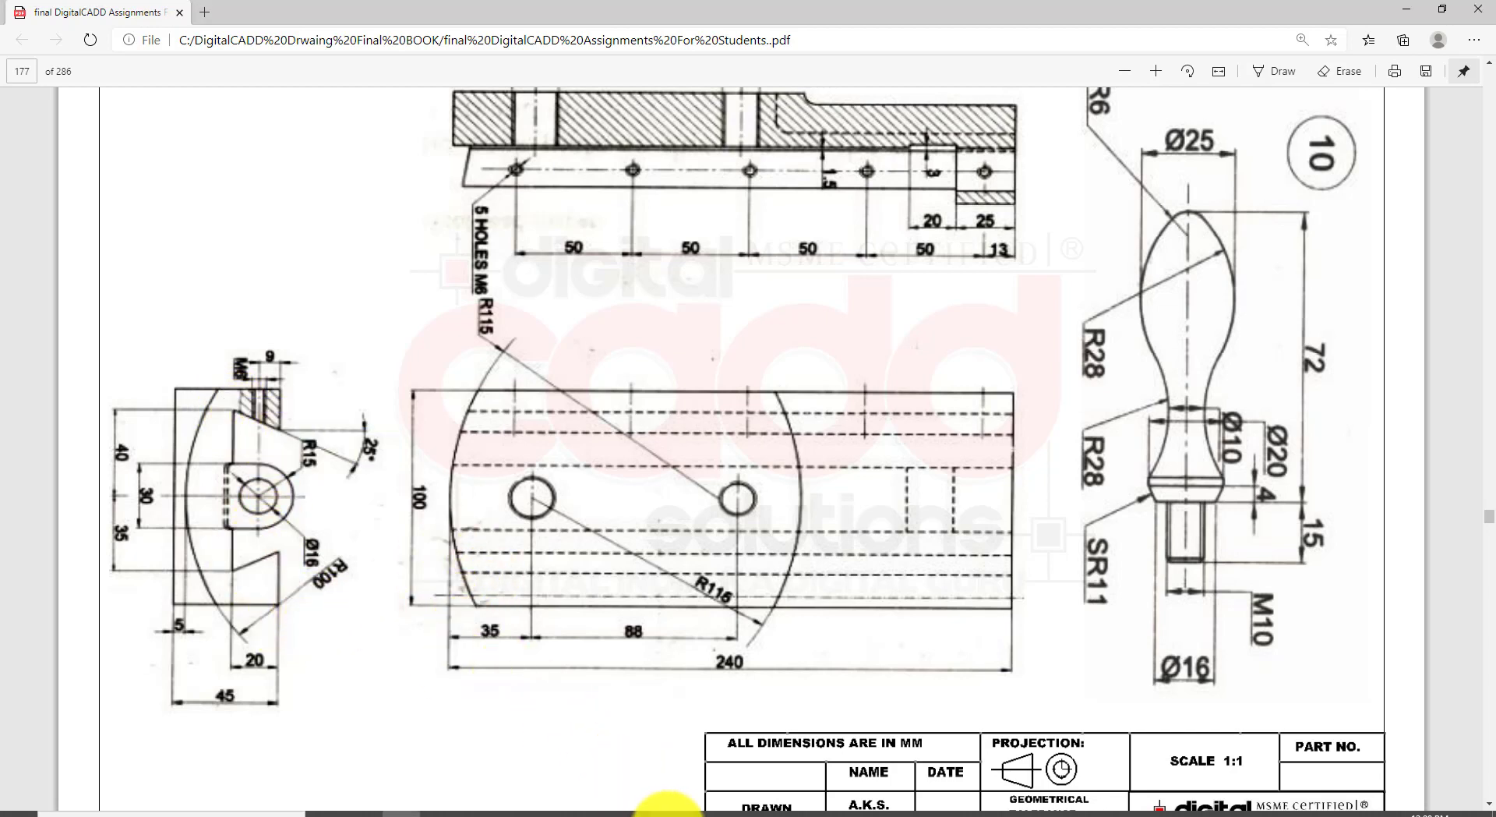
{"action": "left_click", "coordinate": [669, 815]}
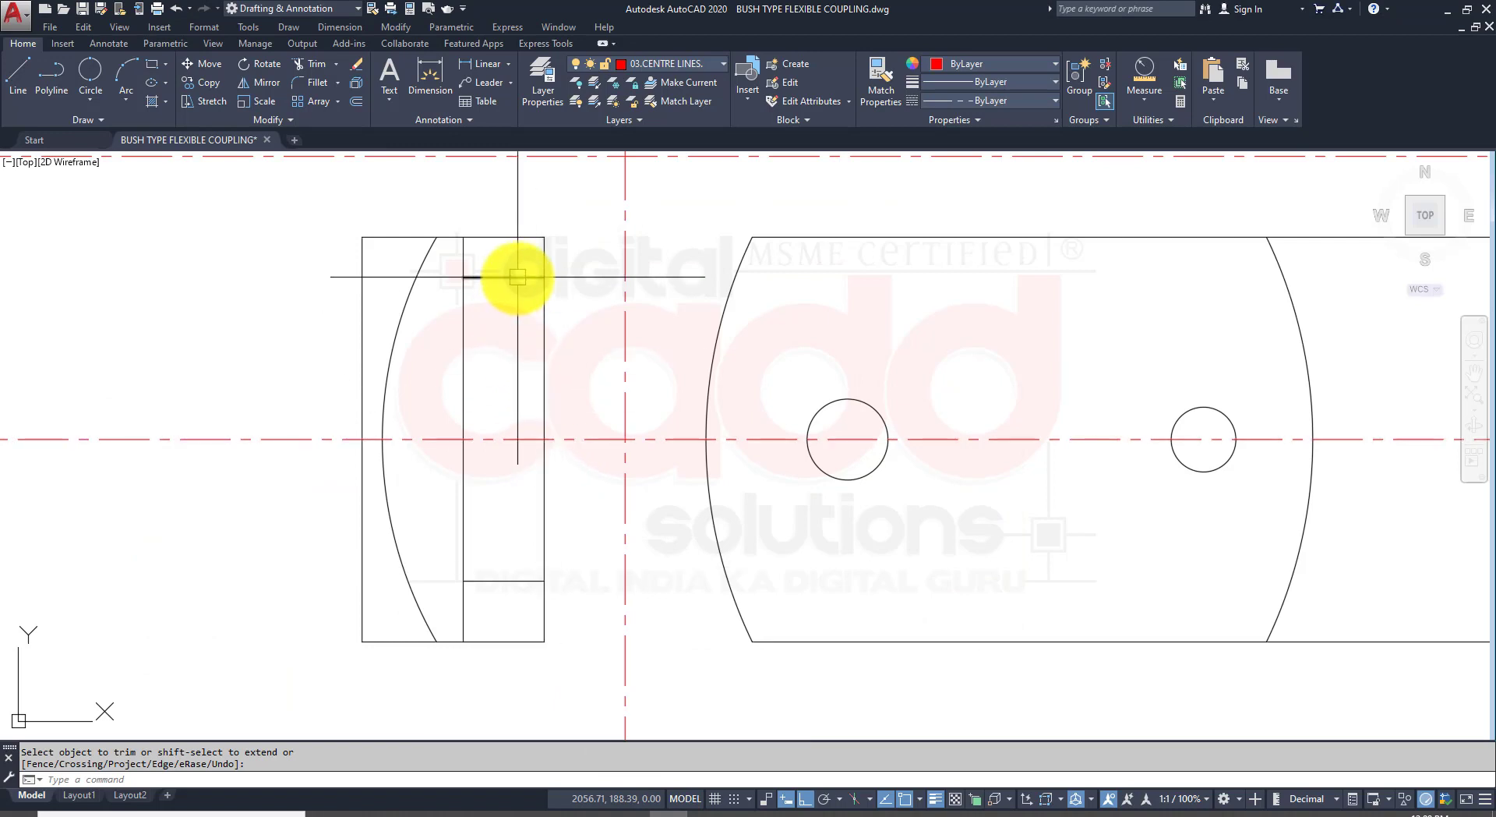
Step: Rotate the side view's upper horizontal slot line by -25° about its endpoint on the inner vertical slot line
{"action": "key", "text": "Return"}
{"action": "left_click", "coordinate": [533, 277]}
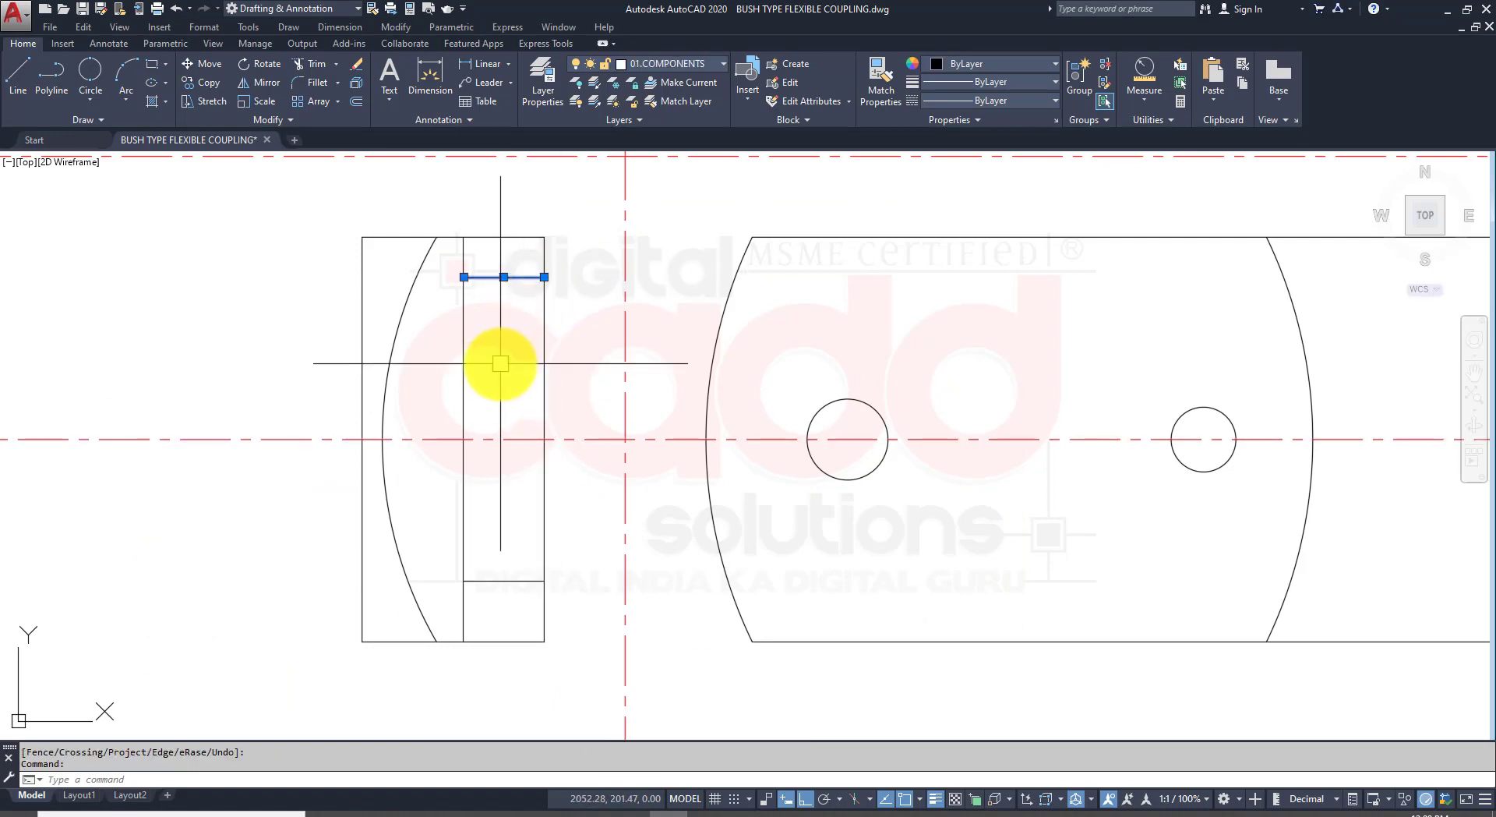
{"action": "middle_click_drag", "start_coordinate": [501, 338], "coordinate": [445, 385]}
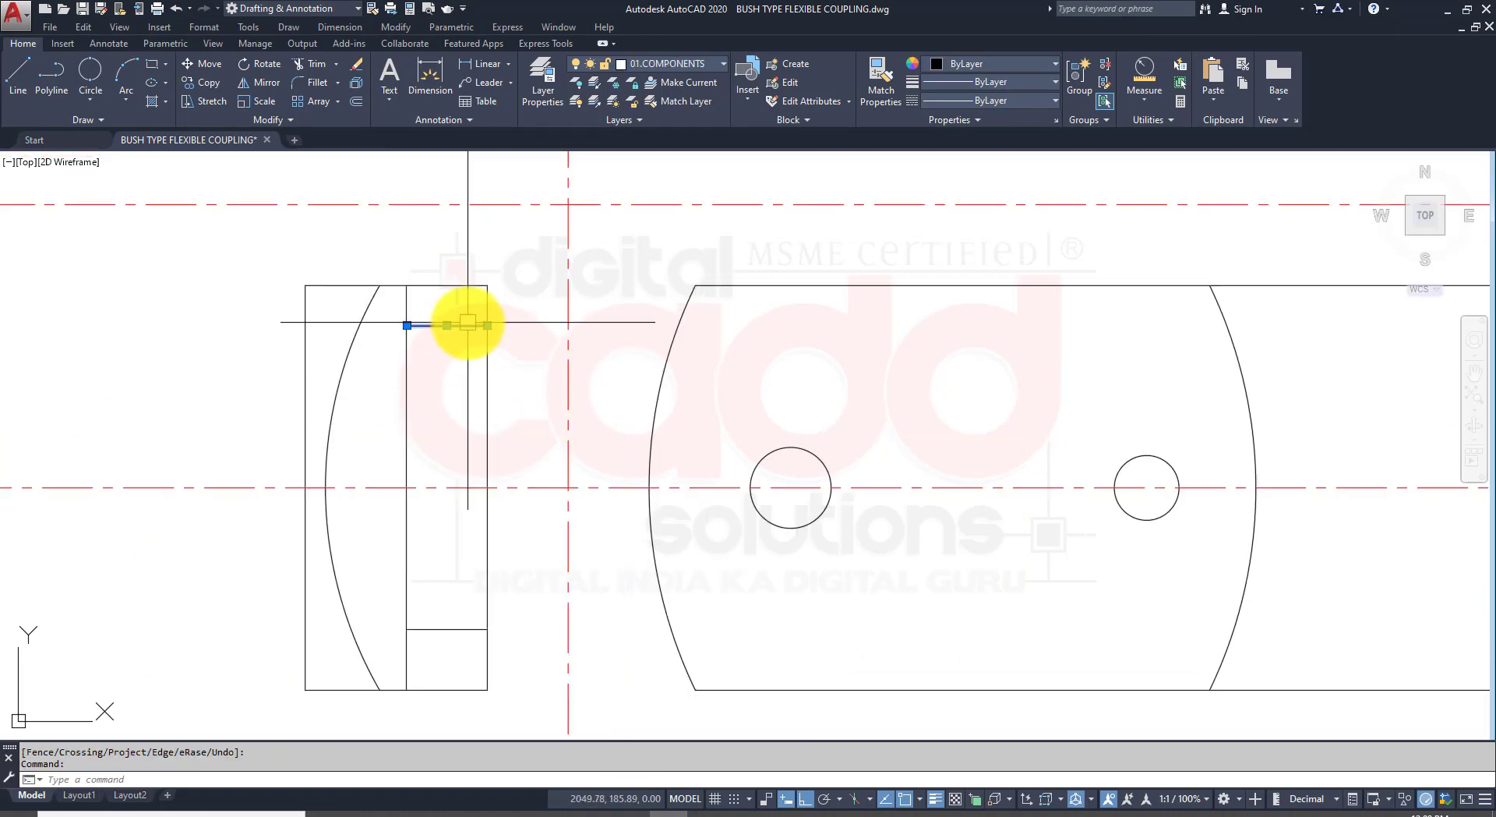
{"action": "left_click", "coordinate": [251, 66]}
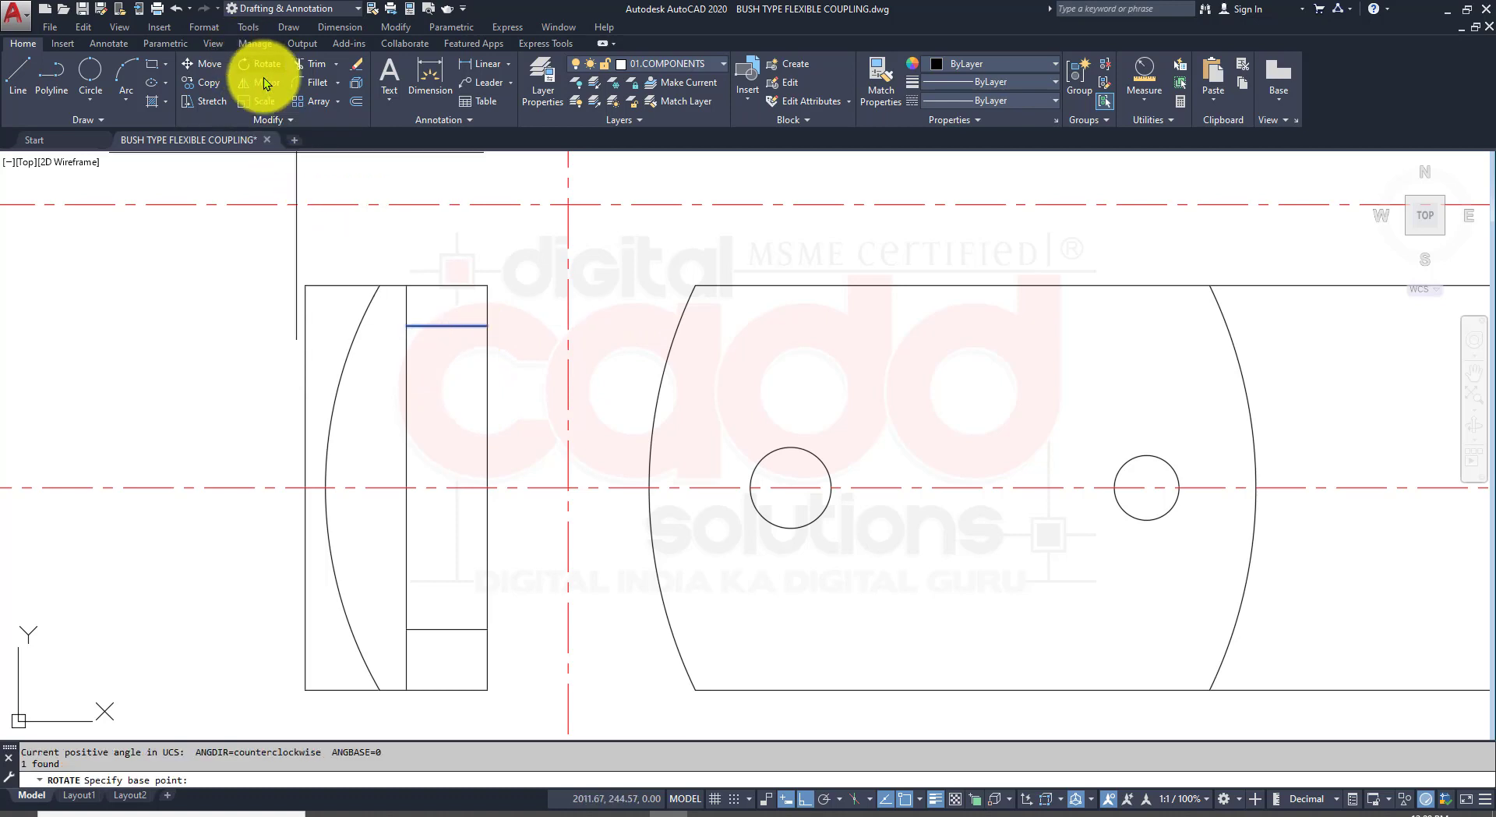
{"action": "left_click", "coordinate": [406, 325]}
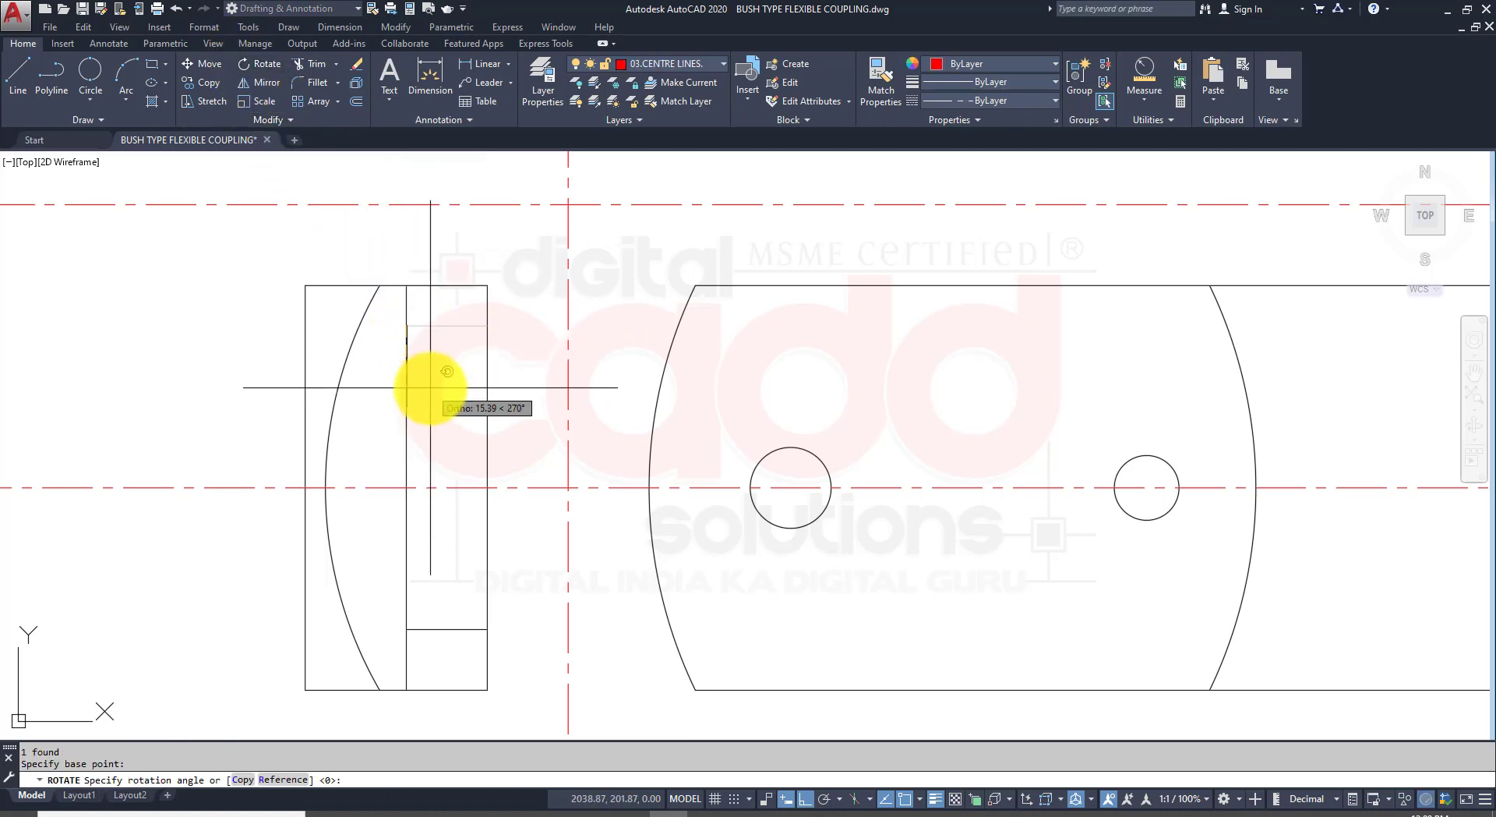
{"action": "key", "text": "Return"}
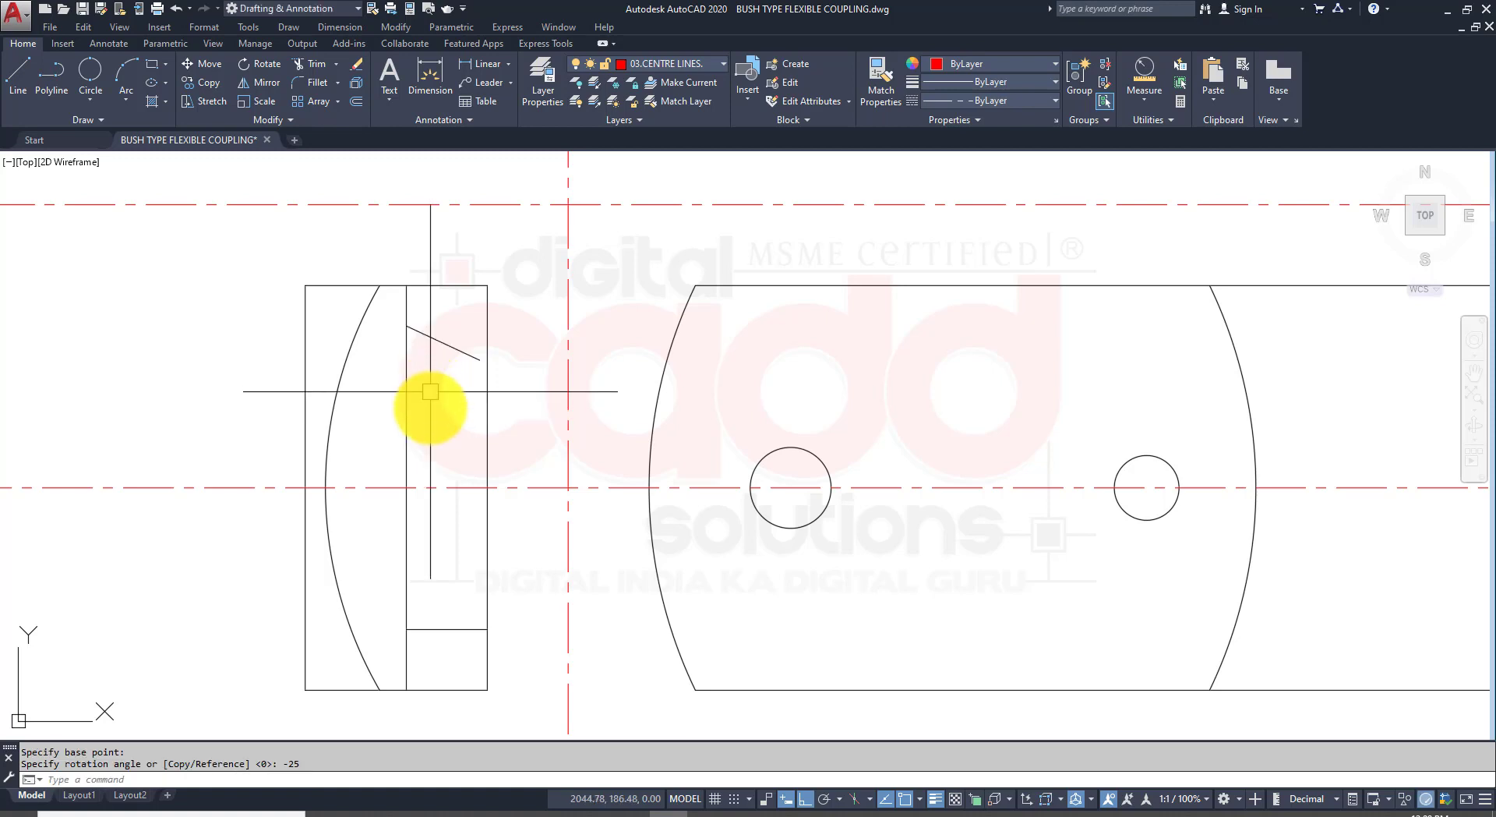
Step: Rotate the side view's lower horizontal slot line by 25° about its endpoint on the inner vertical slot line
{"action": "middle_click_drag", "start_coordinate": [438, 488], "coordinate": [387, 394]}
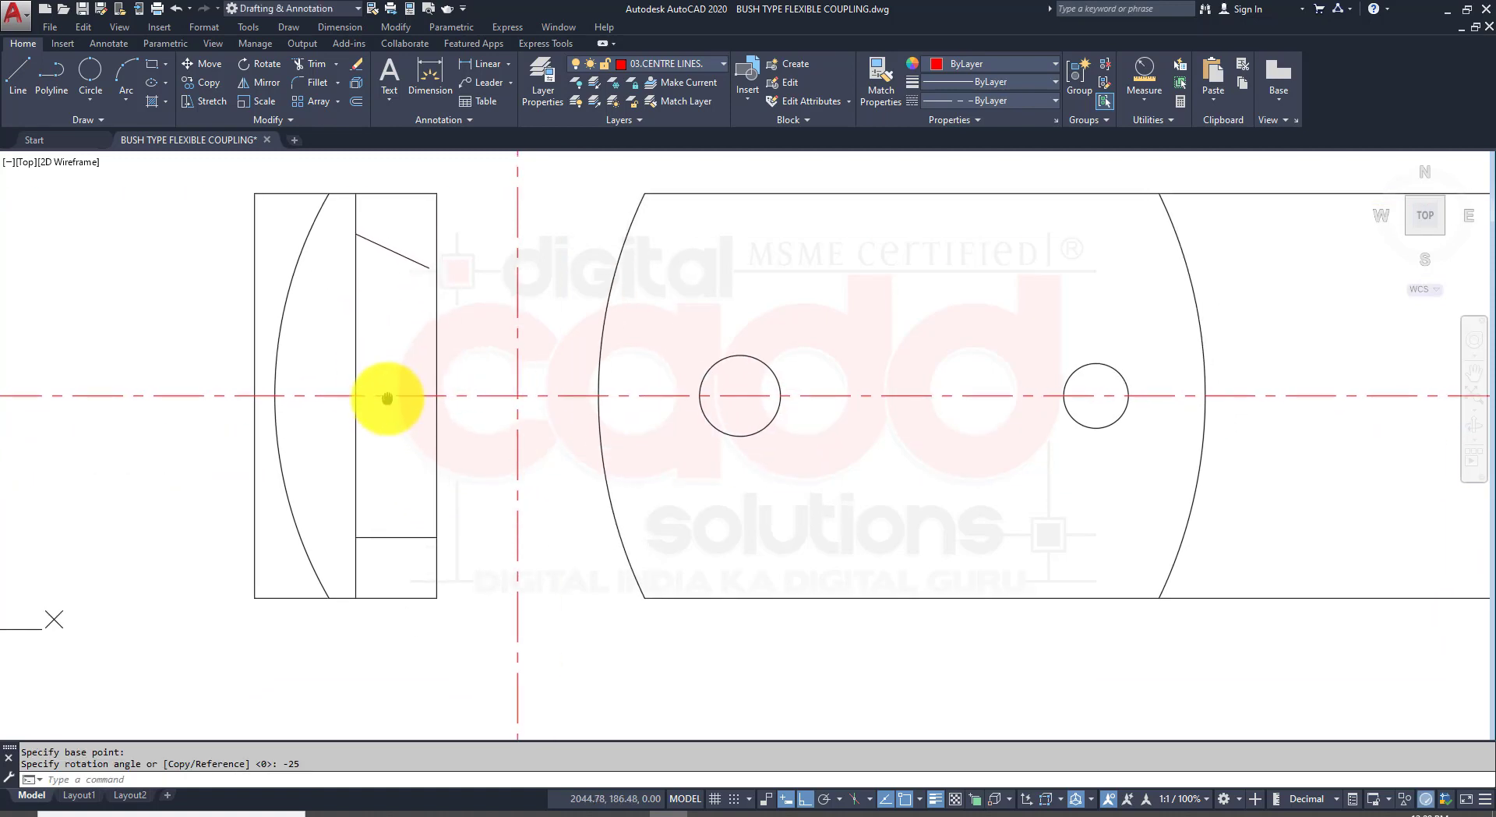
{"action": "left_click", "coordinate": [406, 536]}
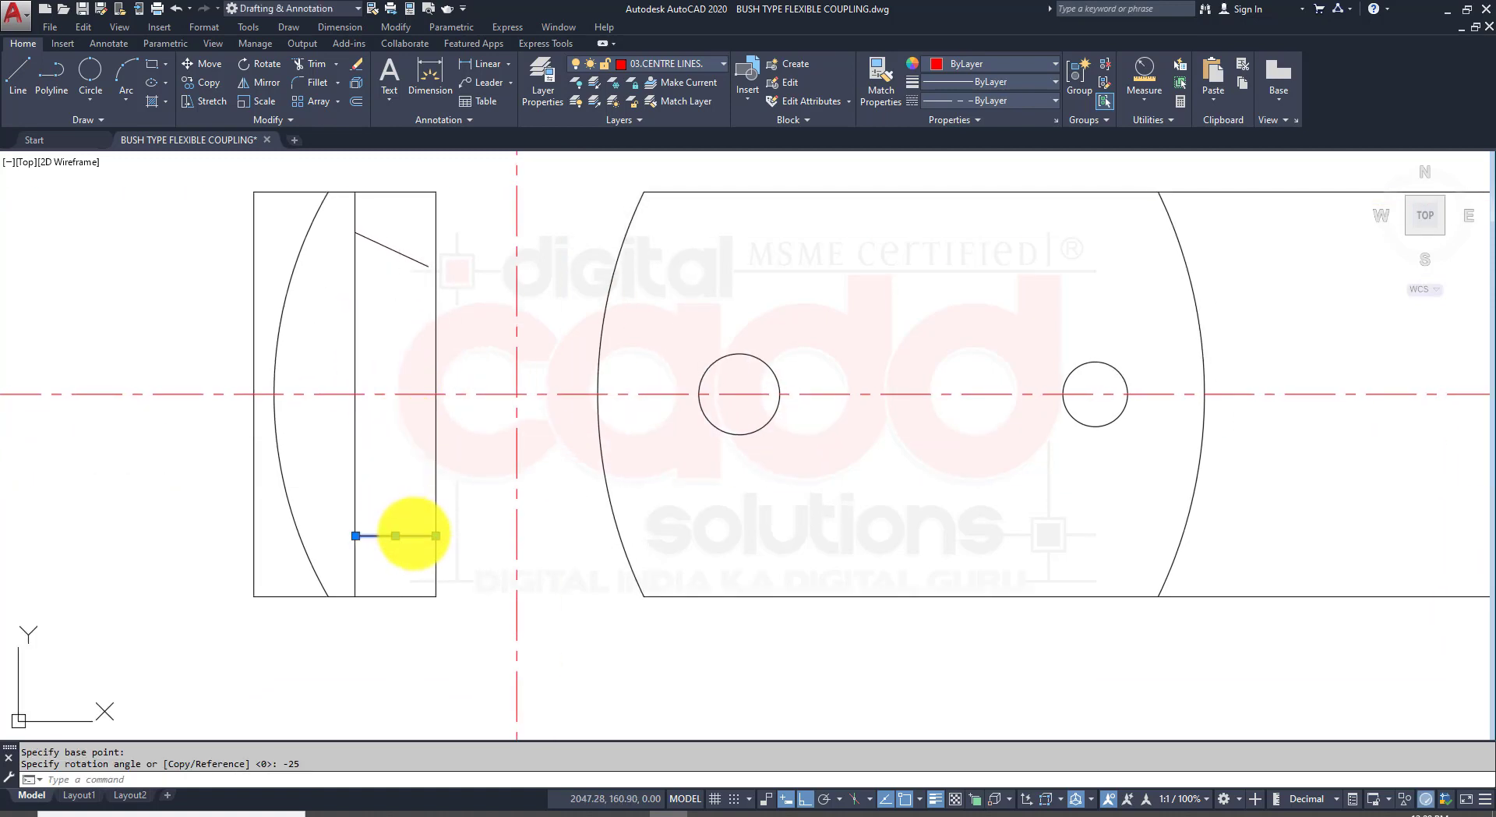
{"action": "left_click", "coordinate": [274, 64]}
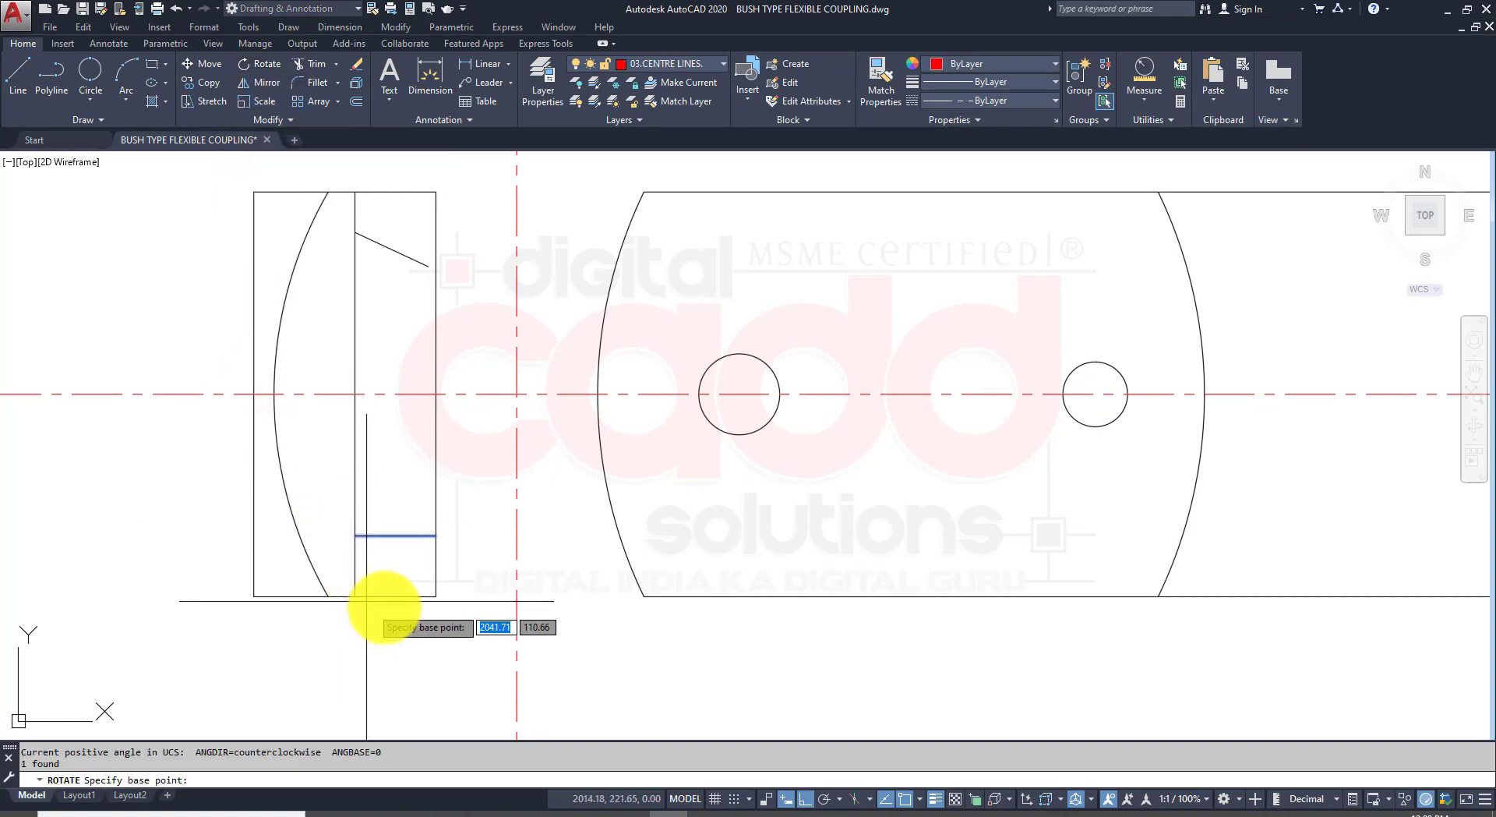
{"action": "left_click", "coordinate": [356, 535]}
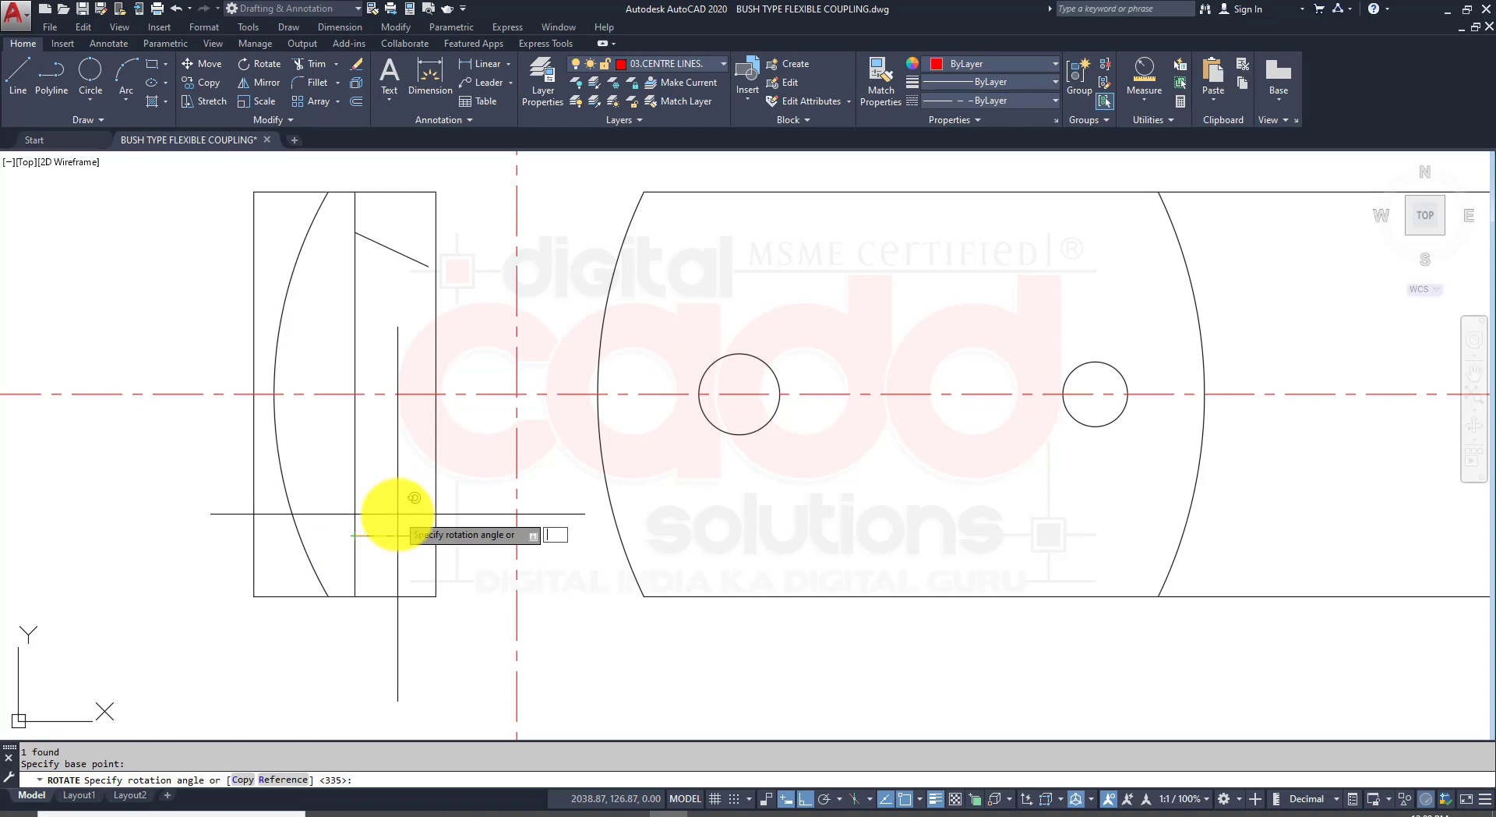
{"action": "key", "text": "Return"}
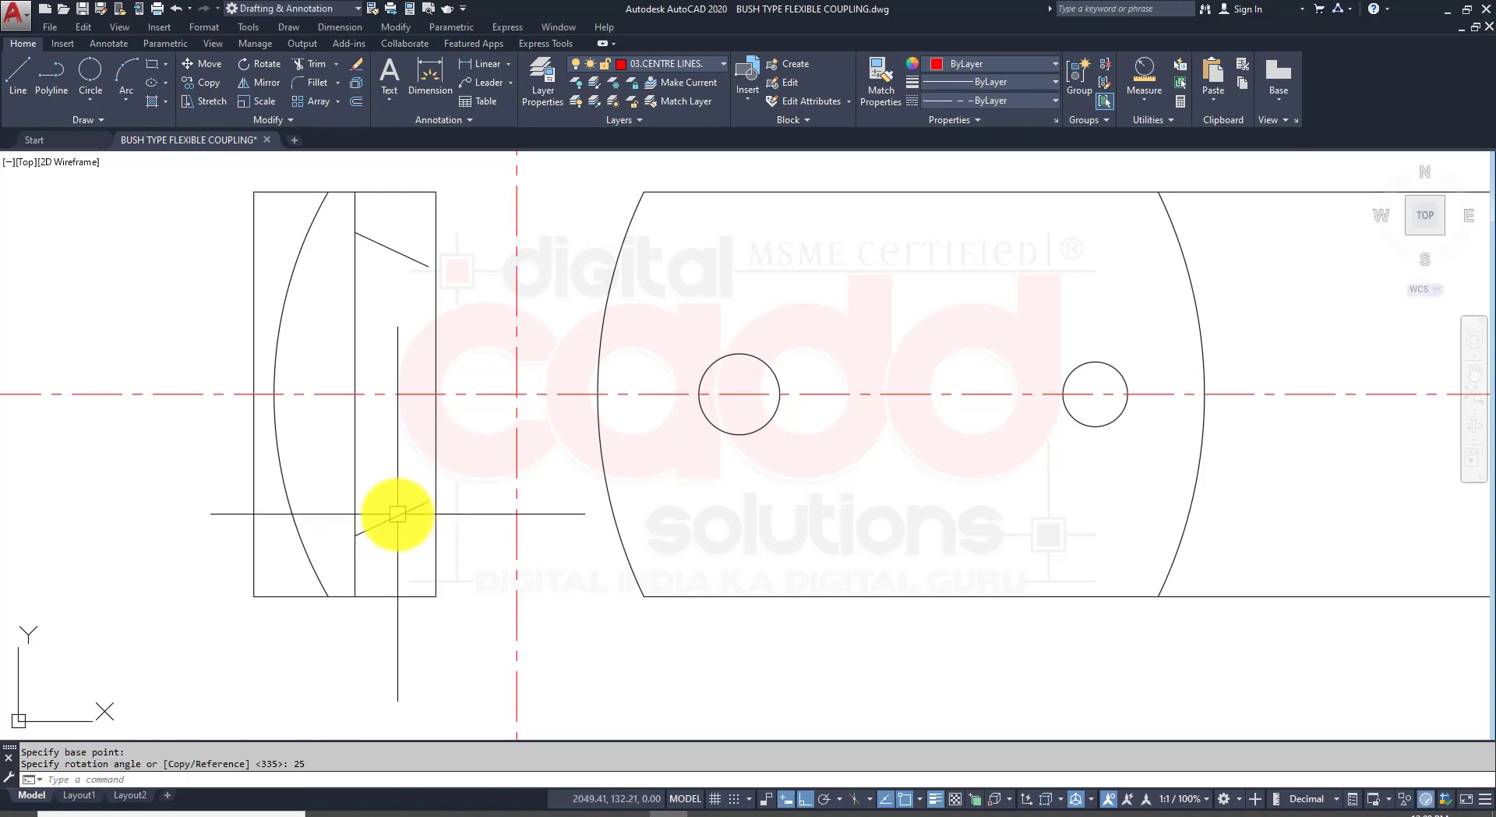
Step: Extend both slanted slot lines to the right edge of the side view rectangle
{"action": "type", "text": "ex"}
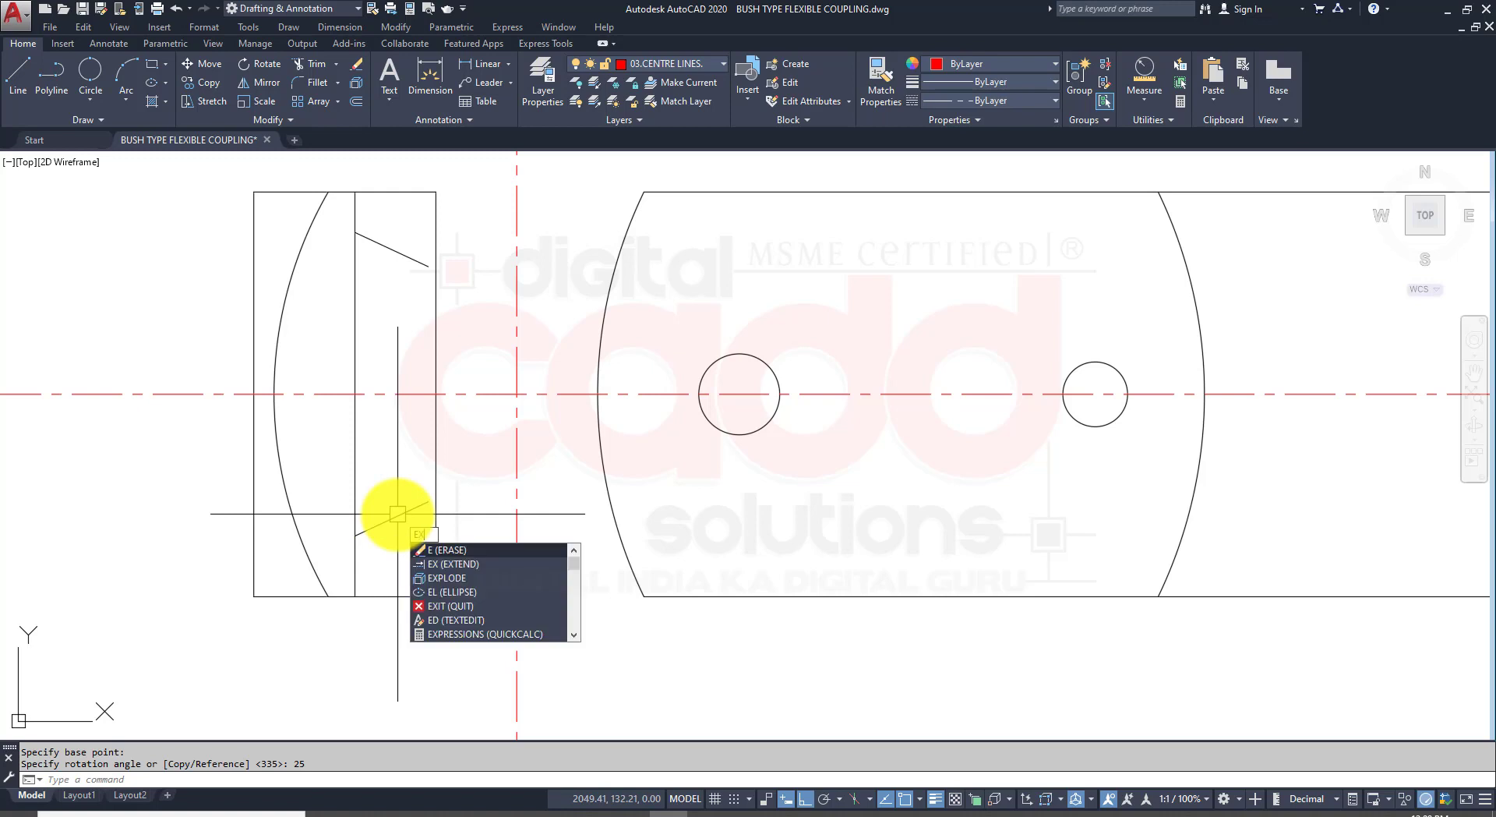
{"action": "key", "text": "Return"}
{"action": "left_click", "coordinate": [407, 514]}
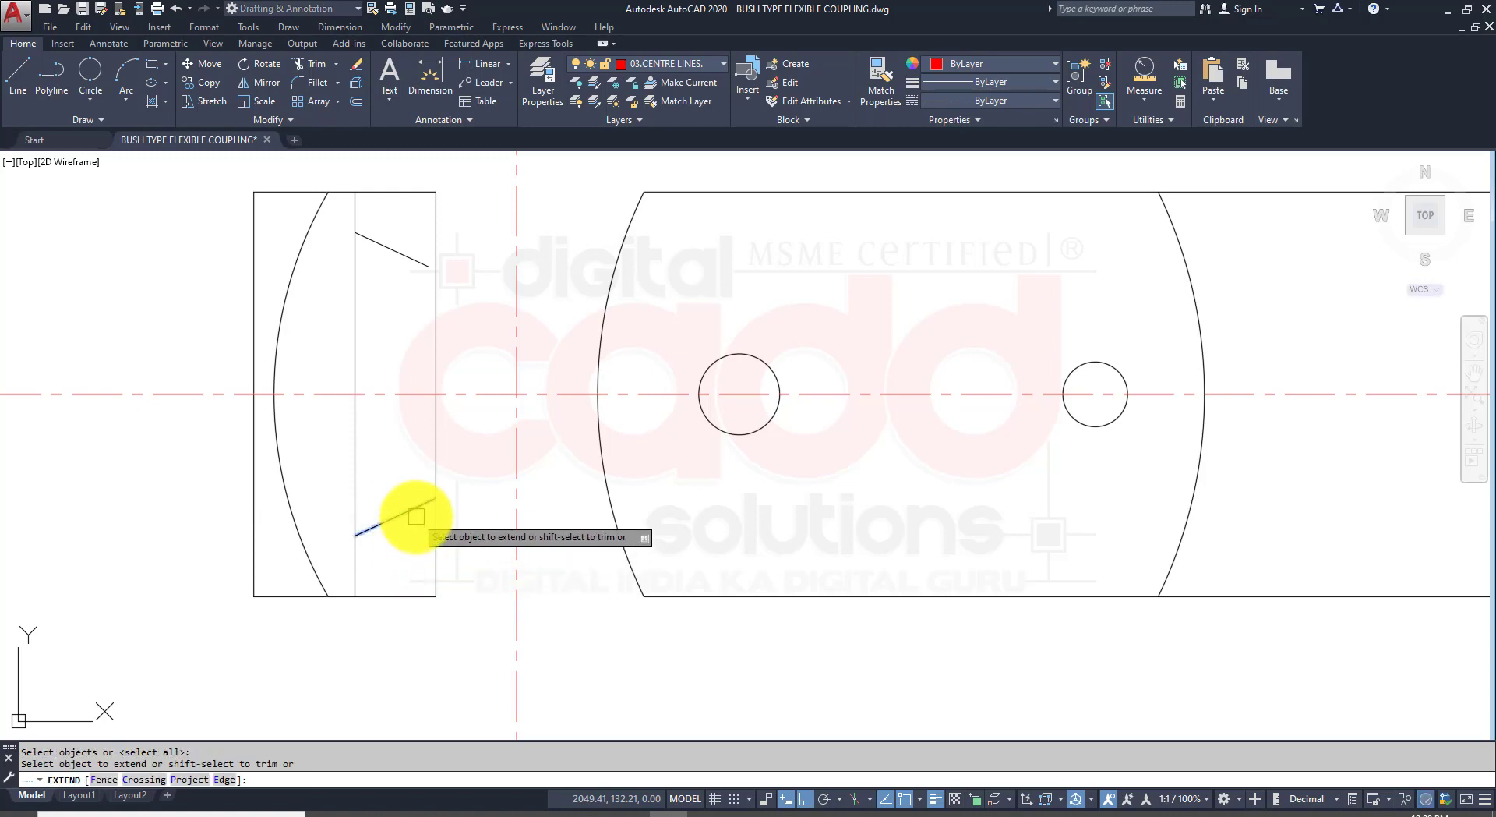
{"action": "left_click", "coordinate": [402, 255]}
{"action": "key", "text": "Return"}
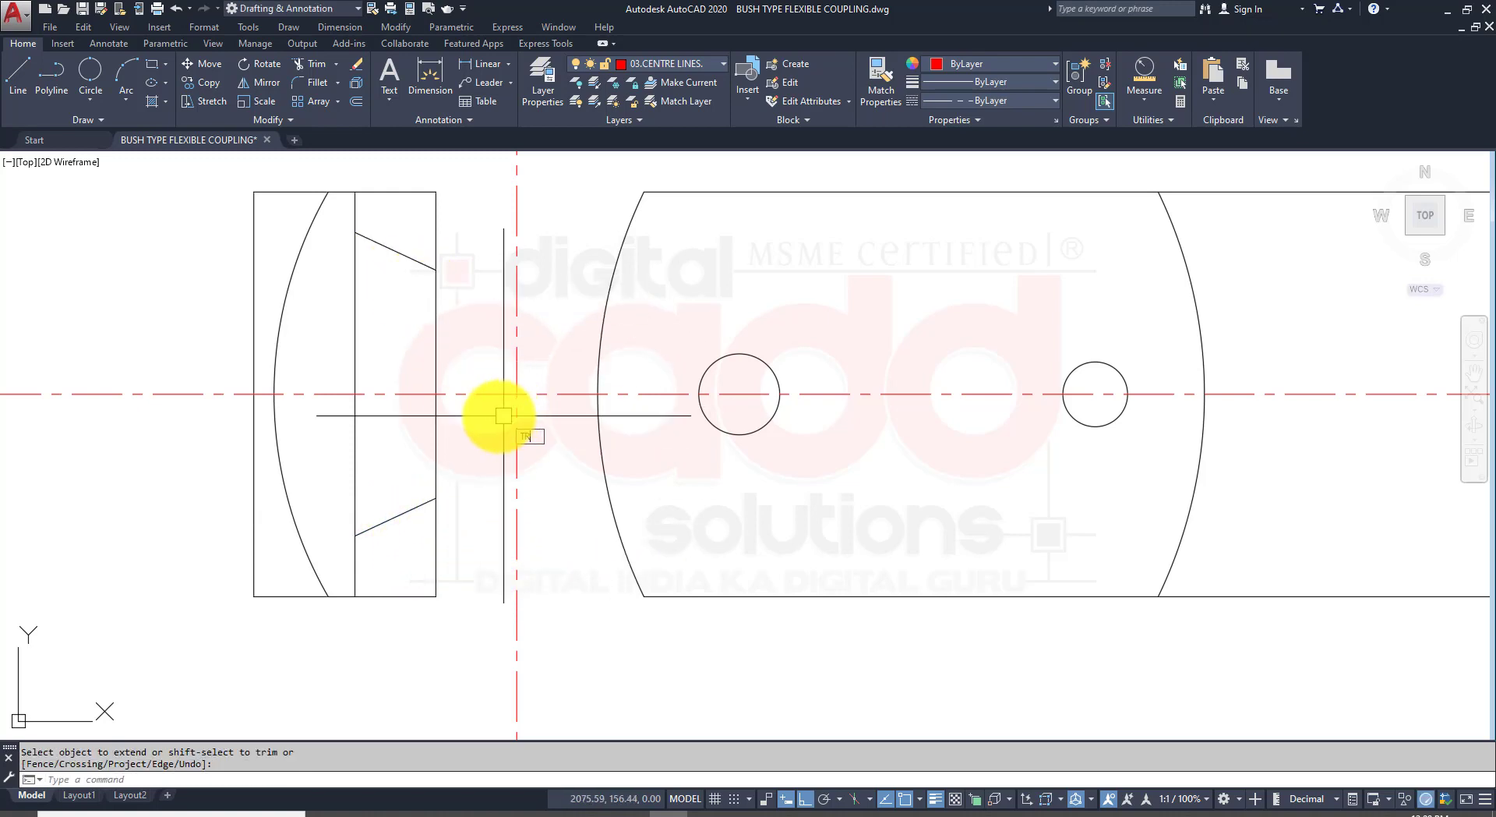
Step: Trim the inner vertical slot line above the upper and below the lower slanted line to close the dovetail profile
{"action": "key", "text": "Return"}
{"action": "key", "text": "Return"}
{"action": "left_click", "coordinate": [364, 207]}
{"action": "left_click", "coordinate": [346, 211]}
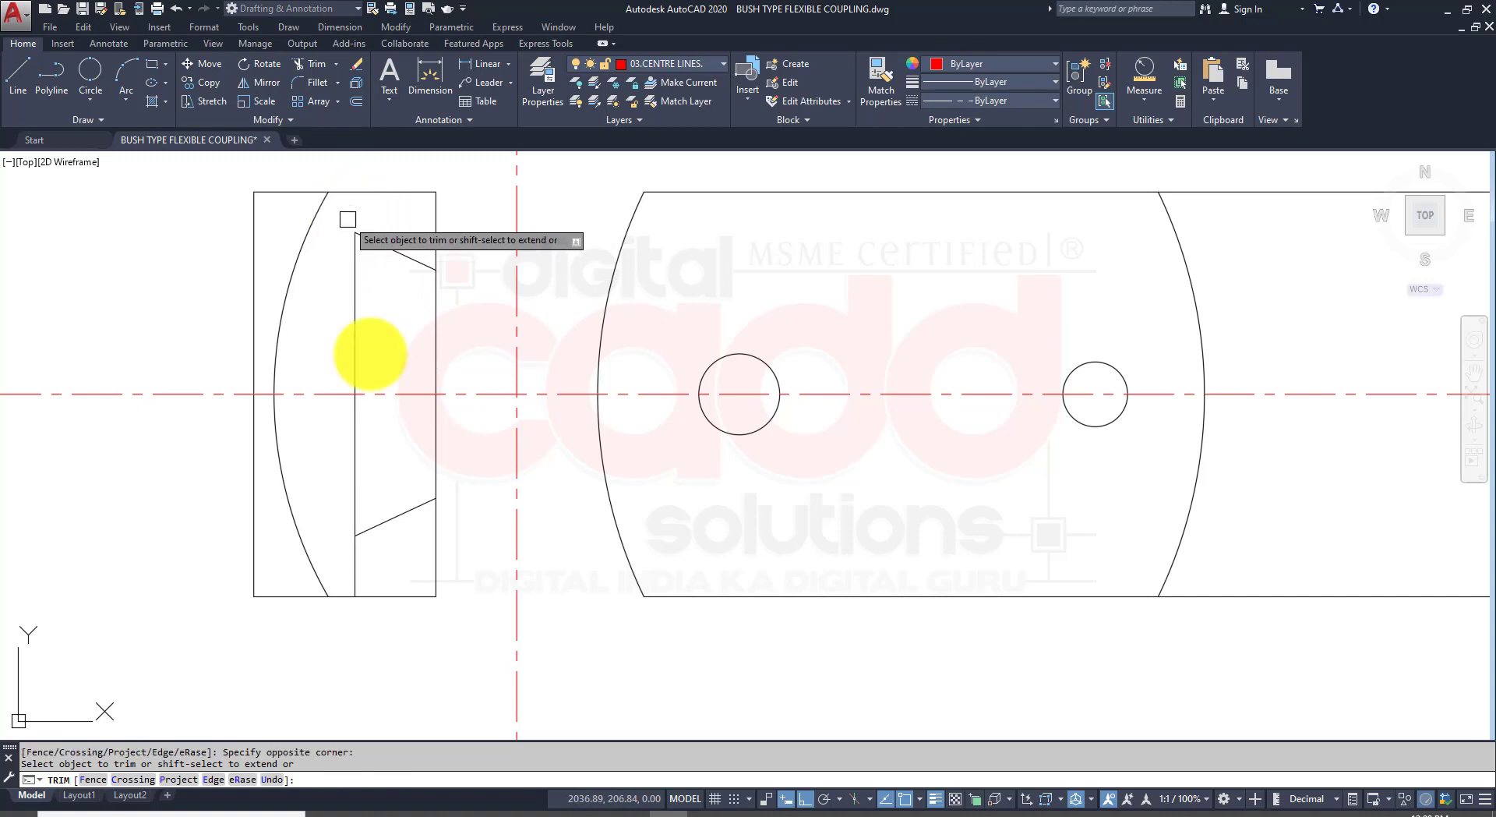
{"action": "left_click", "coordinate": [355, 567]}
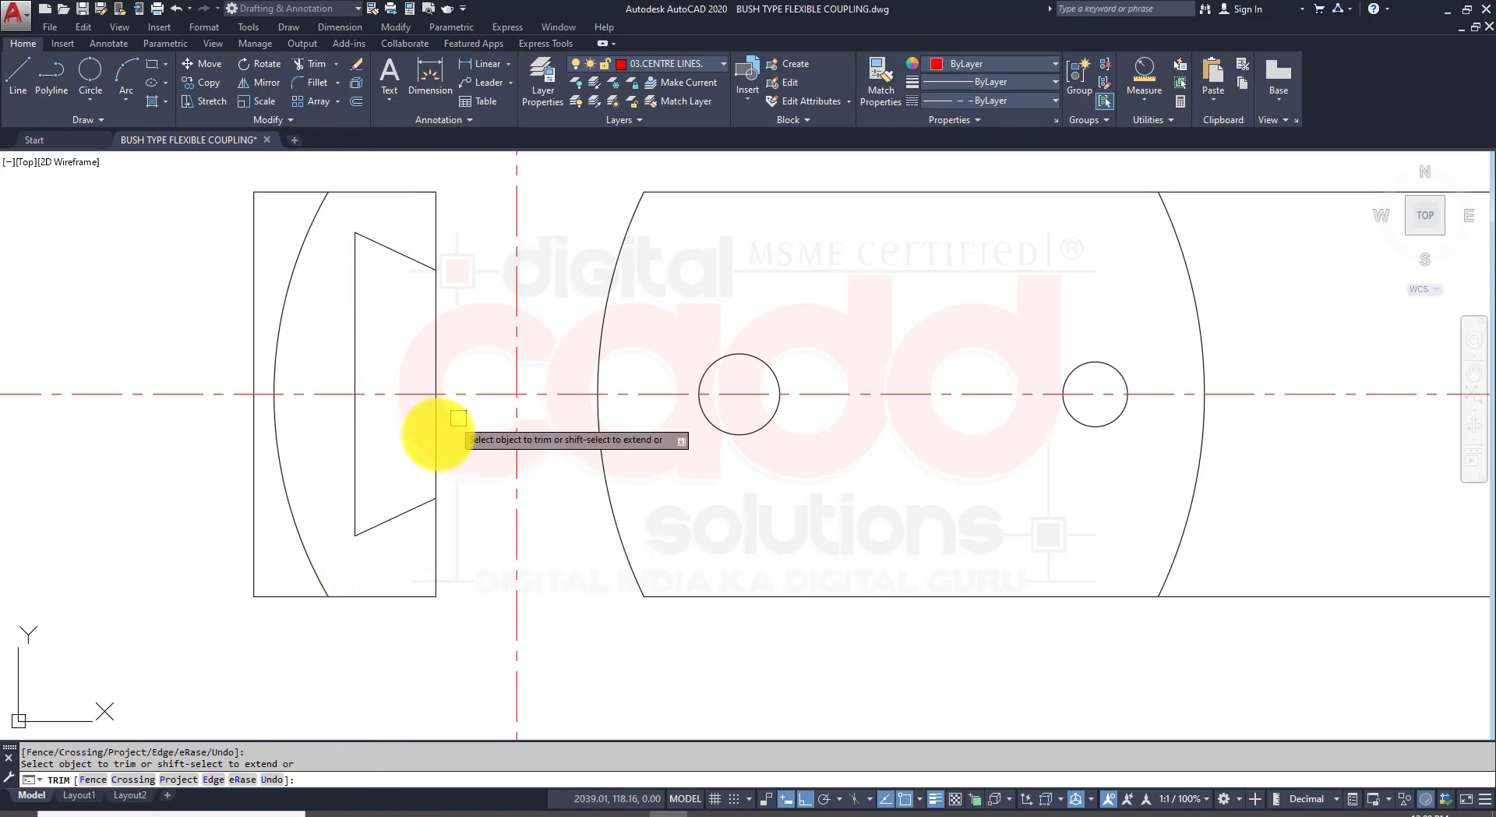
{"action": "key", "text": "Return"}
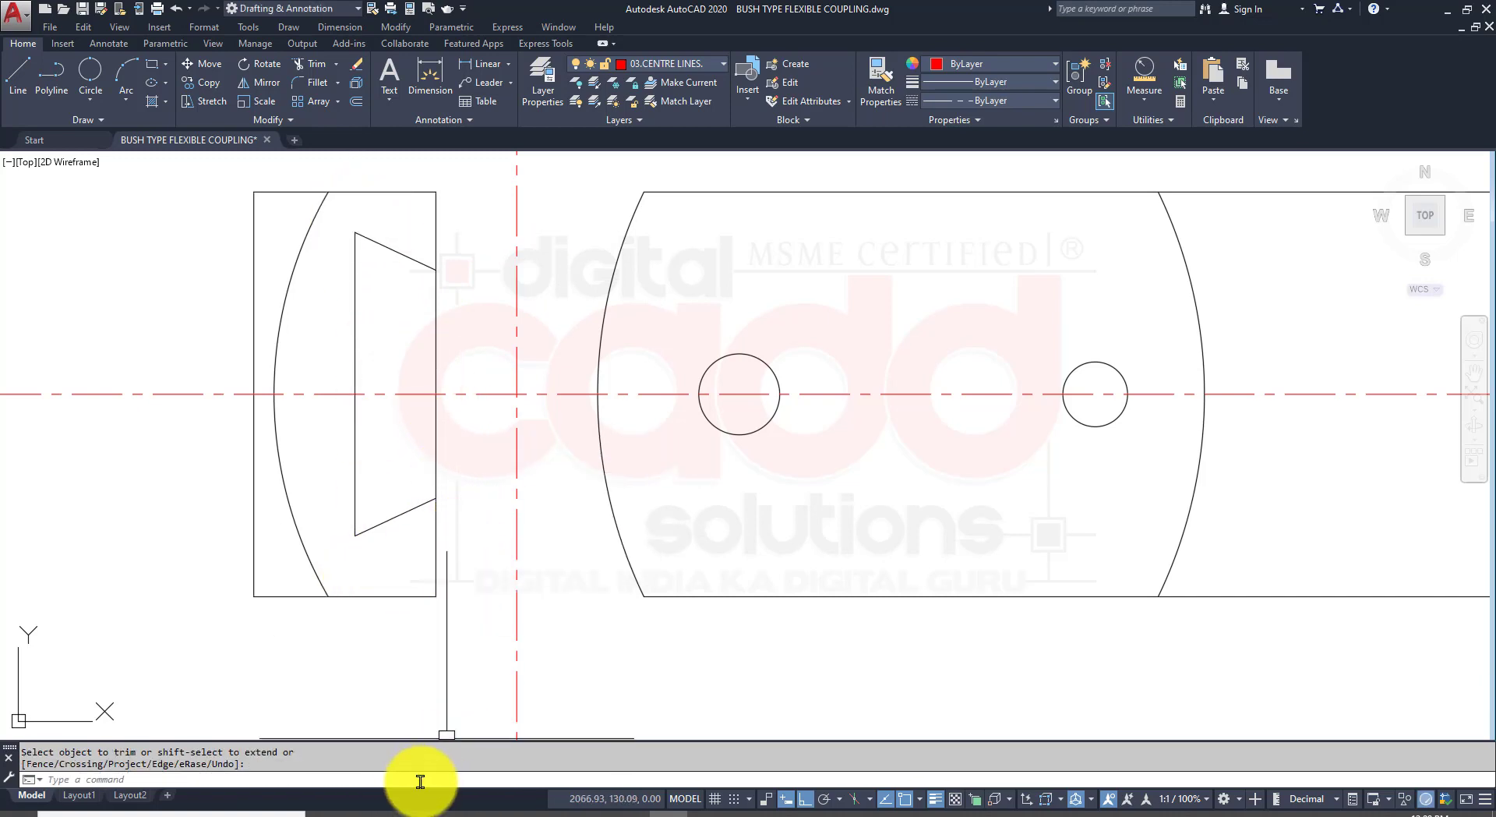
Step: Check the hole position in the PDF and offset the side view's right edge 9 mm inward
{"action": "left_click", "coordinate": [403, 814]}
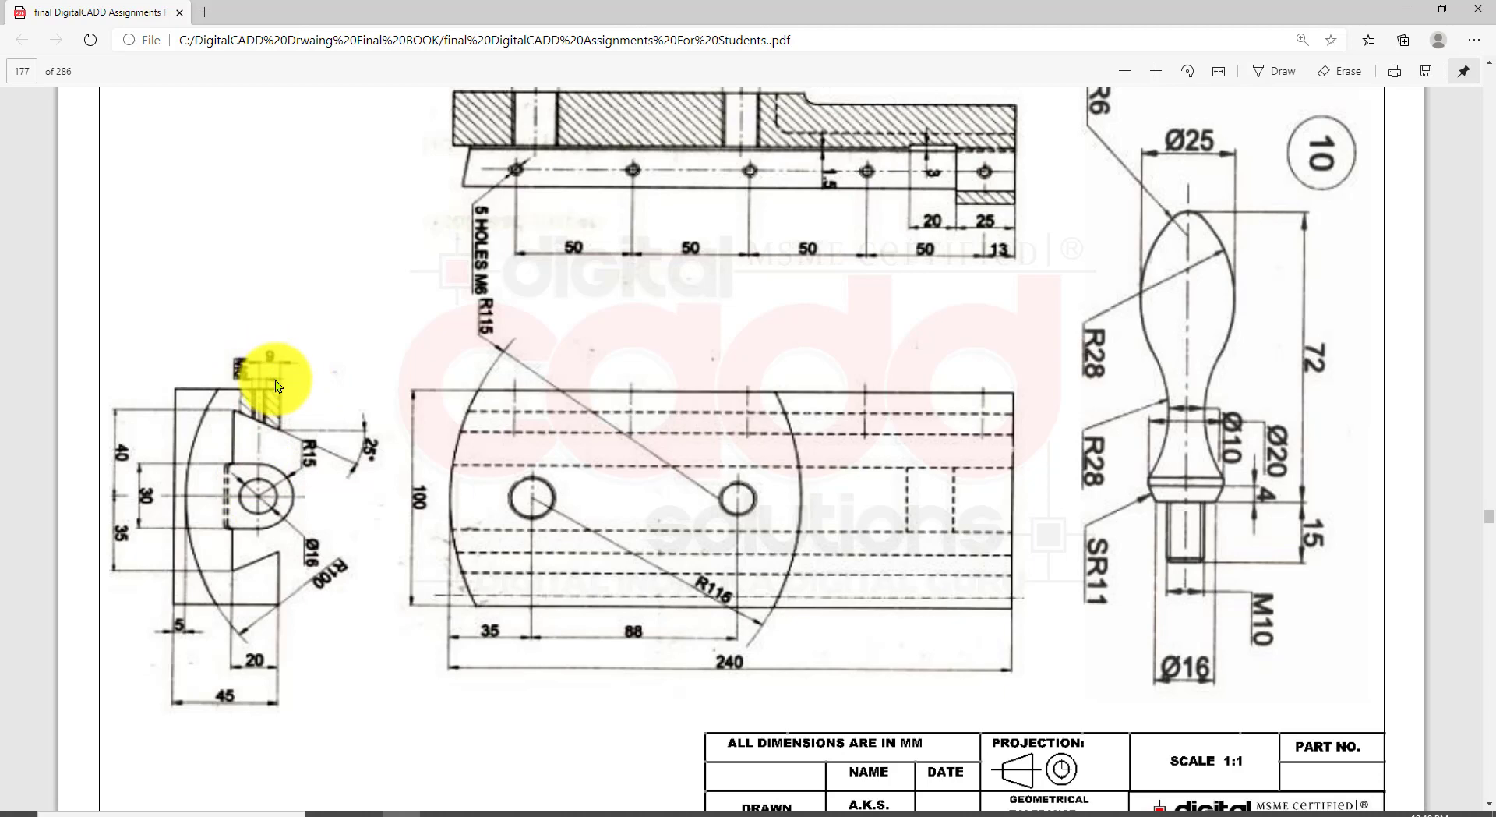
{"action": "left_click", "coordinate": [667, 810]}
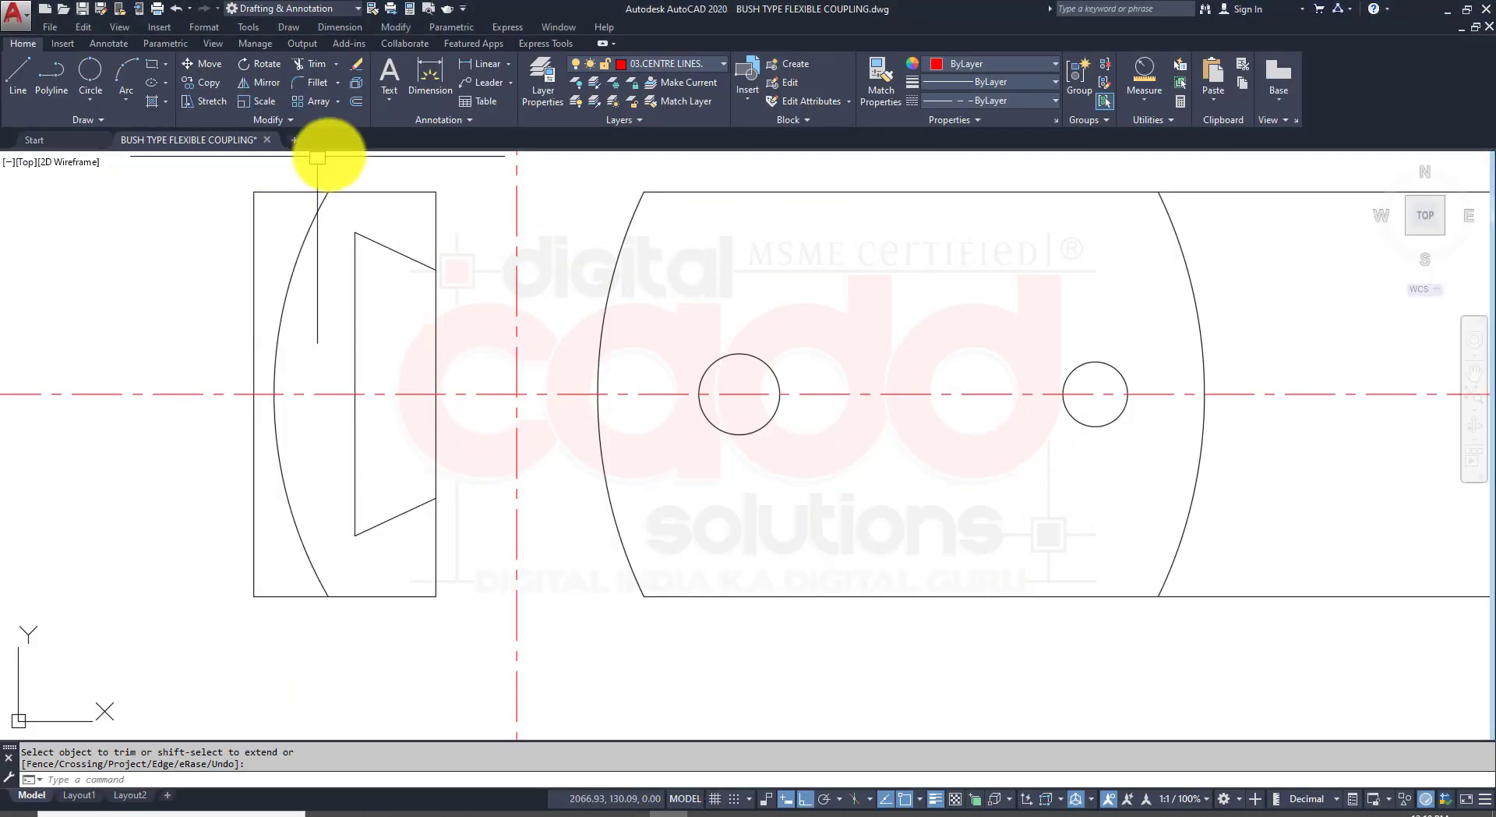
{"action": "left_click", "coordinate": [356, 101]}
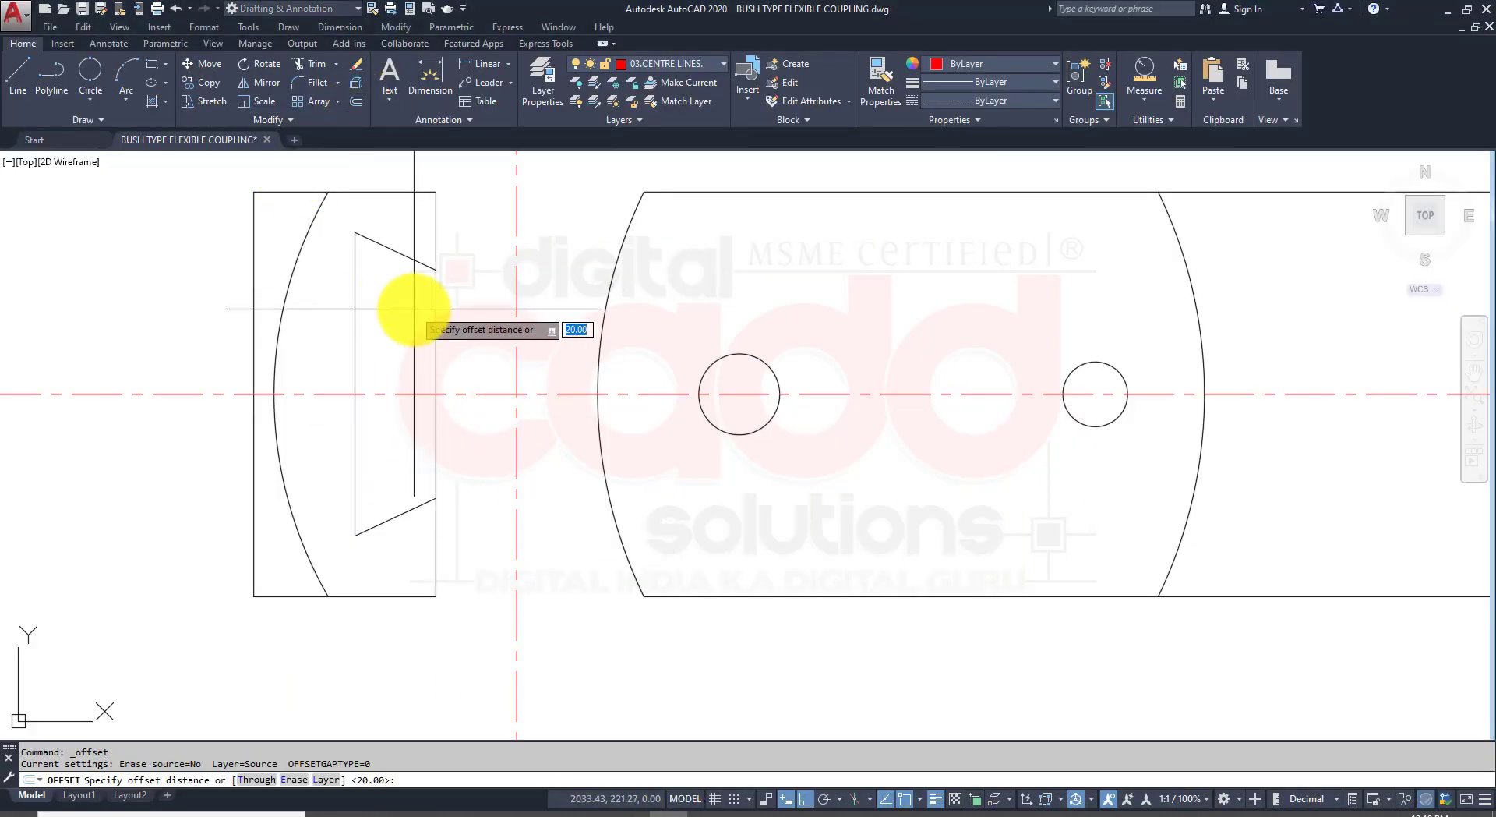
{"action": "key", "text": "Return"}
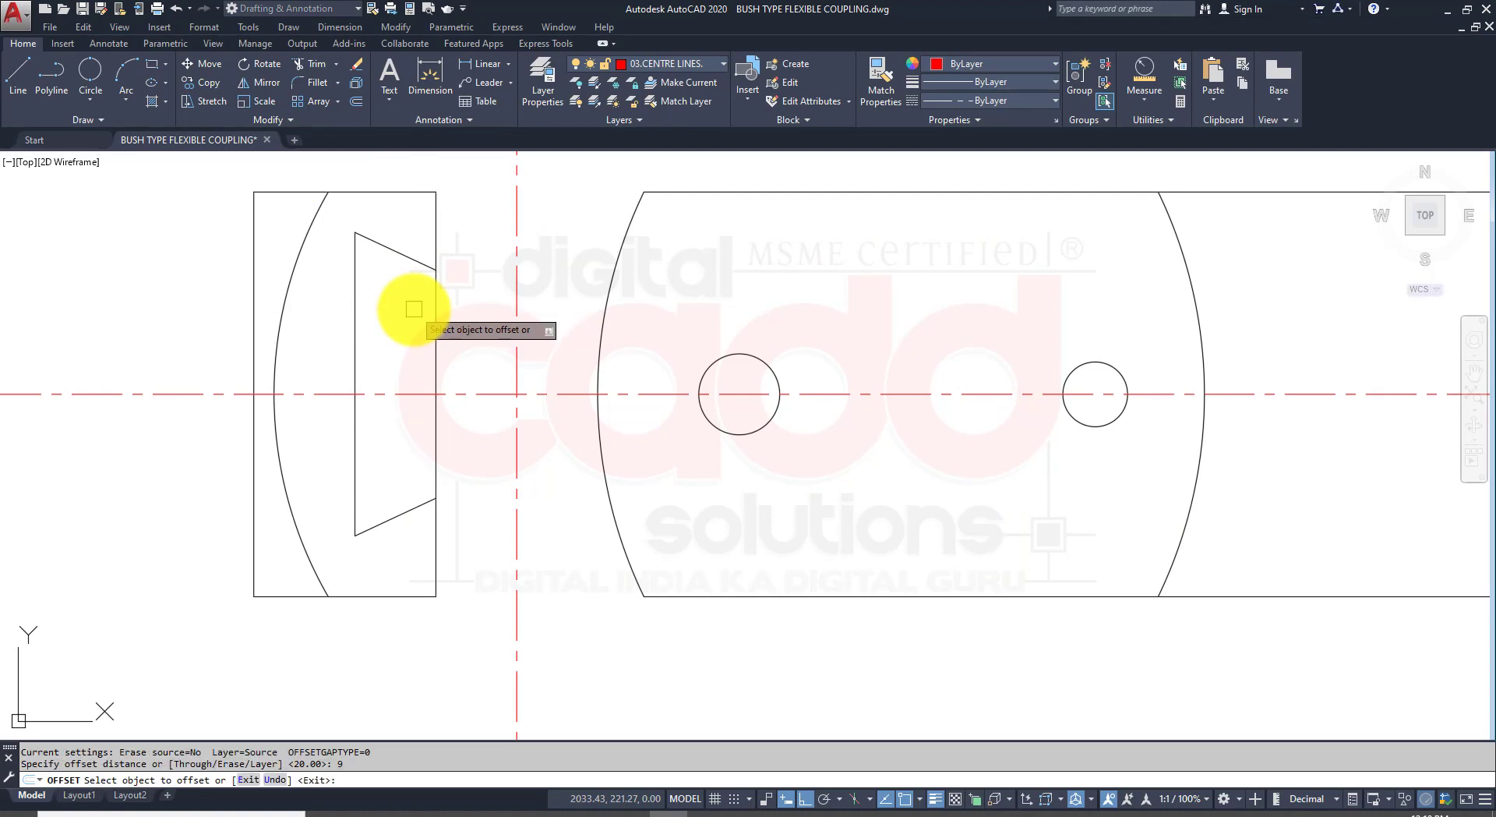
{"action": "left_click", "coordinate": [434, 310]}
{"action": "left_click", "coordinate": [406, 366]}
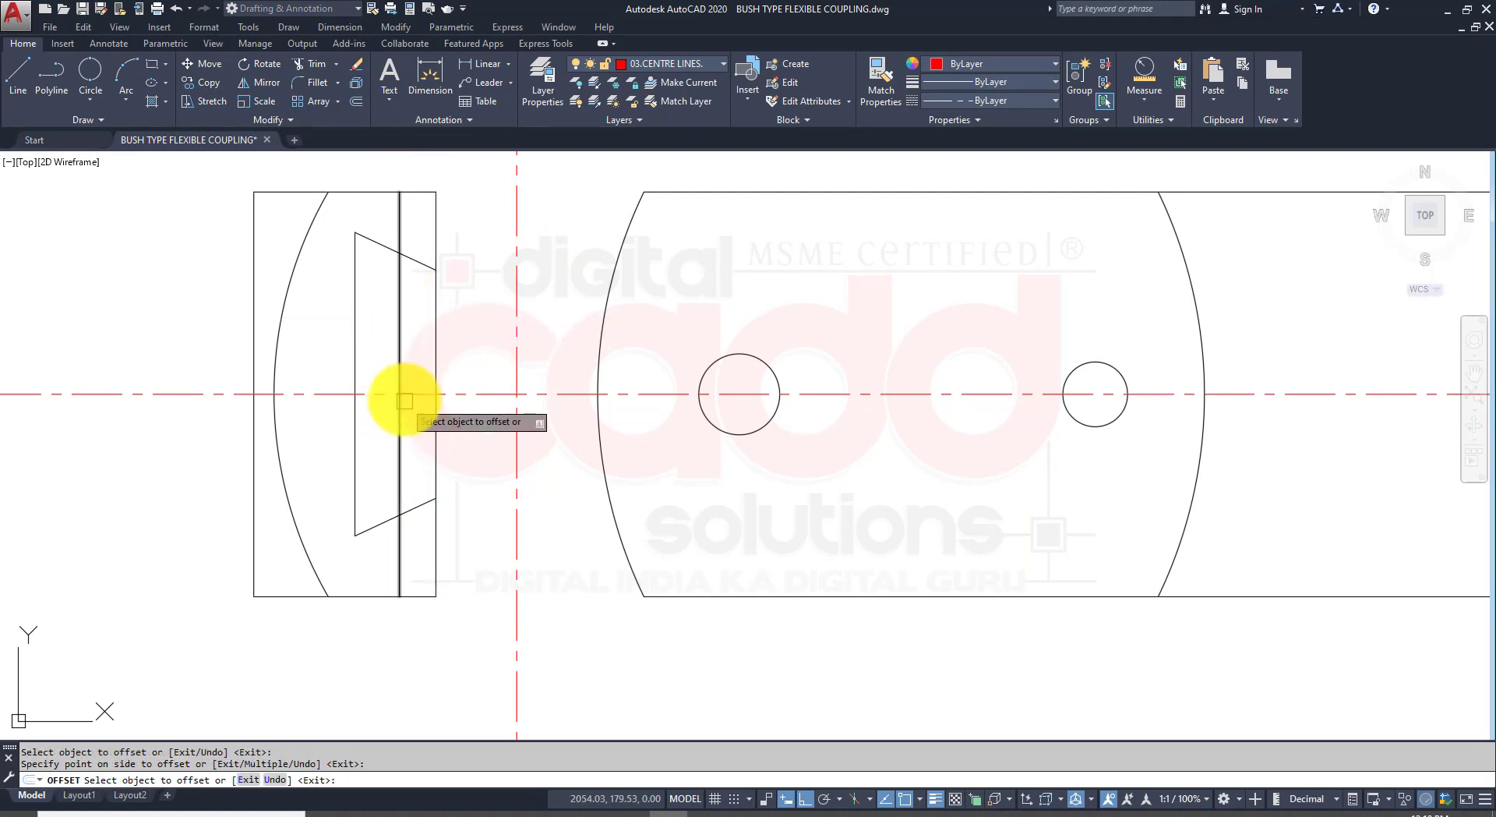
{"action": "left_click", "coordinate": [405, 401]}
{"action": "left_click", "coordinate": [407, 401]}
{"action": "key", "text": "Return"}
{"action": "type", "text": "c"}
{"action": "key", "text": "Return"}
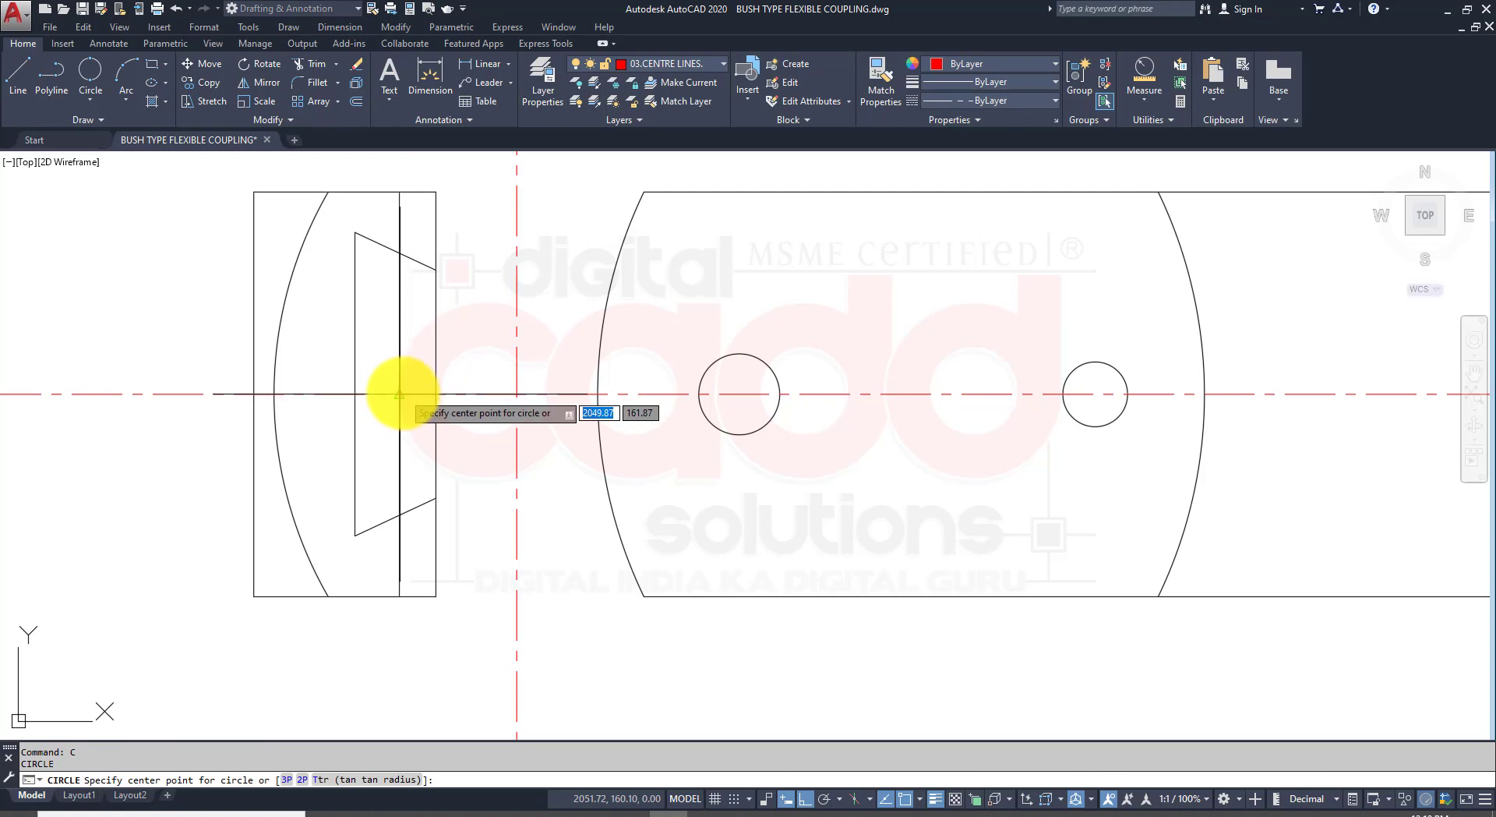
{"action": "left_click", "coordinate": [400, 394]}
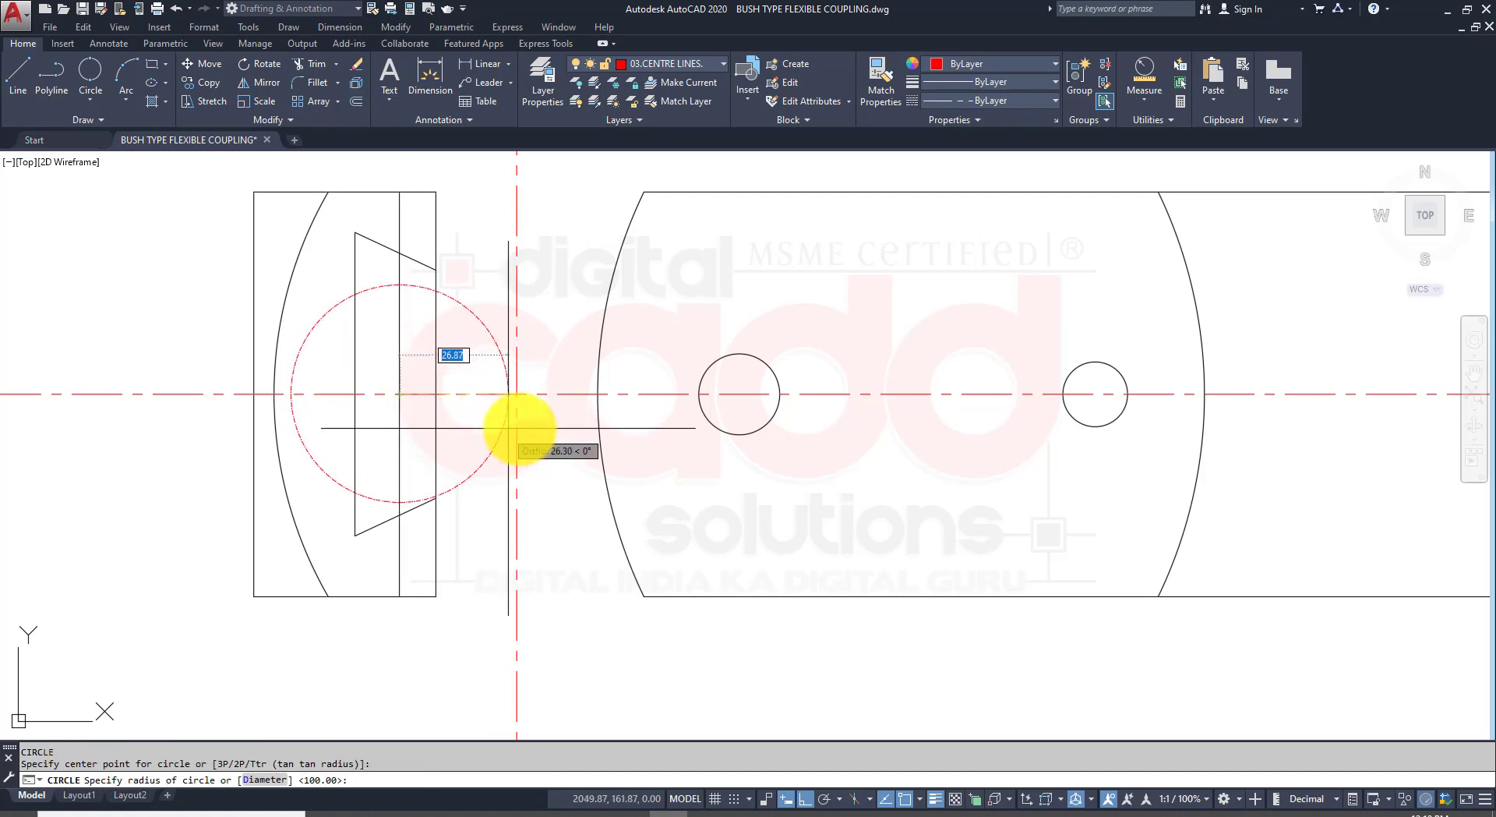
{"action": "key", "text": "Escape"}
Step: Make 01.COMPONENTS the current layer
{"action": "left_click", "coordinate": [688, 63]}
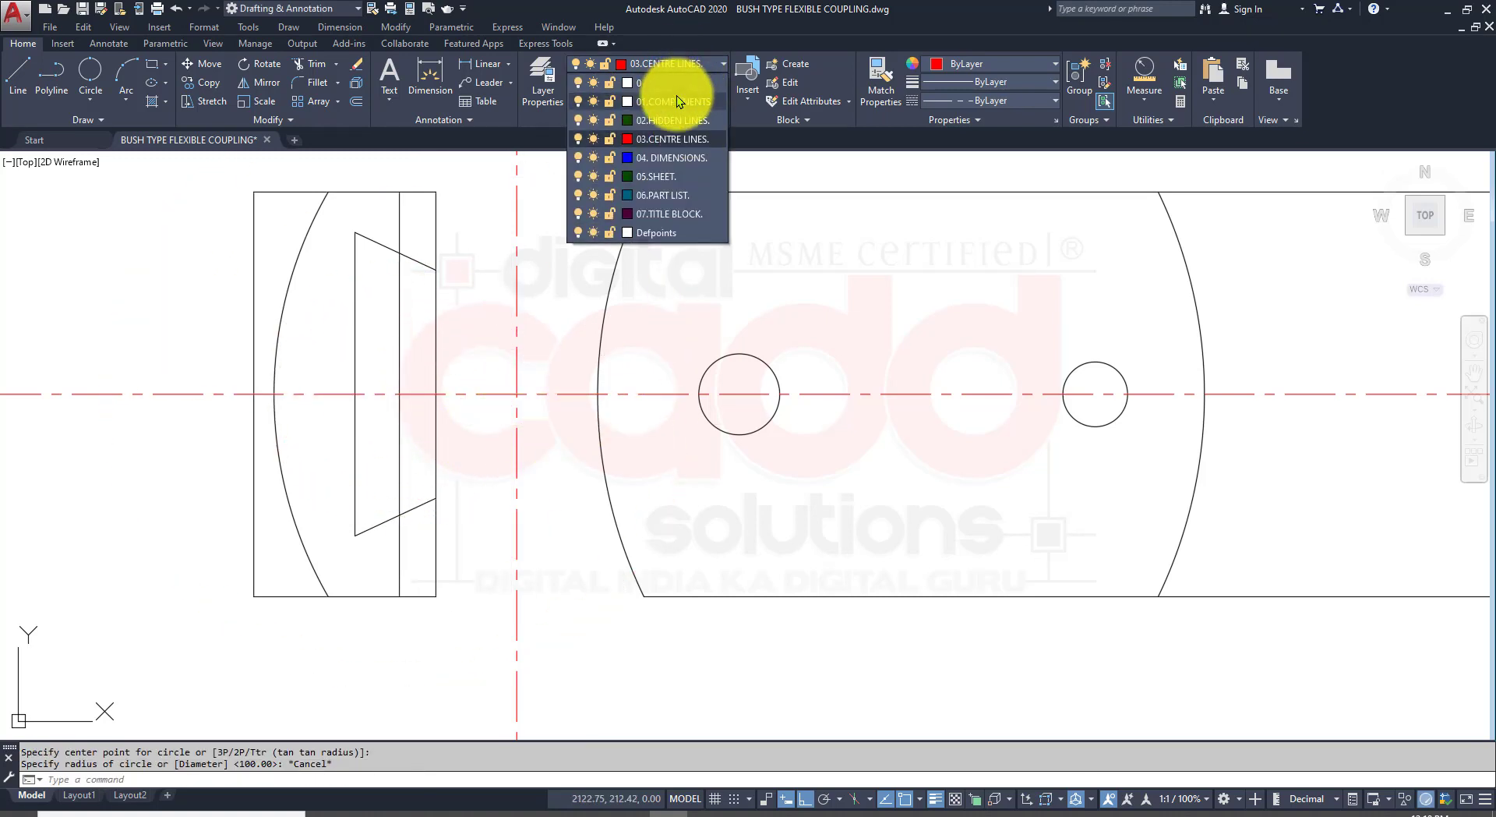
{"action": "left_click", "coordinate": [676, 95]}
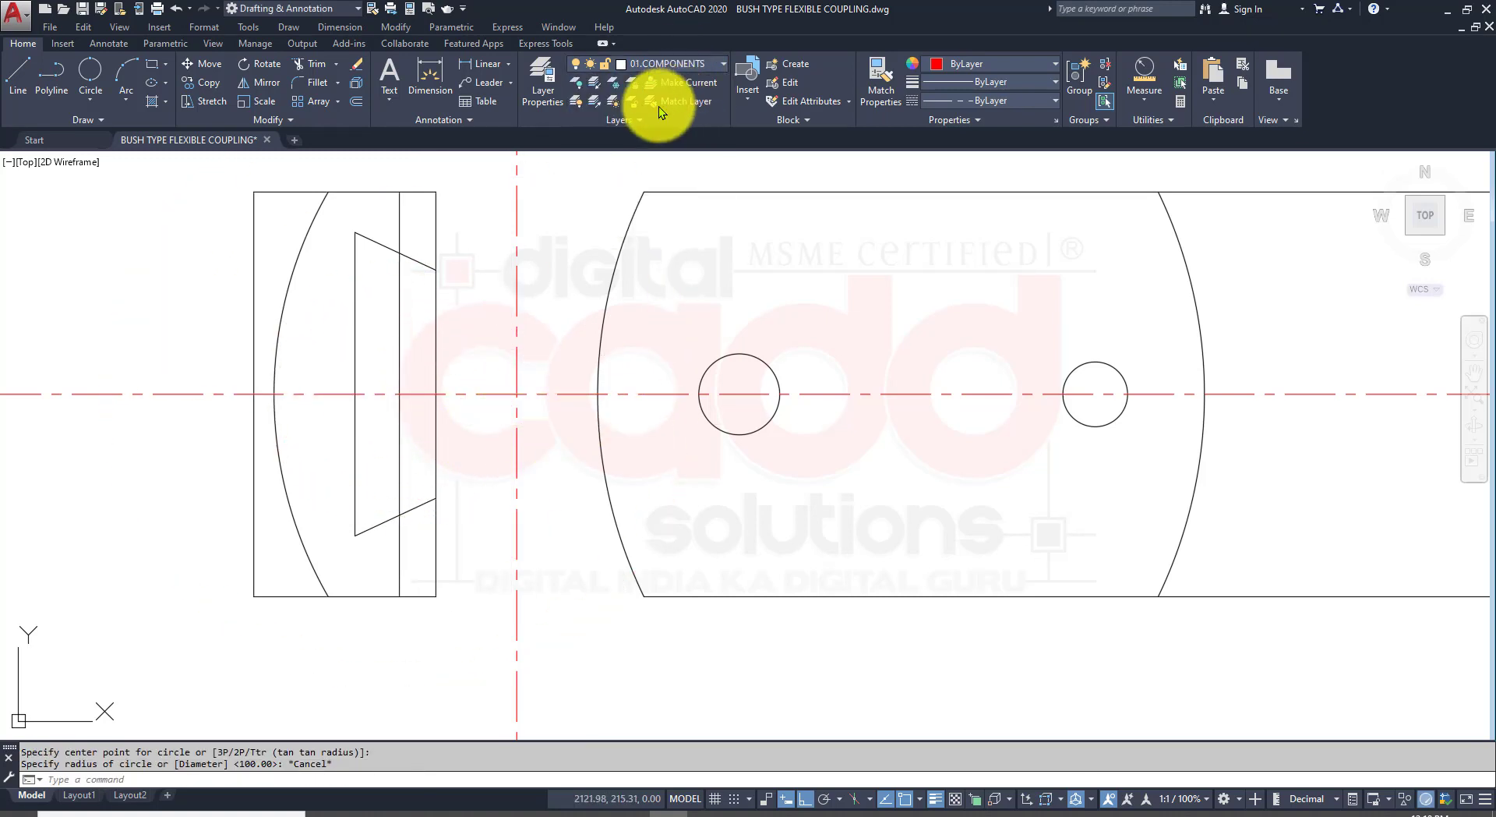
{"action": "left_click", "coordinate": [86, 70]}
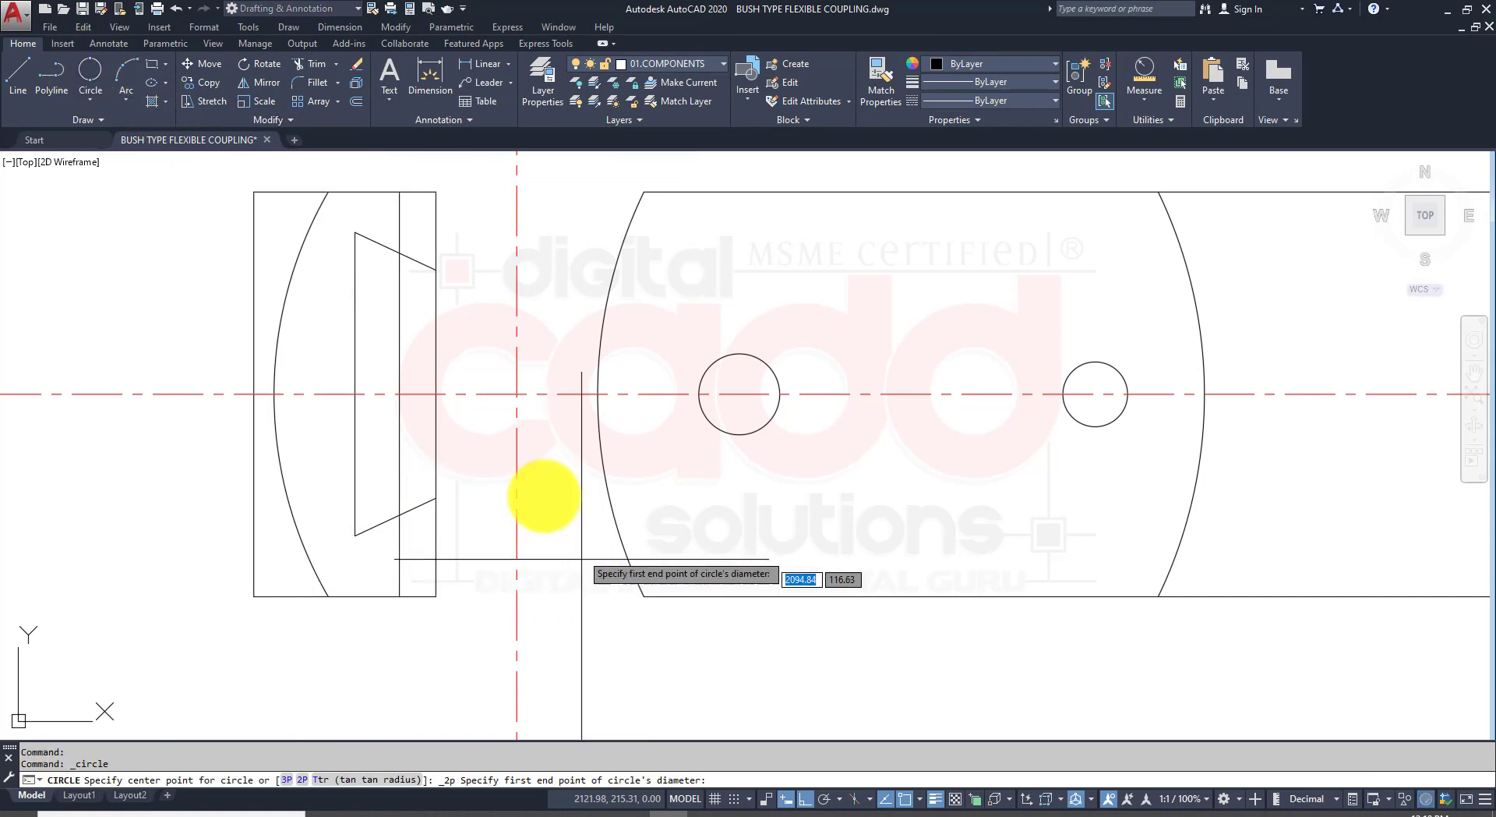
{"action": "left_click", "coordinate": [400, 394]}
{"action": "key", "text": "Escape"}
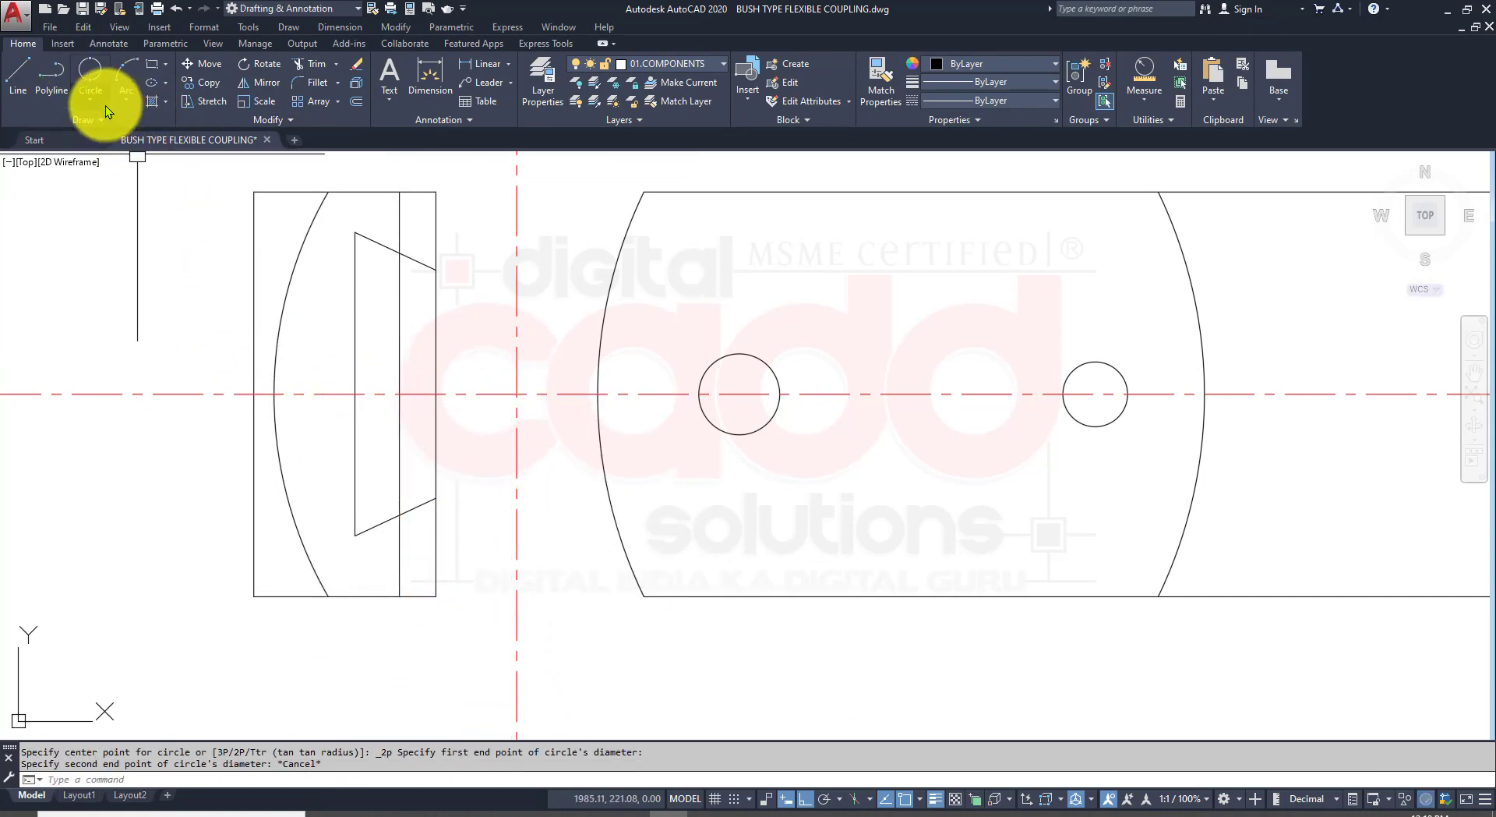
Step: Check the boss radius in the PDF and draw a 15 mm radius circle where the 9 mm offset line crosses the side view's centerline
{"action": "left_click", "coordinate": [104, 101]}
{"action": "left_click", "coordinate": [137, 136]}
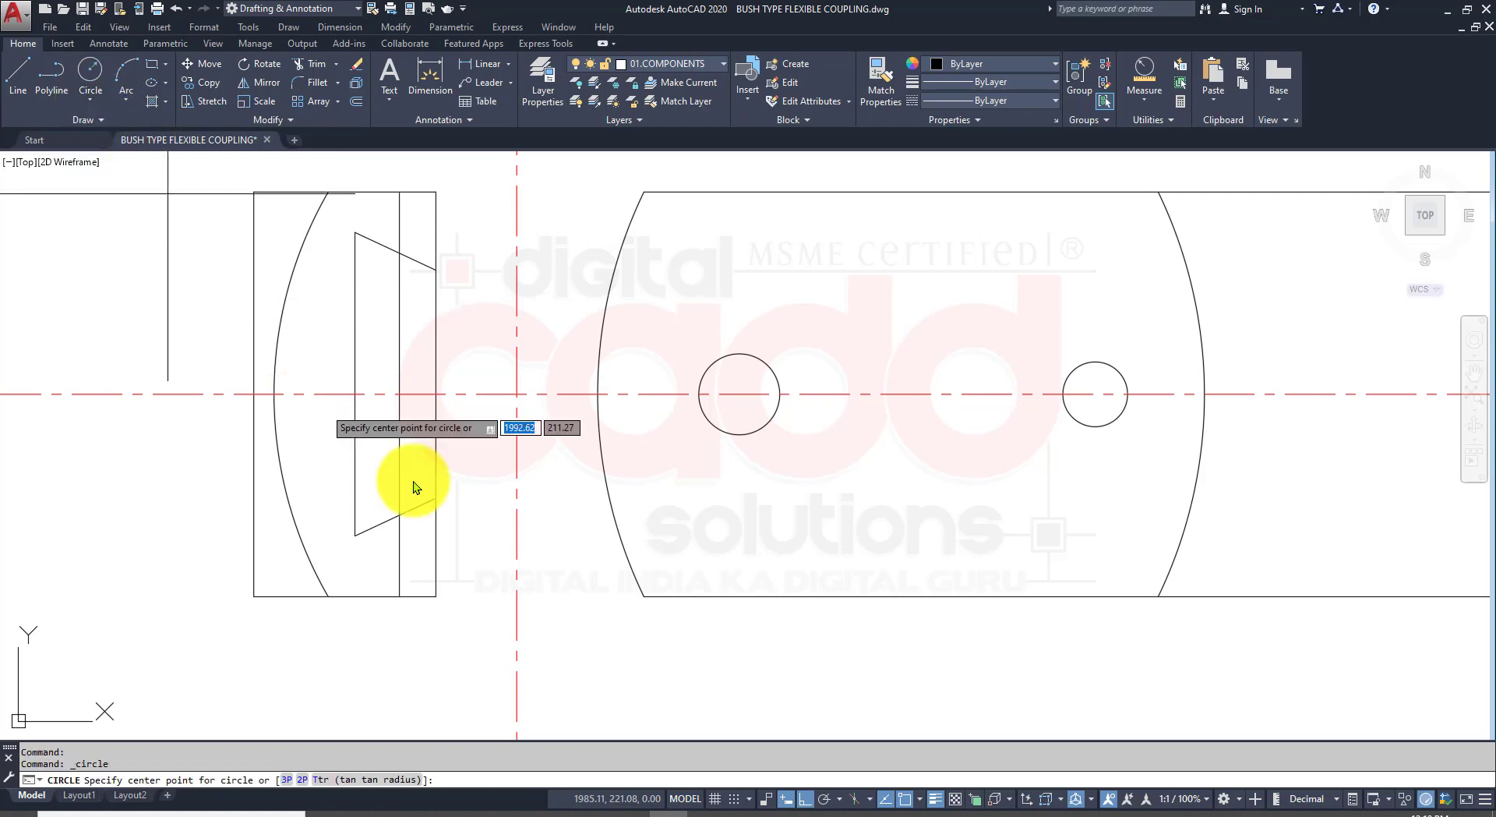
{"action": "left_click", "coordinate": [400, 394]}
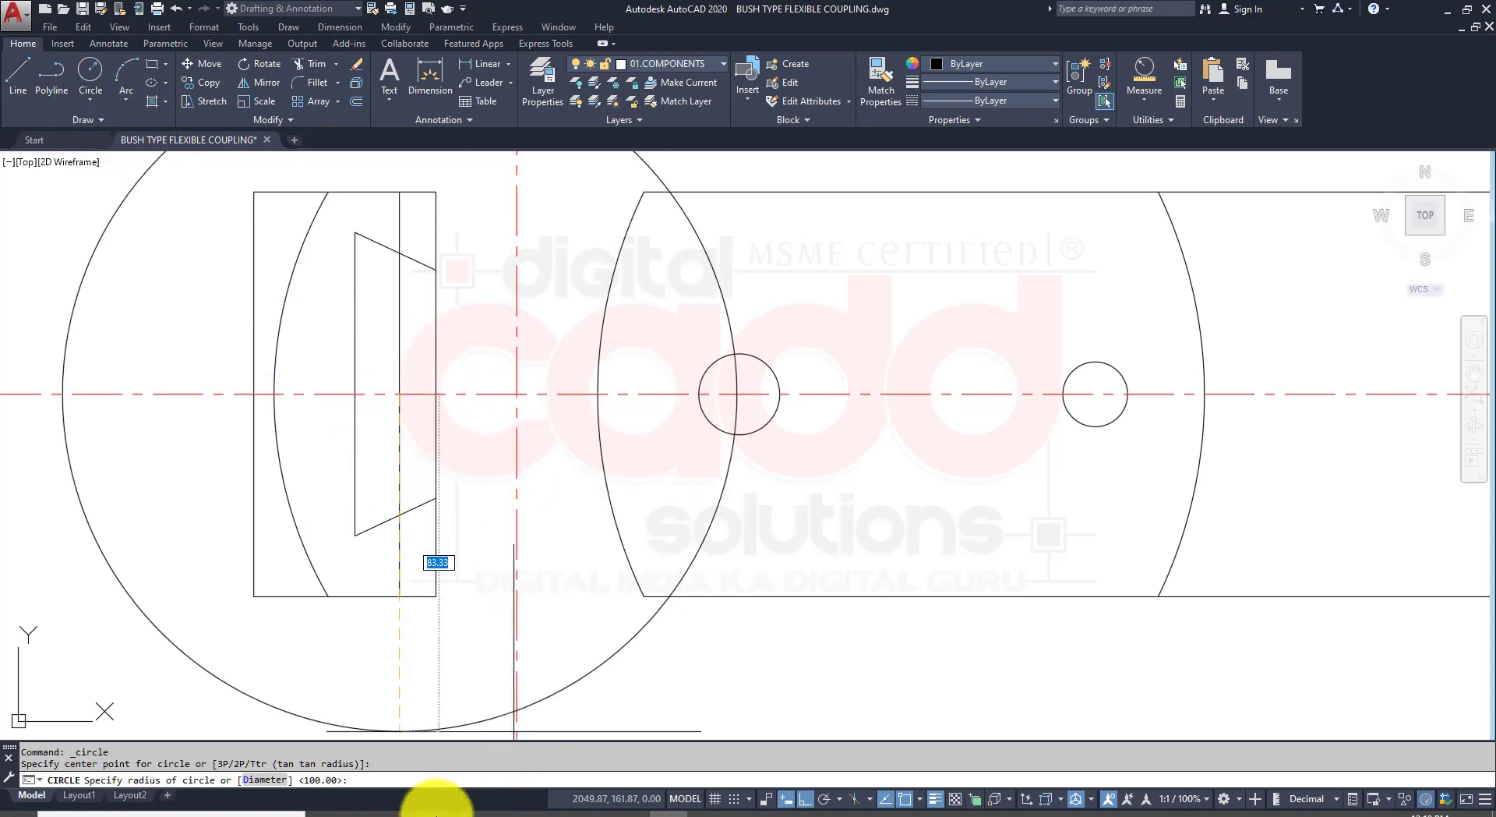
{"action": "left_click", "coordinate": [407, 814]}
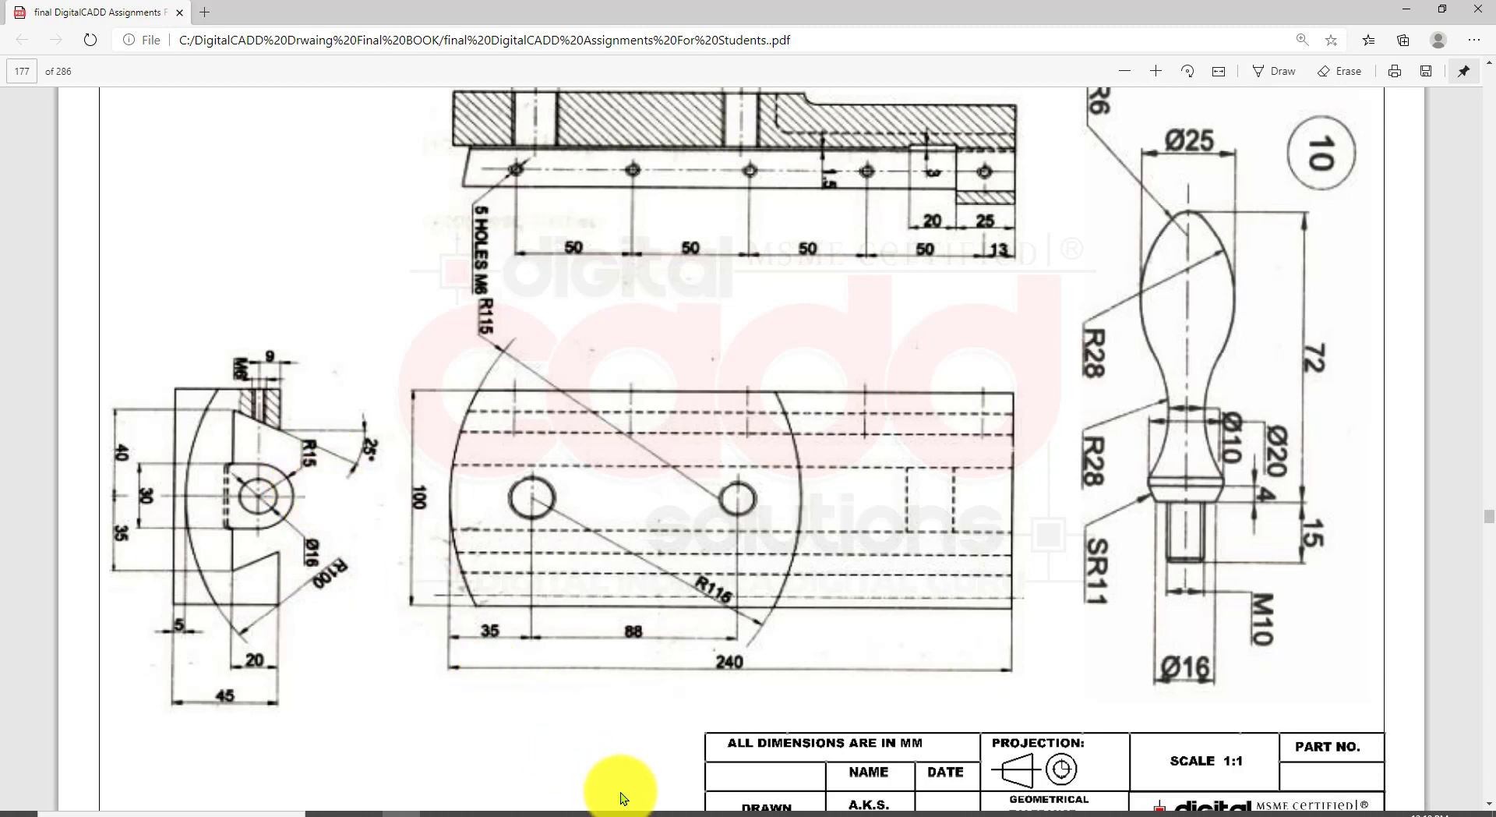
{"action": "left_click", "coordinate": [670, 813]}
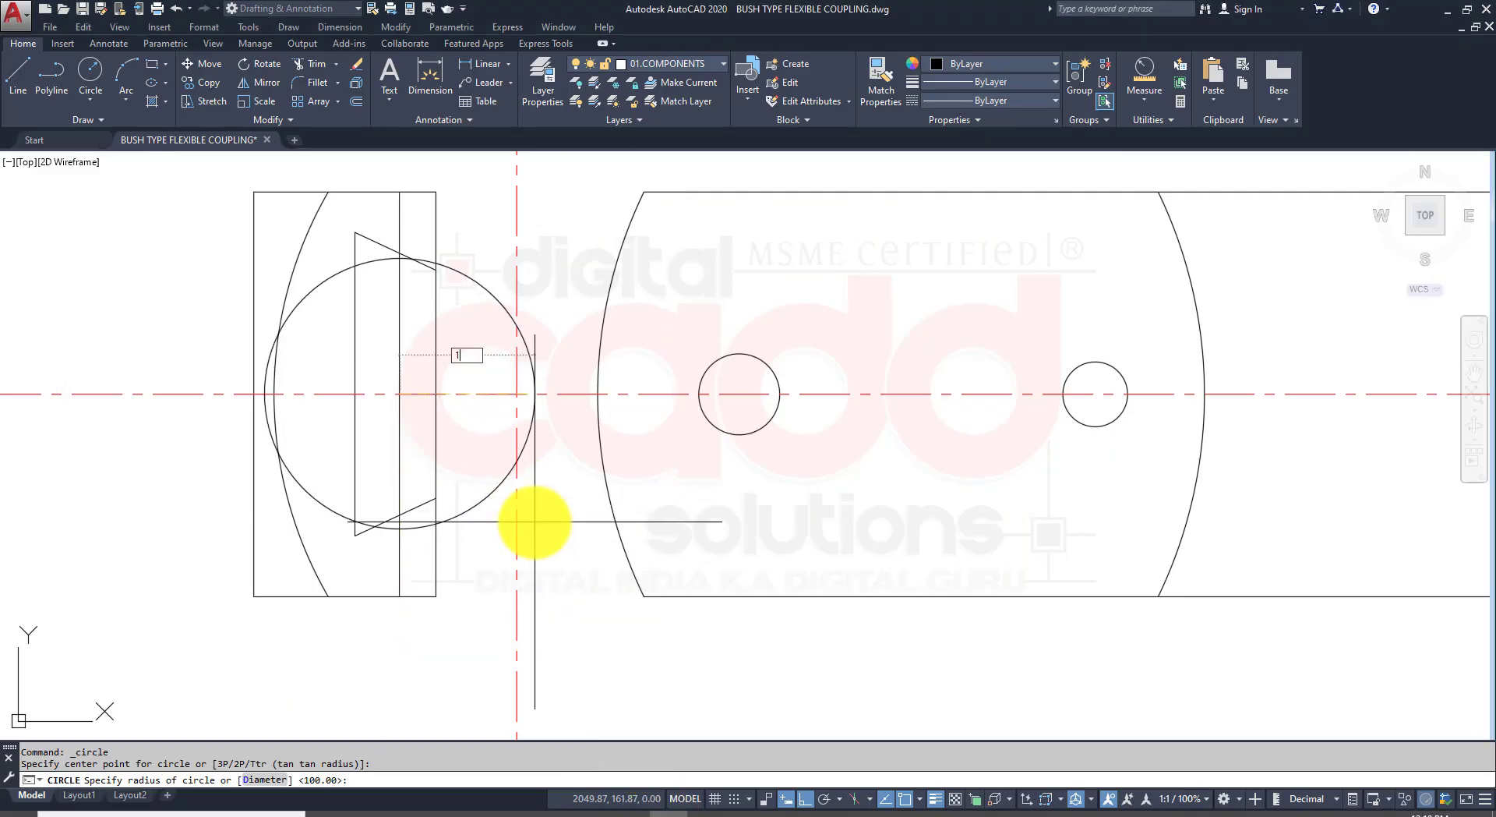
{"action": "type", "text": "15"}
{"action": "key", "text": "Return"}
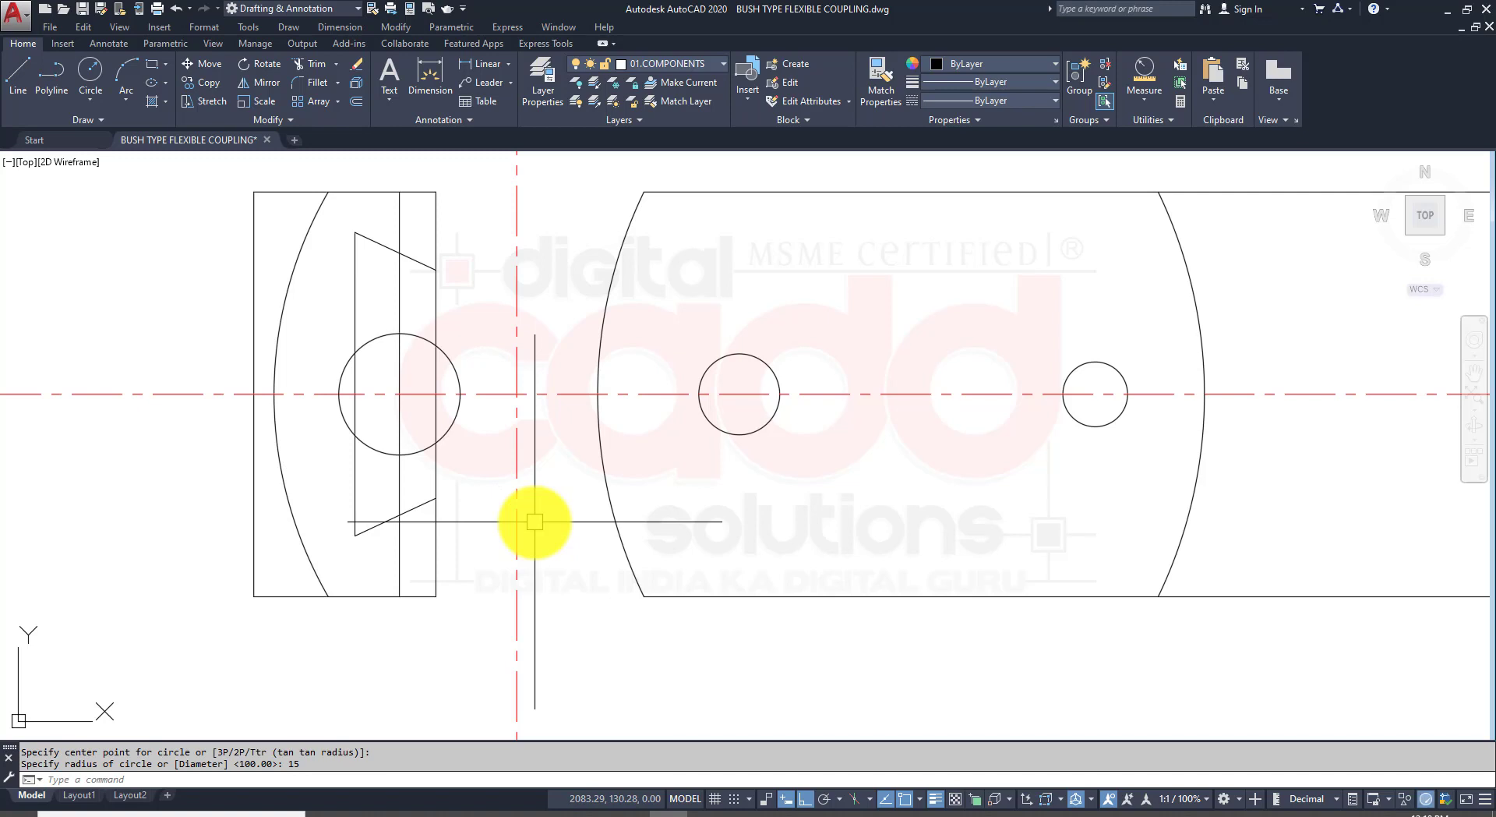
Step: Draw horizontal lines from the circle's upper and lower quadrants to the inner vertical slot line
{"action": "type", "text": "l"}
{"action": "key", "text": "Return"}
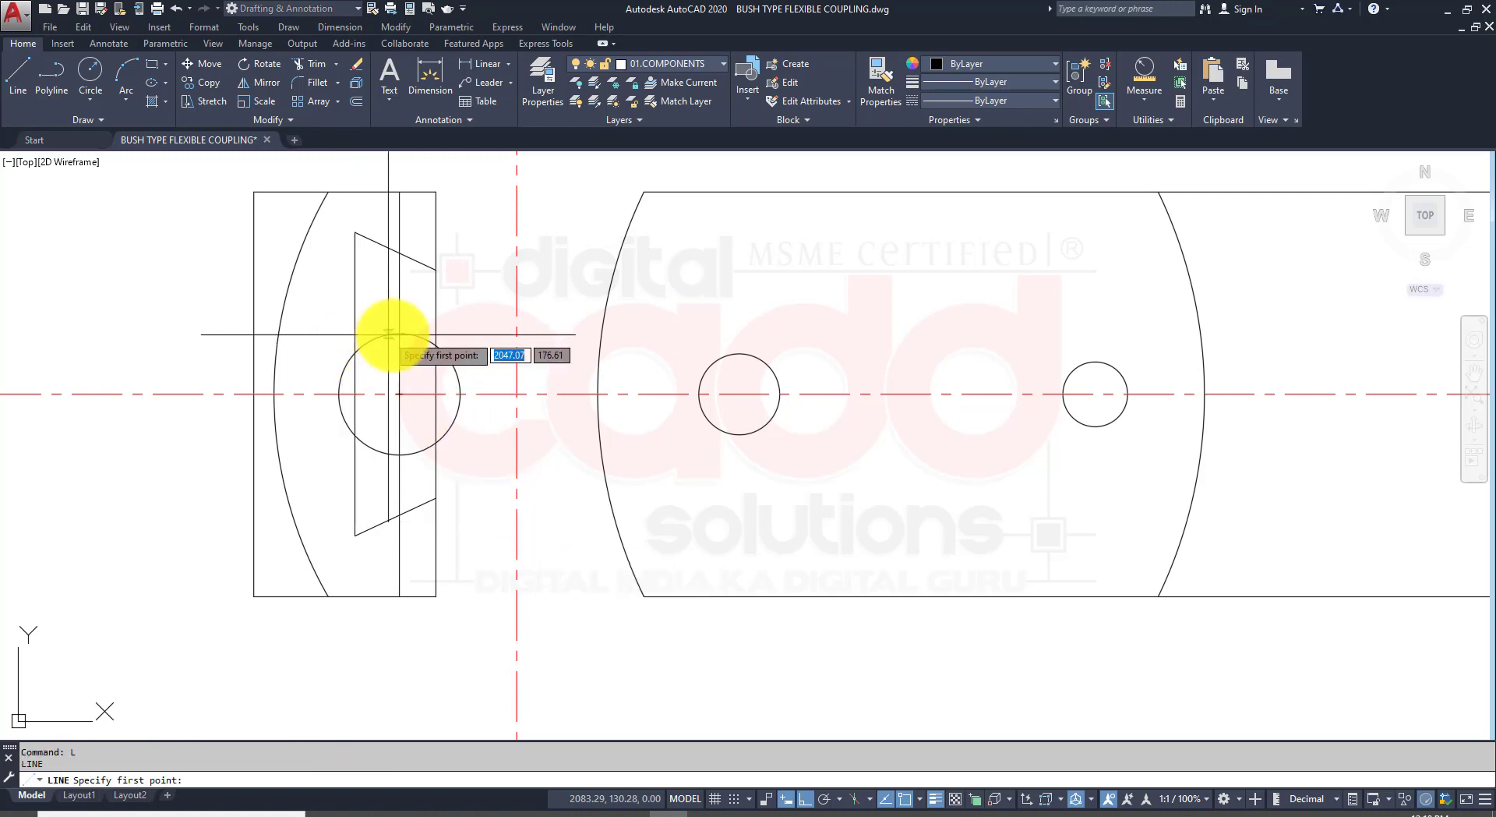
{"action": "left_click", "coordinate": [383, 332]}
{"action": "left_click", "coordinate": [355, 334]}
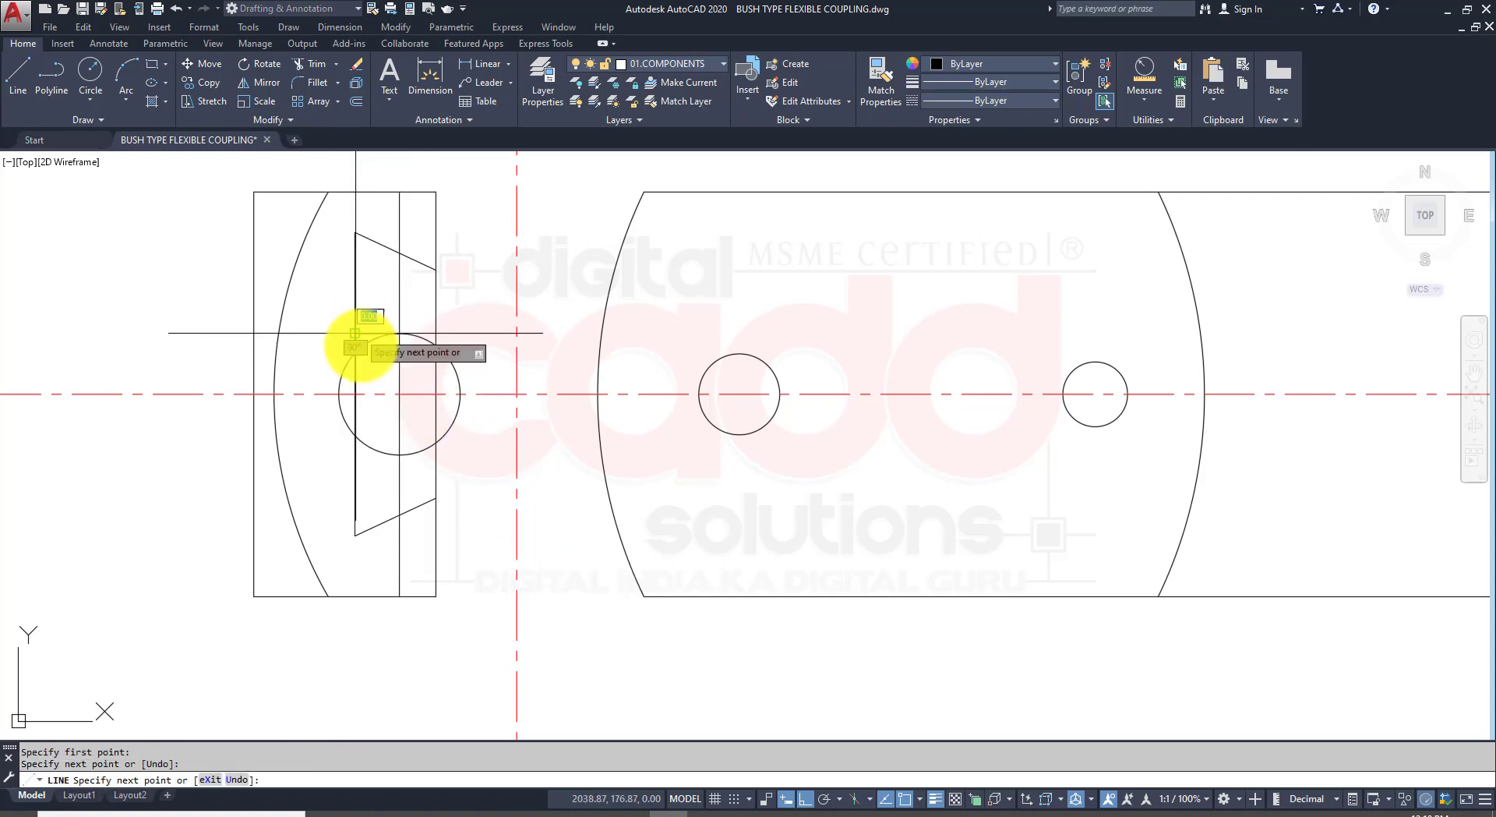
{"action": "key", "text": "space"}
{"action": "key", "text": "space"}
{"action": "left_click", "coordinate": [399, 454]}
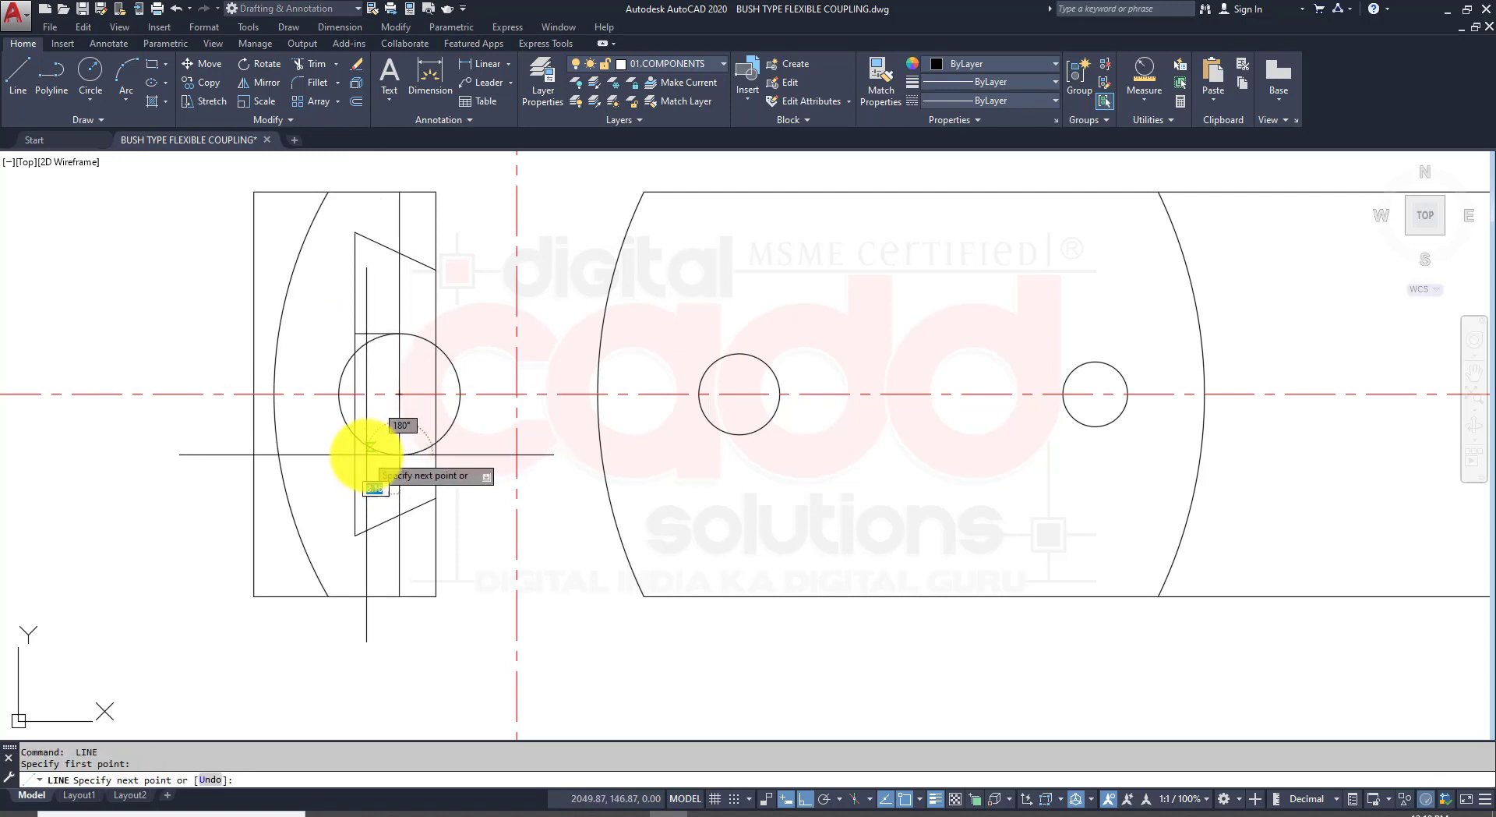
{"action": "left_click", "coordinate": [356, 454]}
{"action": "key", "text": "space"}
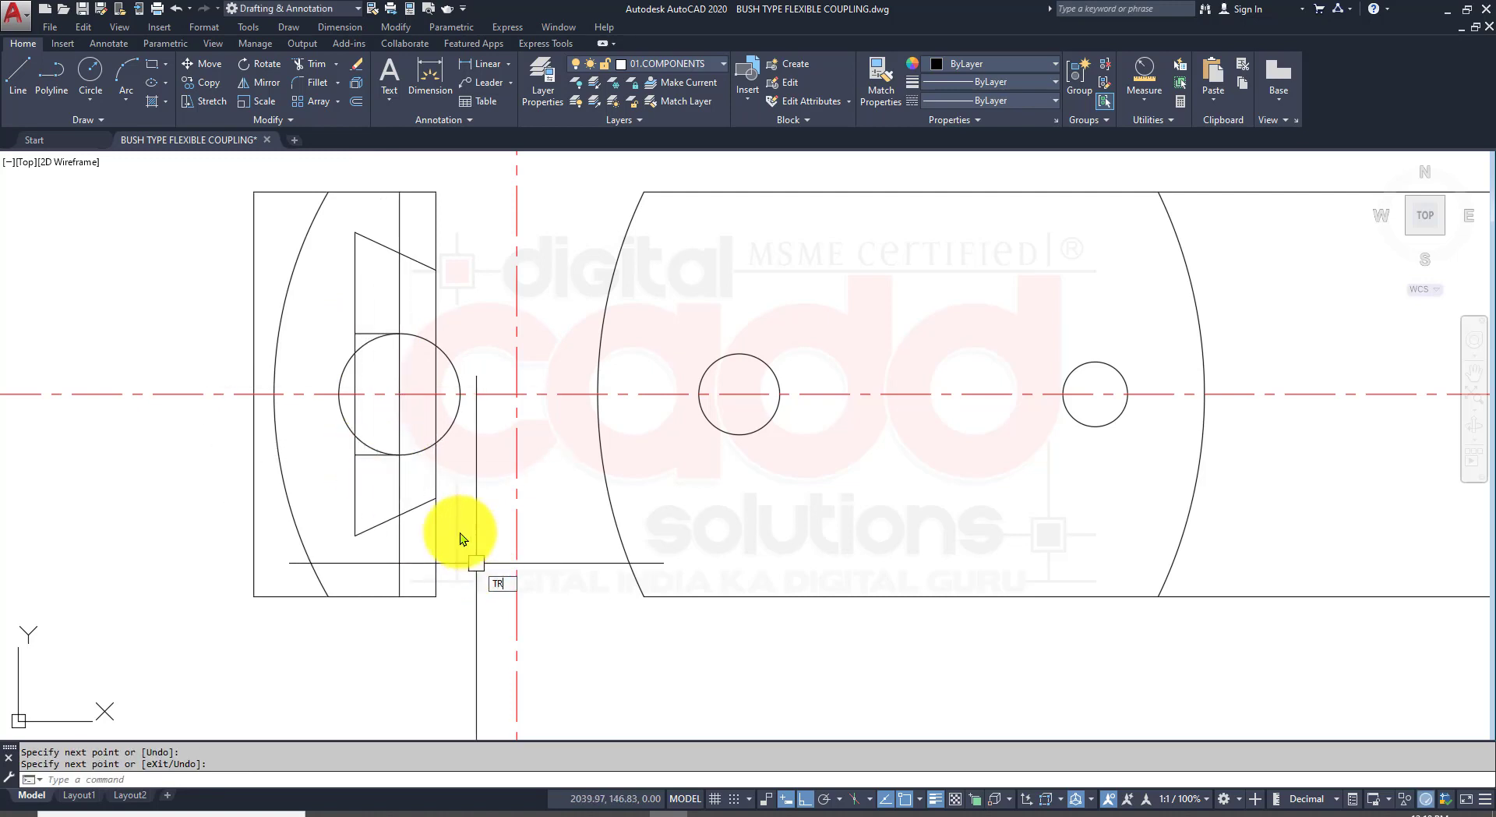
Step: Trim away the left half of the 15 mm radius circle, leaving a rounded boss outline
{"action": "type", "text": "tr"}
{"action": "key", "text": "space"}
{"action": "key", "text": "space"}
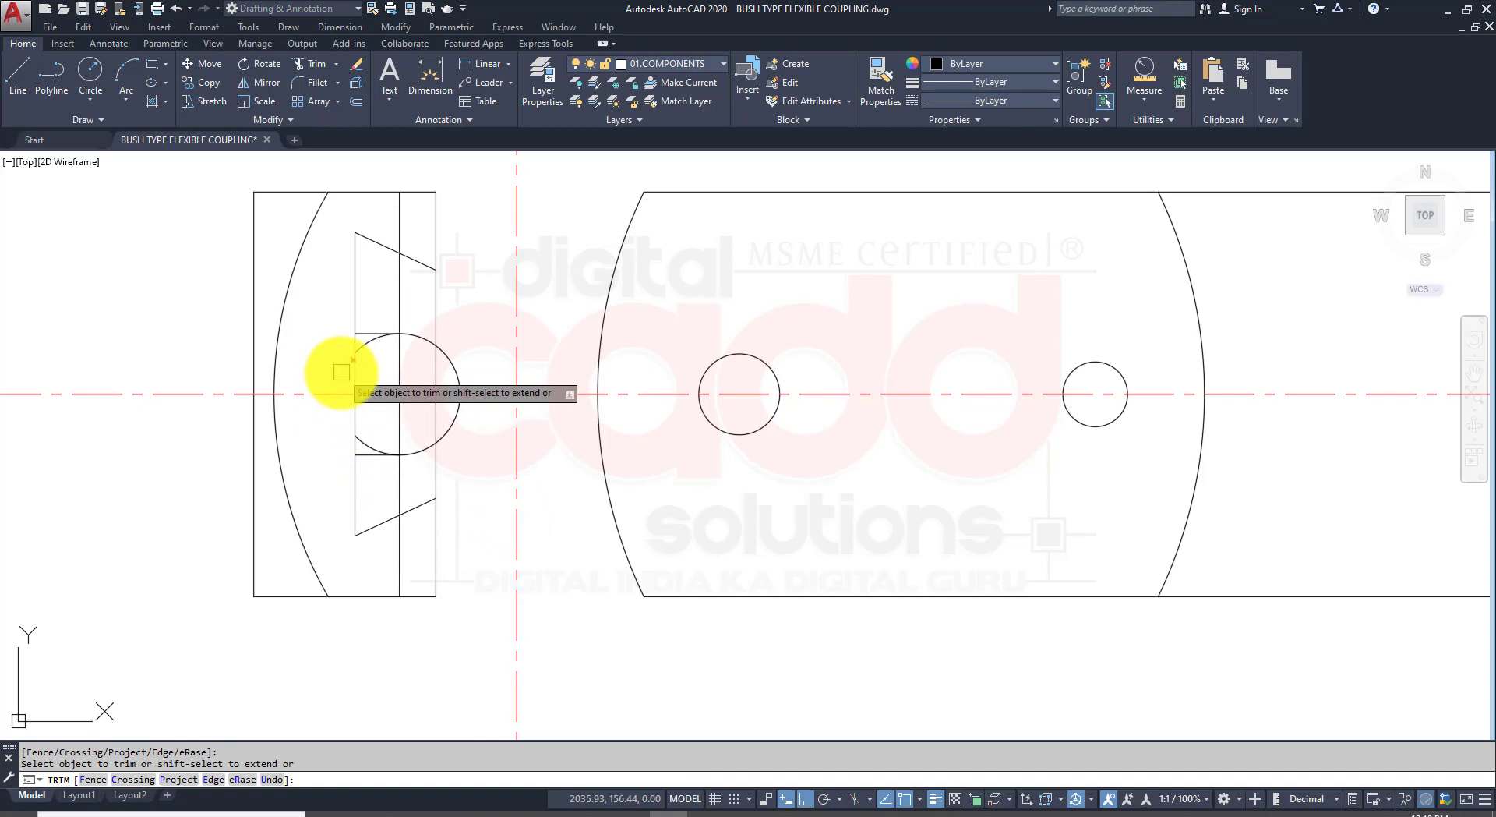
{"action": "left_click", "coordinate": [341, 374]}
{"action": "left_click", "coordinate": [363, 350]}
{"action": "left_click", "coordinate": [363, 434]}
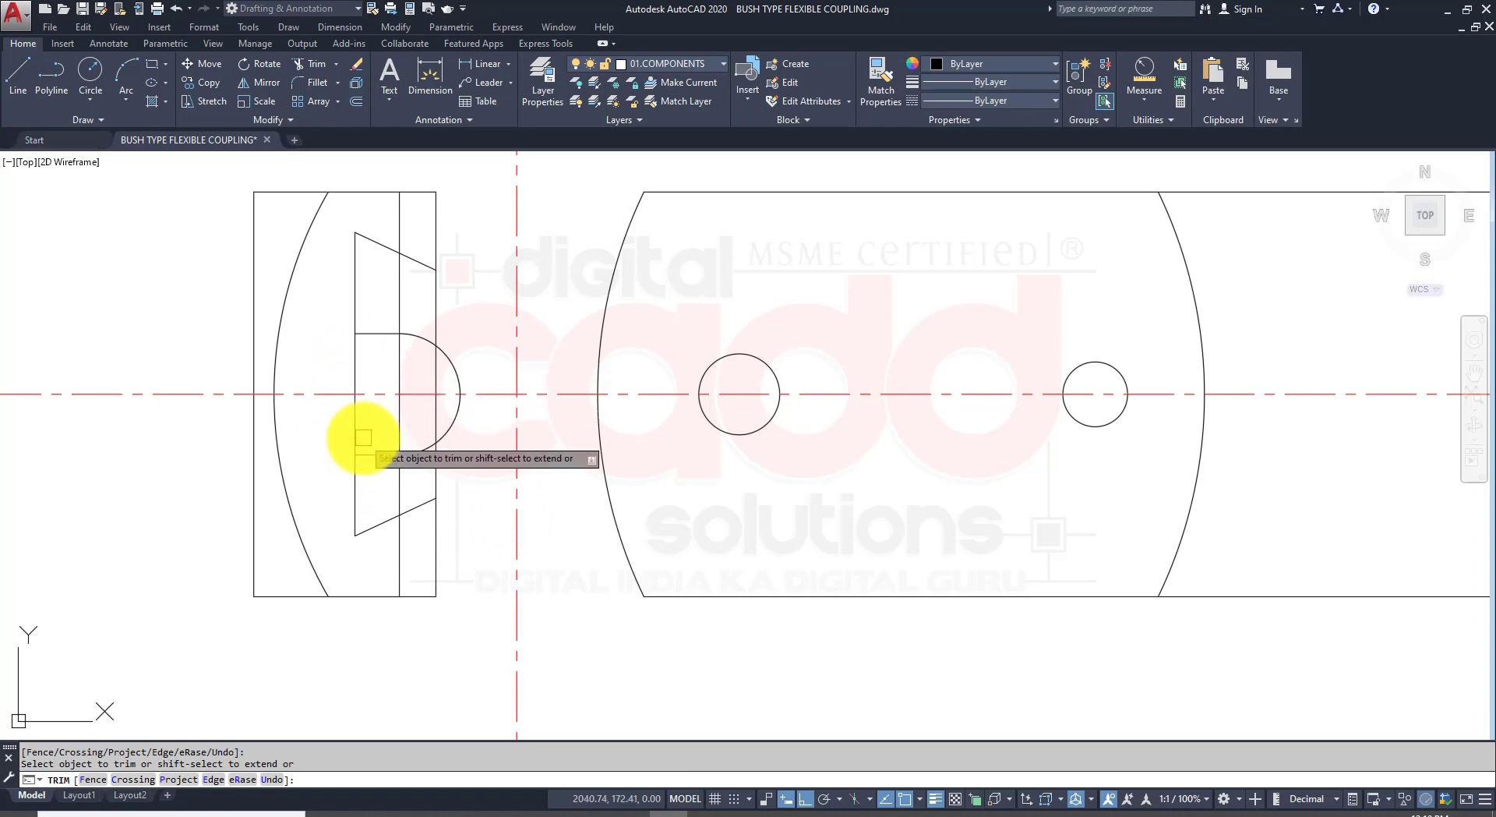
{"action": "key", "text": "space"}
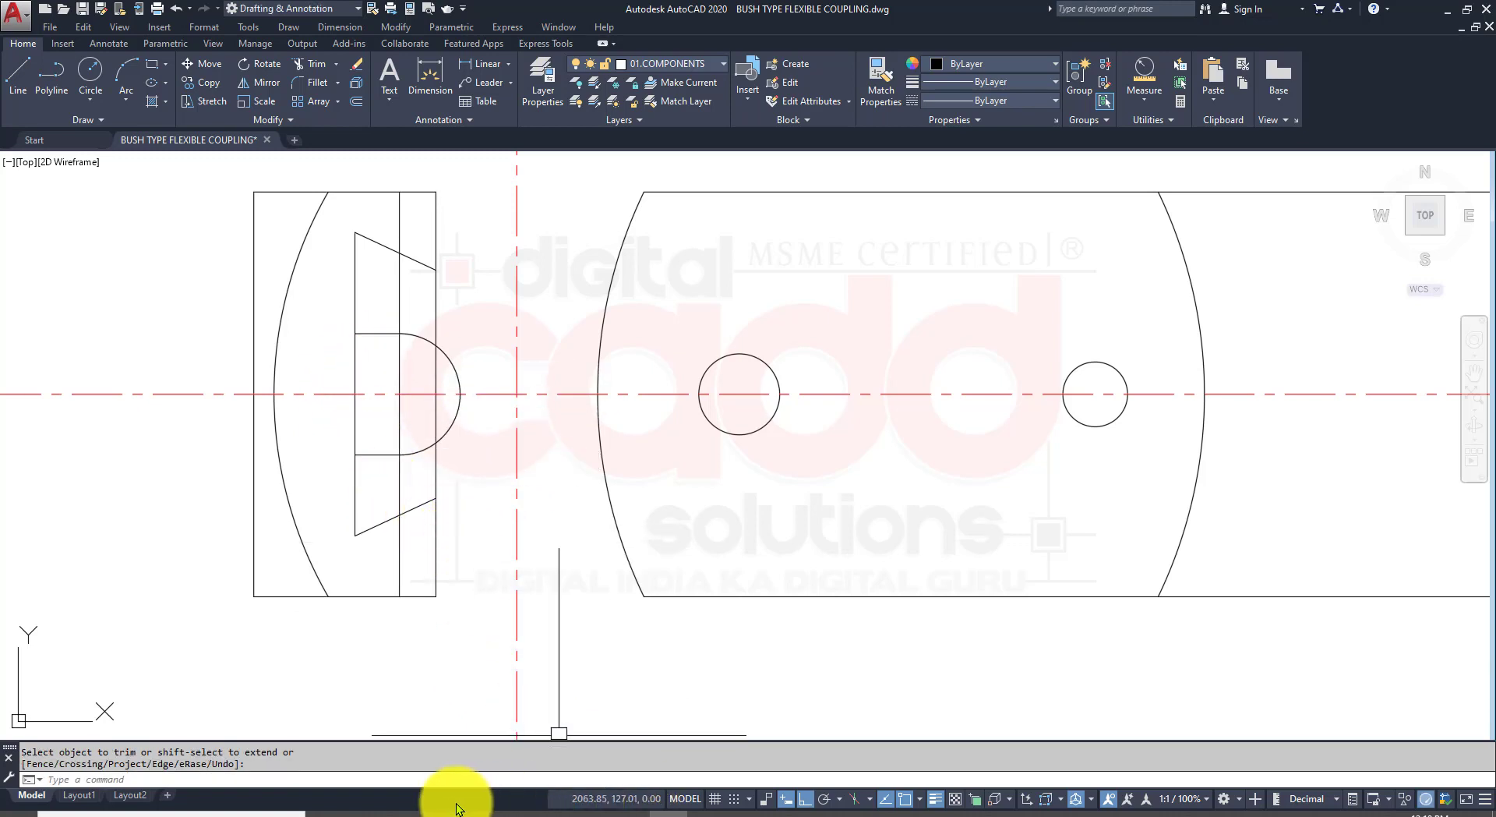
Step: Check the hole size in the PDF and draw a 16 mm diameter circle concentric with the boss arc
{"action": "left_click", "coordinate": [402, 809]}
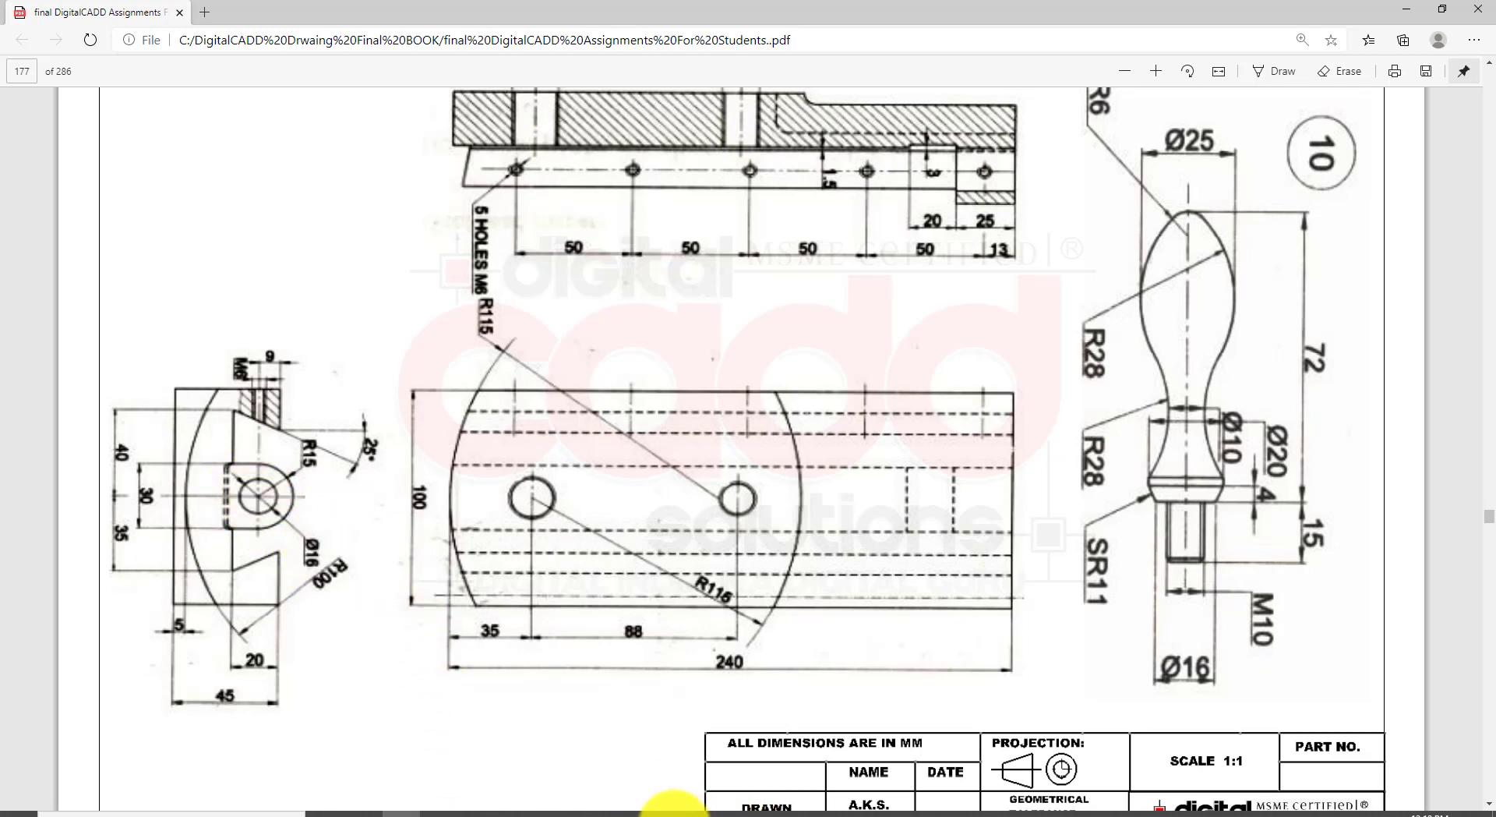
{"action": "left_click", "coordinate": [674, 809]}
{"action": "type", "text": "c"}
{"action": "key", "text": "space"}
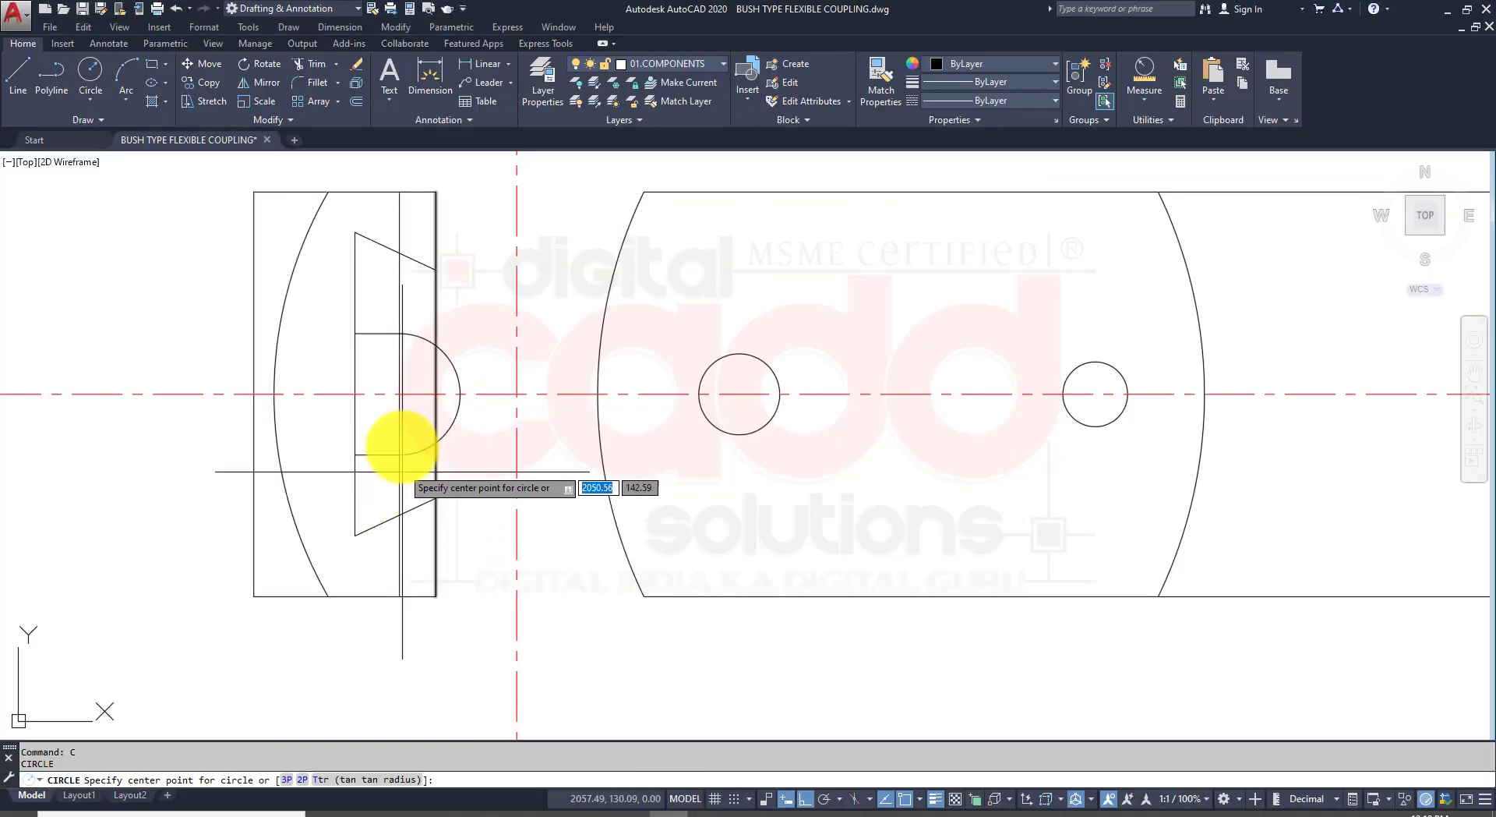
{"action": "left_click", "coordinate": [400, 393]}
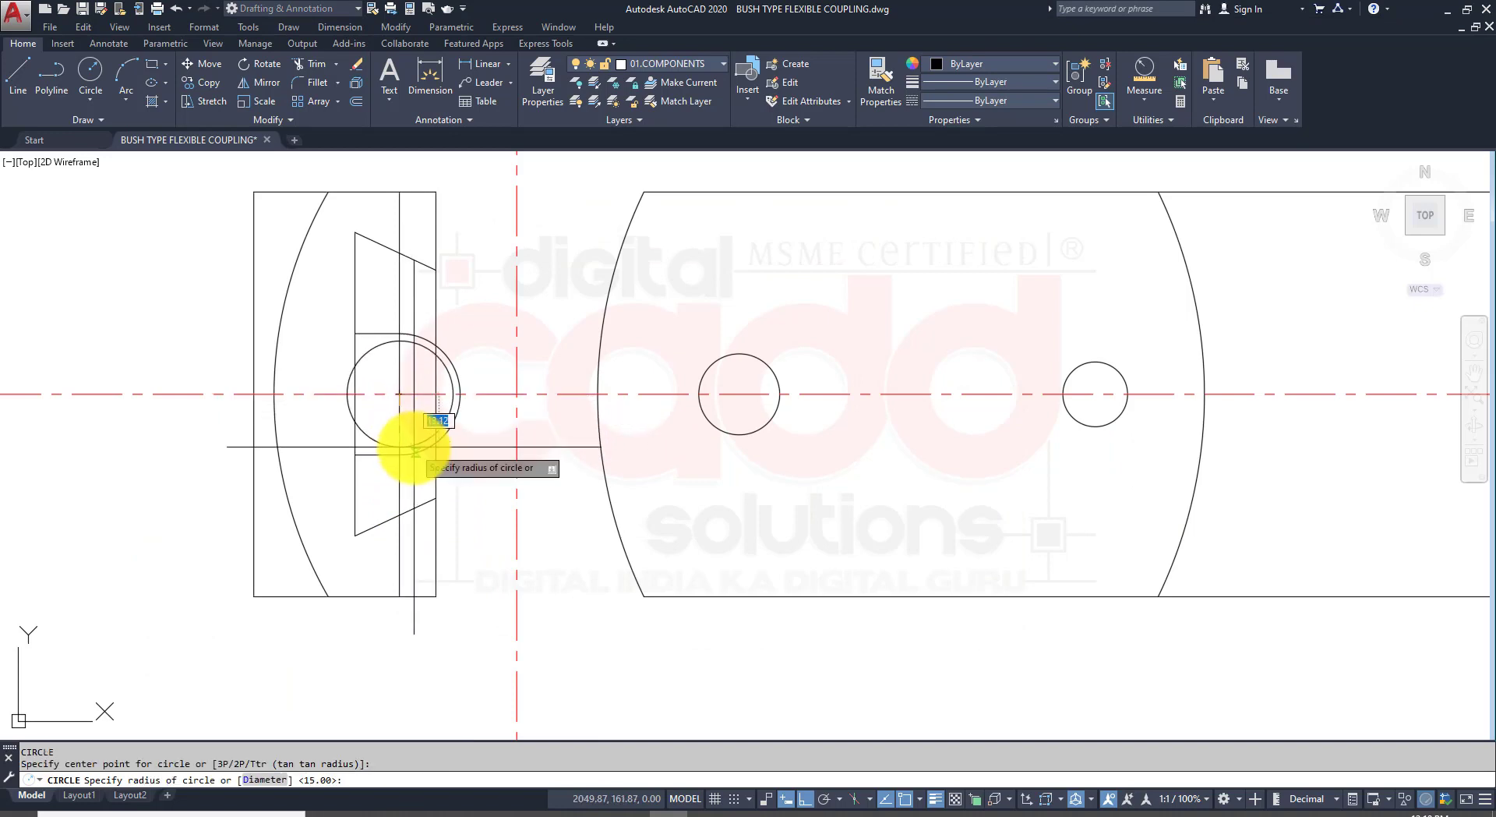
{"action": "type", "text": "d"}
{"action": "key", "text": "space"}
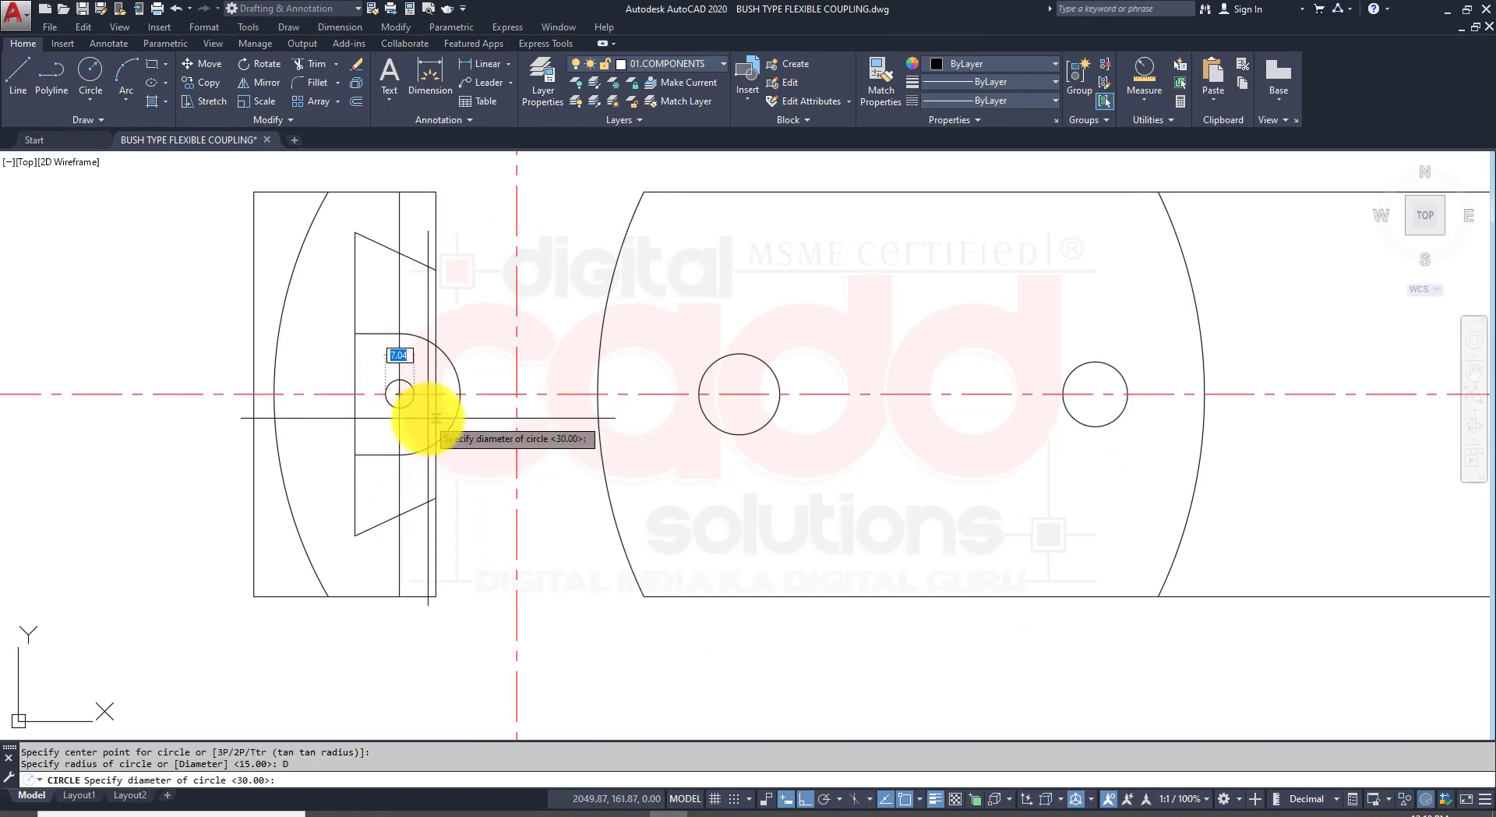
{"action": "key", "text": "Return"}
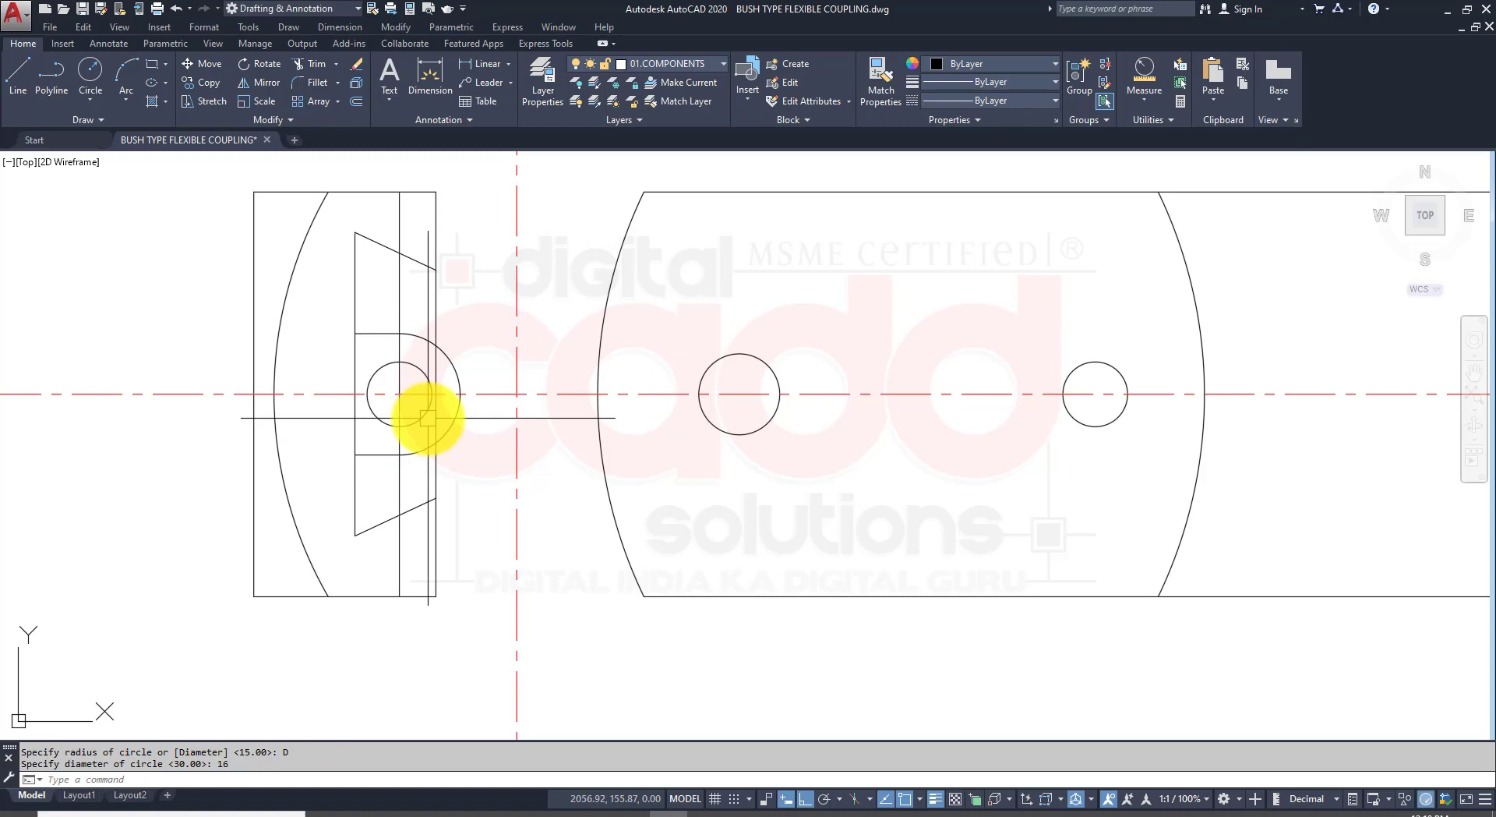
Step: Erase the vertical offset construction line through the hole in the side view
{"action": "middle_click_drag", "start_coordinate": [417, 424], "coordinate": [373, 496]}
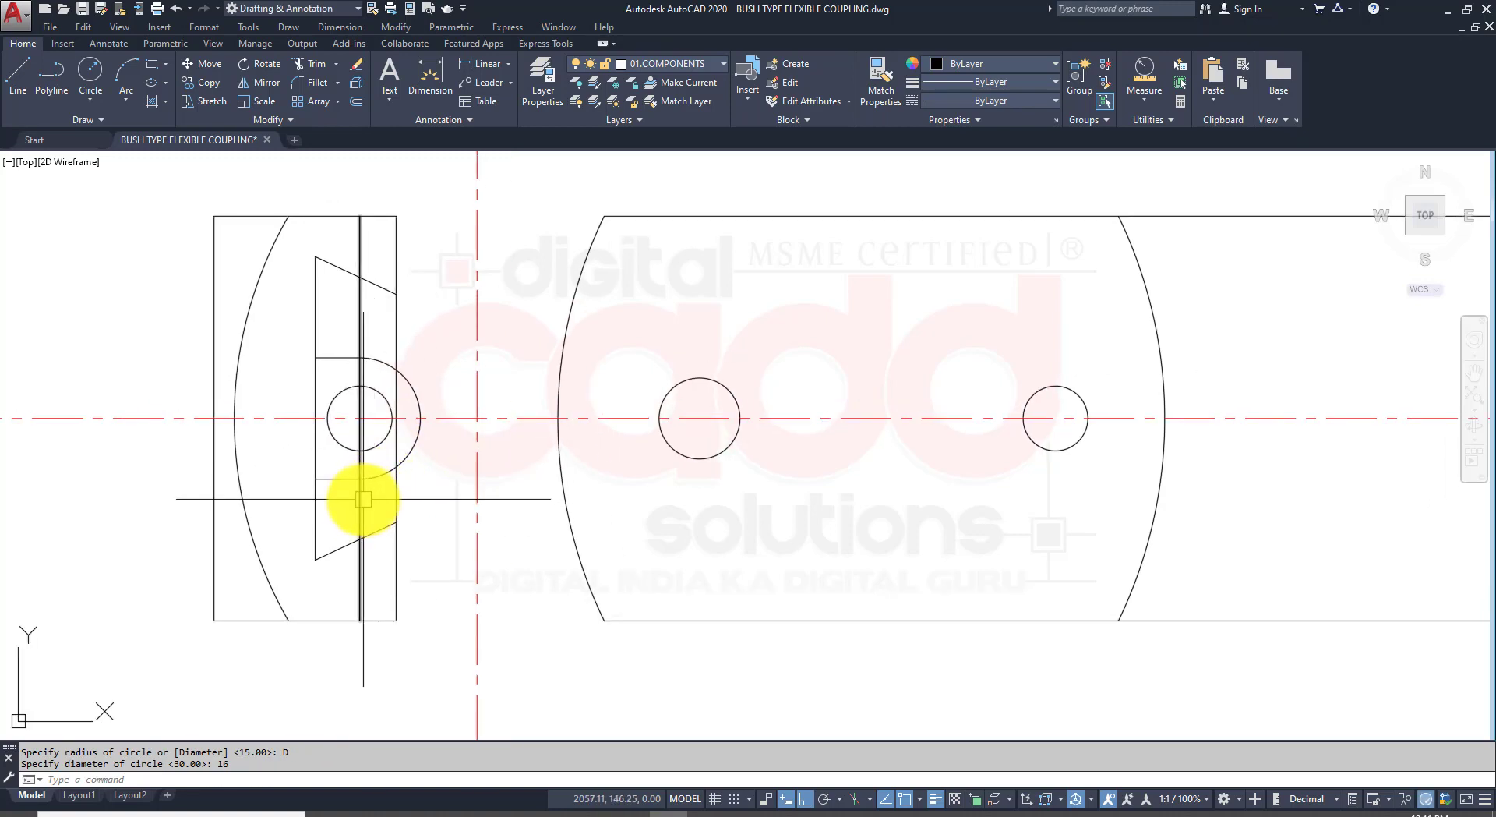
{"action": "left_click", "coordinate": [359, 503]}
{"action": "type", "text": "e"}
{"action": "key", "text": "Return"}
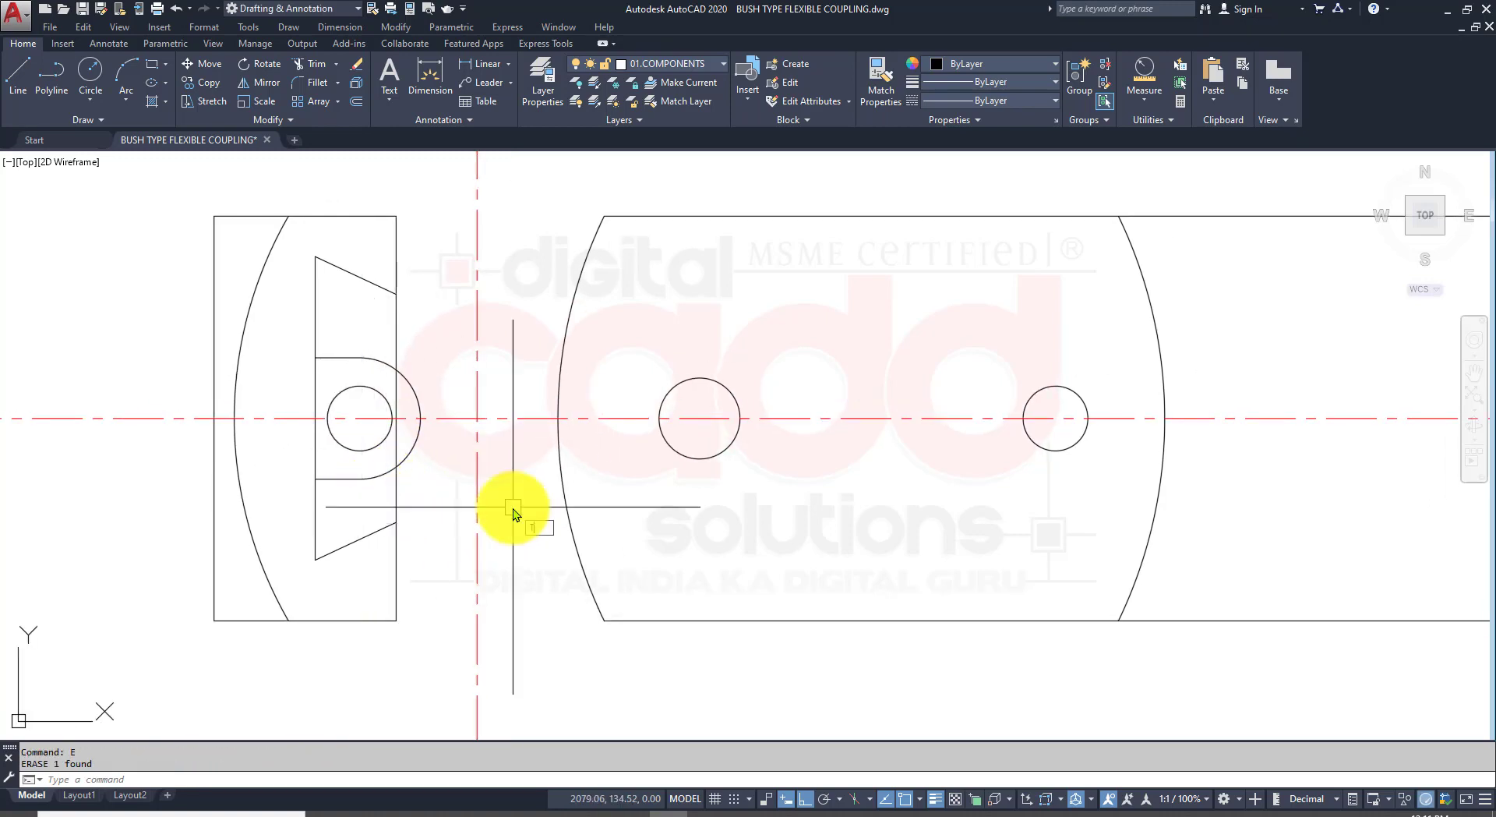
Step: Trim the side view's right edge between the two slanted slot lines to open the dovetail, keeping the hole circle whole
{"action": "type", "text": "tr"}
{"action": "key", "text": "Return"}
{"action": "key", "text": "Return"}
{"action": "left_click", "coordinate": [396, 310]}
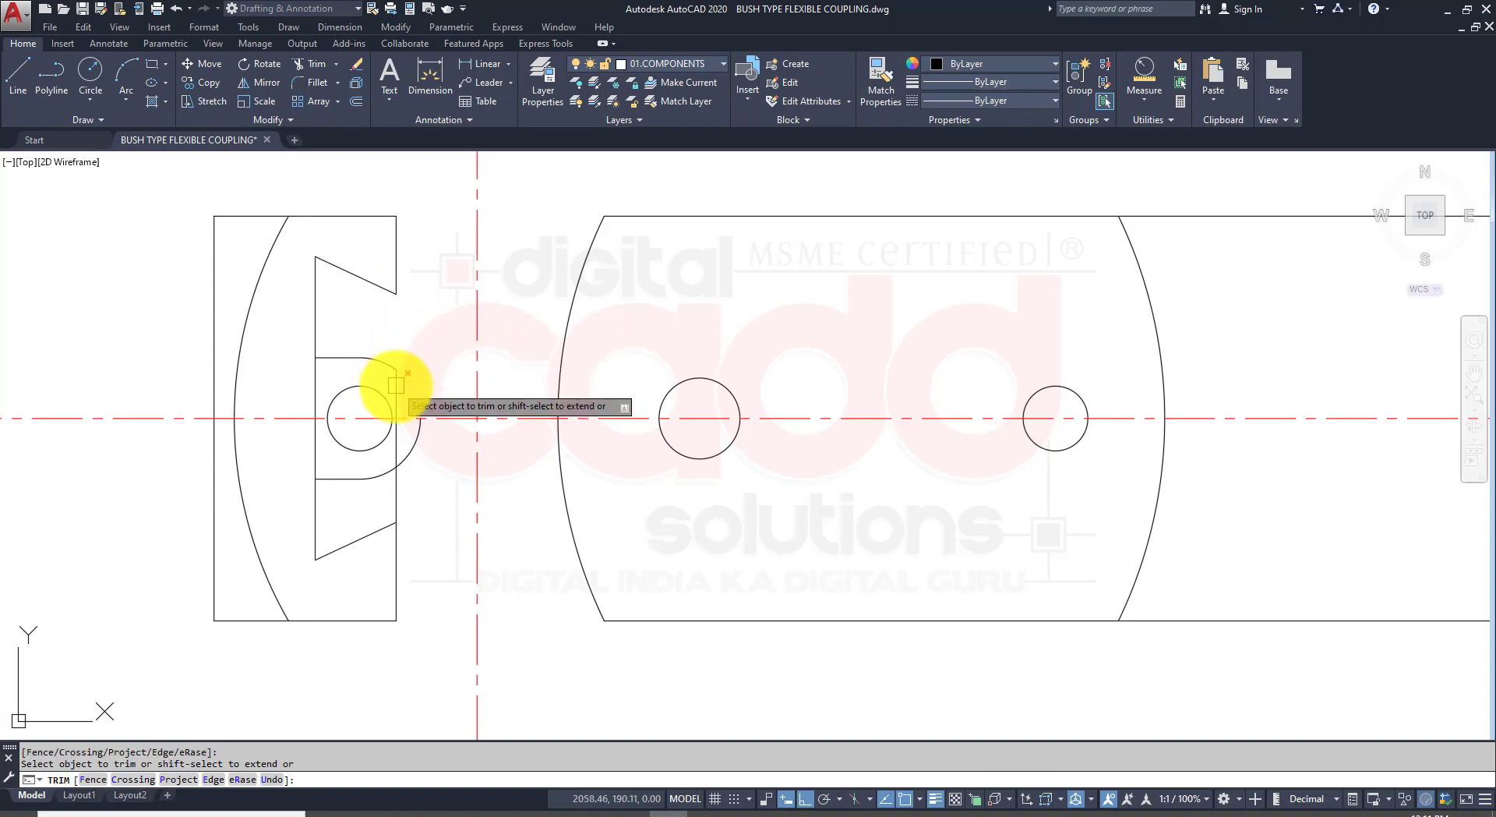
{"action": "left_click", "coordinate": [389, 433]}
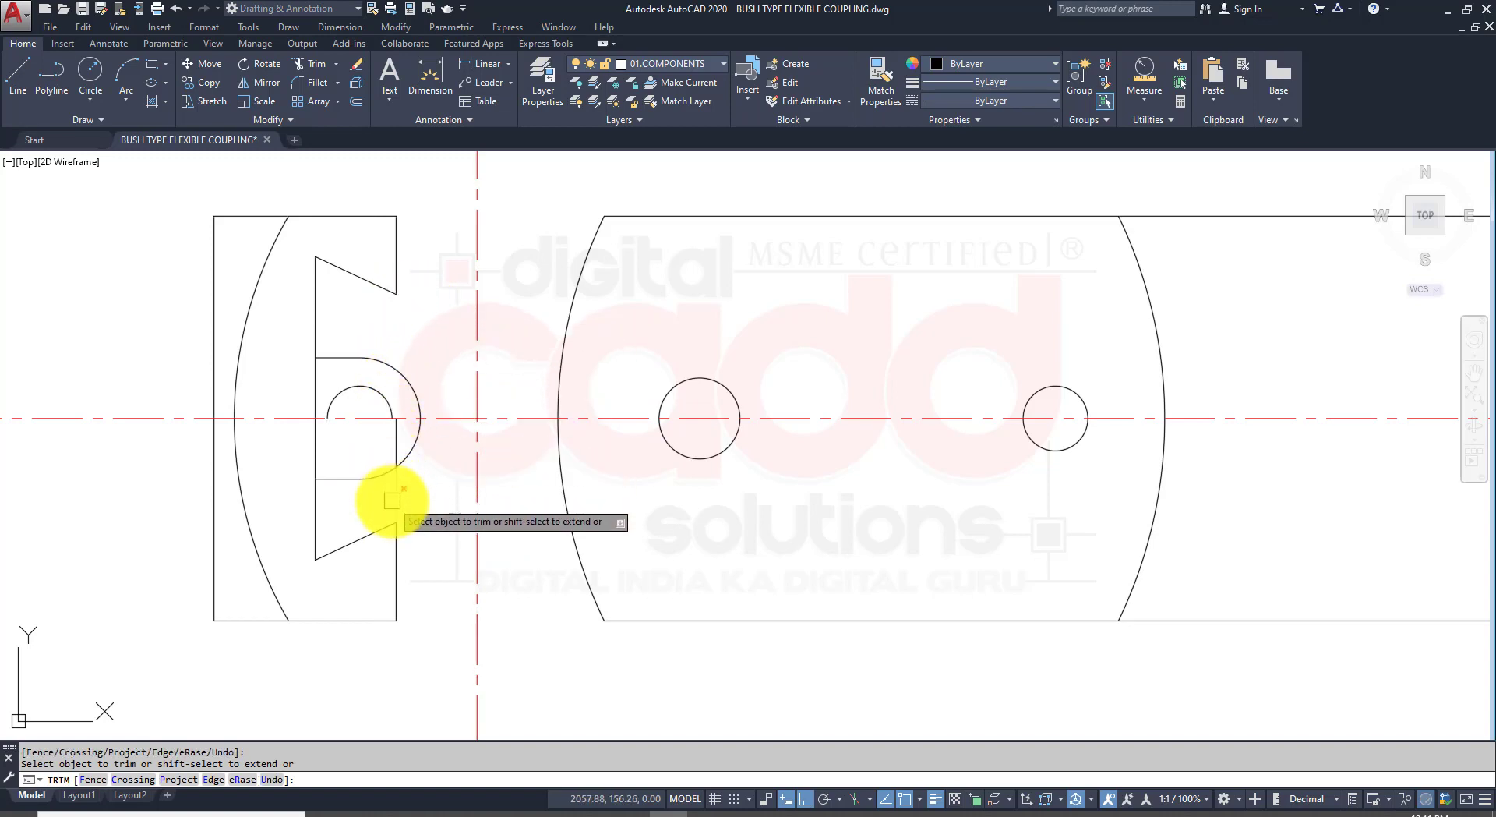
{"action": "key", "text": "ctrl+z"}
{"action": "left_click", "coordinate": [397, 448]}
{"action": "left_click", "coordinate": [394, 494]}
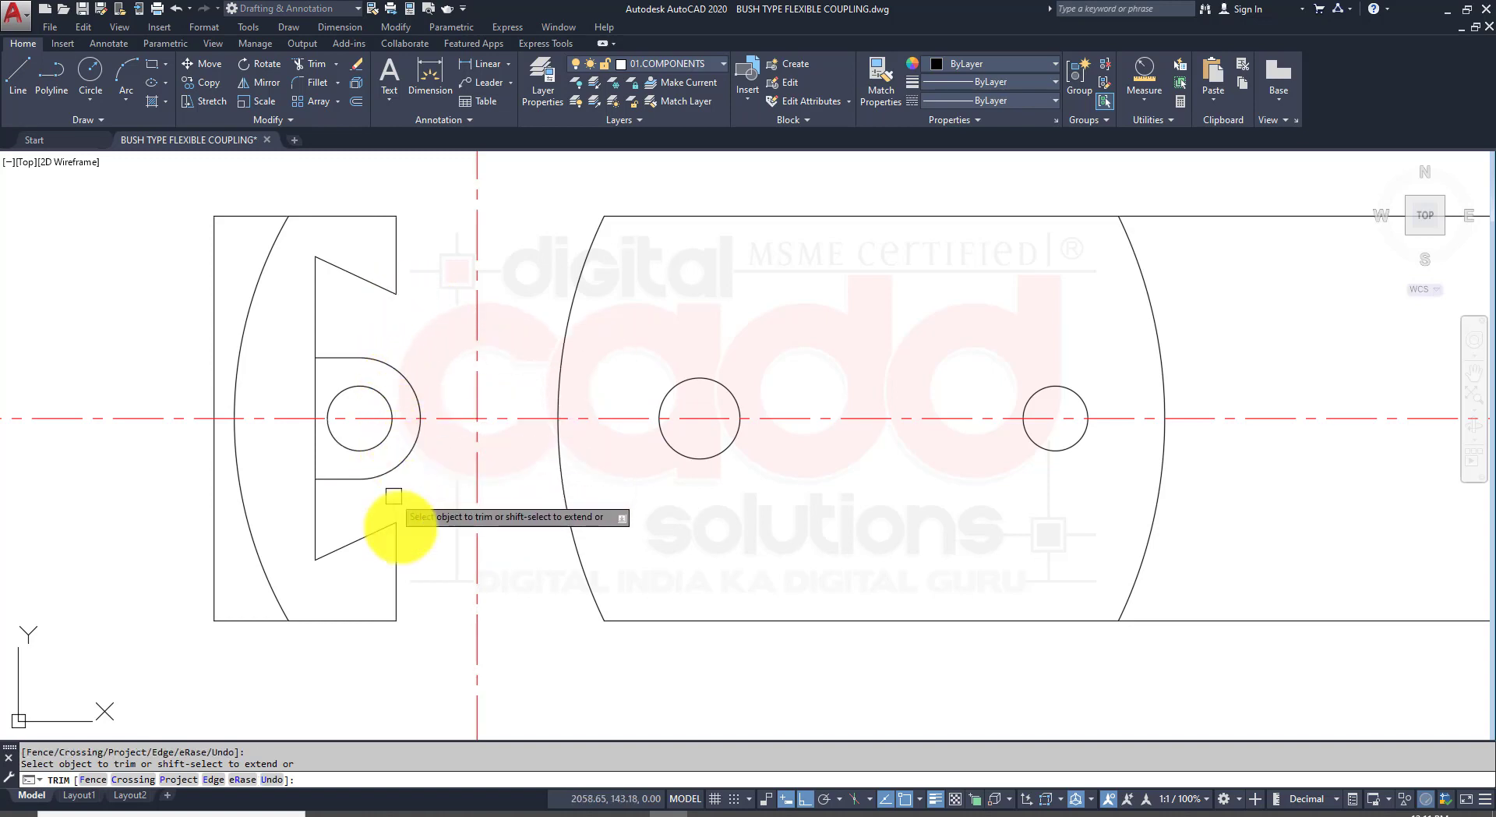
{"action": "key", "text": "Return"}
Step: Compare the side view with the PDF and trim the inner vertical slot line between the boss's two horizontal lines
{"action": "scroll", "coordinate": [484, 501], "scroll_direction": "down", "scroll_amount": 2}
{"action": "middle_click_drag", "start_coordinate": [586, 589], "coordinate": [640, 584]}
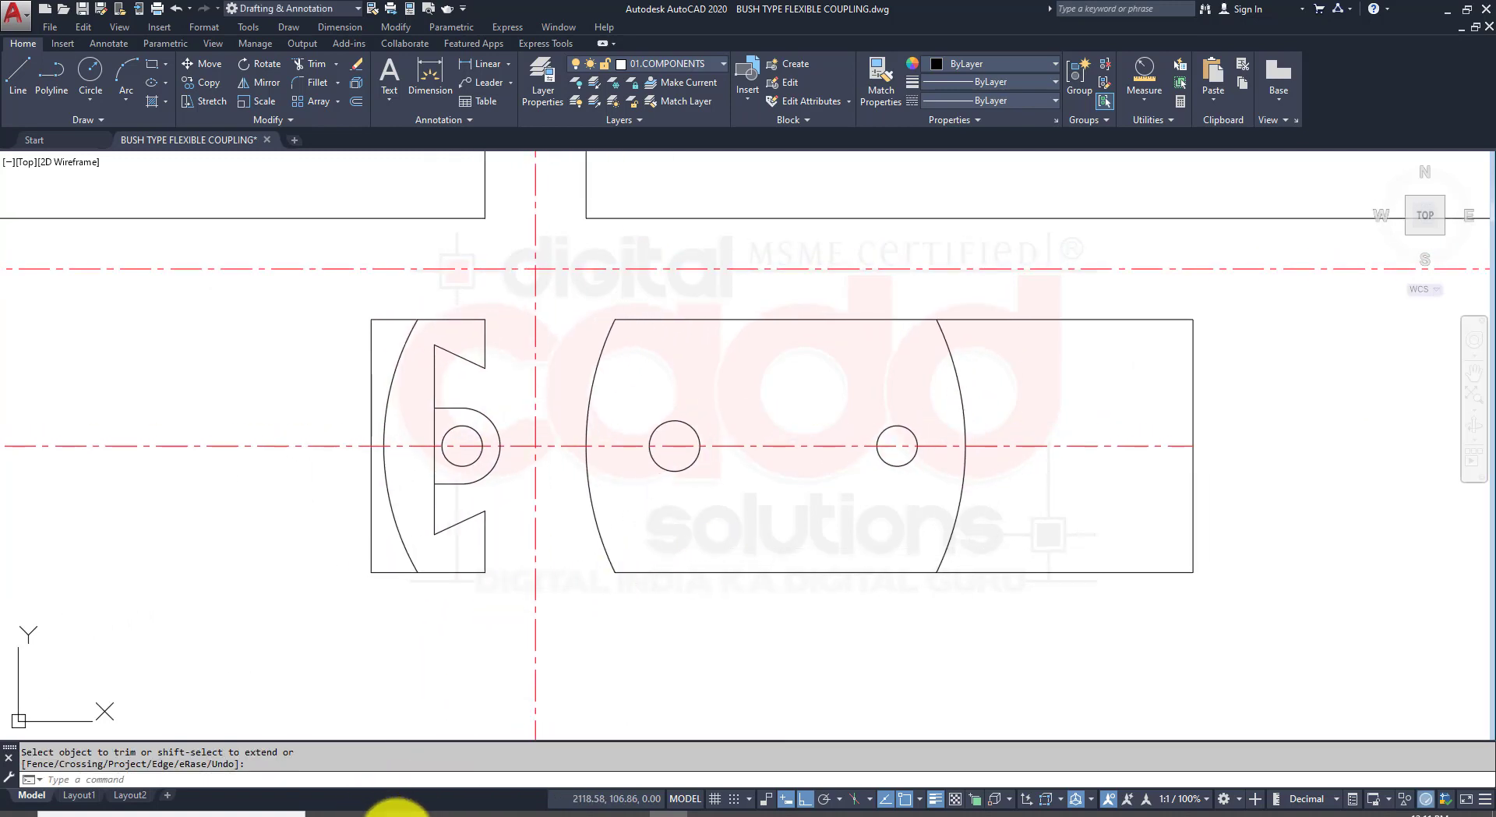
{"action": "left_click", "coordinate": [397, 813]}
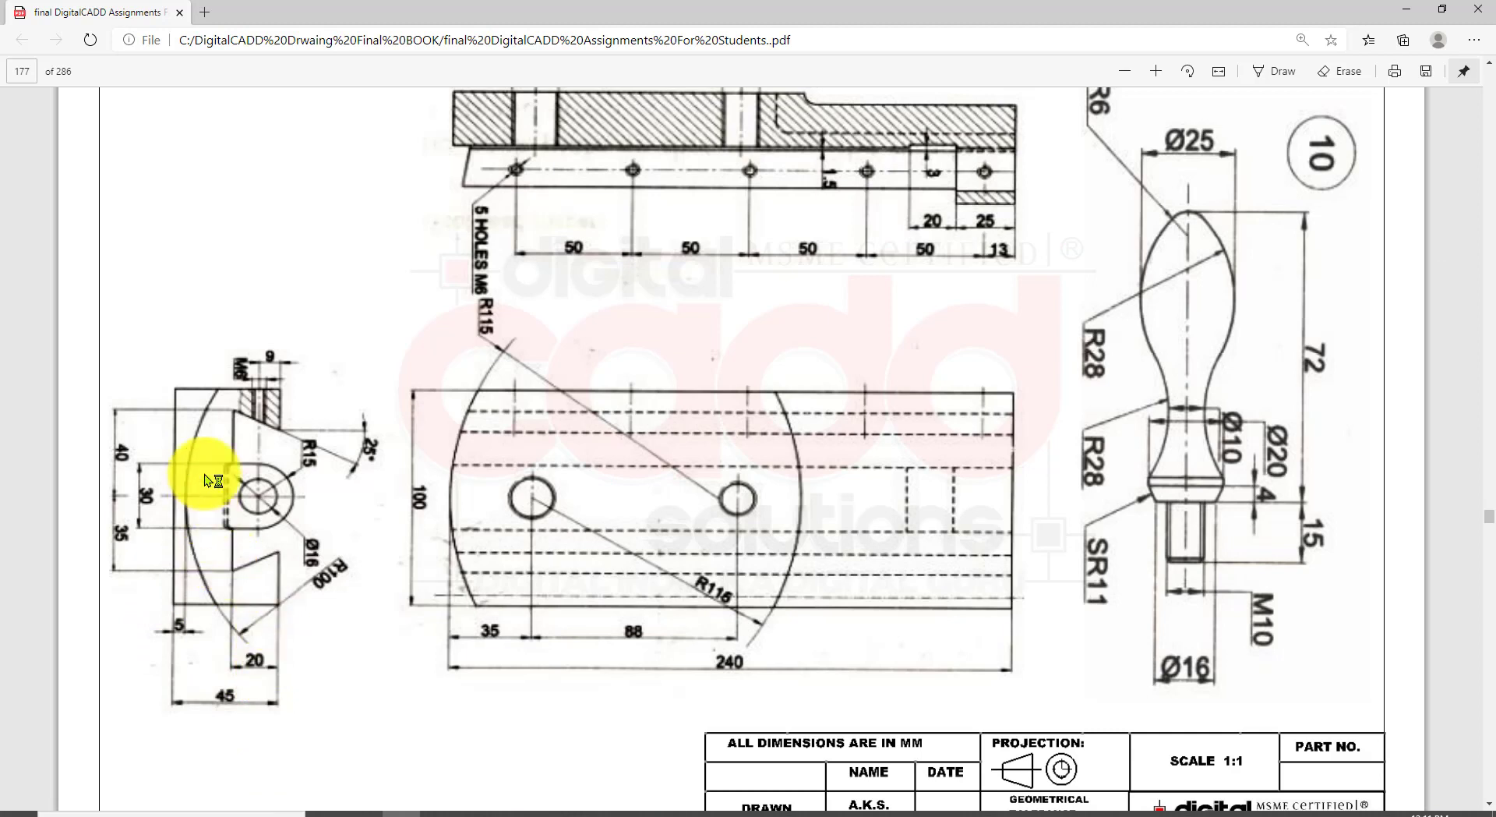
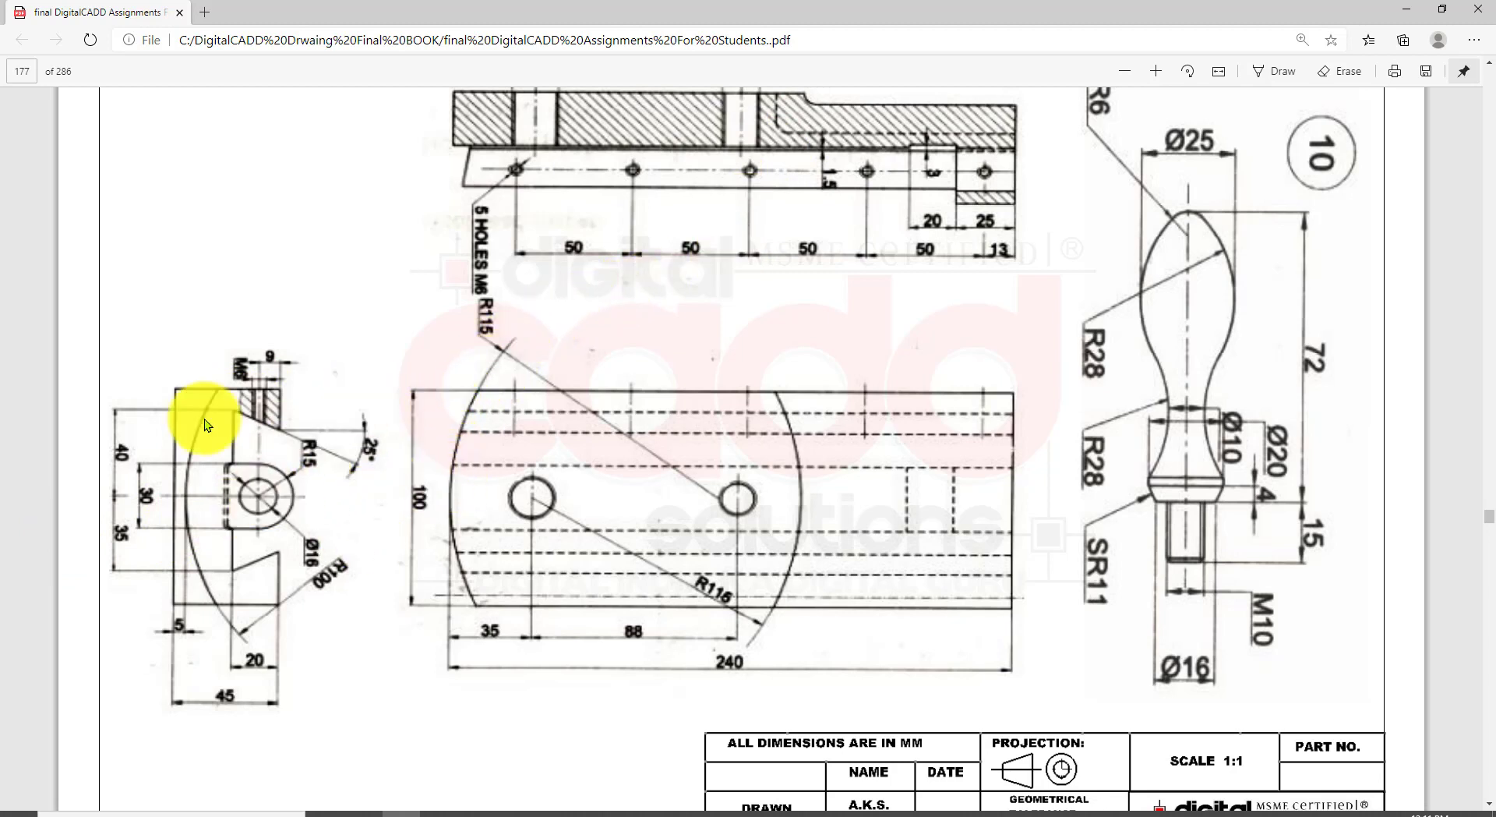
{"action": "left_click", "coordinate": [663, 814]}
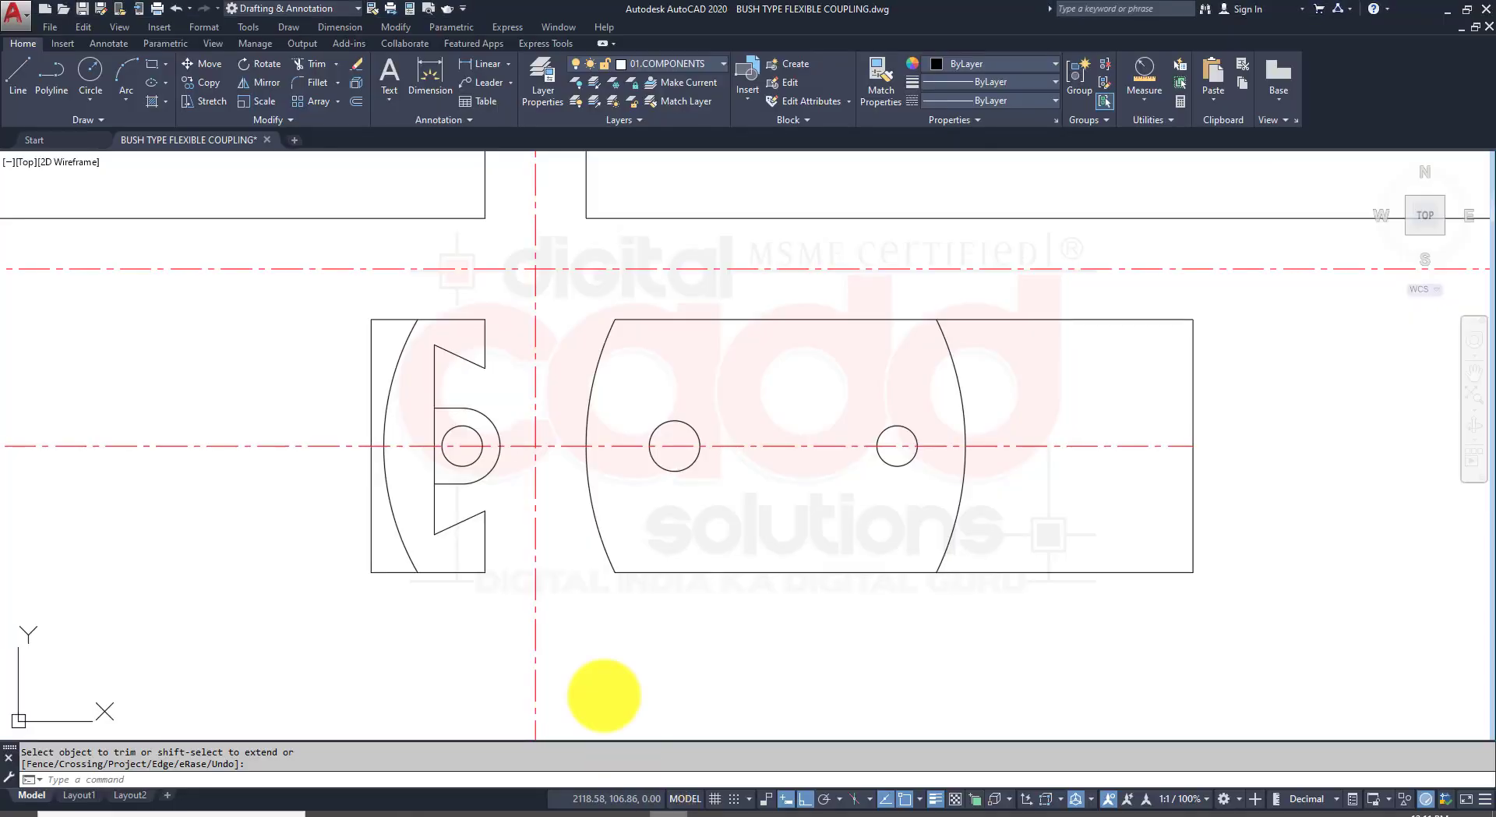
{"action": "mouse_move", "coordinate": [606, 311]}
{"action": "middle_mouse_down"}
{"action": "mouse_move", "coordinate": [524, 364]}
{"action": "mouse_move", "coordinate": [511, 404]}
{"action": "middle_mouse_up"}
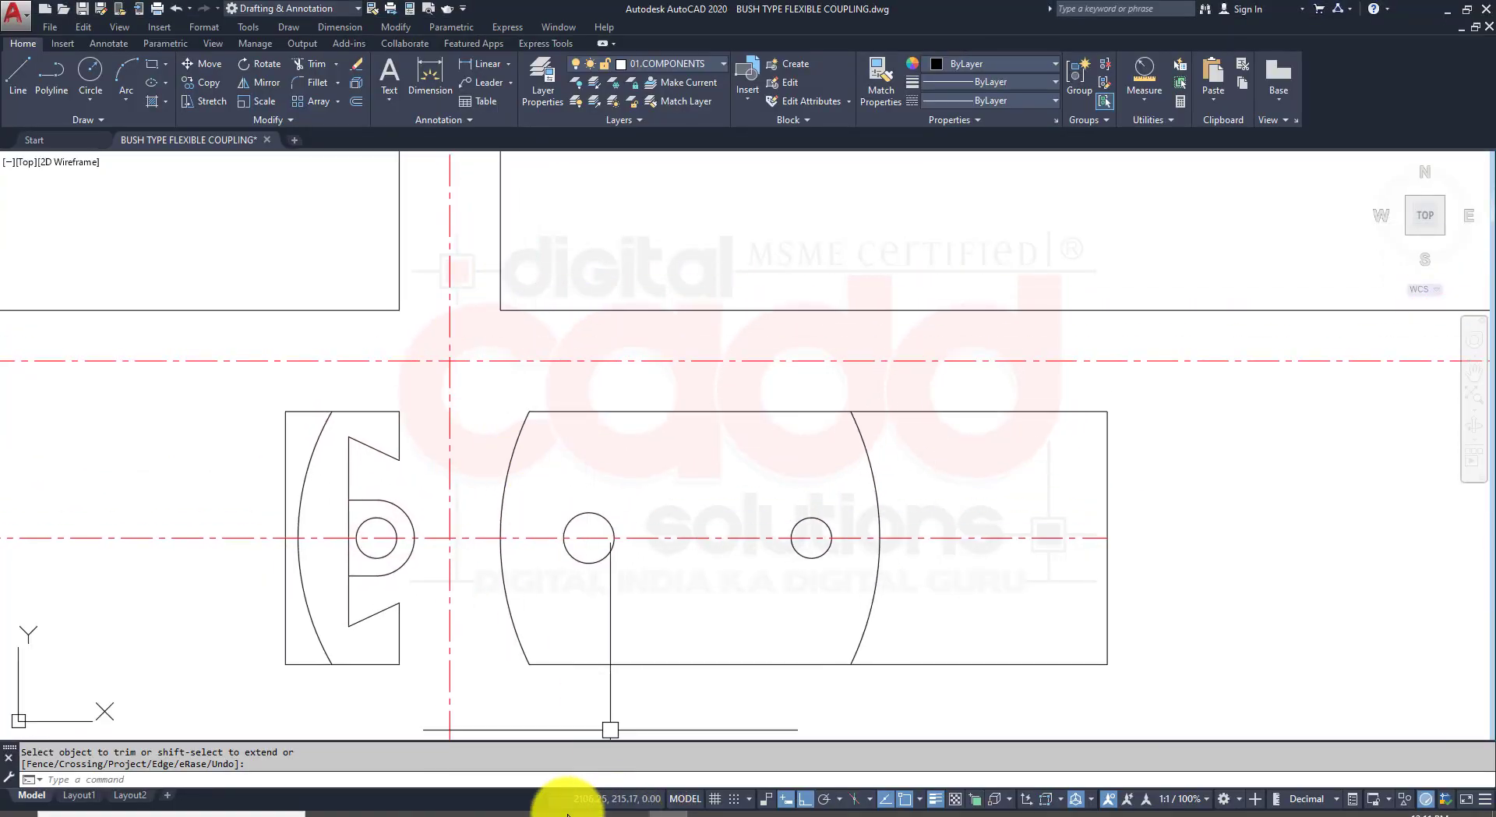
{"action": "left_click", "coordinate": [385, 810]}
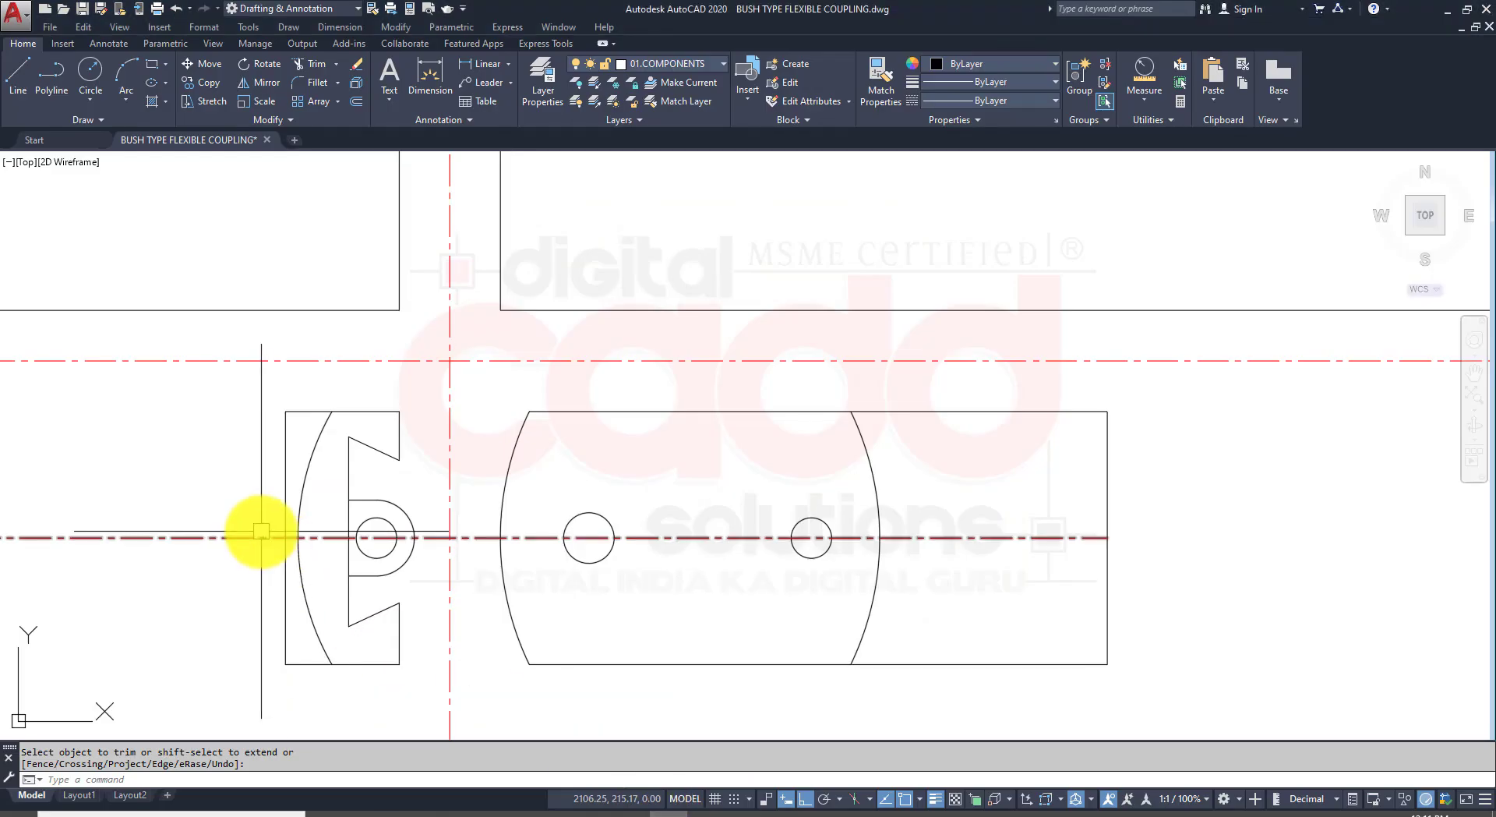
{"action": "type", "text": "TR"}
{"action": "key", "text": "Return"}
{"action": "key", "text": "Return"}
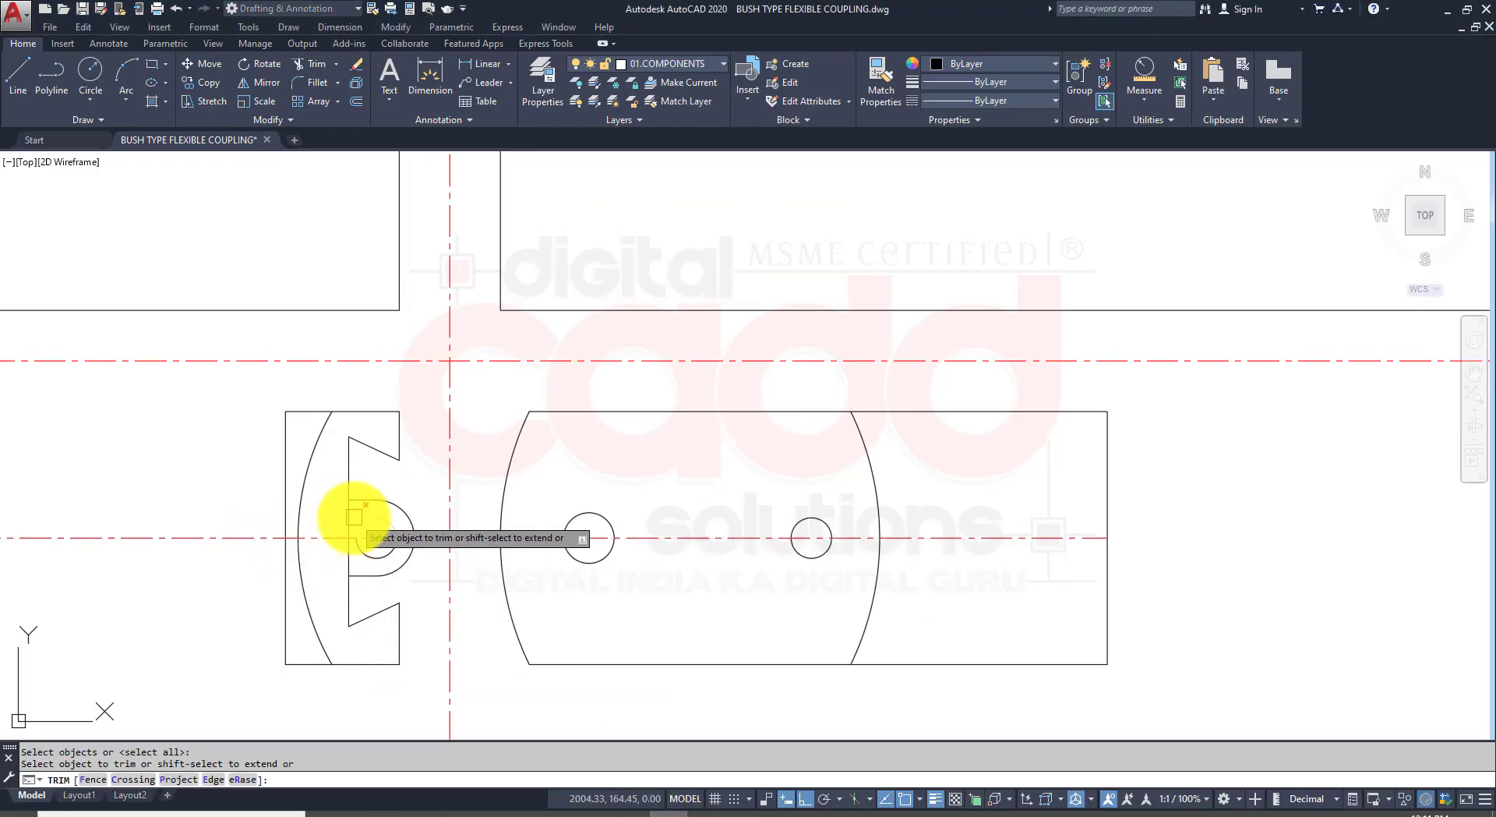
{"action": "left_click", "coordinate": [348, 550]}
{"action": "key", "text": "Return"}
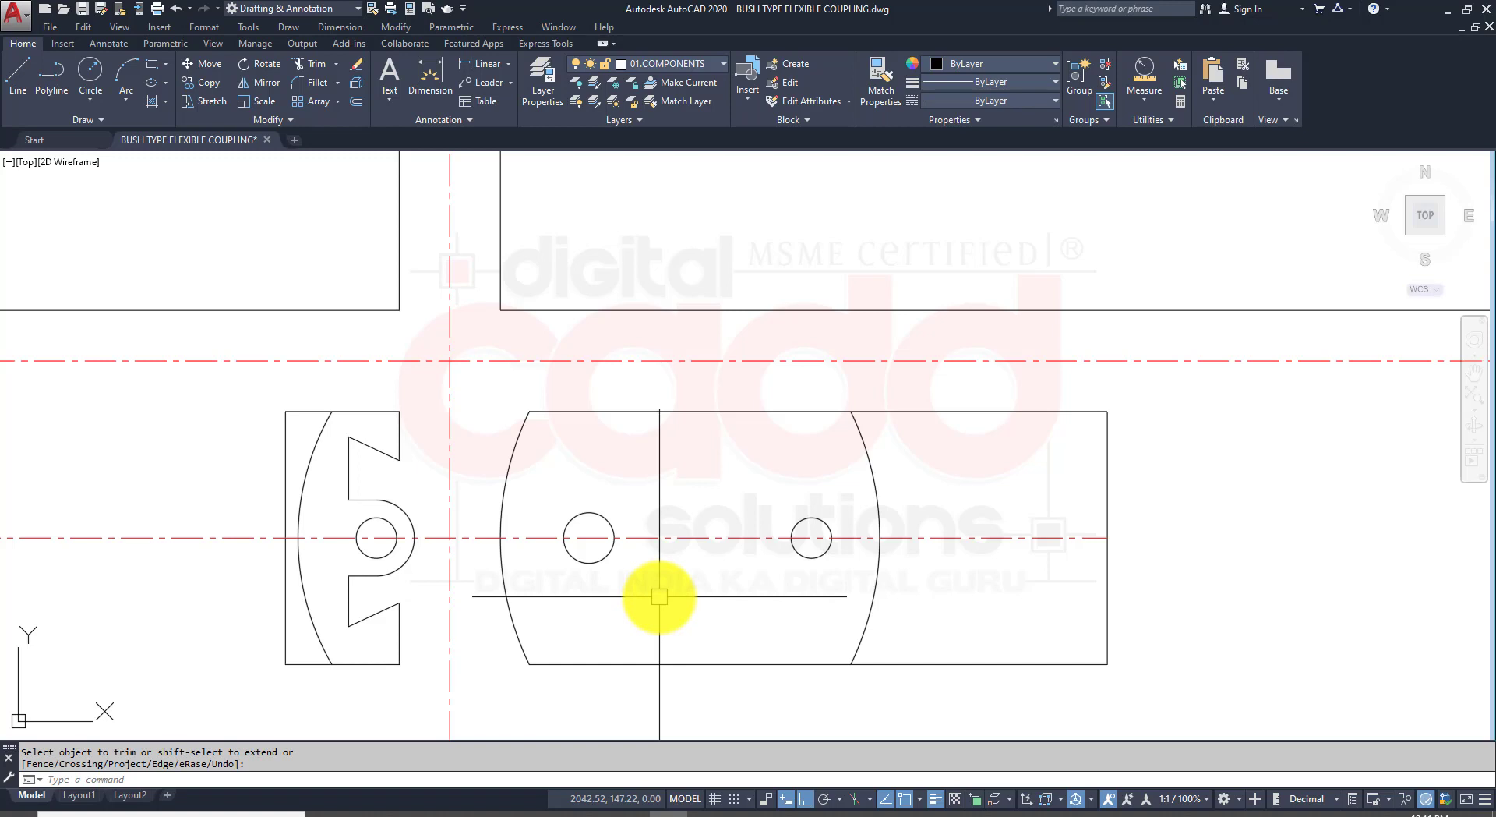
Step: Recheck the PDF and draw a 135° projection ray from the centre-line intersection through the corner of the construction lines above the side view
{"action": "scroll", "coordinate": [659, 597], "scroll_direction": "down", "scroll_amount": 3}
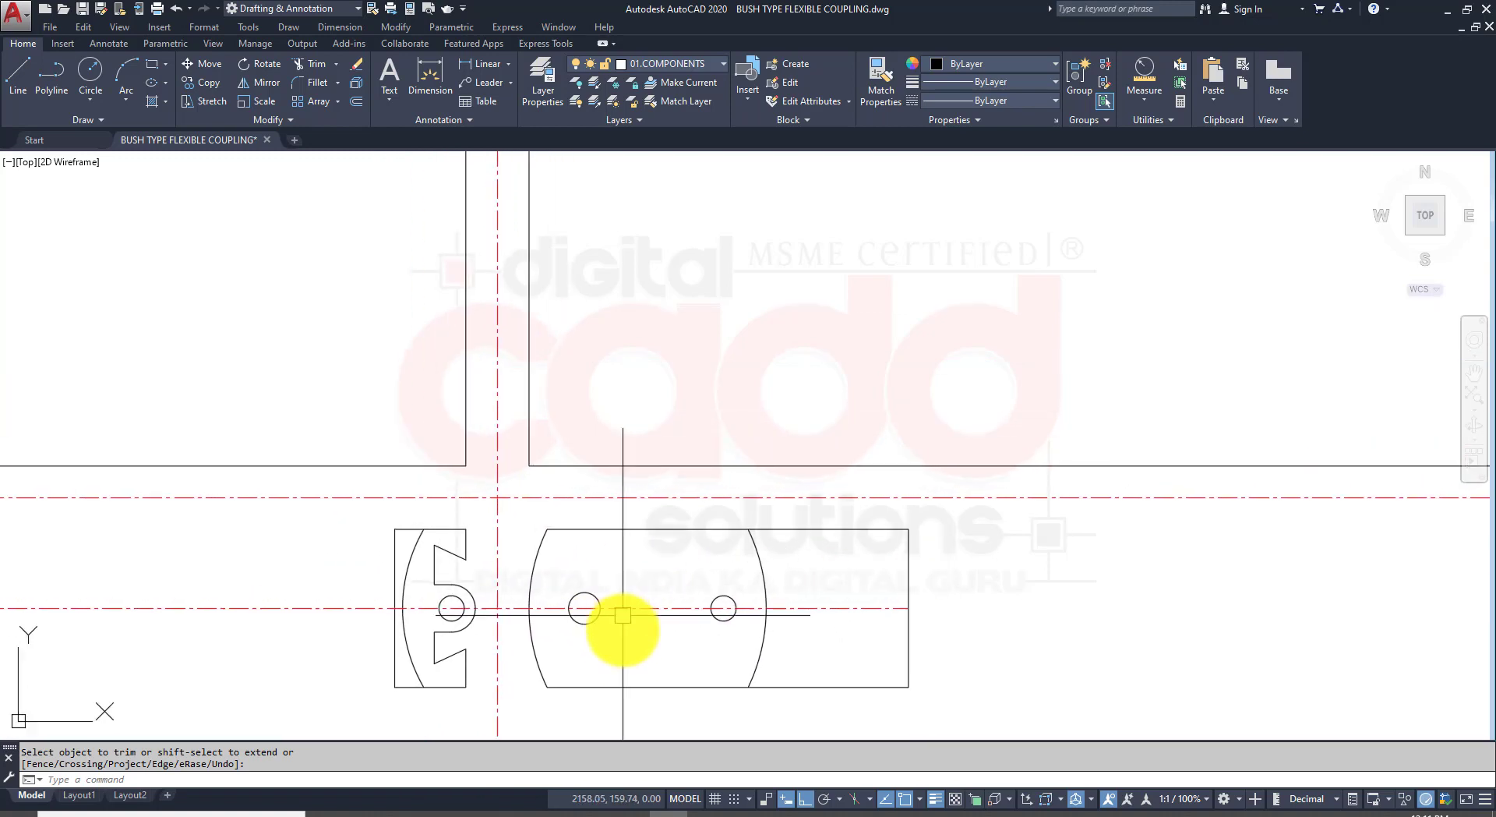
{"action": "middle_click_drag", "start_coordinate": [613, 497], "coordinate": [678, 519]}
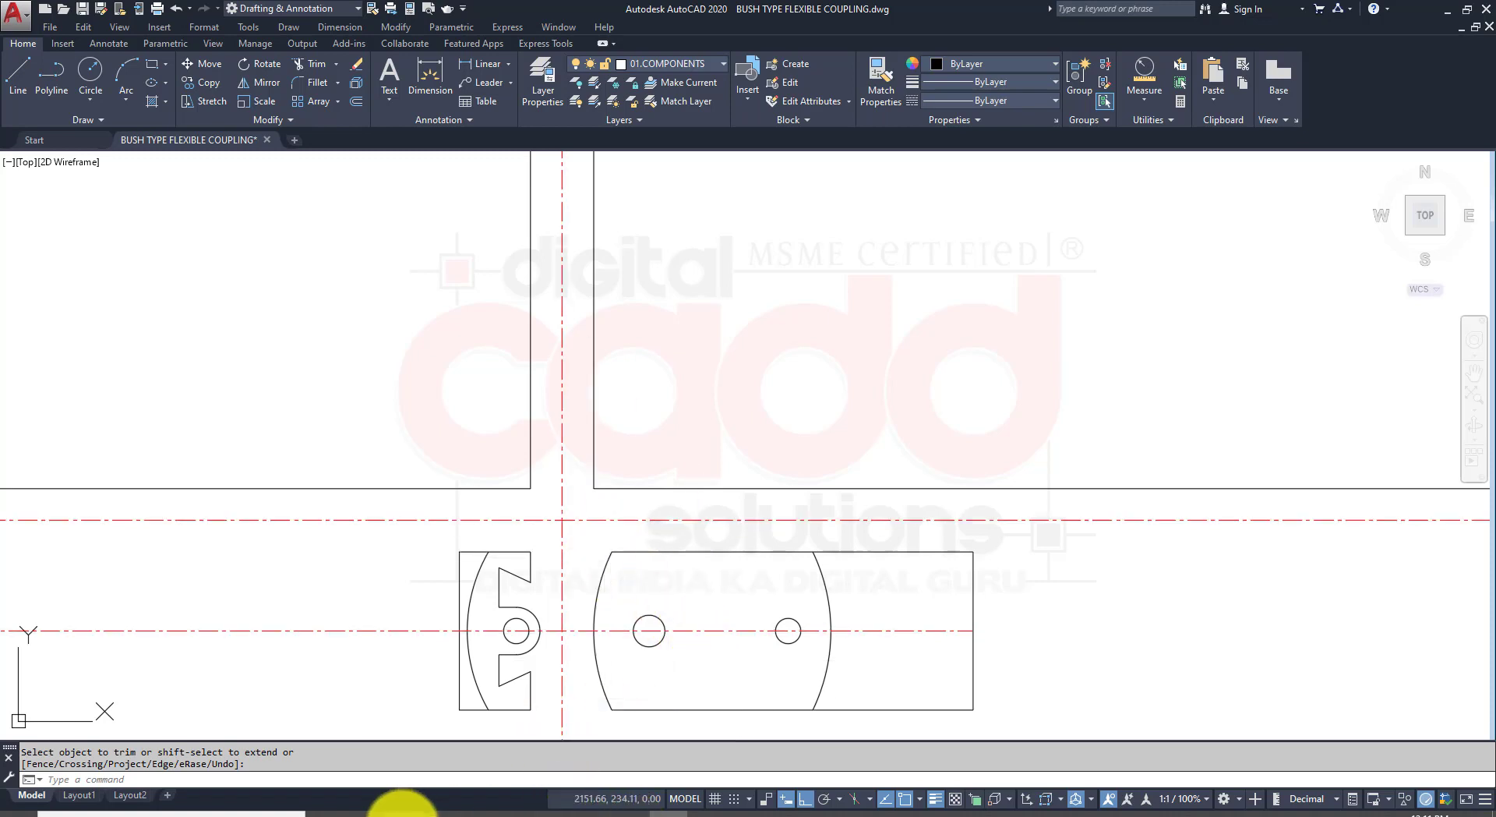
{"action": "left_click", "coordinate": [402, 812]}
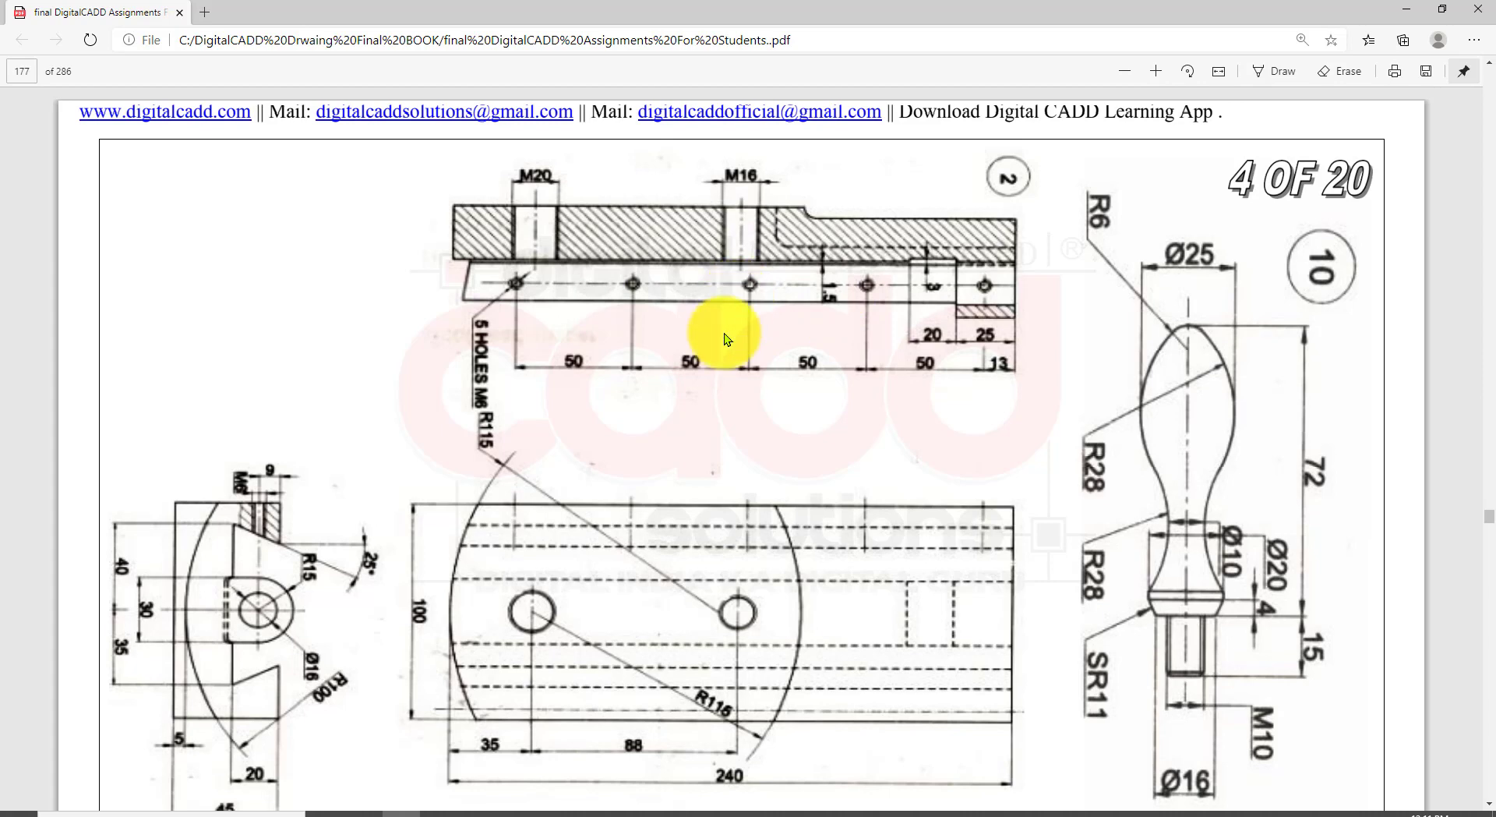
{"action": "left_click", "coordinate": [668, 812]}
{"action": "mouse_move", "coordinate": [551, 426]}
{"action": "middle_mouse_down"}
{"action": "mouse_move", "coordinate": [594, 415]}
{"action": "mouse_move", "coordinate": [618, 439]}
{"action": "middle_mouse_up"}
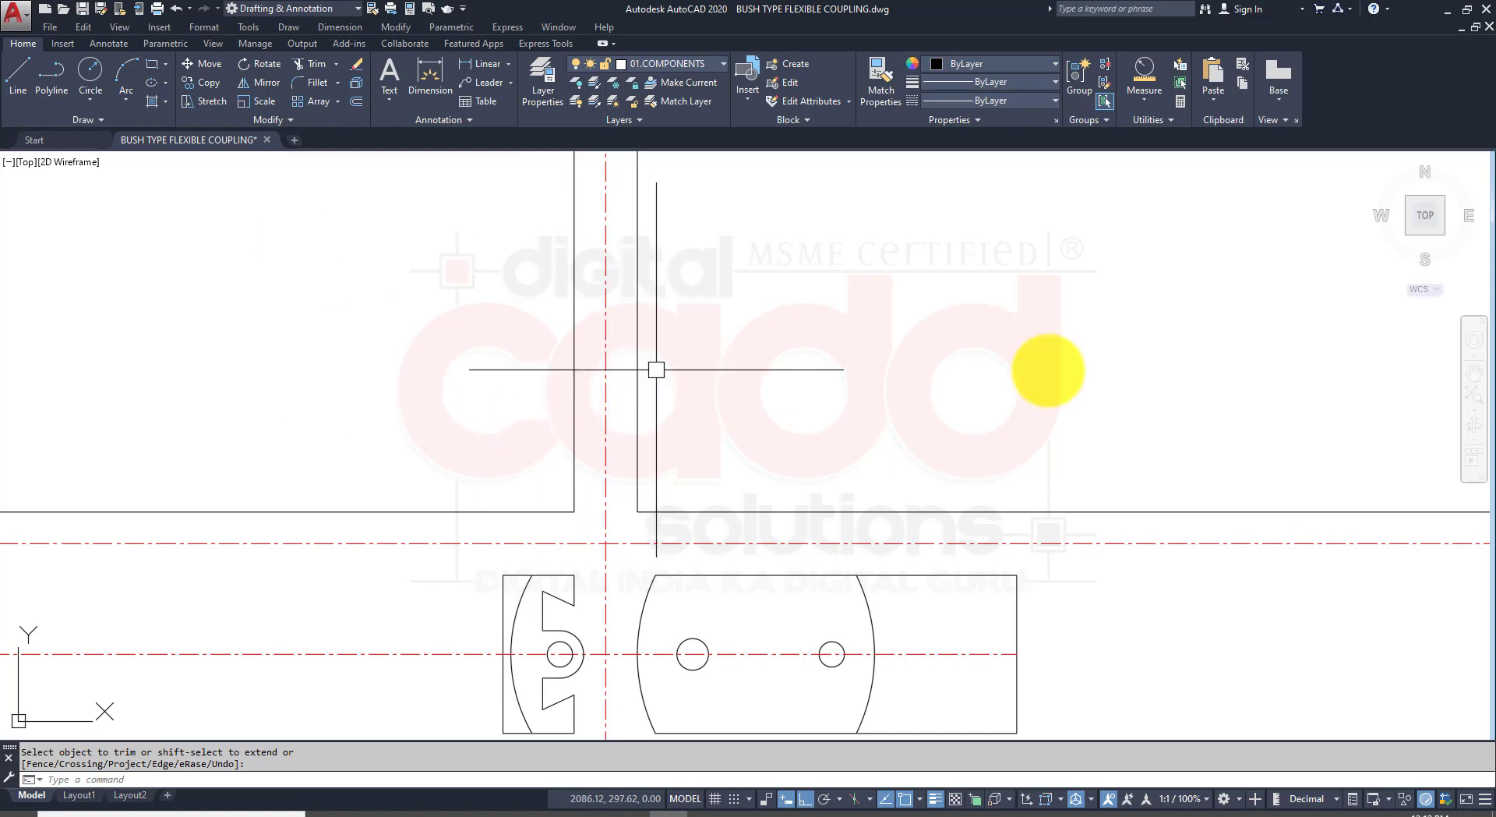
{"action": "middle_click_drag", "start_coordinate": [969, 424], "coordinate": [878, 400]}
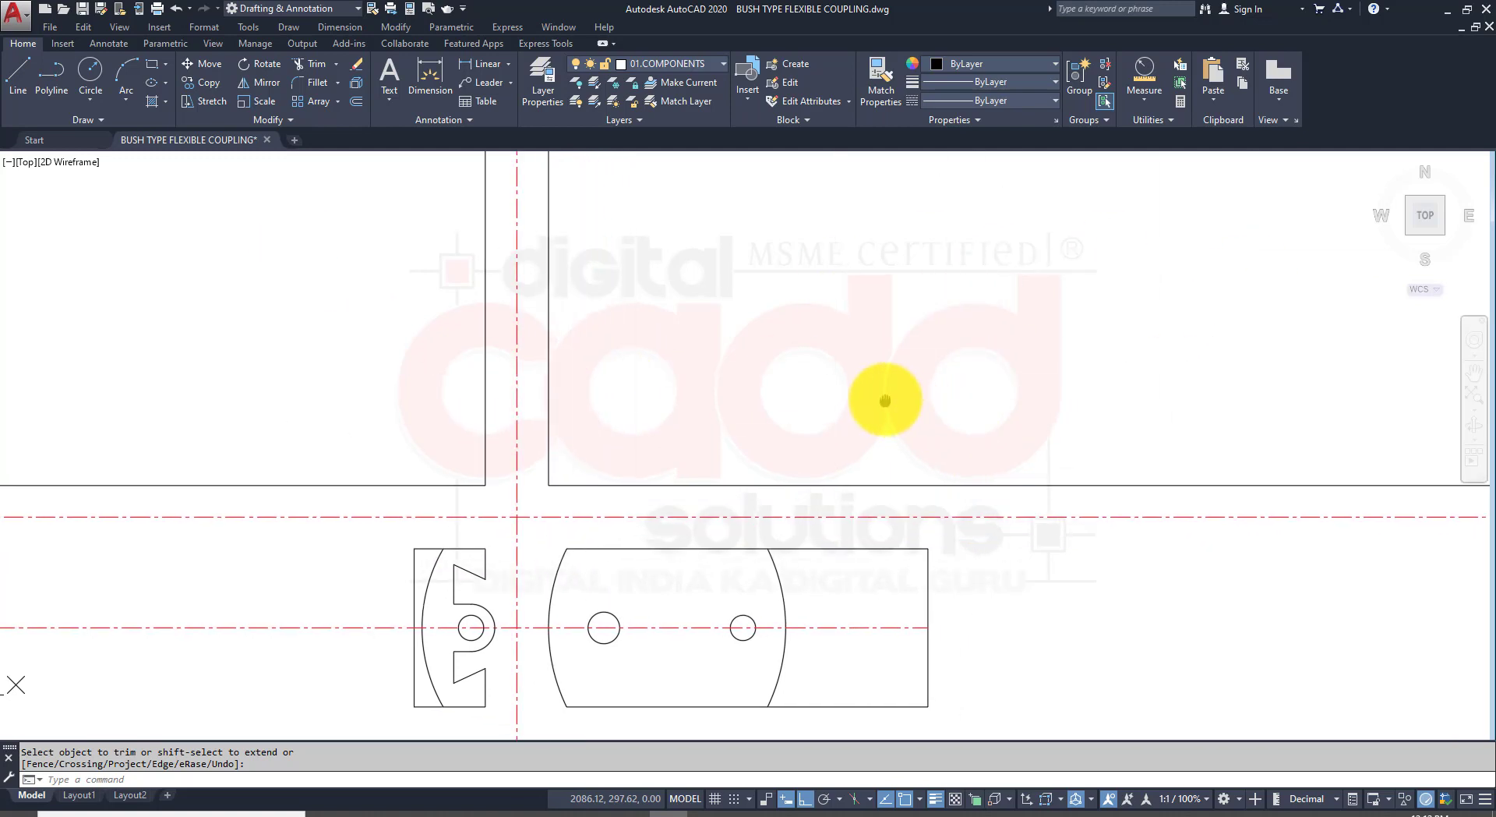
{"action": "left_click", "coordinate": [36, 121]}
{"action": "left_click", "coordinate": [69, 137]}
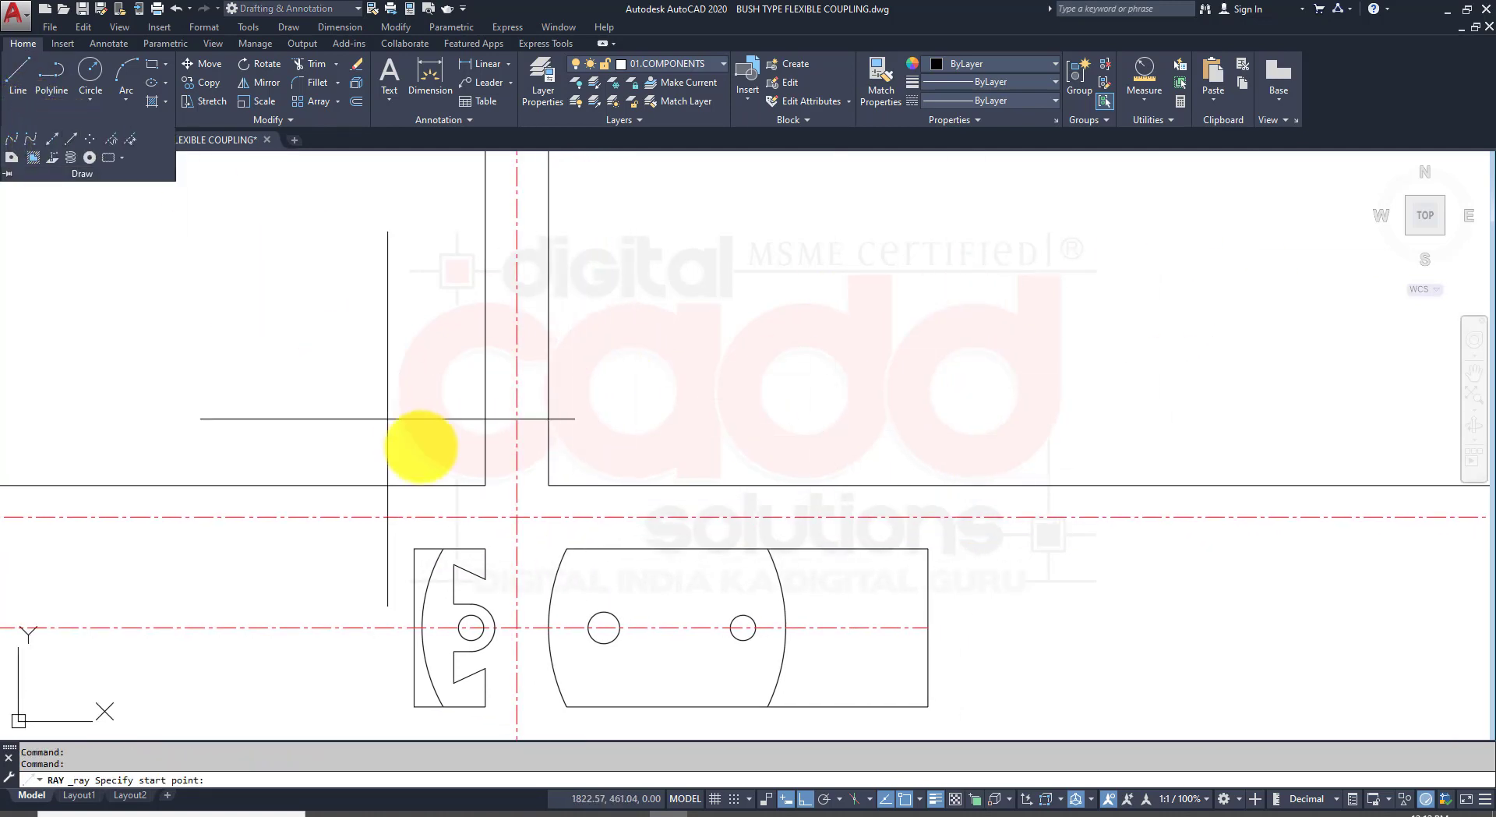
{"action": "left_click", "coordinate": [516, 516]}
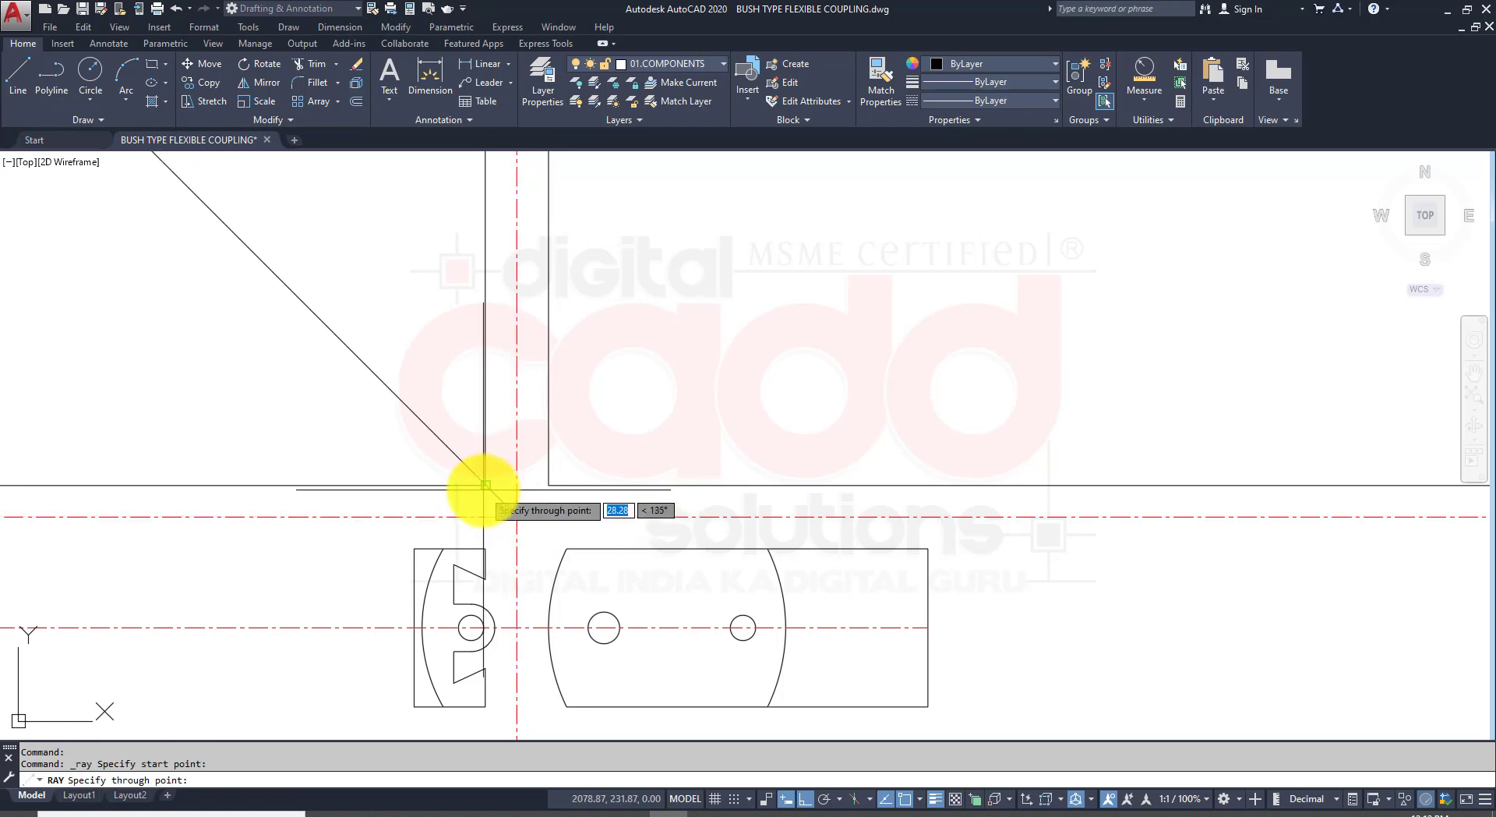
{"action": "left_click", "coordinate": [484, 492]}
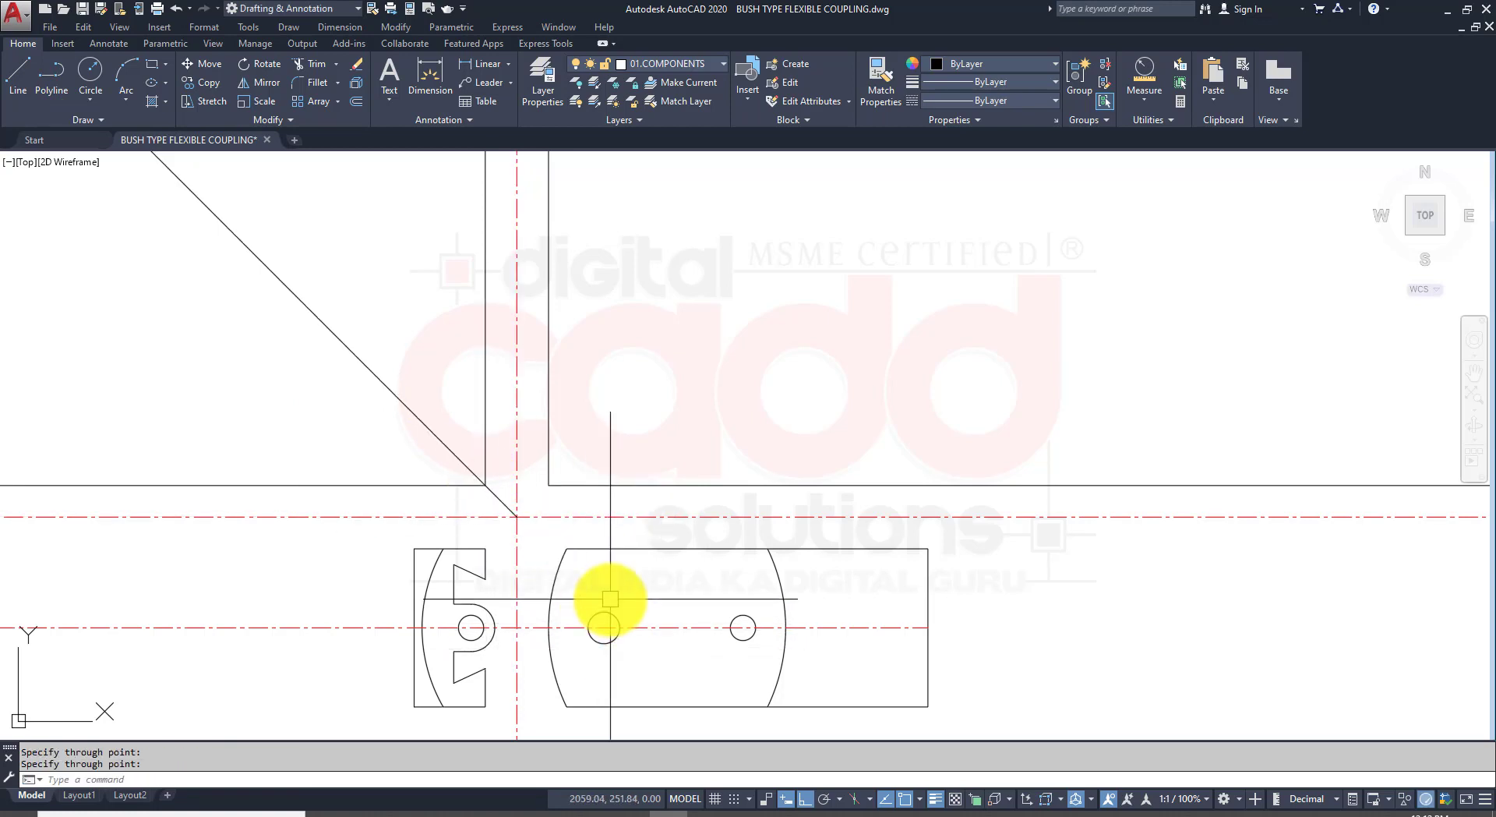
Step: Project a vertical ray upward from the upper-right corner of the plan view
{"action": "type", "text": "RA"}
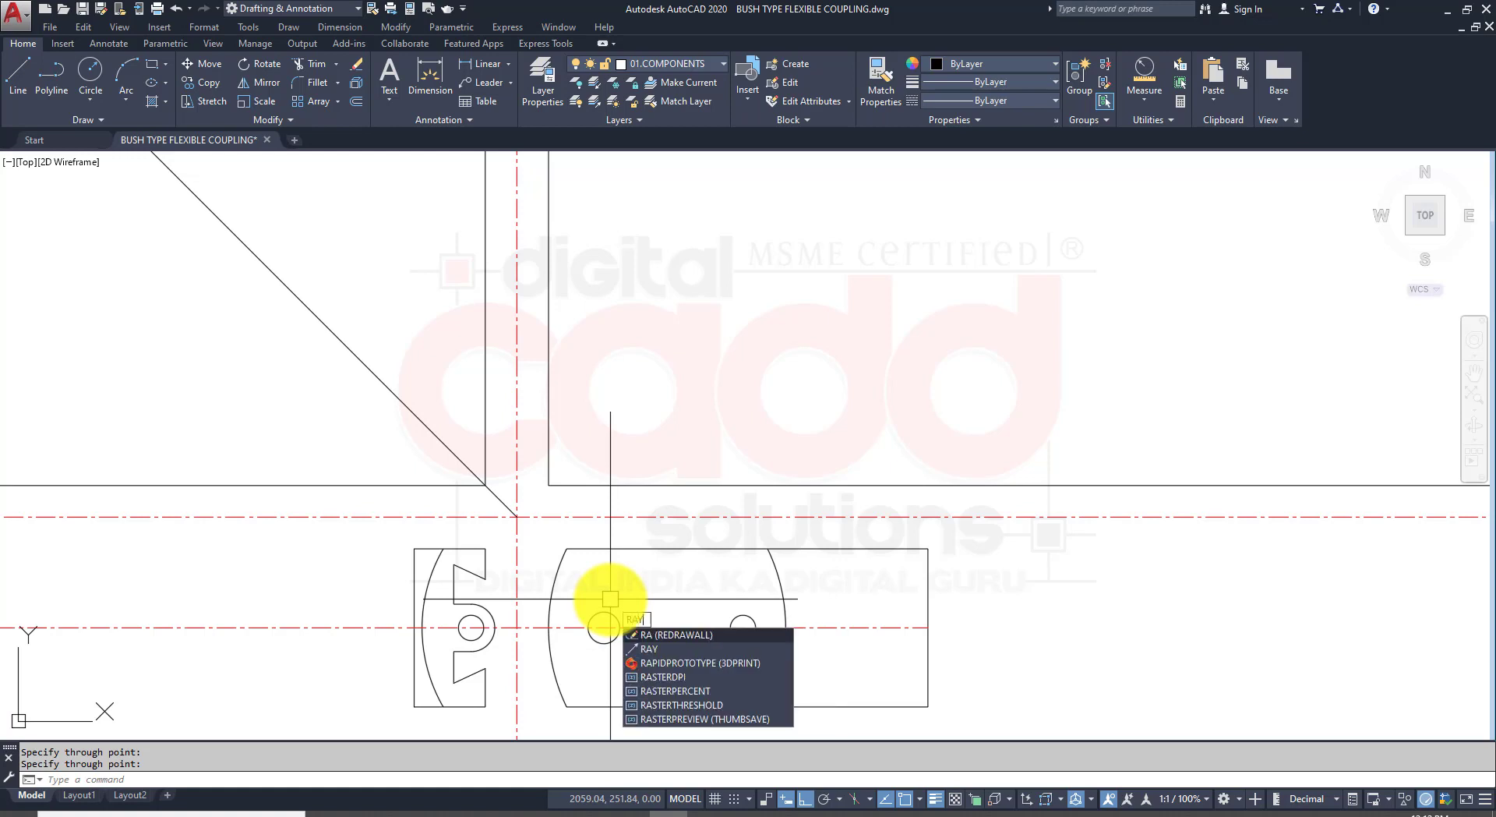
{"action": "key", "text": "Return"}
{"action": "left_click", "coordinate": [927, 548]}
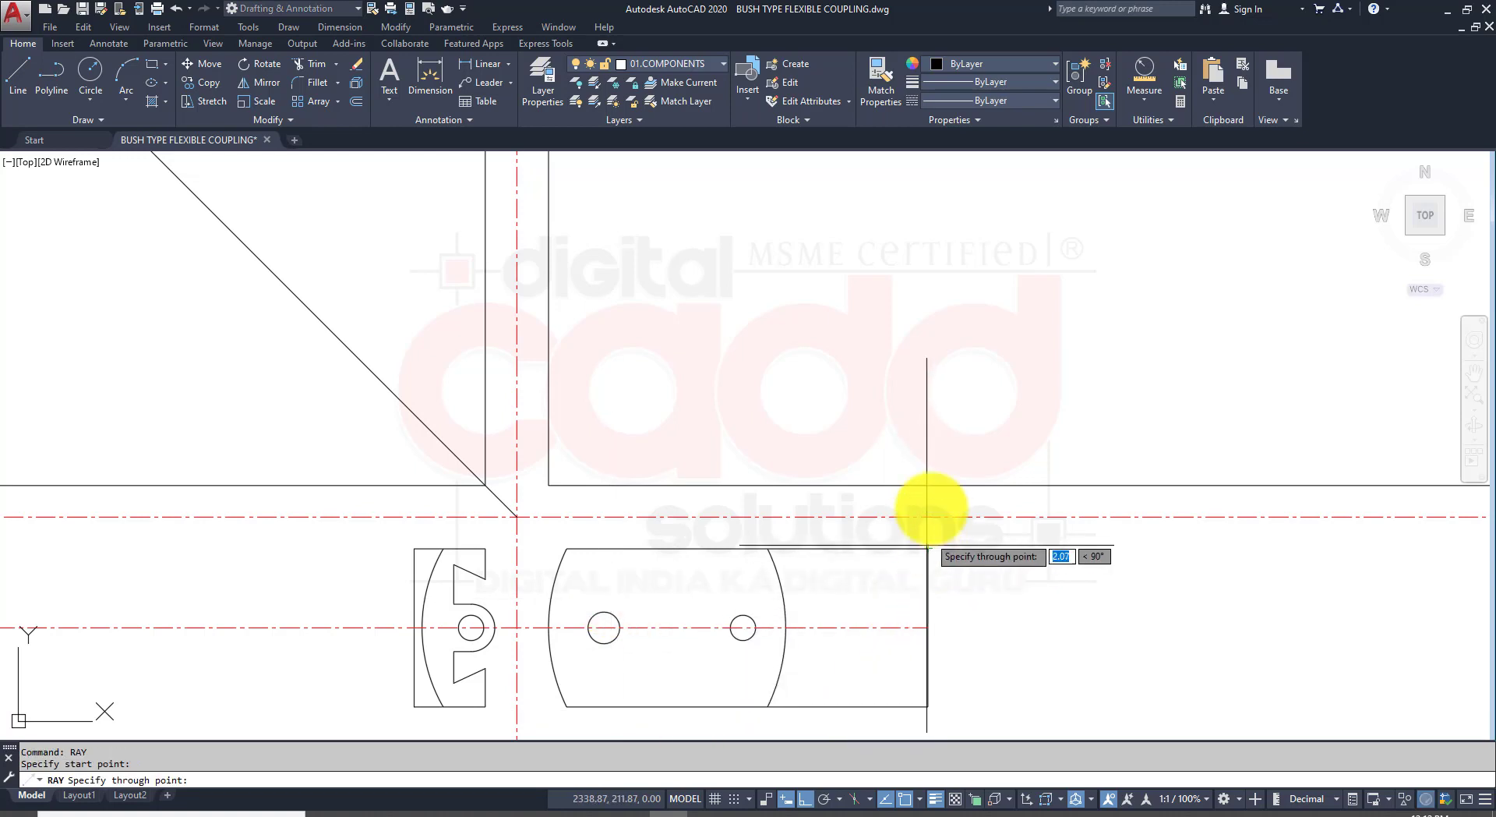
{"action": "left_click", "coordinate": [951, 400]}
{"action": "key", "text": "Return"}
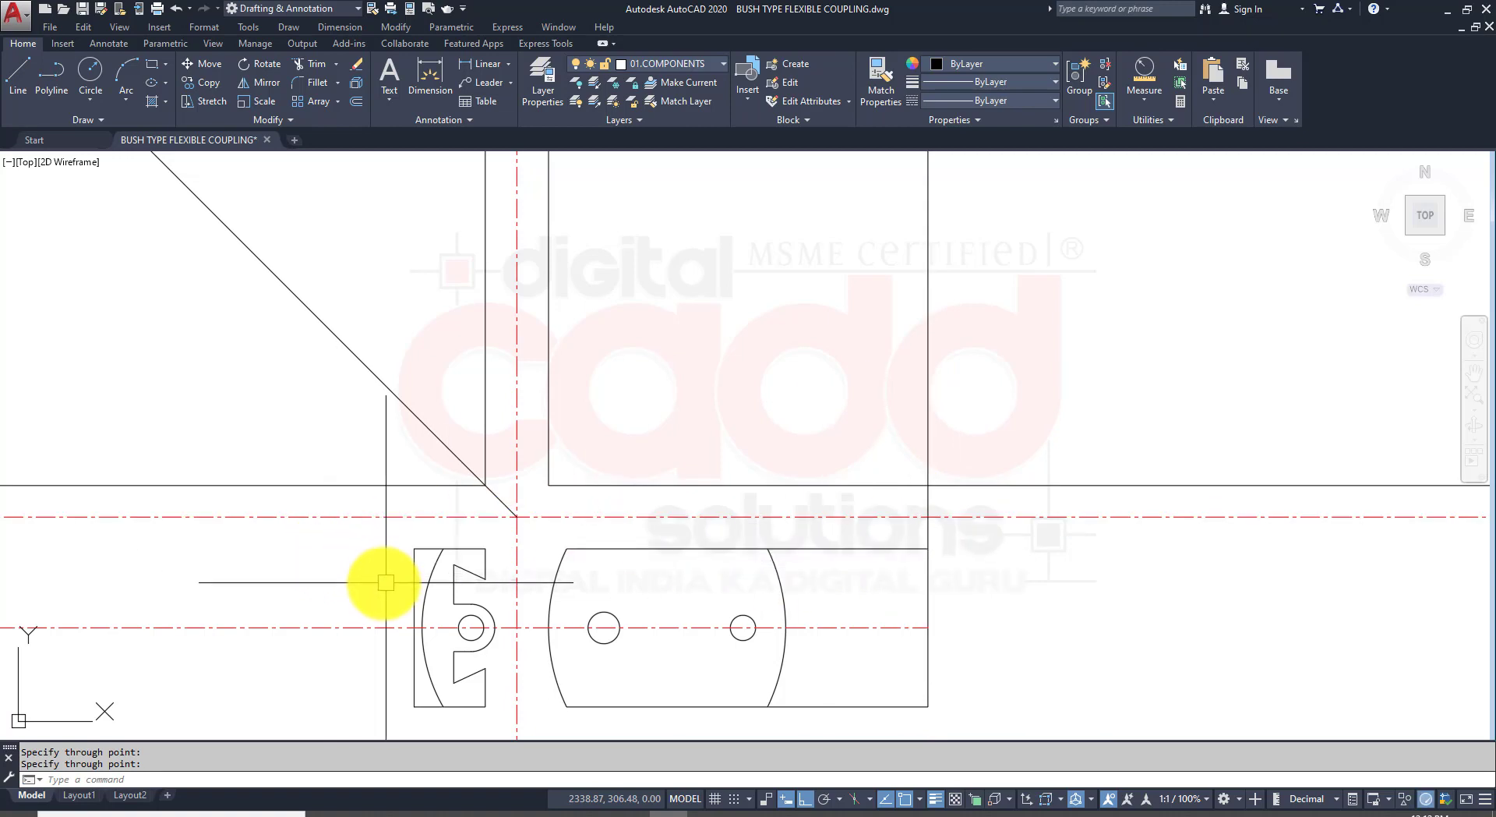
Step: Project the side view's upper-left corner vertically to the slanted projection line, and continue it with a horizontal ray above the plan view
{"action": "key", "text": "Return"}
{"action": "left_click", "coordinate": [414, 549]}
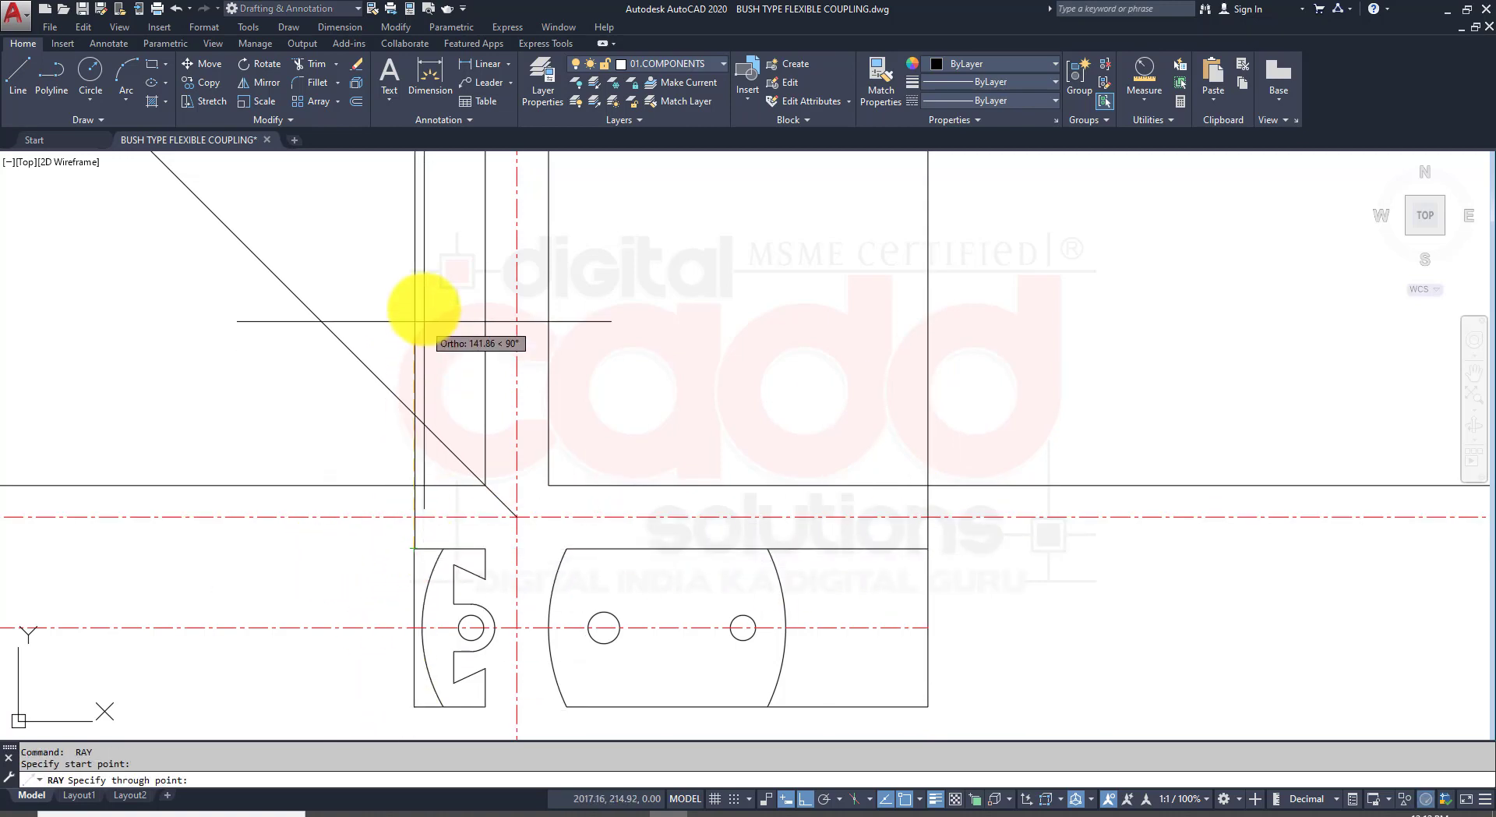
{"action": "left_click", "coordinate": [415, 299]}
{"action": "key", "text": "Return"}
{"action": "key", "text": "Return"}
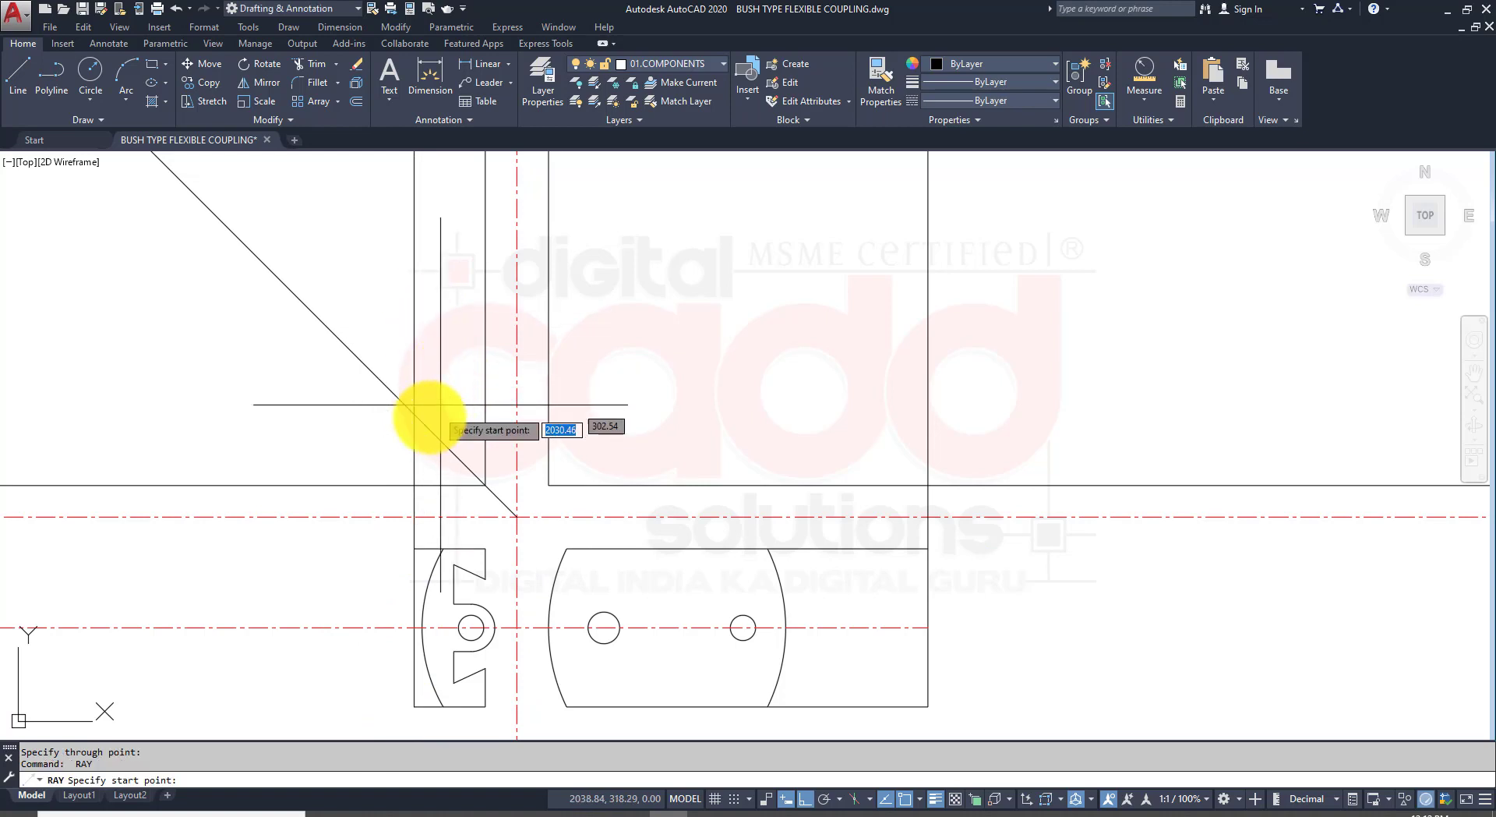
{"action": "left_click", "coordinate": [414, 413]}
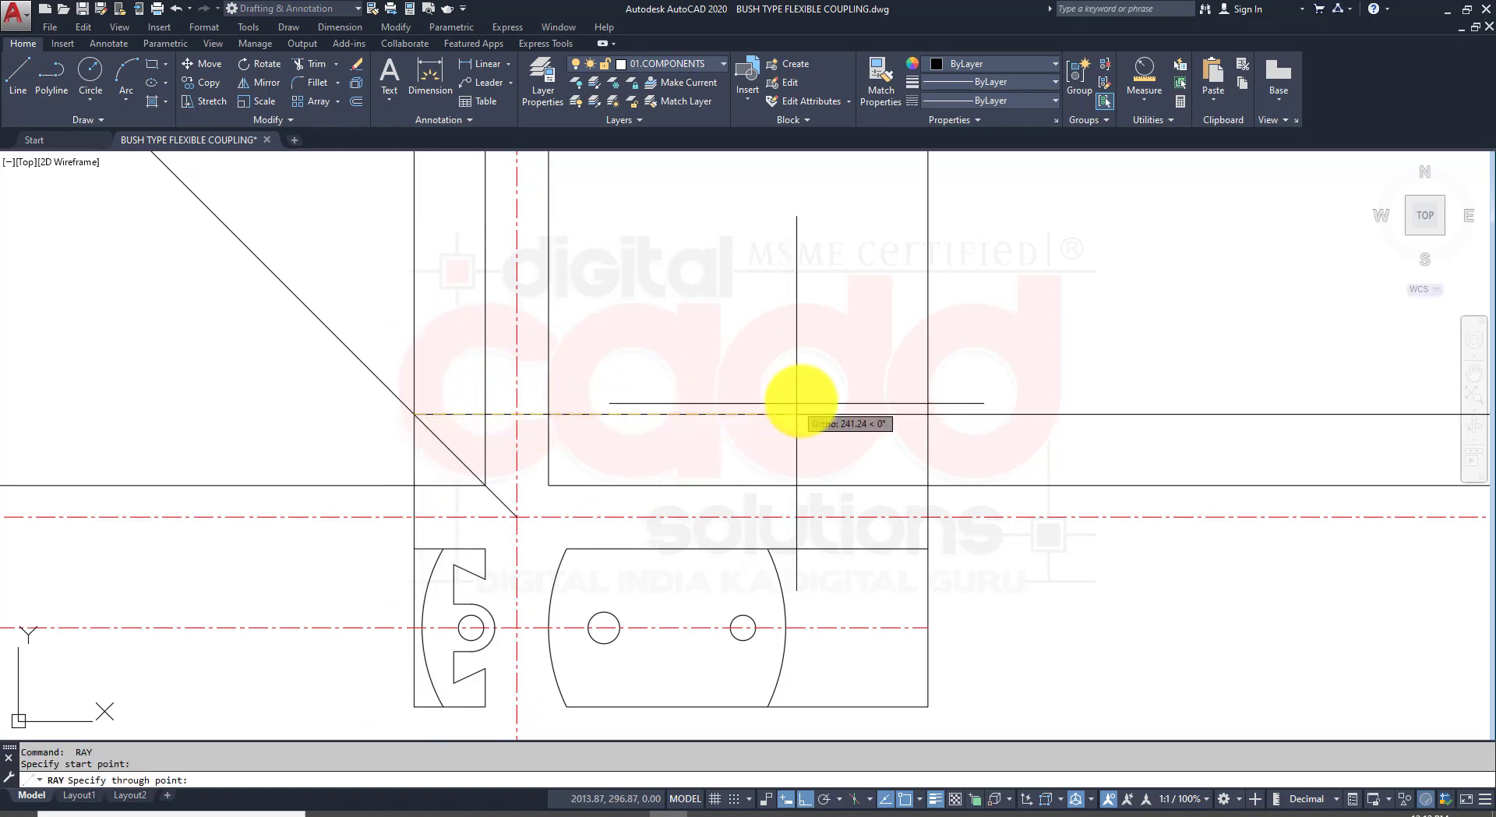
{"action": "left_click", "coordinate": [821, 424]}
{"action": "key", "text": "Return"}
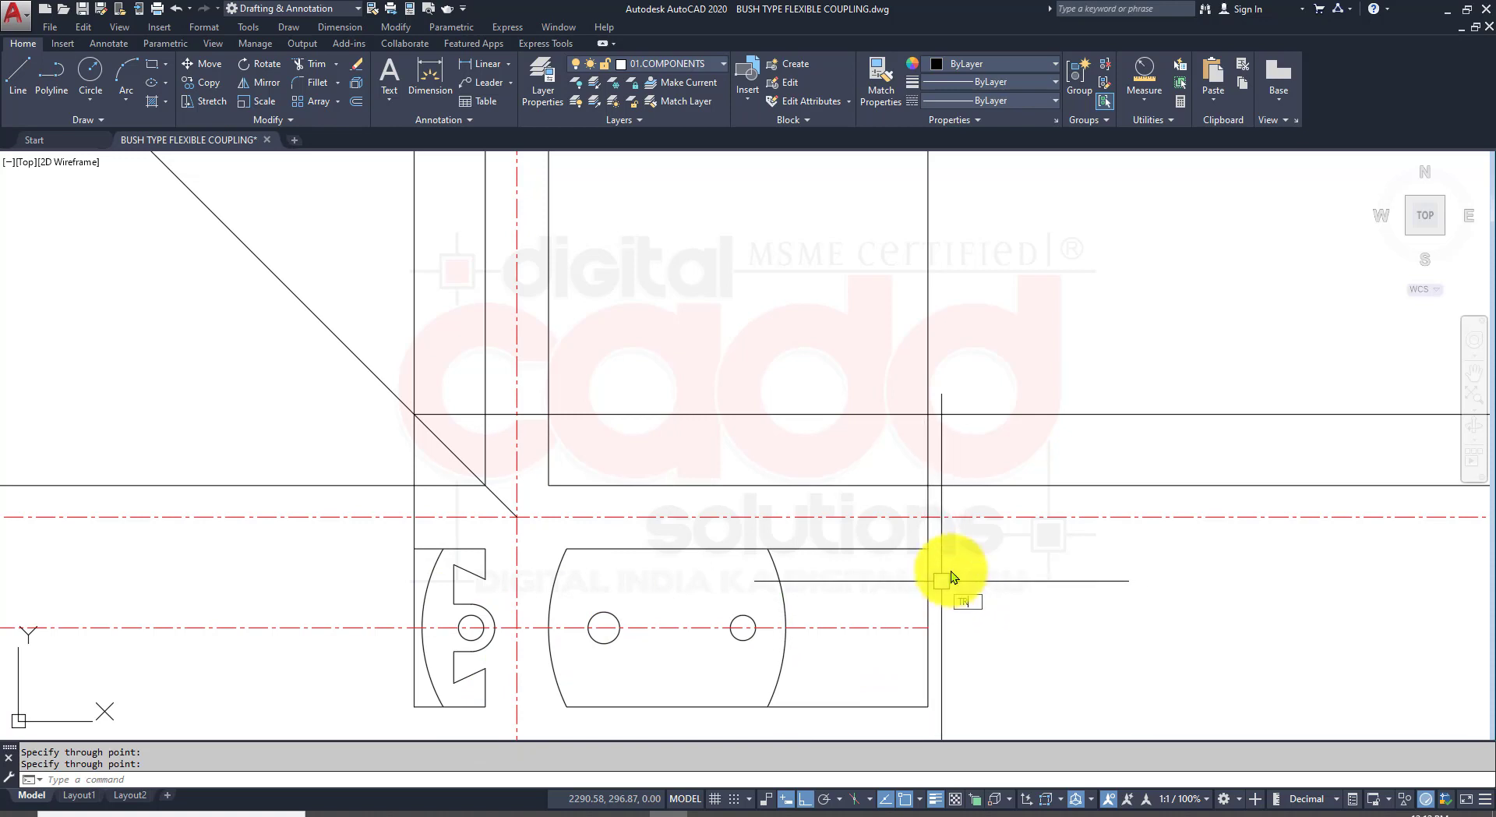
Step: Trim the projection rays and construction lines above the plan view to a closed rectangle for the sectioned view's outline
{"action": "key", "text": "Return"}
{"action": "left_click", "coordinate": [963, 385]}
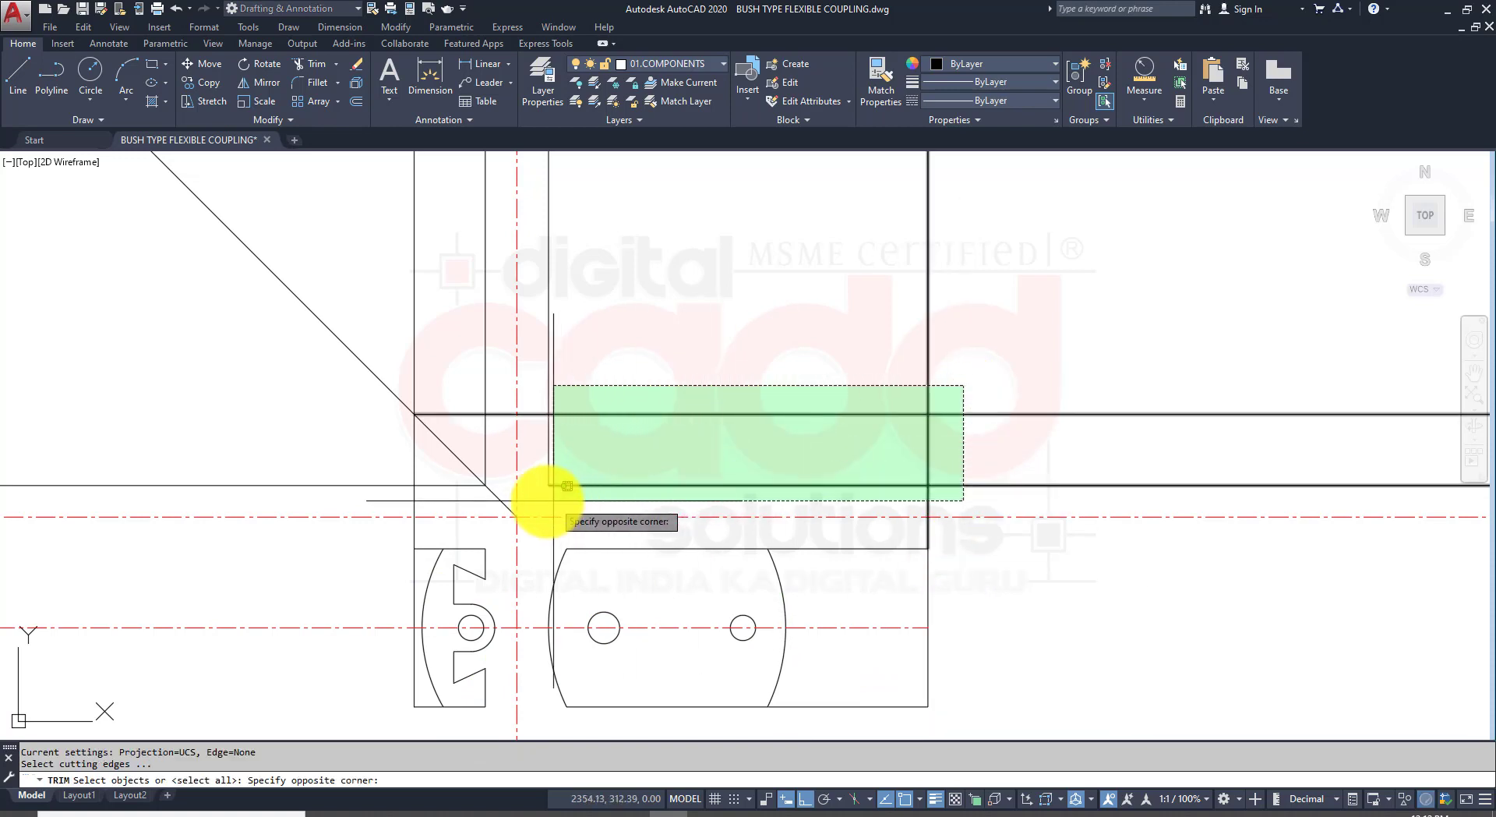
{"action": "left_click", "coordinate": [567, 485]}
{"action": "key", "text": "Return"}
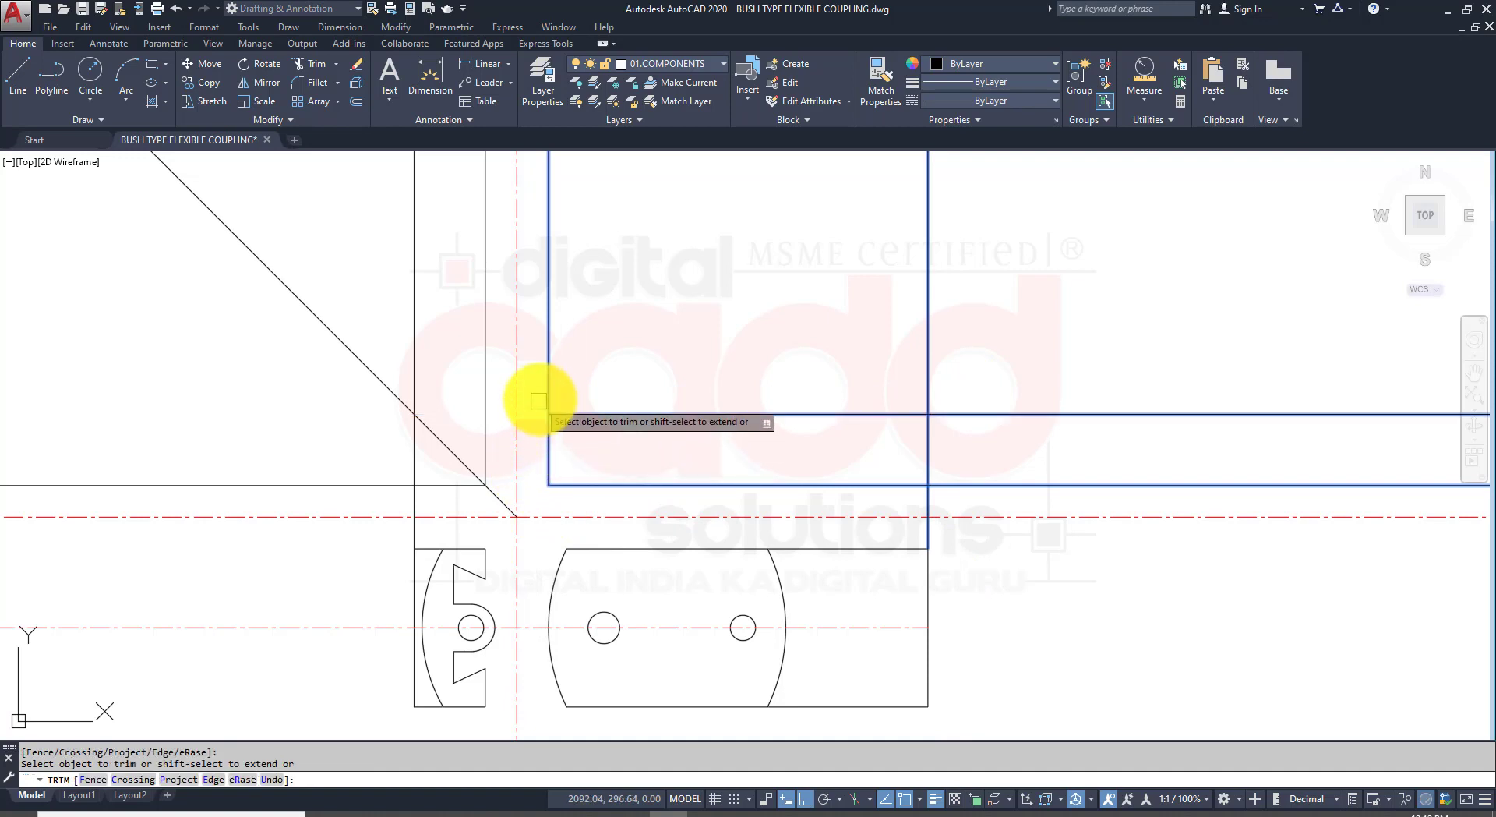
{"action": "left_click", "coordinate": [549, 393]}
{"action": "left_click", "coordinate": [928, 334]}
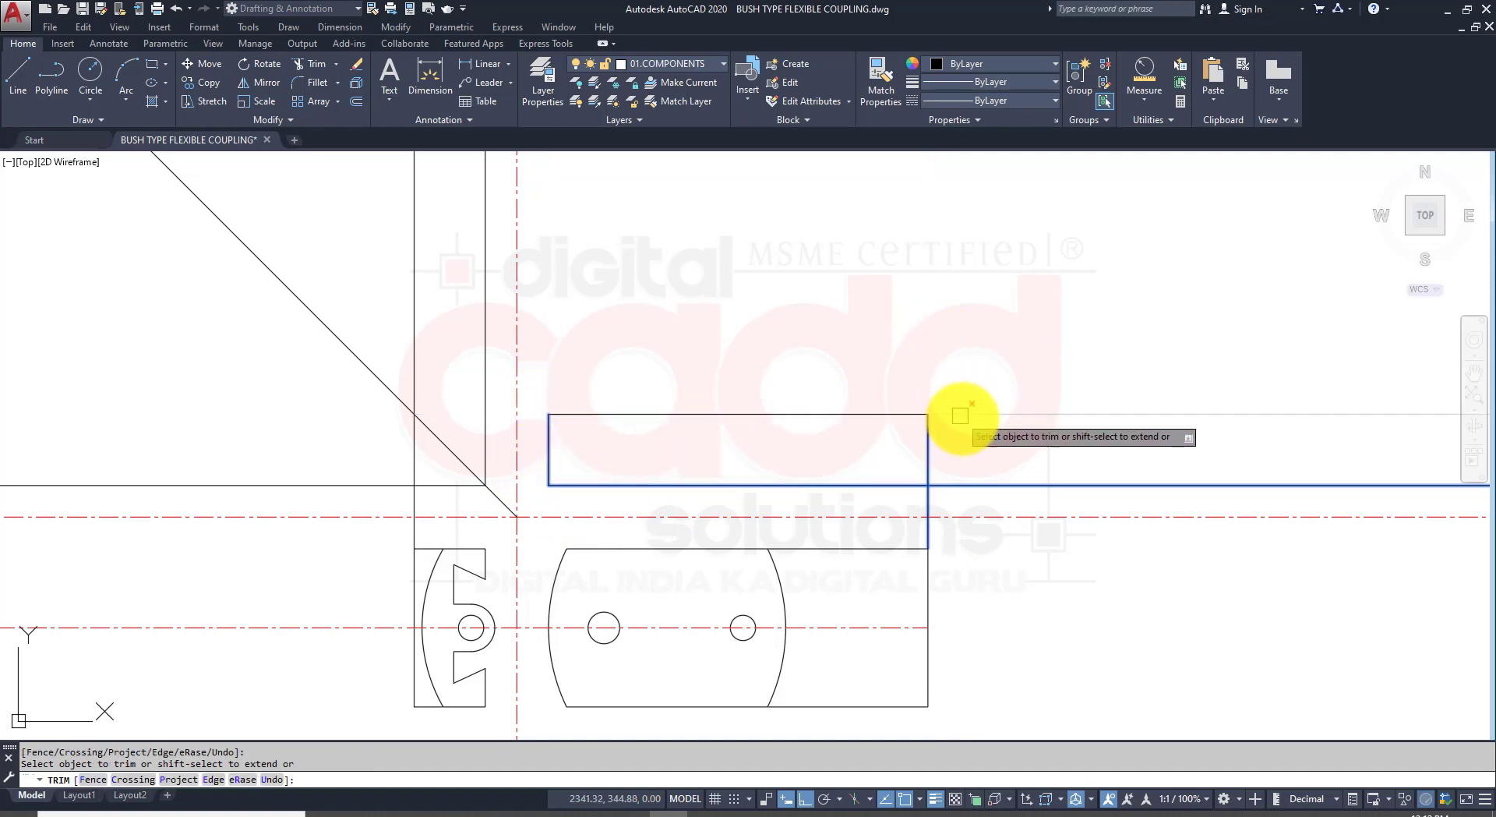
{"action": "left_click", "coordinate": [970, 489]}
{"action": "left_click", "coordinate": [927, 507]}
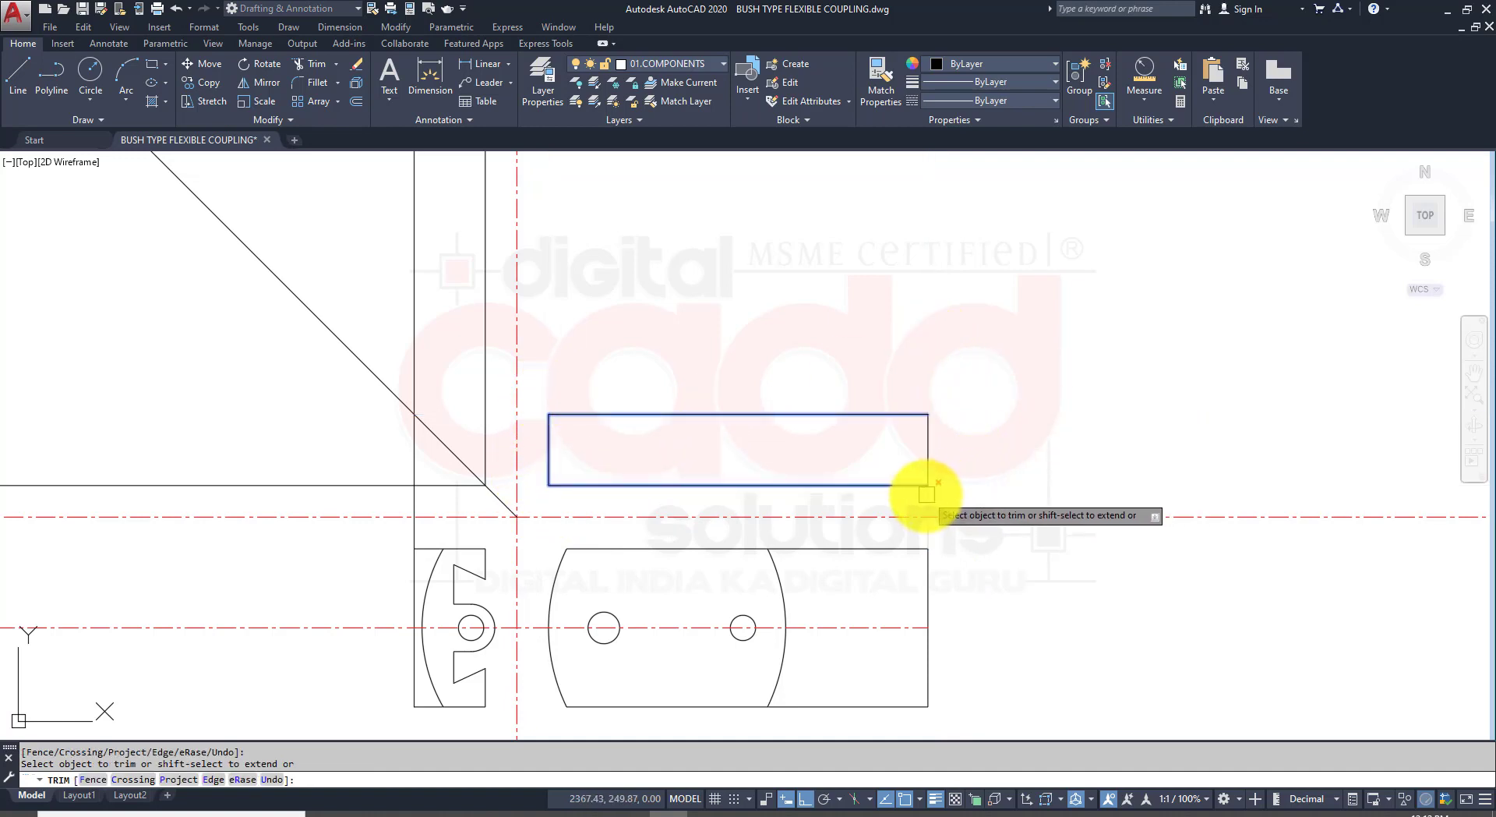
{"action": "key", "text": "Return"}
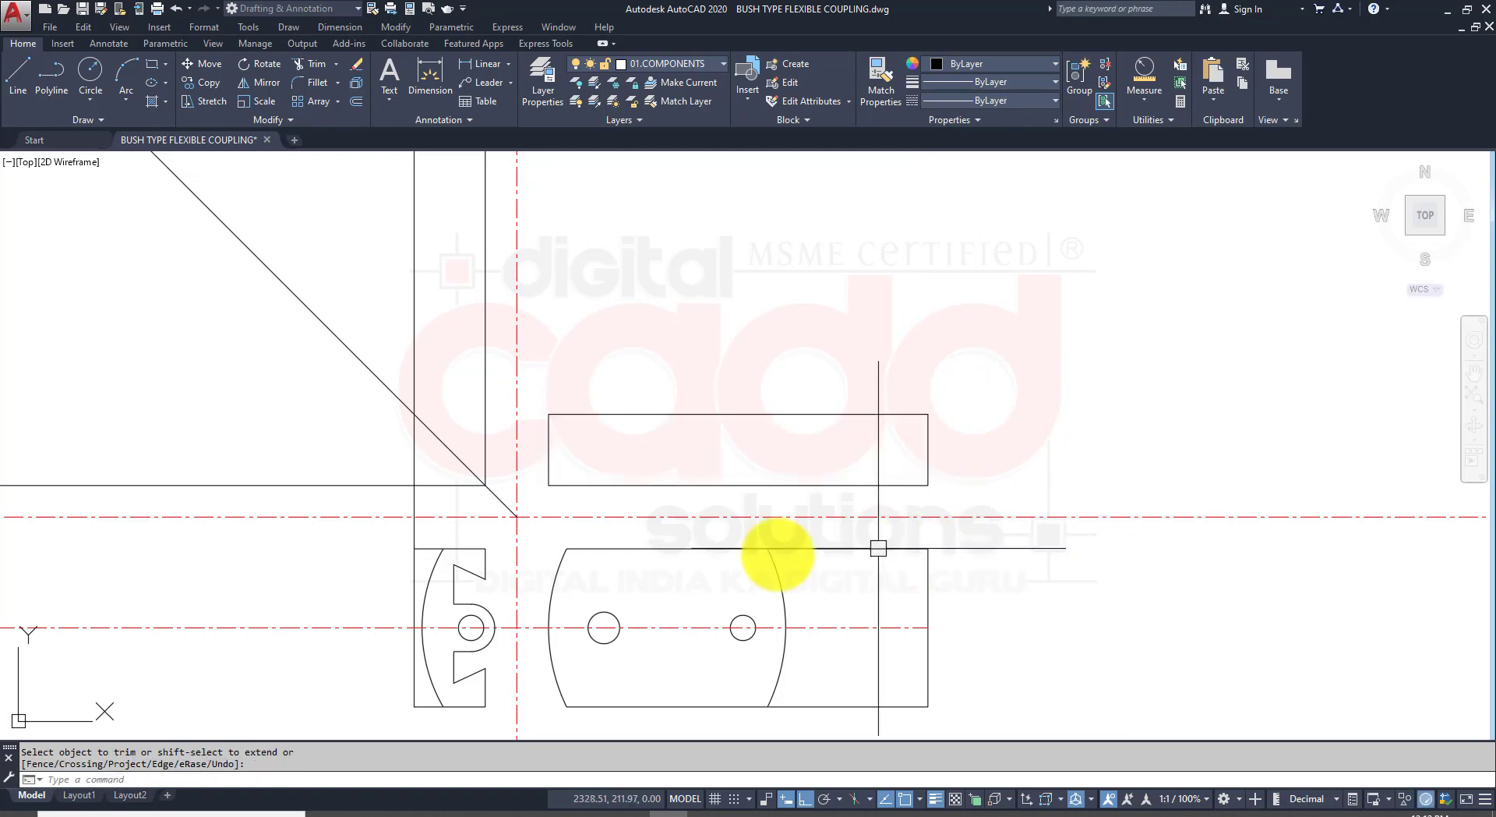
Step: Erase the two vertical projection lines above the side view and the horizontal construction line ending at the slanted projection line
{"action": "left_click", "coordinate": [500, 302]}
{"action": "left_click", "coordinate": [402, 330]}
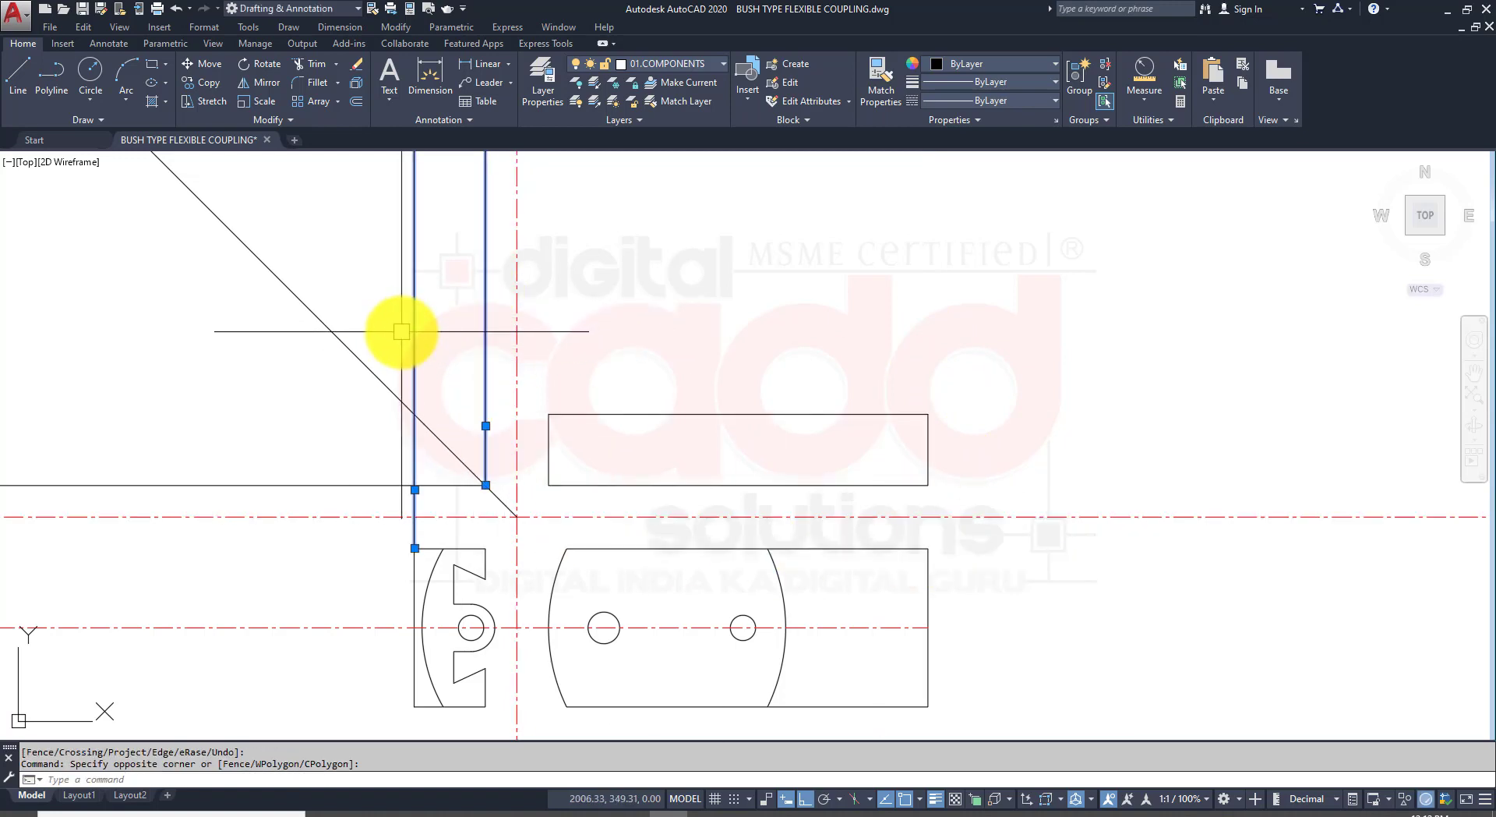
{"action": "type", "text": "e"}
{"action": "key", "text": "Return"}
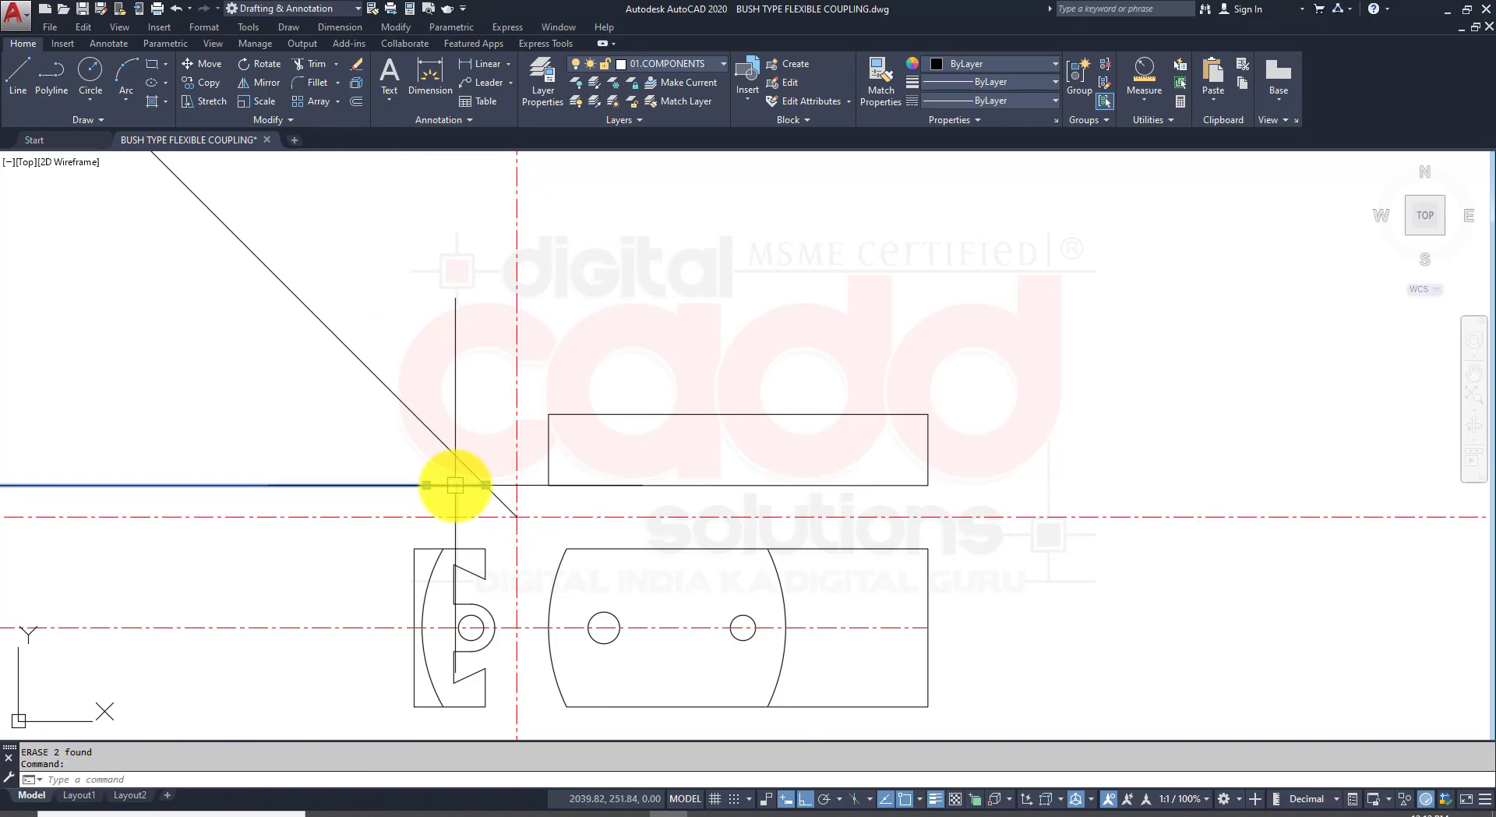
{"action": "type", "text": "e"}
{"action": "key", "text": "Return"}
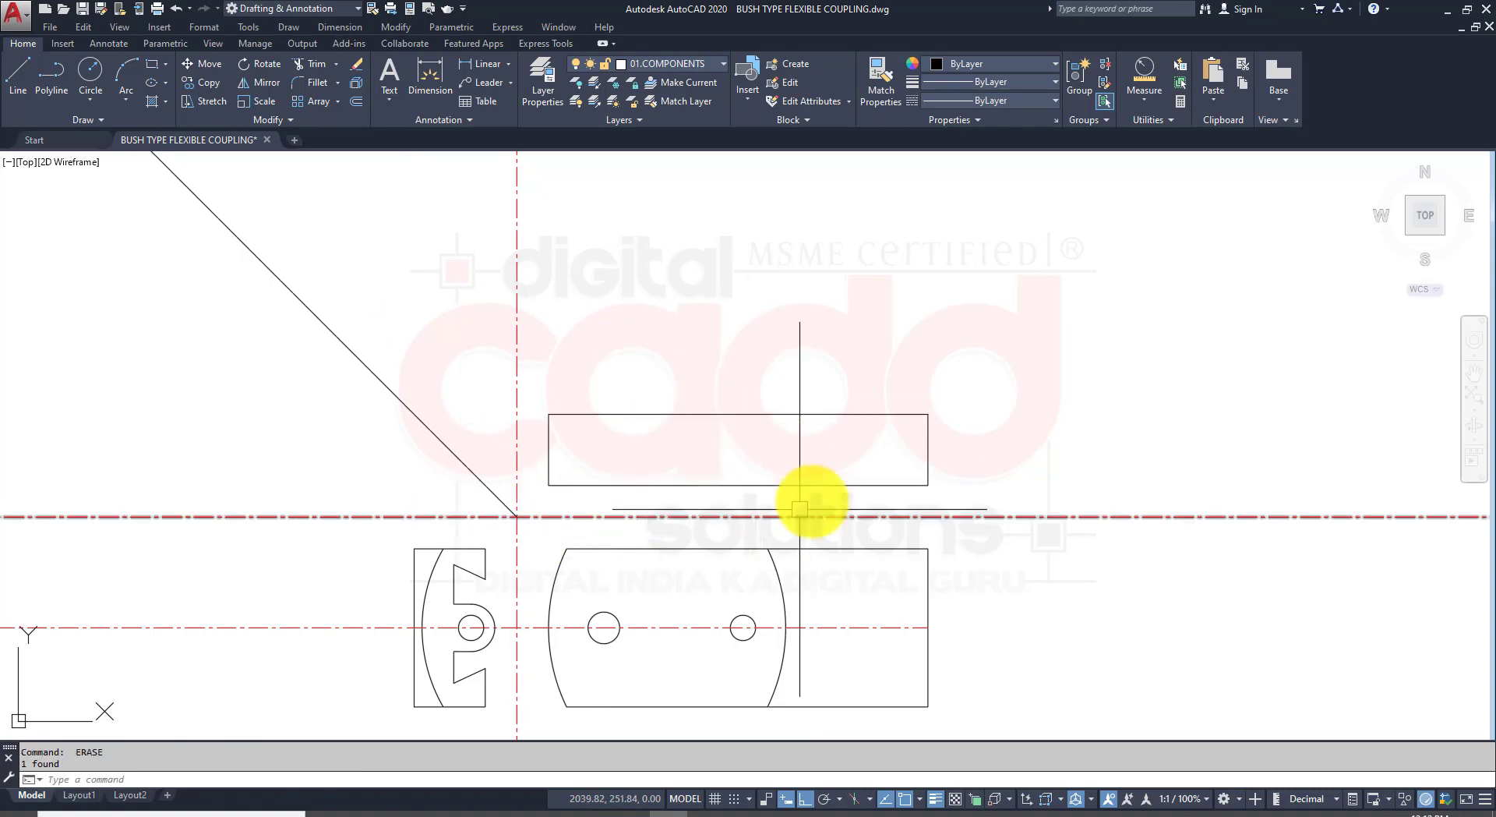
Step: Check the sectioned view in the PDF and project a vertical ray upward from the plan's right-hand arc at the centre line
{"action": "middle_click_drag", "start_coordinate": [769, 611], "coordinate": [741, 582]}
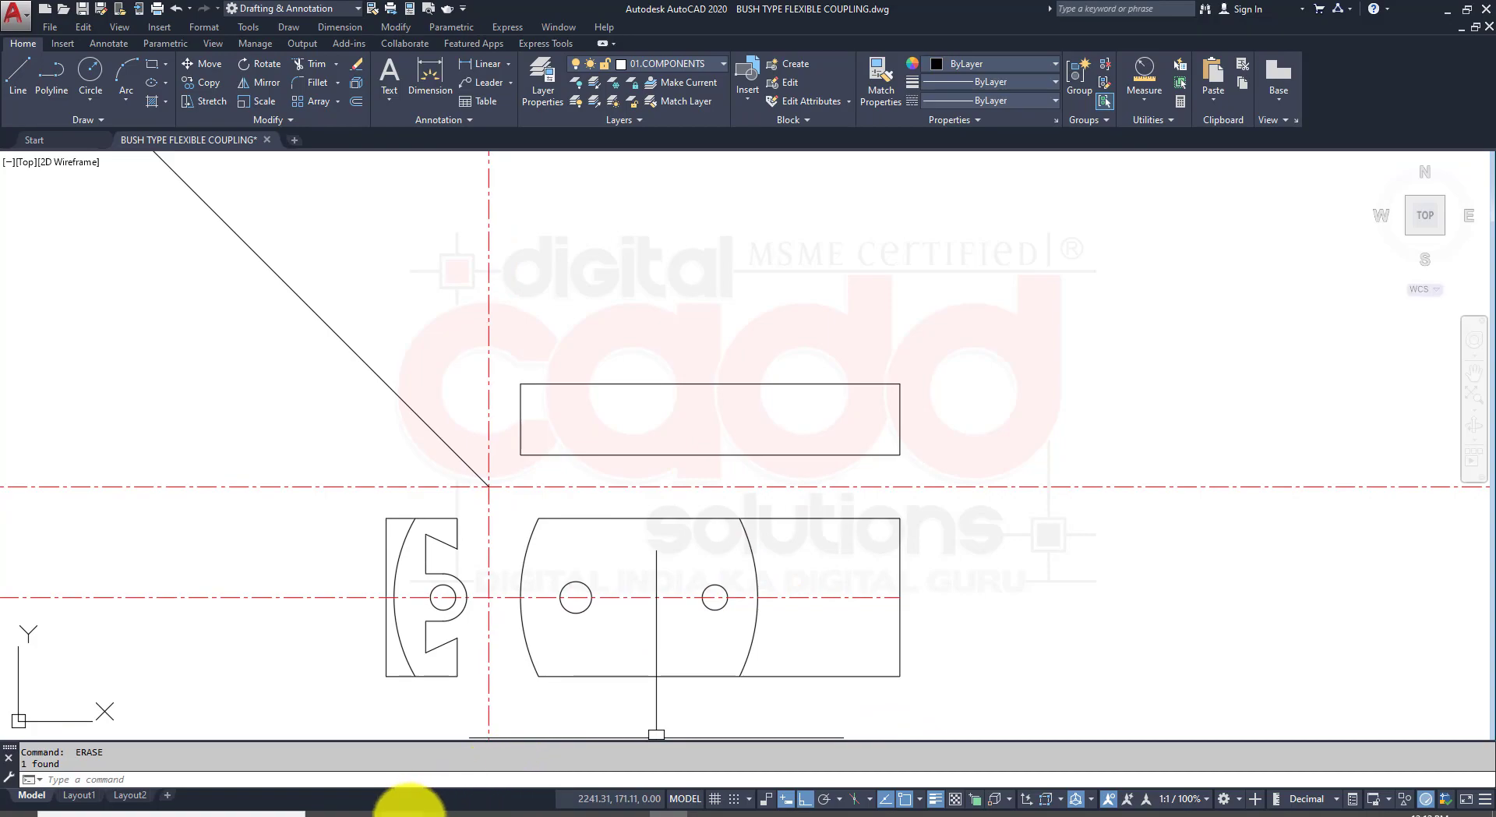
{"action": "left_click", "coordinate": [408, 814]}
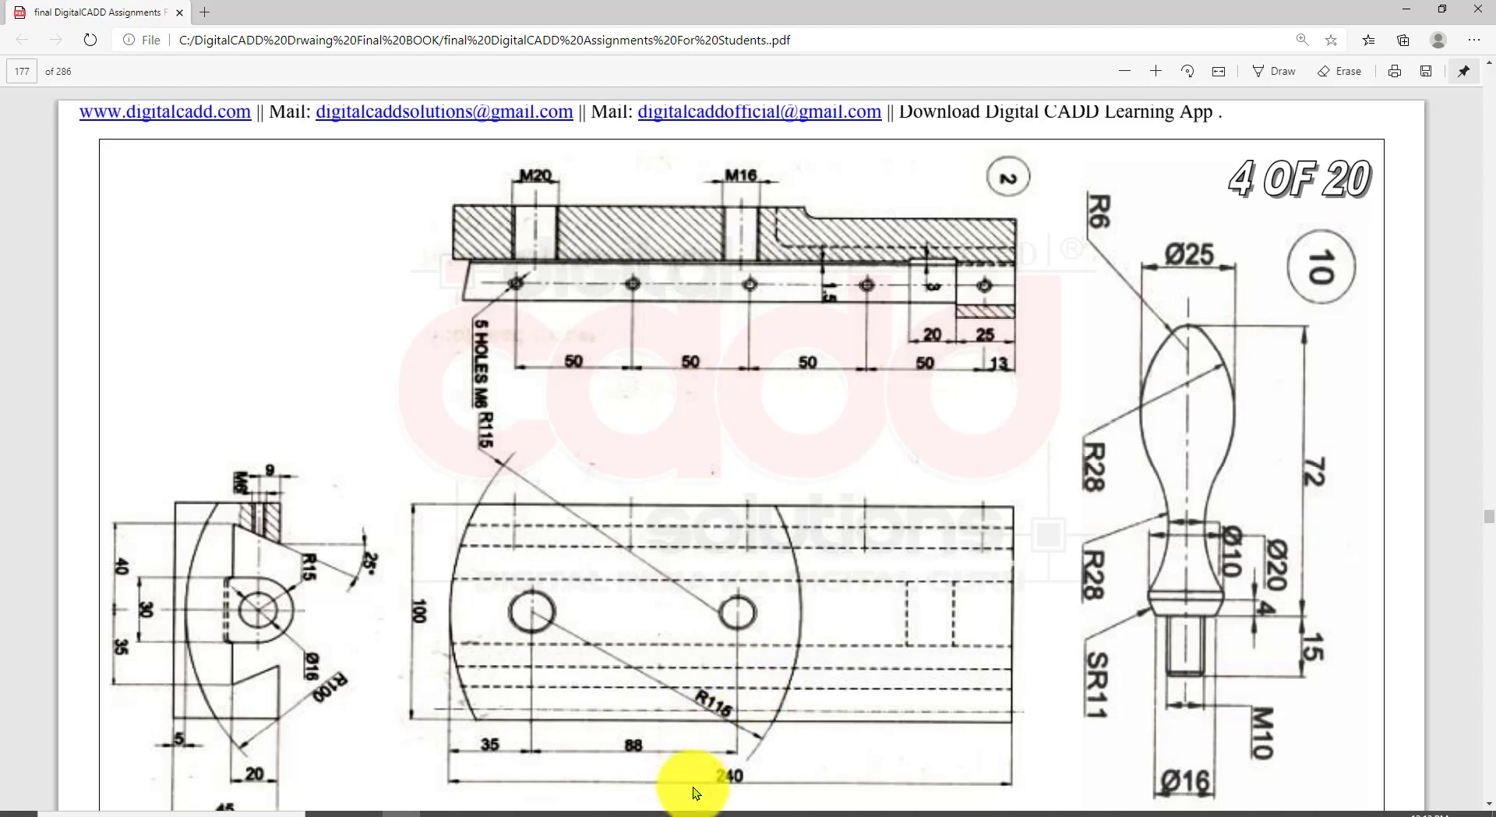
{"action": "left_click", "coordinate": [674, 815]}
{"action": "middle_click_drag", "start_coordinate": [756, 588], "coordinate": [754, 550]}
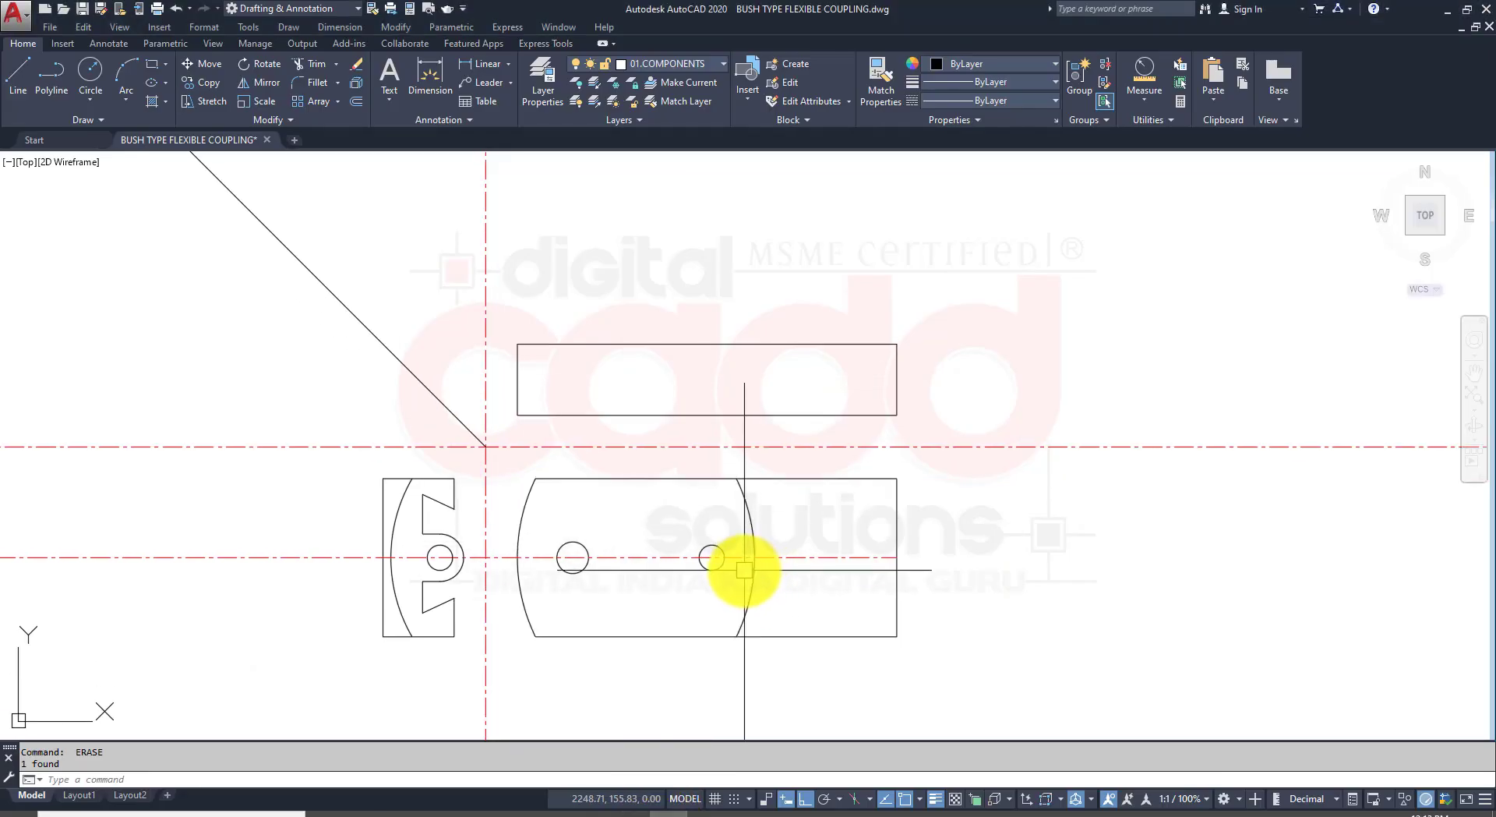
{"action": "type", "text": "ray"}
{"action": "key", "text": "Return"}
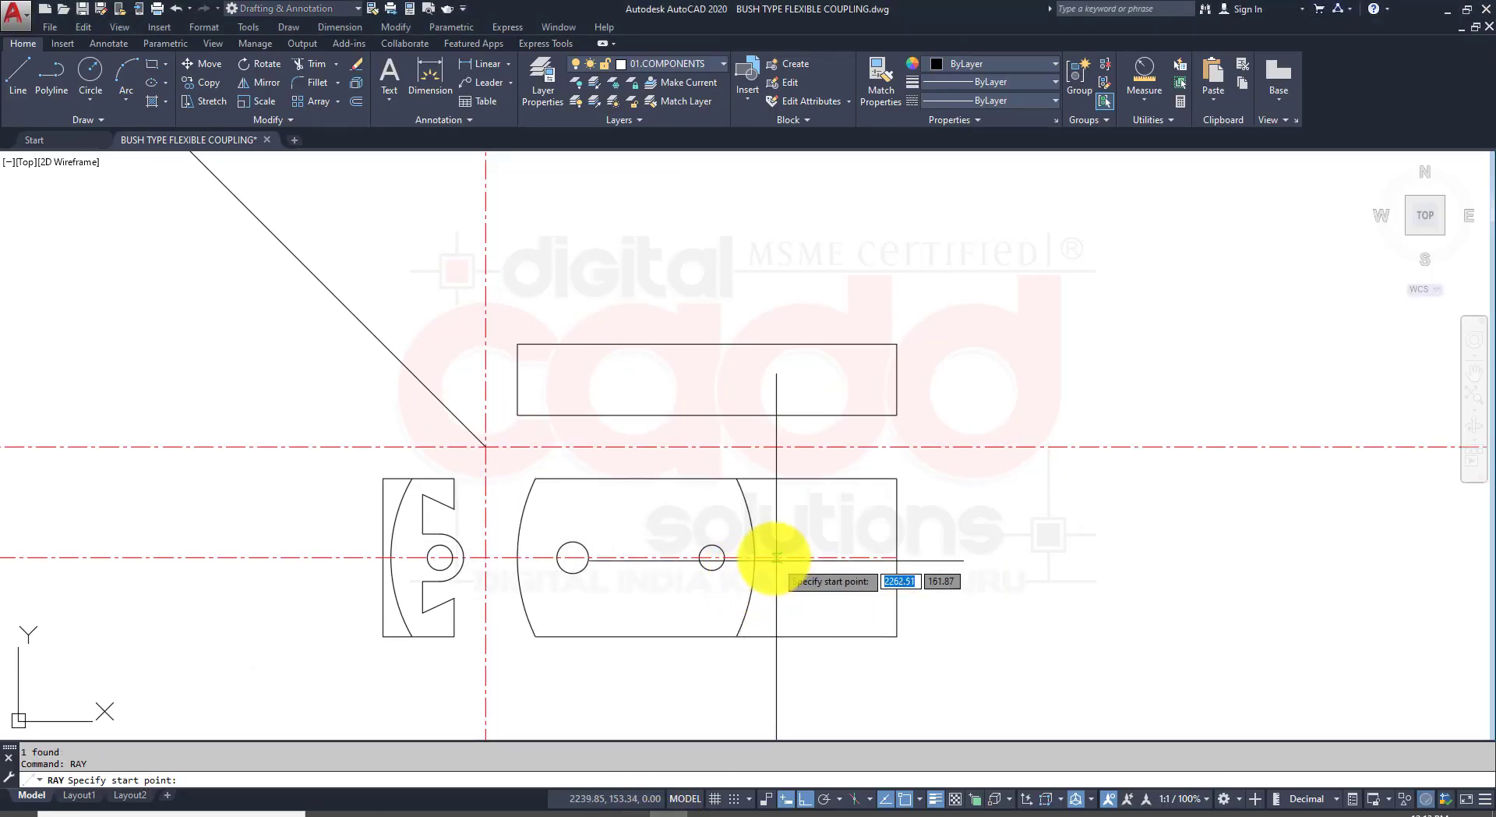
{"action": "left_click", "coordinate": [754, 556]}
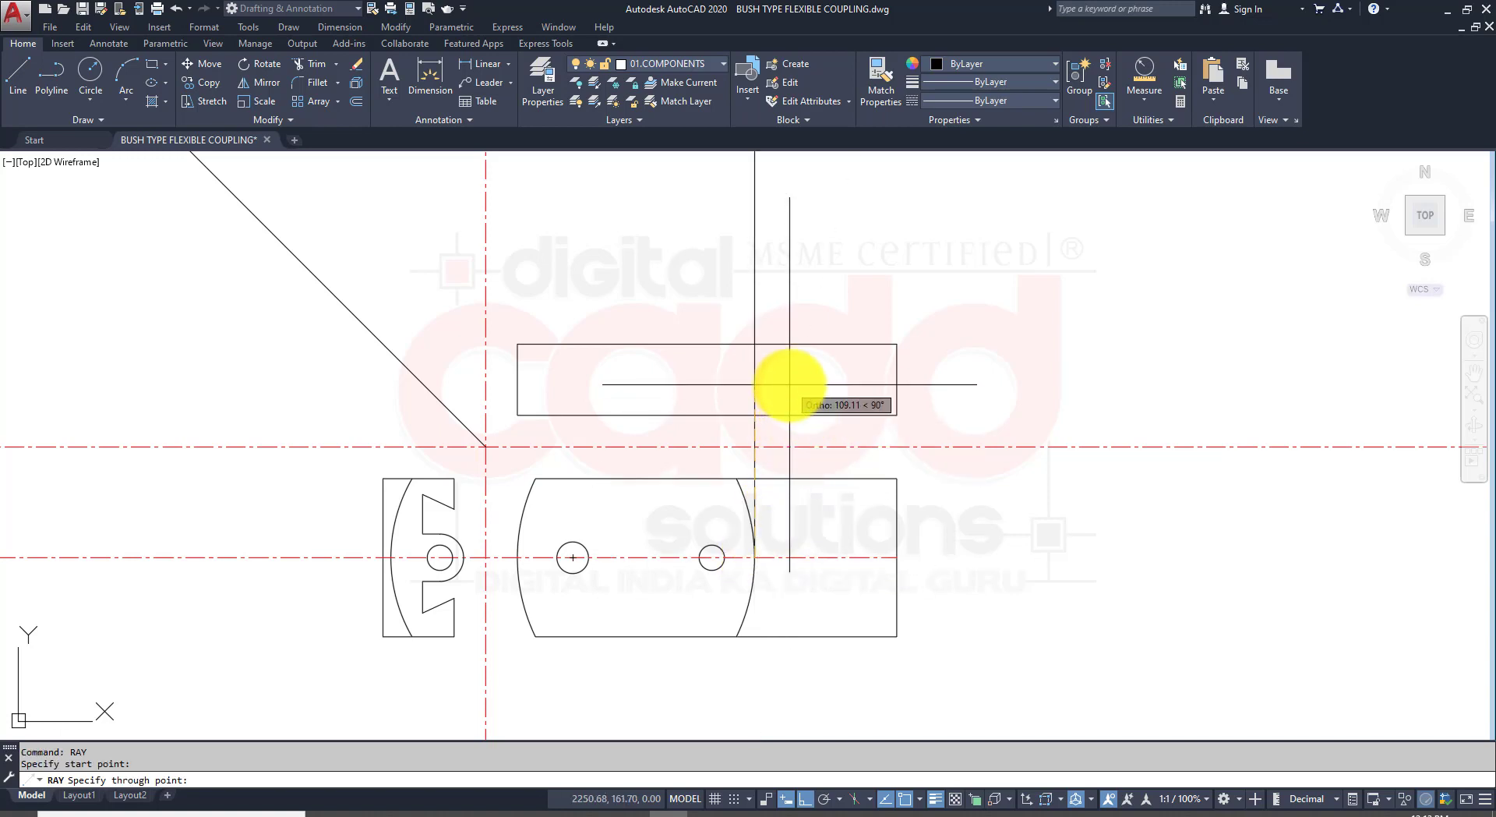
{"action": "left_click", "coordinate": [789, 384]}
{"action": "key", "text": "Return"}
{"action": "key", "text": "Return"}
{"action": "left_click", "coordinate": [517, 557]}
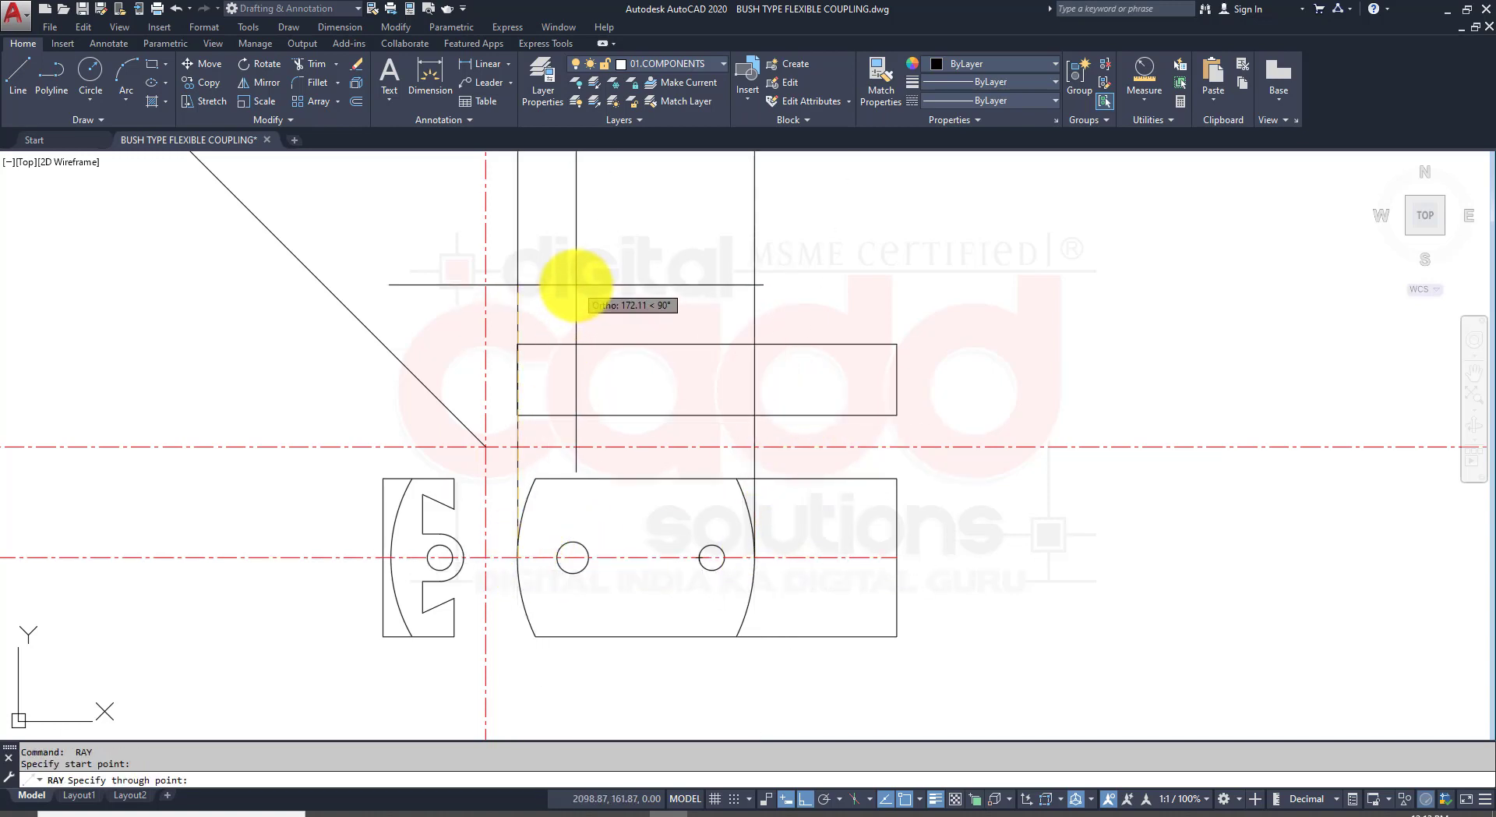
{"action": "key", "text": "Escape"}
Step: Project the side view arc's centre-line point vertically to the slanted projection line, and continue it with a horizontal ray through the sectioned view
{"action": "scroll", "coordinate": [574, 417], "scroll_direction": "up", "scroll_amount": 3}
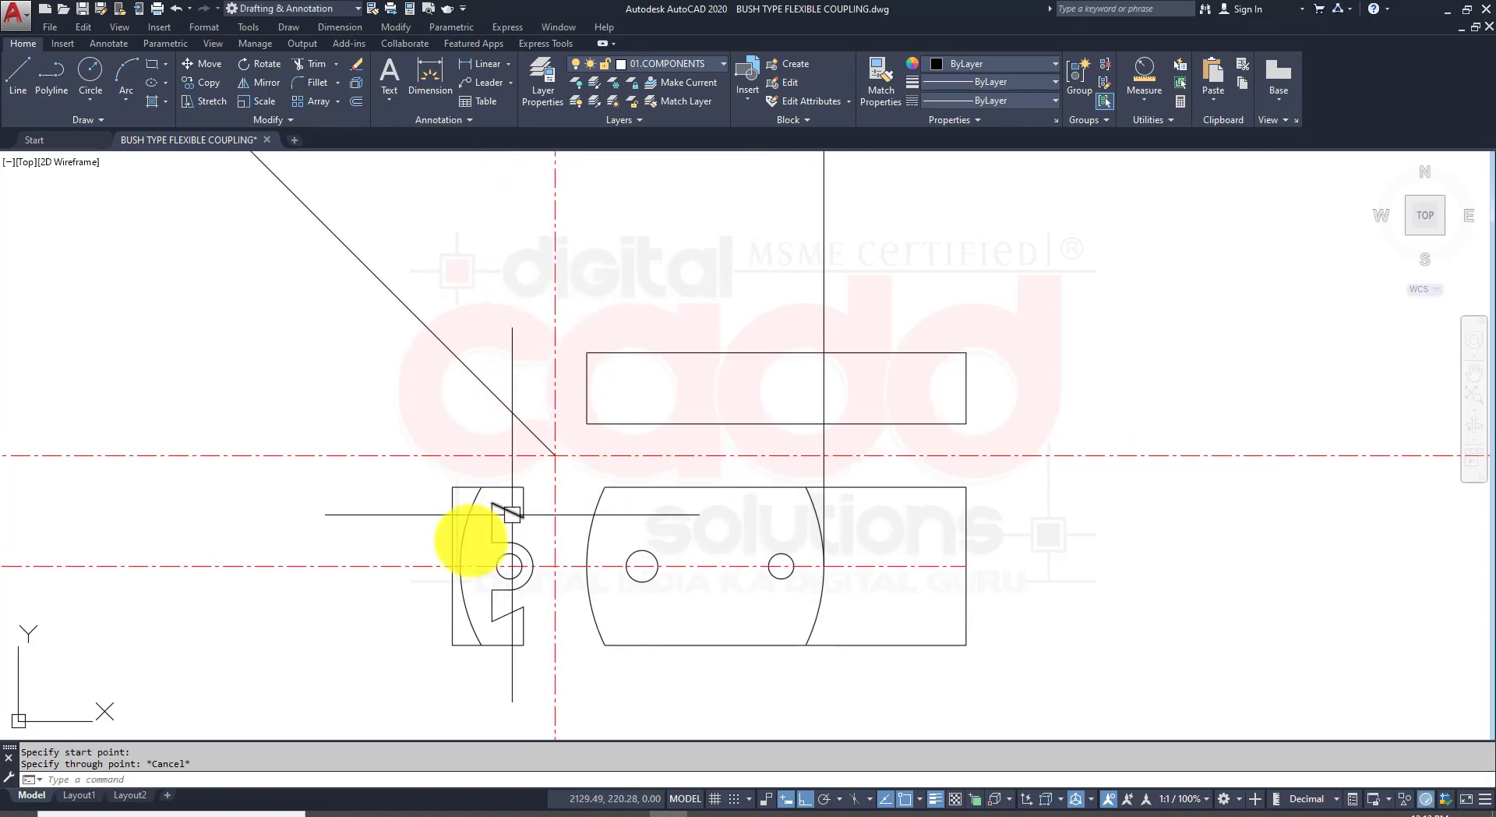
{"action": "type", "text": "ray"}
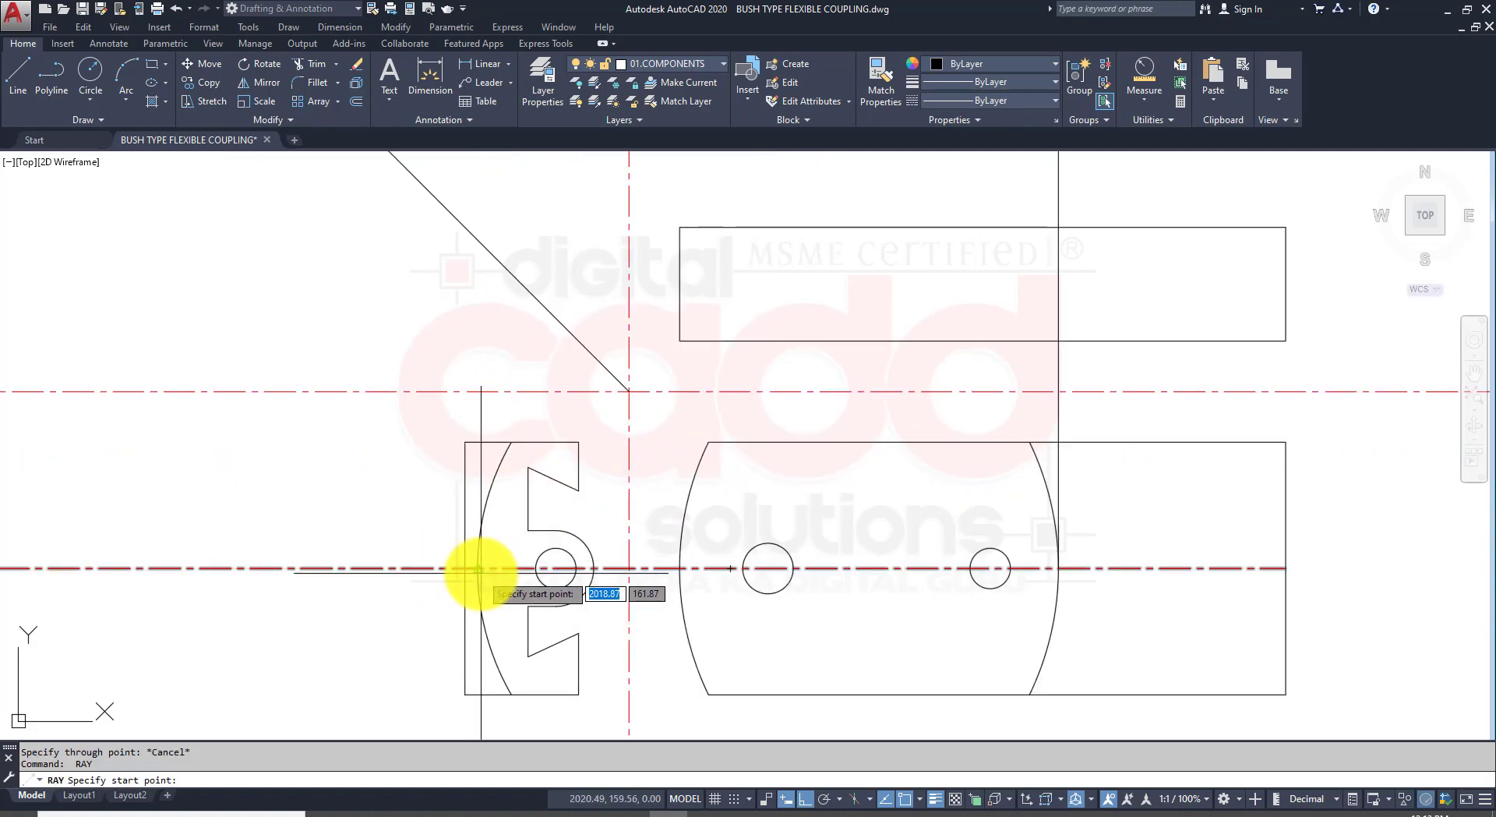
{"action": "key", "text": "Return"}
{"action": "left_click", "coordinate": [478, 568]}
{"action": "left_click", "coordinate": [493, 324]}
{"action": "key", "text": "Return"}
{"action": "key", "text": "Return"}
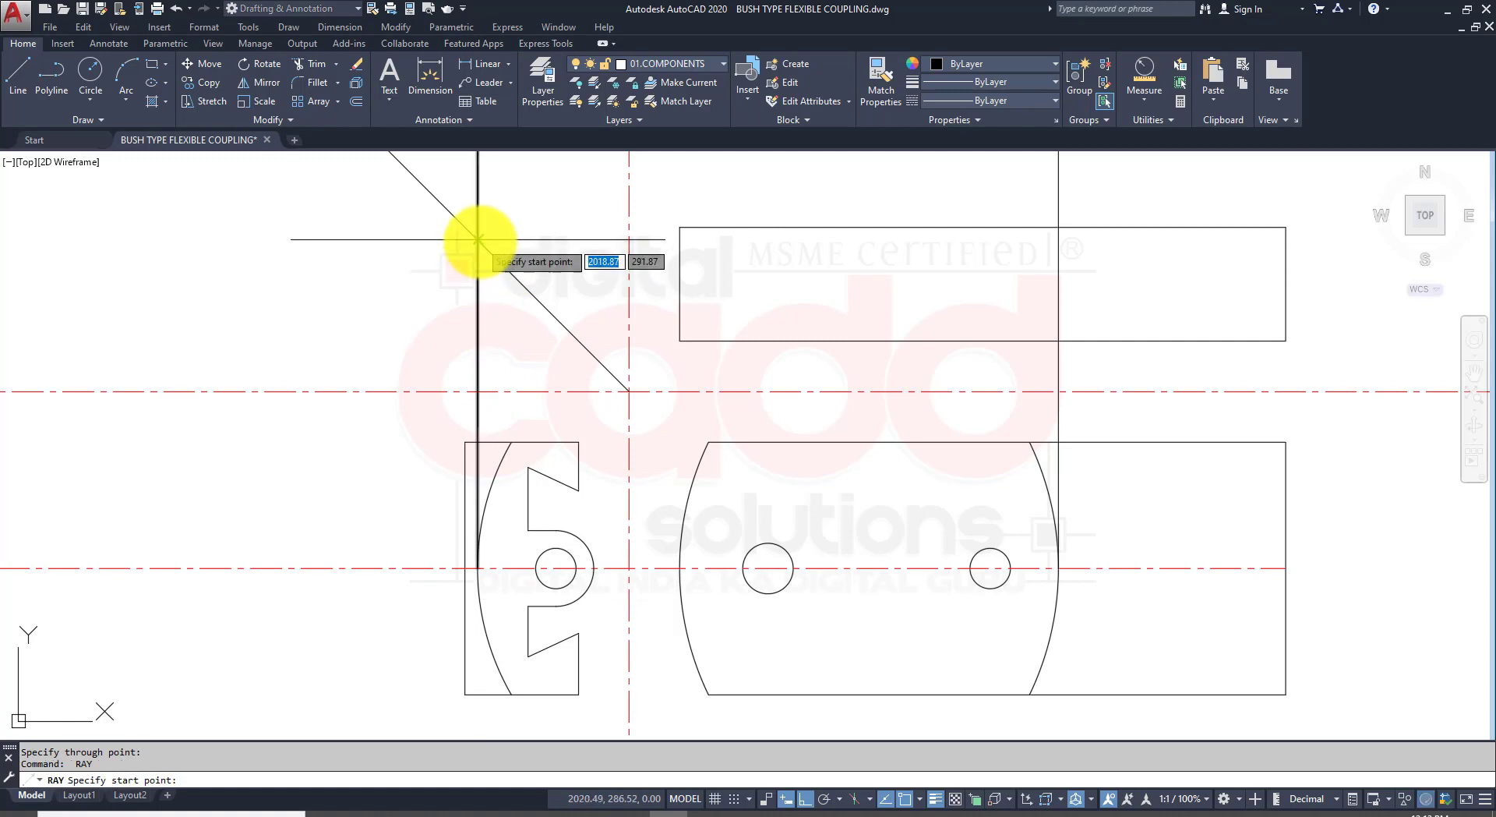
{"action": "left_click", "coordinate": [478, 240]}
{"action": "left_click", "coordinate": [845, 263]}
{"action": "key", "text": "Return"}
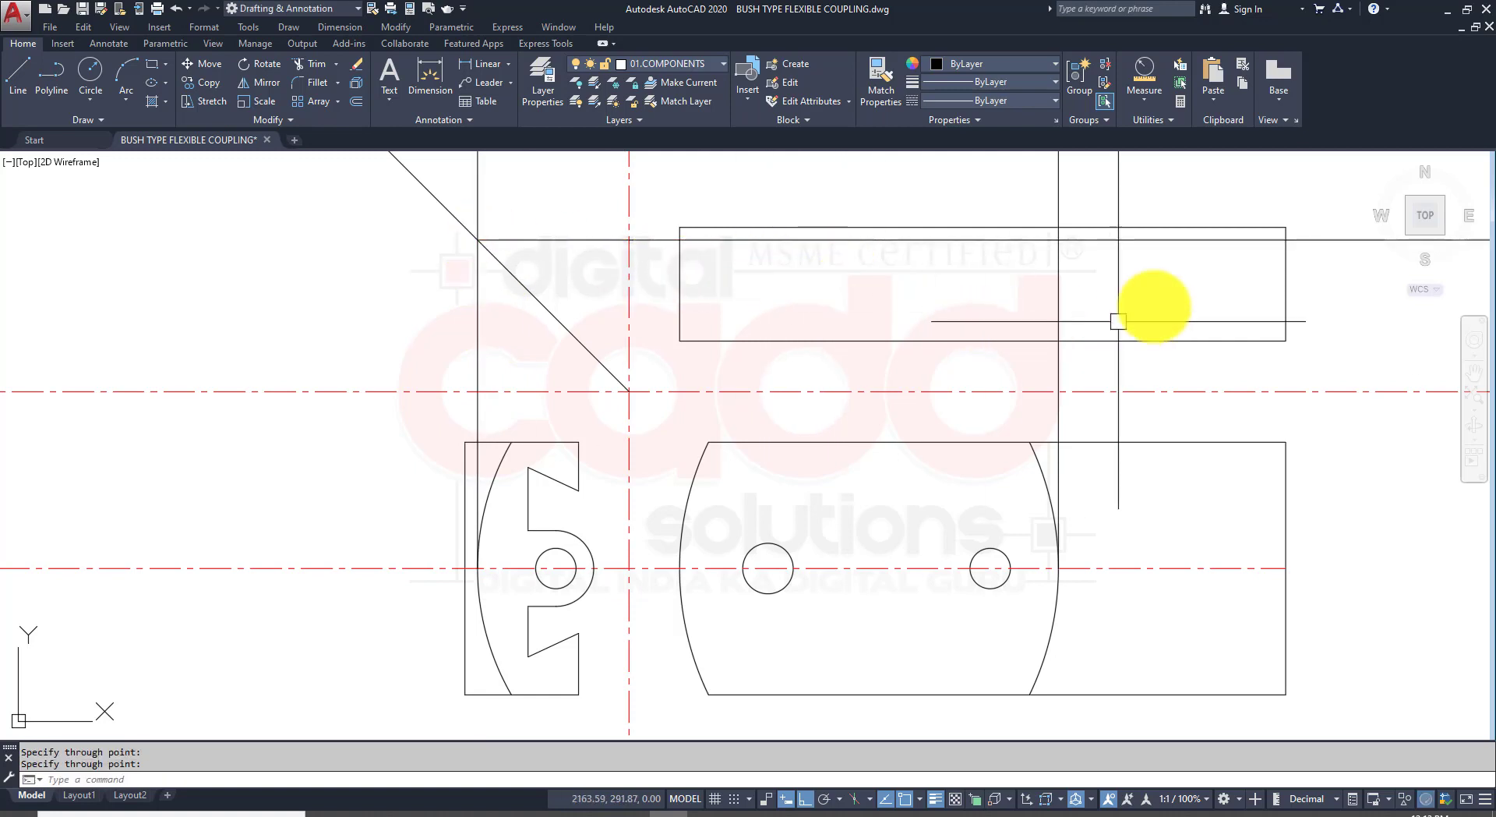
Step: Trim the projected rays and the rectangle in the sectioned view to a stepped outline, lower to the right of the vertical ray
{"action": "middle_click_drag", "start_coordinate": [1122, 311], "coordinate": [861, 424]}
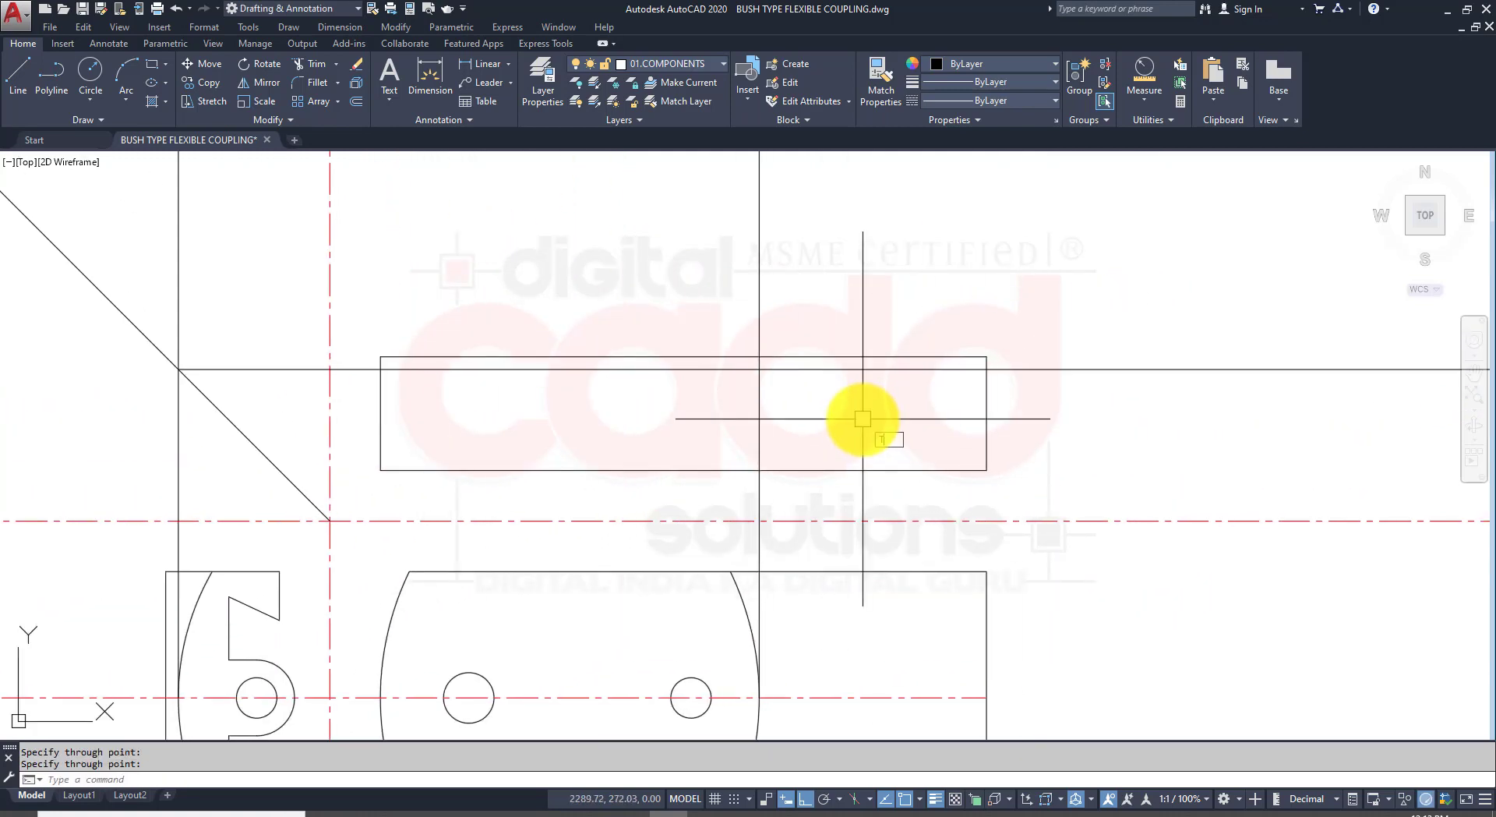
{"action": "type", "text": "tr"}
{"action": "key", "text": "Return"}
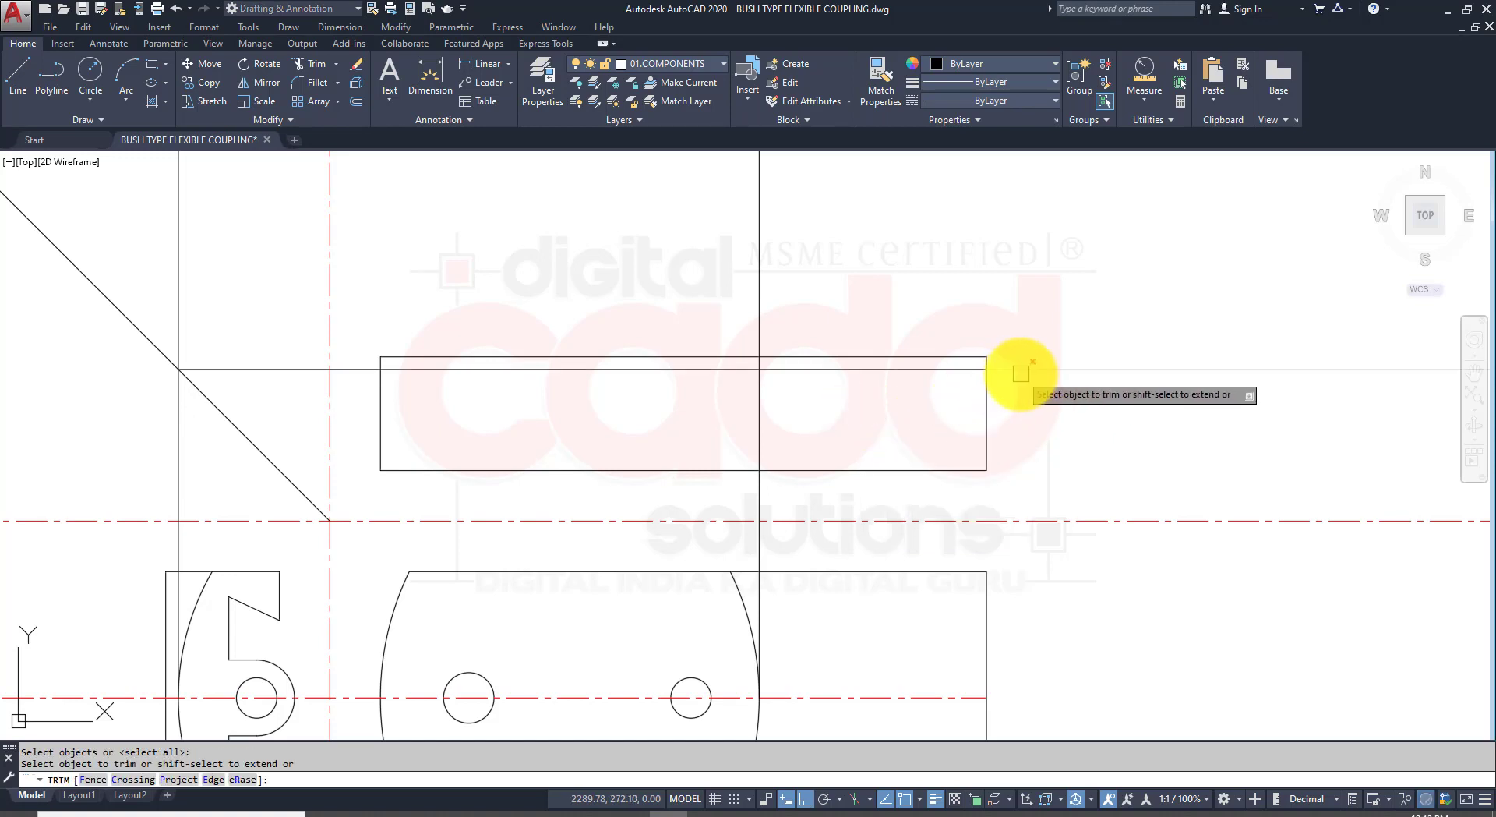
{"action": "left_click", "coordinate": [1013, 335]}
{"action": "left_click", "coordinate": [968, 360]}
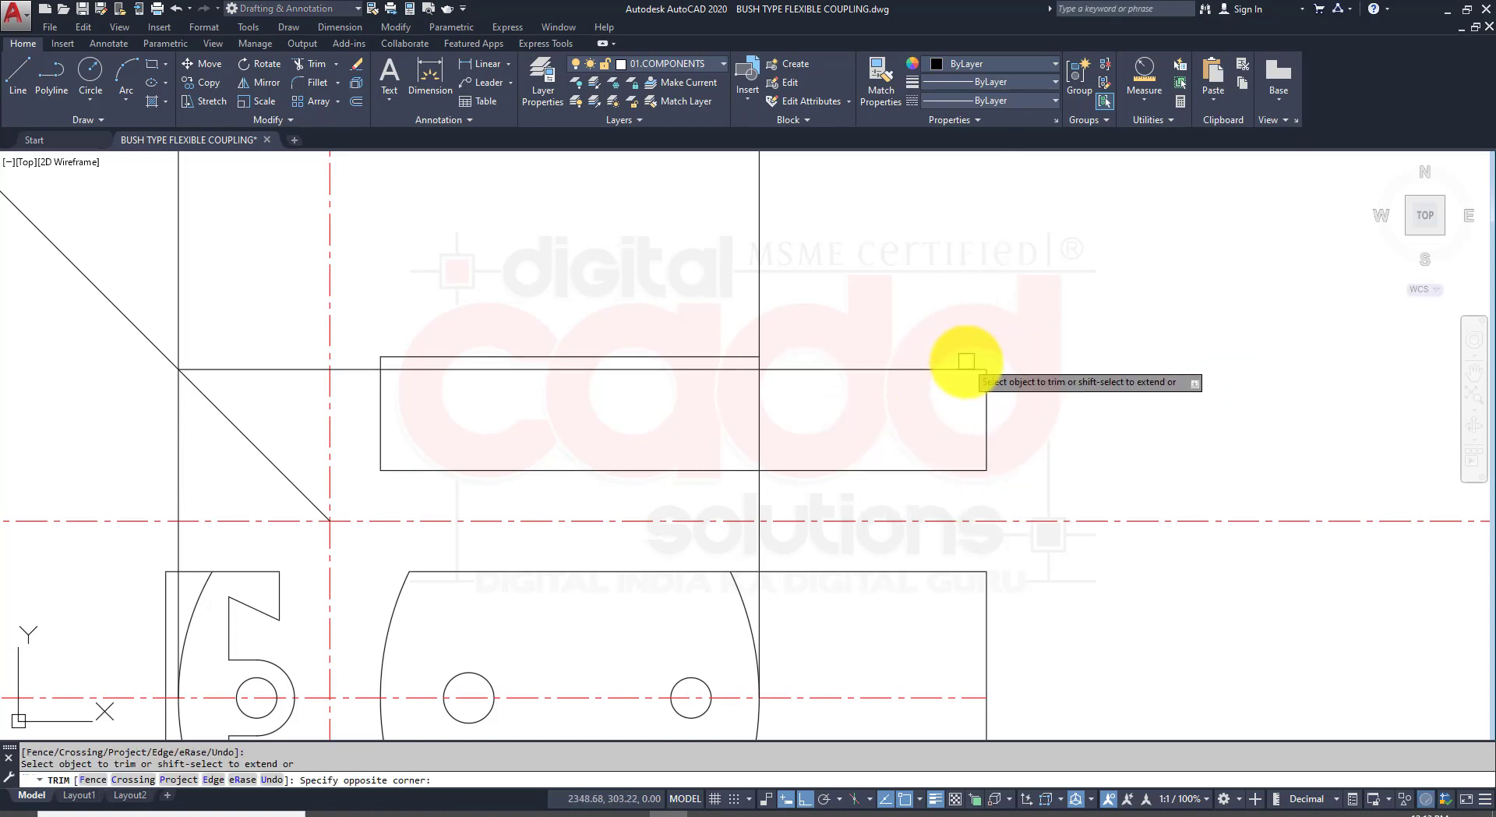
{"action": "left_click", "coordinate": [762, 310]}
{"action": "left_click", "coordinate": [727, 371]}
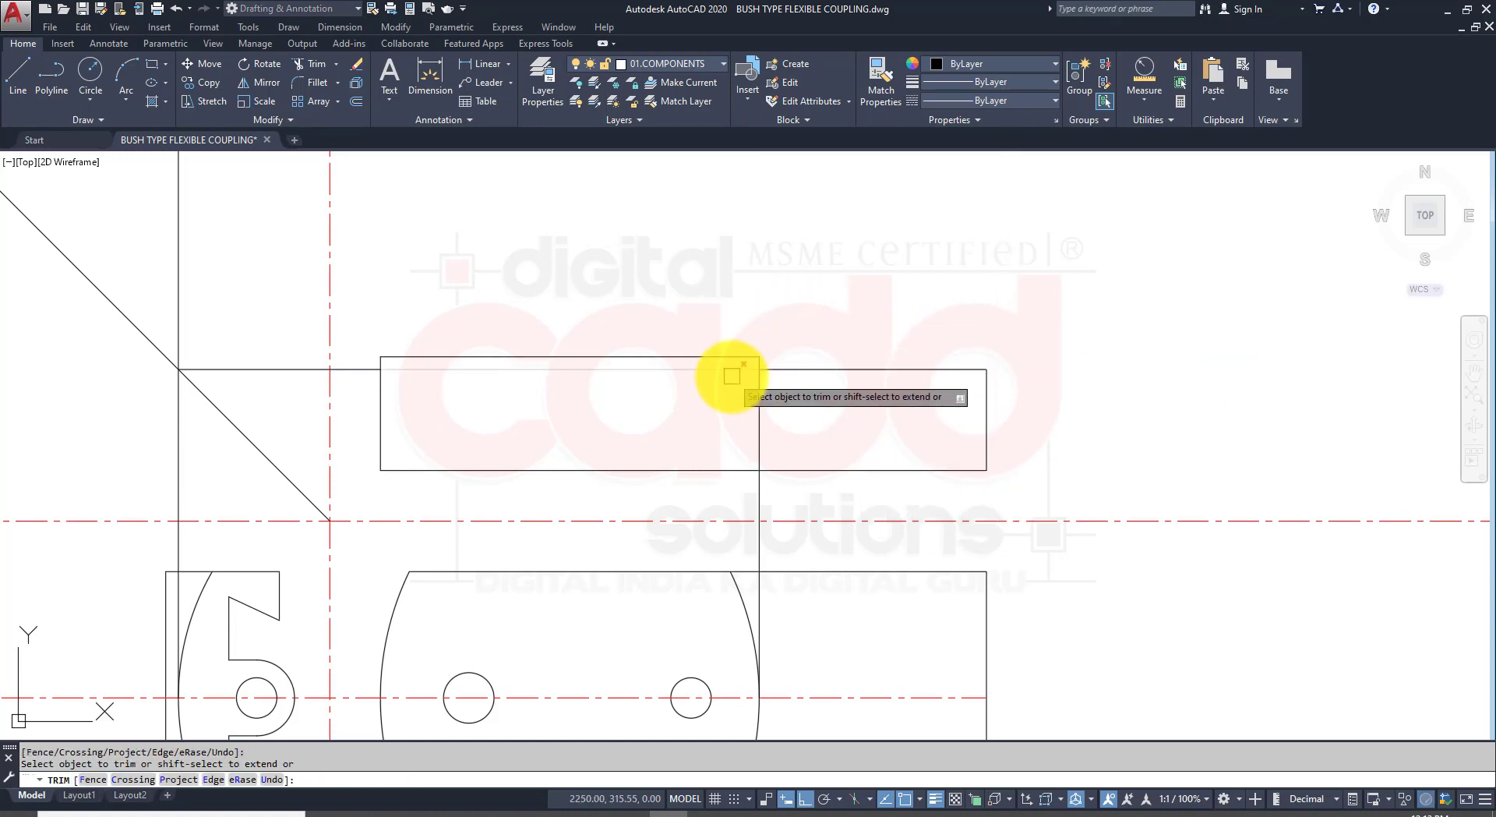
{"action": "left_click", "coordinate": [762, 400]}
{"action": "left_click", "coordinate": [701, 456]}
{"action": "key", "text": "Return"}
Step: Erase the leftover horizontal and vertical ray pieces outside the sectioned outline and the vertical projection ray above the side view
{"action": "left_click", "coordinate": [361, 369]}
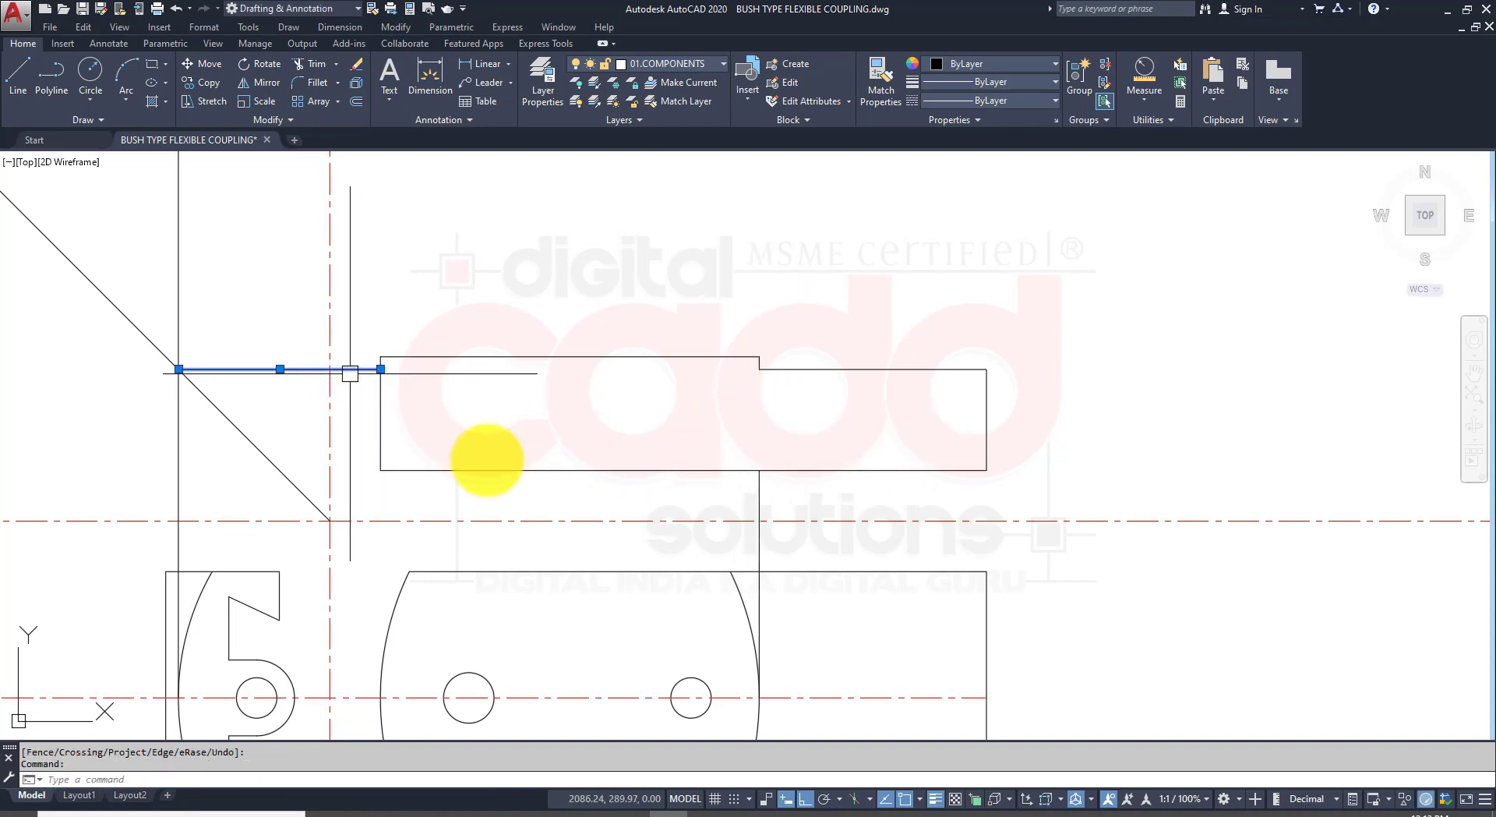
{"action": "left_click", "coordinate": [757, 494]}
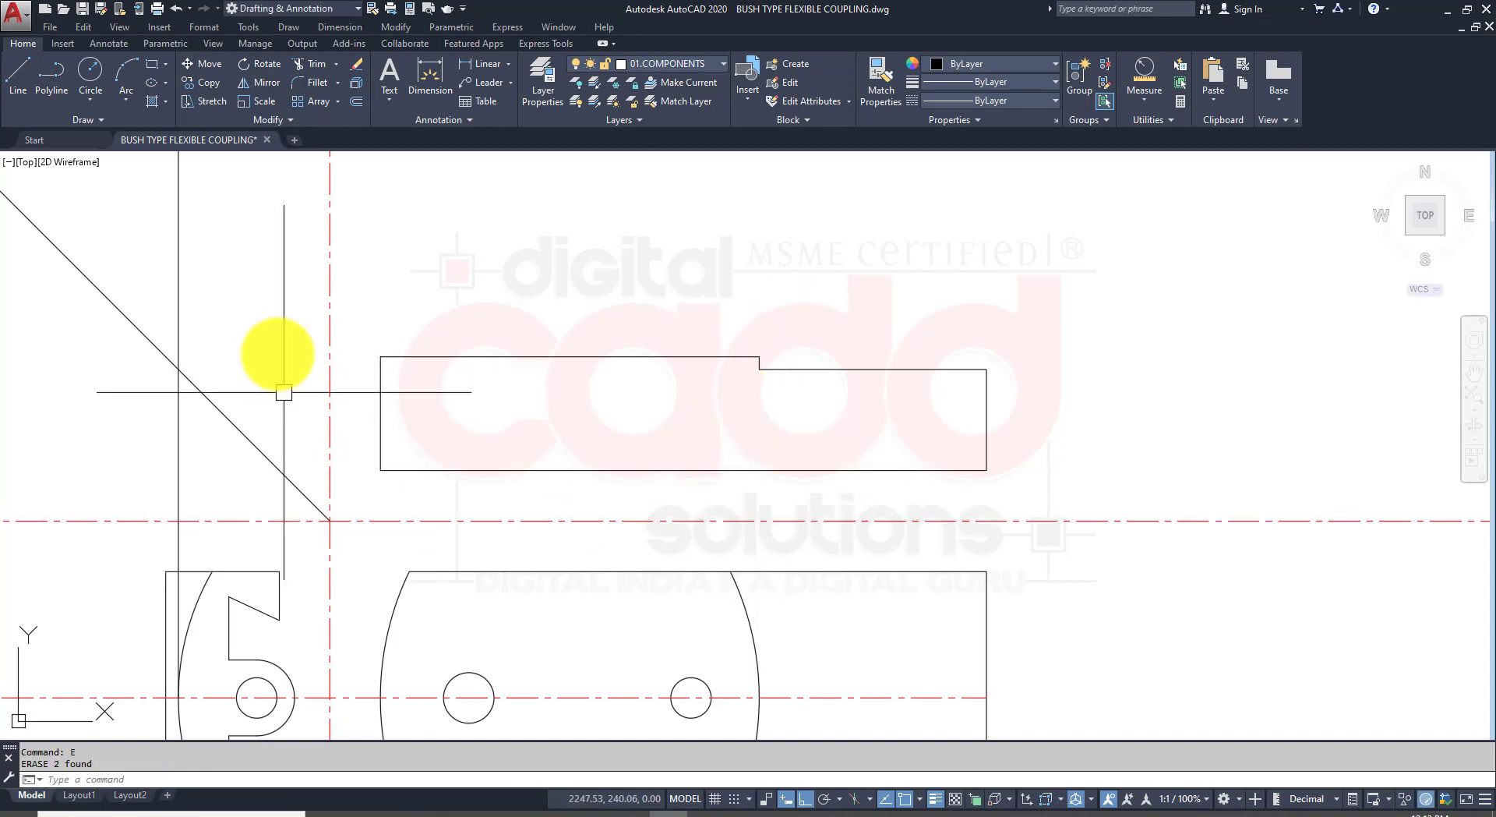
{"action": "left_click", "coordinate": [274, 226]}
{"action": "left_click", "coordinate": [151, 233]}
{"action": "key", "text": "Delete"}
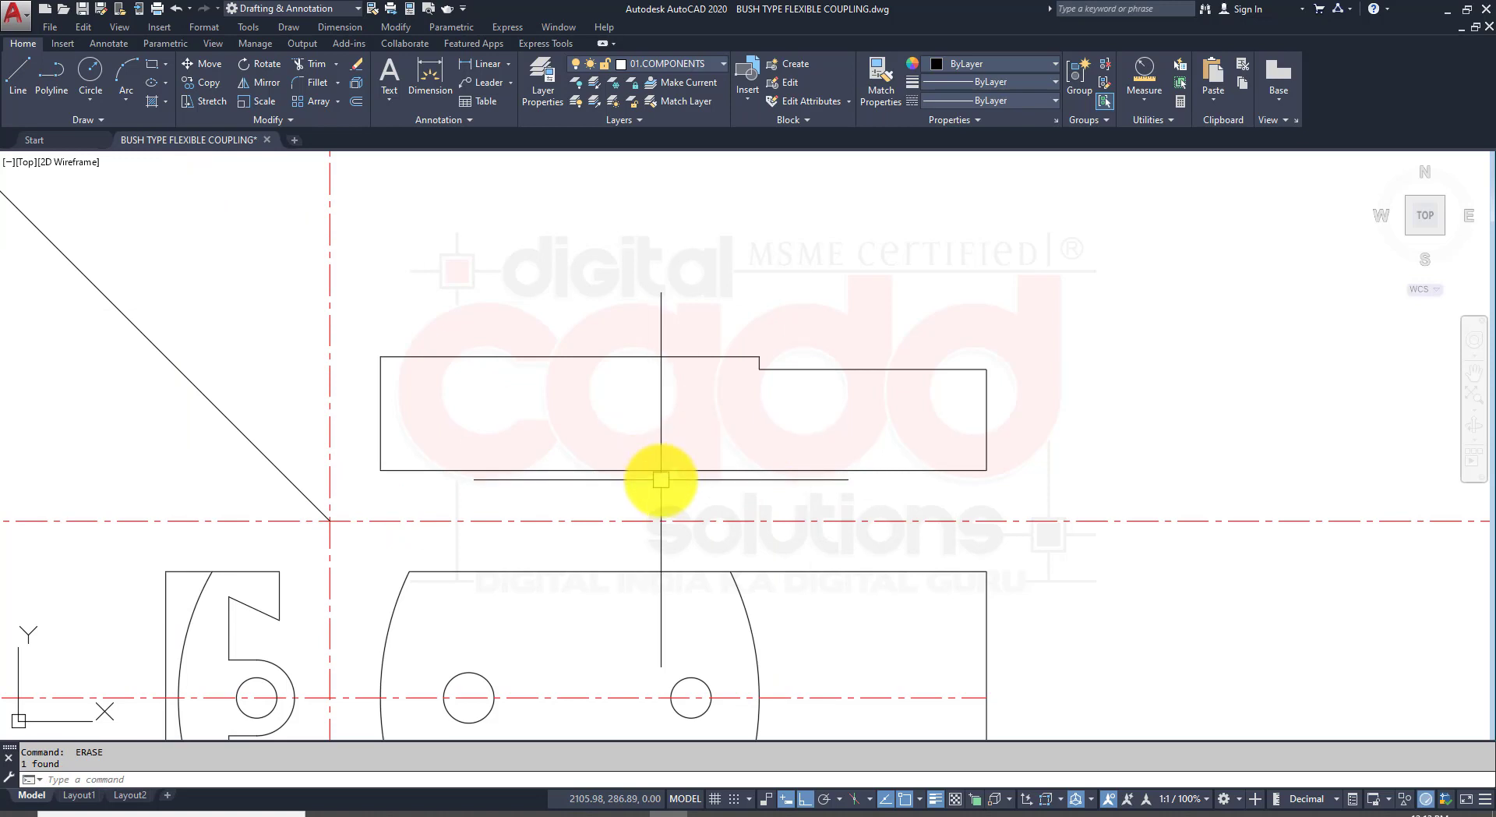
{"action": "mouse_move", "coordinate": [645, 591]}
{"action": "middle_mouse_down"}
{"action": "mouse_move", "coordinate": [708, 457]}
{"action": "mouse_move", "coordinate": [770, 433]}
{"action": "middle_mouse_up"}
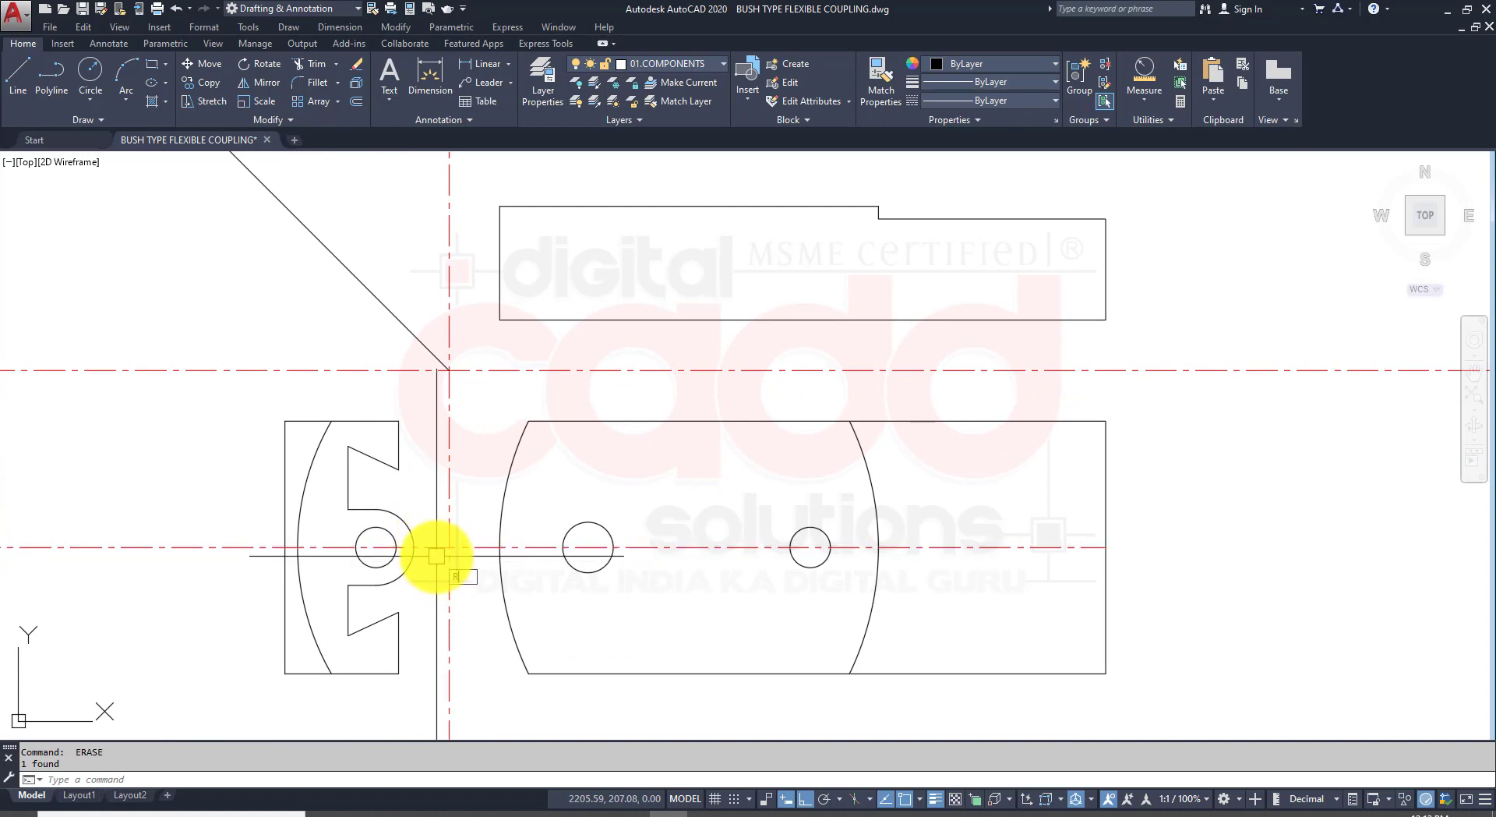
{"action": "type", "text": "AY"}
{"action": "key", "text": "Return"}
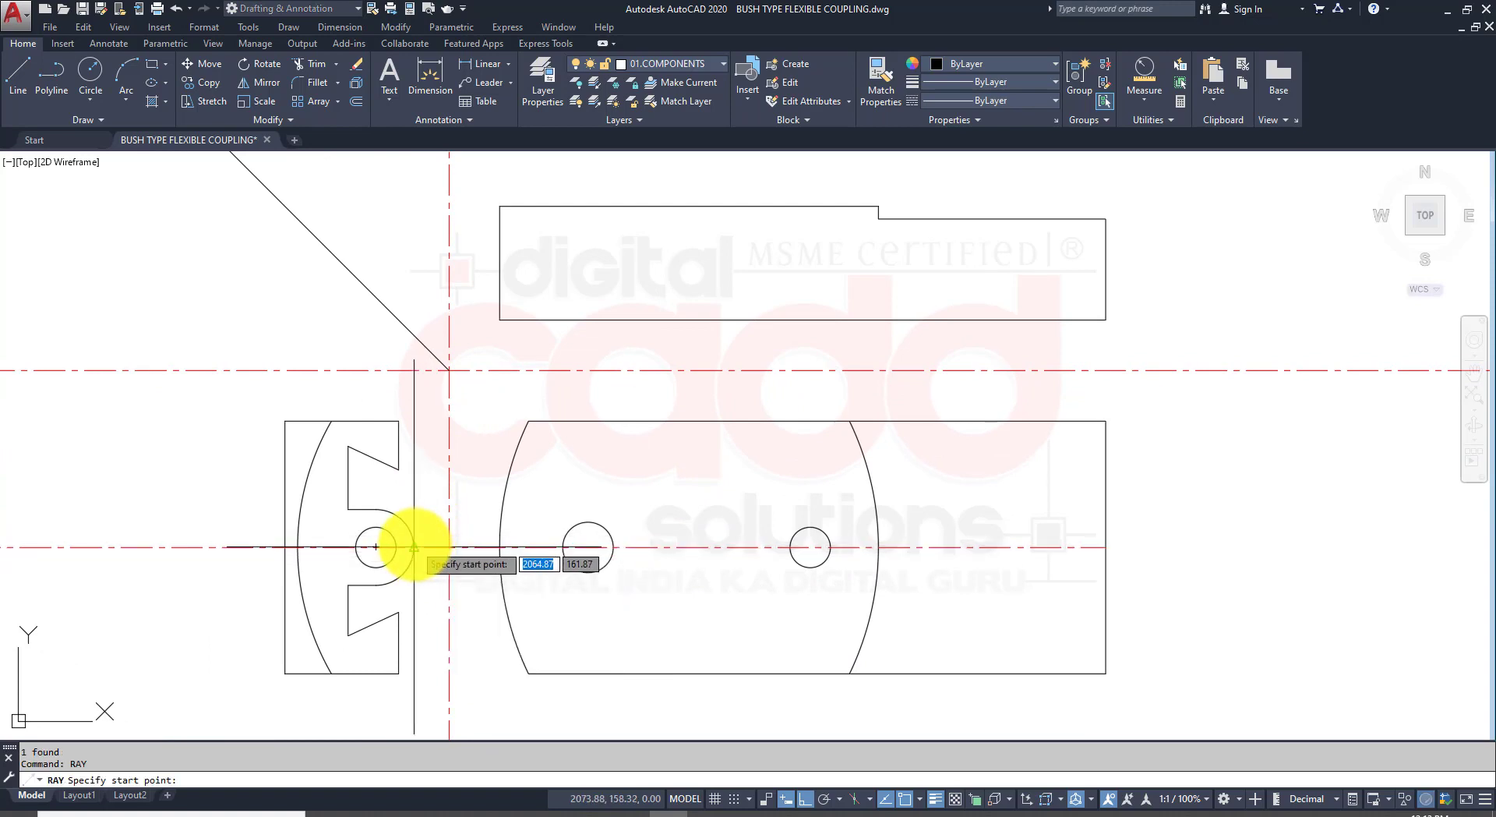
{"action": "left_click", "coordinate": [413, 547]}
{"action": "left_click", "coordinate": [423, 246]}
{"action": "key", "text": "Return"}
{"action": "key", "text": "Return"}
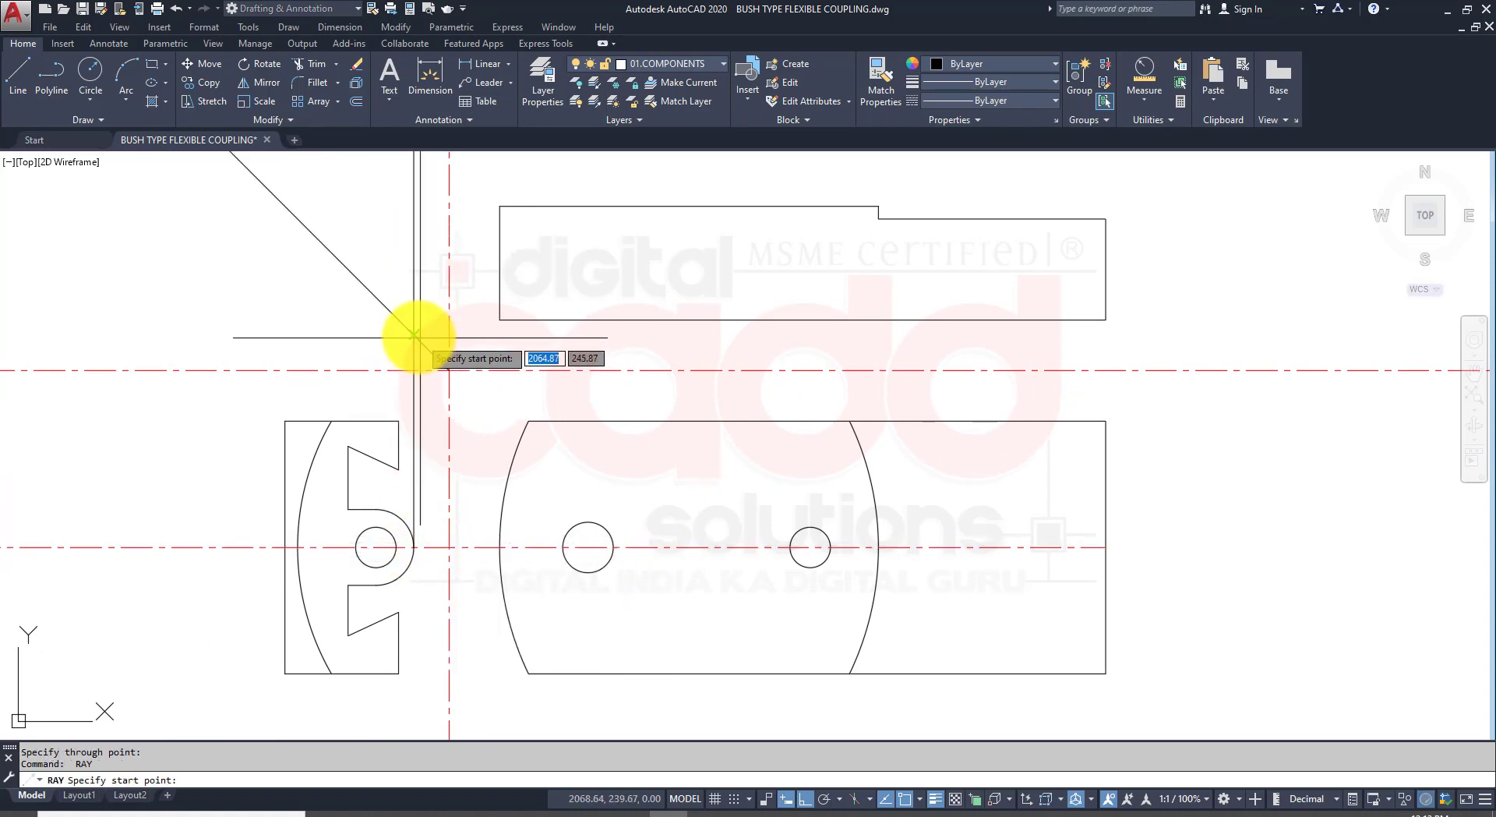
{"action": "left_click", "coordinate": [414, 335]}
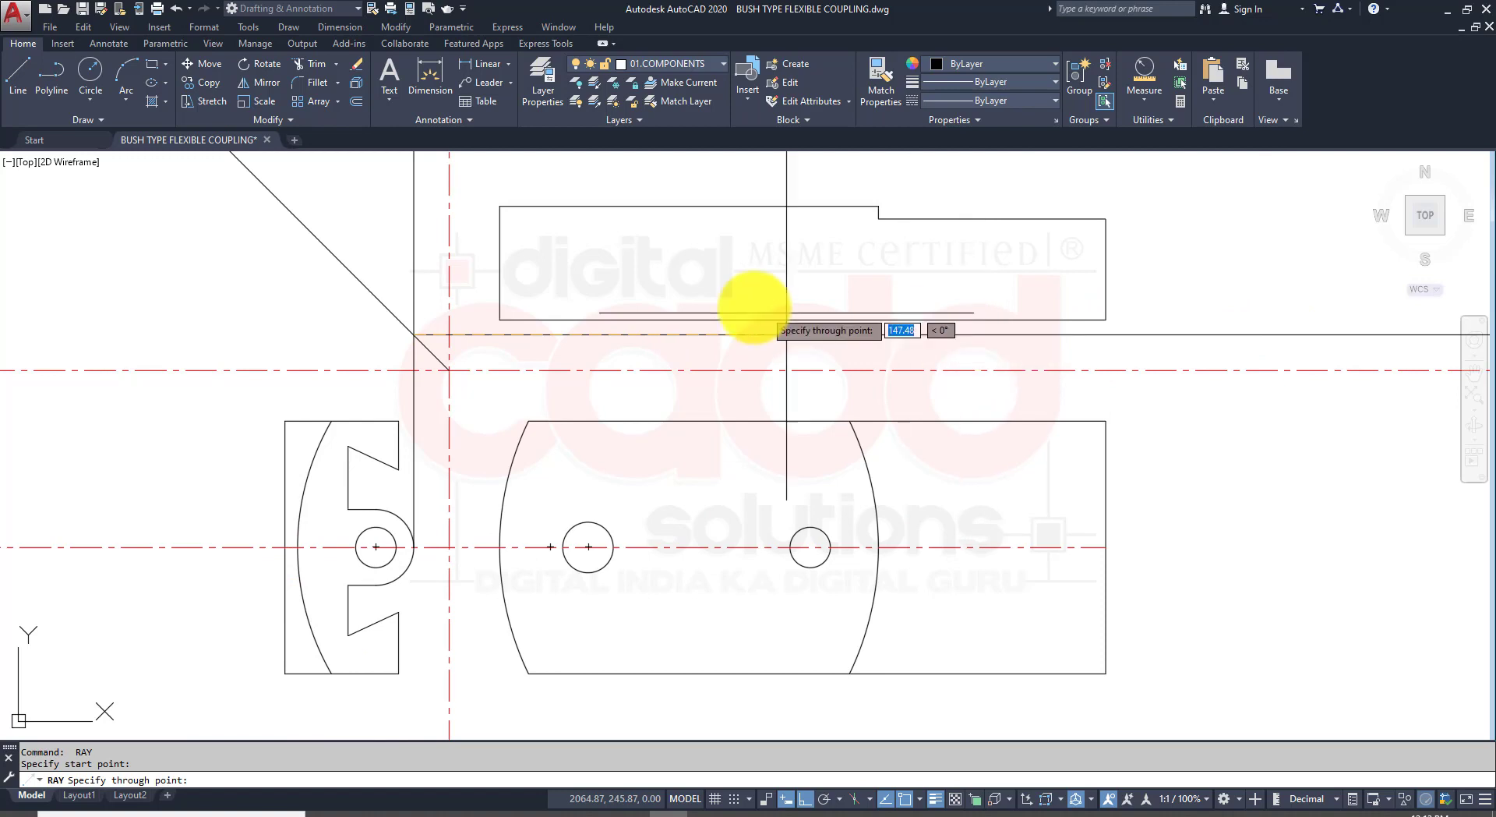
{"action": "key", "text": "Escape"}
{"action": "left_click", "coordinate": [417, 249]}
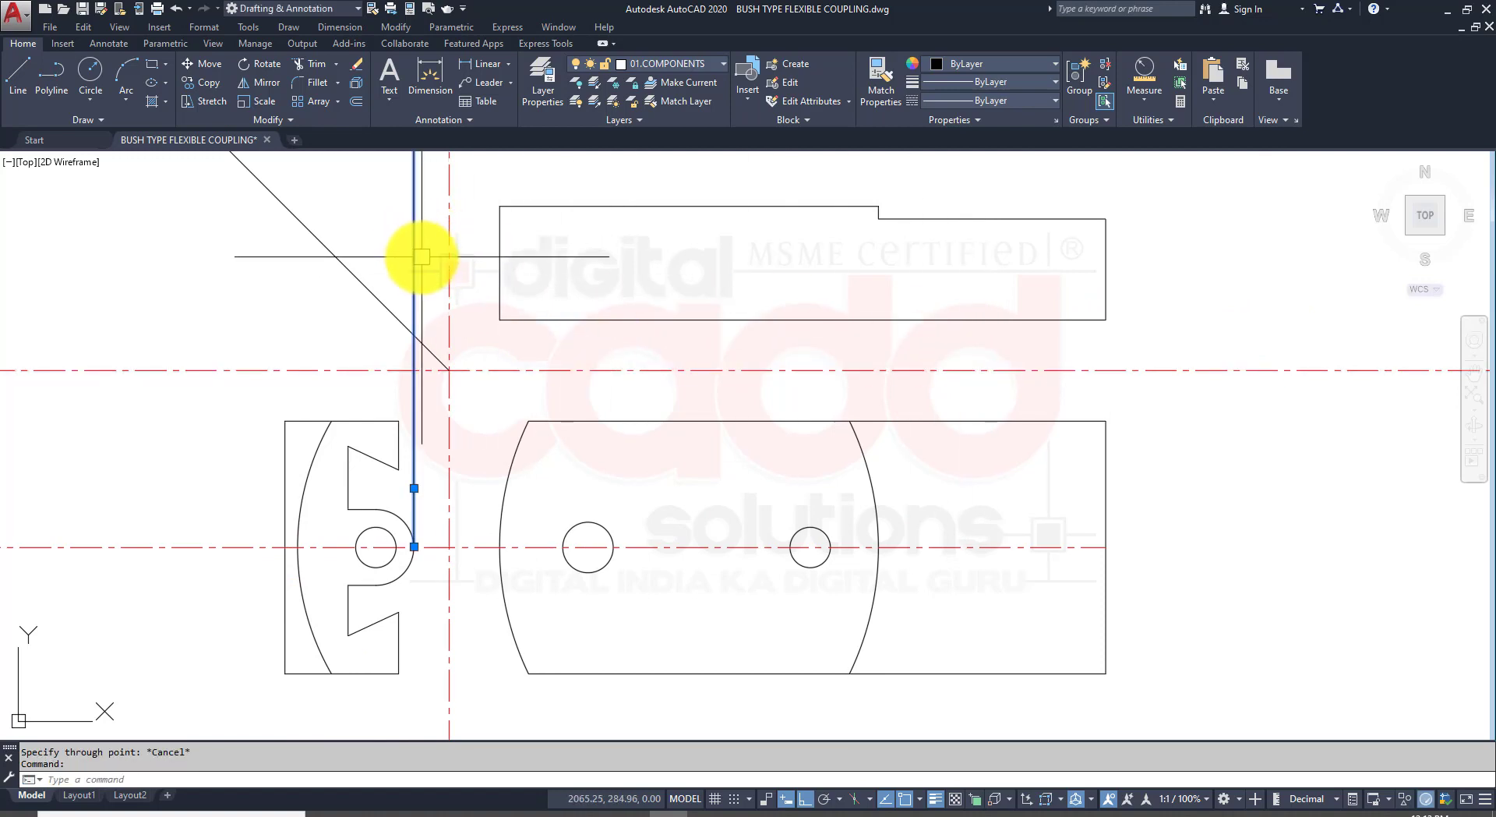
{"action": "key", "text": "Return"}
Step: Check part 2's plan view in the PDF and project horizontal rays from the side view's two upper dovetail corners through the plan
{"action": "middle_click_drag", "start_coordinate": [895, 650], "coordinate": [854, 624]}
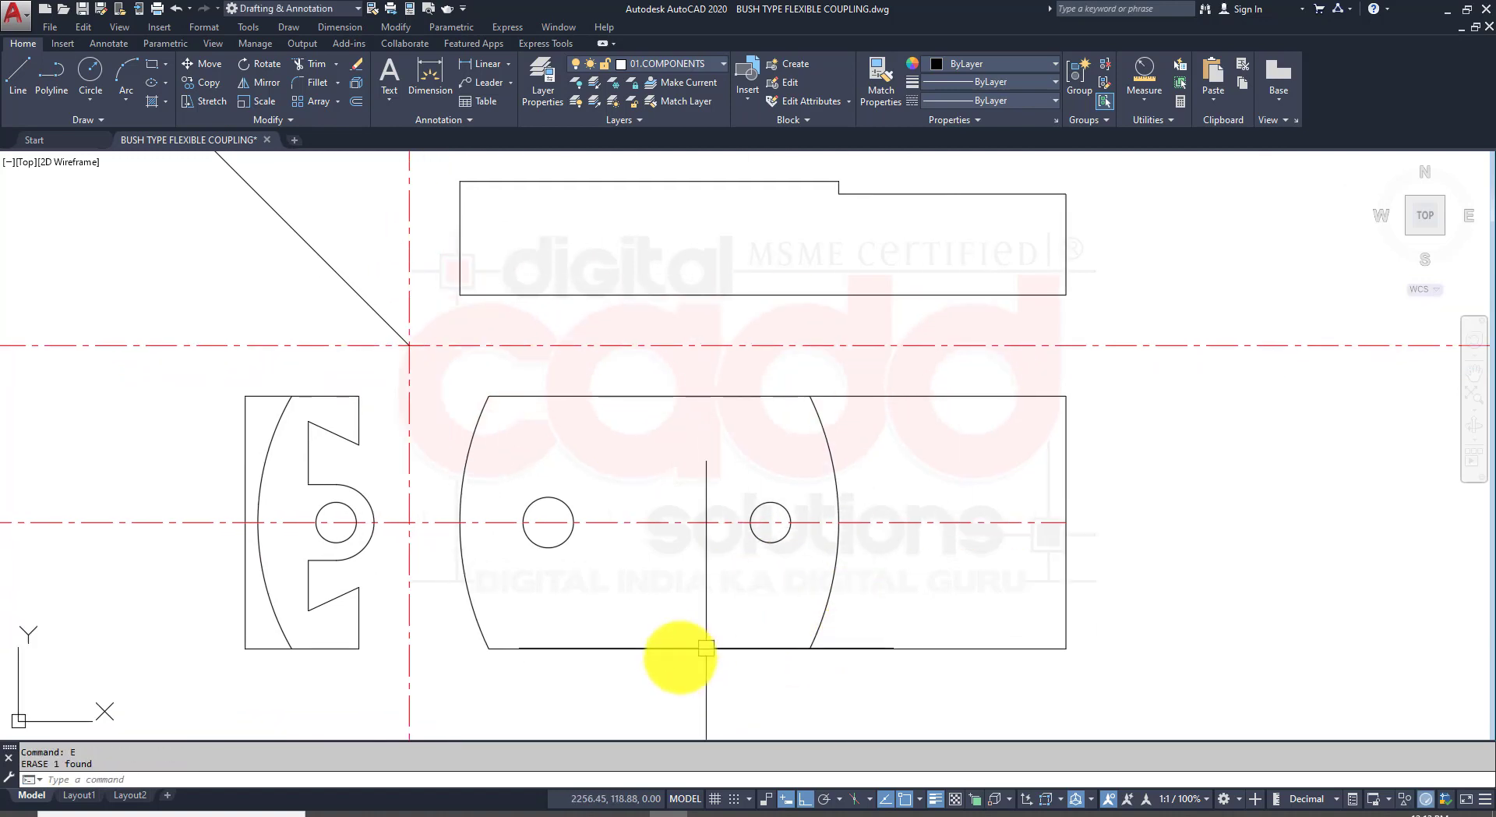
{"action": "left_click", "coordinate": [411, 811]}
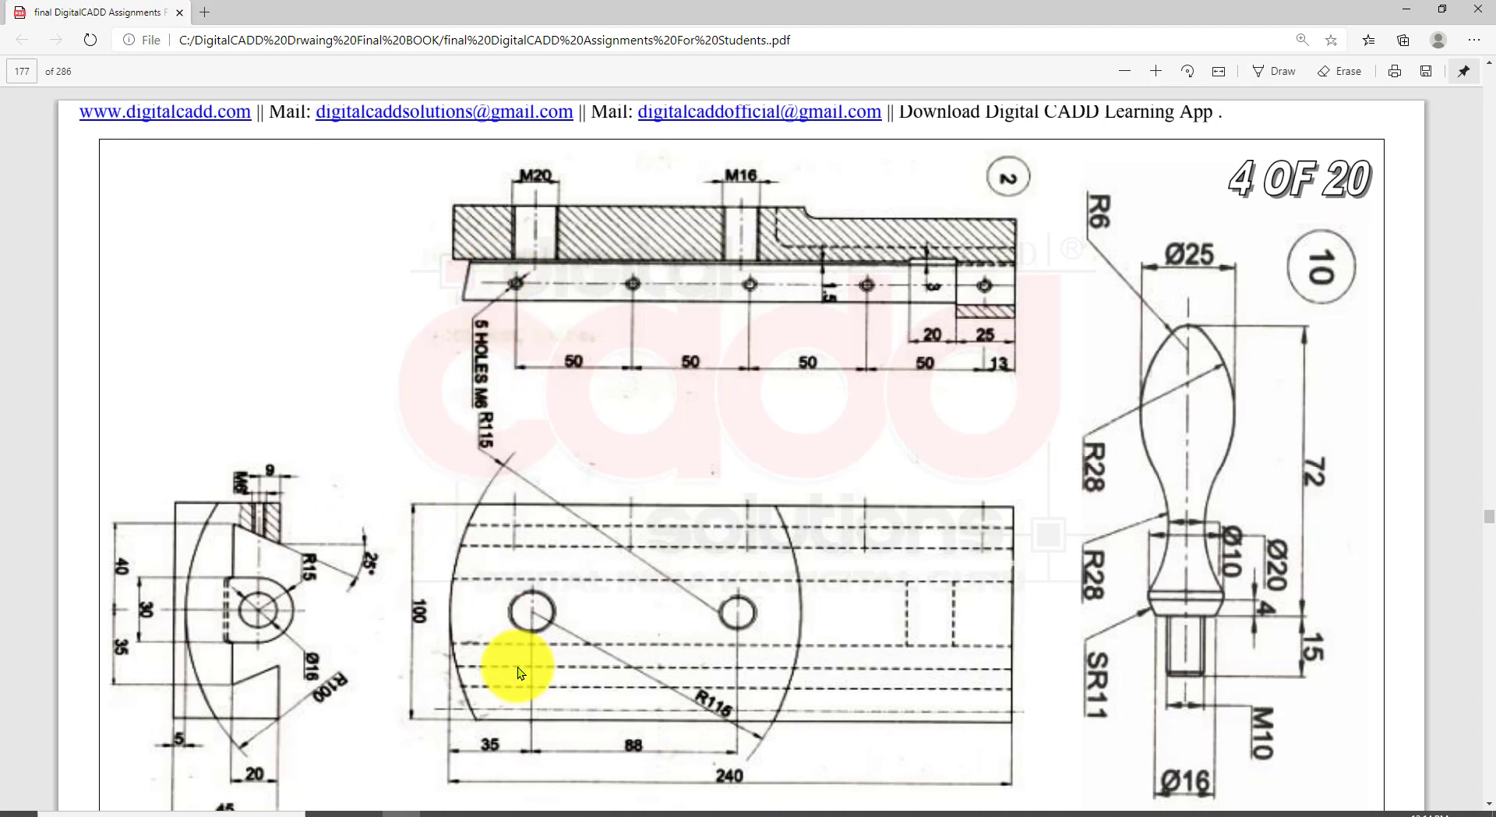
{"action": "left_click", "coordinate": [672, 815]}
{"action": "right_click", "coordinate": [672, 816]}
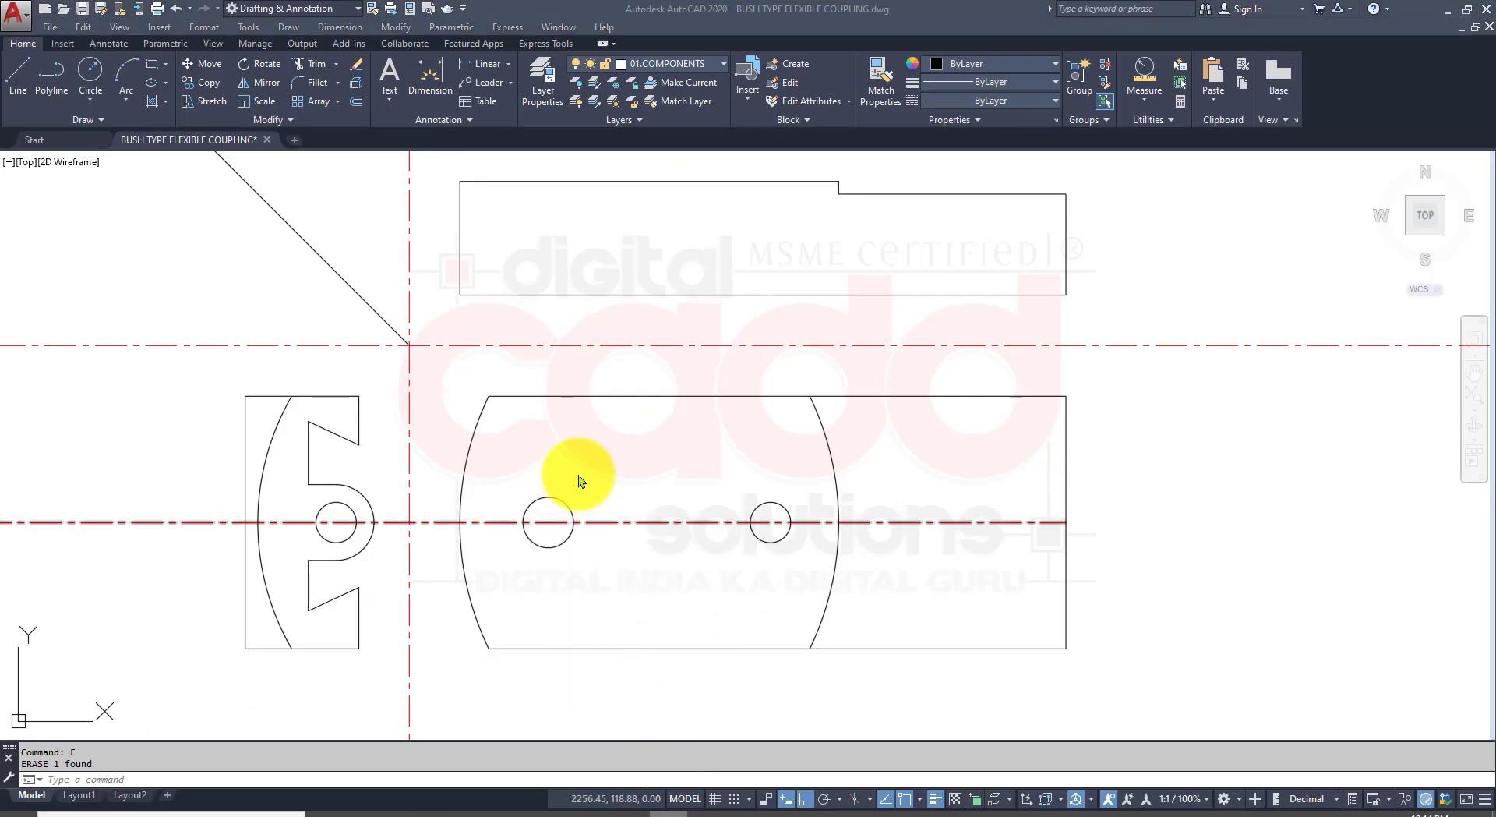
{"action": "left_click", "coordinate": [937, 313]}
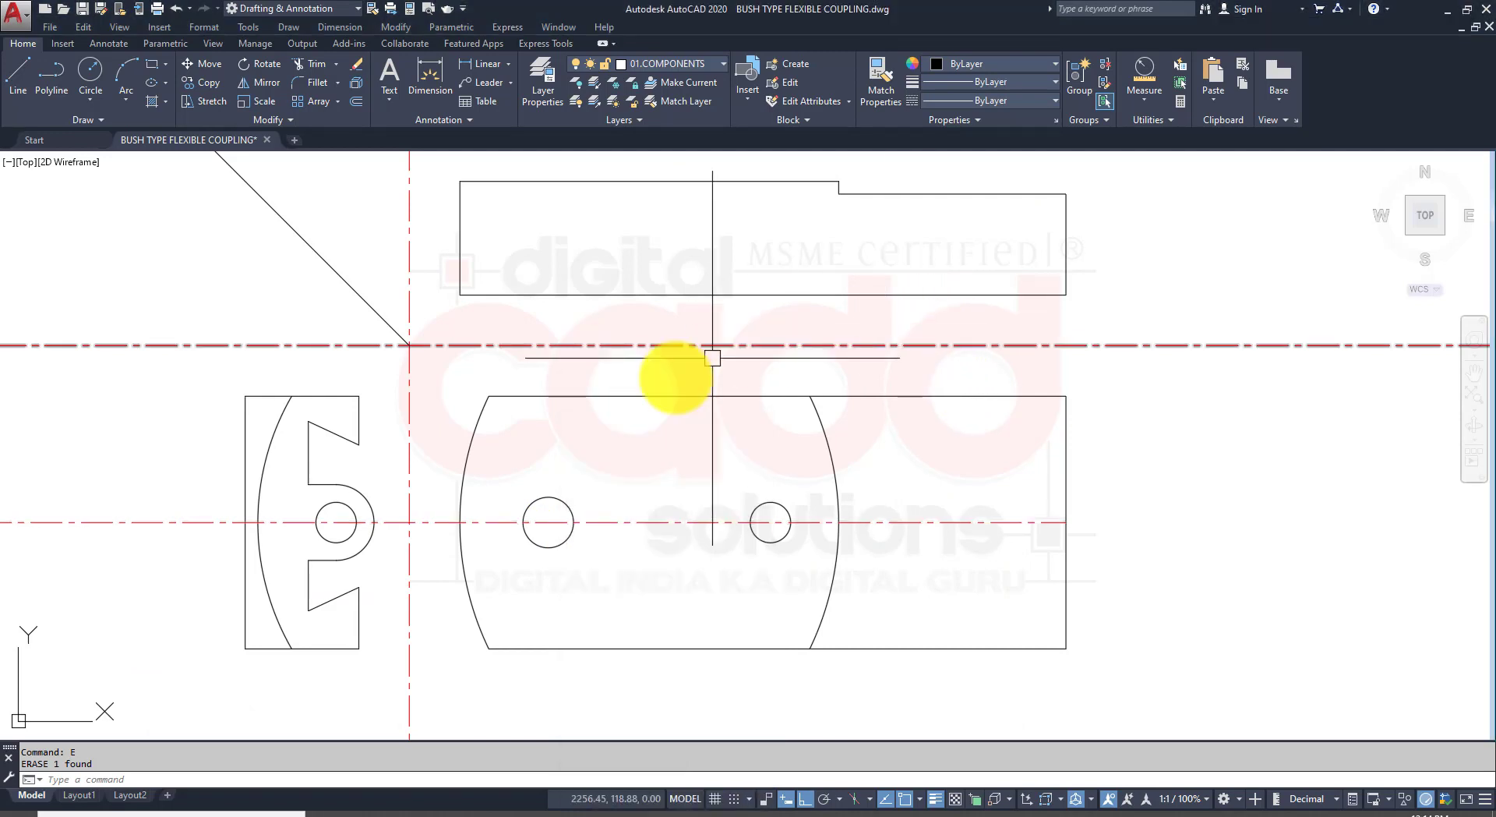
{"action": "middle_click_drag", "start_coordinate": [538, 443], "coordinate": [471, 515]}
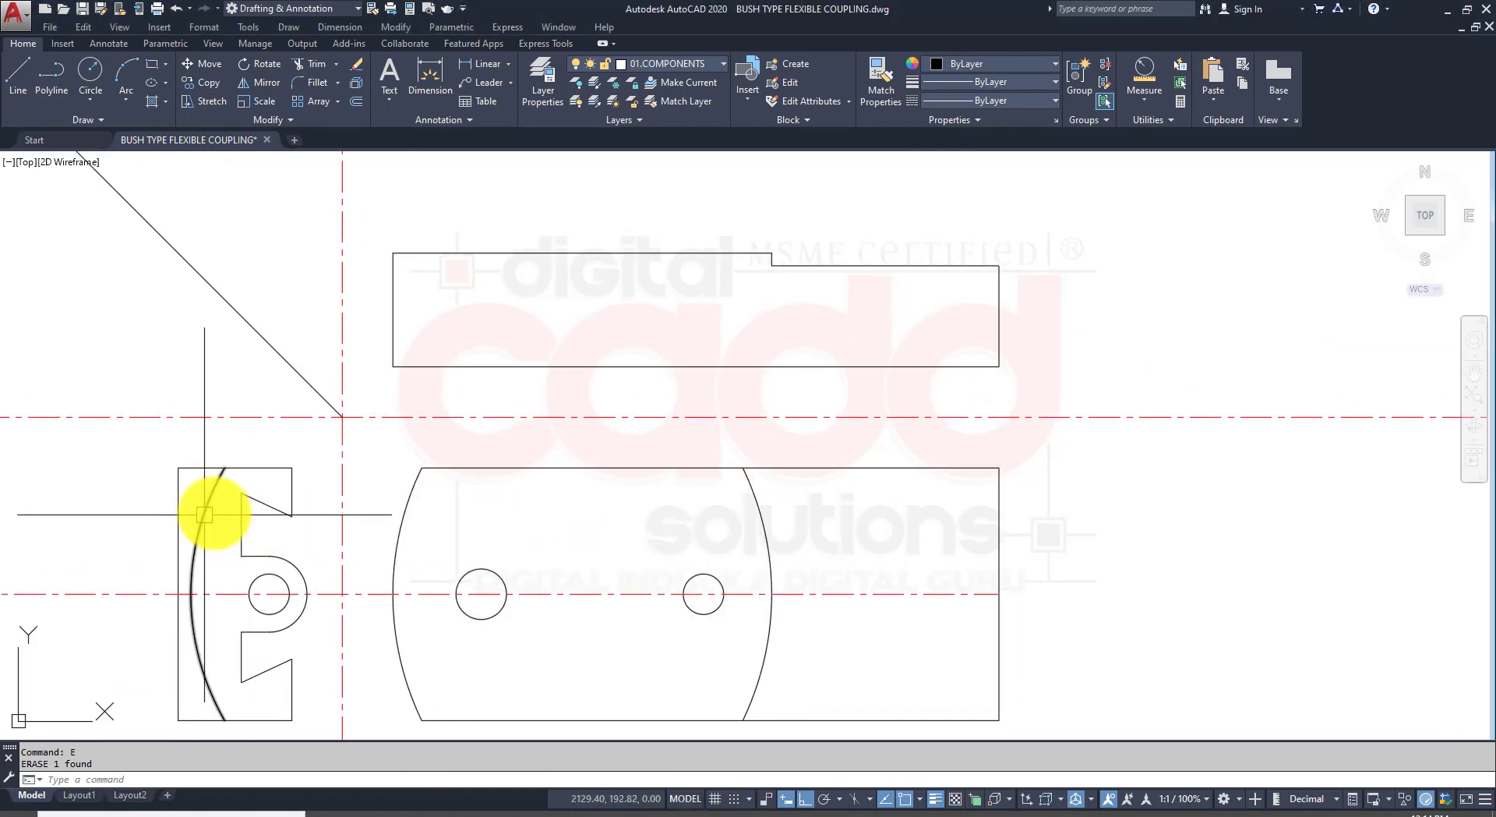
{"action": "type", "text": "ray"}
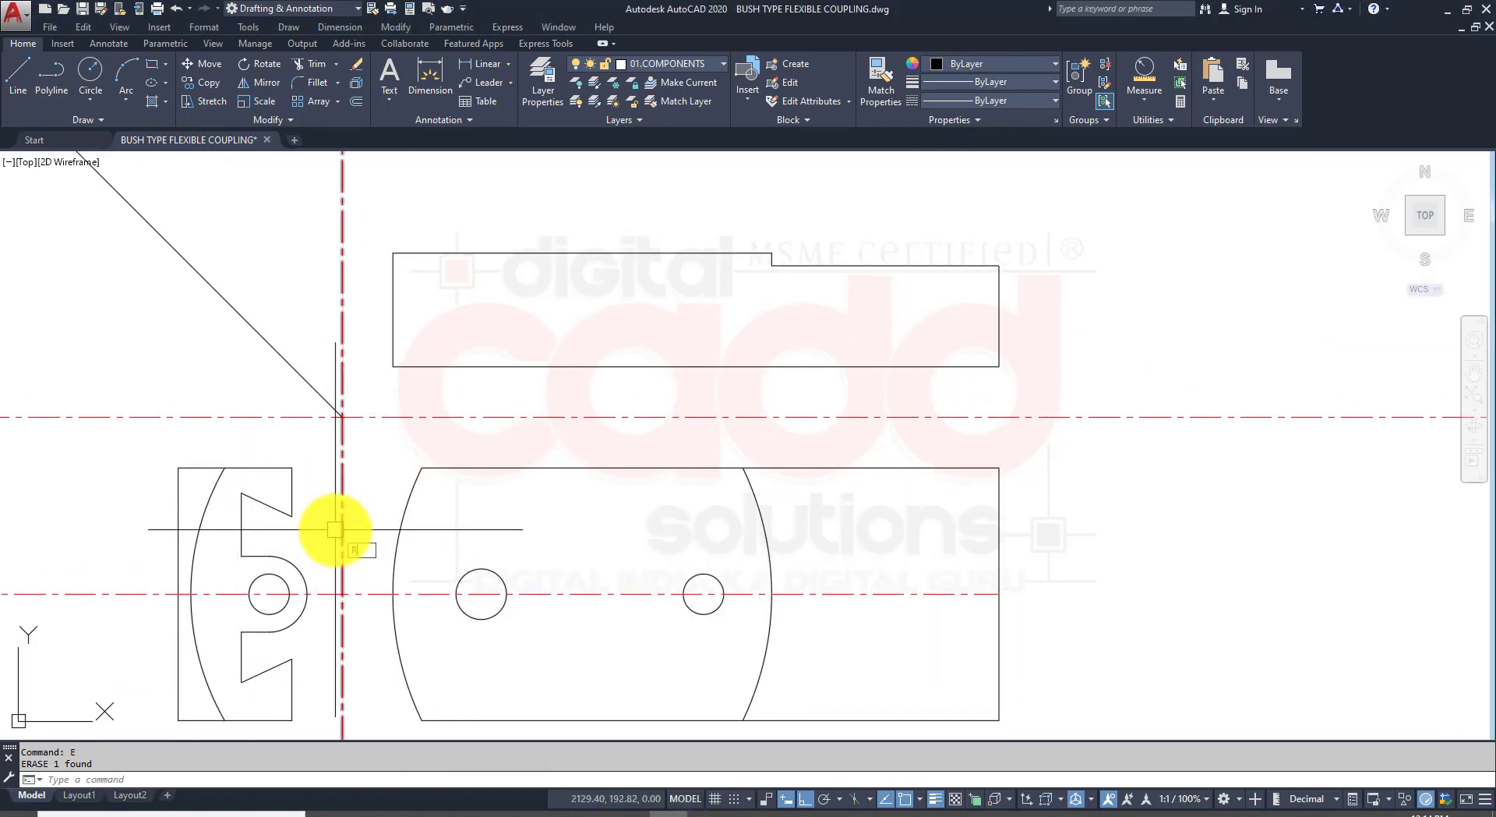
{"action": "key", "text": "Return"}
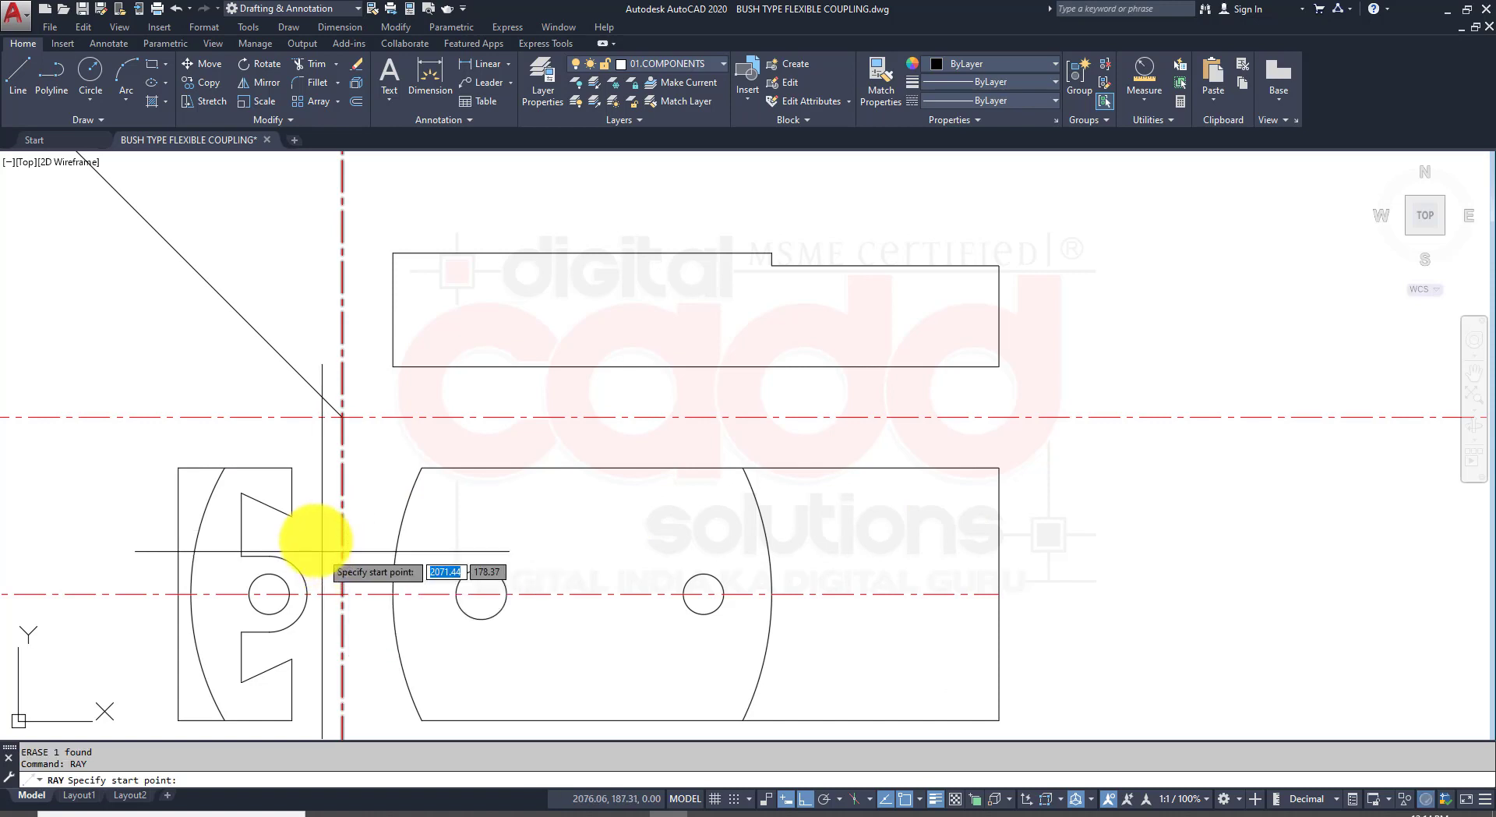
{"action": "left_click", "coordinate": [295, 515]}
{"action": "left_click", "coordinate": [530, 533]}
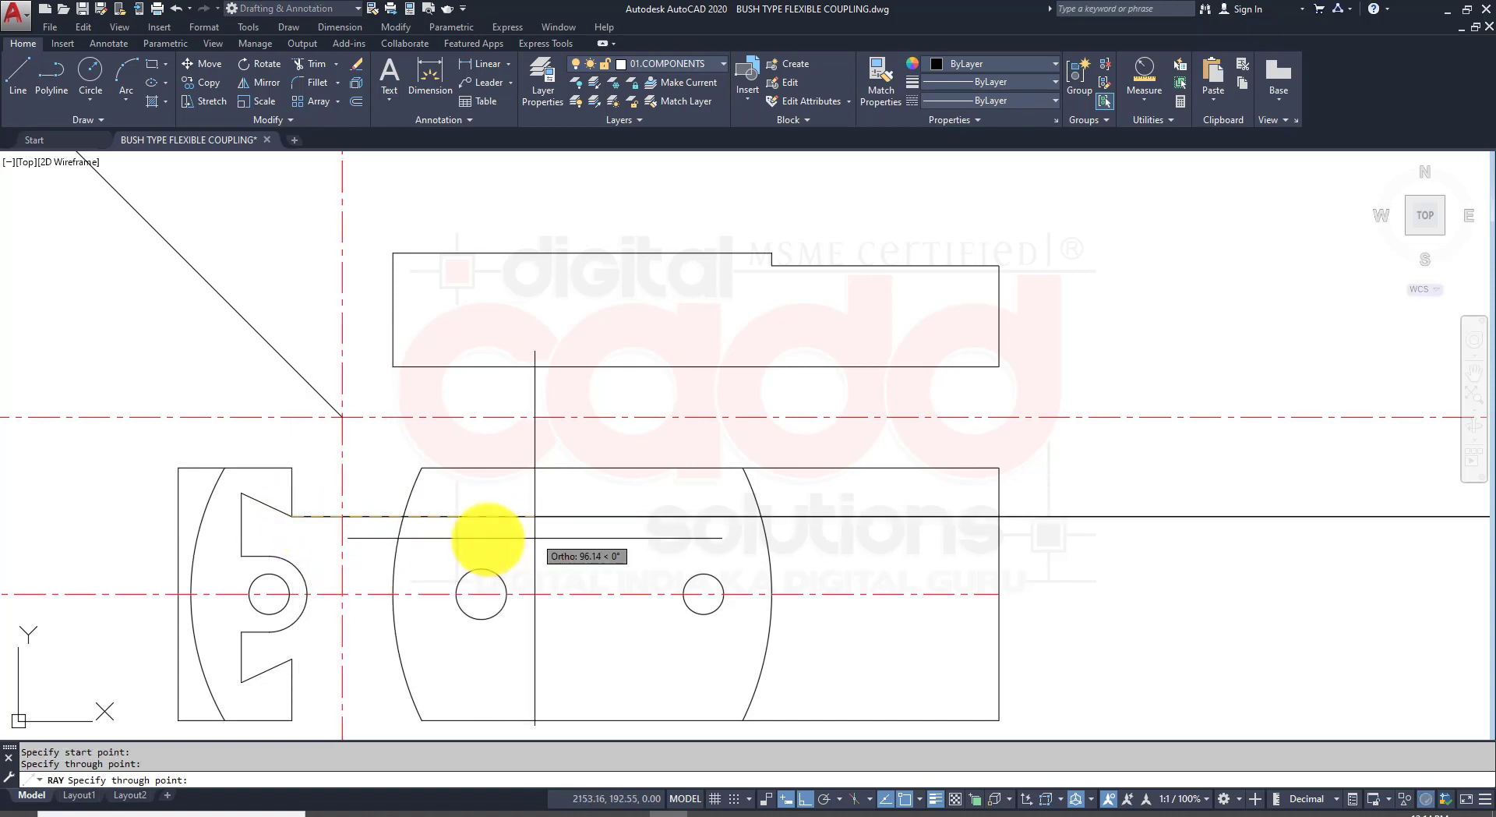
{"action": "key", "text": "Return"}
{"action": "key", "text": "Return"}
{"action": "left_click", "coordinate": [242, 492]}
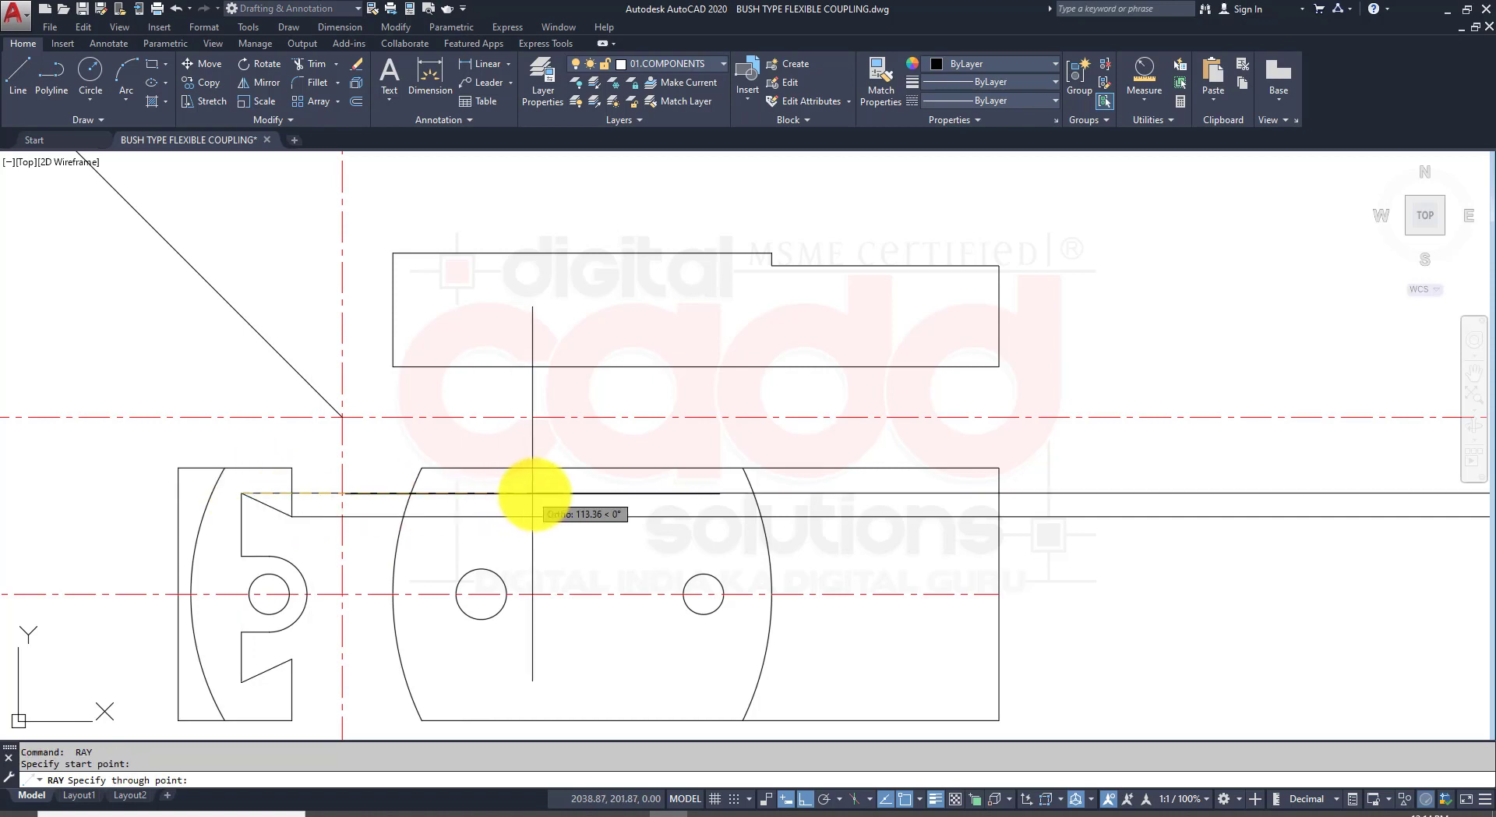
{"action": "left_click", "coordinate": [538, 493]}
{"action": "key", "text": "Return"}
Step: Project horizontal rays from the side view's two lower dovetail corners through the plan view
{"action": "middle_click_drag", "start_coordinate": [552, 656], "coordinate": [543, 580]}
{"action": "key", "text": "Return"}
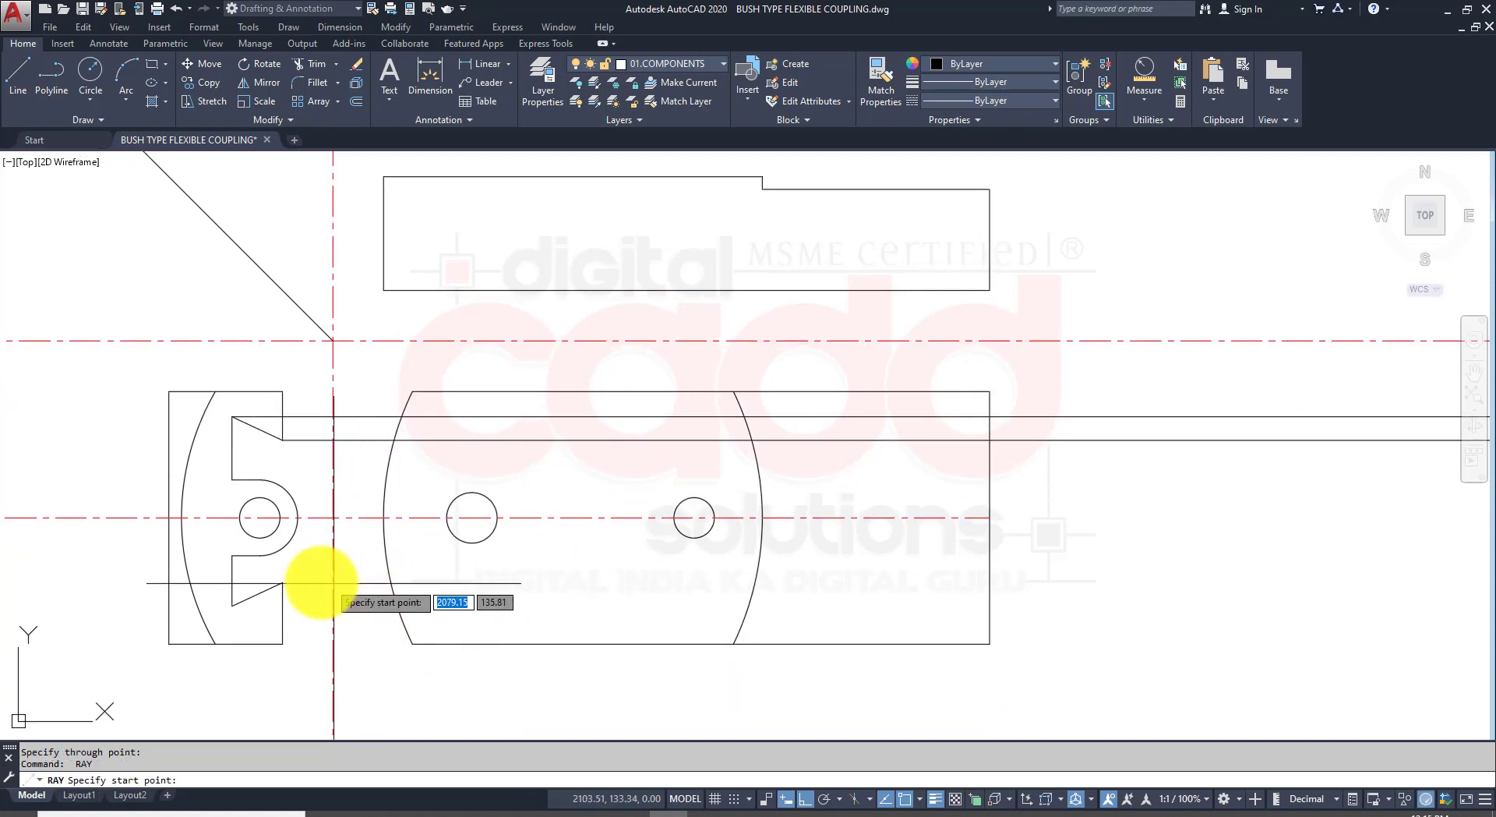
{"action": "left_click", "coordinate": [283, 582]}
{"action": "left_click", "coordinate": [445, 590]}
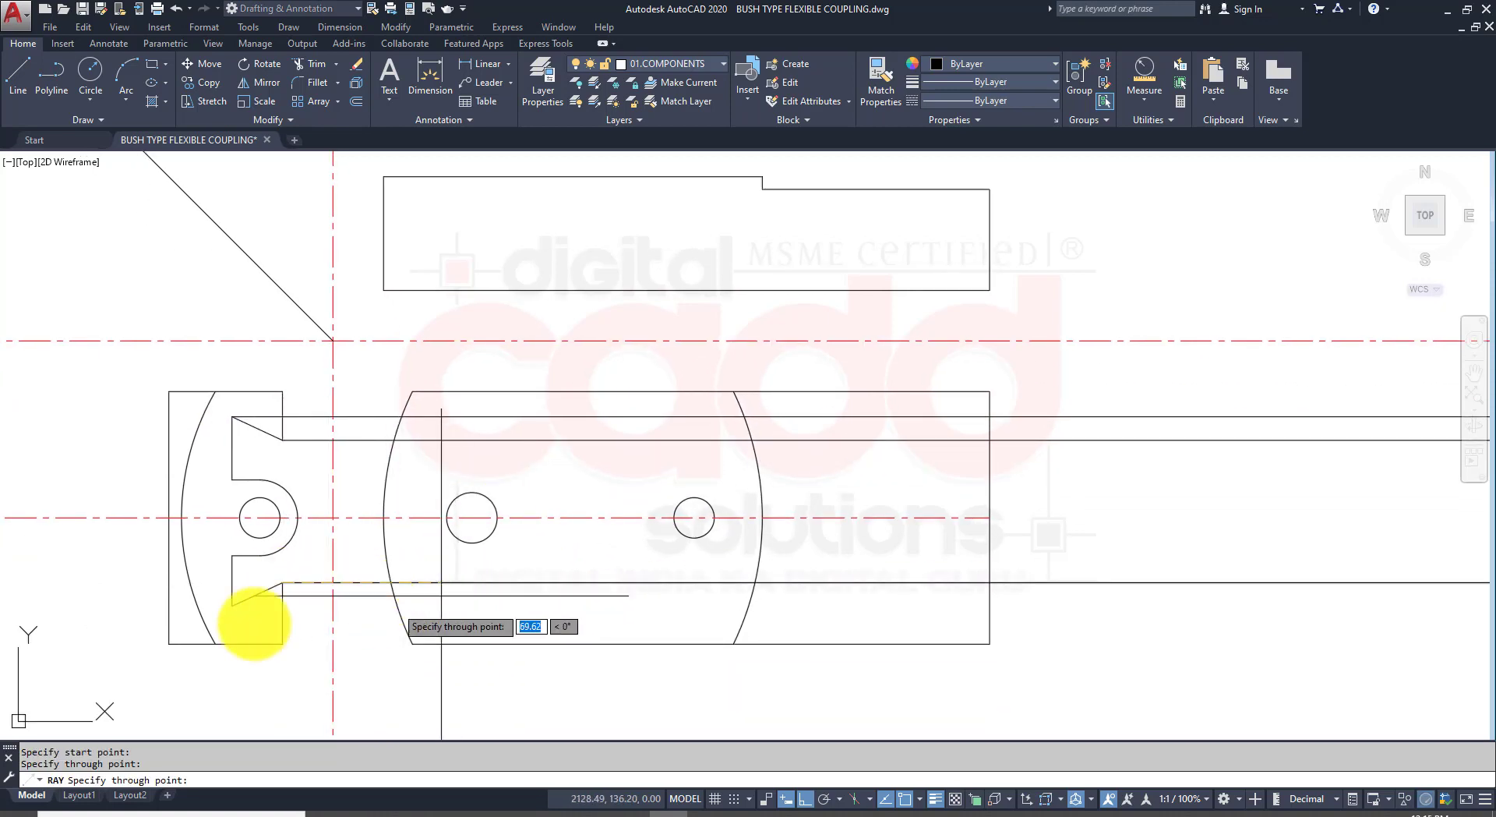
{"action": "key", "text": "Return"}
{"action": "key", "text": "Return"}
{"action": "left_click", "coordinate": [232, 606]}
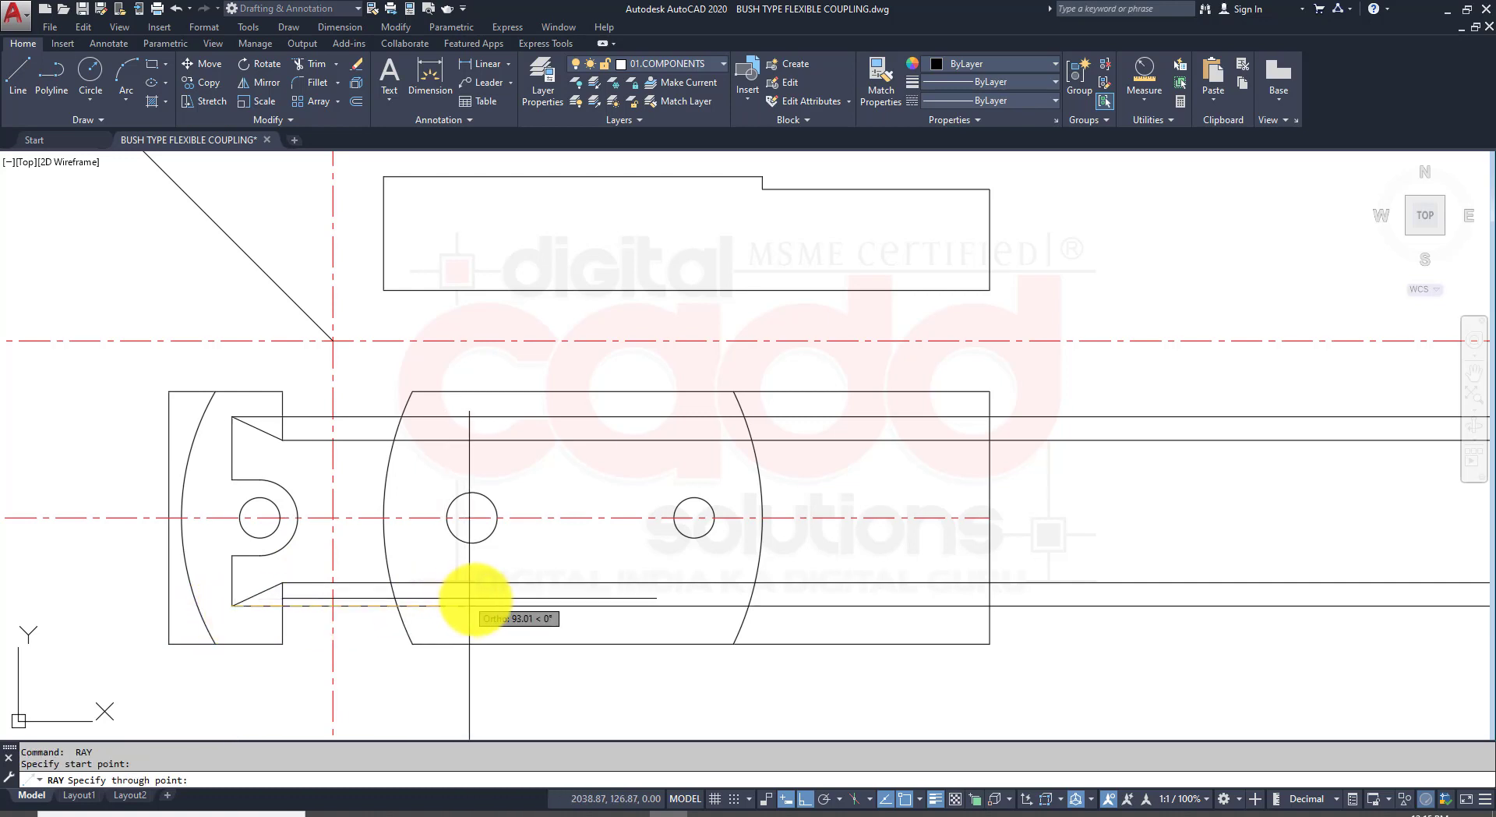
{"action": "left_click", "coordinate": [484, 606]}
{"action": "key", "text": "Return"}
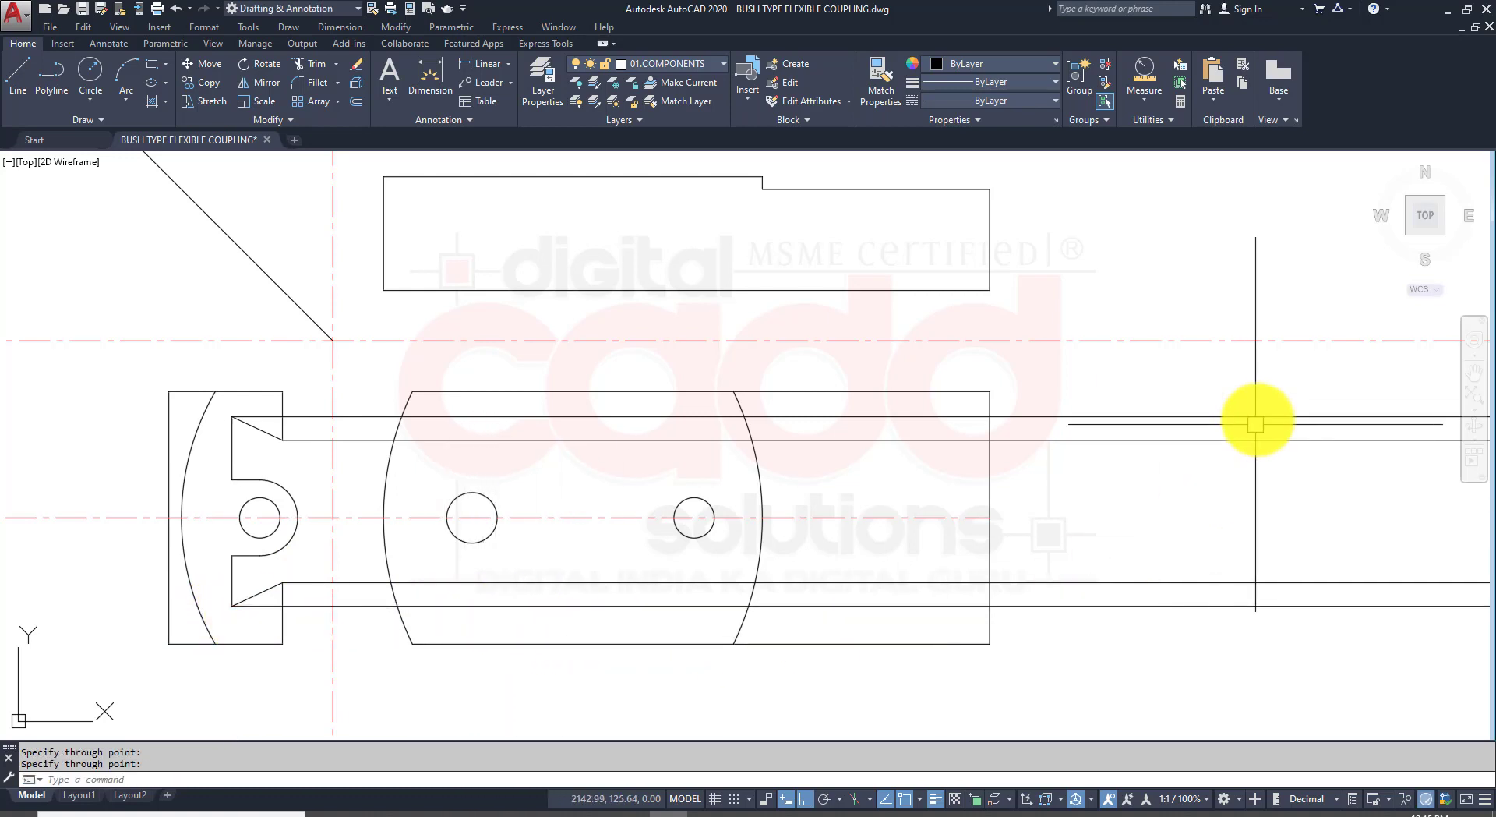
Step: Move the four horizontal dovetail rays to the 02.HIDDEN LINES. layer
{"action": "left_click", "coordinate": [1300, 380]}
{"action": "left_click", "coordinate": [1228, 629]}
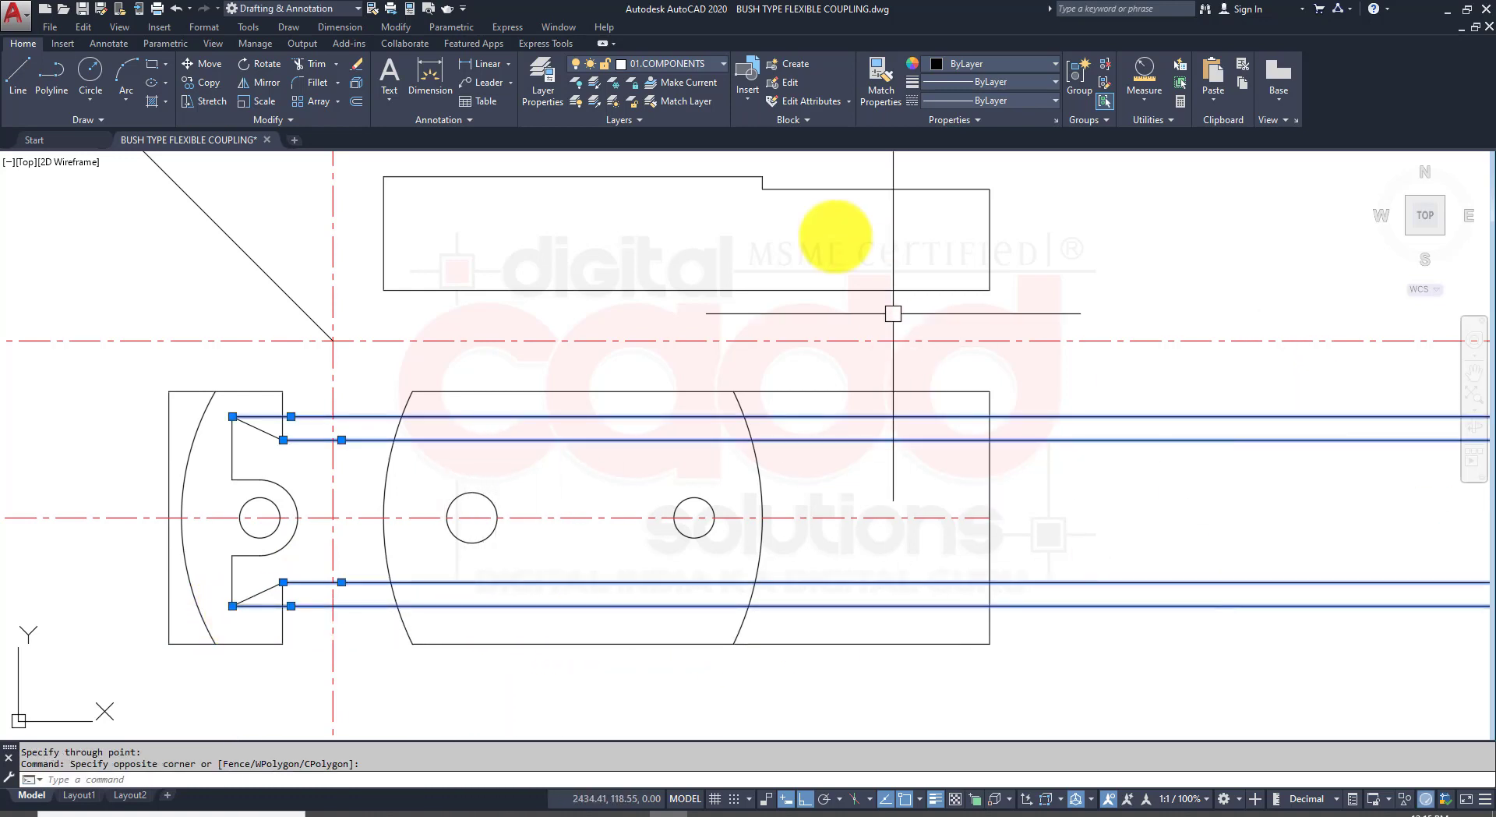
{"action": "left_click", "coordinate": [686, 61]}
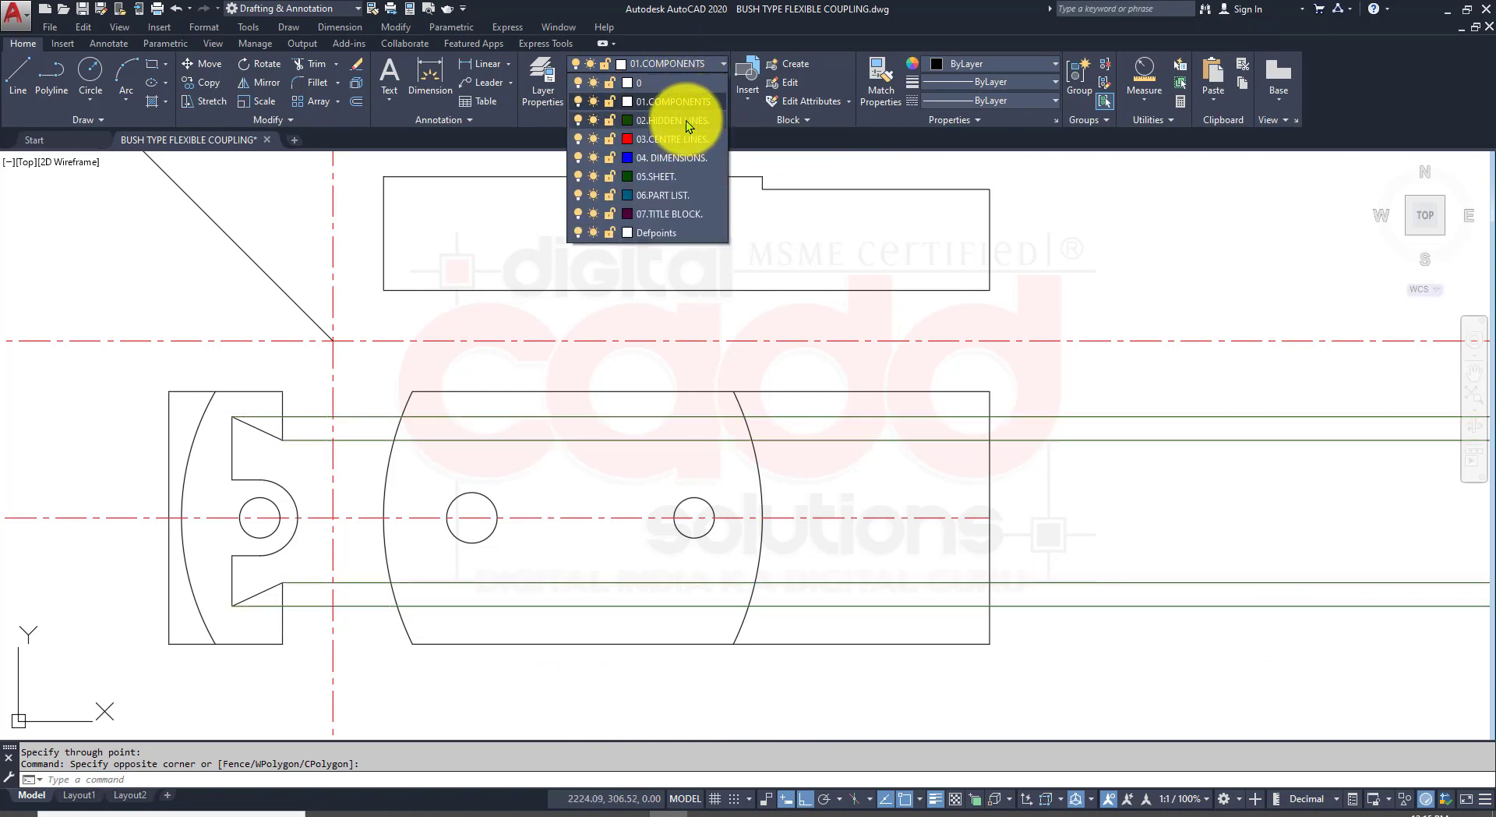
{"action": "left_click", "coordinate": [686, 120]}
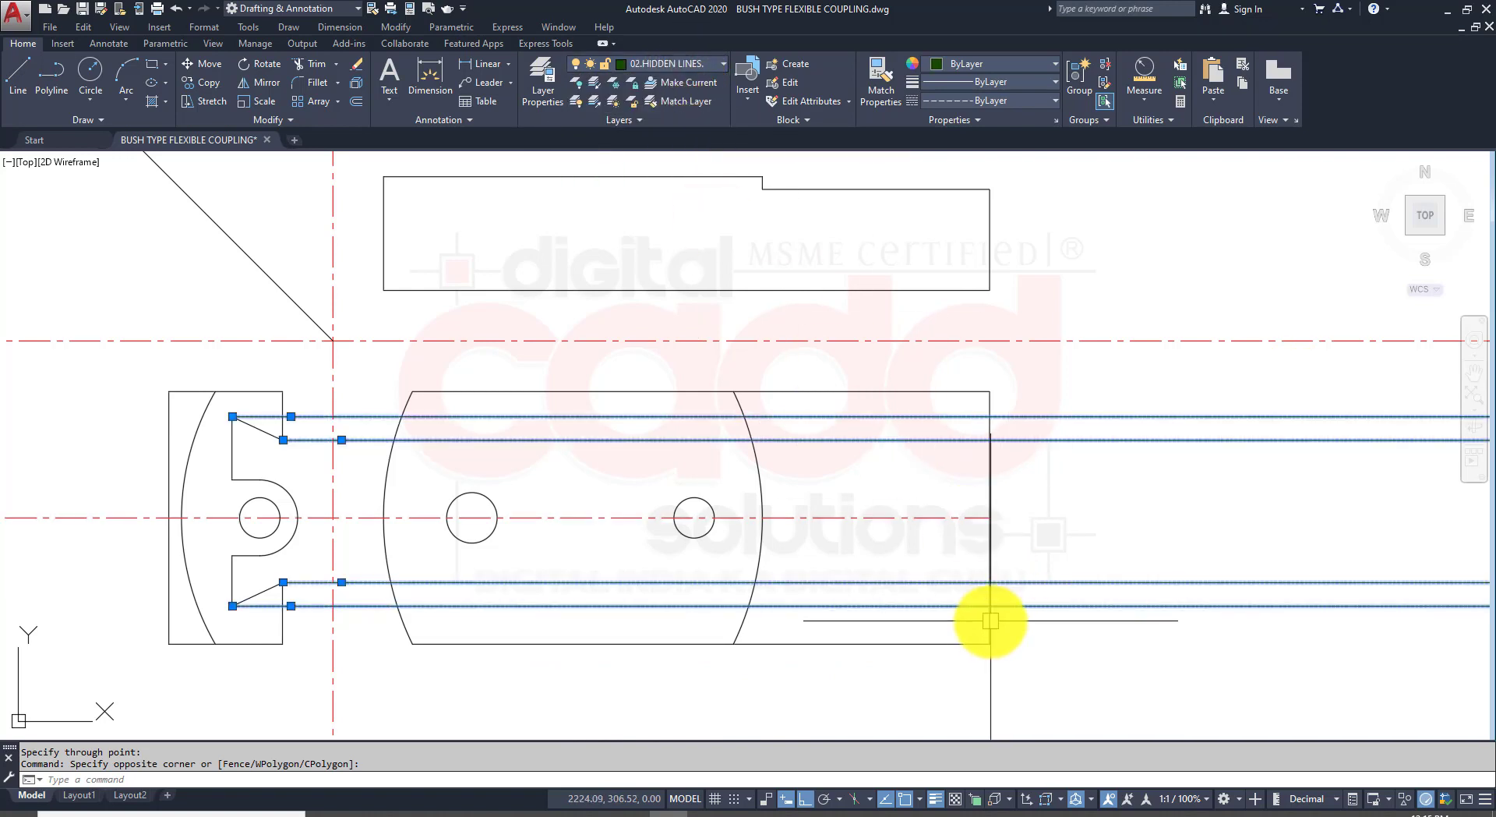
Step: Set the linetype scale of the four hidden-line rays to 13 and deselect them
{"action": "key", "text": "ctrl+1"}
{"action": "left_click", "coordinate": [287, 143]}
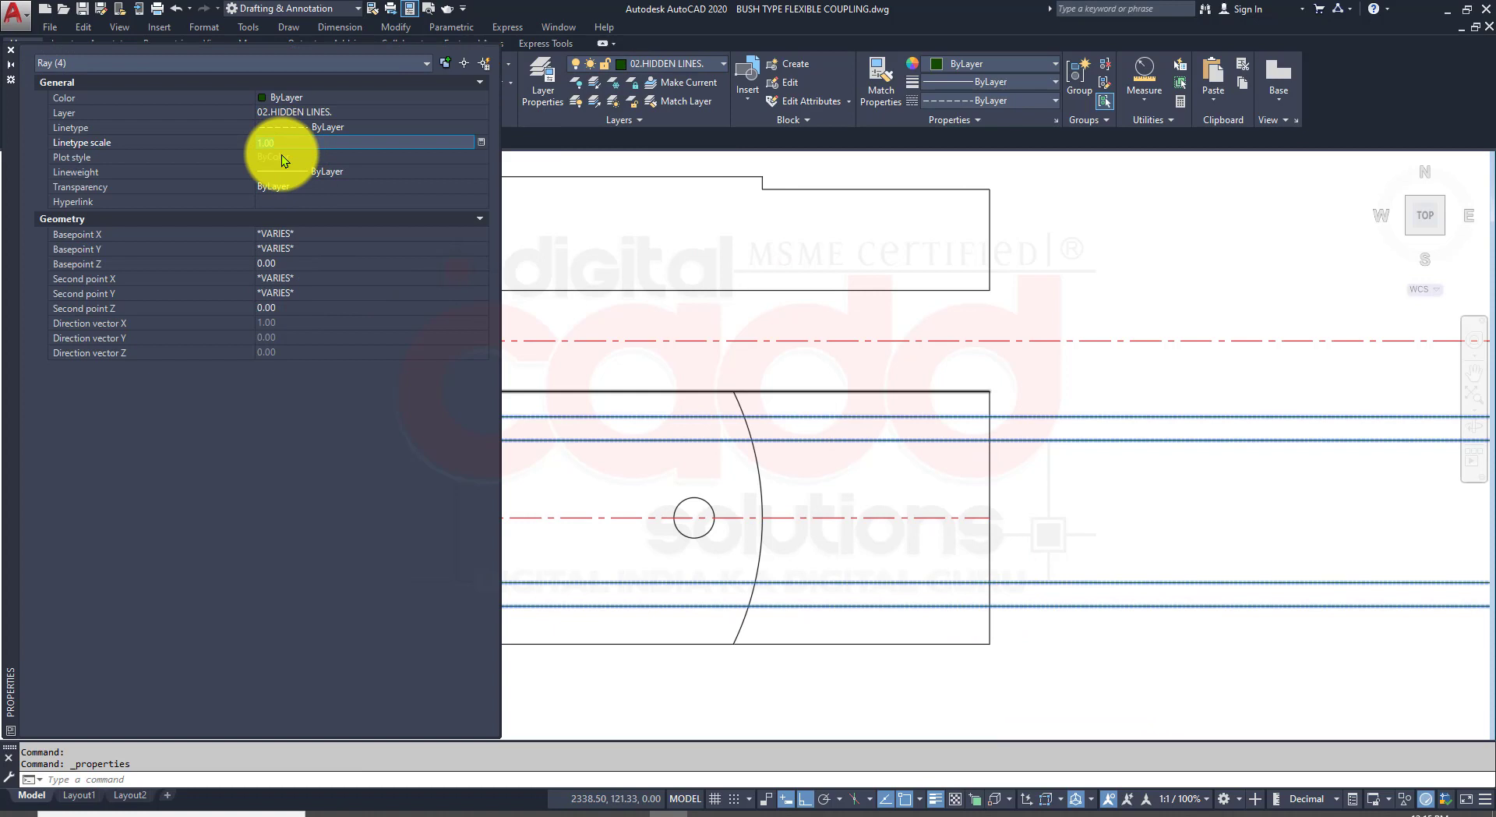
{"action": "type", "text": "10"}
{"action": "key", "text": "Return"}
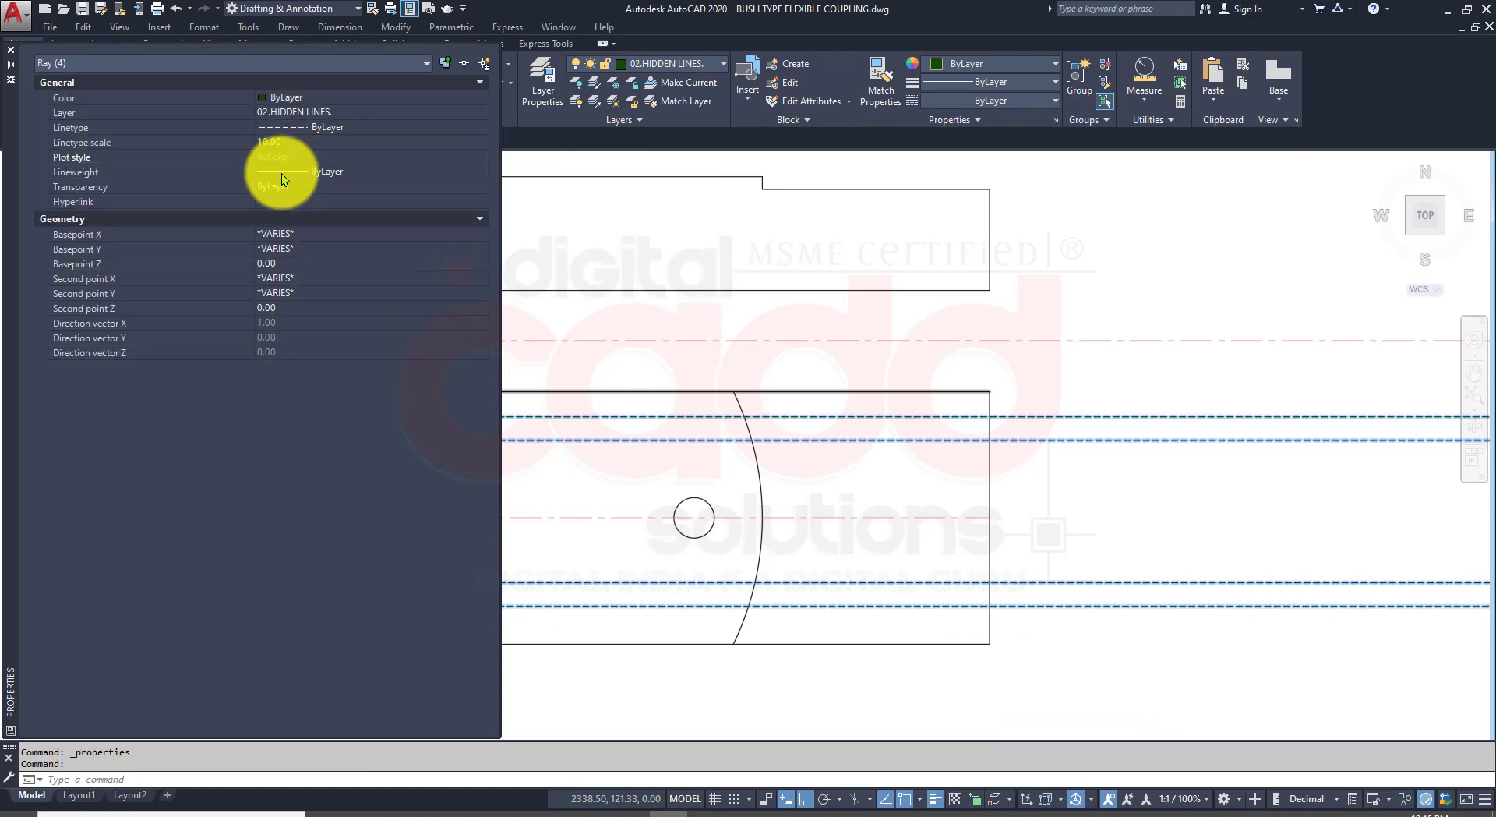
{"action": "left_click", "coordinate": [311, 146]}
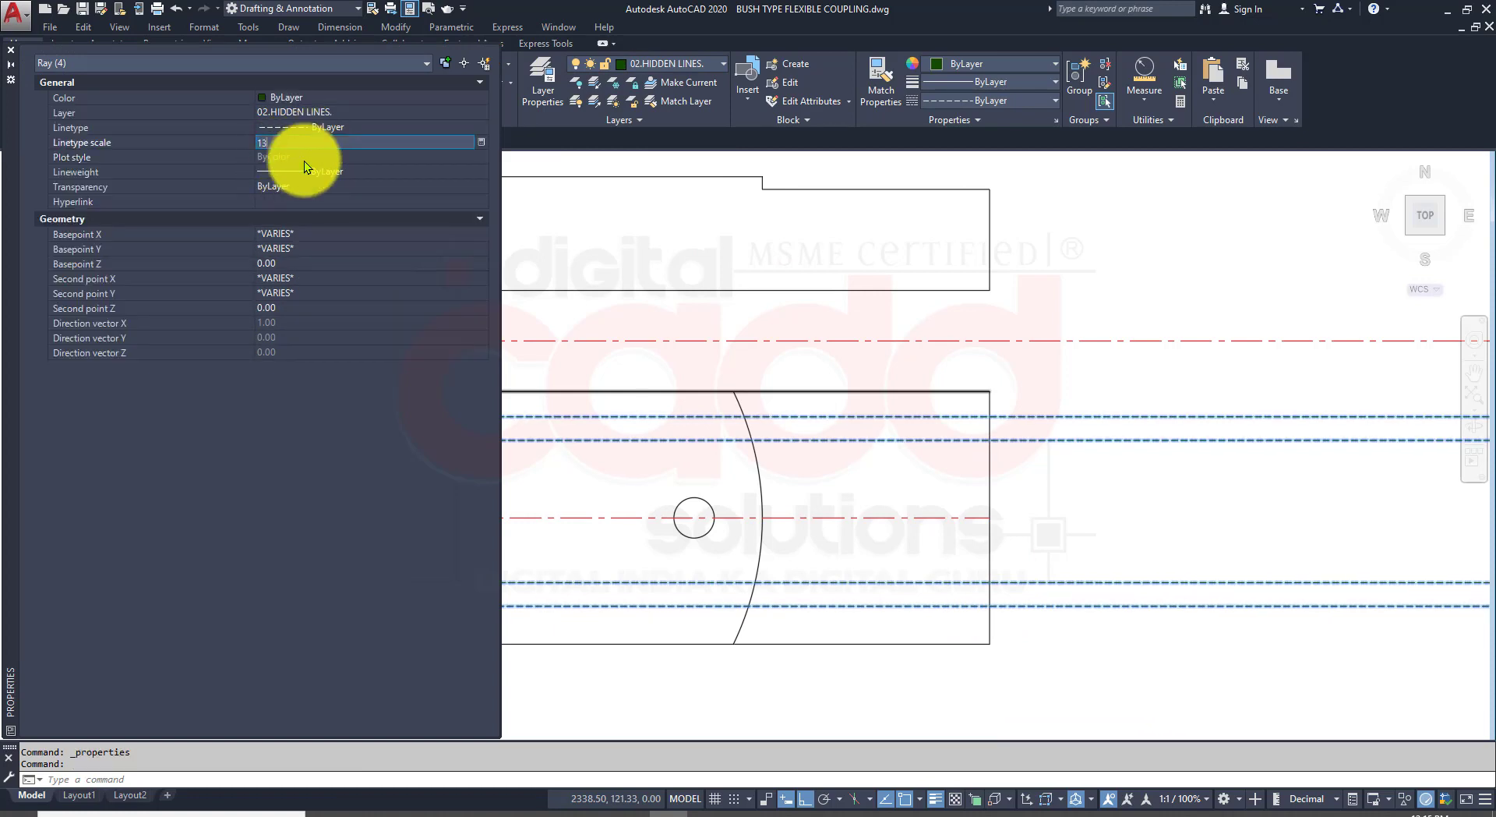
{"action": "key", "text": "Return"}
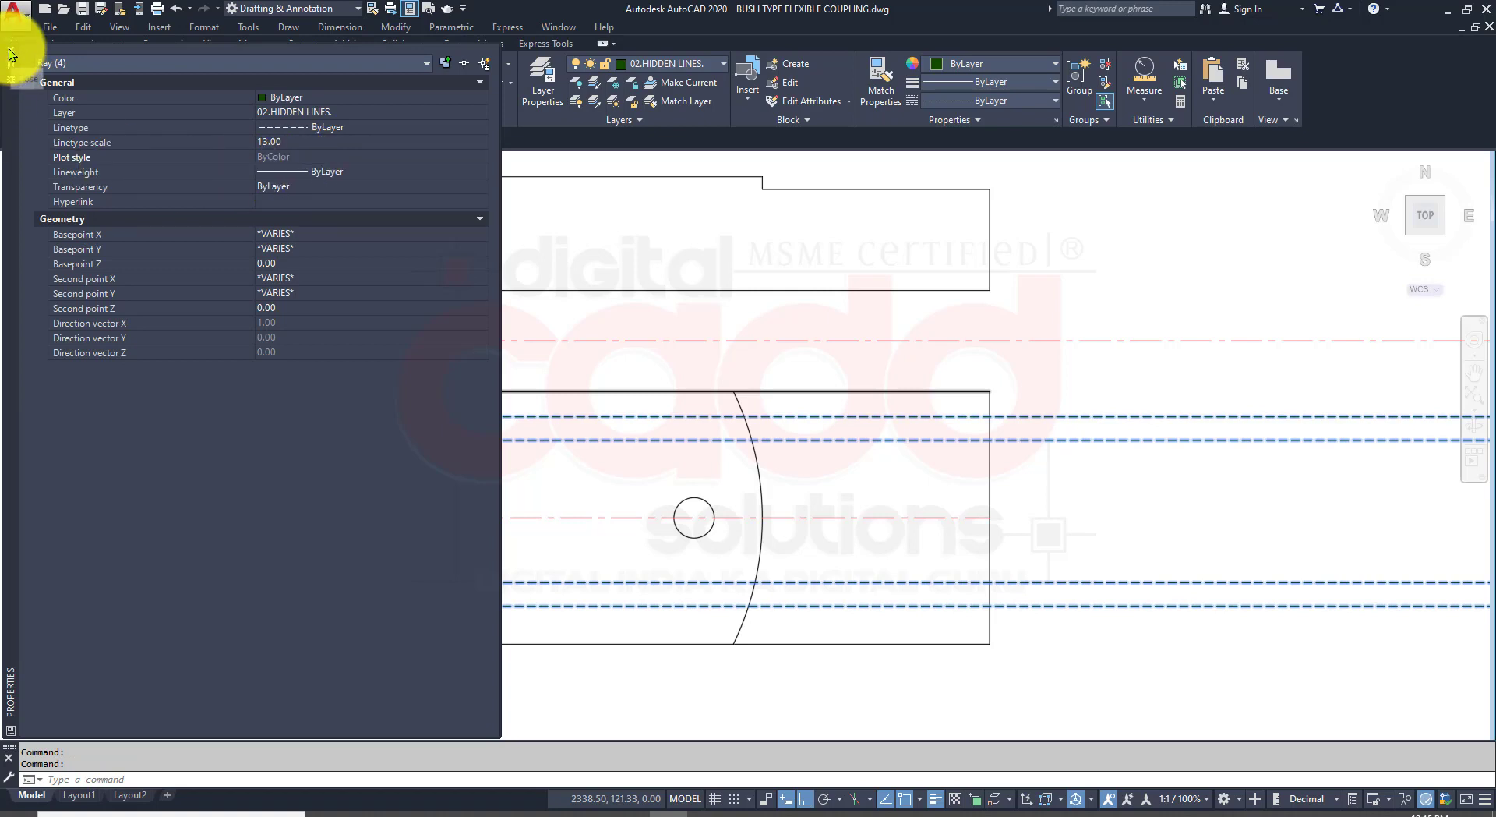
{"action": "left_click", "coordinate": [11, 54]}
{"action": "key", "text": "Escape"}
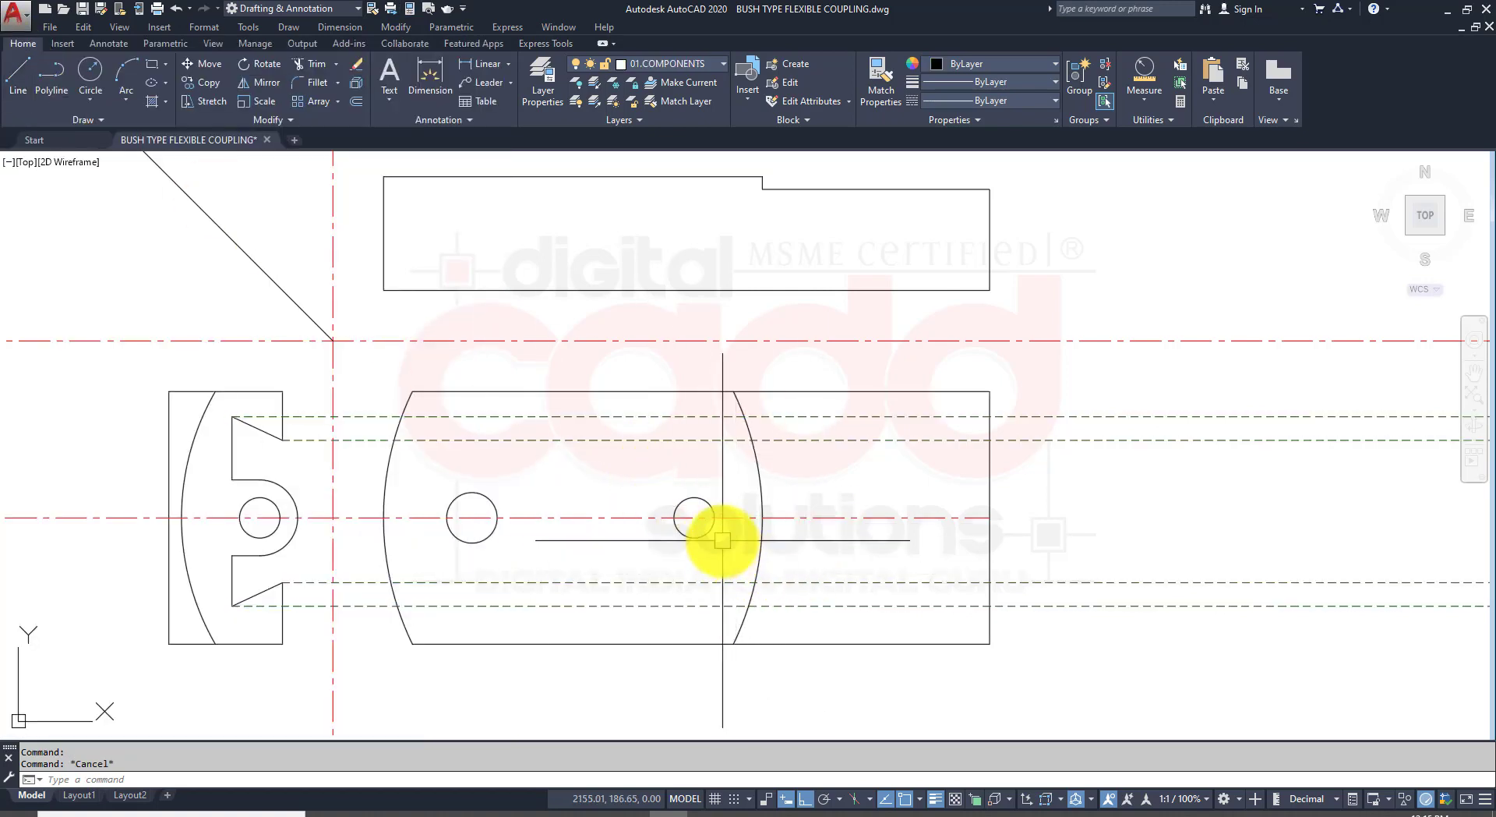
Step: Trim the four hidden dovetail rays to the plan view's left arc and right edge
{"action": "type", "text": "tr"}
{"action": "key", "text": "Return"}
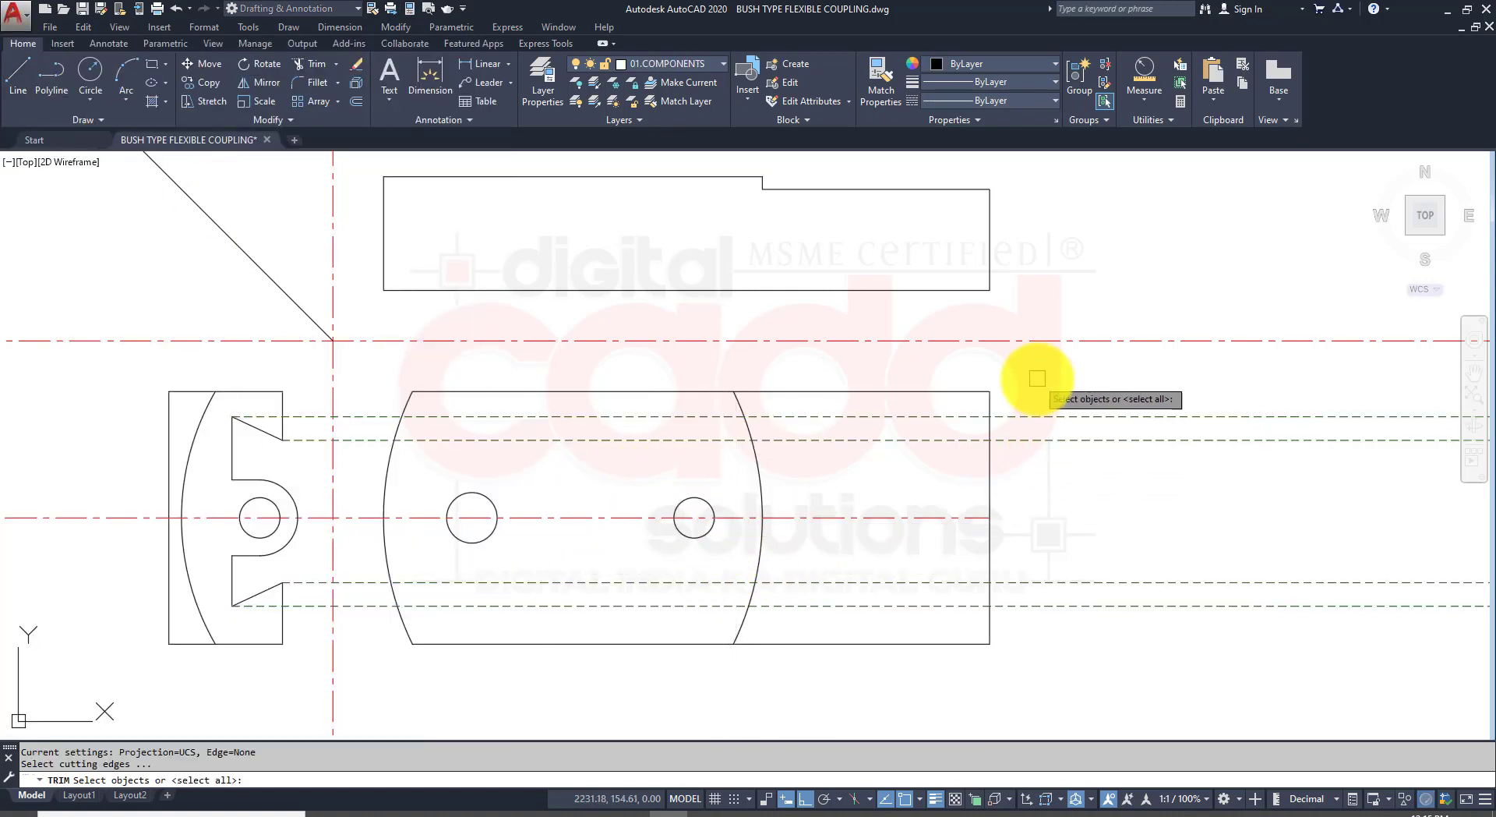
{"action": "left_click", "coordinate": [1037, 378]}
{"action": "left_click", "coordinate": [372, 663]}
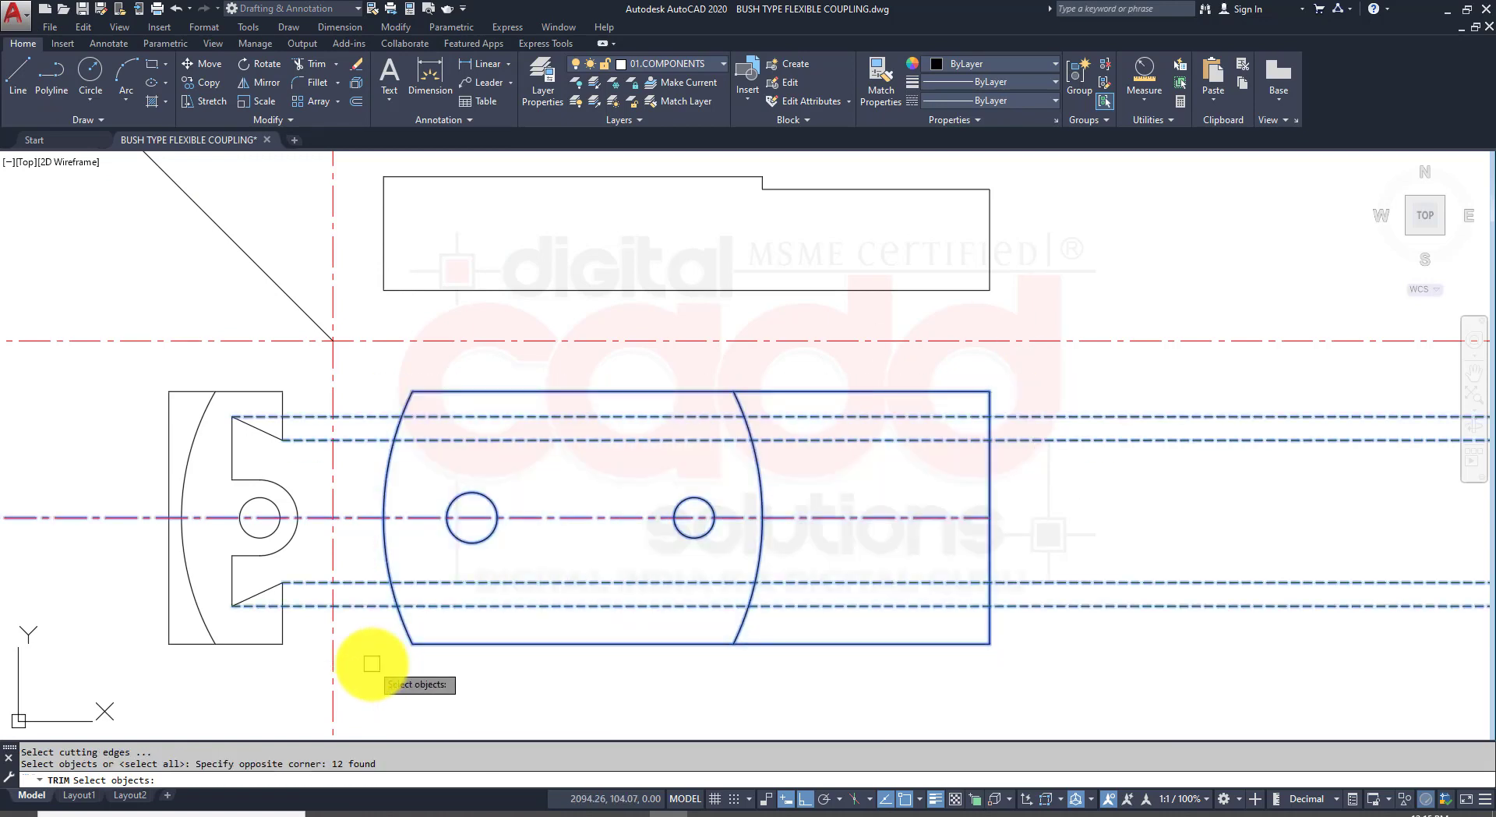
{"action": "key", "text": "Return"}
{"action": "left_click", "coordinate": [351, 606]}
{"action": "left_click", "coordinate": [351, 583]}
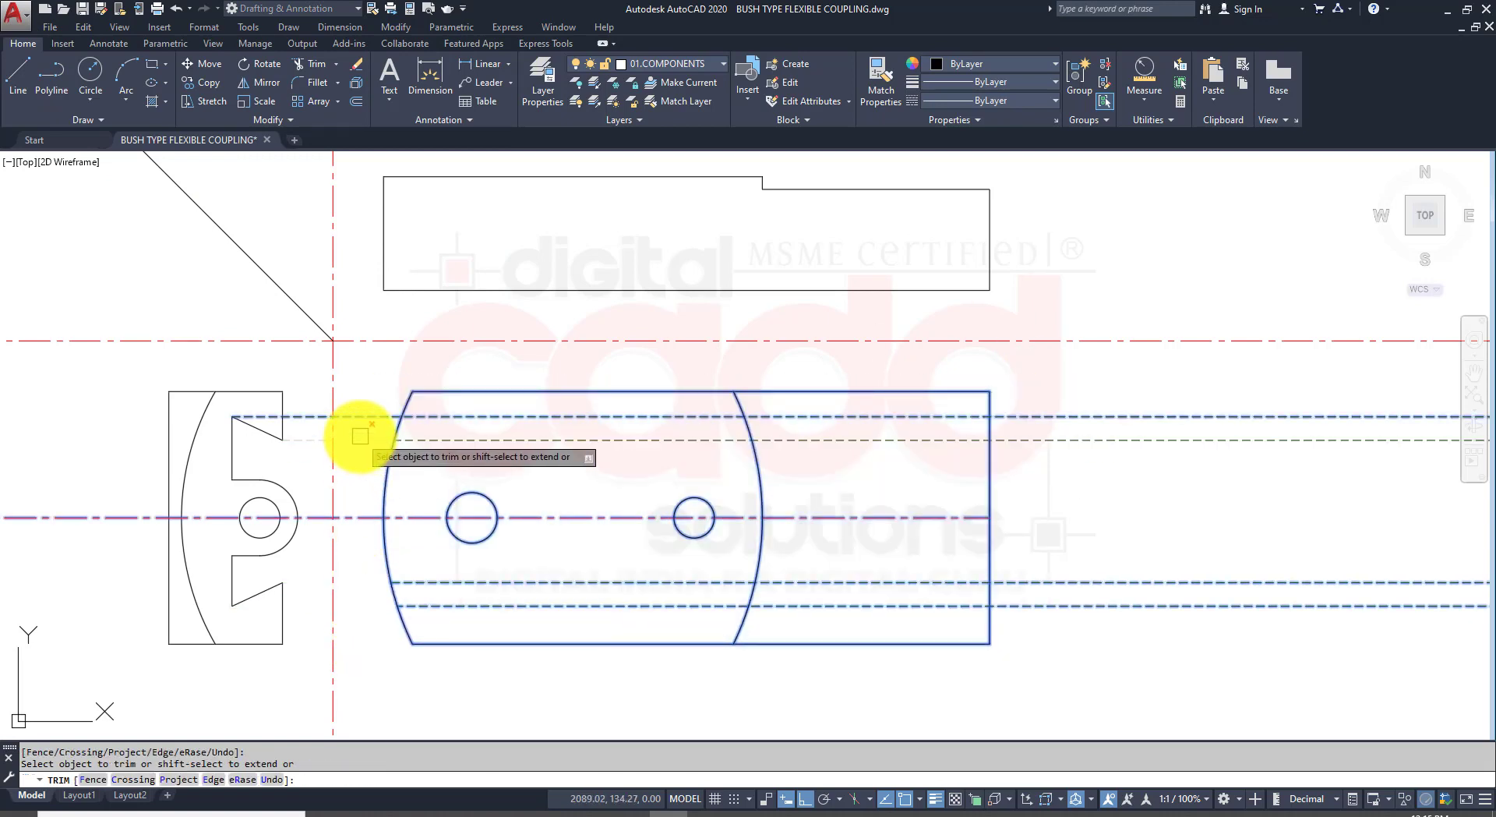
{"action": "left_click", "coordinate": [353, 415]}
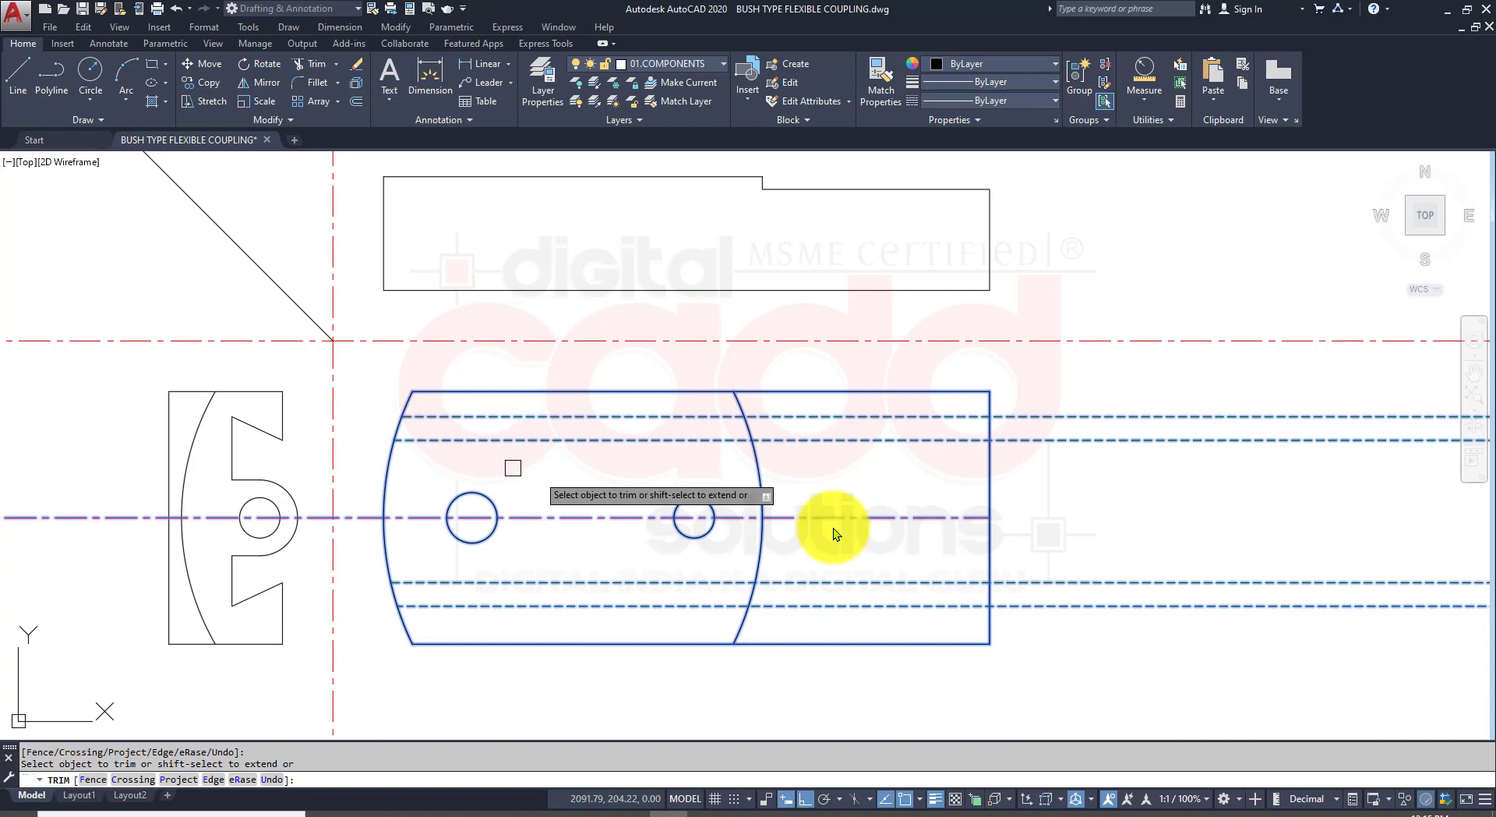
{"action": "left_click", "coordinate": [1160, 404]}
{"action": "left_click", "coordinate": [1119, 623]}
{"action": "key", "text": "Return"}
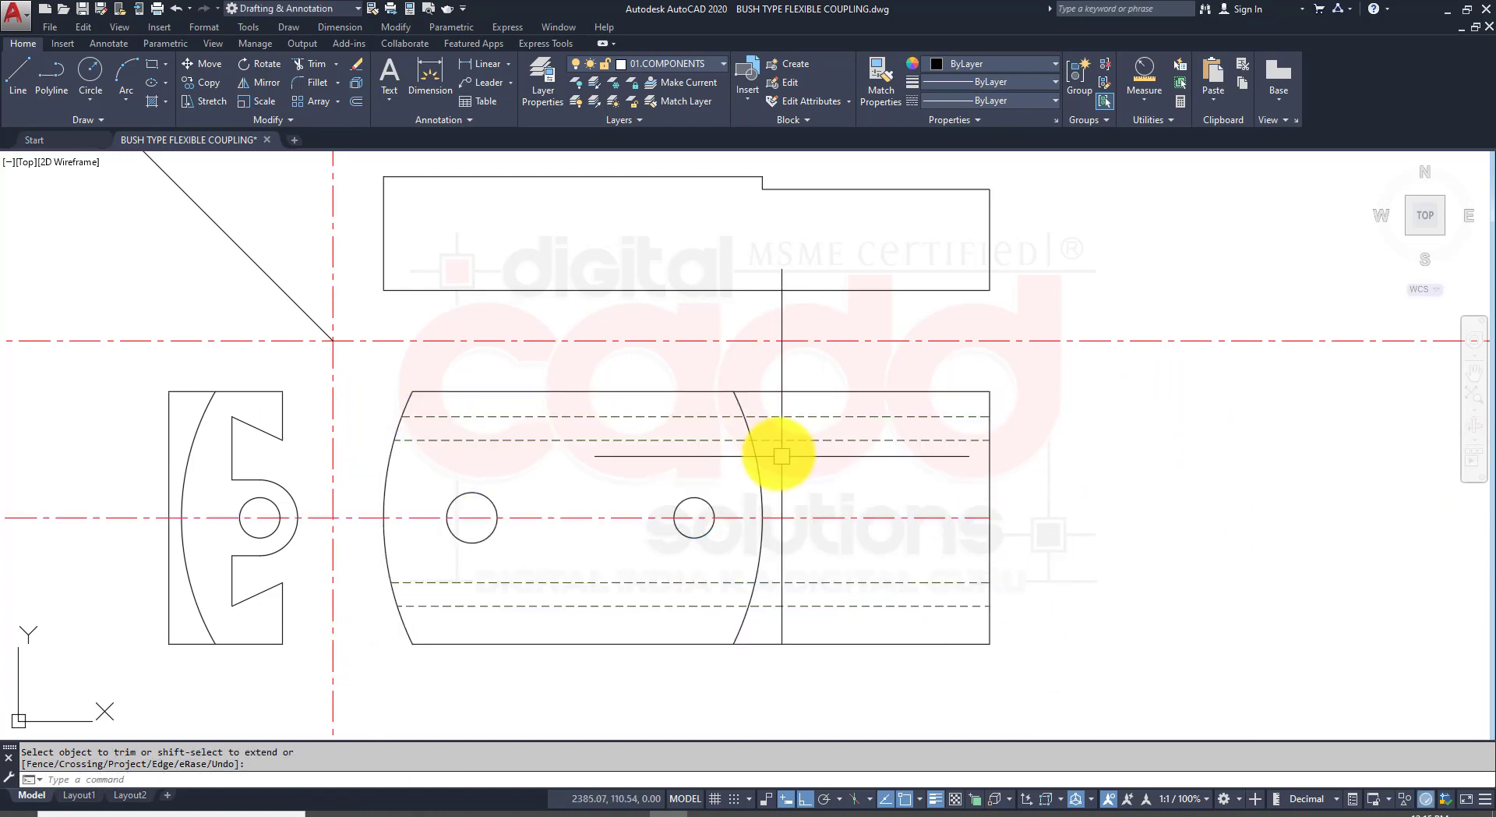
Step: Check part 2's front view in the PDF and project a vertical ray upward from the side view's upper inner dovetail corner
{"action": "mouse_move", "coordinate": [782, 456]}
{"action": "middle_mouse_down"}
{"action": "mouse_move", "coordinate": [788, 577]}
{"action": "mouse_move", "coordinate": [827, 535]}
{"action": "mouse_move", "coordinate": [802, 544]}
{"action": "middle_mouse_up"}
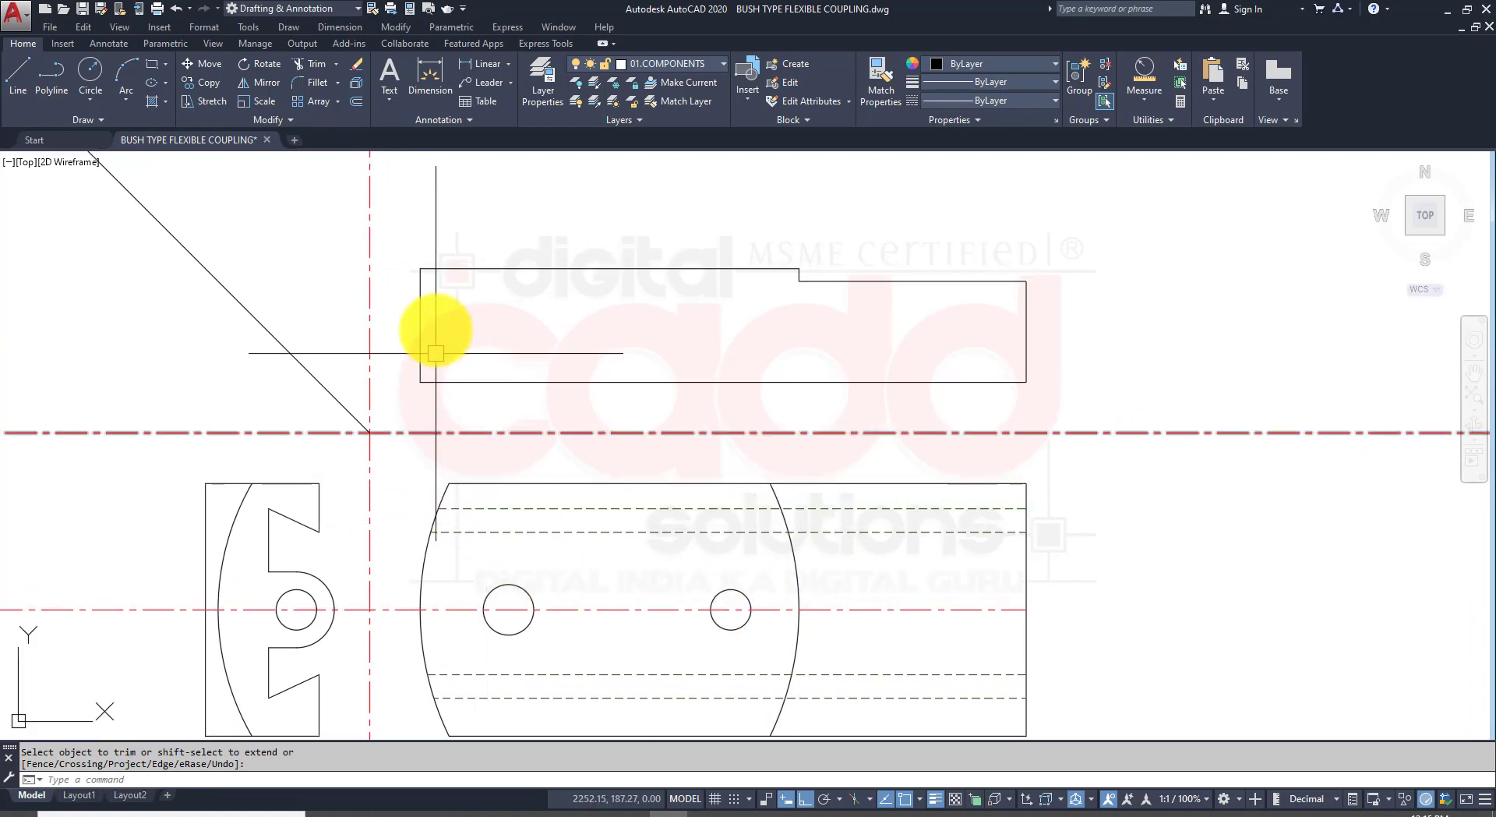
{"action": "left_click", "coordinate": [407, 813]}
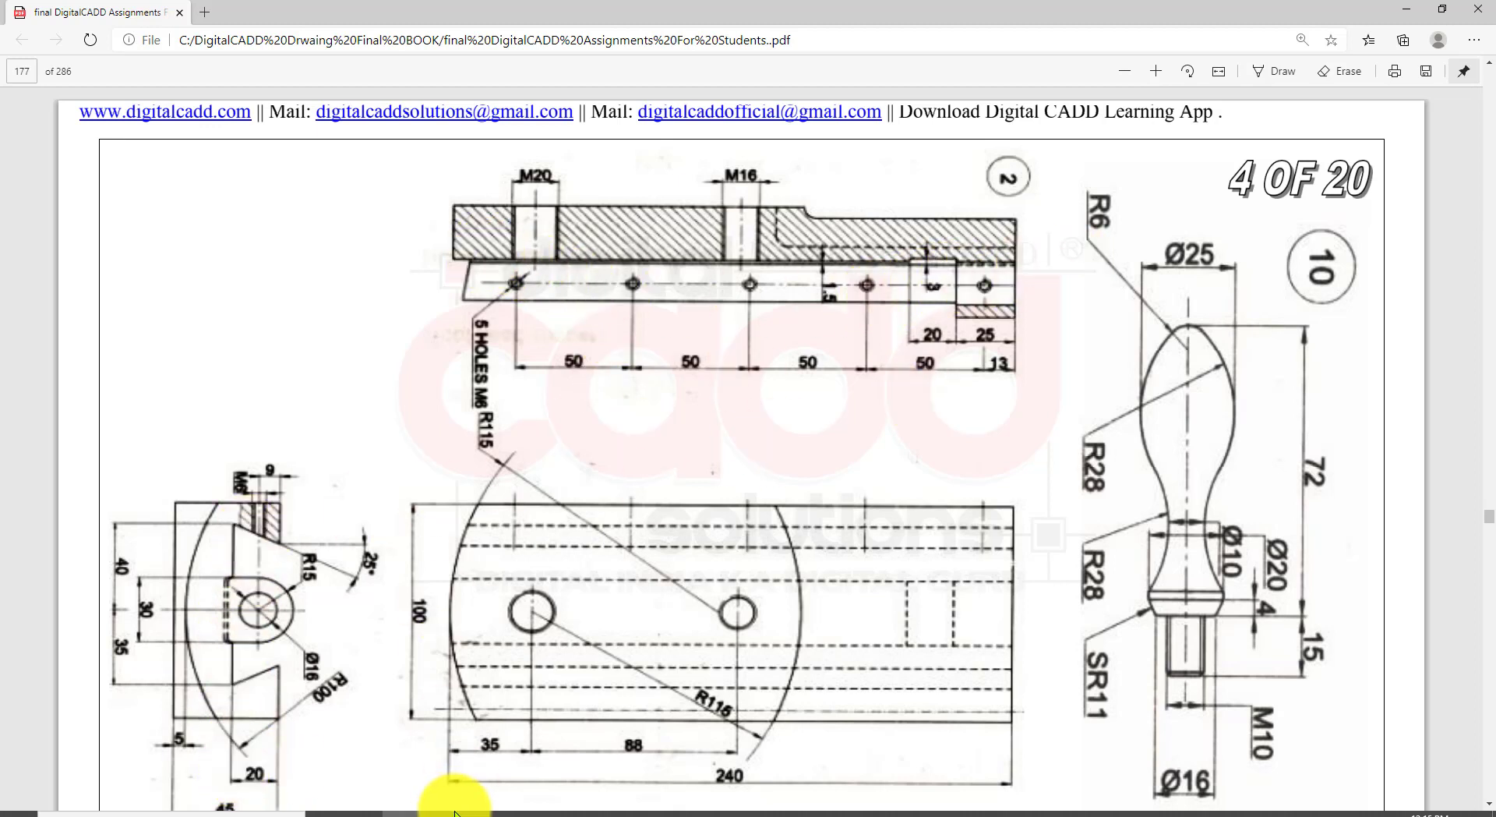
{"action": "left_click", "coordinate": [669, 812]}
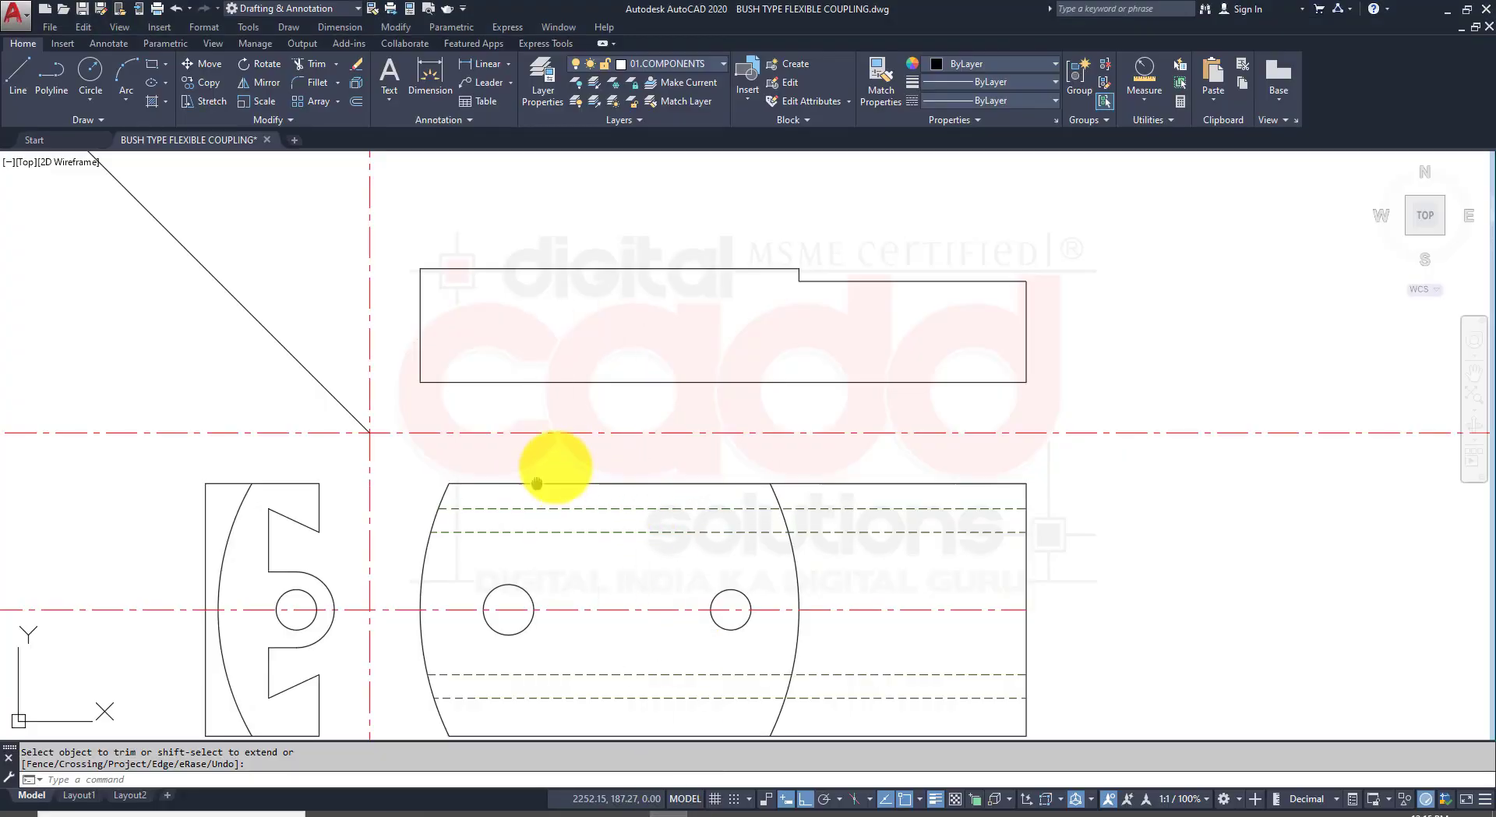
{"action": "type", "text": "RAY"}
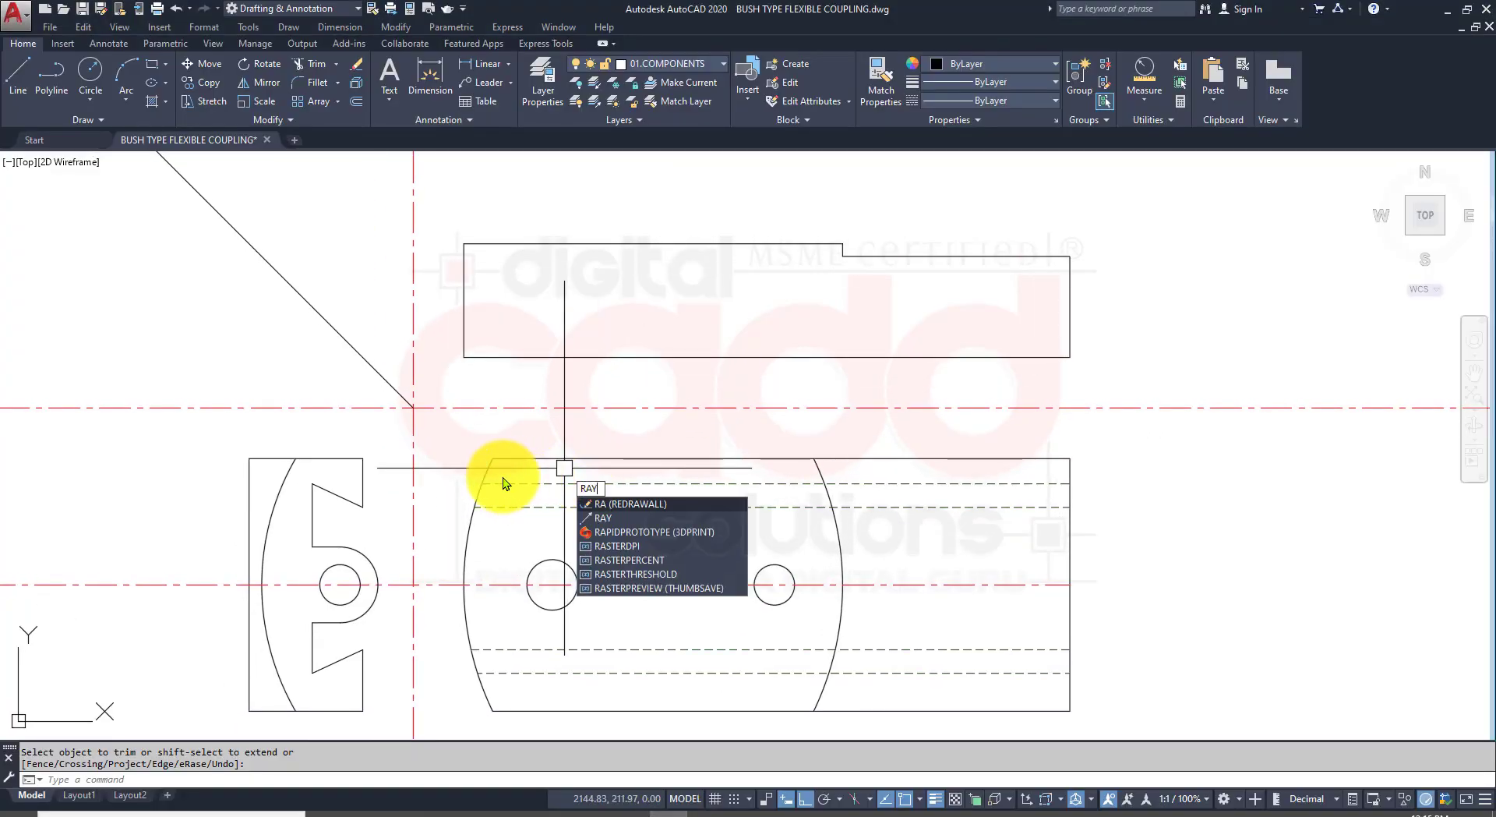
{"action": "key", "text": "Return"}
{"action": "left_click", "coordinate": [313, 485]}
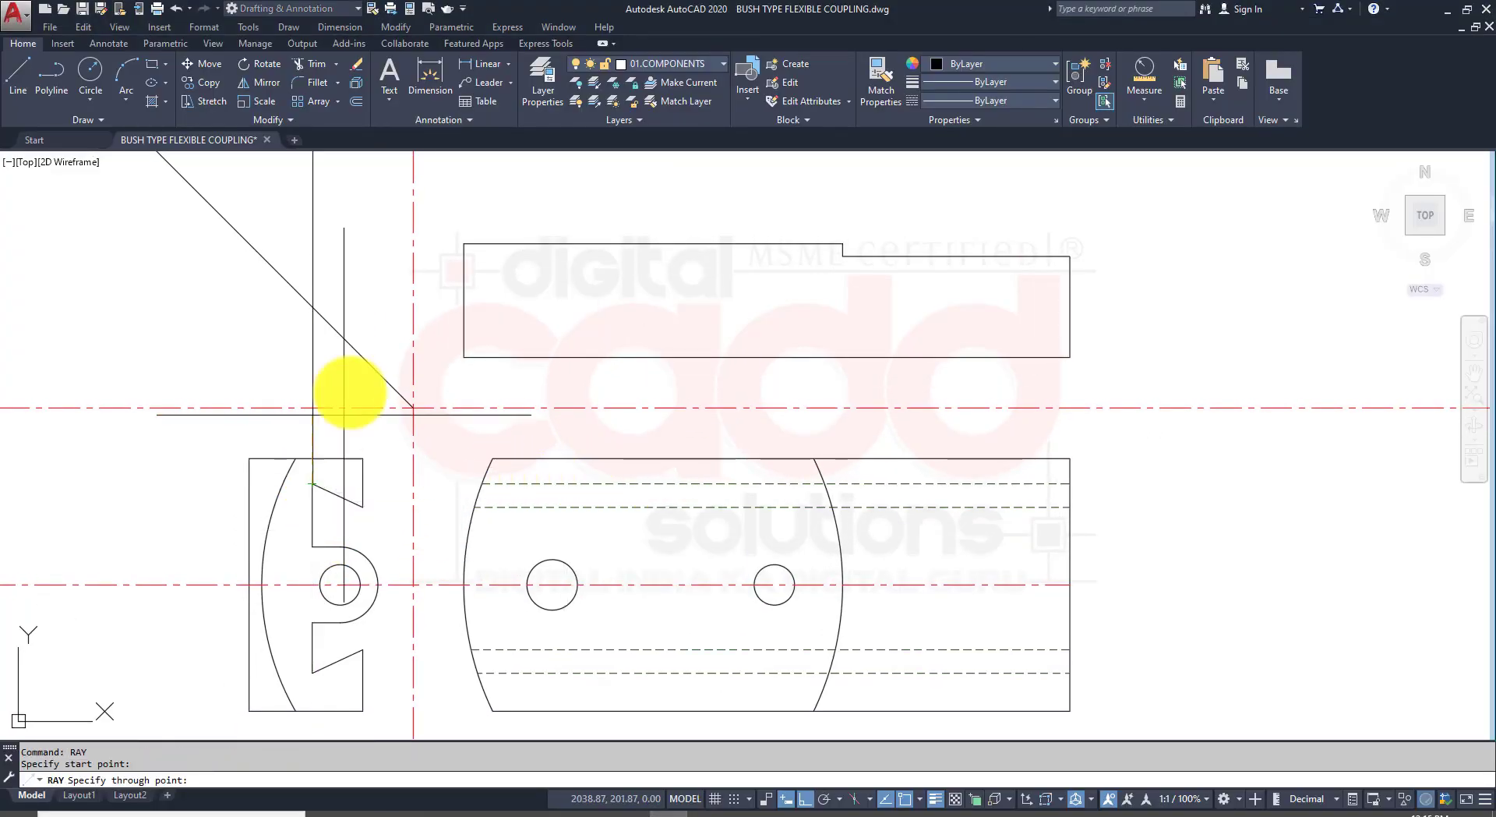
{"action": "key", "text": "Return"}
Step: Project a horizontal ray through the front view from where the vertical ray meets the diagonal projection line
{"action": "key", "text": "Return"}
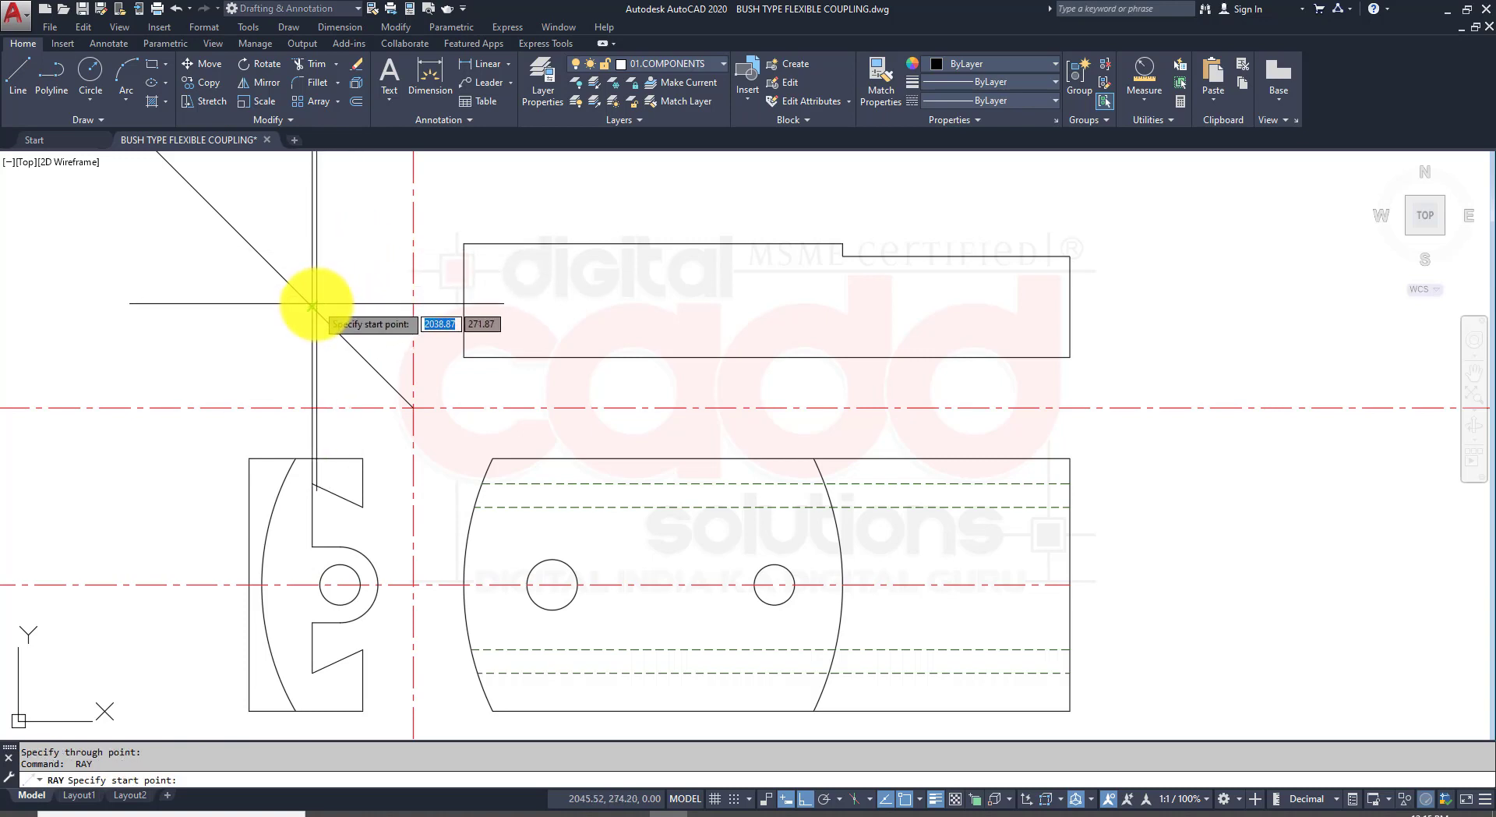
{"action": "left_click", "coordinate": [311, 306]}
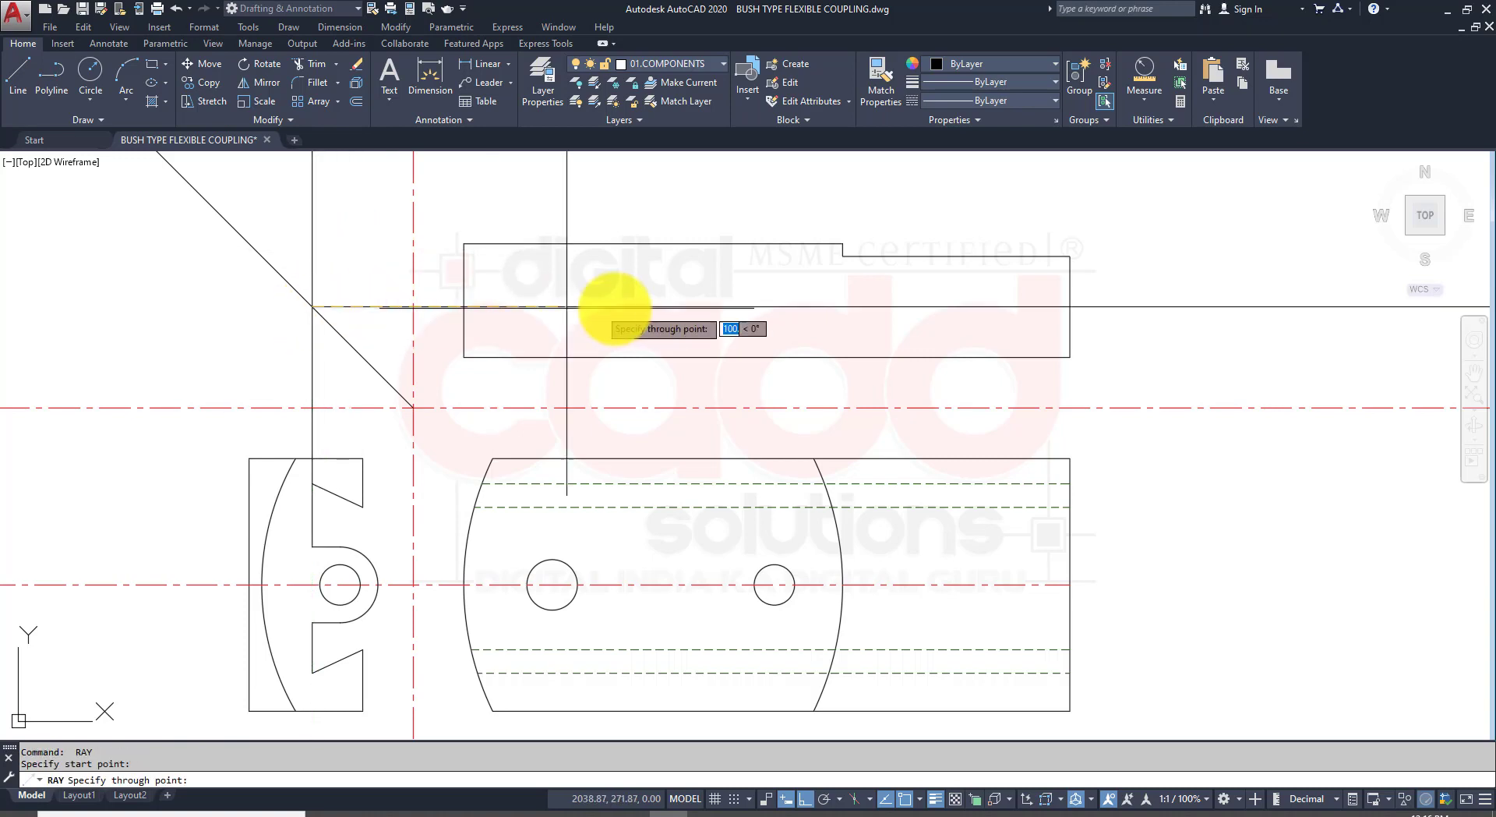
{"action": "left_click", "coordinate": [652, 307]}
{"action": "key", "text": "Return"}
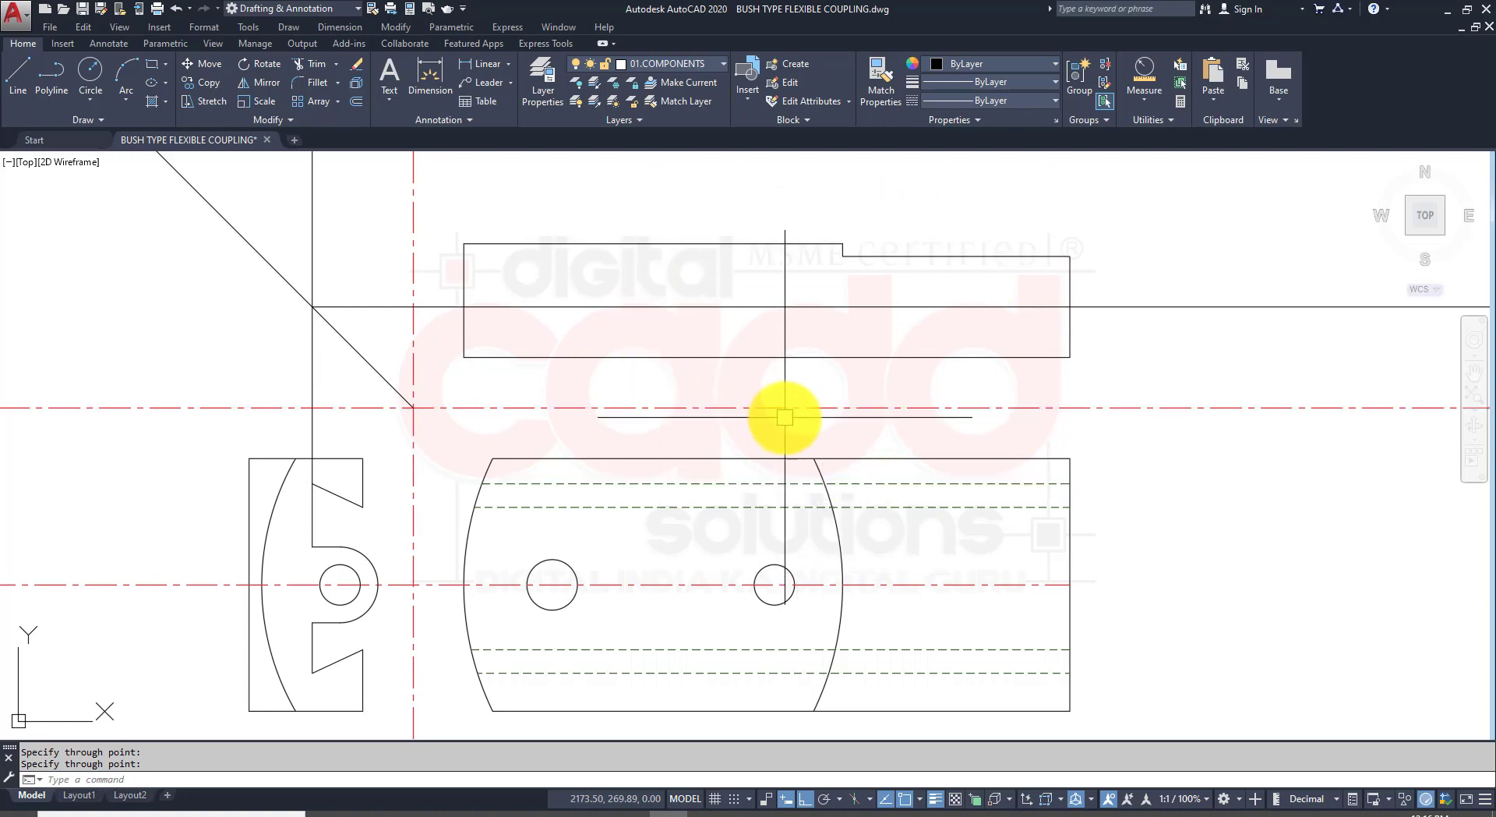
Step: Trim the horizontal ray to the front view's left and right edges
{"action": "type", "text": "tr"}
{"action": "key", "text": "Return"}
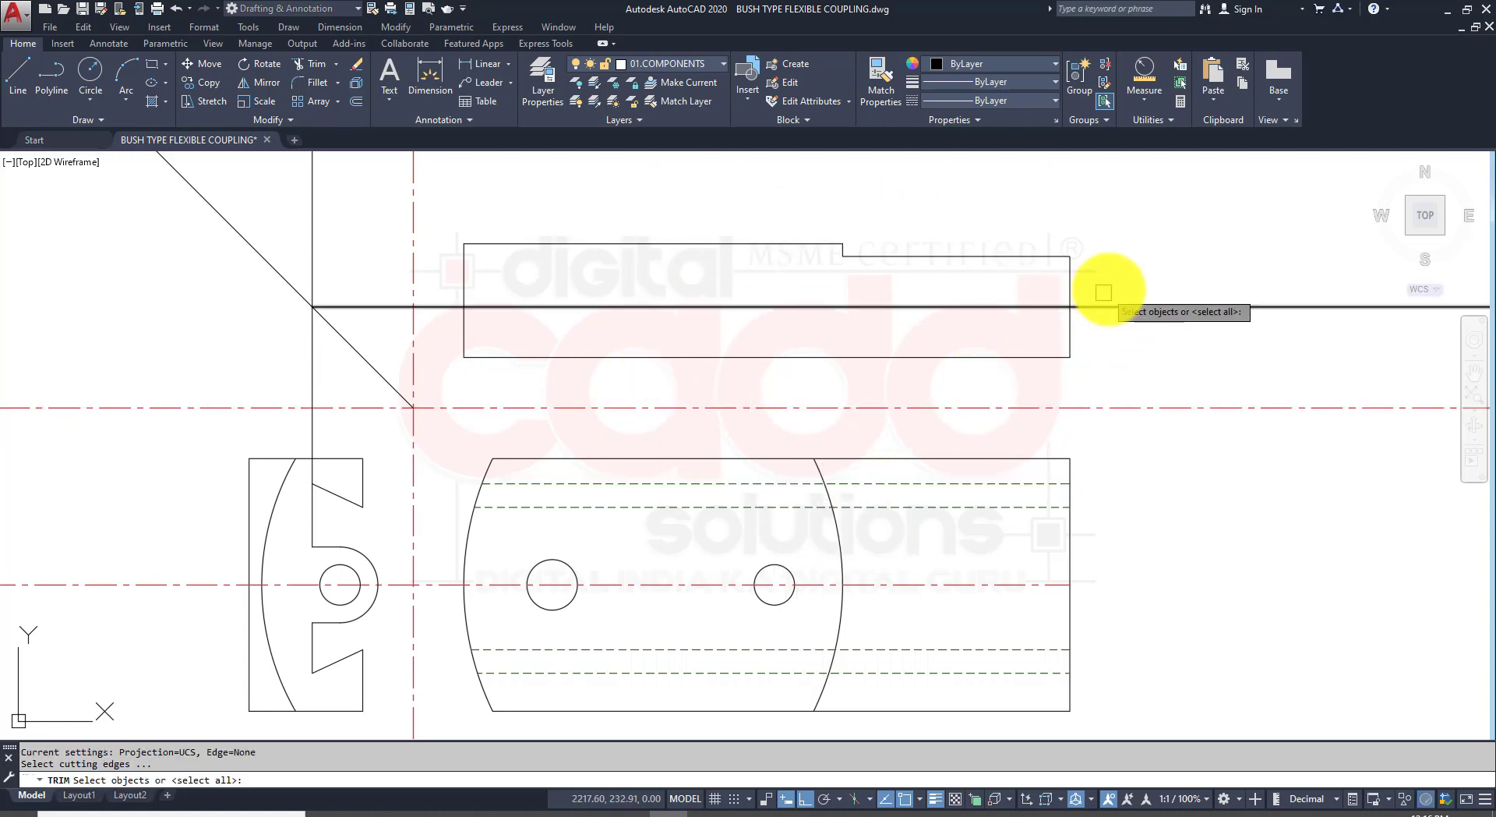
{"action": "left_click", "coordinate": [1118, 282]}
{"action": "left_click", "coordinate": [566, 307]}
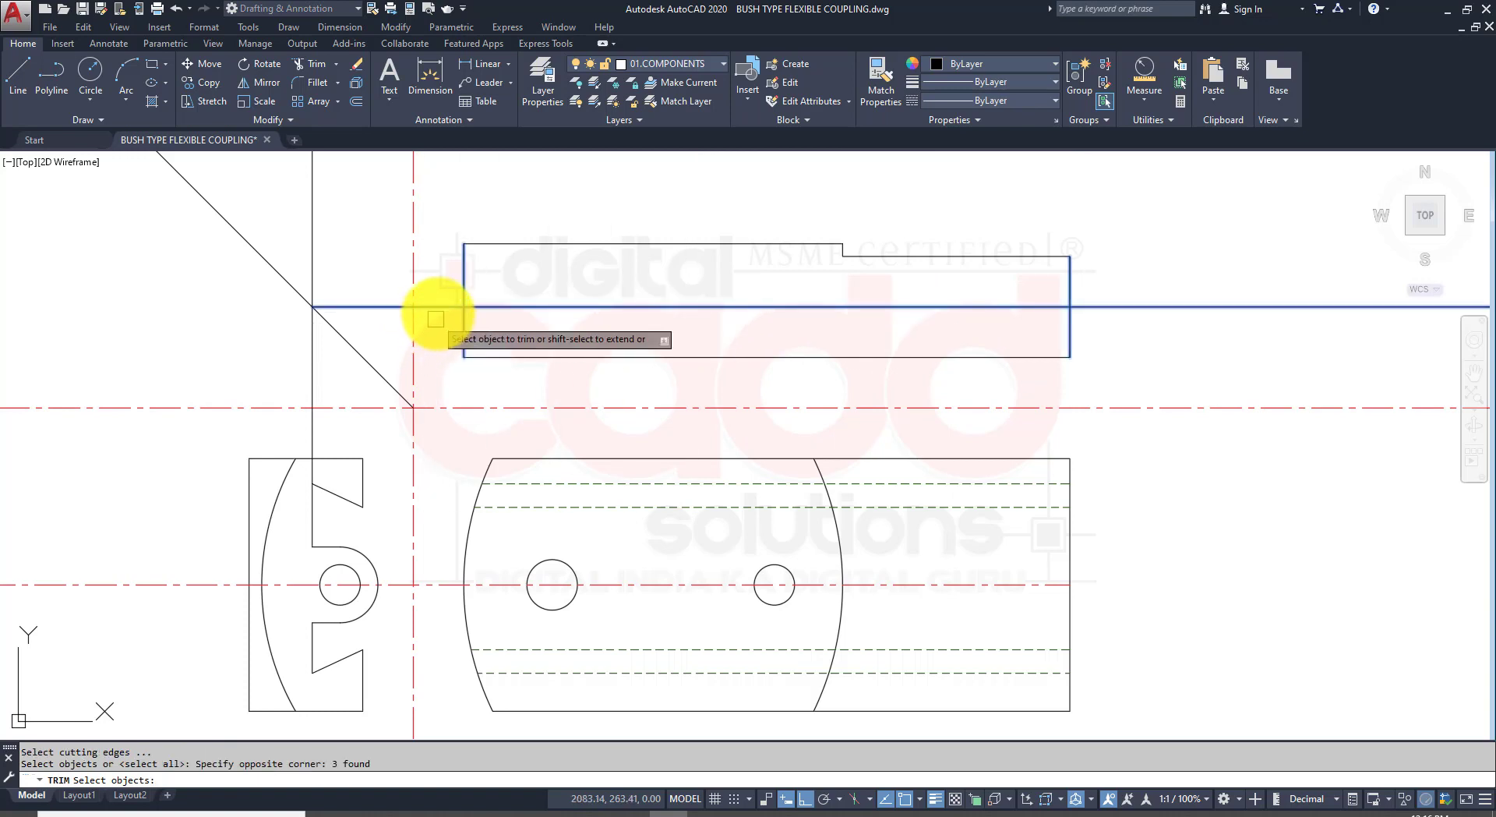
{"action": "key", "text": "Return"}
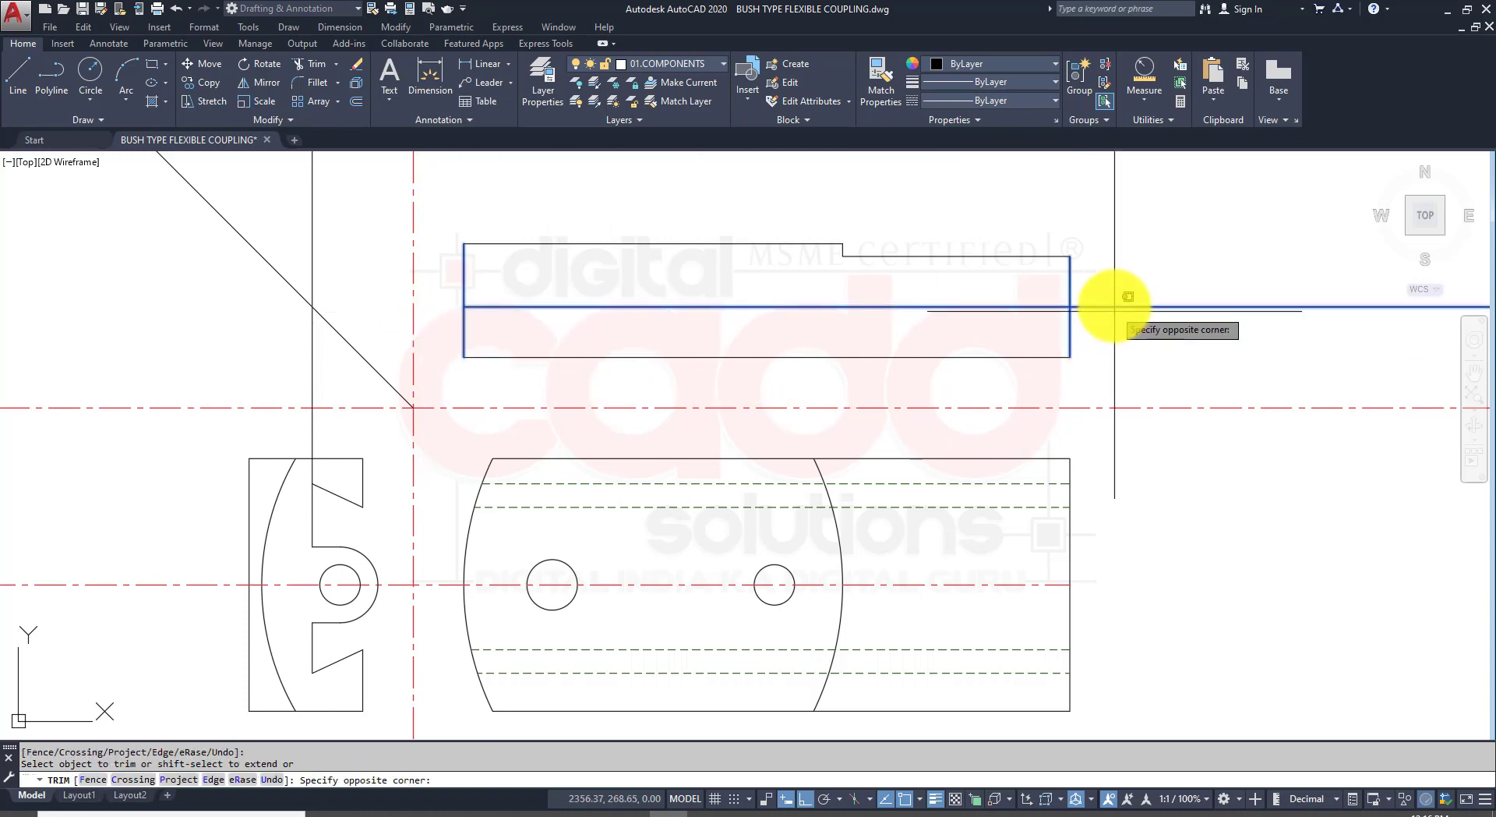
{"action": "left_click", "coordinate": [1112, 307]}
{"action": "key", "text": "Return"}
{"action": "type", "text": "tr"}
{"action": "key", "text": "Return"}
{"action": "left_click", "coordinate": [311, 227]}
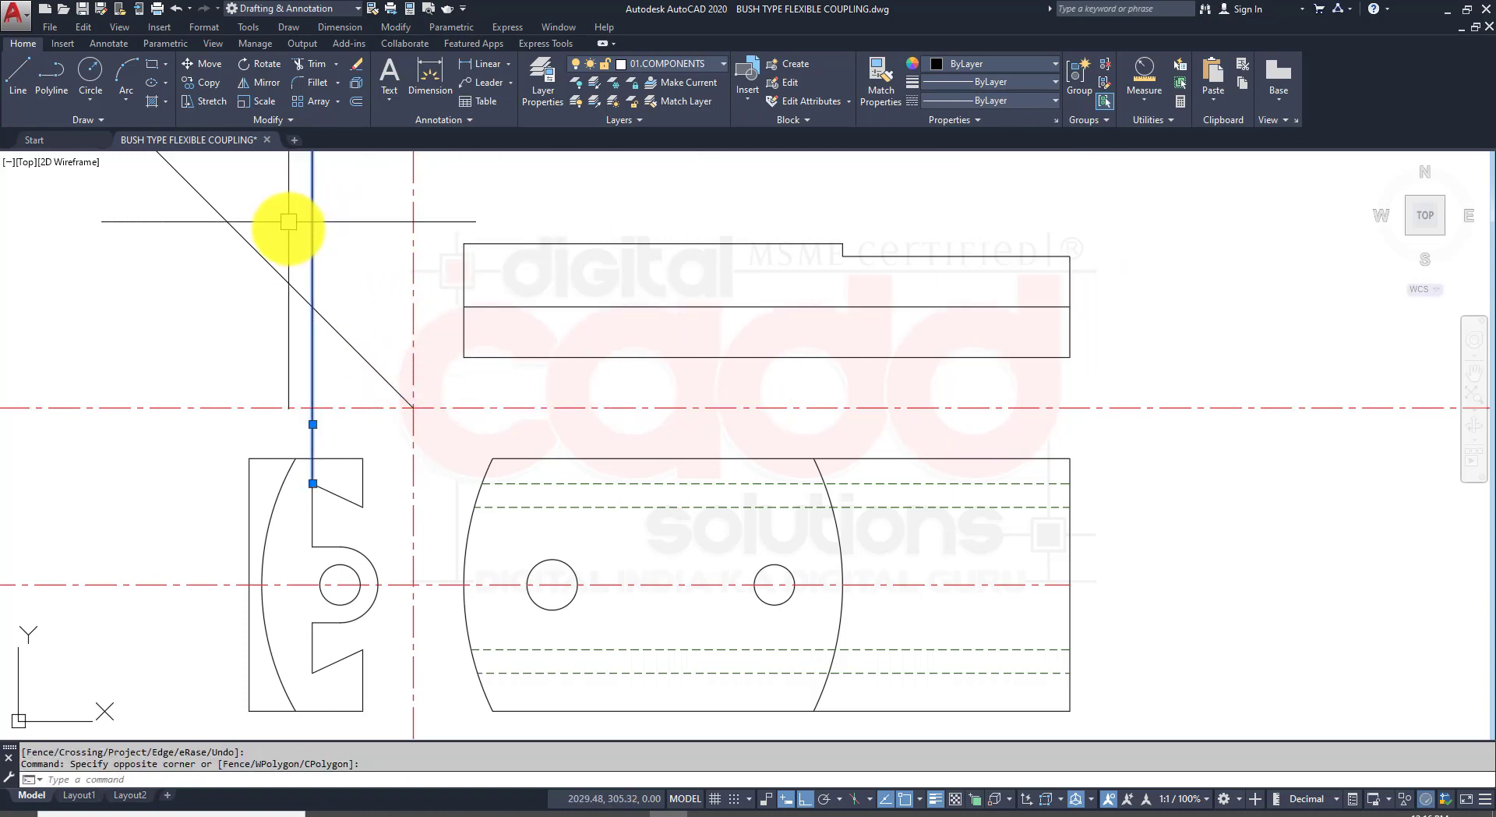
{"action": "key", "text": "Return"}
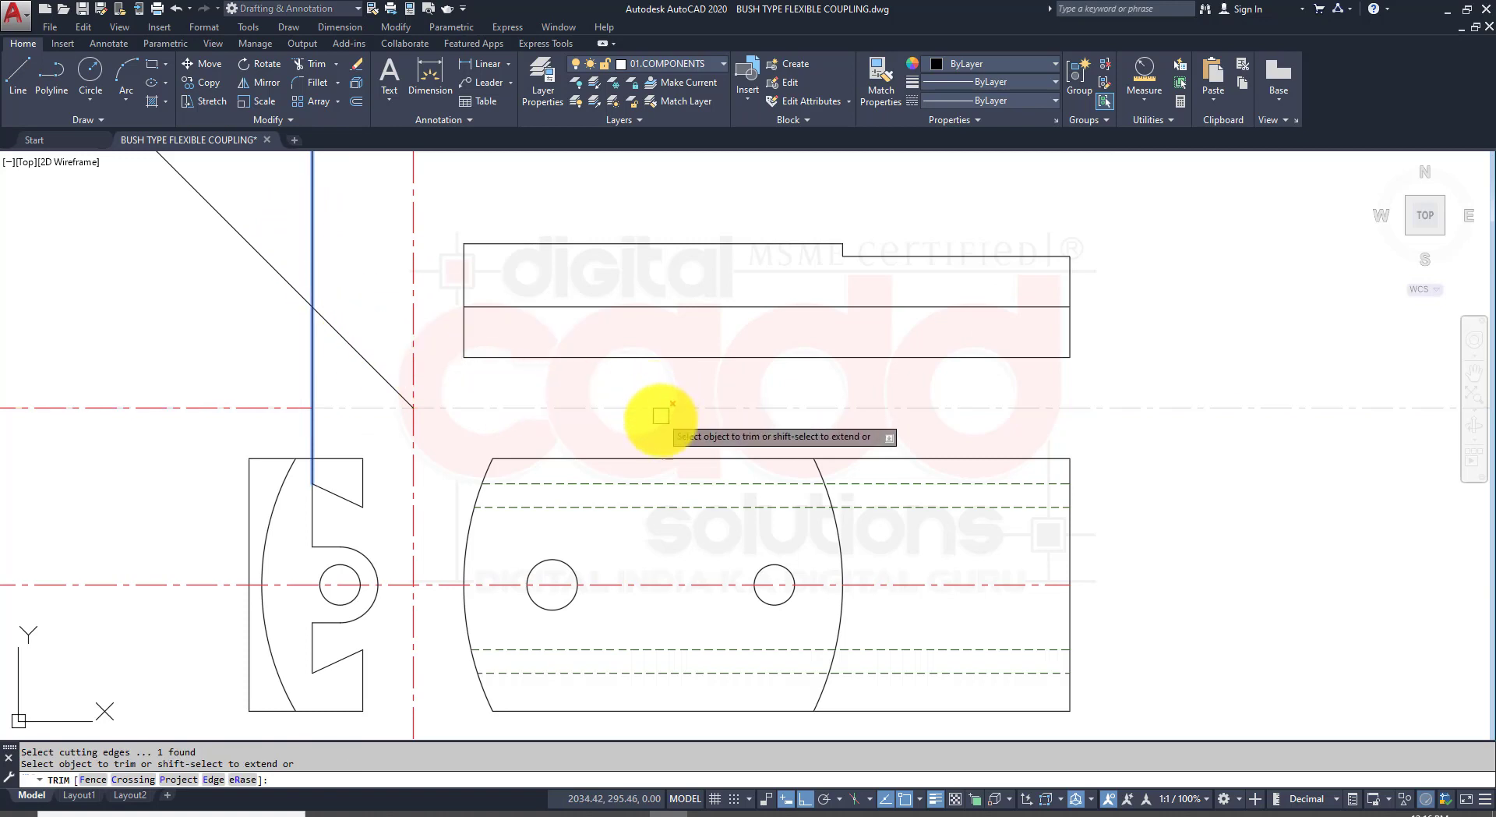
{"action": "key", "text": "Return"}
Step: Erase the vertical construction ray above the side view
{"action": "left_click", "coordinate": [312, 210]}
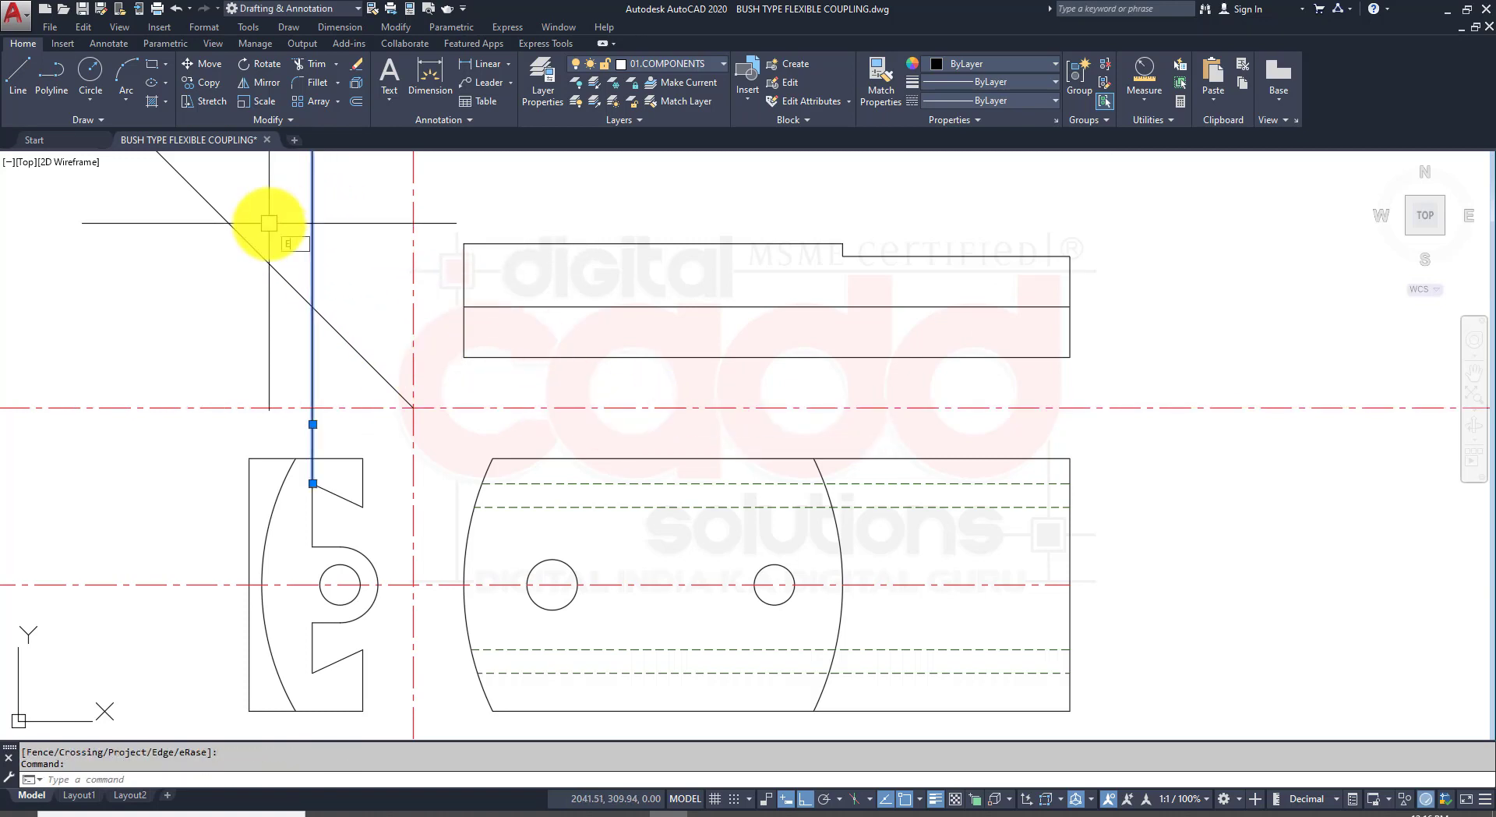
{"action": "key", "text": "Return"}
Step: Project a vertical ray up through the front view from the left end of the plan's uppermost hidden line
{"action": "middle_click_drag", "start_coordinate": [761, 463], "coordinate": [703, 475]}
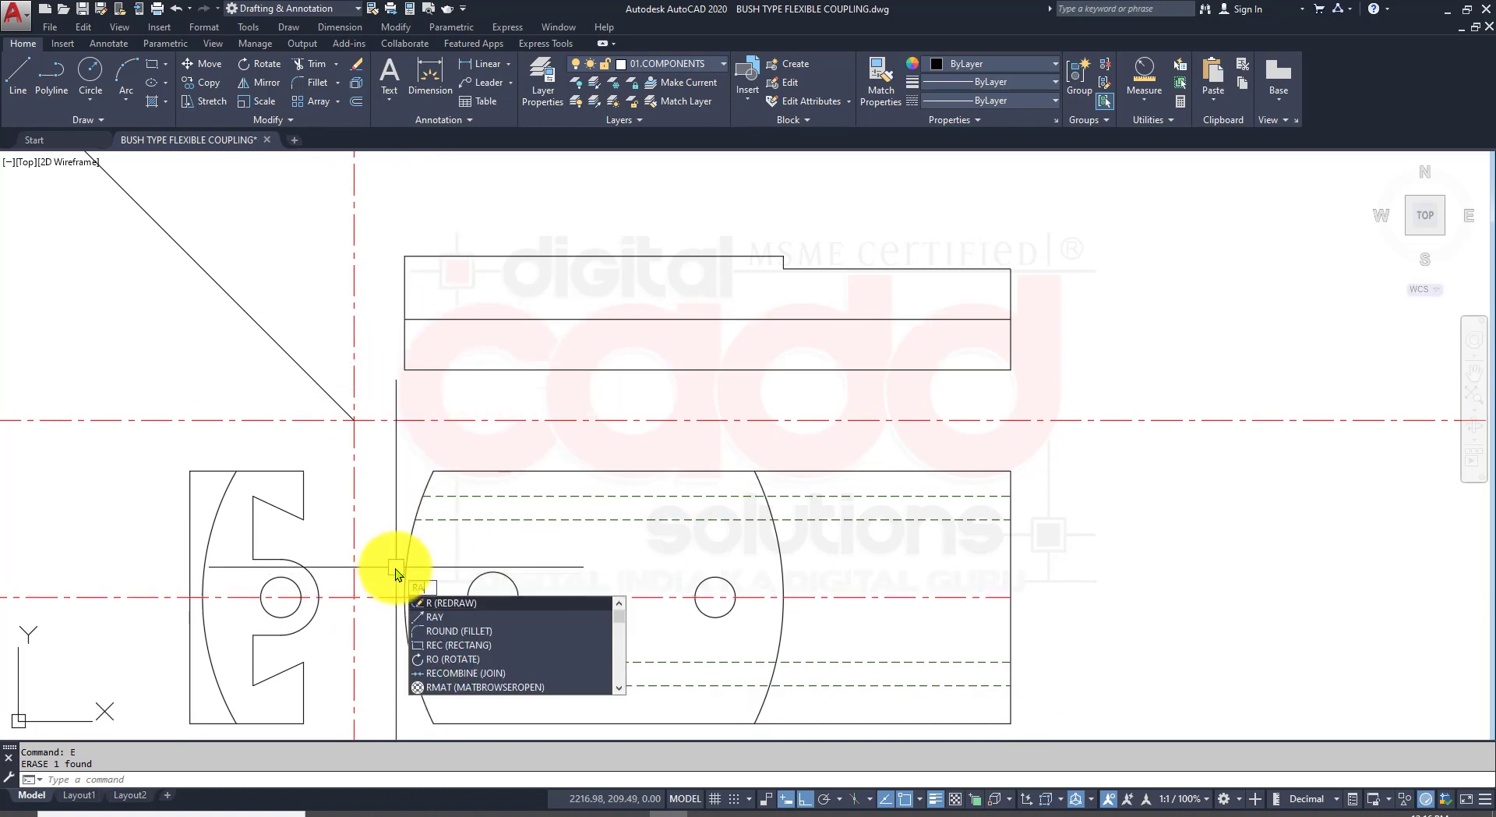
{"action": "type", "text": "ay"}
{"action": "key", "text": "Return"}
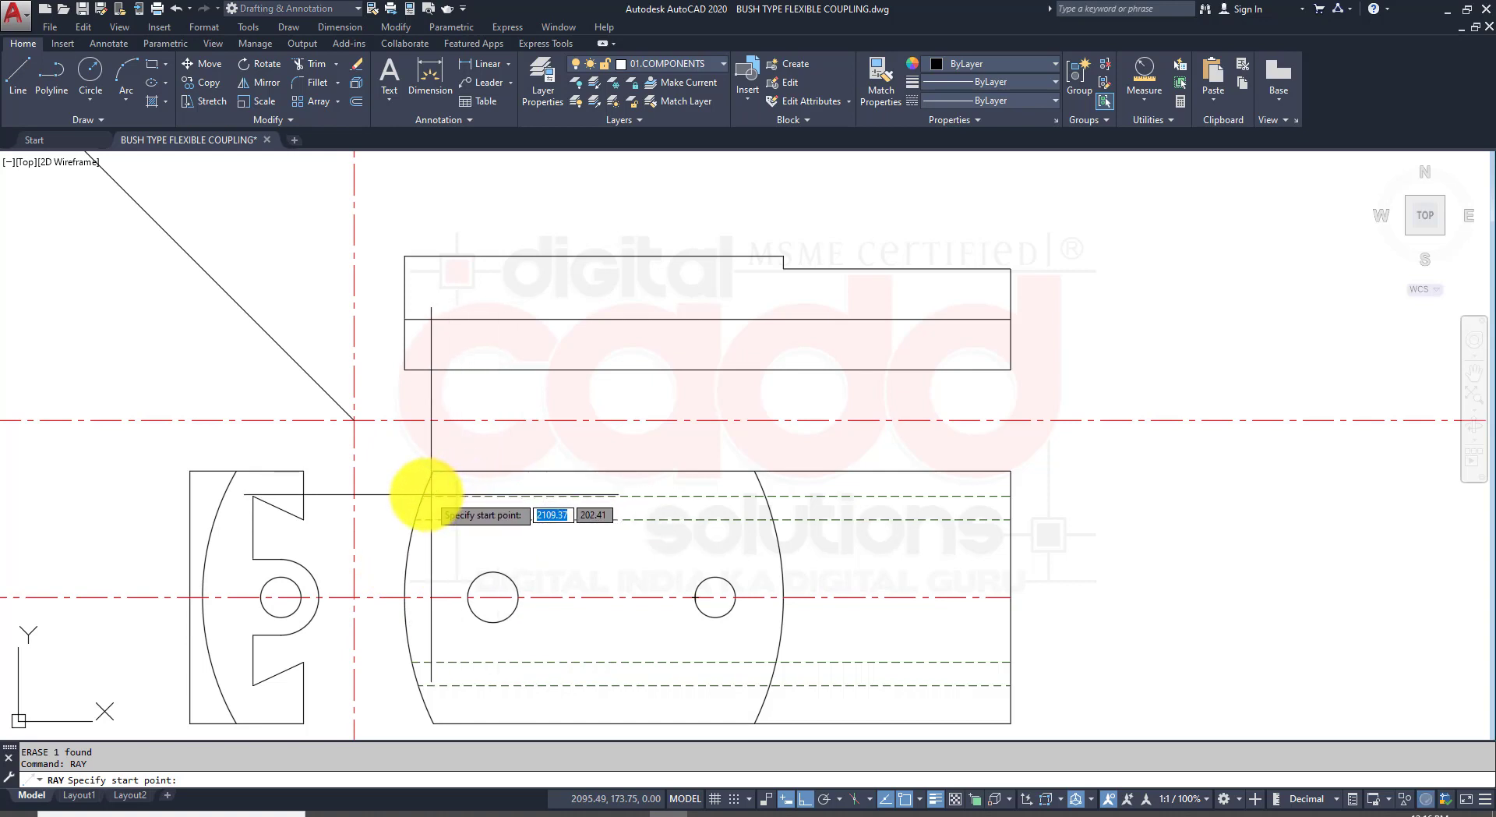
{"action": "left_click", "coordinate": [422, 496]}
{"action": "left_click", "coordinate": [454, 295]}
{"action": "key", "text": "Return"}
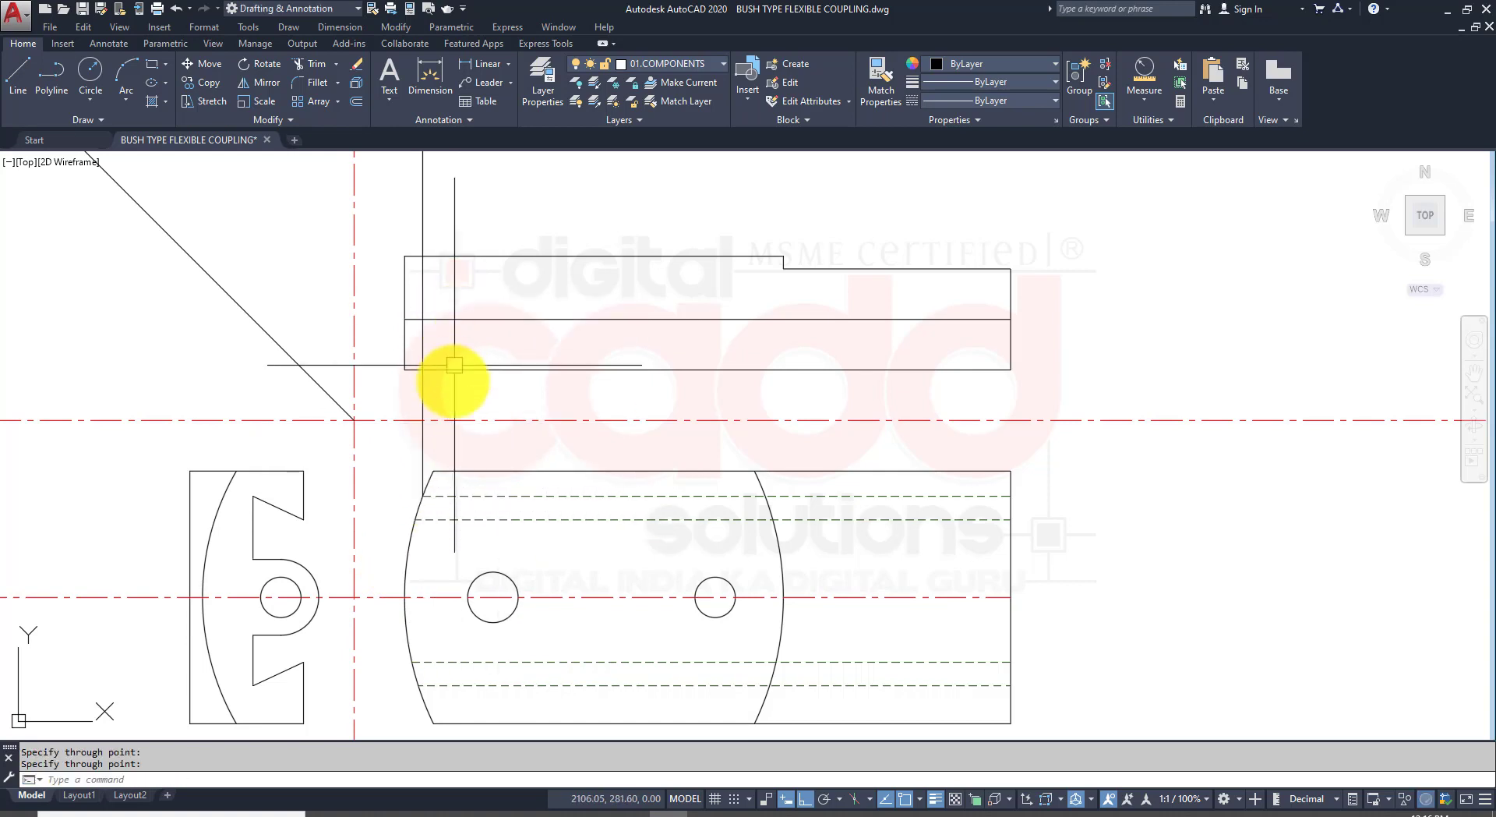
Step: Project another vertical ray up through the front view from the left end of the plan's second hidden line
{"action": "key", "text": "Return"}
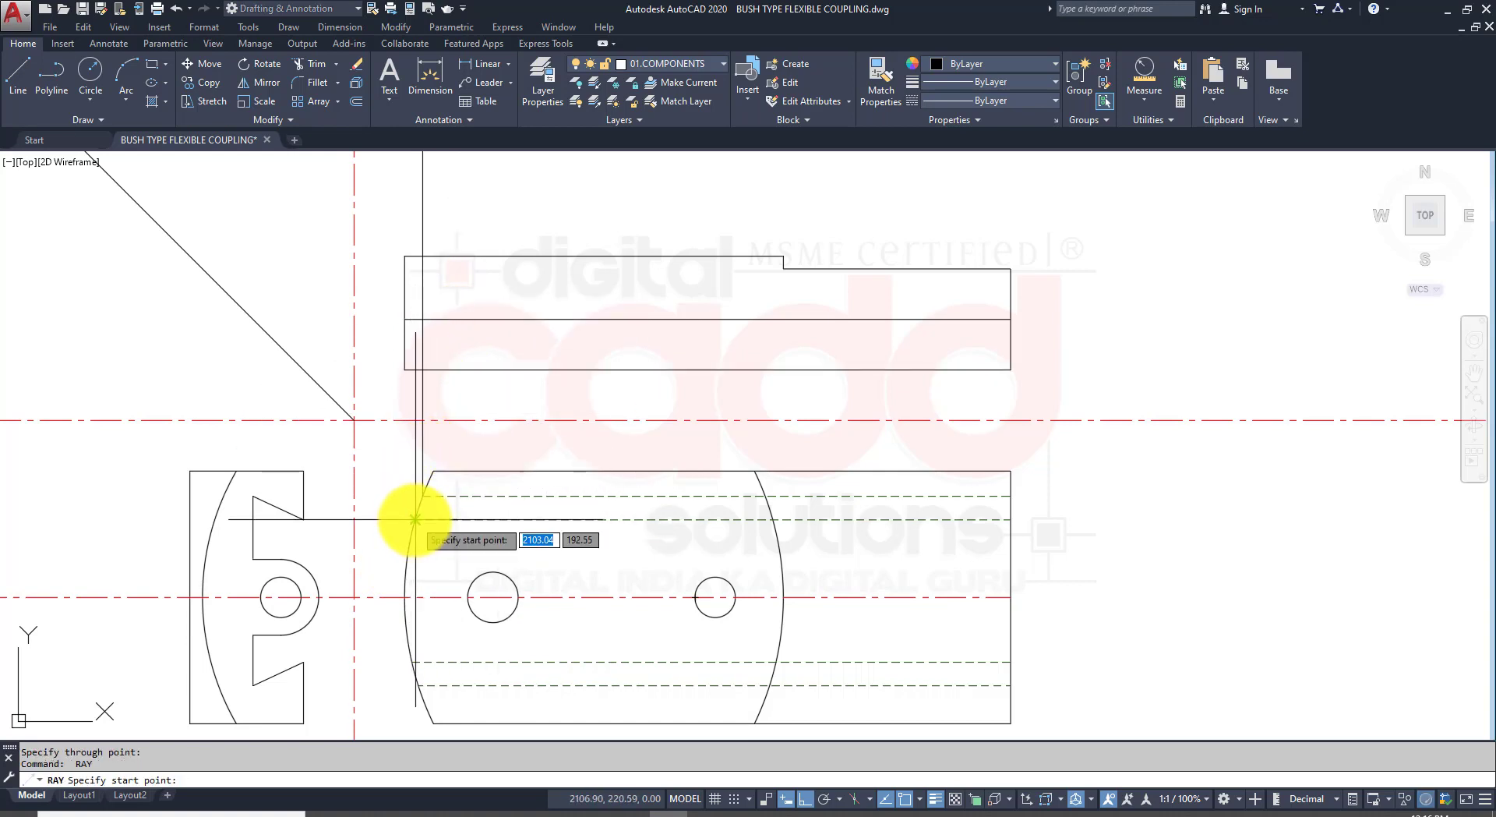
{"action": "left_click", "coordinate": [416, 518]}
{"action": "left_click", "coordinate": [450, 228]}
{"action": "key", "text": "Return"}
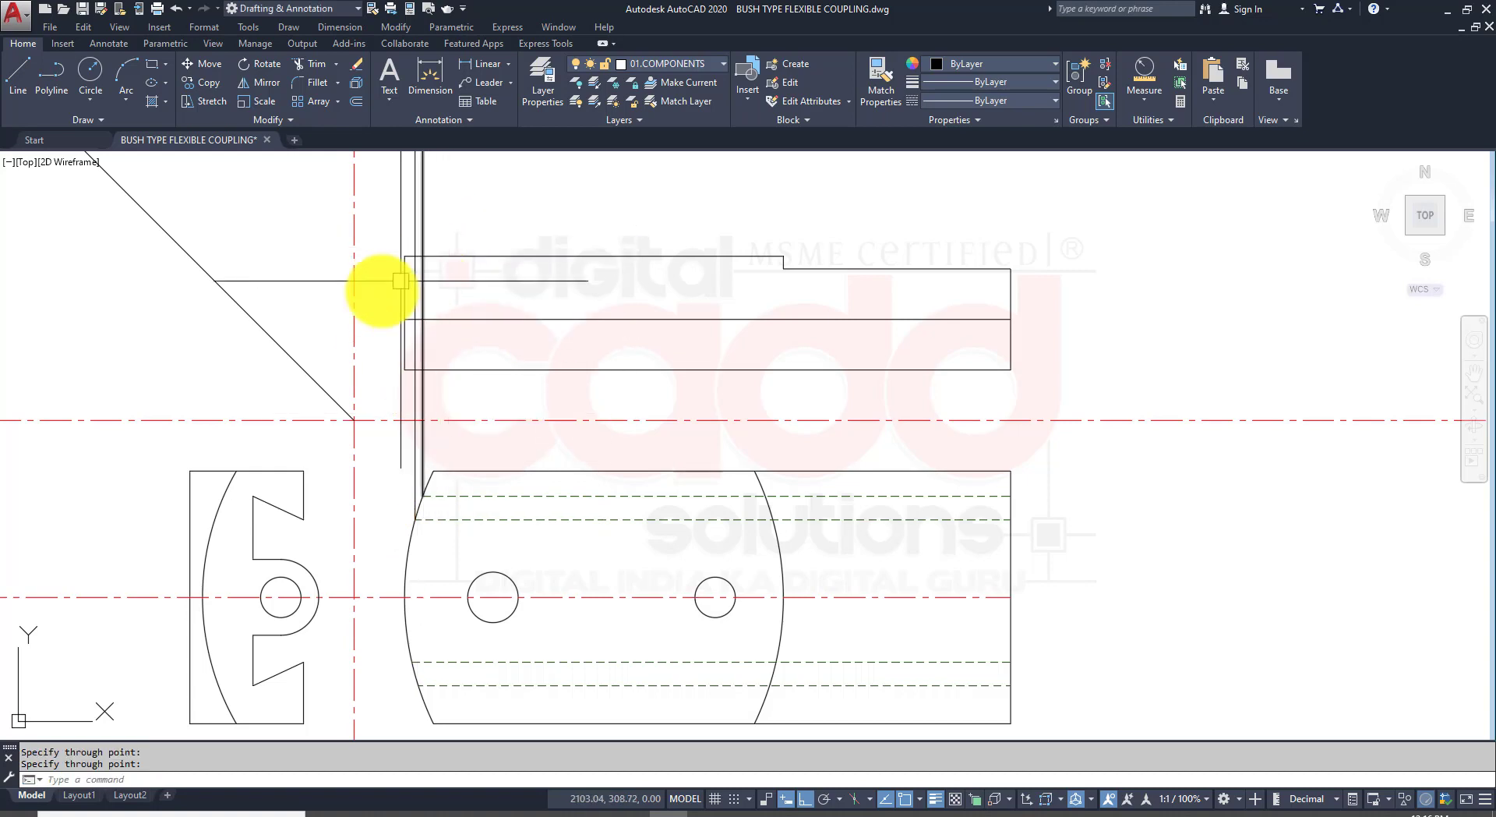
Step: Trim the two vertical projection rays against the front view's horizontal lines
{"action": "scroll", "coordinate": [400, 280], "scroll_direction": "up", "scroll_amount": 6}
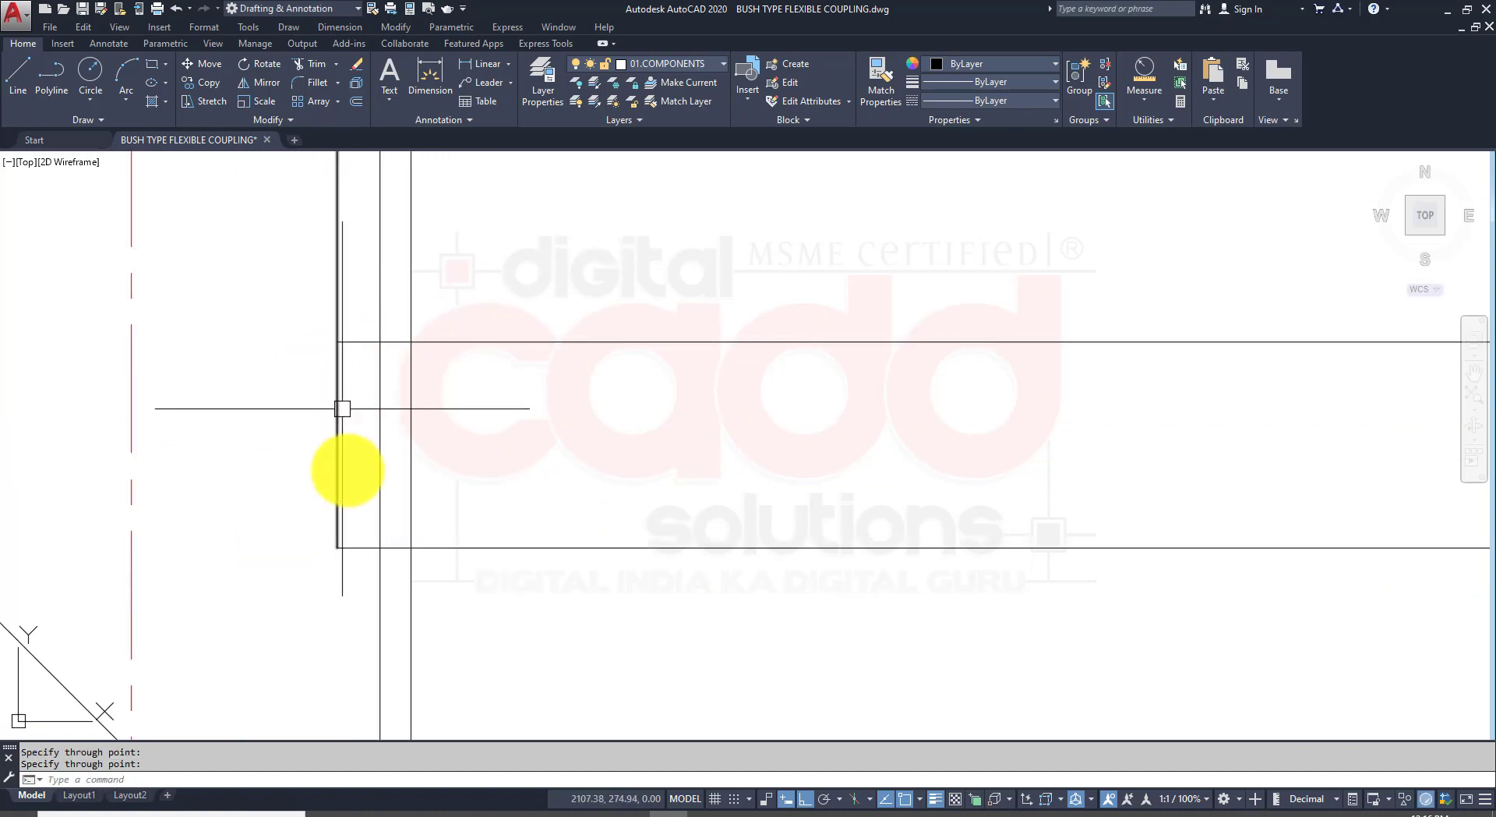
{"action": "type", "text": "tr"}
{"action": "key", "text": "Return"}
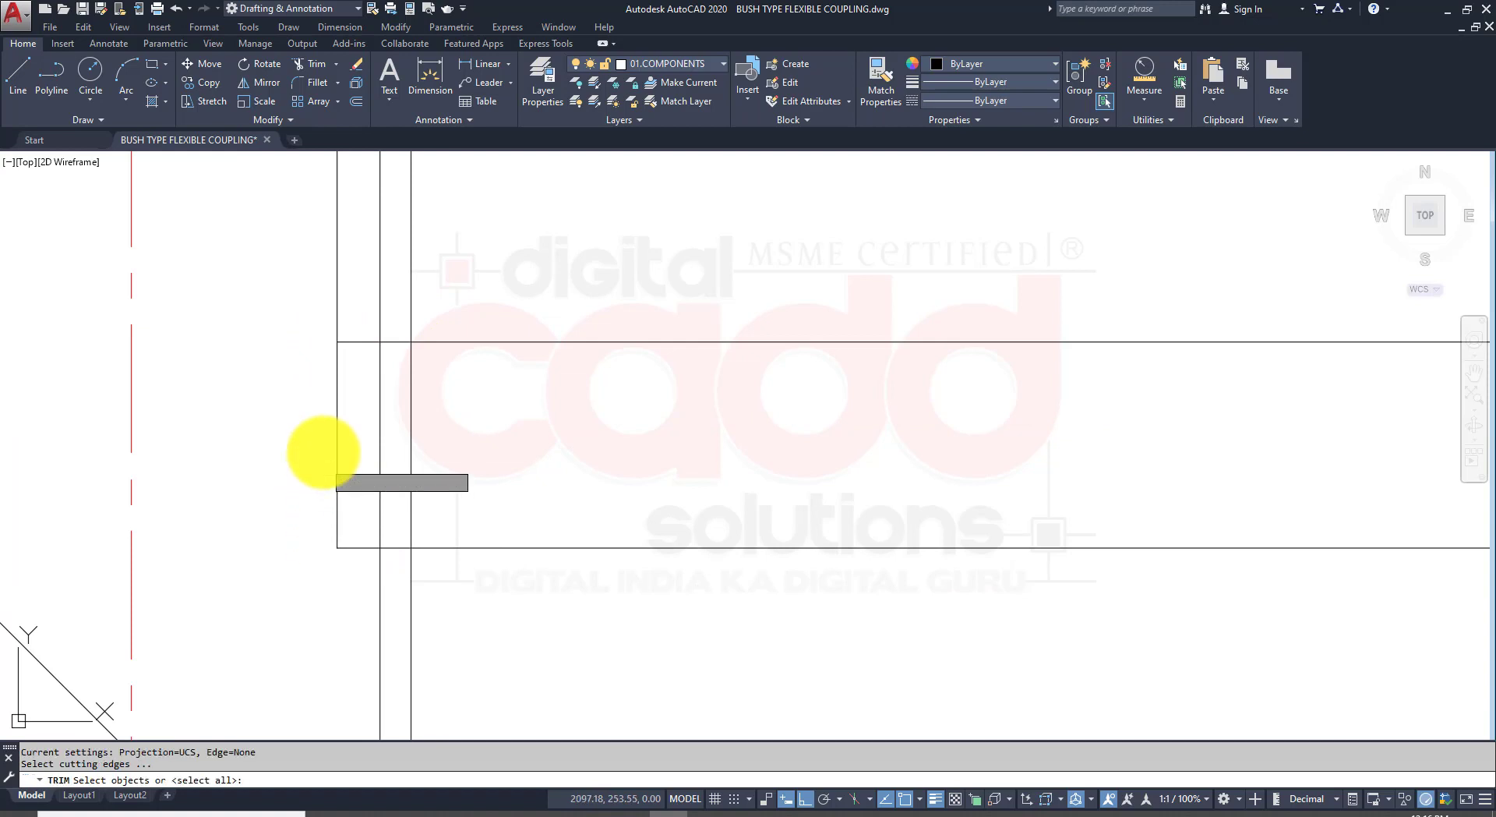
Step: Trim the upper view's left edge below the middle horizontal line and the bottom line's overhang outside the vertical construction line
{"action": "left_click", "coordinate": [339, 411]}
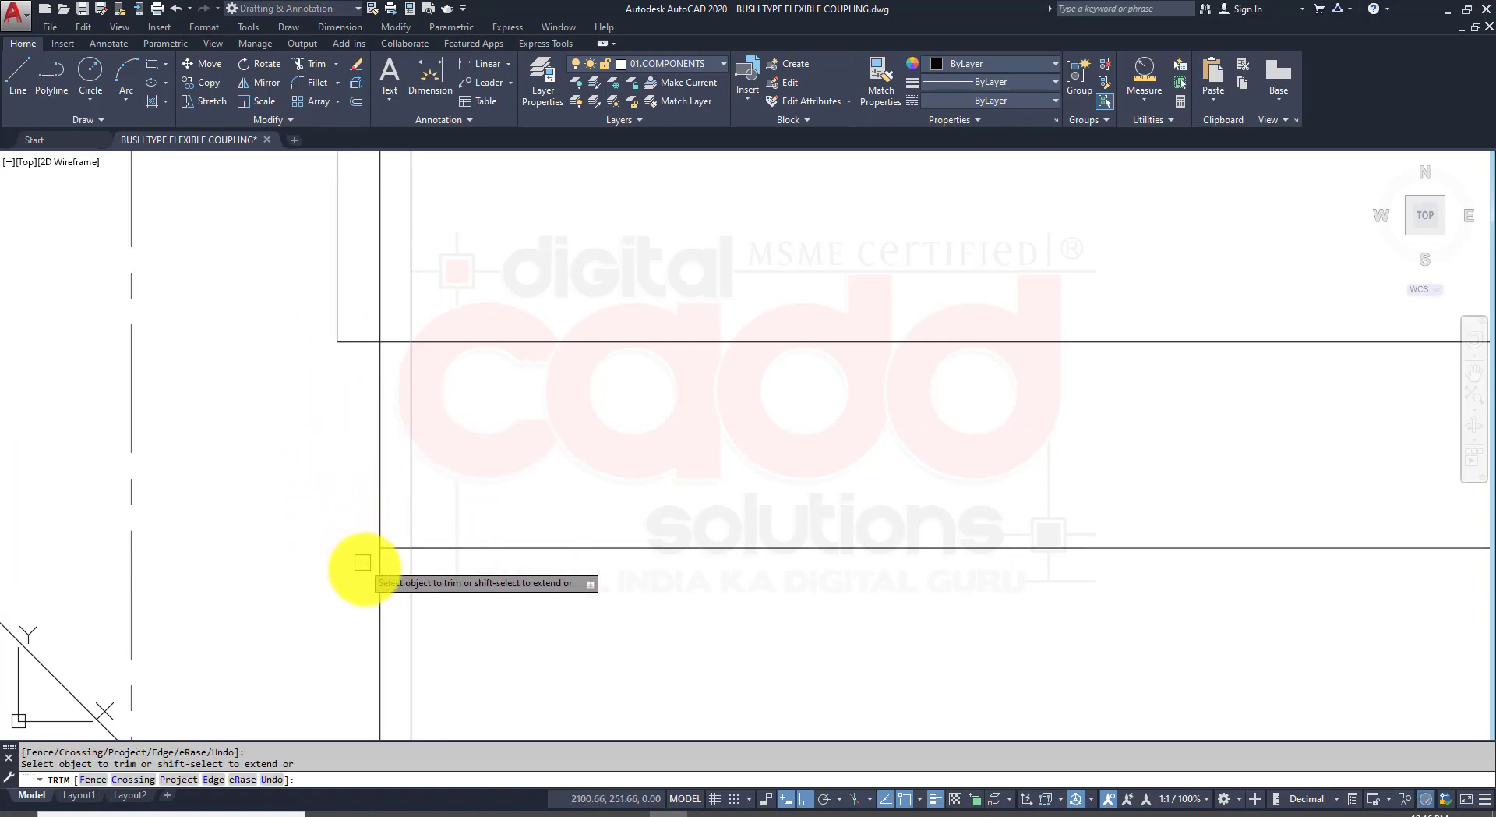
{"action": "key", "text": "Return"}
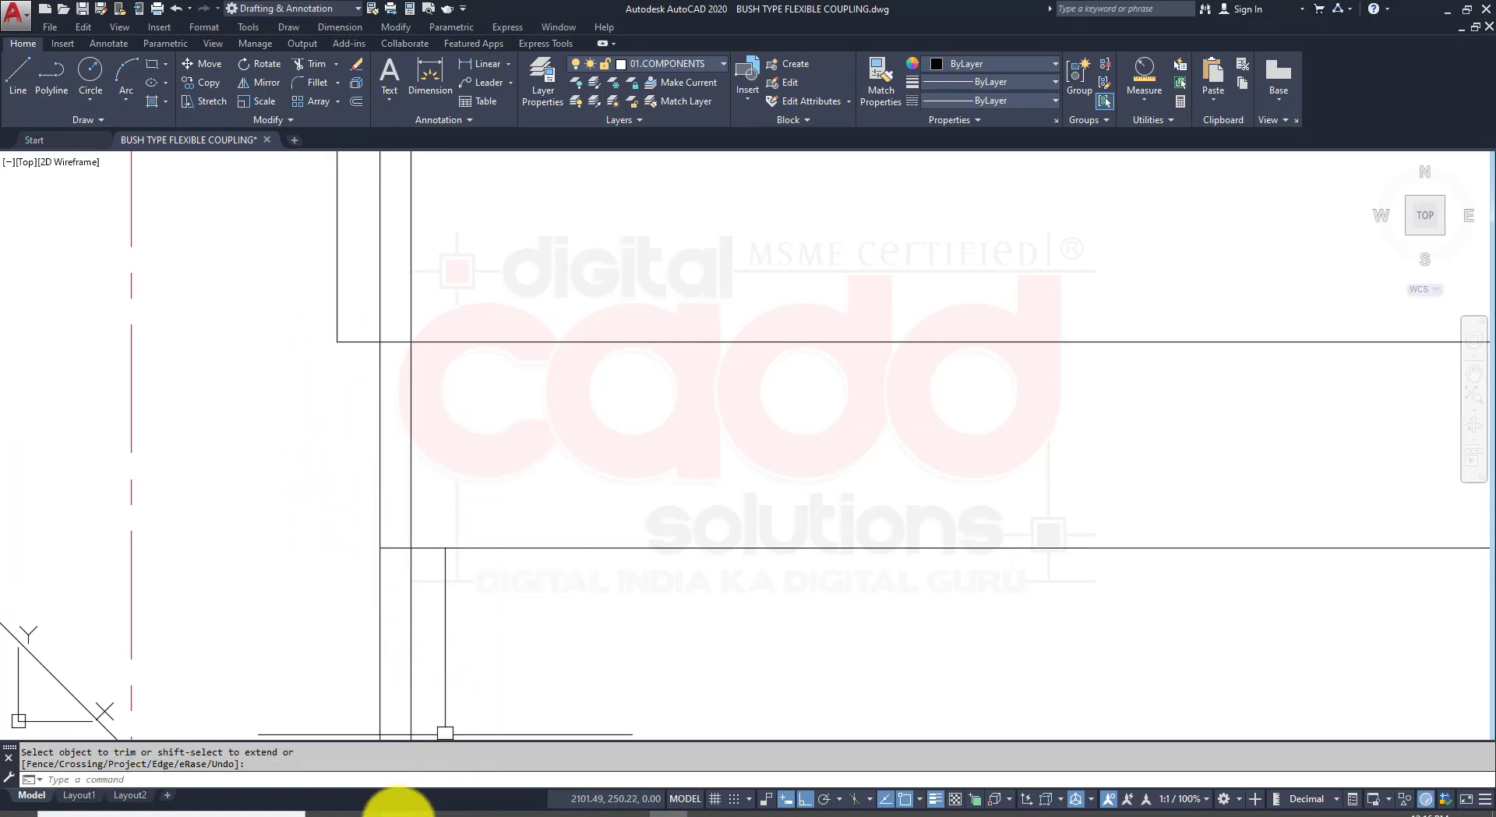
Step: Check the reference drawing and draw the slanted left edge from the bottom line's end up to the second construction line's middle-line intersection
{"action": "left_click", "coordinate": [398, 811]}
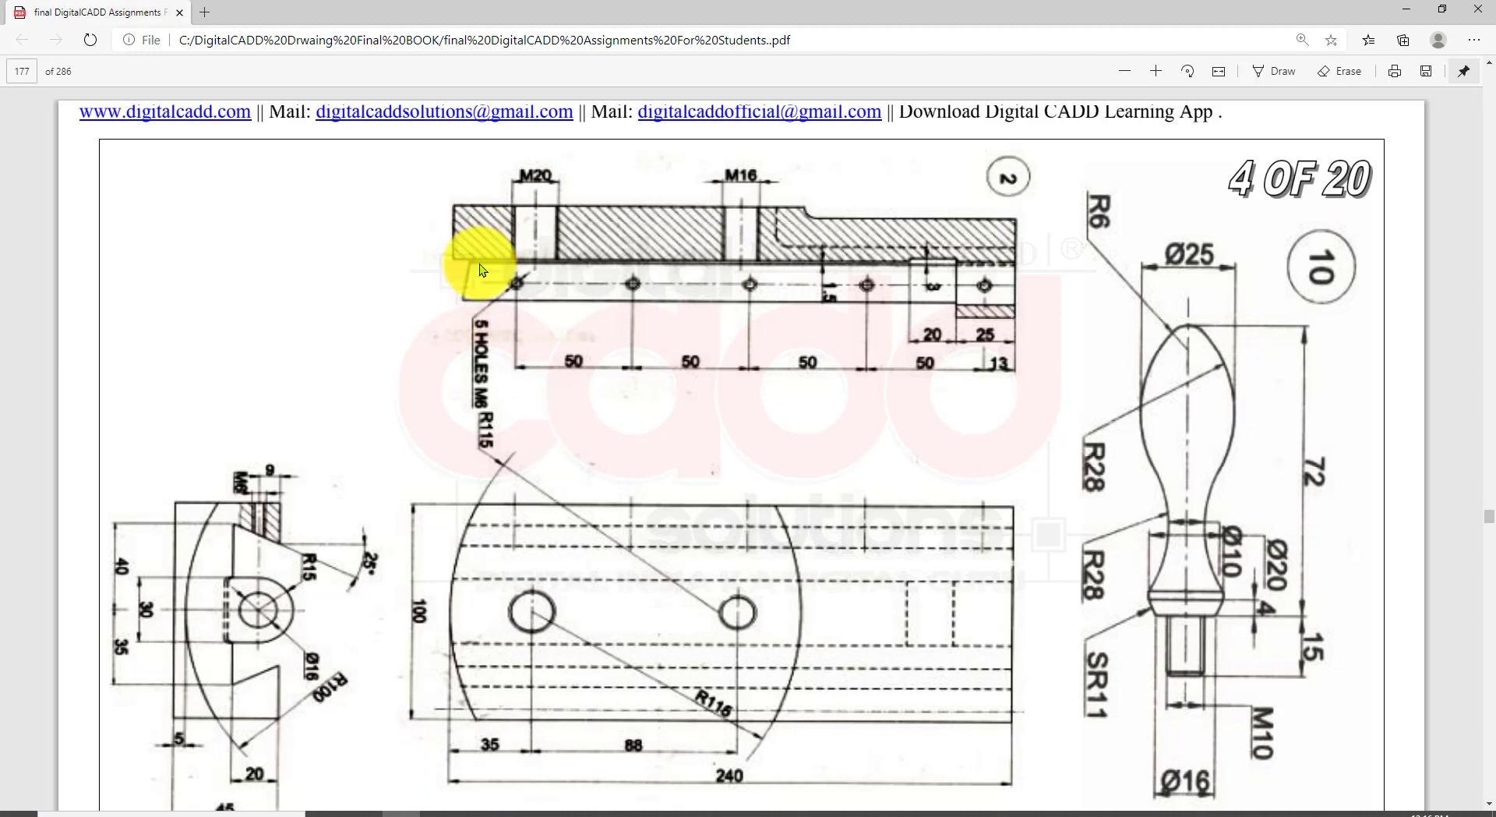
{"action": "left_click", "coordinate": [663, 811]}
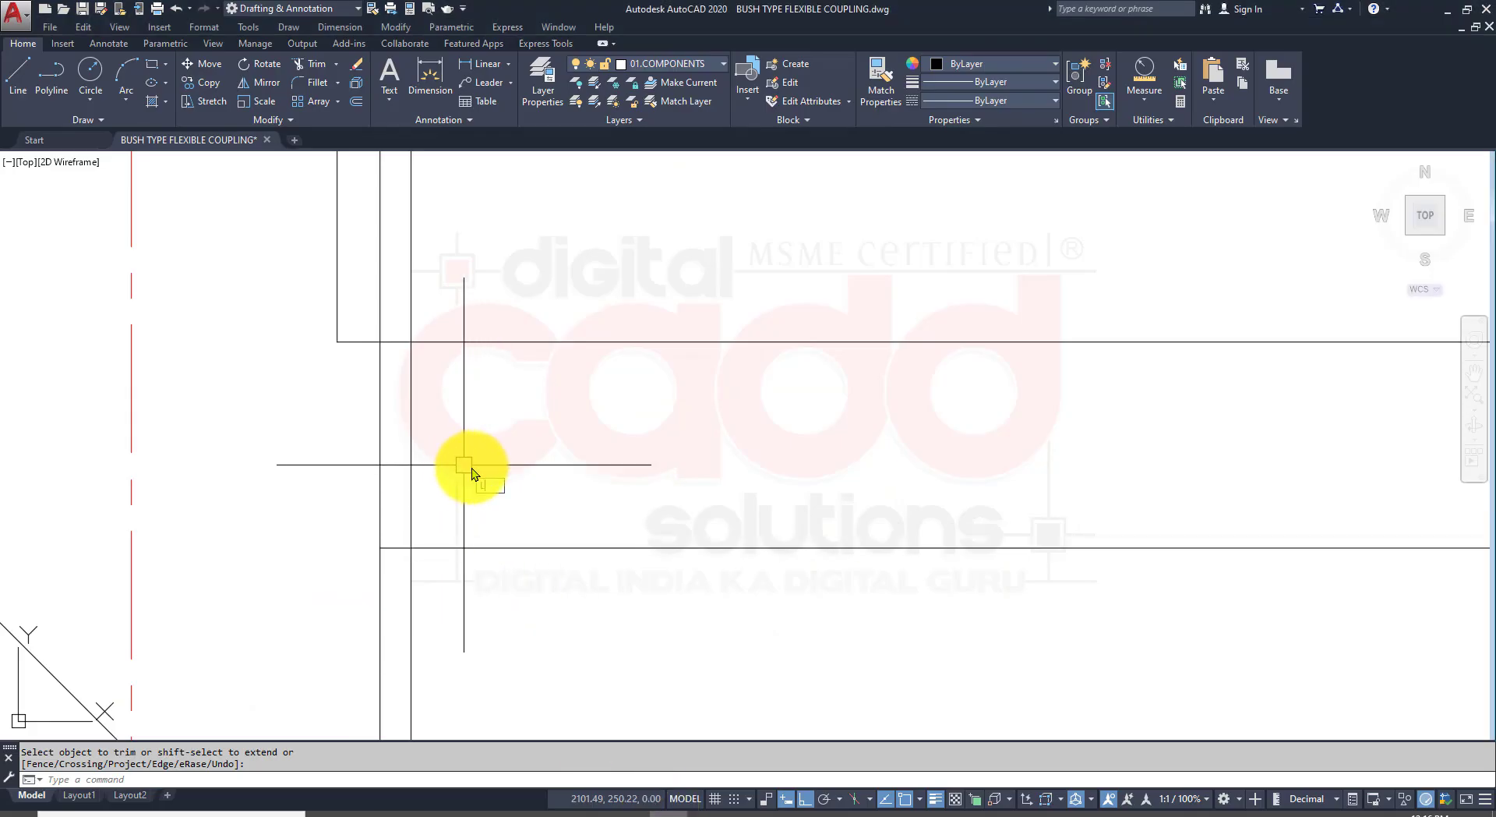
{"action": "type", "text": "l"}
{"action": "key", "text": "Return"}
{"action": "left_click", "coordinate": [380, 547]}
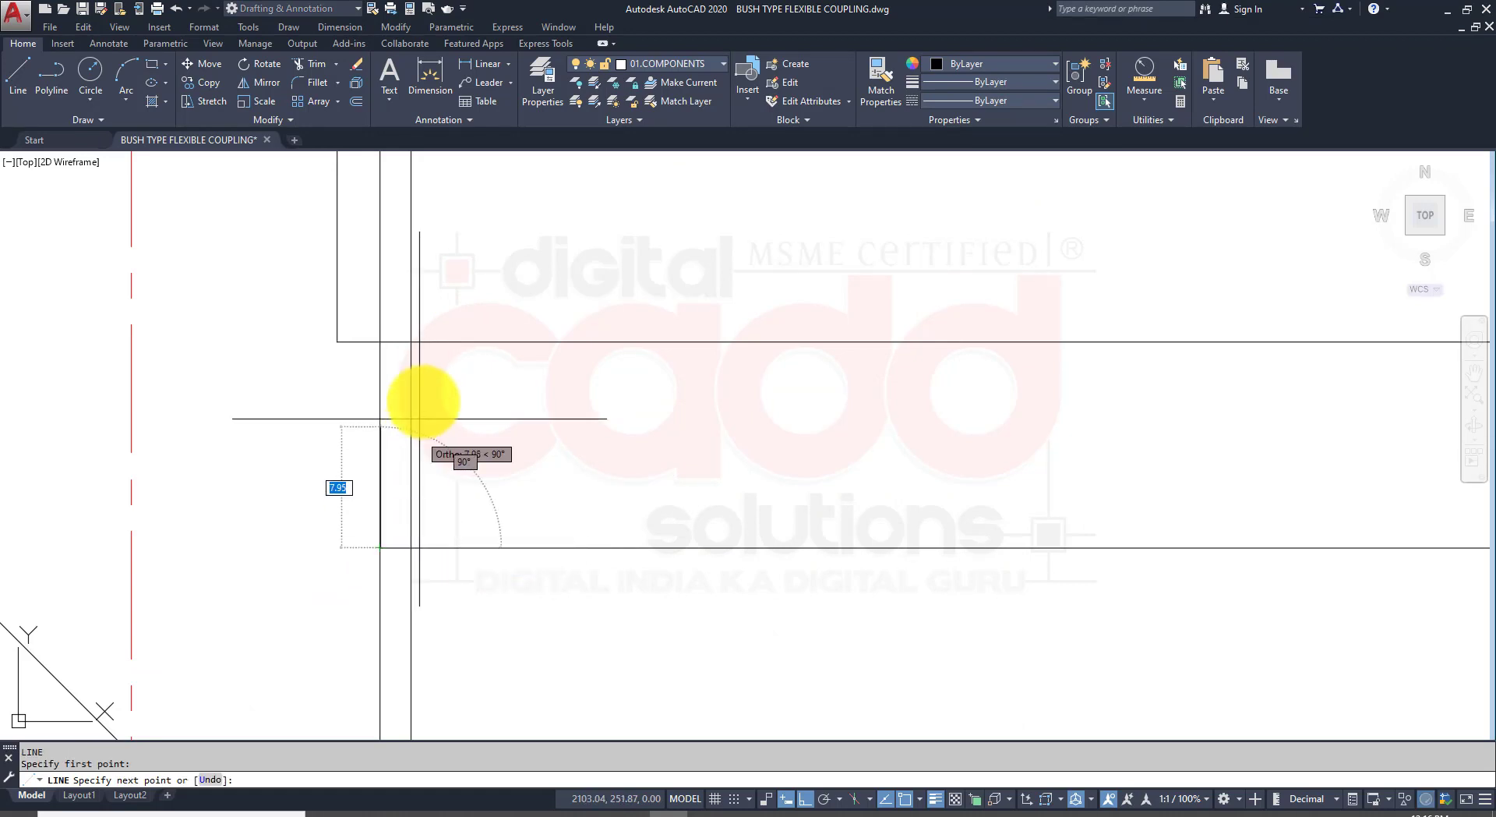
{"action": "left_click", "coordinate": [411, 341]}
{"action": "key", "text": "Return"}
Step: Erase the two vertical construction lines at the slanted edge
{"action": "left_click", "coordinate": [481, 610]}
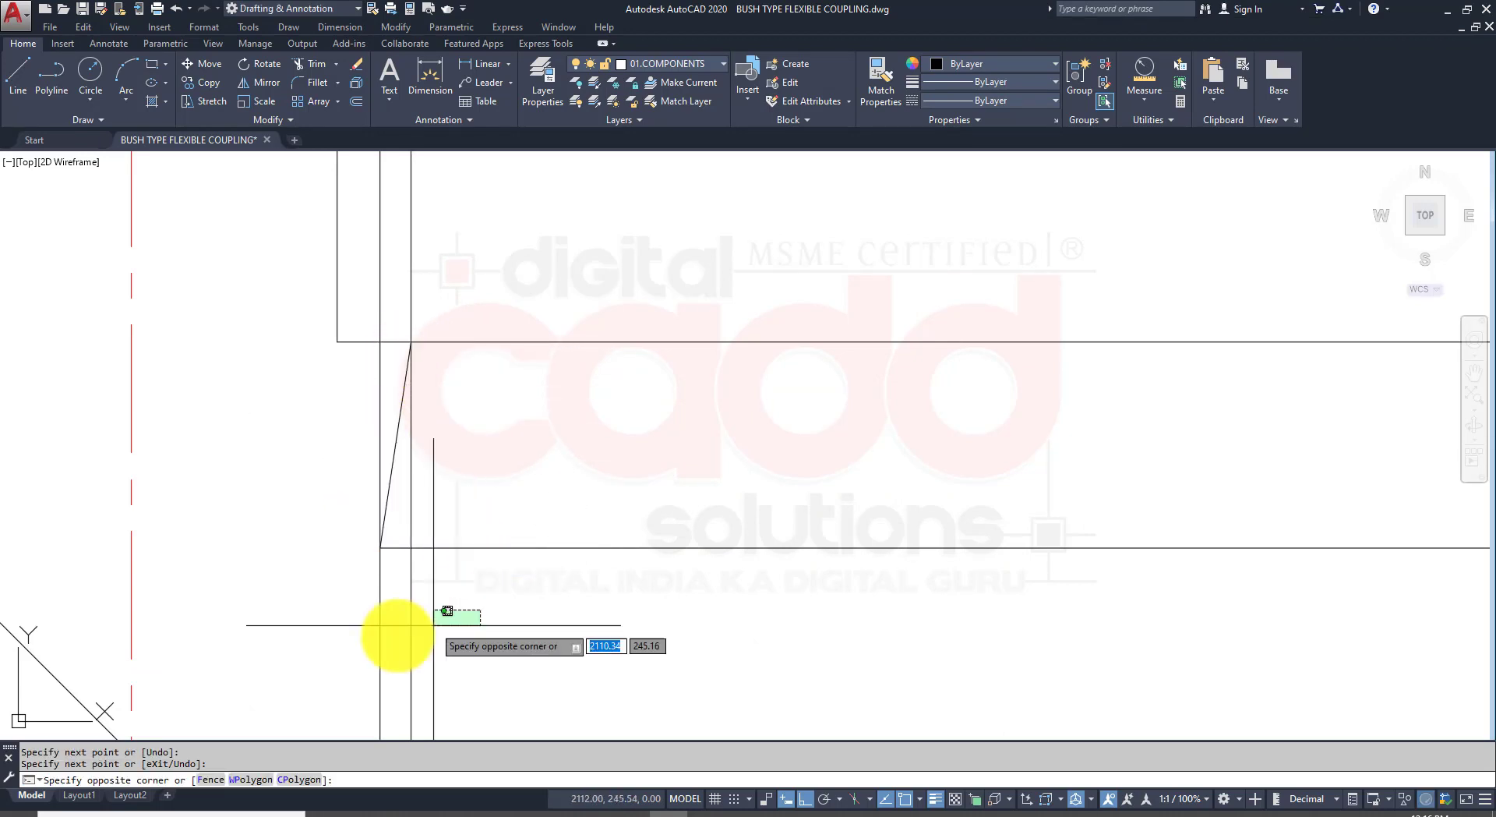
{"action": "left_click", "coordinate": [334, 644]}
{"action": "key", "text": "e"}
{"action": "key", "text": "Return"}
Step: Project vertical rays from the left ends of the plan view's two upper hidden lines to check the slanted edge
{"action": "scroll", "coordinate": [477, 467], "scroll_direction": "down", "scroll_amount": 5}
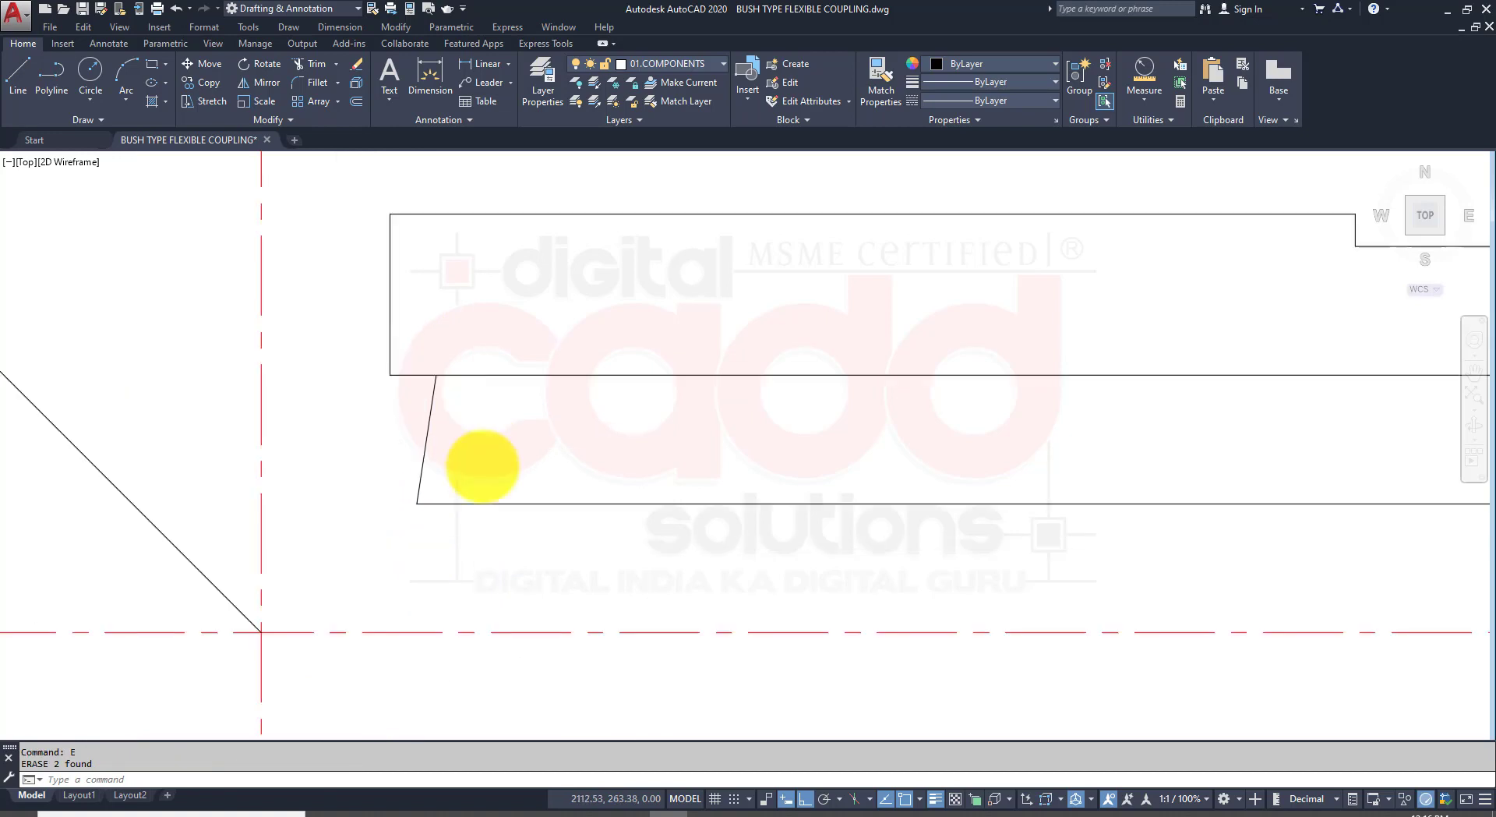
{"action": "middle_click_drag", "start_coordinate": [741, 517], "coordinate": [697, 397]}
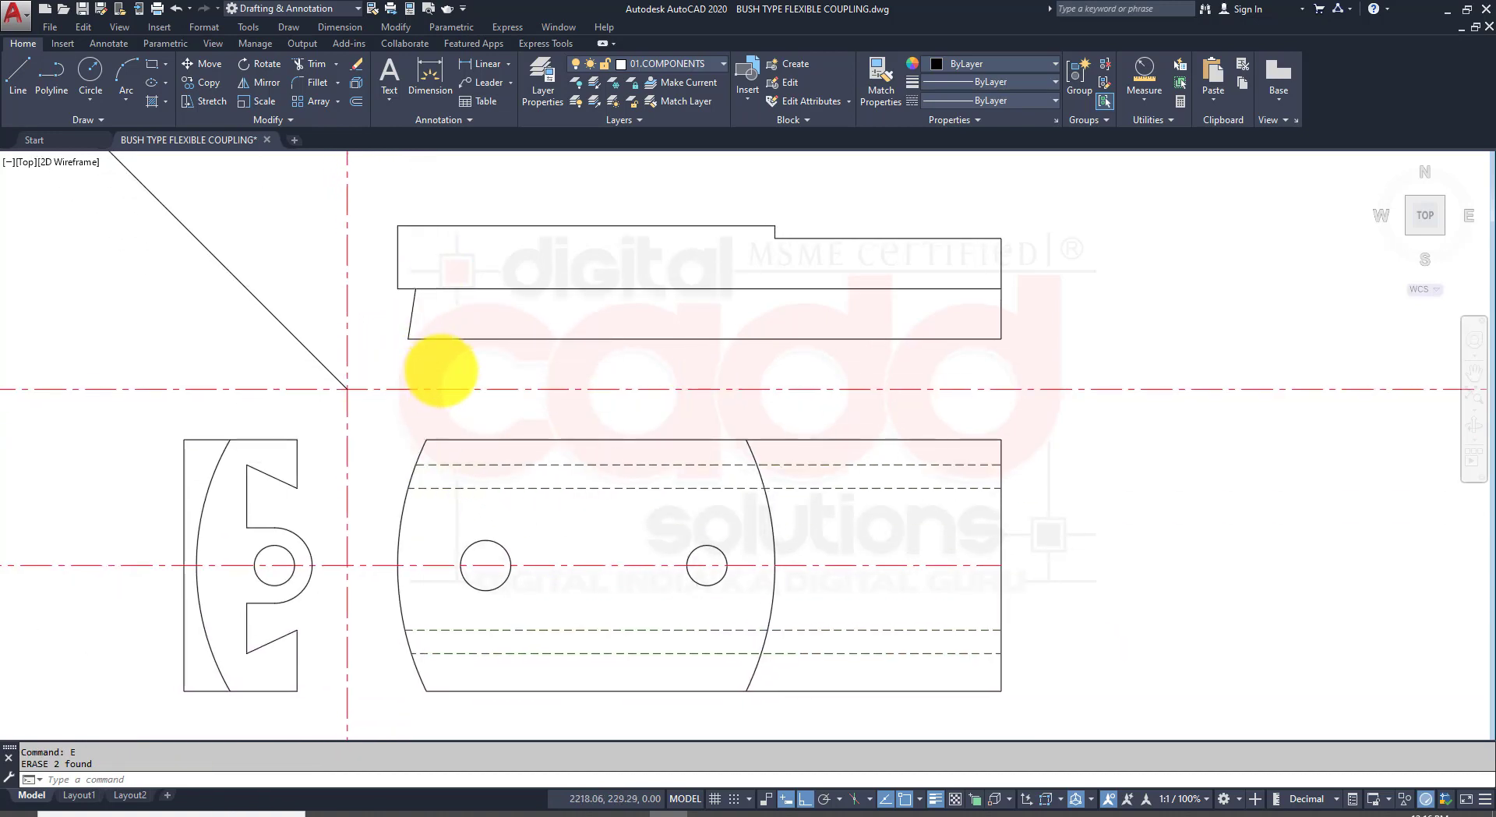
{"action": "scroll", "coordinate": [441, 373], "scroll_direction": "up", "scroll_amount": 2}
{"action": "type", "text": "Ray"}
{"action": "key", "text": "Return"}
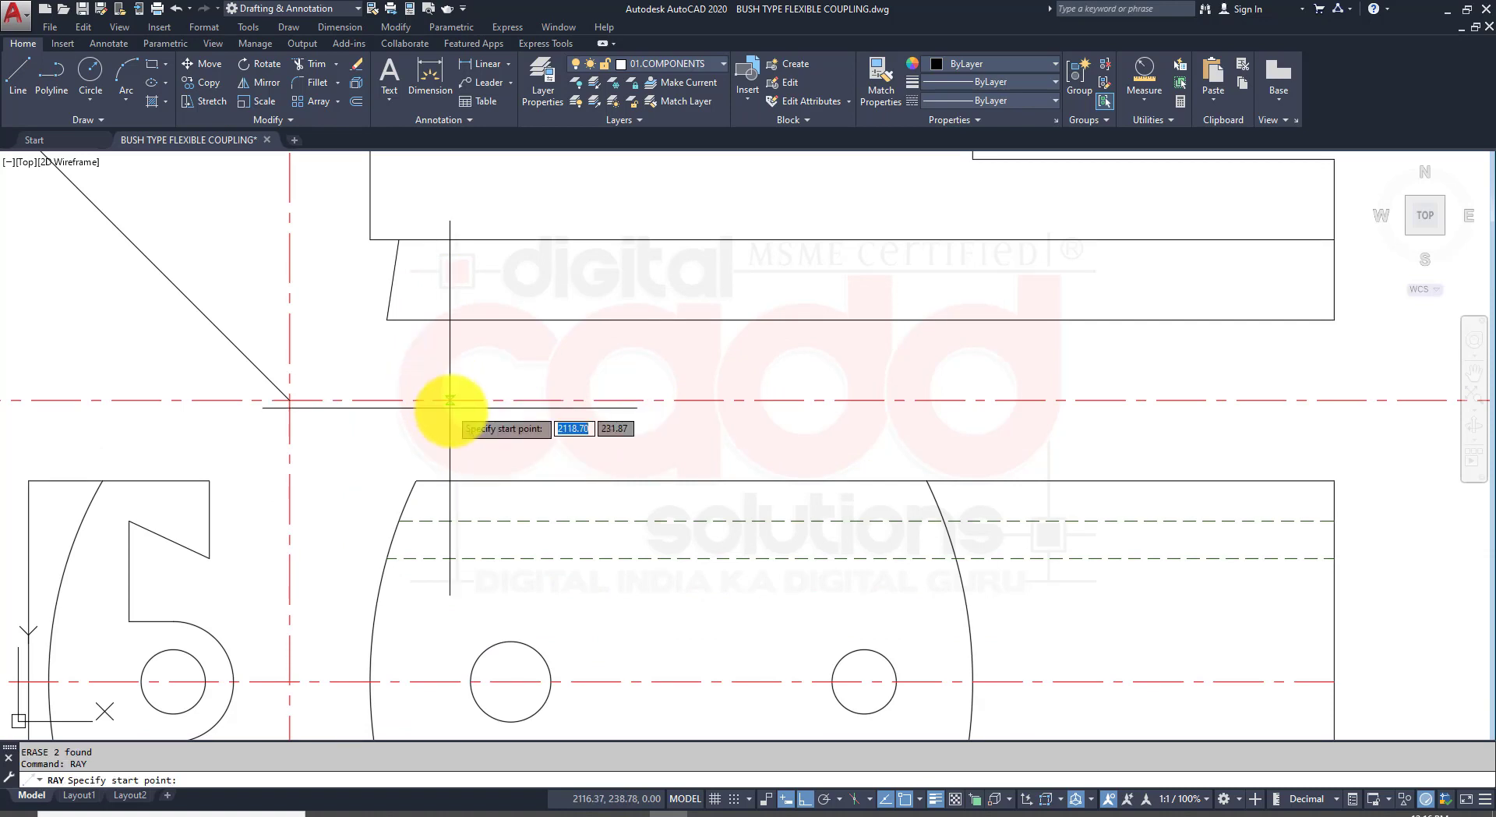
{"action": "left_click", "coordinate": [399, 520]}
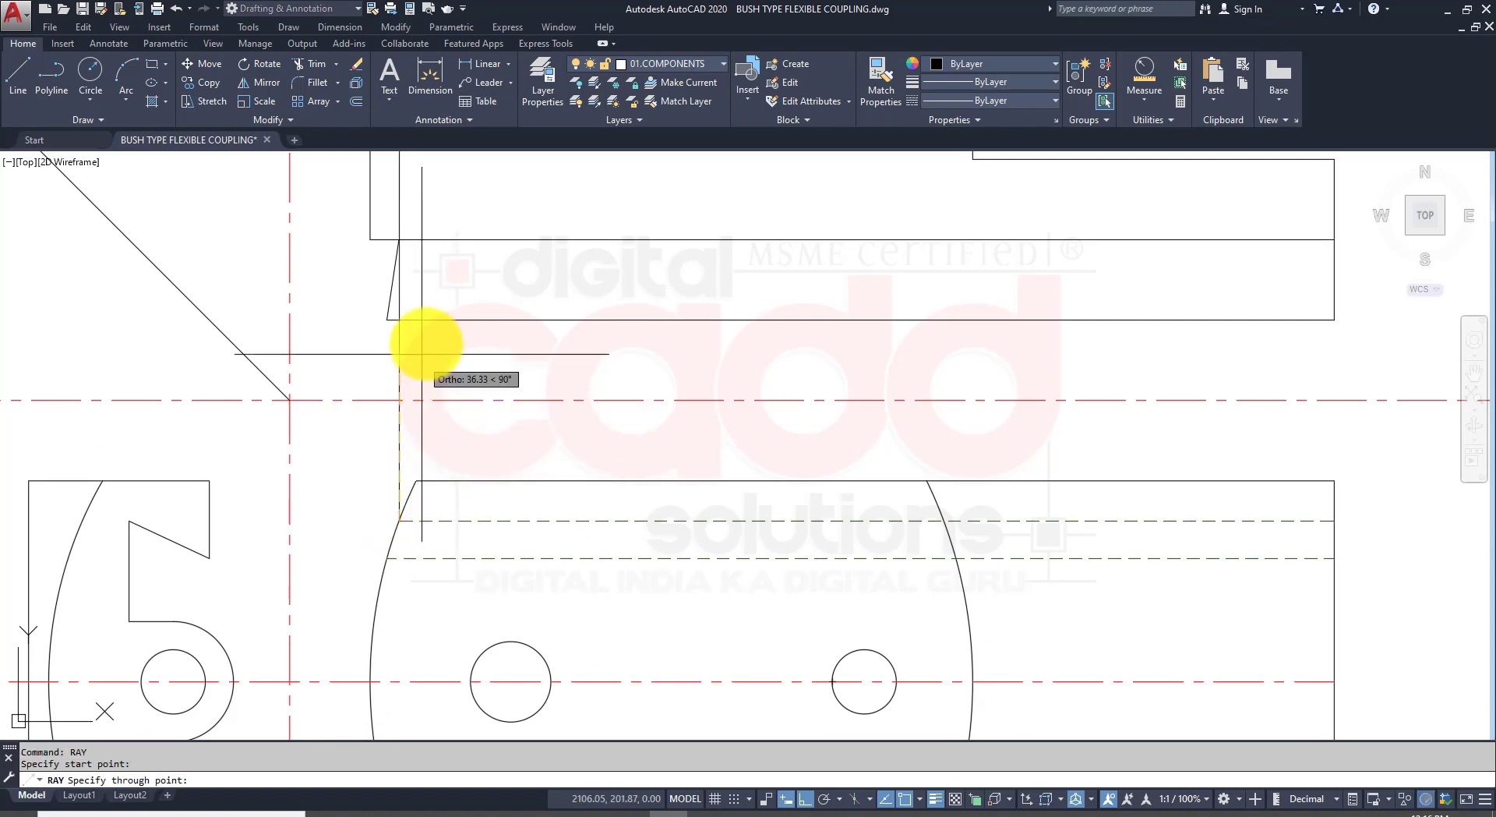
{"action": "key", "text": "Return"}
{"action": "key", "text": "Return"}
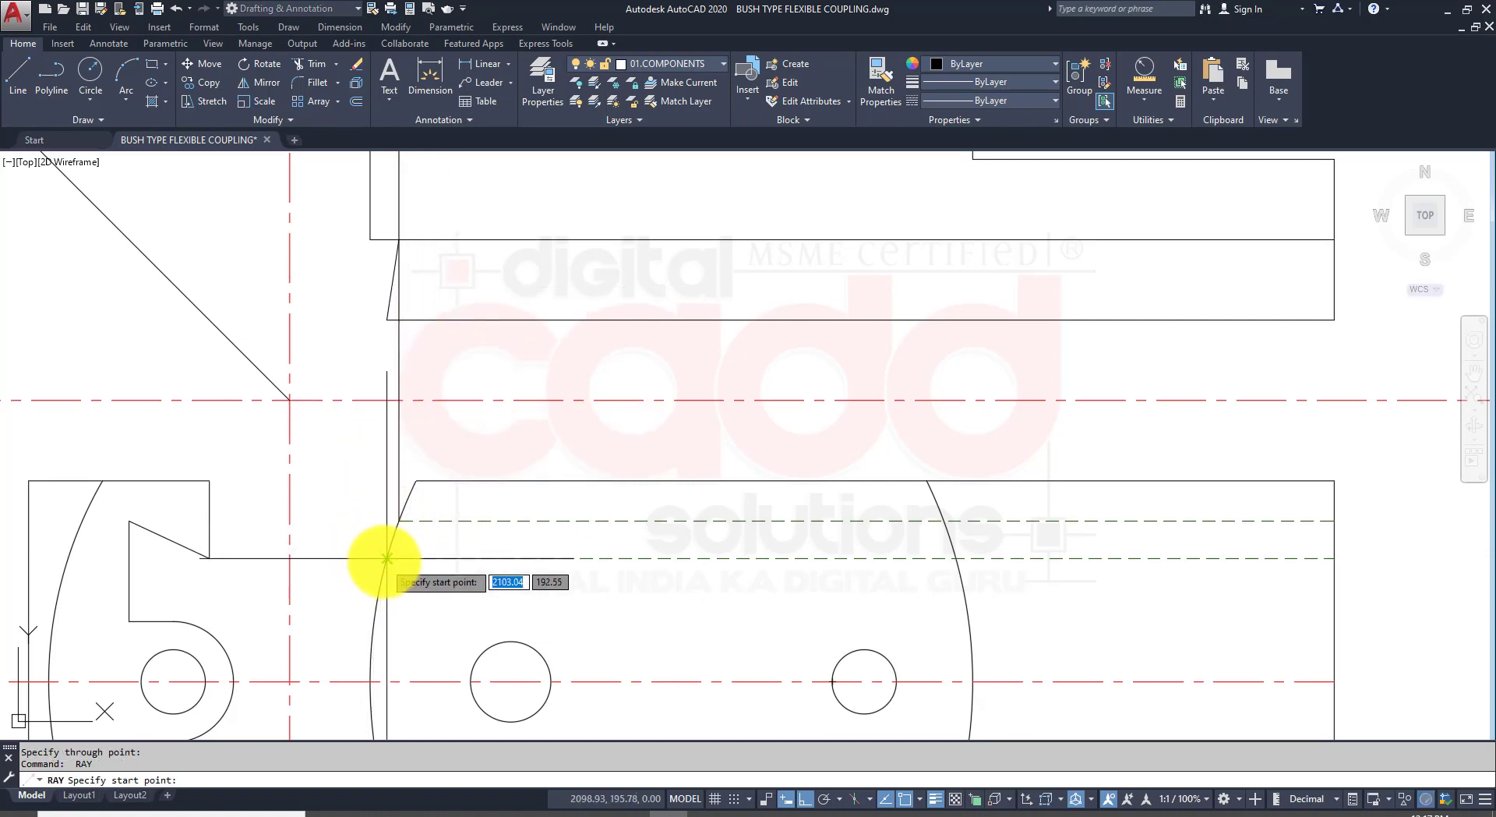
{"action": "left_click", "coordinate": [388, 558]}
{"action": "left_click", "coordinate": [381, 341]}
{"action": "key", "text": "Return"}
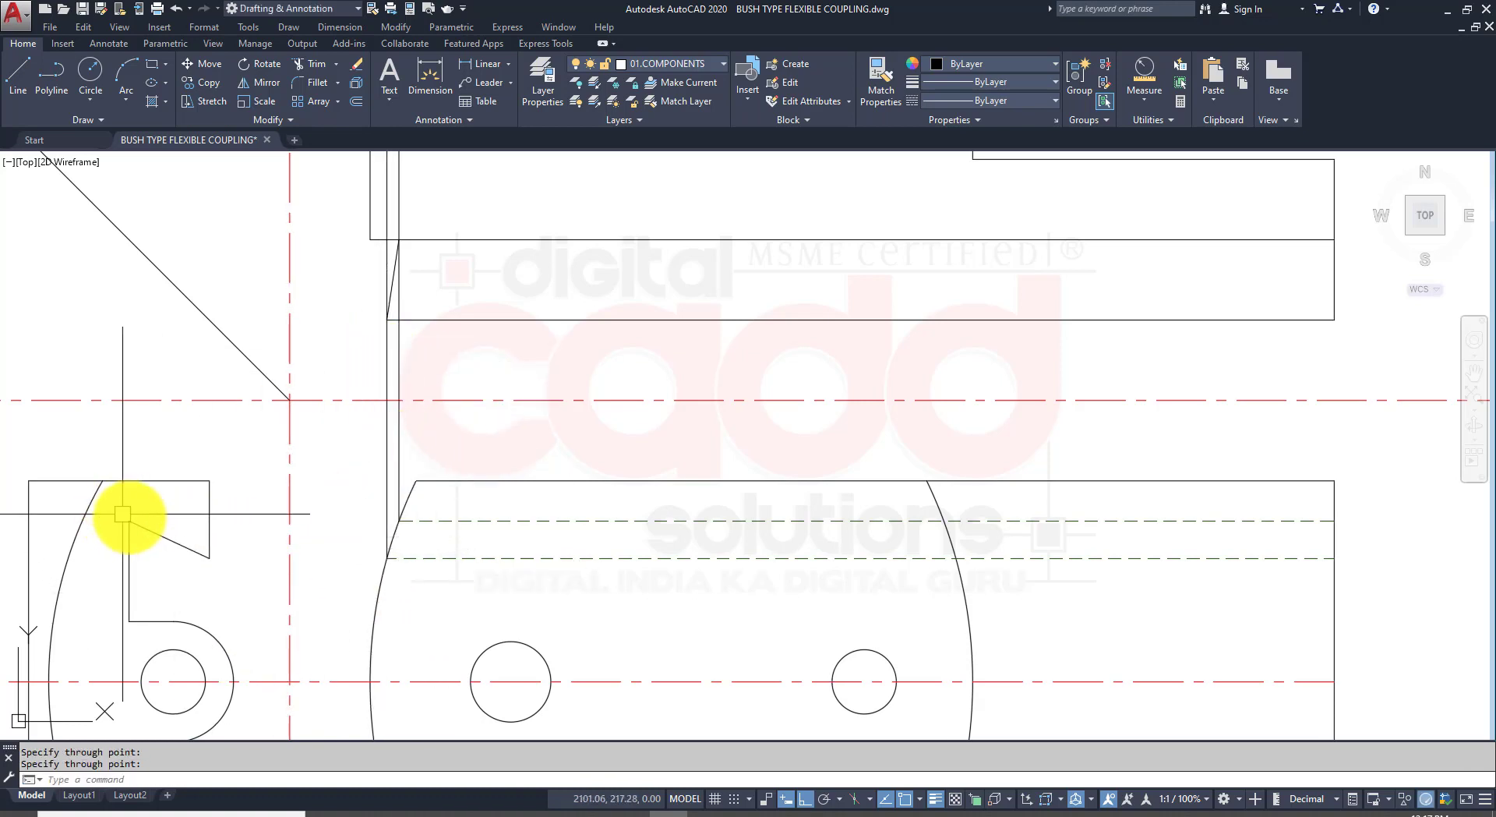
Step: Erase the two vertical projection rays
{"action": "left_click", "coordinate": [428, 363]}
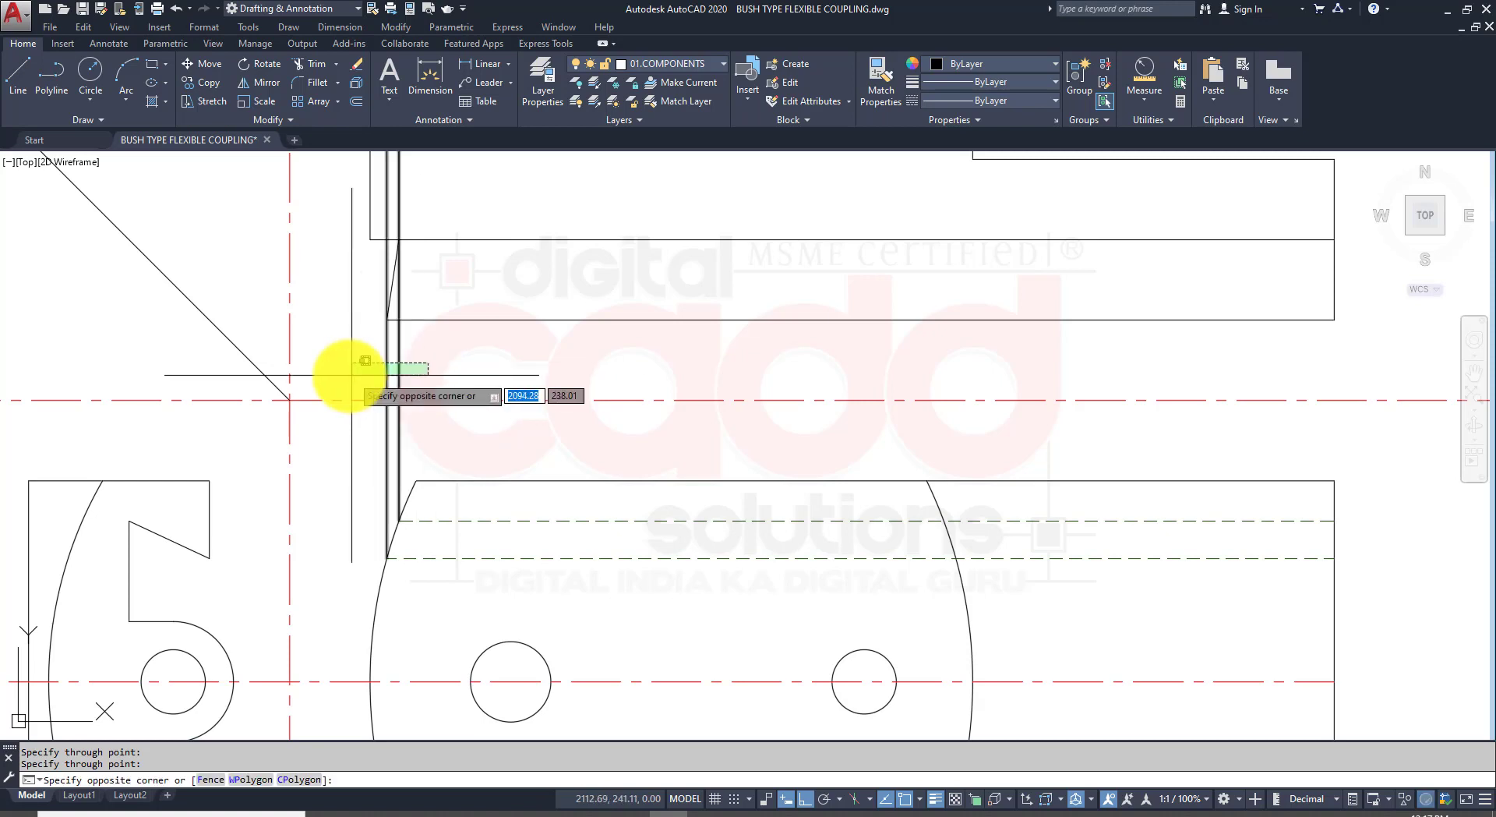
{"action": "left_click", "coordinate": [346, 373]}
{"action": "type", "text": "e"}
{"action": "key", "text": "Return"}
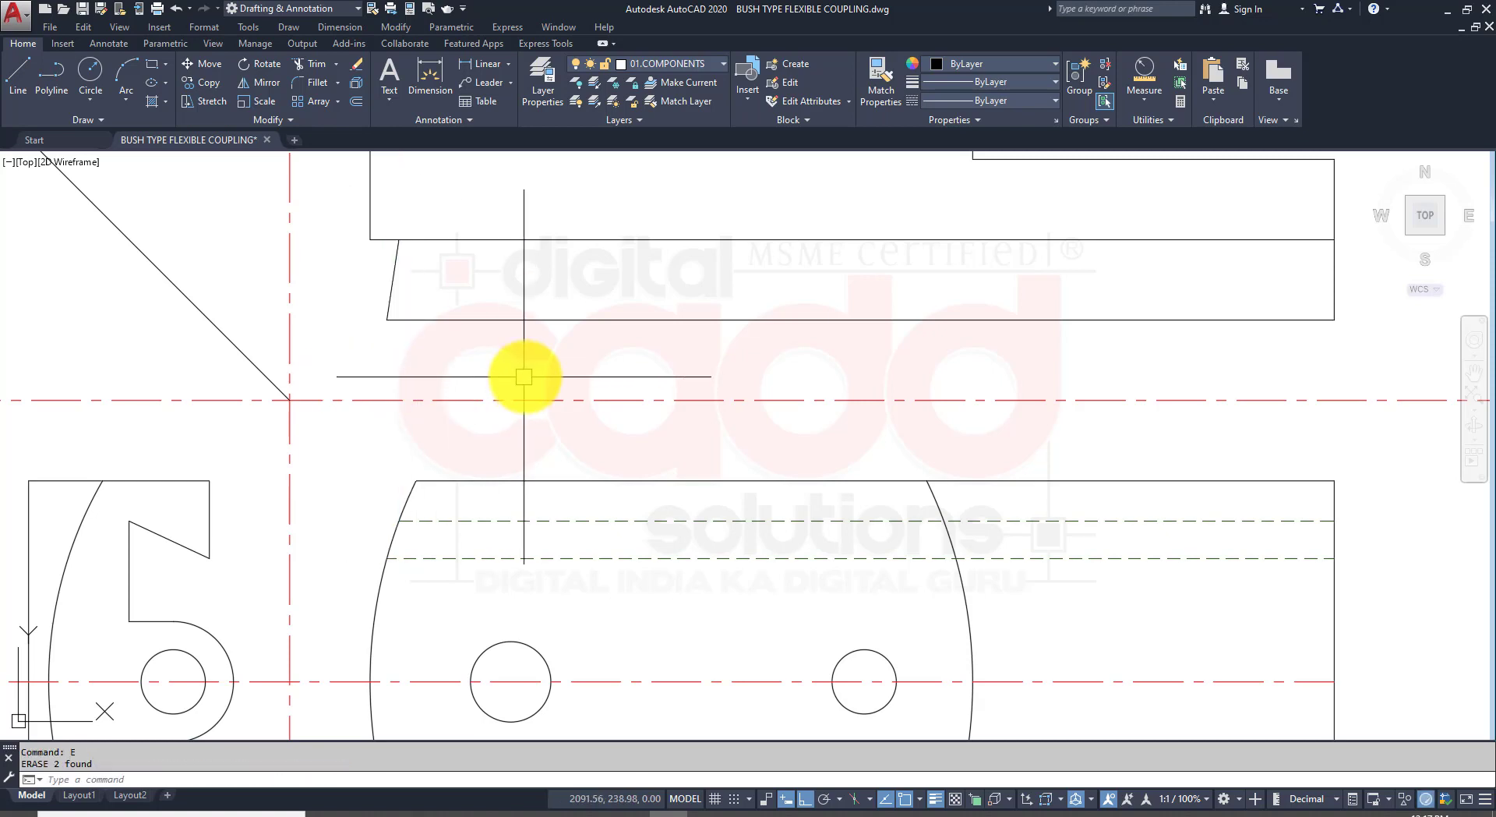
{"action": "mouse_move", "coordinate": [521, 374]}
{"action": "middle_mouse_down"}
{"action": "mouse_move", "coordinate": [498, 494]}
{"action": "mouse_move", "coordinate": [511, 530]}
{"action": "mouse_move", "coordinate": [546, 432]}
{"action": "mouse_move", "coordinate": [532, 399]}
{"action": "mouse_move", "coordinate": [511, 405]}
{"action": "mouse_move", "coordinate": [498, 491]}
{"action": "middle_mouse_up"}
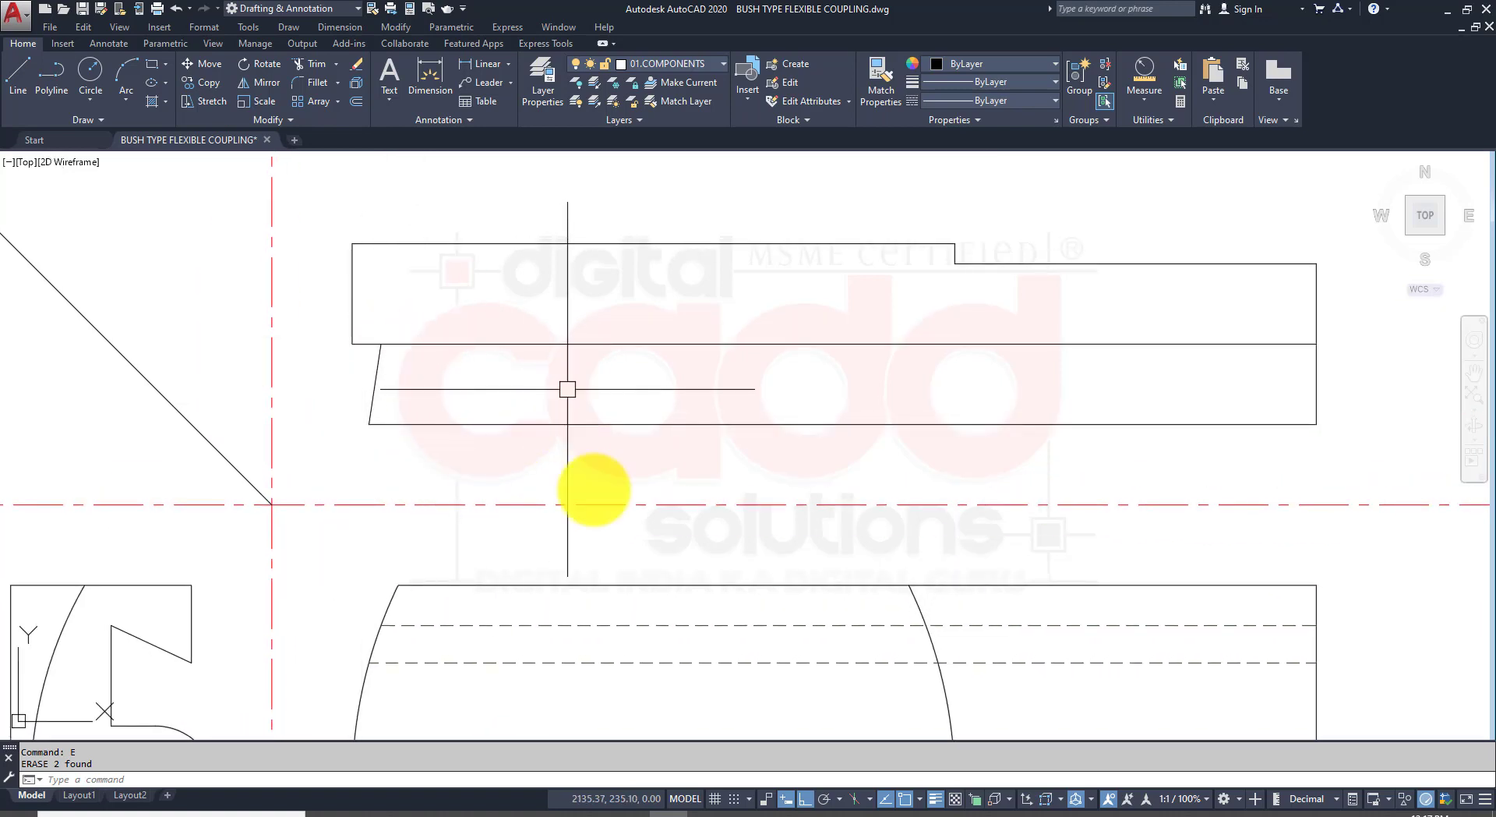
{"action": "middle_click_drag", "start_coordinate": [726, 554], "coordinate": [648, 511]}
{"action": "scroll", "coordinate": [576, 421], "scroll_direction": "down", "scroll_amount": 1}
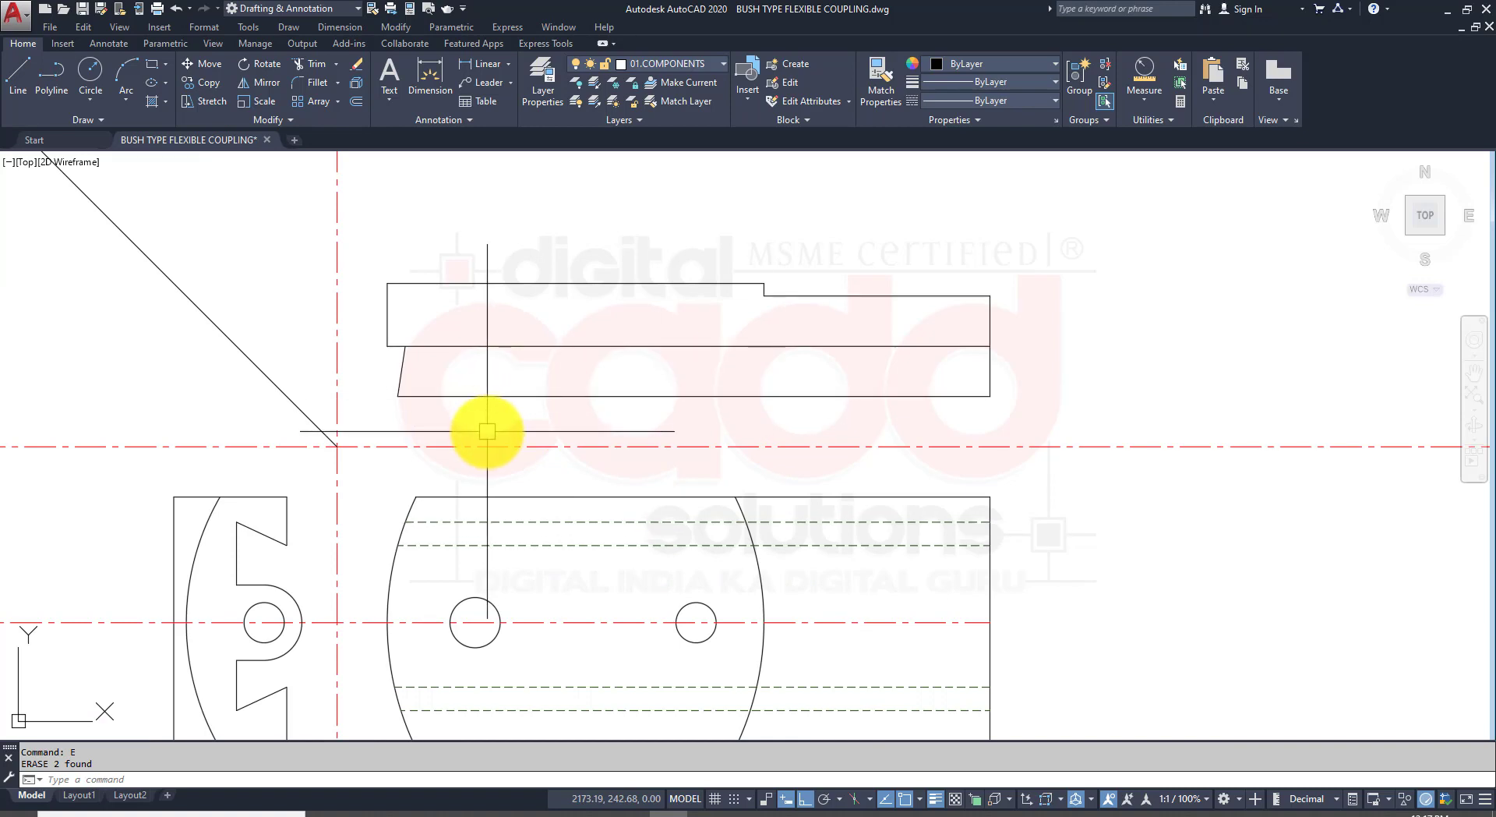
{"action": "middle_click_drag", "start_coordinate": [527, 633], "coordinate": [528, 560]}
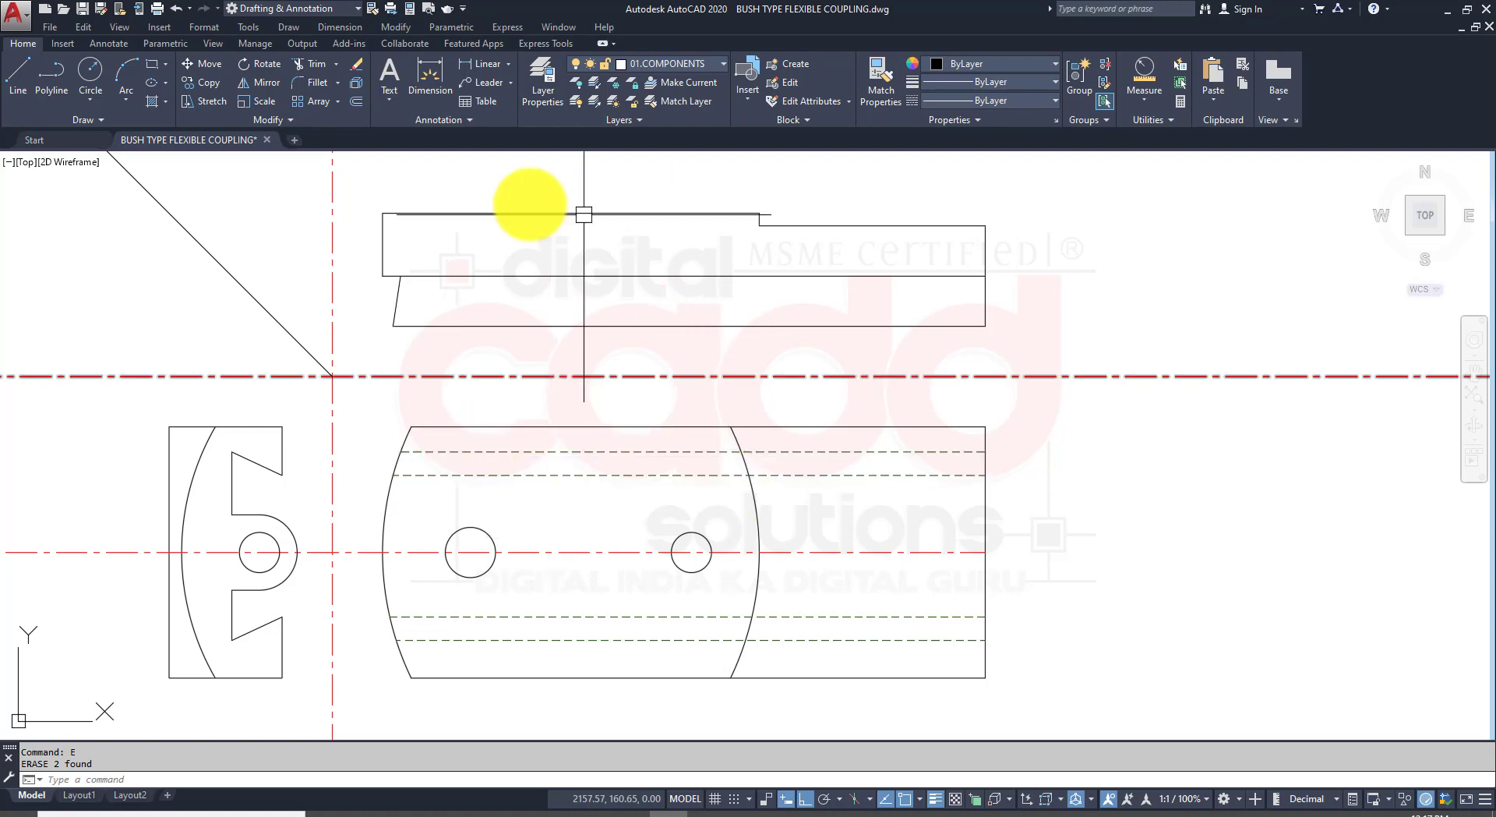
Step: Check the reference drawing and offset the upper view's middle horizontal line upward by 1.5
{"action": "left_click", "coordinate": [403, 812]}
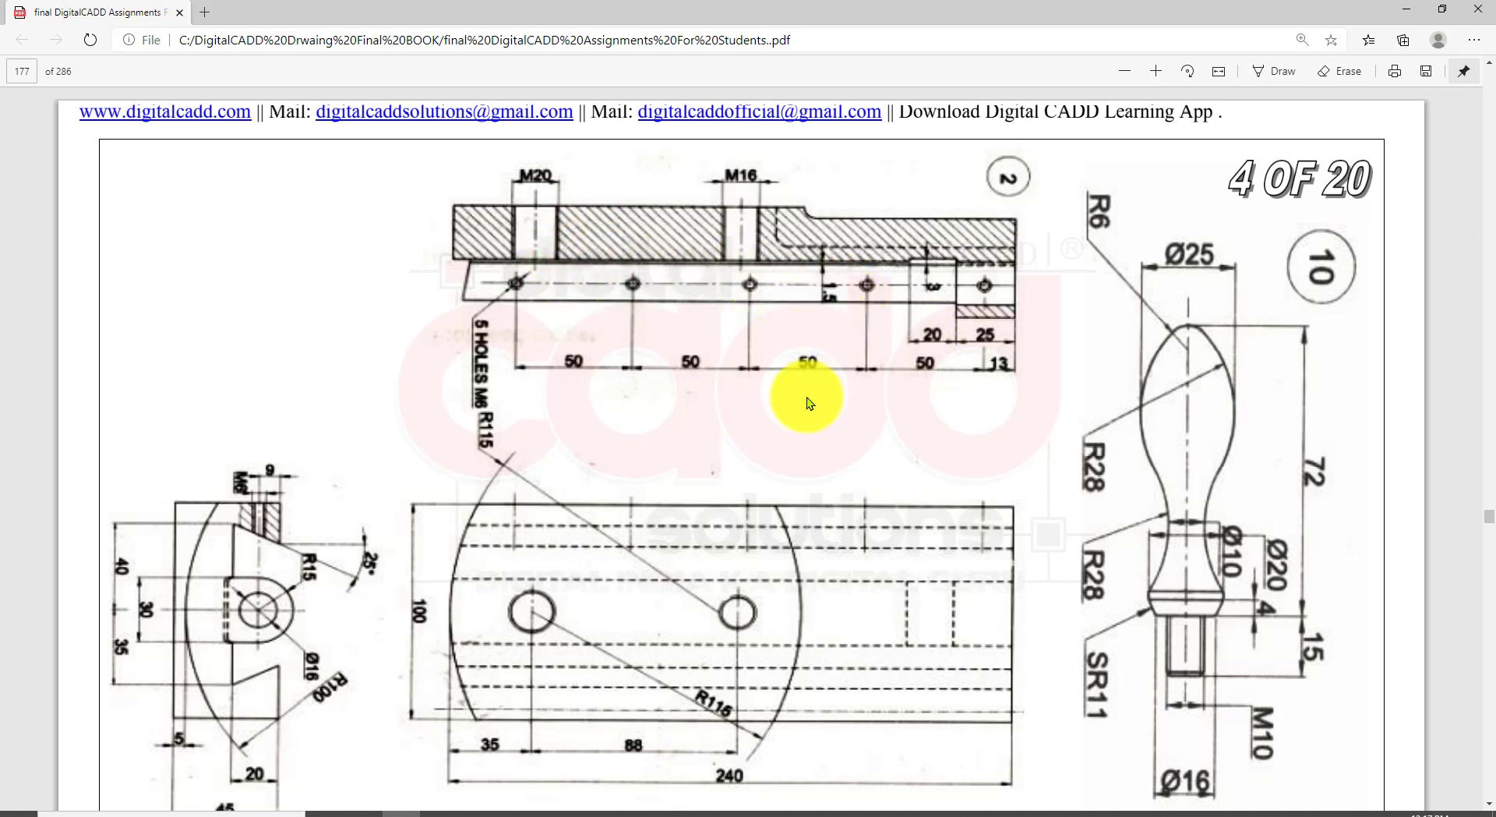
{"action": "left_click", "coordinate": [668, 812]}
{"action": "scroll", "coordinate": [568, 385], "scroll_direction": "up", "scroll_amount": 3}
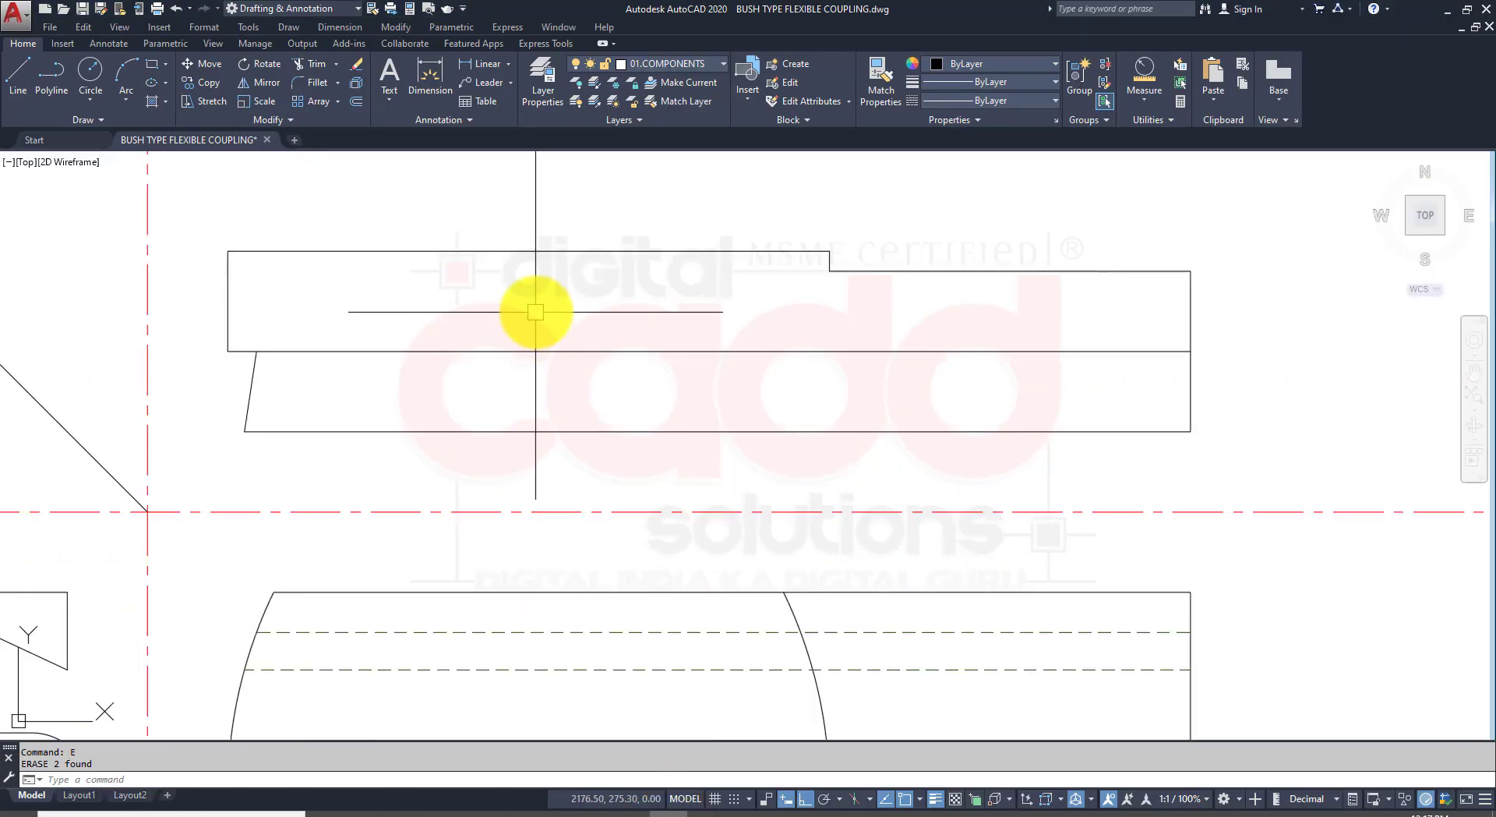
{"action": "key", "text": "Return"}
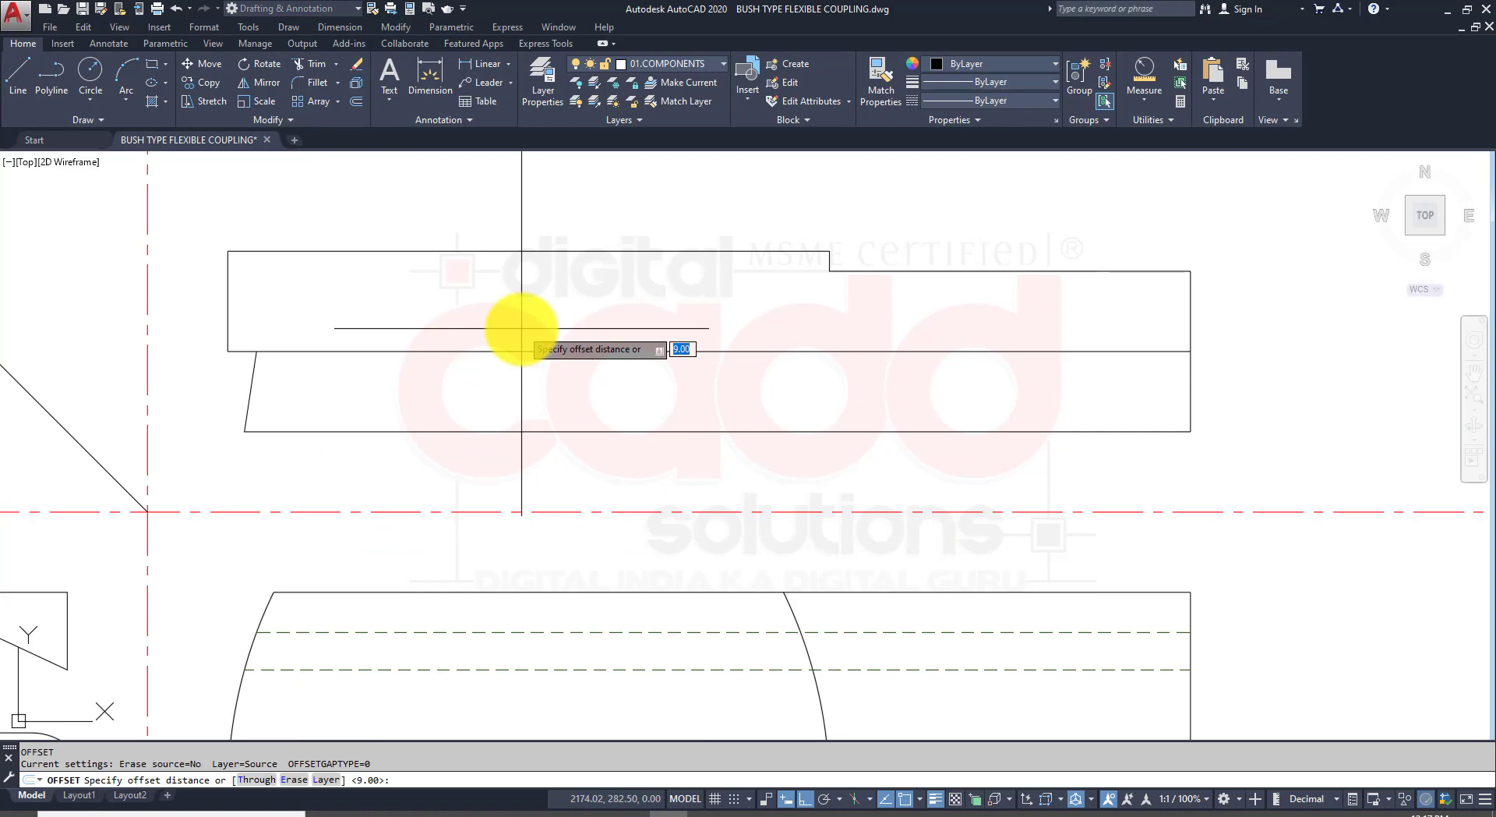
{"action": "type", "text": "1.5"}
{"action": "key", "text": "Return"}
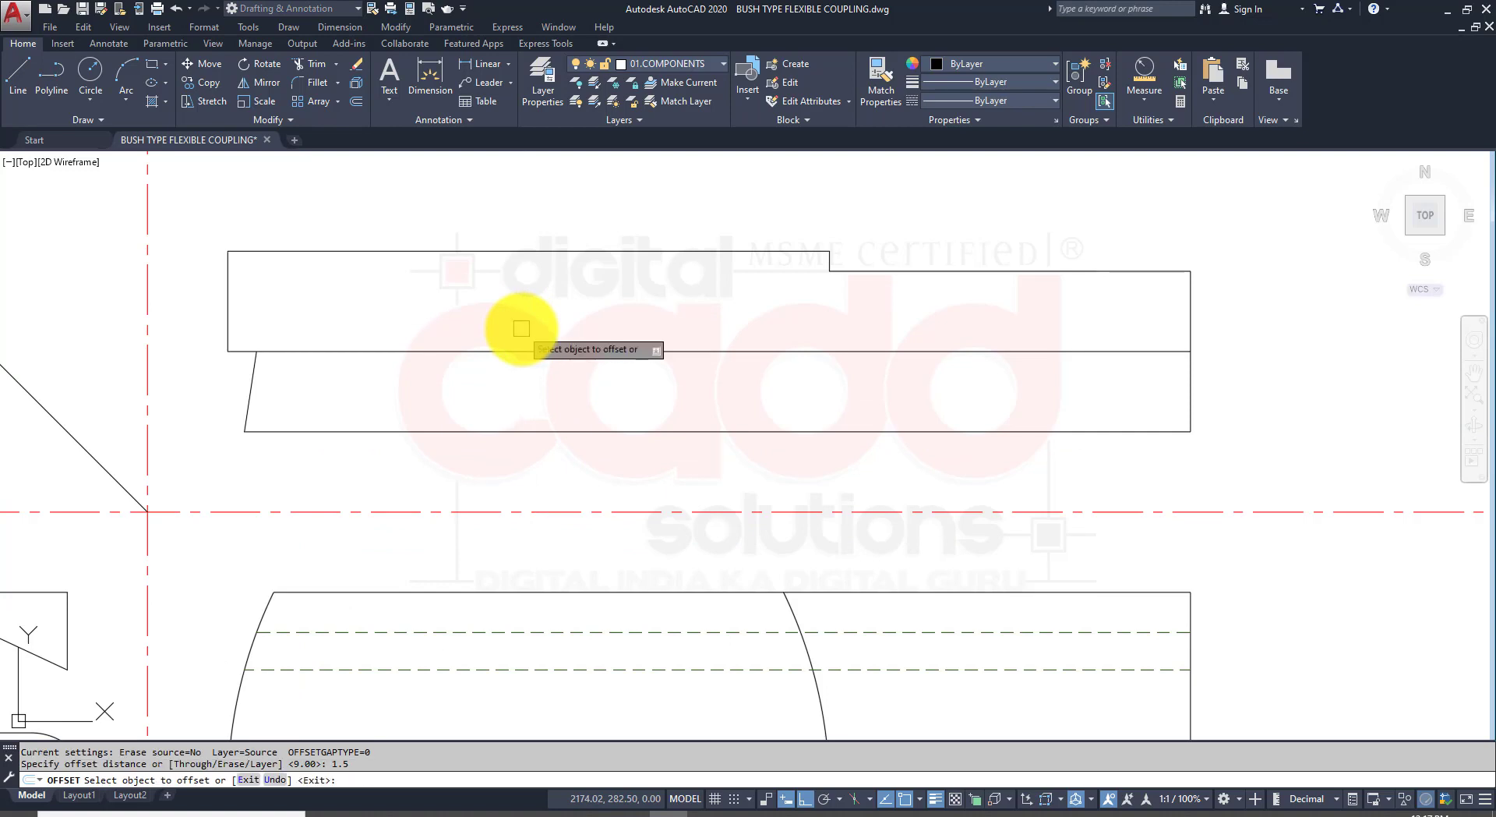
{"action": "left_click", "coordinate": [572, 351]}
{"action": "left_click", "coordinate": [570, 335]}
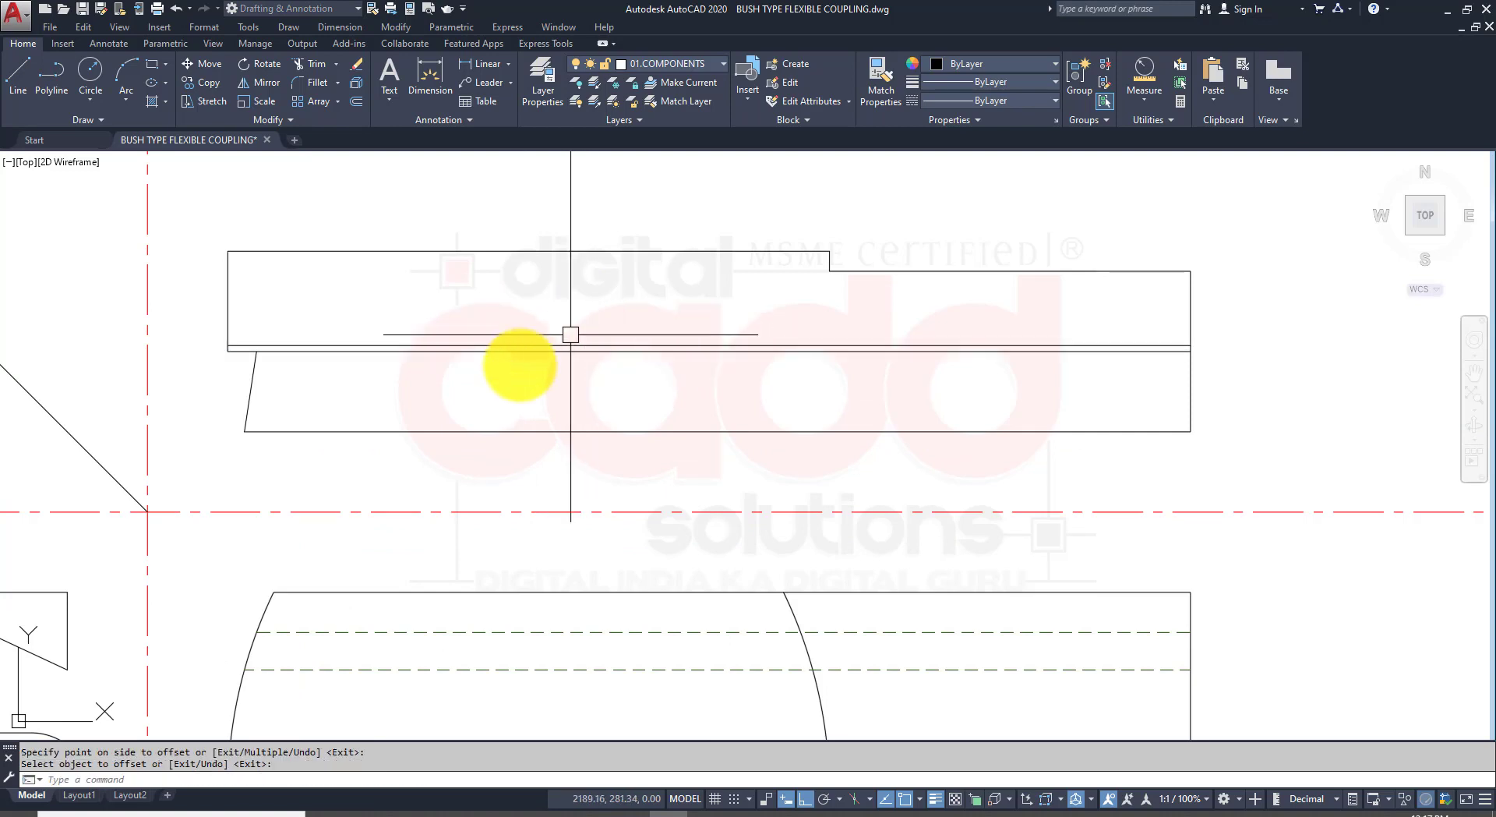
{"action": "key", "text": "Escape"}
Step: Draw a short vertical line from the slanted edge's upper end to the offset horizontal line
{"action": "type", "text": "L"}
{"action": "key", "text": "Return"}
{"action": "scroll", "coordinate": [295, 346], "scroll_direction": "up", "scroll_amount": 2}
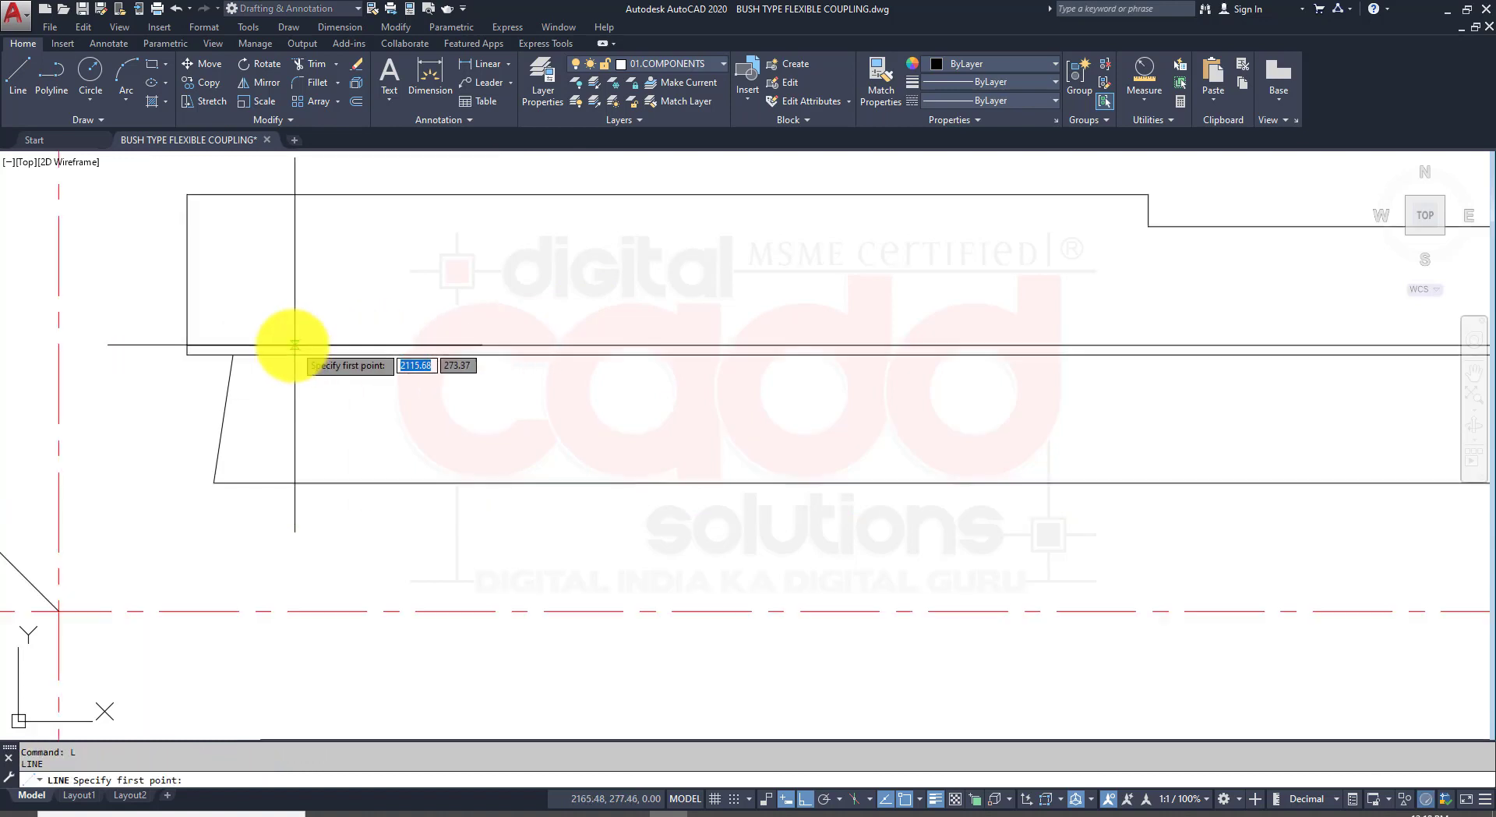
{"action": "left_click", "coordinate": [233, 355]}
{"action": "left_click", "coordinate": [233, 345]}
{"action": "key", "text": "Return"}
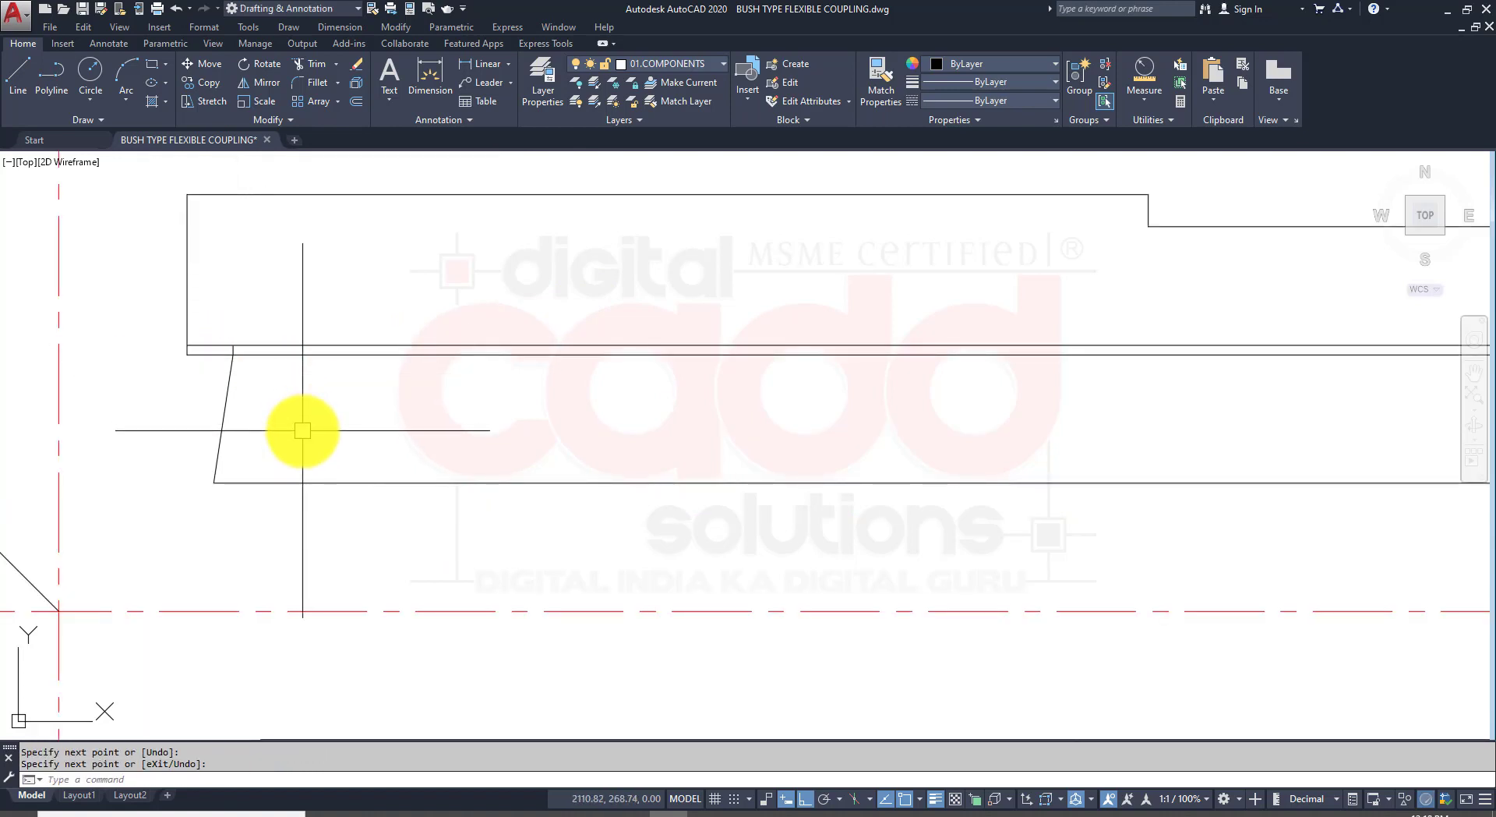
Step: Trim the offset line outside the short vertical line and the original middle line inside it, leaving a stepped corner
{"action": "type", "text": "tr"}
{"action": "key", "text": "Return"}
{"action": "key", "text": "Return"}
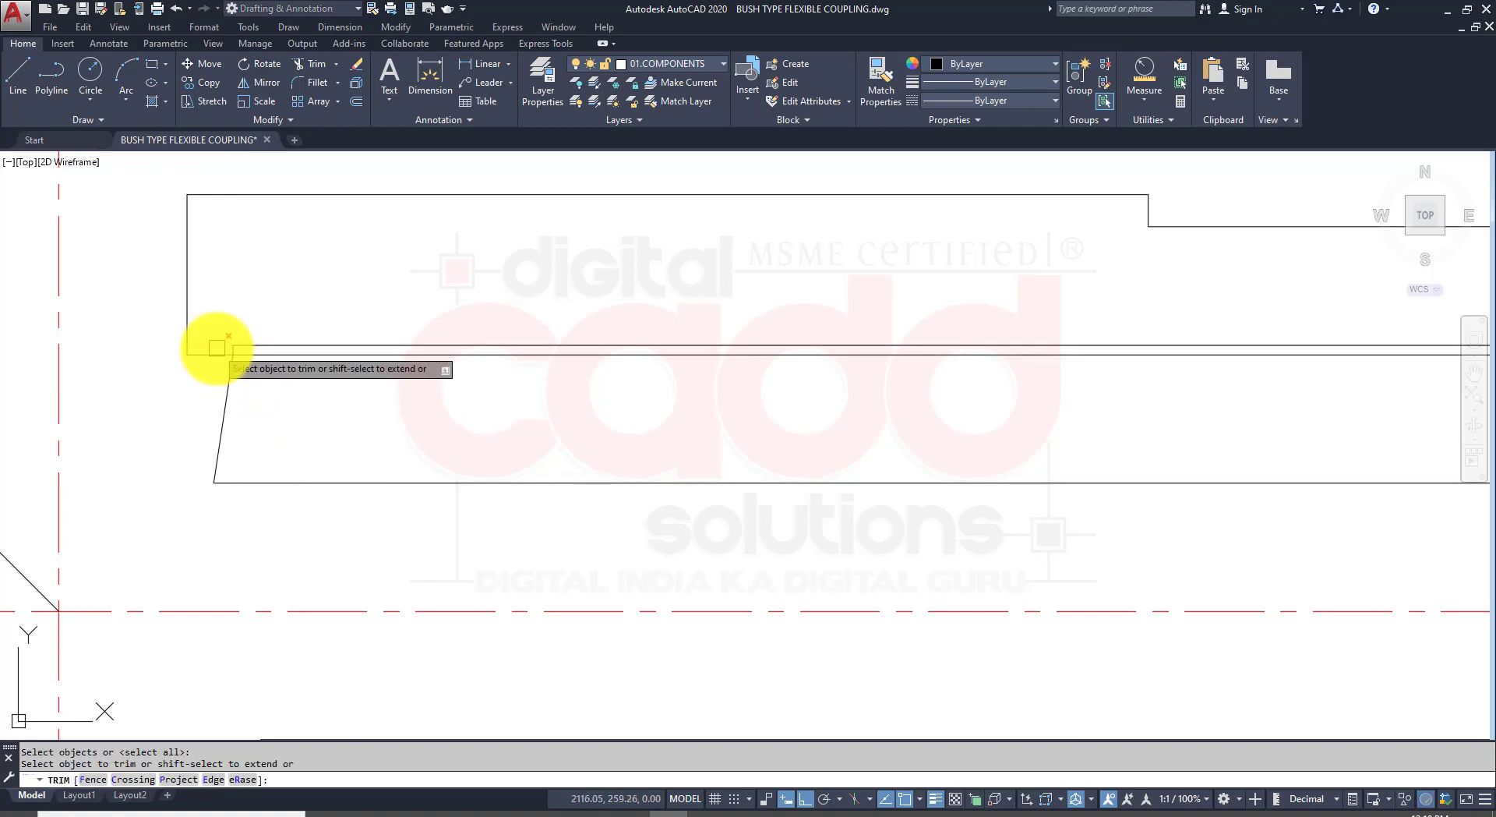
{"action": "left_click", "coordinate": [217, 347]}
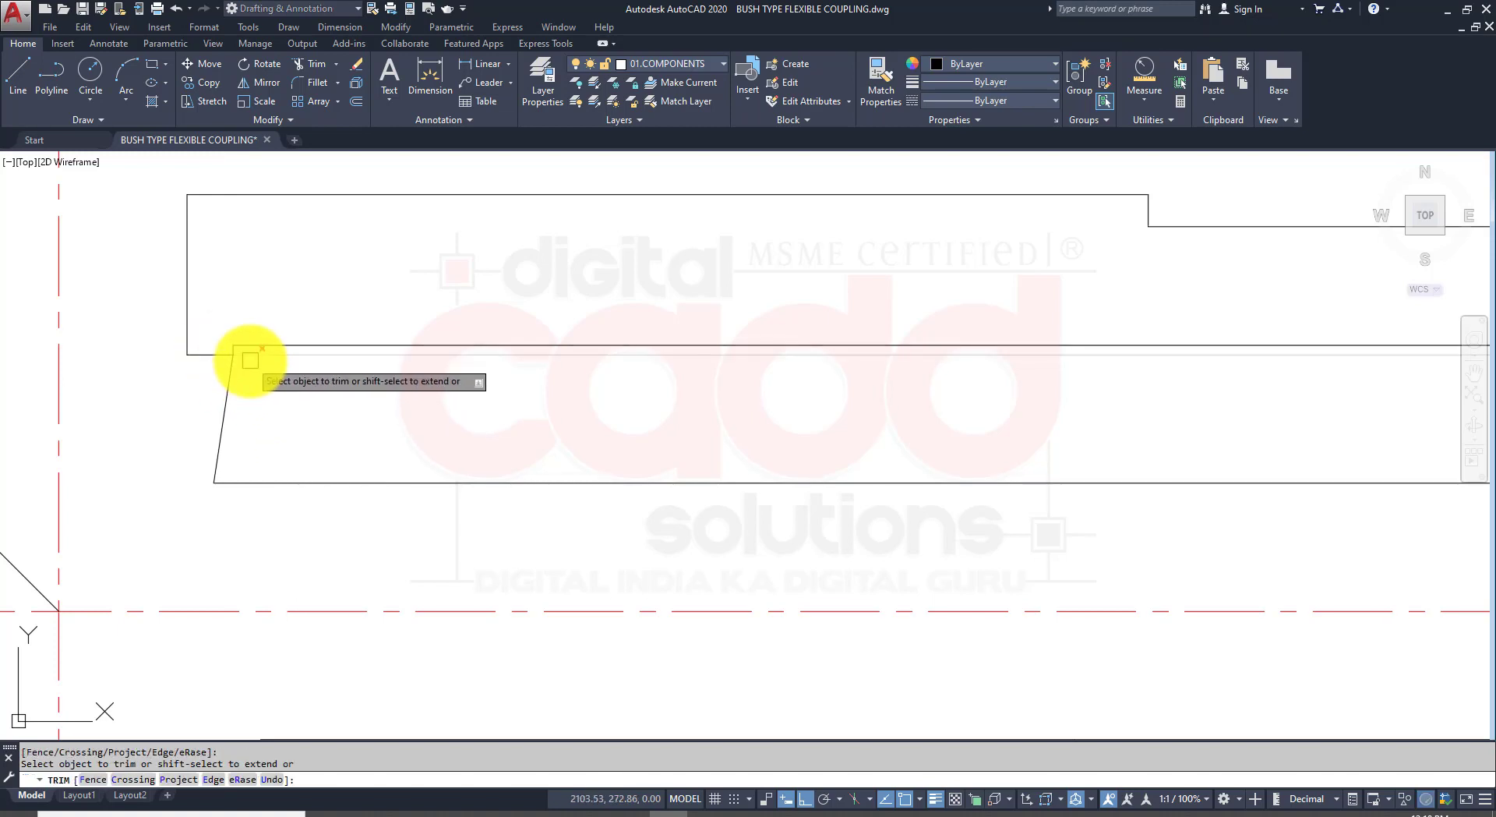
{"action": "scroll", "coordinate": [294, 441], "scroll_direction": "down", "scroll_amount": 3}
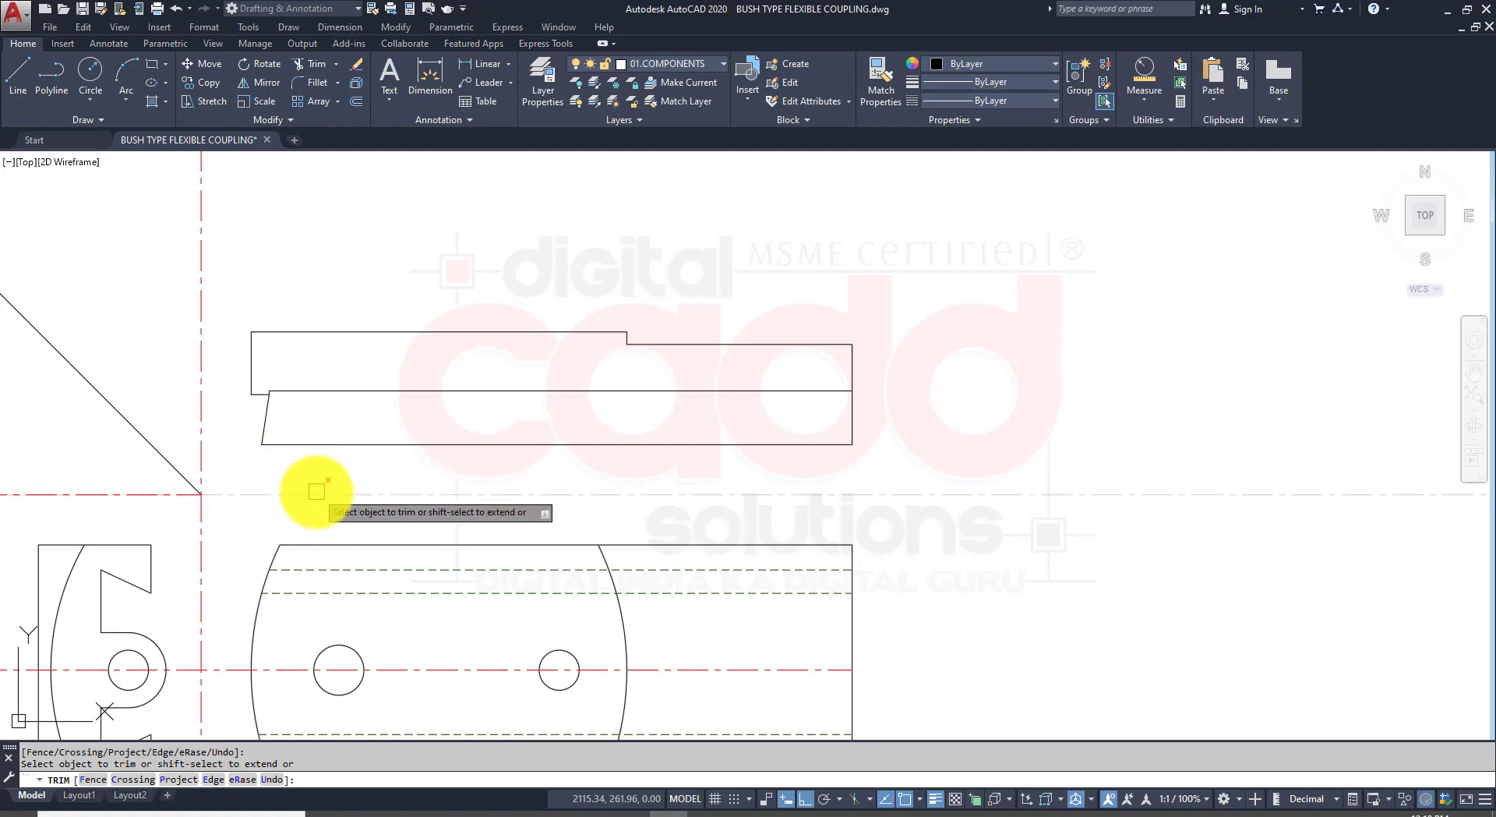
{"action": "key", "text": "Escape"}
{"action": "left_click", "coordinate": [460, 781]}
Step: Check the reference drawing and offset the upper view's right vertical edge 25 inward
{"action": "left_click", "coordinate": [407, 811]}
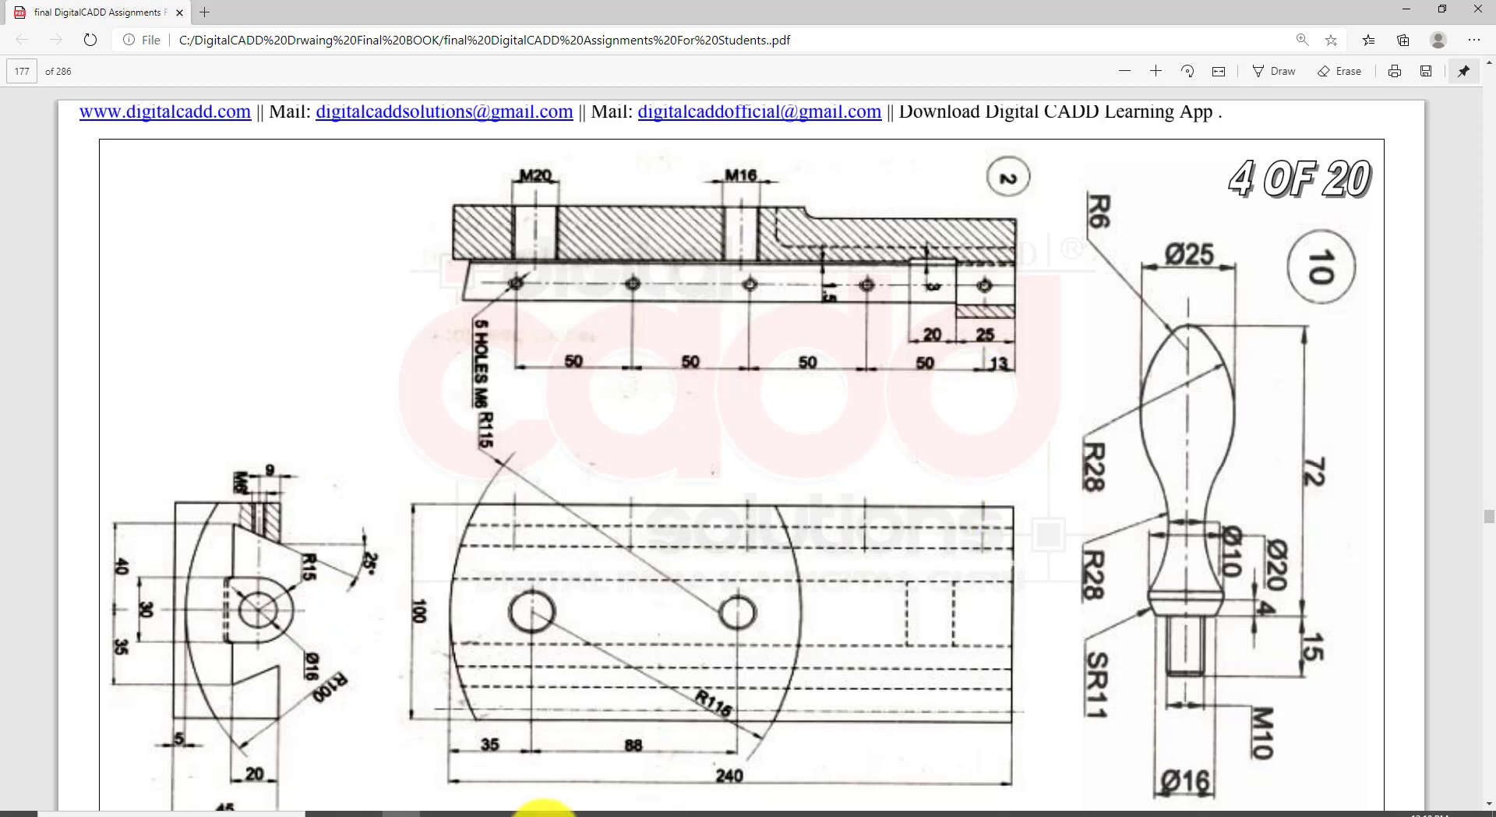
{"action": "left_click", "coordinate": [665, 810]}
{"action": "middle_click_drag", "start_coordinate": [717, 401], "coordinate": [945, 324]}
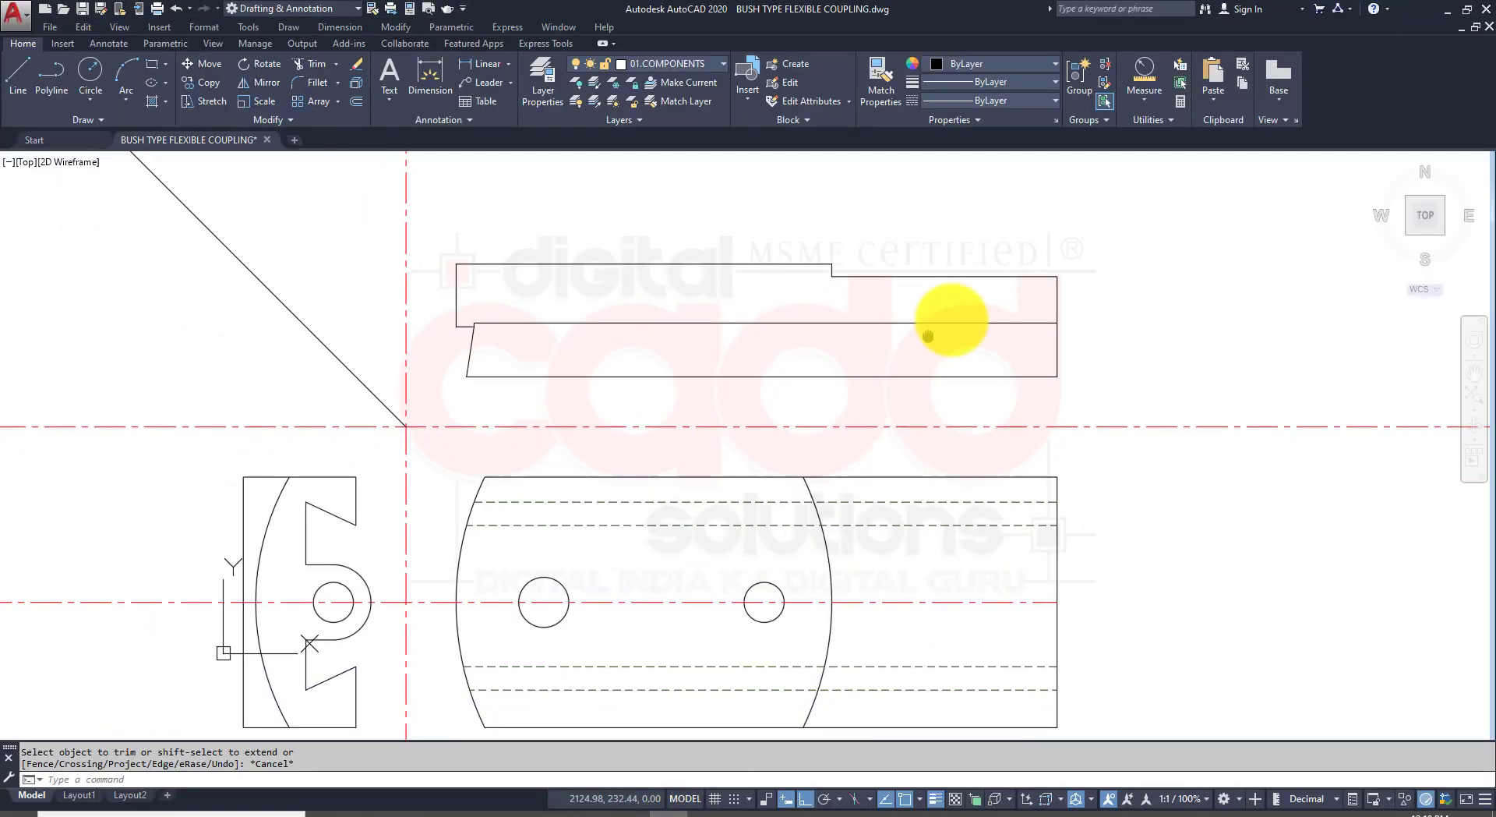
{"action": "middle_click_drag", "start_coordinate": [736, 535], "coordinate": [697, 548]}
{"action": "type", "text": "o"}
{"action": "key", "text": "Return"}
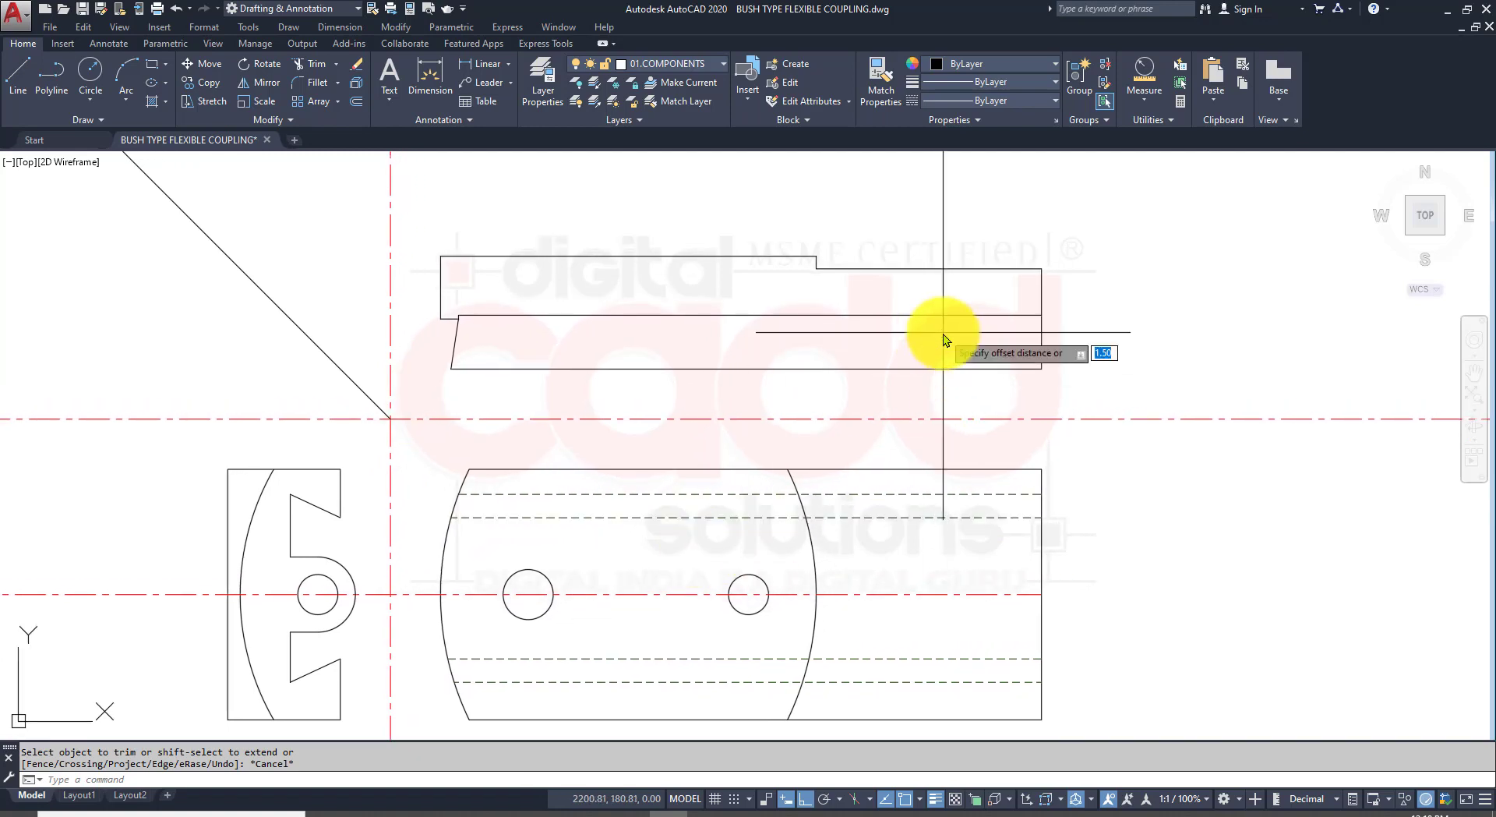
{"action": "type", "text": "25"}
{"action": "key", "text": "Return"}
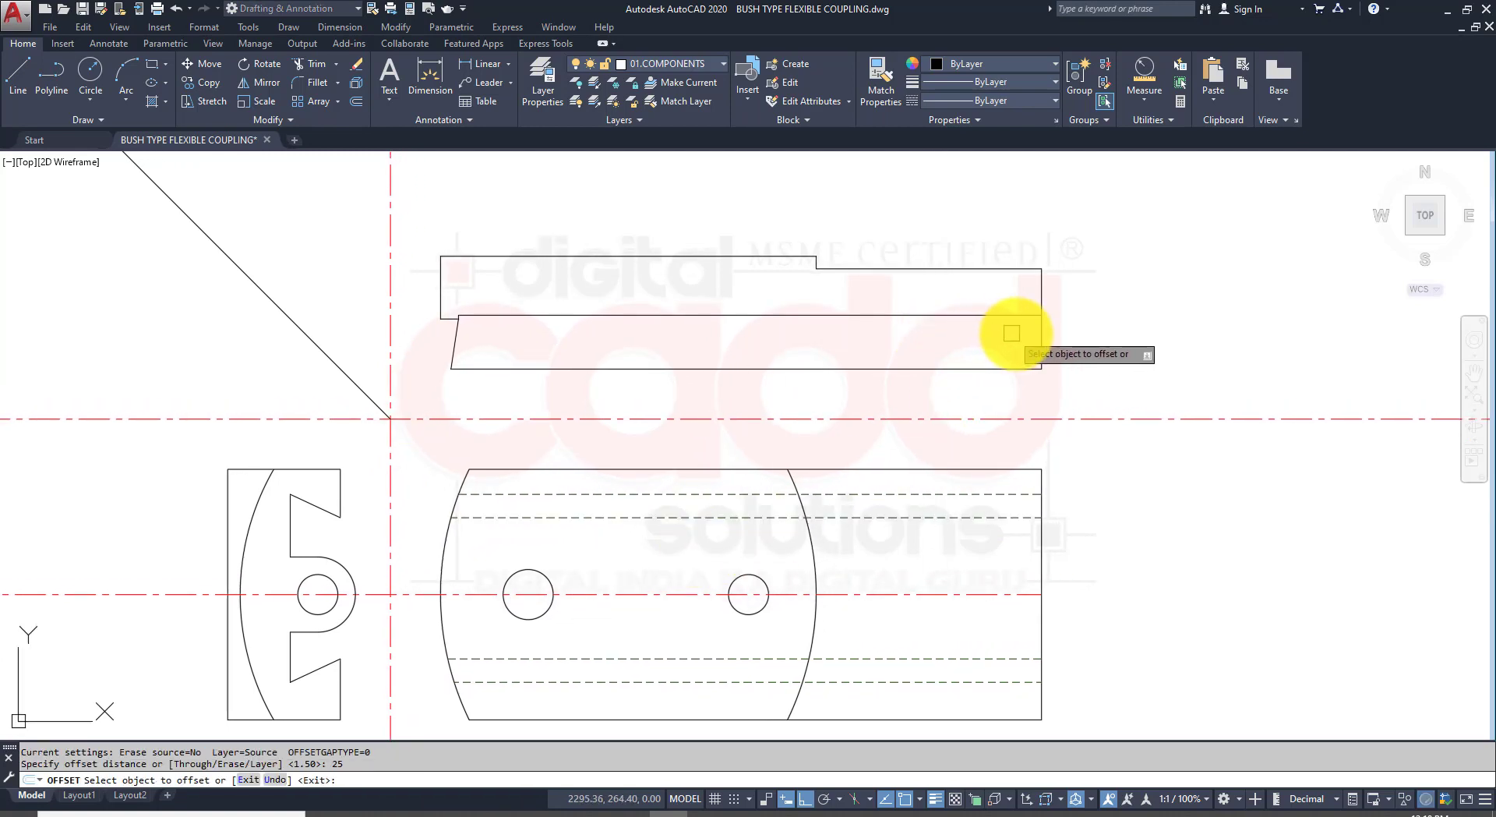
{"action": "left_click", "coordinate": [1039, 333]}
{"action": "left_click", "coordinate": [935, 347]}
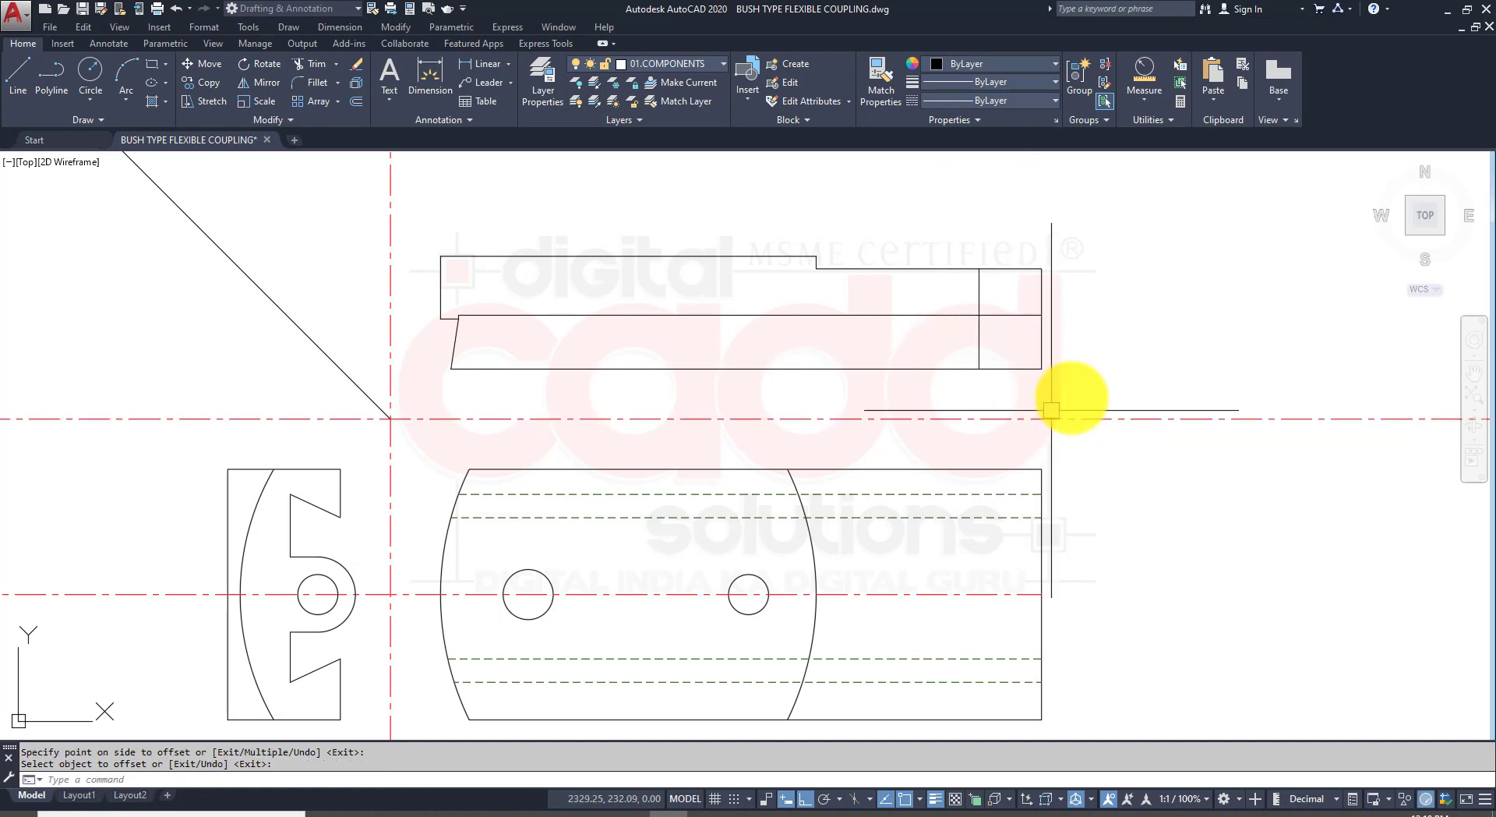
{"action": "key", "text": "Return"}
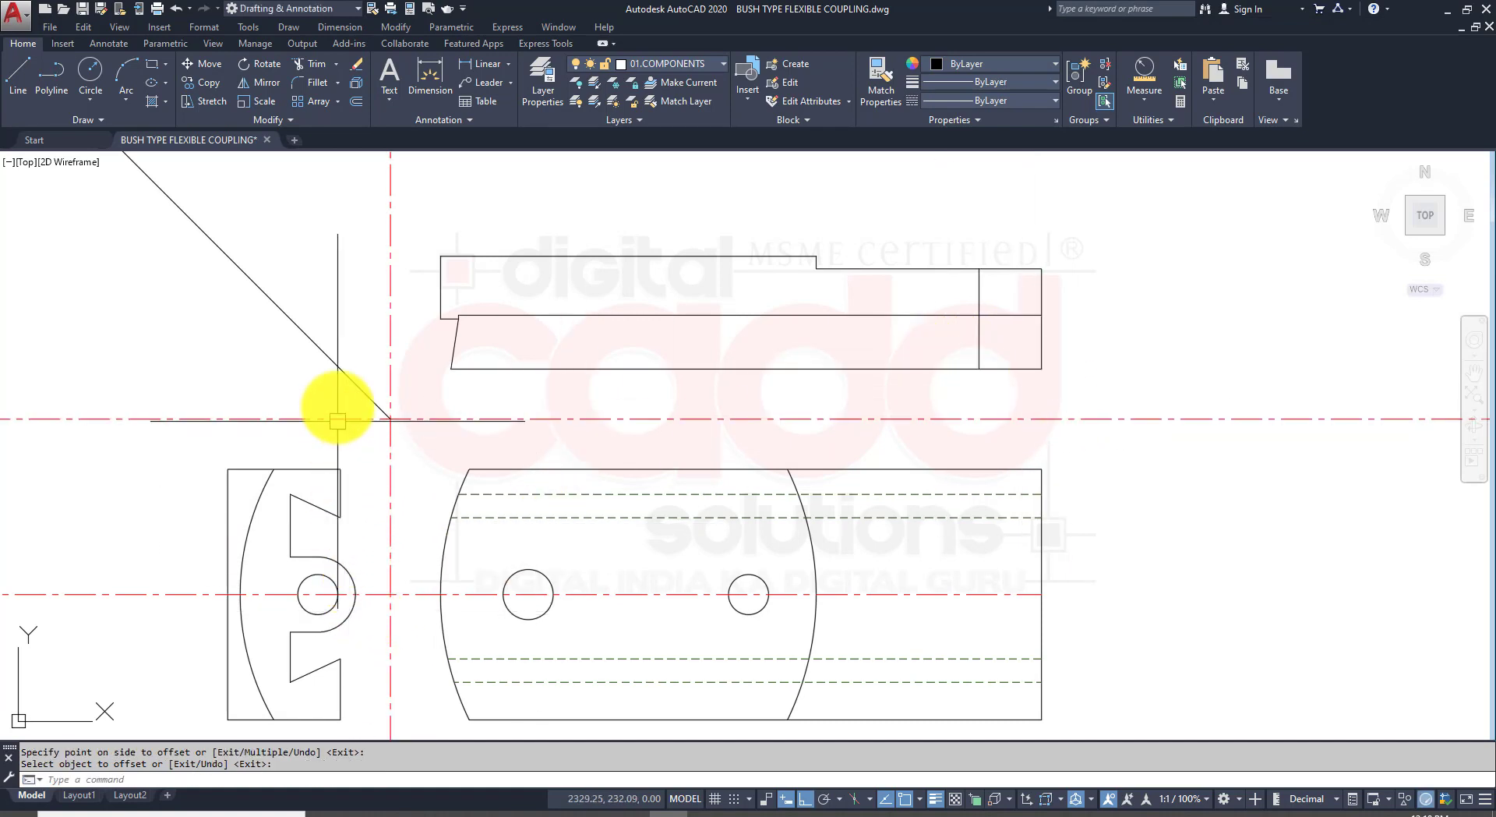
Step: Project the rightmost point of the side view's R15 boss up to the 45° line and horizontally across with two rays
{"action": "type", "text": "RAY"}
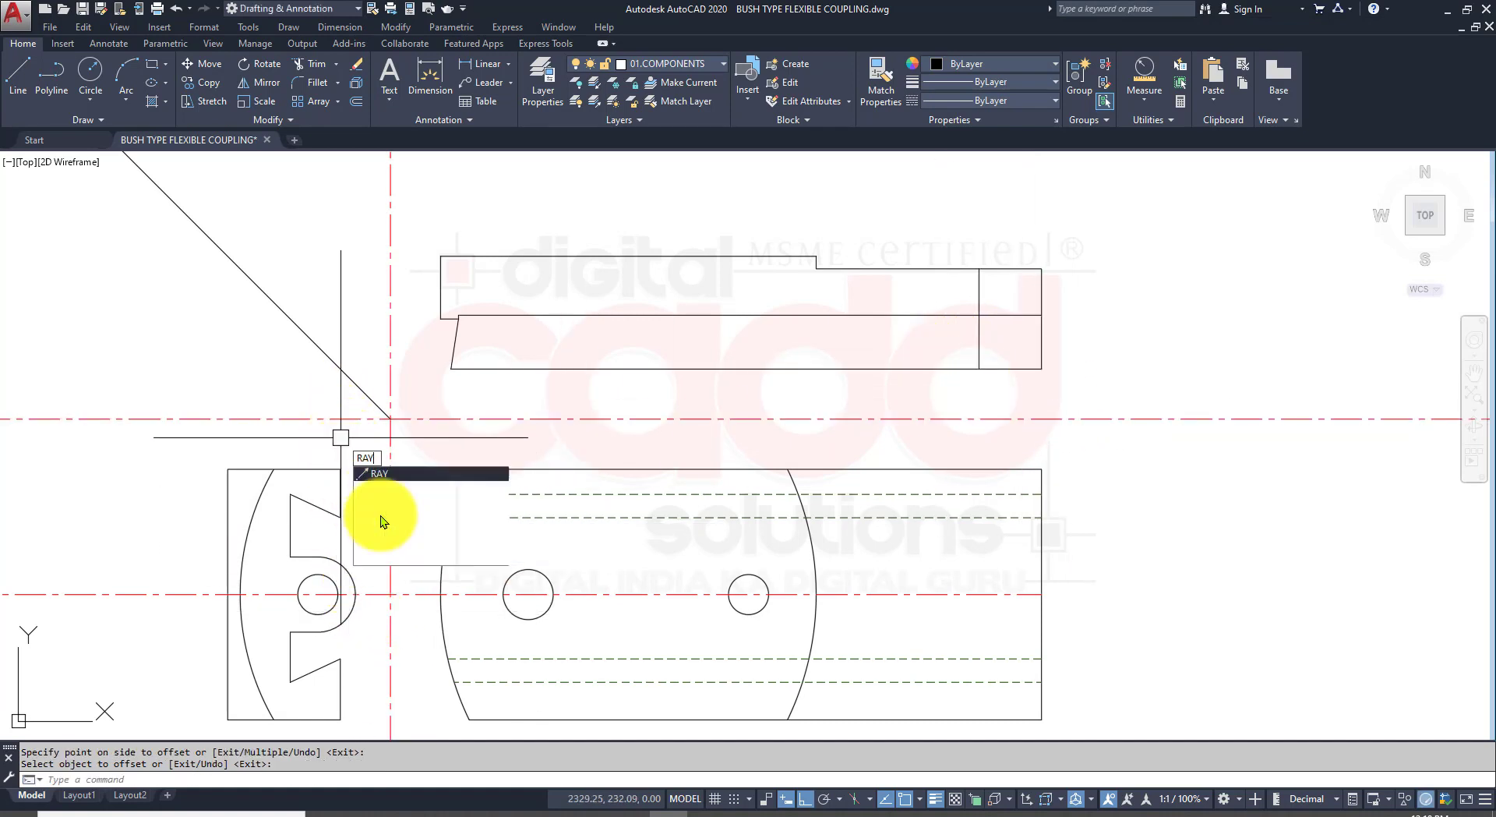
{"action": "key", "text": "Return"}
{"action": "left_click", "coordinate": [358, 595]}
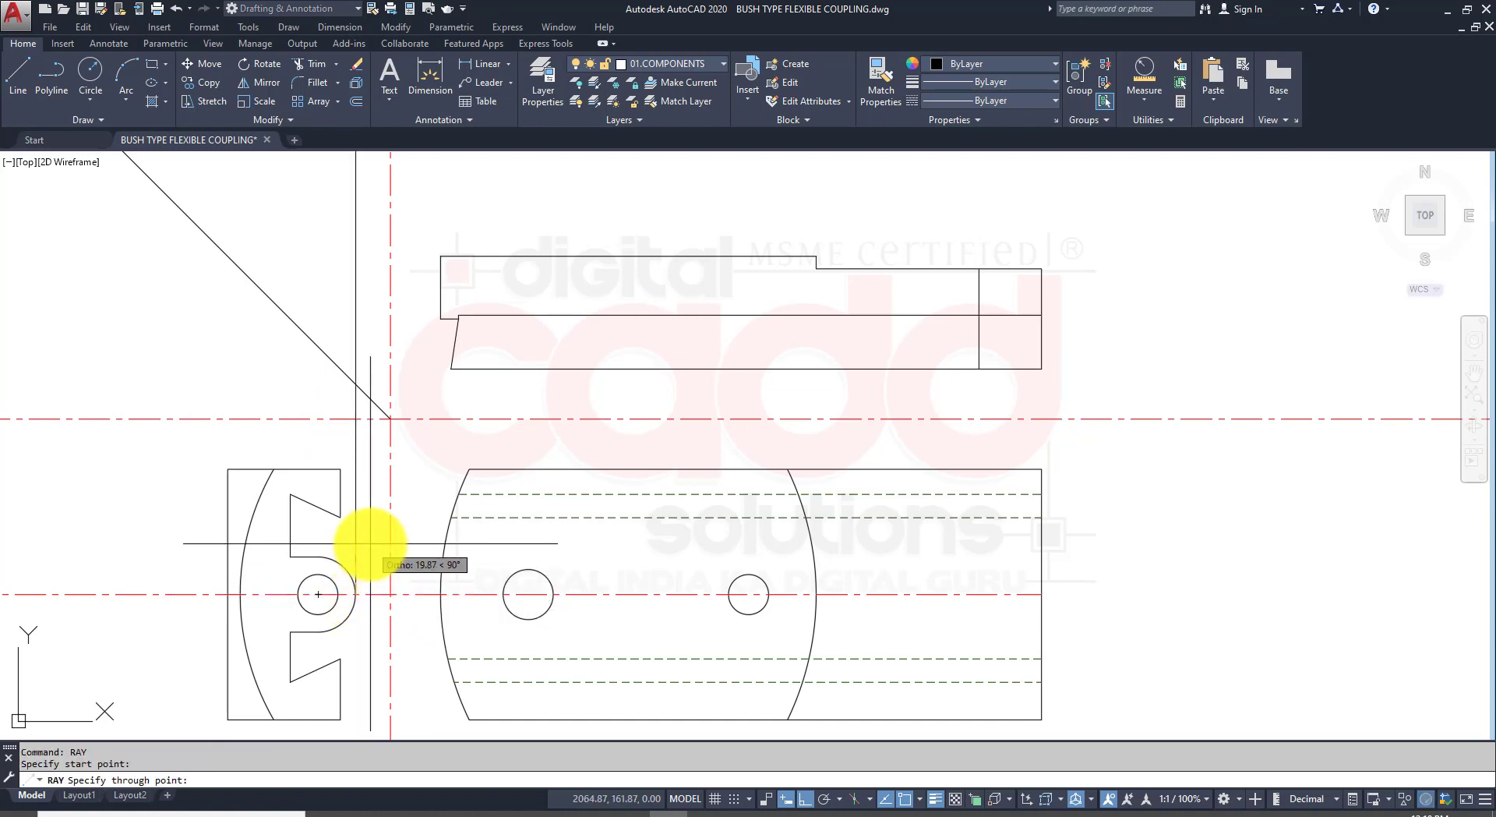
{"action": "left_click", "coordinate": [371, 544]}
{"action": "key", "text": "Return"}
{"action": "key", "text": "Return"}
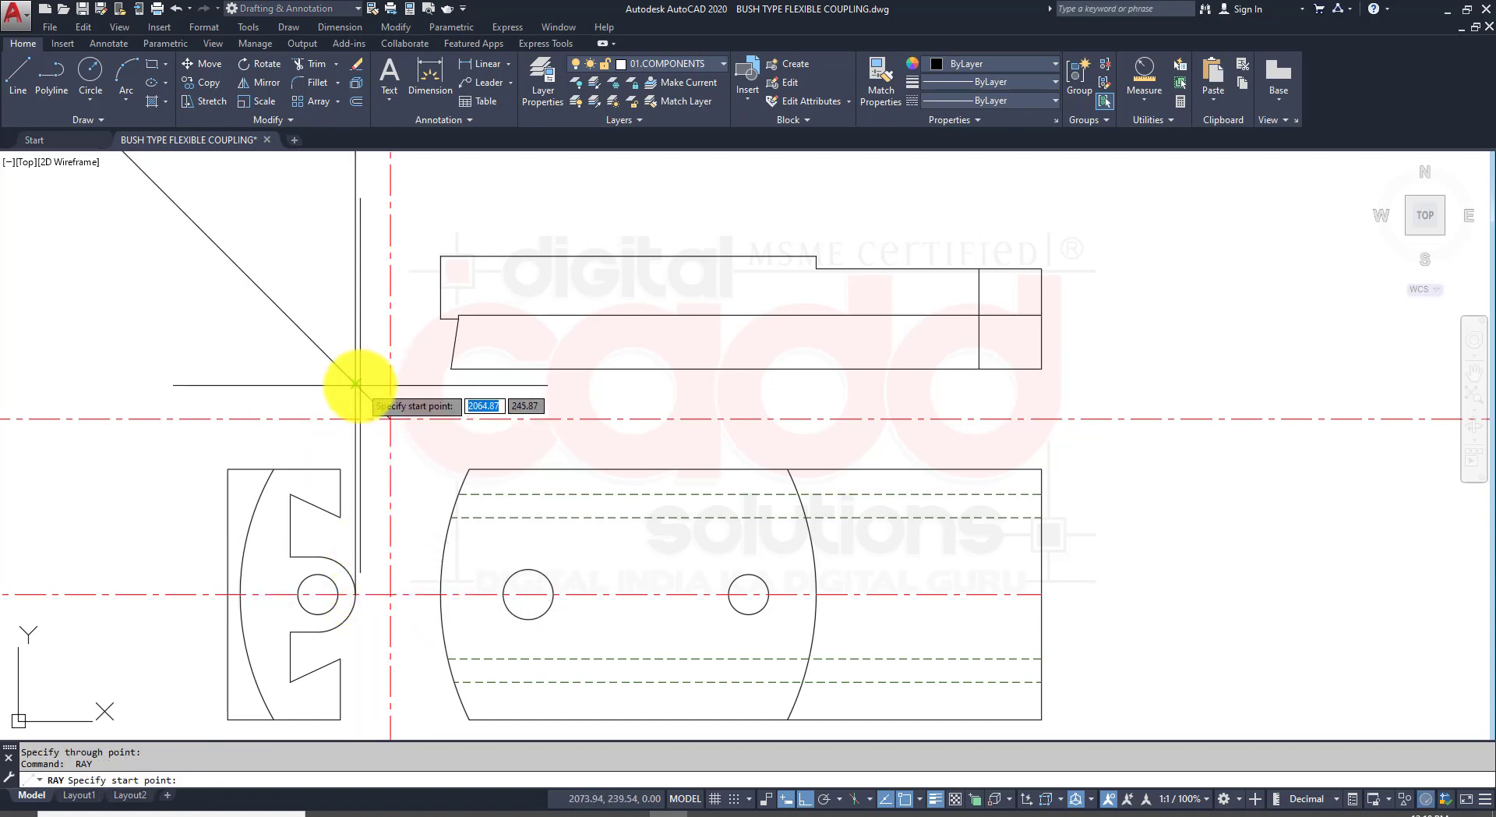
{"action": "left_click", "coordinate": [355, 383]}
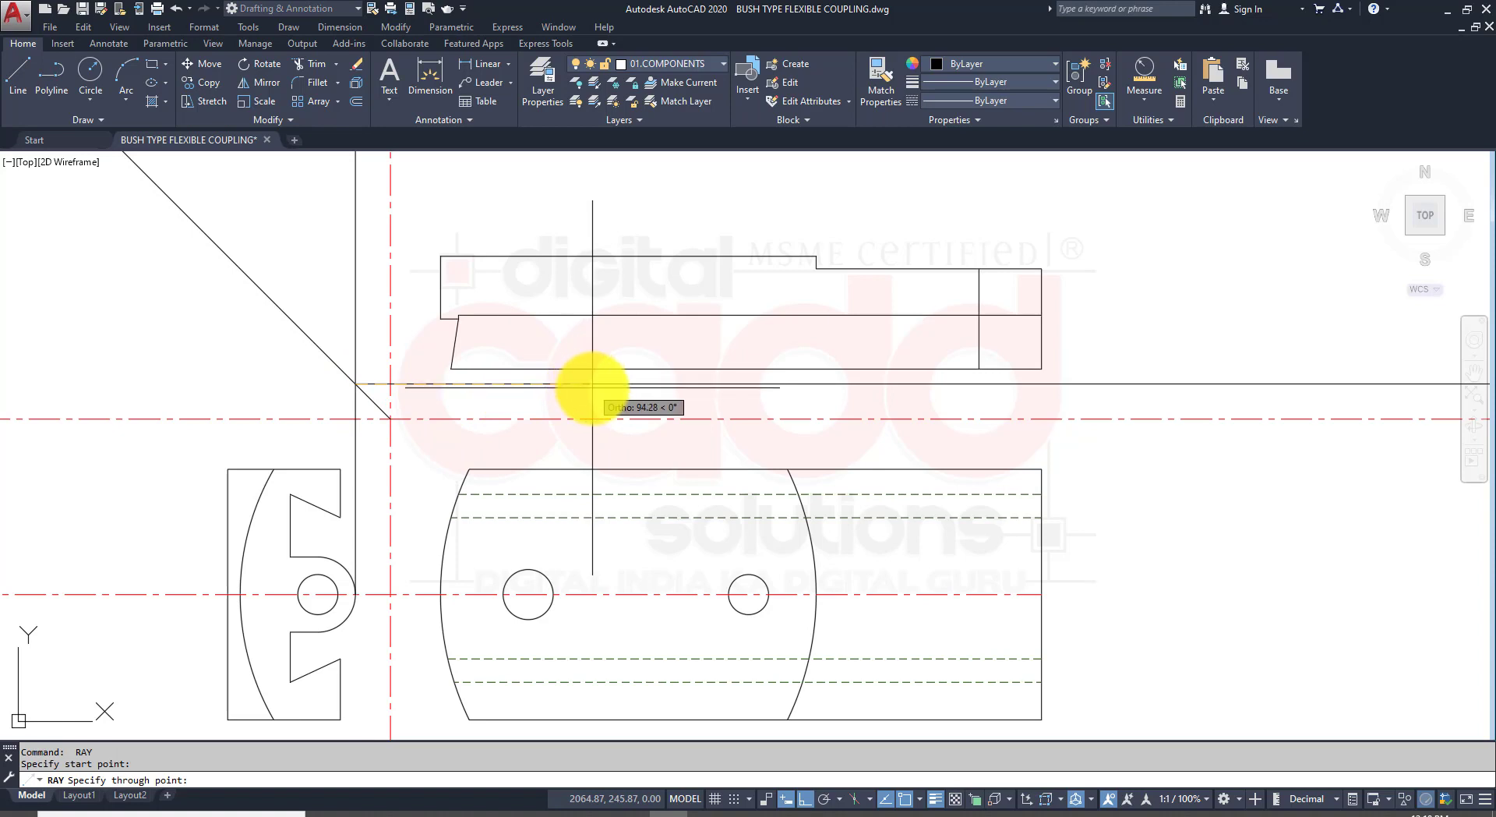
{"action": "key", "text": "Return"}
Step: Extend the upper view's two right-hand vertical lines down to the projected horizontal ray
{"action": "scroll", "coordinate": [1152, 388], "scroll_direction": "up", "scroll_amount": 2}
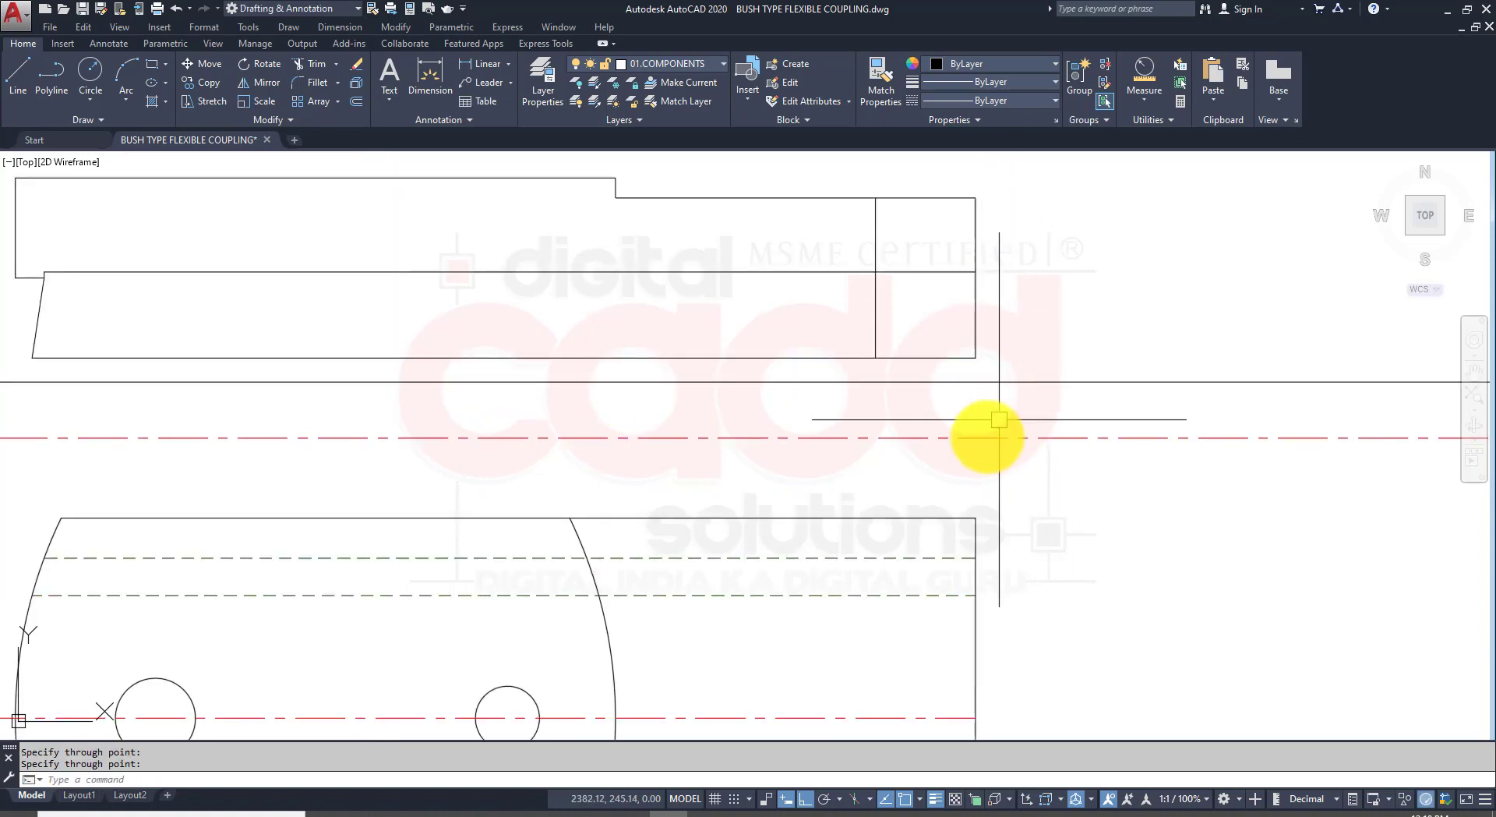
{"action": "type", "text": "EX"}
{"action": "key", "text": "Return"}
{"action": "key", "text": "Return"}
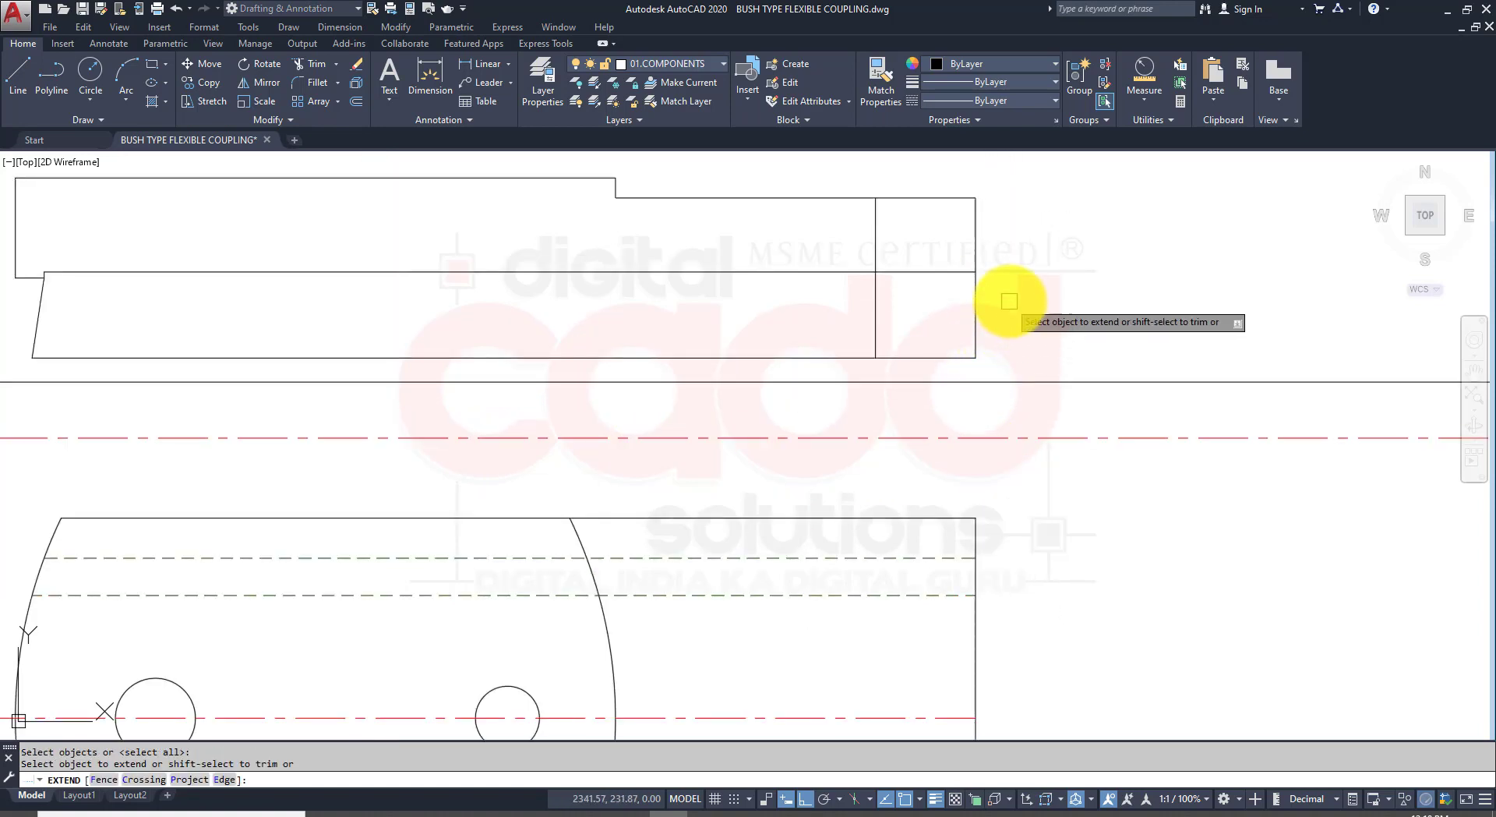
{"action": "left_click", "coordinate": [1012, 301]}
{"action": "left_click", "coordinate": [839, 335]}
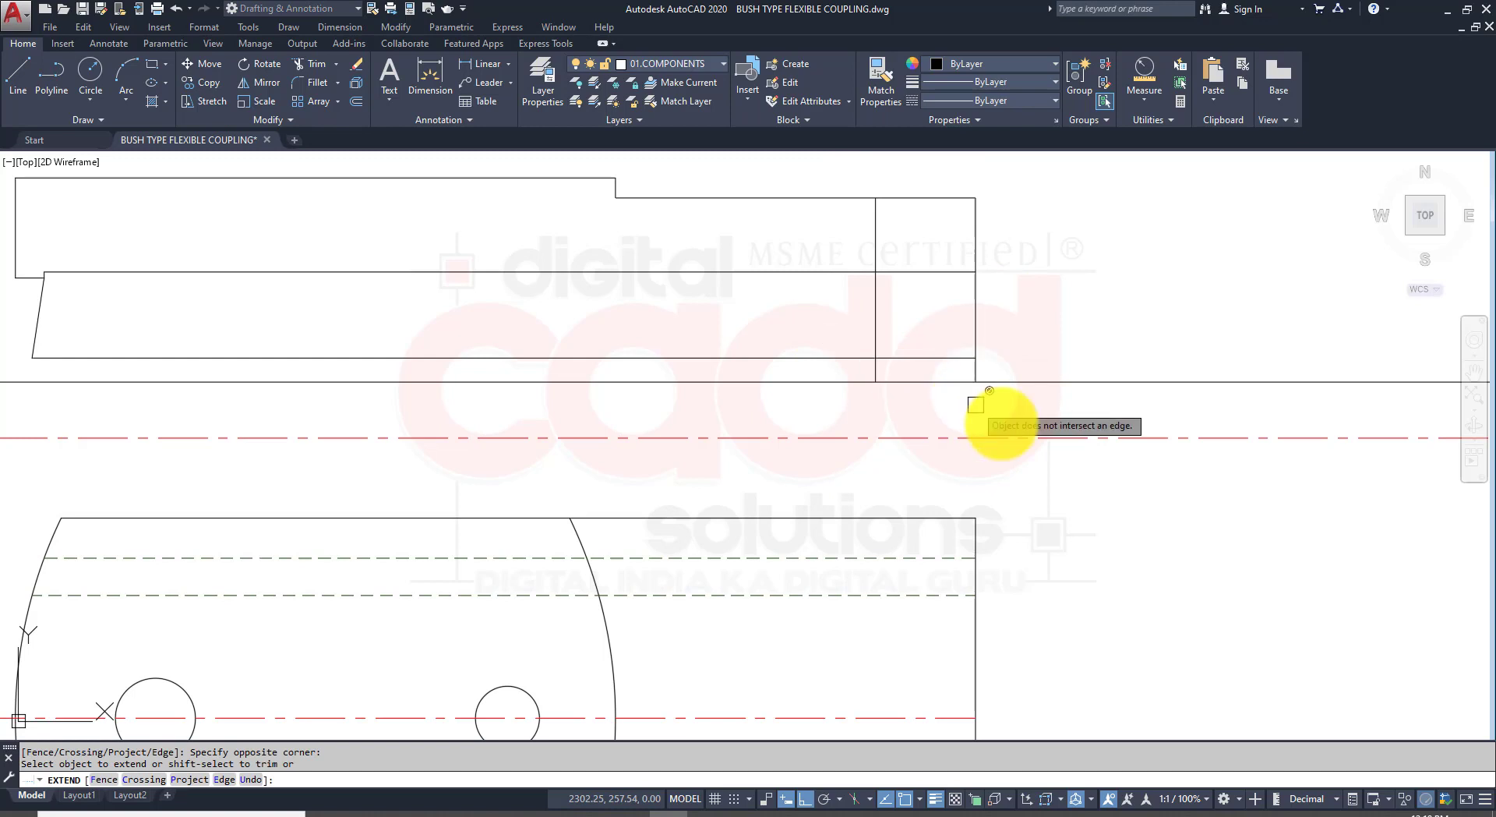
Step: Trim the horizontal ray outside the two extended vertical lines and erase the vertical projection ray
{"action": "left_click", "coordinate": [1018, 385], "text": "shift"}
{"action": "left_click", "coordinate": [796, 382], "text": "shift"}
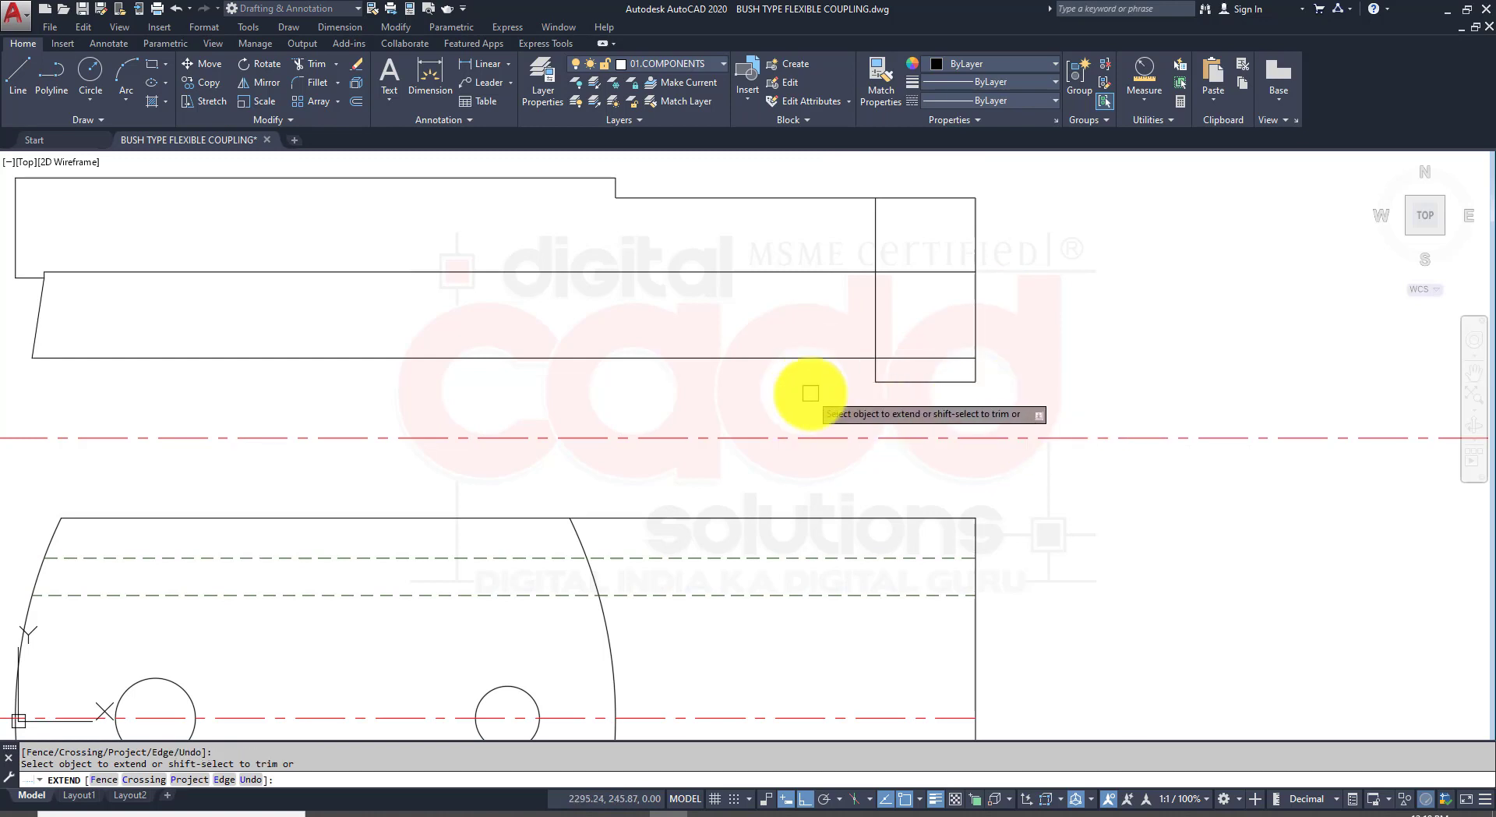
{"action": "scroll", "coordinate": [1099, 324], "scroll_direction": "down", "scroll_amount": 5}
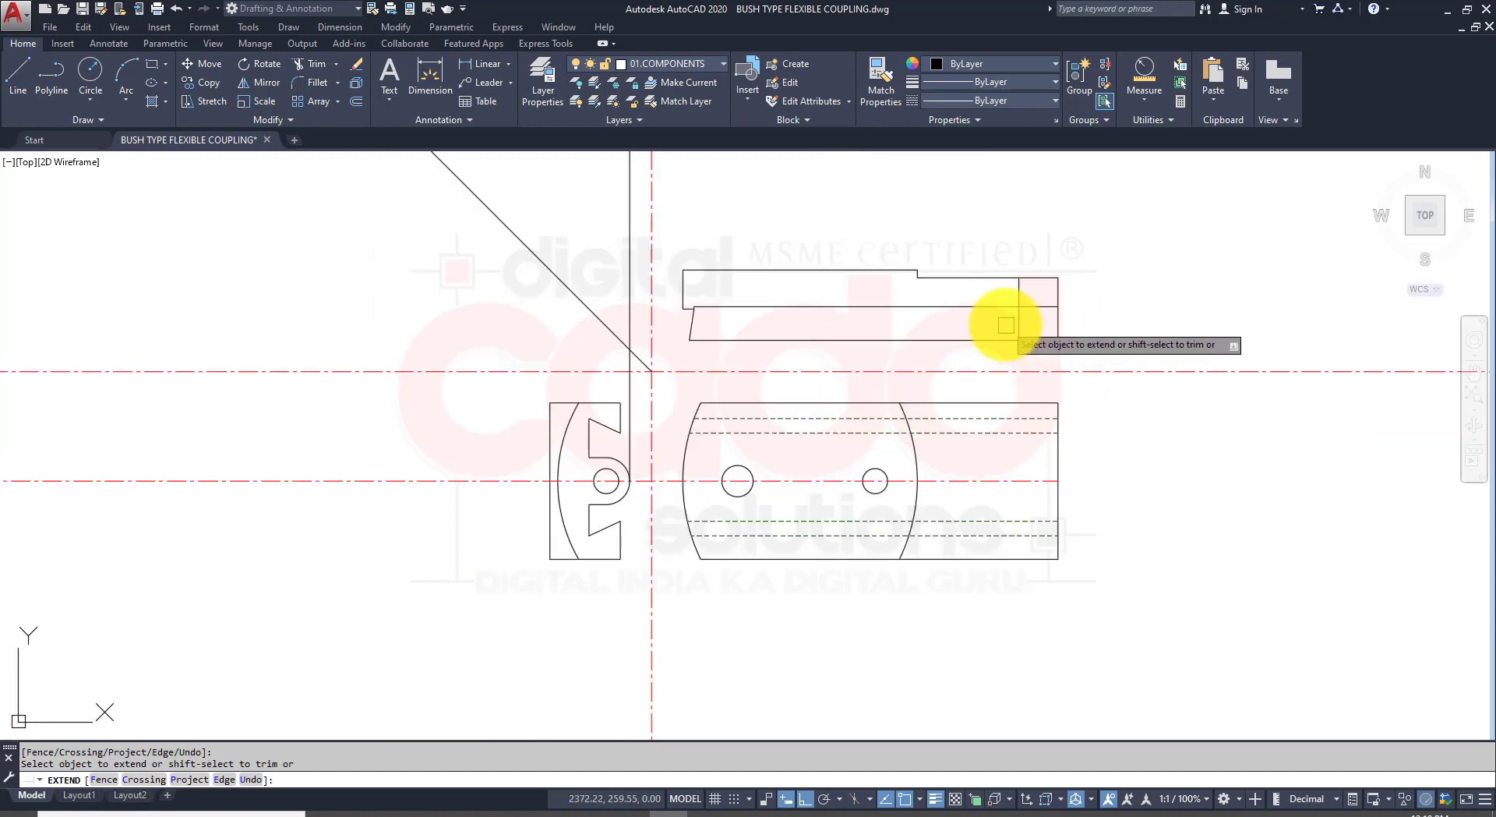
{"action": "key", "text": "Escape"}
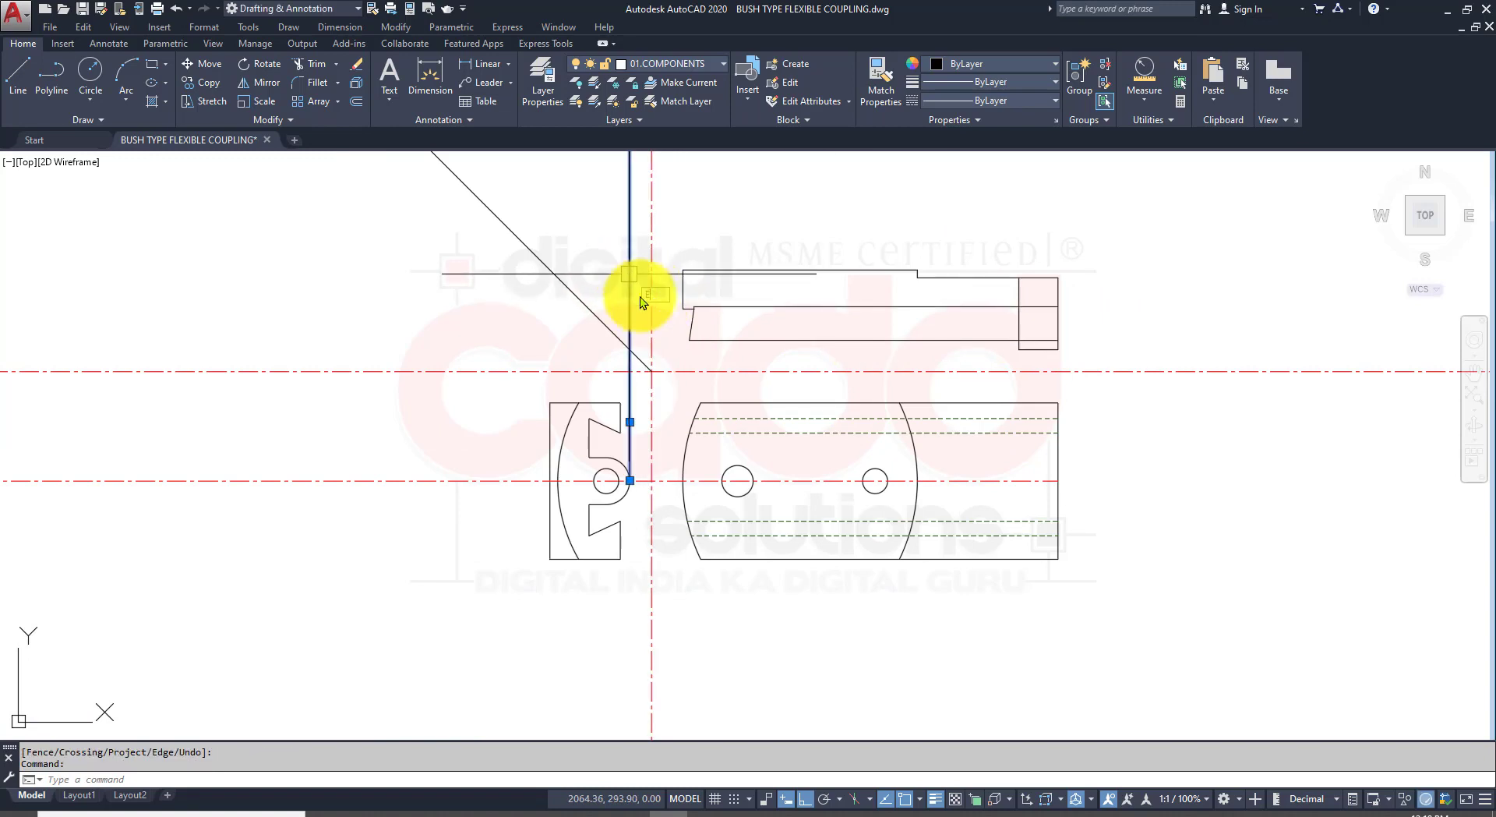
{"action": "type", "text": "E"}
{"action": "key", "text": "Return"}
Step: Project the centre of the side view's hole up to the 45° line and across the upper view with two rays
{"action": "middle_click_drag", "start_coordinate": [1079, 334], "coordinate": [910, 328]}
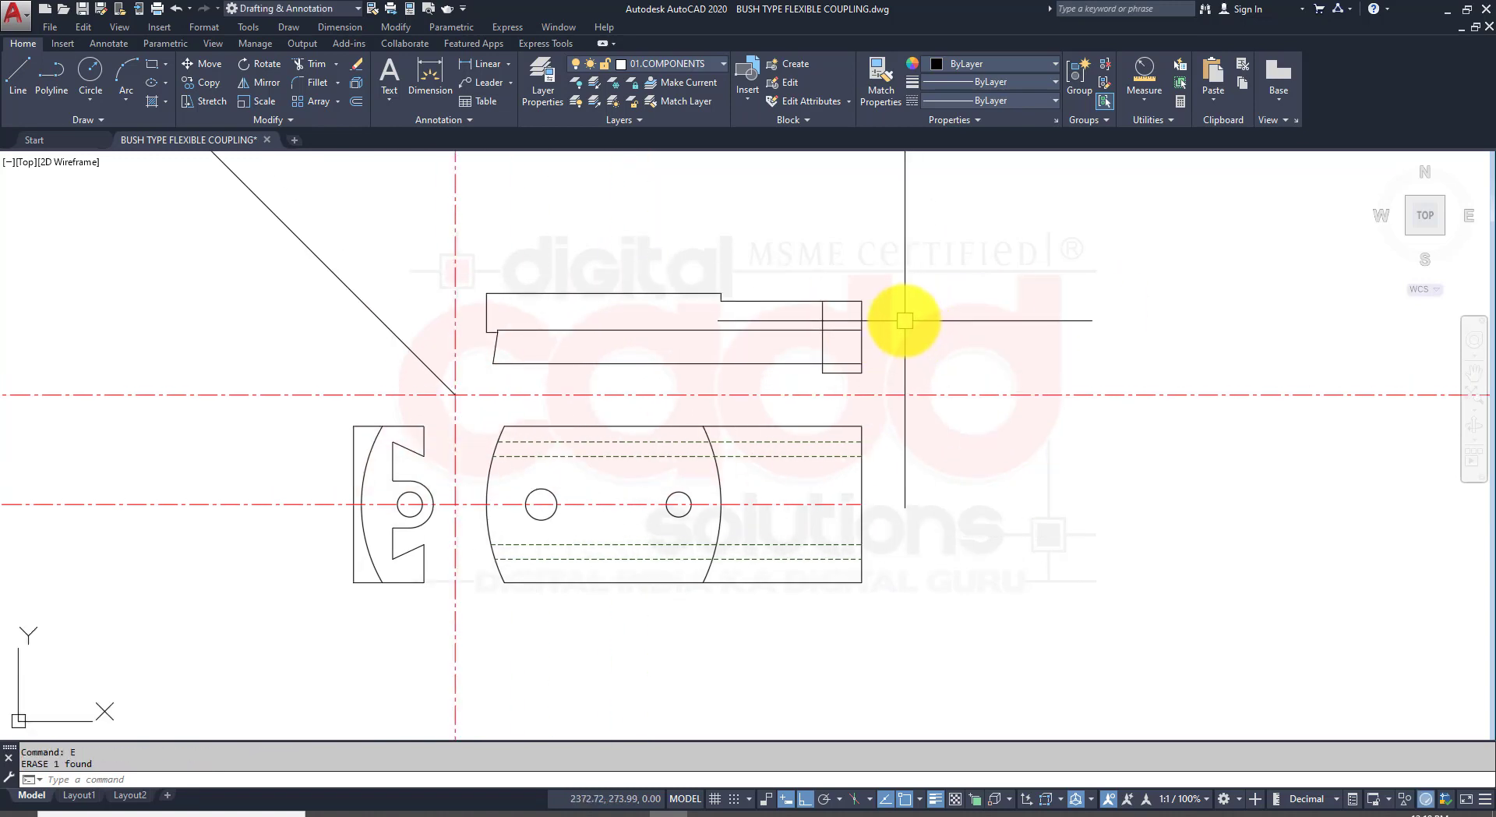
{"action": "scroll", "coordinate": [904, 320], "scroll_direction": "up", "scroll_amount": 3}
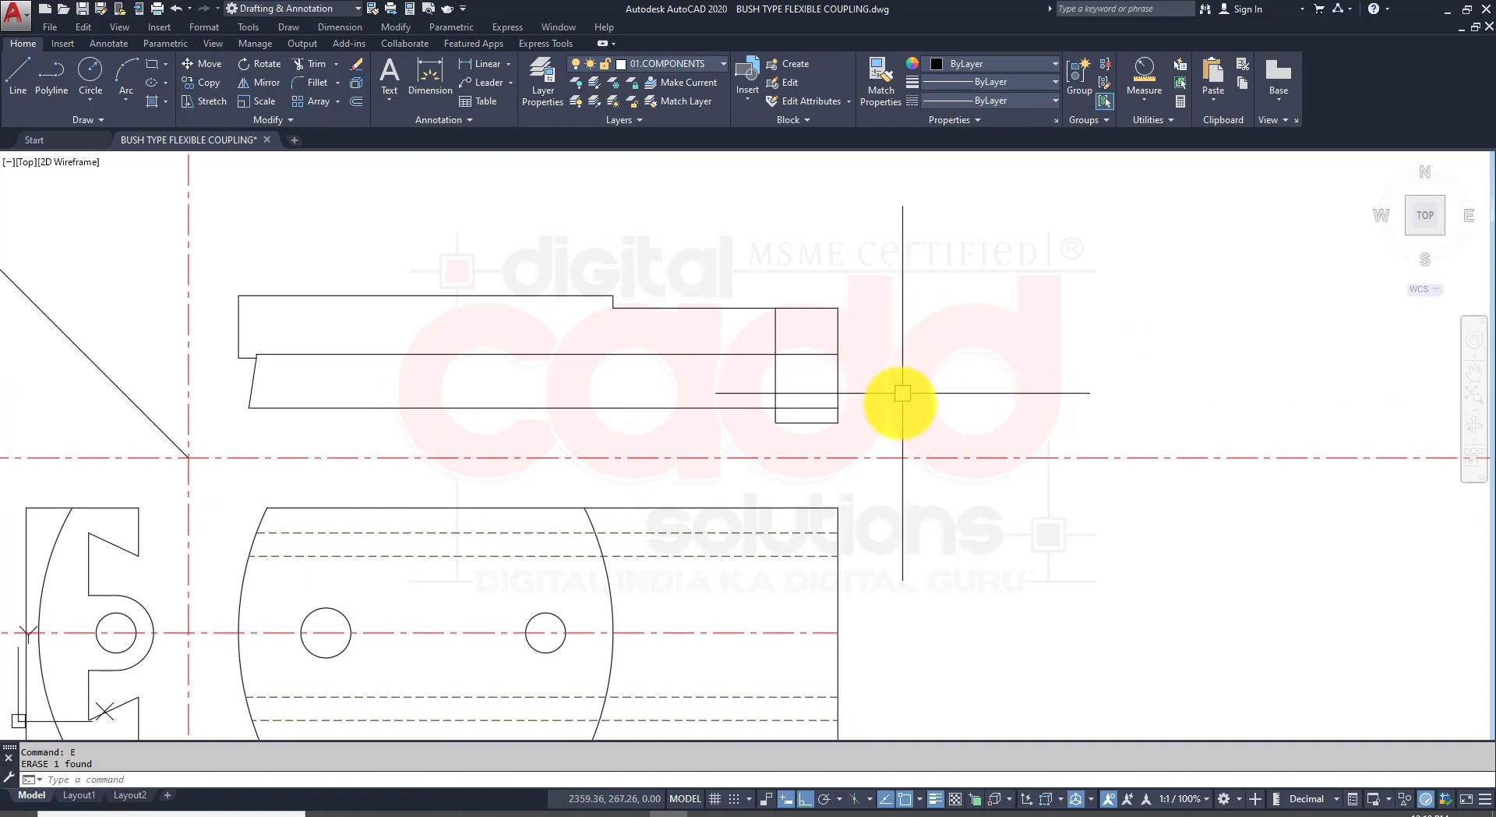
{"action": "middle_click_drag", "start_coordinate": [744, 476], "coordinate": [933, 470]}
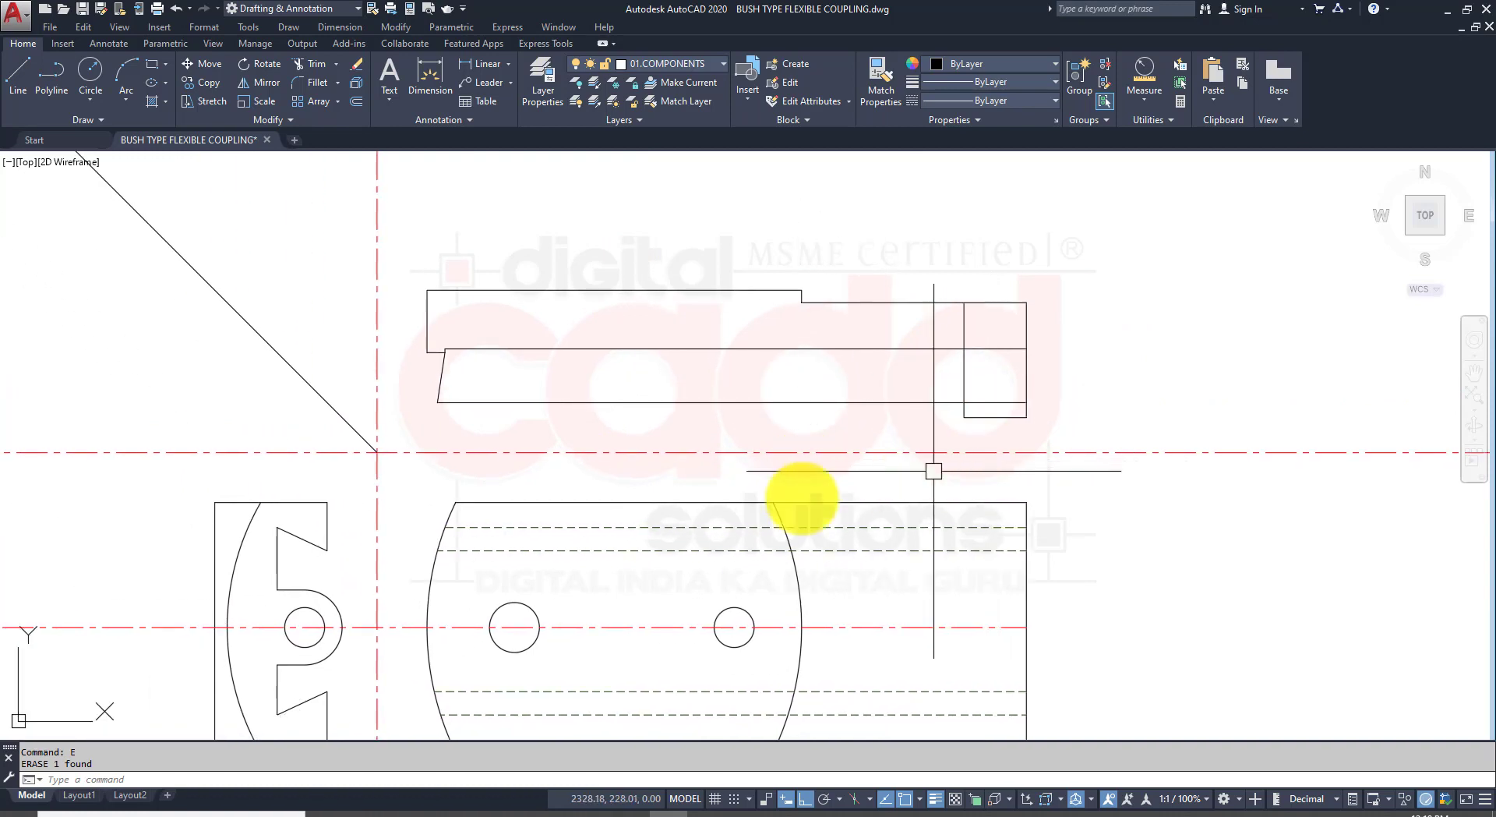
{"action": "type", "text": "ray"}
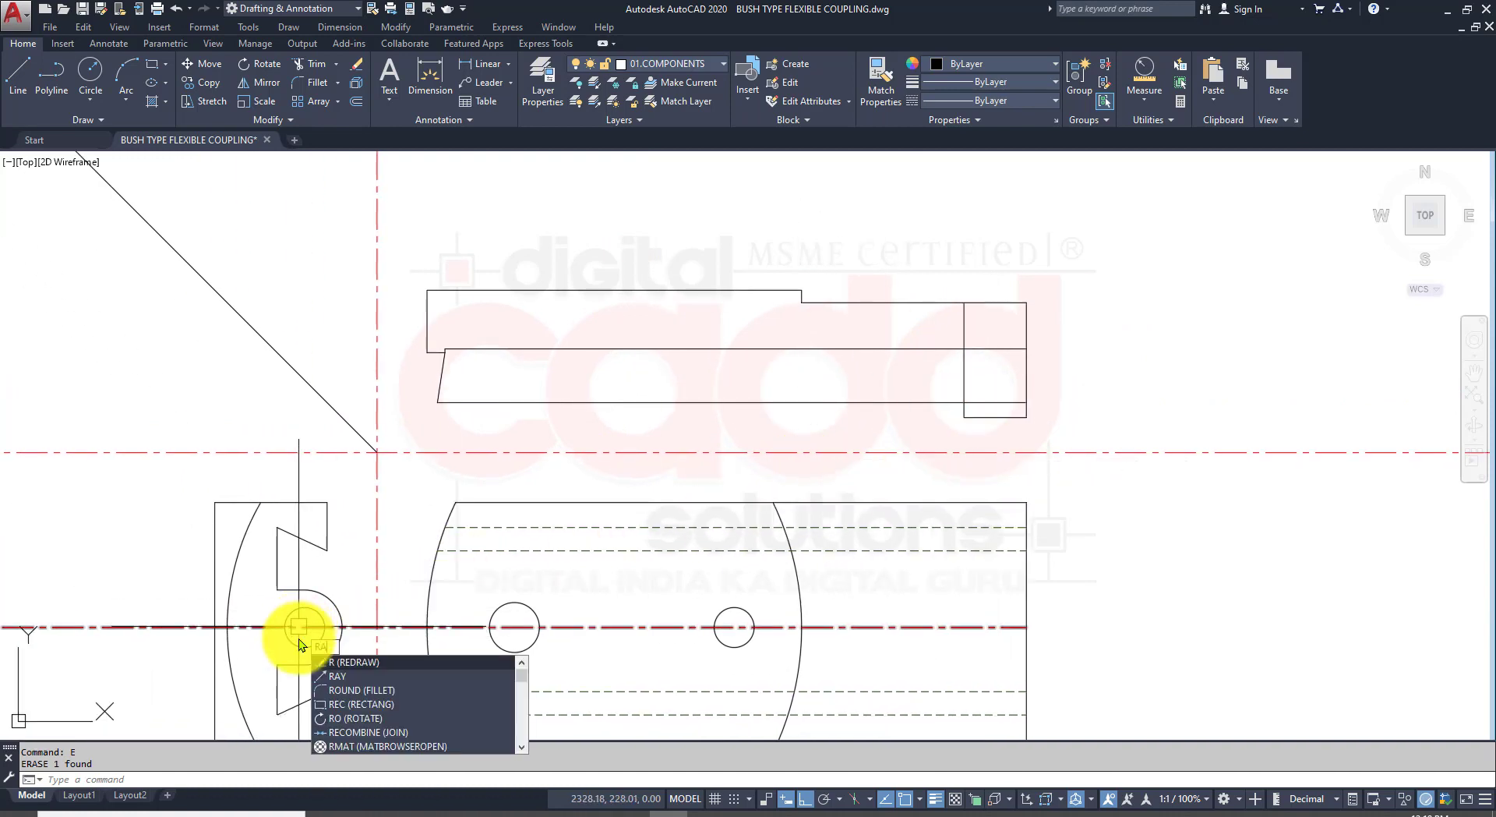
{"action": "key", "text": "Return"}
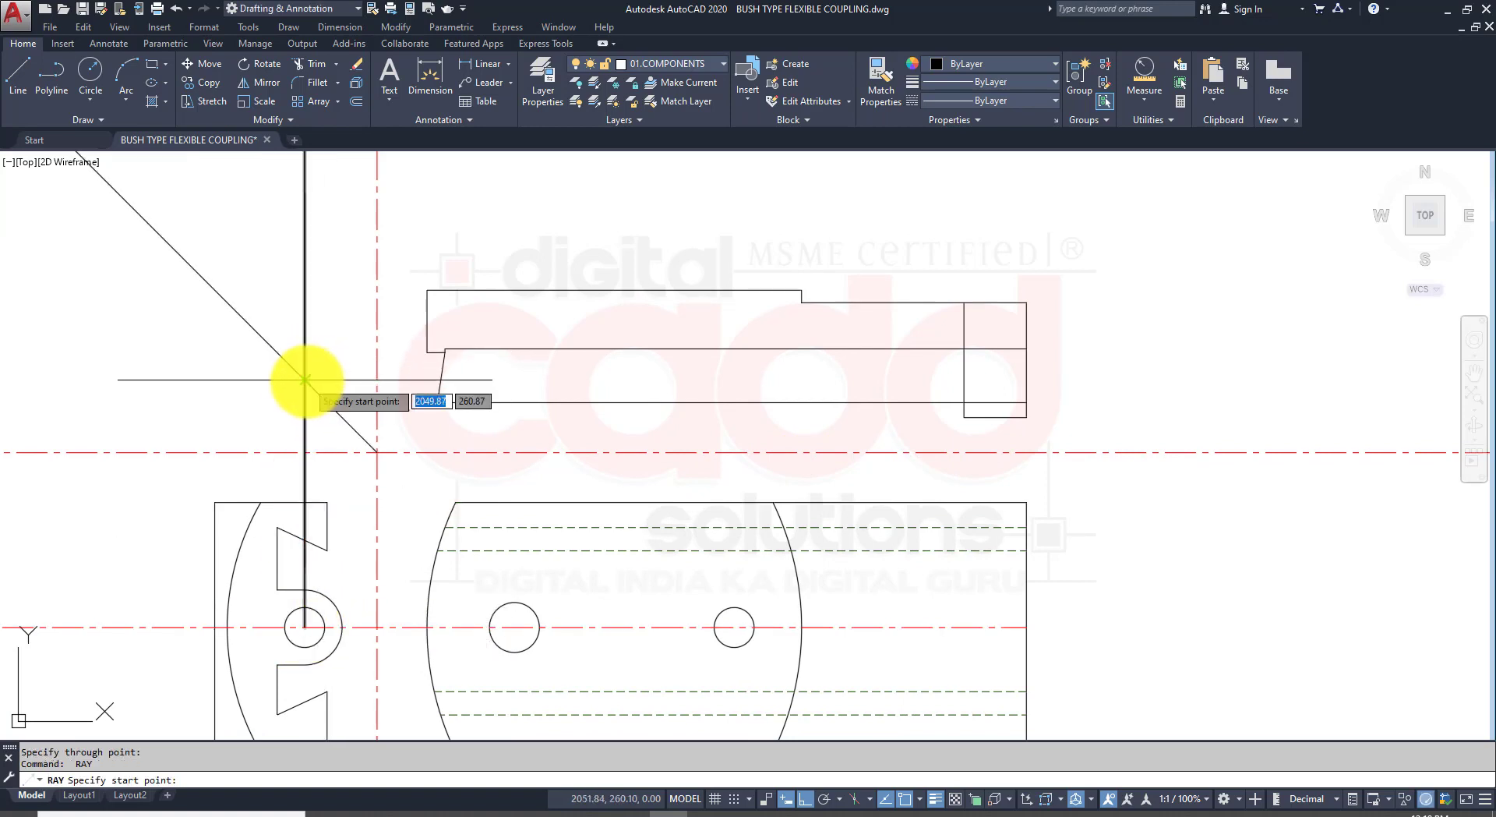
{"action": "left_click", "coordinate": [1101, 379]}
{"action": "key", "text": "Return"}
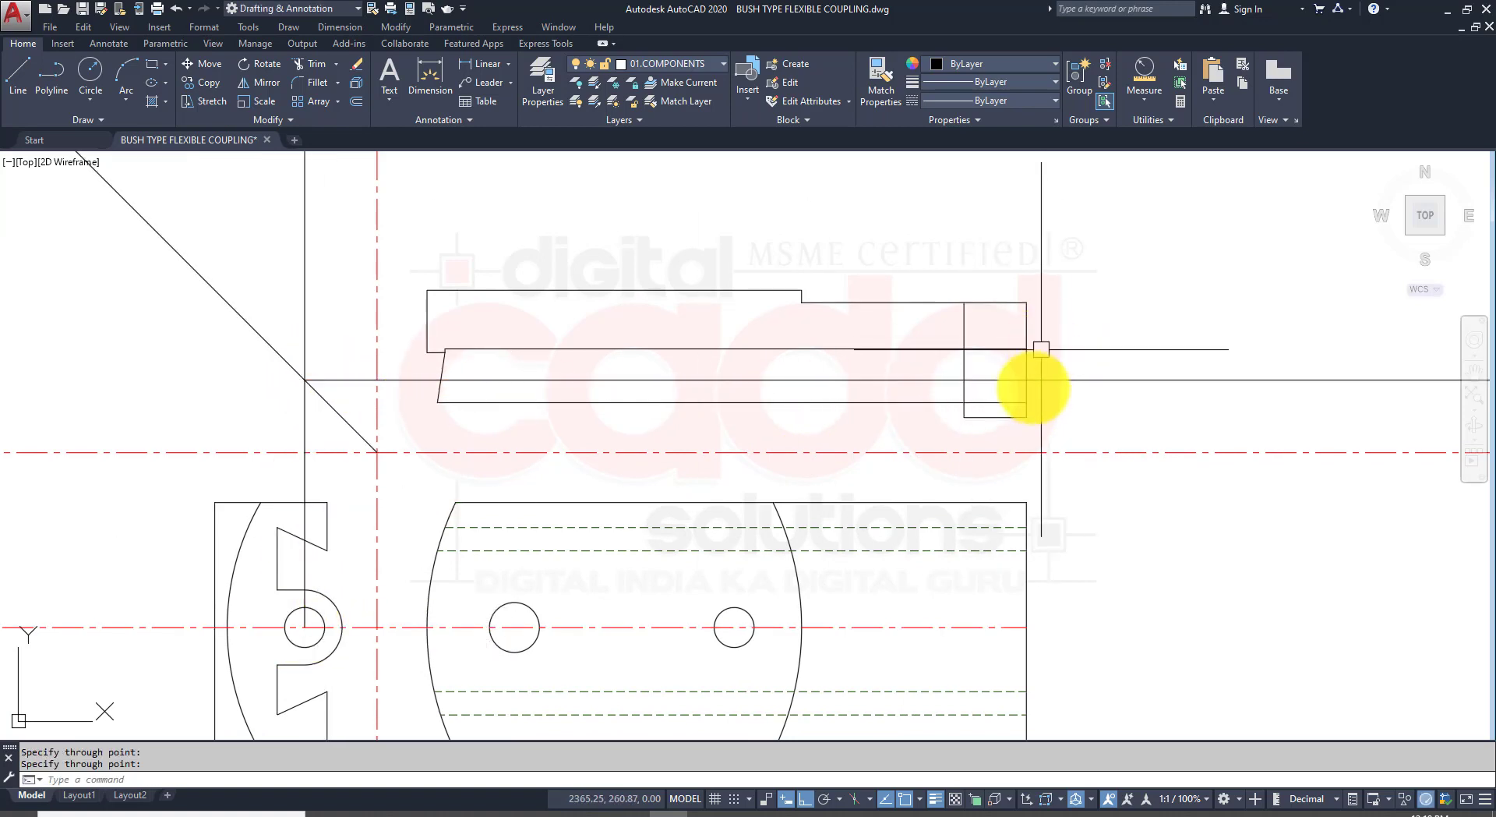
Step: Match the new horizontal ray's properties to the red horizontal centre line
{"action": "type", "text": "MA"}
{"action": "key", "text": "Return"}
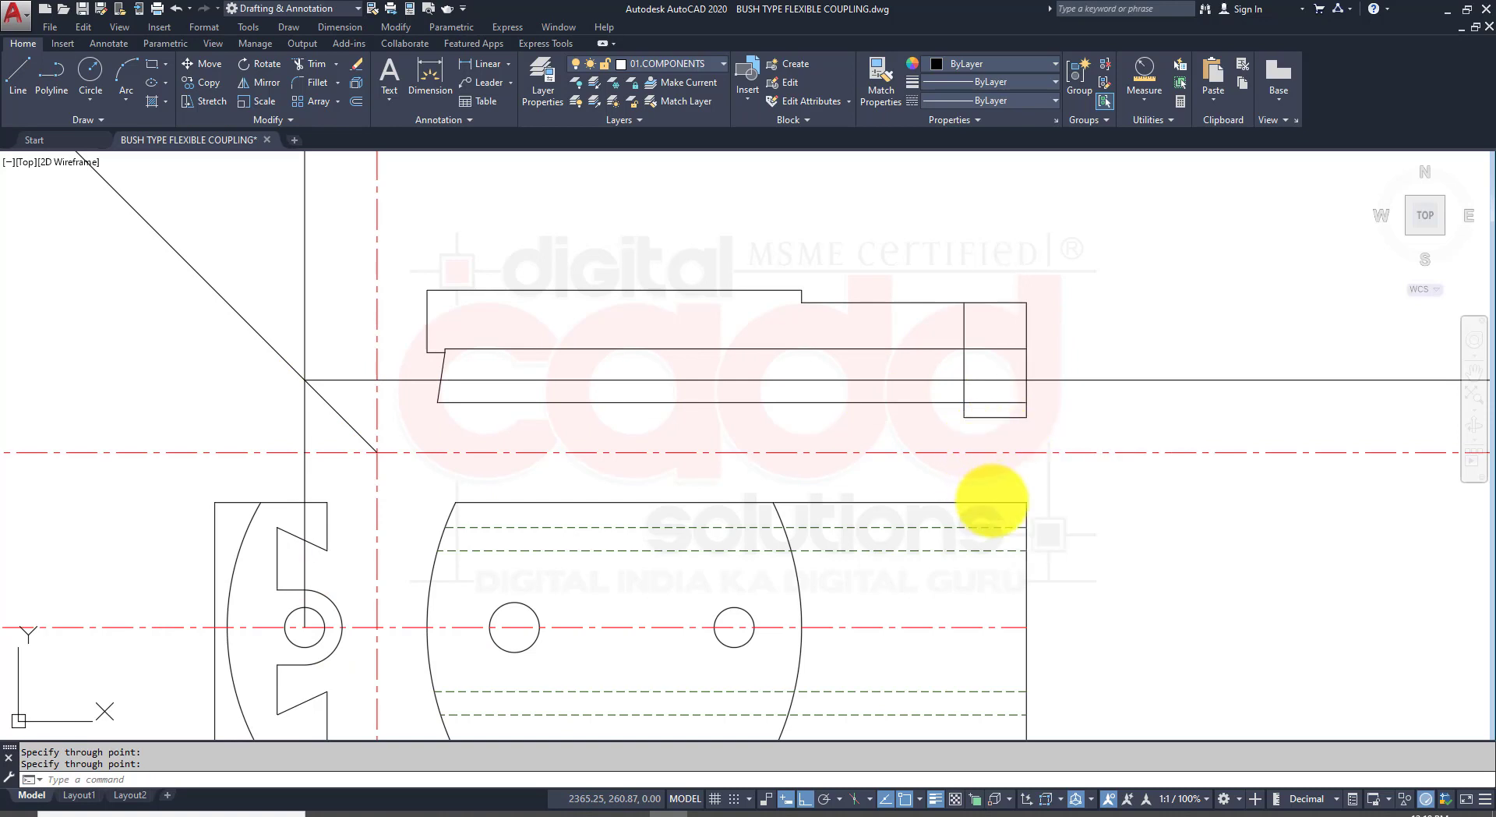
{"action": "left_click", "coordinate": [1027, 453]}
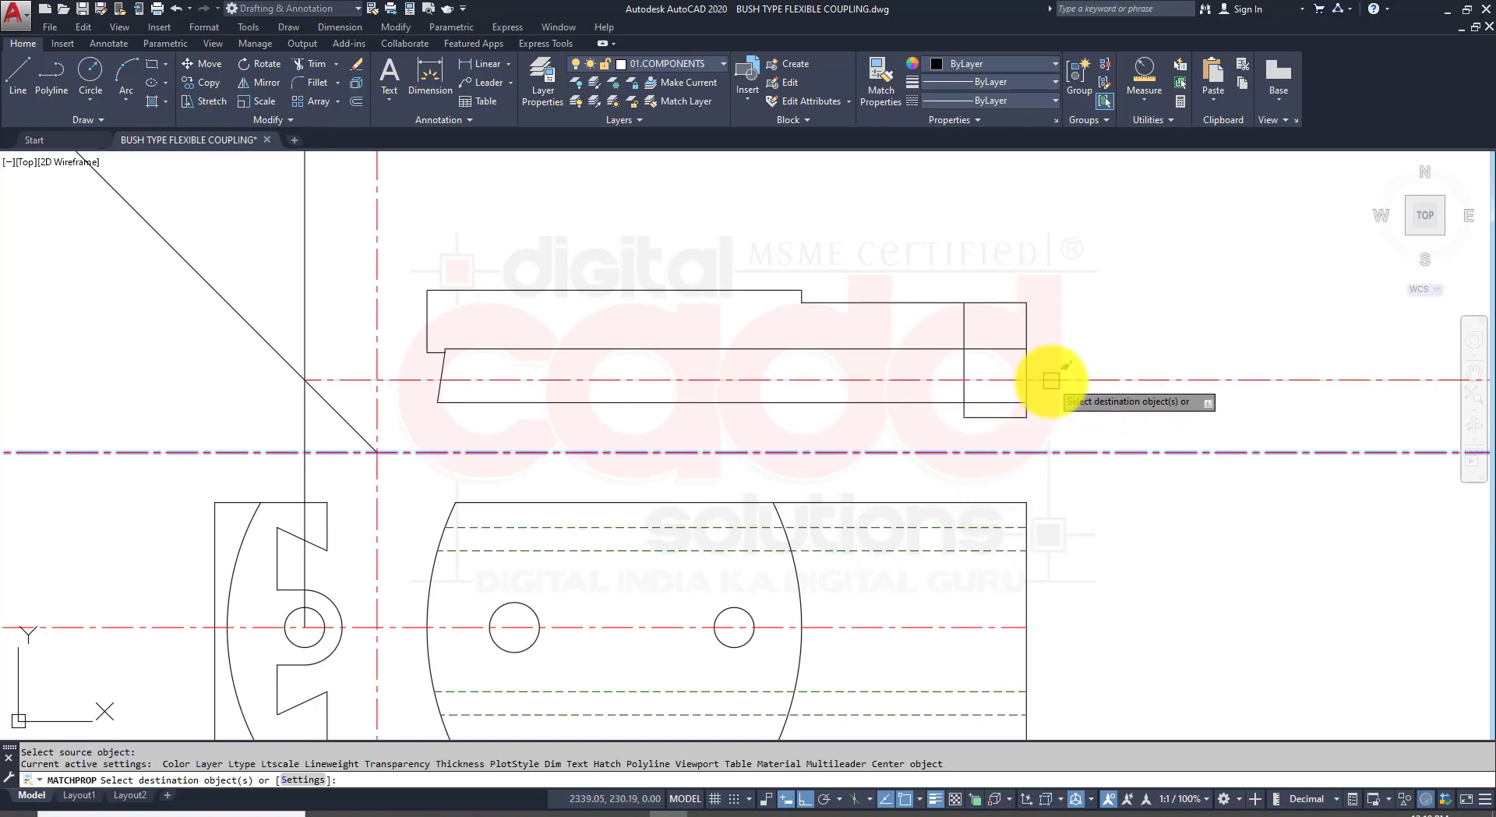
{"action": "left_click", "coordinate": [1042, 380]}
Step: Trim the projected centre line so only the part between the upper view's two right-hand vertical lines remains
{"action": "middle_click_drag", "start_coordinate": [1070, 454], "coordinate": [983, 432]}
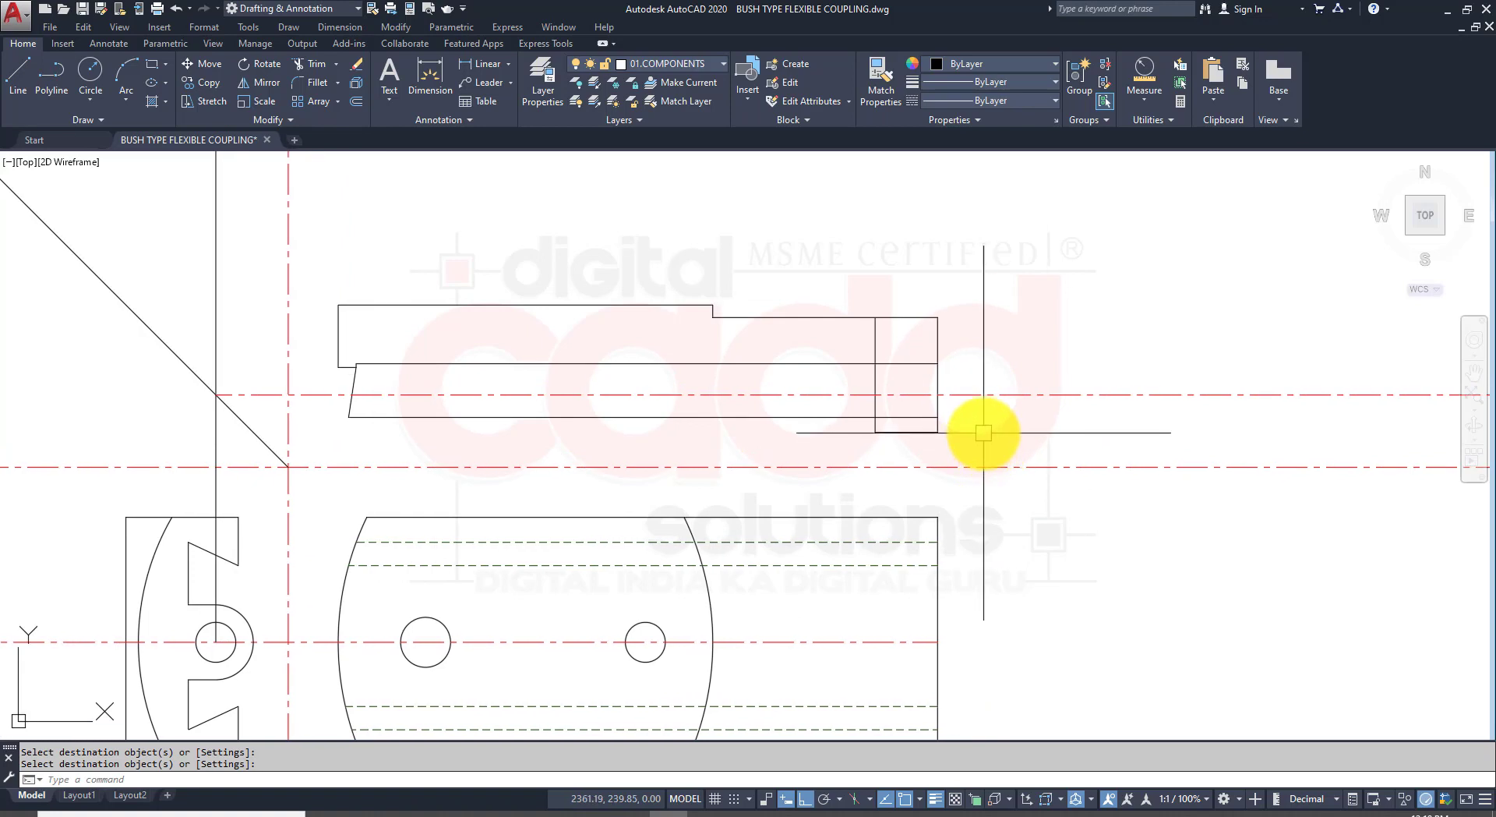
{"action": "key", "text": "Return"}
{"action": "left_click", "coordinate": [972, 308]}
{"action": "left_click", "coordinate": [875, 434]}
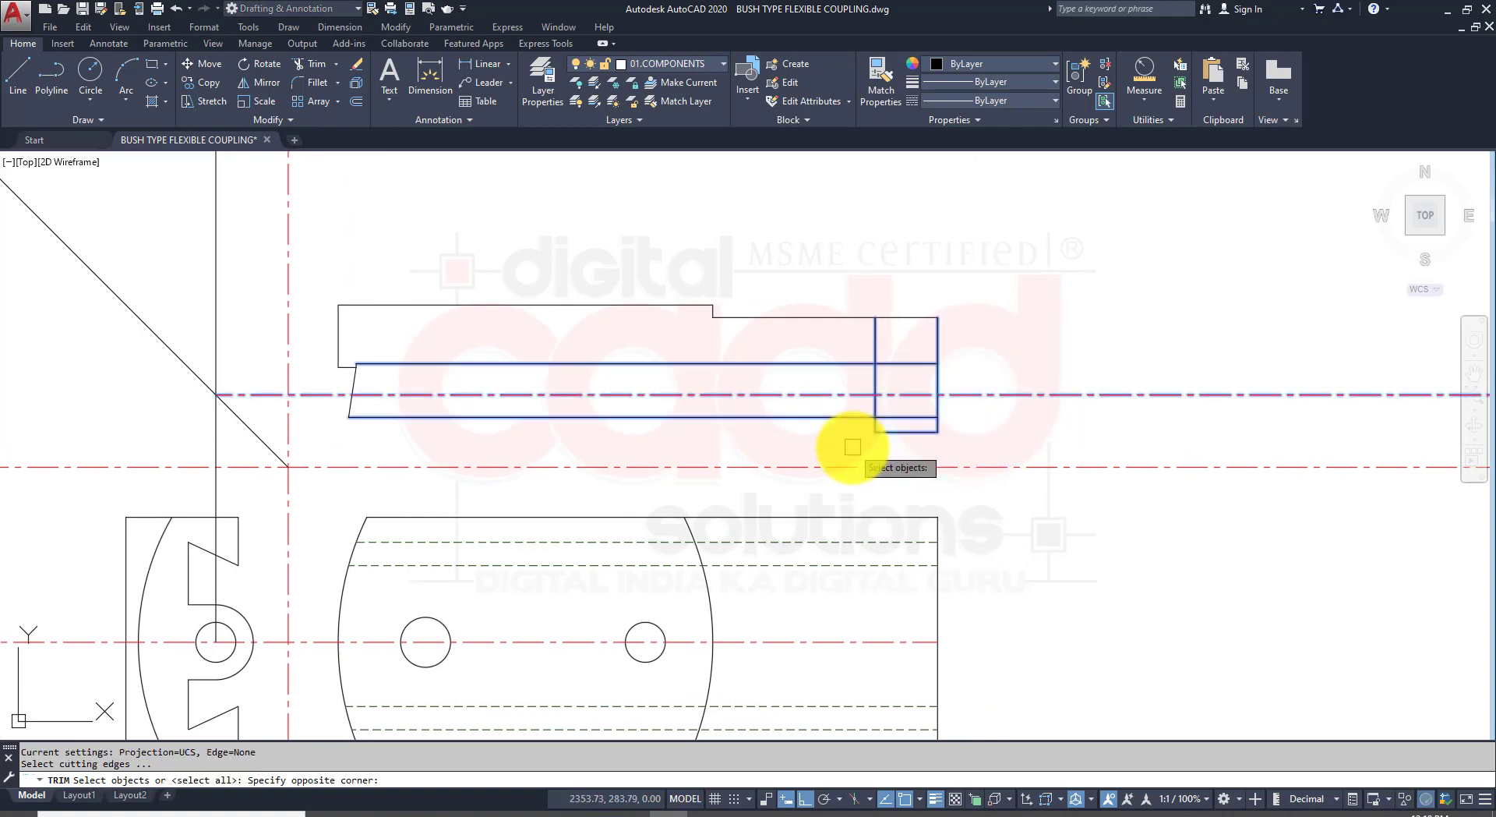
{"action": "key", "text": "Return"}
{"action": "left_click", "coordinate": [836, 399]}
{"action": "left_click", "coordinate": [959, 396]}
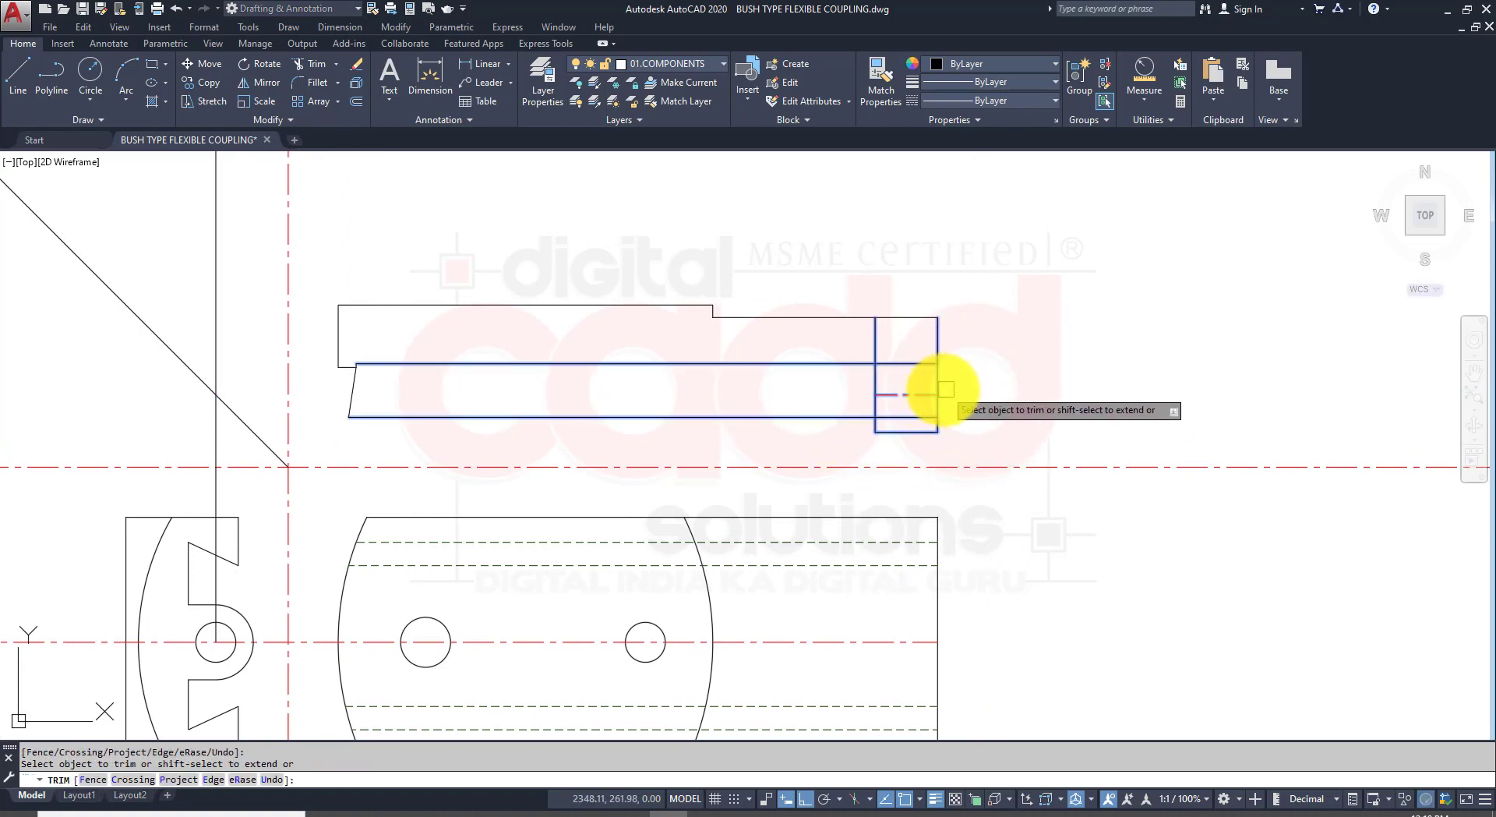
{"action": "key", "text": "Return"}
Step: Erase the vertical projection ray rising from the side view's hole centre
{"action": "left_click", "coordinate": [217, 349]}
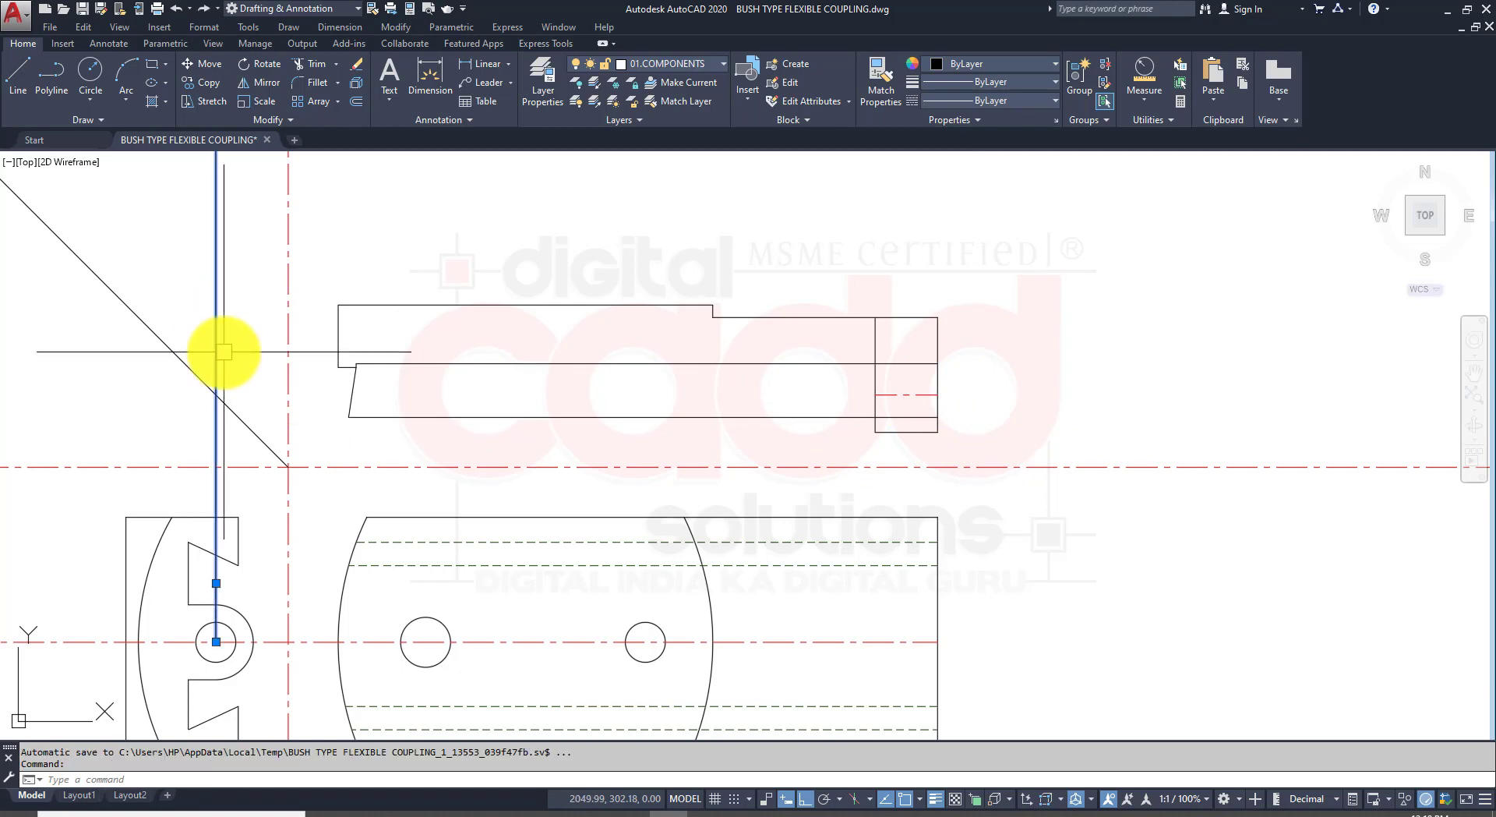
{"action": "type", "text": "E"}
{"action": "key", "text": "Return"}
Step: Following the reference drawing, offset the upper view's inner vertical line 20 to the left and its middle horizontal line 1.5 upward
{"action": "mouse_move", "coordinate": [951, 460]}
{"action": "middle_mouse_down"}
{"action": "mouse_move", "coordinate": [885, 451]}
{"action": "mouse_move", "coordinate": [880, 433]}
{"action": "middle_mouse_up"}
{"action": "left_click", "coordinate": [406, 812]}
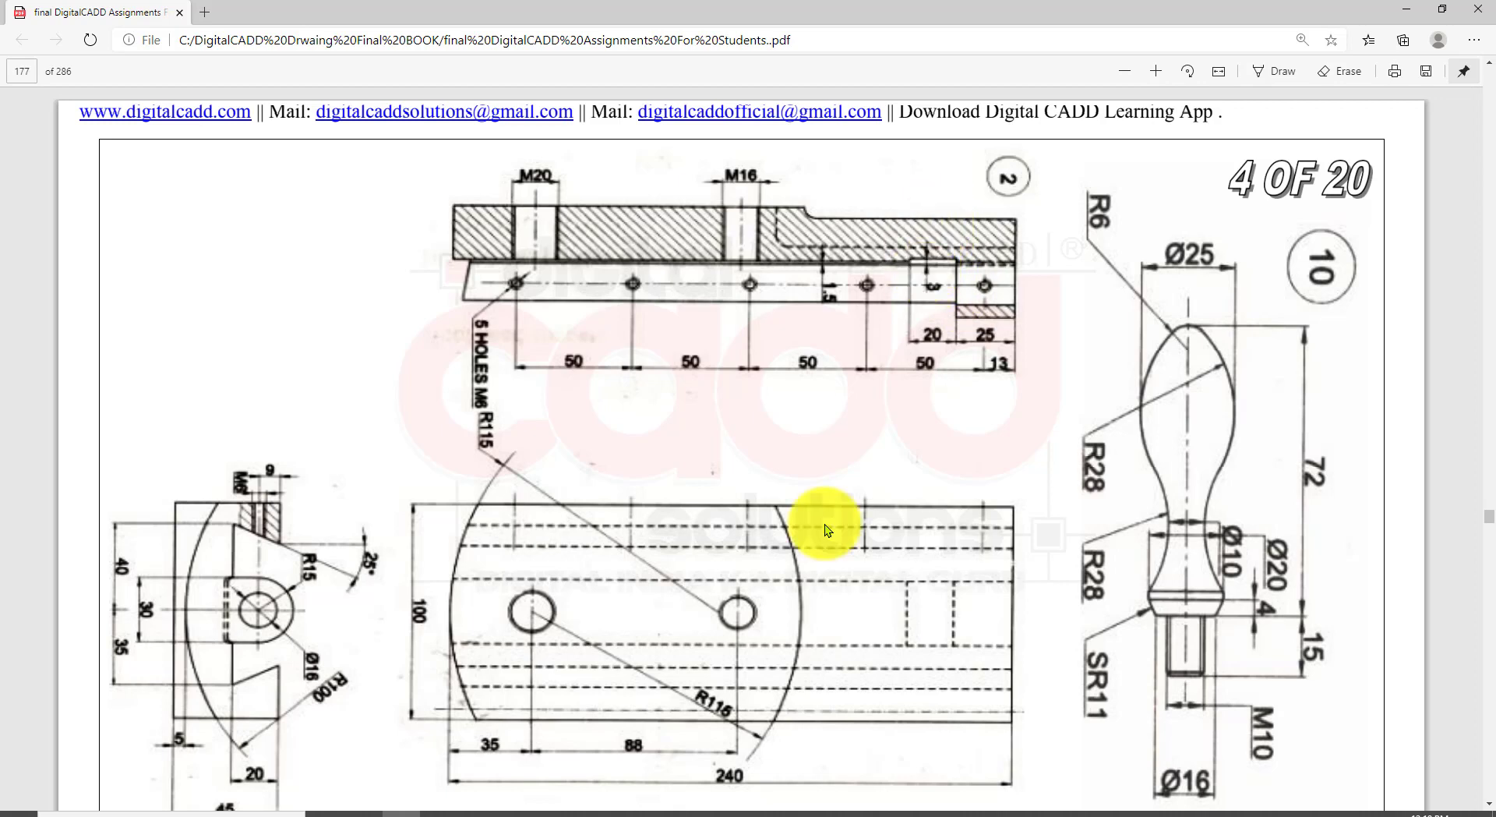
{"action": "left_click", "coordinate": [689, 812]}
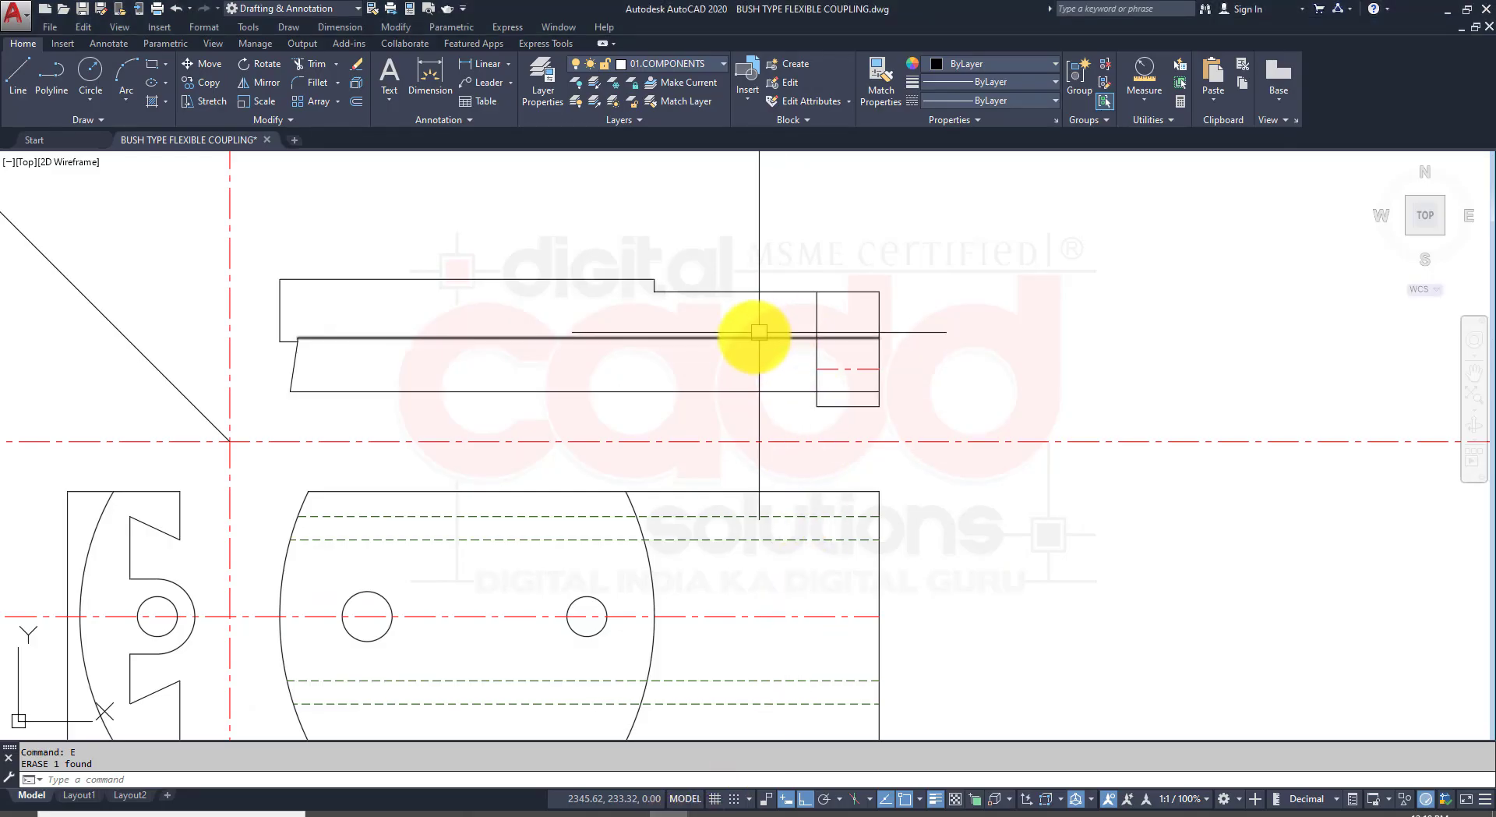
{"action": "scroll", "coordinate": [750, 347], "scroll_direction": "up", "scroll_amount": 2}
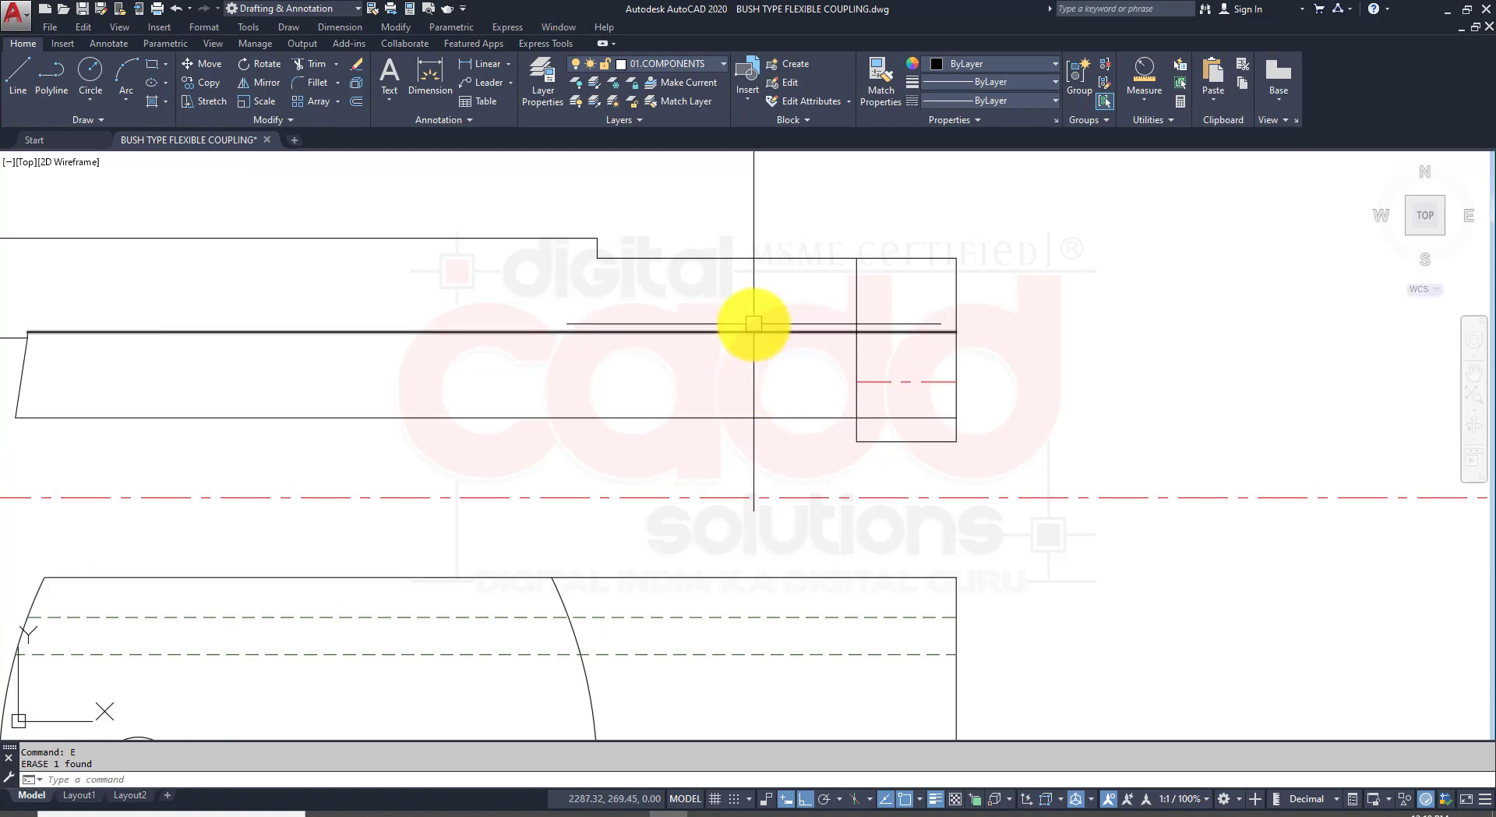
{"action": "key", "text": "Return"}
{"action": "type", "text": "1.5"}
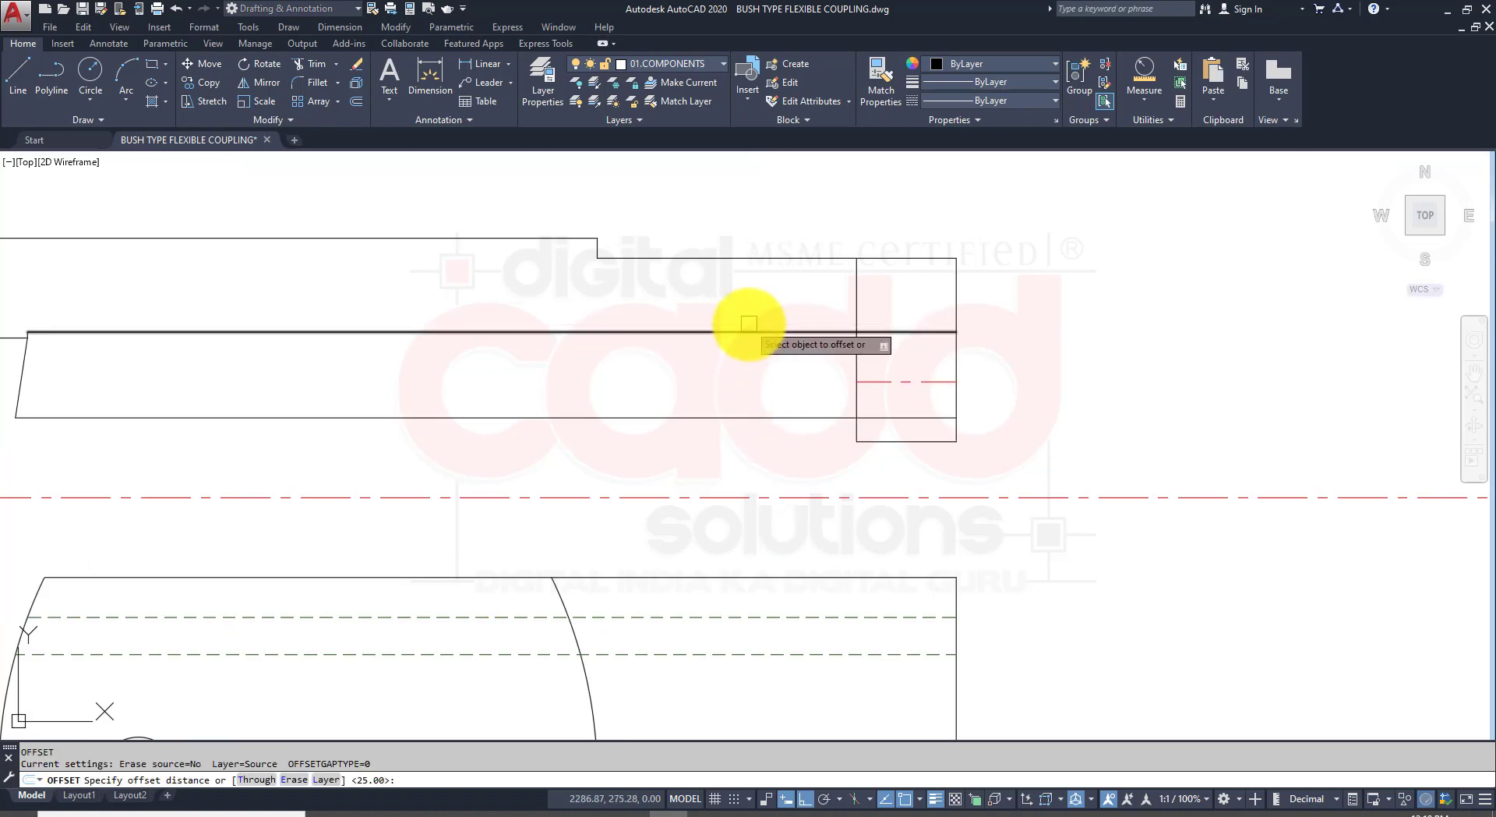
{"action": "left_click", "coordinate": [856, 299]}
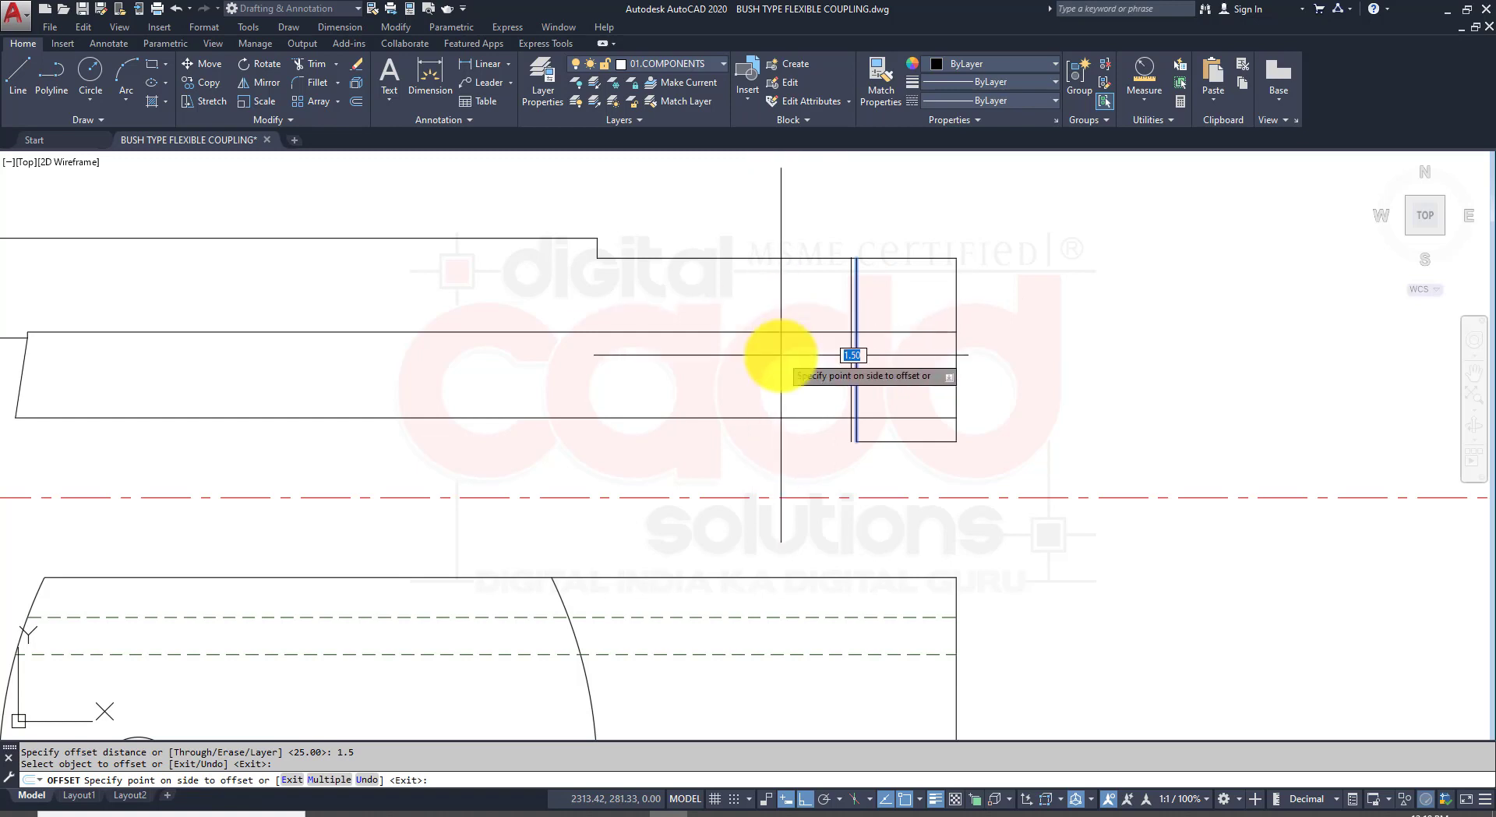
{"action": "type", "text": "20"}
{"action": "key", "text": "Return"}
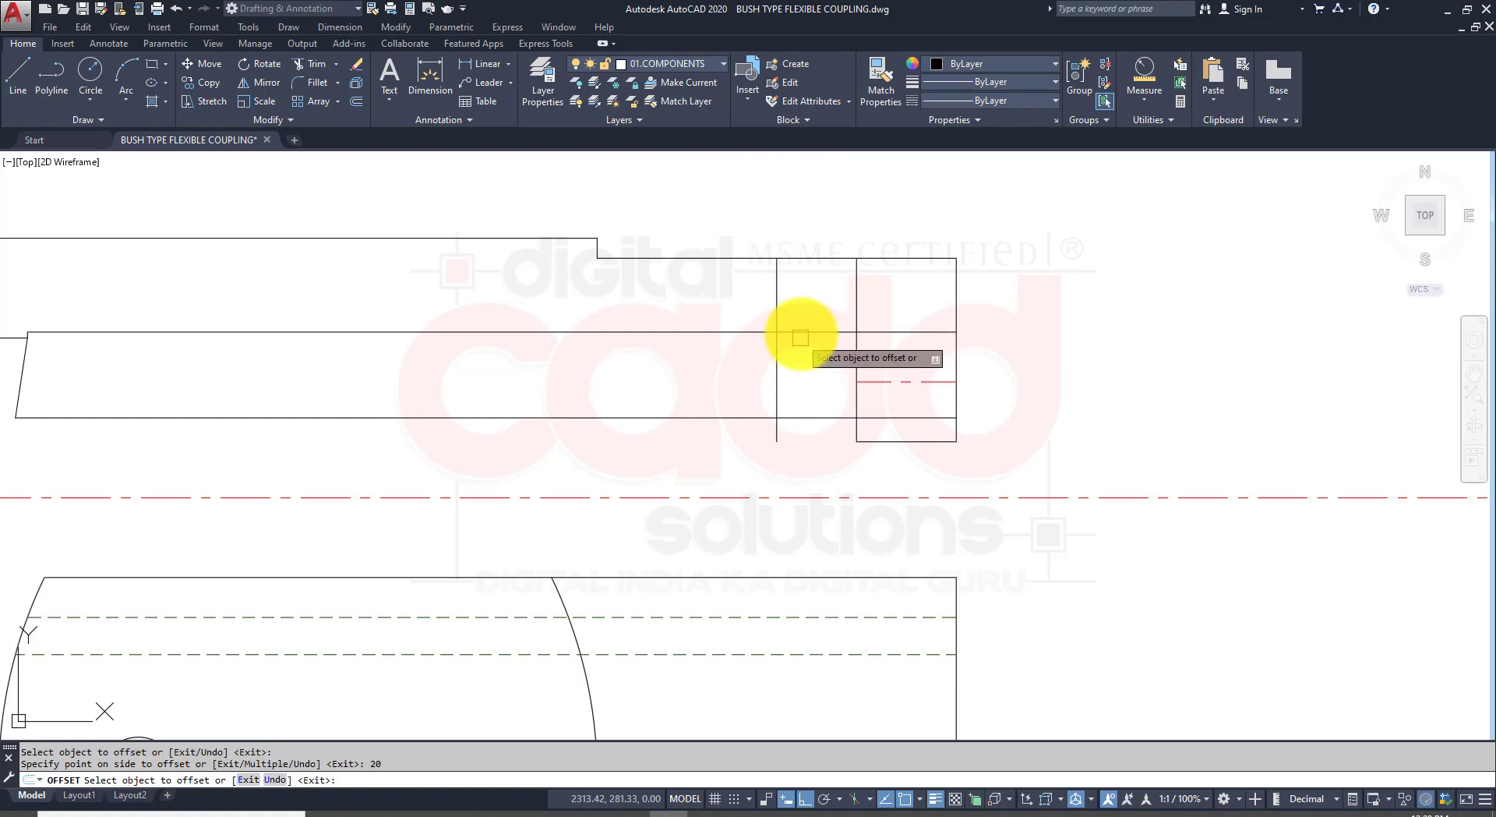
{"action": "left_click", "coordinate": [812, 330]}
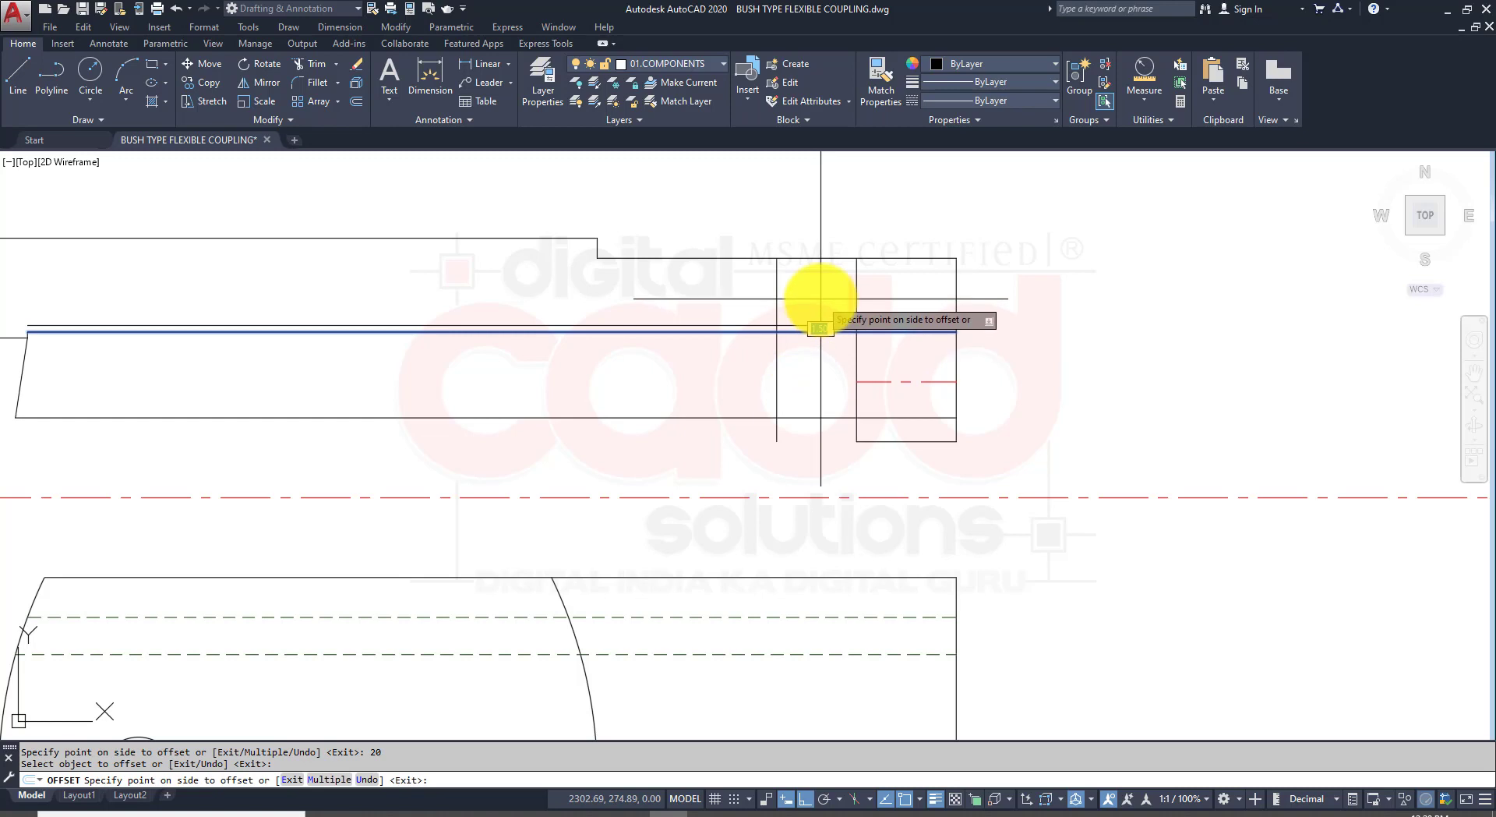
{"action": "left_click", "coordinate": [812, 305]}
{"action": "key", "text": "Return"}
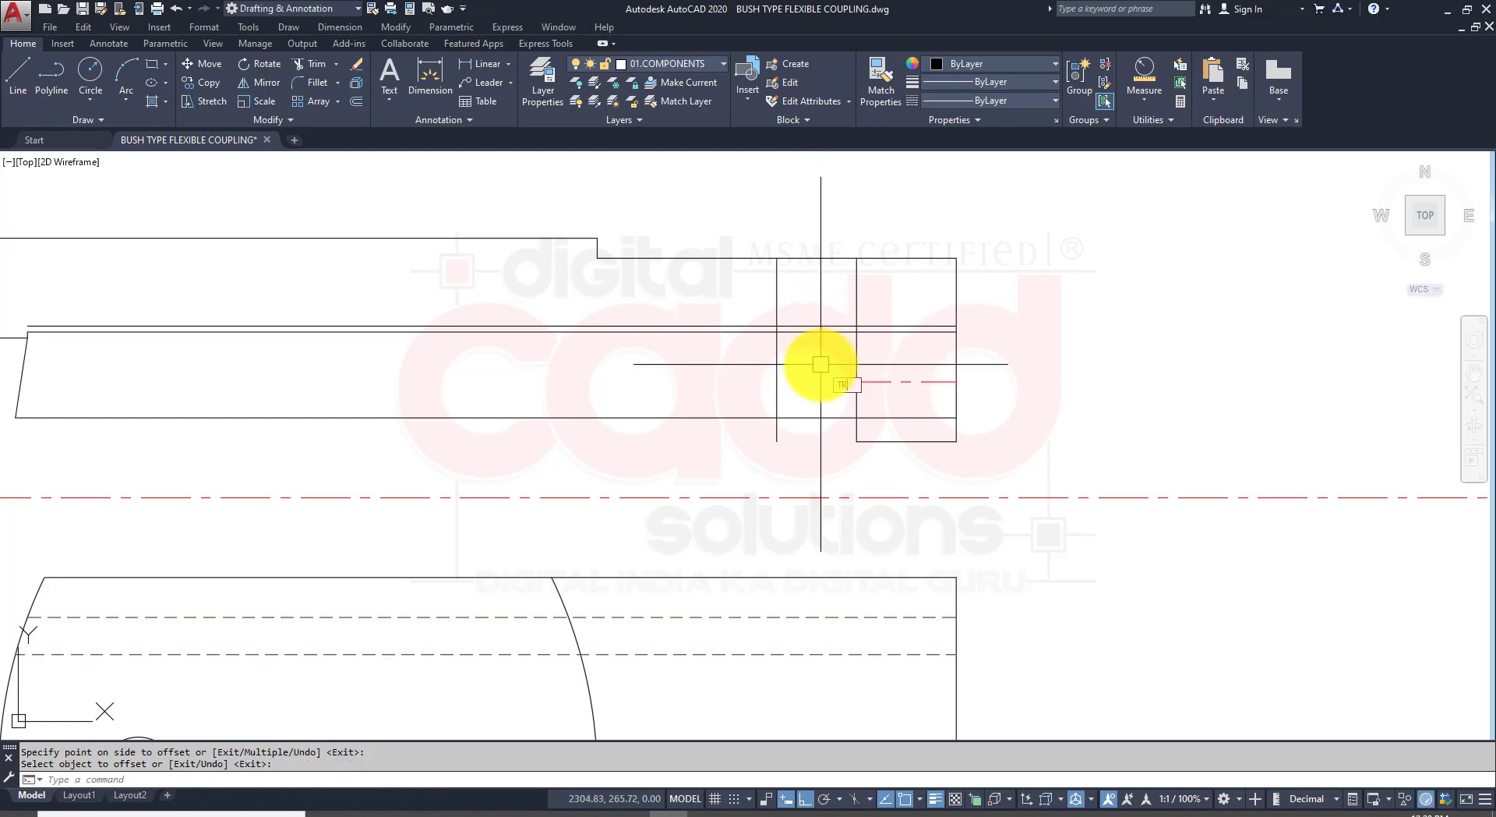
Step: Trim the offset lines and the middle line into a shallow recess, 20 long and 1.5 deep, beside the inner vertical line
{"action": "type", "text": "TR"}
{"action": "key", "text": "Return"}
{"action": "key", "text": "Return"}
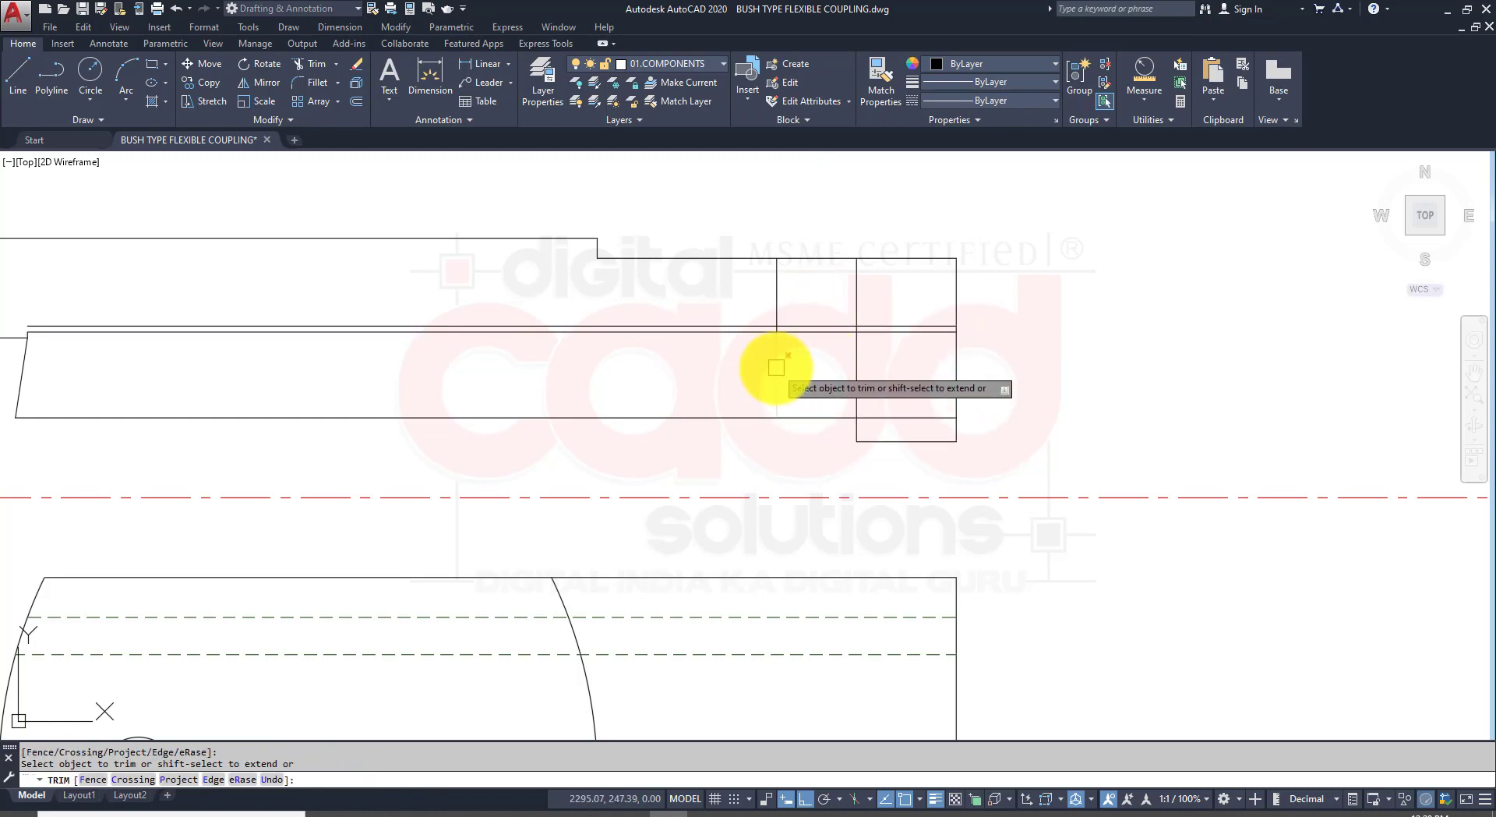
{"action": "left_click", "coordinate": [776, 367]}
{"action": "left_click", "coordinate": [776, 280]}
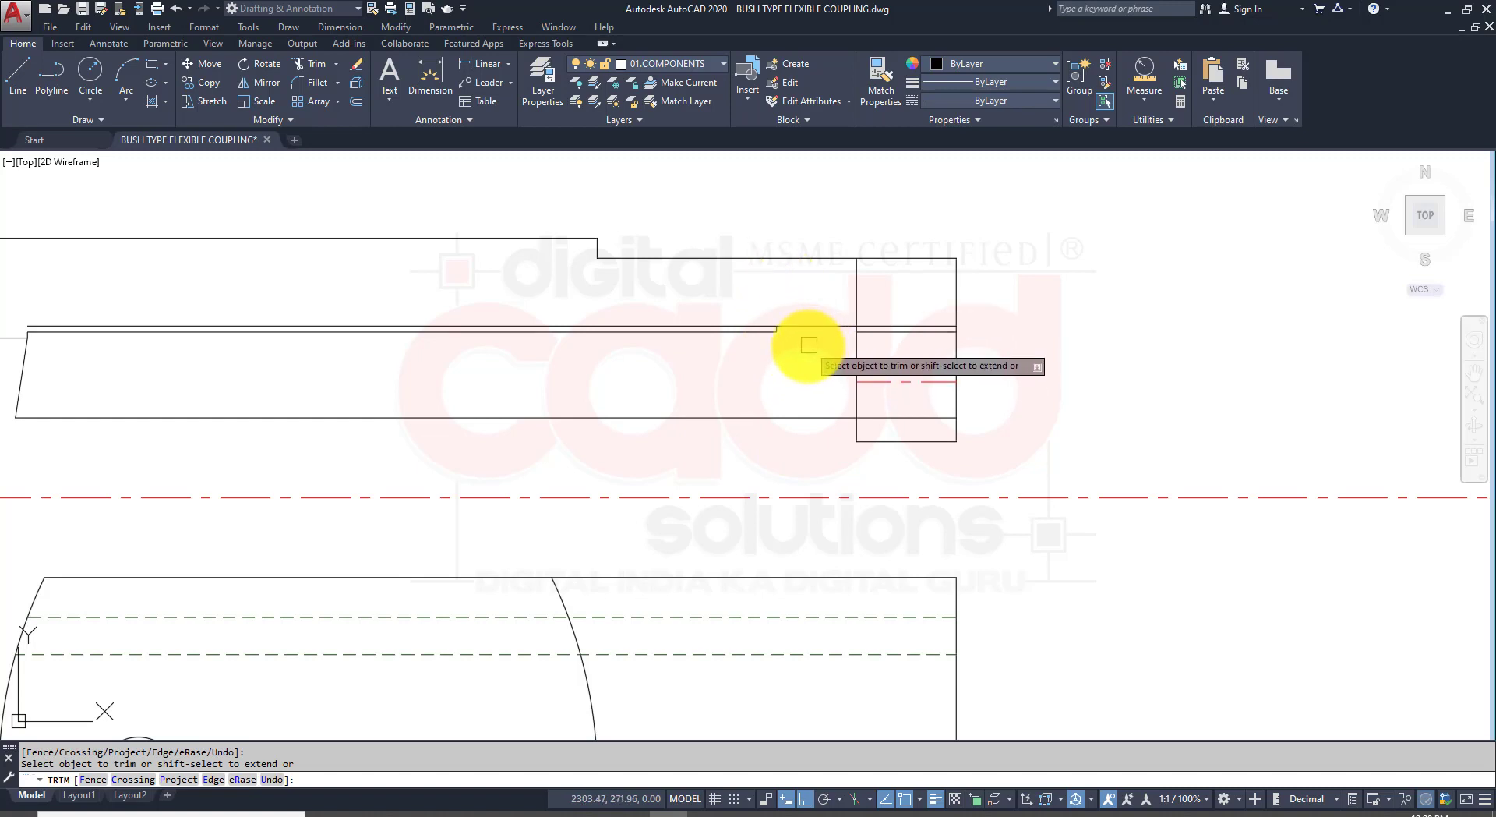
{"action": "left_click", "coordinate": [899, 326]}
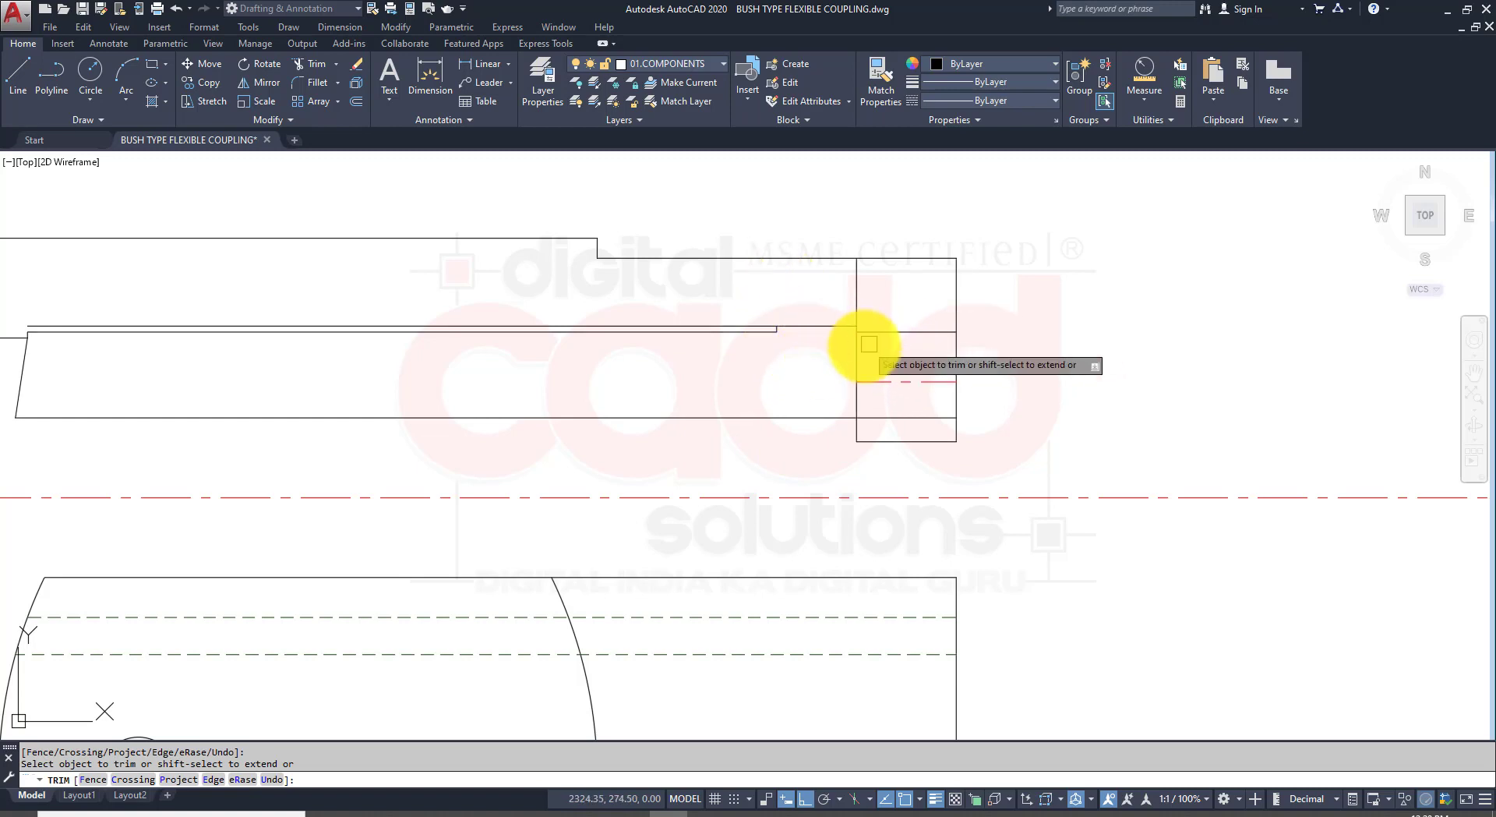
{"action": "left_click", "coordinate": [763, 321]}
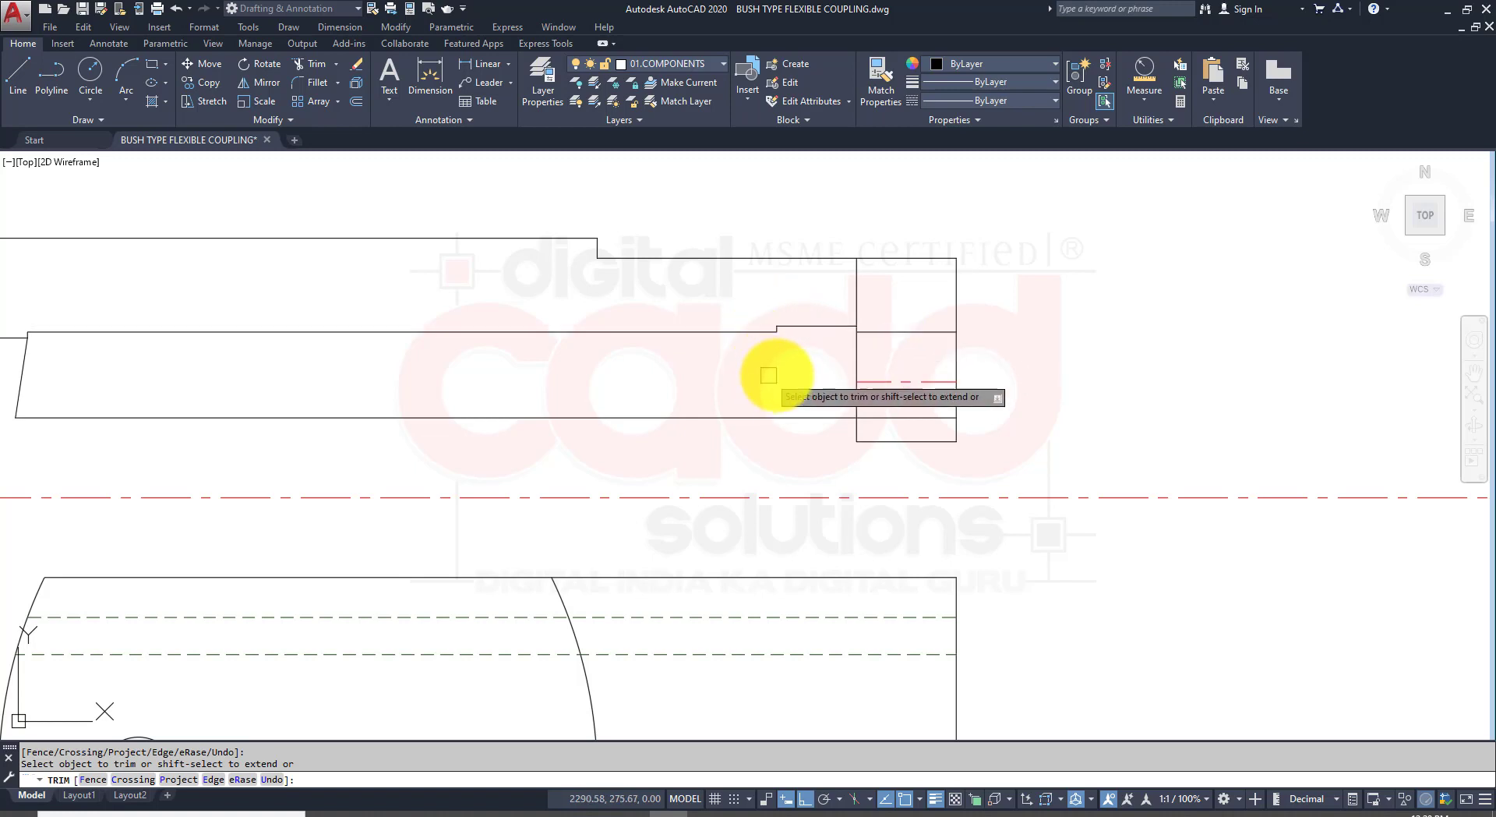
{"action": "scroll", "coordinate": [818, 377], "scroll_direction": "down", "scroll_amount": 2}
{"action": "key", "text": "Return"}
{"action": "scroll", "coordinate": [809, 374], "scroll_direction": "up", "scroll_amount": 2}
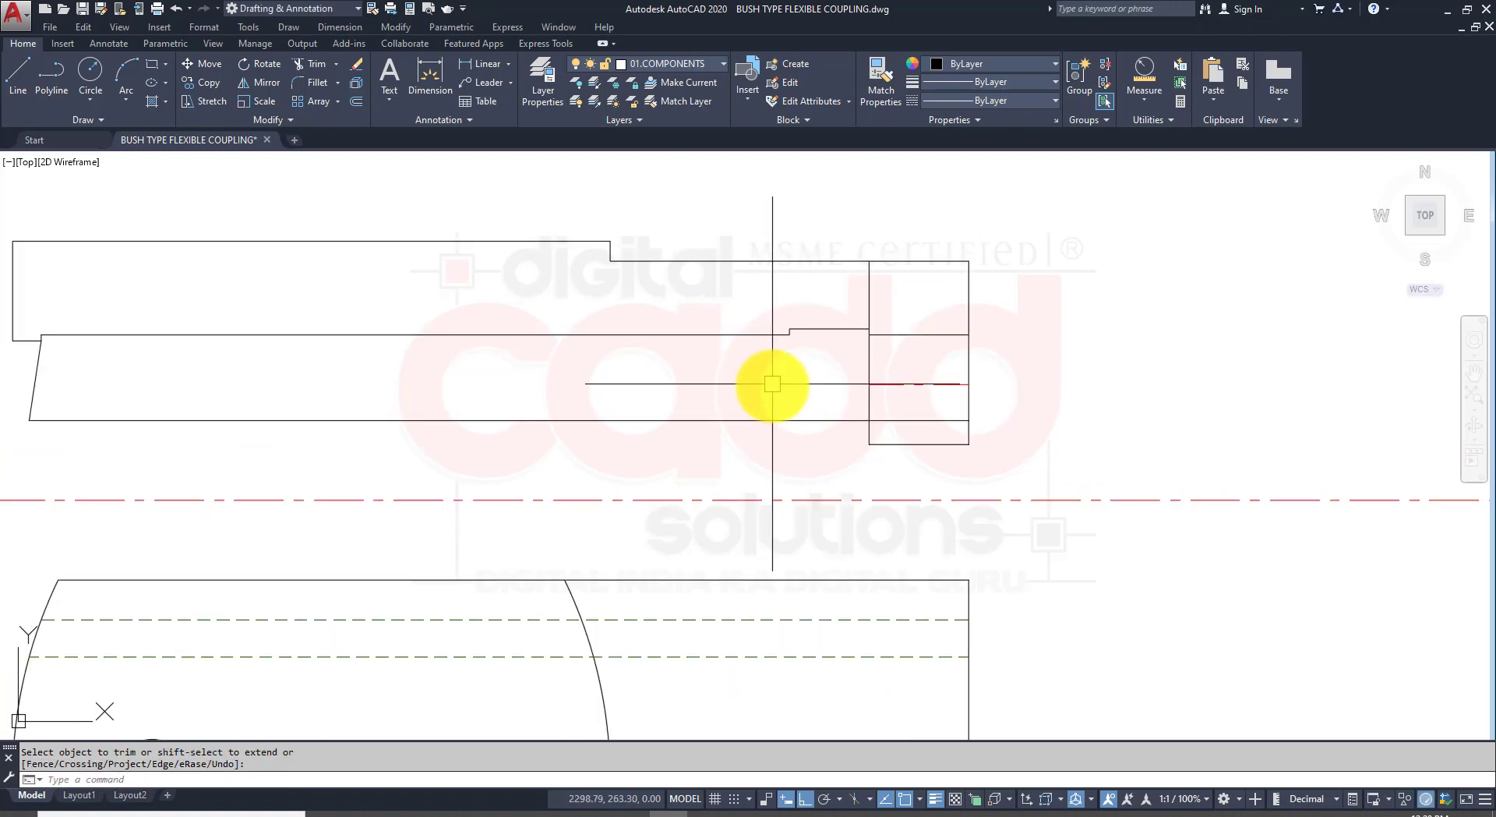
Step: Extend the upper view's middle horizontal line across the recess to the inner vertical line and check it against the reference drawing
{"action": "type", "text": "E"}
{"action": "key", "text": "Return"}
{"action": "key", "text": "Return"}
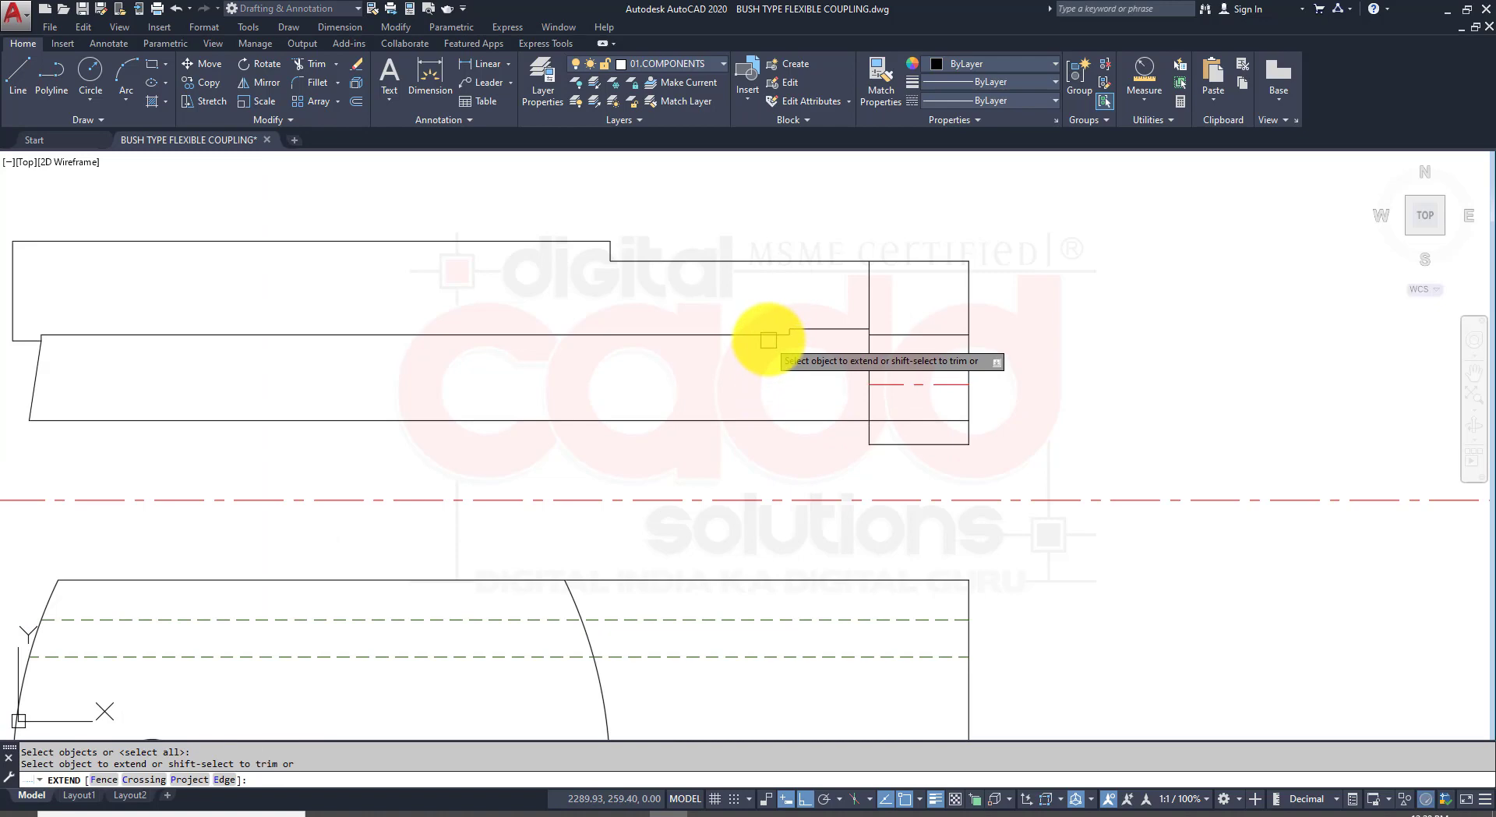
{"action": "left_click", "coordinate": [768, 339]}
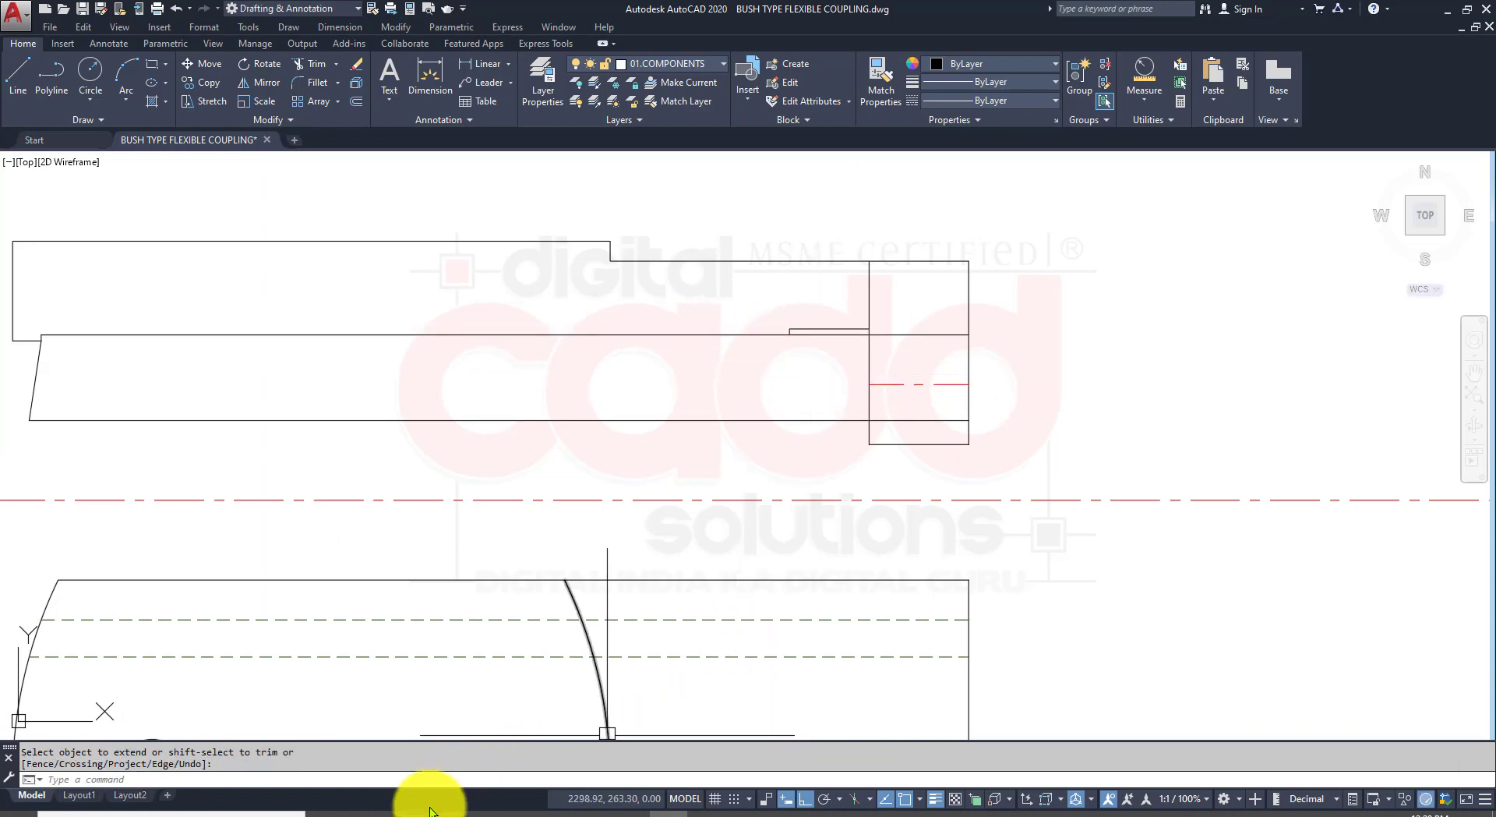
{"action": "left_click", "coordinate": [394, 810]}
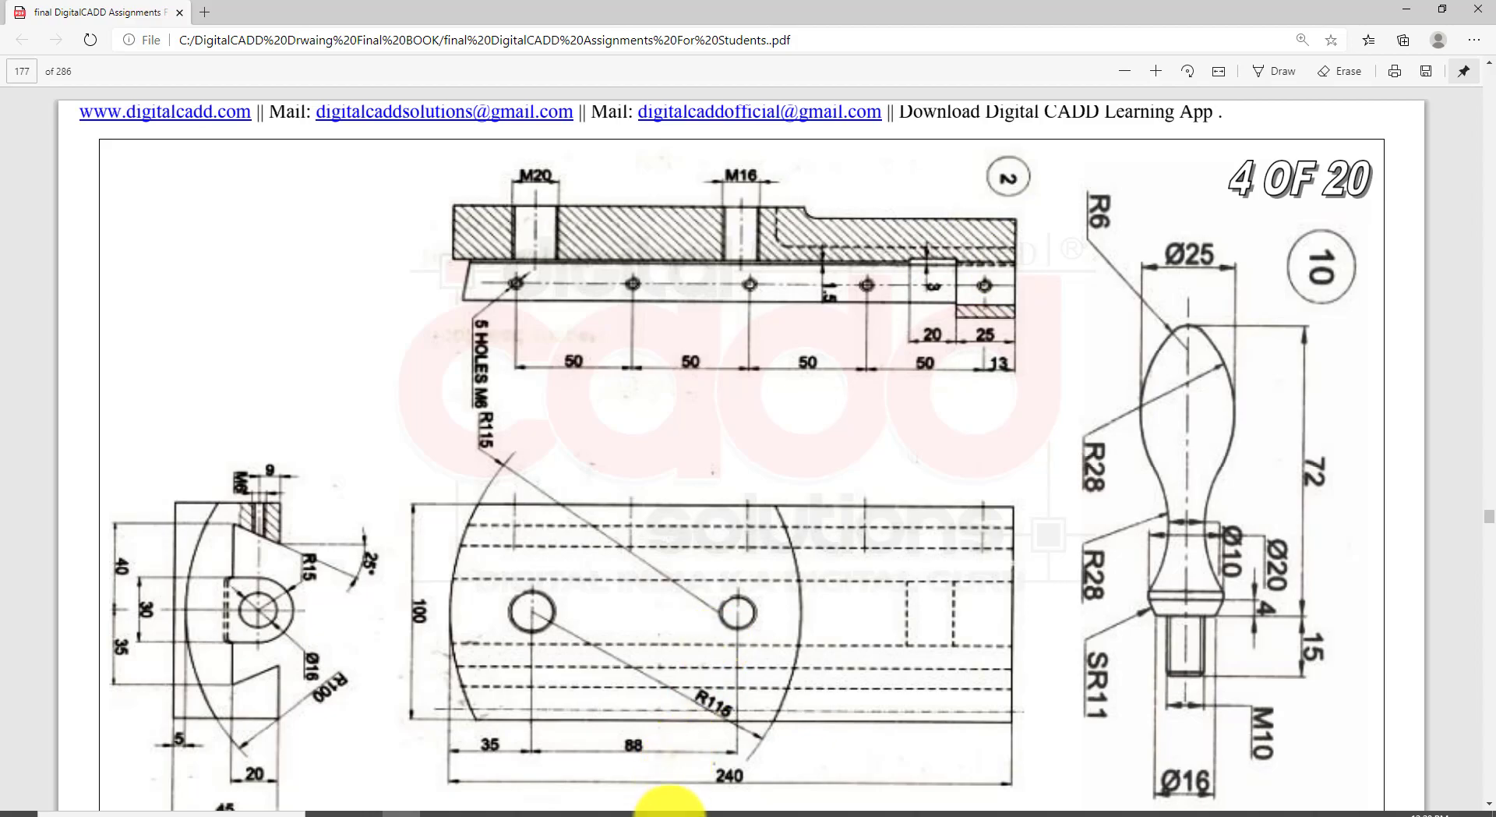
{"action": "left_click", "coordinate": [670, 815]}
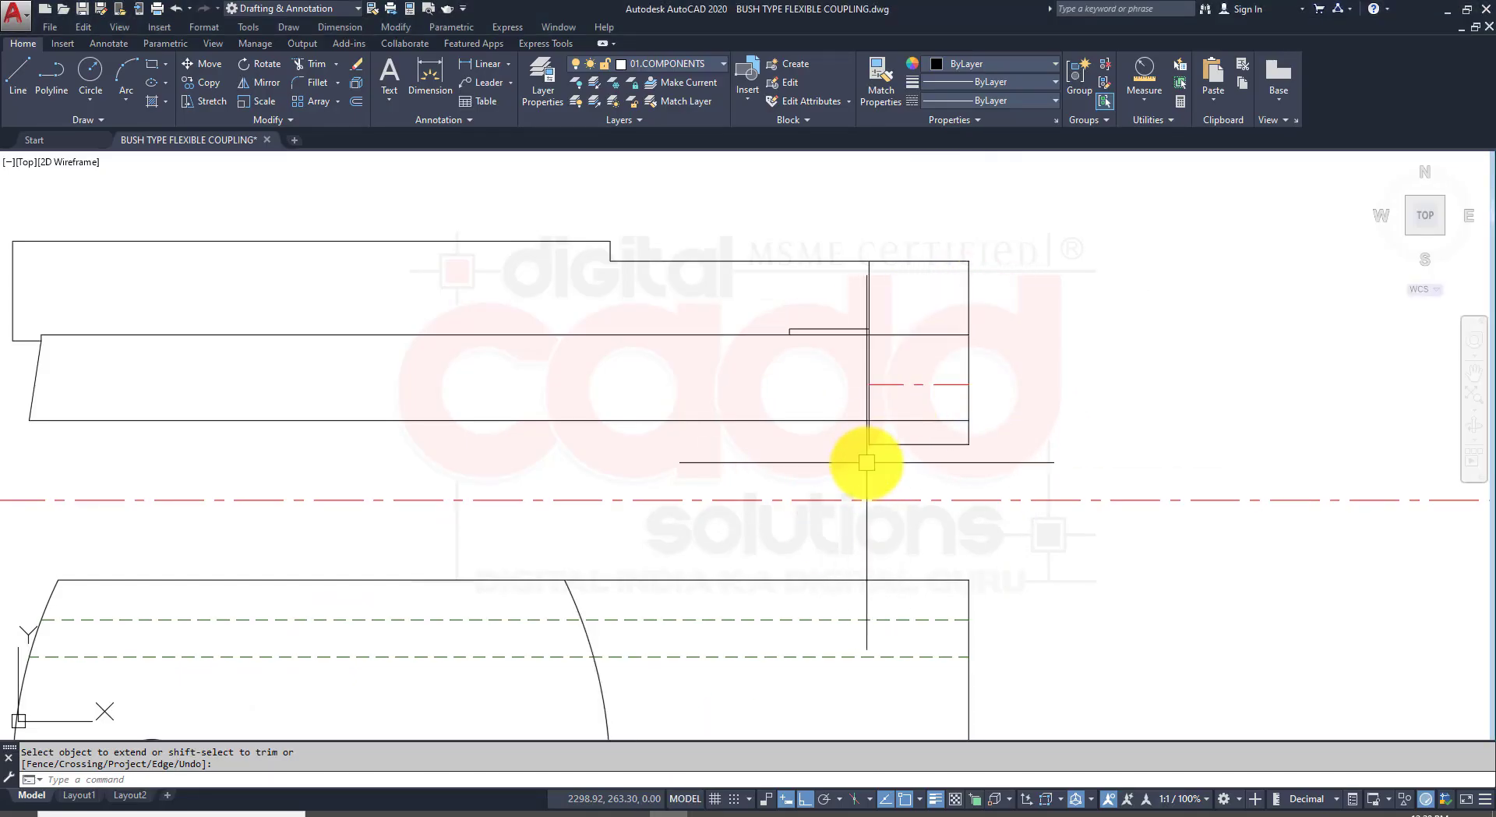
{"action": "mouse_move", "coordinate": [866, 462]}
{"action": "middle_mouse_down"}
{"action": "mouse_move", "coordinate": [795, 444]}
{"action": "mouse_move", "coordinate": [764, 468]}
{"action": "middle_mouse_up"}
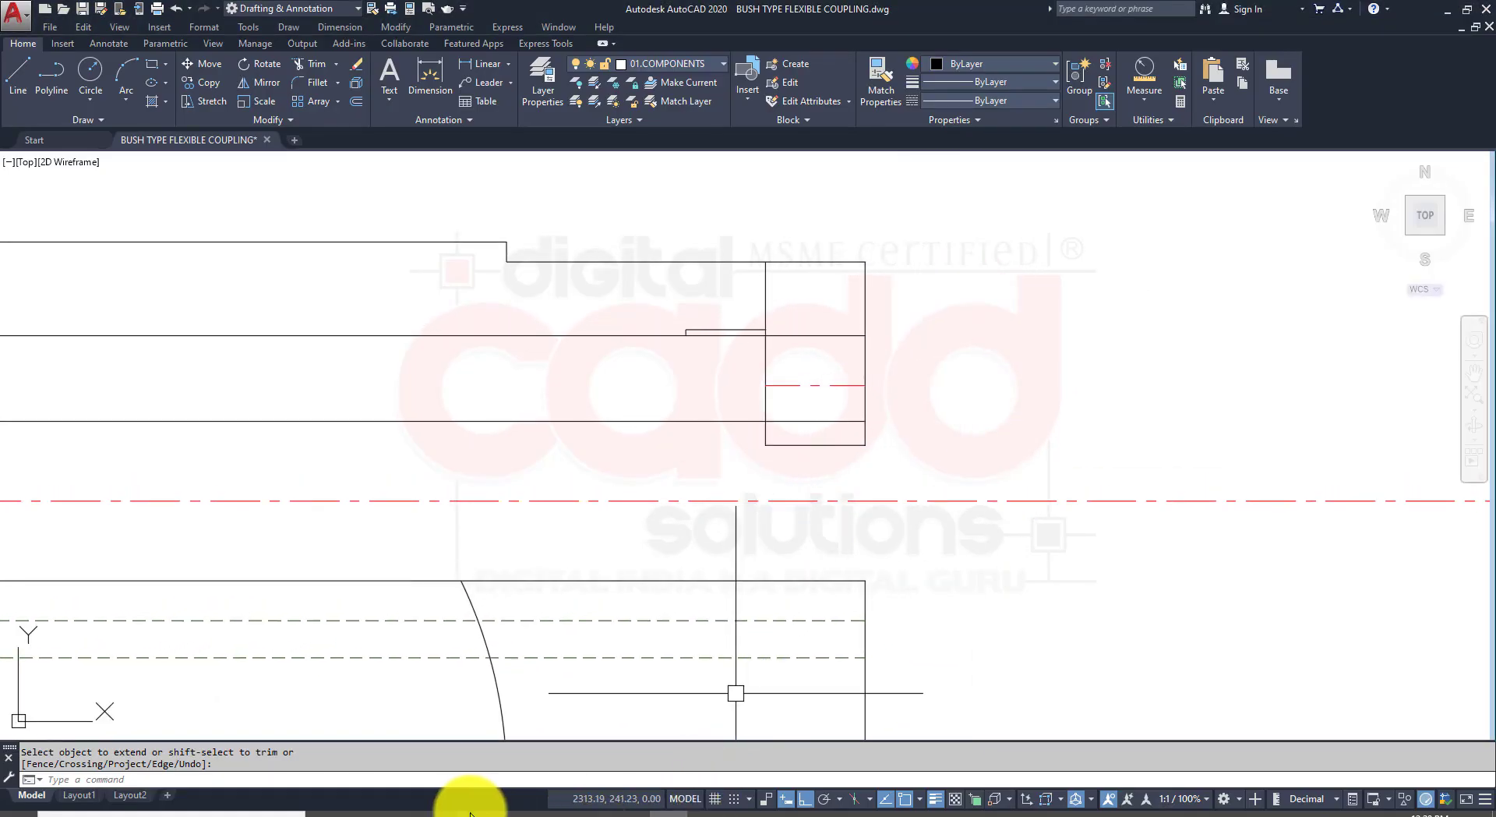
{"action": "left_click", "coordinate": [407, 814]}
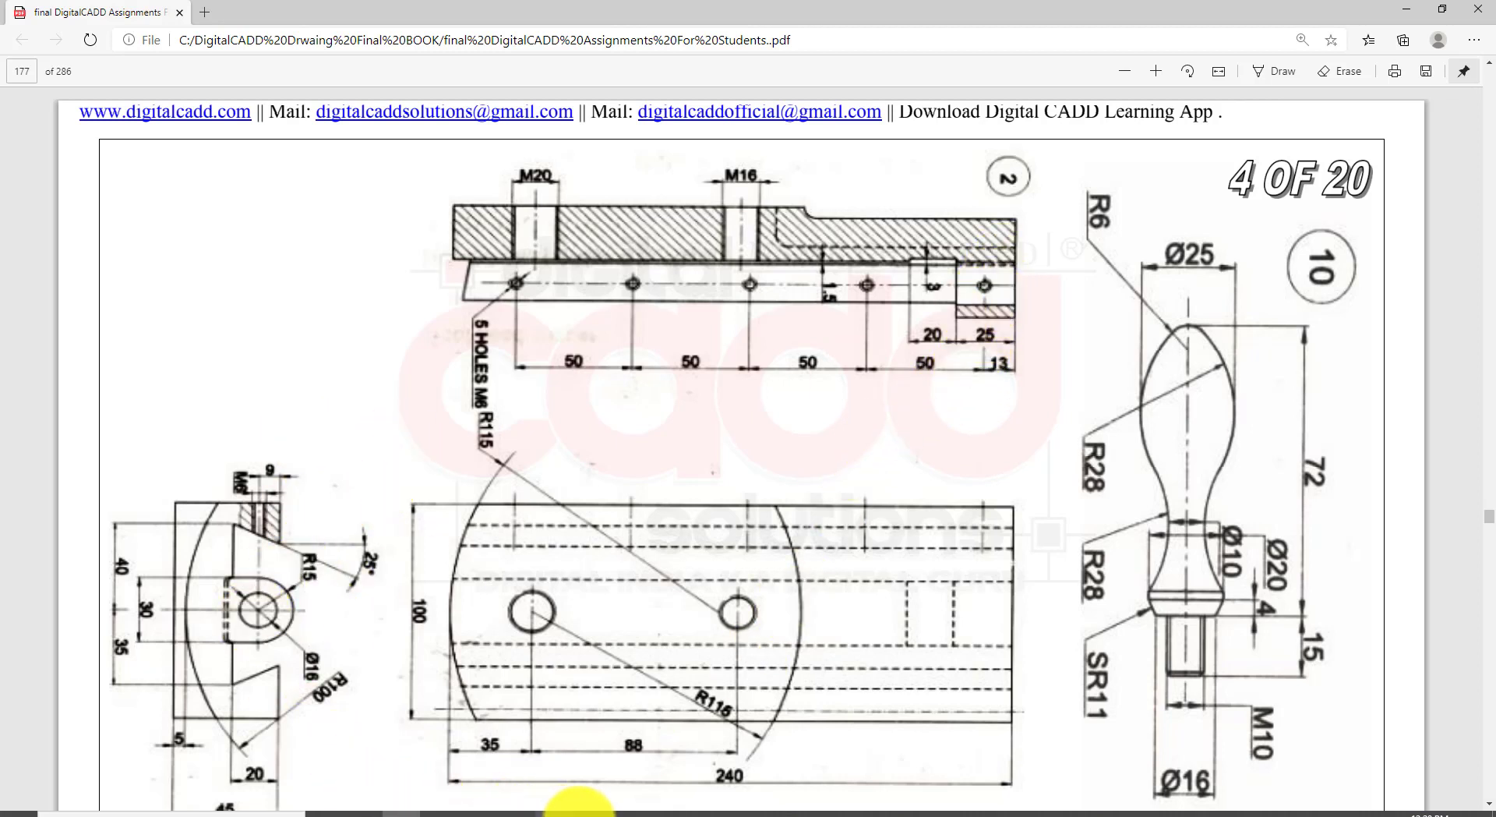
{"action": "left_click", "coordinate": [664, 810]}
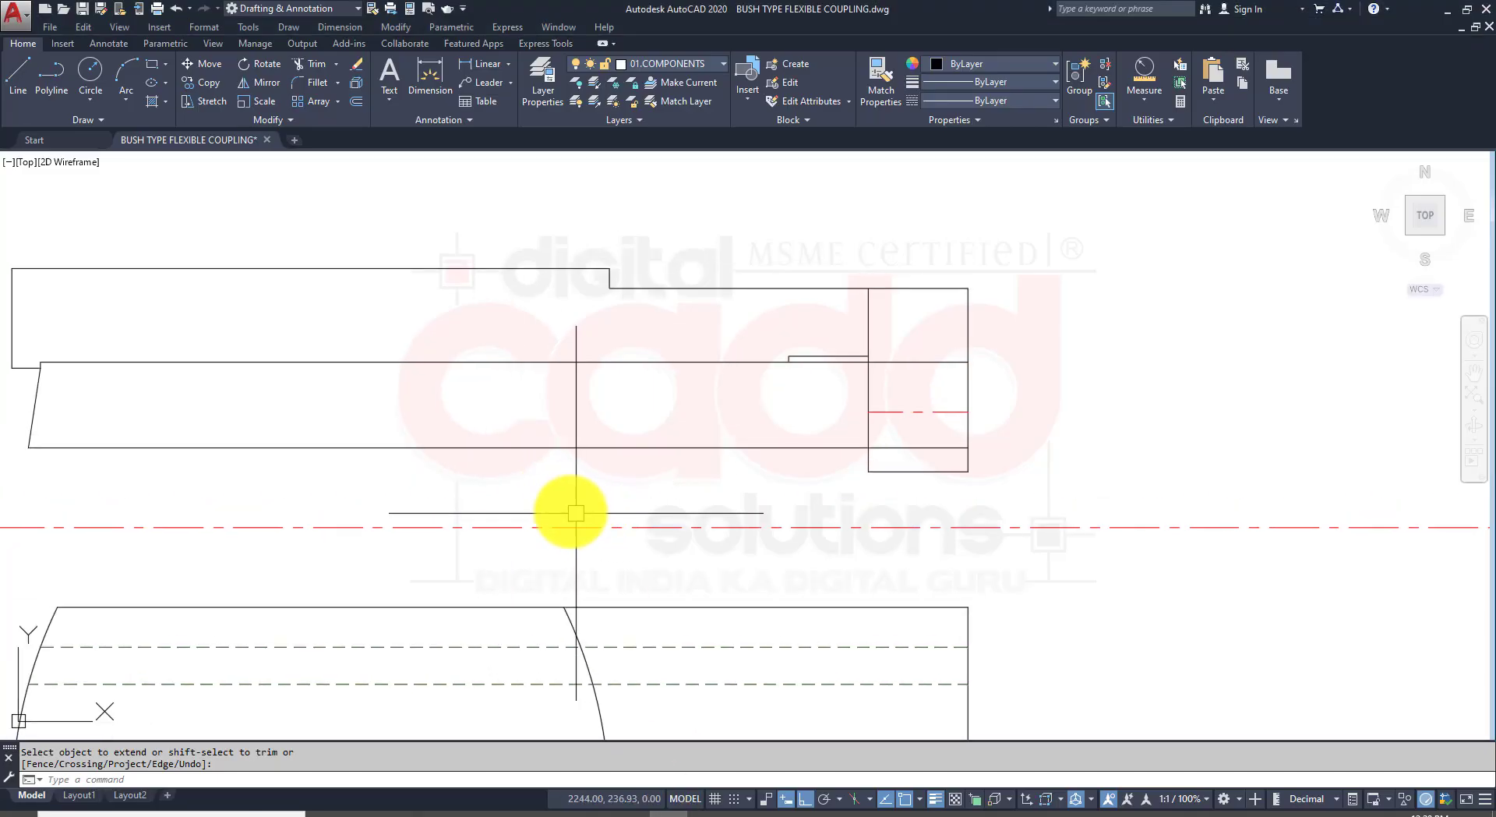
Step: Draw two vertical projection rays upward from the right and left quadrants of the side view's hole
{"action": "type", "text": "RAY"}
{"action": "key", "text": "Return"}
{"action": "scroll", "coordinate": [374, 534], "scroll_direction": "down", "scroll_amount": 2}
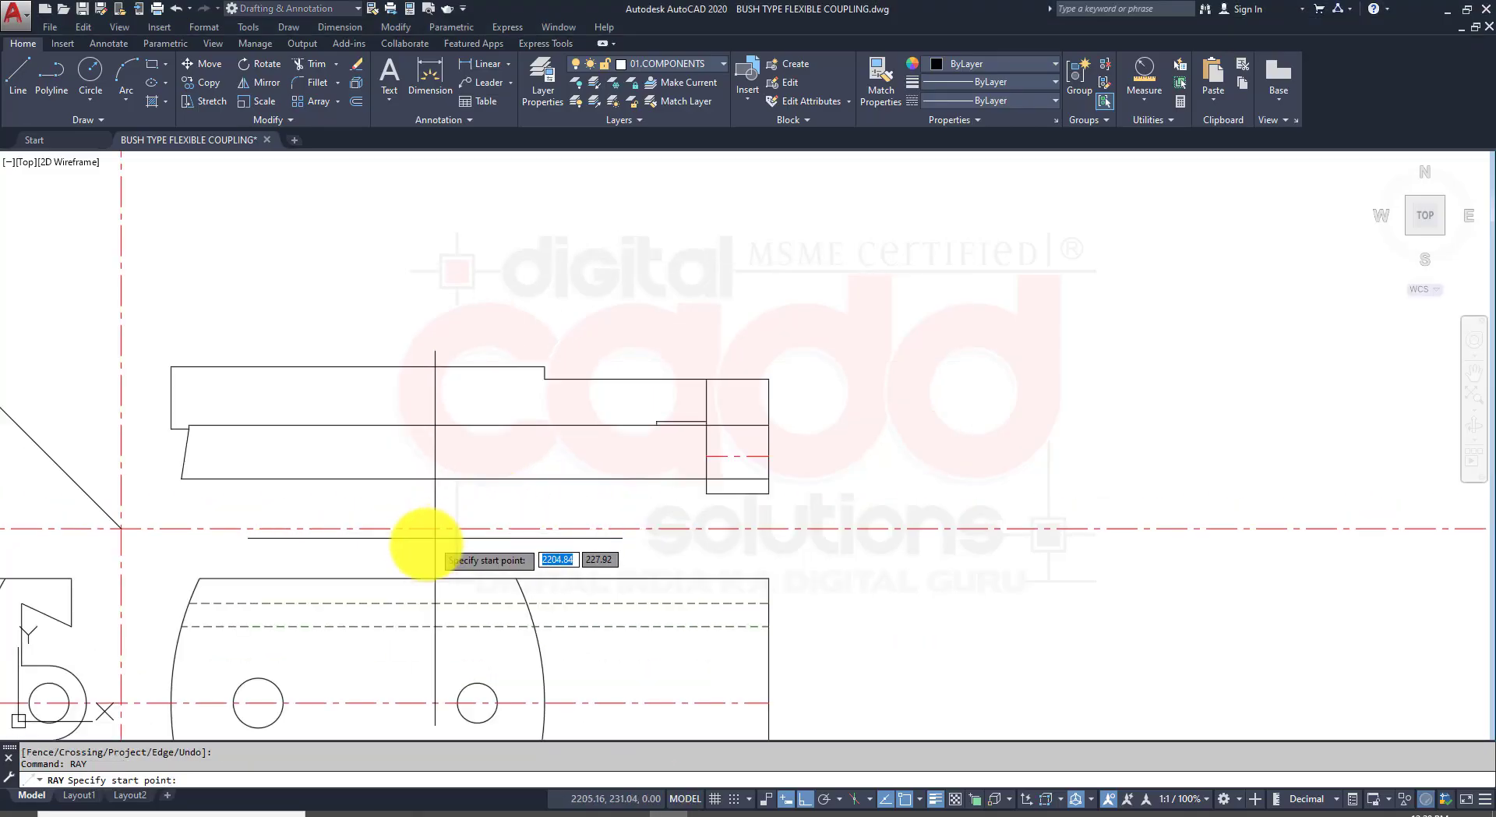
{"action": "middle_click_drag", "start_coordinate": [418, 544], "coordinate": [707, 509]}
{"action": "scroll", "coordinate": [358, 734], "scroll_direction": "up", "scroll_amount": 2}
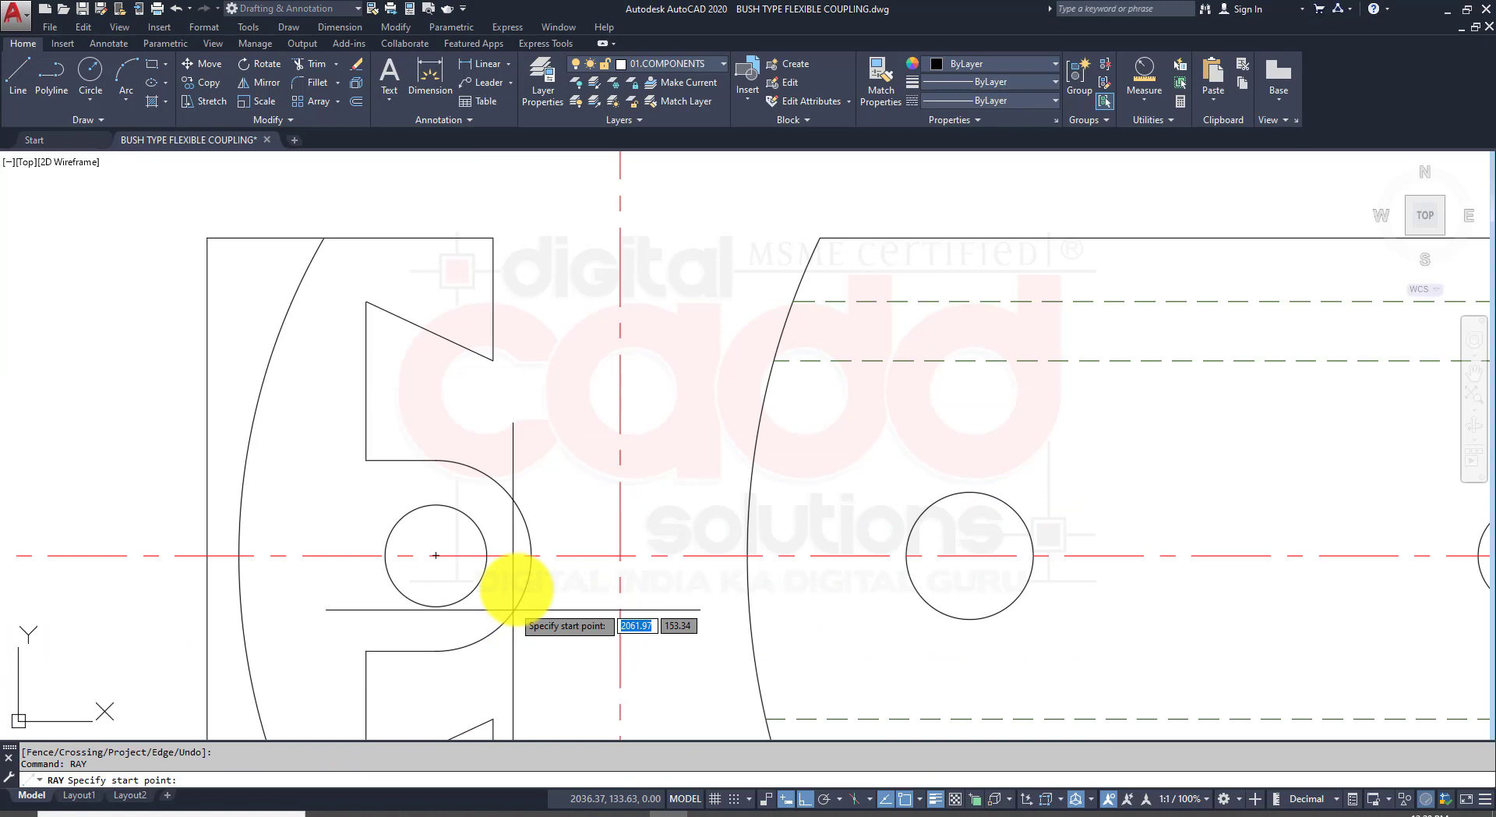
{"action": "left_click", "coordinate": [487, 554]}
{"action": "left_click", "coordinate": [518, 437]}
{"action": "key", "text": "Return"}
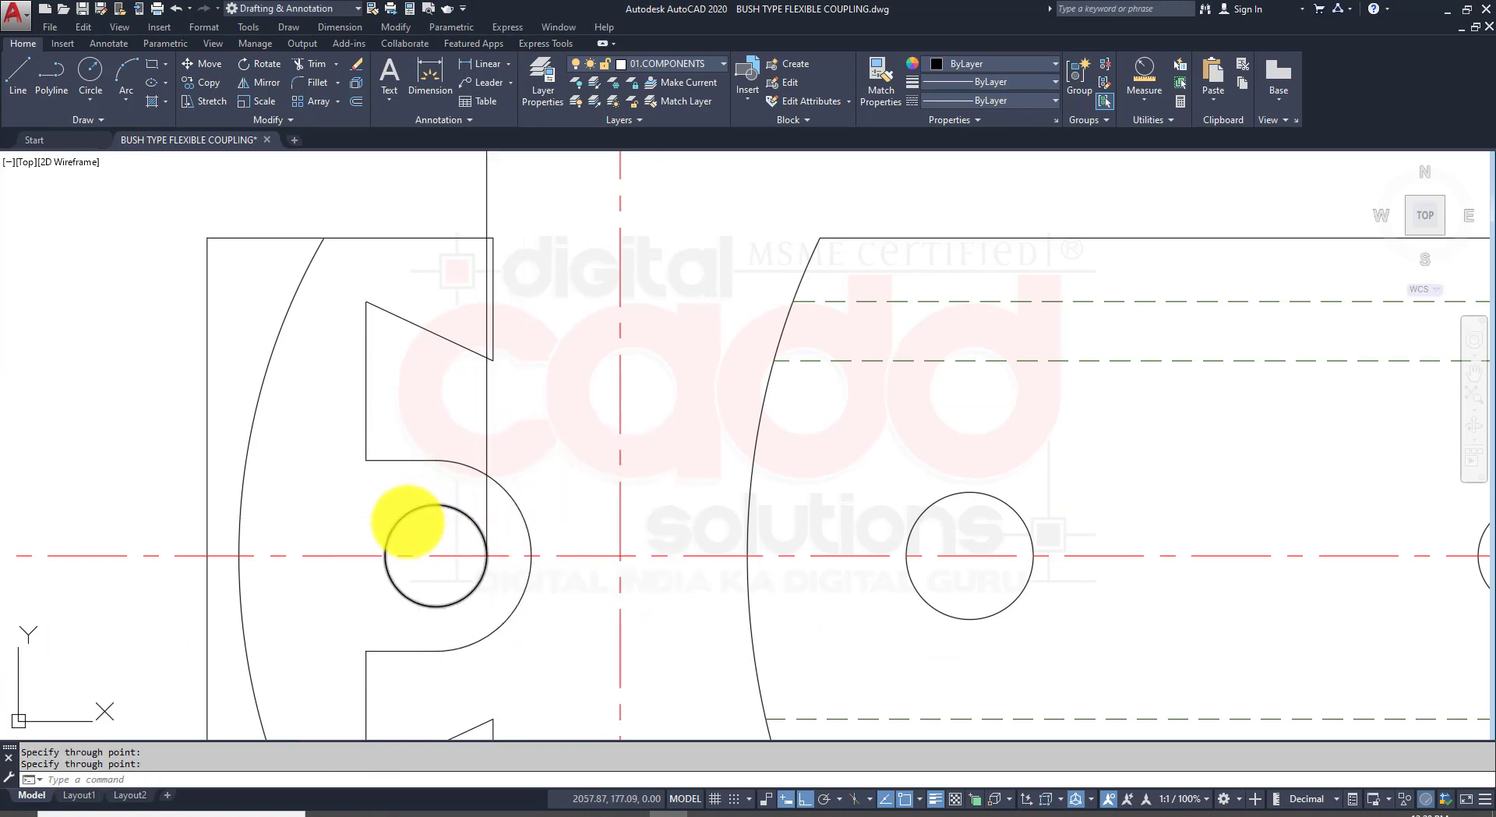
{"action": "key", "text": "Return"}
{"action": "left_click", "coordinate": [386, 555]}
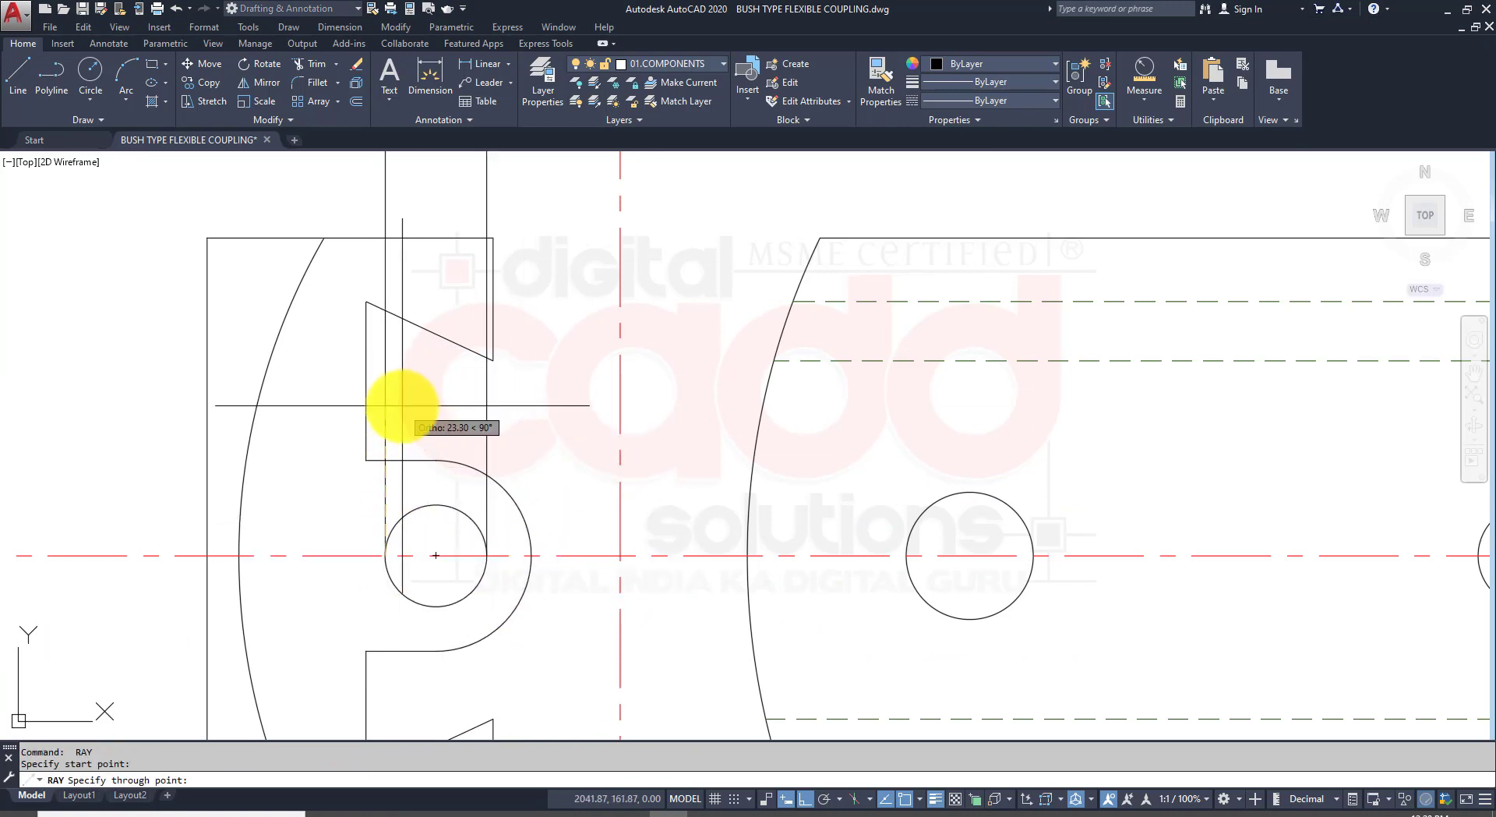
{"action": "left_click", "coordinate": [398, 407]}
{"action": "key", "text": "Return"}
Step: Draw horizontal rays through the upper view from the points where the two hole rays meet the 45-degree line
{"action": "scroll", "coordinate": [445, 518], "scroll_direction": "down", "scroll_amount": 4}
{"action": "scroll", "coordinate": [553, 390], "scroll_direction": "up", "scroll_amount": 4}
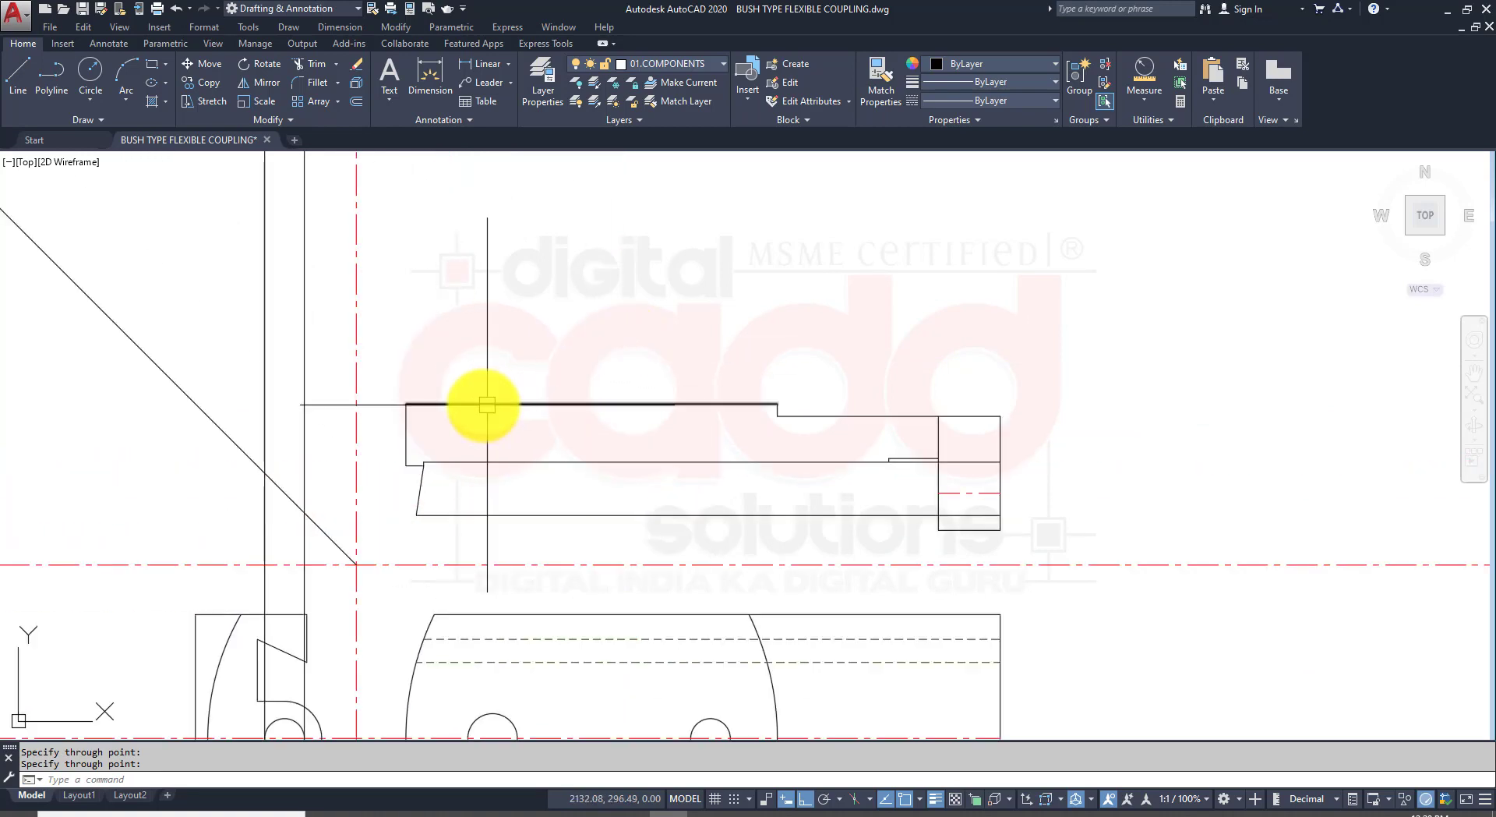
{"action": "key", "text": "Return"}
{"action": "left_click", "coordinate": [304, 512]}
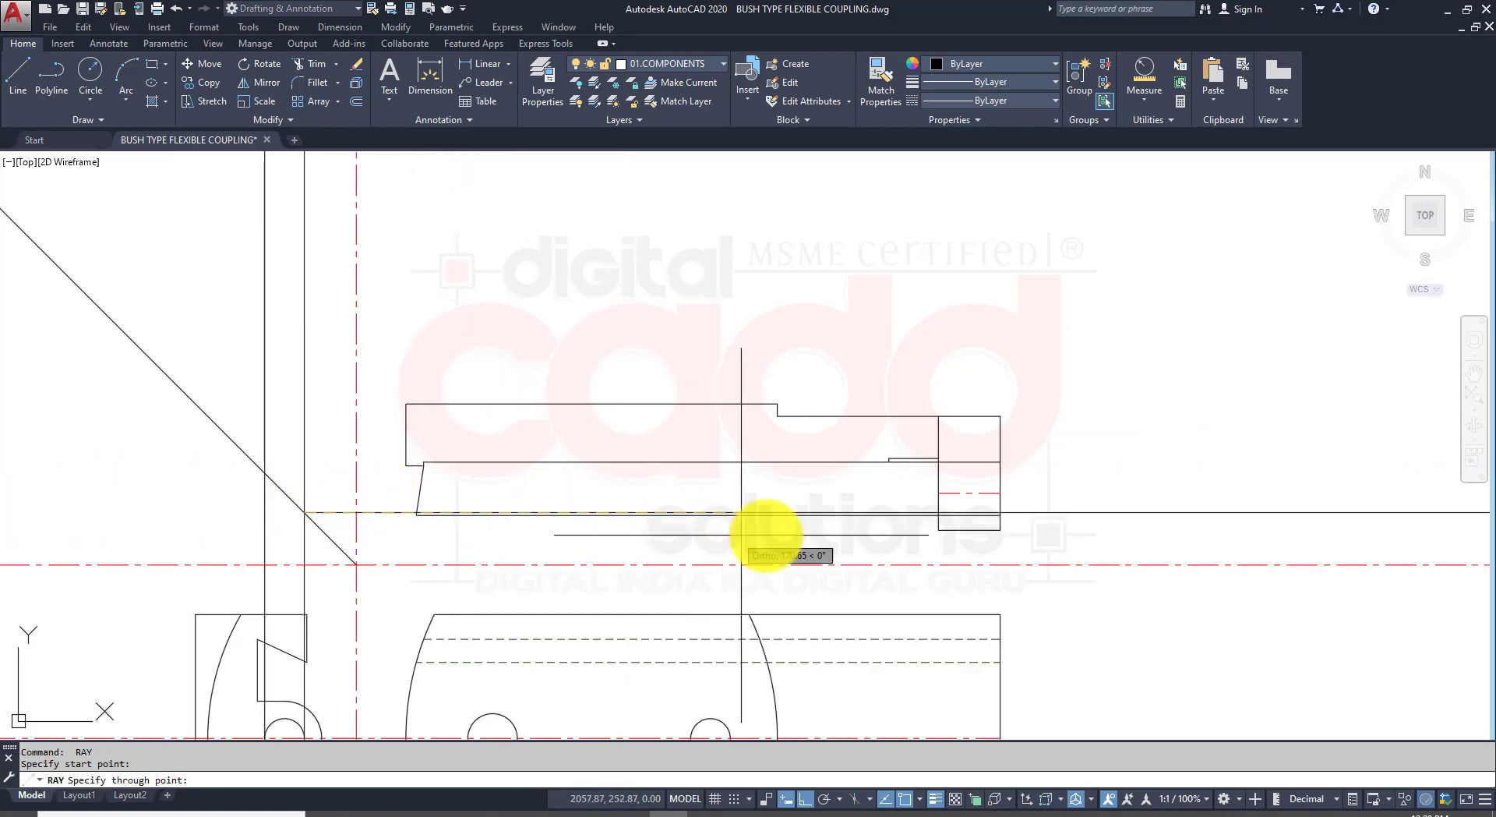
{"action": "left_click", "coordinate": [1088, 535]}
{"action": "key", "text": "Return"}
{"action": "key", "text": "Return"}
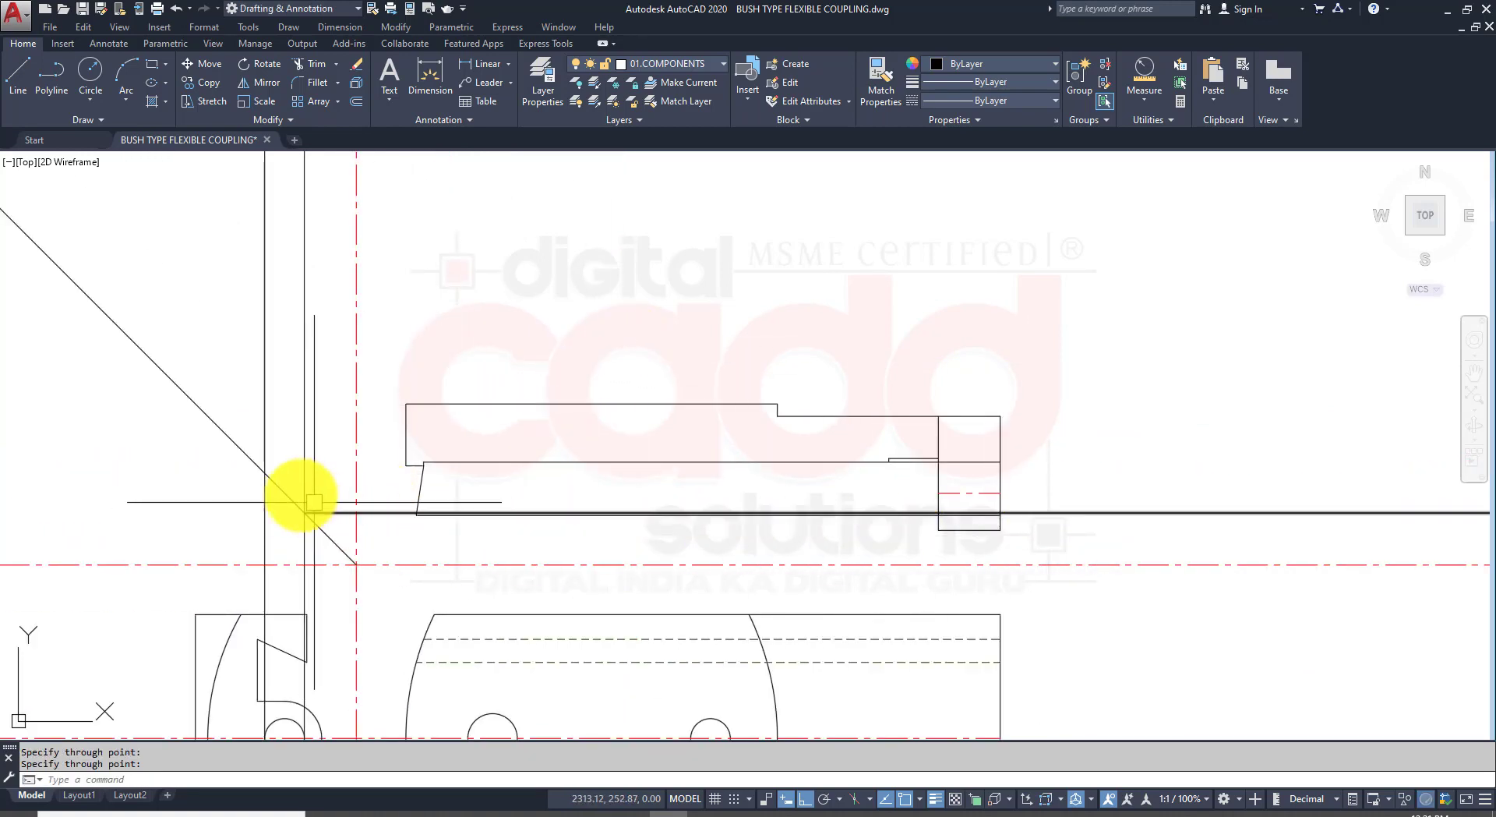
{"action": "left_click", "coordinate": [265, 472]}
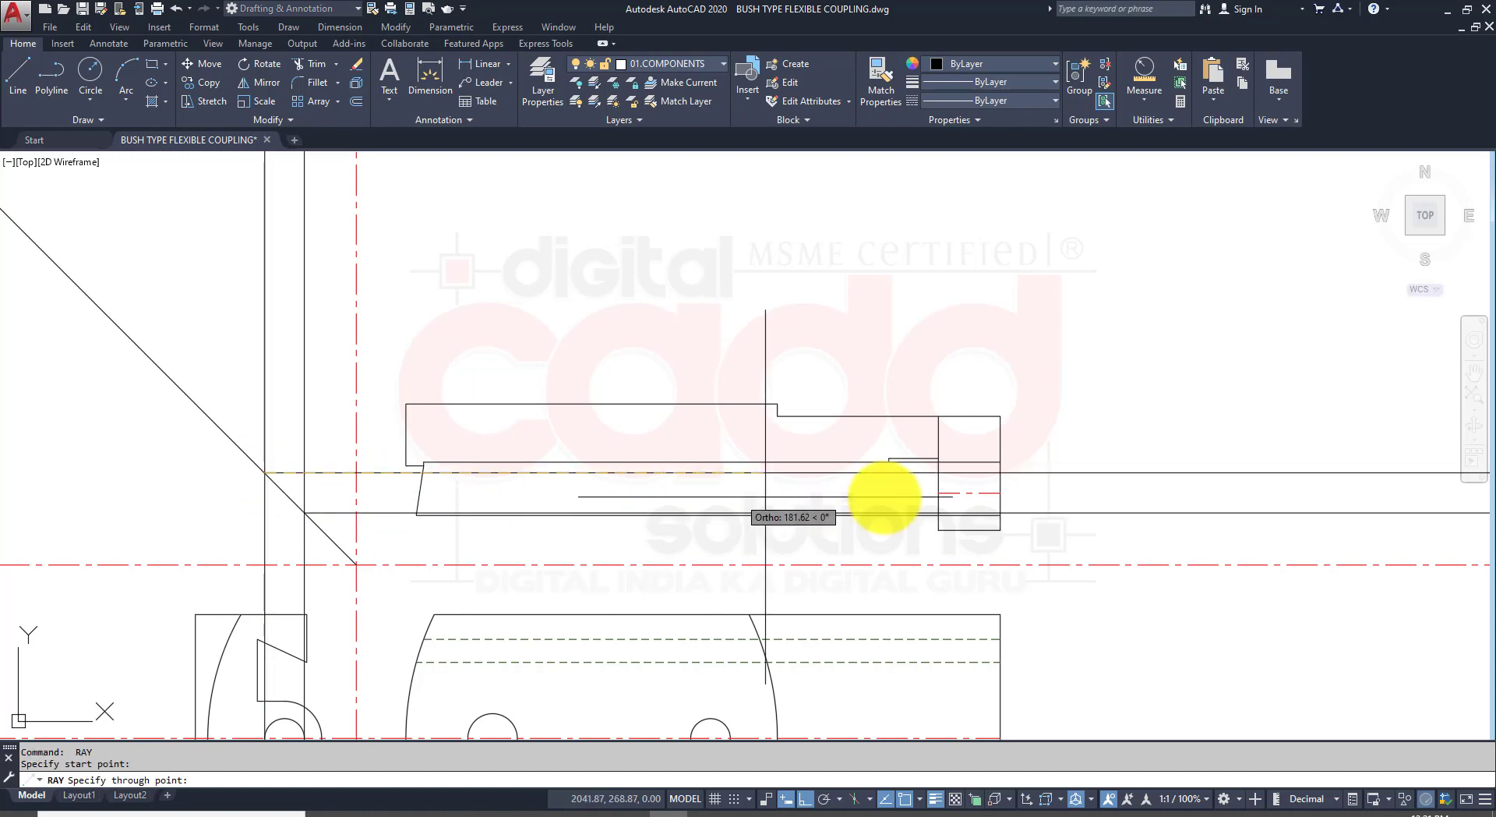
{"action": "left_click", "coordinate": [1112, 458]}
{"action": "key", "text": "Return"}
{"action": "scroll", "coordinate": [1033, 543], "scroll_direction": "up", "scroll_amount": 4}
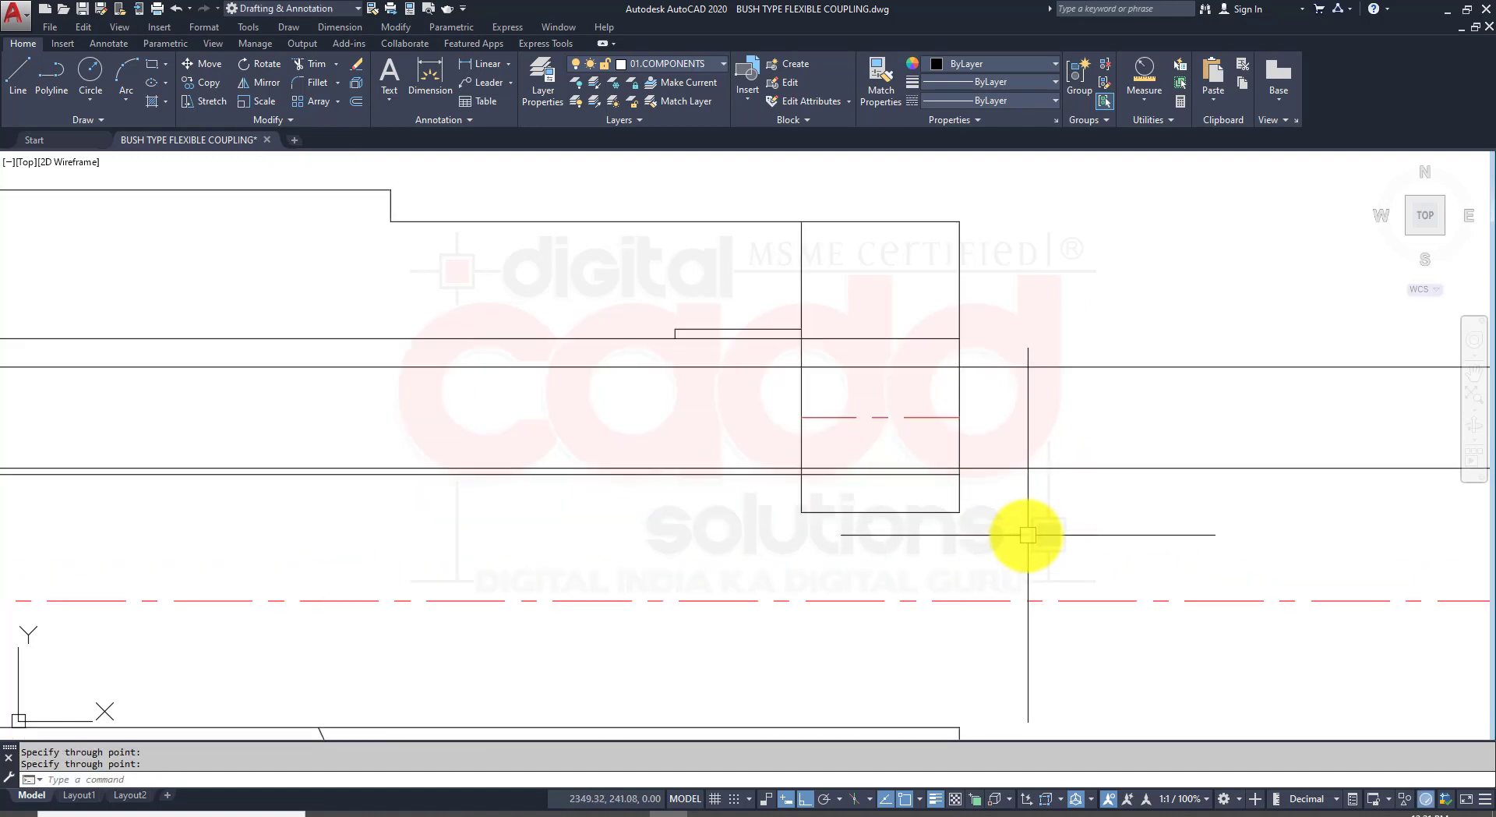
Step: Trim both hole rays to the span between the upper view's two right-hand vertical lines, and remove the lower edge line's segment there
{"action": "type", "text": "TR"}
{"action": "key", "text": "Return"}
{"action": "left_click", "coordinate": [1022, 280]}
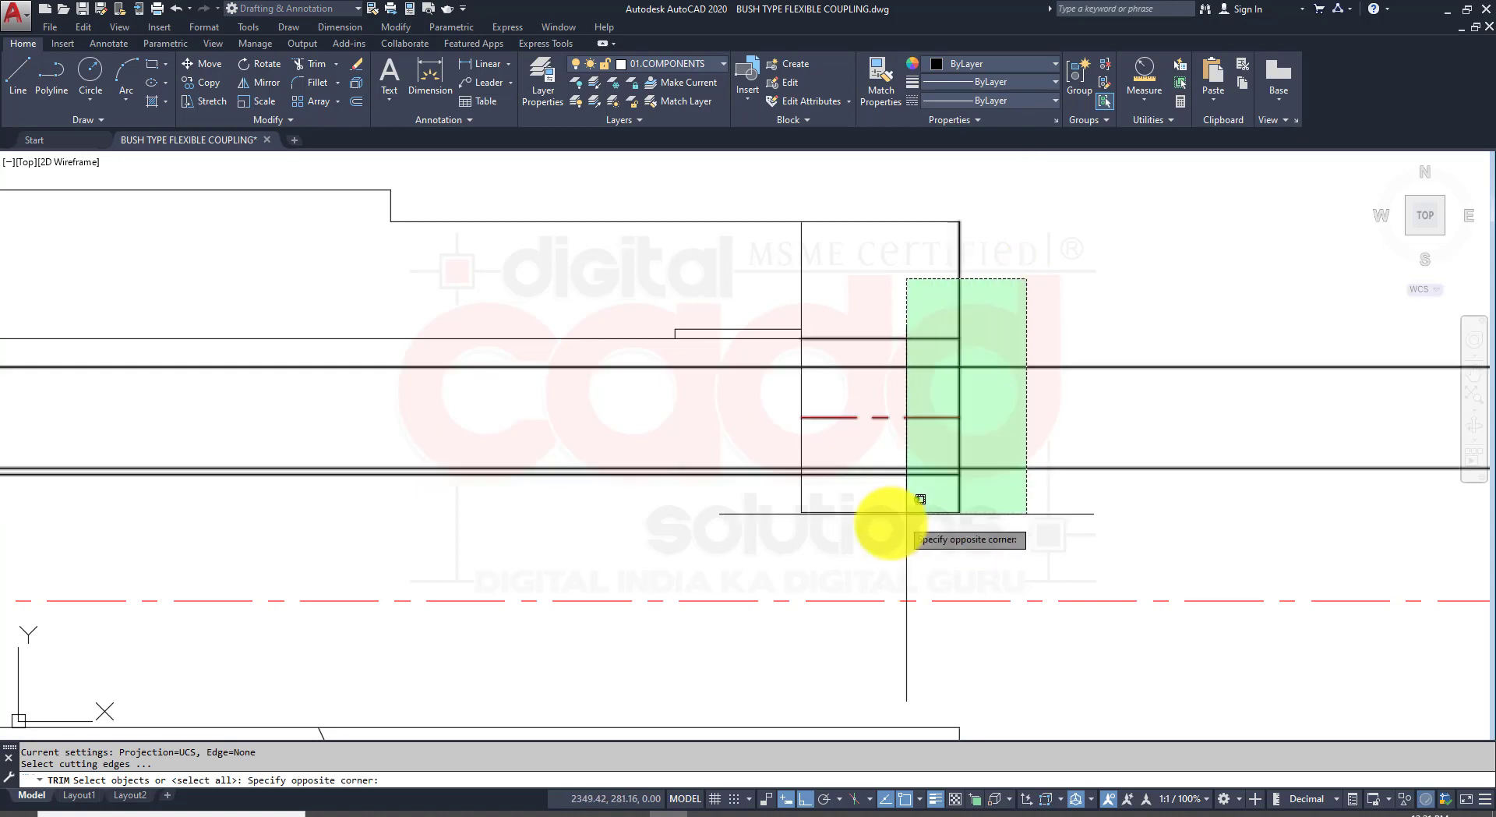
{"action": "left_click", "coordinate": [724, 563]}
{"action": "key", "text": "Return"}
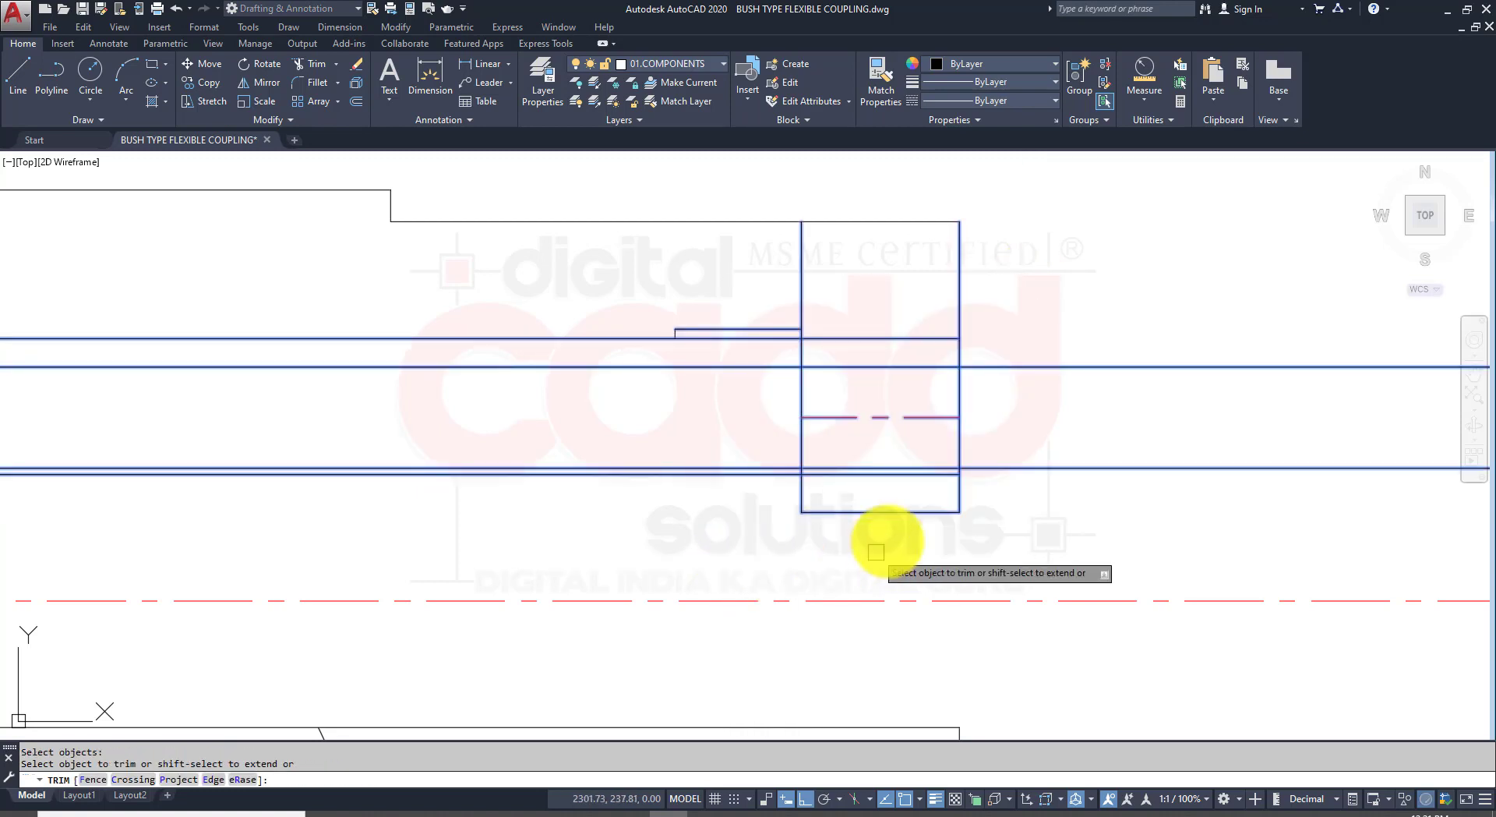
{"action": "left_click", "coordinate": [873, 476]}
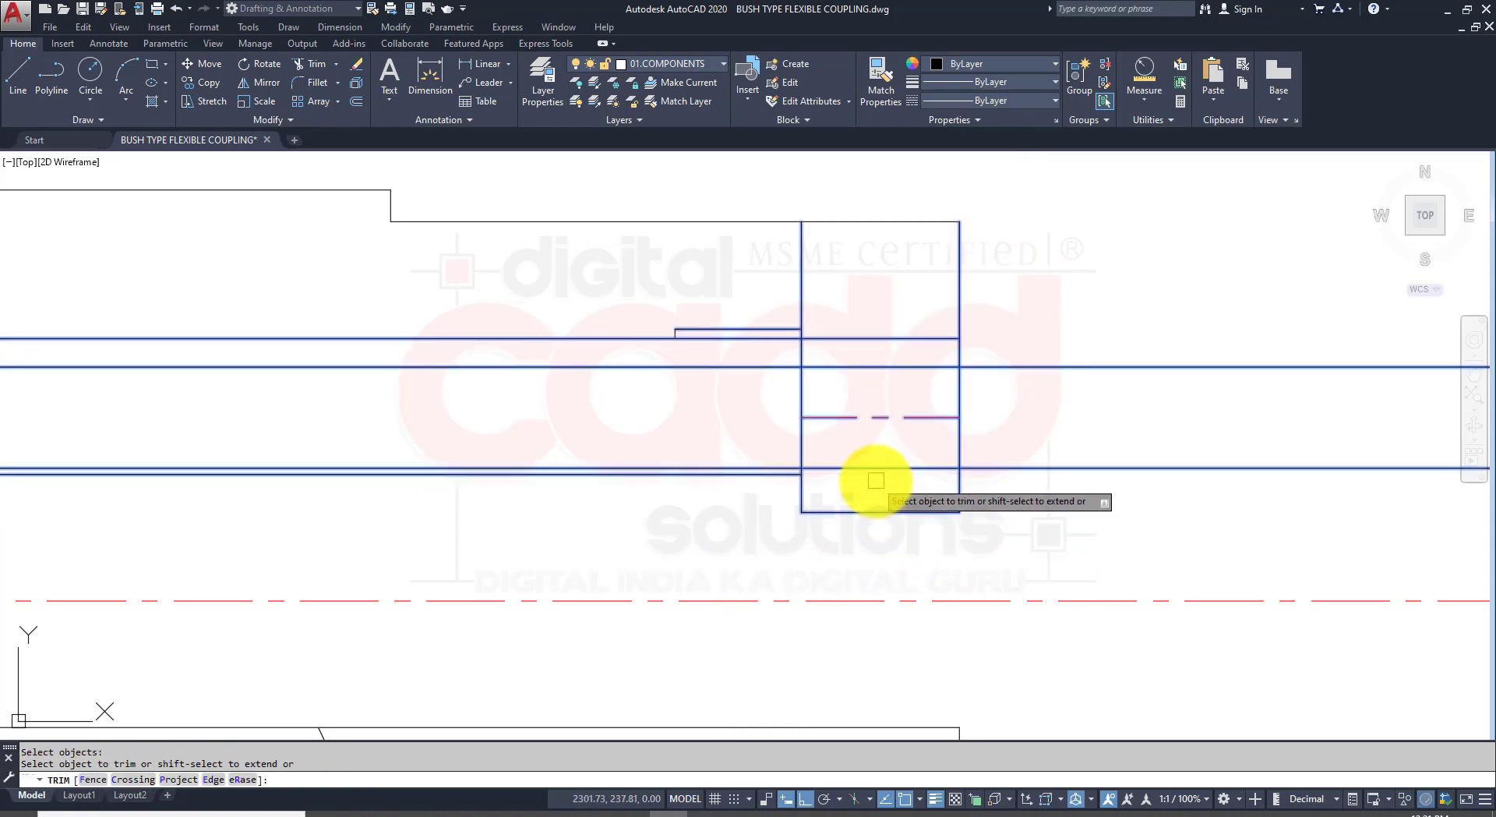
{"action": "left_click", "coordinate": [1012, 467]}
{"action": "left_click", "coordinate": [997, 366]}
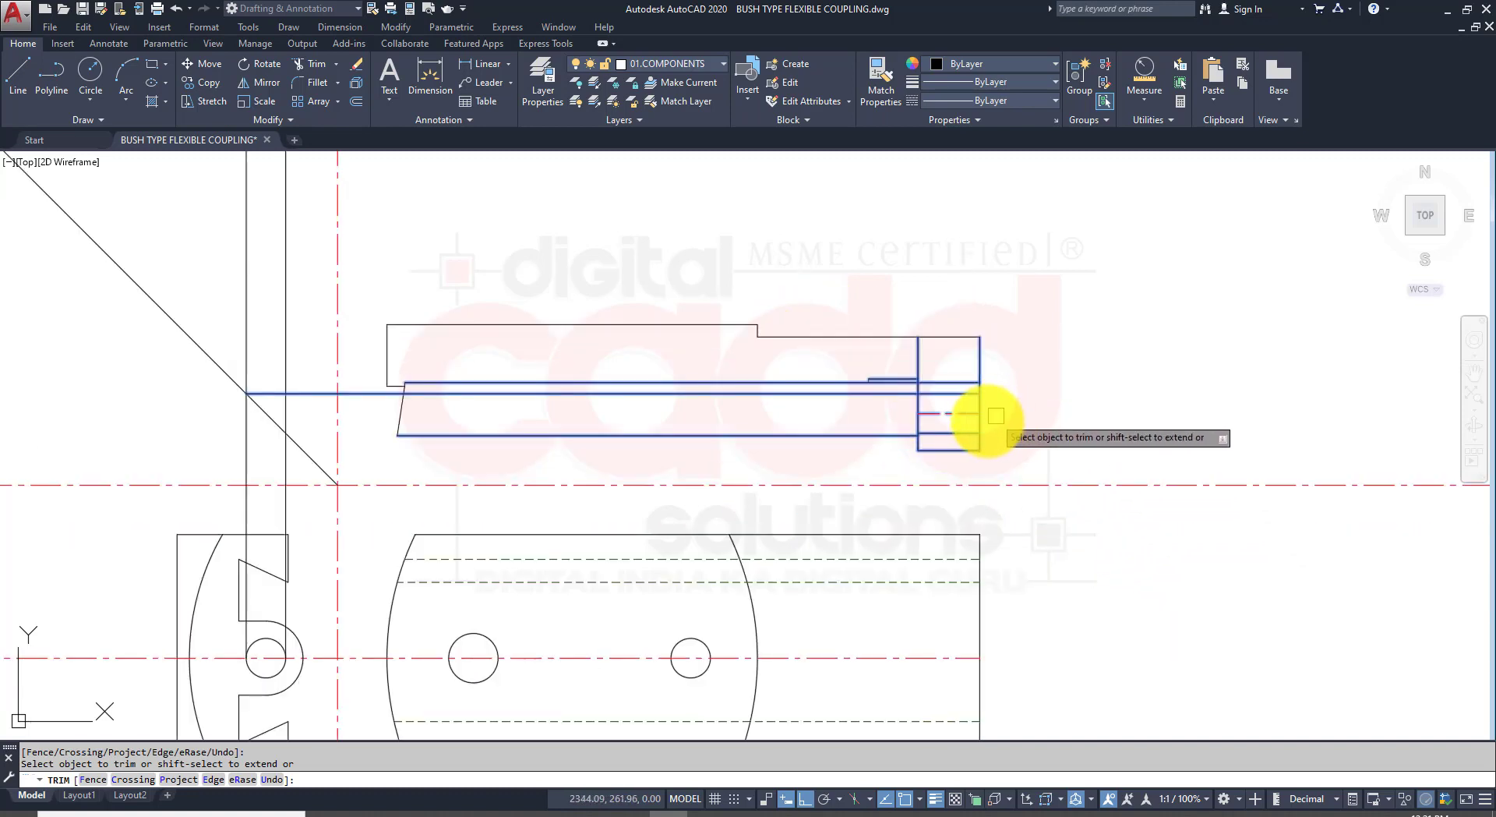
{"action": "scroll", "coordinate": [986, 416], "scroll_direction": "down", "scroll_amount": 4}
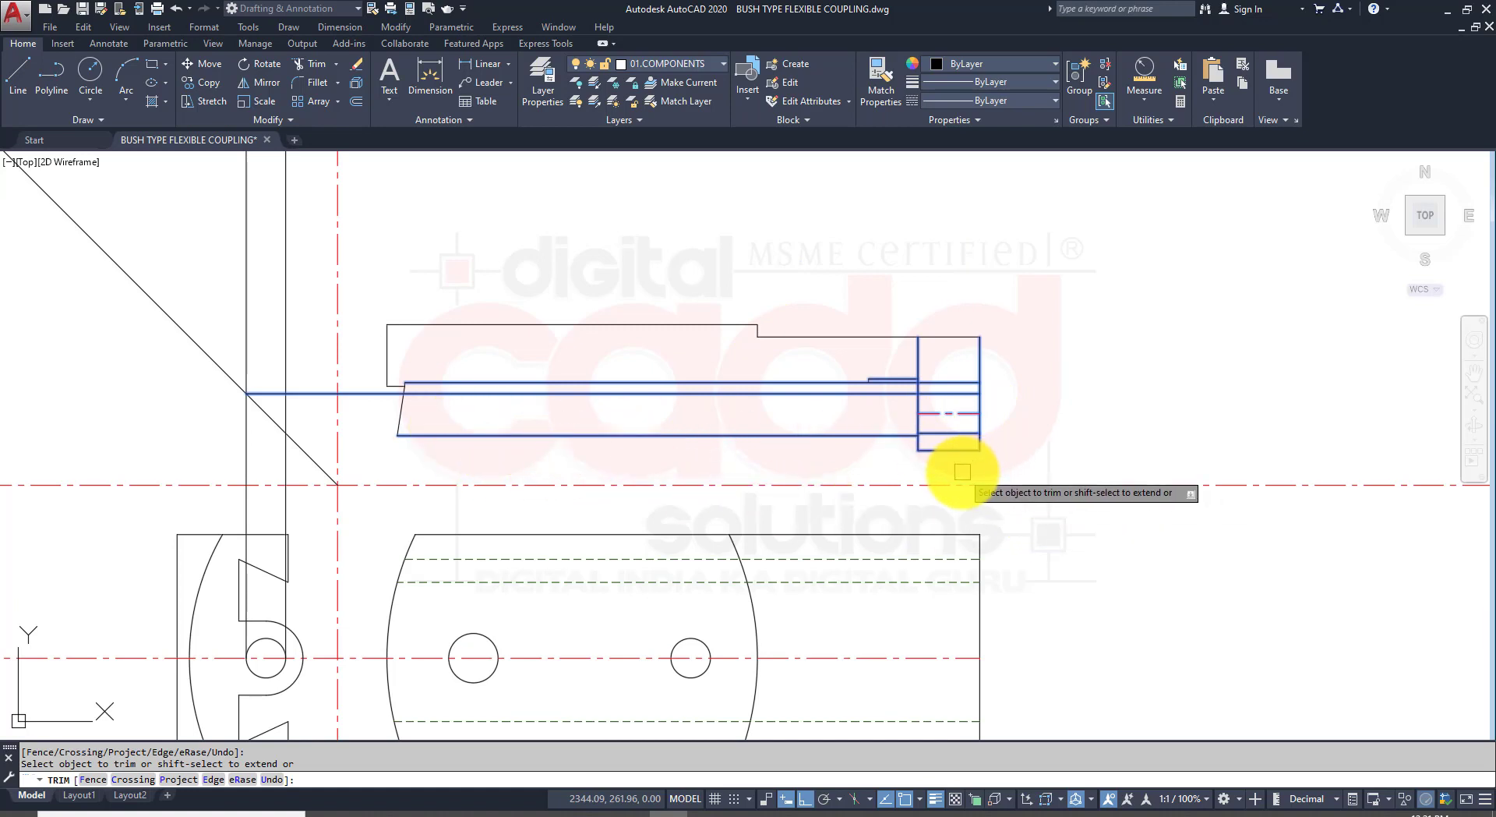
{"action": "left_click", "coordinate": [901, 392]}
{"action": "key", "text": "Return"}
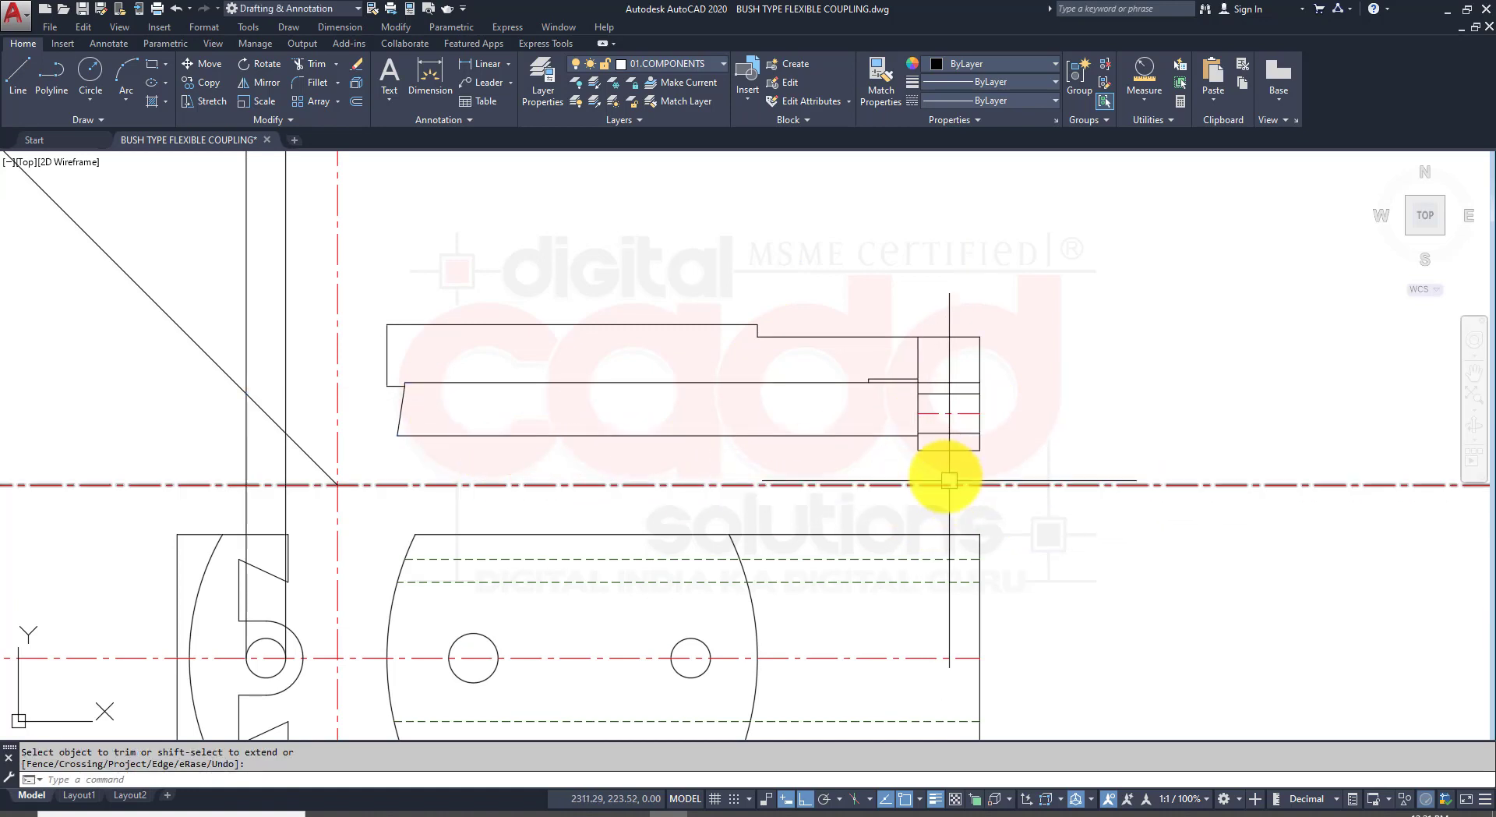
Step: Erase the middle horizontal line's segment between the upper view's two right-hand vertical lines
{"action": "scroll", "coordinate": [989, 465], "scroll_direction": "up", "scroll_amount": 2}
{"action": "type", "text": "T"}
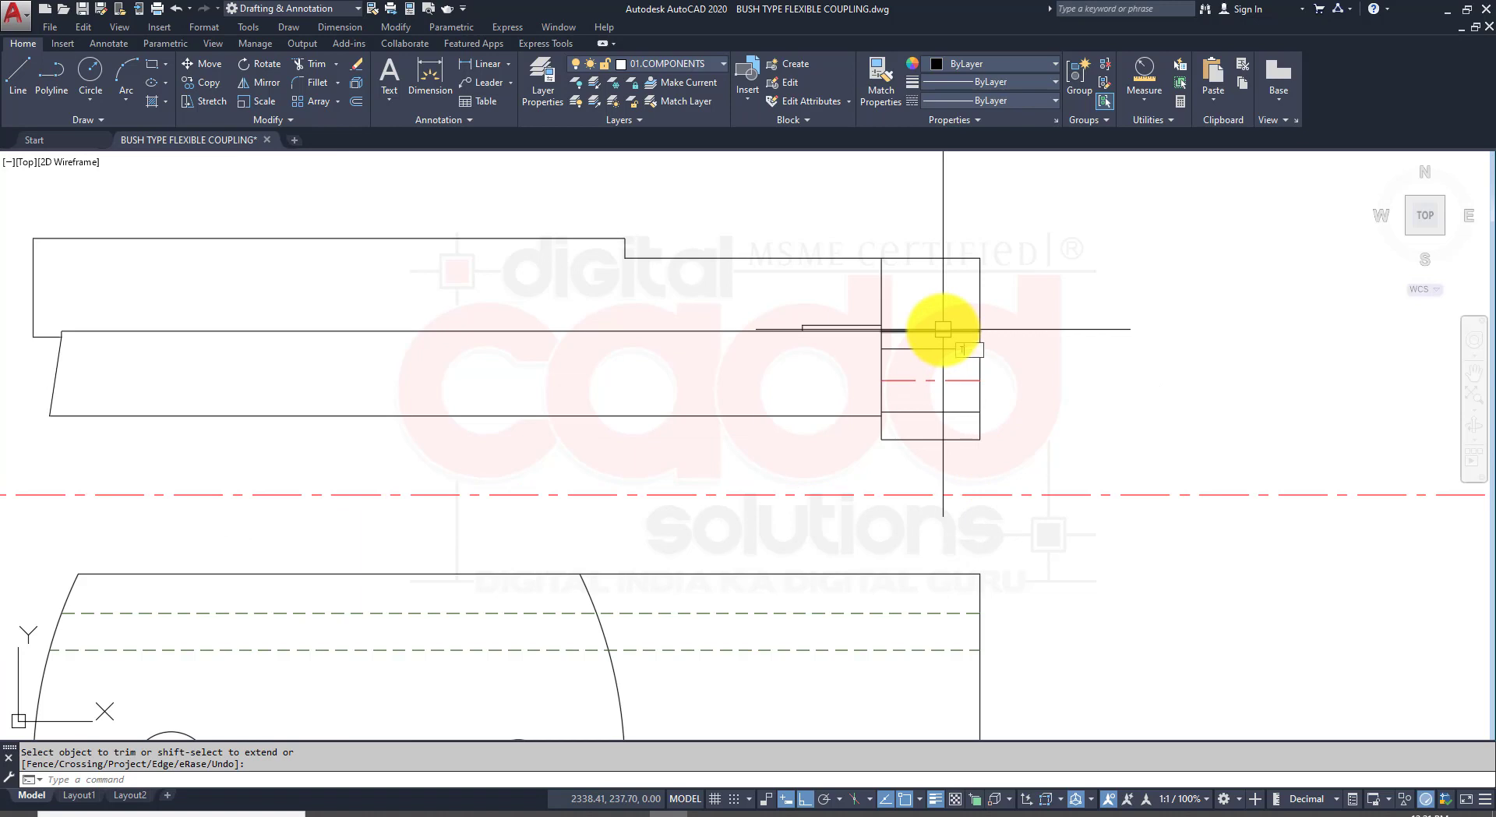
{"action": "type", "text": "R"}
{"action": "key", "text": "Return"}
{"action": "key", "text": "Return"}
{"action": "left_click", "coordinate": [945, 327]}
{"action": "key", "text": "Return"}
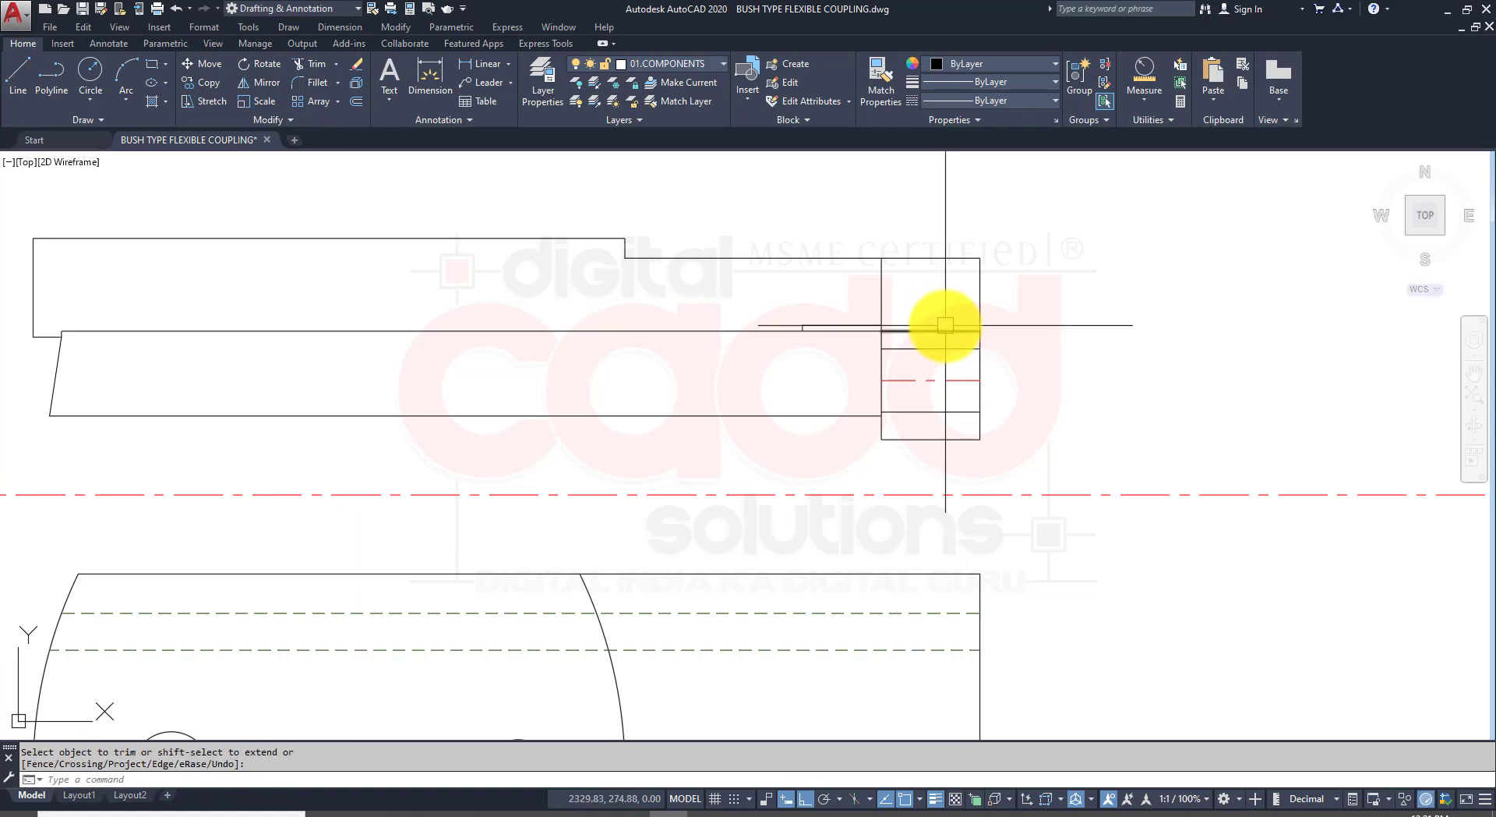
{"action": "left_click", "coordinate": [945, 328]}
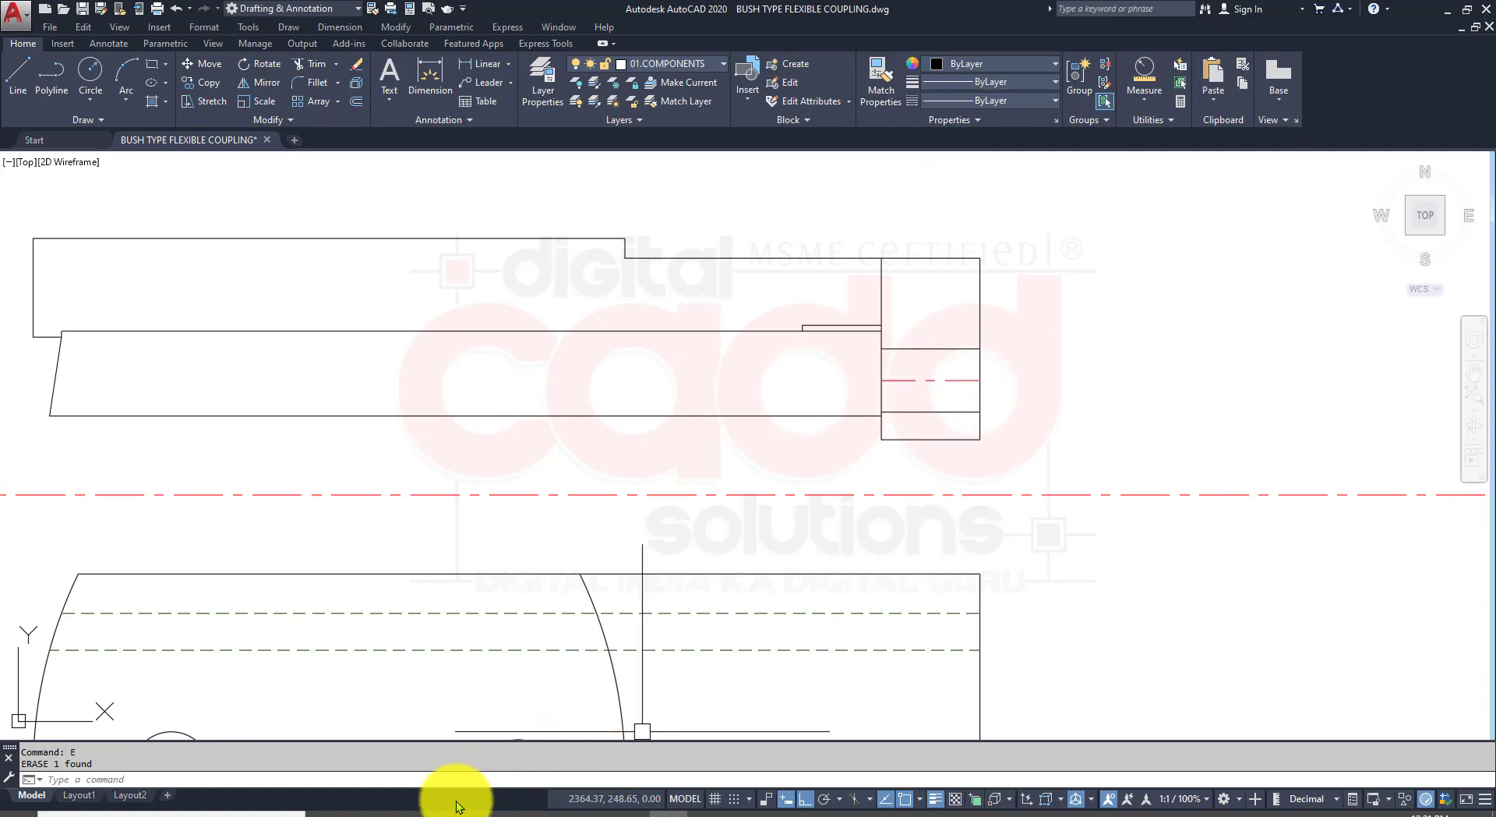
Step: Following the reference drawing, trim away the part of the upper view's inner vertical line above the recess
{"action": "left_click", "coordinate": [404, 811]}
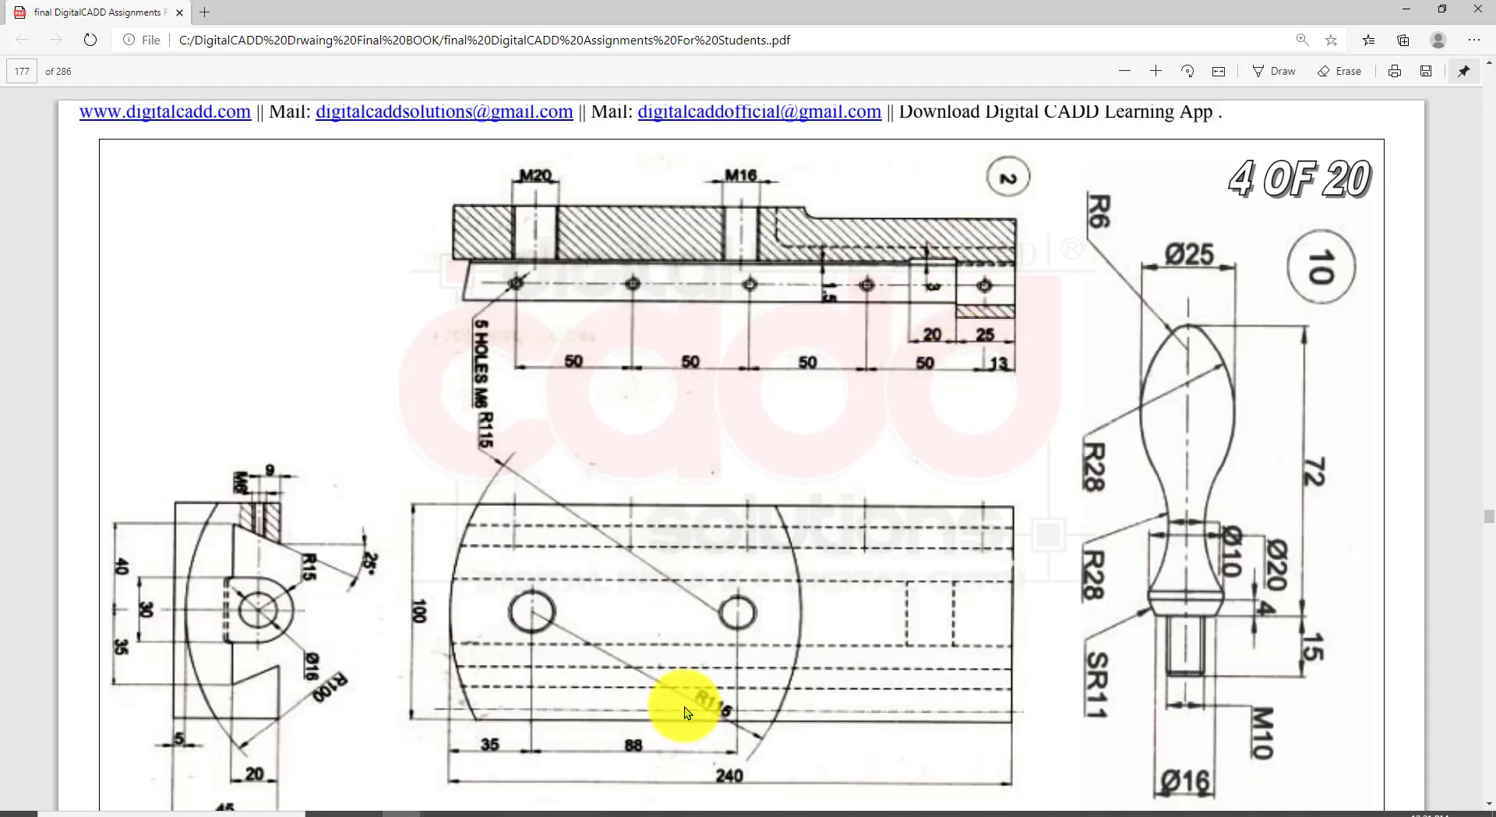
{"action": "left_click", "coordinate": [681, 811]}
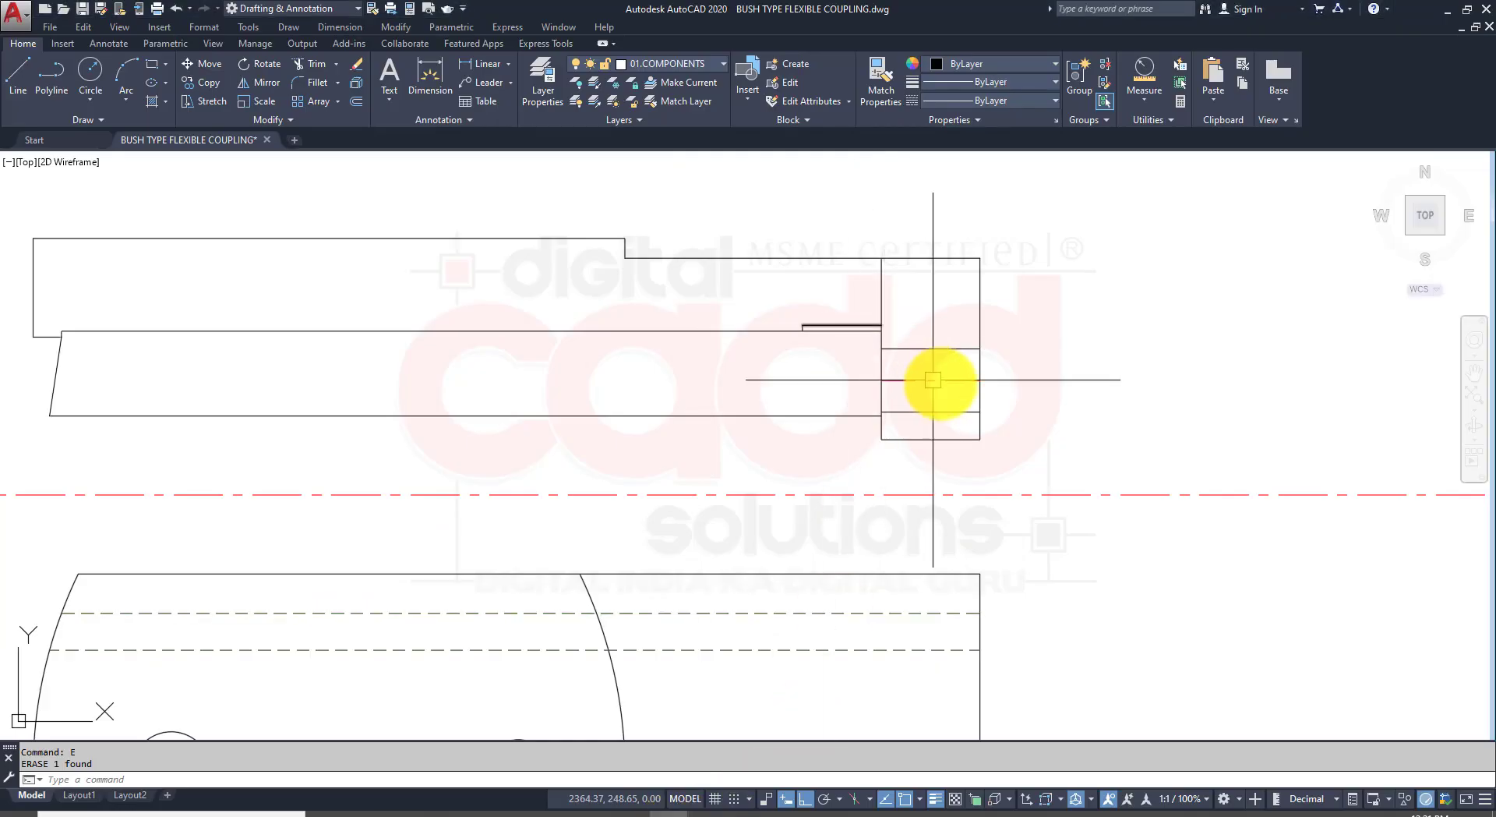
{"action": "type", "text": "tr"}
{"action": "key", "text": "Return"}
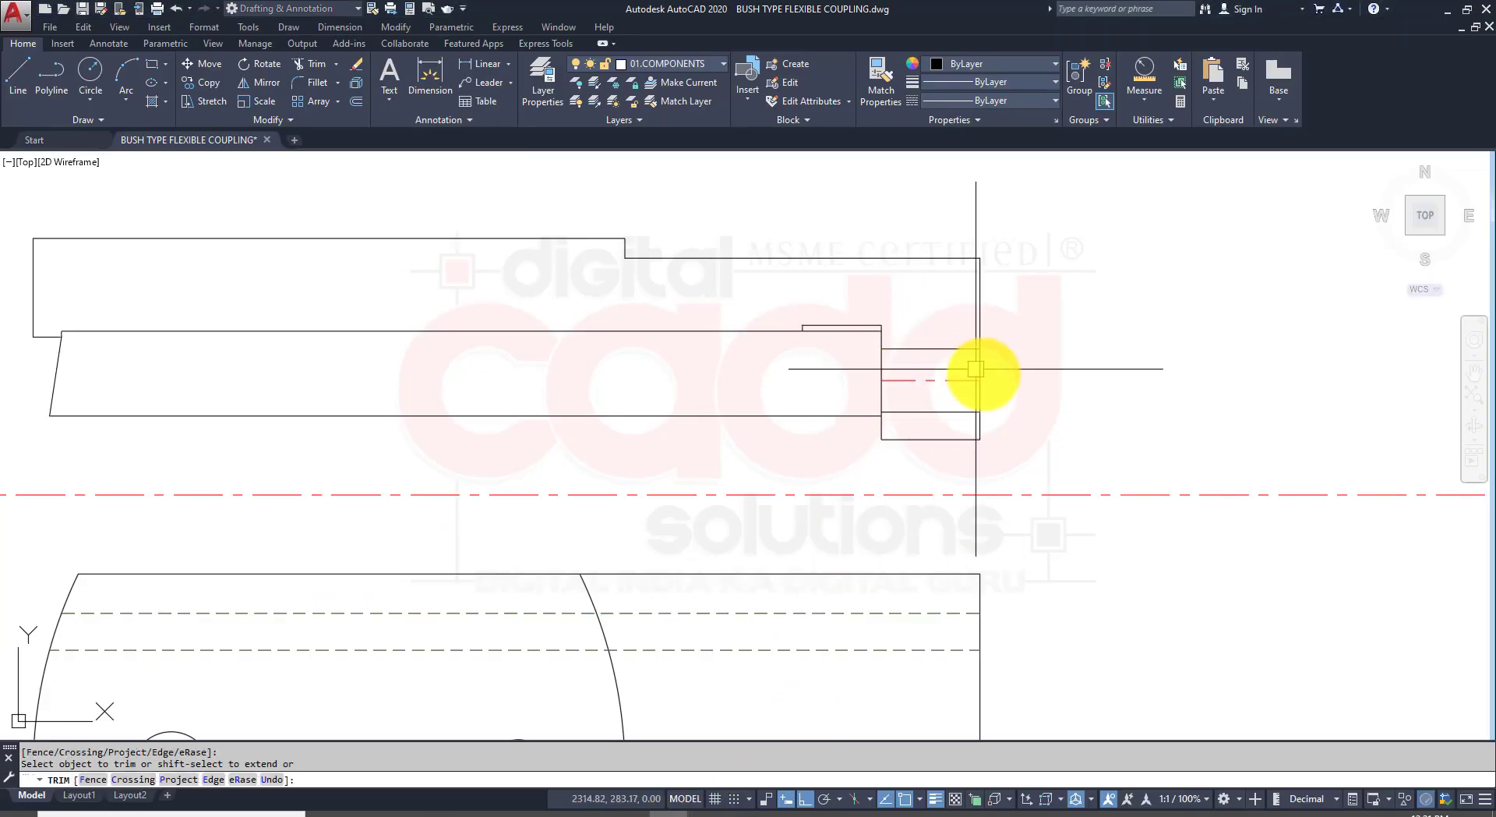
{"action": "key", "text": "Return"}
Step: After checking the reference drawing, draw a vertical ray upward from the smaller hole's right quadrant through the upper view
{"action": "middle_click_drag", "start_coordinate": [904, 513], "coordinate": [995, 523]}
{"action": "middle_click_drag", "start_coordinate": [1047, 574], "coordinate": [1047, 576]}
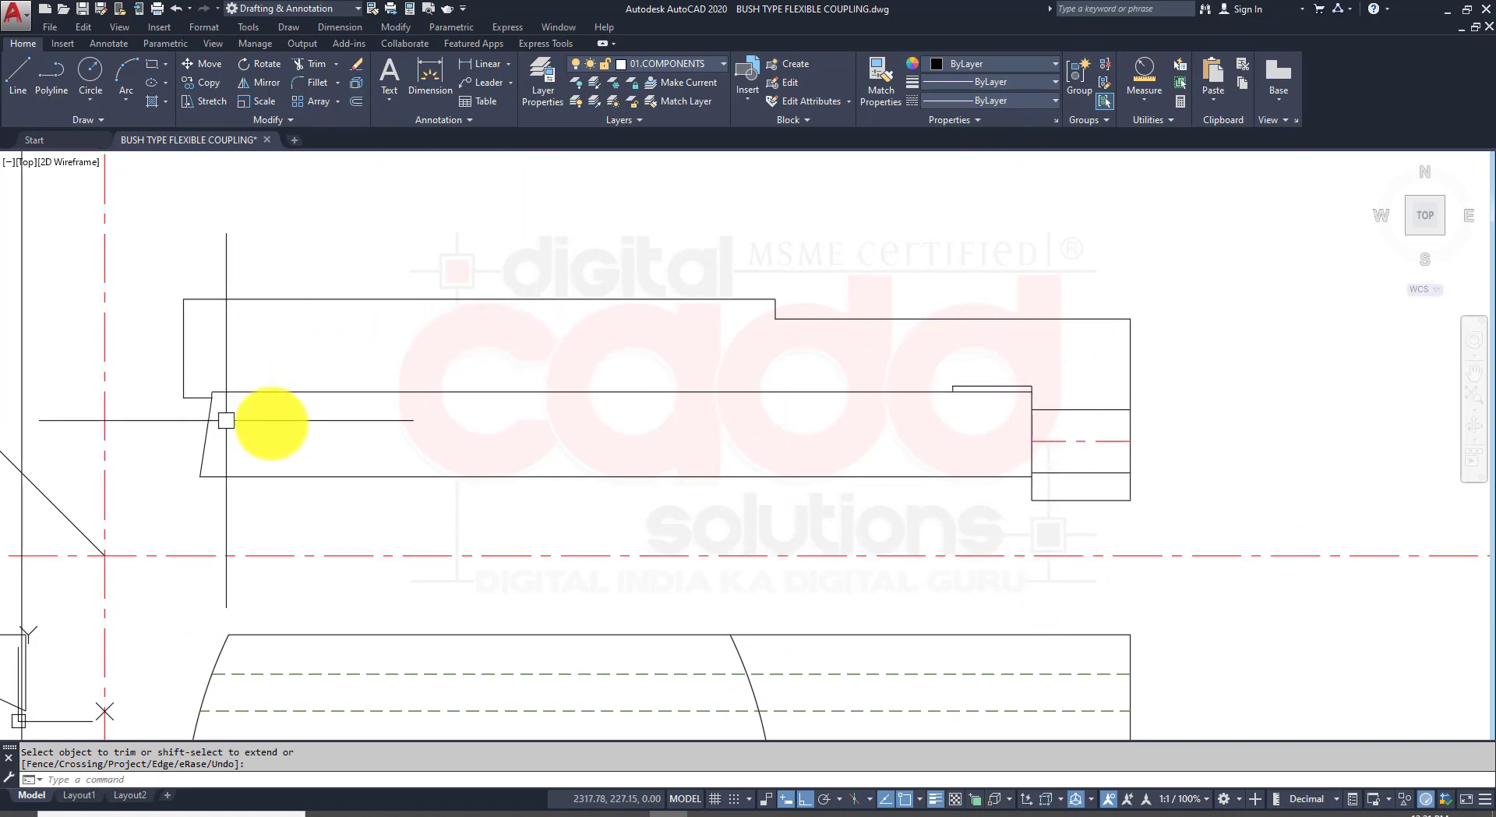
{"action": "middle_click_drag", "start_coordinate": [374, 446], "coordinate": [527, 449]}
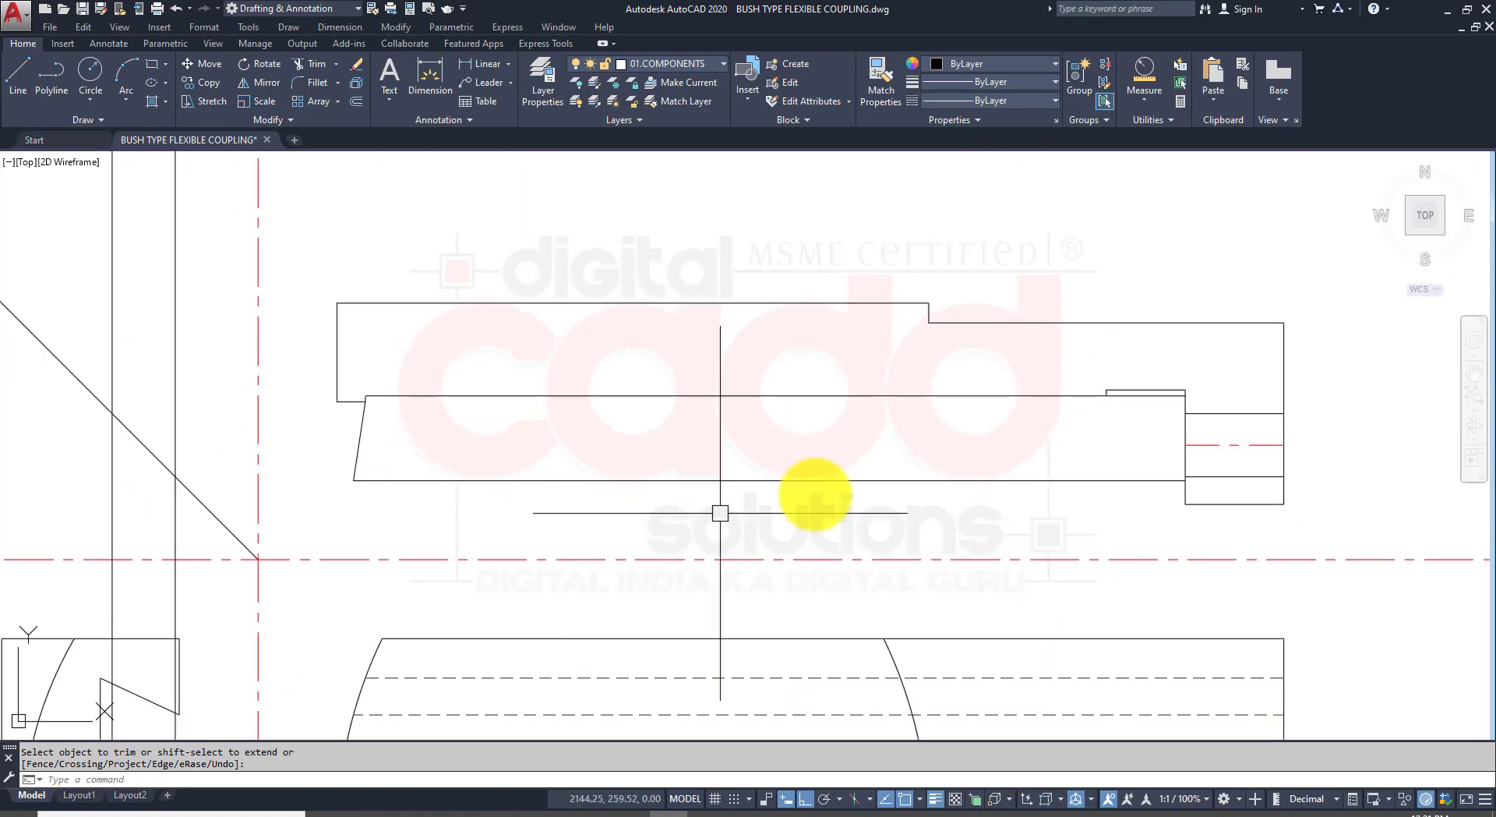
{"action": "middle_click_drag", "start_coordinate": [1072, 487], "coordinate": [901, 354]}
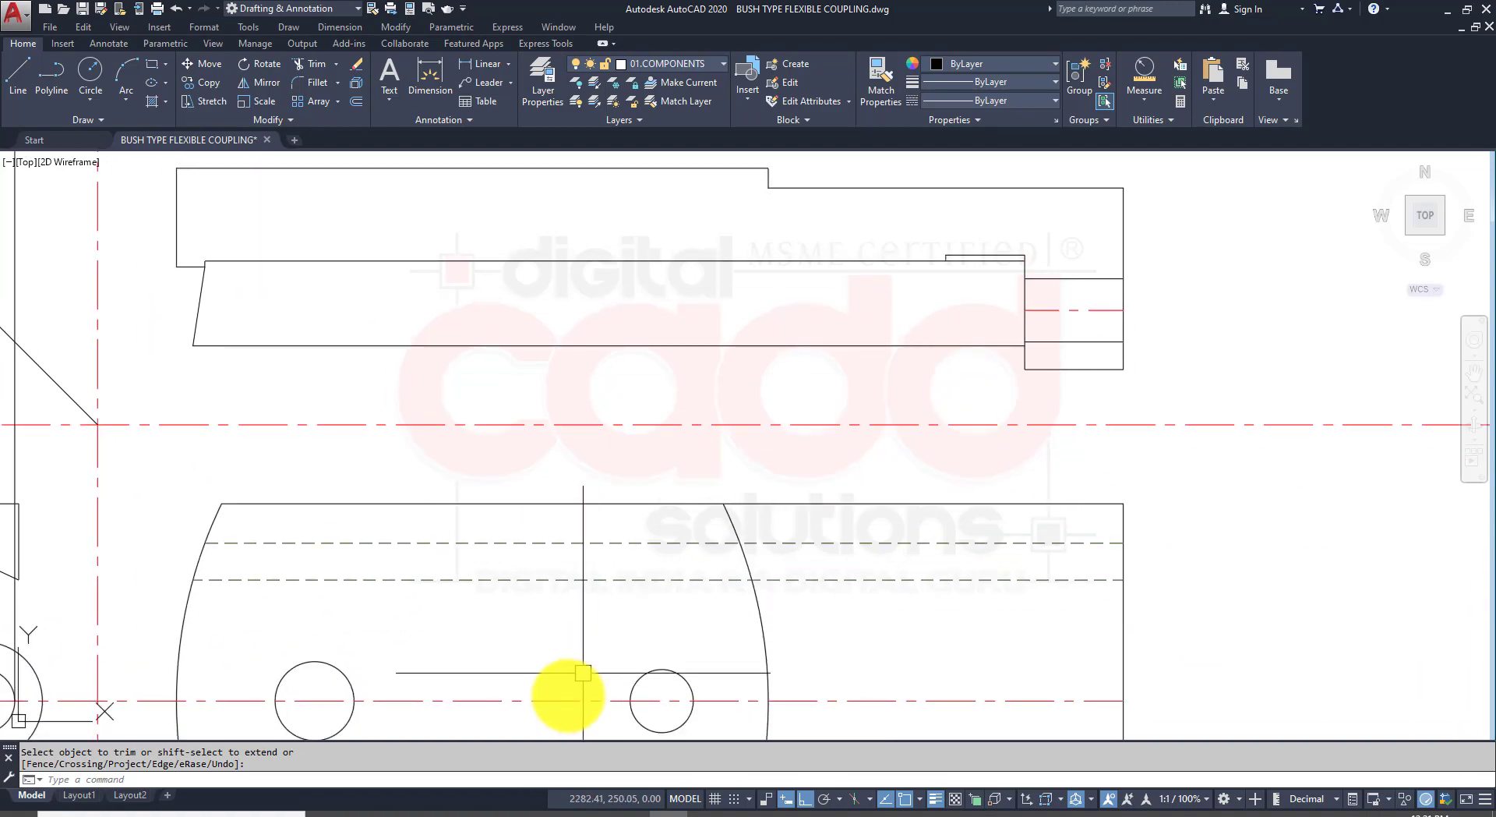
{"action": "left_click", "coordinate": [409, 807]}
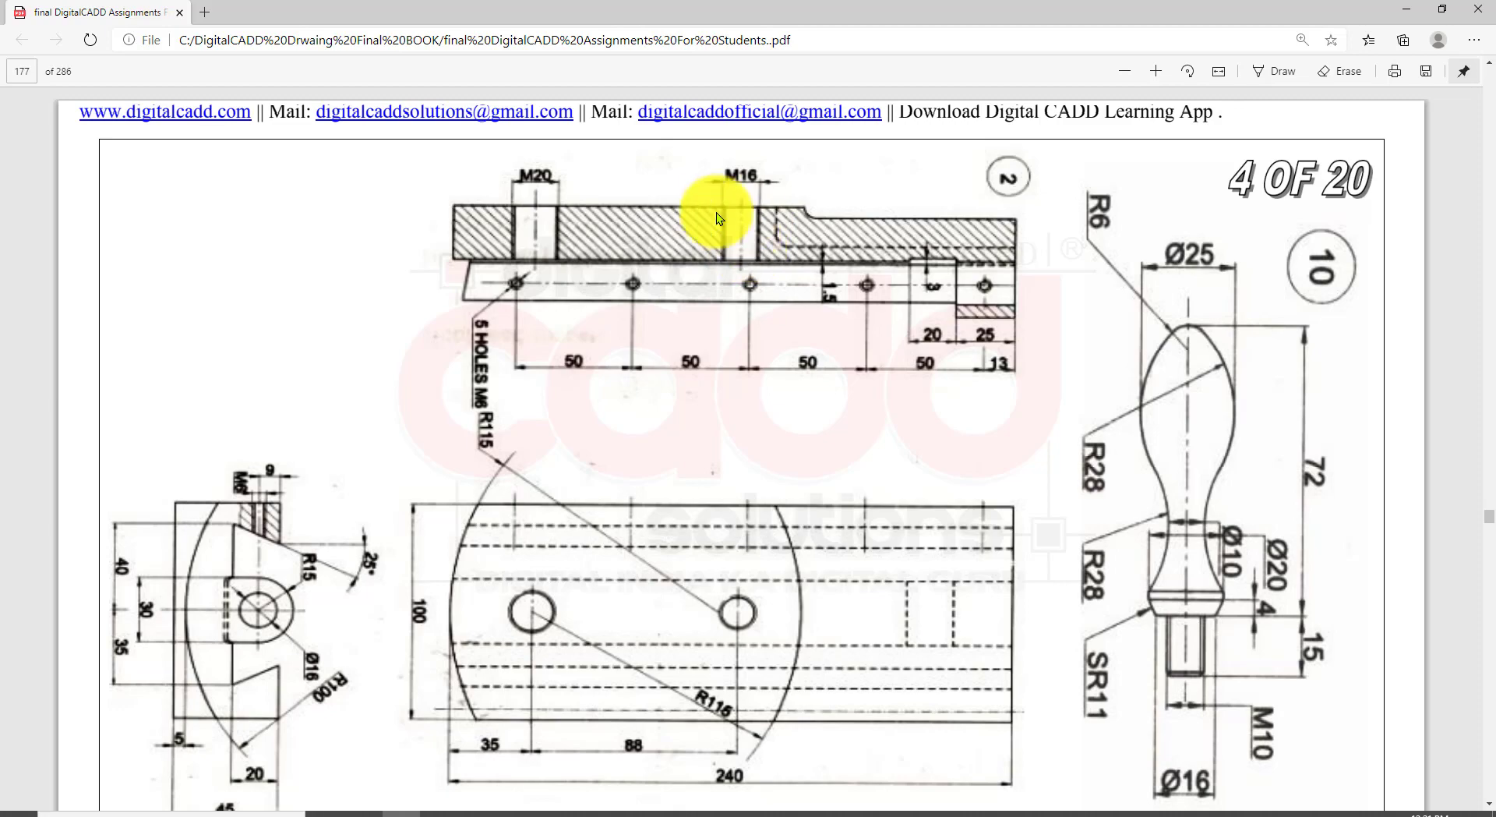
{"action": "left_click", "coordinate": [672, 815]}
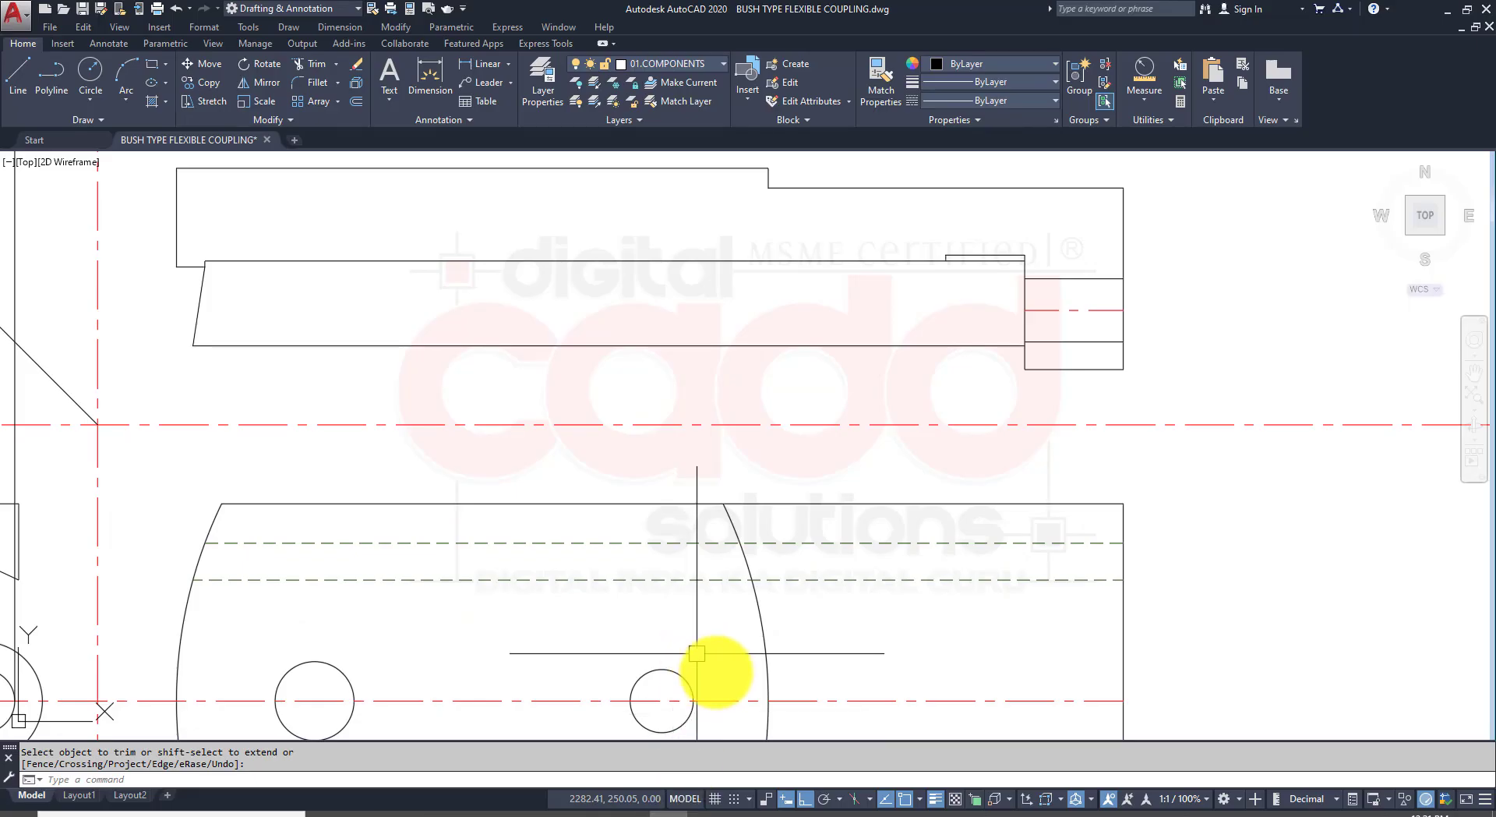
{"action": "mouse_move", "coordinate": [716, 673]}
{"action": "middle_mouse_down"}
{"action": "mouse_move", "coordinate": [706, 514]}
{"action": "mouse_move", "coordinate": [692, 568]}
{"action": "middle_mouse_up"}
{"action": "type", "text": "RA"}
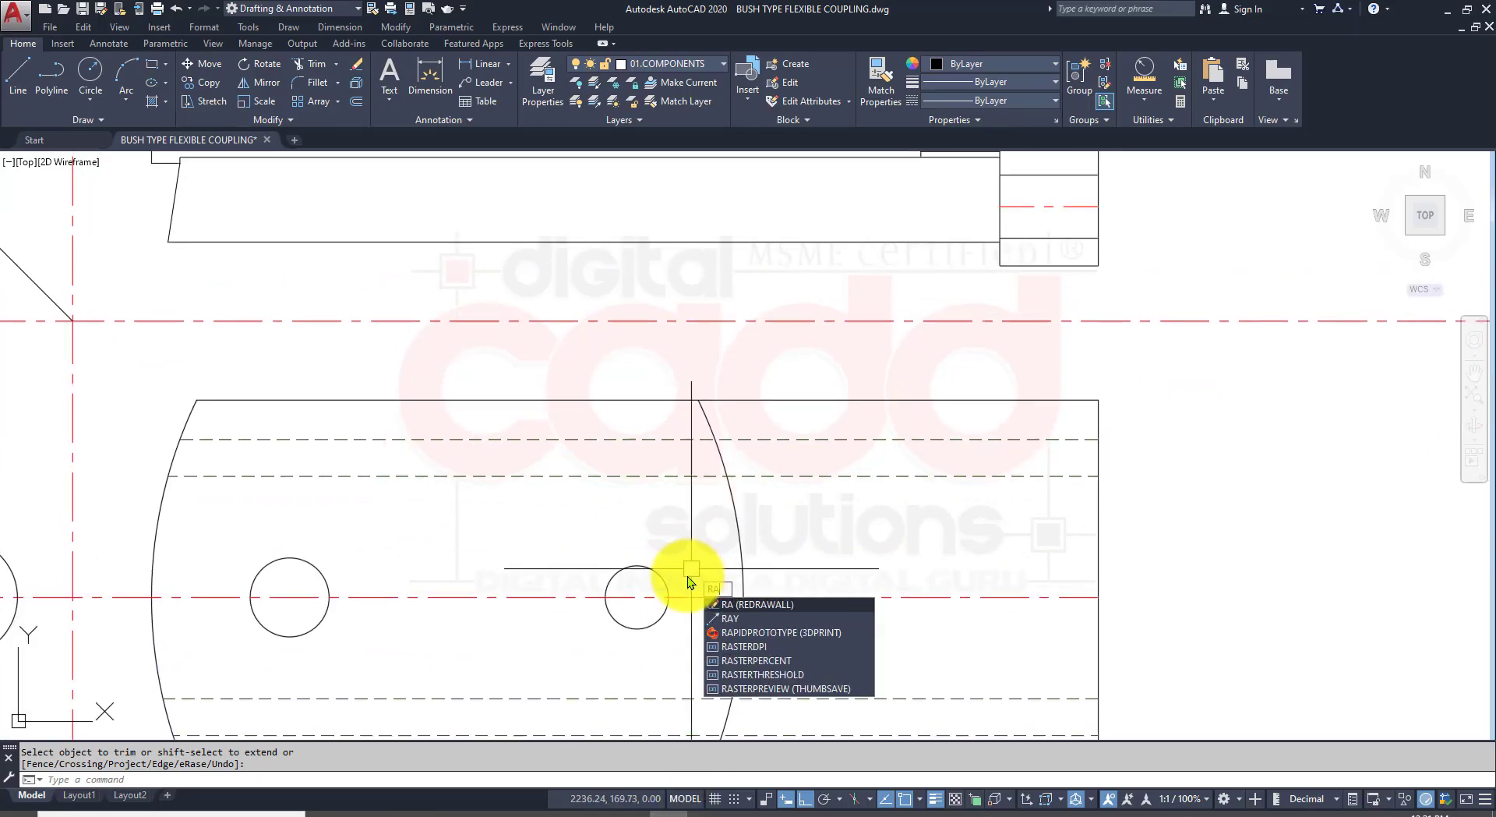
{"action": "type", "text": "Y"}
{"action": "key", "text": "Return"}
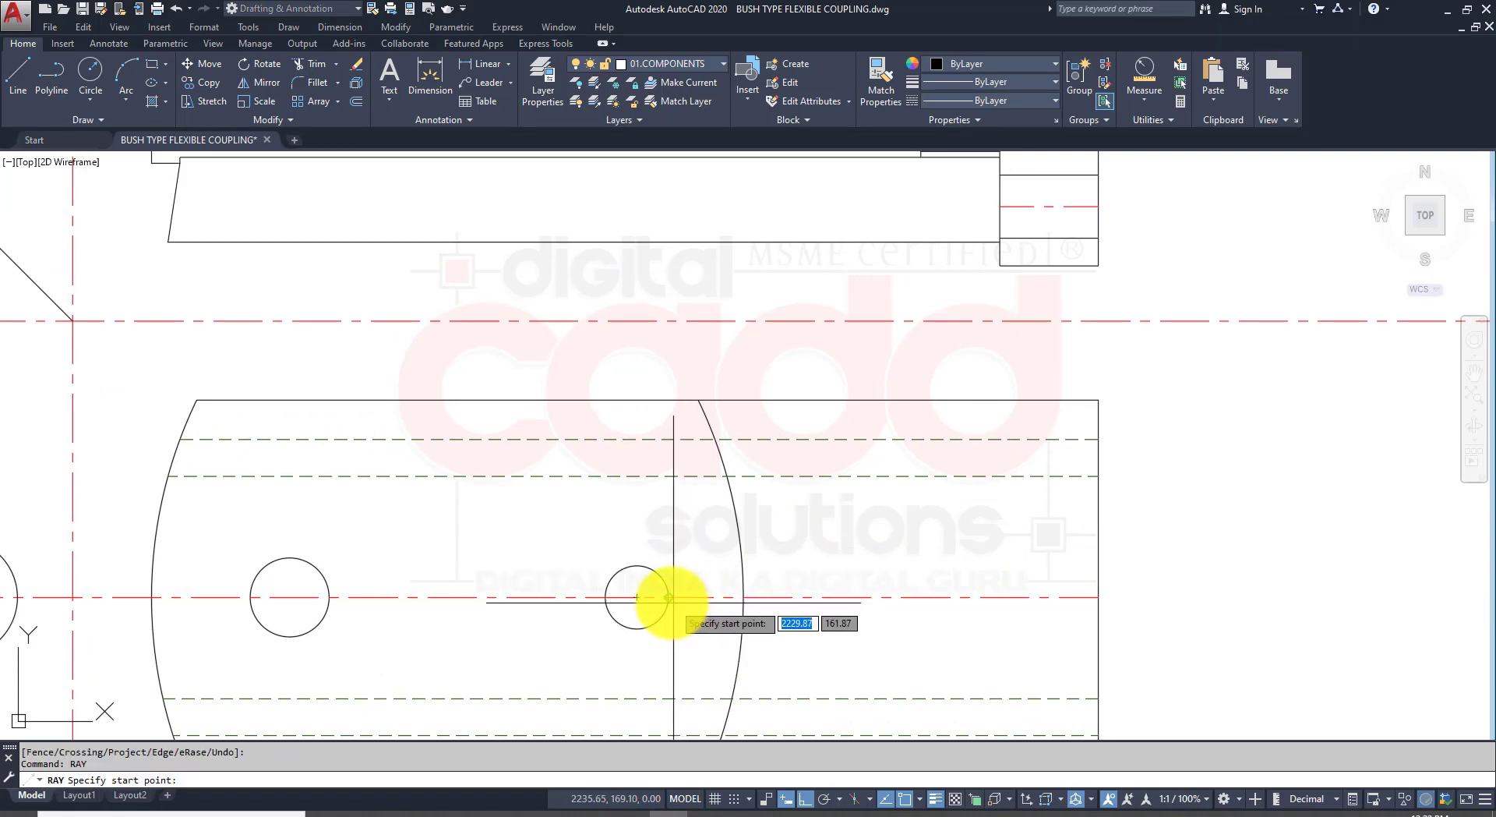
{"action": "left_click", "coordinate": [669, 597]}
{"action": "left_click", "coordinate": [685, 547]}
{"action": "key", "text": "space"}
{"action": "key", "text": "space"}
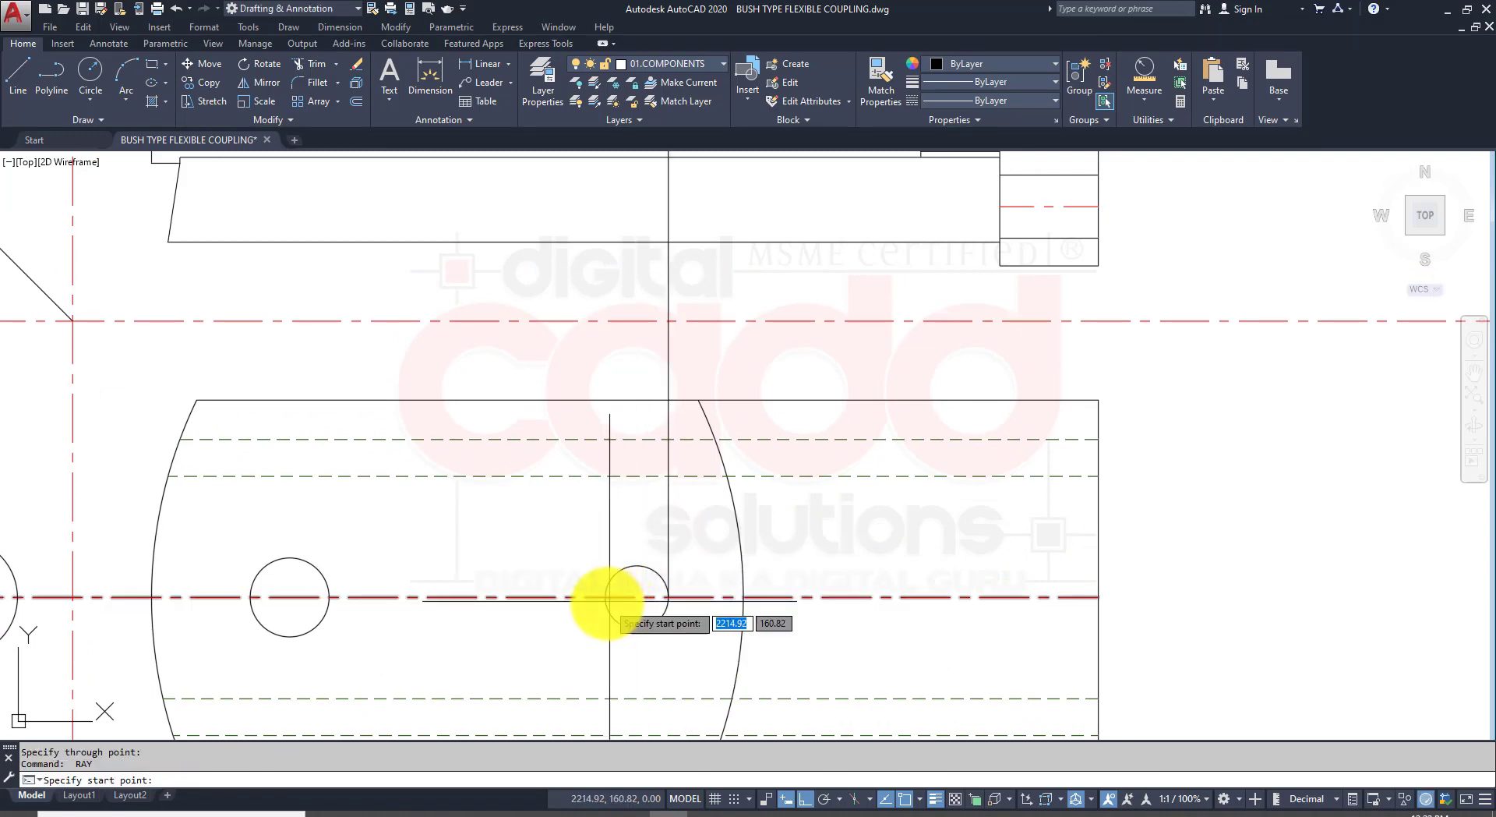
Step: Draw vertical rays upward from the smaller hole's left quadrant and centre through the upper view
{"action": "left_click", "coordinate": [606, 597]}
{"action": "left_click", "coordinate": [612, 546]}
{"action": "key", "text": "space"}
{"action": "key", "text": "space"}
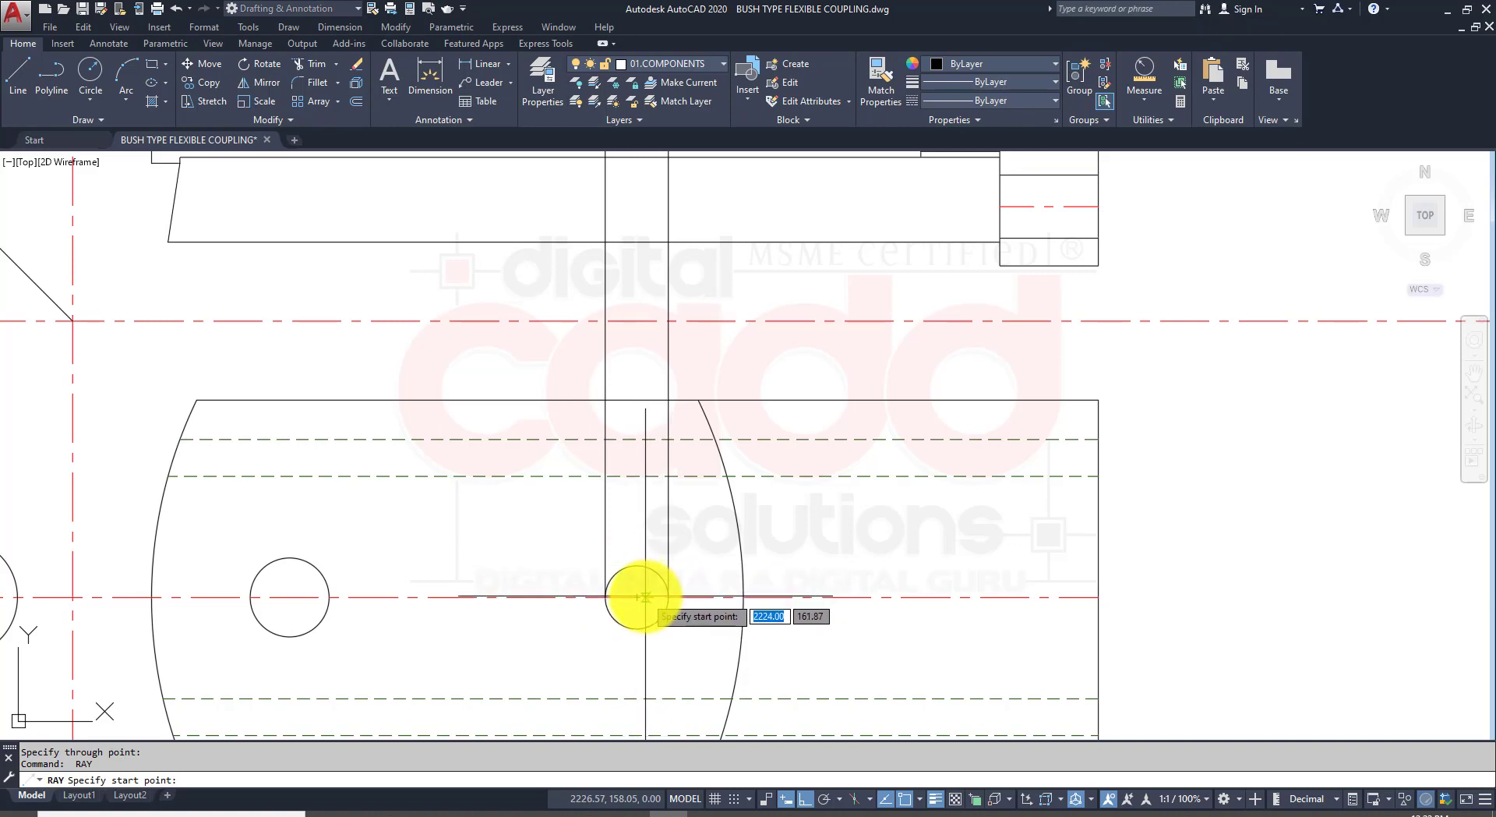
{"action": "left_click", "coordinate": [637, 597]}
{"action": "left_click", "coordinate": [635, 526]}
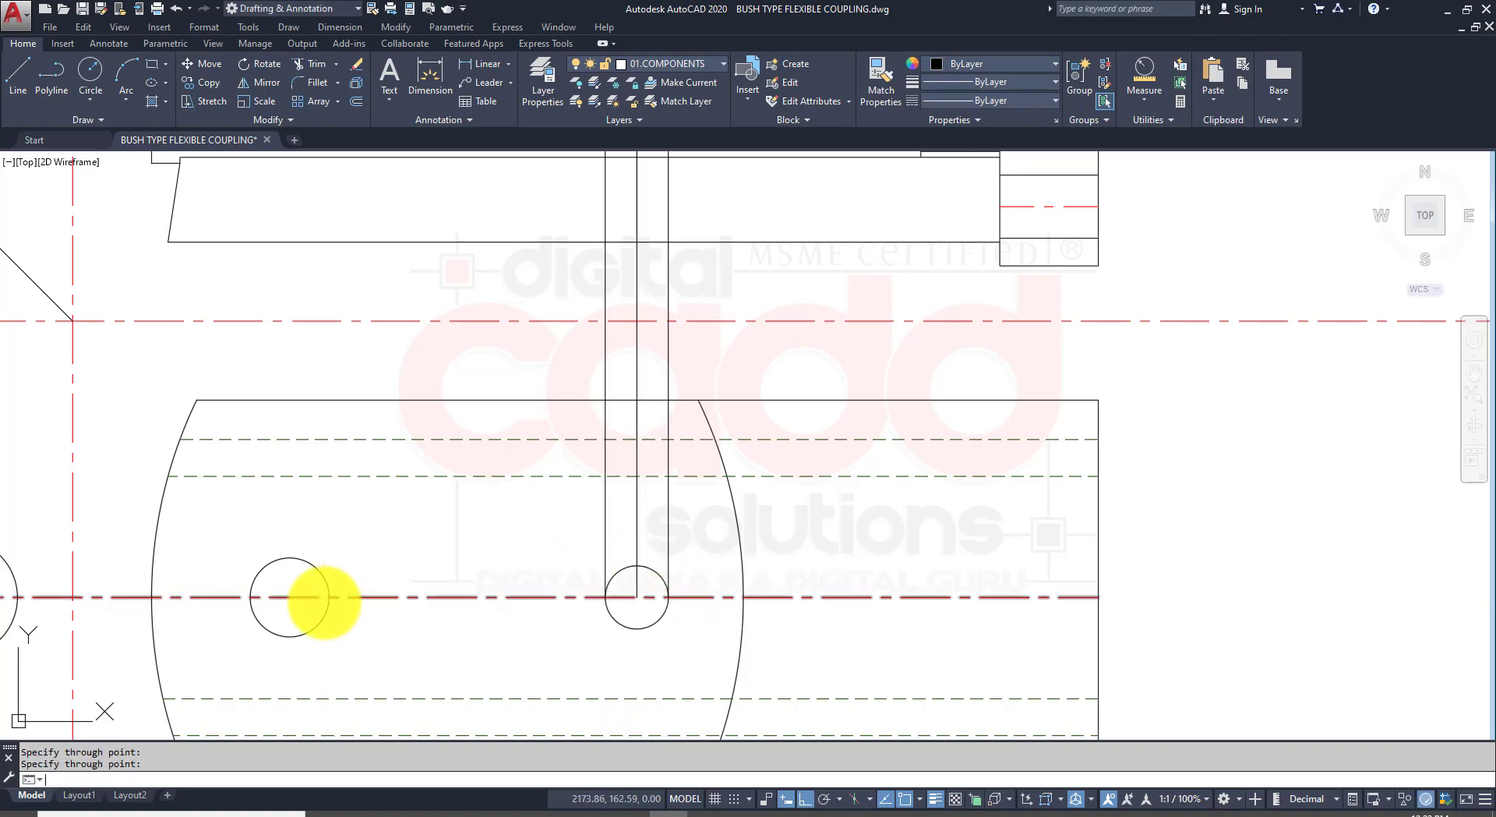
Step: Draw vertical rays upward from the larger hole's right quadrant, centre and left quadrant through the upper view
{"action": "left_click", "coordinate": [329, 597]}
{"action": "left_click", "coordinate": [349, 496]}
{"action": "key", "text": "space"}
{"action": "key", "text": "space"}
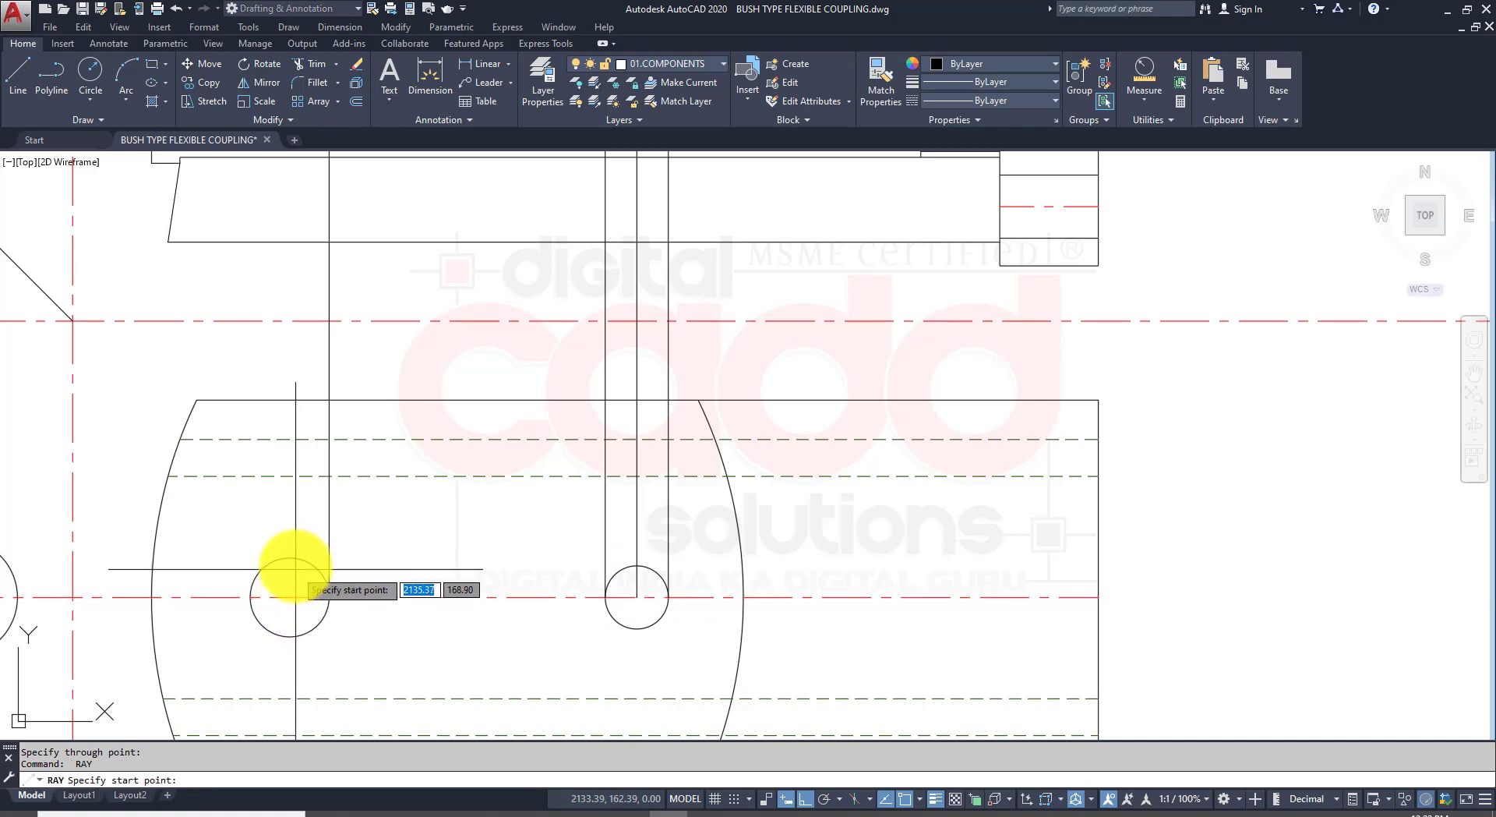
{"action": "left_click", "coordinate": [290, 586]}
{"action": "left_click", "coordinate": [294, 516]}
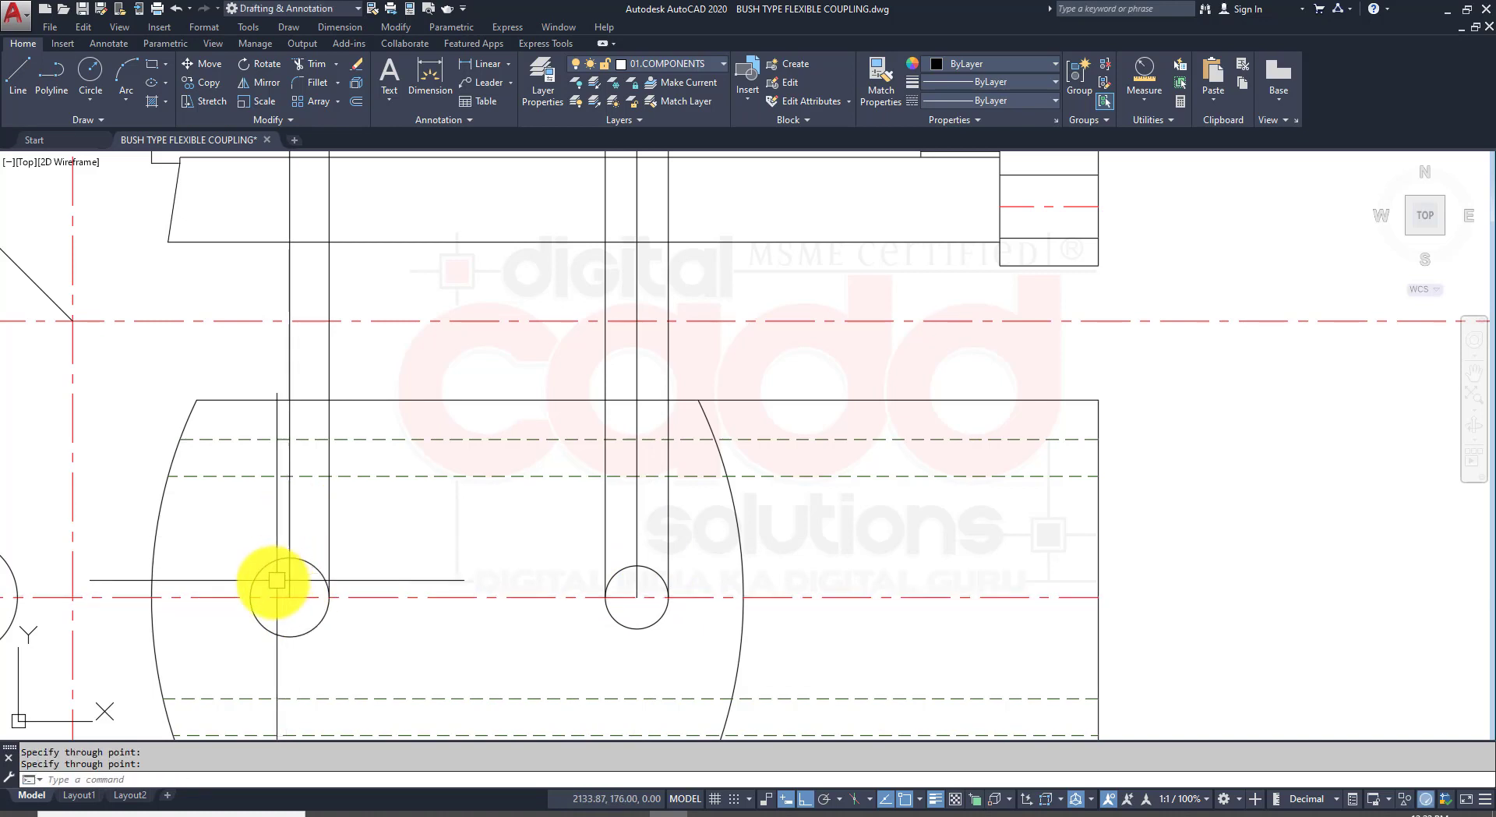
{"action": "key", "text": "space"}
{"action": "key", "text": "space"}
{"action": "left_click", "coordinate": [250, 596]}
{"action": "left_click", "coordinate": [250, 530]}
{"action": "key", "text": "space"}
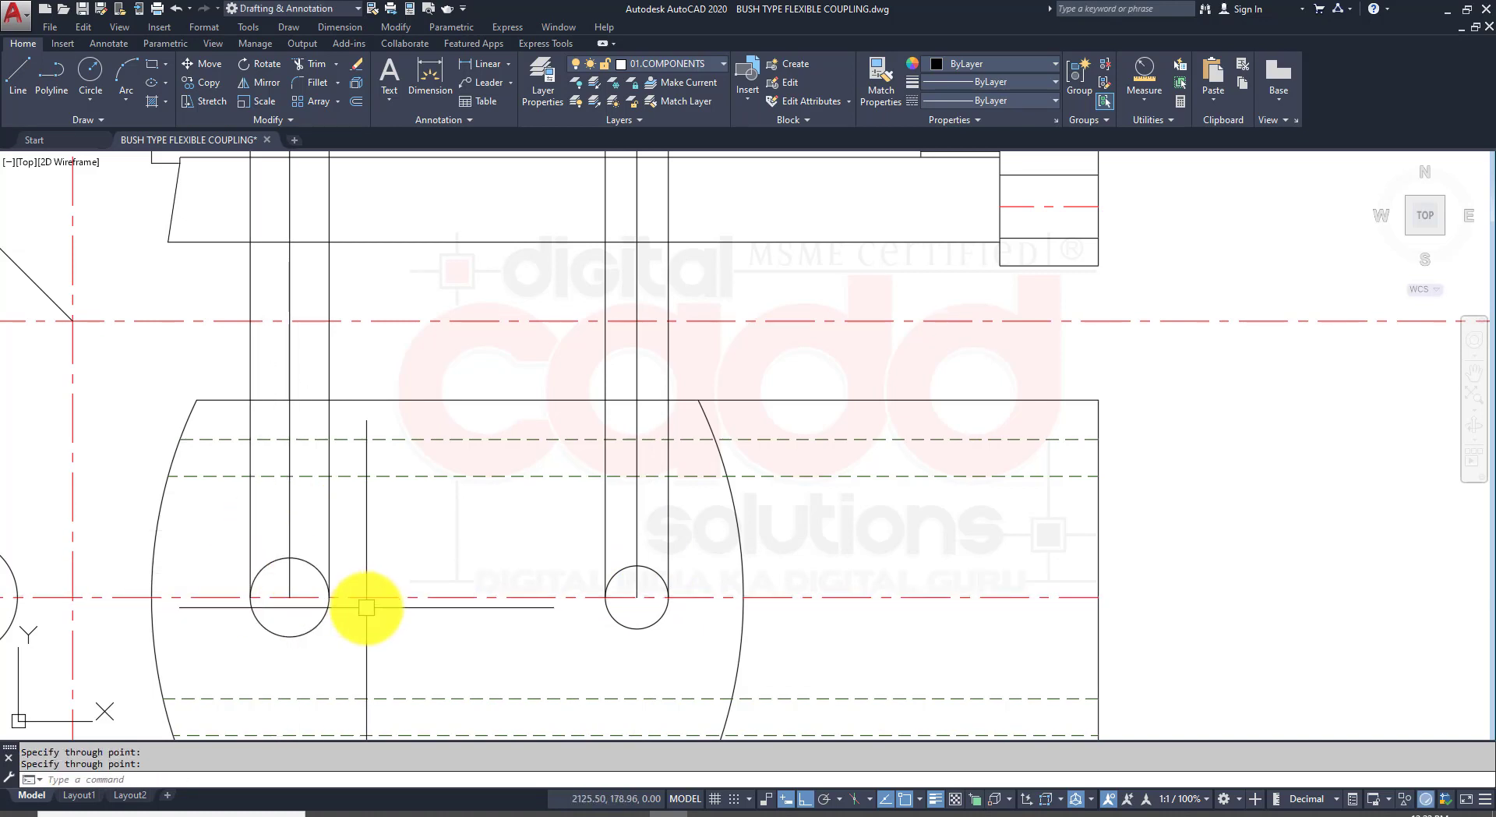
Step: Match the two holes' centre rays to the properties of the horizontal centreline
{"action": "type", "text": "MA"}
{"action": "key", "text": "space"}
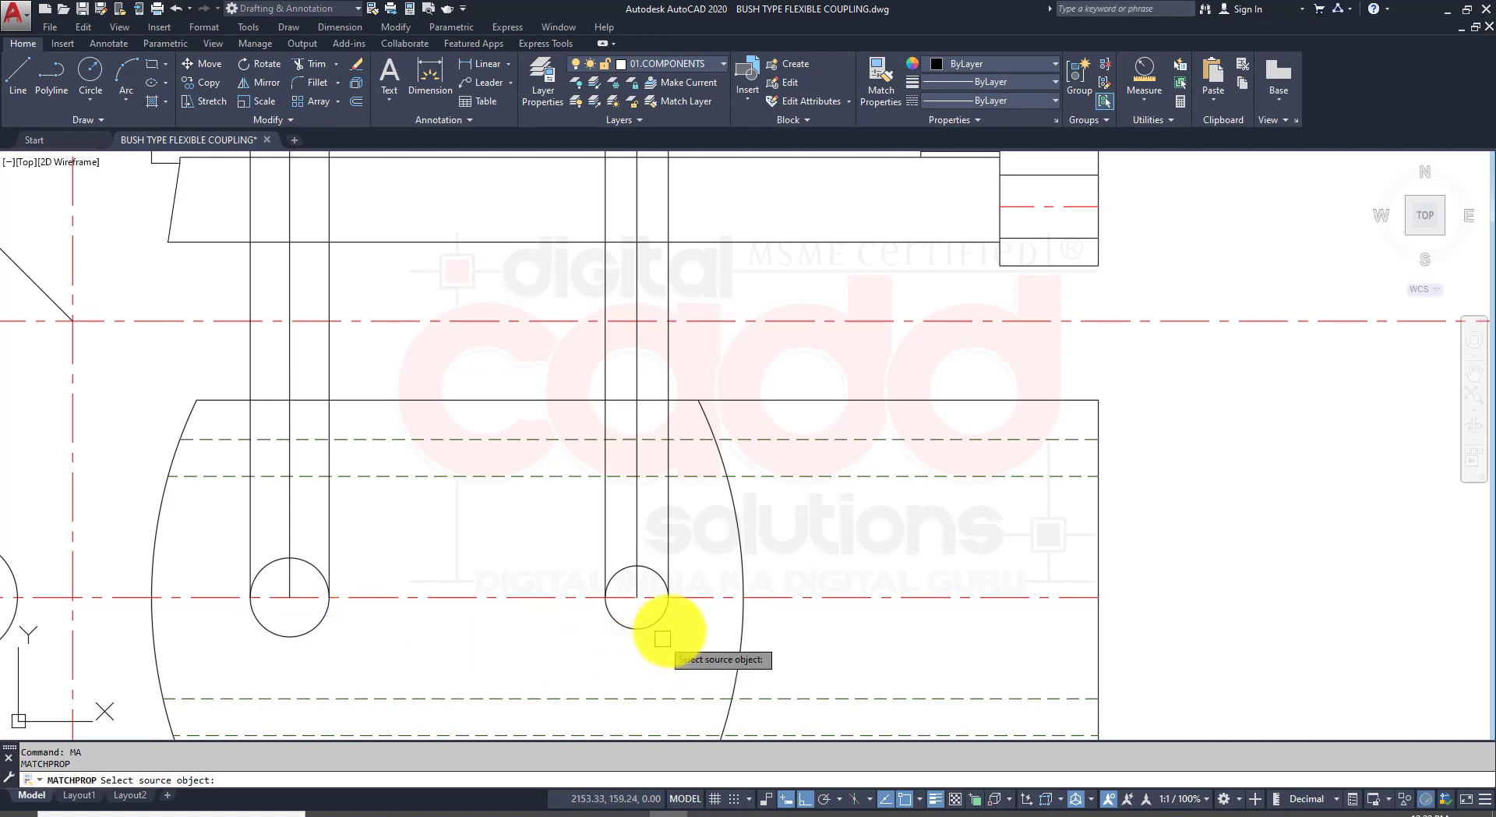
{"action": "left_click", "coordinate": [692, 599]}
{"action": "left_click", "coordinate": [637, 533]}
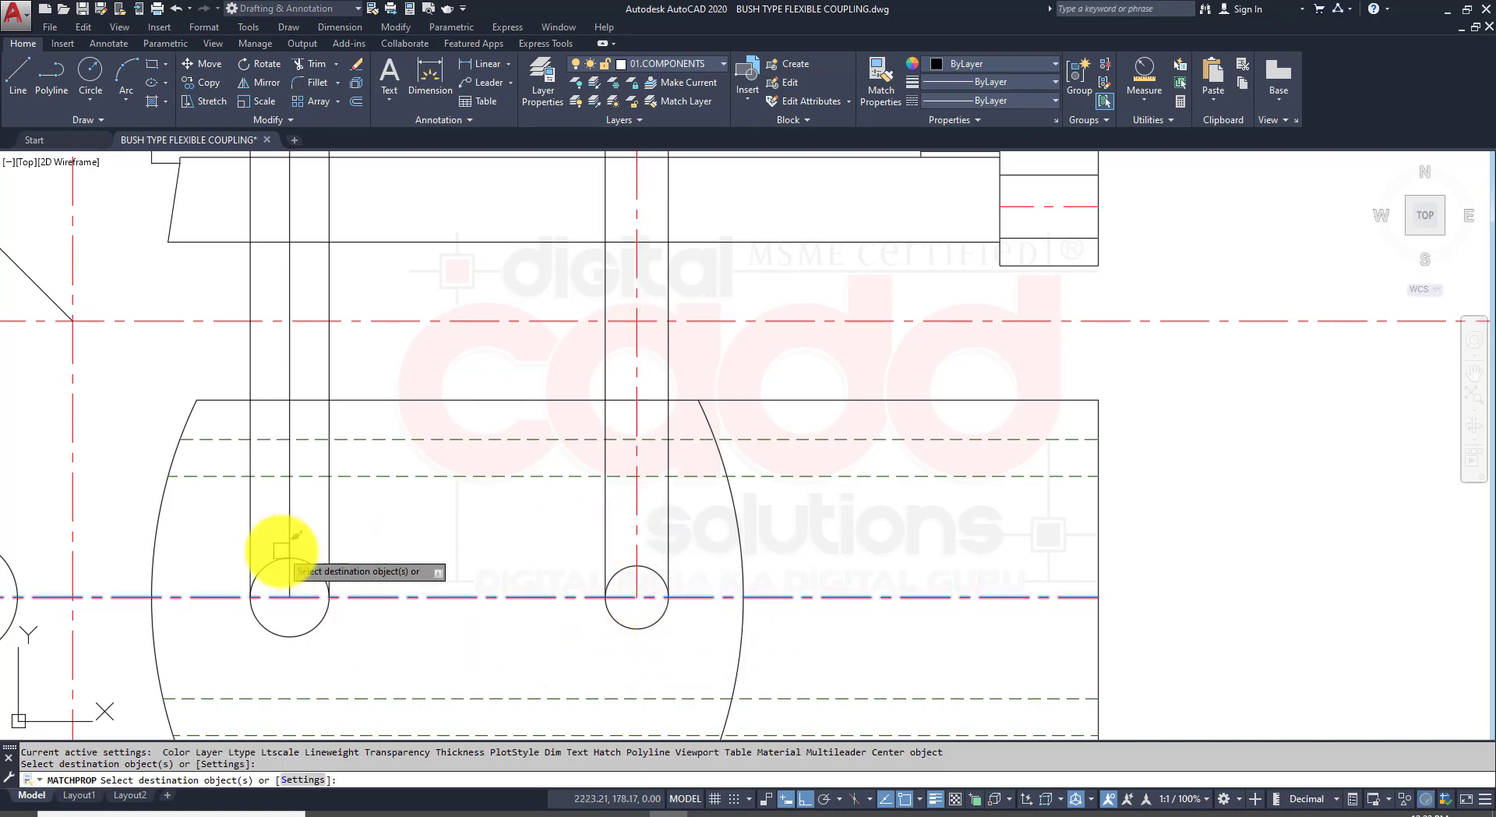
{"action": "left_click", "coordinate": [290, 528]}
{"action": "key", "text": "space"}
Step: Following the reference drawing, draw a horizontal line from the lower step beside the slanted edge to the upper view's inner vertical line
{"action": "scroll", "coordinate": [543, 608], "scroll_direction": "down", "scroll_amount": 2}
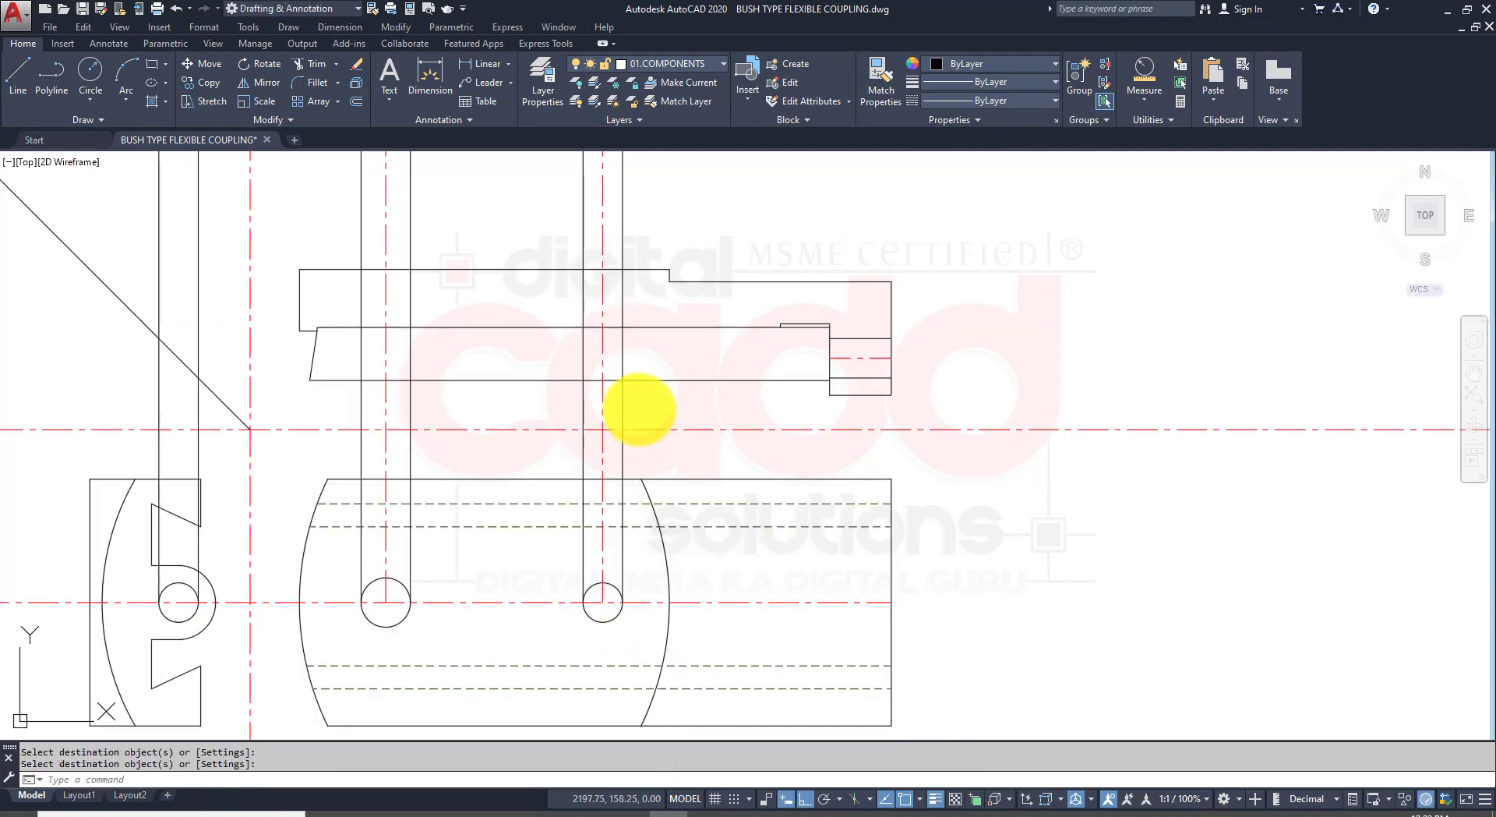
{"action": "middle_click_drag", "start_coordinate": [639, 409], "coordinate": [688, 606]}
{"action": "scroll", "coordinate": [634, 569], "scroll_direction": "up", "scroll_amount": 2}
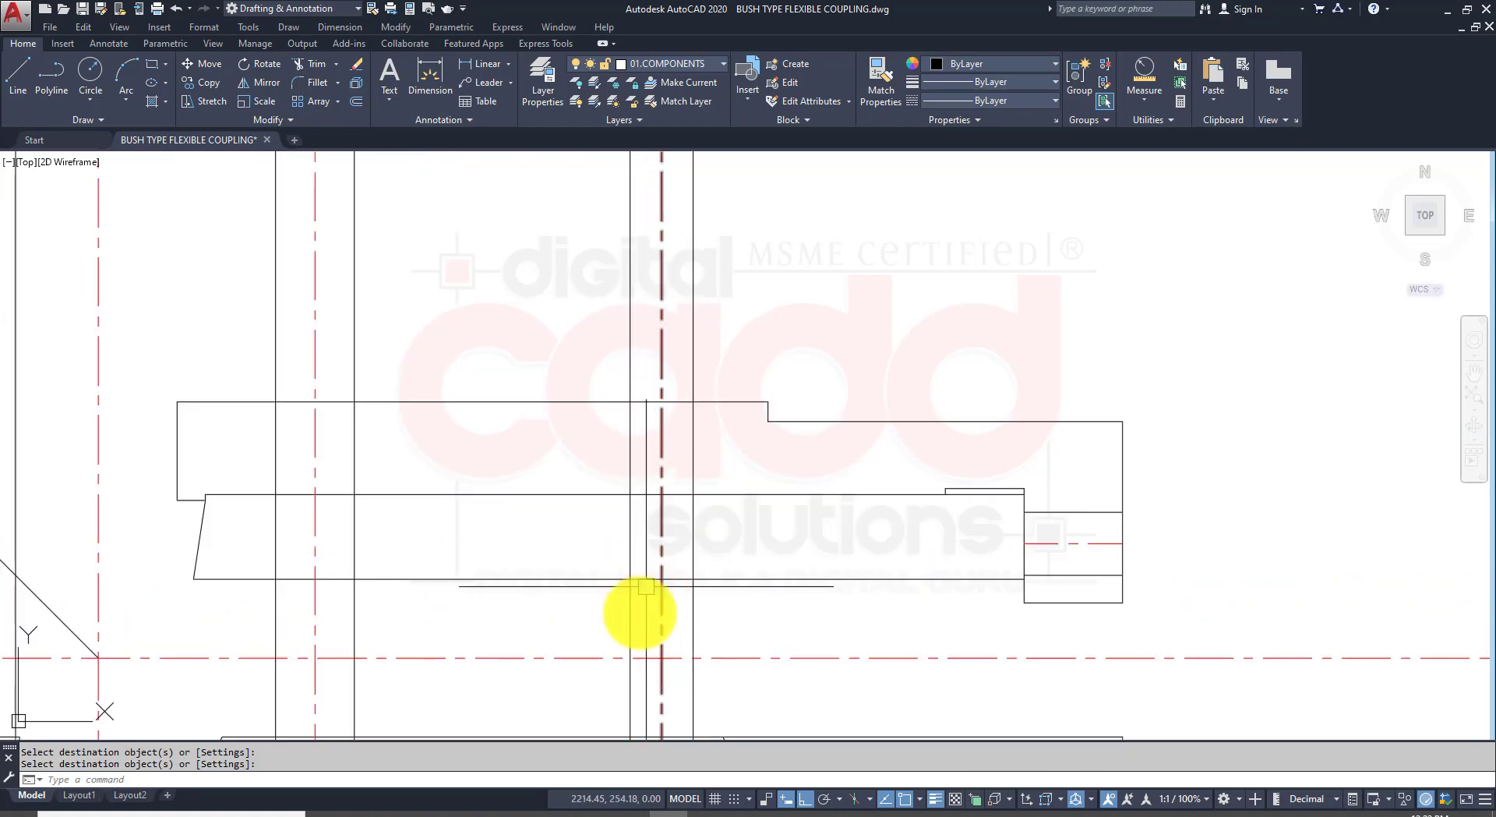
{"action": "left_click", "coordinate": [434, 812]}
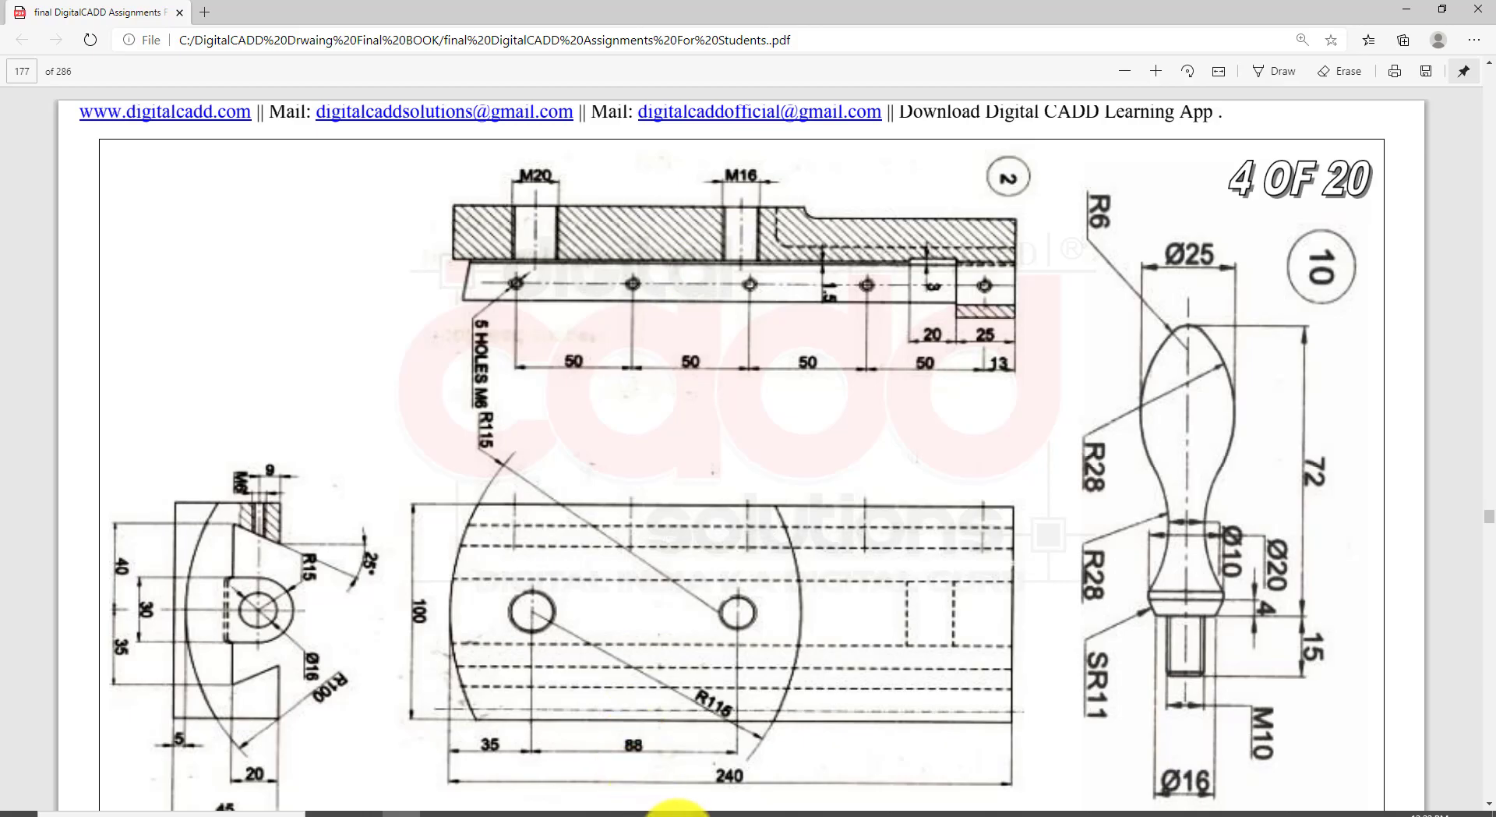
{"action": "left_click", "coordinate": [676, 812]}
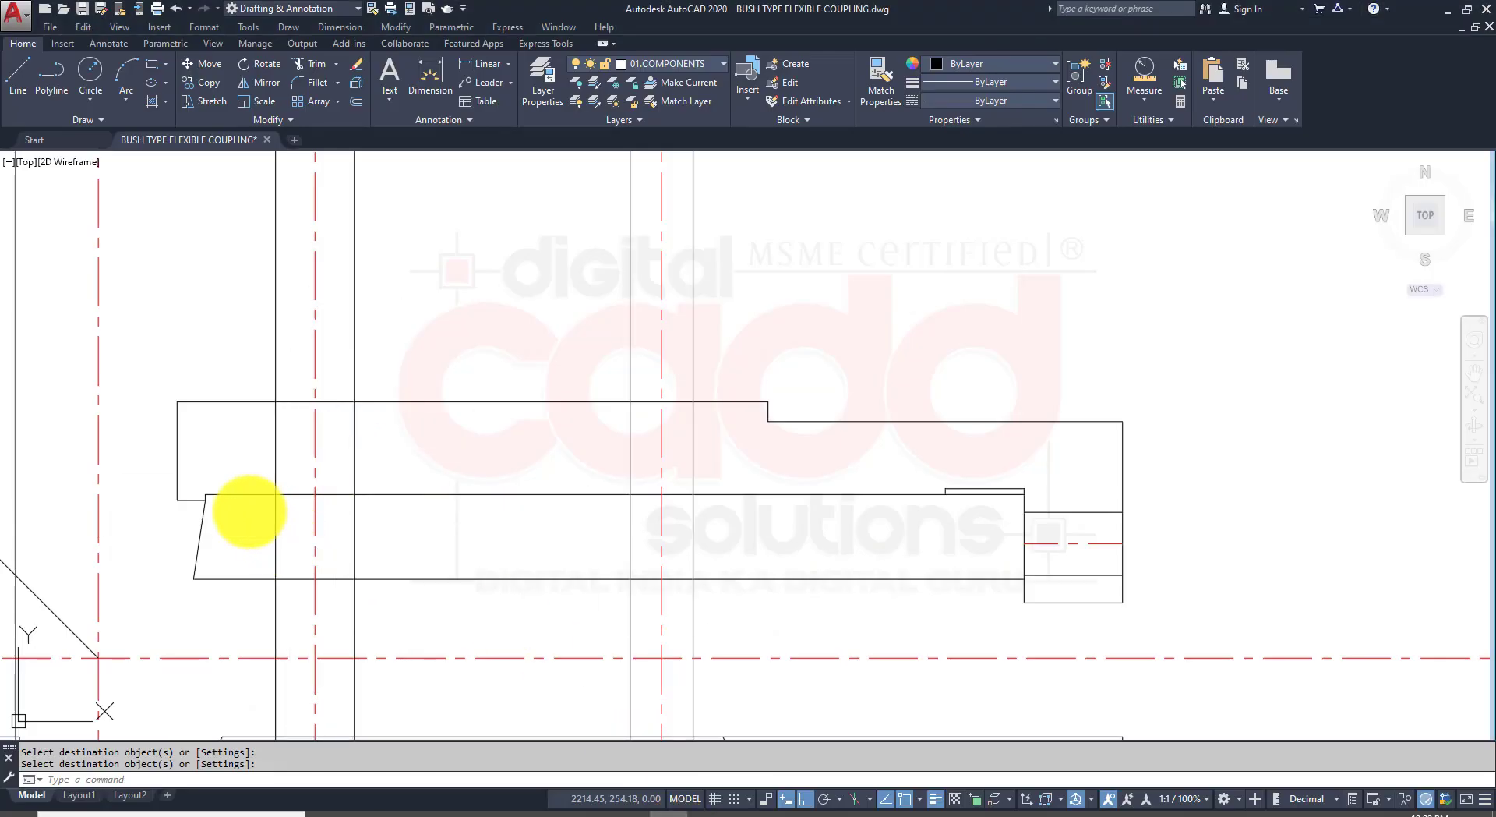
{"action": "key", "text": "Escape"}
{"action": "type", "text": "L"}
{"action": "key", "text": "Return"}
{"action": "scroll", "coordinate": [210, 501], "scroll_direction": "up", "scroll_amount": 3}
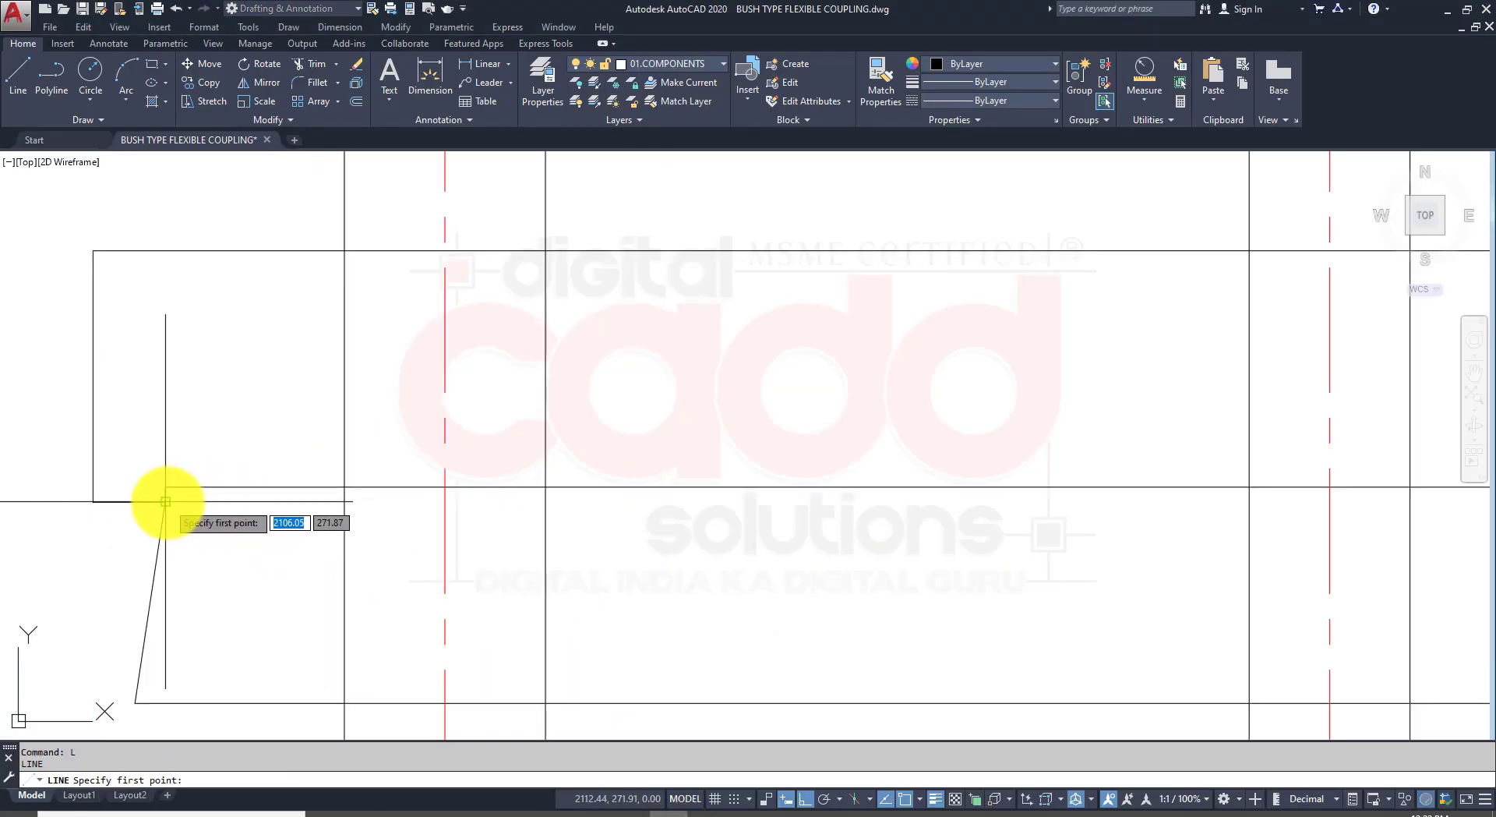
{"action": "left_click", "coordinate": [165, 501]}
{"action": "scroll", "coordinate": [434, 527], "scroll_direction": "down", "scroll_amount": 2}
{"action": "scroll", "coordinate": [695, 517], "scroll_direction": "up", "scroll_amount": 3}
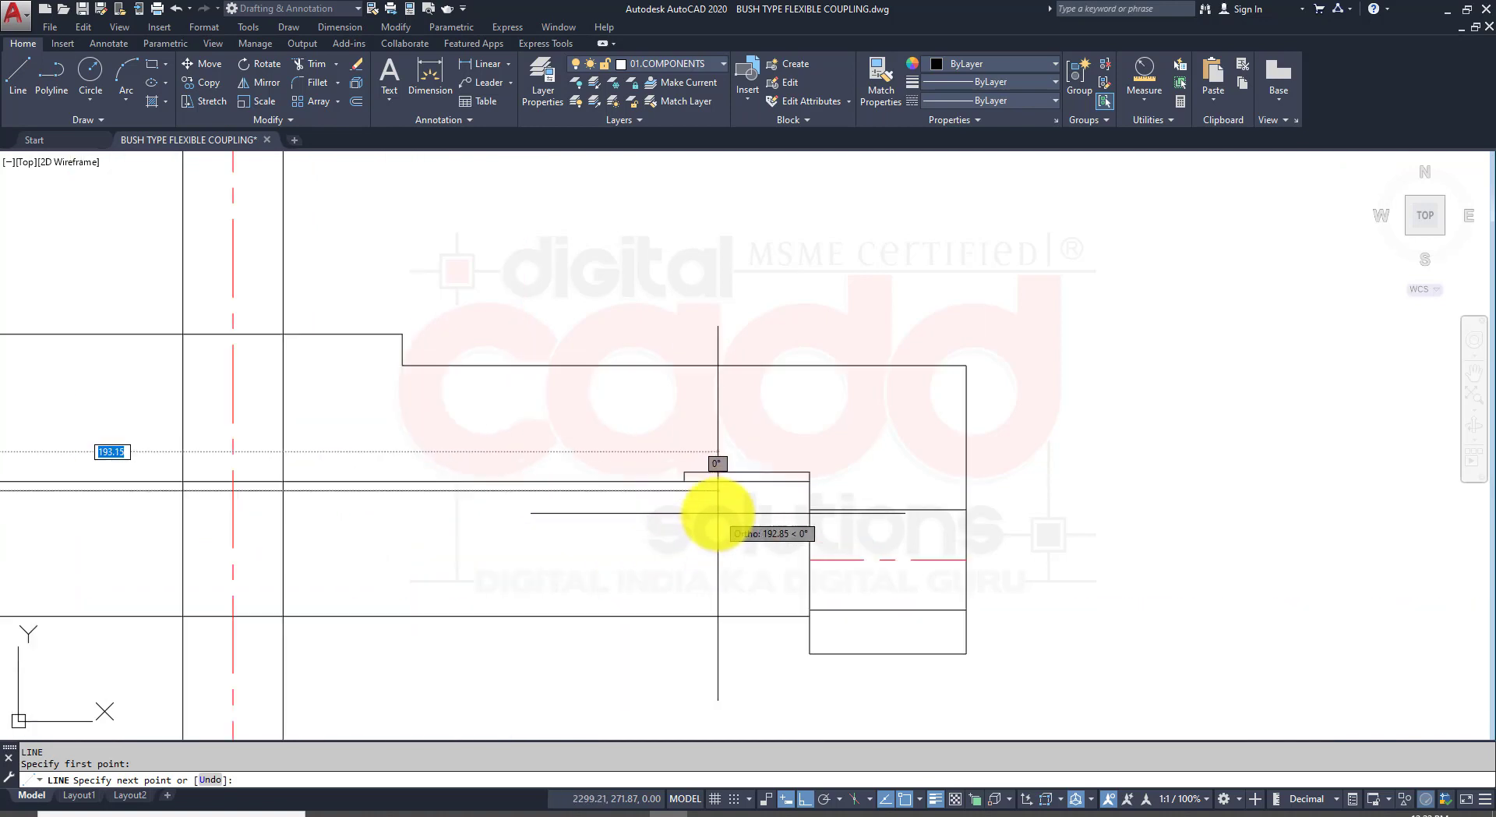
{"action": "scroll", "coordinate": [717, 499], "scroll_direction": "up", "scroll_amount": 2}
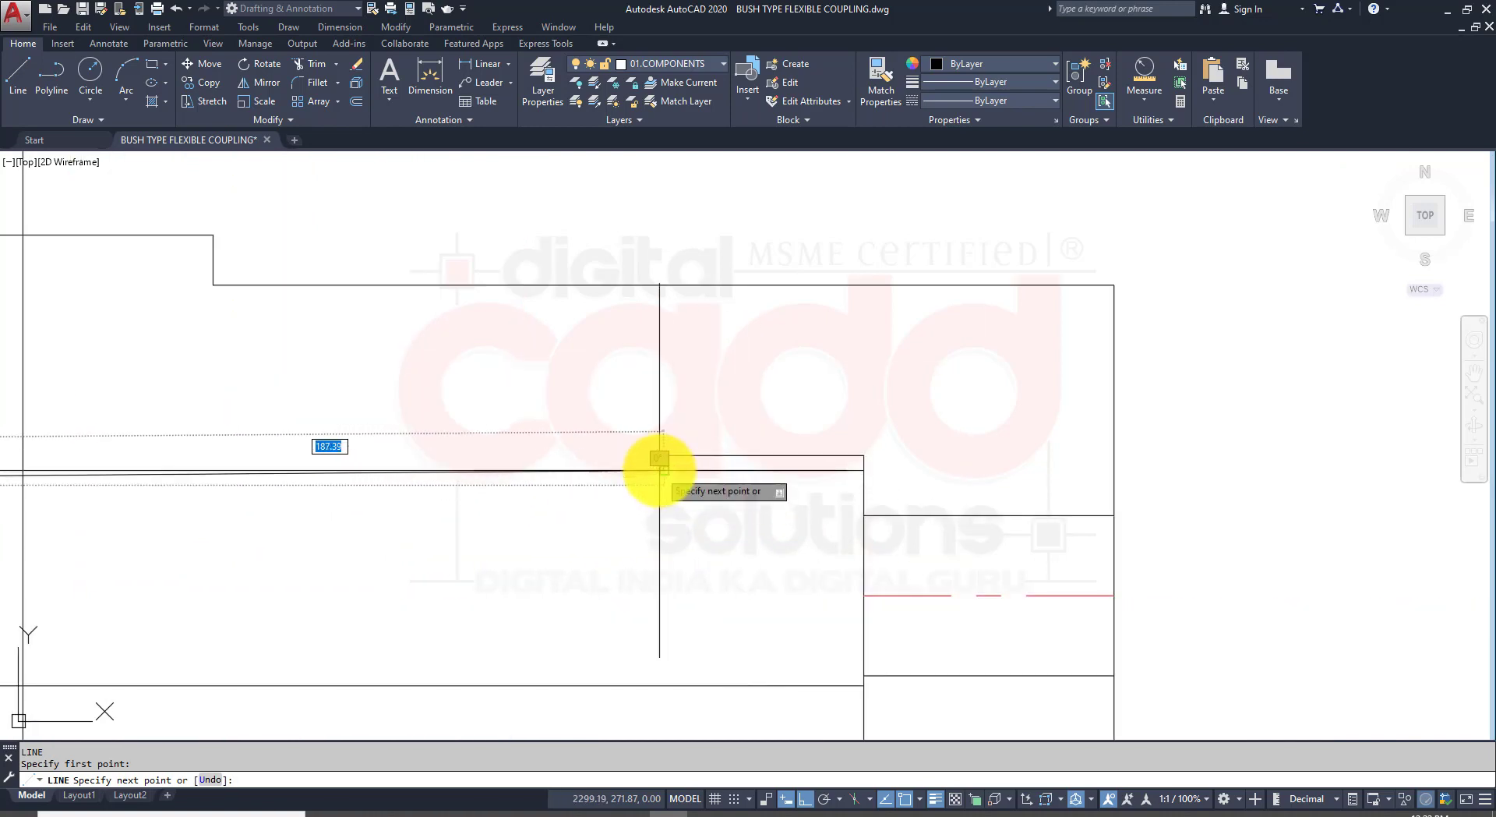
{"action": "left_click", "coordinate": [862, 486]}
{"action": "key", "text": "Return"}
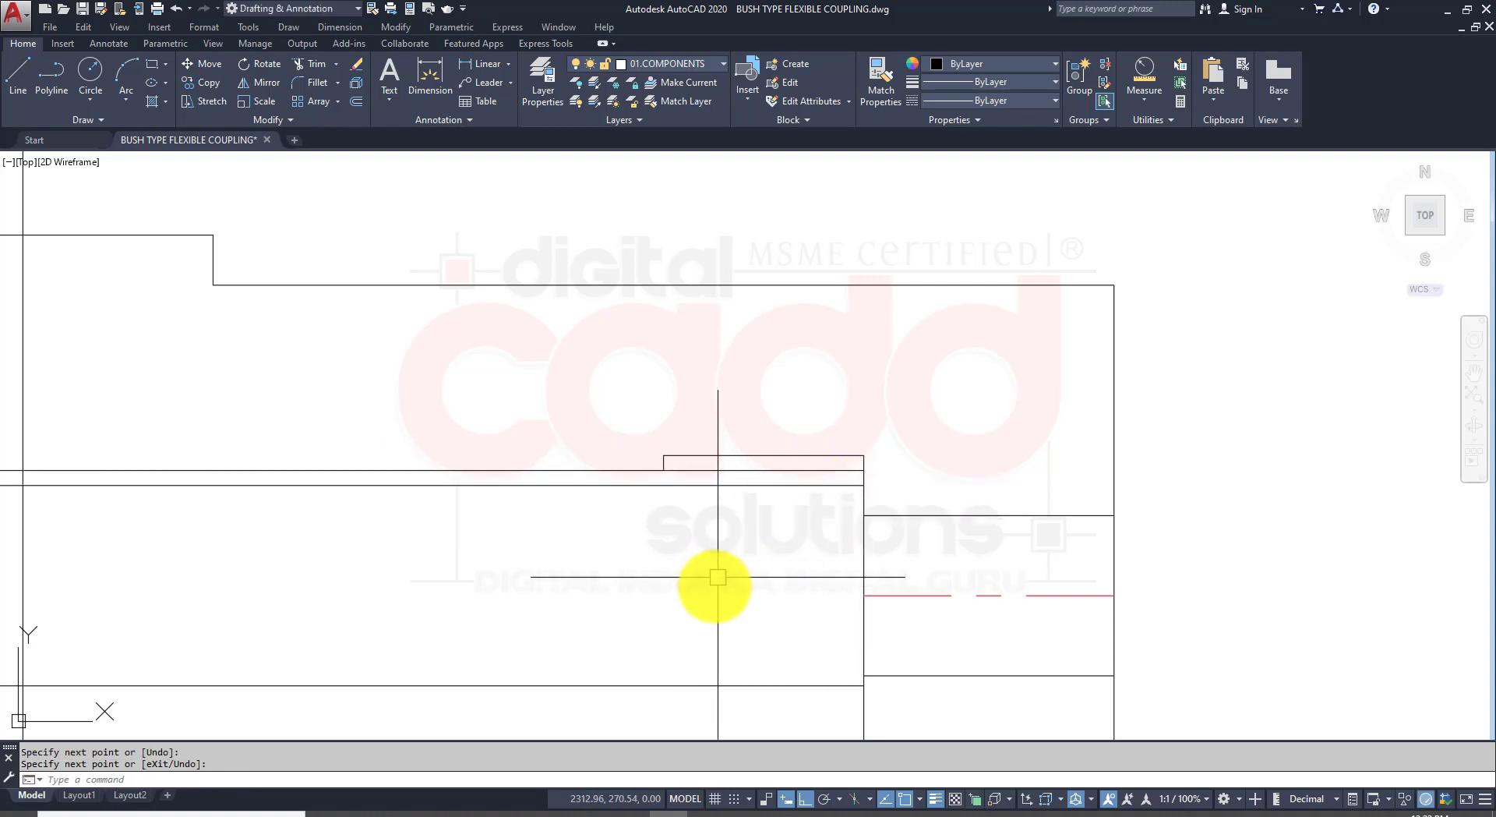
Step: Try trimming the upper of the two parallel horizontal lines beneath the recess
{"action": "type", "text": "tr"}
{"action": "key", "text": "Return"}
{"action": "key", "text": "Return"}
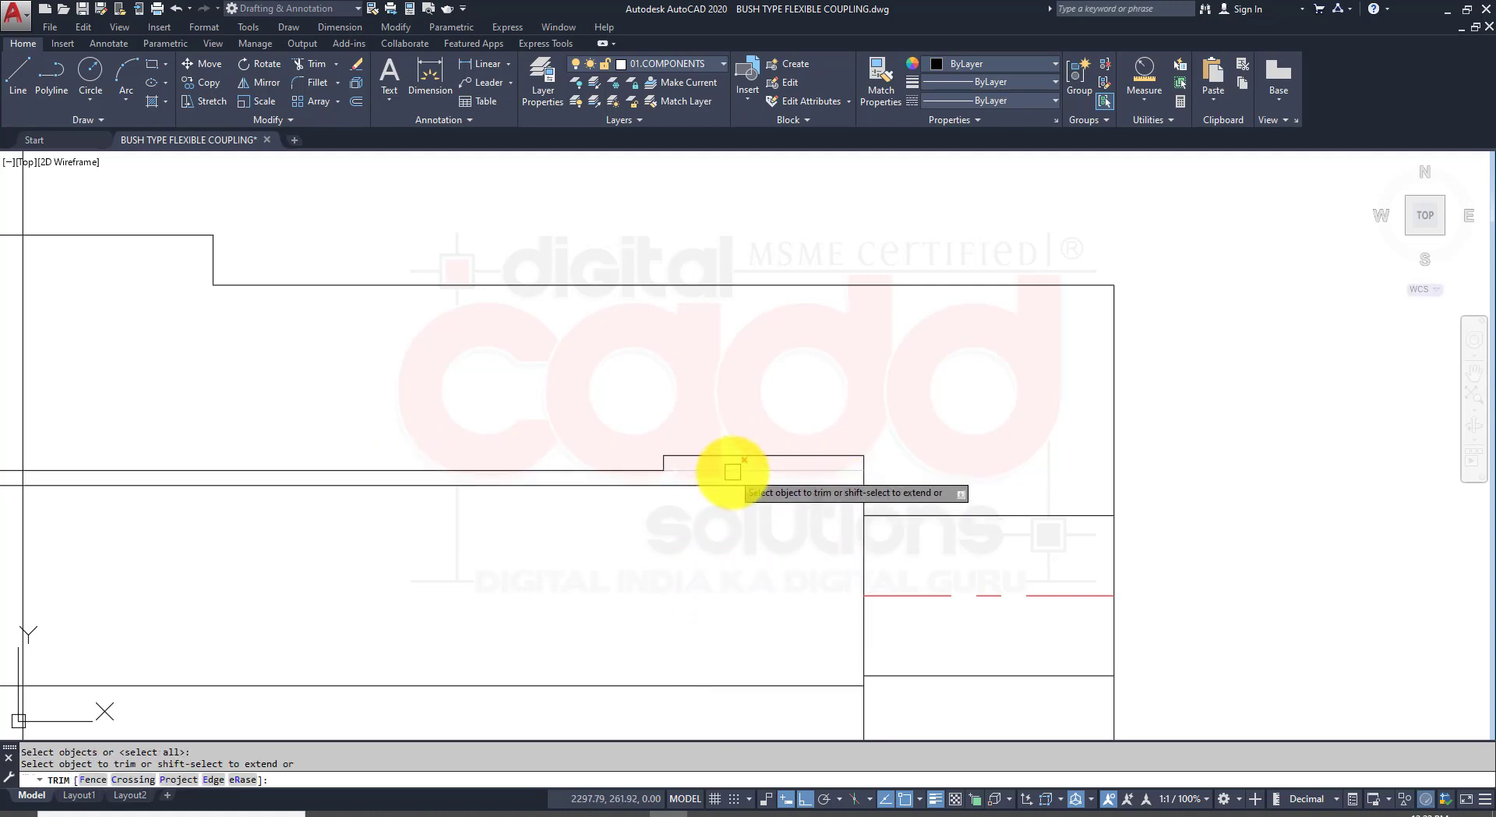
{"action": "left_click", "coordinate": [732, 471]}
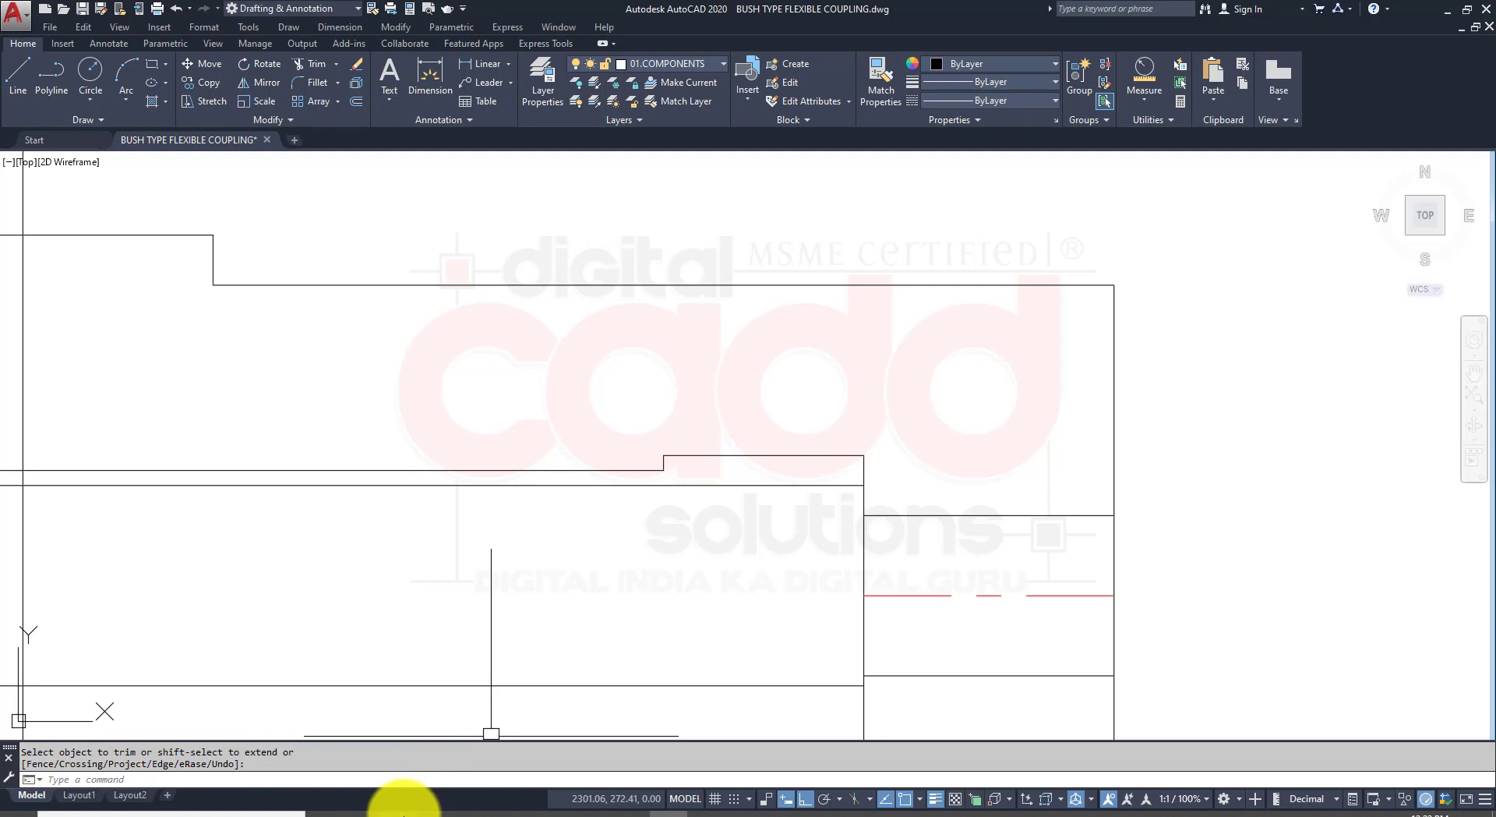
{"action": "mouse_move", "coordinate": [410, 813]}
{"action": "key", "text": "ctrl+z"}
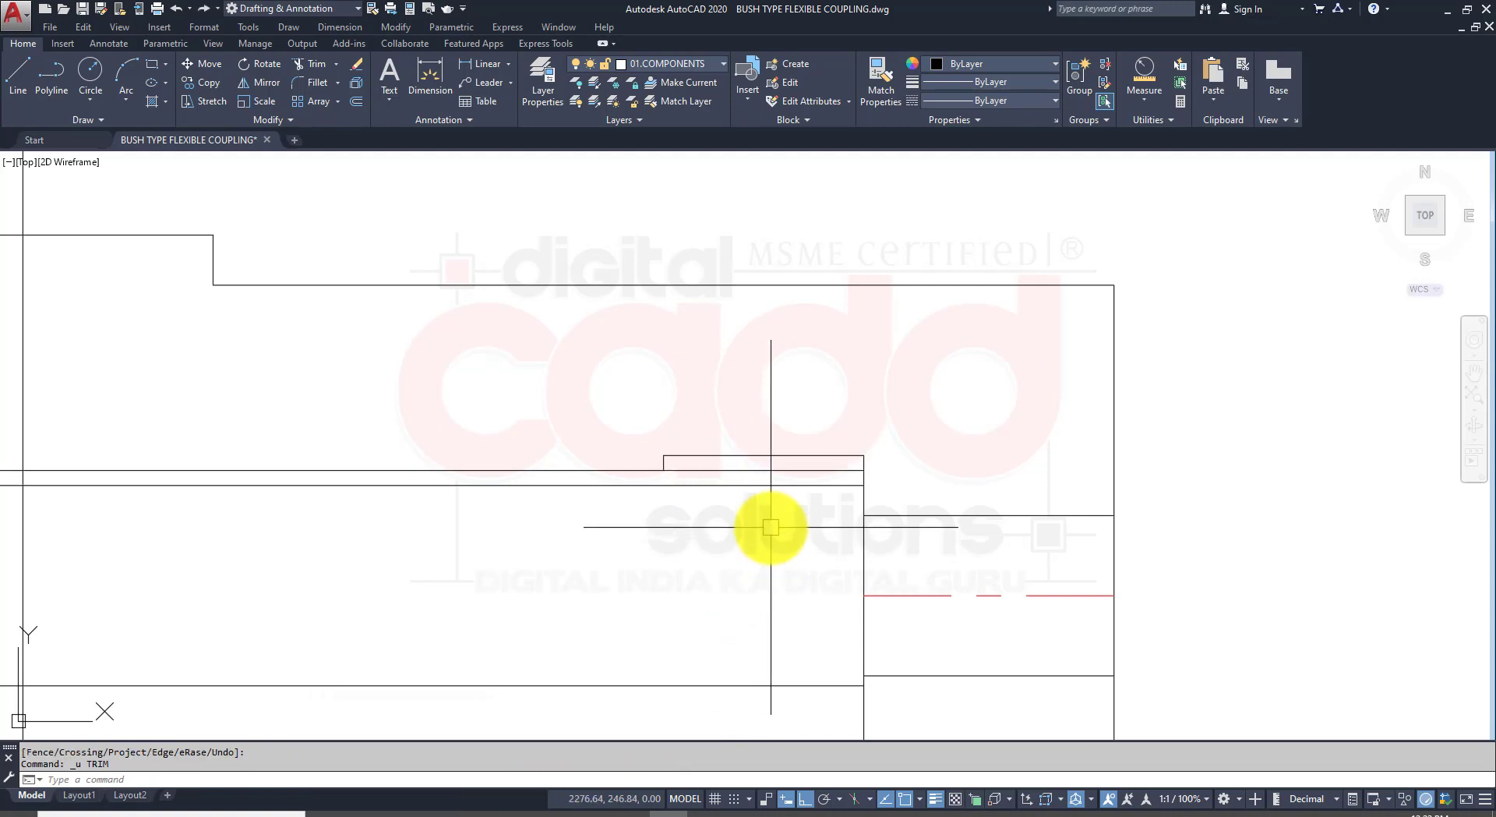
Step: Check the recess in the reference drawing and trim the upper parallel line's segment between the recess's sides
{"action": "left_click", "coordinate": [407, 813]}
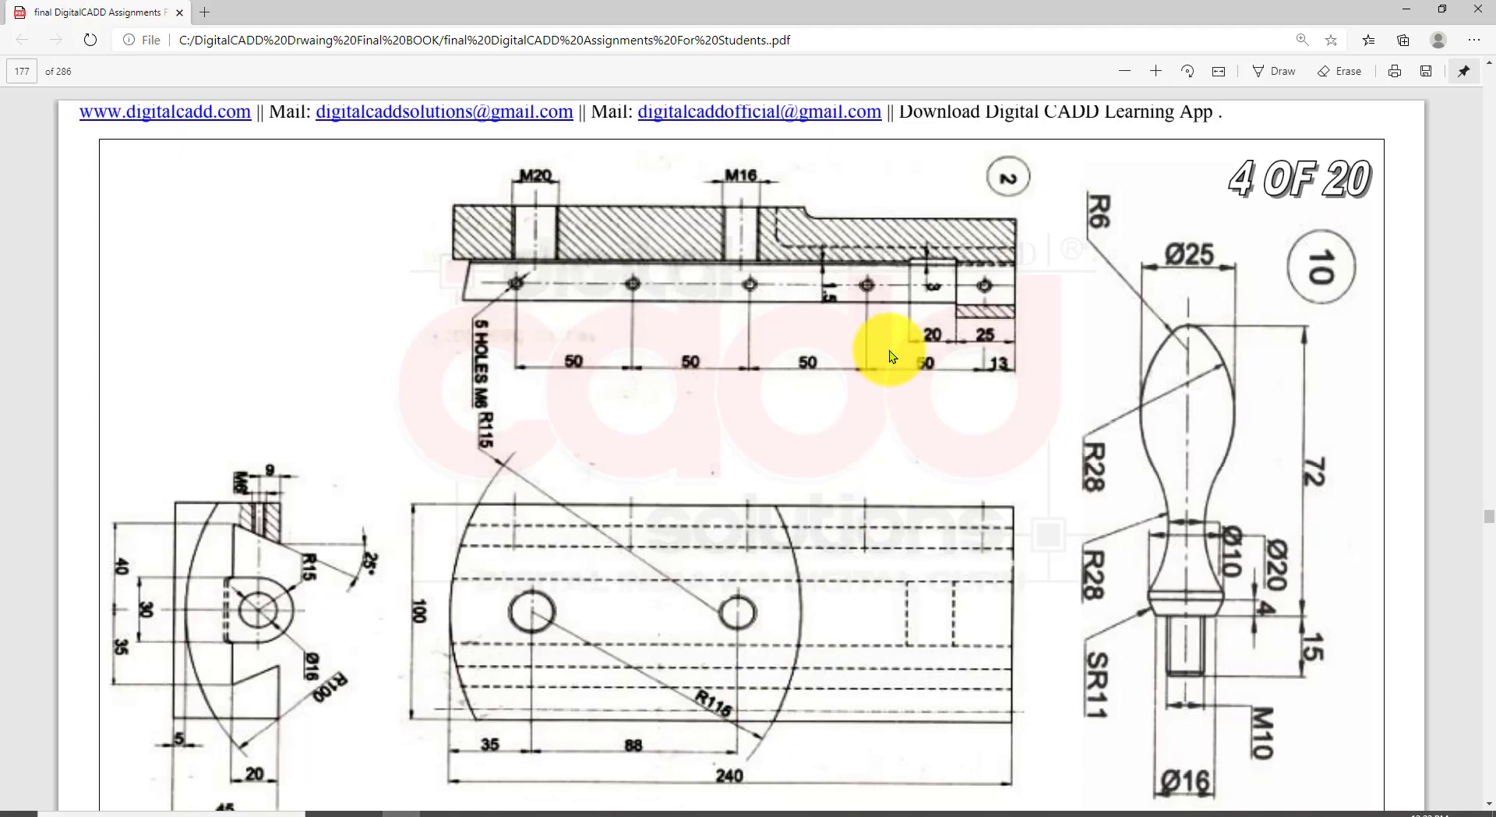
{"action": "left_click", "coordinate": [669, 812]}
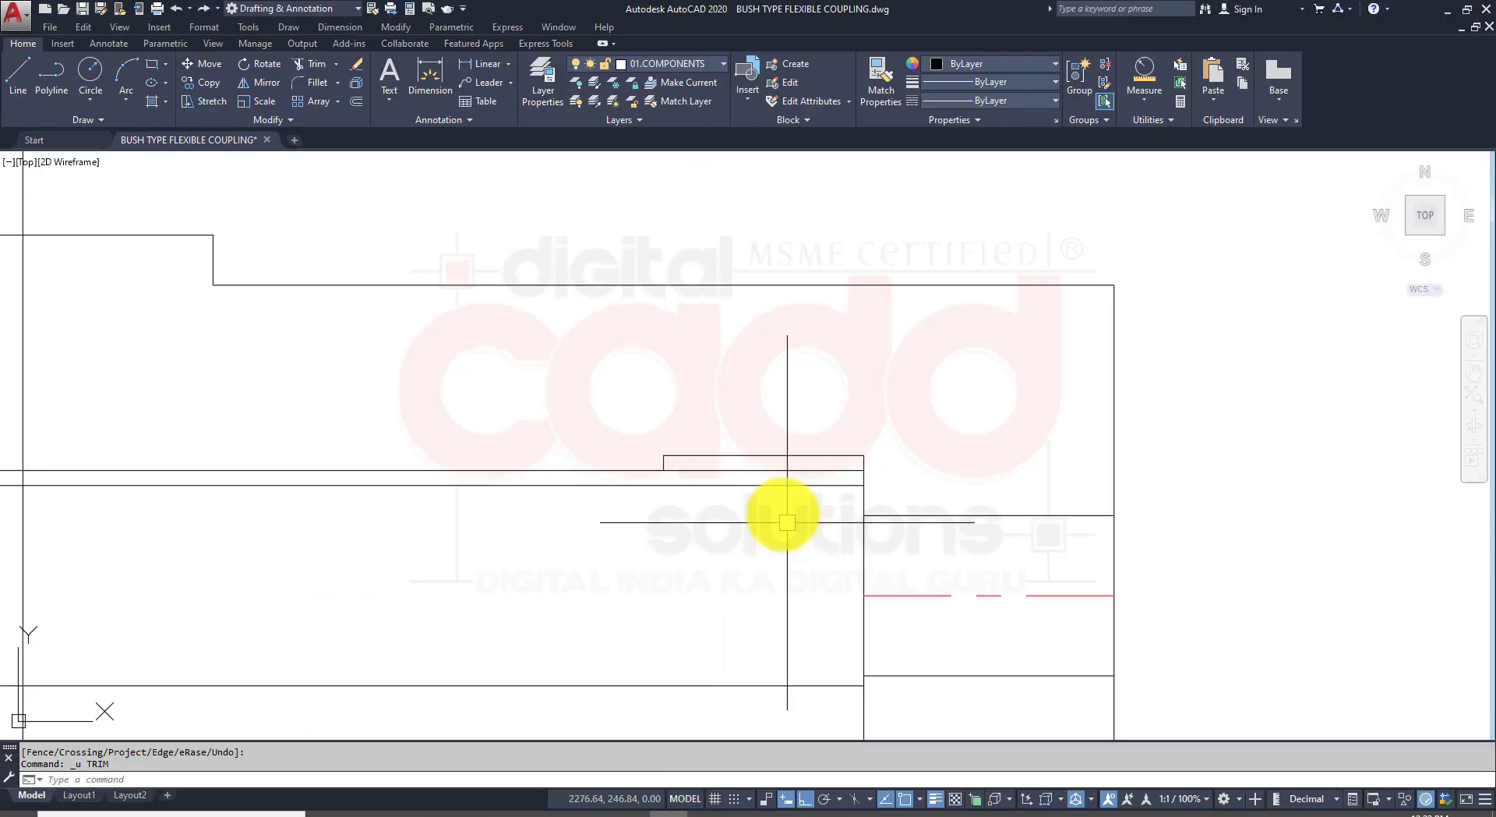
{"action": "type", "text": "TR"}
{"action": "key", "text": "Return"}
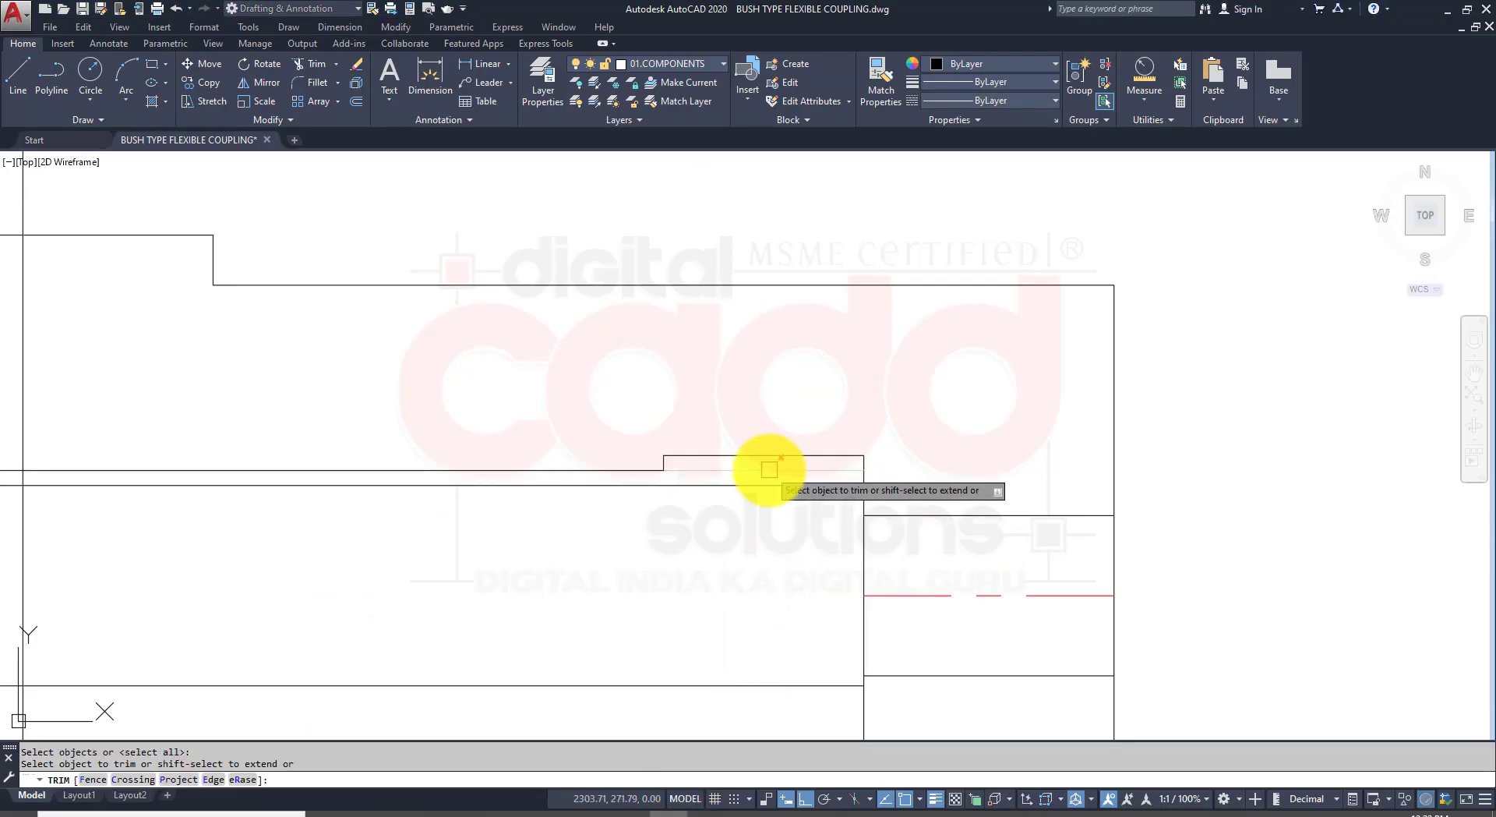
{"action": "left_click", "coordinate": [769, 470]}
{"action": "key", "text": "Return"}
Step: Switch to the Solid Edge vertical slide model and examine the holes and shallow step in its underside channel, marking it with an arrow
{"action": "scroll", "coordinate": [750, 515], "scroll_direction": "down", "scroll_amount": 6}
{"action": "middle_click_drag", "start_coordinate": [552, 597], "coordinate": [664, 585]}
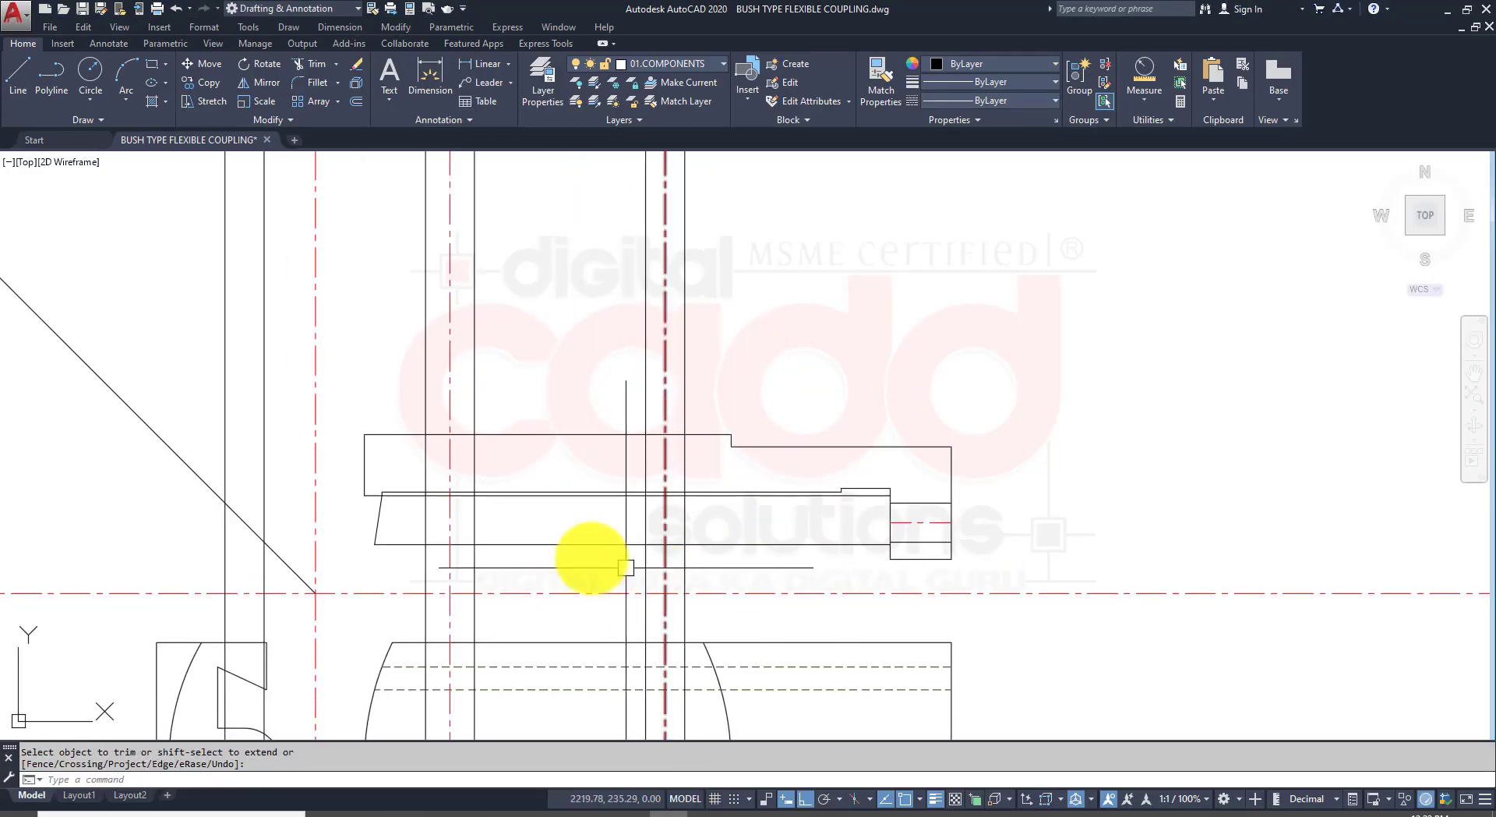
{"action": "scroll", "coordinate": [451, 483], "scroll_direction": "up", "scroll_amount": 2}
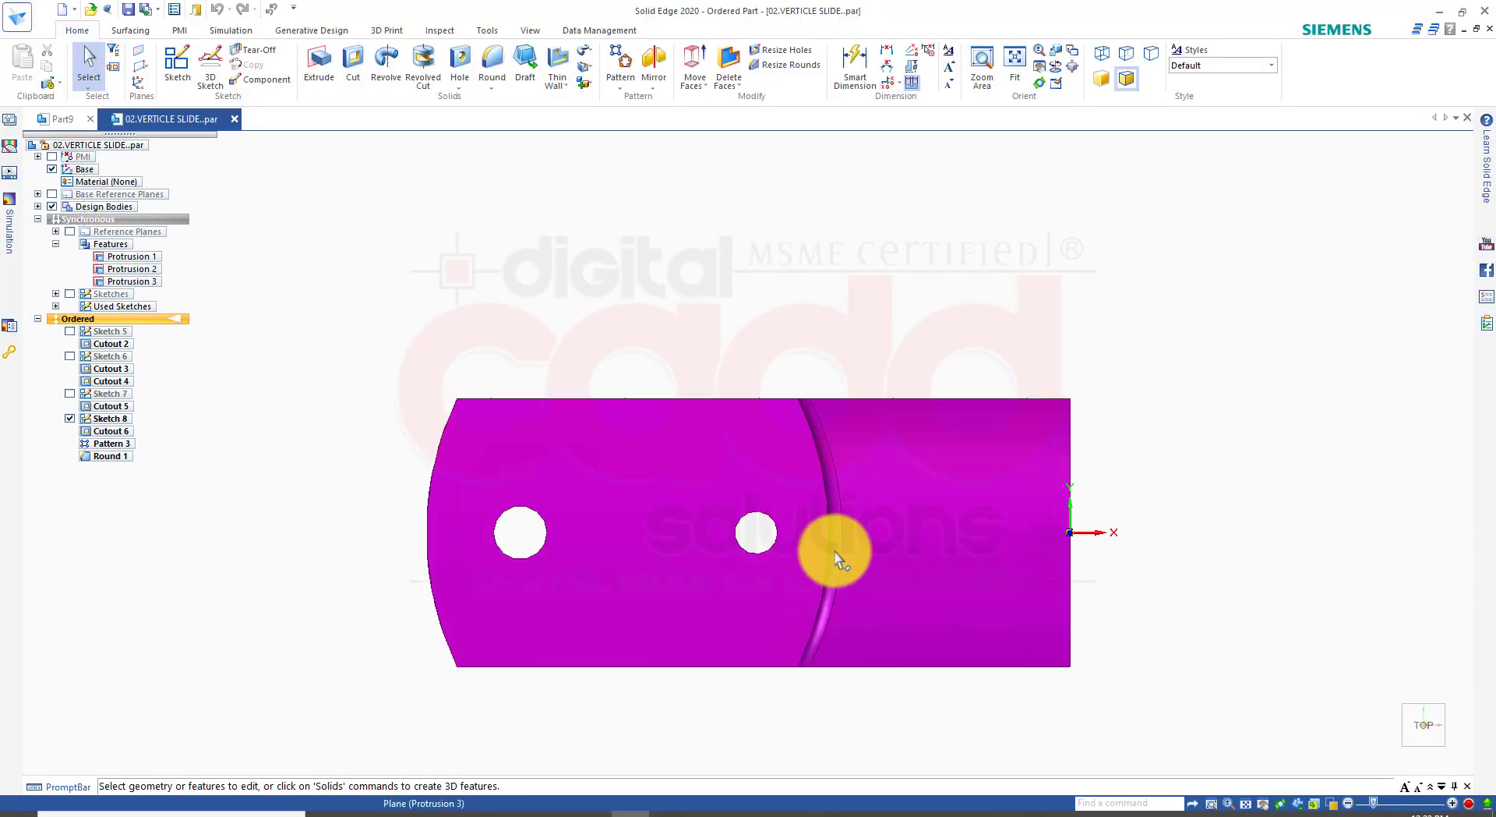
{"action": "middle_click_drag", "start_coordinate": [834, 551], "coordinate": [818, 150]}
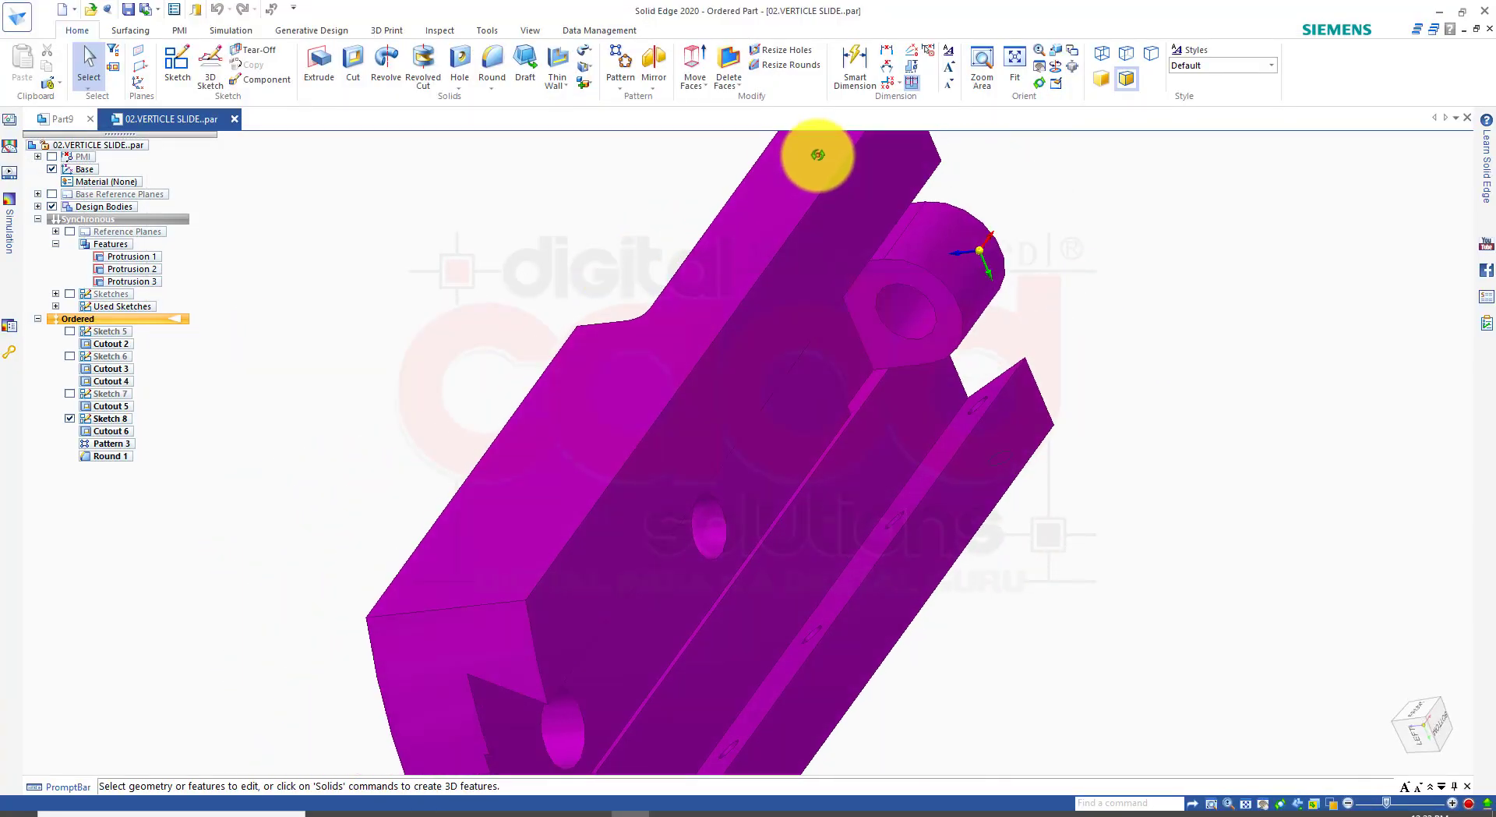
{"action": "scroll", "coordinate": [827, 487], "scroll_direction": "up", "scroll_amount": 4}
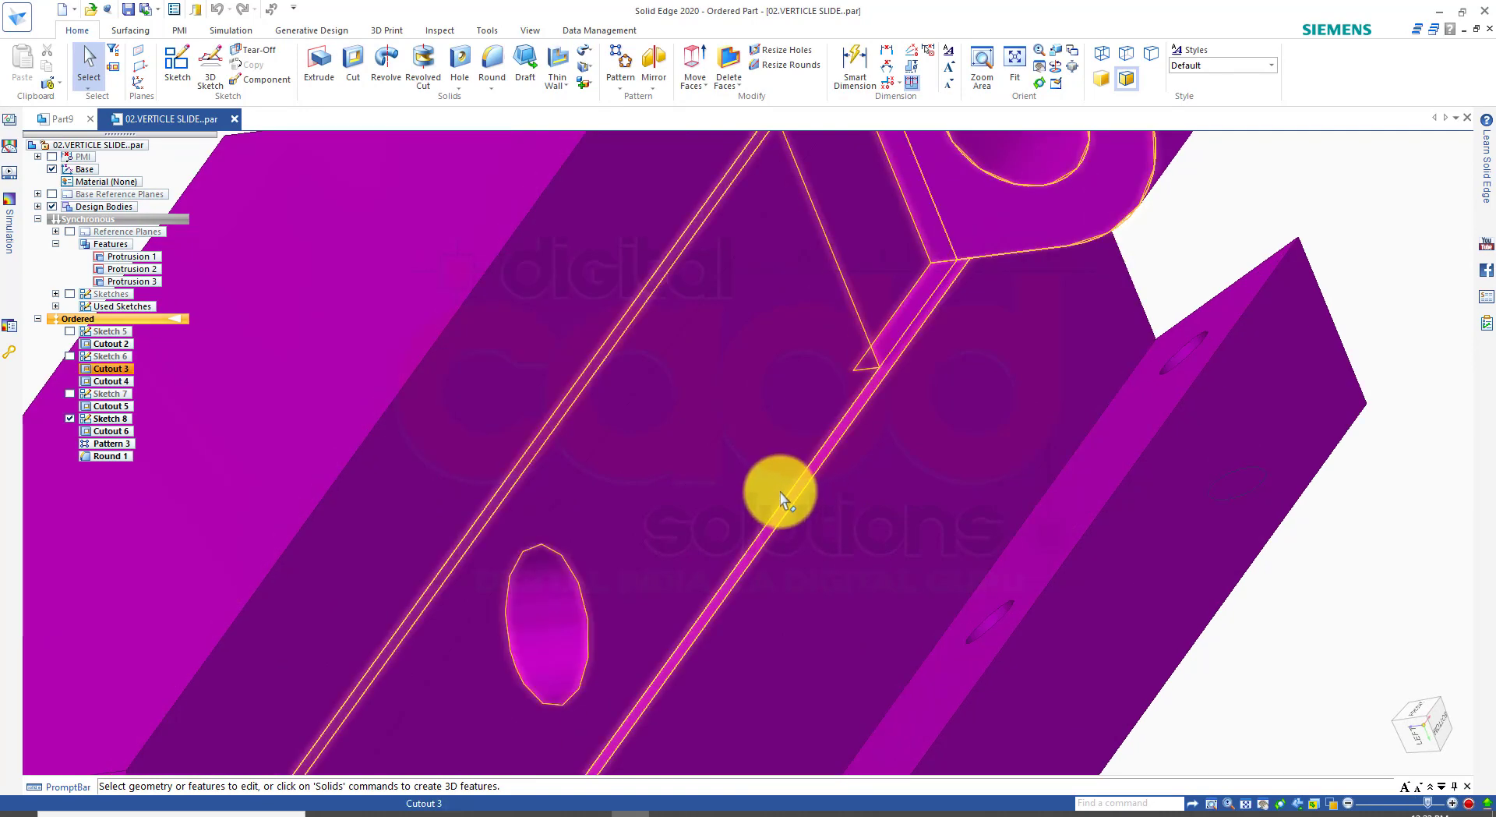
{"action": "scroll", "coordinate": [781, 490], "scroll_direction": "down", "scroll_amount": 3}
{"action": "scroll", "coordinate": [736, 555], "scroll_direction": "down", "scroll_amount": 3}
{"action": "scroll", "coordinate": [738, 600], "scroll_direction": "up", "scroll_amount": 5}
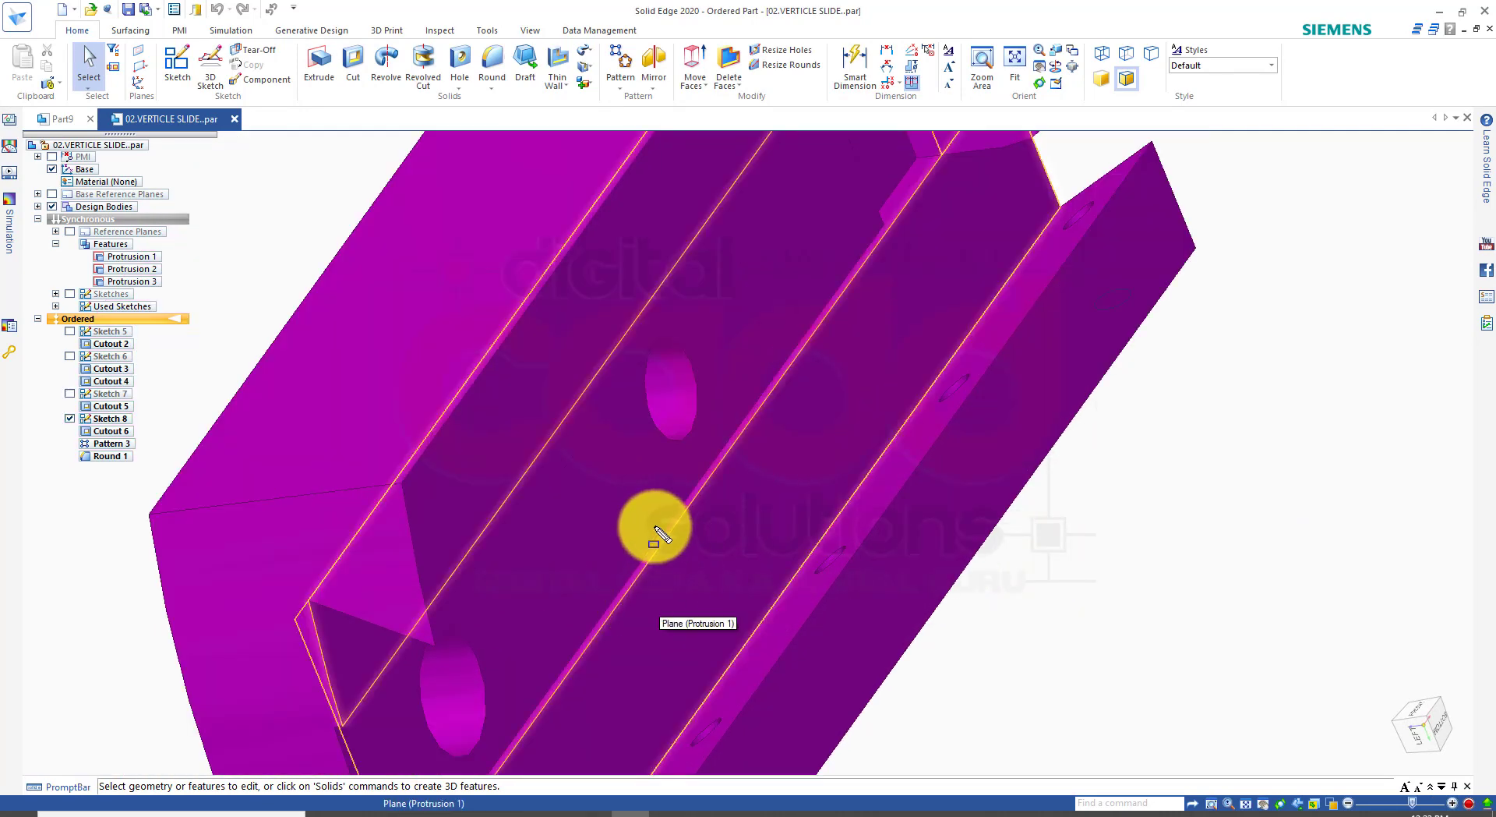
{"action": "left_click", "coordinate": [1132, 488]}
{"action": "left_click", "coordinate": [744, 328]}
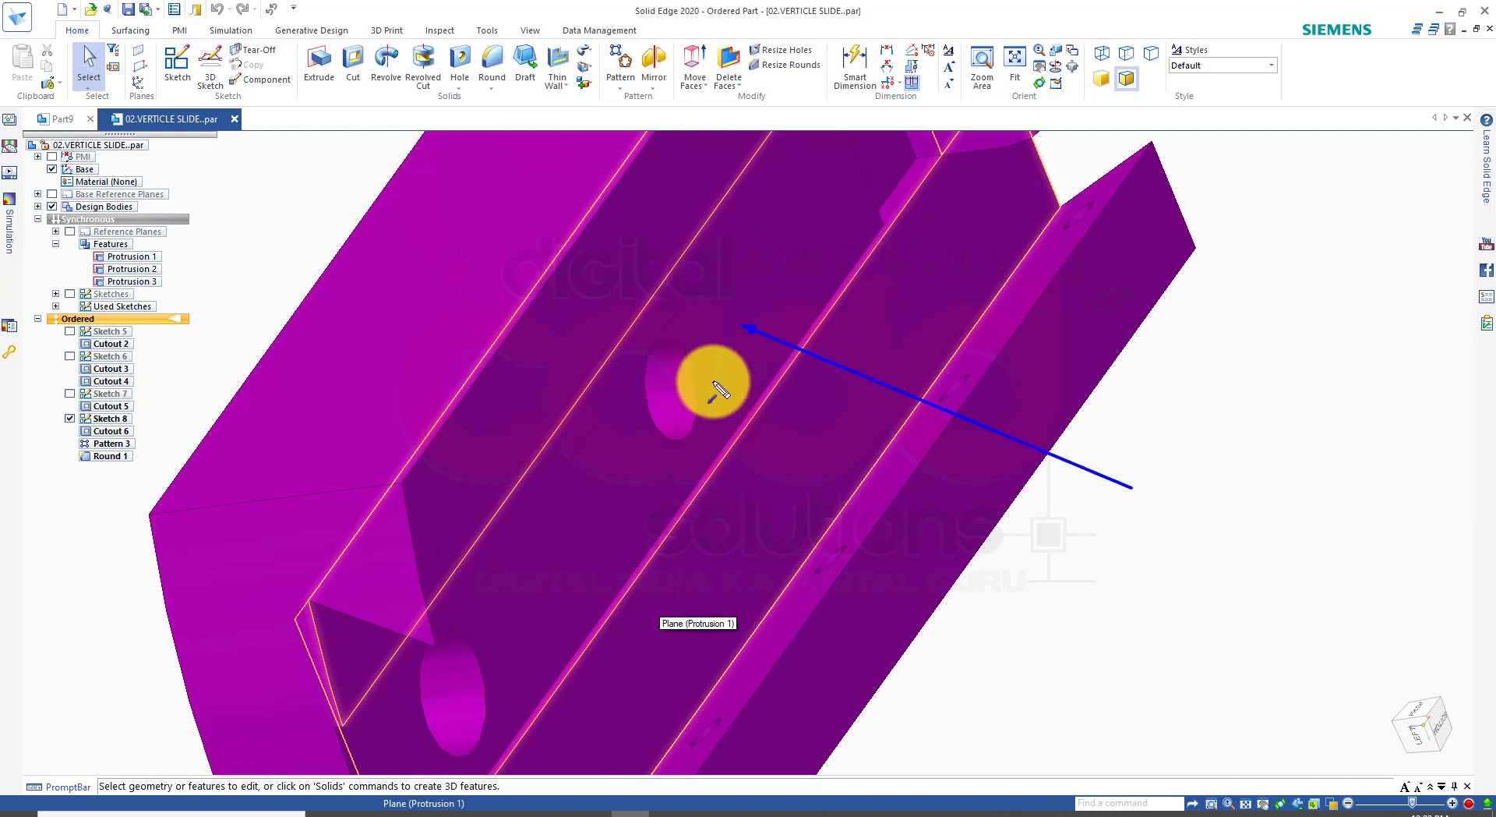
Step: Examine the shallow step near the round boss in the slide's underside channel, mark it with an arrow, and return to the AutoCAD drawing
{"action": "middle_click_drag", "start_coordinate": [716, 489], "coordinate": [963, 397]}
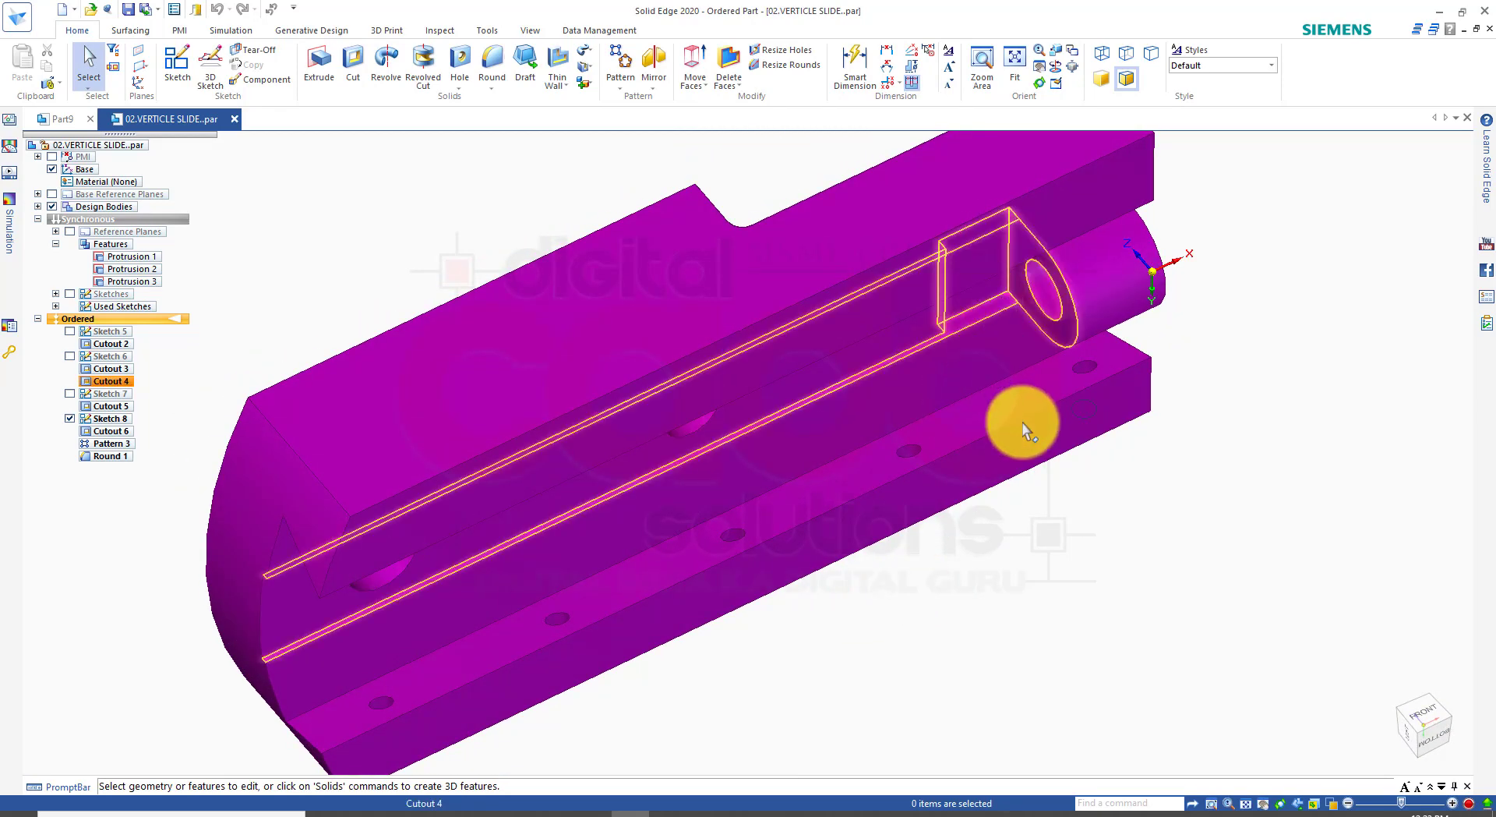
{"action": "left_click_drag", "start_coordinate": [1085, 574], "coordinate": [984, 311]}
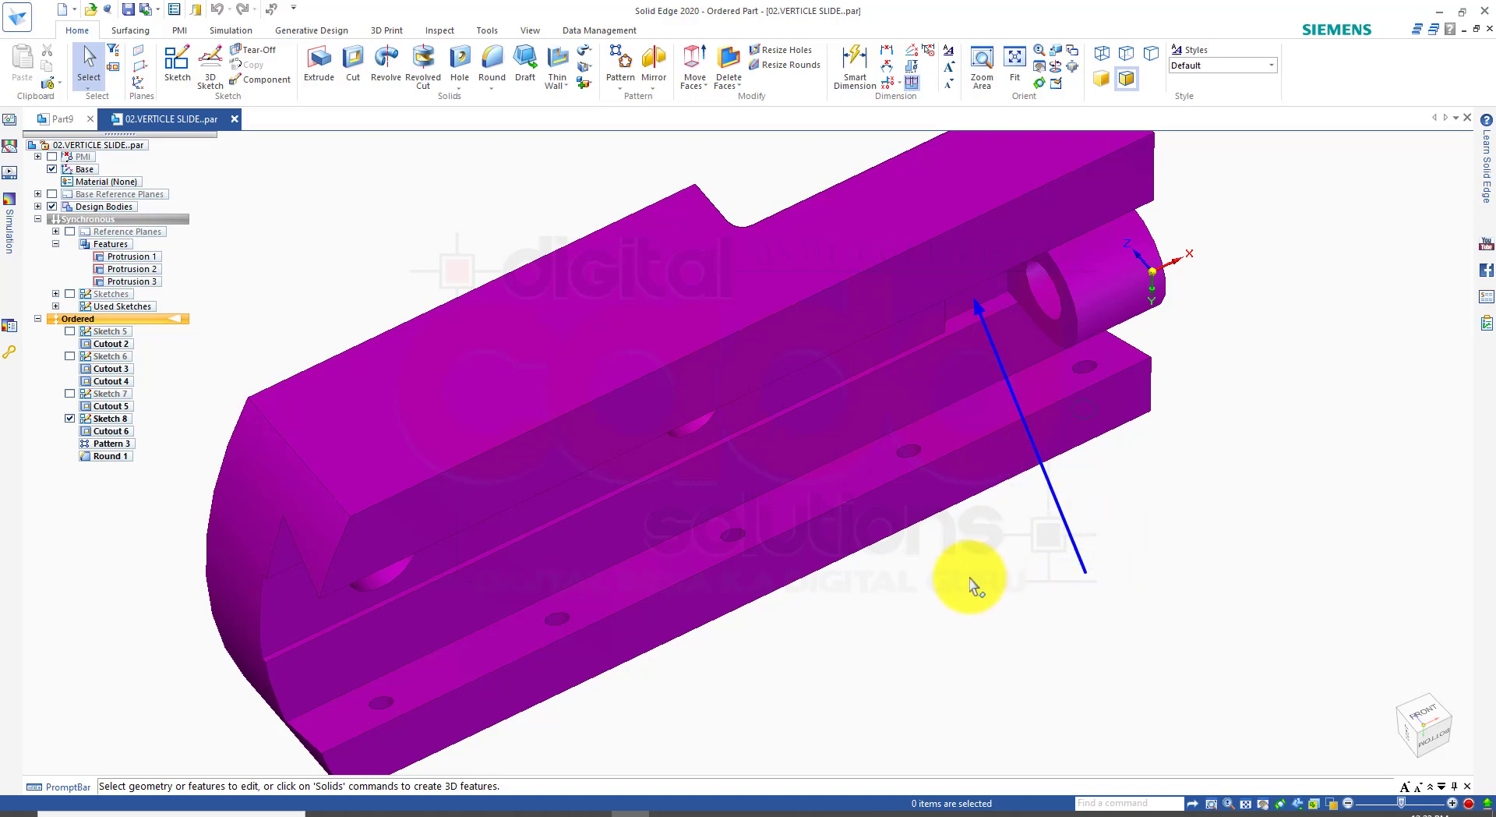
{"action": "middle_click_drag", "start_coordinate": [1096, 535], "coordinate": [1013, 689]}
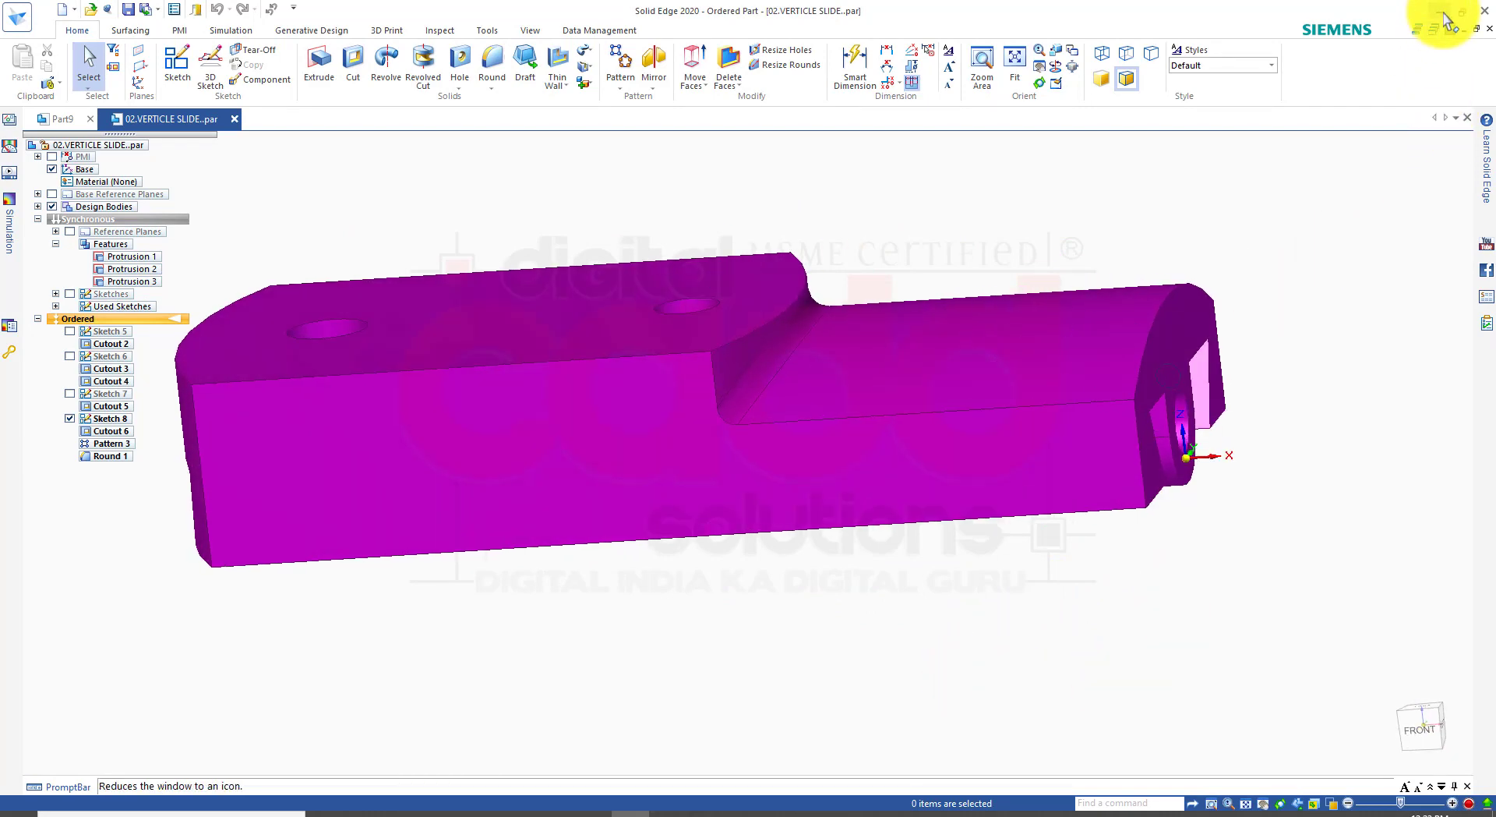
{"action": "left_click", "coordinate": [1445, 15]}
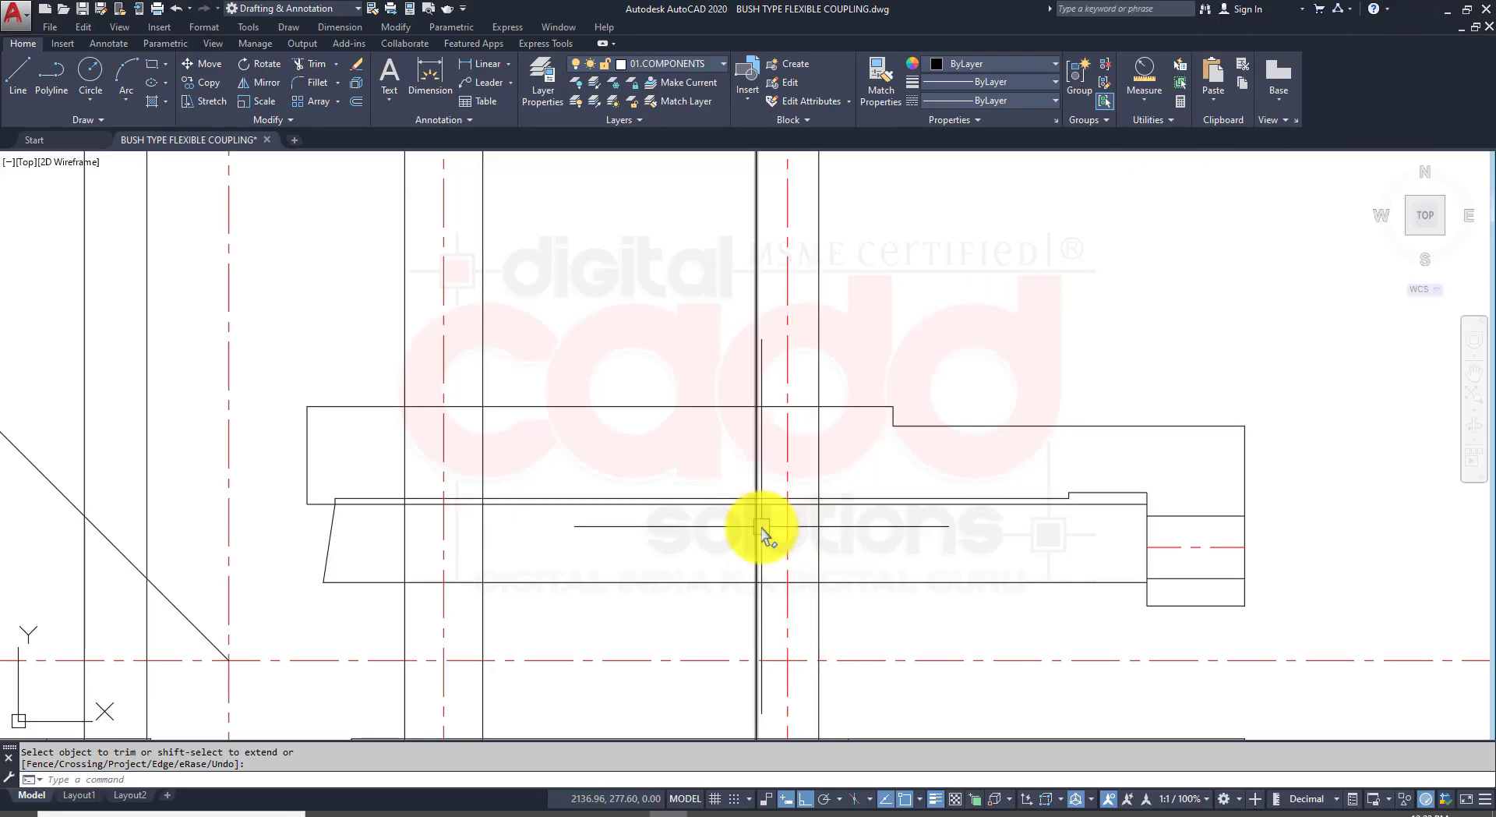
Step: Trim the larger hole's projected edges and centre line to the thickness of the upper view, between its upper edge and the recess lines
{"action": "key", "text": "Return"}
{"action": "key", "text": "Return"}
{"action": "left_click", "coordinate": [859, 347]}
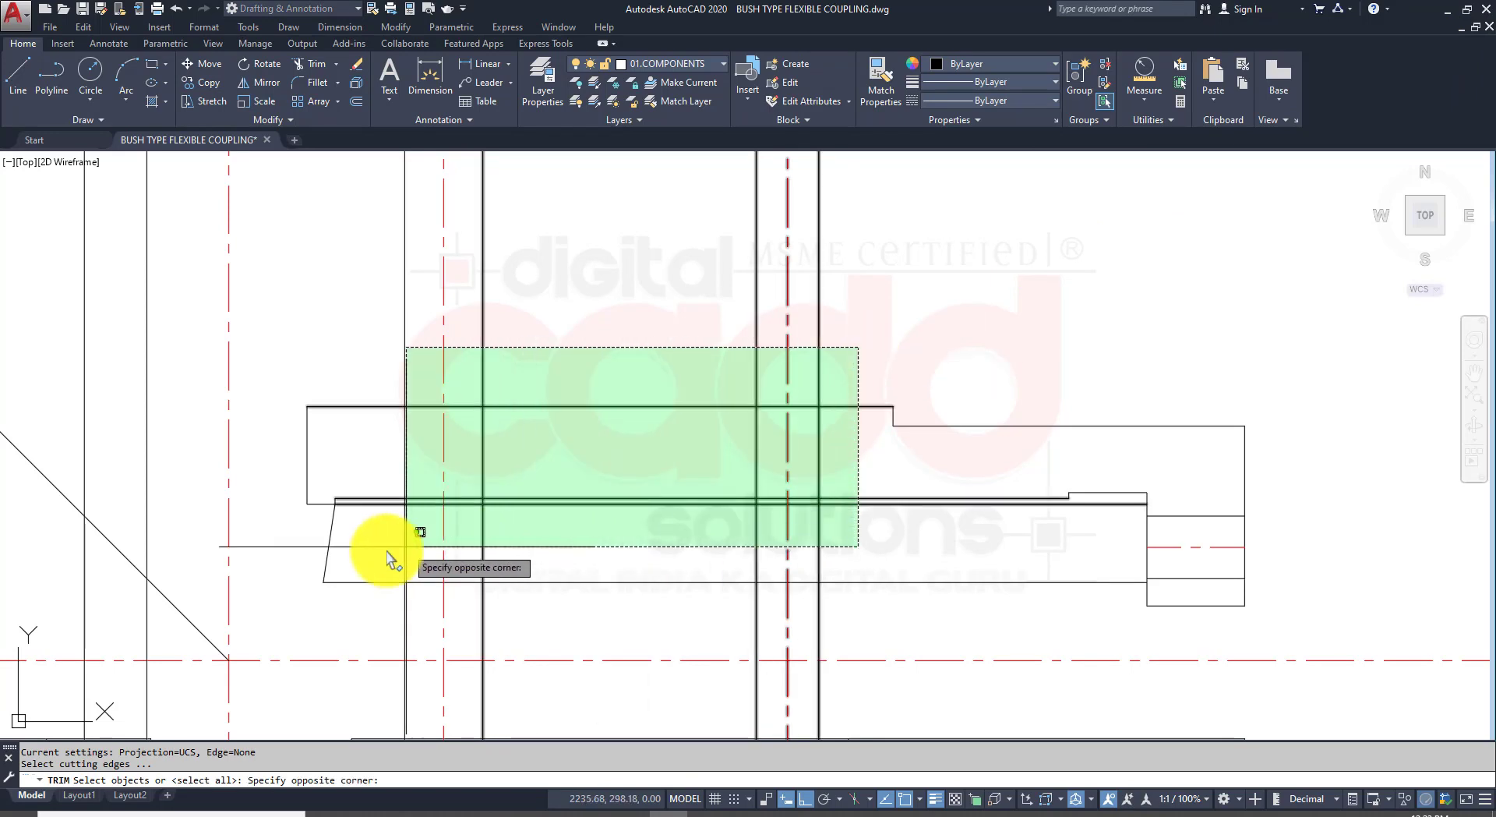
{"action": "left_click", "coordinate": [364, 543]}
{"action": "key", "text": "Return"}
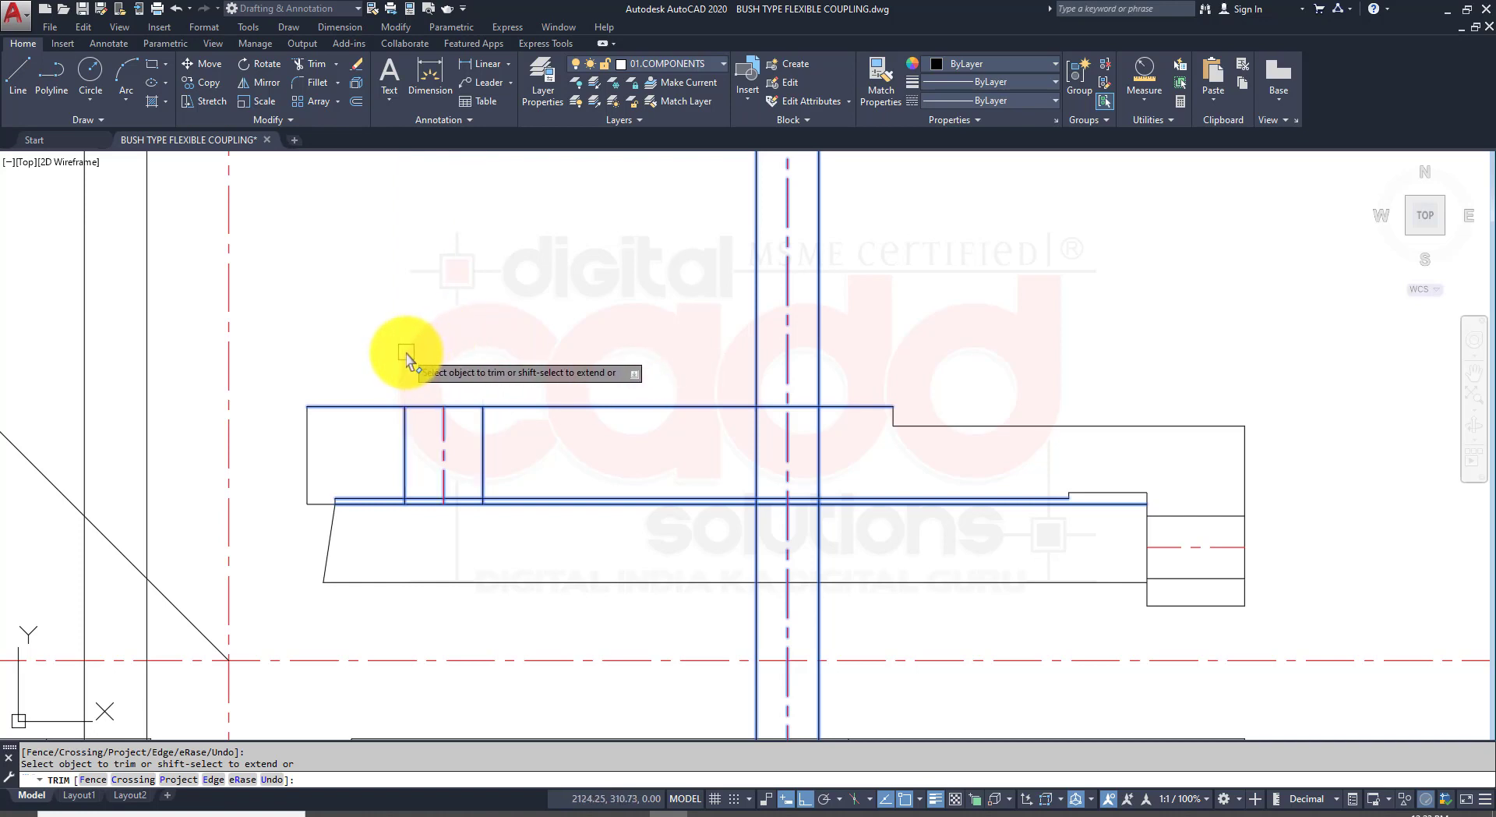
{"action": "scroll", "coordinate": [384, 471], "scroll_direction": "up", "scroll_amount": 6}
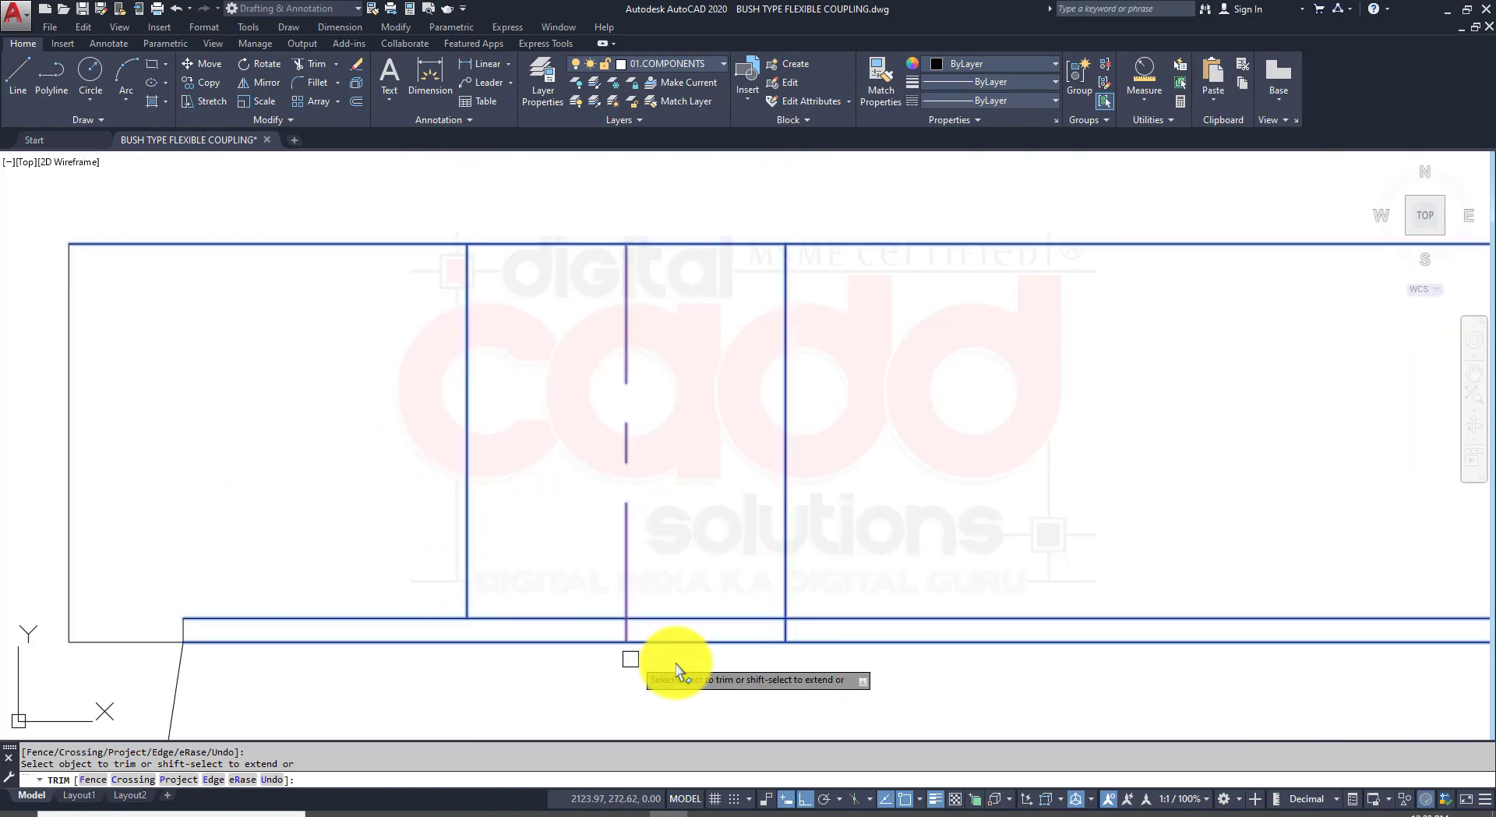
{"action": "scroll", "coordinate": [641, 517], "scroll_direction": "down", "scroll_amount": 5}
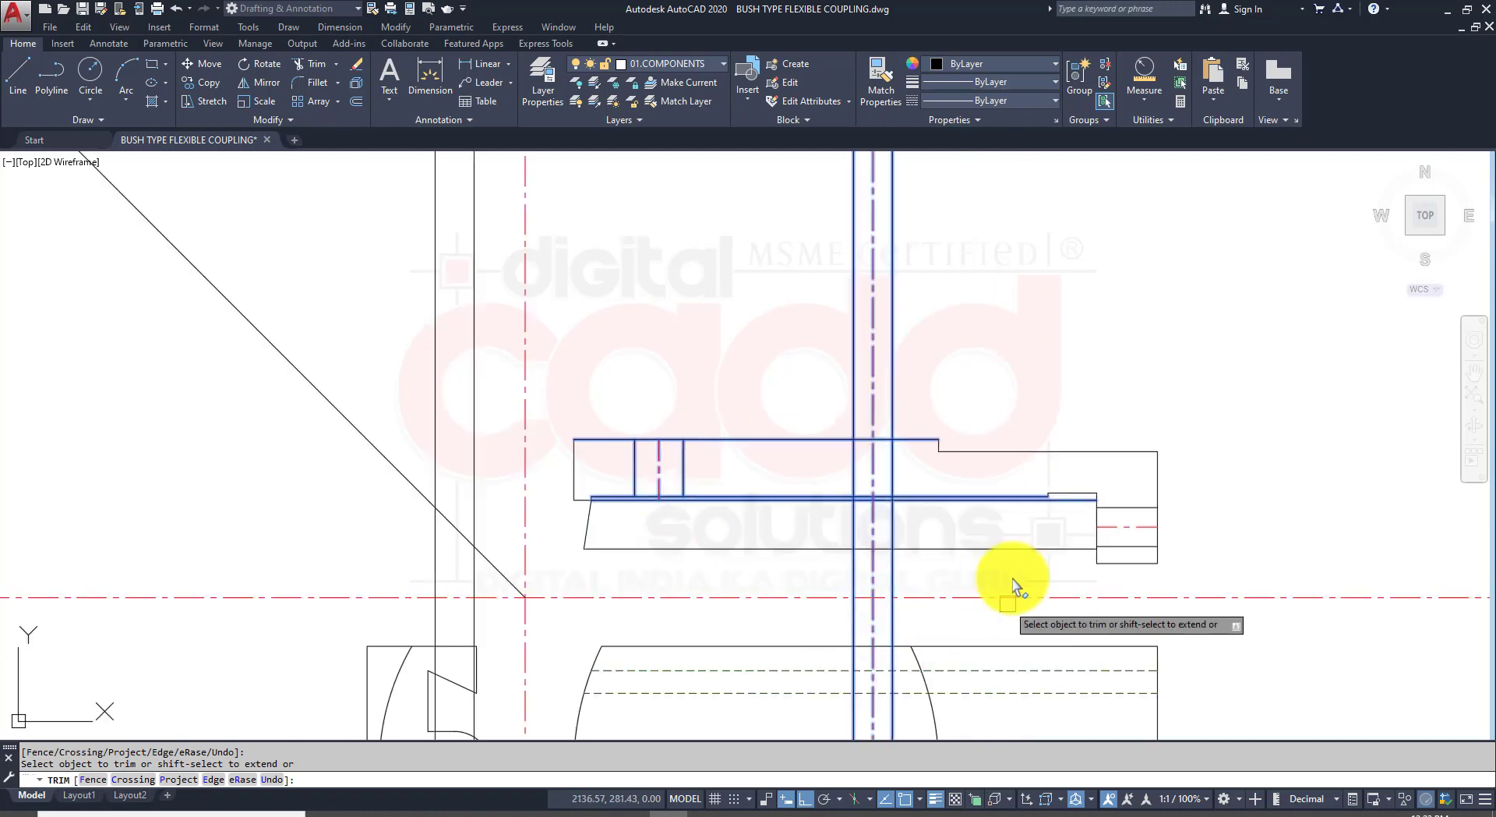
Step: Trim the smaller hole's projected edges below the recess line and above the upper view's outer edge
{"action": "scroll", "coordinate": [896, 534], "scroll_direction": "up", "scroll_amount": 3}
{"action": "left_click", "coordinate": [717, 537]}
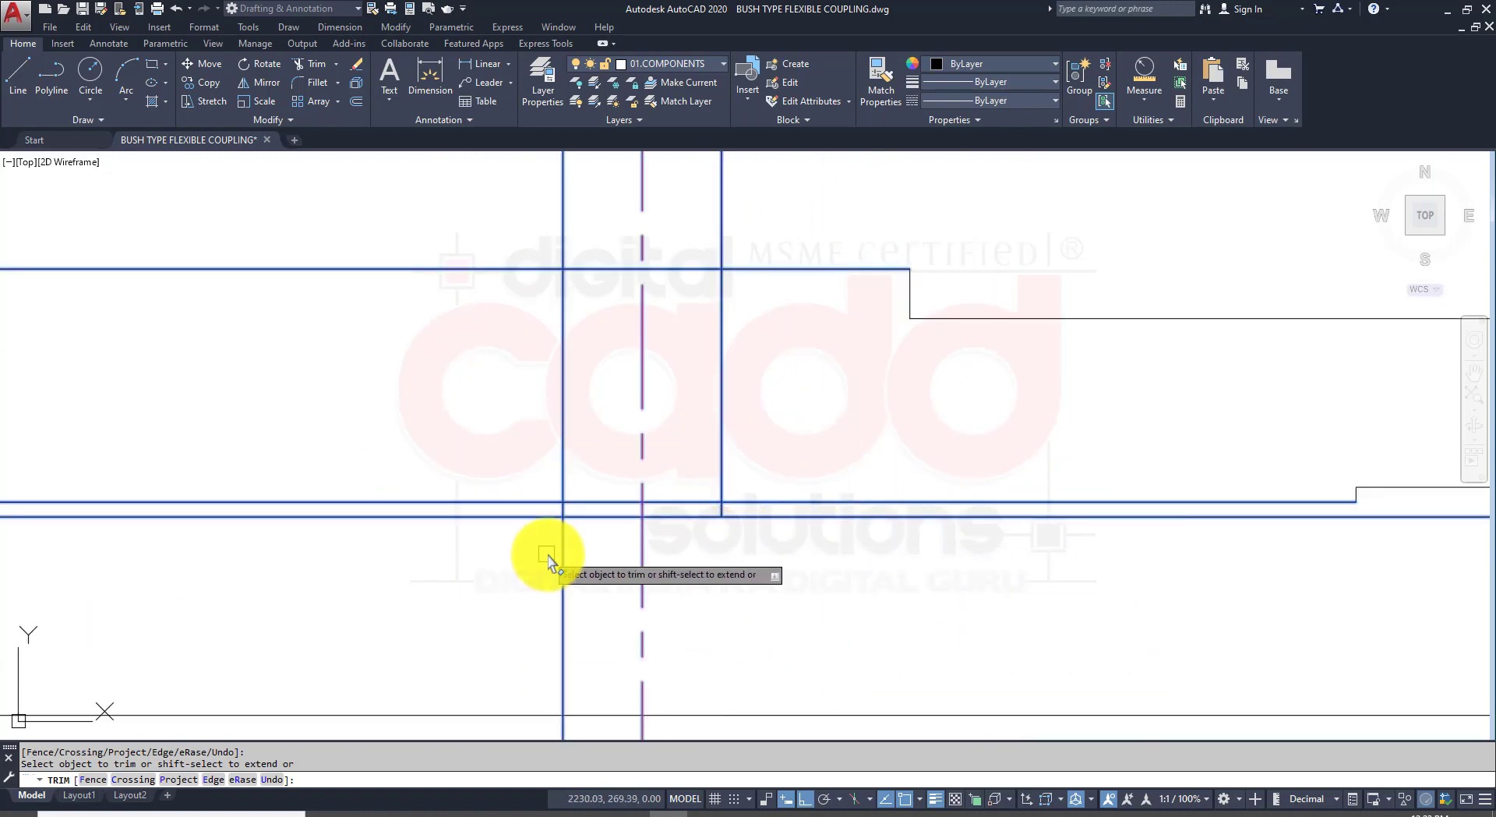
{"action": "scroll", "coordinate": [587, 527], "scroll_direction": "up", "scroll_amount": 3}
{"action": "left_click", "coordinate": [523, 483]}
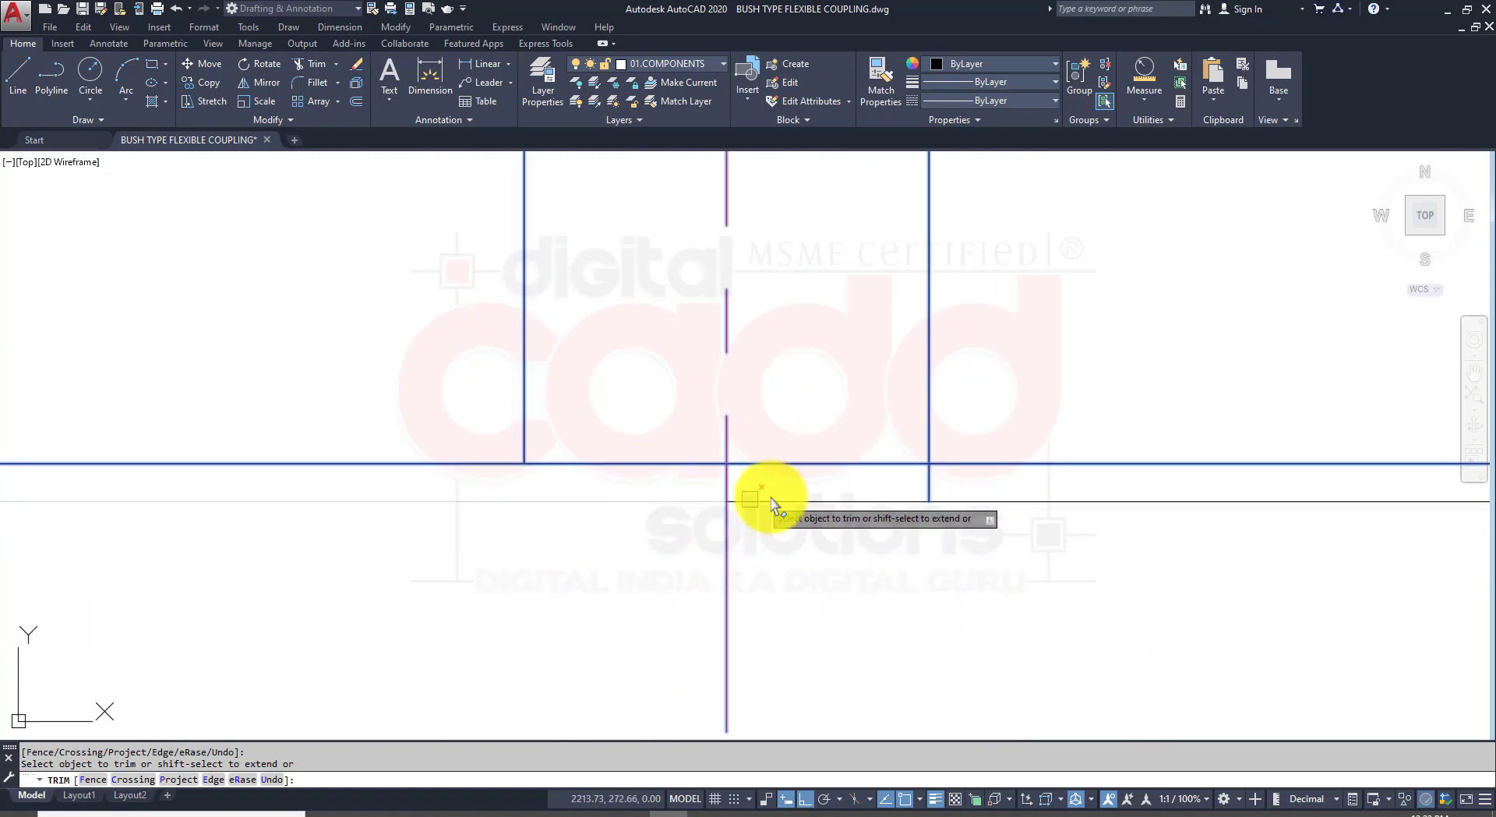
{"action": "left_click", "coordinate": [927, 483]}
{"action": "scroll", "coordinate": [735, 573], "scroll_direction": "down", "scroll_amount": 4}
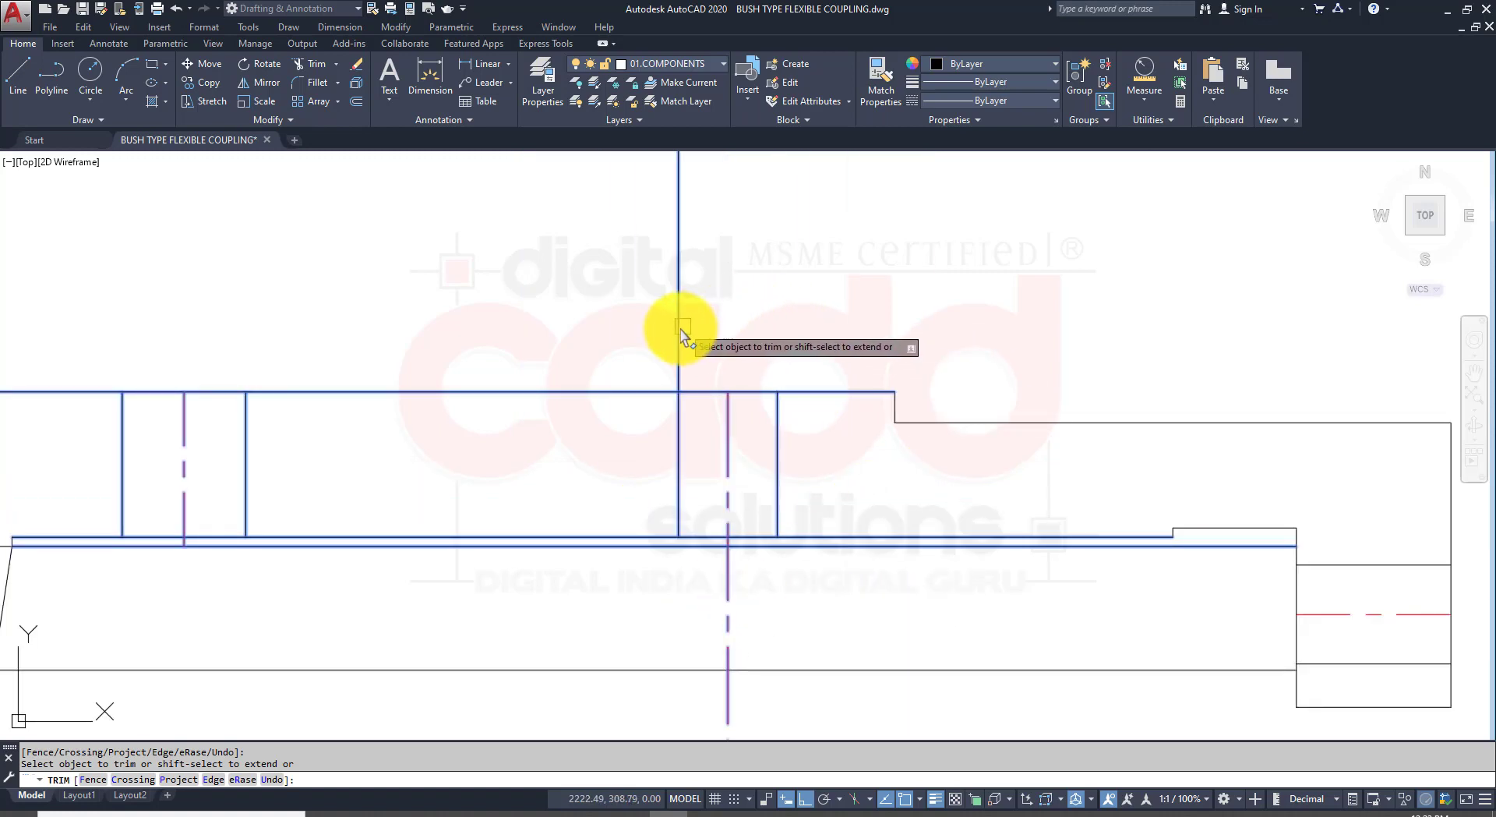
{"action": "key", "text": "Escape"}
Step: Trim the smaller hole's centre line below the recess and between the dashed lines, separating it into pieces outside the upper view
{"action": "scroll", "coordinate": [735, 323], "scroll_direction": "down", "scroll_amount": 5}
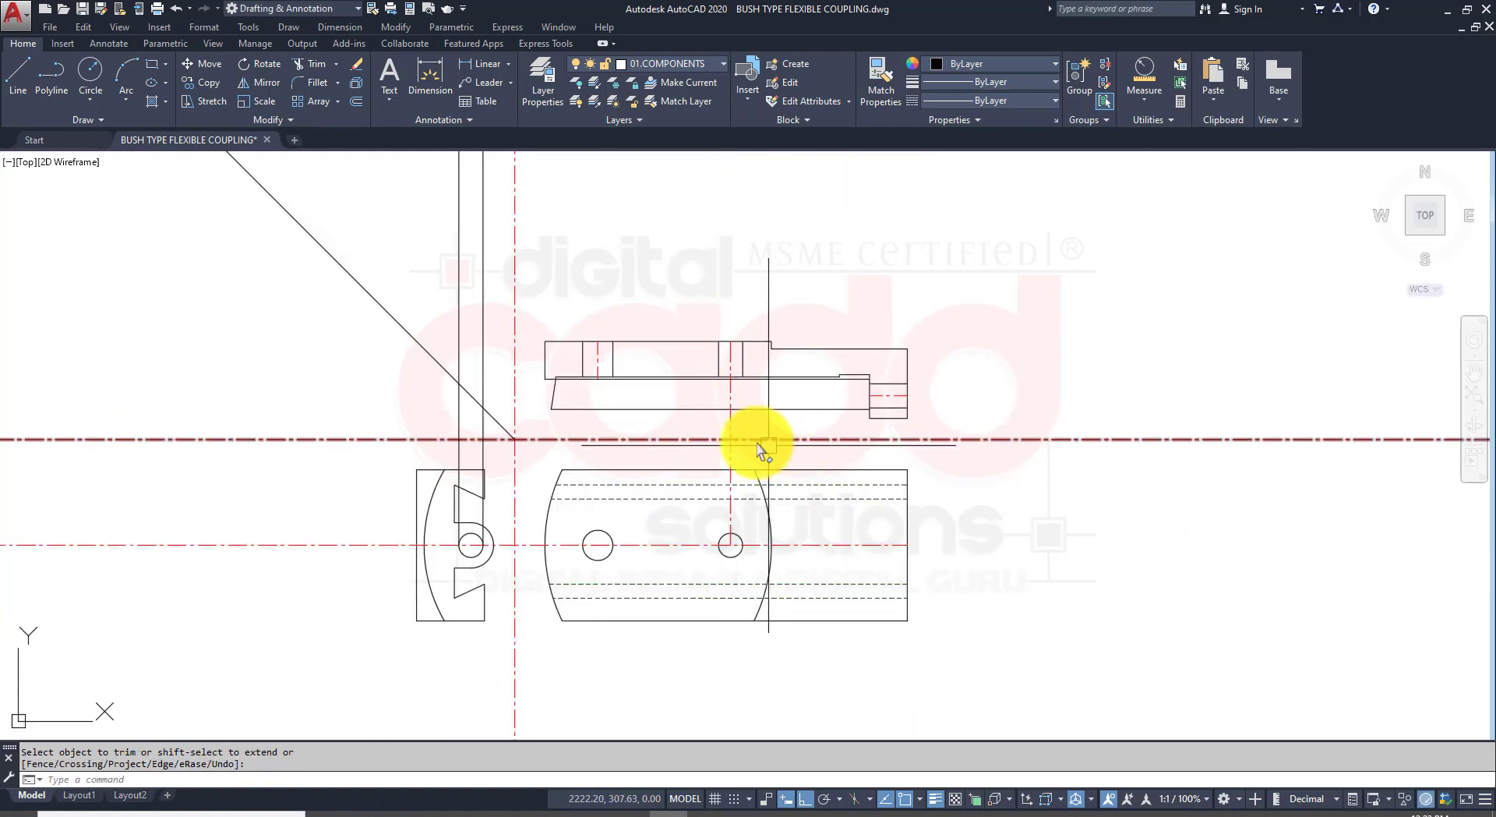
{"action": "scroll", "coordinate": [751, 434], "scroll_direction": "up", "scroll_amount": 4}
{"action": "key", "text": "Return"}
{"action": "scroll", "coordinate": [685, 308], "scroll_direction": "down", "scroll_amount": 4}
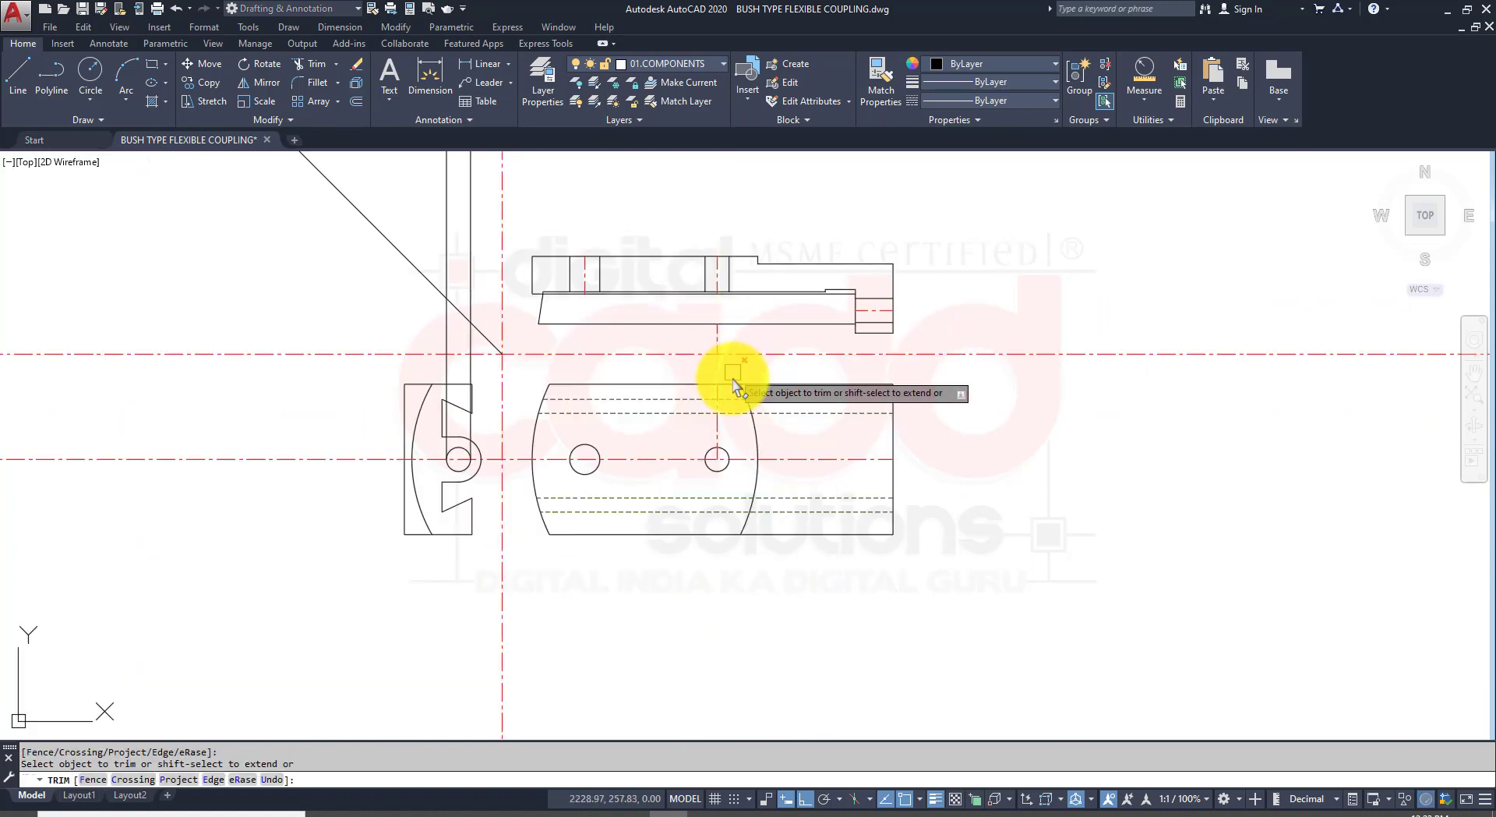
{"action": "scroll", "coordinate": [732, 382], "scroll_direction": "up", "scroll_amount": 4}
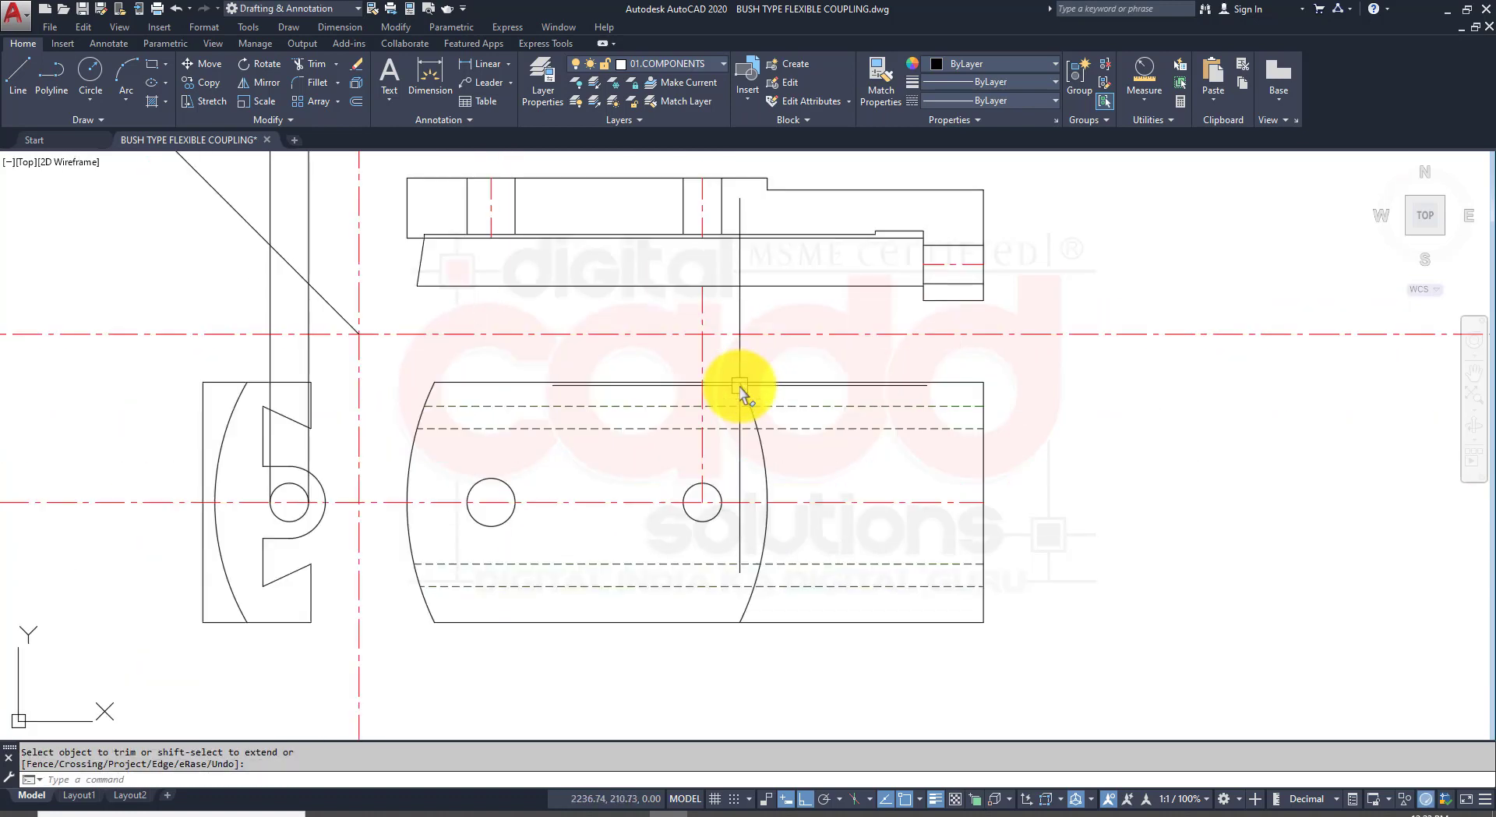
{"action": "left_click", "coordinate": [702, 401]}
{"action": "key", "text": "Return"}
Step: Move the loose centre-line piece between the two views onto the centre of the larger hole in the lower view
{"action": "left_click", "coordinate": [705, 348]}
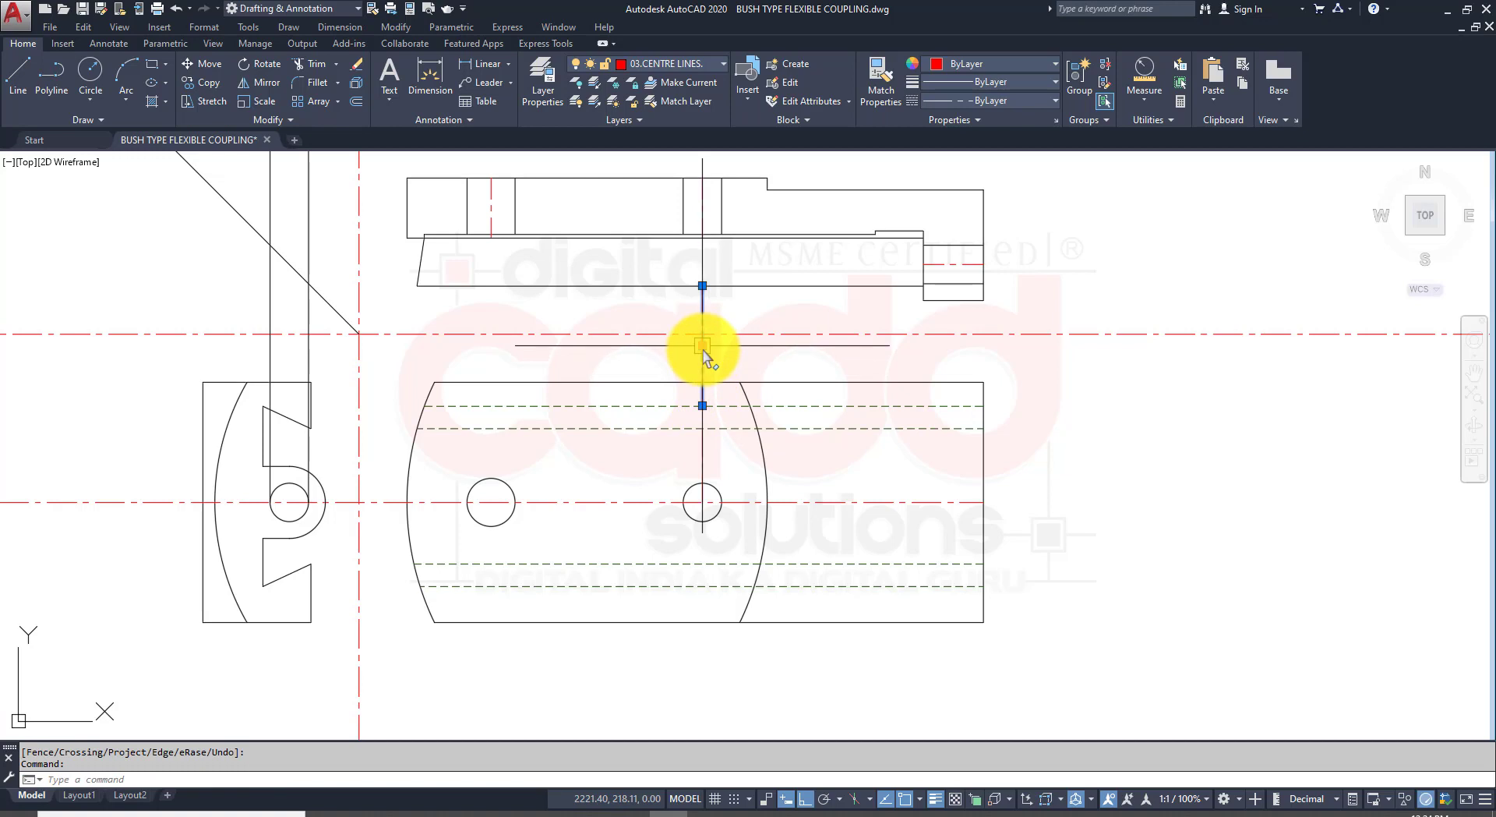
{"action": "left_click", "coordinate": [703, 346]}
{"action": "left_click", "coordinate": [489, 501]}
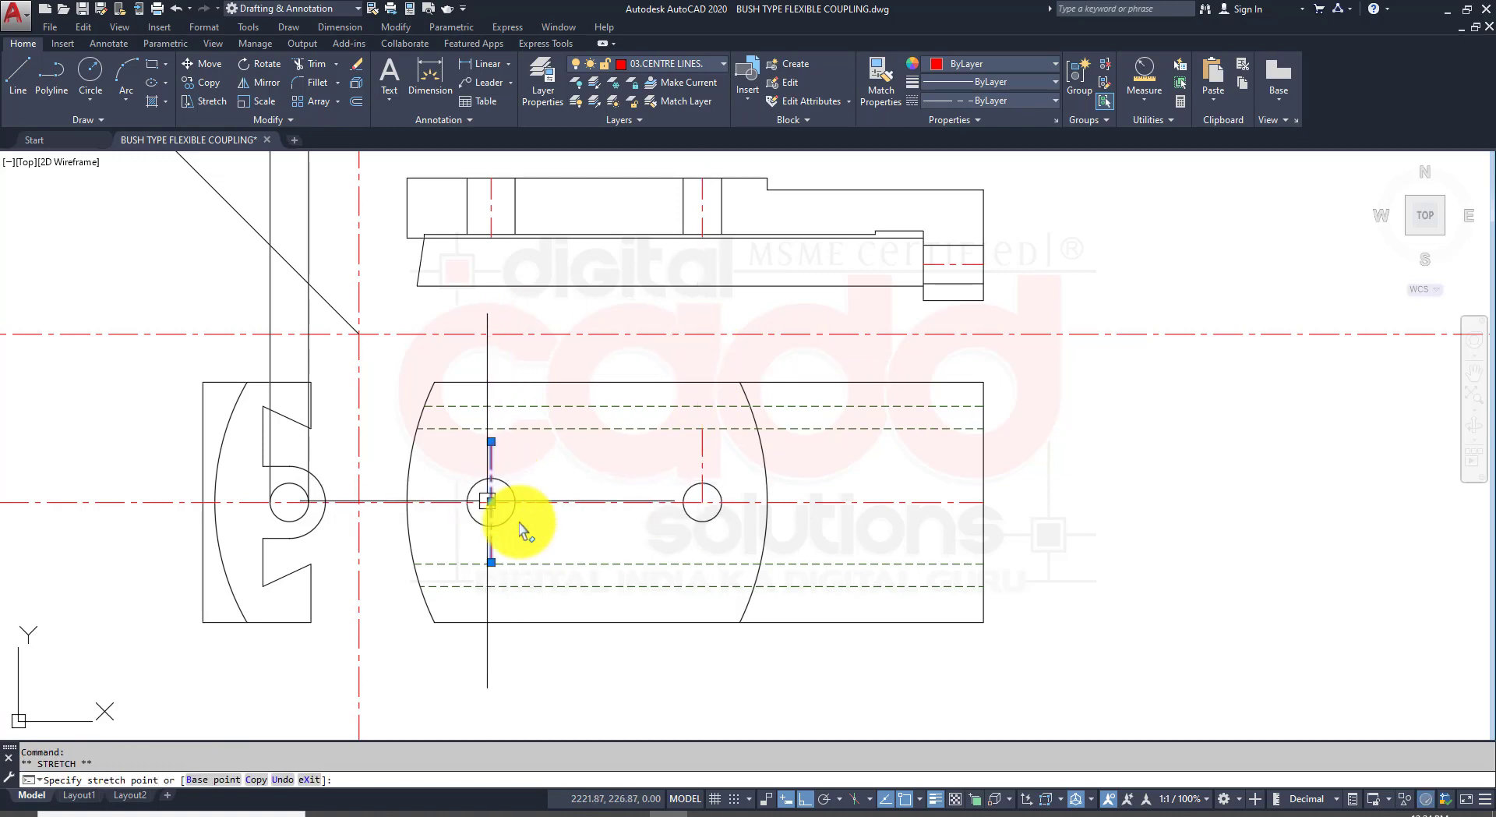
{"action": "scroll", "coordinate": [694, 514], "scroll_direction": "up", "scroll_amount": 2}
{"action": "scroll", "coordinate": [694, 511], "scroll_direction": "up", "scroll_amount": 2}
{"action": "key", "text": "Escape"}
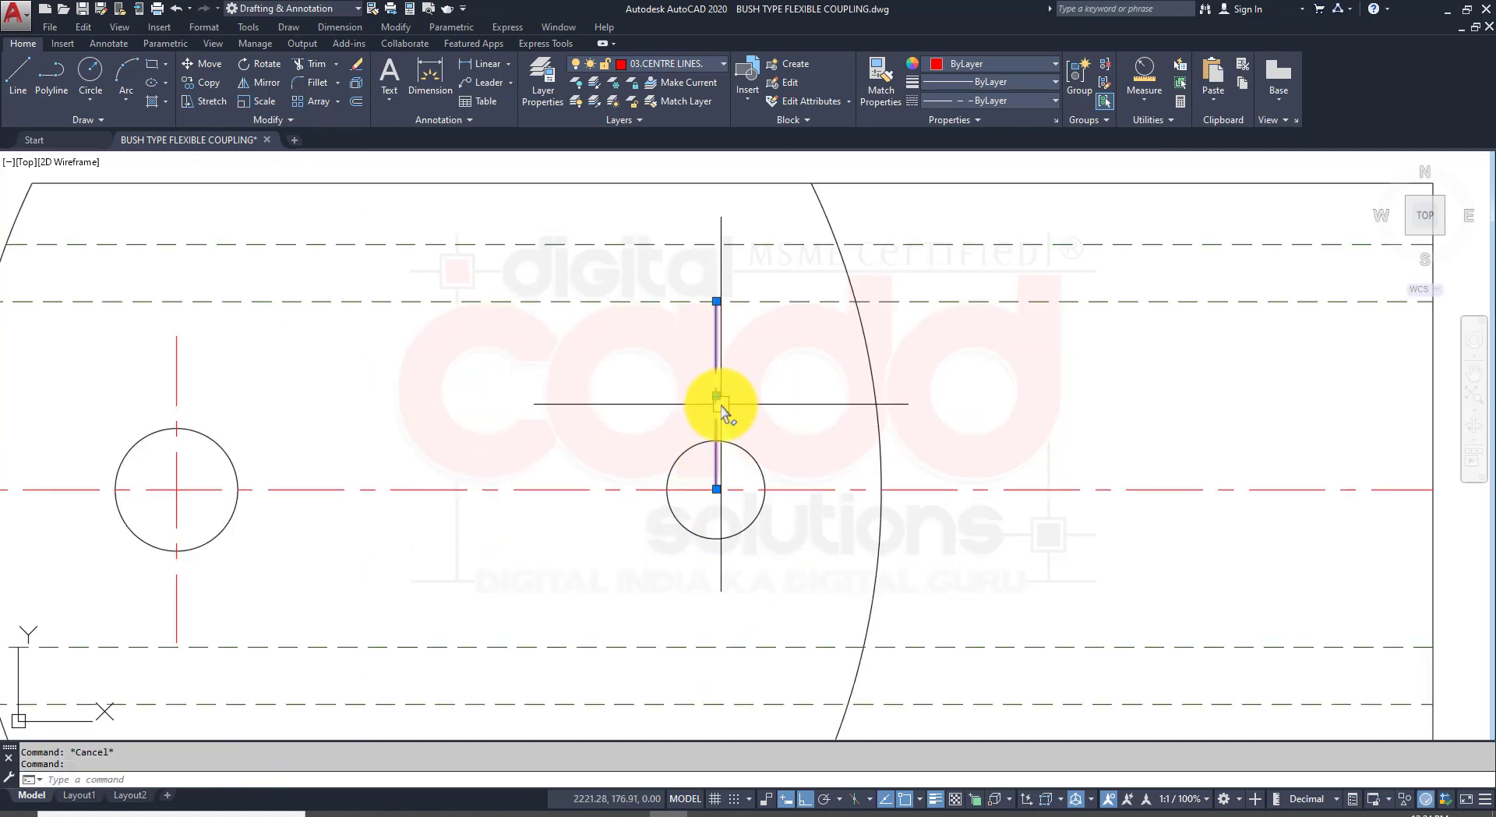
Step: Centre the remaining vertical centre-line piece on the smaller hole in the lower view
{"action": "left_click", "coordinate": [716, 396]}
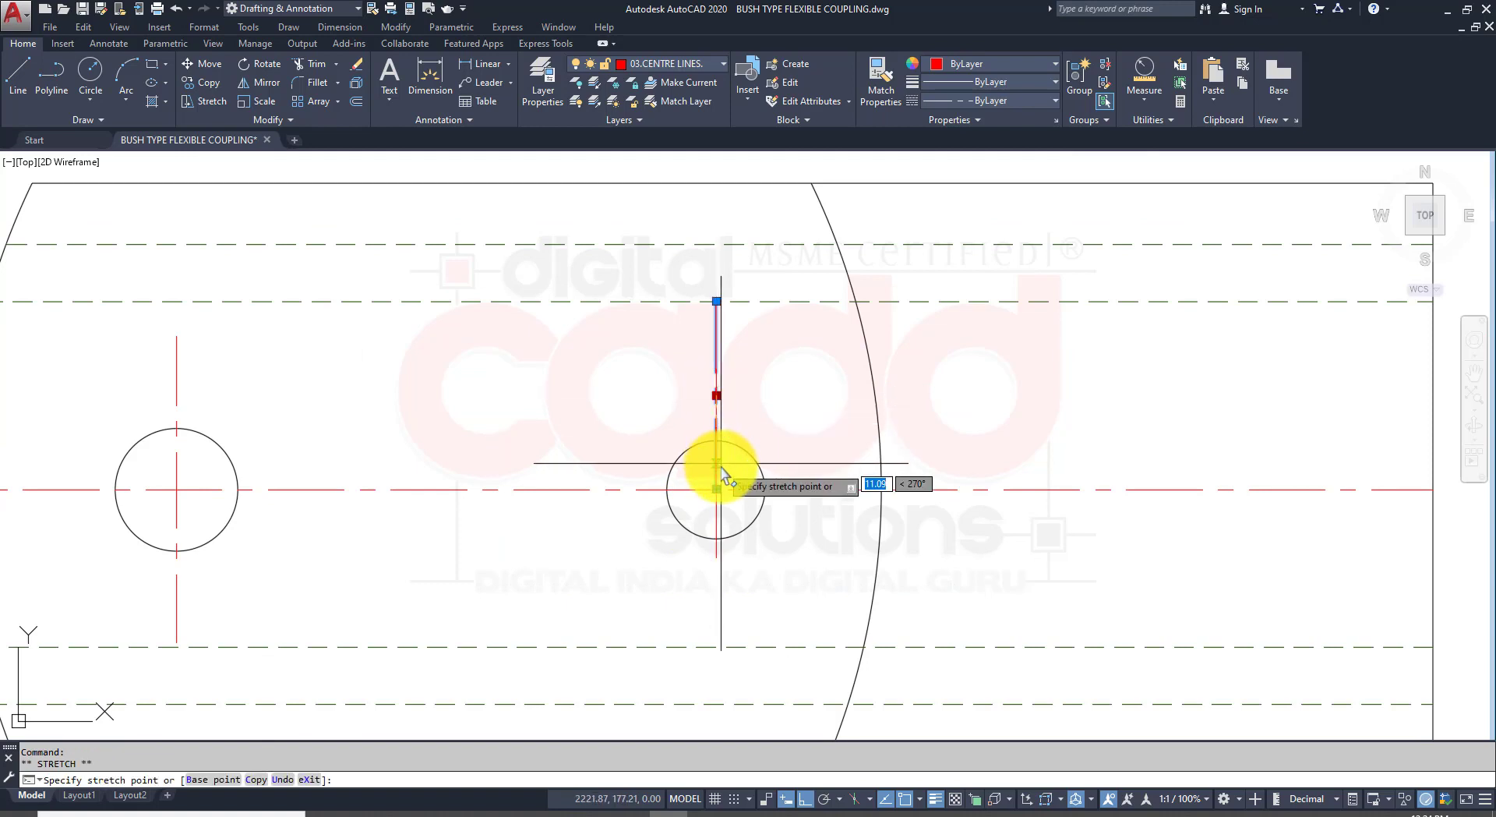
{"action": "key", "text": "Escape"}
{"action": "key", "text": "Escape"}
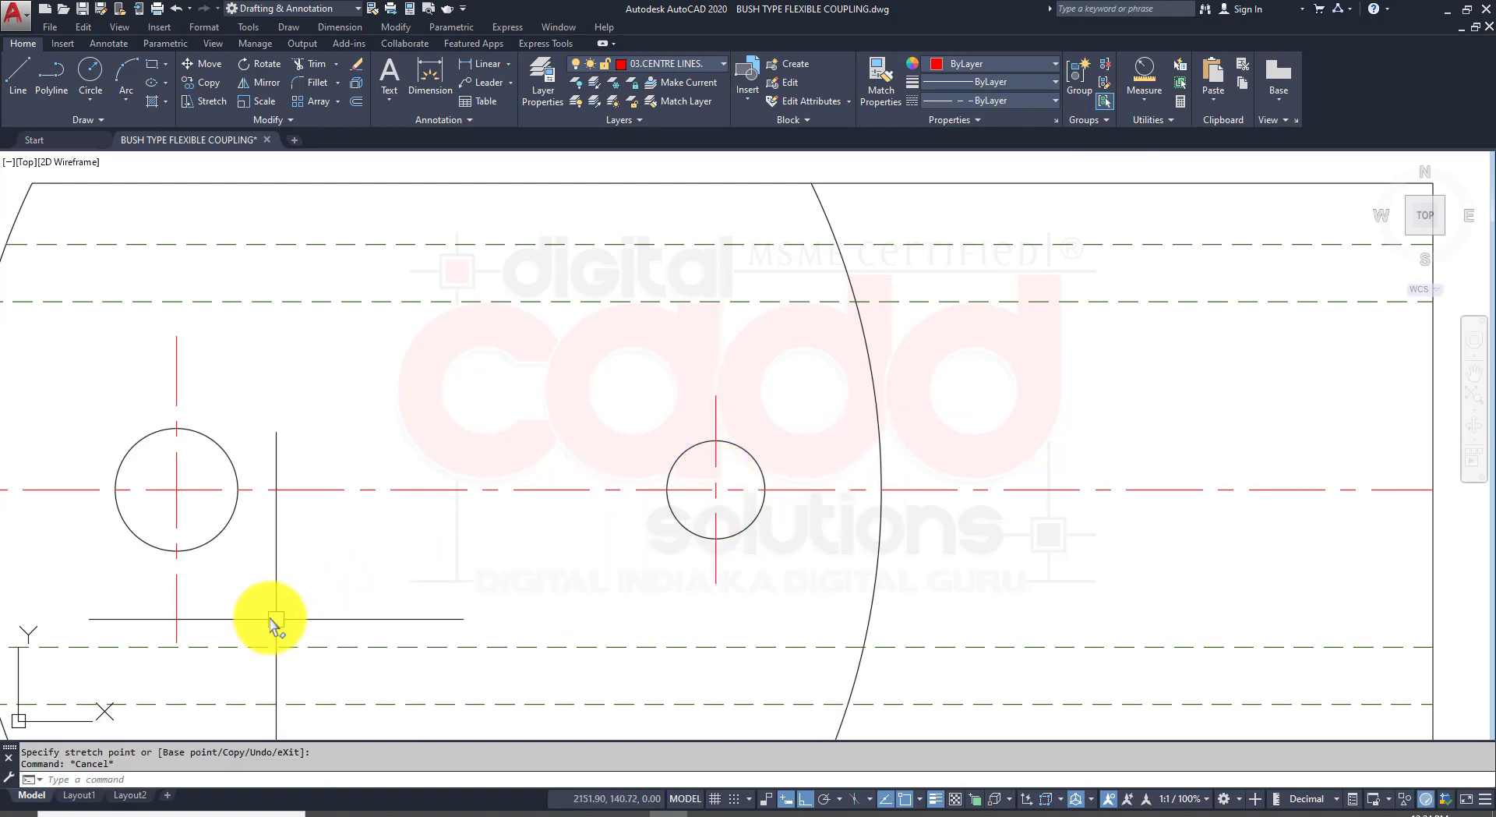
Step: Shorten the larger hole's vertical centre line in the lower view and recentre it on the hole
{"action": "left_click", "coordinate": [178, 604]}
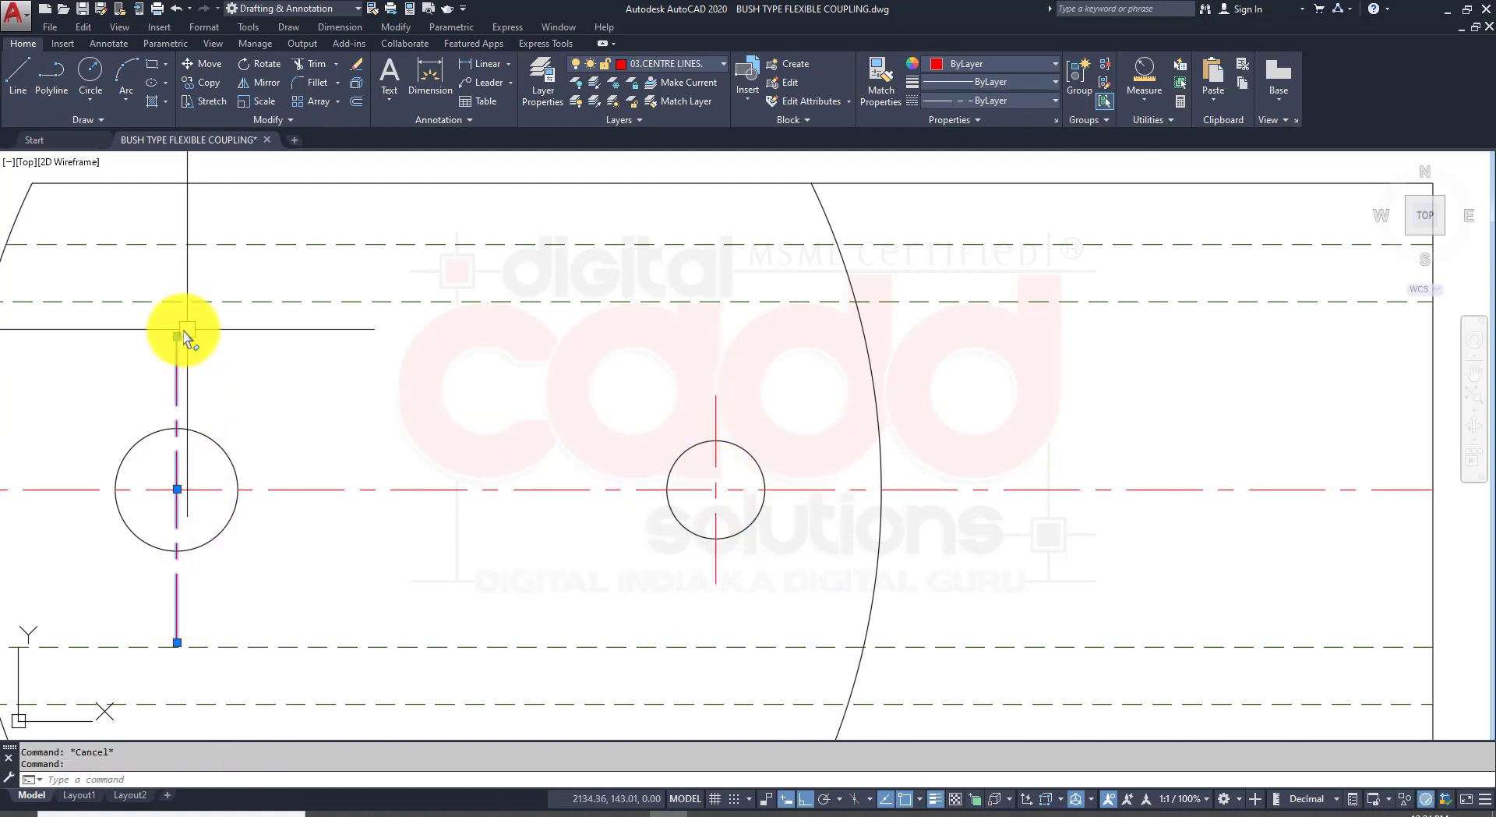
{"action": "left_click", "coordinate": [177, 337]}
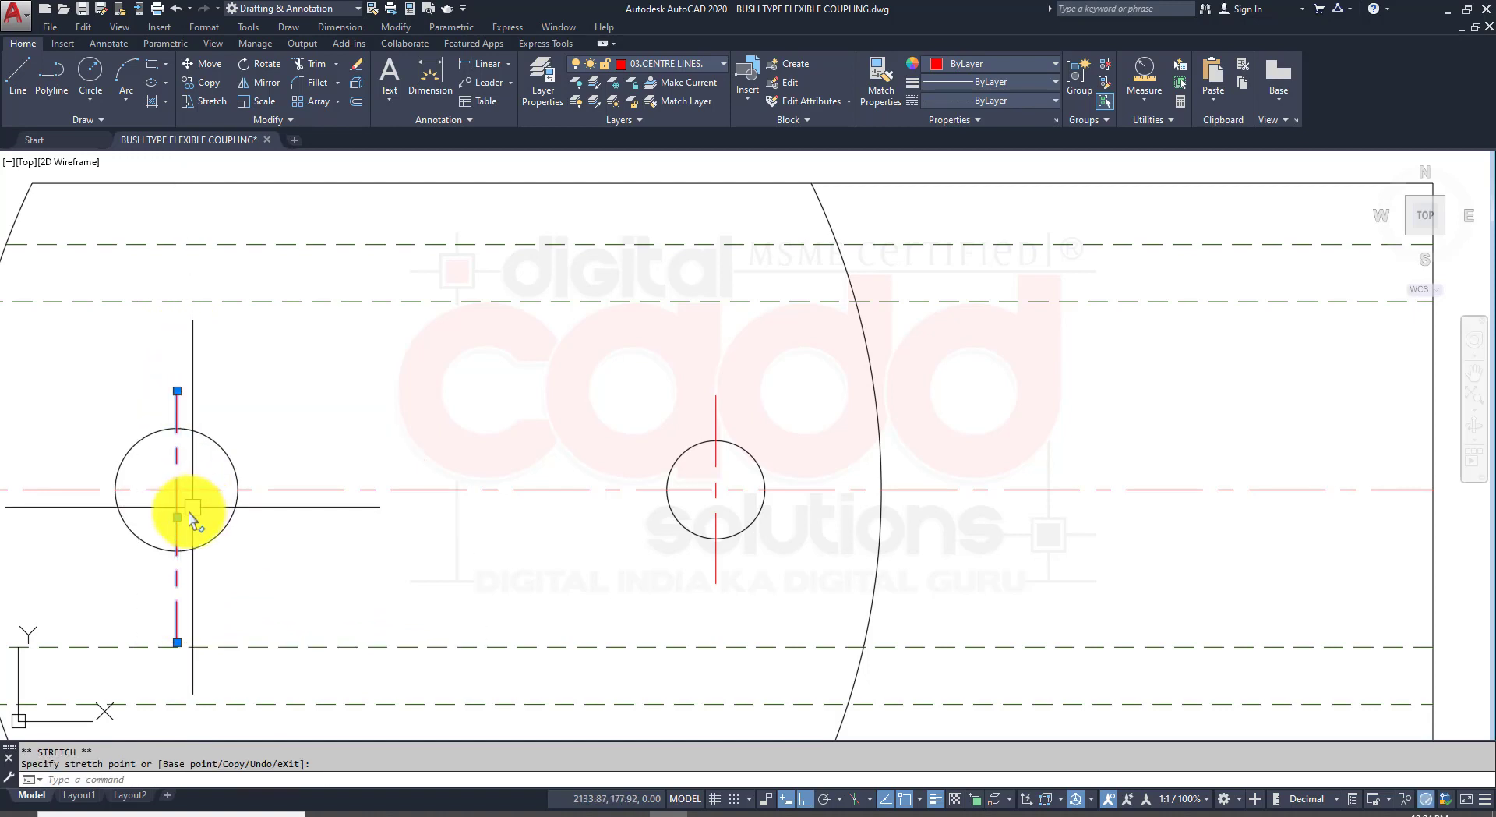
{"action": "left_click", "coordinate": [177, 491]}
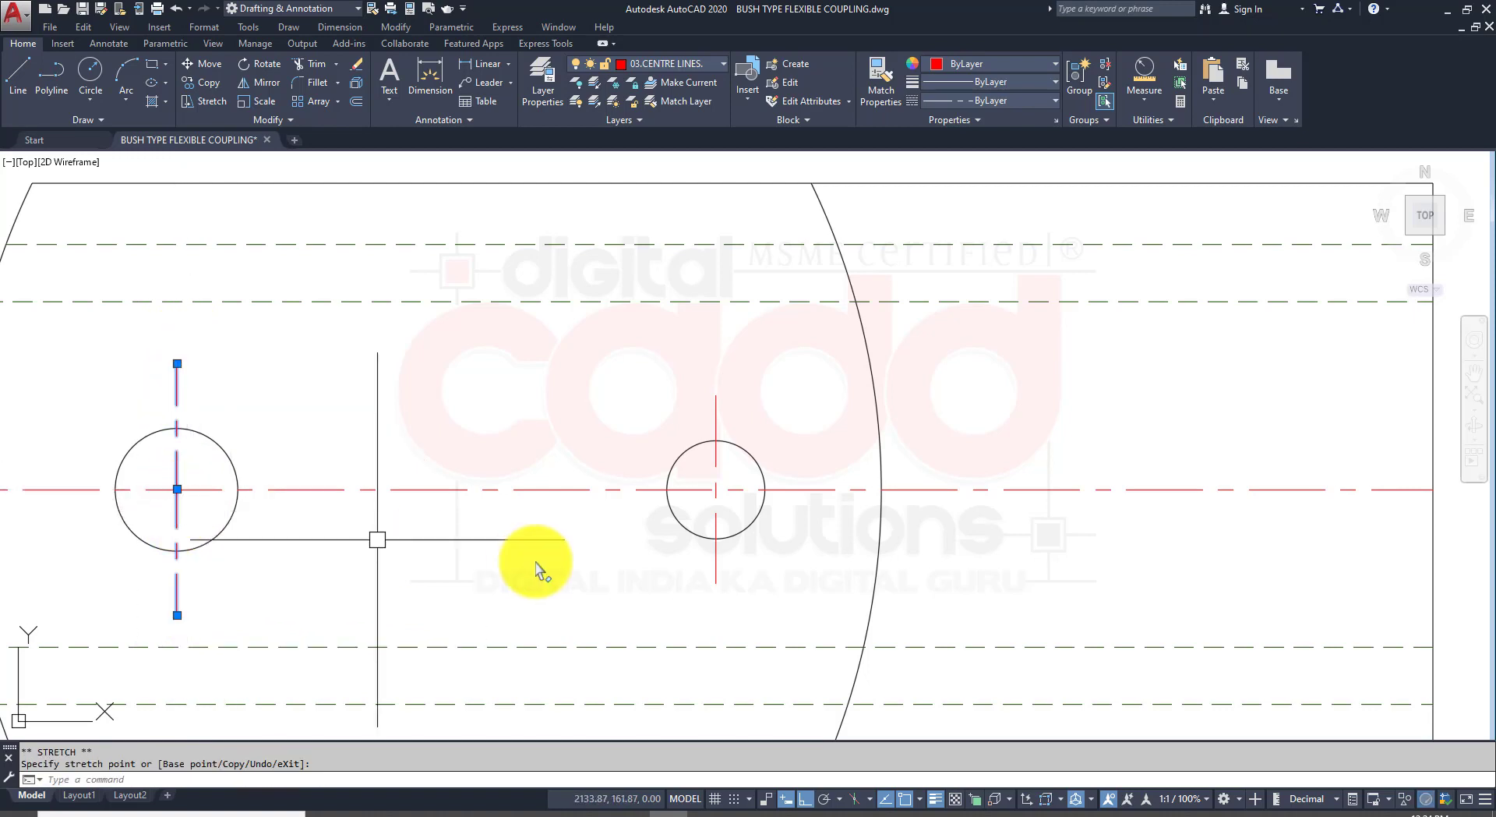
{"action": "left_click", "coordinate": [177, 589]}
{"action": "left_click", "coordinate": [177, 476]}
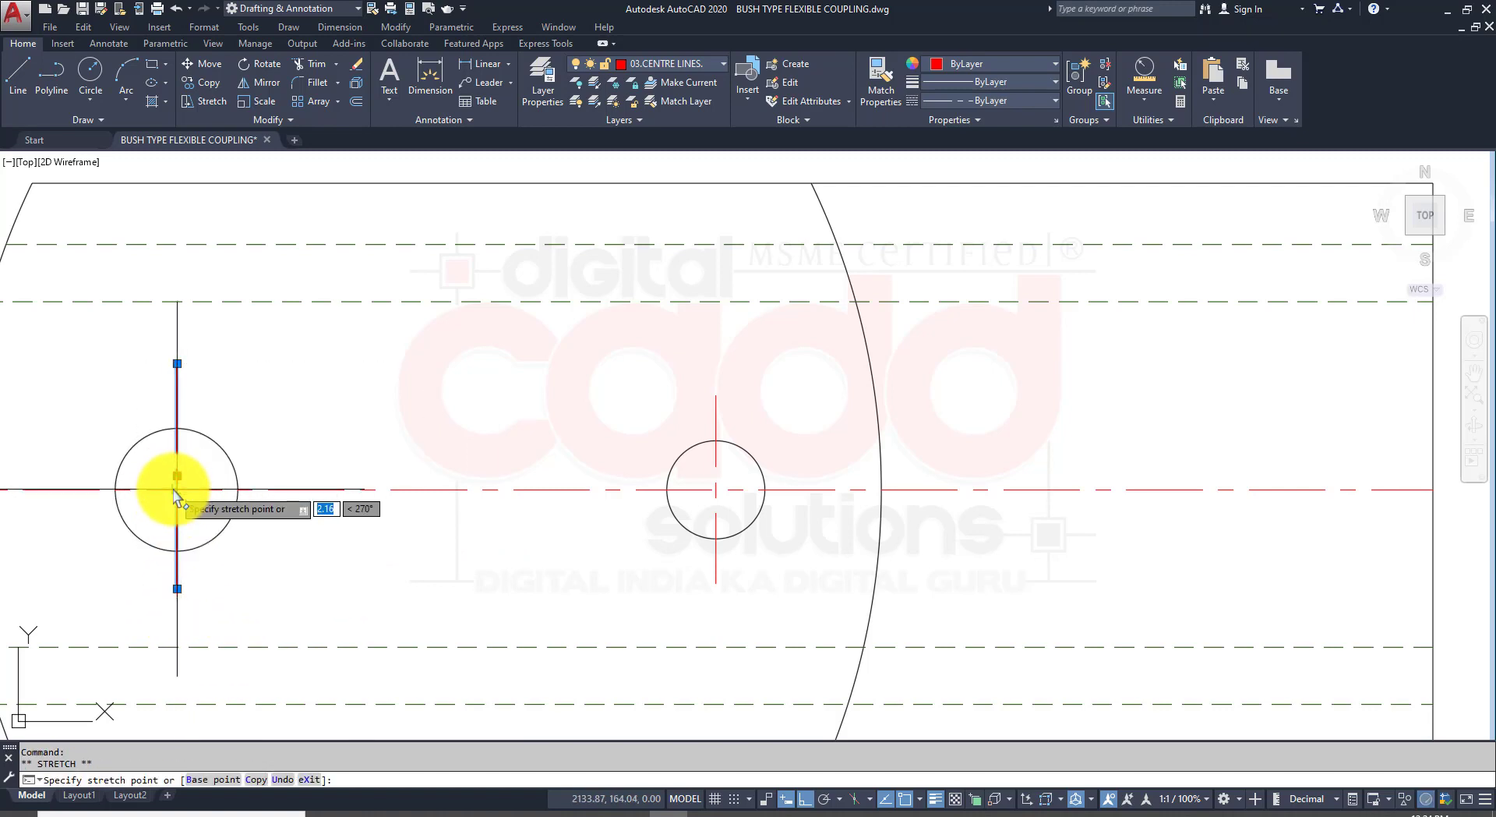
{"action": "key", "text": "Escape"}
Step: Save the drawing and erase the two vertical projection lines rising from the small circle in the side view
{"action": "scroll", "coordinate": [779, 507], "scroll_direction": "down", "scroll_amount": 5}
{"action": "mouse_move", "coordinate": [845, 390]}
{"action": "middle_mouse_down"}
{"action": "mouse_move", "coordinate": [763, 605]}
{"action": "mouse_move", "coordinate": [767, 570]}
{"action": "middle_mouse_up"}
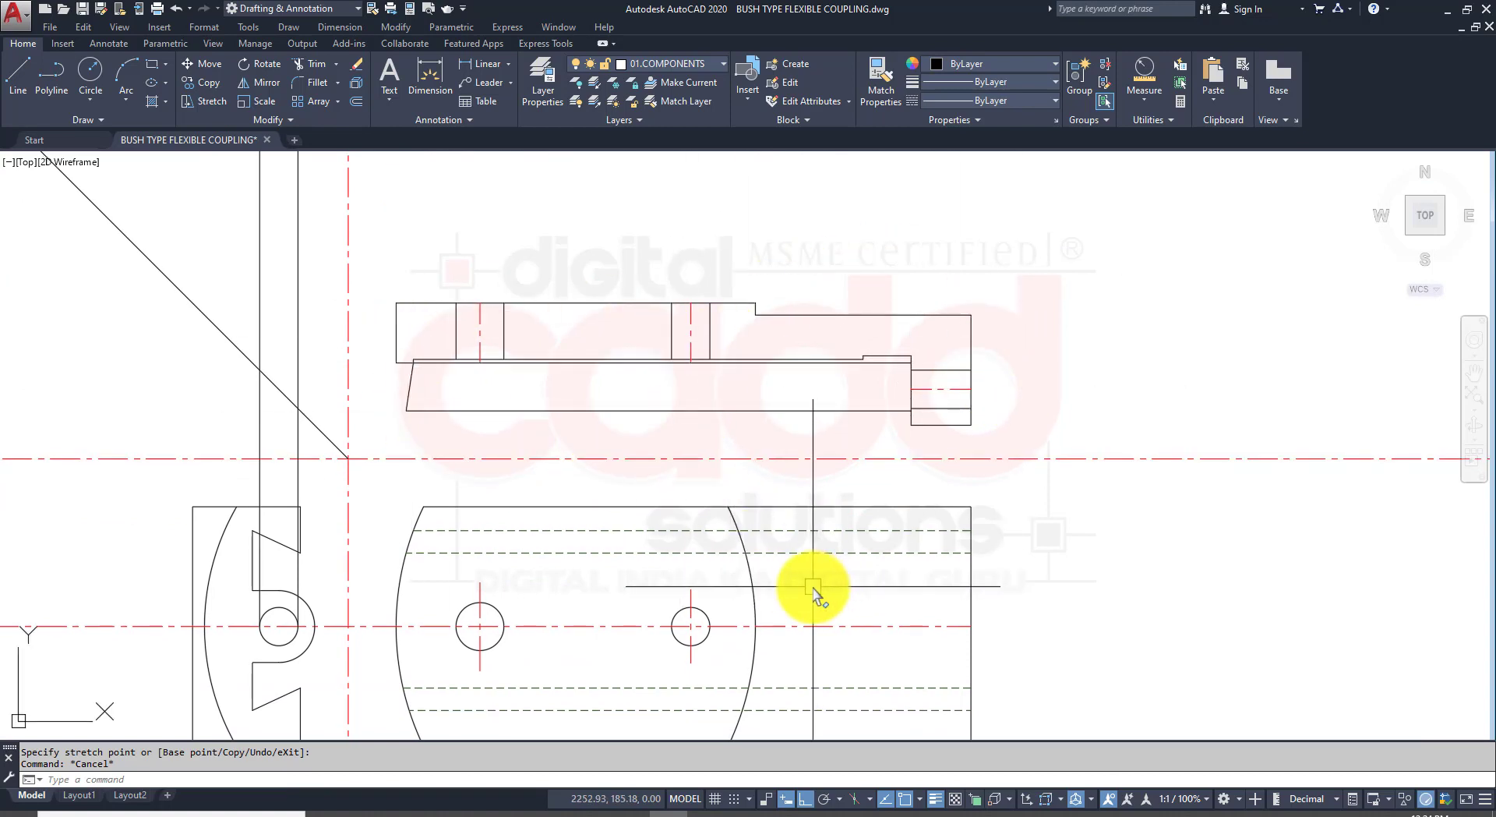
{"action": "key", "text": "ctrl+s"}
{"action": "middle_click_drag", "start_coordinate": [237, 406], "coordinate": [428, 528]}
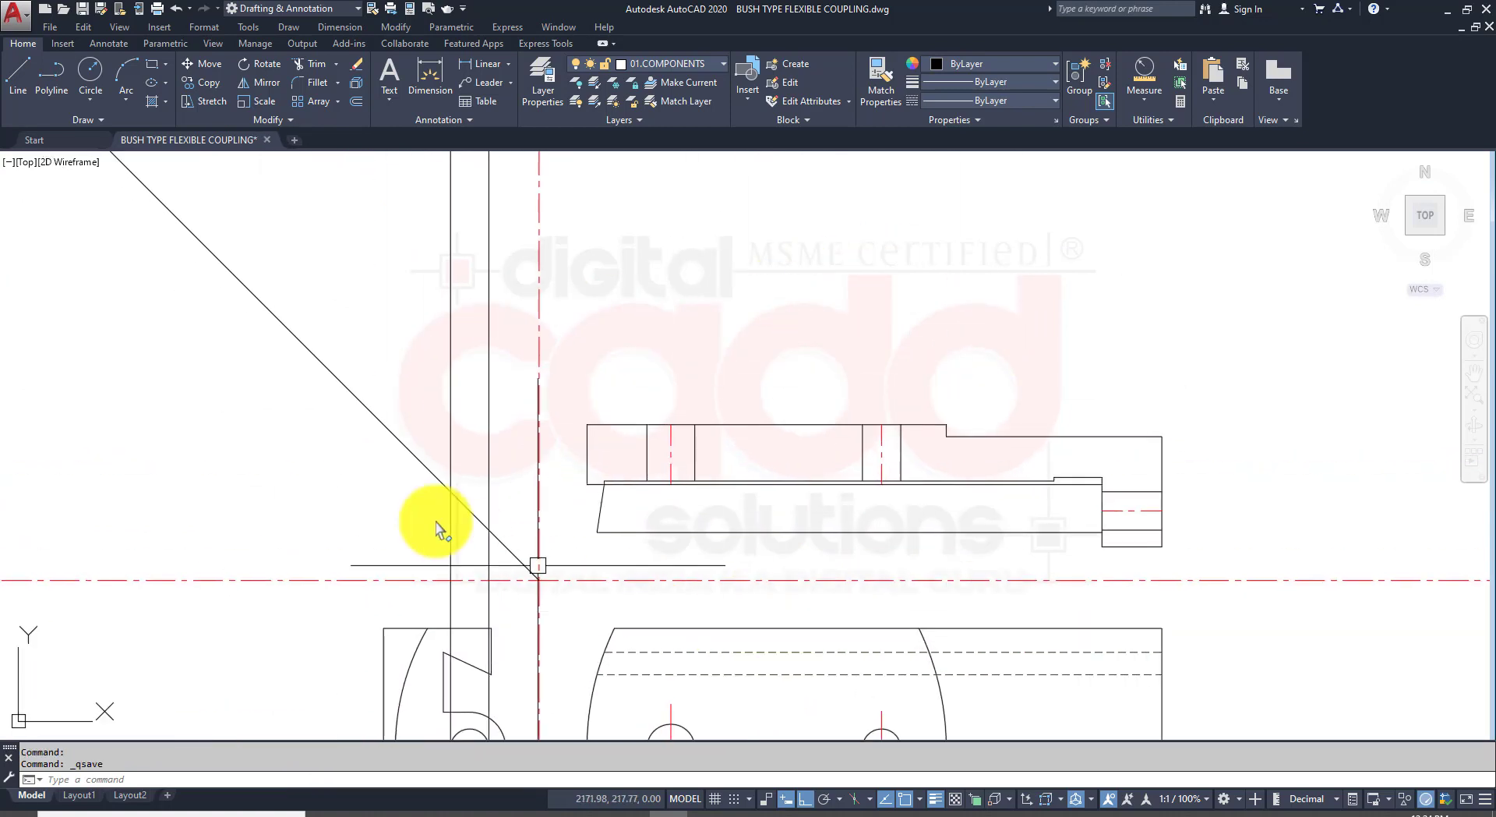
{"action": "left_click", "coordinate": [500, 385]}
{"action": "left_click", "coordinate": [435, 406]}
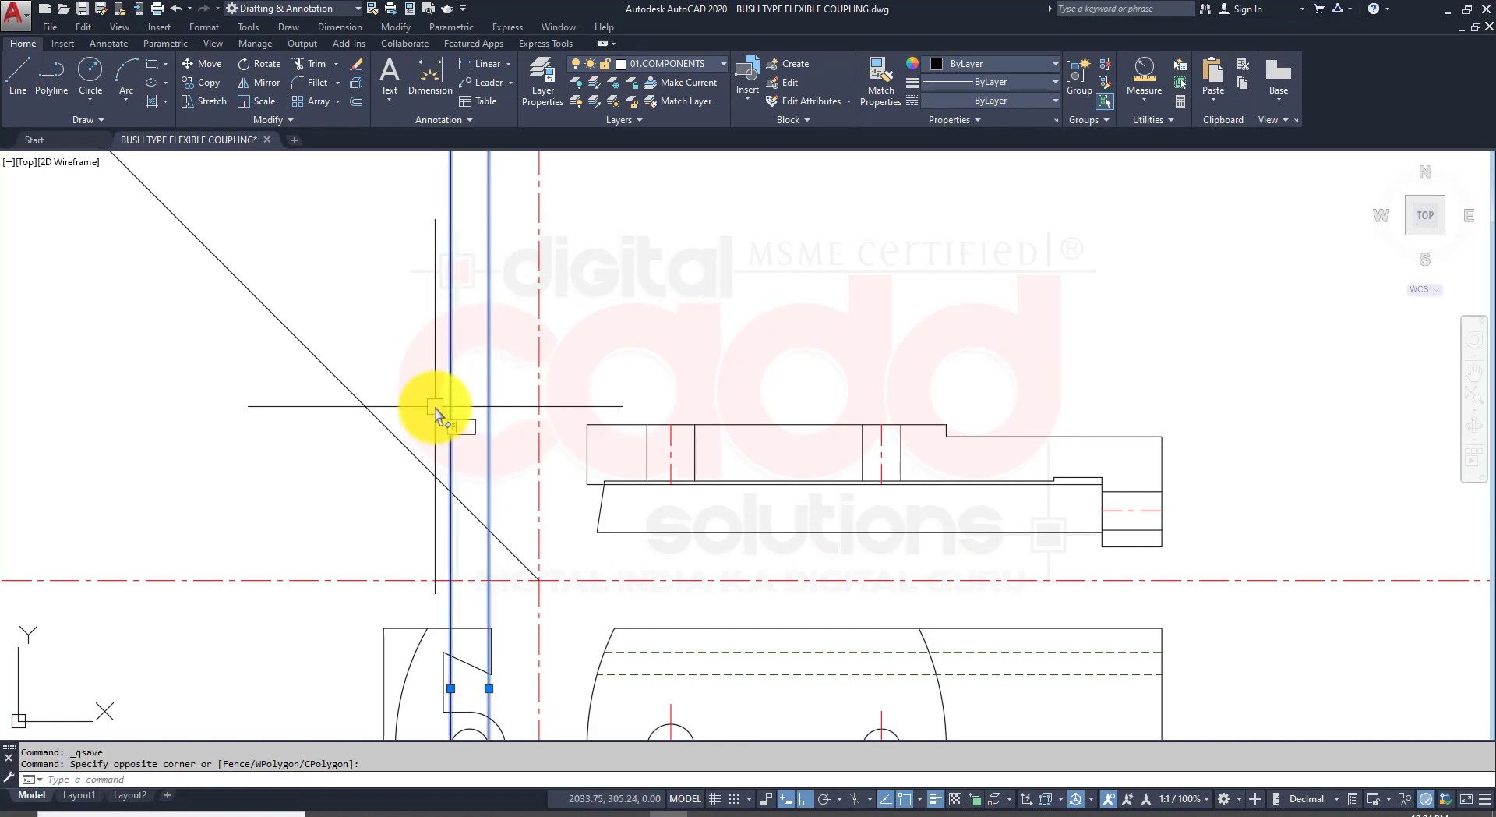
{"action": "key", "text": "Return"}
{"action": "scroll", "coordinate": [667, 357], "scroll_direction": "down", "scroll_amount": 2}
{"action": "middle_click_drag", "start_coordinate": [993, 550], "coordinate": [934, 514]}
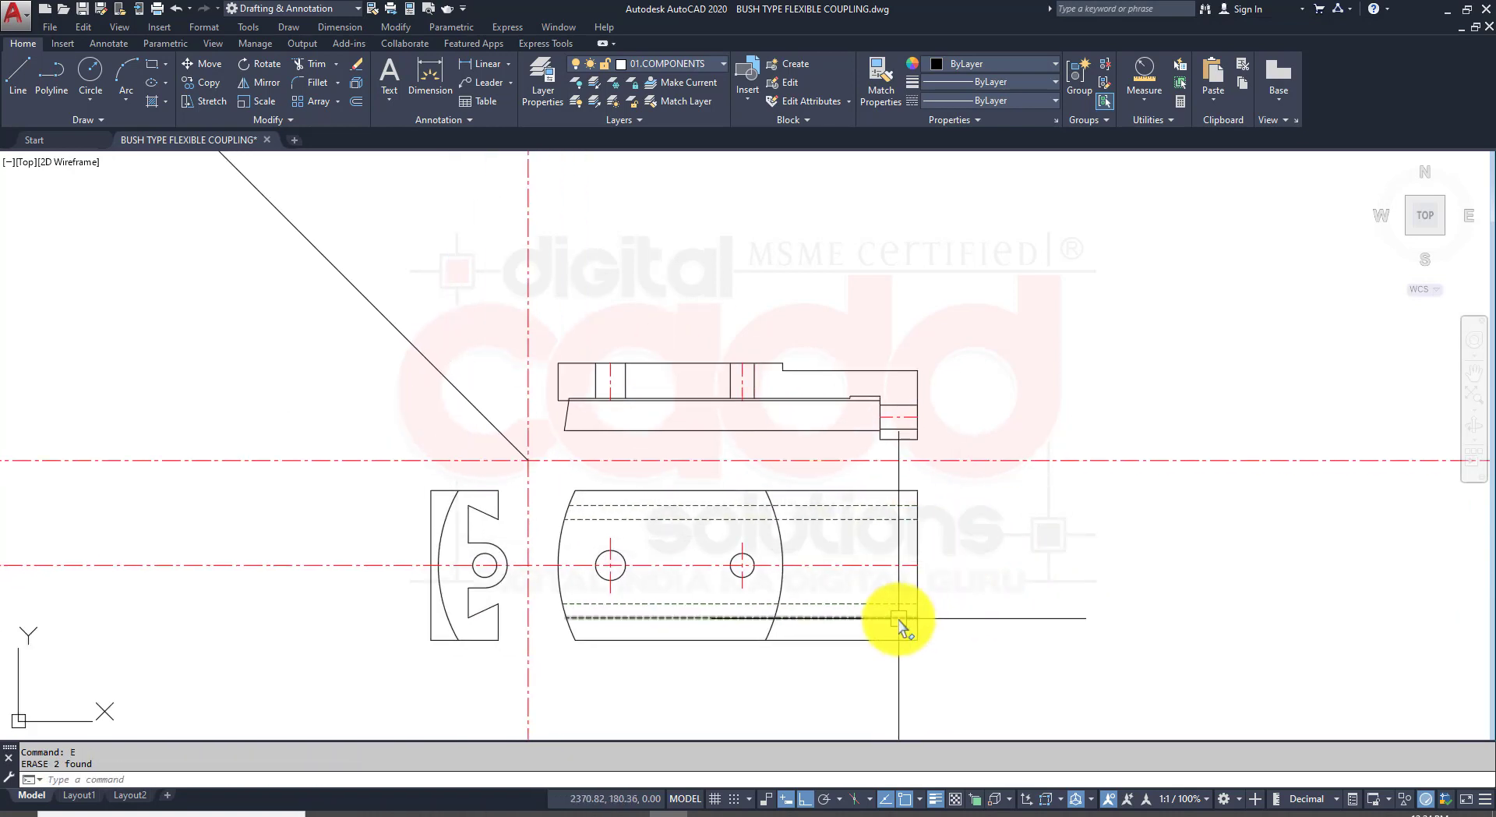
Step: Compare the three views with the vertical slide on PDF page 177, checking the recess and hole details, and return to AutoCAD
{"action": "scroll", "coordinate": [898, 618], "scroll_direction": "up", "scroll_amount": 2}
{"action": "middle_click_drag", "start_coordinate": [510, 560], "coordinate": [656, 597]}
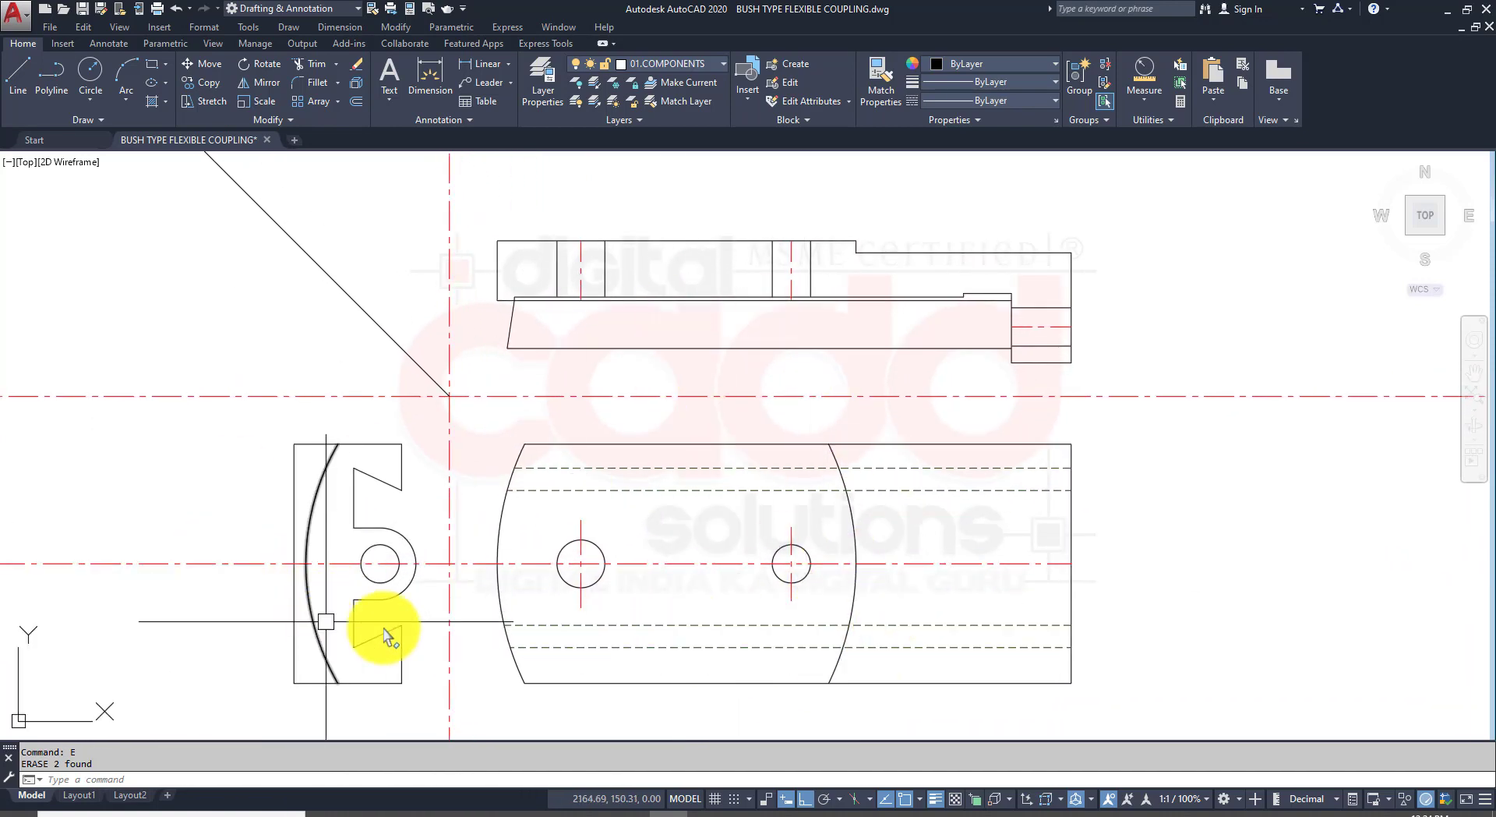
{"action": "middle_click_drag", "start_coordinate": [568, 574], "coordinate": [467, 569]}
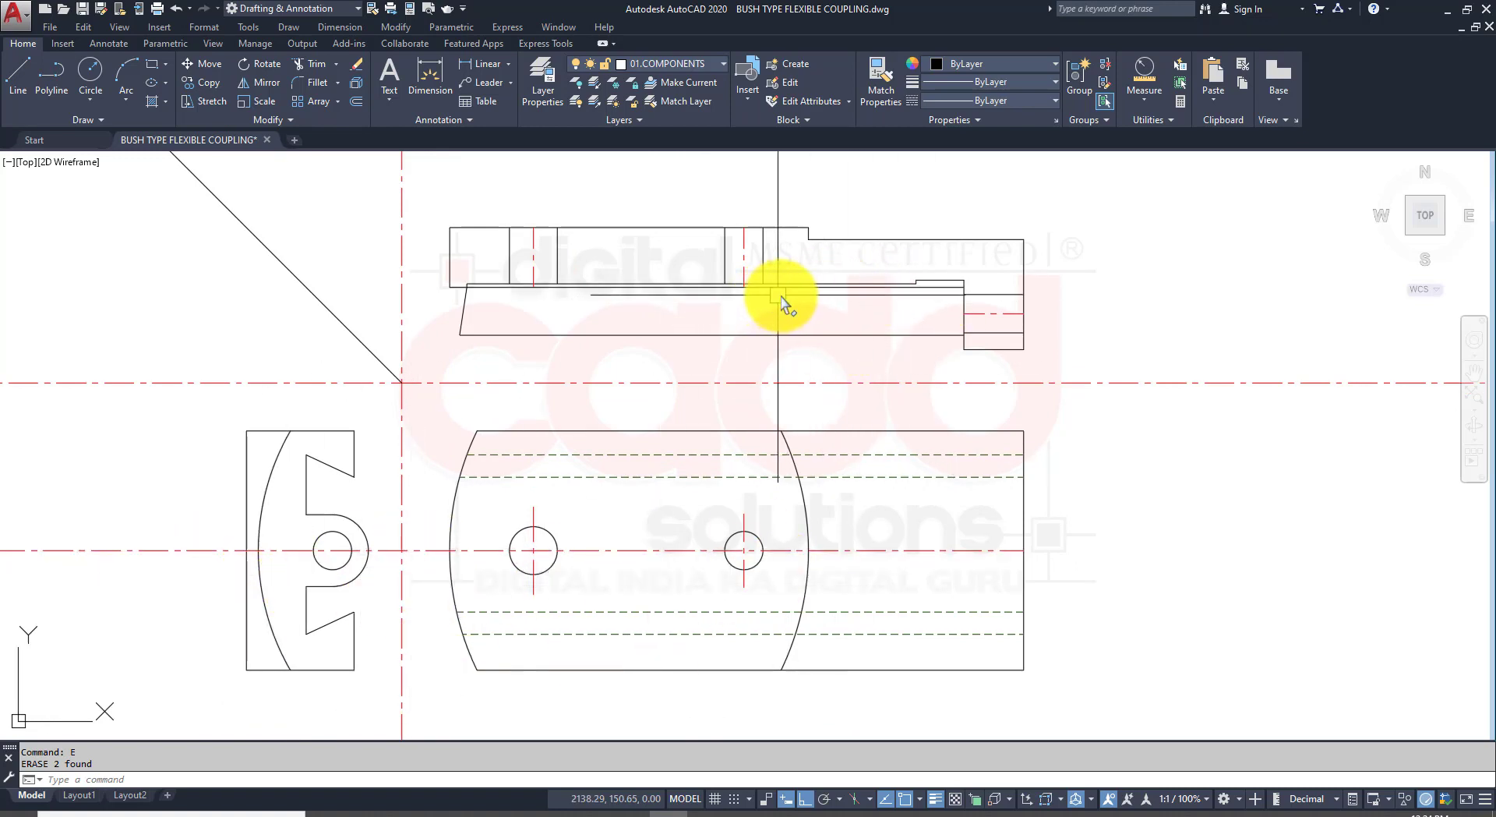
{"action": "left_click", "coordinate": [389, 812]}
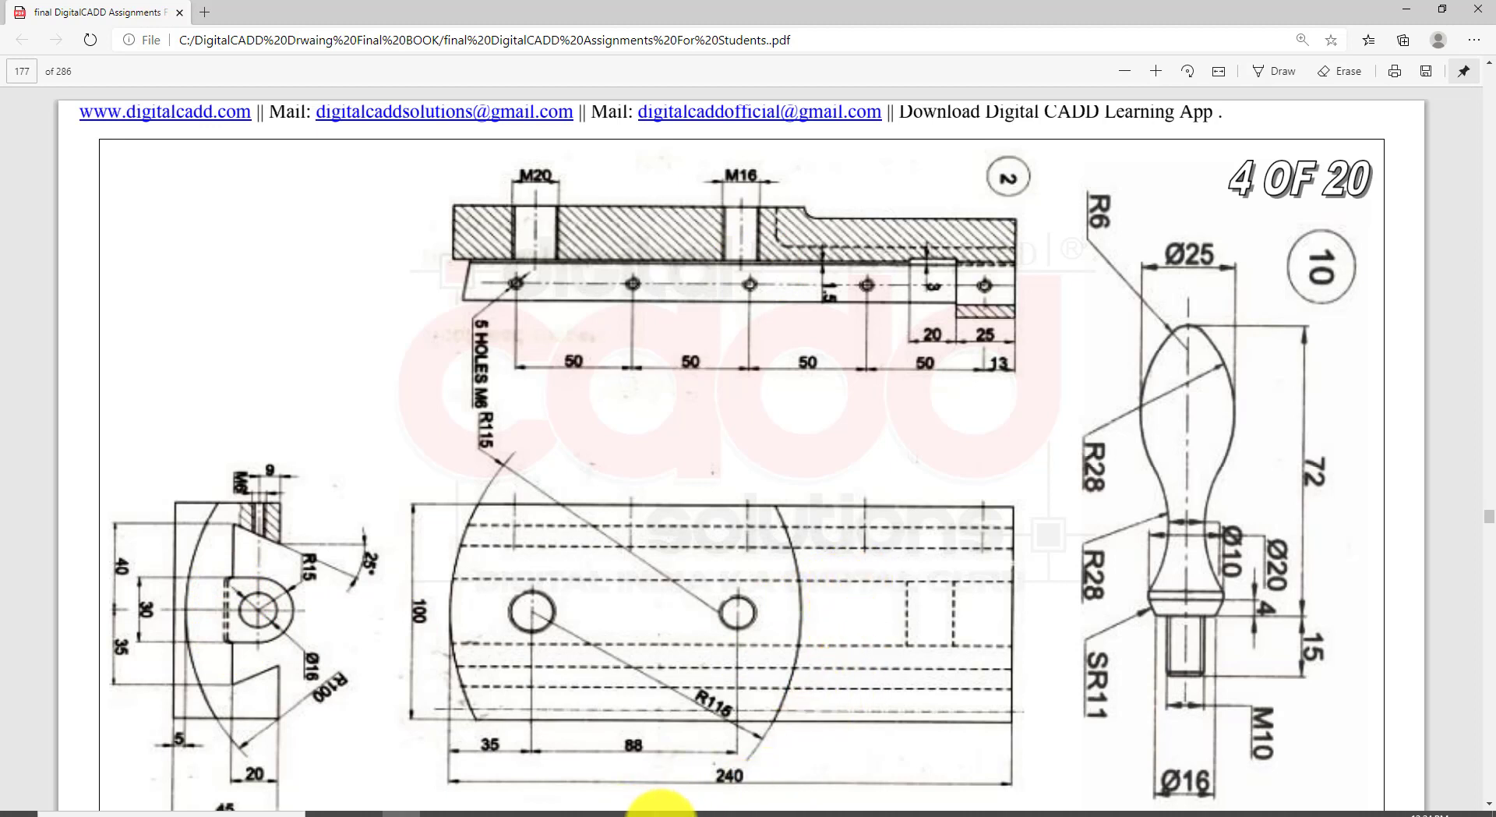
{"action": "left_click", "coordinate": [661, 814]}
Step: Draw a horizontal ray from the upper end of the upper view's slanted edge, extending left across the 45-degree mitre line
{"action": "middle_click_drag", "start_coordinate": [444, 417], "coordinate": [509, 438]}
{"action": "scroll", "coordinate": [516, 297], "scroll_direction": "up", "scroll_amount": 2}
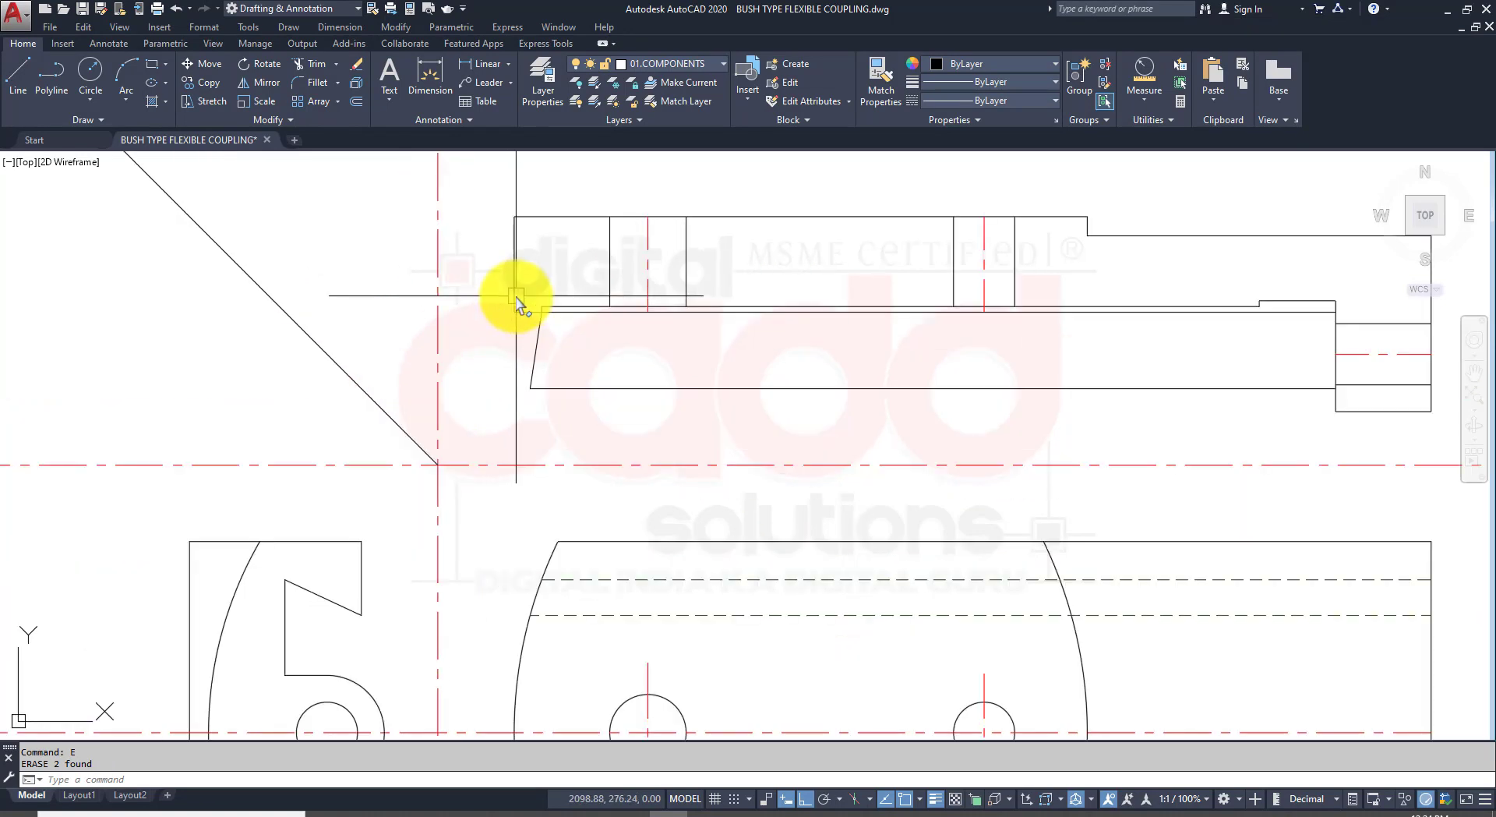
{"action": "type", "text": "RA"}
{"action": "key", "text": "Return"}
{"action": "scroll", "coordinate": [516, 288], "scroll_direction": "up", "scroll_amount": 4}
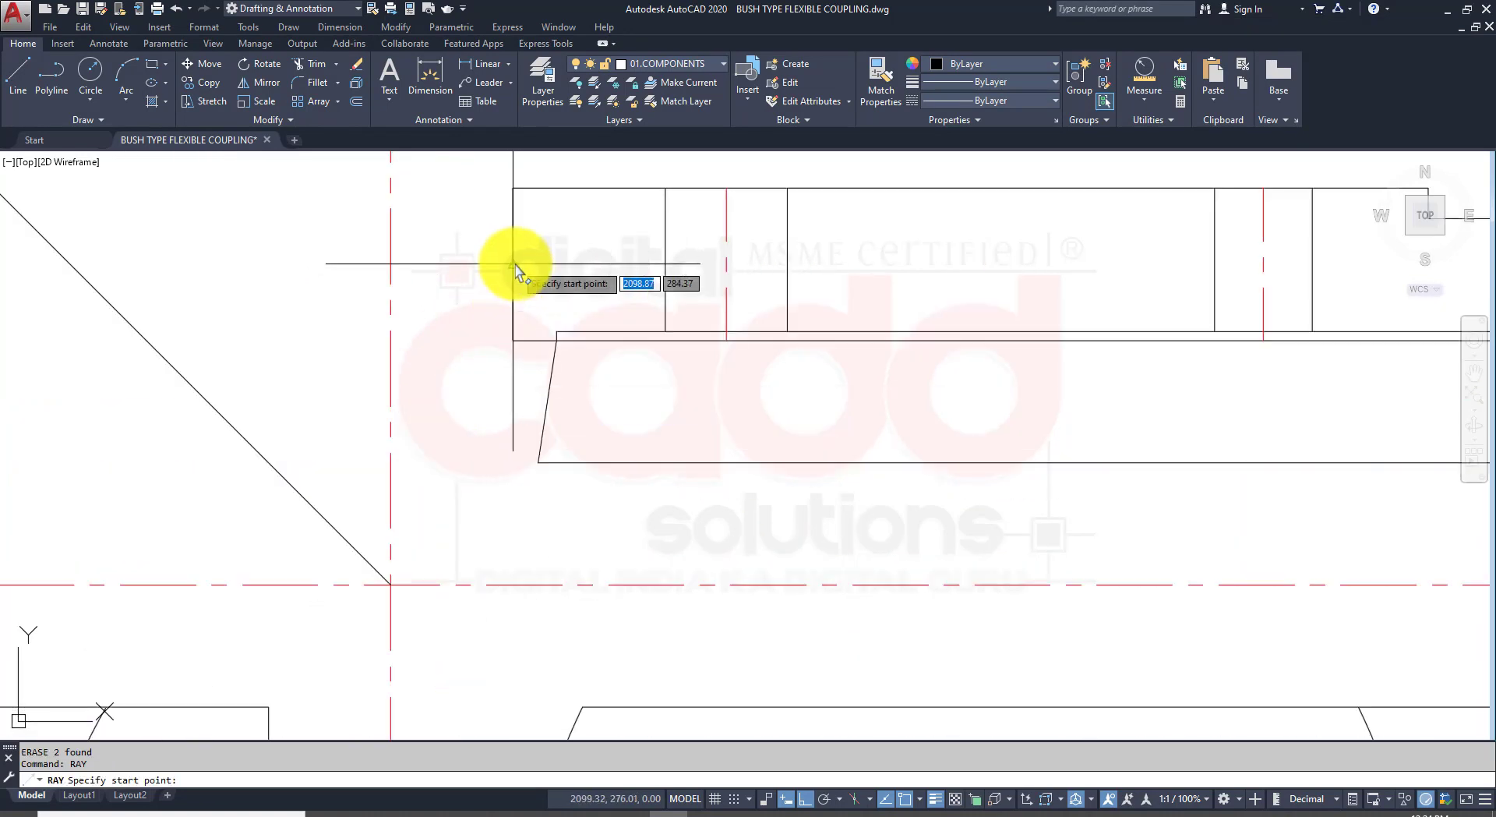
{"action": "left_click", "coordinate": [582, 377]}
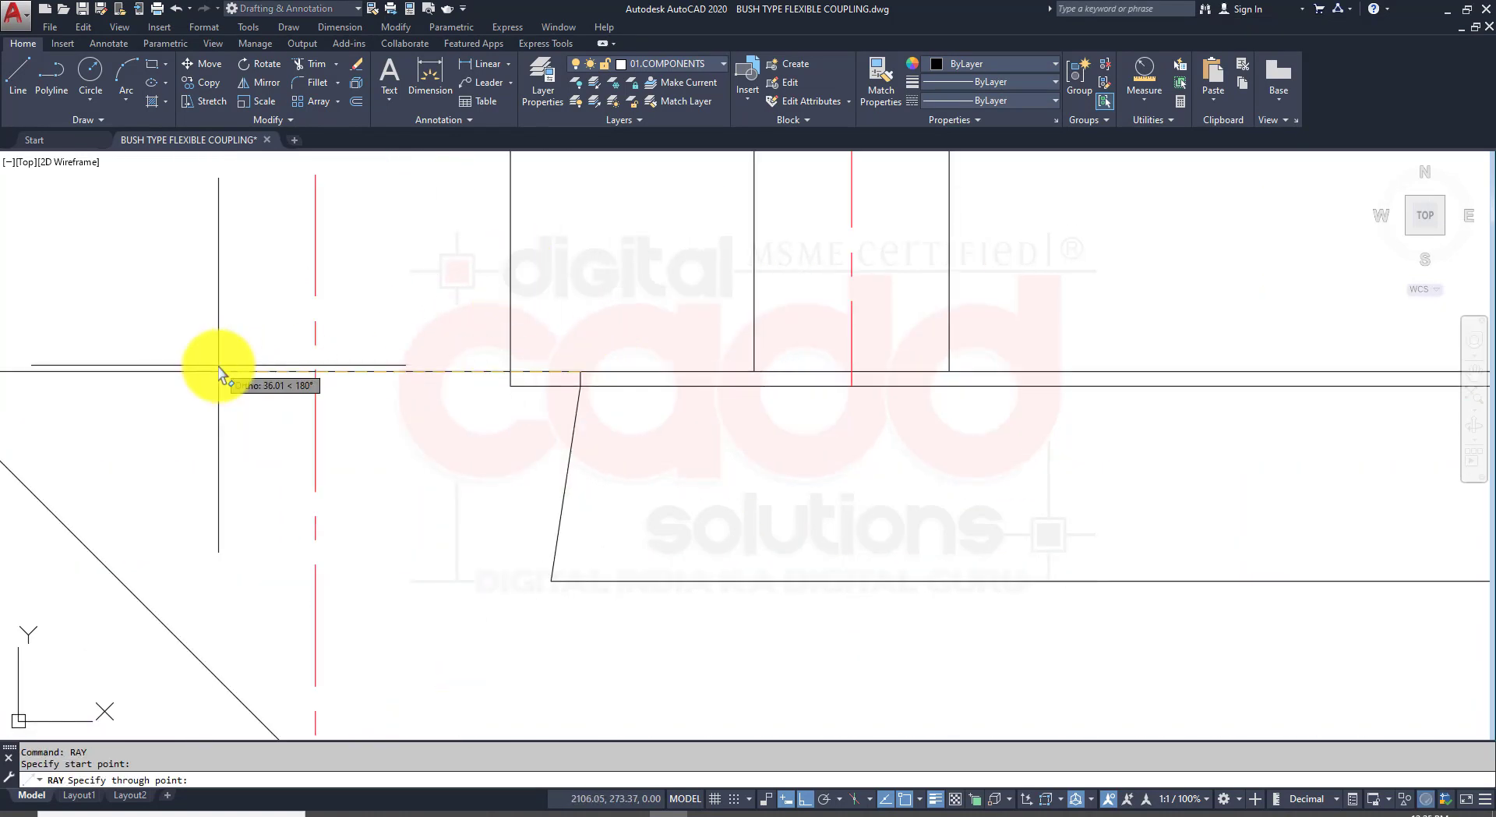
{"action": "left_click", "coordinate": [218, 367]}
{"action": "scroll", "coordinate": [561, 294], "scroll_direction": "down", "scroll_amount": 4}
{"action": "key", "text": "Return"}
Step: Draw a vertical ray from the horizontal ray's intersection with the mitre line, down through the side view
{"action": "key", "text": "Return"}
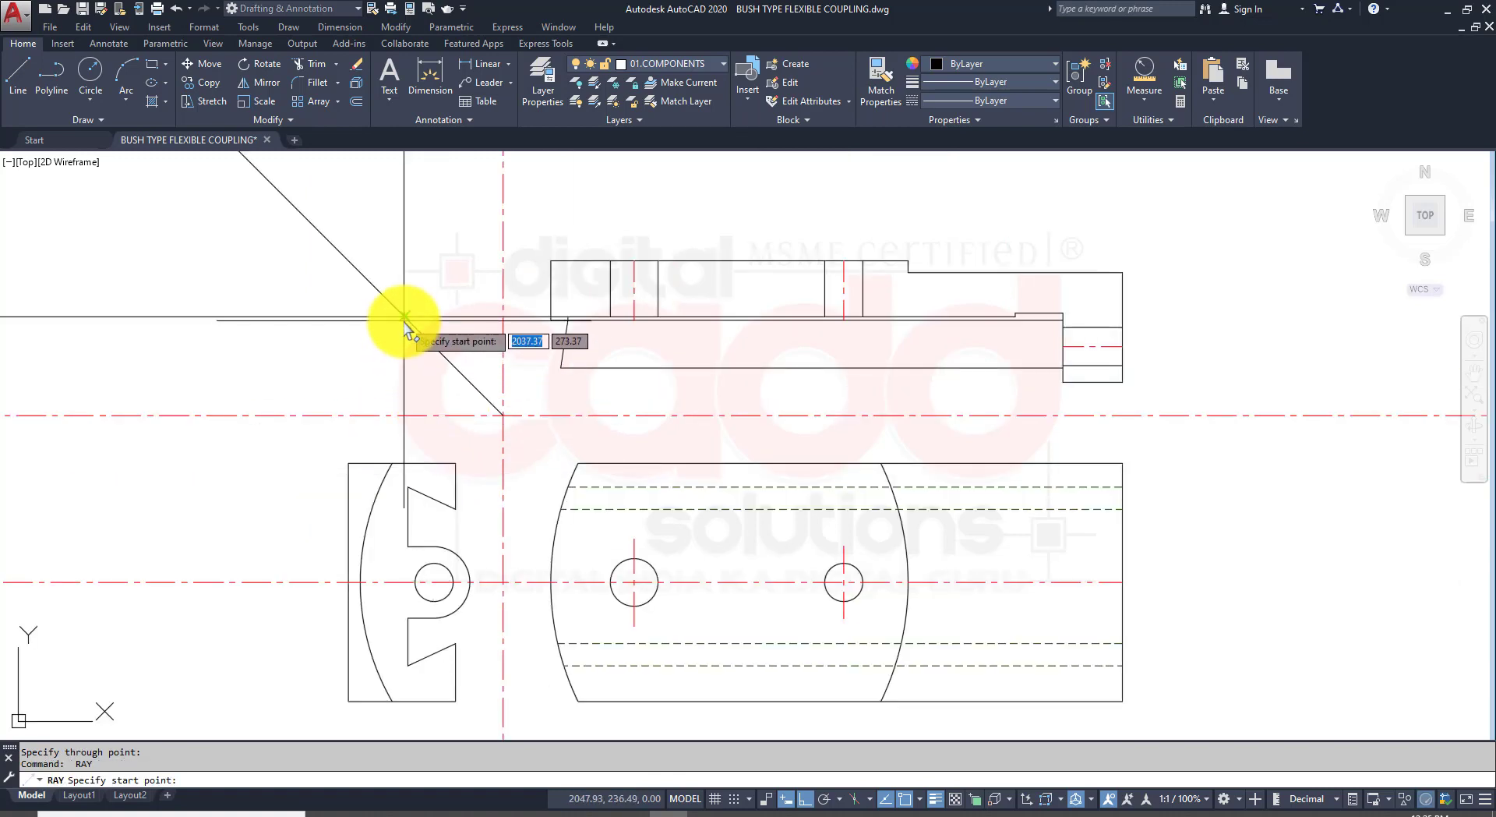
{"action": "left_click", "coordinate": [405, 317]}
{"action": "middle_click_drag", "start_coordinate": [433, 596], "coordinate": [436, 506]}
{"action": "left_click", "coordinate": [427, 689]}
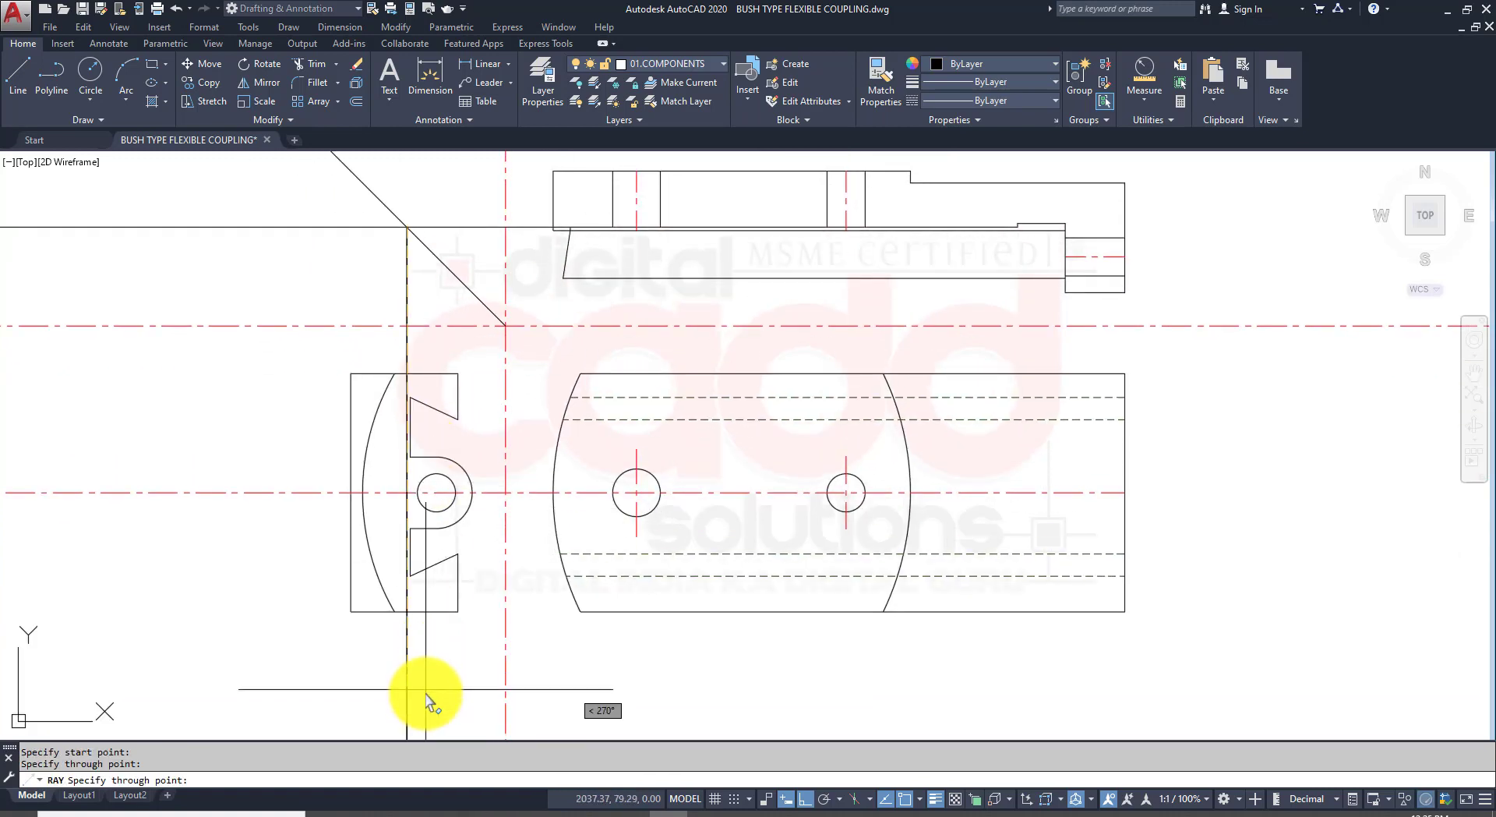
Step: Extend the lower and upper horizontal edges of the side view's rounded boss to the projected vertical ray
{"action": "key", "text": "Return"}
{"action": "scroll", "coordinate": [407, 507], "scroll_direction": "up", "scroll_amount": 4}
{"action": "type", "text": "EZX"}
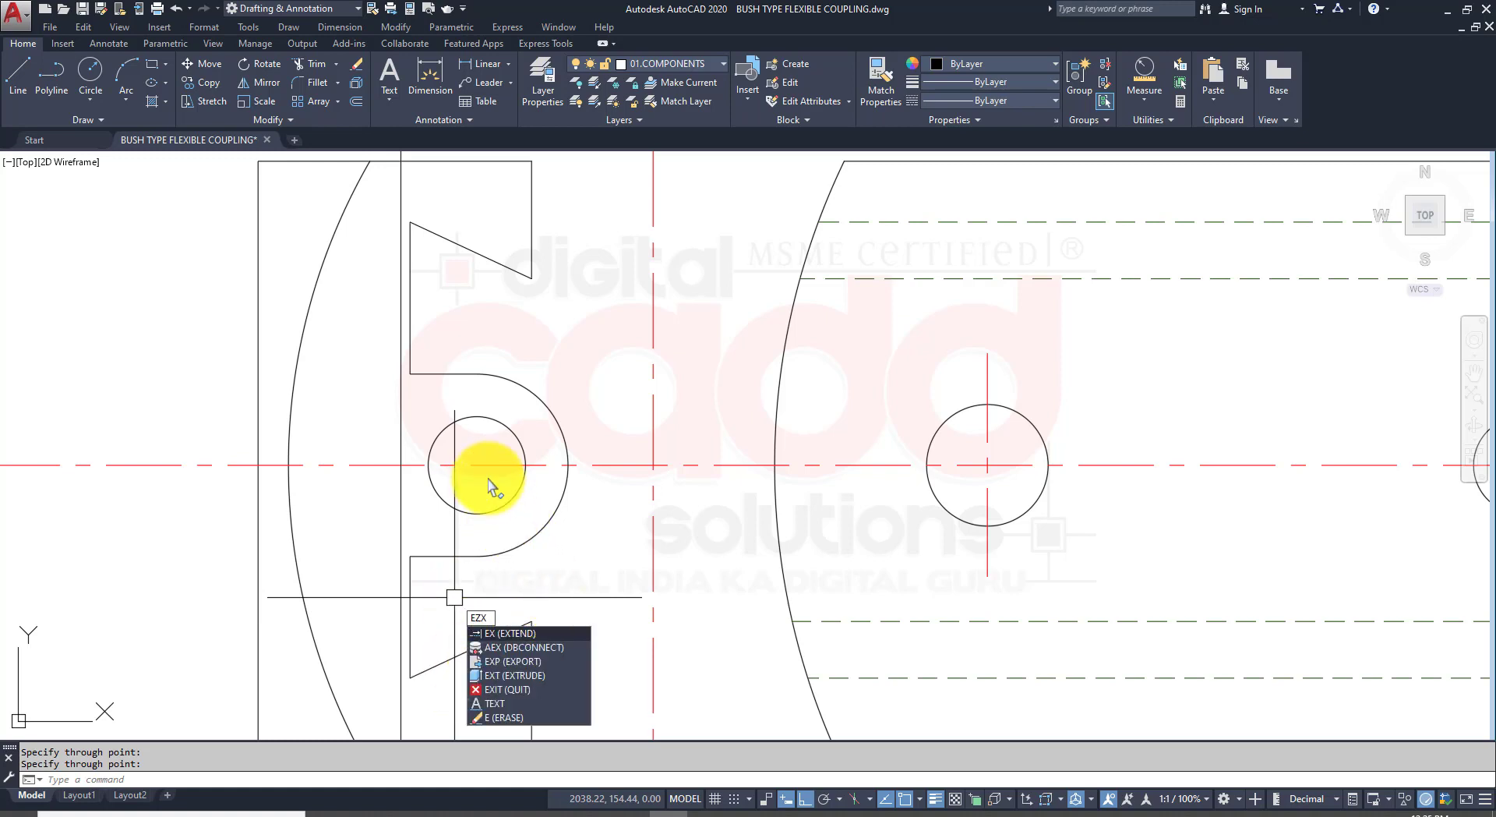
{"action": "key", "text": "BackSpace"}
{"action": "key", "text": "BackSpace"}
{"action": "type", "text": "x"}
{"action": "key", "text": "Return"}
{"action": "key", "text": "Return"}
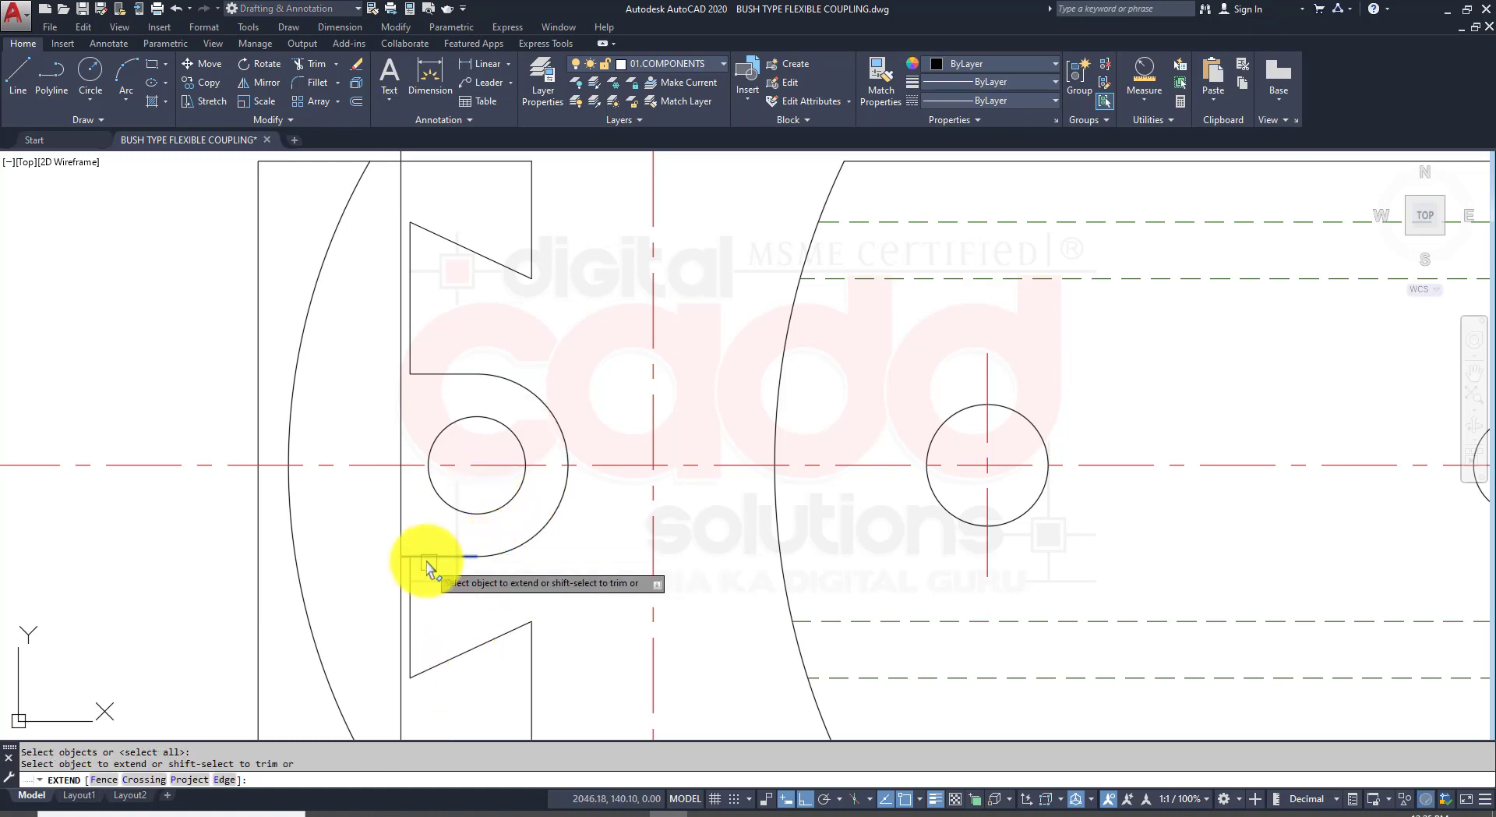
{"action": "left_click", "coordinate": [424, 558]}
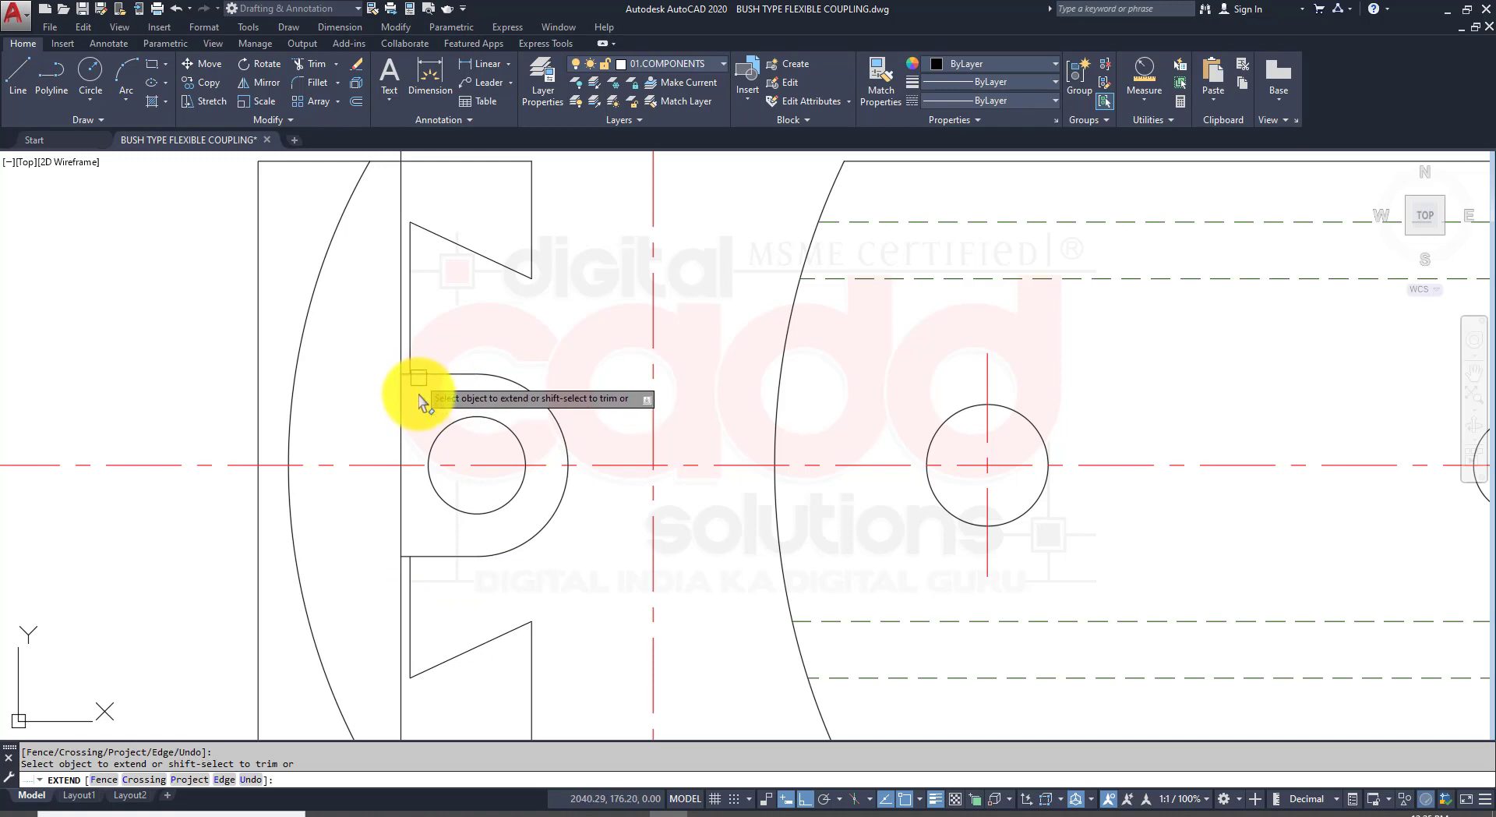
{"action": "left_click", "coordinate": [418, 376]}
{"action": "key", "text": "Return"}
Step: Trim the projected vertical ray above and below the boss's two horizontal edges
{"action": "type", "text": "tr"}
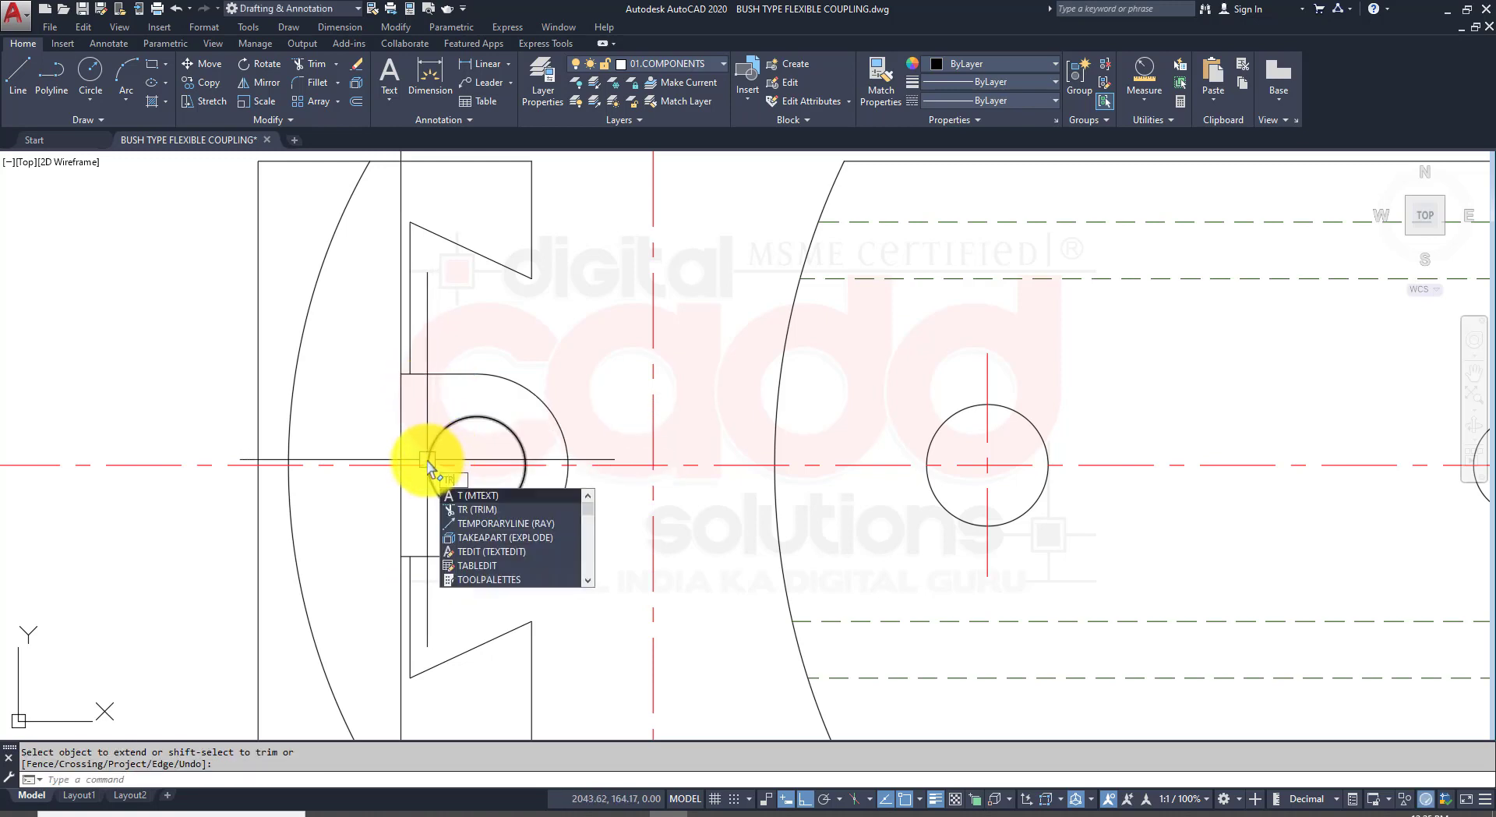
{"action": "key", "text": "Return"}
{"action": "left_click", "coordinate": [435, 325]}
{"action": "left_click", "coordinate": [380, 643]}
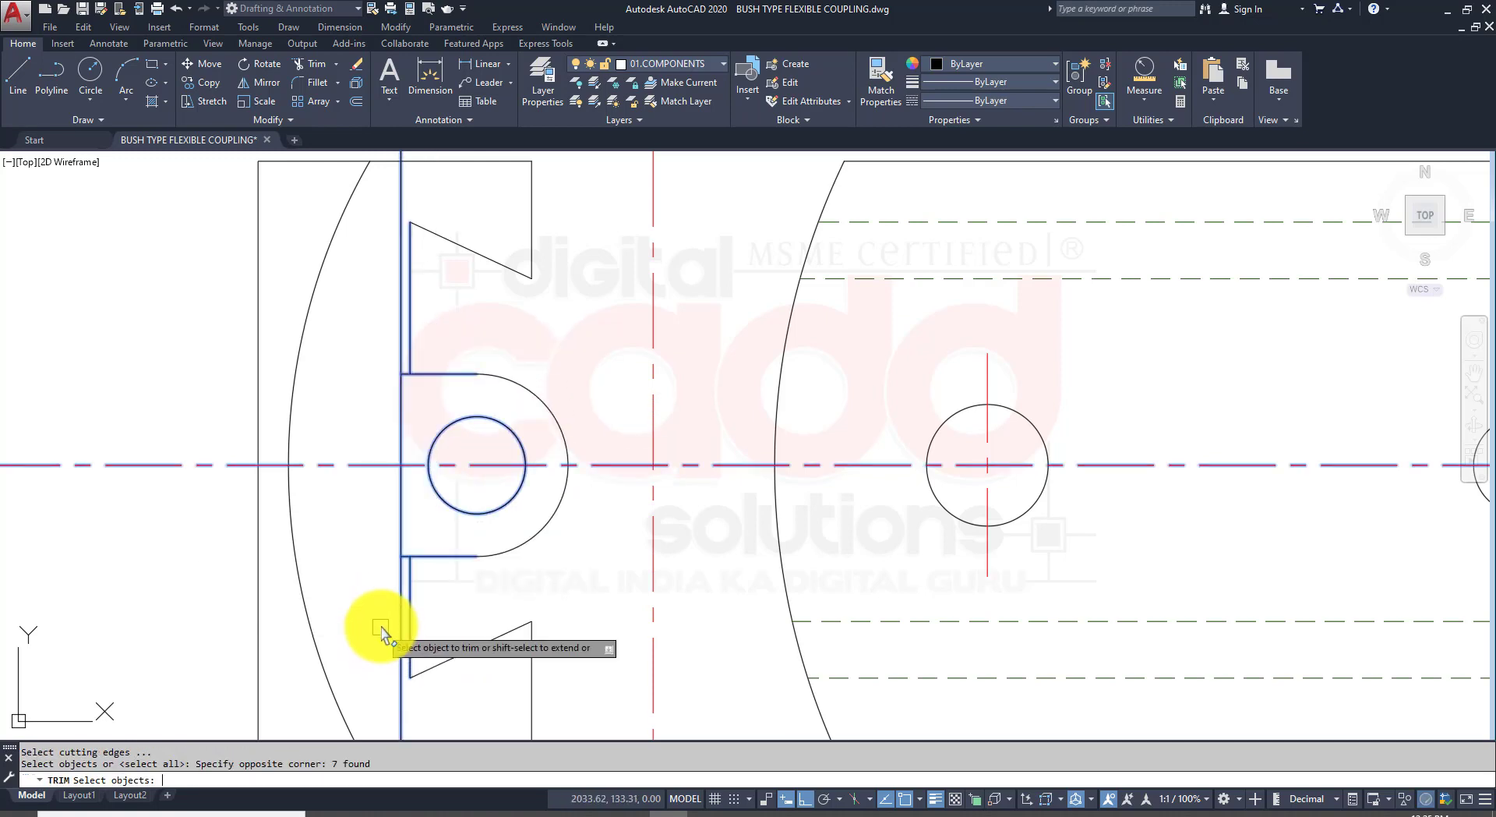
{"action": "key", "text": "Return"}
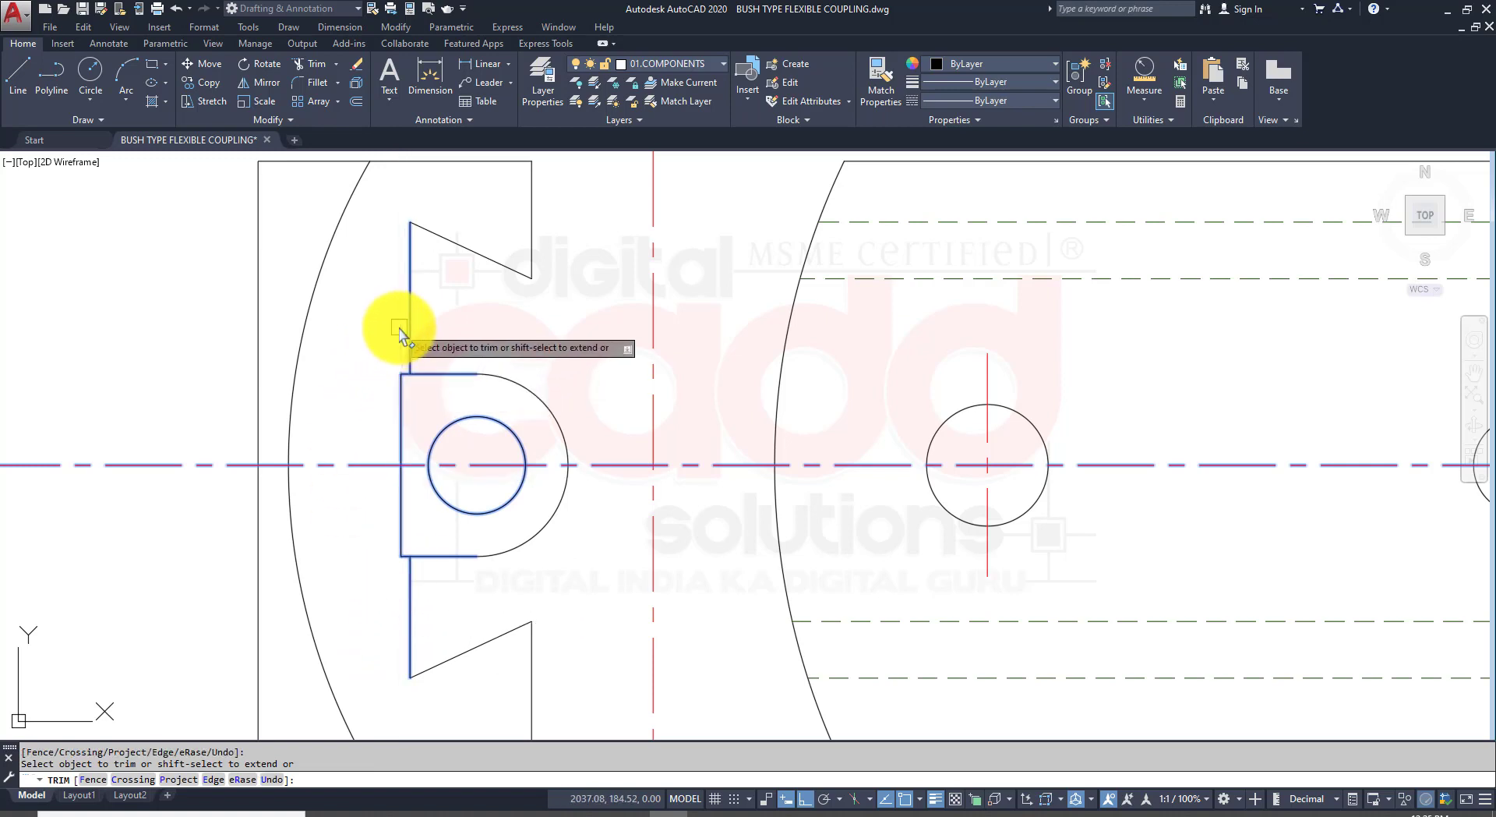
{"action": "left_click", "coordinate": [397, 343]}
{"action": "key", "text": "Return"}
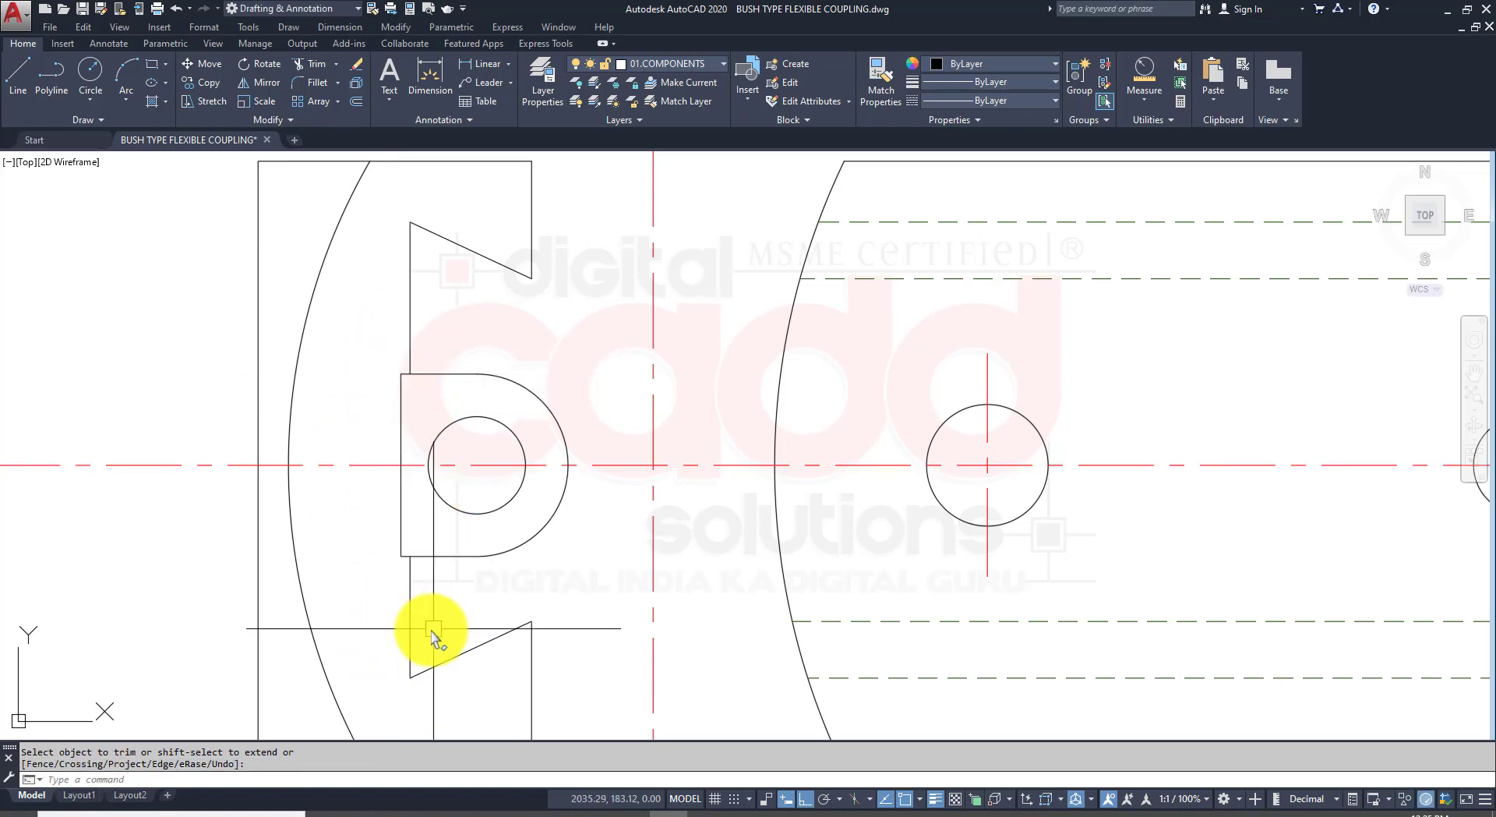
Step: Draw a vertical line across the boss, closing the gap between the upper and lower dovetail edges
{"action": "type", "text": "l"}
{"action": "key", "text": "Return"}
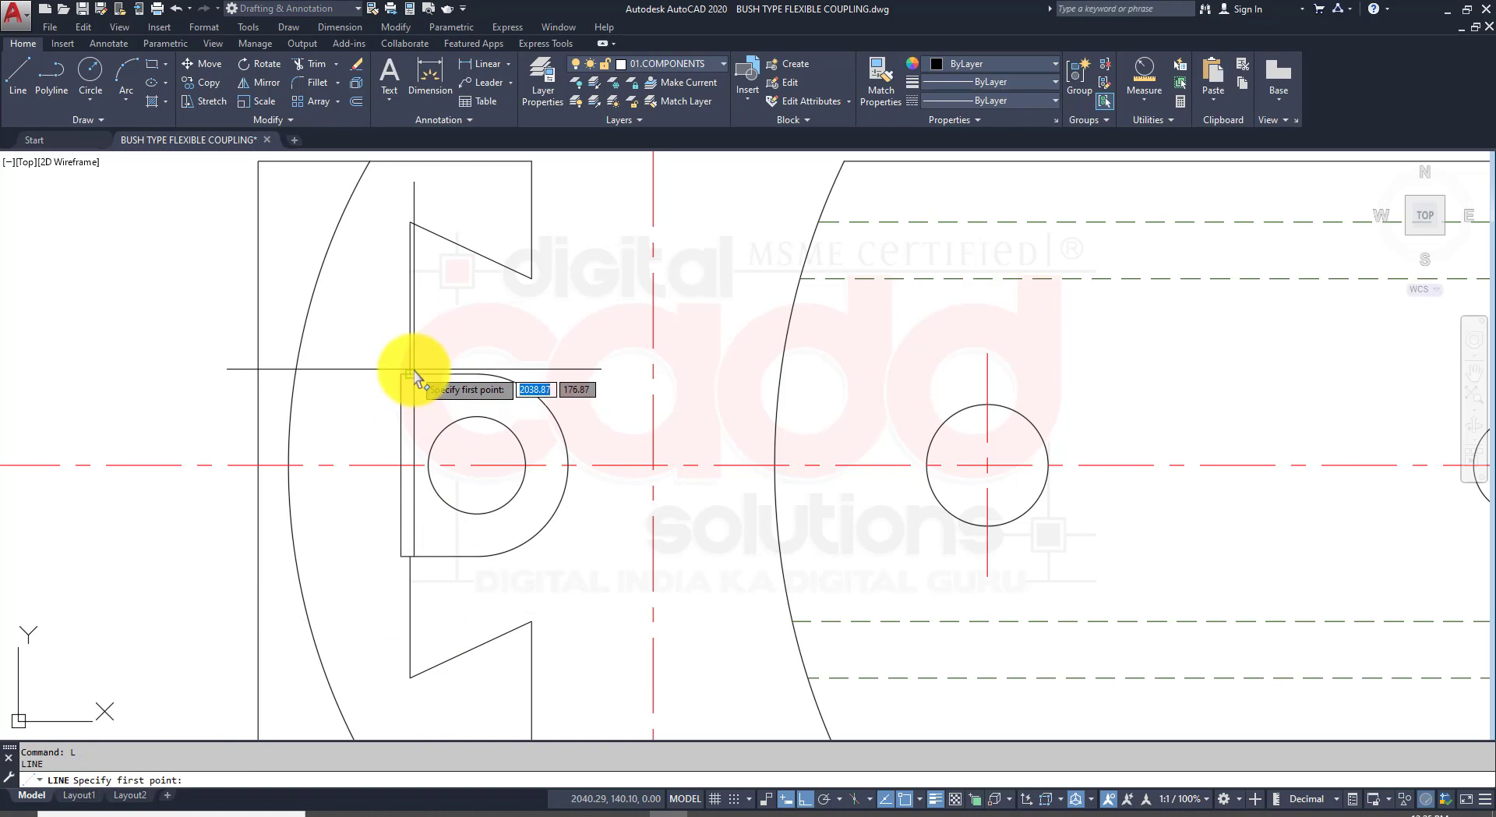
{"action": "left_click", "coordinate": [411, 373]}
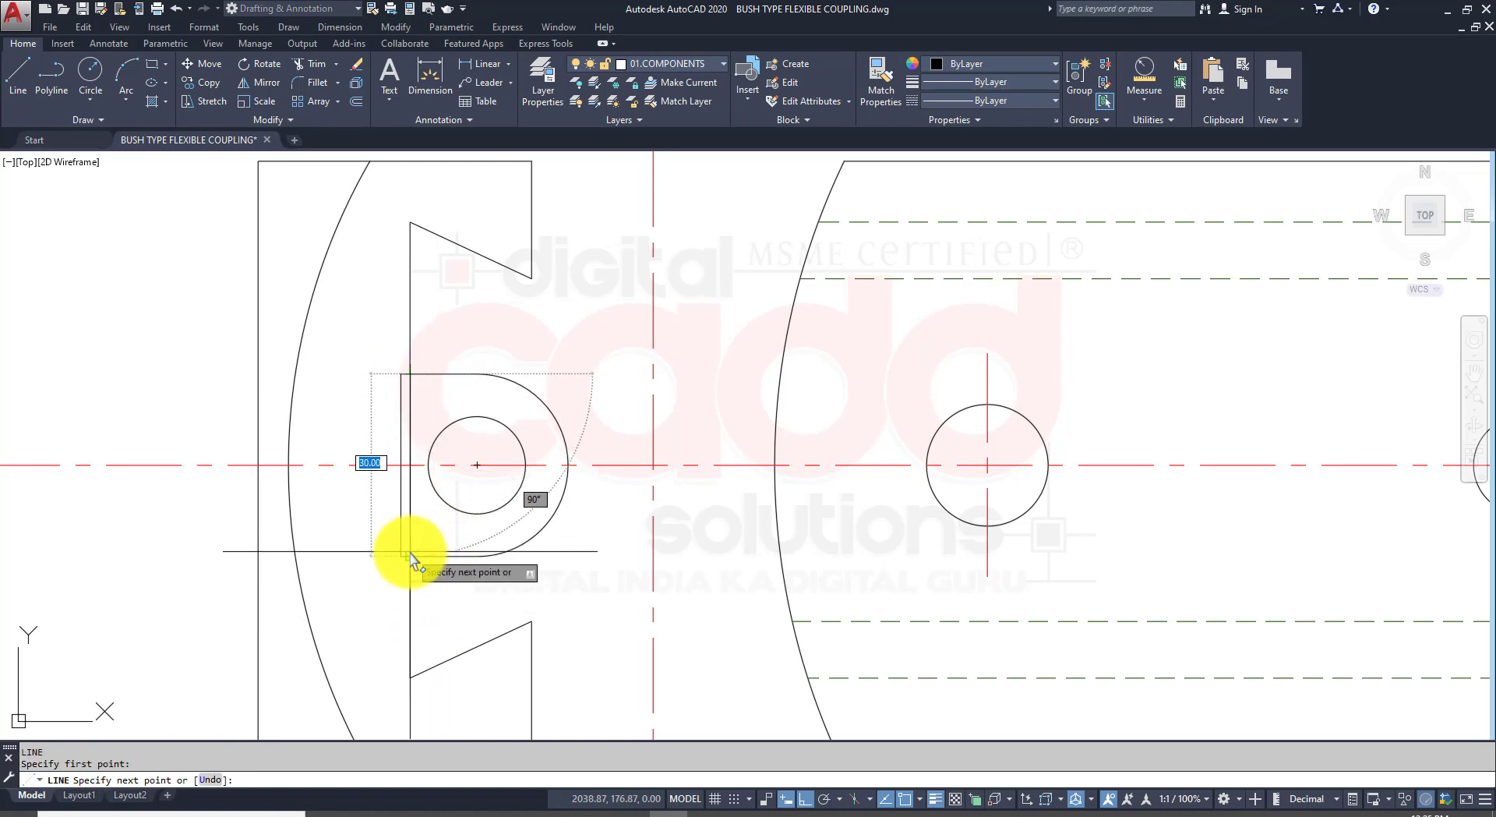
{"action": "left_click", "coordinate": [411, 556]}
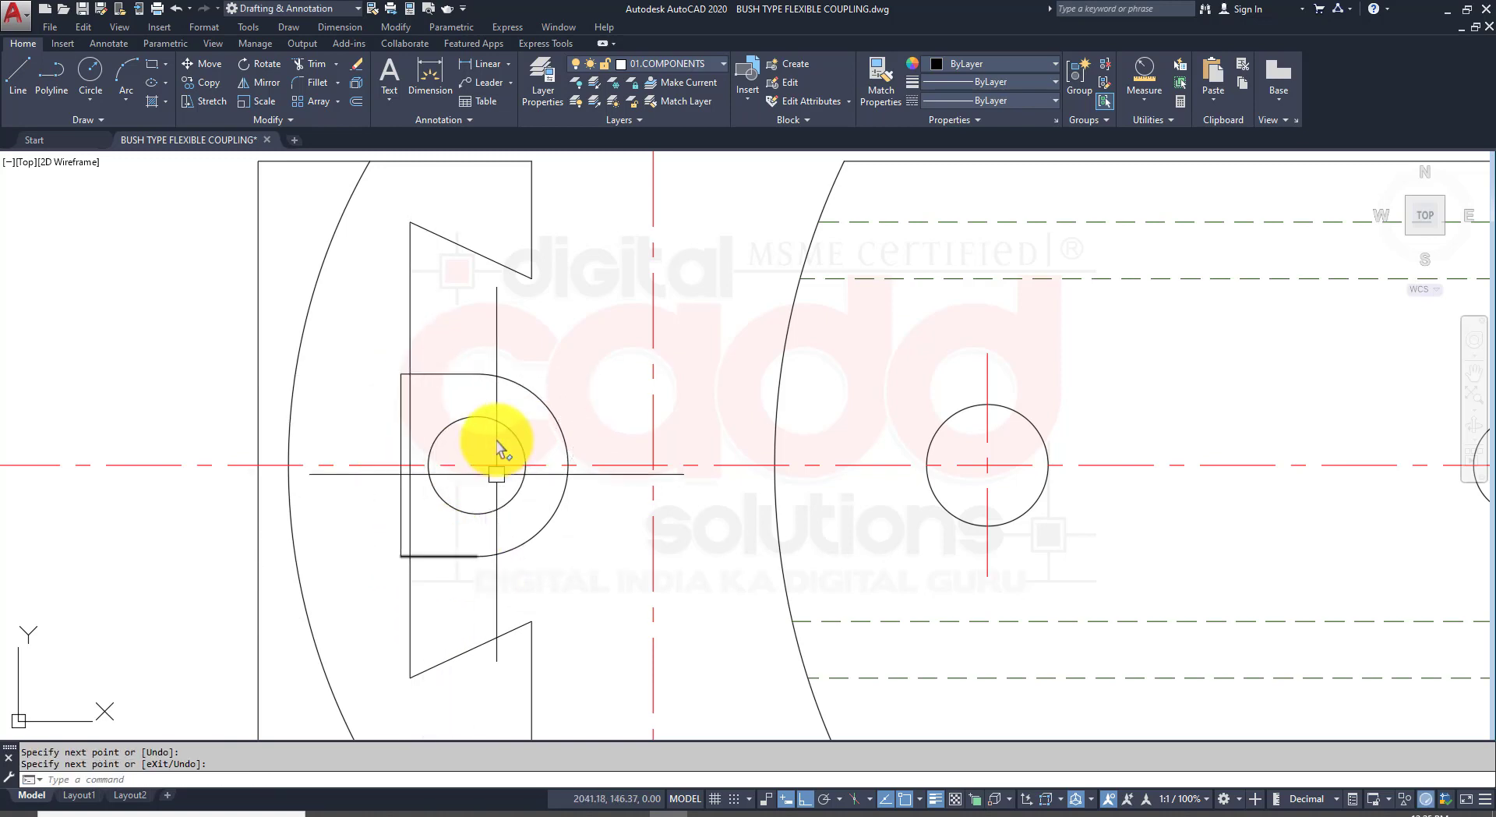
Step: Match the two vertical lines behind the boss to the properties of the front view's dashed hidden line
{"action": "scroll", "coordinate": [494, 468], "scroll_direction": "down", "scroll_amount": 4}
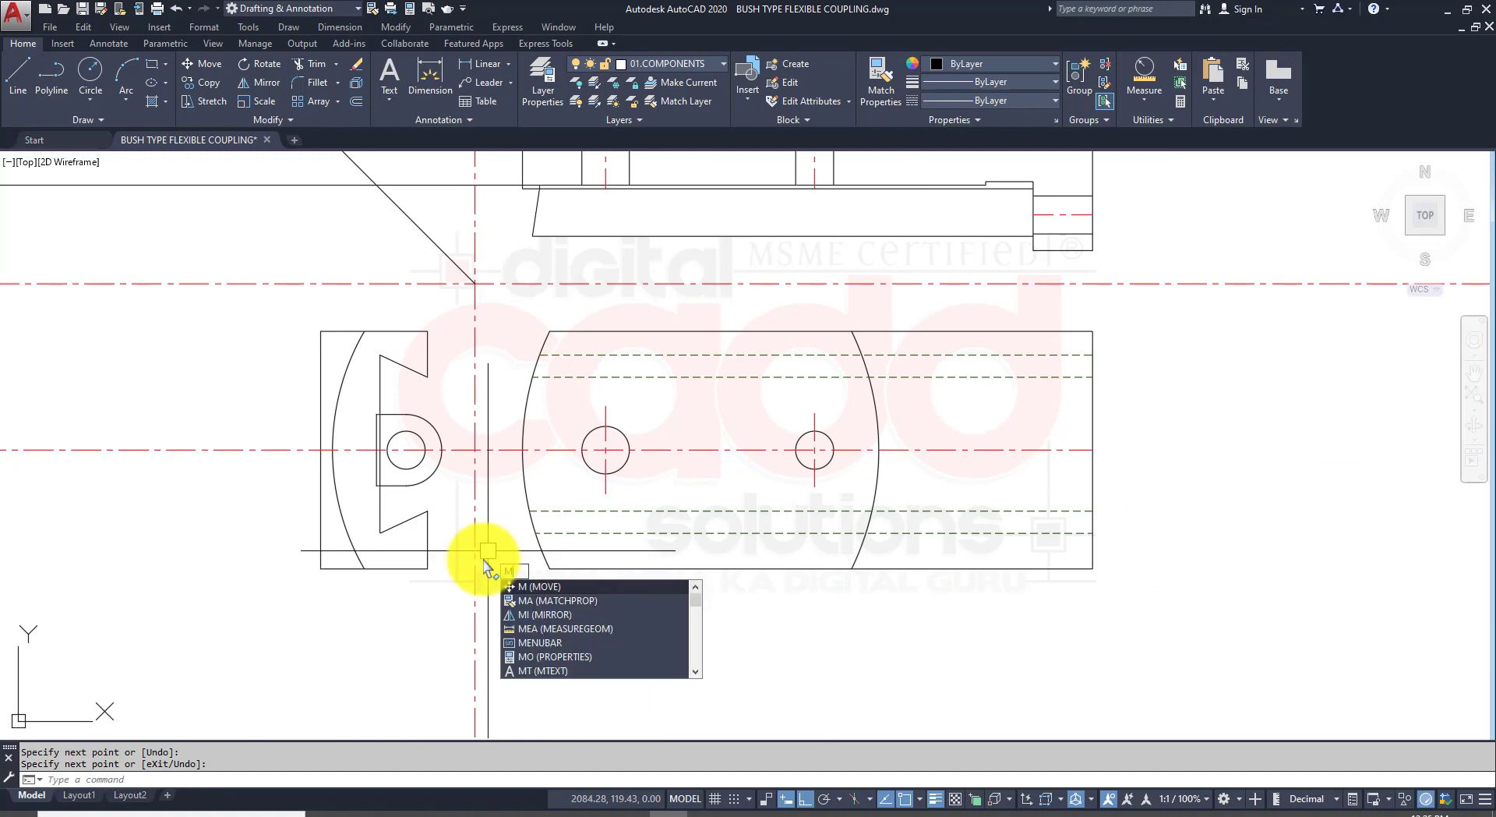
{"action": "key", "text": "Return"}
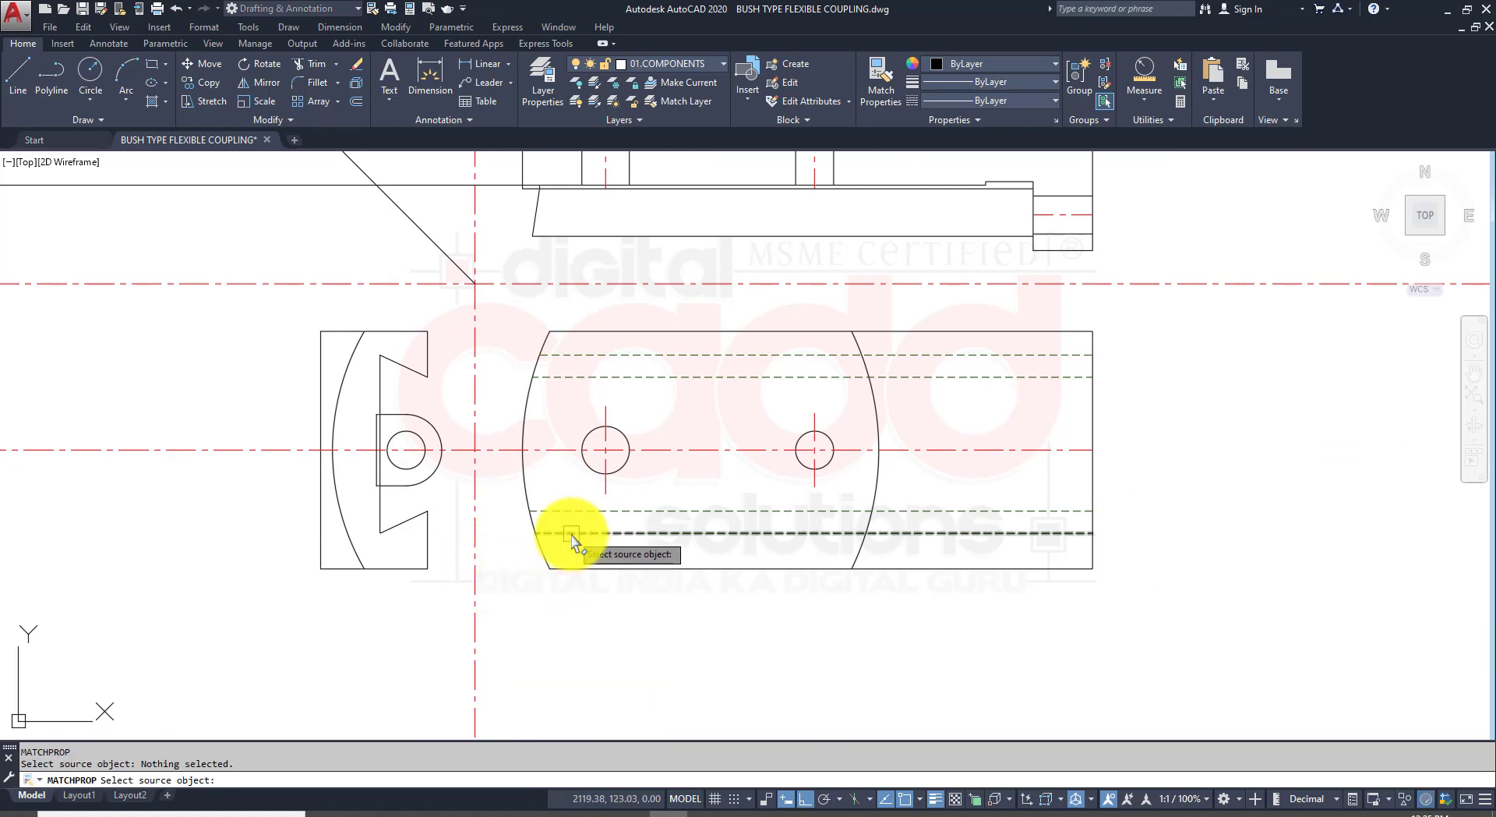
{"action": "left_click", "coordinate": [572, 534]}
{"action": "scroll", "coordinate": [320, 468], "scroll_direction": "up", "scroll_amount": 4}
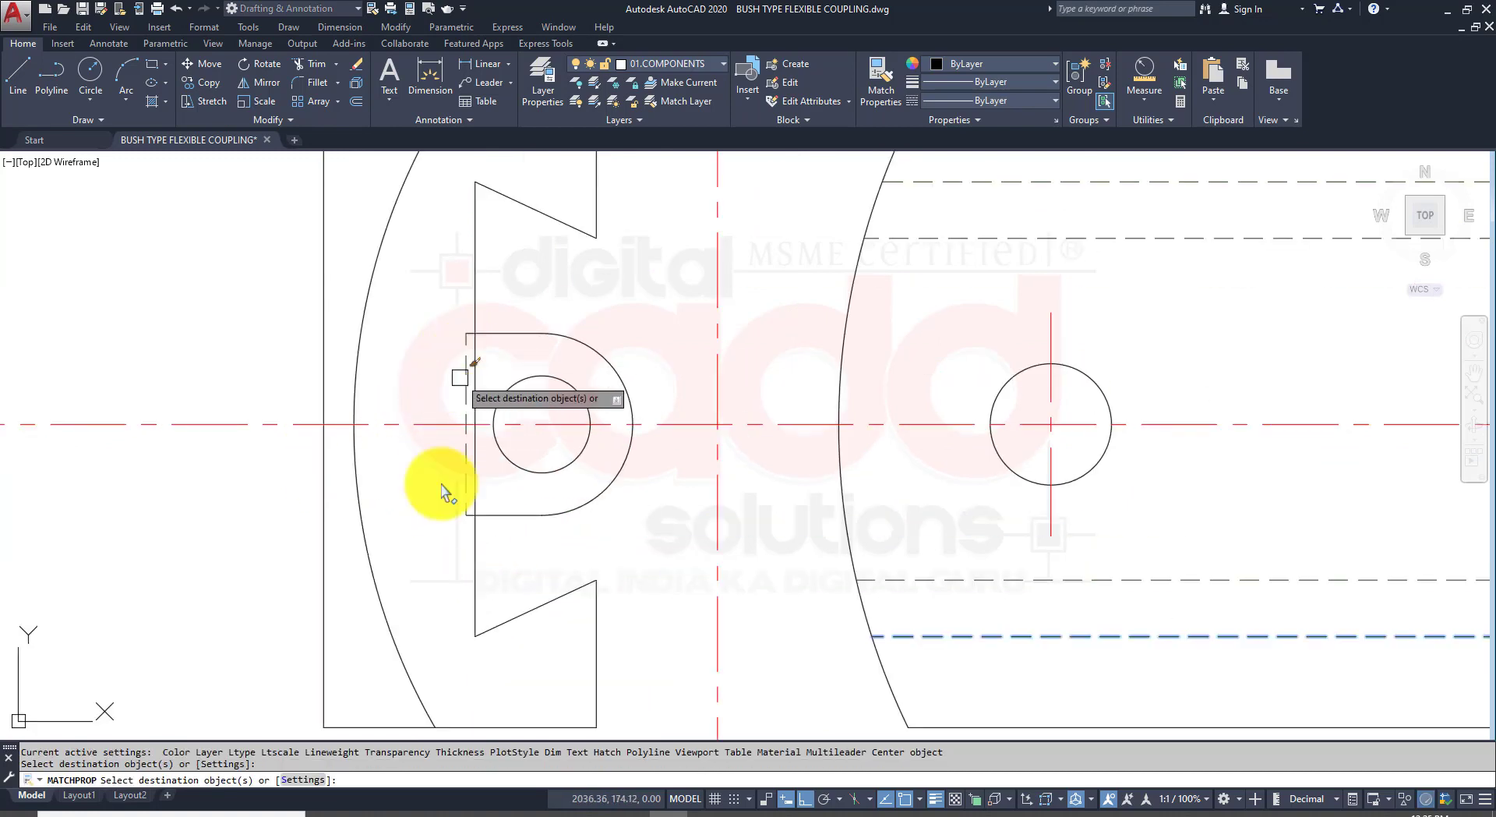
{"action": "scroll", "coordinate": [442, 491], "scroll_direction": "up", "scroll_amount": 5}
{"action": "left_click", "coordinate": [499, 471]}
{"action": "key", "text": "Return"}
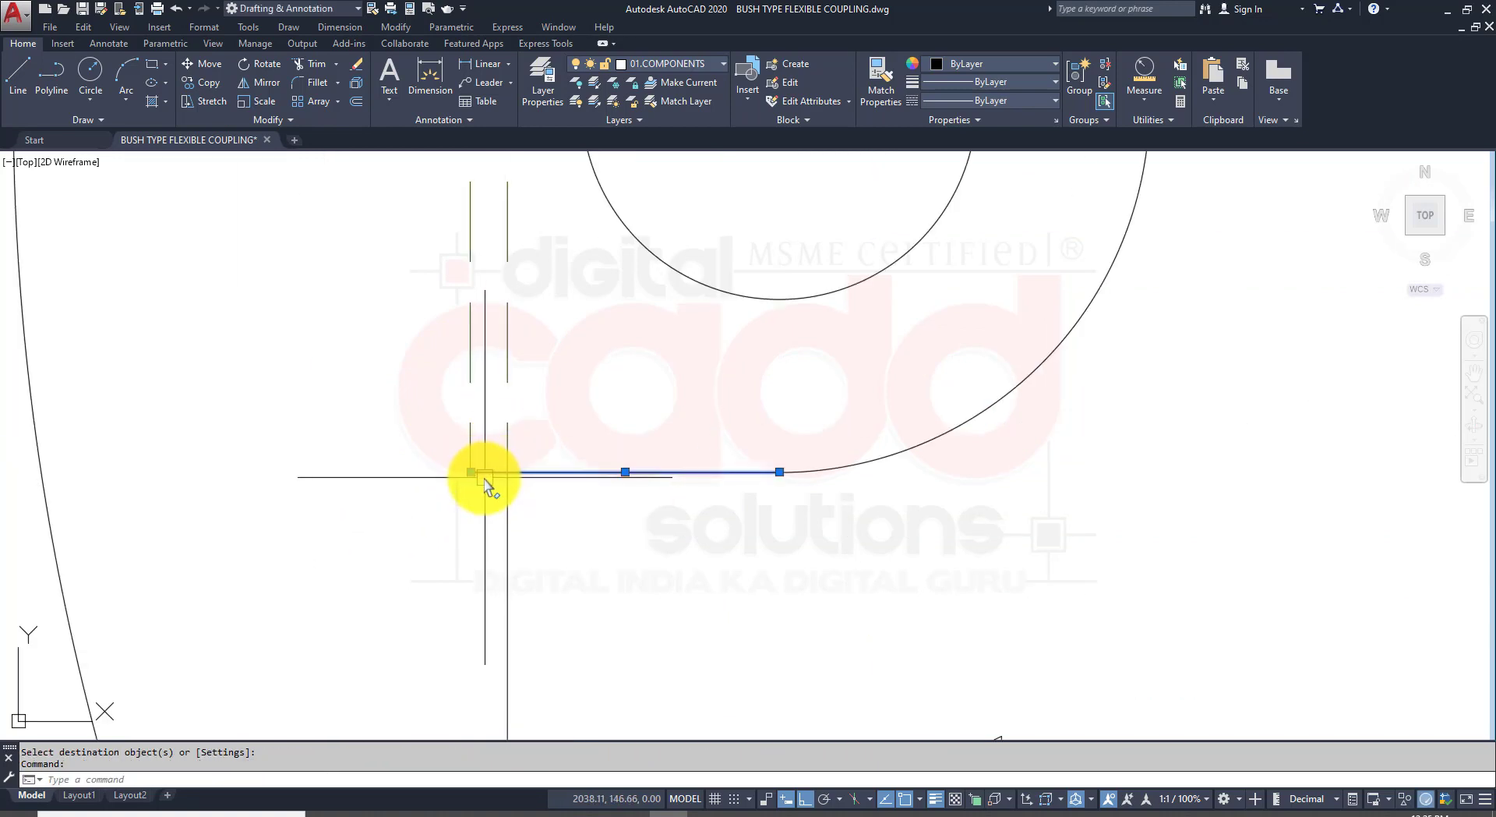
Step: Shorten the boss's lower and upper horizontal edges so they end at the inner vertical line
{"action": "left_click", "coordinate": [472, 473]}
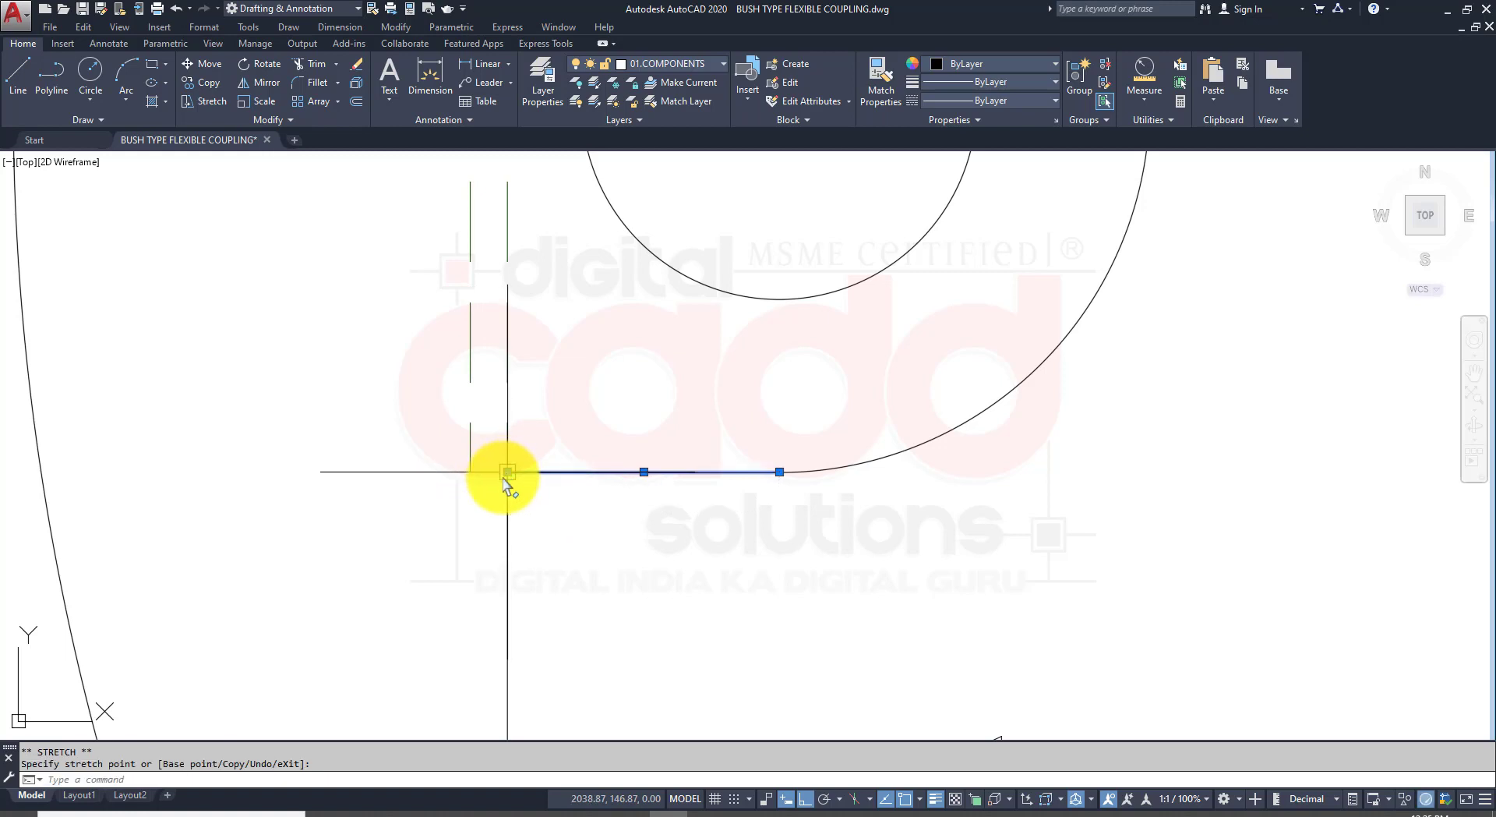
{"action": "scroll", "coordinate": [484, 510], "scroll_direction": "down", "scroll_amount": 6}
{"action": "key", "text": "Escape"}
{"action": "scroll", "coordinate": [475, 327], "scroll_direction": "up", "scroll_amount": 6}
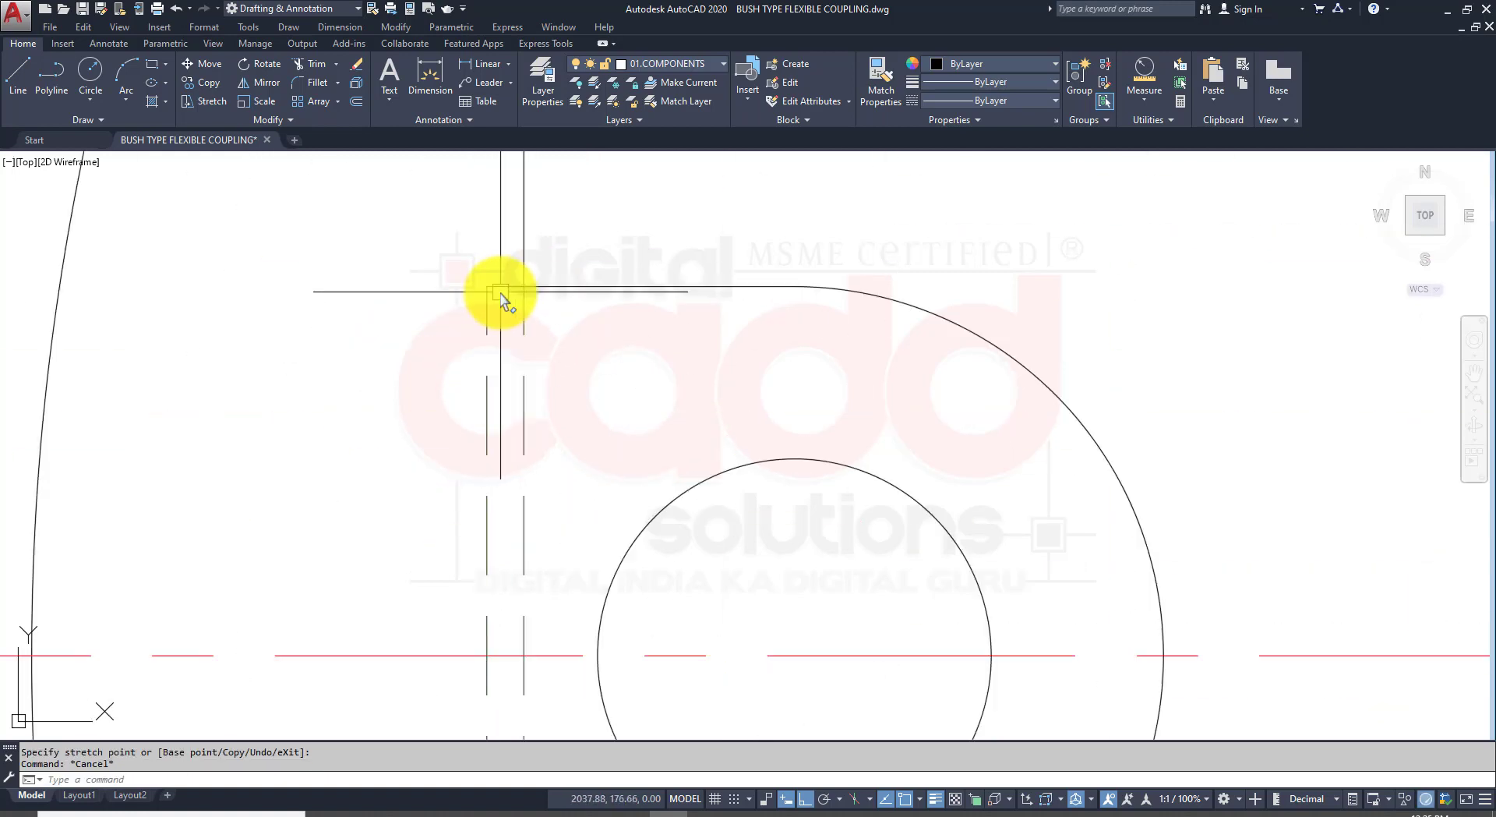
{"action": "left_click", "coordinate": [481, 284]}
{"action": "left_click", "coordinate": [478, 282]}
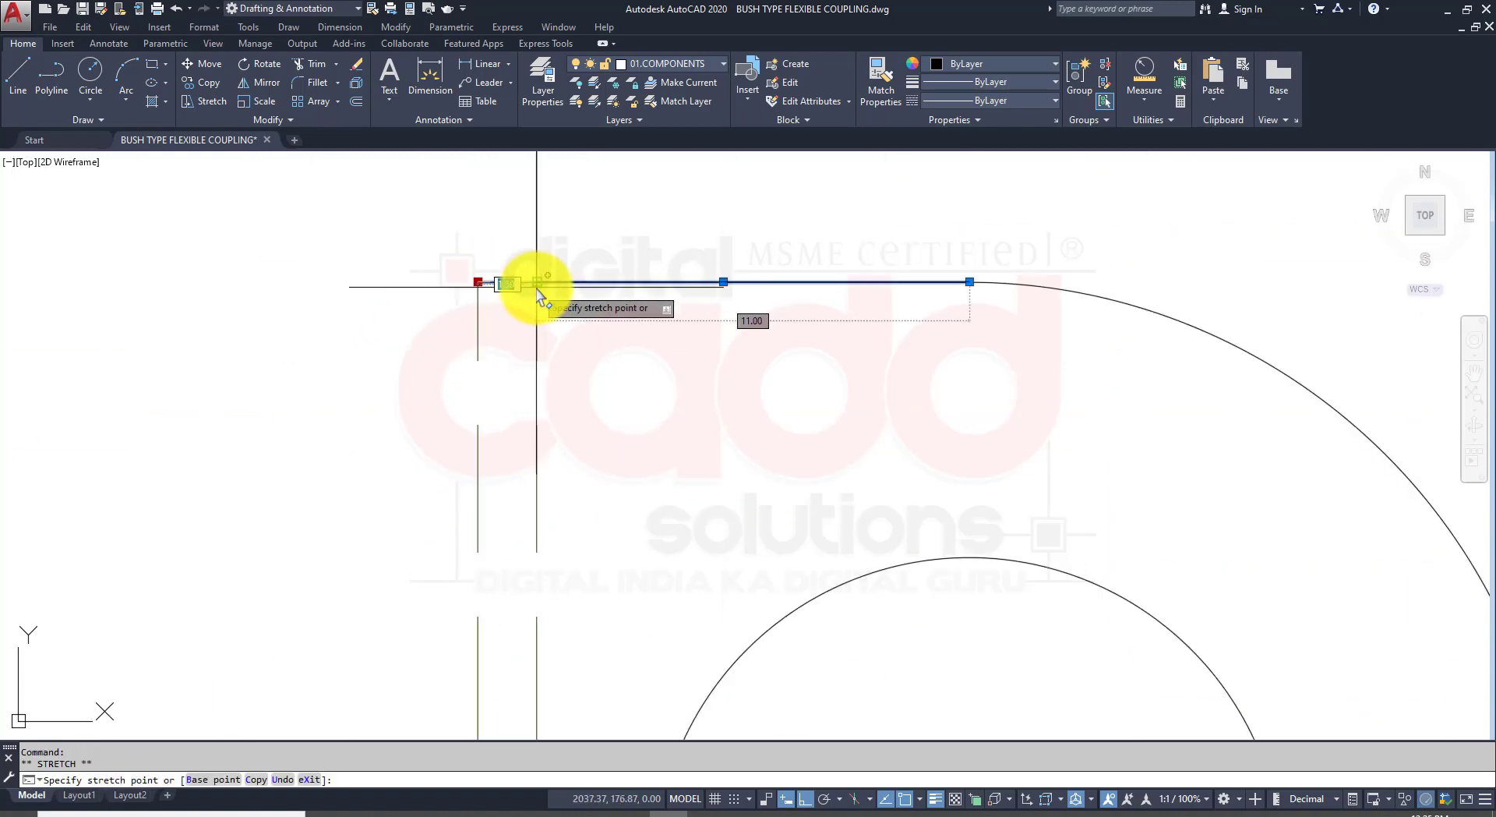
{"action": "left_click", "coordinate": [537, 283]}
{"action": "key", "text": "Escape"}
Step: Draw a short horizontal line connecting the upper ends of the two dashed vertical lines
{"action": "type", "text": "l"}
{"action": "key", "text": "Return"}
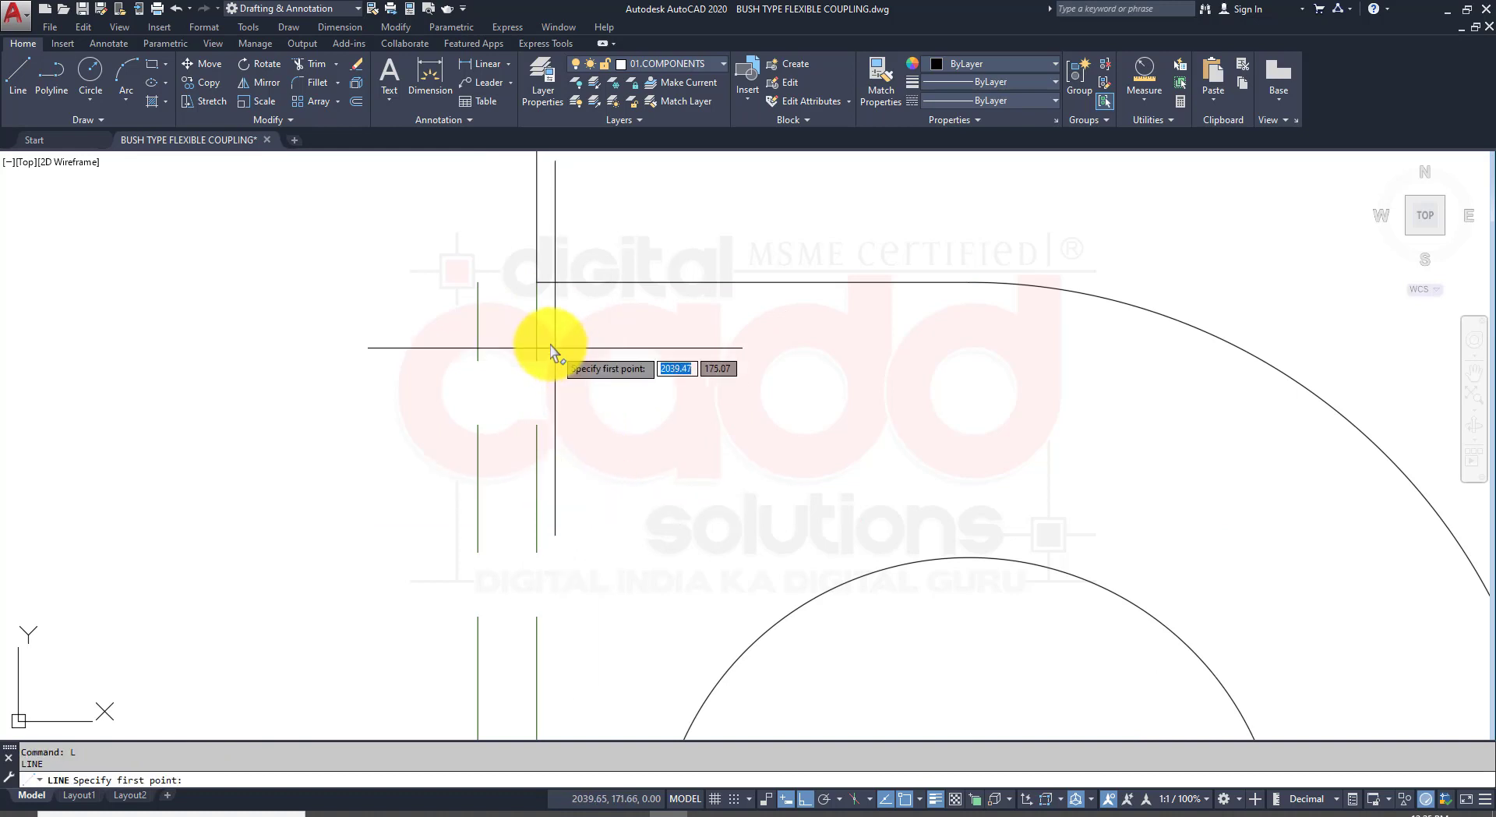
{"action": "left_click", "coordinate": [536, 282]}
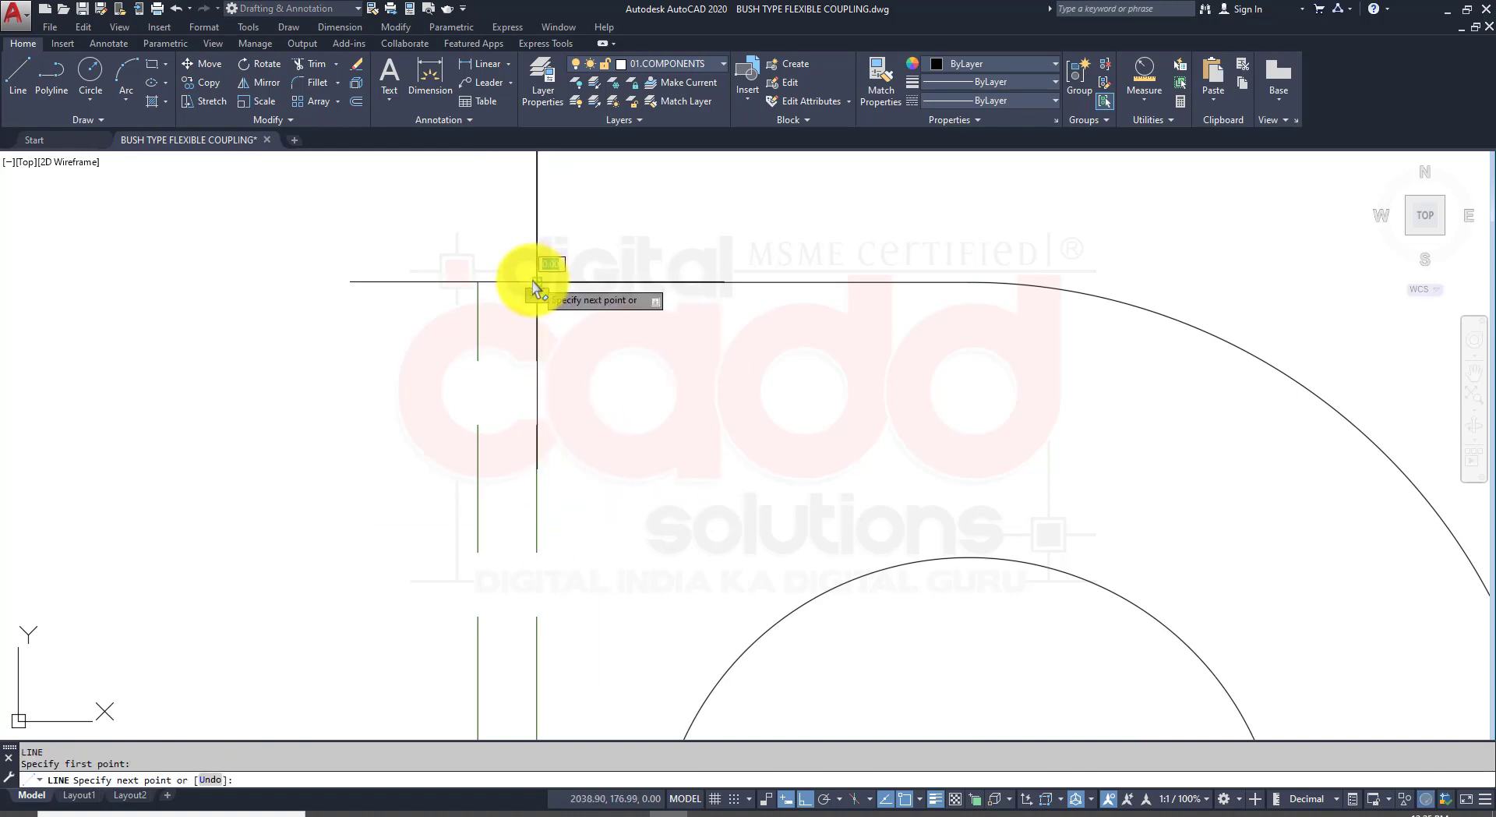
{"action": "left_click", "coordinate": [478, 282]}
{"action": "key", "text": "Return"}
Step: Draw a short horizontal line connecting the lower ends of the two dashed vertical lines
{"action": "scroll", "coordinate": [461, 351], "scroll_direction": "down", "scroll_amount": 10}
{"action": "scroll", "coordinate": [472, 541], "scroll_direction": "up", "scroll_amount": 6}
{"action": "middle_click_drag", "start_coordinate": [460, 287], "coordinate": [496, 516]}
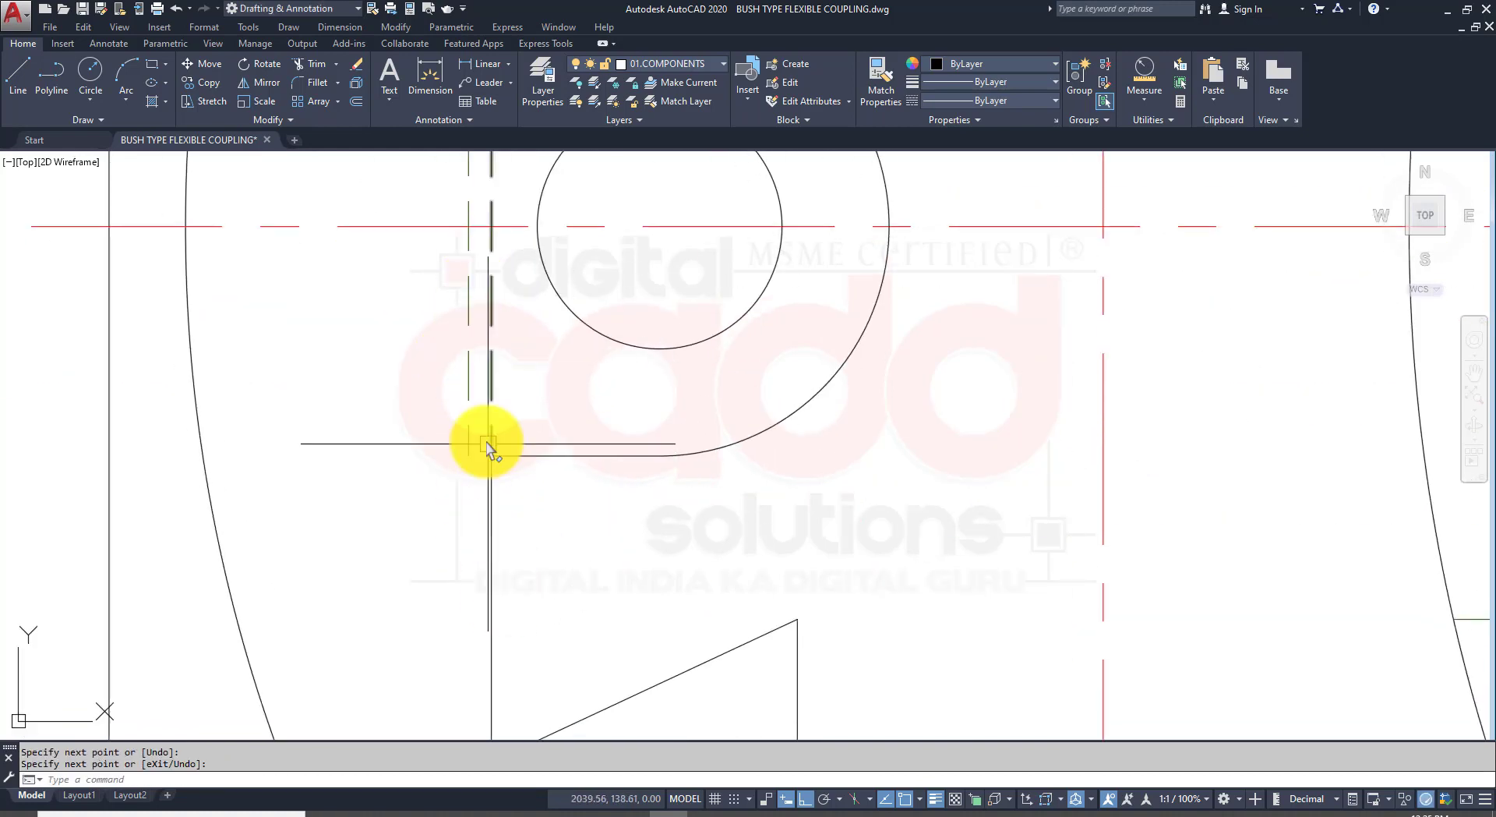
{"action": "scroll", "coordinate": [488, 448], "scroll_direction": "up", "scroll_amount": 3}
{"action": "type", "text": "l"}
{"action": "key", "text": "Return"}
{"action": "left_click", "coordinate": [497, 481]}
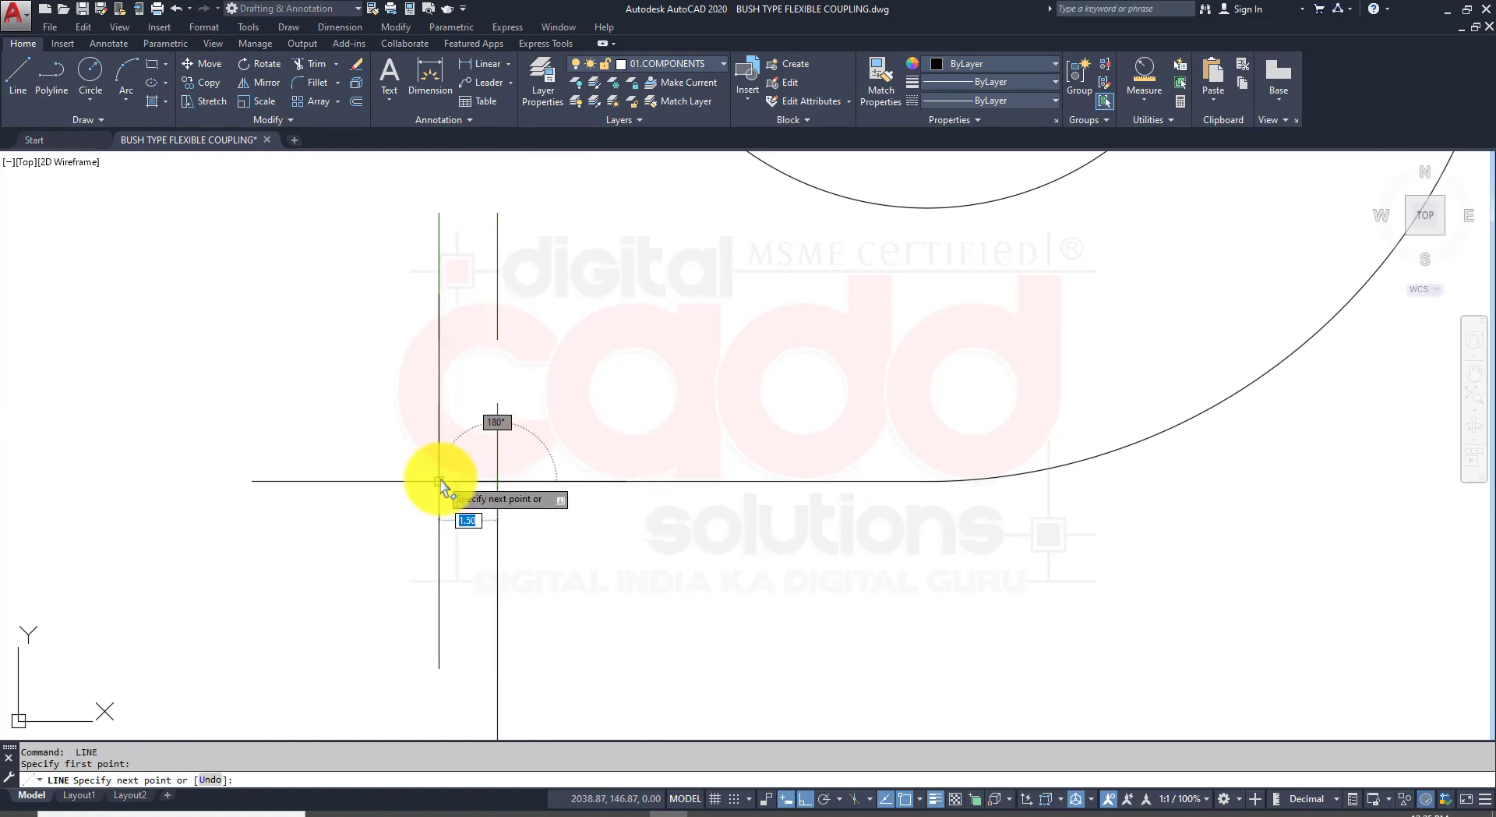
{"action": "left_click", "coordinate": [439, 481]}
{"action": "key", "text": "Return"}
Step: Match both short connecting lines to the properties of the outer dashed vertical line
{"action": "type", "text": "ma"}
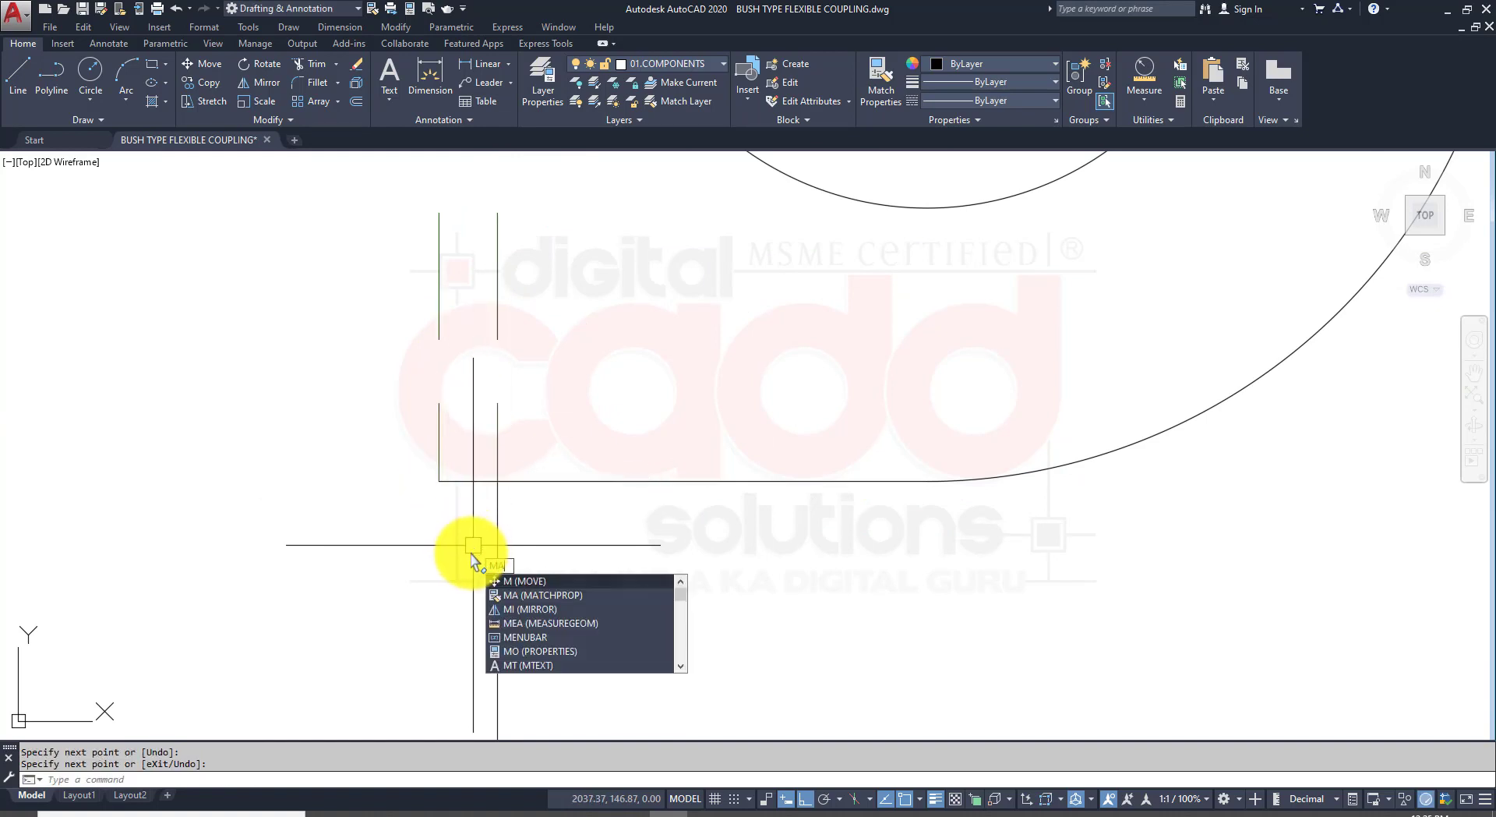
{"action": "key", "text": "Return"}
{"action": "left_click", "coordinate": [439, 467]}
{"action": "scroll", "coordinate": [470, 495], "scroll_direction": "down", "scroll_amount": 5}
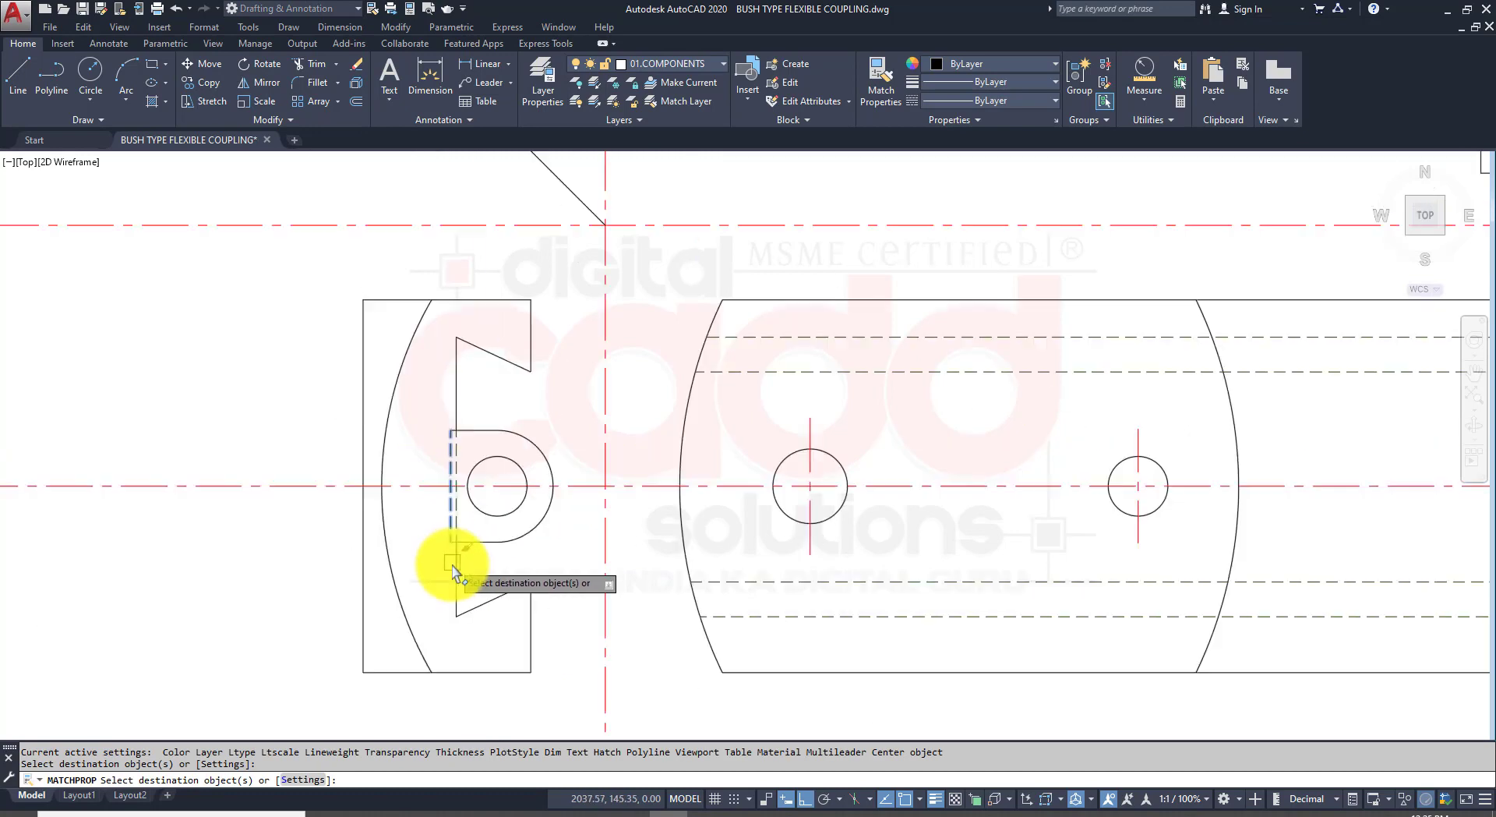
{"action": "scroll", "coordinate": [450, 431], "scroll_direction": "up", "scroll_amount": 7}
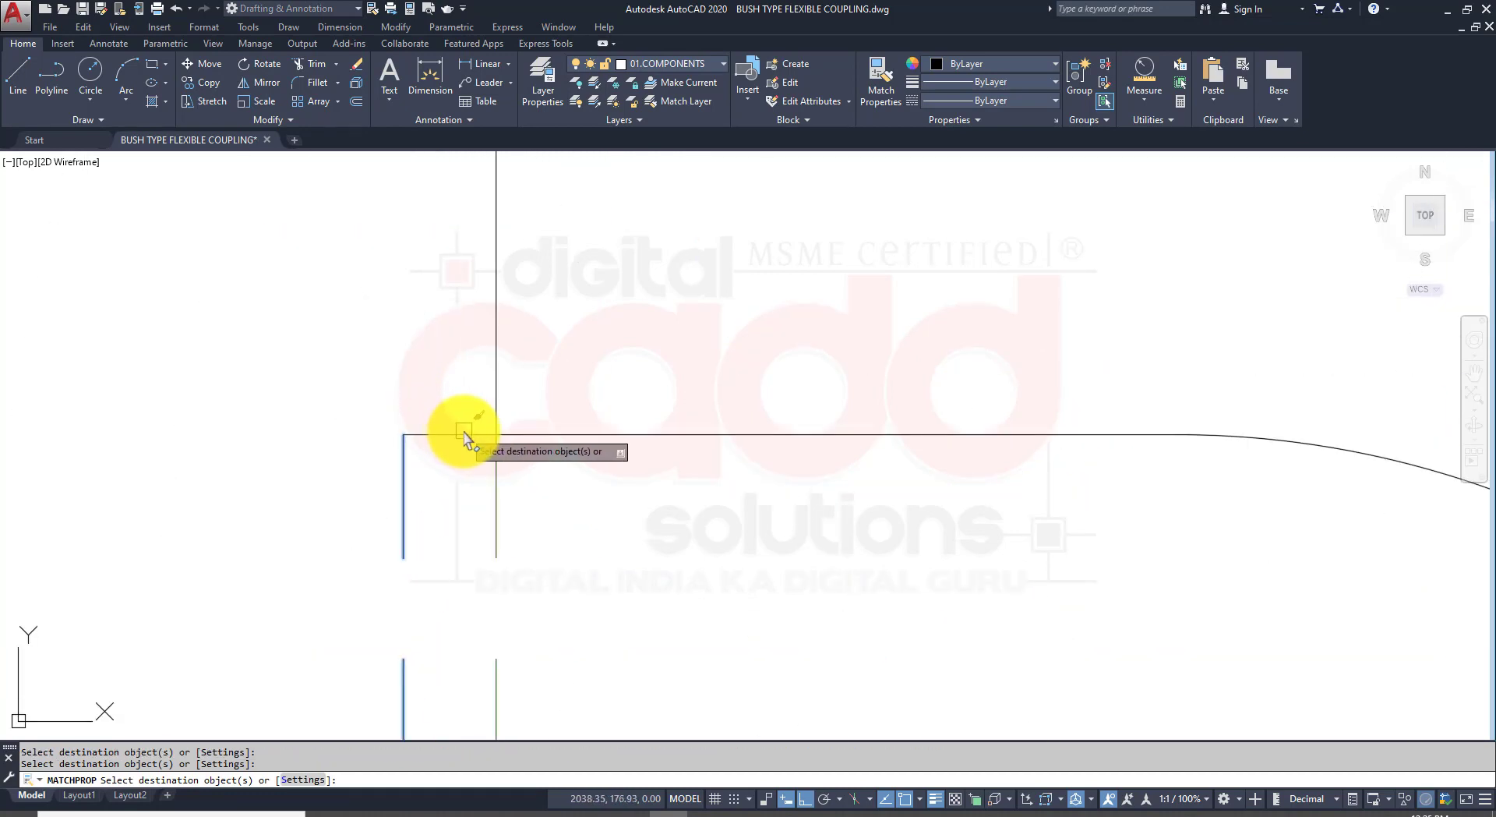
{"action": "key", "text": "Return"}
Step: Make 02.HIDDEN LINES. the current layer and change its colour to index colour 140
{"action": "left_click", "coordinate": [720, 66]}
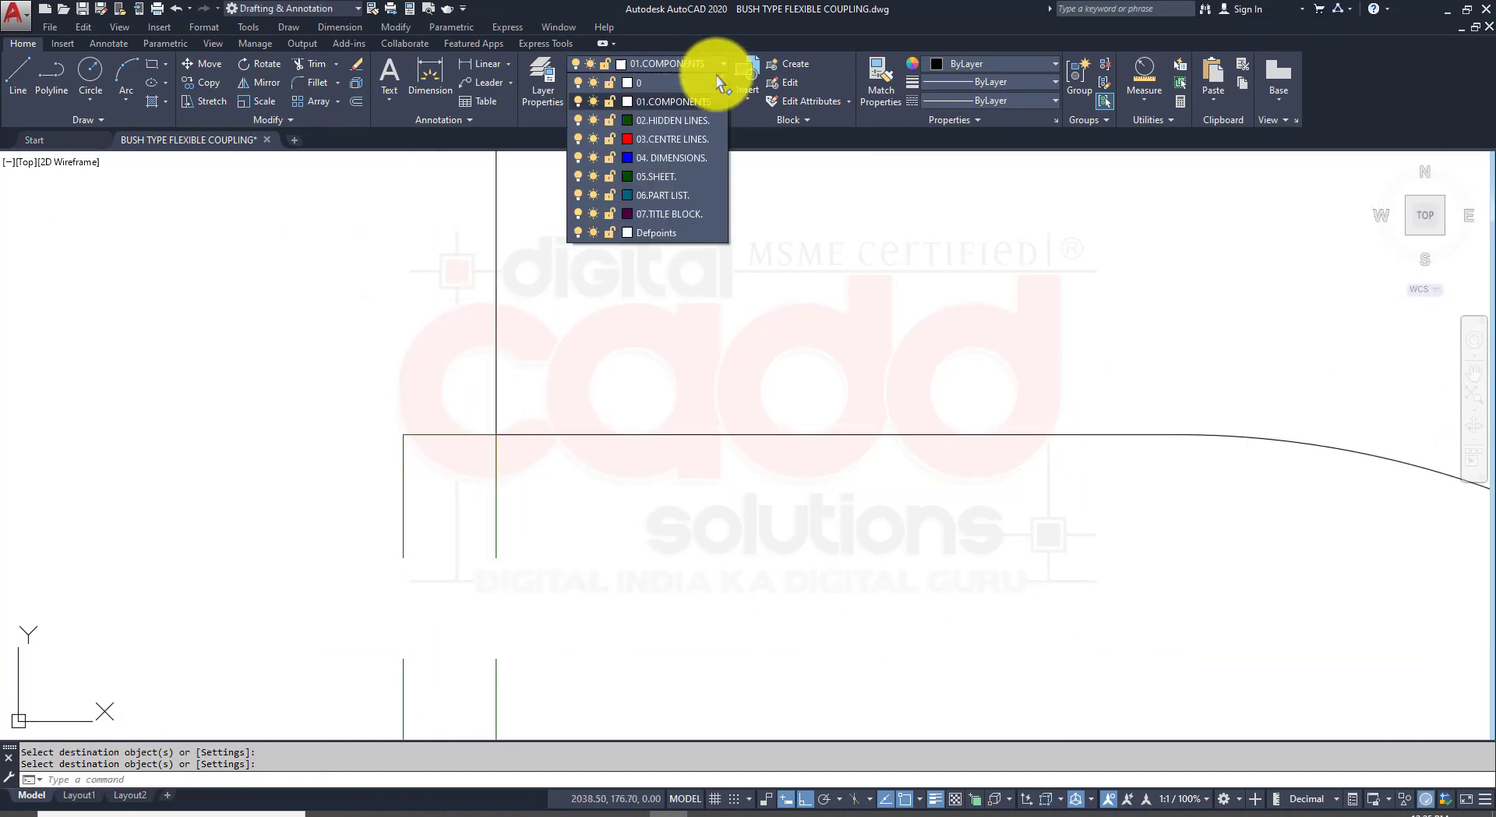
{"action": "left_click", "coordinate": [682, 121]}
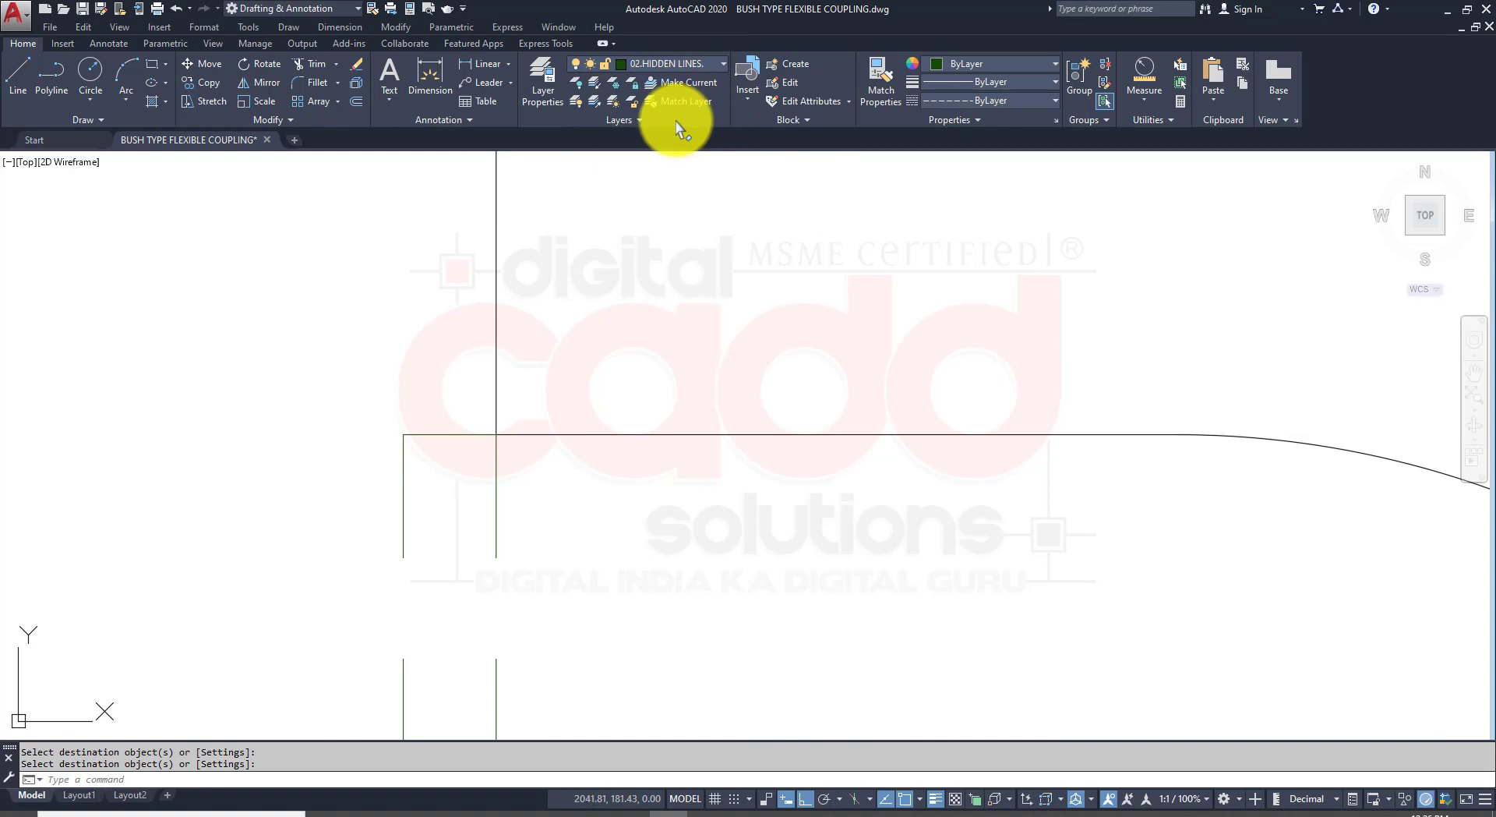
{"action": "left_click", "coordinate": [706, 70]}
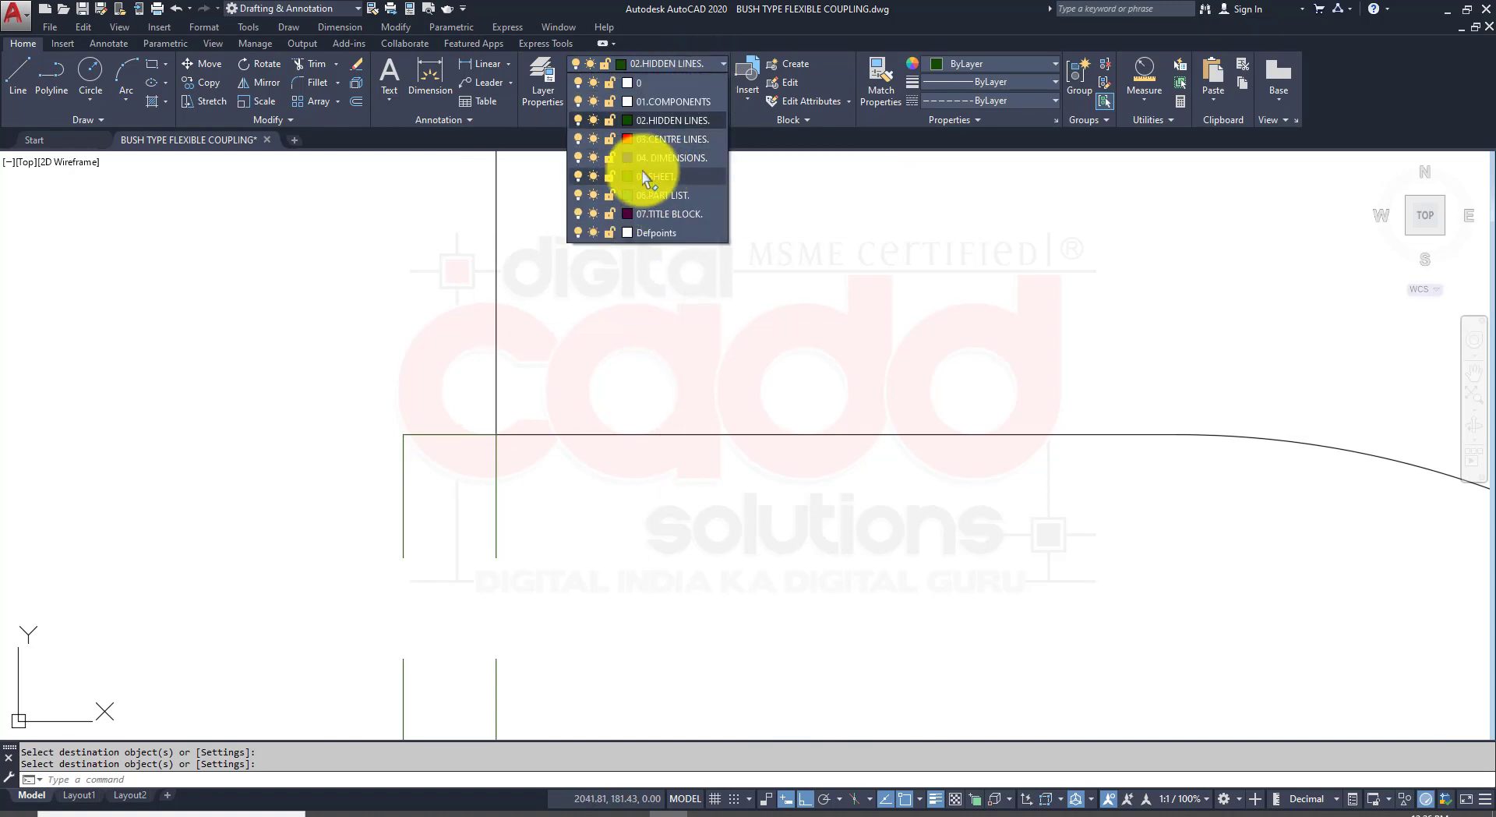
{"action": "left_click", "coordinate": [628, 122]}
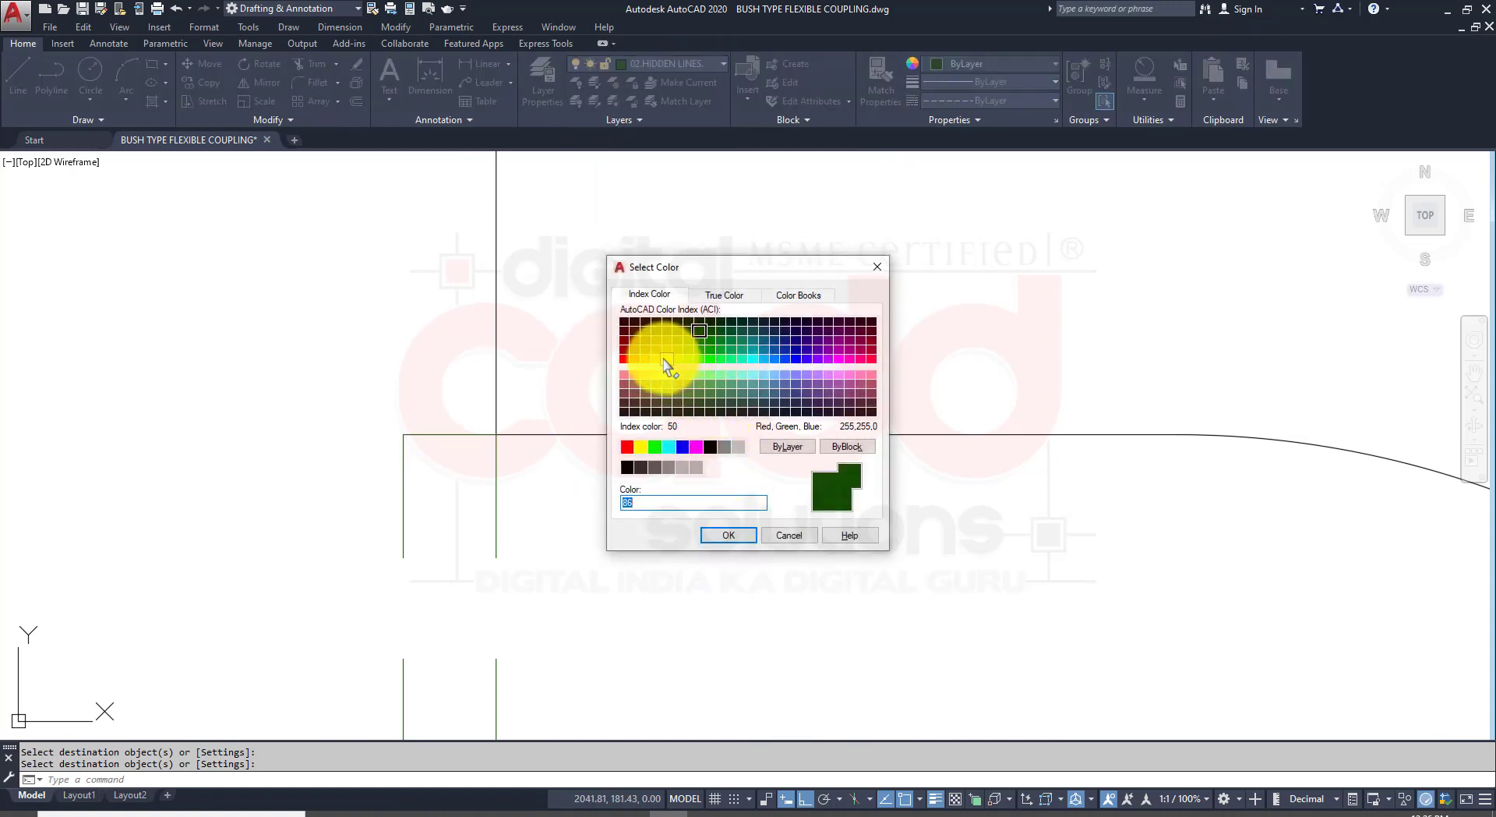
{"action": "left_click", "coordinate": [764, 359]}
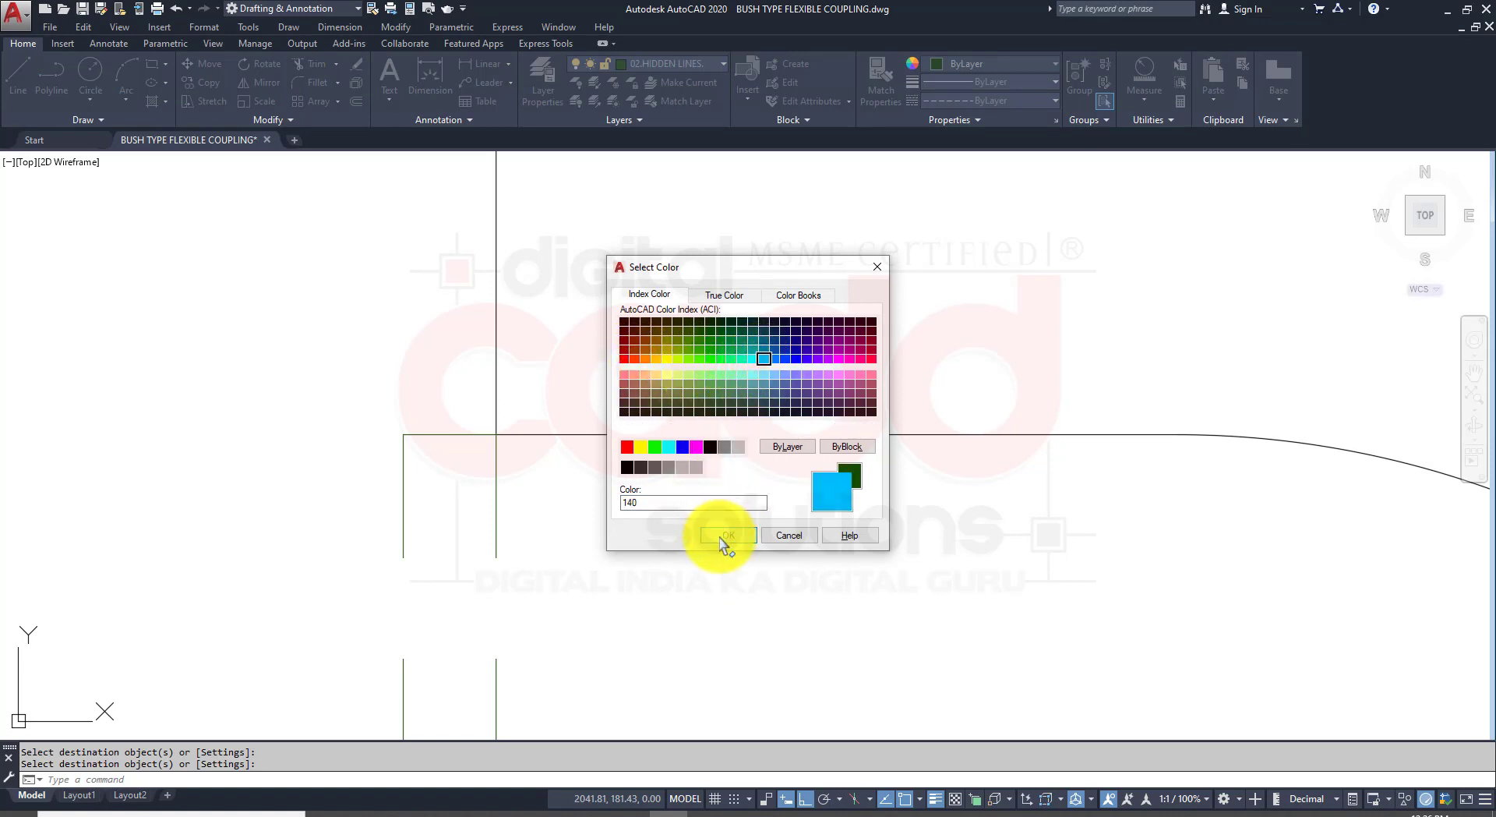
{"action": "left_click", "coordinate": [728, 535]}
Step: Examine the recoloured hidden lines of the recess and dovetail across the slide's three views
{"action": "scroll", "coordinate": [501, 424], "scroll_direction": "down", "scroll_amount": 6}
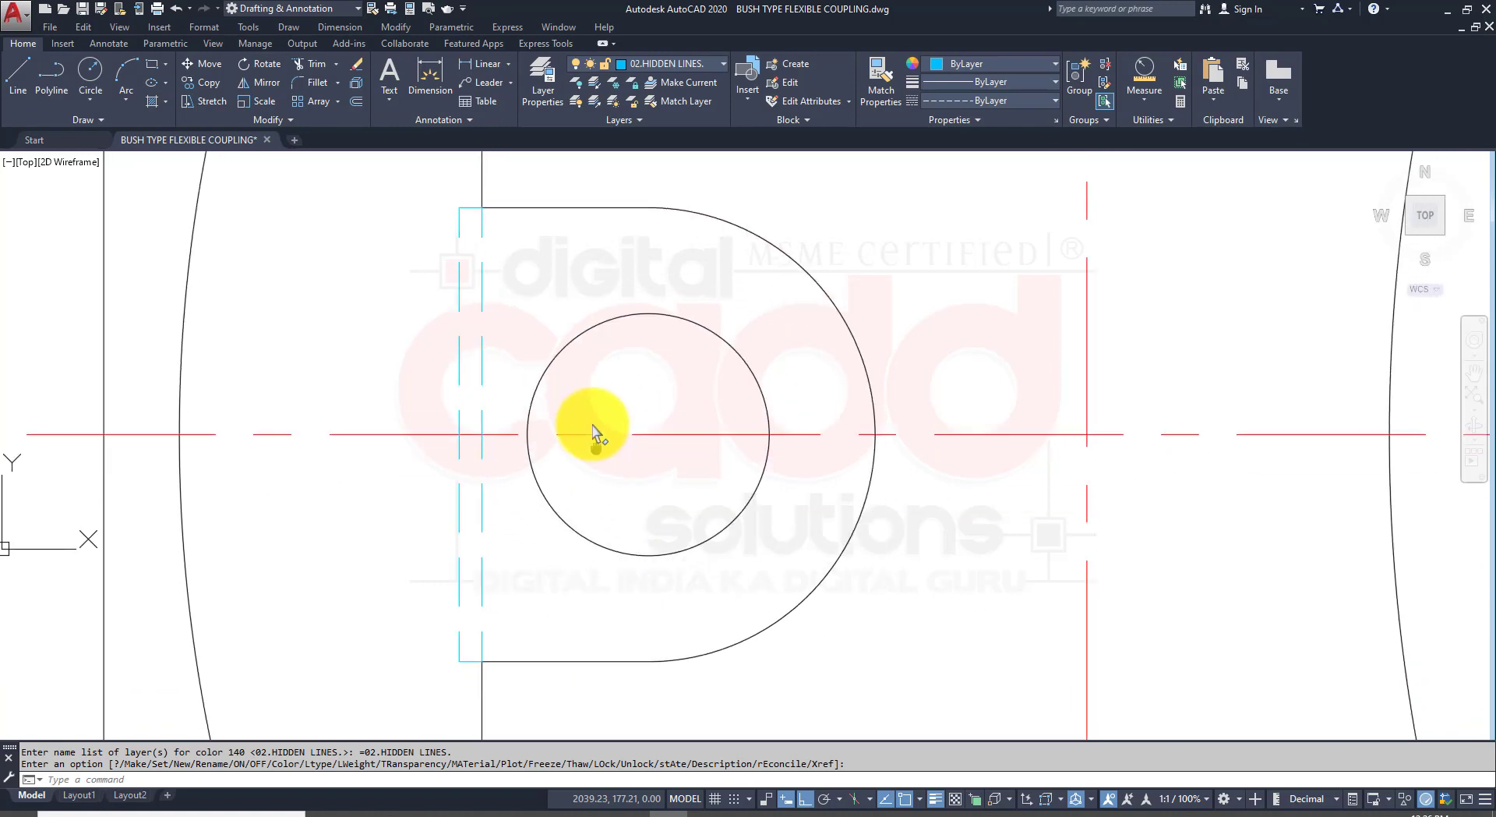
{"action": "middle_click_drag", "start_coordinate": [593, 426], "coordinate": [579, 362]}
{"action": "scroll", "coordinate": [514, 480], "scroll_direction": "down", "scroll_amount": 4}
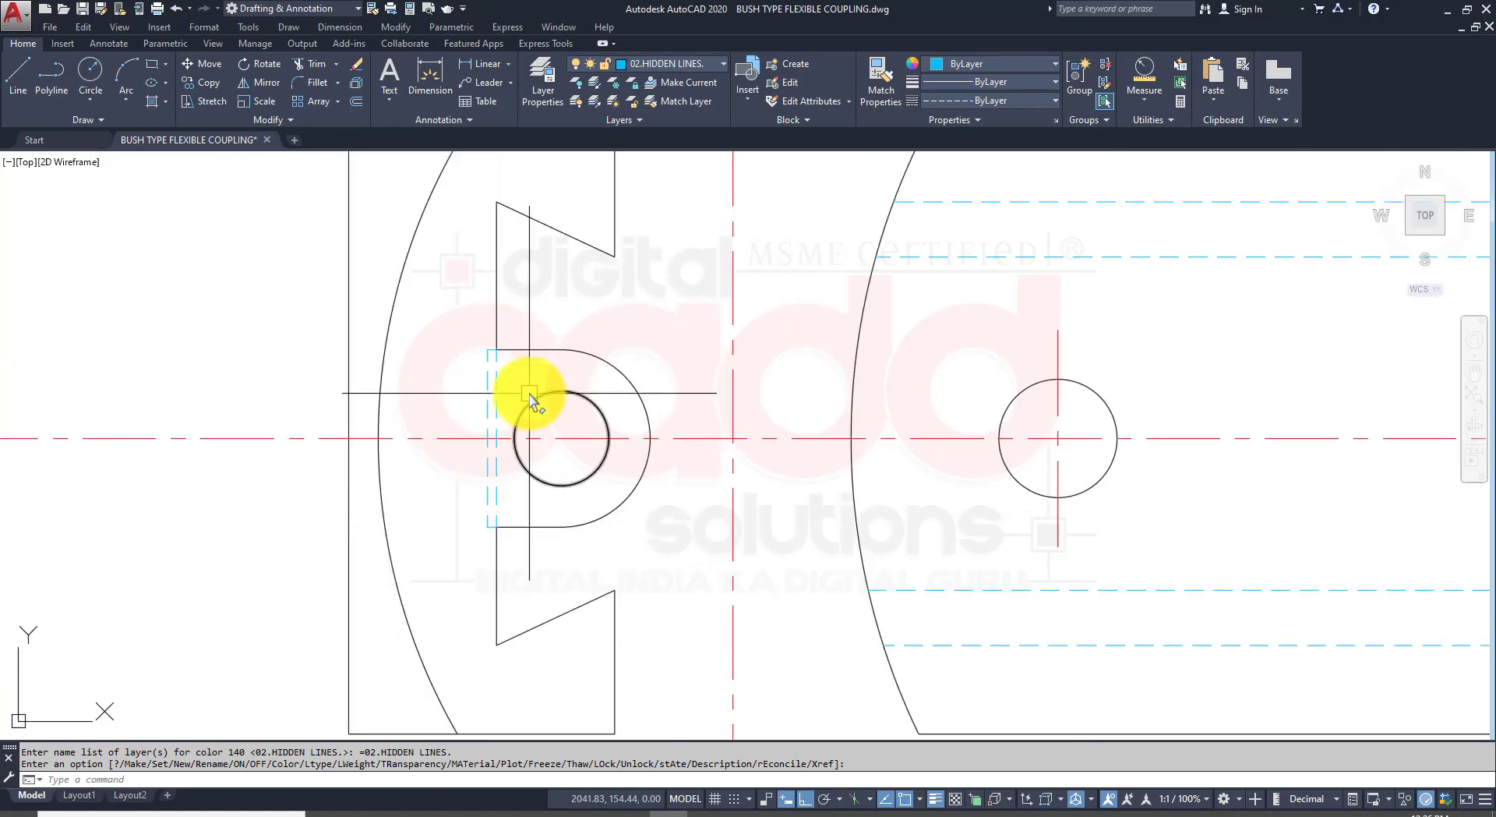
{"action": "scroll", "coordinate": [530, 391], "scroll_direction": "up", "scroll_amount": 2}
{"action": "scroll", "coordinate": [596, 413], "scroll_direction": "down", "scroll_amount": 2}
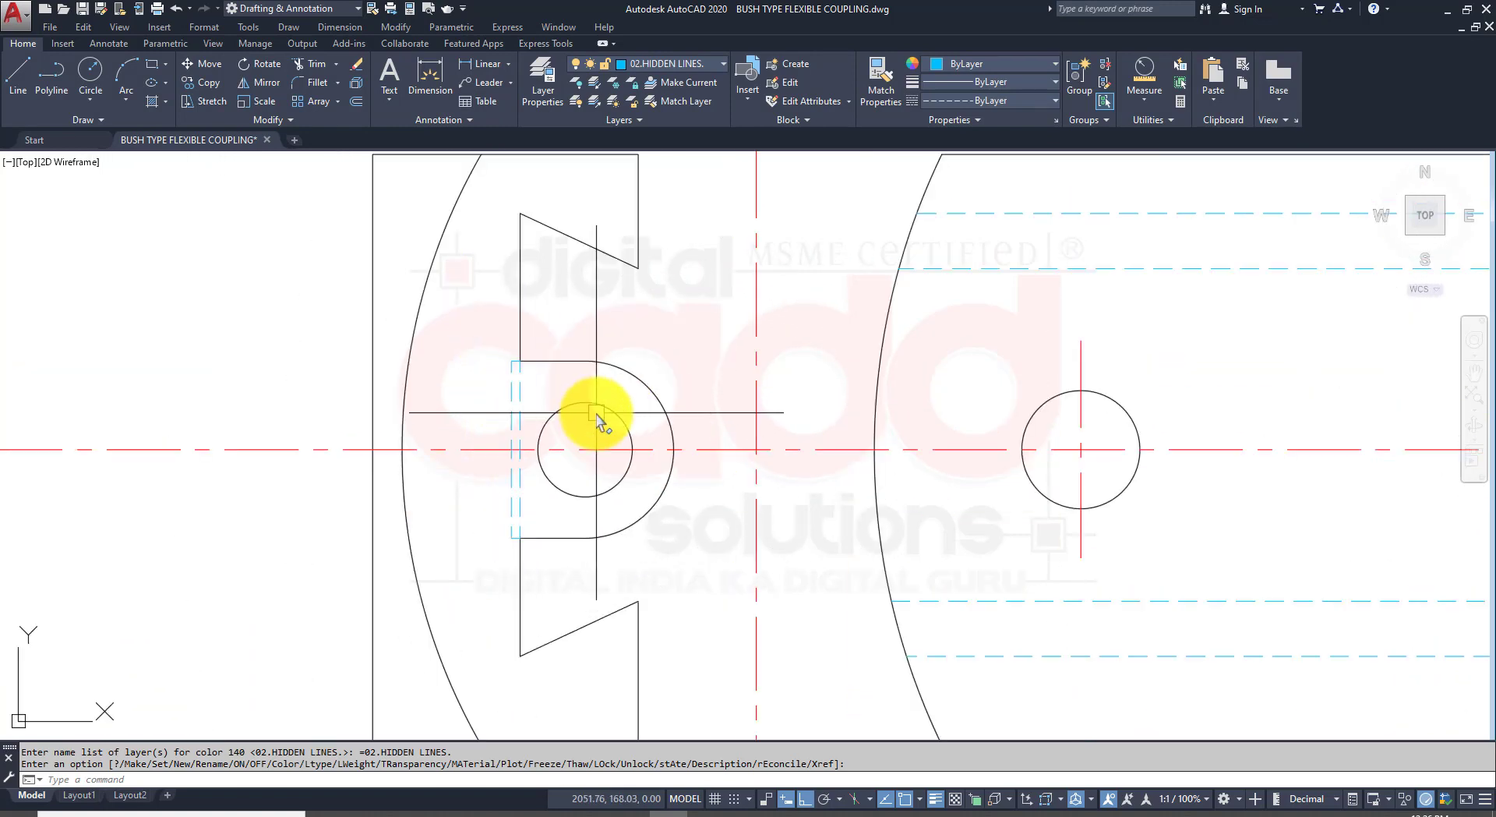
{"action": "scroll", "coordinate": [597, 421], "scroll_direction": "down", "scroll_amount": 2}
{"action": "middle_click_drag", "start_coordinate": [678, 535], "coordinate": [324, 494]}
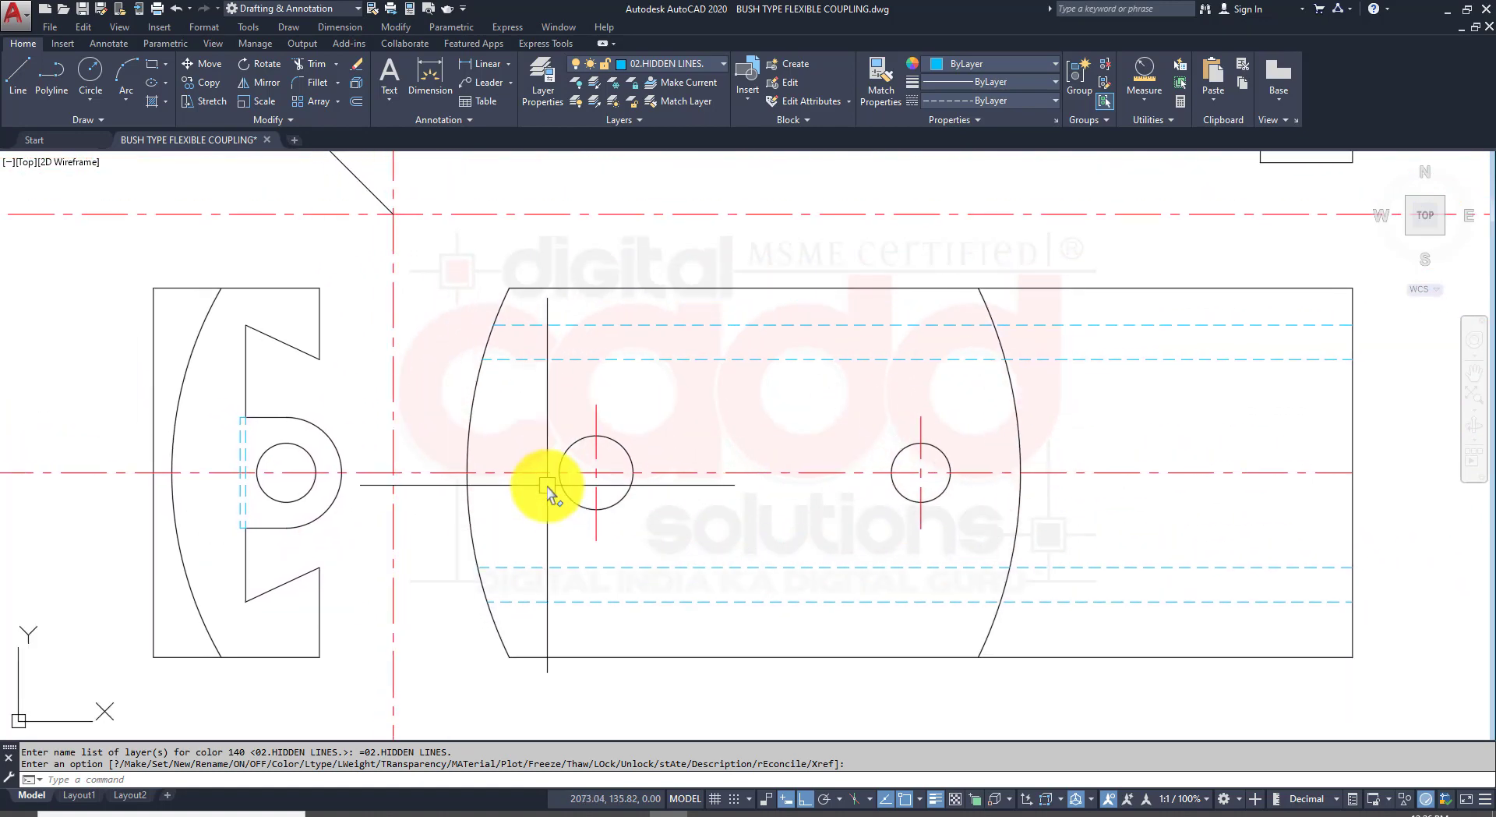
{"action": "scroll", "coordinate": [548, 491], "scroll_direction": "down", "scroll_amount": 3}
{"action": "scroll", "coordinate": [624, 377], "scroll_direction": "up", "scroll_amount": 1}
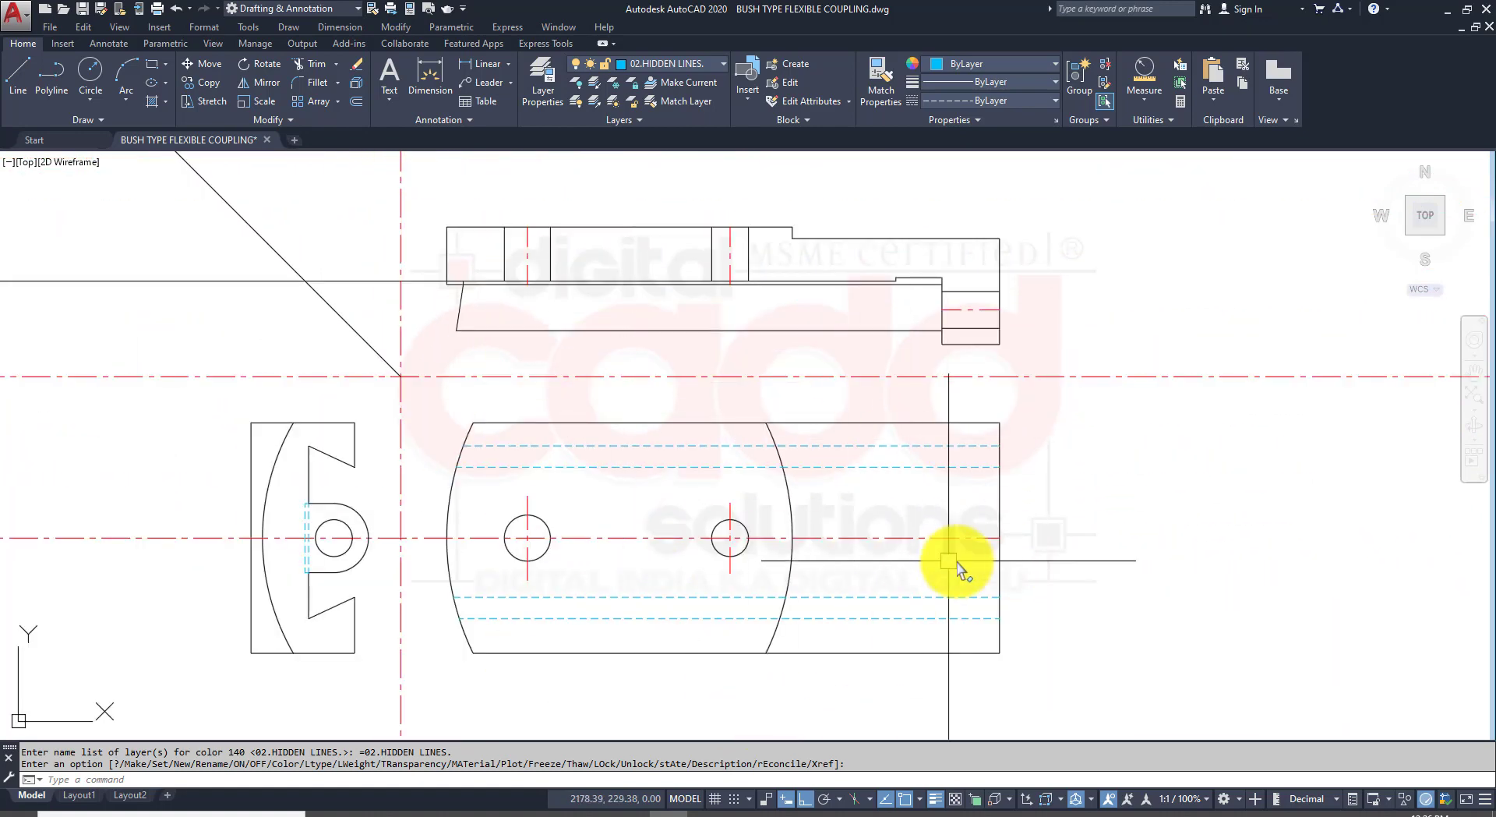
{"action": "middle_click_drag", "start_coordinate": [675, 641], "coordinate": [768, 595]}
{"action": "scroll", "coordinate": [444, 551], "scroll_direction": "up", "scroll_amount": 2}
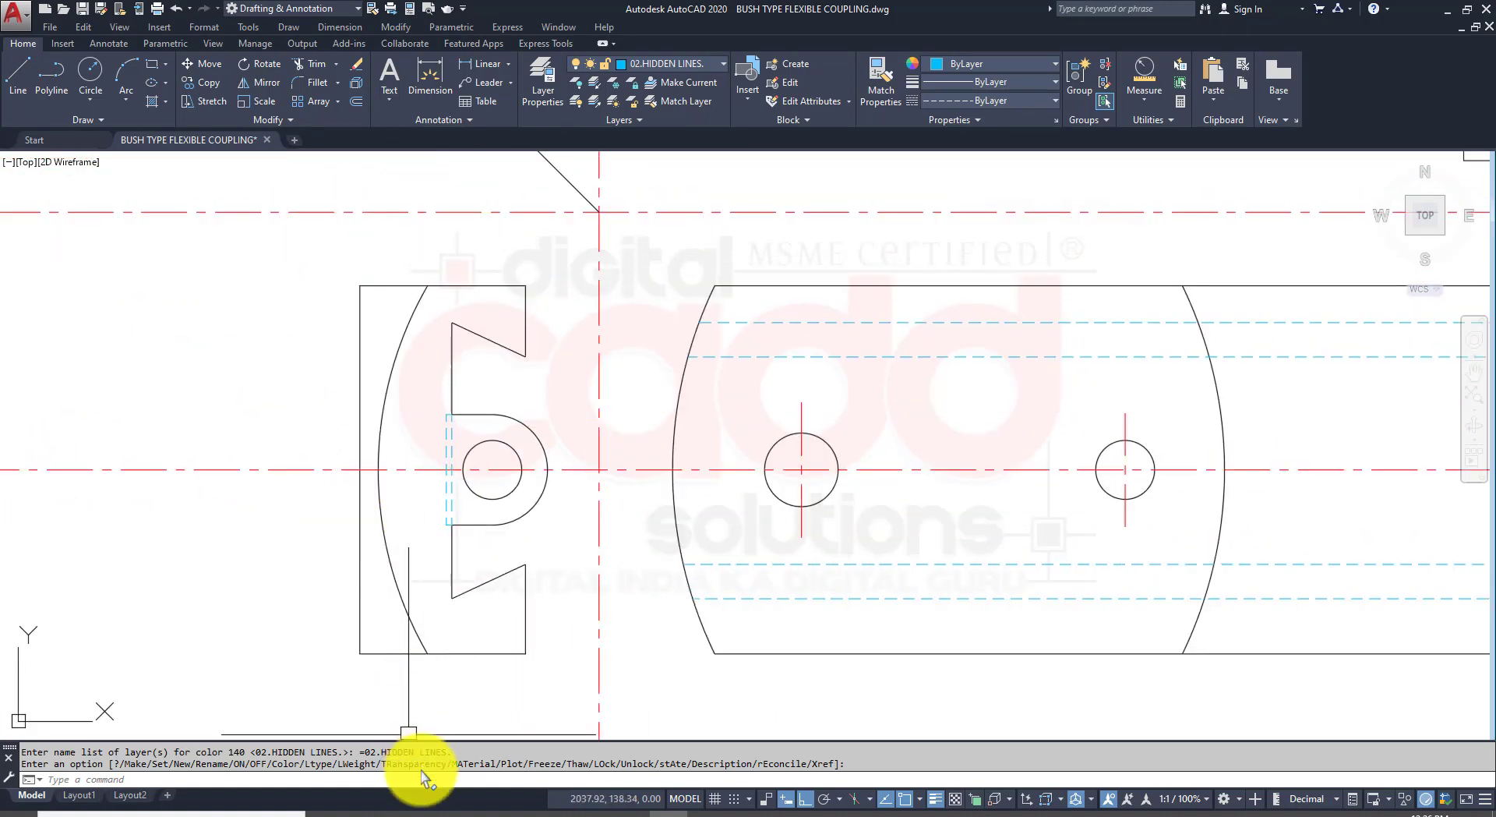
Step: Check the M6 hole's 9 mm position in the PDF assignment and offset the side view's upper outer vertical edge 9 mm inward
{"action": "left_click", "coordinate": [409, 809]}
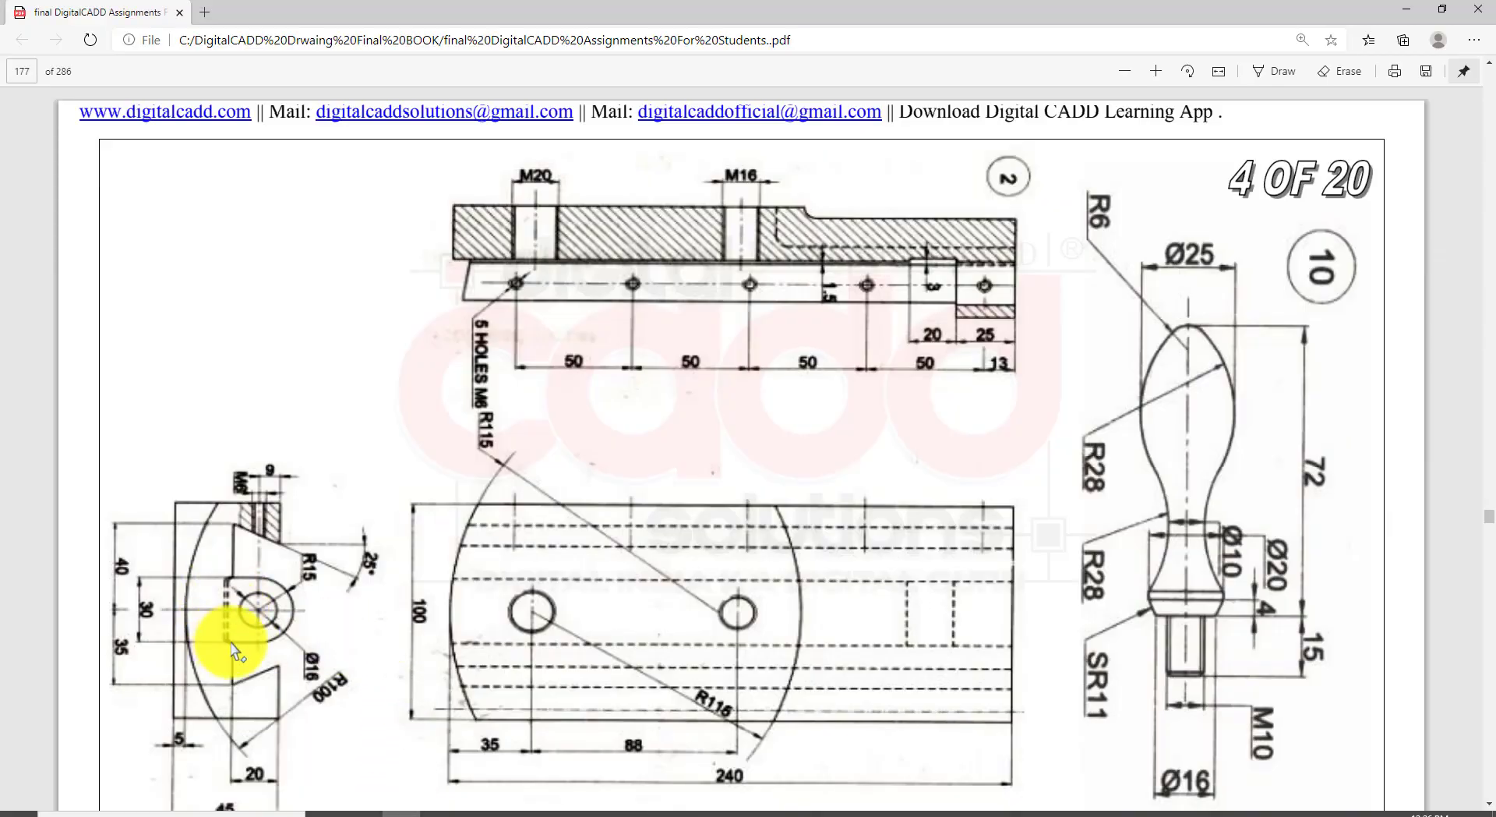
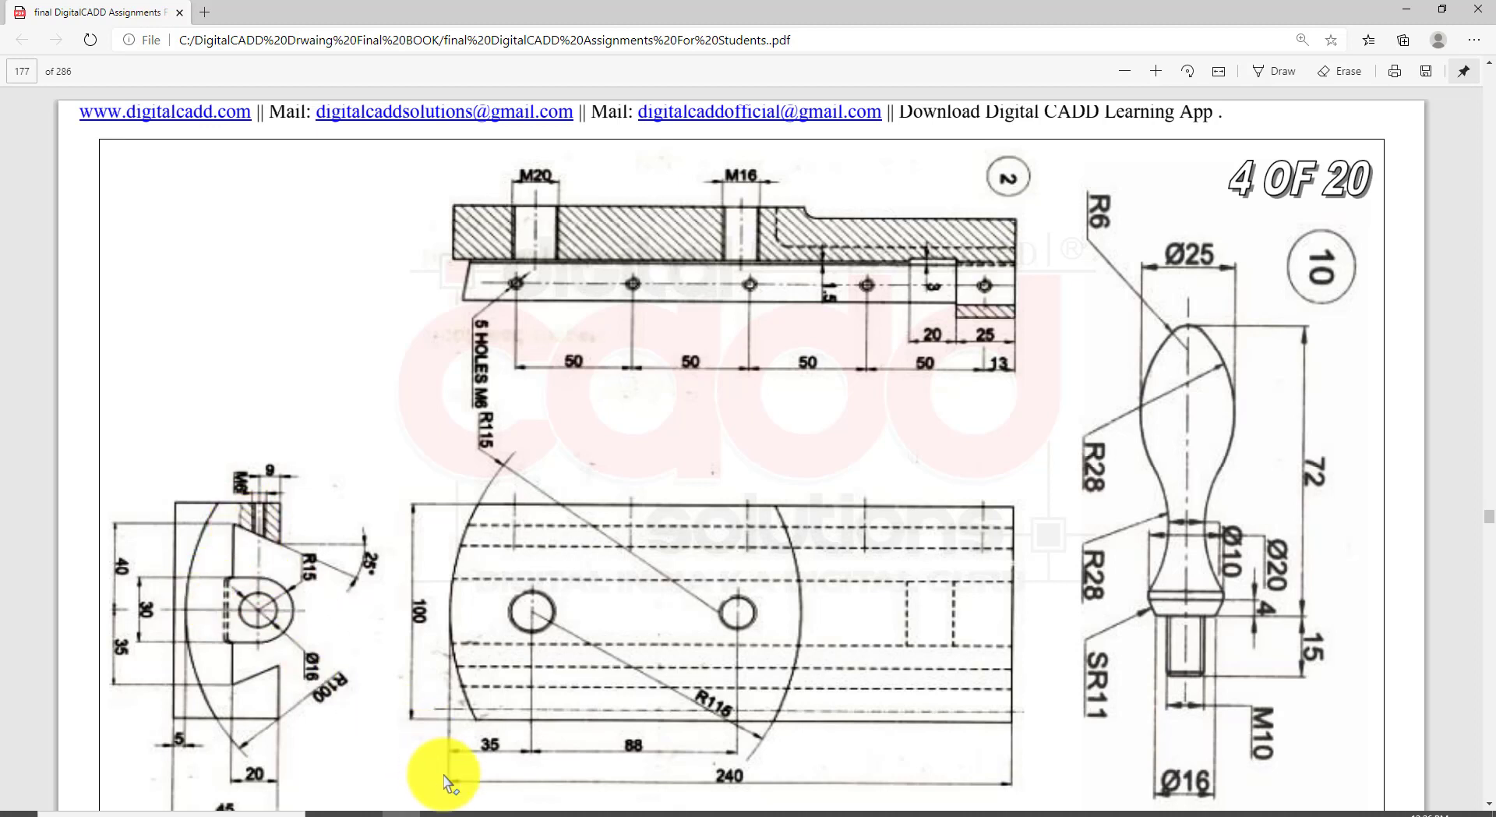
{"action": "left_click", "coordinate": [668, 813]}
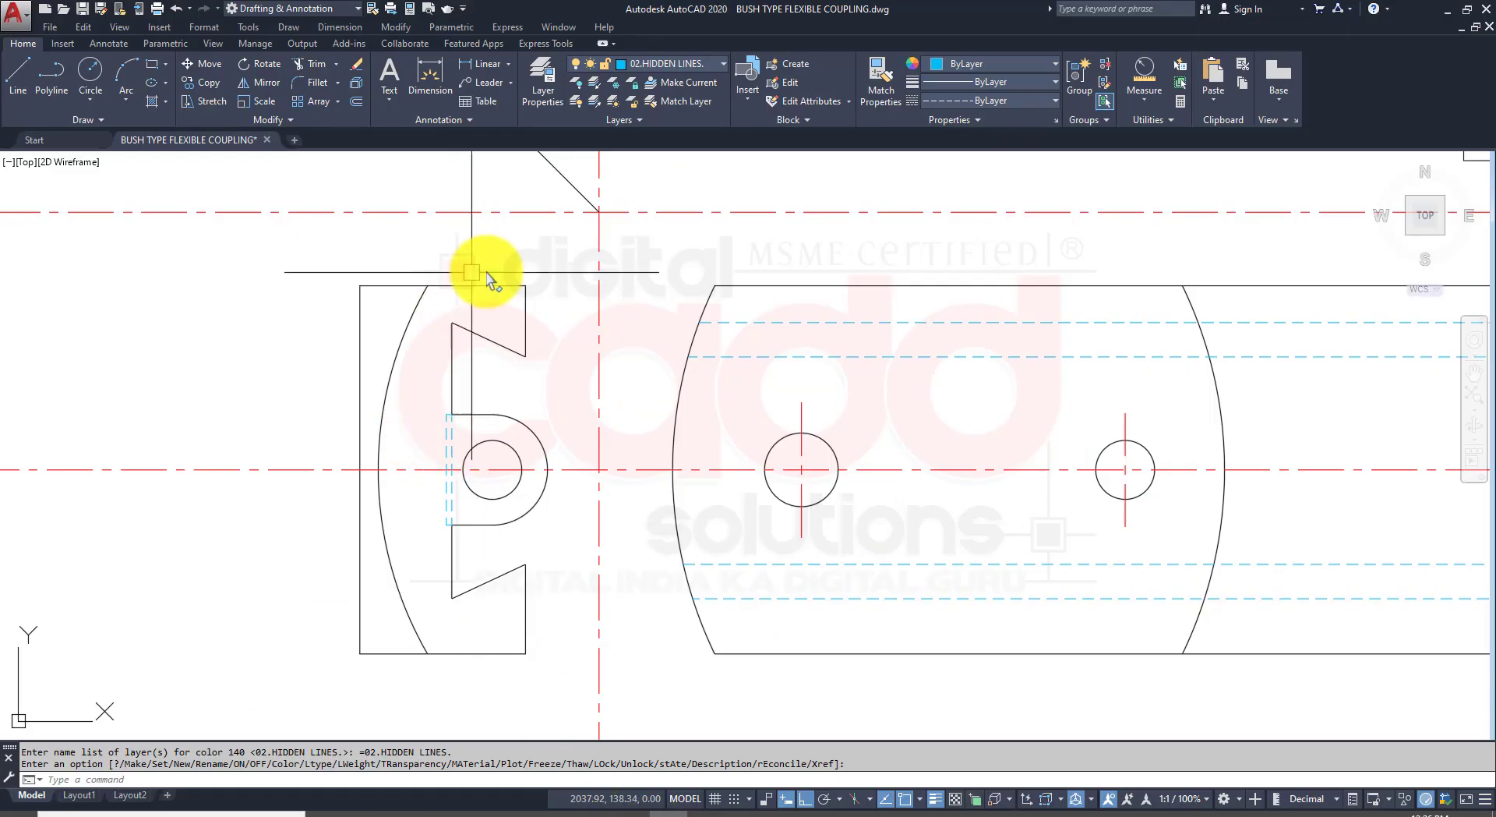
{"action": "scroll", "coordinate": [534, 280], "scroll_direction": "up", "scroll_amount": 2}
{"action": "left_click", "coordinate": [359, 102]}
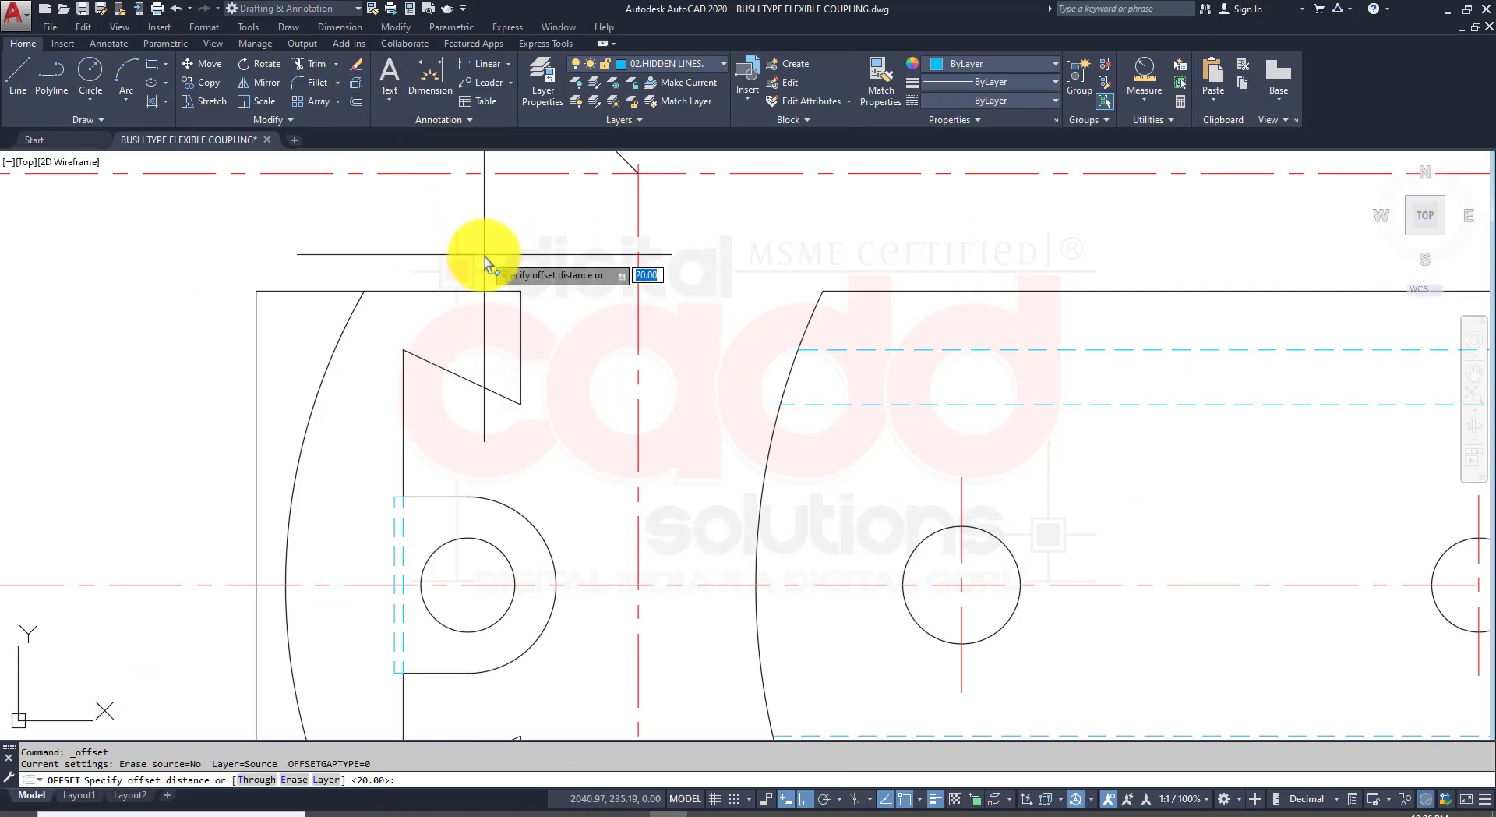
{"action": "type", "text": "9"}
{"action": "key", "text": "Return"}
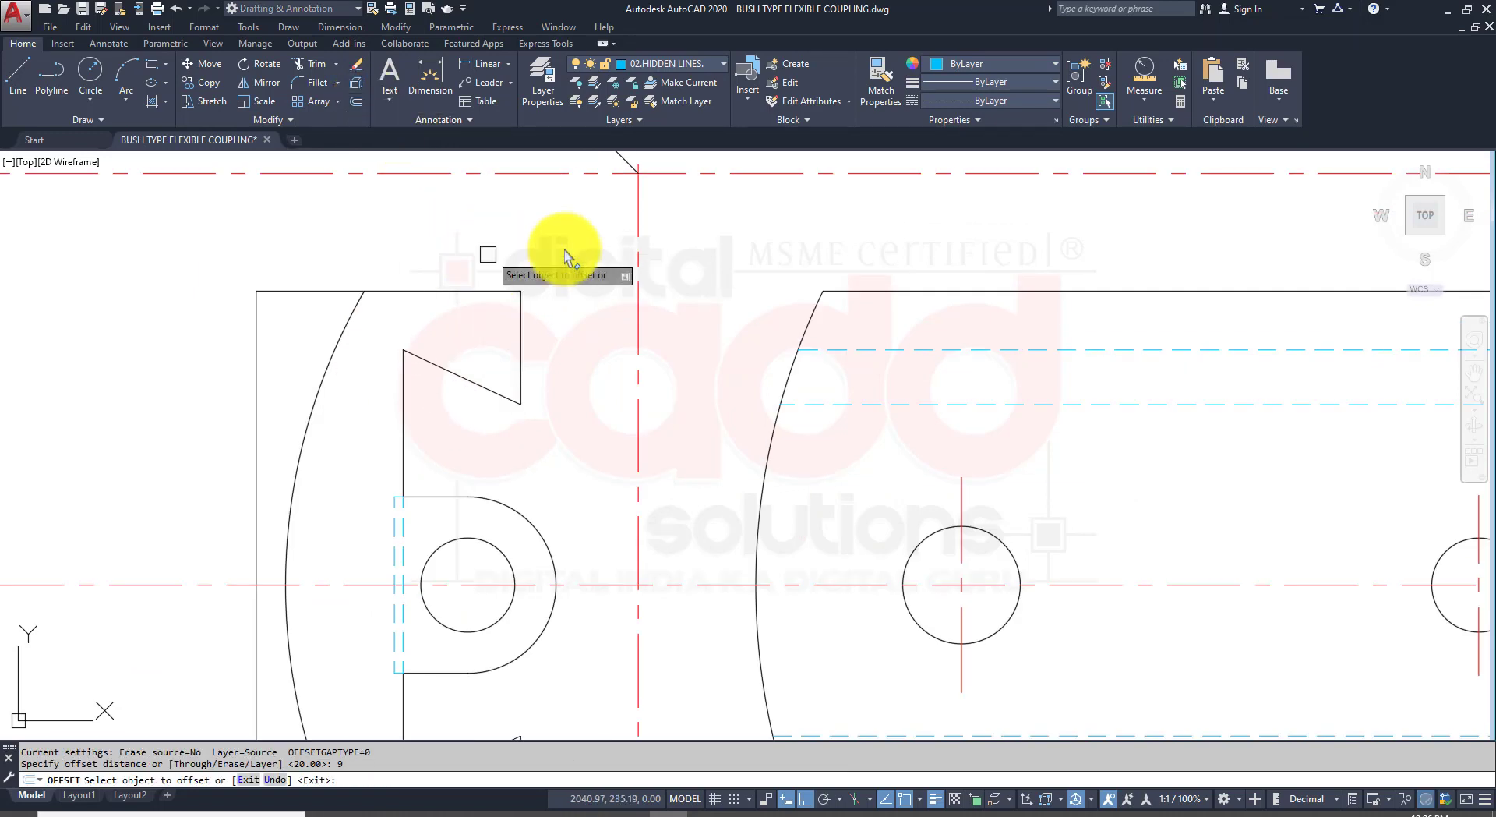
{"action": "left_click", "coordinate": [524, 333]}
{"action": "left_click", "coordinate": [494, 282]}
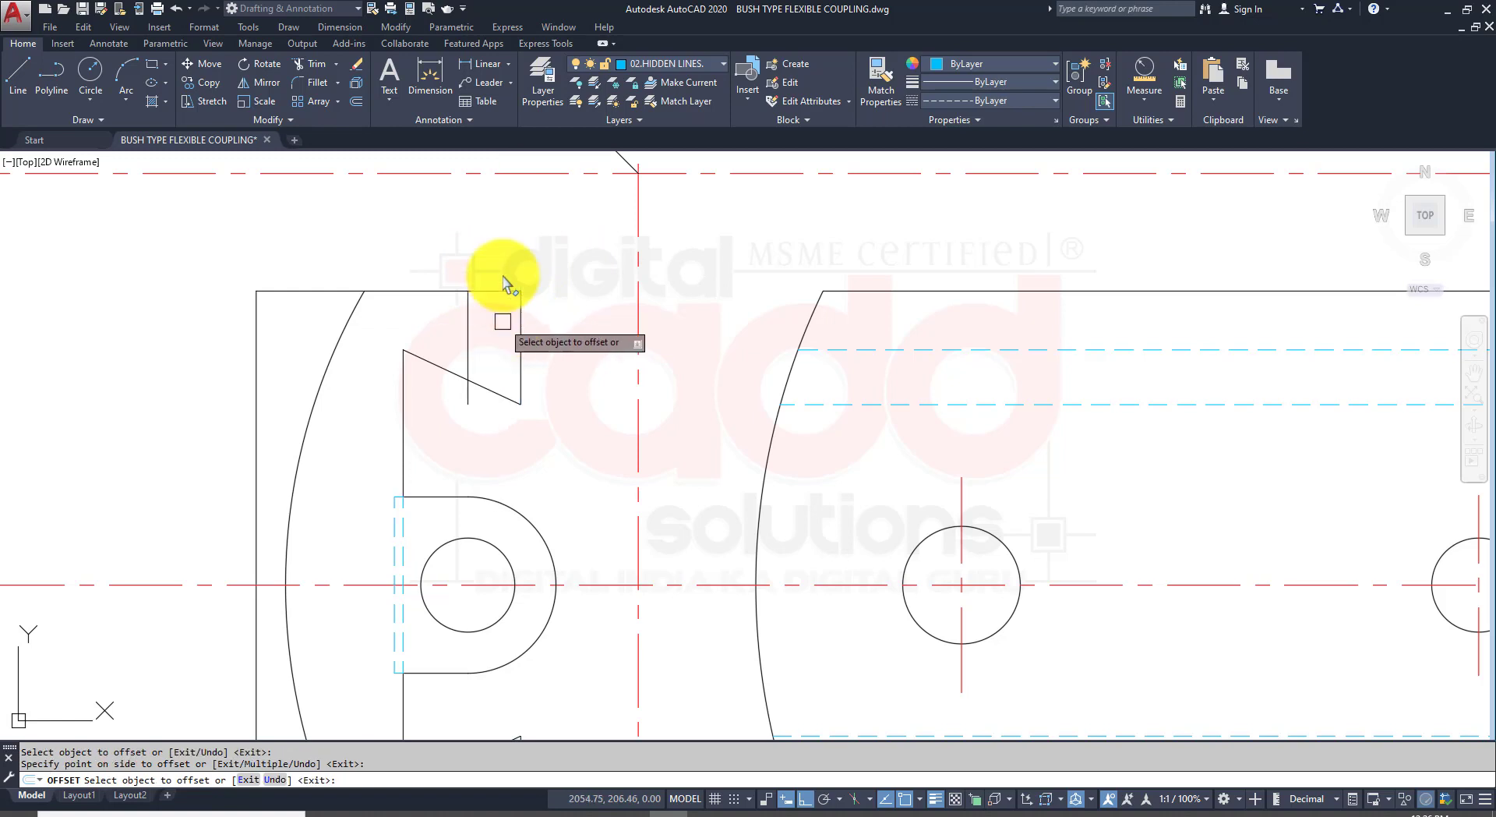
Step: Offset the new vertical line 3 mm to each side for the M6 hole's outer edges
{"action": "scroll", "coordinate": [499, 274], "scroll_direction": "up", "scroll_amount": 2}
{"action": "left_click", "coordinate": [450, 359]}
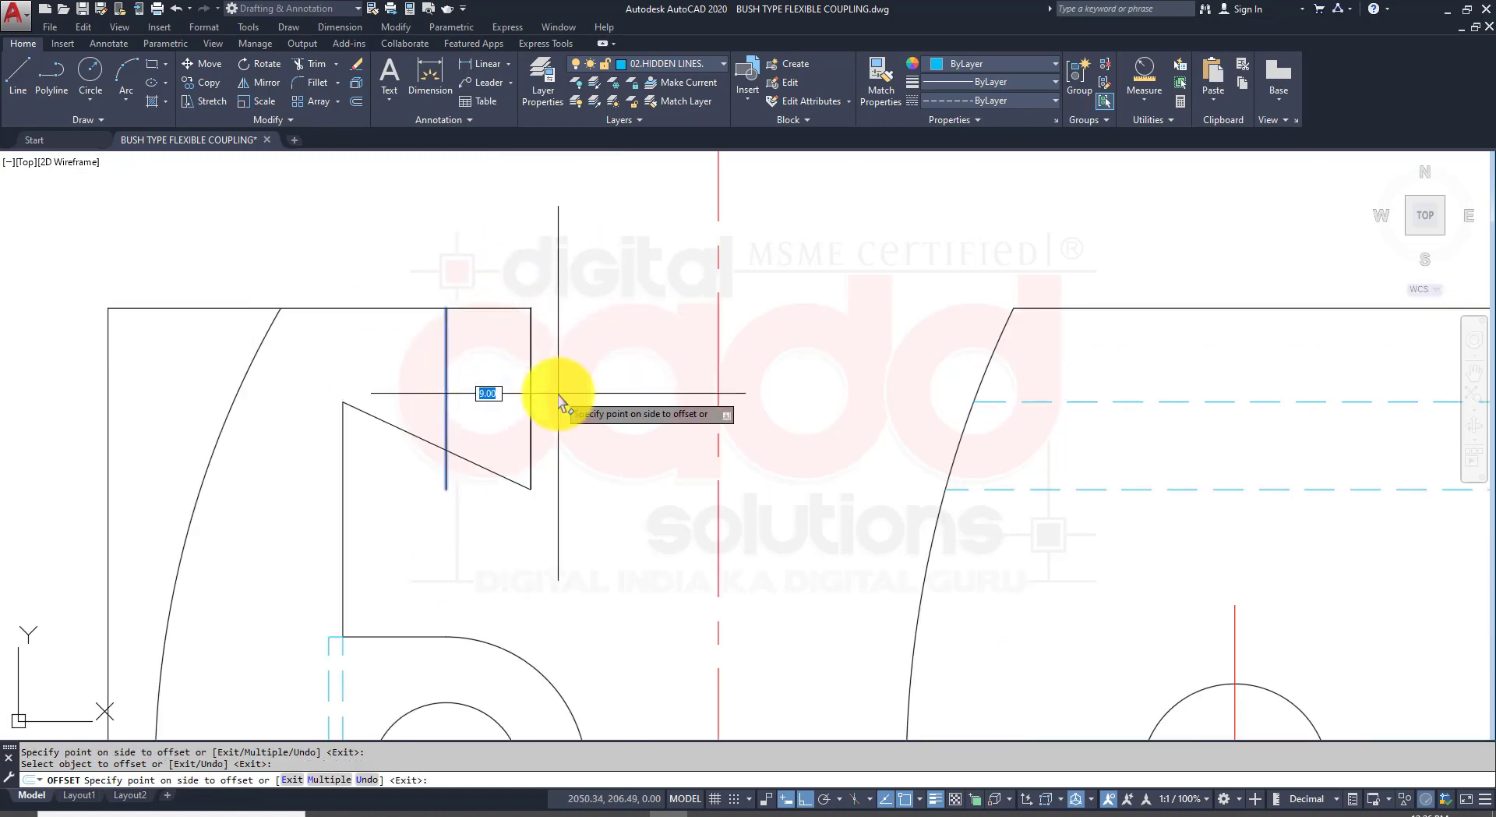
{"action": "left_click", "coordinate": [559, 401]}
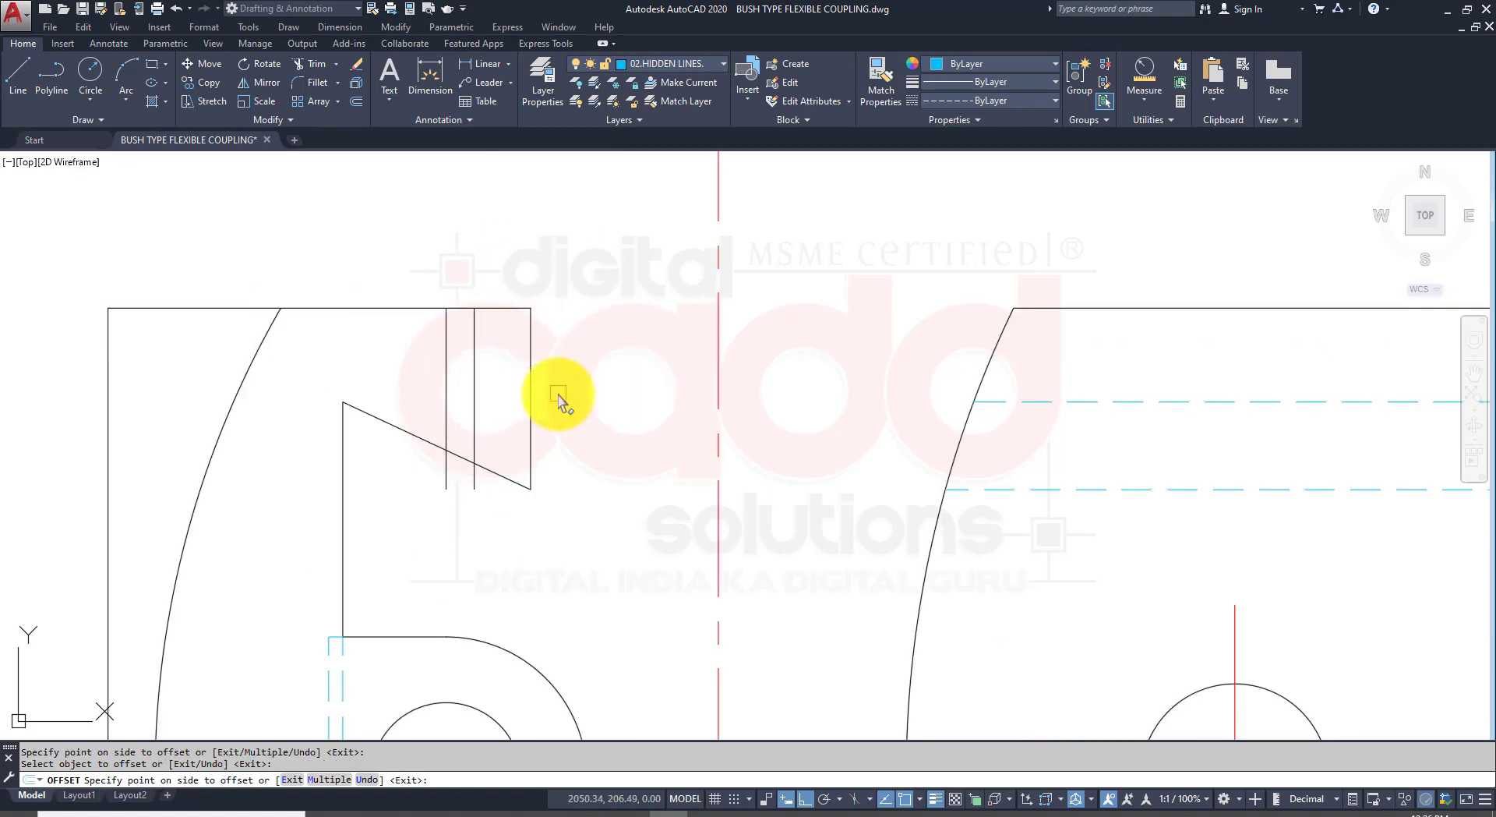
{"action": "left_click", "coordinate": [445, 360]}
{"action": "left_click", "coordinate": [360, 392]}
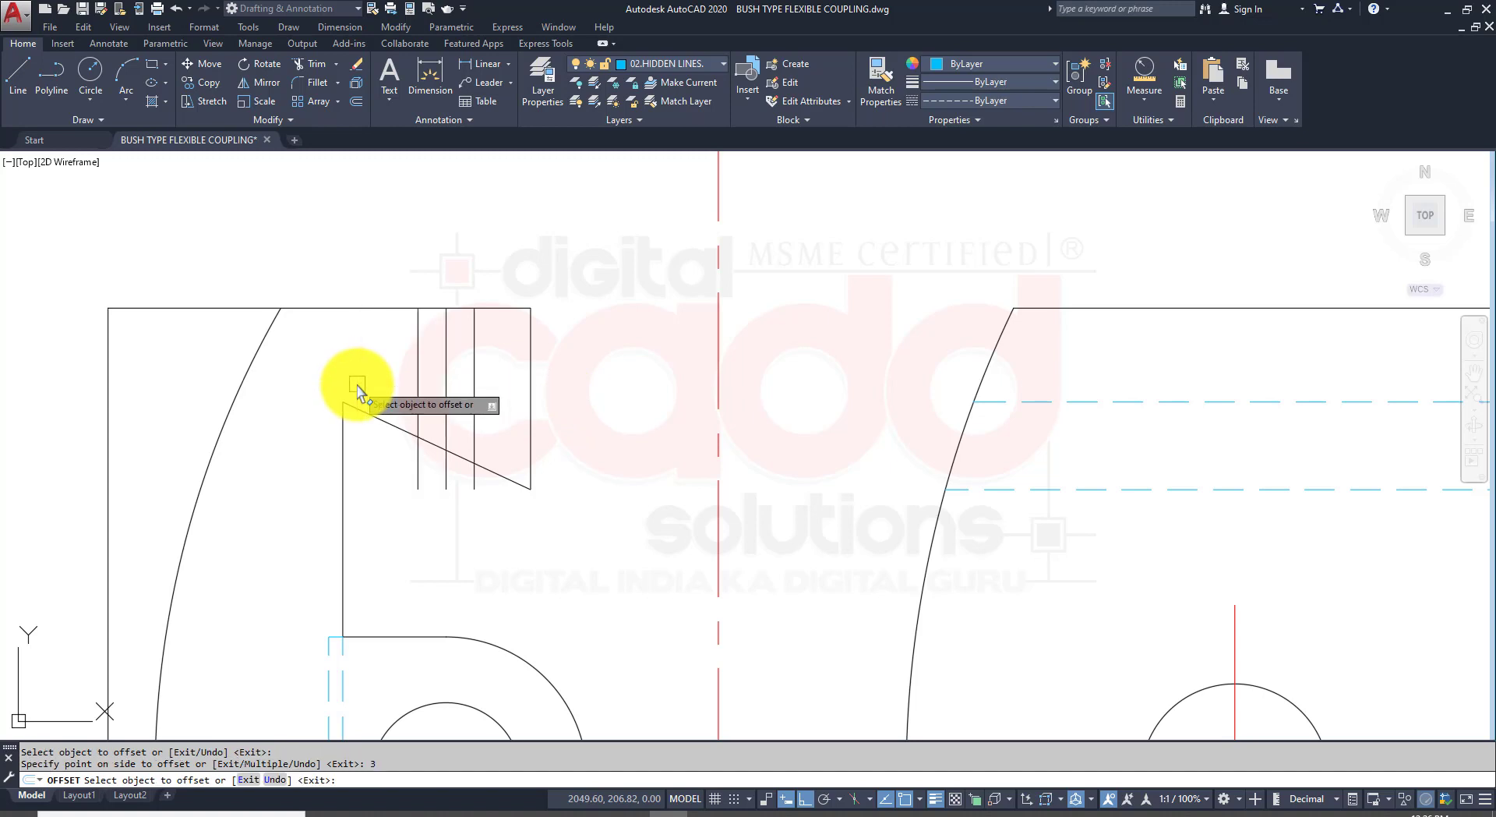
{"action": "key", "text": "Escape"}
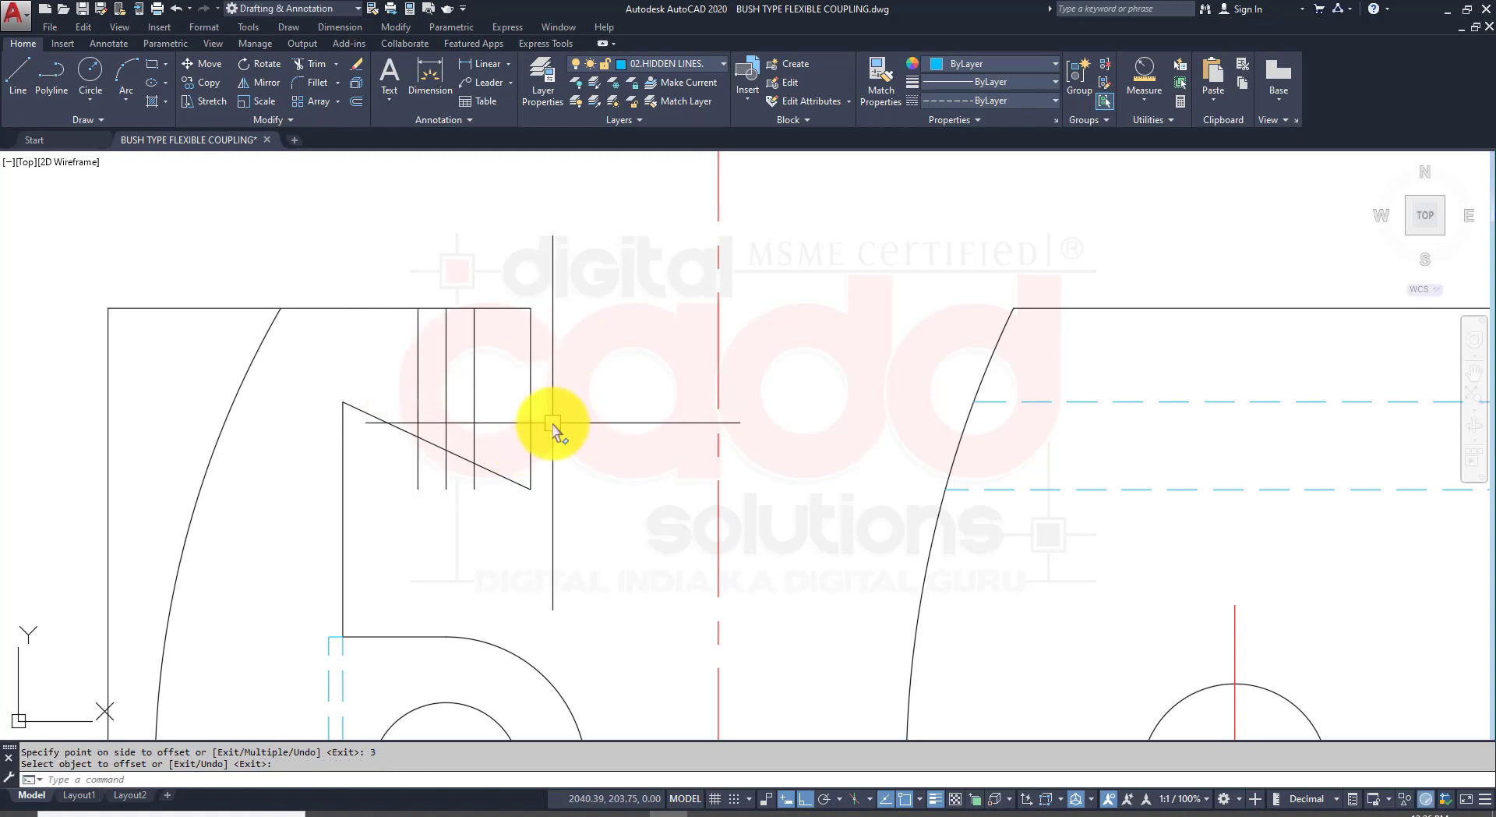
Step: Offset both outer lines of the M6 hole 0.5 mm inward to form the thread lines
{"action": "key", "text": "Return"}
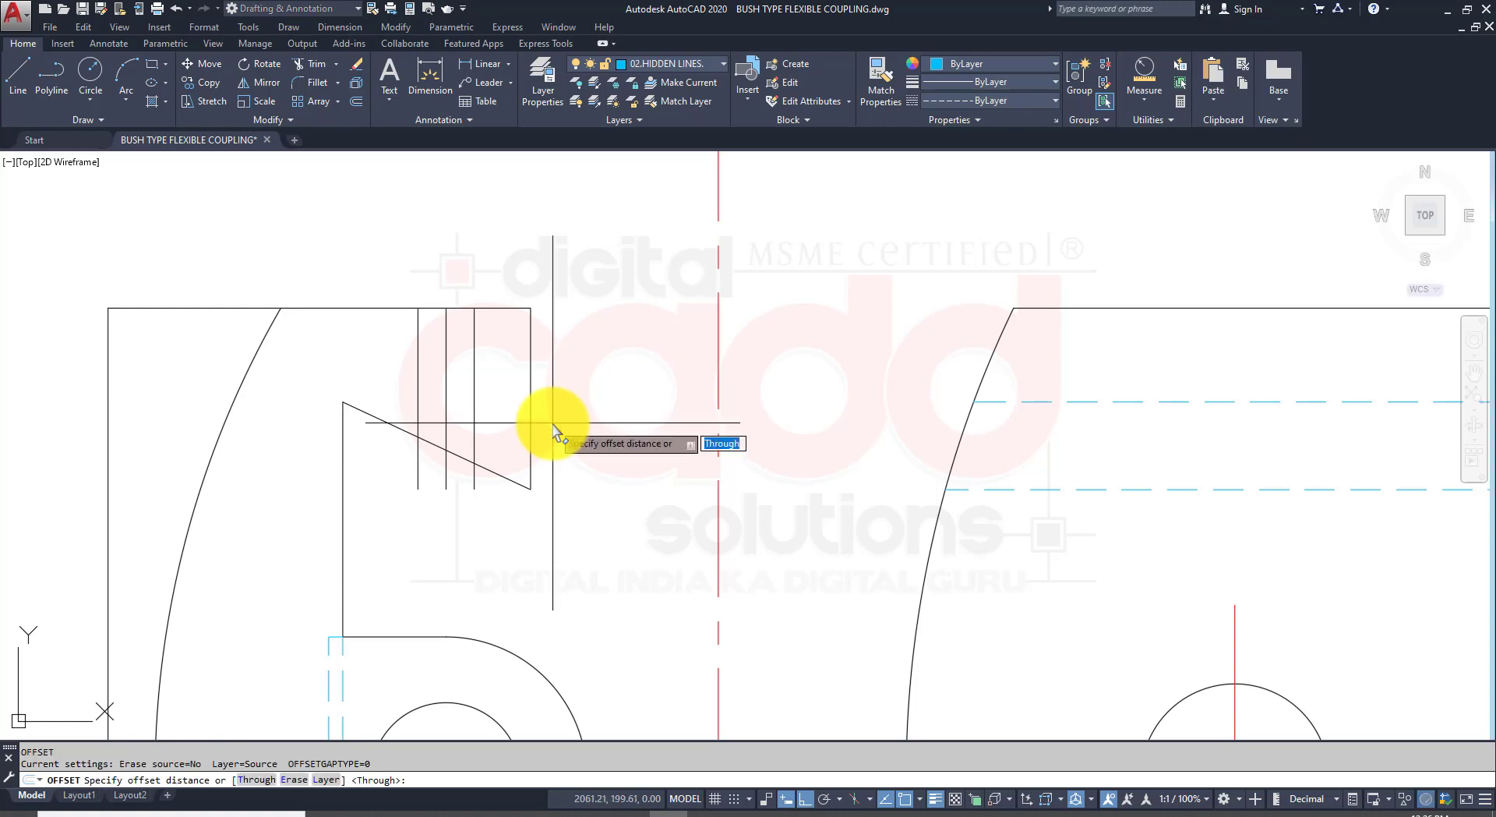
{"action": "key", "text": "Return"}
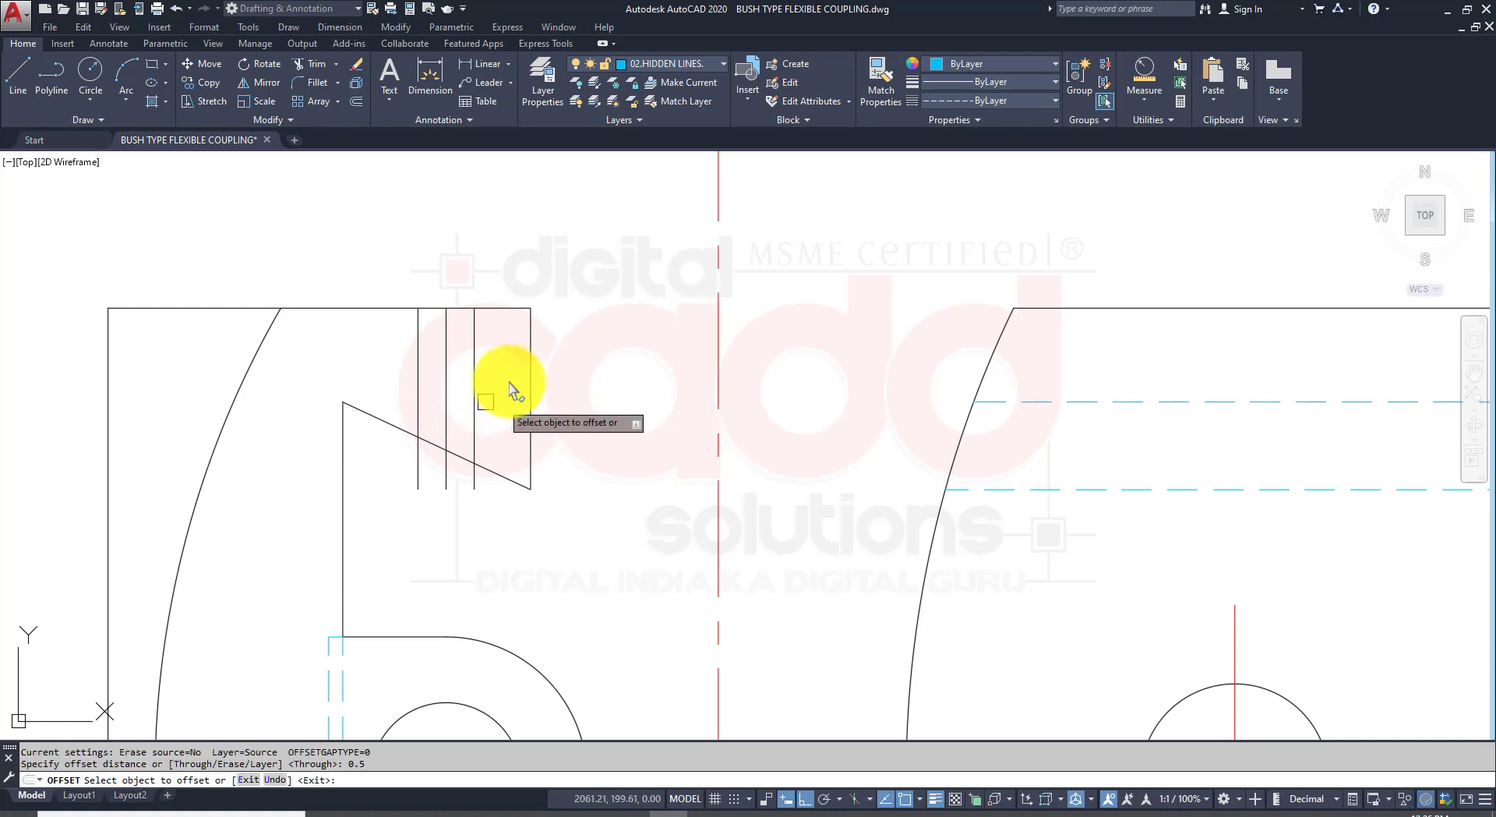
{"action": "scroll", "coordinate": [490, 386], "scroll_direction": "up", "scroll_amount": 2}
{"action": "left_click", "coordinate": [453, 374]}
{"action": "left_click", "coordinate": [390, 370]}
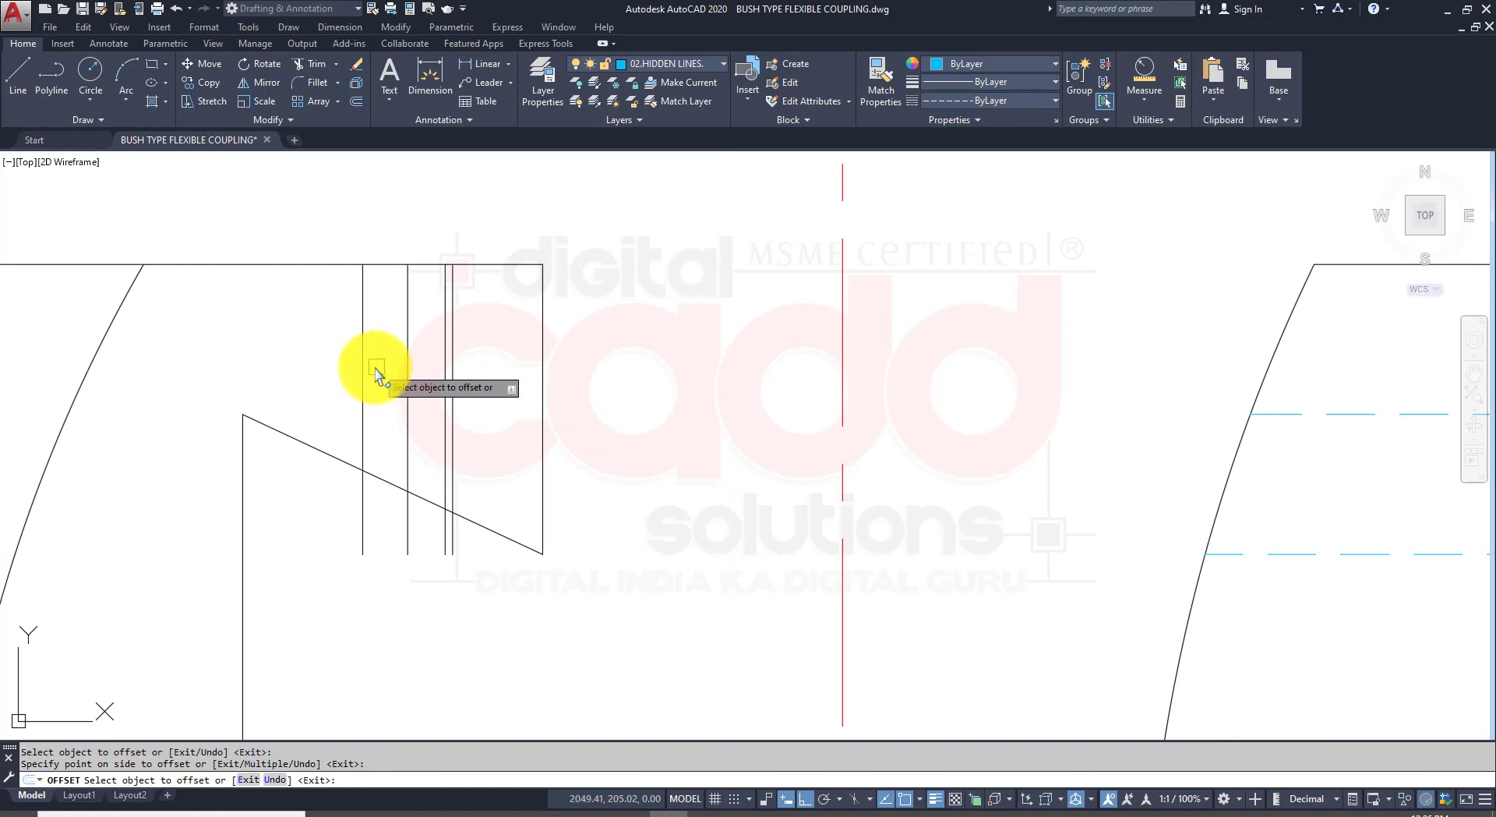
{"action": "left_click", "coordinate": [362, 372]}
{"action": "left_click", "coordinate": [398, 366]}
{"action": "key", "text": "Return"}
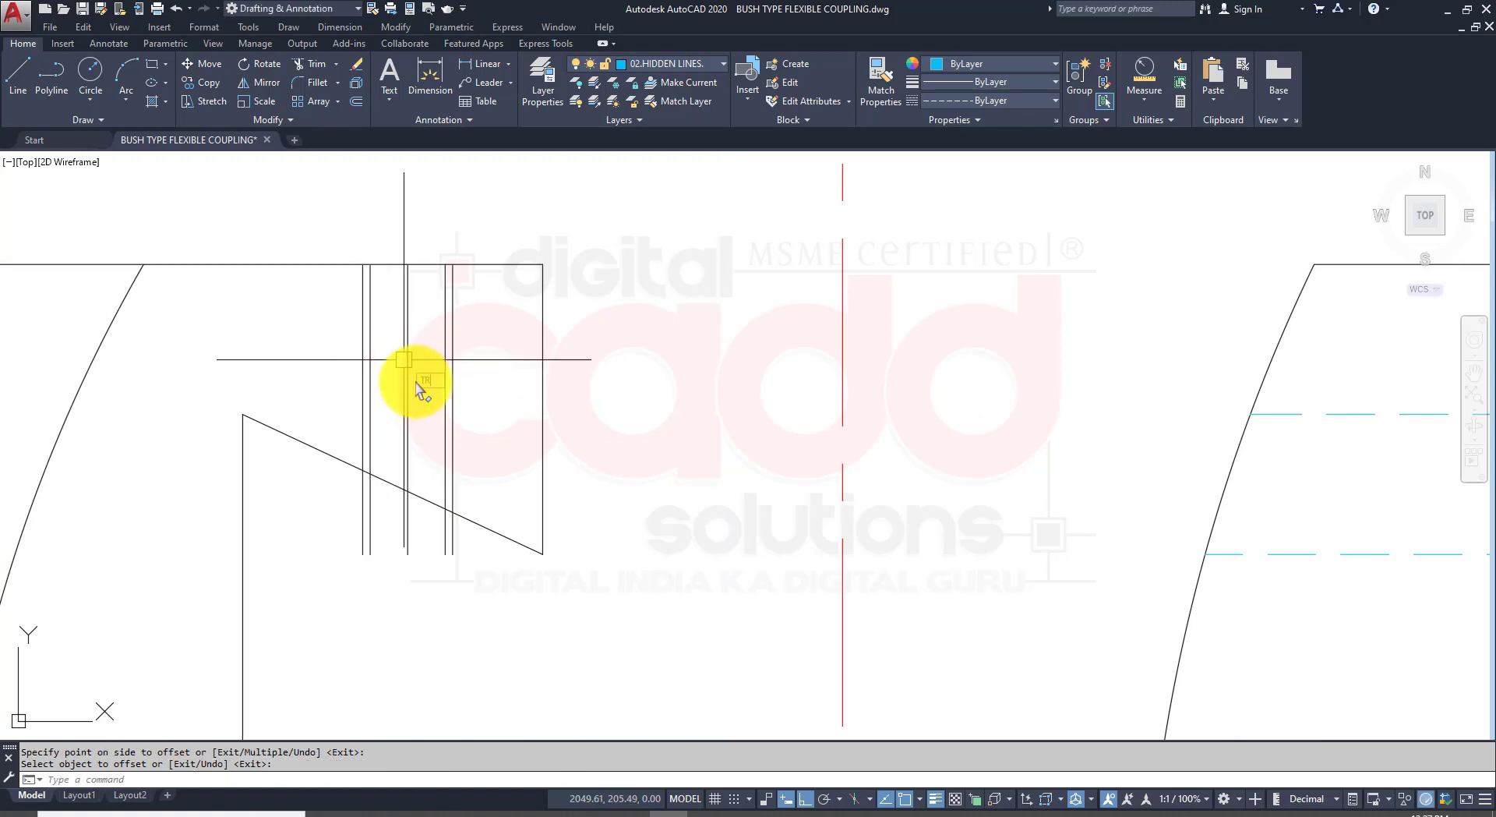
Step: Trim the four hole and thread lines where they cross below the slanted dovetail edge
{"action": "key", "text": "Return"}
{"action": "key", "text": "Return"}
{"action": "left_click", "coordinate": [484, 543]}
{"action": "left_click", "coordinate": [435, 569]}
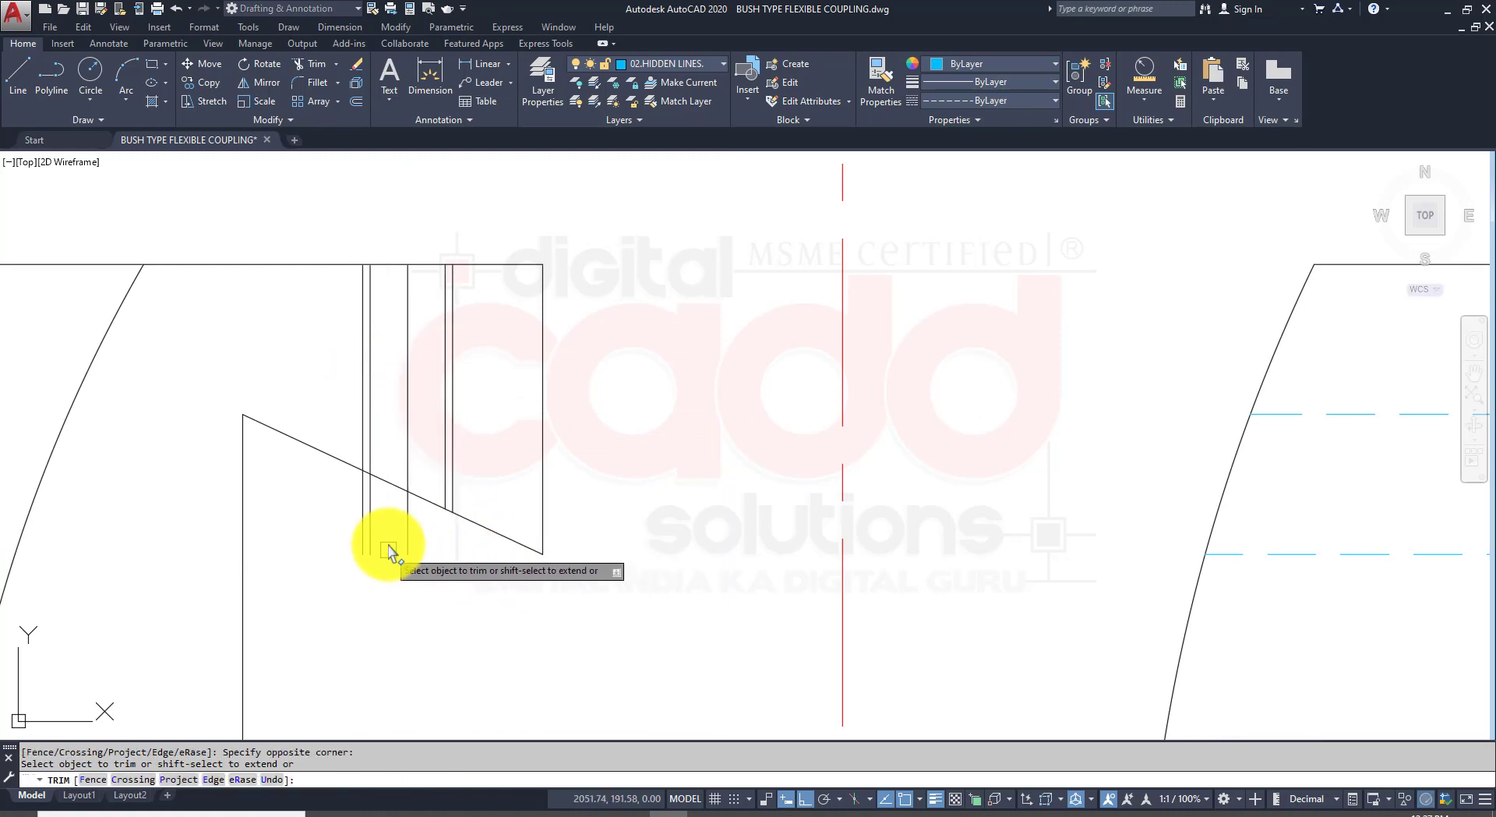
{"action": "left_click", "coordinate": [390, 523]}
{"action": "left_click", "coordinate": [345, 585]}
{"action": "key", "text": "Return"}
Step: Match the M6 hole's middle line to the red centre line's properties and stretch its upper end above the part's edge
{"action": "type", "text": "M"}
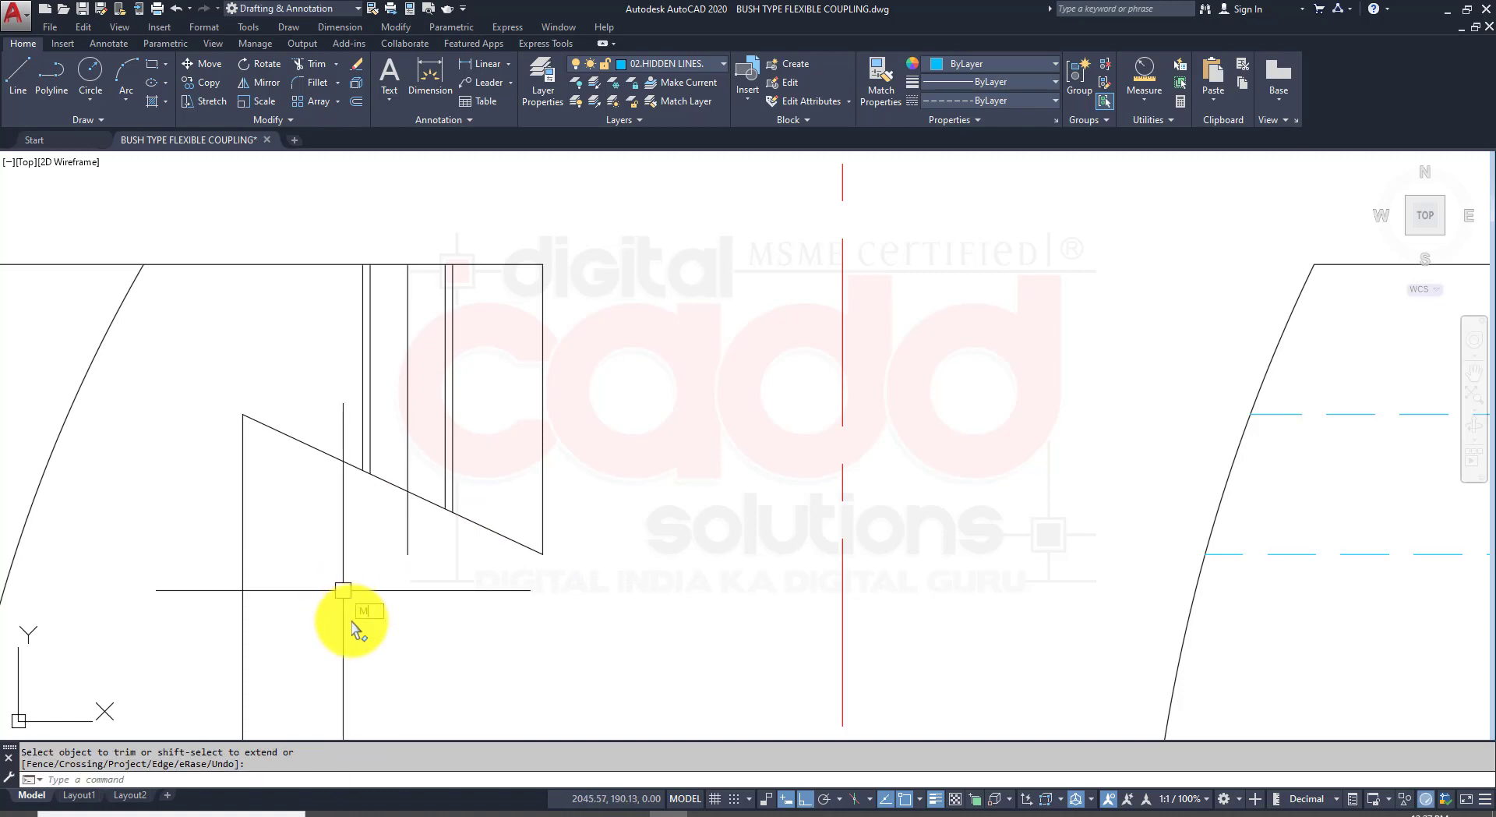
{"action": "type", "text": "A"}
{"action": "key", "text": "Return"}
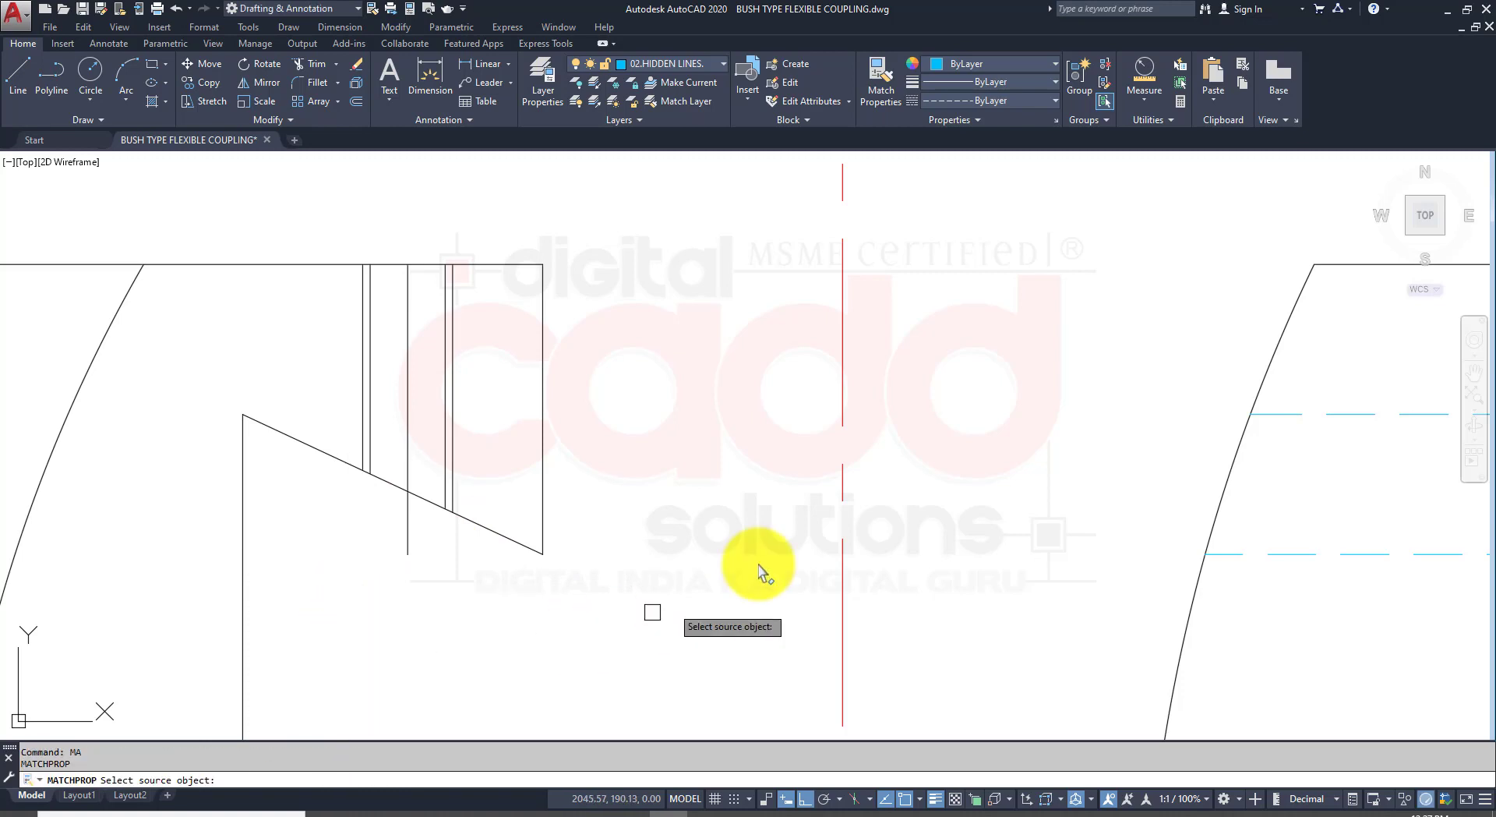
{"action": "left_click", "coordinate": [844, 407]}
{"action": "left_click", "coordinate": [408, 407]}
{"action": "key", "text": "Return"}
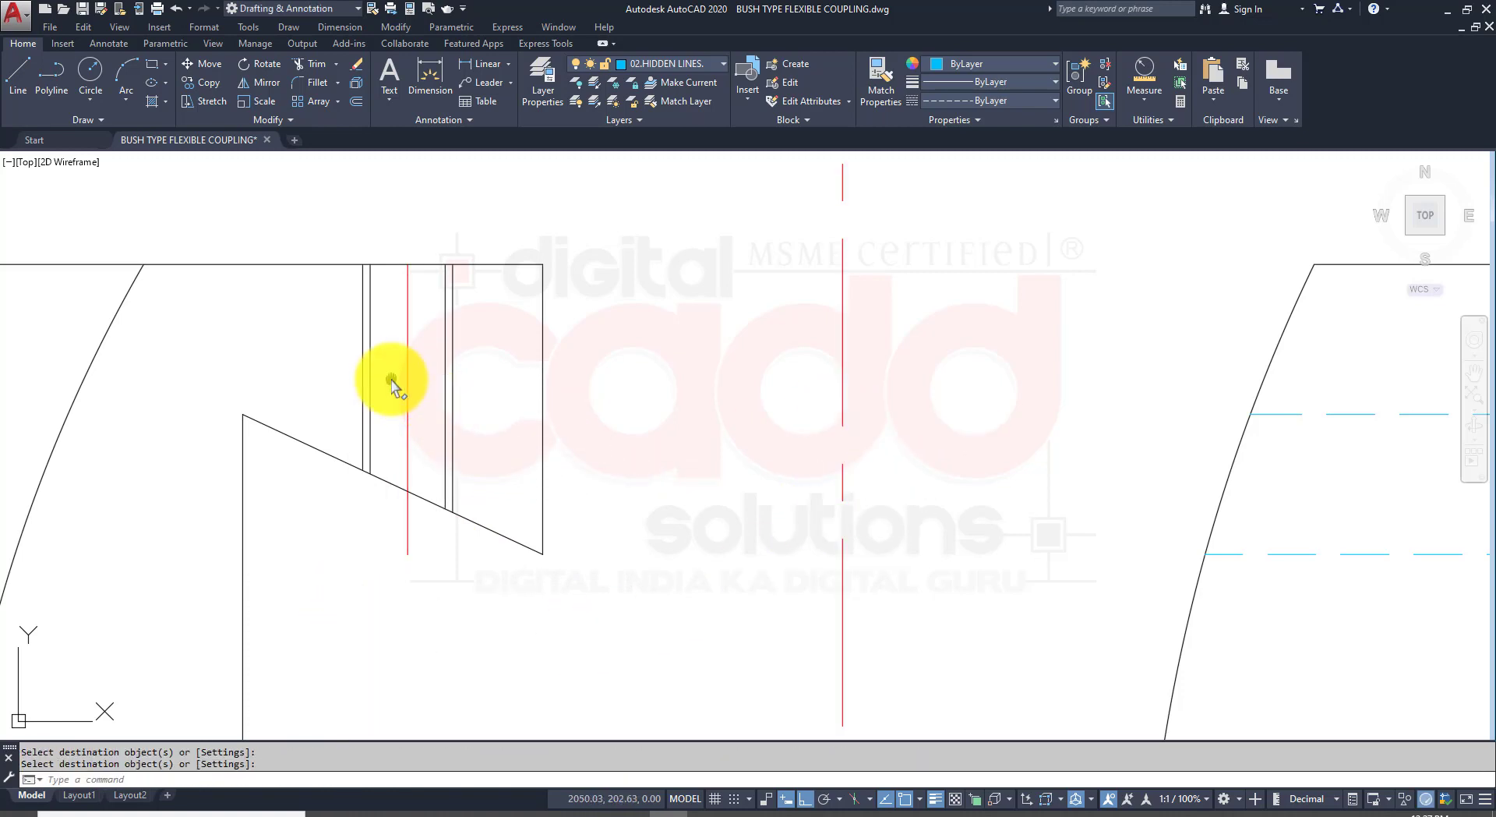
{"action": "middle_click_drag", "start_coordinate": [392, 382], "coordinate": [391, 396]}
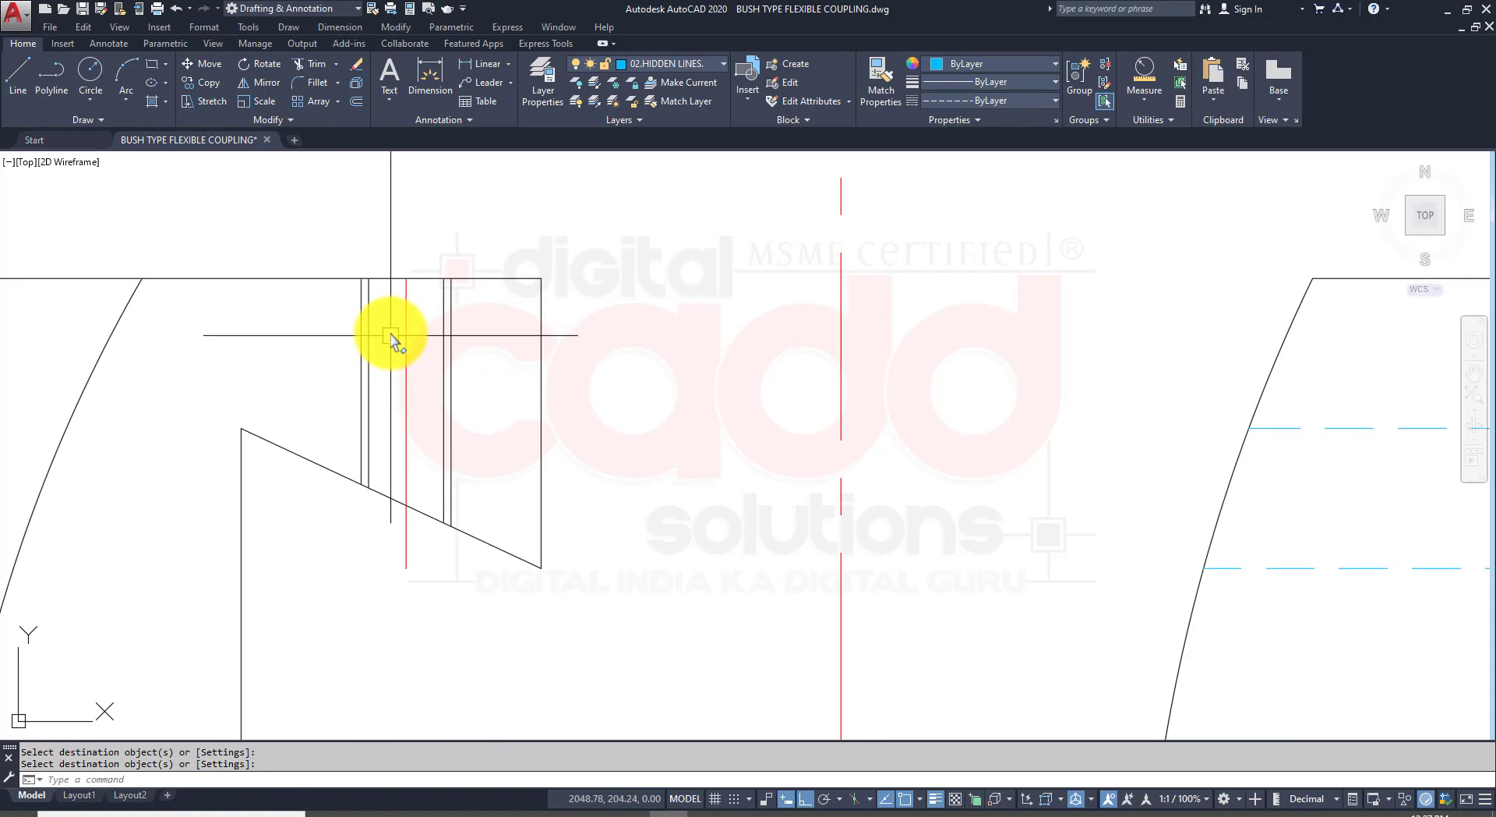
{"action": "left_click", "coordinate": [406, 278]}
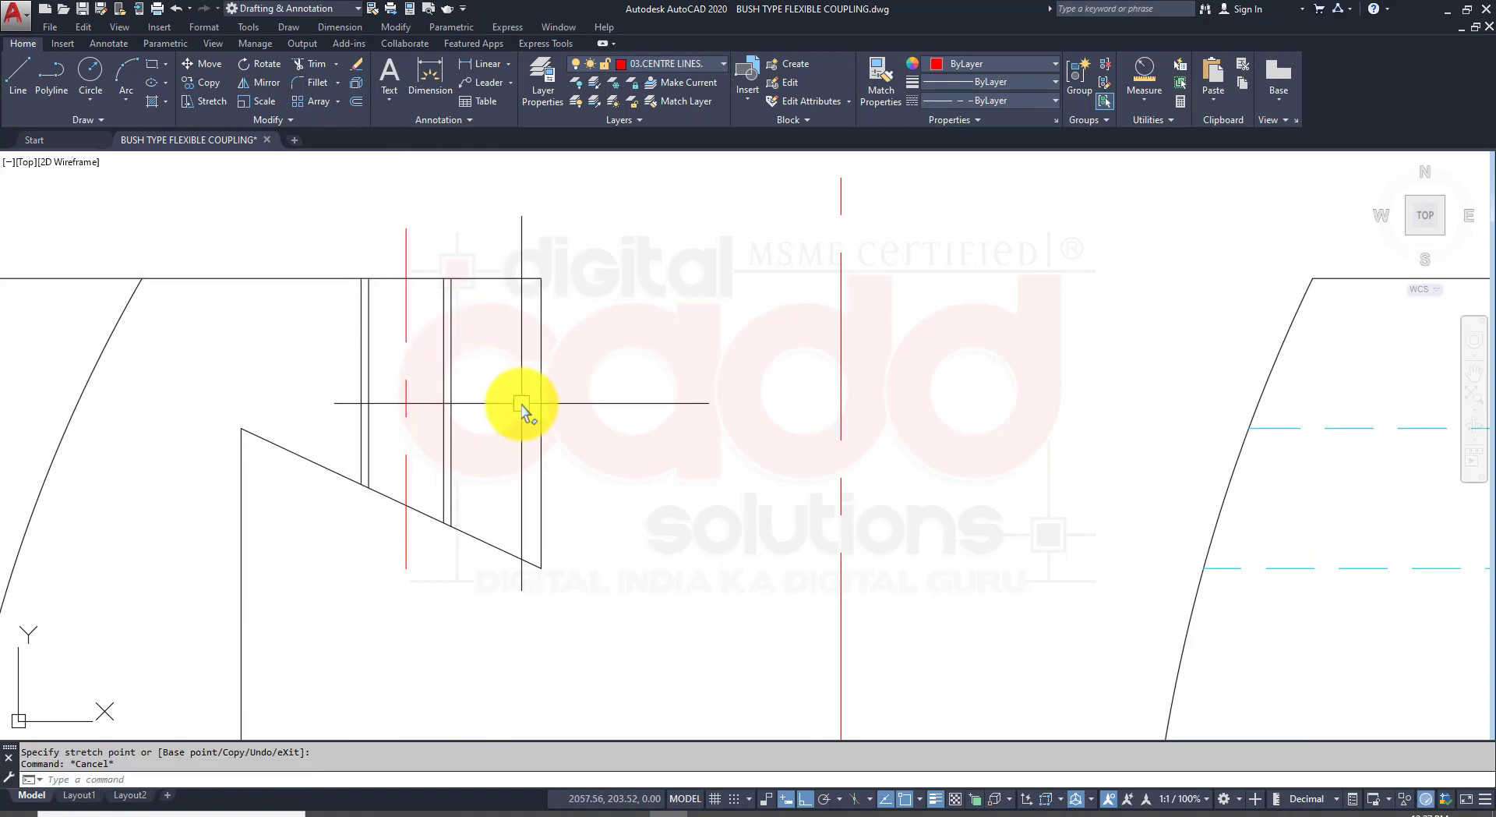
Step: Erase the leftover horizontal projection line running from the front view past the diagonal mitre line
{"action": "scroll", "coordinate": [521, 404], "scroll_direction": "down", "scroll_amount": 4}
{"action": "scroll", "coordinate": [537, 434], "scroll_direction": "up", "scroll_amount": 1}
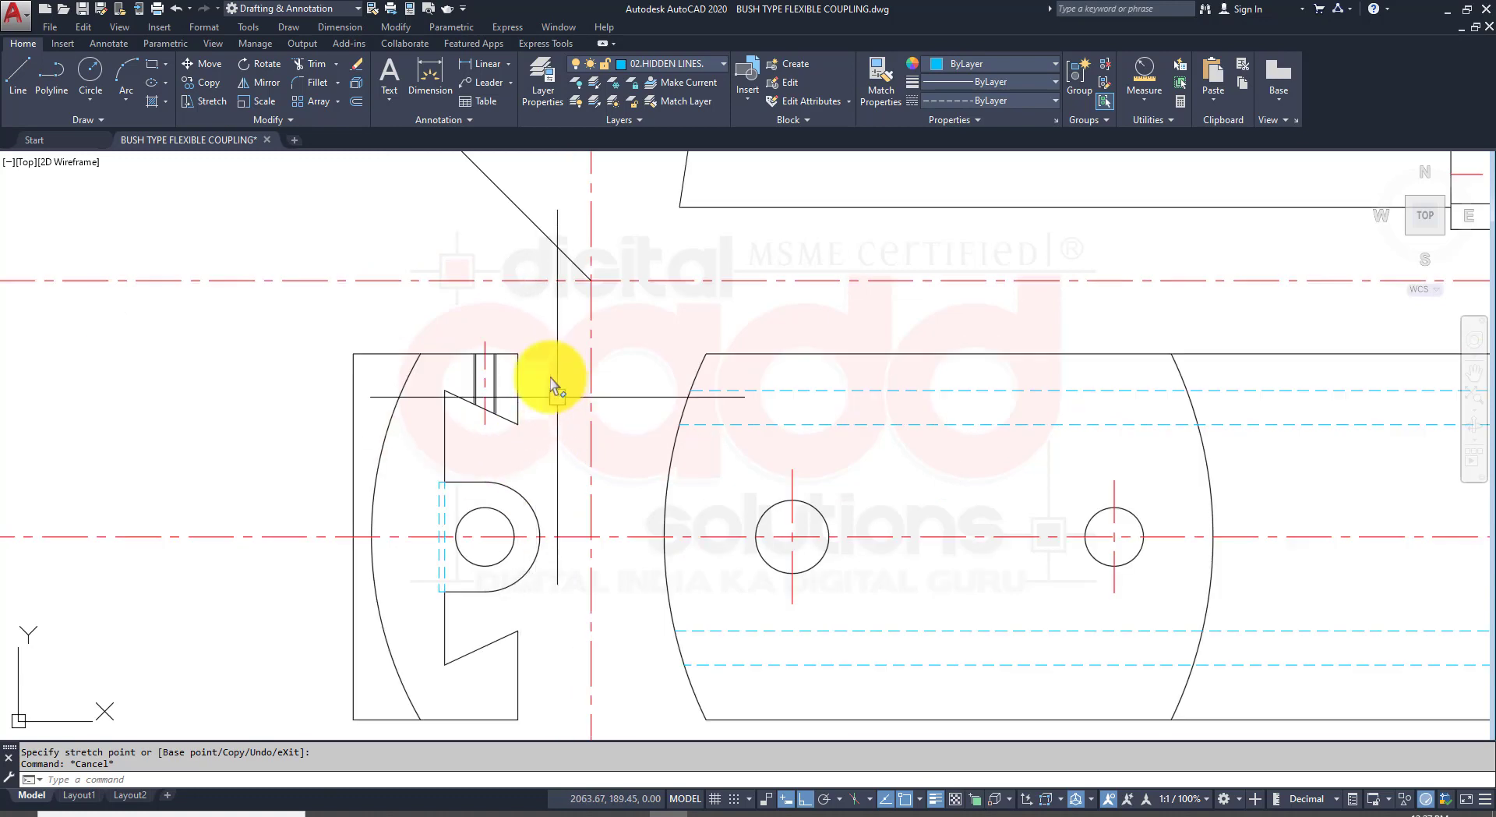
{"action": "scroll", "coordinate": [542, 470], "scroll_direction": "down", "scroll_amount": 1}
{"action": "middle_click_drag", "start_coordinate": [519, 545], "coordinate": [370, 592]}
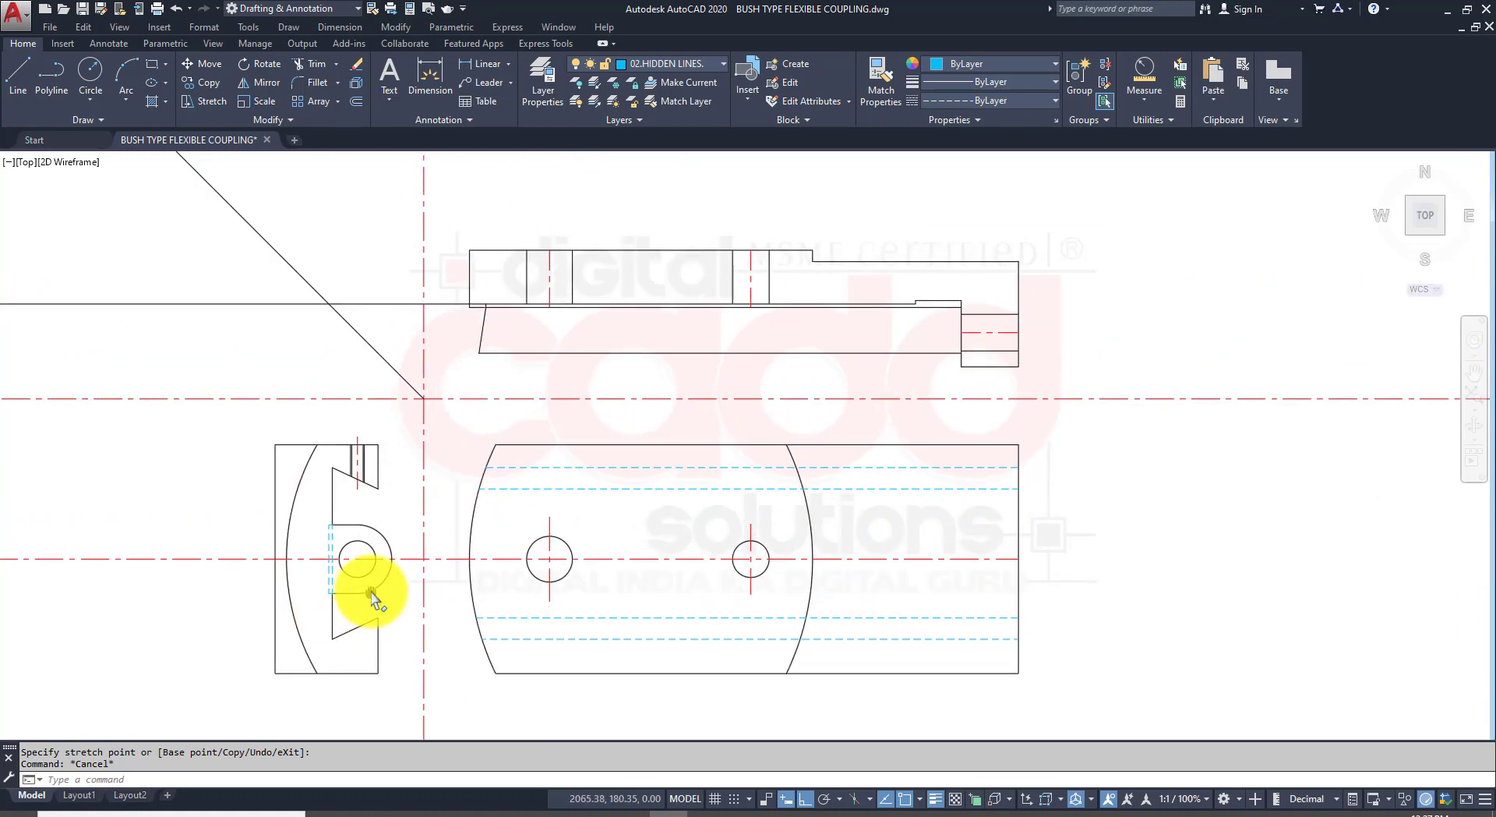
{"action": "scroll", "coordinate": [378, 510], "scroll_direction": "up", "scroll_amount": 1}
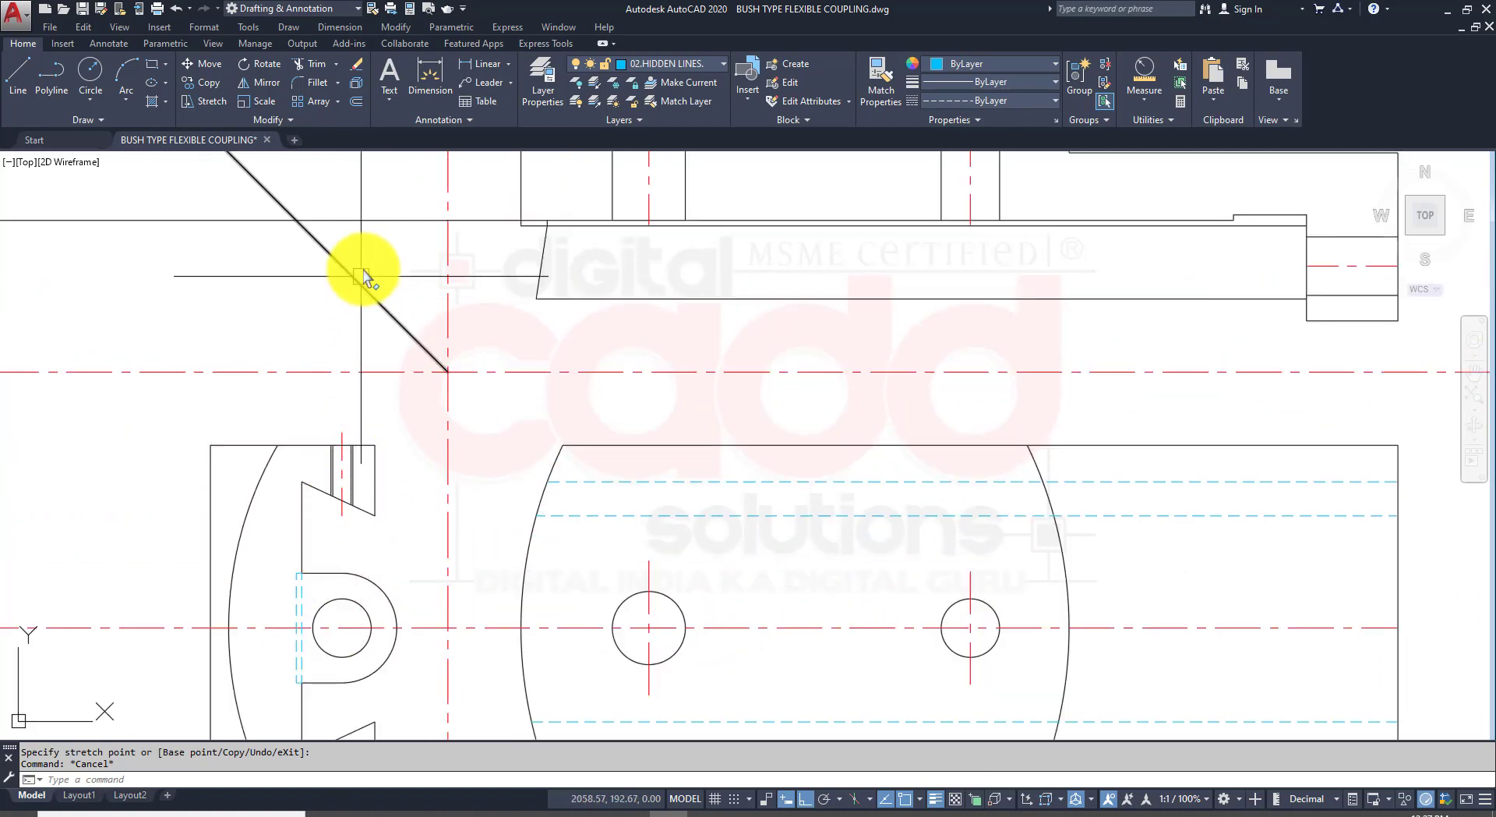
{"action": "middle_click_drag", "start_coordinate": [374, 282], "coordinate": [396, 363]}
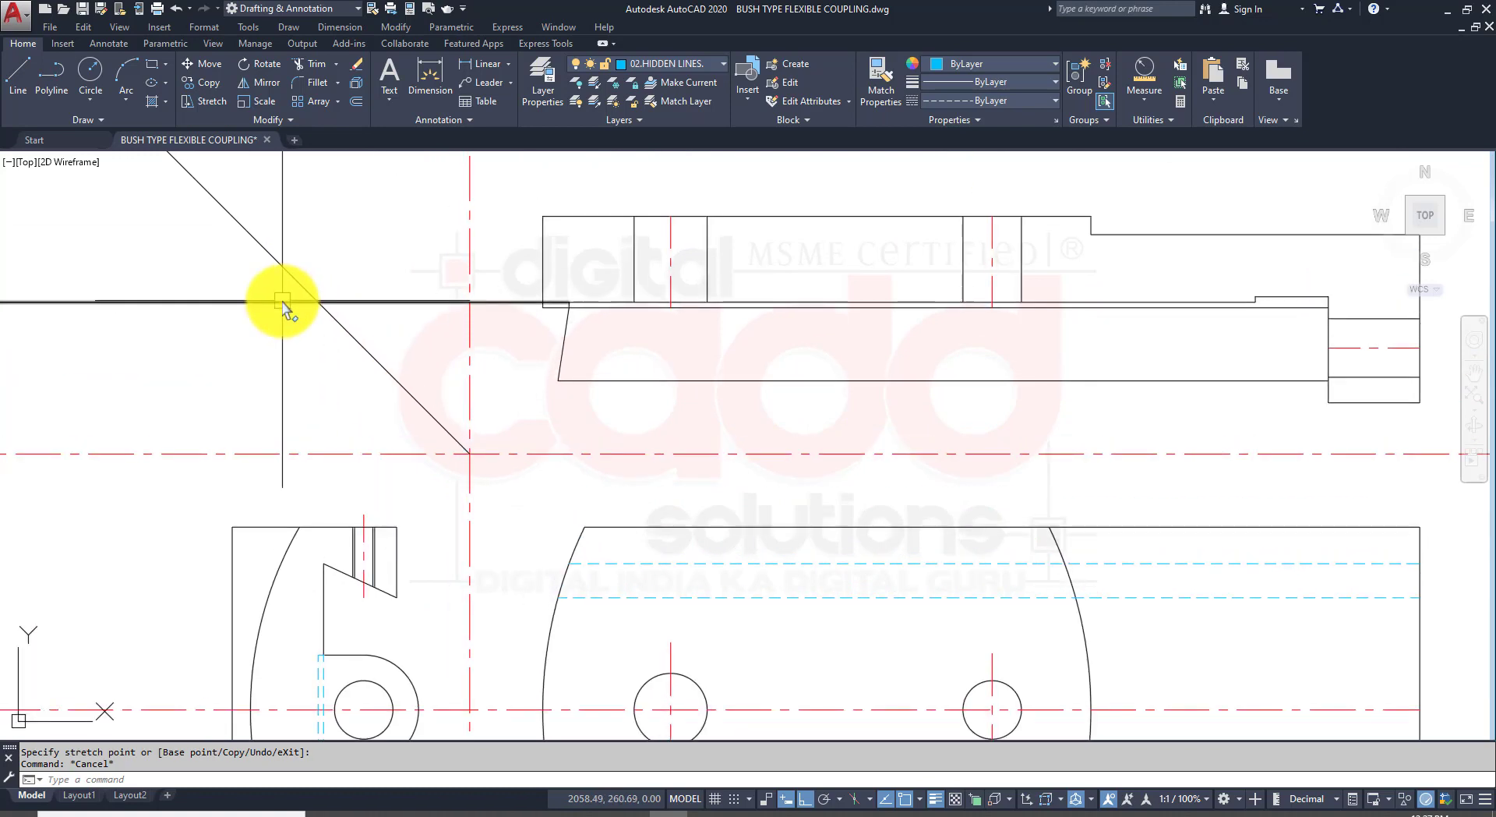
{"action": "left_click", "coordinate": [282, 303]}
{"action": "key", "text": "Return"}
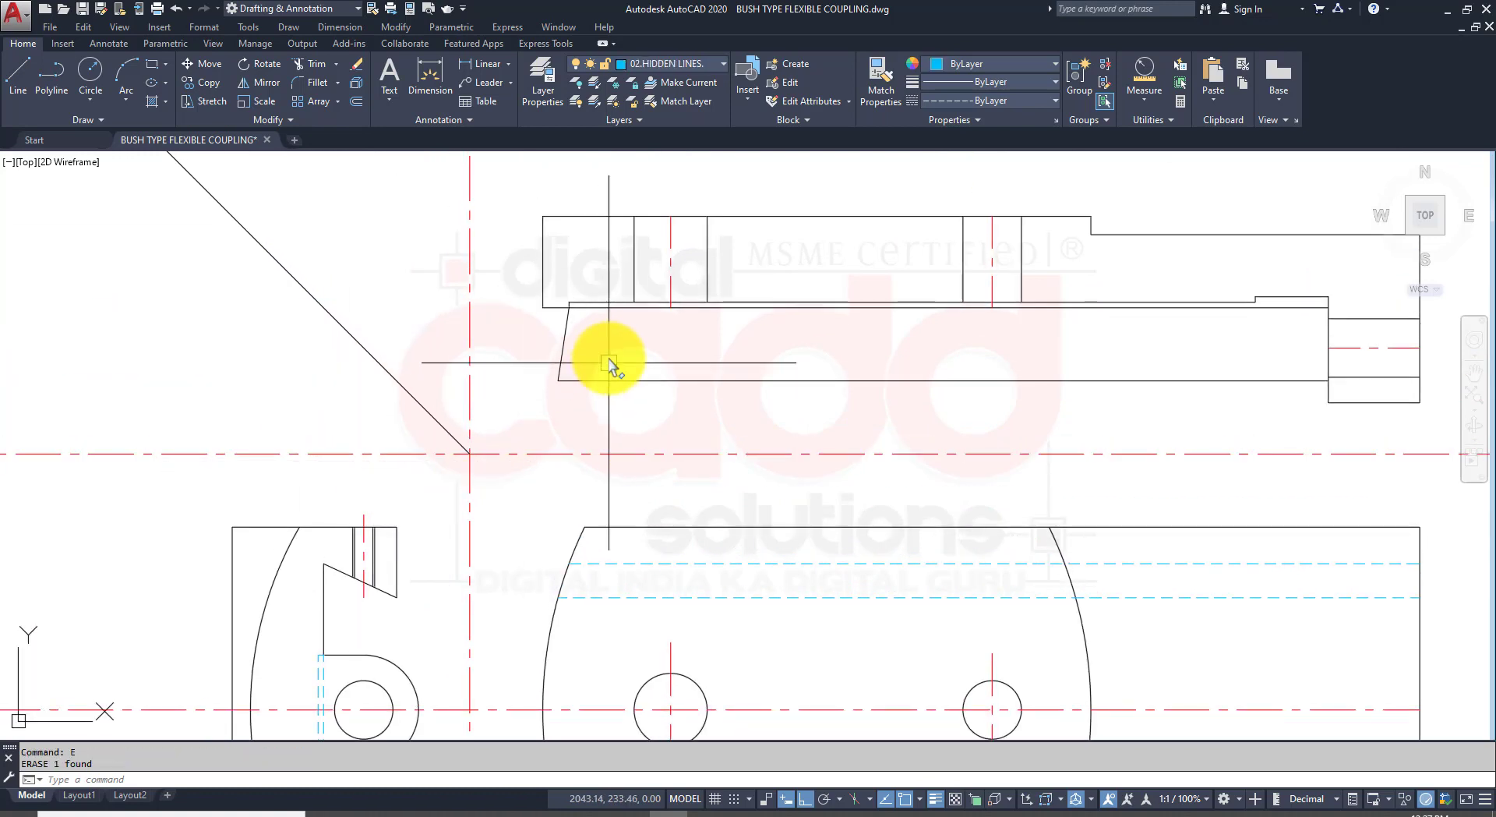
Step: Stretch the M6 hole's centre line upward until it crosses the diagonal mitre line
{"action": "middle_click_drag", "start_coordinate": [560, 592], "coordinate": [559, 510]}
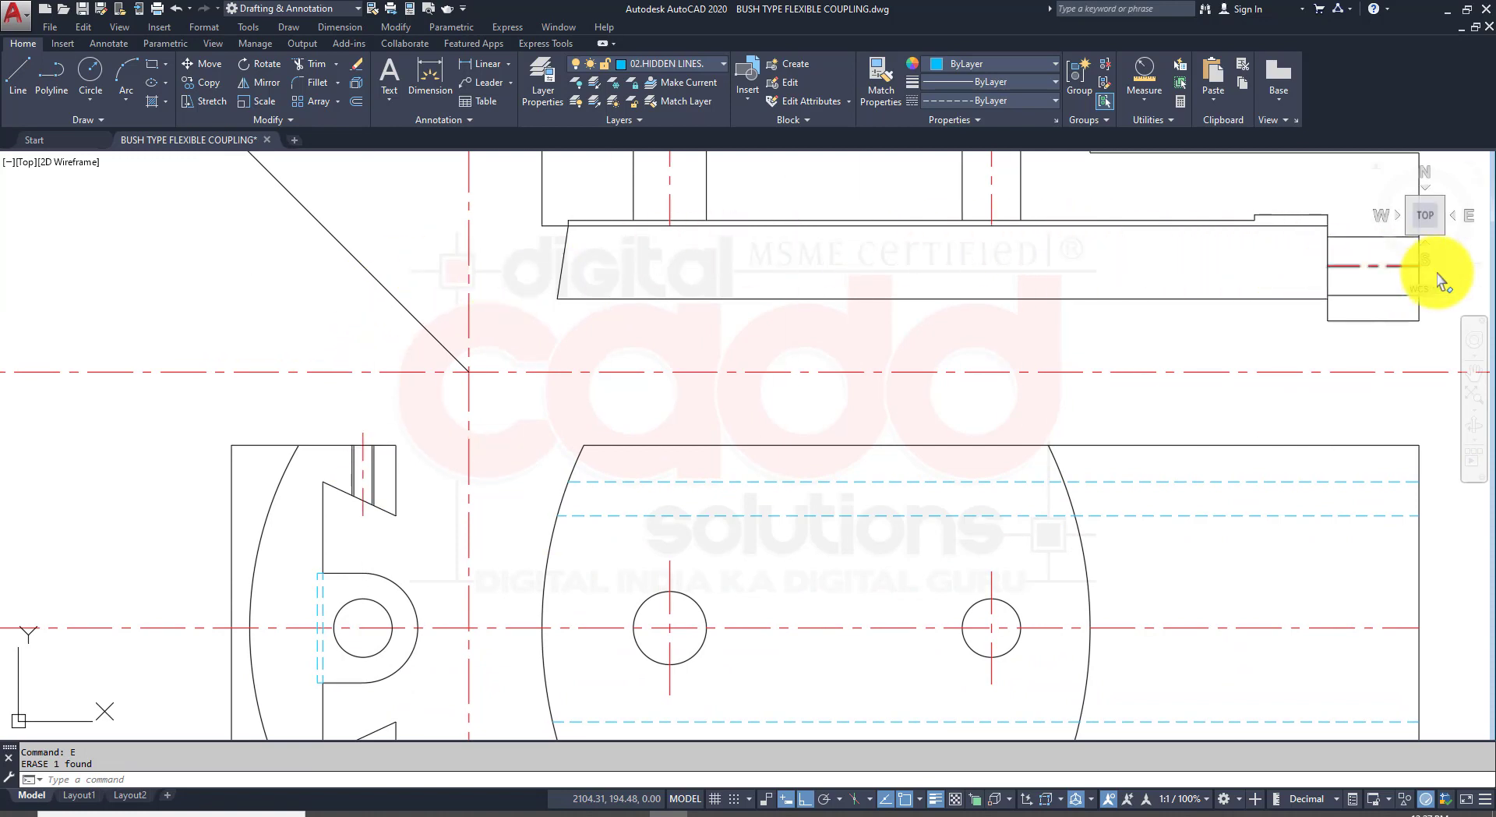
{"action": "middle_click_drag", "start_coordinate": [390, 435], "coordinate": [331, 499]}
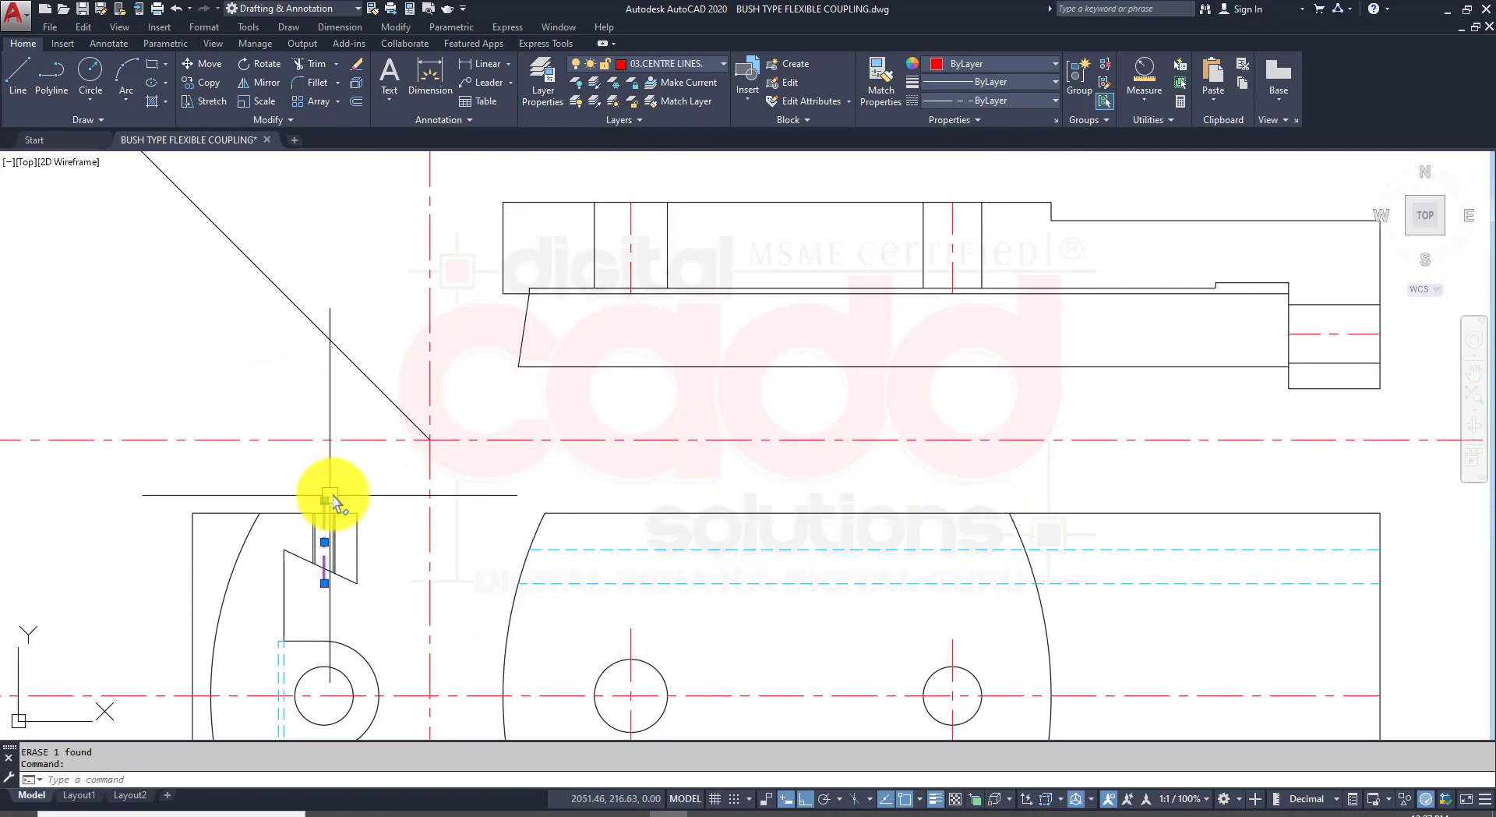
{"action": "left_click", "coordinate": [325, 501]}
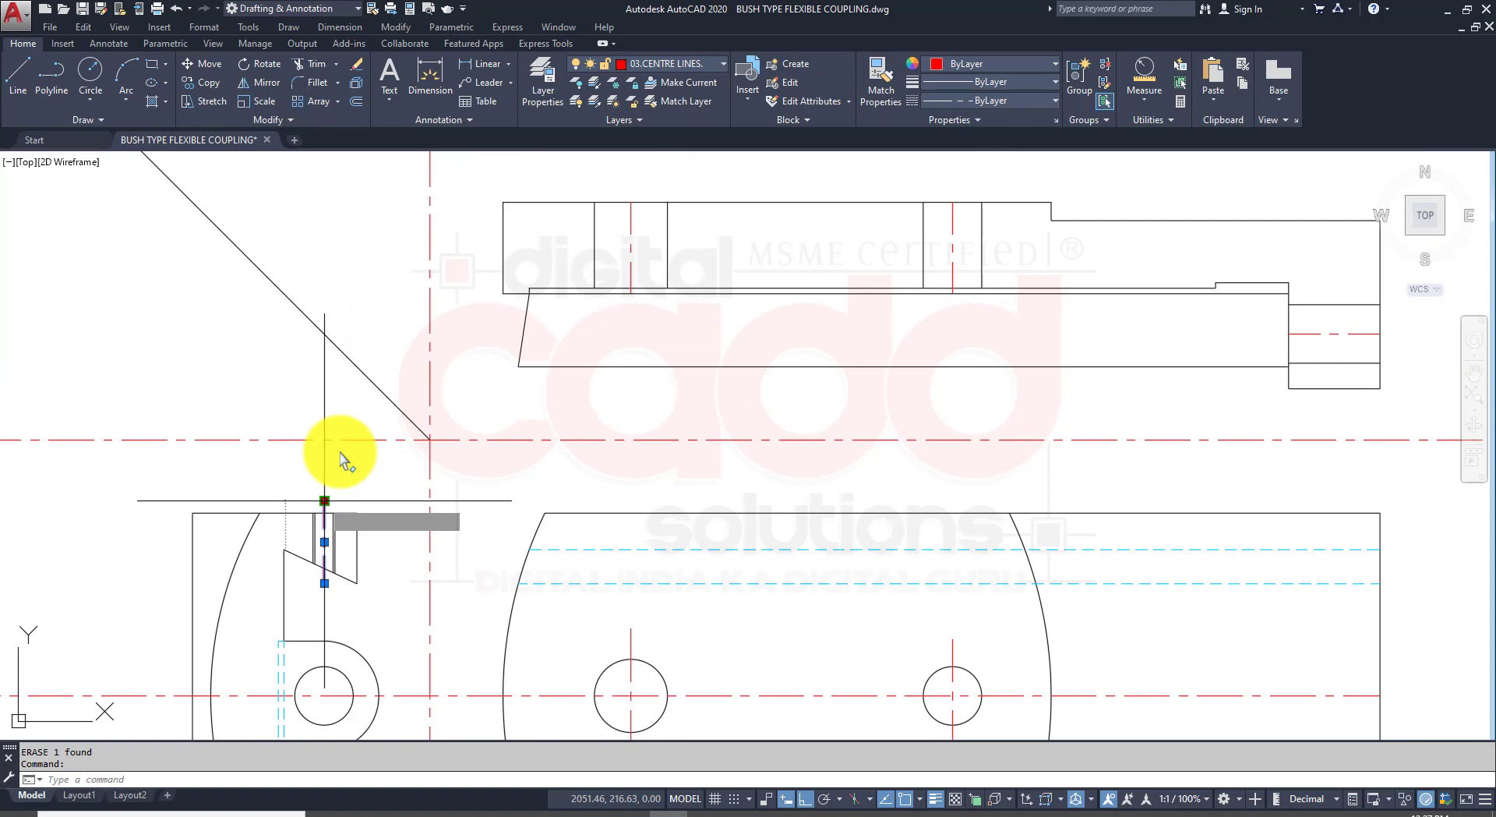
{"action": "left_click", "coordinate": [367, 257]}
{"action": "key", "text": "Escape"}
Step: Project a horizontal ray from the centre line's intersection with the mitre line across the front view
{"action": "type", "text": "ray"}
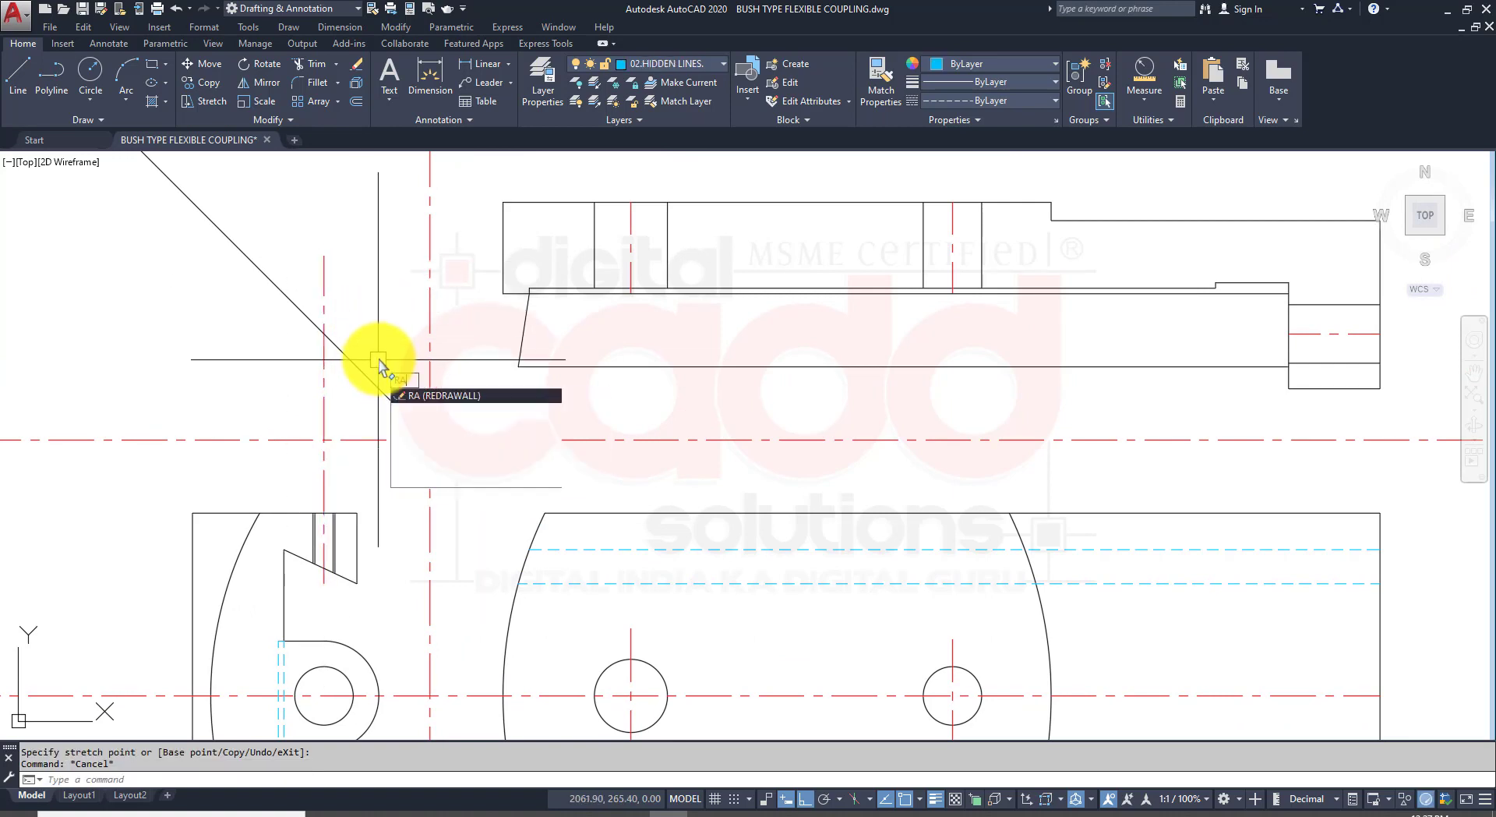
{"action": "key", "text": "Return"}
{"action": "left_click", "coordinate": [324, 334]}
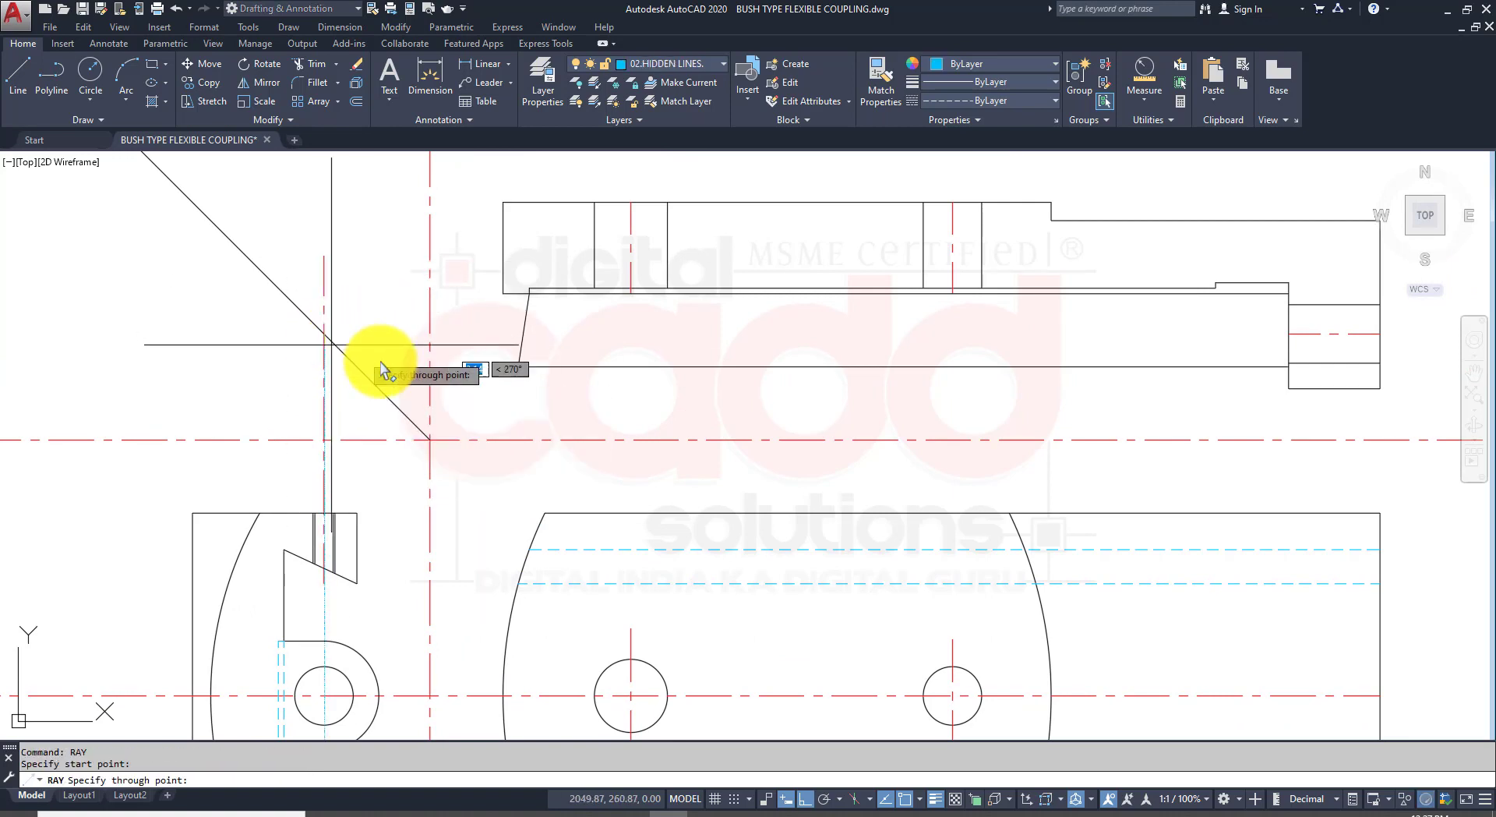
{"action": "left_click", "coordinate": [692, 347]}
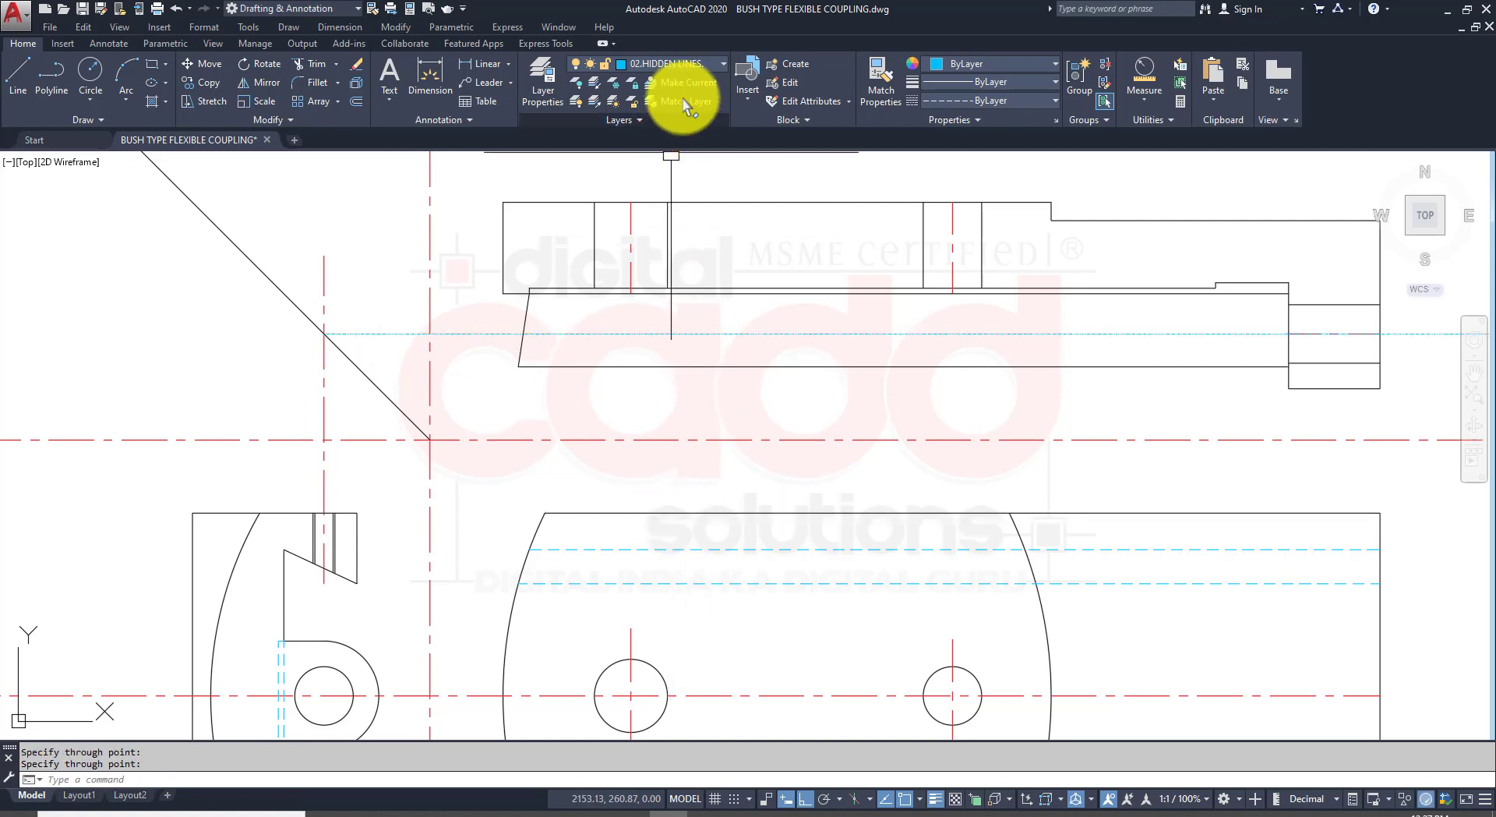
{"action": "key", "text": "Return"}
Step: Move the horizontal ray to layer 03.CENTRE LINES. and make 01.COMPONENTS the current layer
{"action": "left_click", "coordinate": [737, 334]}
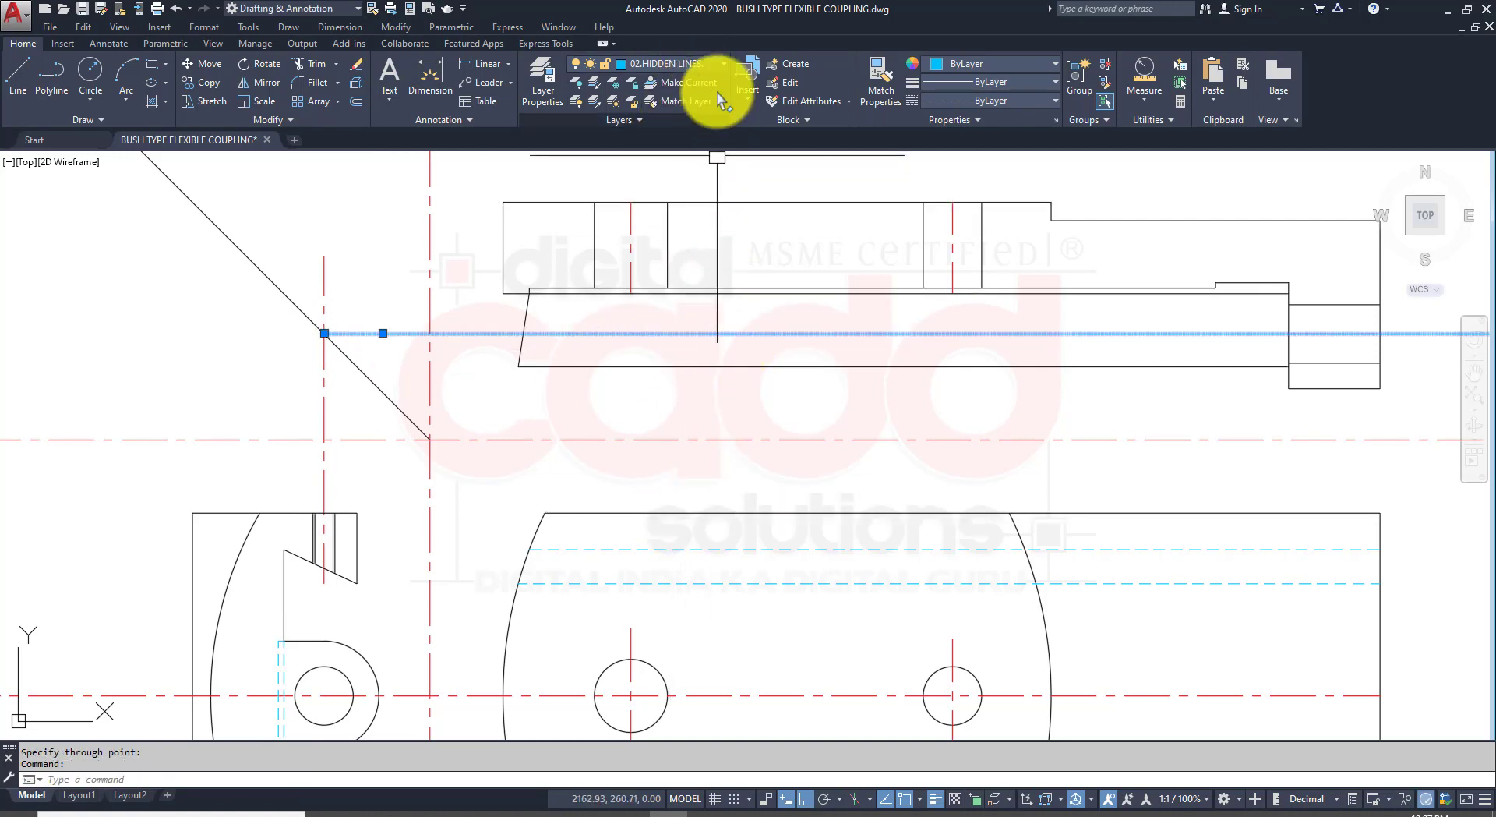
{"action": "left_click", "coordinate": [721, 69]}
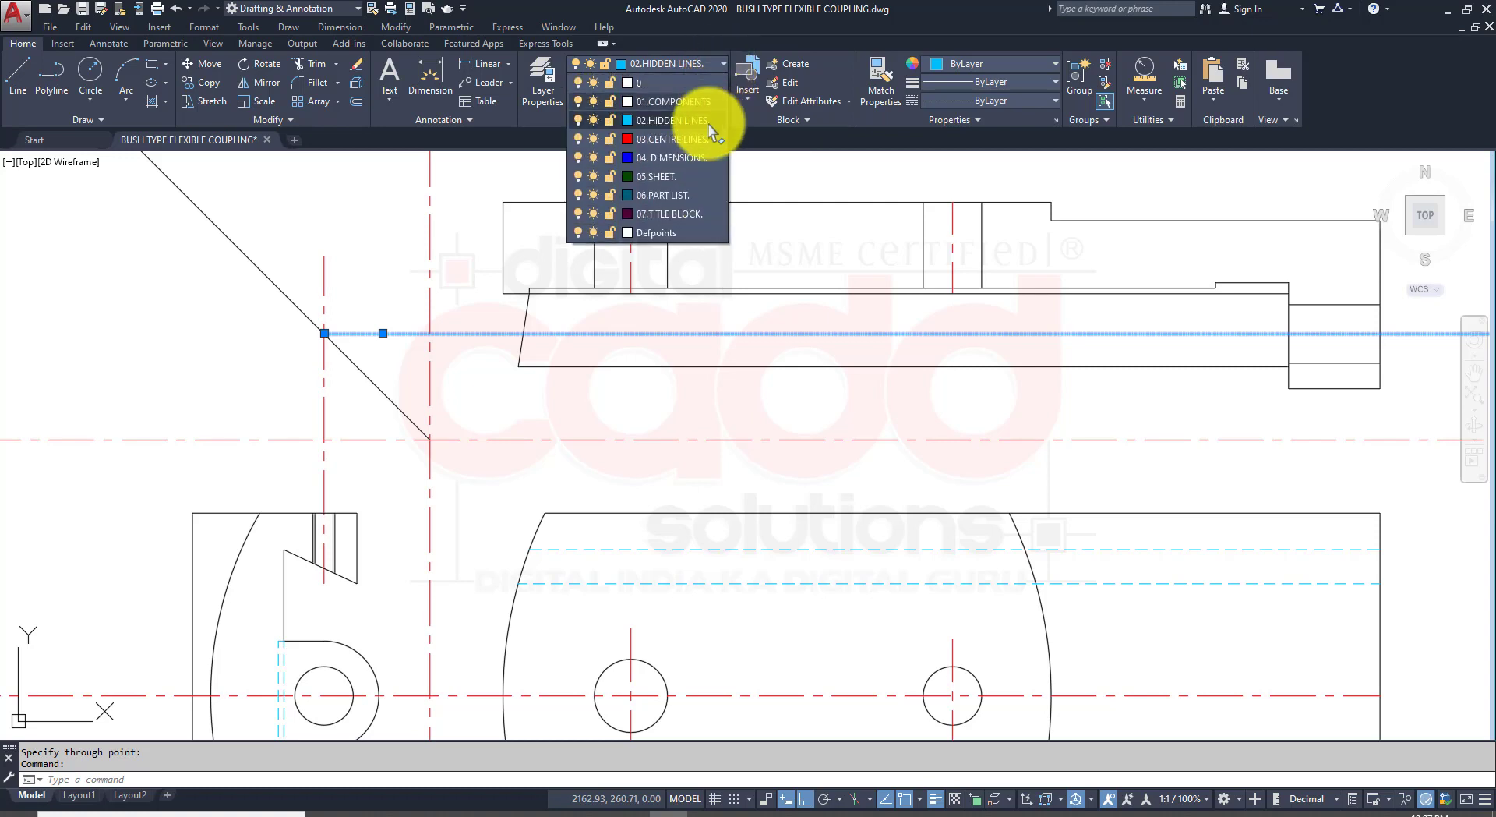
{"action": "left_click", "coordinate": [670, 139]}
{"action": "key", "text": "Escape"}
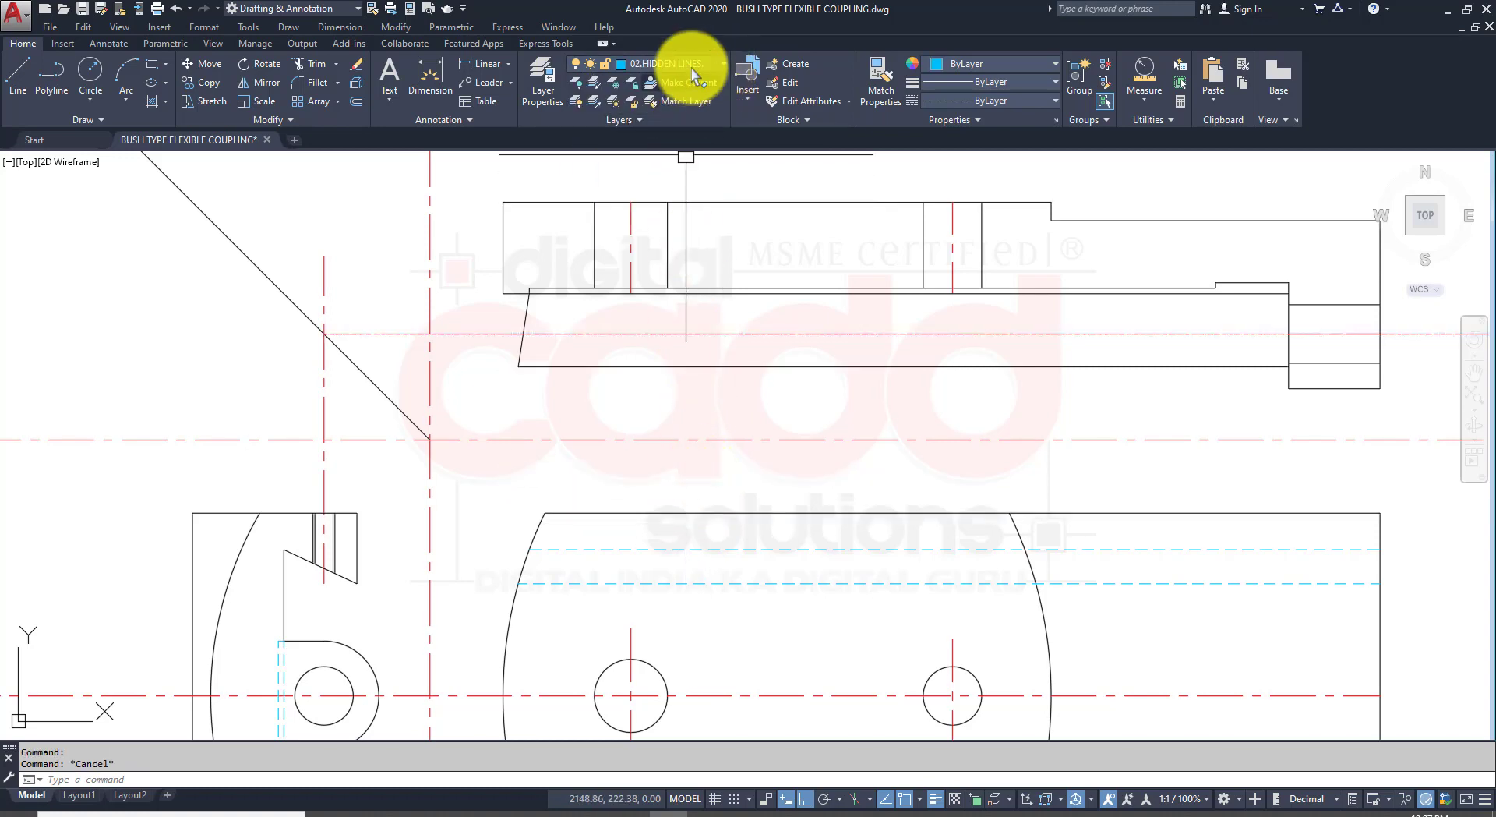
{"action": "left_click", "coordinate": [684, 63]}
{"action": "left_click", "coordinate": [677, 102]}
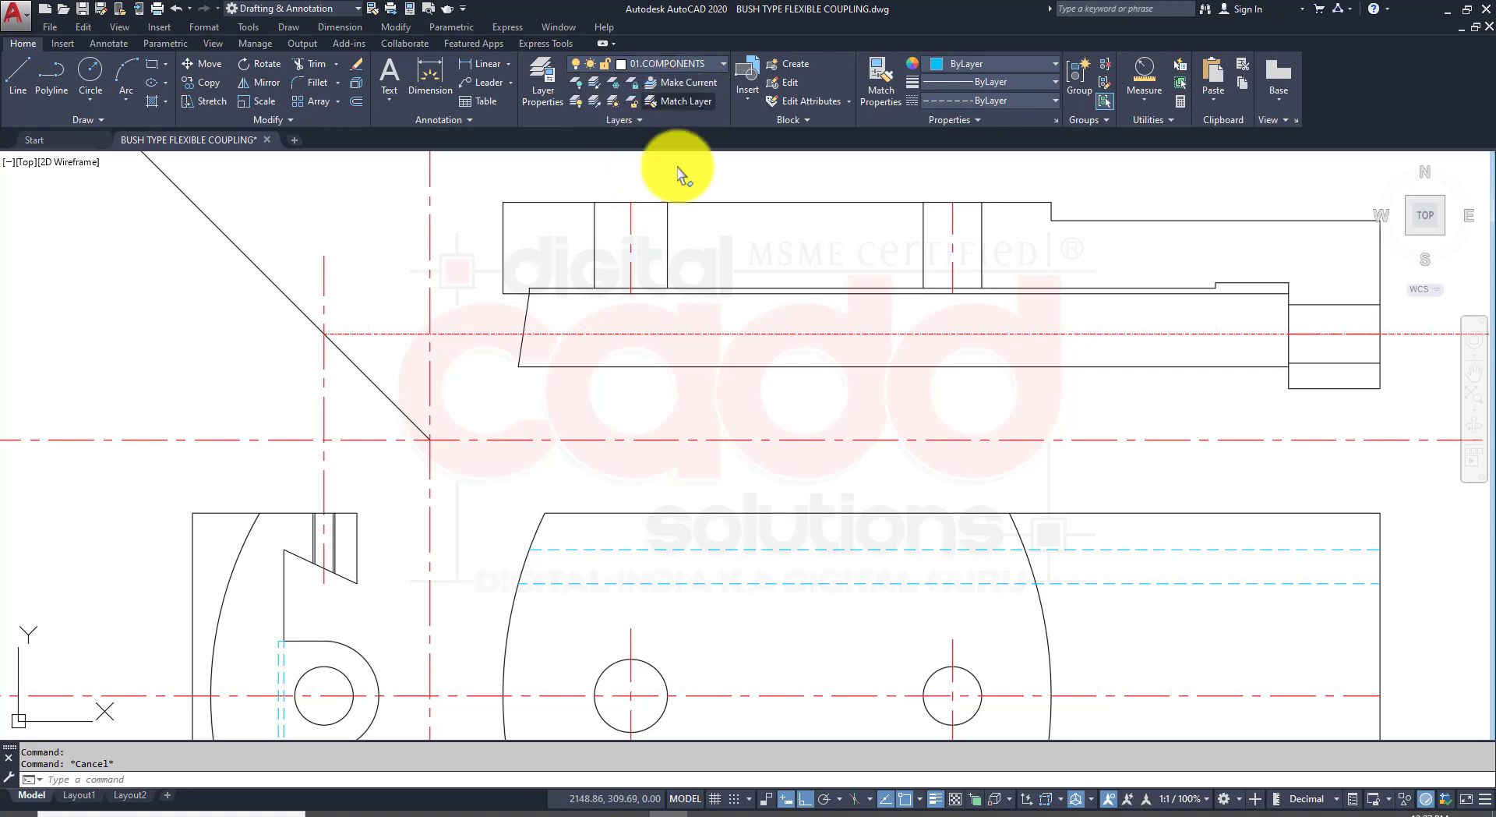
Step: Match the horizontal ray's properties to the M6 hole's vertical centre line
{"action": "type", "text": "MA"}
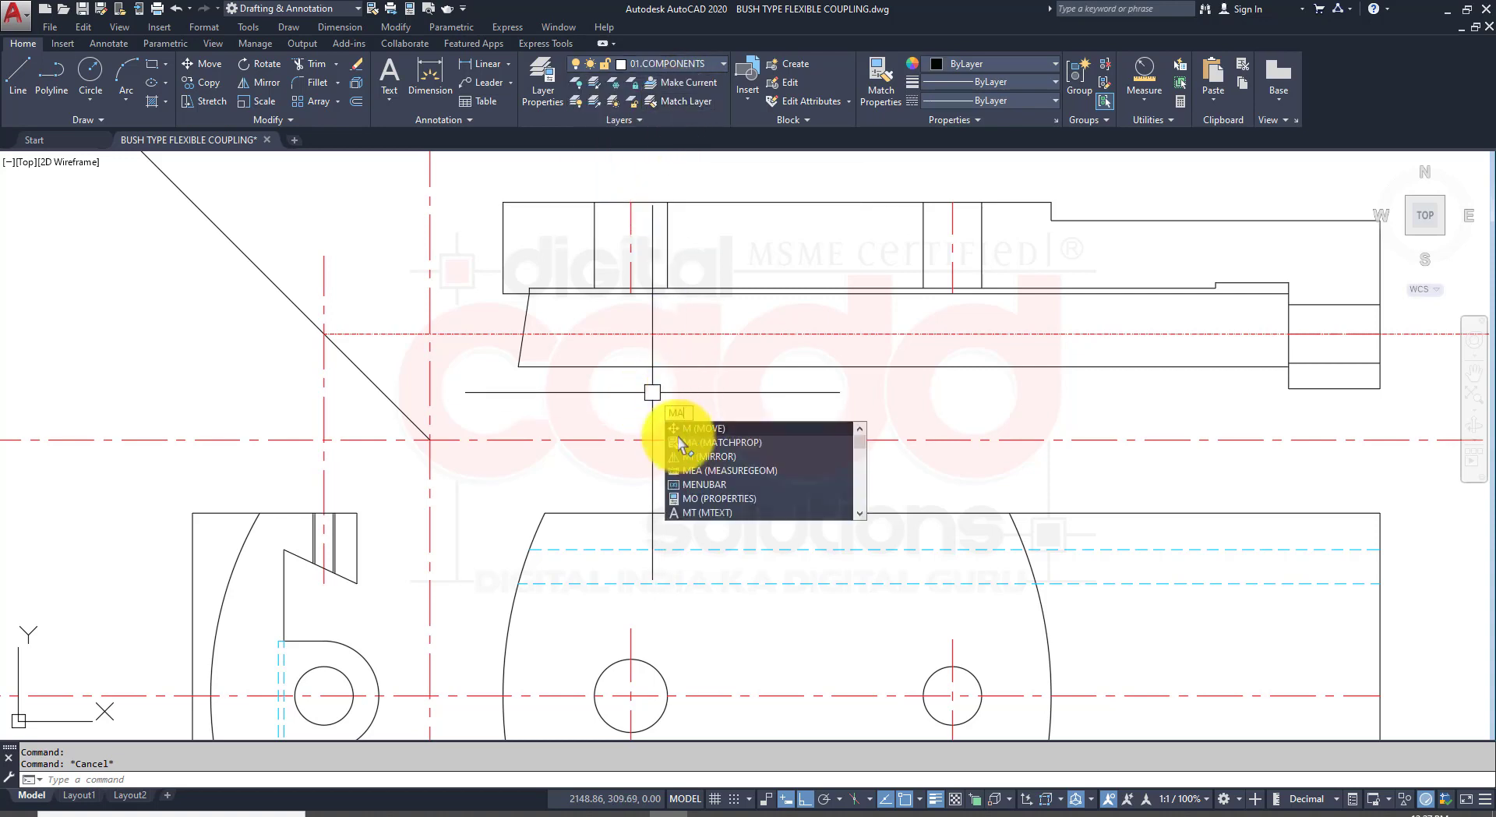
{"action": "key", "text": "Return"}
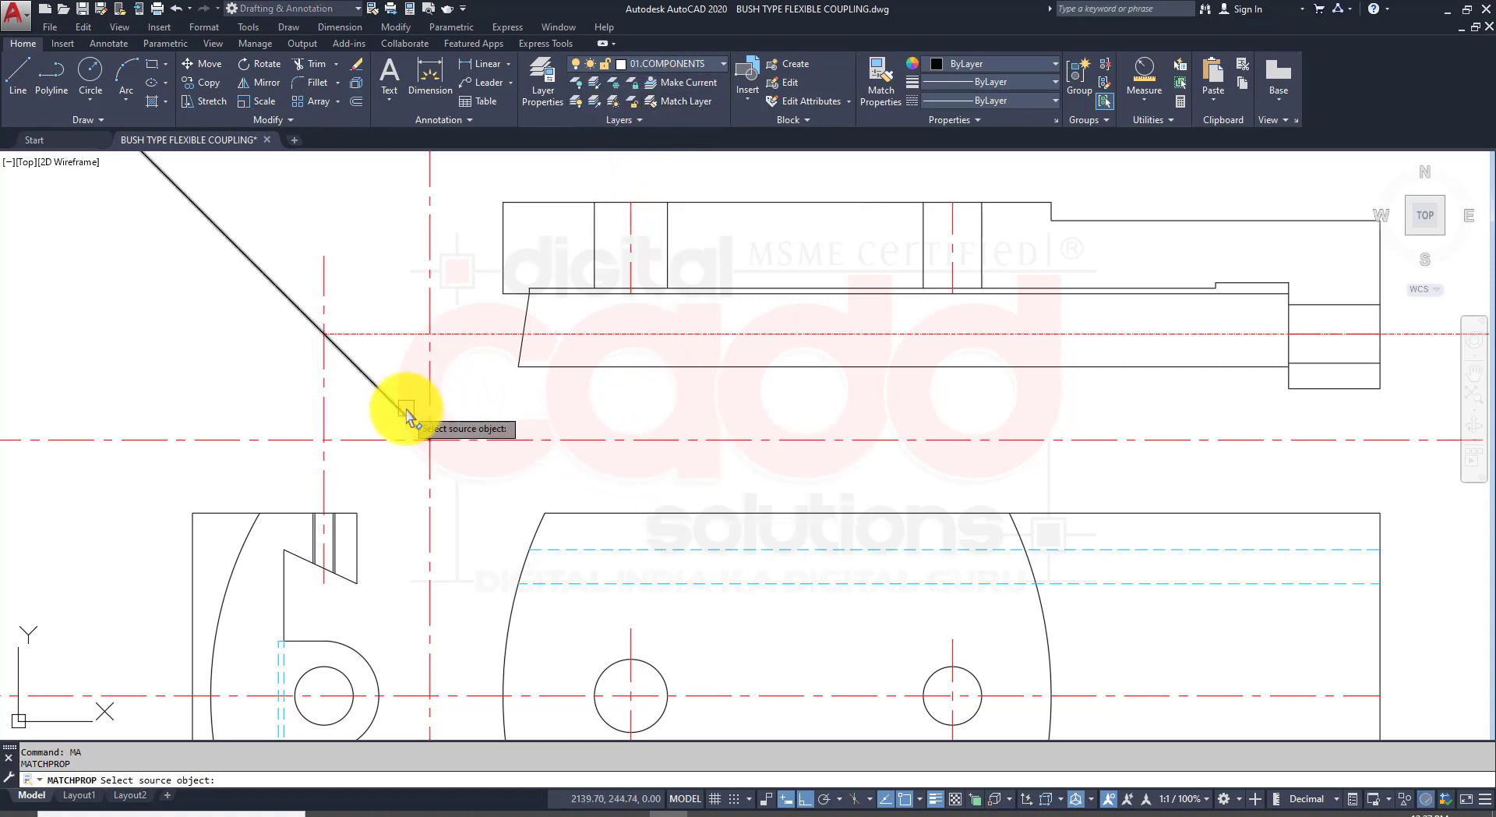
{"action": "left_click", "coordinate": [324, 397]}
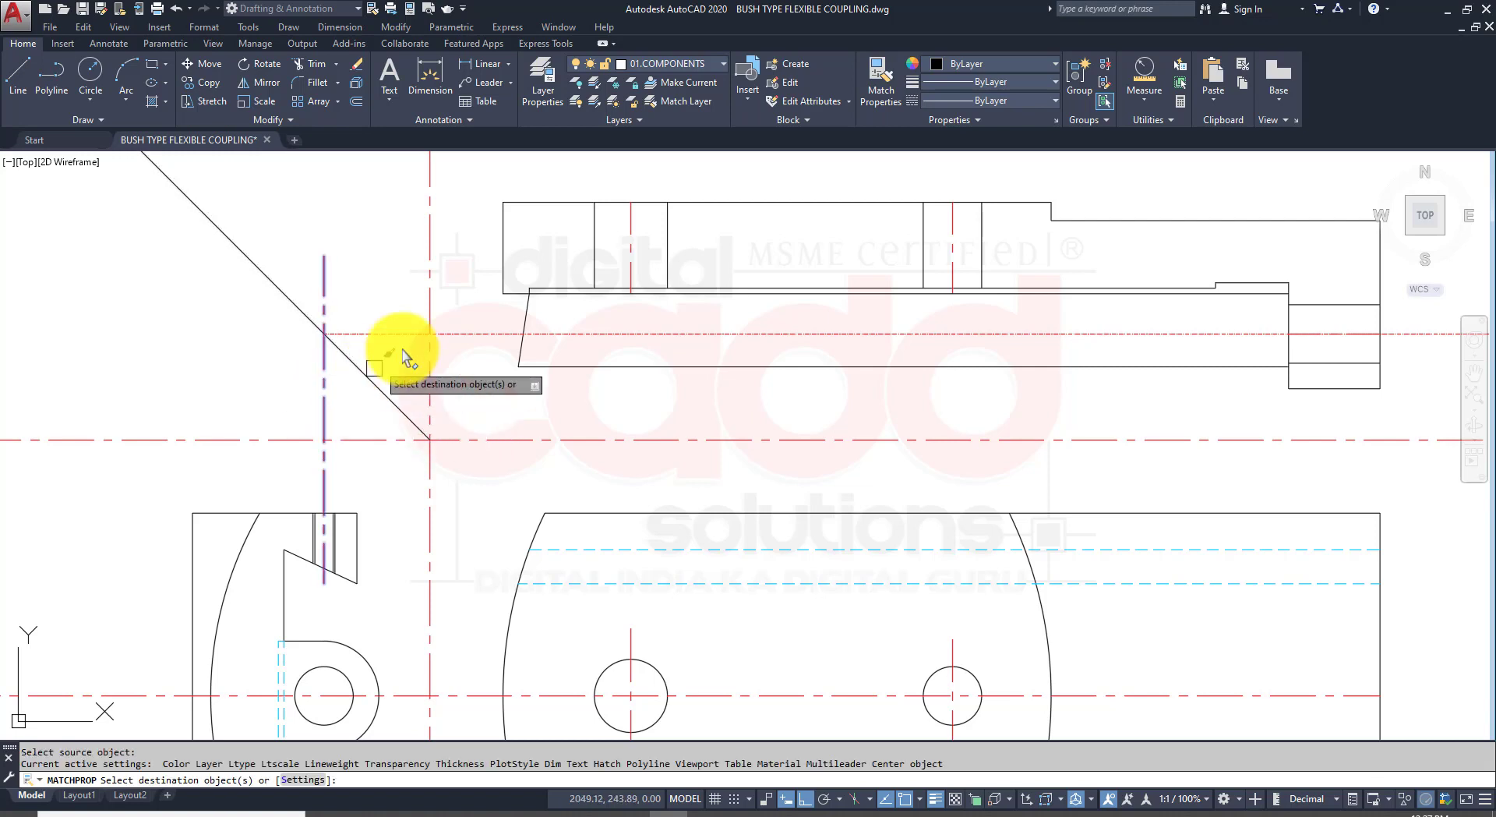
{"action": "left_click", "coordinate": [413, 335]}
{"action": "key", "text": "Return"}
{"action": "mouse_move", "coordinate": [769, 476]}
{"action": "middle_mouse_down"}
{"action": "mouse_move", "coordinate": [670, 480]}
{"action": "mouse_move", "coordinate": [596, 504]}
{"action": "mouse_move", "coordinate": [667, 490]}
{"action": "middle_mouse_up"}
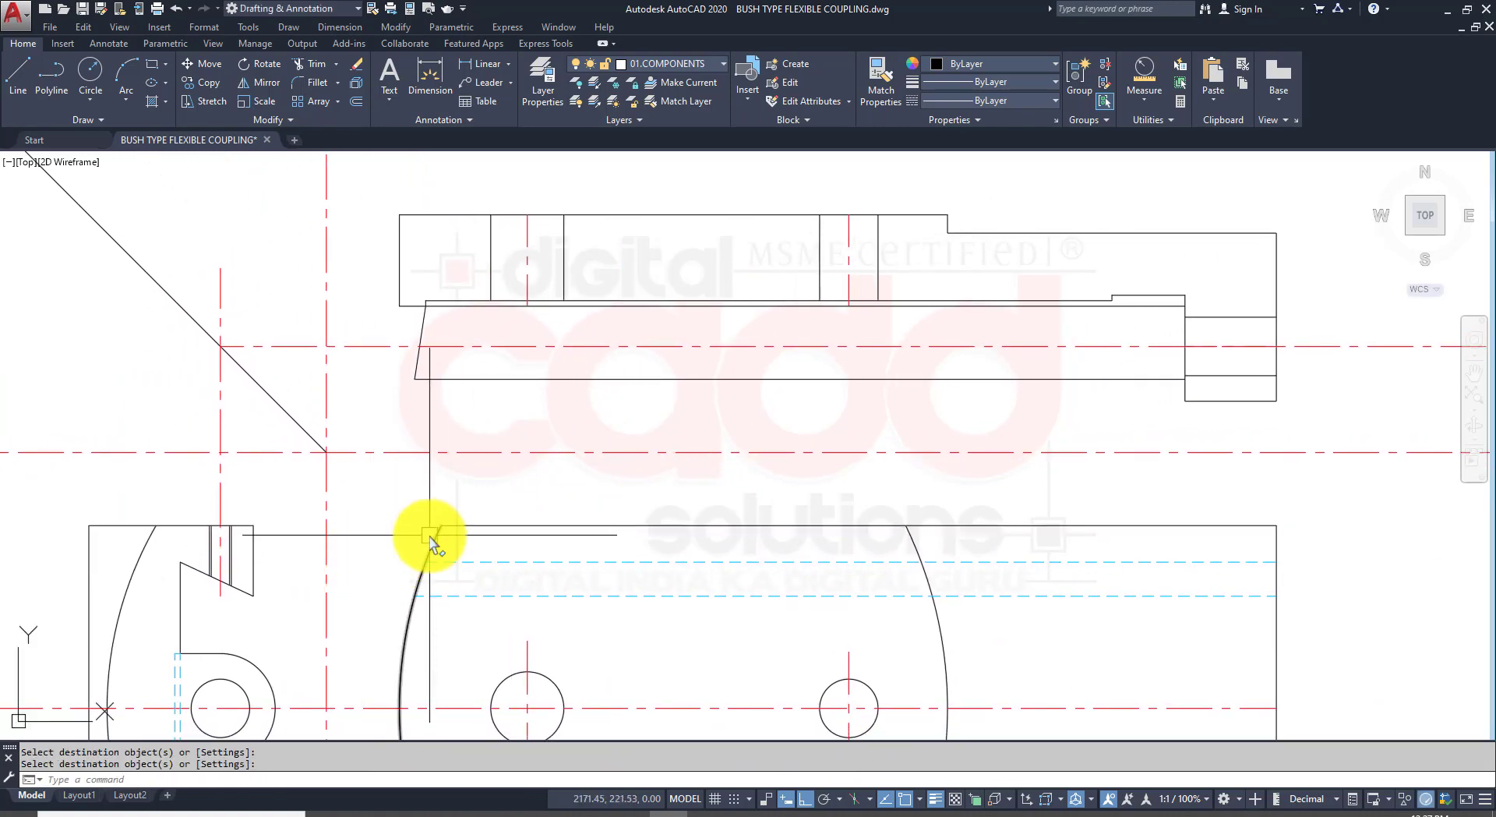
Step: Check the M6 hole position in the PDF assignment and offset the front view's right edge 13 mm inward
{"action": "left_click", "coordinate": [387, 812]}
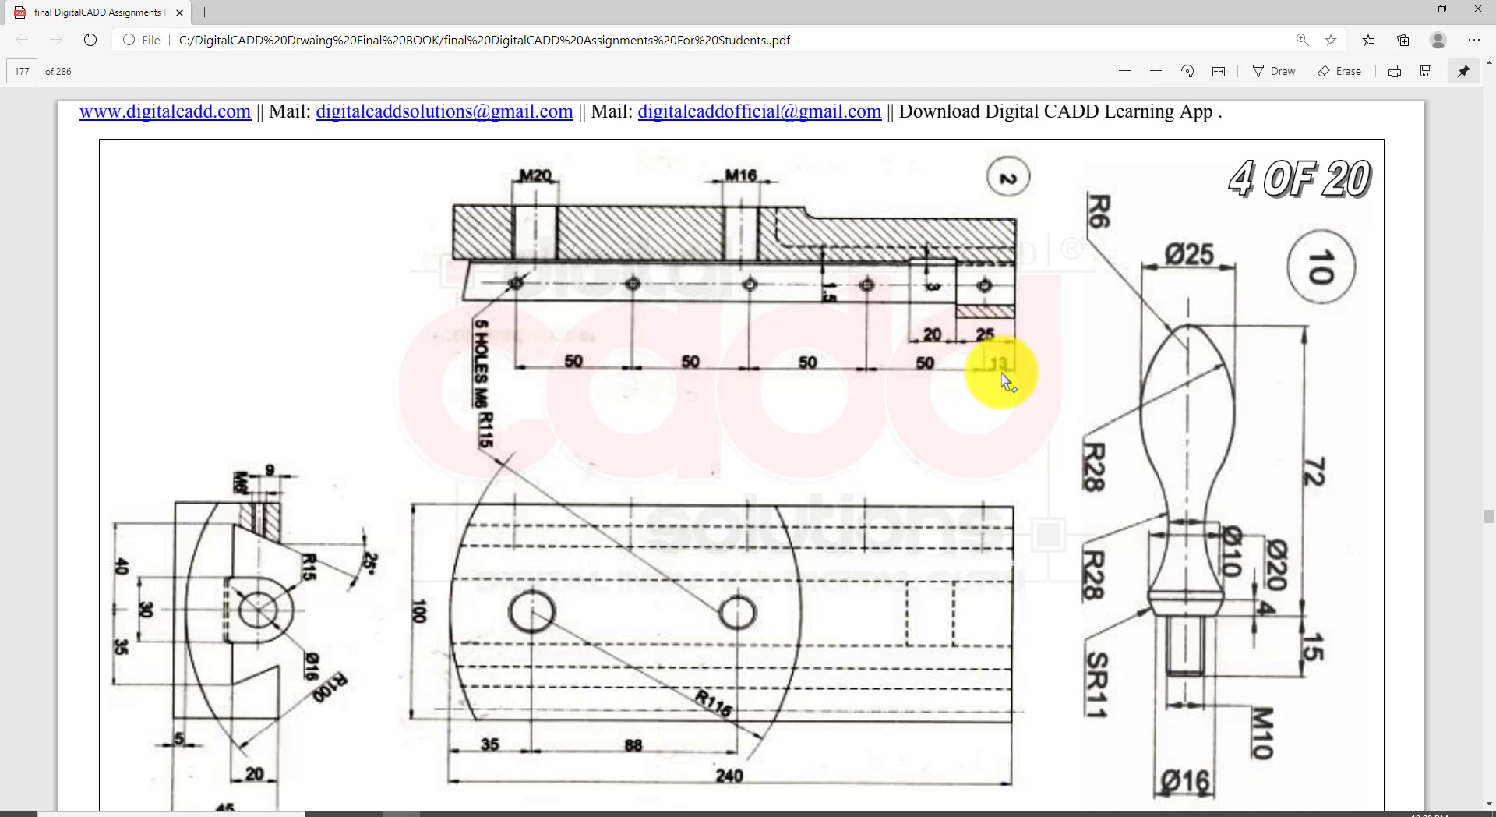
{"action": "left_click", "coordinate": [674, 806]}
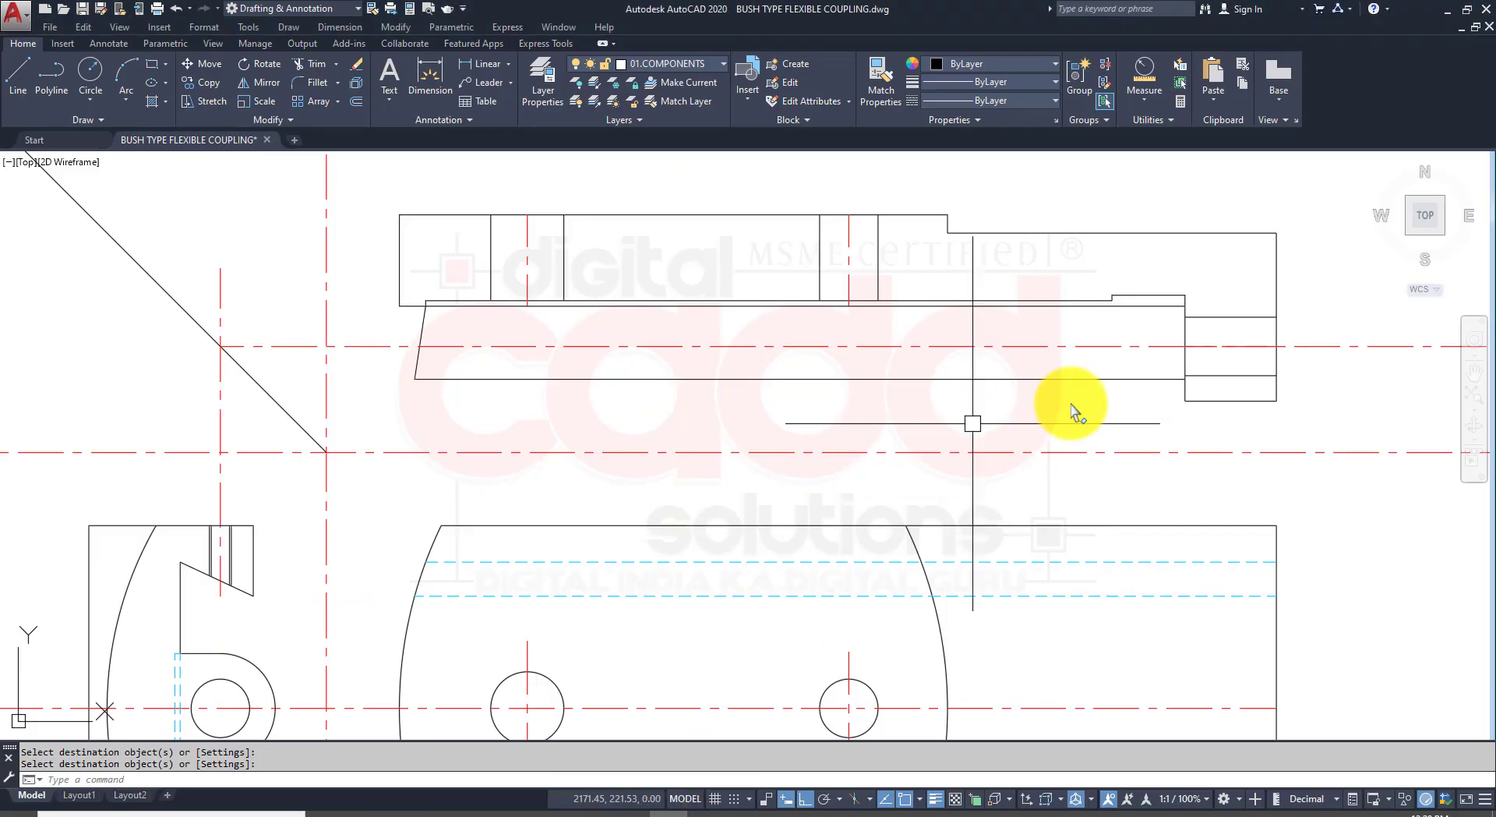
{"action": "scroll", "coordinate": [644, 450], "scroll_direction": "up", "scroll_amount": 5}
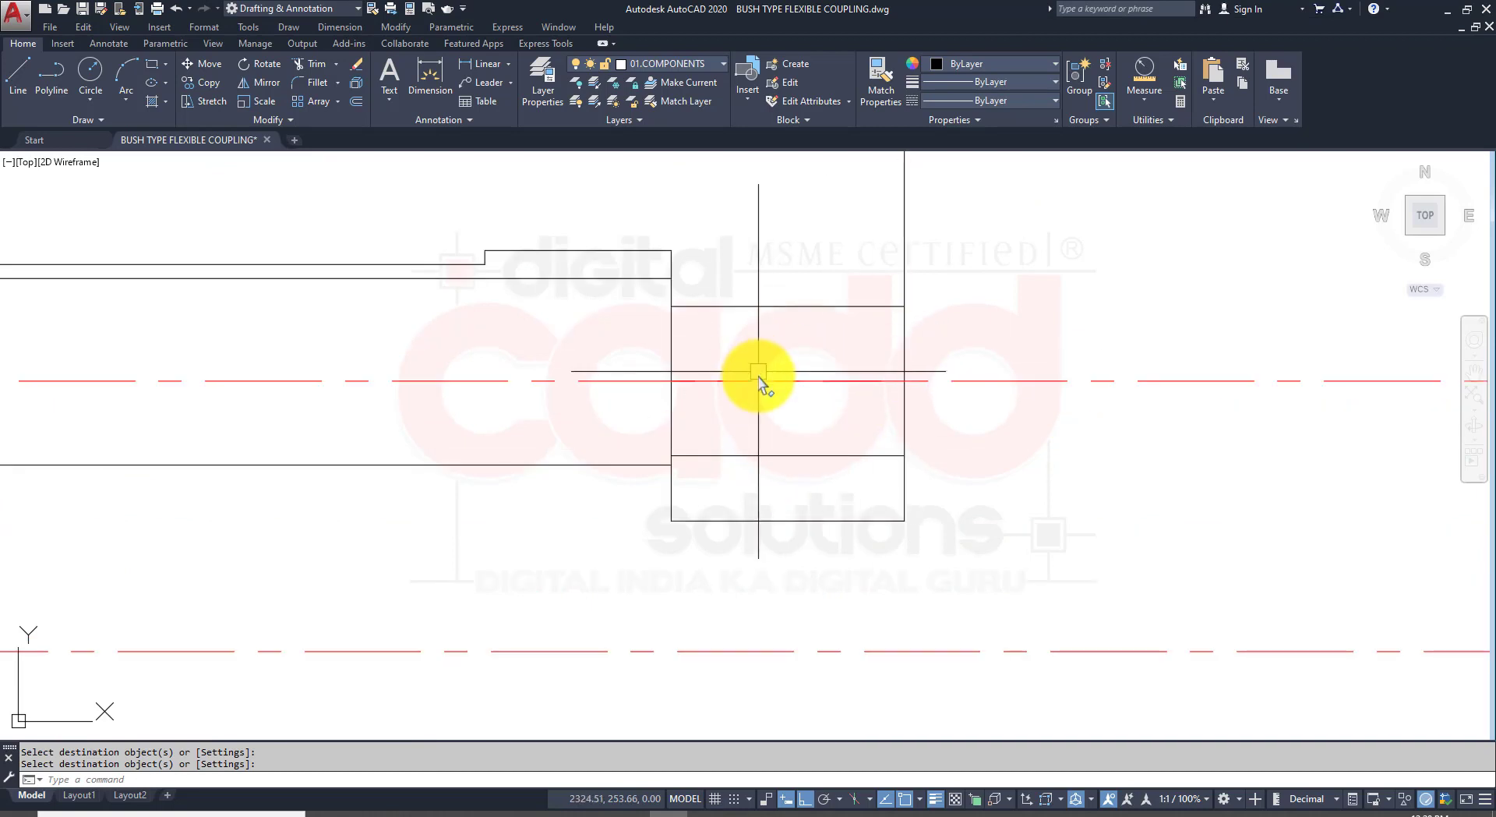
{"action": "key", "text": "Escape"}
{"action": "type", "text": "o"}
{"action": "key", "text": "Return"}
{"action": "type", "text": "1"}
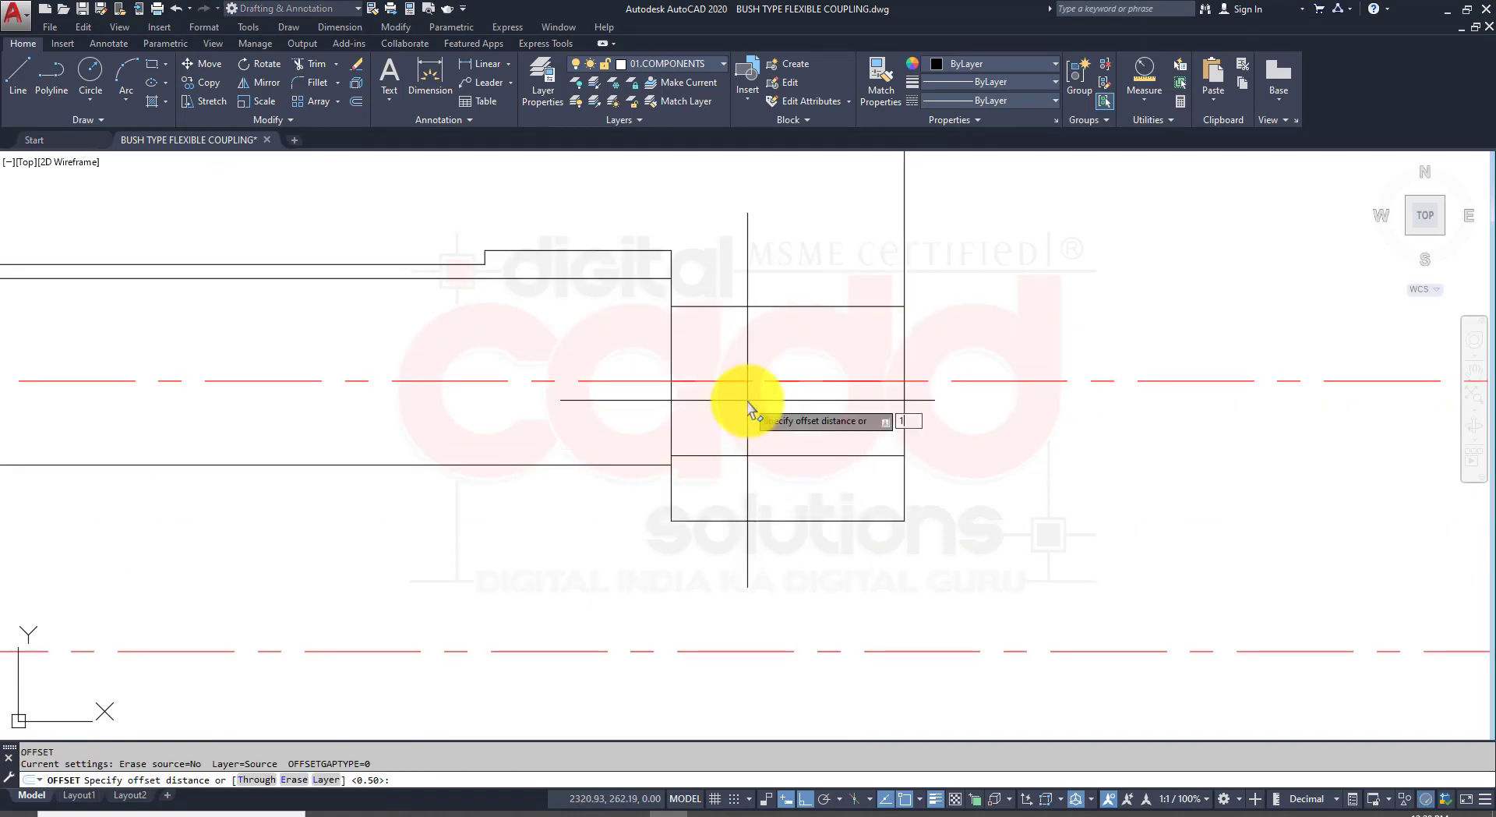
{"action": "type", "text": "3"}
{"action": "key", "text": "Return"}
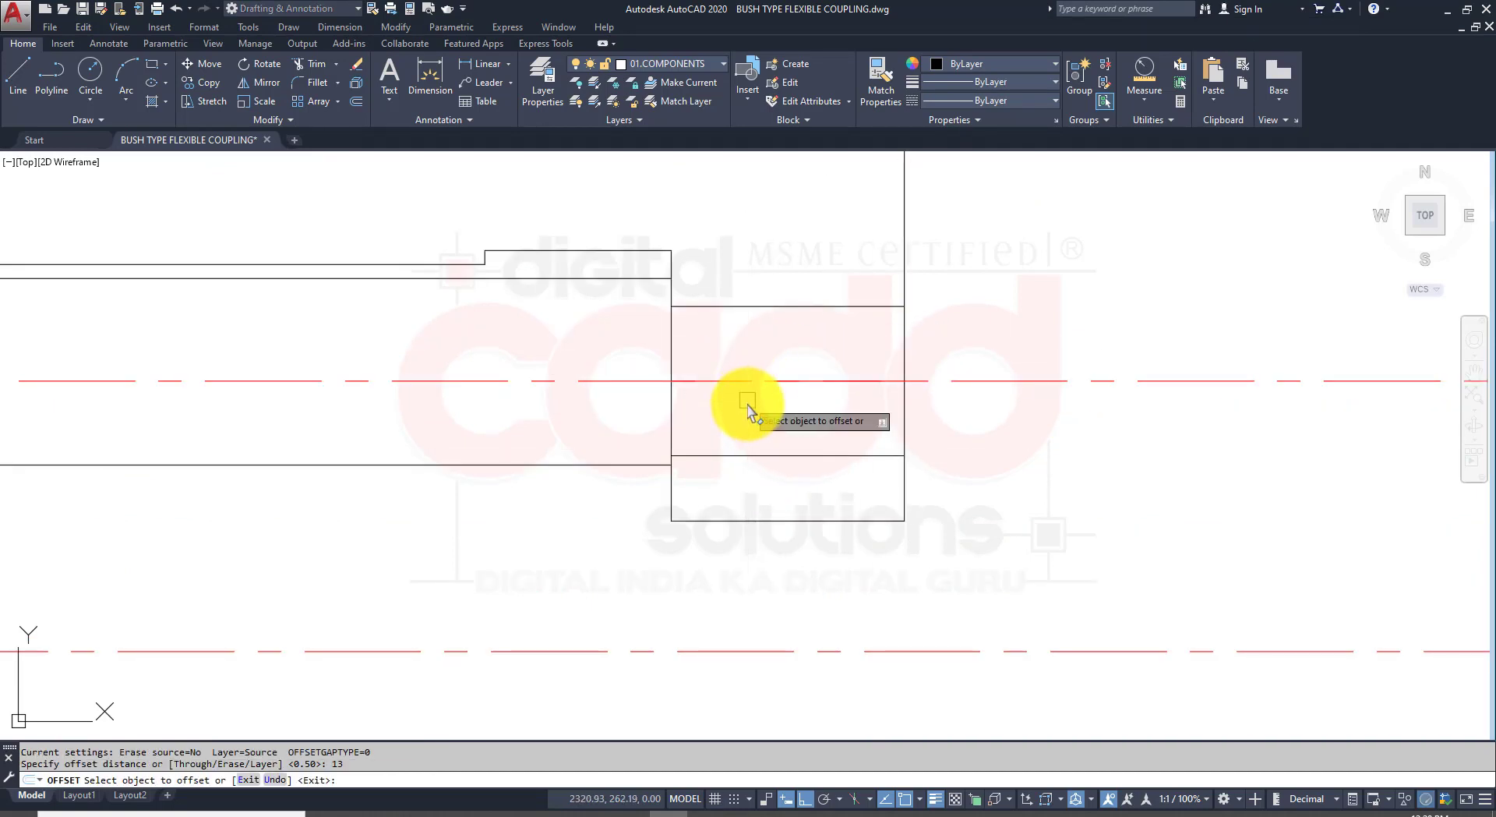
{"action": "left_click", "coordinate": [904, 344]}
{"action": "left_click", "coordinate": [834, 352]}
{"action": "key", "text": "Escape"}
Step: Draw a 6 mm diameter circle where the offset line crosses the horizontal centre line
{"action": "type", "text": "c"}
{"action": "key", "text": "Return"}
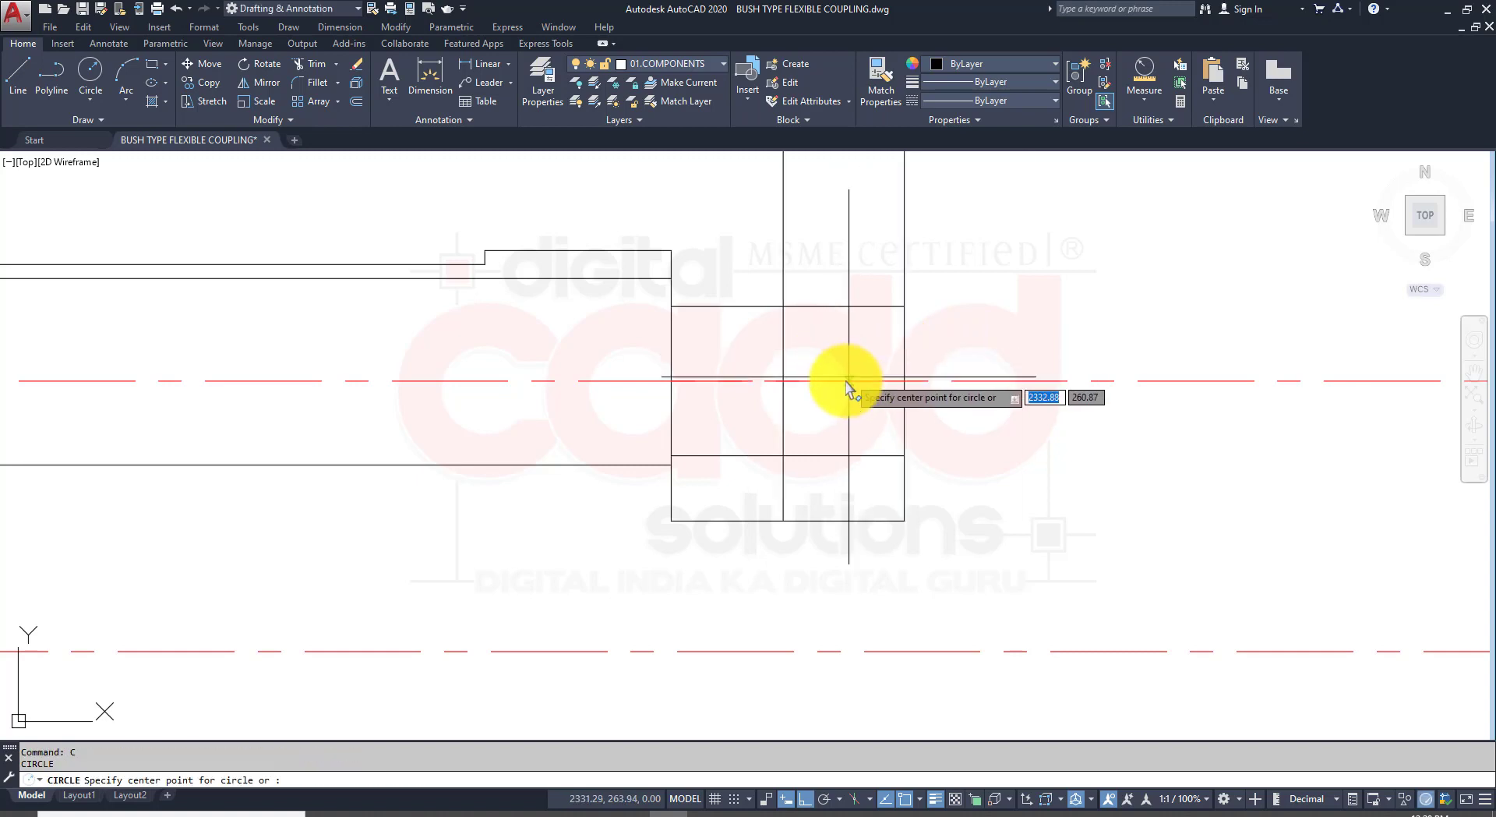
{"action": "left_click", "coordinate": [782, 380]}
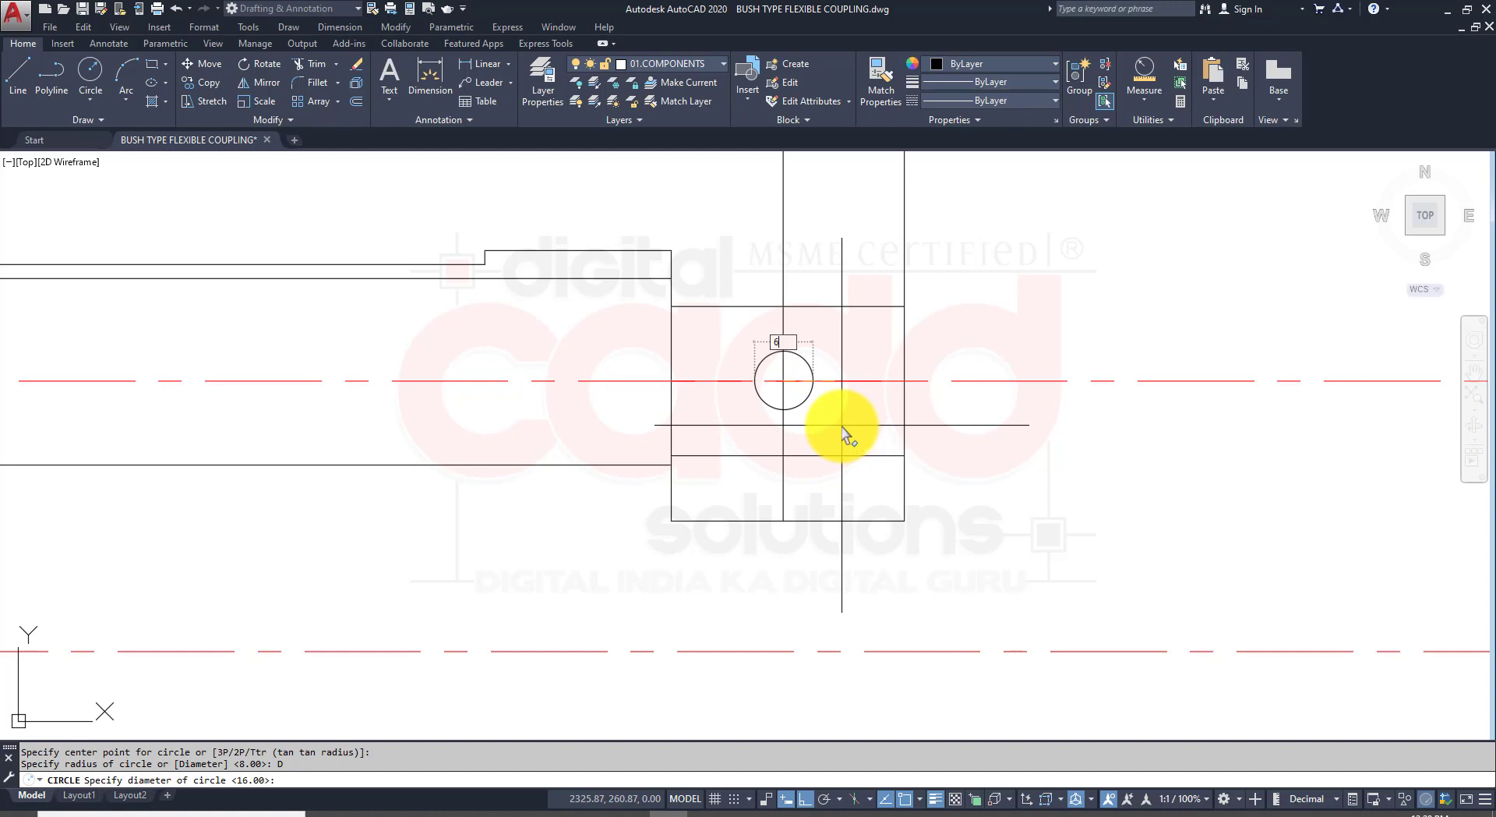
{"action": "scroll", "coordinate": [849, 427], "scroll_direction": "down", "scroll_amount": 5}
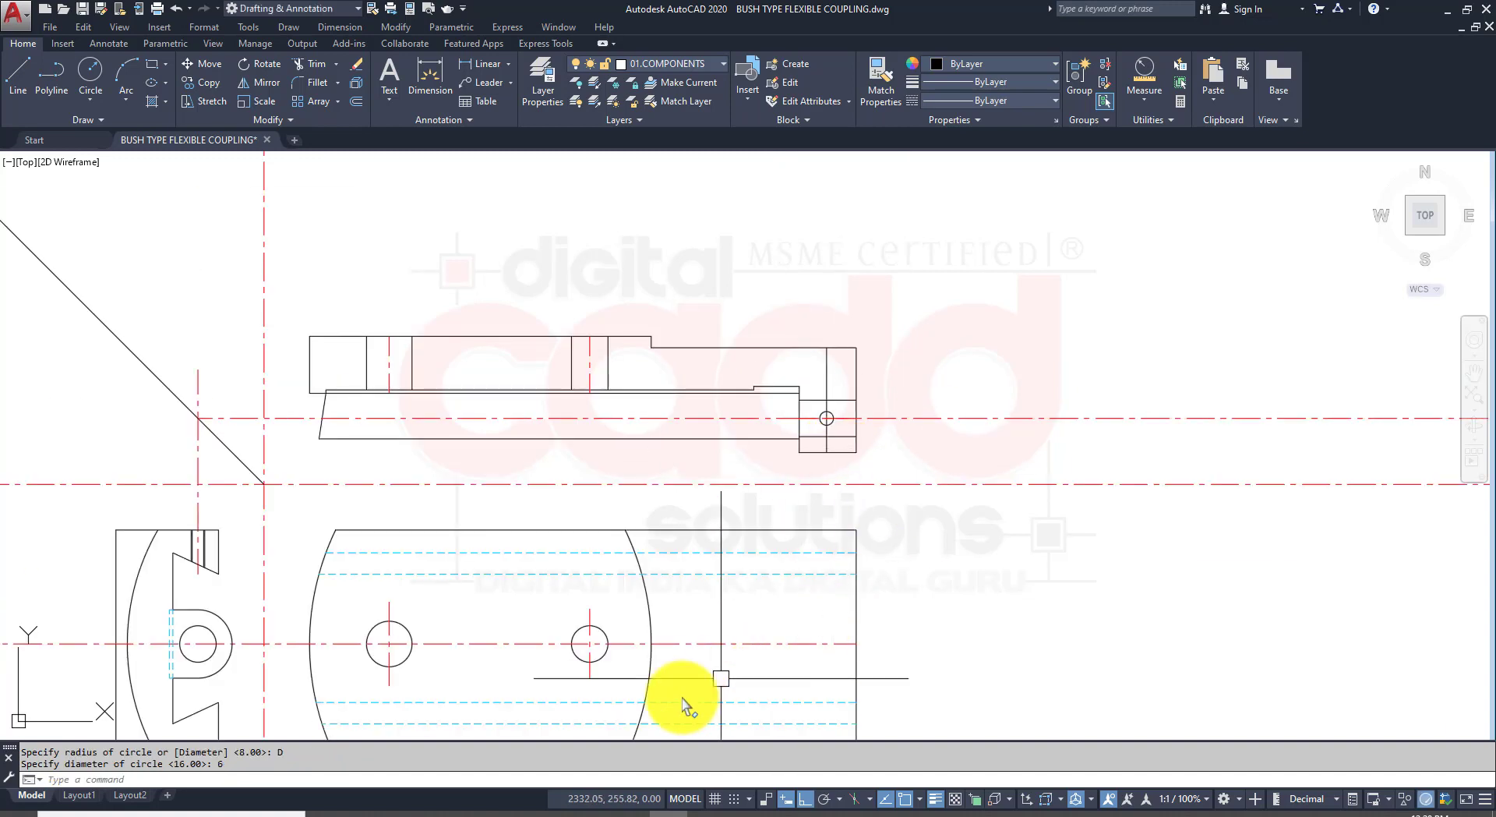
Step: Check the hole pattern in the PDF and create a rectangular array of the circle with 5 columns and 1 row running leftward
{"action": "left_click", "coordinate": [402, 813]}
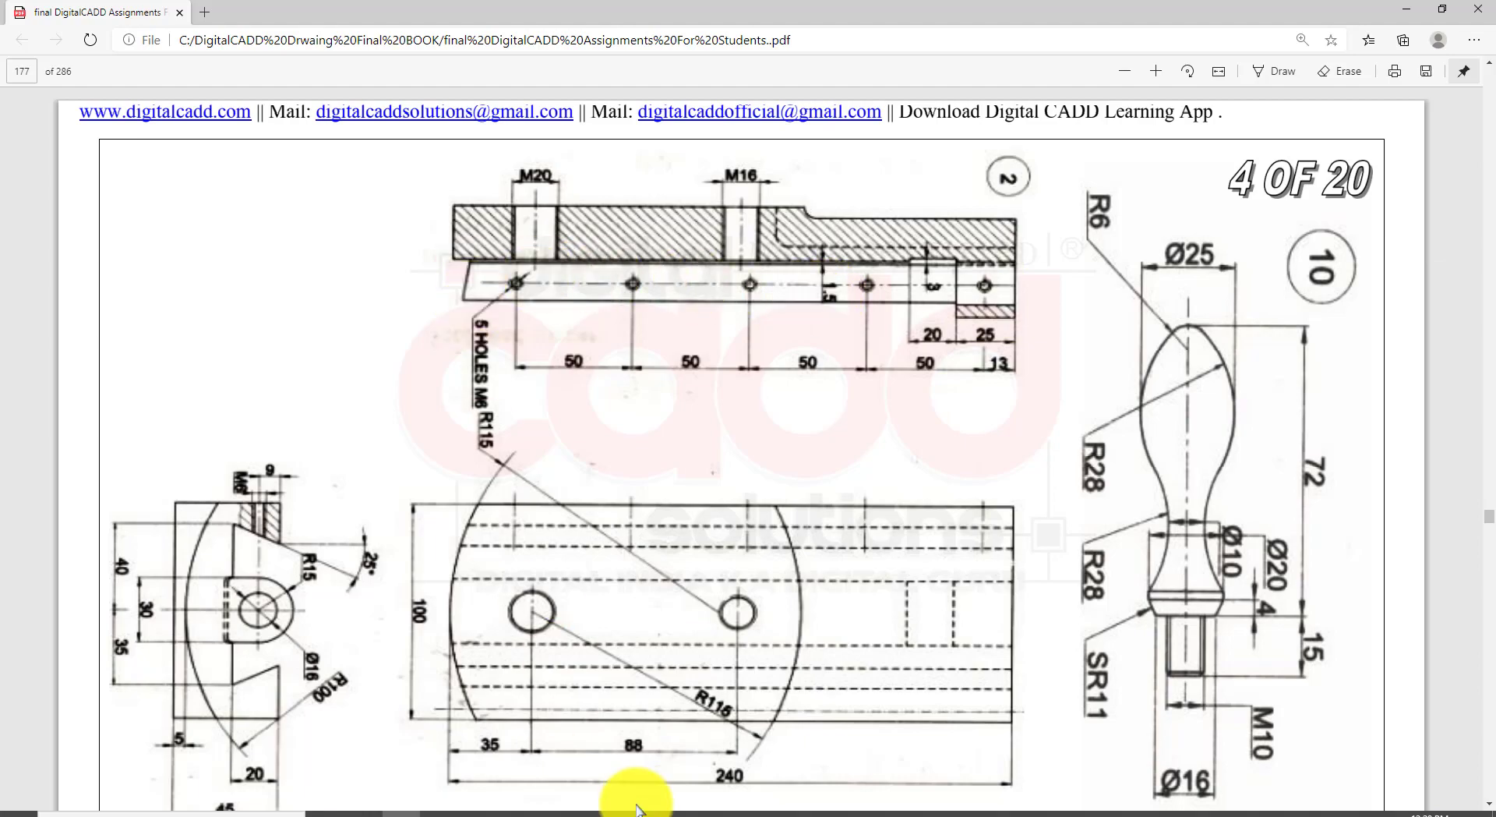
{"action": "left_click", "coordinate": [660, 813]}
{"action": "scroll", "coordinate": [789, 381], "scroll_direction": "up", "scroll_amount": 2}
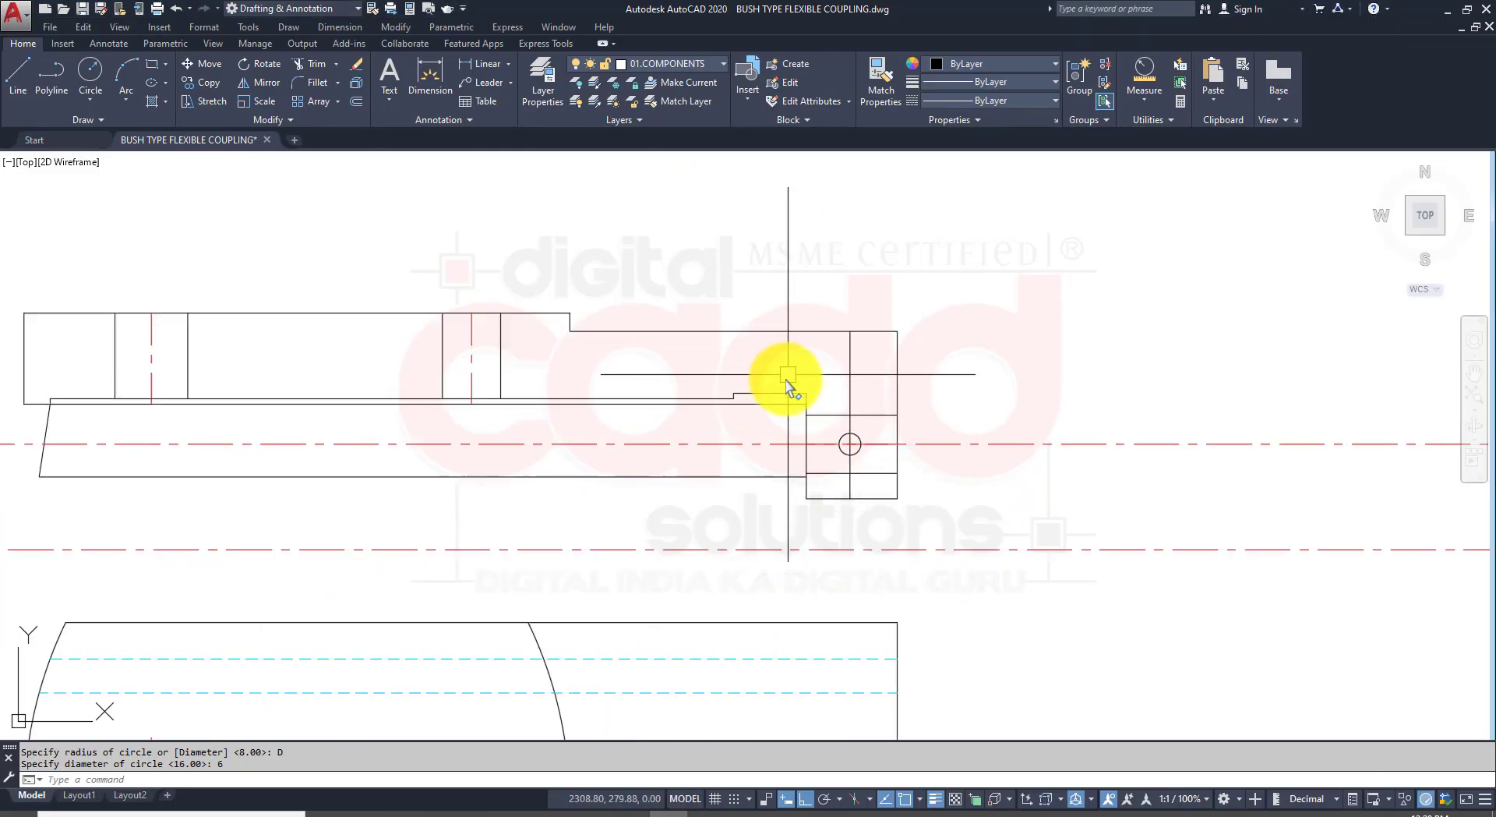
{"action": "left_click", "coordinate": [852, 453]}
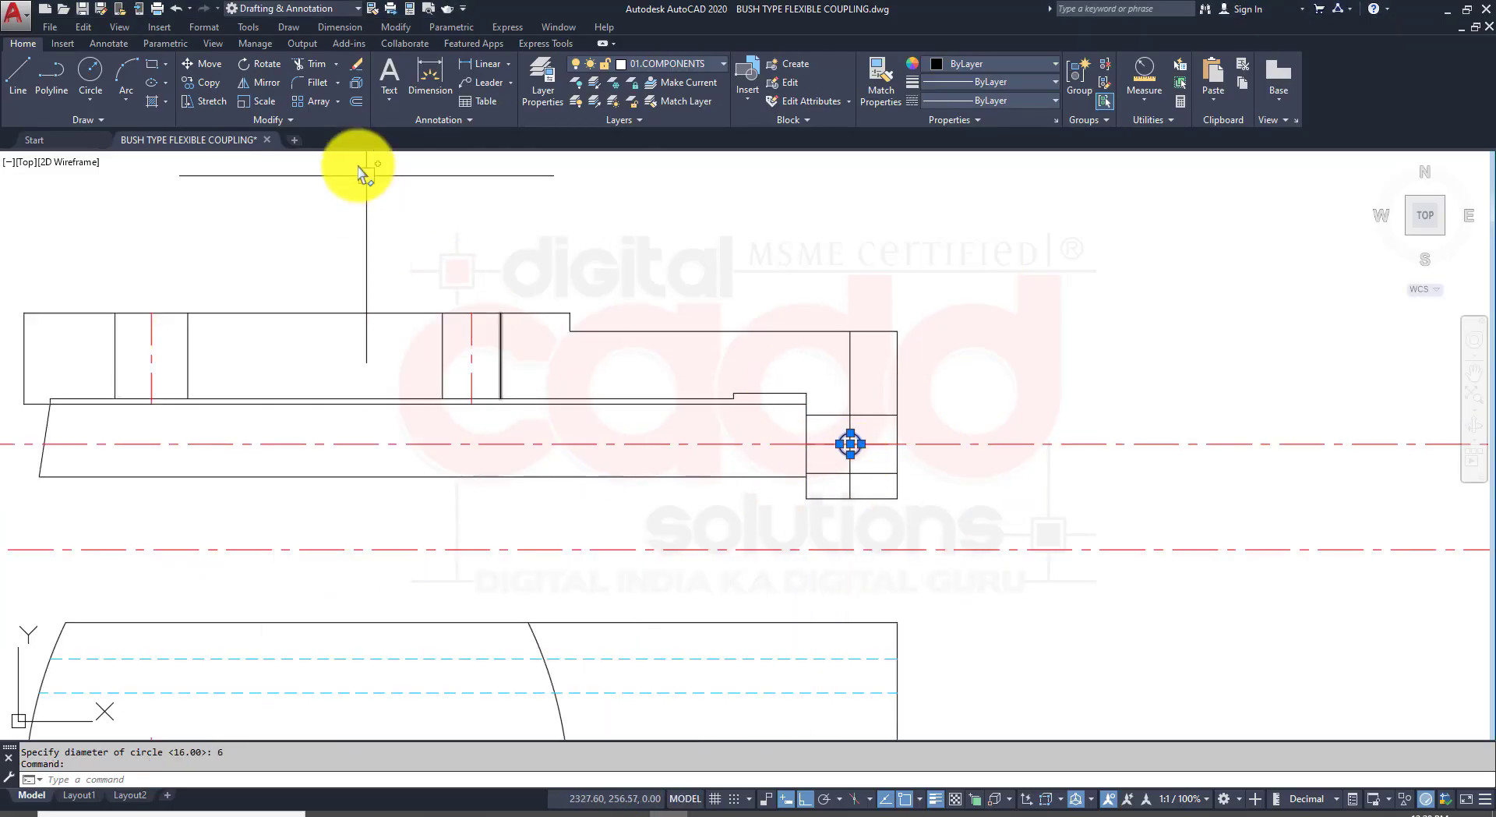
{"action": "left_click", "coordinate": [338, 102]}
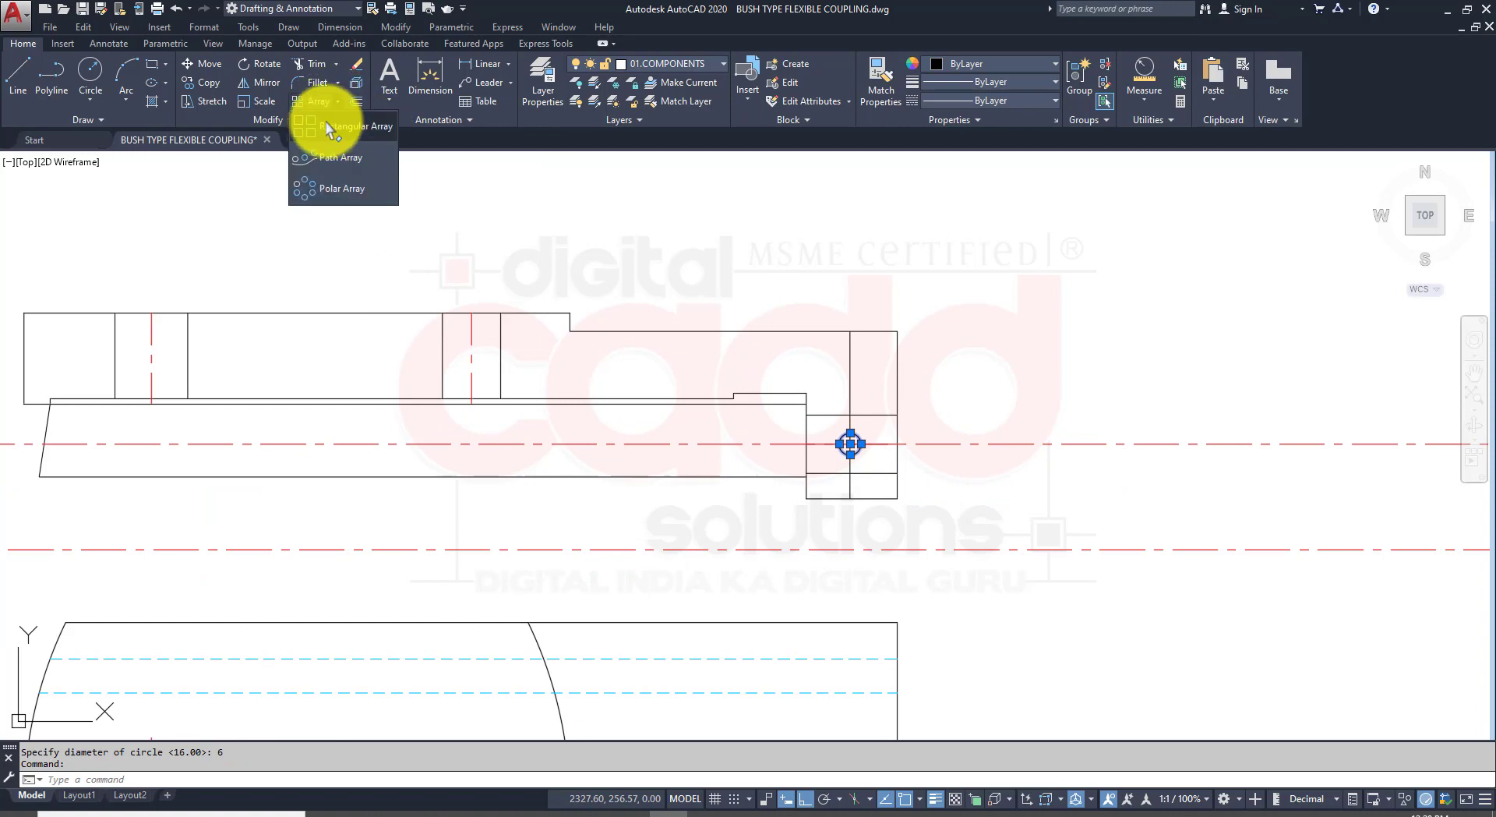
{"action": "left_click", "coordinate": [360, 126]}
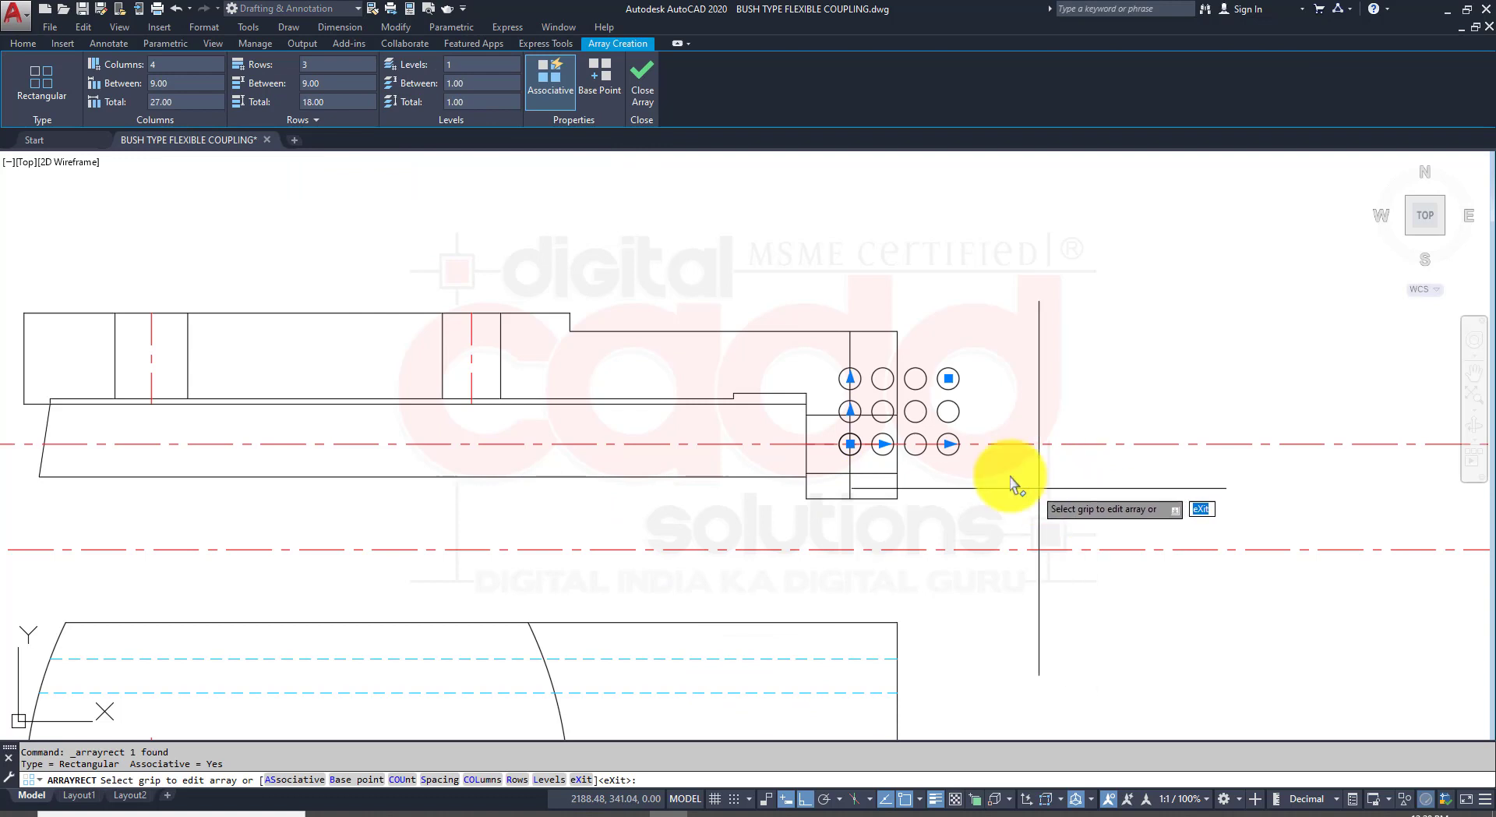
{"action": "left_click", "coordinate": [883, 444]}
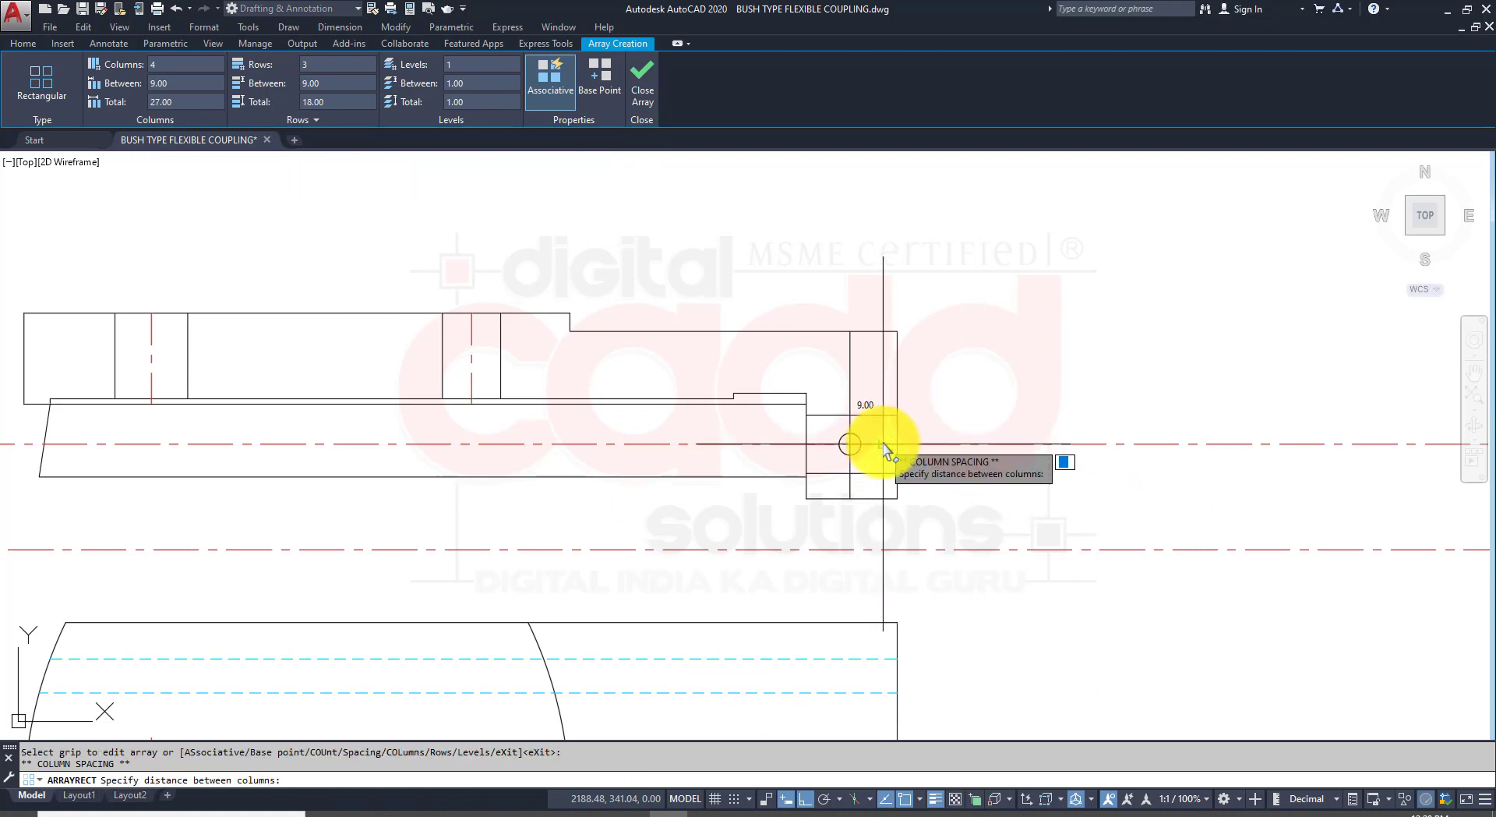
{"action": "left_click", "coordinate": [616, 451]}
{"action": "middle_click_drag", "start_coordinate": [658, 568], "coordinate": [732, 595]}
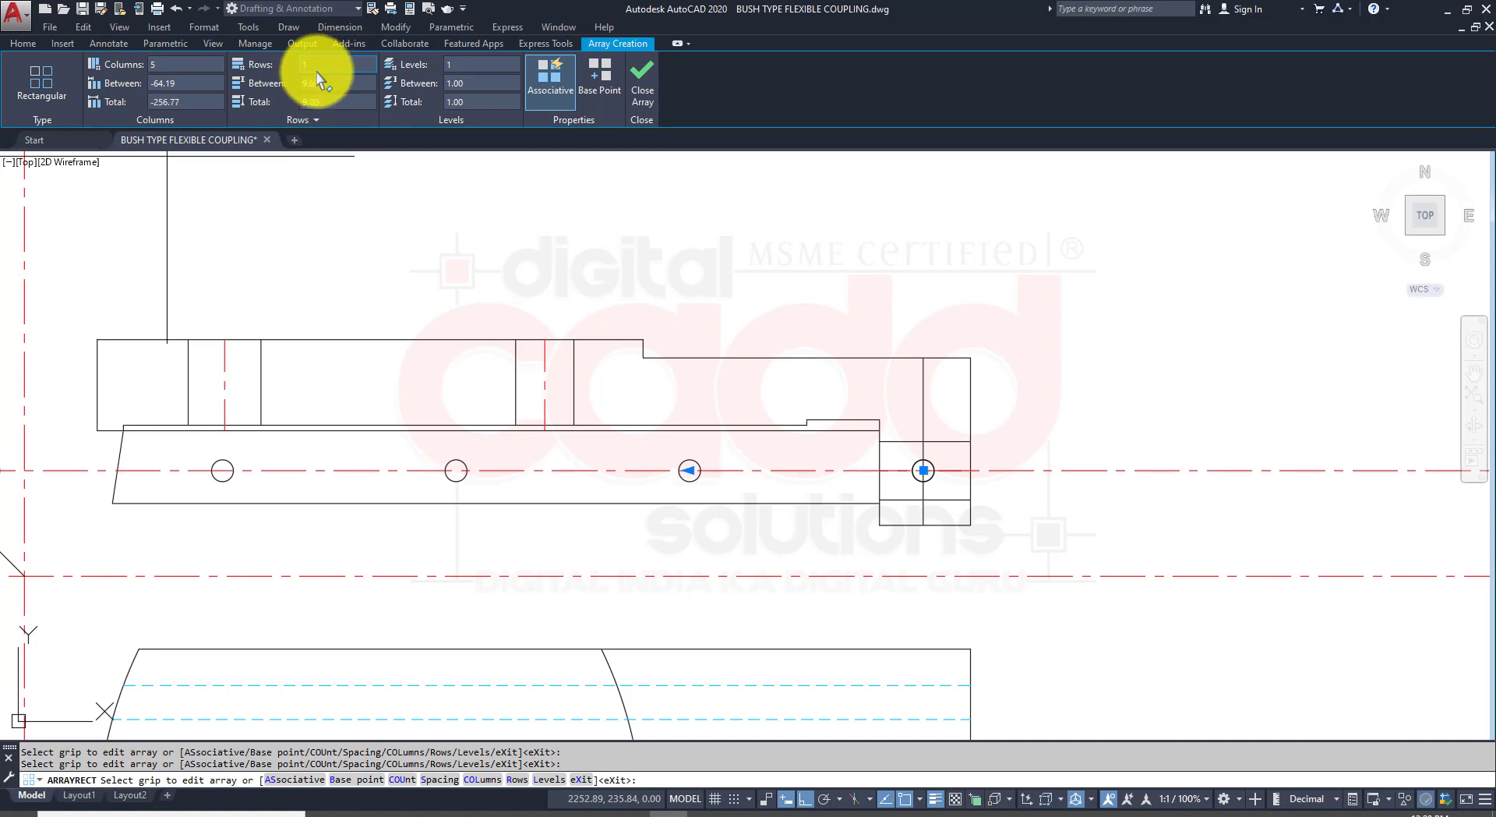
Step: Set the circle array's column spacing to -50 and finish the array
{"action": "left_click", "coordinate": [199, 84]}
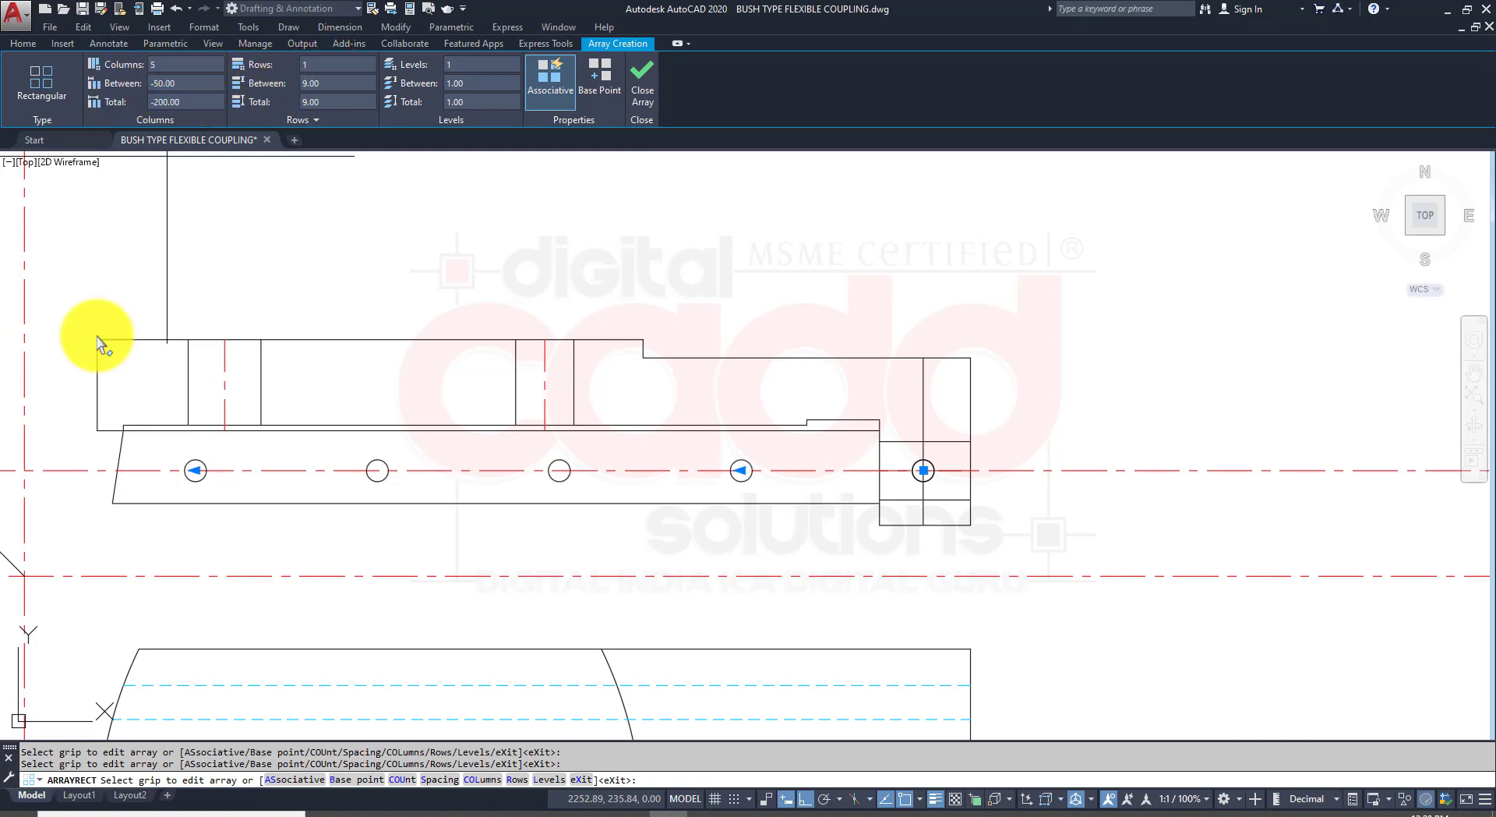
{"action": "scroll", "coordinate": [370, 450], "scroll_direction": "down", "scroll_amount": 2}
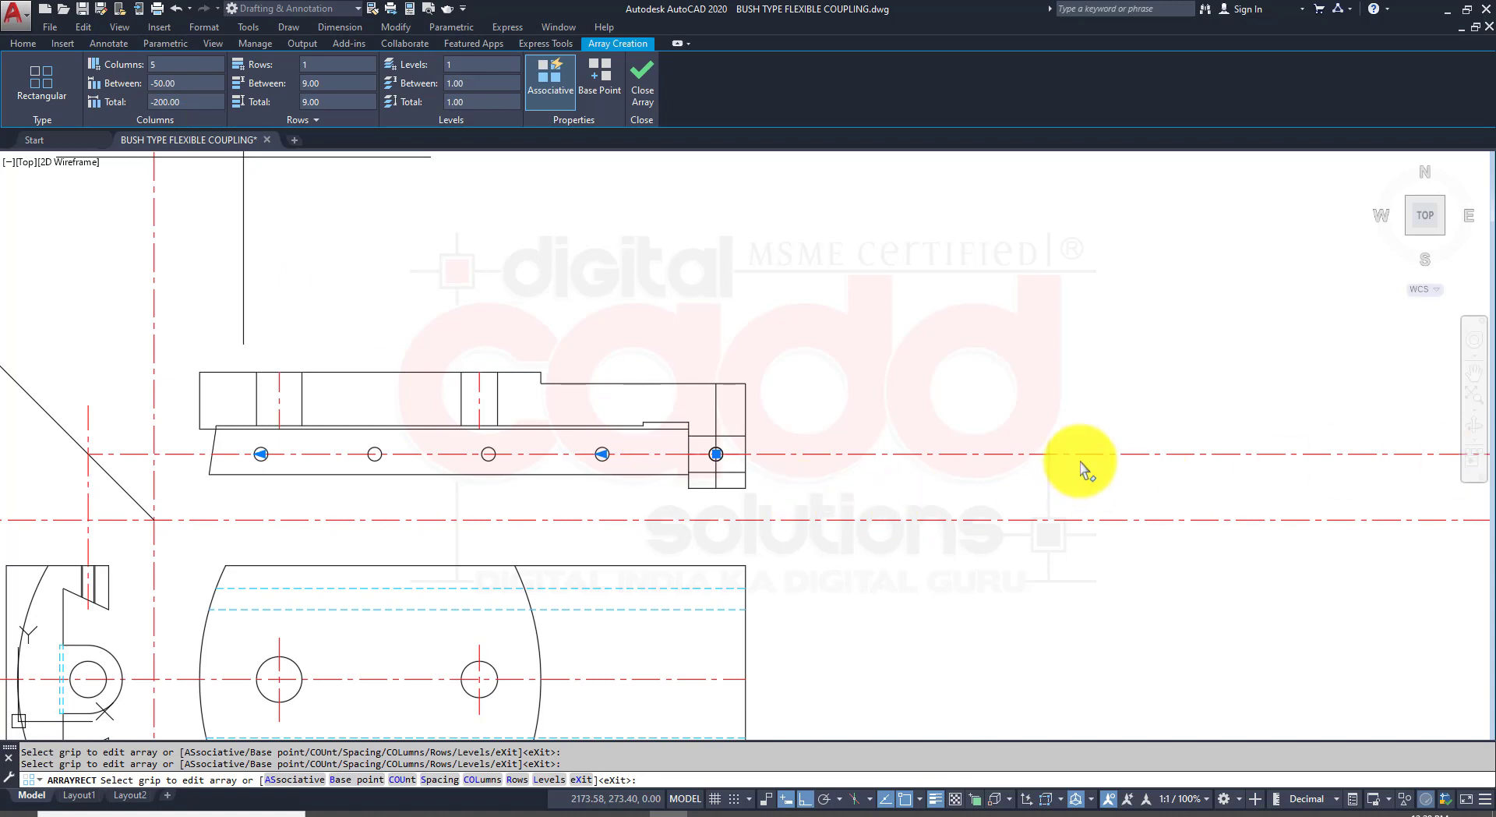
{"action": "left_click_drag", "start_coordinate": [988, 364], "coordinate": [1161, 364]}
{"action": "left_click_drag", "start_coordinate": [900, 426], "coordinate": [775, 426]}
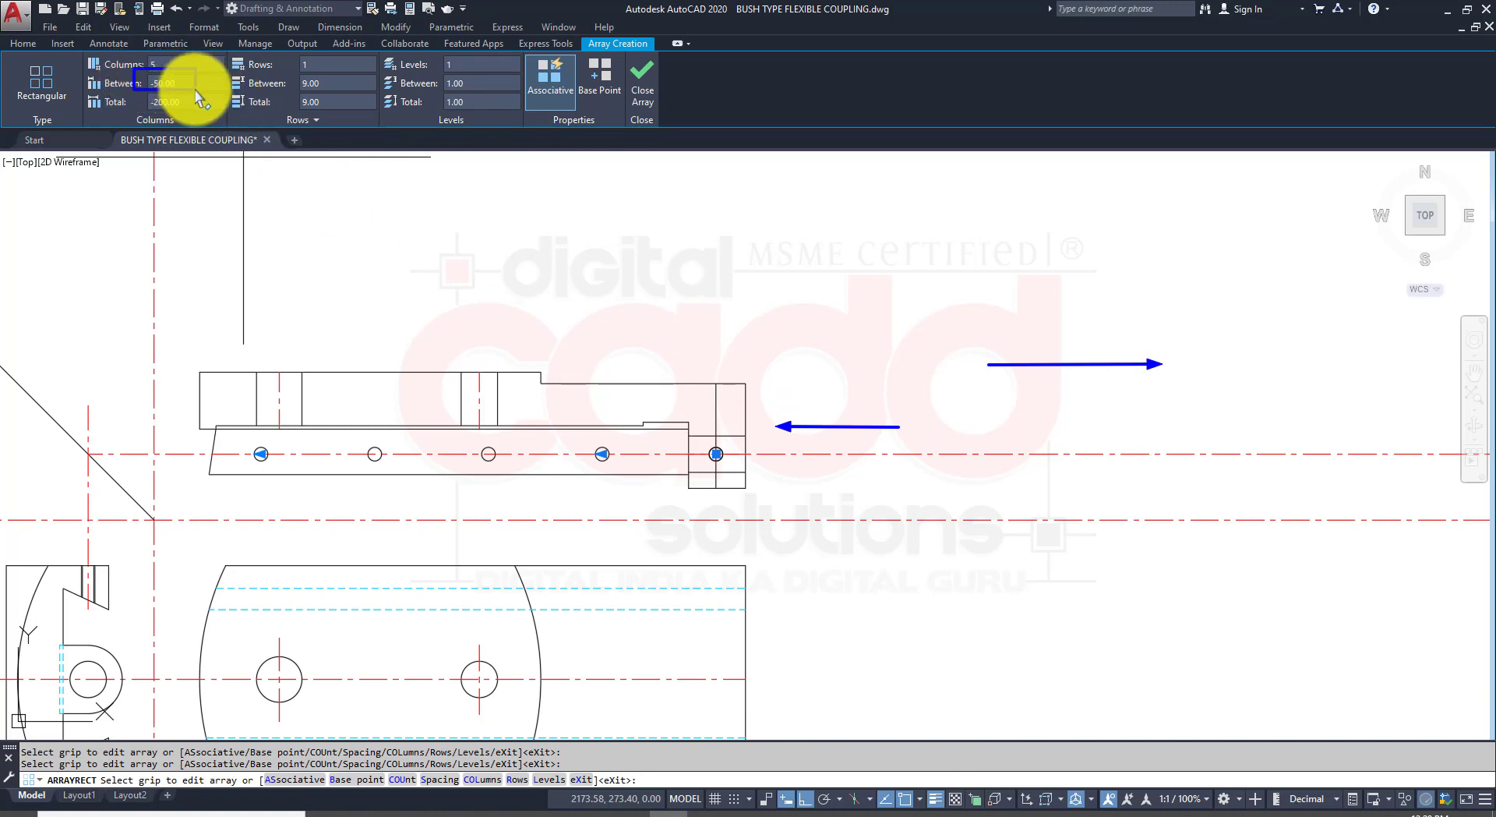
{"action": "key", "text": "Escape"}
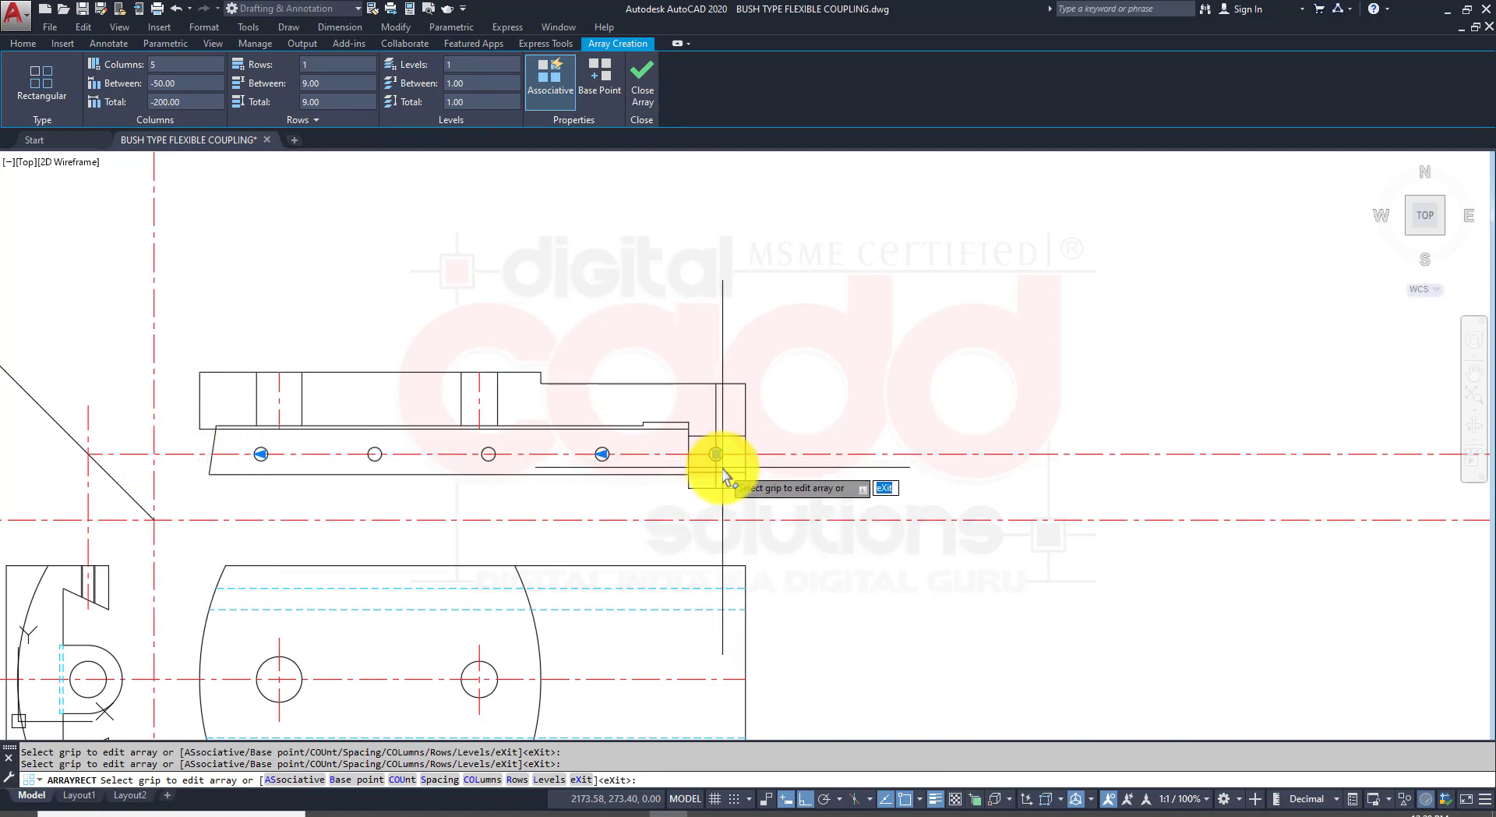
{"action": "key", "text": "Escape"}
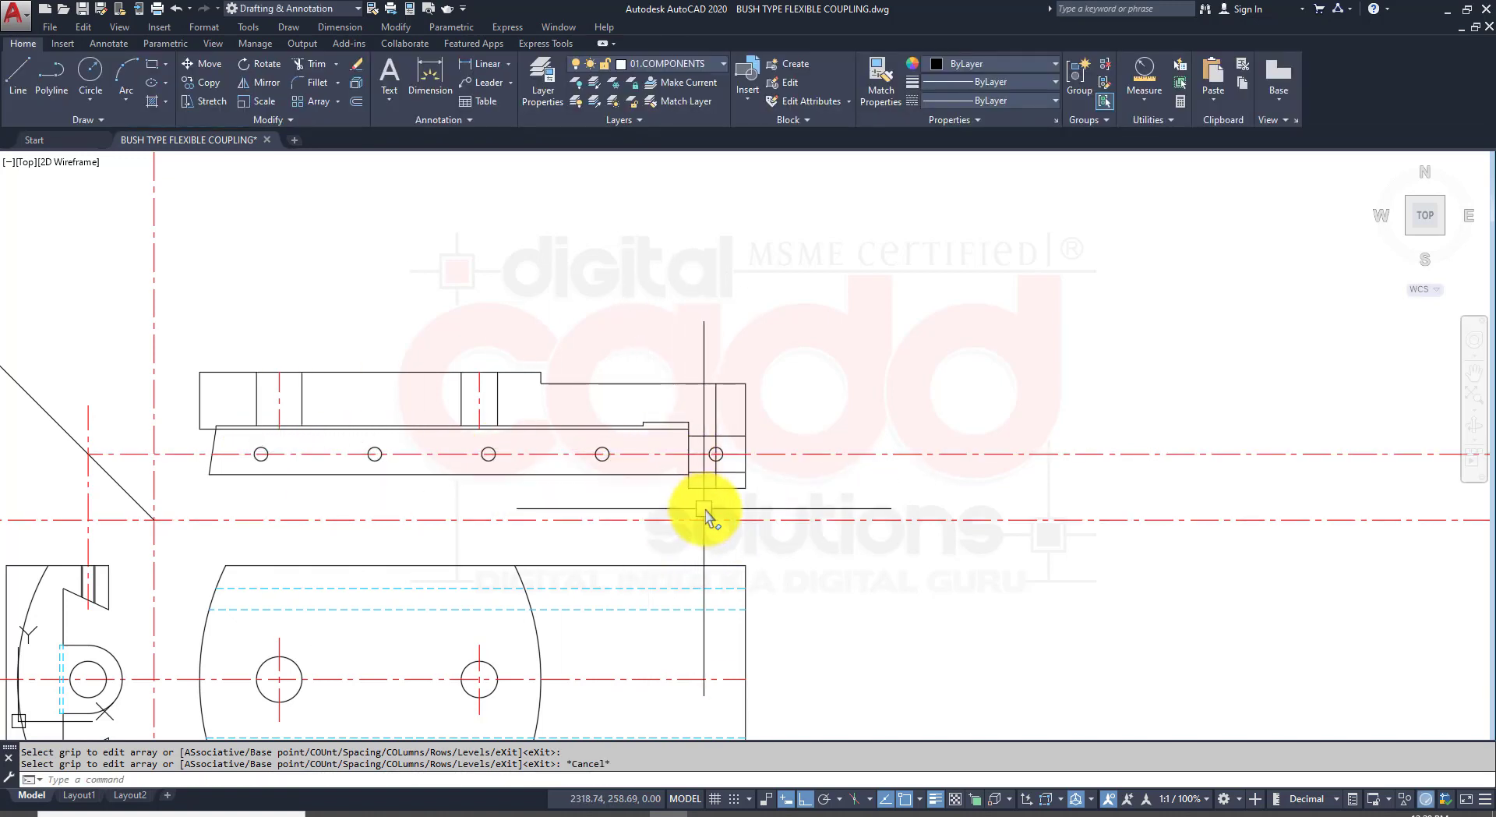
Step: Match the offset vertical line's properties to the horizontal centre line through the M6 holes
{"action": "scroll", "coordinate": [826, 464], "scroll_direction": "up", "scroll_amount": 2}
{"action": "type", "text": "M"}
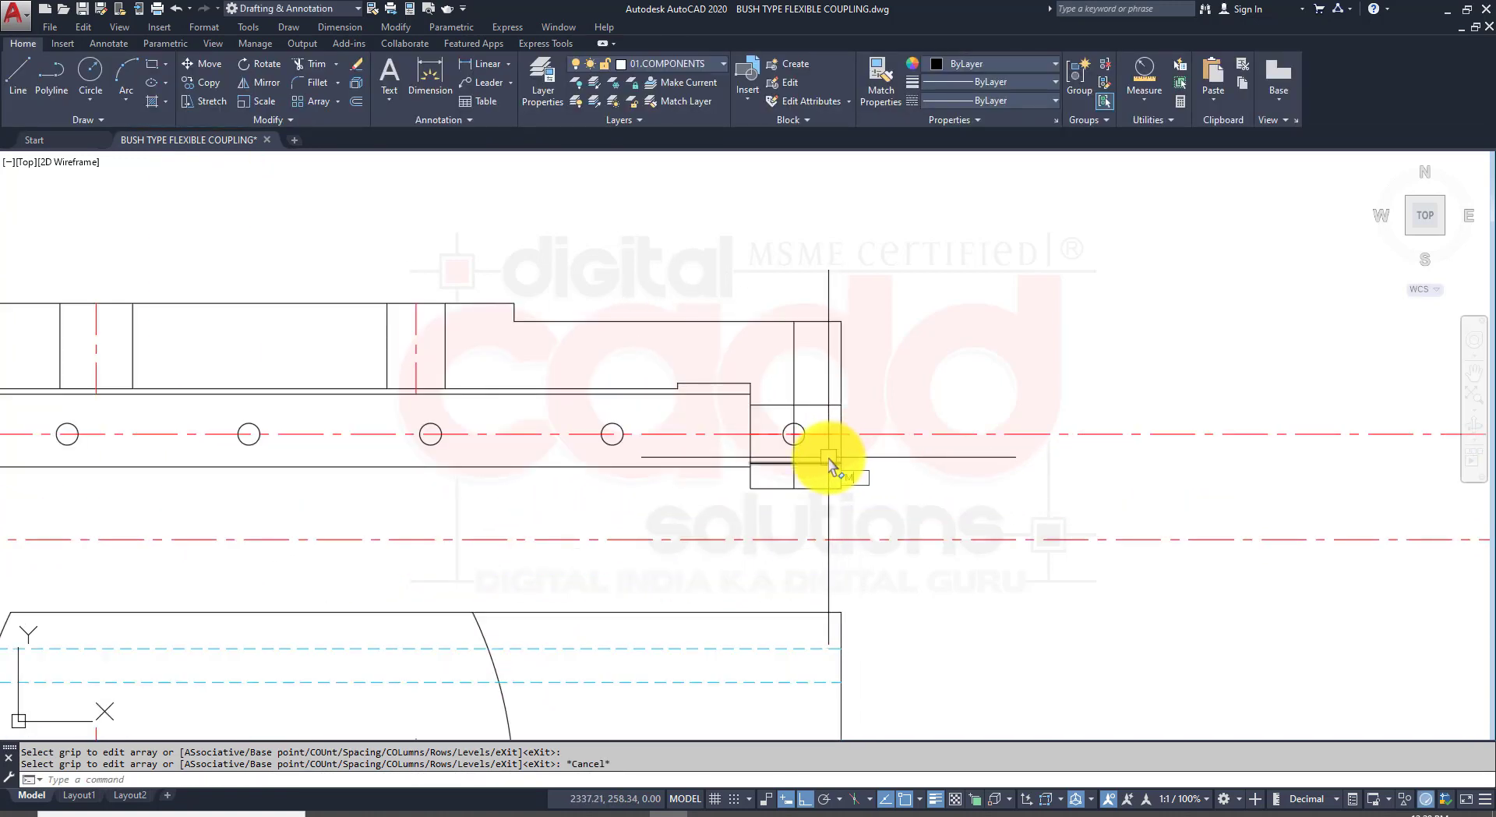
{"action": "type", "text": "A"}
{"action": "key", "text": "Return"}
{"action": "left_click", "coordinate": [861, 433]}
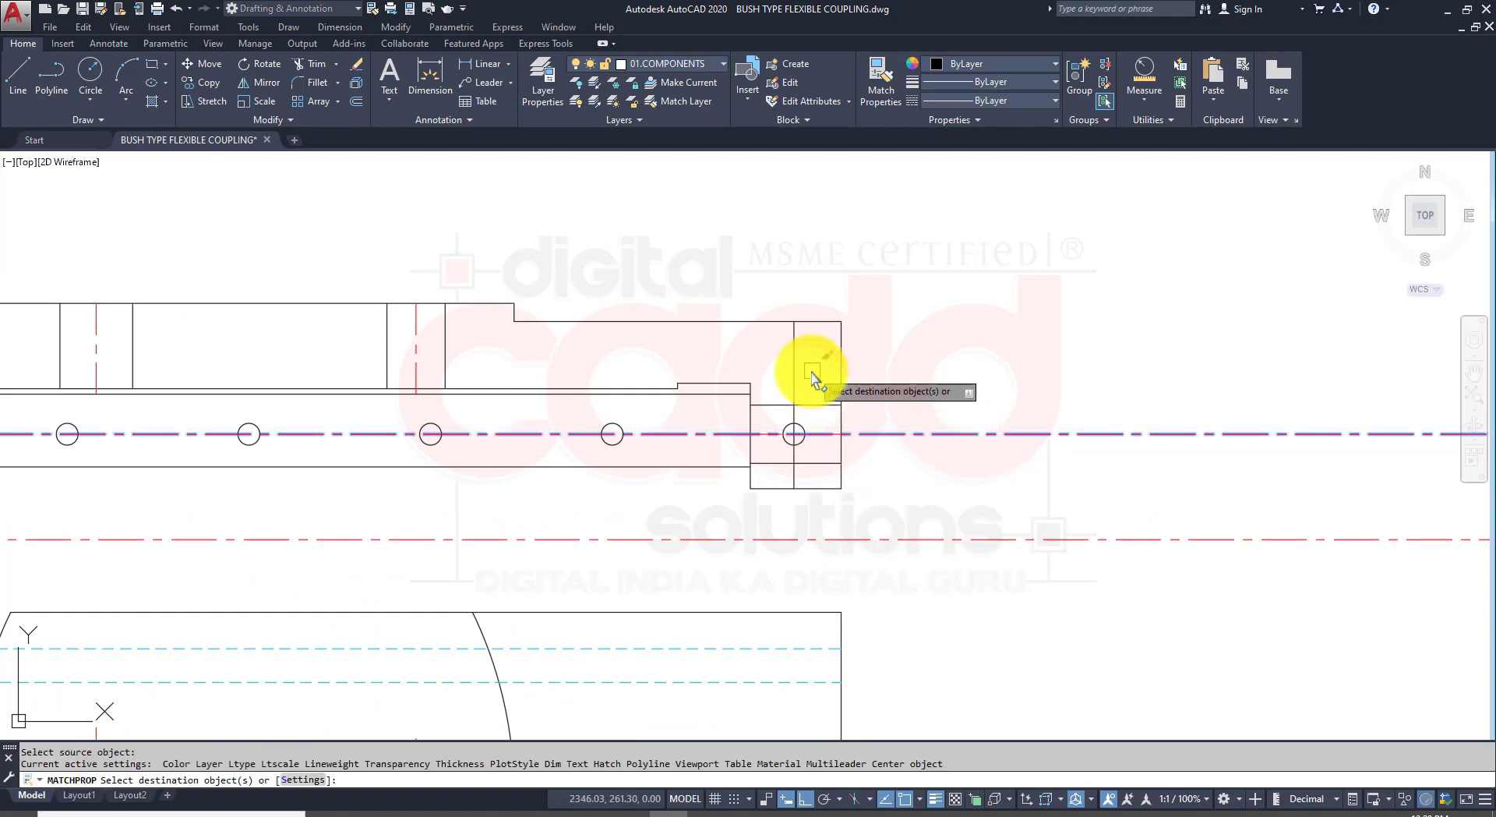
{"action": "left_click", "coordinate": [795, 359]}
{"action": "key", "text": "Return"}
Step: Trim the part of the vertical centre line above the upper horizontal edge of the right-end block
{"action": "scroll", "coordinate": [846, 422], "scroll_direction": "up", "scroll_amount": 3}
{"action": "type", "text": "TR"}
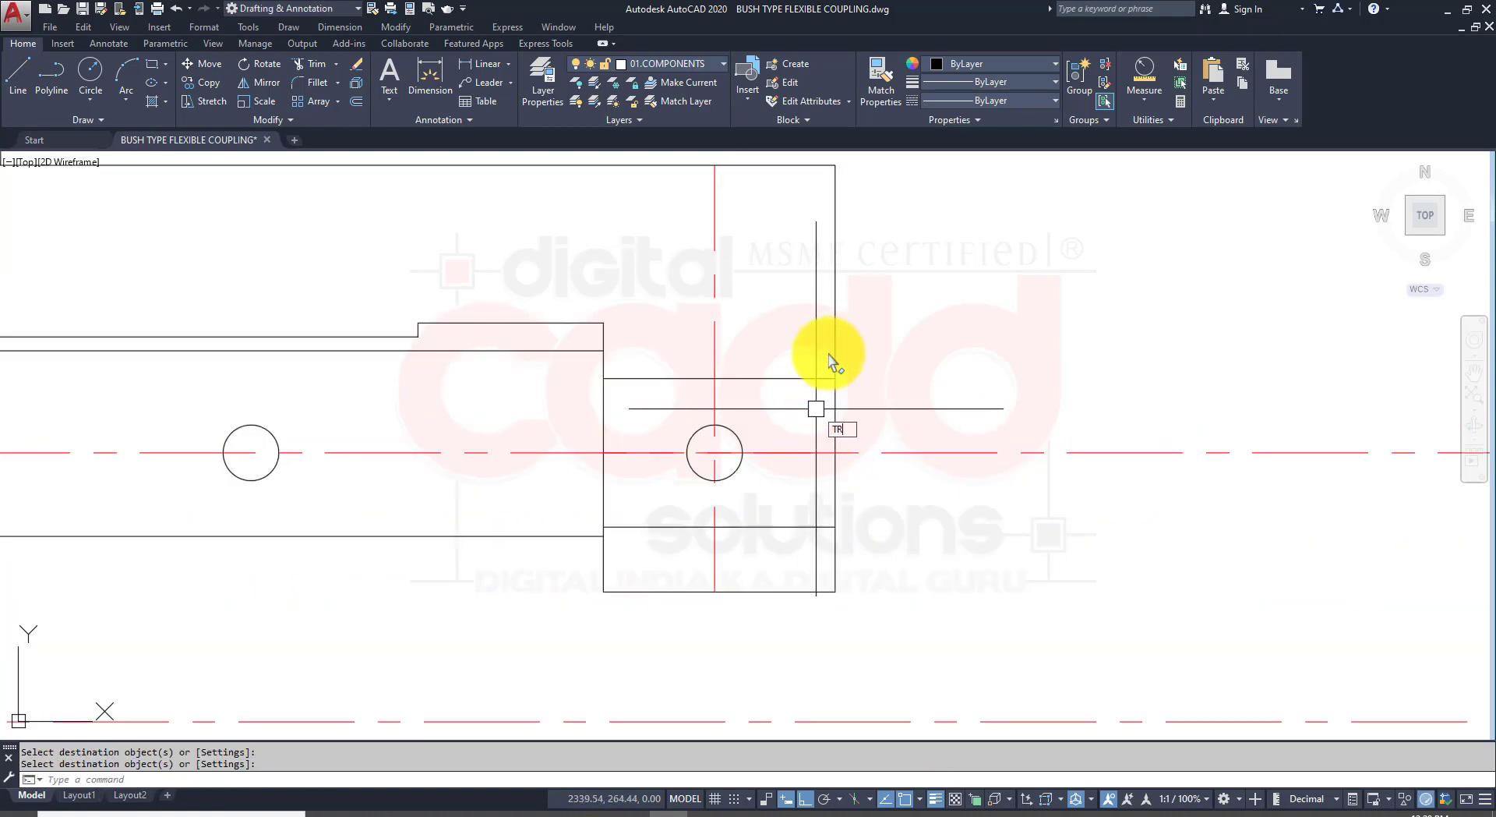
{"action": "key", "text": "Return"}
{"action": "key", "text": "Return"}
{"action": "left_click", "coordinate": [714, 237]}
{"action": "key", "text": "Return"}
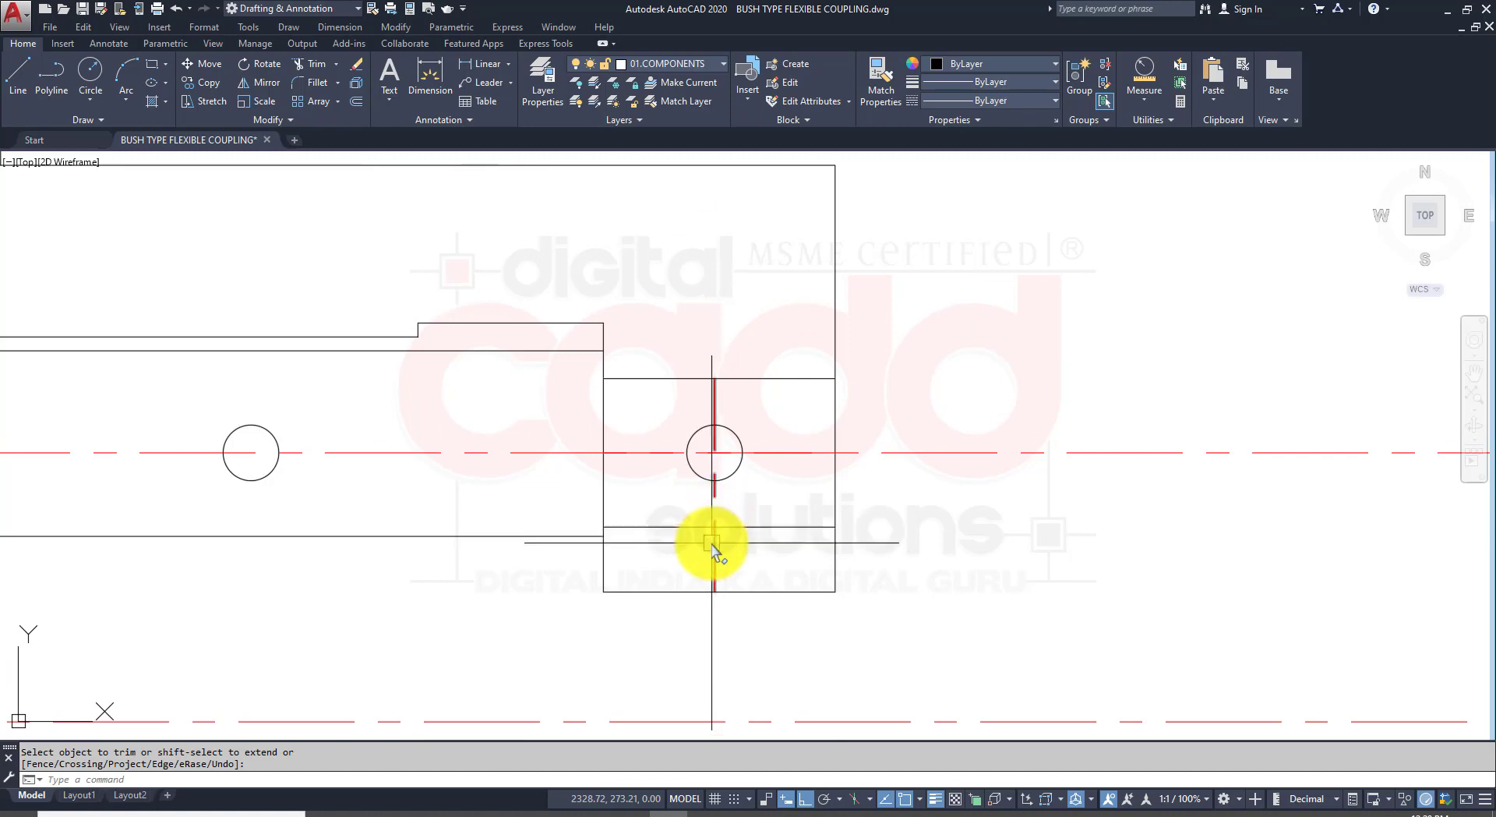
Step: Stretch the ends of the rightmost hole's vertical centre line so it extends equally above and below the circle
{"action": "left_click", "coordinate": [717, 536]}
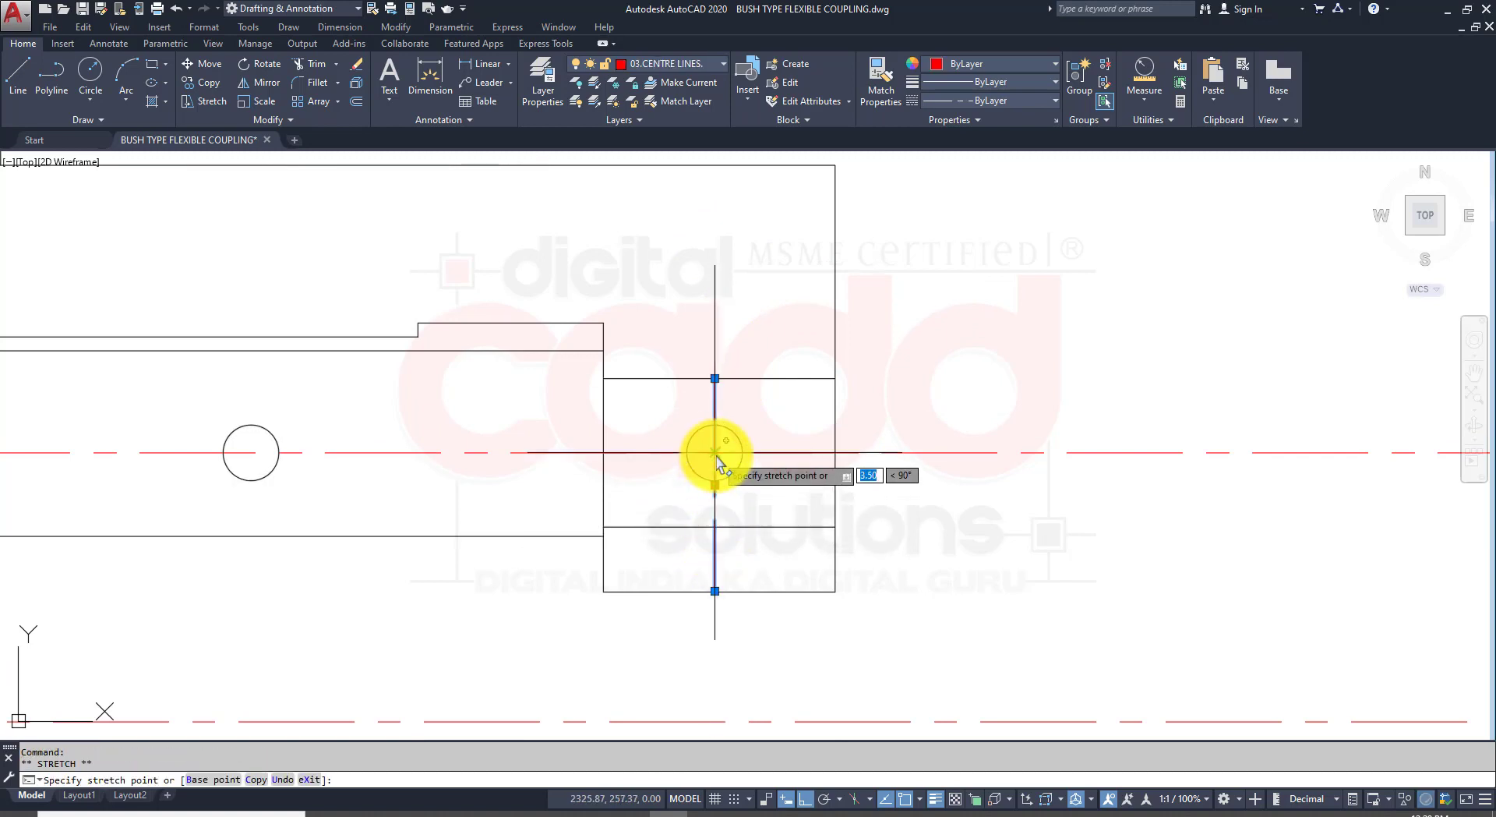
{"action": "key", "text": "Escape"}
{"action": "scroll", "coordinate": [768, 529], "scroll_direction": "down", "scroll_amount": 3}
{"action": "middle_click_drag", "start_coordinate": [765, 544], "coordinate": [1022, 508]}
{"action": "middle_click_drag", "start_coordinate": [704, 575], "coordinate": [694, 593]}
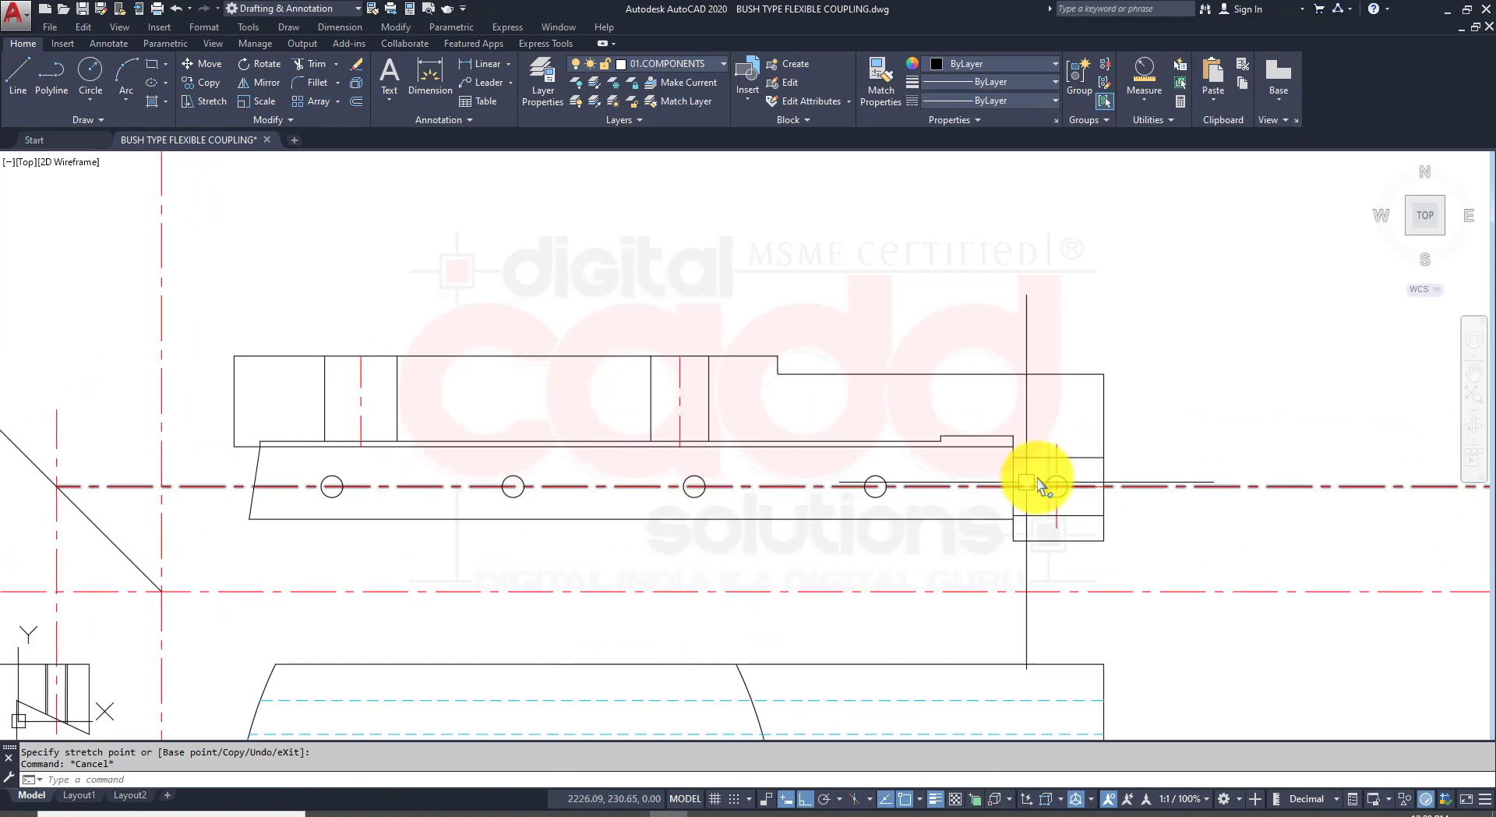
Step: Array the rightmost M6 hole's vertical centre line in 5 columns spaced -50 and 1 row across the front view
{"action": "scroll", "coordinate": [1071, 517], "scroll_direction": "up", "scroll_amount": 2}
{"action": "left_click", "coordinate": [1071, 524]}
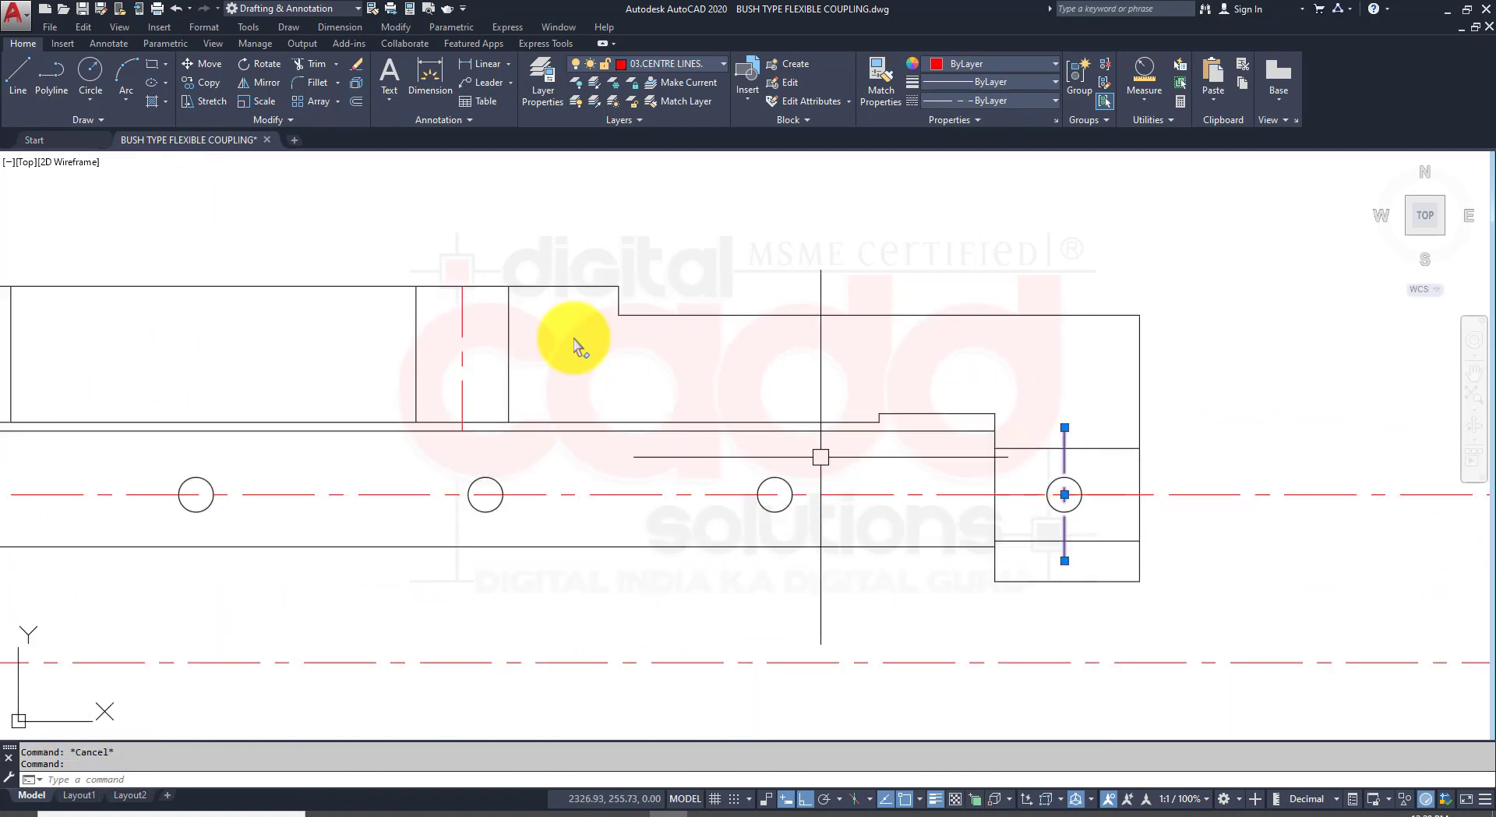
{"action": "left_click", "coordinate": [316, 101]}
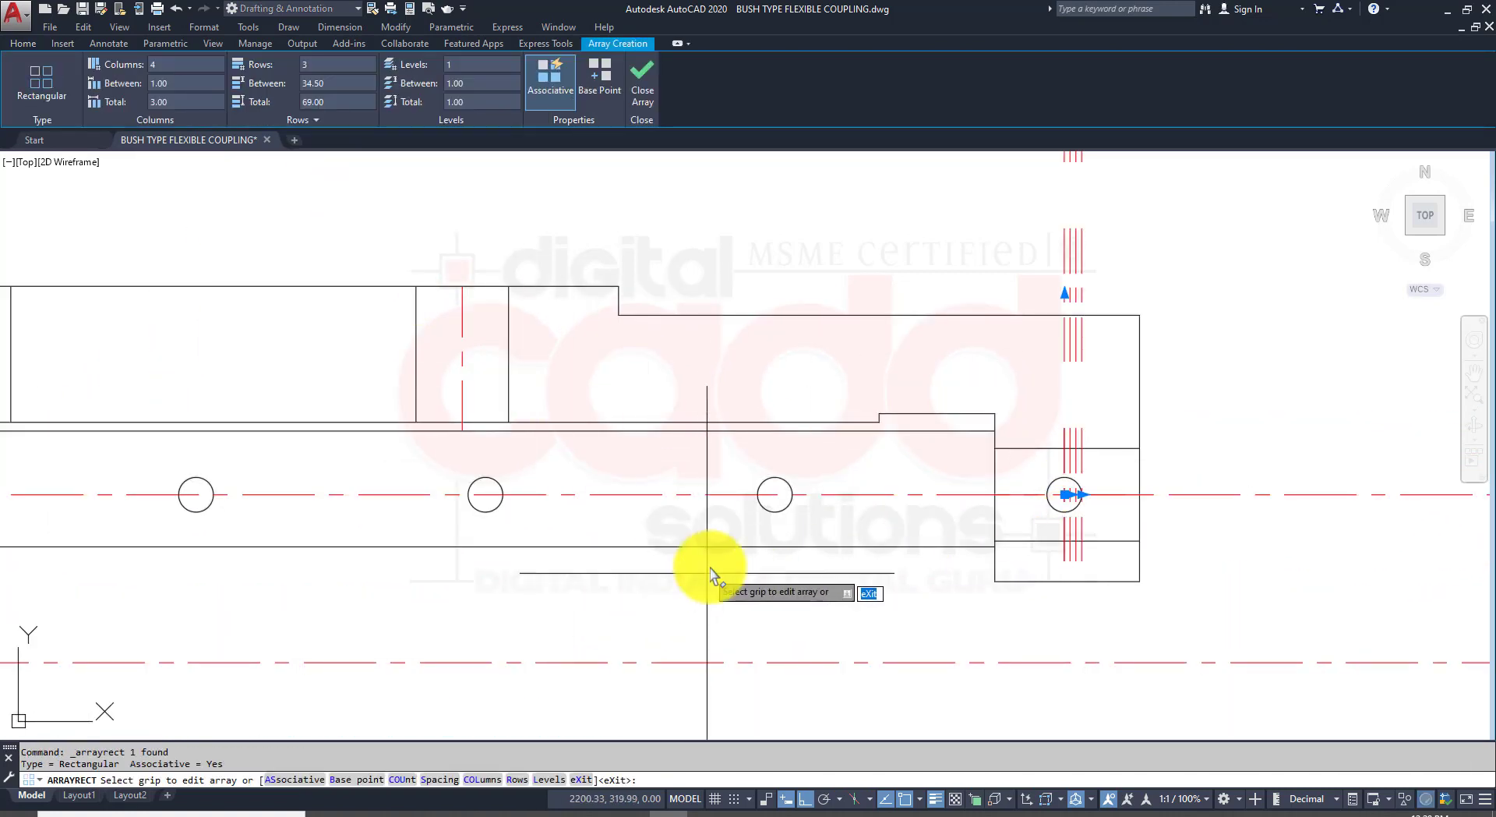
{"action": "scroll", "coordinate": [711, 574], "scroll_direction": "down", "scroll_amount": 4}
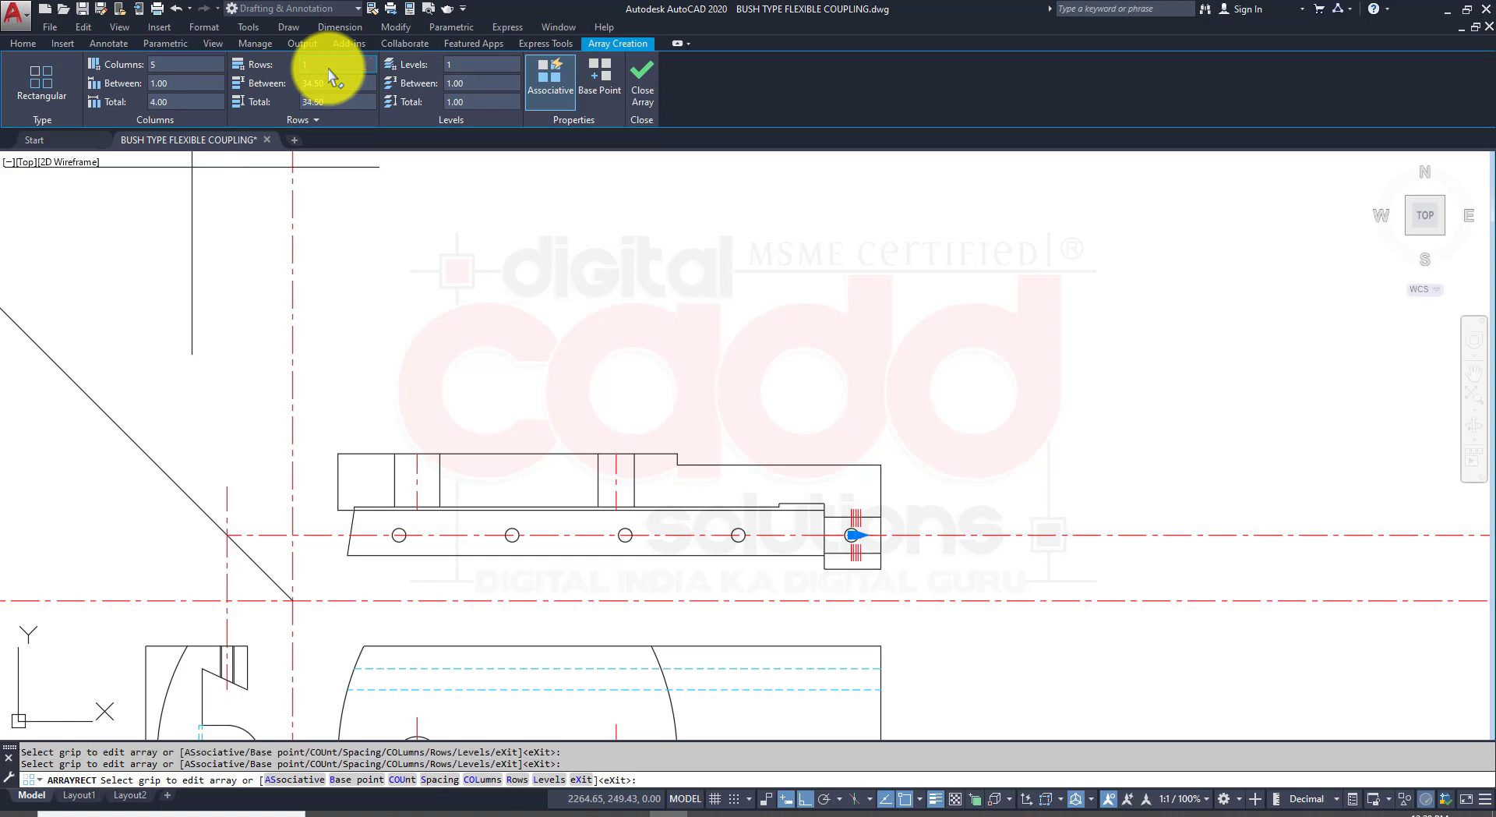
{"action": "left_click_drag", "start_coordinate": [199, 83], "coordinate": [68, 79]}
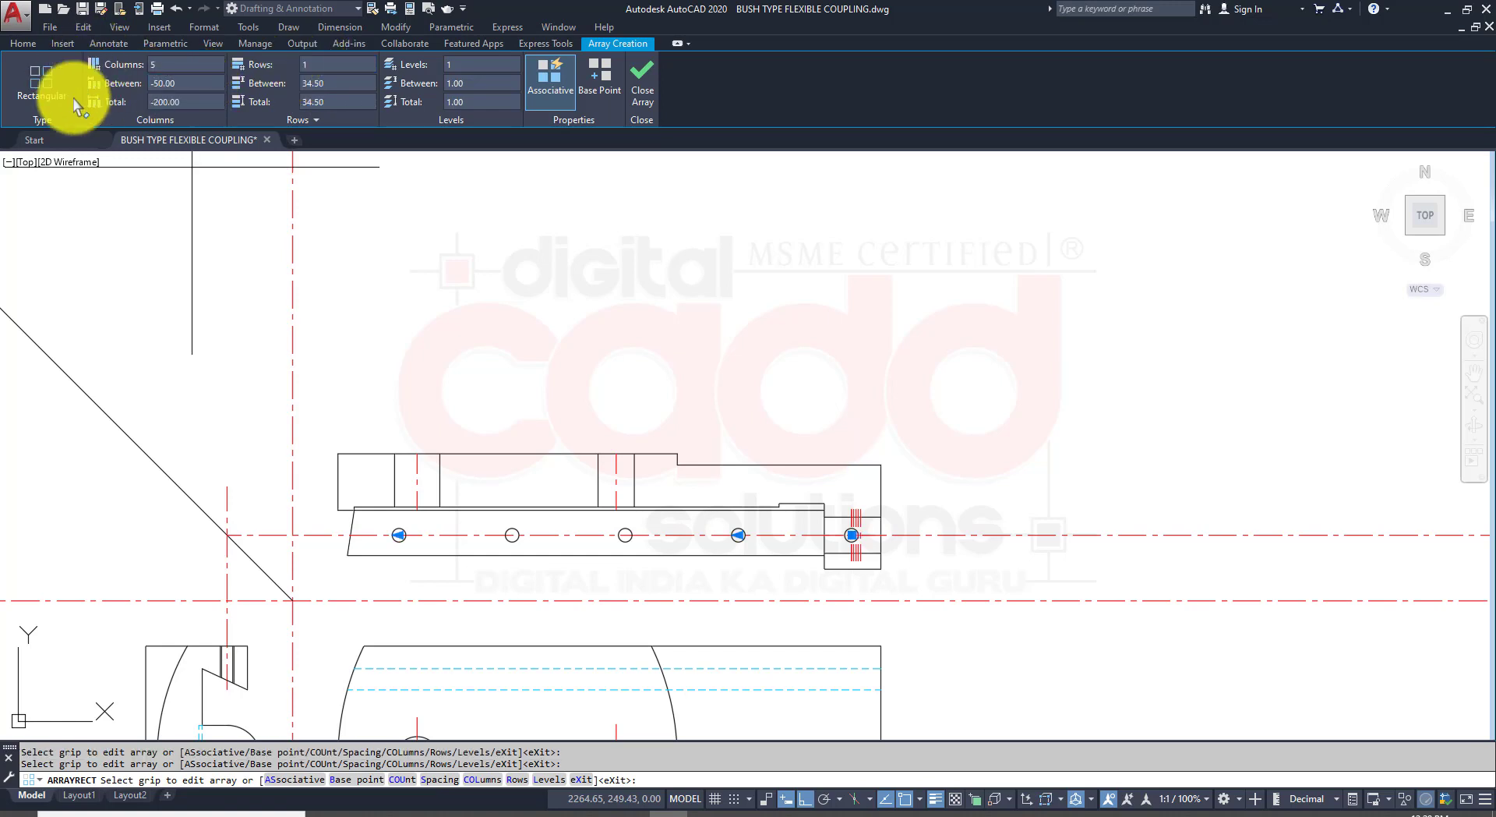
{"action": "scroll", "coordinate": [669, 596], "scroll_direction": "up", "scroll_amount": 2}
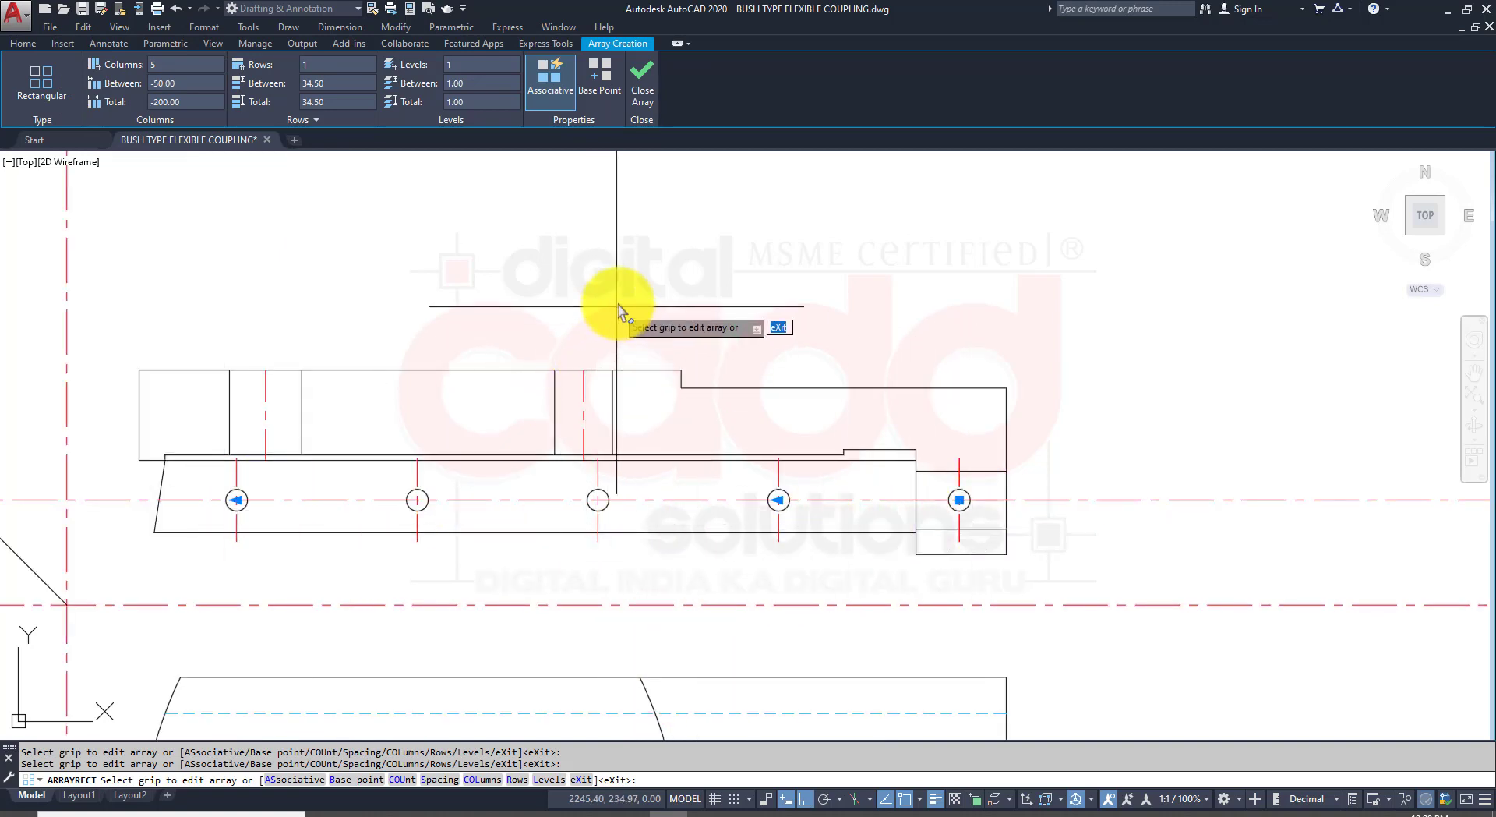
{"action": "key", "text": "Return"}
{"action": "scroll", "coordinate": [740, 530], "scroll_direction": "down", "scroll_amount": 4}
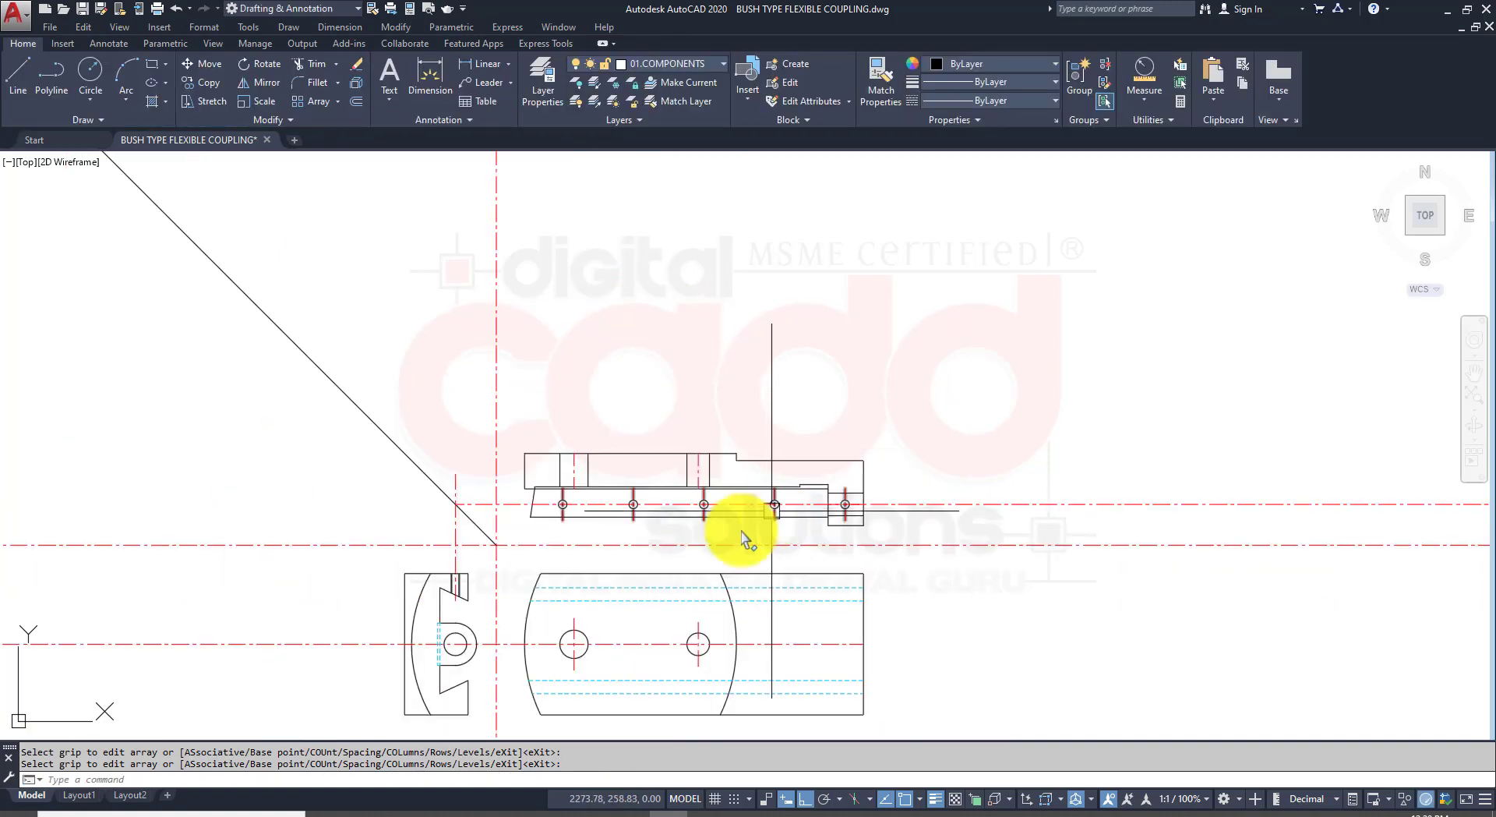
Step: Trim the horizontal centre line through the M6 holes to the front view's outline and erase its leftover piece beside the 45-degree line
{"action": "scroll", "coordinate": [818, 467], "scroll_direction": "up", "scroll_amount": 3}
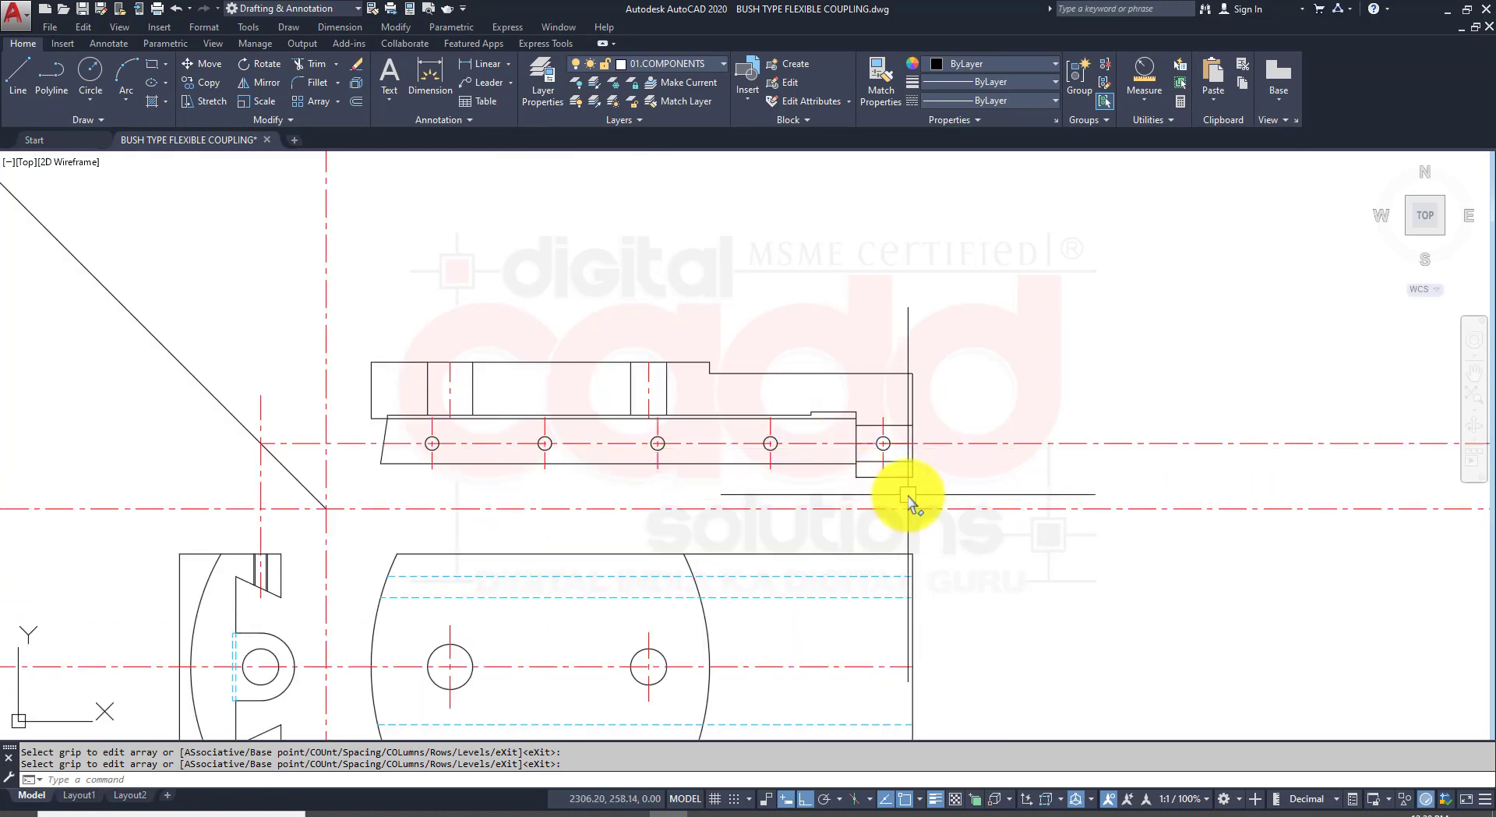
{"action": "type", "text": "TR"}
{"action": "key", "text": "Return"}
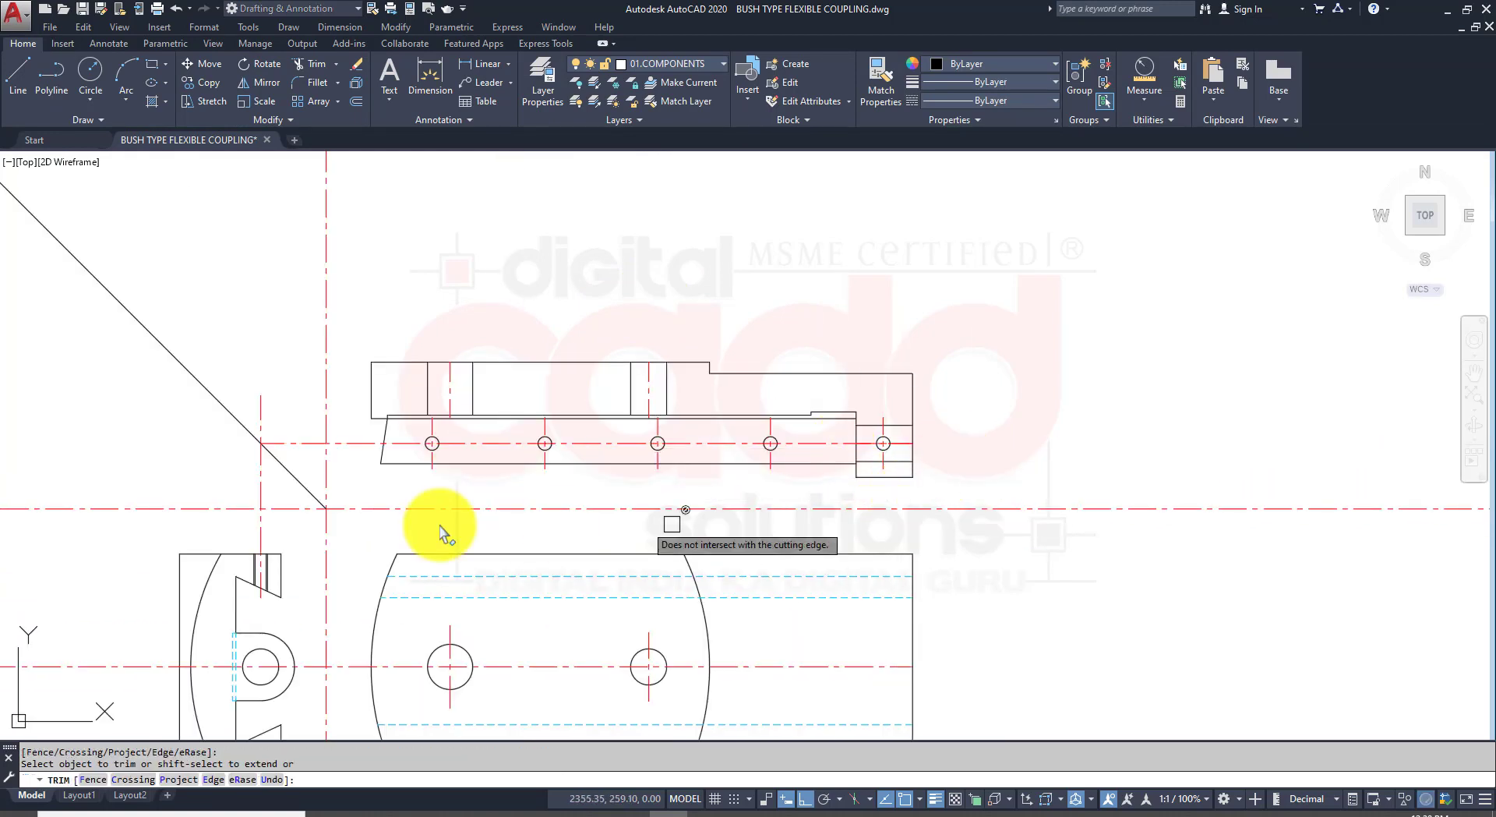
{"action": "key", "text": "Return"}
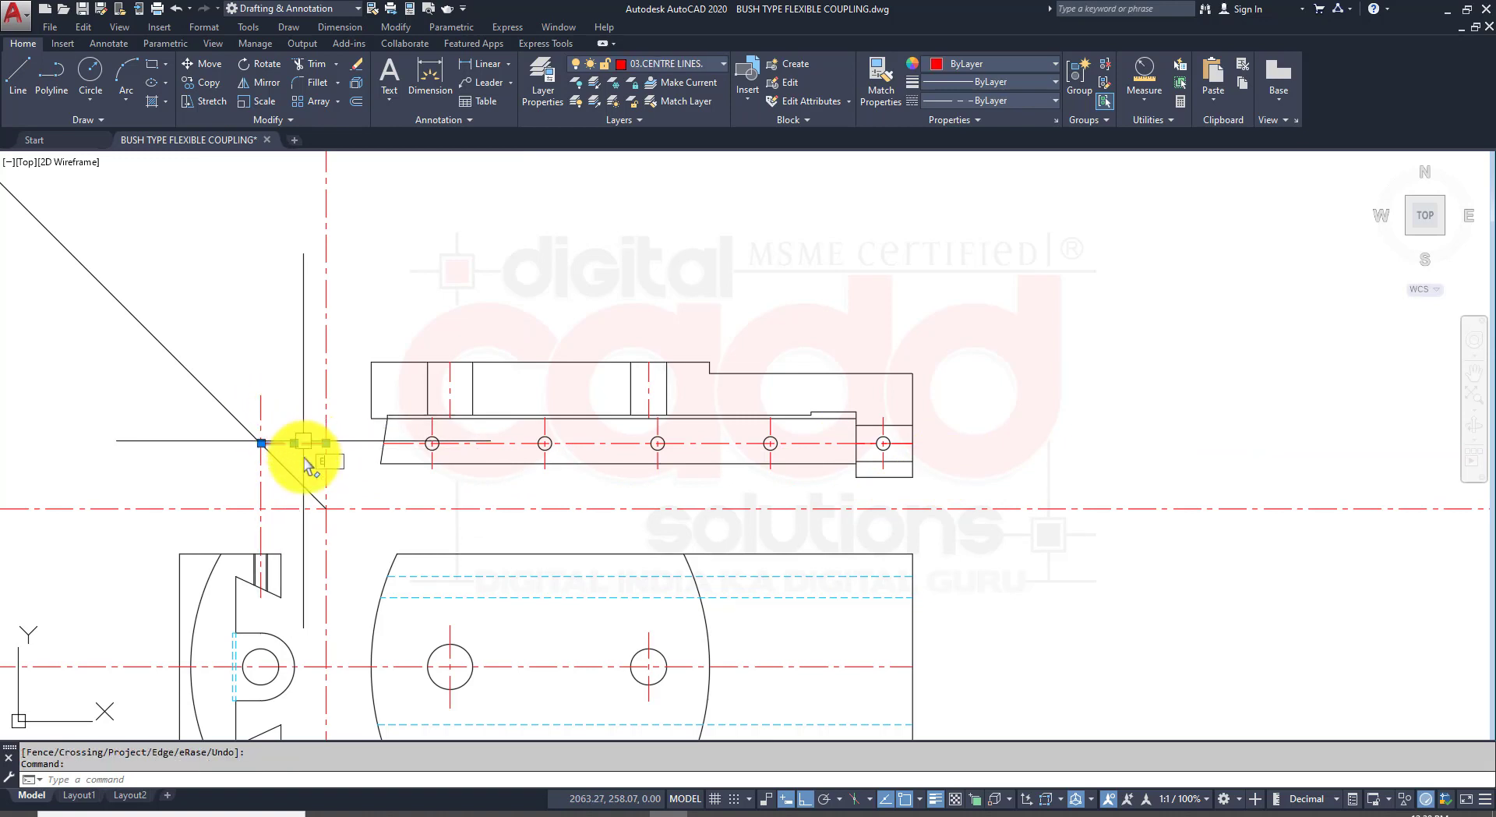
{"action": "type", "text": "E"}
{"action": "key", "text": "Return"}
Step: Trim the M6 hole's vertical centre line above the side view's upper edge and erase the leftover projection piece
{"action": "type", "text": "TR"}
{"action": "key", "text": "Return"}
{"action": "key", "text": "Return"}
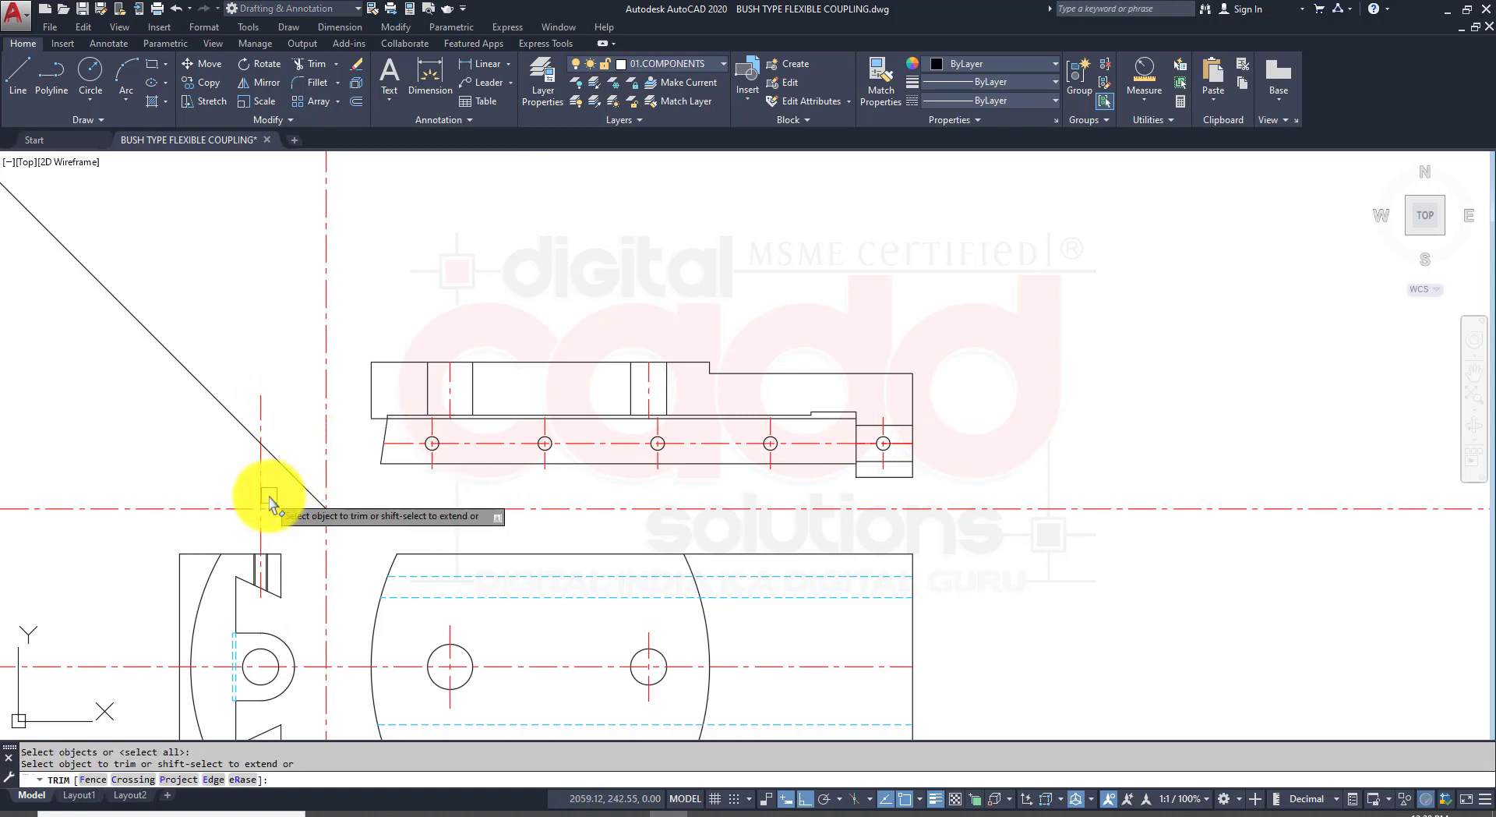
{"action": "left_click", "coordinate": [262, 539]}
{"action": "key", "text": "Return"}
{"action": "left_click", "coordinate": [261, 497]}
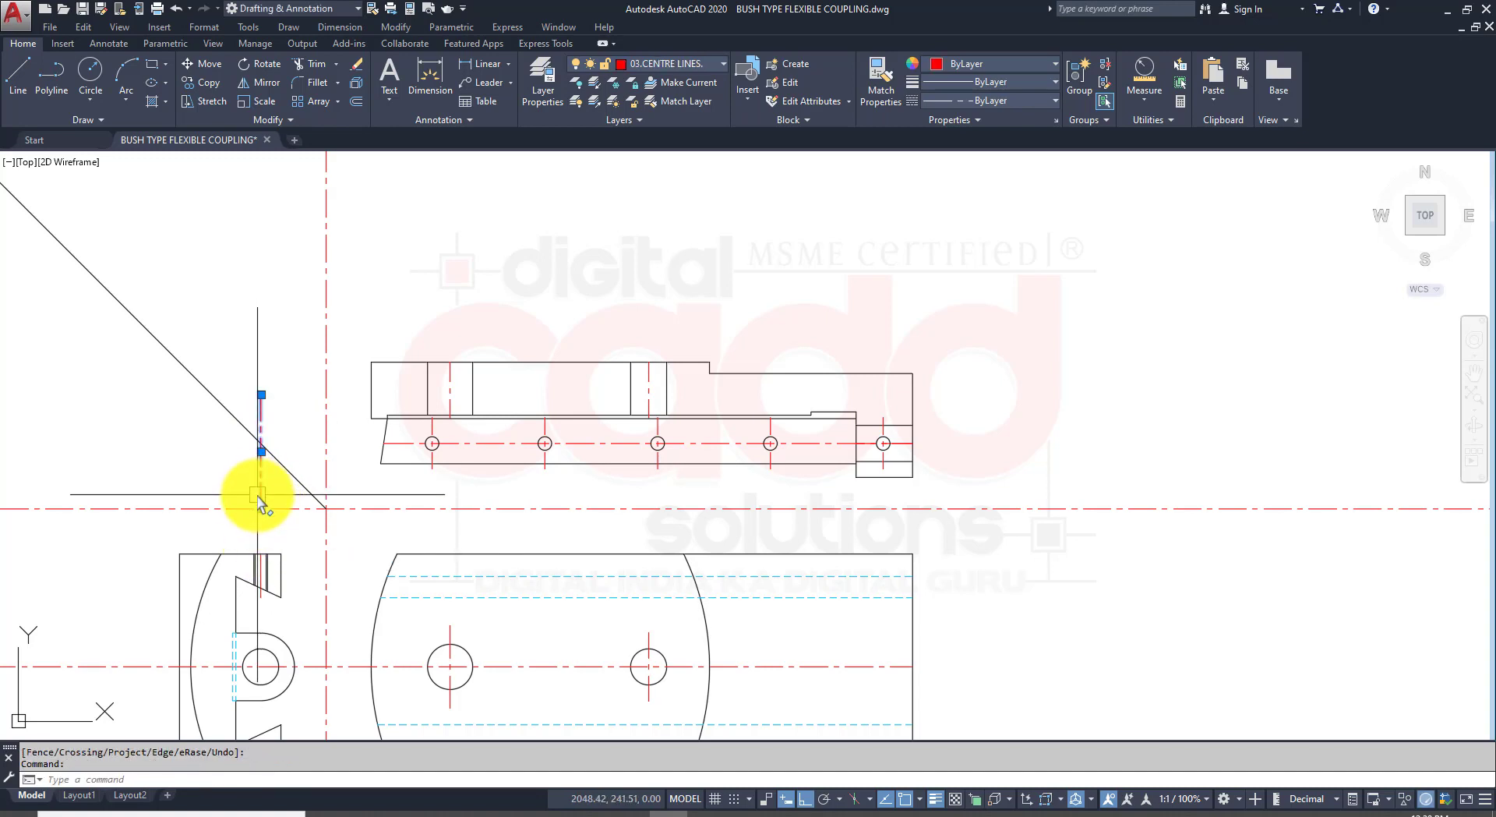
{"action": "type", "text": "E"}
{"action": "key", "text": "Return"}
Step: Stretch the upper end of the side view M6 hole's centre line past the part's upper edge
{"action": "scroll", "coordinate": [261, 555], "scroll_direction": "up", "scroll_amount": 6}
{"action": "left_click", "coordinate": [254, 514]}
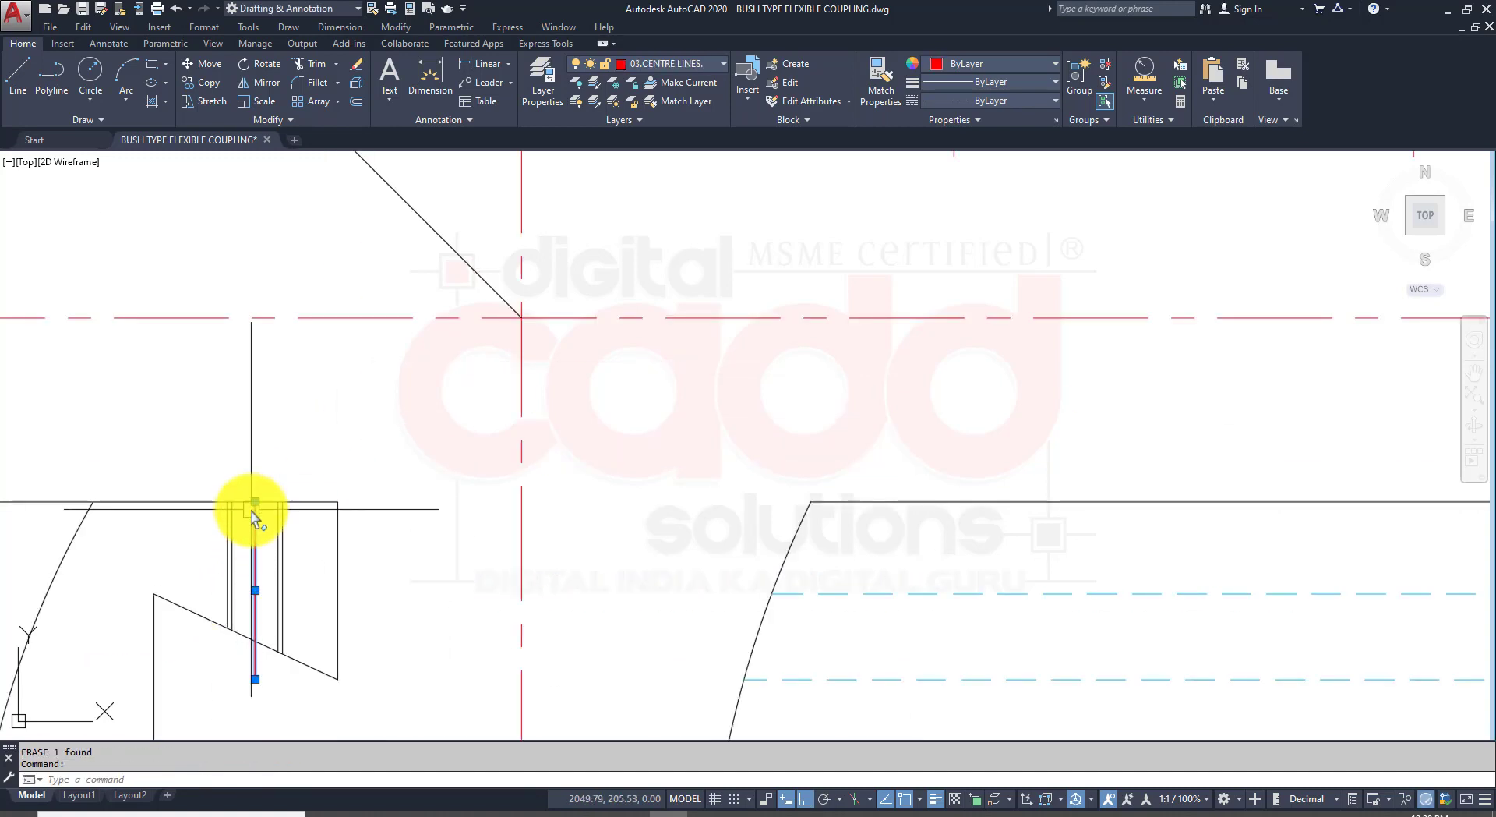
{"action": "left_click", "coordinate": [255, 500]}
{"action": "scroll", "coordinate": [340, 478], "scroll_direction": "down", "scroll_amount": 6}
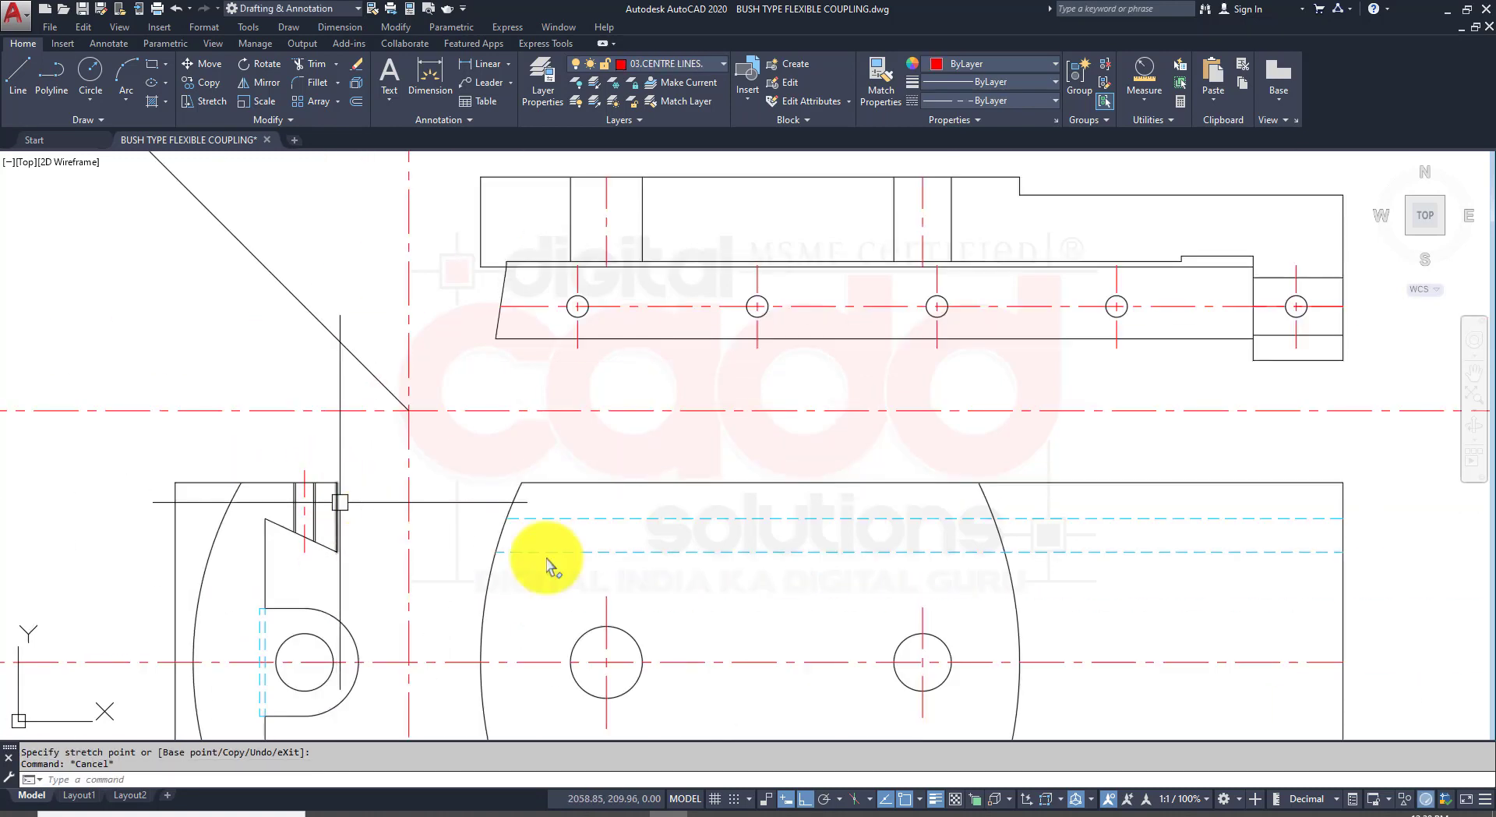
{"action": "key", "text": "Escape"}
Step: Make 02.HIDDEN LINES the current layer and draw a horizontal ray from the upper tangent point of the side view's rounded boss
{"action": "scroll", "coordinate": [841, 527], "scroll_direction": "up", "scroll_amount": 4}
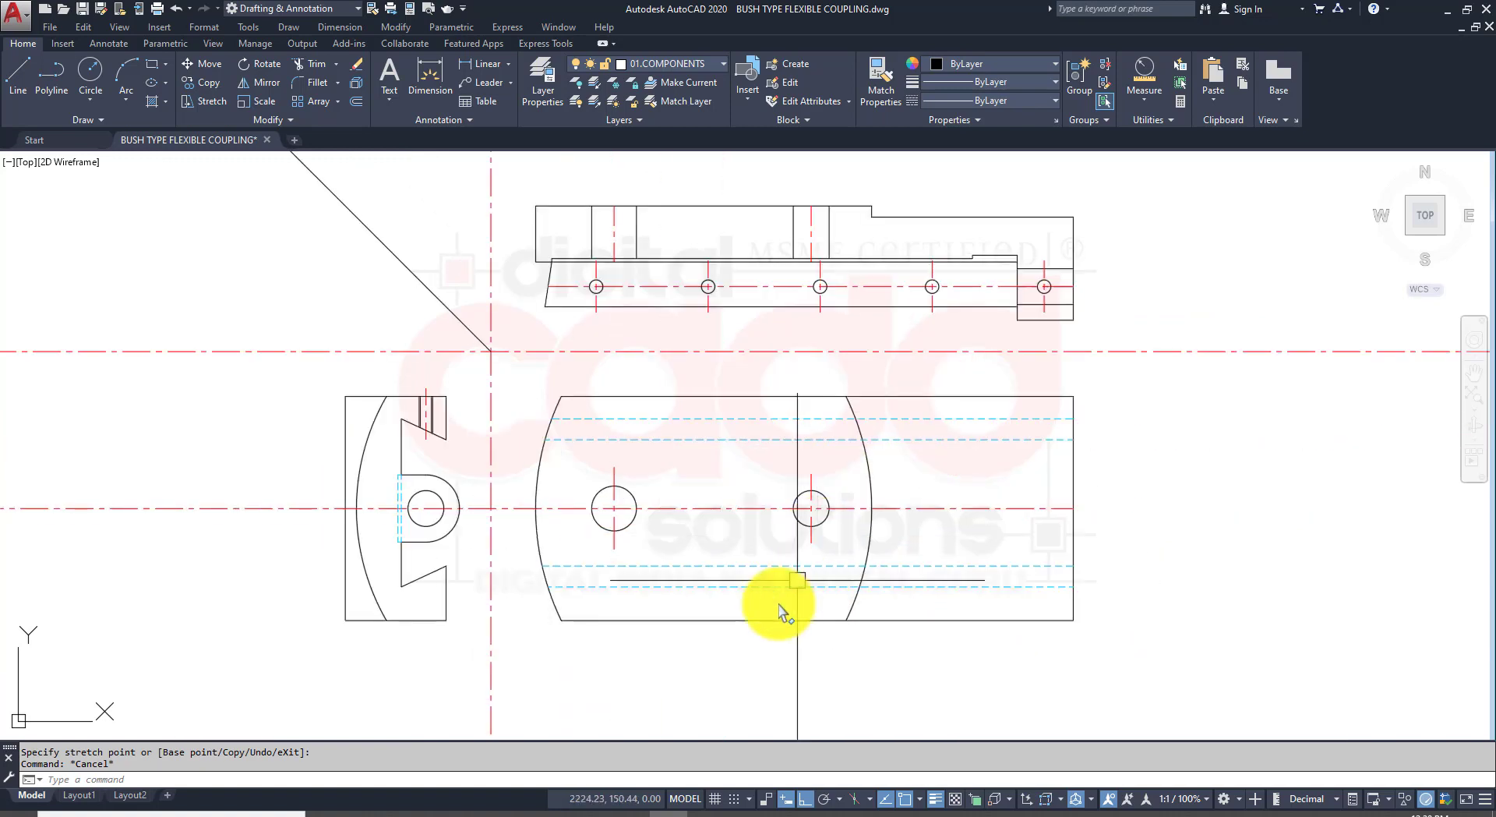
{"action": "left_click", "coordinate": [662, 64]}
{"action": "left_click", "coordinate": [678, 115]}
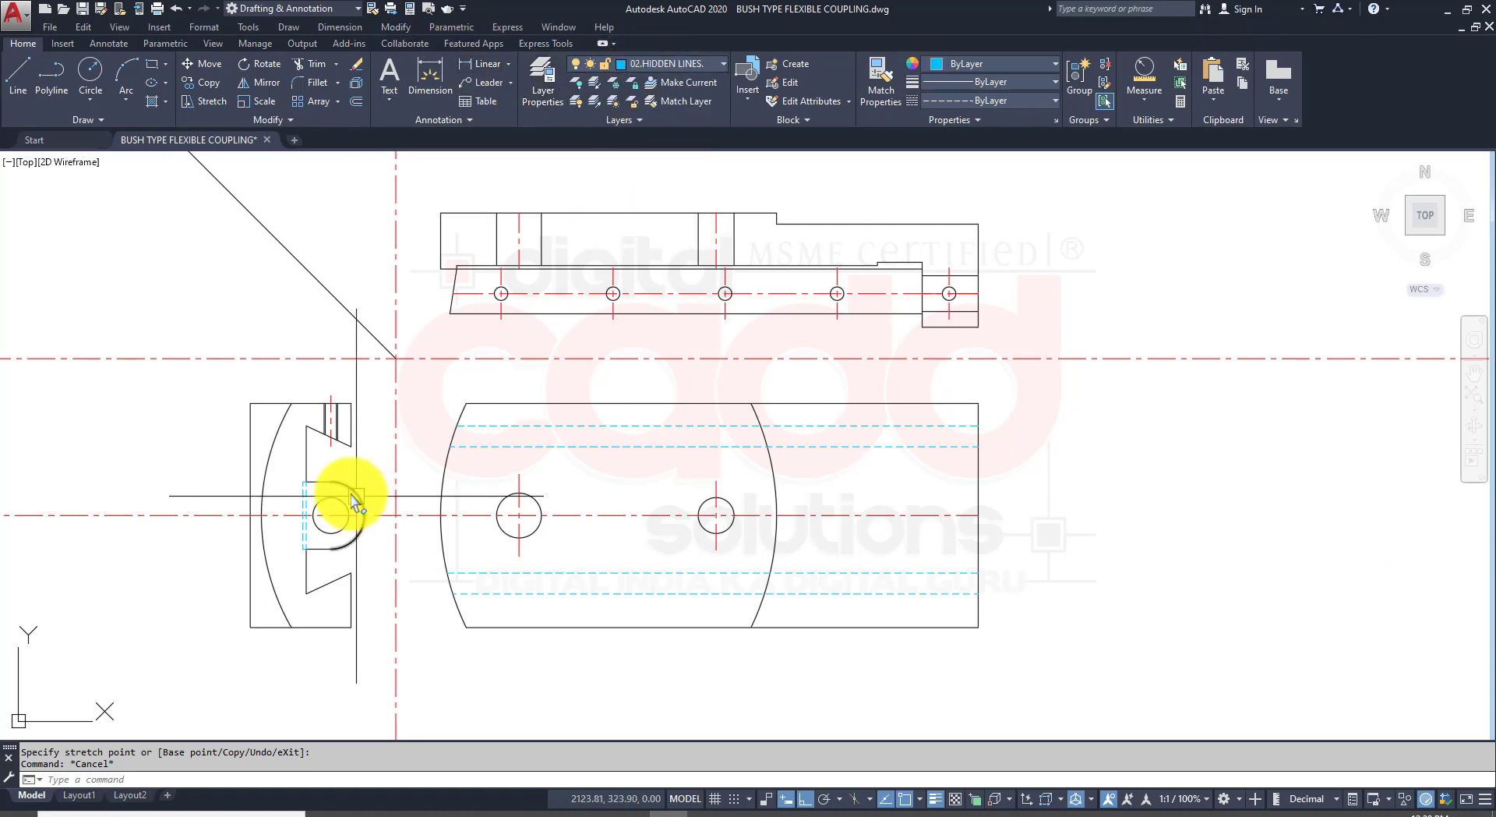
{"action": "type", "text": "RAY"}
{"action": "key", "text": "Return"}
{"action": "scroll", "coordinate": [359, 495], "scroll_direction": "up", "scroll_amount": 5}
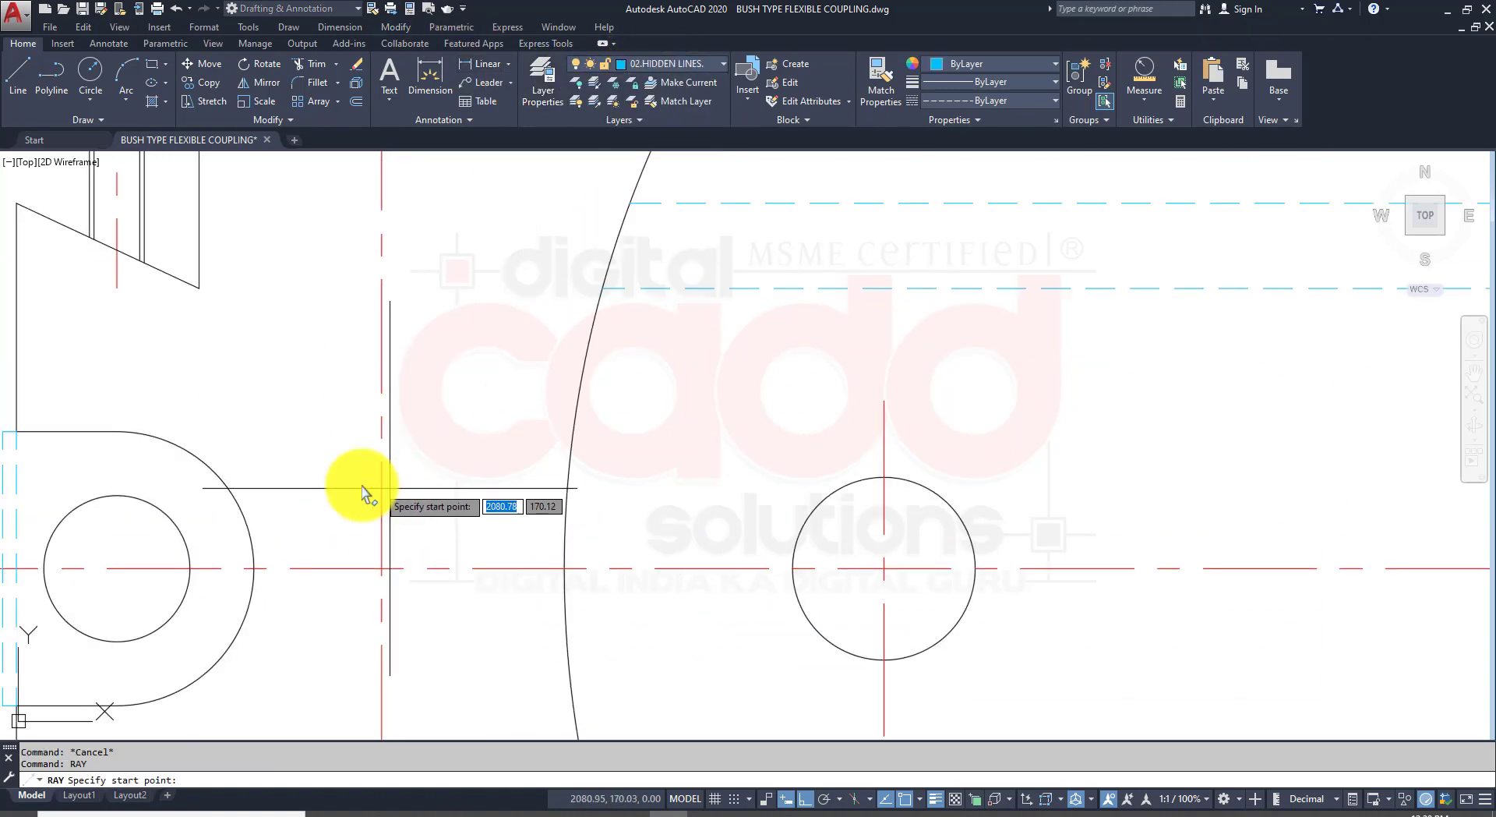
{"action": "left_click", "coordinate": [117, 430]}
{"action": "left_click", "coordinate": [152, 440]}
{"action": "scroll", "coordinate": [395, 489], "scroll_direction": "down", "scroll_amount": 2}
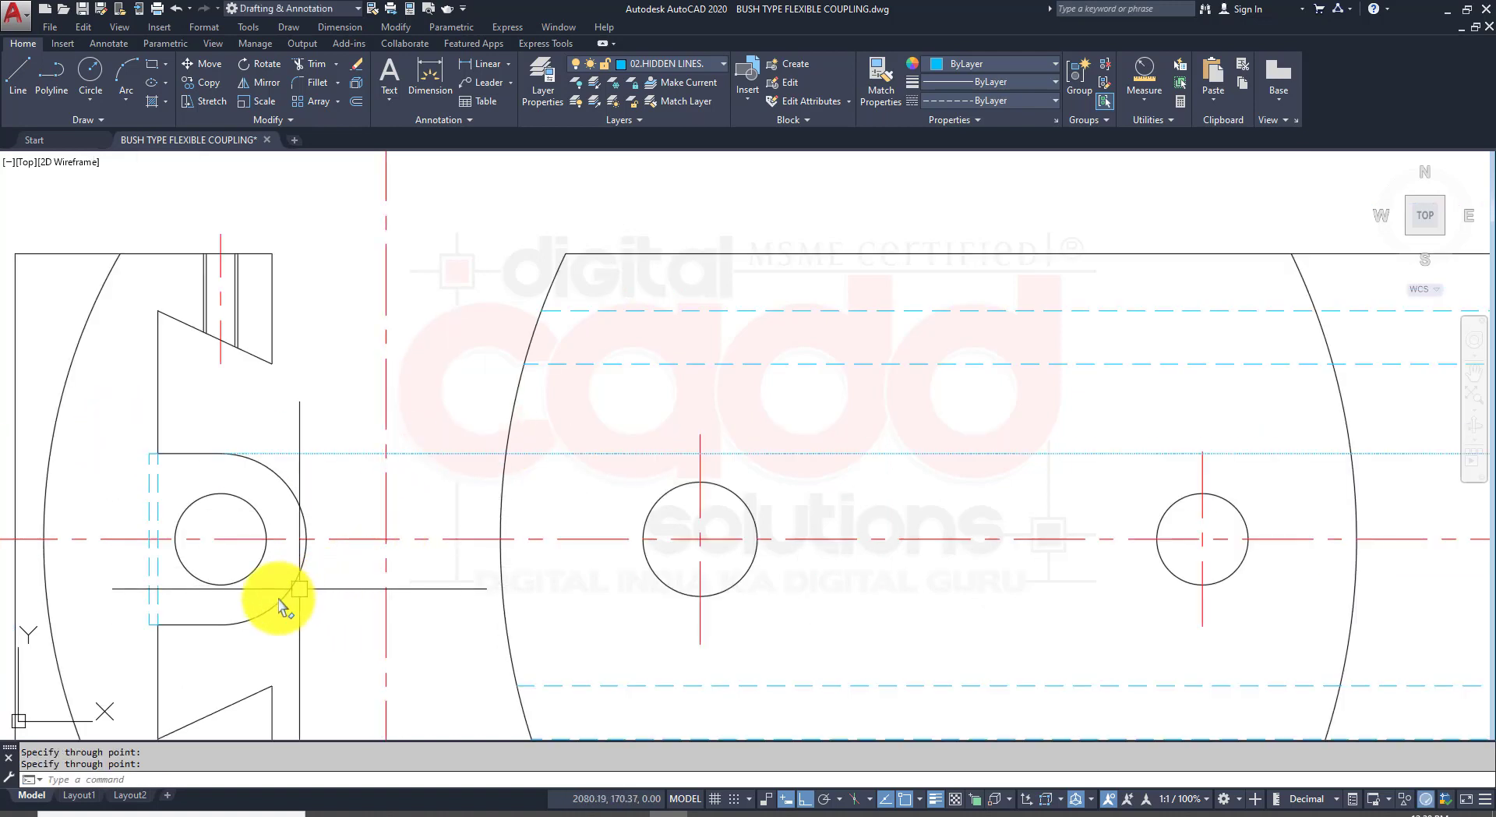
Step: Draw a horizontal ray from the lower tangent point of the side view's rounded boss across the adjacent view
{"action": "key", "text": "Return"}
{"action": "left_click", "coordinate": [224, 625]}
{"action": "left_click", "coordinate": [424, 625]}
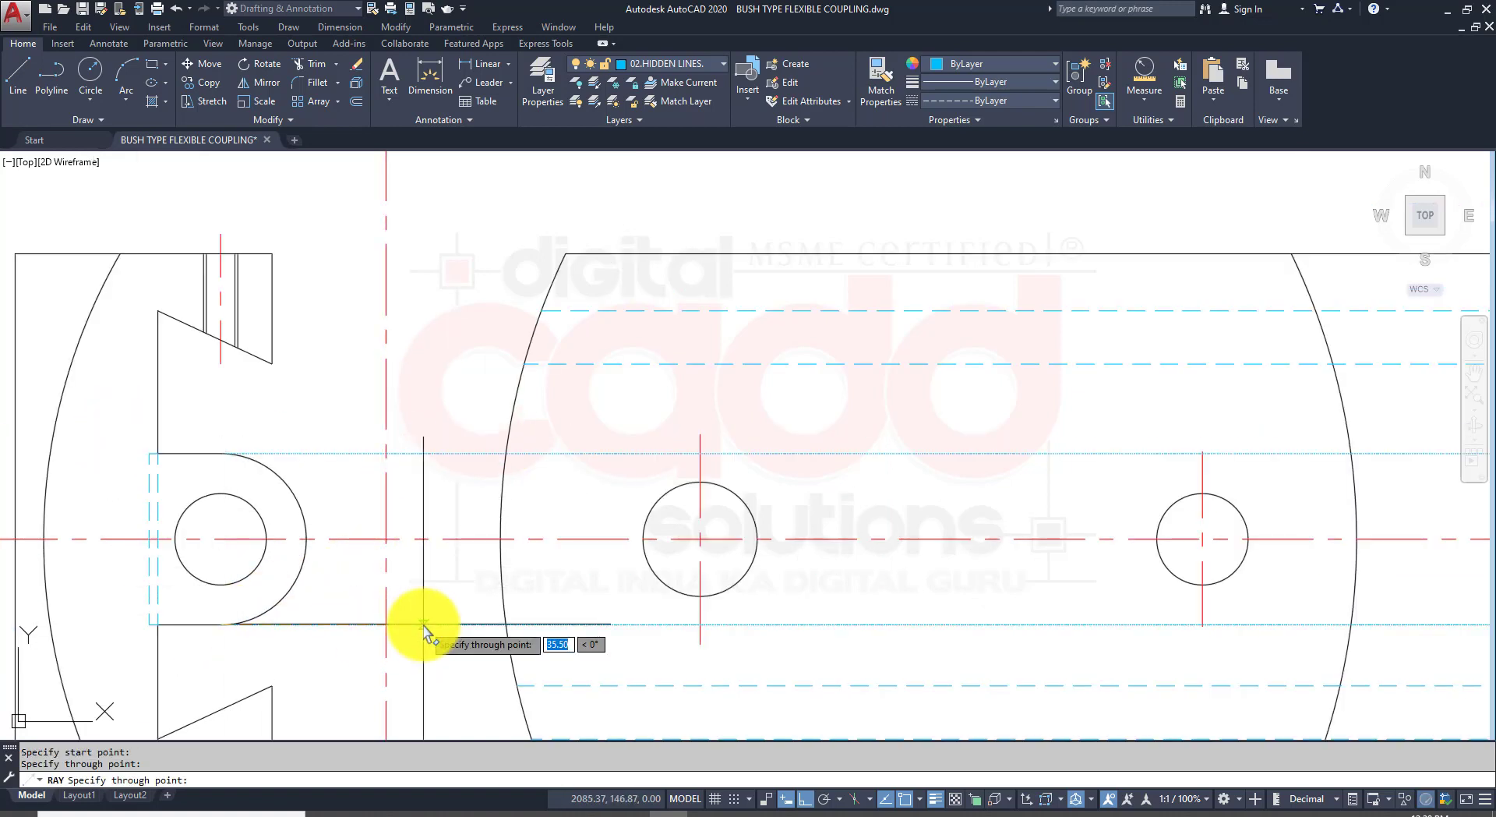
{"action": "key", "text": "Return"}
Step: Project a vertical ray down from the small step's corner near the right-end block in the front view
{"action": "scroll", "coordinate": [534, 514], "scroll_direction": "down", "scroll_amount": 4}
{"action": "middle_click_drag", "start_coordinate": [843, 461], "coordinate": [682, 518]}
{"action": "scroll", "coordinate": [904, 319], "scroll_direction": "up", "scroll_amount": 4}
{"action": "scroll", "coordinate": [888, 296], "scroll_direction": "up", "scroll_amount": 2}
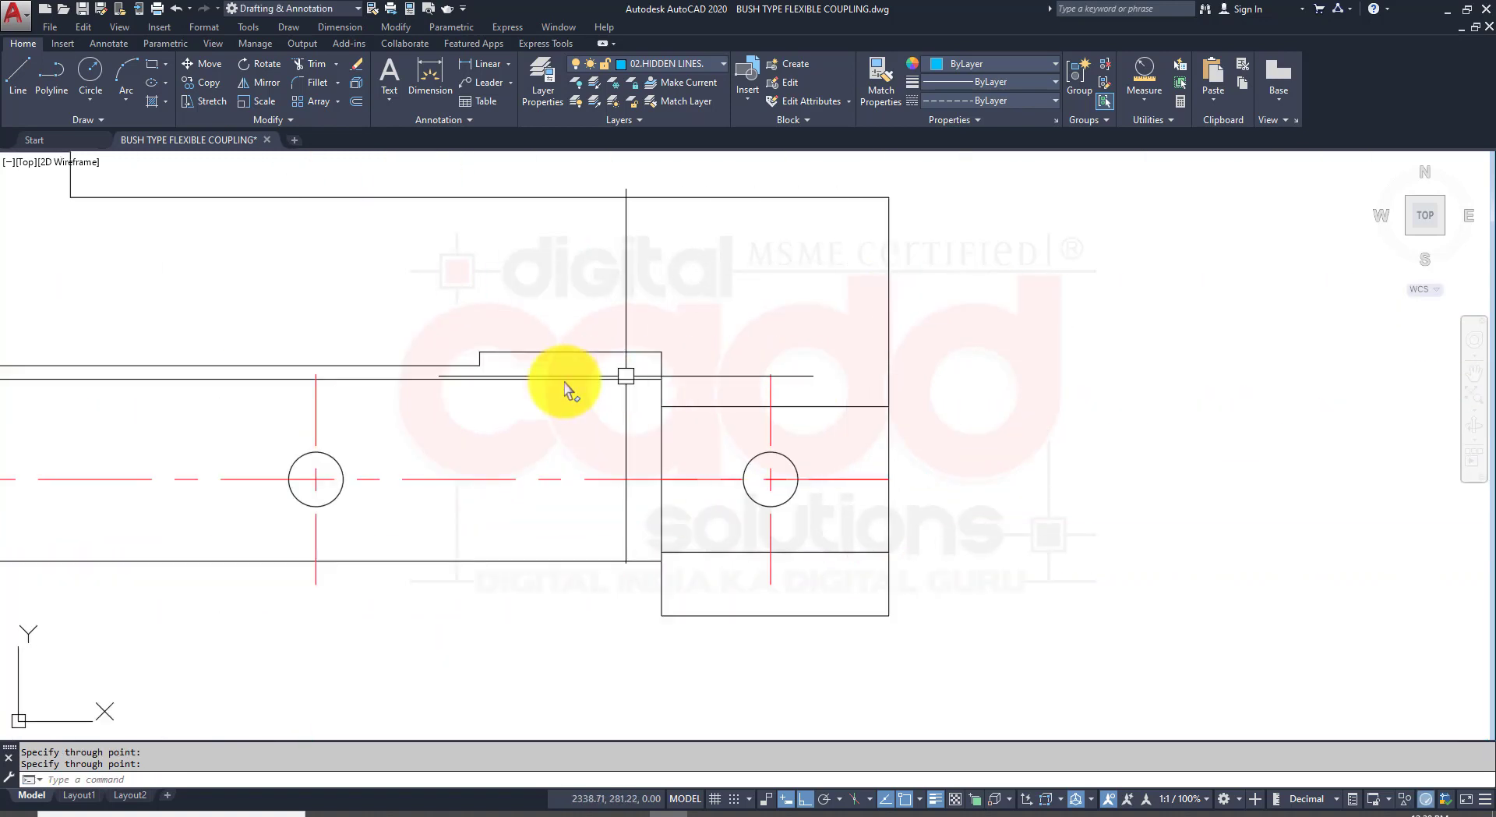
{"action": "key", "text": "Return"}
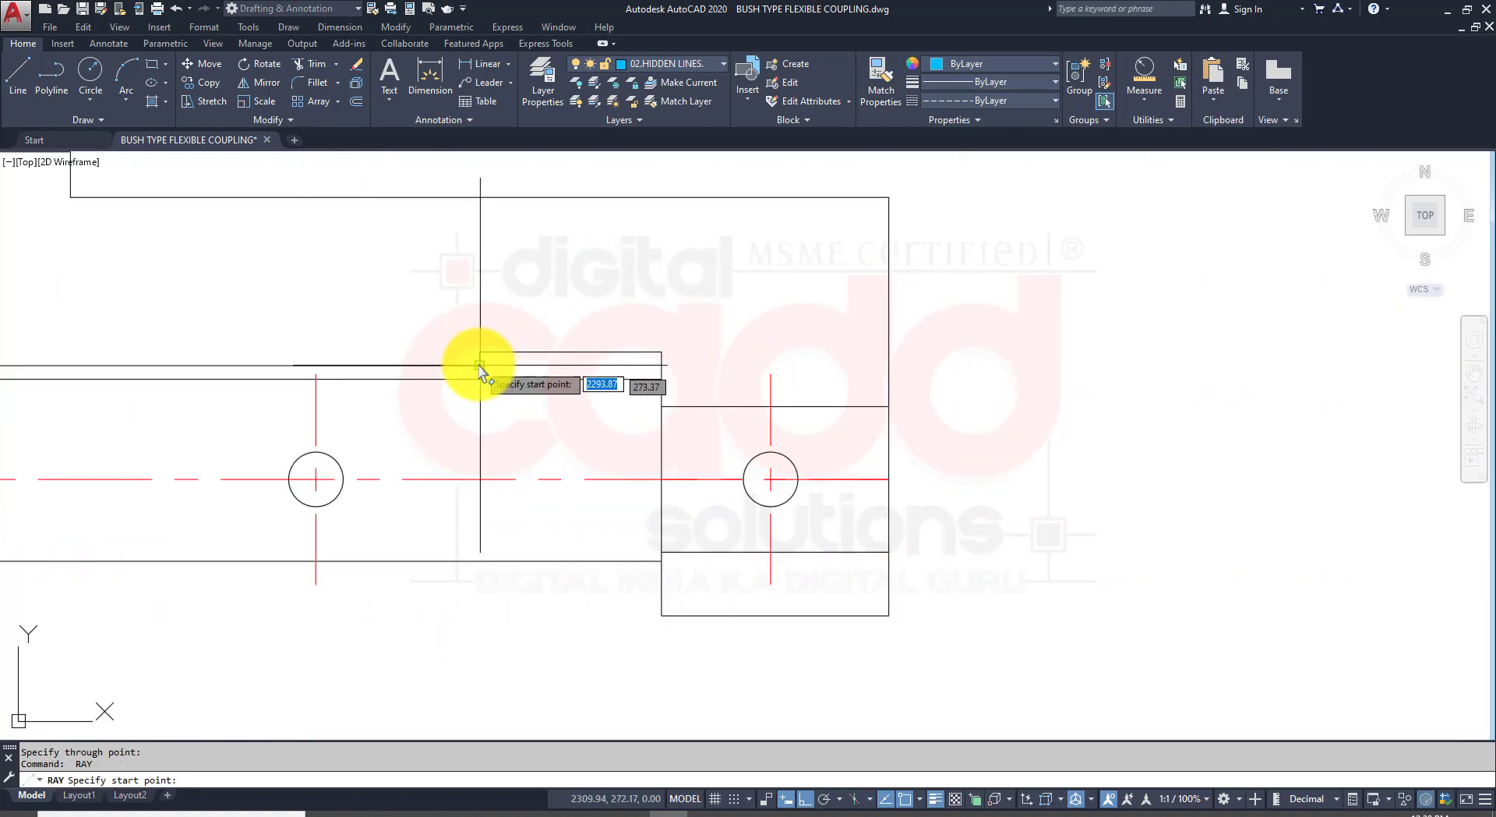
{"action": "left_click", "coordinate": [480, 366]}
{"action": "left_click", "coordinate": [482, 516]}
{"action": "key", "text": "Return"}
Step: Match the properties of the two horizontal rays and the vertical ray to an existing dashed hidden line
{"action": "scroll", "coordinate": [608, 458], "scroll_direction": "down", "scroll_amount": 6}
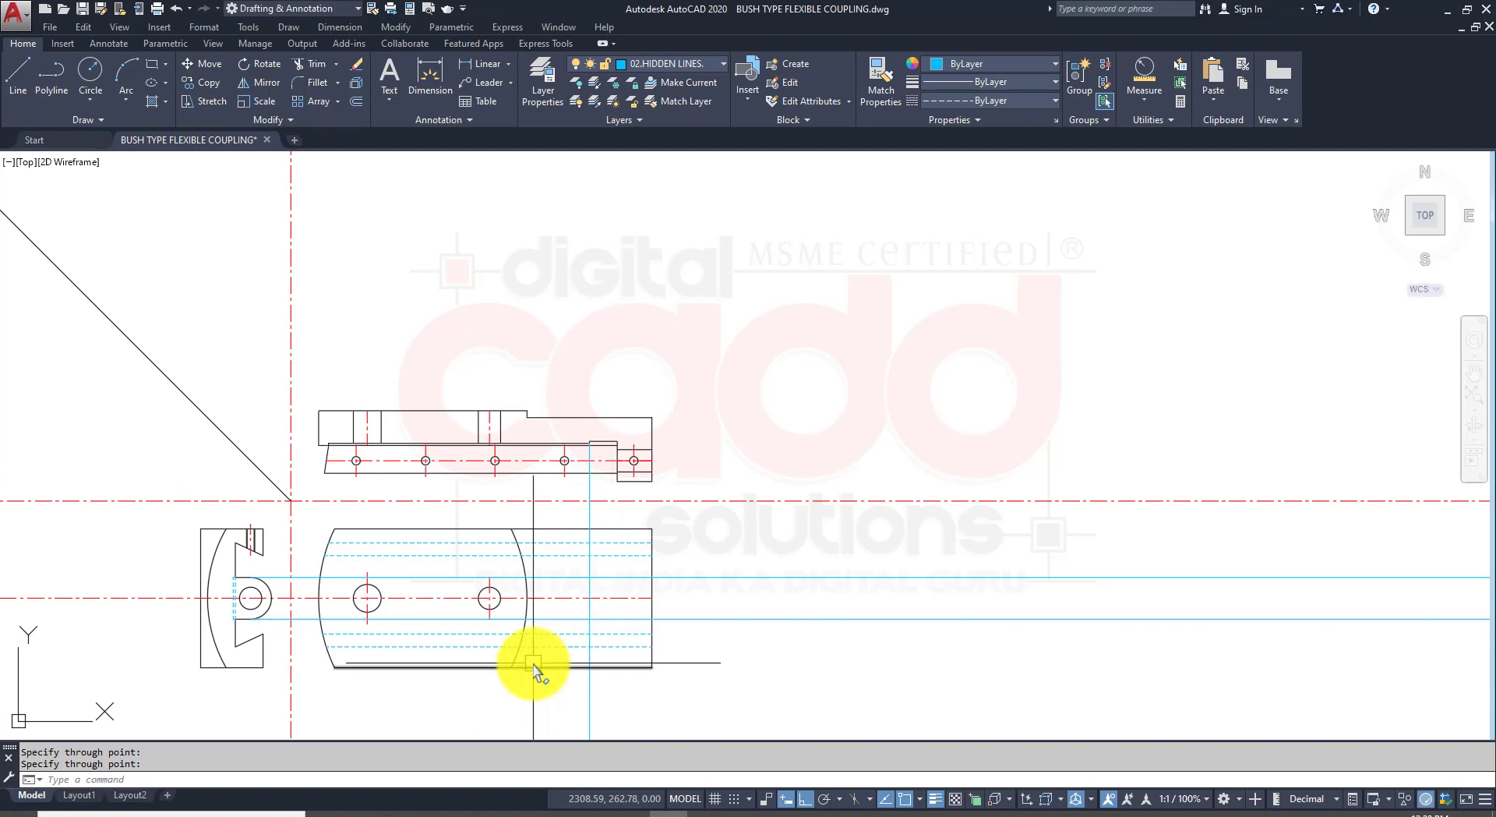
{"action": "scroll", "coordinate": [533, 668], "scroll_direction": "up", "scroll_amount": 2}
{"action": "middle_click_drag", "start_coordinate": [545, 623], "coordinate": [543, 527]}
{"action": "type", "text": "MA"}
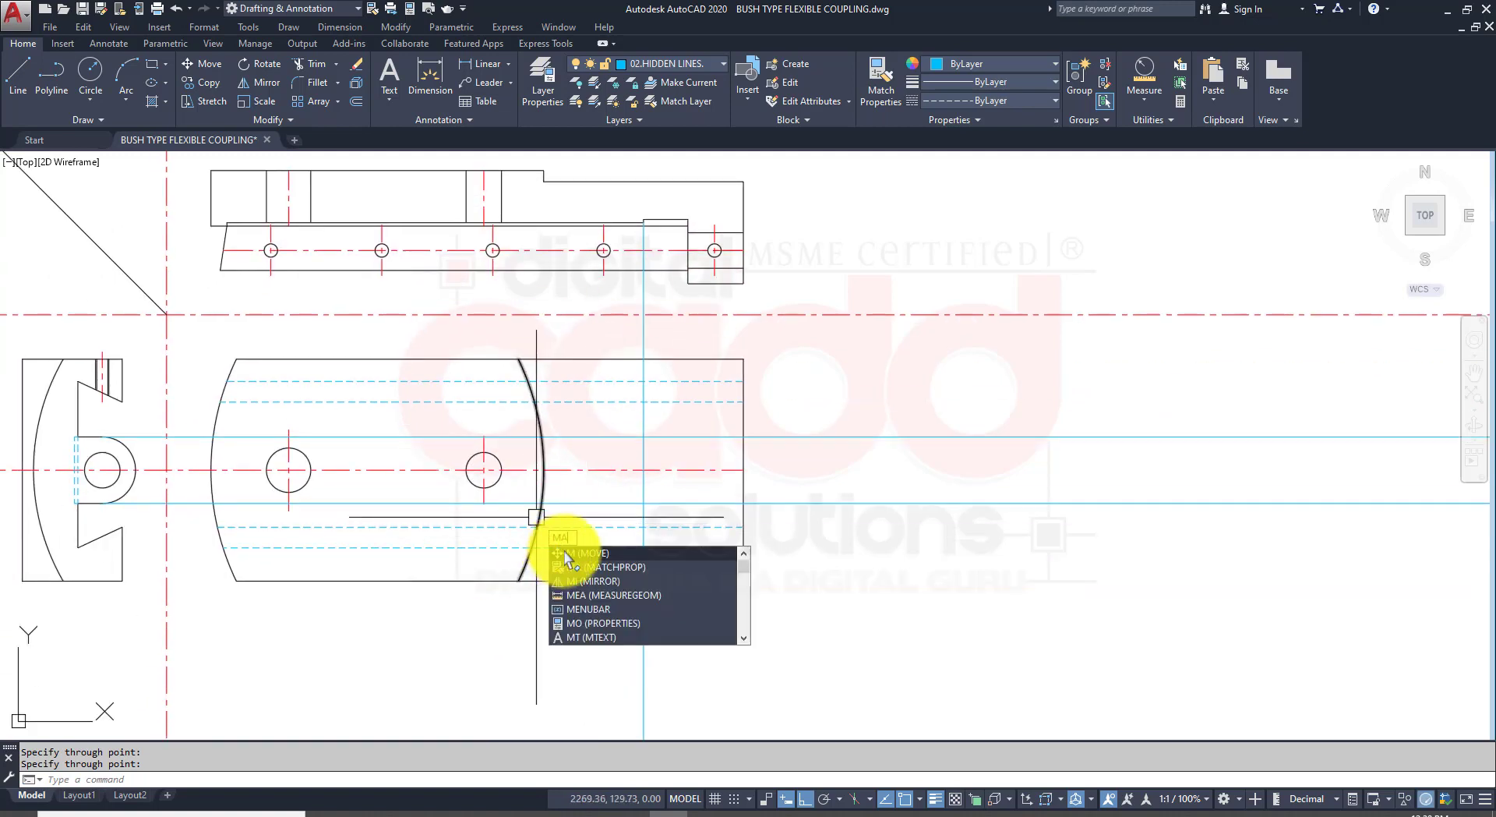
{"action": "key", "text": "Return"}
{"action": "left_click", "coordinate": [707, 555]}
{"action": "left_click", "coordinate": [992, 376]}
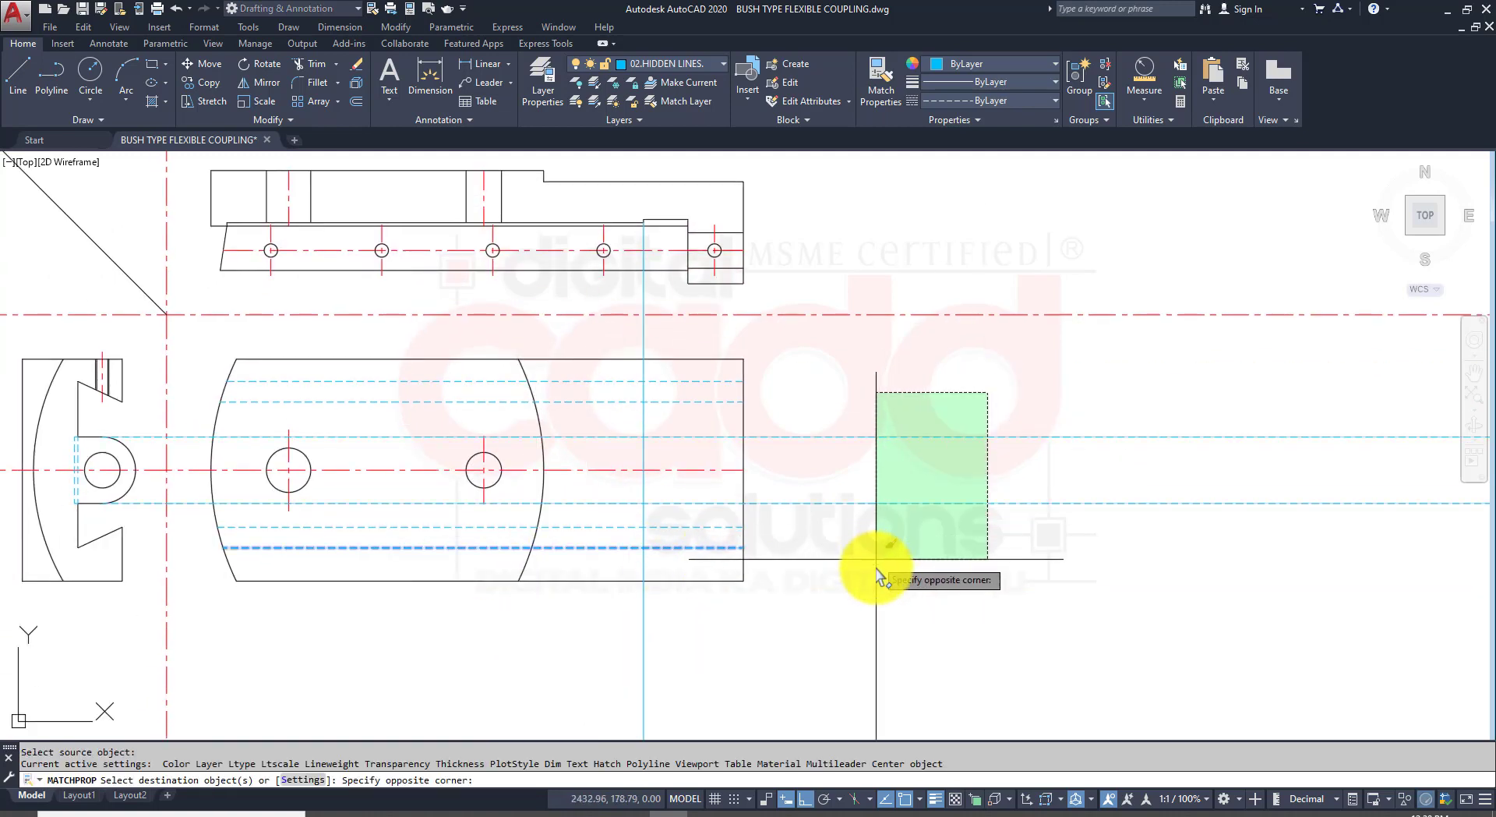
{"action": "left_click", "coordinate": [876, 566]}
{"action": "left_click", "coordinate": [639, 336]}
{"action": "key", "text": "Return"}
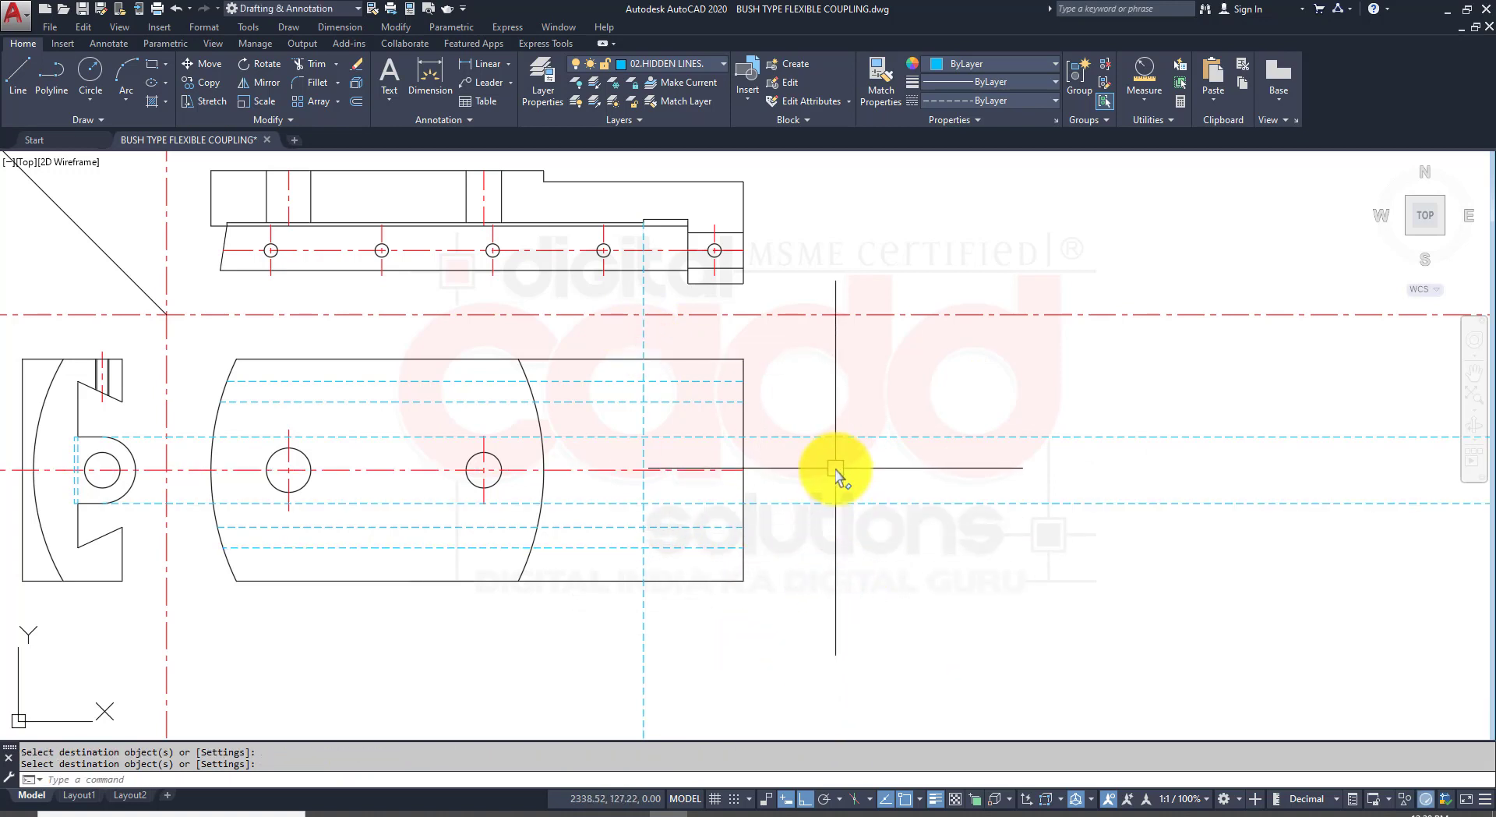
{"action": "middle_click_drag", "start_coordinate": [841, 467], "coordinate": [818, 501]}
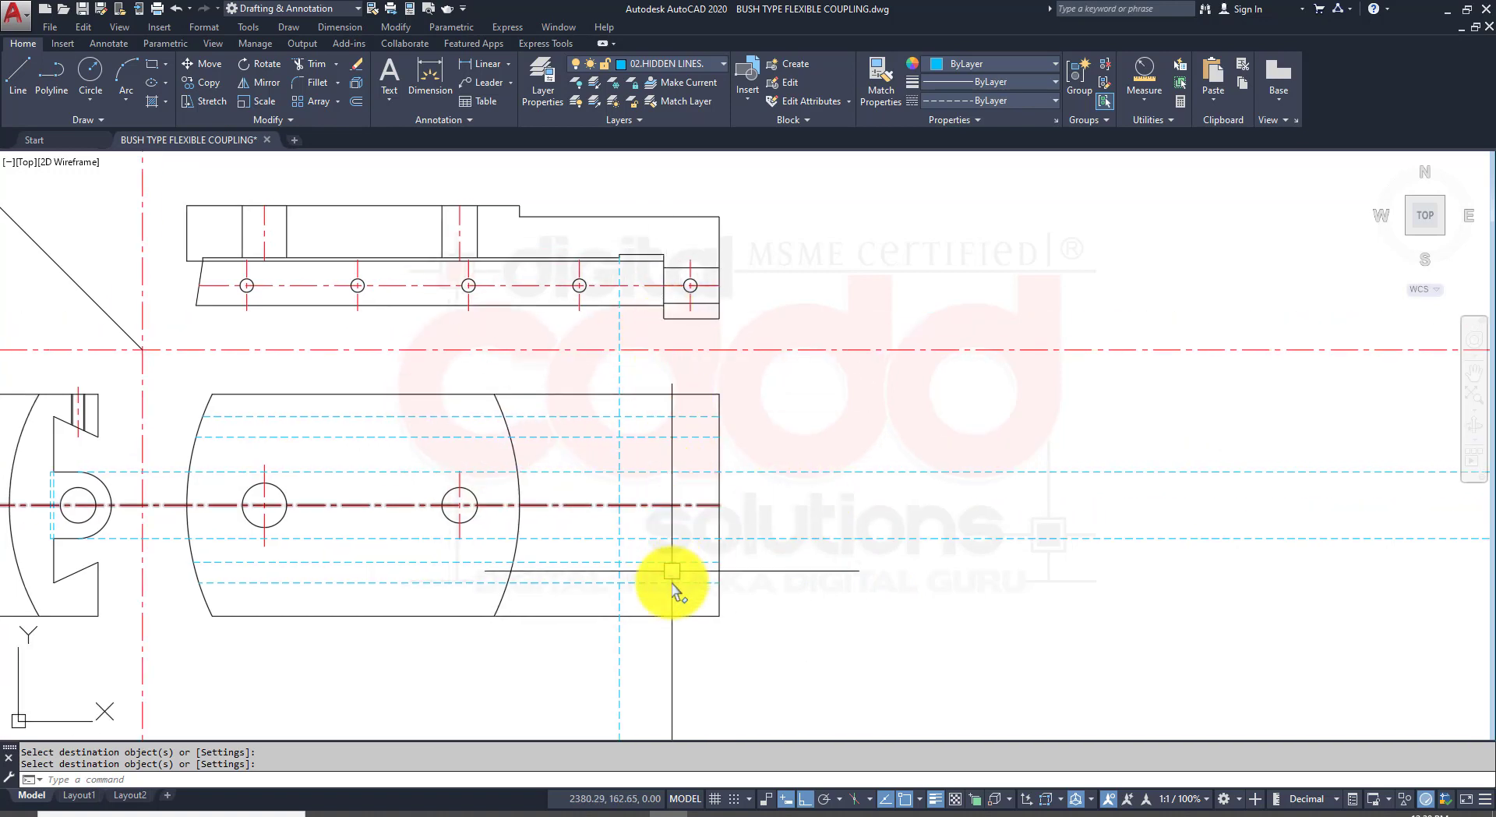
{"action": "type", "text": "ray"}
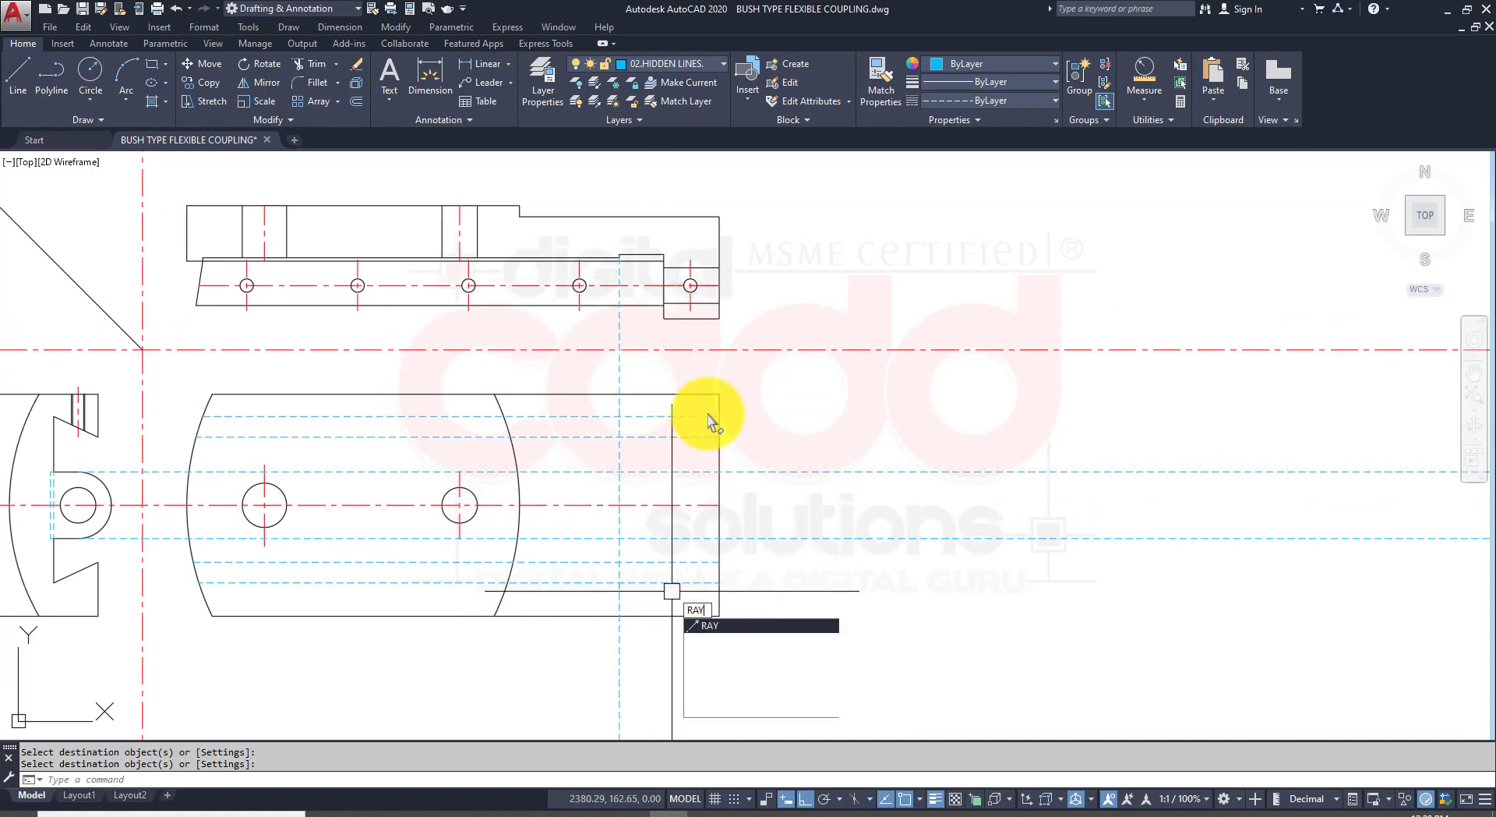
{"action": "key", "text": "Return"}
{"action": "left_click", "coordinate": [665, 319]}
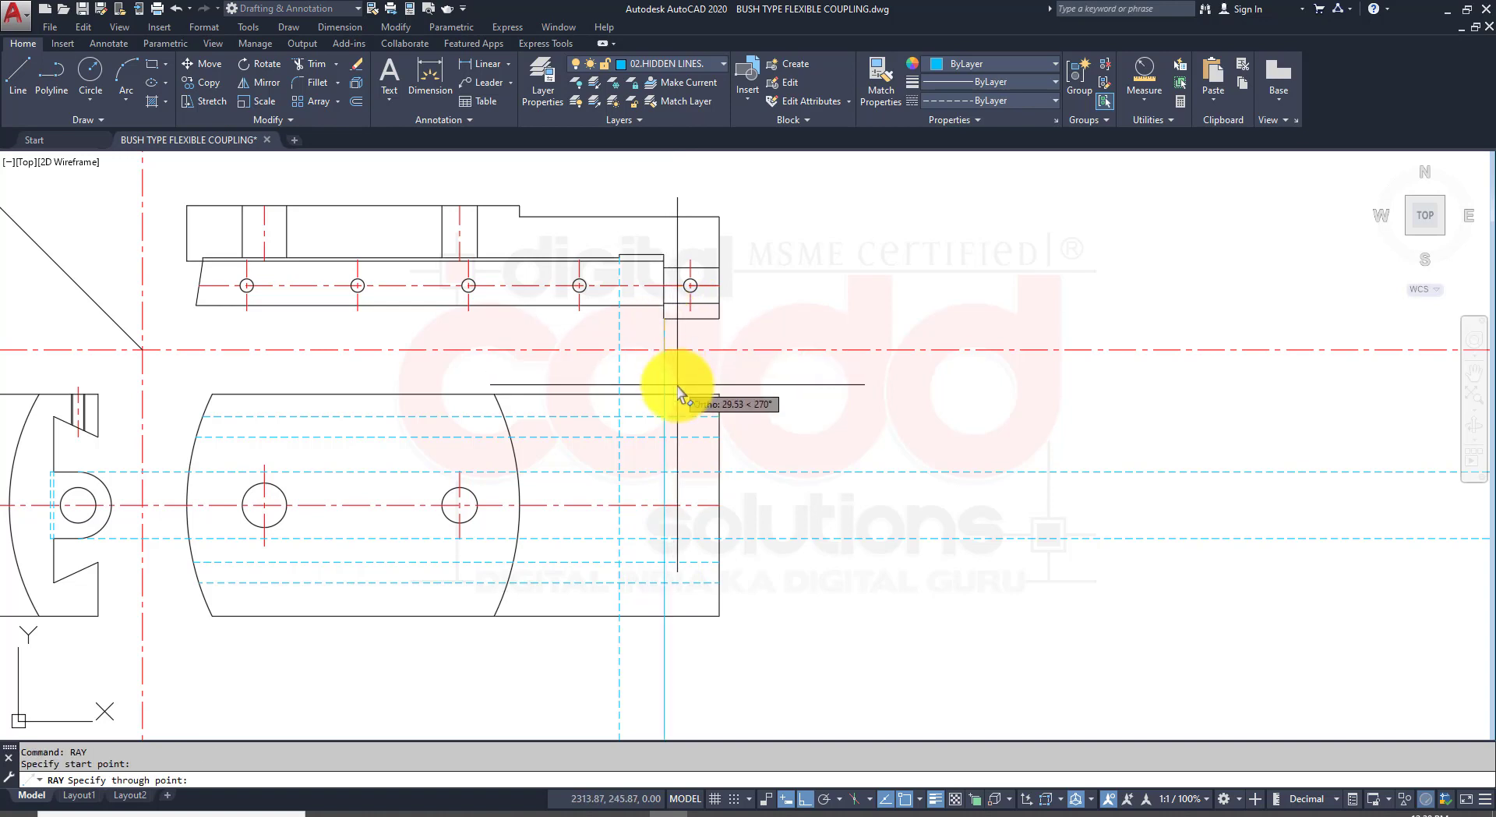
{"action": "left_click", "coordinate": [678, 389]}
{"action": "key", "text": "ctrl+z"}
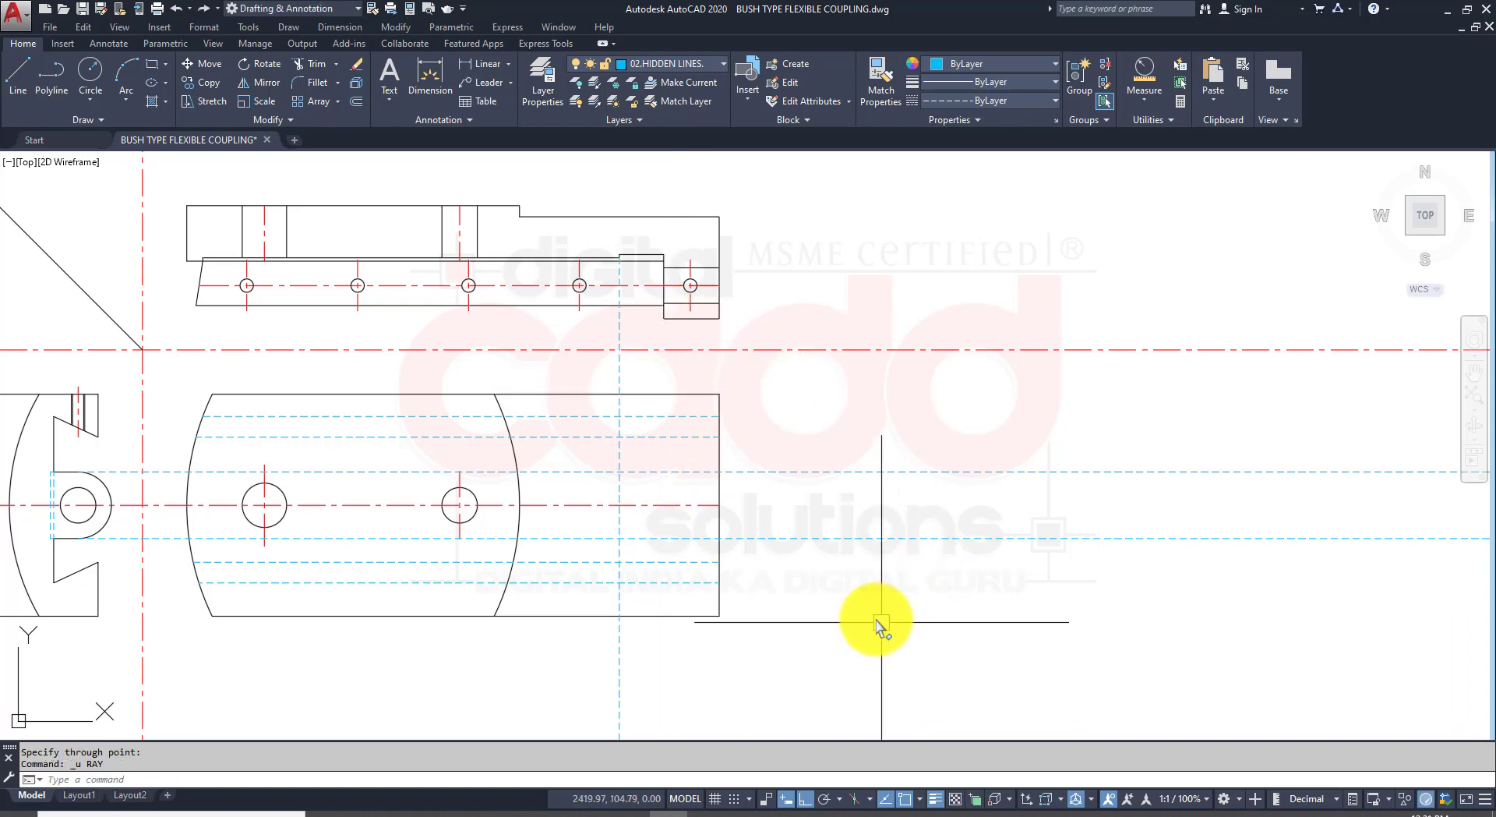
Step: Draw a vertical ray straight down from the lower-left corner of the right-end block in the front view
{"action": "type", "text": "ray"}
{"action": "key", "text": "Return"}
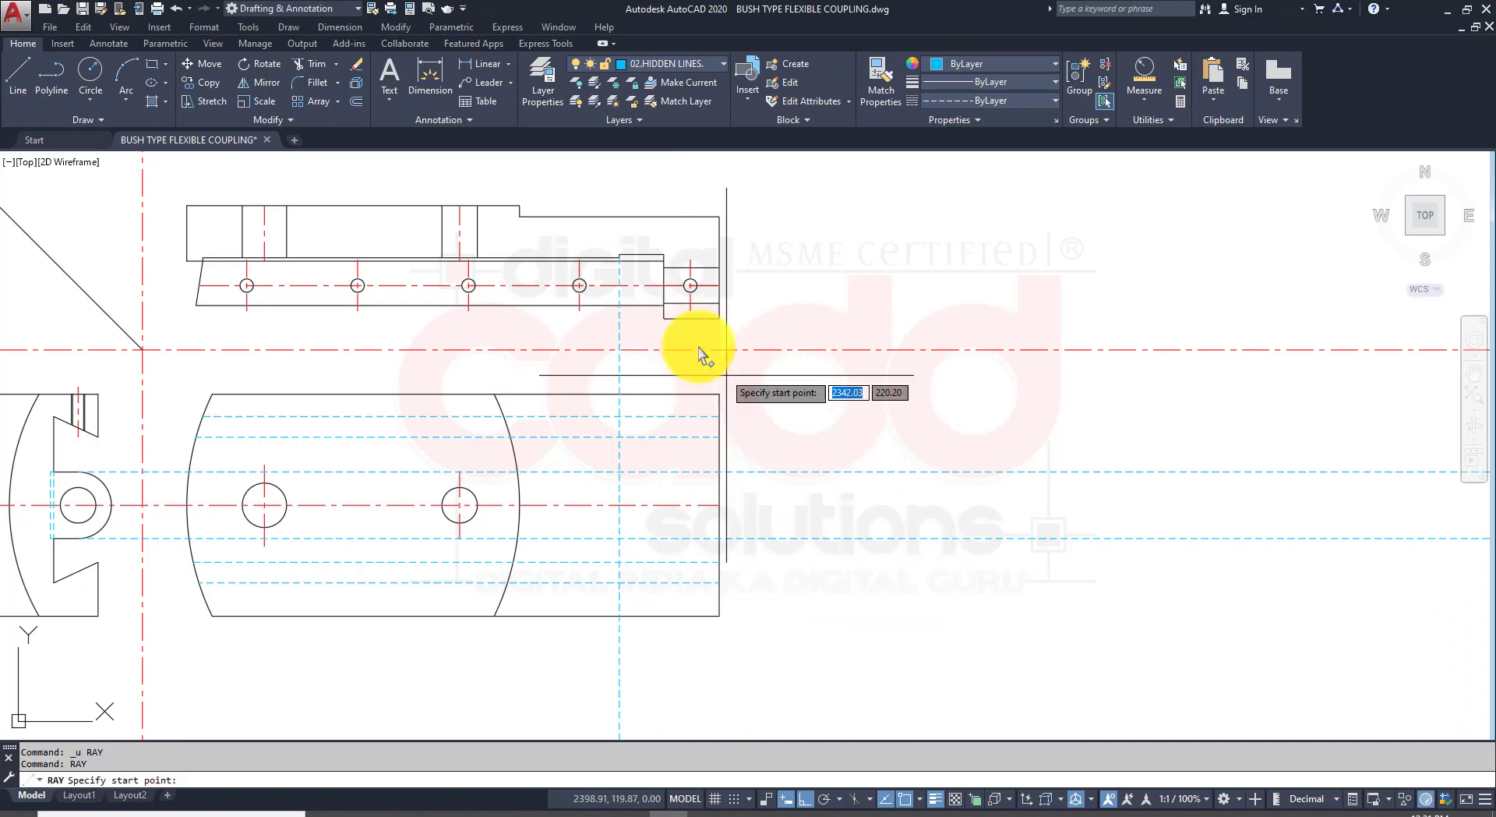
{"action": "left_click", "coordinate": [667, 321]}
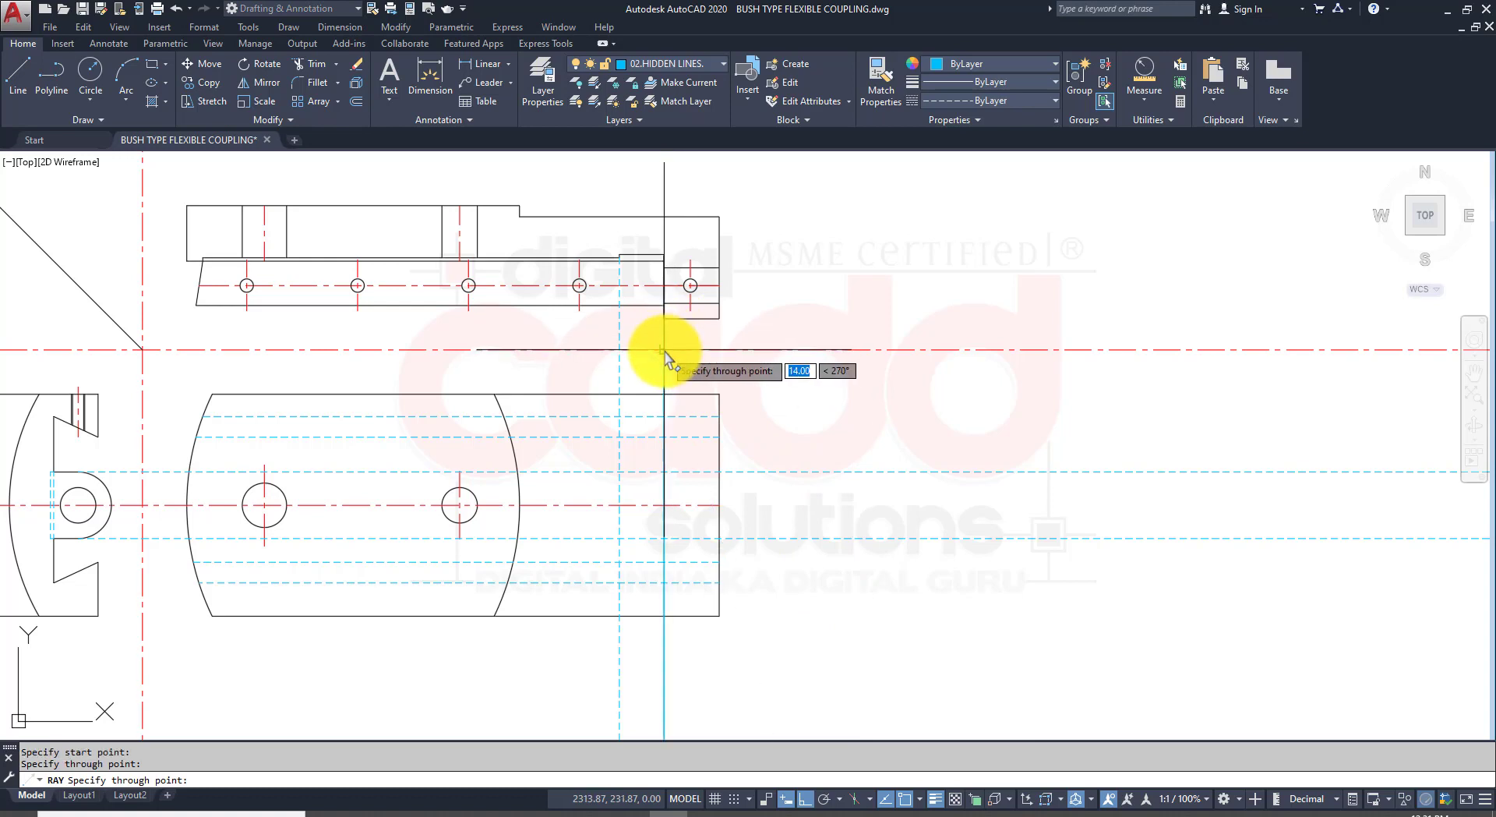
{"action": "left_click", "coordinate": [665, 356]}
{"action": "key", "text": "Return"}
Step: Match the properties of the ray below the right-end block to the lower horizontal dashed hidden line
{"action": "type", "text": "ma"}
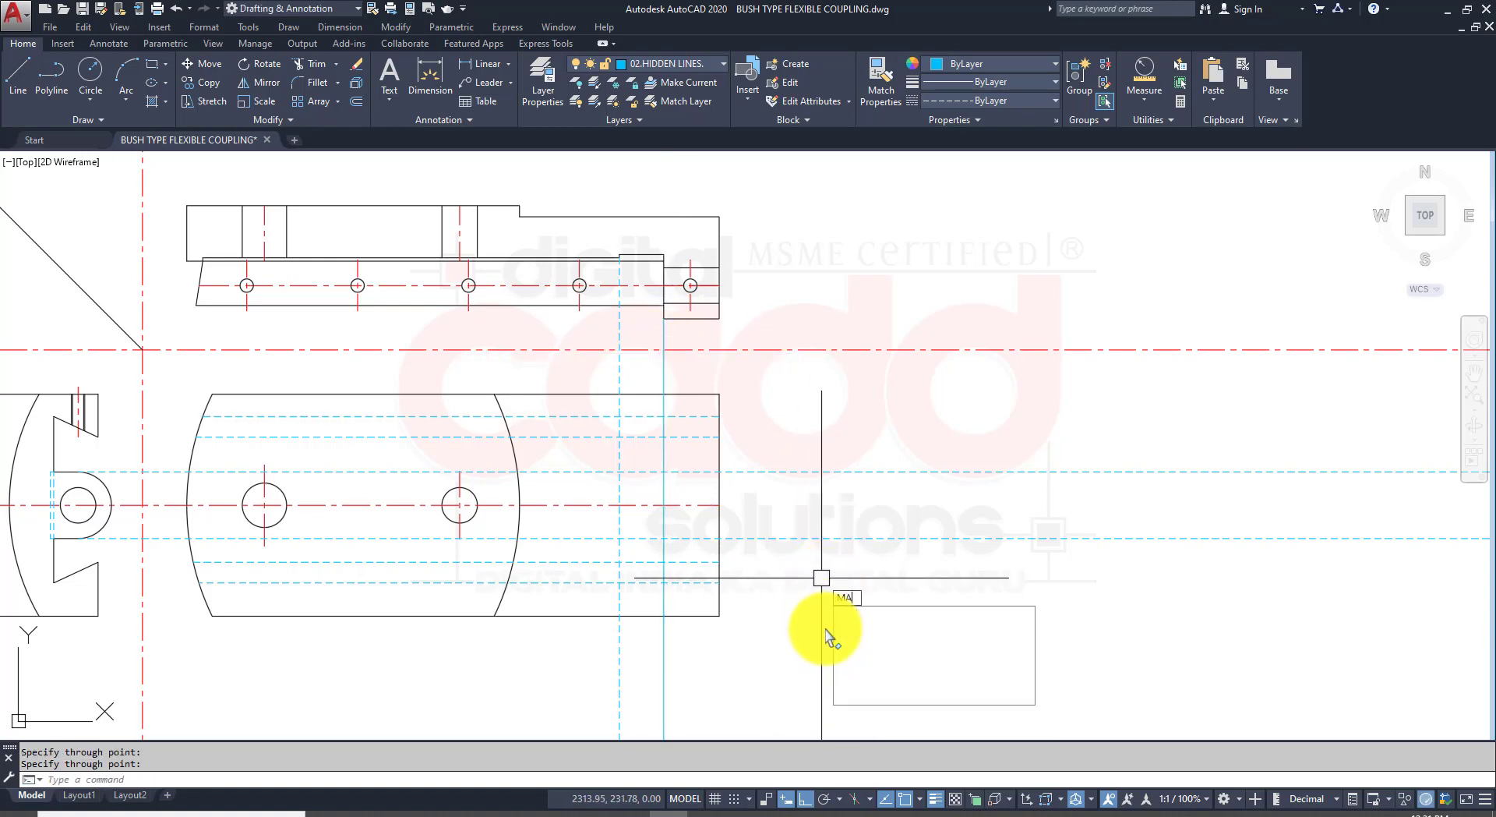
{"action": "key", "text": "Return"}
{"action": "left_click", "coordinate": [818, 537]}
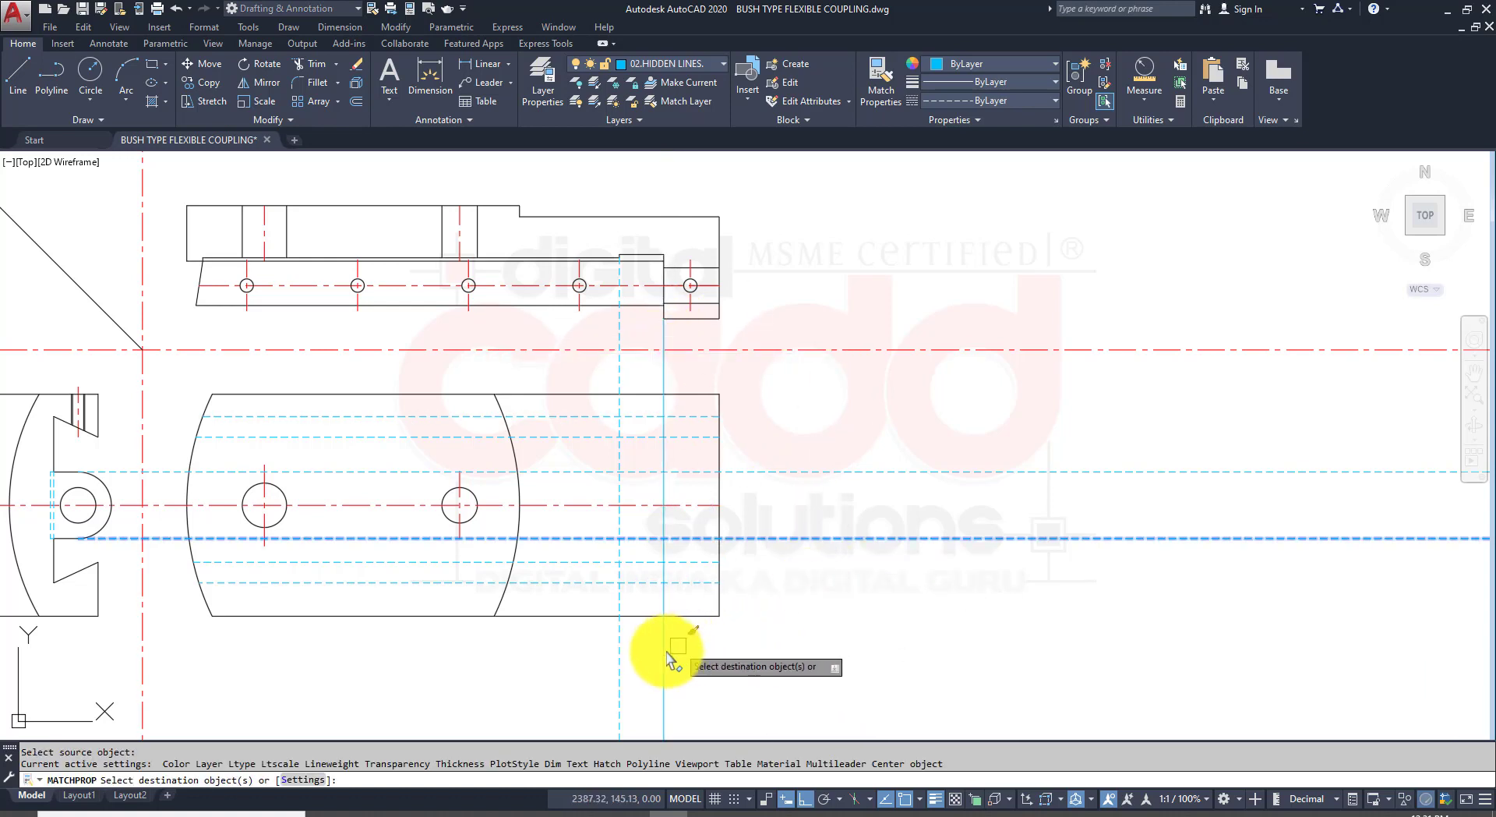
{"action": "key", "text": "Return"}
{"action": "mouse_move", "coordinate": [728, 676]}
{"action": "middle_mouse_down"}
{"action": "mouse_move", "coordinate": [763, 657]}
{"action": "mouse_move", "coordinate": [737, 667]}
{"action": "middle_mouse_up"}
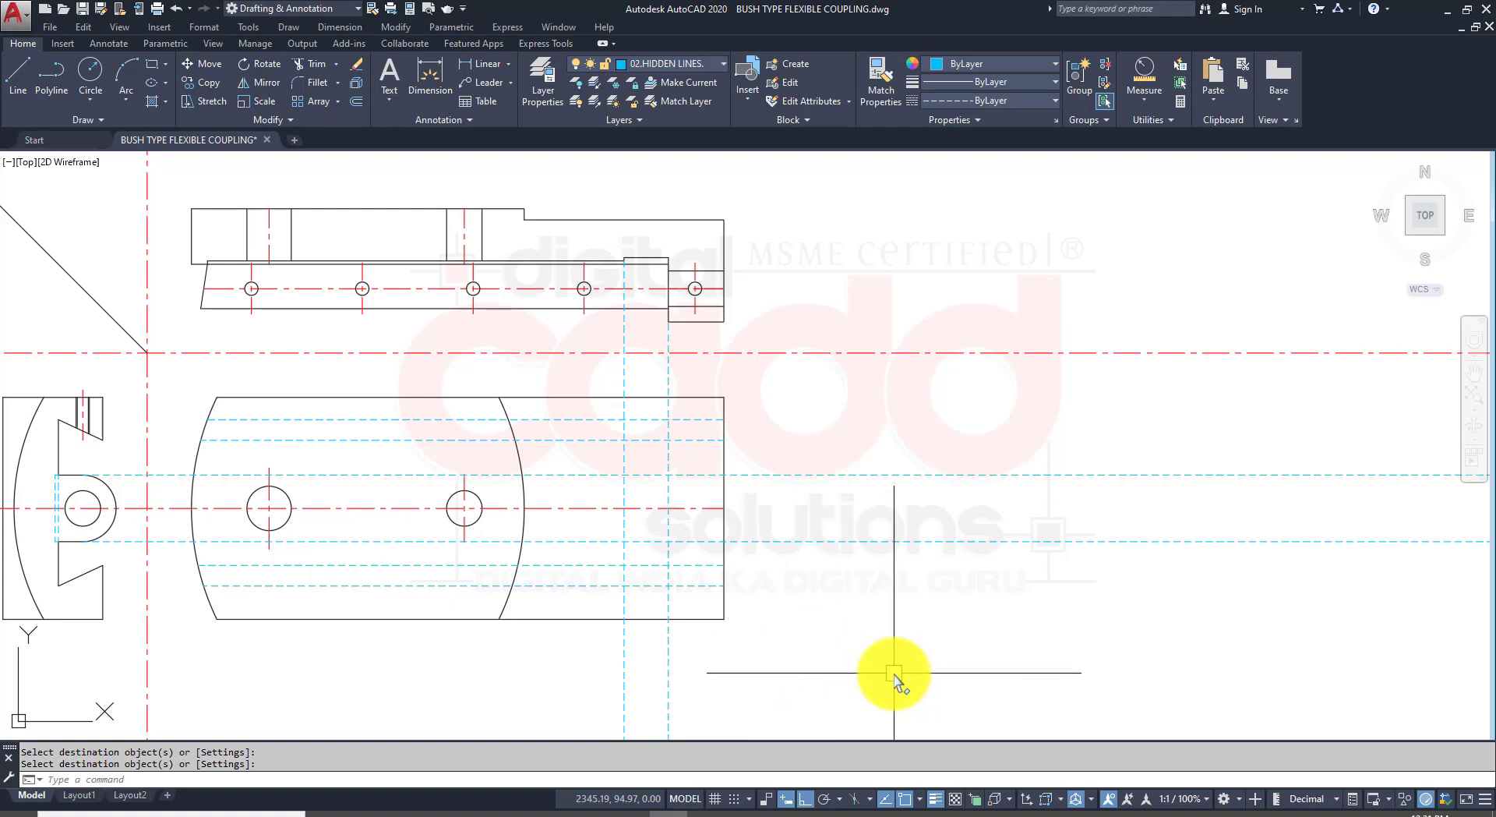
Step: Trim the two vertical dashed rays in the lower view to the stretch between the boss's two horizontal hidden lines
{"action": "type", "text": "TR"}
{"action": "key", "text": "Return"}
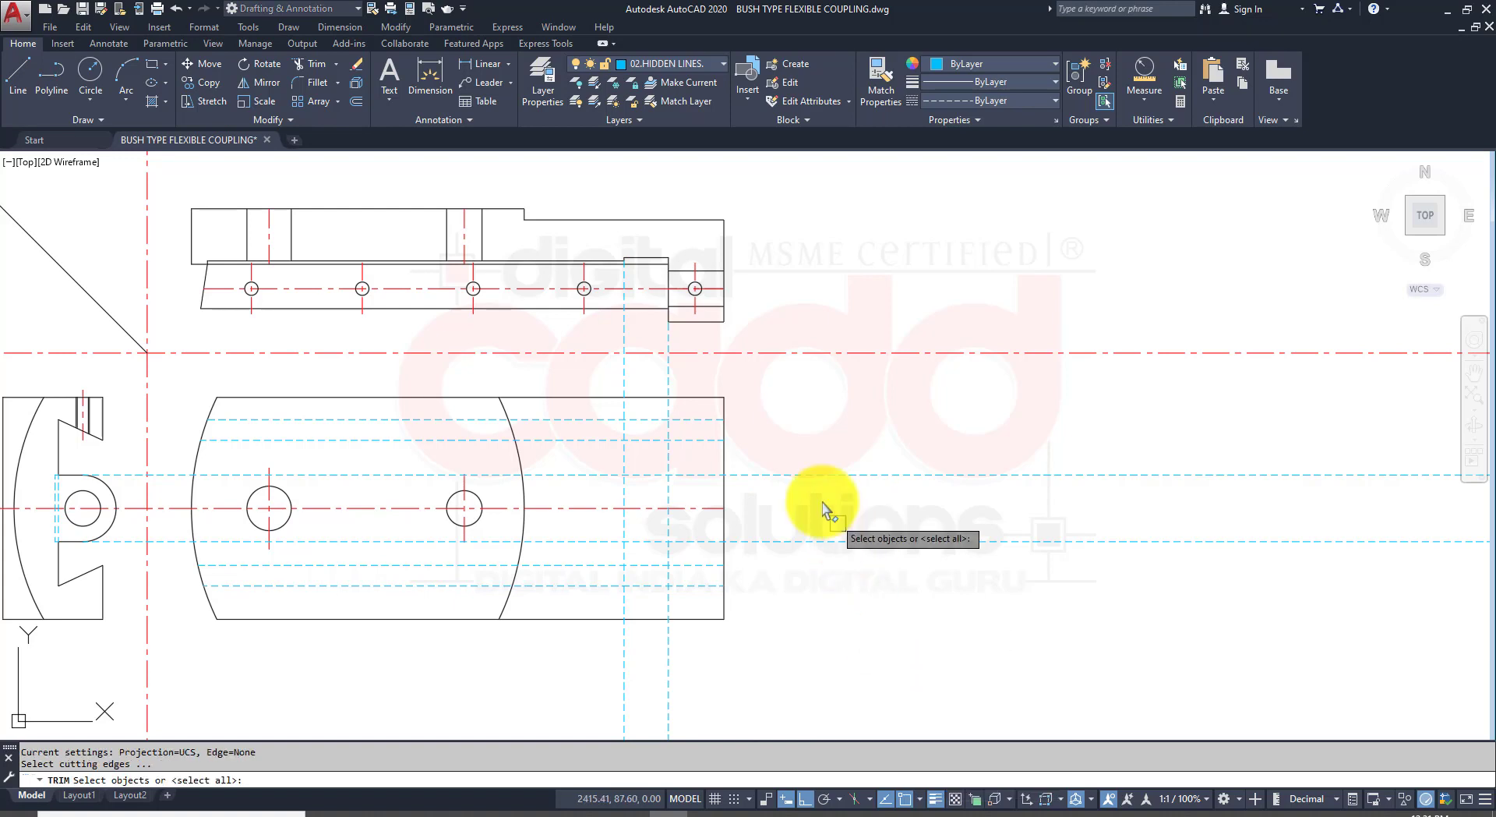
{"action": "left_click", "coordinate": [772, 452]}
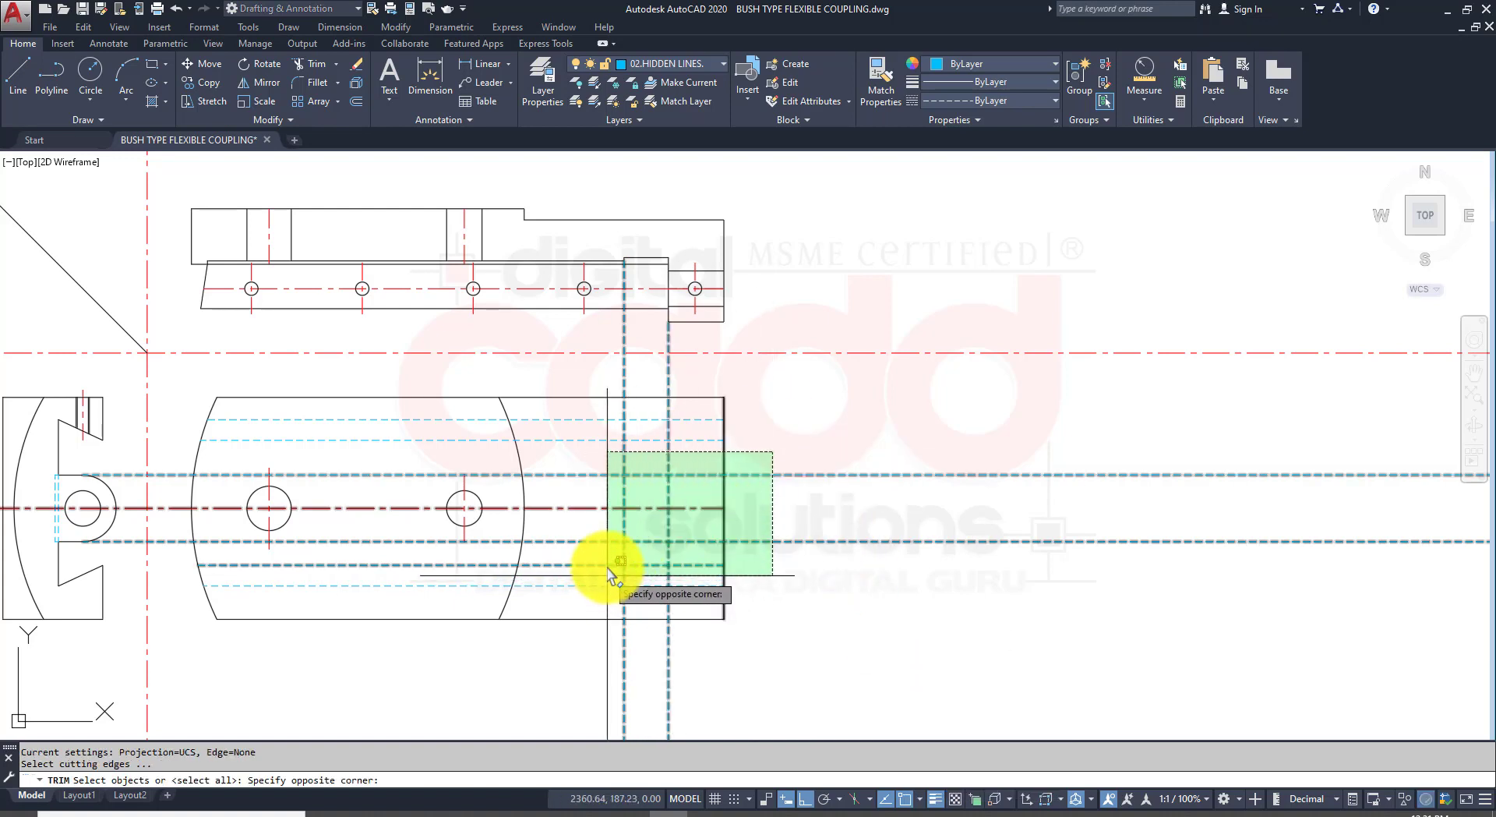
{"action": "left_click", "coordinate": [606, 561]}
{"action": "key", "text": "Return"}
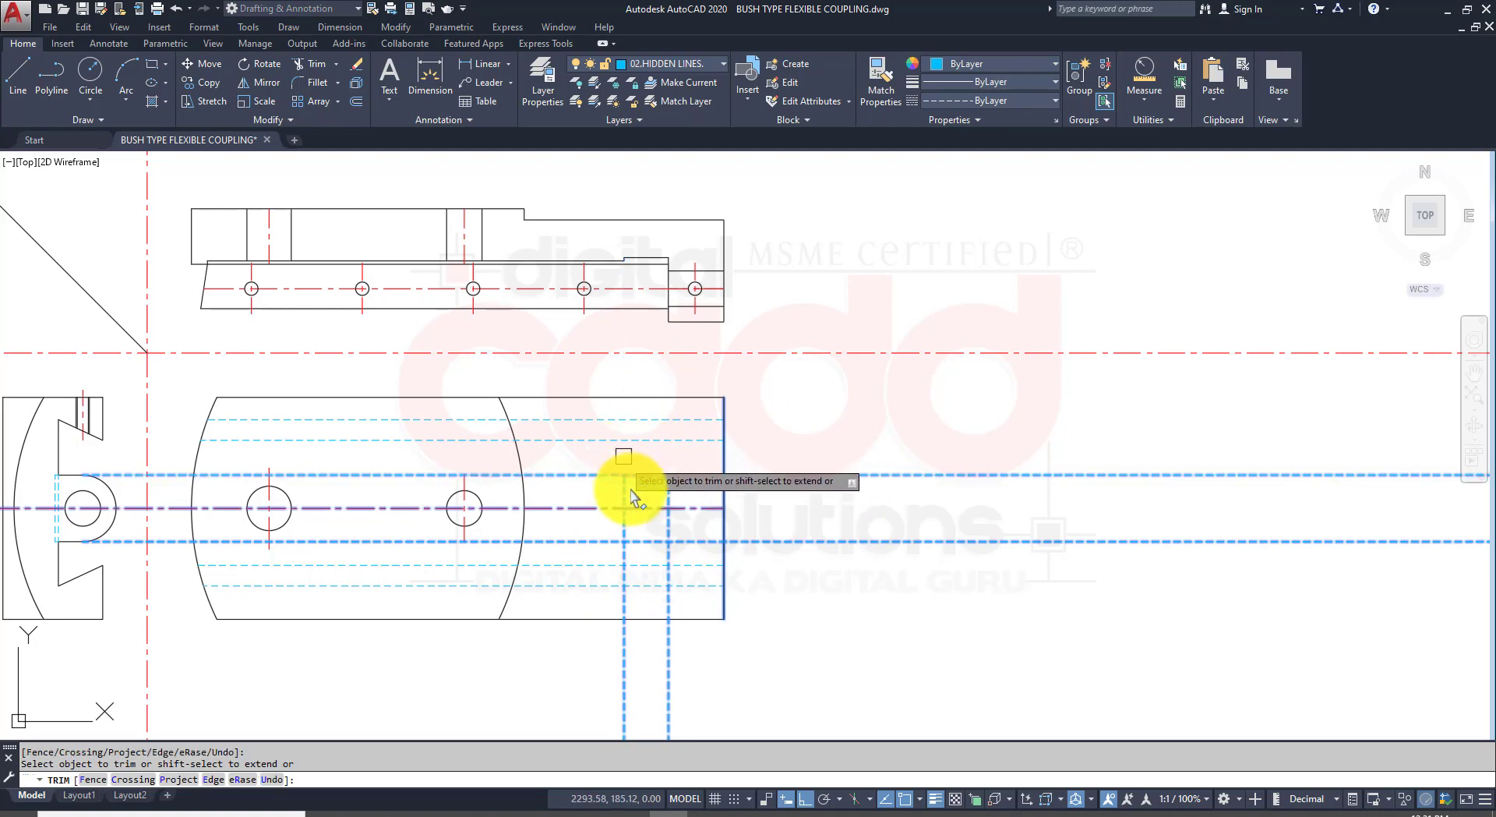
{"action": "scroll", "coordinate": [670, 581], "scroll_direction": "up", "scroll_amount": 5}
{"action": "left_click", "coordinate": [451, 497]}
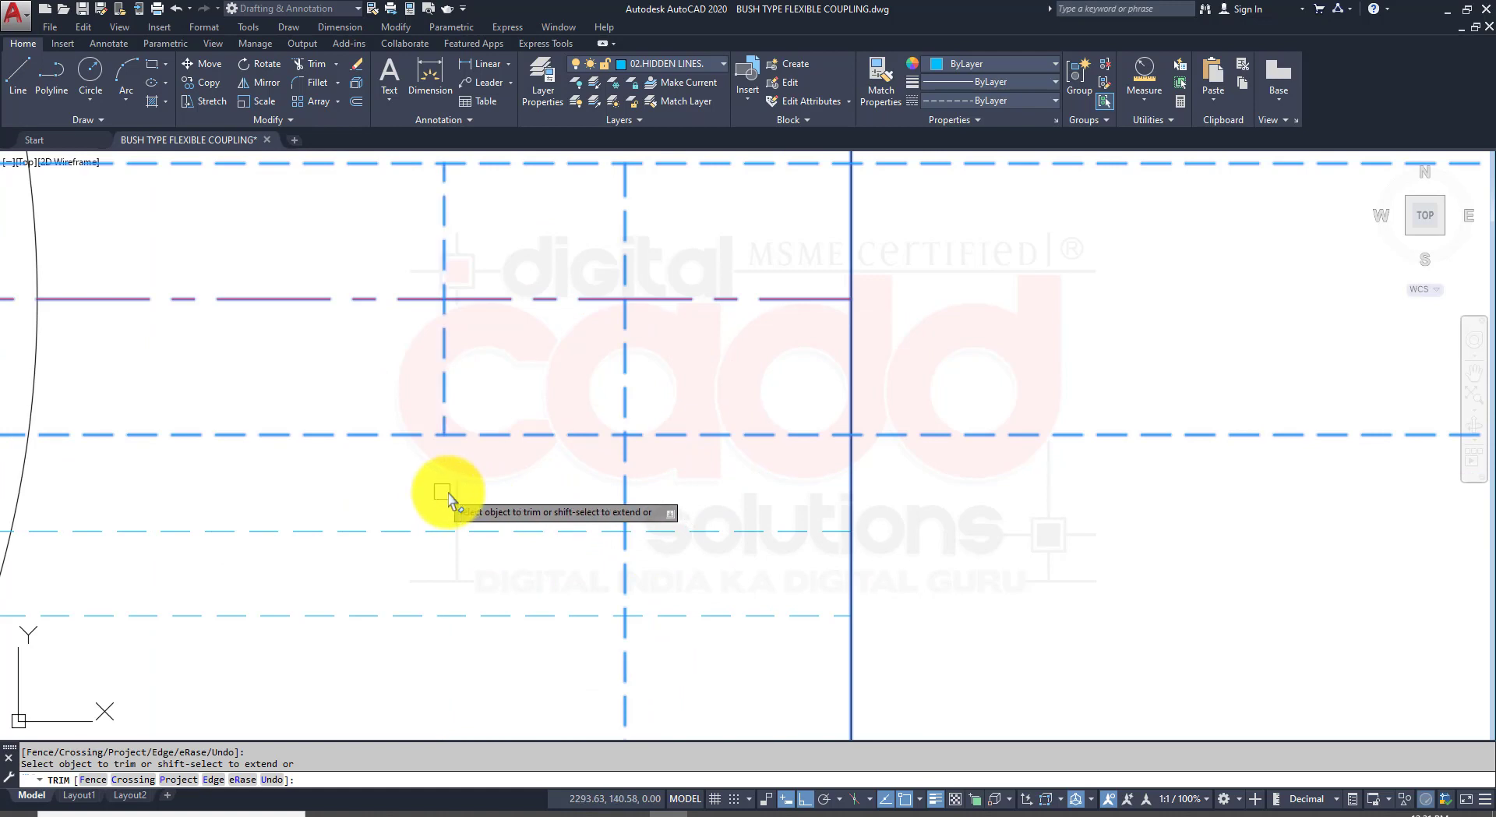
{"action": "left_click", "coordinate": [624, 502]}
{"action": "scroll", "coordinate": [647, 560], "scroll_direction": "down", "scroll_amount": 5}
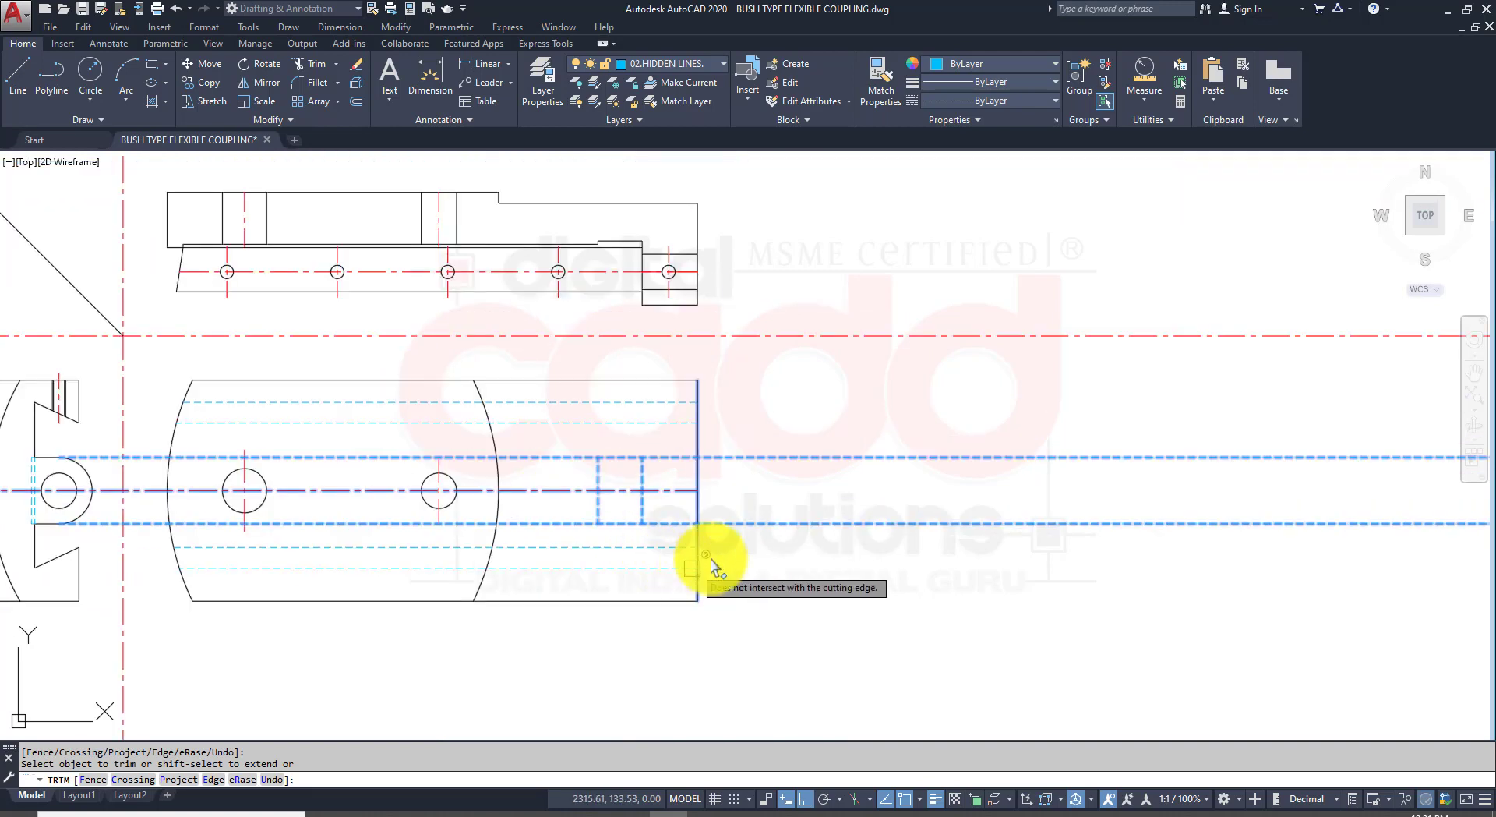
Step: Trim the two horizontal hidden lines to the stretch from the step's vertical line to the plate's right edge, and undo the whole trim
{"action": "left_click", "coordinate": [742, 464]}
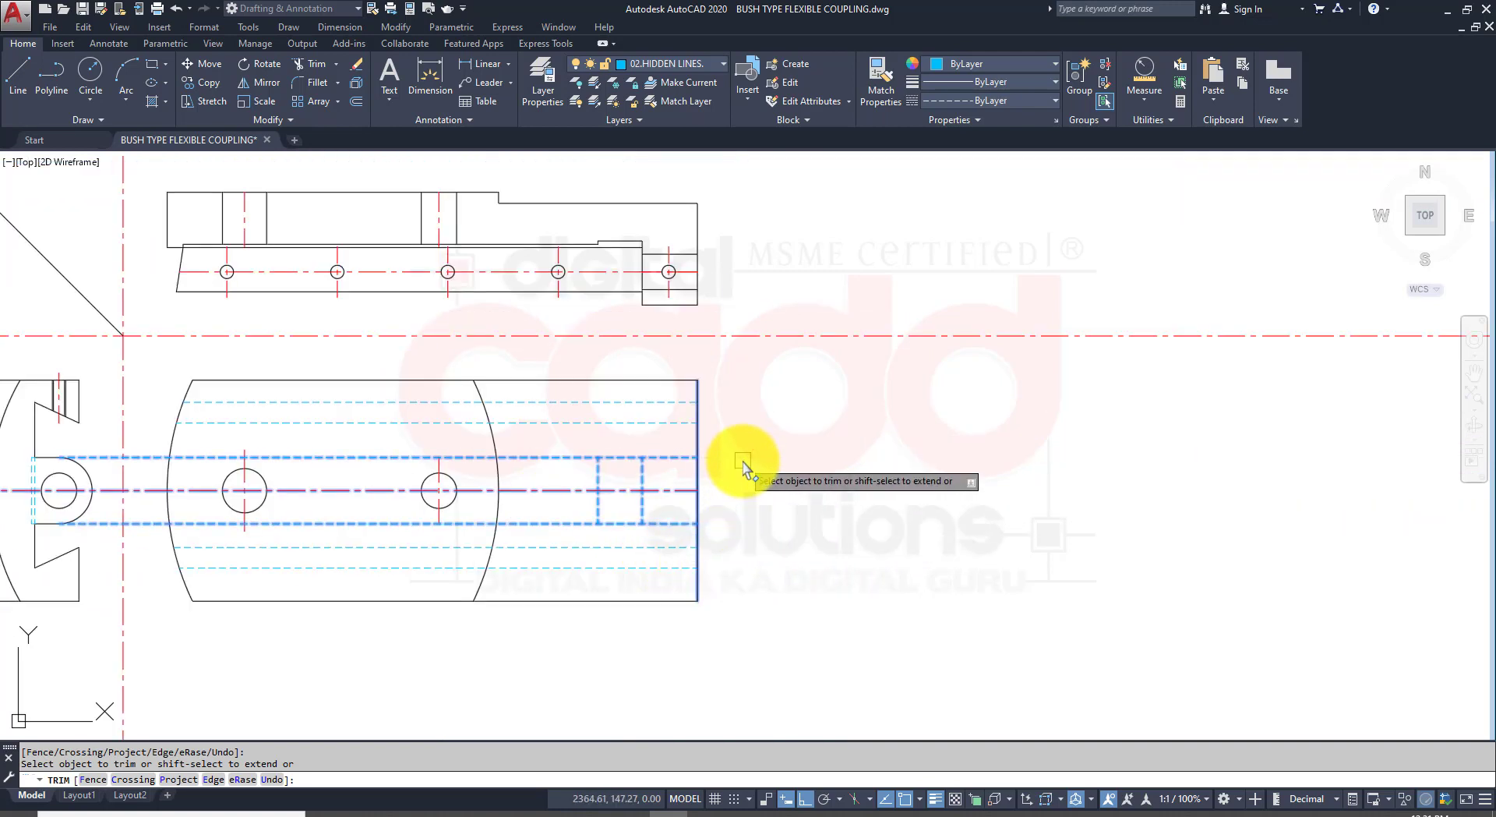
{"action": "left_click", "coordinate": [139, 463]}
{"action": "left_click", "coordinate": [140, 521]}
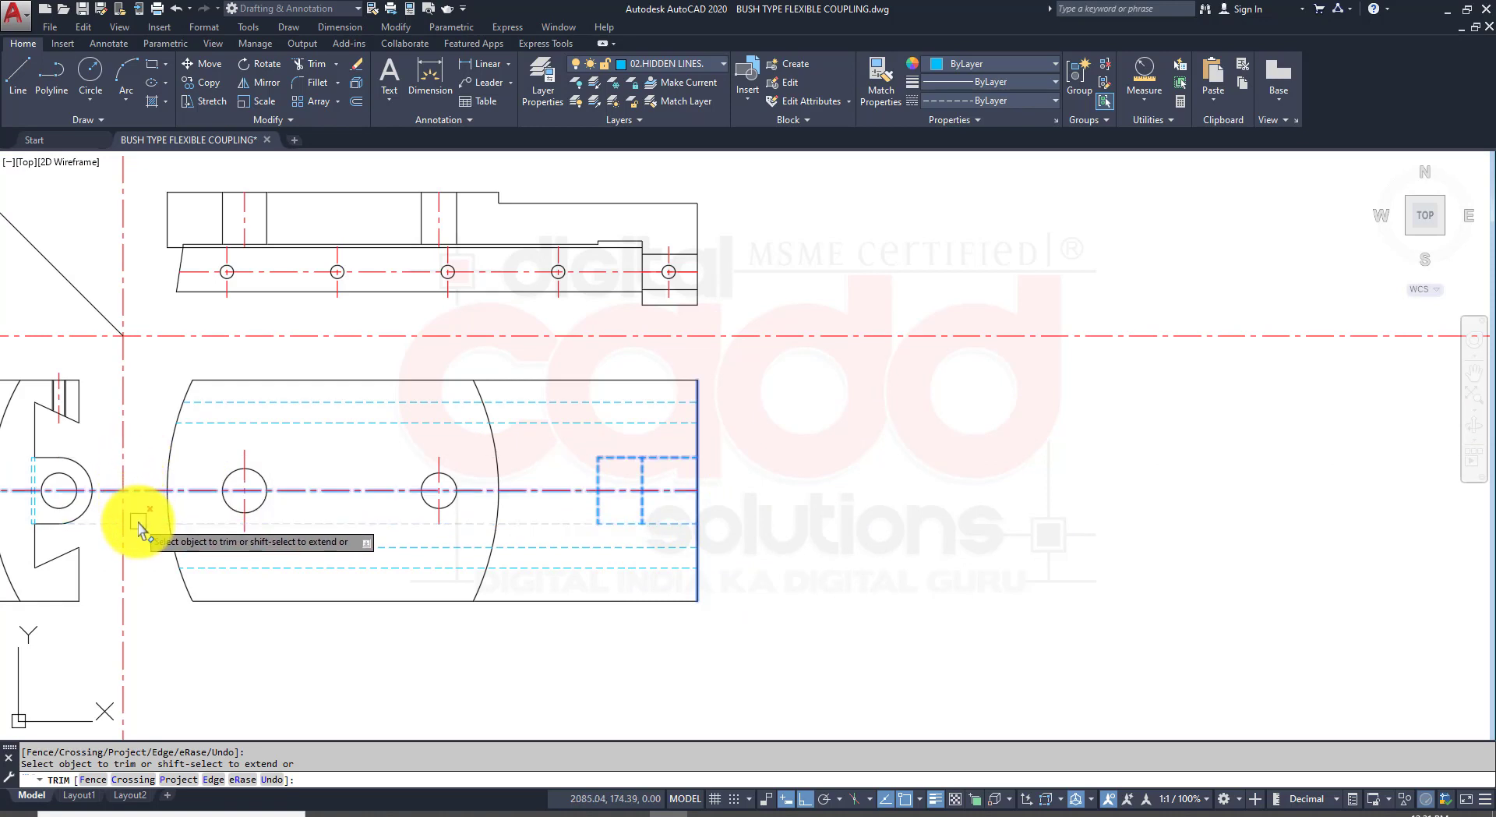
{"action": "key", "text": "Return"}
{"action": "middle_click_drag", "start_coordinate": [863, 640], "coordinate": [875, 640]}
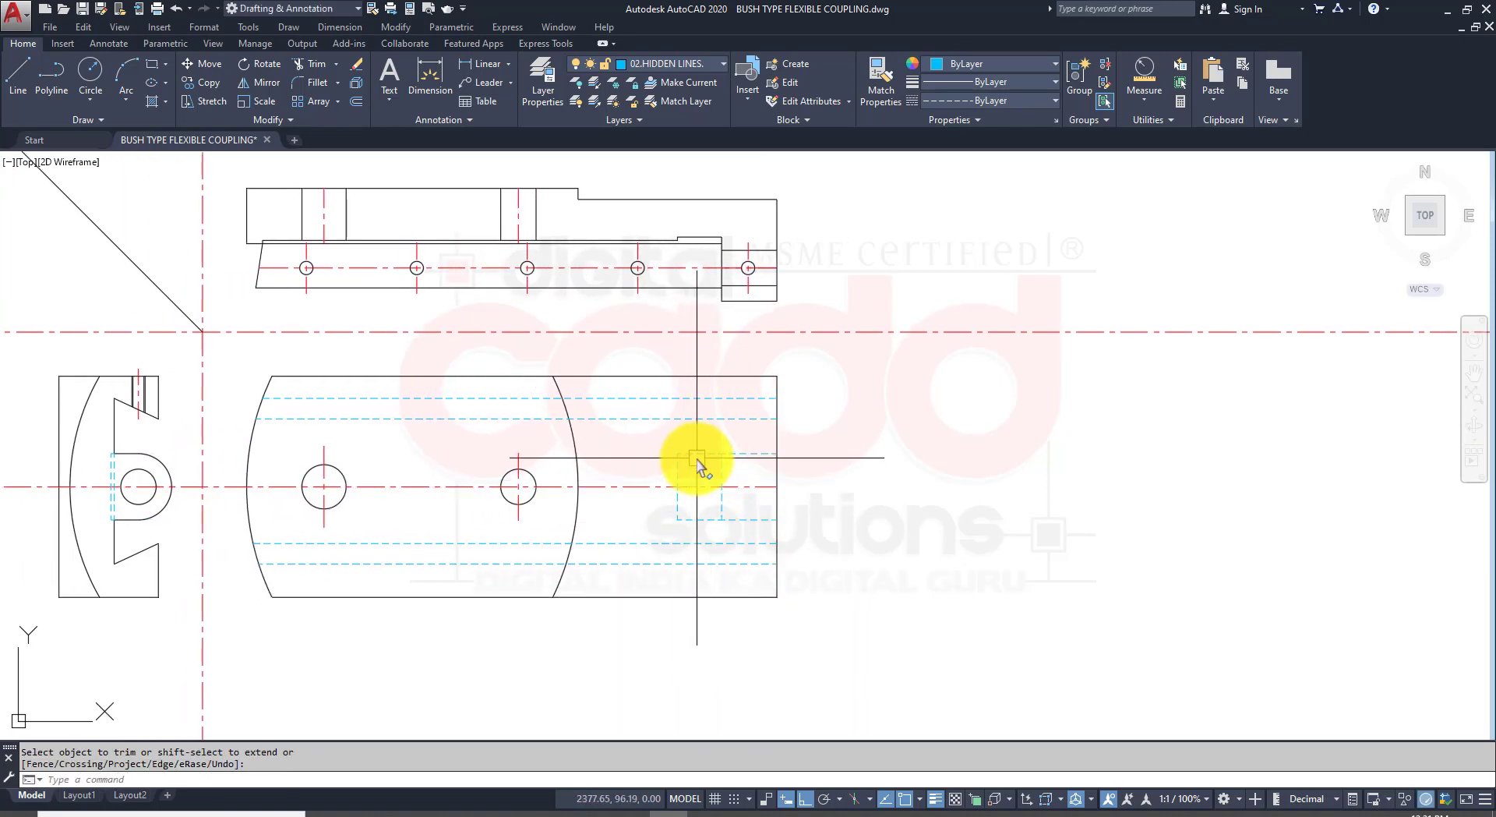
{"action": "key", "text": "ctrl+z"}
{"action": "key", "text": "ctrl+z"}
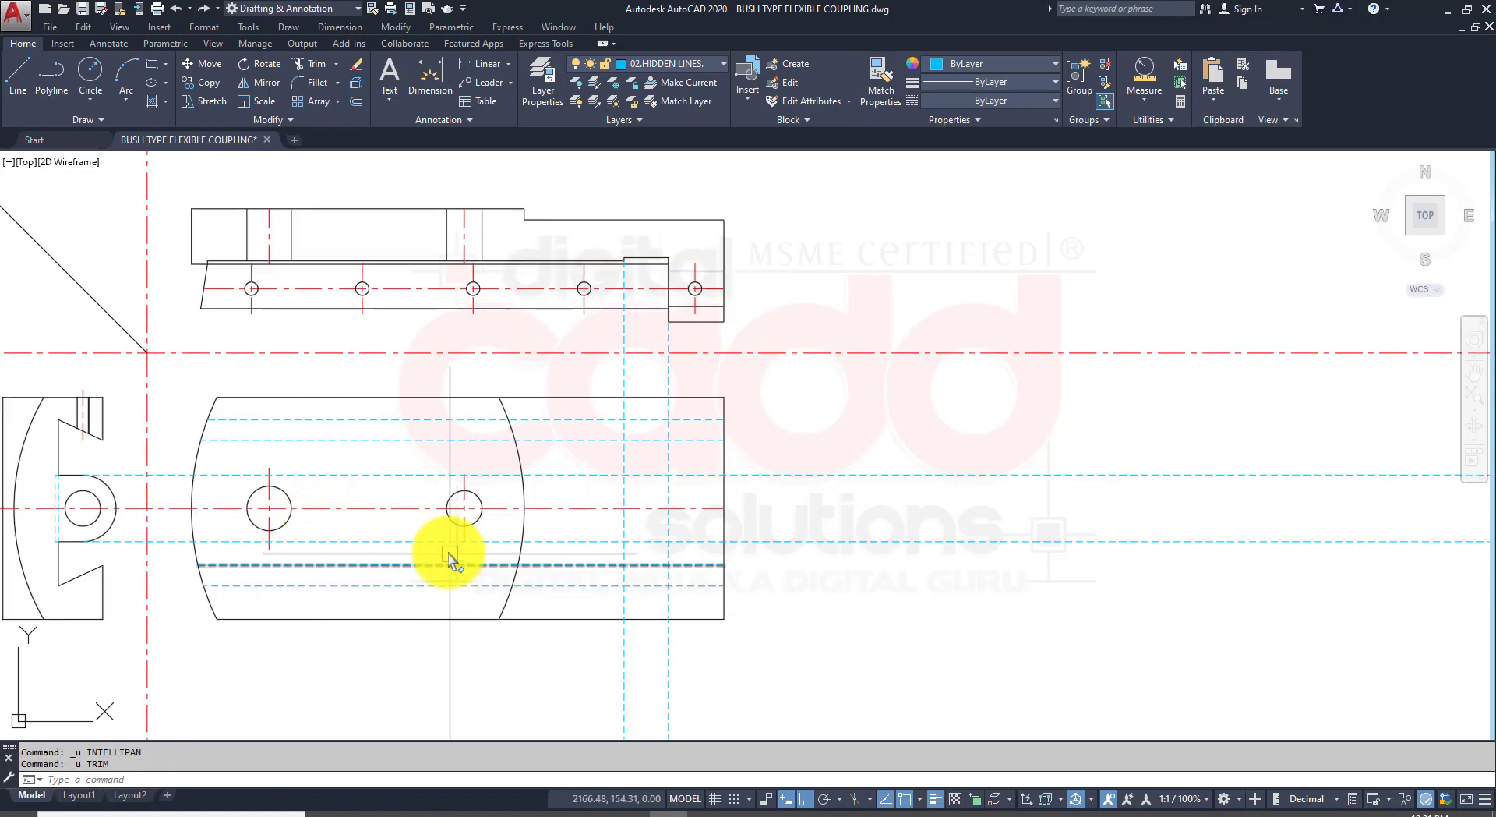
Step: Trim the boss's two horizontal hidden lines to the plate outline in the lower view, from the left arc to the right edge
{"action": "type", "text": "tr"}
{"action": "key", "text": "Return"}
{"action": "left_click", "coordinate": [768, 454]}
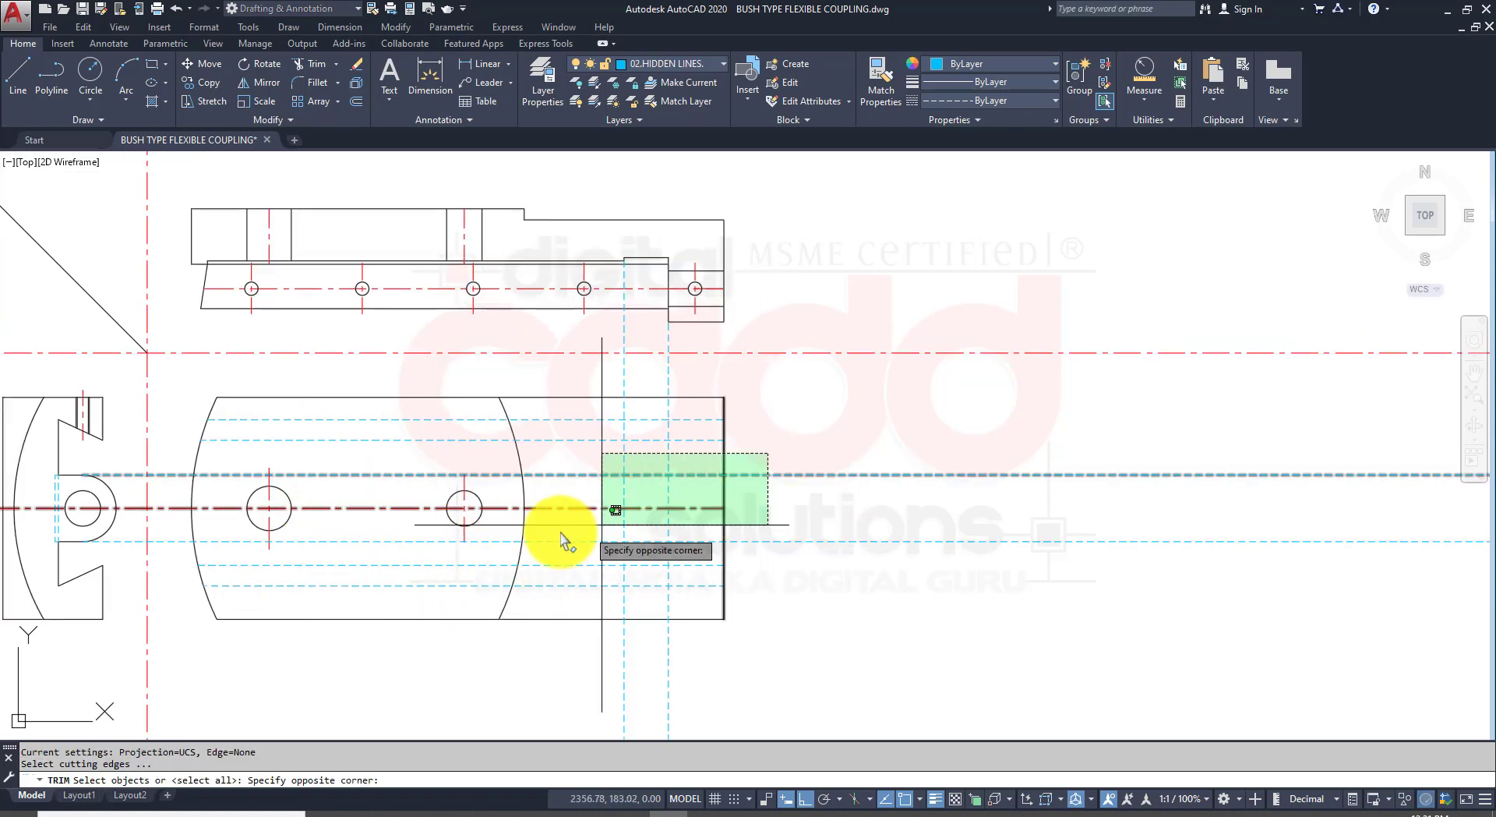
{"action": "left_click", "coordinate": [174, 552]}
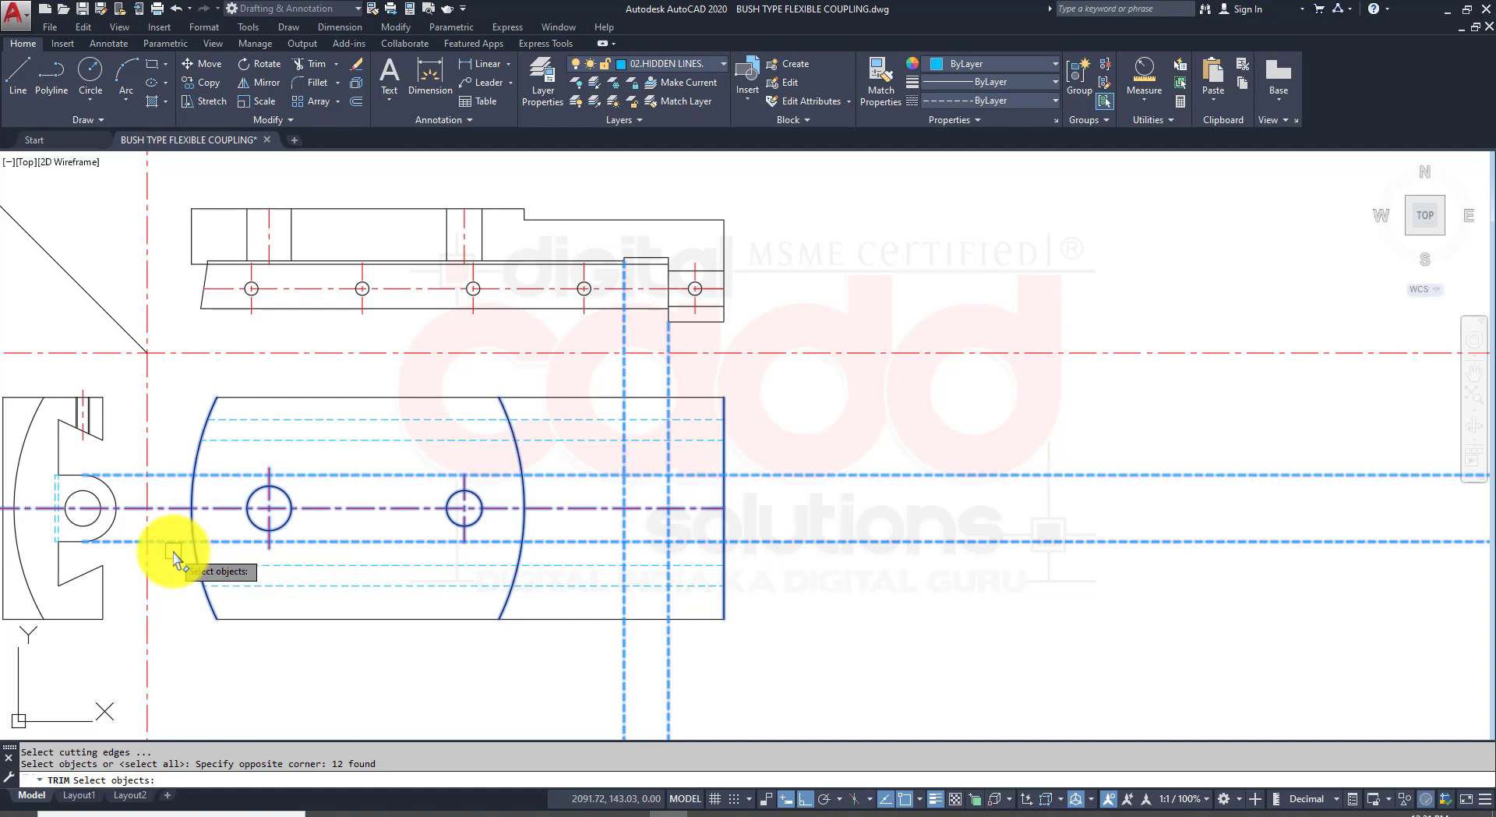
{"action": "key", "text": "Return"}
{"action": "left_click", "coordinate": [170, 540]}
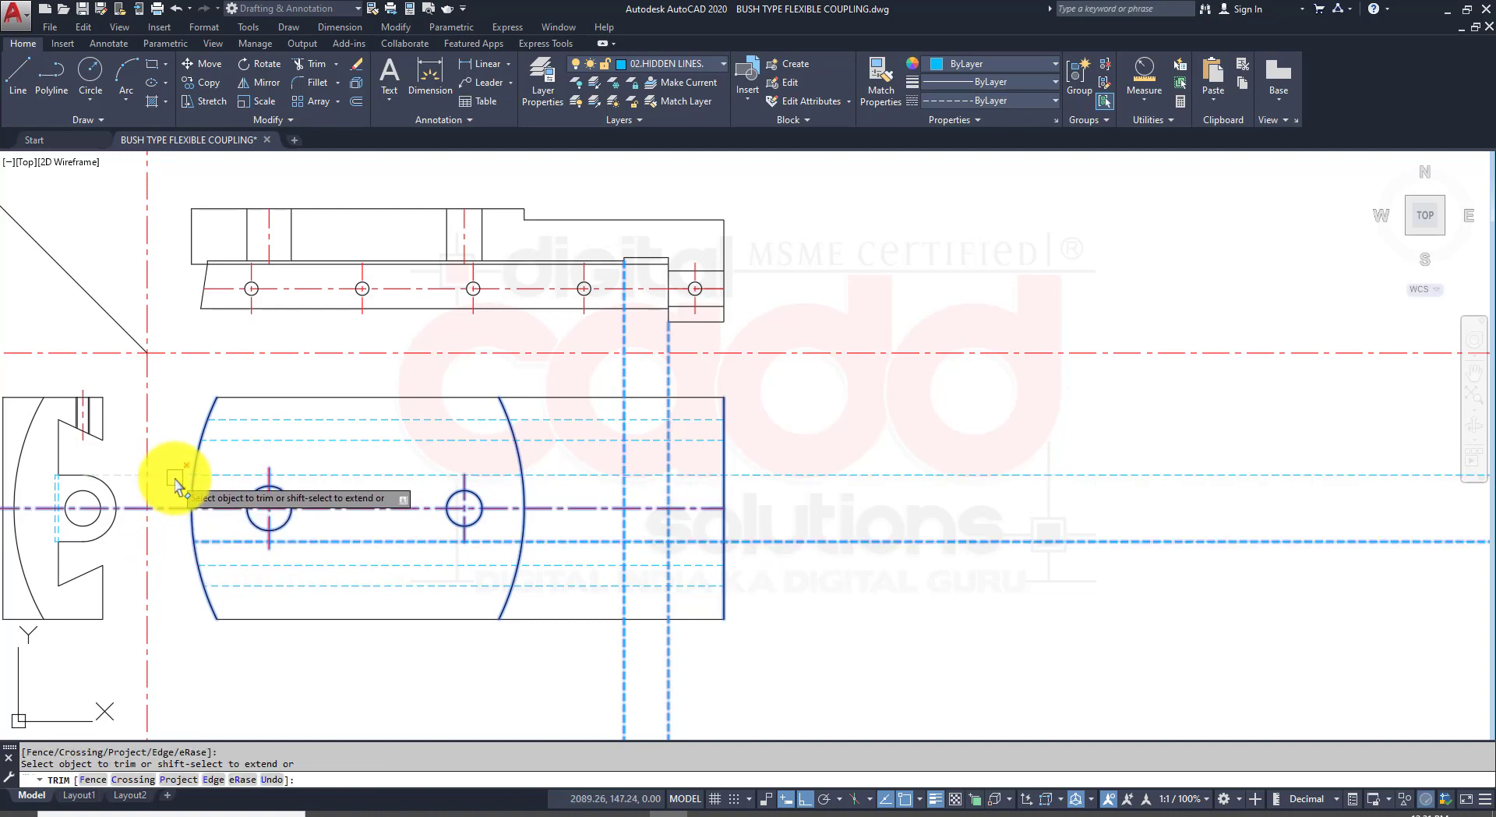
{"action": "left_click", "coordinate": [172, 475]}
{"action": "left_click", "coordinate": [879, 475]}
{"action": "left_click", "coordinate": [875, 540]}
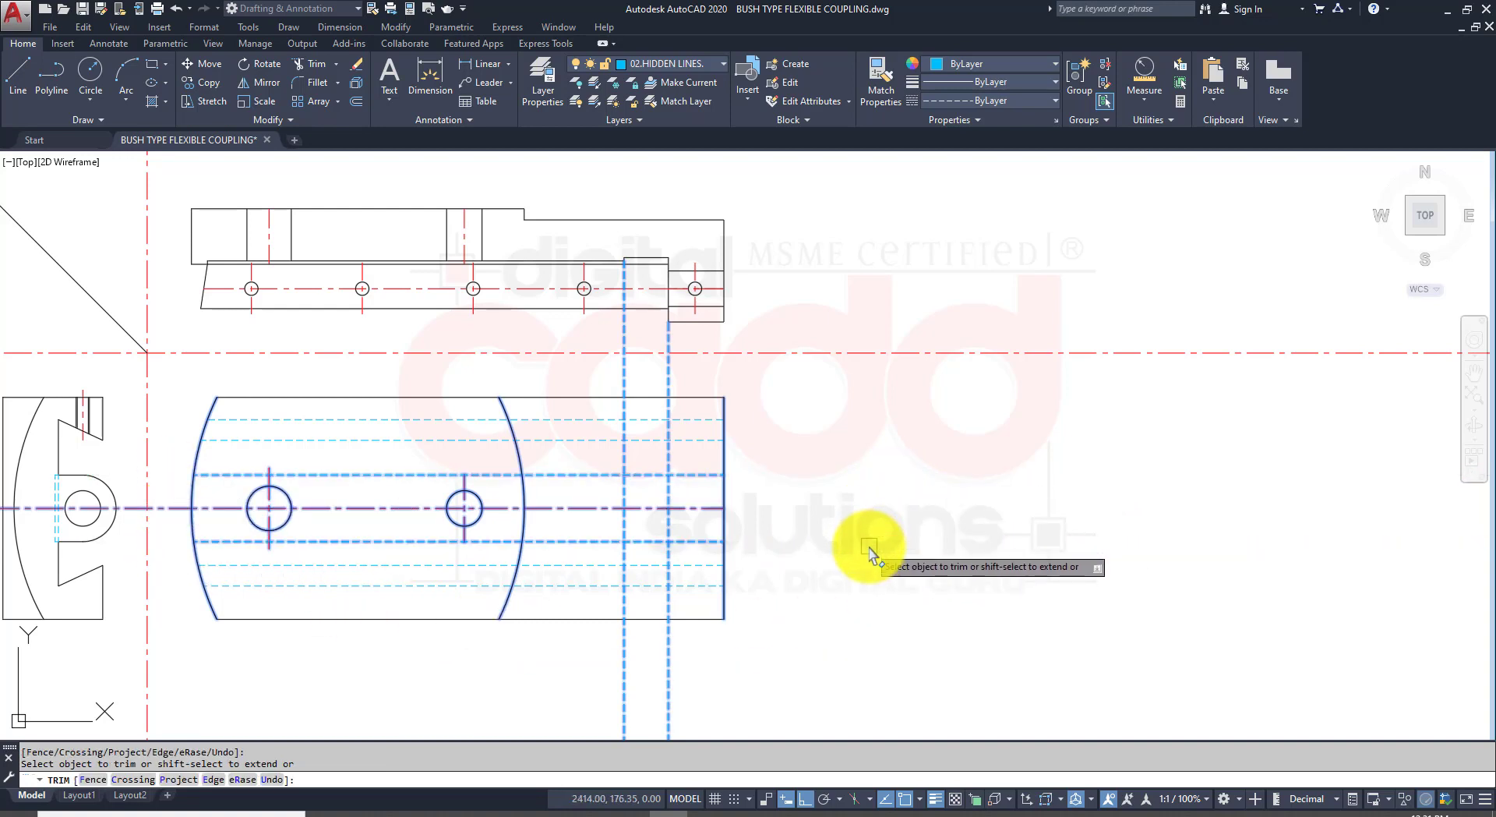
Step: Trim both vertical hidden lines near the plate's right end so they span only between the boss's two horizontal hidden lines
{"action": "scroll", "coordinate": [684, 569], "scroll_direction": "up", "scroll_amount": 4}
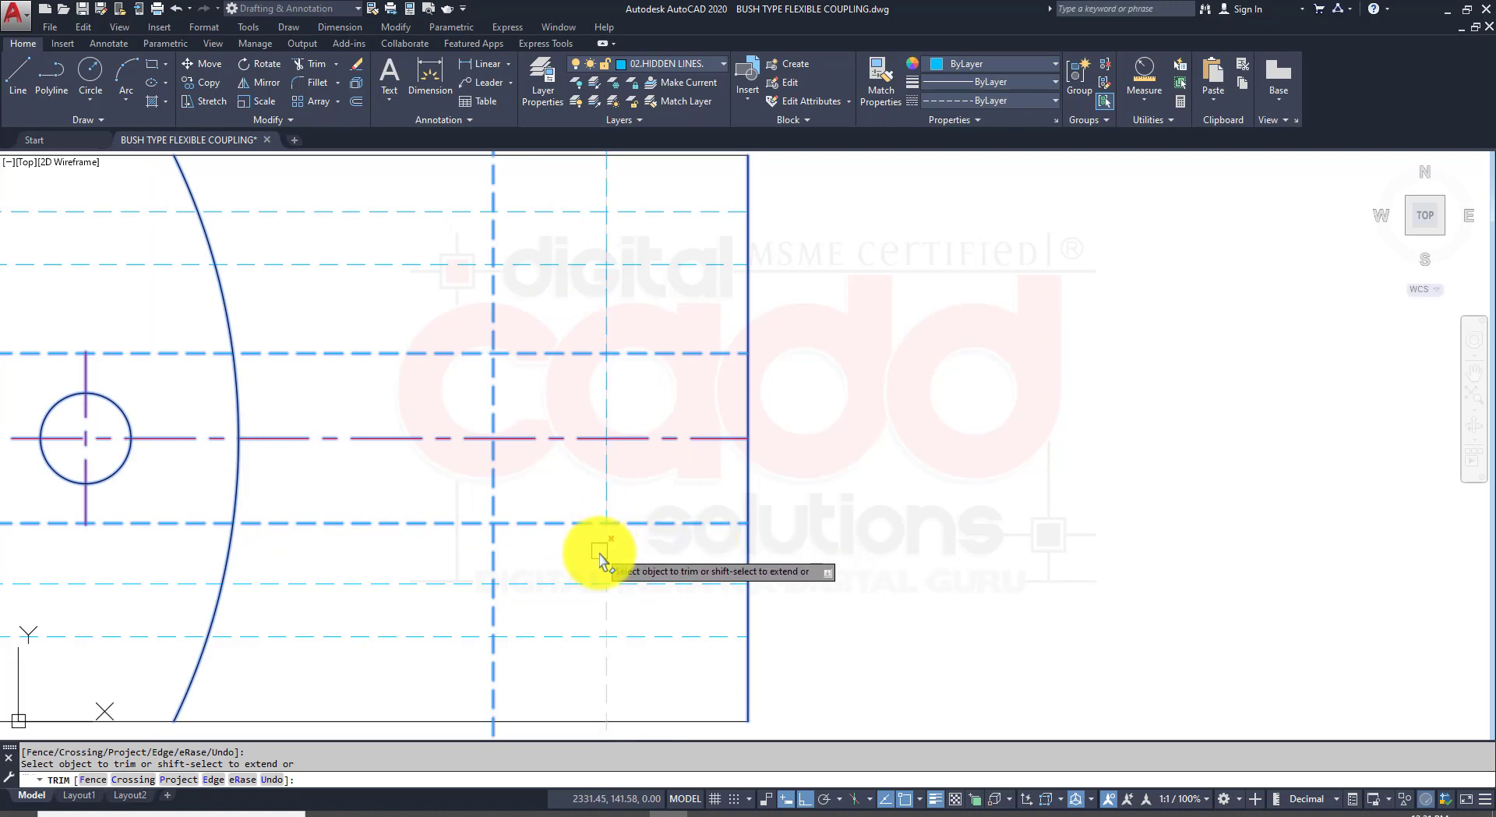
{"action": "left_click", "coordinate": [605, 312]}
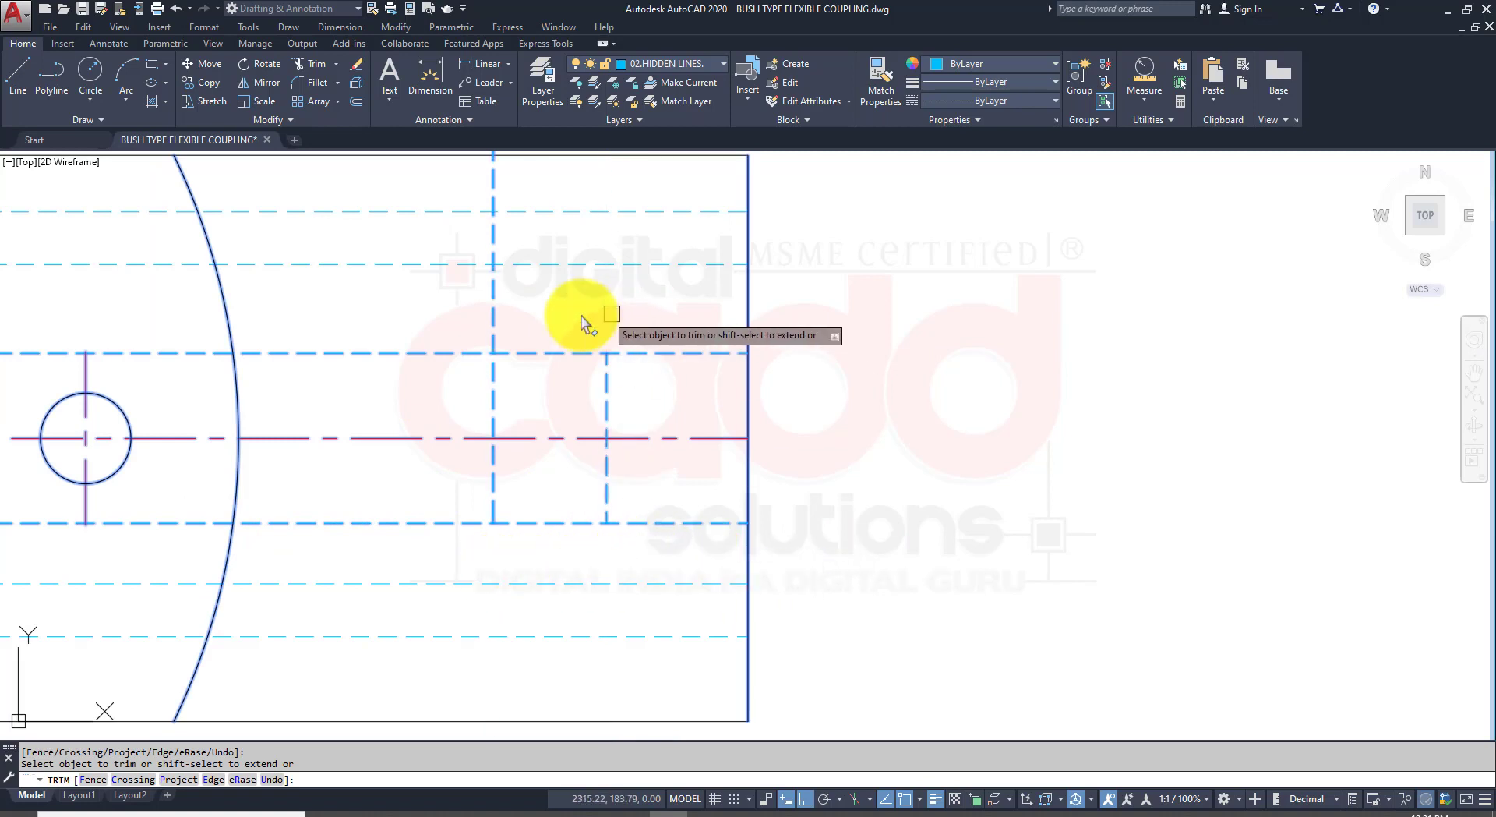
{"action": "key", "text": "Return"}
{"action": "scroll", "coordinate": [833, 499], "scroll_direction": "down", "scroll_amount": 4}
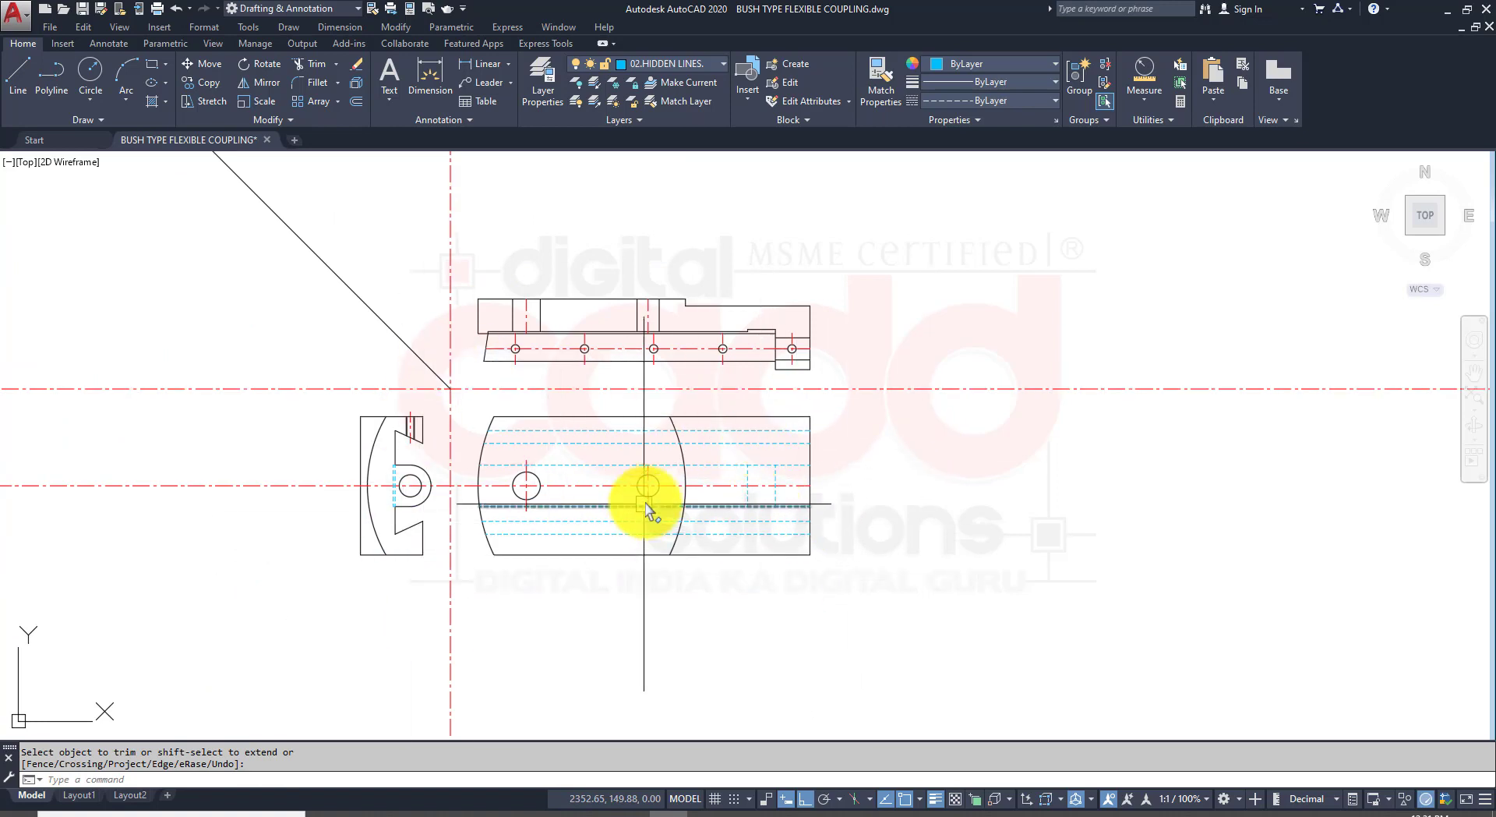
Step: Draw two horizontal rays to the right from the upper and lower quadrants of the boss hole in the side view
{"action": "scroll", "coordinate": [647, 515], "scroll_direction": "up", "scroll_amount": 2}
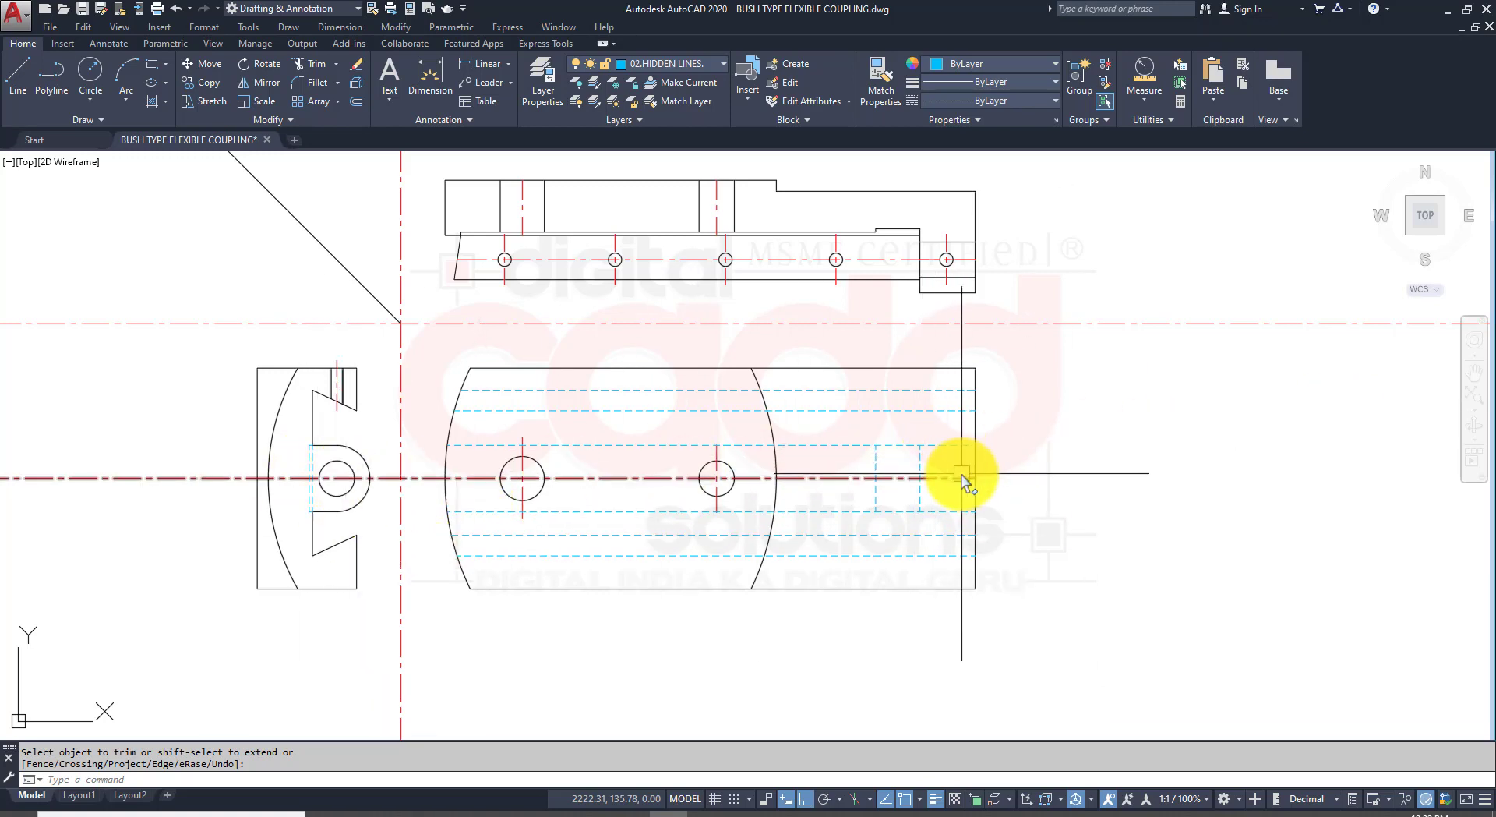
{"action": "type", "text": "ray"}
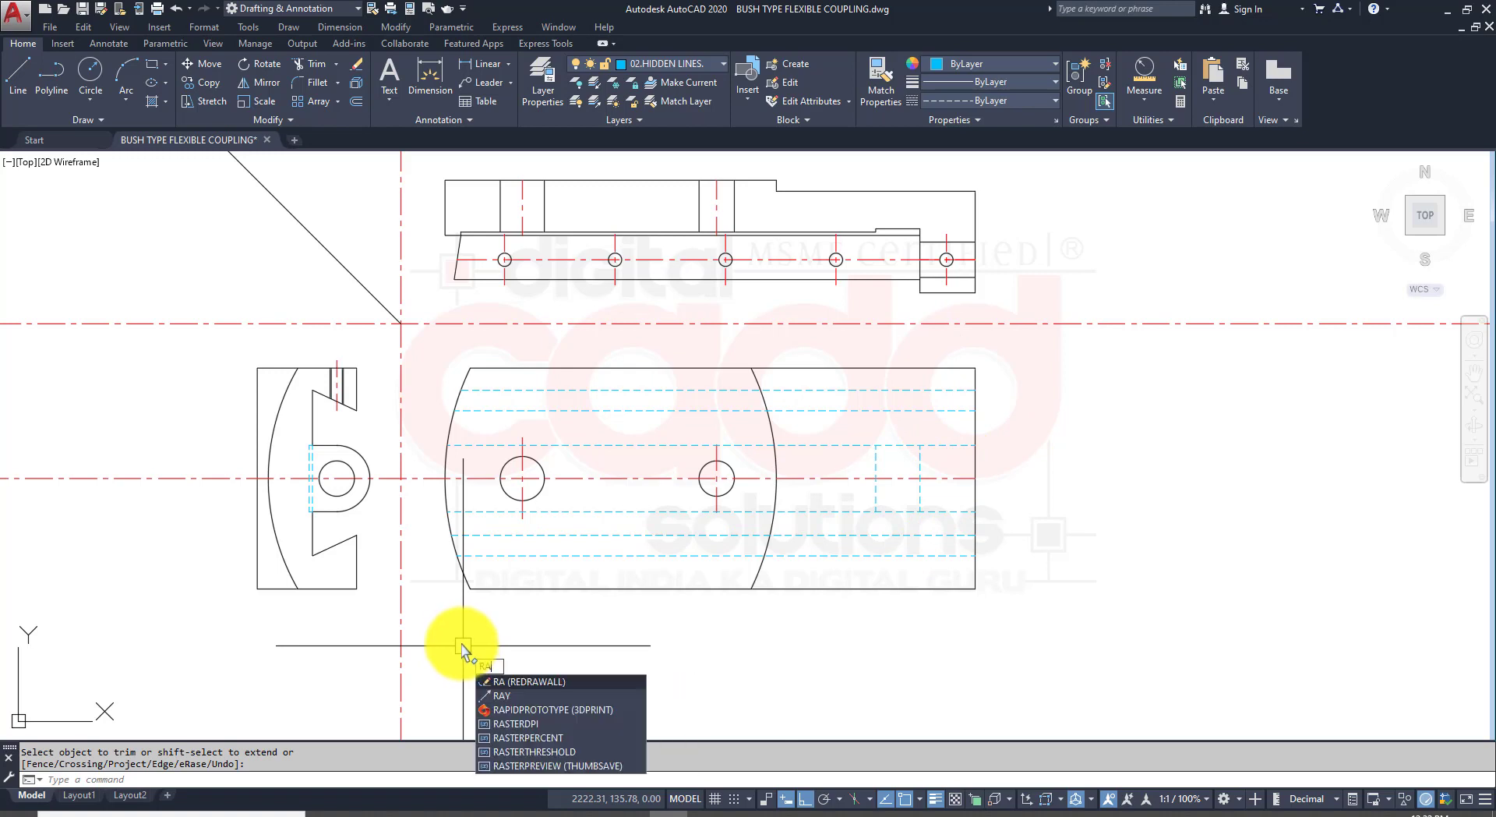
{"action": "key", "text": "Return"}
{"action": "scroll", "coordinate": [401, 479], "scroll_direction": "up", "scroll_amount": 2}
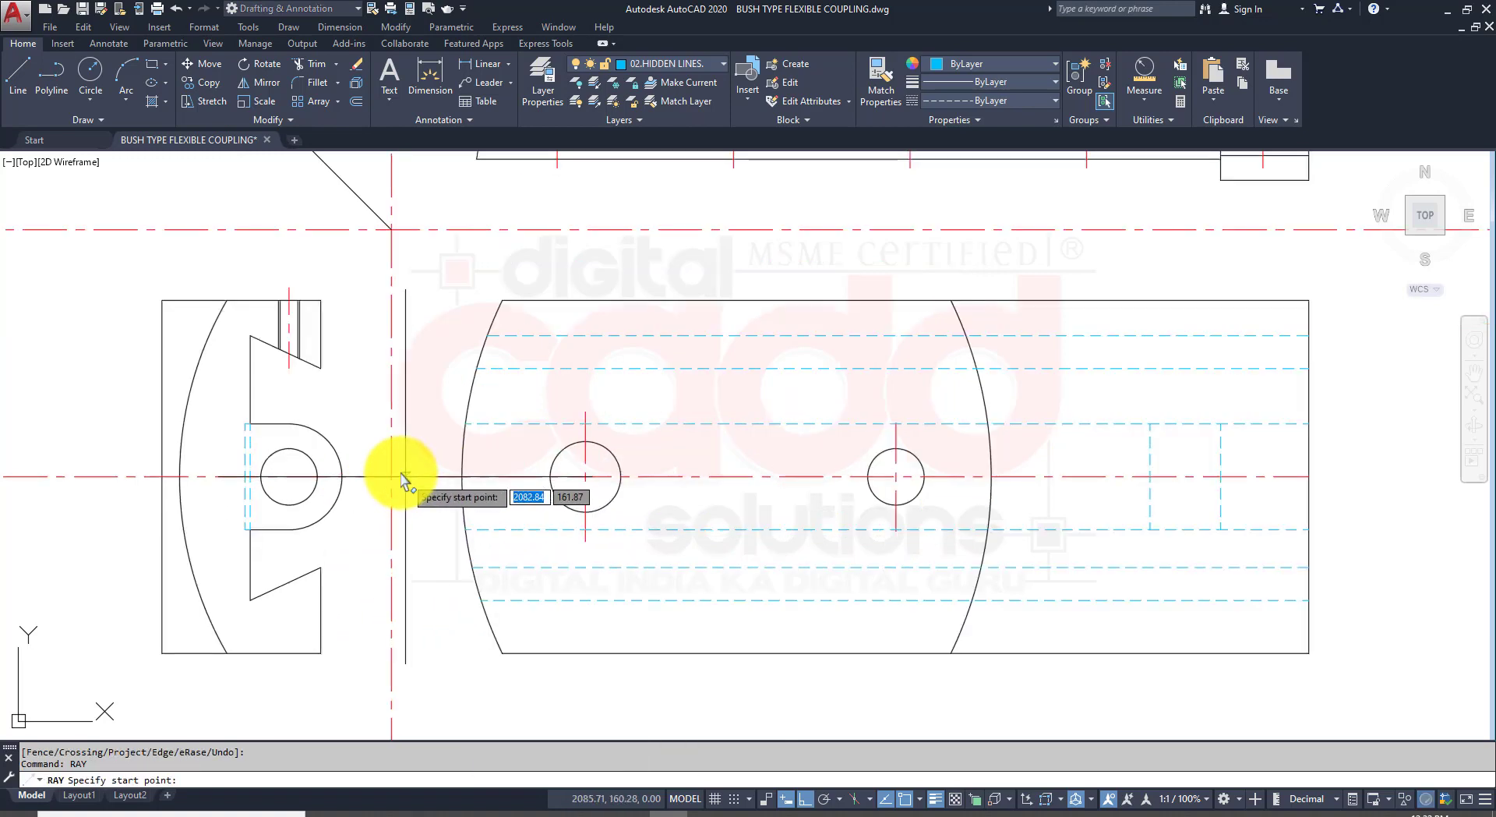
{"action": "left_click", "coordinate": [289, 452]}
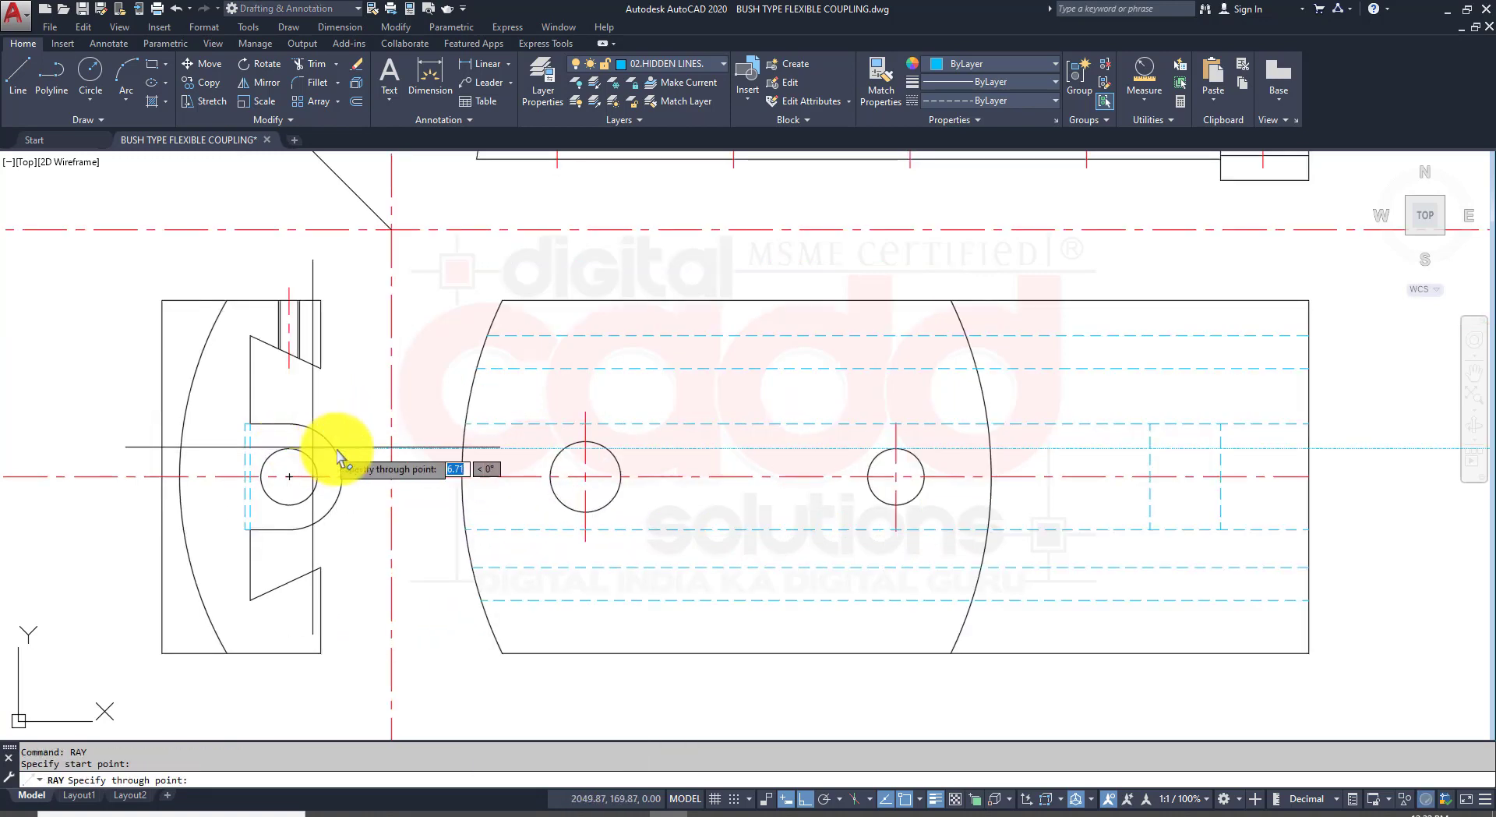
{"action": "left_click", "coordinate": [391, 452]}
{"action": "key", "text": "Return"}
{"action": "key", "text": "Return"}
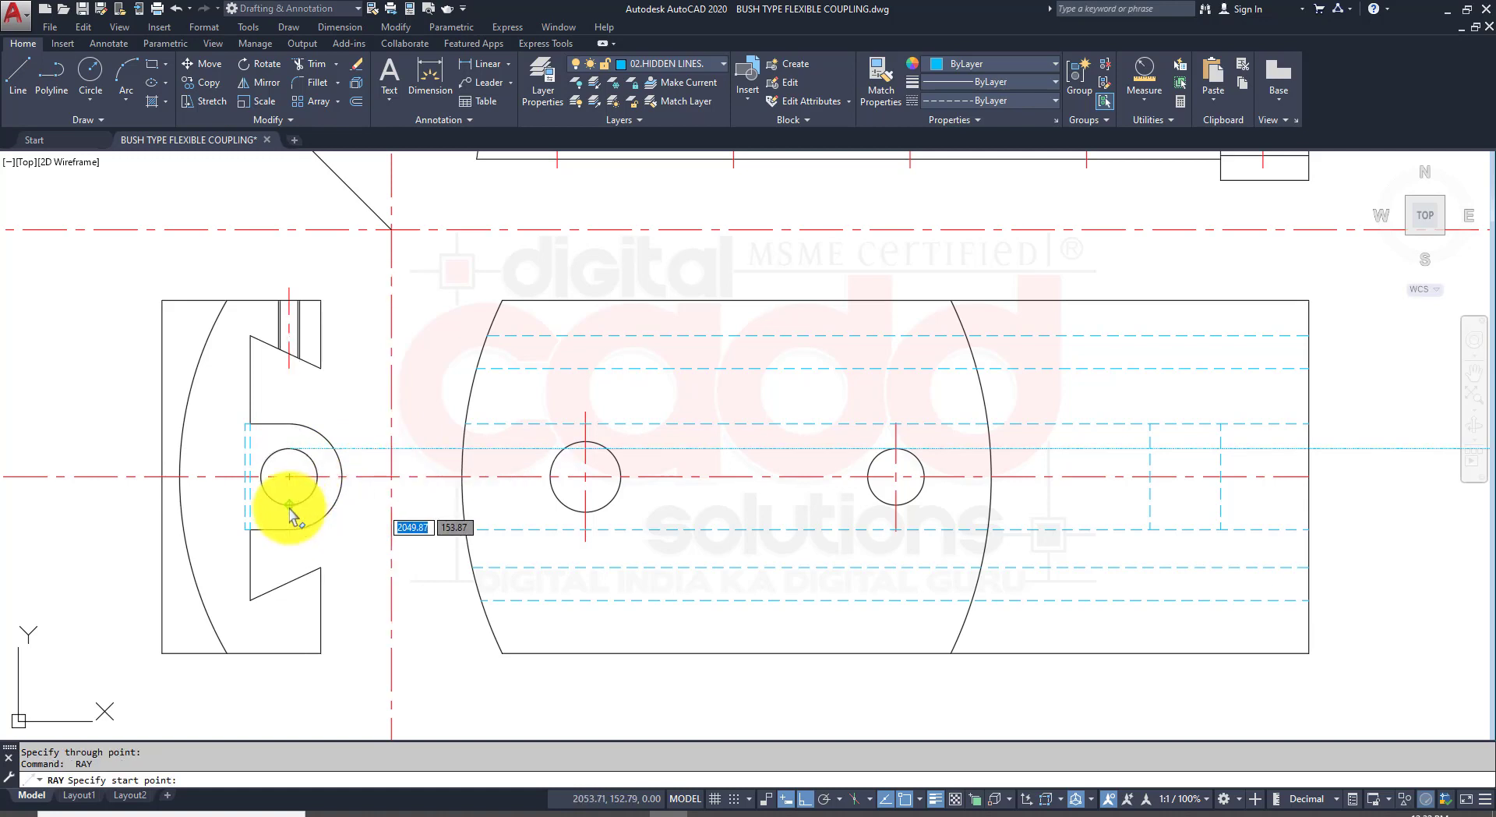
{"action": "left_click", "coordinate": [289, 504]}
{"action": "left_click", "coordinate": [391, 504]}
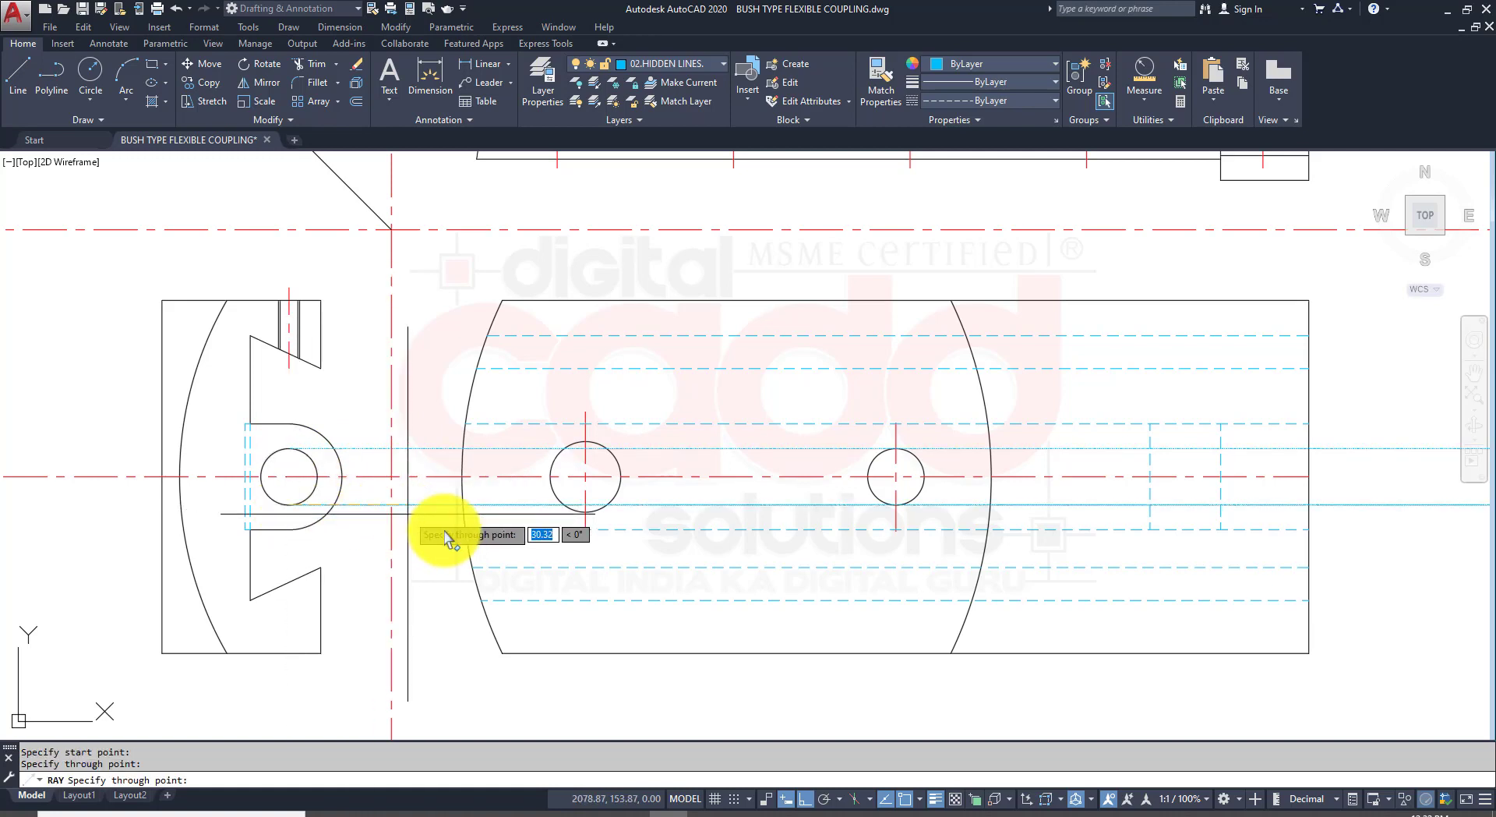
{"action": "key", "text": "Return"}
Step: Match the properties of the two hole projection rays to the boss's lower horizontal hidden line
{"action": "middle_click_drag", "start_coordinate": [1145, 488], "coordinate": [768, 468]}
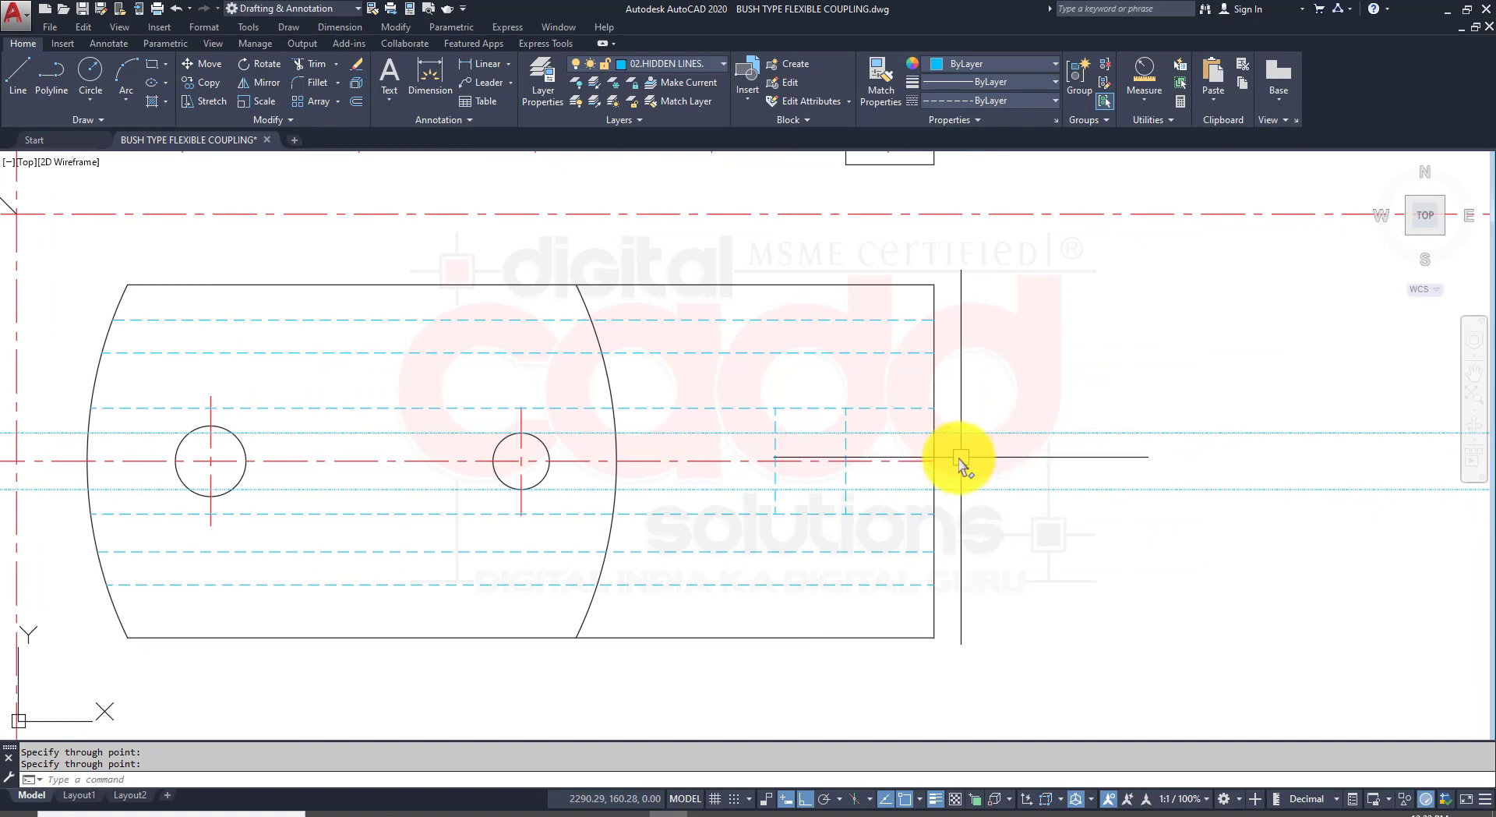
{"action": "type", "text": "MA"}
{"action": "key", "text": "Return"}
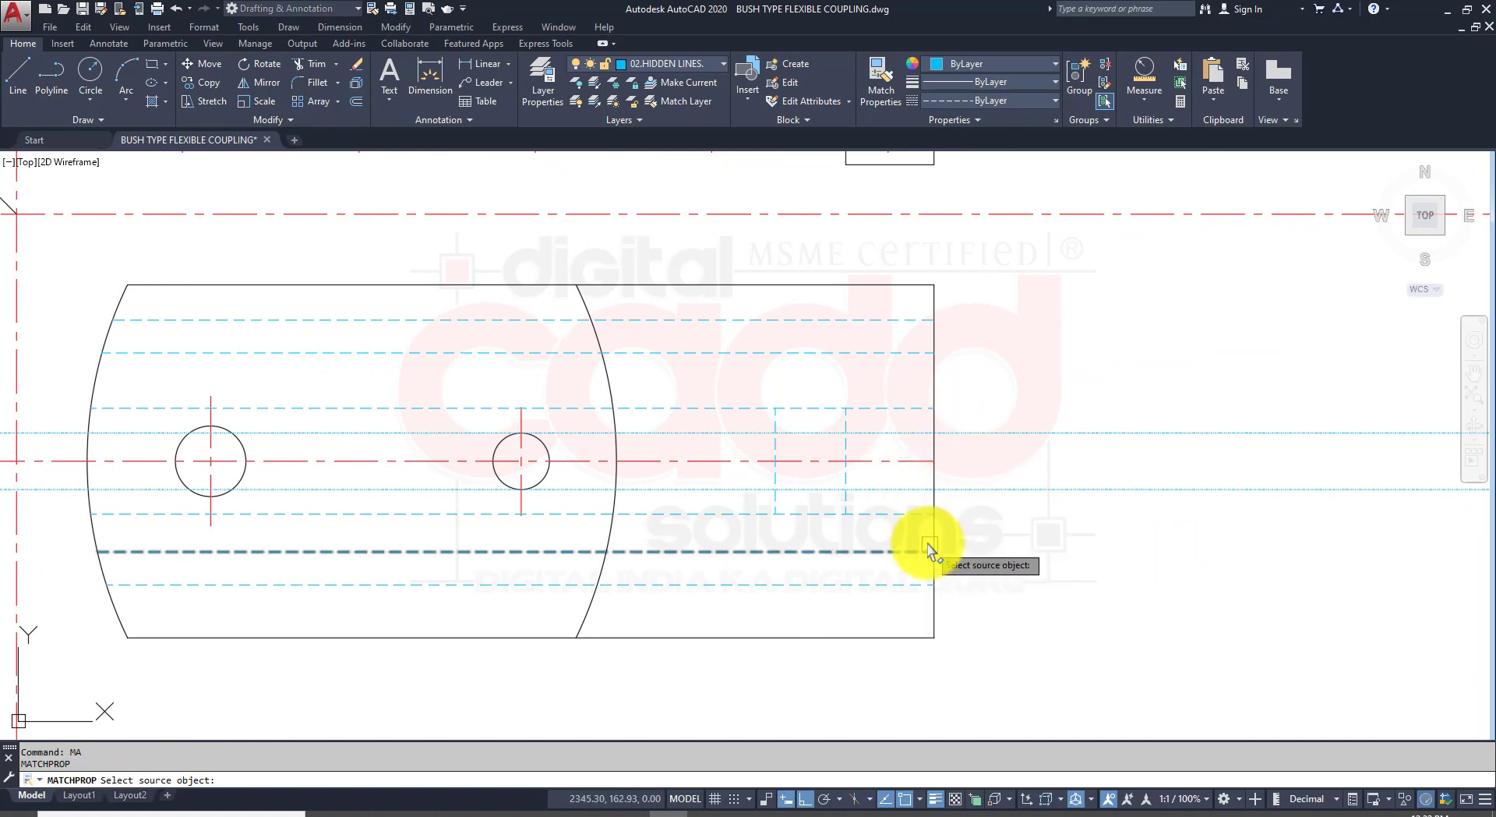
{"action": "left_click", "coordinate": [907, 515]}
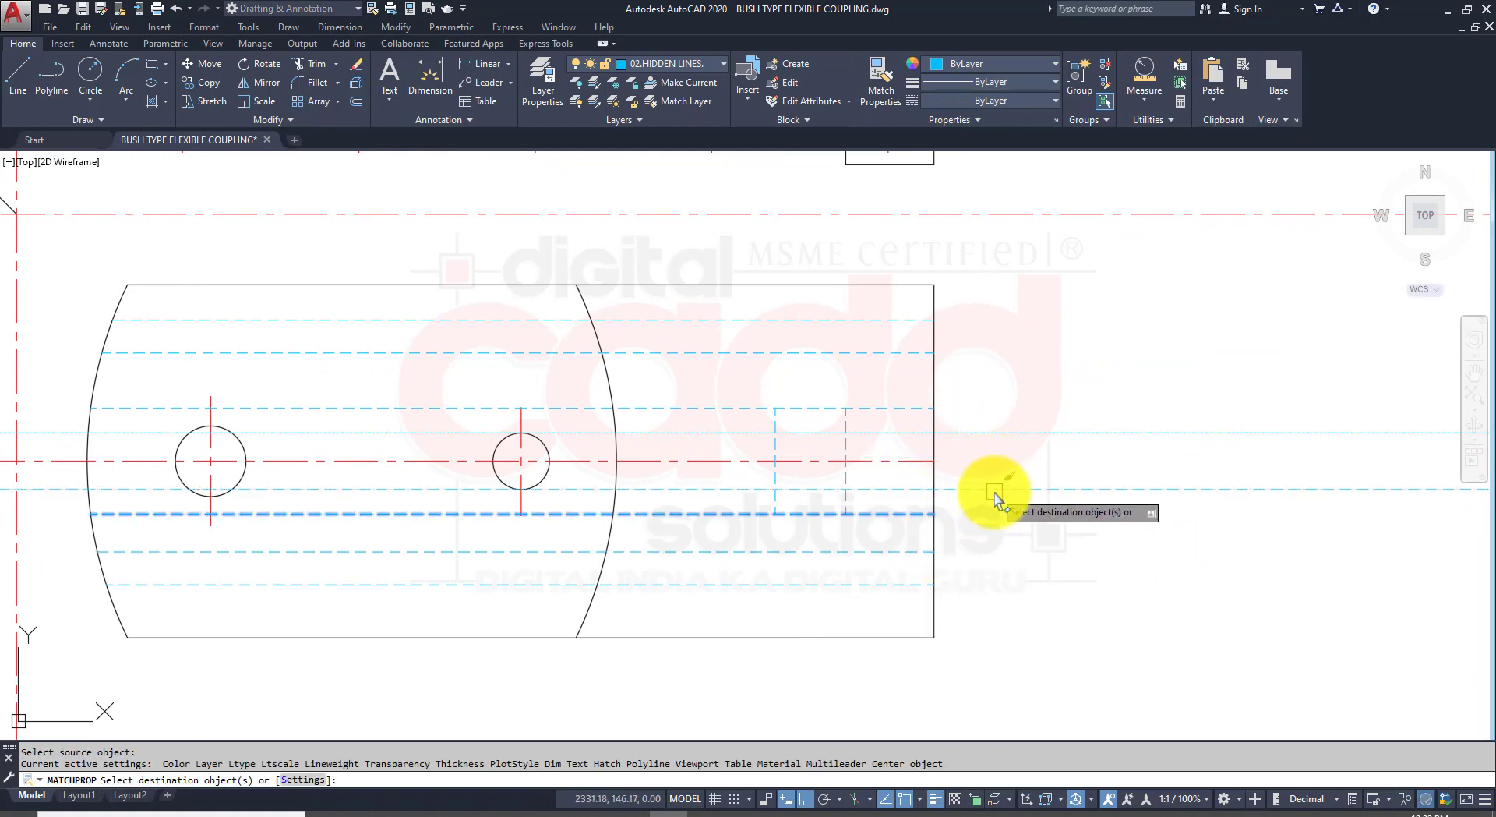
{"action": "left_click", "coordinate": [999, 436]}
{"action": "key", "text": "Return"}
{"action": "mouse_move", "coordinate": [899, 457]}
{"action": "middle_mouse_down"}
{"action": "mouse_move", "coordinate": [852, 654]}
{"action": "mouse_move", "coordinate": [812, 551]}
{"action": "middle_mouse_up"}
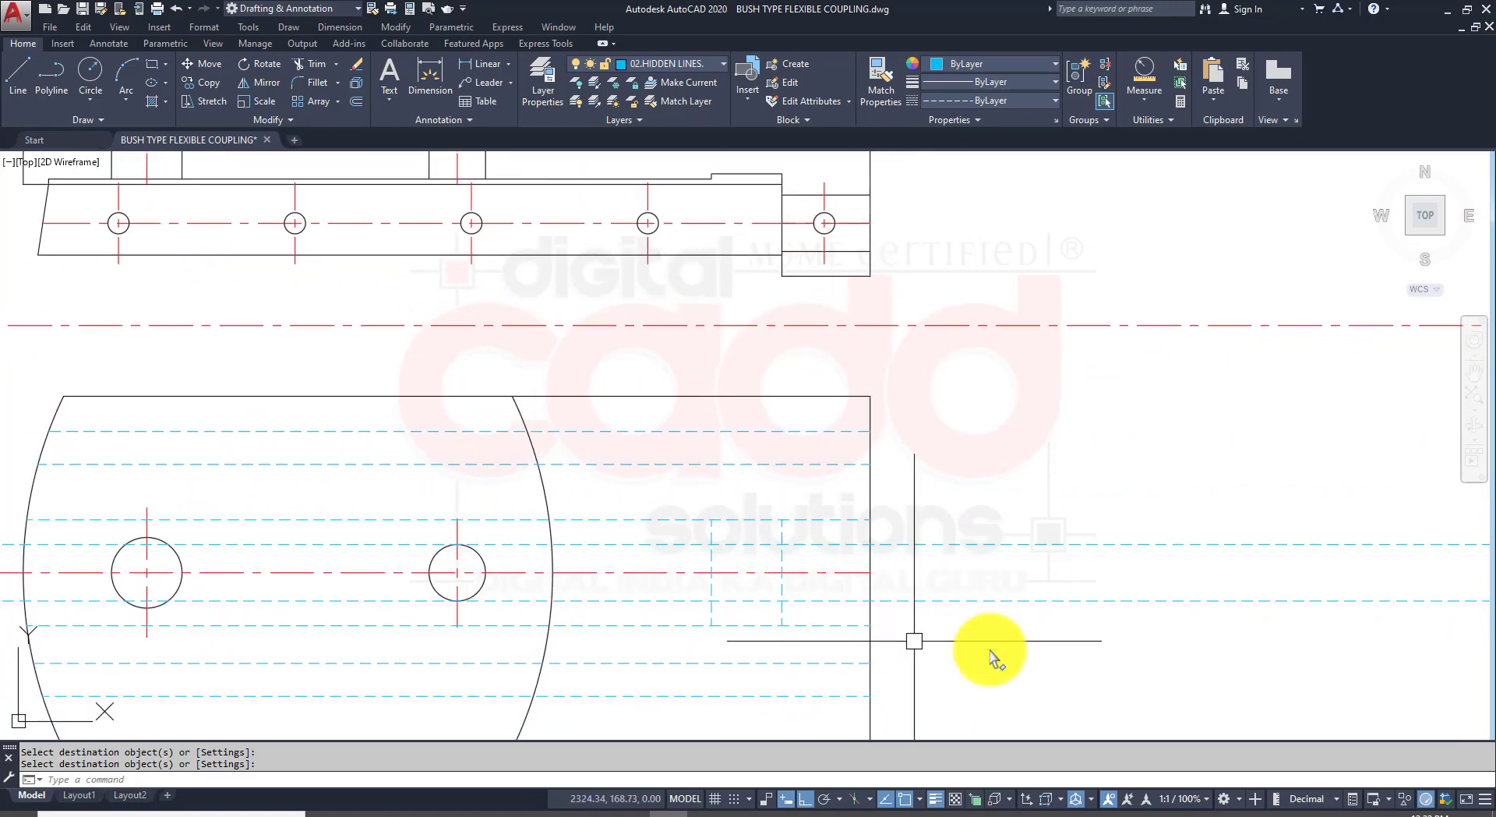
Step: Trim the two hole projection lines to the stretch between the right-hand vertical hidden line and the plate's right edge
{"action": "type", "text": "TR"}
{"action": "key", "text": "Return"}
{"action": "left_click", "coordinate": [894, 511]}
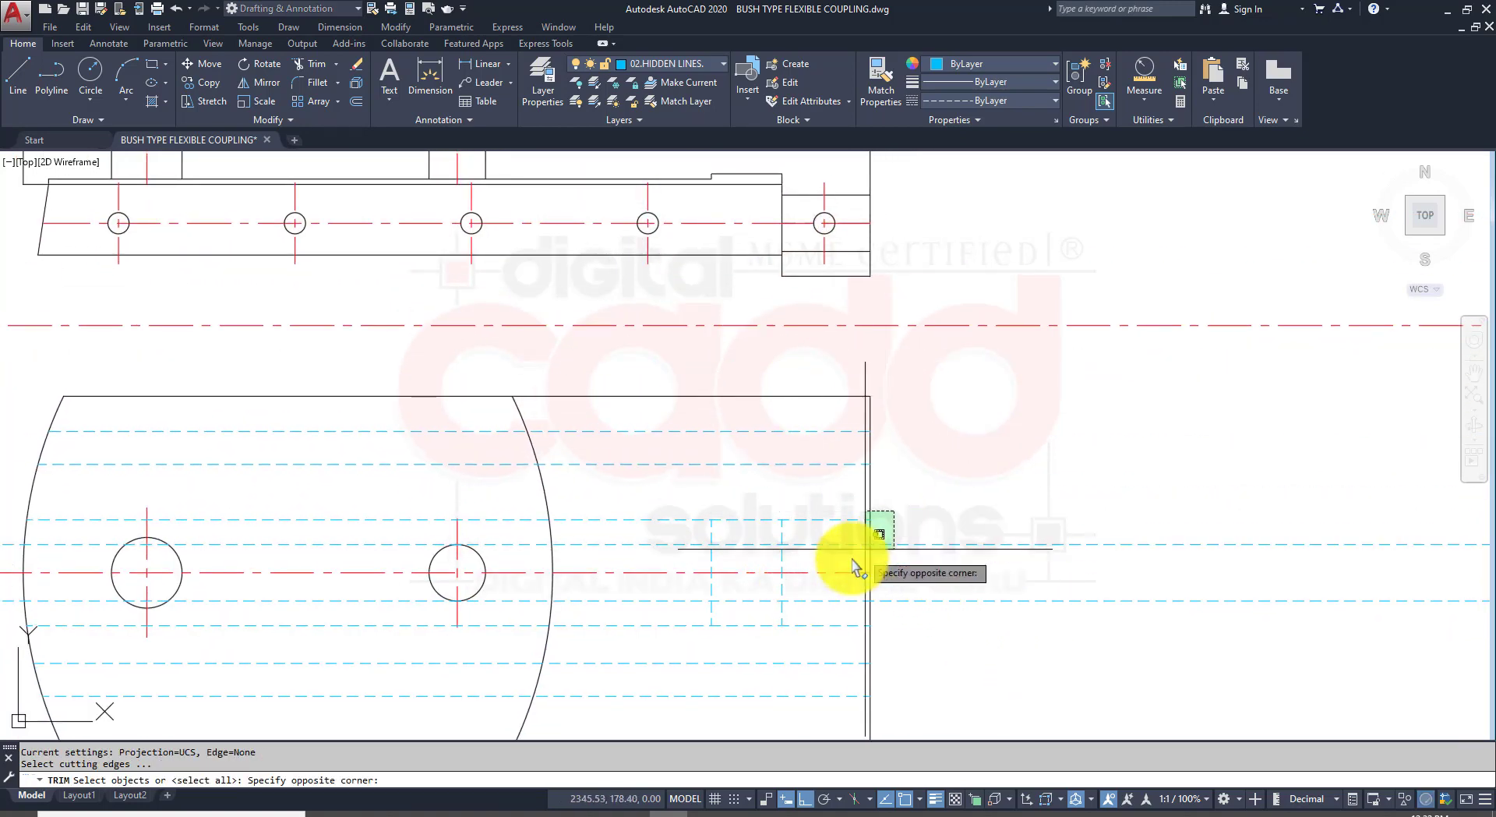
{"action": "left_click", "coordinate": [766, 618]}
{"action": "key", "text": "Return"}
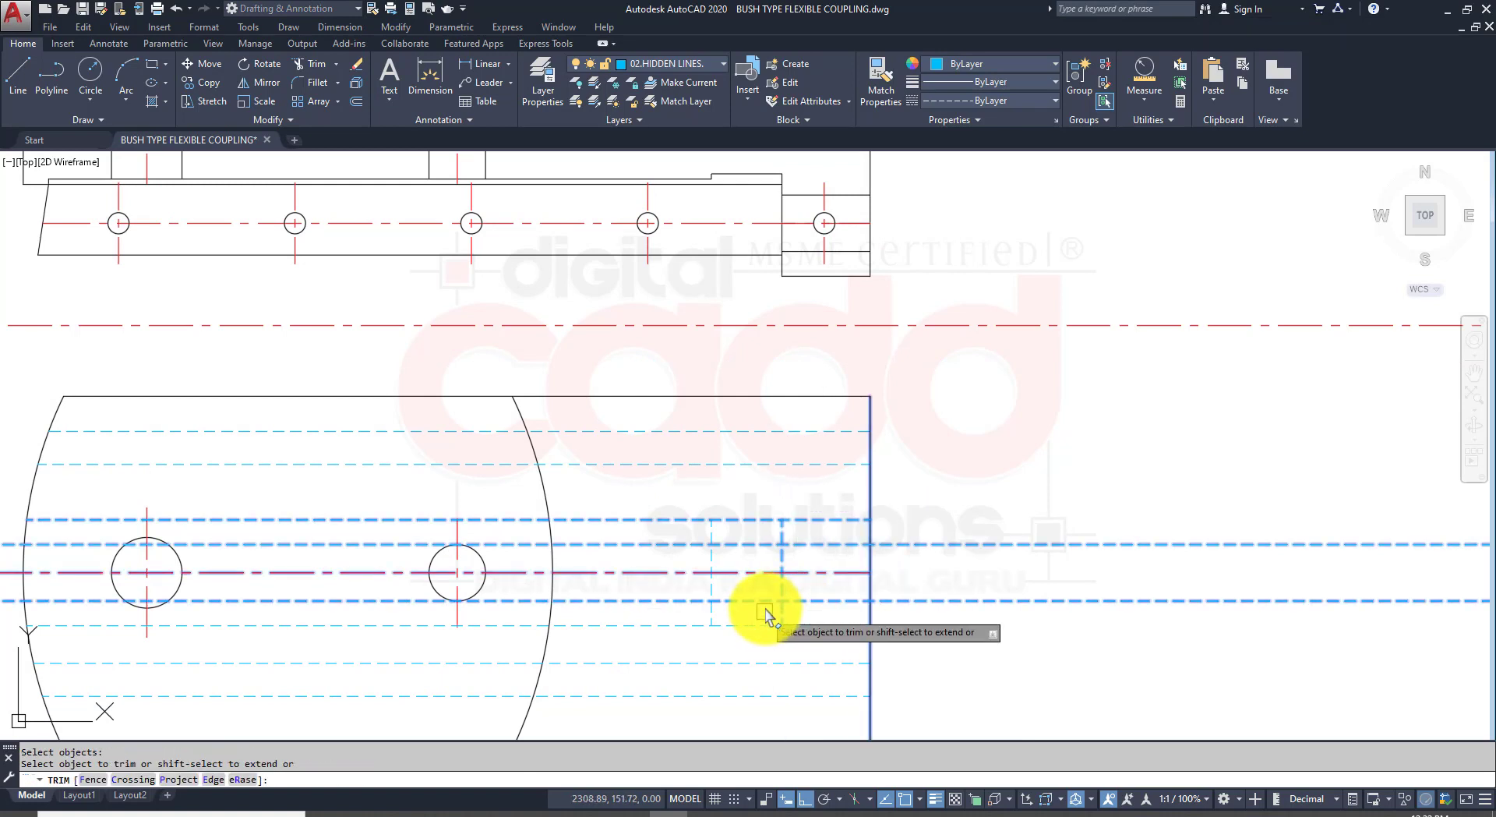
{"action": "left_click", "coordinate": [768, 601]}
{"action": "left_click", "coordinate": [770, 549]}
{"action": "left_click", "coordinate": [918, 544]}
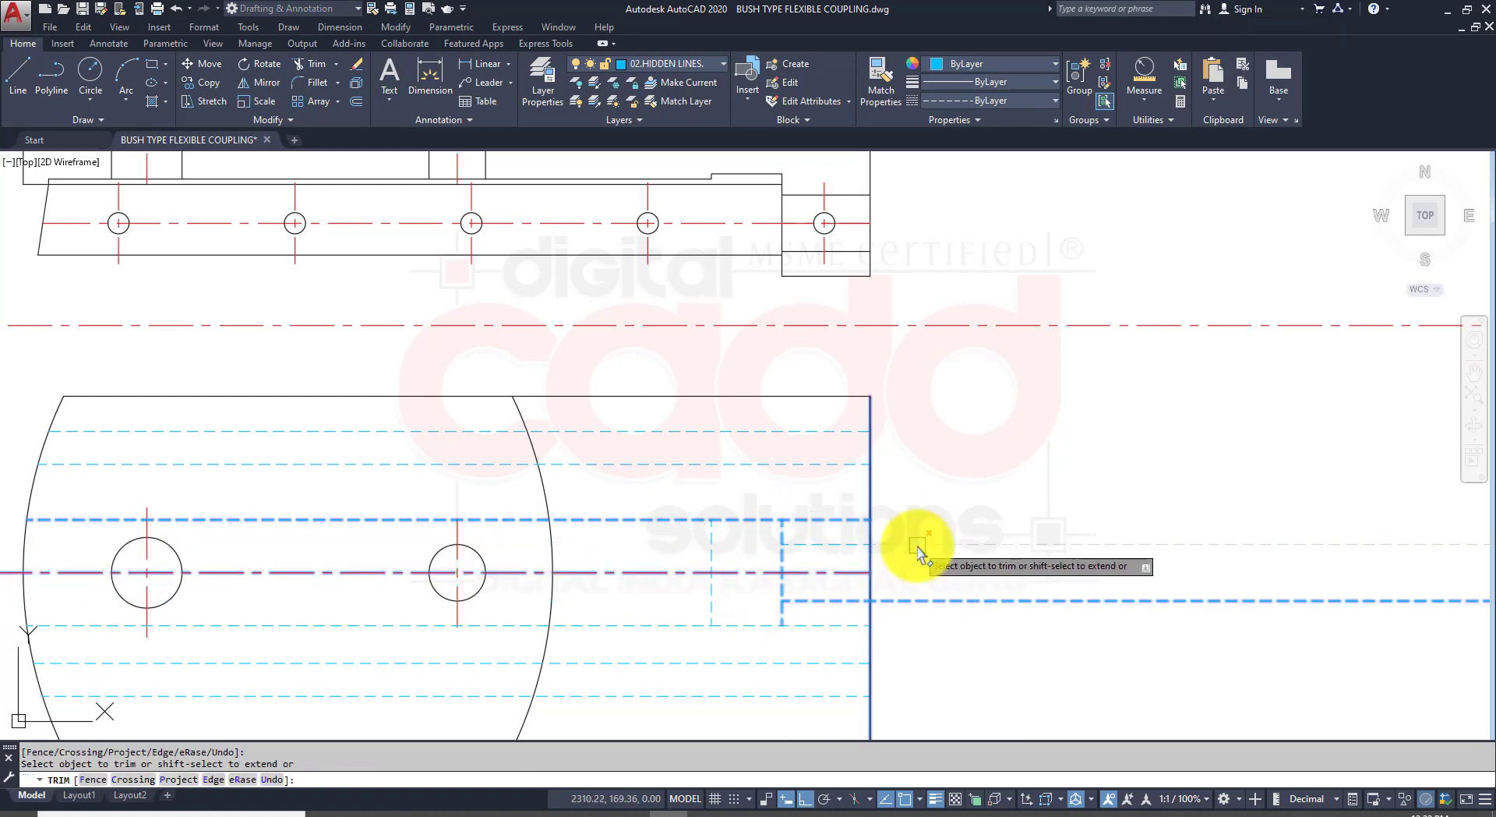
{"action": "left_click", "coordinate": [925, 600]}
{"action": "key", "text": "Return"}
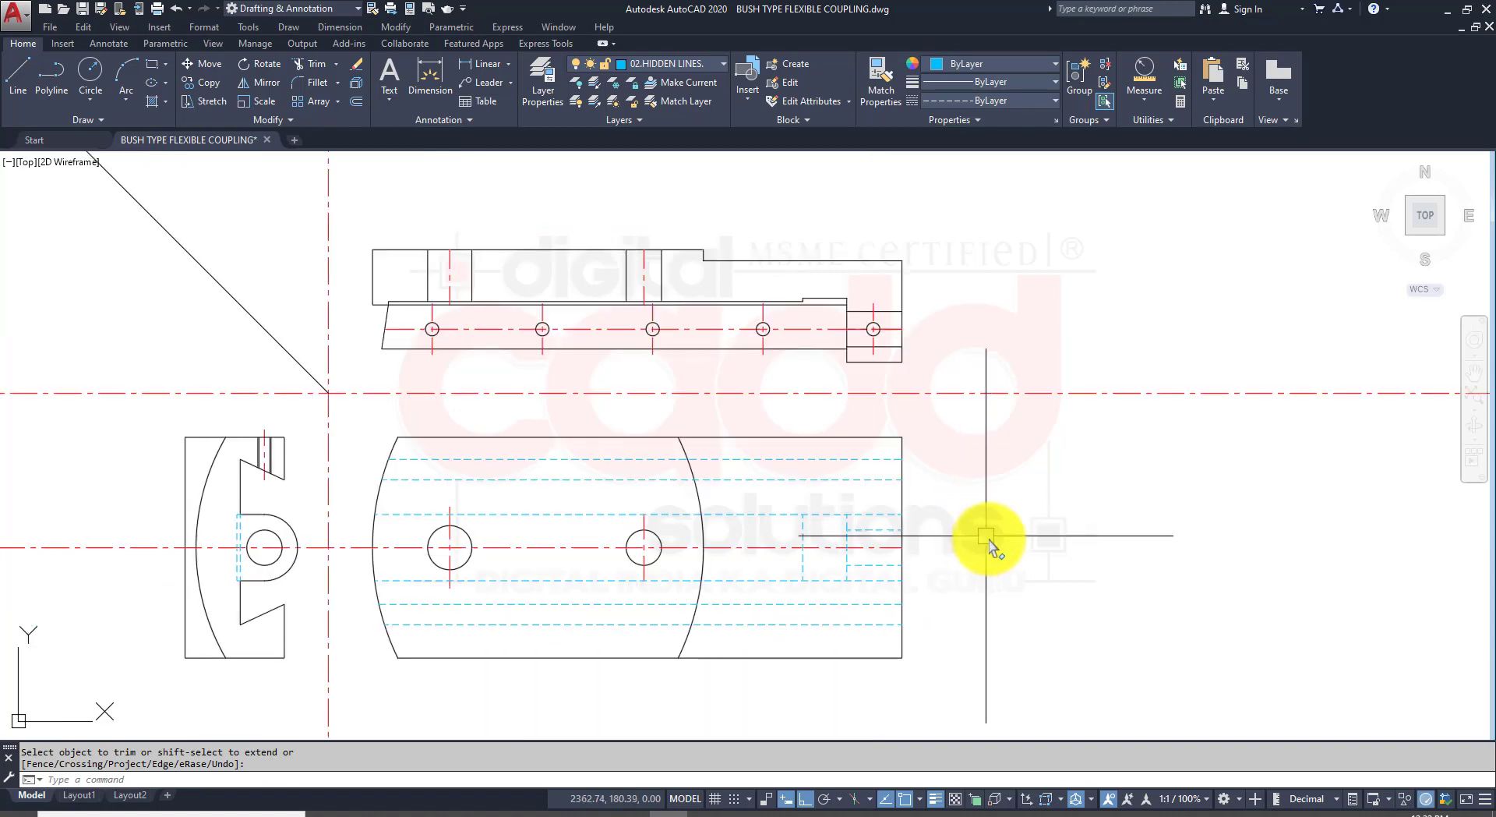
Step: Compare the three drawn views with the vertical slide drawing in the assignment PDF and return to AutoCAD
{"action": "scroll", "coordinate": [988, 544], "scroll_direction": "down", "scroll_amount": 3}
{"action": "mouse_move", "coordinate": [949, 534]}
{"action": "middle_mouse_down"}
{"action": "mouse_move", "coordinate": [1075, 586]}
{"action": "mouse_move", "coordinate": [1069, 575]}
{"action": "mouse_move", "coordinate": [1162, 561]}
{"action": "mouse_move", "coordinate": [1091, 527]}
{"action": "mouse_move", "coordinate": [1138, 520]}
{"action": "mouse_move", "coordinate": [1091, 582]}
{"action": "mouse_move", "coordinate": [1161, 565]}
{"action": "middle_mouse_up"}
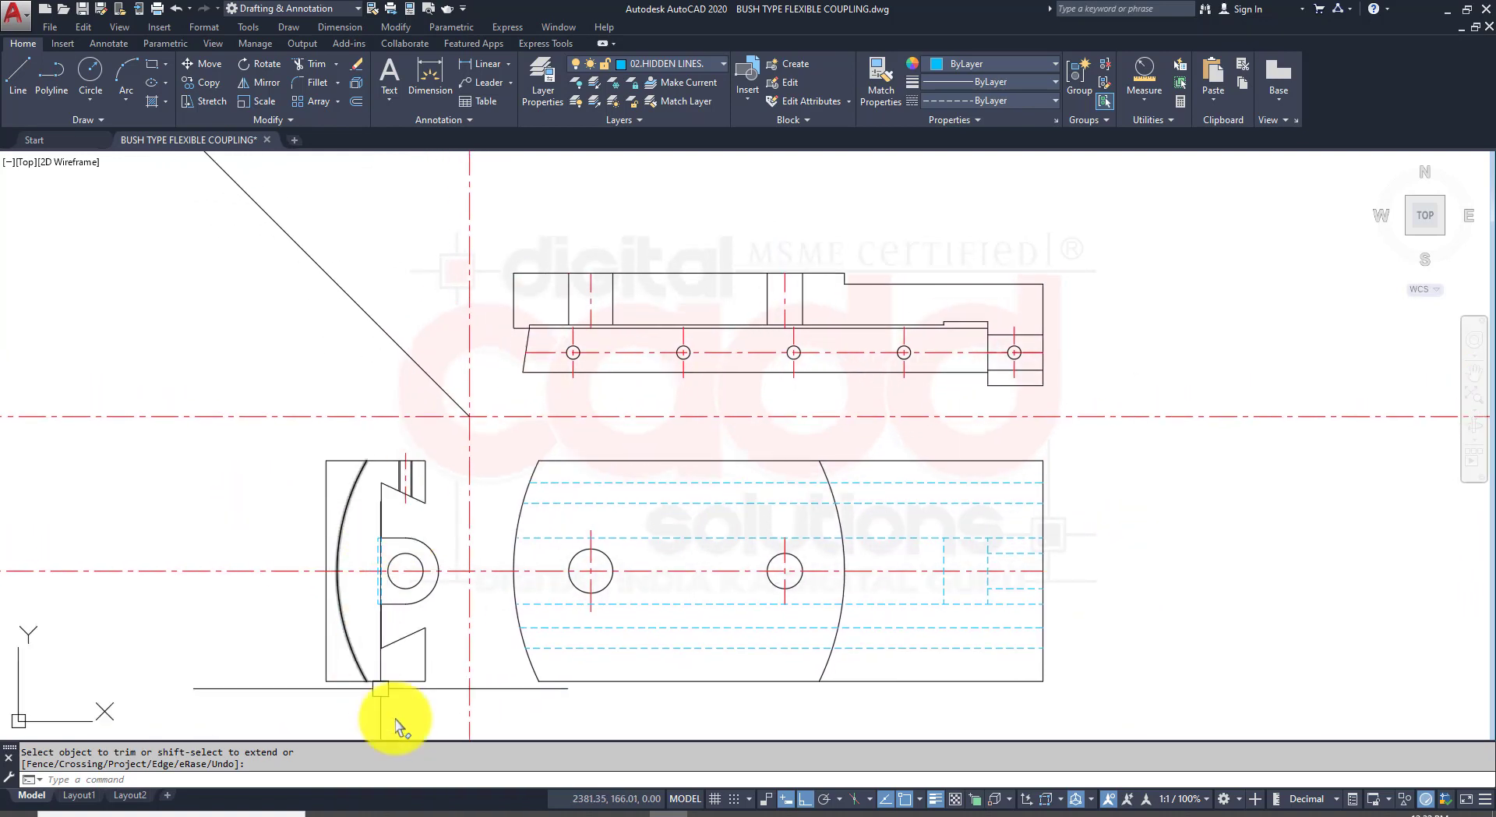
{"action": "left_click", "coordinate": [400, 811]}
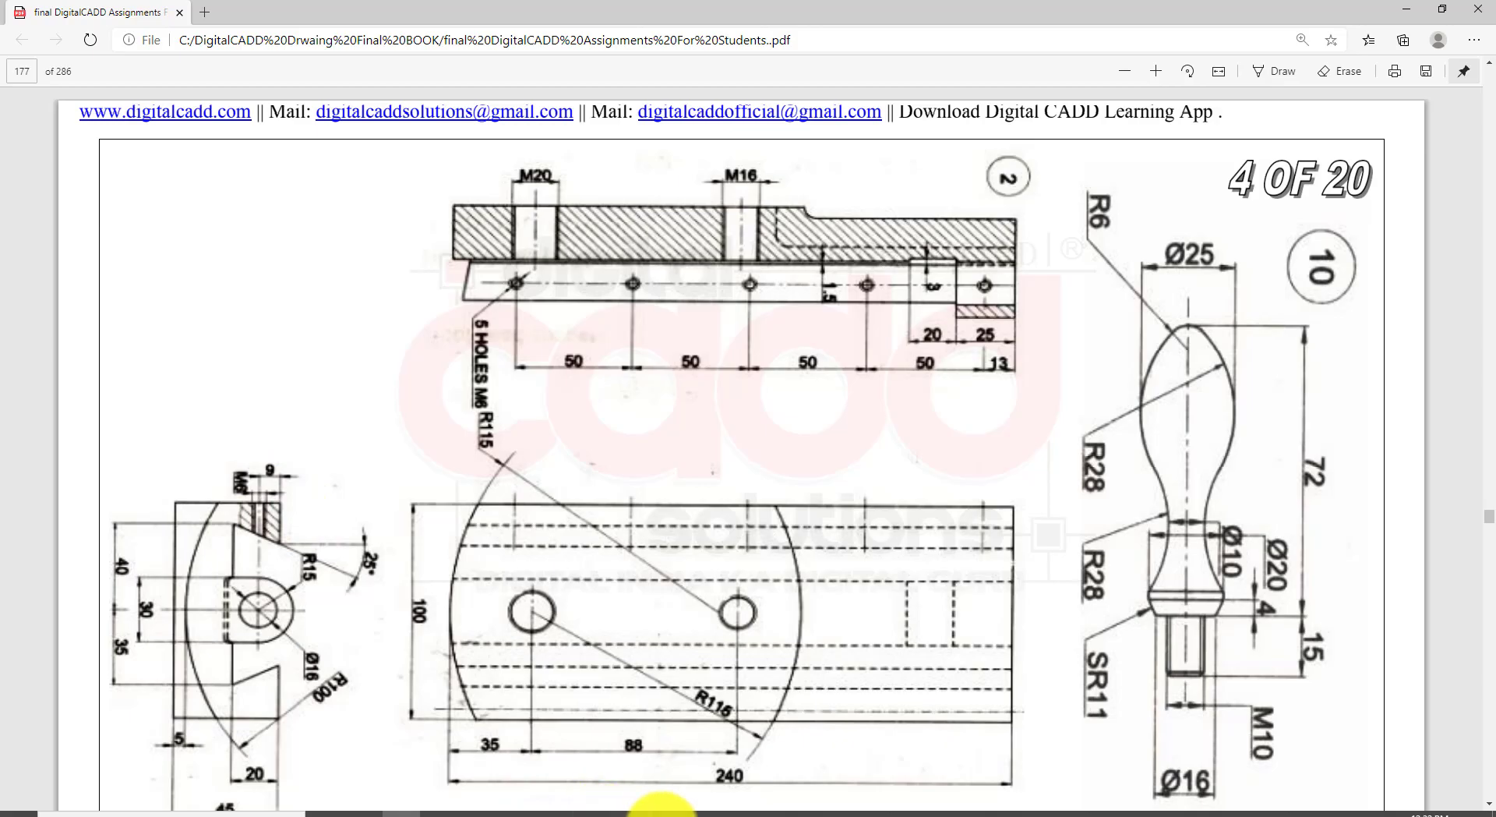
{"action": "left_click", "coordinate": [661, 810]}
Step: Try a closed freehand control-vertex spline above the side view's tapped hole, with ortho off, and erase it
{"action": "scroll", "coordinate": [391, 467], "scroll_direction": "up", "scroll_amount": 5}
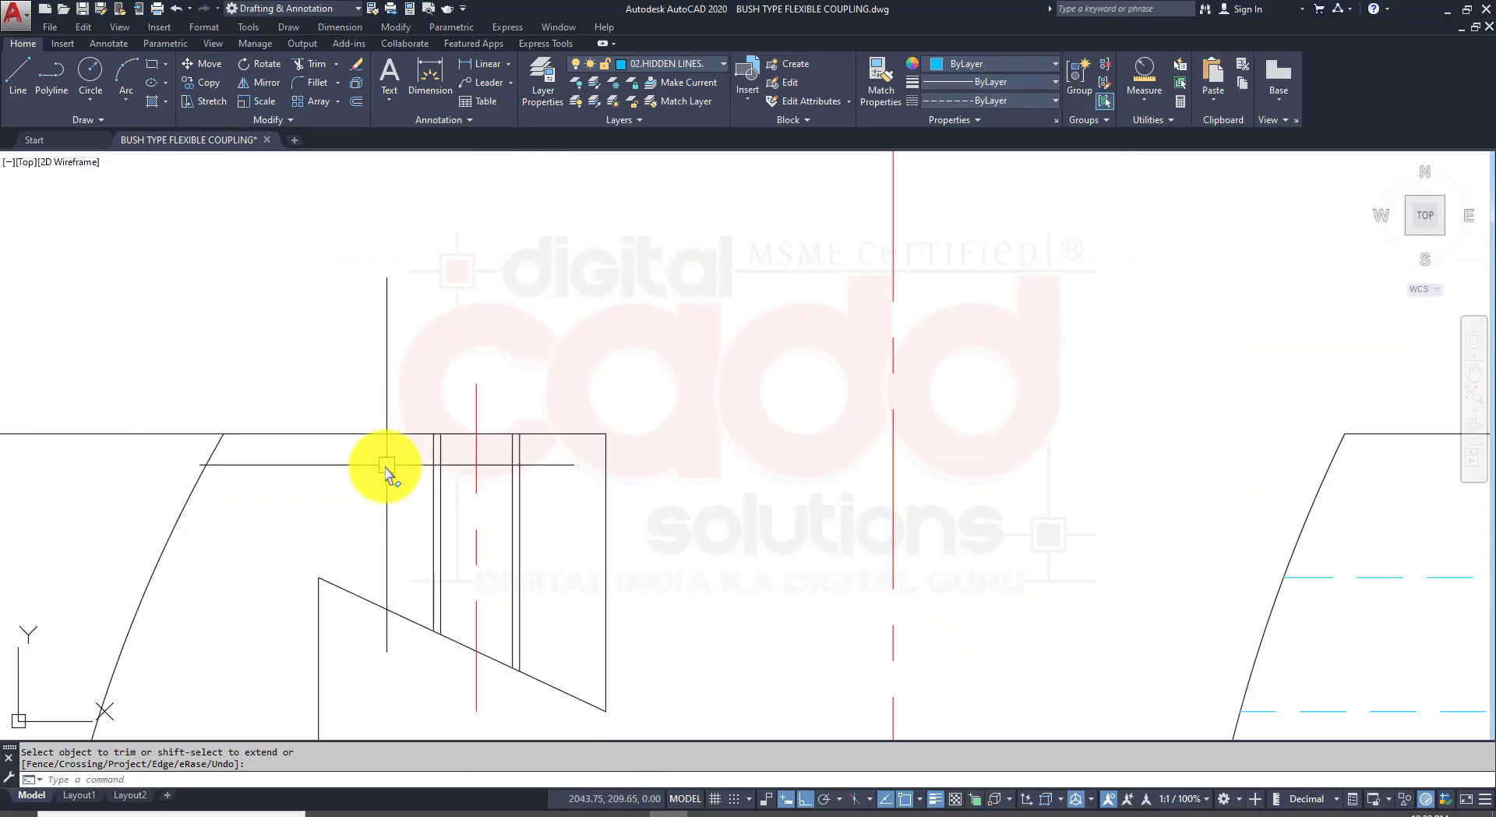
{"action": "left_click", "coordinate": [100, 120]}
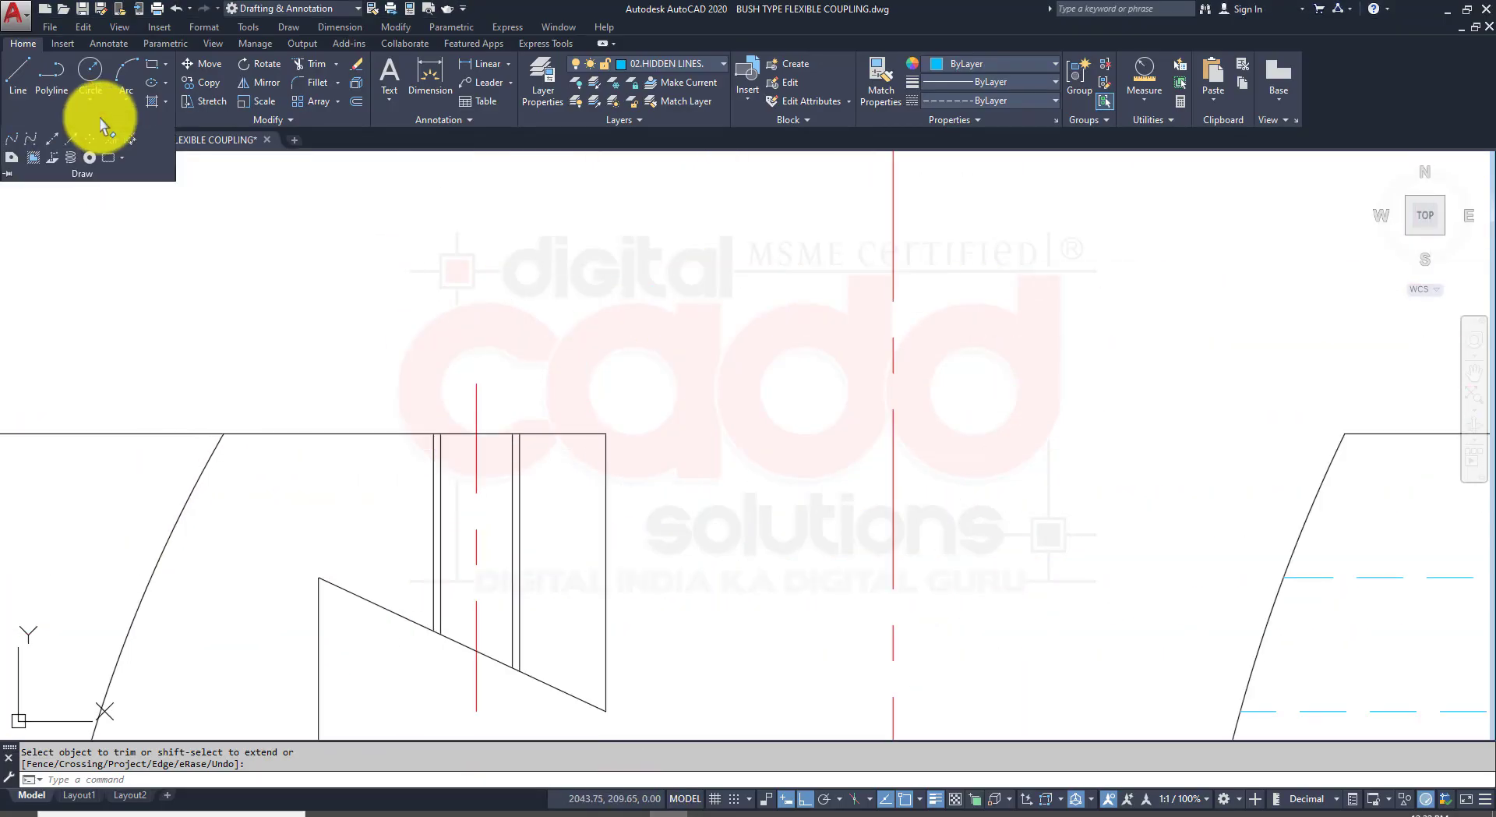
{"action": "left_click", "coordinate": [32, 143]}
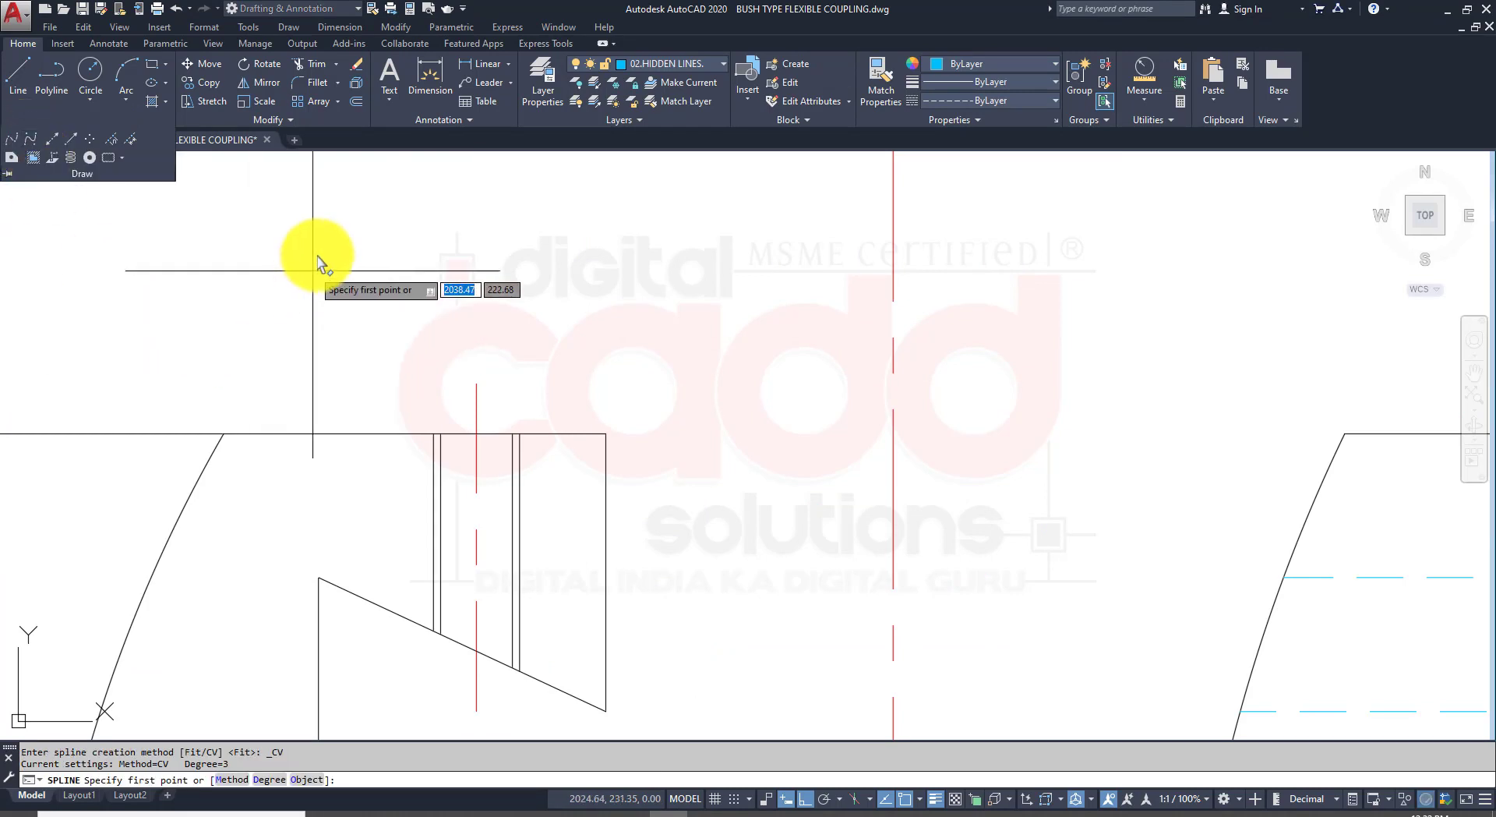
{"action": "left_click", "coordinate": [807, 798]}
{"action": "middle_click_drag", "start_coordinate": [595, 401], "coordinate": [623, 589]}
{"action": "left_click", "coordinate": [448, 490]}
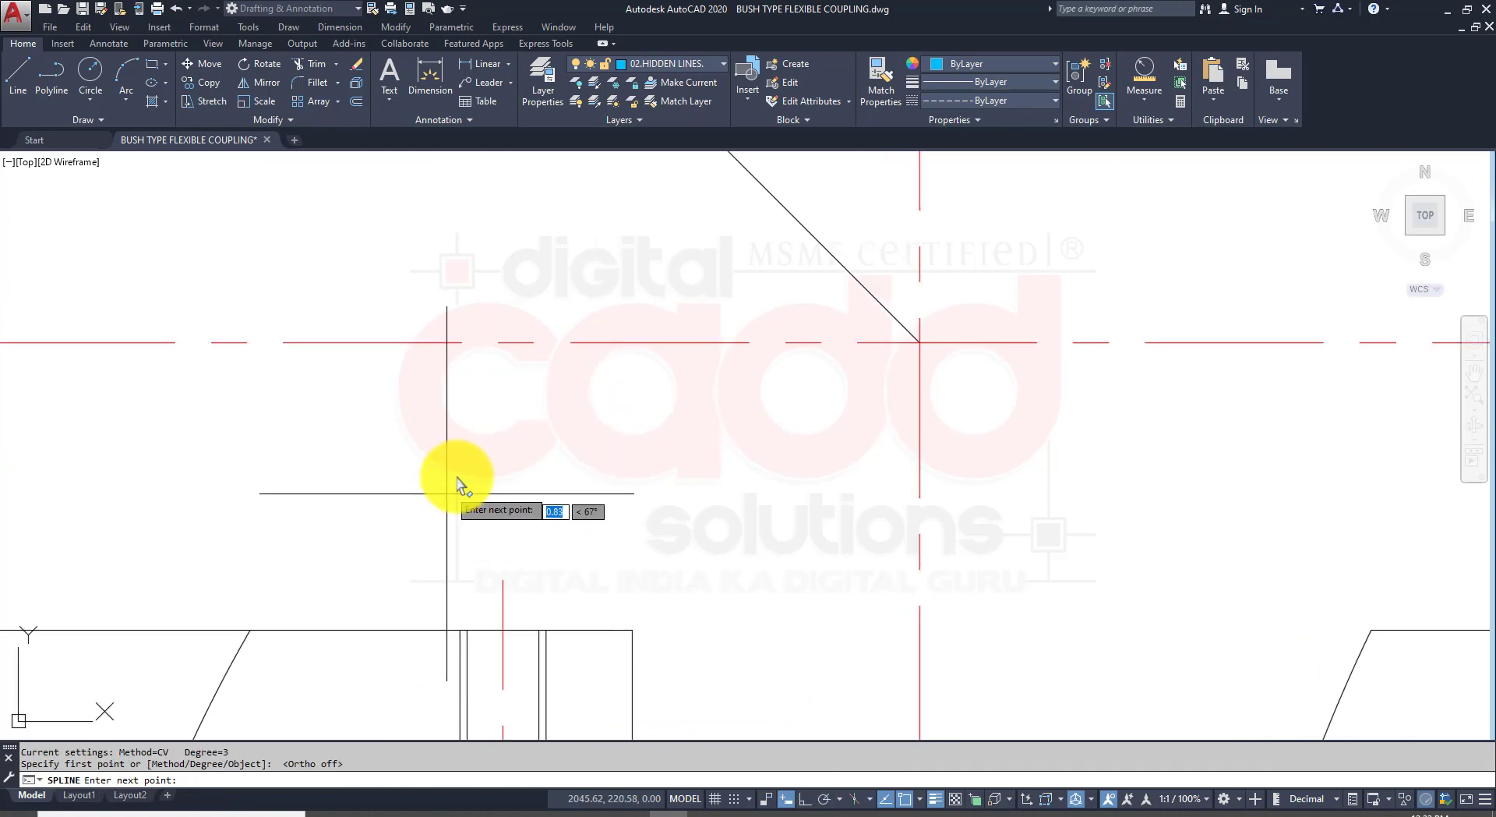
{"action": "left_click", "coordinate": [502, 439]}
{"action": "left_click", "coordinate": [613, 496]}
{"action": "left_click", "coordinate": [732, 431]}
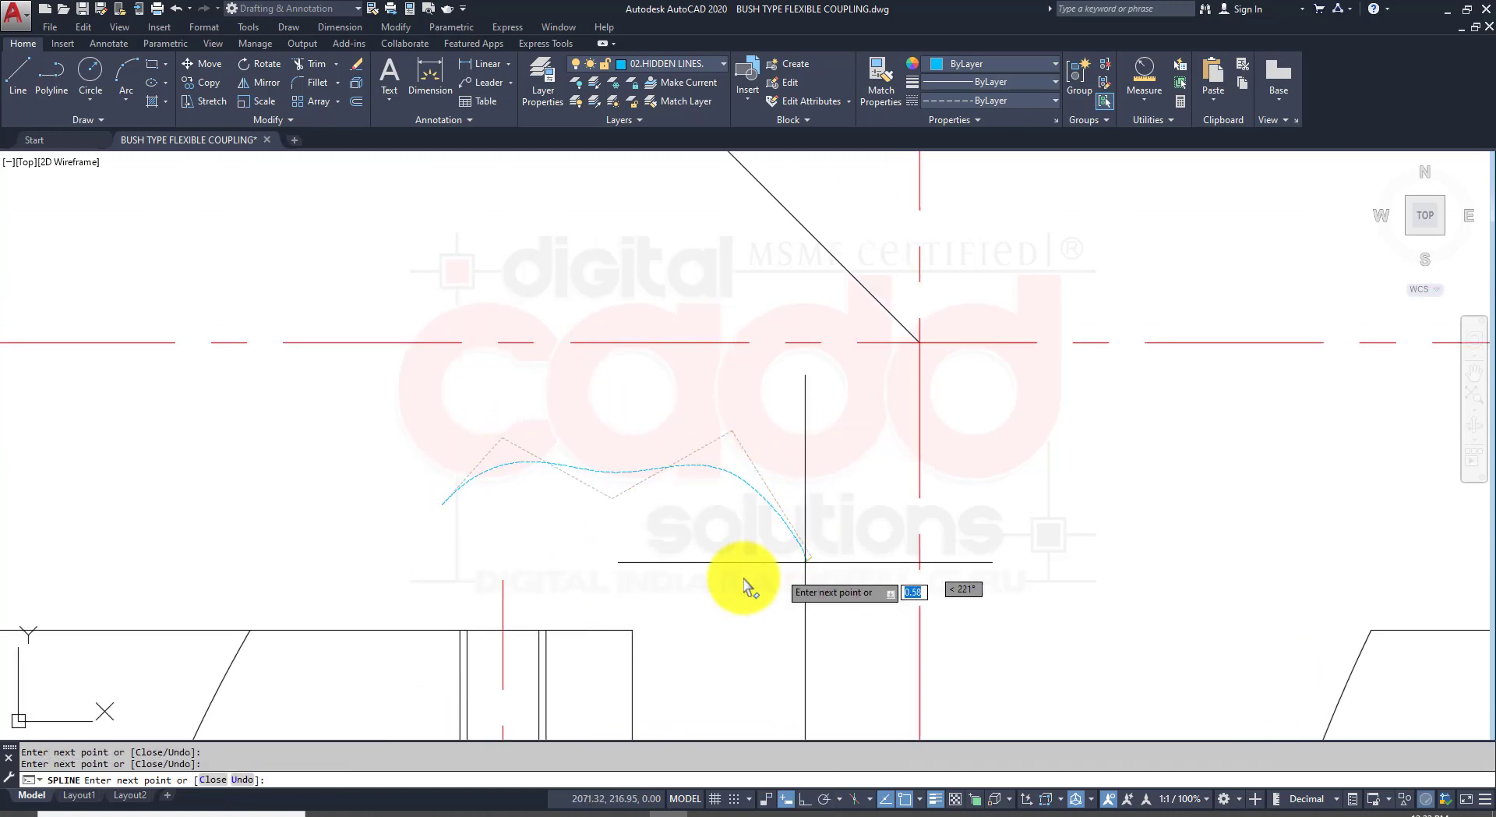
{"action": "left_click", "coordinate": [809, 557]}
{"action": "left_click", "coordinate": [574, 576]}
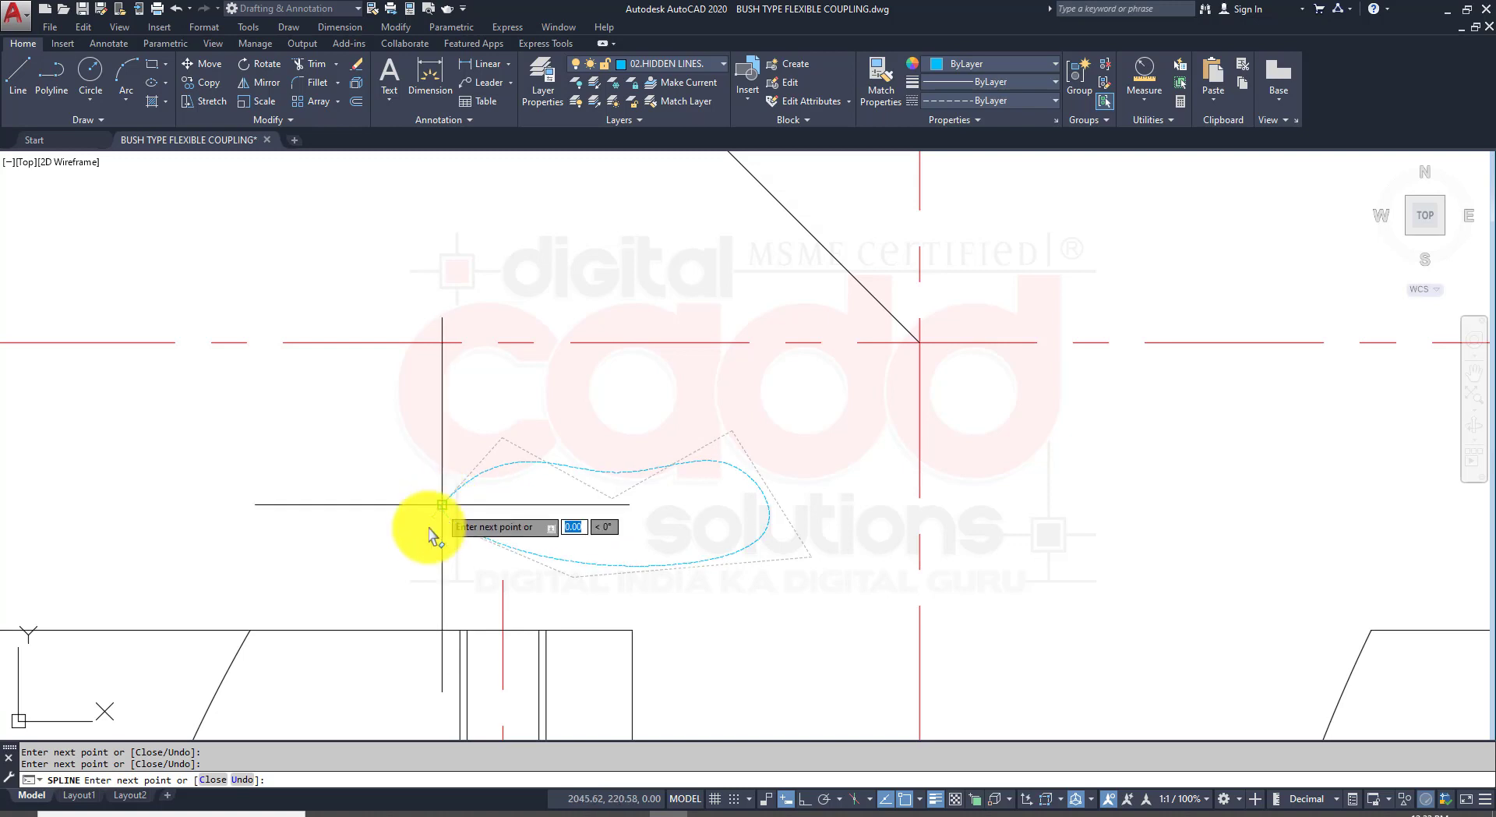
{"action": "left_click", "coordinate": [442, 504]}
{"action": "right_click", "coordinate": [360, 430]}
{"action": "left_click", "coordinate": [401, 443]}
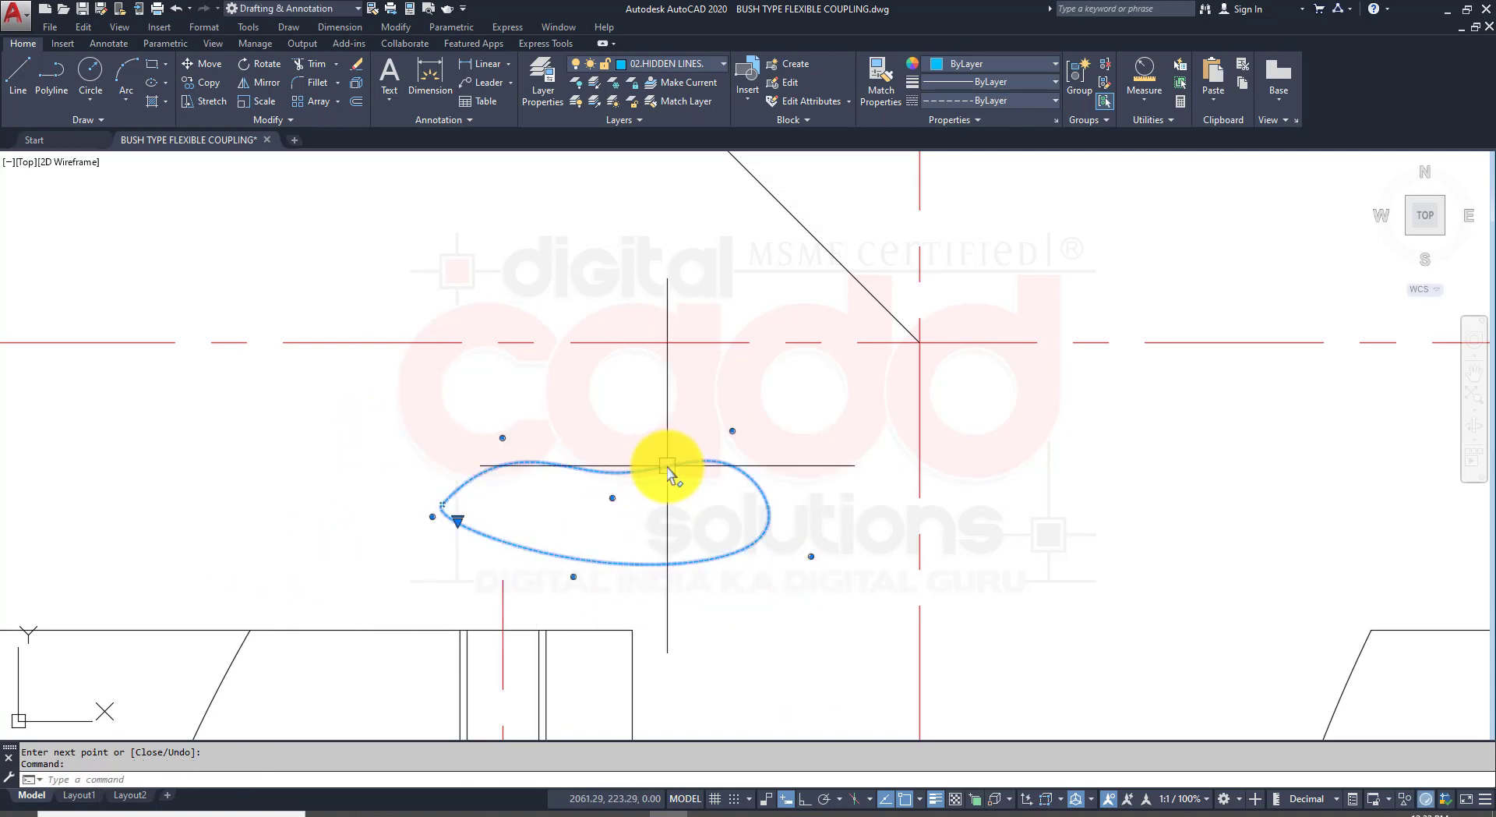
{"action": "key", "text": "Delete"}
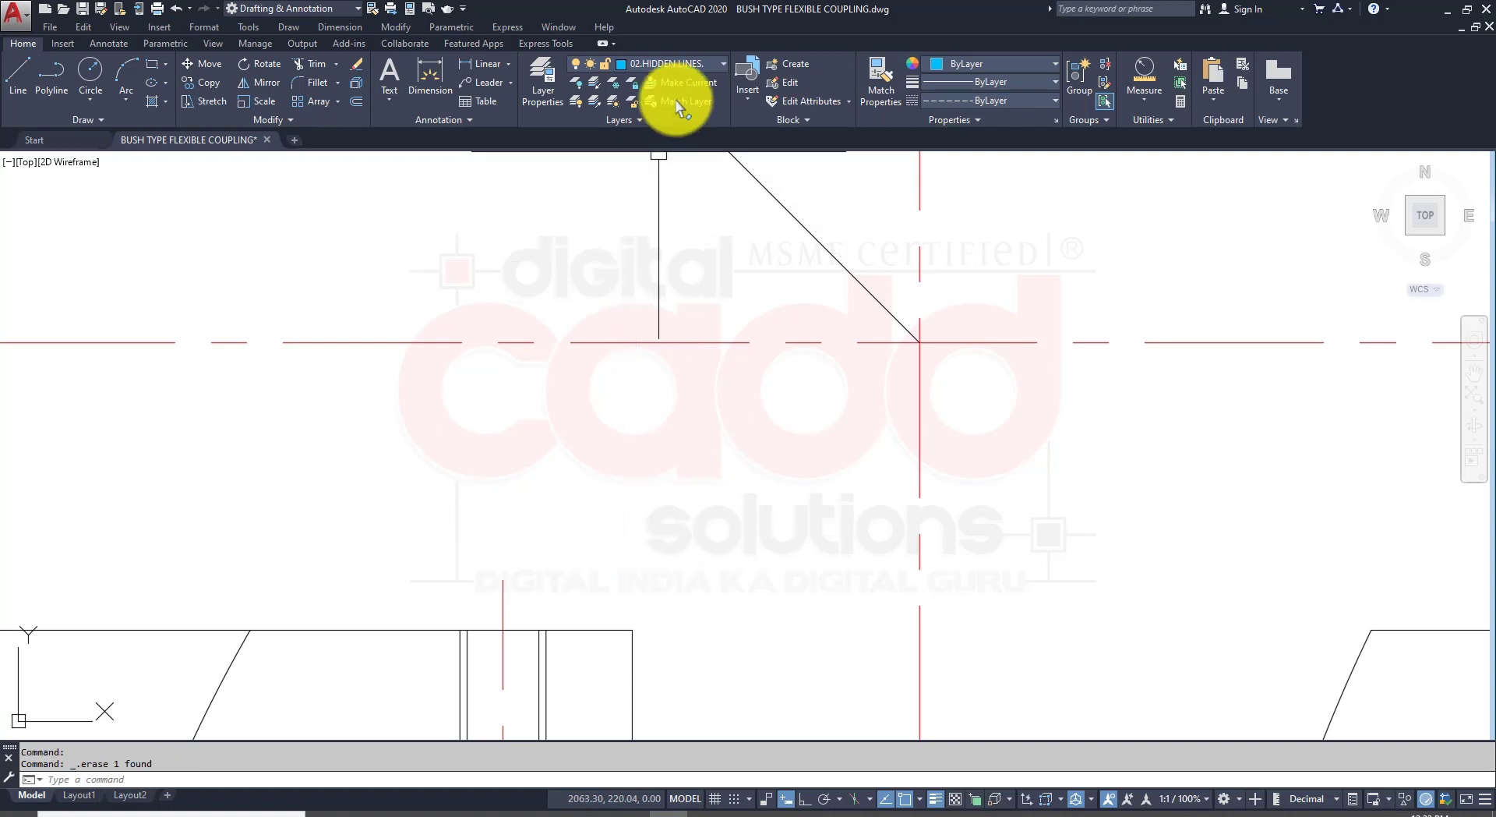
Step: Make 01.COMPONENTS the current layer for the side view's break line
{"action": "left_click", "coordinate": [687, 69]}
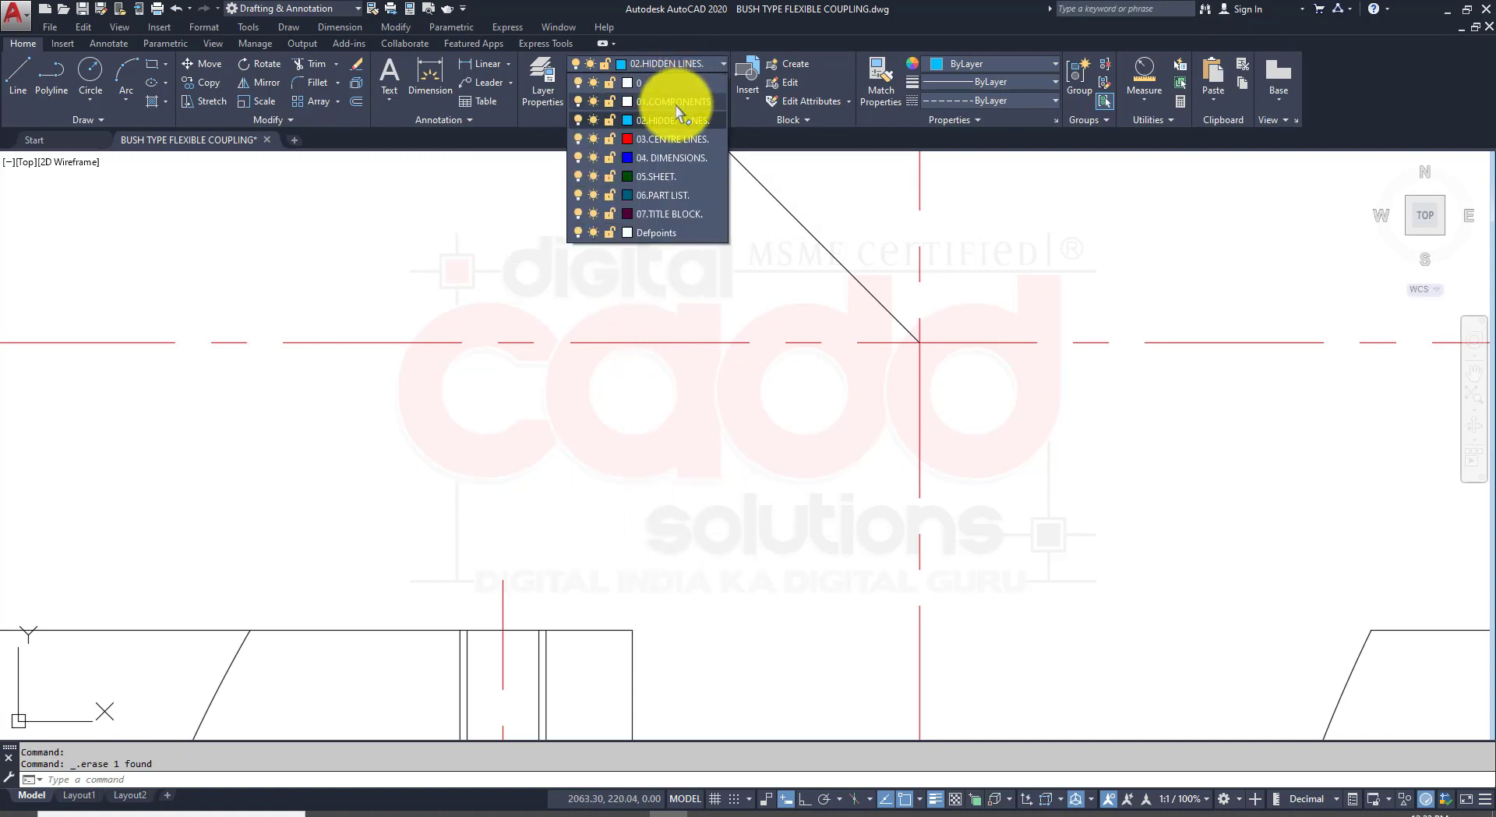
{"action": "left_click", "coordinate": [676, 104]}
{"action": "scroll", "coordinate": [524, 364], "scroll_direction": "down", "scroll_amount": 2}
{"action": "scroll", "coordinate": [546, 623], "scroll_direction": "down", "scroll_amount": 2}
{"action": "mouse_move", "coordinate": [559, 678]}
{"action": "middle_mouse_down"}
{"action": "mouse_move", "coordinate": [477, 536]}
{"action": "mouse_move", "coordinate": [439, 536]}
{"action": "middle_mouse_up"}
{"action": "scroll", "coordinate": [418, 425], "scroll_direction": "up", "scroll_amount": 4}
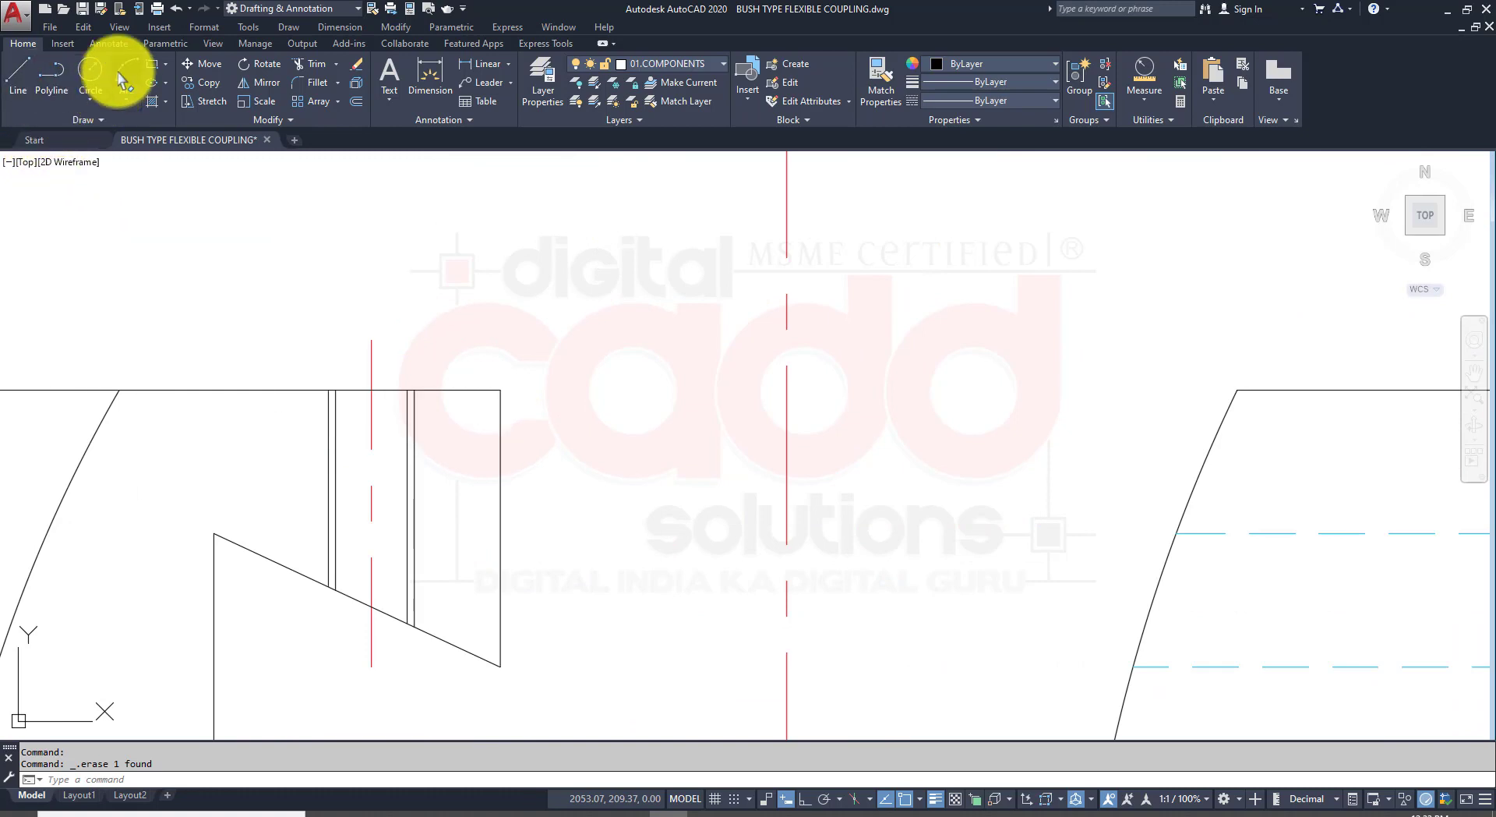
Step: Try an S-shaped break line of a three-point arc and a tangent continuing arc to the left of the tapped hole
{"action": "left_click", "coordinate": [124, 100]}
{"action": "left_click", "coordinate": [239, 355]}
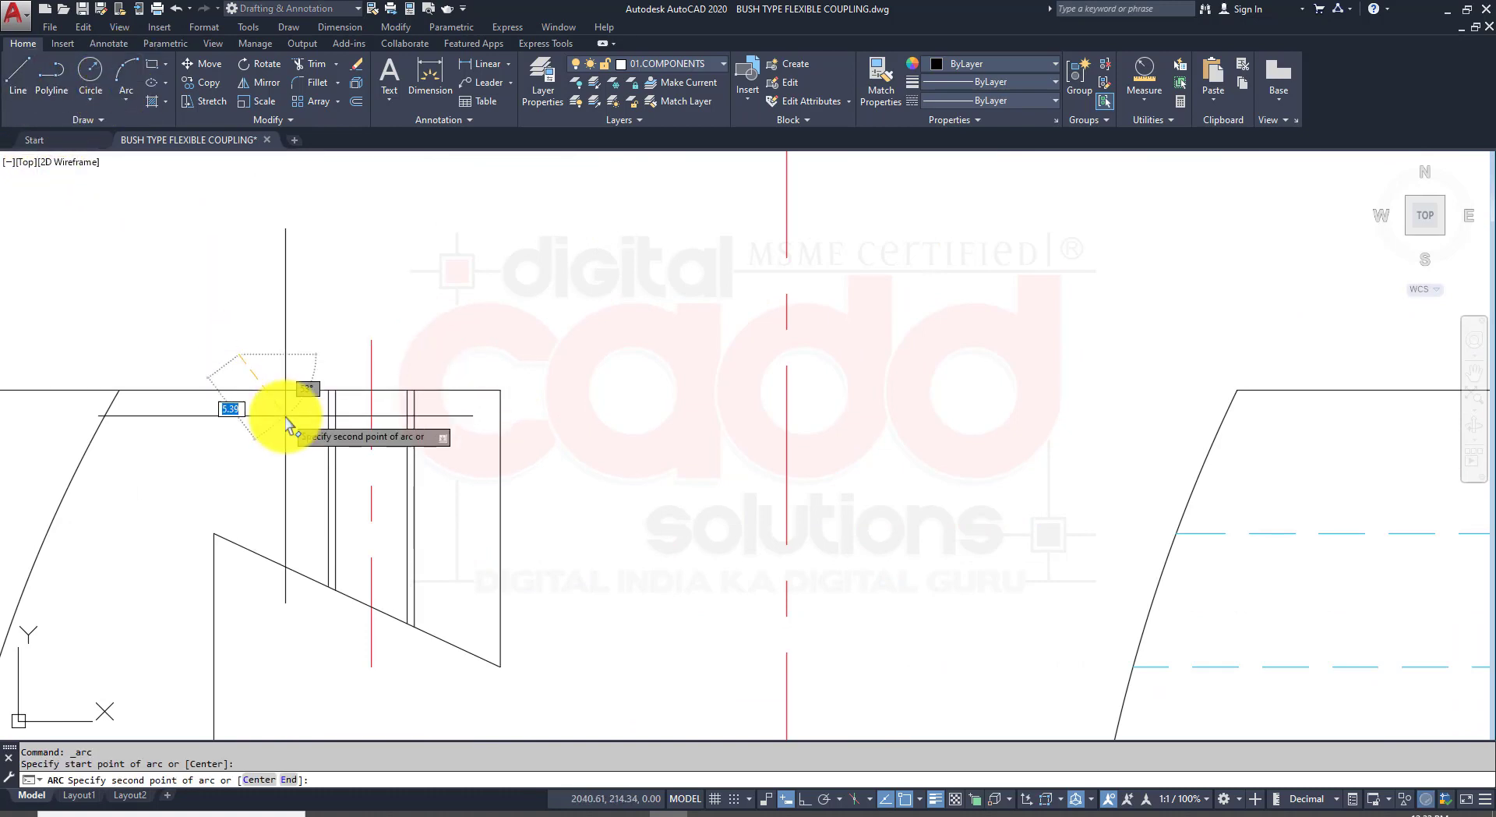
{"action": "left_click", "coordinate": [290, 454]}
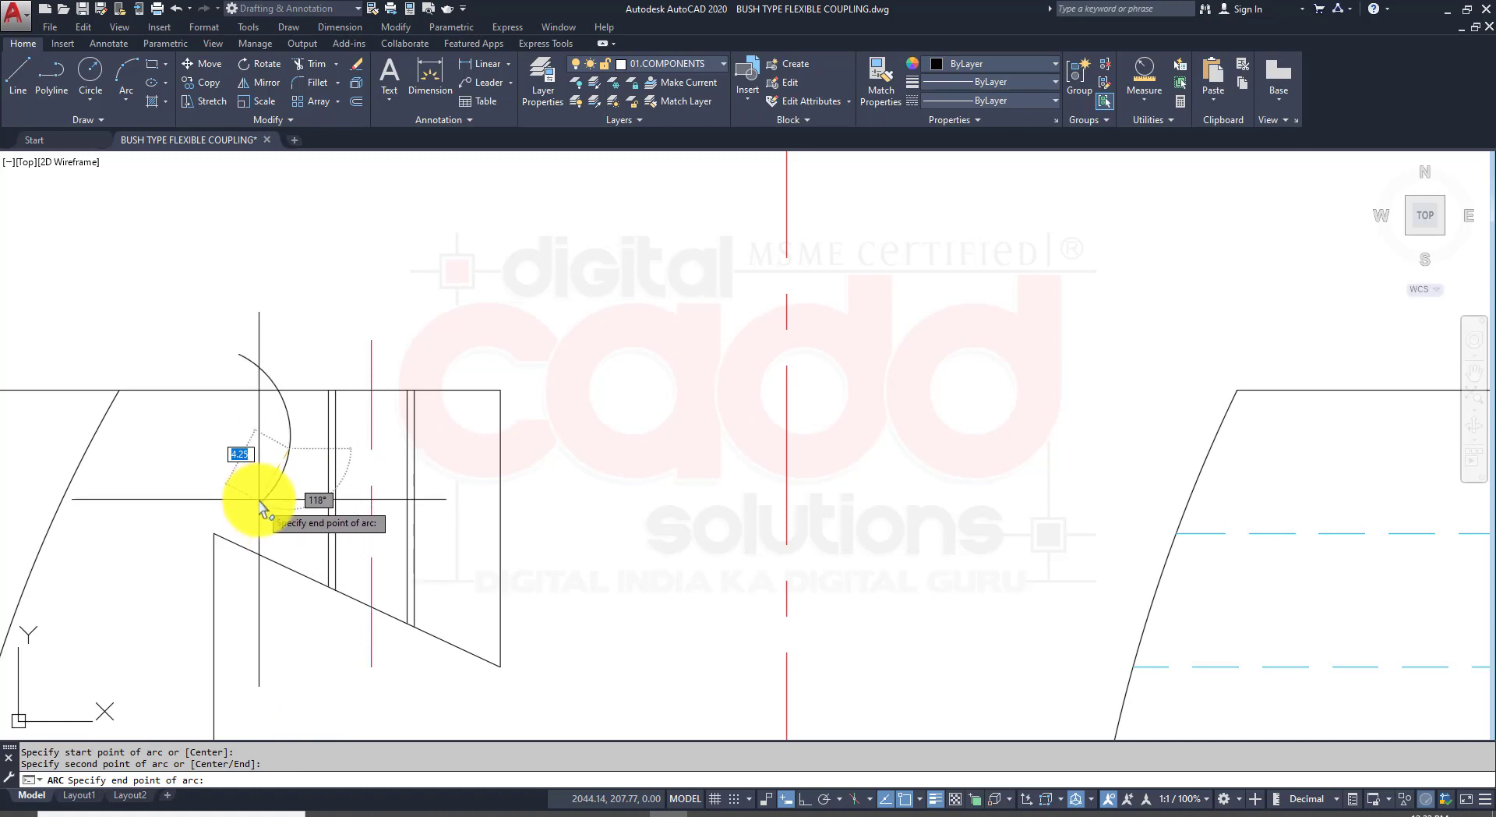
{"action": "left_click", "coordinate": [257, 474]}
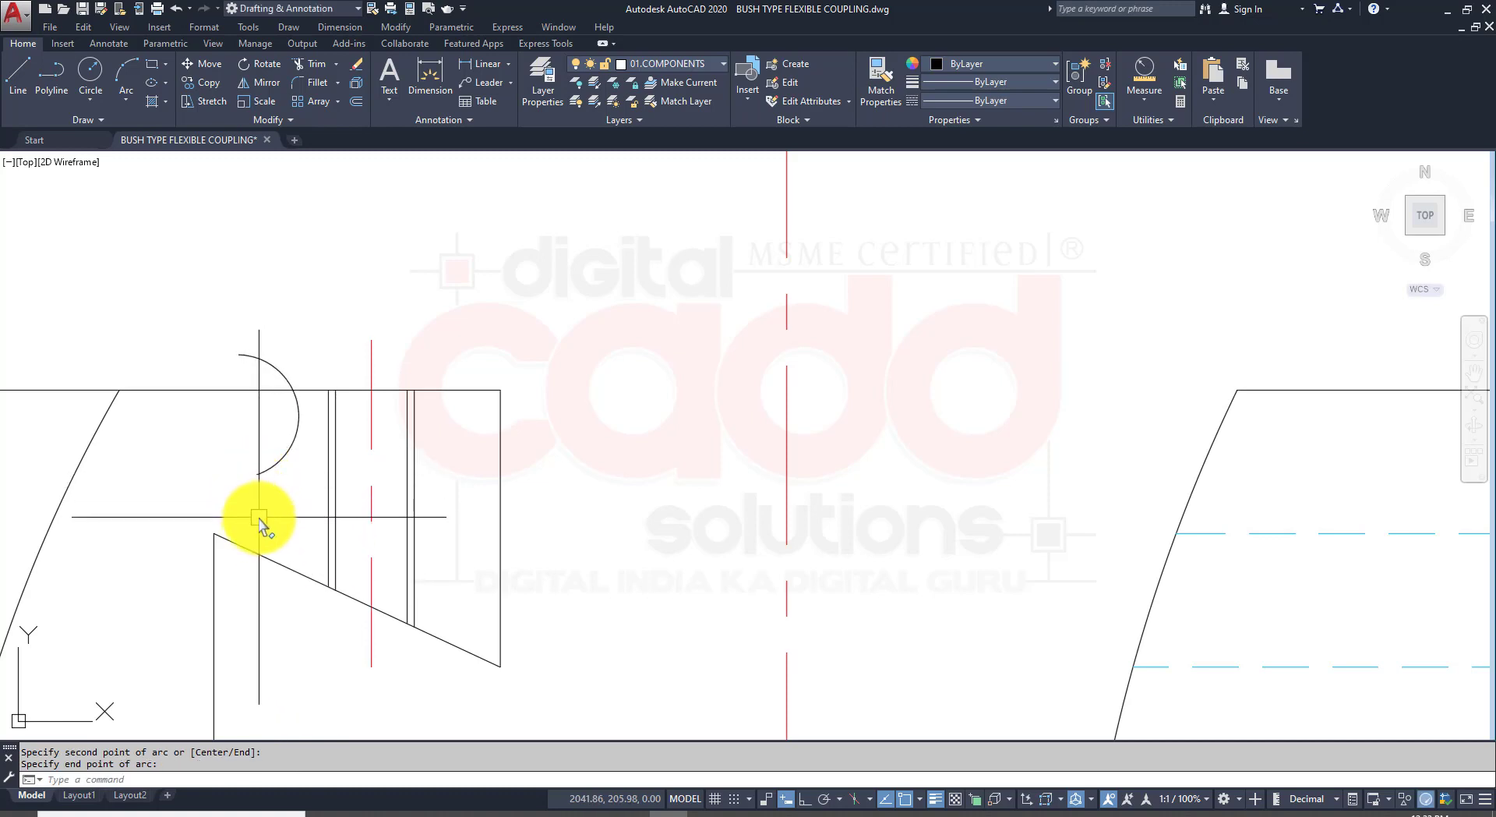
{"action": "key", "text": "Return"}
{"action": "key", "text": "Return"}
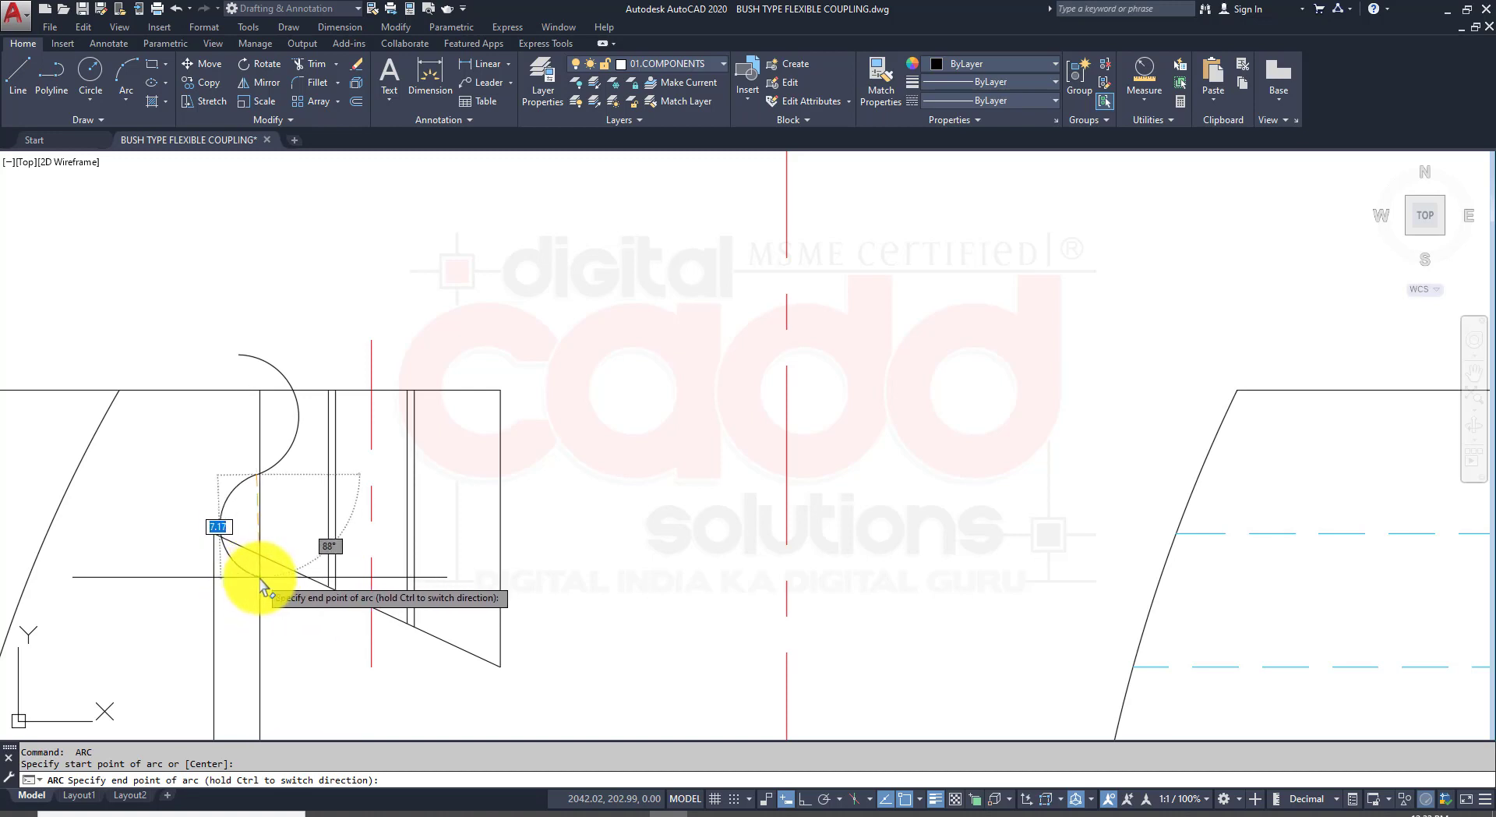
{"action": "left_click", "coordinate": [260, 577]}
Step: Trim the two arcs' overhanging ends at the side view's top edge and the slanted dovetail edge
{"action": "type", "text": "TR"}
{"action": "key", "text": "Return"}
{"action": "key", "text": "Return"}
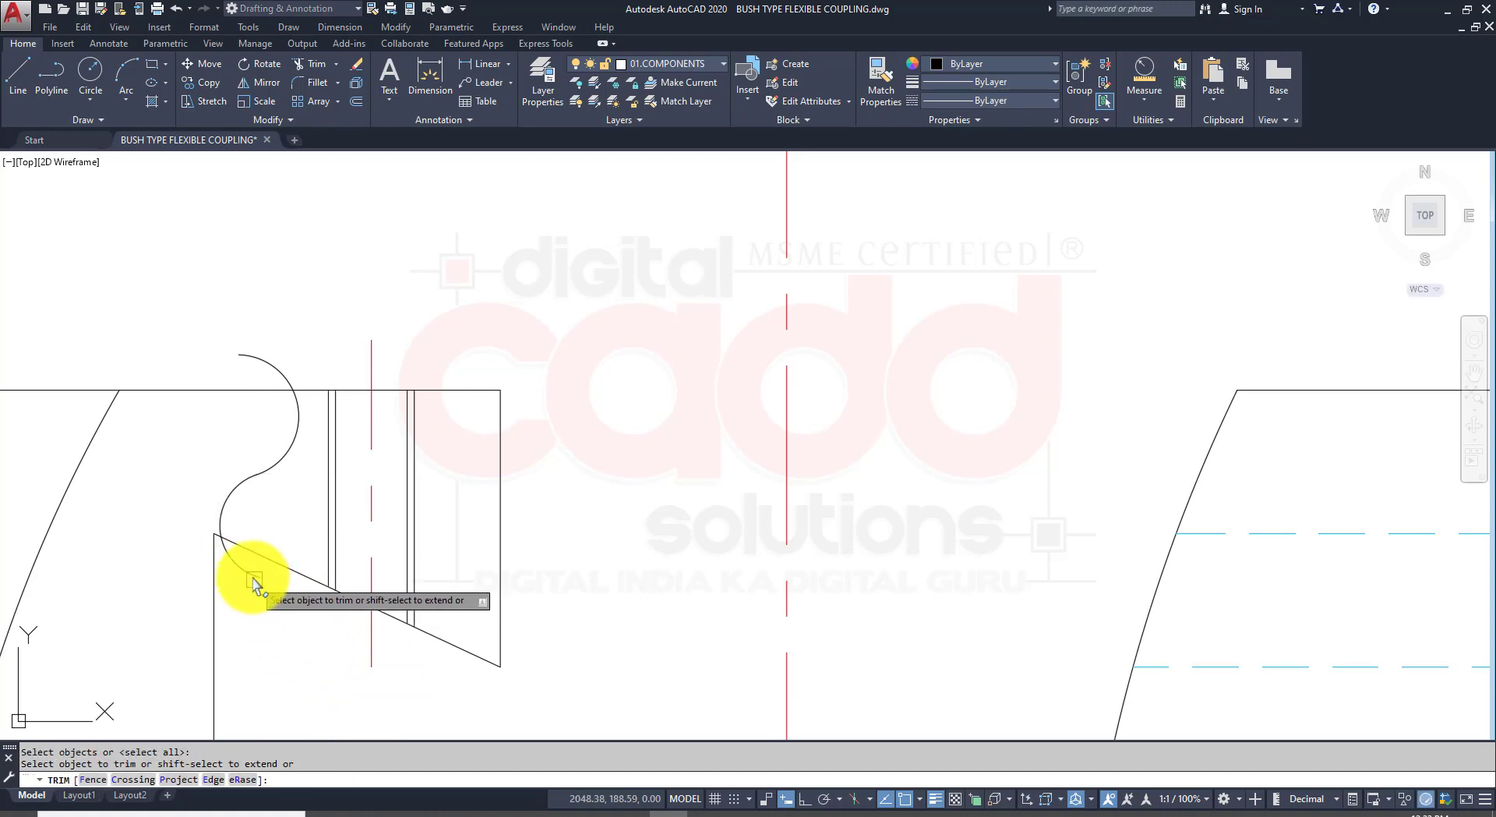
{"action": "left_click", "coordinate": [241, 566]}
{"action": "left_click", "coordinate": [276, 366]}
{"action": "key", "text": "Return"}
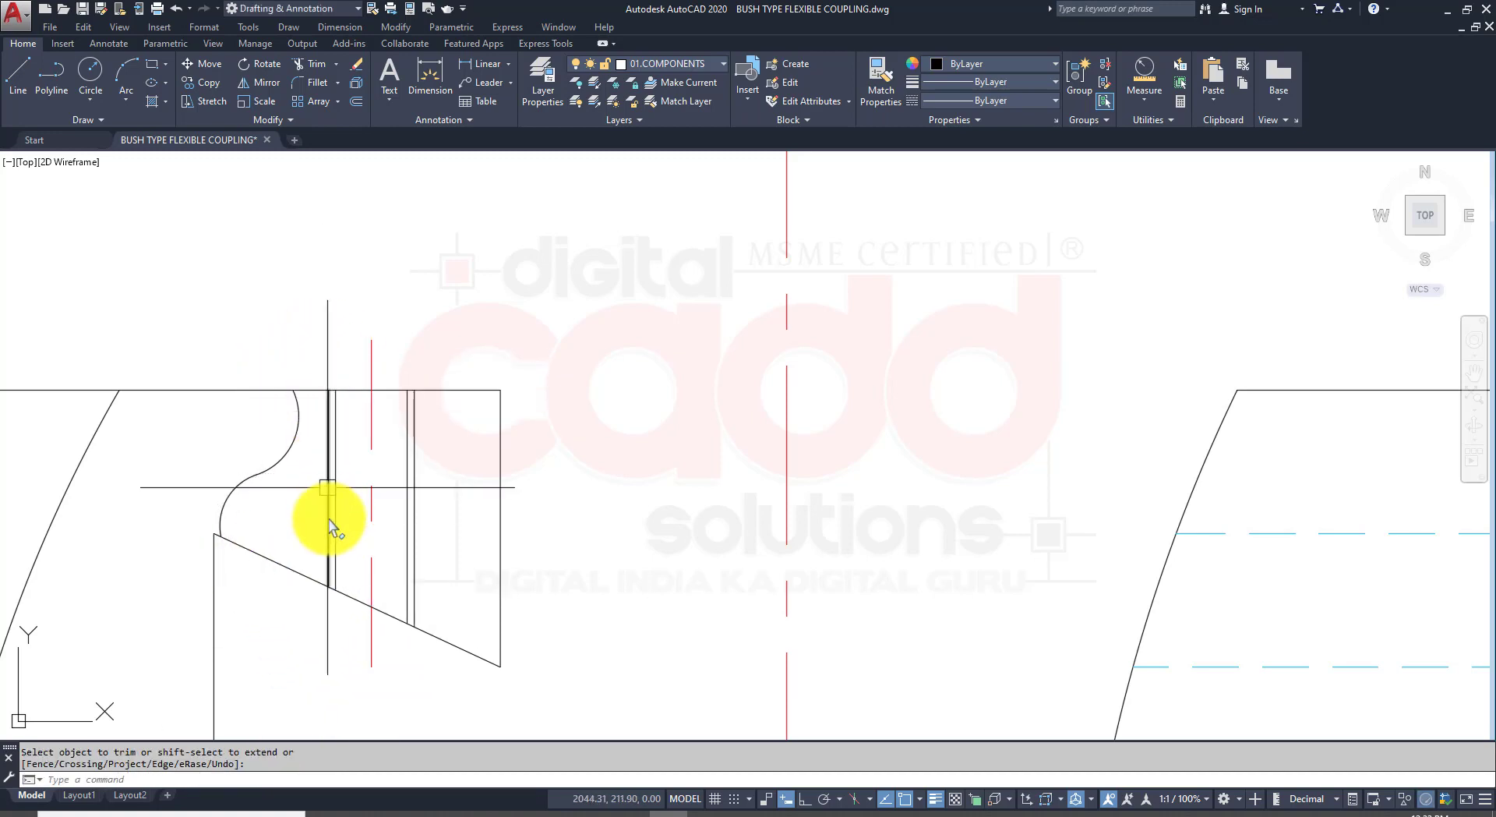
Step: Erase both arcs of the S-shaped break line beside the tapped hole
{"action": "mouse_move", "coordinate": [438, 576]}
{"action": "middle_mouse_down"}
{"action": "mouse_move", "coordinate": [516, 531]}
{"action": "mouse_move", "coordinate": [503, 539]}
{"action": "middle_mouse_up"}
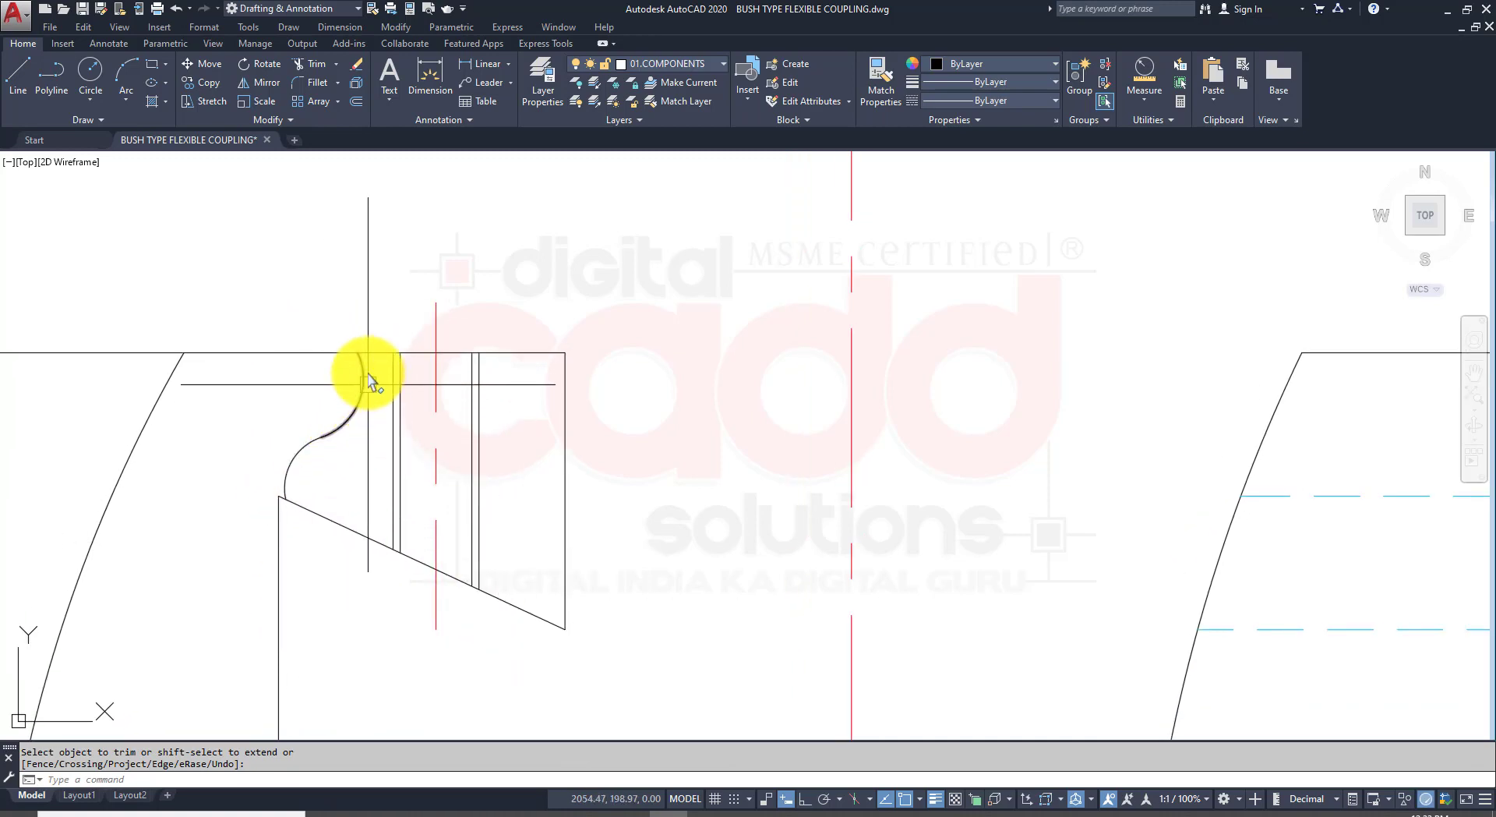
{"action": "left_click", "coordinate": [337, 467]}
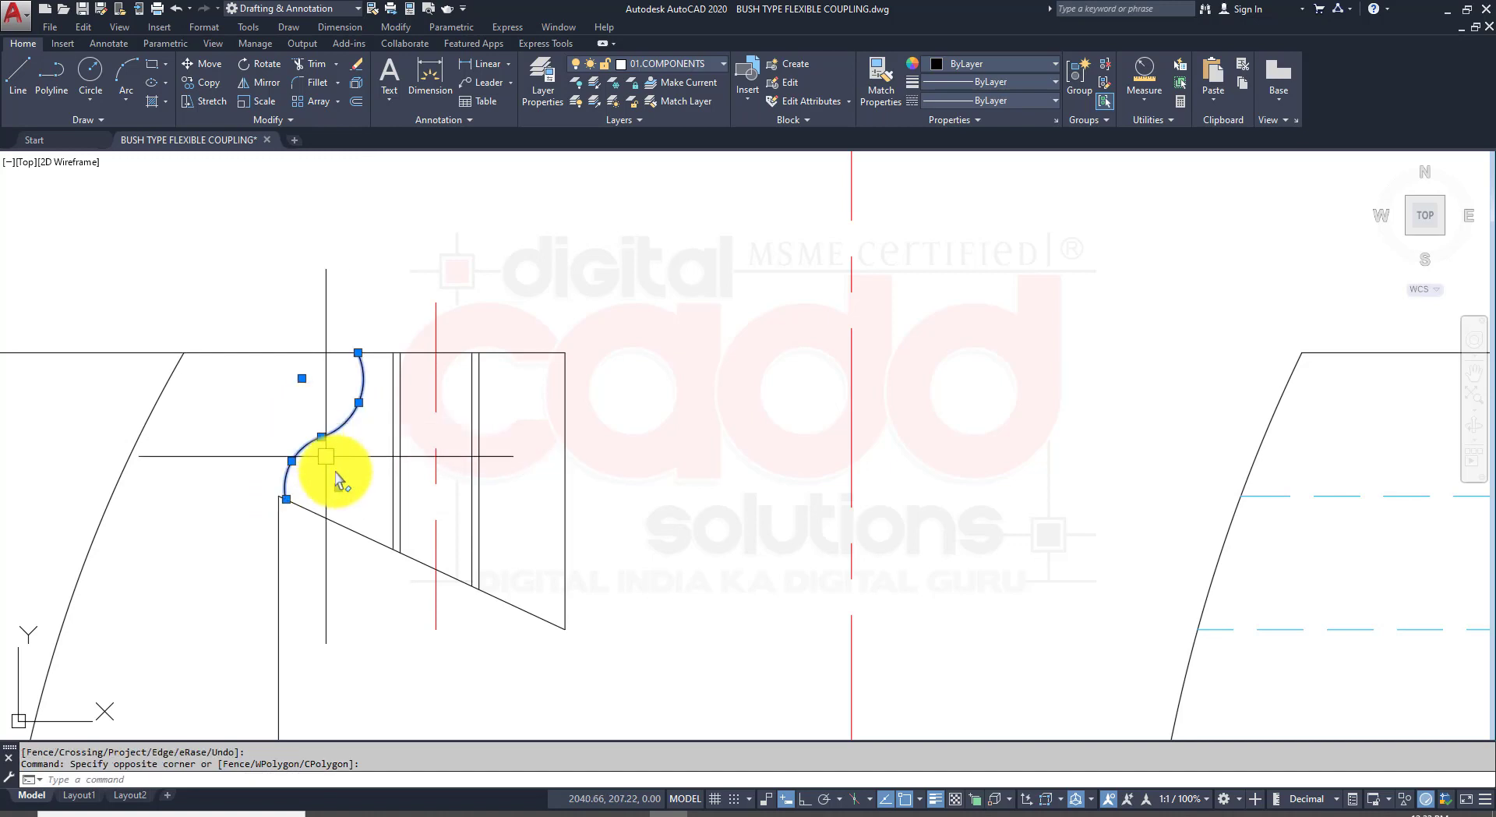
{"action": "key", "text": "Delete"}
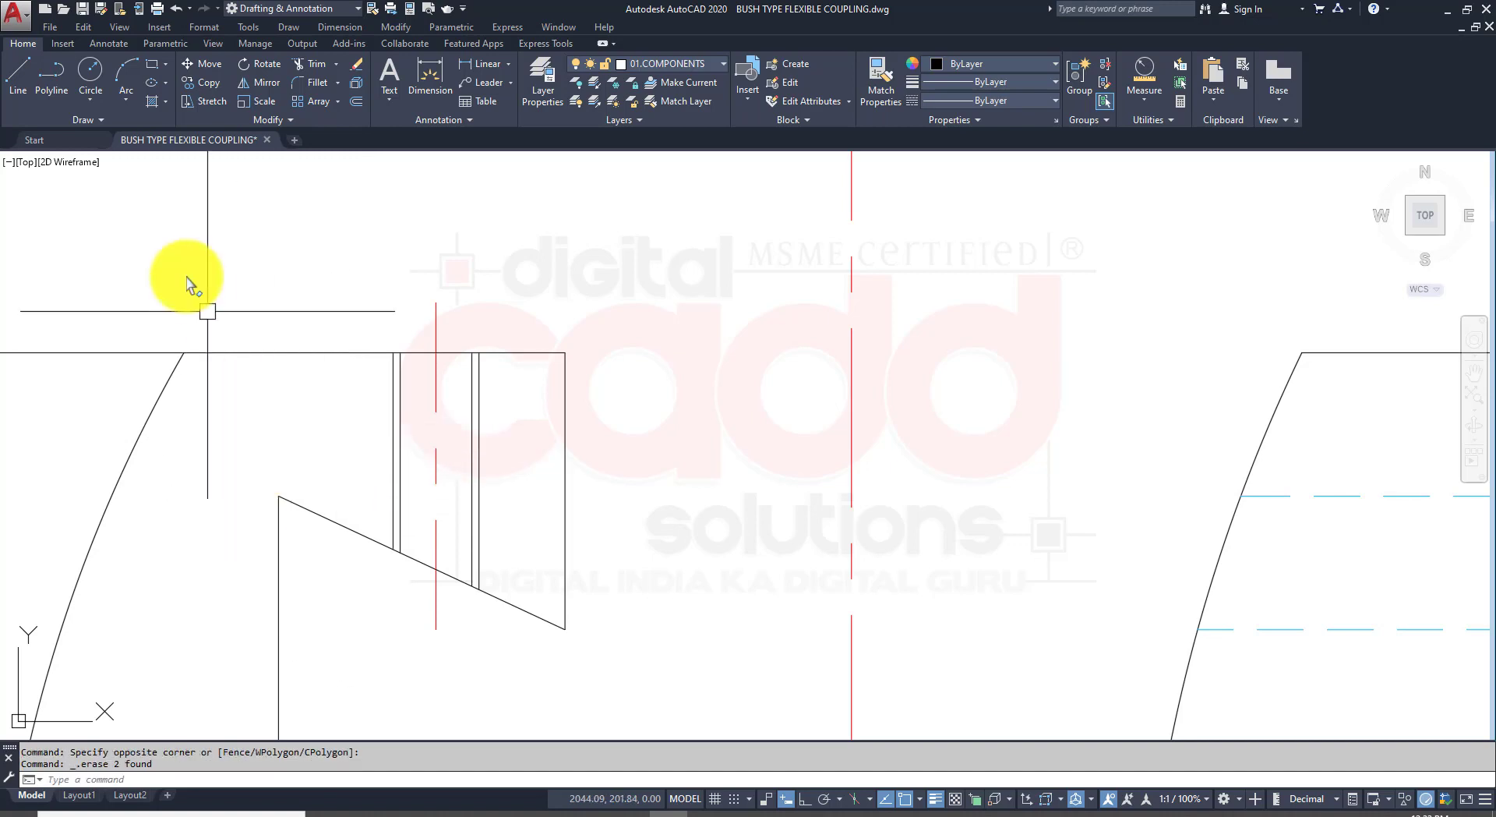
Step: Draw a wavy four-point fit spline left of the tapped hole, from above the top edge to below the slanted dovetail edge
{"action": "left_click", "coordinate": [82, 121]}
{"action": "left_click", "coordinate": [16, 141]}
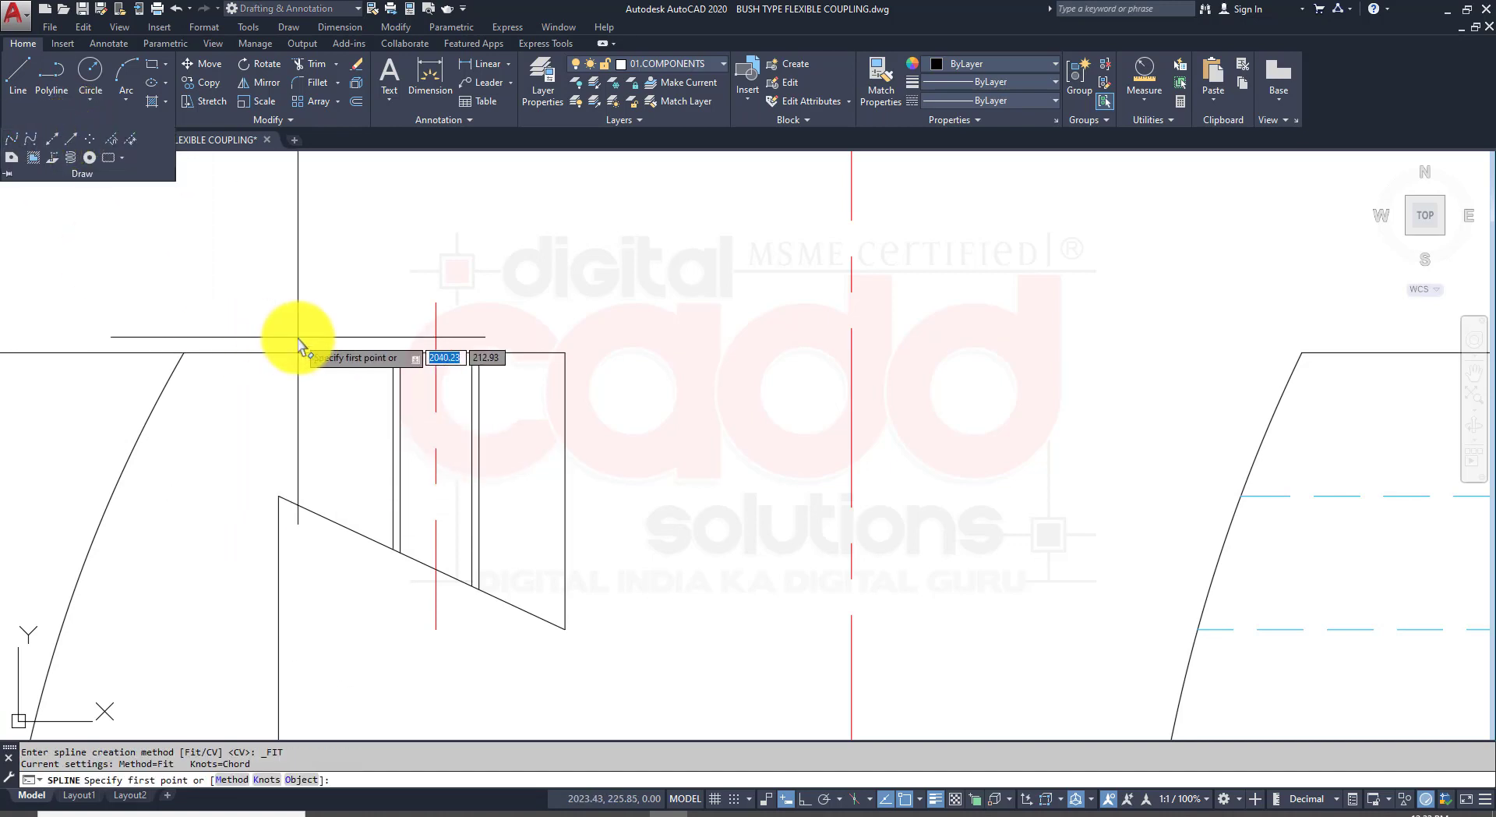
{"action": "left_click", "coordinate": [300, 335]}
{"action": "left_click", "coordinate": [353, 411]}
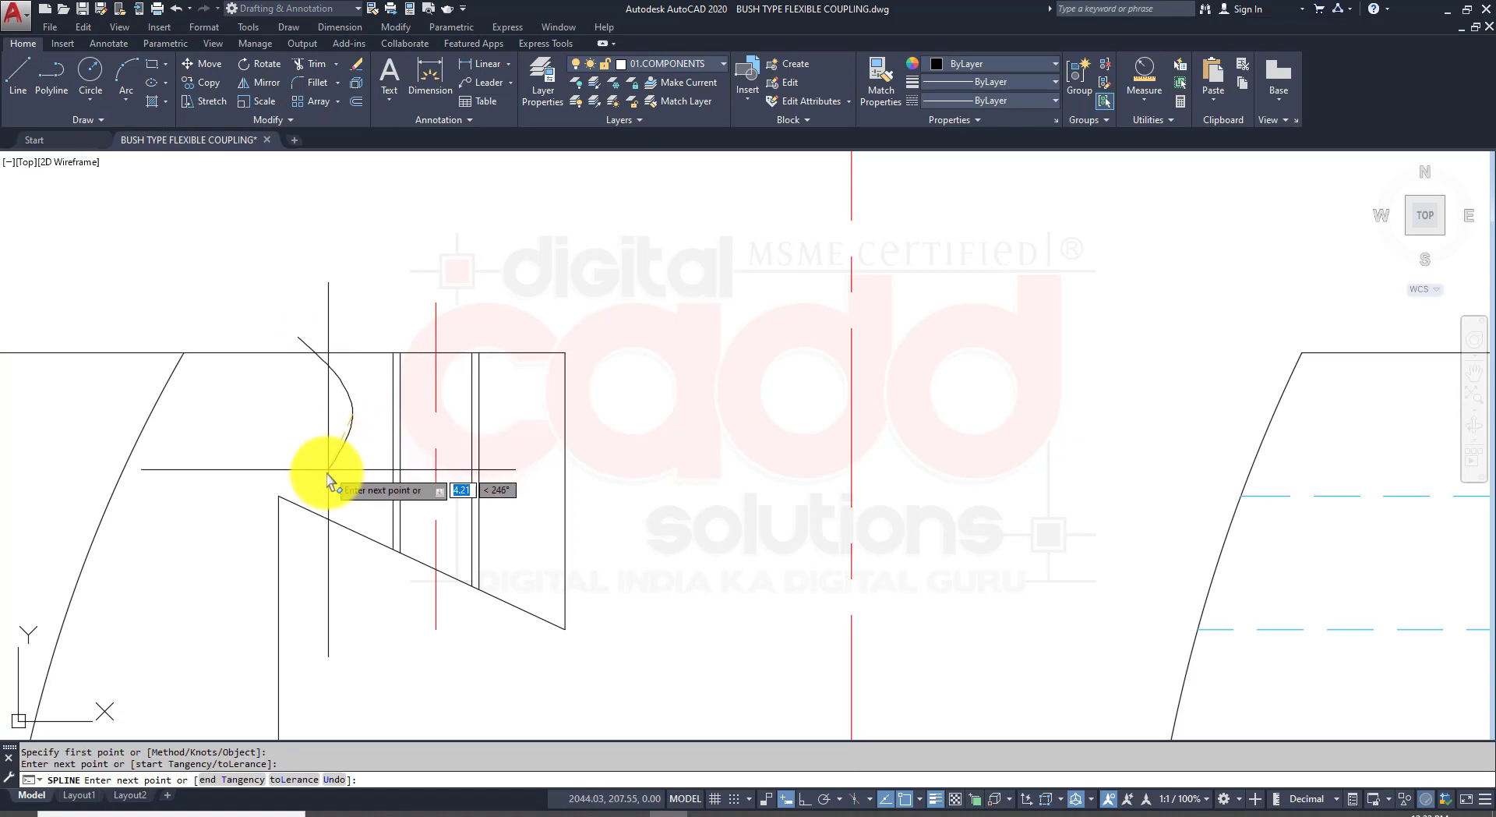
{"action": "left_click", "coordinate": [319, 491]}
{"action": "left_click", "coordinate": [349, 581]}
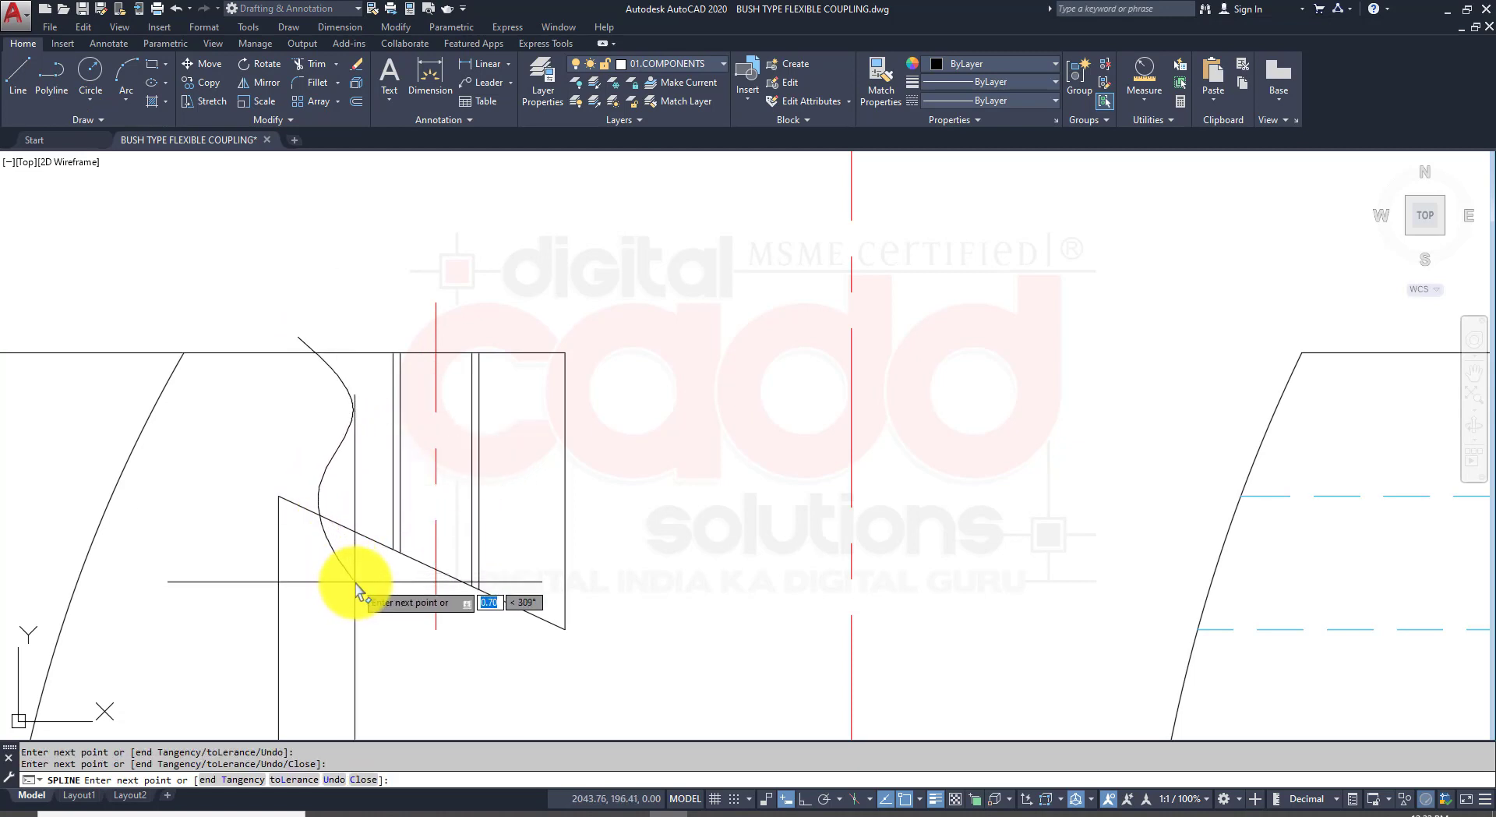
{"action": "right_click", "coordinate": [350, 592]}
{"action": "left_click", "coordinate": [394, 343]}
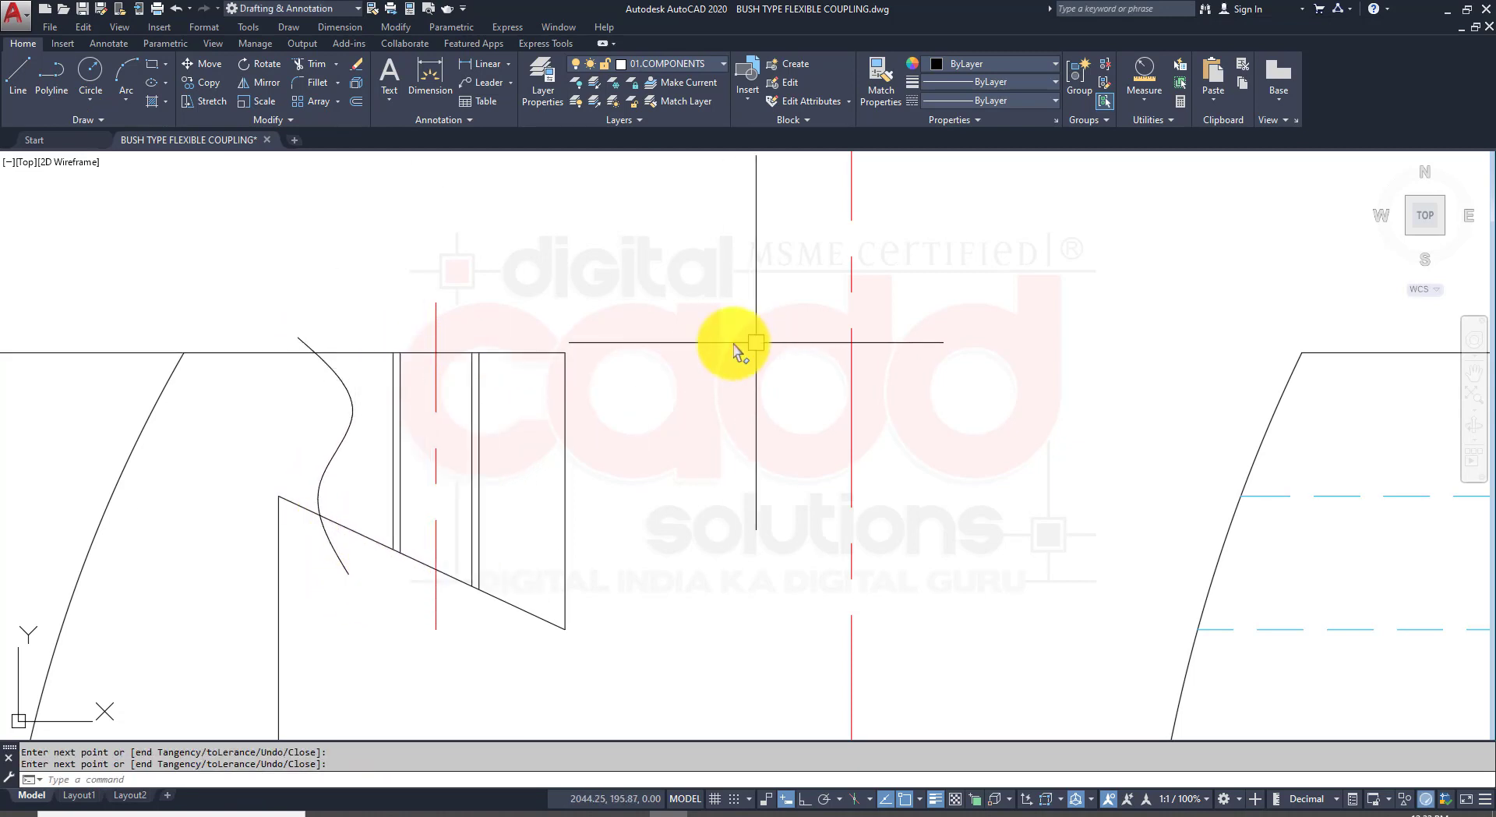
Step: Trim the break-line spline's ends at the side view's top edge and the slanted dovetail edge
{"action": "key", "text": "Return"}
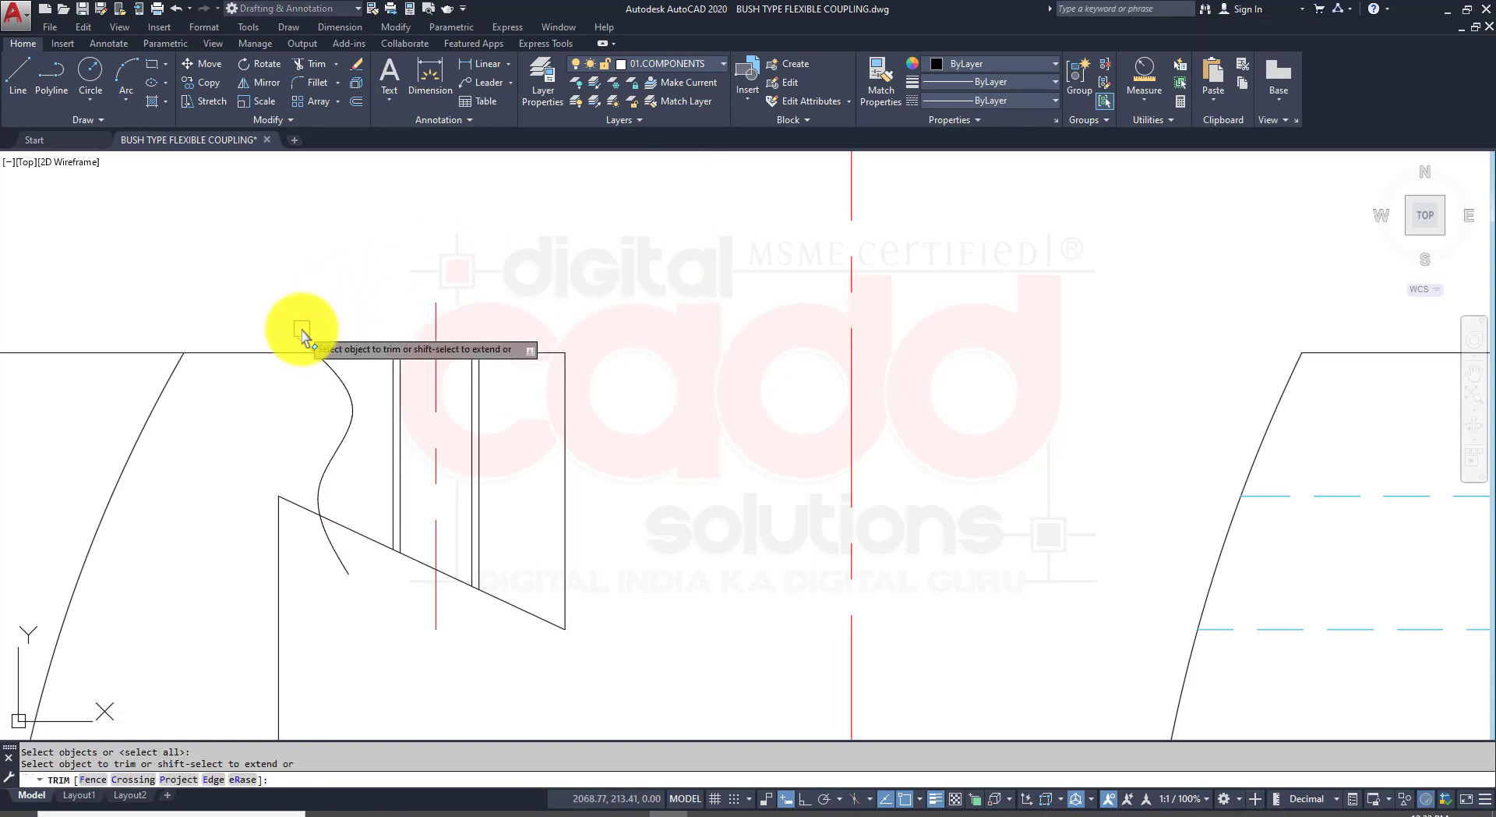
{"action": "left_click", "coordinate": [303, 336]}
{"action": "key", "text": "Return"}
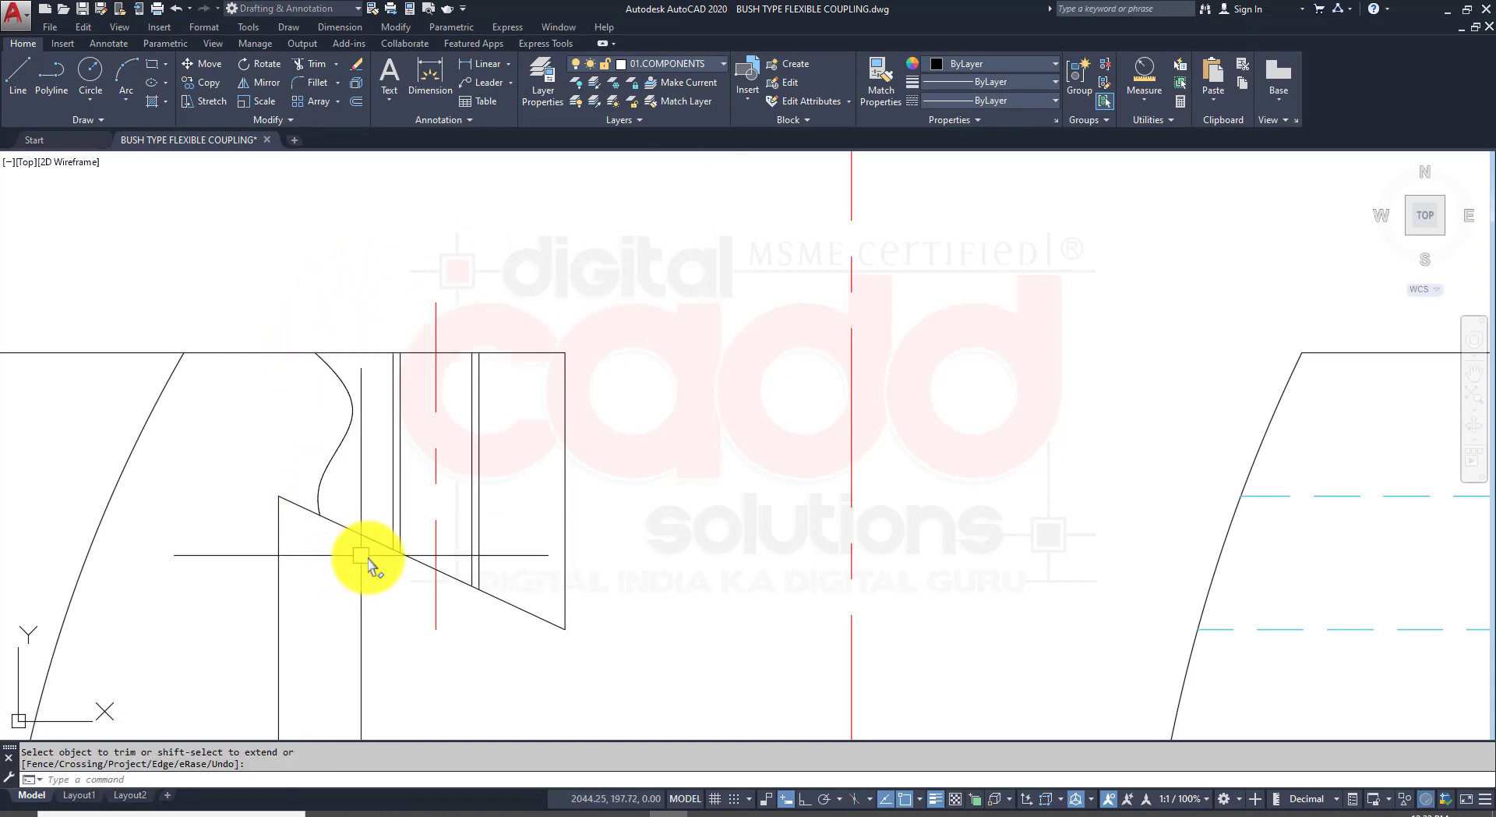
Step: Hatch the two section areas beside the tapped hole: right of it up to the plate edge, and left of it up to the break line
{"action": "scroll", "coordinate": [335, 484], "scroll_direction": "down", "scroll_amount": 5}
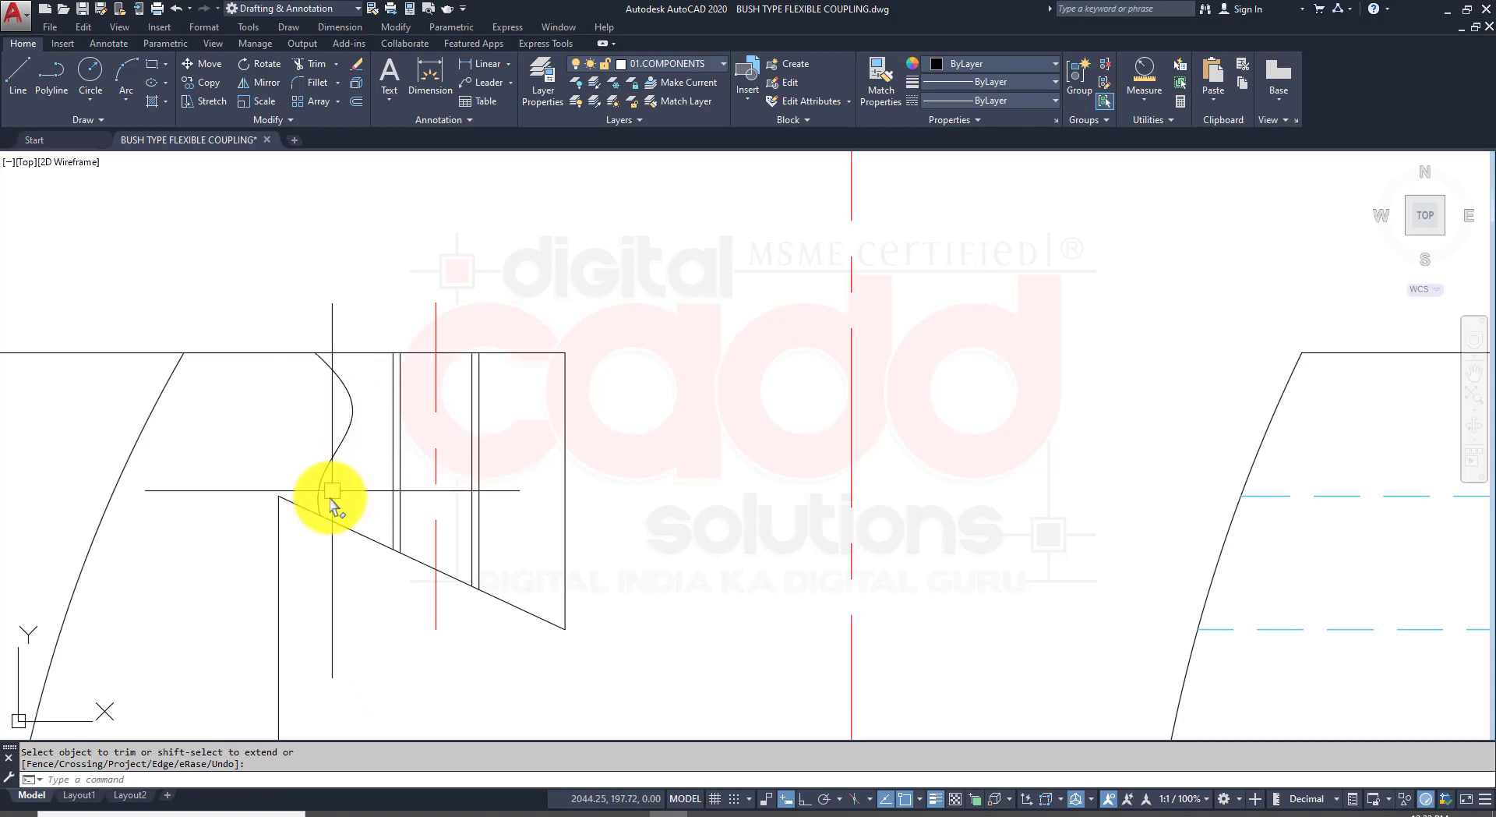
{"action": "middle_click_drag", "start_coordinate": [327, 514], "coordinate": [290, 478]}
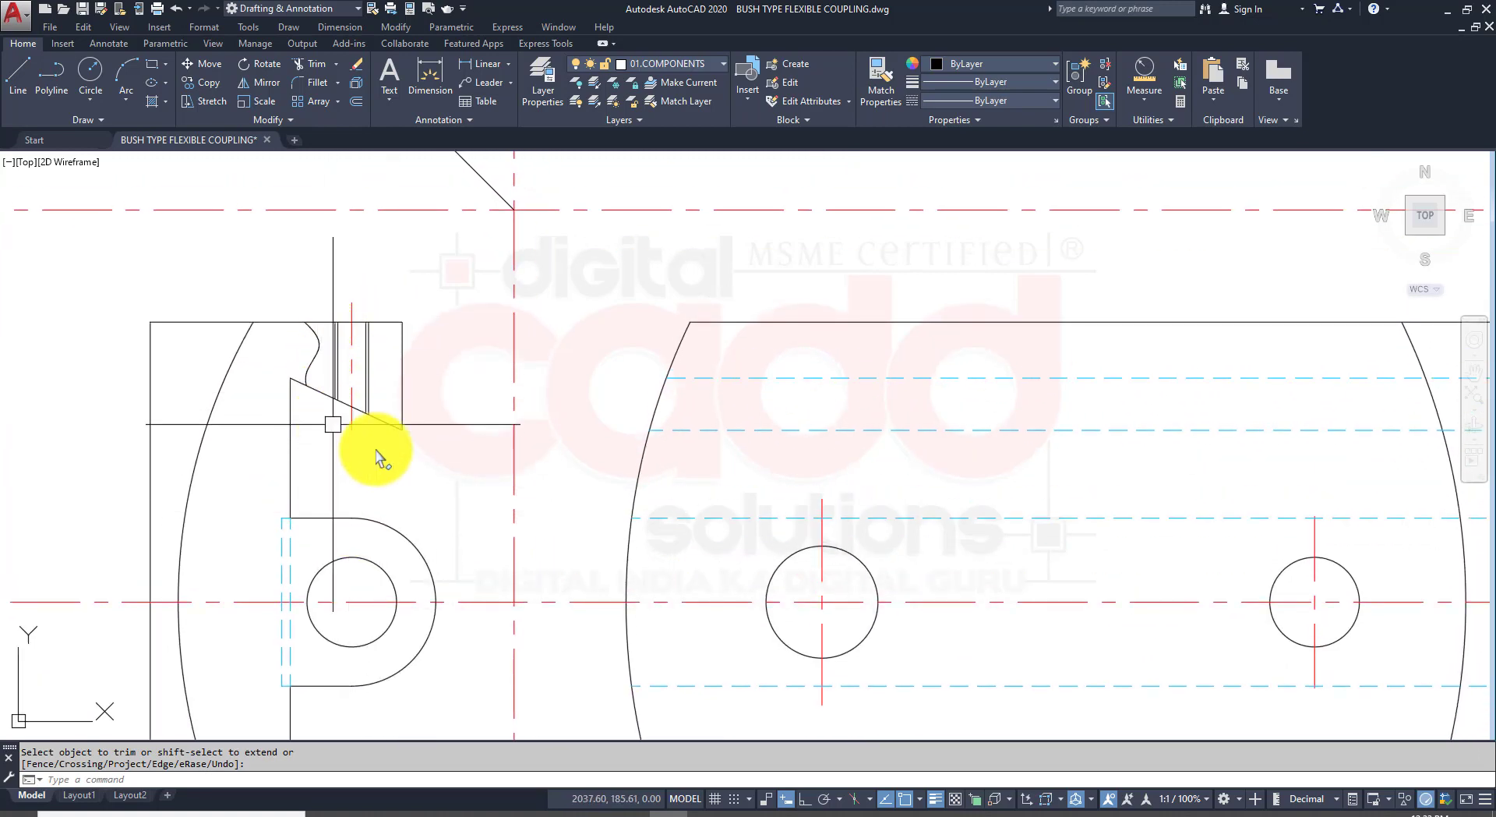
{"action": "mouse_move", "coordinate": [428, 424]}
{"action": "middle_mouse_down"}
{"action": "mouse_move", "coordinate": [407, 458]}
{"action": "mouse_move", "coordinate": [374, 455]}
{"action": "middle_mouse_up"}
{"action": "left_click", "coordinate": [327, 162]}
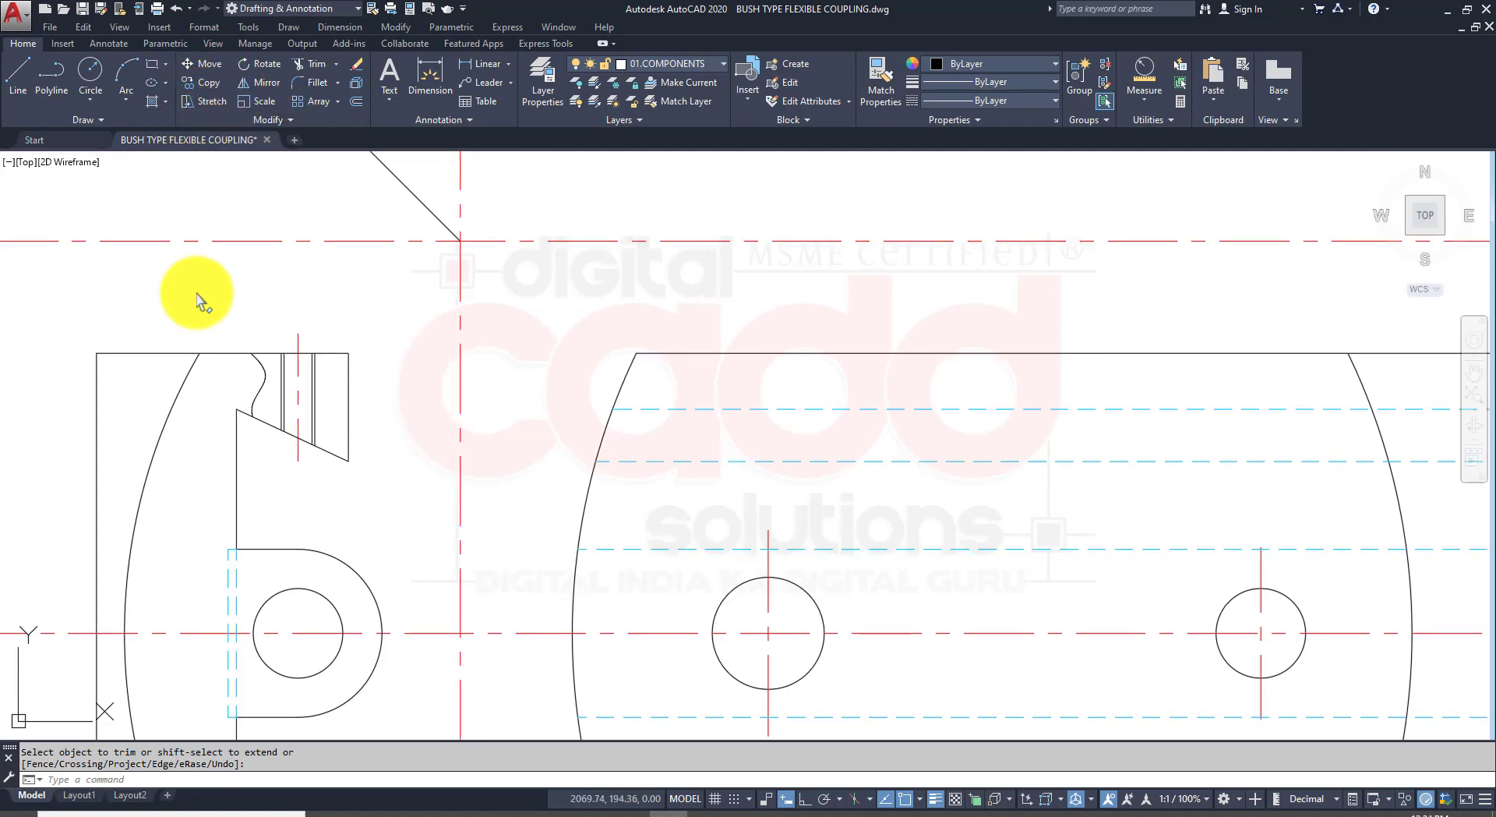
{"action": "left_click", "coordinate": [343, 424]}
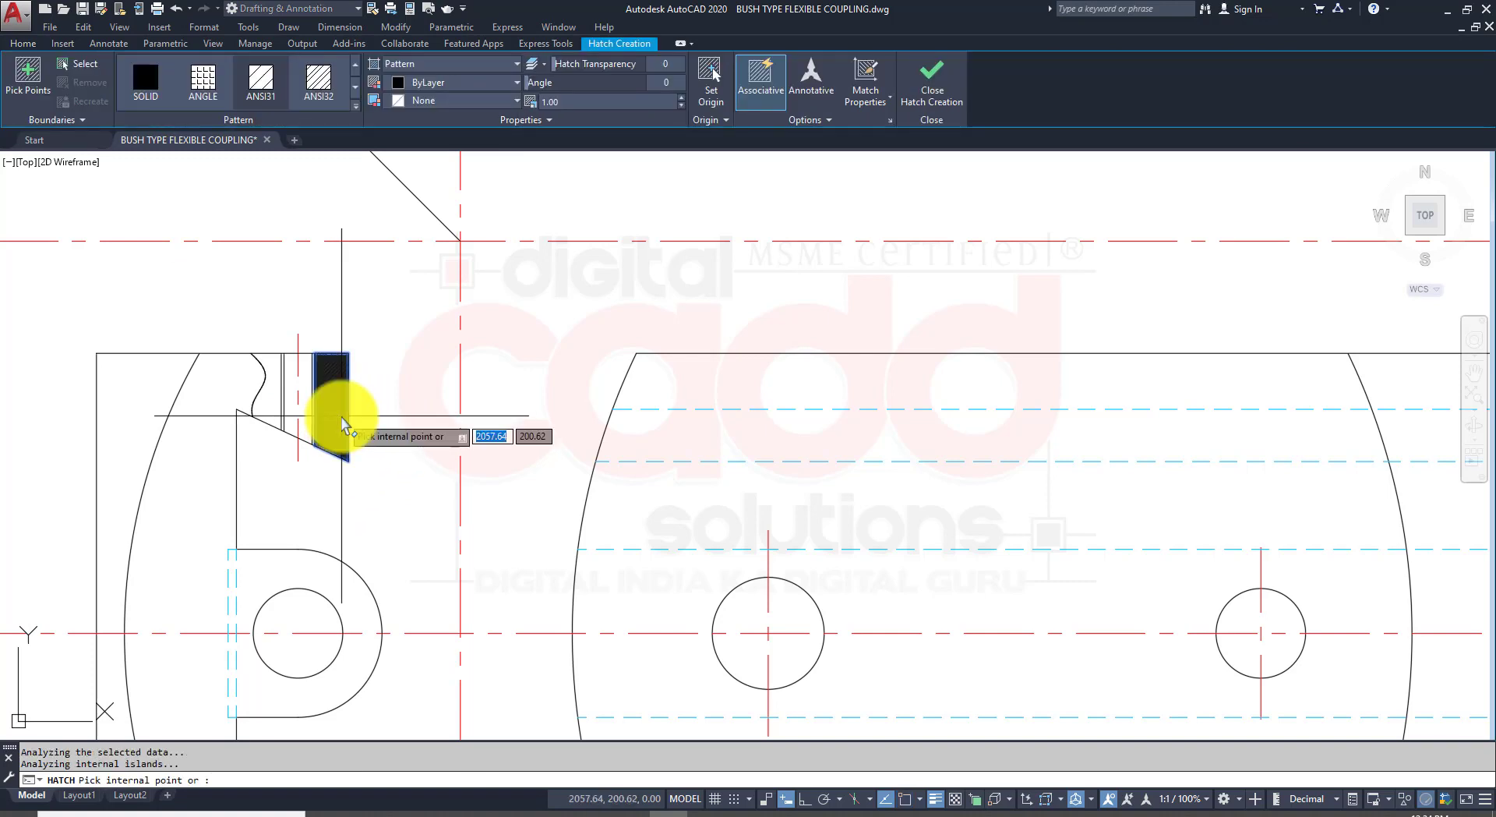
{"action": "left_click", "coordinate": [278, 409]}
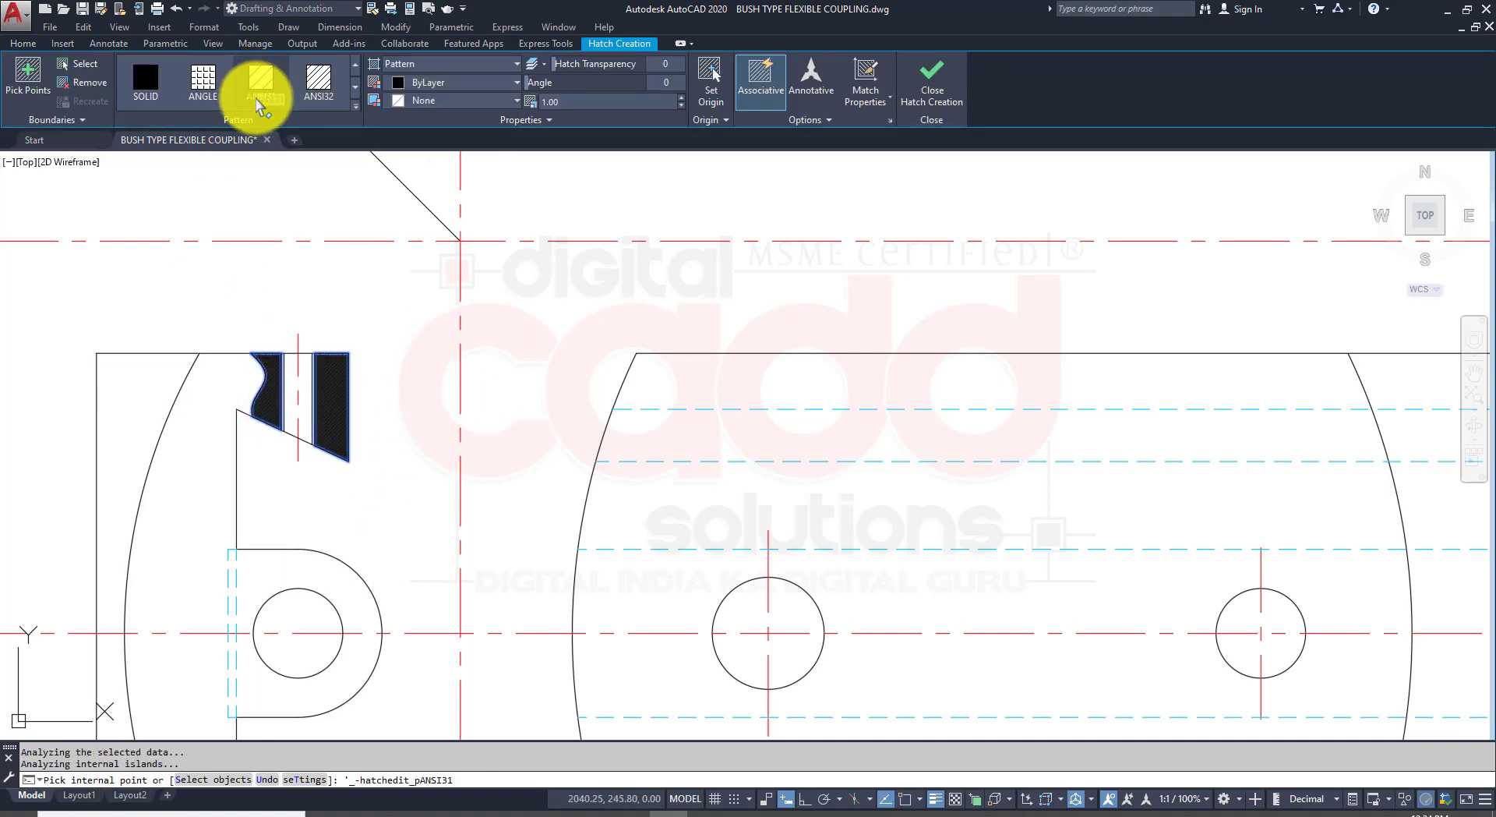
Step: Hatch the broken-out section beside the small threaded hole in the side view with ANSI31 at scale 8
{"action": "left_click", "coordinate": [265, 82]}
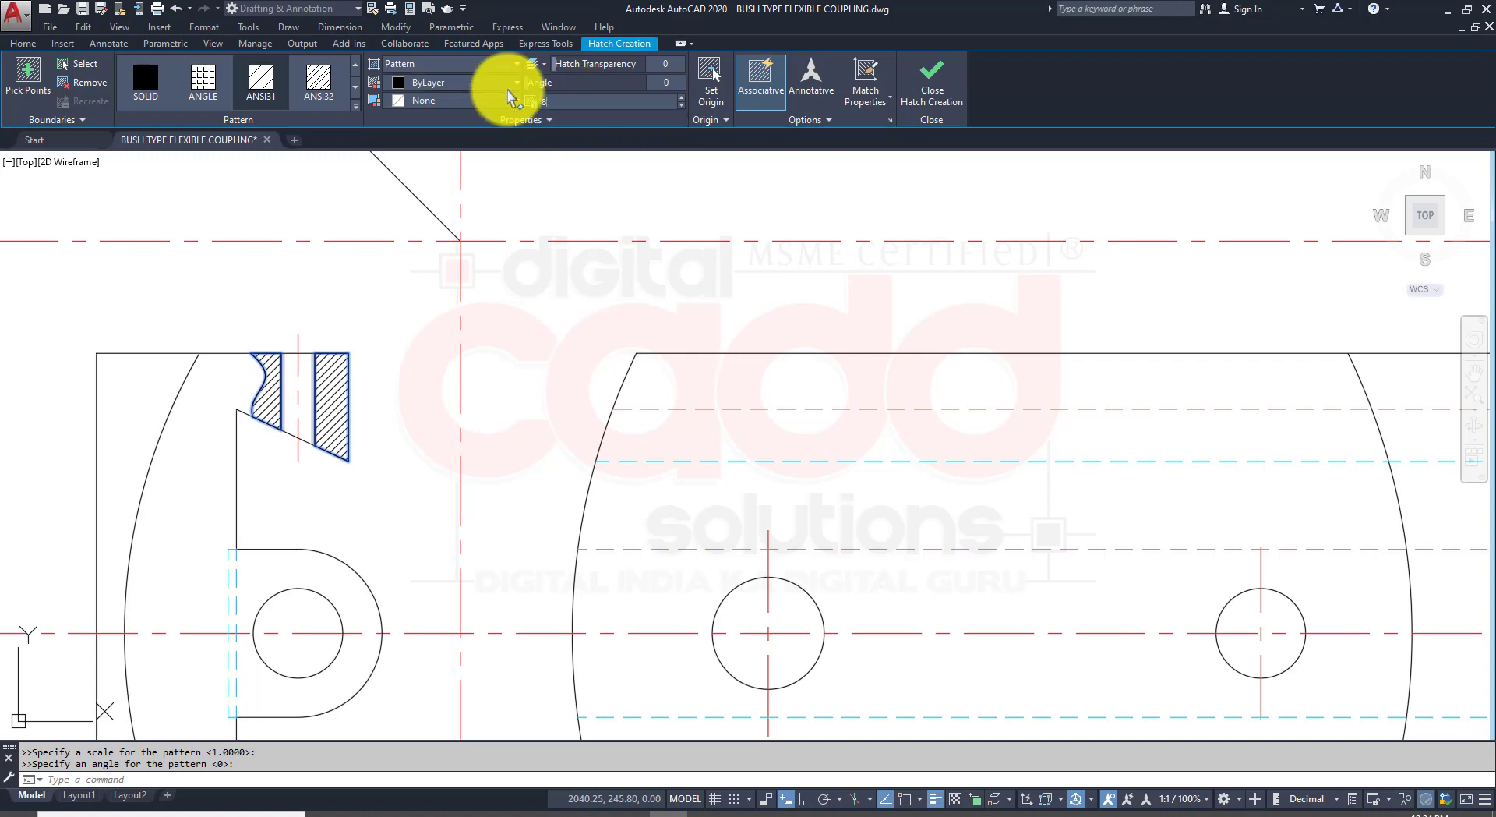
{"action": "key", "text": "Return"}
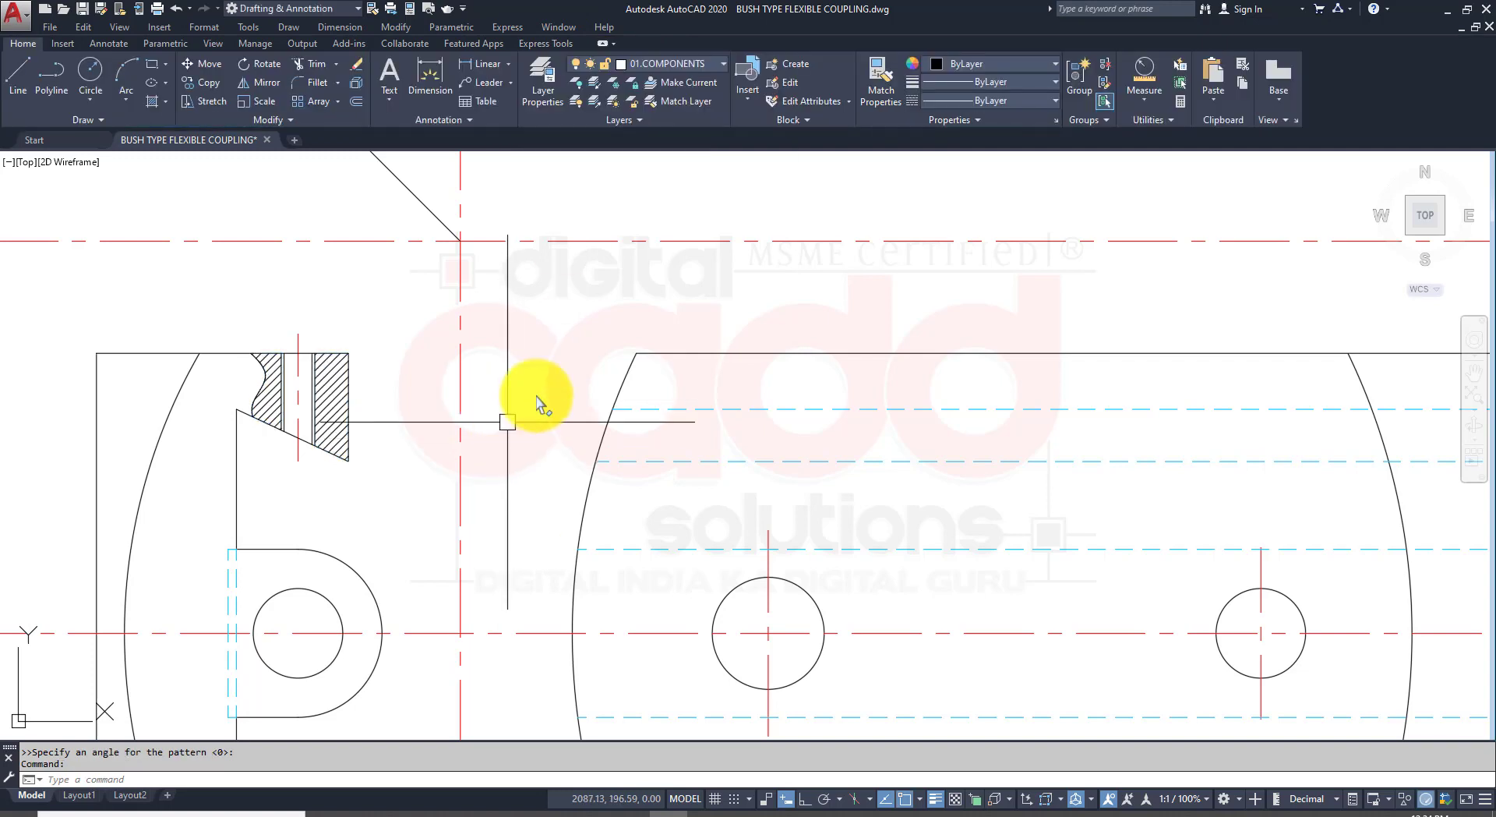
Step: Hatch the solid areas of the sectional front view and the end block's lower strip at scale 8
{"action": "scroll", "coordinate": [536, 403], "scroll_direction": "down", "scroll_amount": 5}
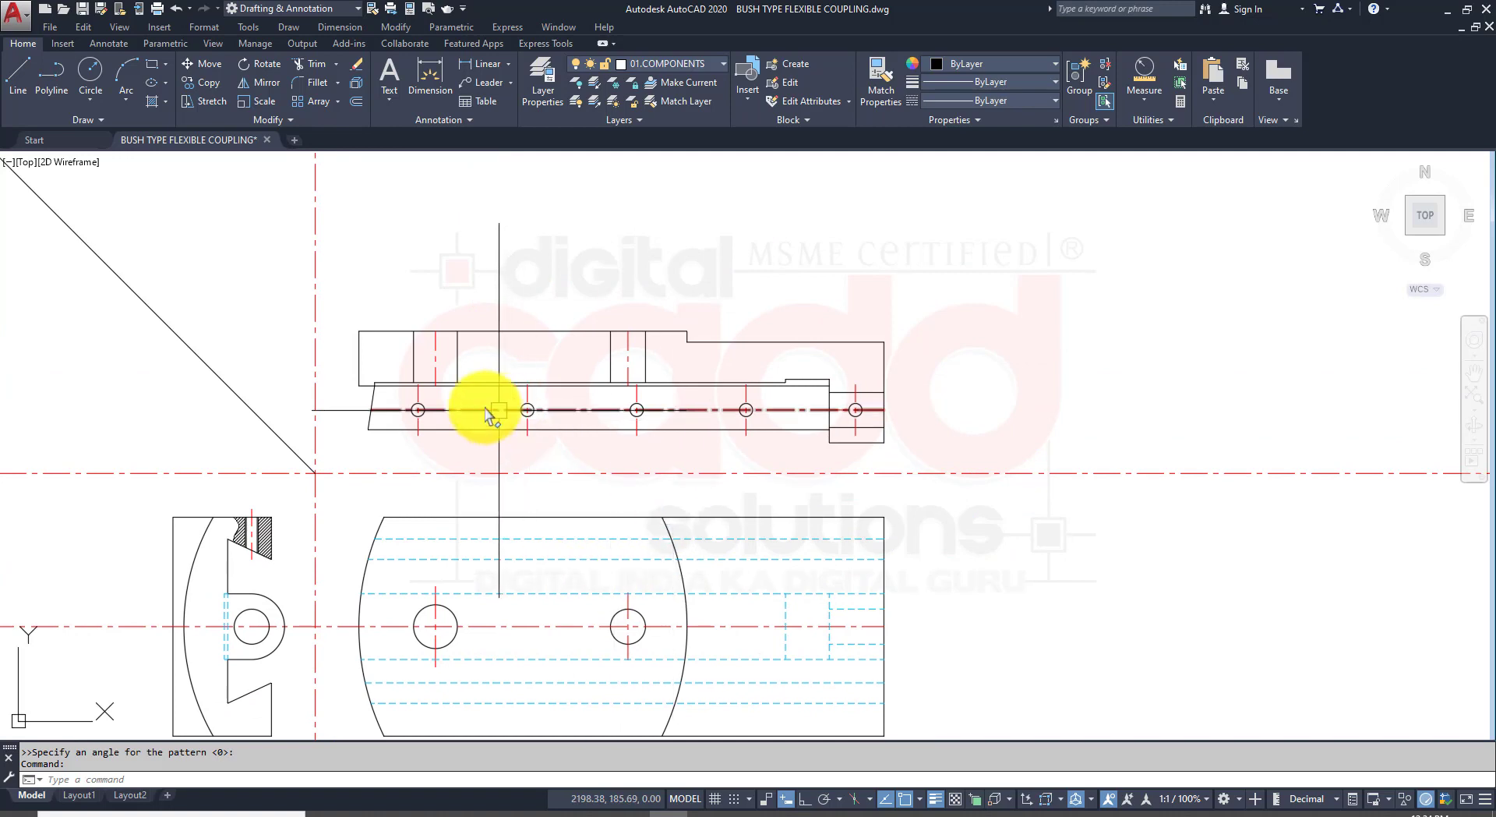
{"action": "key", "text": "Return"}
{"action": "left_click", "coordinate": [406, 362]}
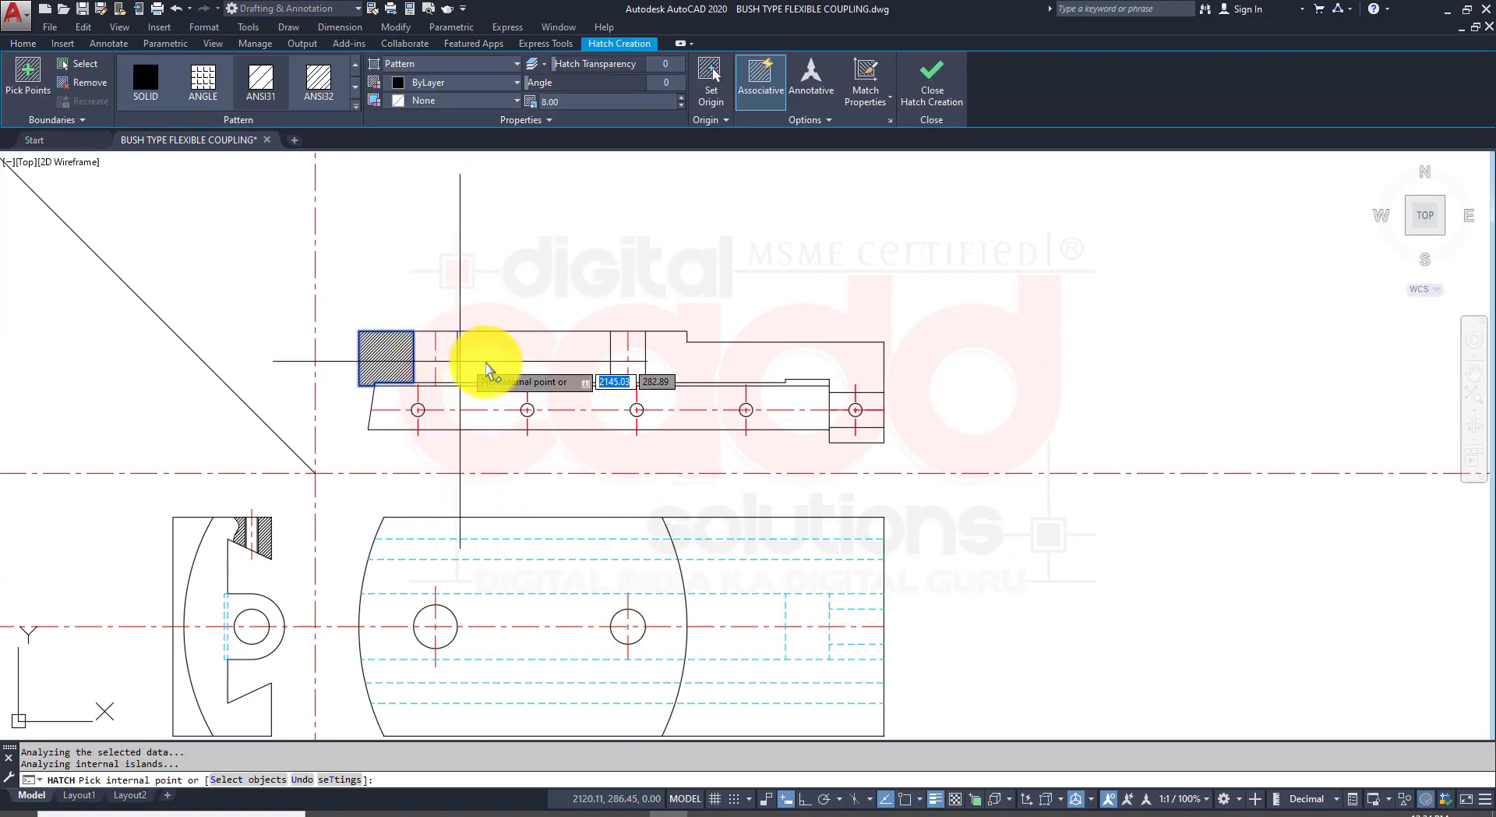
{"action": "left_click", "coordinate": [535, 373]}
{"action": "left_click", "coordinate": [685, 374]}
{"action": "scroll", "coordinate": [932, 442], "scroll_direction": "up", "scroll_amount": 2}
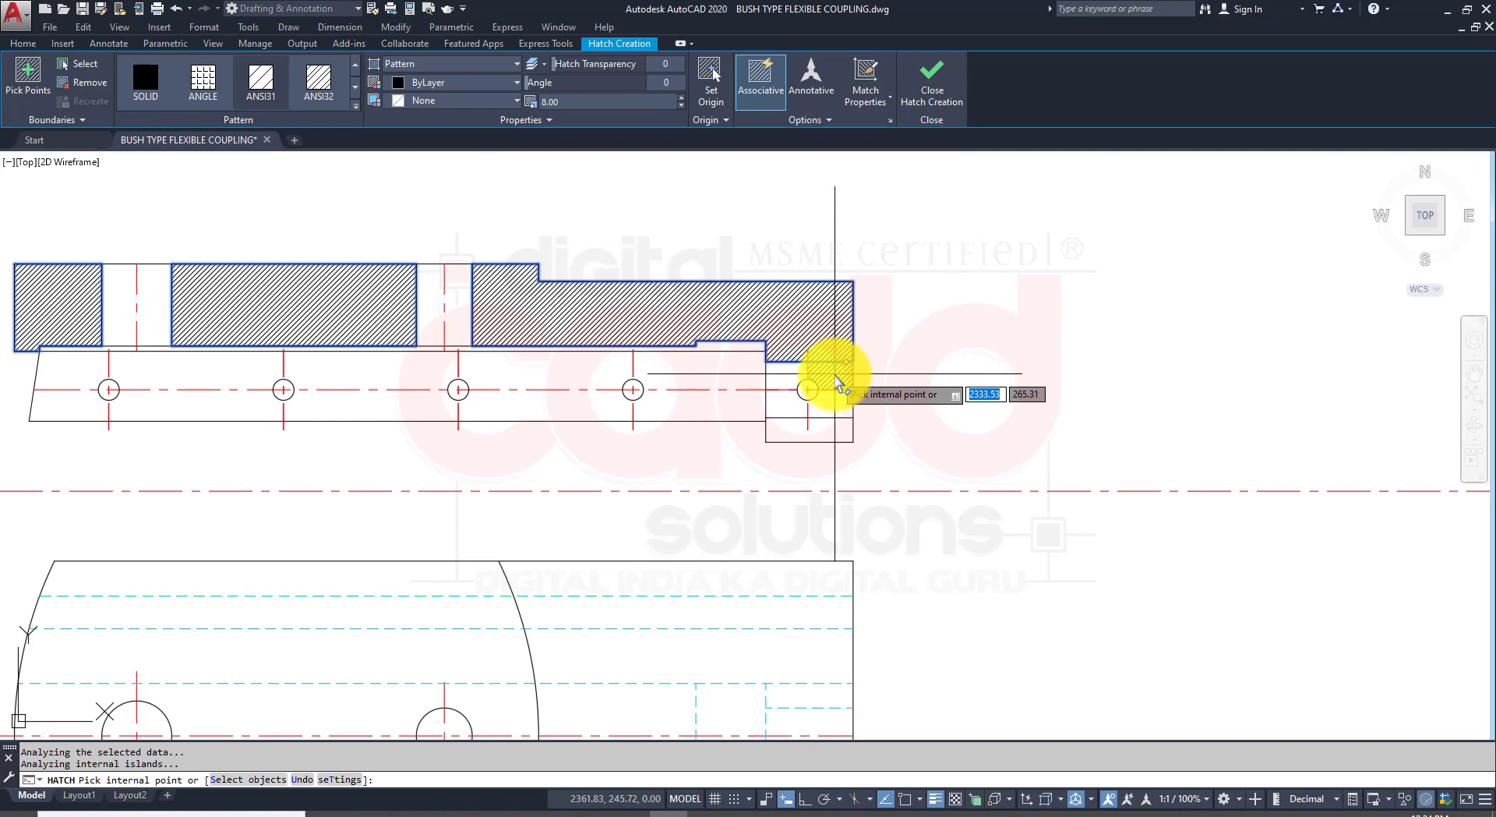
{"action": "left_click", "coordinate": [831, 454]}
{"action": "key", "text": "Return"}
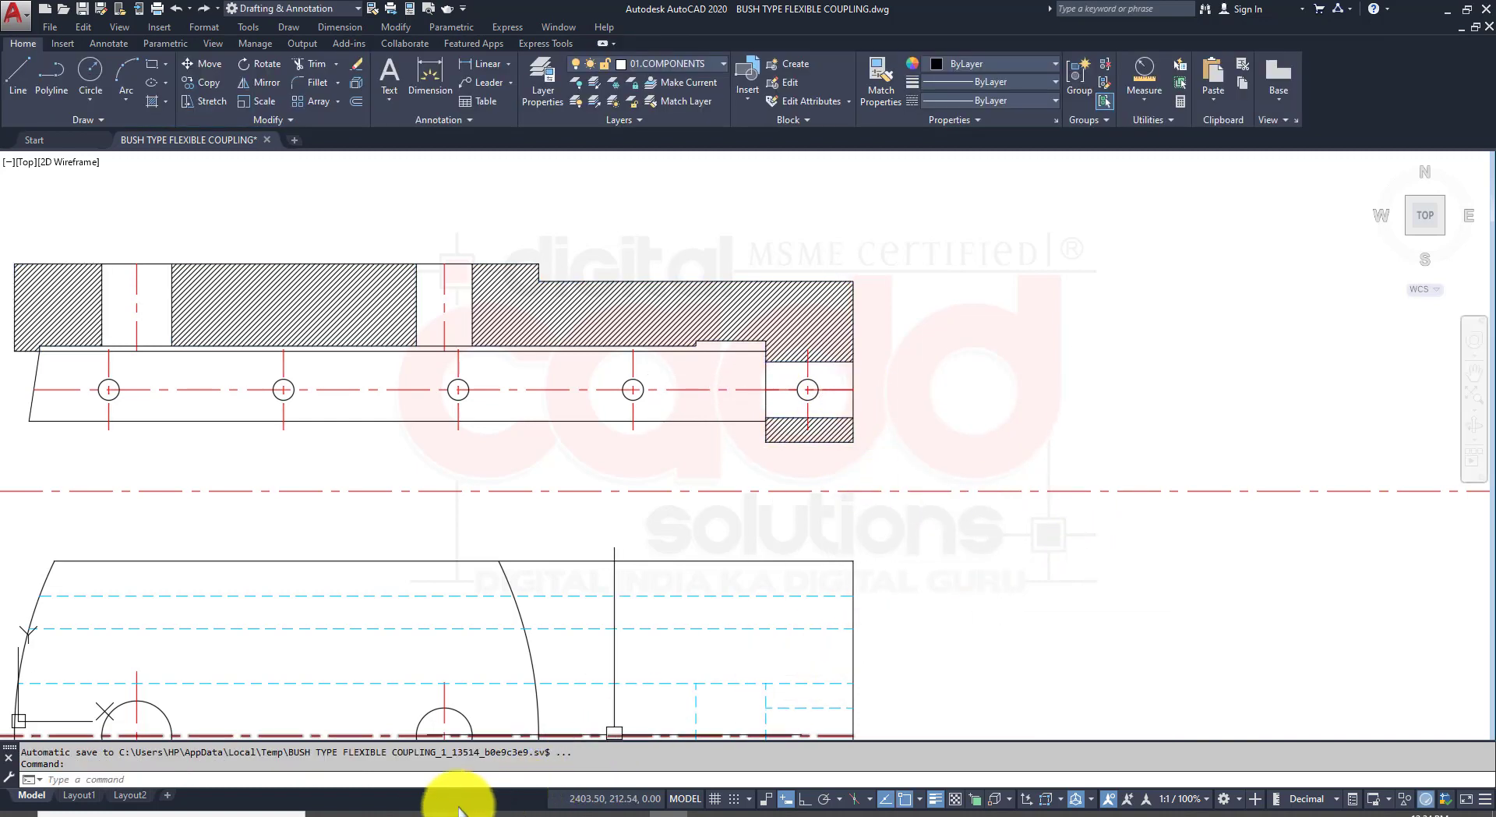
Step: Check the front section in the reference PDF and delete the hatch from the sectional front view in AutoCAD
{"action": "left_click", "coordinate": [399, 810]}
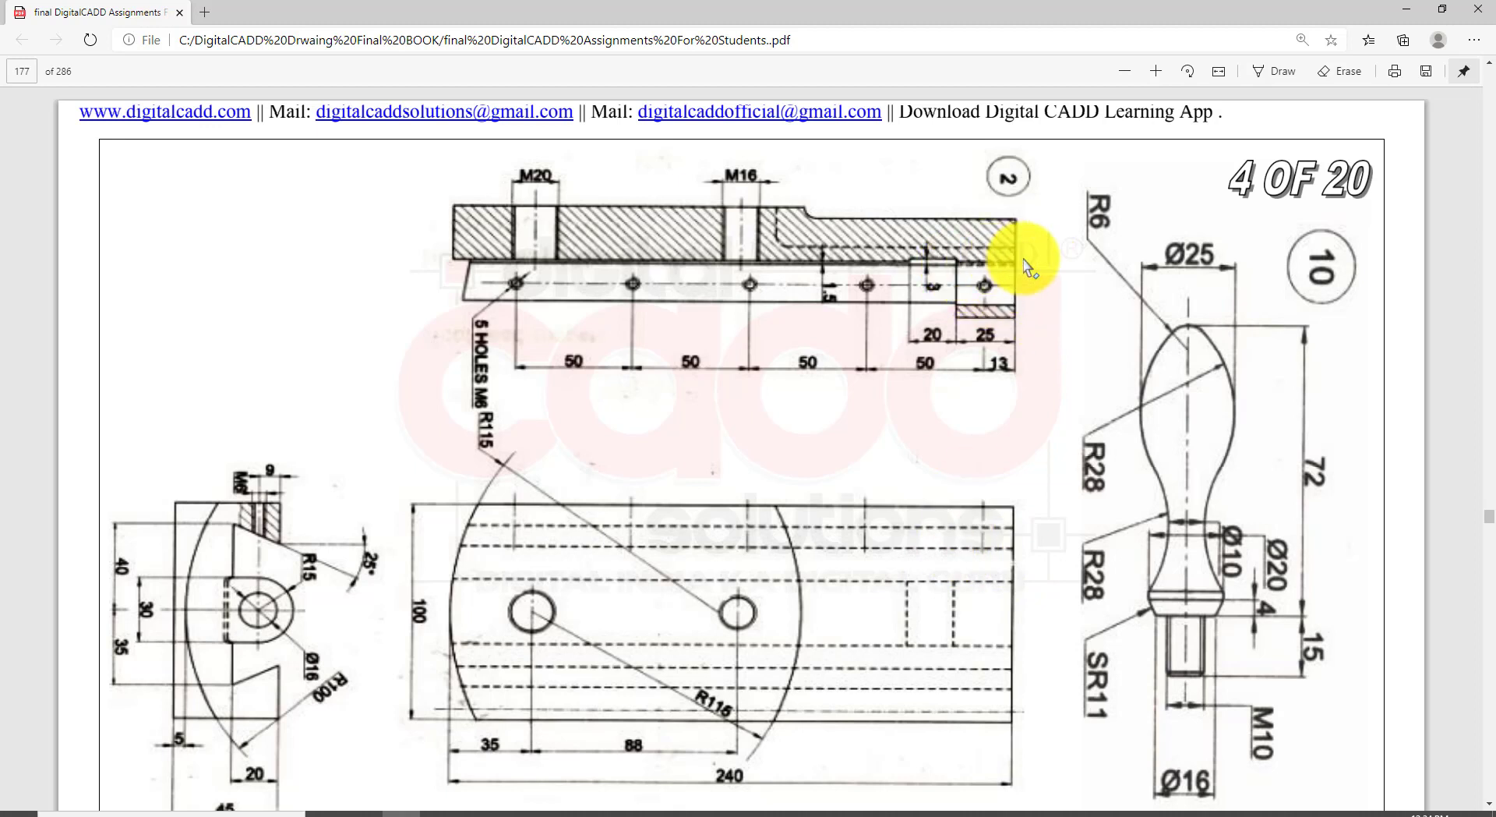
{"action": "left_click", "coordinate": [670, 814]}
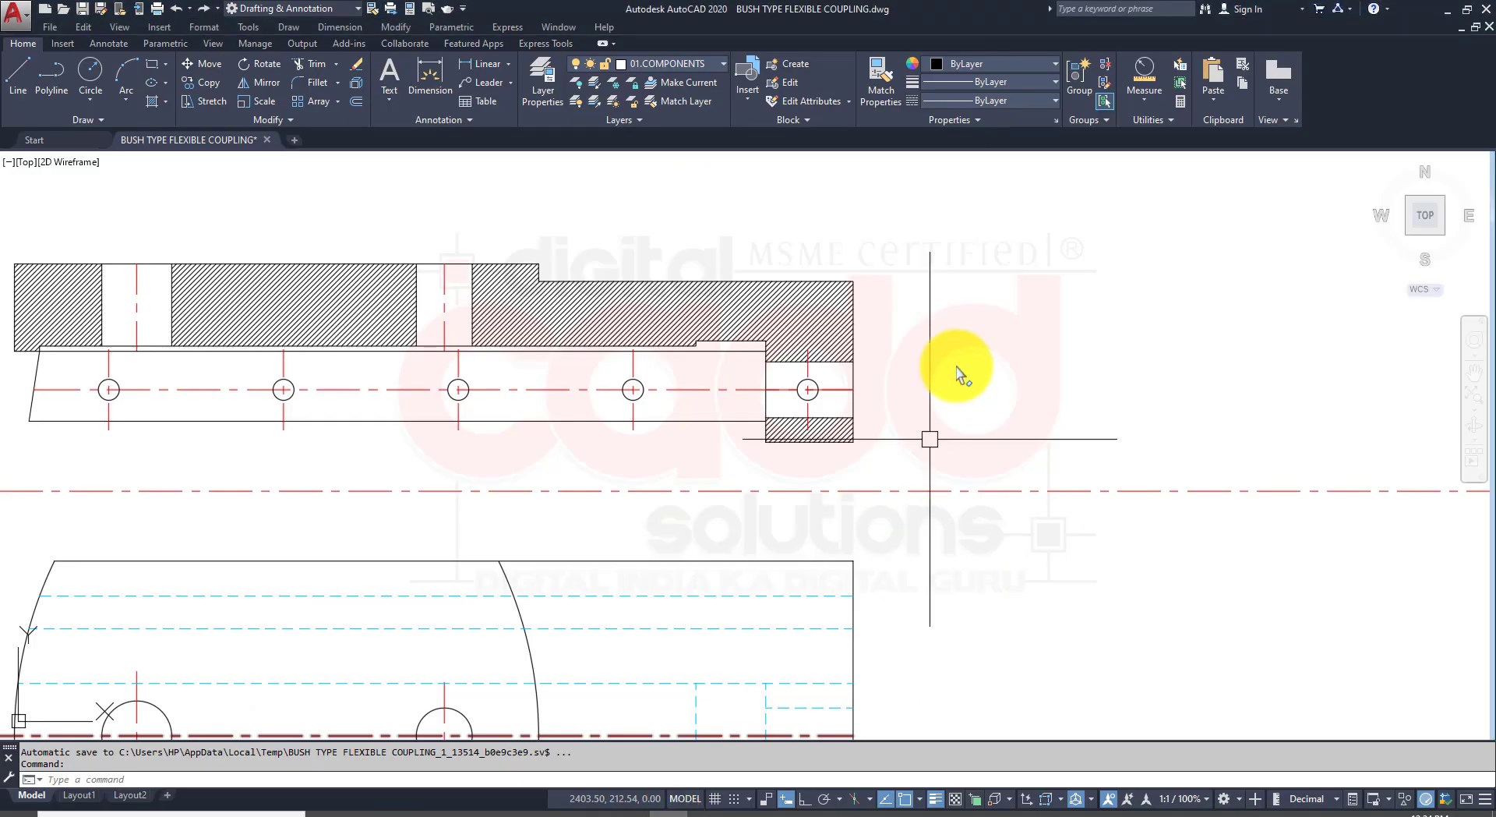
{"action": "scroll", "coordinate": [890, 282], "scroll_direction": "up", "scroll_amount": 2}
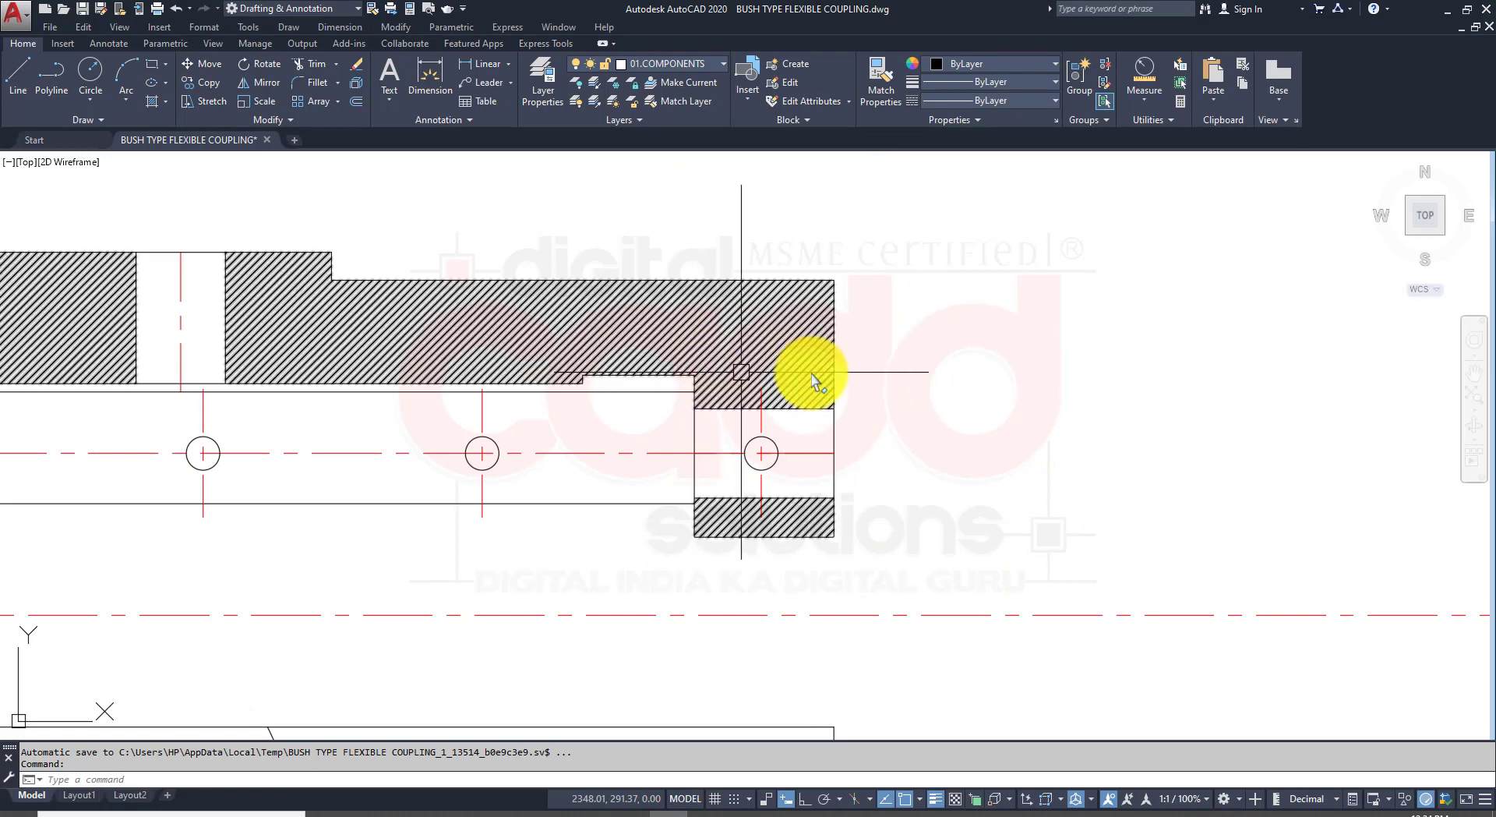
{"action": "left_click", "coordinate": [769, 365]}
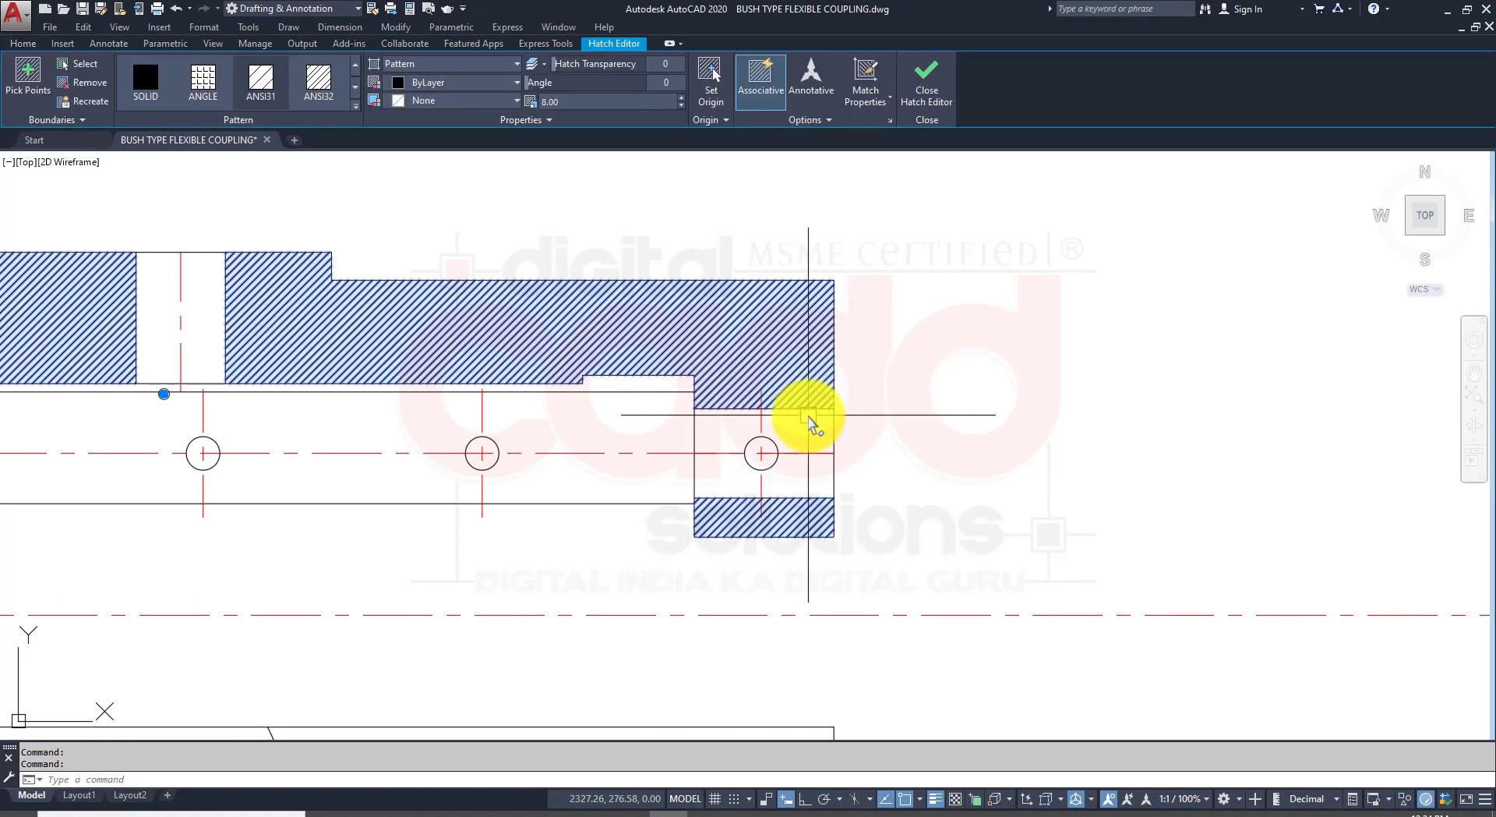
{"action": "key", "text": "Delete"}
Step: Draw a 25 mm horizontal line across the end block, continuing the long horizontal edge to the block's outer edge
{"action": "scroll", "coordinate": [723, 398], "scroll_direction": "up", "scroll_amount": 2}
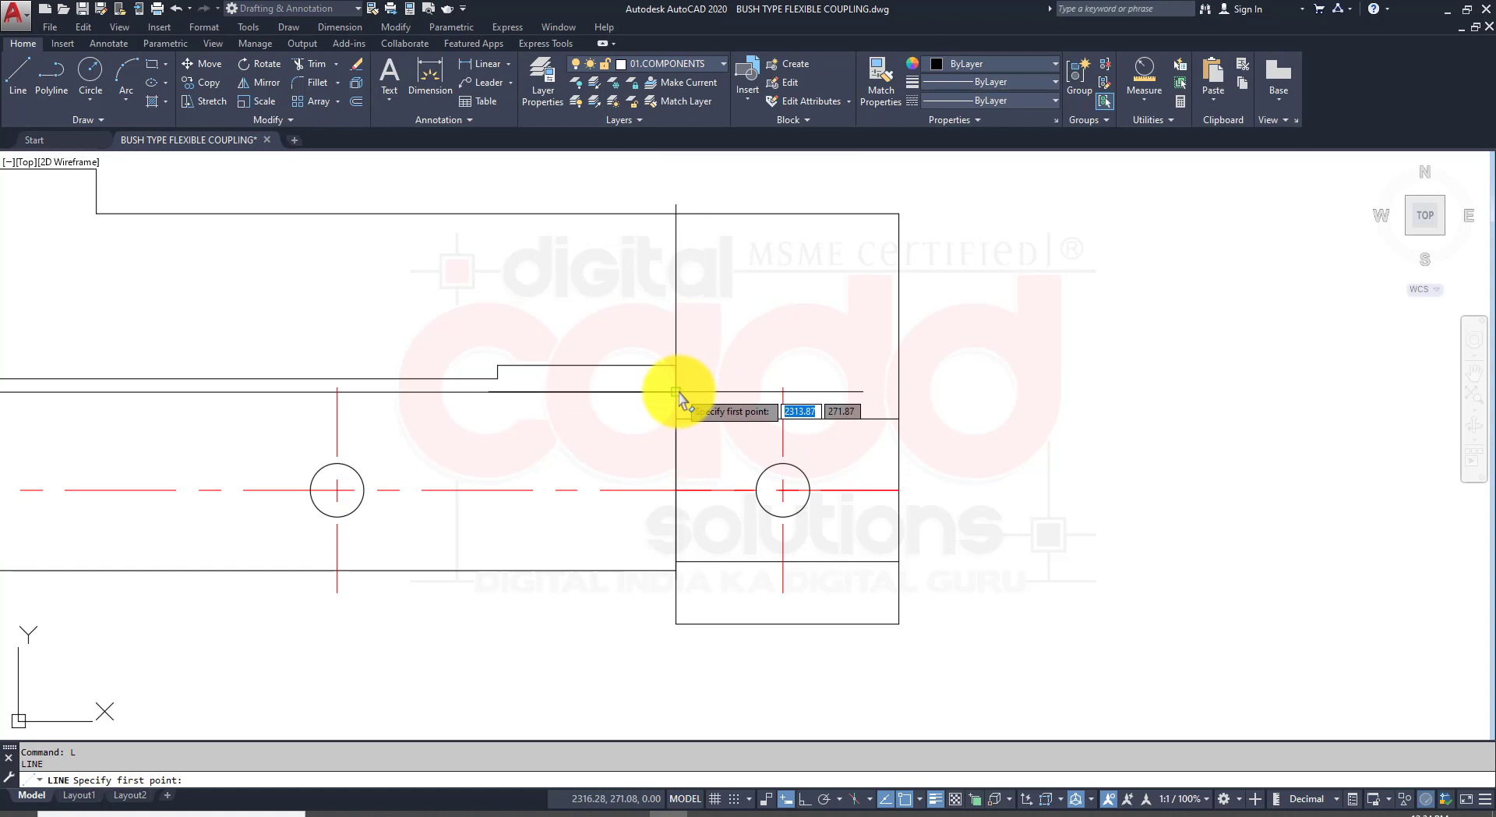
{"action": "left_click", "coordinate": [676, 391]}
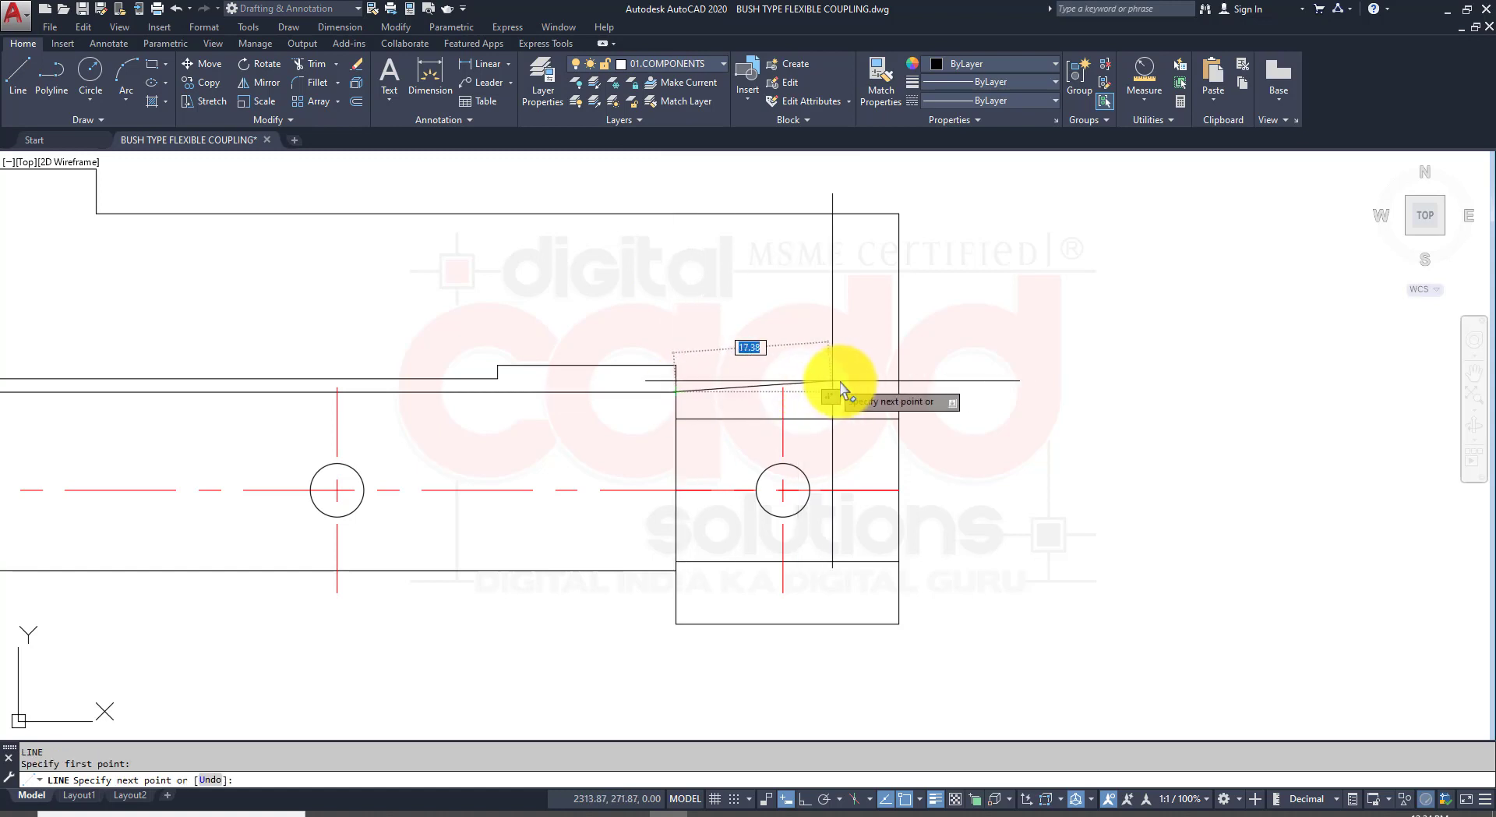
{"action": "left_click", "coordinate": [900, 392]}
{"action": "key", "text": "Return"}
{"action": "key", "text": "Return"}
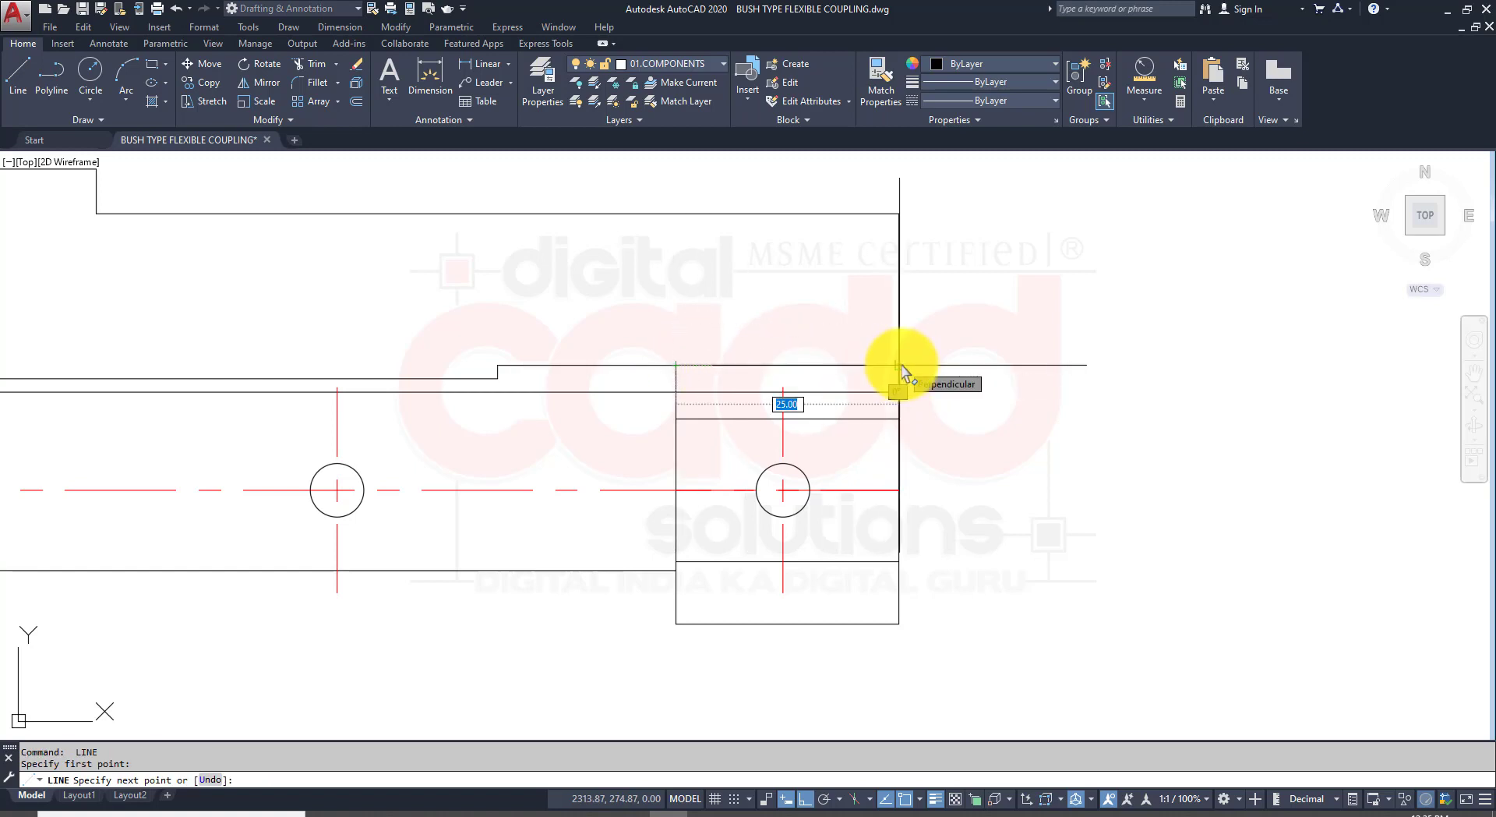
{"action": "key", "text": "Escape"}
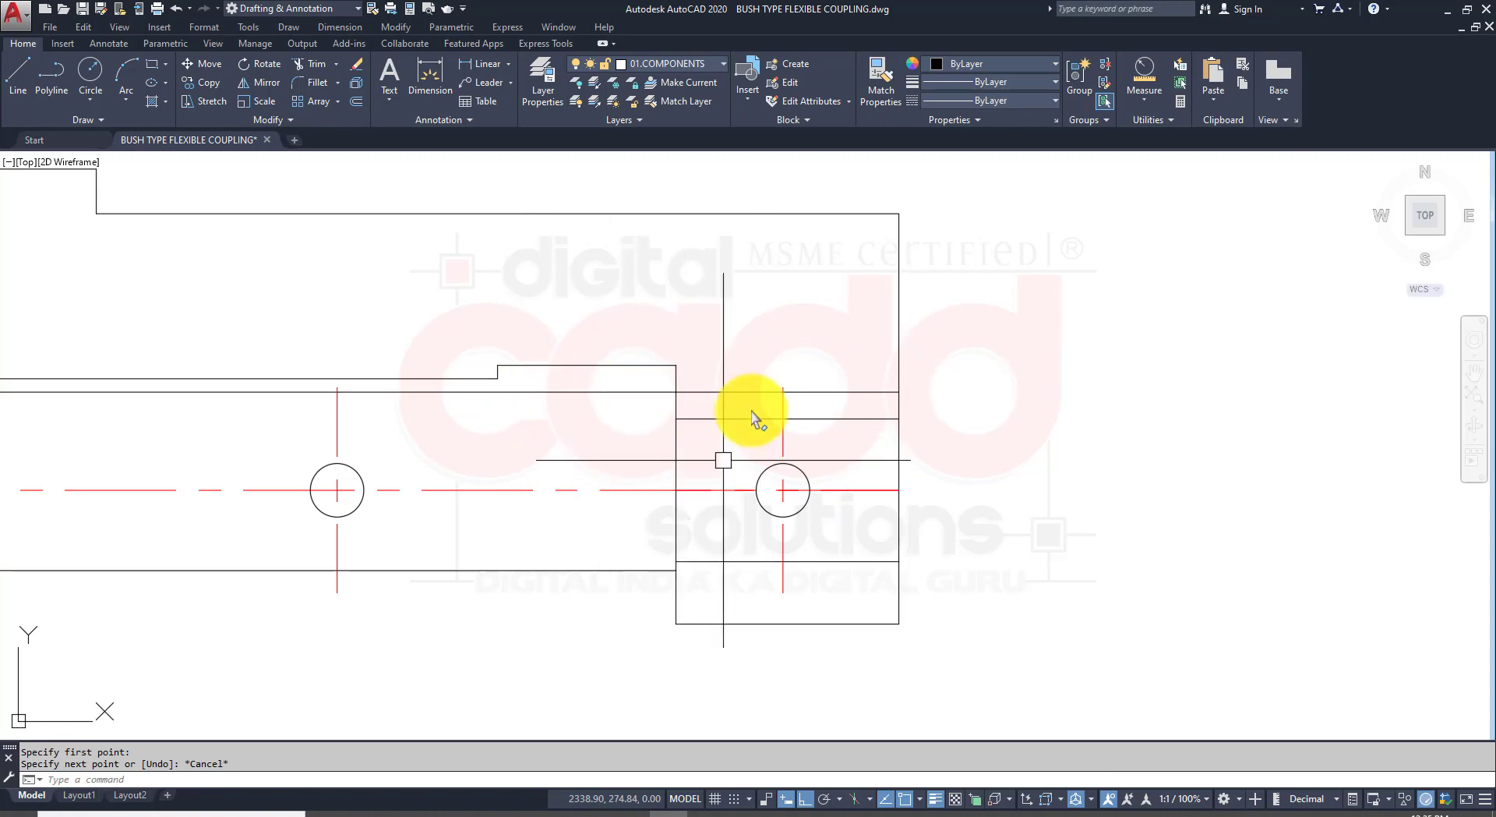
Step: Switch to Solid Edge and examine the vertical slide's end block in front view with visible and hidden edges displayed
{"action": "scroll", "coordinate": [725, 398], "scroll_direction": "down", "scroll_amount": 4}
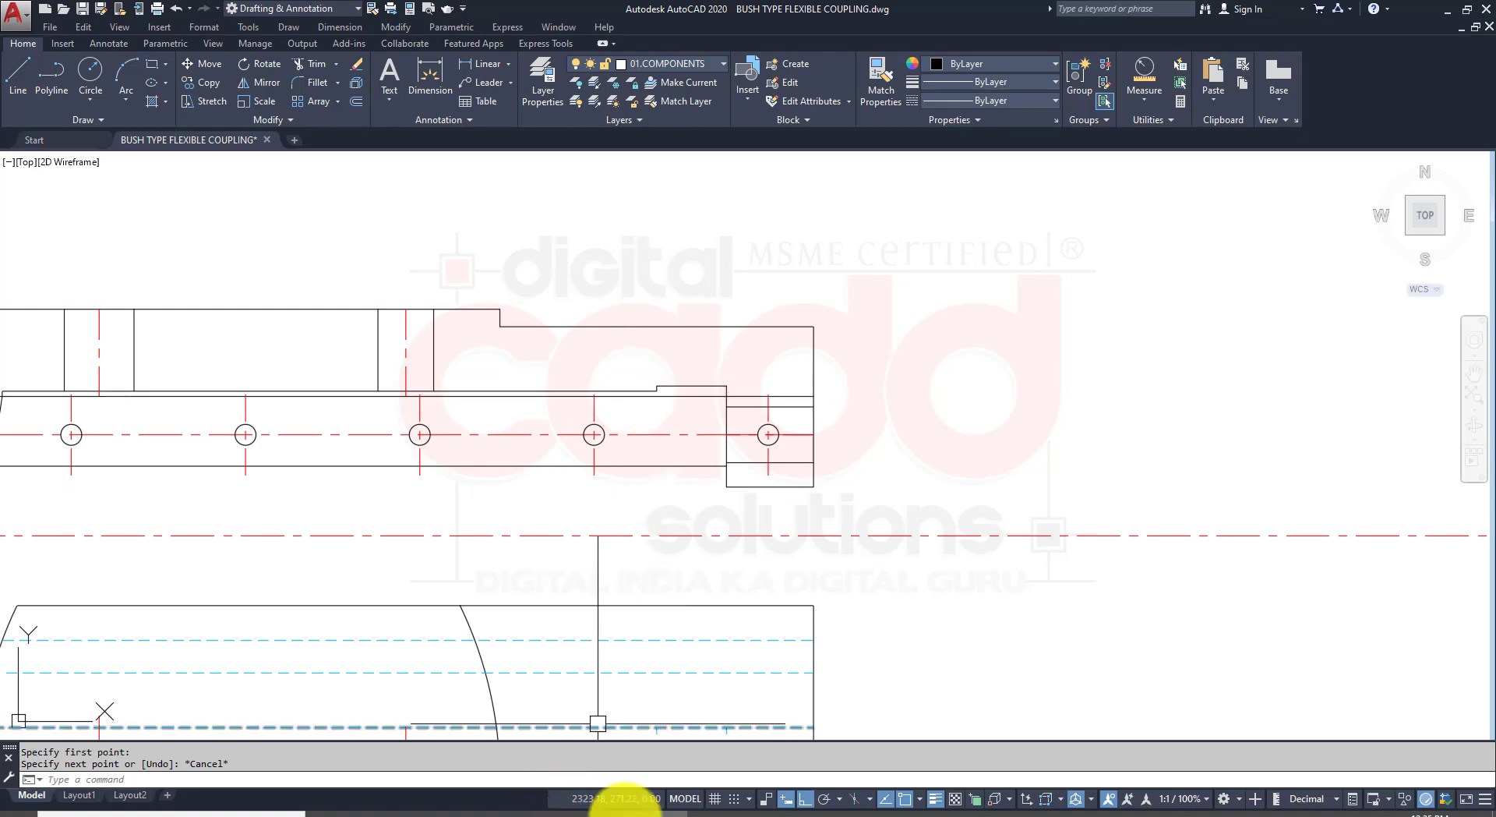
{"action": "left_click", "coordinate": [668, 806]}
{"action": "middle_click_drag", "start_coordinate": [878, 592], "coordinate": [928, 428]}
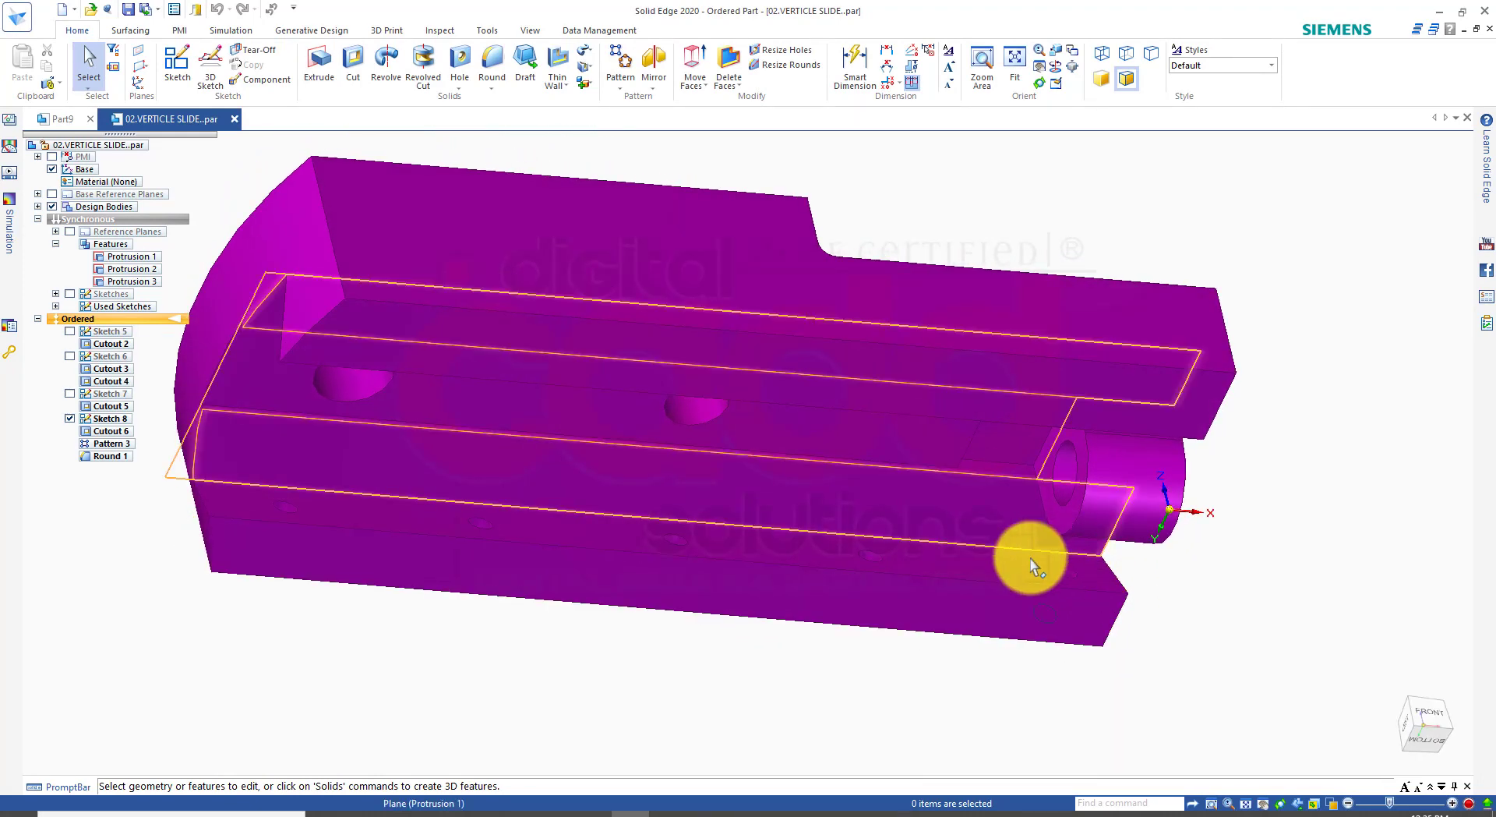
{"action": "middle_click_drag", "start_coordinate": [1068, 569], "coordinate": [1019, 638]}
{"action": "left_click", "coordinate": [1431, 737]}
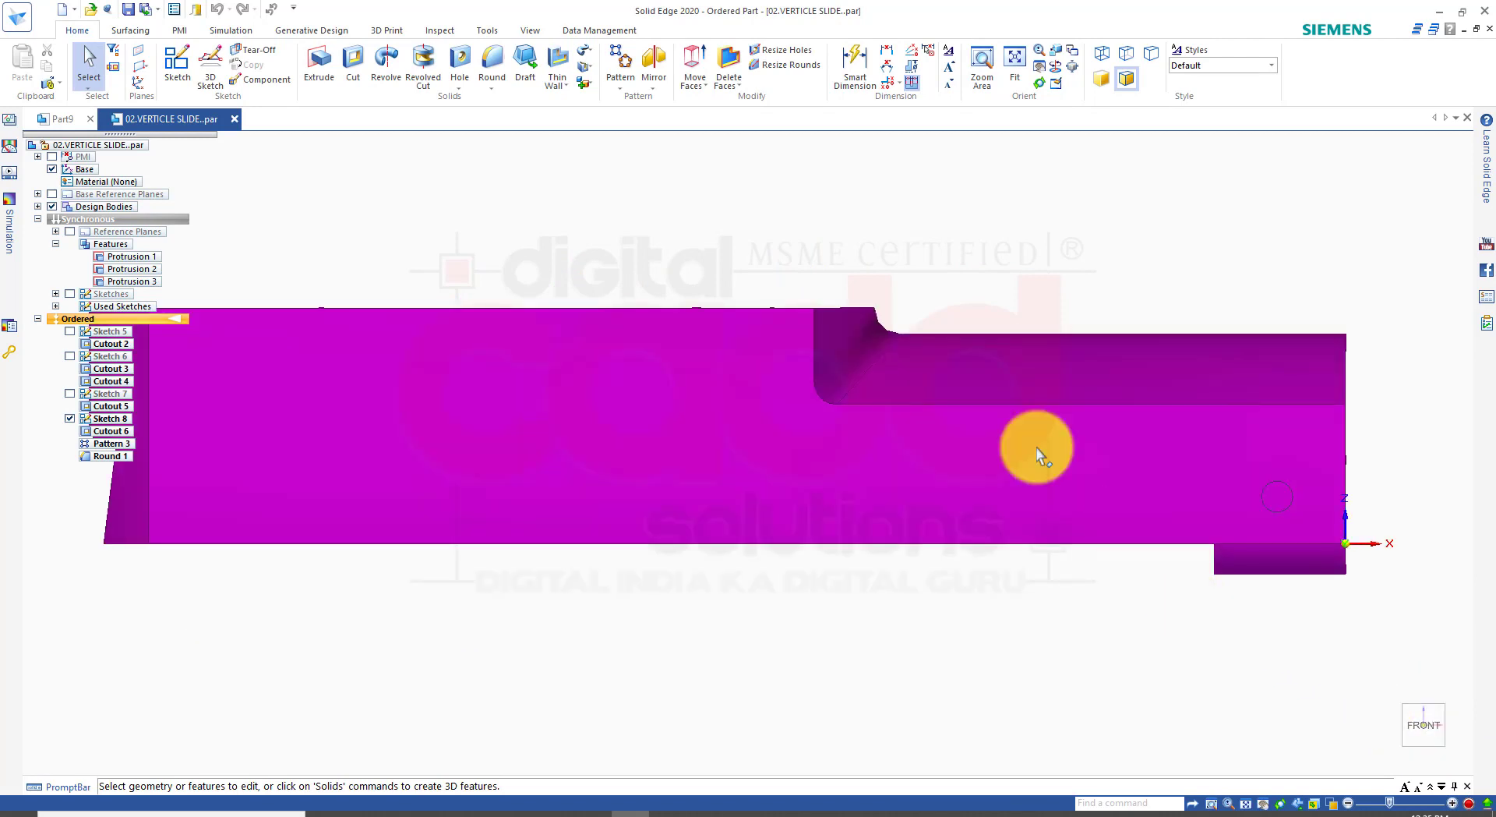
{"action": "left_click", "coordinate": [1130, 73]}
{"action": "scroll", "coordinate": [1405, 418], "scroll_direction": "up", "scroll_amount": 3}
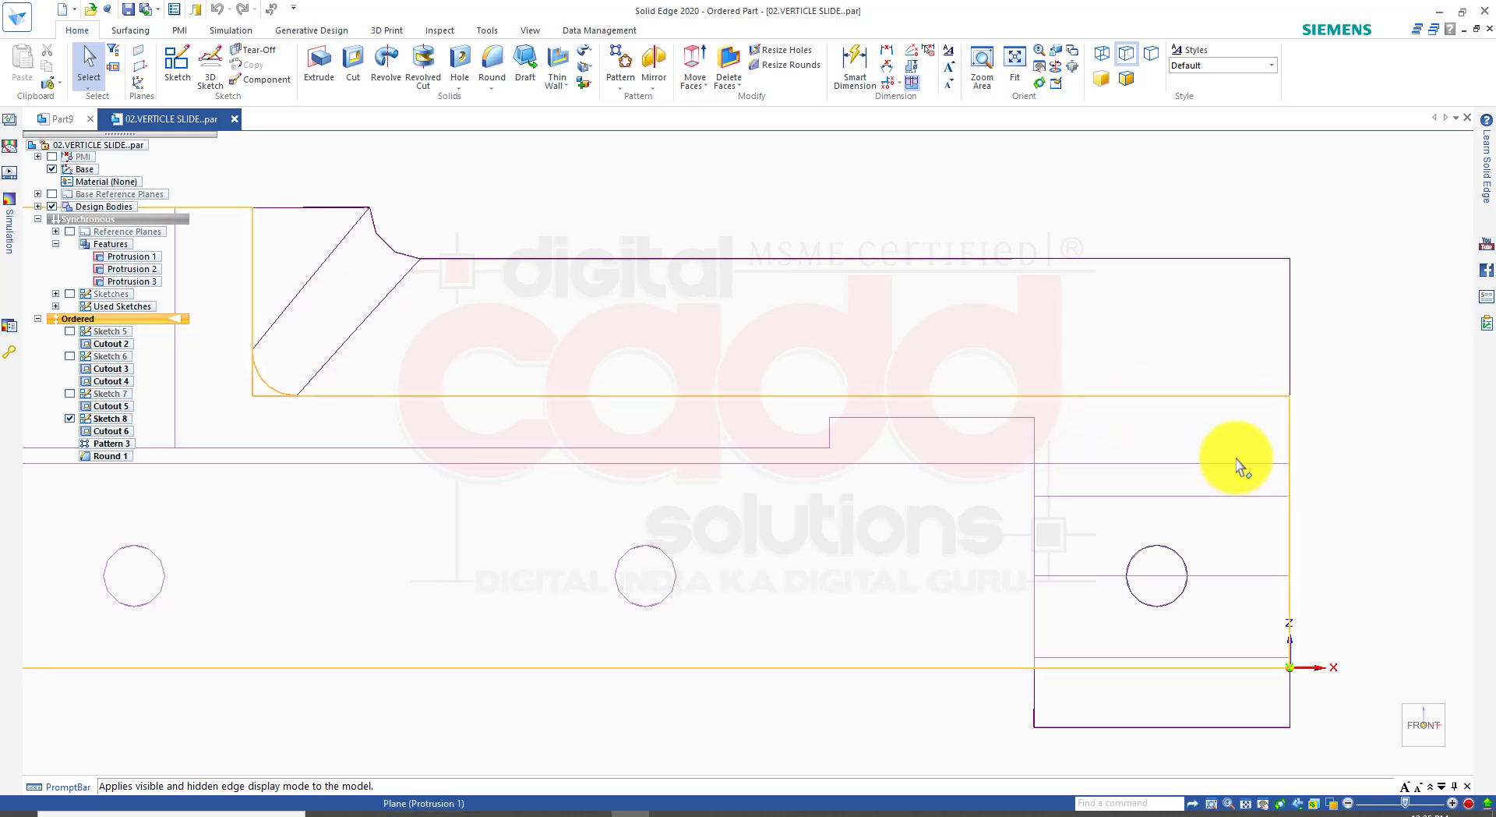
{"action": "scroll", "coordinate": [1171, 451], "scroll_direction": "down", "scroll_amount": 6}
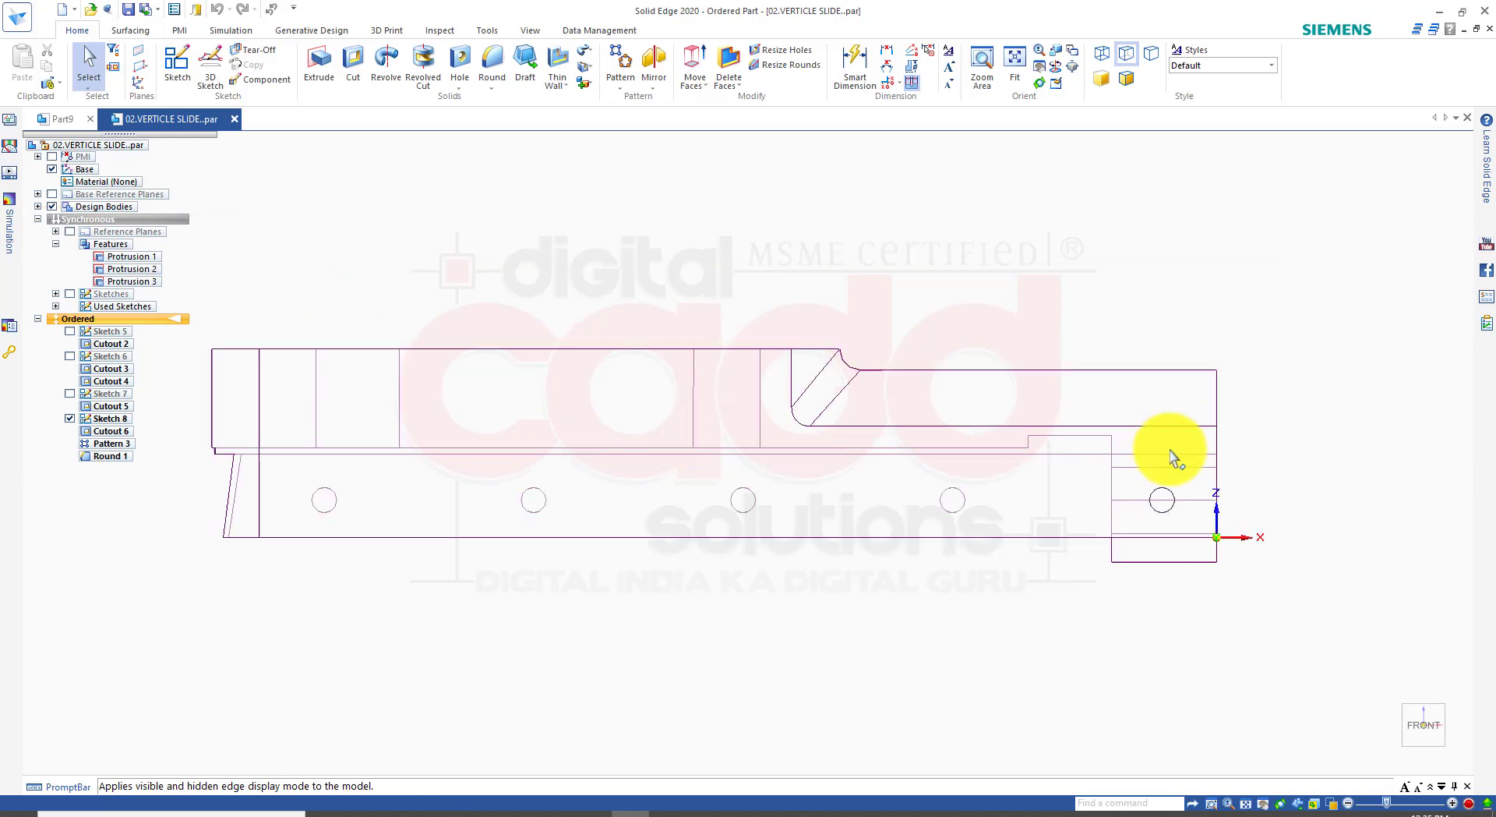
{"action": "middle_click_drag", "start_coordinate": [1014, 545], "coordinate": [953, 578]}
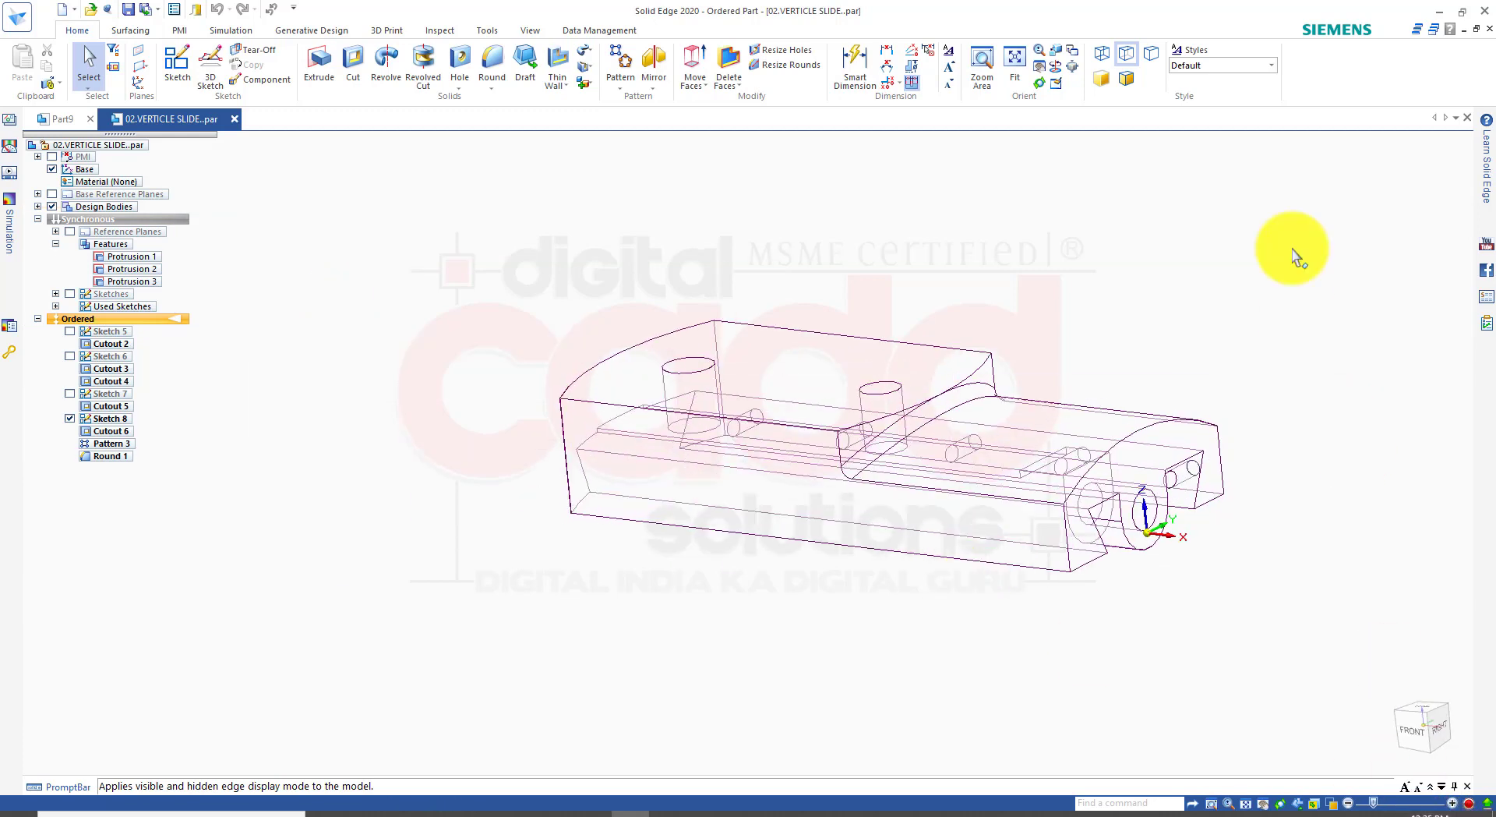
{"action": "left_click", "coordinate": [1127, 78]}
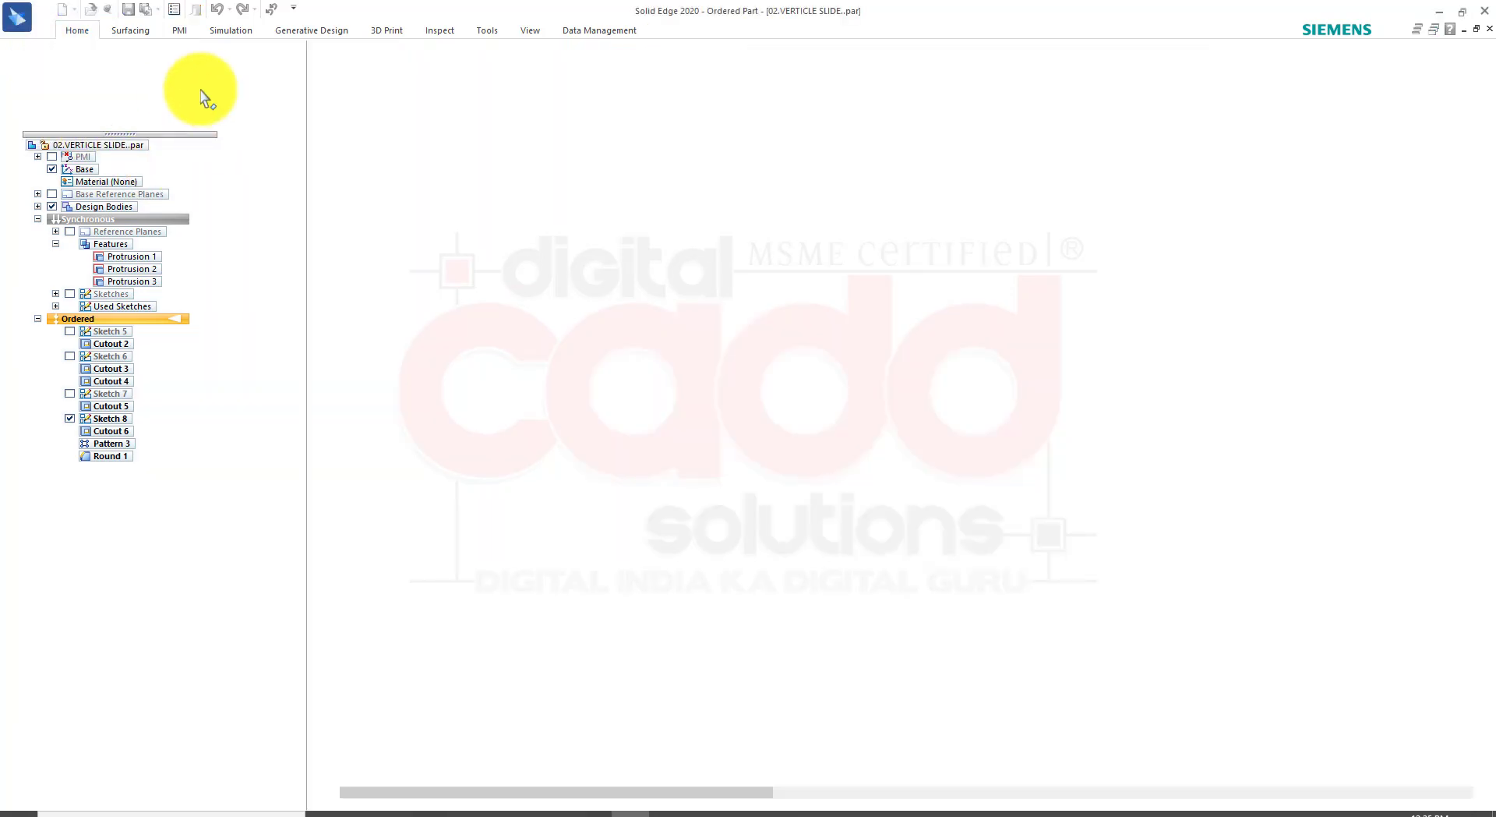
Step: Create a new drawing from the iso metric draft.dft template
{"action": "left_click", "coordinate": [58, 92]}
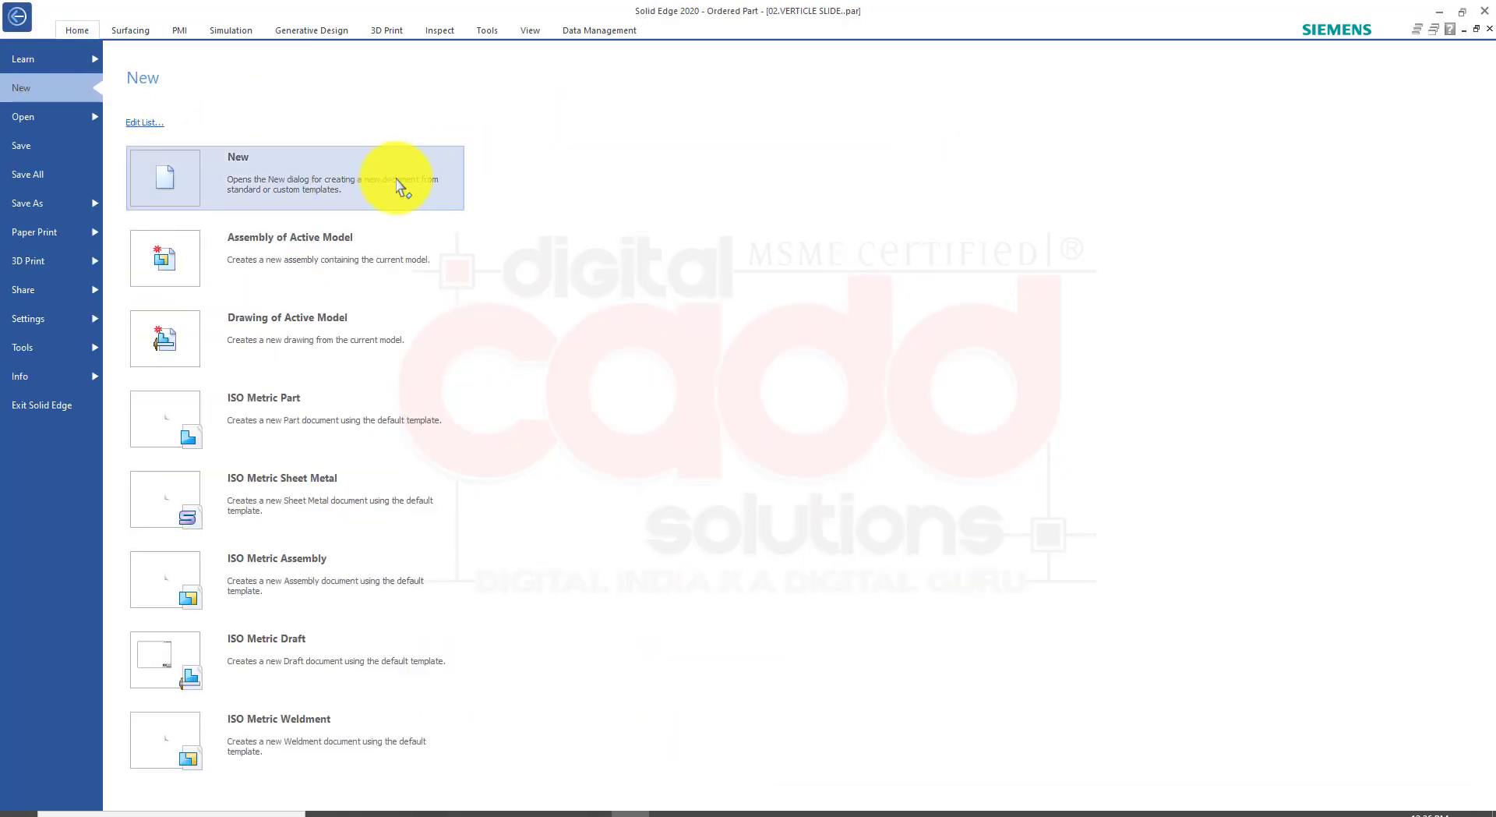
{"action": "left_click", "coordinate": [344, 191]}
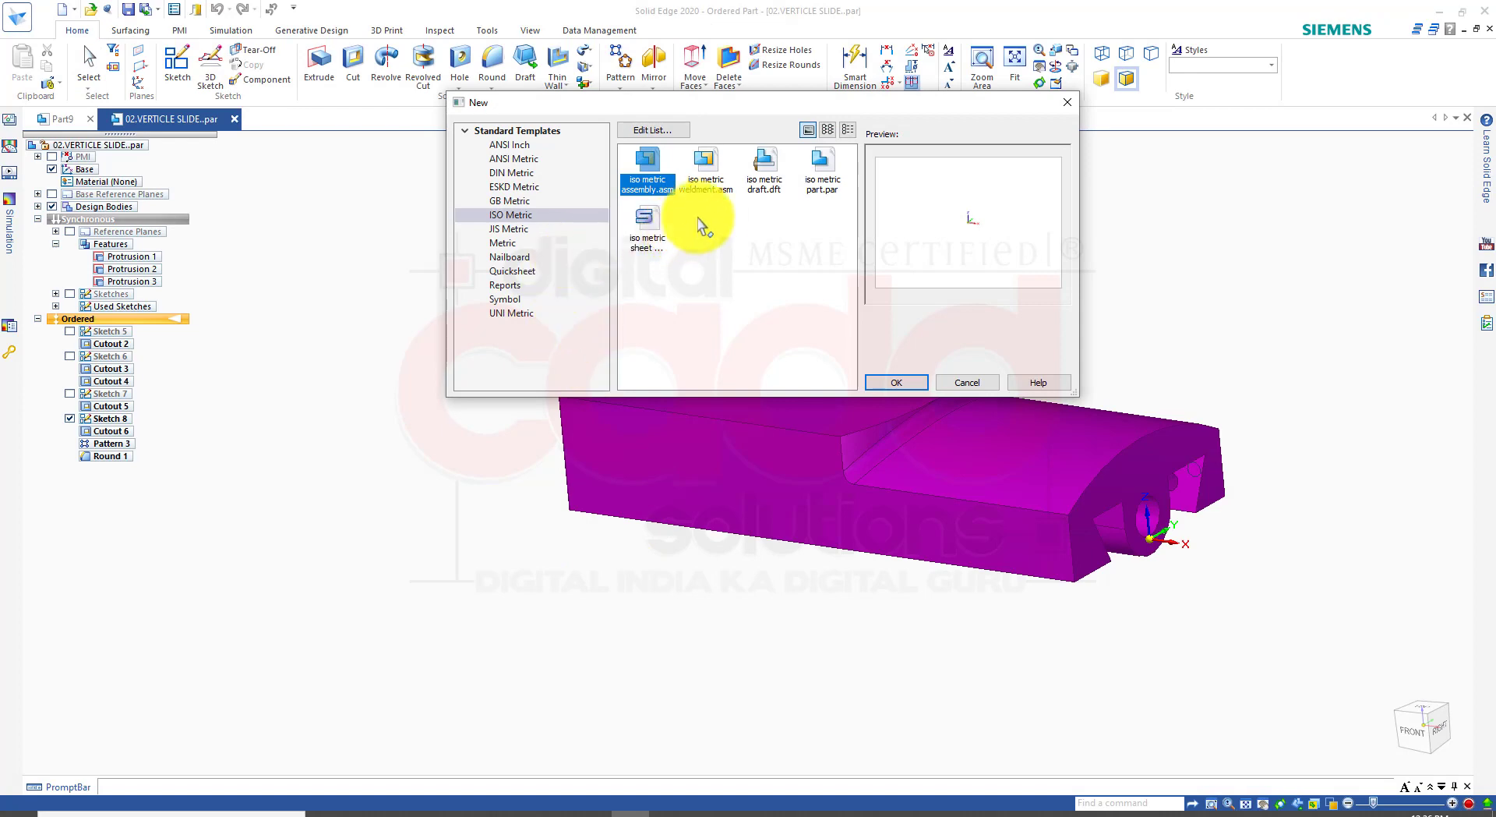
{"action": "double_click", "coordinate": [763, 187]}
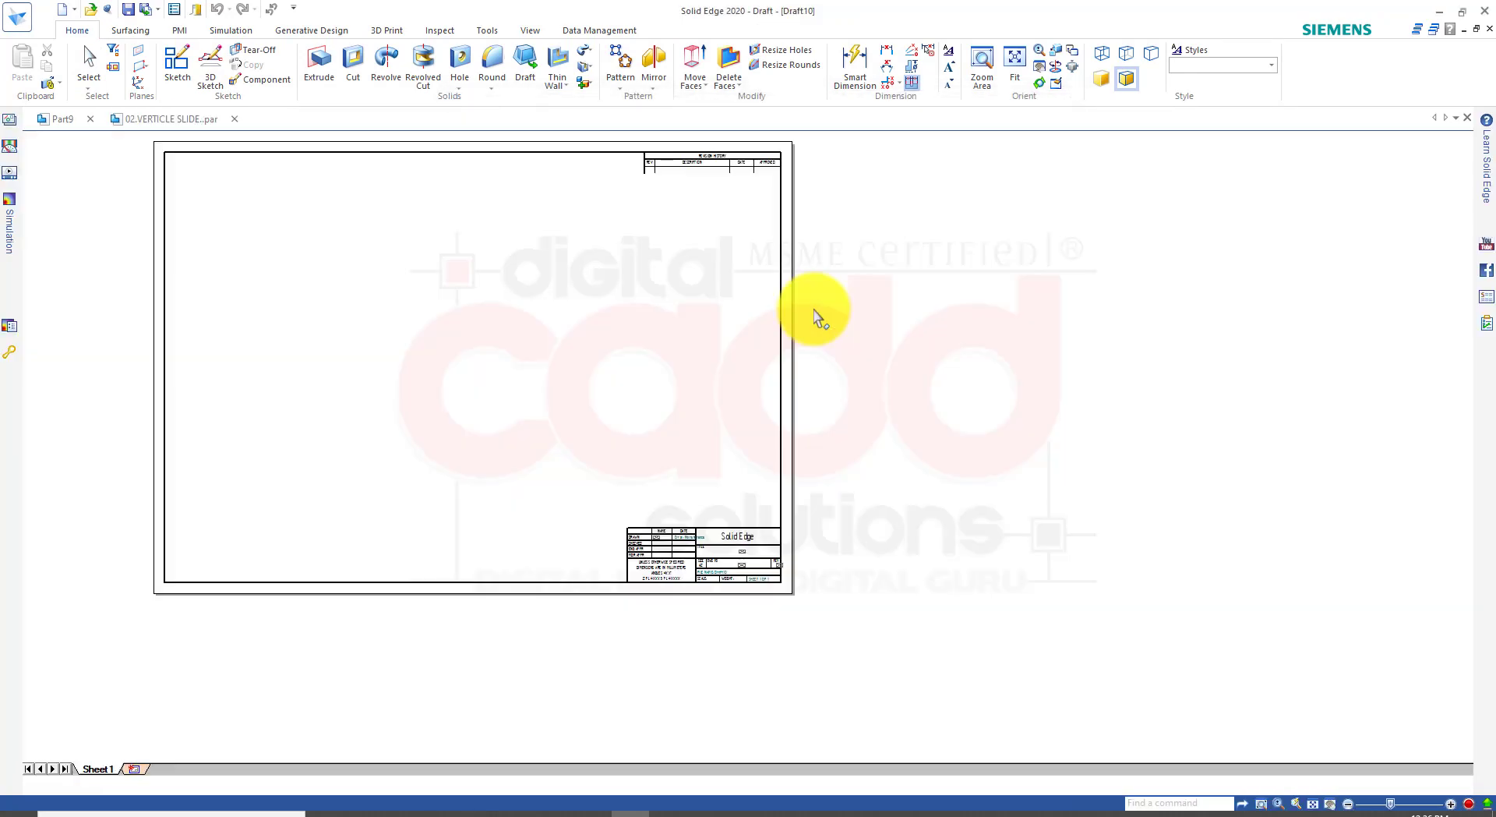
Step: Place a front view of the 02.VERTICLE SLIDE. part at 2:1 scale on the sheet and inspect its end block
{"action": "left_click", "coordinate": [139, 70]}
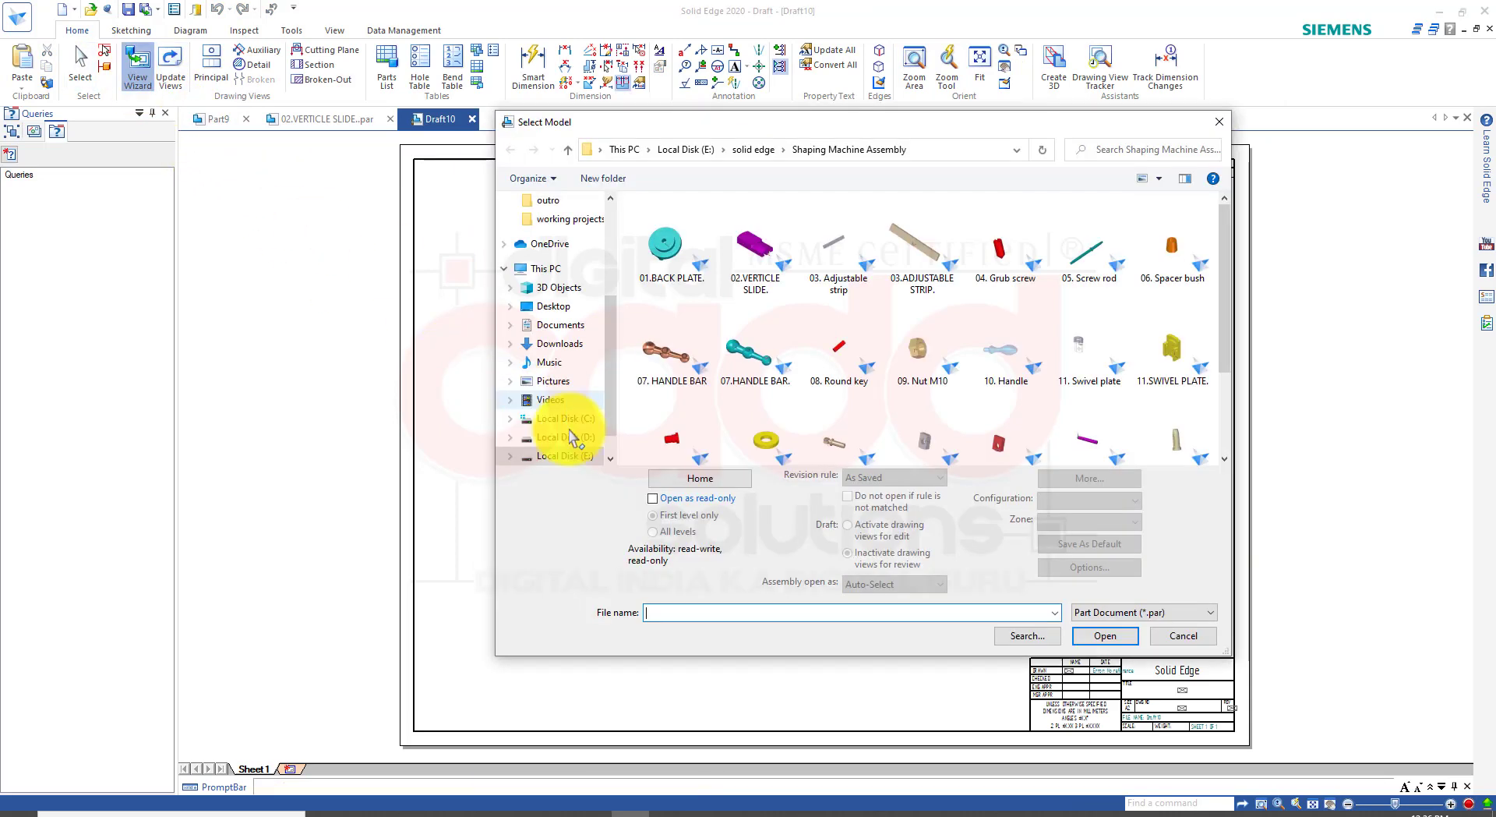
{"action": "double_click", "coordinate": [760, 248]}
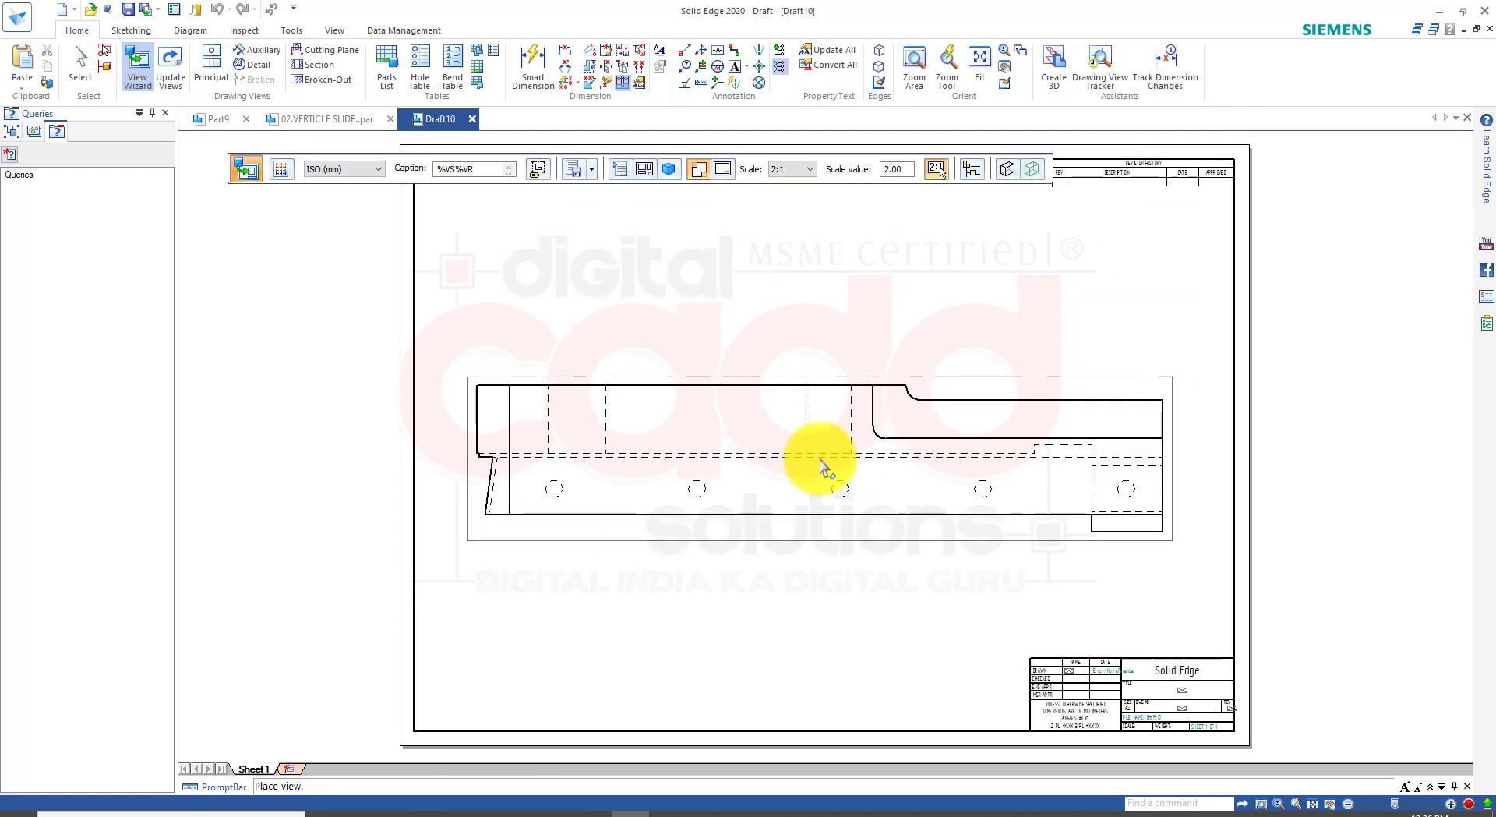
{"action": "left_click", "coordinate": [824, 466]}
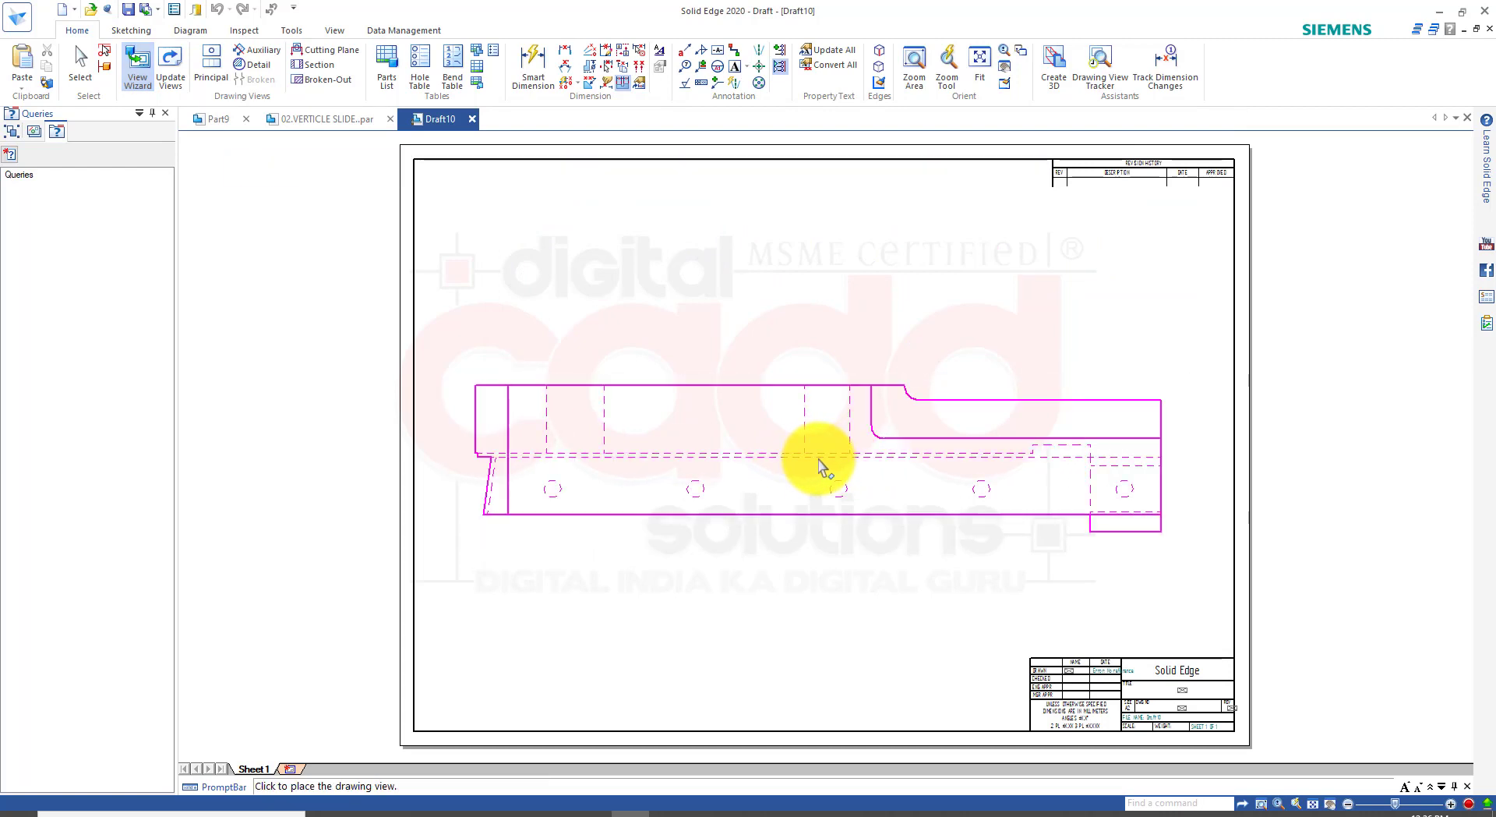
{"action": "scroll", "coordinate": [1169, 483], "scroll_direction": "up", "scroll_amount": 5}
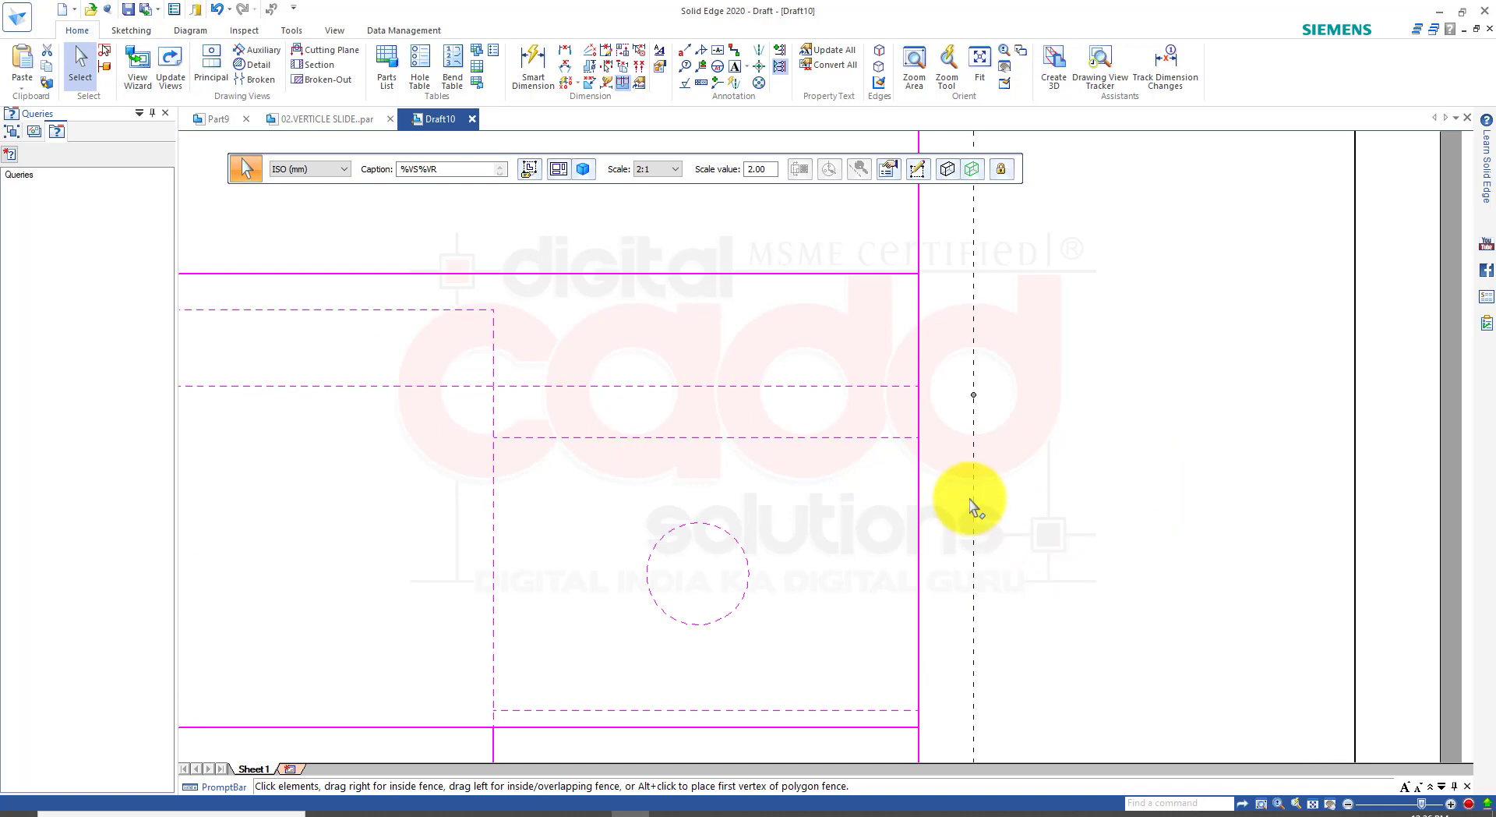
{"action": "left_click", "coordinate": [1062, 501]}
{"action": "scroll", "coordinate": [958, 592], "scroll_direction": "up", "scroll_amount": 4}
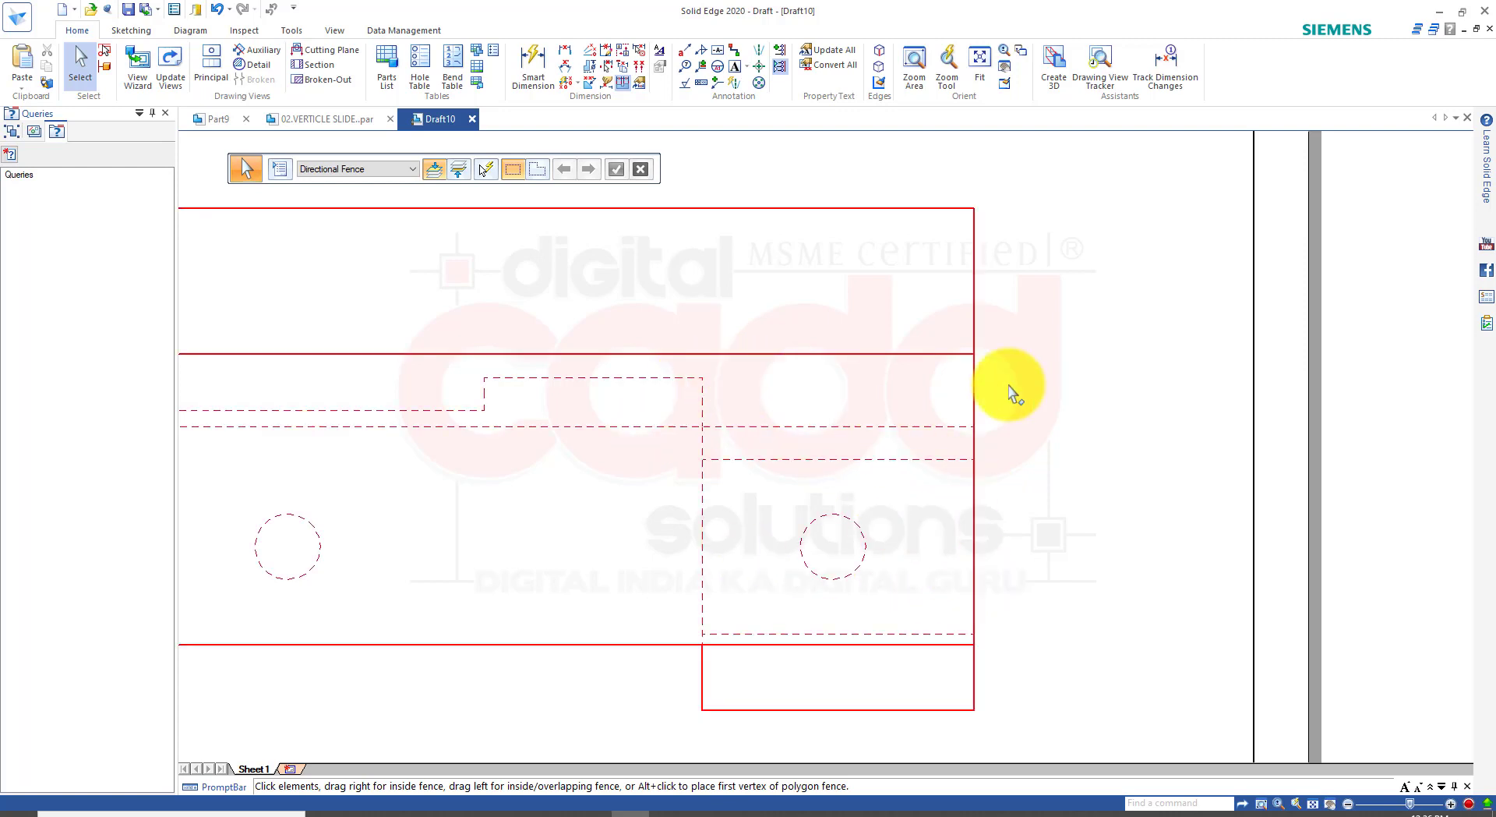
{"action": "scroll", "coordinate": [904, 377], "scroll_direction": "down", "scroll_amount": 3}
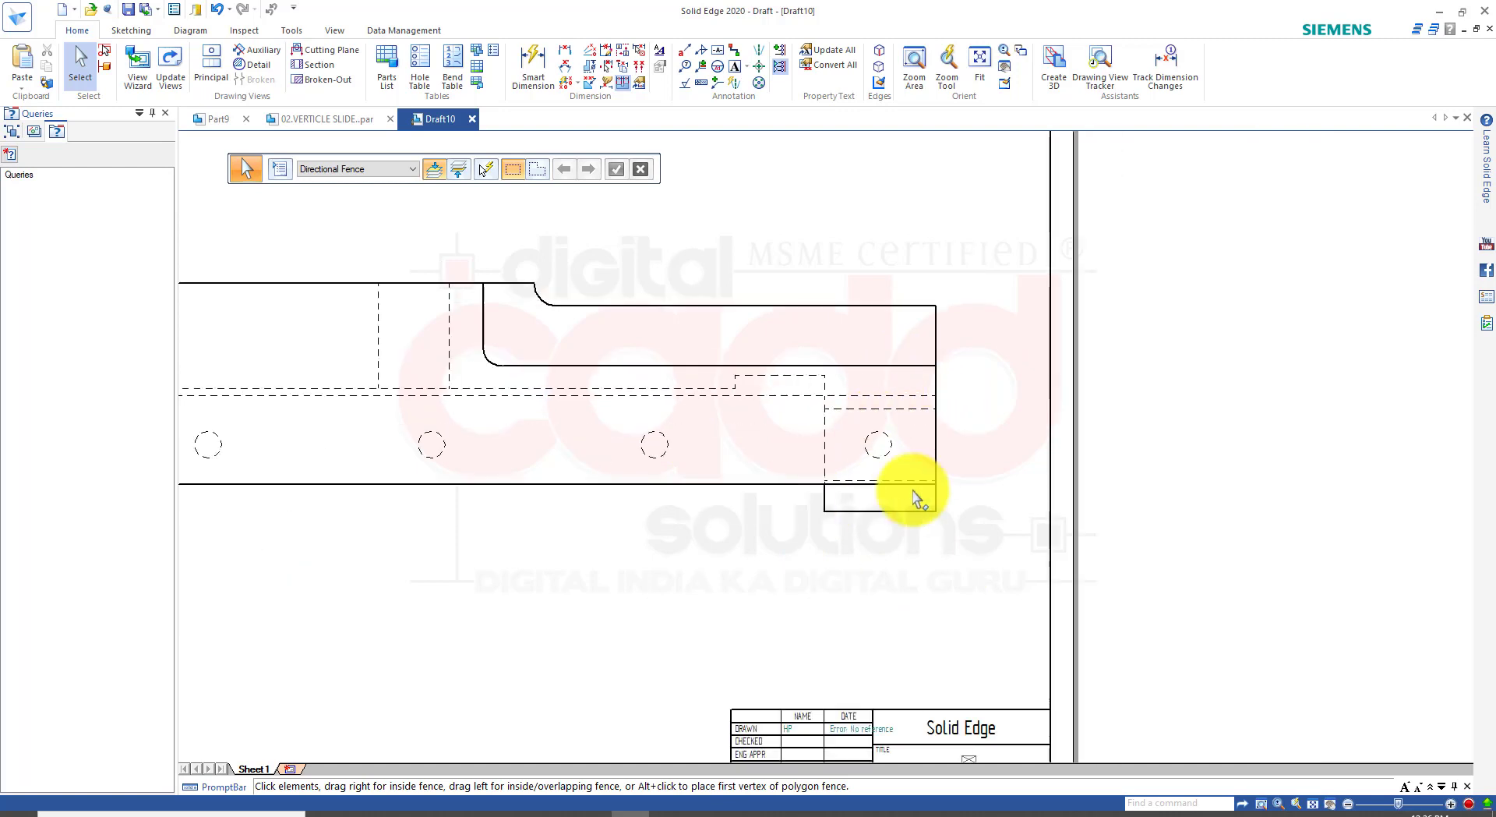
Step: Switch to AutoCAD and match the top view's dashed hidden line properties onto the horizontal line continuing across the end block
{"action": "left_click", "coordinate": [1440, 27]}
{"action": "scroll", "coordinate": [771, 428], "scroll_direction": "down", "scroll_amount": 2}
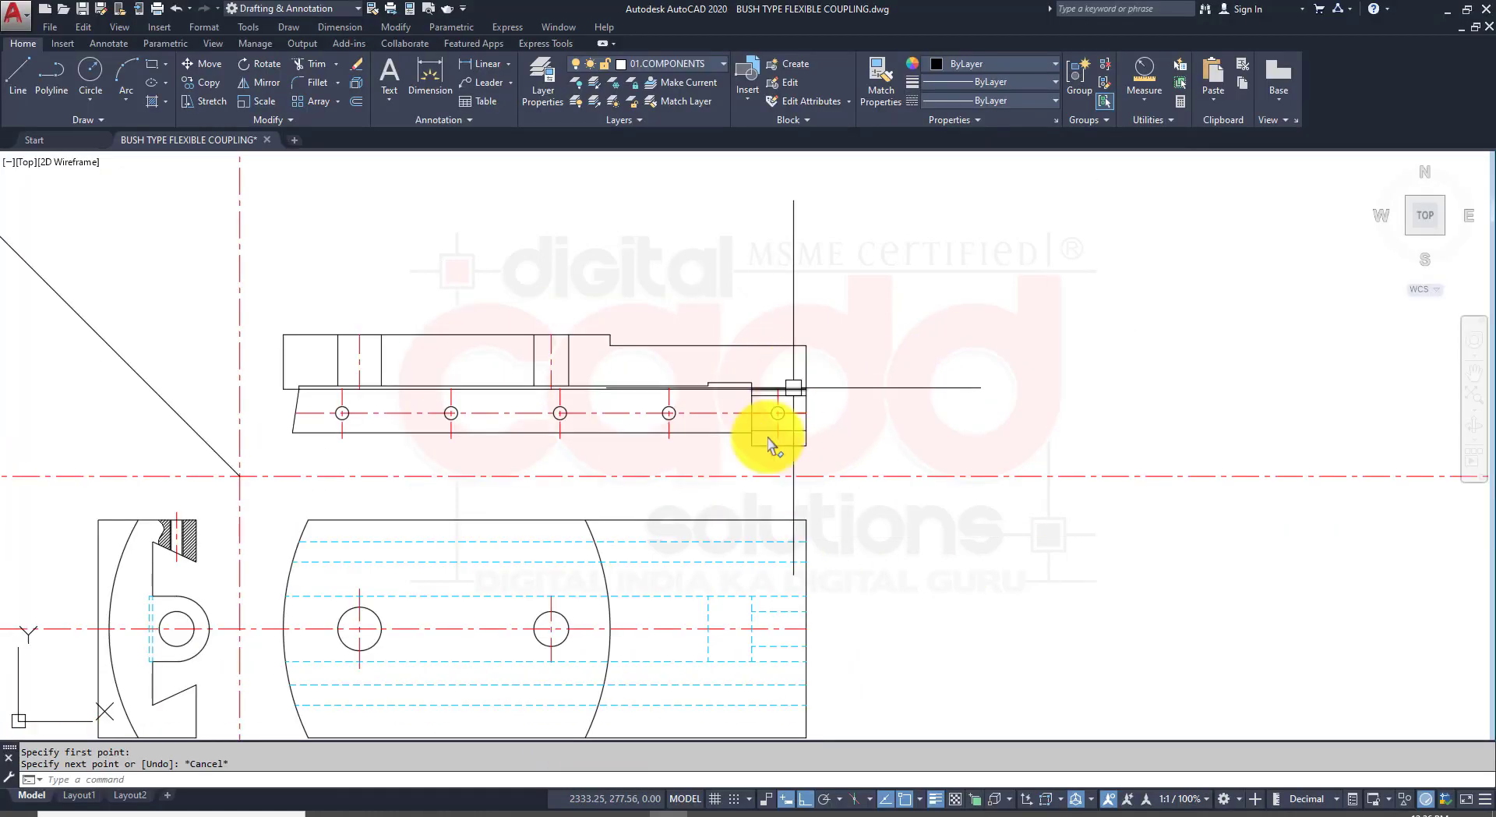
{"action": "scroll", "coordinate": [770, 384], "scroll_direction": "up", "scroll_amount": 5}
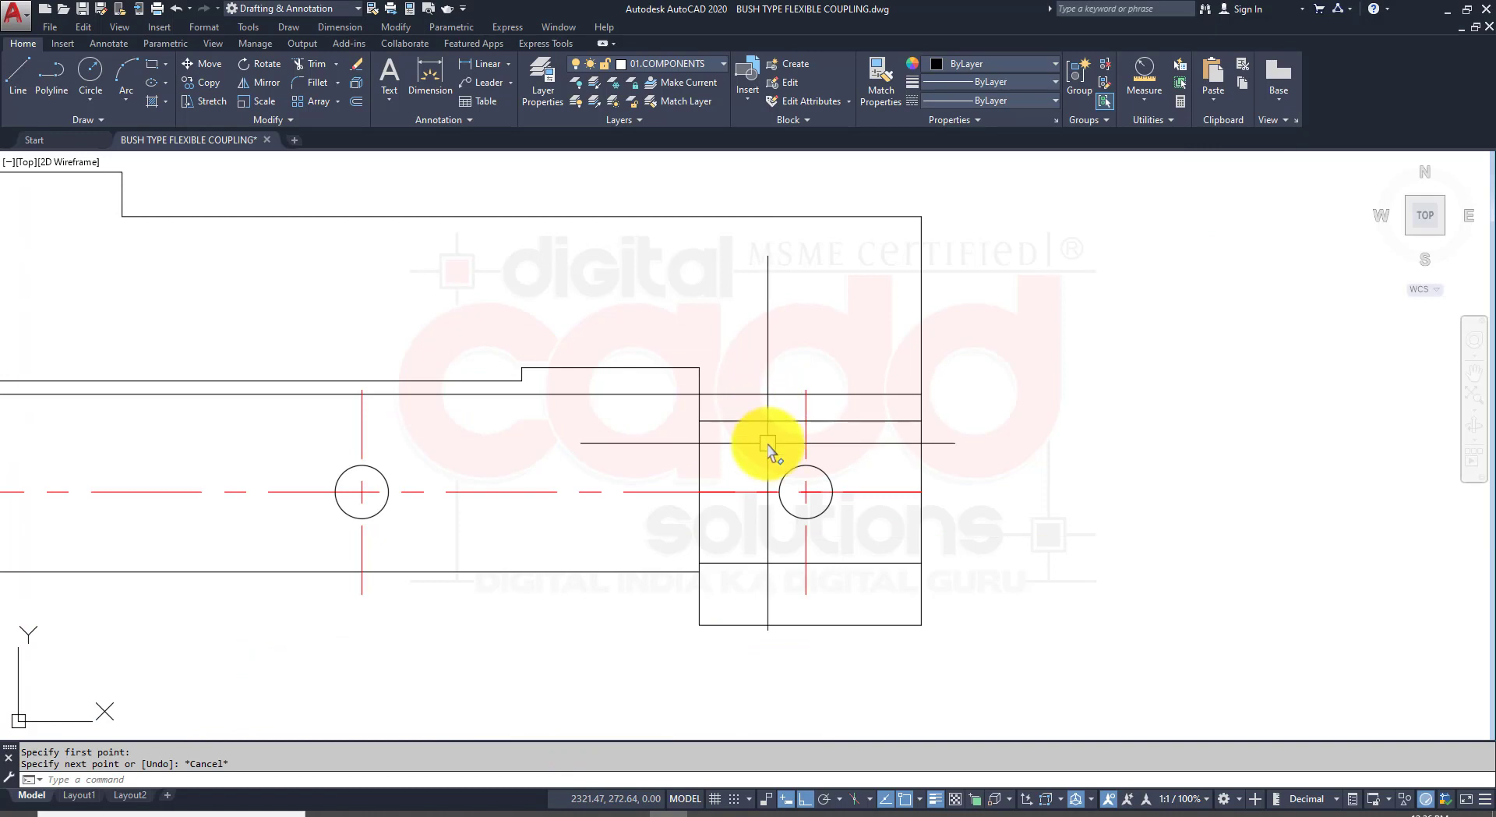
{"action": "type", "text": "ma"}
{"action": "key", "text": "Return"}
{"action": "scroll", "coordinate": [772, 608], "scroll_direction": "down", "scroll_amount": 5}
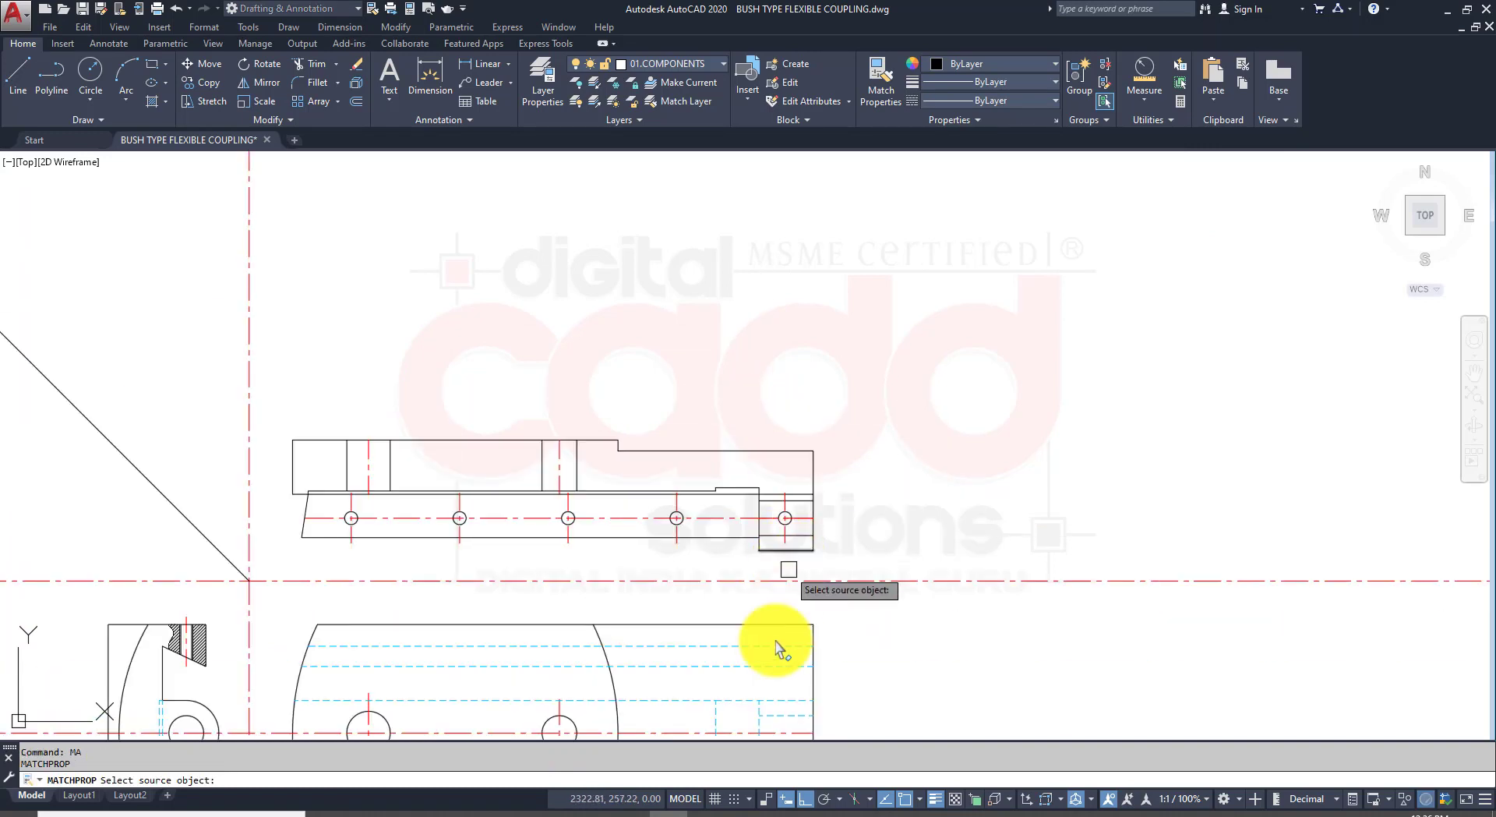
{"action": "left_click", "coordinate": [770, 651]}
{"action": "scroll", "coordinate": [787, 546], "scroll_direction": "up", "scroll_amount": 4}
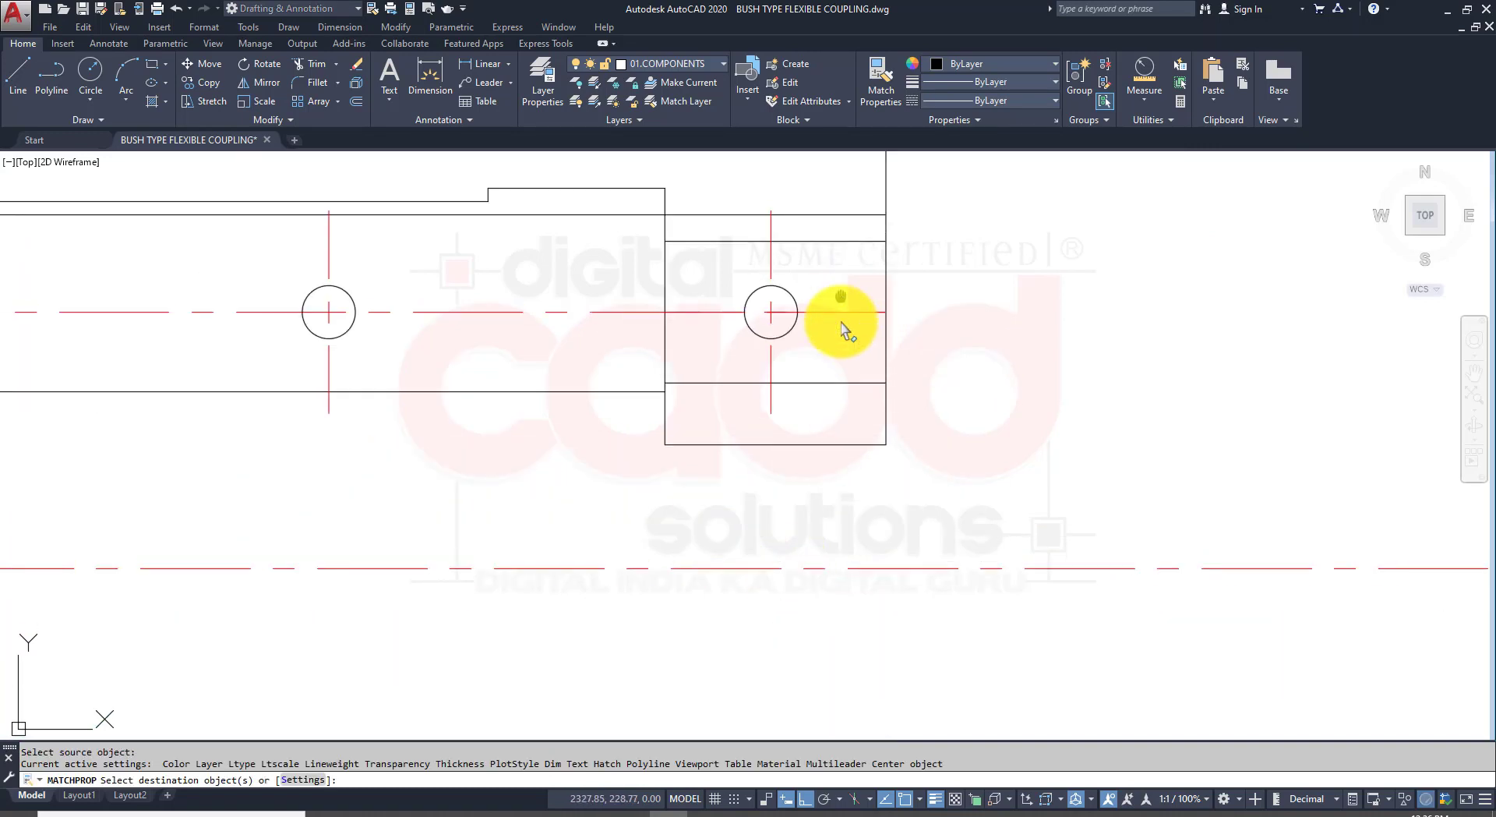
{"action": "left_click", "coordinate": [862, 318]}
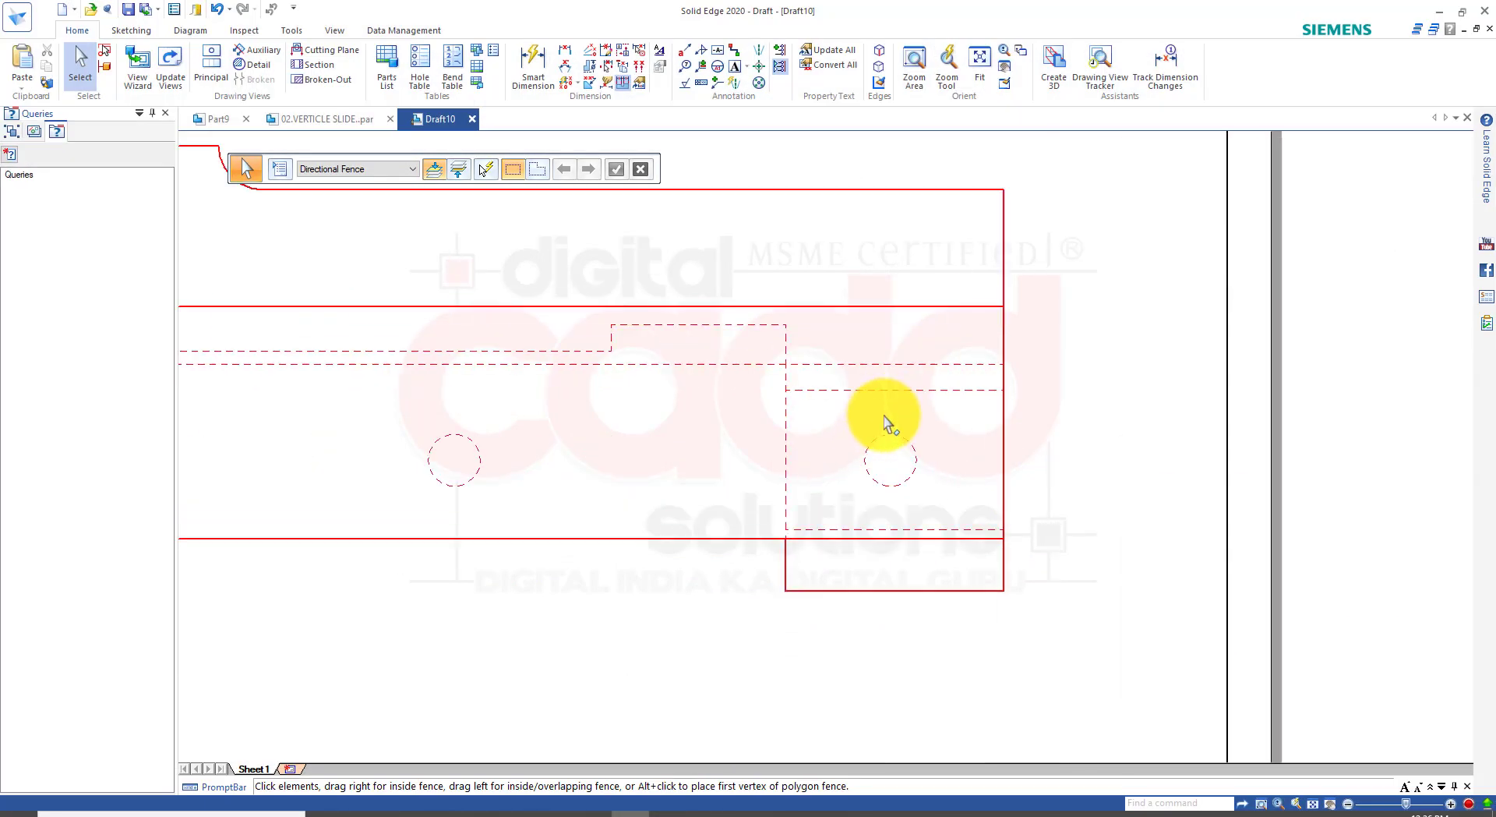
Step: Switch to Solid Edge and examine the three horizontal hidden edges of the end block in the draft view, returning to AutoCAD
{"action": "scroll", "coordinate": [897, 423], "scroll_direction": "up", "scroll_amount": 2}
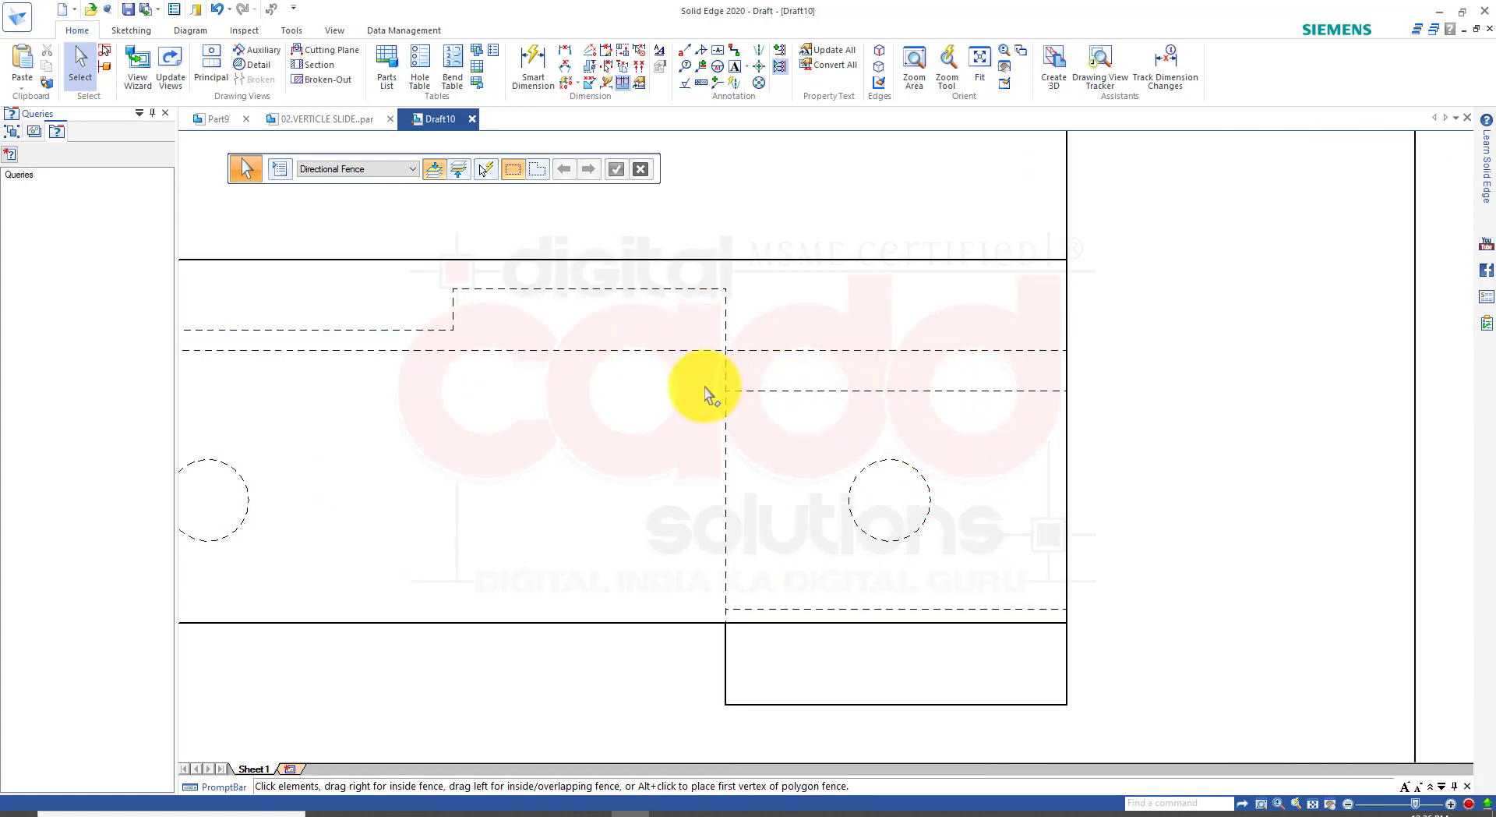
{"action": "mouse_move", "coordinate": [701, 365]}
{"action": "left_mouse_down"}
{"action": "mouse_move", "coordinate": [821, 406]}
{"action": "mouse_move", "coordinate": [1095, 407]}
{"action": "left_mouse_up"}
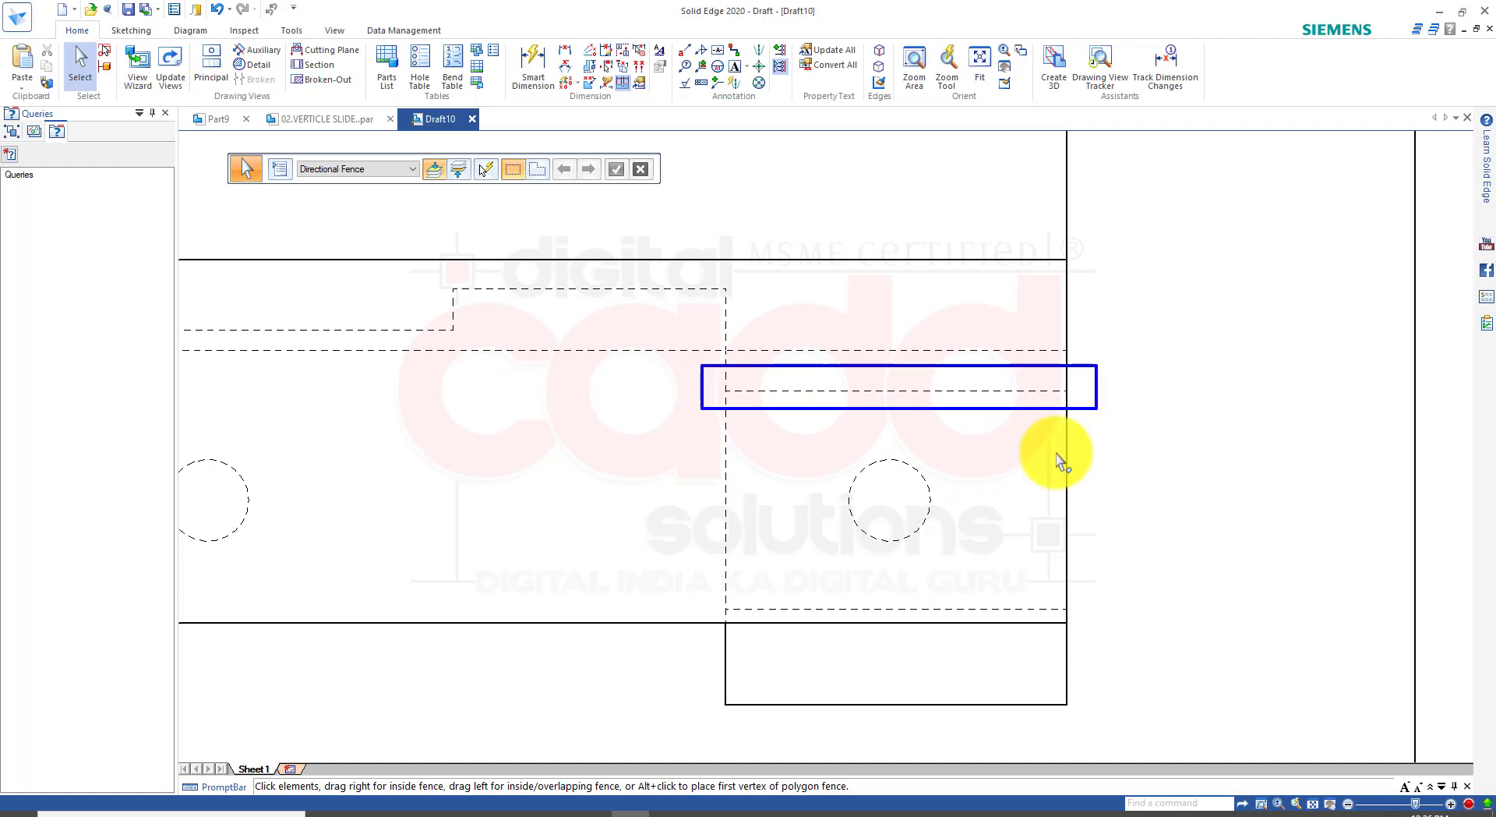
{"action": "left_click_drag", "start_coordinate": [714, 588], "coordinate": [1095, 616]}
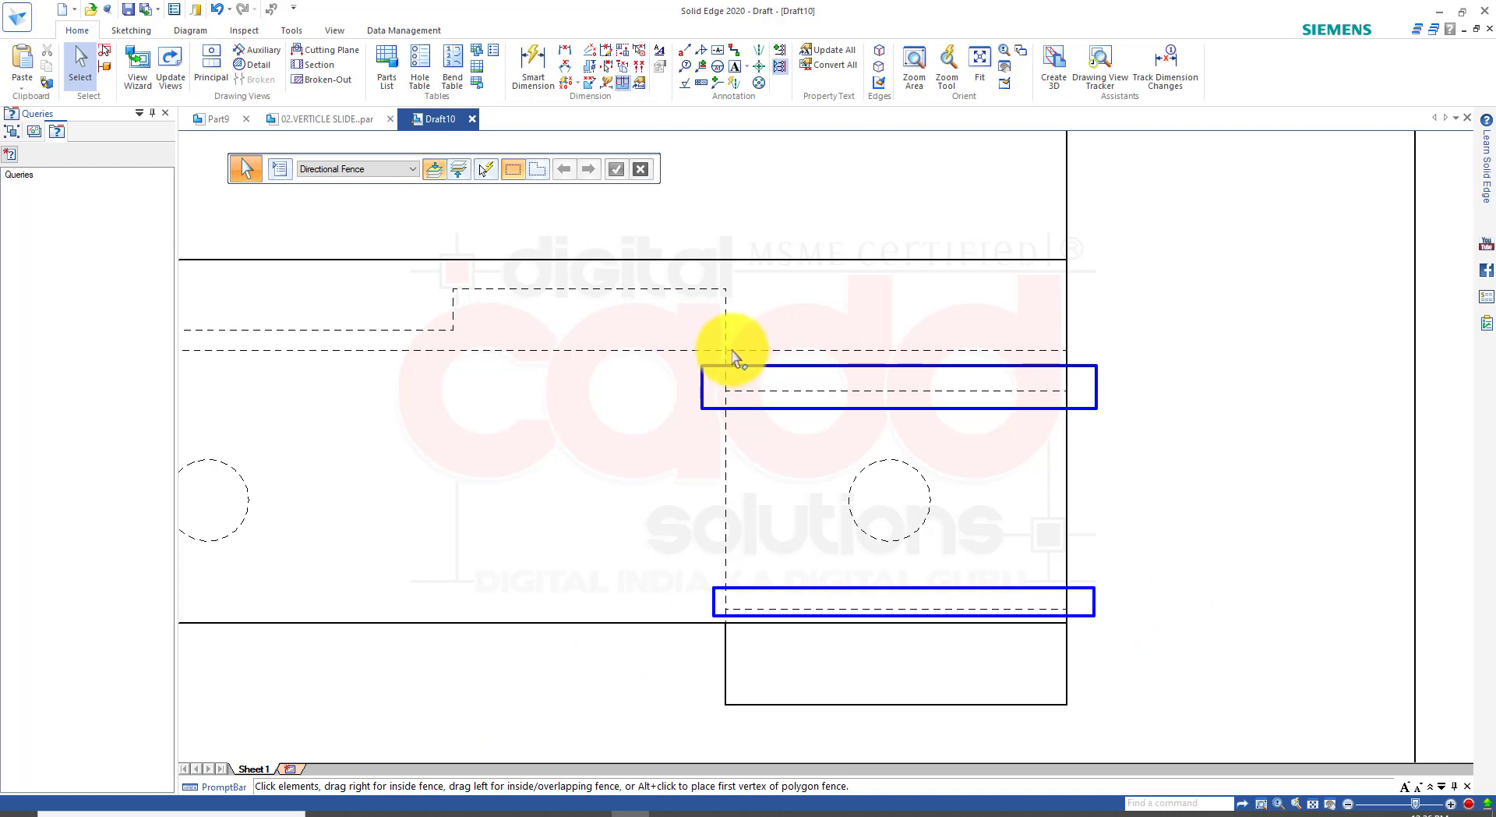
{"action": "left_click_drag", "start_coordinate": [722, 351], "coordinate": [1052, 348]}
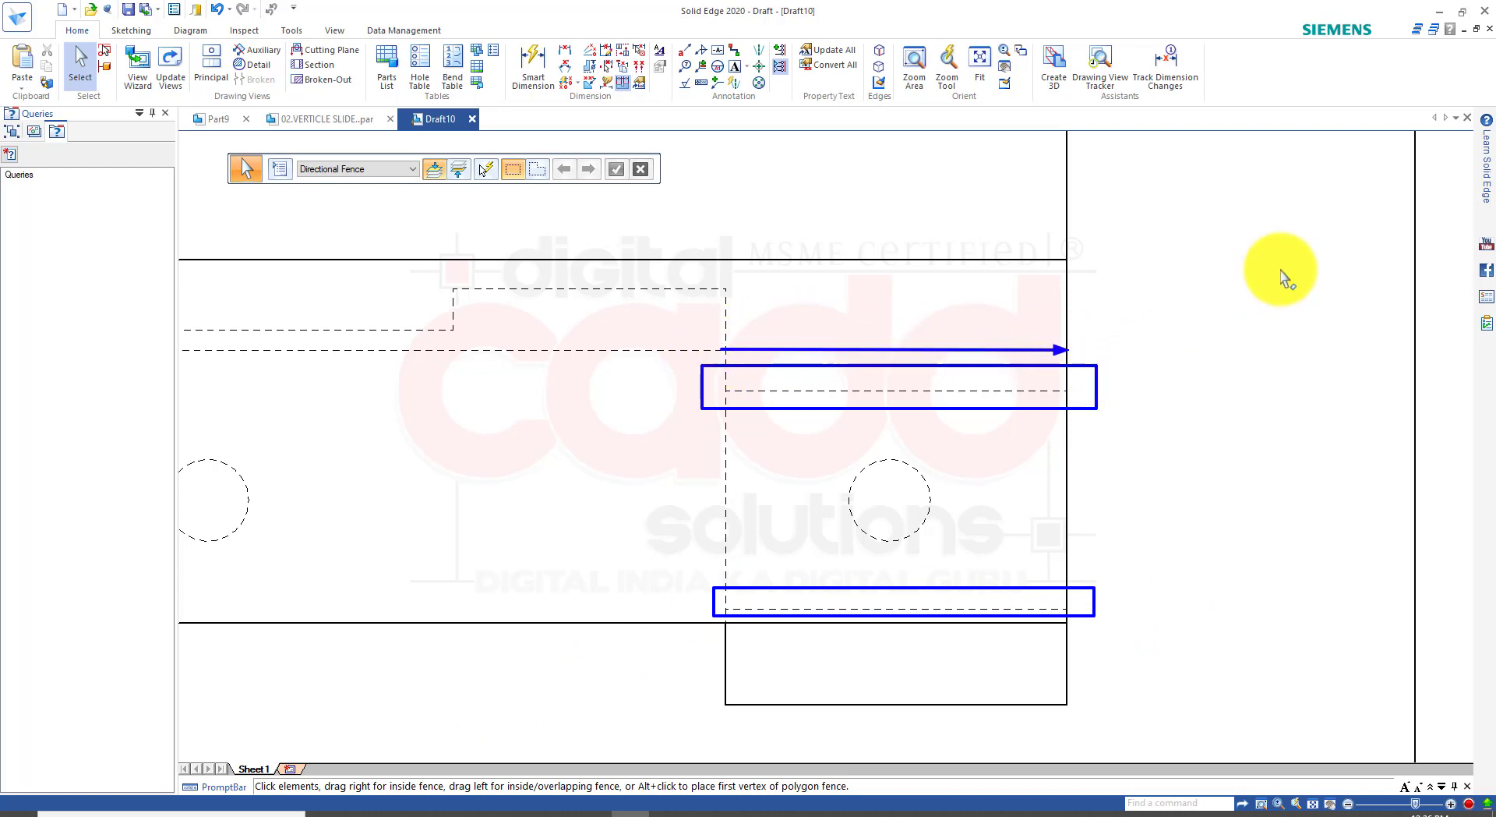
{"action": "left_click", "coordinate": [1443, 35]}
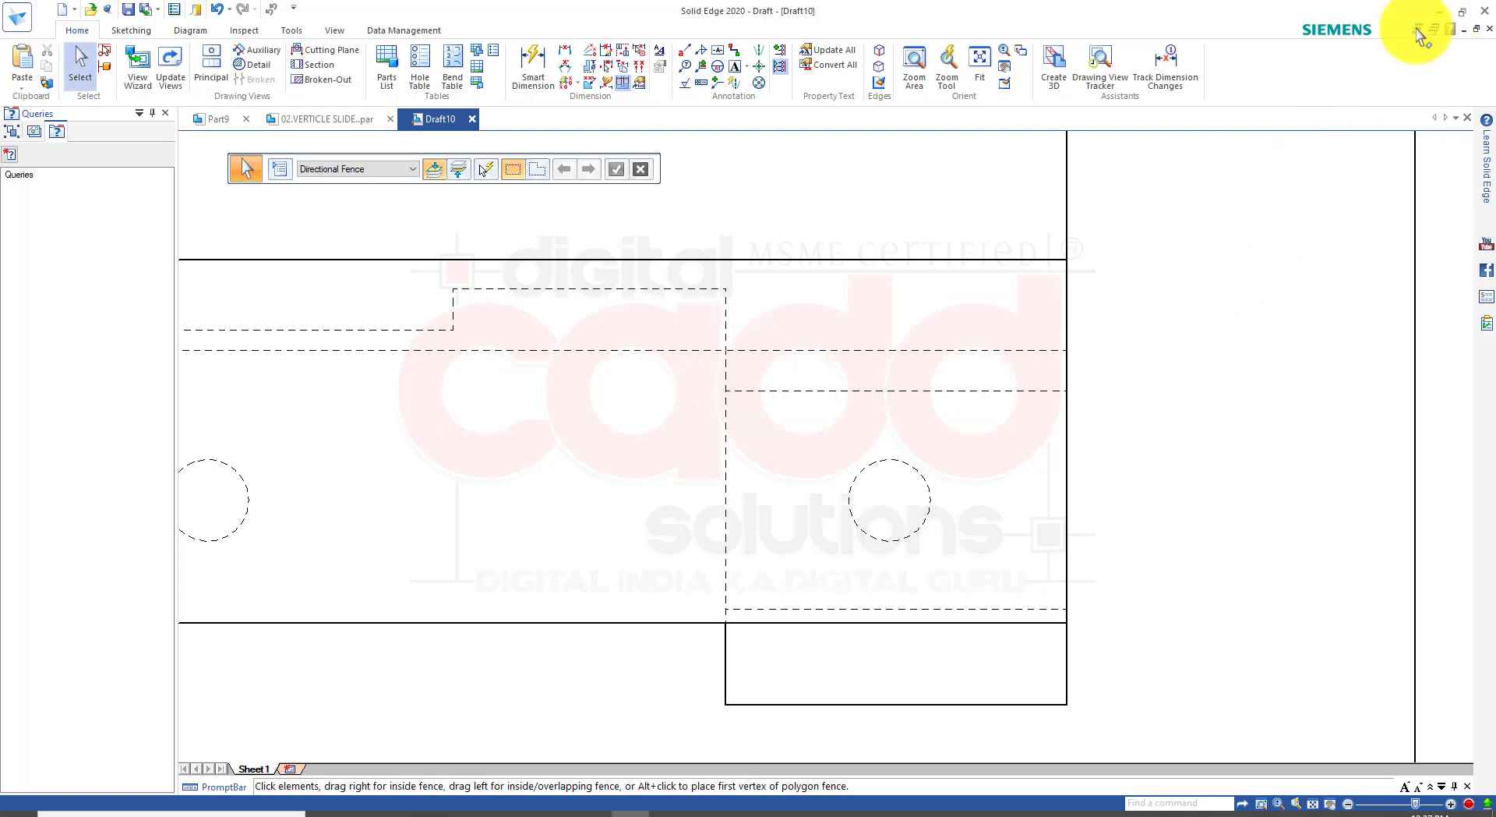
{"action": "left_click", "coordinate": [1433, 17]}
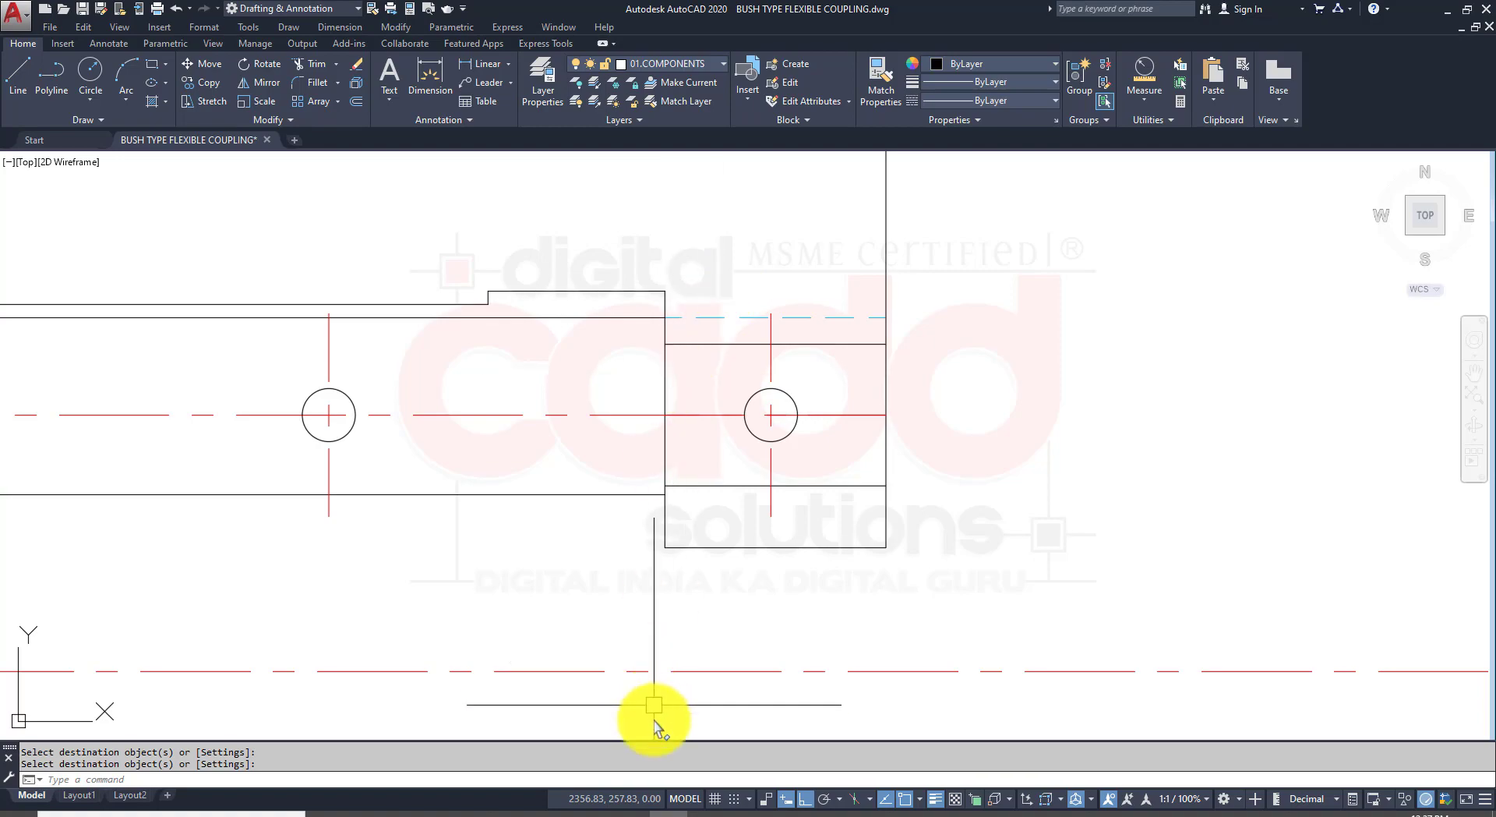
Step: Switch to the reference PDF and examine the hatching, hidden lines and threaded holes in the vertical slide's sectional view
{"action": "left_click", "coordinate": [402, 812]}
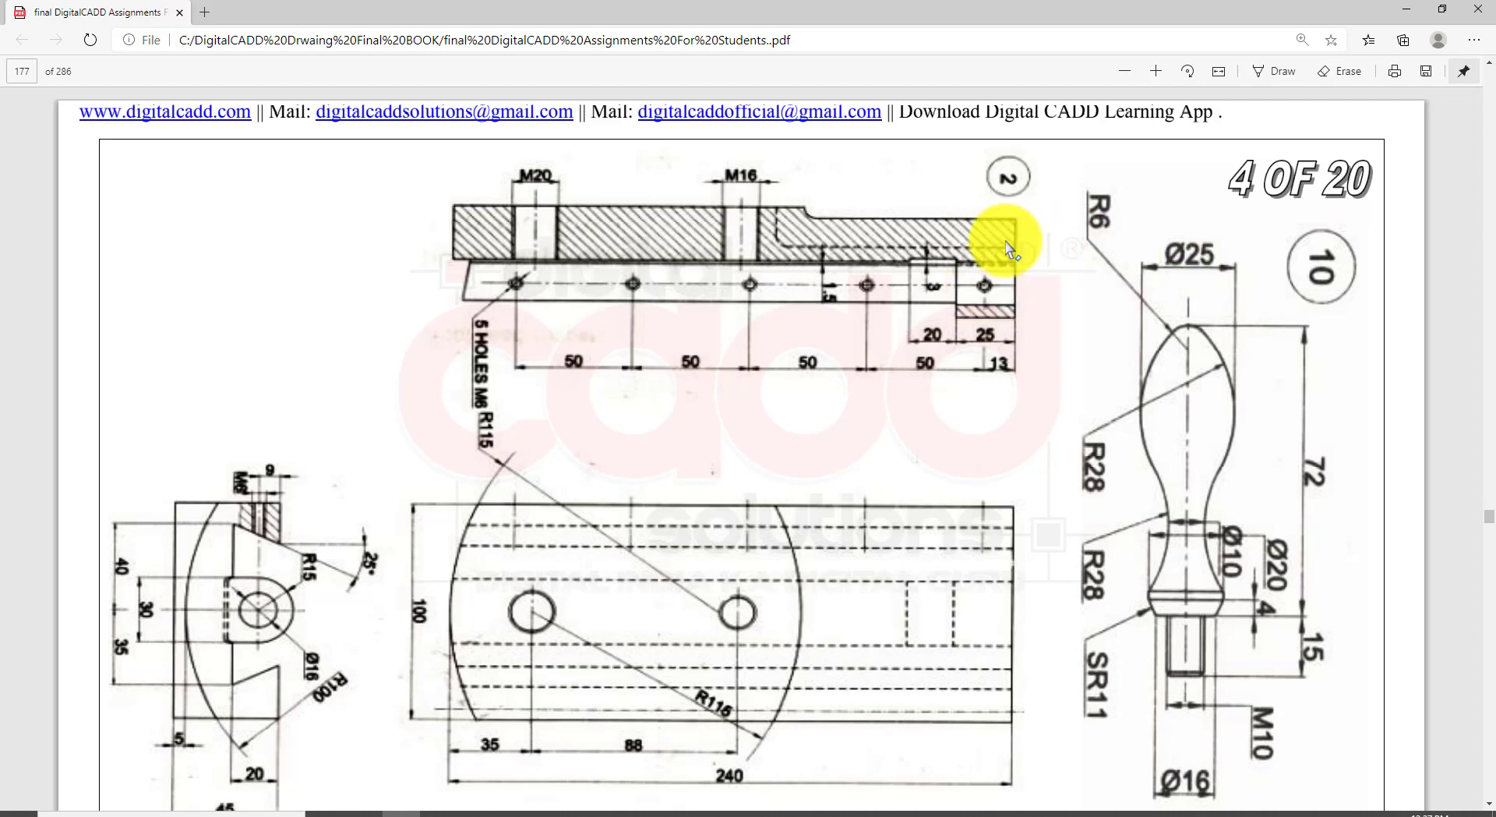
{"action": "scroll", "coordinate": [1005, 242], "scroll_direction": "up", "scroll_amount": 2, "text": "ctrl"}
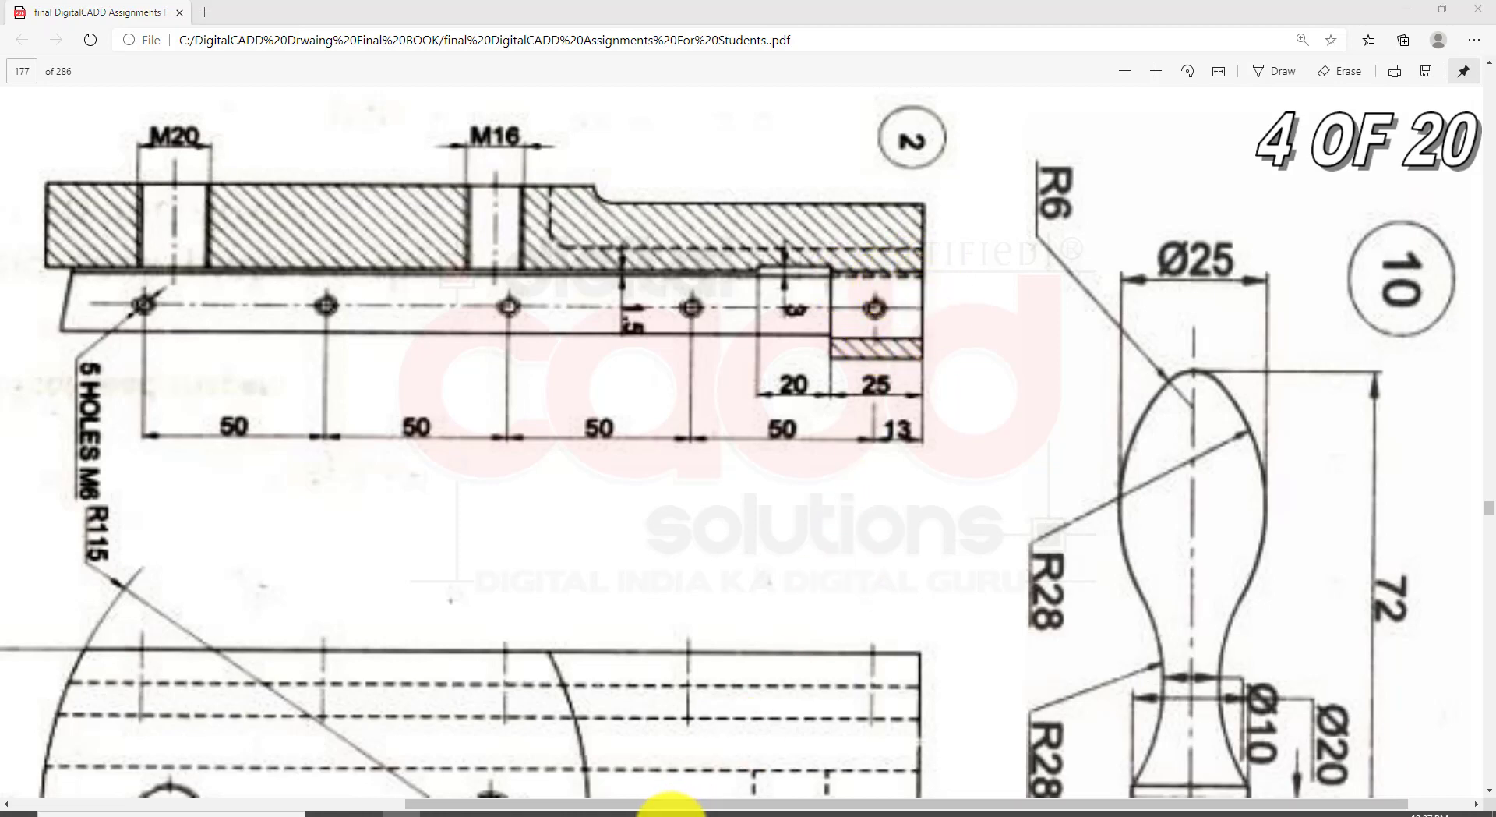
{"action": "left_click", "coordinate": [671, 809]}
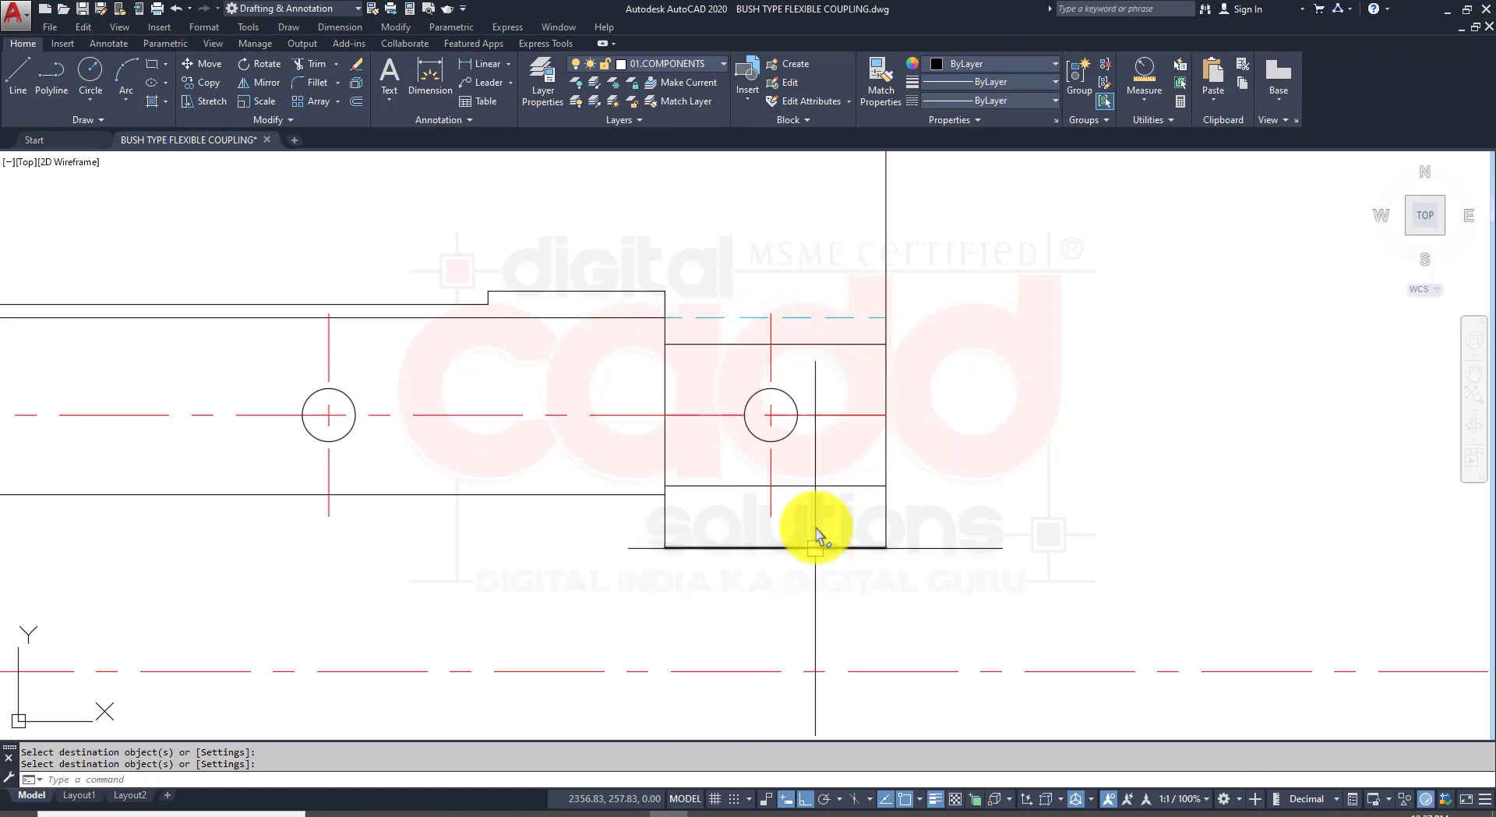
Step: In AutoCAD, offset both vertical edges of the M20 hole in the front view 1 mm inward
{"action": "scroll", "coordinate": [665, 559], "scroll_direction": "down", "scroll_amount": 3}
{"action": "middle_click_drag", "start_coordinate": [539, 478], "coordinate": [630, 478]}
{"action": "scroll", "coordinate": [576, 504], "scroll_direction": "up", "scroll_amount": 2}
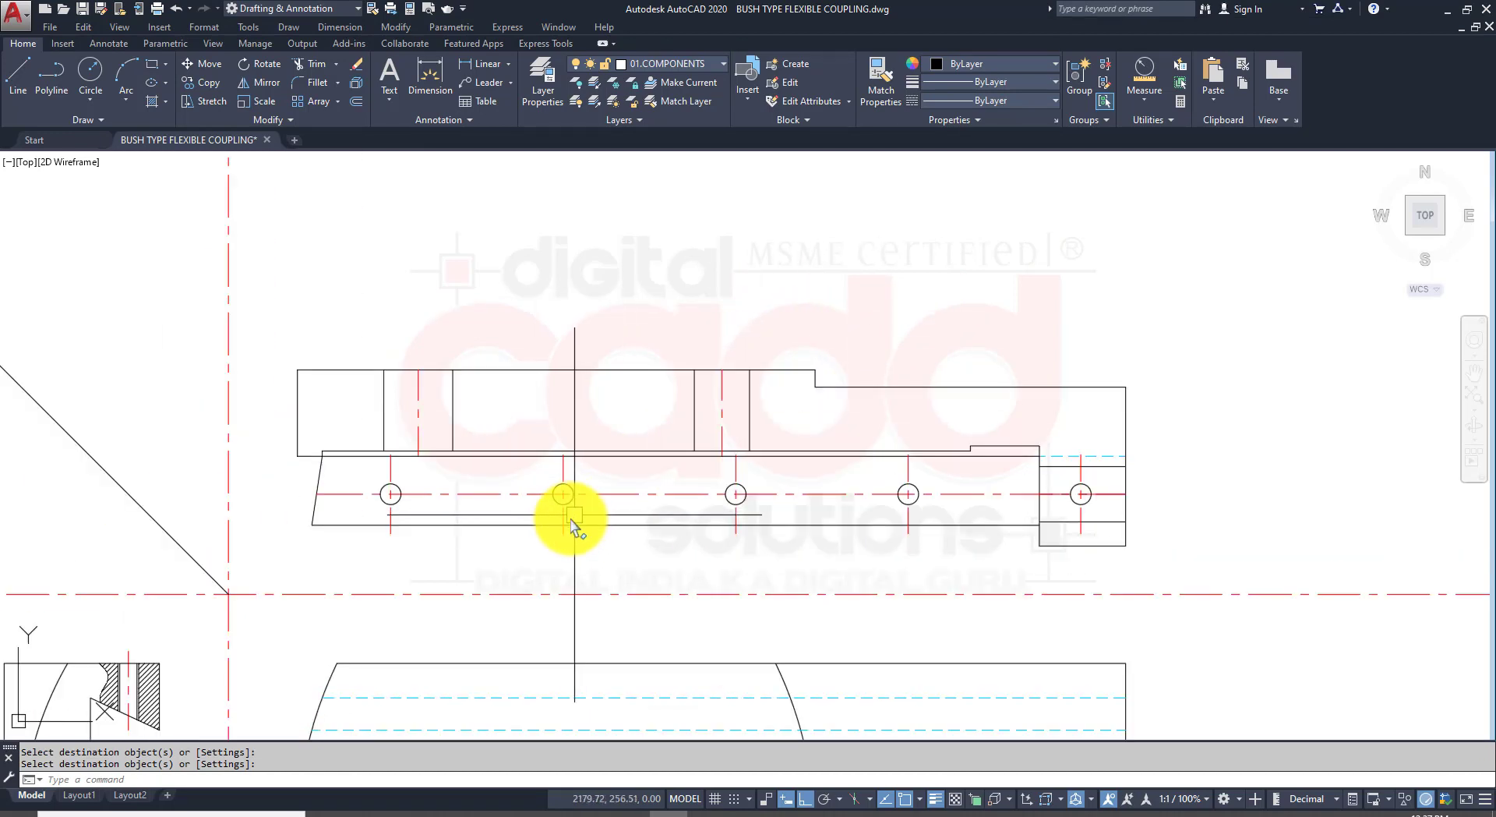
{"action": "left_click", "coordinate": [358, 101]}
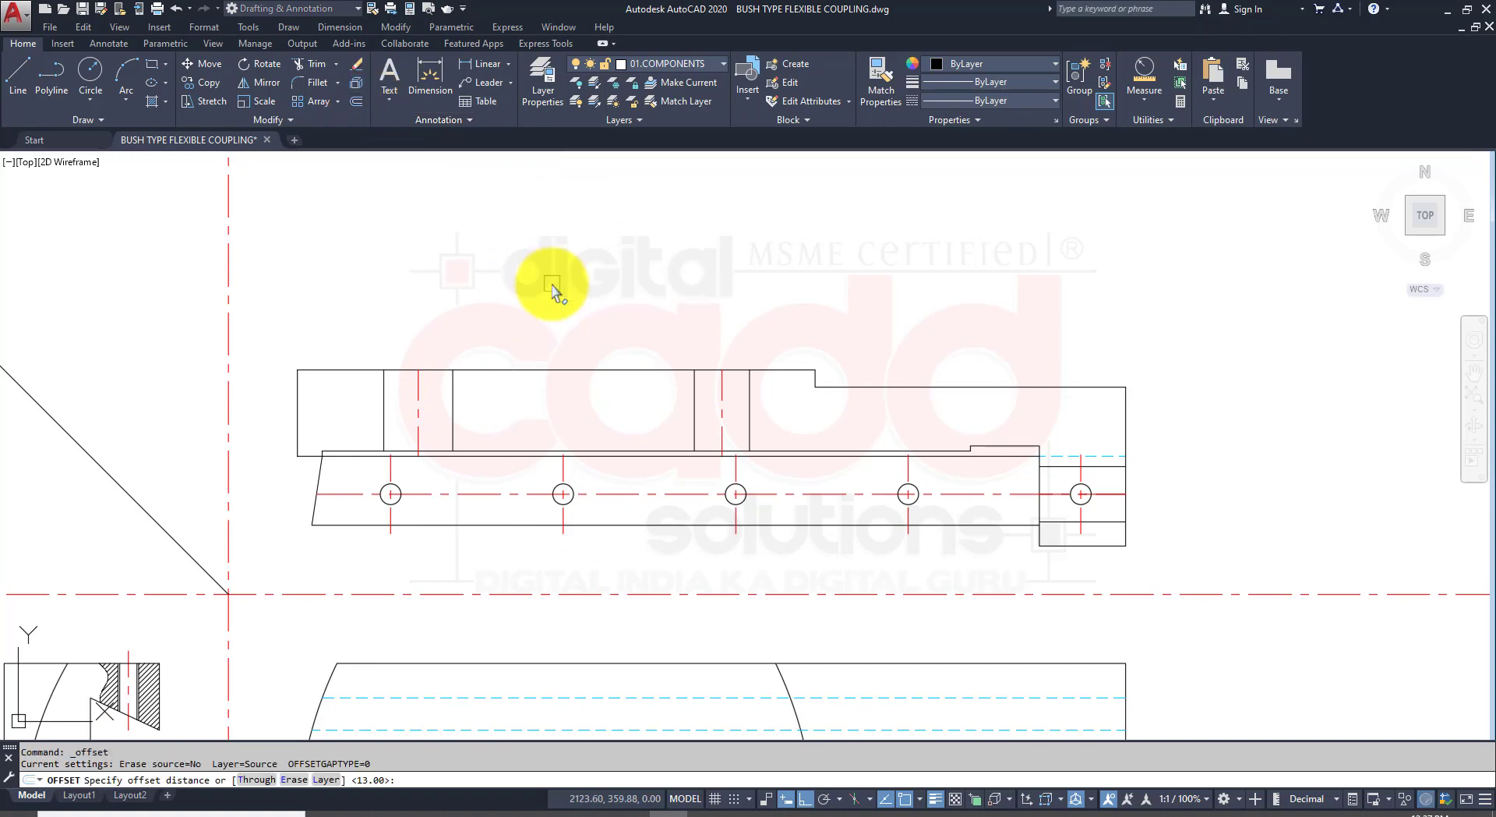
{"action": "type", "text": "1"}
{"action": "key", "text": "Return"}
{"action": "scroll", "coordinate": [494, 427], "scroll_direction": "up", "scroll_amount": 4}
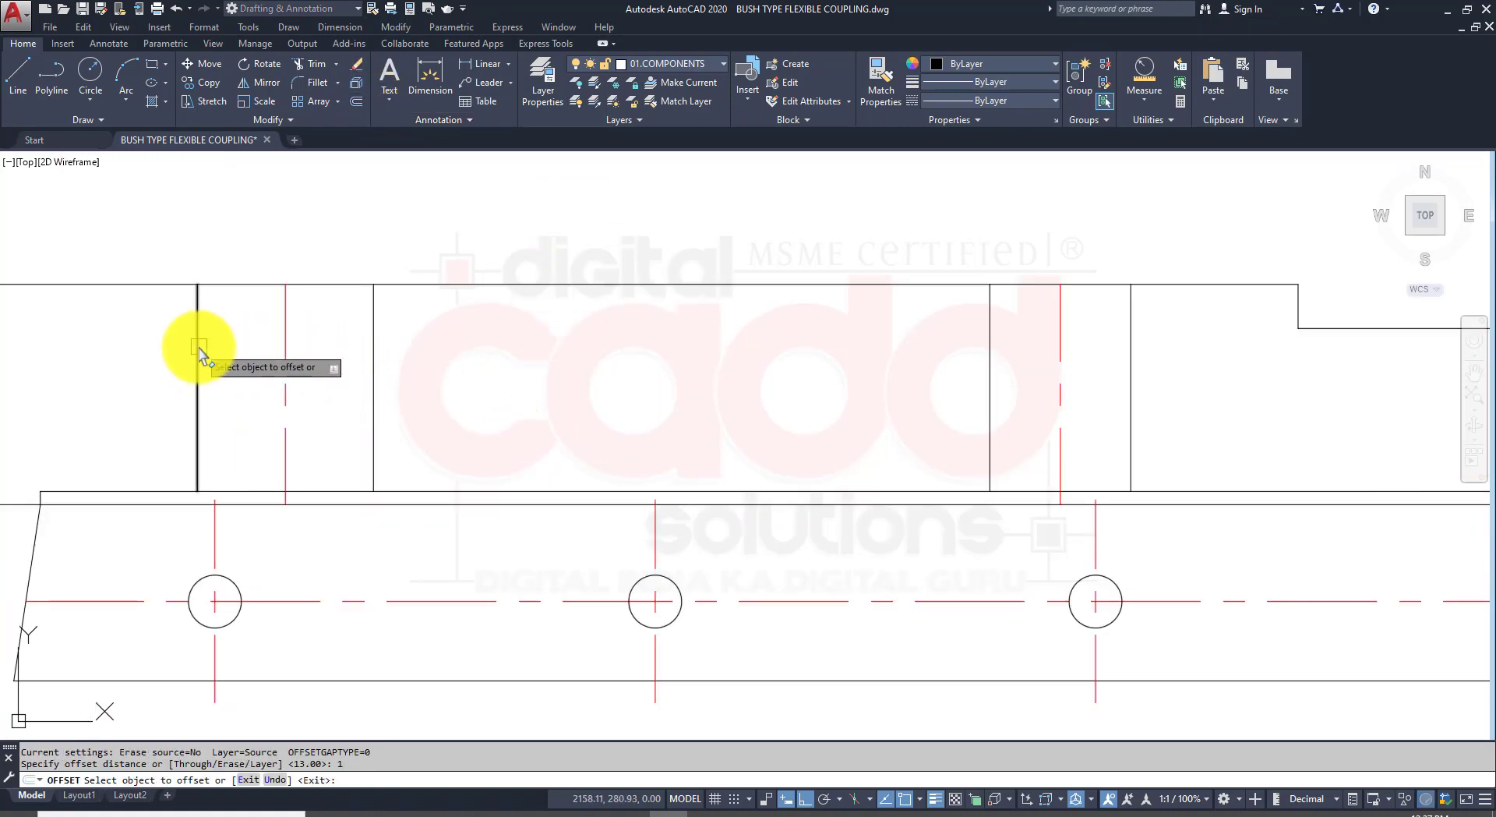
{"action": "left_click", "coordinate": [199, 353]}
{"action": "left_click", "coordinate": [307, 395]}
{"action": "left_click", "coordinate": [374, 367]}
{"action": "left_click", "coordinate": [350, 378]}
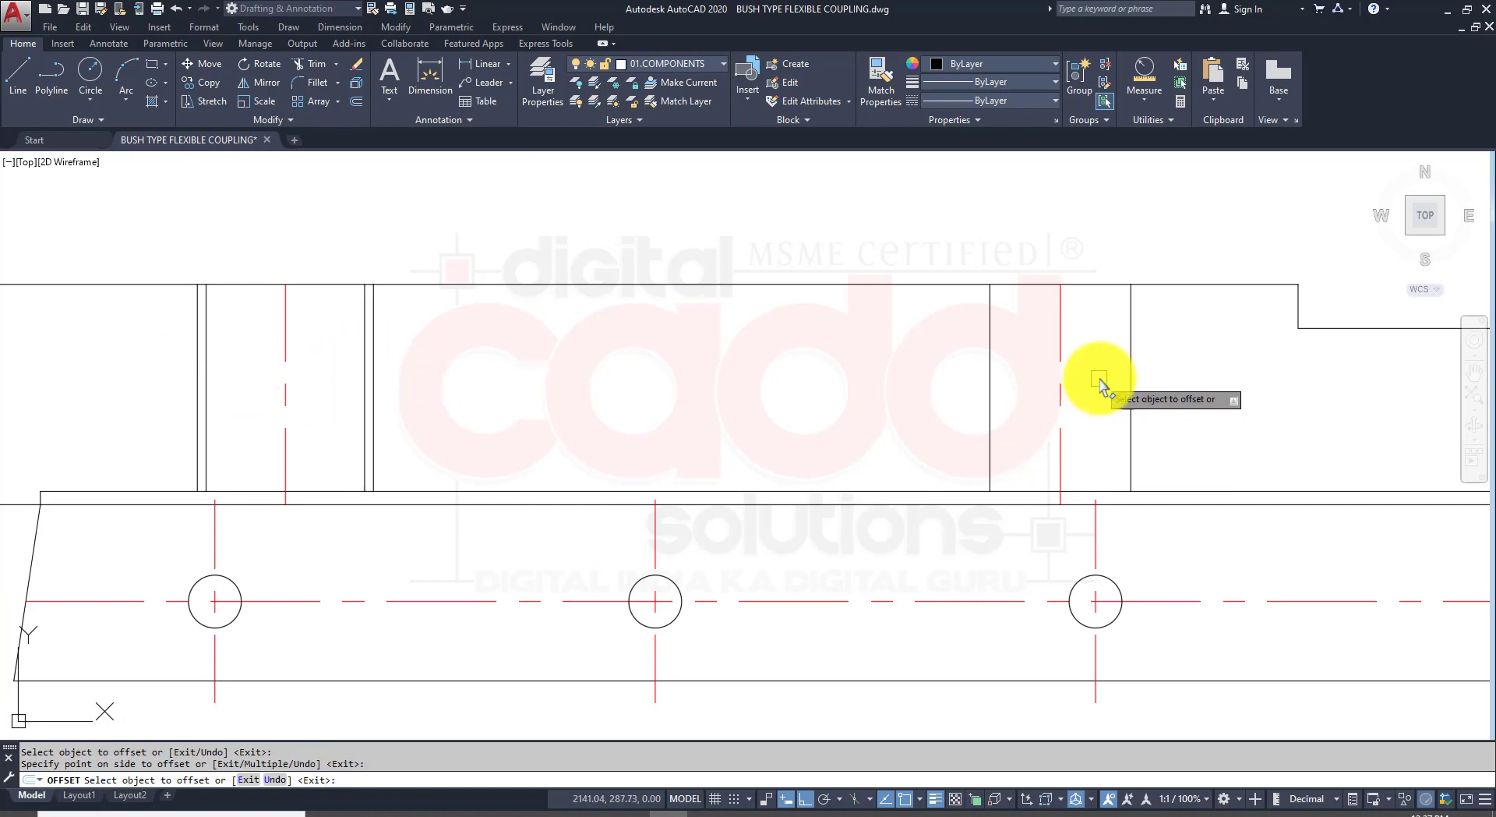
Step: Offset both vertical edges of the M16 hole 1 mm inward to complete its thread lines
{"action": "left_click", "coordinate": [1128, 377]}
{"action": "left_click", "coordinate": [1083, 382]}
{"action": "left_click", "coordinate": [991, 381]}
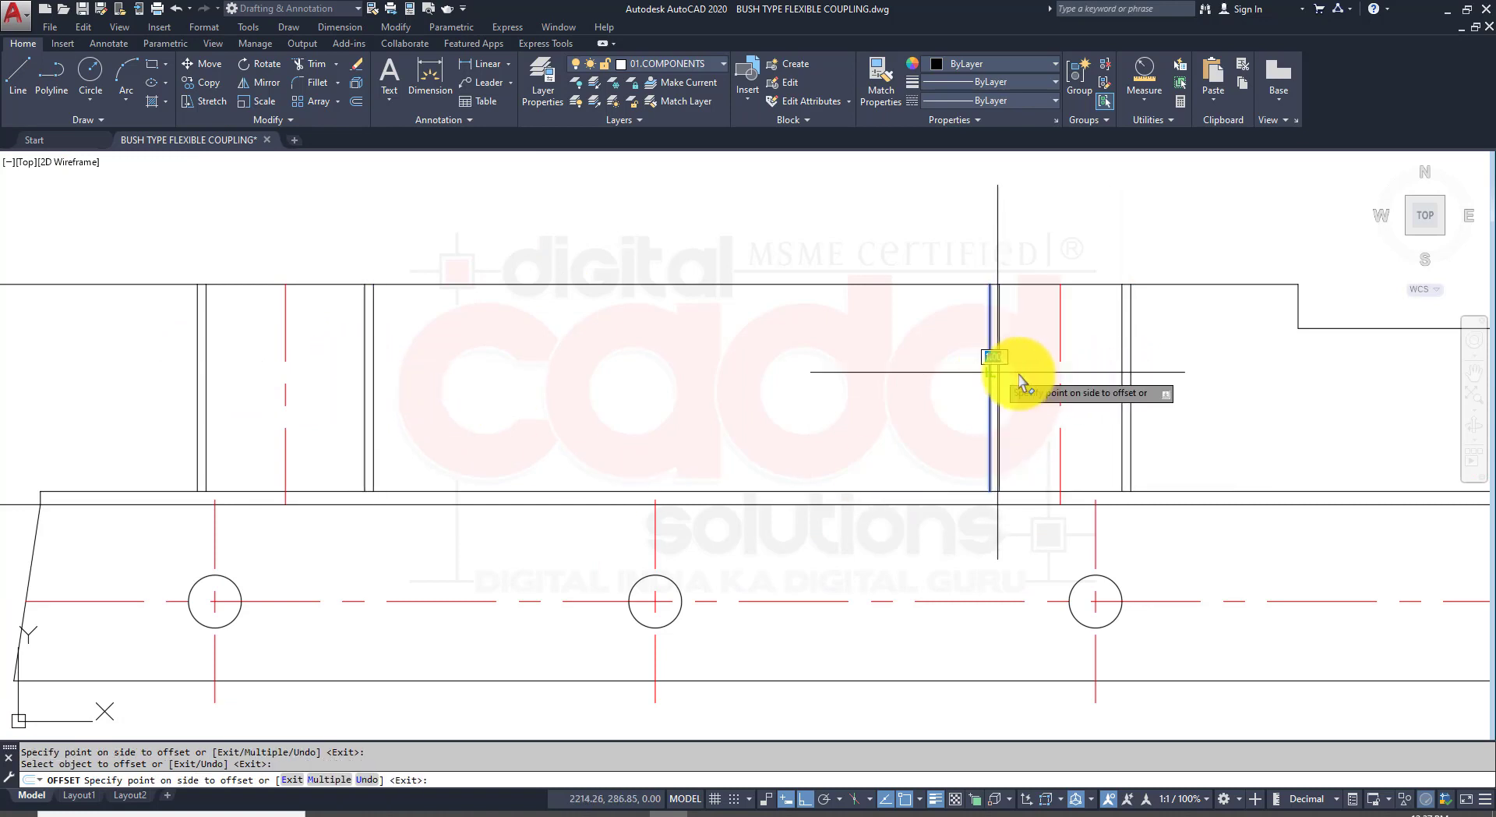
{"action": "left_click", "coordinate": [1014, 375]}
{"action": "key", "text": "Return"}
{"action": "scroll", "coordinate": [776, 475], "scroll_direction": "down", "scroll_amount": 5}
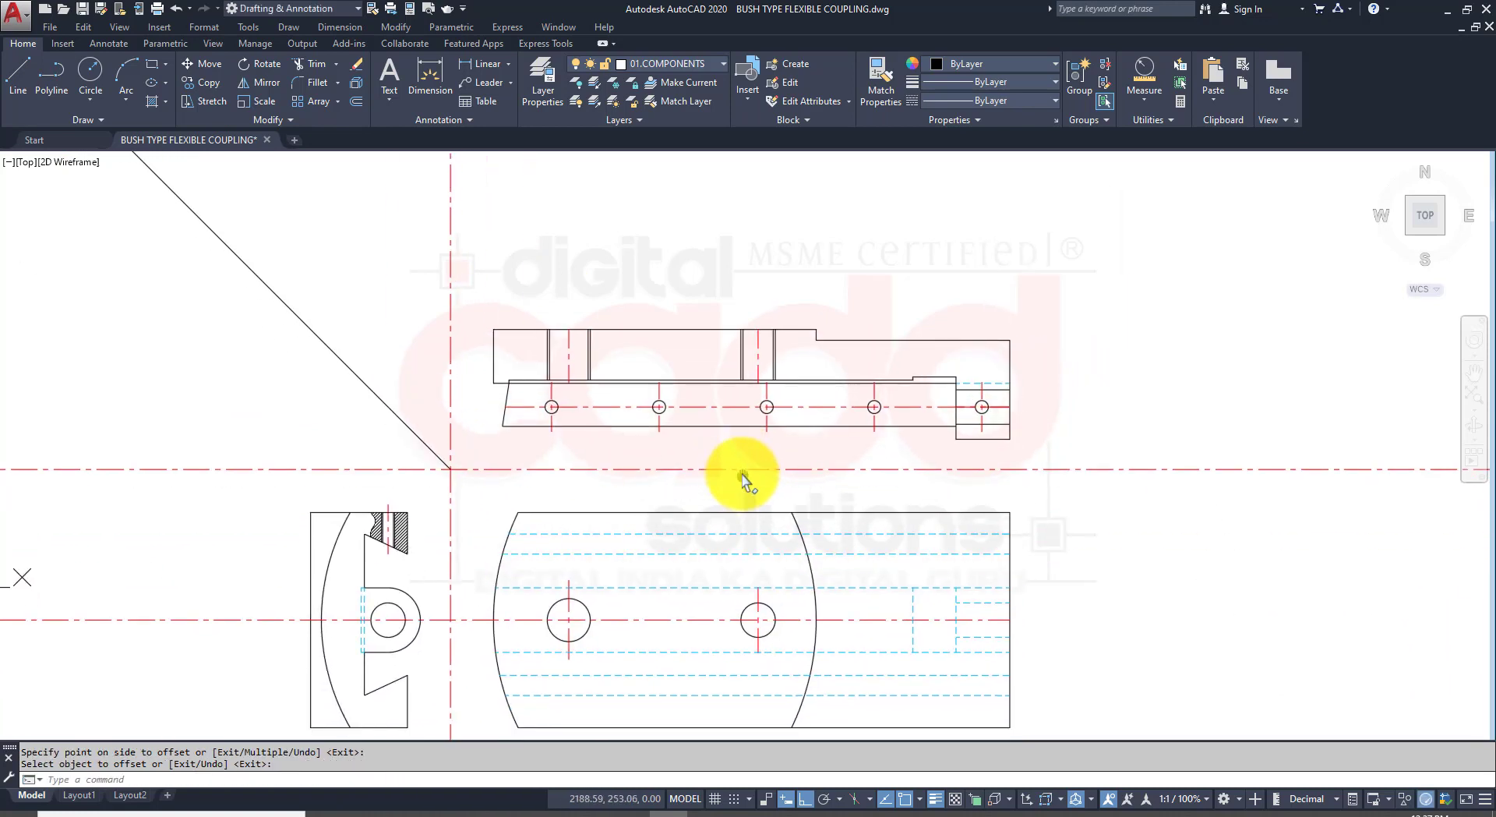
Step: Hatch the three upper body regions of the front view on either side of the two threaded holes
{"action": "mouse_move", "coordinate": [718, 466]}
{"action": "middle_mouse_down"}
{"action": "mouse_move", "coordinate": [734, 383]}
{"action": "mouse_move", "coordinate": [730, 427]}
{"action": "middle_mouse_up"}
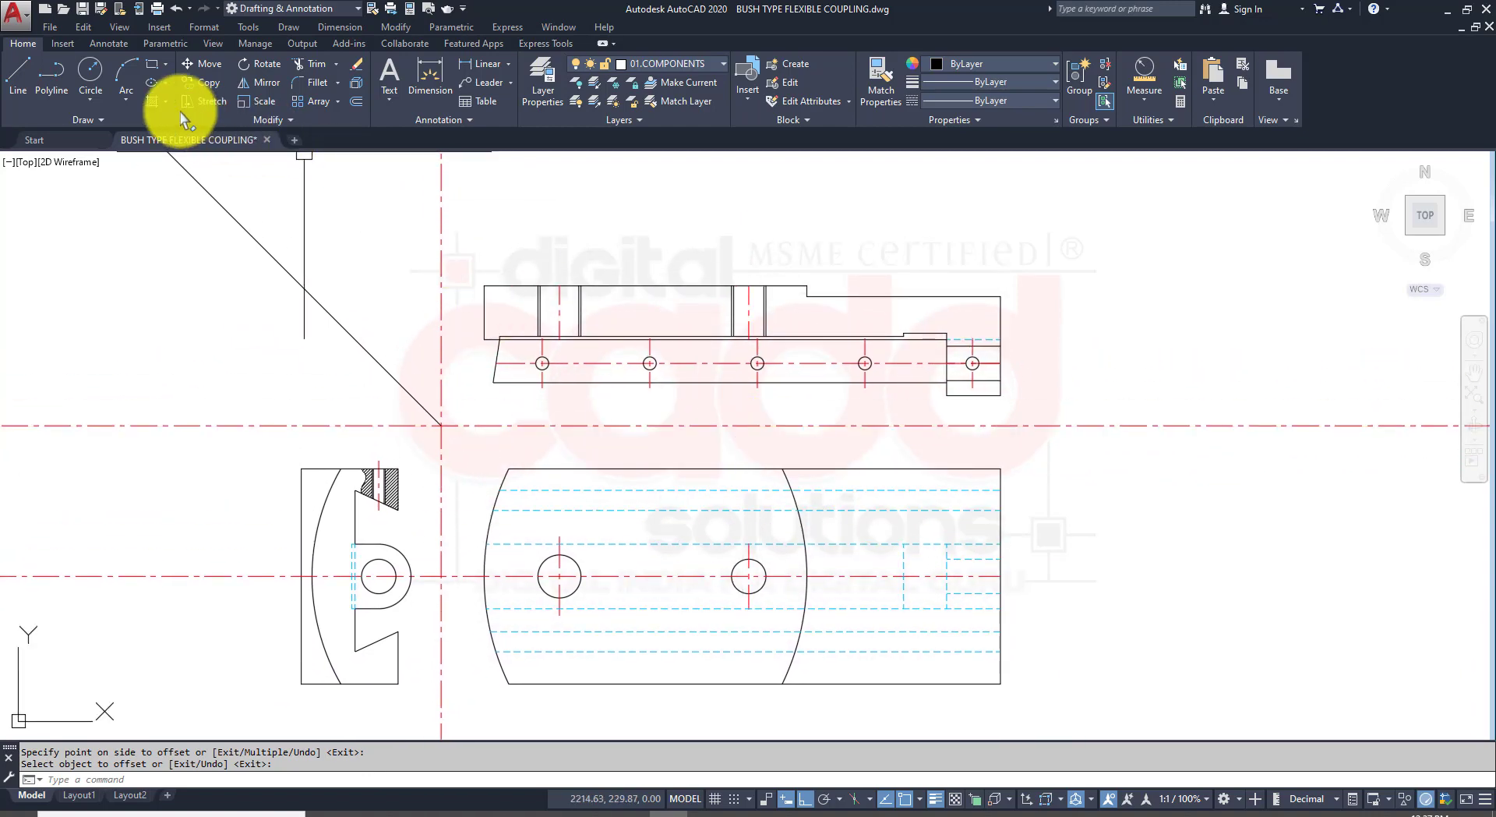
{"action": "left_click", "coordinate": [154, 99]}
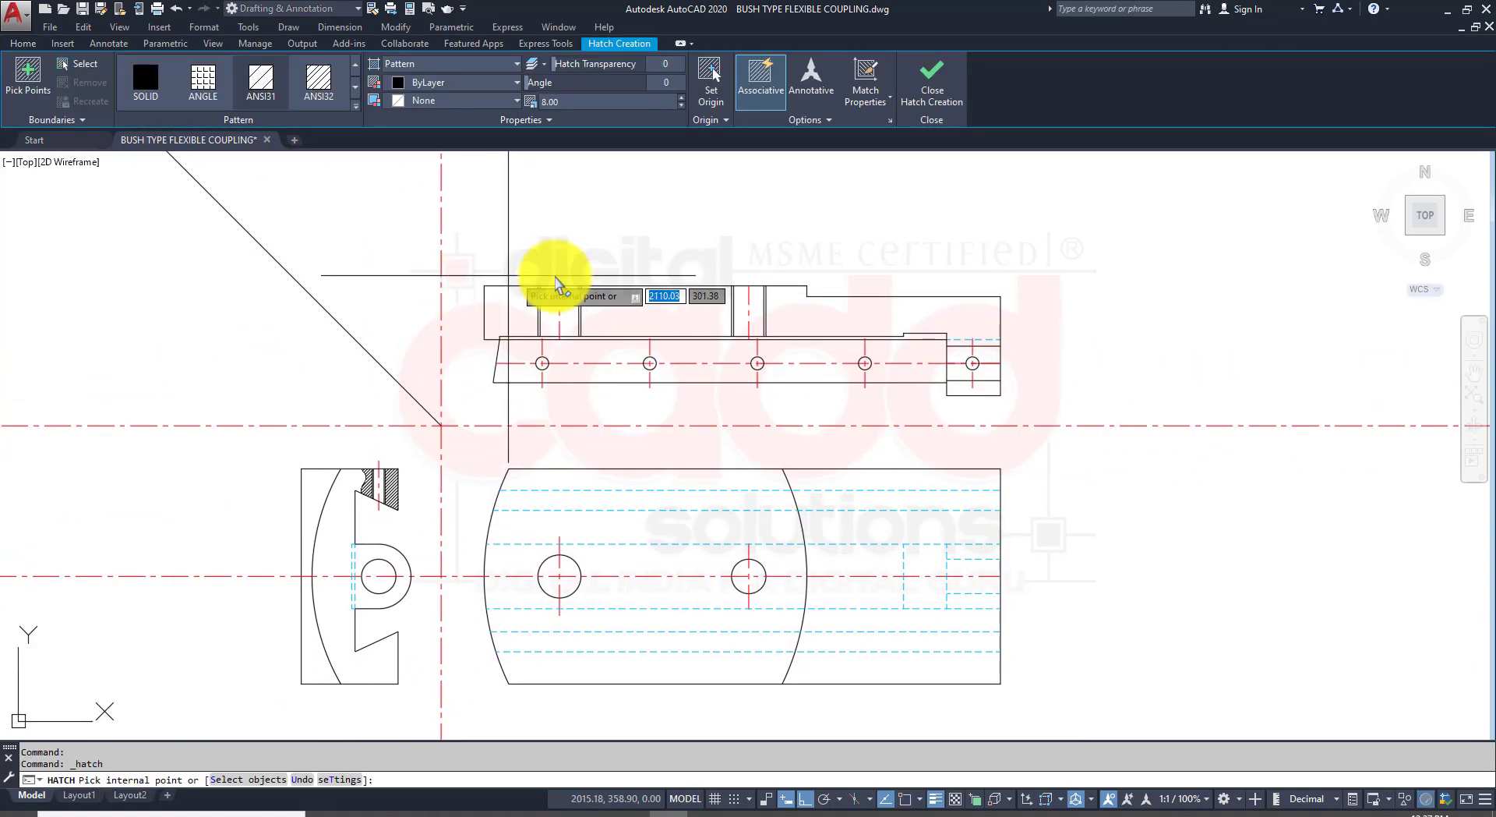
{"action": "scroll", "coordinate": [551, 266], "scroll_direction": "up", "scroll_amount": 3}
{"action": "left_click", "coordinate": [452, 355]}
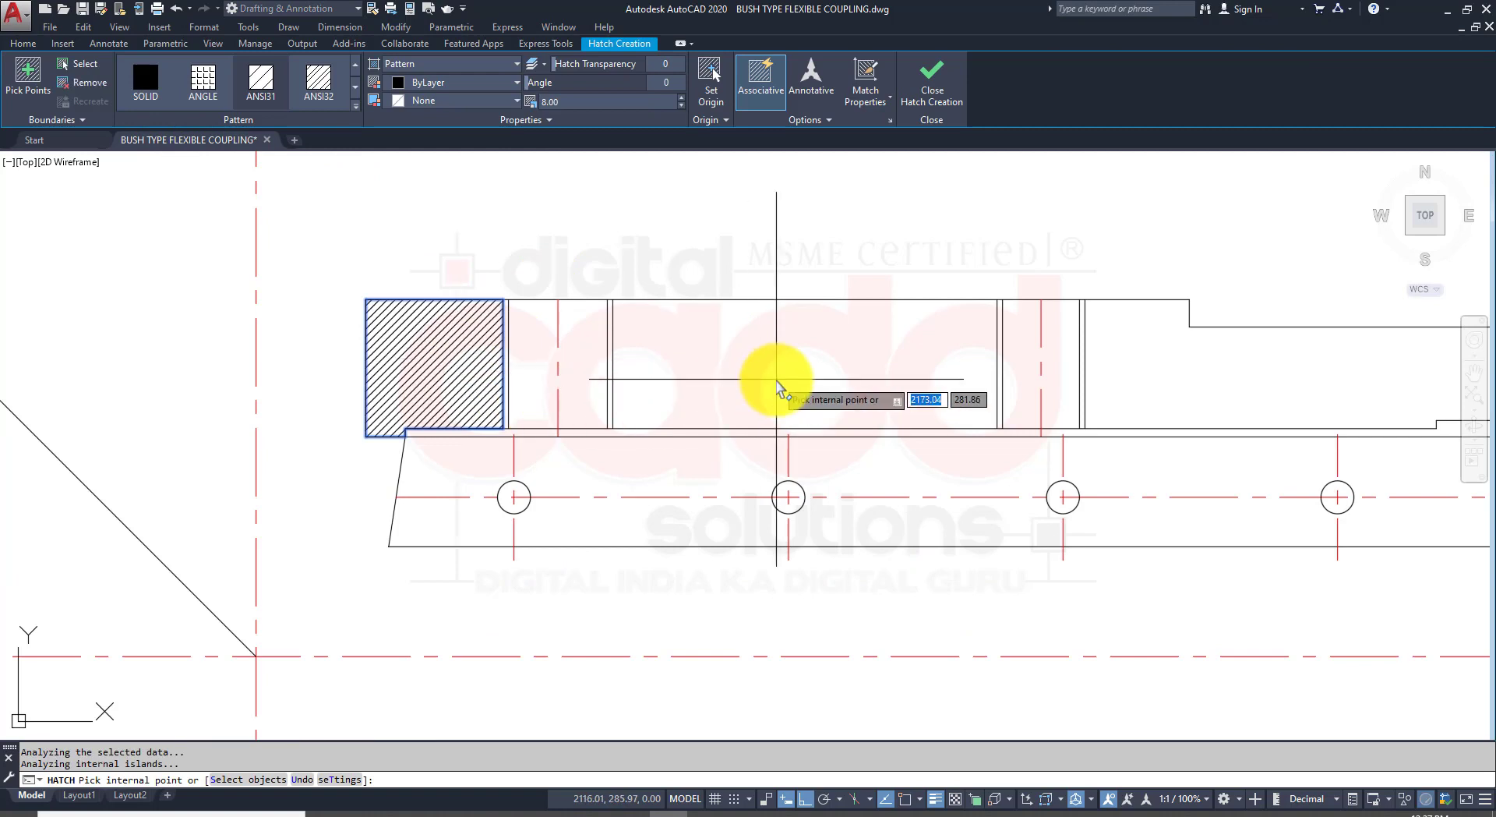
{"action": "left_click", "coordinate": [775, 385]}
{"action": "left_click", "coordinate": [1160, 374]}
{"action": "scroll", "coordinate": [435, 398], "scroll_direction": "down", "scroll_amount": 2}
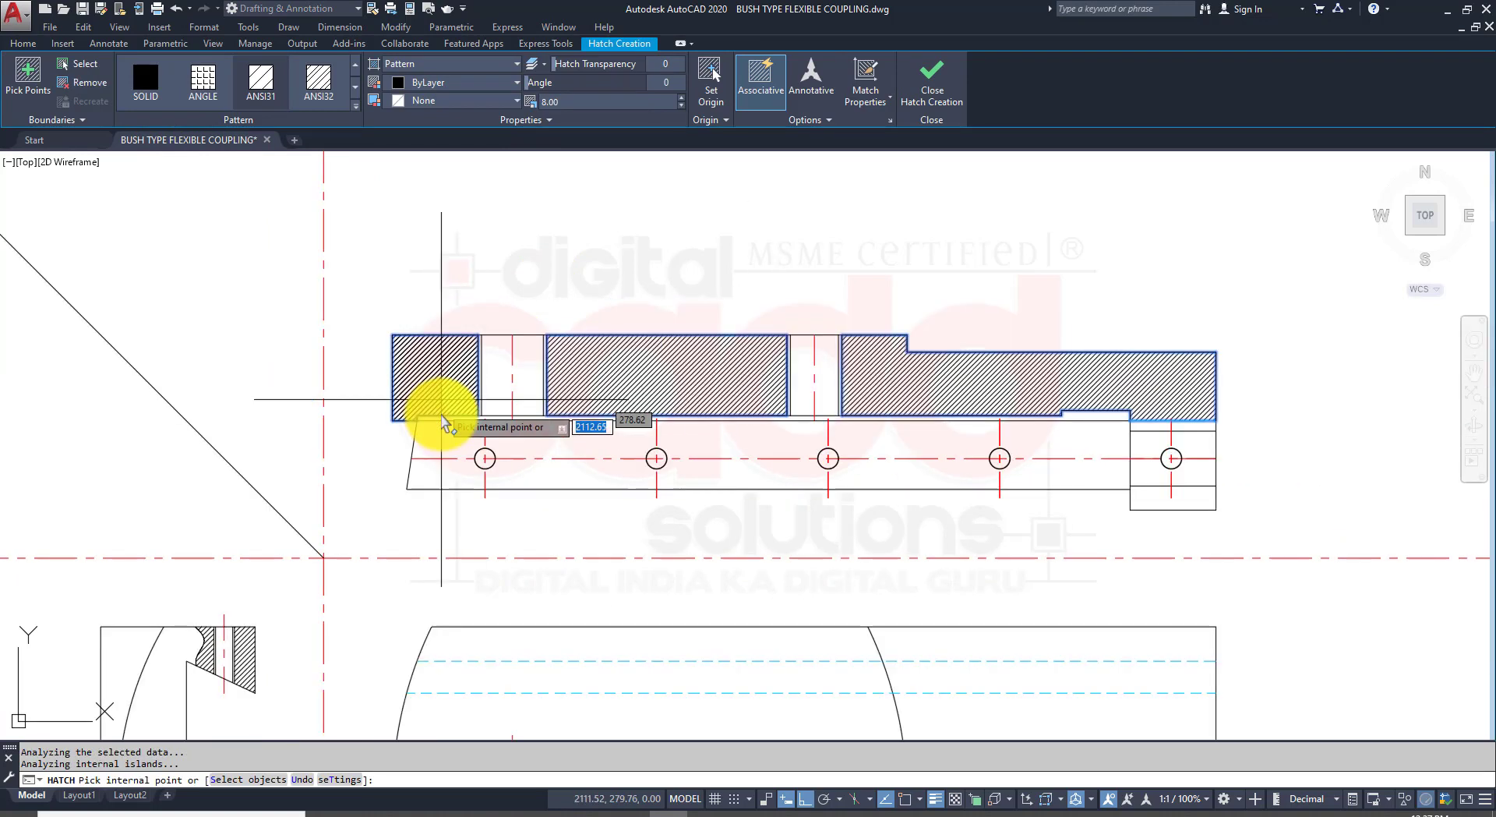
Step: Extend the hatch to the narrow strip below the dashed line at the end block and finish the hatch
{"action": "middle_click_drag", "start_coordinate": [1294, 473], "coordinate": [1102, 424]}
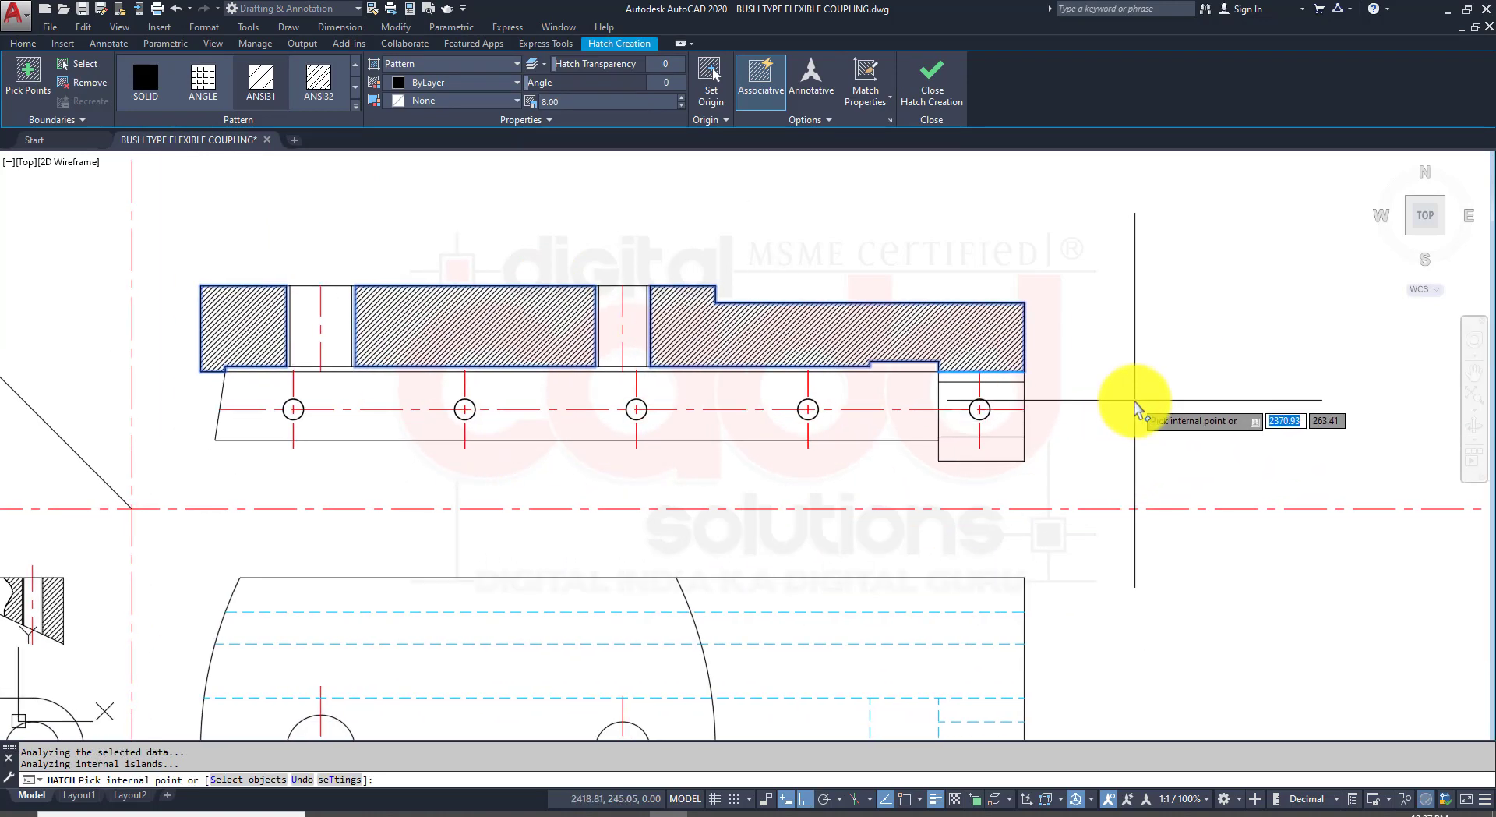
{"action": "scroll", "coordinate": [1140, 401], "scroll_direction": "up", "scroll_amount": 2}
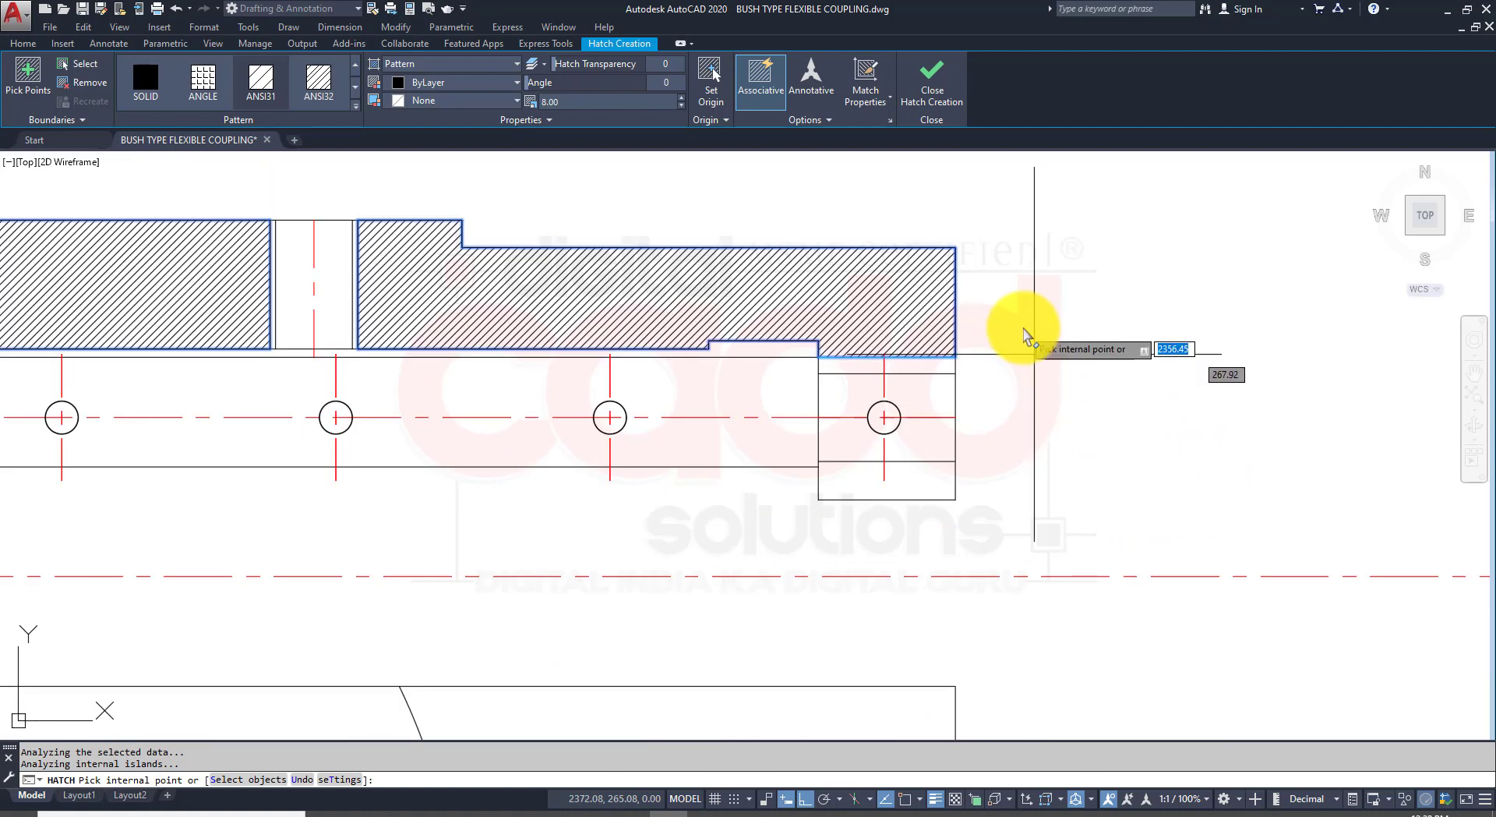
{"action": "scroll", "coordinate": [1018, 331], "scroll_direction": "up", "scroll_amount": 2}
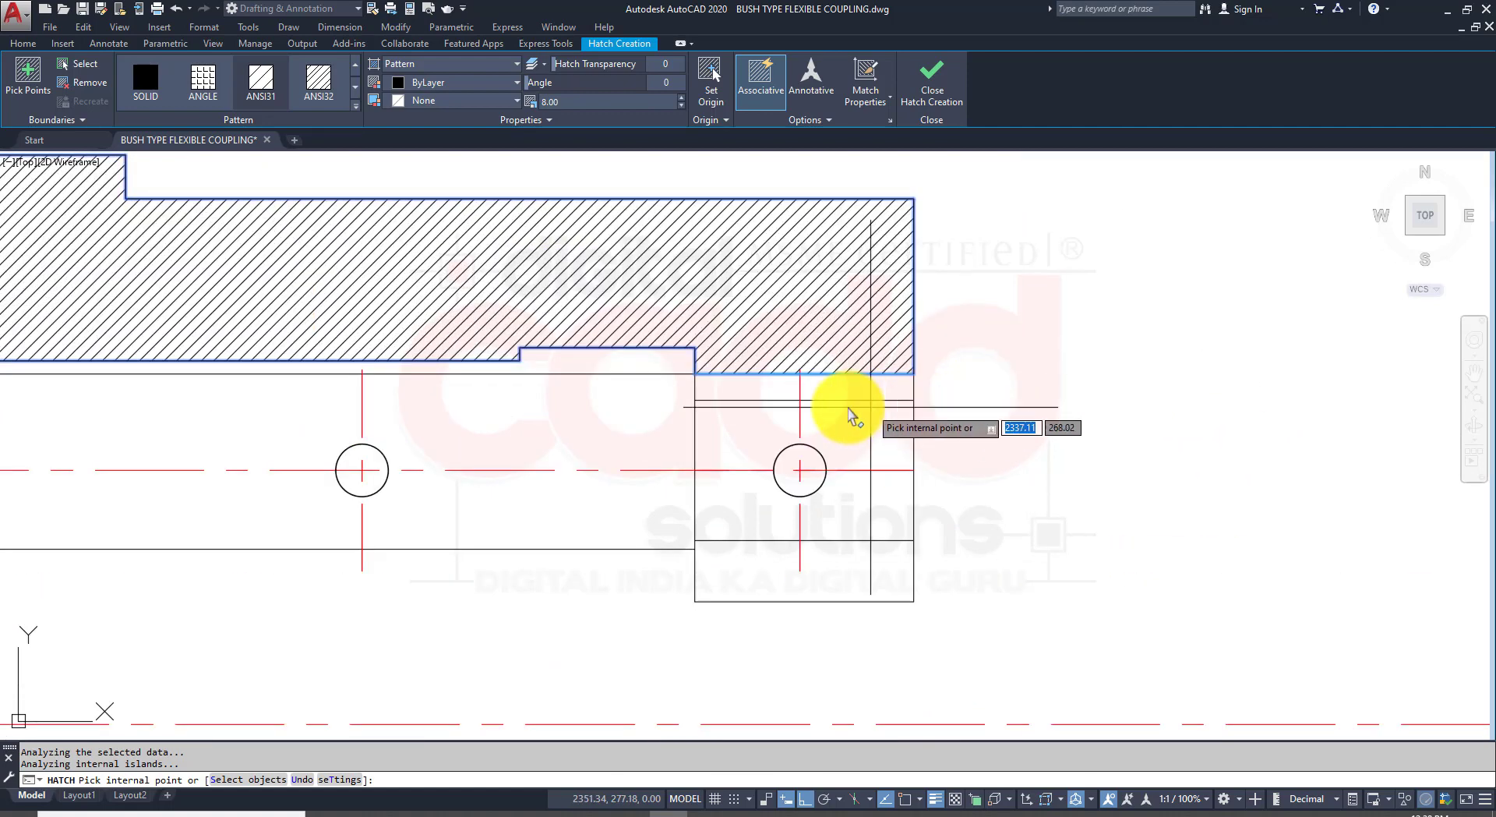
{"action": "left_click", "coordinate": [730, 399]}
{"action": "key", "text": "Return"}
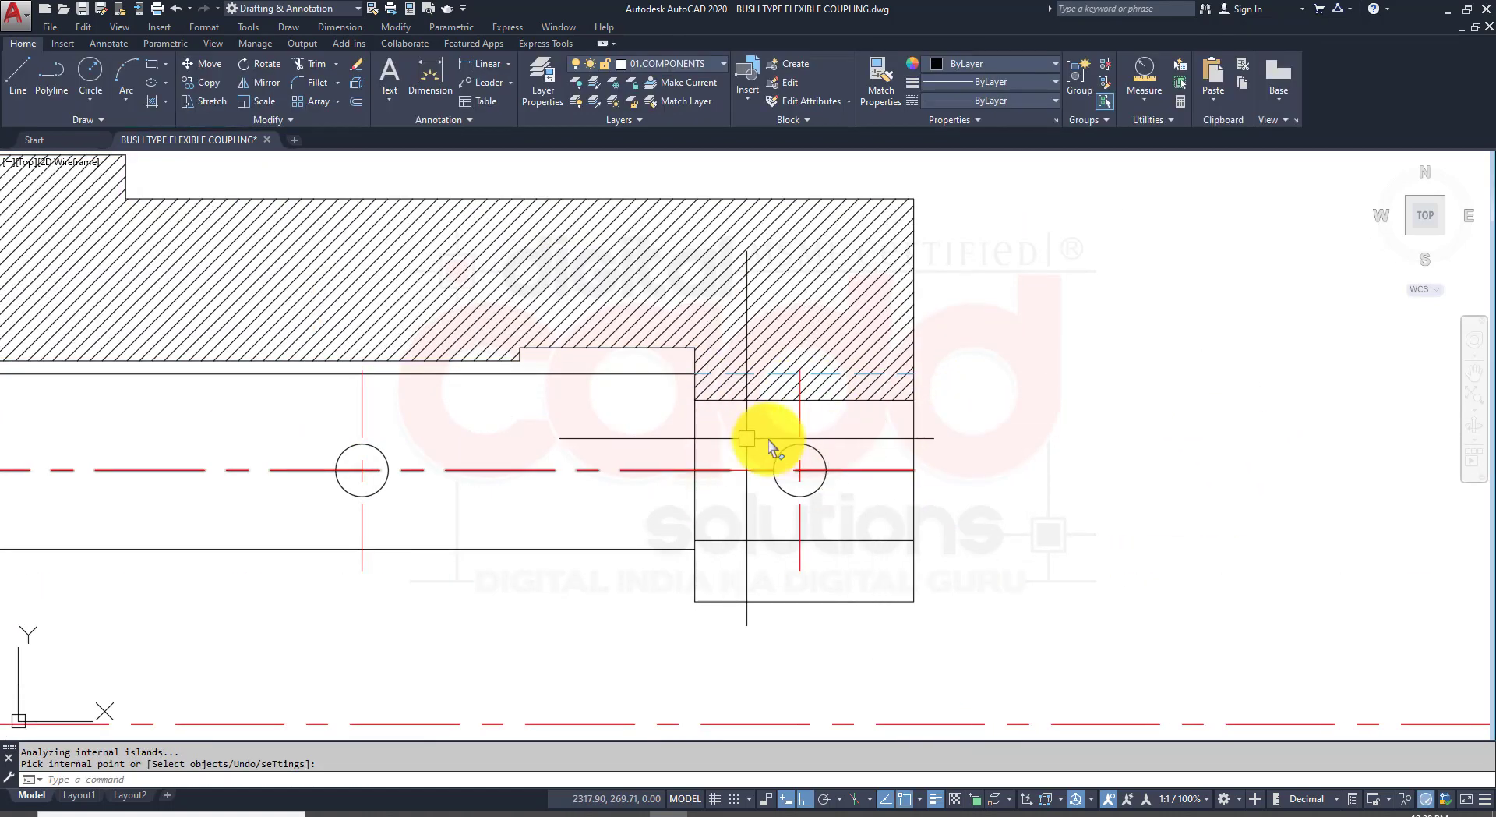
Step: Switch to the reference PDF and examine the filleted hidden line in the sectional view and its counterpart in the side view
{"action": "scroll", "coordinate": [931, 389], "scroll_direction": "down", "scroll_amount": 4}
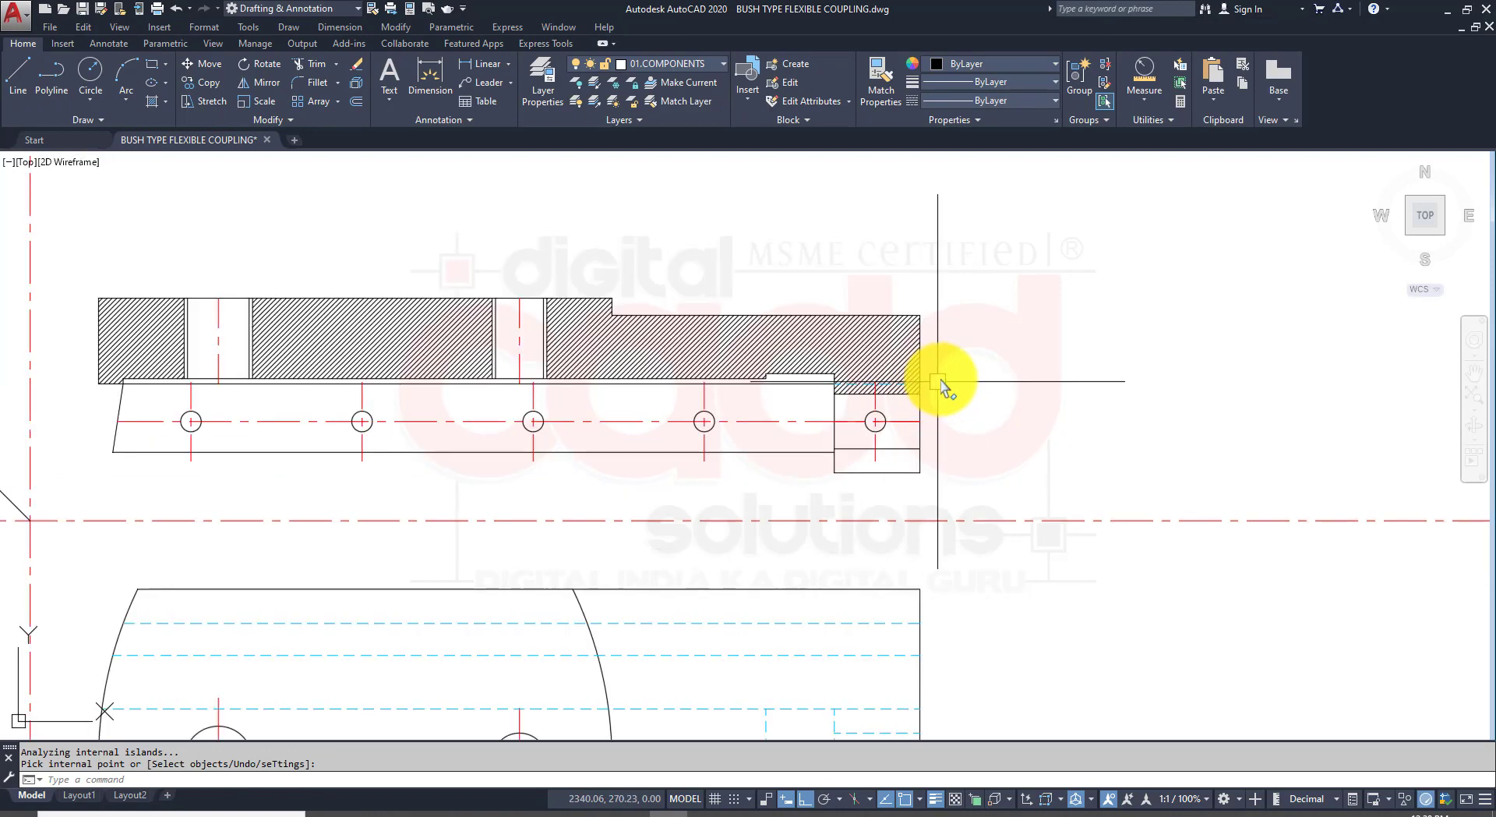
{"action": "mouse_move", "coordinate": [591, 530]}
{"action": "middle_mouse_down"}
{"action": "mouse_move", "coordinate": [694, 506]}
{"action": "mouse_move", "coordinate": [811, 367]}
{"action": "mouse_move", "coordinate": [826, 447]}
{"action": "middle_mouse_up"}
{"action": "left_click", "coordinate": [427, 810]}
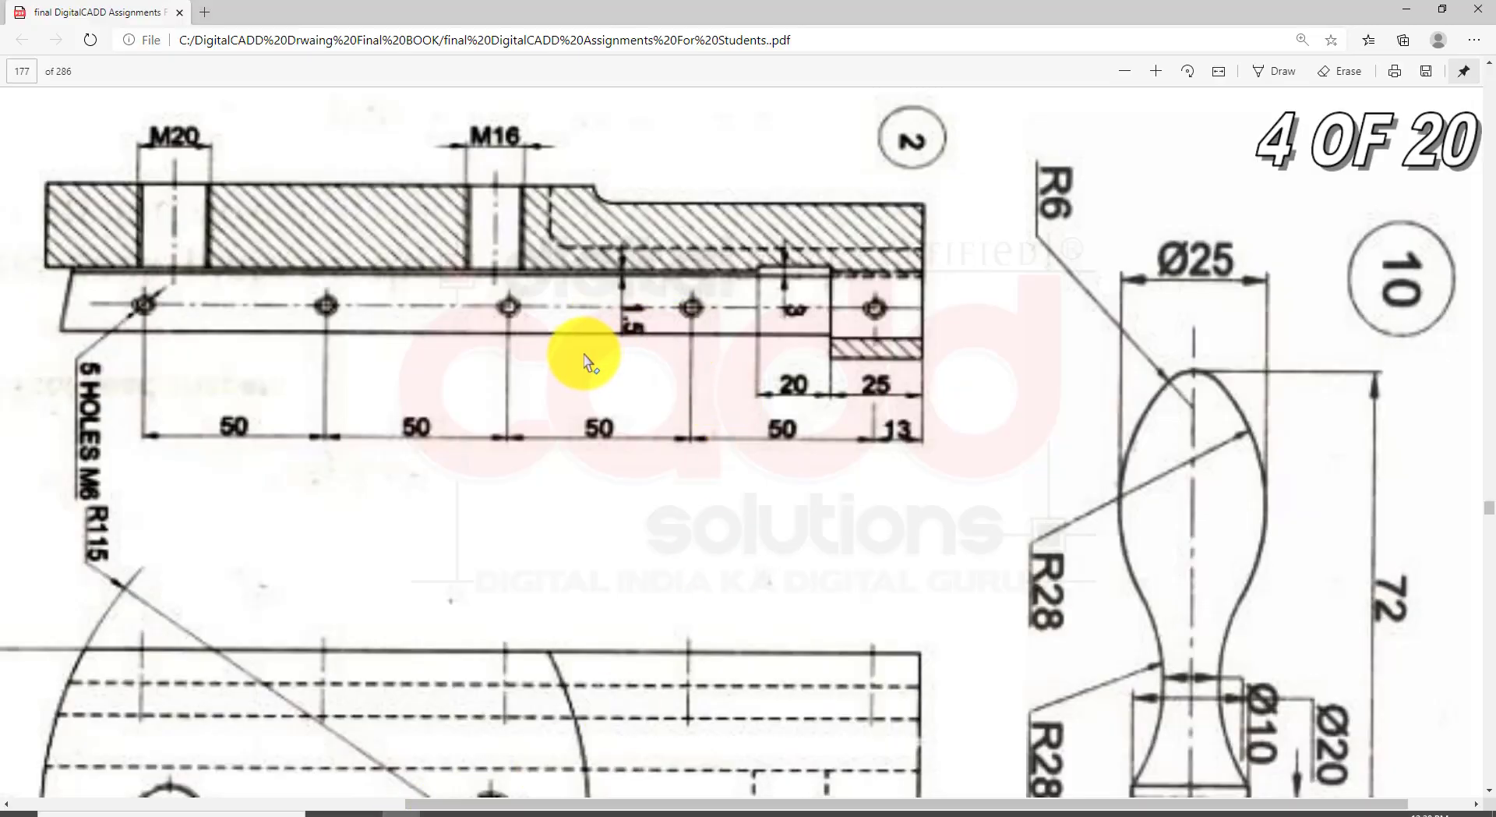
{"action": "left_click_drag", "start_coordinate": [679, 141], "coordinate": [620, 219]}
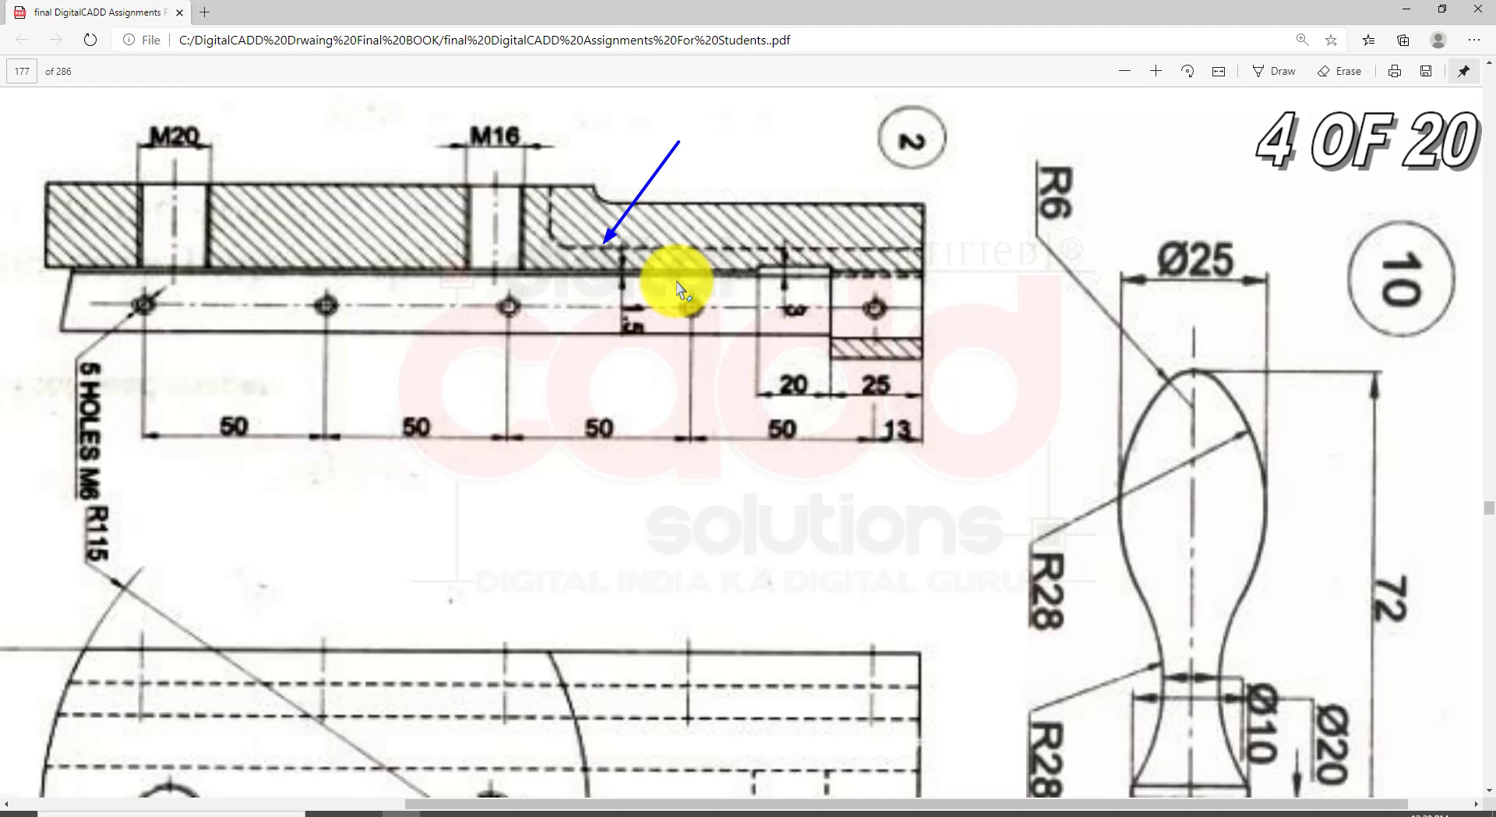
{"action": "scroll", "coordinate": [826, 360], "scroll_direction": "down", "scroll_amount": 3, "text": "ctrl"}
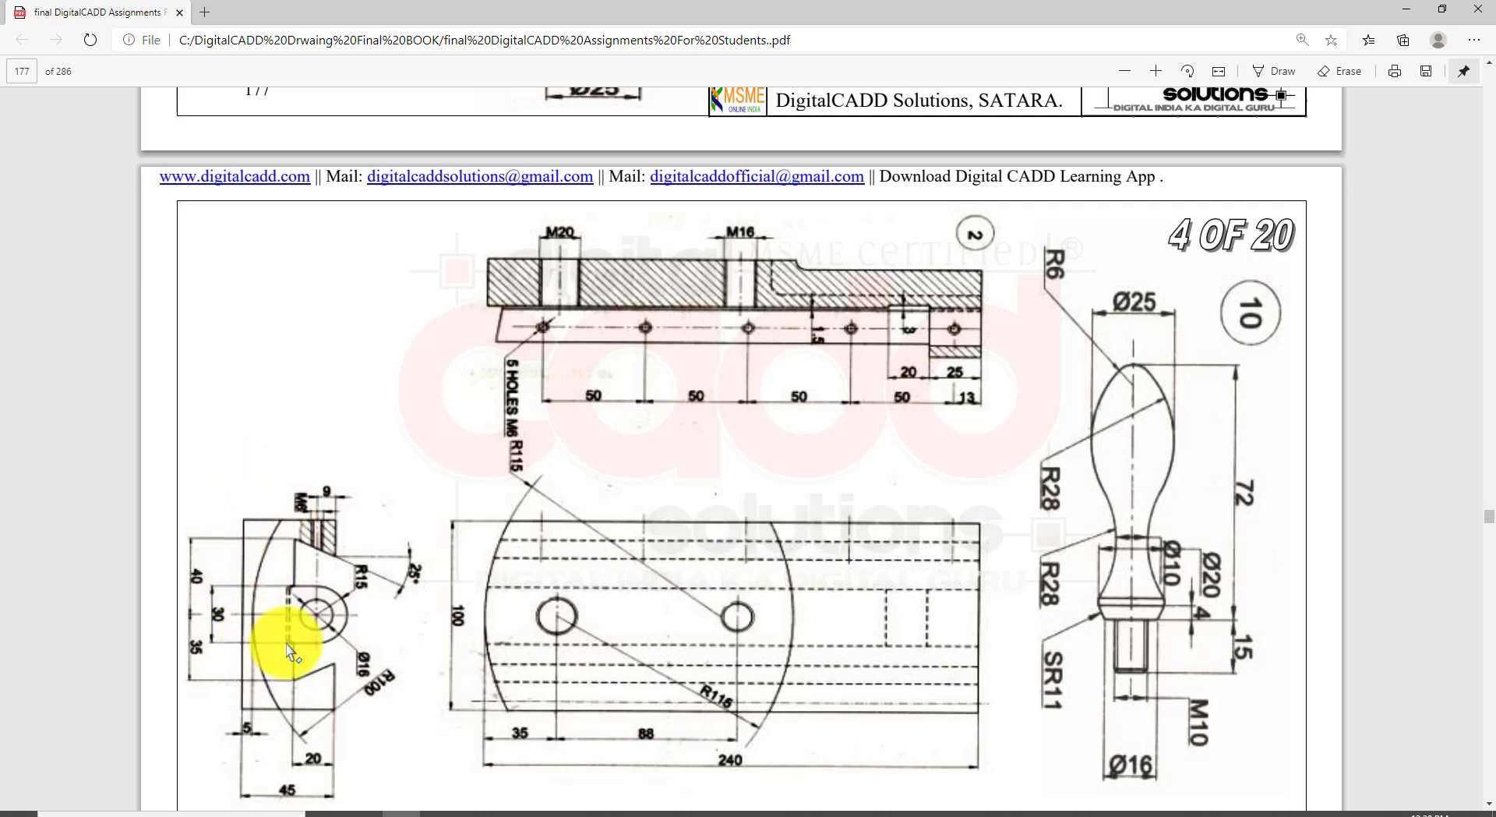
Step: Switch back to AutoCAD and draw vertical rays upward from the side view's large arc, at its midpoint and its upper end
{"action": "left_click", "coordinate": [670, 815]}
{"action": "middle_click_drag", "start_coordinate": [291, 550], "coordinate": [605, 484]}
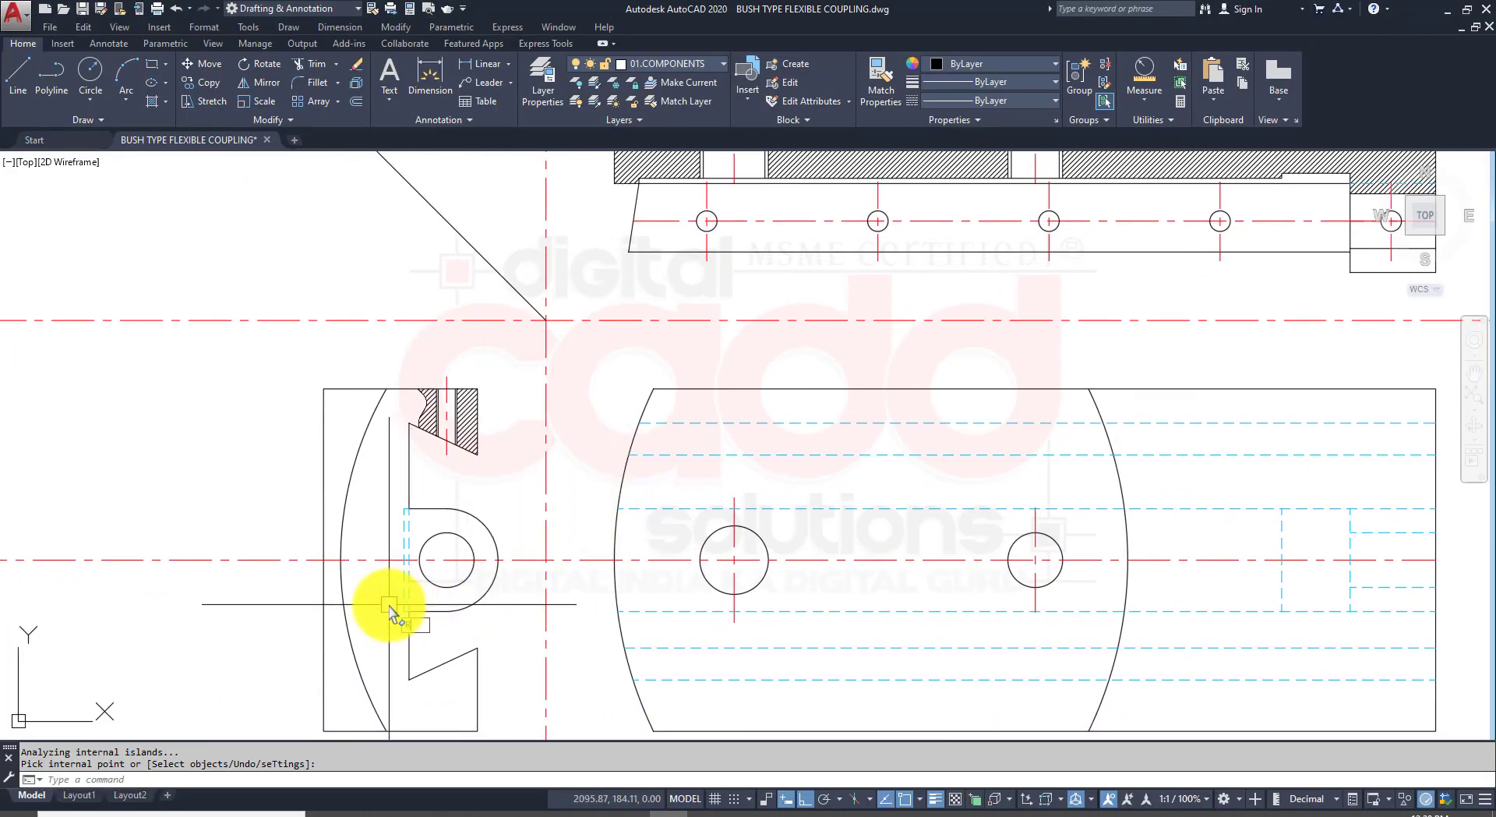
{"action": "type", "text": "ray"}
{"action": "key", "text": "Return"}
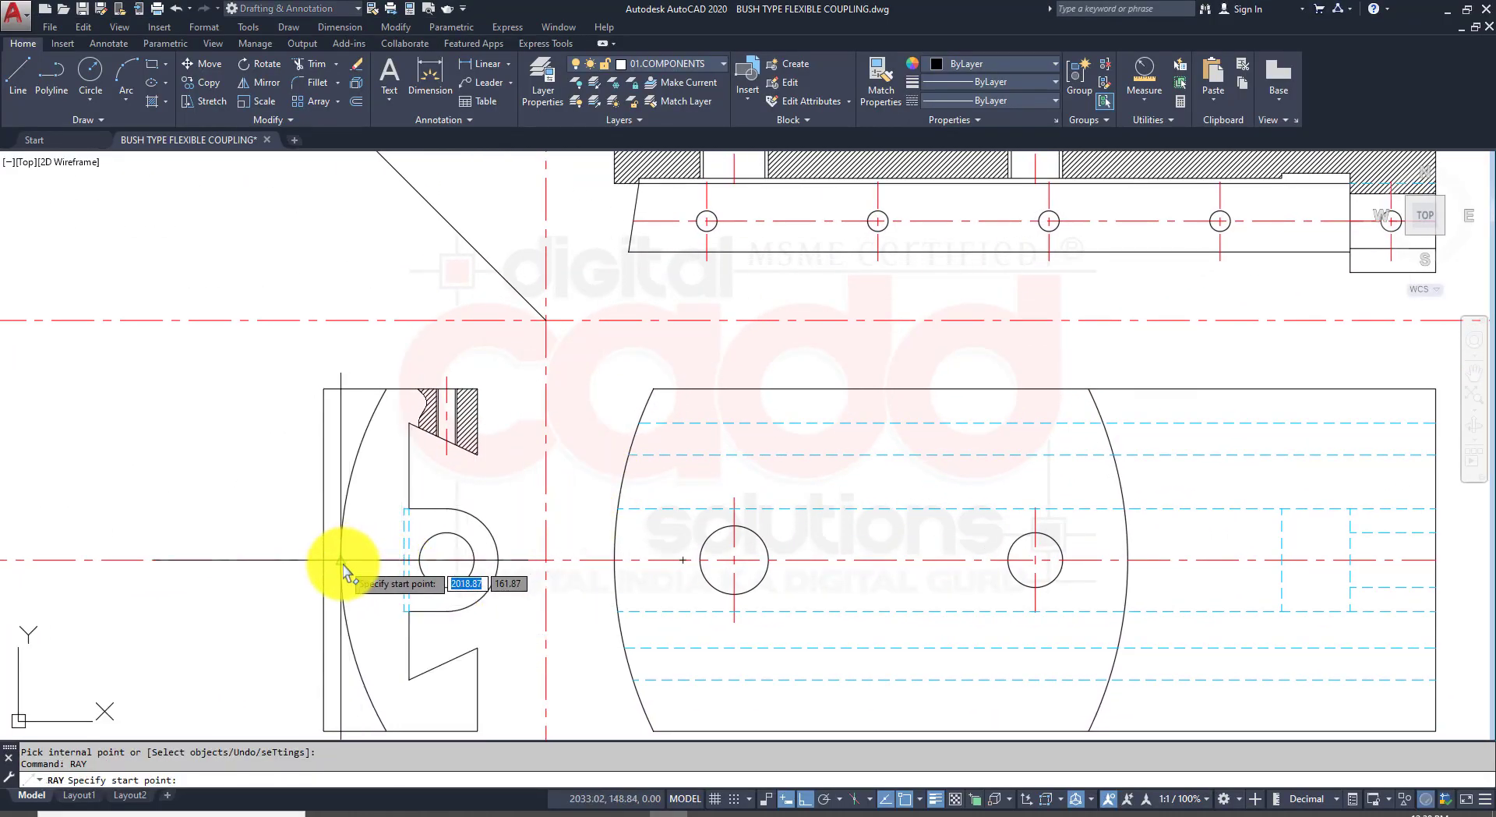
{"action": "left_click", "coordinate": [341, 561]}
{"action": "left_click", "coordinate": [361, 268]}
{"action": "key", "text": "Return"}
{"action": "key", "text": "Return"}
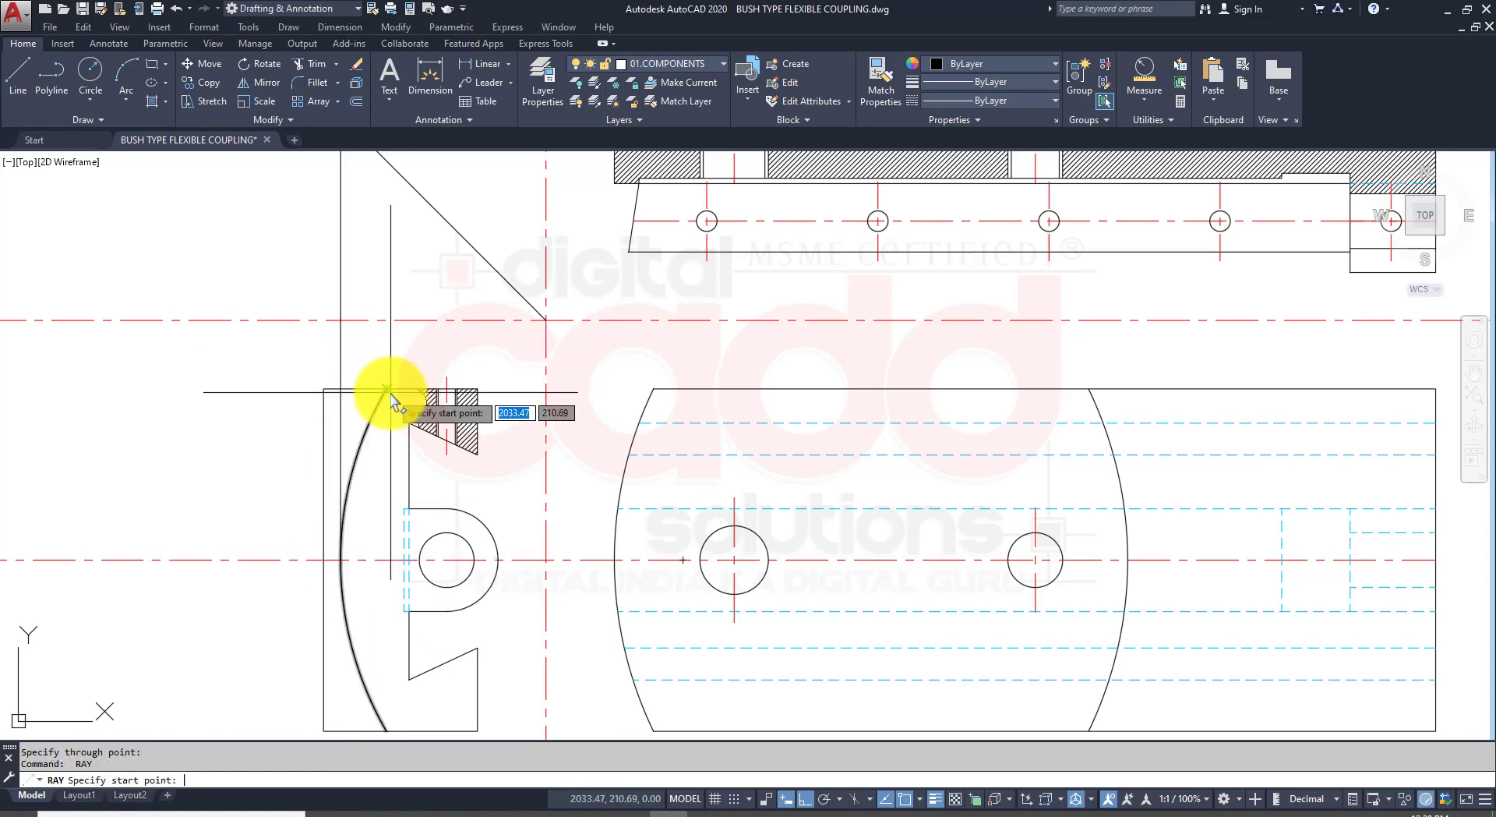
{"action": "left_click", "coordinate": [388, 391]}
{"action": "left_click", "coordinate": [395, 253]}
{"action": "key", "text": "Return"}
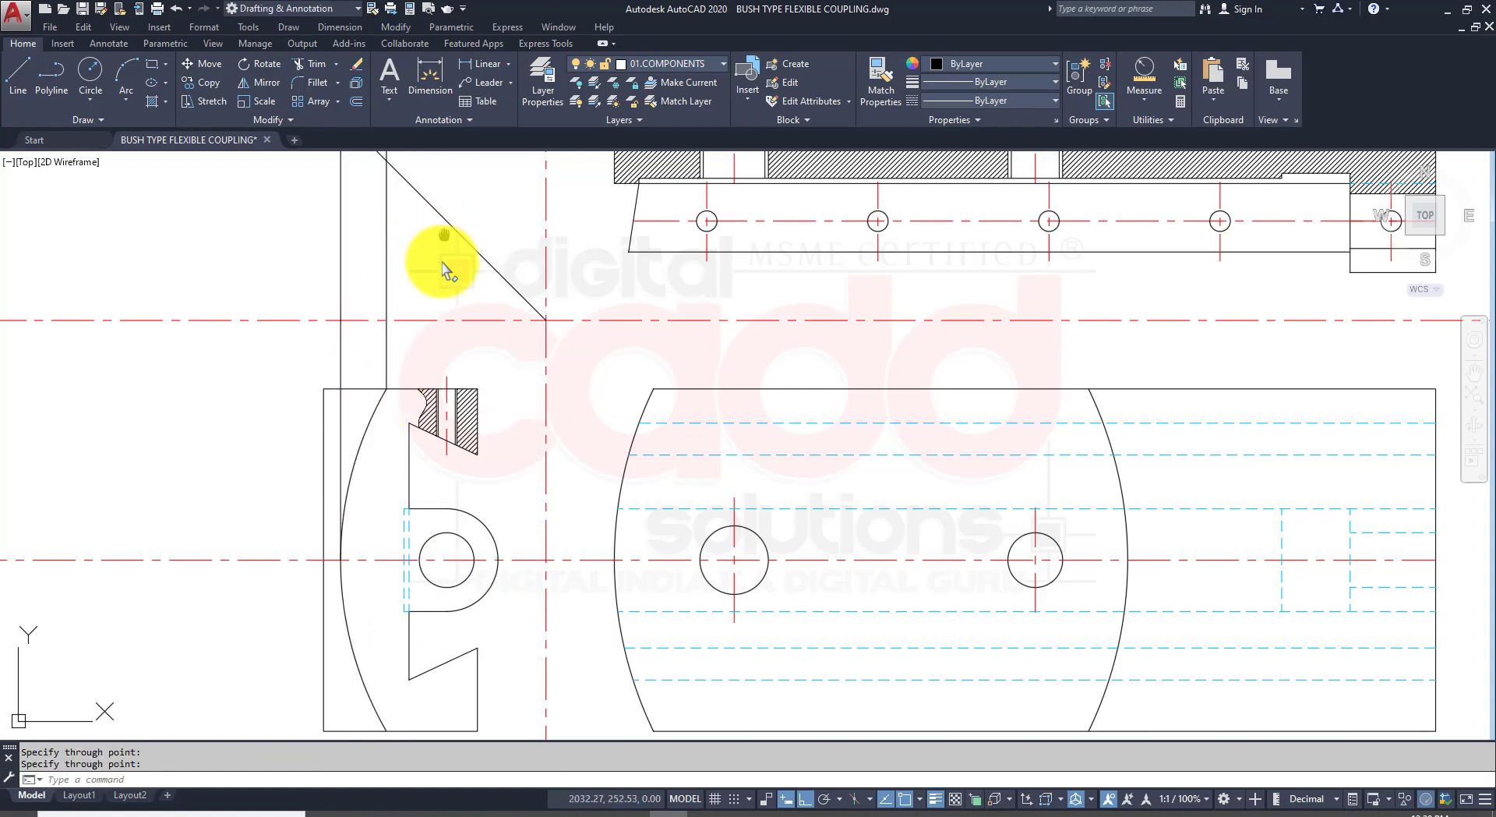
Step: Project both vertical rays from the 45° line as horizontal rays across the hatched front view
{"action": "mouse_move", "coordinate": [445, 269]}
{"action": "middle_mouse_down"}
{"action": "mouse_move", "coordinate": [400, 534]}
{"action": "mouse_move", "coordinate": [311, 628]}
{"action": "middle_mouse_up"}
{"action": "key", "text": "Return"}
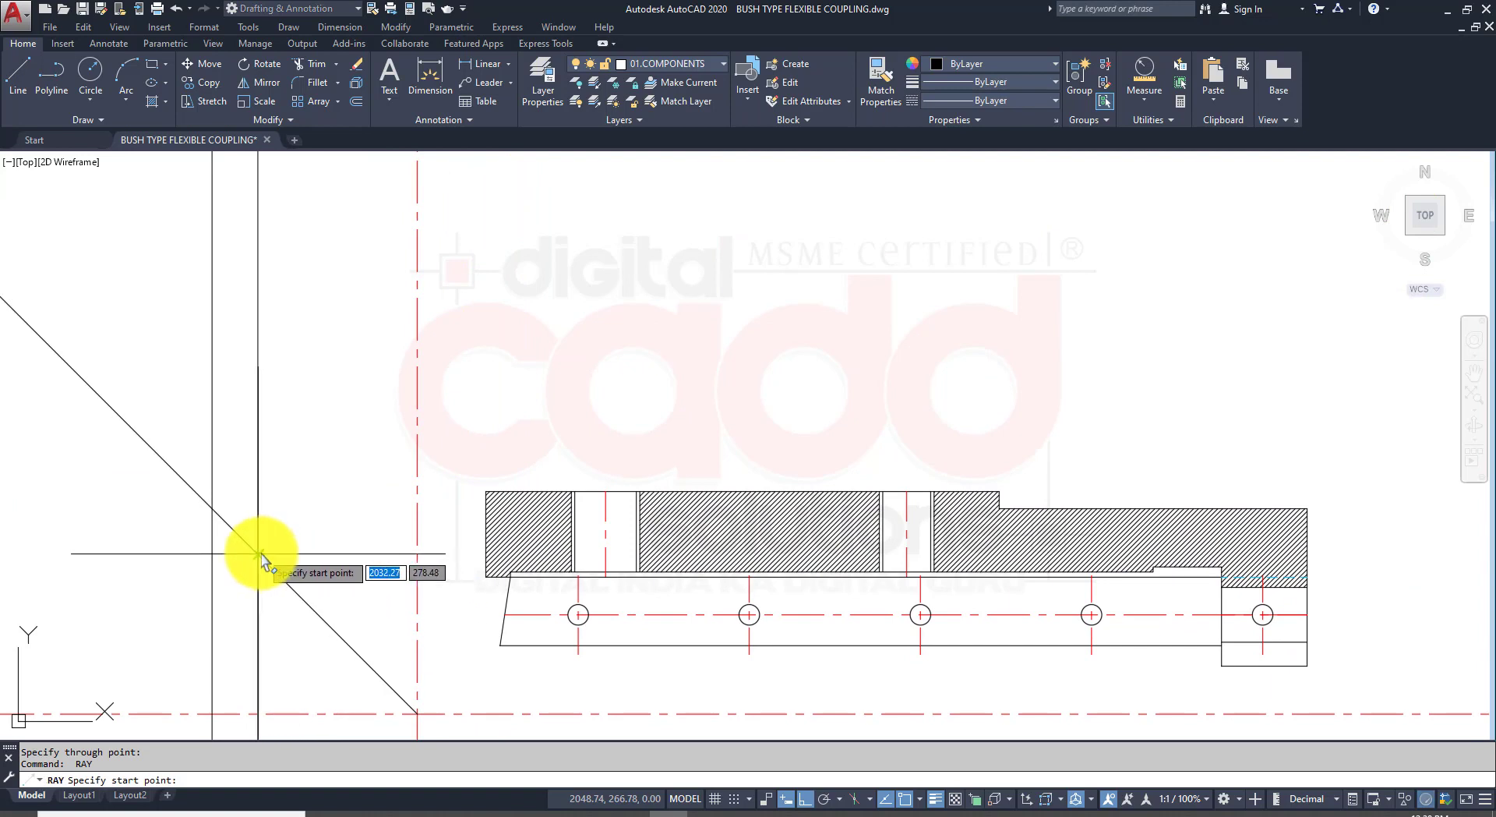
{"action": "left_click", "coordinate": [413, 556]}
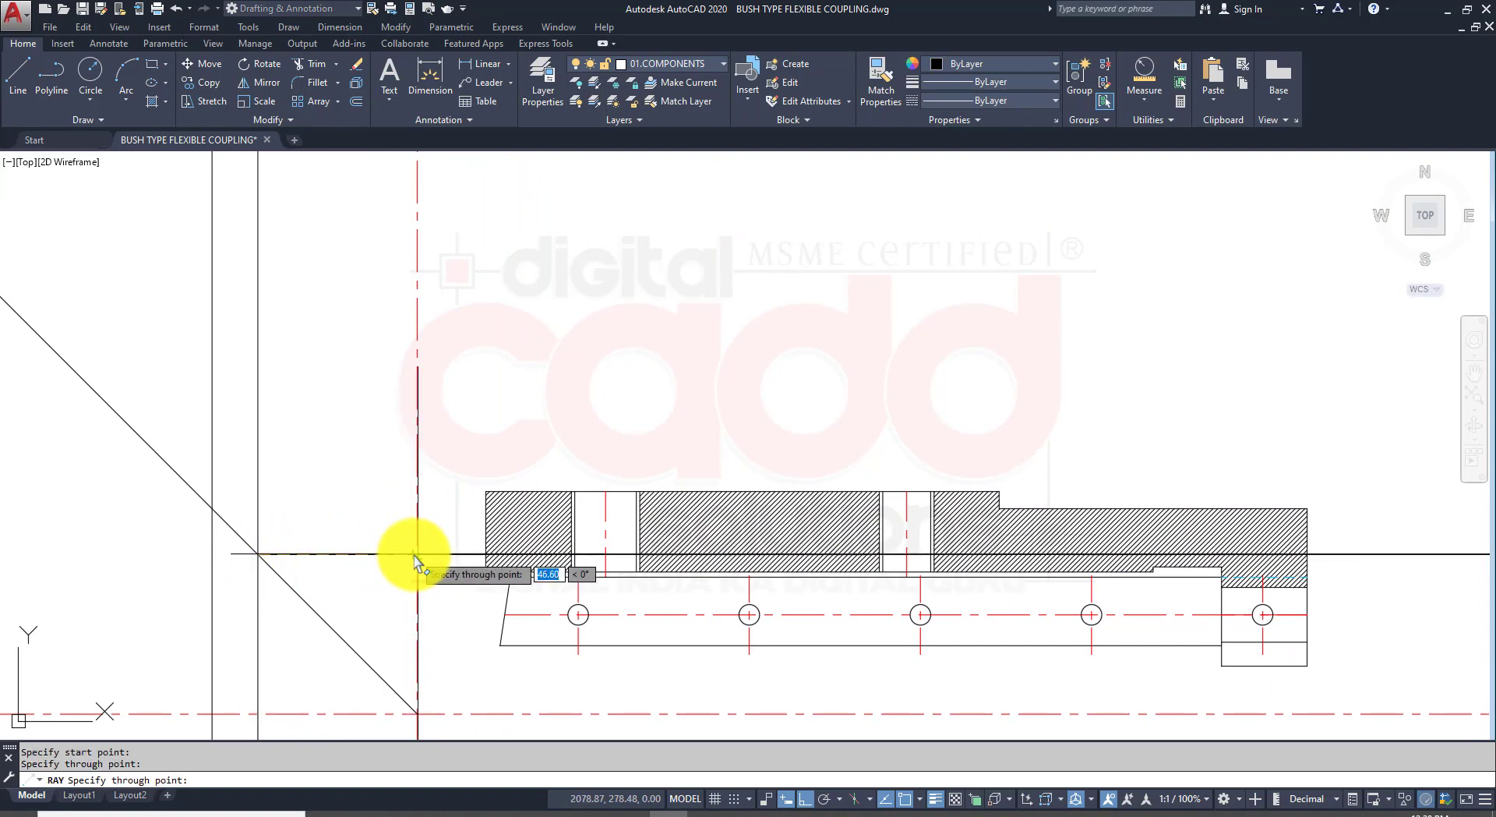
{"action": "key", "text": "Return"}
{"action": "key", "text": "Return"}
{"action": "left_click", "coordinate": [213, 510]}
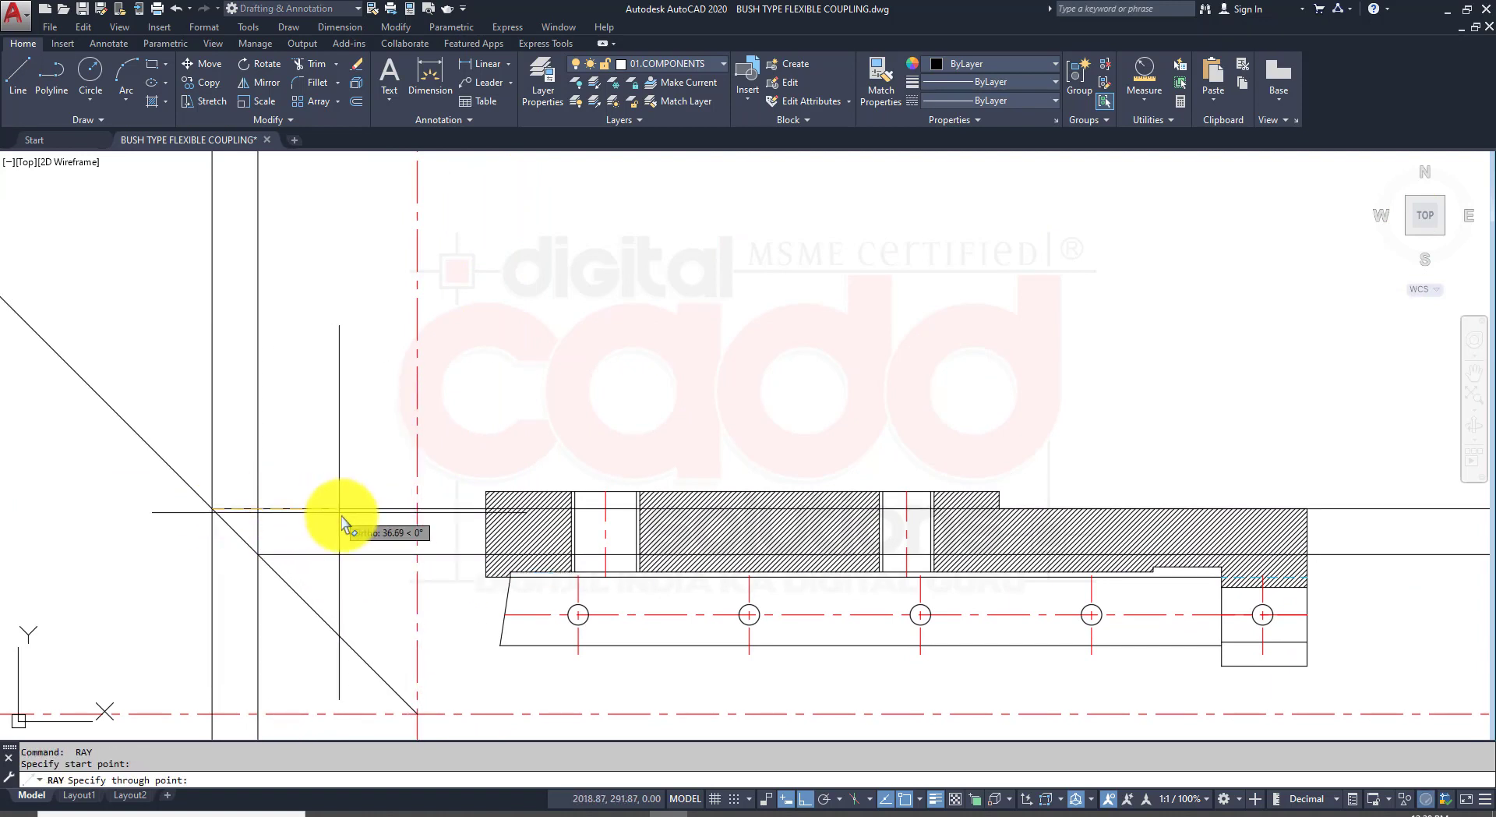
{"action": "key", "text": "Return"}
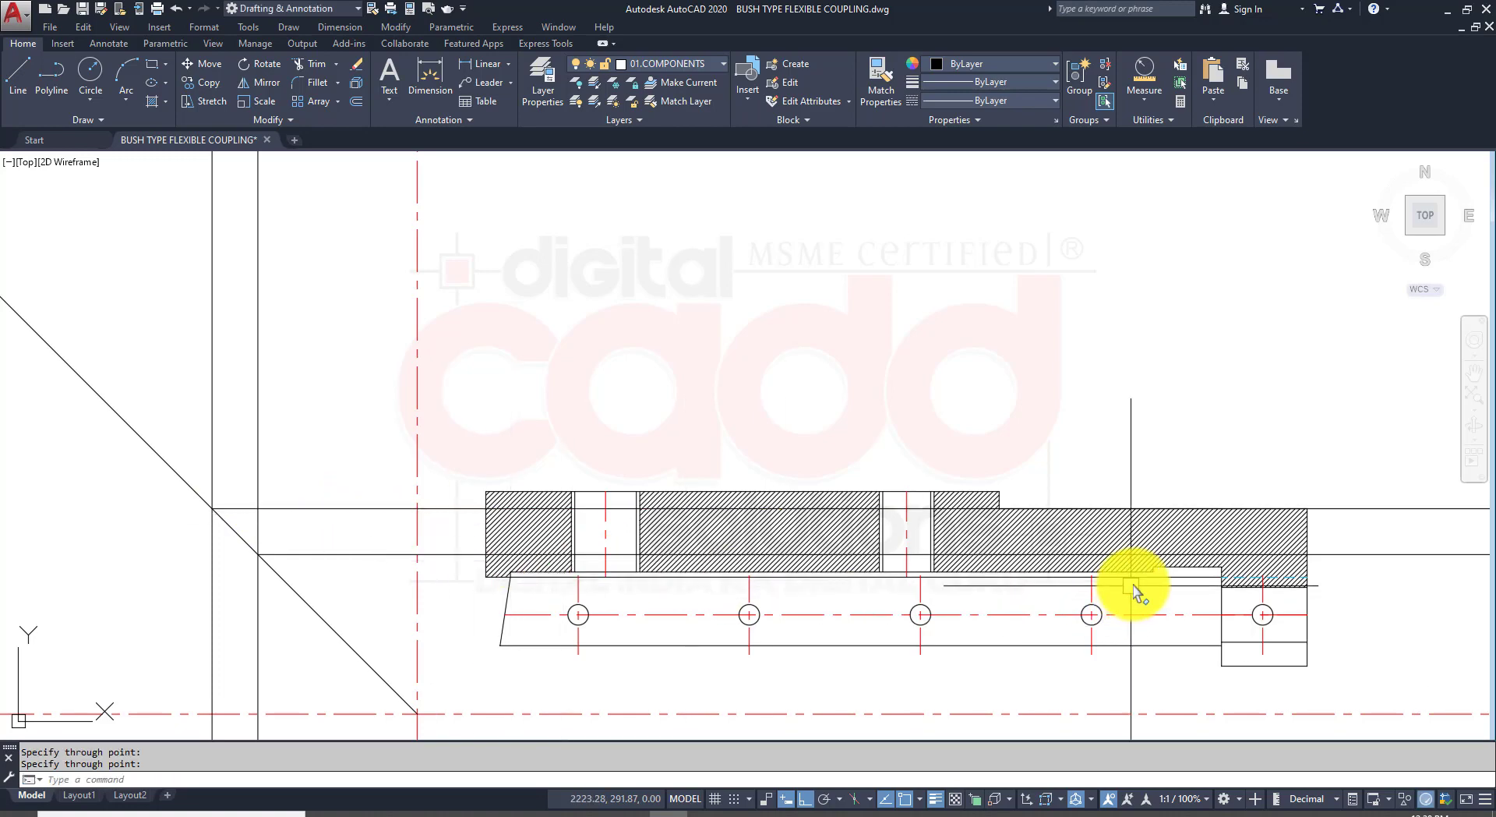
Step: Compare the projected rays with the filleted hidden line in the sectional view of the reference PDF
{"action": "scroll", "coordinate": [1154, 578], "scroll_direction": "up", "scroll_amount": 2}
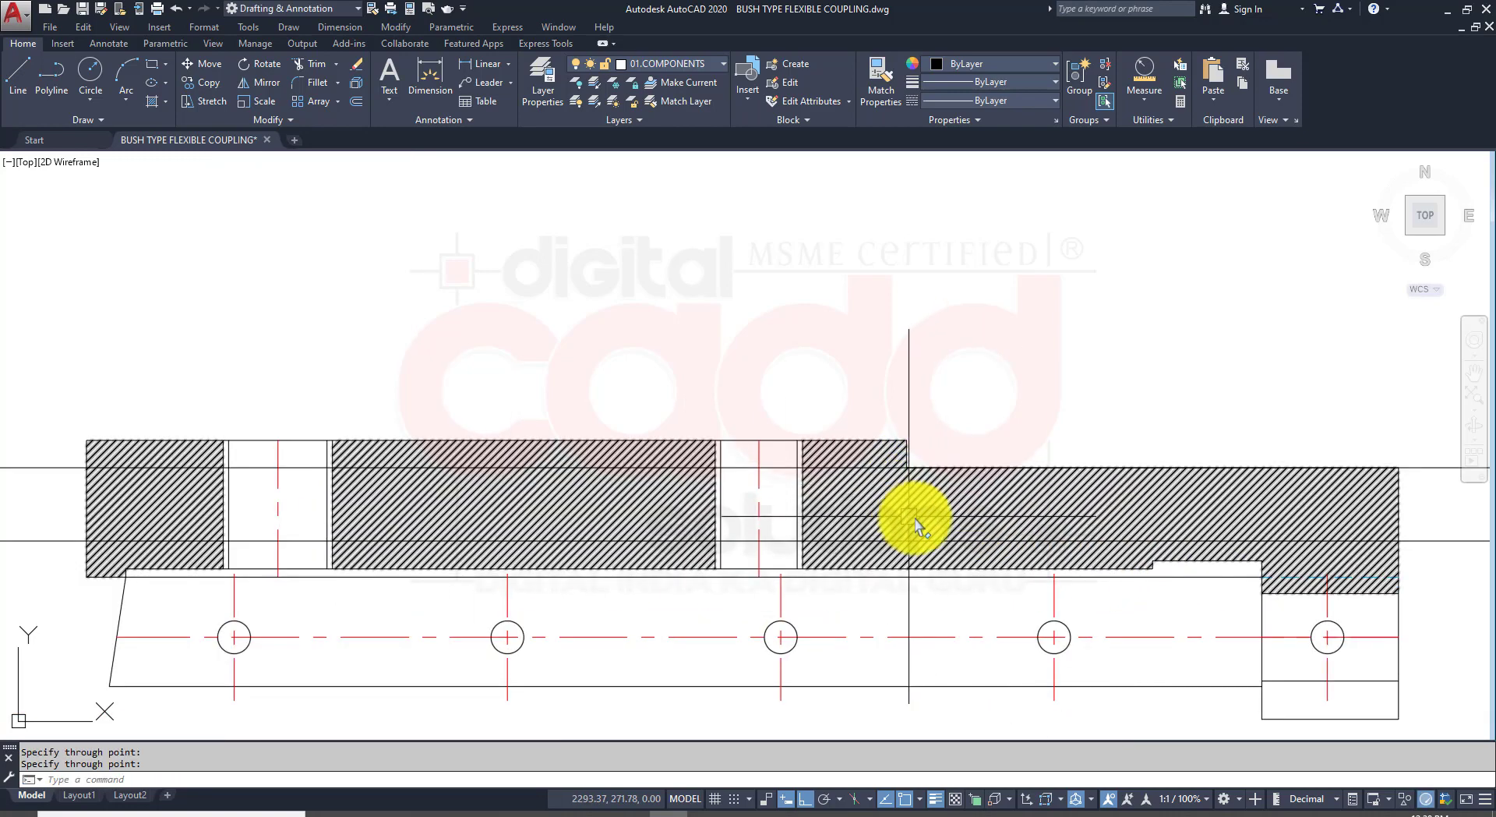
{"action": "scroll", "coordinate": [909, 517], "scroll_direction": "down", "scroll_amount": 4}
{"action": "mouse_move", "coordinate": [575, 507]}
{"action": "middle_mouse_down"}
{"action": "mouse_move", "coordinate": [574, 445]}
{"action": "mouse_move", "coordinate": [568, 517]}
{"action": "mouse_move", "coordinate": [535, 535]}
{"action": "middle_mouse_up"}
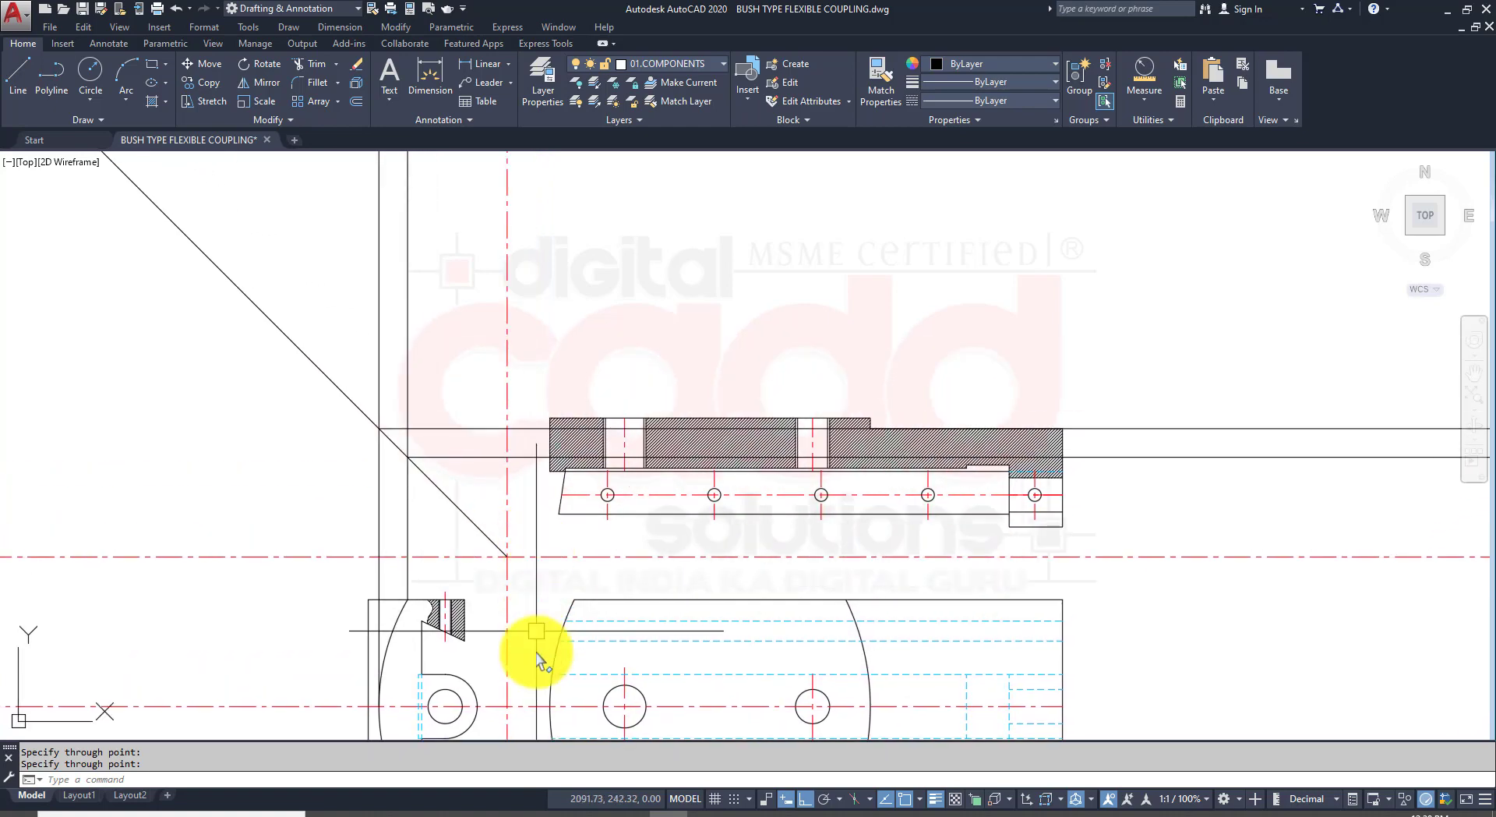
{"action": "left_click", "coordinate": [399, 811]}
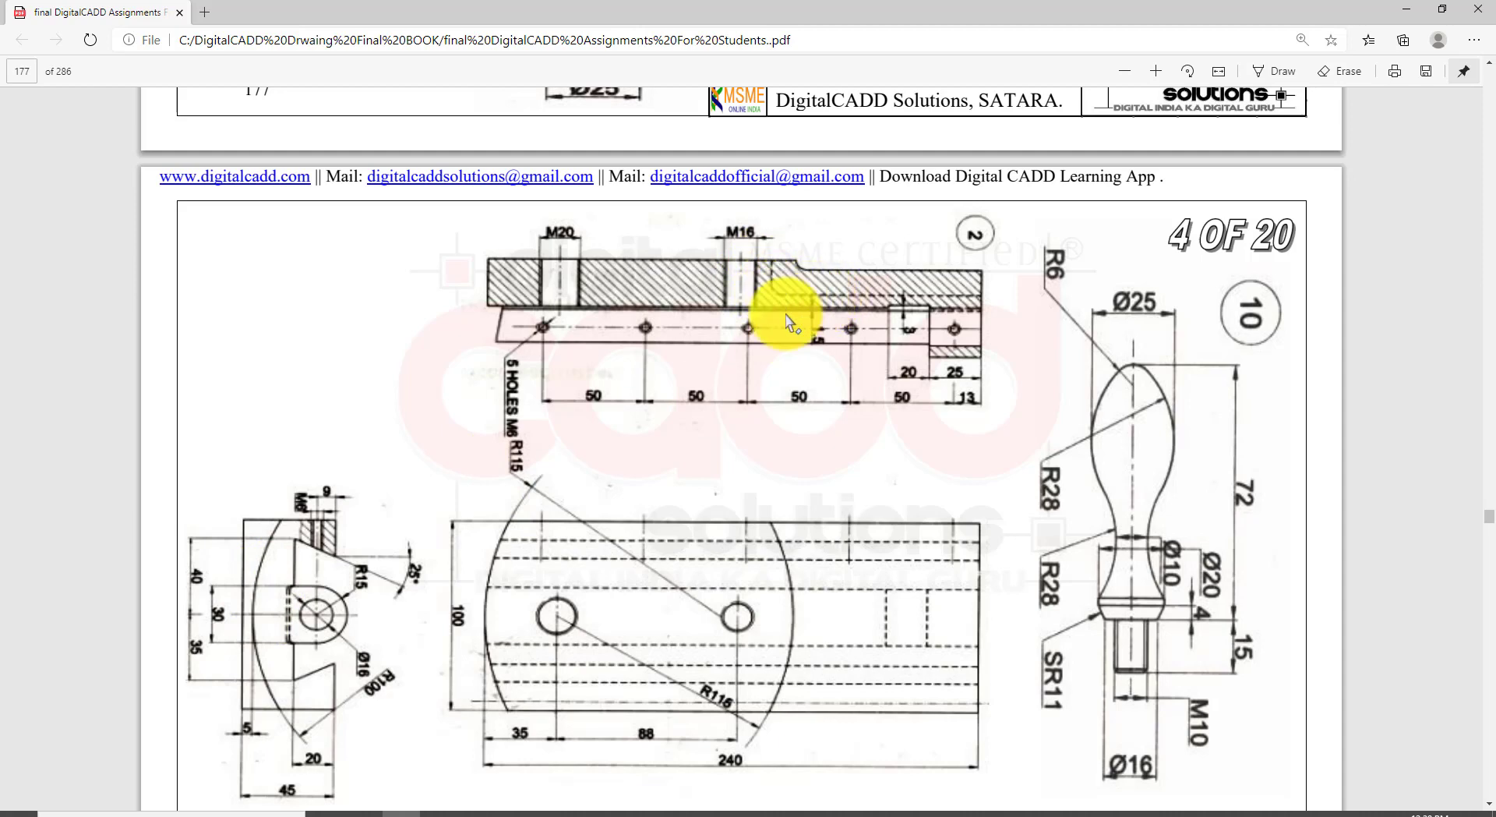
{"action": "left_click", "coordinate": [670, 810]}
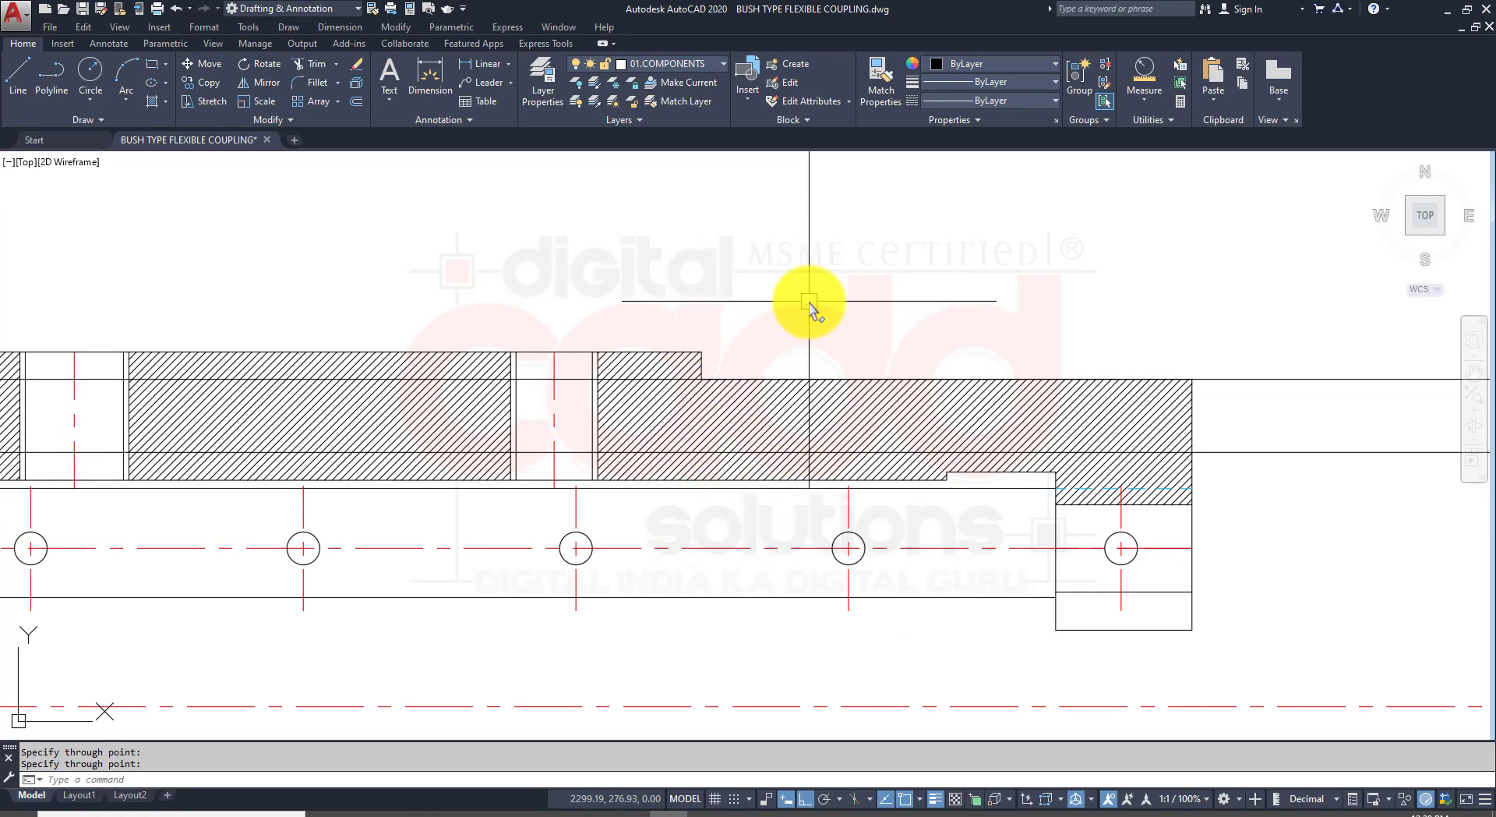
{"action": "left_click", "coordinate": [318, 82]}
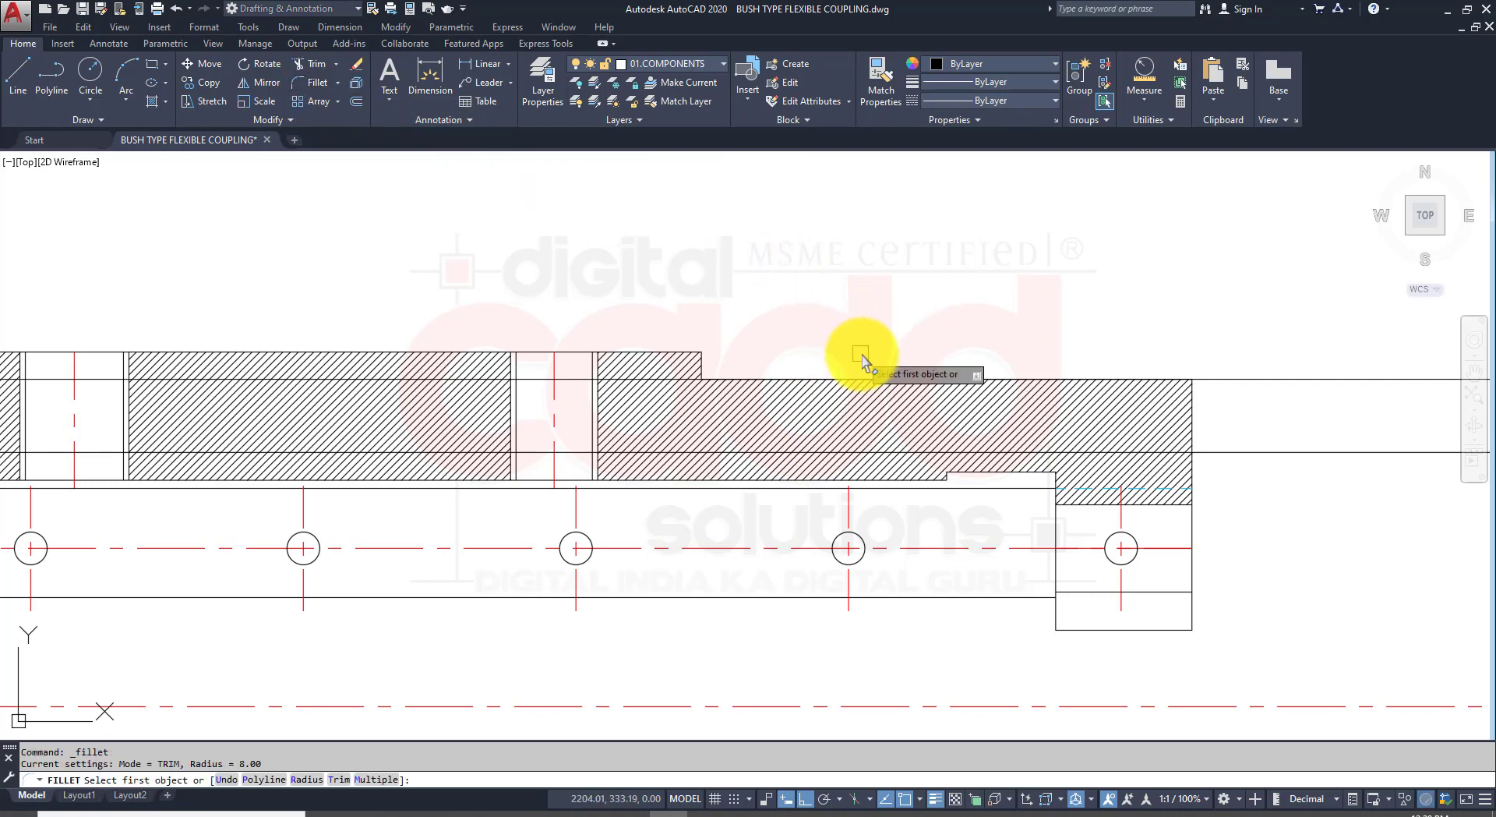
{"action": "scroll", "coordinate": [865, 355], "scroll_direction": "up", "scroll_amount": 2}
{"action": "left_click", "coordinate": [418, 812]}
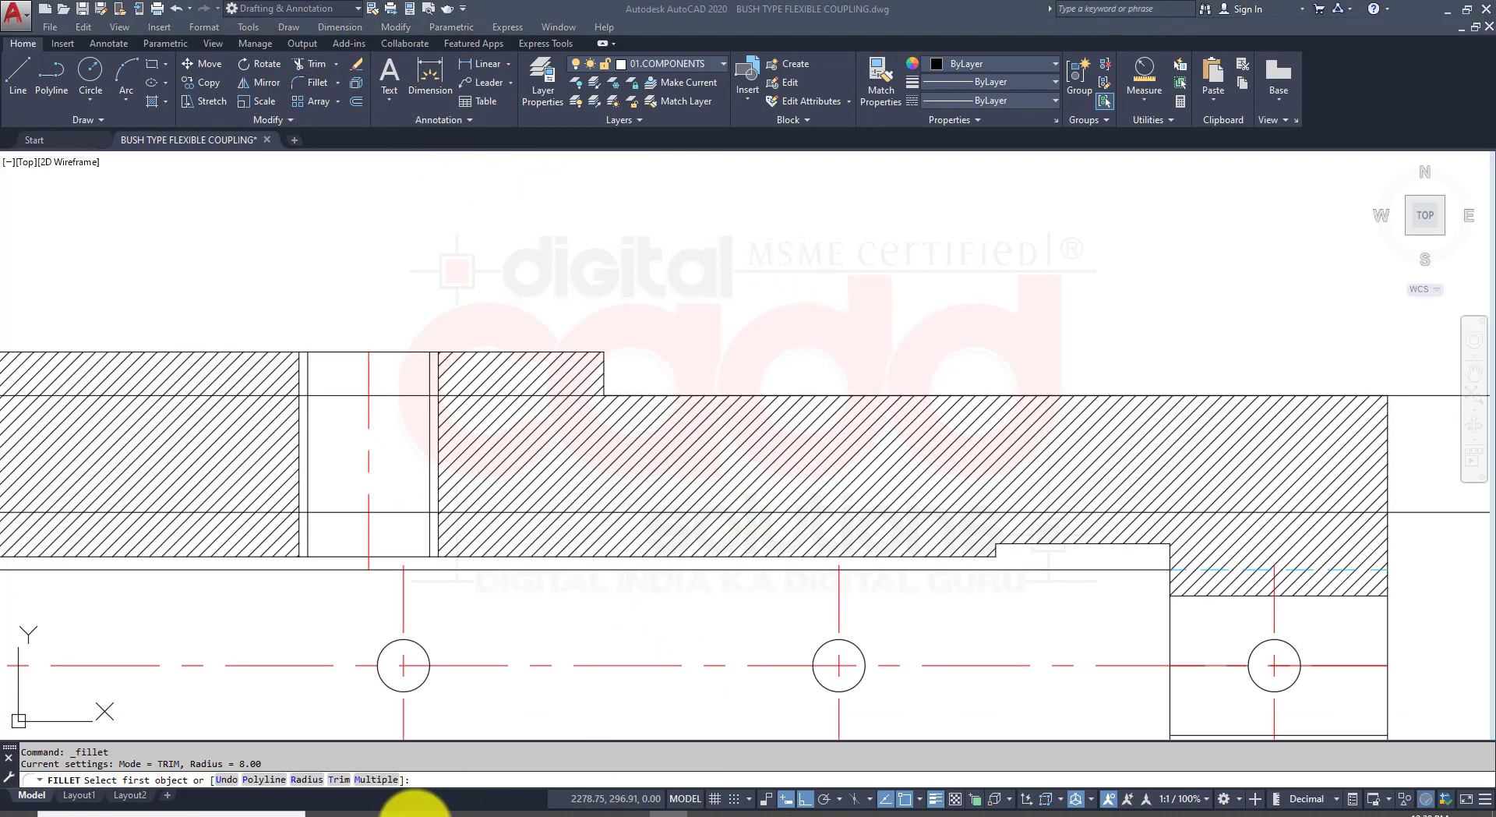
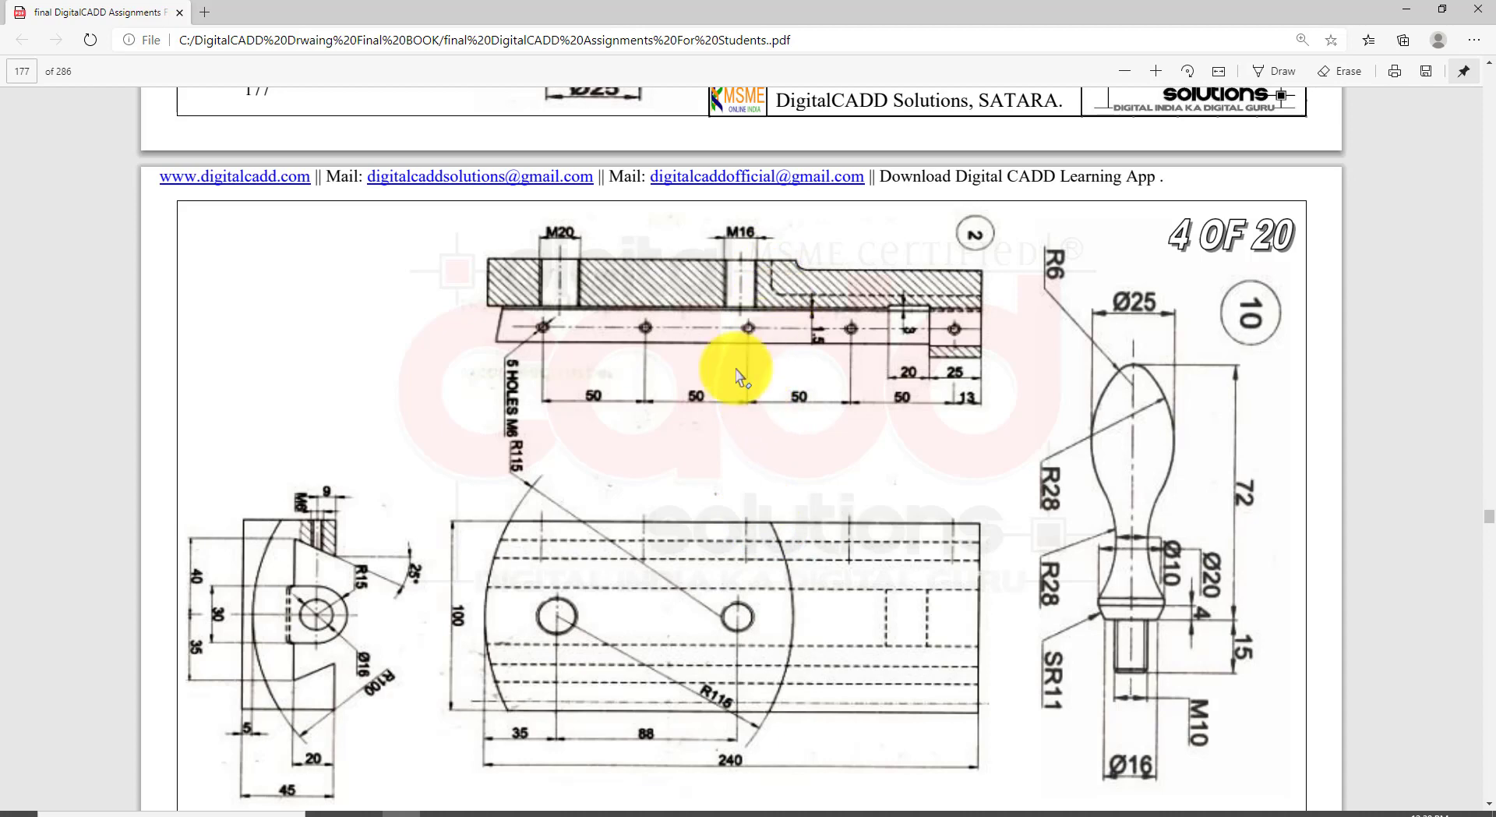
{"action": "left_click", "coordinate": [668, 815]}
{"action": "scroll", "coordinate": [613, 374], "scroll_direction": "down", "scroll_amount": 5}
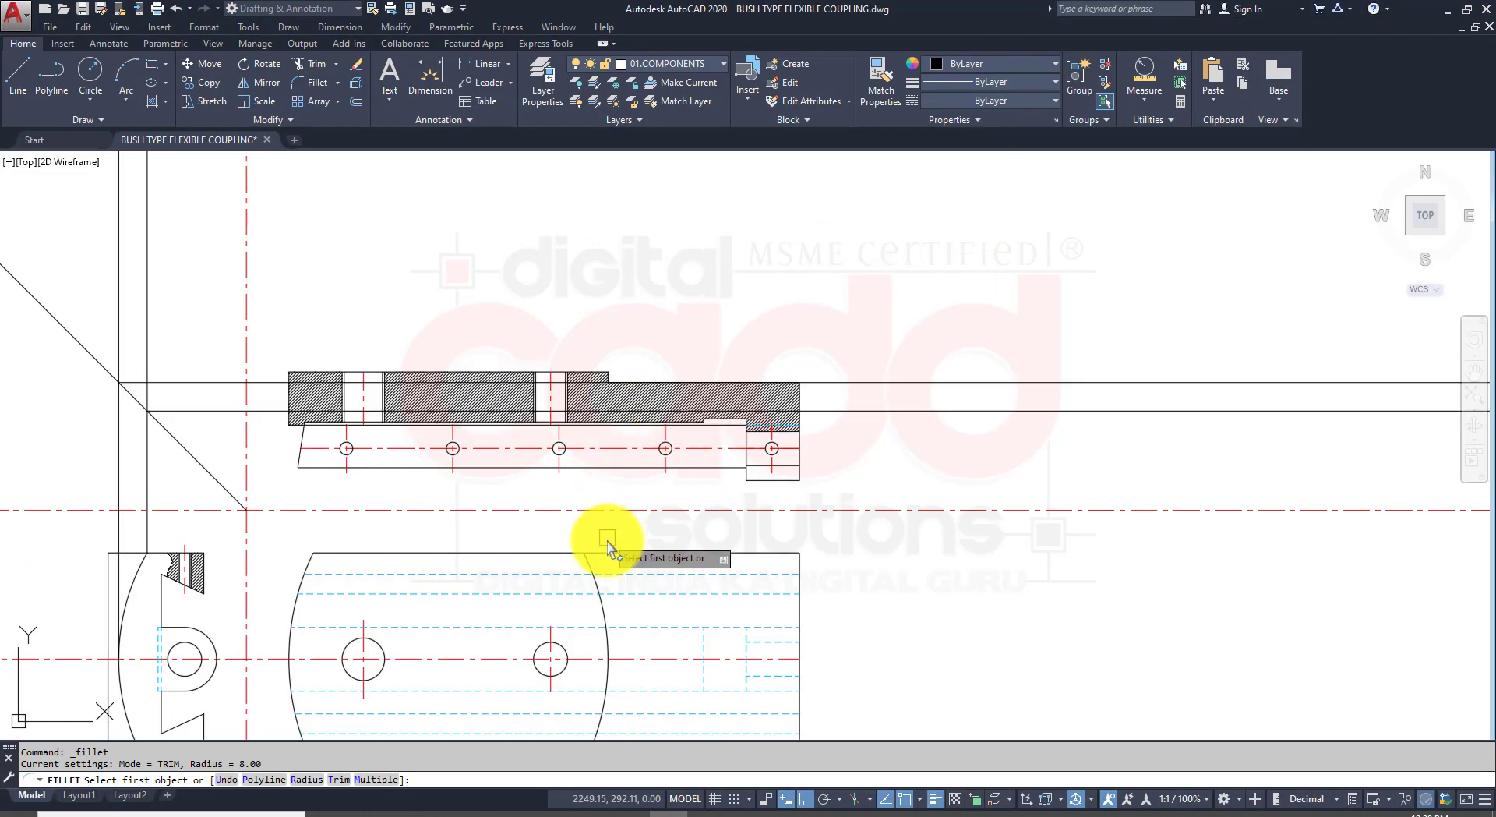
{"action": "key", "text": "Escape"}
Step: Draw a vertical ray from the upper end of the top view's right-hand arc up through the hatched front view
{"action": "mouse_move", "coordinate": [611, 571]}
{"action": "middle_mouse_down"}
{"action": "mouse_move", "coordinate": [618, 498]}
{"action": "mouse_move", "coordinate": [601, 498]}
{"action": "middle_mouse_up"}
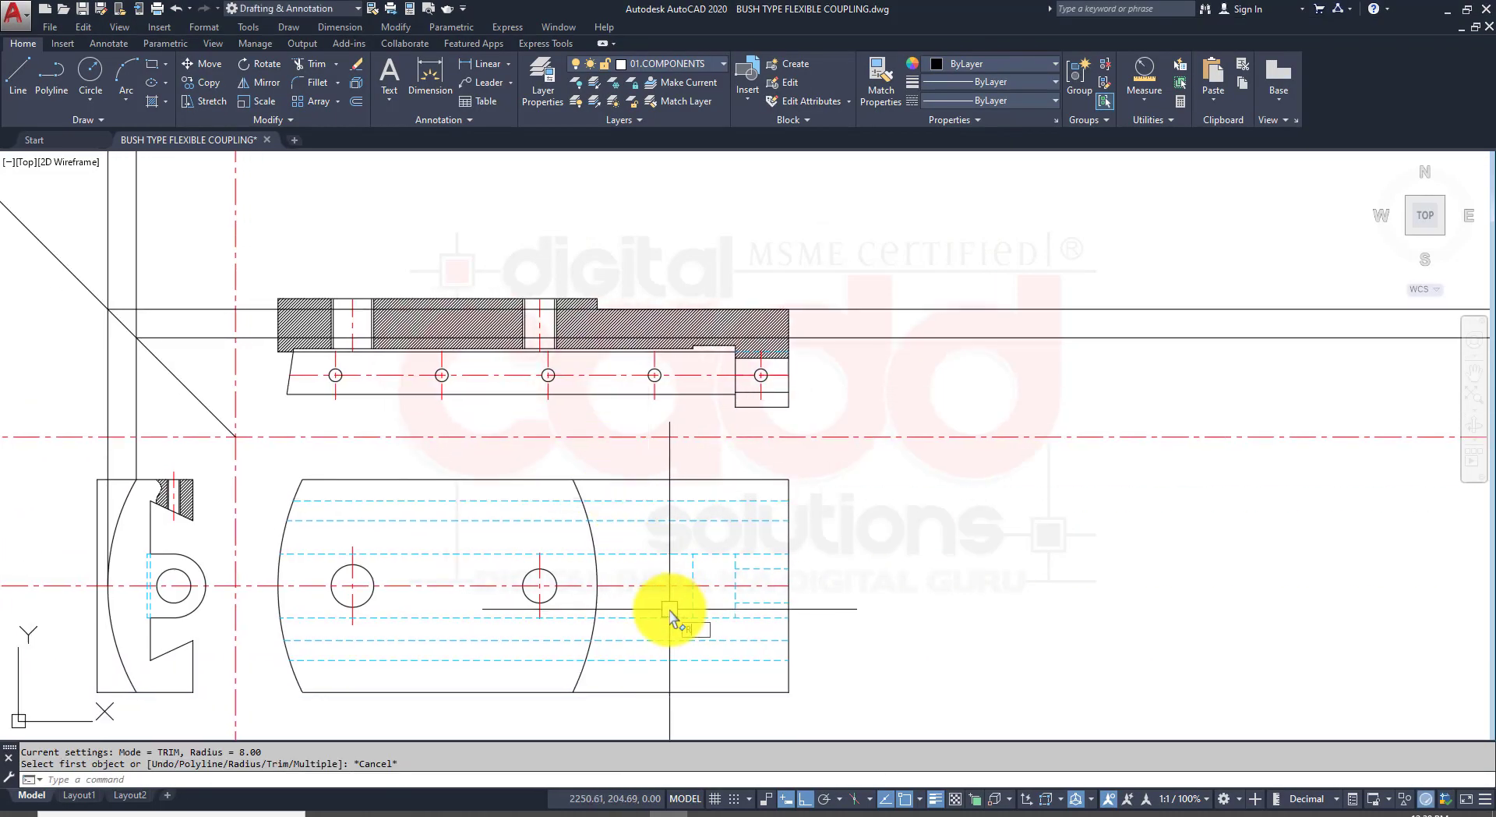
{"action": "type", "text": "RAY"}
{"action": "key", "text": "Return"}
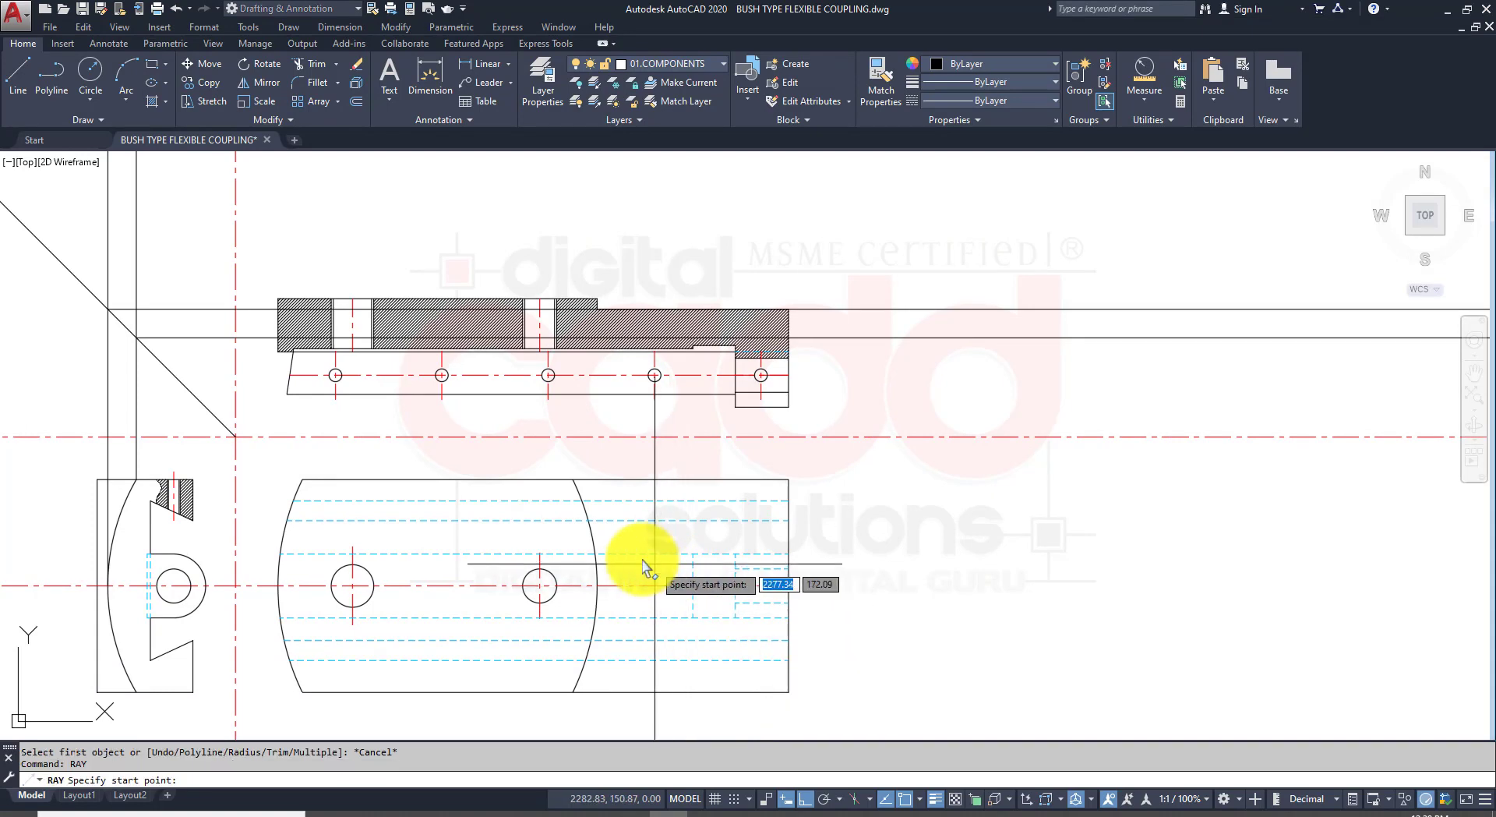
{"action": "left_click", "coordinate": [577, 484]}
{"action": "left_click", "coordinate": [618, 233]}
{"action": "key", "text": "Return"}
{"action": "scroll", "coordinate": [587, 324], "scroll_direction": "up", "scroll_amount": 6}
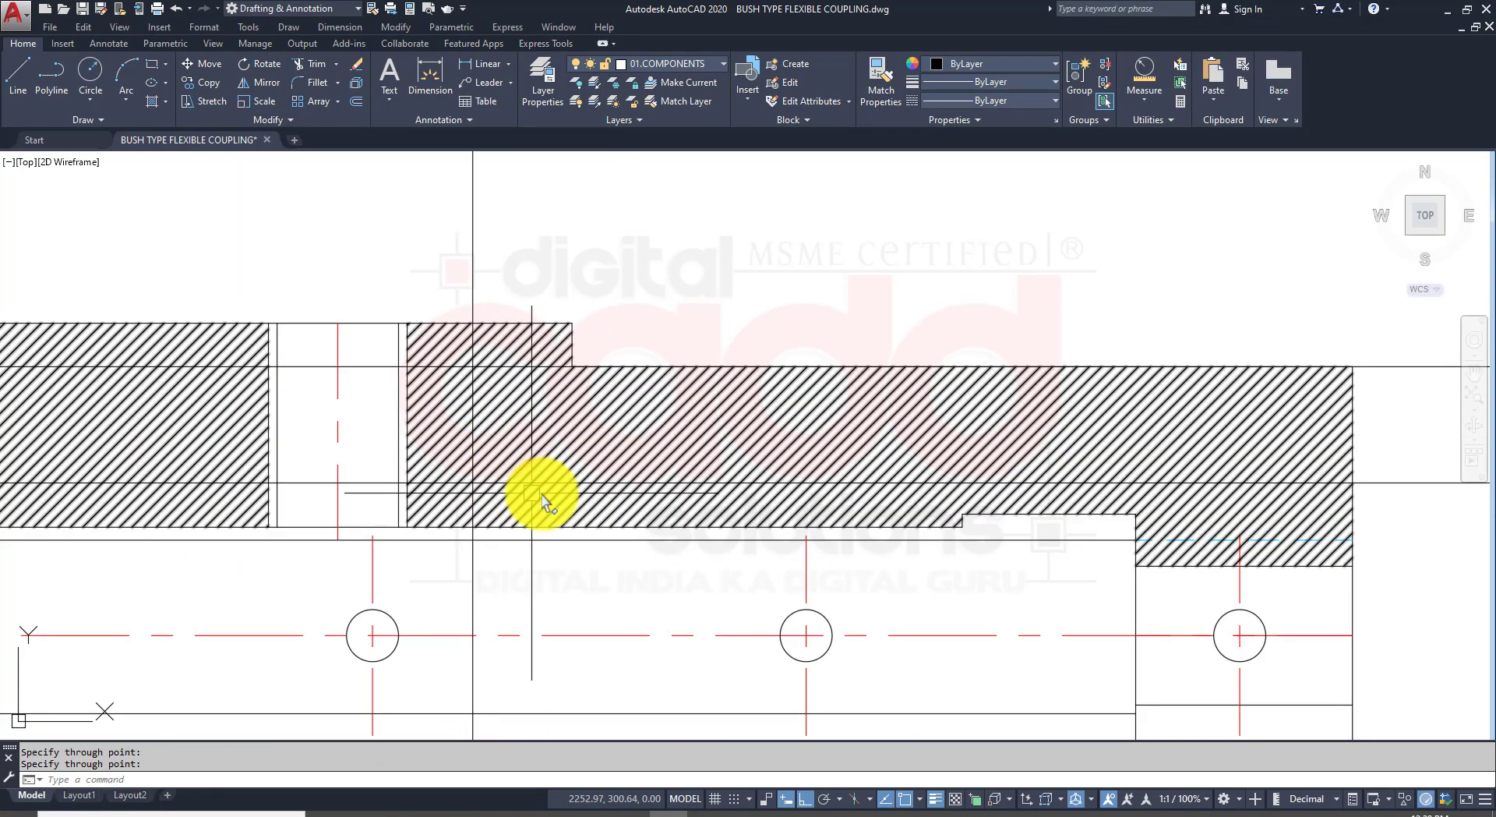
Step: Erase the upper horizontal ray that overlaps the lowered top edge of the front view
{"action": "key", "text": "Return"}
{"action": "left_click", "coordinate": [559, 367]}
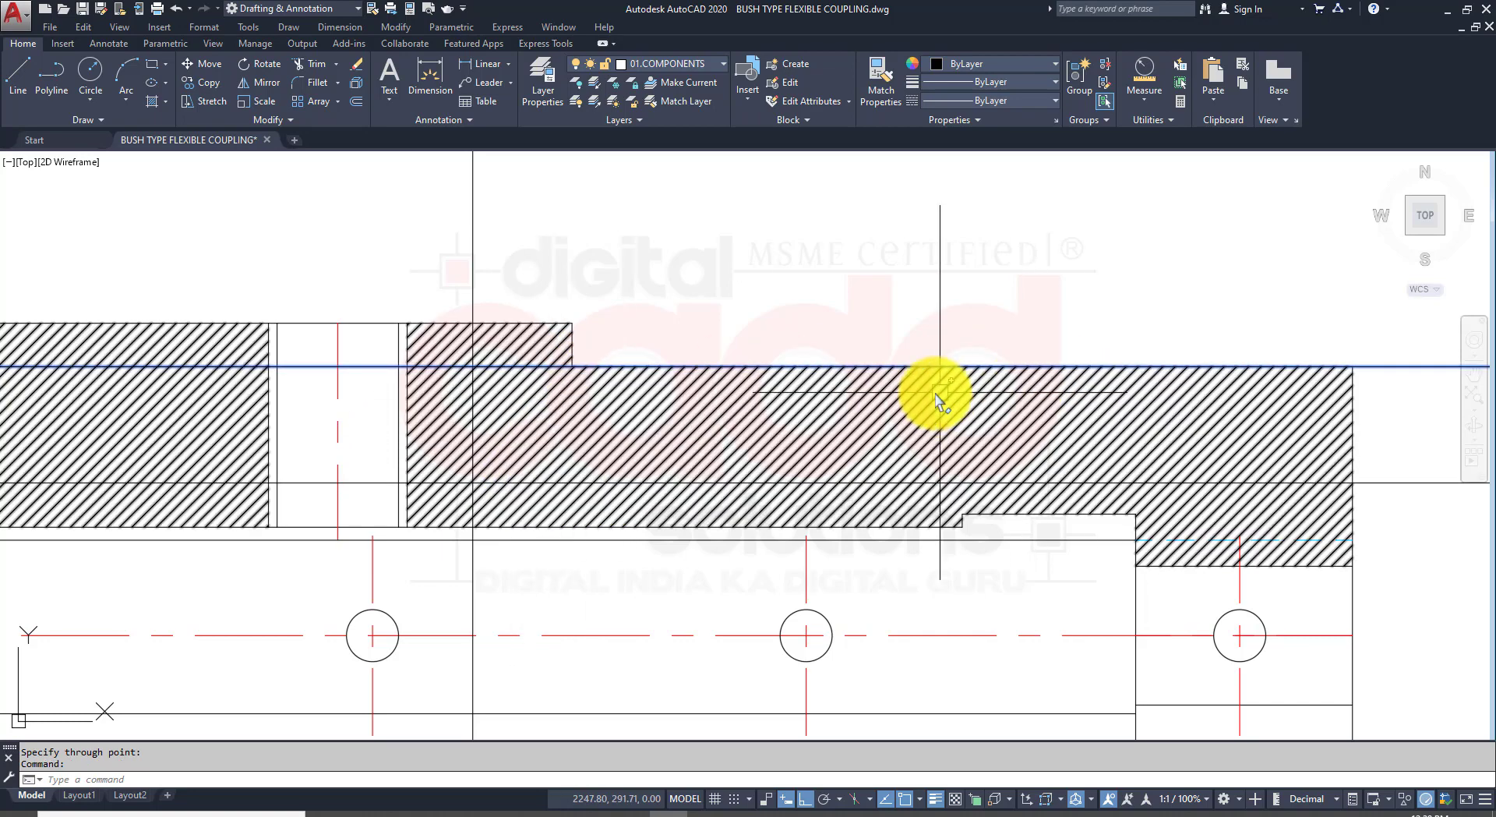
{"action": "type", "text": "e"}
{"action": "key", "text": "Return"}
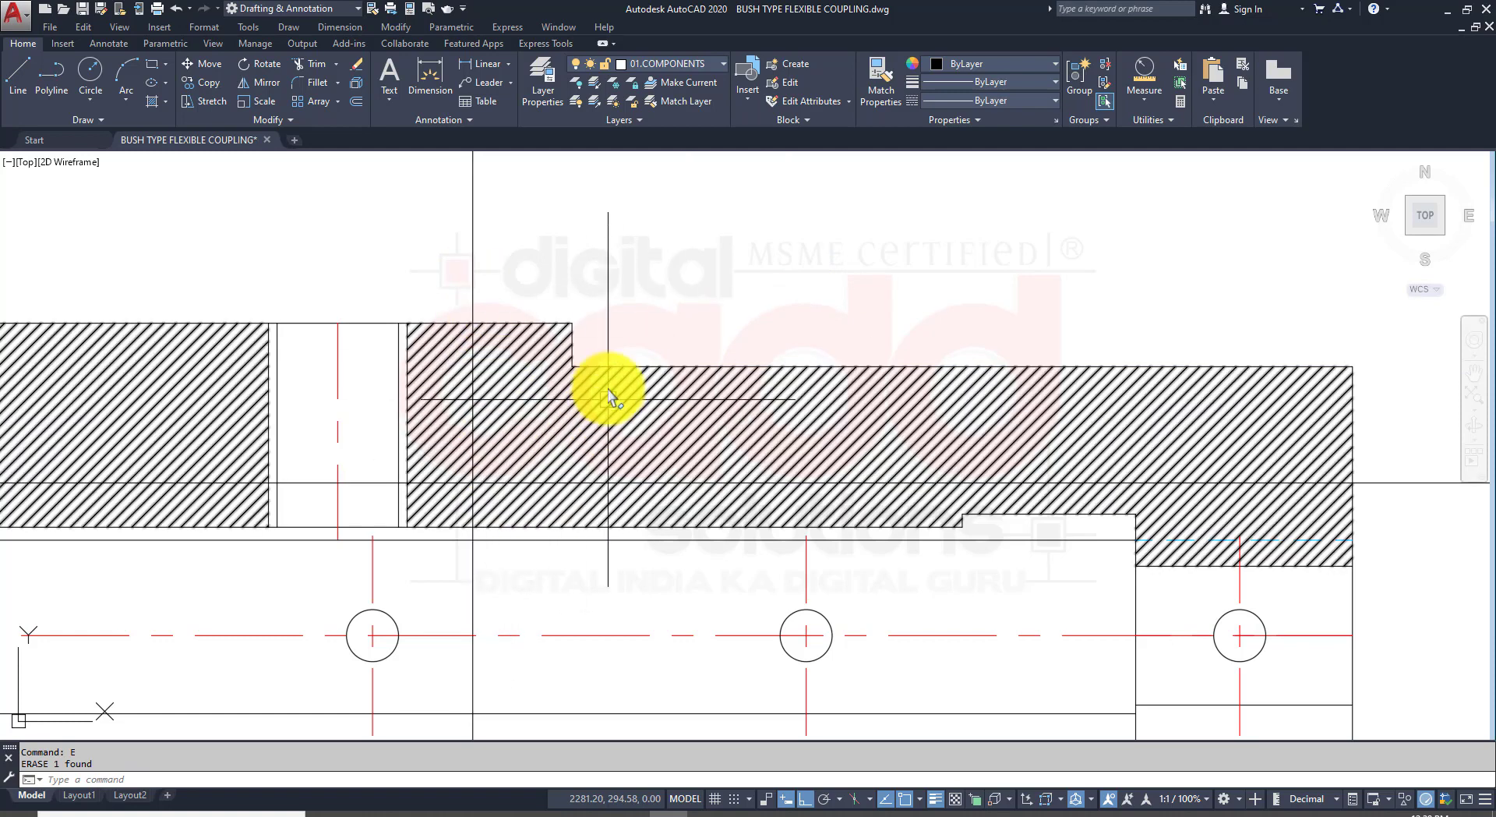
Step: Project the vertical ray from the side-view arc's midpoint across the front view again, starting at the 45° line
{"action": "scroll", "coordinate": [600, 417], "scroll_direction": "down", "scroll_amount": 8}
{"action": "middle_click_drag", "start_coordinate": [535, 504], "coordinate": [548, 496]}
{"action": "scroll", "coordinate": [324, 491], "scroll_direction": "up", "scroll_amount": 4}
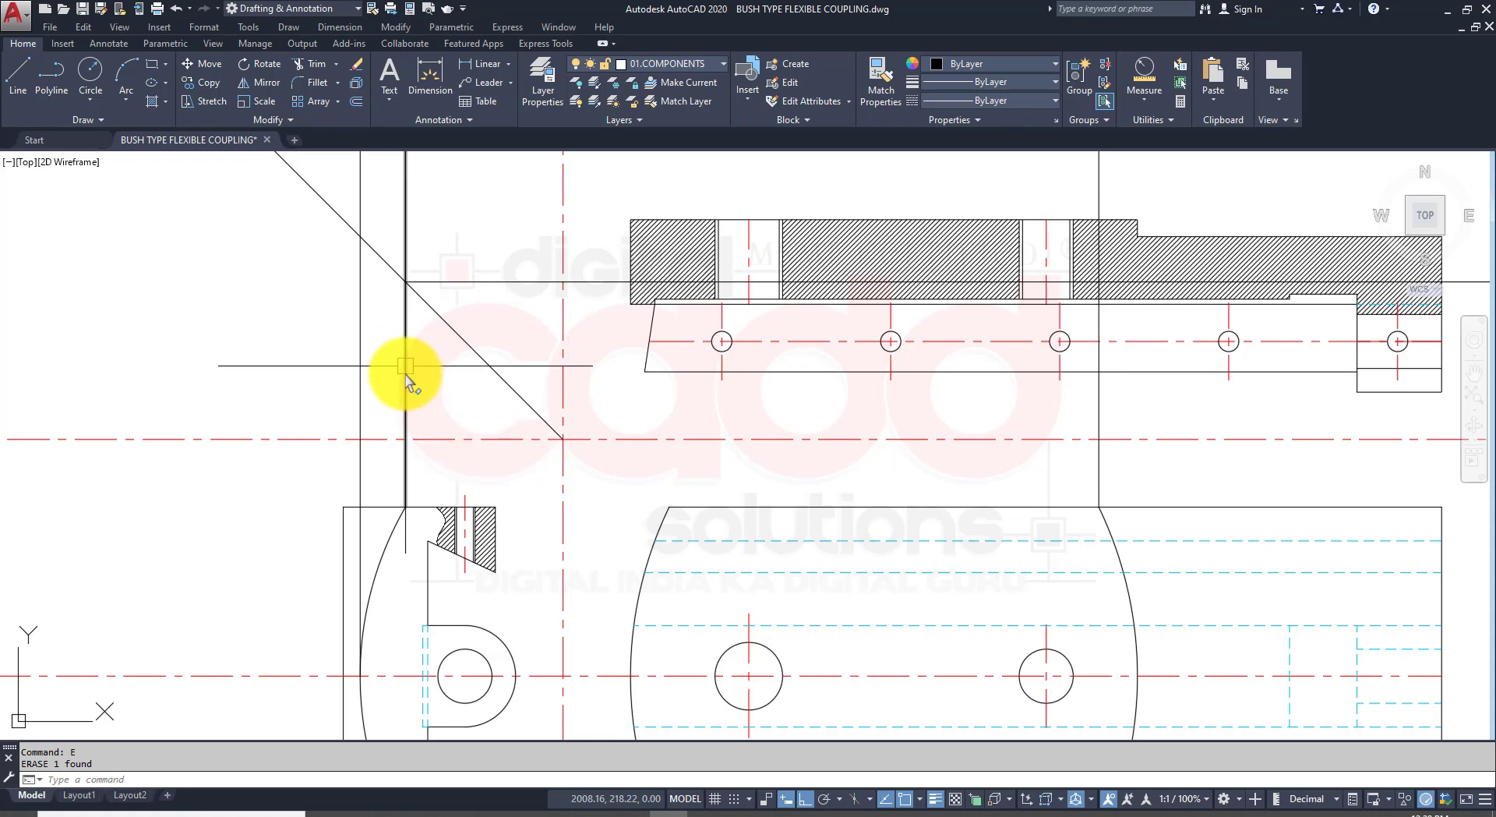
{"action": "left_click", "coordinate": [359, 557]}
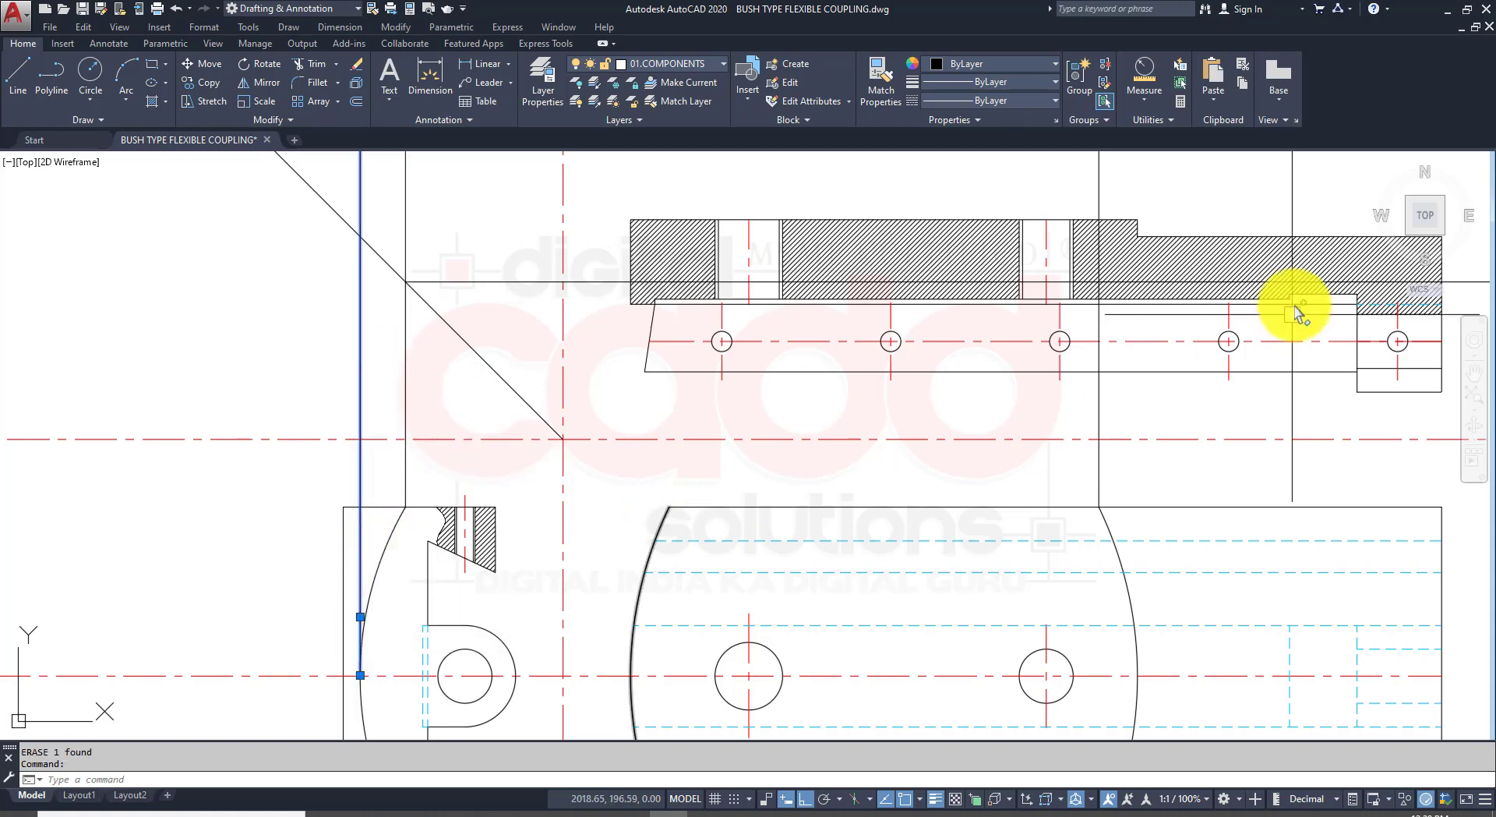
{"action": "key", "text": "Escape"}
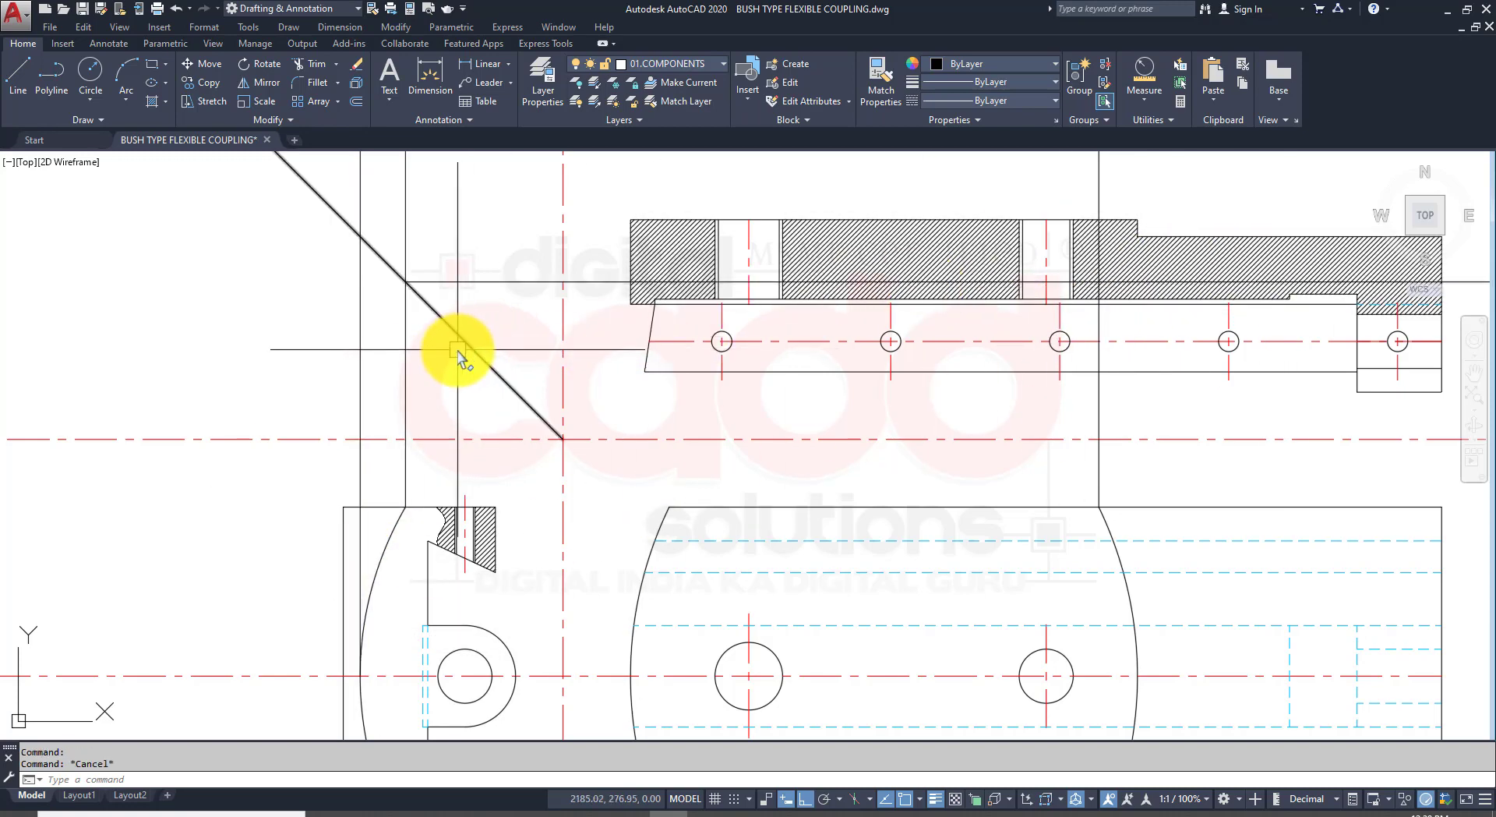
{"action": "right_click", "coordinate": [452, 351]}
{"action": "key", "text": "Escape"}
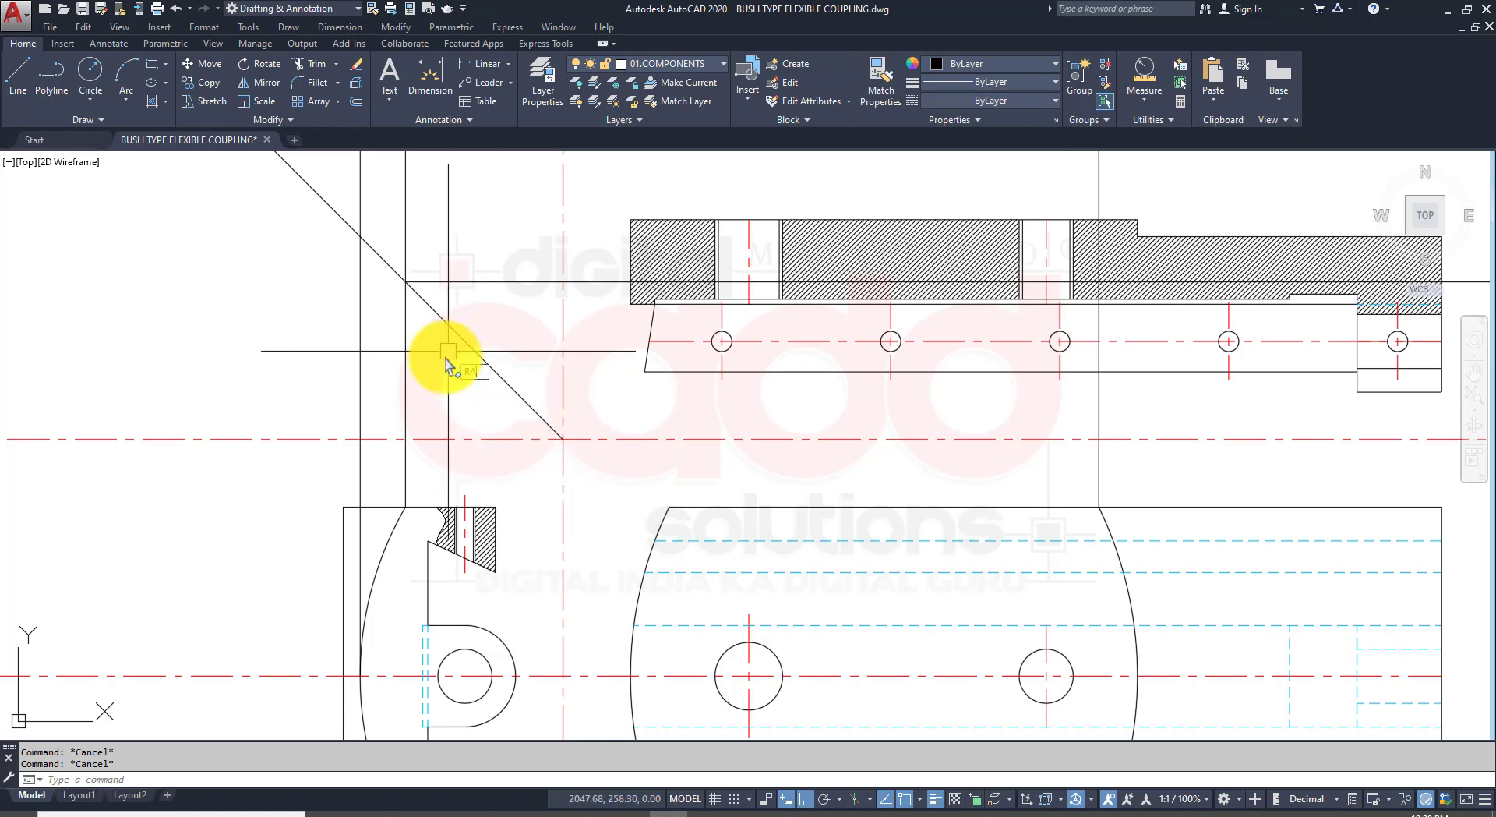
{"action": "type", "text": "Y"}
{"action": "key", "text": "Return"}
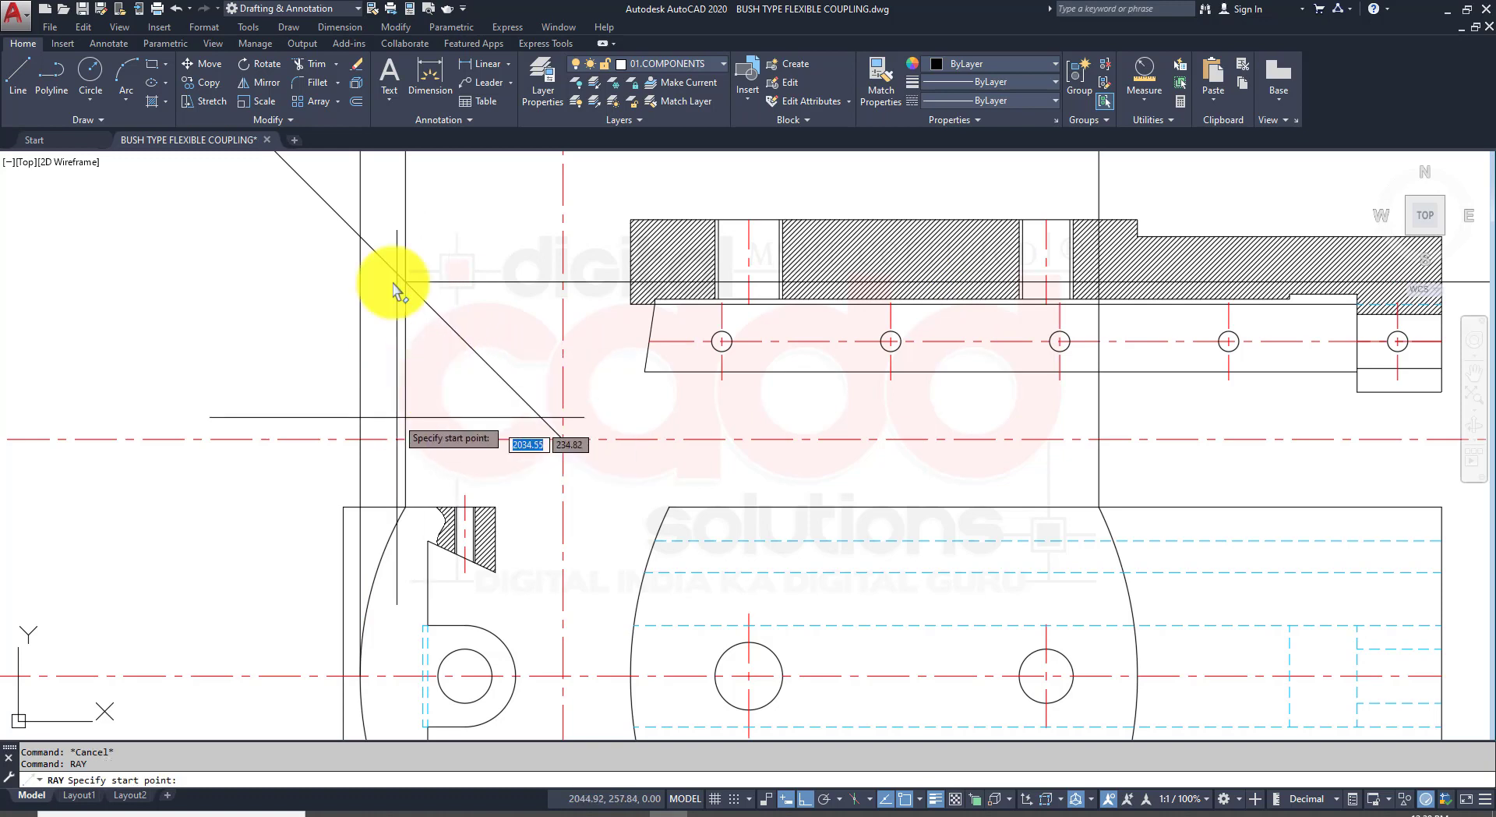
{"action": "left_click", "coordinate": [361, 235]}
{"action": "left_click", "coordinate": [525, 237]}
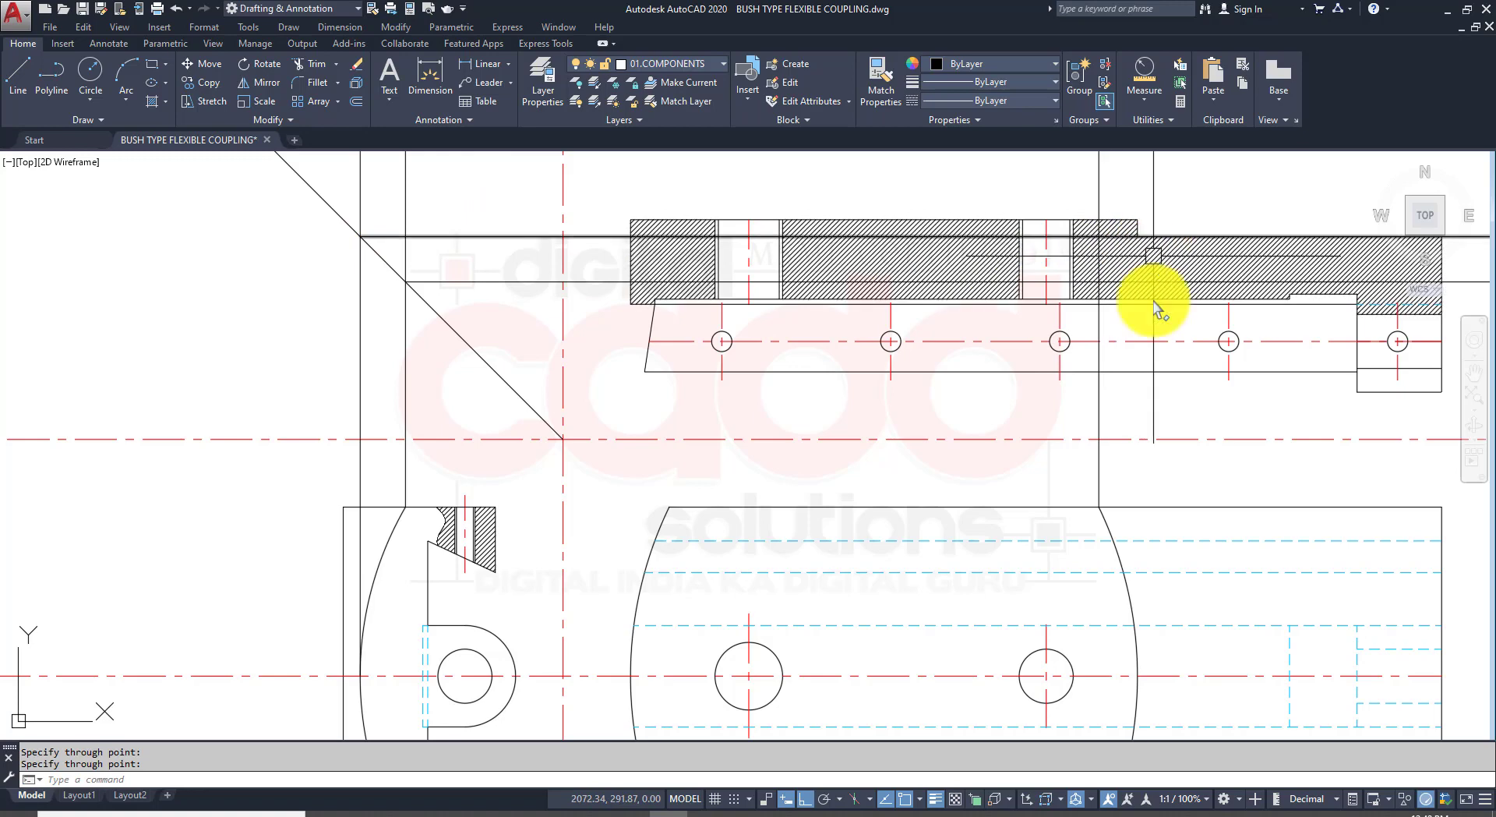
{"action": "mouse_move", "coordinate": [1186, 553]}
{"action": "middle_mouse_down"}
{"action": "mouse_move", "coordinate": [862, 501]}
{"action": "mouse_move", "coordinate": [859, 533]}
{"action": "middle_mouse_up"}
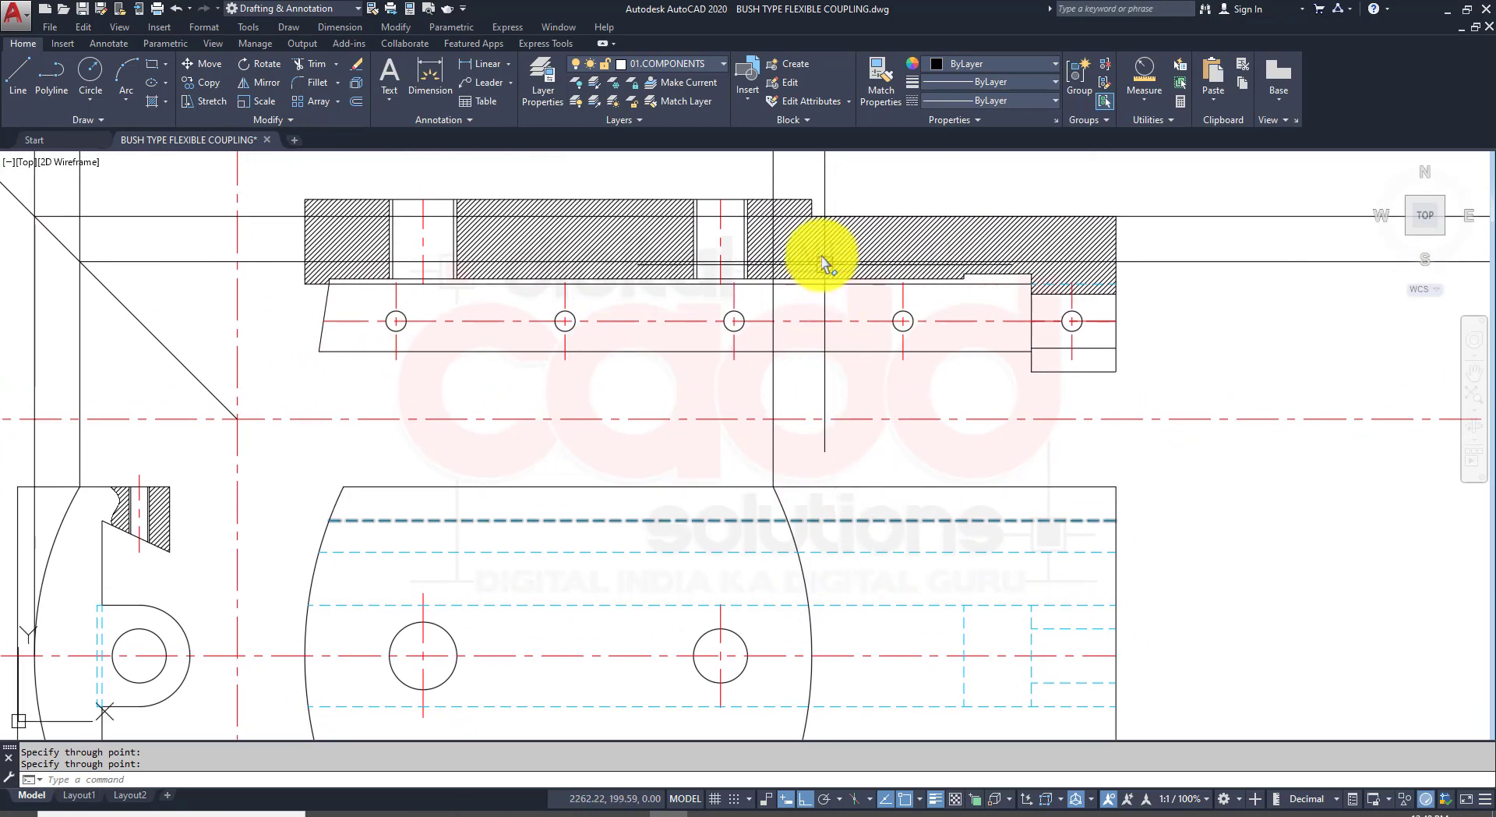
Step: Erase the redrawn horizontal ray along the lowered top edge of the front view
{"action": "left_click", "coordinate": [1248, 216]}
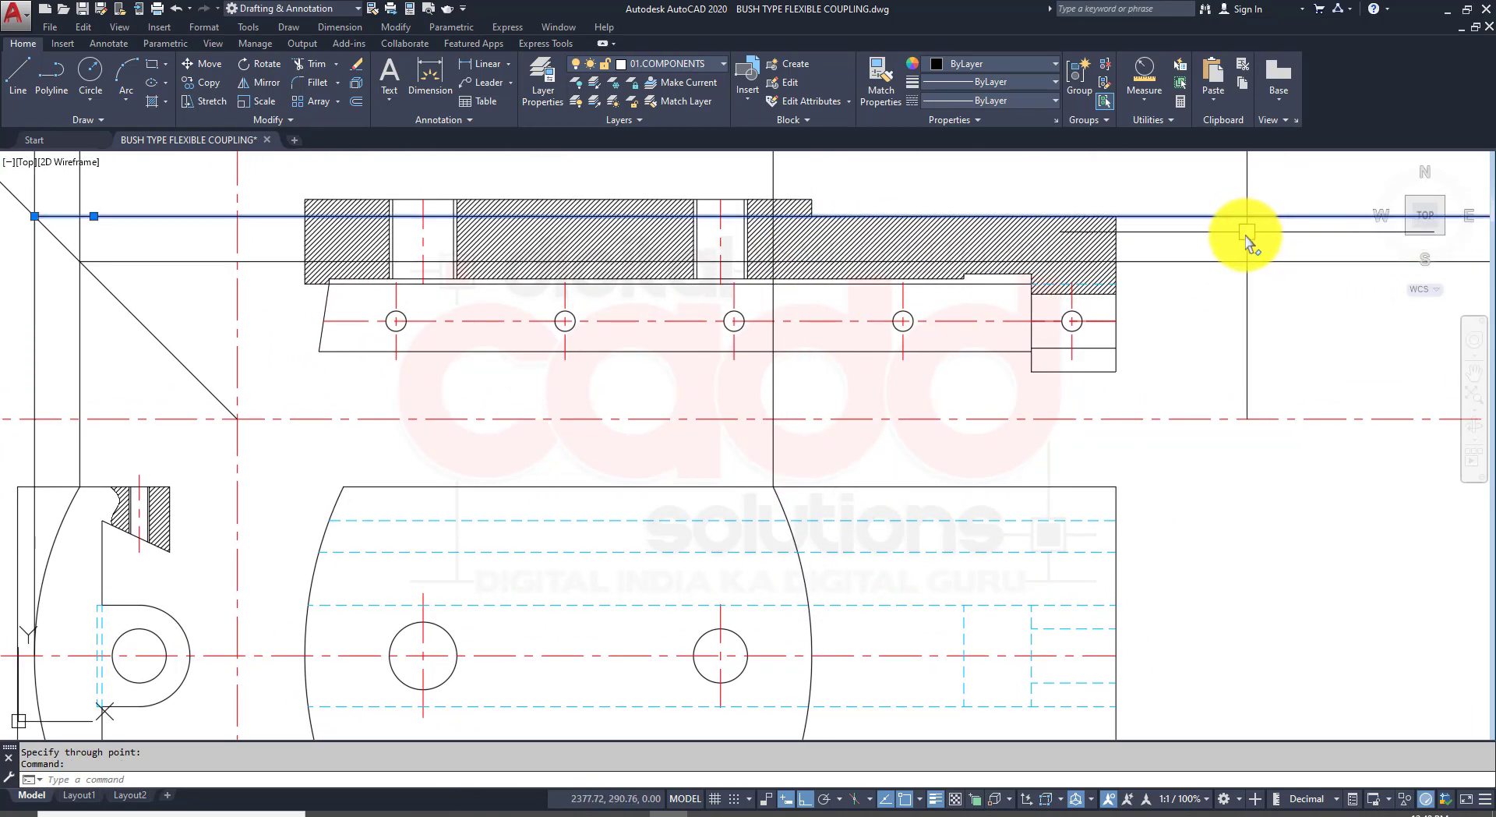
{"action": "type", "text": "e"}
{"action": "key", "text": "Return"}
Step: Switch to Solid Edge and open the 02.VERTICLE SLIDE part to examine the rounded step
{"action": "scroll", "coordinate": [728, 411], "scroll_direction": "up", "scroll_amount": 4}
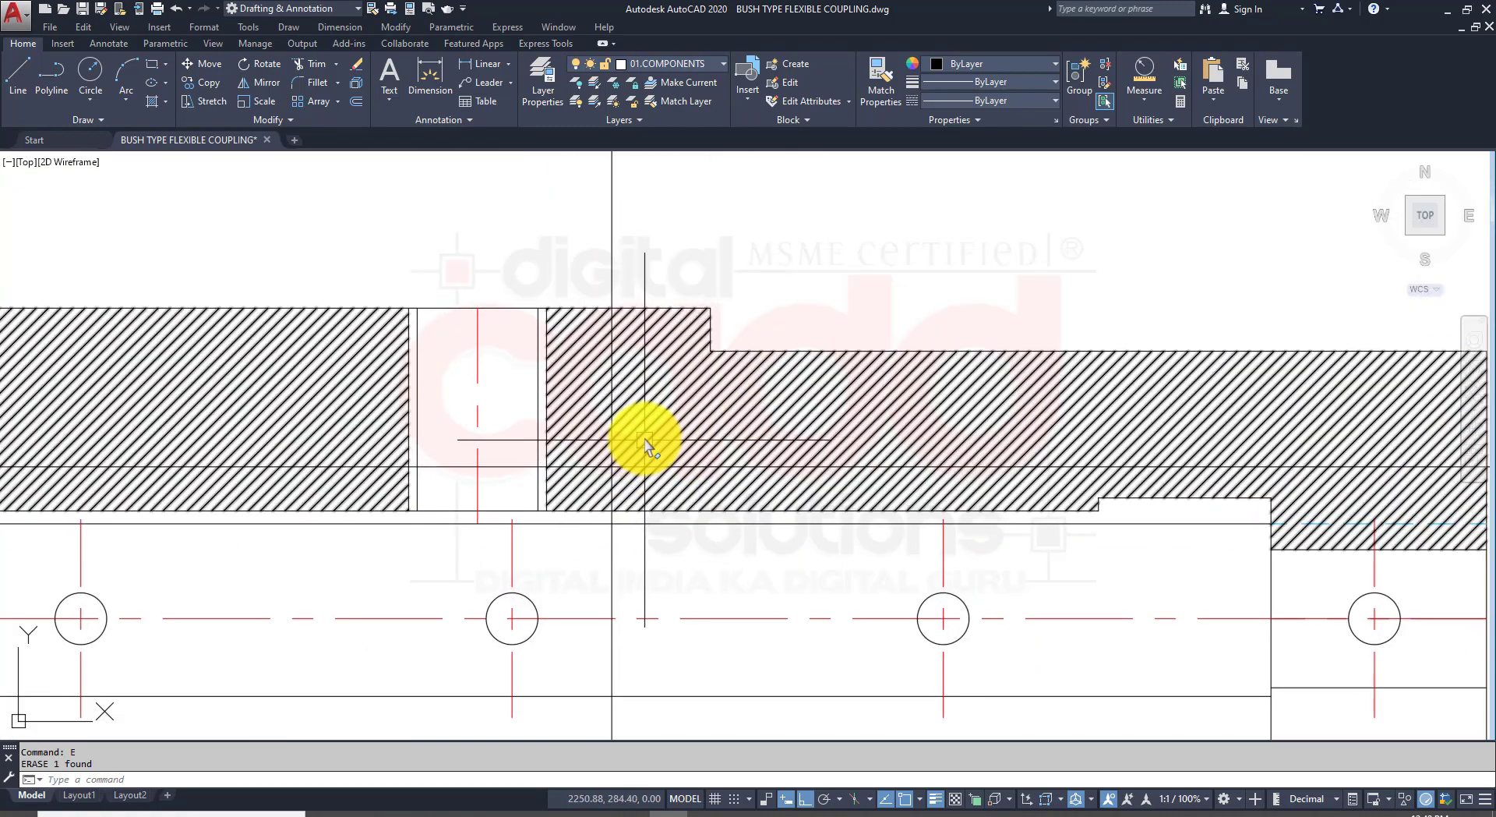
{"action": "left_click", "coordinate": [303, 86]}
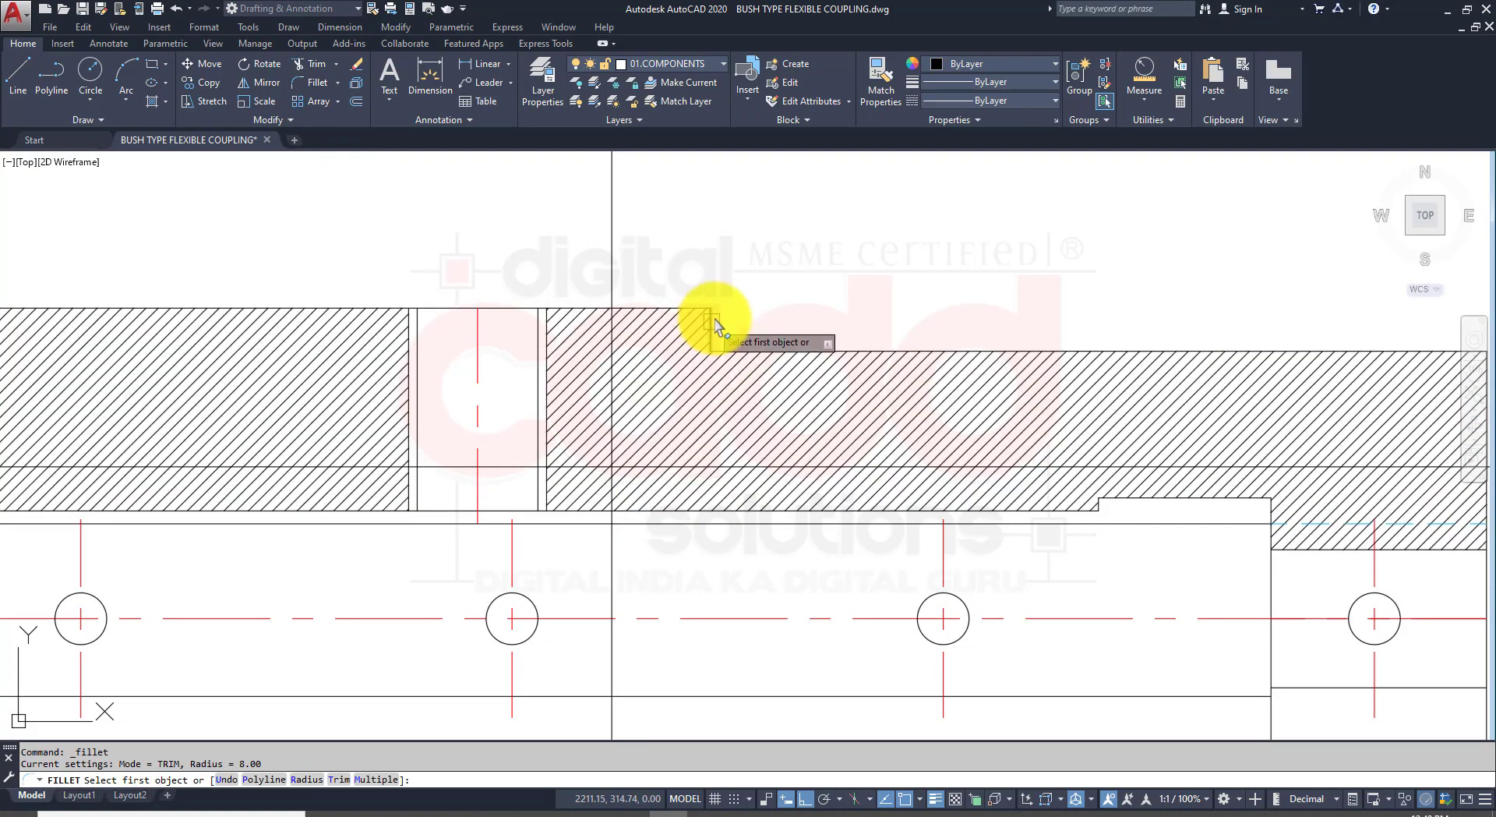
{"action": "left_click", "coordinate": [405, 812]}
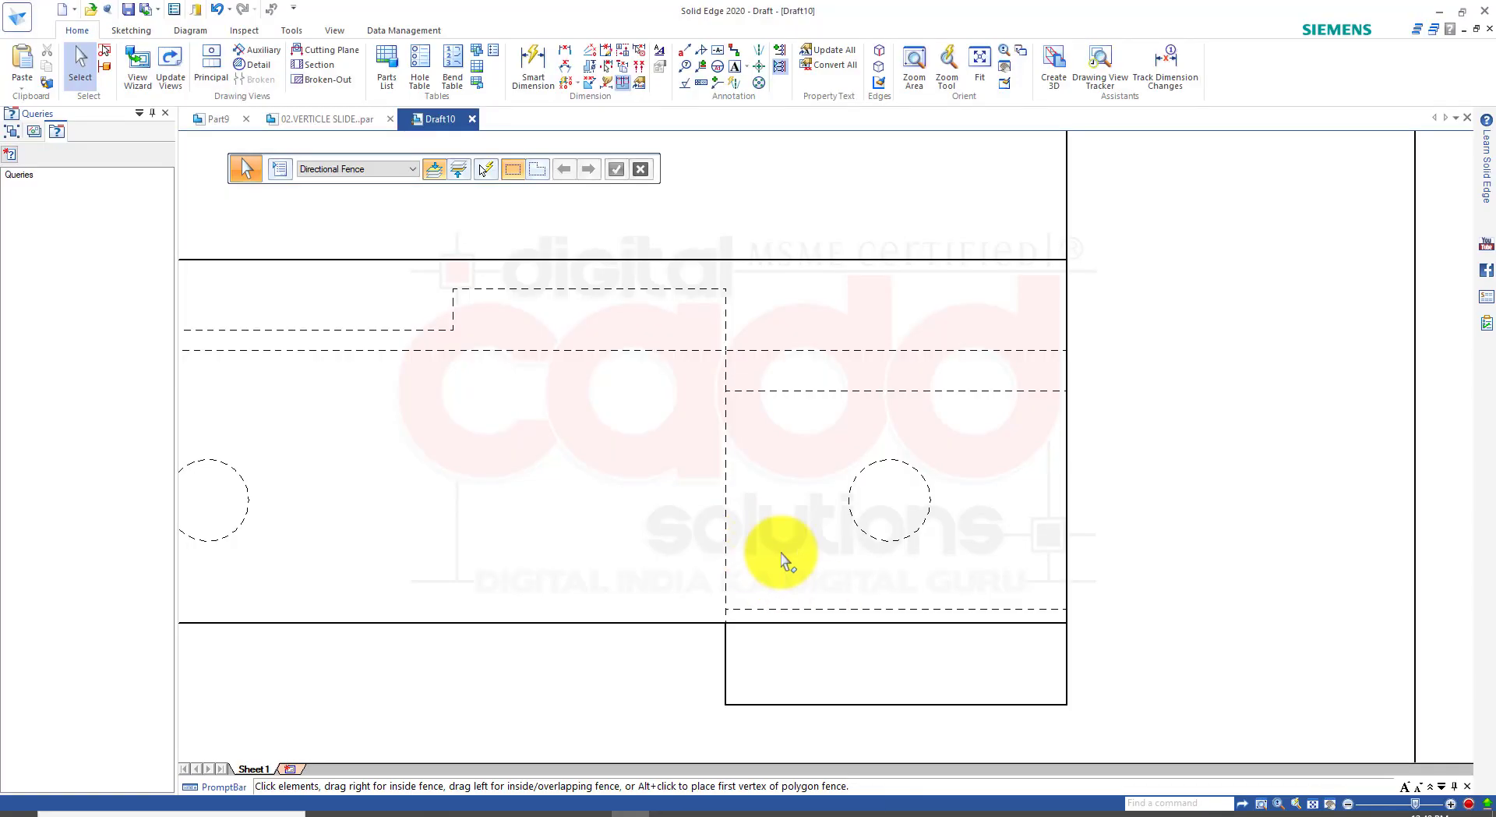
{"action": "scroll", "coordinate": [777, 550], "scroll_direction": "down", "scroll_amount": 3}
{"action": "scroll", "coordinate": [841, 456], "scroll_direction": "down", "scroll_amount": 3}
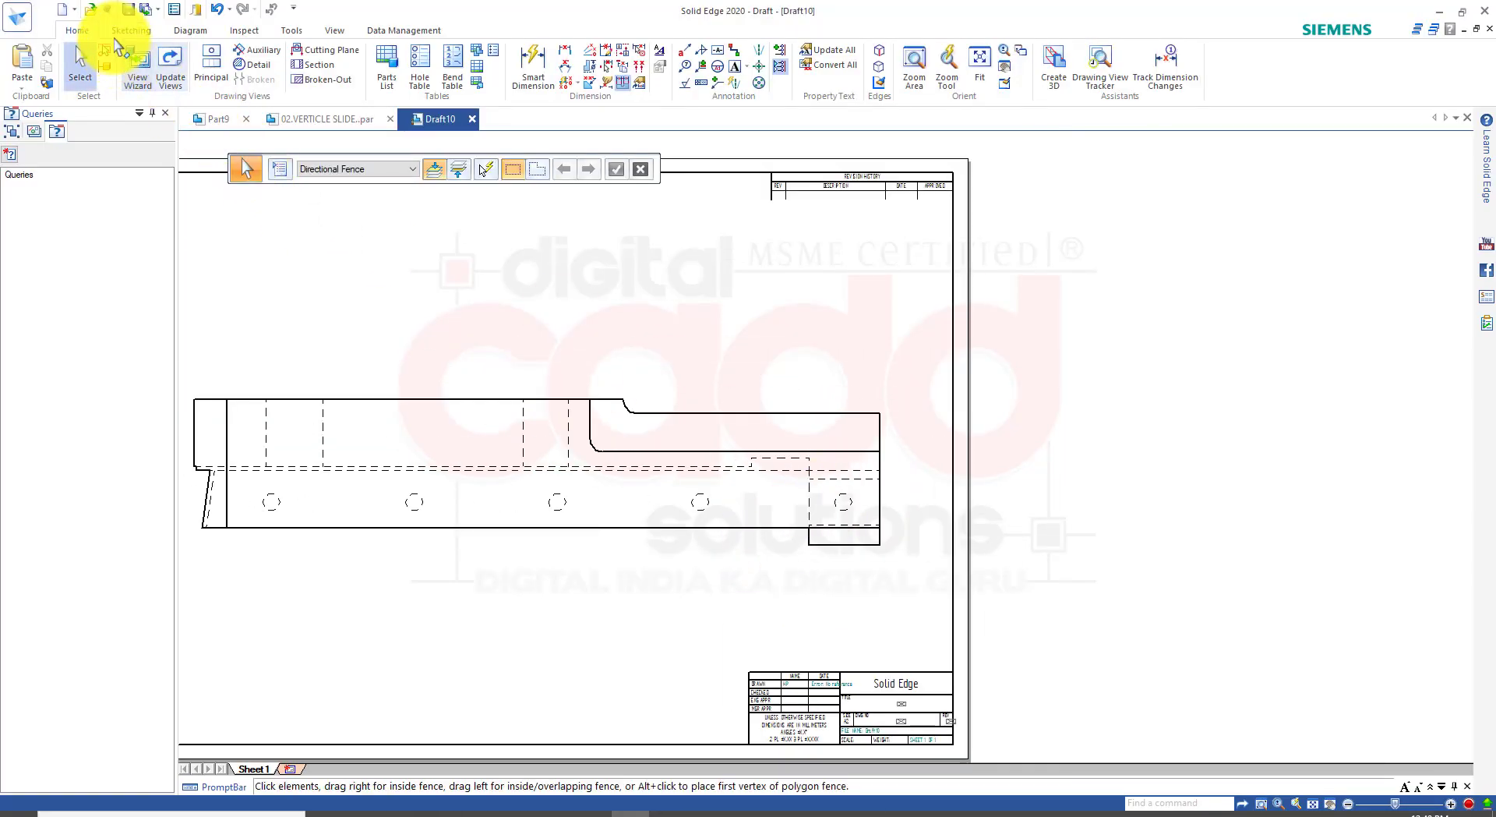
{"action": "left_click", "coordinate": [91, 11]}
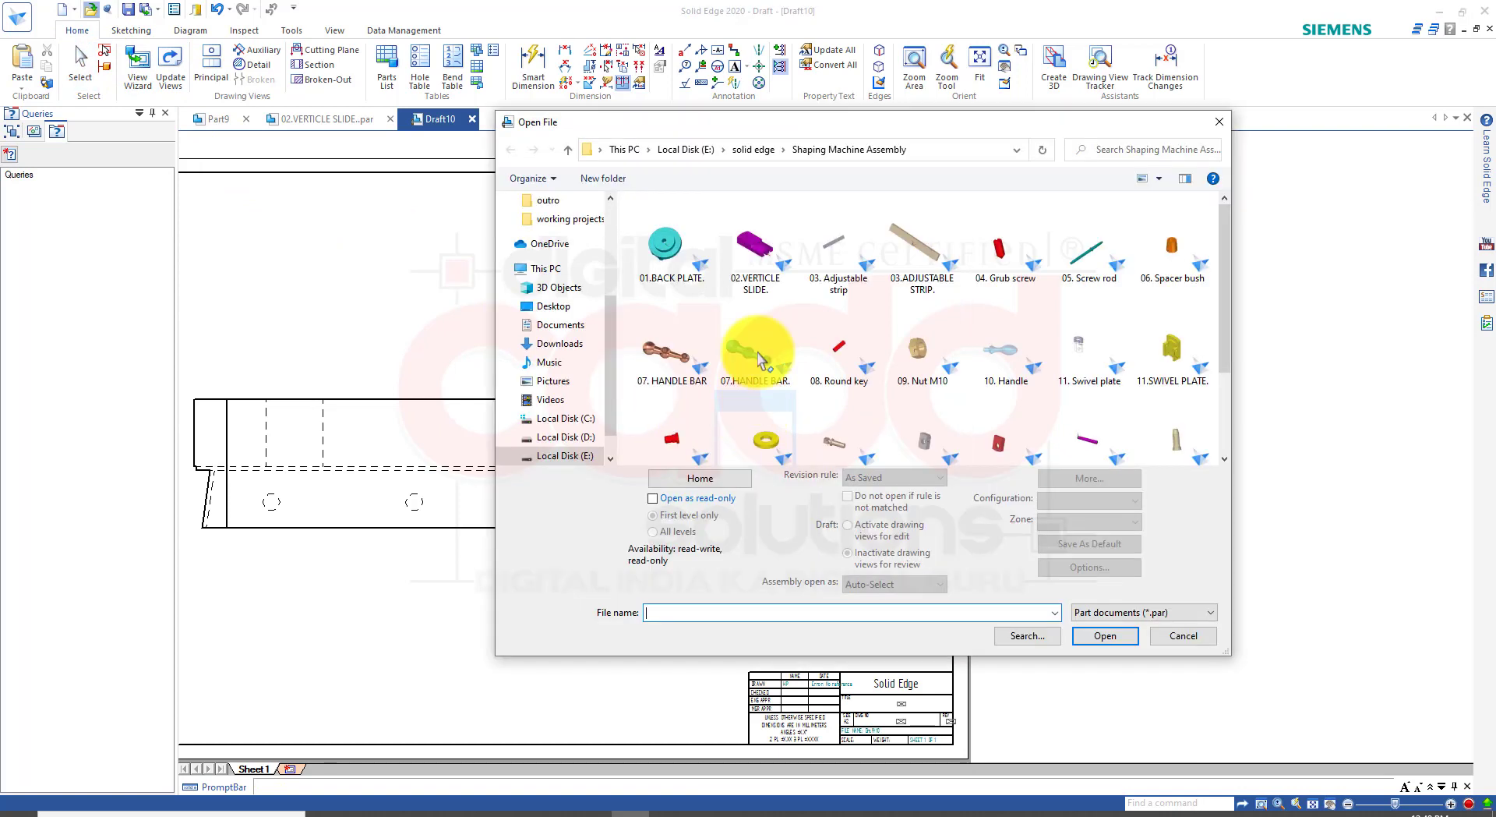
{"action": "double_click", "coordinate": [768, 262]}
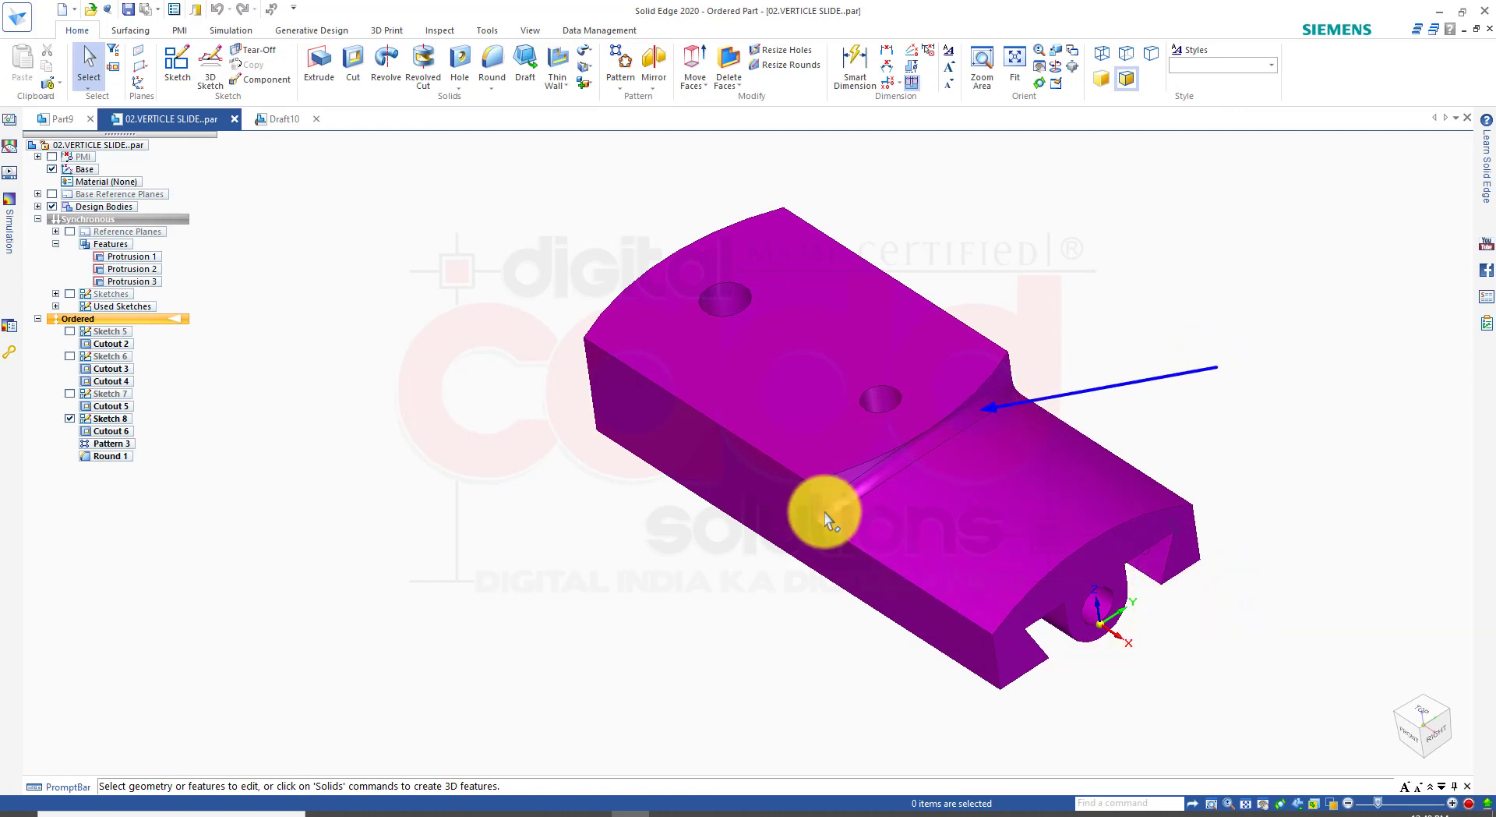
Step: Show the vertical slide part from the front with visible and hidden edges displayed to examine the rounded step
{"action": "left_click", "coordinate": [1419, 750]}
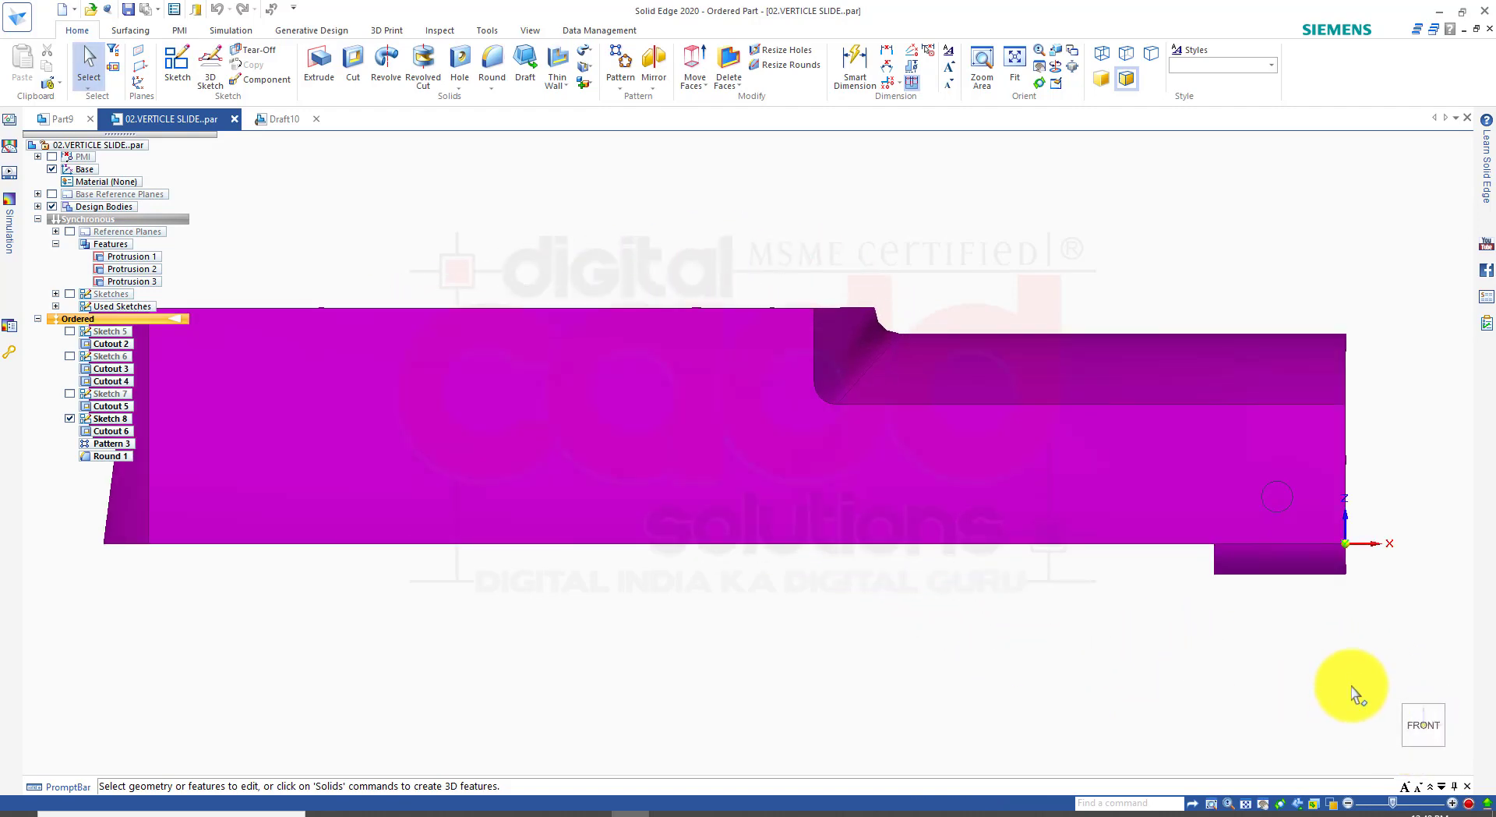
{"action": "left_click", "coordinate": [1127, 55]}
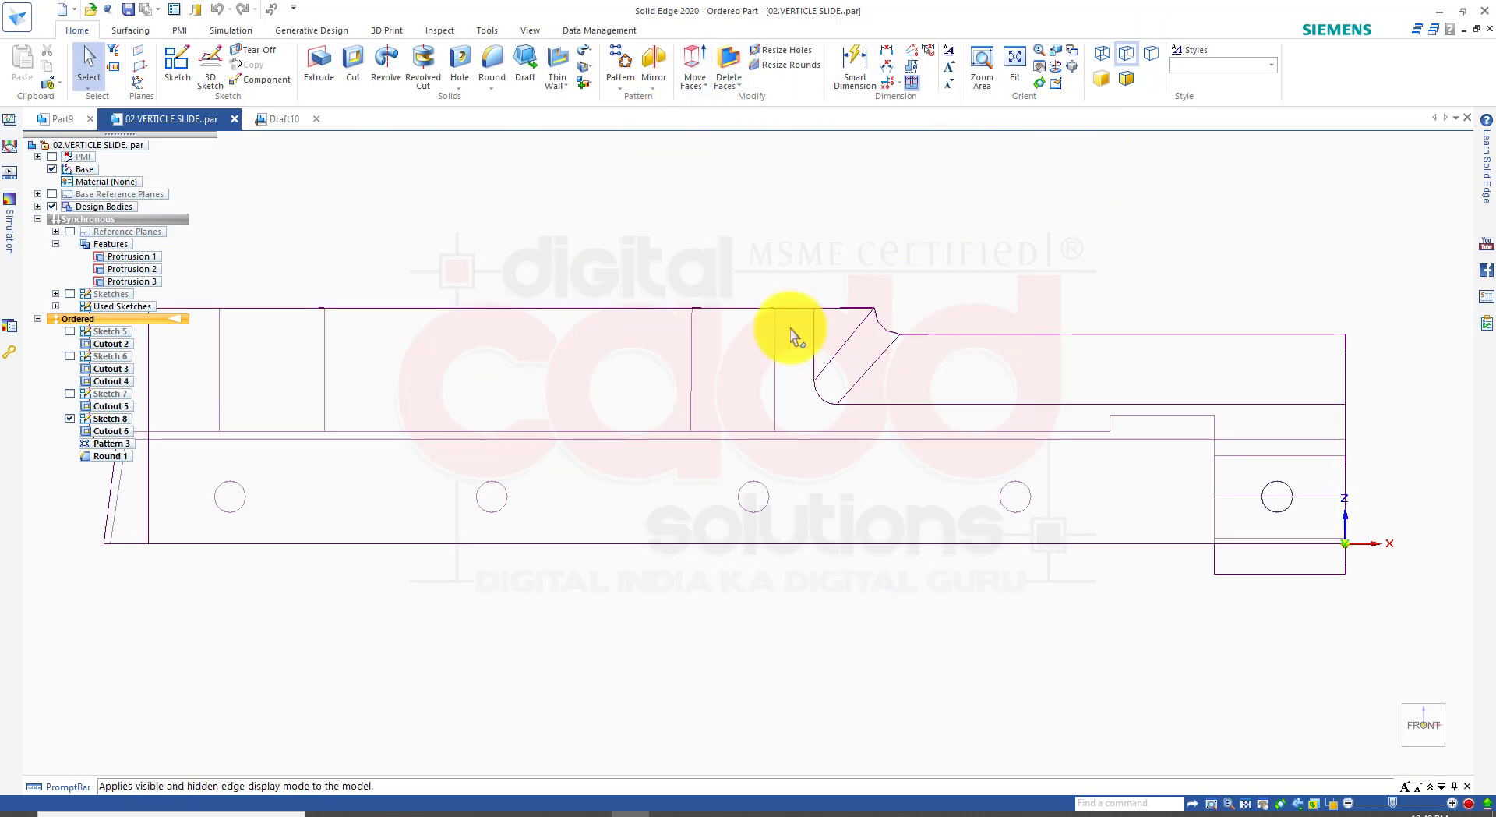
{"action": "scroll", "coordinate": [852, 307], "scroll_direction": "down", "scroll_amount": 2}
{"action": "scroll", "coordinate": [885, 307], "scroll_direction": "up", "scroll_amount": 1}
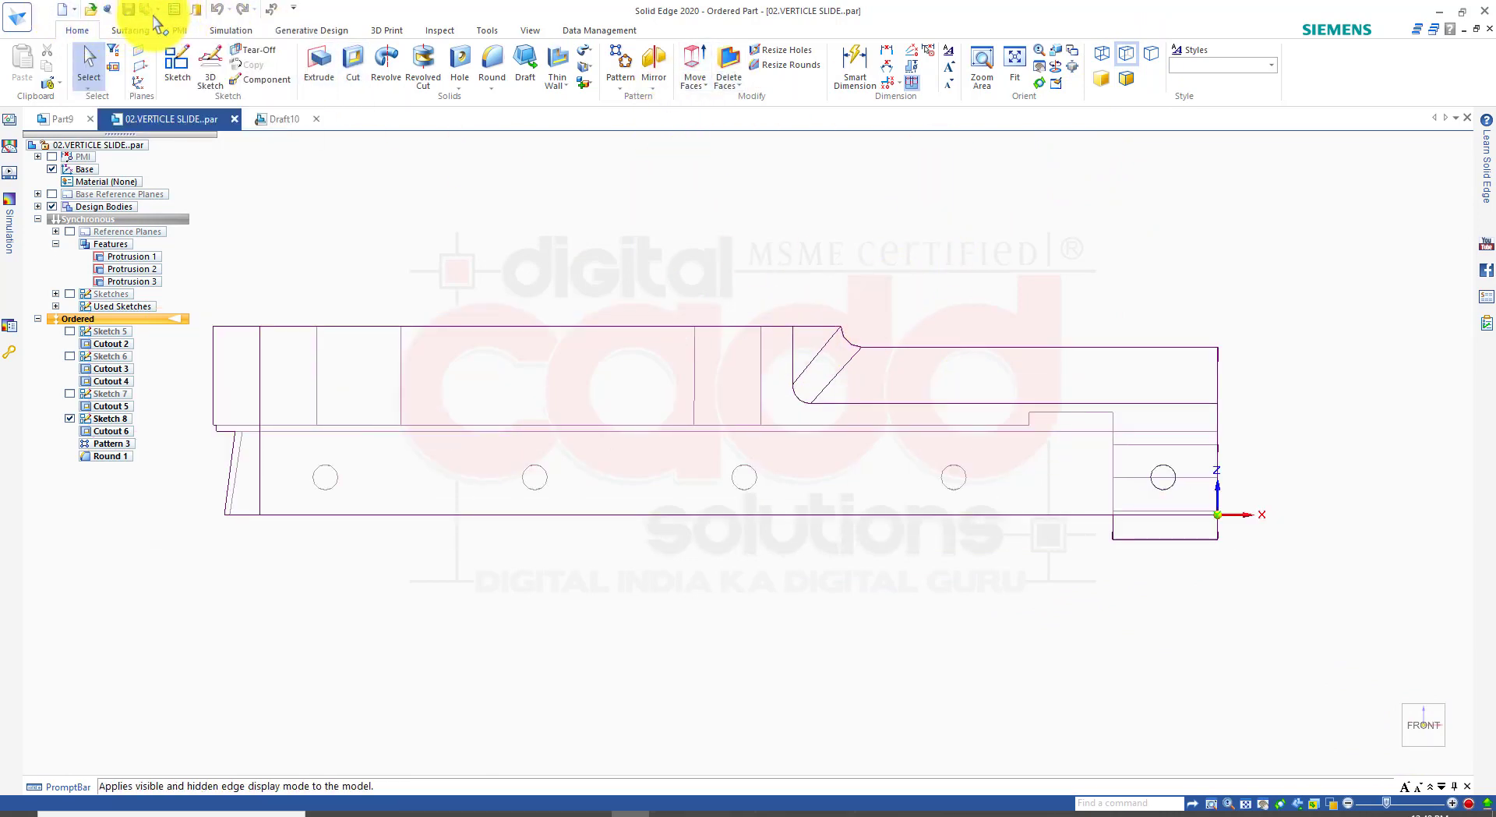
Step: Create a new ISO Metric Draft document
{"action": "left_click", "coordinate": [74, 9]}
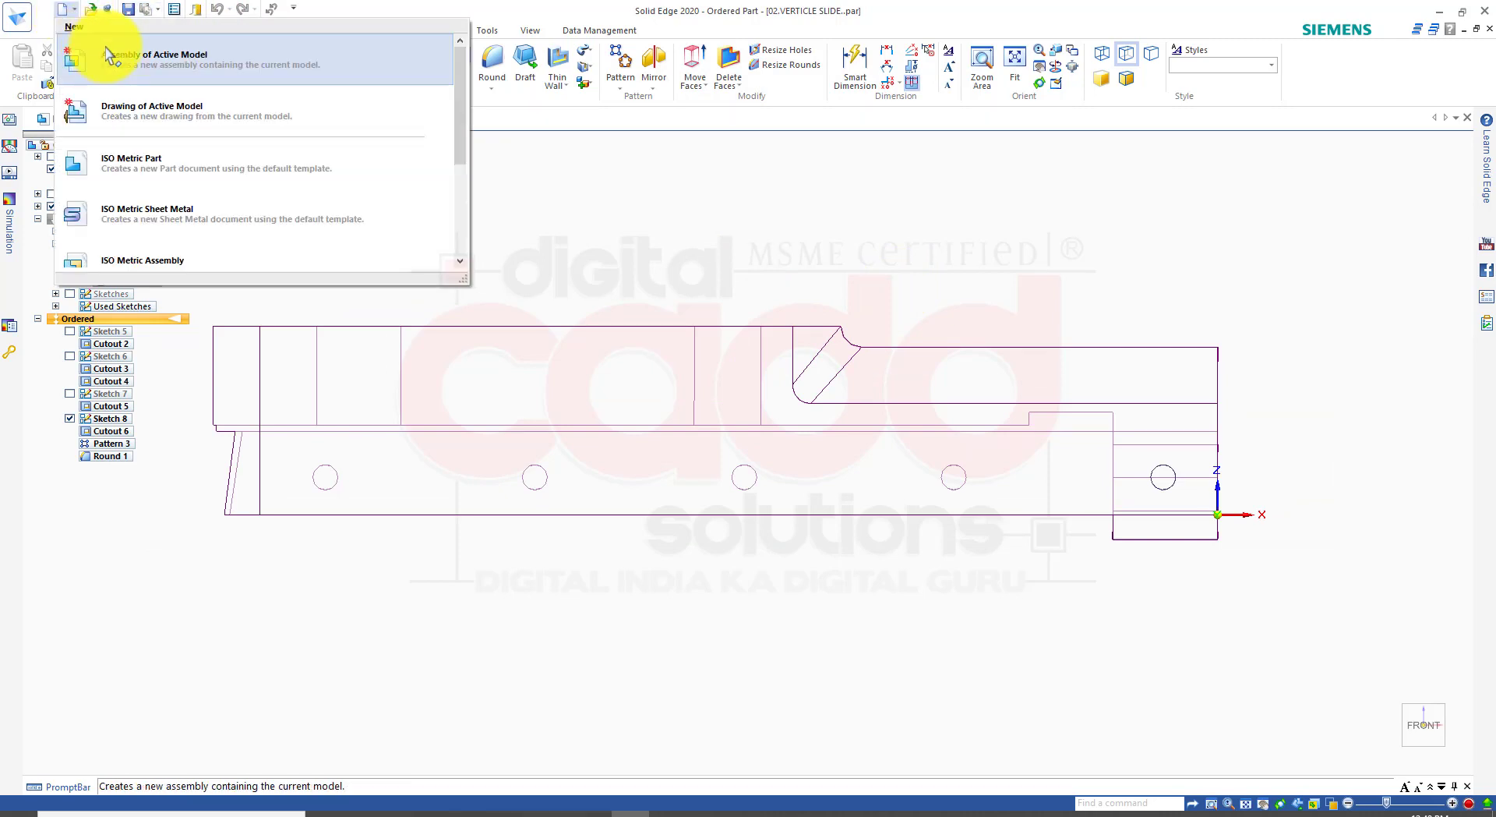
{"action": "left_click", "coordinate": [181, 168]}
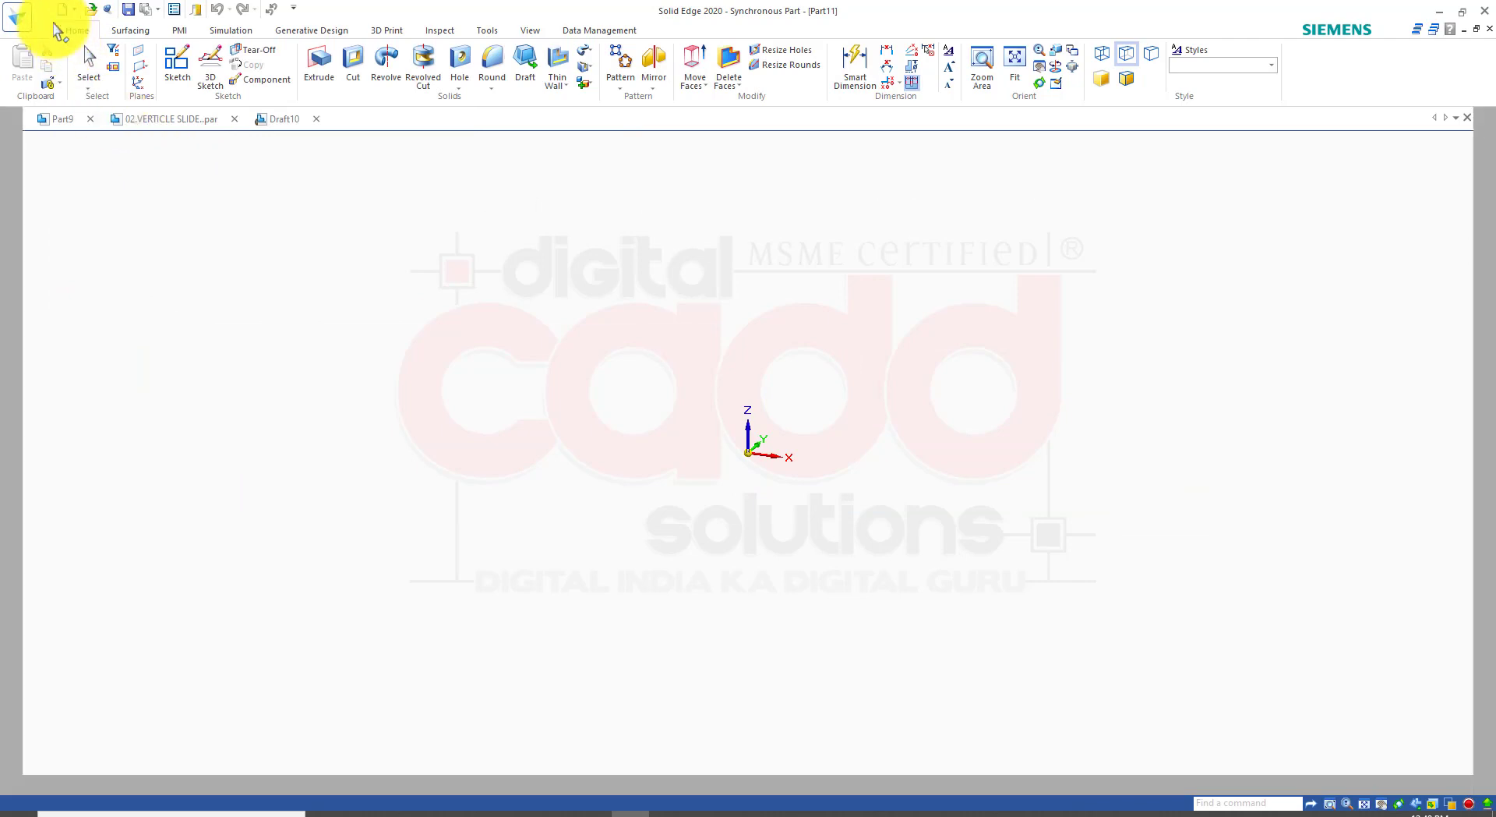
{"action": "left_click", "coordinate": [75, 10]}
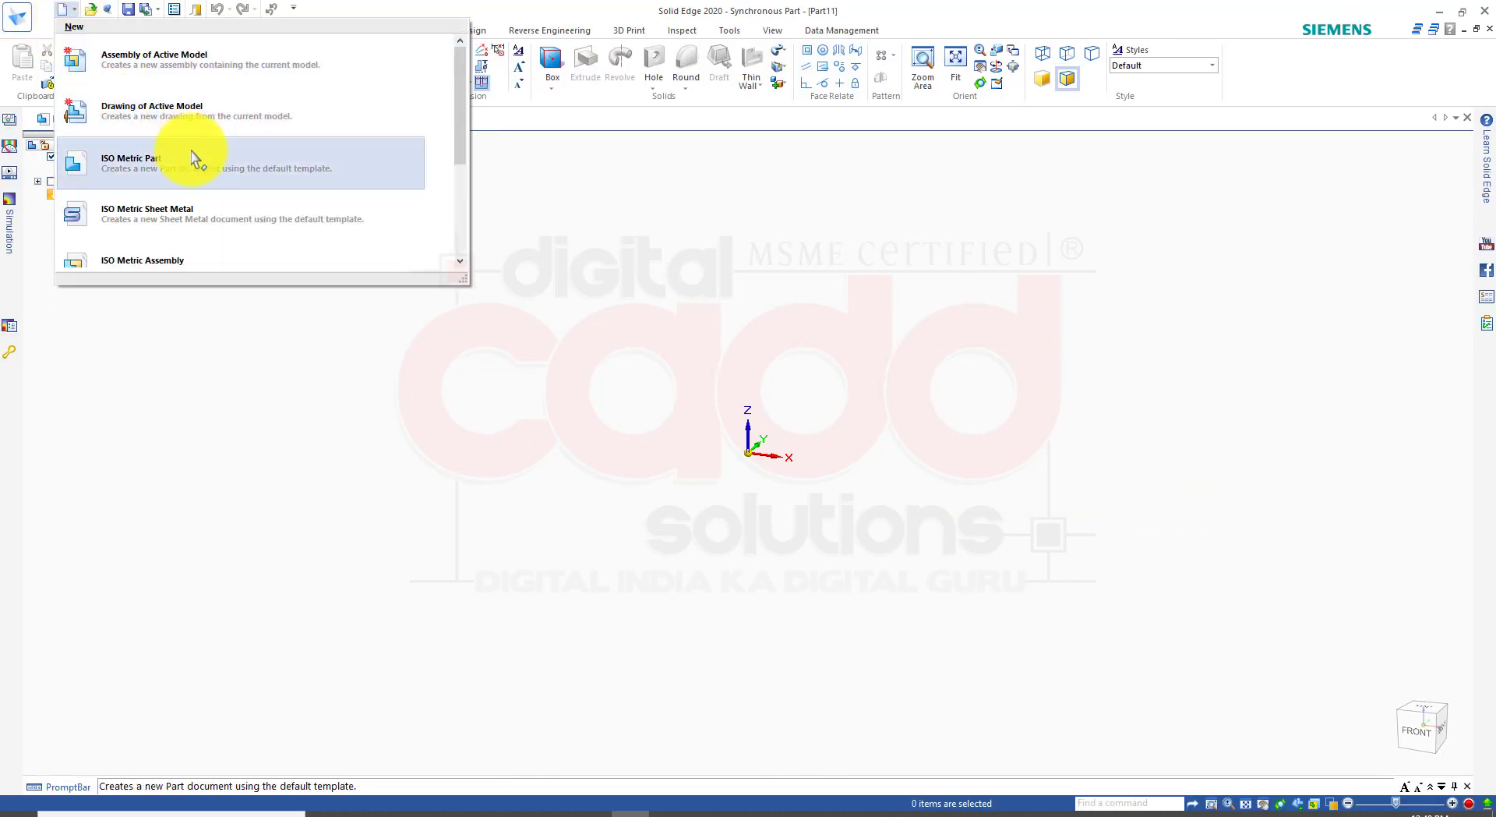
{"action": "mouse_move", "coordinate": [205, 257]}
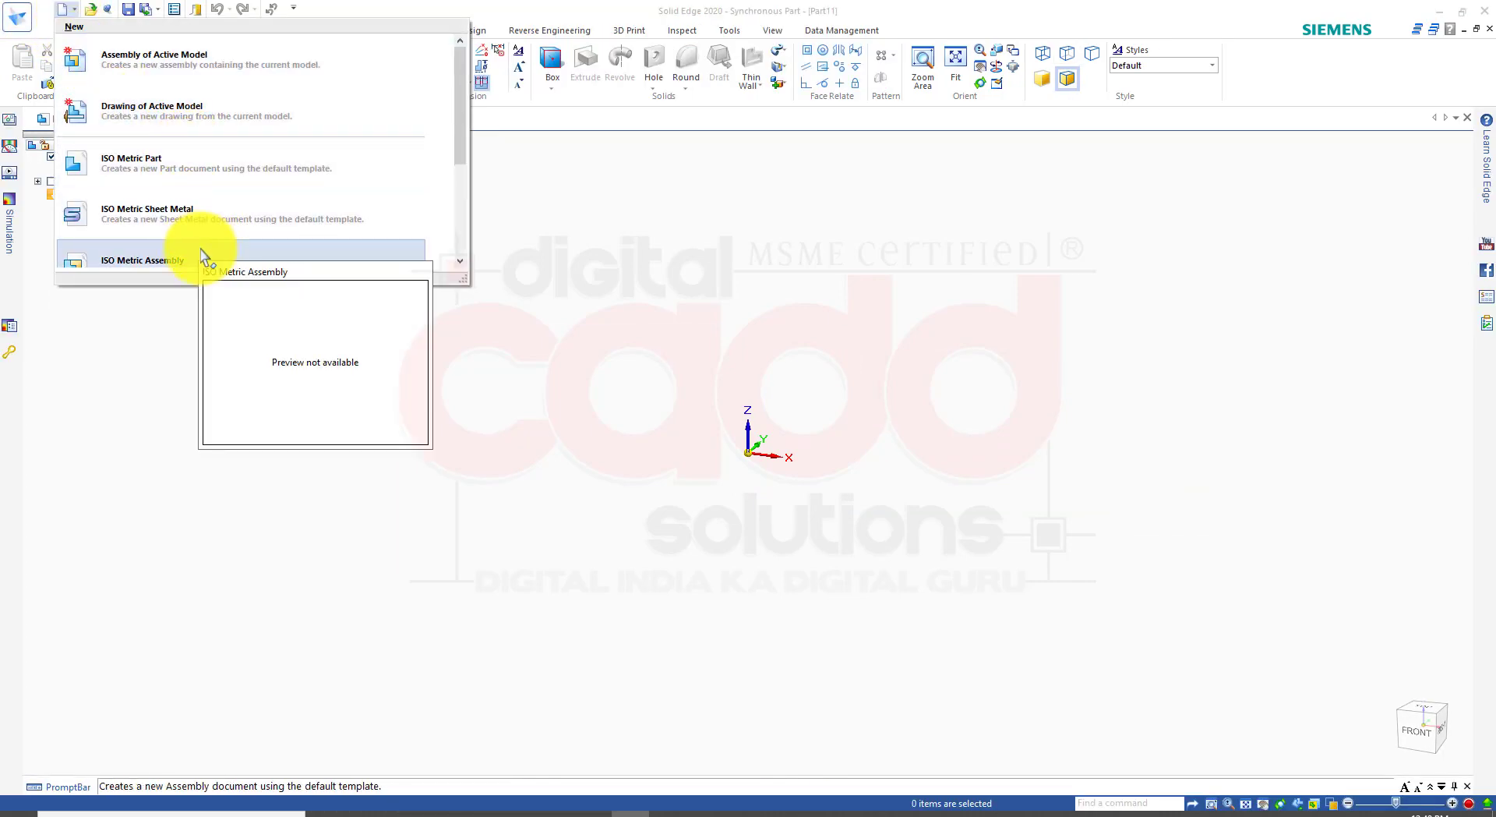
{"action": "scroll", "coordinate": [207, 259], "scroll_direction": "down", "scroll_amount": 1}
{"action": "scroll", "coordinate": [207, 254], "scroll_direction": "down", "scroll_amount": 1}
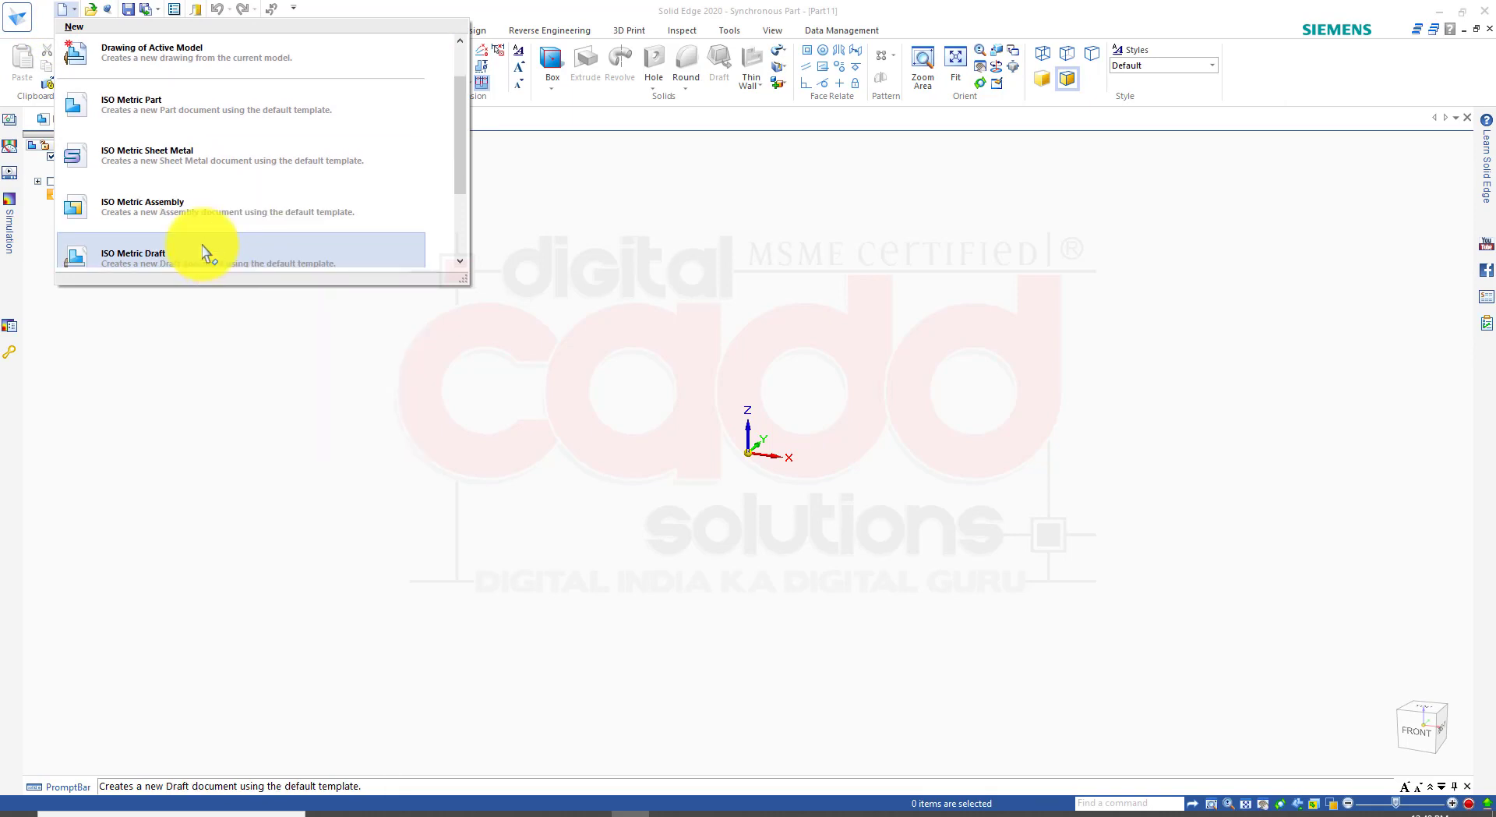
{"action": "left_click", "coordinate": [206, 254]}
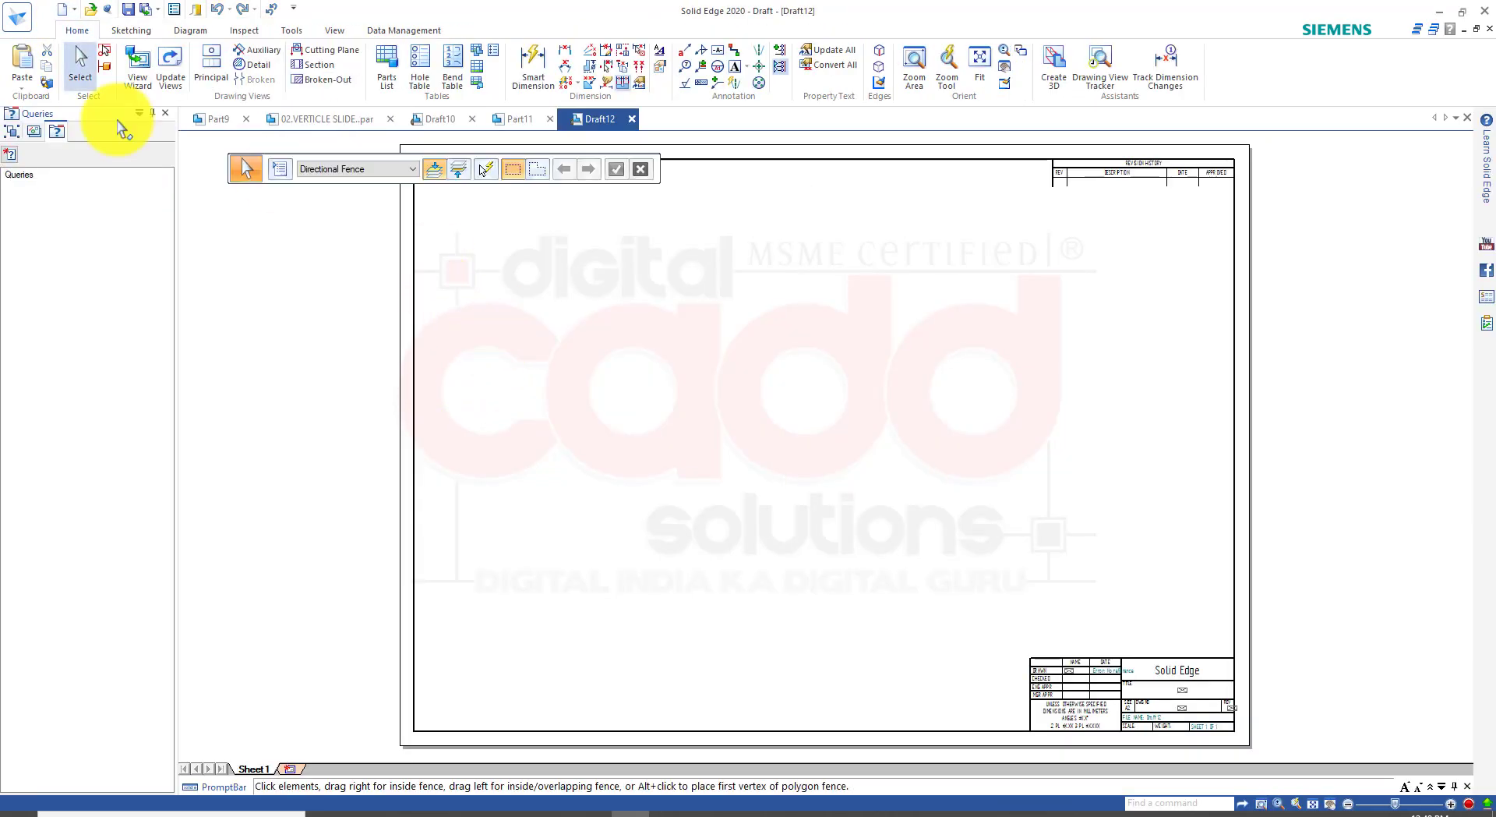
Step: Place a front view of the 02.VERTICLE SLIDE part on the draft sheet at 2:1 scale
{"action": "left_click", "coordinate": [138, 86]}
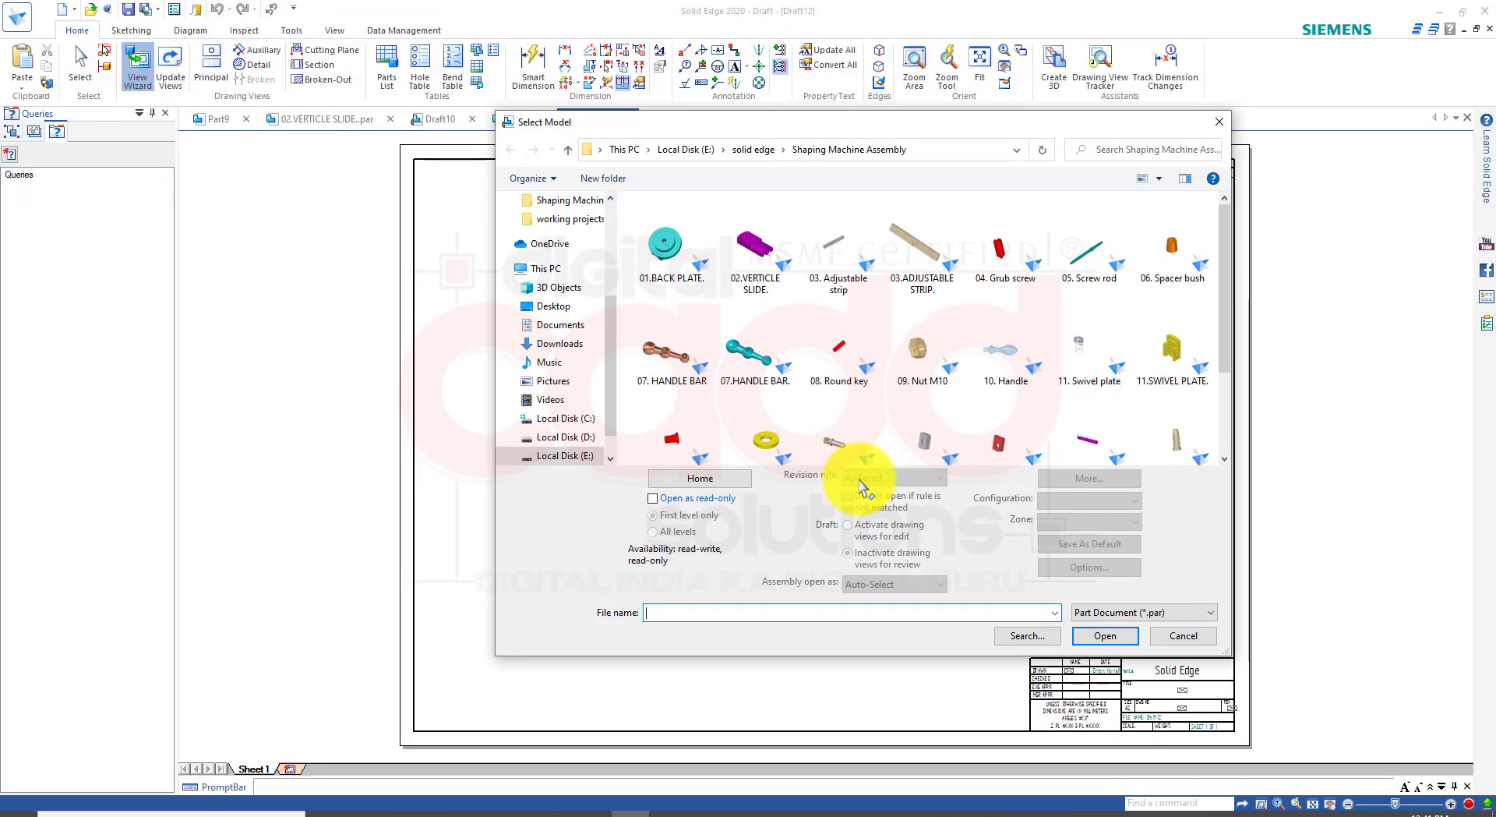
{"action": "double_click", "coordinate": [765, 247]}
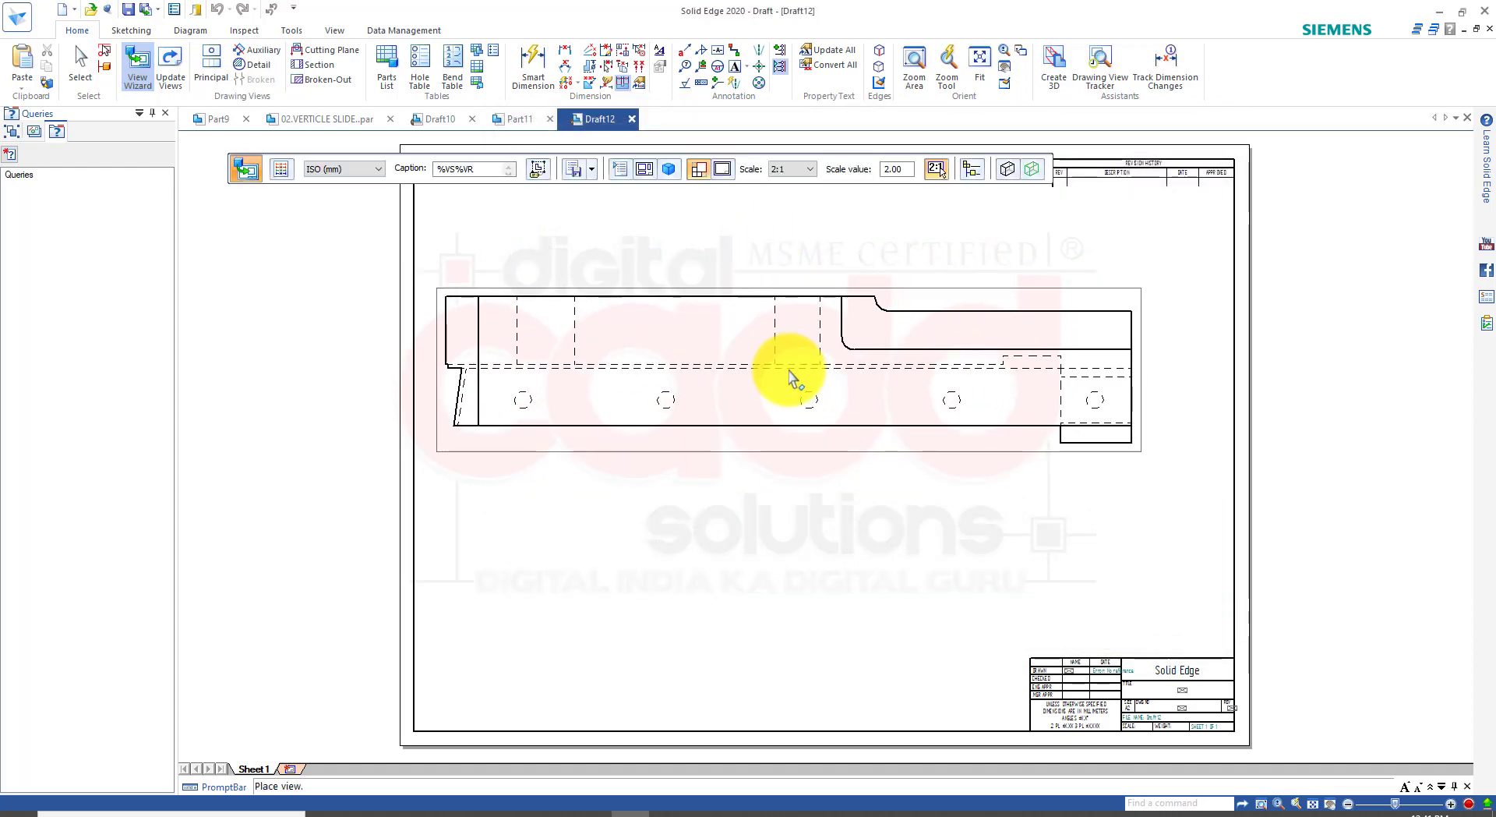
{"action": "left_click", "coordinate": [789, 378]}
{"action": "key", "text": "Escape"}
{"action": "scroll", "coordinate": [1180, 300], "scroll_direction": "up", "scroll_amount": 3}
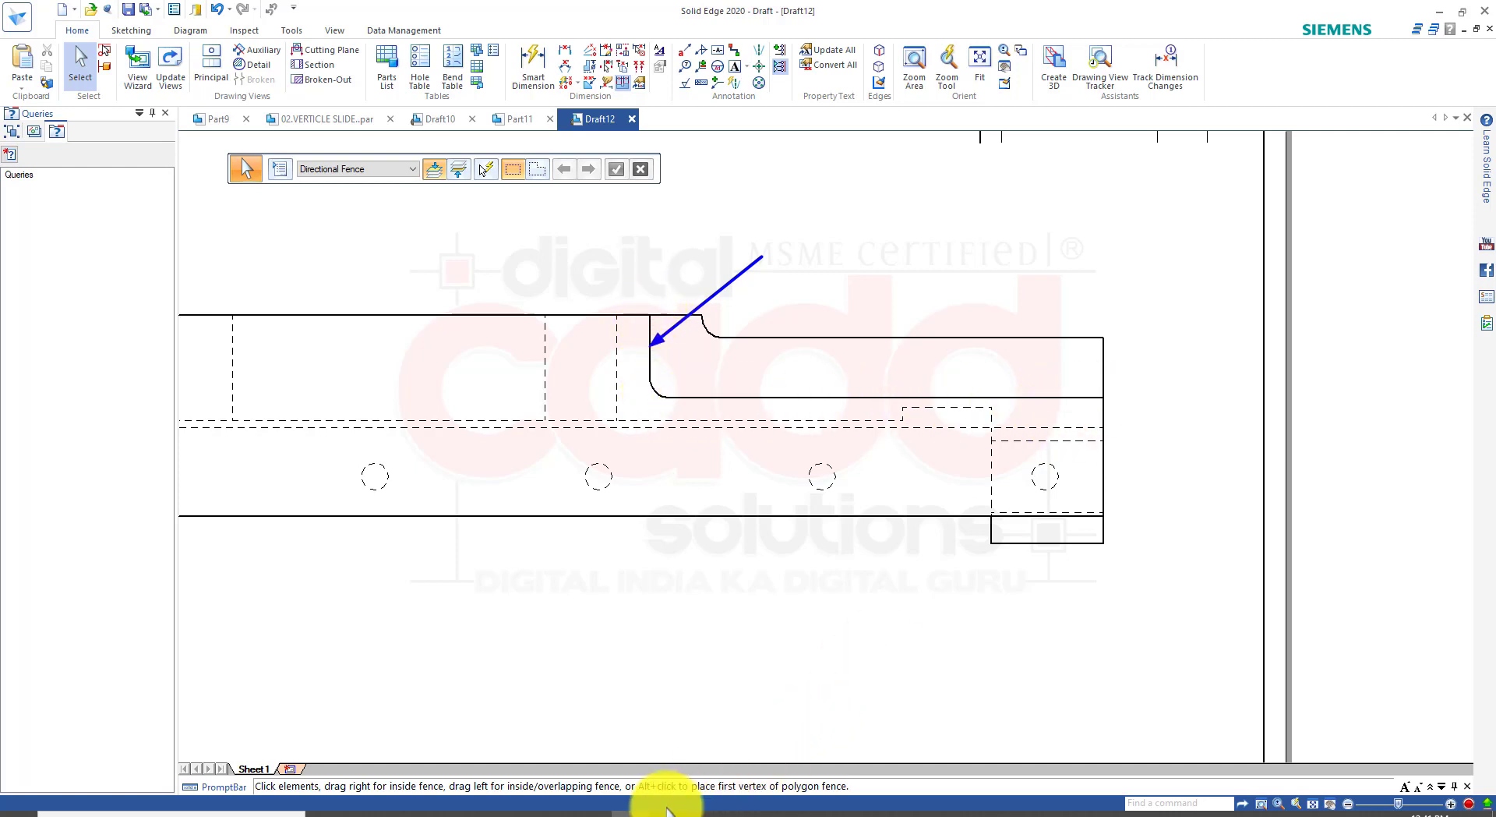
Step: Check the vertical slide's sectional front view in the assignments PDF, and return to the AutoCAD drawing
{"action": "left_click", "coordinate": [523, 816]}
{"action": "left_click", "coordinate": [405, 811]}
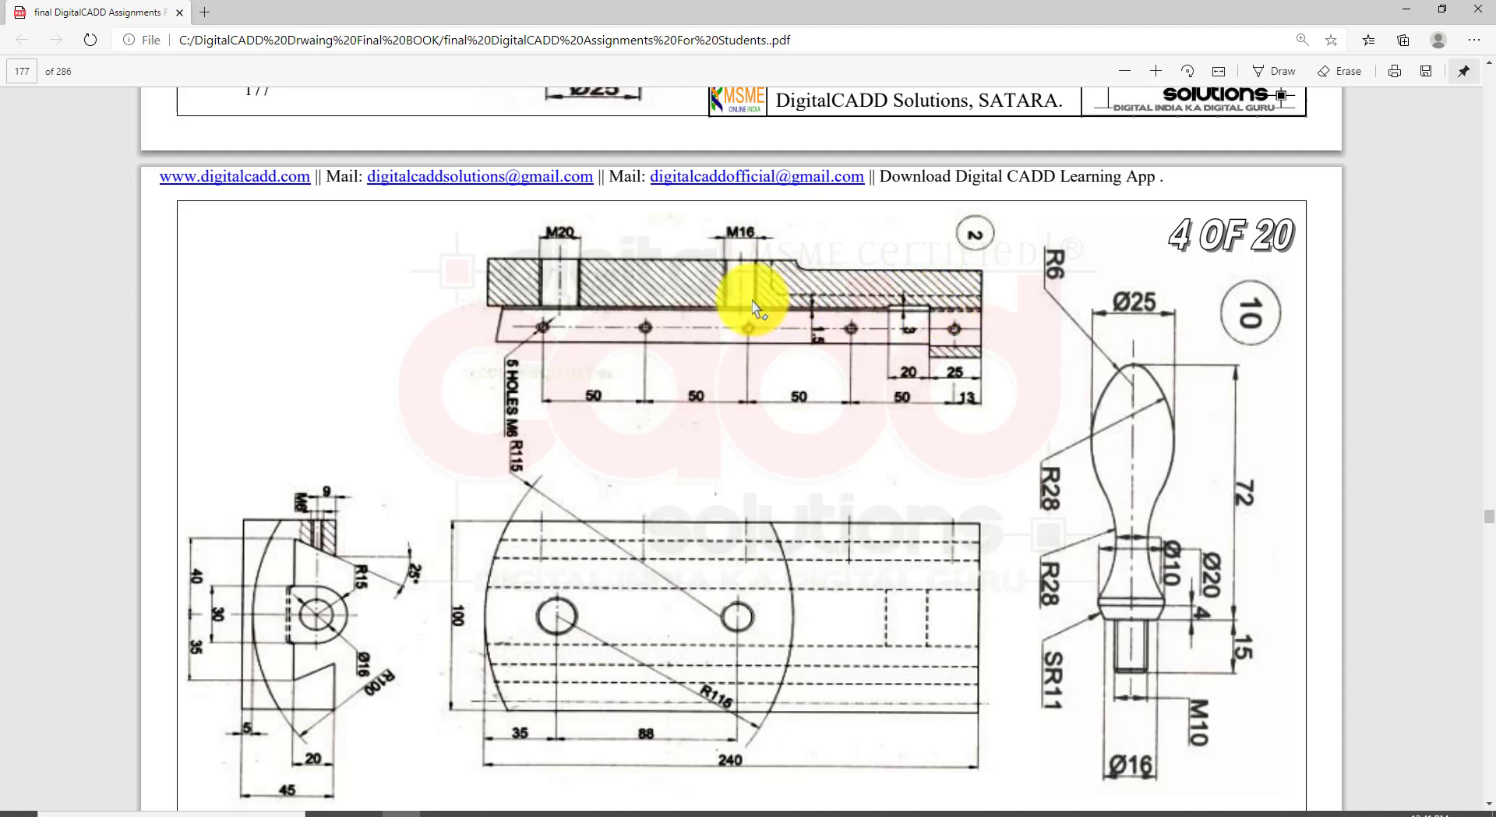
{"action": "left_click", "coordinate": [682, 810]}
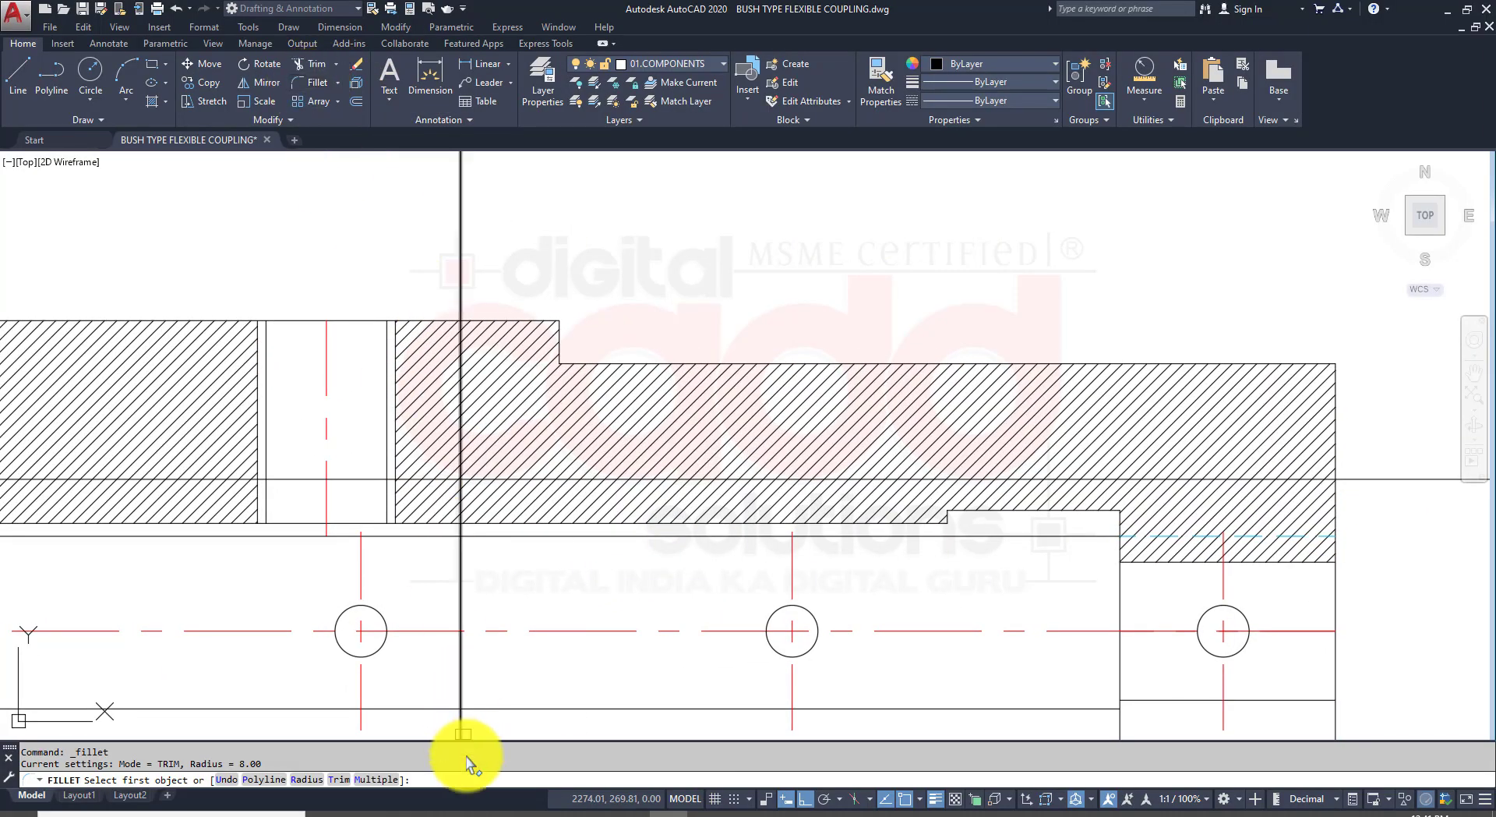
Step: Fillet the corner between the projected vertical and horizontal lines in the front view with a radius of 5
{"action": "left_click", "coordinate": [314, 779]}
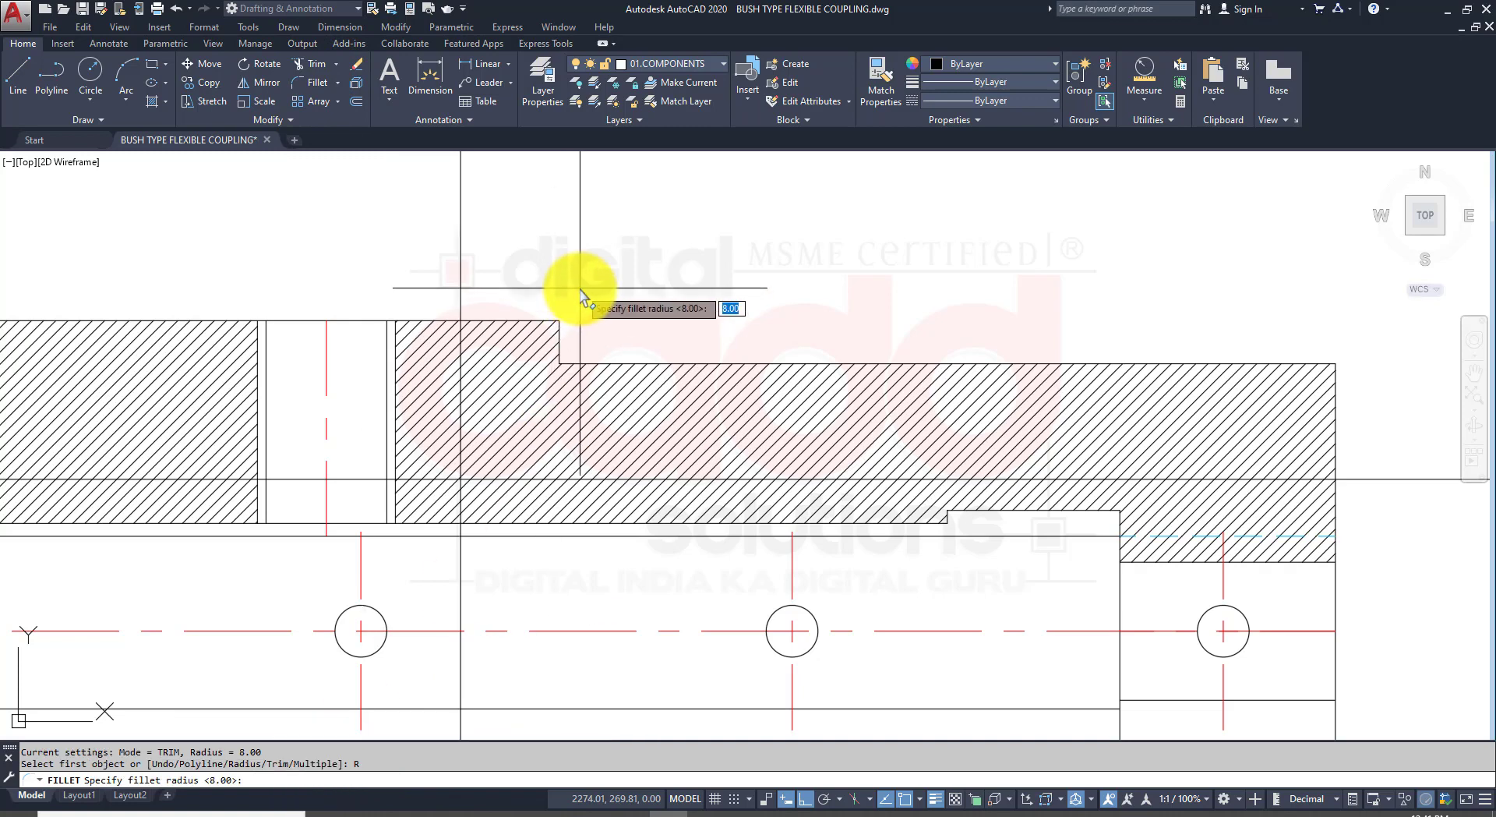
{"action": "type", "text": "5"}
{"action": "key", "text": "Return"}
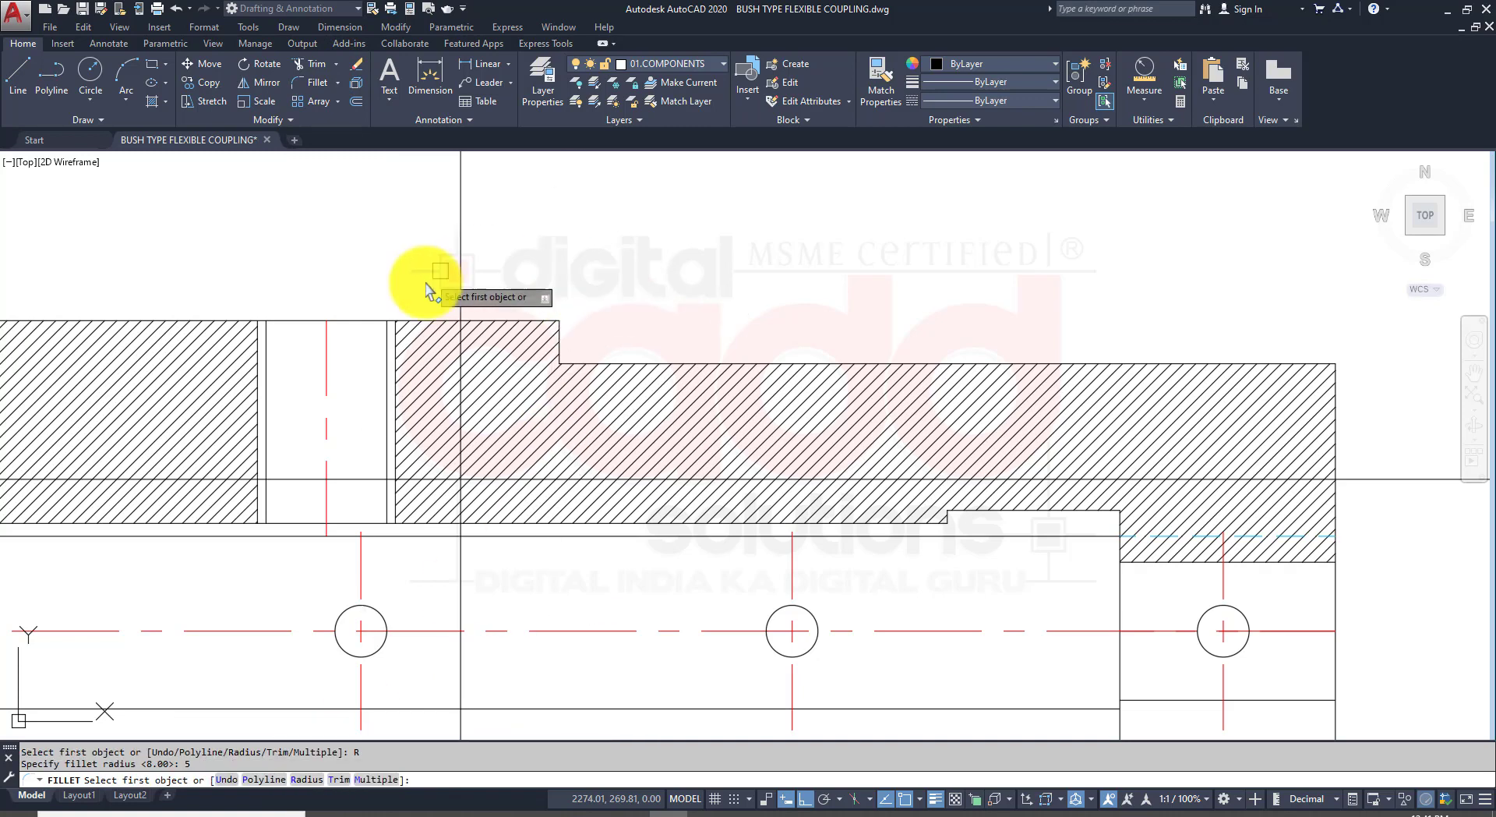
{"action": "left_click", "coordinate": [460, 257]}
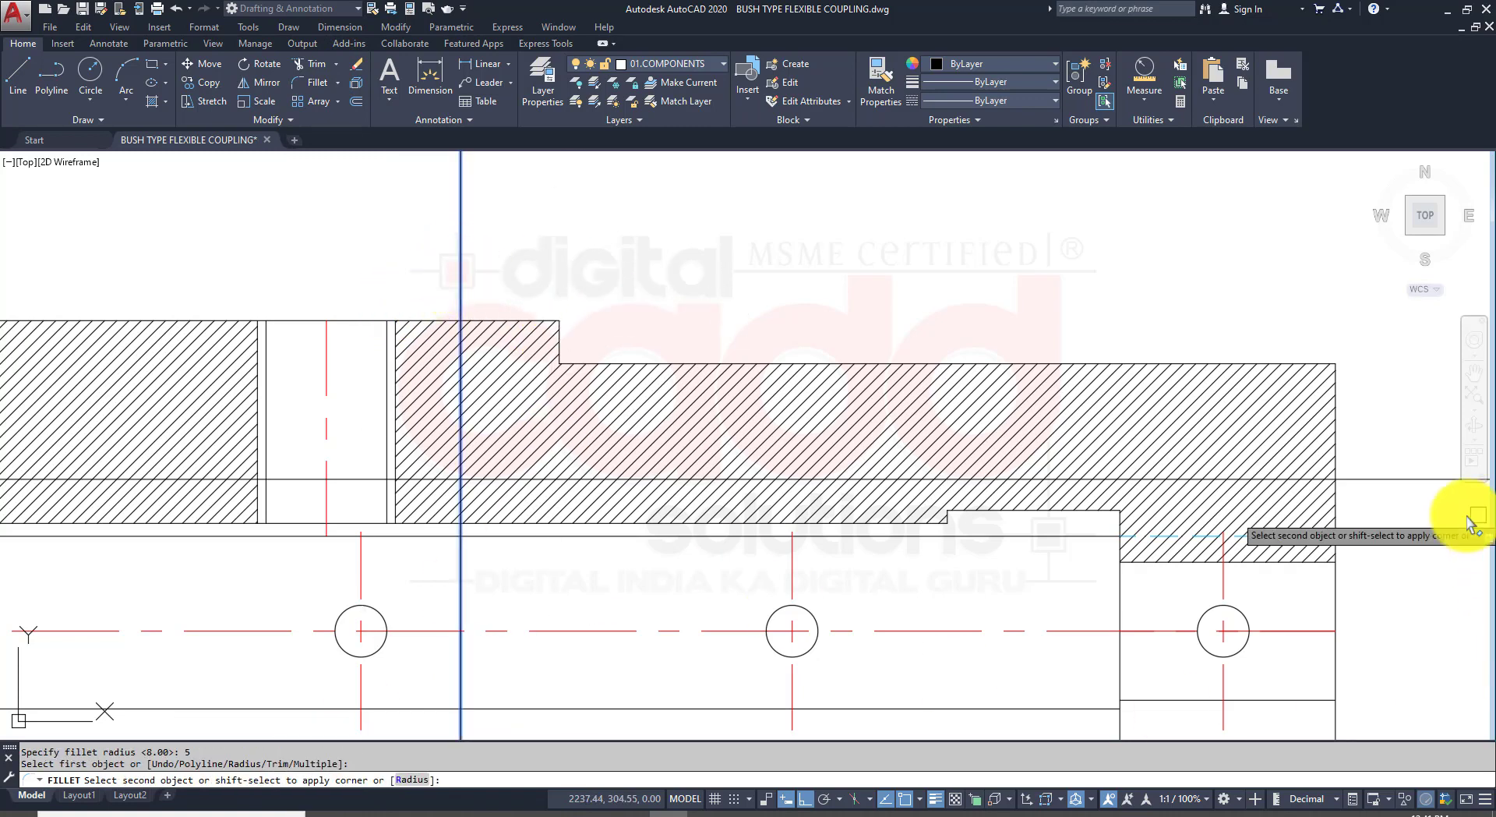
{"action": "left_click", "coordinate": [1395, 481]}
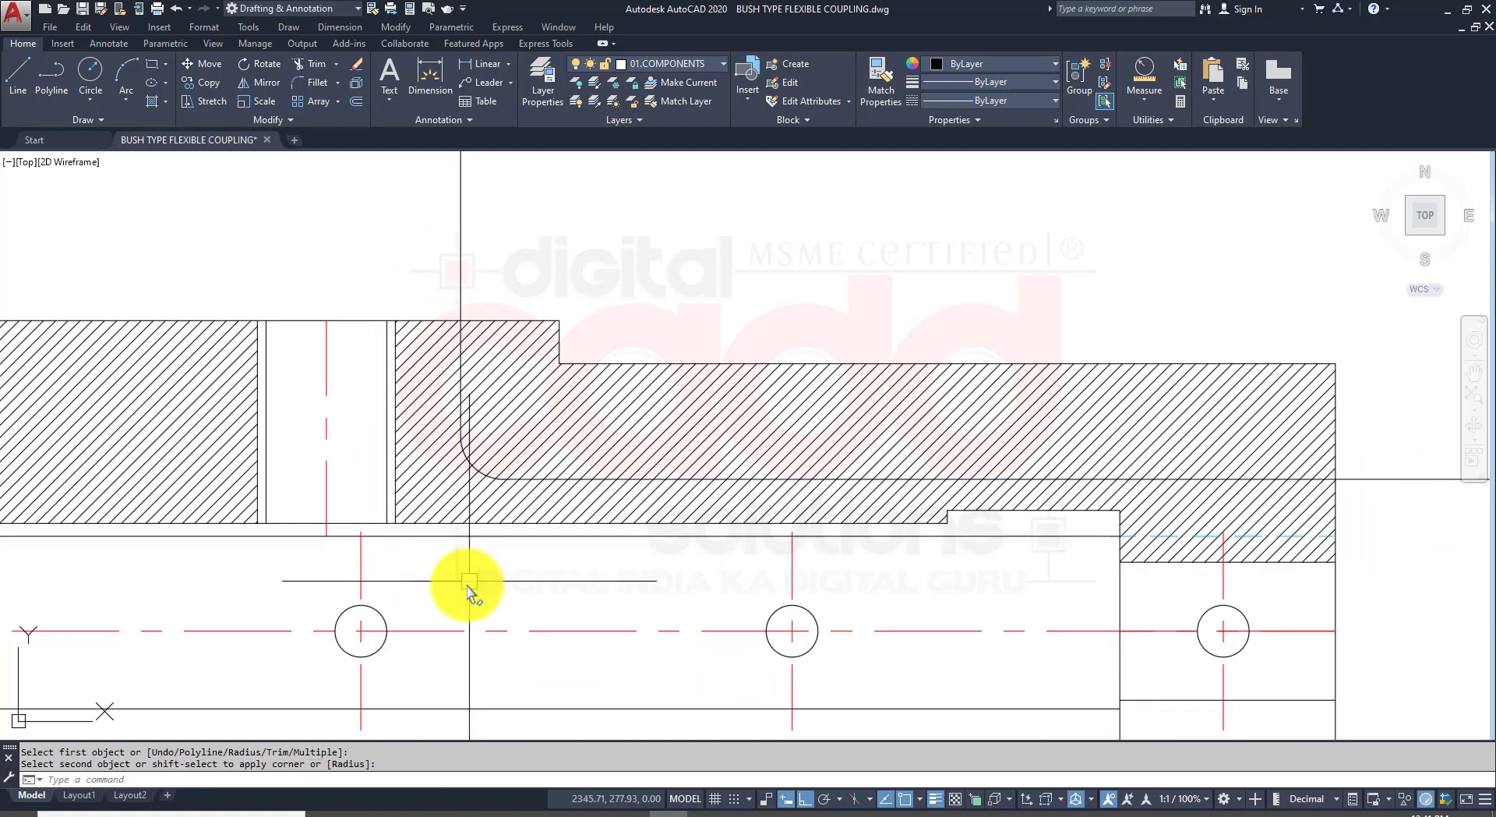
Step: Trim the filleted lines where they extend past the front view's top and right edges
{"action": "type", "text": "tr"}
{"action": "key", "text": "Return"}
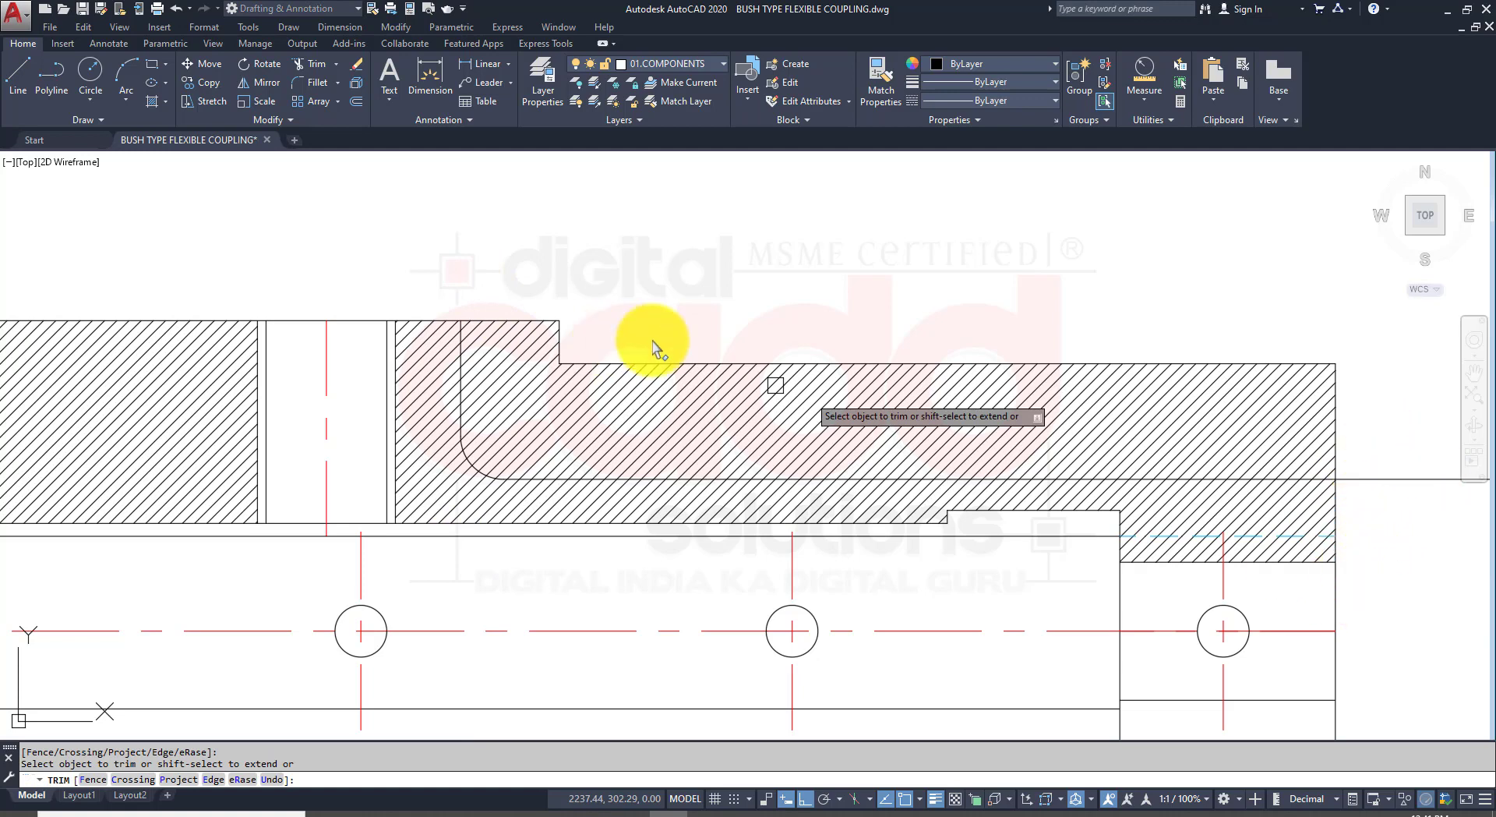
{"action": "left_click", "coordinate": [1376, 611]}
{"action": "key", "text": "Escape"}
{"action": "key", "text": "Escape"}
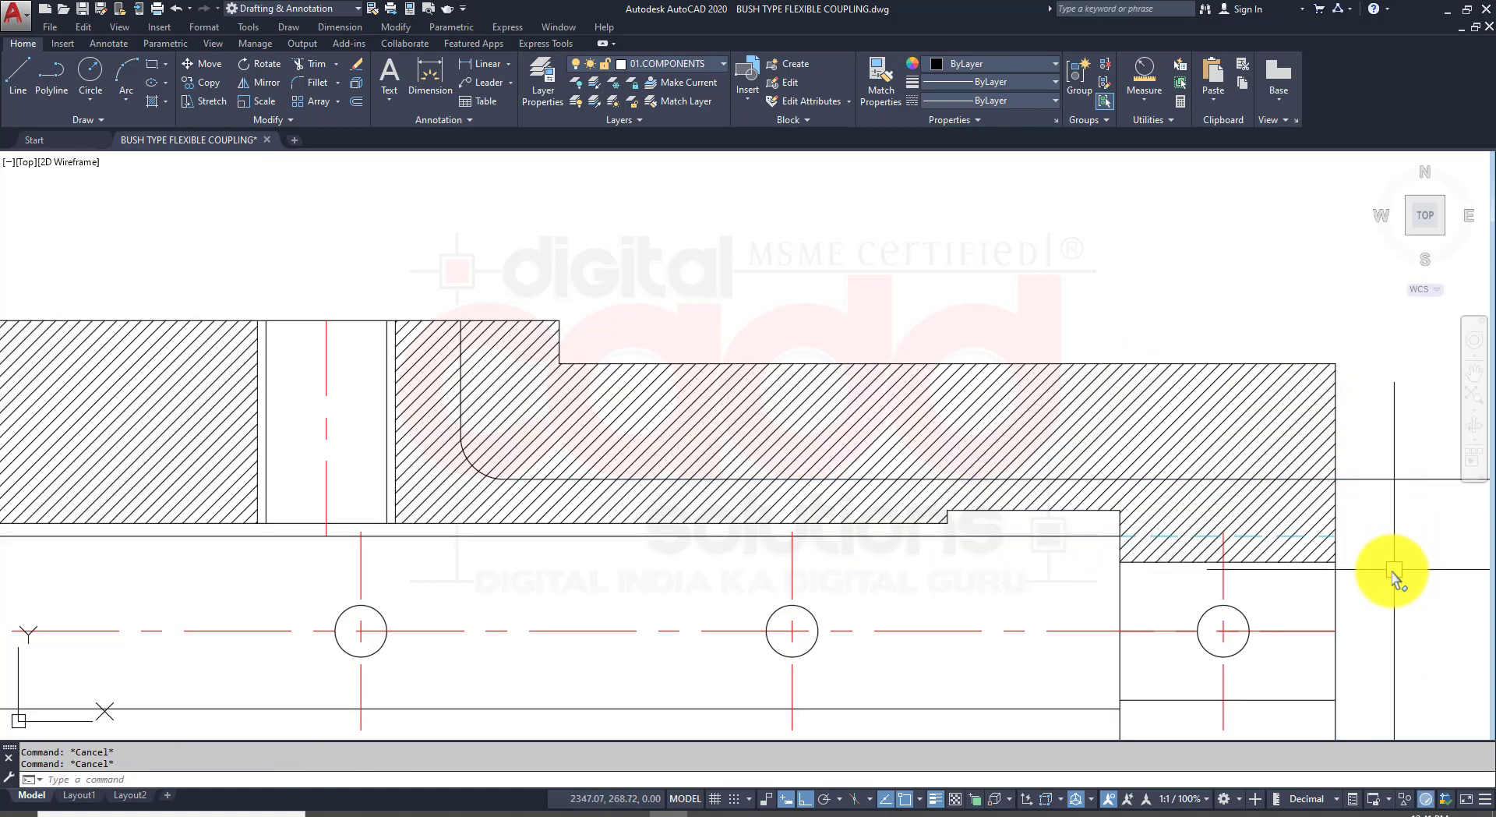
{"action": "key", "text": "Return"}
{"action": "key", "text": "Return"}
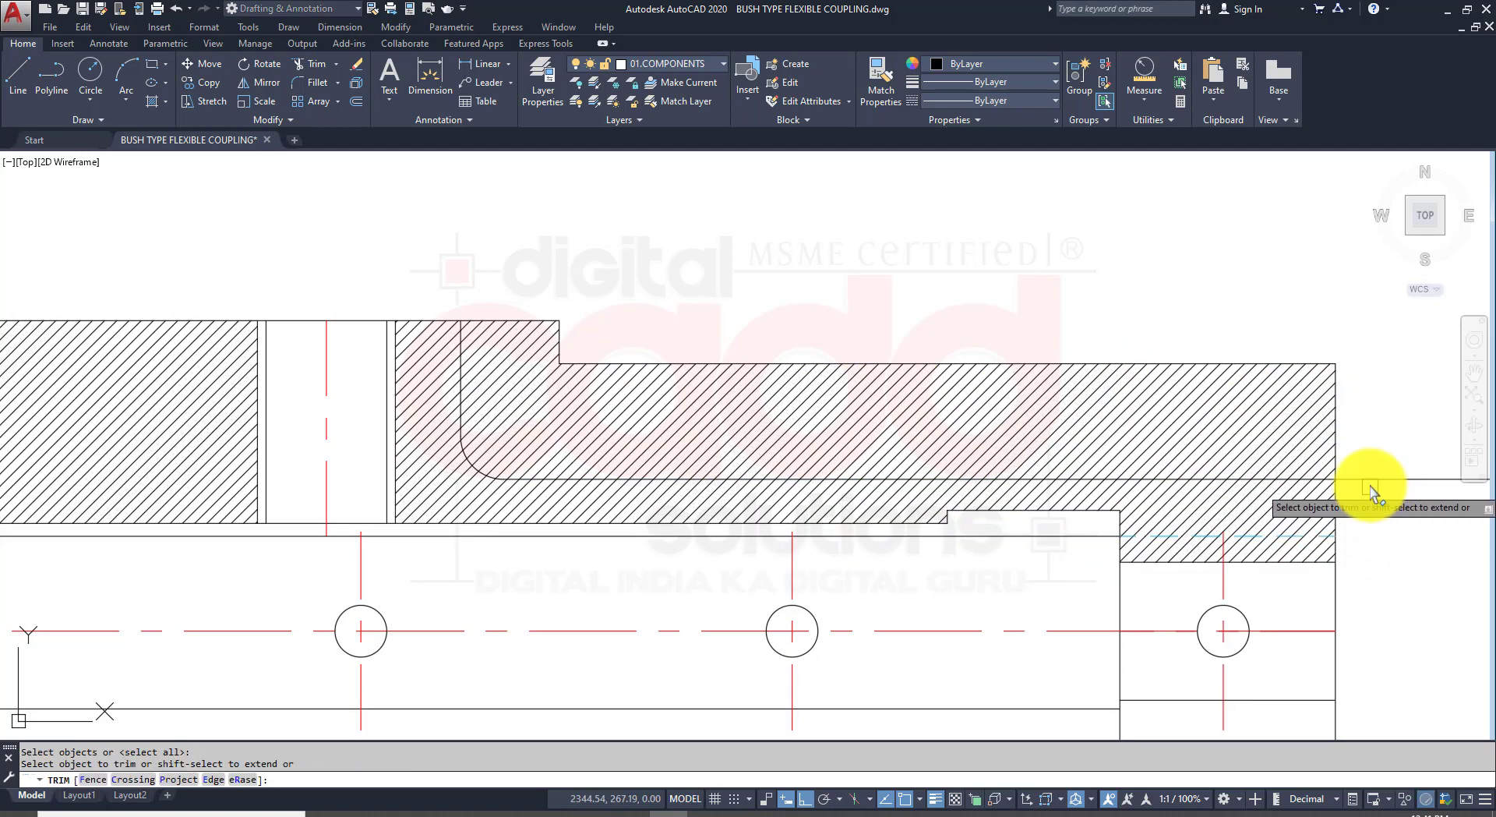
{"action": "key", "text": "Return"}
{"action": "scroll", "coordinate": [1340, 491], "scroll_direction": "down", "scroll_amount": 4}
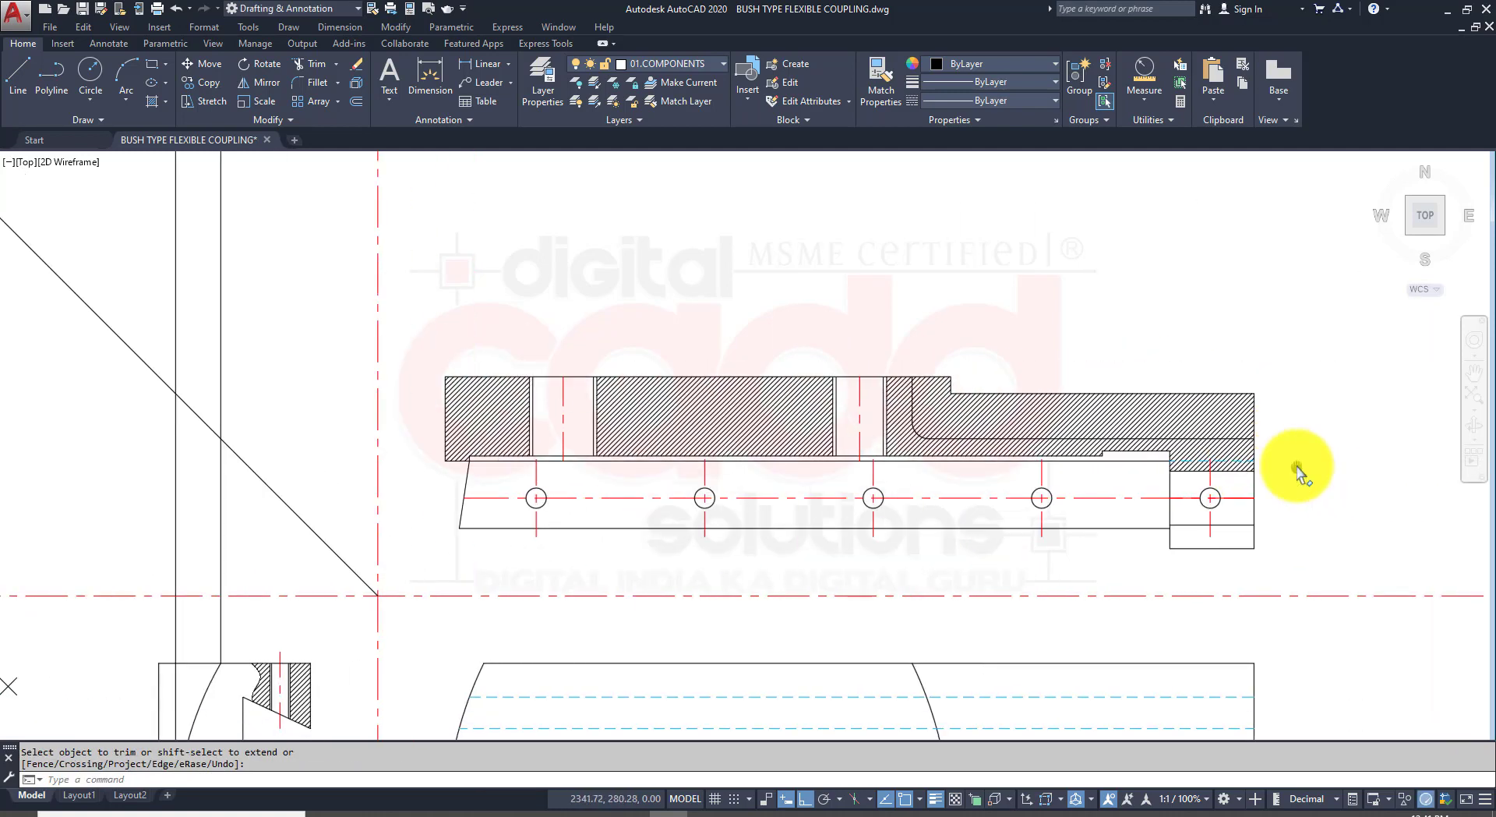
Step: Match the front view's horizontal line, fillet arc and vertical line to the properties of the top view's dashed hidden lines
{"action": "middle_click_drag", "start_coordinate": [1295, 464], "coordinate": [1223, 476]}
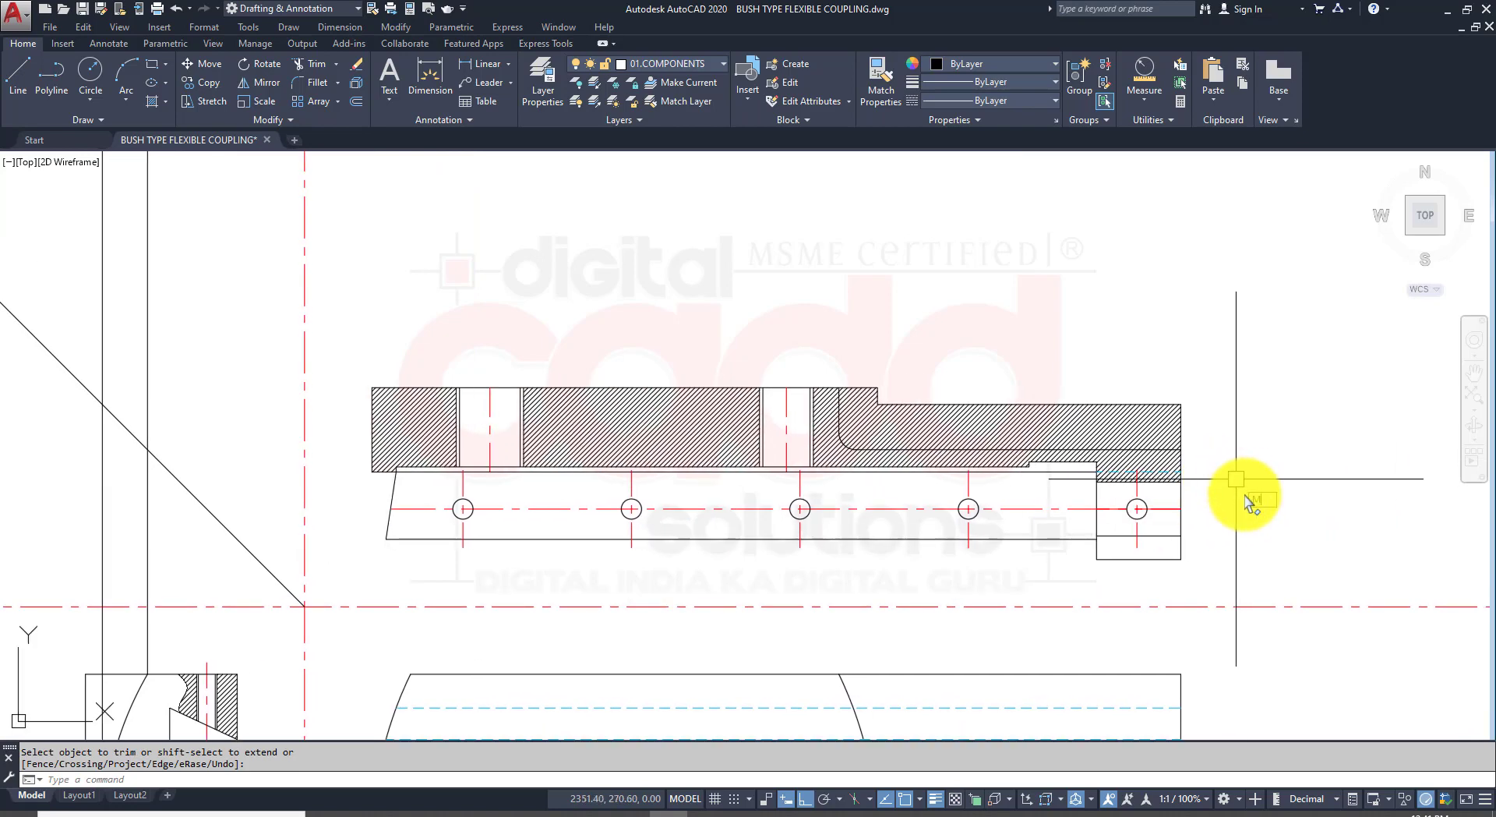
{"action": "type", "text": "ma"}
{"action": "key", "text": "Return"}
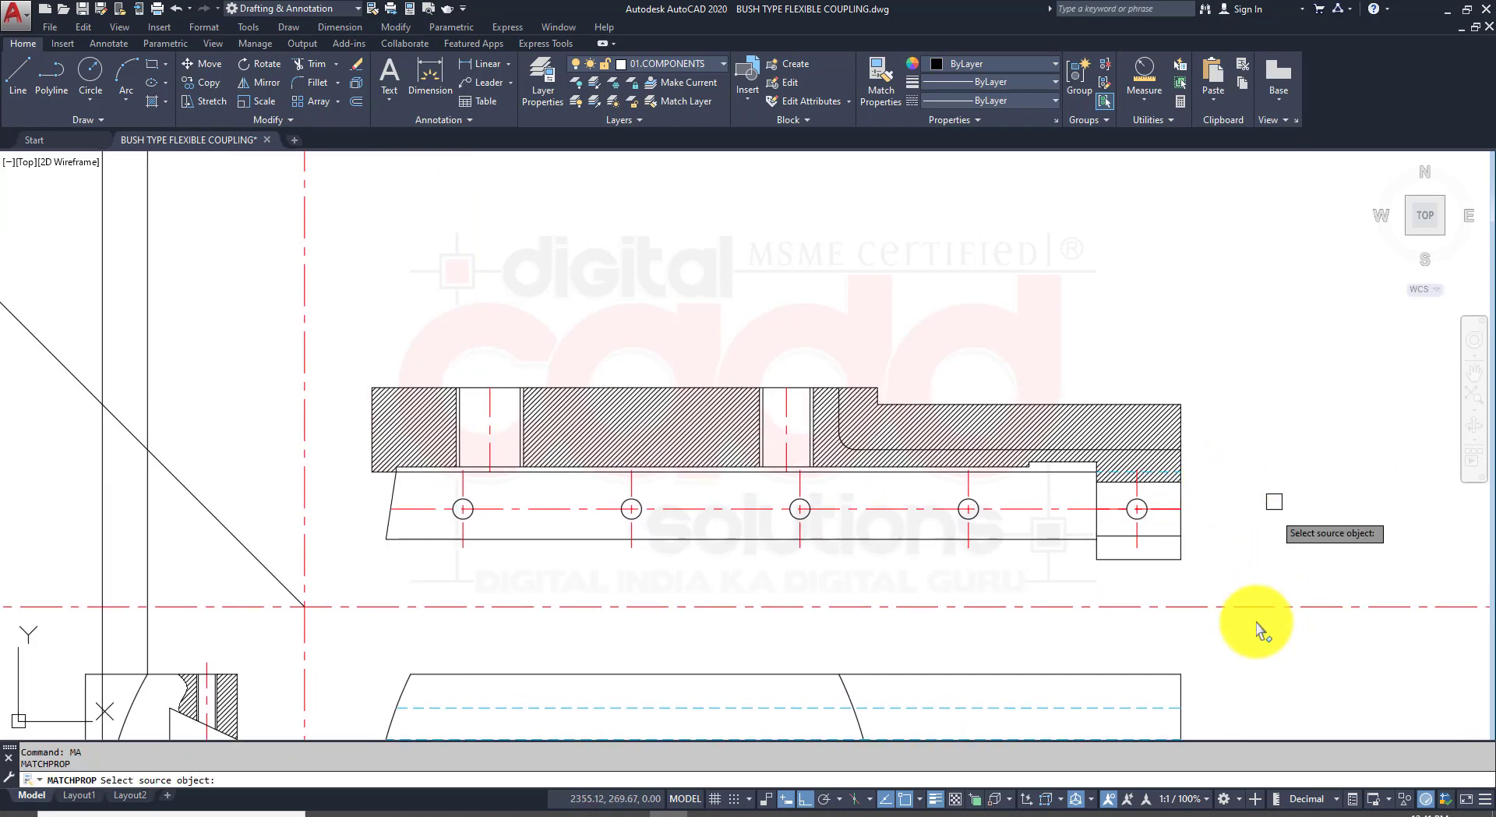
{"action": "left_click", "coordinate": [1133, 716]}
{"action": "scroll", "coordinate": [868, 450], "scroll_direction": "up", "scroll_amount": 7}
{"action": "scroll", "coordinate": [846, 499], "scroll_direction": "up", "scroll_amount": 3}
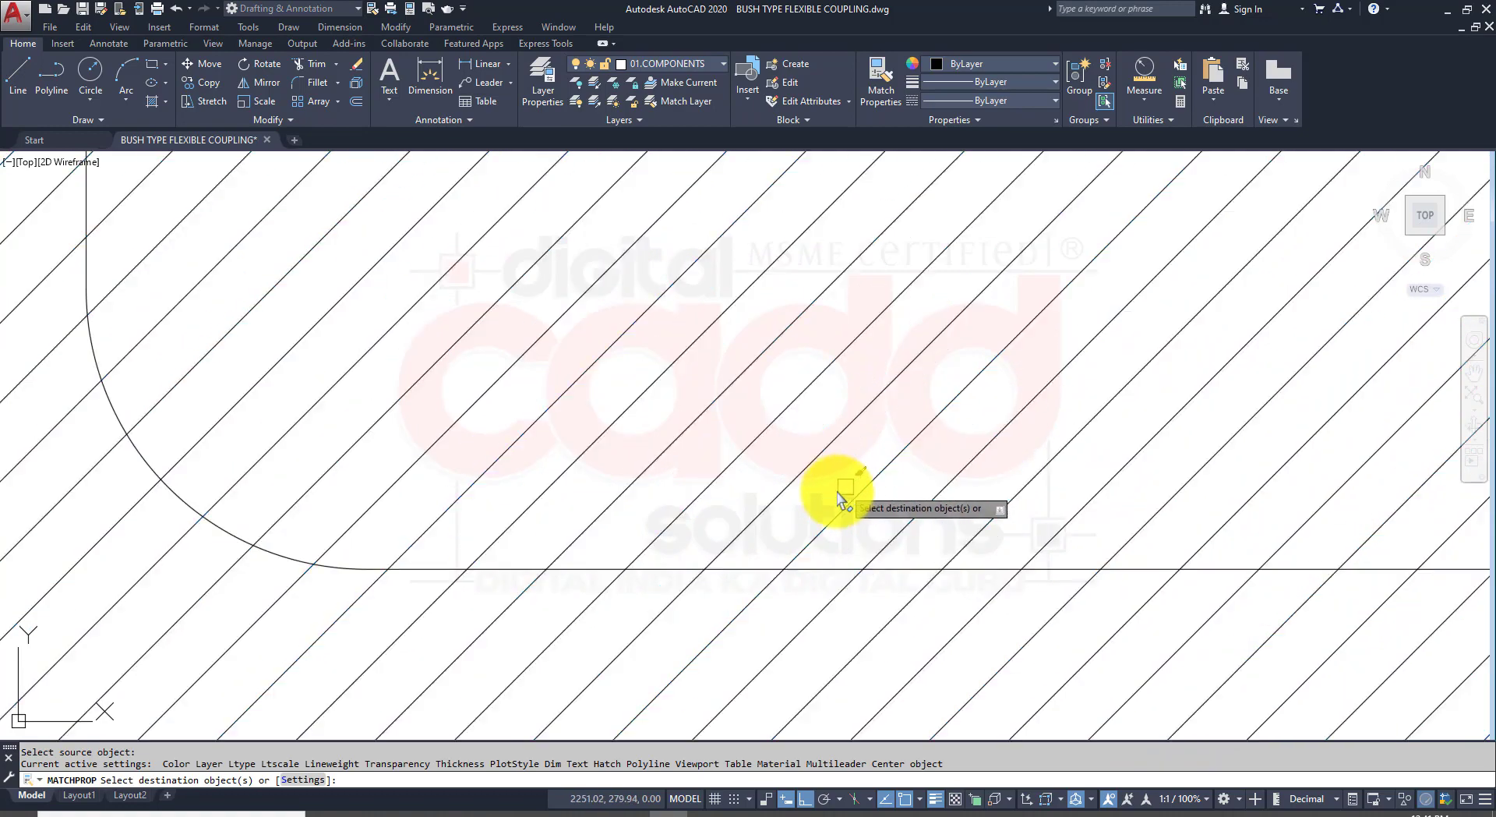
{"action": "left_click", "coordinate": [762, 567]}
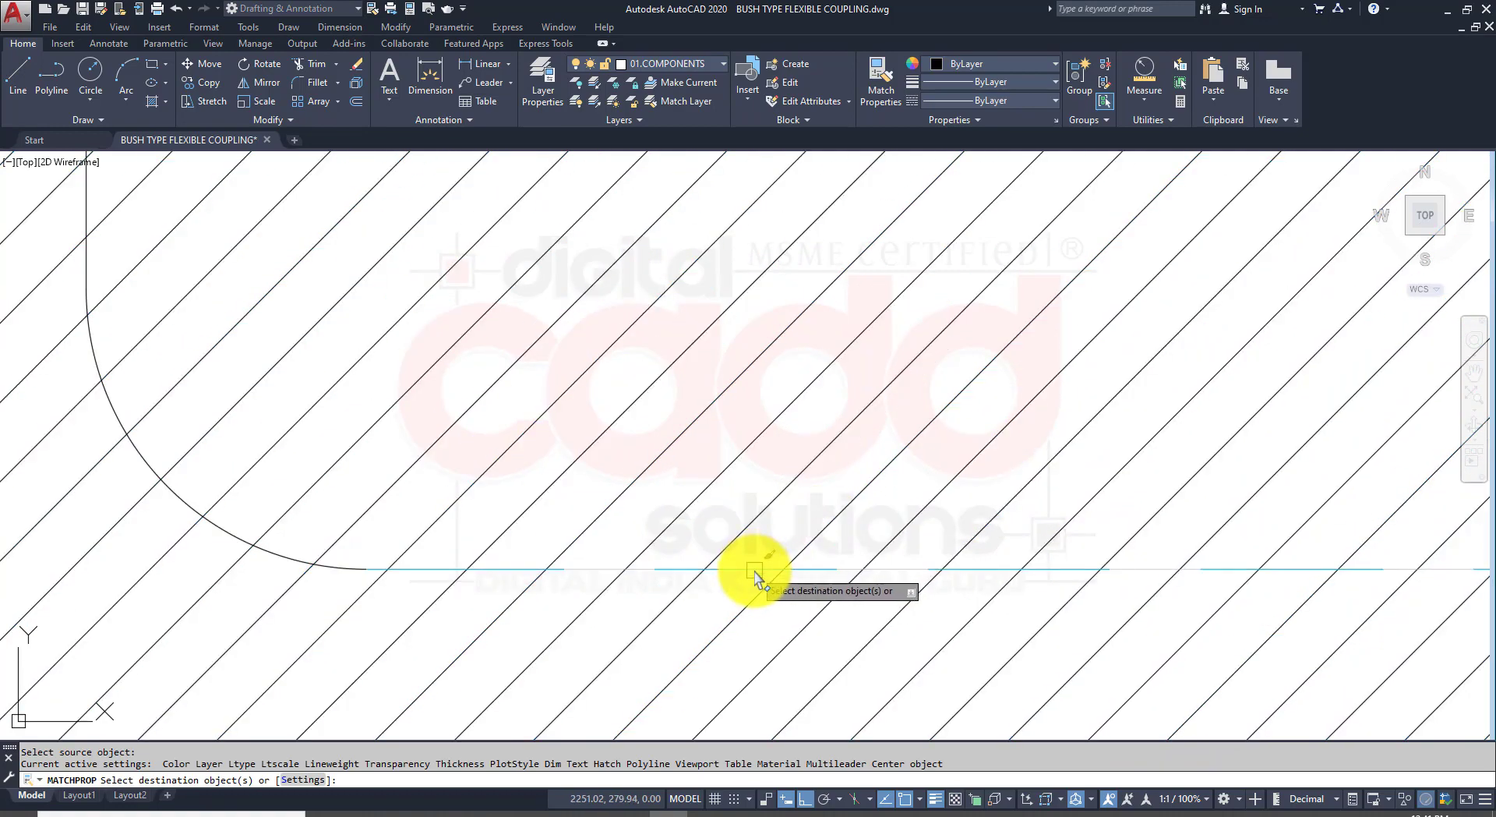
{"action": "left_click", "coordinate": [277, 562]}
{"action": "scroll", "coordinate": [324, 504], "scroll_direction": "down", "scroll_amount": 3}
{"action": "scroll", "coordinate": [303, 409], "scroll_direction": "up", "scroll_amount": 4}
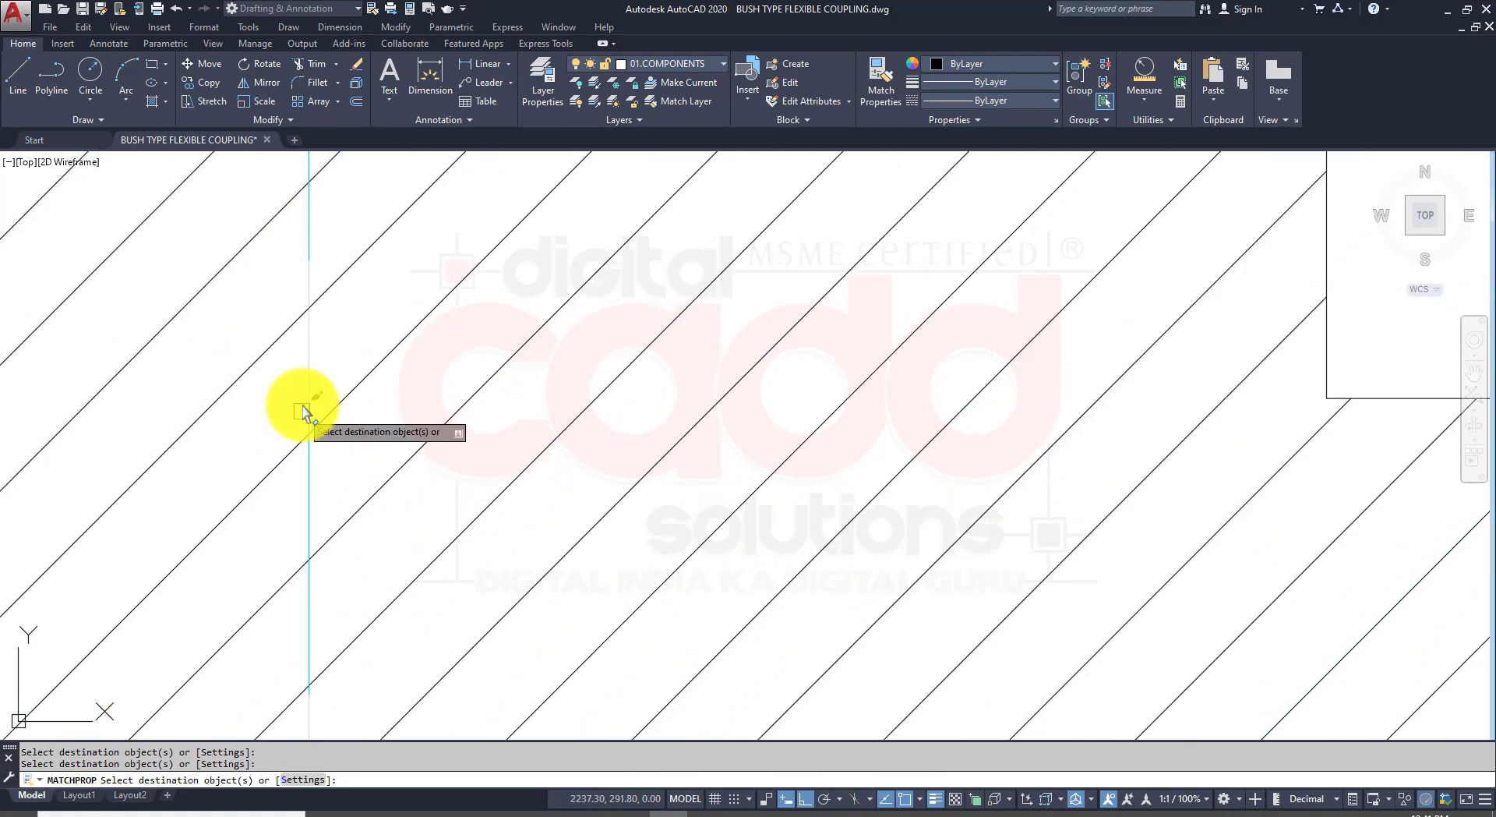
{"action": "left_click", "coordinate": [302, 410]}
{"action": "scroll", "coordinate": [414, 407], "scroll_direction": "down", "scroll_amount": 9}
{"action": "key", "text": "Return"}
Step: Make 02.HIDDEN LINES the current layer and set its colour to index 160
{"action": "mouse_move", "coordinate": [492, 617]}
{"action": "middle_mouse_down"}
{"action": "mouse_move", "coordinate": [820, 531]}
{"action": "mouse_move", "coordinate": [806, 552]}
{"action": "middle_mouse_up"}
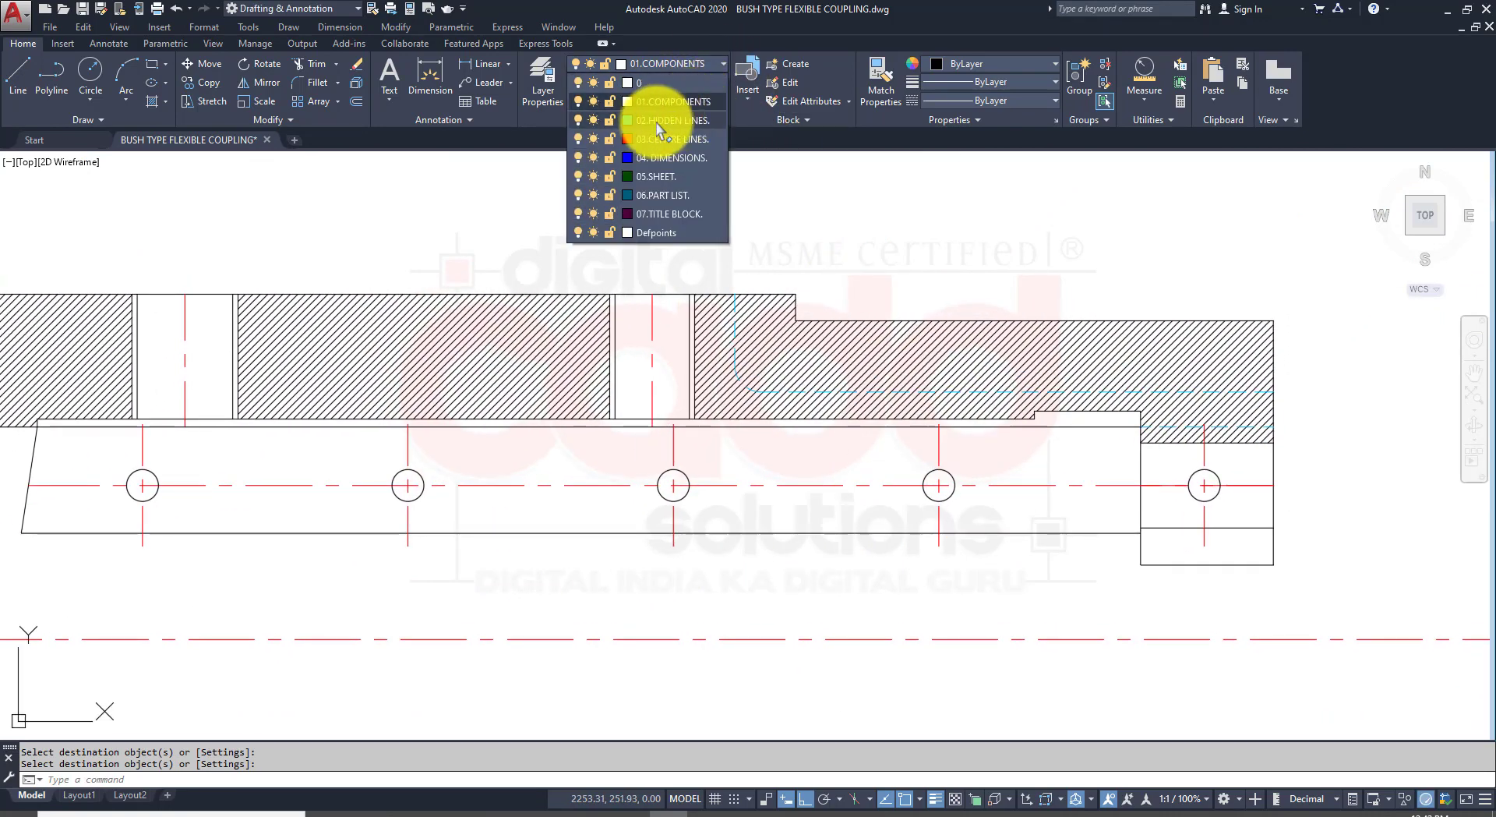
{"action": "left_click", "coordinate": [651, 124]}
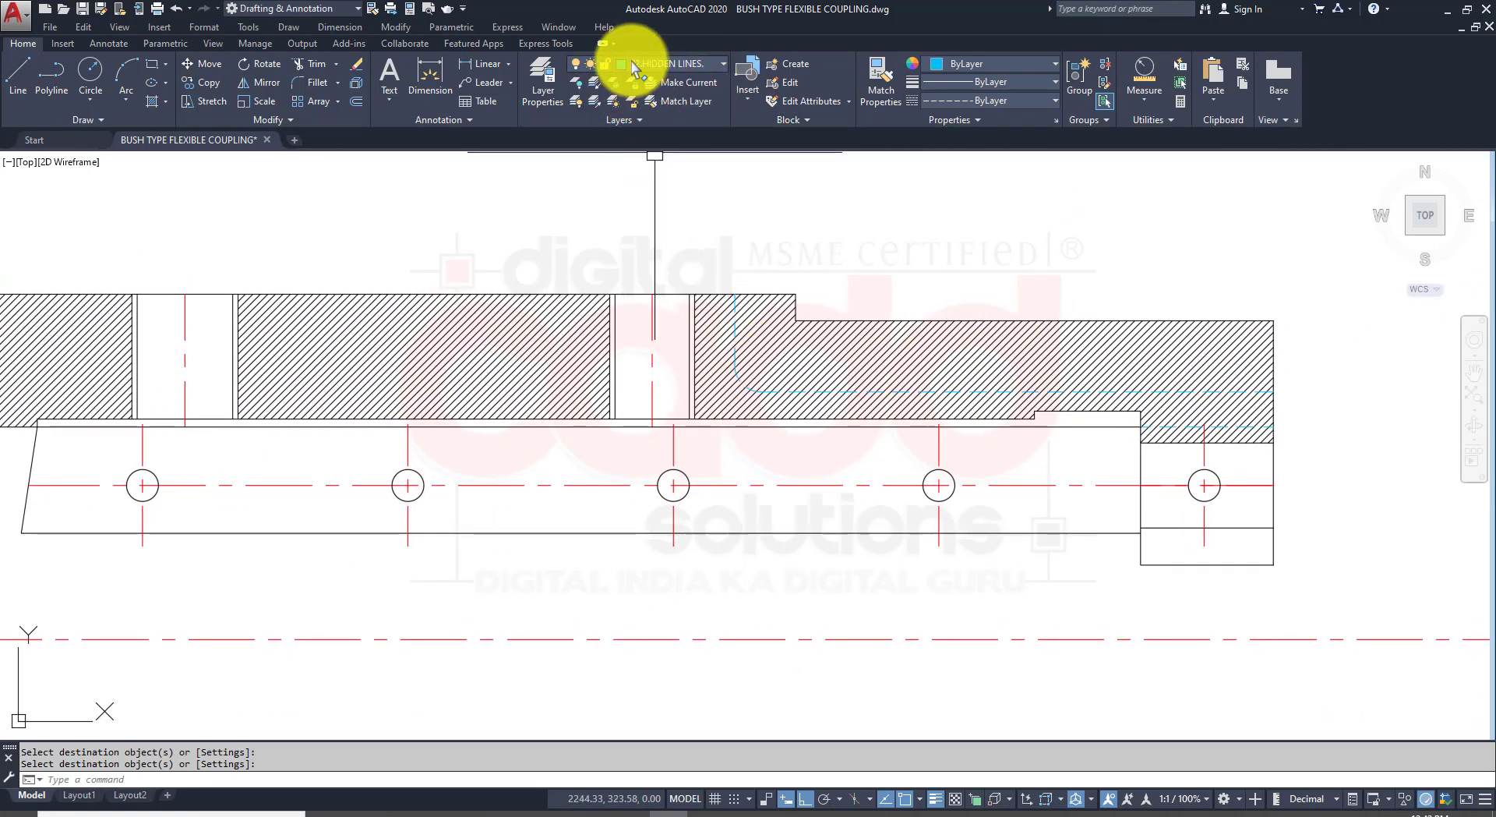
{"action": "left_click", "coordinate": [638, 64]}
{"action": "left_click", "coordinate": [627, 120]}
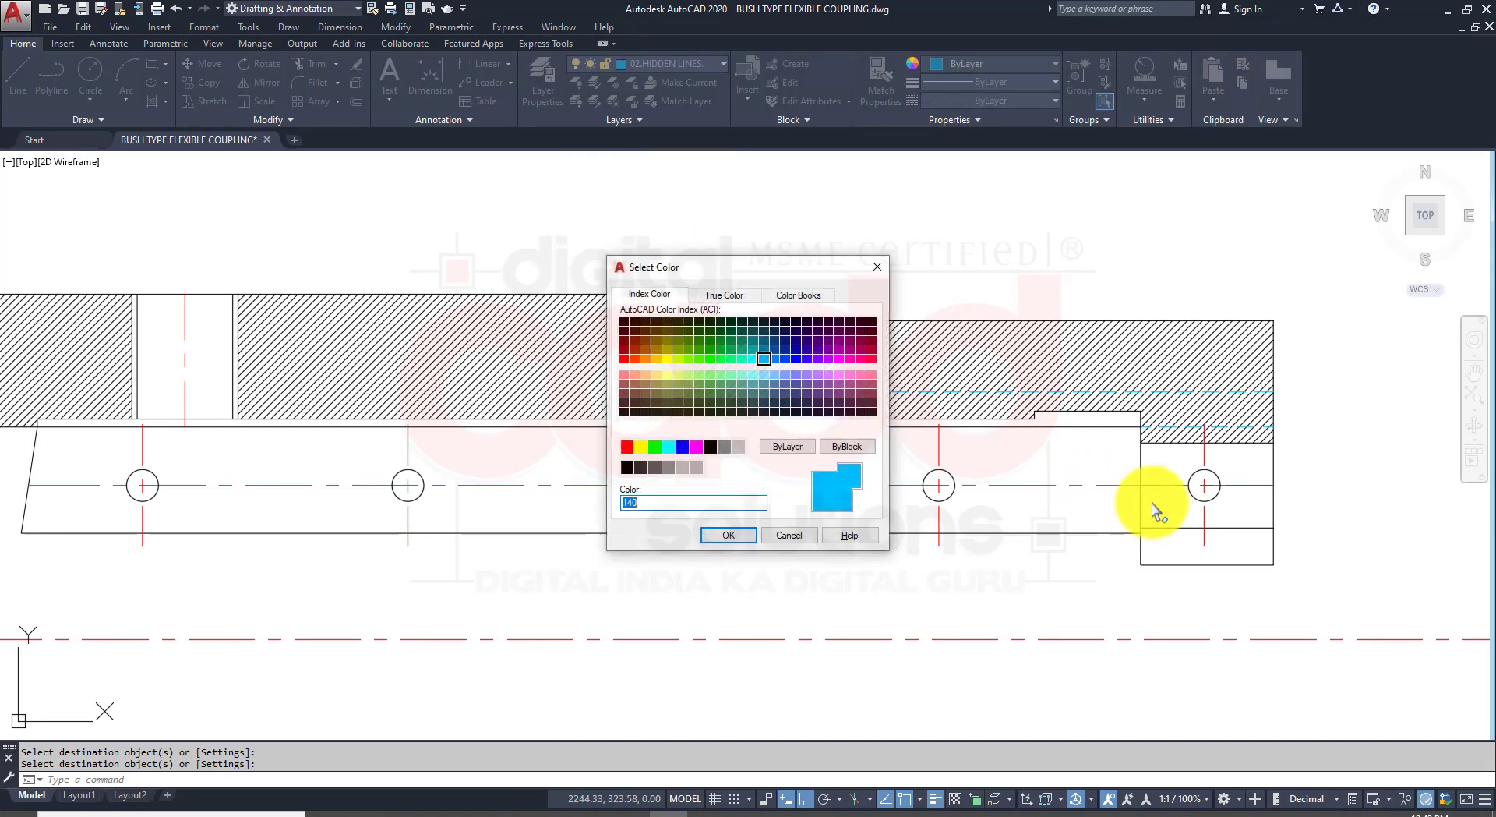
{"action": "left_click", "coordinate": [785, 358]}
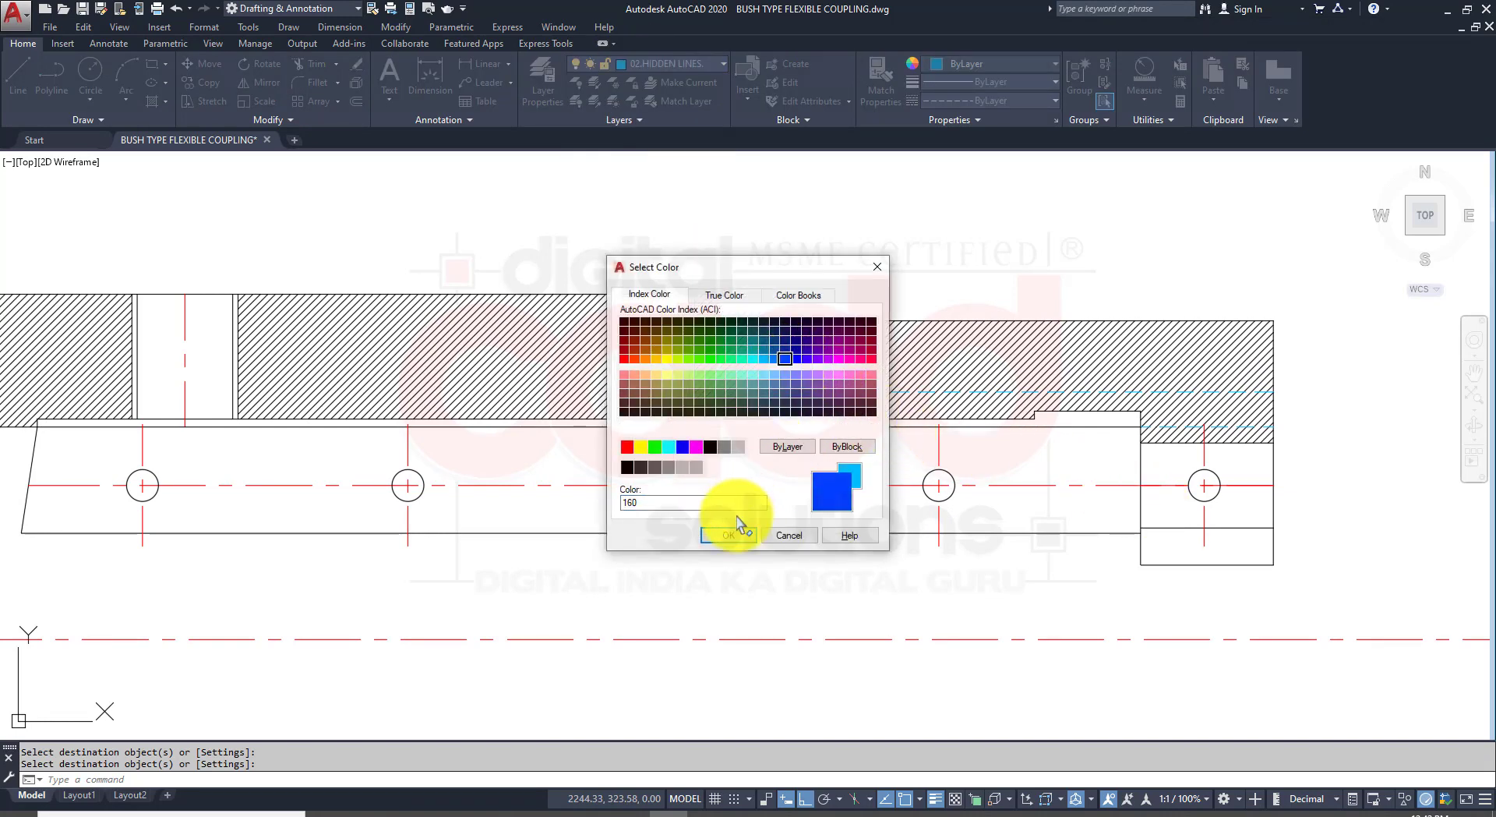
{"action": "left_click", "coordinate": [733, 538]}
{"action": "scroll", "coordinate": [1325, 437], "scroll_direction": "up", "scroll_amount": 4}
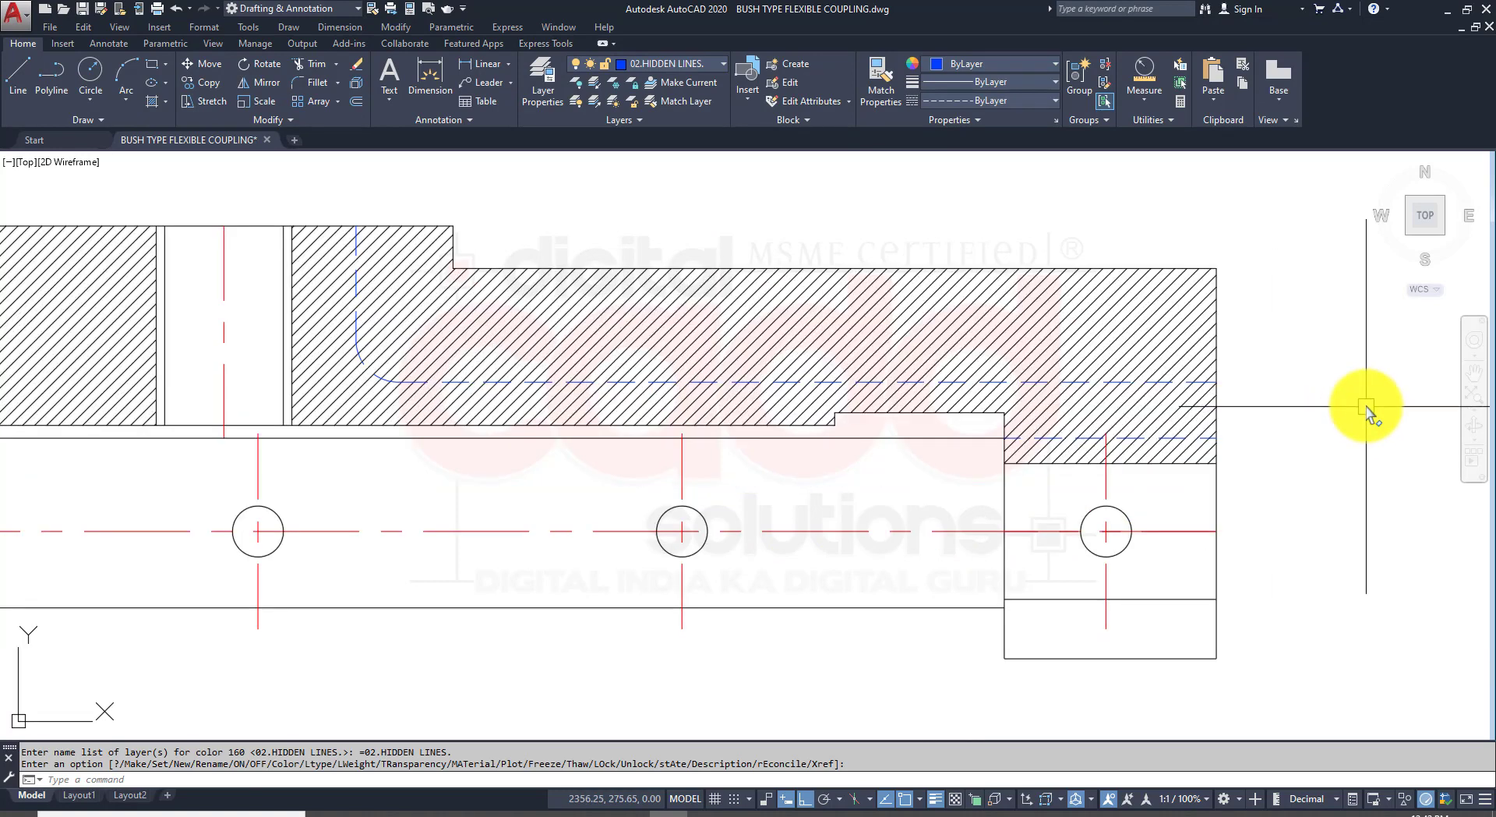
Step: Erase the two vertical projection lines running up from the side view
{"action": "scroll", "coordinate": [1229, 517], "scroll_direction": "down", "scroll_amount": 5}
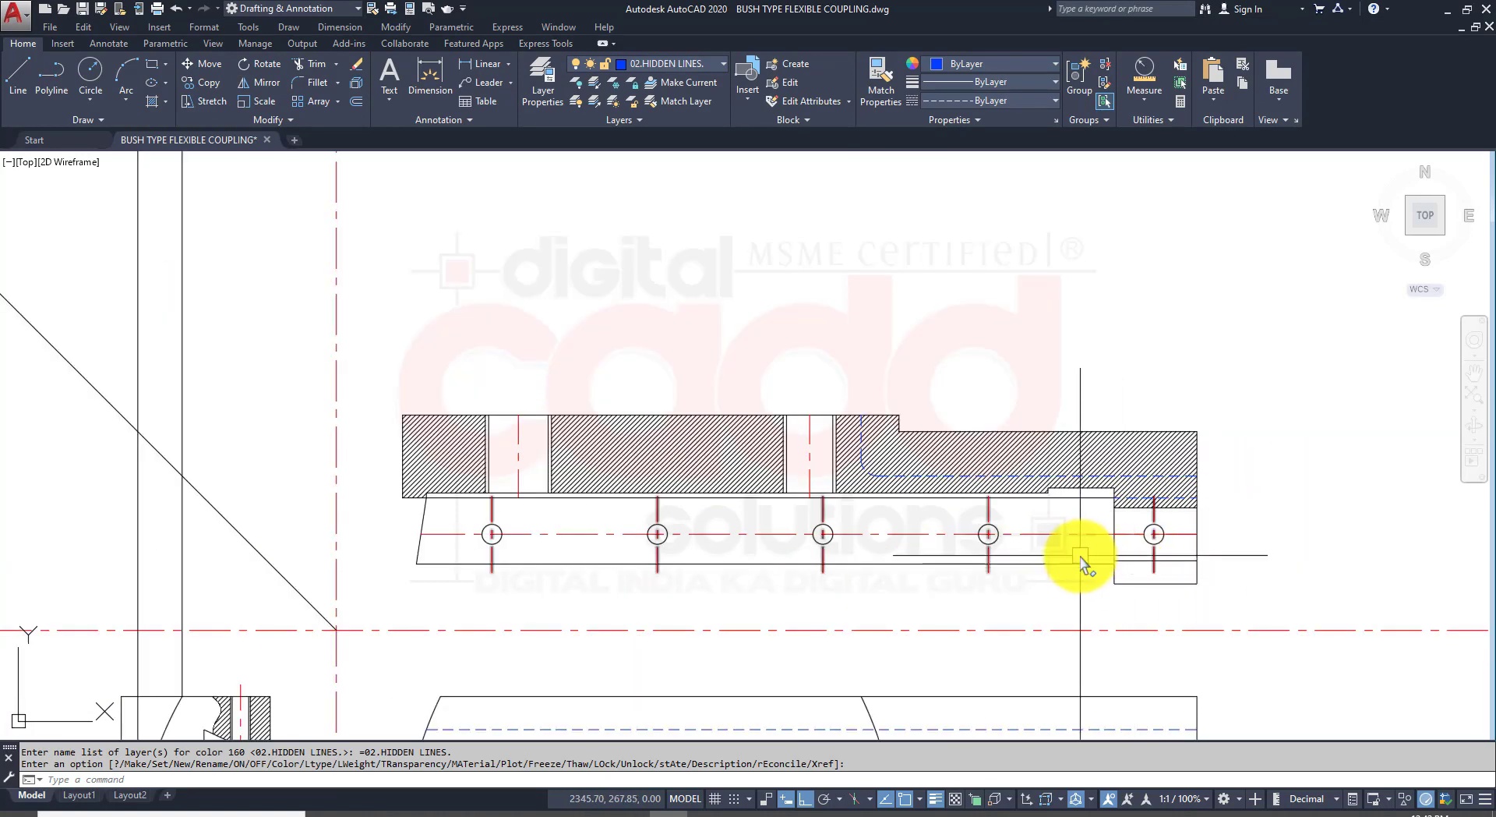
{"action": "middle_click_drag", "start_coordinate": [1085, 561], "coordinate": [1033, 399]}
{"action": "scroll", "coordinate": [918, 468], "scroll_direction": "down", "scroll_amount": 3}
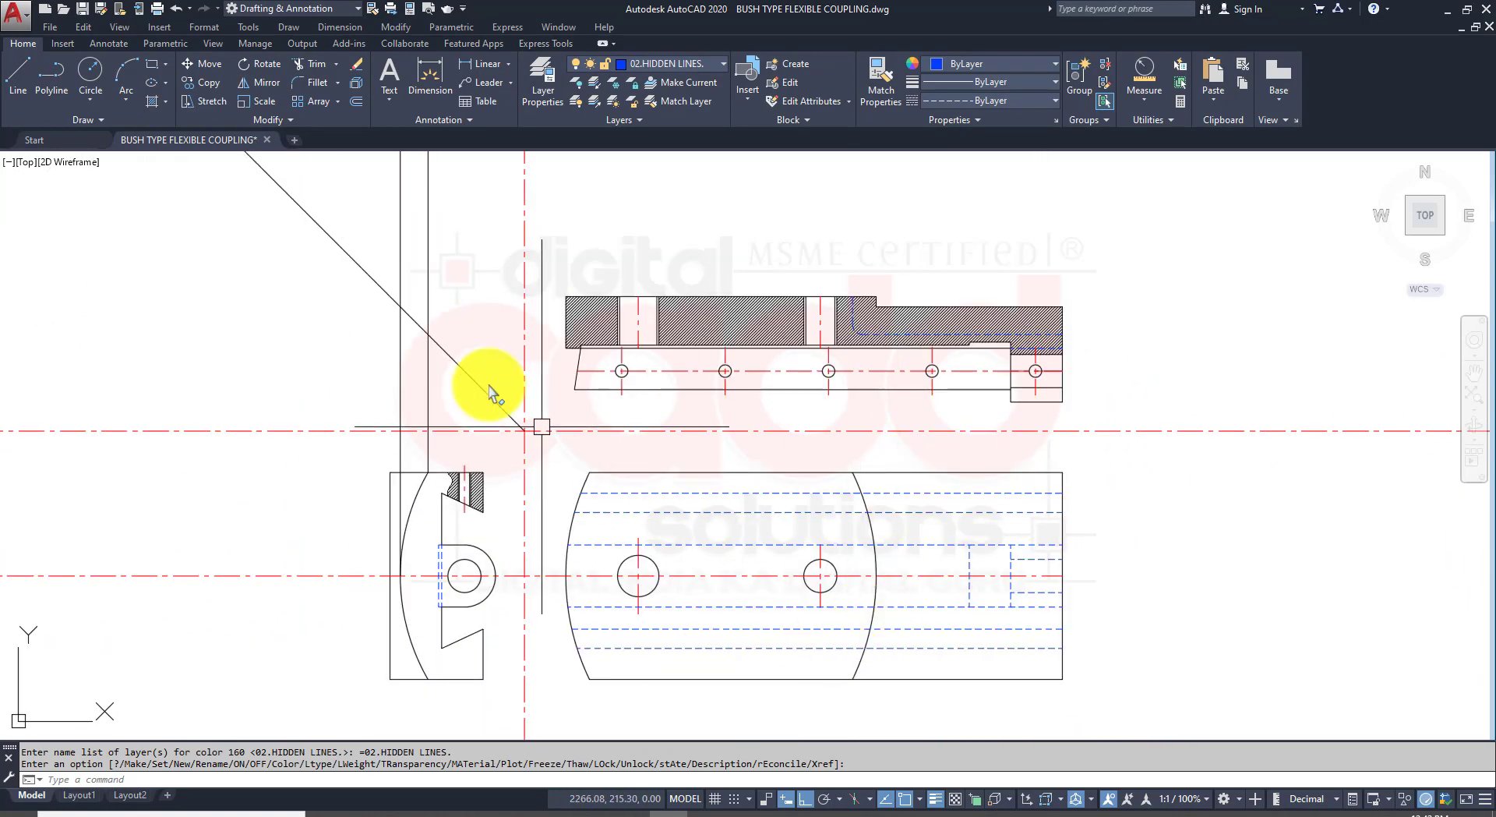
{"action": "left_click", "coordinate": [475, 216]}
{"action": "left_click", "coordinate": [386, 227]}
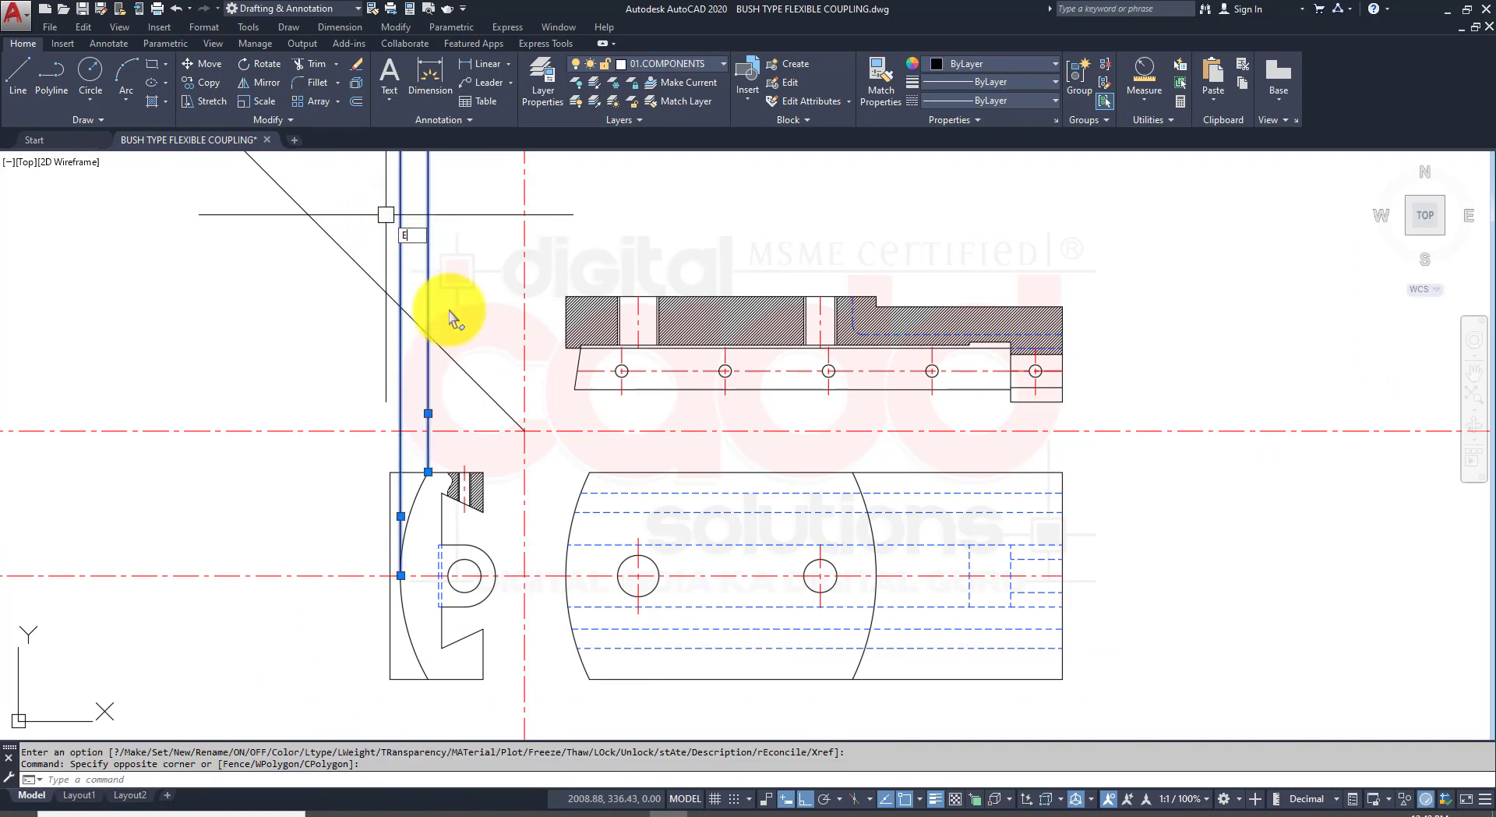
{"action": "type", "text": "e"}
{"action": "key", "text": "Return"}
Step: Trim the horizontal centre line where it extends past the outer edges of the side and top views
{"action": "middle_click_drag", "start_coordinate": [842, 629], "coordinate": [873, 599]}
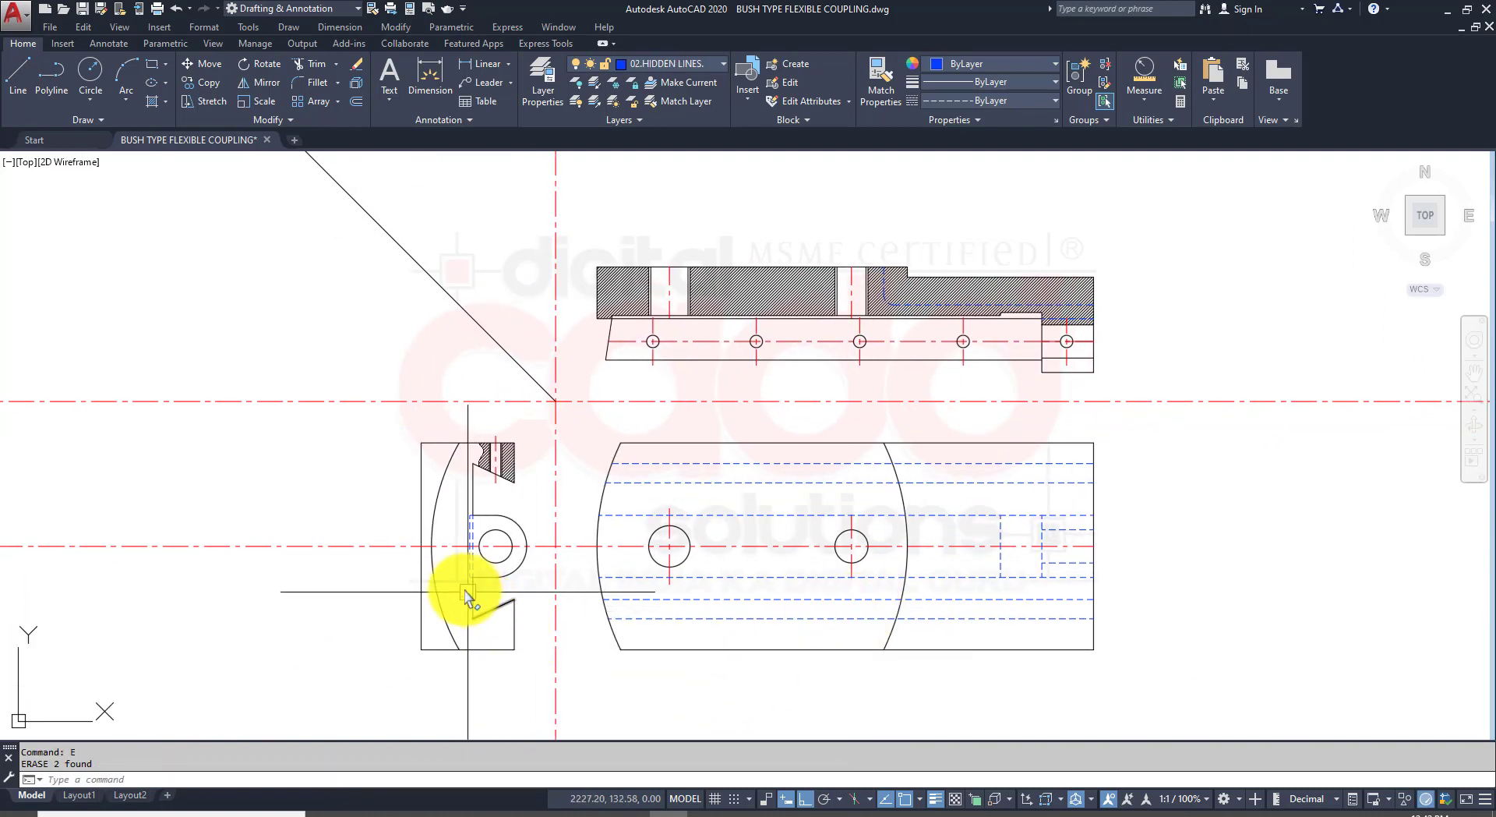
{"action": "type", "text": "tr"}
{"action": "key", "text": "Return"}
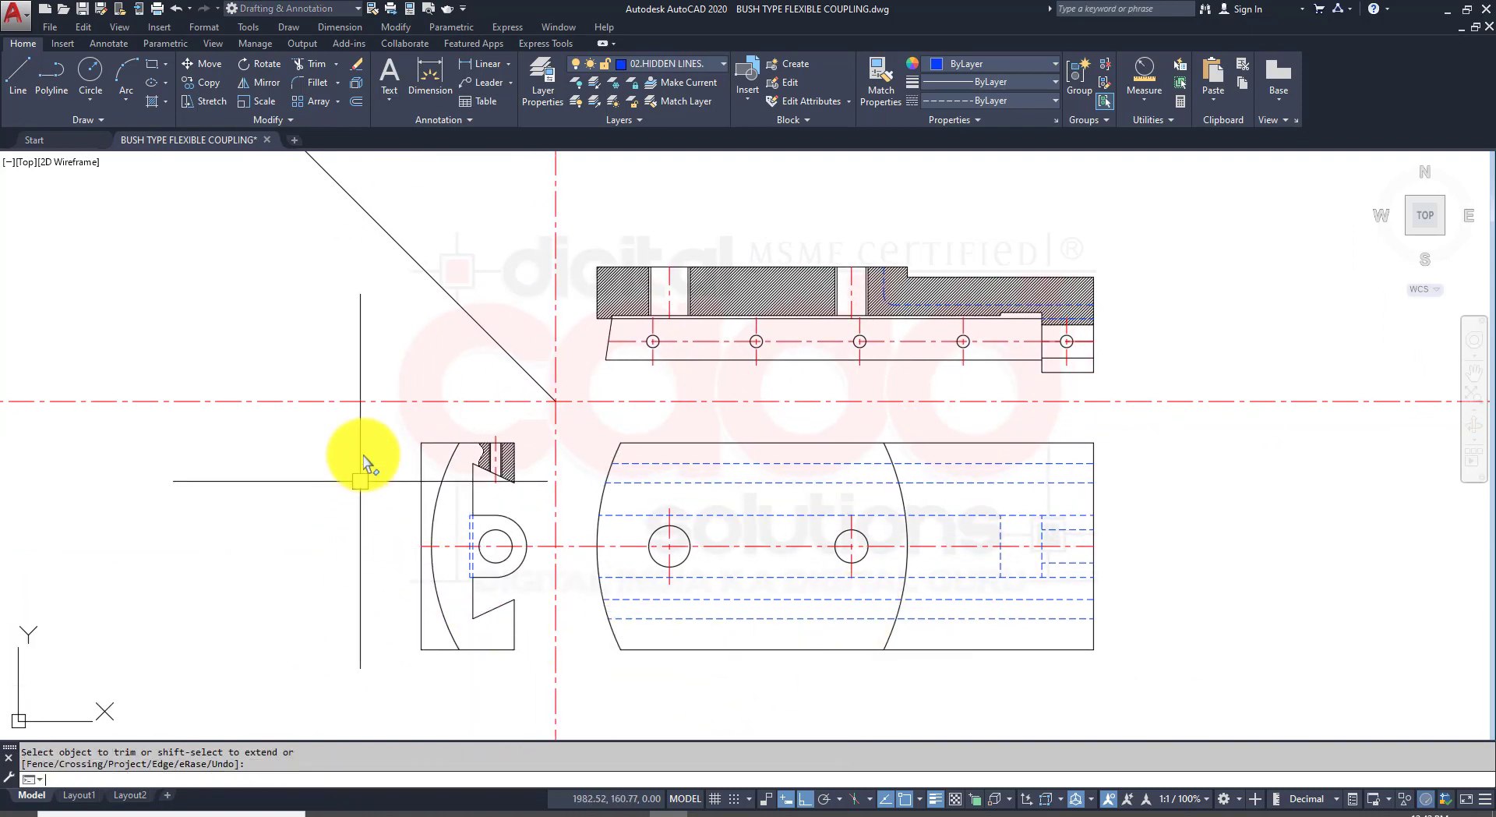
{"action": "key", "text": "Escape"}
Step: Erase the diagonal mitre line and the two long crossing construction lines between the views
{"action": "left_click", "coordinate": [393, 251]}
{"action": "key", "text": "Delete"}
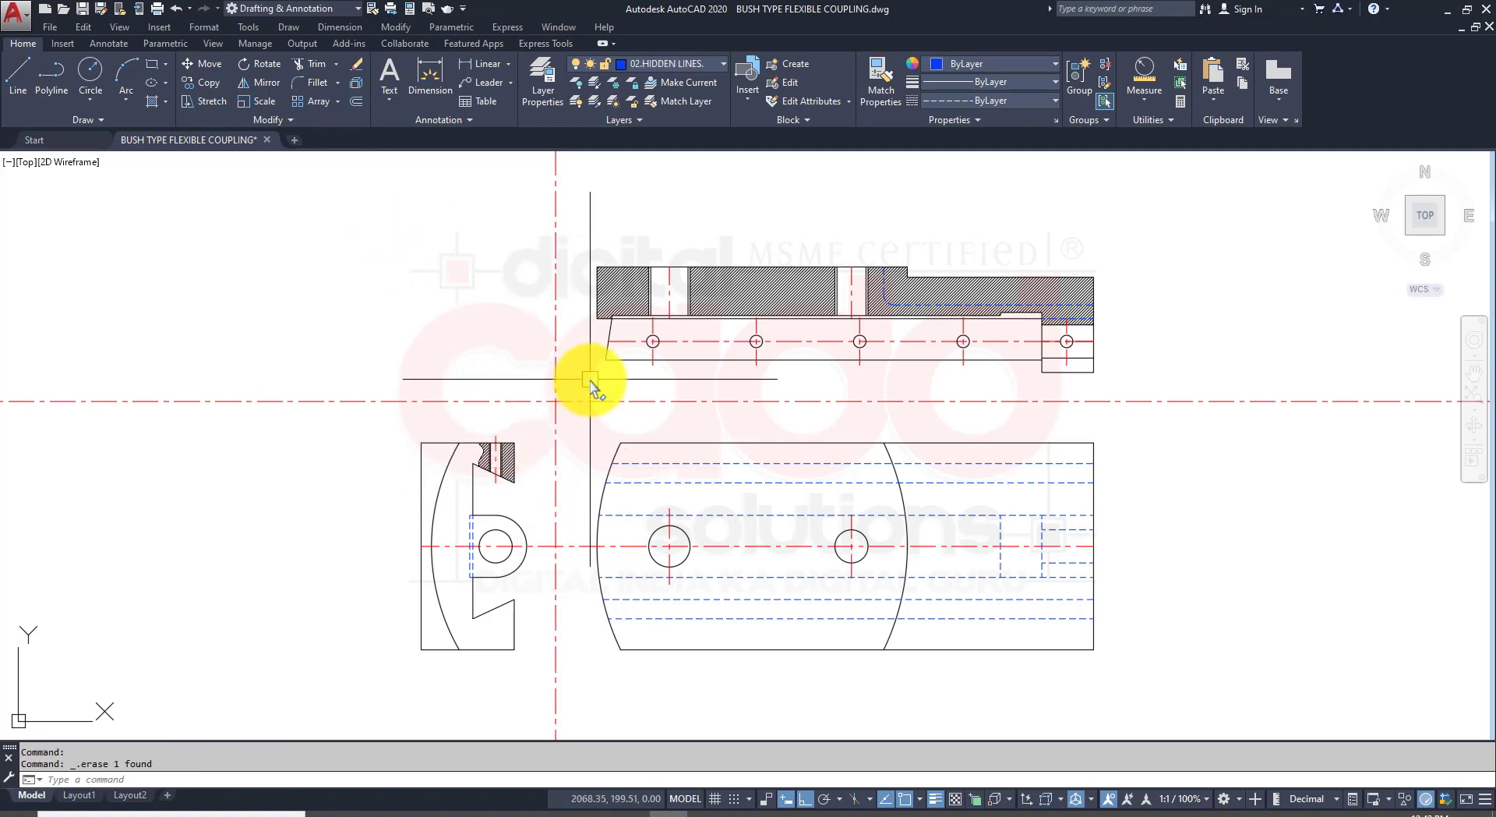
{"action": "left_click", "coordinate": [590, 380]}
{"action": "left_click", "coordinate": [530, 414]}
{"action": "key", "text": "Delete"}
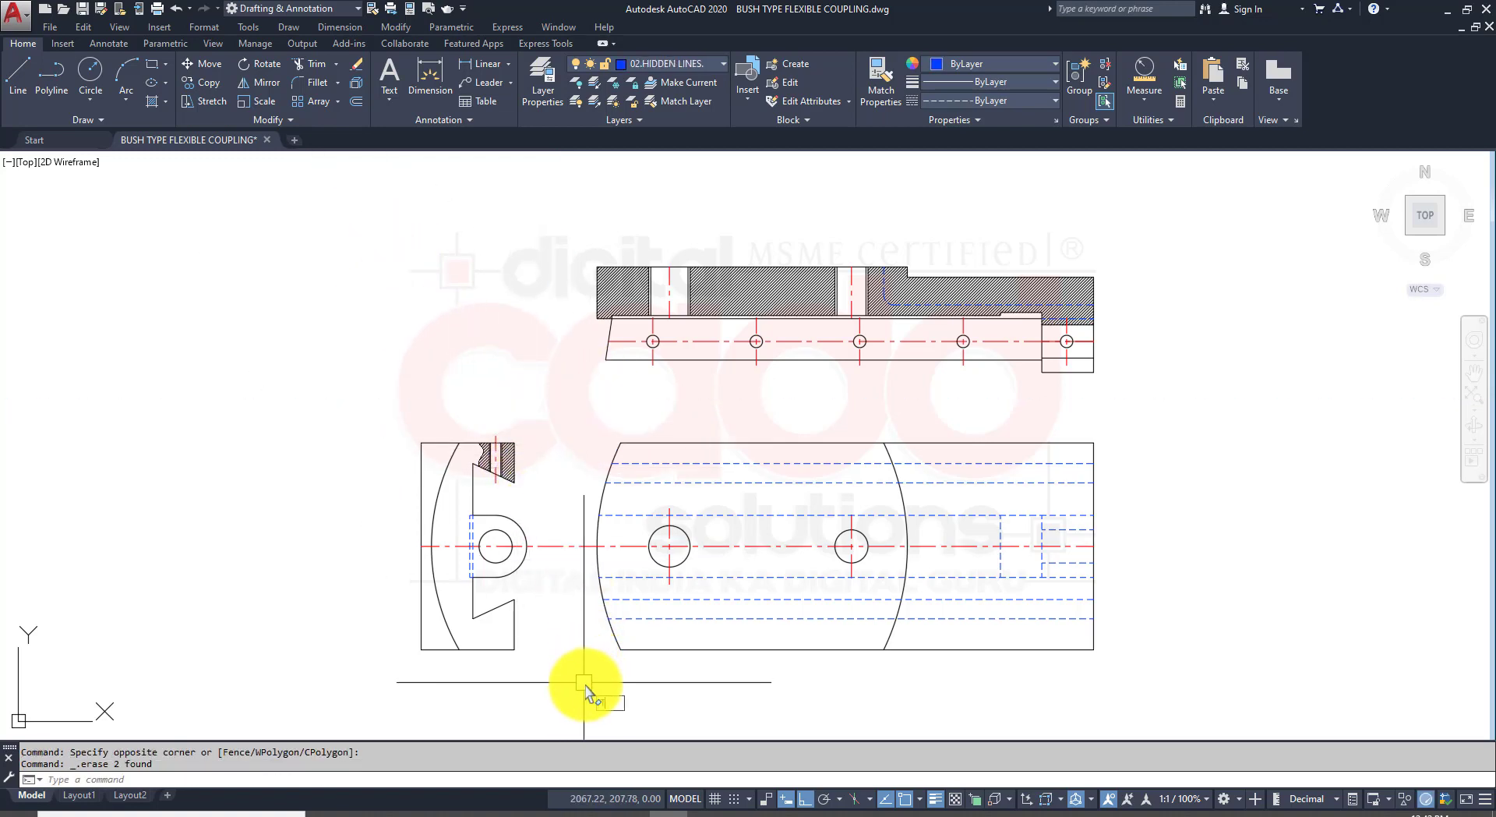
Step: Trim the piece of horizontal centre line in the gap between the side view and the top view
{"action": "type", "text": "tr"}
{"action": "key", "text": "Return"}
{"action": "key", "text": "Return"}
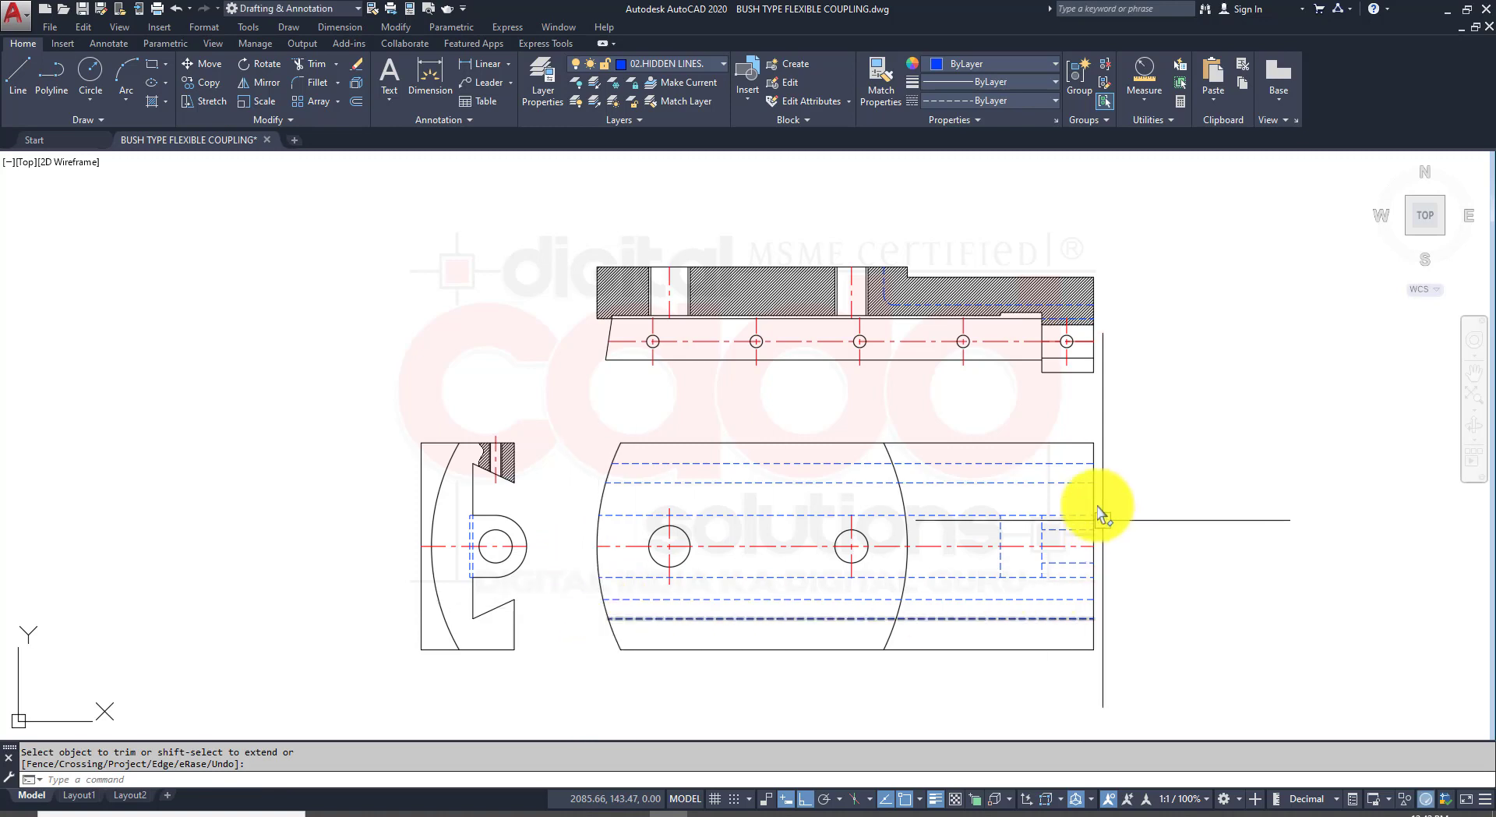
{"action": "middle_click_drag", "start_coordinate": [1007, 540], "coordinate": [913, 512]}
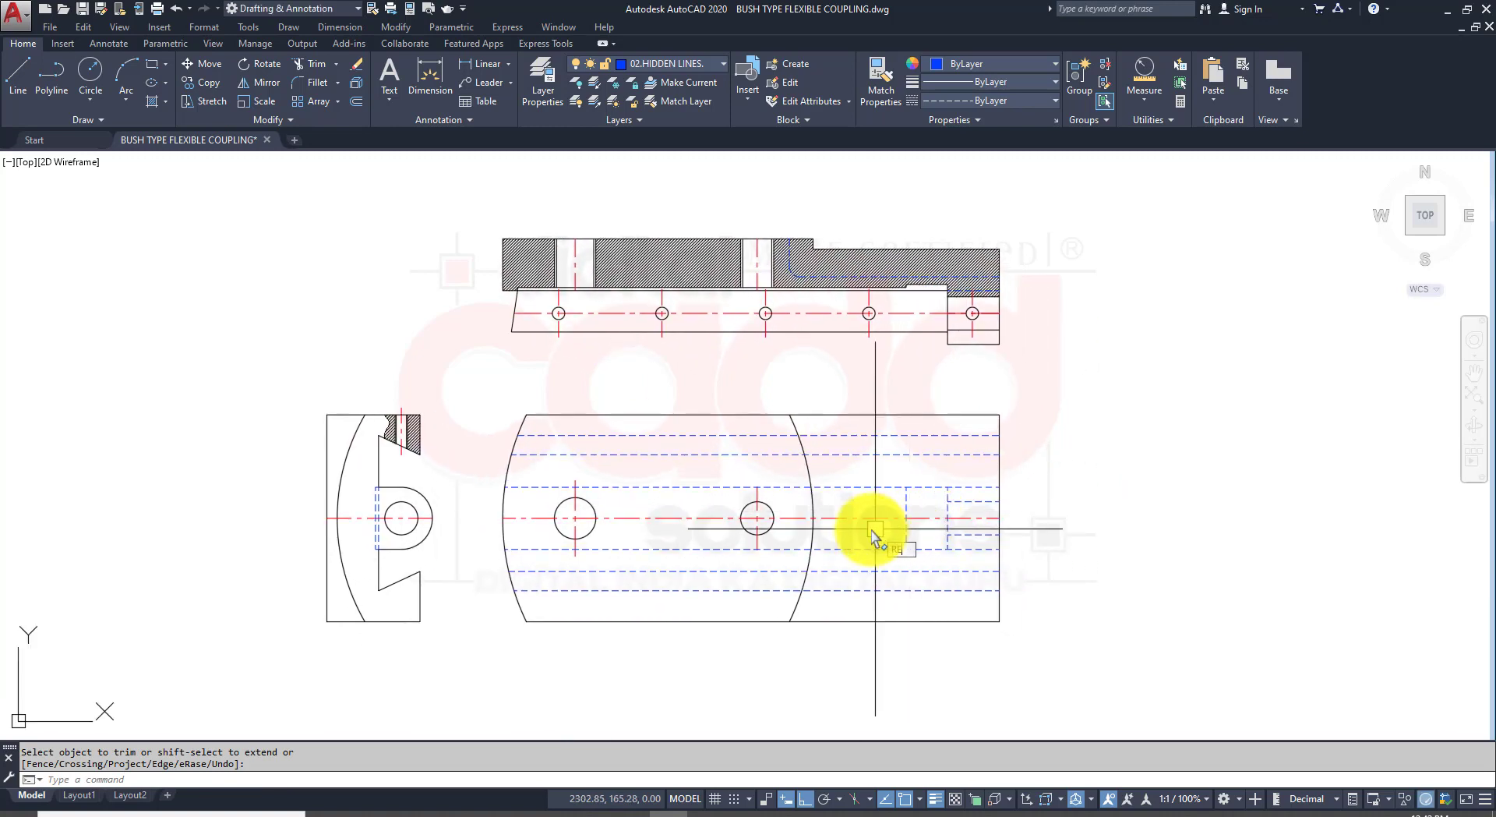
{"action": "right_click", "coordinate": [872, 532]}
{"action": "key", "text": "Escape"}
Step: Make 01.COMPONENTS the current layer and draw a border rectangle about 416 by 251 around the three views
{"action": "left_click", "coordinate": [647, 63]}
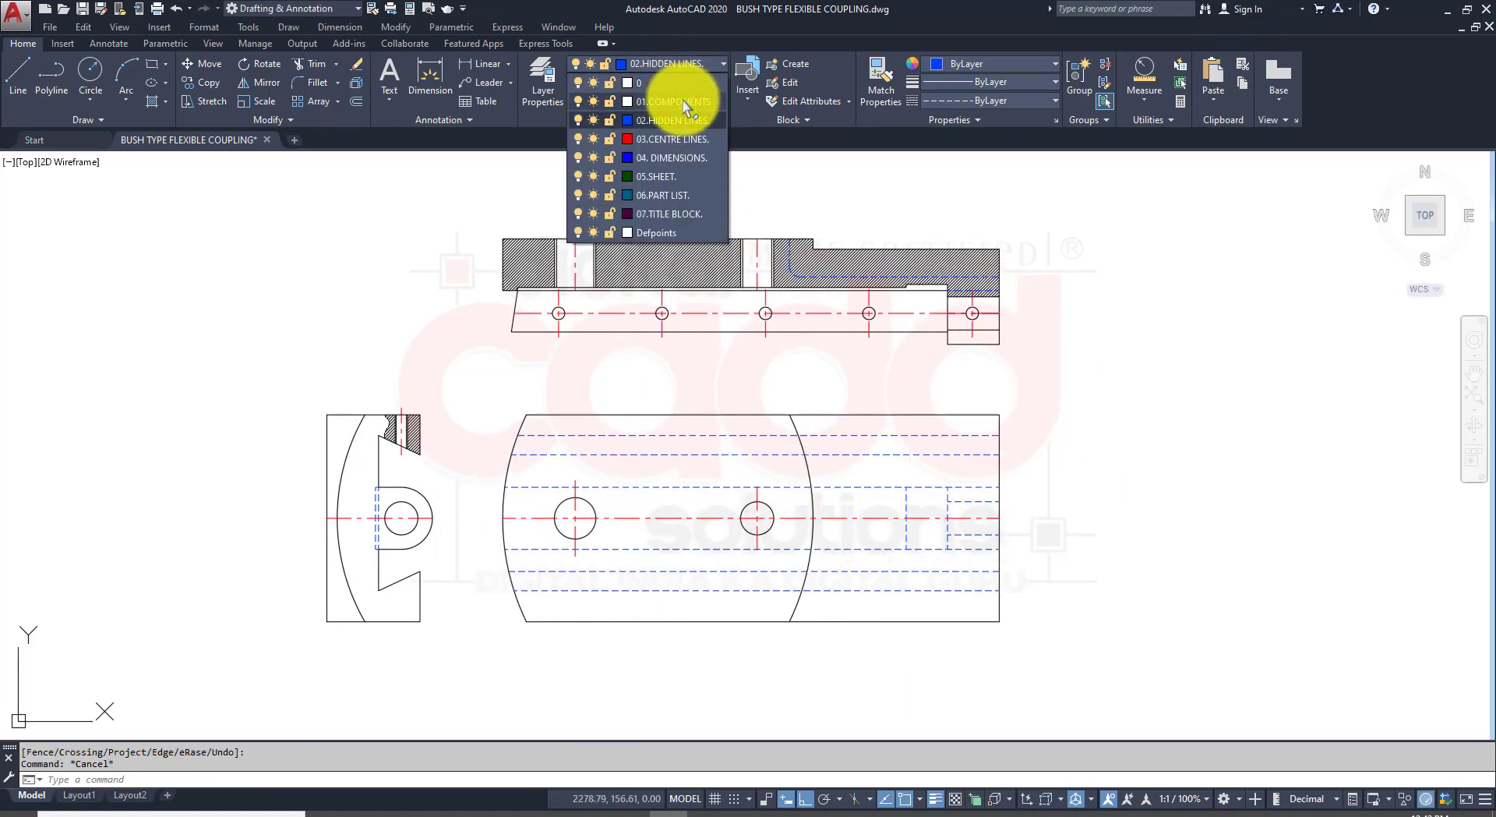
{"action": "left_click", "coordinate": [682, 101]}
{"action": "left_click", "coordinate": [155, 66]}
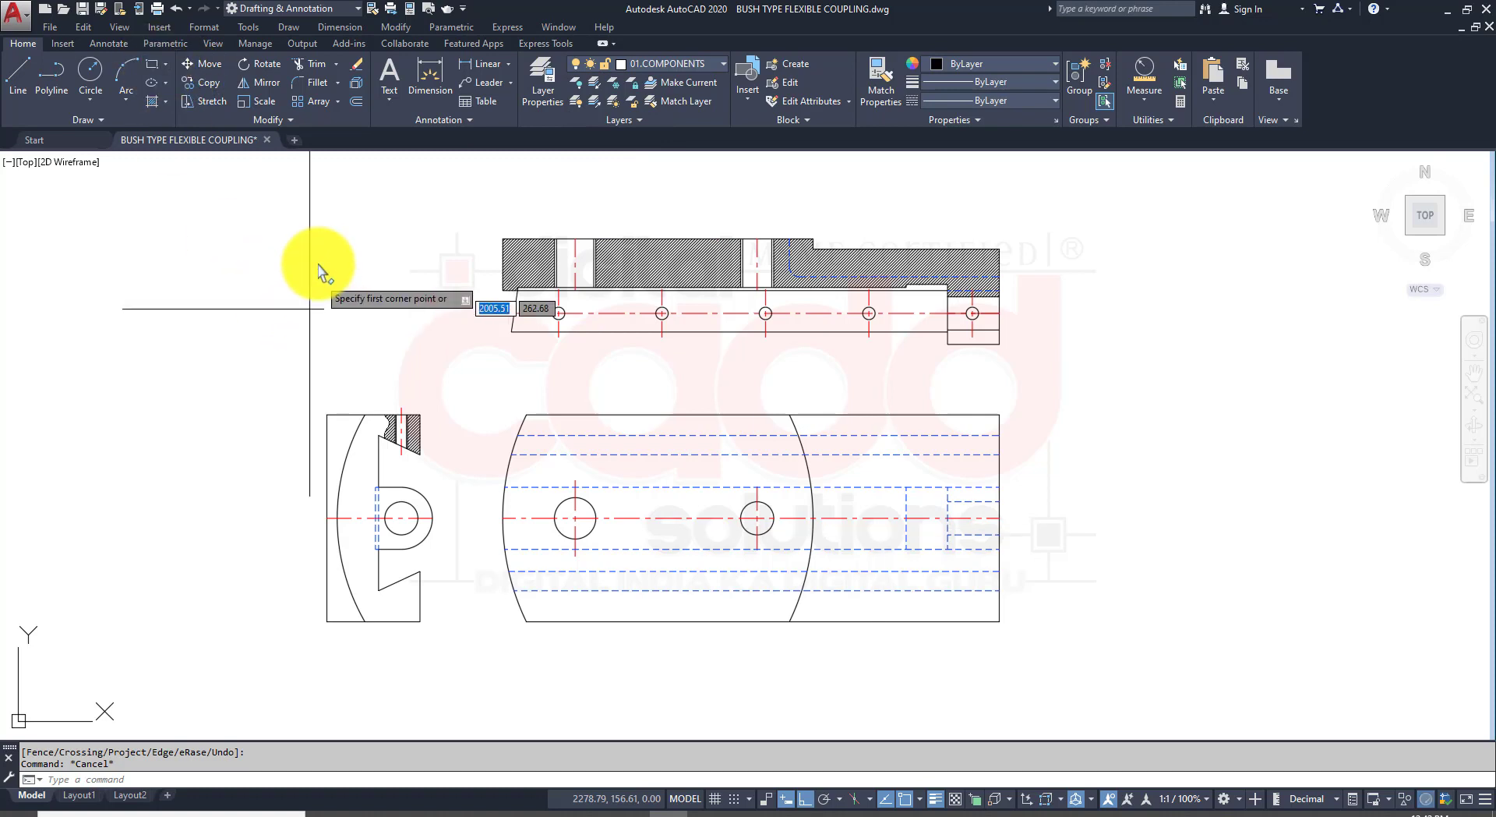
{"action": "left_click", "coordinate": [251, 182]}
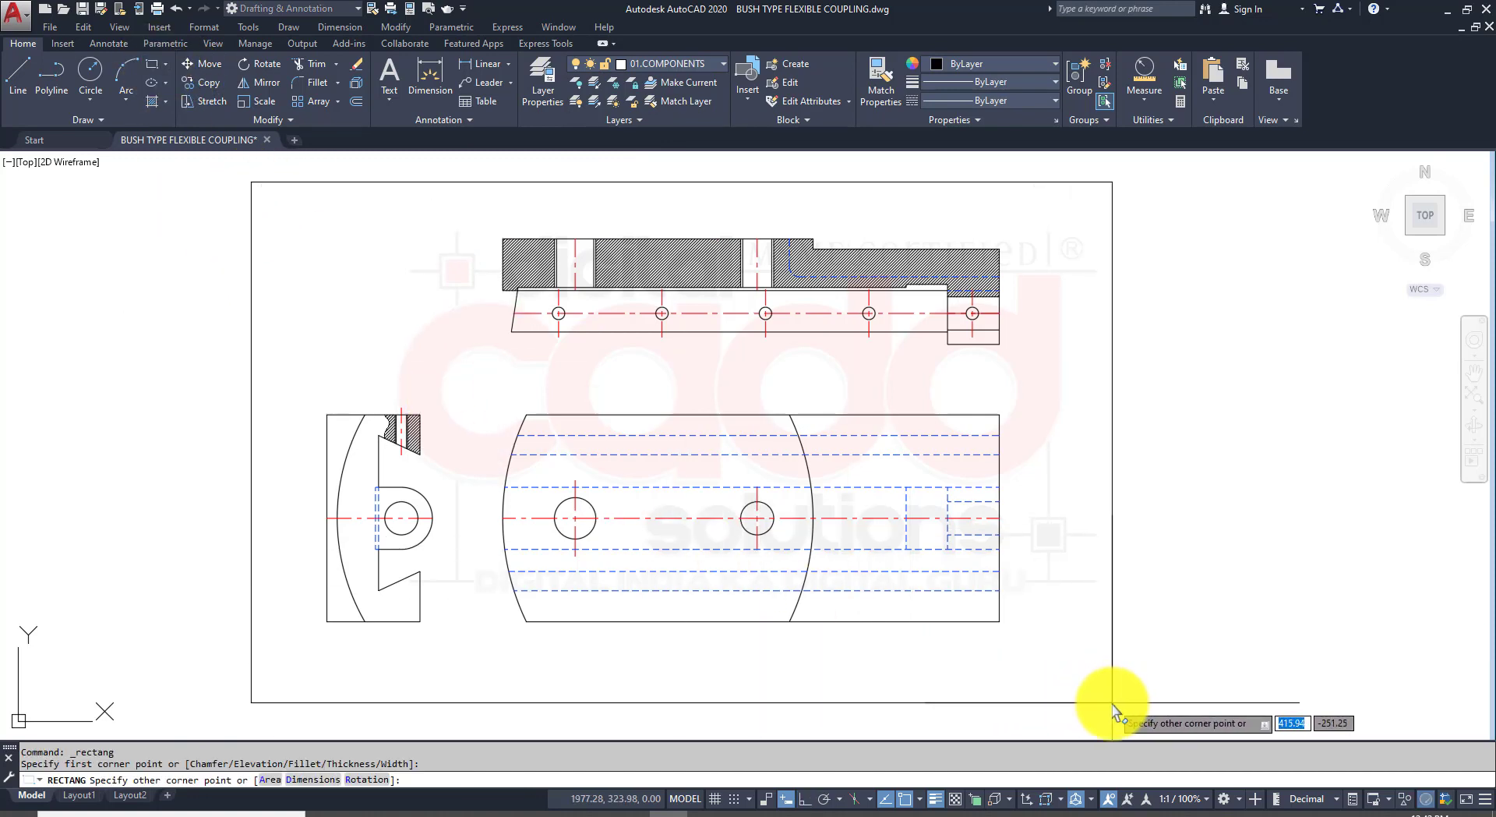
{"action": "left_click", "coordinate": [1114, 700]}
Step: Fillet the inner corner of the step on the front view's upper edge with a radius of 5
{"action": "middle_click_drag", "start_coordinate": [1042, 627], "coordinate": [946, 630]}
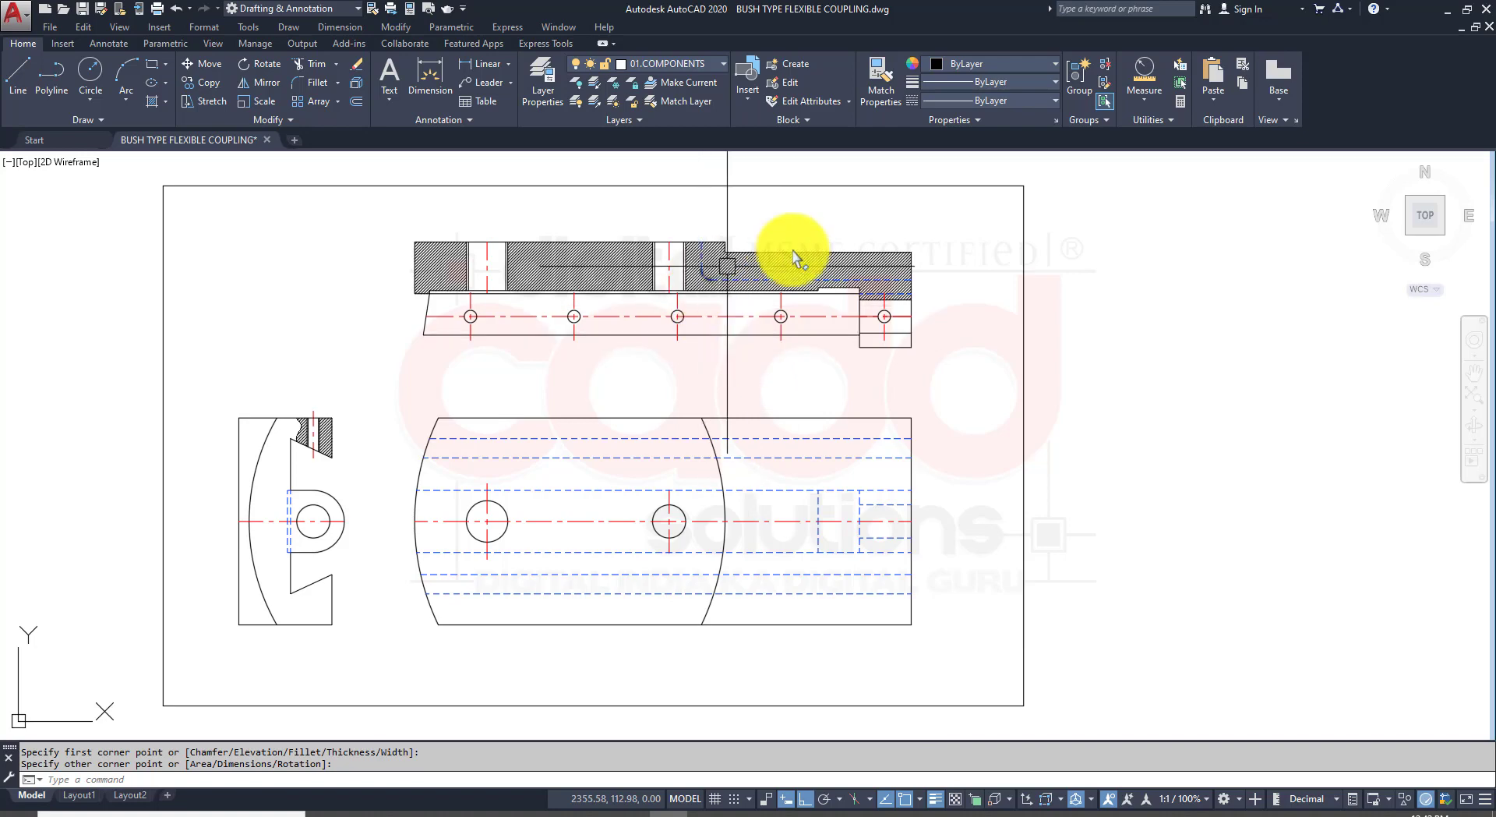
{"action": "scroll", "coordinate": [627, 311], "scroll_direction": "up", "scroll_amount": 4}
{"action": "middle_click_drag", "start_coordinate": [590, 429], "coordinate": [586, 466]}
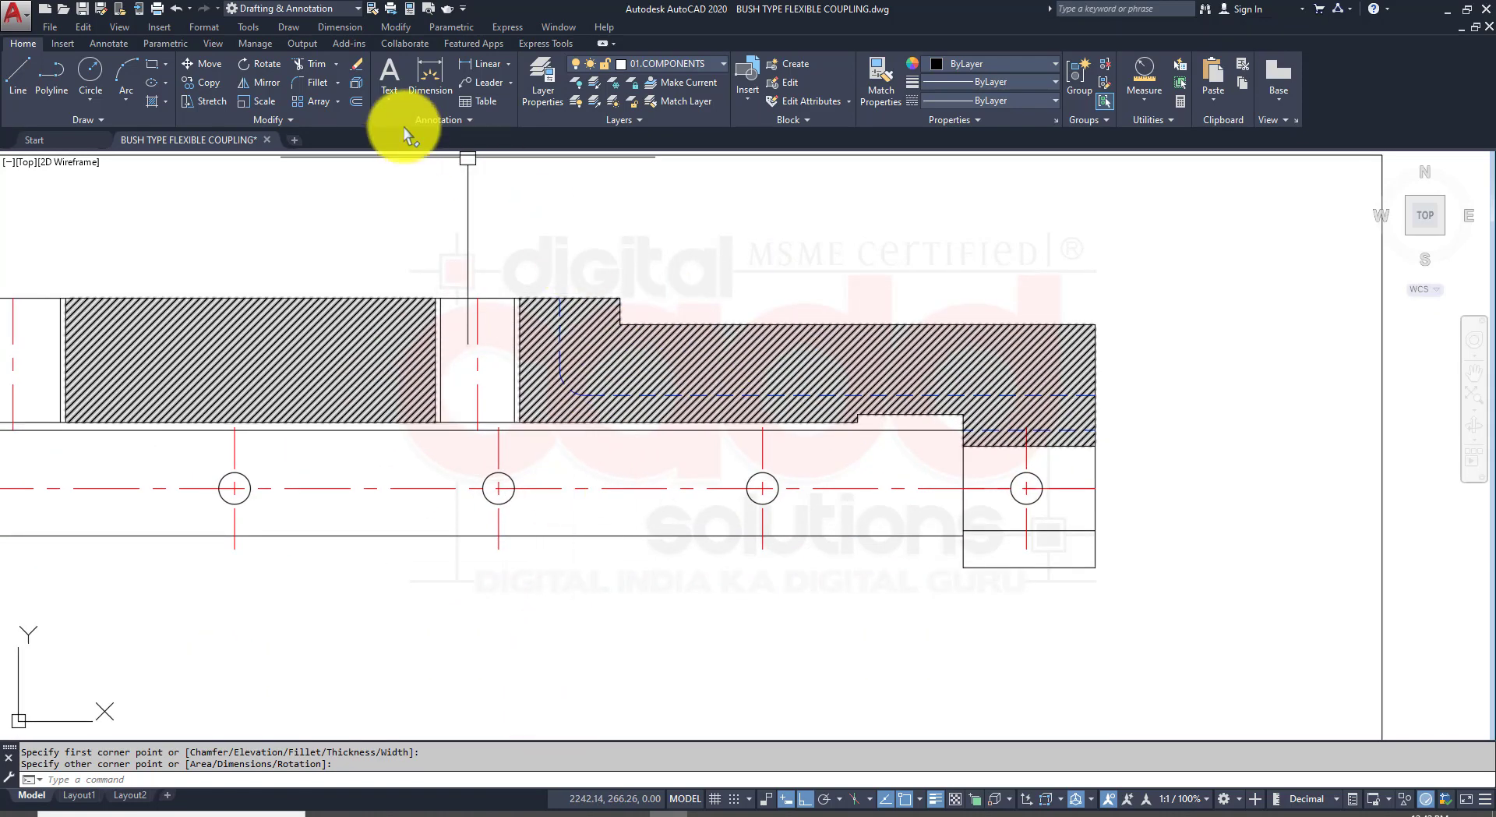
{"action": "left_click", "coordinate": [312, 86]}
{"action": "scroll", "coordinate": [608, 300], "scroll_direction": "up", "scroll_amount": 4}
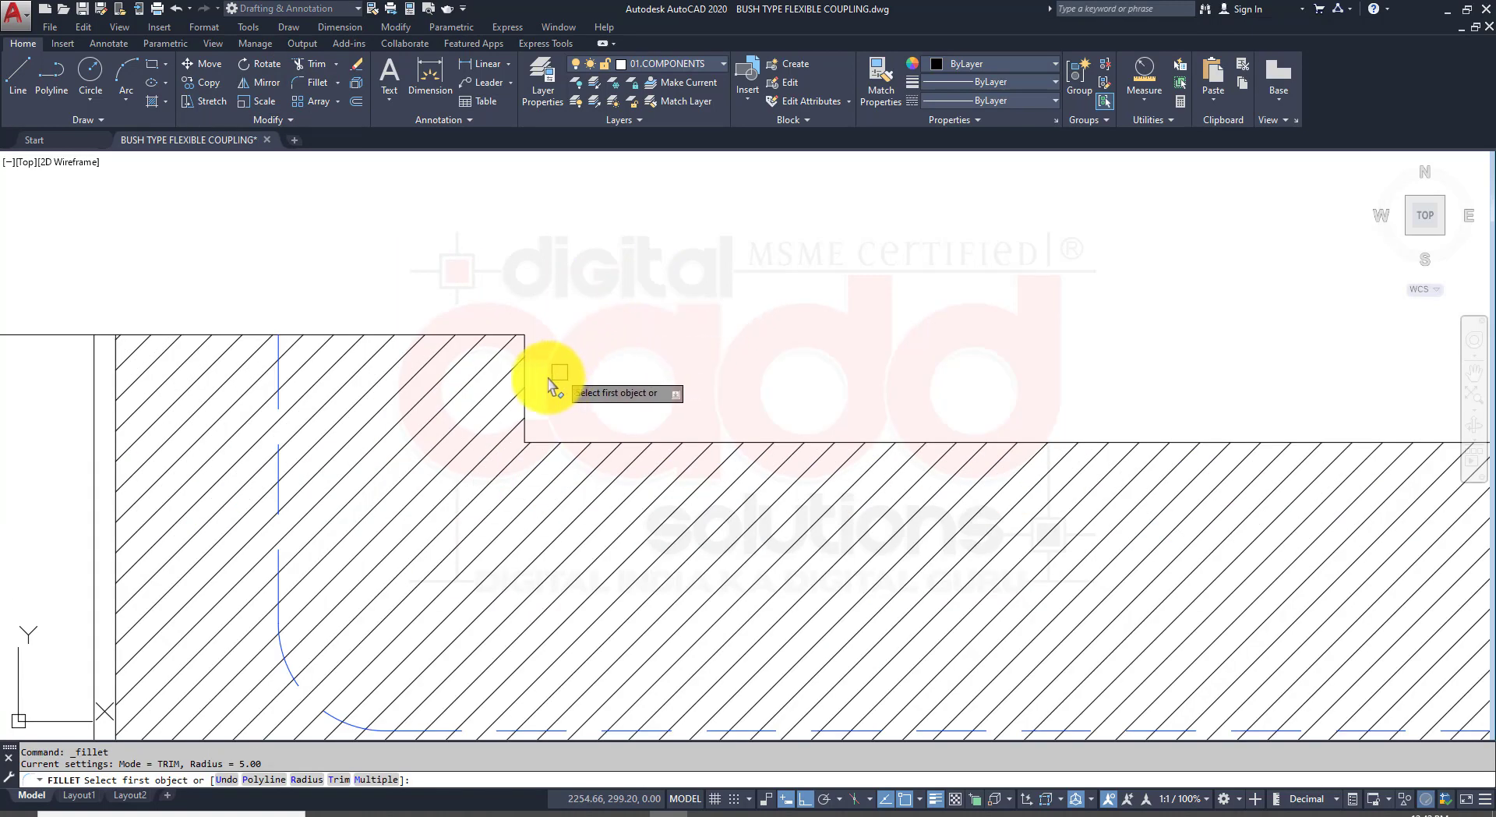
{"action": "left_click", "coordinate": [525, 381]}
{"action": "left_click", "coordinate": [574, 442]}
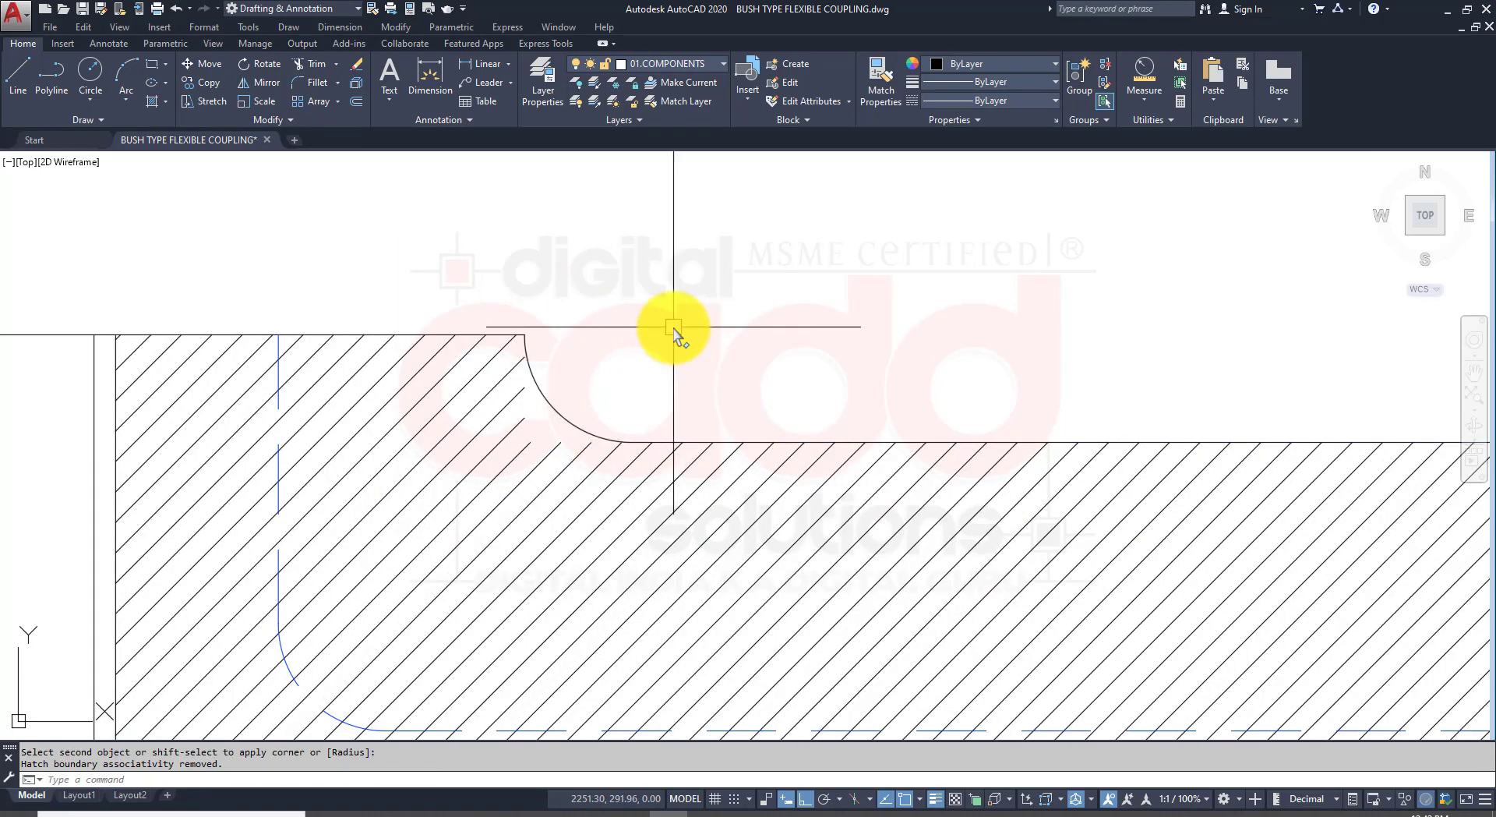
{"action": "left_click", "coordinate": [585, 457]}
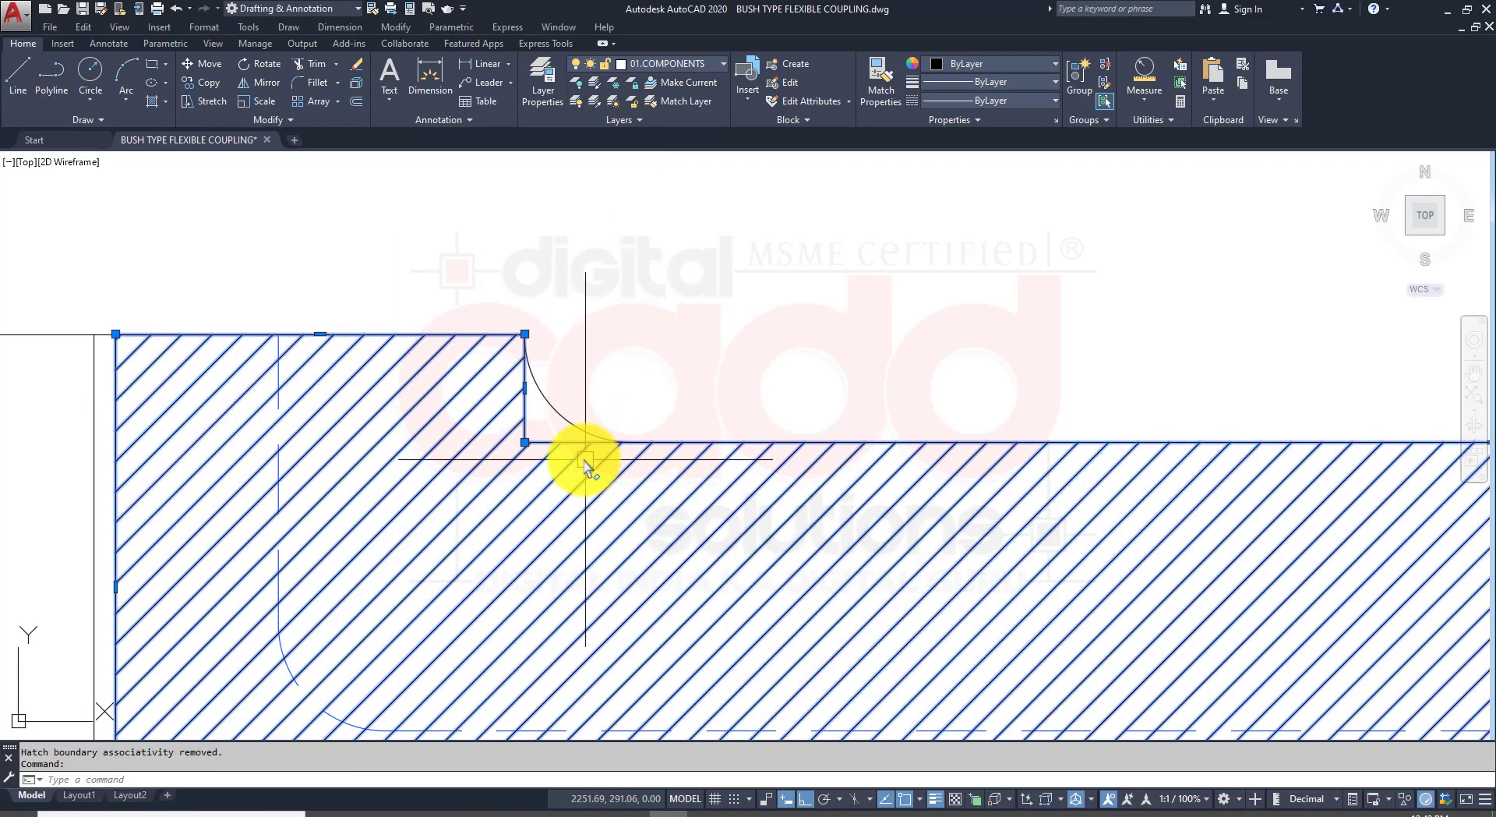
{"action": "scroll", "coordinate": [530, 448], "scroll_direction": "up", "scroll_amount": 4}
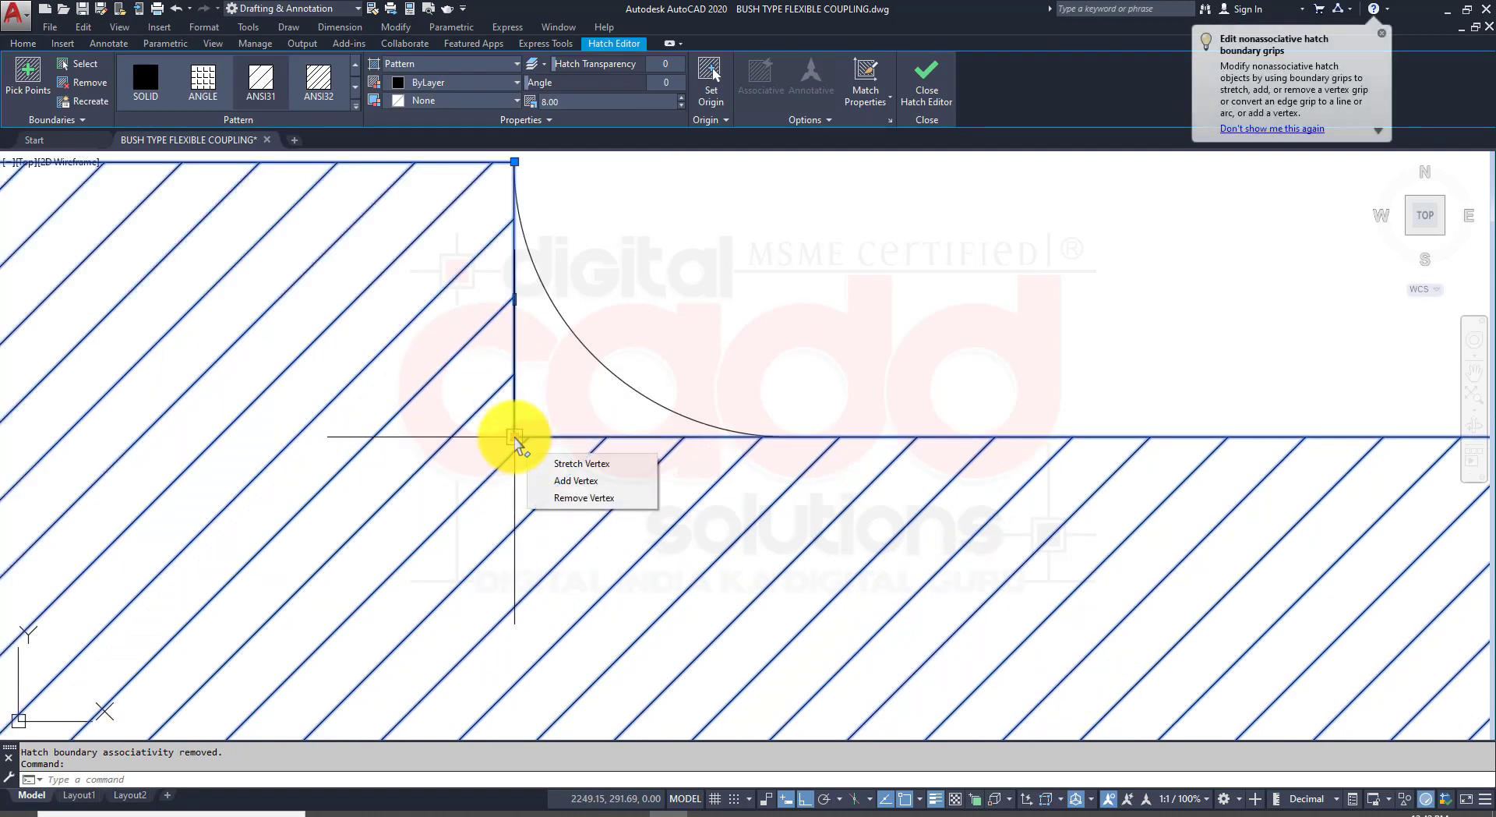
{"action": "left_click", "coordinate": [515, 438]}
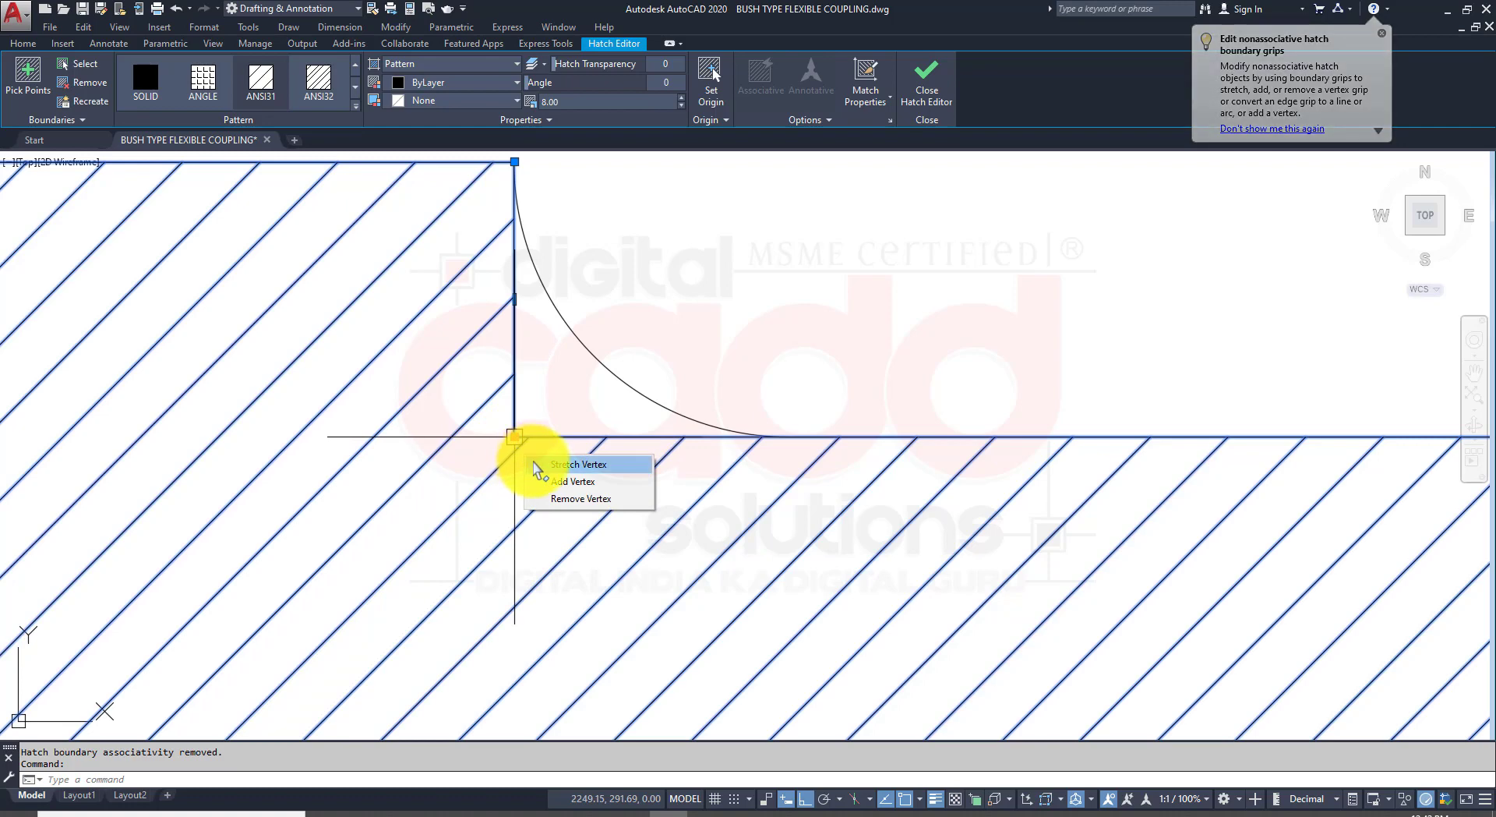
{"action": "scroll", "coordinate": [717, 390], "scroll_direction": "down", "scroll_amount": 8}
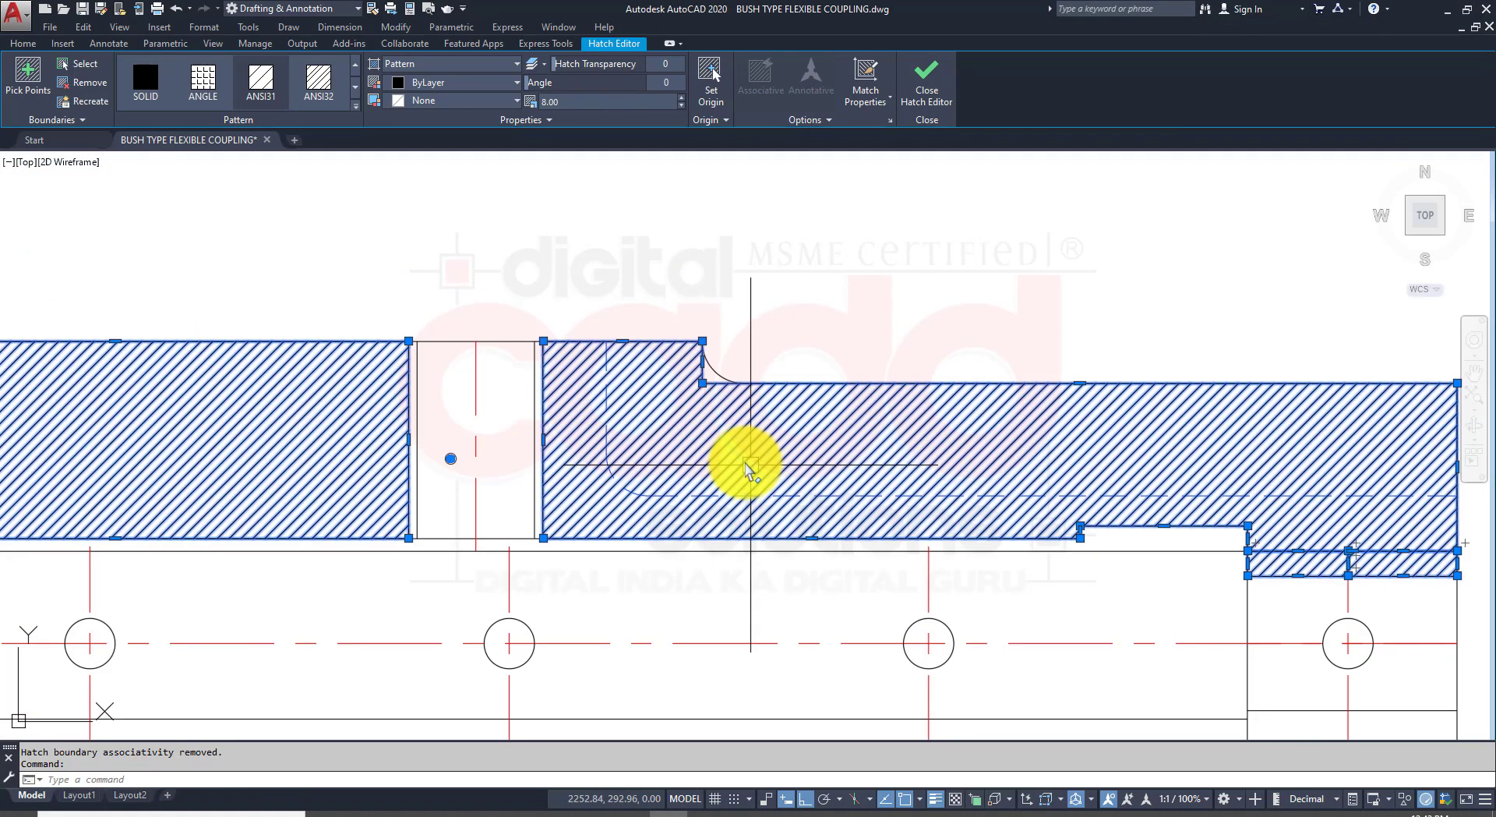
{"action": "key", "text": "Escape"}
Step: Erase the section hatch from the front view
{"action": "left_click", "coordinate": [744, 456]}
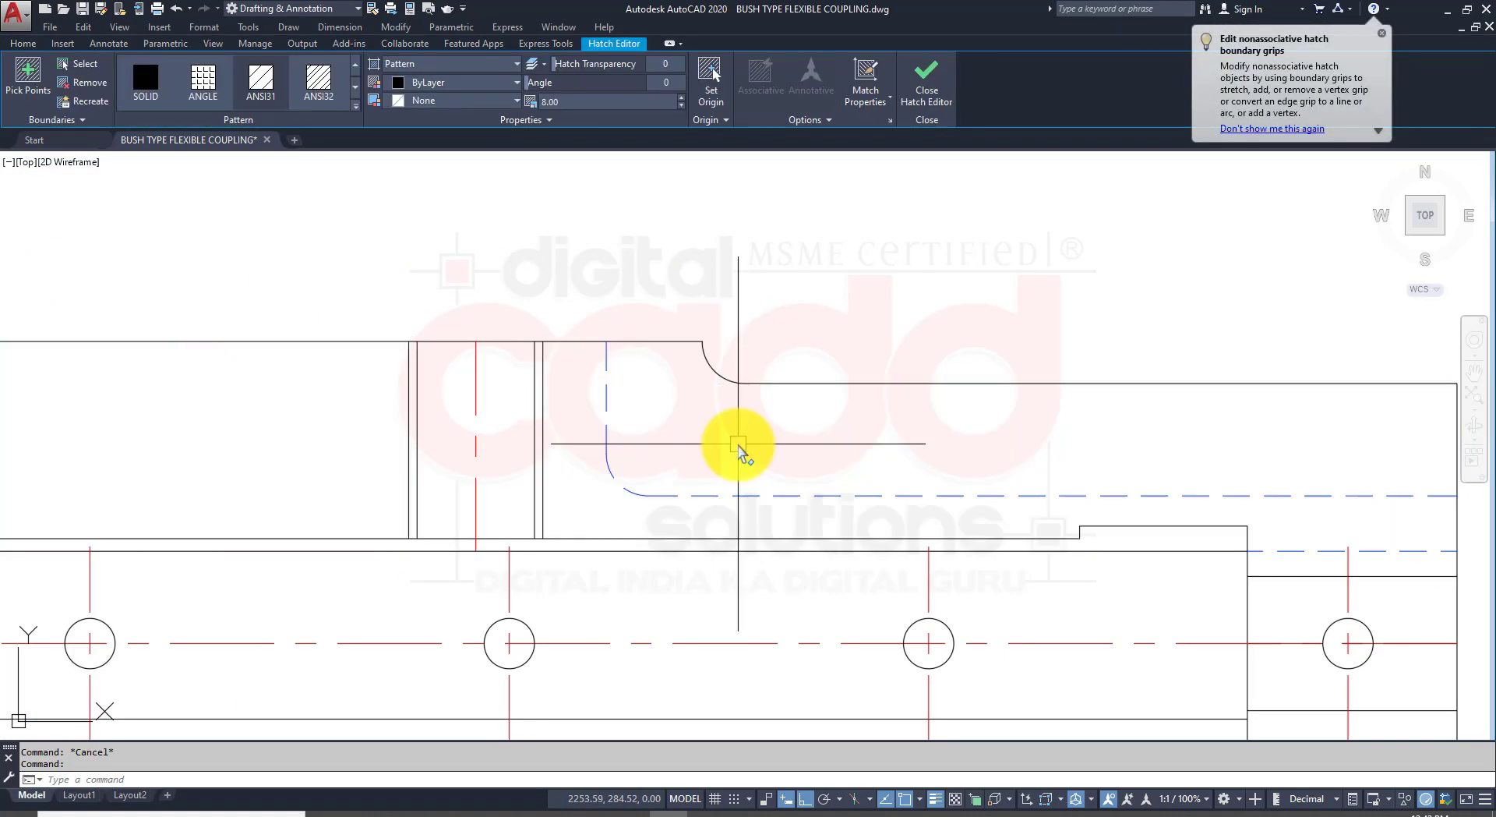
{"action": "type", "text": "E"}
{"action": "key", "text": "Return"}
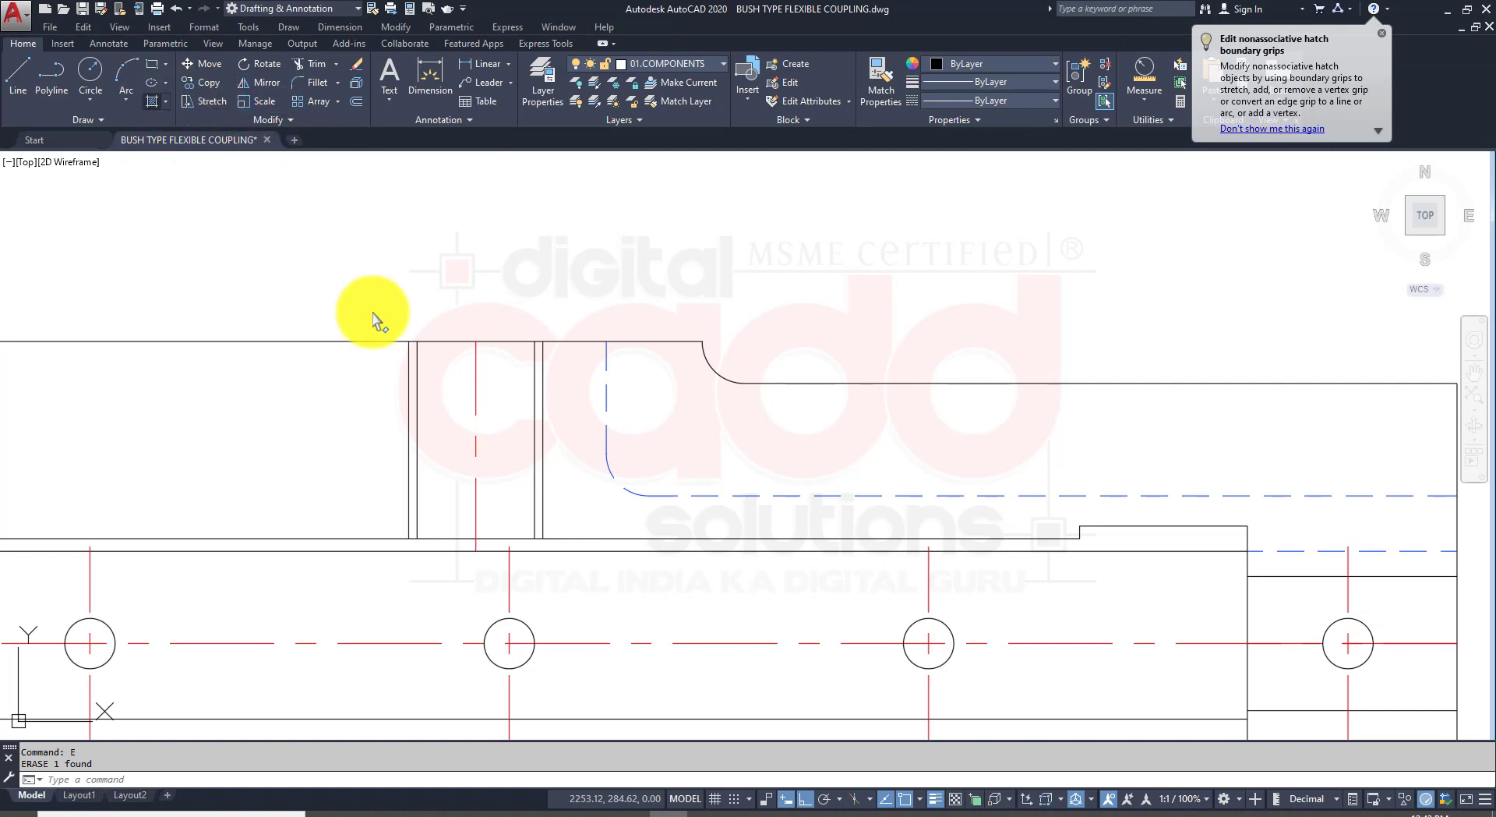
Step: Hatch the front view's sectioned areas again at scale 8, following the new fillet and leaving the two holes unhatched
{"action": "type", "text": "h"}
{"action": "key", "text": "Return"}
{"action": "scroll", "coordinate": [711, 437], "scroll_direction": "down", "scroll_amount": 3}
{"action": "left_click", "coordinate": [711, 451]}
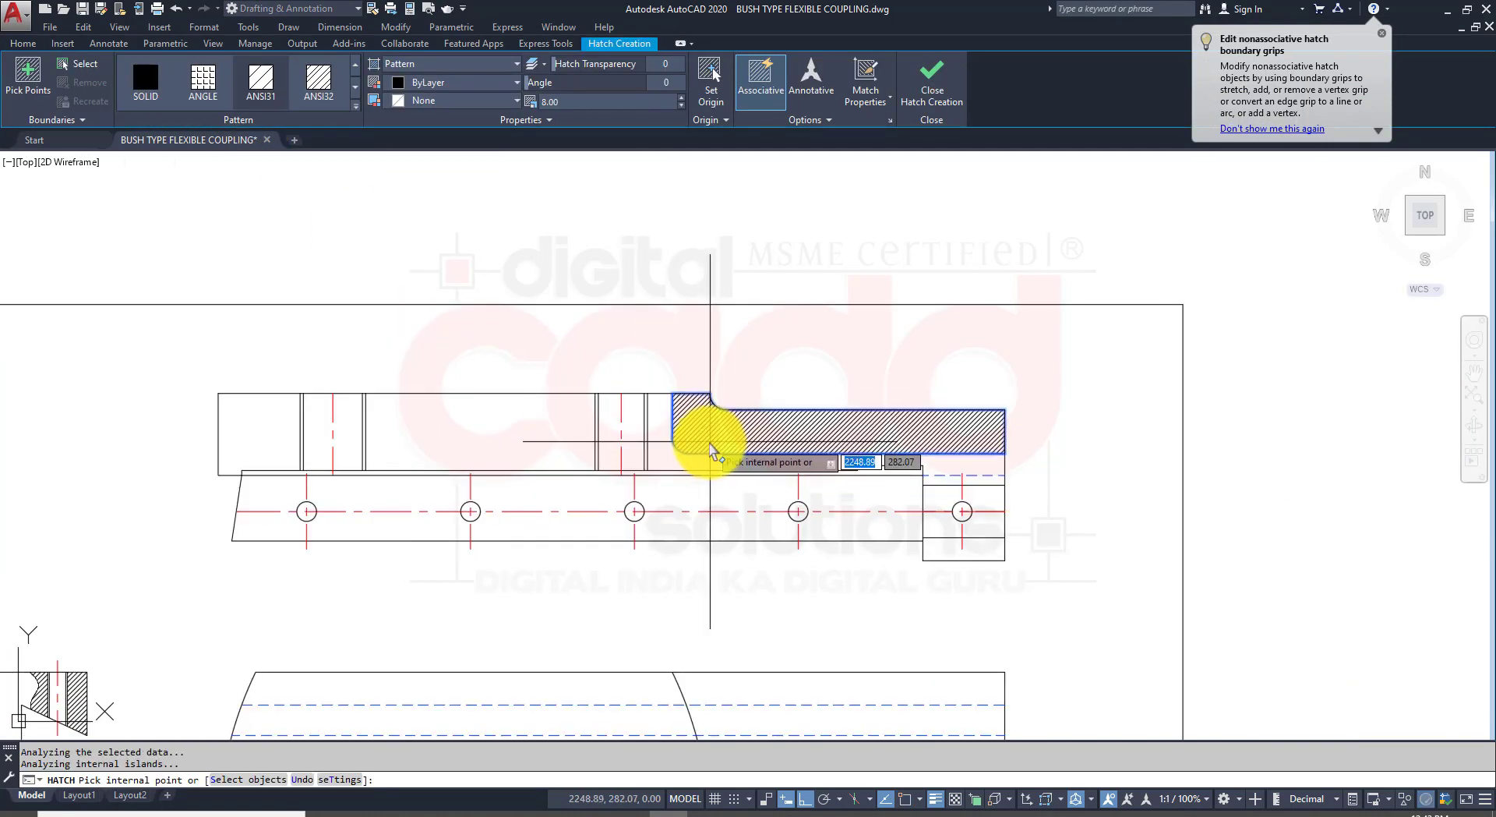
{"action": "left_click", "coordinate": [654, 460]}
{"action": "left_click", "coordinate": [523, 450]}
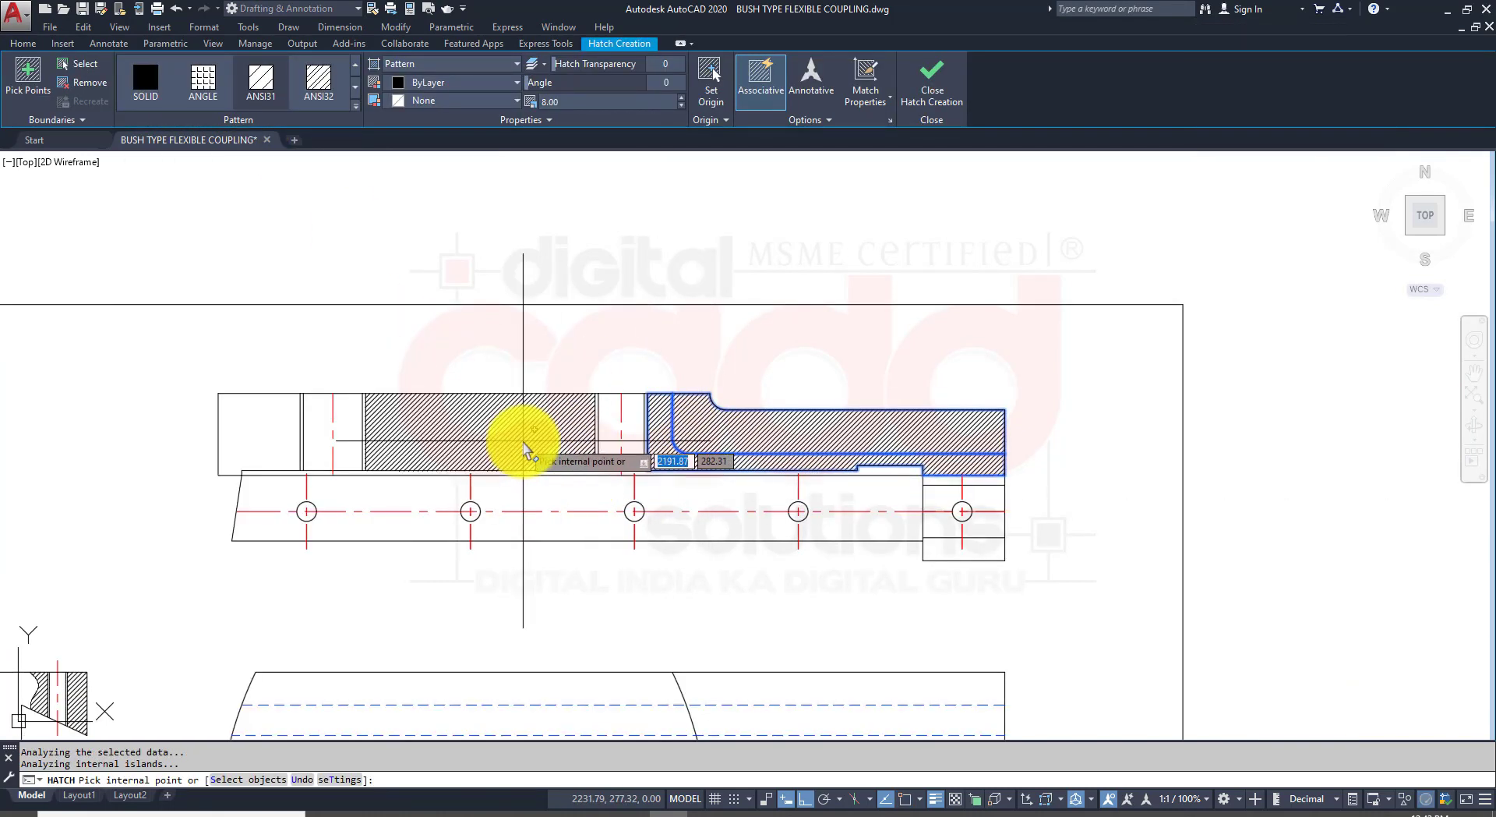
{"action": "left_click", "coordinate": [267, 451]}
{"action": "scroll", "coordinate": [958, 524], "scroll_direction": "up", "scroll_amount": 2}
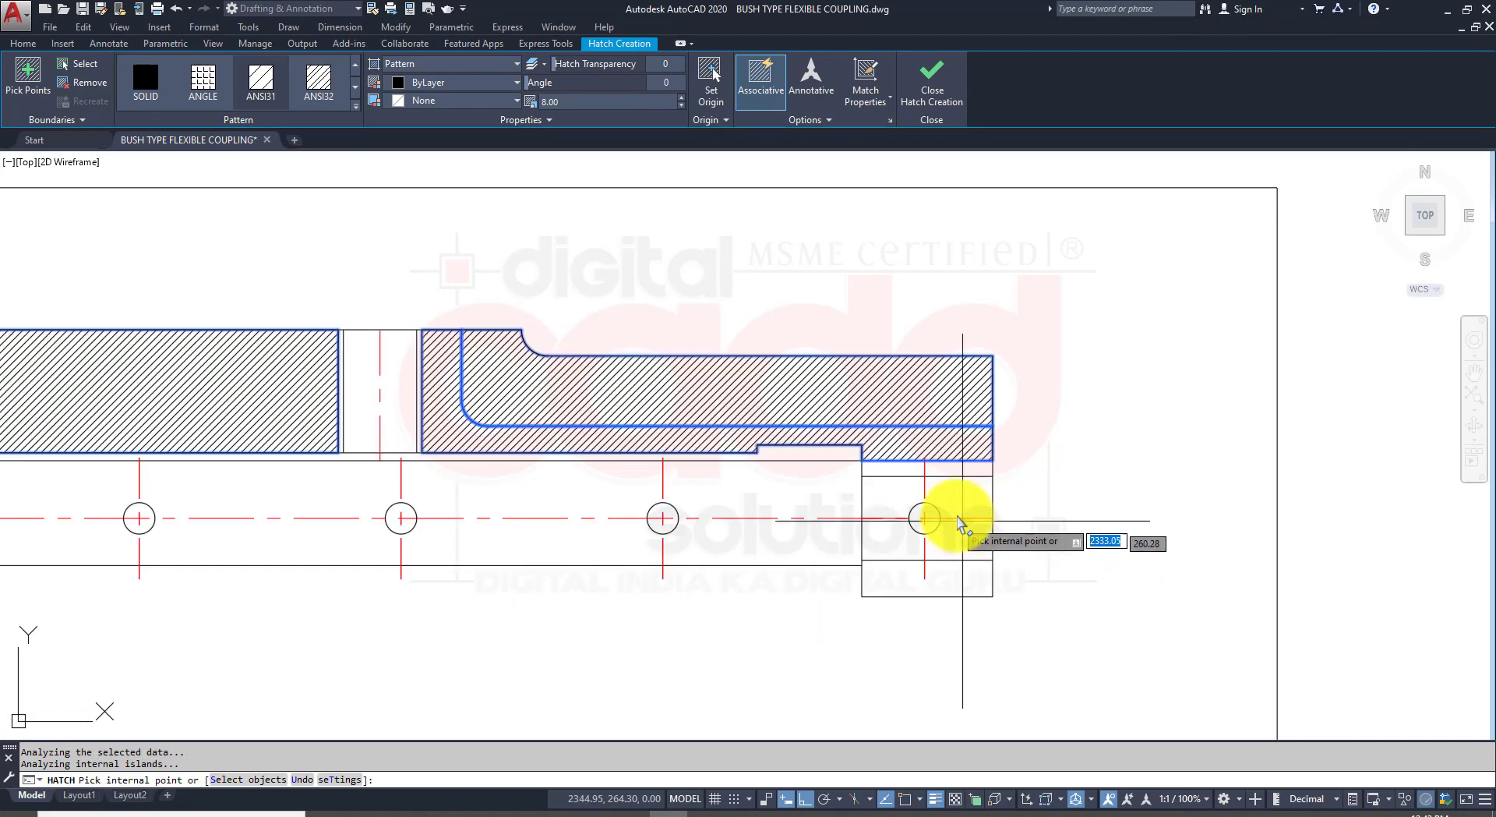
{"action": "scroll", "coordinate": [959, 523], "scroll_direction": "up", "scroll_amount": 3}
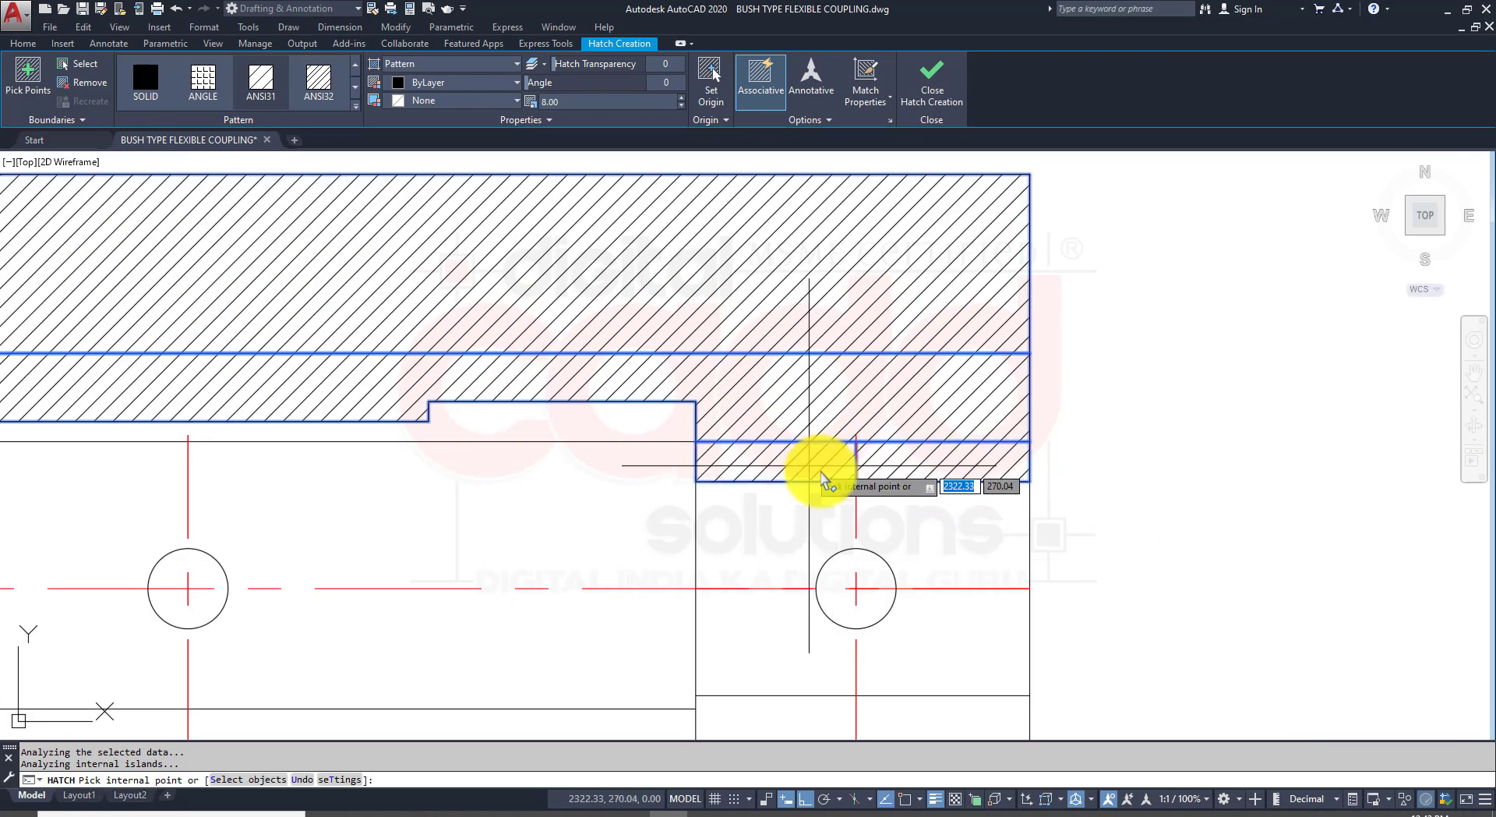
{"action": "key", "text": "Return"}
{"action": "scroll", "coordinate": [1152, 393], "scroll_direction": "down", "scroll_amount": 6}
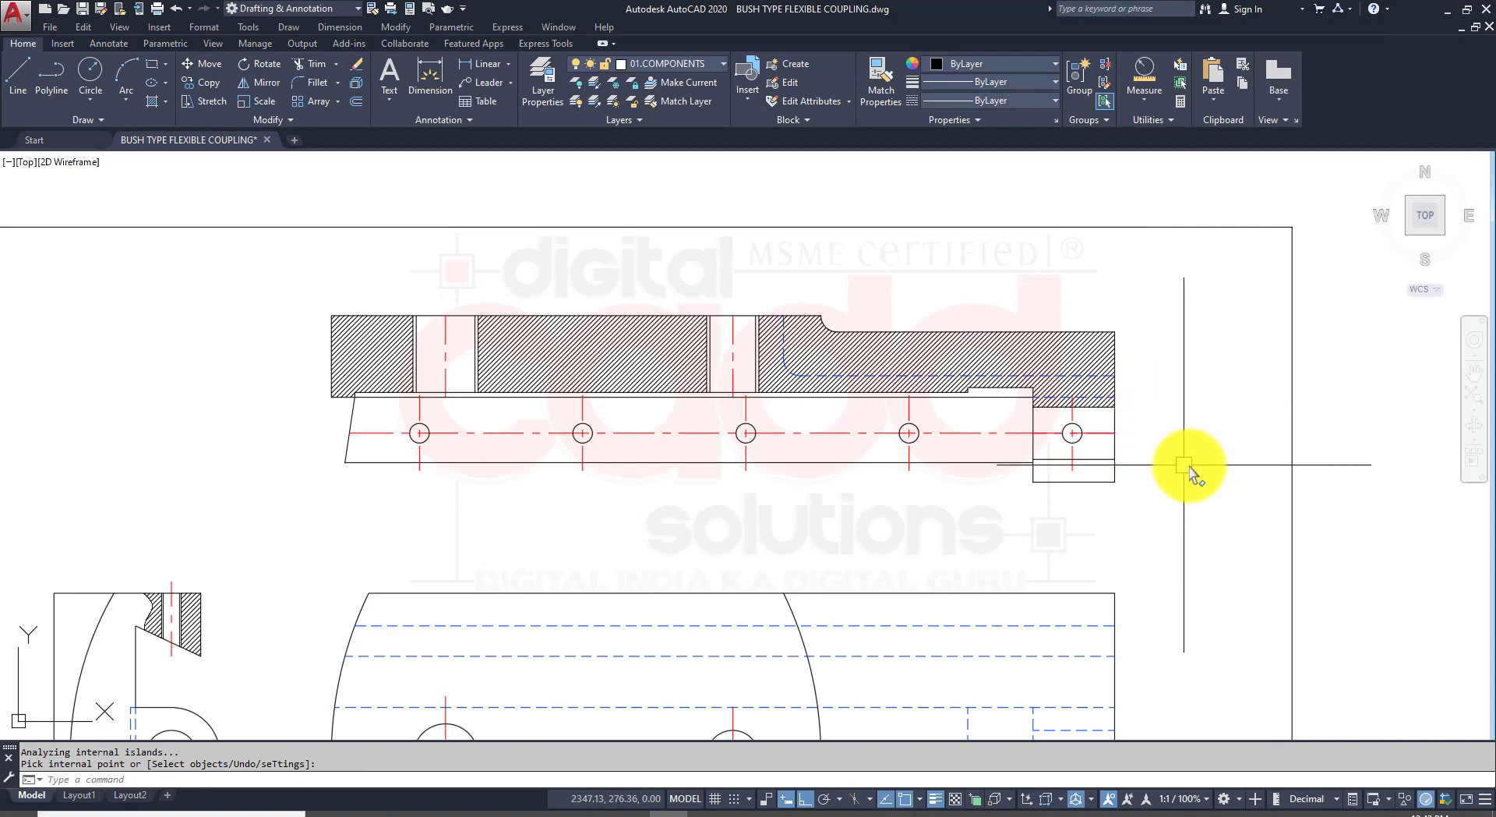
Step: Set the front view's hatch scale to 12
{"action": "mouse_move", "coordinate": [1187, 465]}
{"action": "middle_mouse_down"}
{"action": "mouse_move", "coordinate": [1113, 441]}
{"action": "mouse_move", "coordinate": [1136, 374]}
{"action": "mouse_move", "coordinate": [1182, 394]}
{"action": "mouse_move", "coordinate": [1276, 366]}
{"action": "middle_mouse_up"}
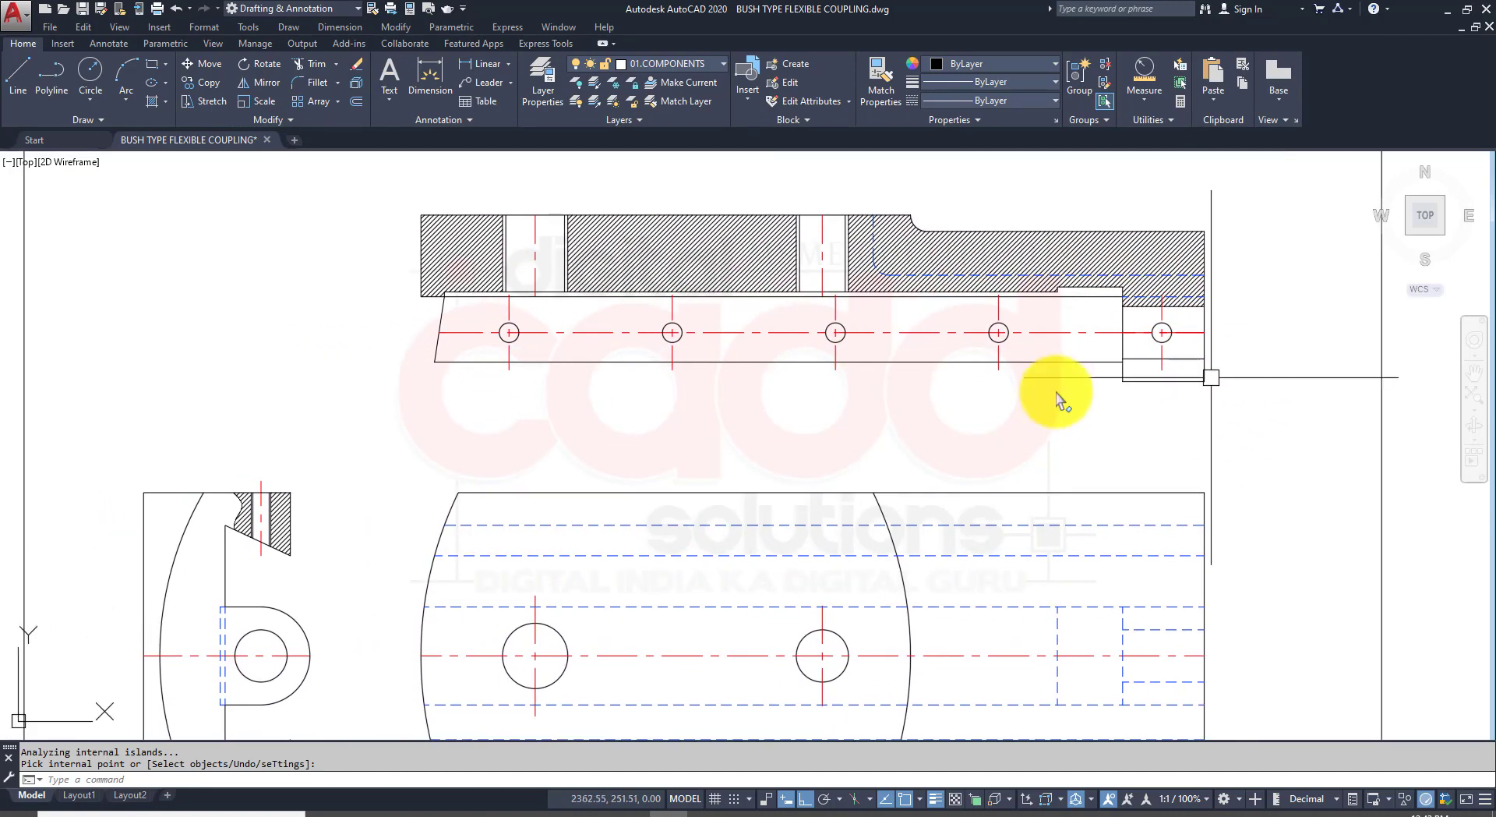
{"action": "key", "text": "Return"}
{"action": "left_click", "coordinate": [728, 260]}
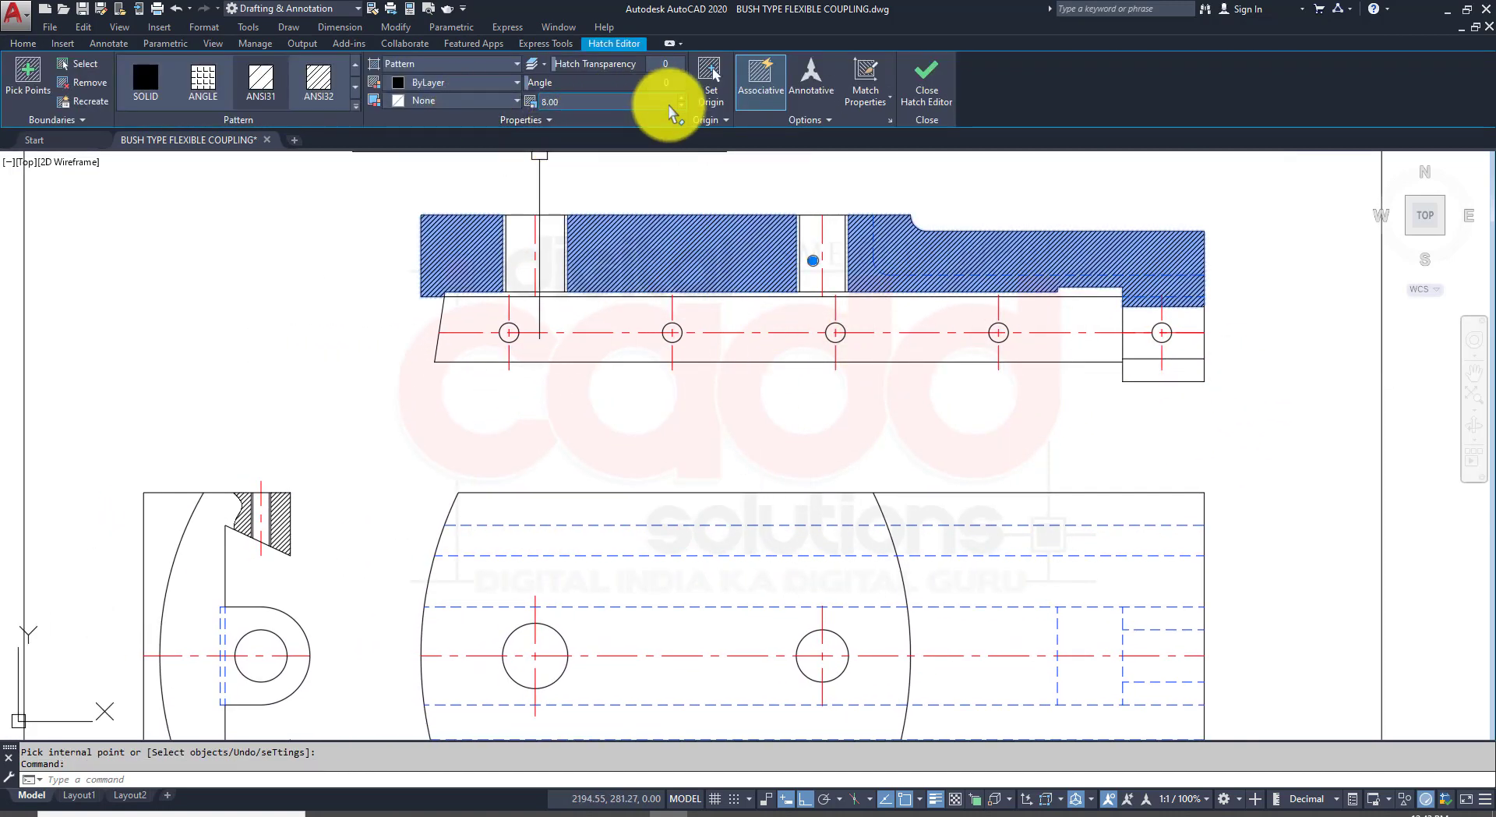
{"action": "type", "text": "1"}
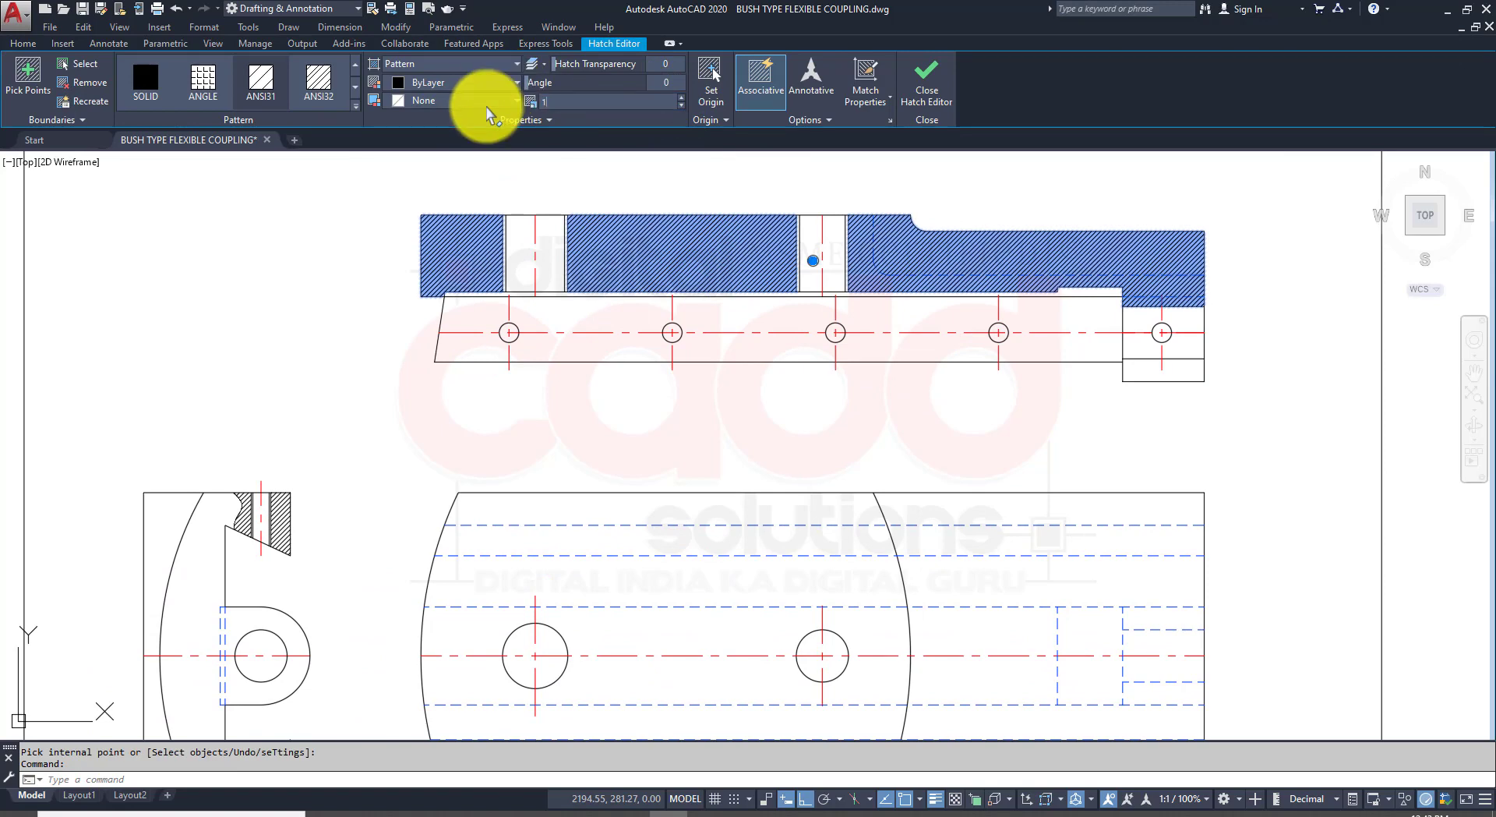
{"action": "type", "text": "2"}
{"action": "key", "text": "Return"}
{"action": "key", "text": "Escape"}
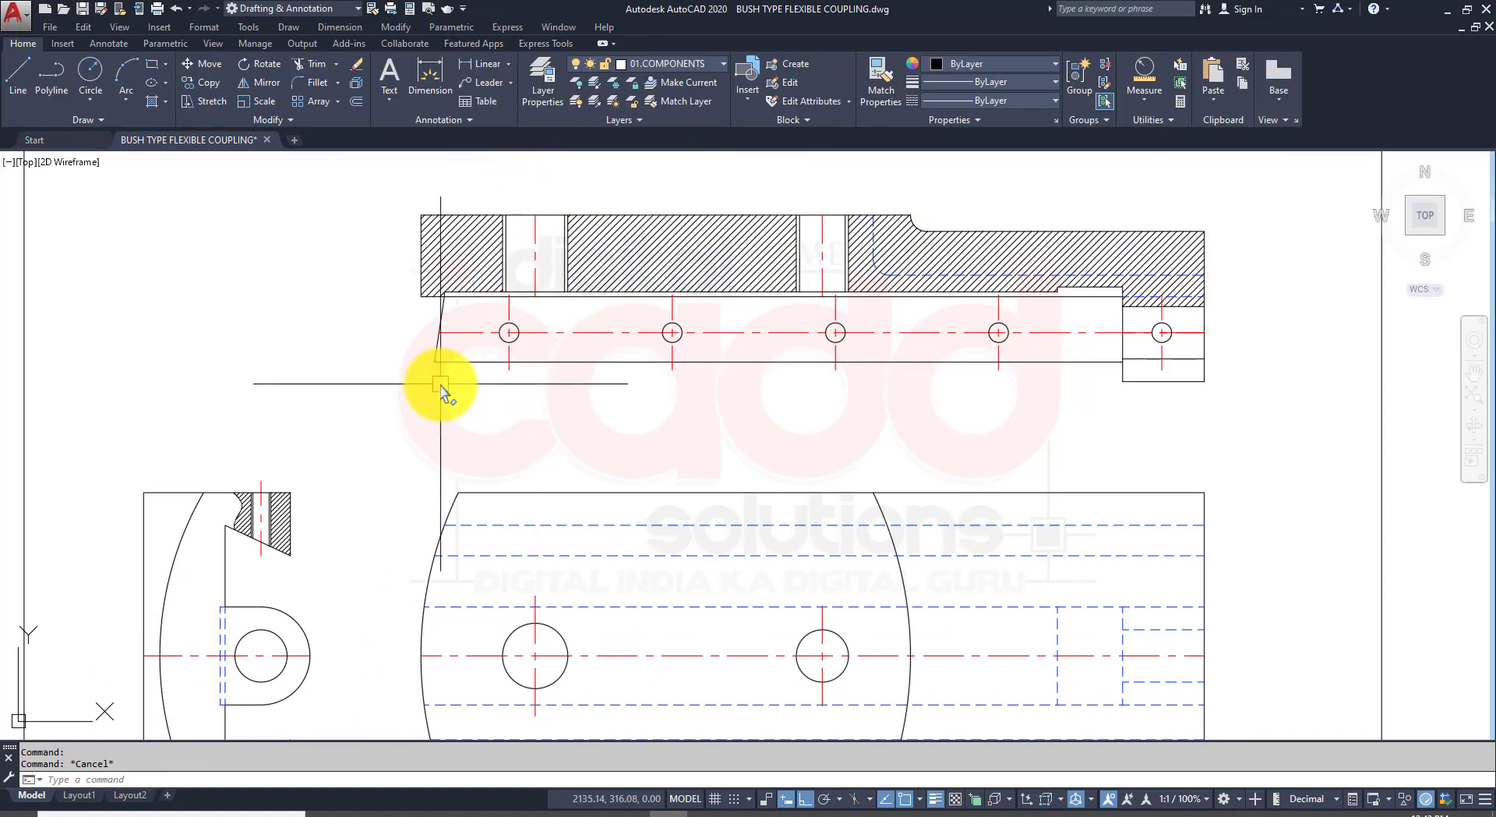
Step: Match the side view's broken-out section hatch to the properties of the front view's hatch
{"action": "type", "text": "ma"}
{"action": "key", "text": "Return"}
{"action": "left_click", "coordinate": [484, 251]}
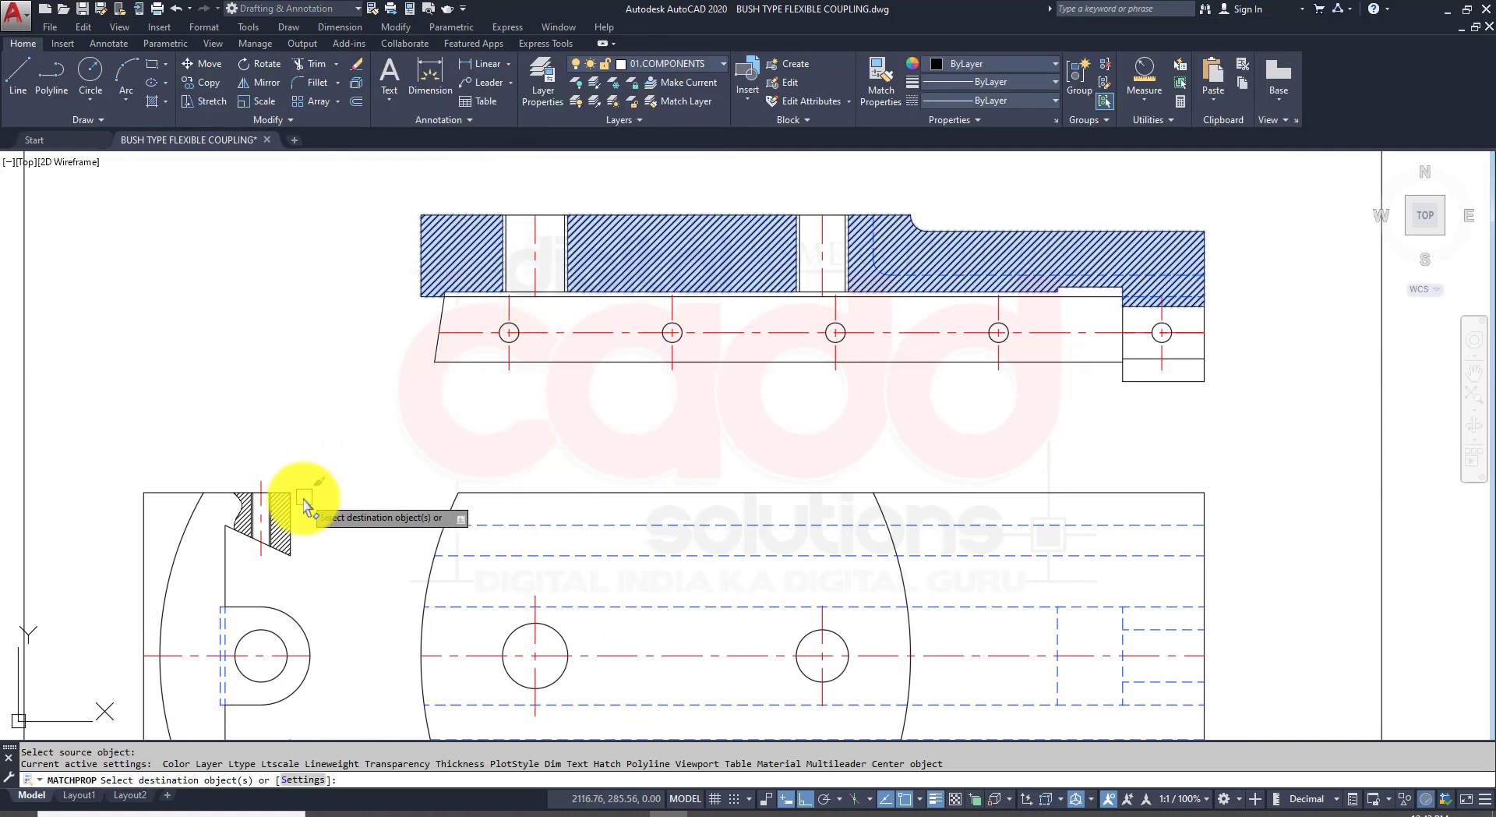
{"action": "scroll", "coordinate": [296, 514], "scroll_direction": "up", "scroll_amount": 5}
{"action": "left_click", "coordinate": [226, 536]}
{"action": "key", "text": "Return"}
{"action": "scroll", "coordinate": [301, 509], "scroll_direction": "down", "scroll_amount": 6}
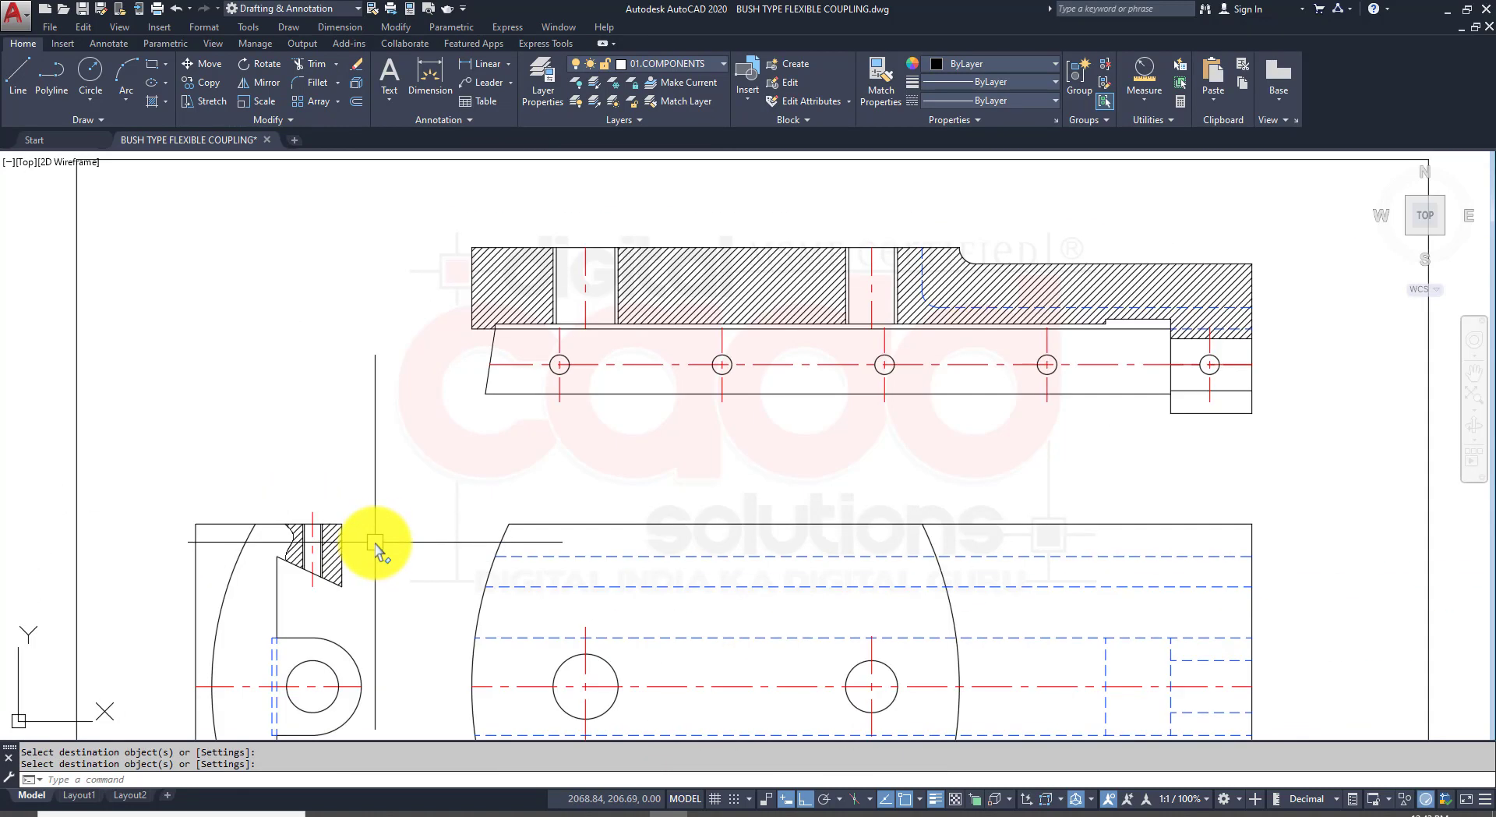
{"action": "scroll", "coordinate": [528, 334], "scroll_direction": "up", "scroll_amount": 3}
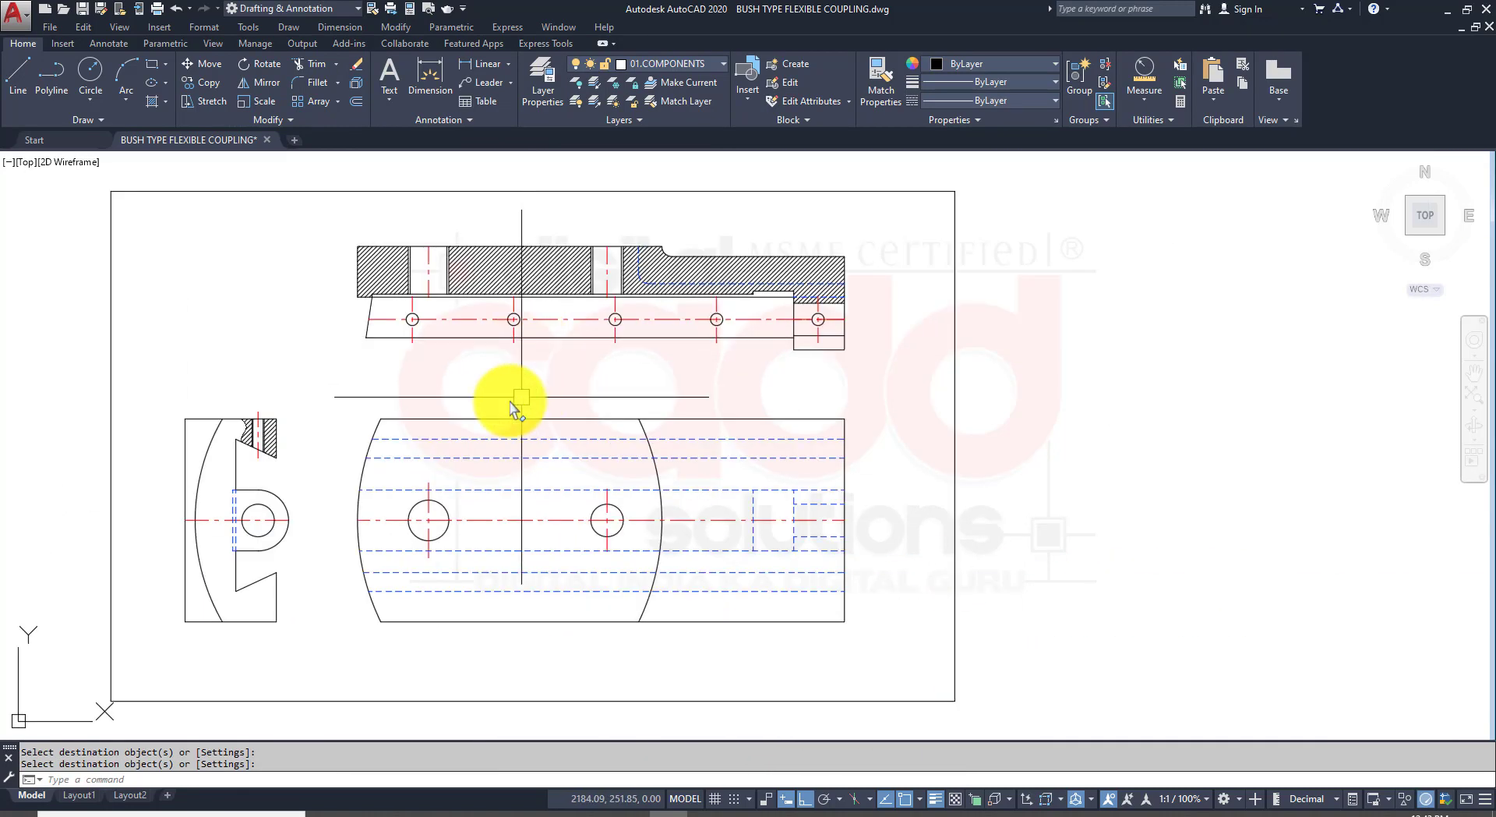
{"action": "middle_click_drag", "start_coordinate": [661, 401], "coordinate": [646, 393]}
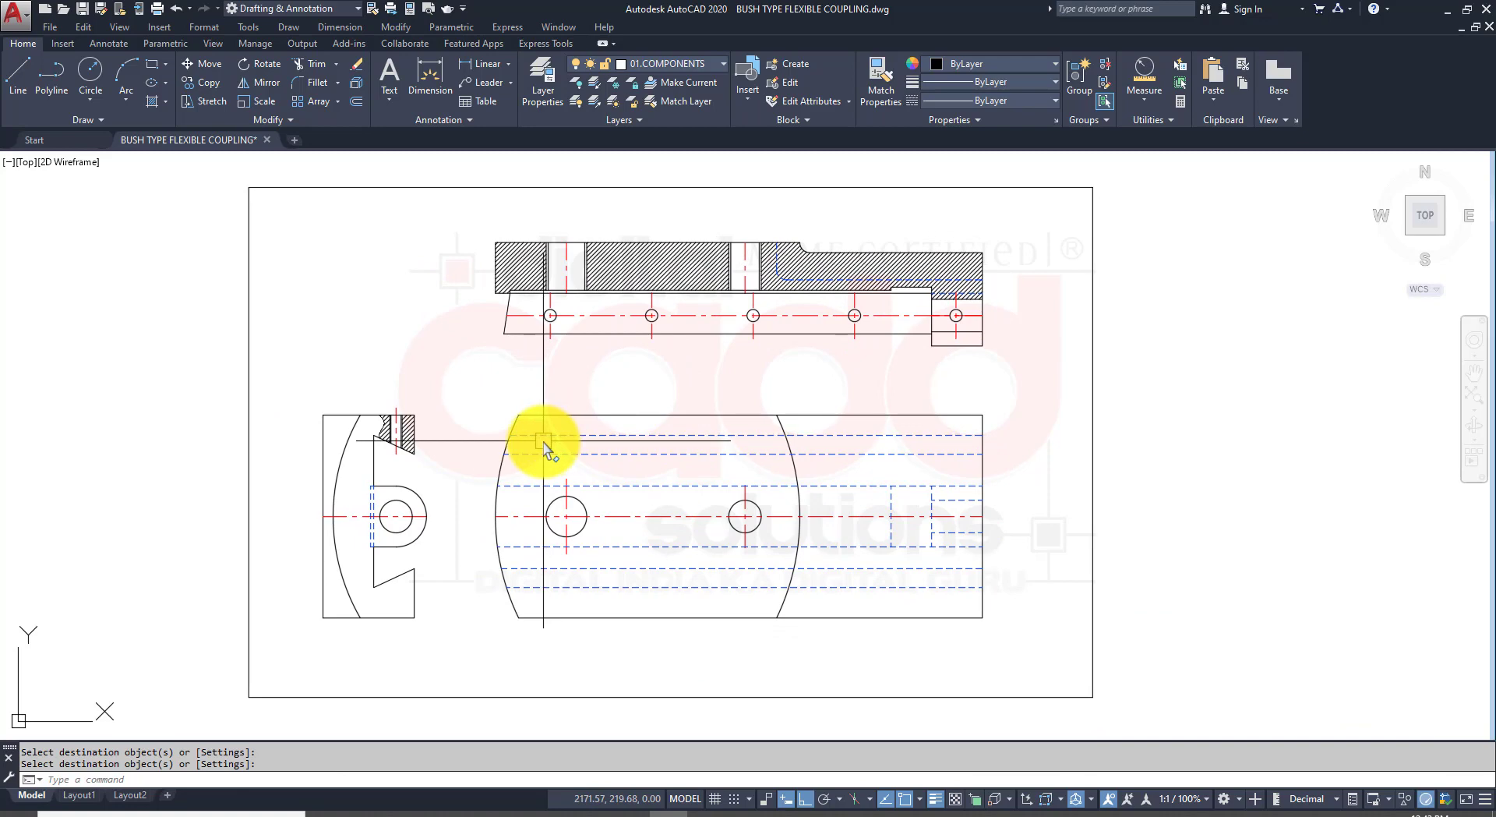
{"action": "mouse_move", "coordinate": [755, 393]}
{"action": "middle_mouse_down"}
{"action": "mouse_move", "coordinate": [684, 395]}
{"action": "mouse_move", "coordinate": [574, 495]}
{"action": "middle_mouse_up"}
{"action": "scroll", "coordinate": [595, 324], "scroll_direction": "up", "scroll_amount": 4}
{"action": "left_click", "coordinate": [729, 815]}
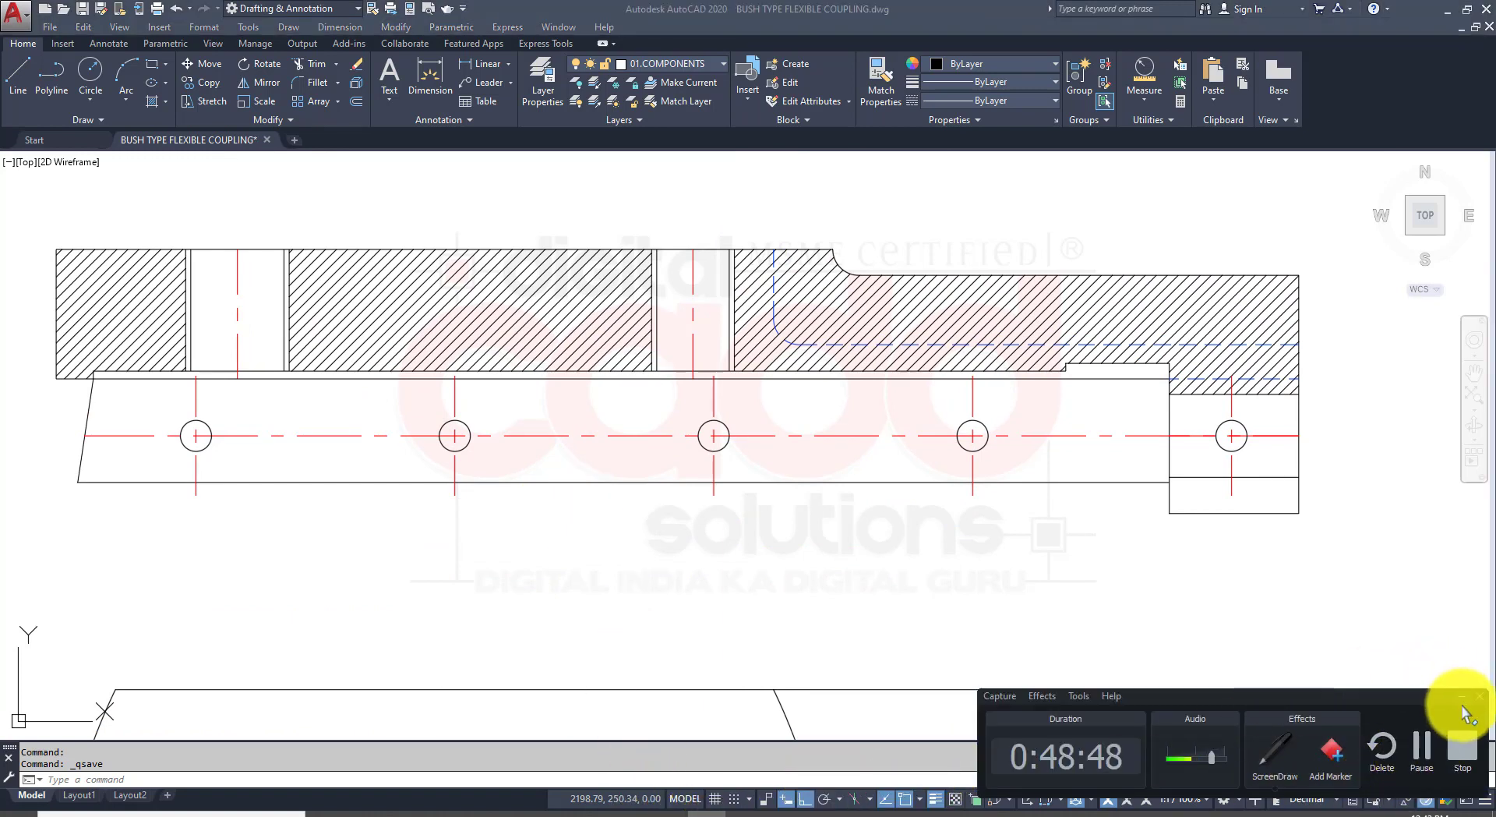
{"action": "left_click", "coordinate": [1426, 756]}
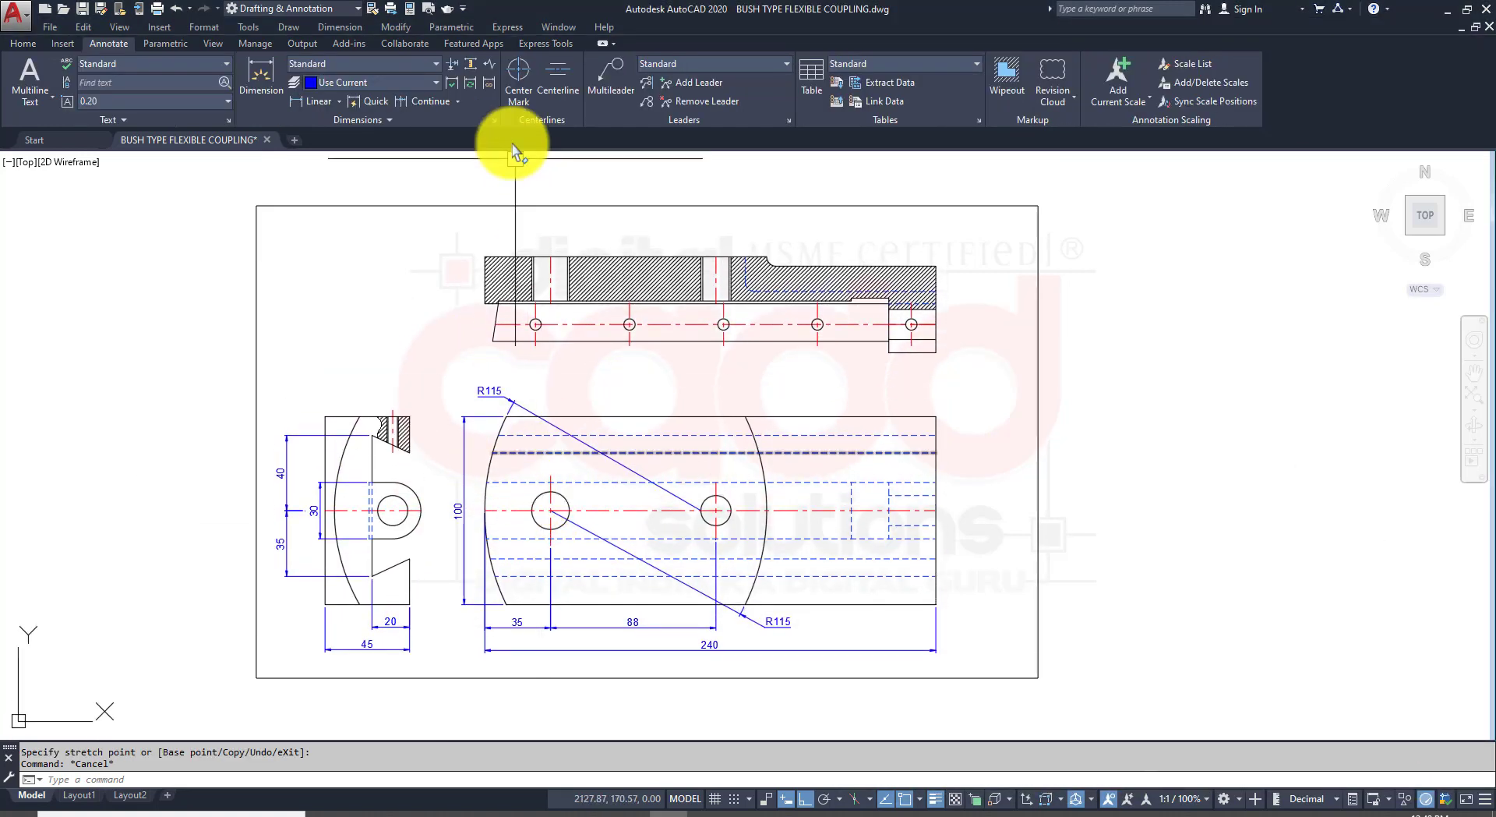
Step: Check the side view's hole position and thread size in the reference PDF drawing, leaving the started linear dimension
{"action": "left_click", "coordinate": [23, 43]}
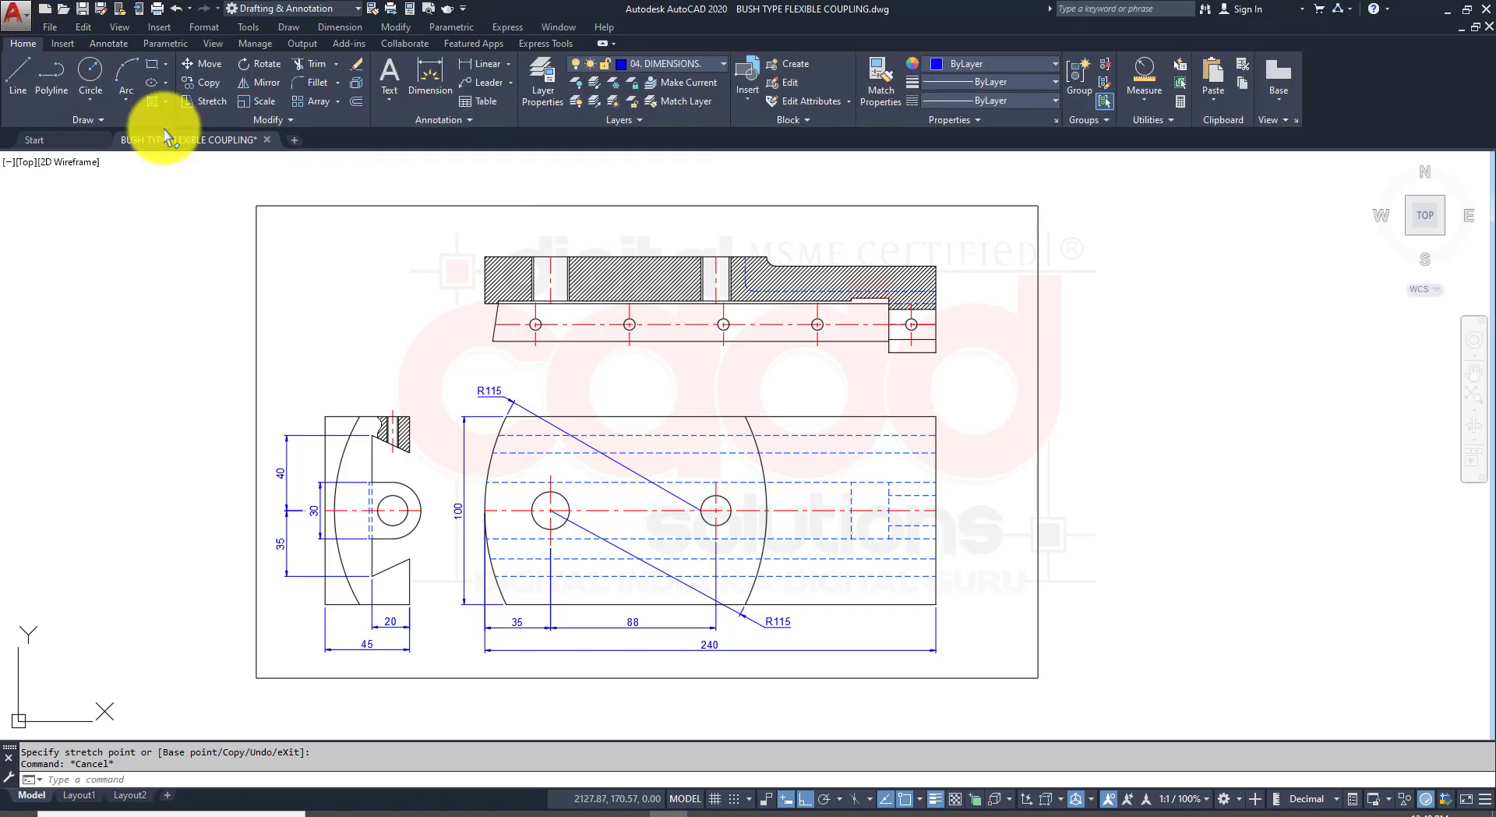
{"action": "left_click", "coordinate": [467, 66]}
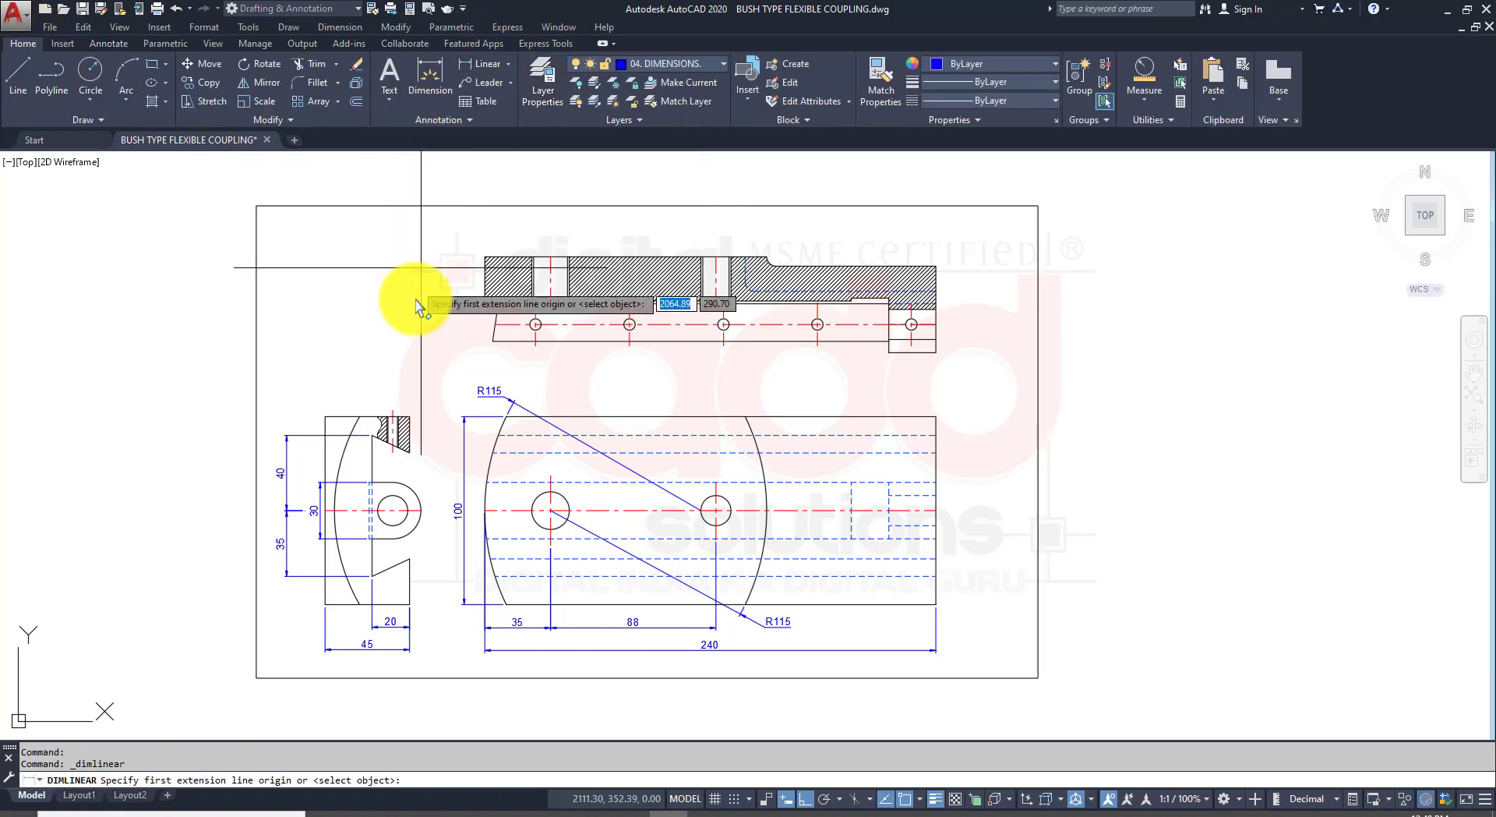
{"action": "scroll", "coordinate": [419, 593], "scroll_direction": "up", "scroll_amount": 3}
{"action": "key", "text": "Return"}
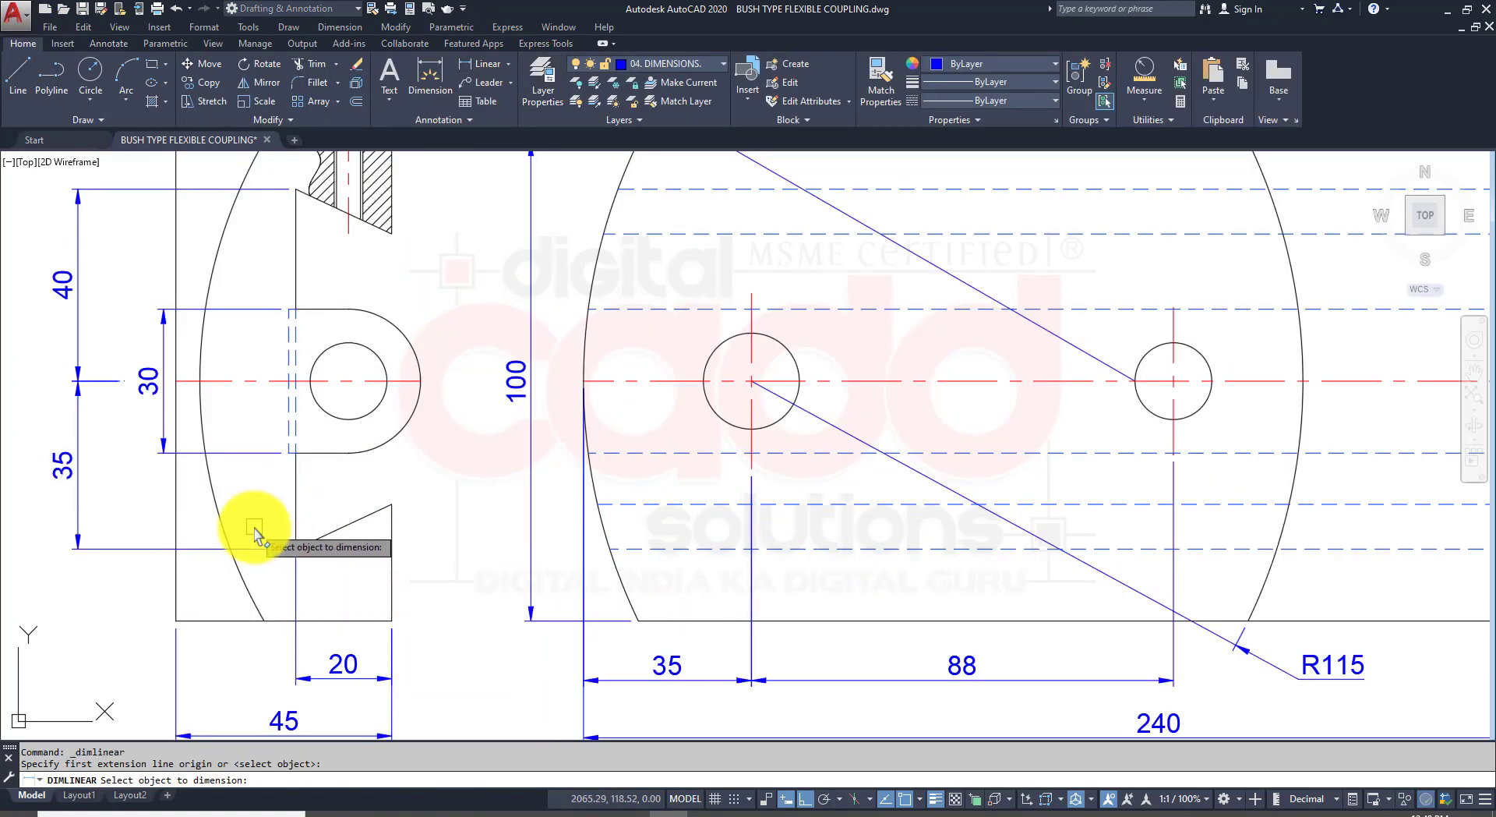
{"action": "mouse_move", "coordinate": [389, 551]}
{"action": "middle_mouse_down"}
{"action": "mouse_move", "coordinate": [411, 554]}
{"action": "mouse_move", "coordinate": [444, 691]}
{"action": "middle_mouse_up"}
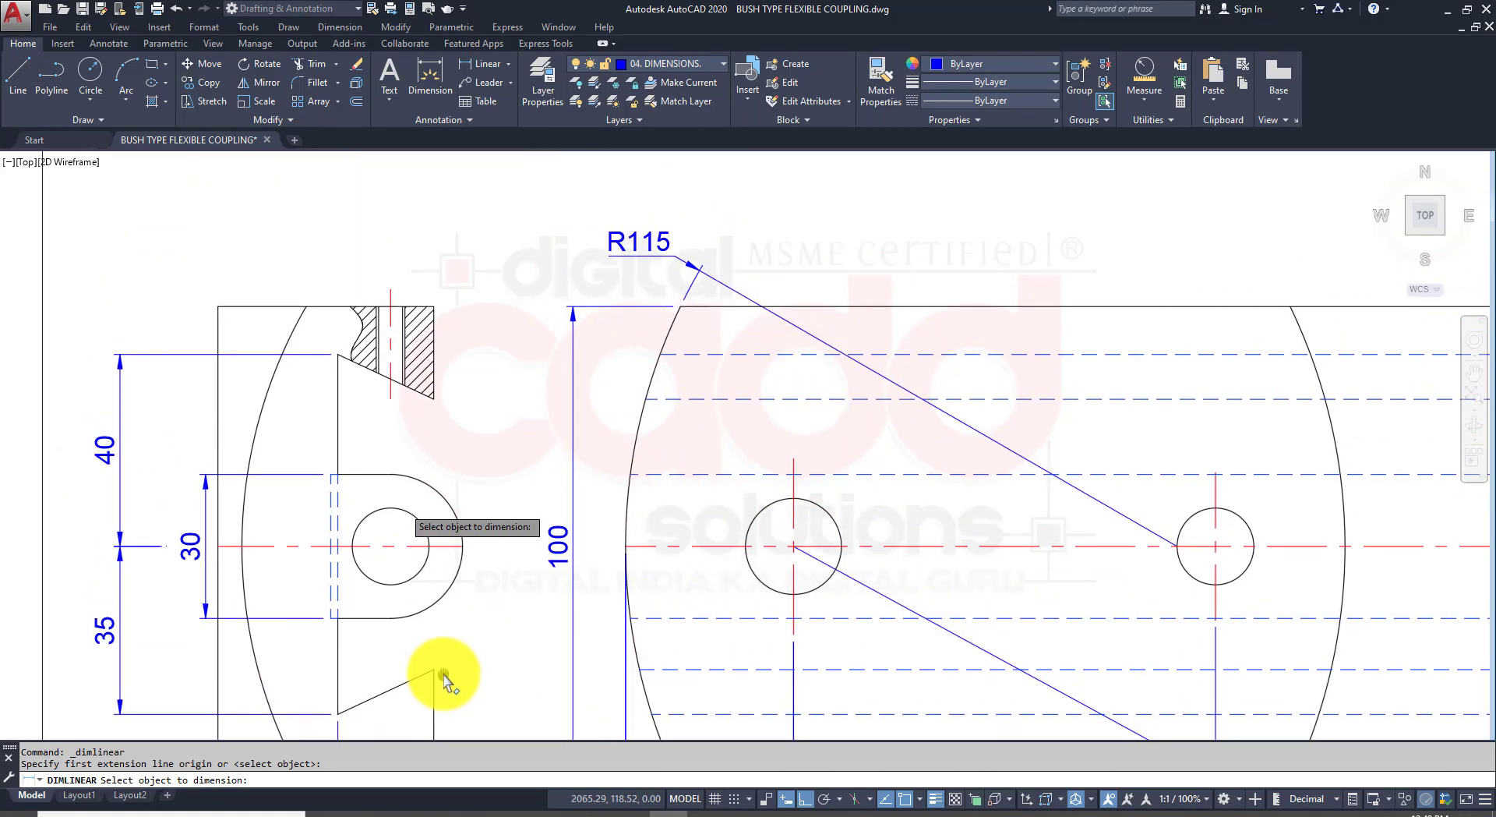
{"action": "left_click", "coordinate": [403, 812]}
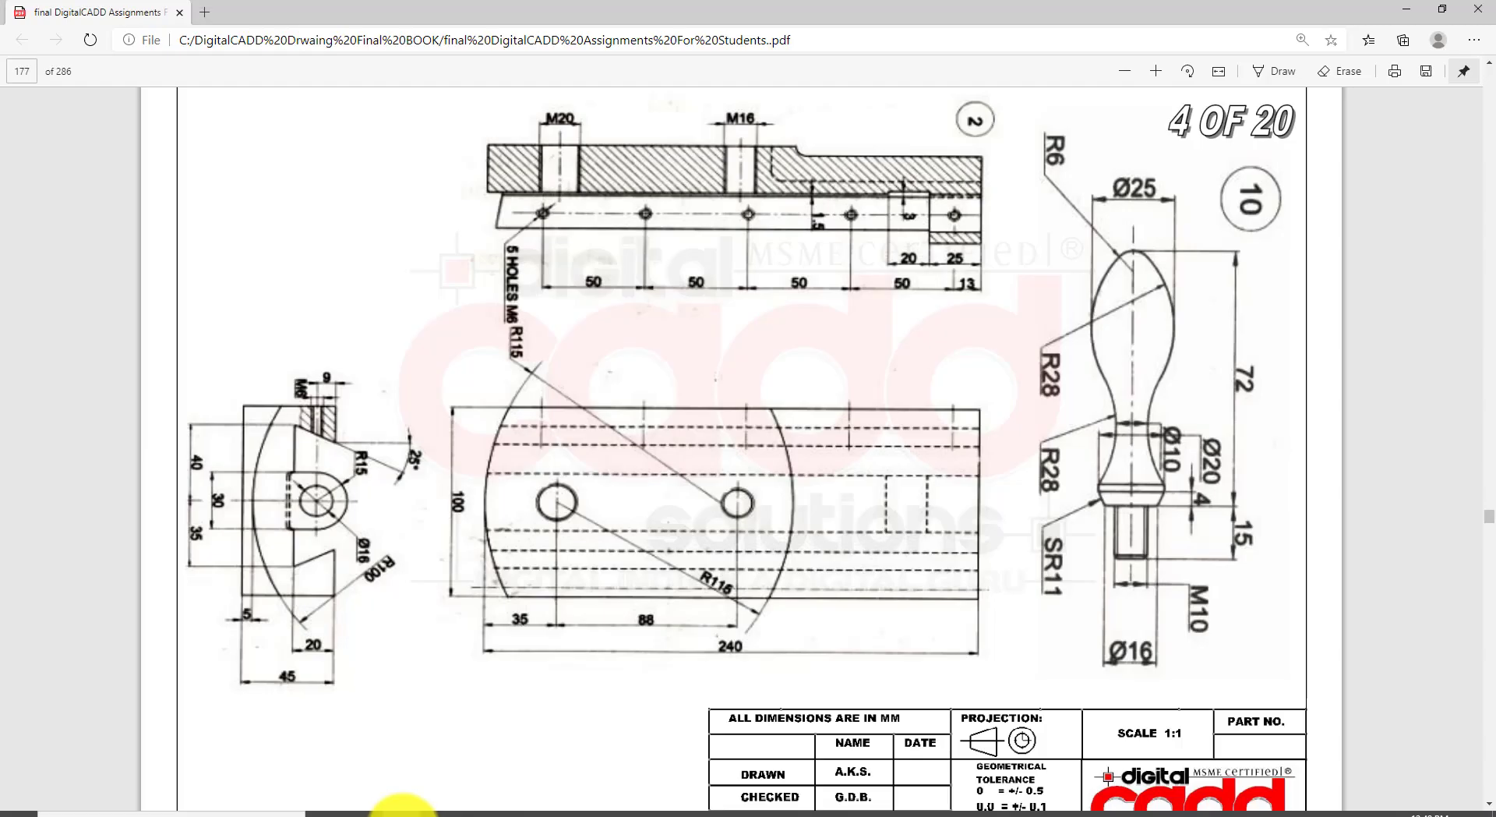
{"action": "left_click", "coordinate": [403, 814]}
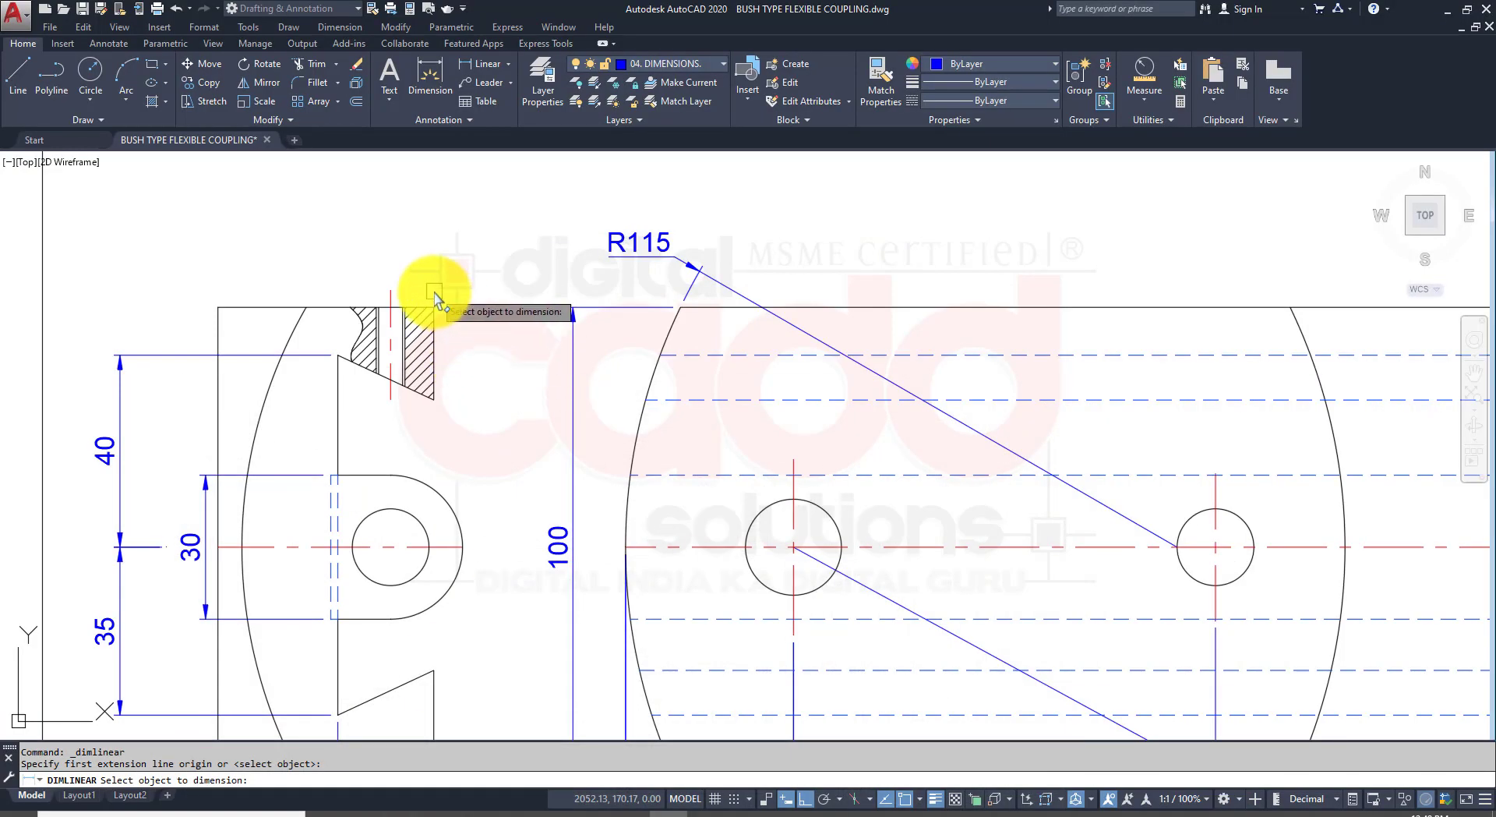
{"action": "key", "text": "Return"}
Step: Add a linear dimension above the side view from its upper-right corner to the threaded hole's centre line
{"action": "left_click", "coordinate": [484, 65]}
{"action": "scroll", "coordinate": [387, 213], "scroll_direction": "up", "scroll_amount": 2}
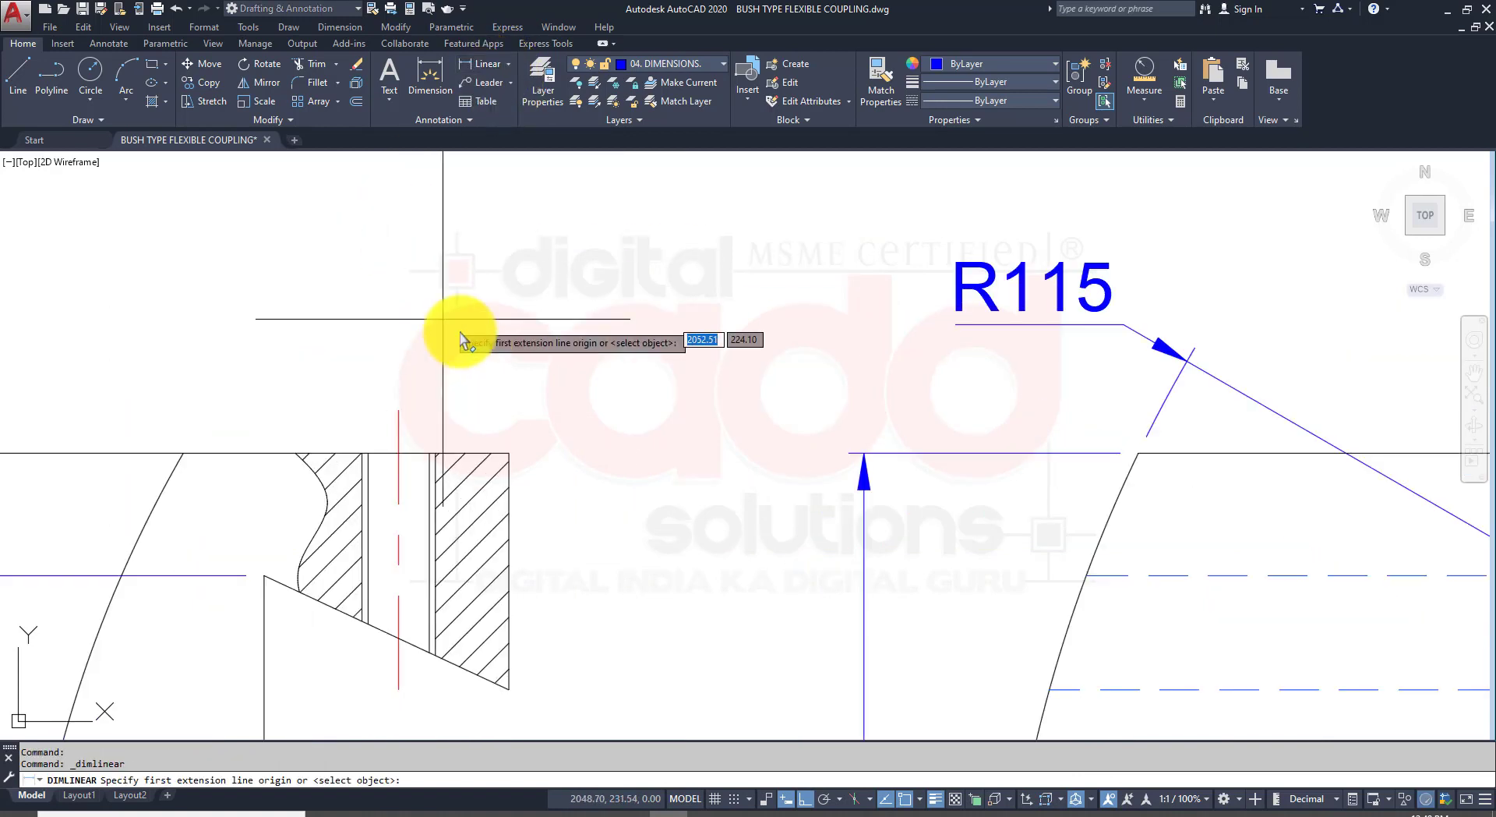
{"action": "left_click", "coordinate": [508, 453]}
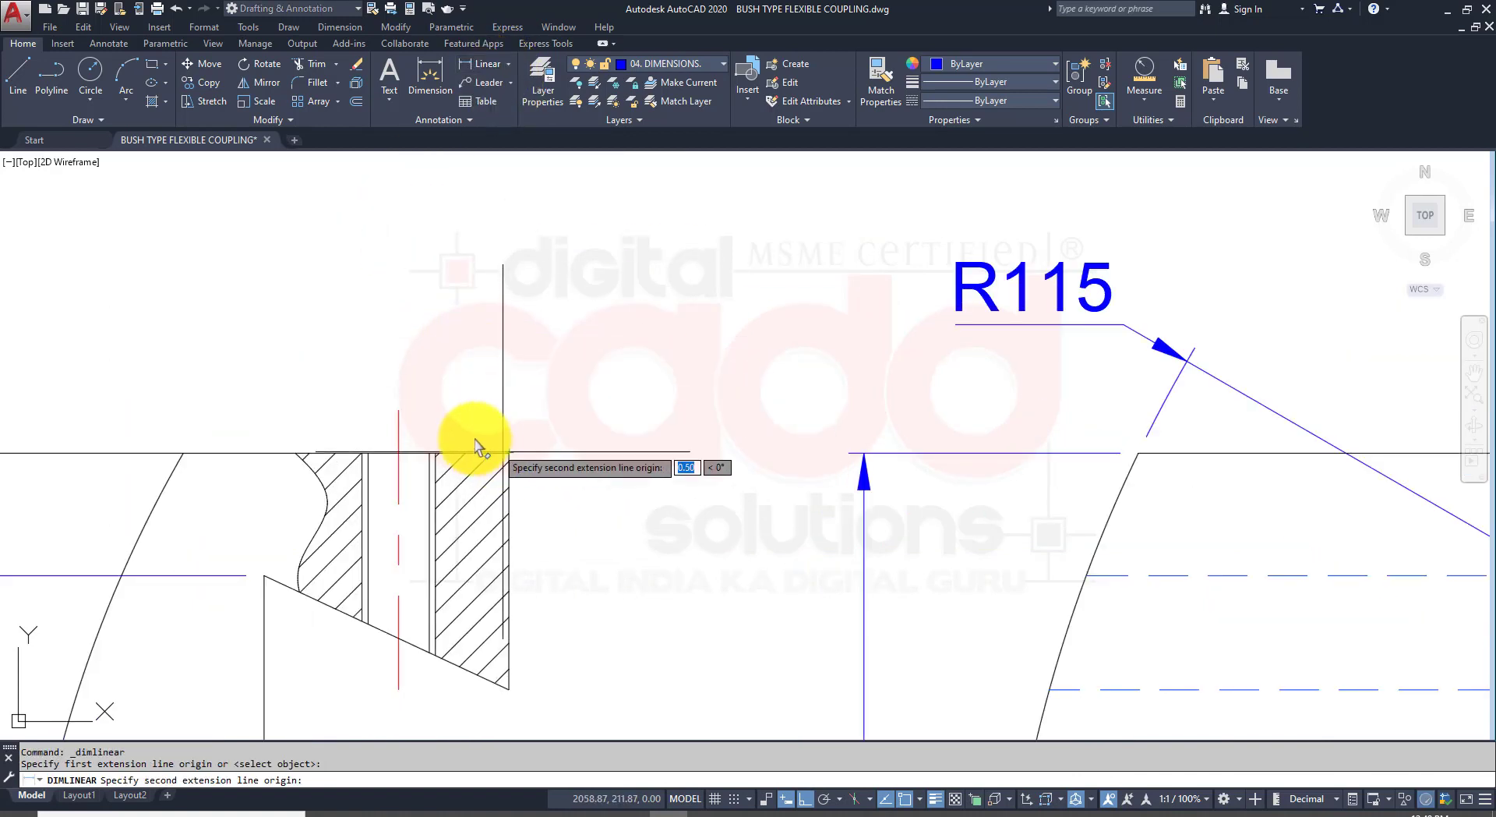
{"action": "left_click", "coordinate": [397, 411]}
{"action": "left_click", "coordinate": [410, 321]}
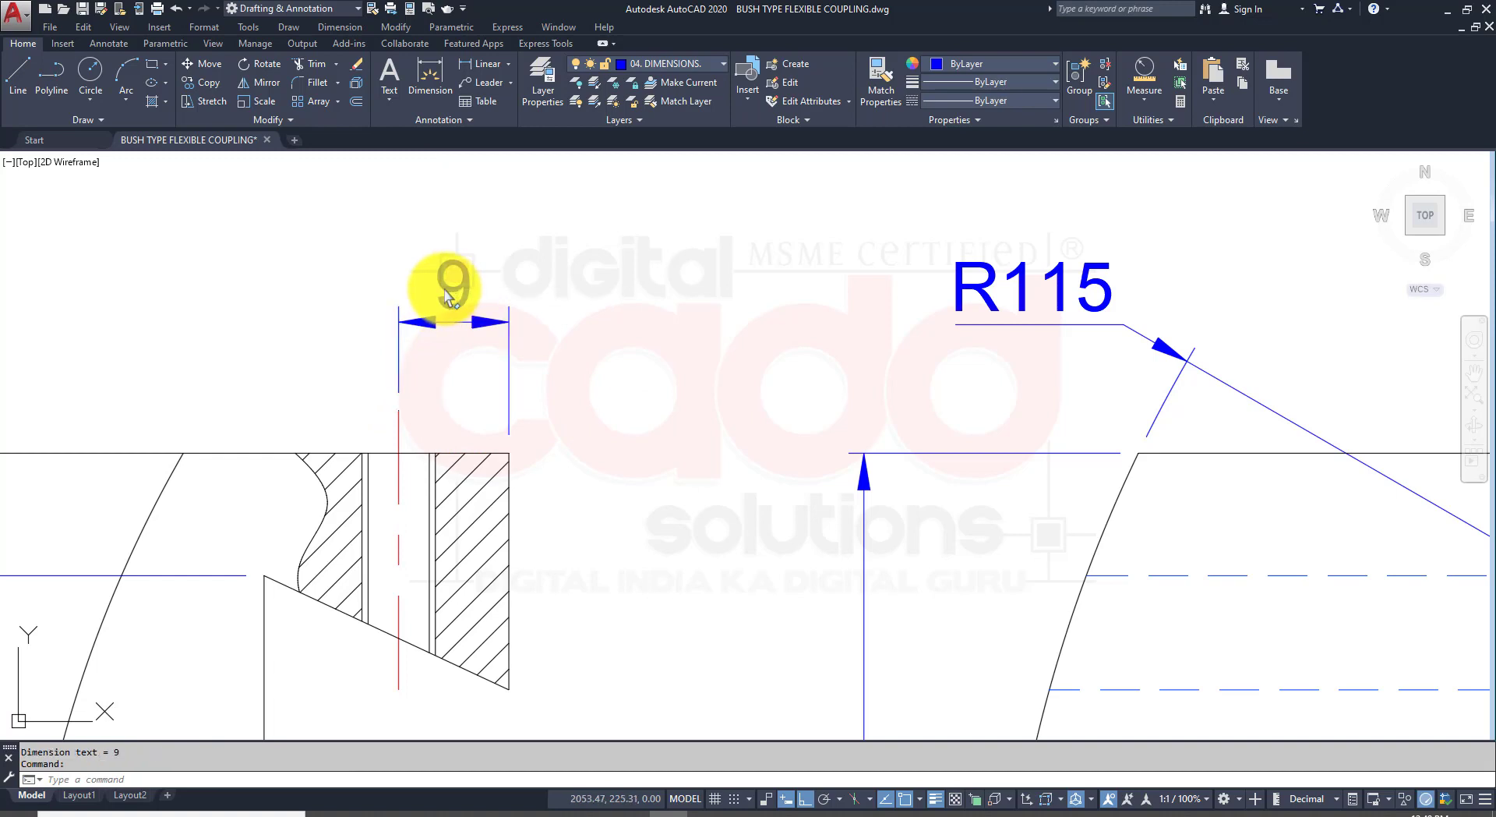
Step: Try adding the prefix M to the text of the hole-position dimension, and undo that edit
{"action": "double_click", "coordinate": [448, 296]}
{"action": "type", "text": "M"}
{"action": "left_click", "coordinate": [569, 353]}
{"action": "key", "text": "Escape"}
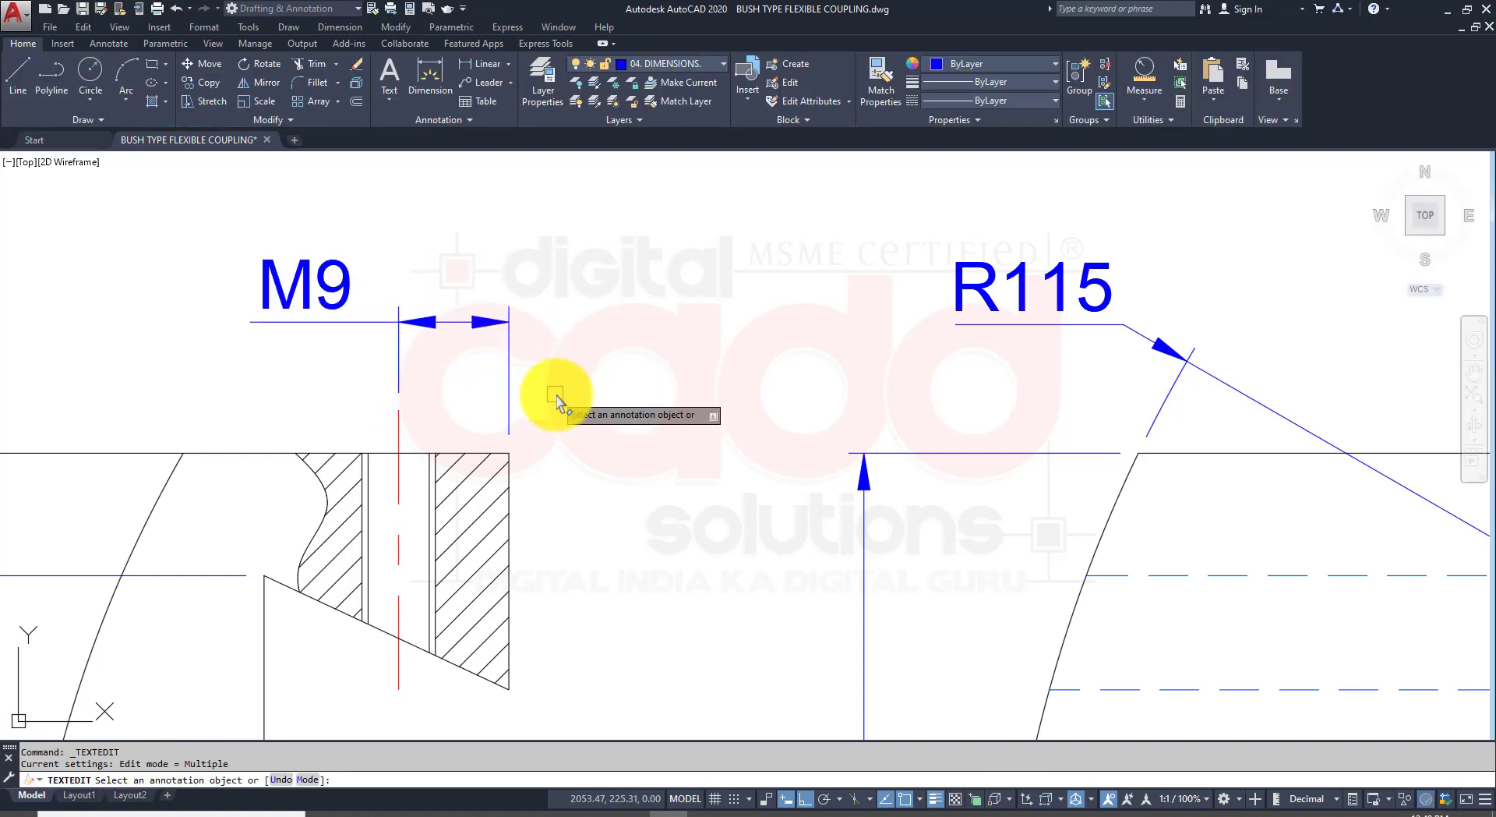
{"action": "scroll", "coordinate": [558, 389], "scroll_direction": "down", "scroll_amount": 3}
{"action": "scroll", "coordinate": [572, 437], "scroll_direction": "up", "scroll_amount": 2}
{"action": "key", "text": "ctrl+z"}
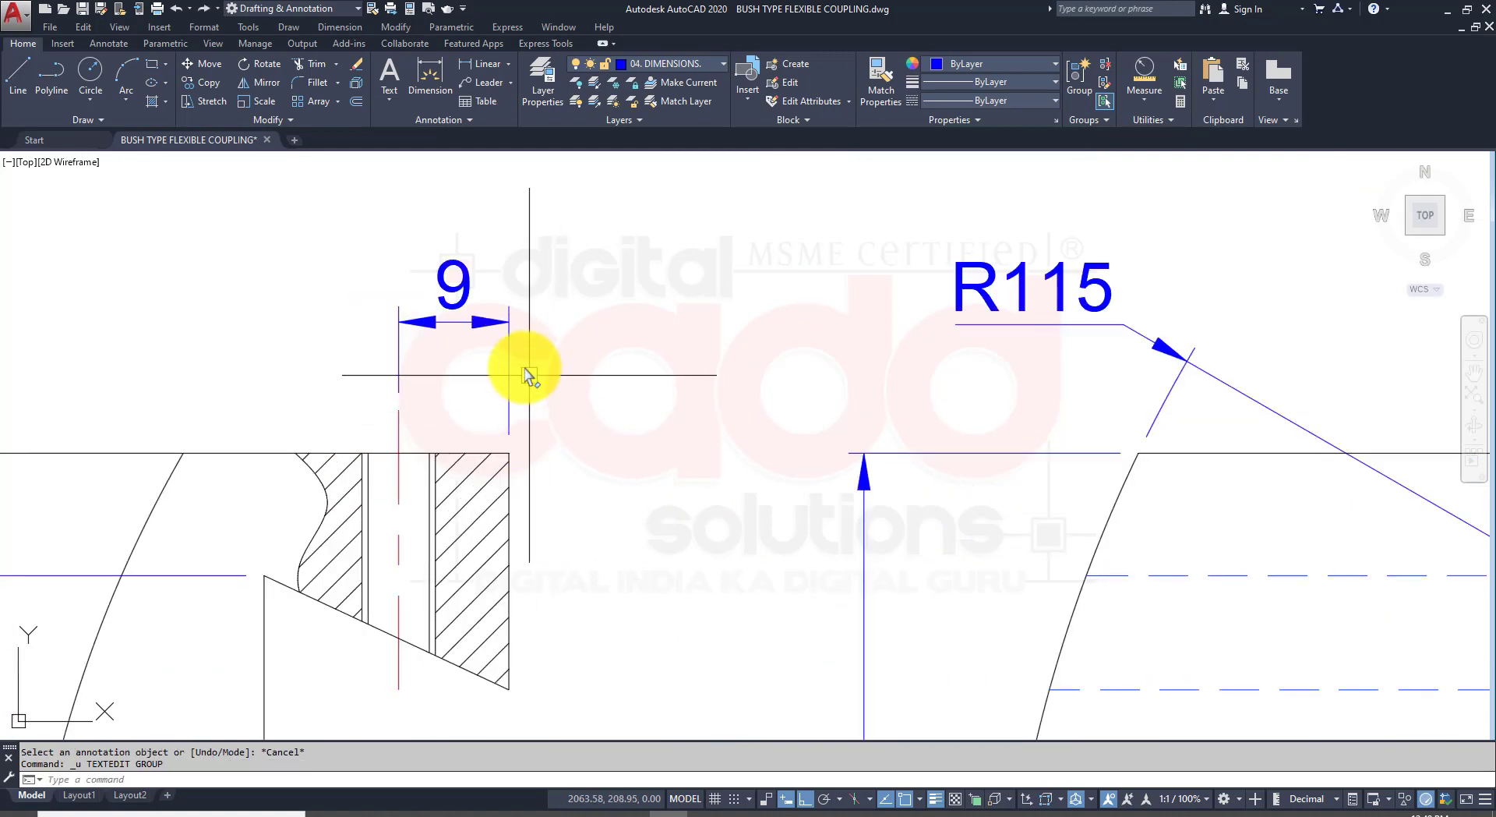
Step: Dimension the threaded hole's outer width above the side view, in line with the hole-position dimension
{"action": "left_click", "coordinate": [479, 76]}
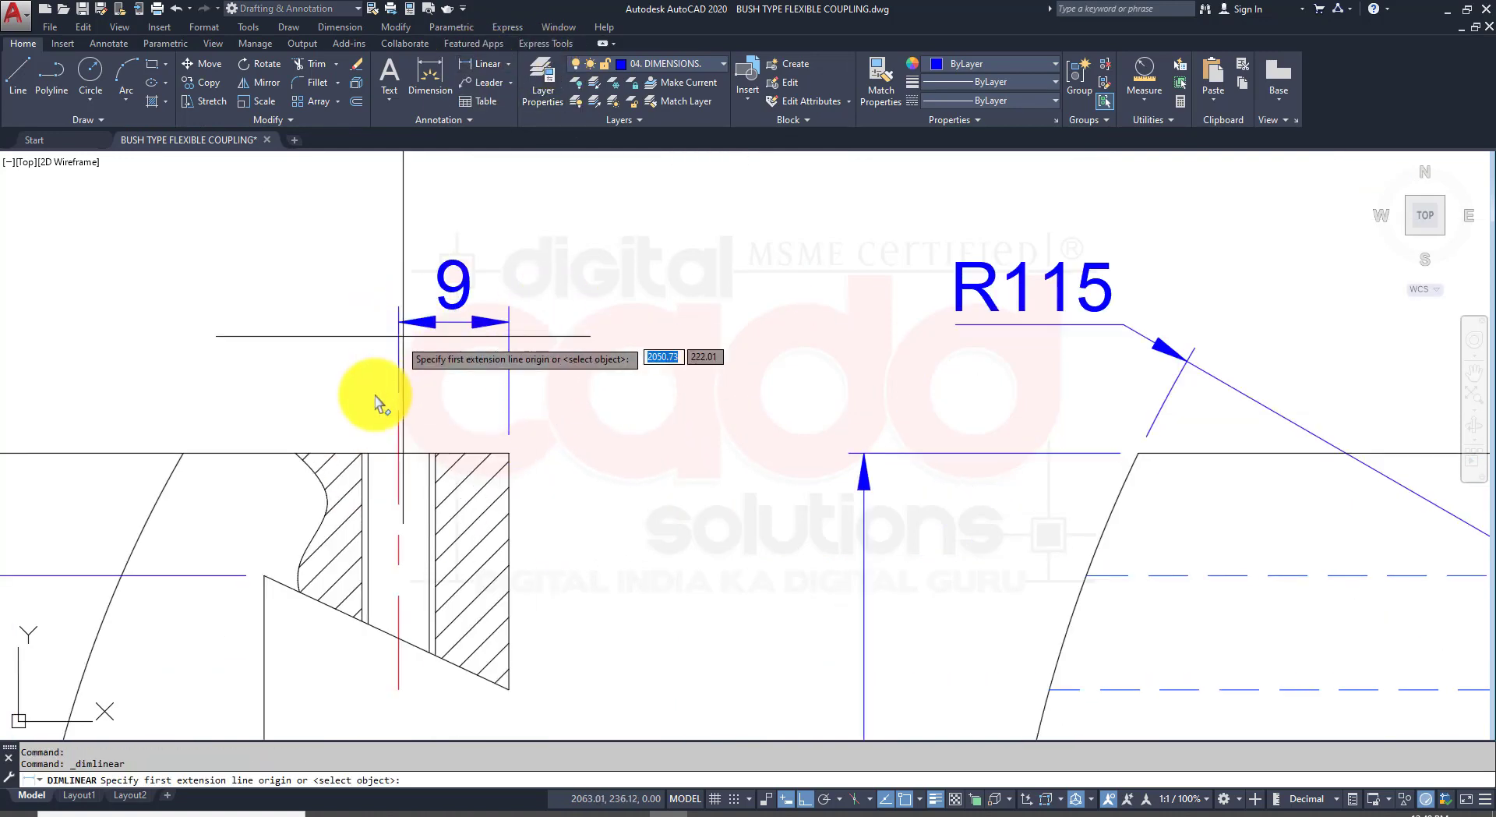
{"action": "scroll", "coordinate": [366, 467], "scroll_direction": "up", "scroll_amount": 2}
{"action": "left_click", "coordinate": [341, 537]}
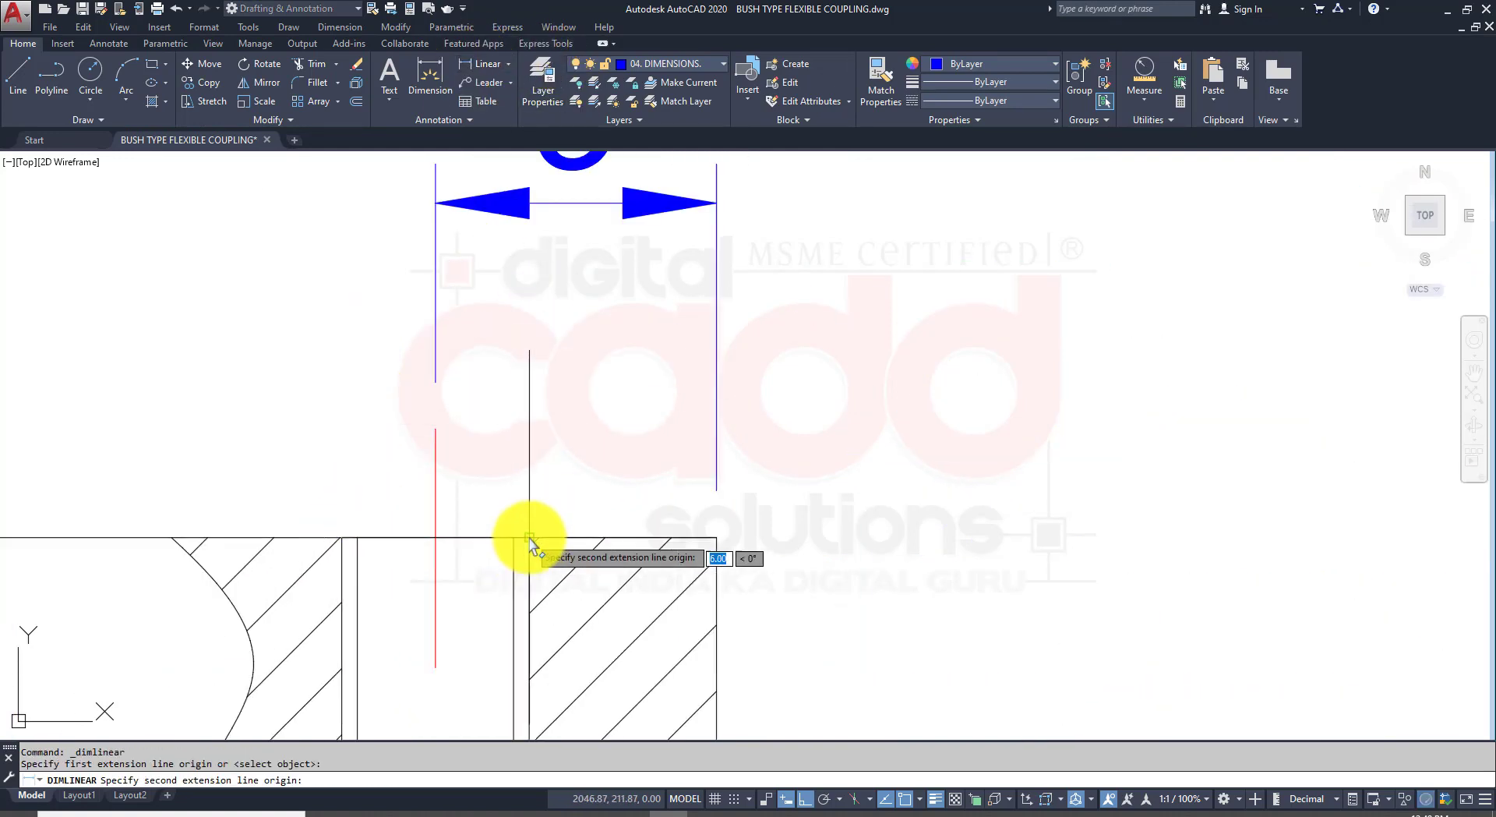
{"action": "left_click", "coordinate": [516, 537]}
{"action": "scroll", "coordinate": [351, 417], "scroll_direction": "down", "scroll_amount": 3}
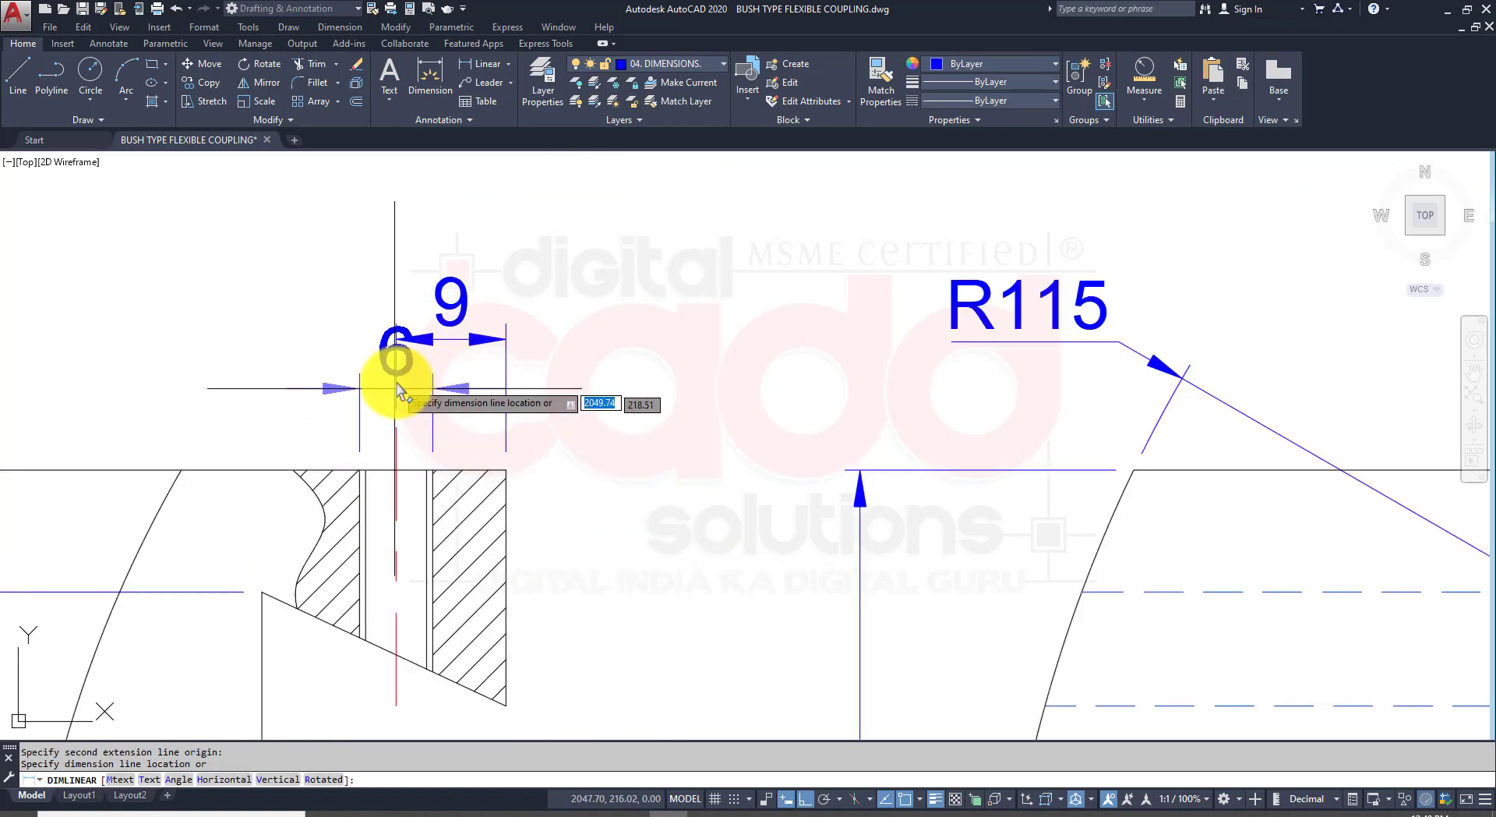
{"action": "left_click", "coordinate": [398, 337]}
Step: Move the hole-width dimension's text out to the left of its extension lines and change it to M6
{"action": "left_click", "coordinate": [411, 320]}
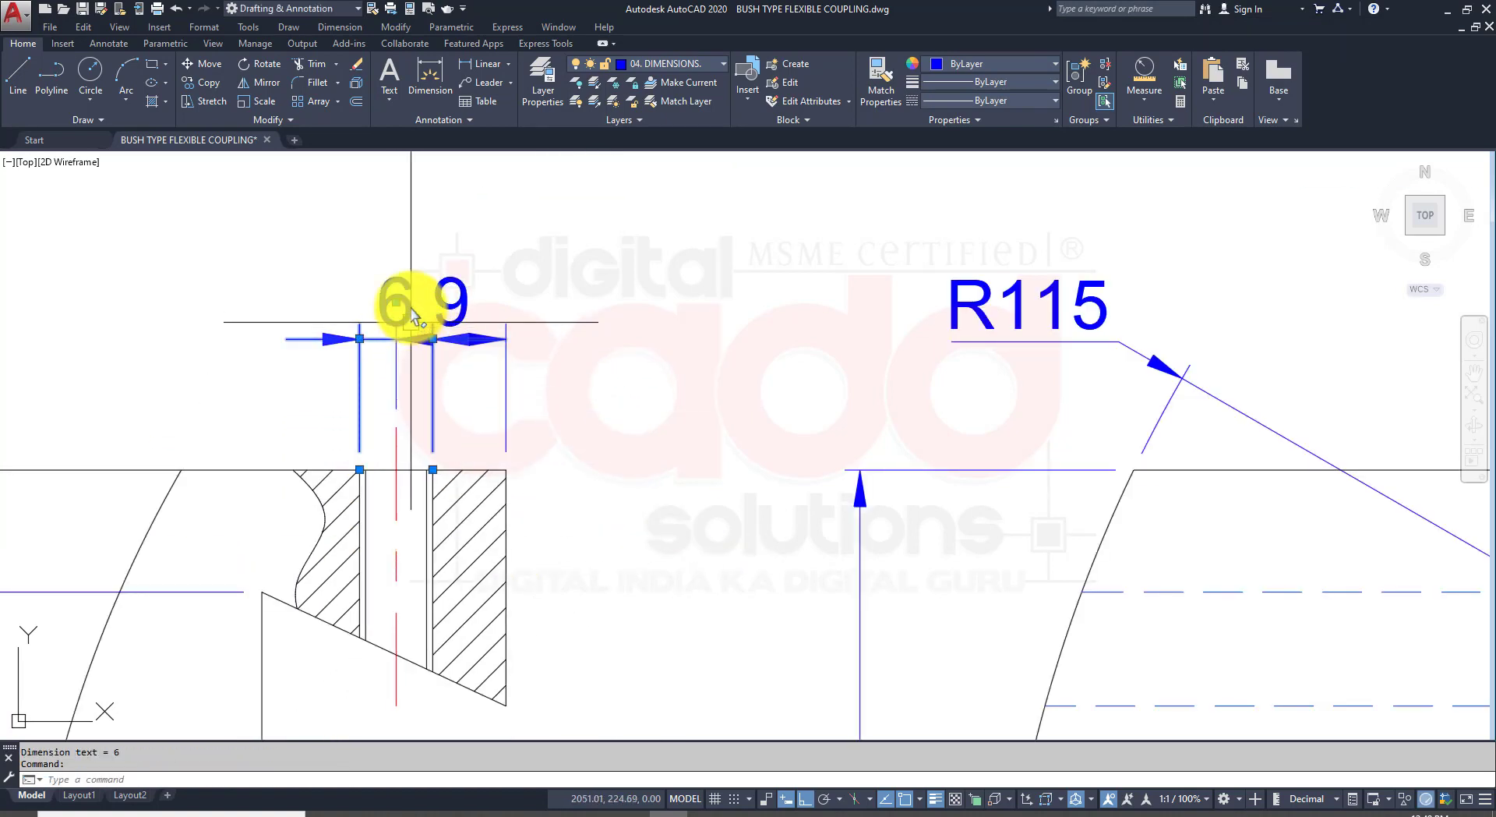
{"action": "left_click", "coordinate": [397, 303]}
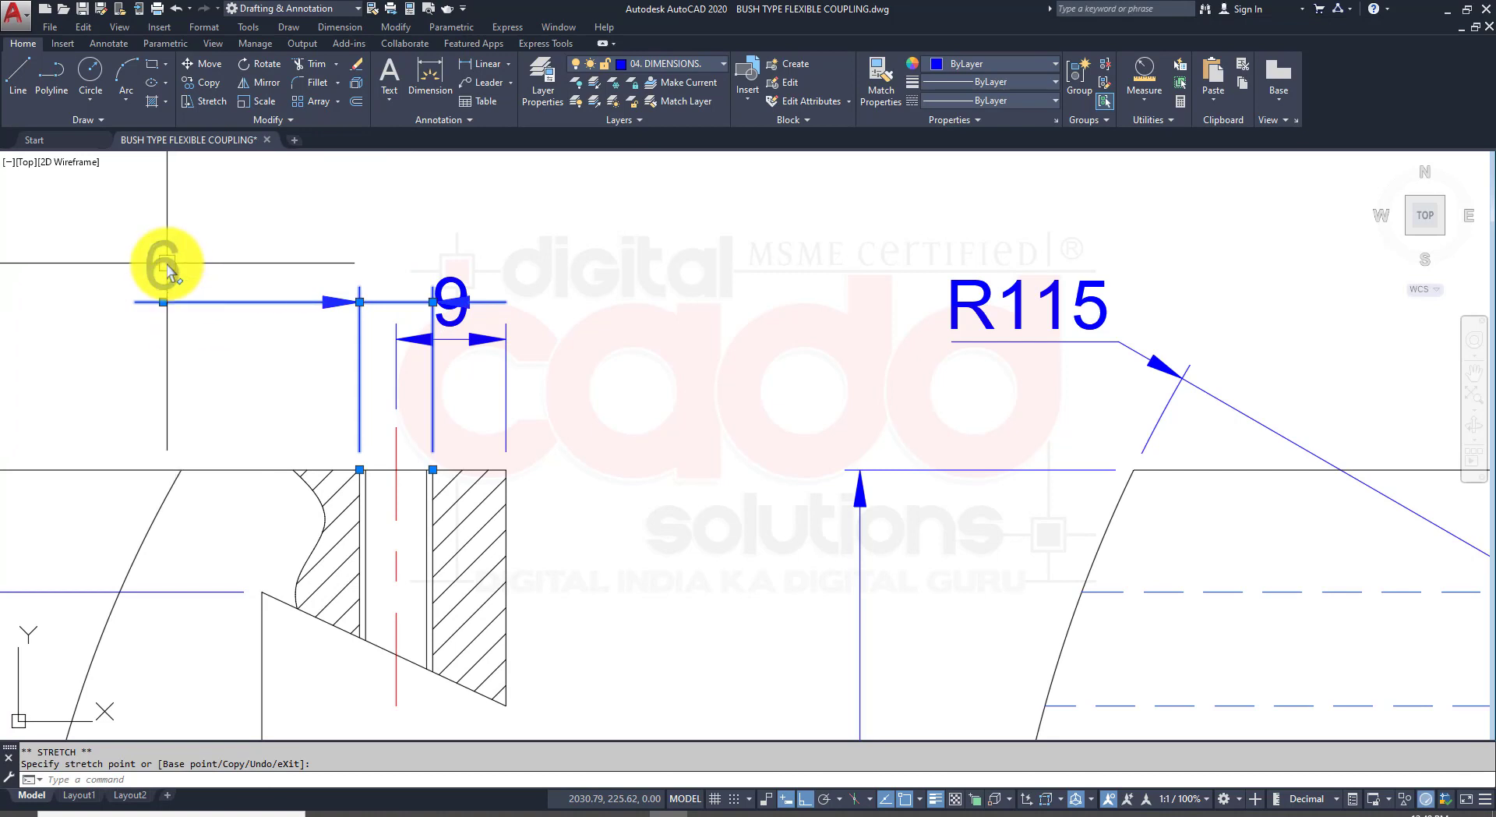
{"action": "left_click", "coordinate": [182, 274]}
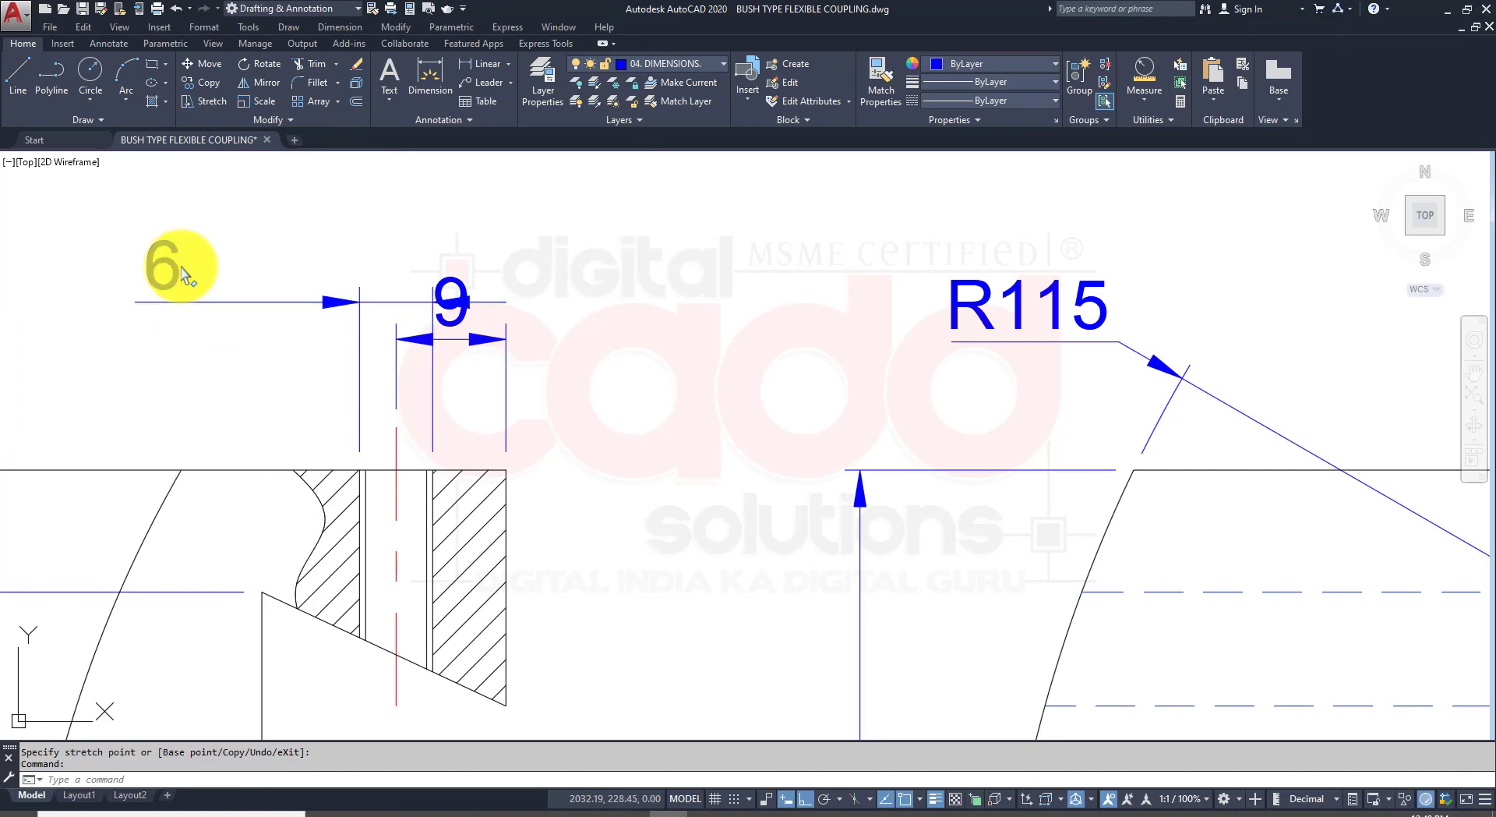
{"action": "double_click", "coordinate": [183, 275]}
{"action": "left_click", "coordinate": [238, 286]}
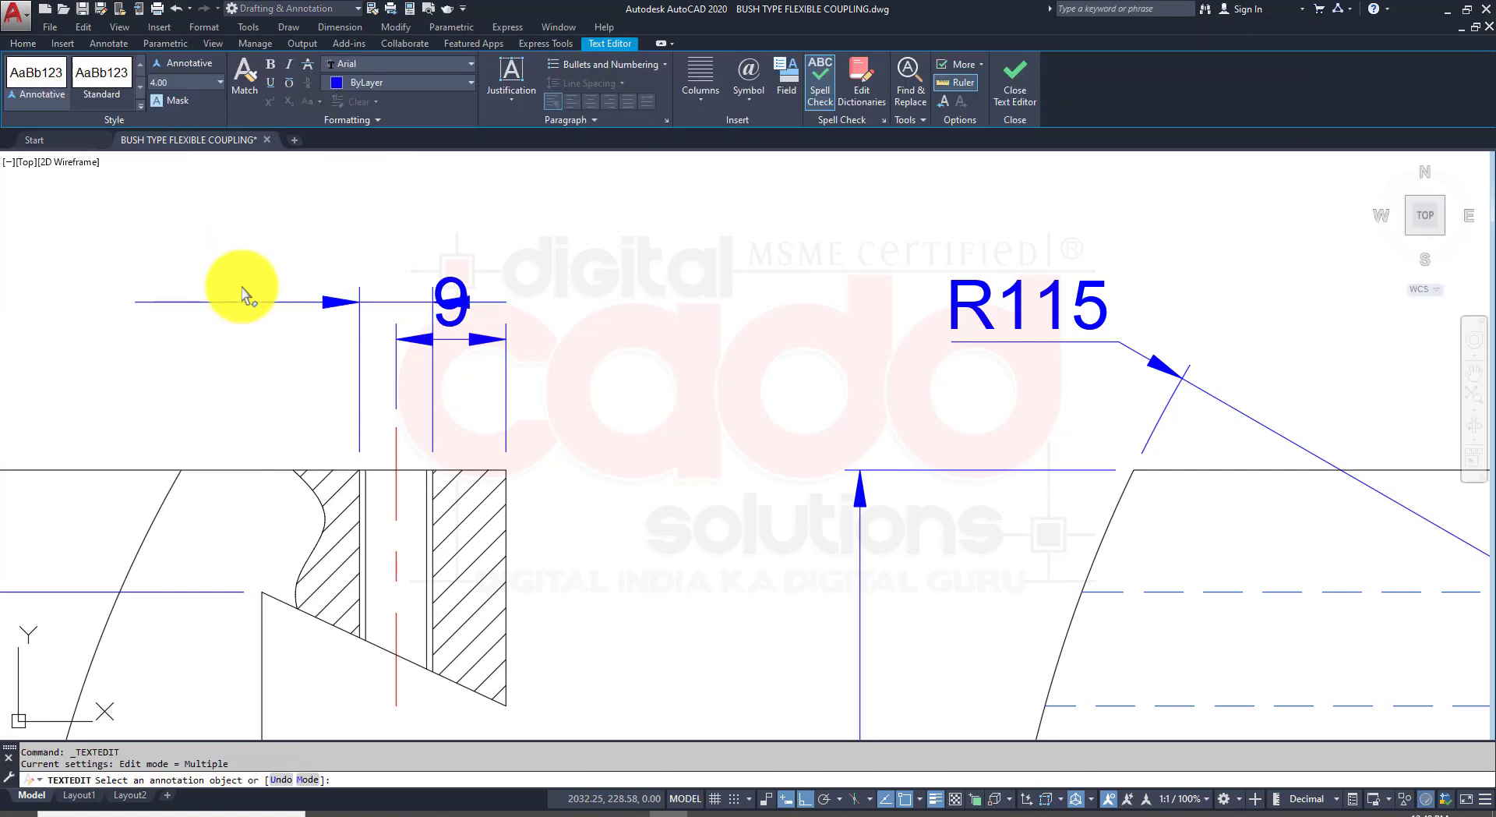
{"action": "key", "text": "Escape"}
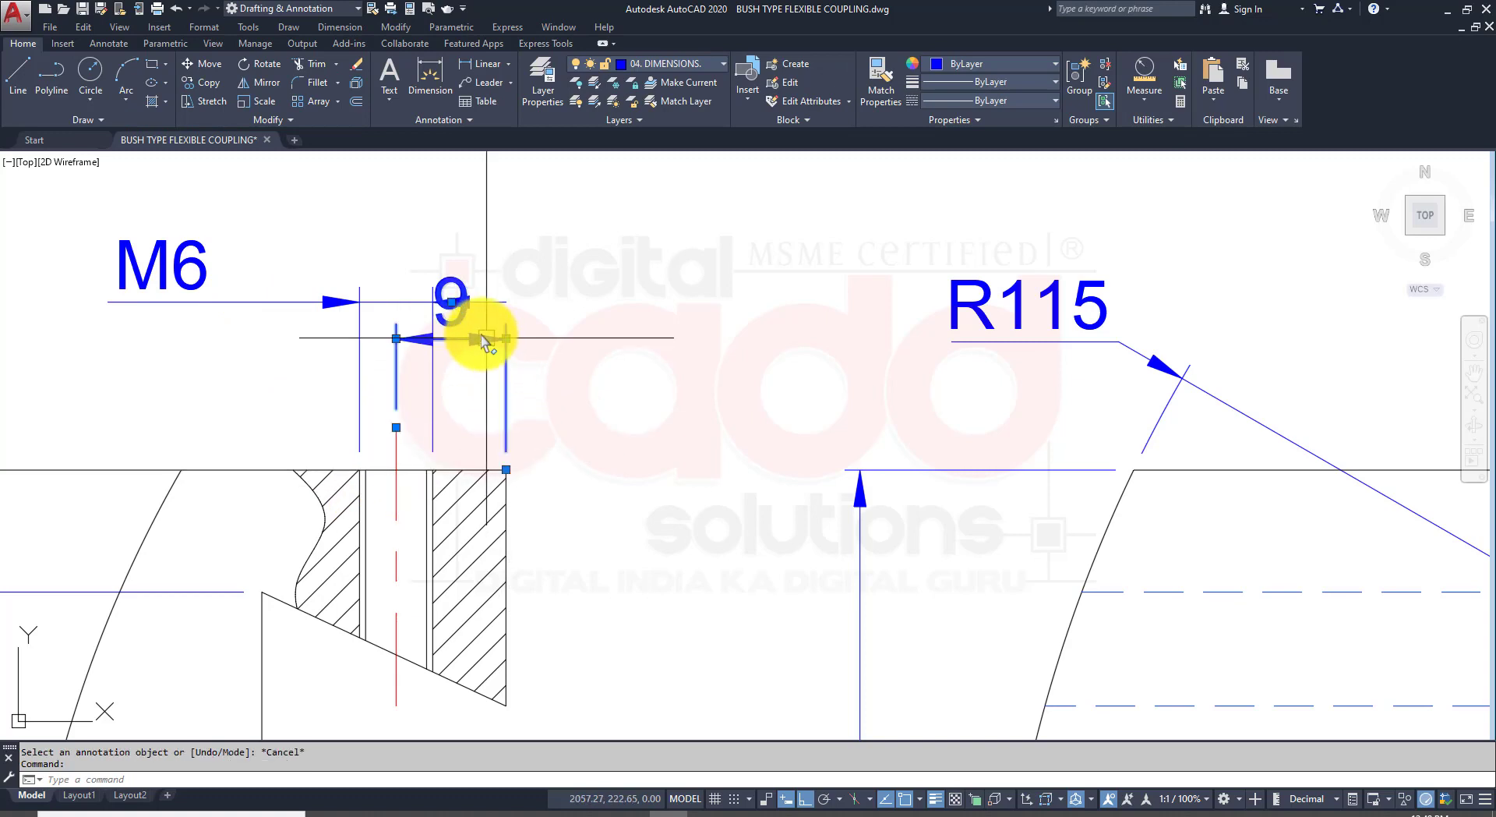
Step: Move the hole-position dimension's text beyond its right extension line, level with the M6 dimension
{"action": "left_click", "coordinate": [455, 305]}
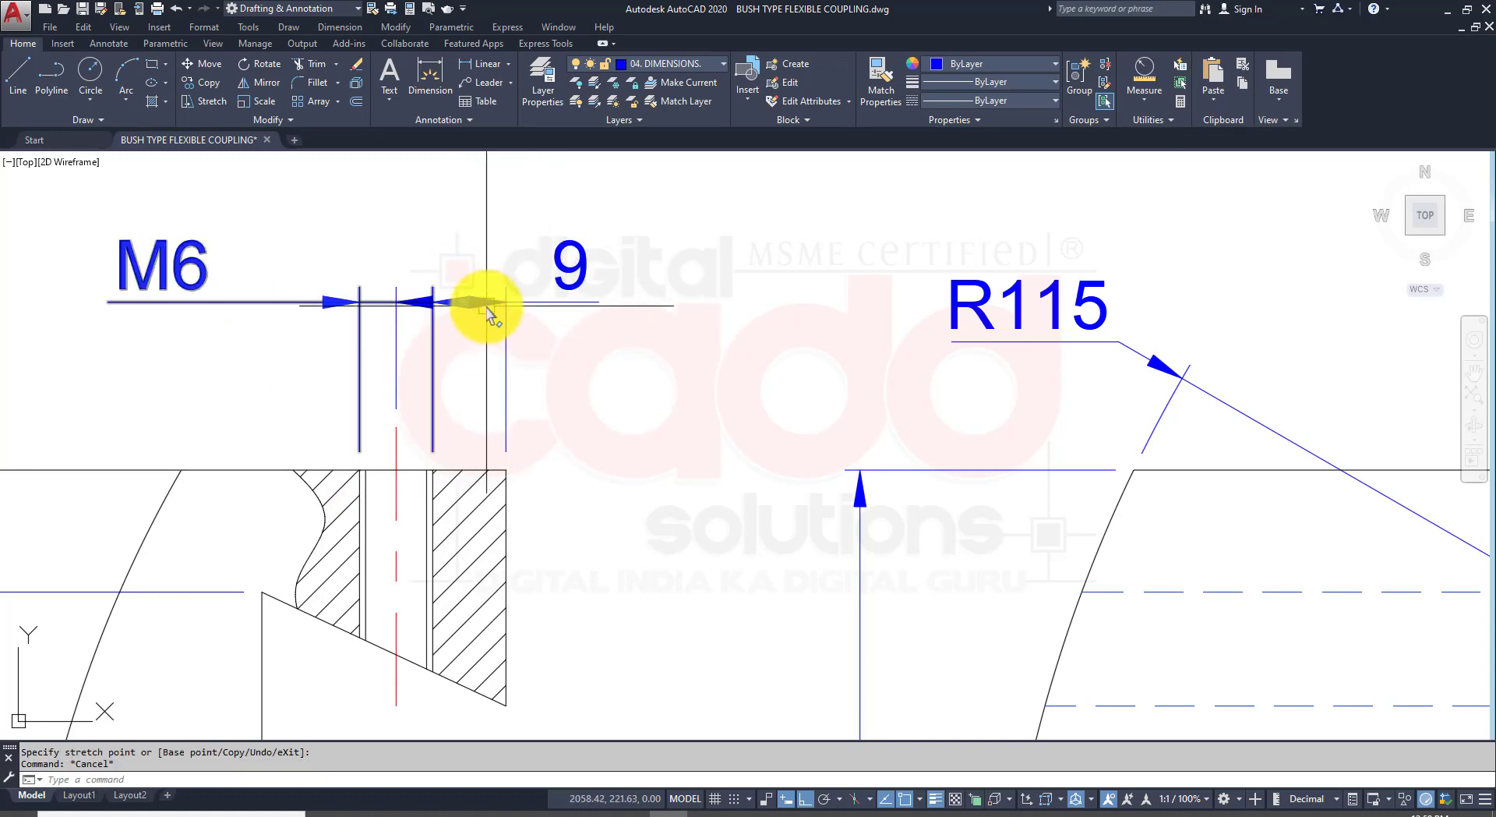
Step: Try flipping the M6 dimension's right arrowhead, and erase that dimension
{"action": "scroll", "coordinate": [437, 301], "scroll_direction": "up", "scroll_amount": 4}
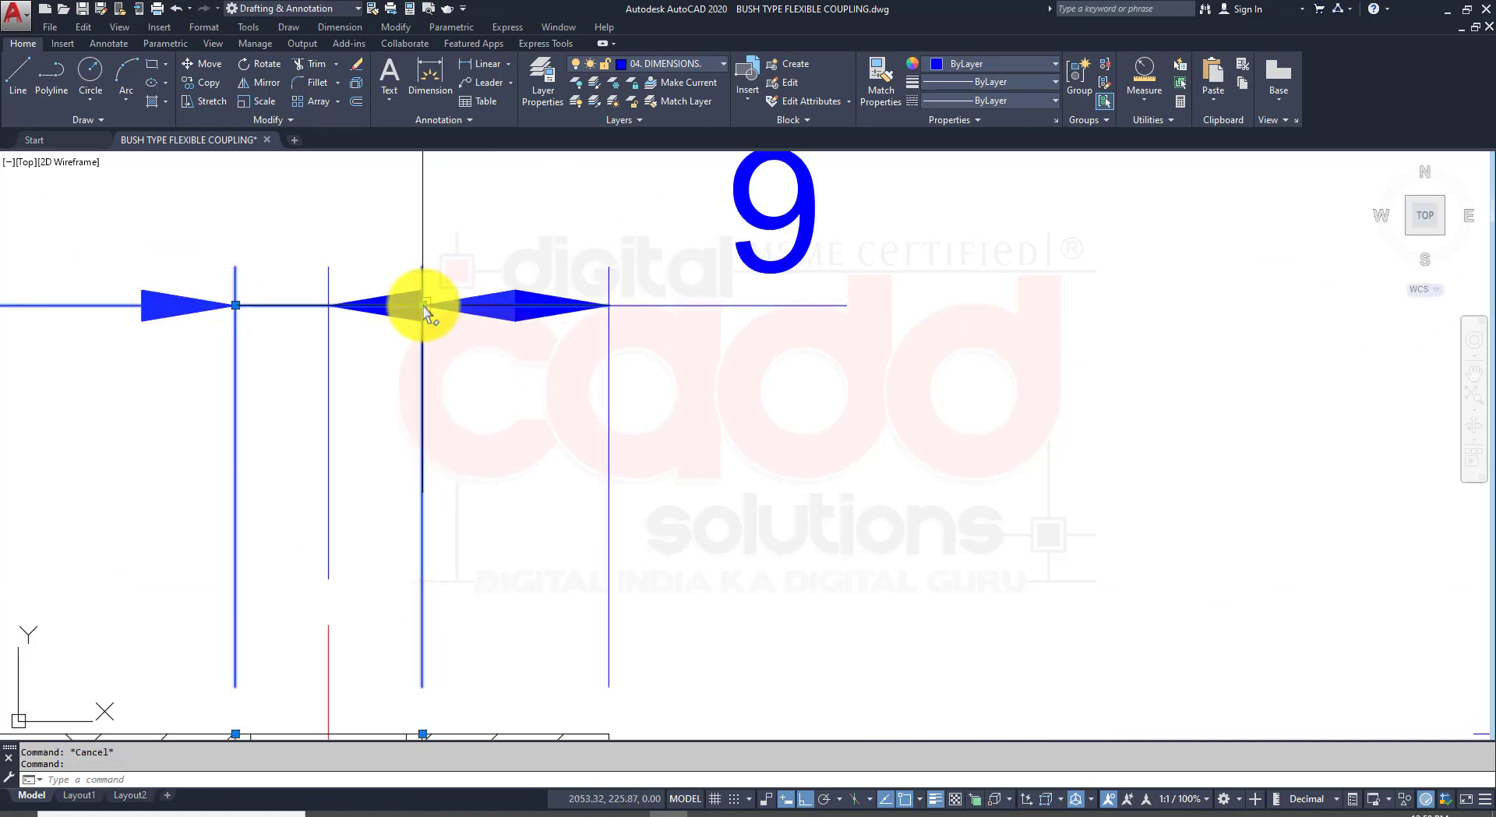
{"action": "left_click", "coordinate": [477, 400]}
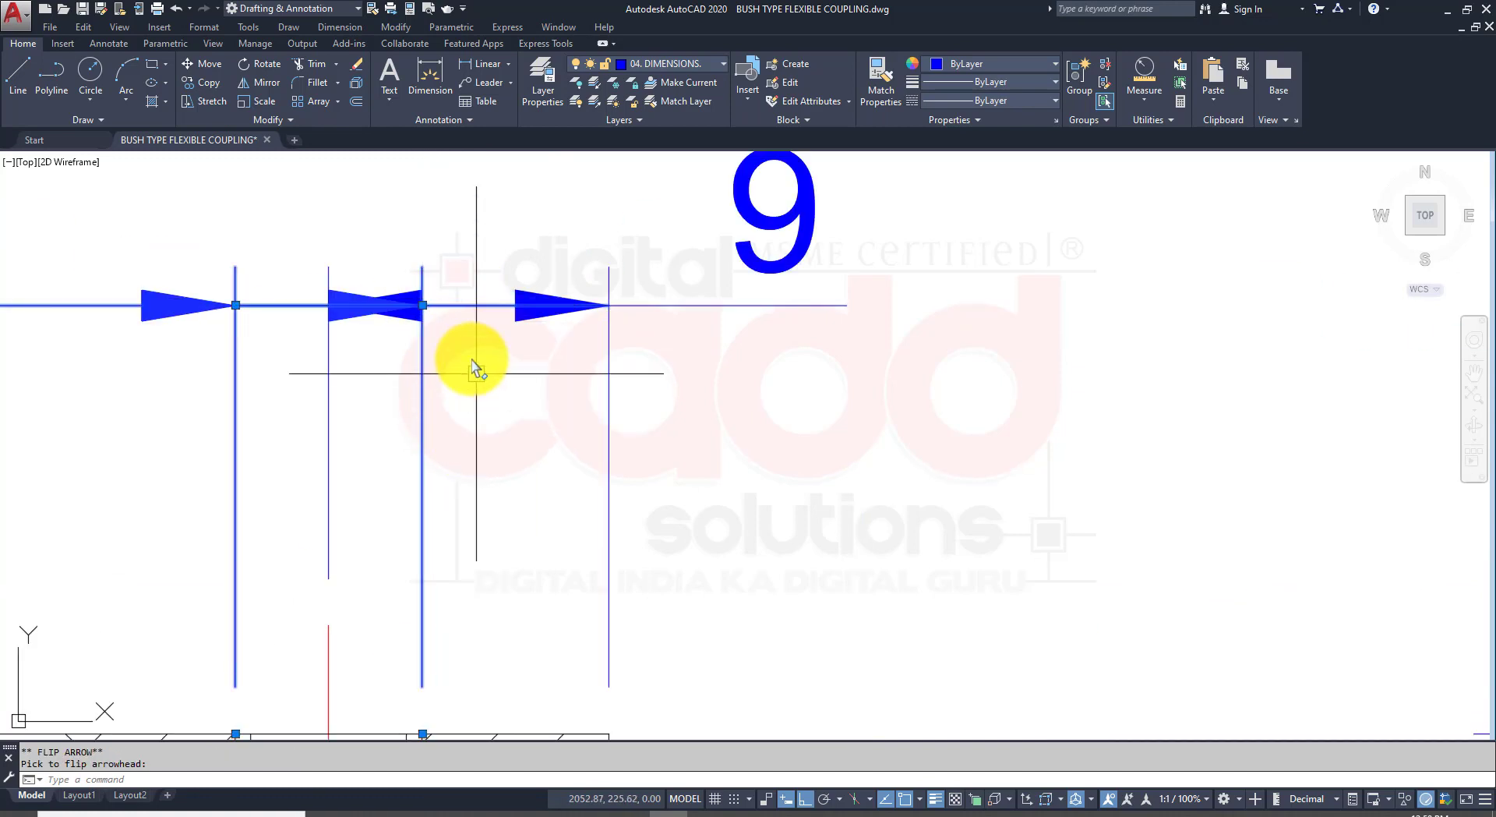
{"action": "key", "text": "Escape"}
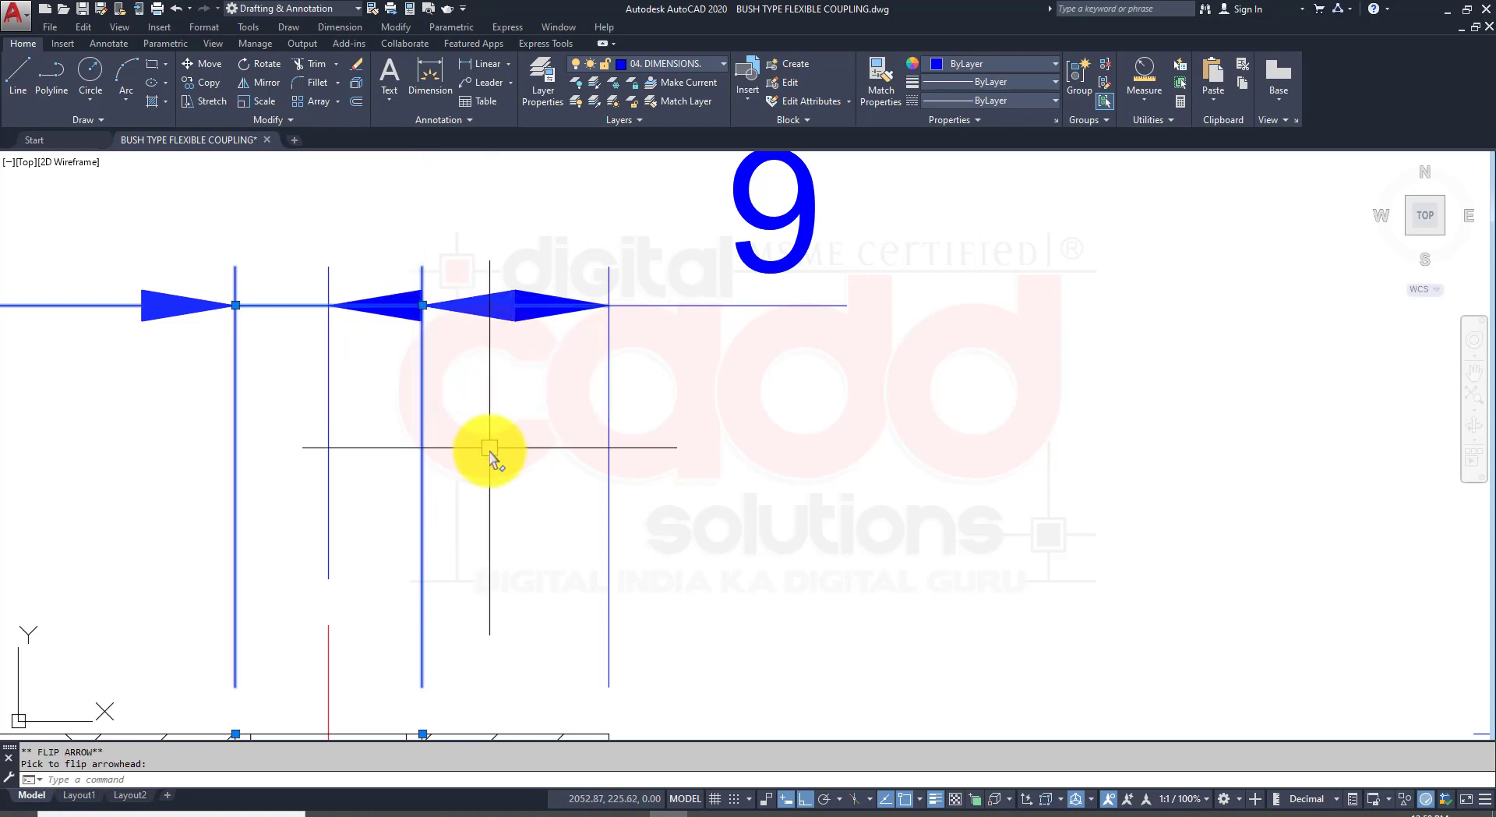
{"action": "key", "text": "Escape"}
{"action": "scroll", "coordinate": [546, 361], "scroll_direction": "down", "scroll_amount": 4}
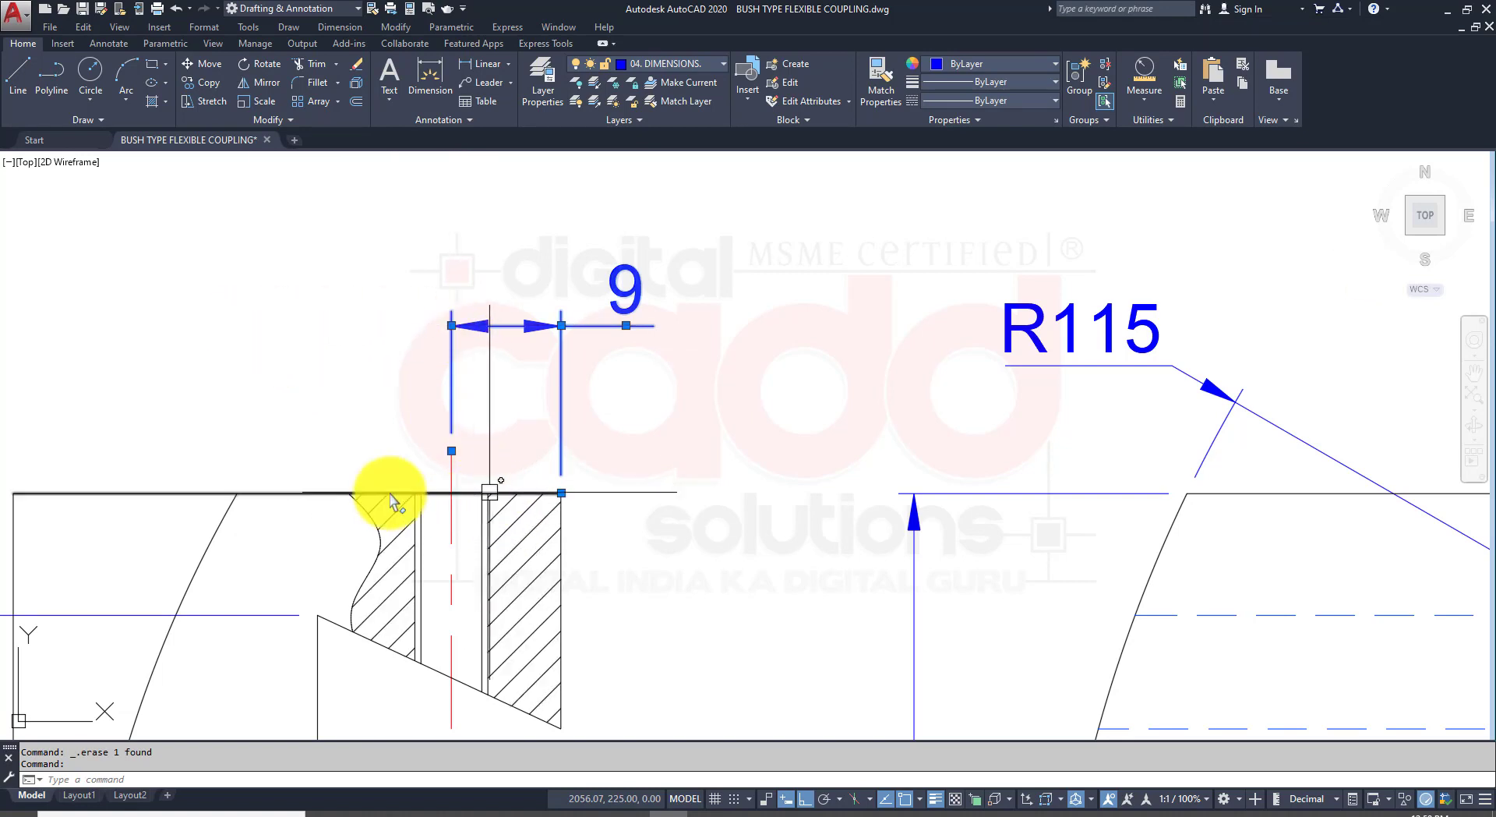
Step: Dimension the threaded hole's outer width below the 9 mm dimension, with its text moved left and labelled M6
{"action": "left_click", "coordinate": [481, 64]}
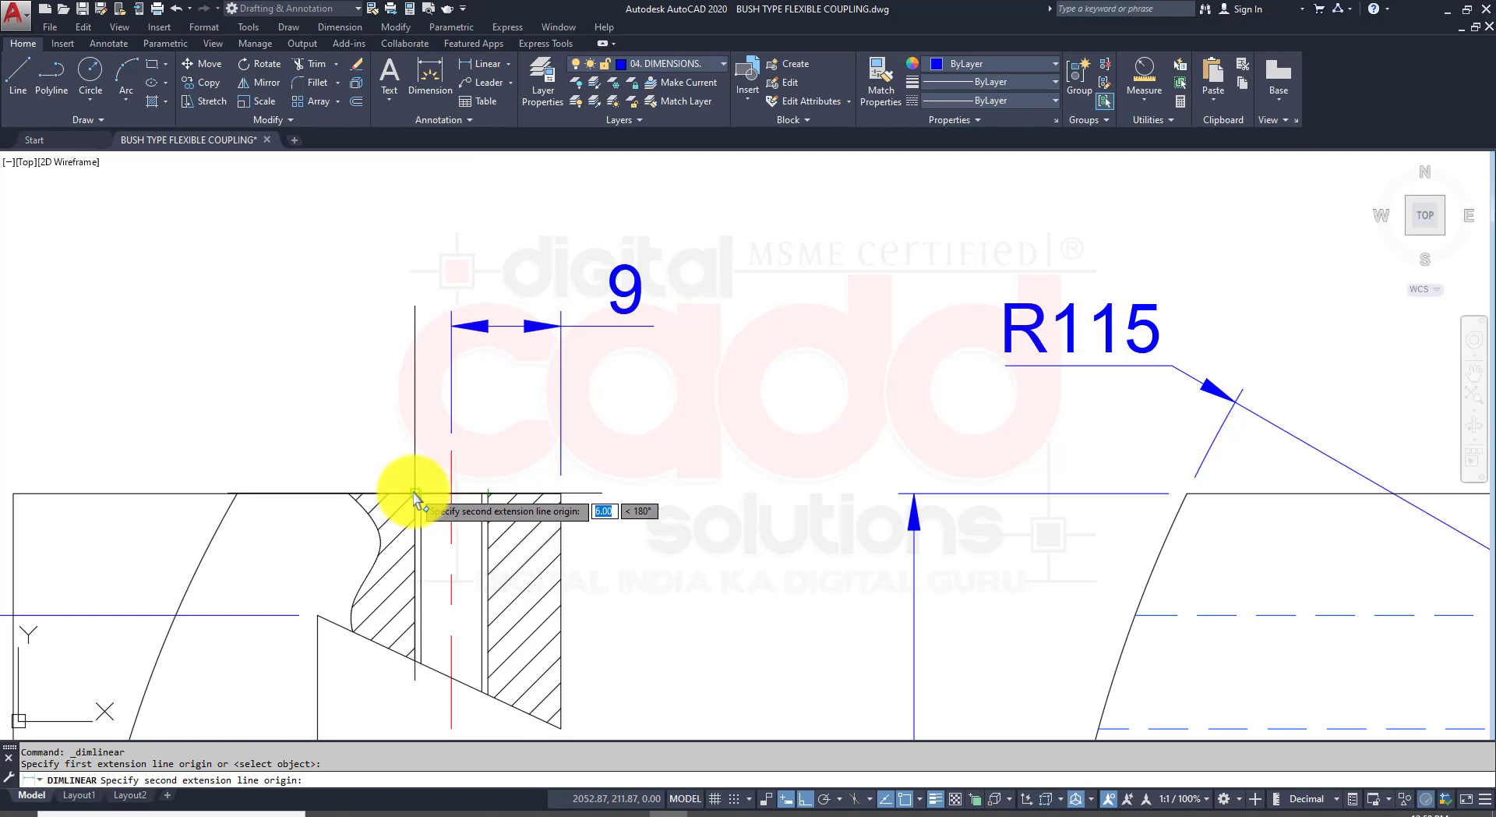
{"action": "left_click", "coordinate": [414, 427]}
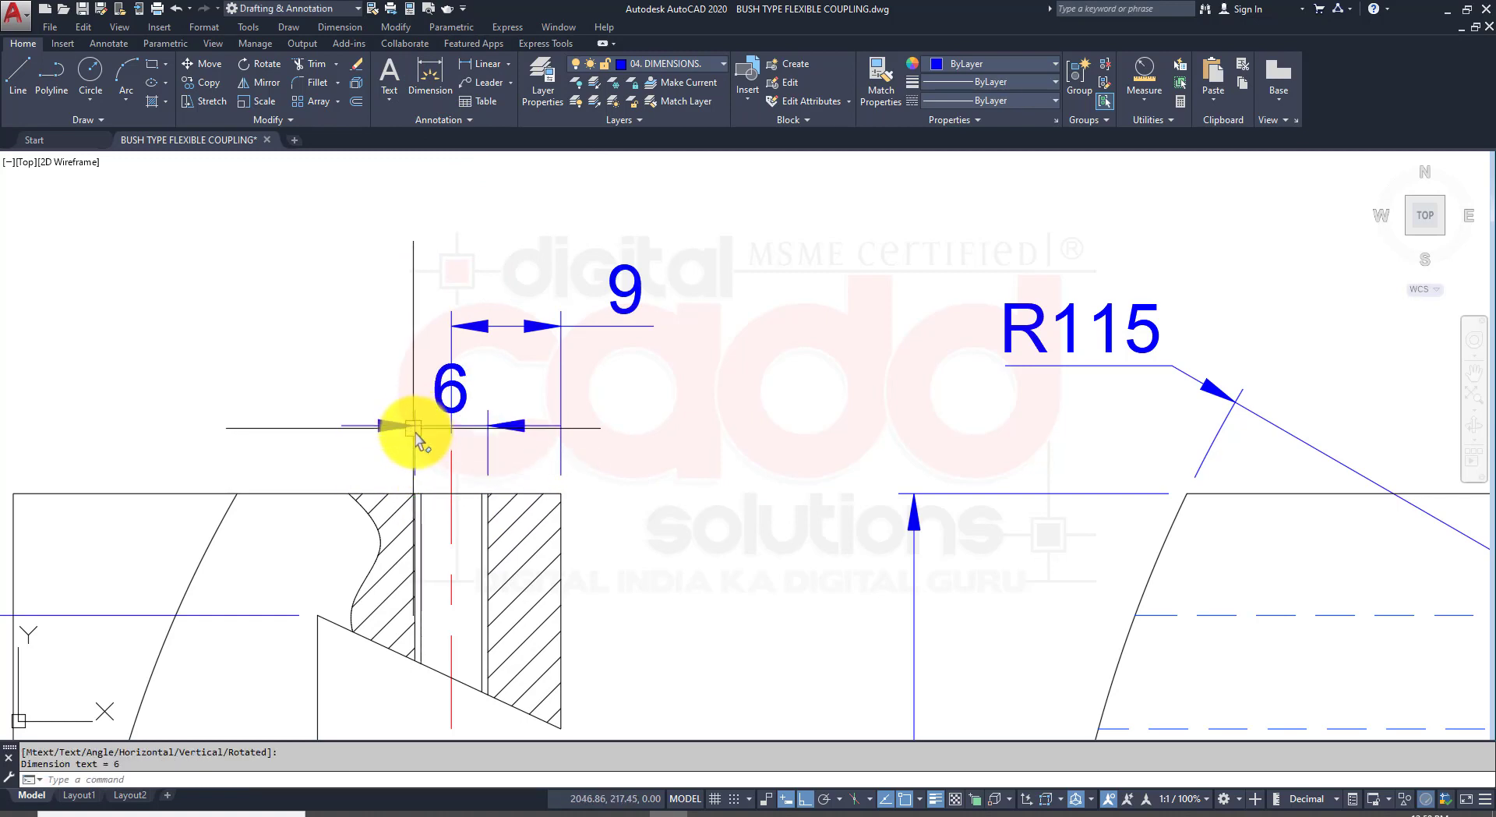
{"action": "left_click", "coordinate": [455, 392]}
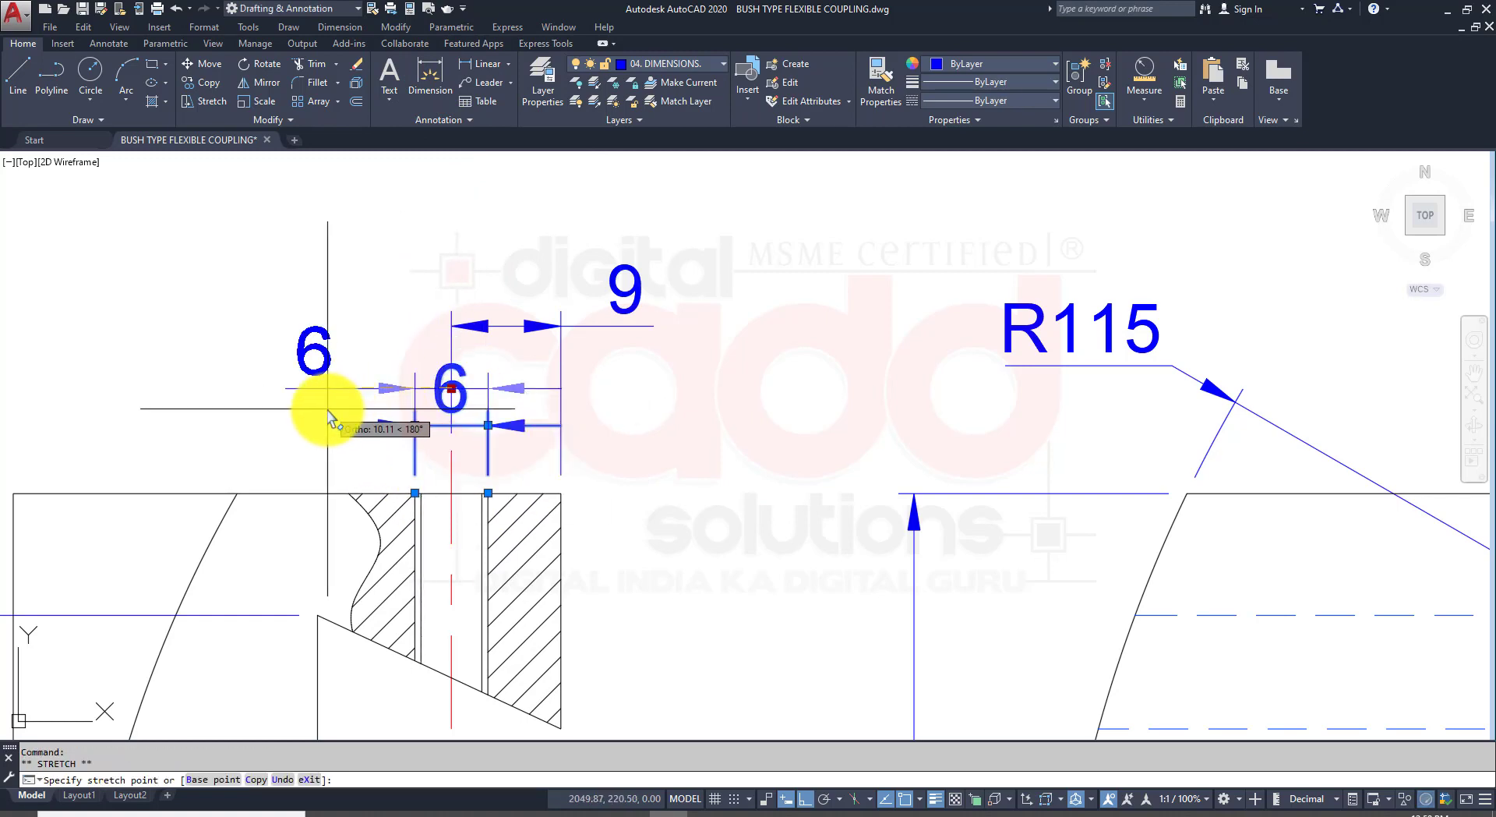
{"action": "double_click", "coordinate": [331, 366]}
{"action": "left_click", "coordinate": [660, 427]}
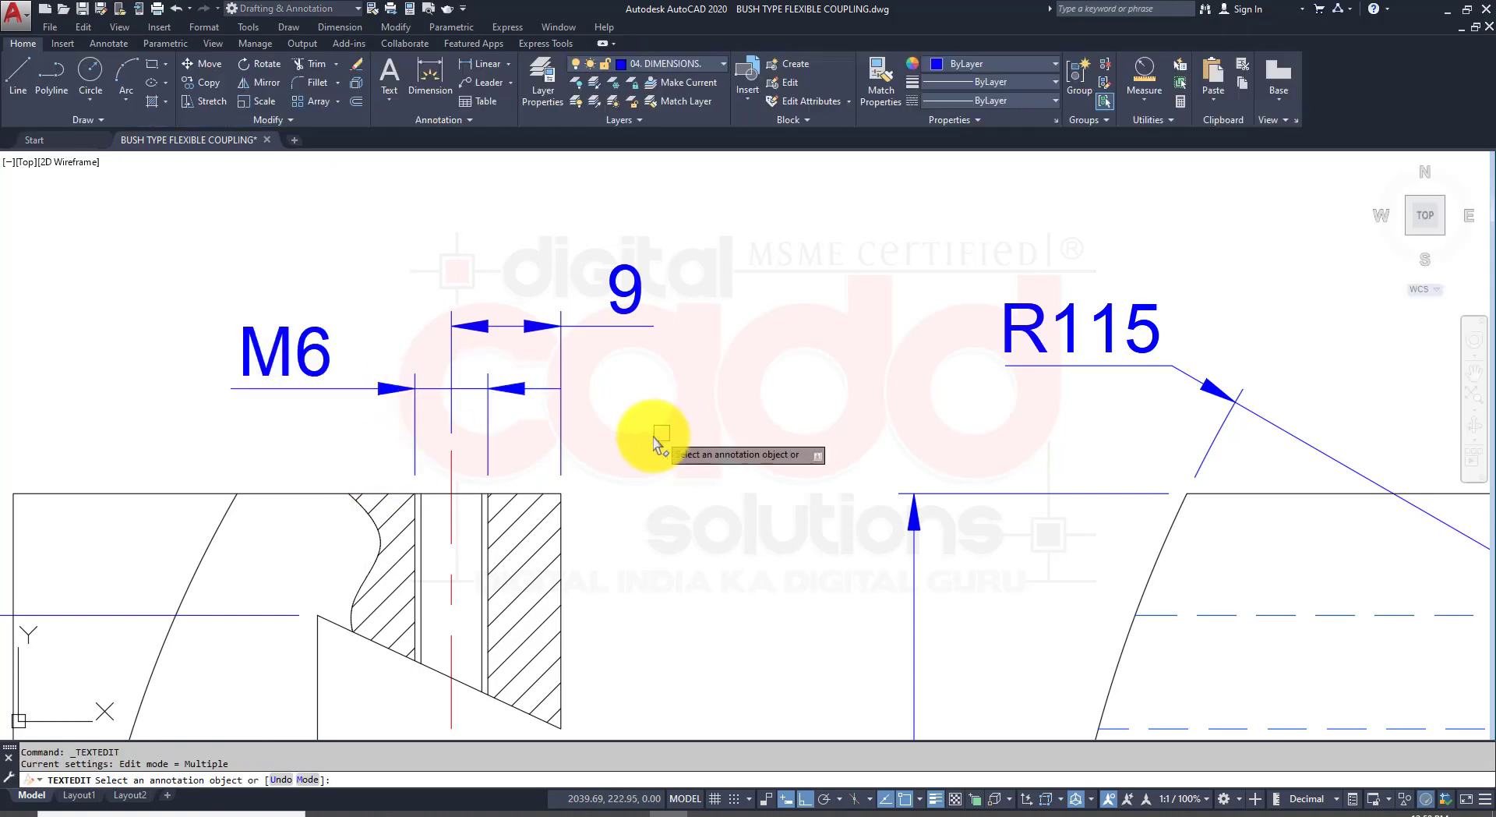
{"action": "key", "text": "Escape"}
Step: Shorten the 9 mm dimension's extension line at the hole's centre line so it ends above the M6 dimension line
{"action": "left_click", "coordinate": [458, 425]}
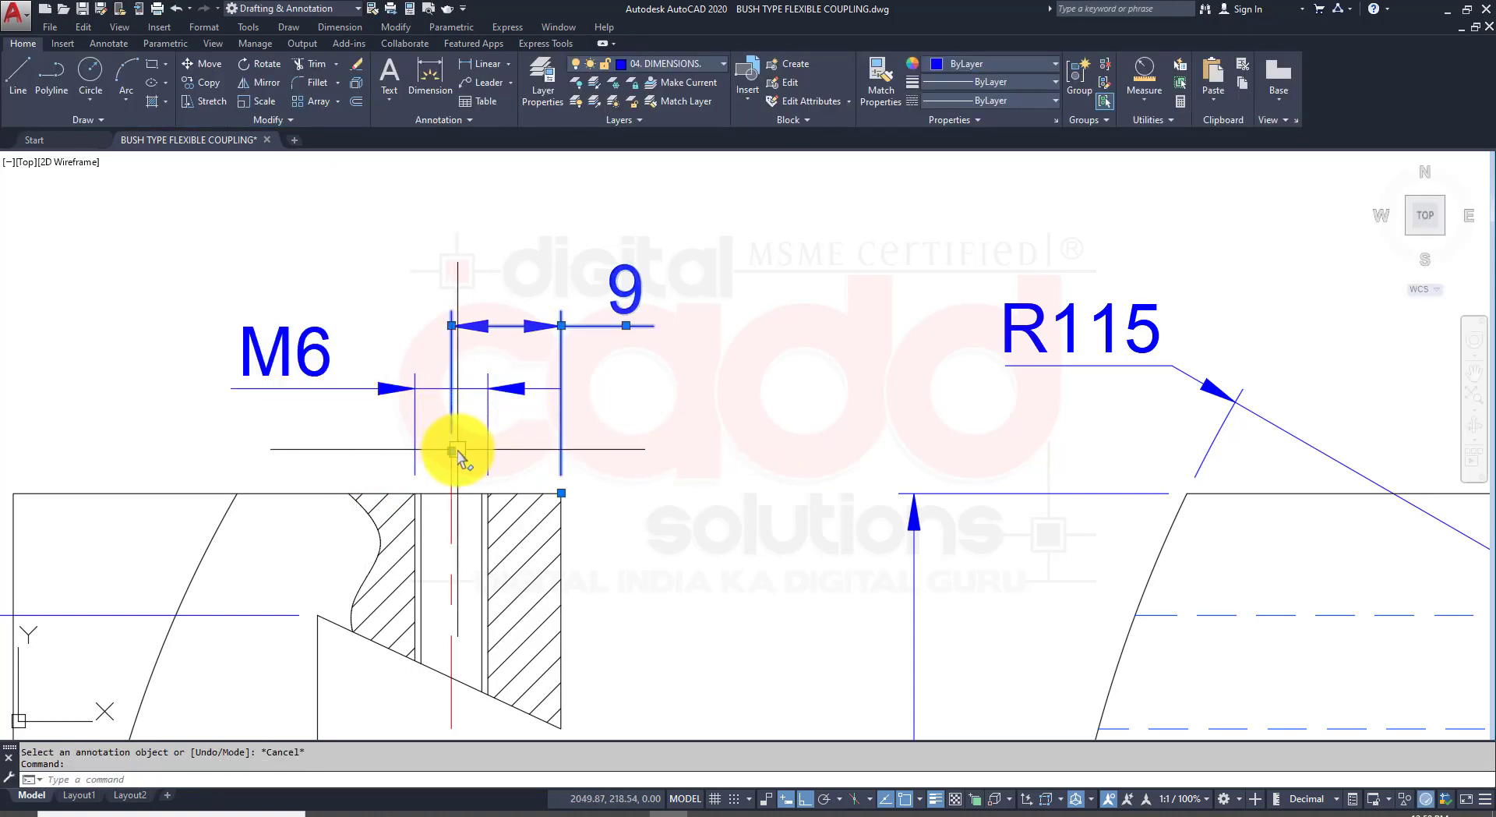
{"action": "left_click", "coordinate": [451, 451]}
{"action": "left_click", "coordinate": [451, 371]}
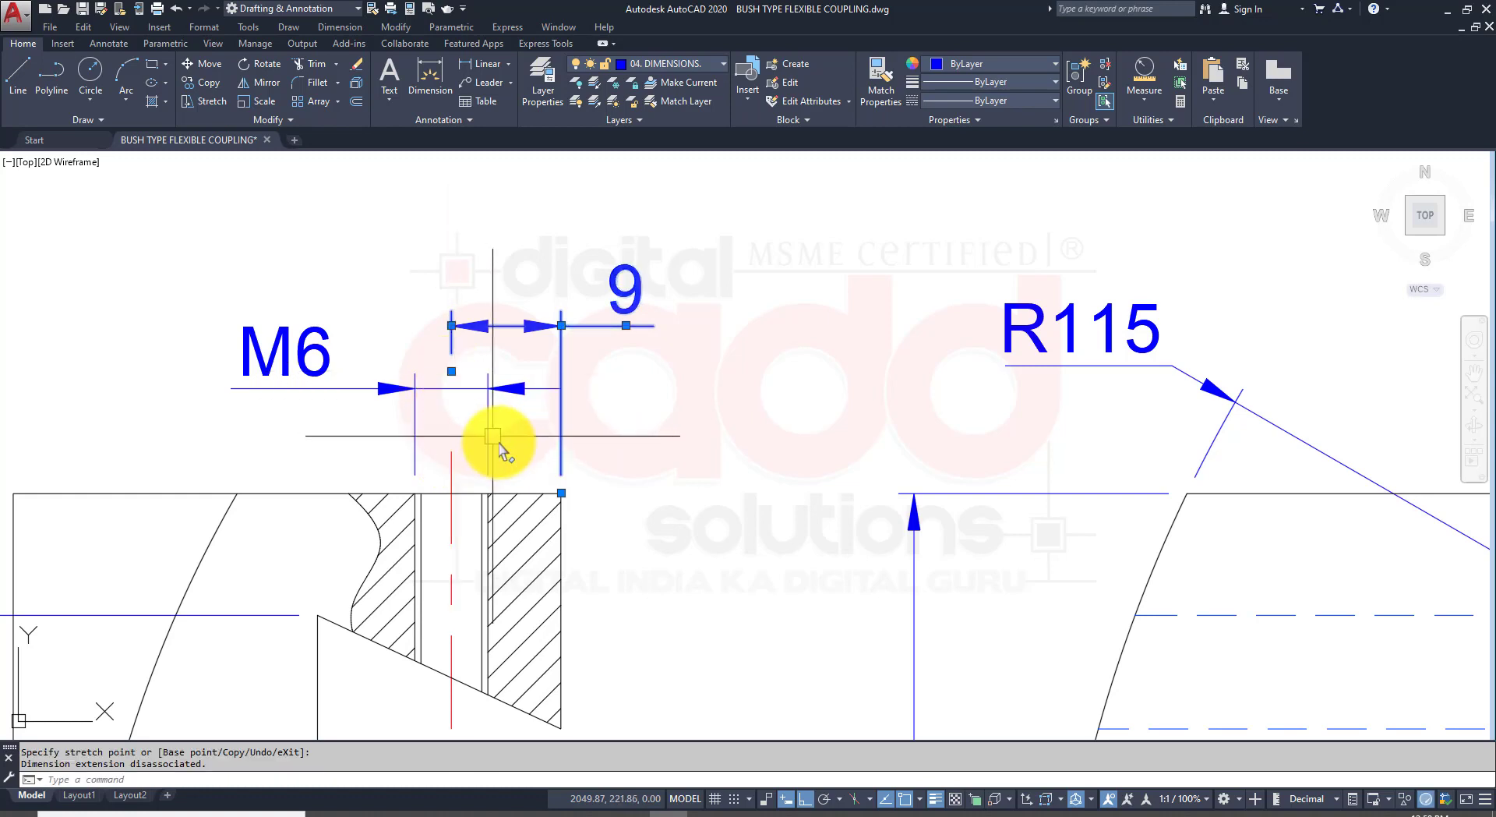
{"action": "key", "text": "Escape"}
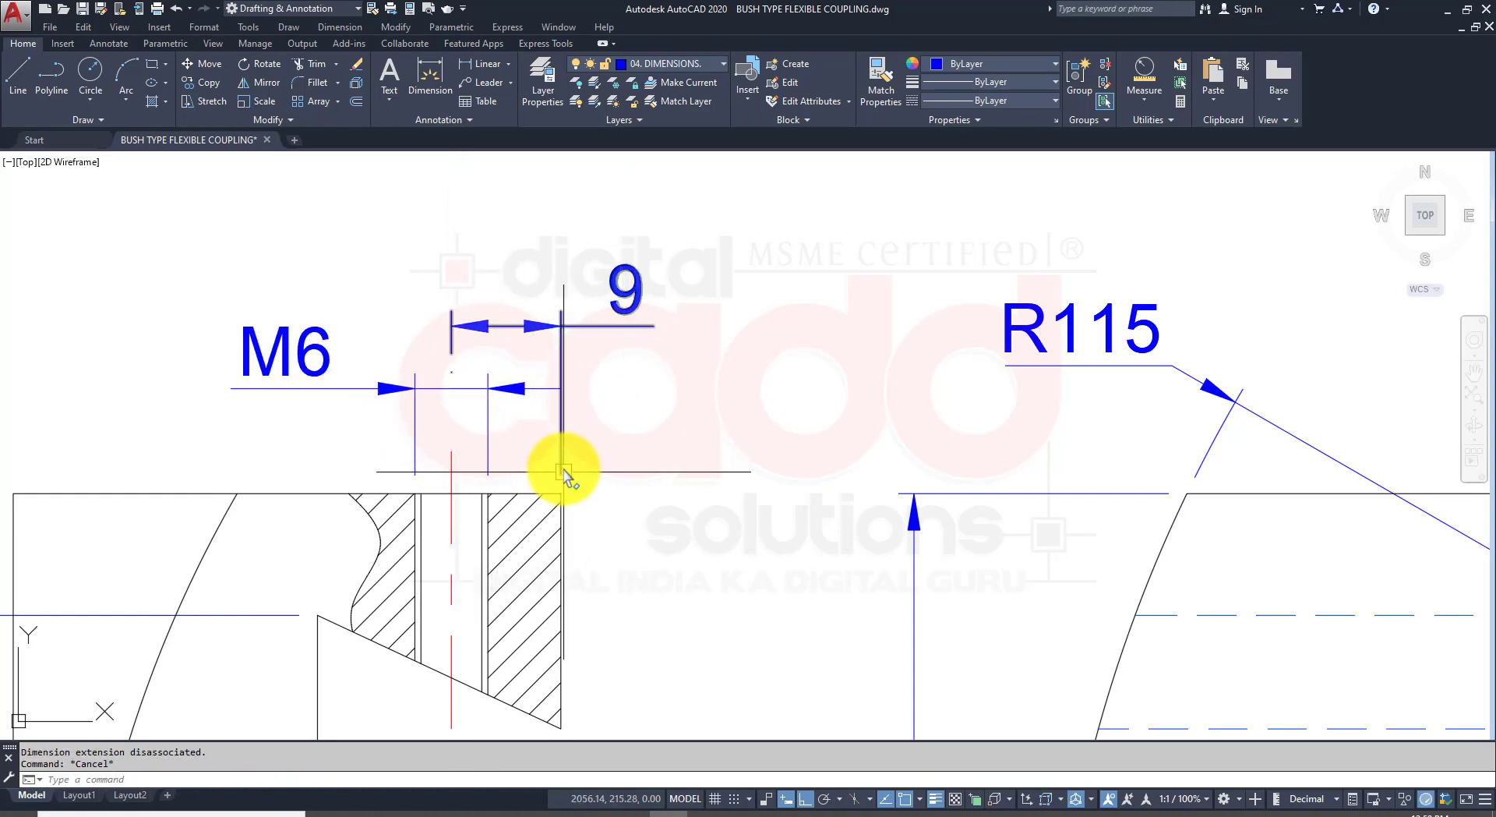
Step: Dimension the side view's large arc radius below the slide, and move the dimension's arrowhead up onto the arc
{"action": "scroll", "coordinate": [565, 467], "scroll_direction": "down", "scroll_amount": 3}
{"action": "mouse_move", "coordinate": [612, 514]}
{"action": "middle_mouse_down"}
{"action": "mouse_move", "coordinate": [556, 429]}
{"action": "mouse_move", "coordinate": [585, 394]}
{"action": "mouse_move", "coordinate": [578, 353]}
{"action": "middle_mouse_up"}
{"action": "middle_click_drag", "start_coordinate": [558, 568], "coordinate": [467, 449]}
{"action": "left_click", "coordinate": [508, 64]}
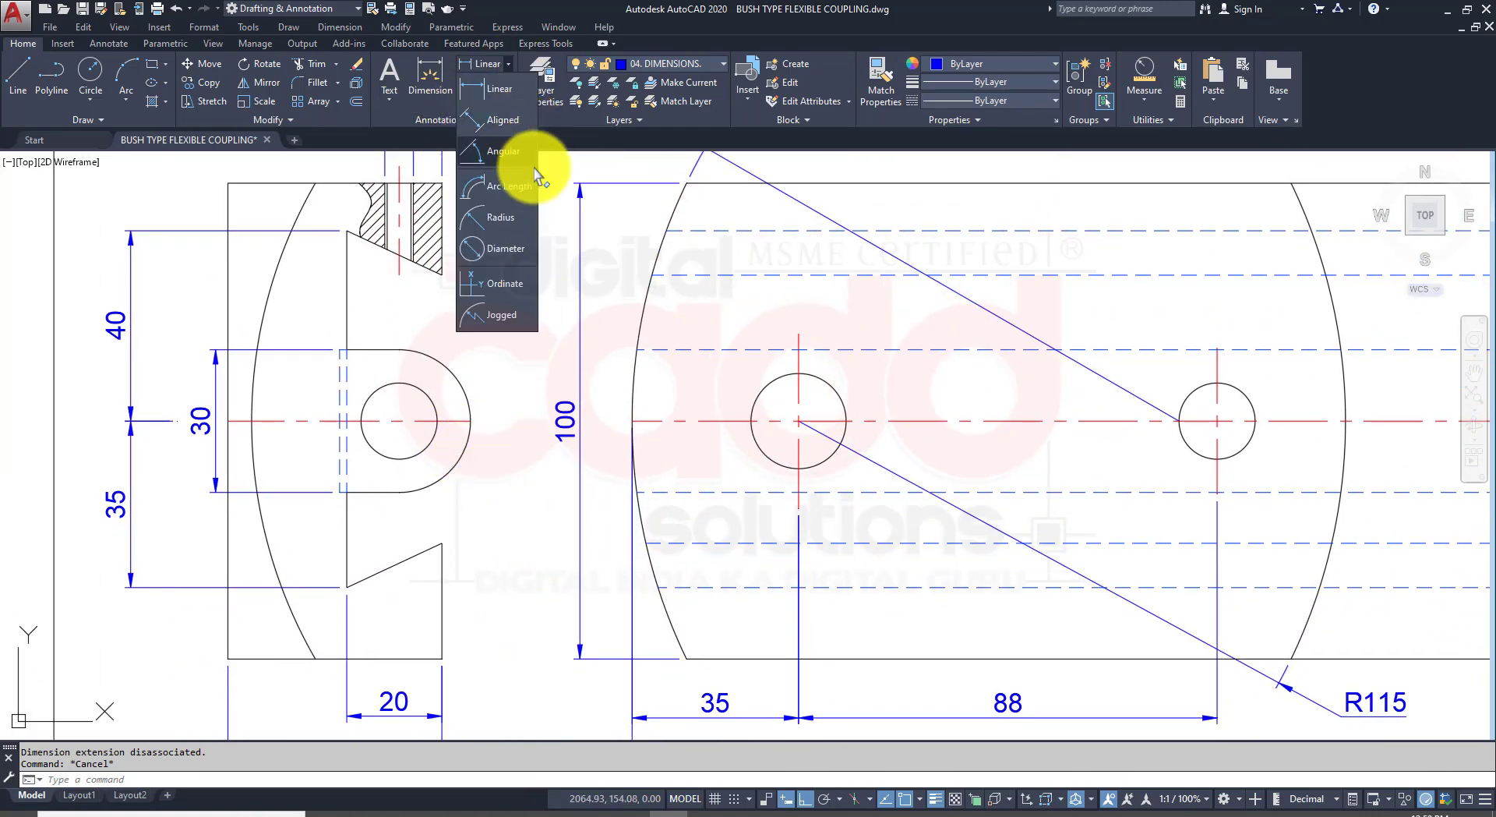
{"action": "left_click", "coordinate": [501, 217]}
{"action": "left_click", "coordinate": [303, 640]}
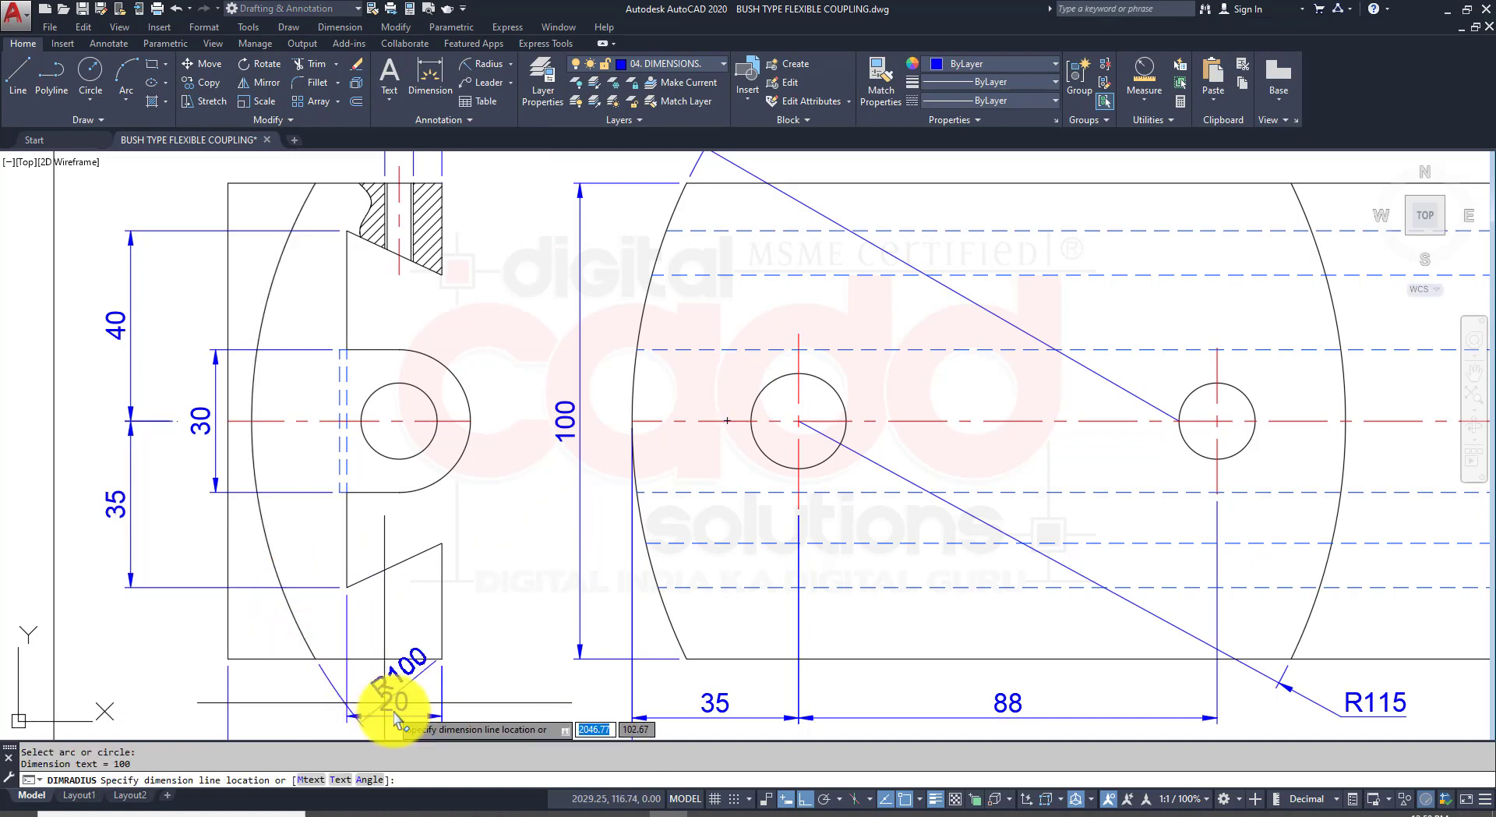
{"action": "middle_click_drag", "start_coordinate": [384, 705], "coordinate": [394, 618]}
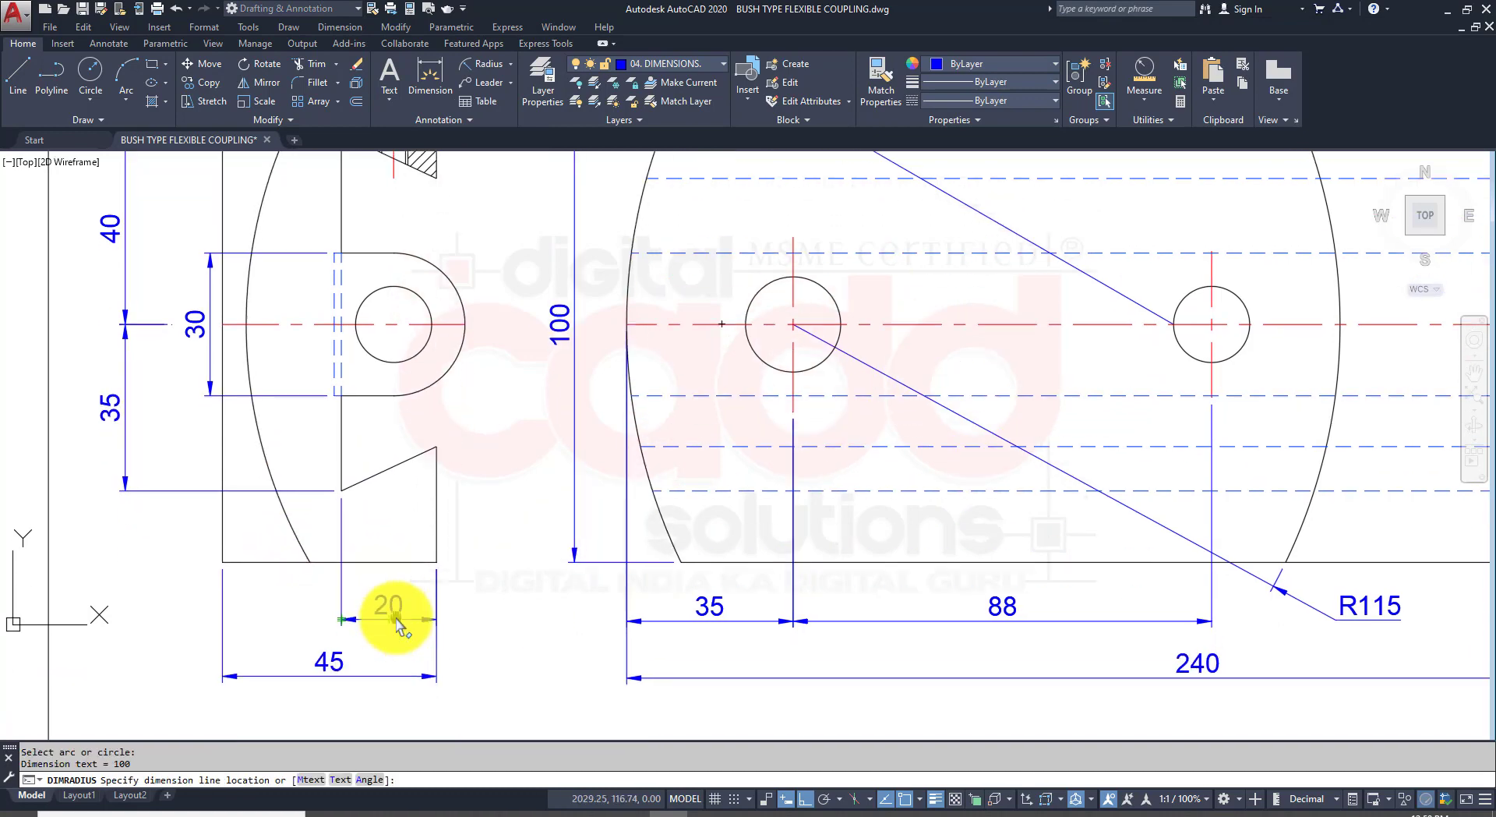
{"action": "left_click", "coordinate": [467, 583]}
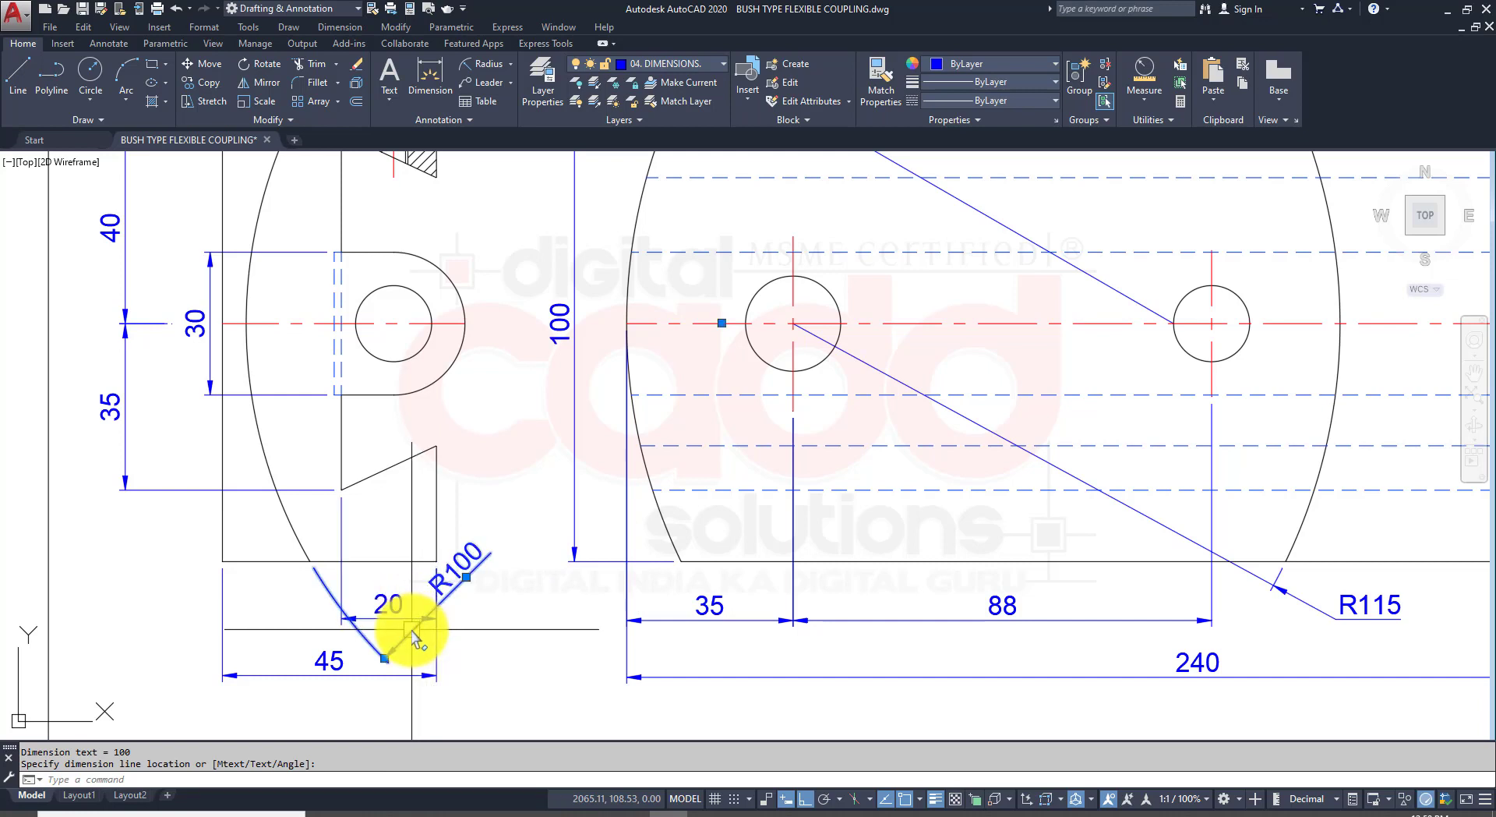
{"action": "left_click", "coordinate": [386, 659]}
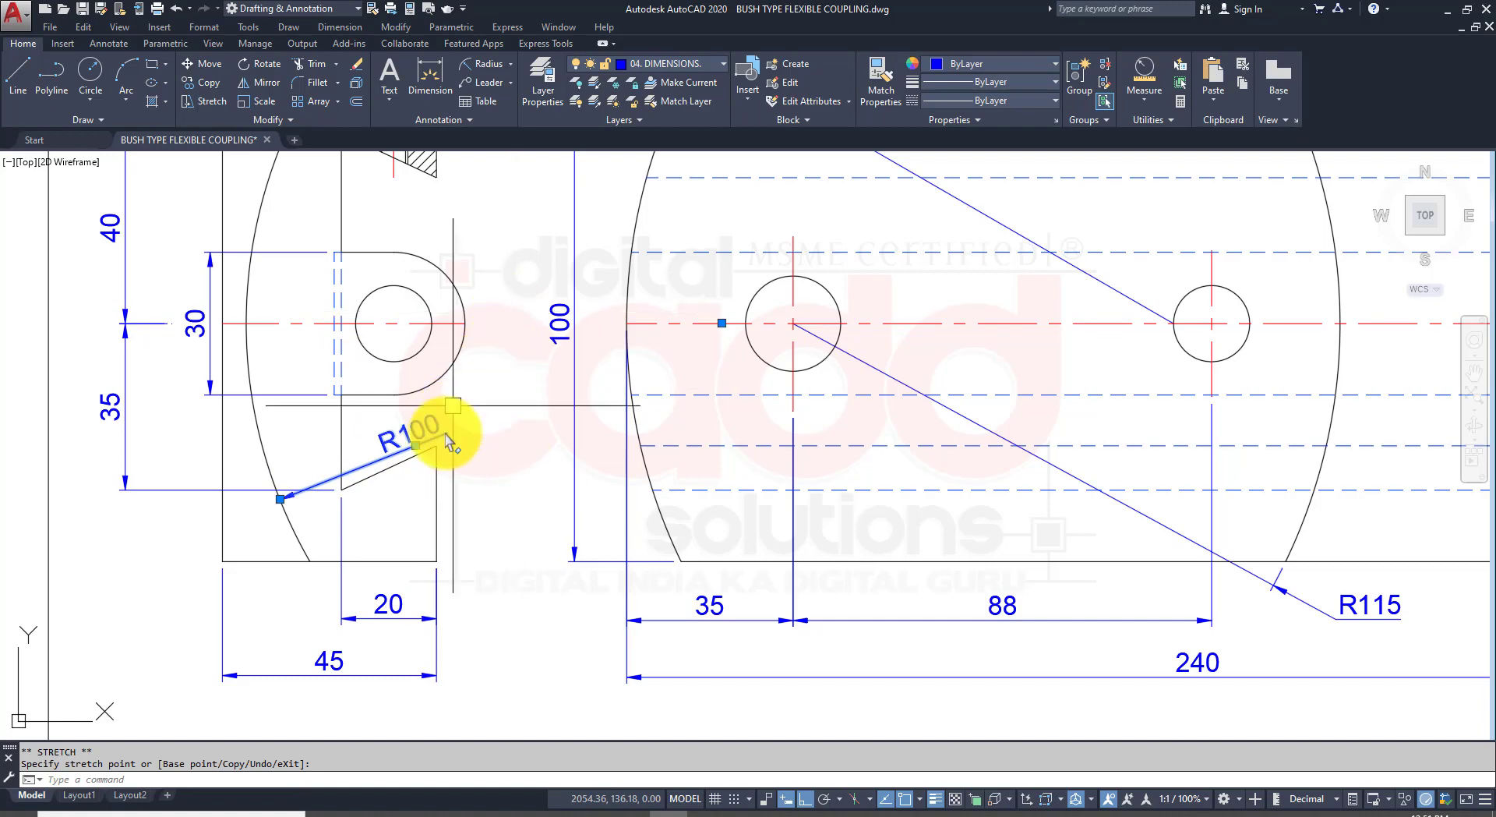
{"action": "key", "text": "Escape"}
{"action": "key", "text": "Escape"}
Step: Check the R100 dimension's placement in the reference PDF, and erase the radius dimension from the side view's large arc
{"action": "left_click", "coordinate": [398, 812]}
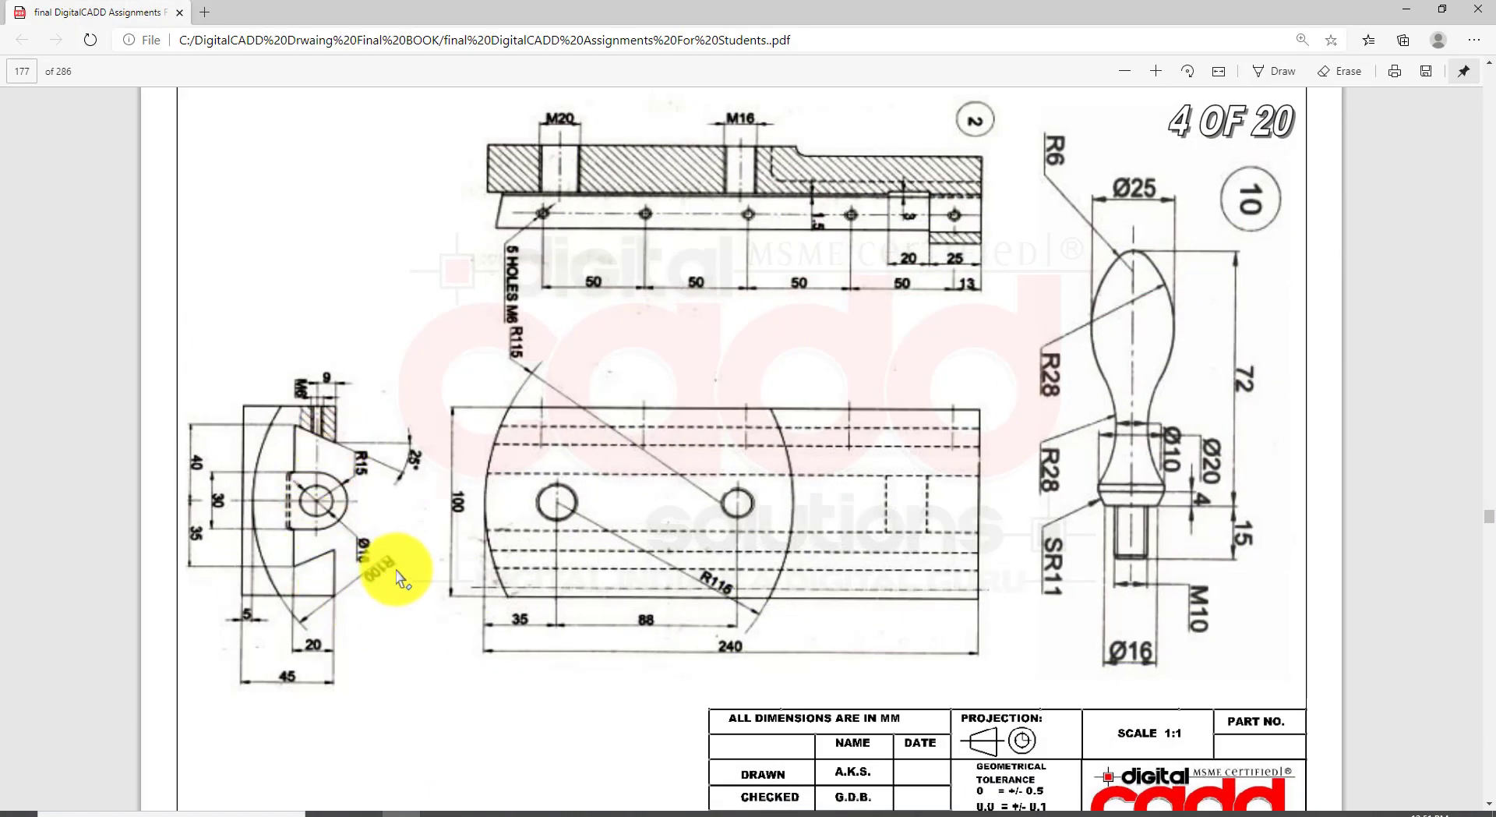
{"action": "left_click", "coordinate": [672, 812]}
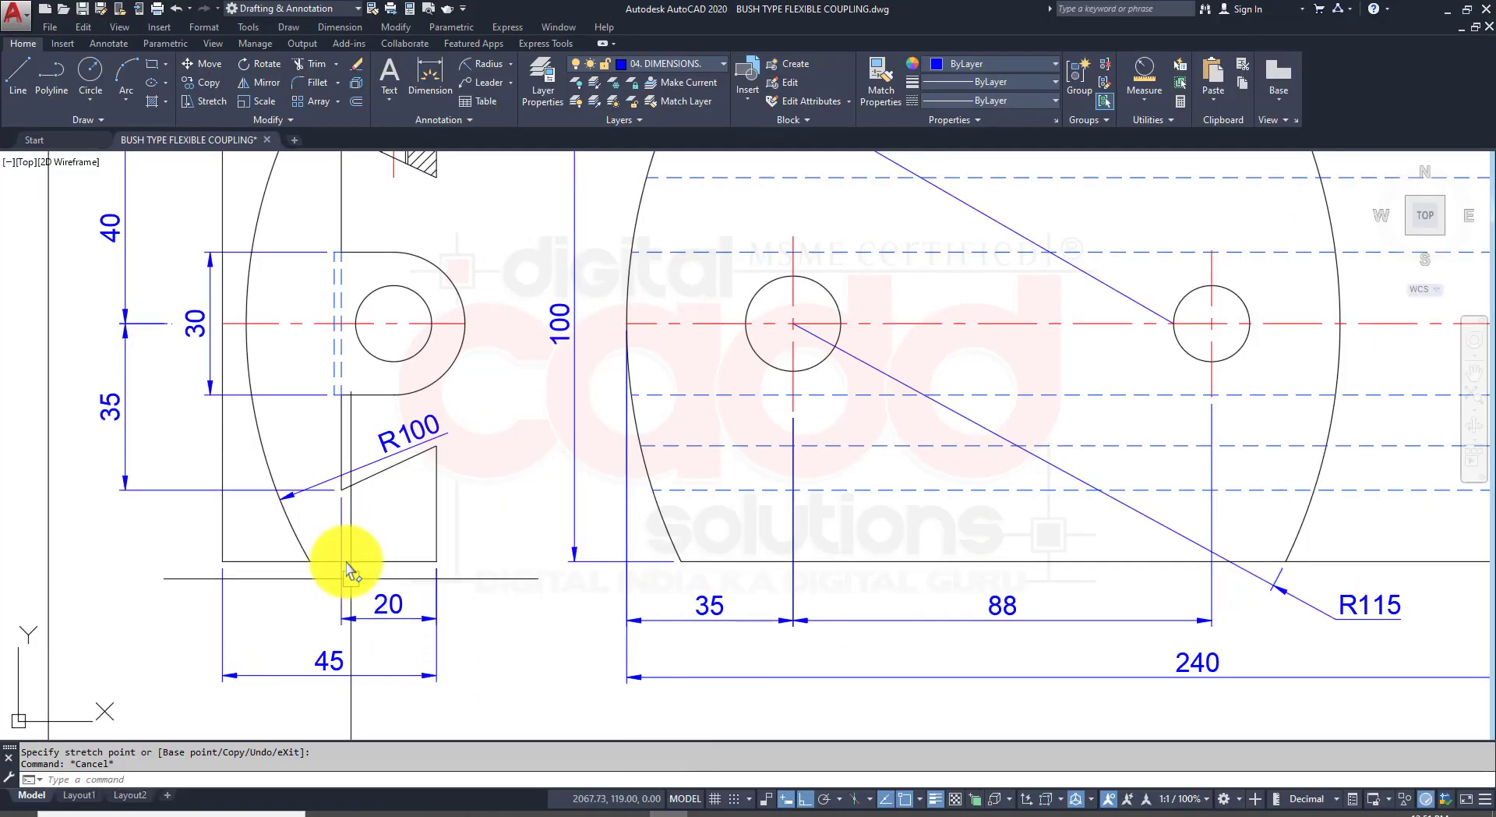
{"action": "left_click", "coordinate": [402, 455]}
{"action": "key", "text": "Delete"}
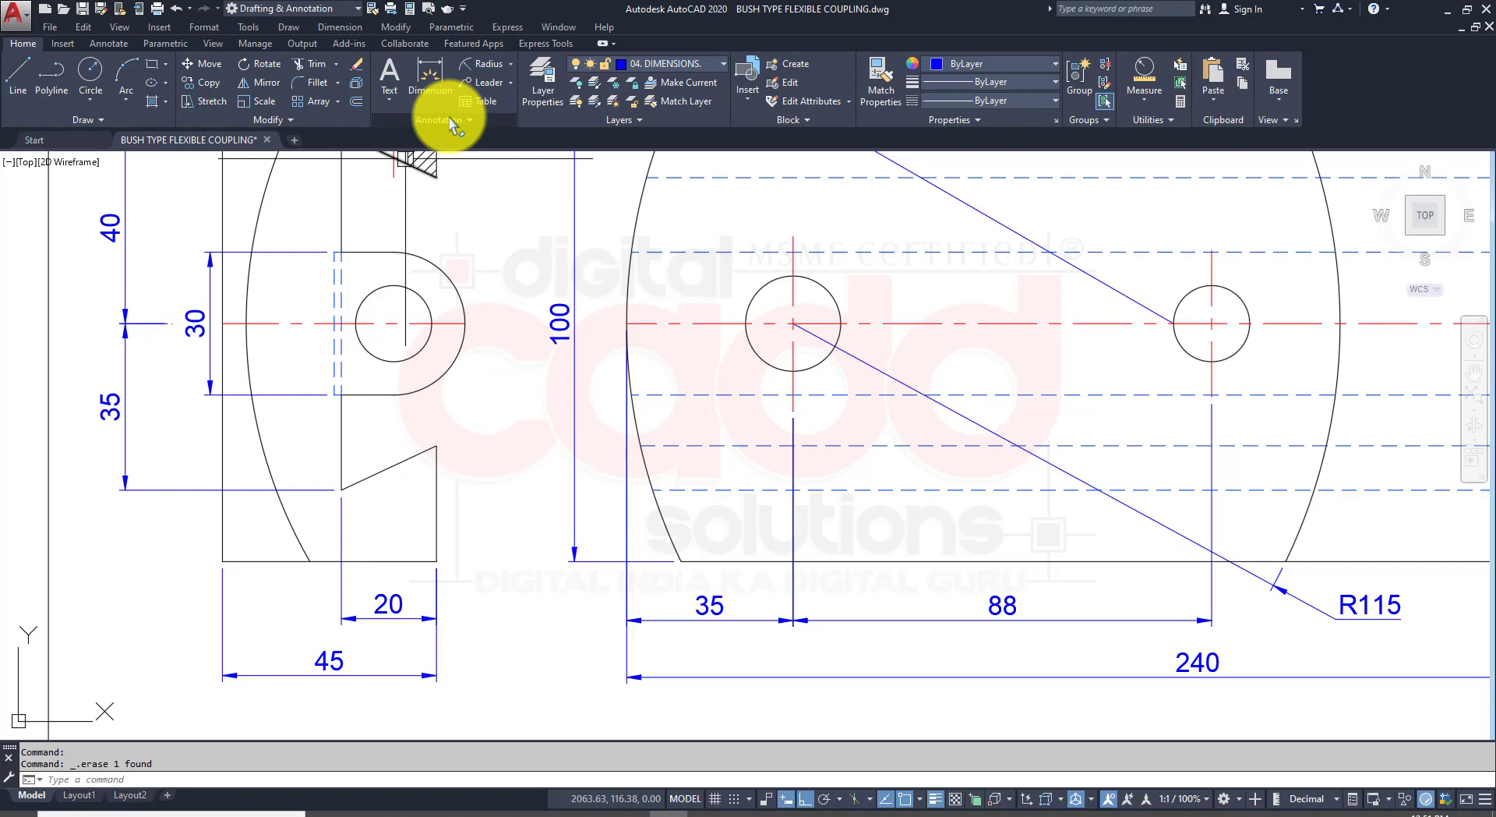
Step: Dimension the large arc's radius again, with the text inside the side view above the lower dovetail slope
{"action": "left_click", "coordinate": [497, 69]}
{"action": "left_click", "coordinate": [293, 528]}
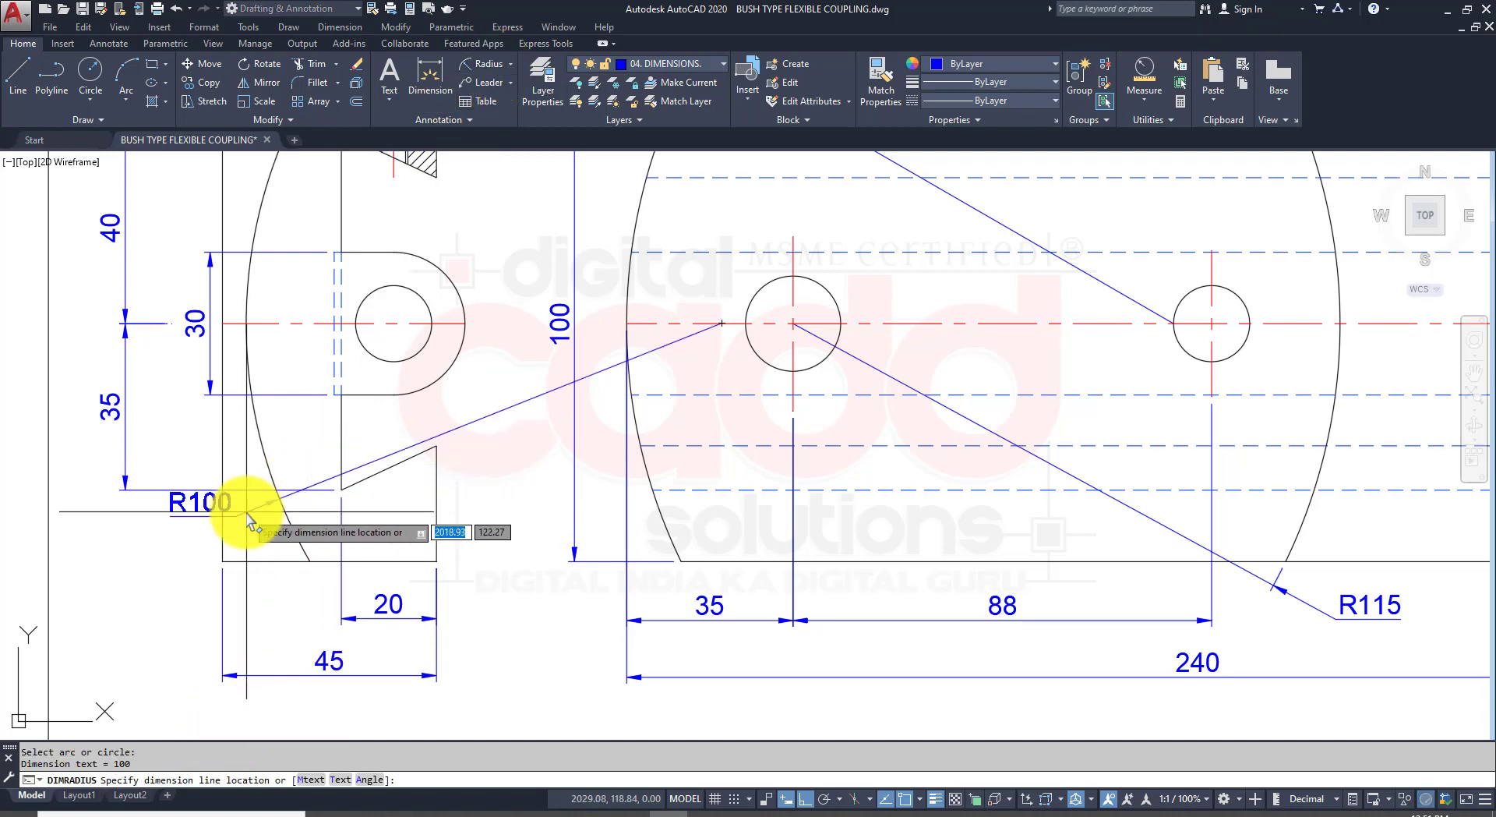
{"action": "left_click", "coordinate": [403, 443]}
Step: Try adding a jog to the R100 dimension inside the side view, and erase that dimension
{"action": "left_click", "coordinate": [109, 43]}
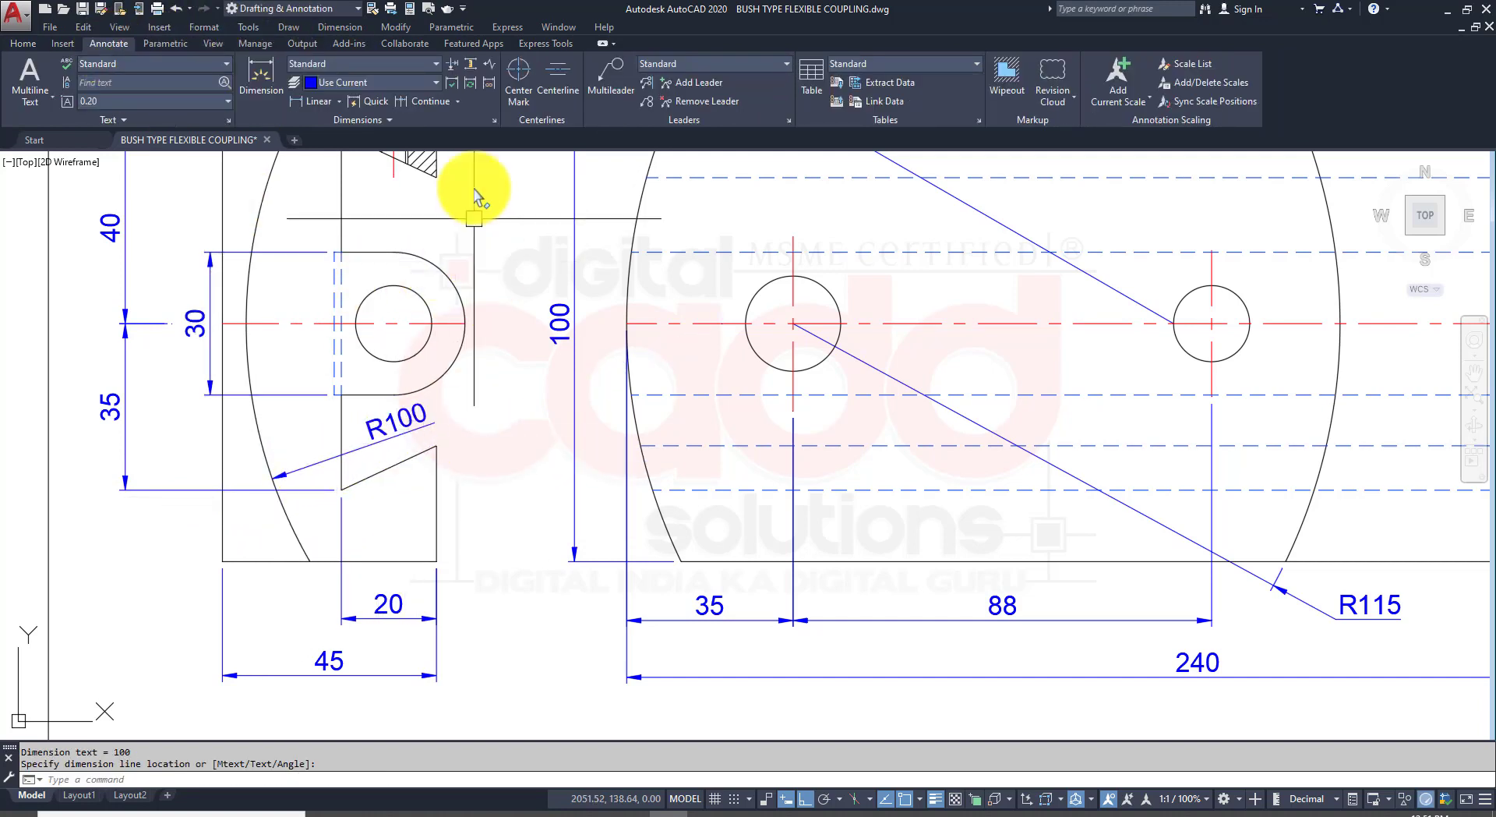
{"action": "left_click", "coordinate": [488, 65]}
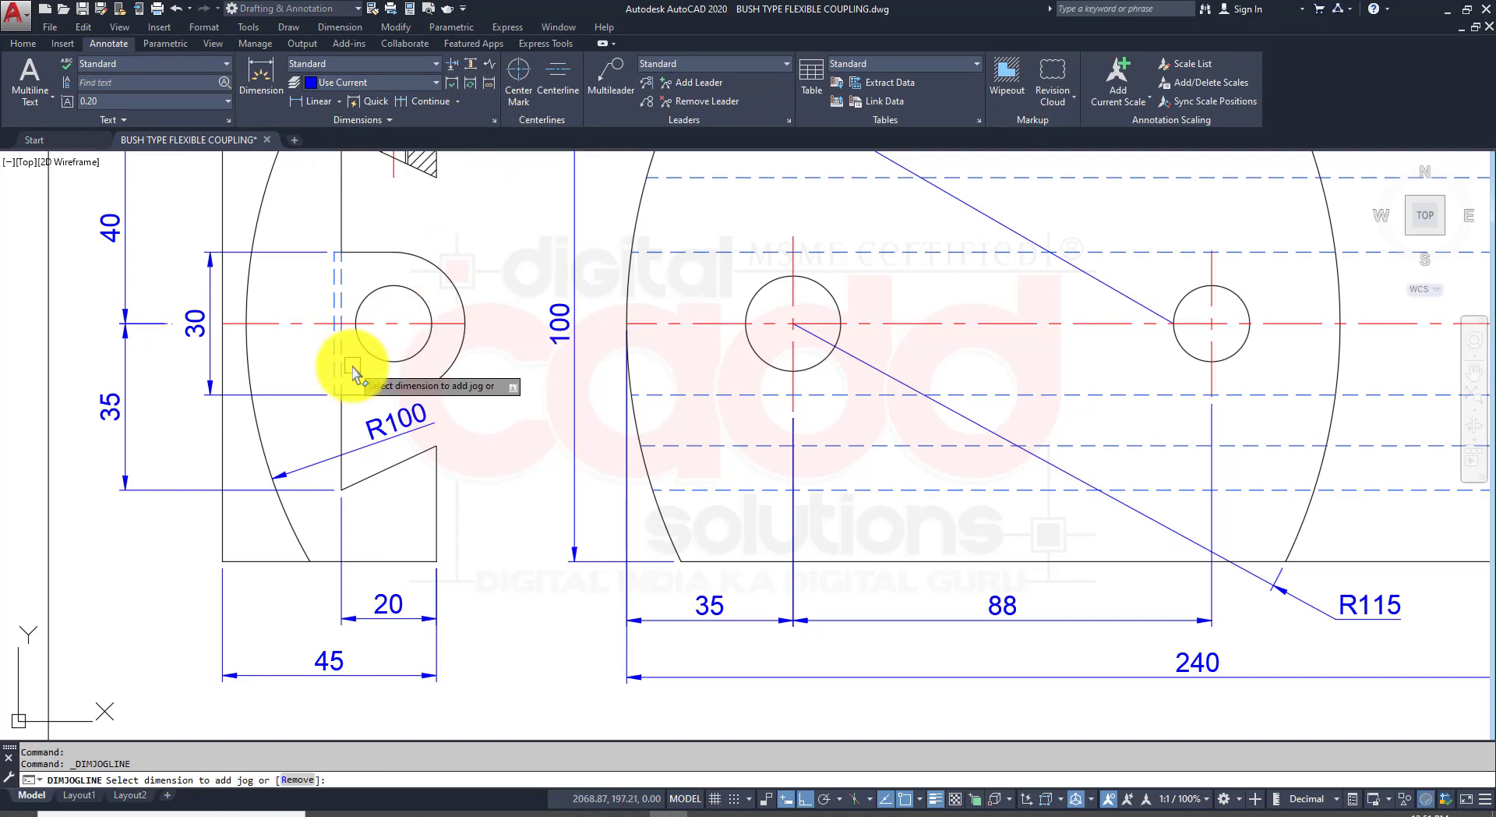
{"action": "scroll", "coordinate": [357, 366], "scroll_direction": "up", "scroll_amount": 2}
{"action": "left_click", "coordinate": [294, 518]}
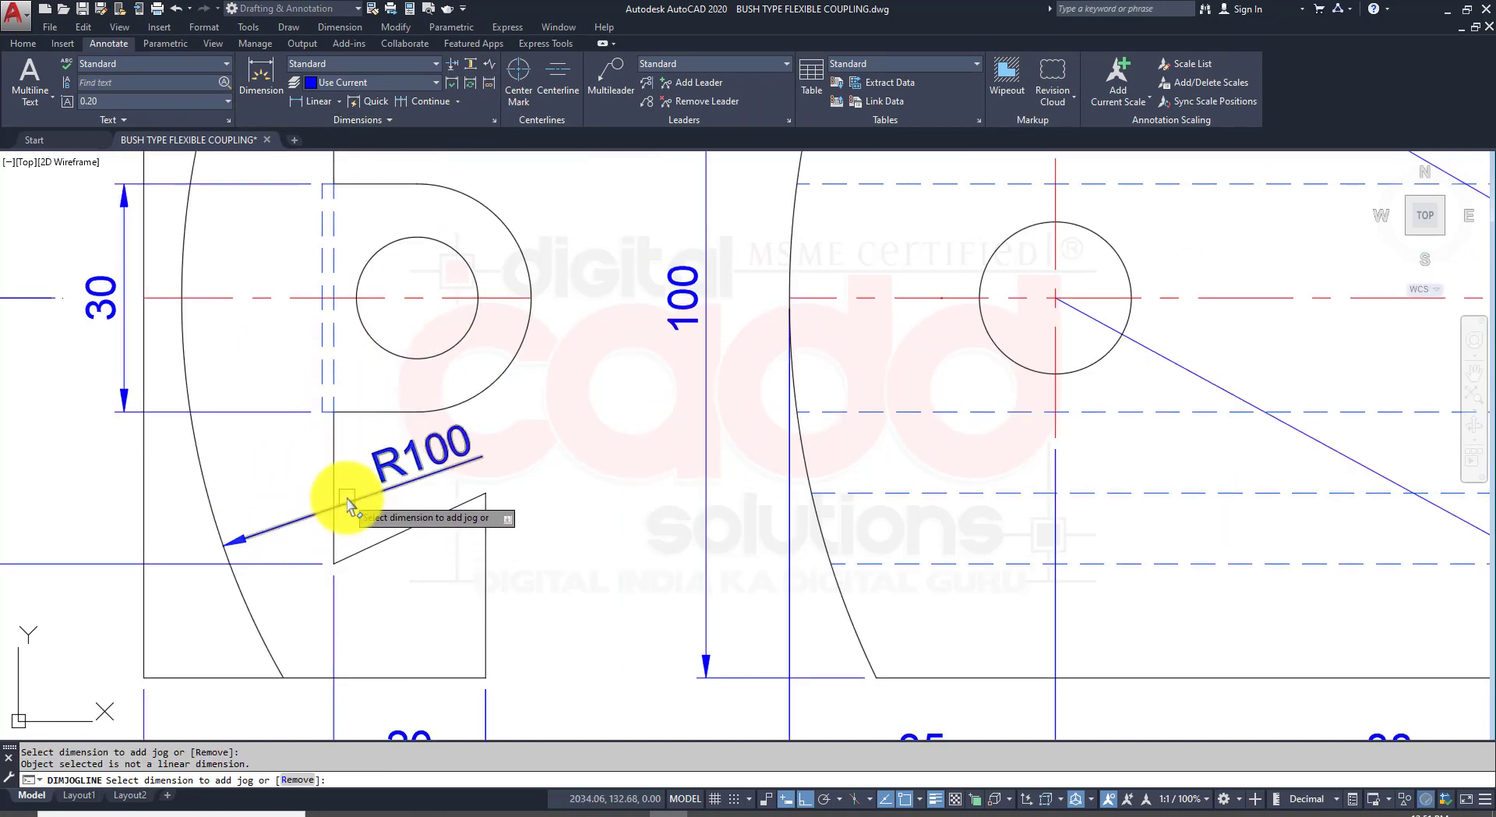
{"action": "key", "text": "Escape"}
{"action": "left_click", "coordinate": [419, 489]}
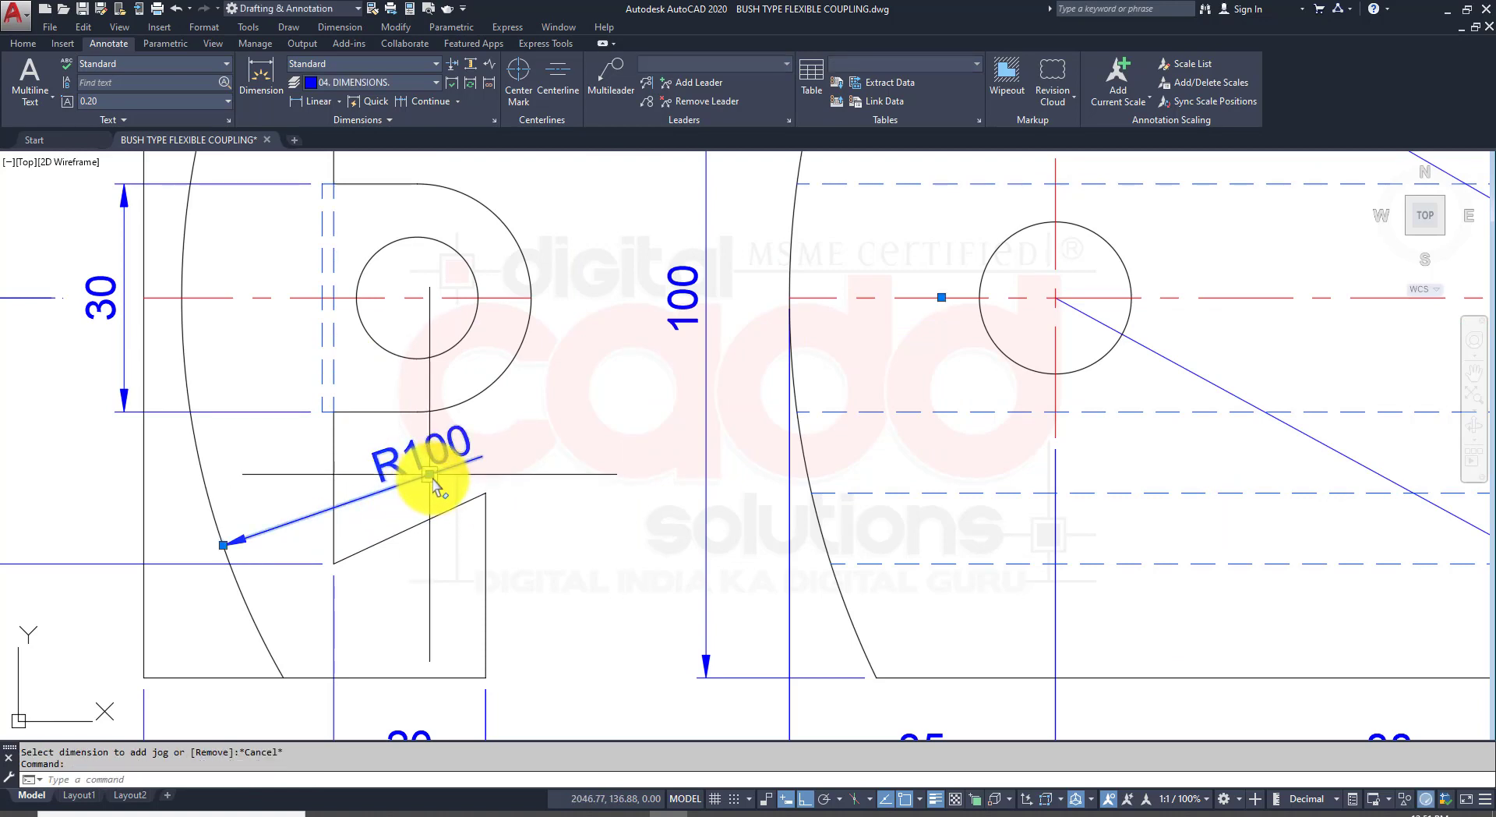
{"action": "key", "text": "Delete"}
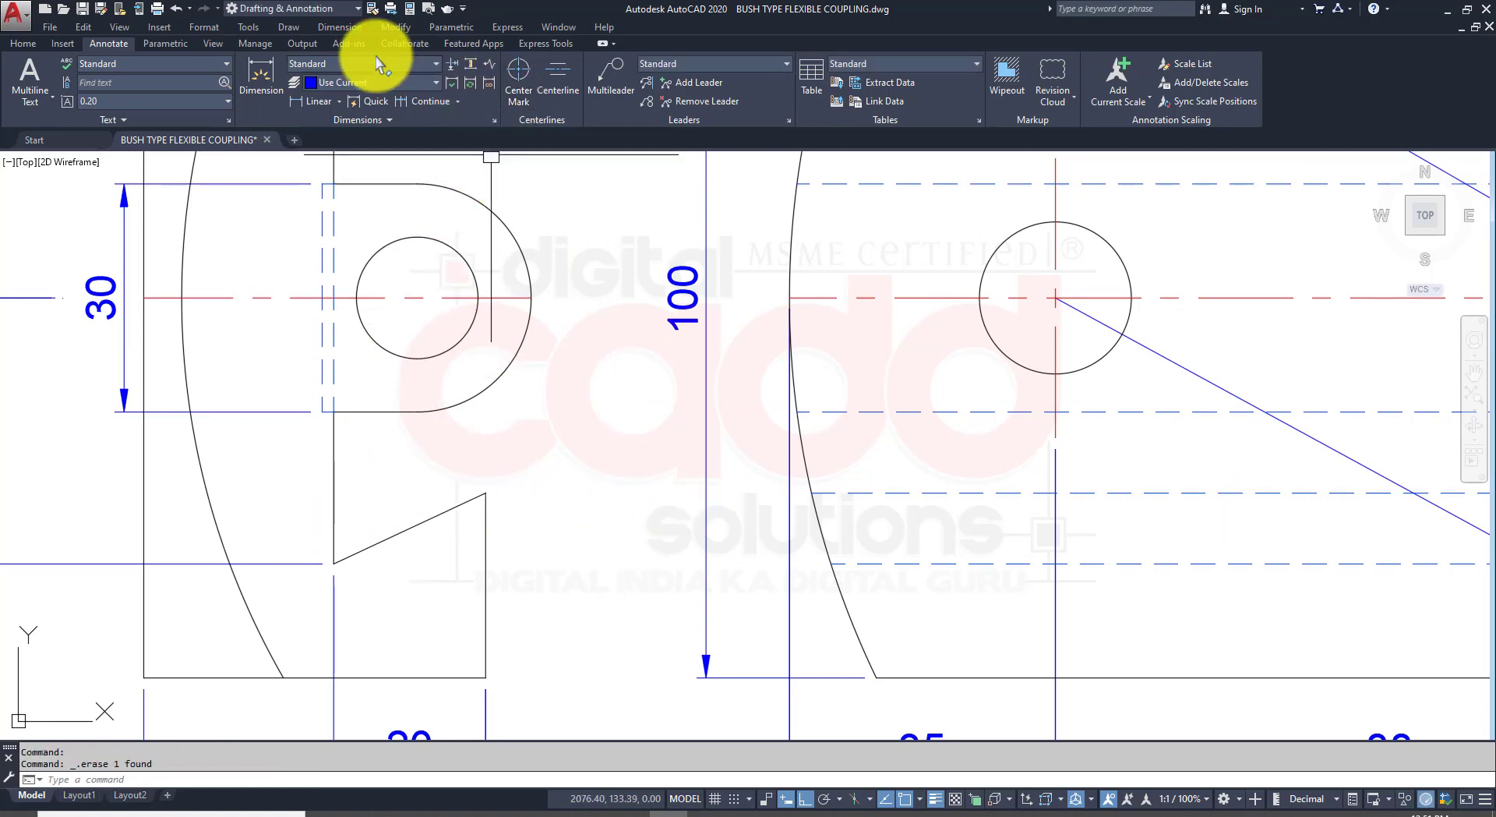
Step: Dimension the large arc's radius with the text outside the curve, near the side view's lower left corner
{"action": "left_click", "coordinate": [22, 43]}
{"action": "left_click", "coordinate": [488, 63]}
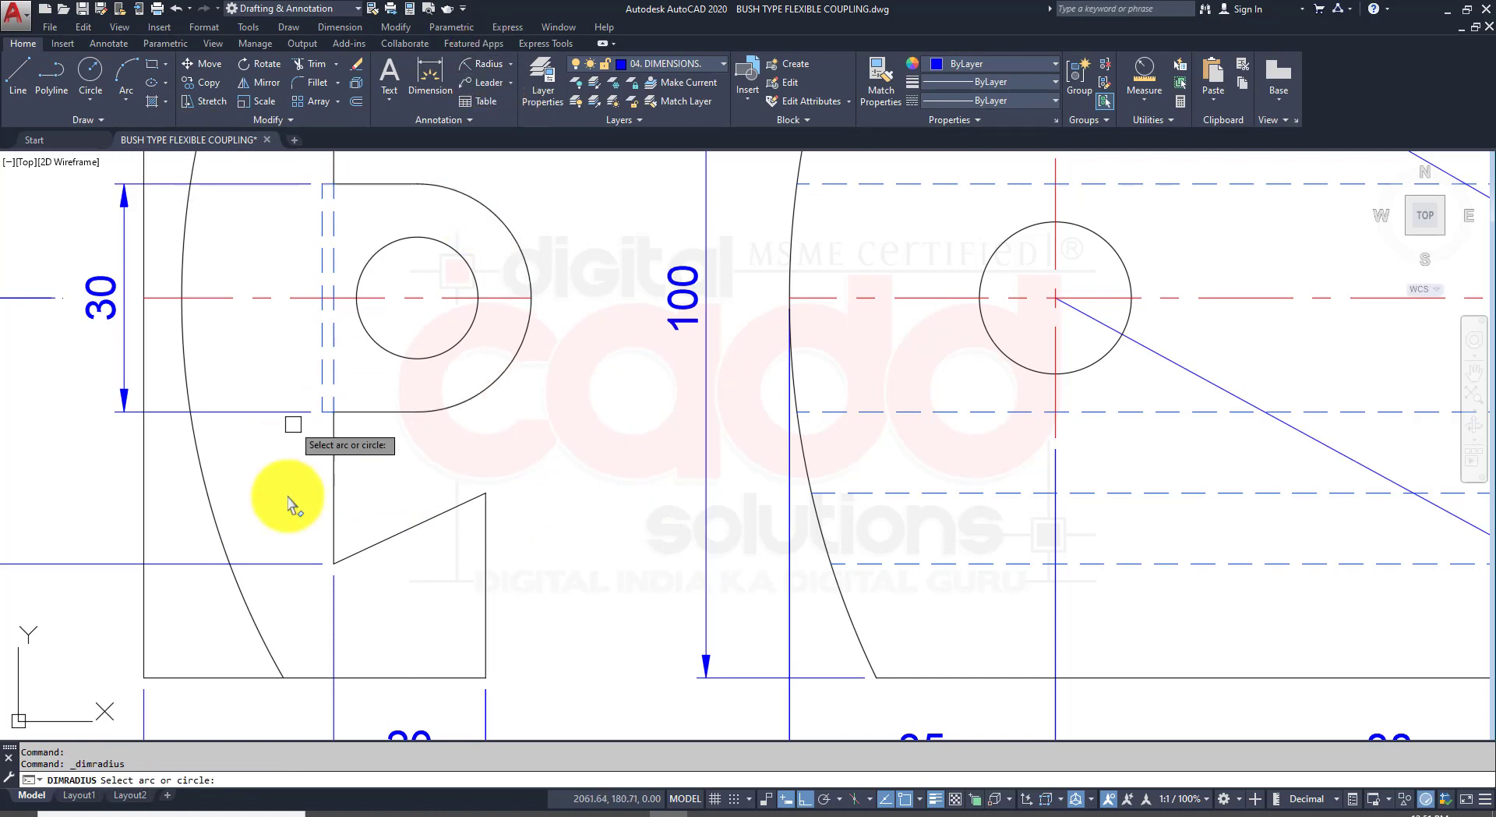
{"action": "left_click", "coordinate": [247, 604]}
{"action": "left_click", "coordinate": [205, 631]}
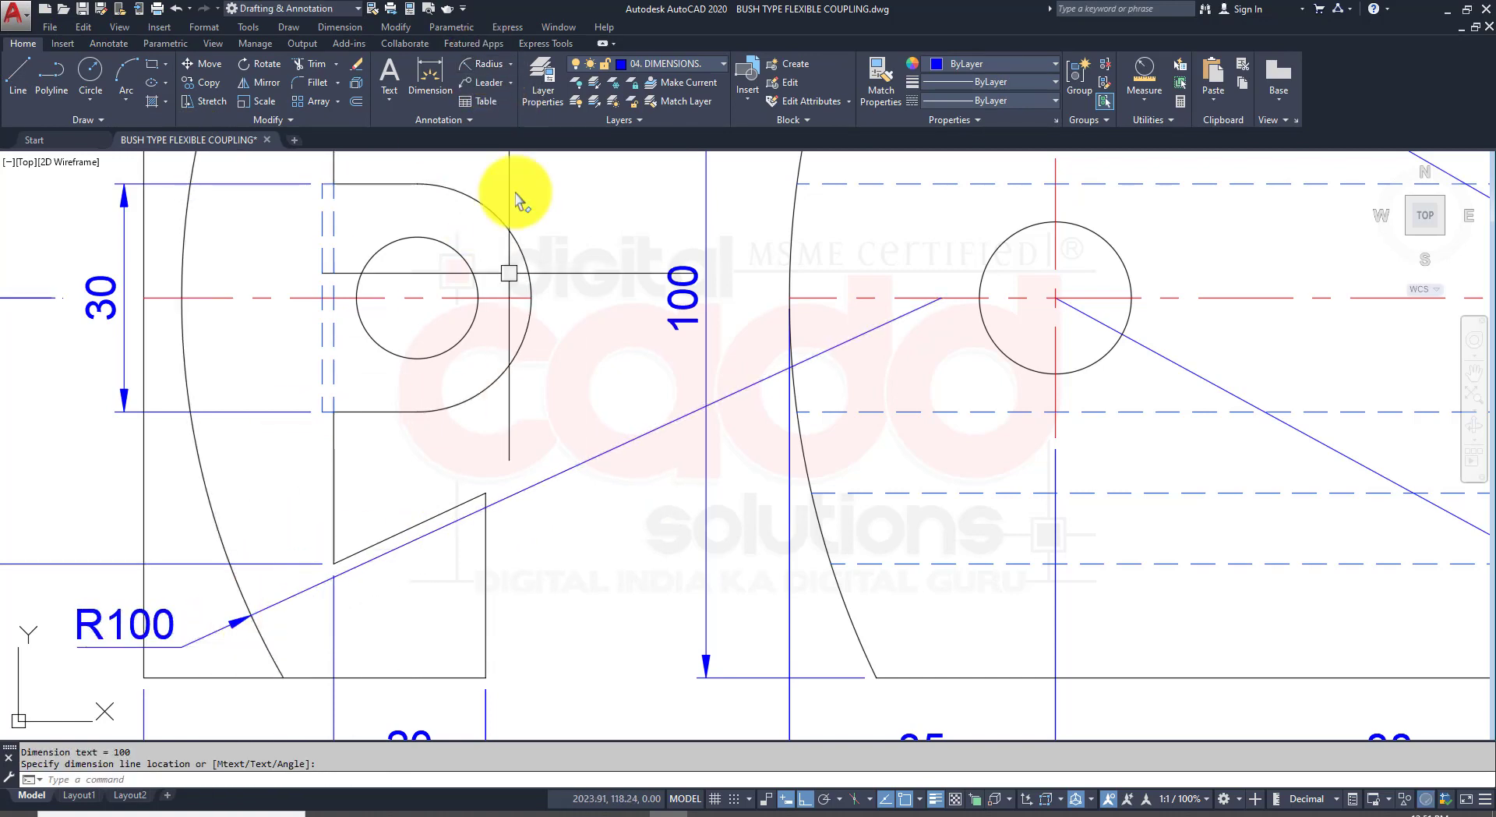
Step: Try adding a jog to the R100 dimension's long line reaching the arc centre, and erase that dimension
{"action": "left_click", "coordinate": [66, 44]}
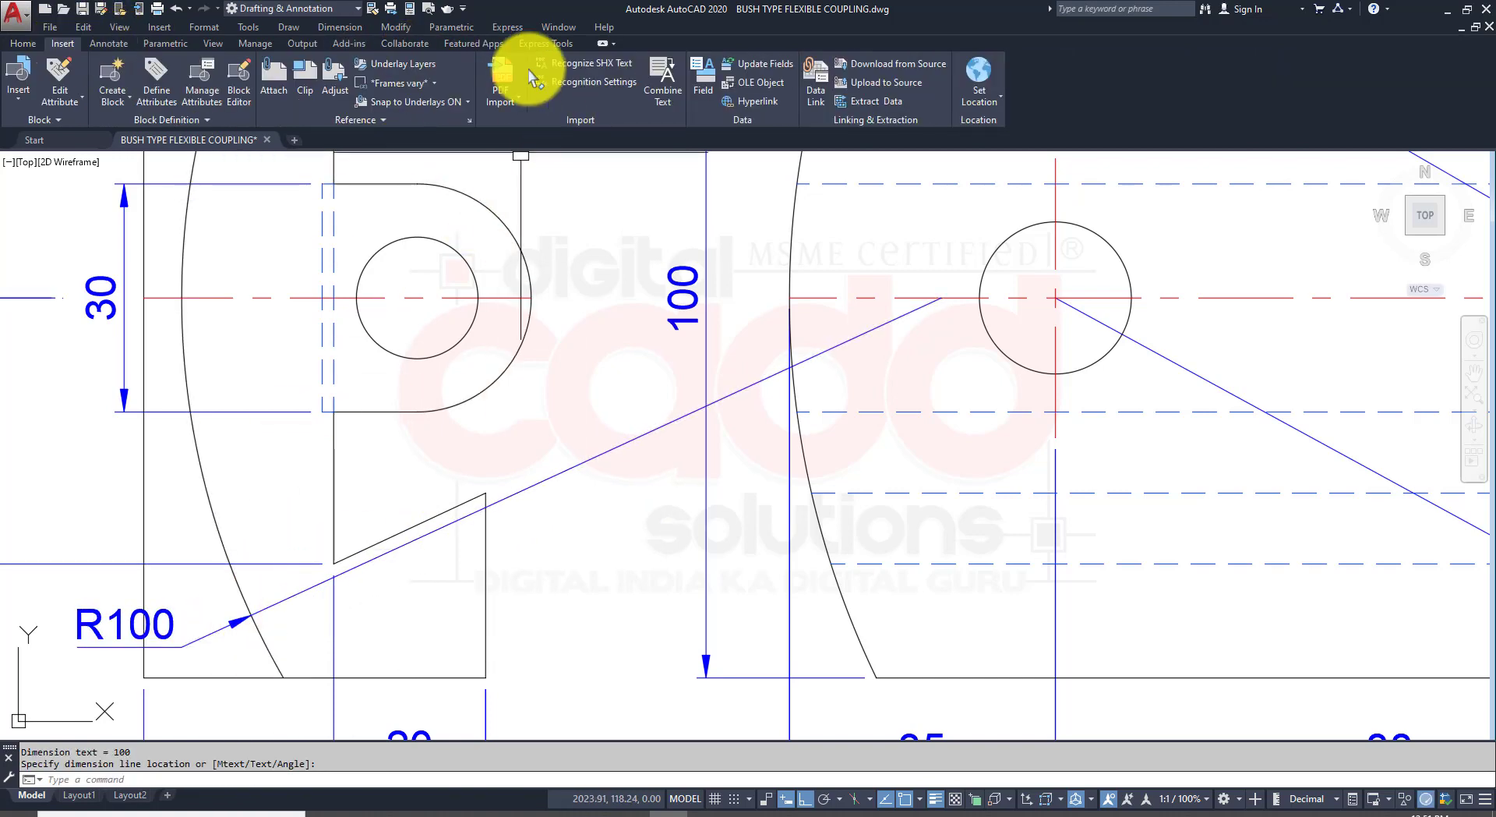
{"action": "left_click", "coordinate": [113, 44]}
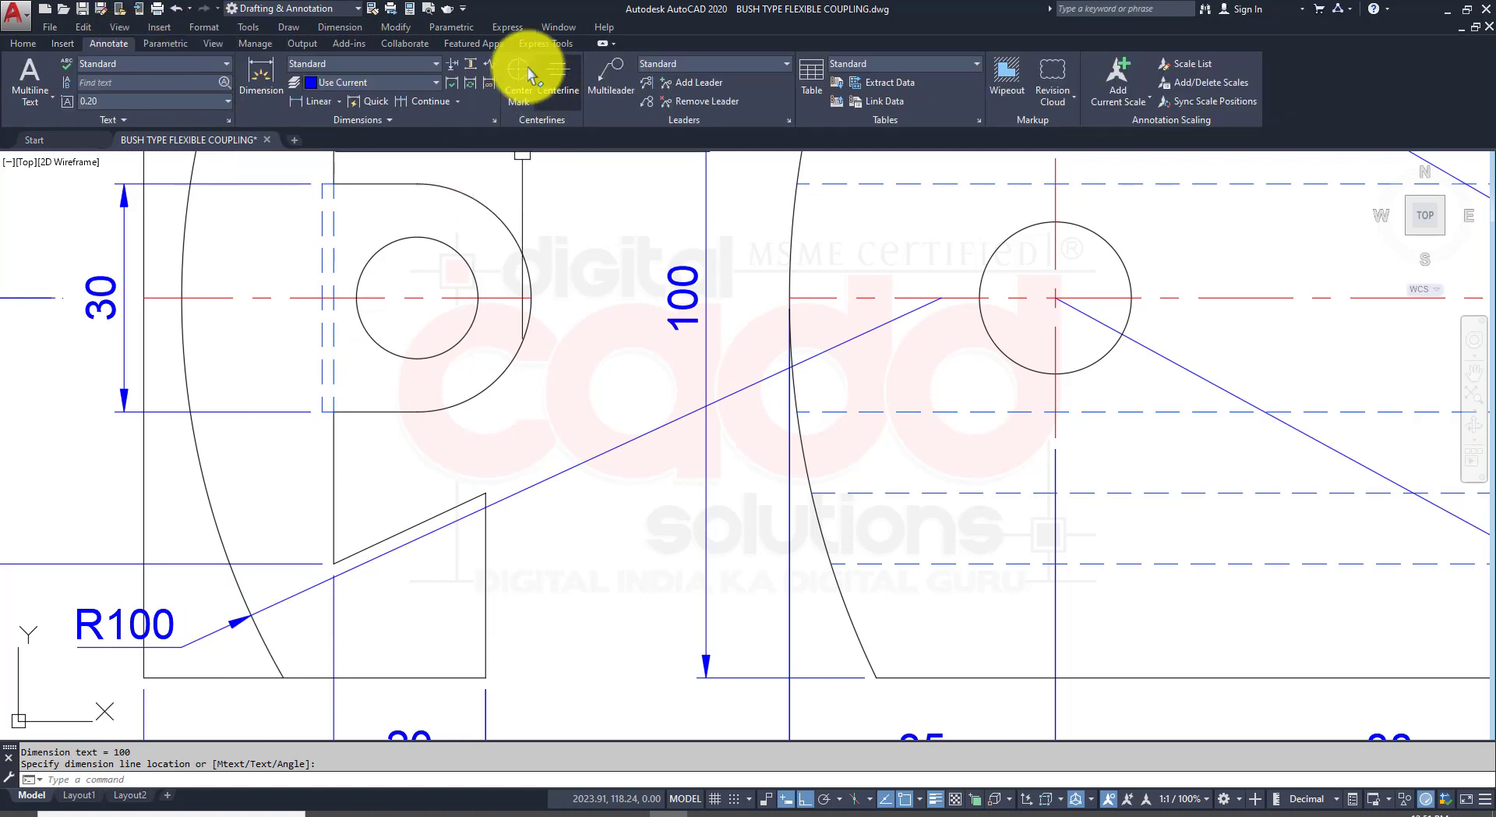
{"action": "left_click", "coordinate": [487, 67]}
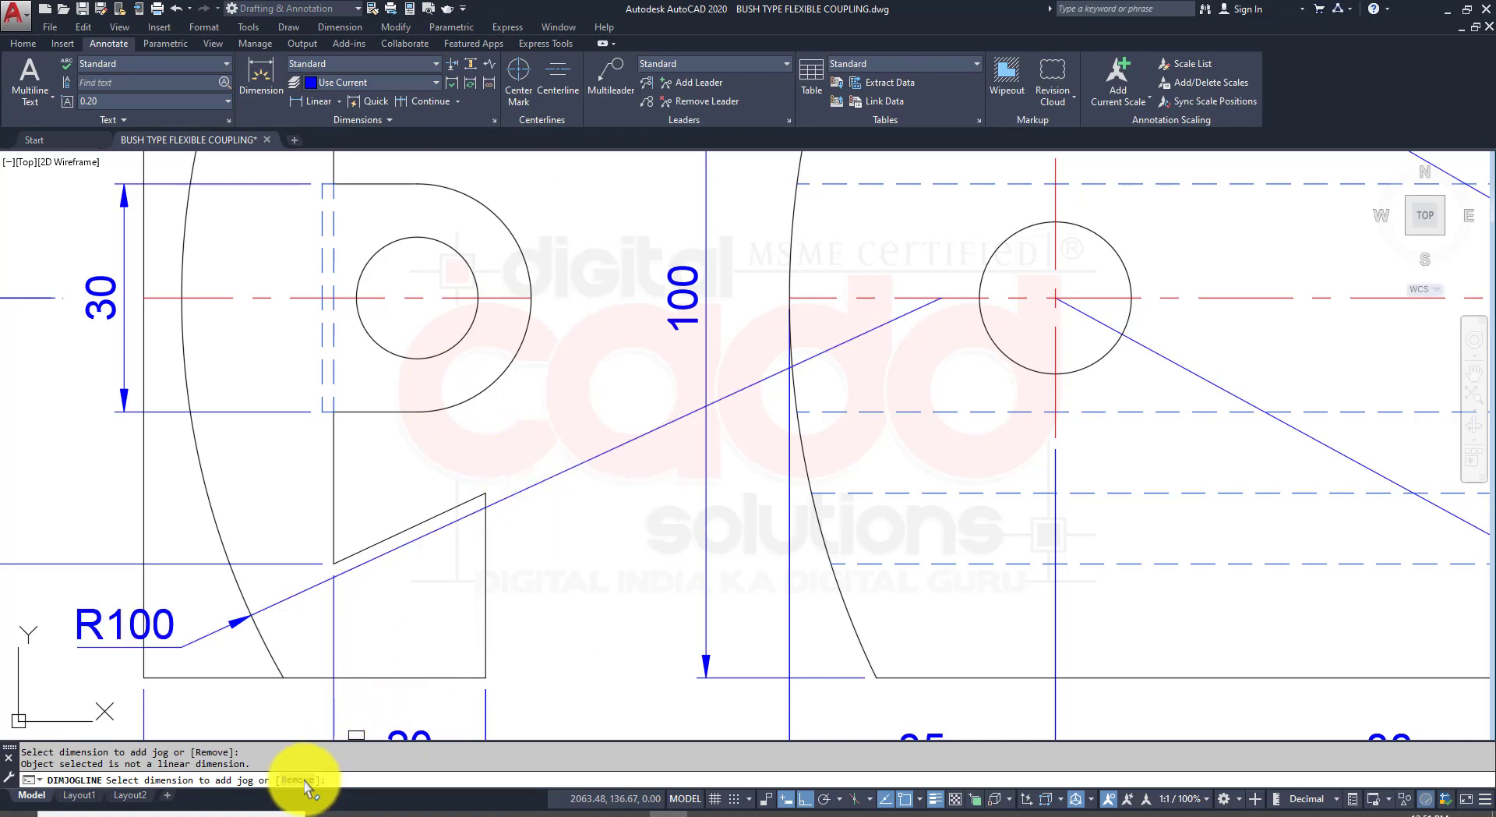
{"action": "left_click", "coordinate": [626, 447]}
{"action": "left_click", "coordinate": [277, 636]}
{"action": "left_click", "coordinate": [275, 607]}
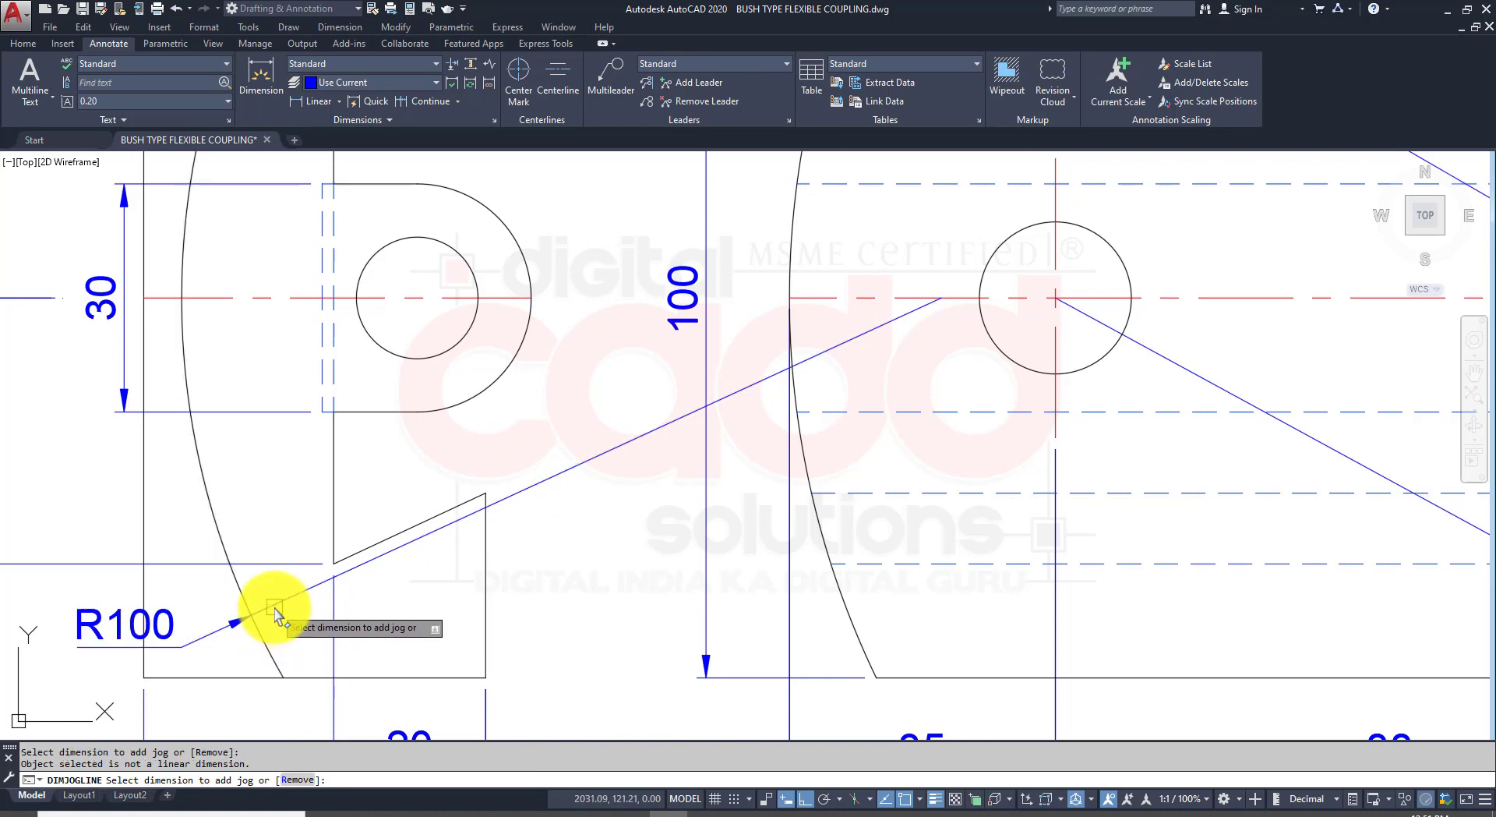
{"action": "key", "text": "Escape"}
{"action": "left_click", "coordinate": [281, 605]}
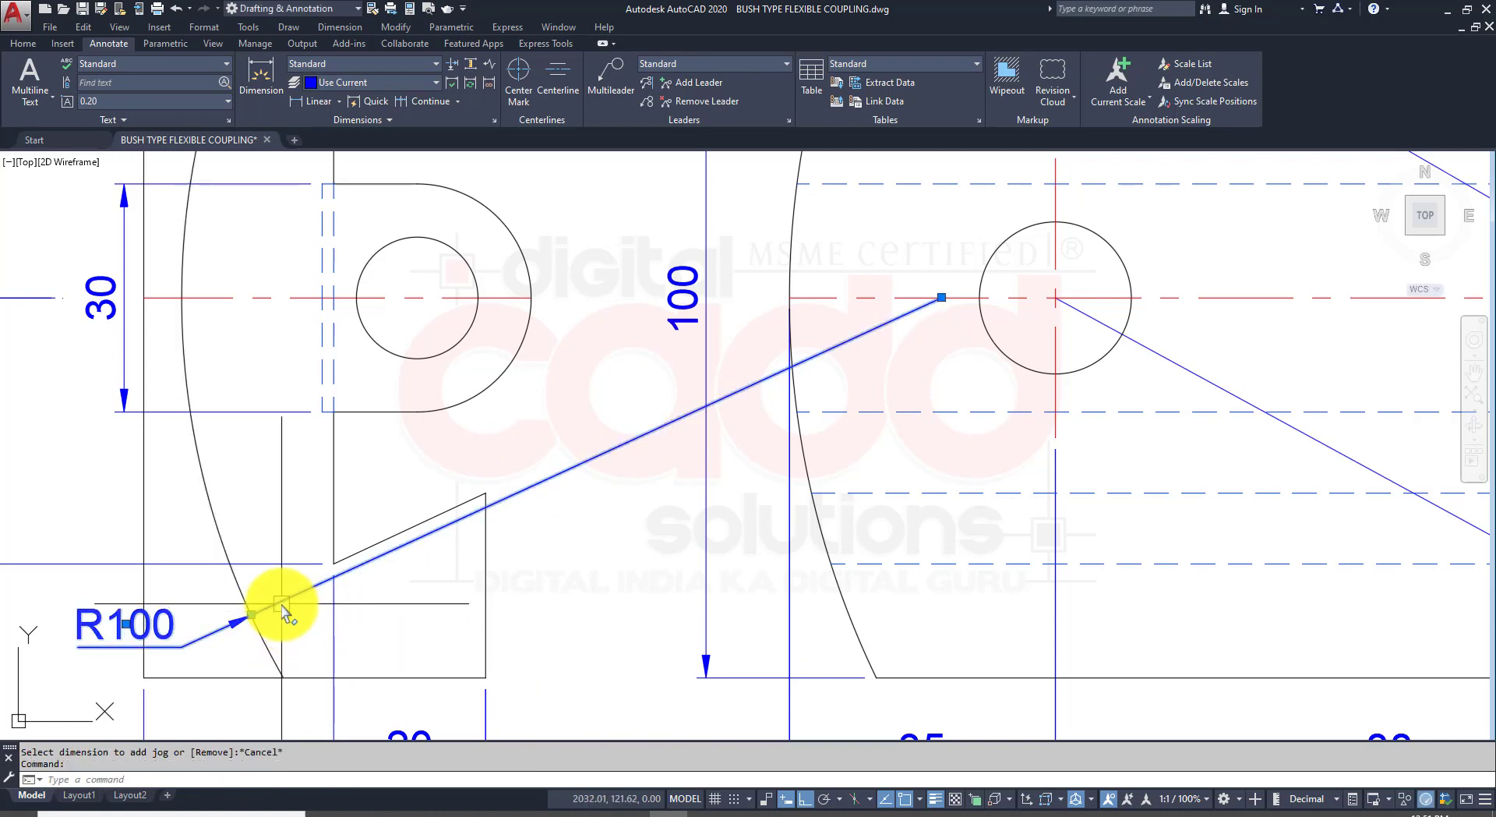
{"action": "key", "text": "Delete"}
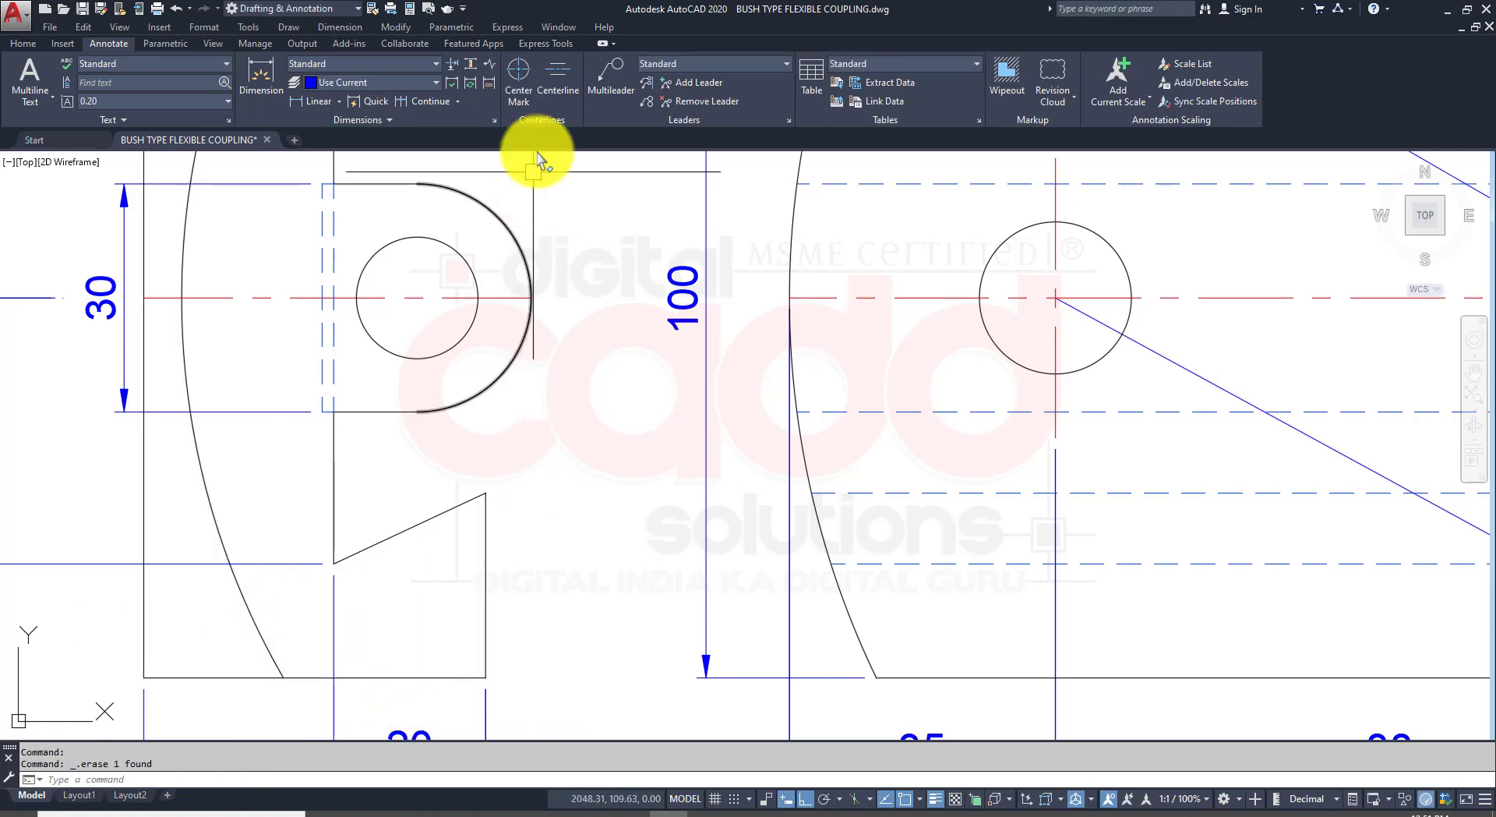
Step: Try applying the dimension jog directly to the side view's large arc
{"action": "left_click", "coordinate": [489, 65]}
{"action": "left_click", "coordinate": [265, 631]}
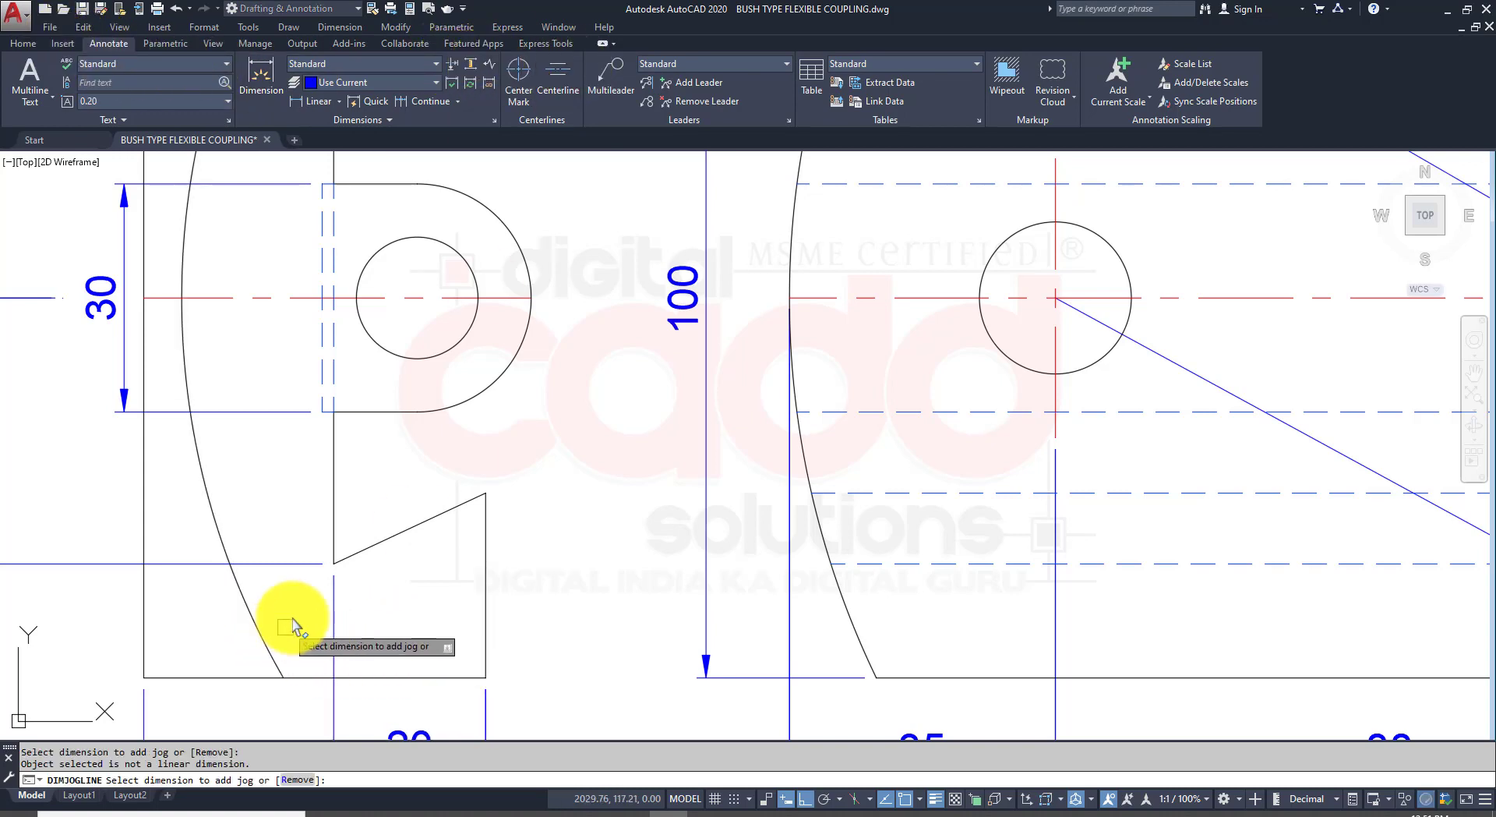
{"action": "right_click", "coordinate": [298, 501]}
{"action": "left_click", "coordinate": [338, 515]}
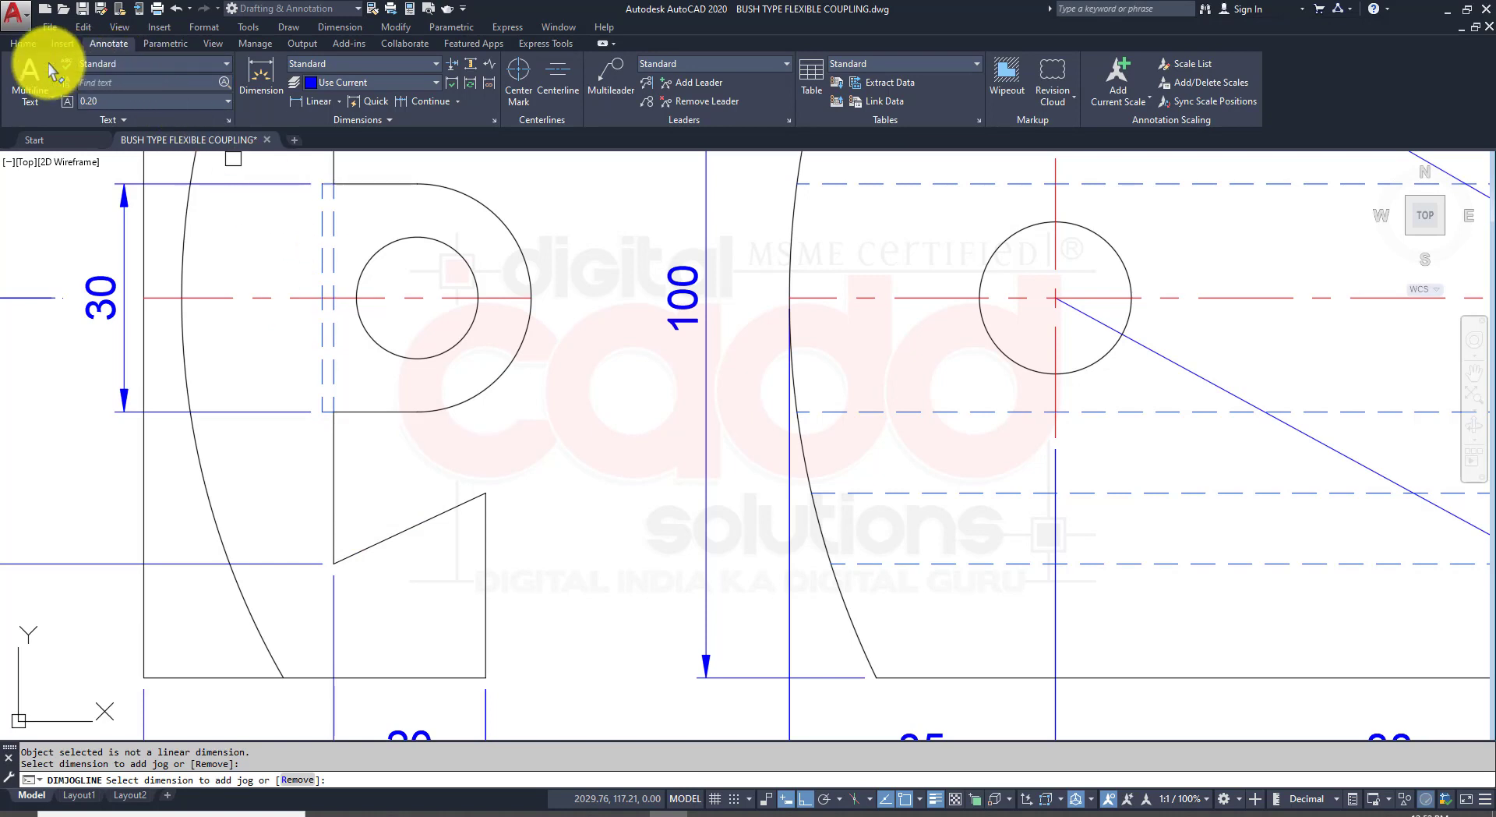
Step: Add a radius dimension to the lower part of the large arc, placing its text above the dovetail slope
{"action": "left_click", "coordinate": [23, 44]}
{"action": "left_click", "coordinate": [490, 63]}
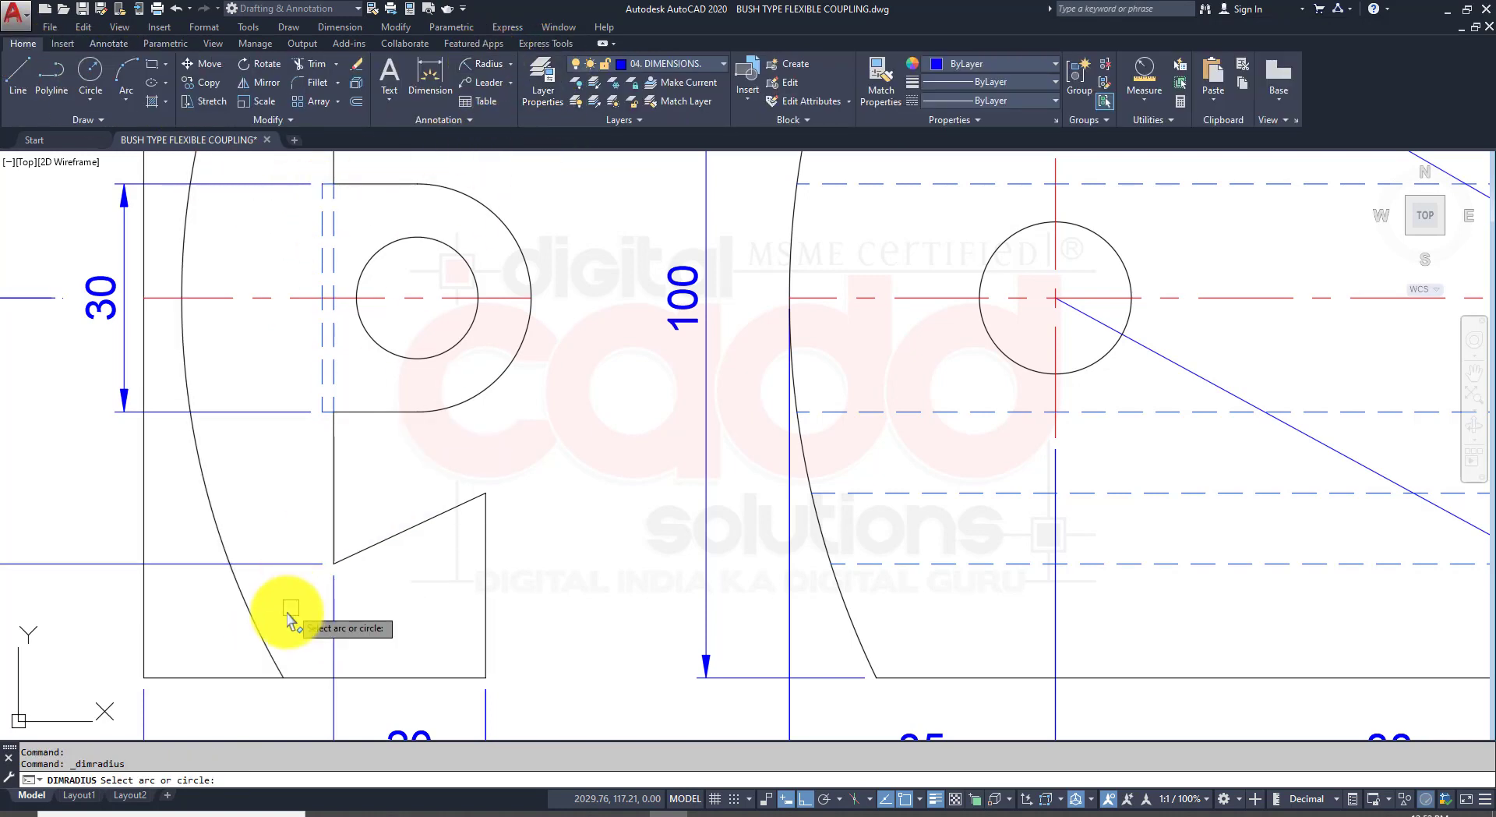
{"action": "left_click", "coordinate": [270, 630]}
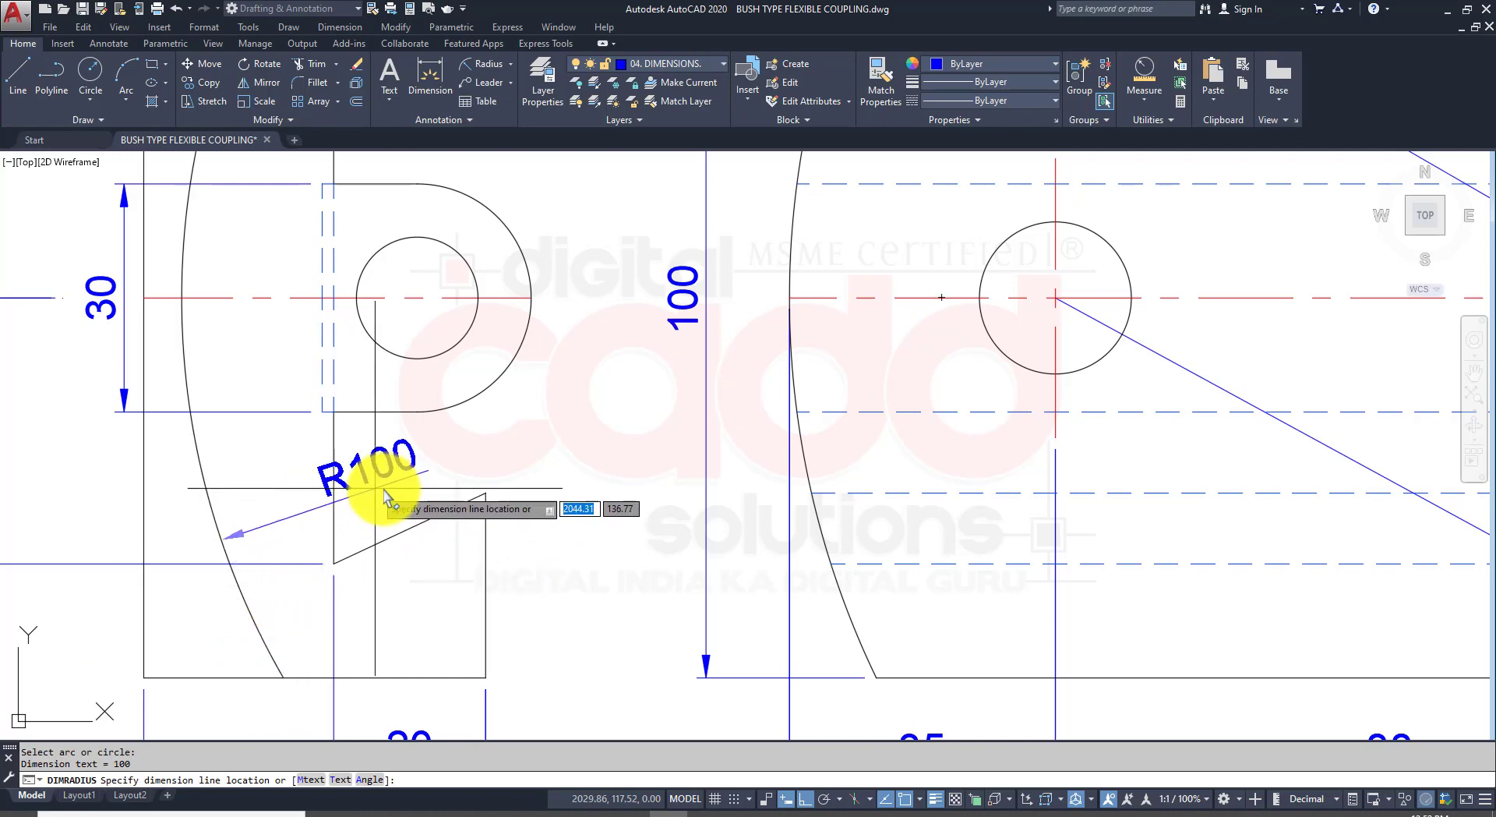
{"action": "left_click", "coordinate": [435, 487]}
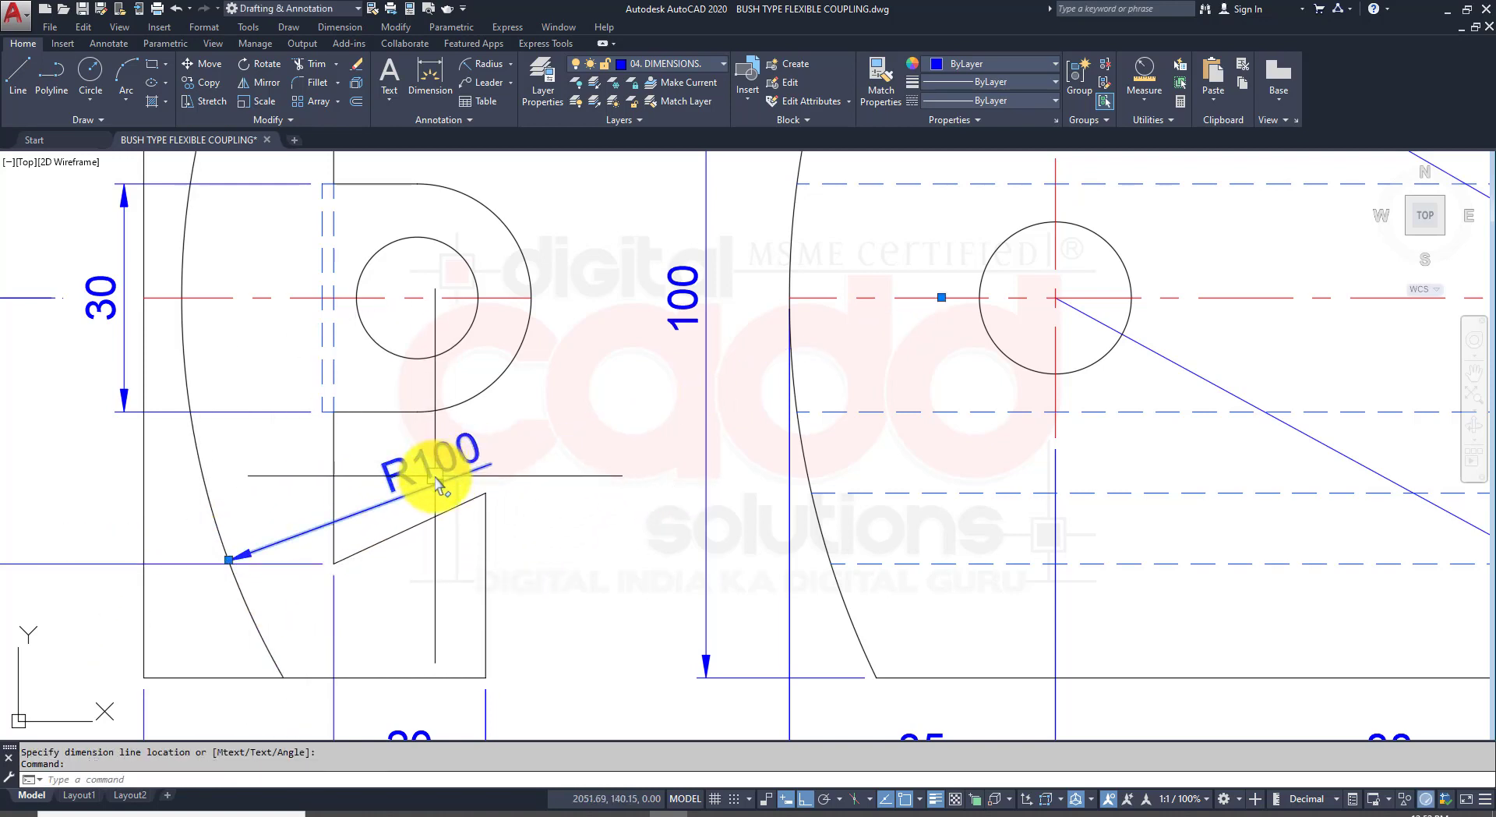
Step: Try moving only the R100 text along its dimension line with Ortho off, and erase the dimension
{"action": "mouse_move", "coordinate": [439, 485]}
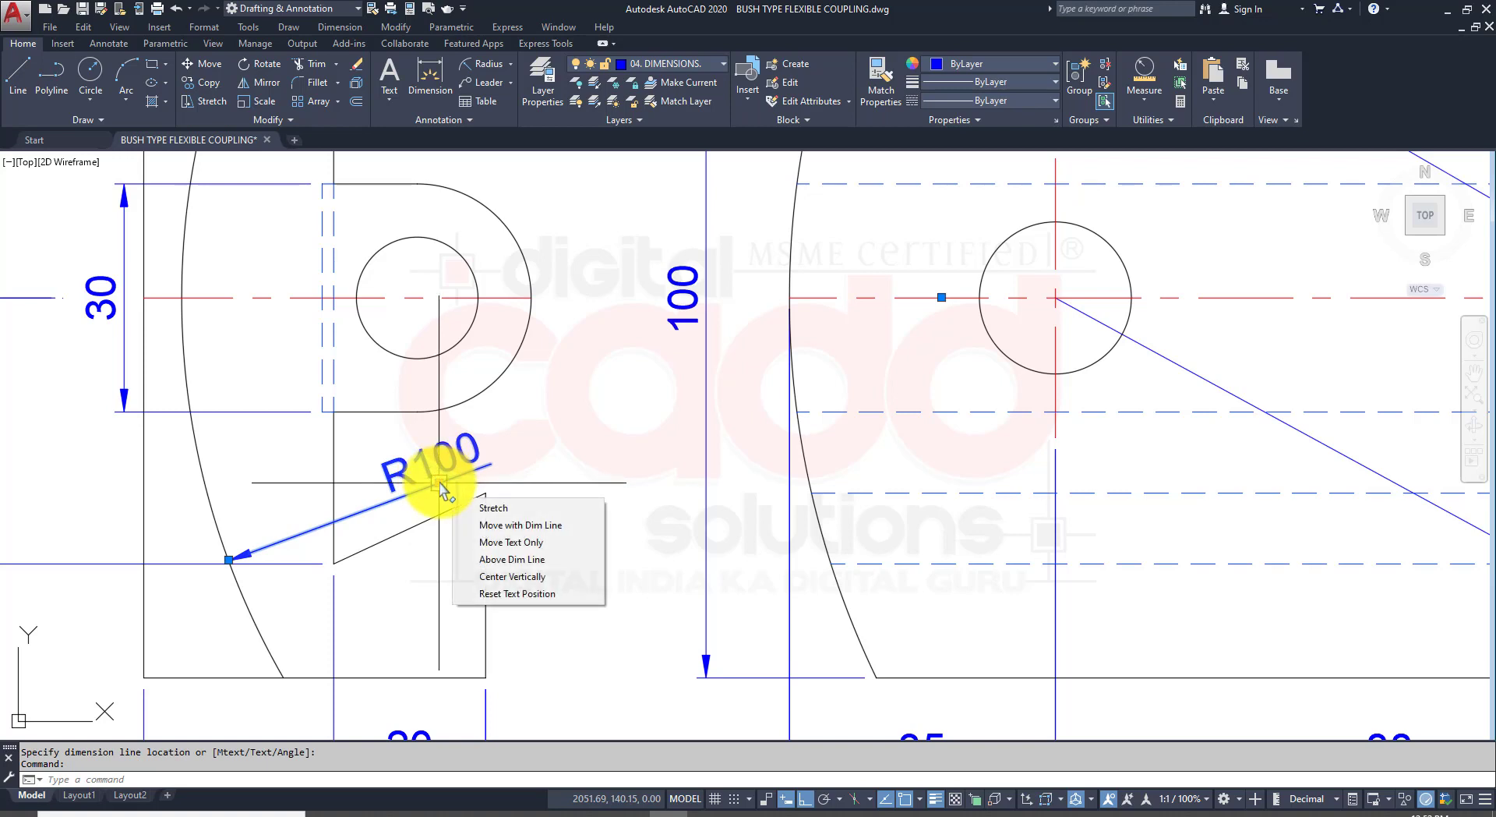
{"action": "left_click", "coordinate": [499, 547]}
{"action": "scroll", "coordinate": [298, 536], "scroll_direction": "up", "scroll_amount": 2}
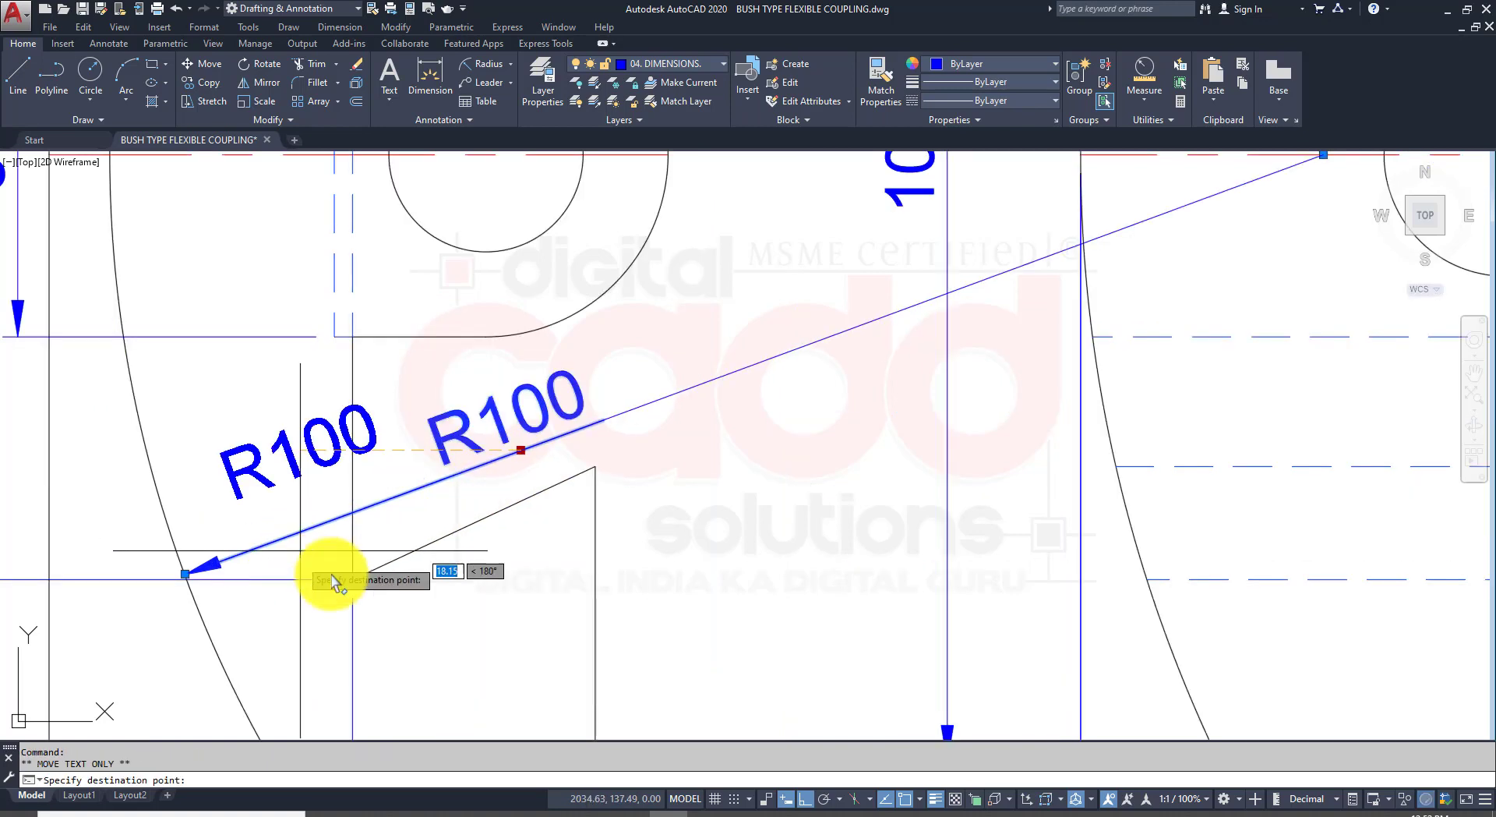
{"action": "left_click", "coordinate": [804, 802]}
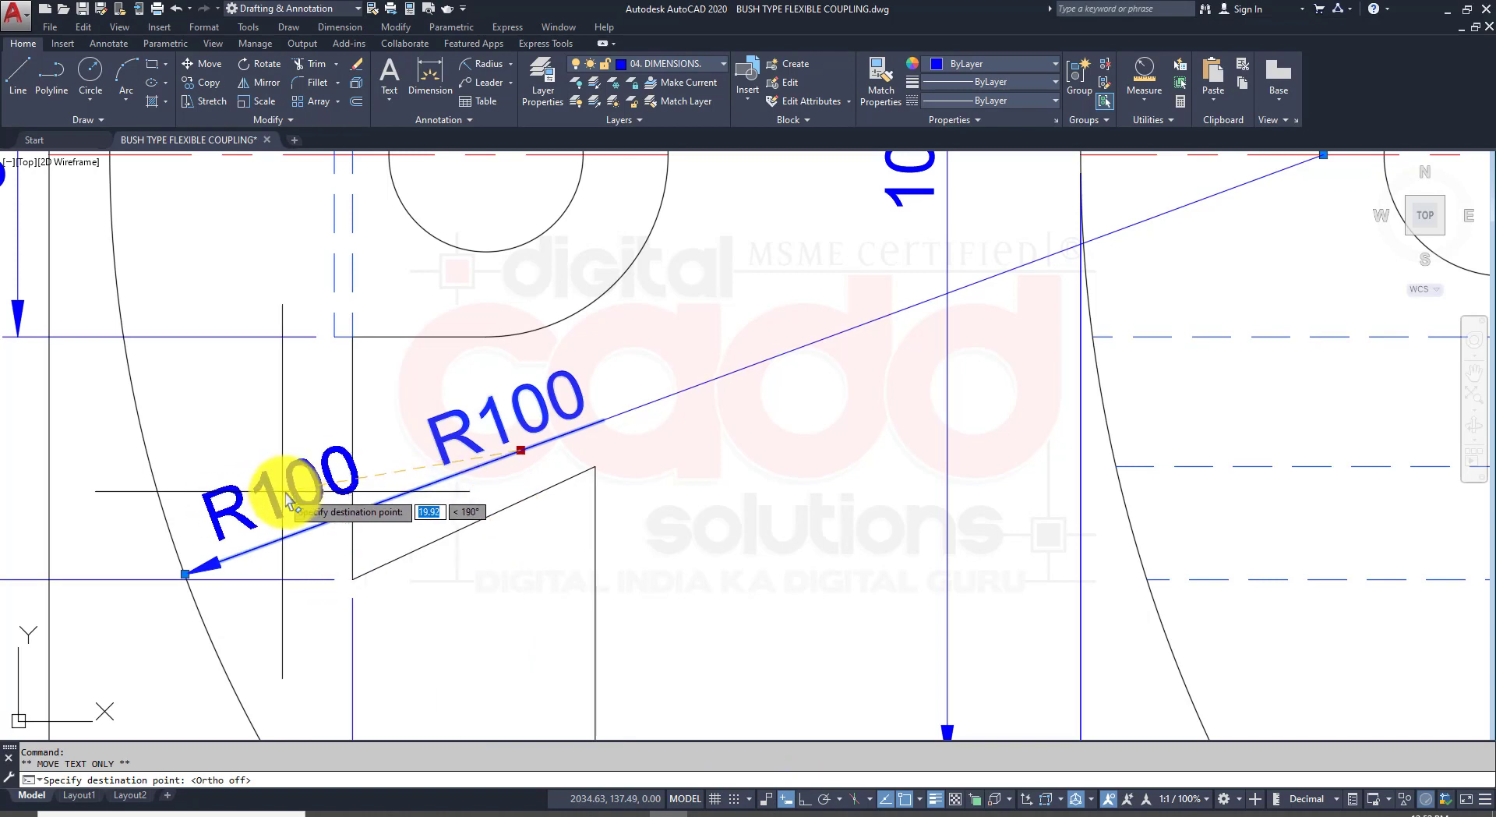
{"action": "left_click", "coordinate": [448, 443]}
{"action": "scroll", "coordinate": [549, 487], "scroll_direction": "down", "scroll_amount": 2}
{"action": "key", "text": "Escape"}
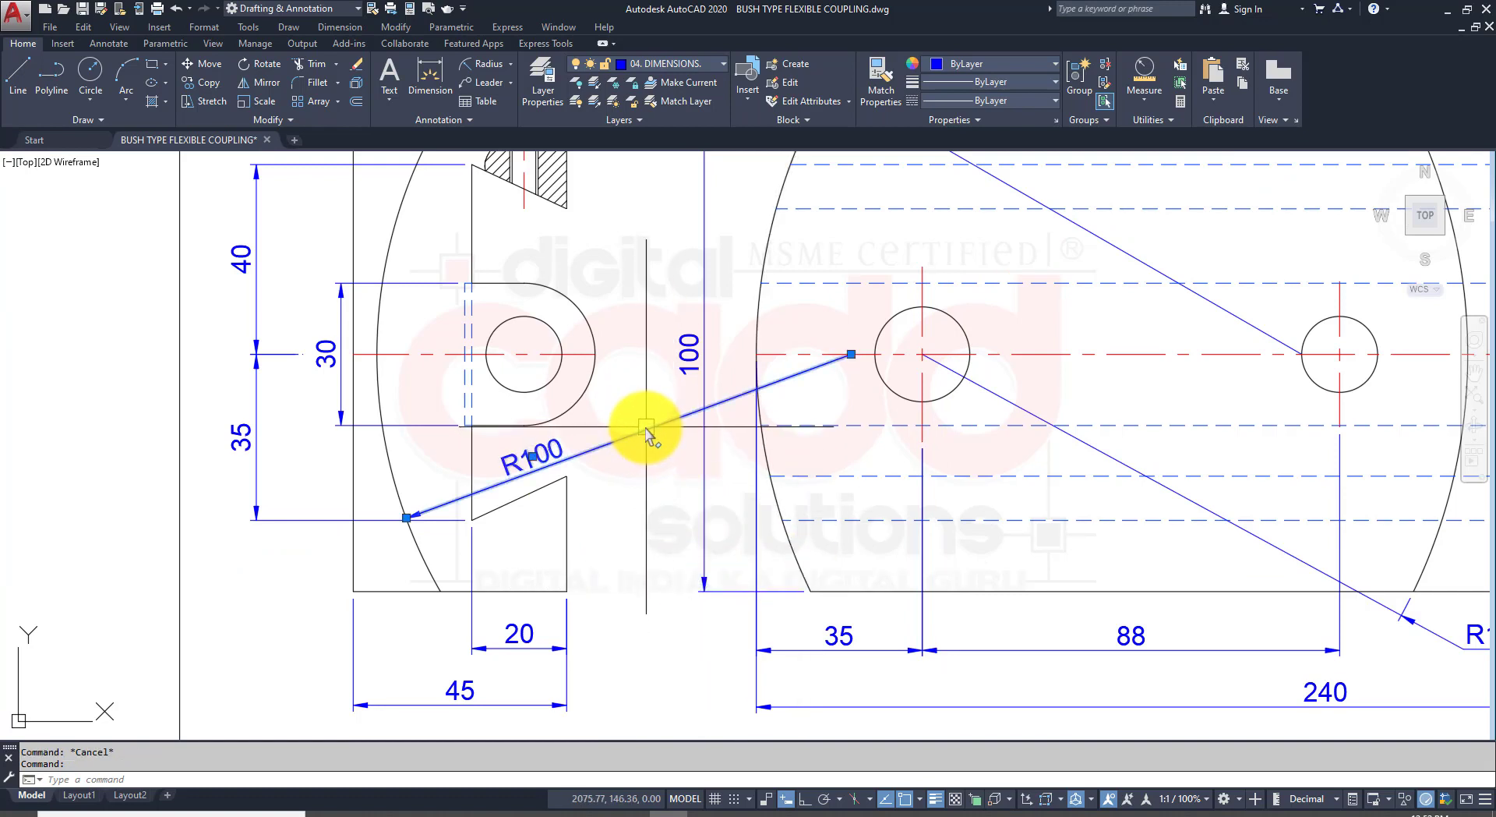
{"action": "key", "text": "Delete"}
Step: Dimension the large arc's radius with its arrowhead below the side view and its text beyond the lower right corner
{"action": "left_click", "coordinate": [485, 63]}
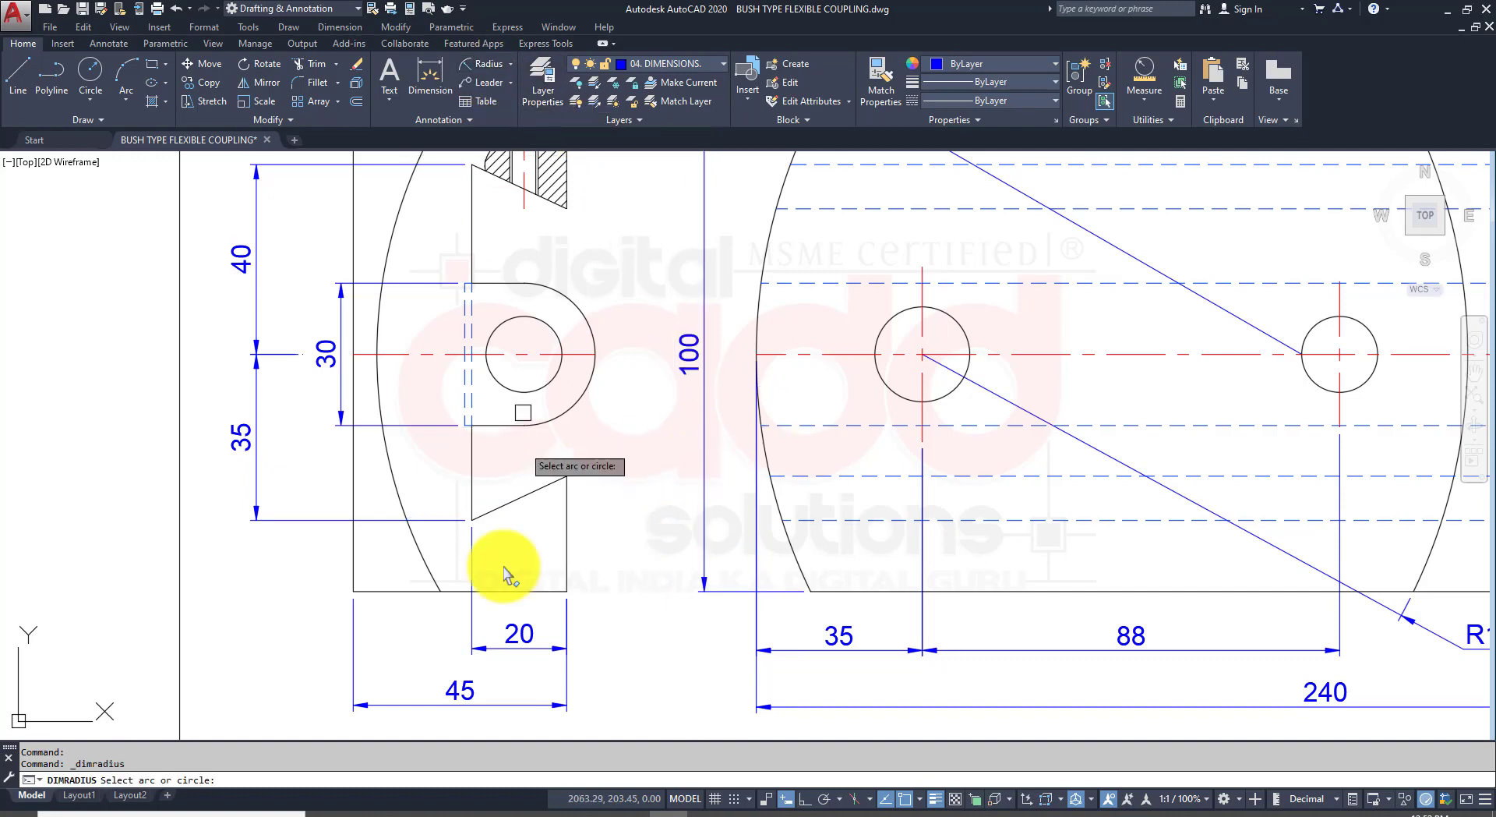
{"action": "left_click", "coordinate": [433, 586]}
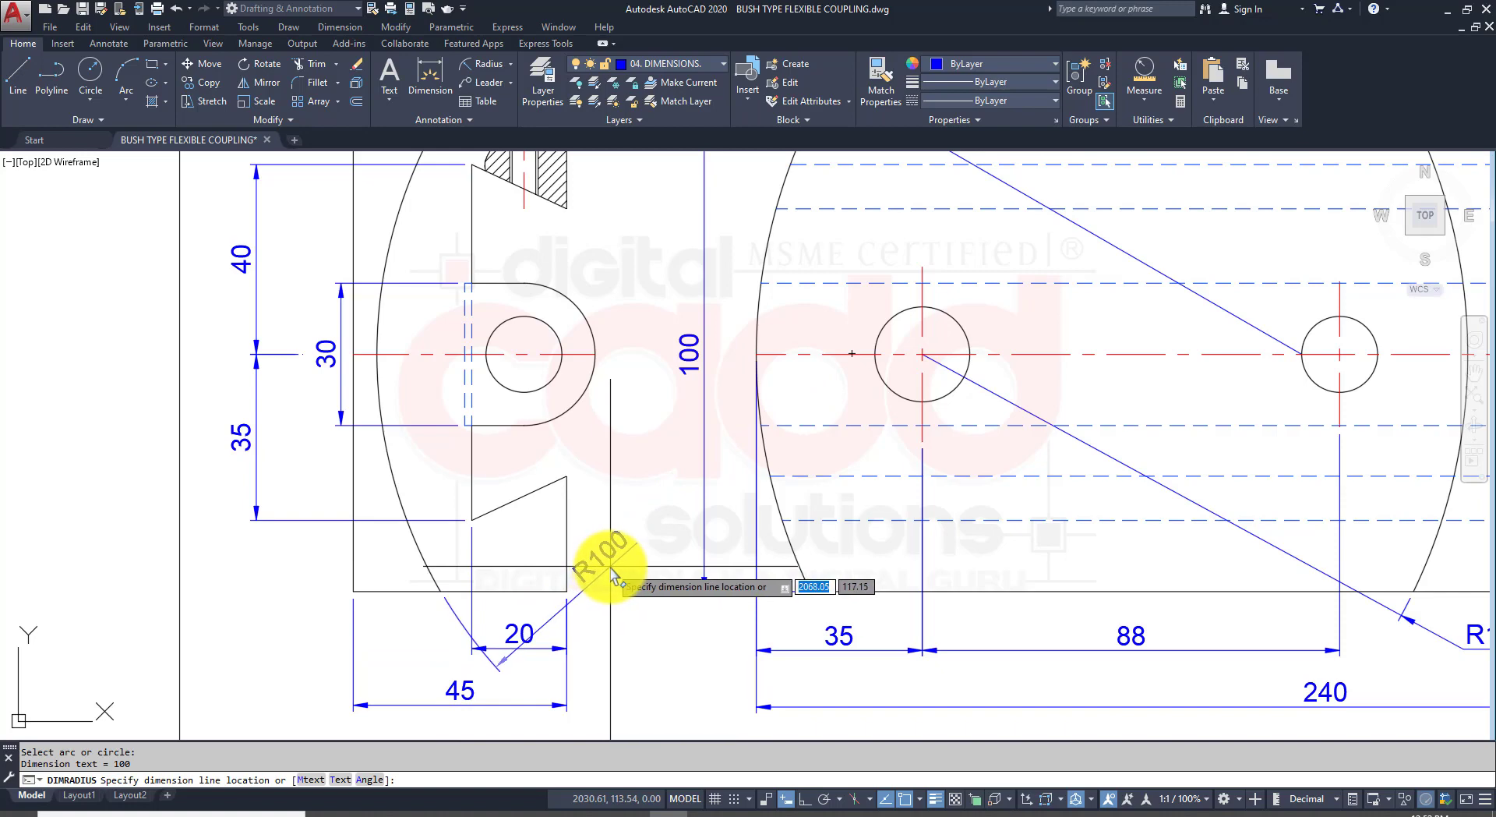
{"action": "left_click", "coordinate": [610, 567]}
{"action": "middle_click_drag", "start_coordinate": [600, 642], "coordinate": [564, 568]}
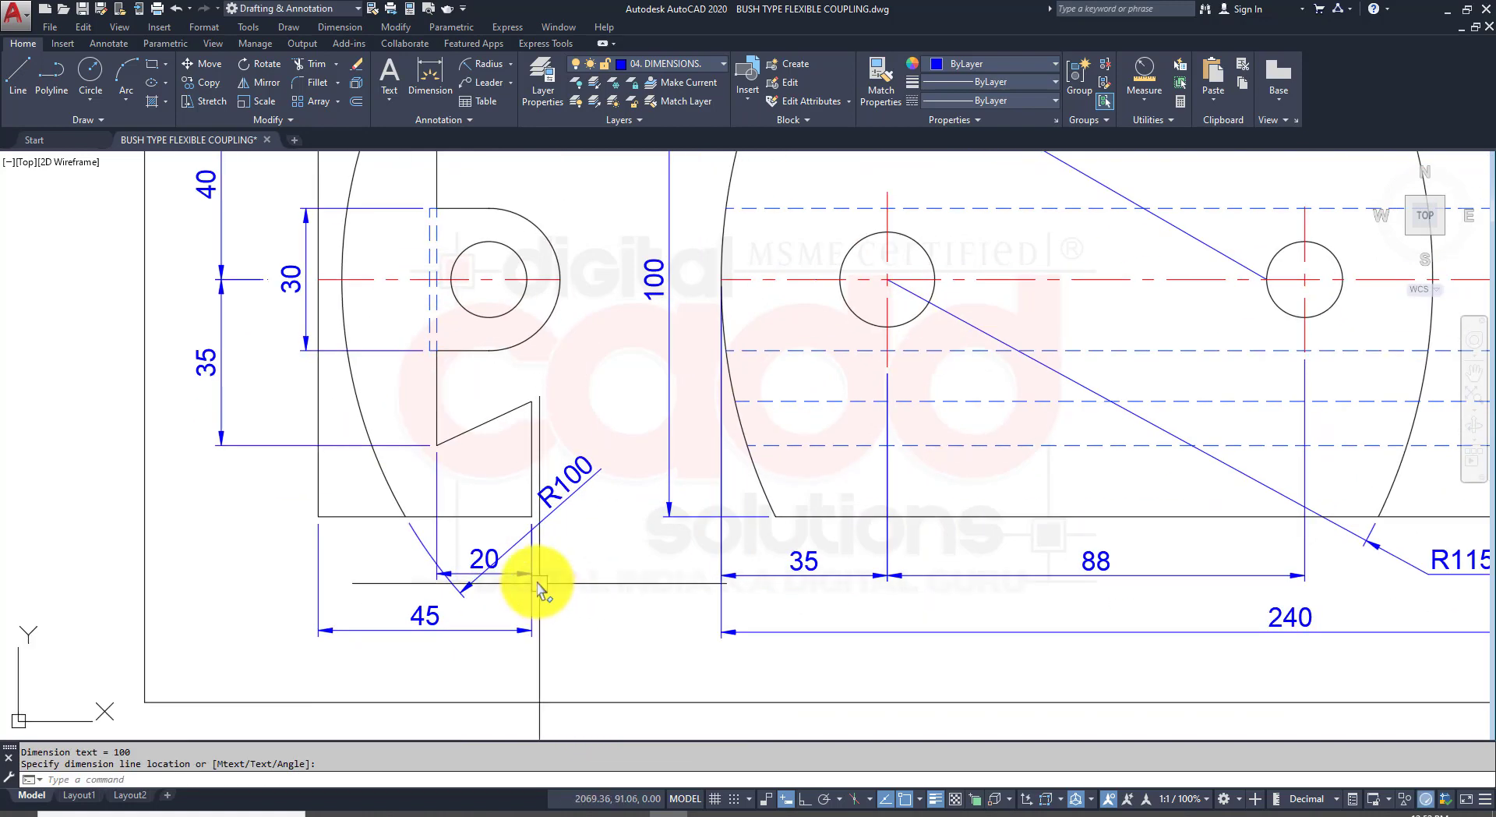
Step: Move the 20 and 45 dimension lines farther below the side view and pull the R100 arrowhead up above the 20 dimension
{"action": "left_click", "coordinate": [534, 577]}
{"action": "left_click", "coordinate": [531, 573]}
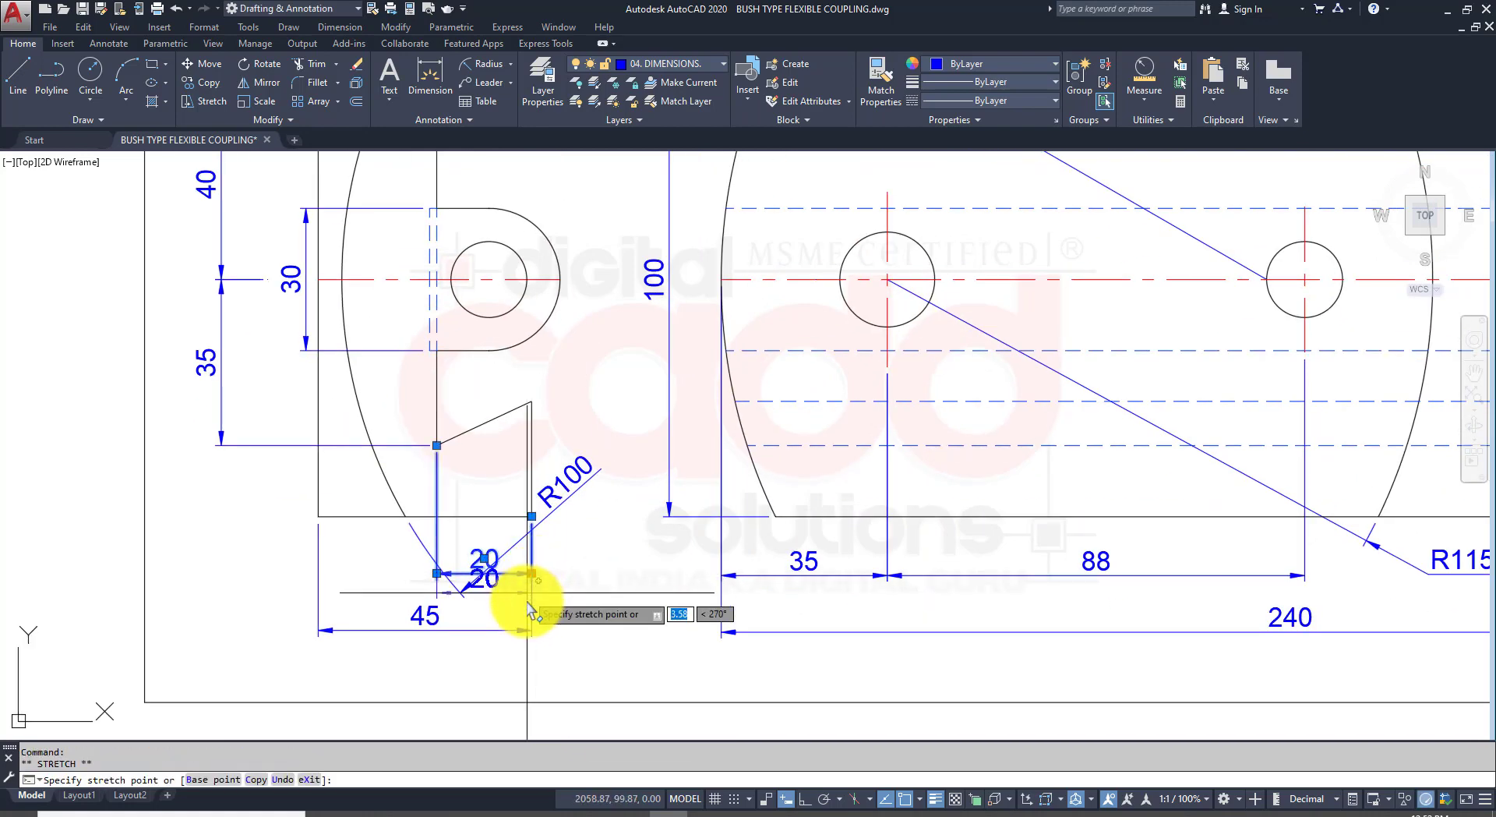
{"action": "left_click", "coordinate": [531, 606]}
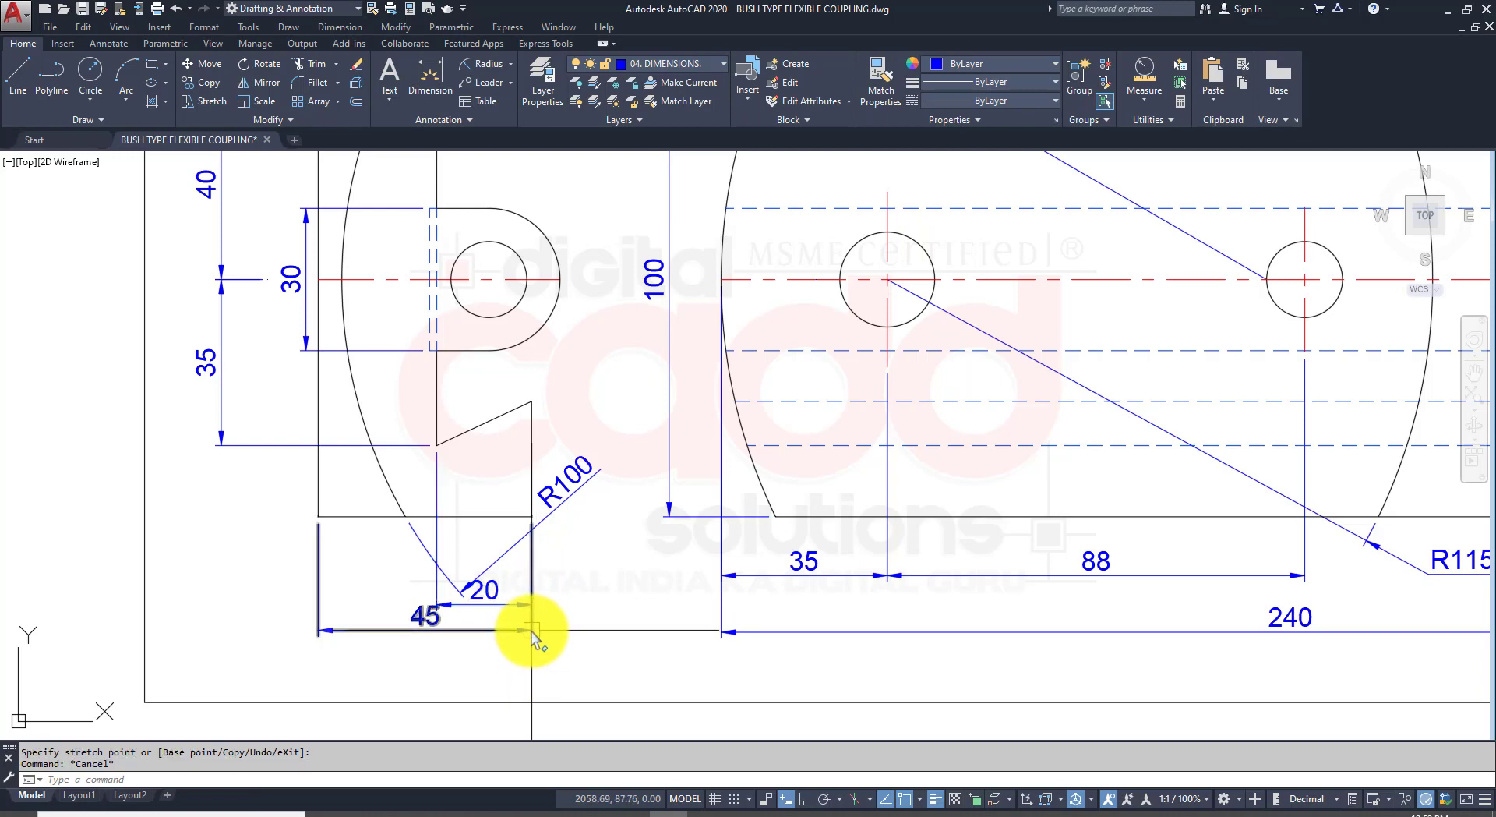
{"action": "left_click", "coordinate": [531, 629]}
{"action": "left_click", "coordinate": [533, 664]}
{"action": "key", "text": "Escape"}
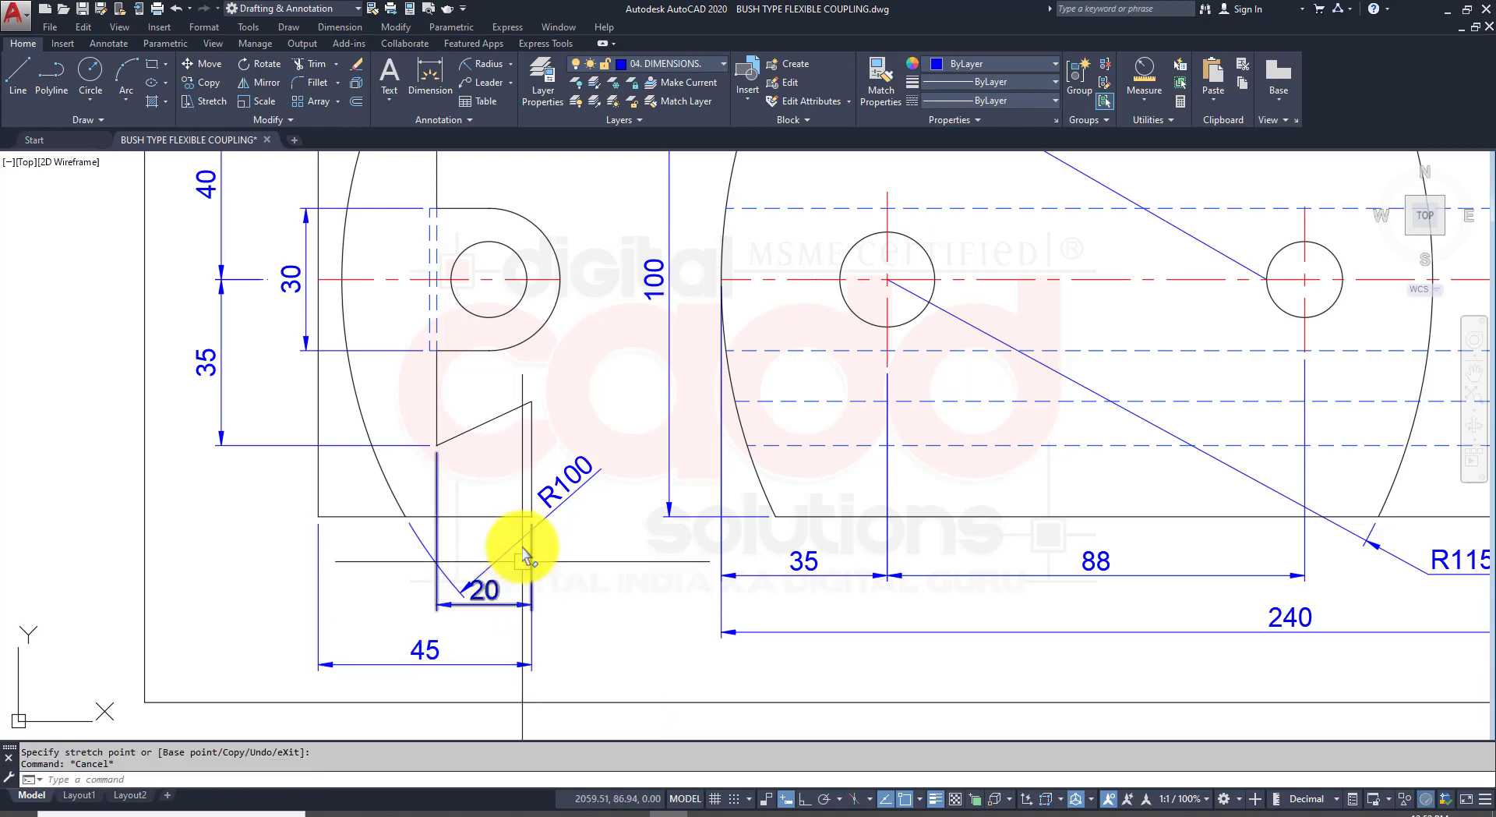
{"action": "left_click", "coordinate": [461, 591]}
{"action": "left_click", "coordinate": [451, 560]}
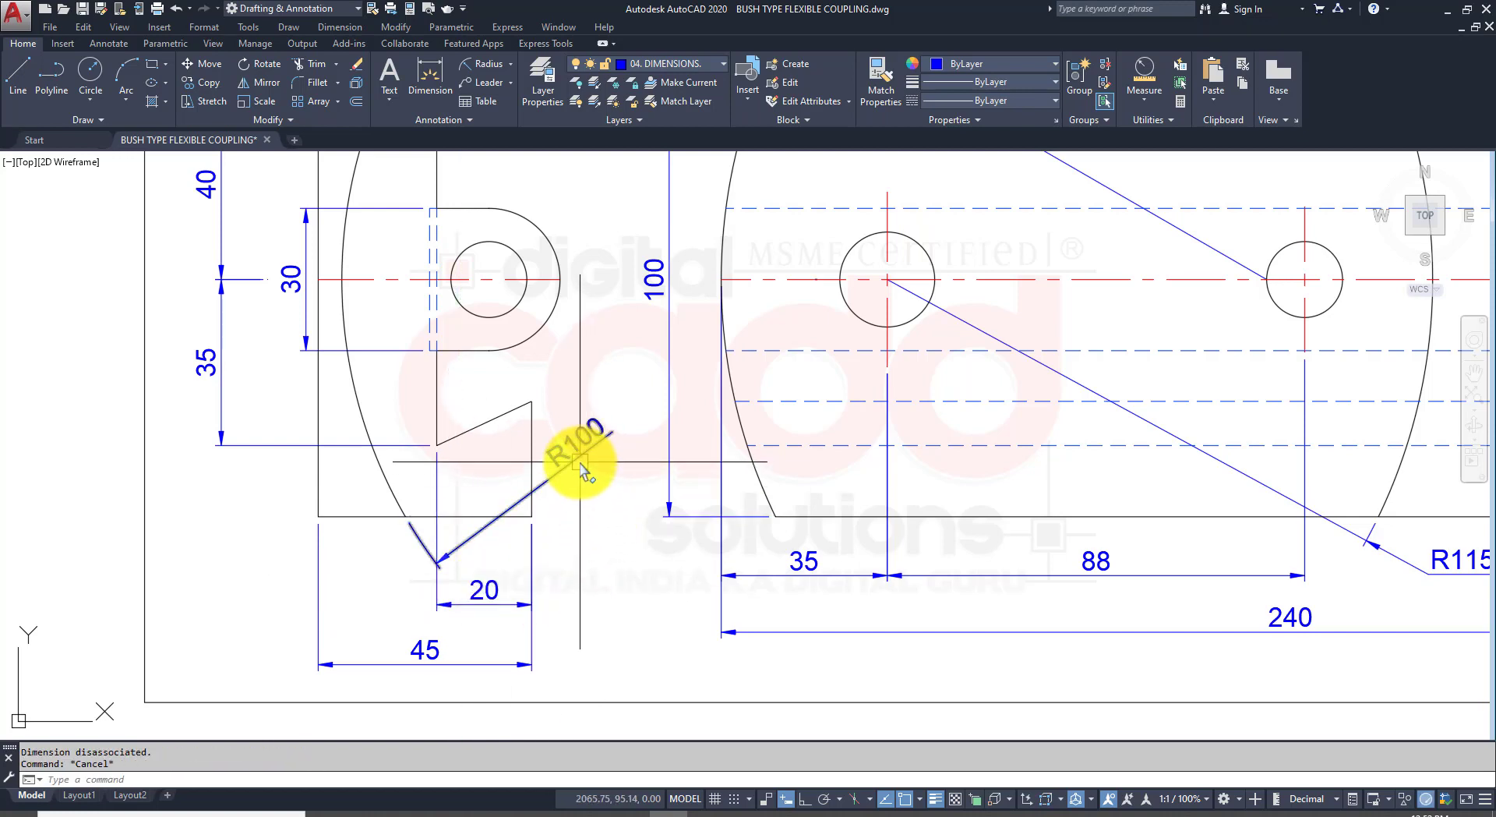
Step: Try moving only the R100 text down its dimension line toward the arrowhead, and undo the move
{"action": "mouse_move", "coordinate": [586, 452]}
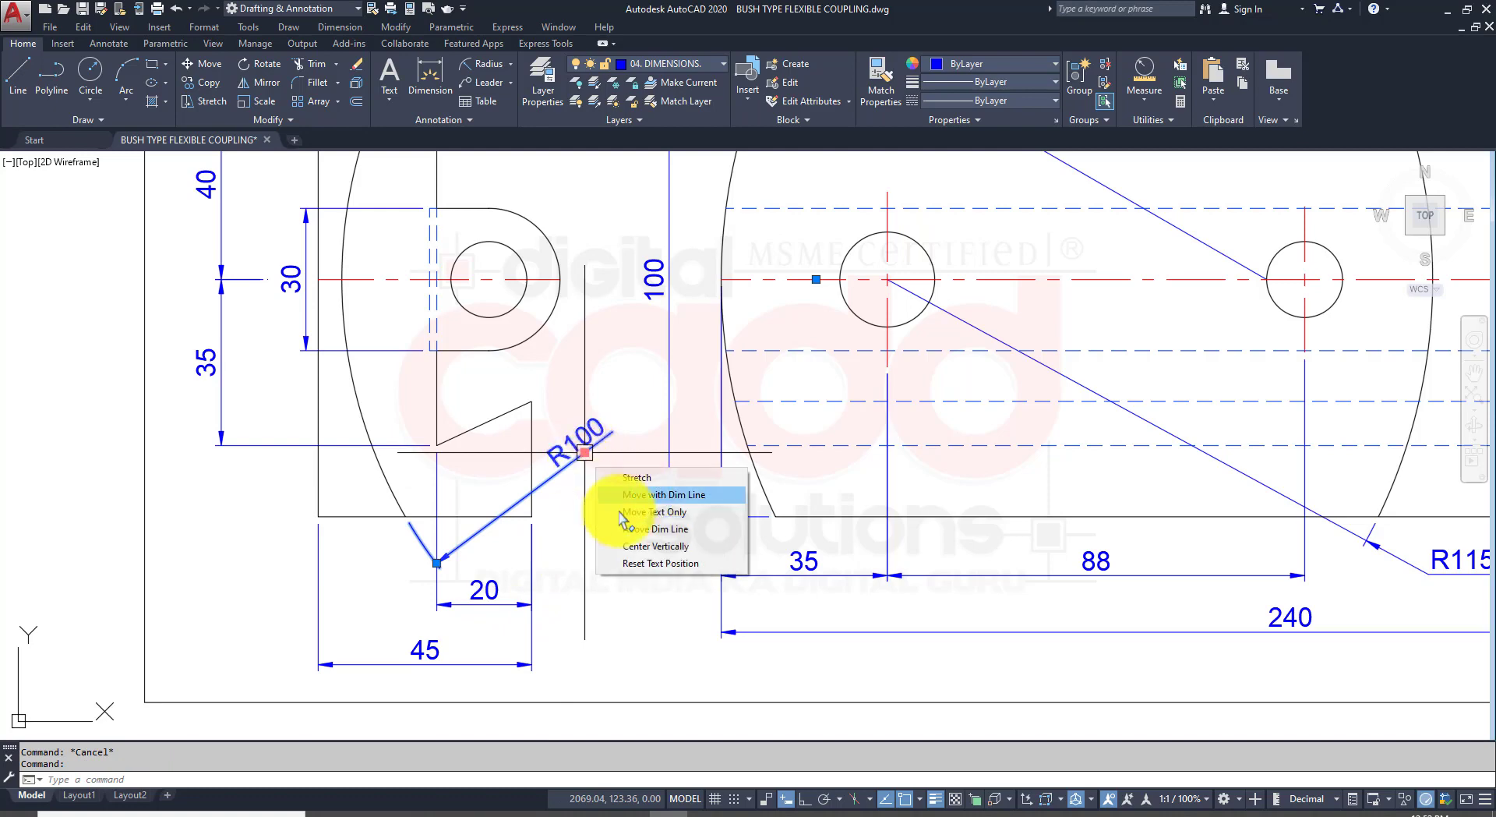
{"action": "left_click", "coordinate": [616, 509]}
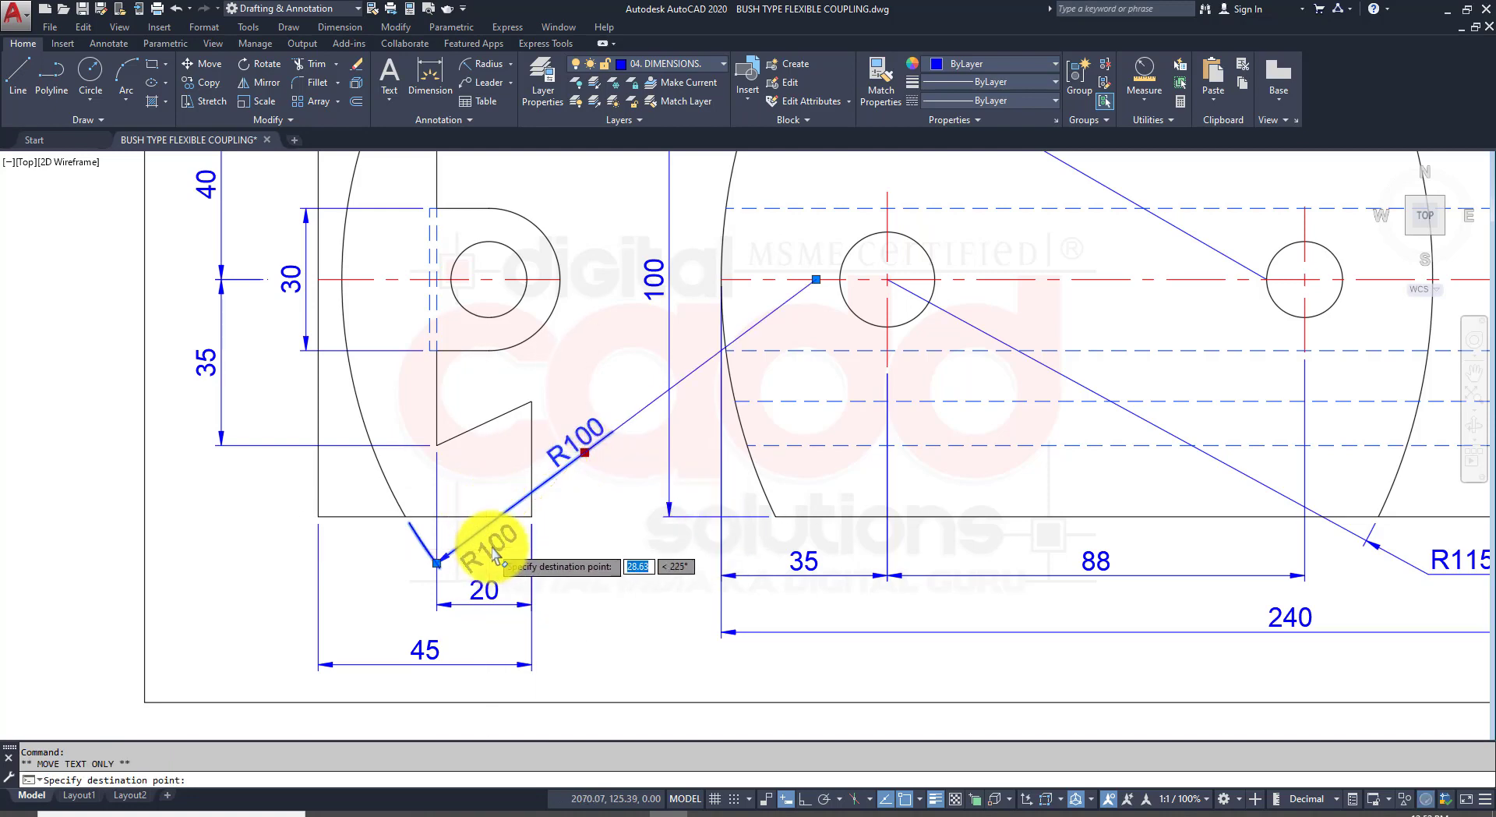
{"action": "scroll", "coordinate": [491, 514], "scroll_direction": "up", "scroll_amount": 4}
{"action": "scroll", "coordinate": [491, 549], "scroll_direction": "down", "scroll_amount": 5}
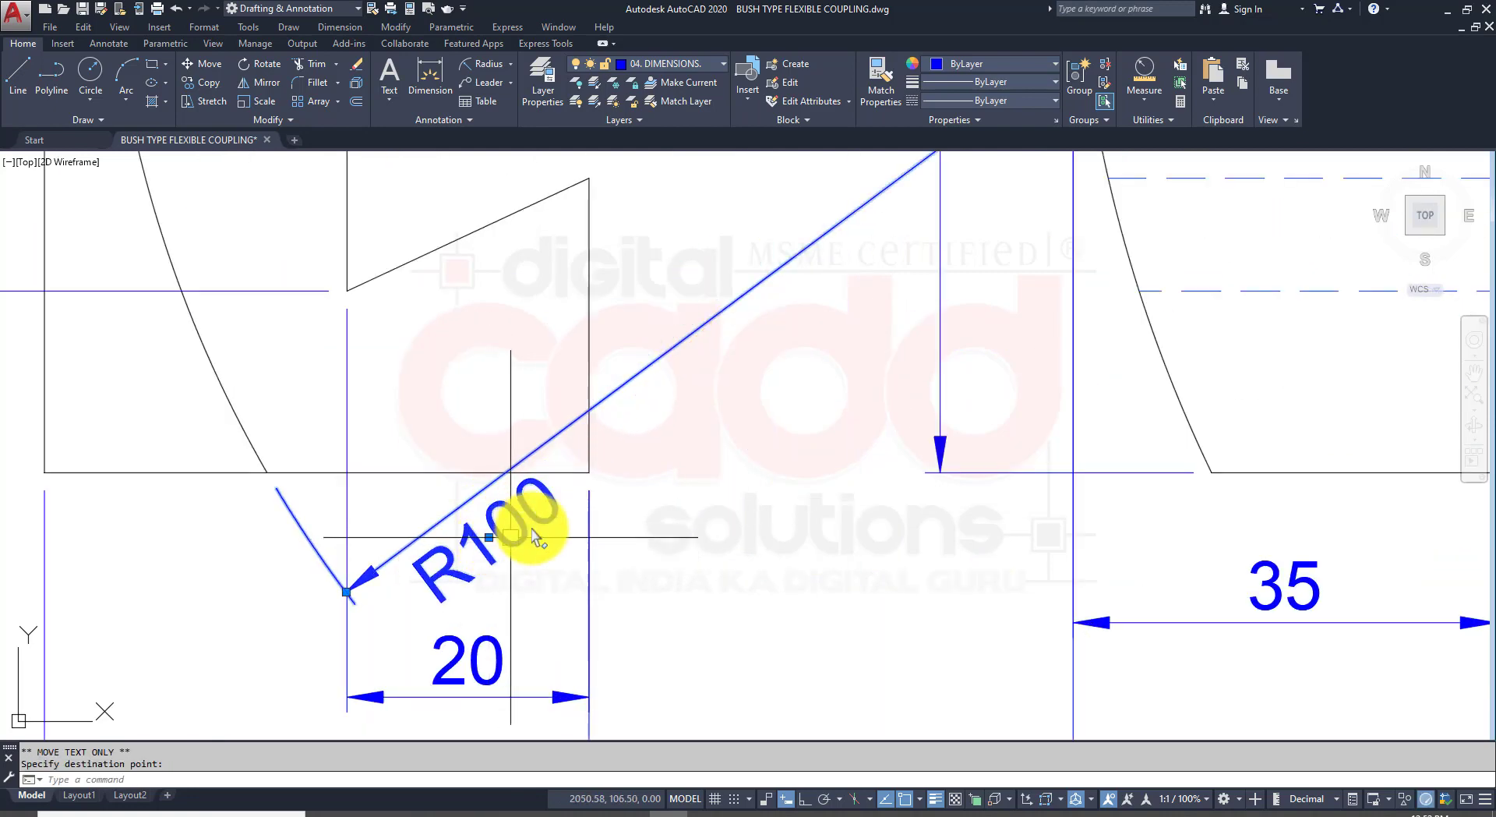
{"action": "key", "text": "Escape"}
{"action": "key", "text": "ctrl+z"}
{"action": "scroll", "coordinate": [584, 514], "scroll_direction": "up", "scroll_amount": 2}
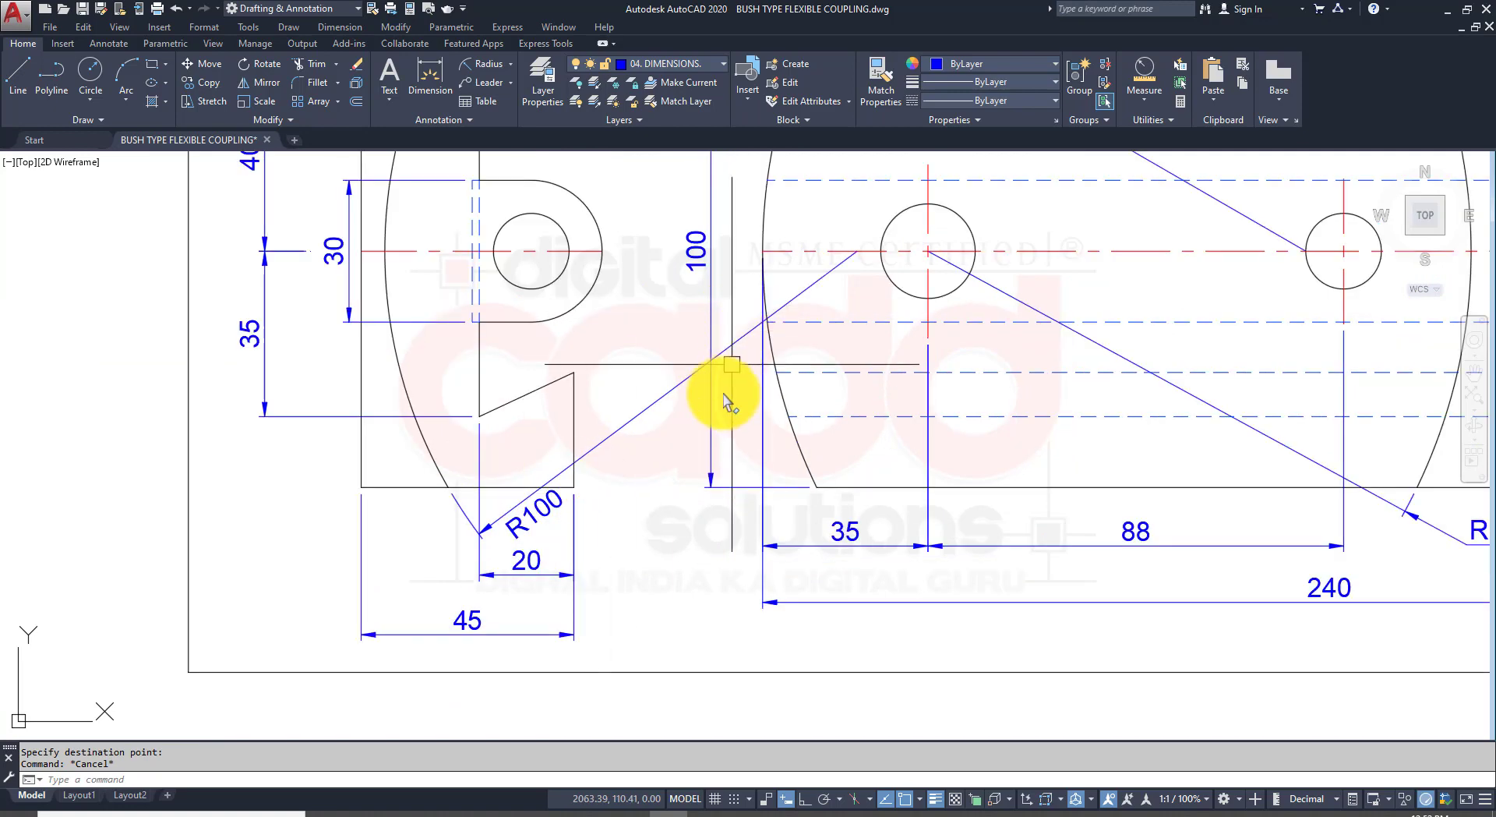
{"action": "scroll", "coordinate": [685, 472], "scroll_direction": "up", "scroll_amount": 5}
{"action": "scroll", "coordinate": [685, 472], "scroll_direction": "down", "scroll_amount": 4}
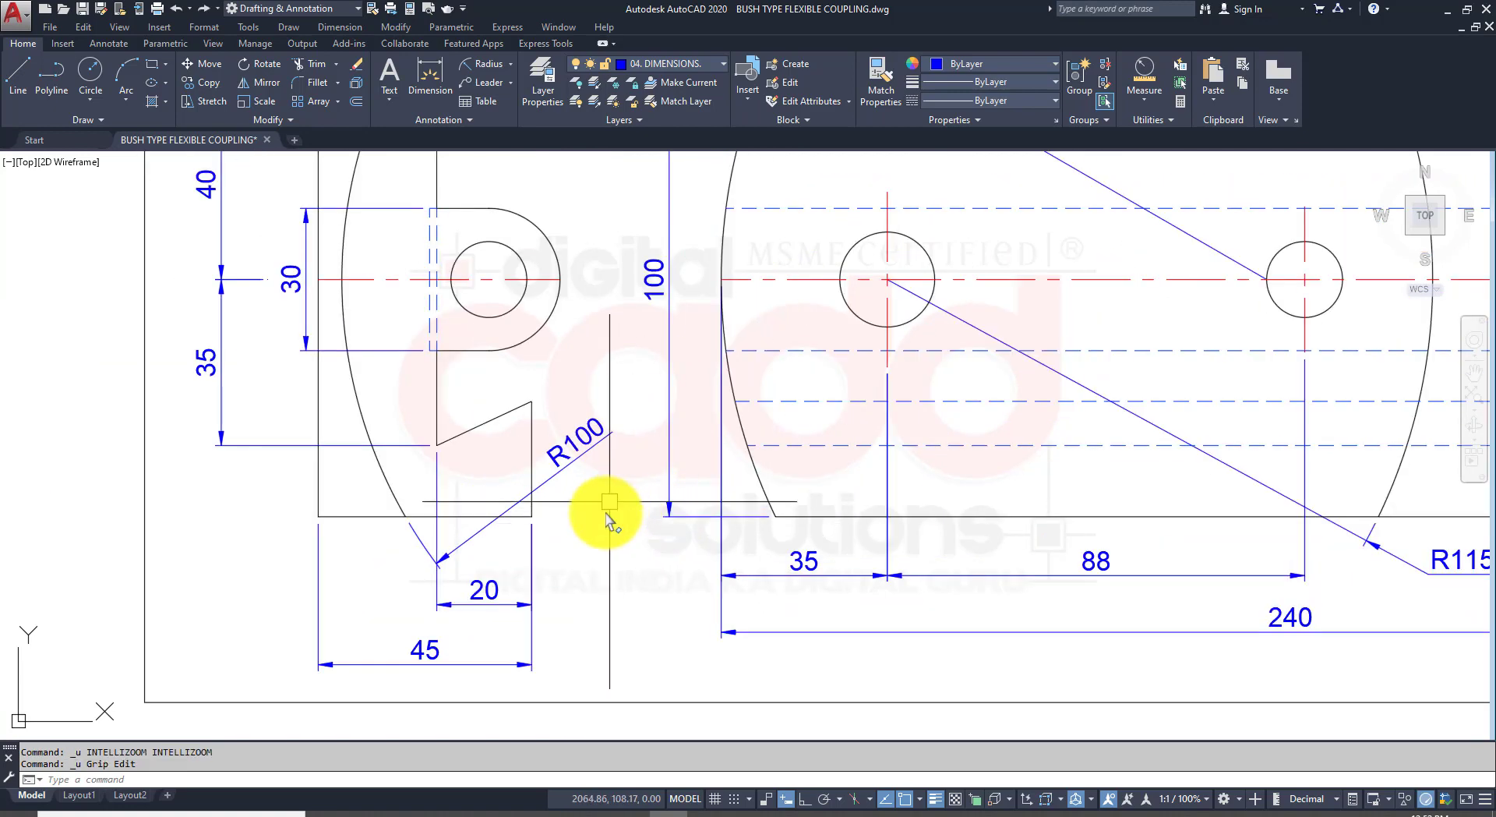
{"action": "key", "text": "ctrl+z"}
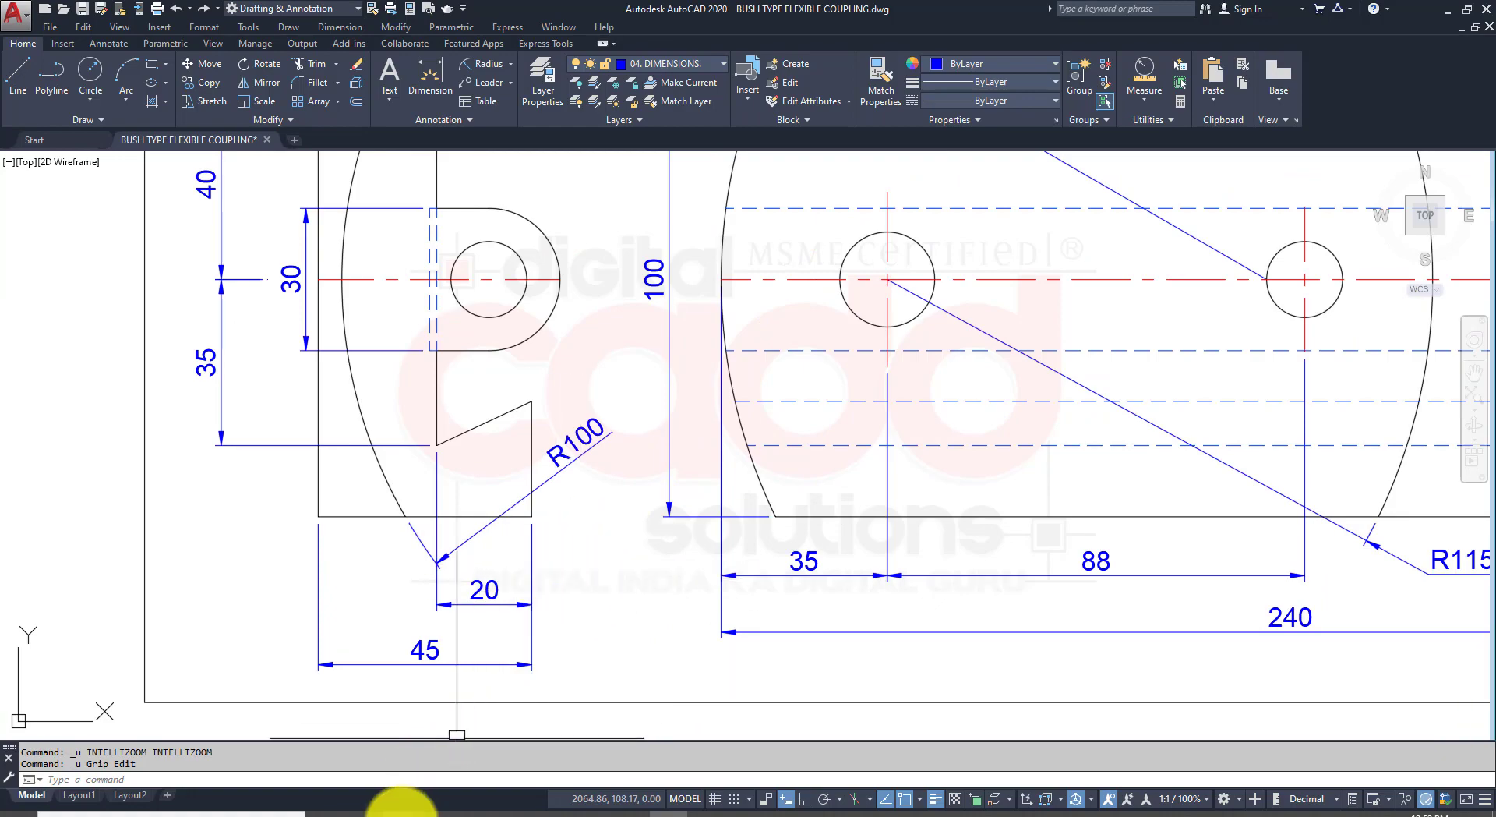
Step: Check the reference PDF and add a radius dimension to the rounded boss end in the side view, with its text at the upper right
{"action": "left_click", "coordinate": [401, 811]}
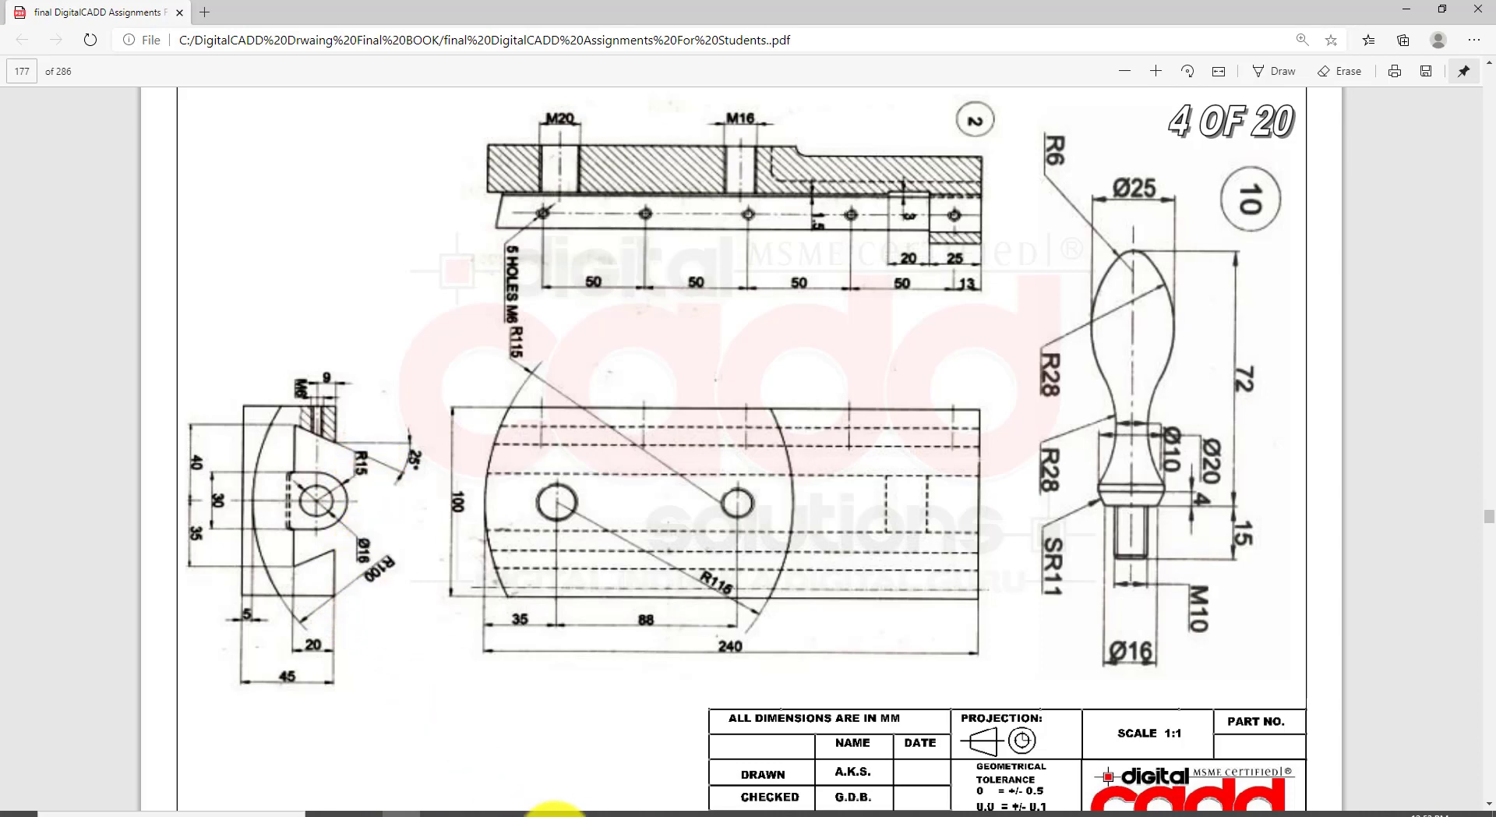
{"action": "left_click", "coordinate": [646, 811]}
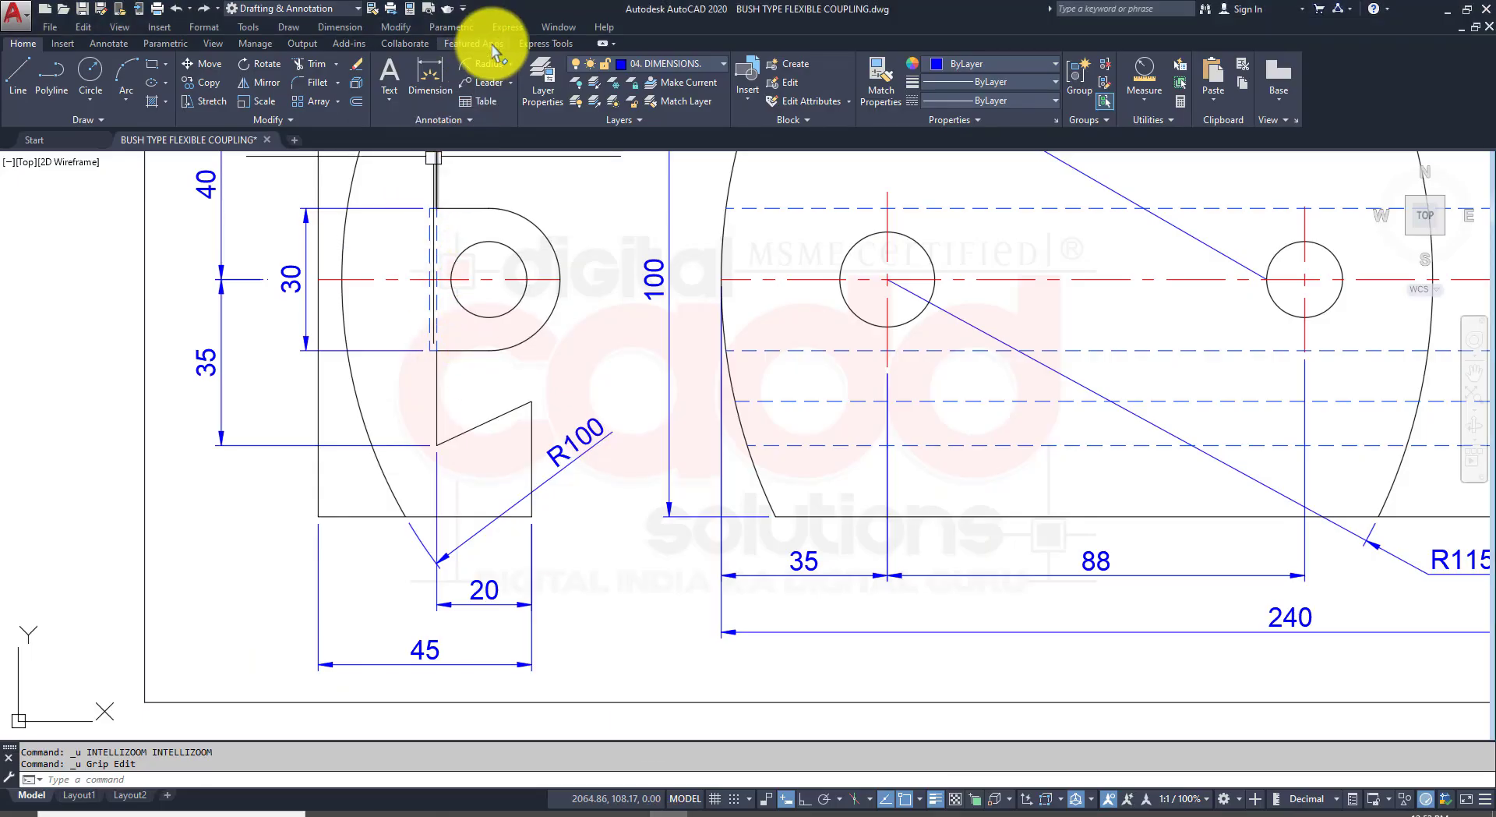
{"action": "middle_click_drag", "start_coordinate": [567, 314], "coordinate": [493, 487]}
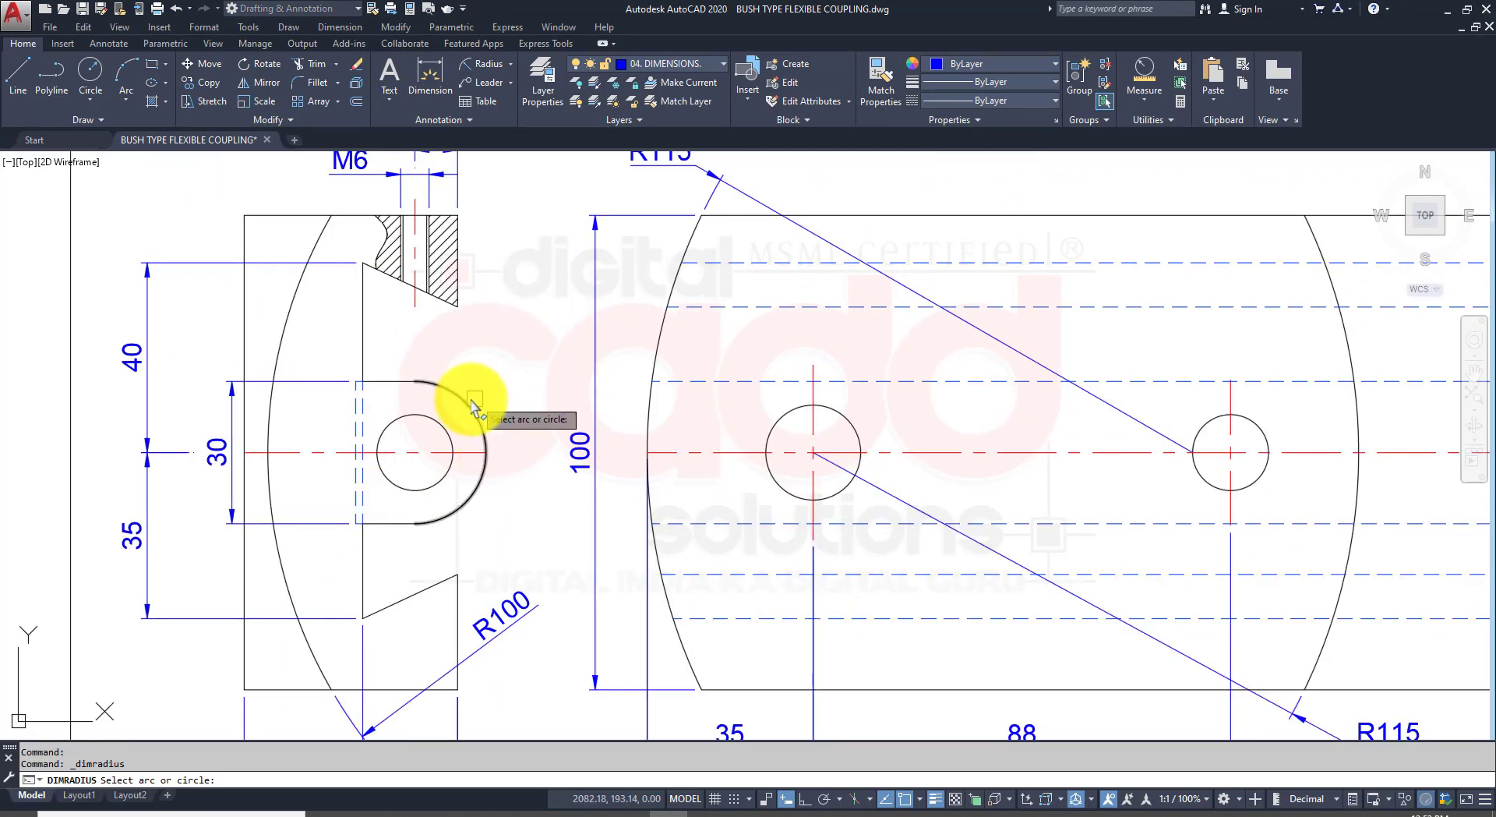
{"action": "left_click", "coordinate": [472, 405]}
{"action": "left_click", "coordinate": [469, 385]}
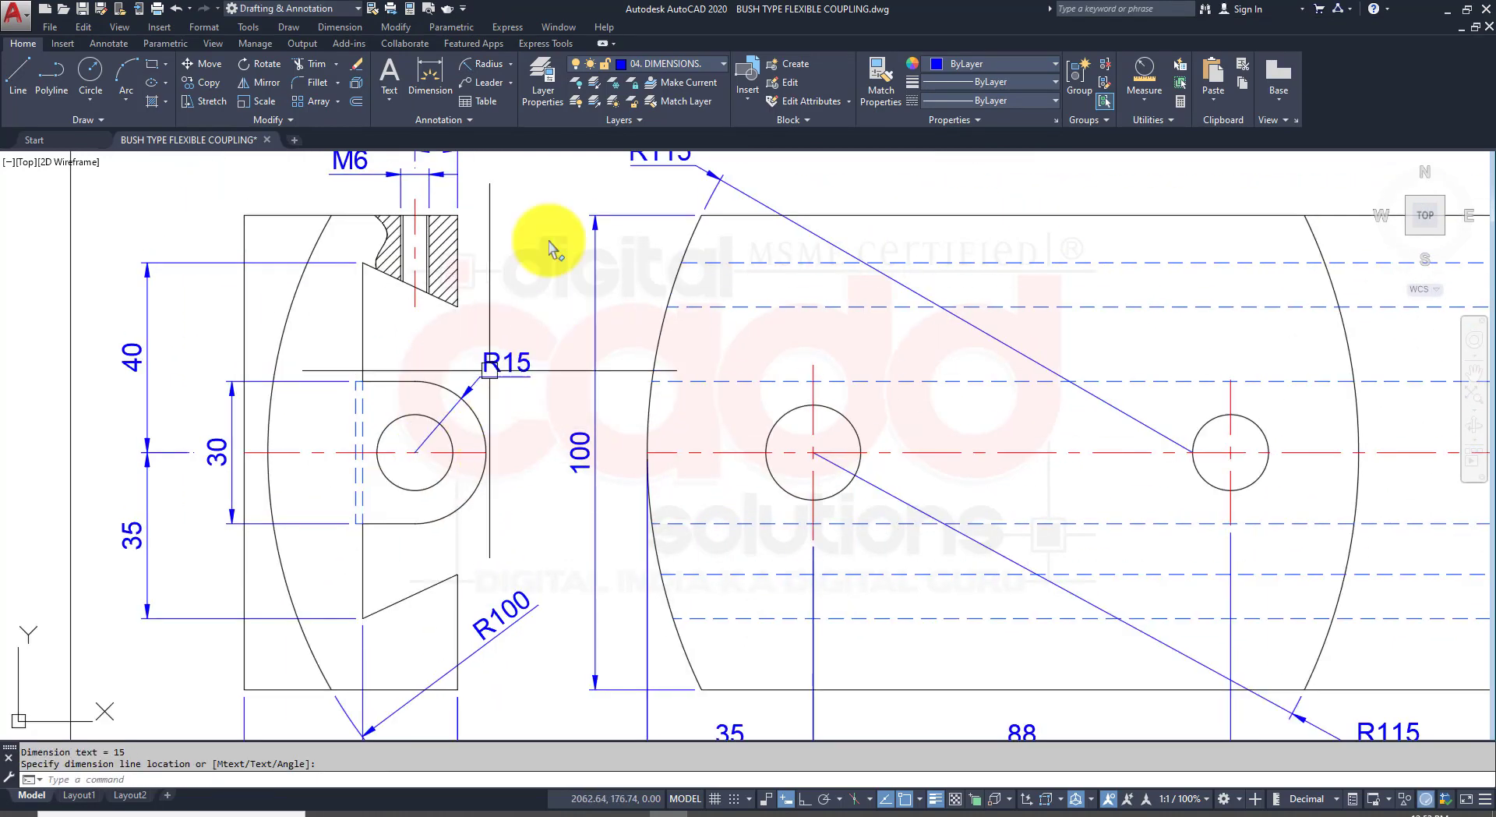
Step: Add a diameter dimension to the hole in the side view's rounded boss, placing its text to the lower right
{"action": "left_click", "coordinate": [509, 65]}
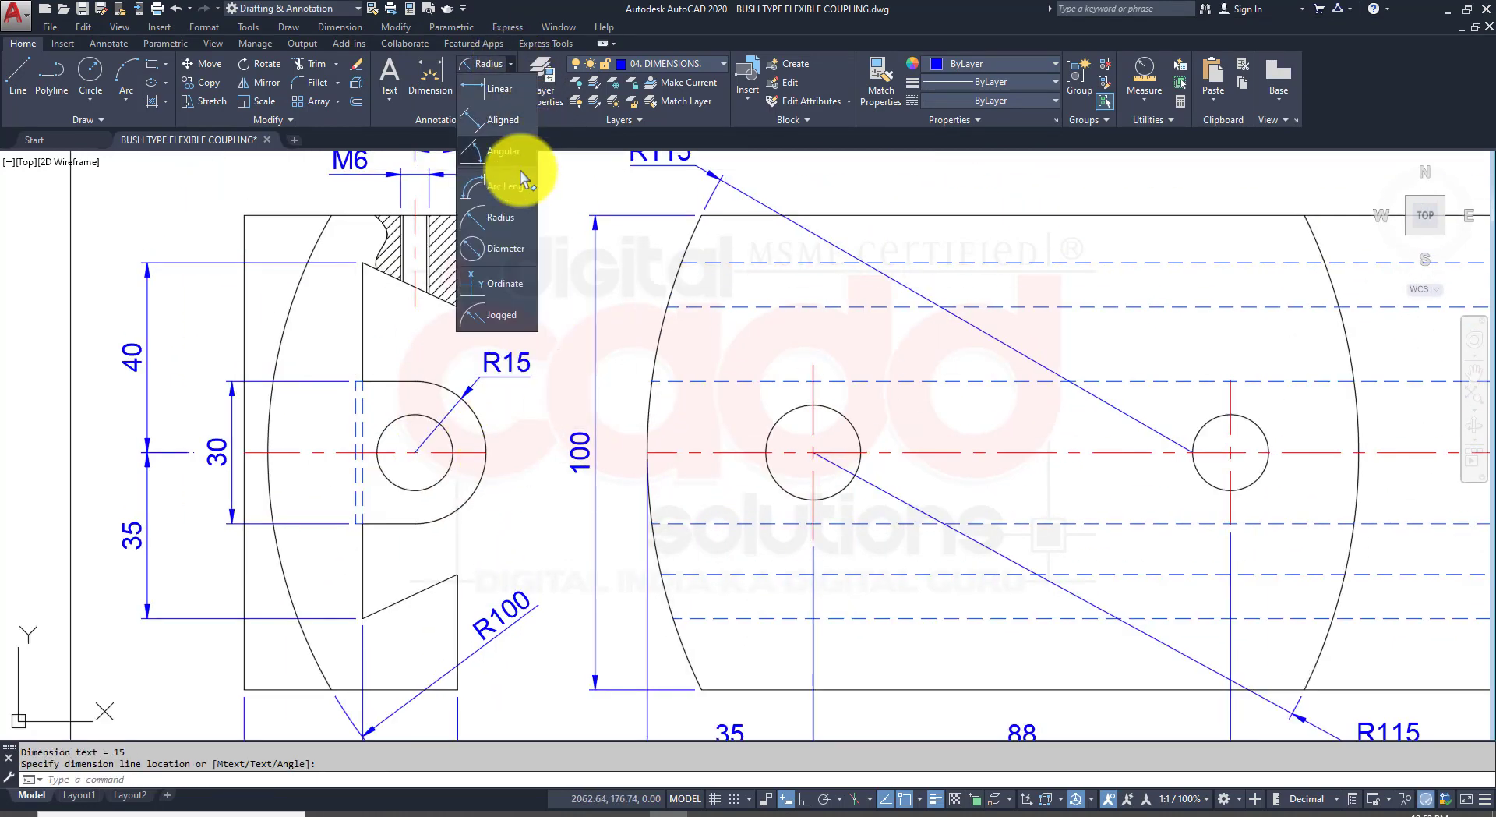
{"action": "left_click", "coordinate": [517, 243]}
{"action": "left_click", "coordinate": [418, 492]}
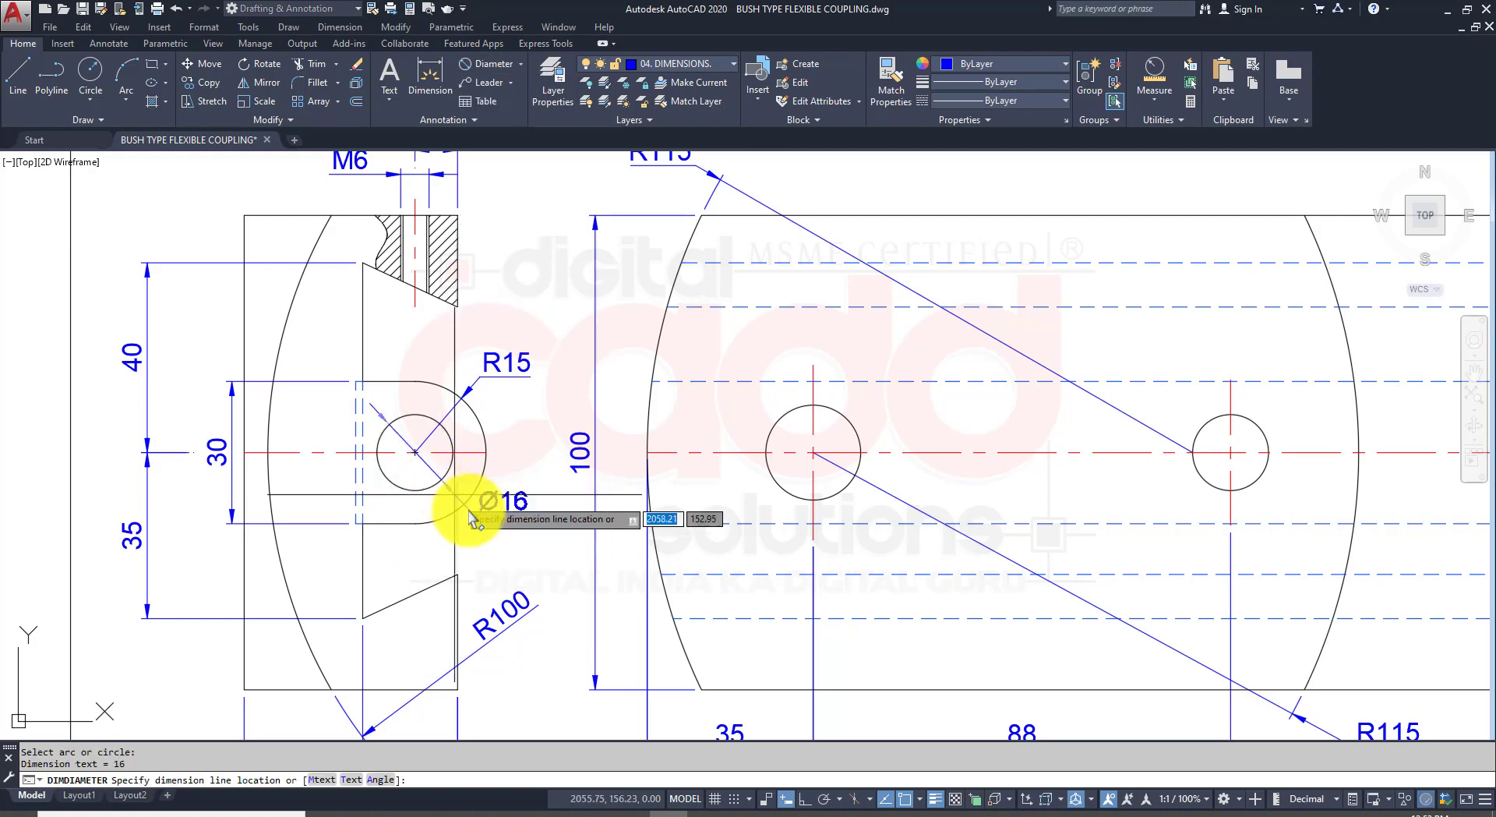
{"action": "left_click", "coordinate": [505, 536]}
{"action": "scroll", "coordinate": [463, 592], "scroll_direction": "down", "scroll_amount": 4}
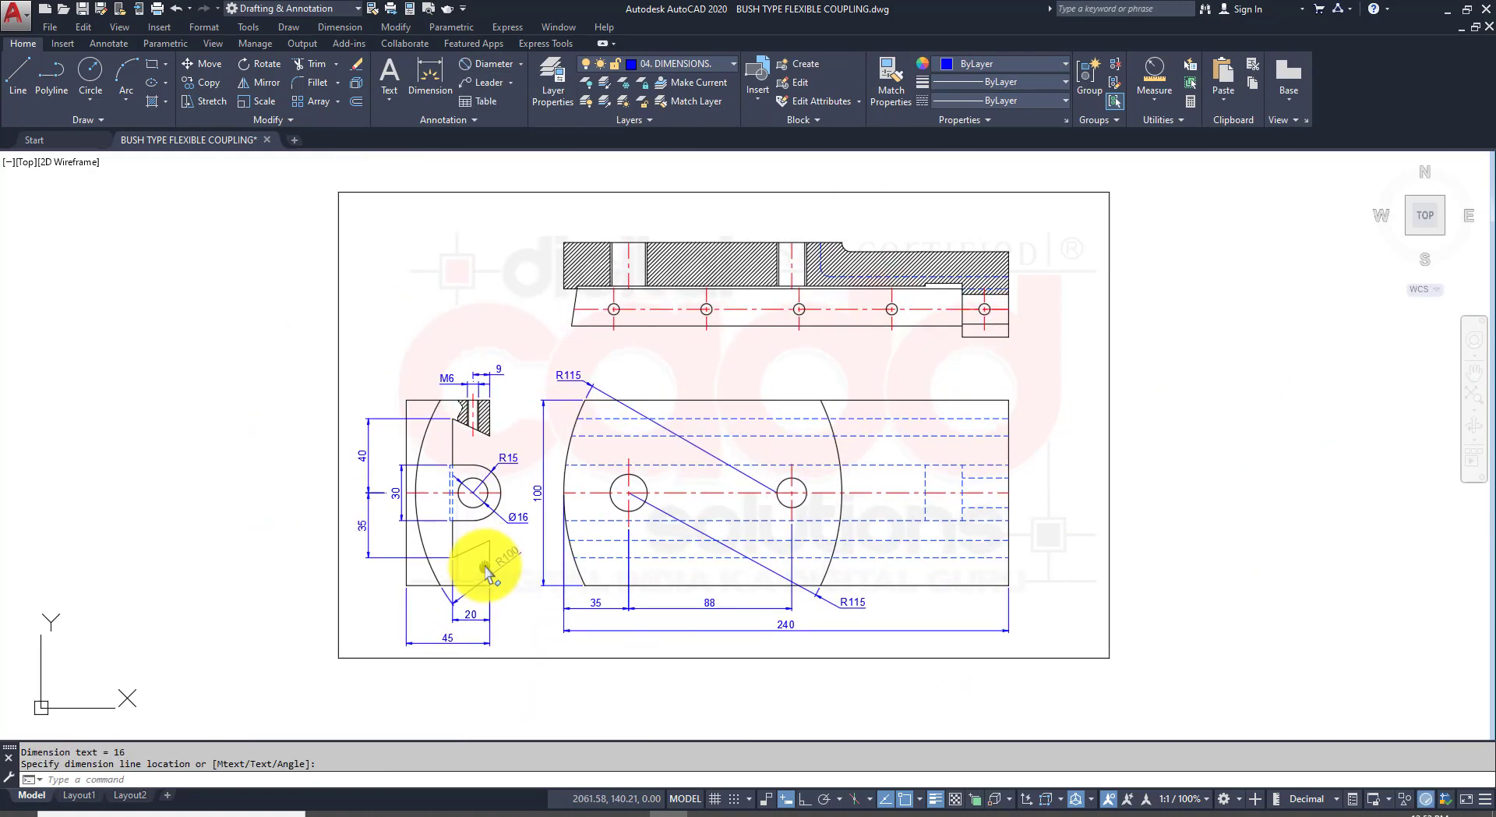
Step: Following the reference PDF, draw a horizontal line about 37 mm long from the dovetail's upper inner corner past the side view's right edge
{"action": "left_click", "coordinate": [456, 582]}
{"action": "left_click", "coordinate": [411, 810]}
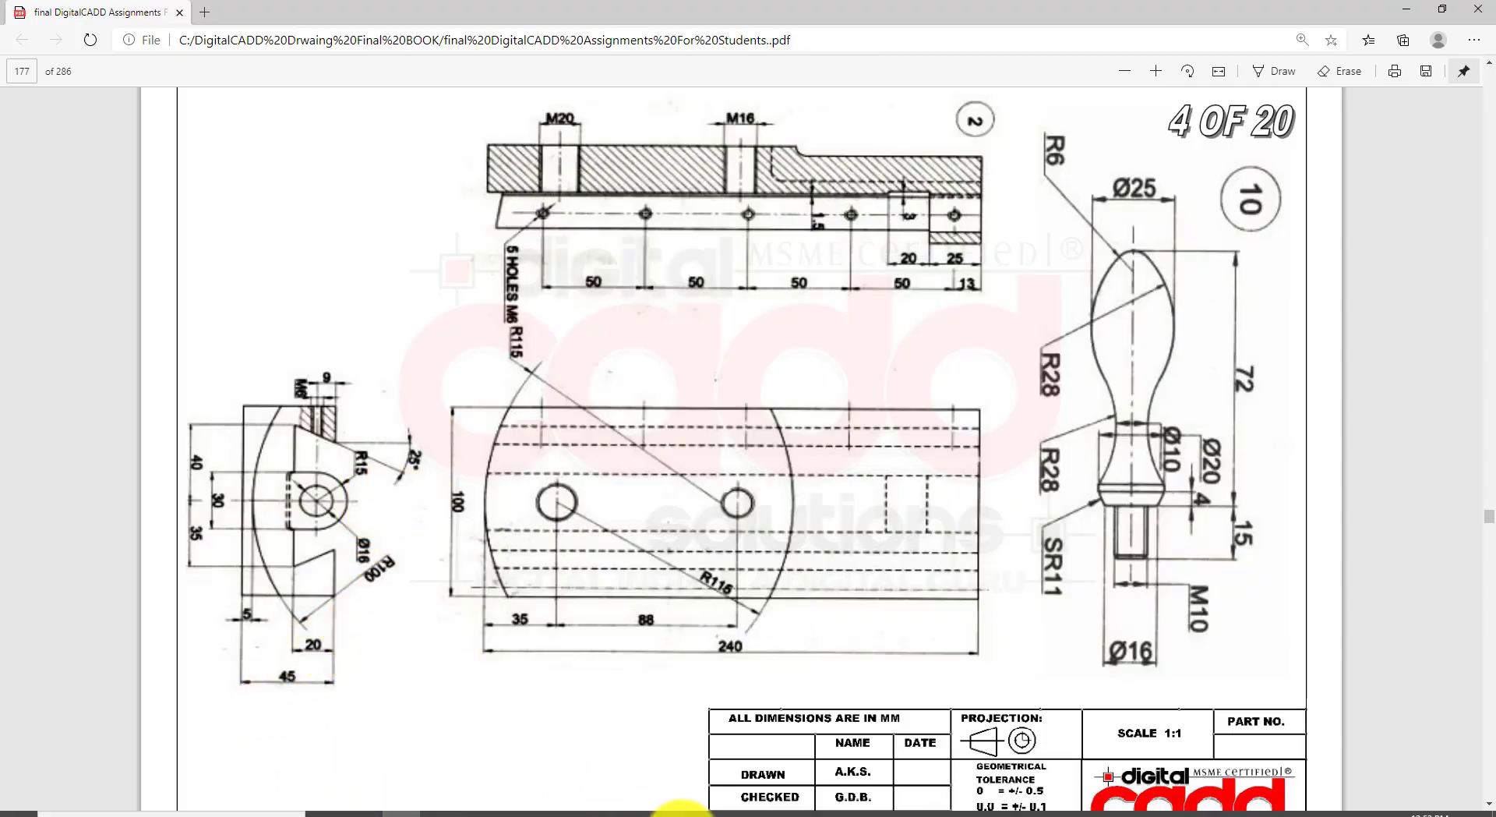
{"action": "left_click", "coordinate": [681, 810]}
{"action": "scroll", "coordinate": [452, 405], "scroll_direction": "up", "scroll_amount": 5}
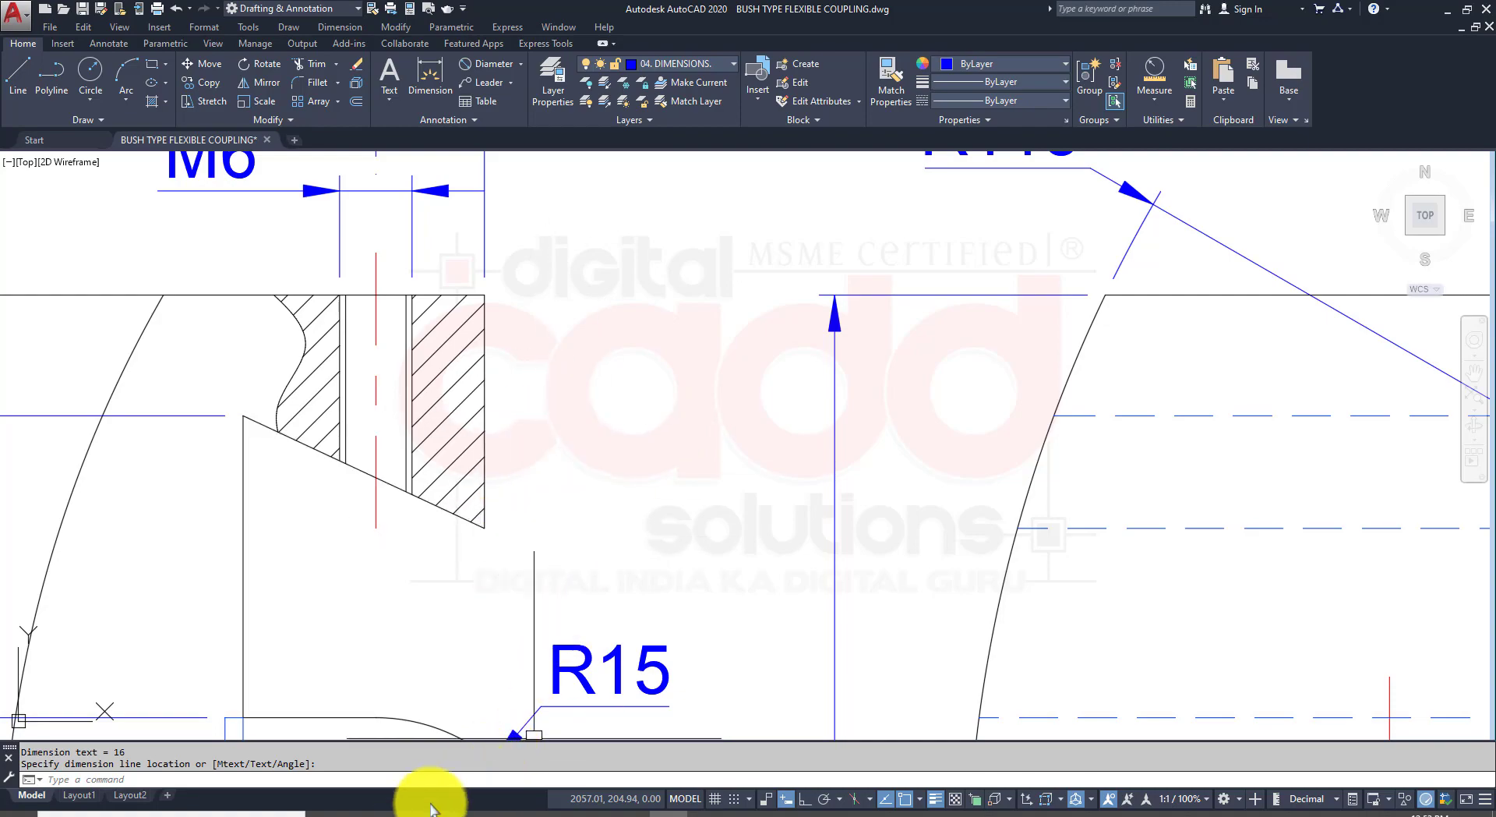
{"action": "left_click", "coordinate": [402, 813]}
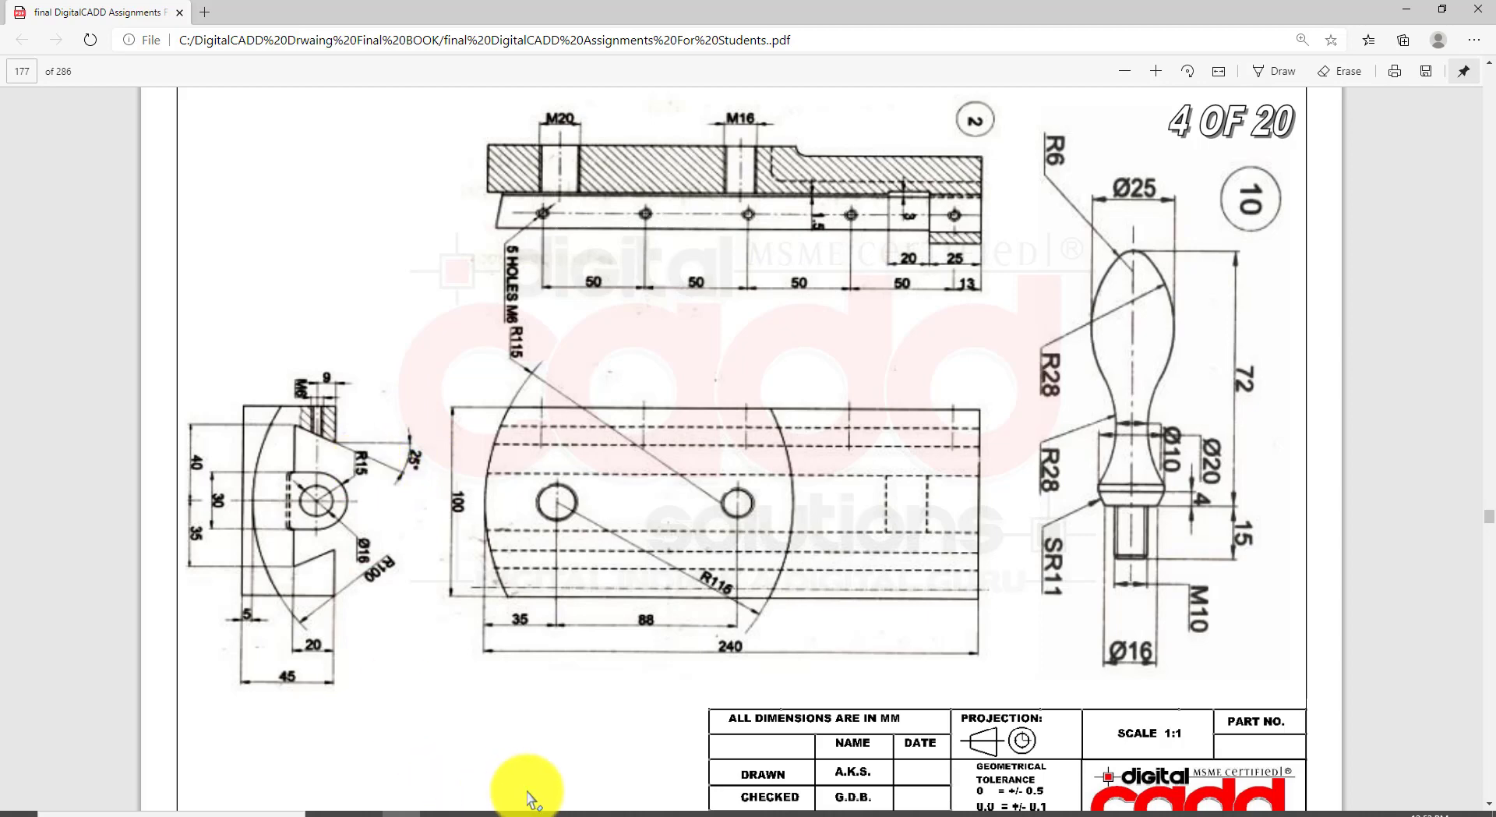
{"action": "left_click", "coordinate": [679, 813]}
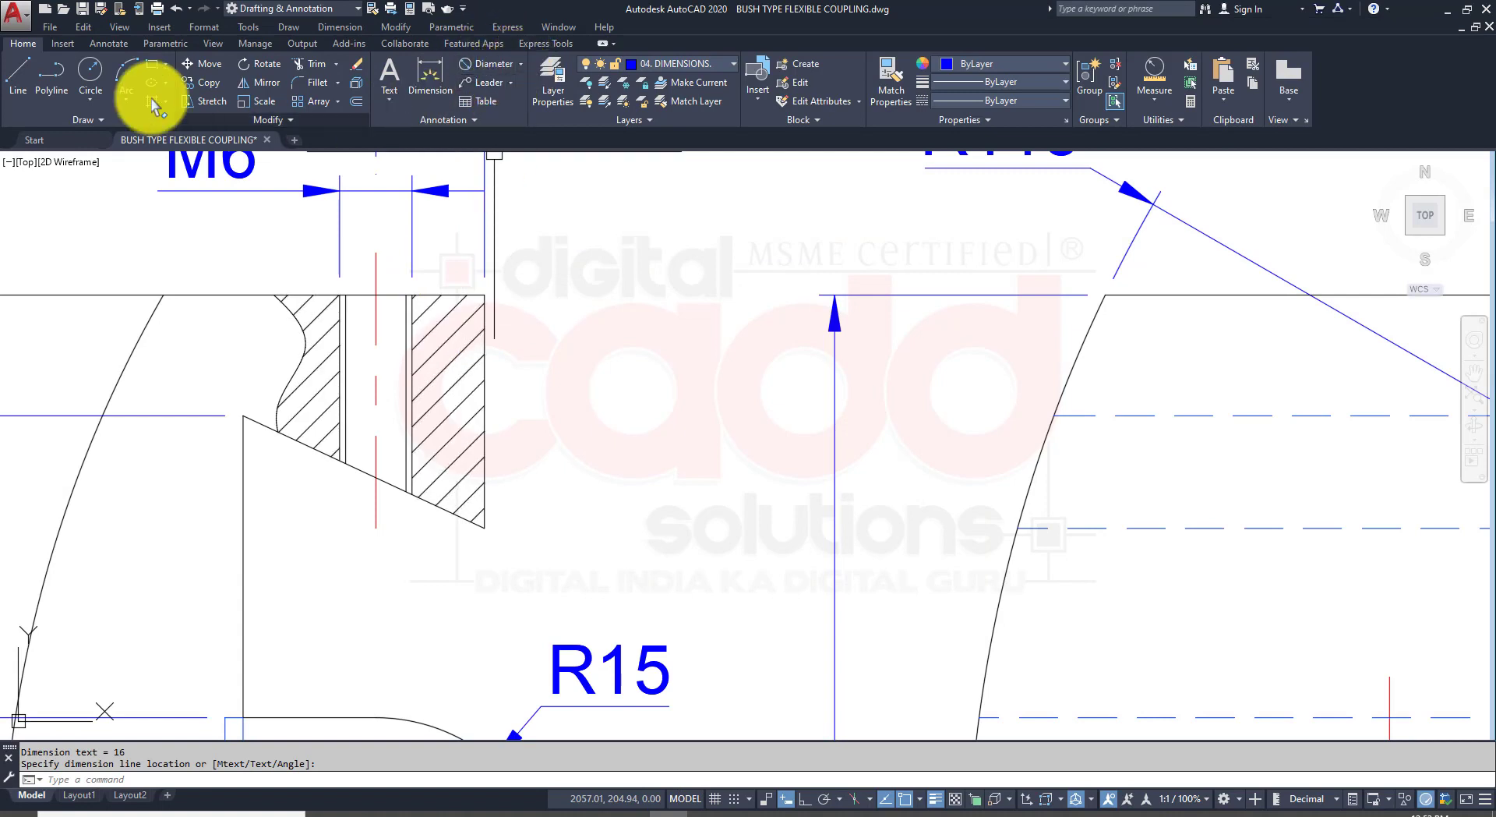
{"action": "left_click", "coordinate": [17, 76]}
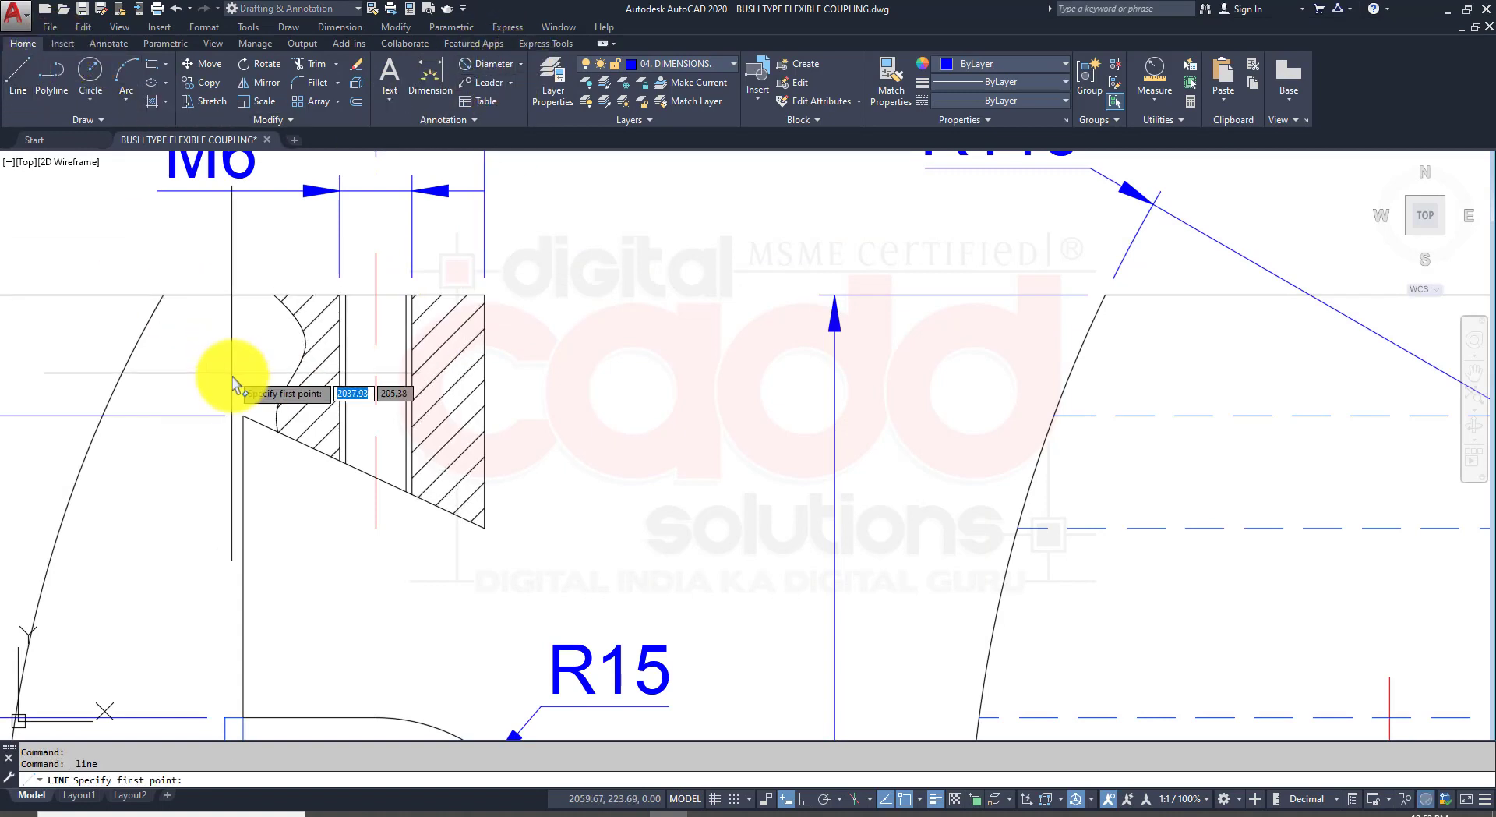
{"action": "left_click", "coordinate": [244, 415]}
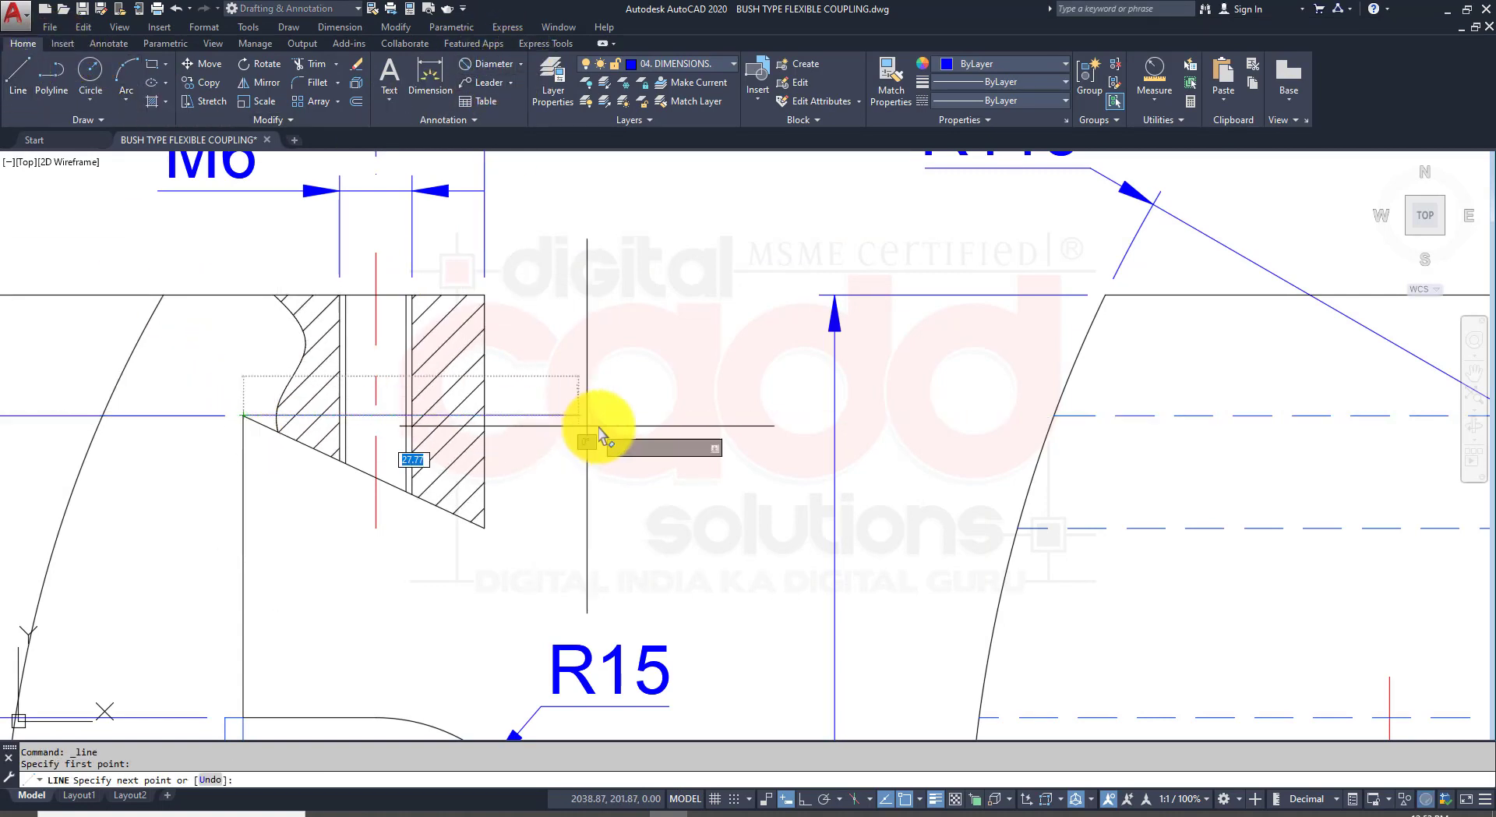
{"action": "left_click", "coordinate": [690, 415]}
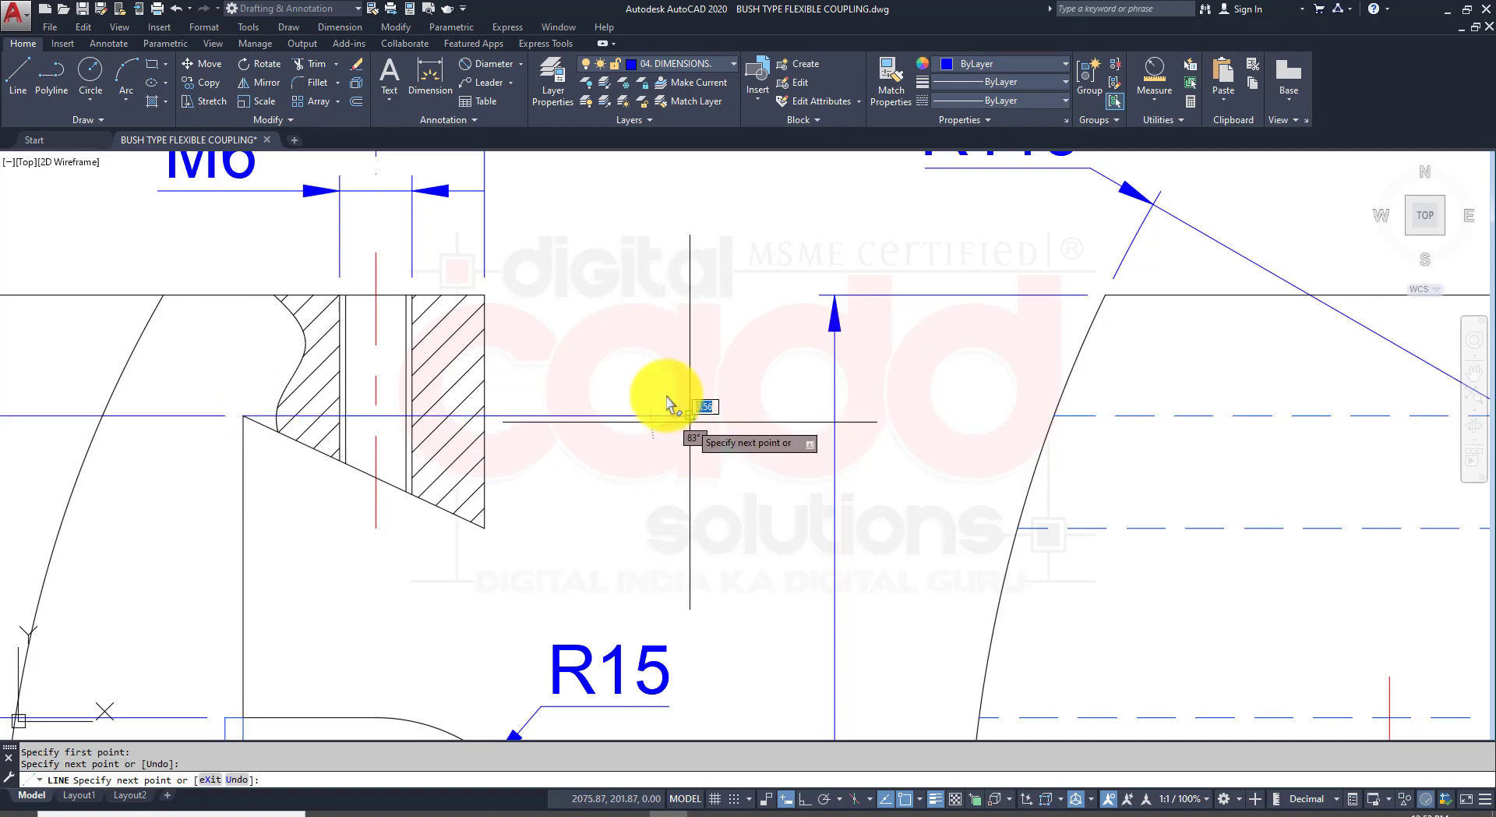
{"action": "key", "text": "Return"}
Step: Add an angular dimension between the horizontal reference line and the upper dovetail slope, placed to the right of the side view
{"action": "left_click", "coordinate": [523, 67]}
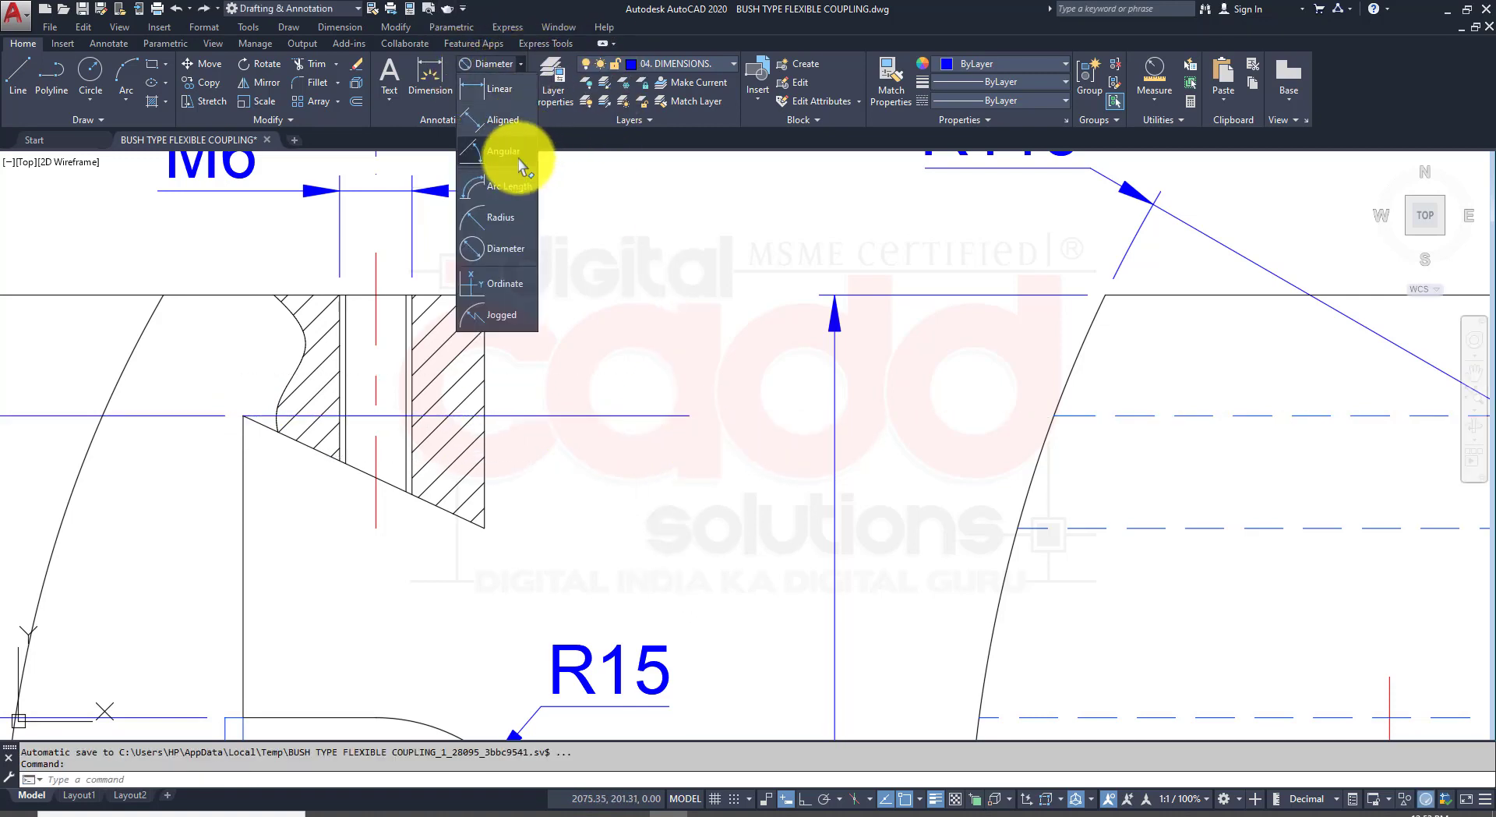
{"action": "left_click", "coordinate": [525, 152]}
{"action": "left_click", "coordinate": [526, 418]}
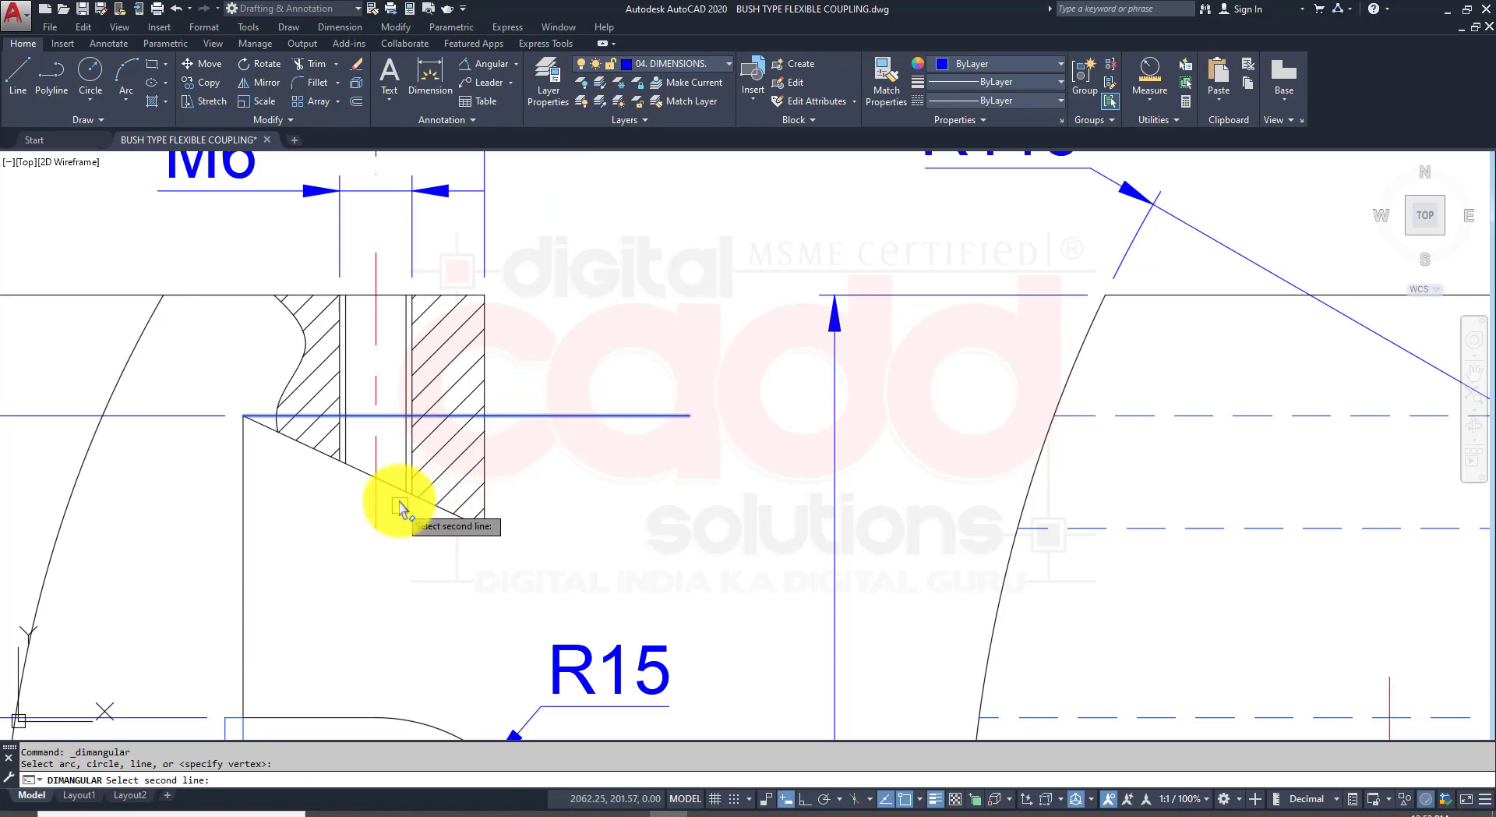
{"action": "left_click", "coordinate": [395, 490]}
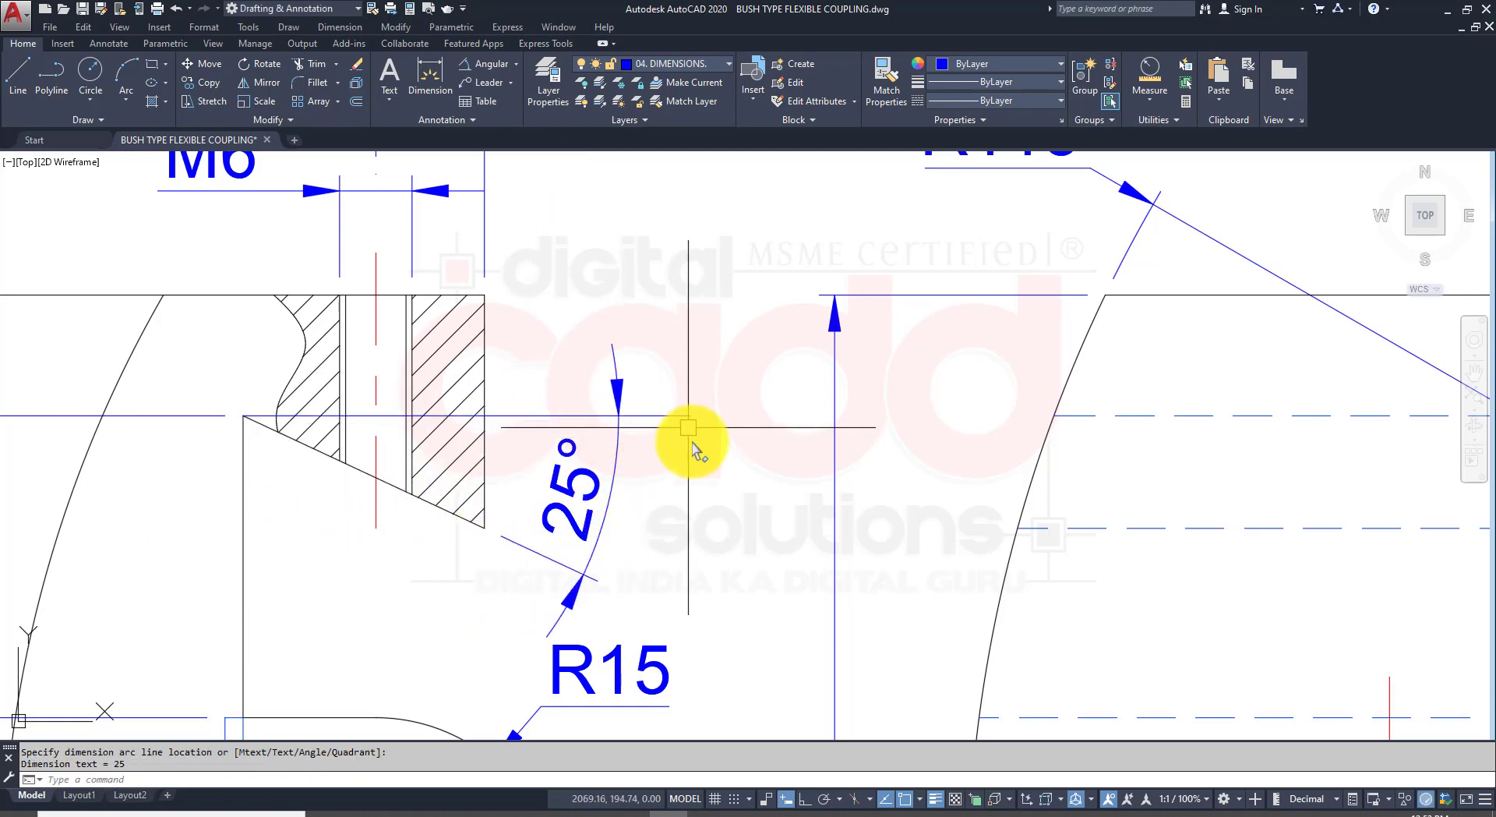
Step: Check the reference PDF and add a linear dimension below the sectional view from its right end to the rightmost small hole's centre
{"action": "scroll", "coordinate": [635, 435], "scroll_direction": "down", "scroll_amount": 6}
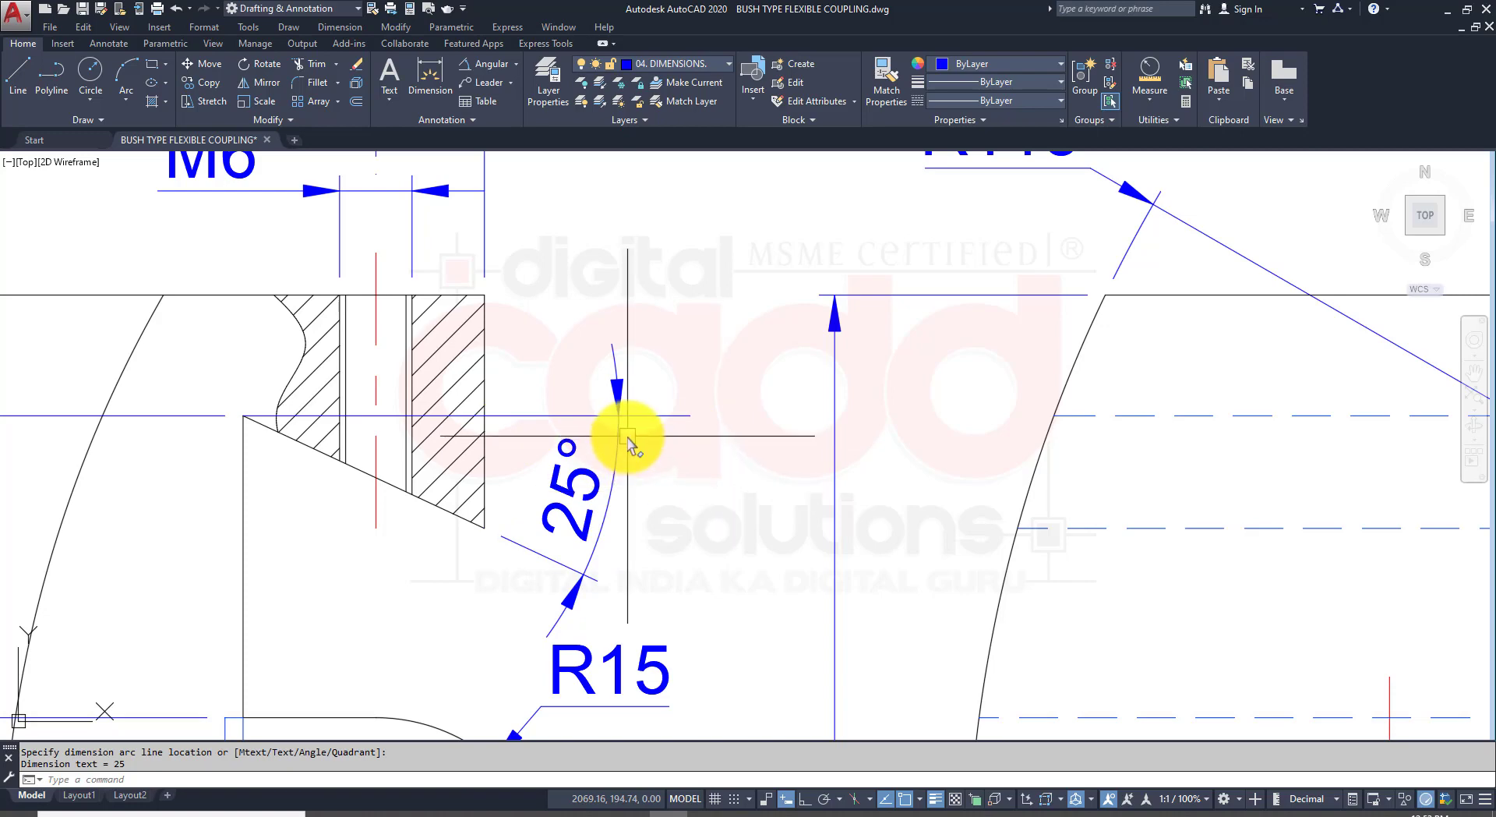
{"action": "middle_click_drag", "start_coordinate": [477, 421], "coordinate": [500, 439]}
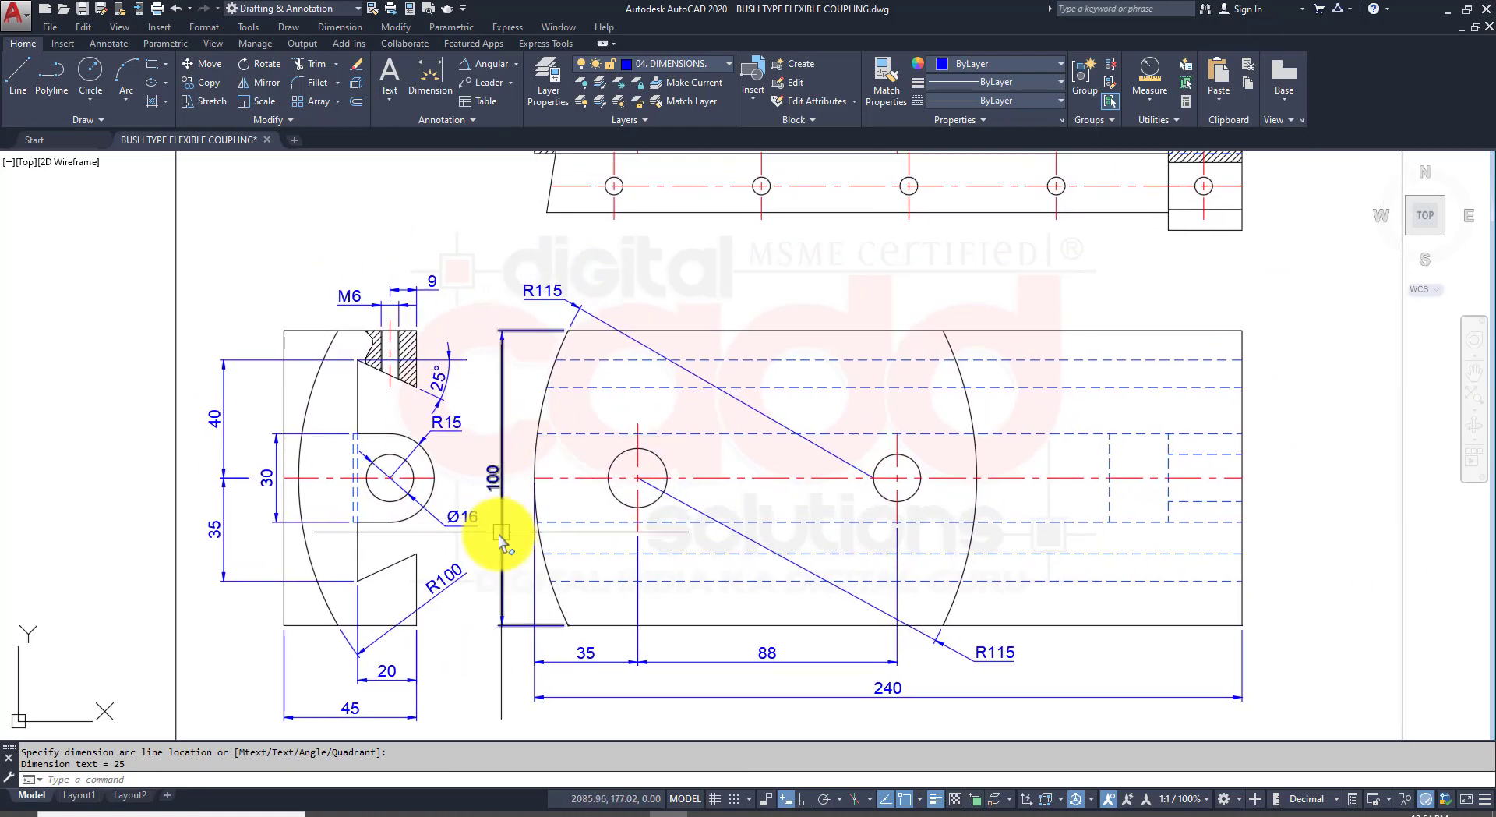
{"action": "mouse_move", "coordinate": [838, 611]}
{"action": "middle_mouse_down"}
{"action": "mouse_move", "coordinate": [692, 611]}
{"action": "mouse_move", "coordinate": [792, 624]}
{"action": "middle_mouse_up"}
{"action": "mouse_move", "coordinate": [782, 400]}
{"action": "middle_mouse_down"}
{"action": "mouse_move", "coordinate": [688, 602]}
{"action": "mouse_move", "coordinate": [620, 513]}
{"action": "middle_mouse_up"}
{"action": "left_click", "coordinate": [396, 814]}
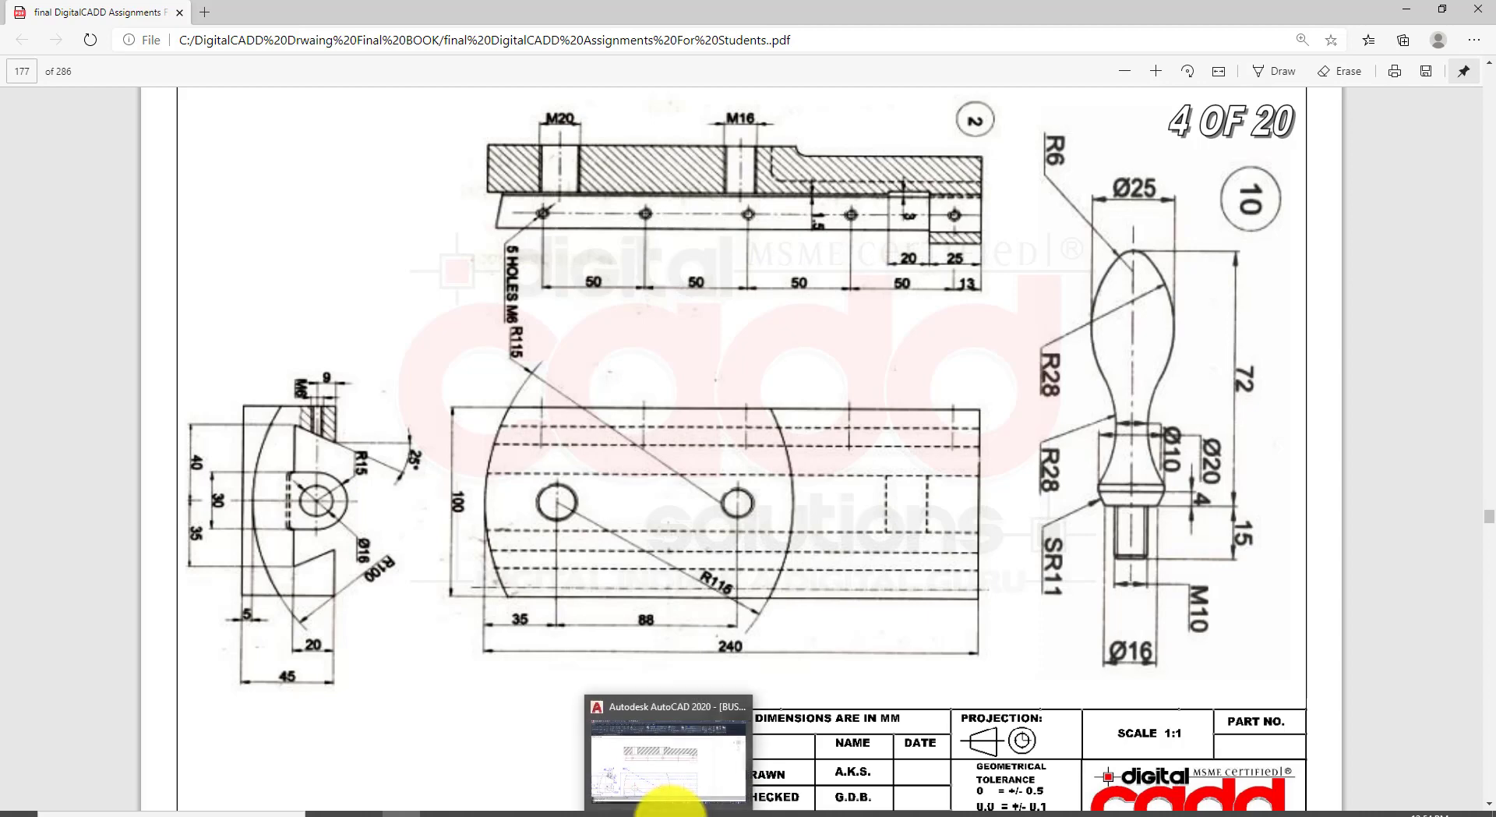
{"action": "left_click", "coordinate": [670, 807]}
{"action": "left_click", "coordinate": [518, 65]}
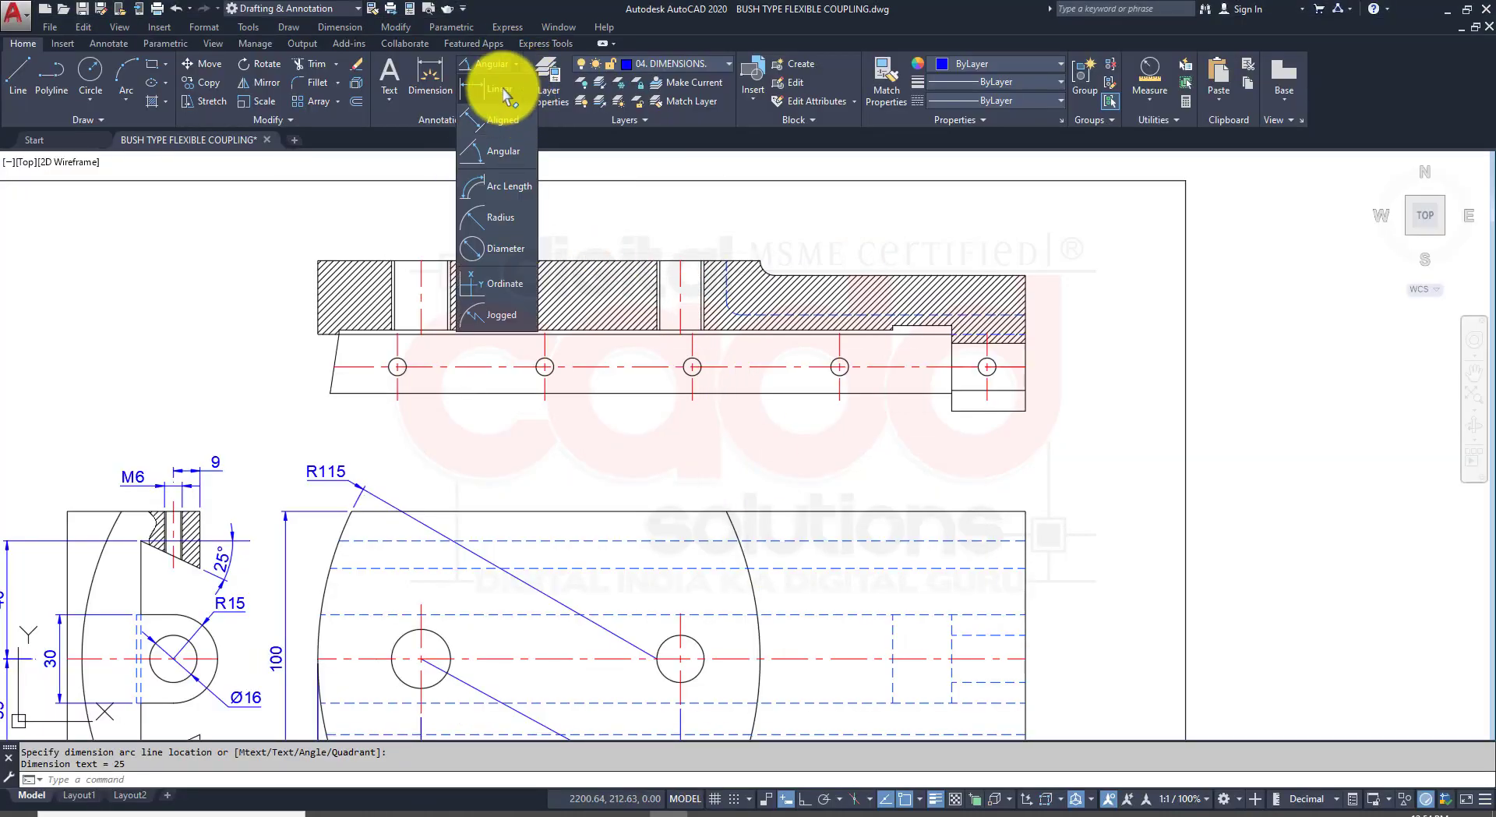
{"action": "left_click", "coordinate": [468, 149]}
{"action": "scroll", "coordinate": [1107, 405], "scroll_direction": "up", "scroll_amount": 4}
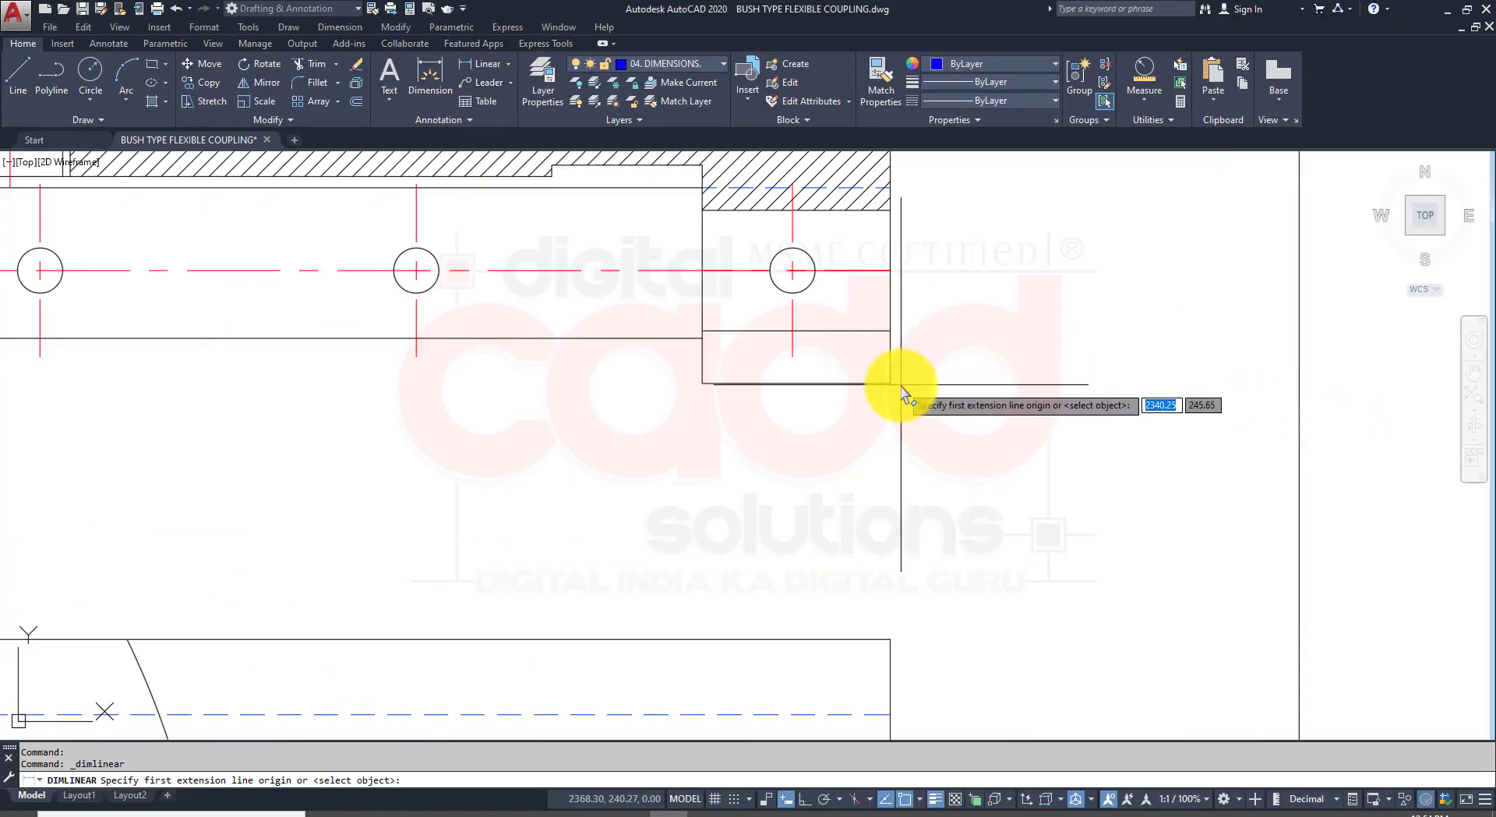
{"action": "left_click", "coordinate": [891, 383]}
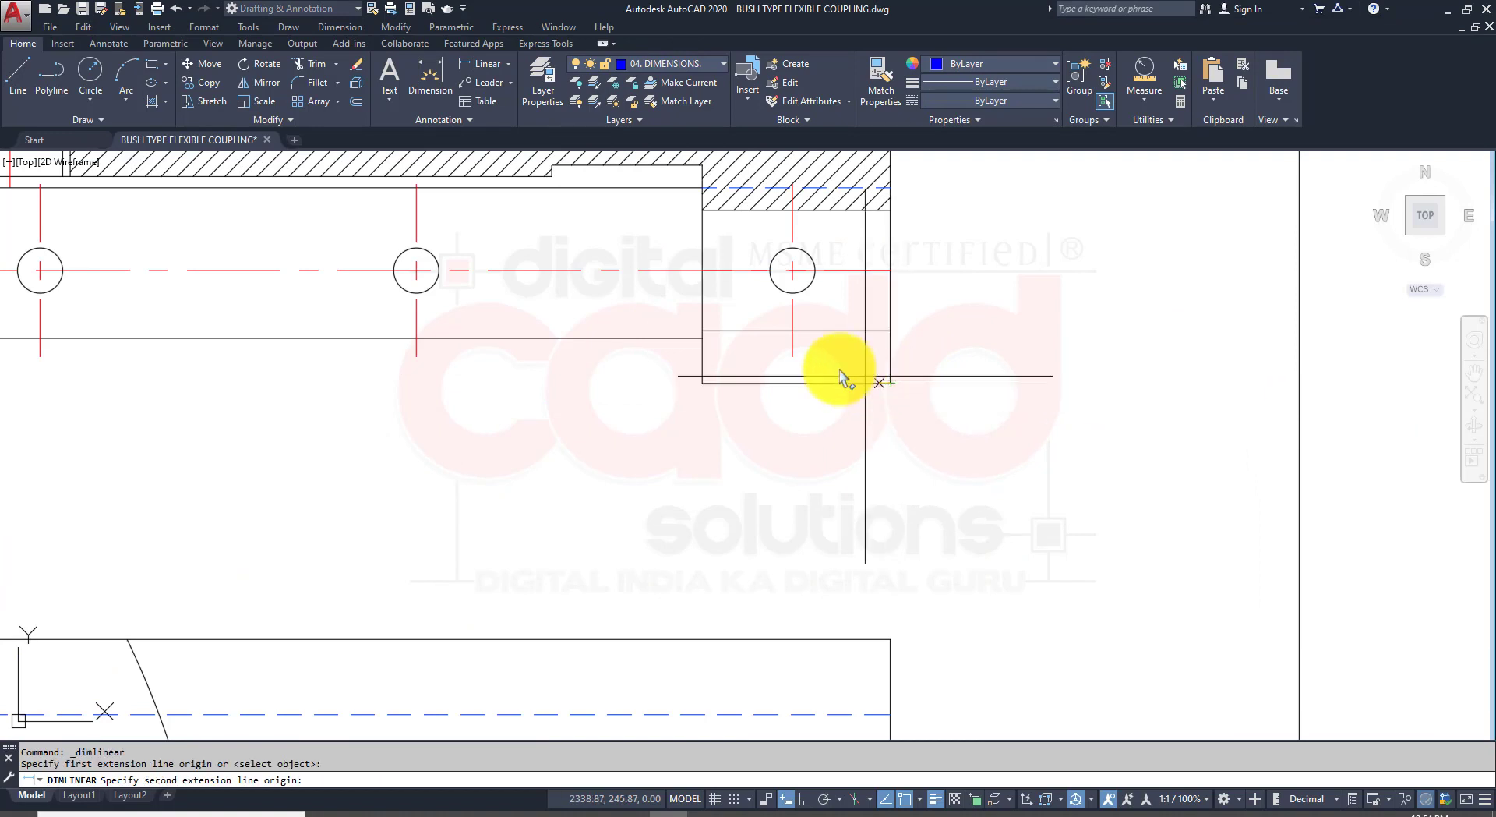
{"action": "left_click", "coordinate": [793, 356]}
{"action": "left_click", "coordinate": [827, 439]}
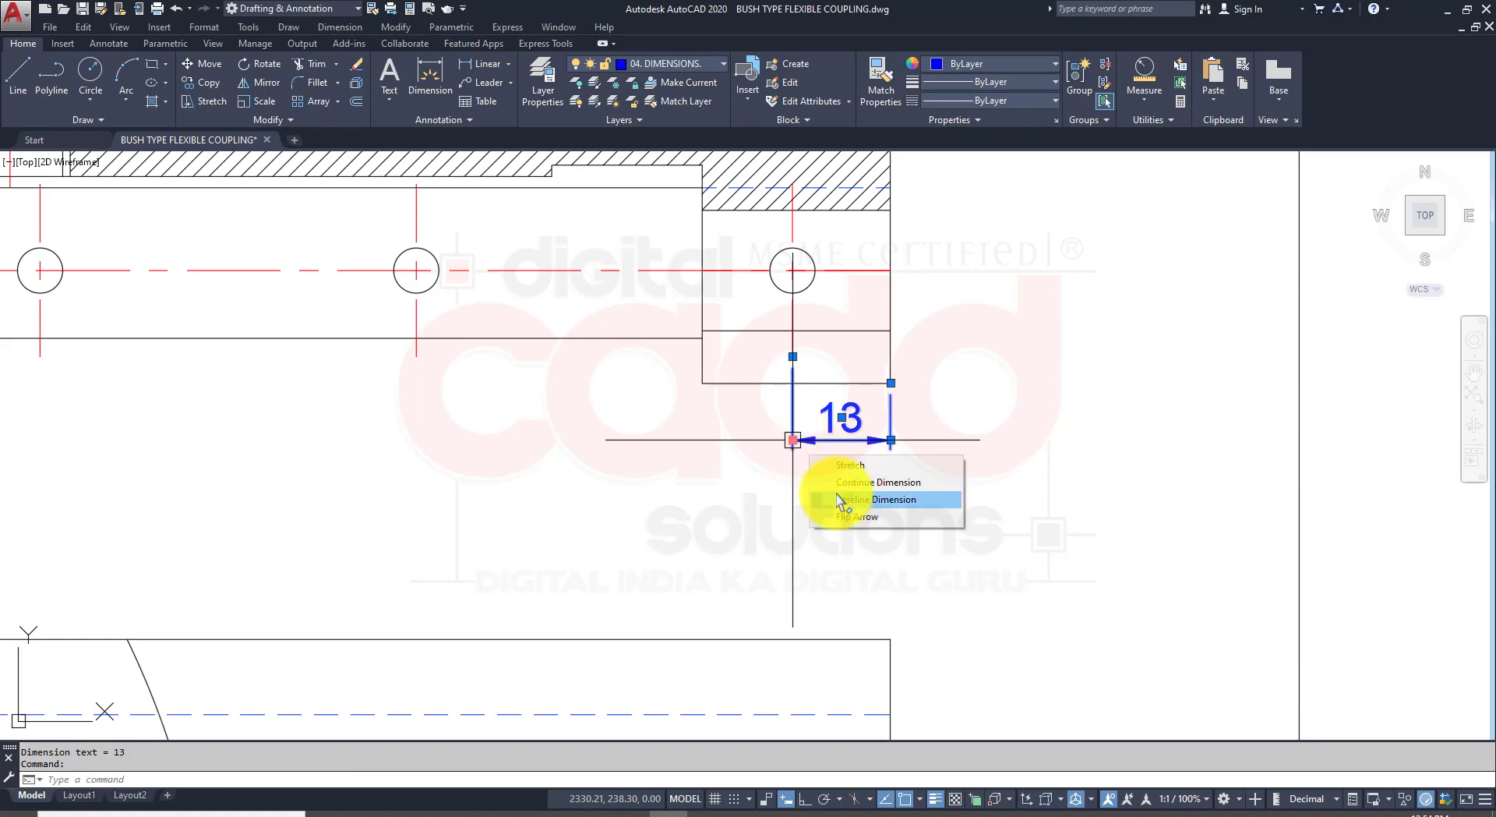
Step: Continue the linear dimension chain below the sectional view through the centres of the four remaining small holes, ending at the leftmost hole
{"action": "left_click", "coordinate": [842, 483]}
{"action": "left_click", "coordinate": [414, 367]}
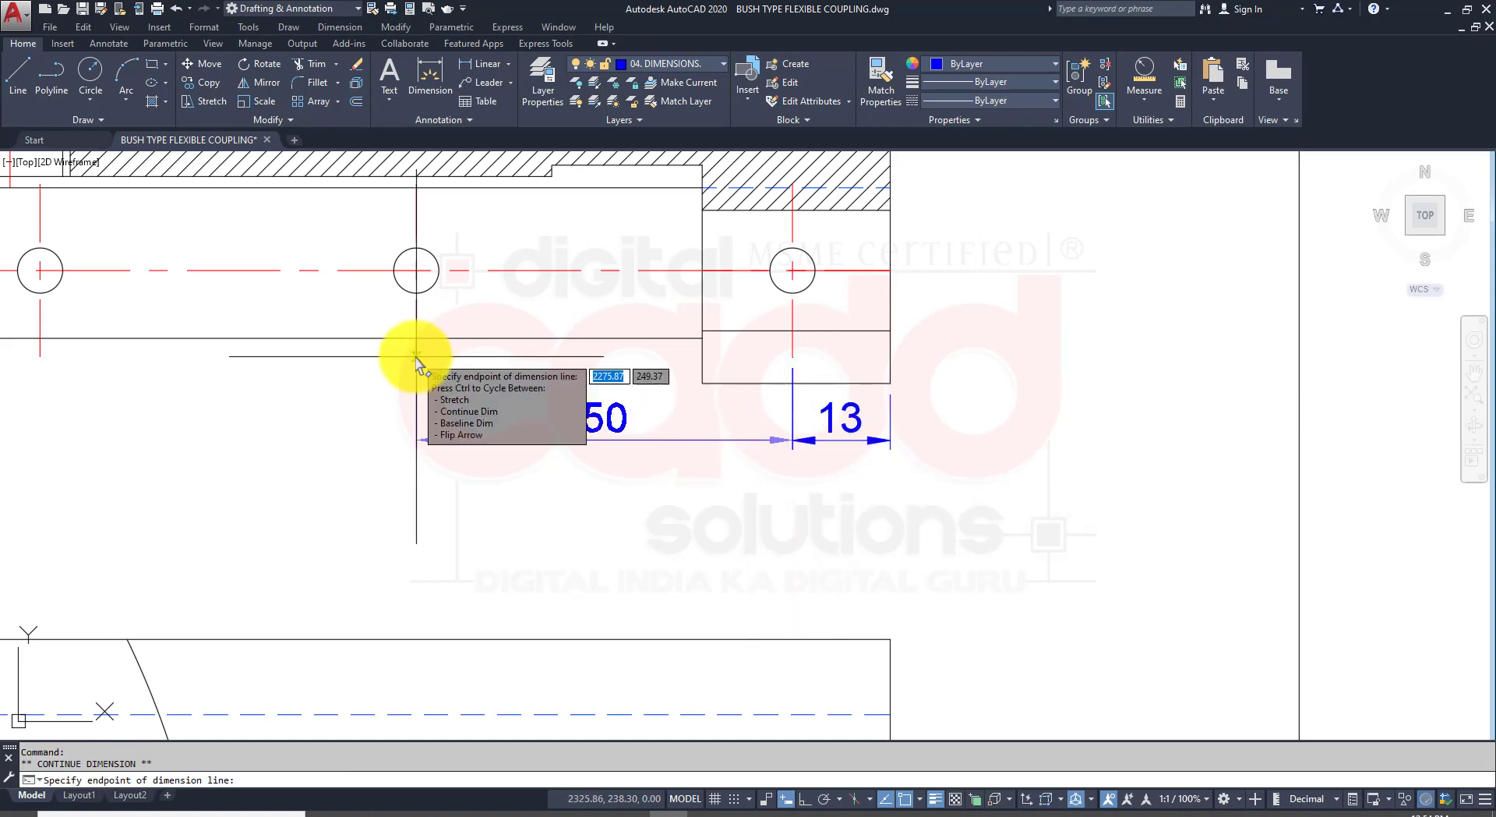
{"action": "scroll", "coordinate": [296, 473], "scroll_direction": "down", "scroll_amount": 4}
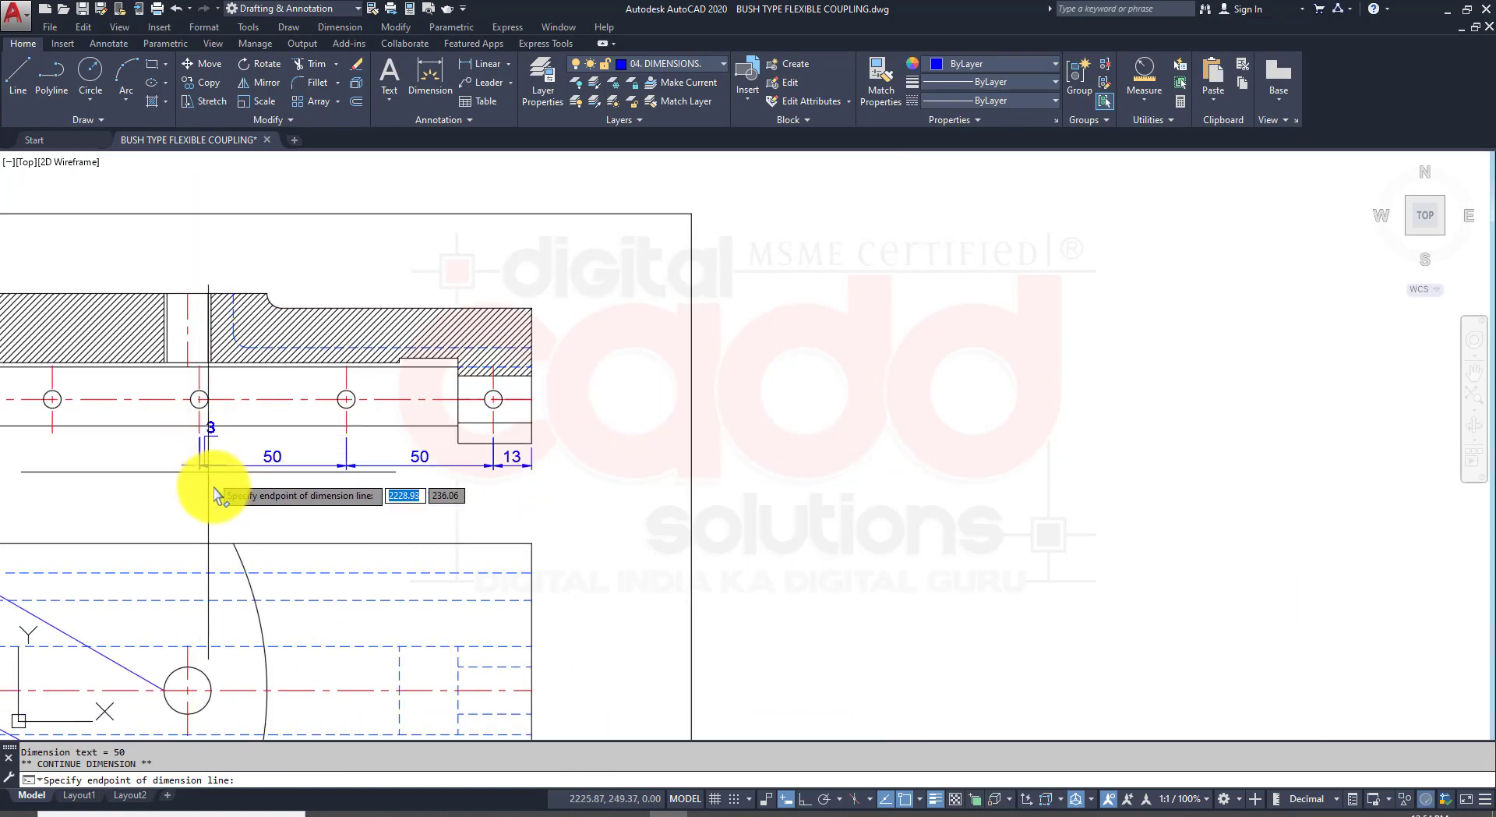
{"action": "middle_click_drag", "start_coordinate": [283, 494], "coordinate": [583, 534]}
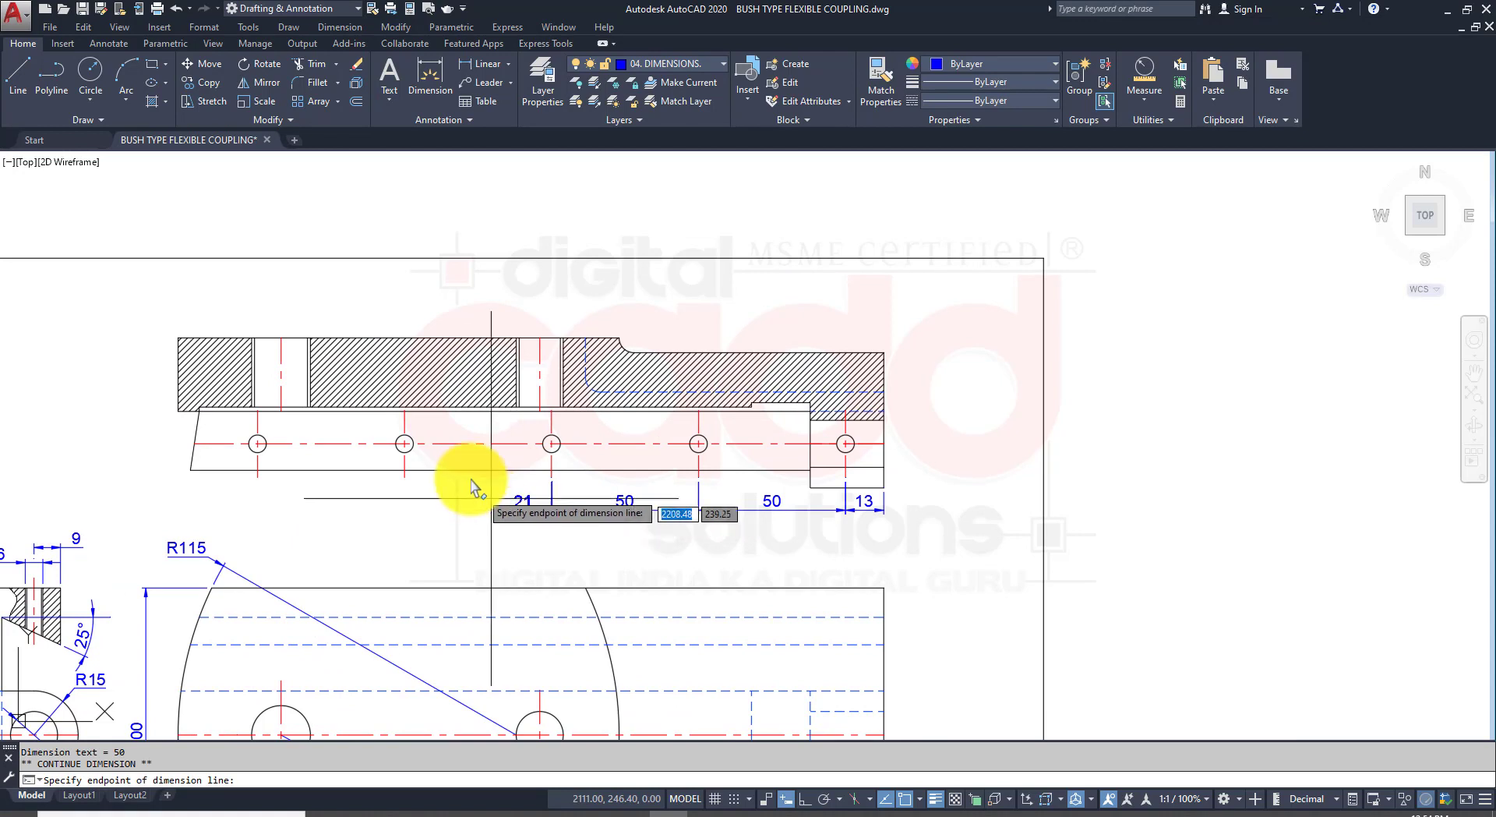
{"action": "left_click", "coordinate": [406, 477]}
{"action": "left_click", "coordinate": [257, 476]}
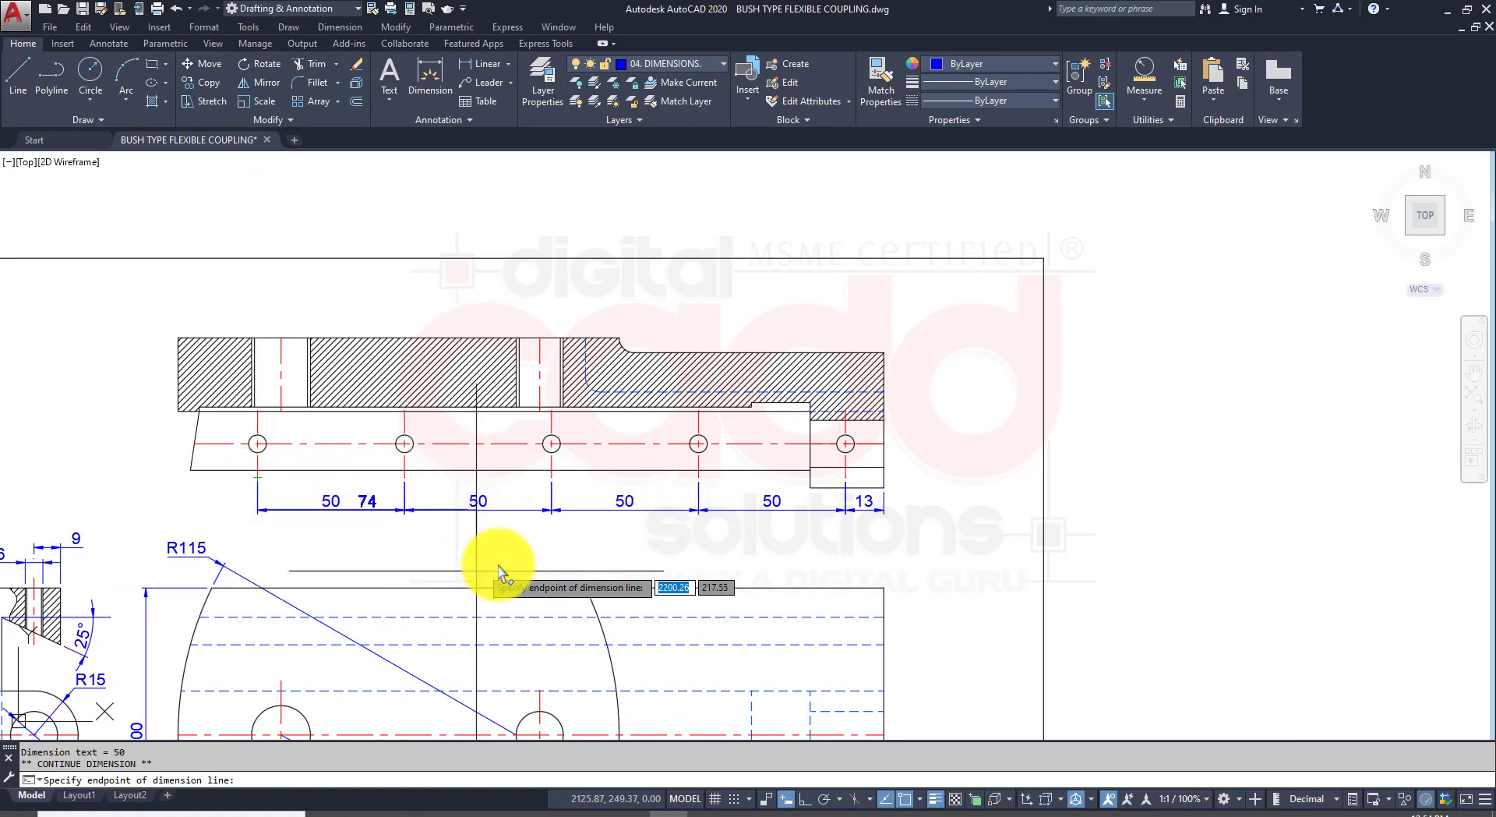
{"action": "key", "text": "Escape"}
{"action": "mouse_move", "coordinate": [811, 610]}
{"action": "middle_mouse_down"}
{"action": "mouse_move", "coordinate": [875, 525]}
{"action": "mouse_move", "coordinate": [782, 595]}
{"action": "mouse_move", "coordinate": [746, 538]}
{"action": "middle_mouse_up"}
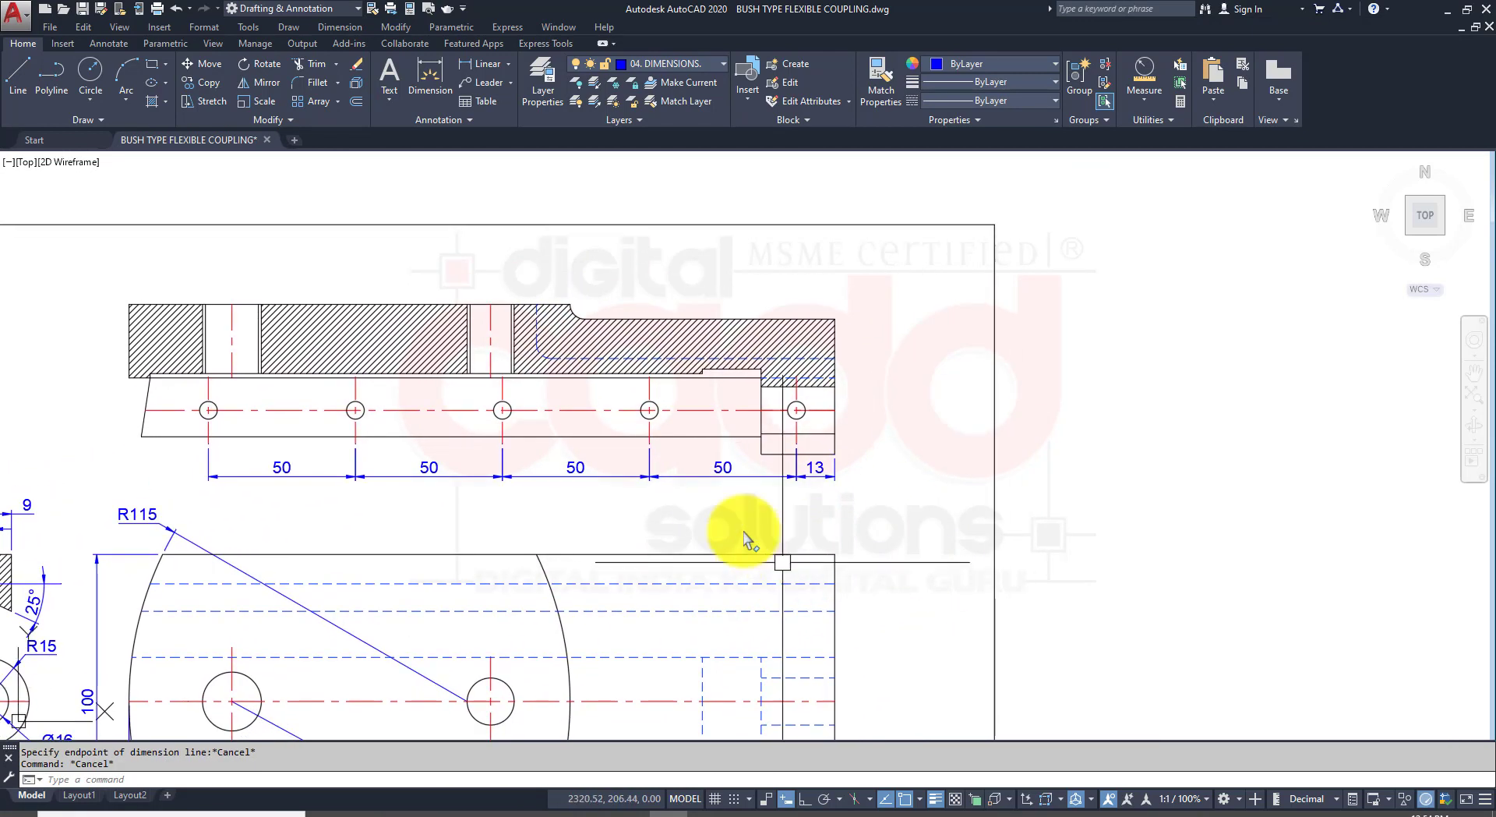
Step: Check the reference PDF, then lower the end-to-hole dimension and the adjacent hole-spacing dimension to a common level farther below the sectional view
{"action": "left_click", "coordinate": [410, 816]}
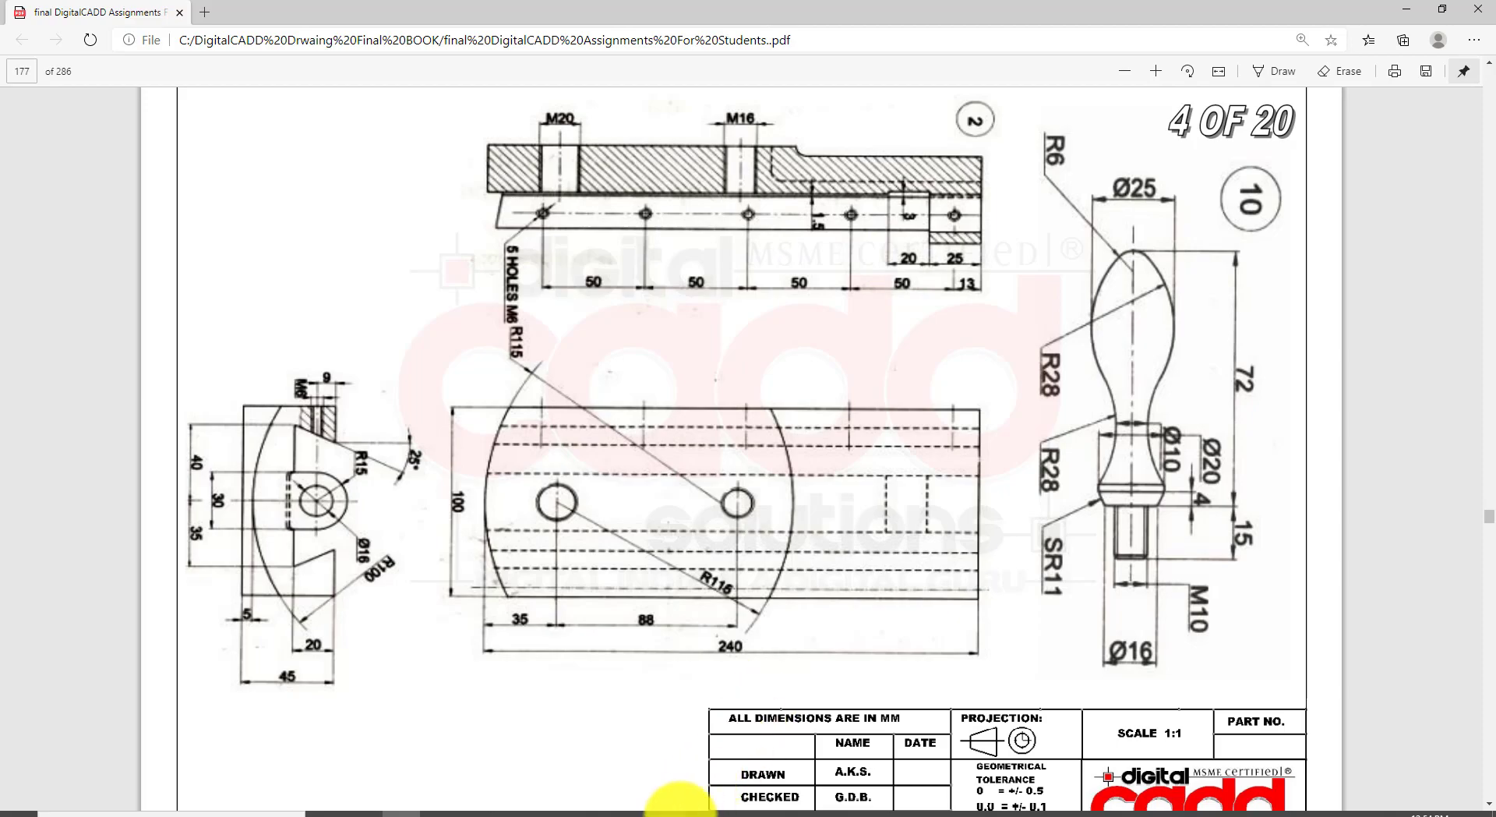
{"action": "left_click", "coordinate": [664, 813]}
{"action": "scroll", "coordinate": [879, 430], "scroll_direction": "up", "scroll_amount": 2}
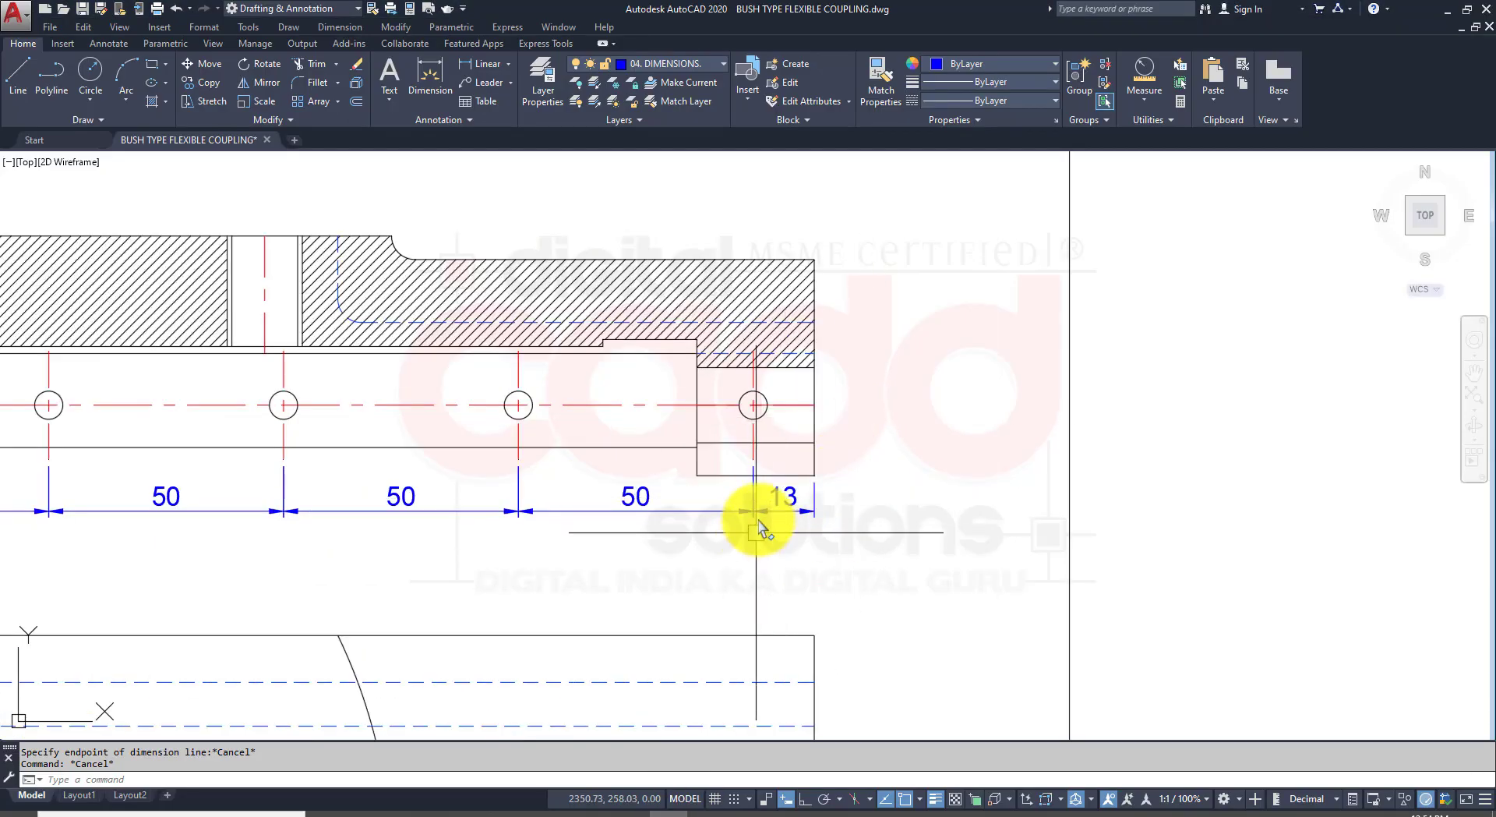
{"action": "left_click", "coordinate": [815, 511]}
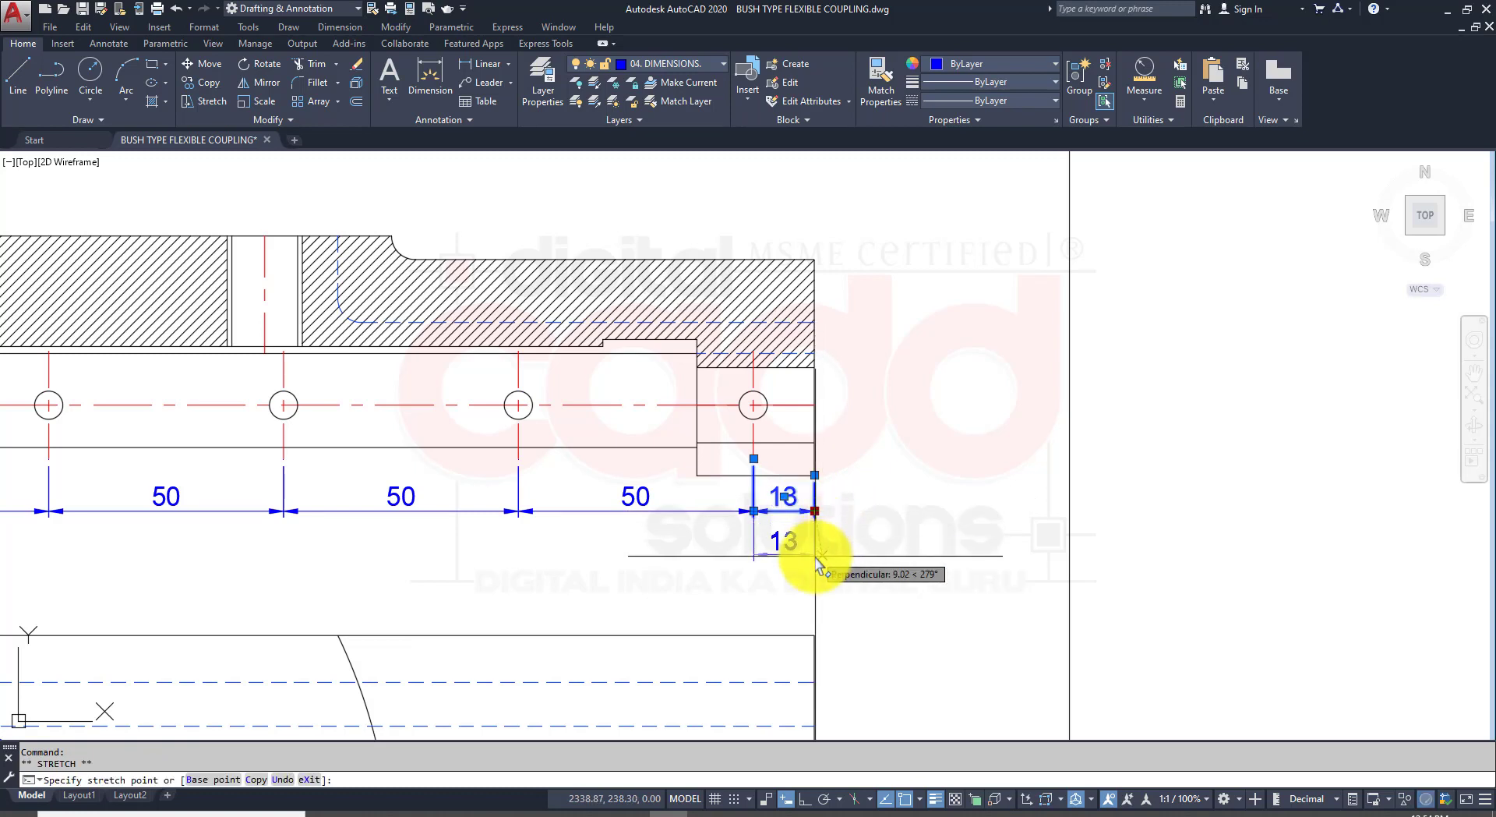
{"action": "left_click", "coordinate": [811, 557]}
{"action": "key", "text": "Escape"}
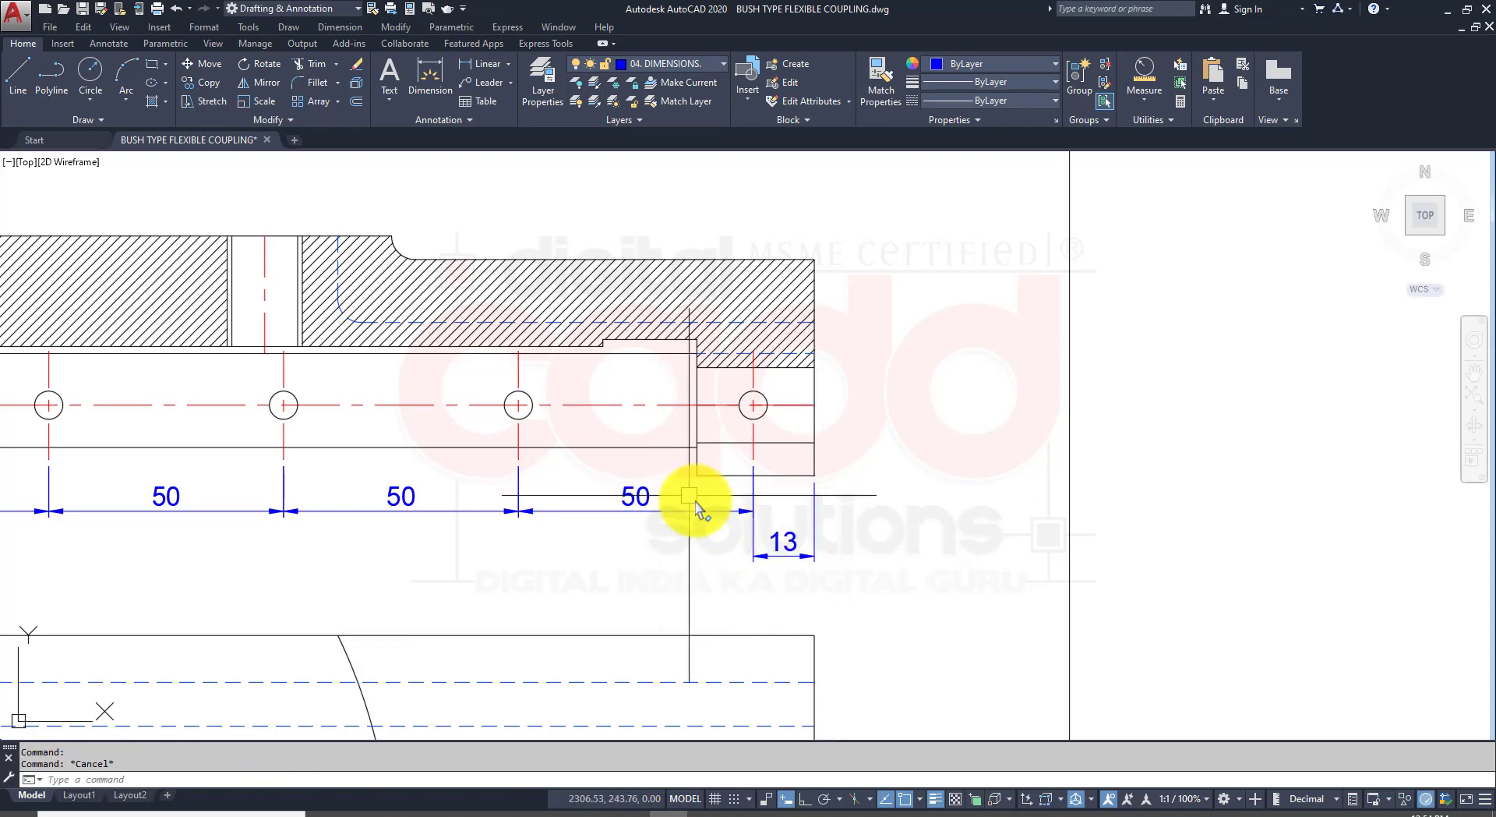
{"action": "key", "text": "Escape"}
{"action": "left_click", "coordinate": [753, 511]}
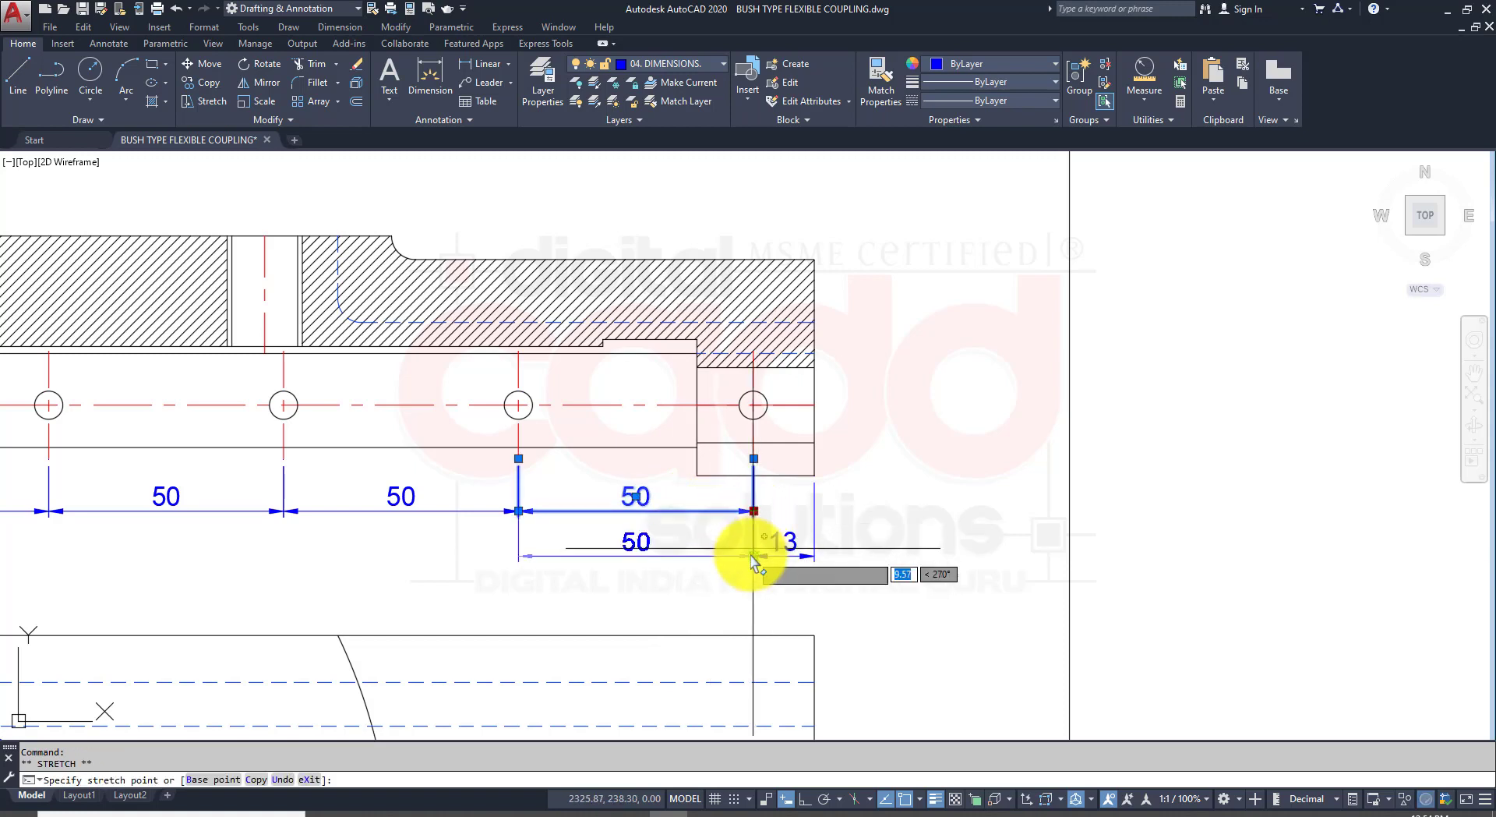
{"action": "left_click", "coordinate": [760, 555]}
{"action": "key", "text": "Escape"}
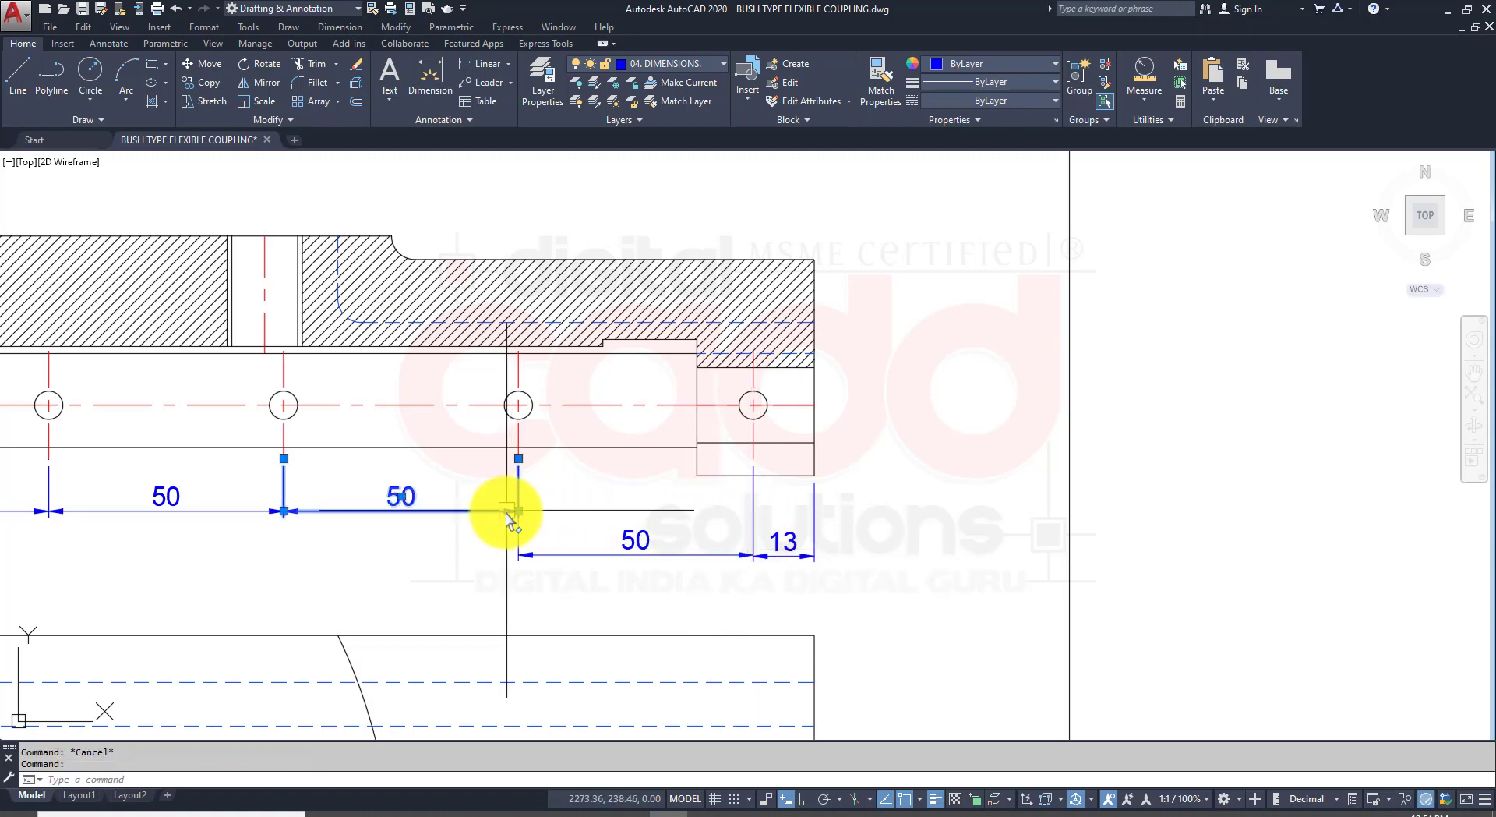
Step: Lower the three remaining hole-spacing dimensions so they line up with the already lowered dimensions
{"action": "left_click", "coordinate": [518, 512]}
{"action": "left_click", "coordinate": [513, 555]}
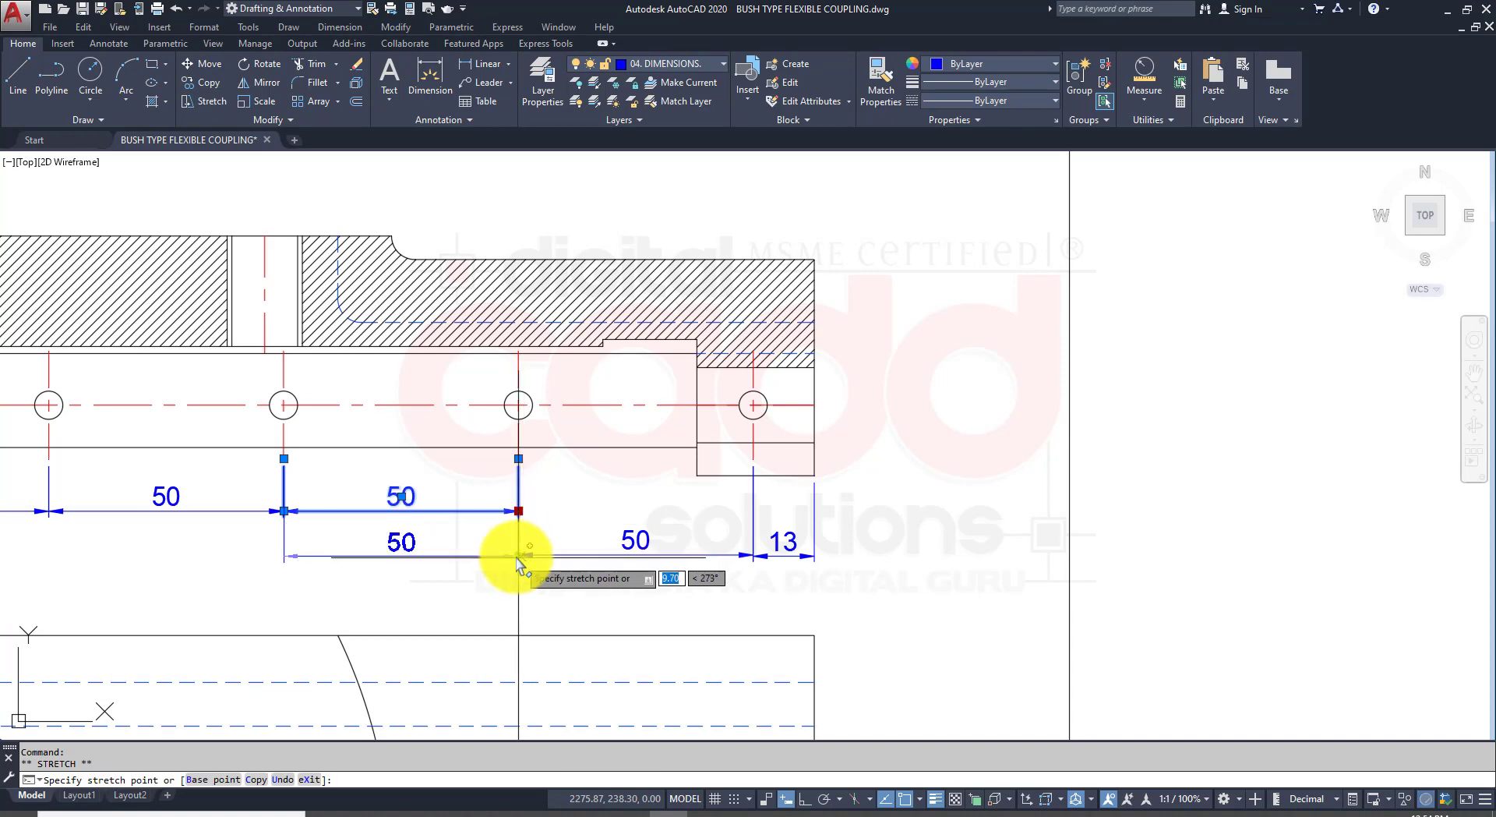
{"action": "key", "text": "Escape"}
{"action": "middle_click_drag", "start_coordinate": [604, 576], "coordinate": [1024, 531]}
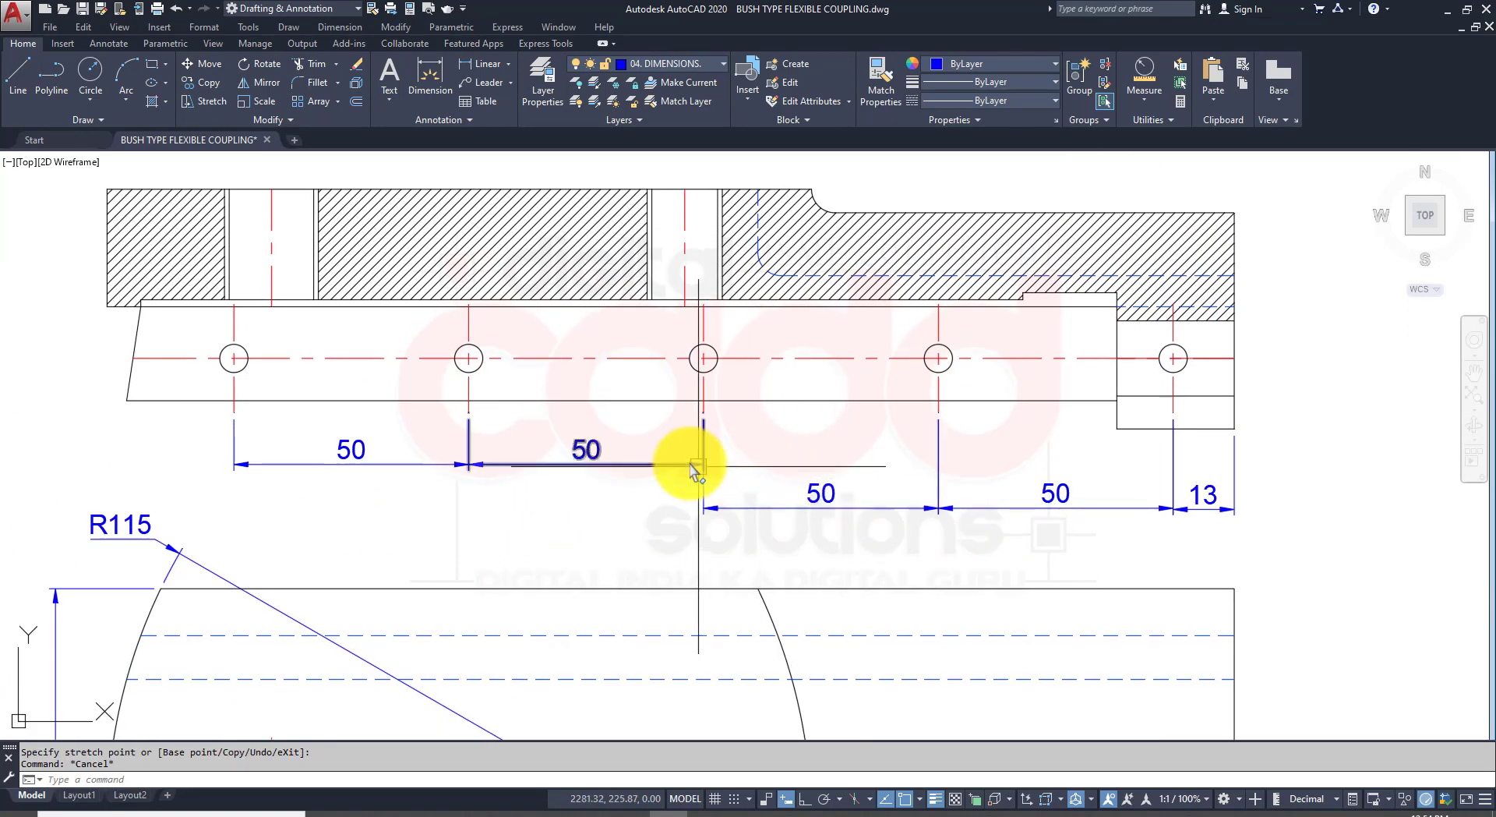
{"action": "left_click", "coordinate": [689, 465]}
{"action": "left_click", "coordinate": [704, 463]}
{"action": "left_click", "coordinate": [704, 508]}
{"action": "key", "text": "Escape"}
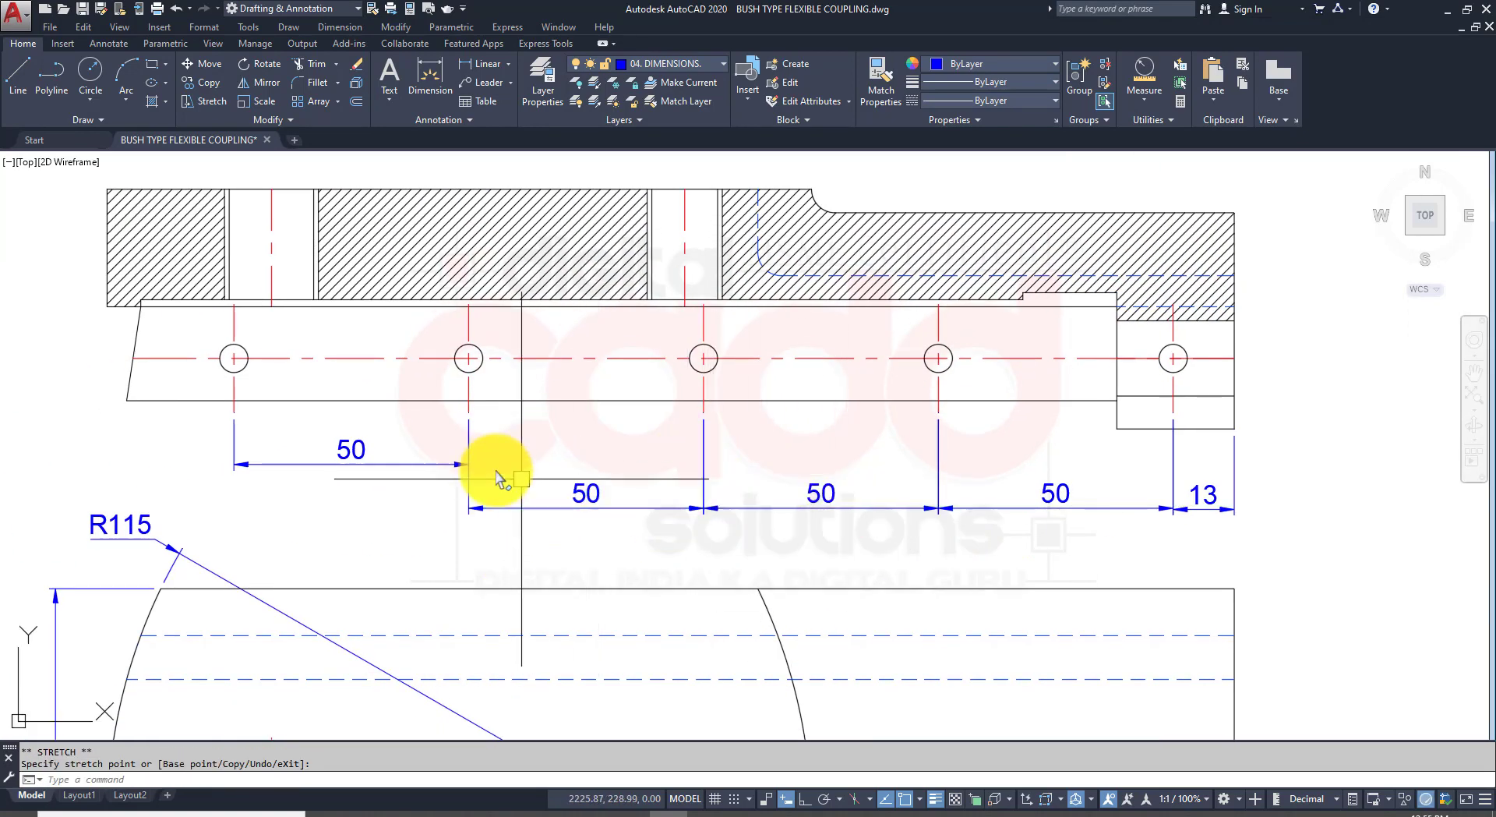
{"action": "left_click", "coordinate": [454, 465]}
{"action": "left_click", "coordinate": [469, 464]}
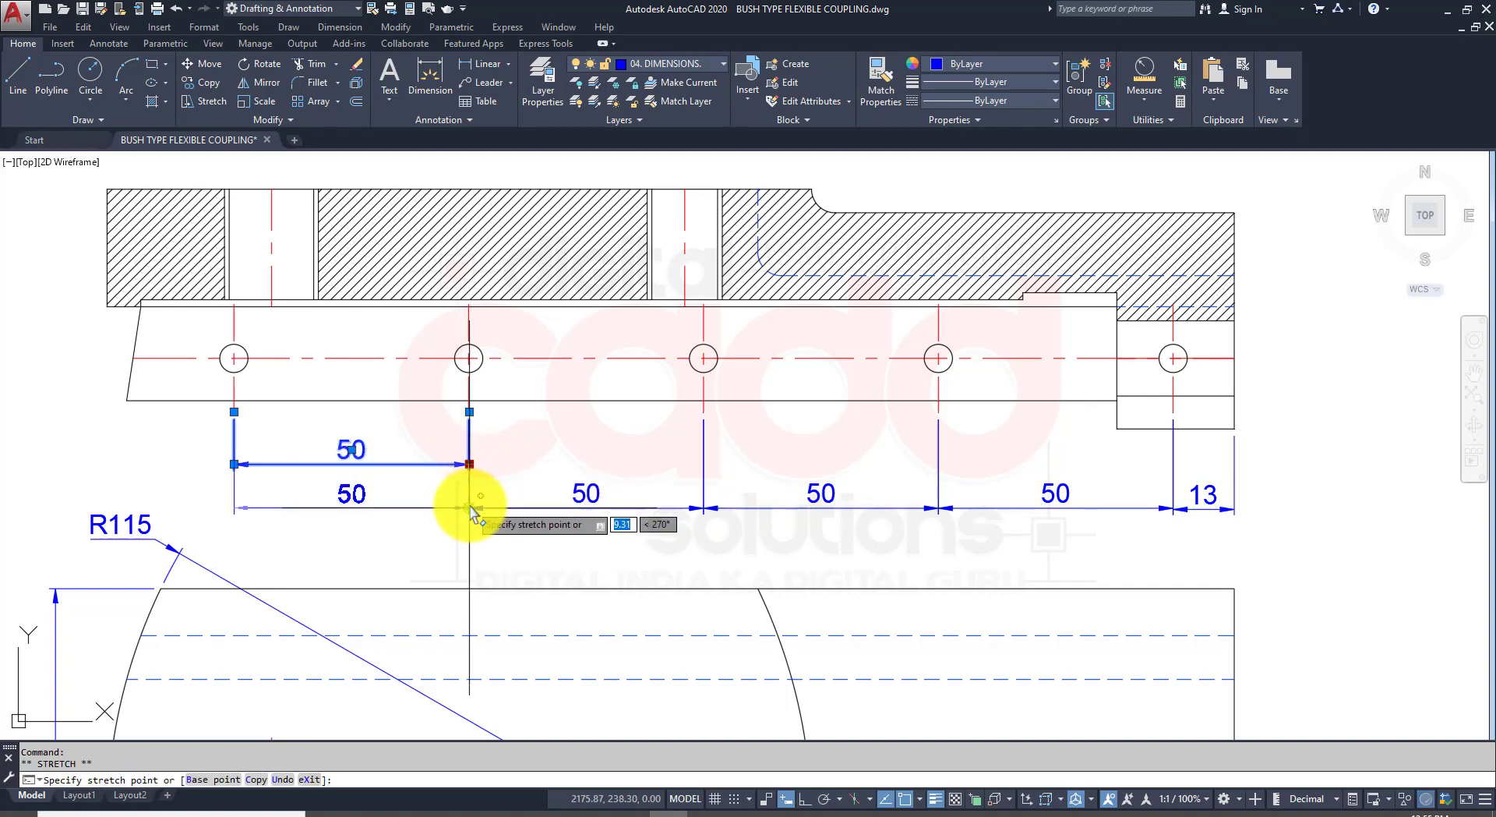
{"action": "left_click", "coordinate": [469, 508]}
{"action": "key", "text": "Escape"}
Step: Add a linear dimension to the bottom edge of the sectional view's right-end block, placed between the block and the lower dimension row
{"action": "middle_click_drag", "start_coordinate": [952, 477], "coordinate": [851, 522]}
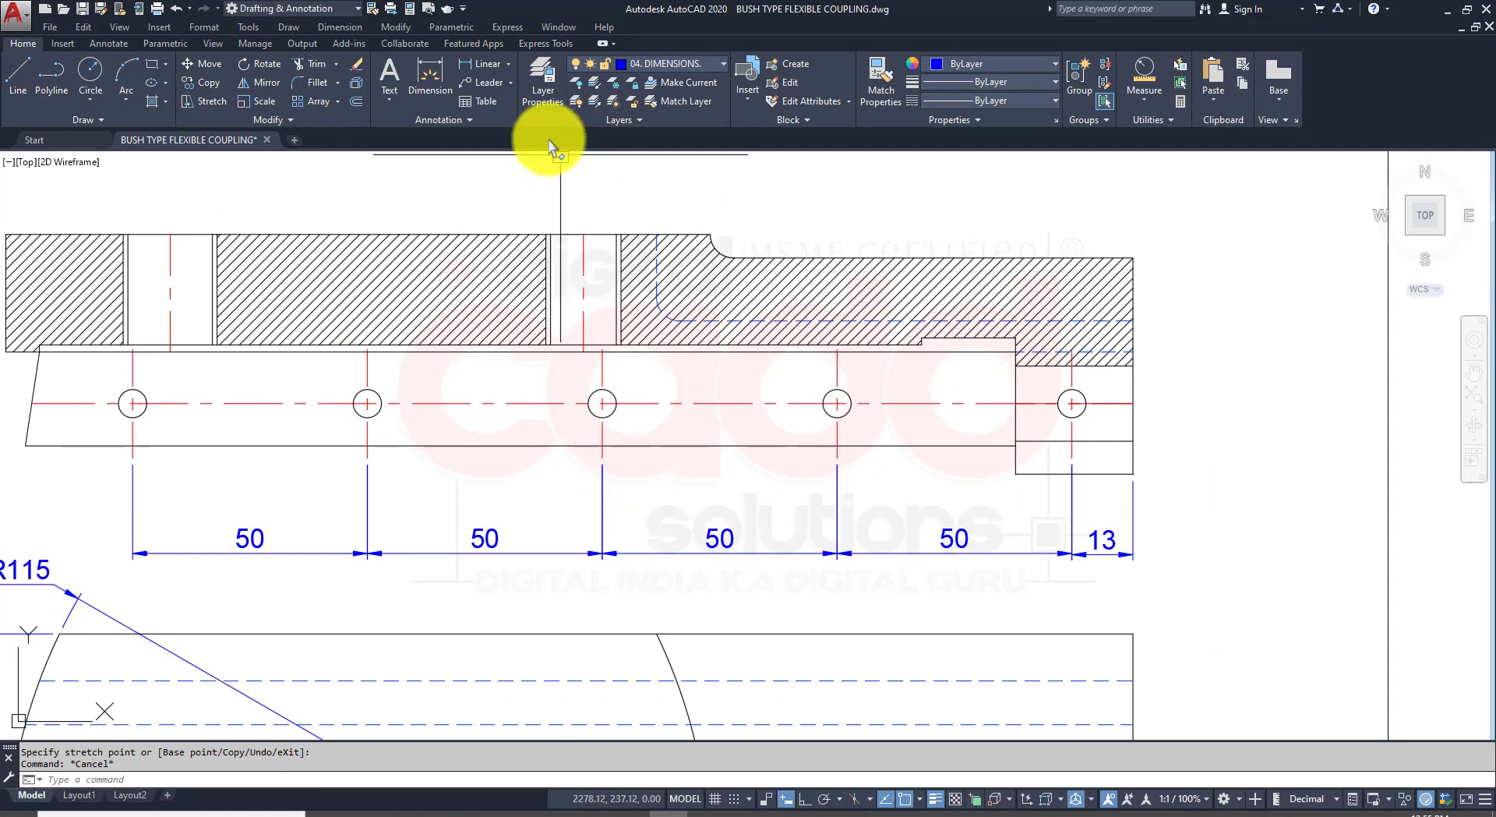
{"action": "left_click", "coordinate": [487, 64]}
{"action": "key", "text": "Return"}
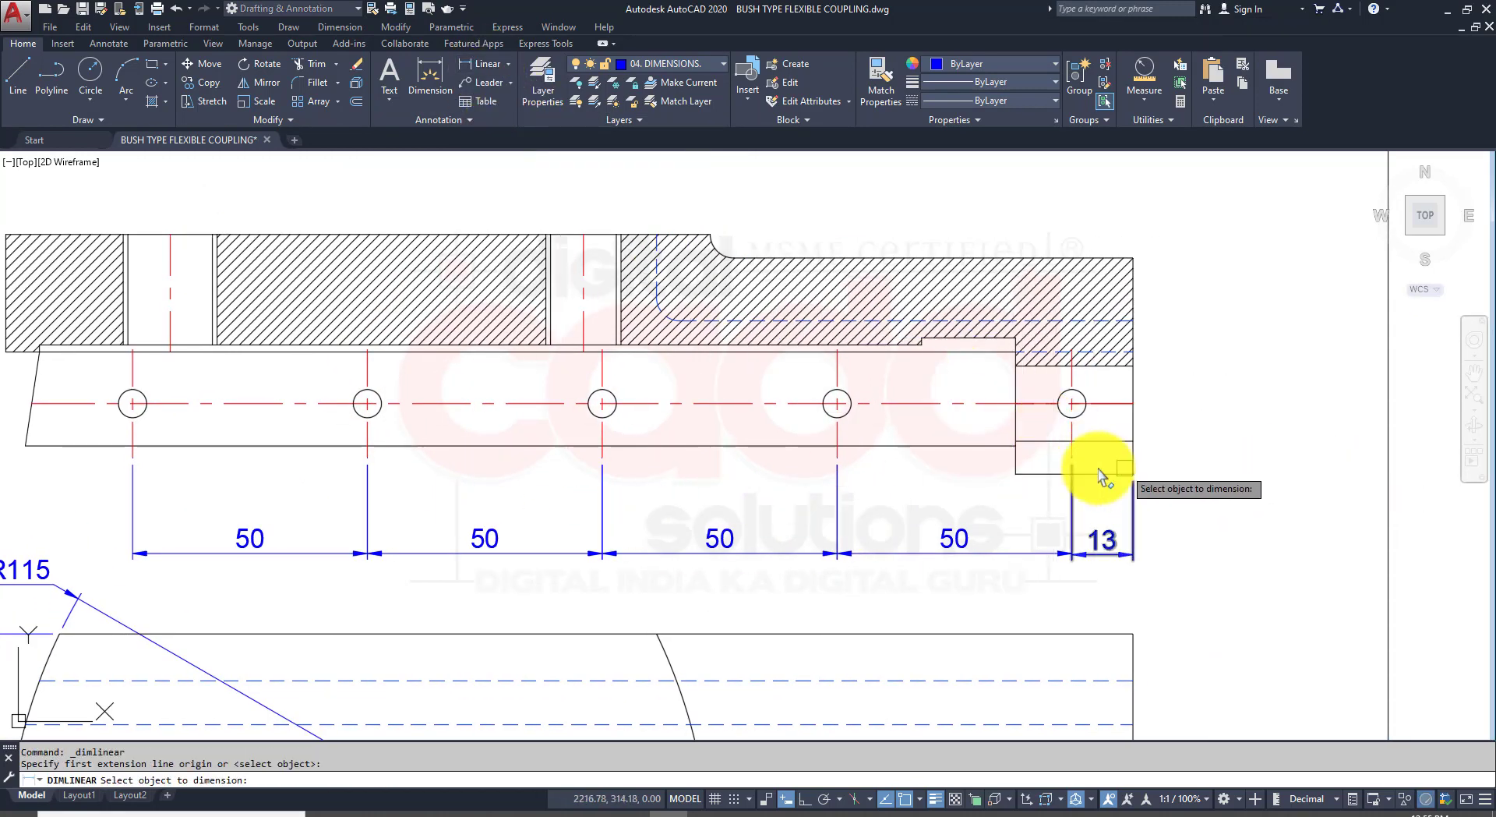
{"action": "left_click", "coordinate": [1109, 477]}
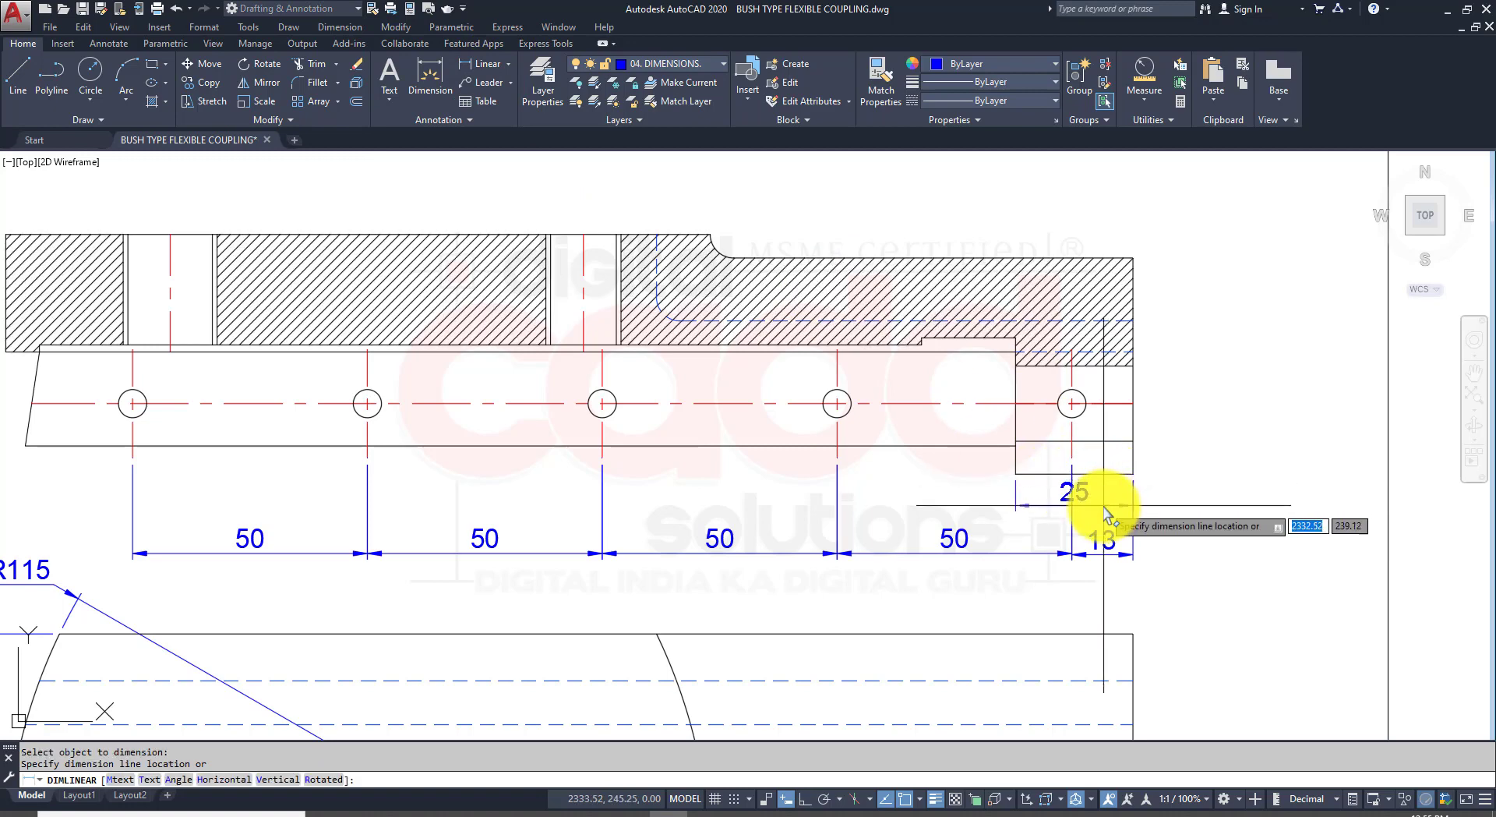
{"action": "left_click", "coordinate": [1108, 510]}
{"action": "scroll", "coordinate": [1072, 581], "scroll_direction": "up", "scroll_amount": 4}
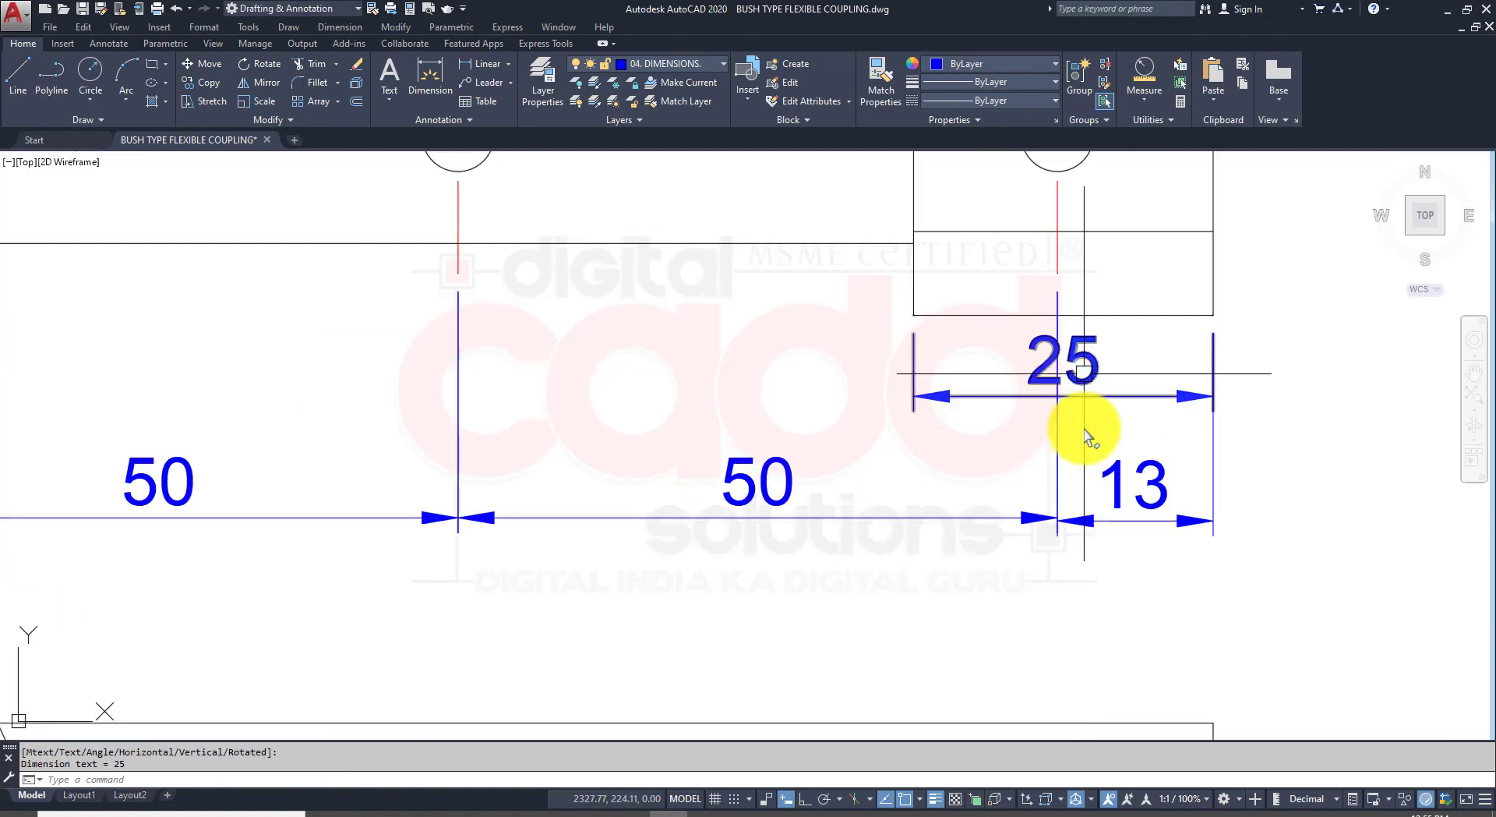
{"action": "scroll", "coordinate": [1085, 436], "scroll_direction": "down", "scroll_amount": 4}
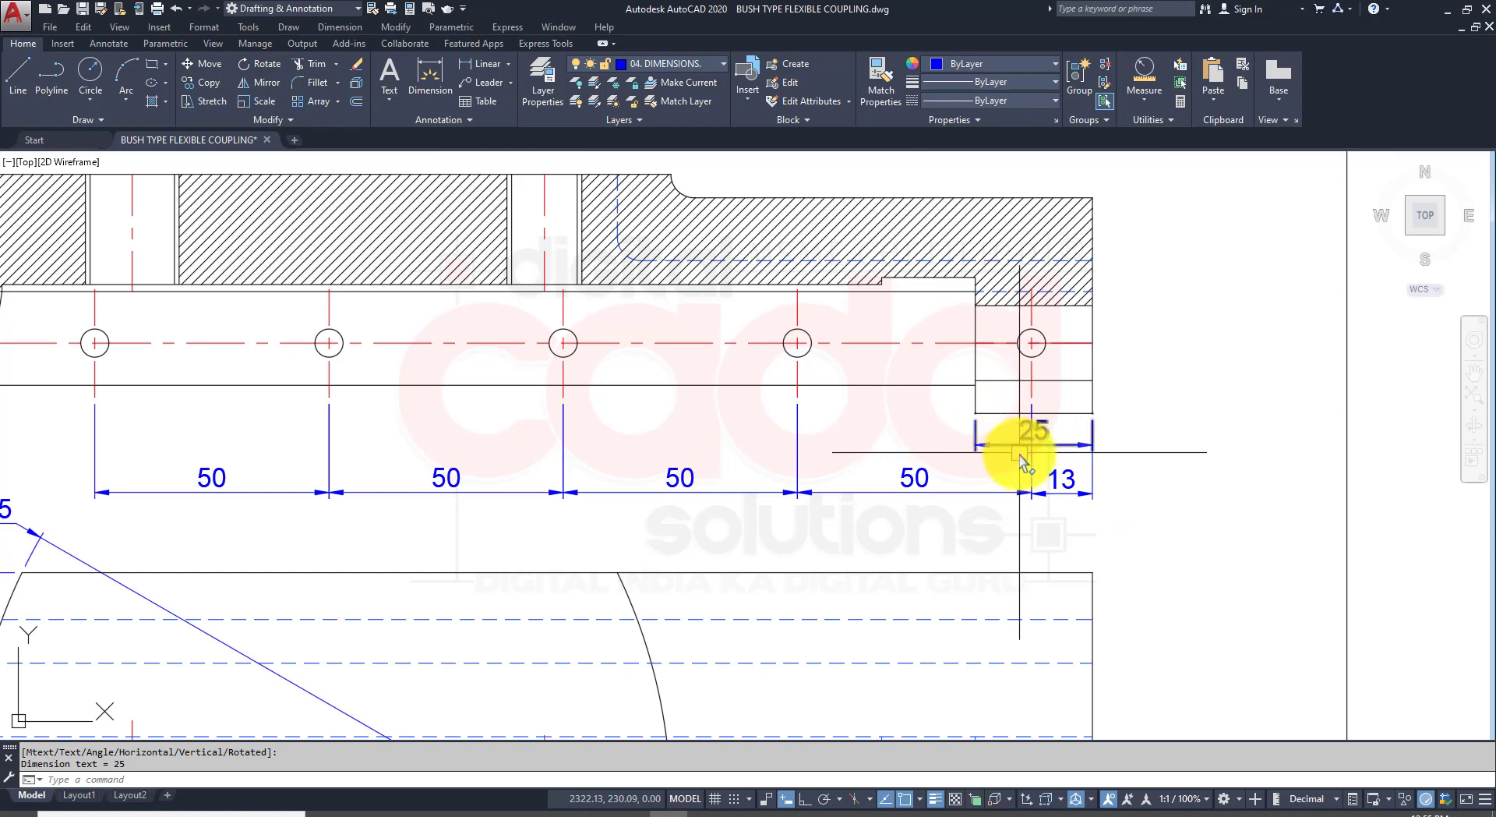
Step: Continue the end block's width dimension leftward to the left corner of the adjacent recess
{"action": "left_click", "coordinate": [991, 443]}
{"action": "mouse_move", "coordinate": [976, 445]}
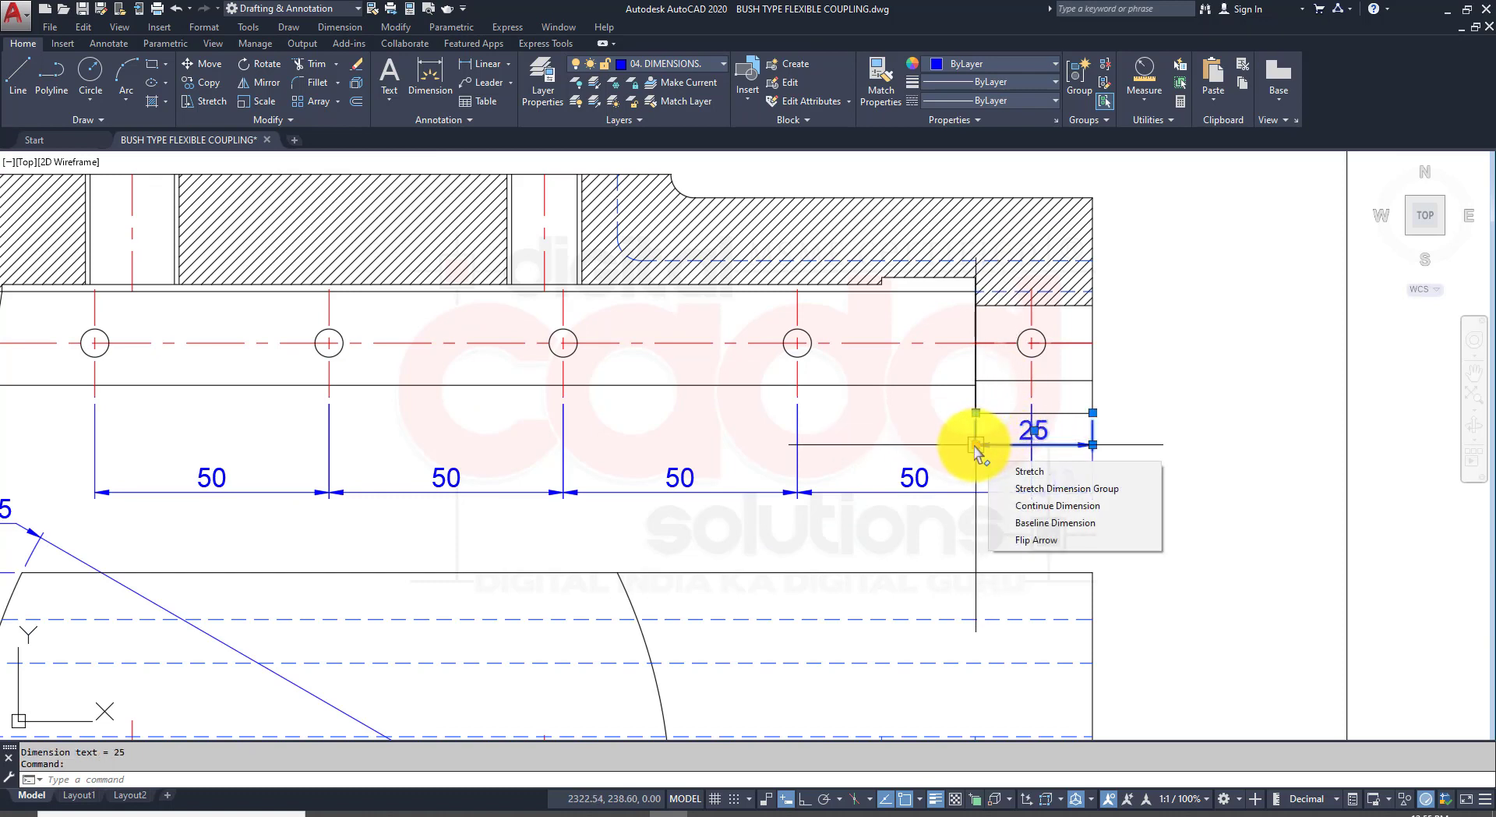
{"action": "left_click", "coordinate": [1029, 507]}
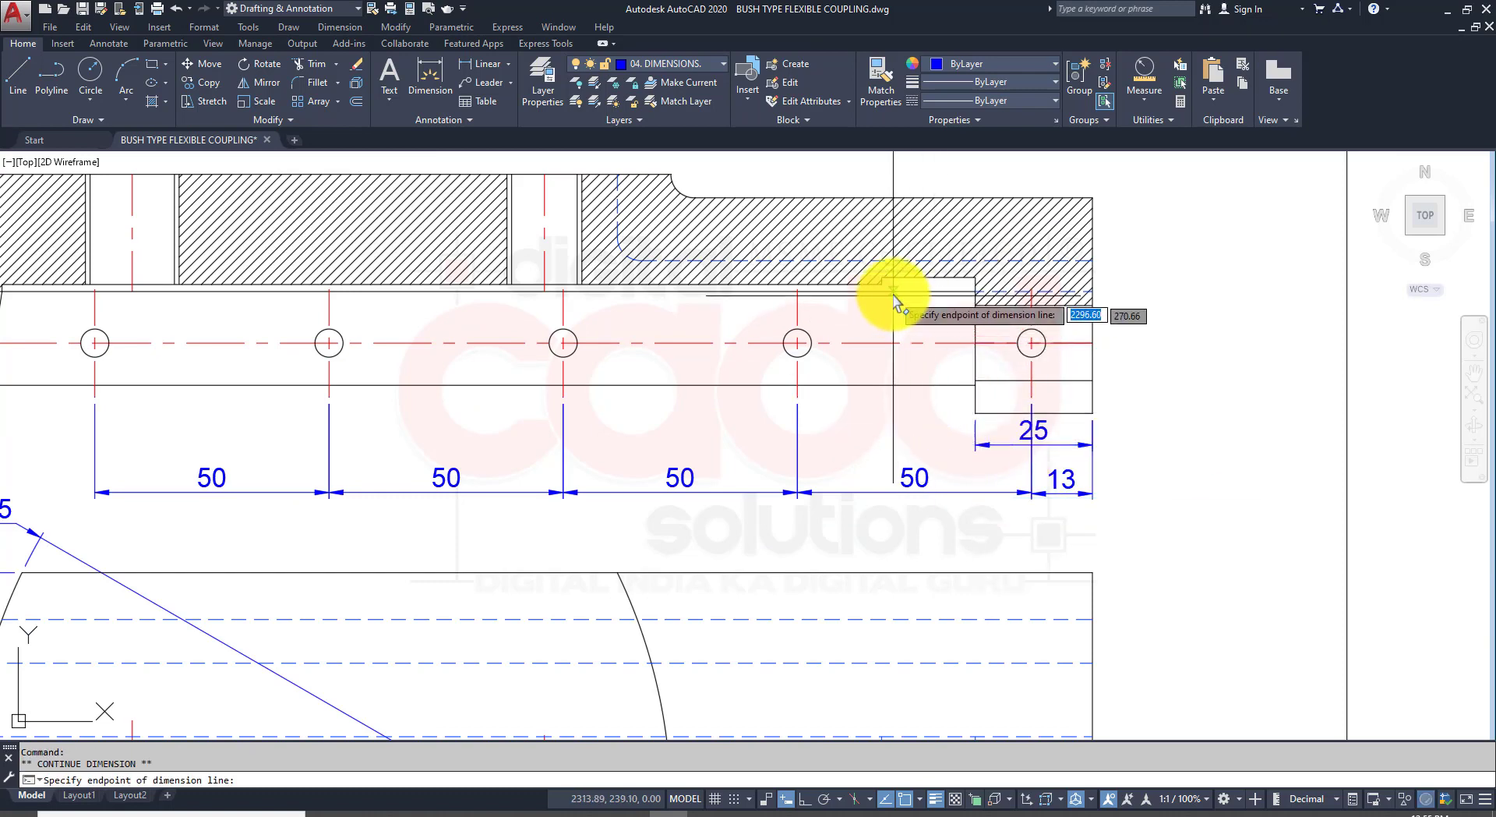
{"action": "key", "text": "Escape"}
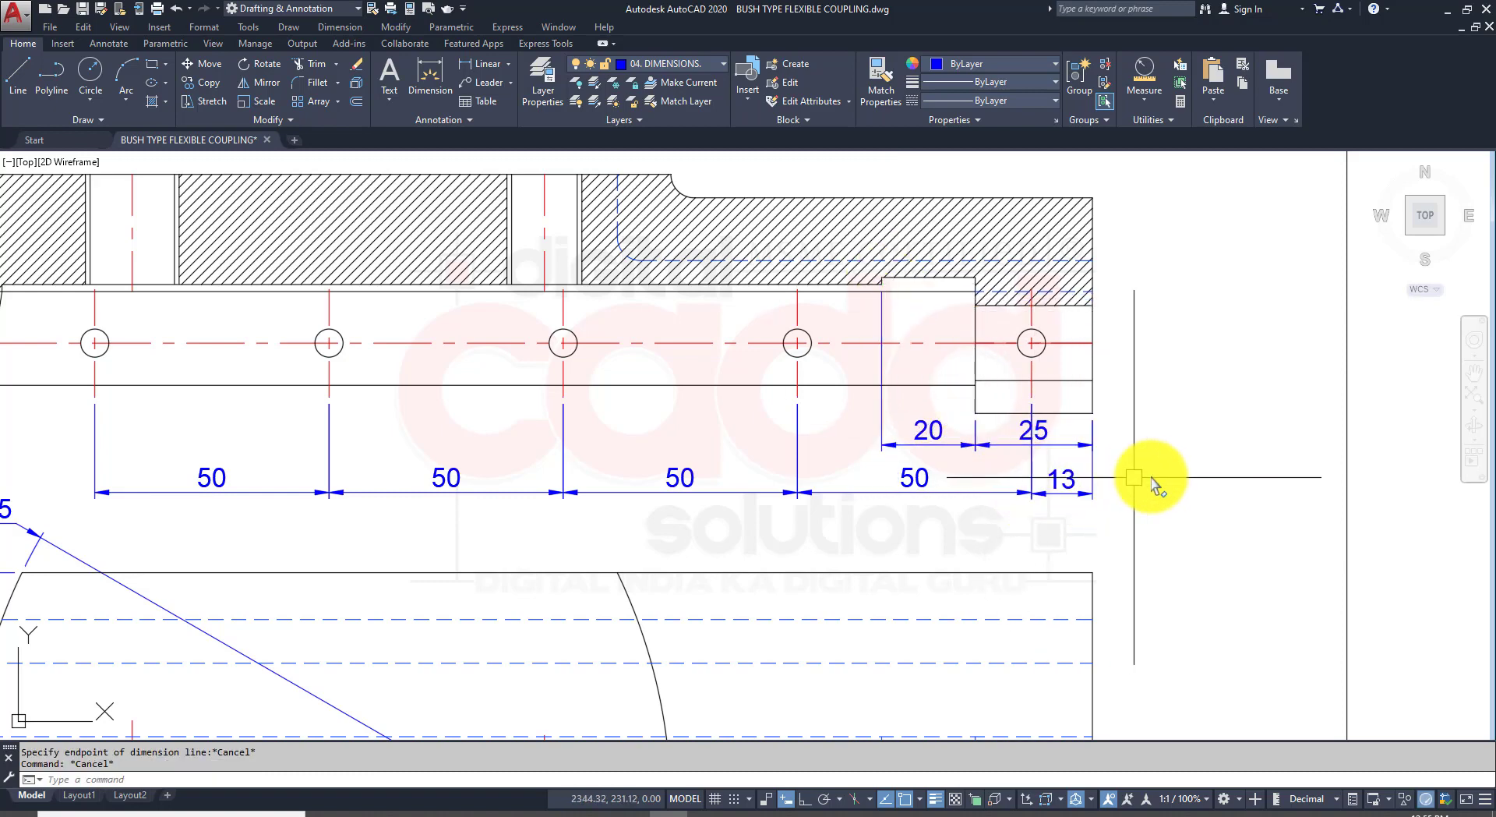
Step: Shift the end block's width dimension line vertically and realign it with the adjacent recess-width dimension
{"action": "middle_click_drag", "start_coordinate": [1145, 484], "coordinate": [963, 491]}
{"action": "scroll", "coordinate": [945, 475], "scroll_direction": "up", "scroll_amount": 4}
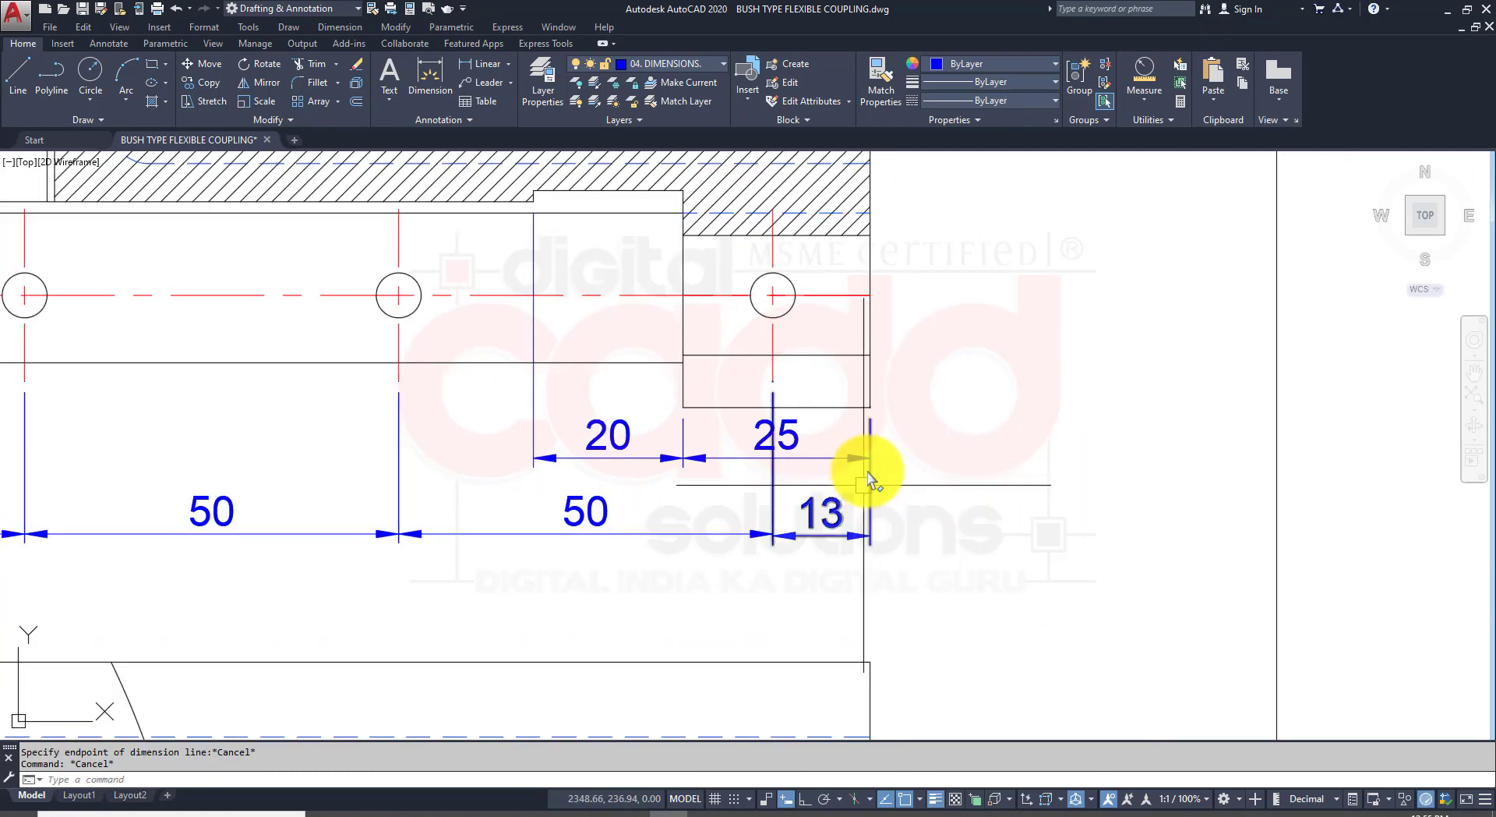
{"action": "left_click", "coordinate": [747, 405]}
{"action": "left_click", "coordinate": [720, 419]}
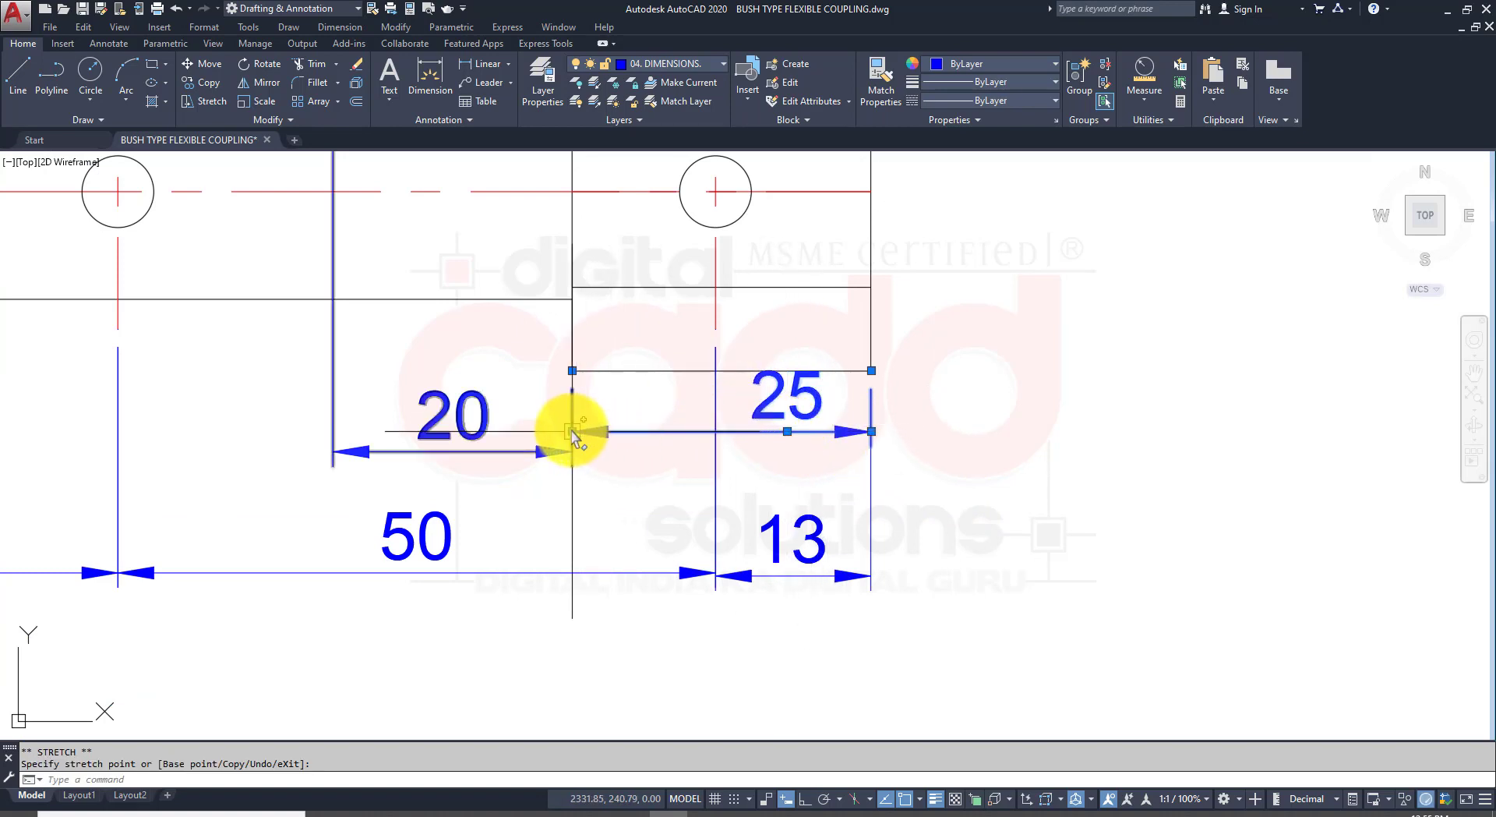
{"action": "key", "text": "Escape"}
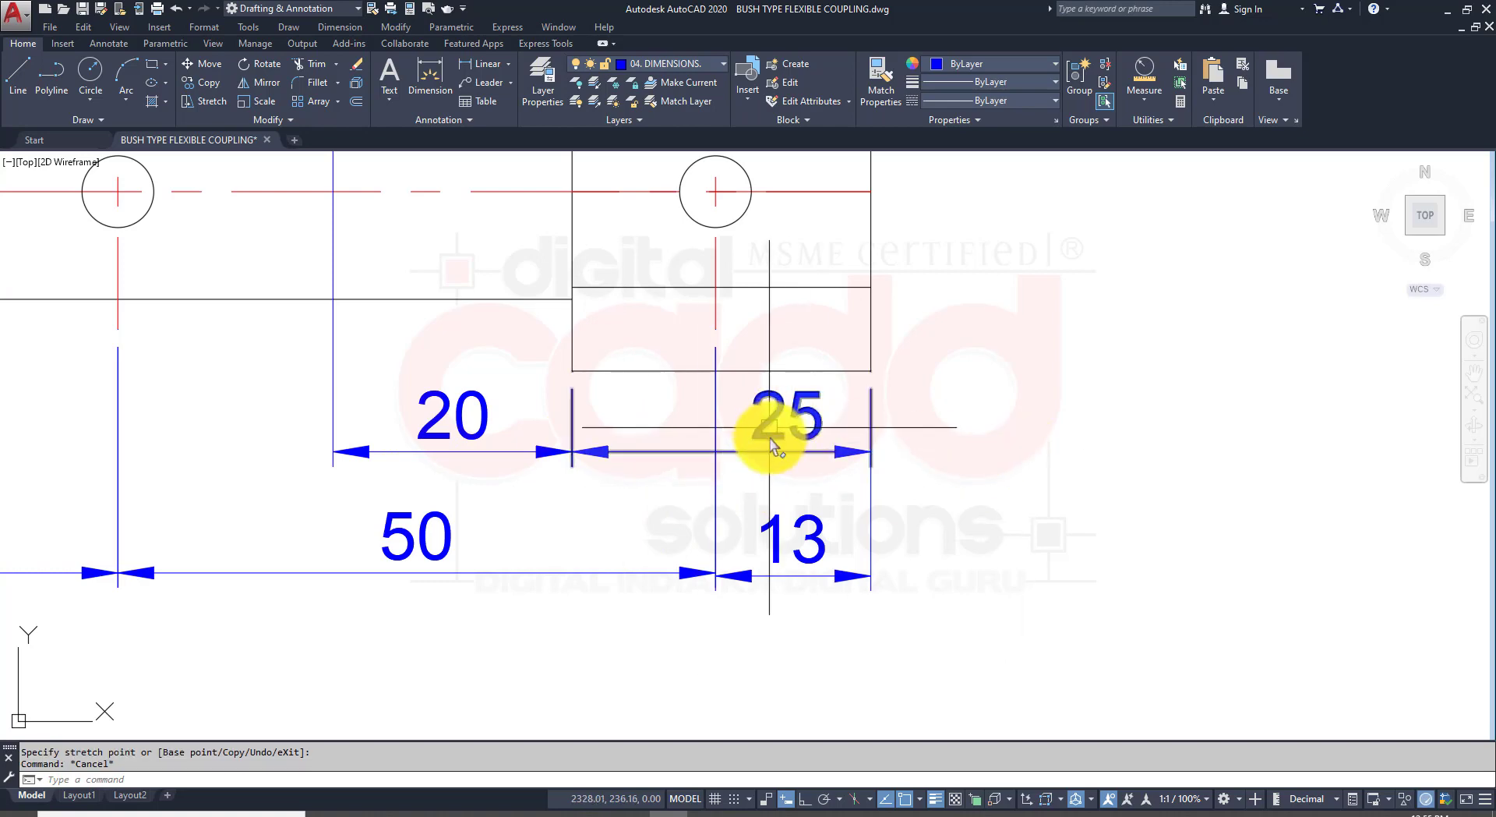
Step: Check the reference PDF and add a vertical linear dimension for the depth of the recess beside the right-end block
{"action": "scroll", "coordinate": [748, 468], "scroll_direction": "down", "scroll_amount": 6}
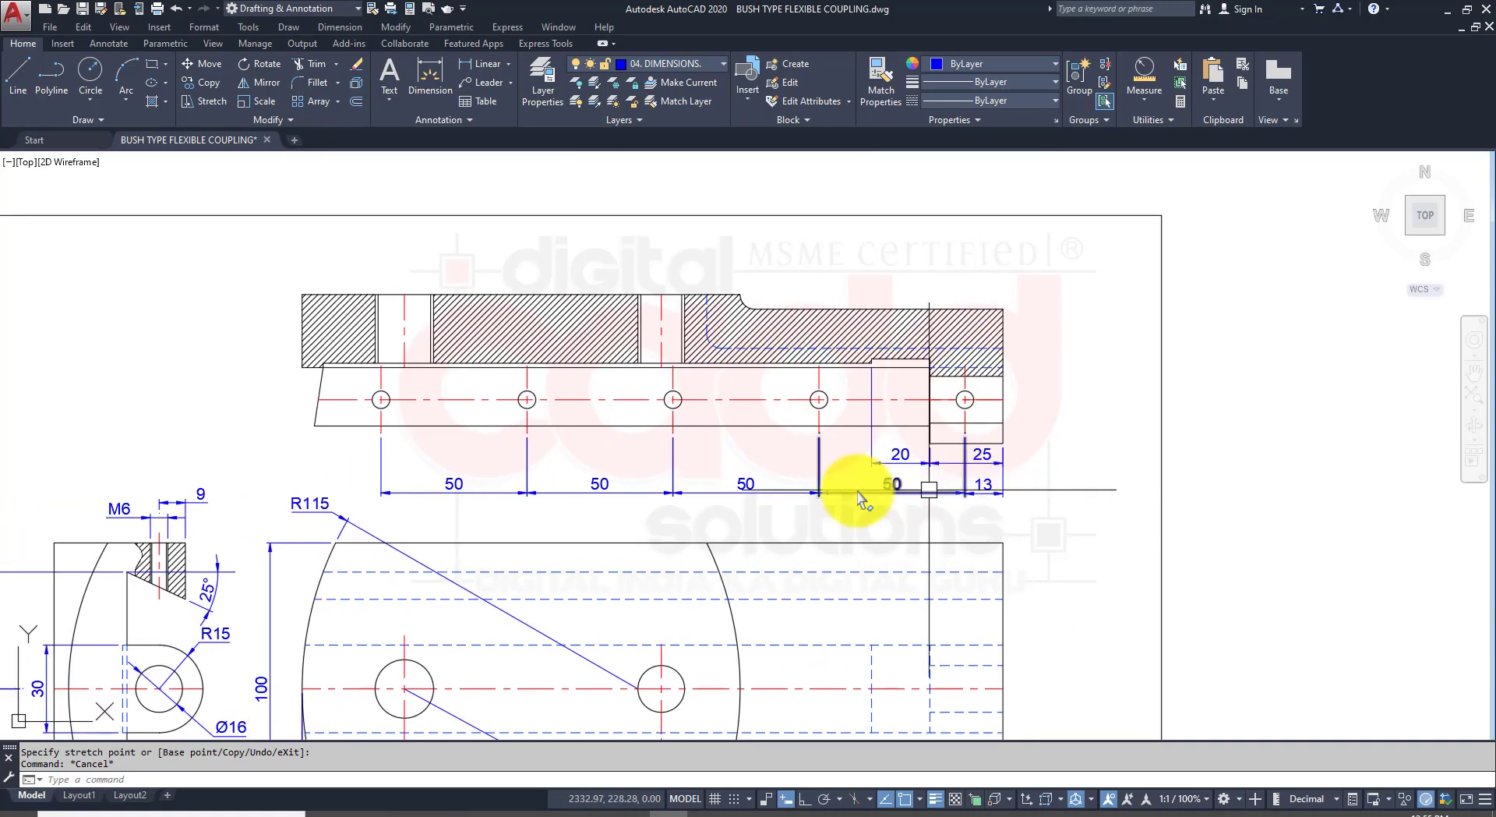
{"action": "mouse_move", "coordinate": [644, 488]}
{"action": "middle_mouse_down"}
{"action": "mouse_move", "coordinate": [646, 435]}
{"action": "mouse_move", "coordinate": [615, 444]}
{"action": "mouse_move", "coordinate": [658, 462]}
{"action": "mouse_move", "coordinate": [590, 487]}
{"action": "mouse_move", "coordinate": [658, 401]}
{"action": "middle_mouse_up"}
{"action": "left_click", "coordinate": [390, 812]}
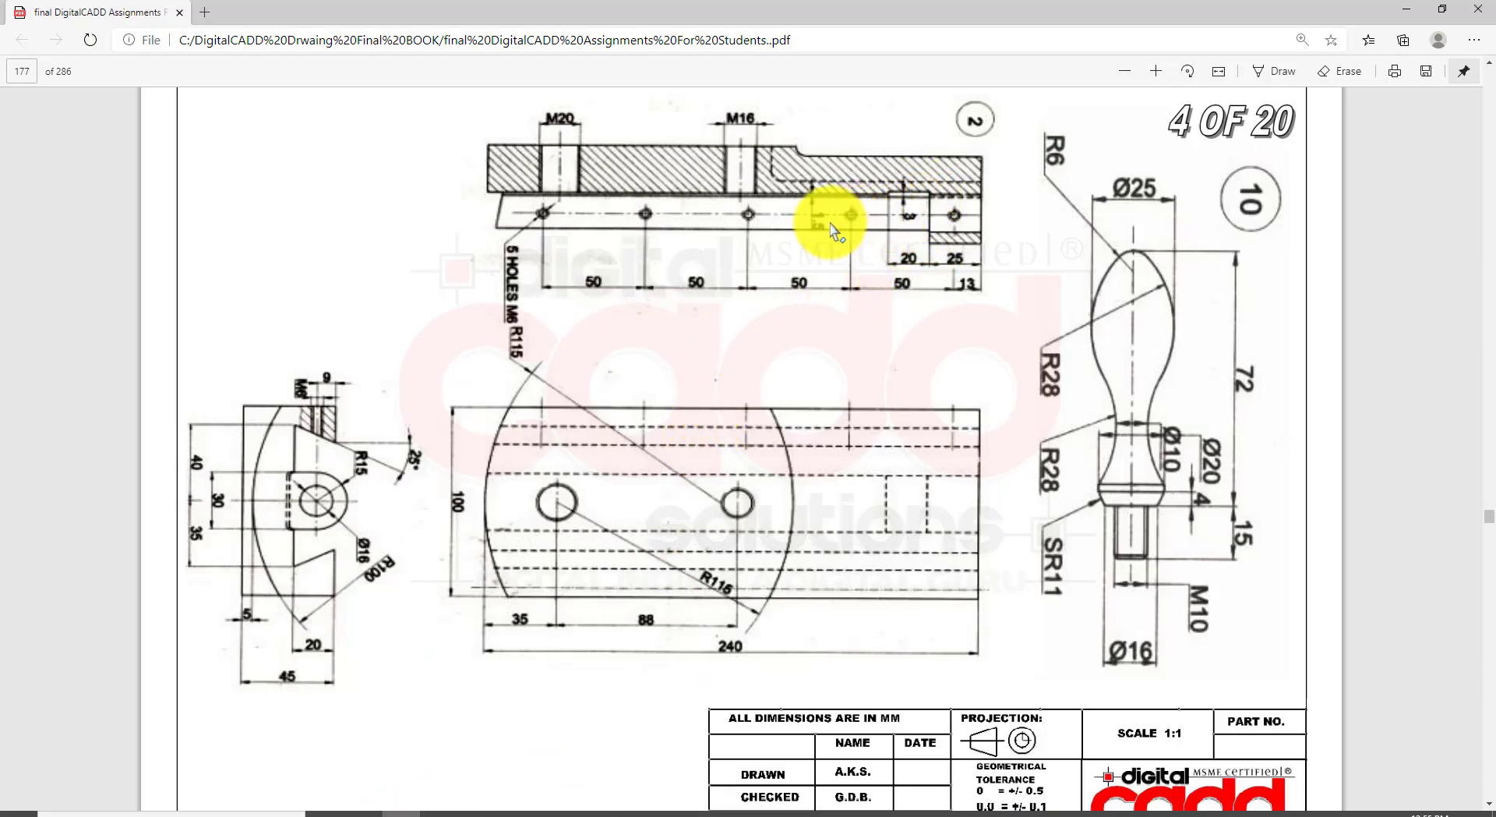
{"action": "left_click", "coordinate": [665, 812]}
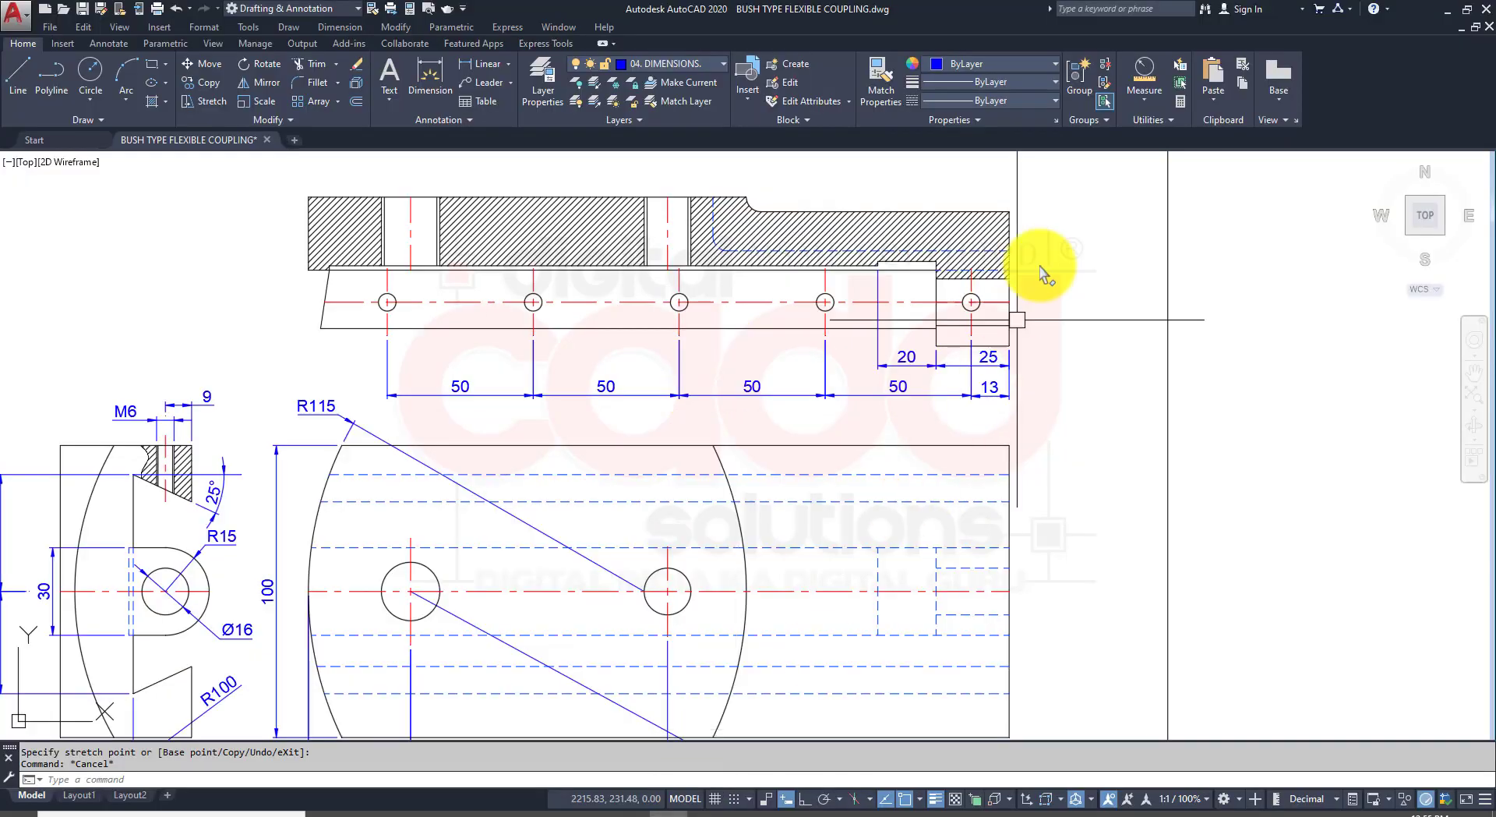
{"action": "scroll", "coordinate": [1044, 188], "scroll_direction": "up", "scroll_amount": 2}
{"action": "middle_click_drag", "start_coordinate": [1028, 189], "coordinate": [900, 358]}
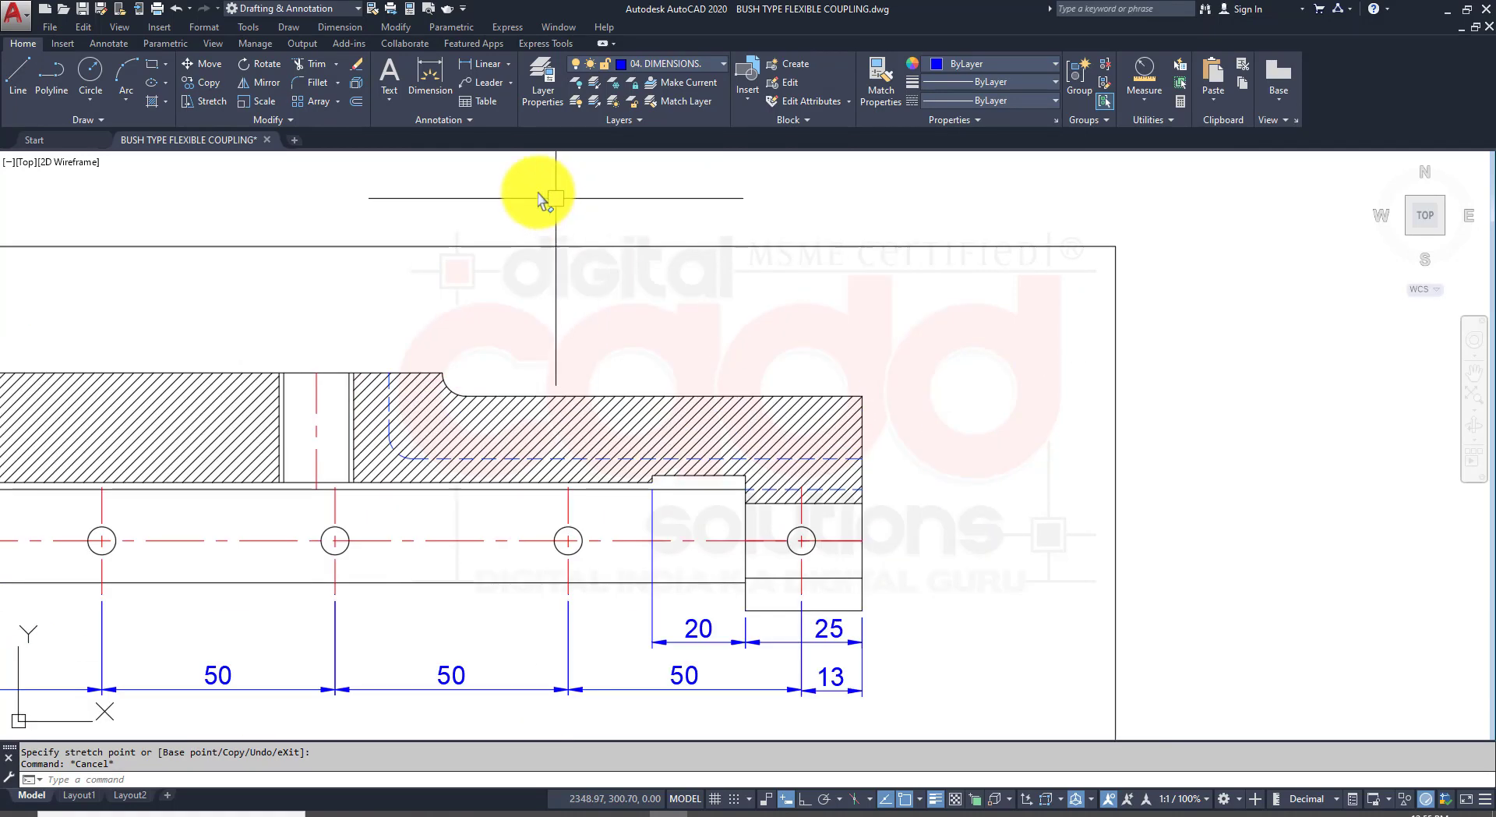
{"action": "left_click", "coordinate": [489, 63]}
{"action": "scroll", "coordinate": [713, 445], "scroll_direction": "up", "scroll_amount": 4}
{"action": "left_click", "coordinate": [780, 556]}
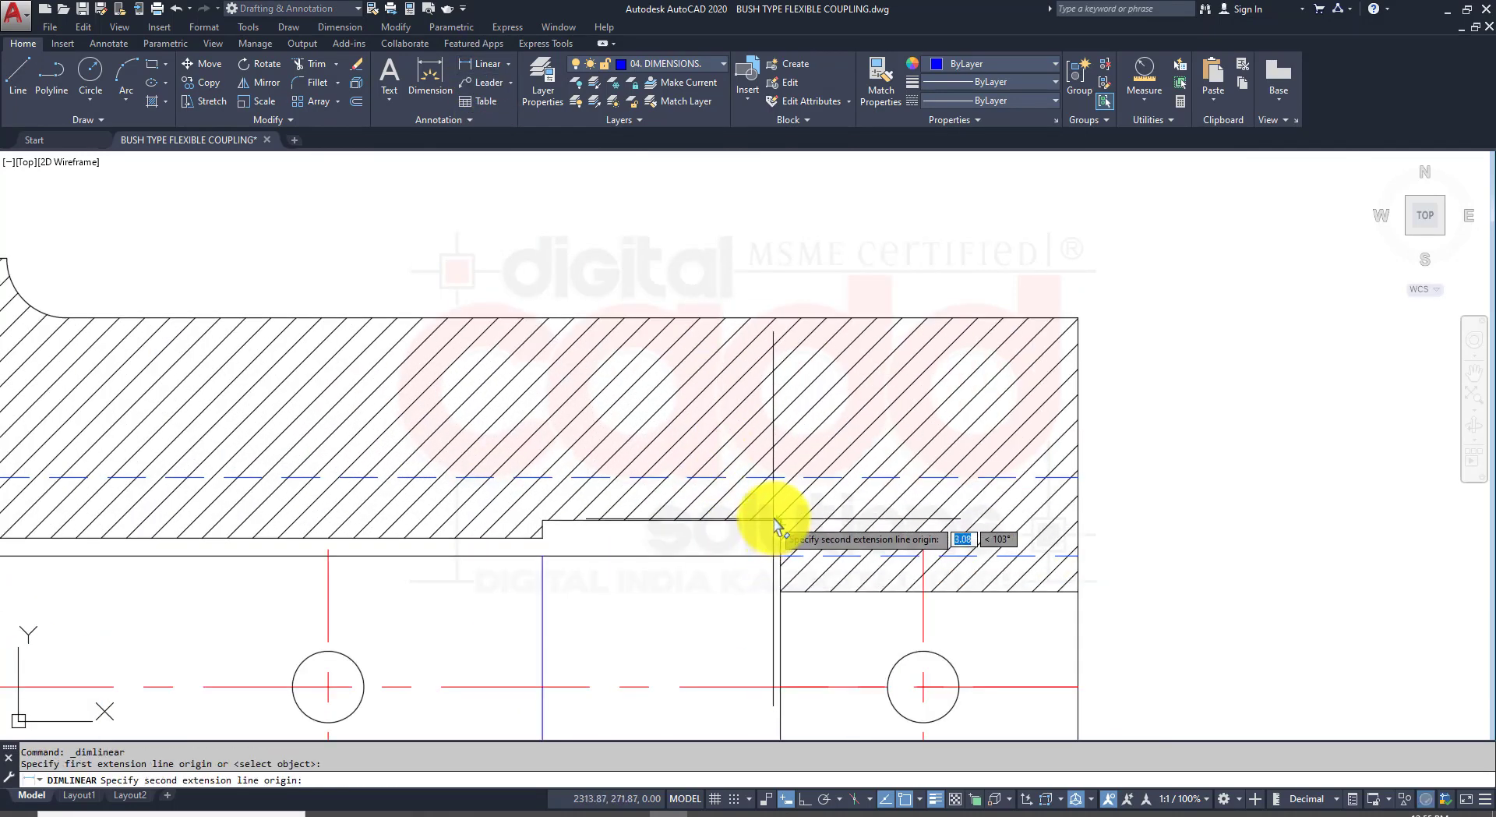
{"action": "left_click", "coordinate": [780, 521]}
{"action": "left_click", "coordinate": [683, 550]}
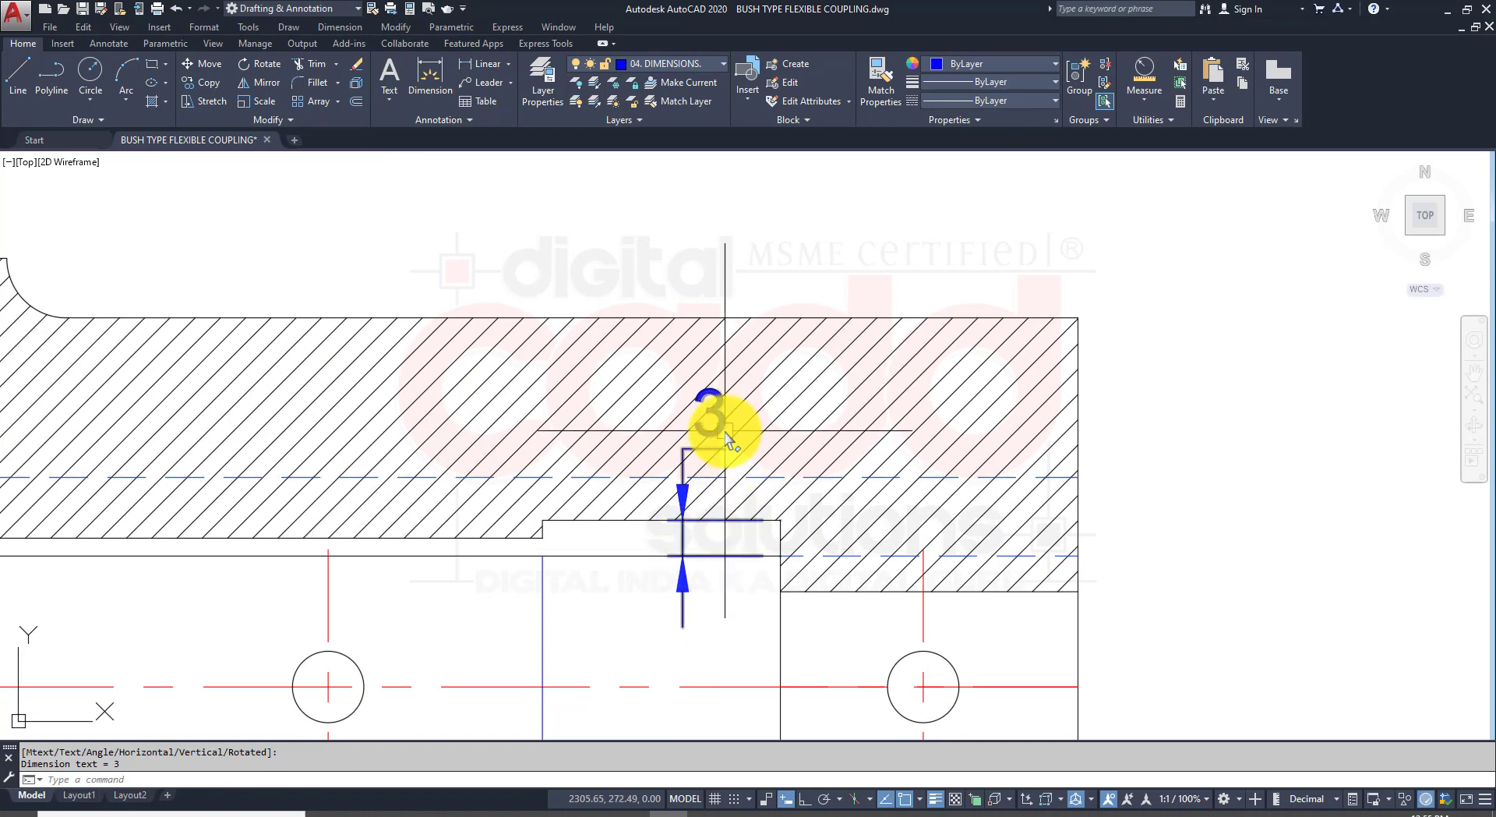
Step: Move the recess-depth dimension text out of the hatching to just below the recess
{"action": "left_click", "coordinate": [706, 411]}
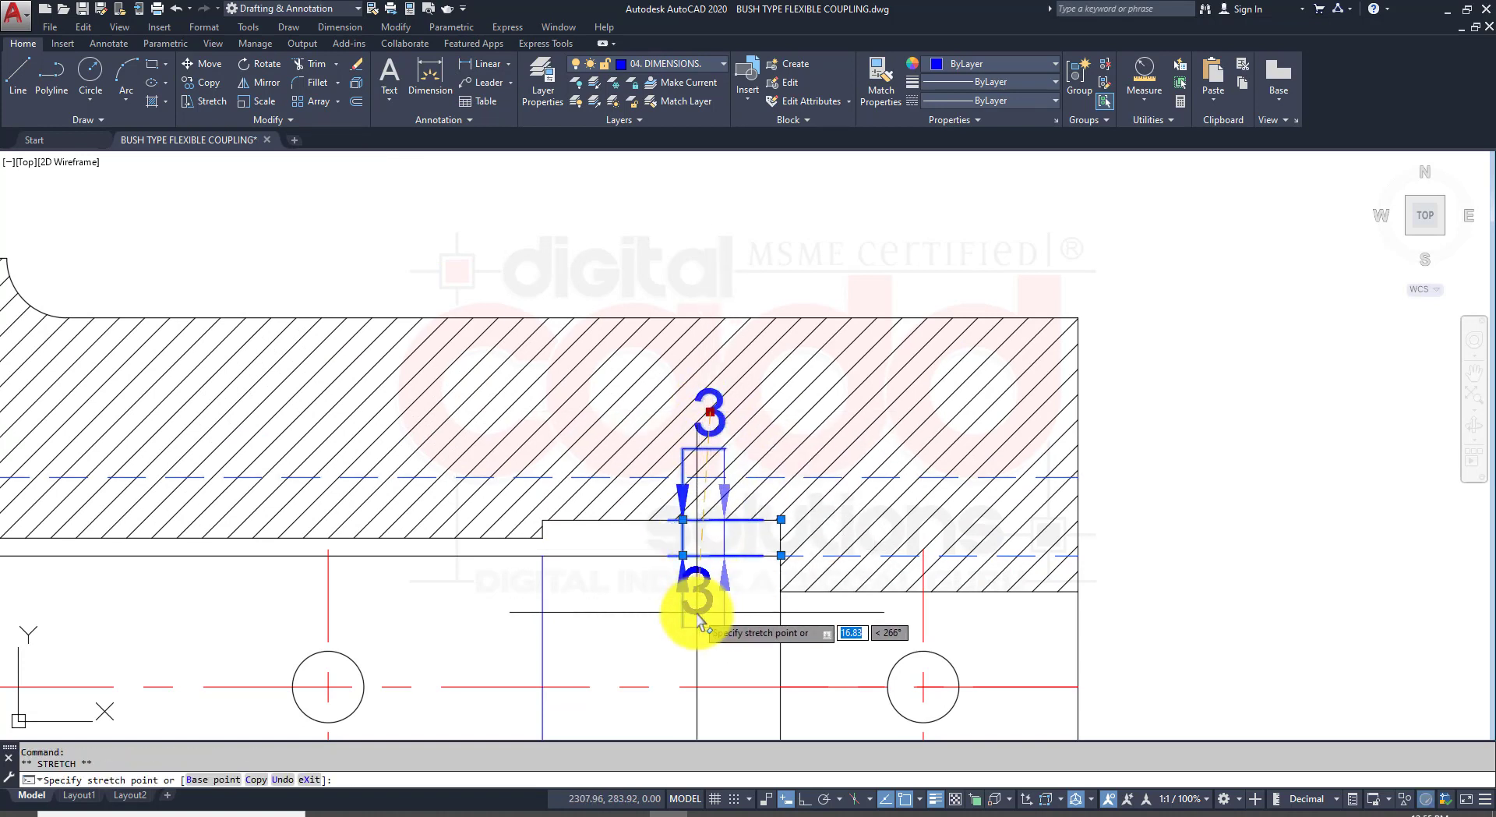
{"action": "left_click", "coordinate": [701, 596]}
{"action": "key", "text": "Escape"}
Step: Add a vertical linear dimension for the small step depth at the recess's left corner, with its text below the hatched section
{"action": "middle_click_drag", "start_coordinate": [646, 567], "coordinate": [769, 559]}
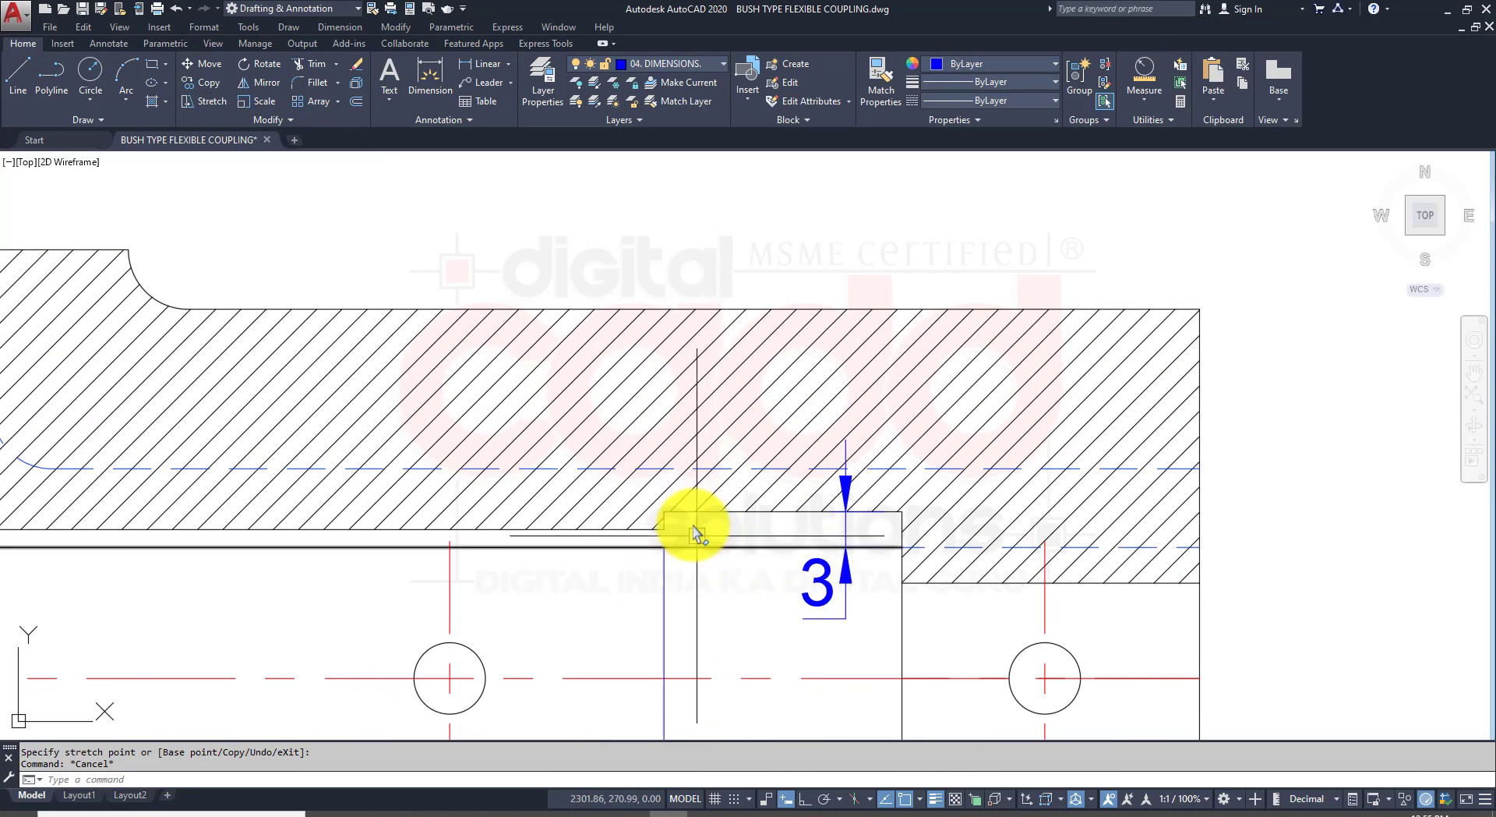
{"action": "key", "text": "space"}
{"action": "left_click", "coordinate": [665, 529]}
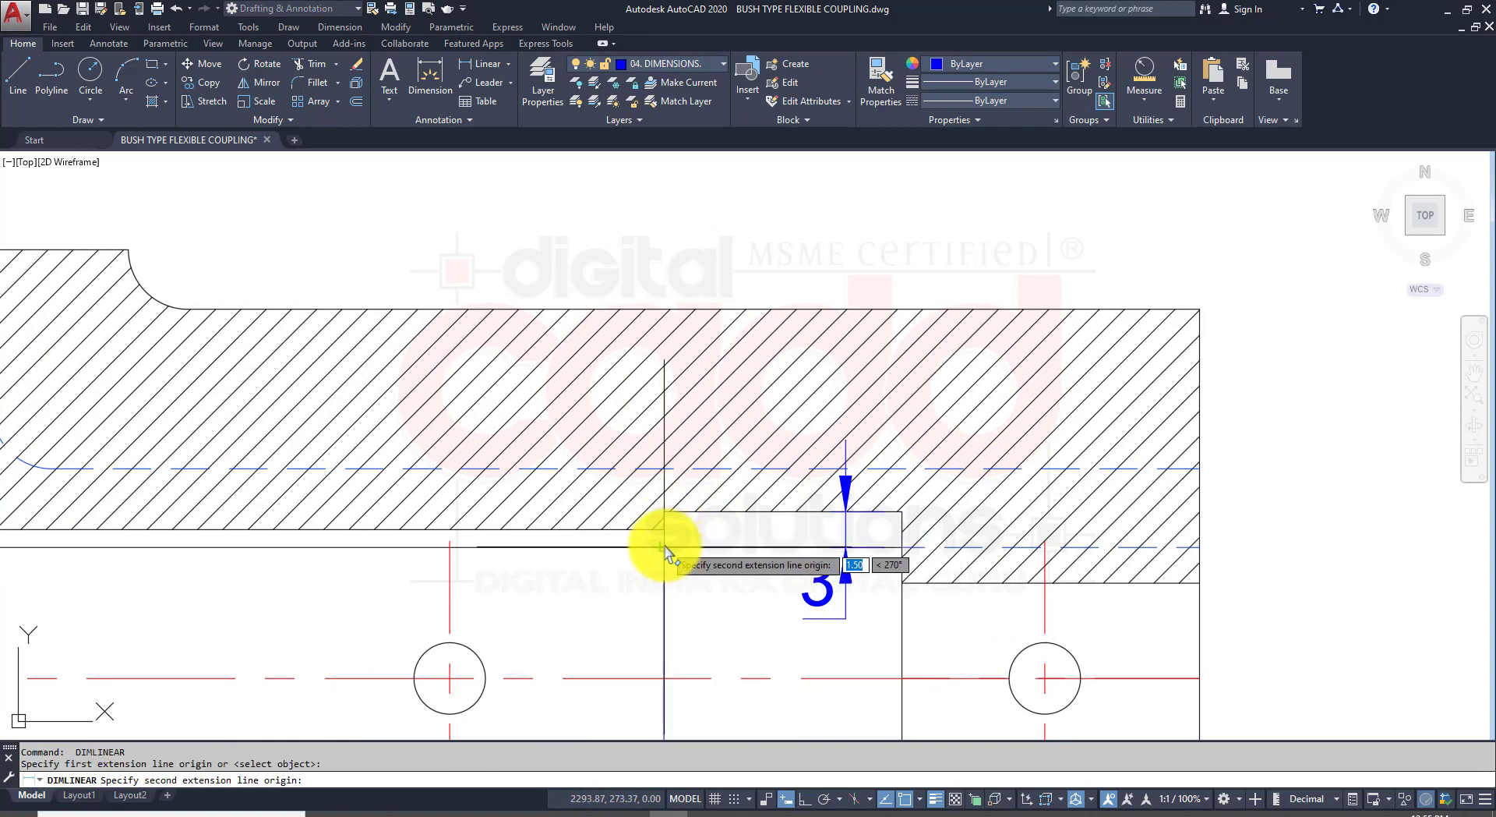
{"action": "left_click", "coordinate": [664, 547]}
{"action": "left_click", "coordinate": [596, 620]}
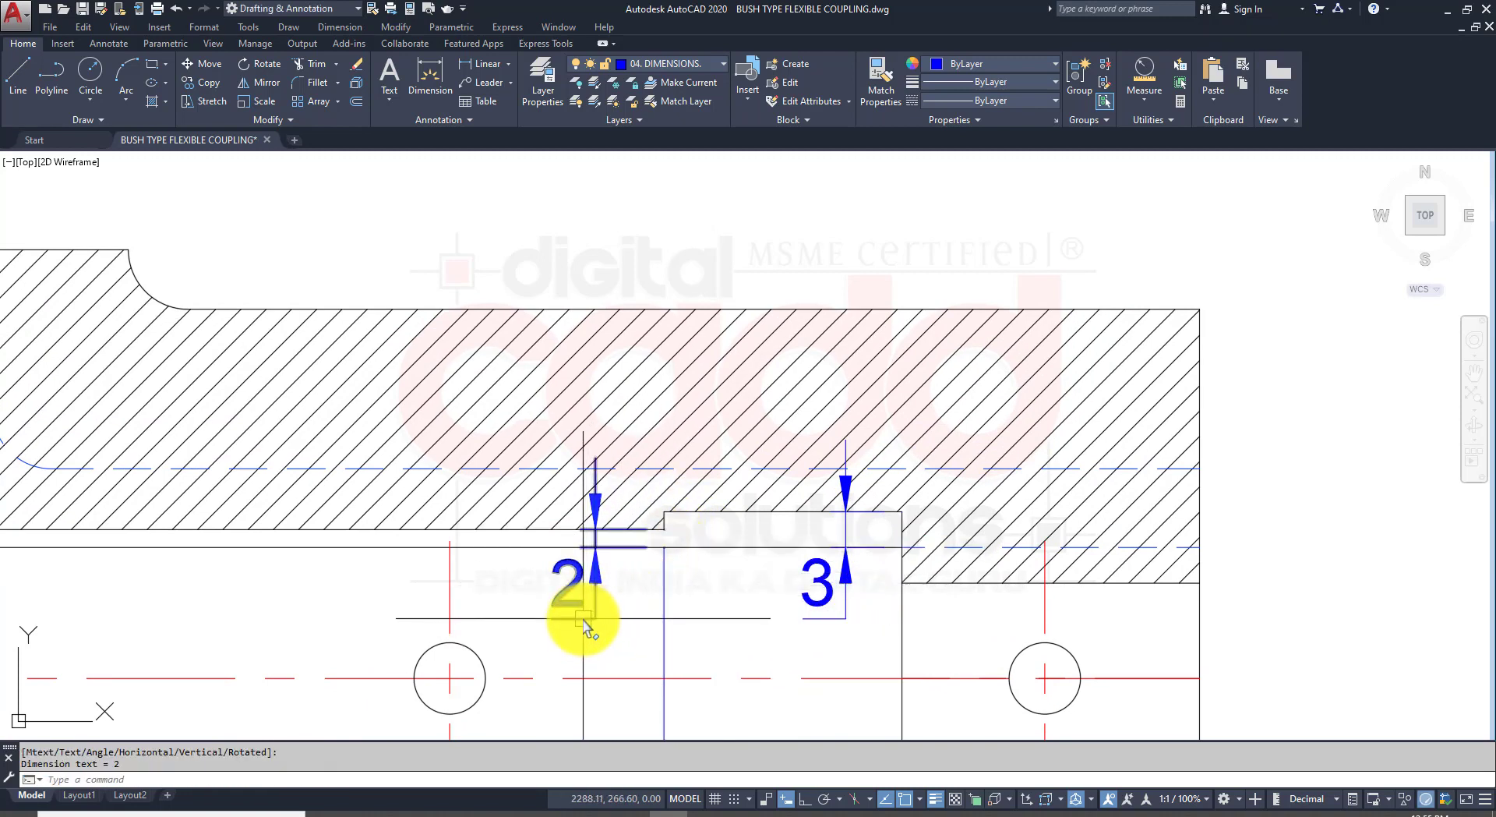
Step: Set the precision of the small step-depth dimension to one decimal place (0.0)
{"action": "left_click", "coordinate": [584, 623]}
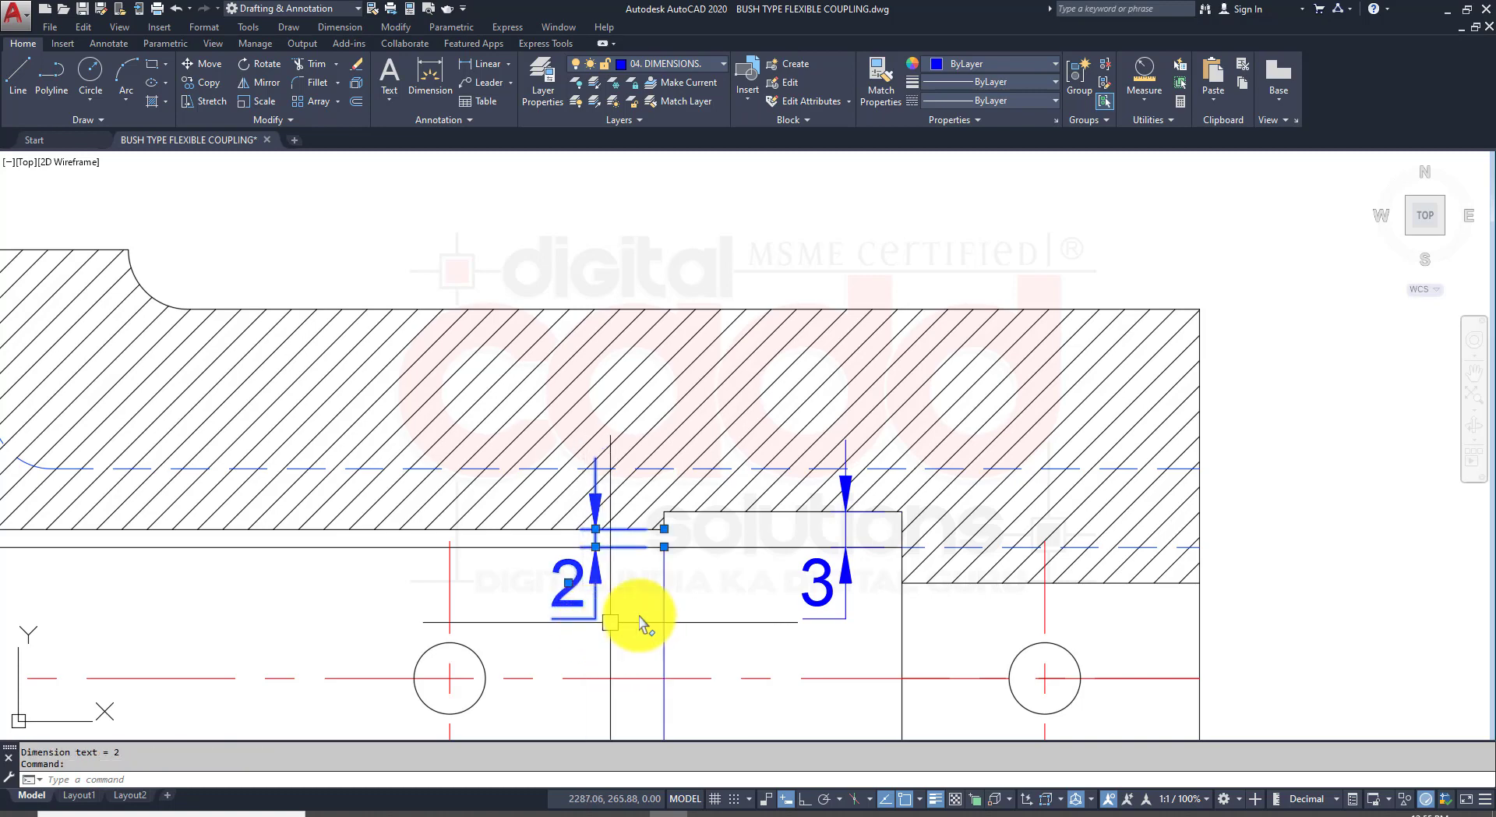
{"action": "right_click", "coordinate": [696, 589]}
{"action": "mouse_move", "coordinate": [834, 198]}
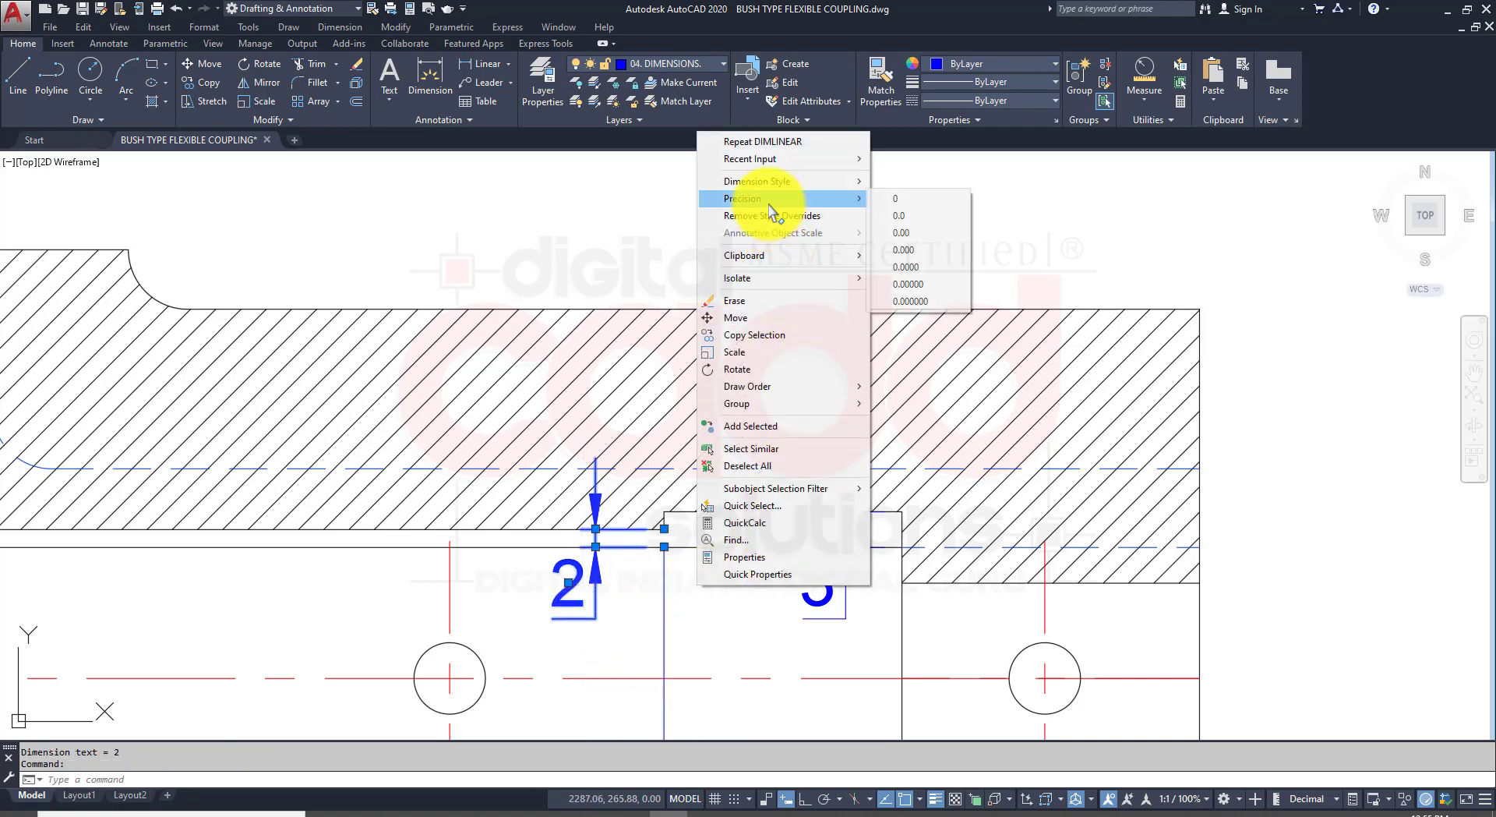
{"action": "left_click", "coordinate": [896, 215]}
{"action": "scroll", "coordinate": [633, 705], "scroll_direction": "down", "scroll_amount": 4}
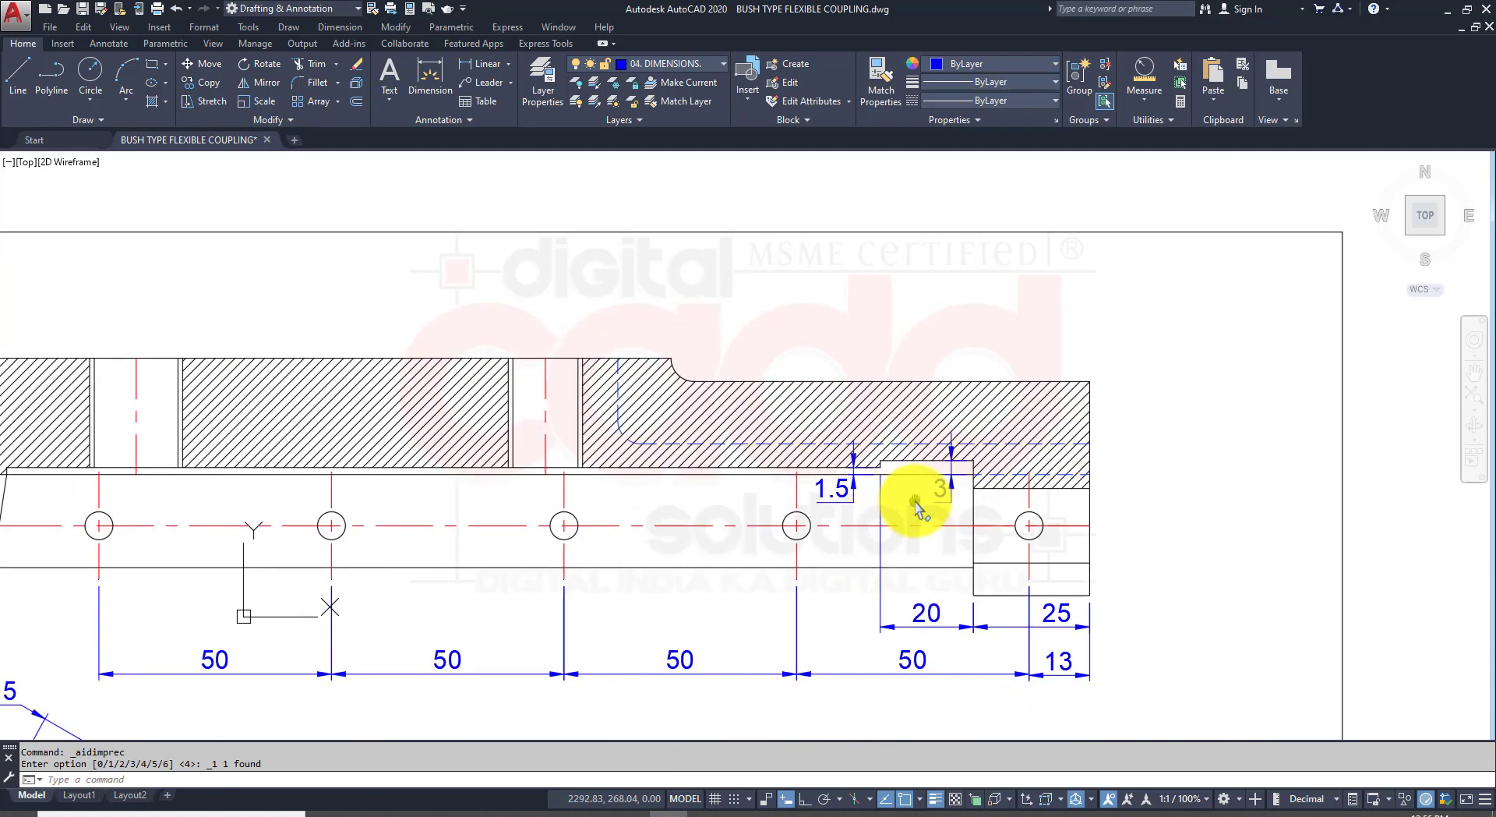
Step: Add a horizontal linear dimension above the sectional view across the outer thread lines of the left threaded hole
{"action": "mouse_move", "coordinate": [756, 507]}
{"action": "middle_mouse_down"}
{"action": "mouse_move", "coordinate": [952, 529]}
{"action": "mouse_move", "coordinate": [1000, 591]}
{"action": "middle_mouse_up"}
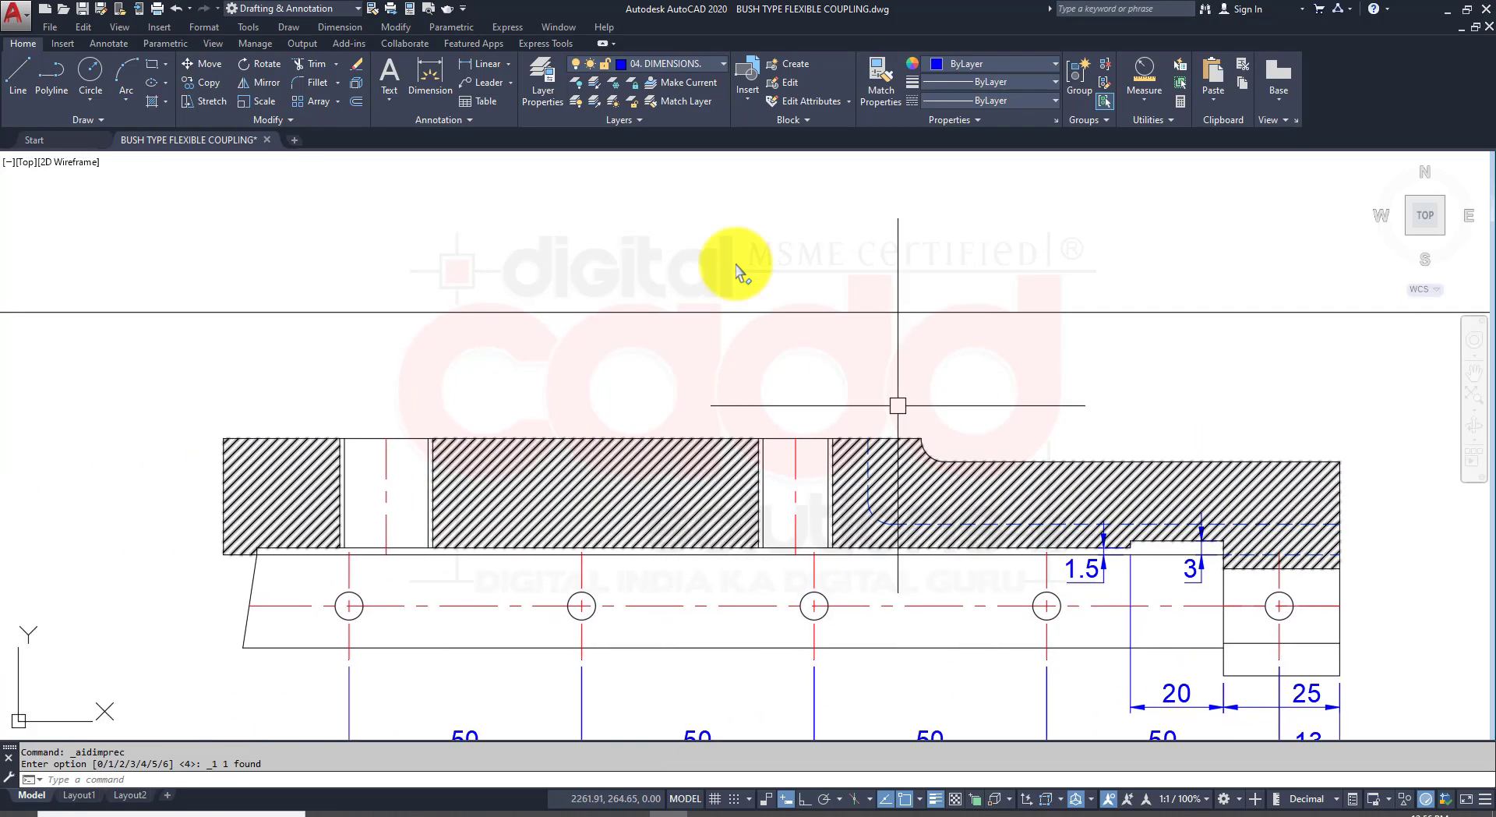
{"action": "left_click", "coordinate": [468, 70]}
{"action": "scroll", "coordinate": [265, 527], "scroll_direction": "up", "scroll_amount": 4}
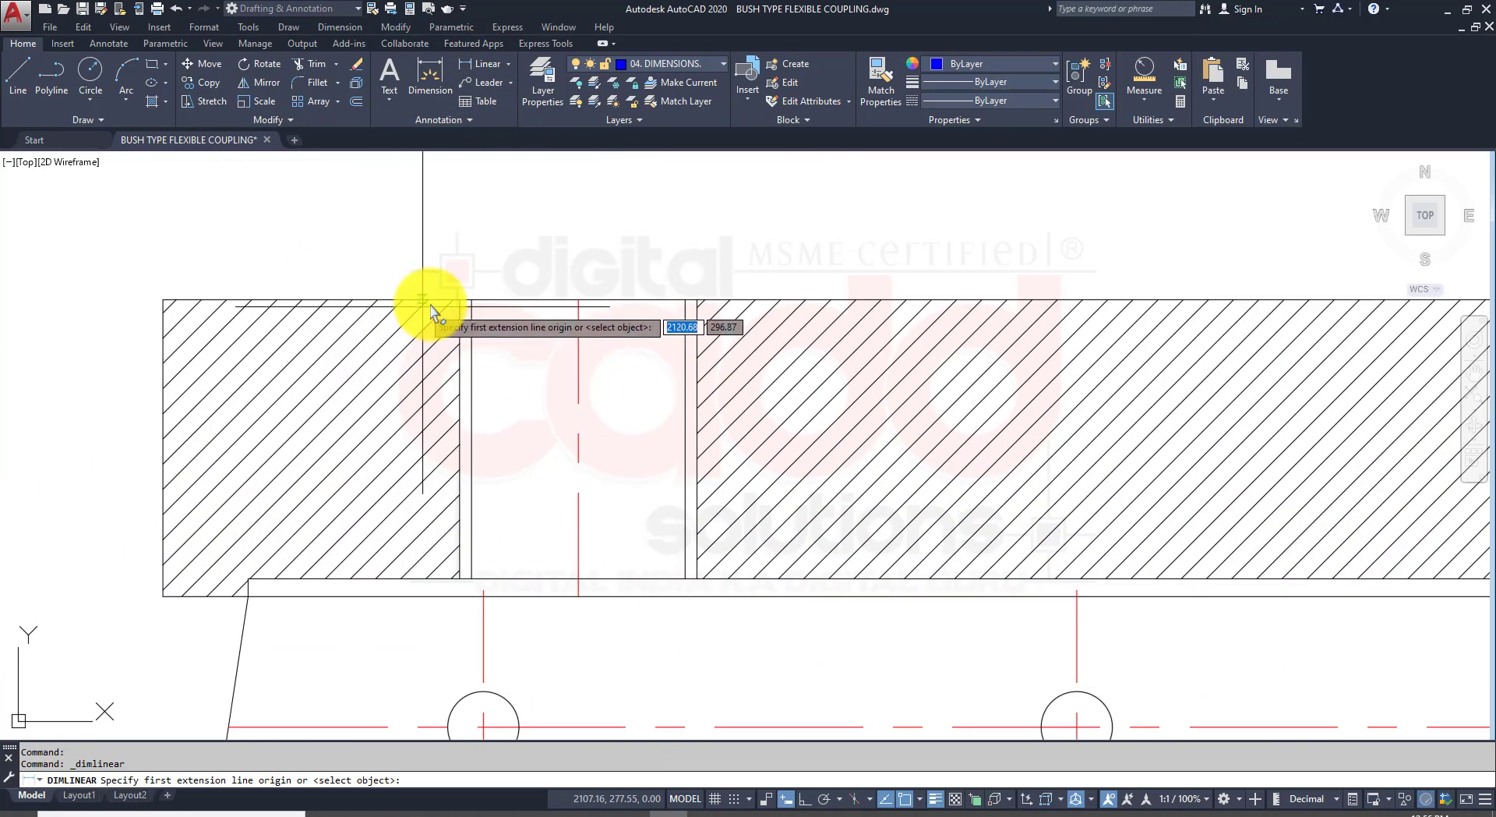
{"action": "left_click", "coordinate": [460, 299]}
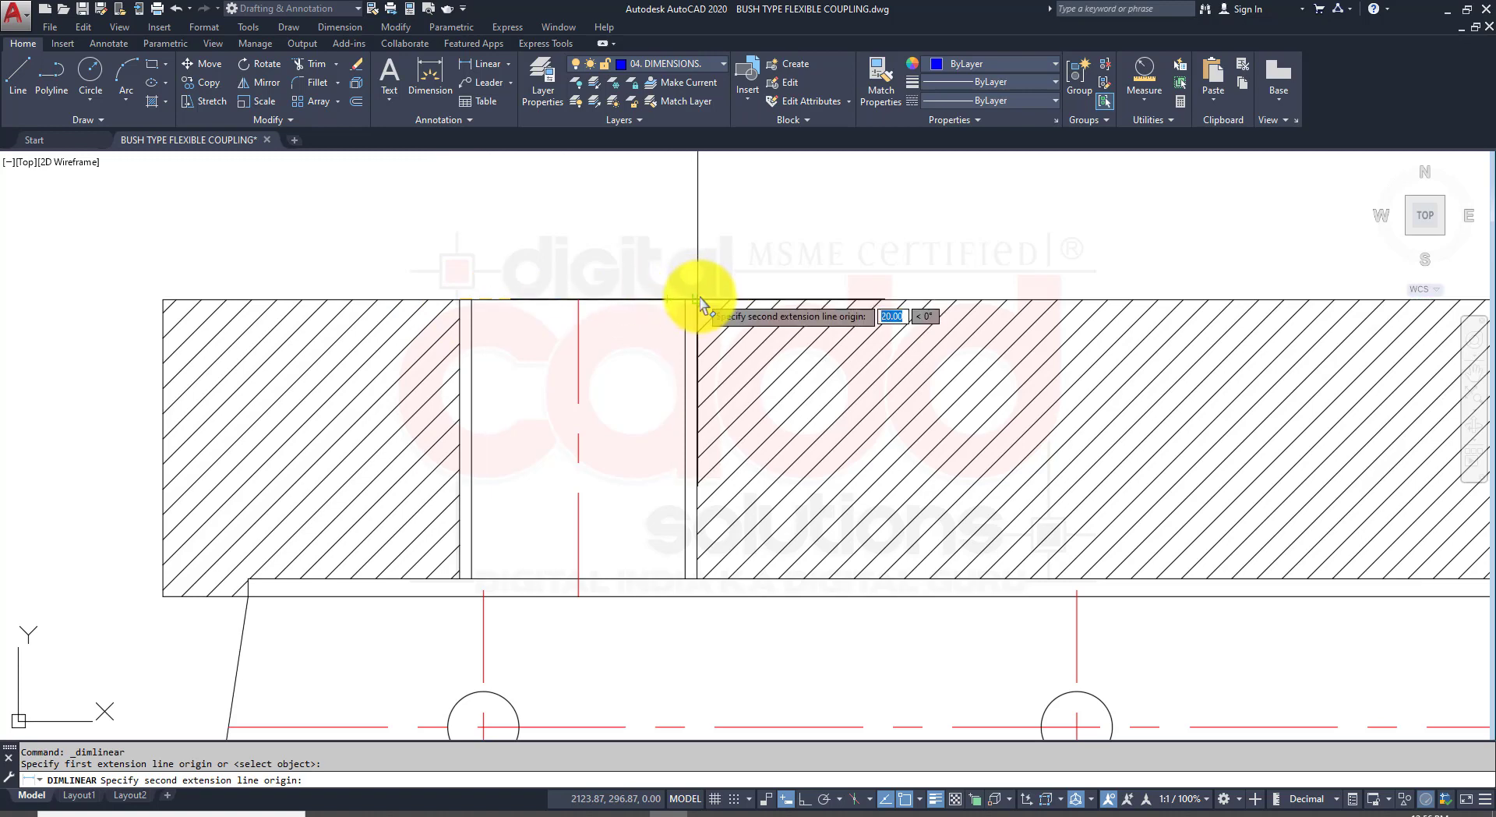
{"action": "left_click", "coordinate": [696, 300]}
{"action": "left_click", "coordinate": [683, 211]}
Step: Prefix the left threaded hole's dimension text with M so that it reads M20
{"action": "left_click", "coordinate": [605, 191]}
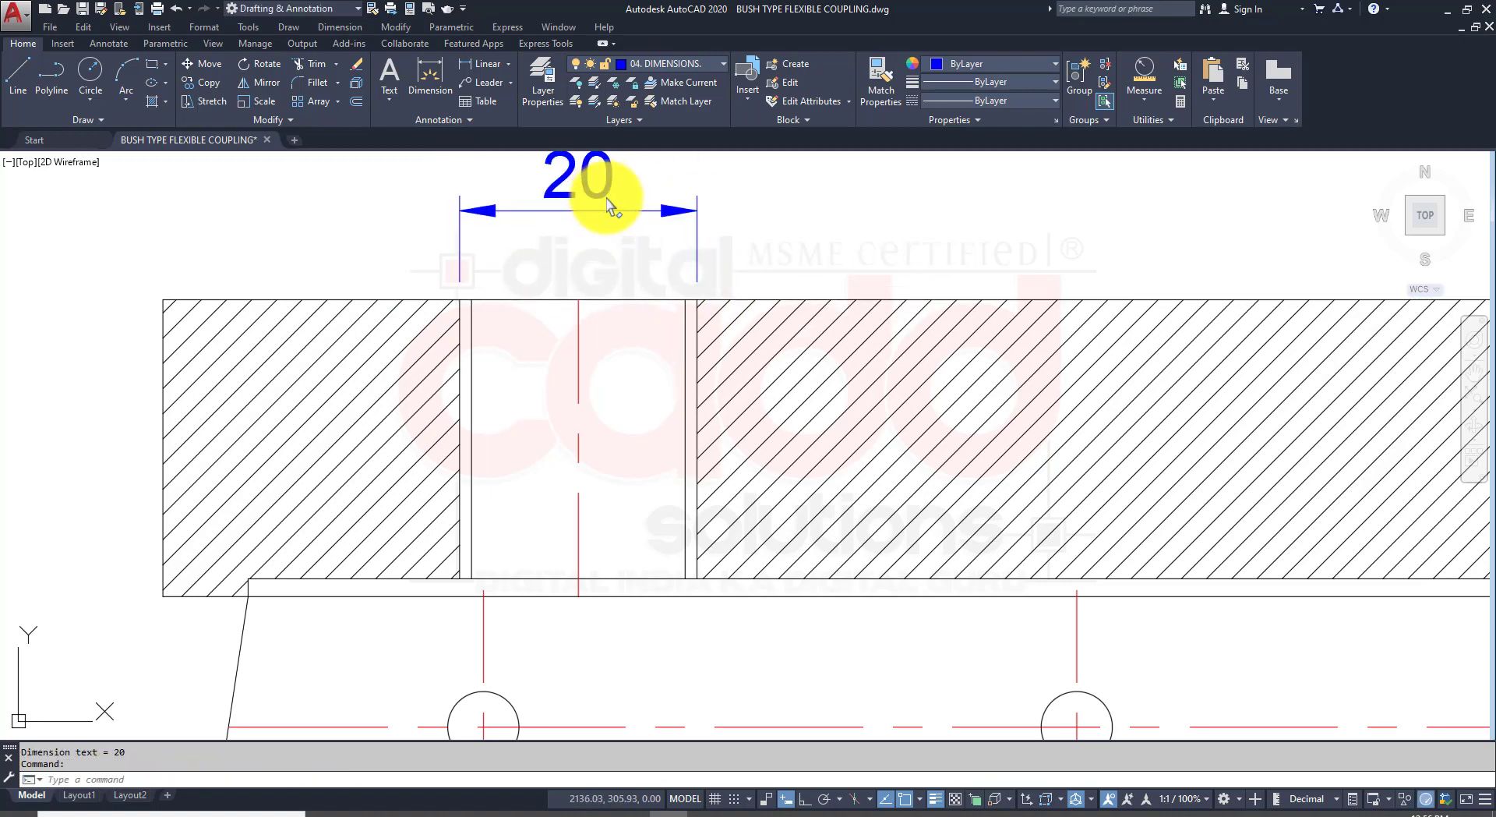
{"action": "double_click", "coordinate": [607, 204]}
{"action": "key", "text": "Home"}
{"action": "type", "text": "M"}
{"action": "left_click", "coordinate": [779, 277]}
{"action": "scroll", "coordinate": [549, 444], "scroll_direction": "down", "scroll_amount": 3}
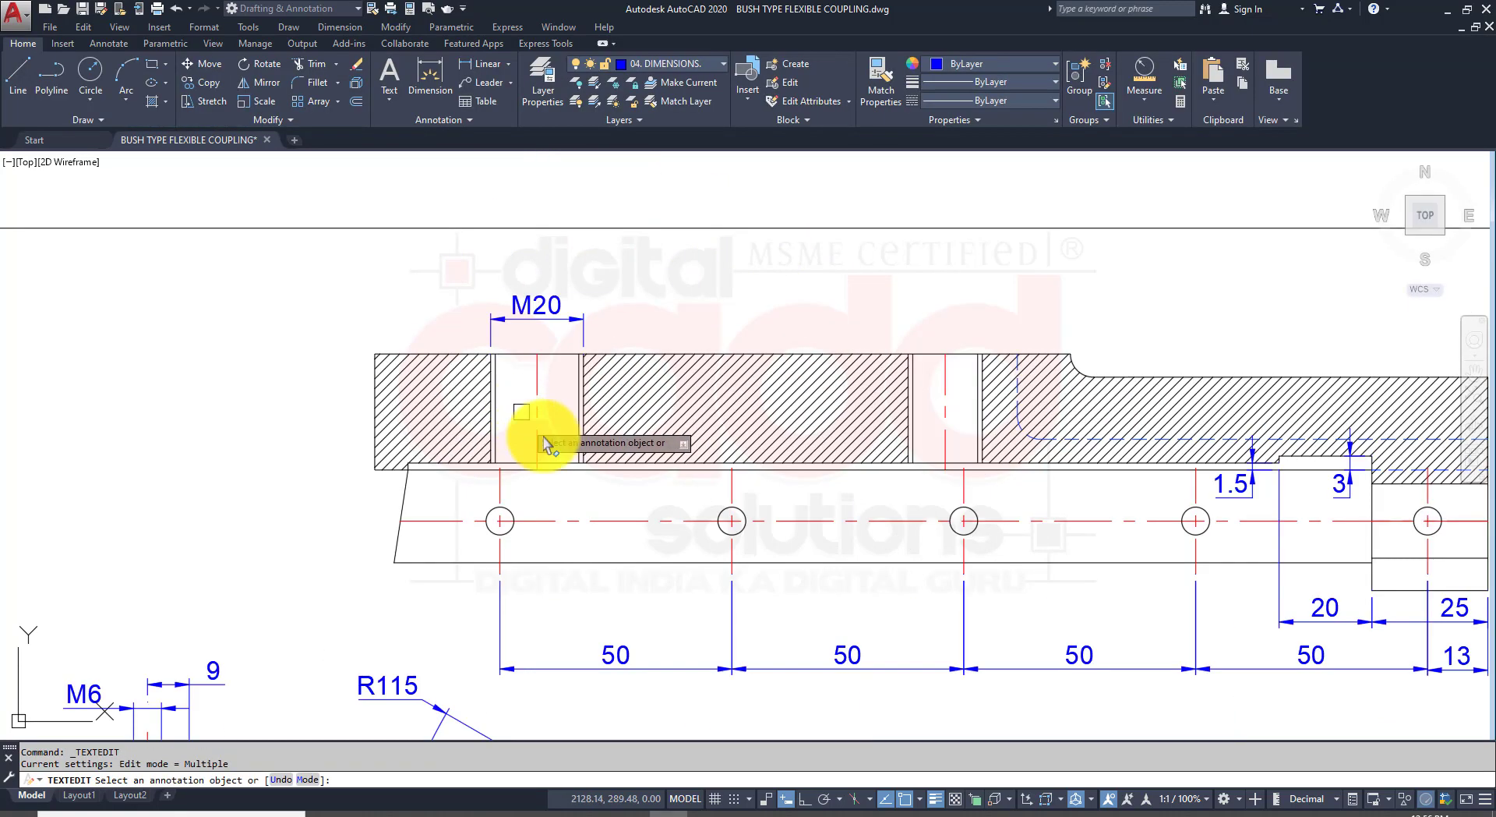
Step: Add a horizontal linear dimension above the sectional view across the outer thread lines of the second threaded hole
{"action": "left_click", "coordinate": [485, 64]}
{"action": "scroll", "coordinate": [658, 425], "scroll_direction": "up", "scroll_amount": 3}
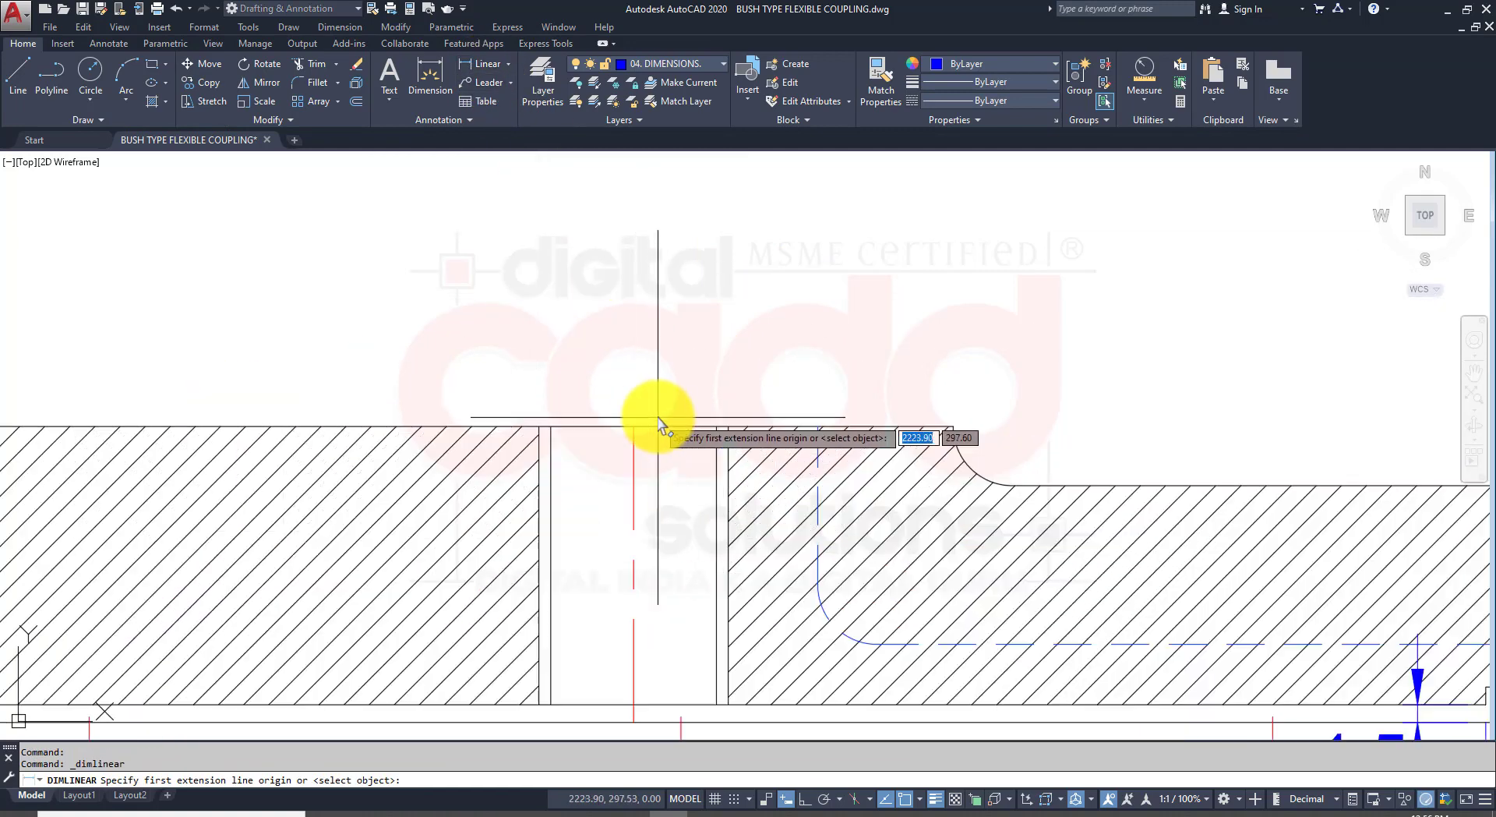
{"action": "left_click", "coordinate": [539, 426]}
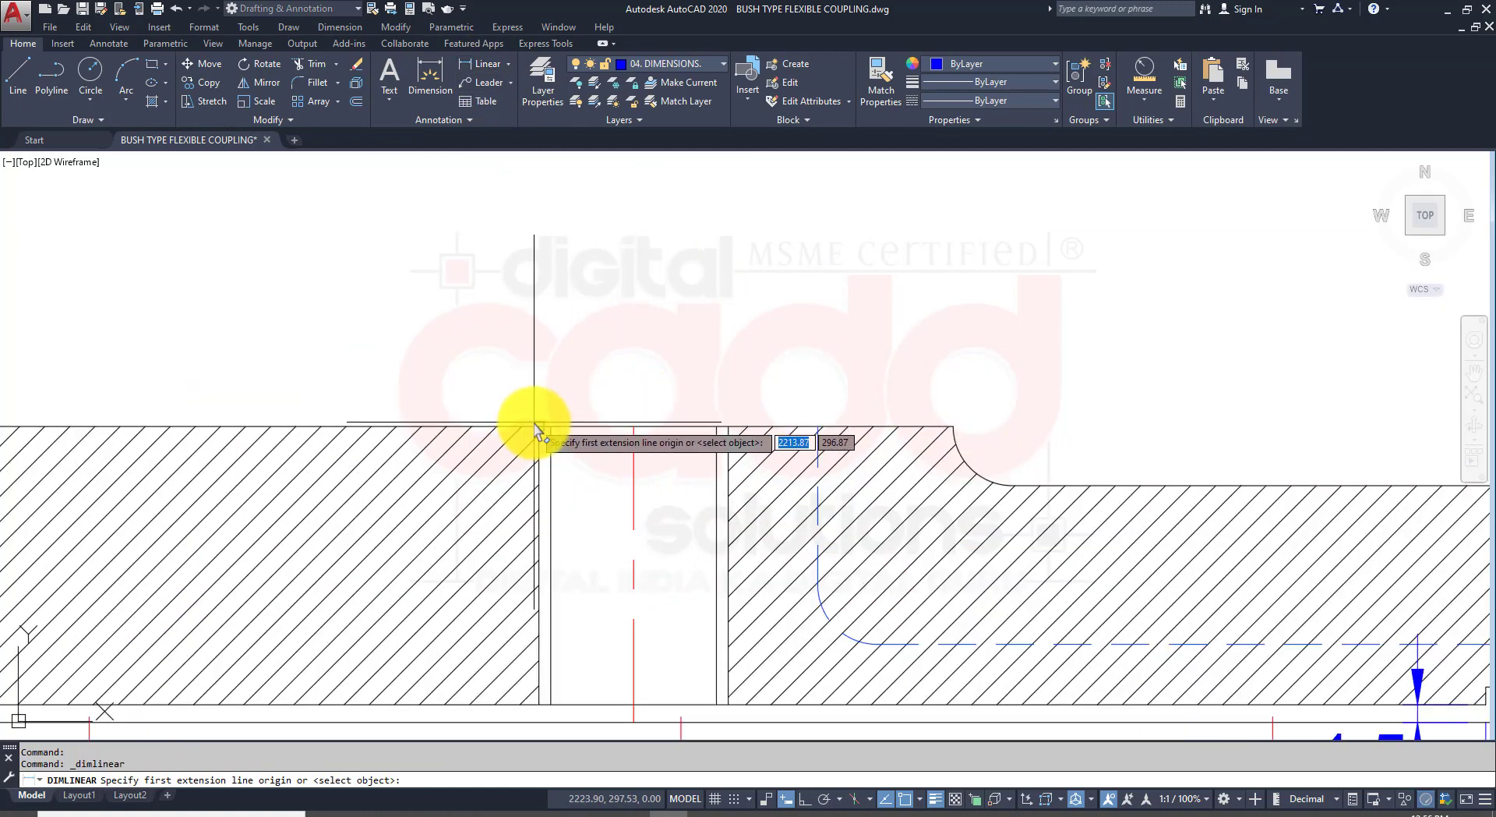
{"action": "left_click", "coordinate": [729, 426]}
{"action": "left_click", "coordinate": [649, 308]}
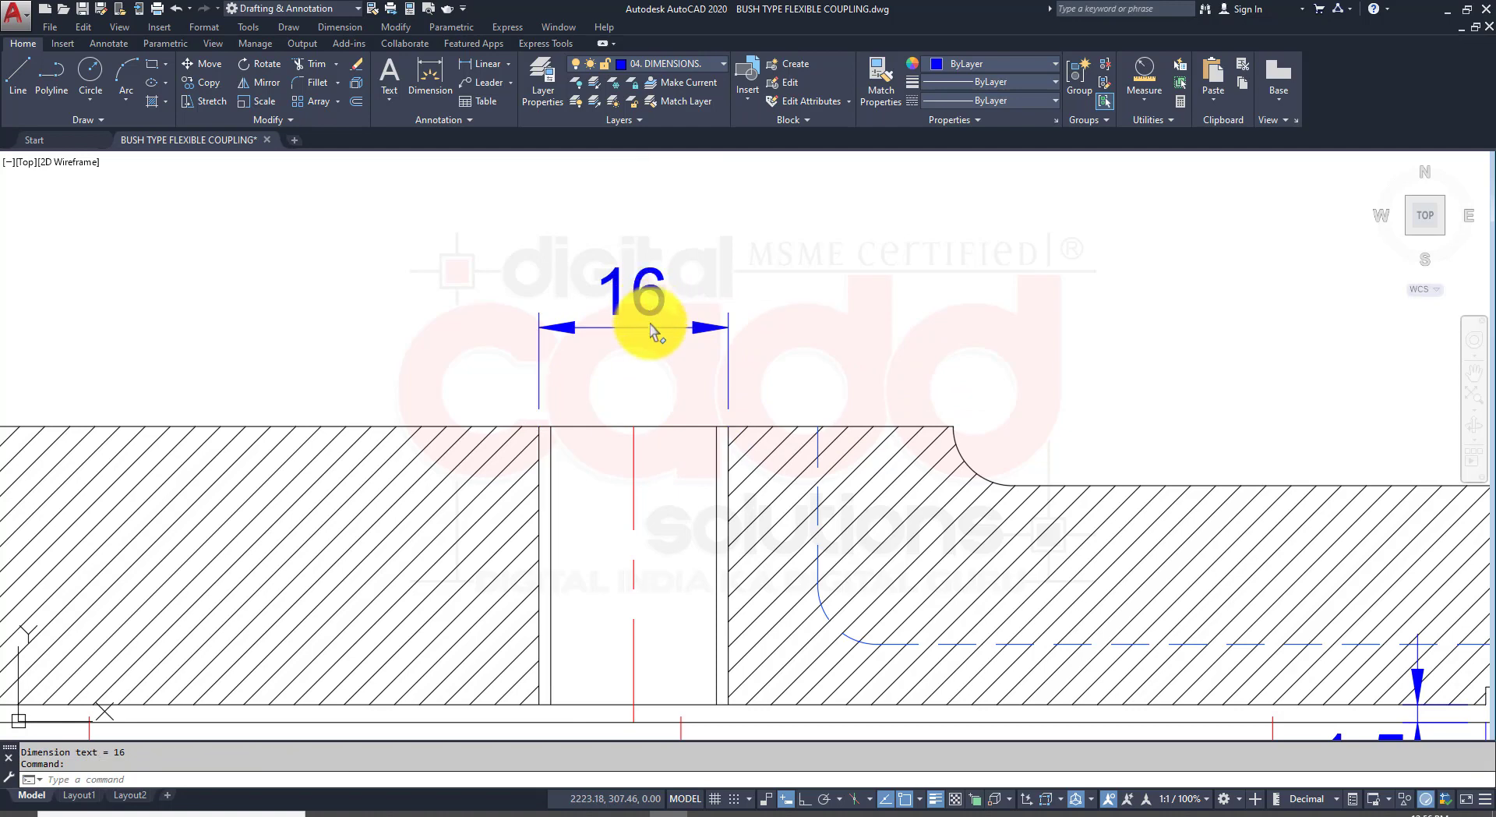
Step: Prefix the second threaded hole's dimension text with M so that it reads M16
{"action": "double_click", "coordinate": [651, 330]}
{"action": "type", "text": "M"}
{"action": "left_click", "coordinate": [896, 306]}
{"action": "scroll", "coordinate": [784, 595], "scroll_direction": "down", "scroll_amount": 4}
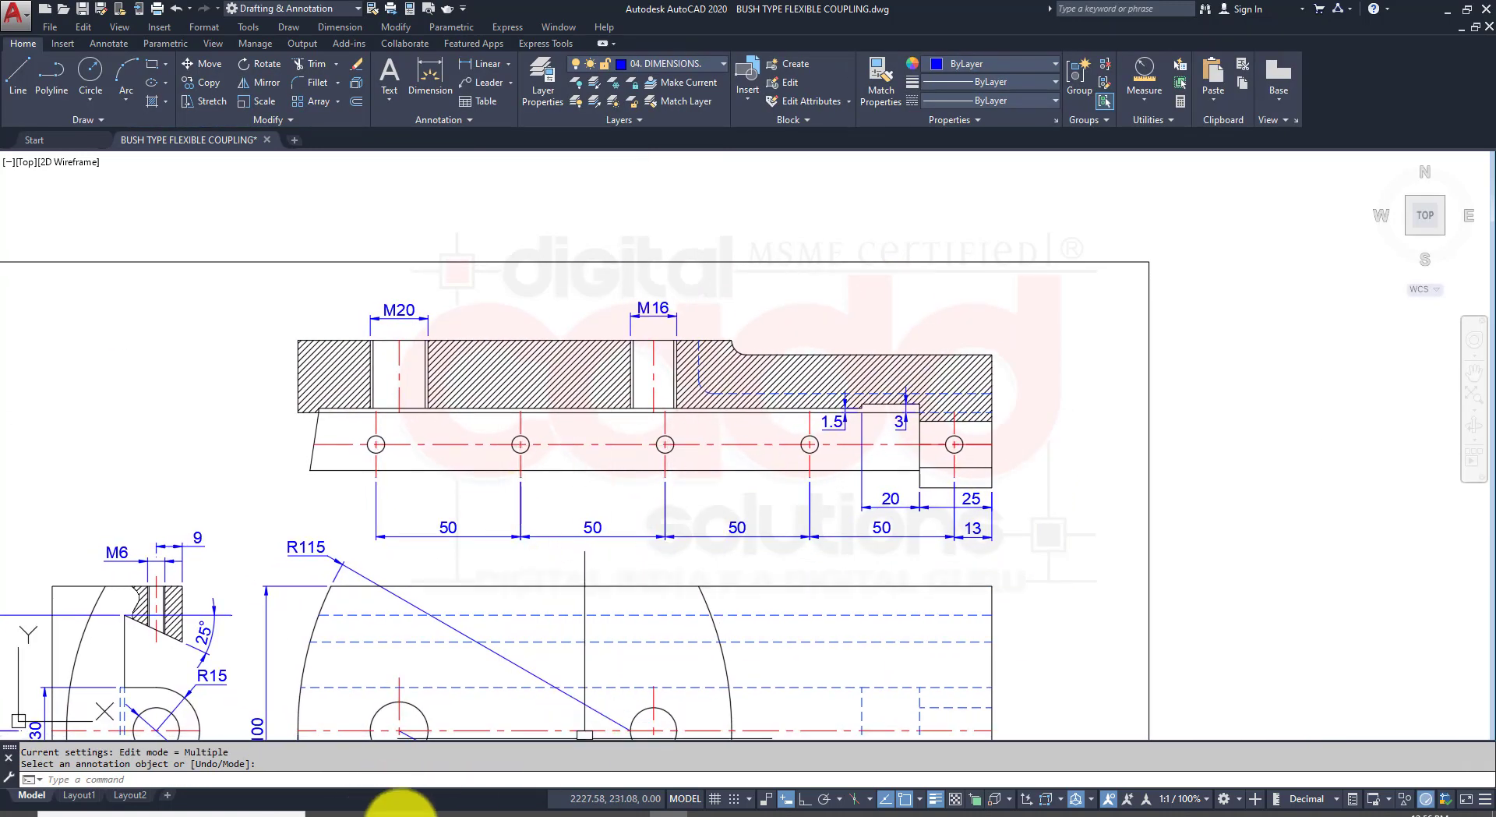
Step: Check the reference PDF and add a multileader reading "5 Holes M6" from the leftmost small hole to below the sectional view
{"action": "left_click", "coordinate": [400, 810]}
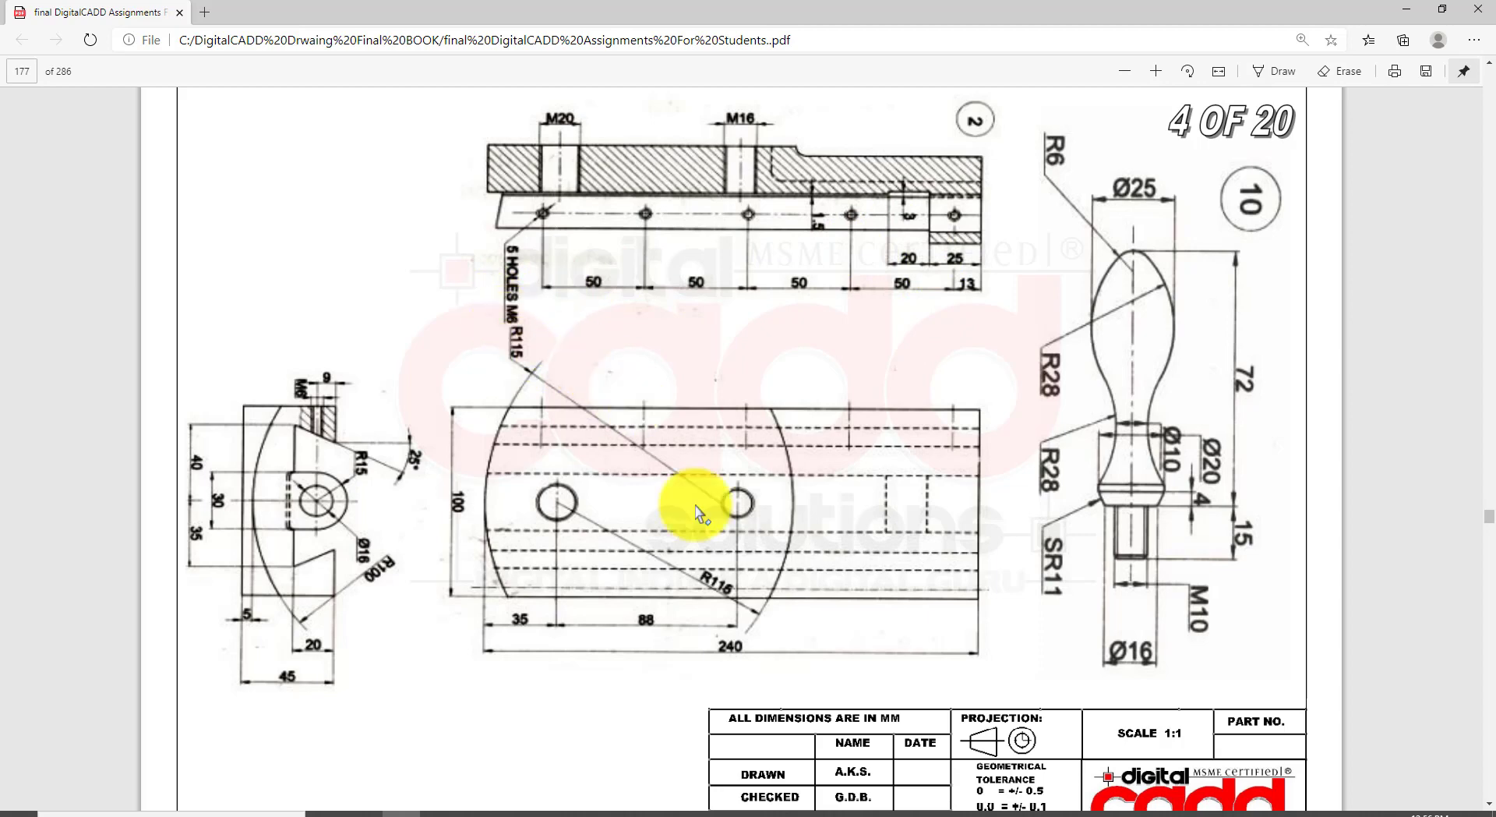
{"action": "left_click", "coordinate": [663, 810]}
{"action": "scroll", "coordinate": [262, 473], "scroll_direction": "up", "scroll_amount": 2}
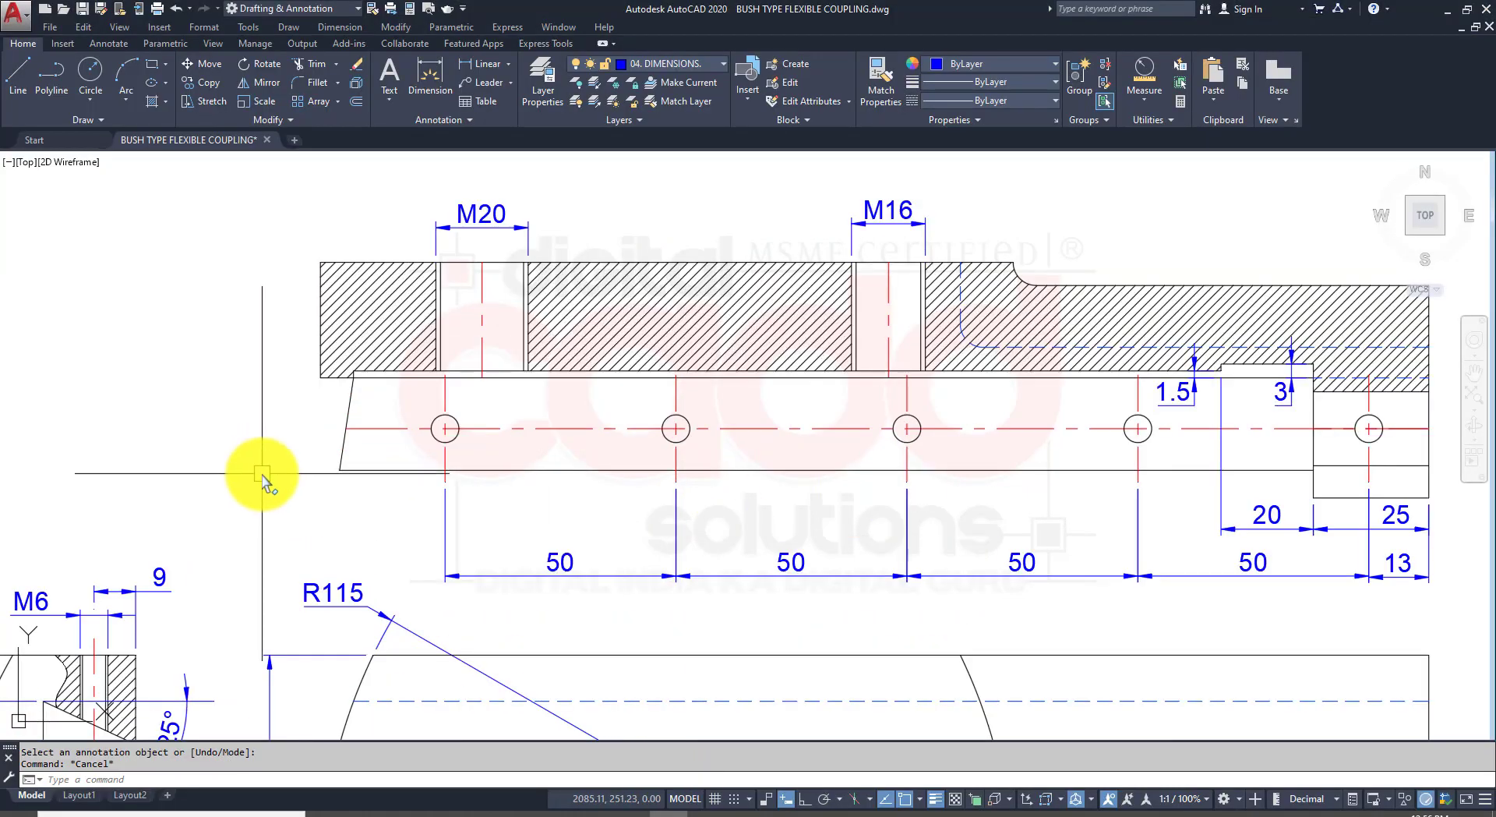
{"action": "middle_click_drag", "start_coordinate": [262, 473], "coordinate": [327, 493]}
{"action": "left_click", "coordinate": [490, 82]}
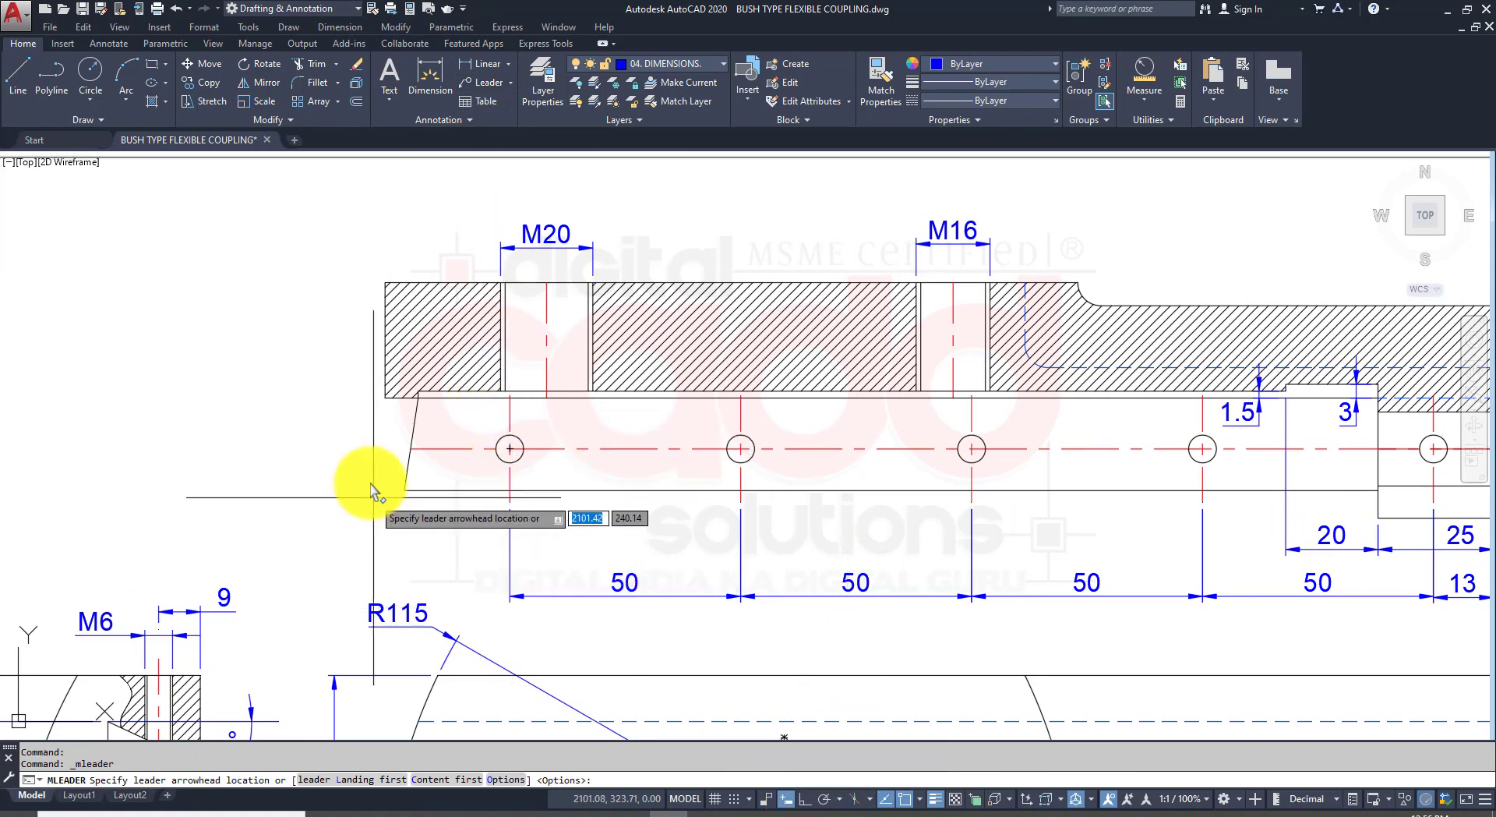
{"action": "scroll", "coordinate": [484, 468], "scroll_direction": "up", "scroll_amount": 4}
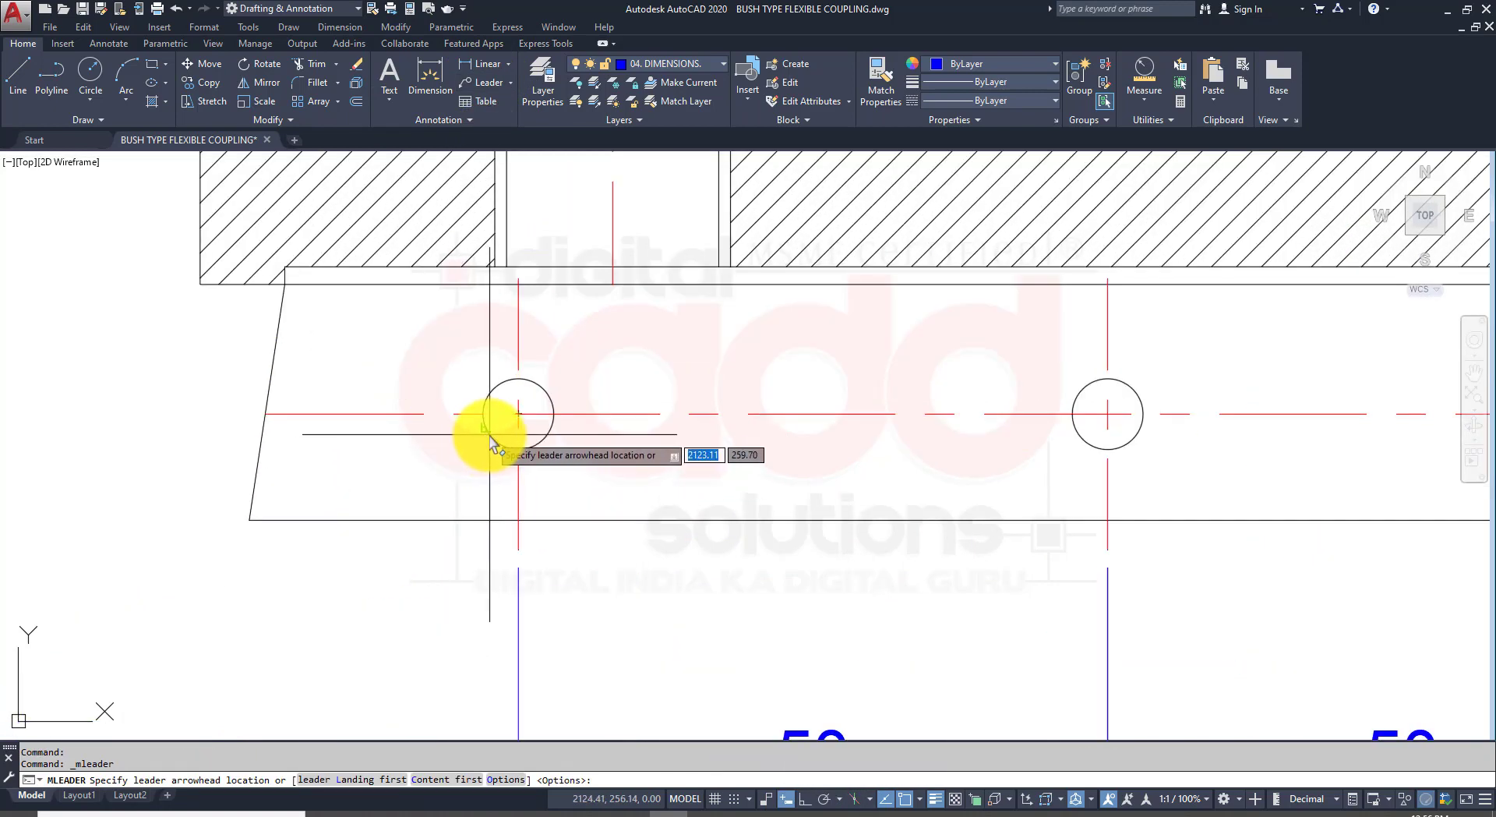
{"action": "left_click", "coordinate": [489, 442]}
{"action": "scroll", "coordinate": [267, 584], "scroll_direction": "down", "scroll_amount": 6}
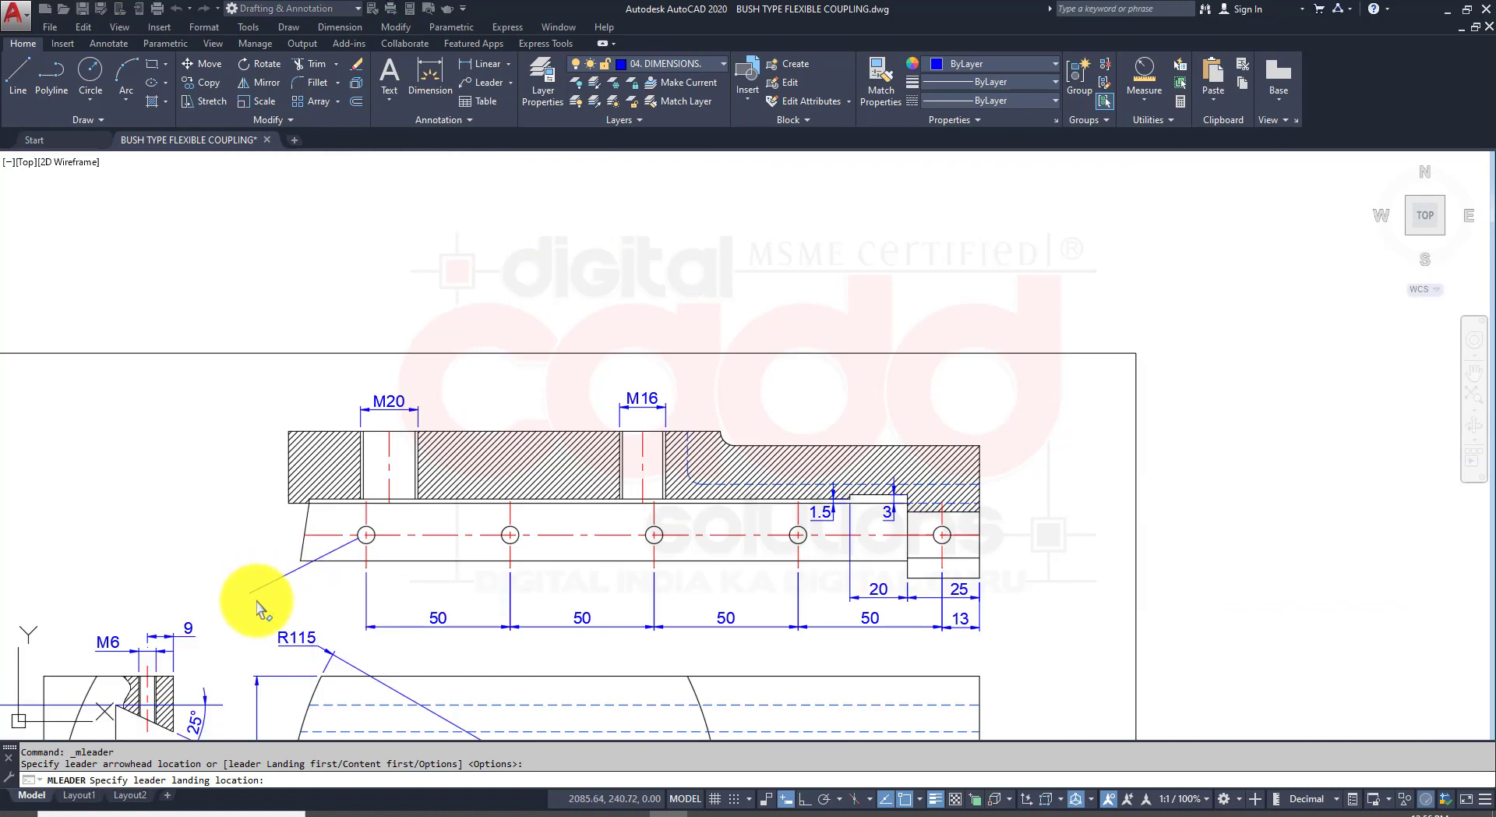
{"action": "left_click", "coordinate": [257, 602]}
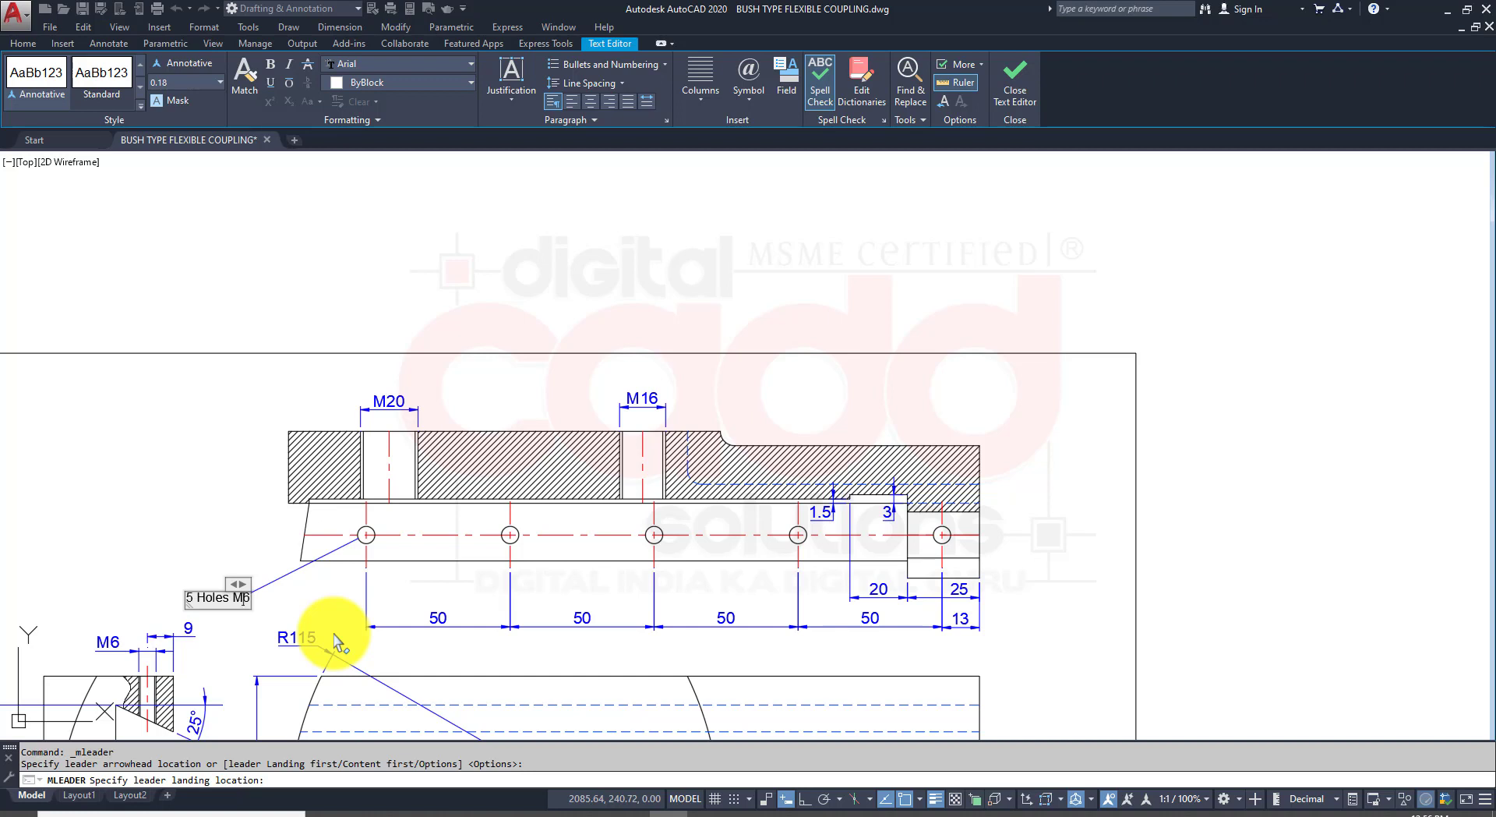
Step: Set the text height of the "5 Holes M6" note to 4 and finish the multileader
{"action": "left_click", "coordinate": [181, 86]}
{"action": "type", "text": "4"}
{"action": "key", "text": "Return"}
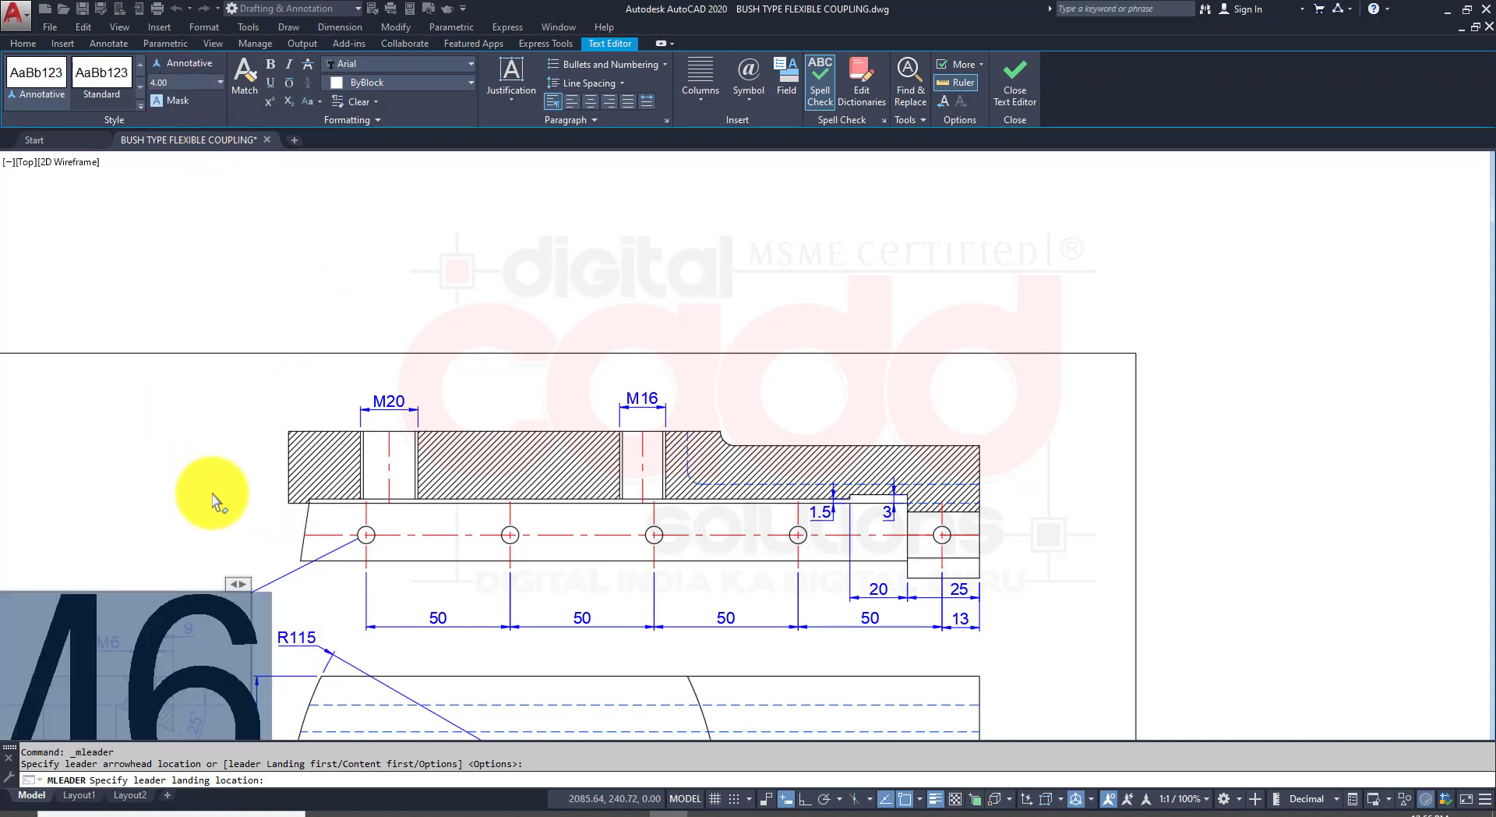
{"action": "left_click", "coordinate": [217, 514]}
{"action": "scroll", "coordinate": [300, 548], "scroll_direction": "up", "scroll_amount": 4}
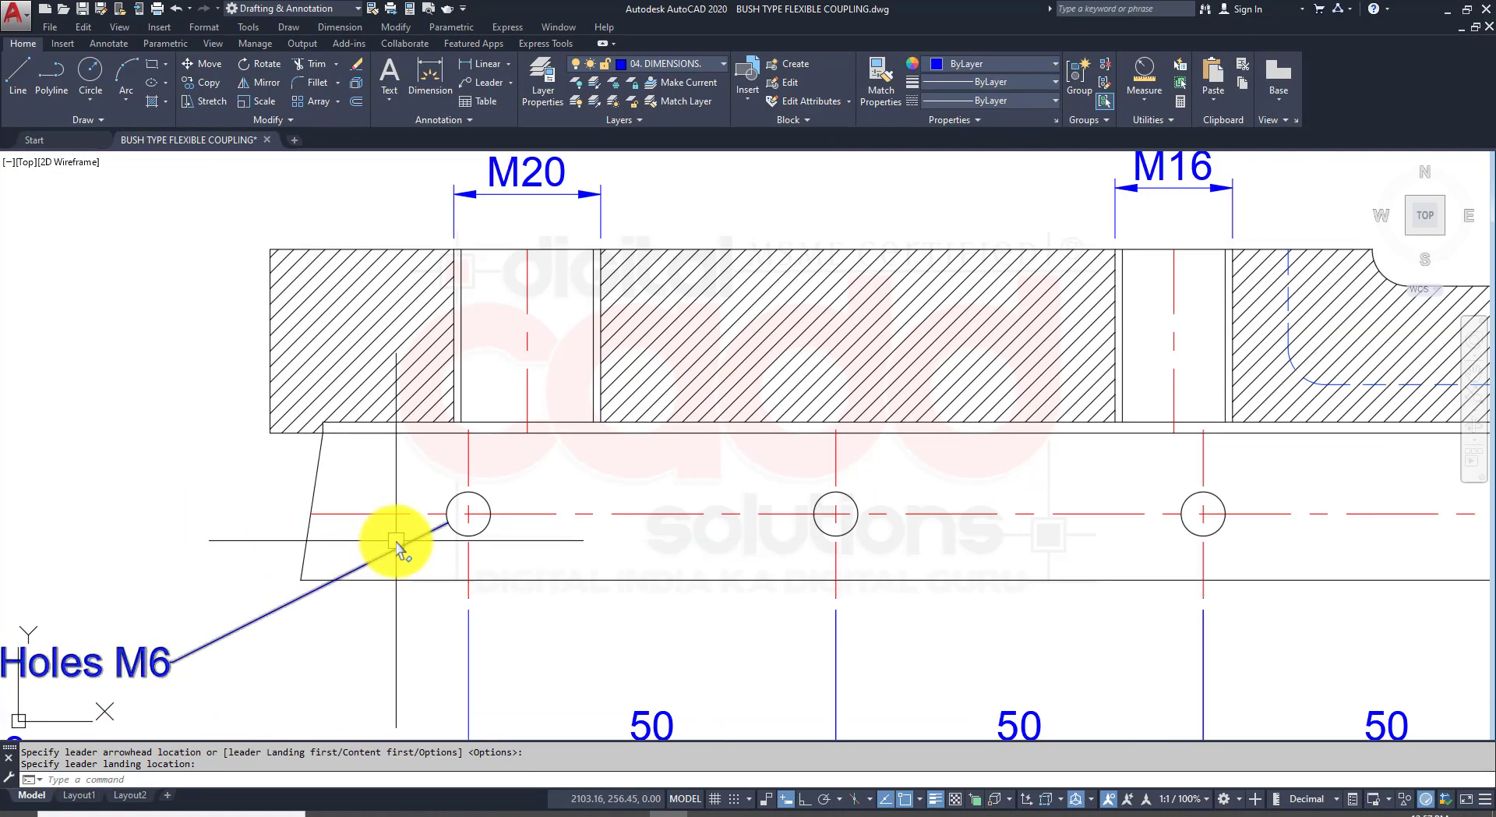
Step: Set the arrowhead size of the "5 Holes M6" multileader to 4 in its properties
{"action": "left_click", "coordinate": [397, 555]}
{"action": "key", "text": "ctrl+1"}
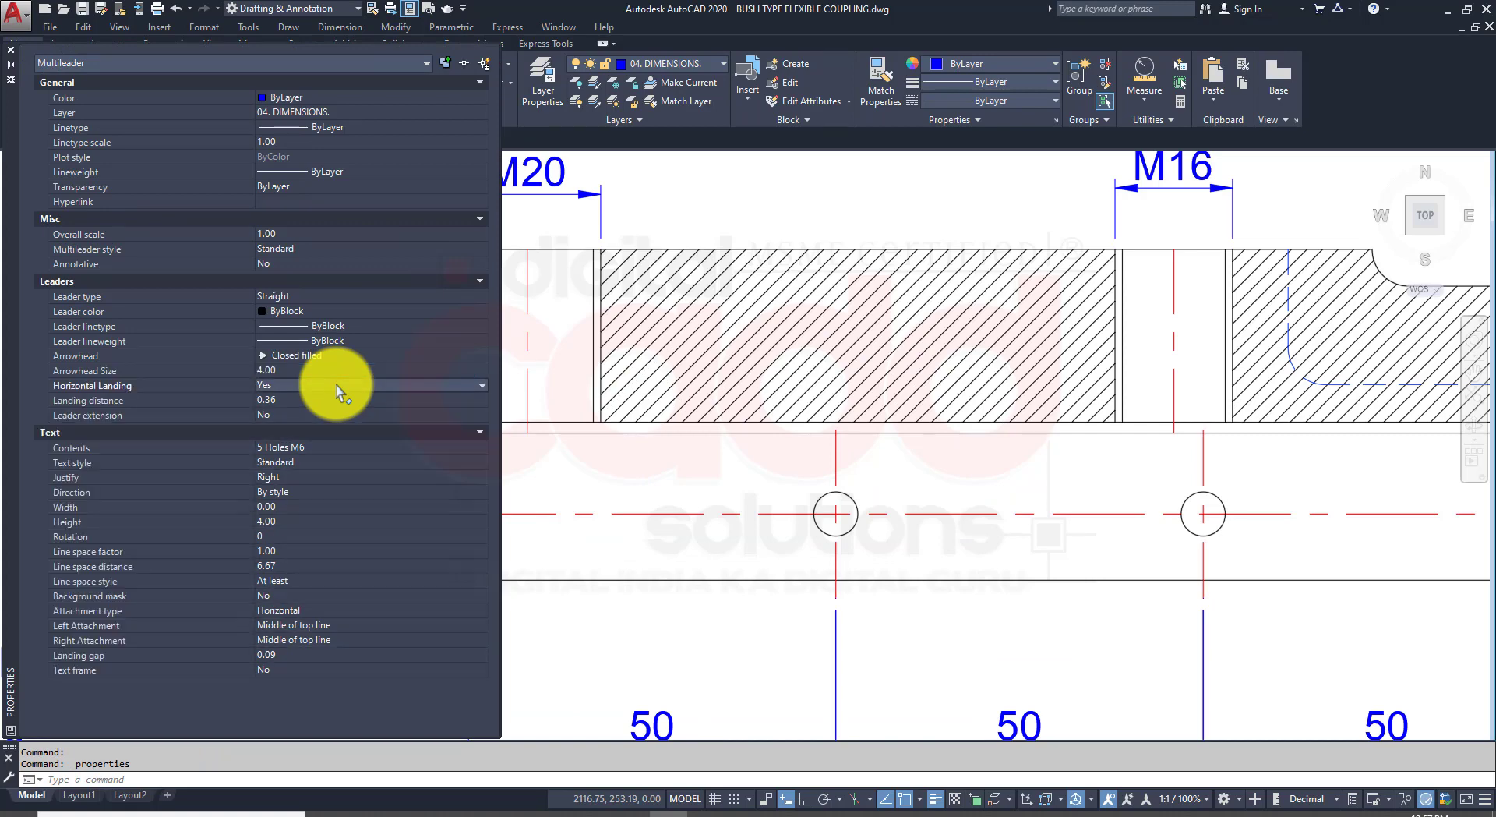
{"action": "left_click", "coordinate": [12, 49]}
{"action": "key", "text": "Escape"}
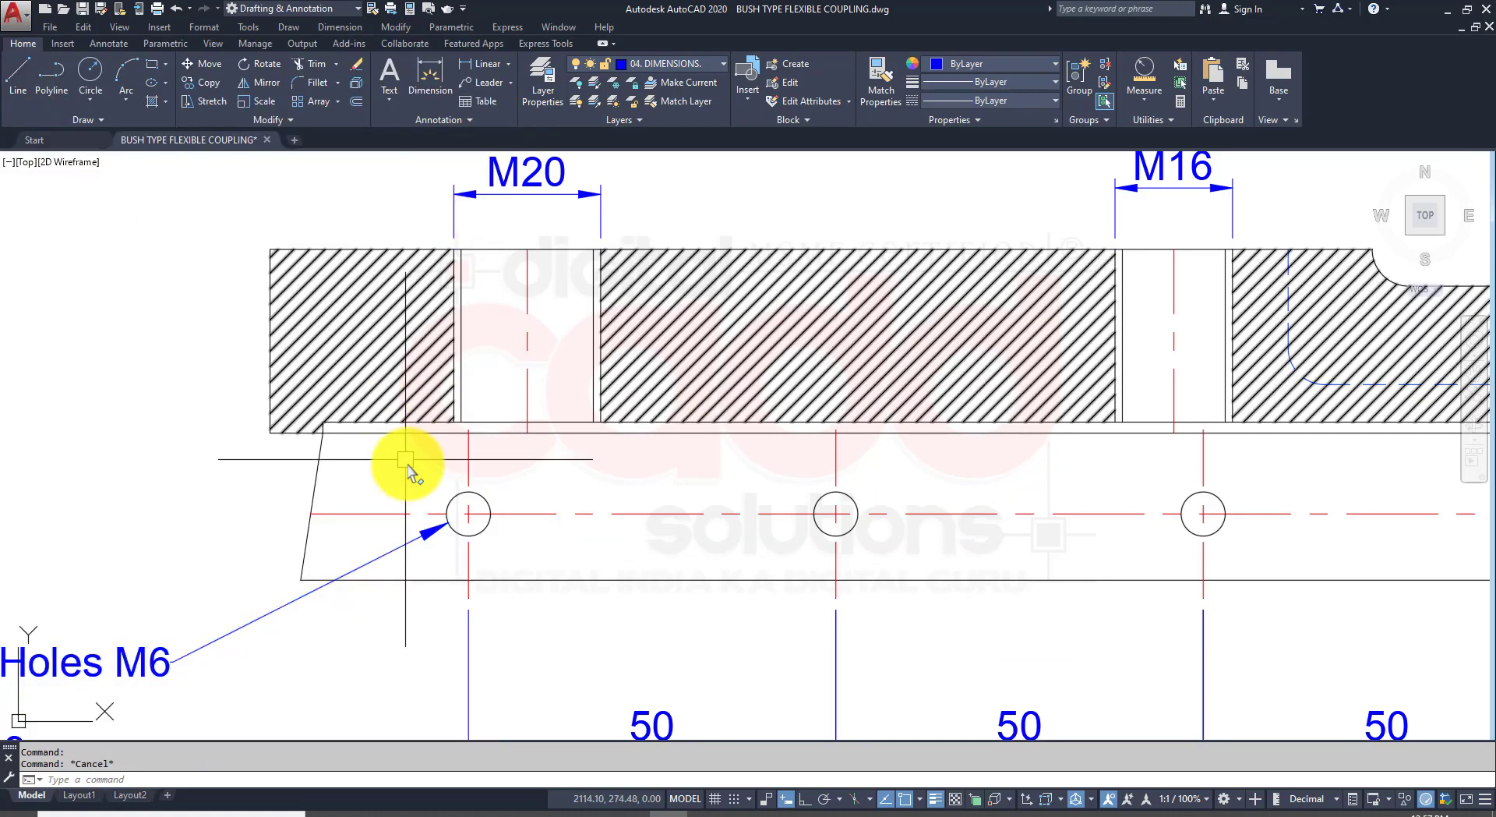
Step: Lengthen the landing of the "5 Holes M6" multileader and shift the note closer to the leftmost small hole
{"action": "middle_click_drag", "start_coordinate": [477, 540], "coordinate": [739, 361]}
{"action": "left_click", "coordinate": [432, 499]}
{"action": "scroll", "coordinate": [440, 511], "scroll_direction": "up", "scroll_amount": 4}
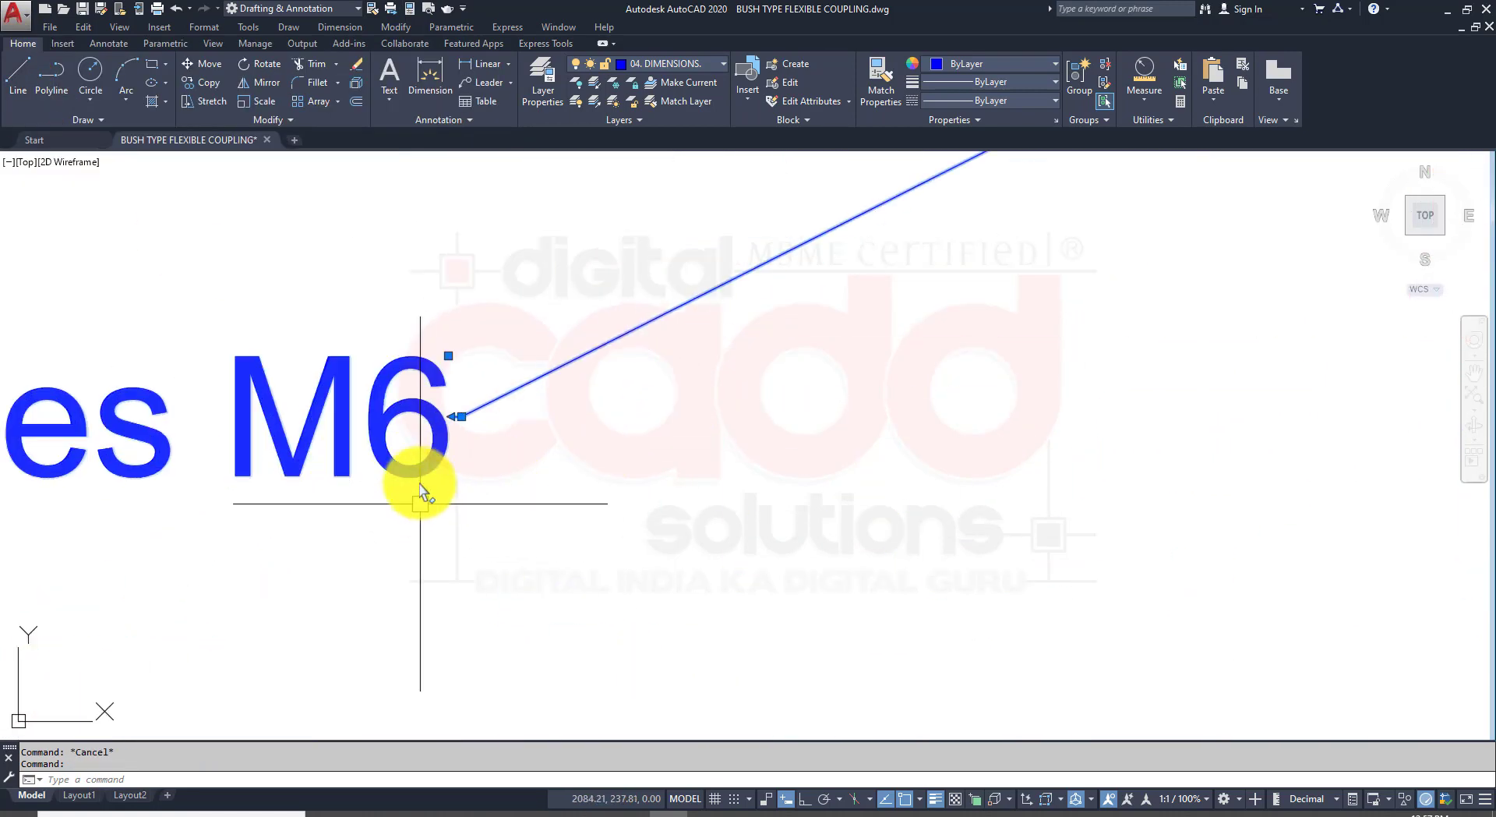
{"action": "left_click", "coordinate": [347, 416]}
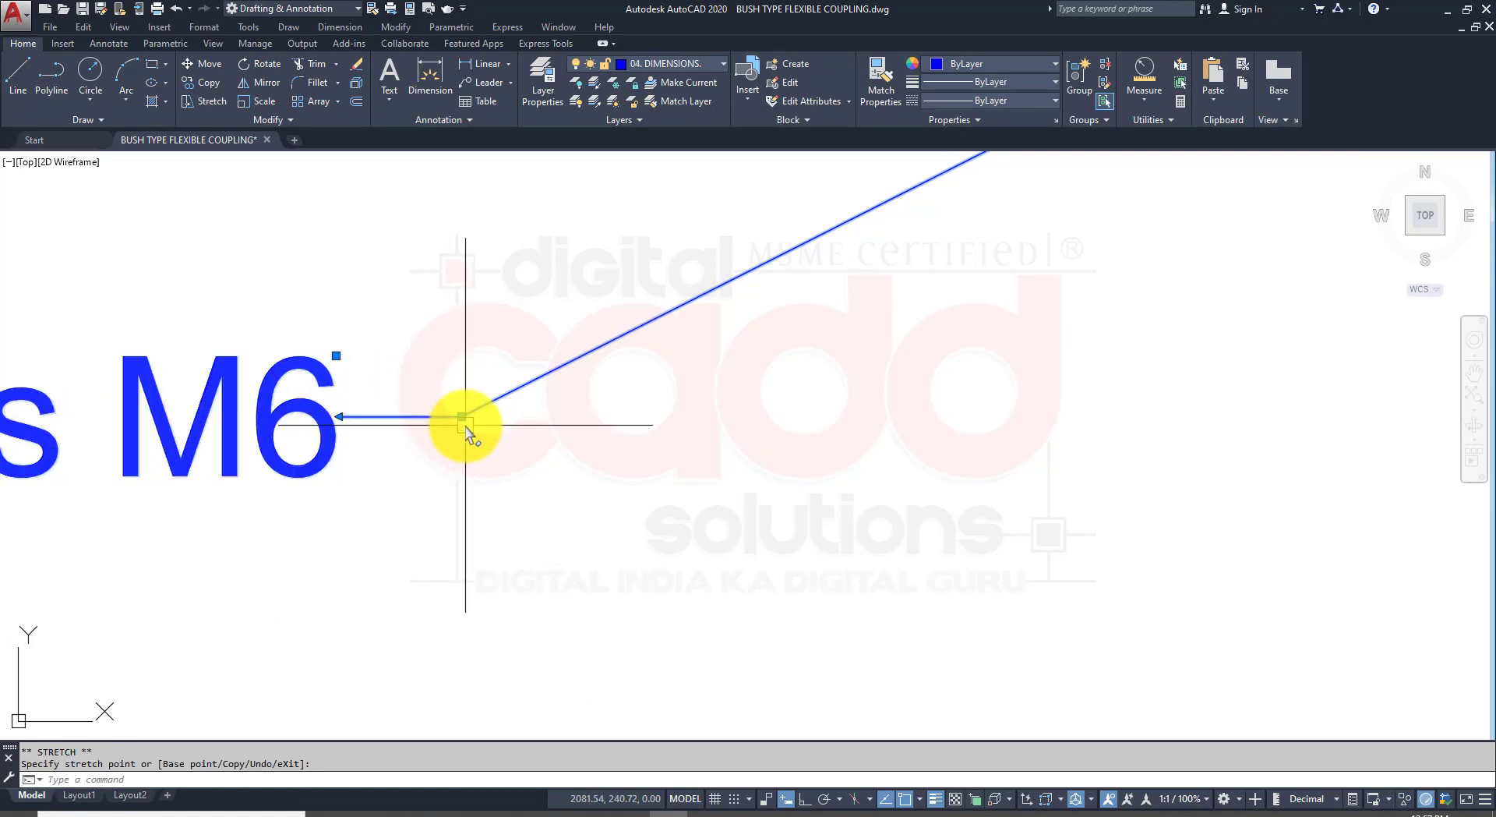
{"action": "scroll", "coordinate": [940, 413], "scroll_direction": "down", "scroll_amount": 7}
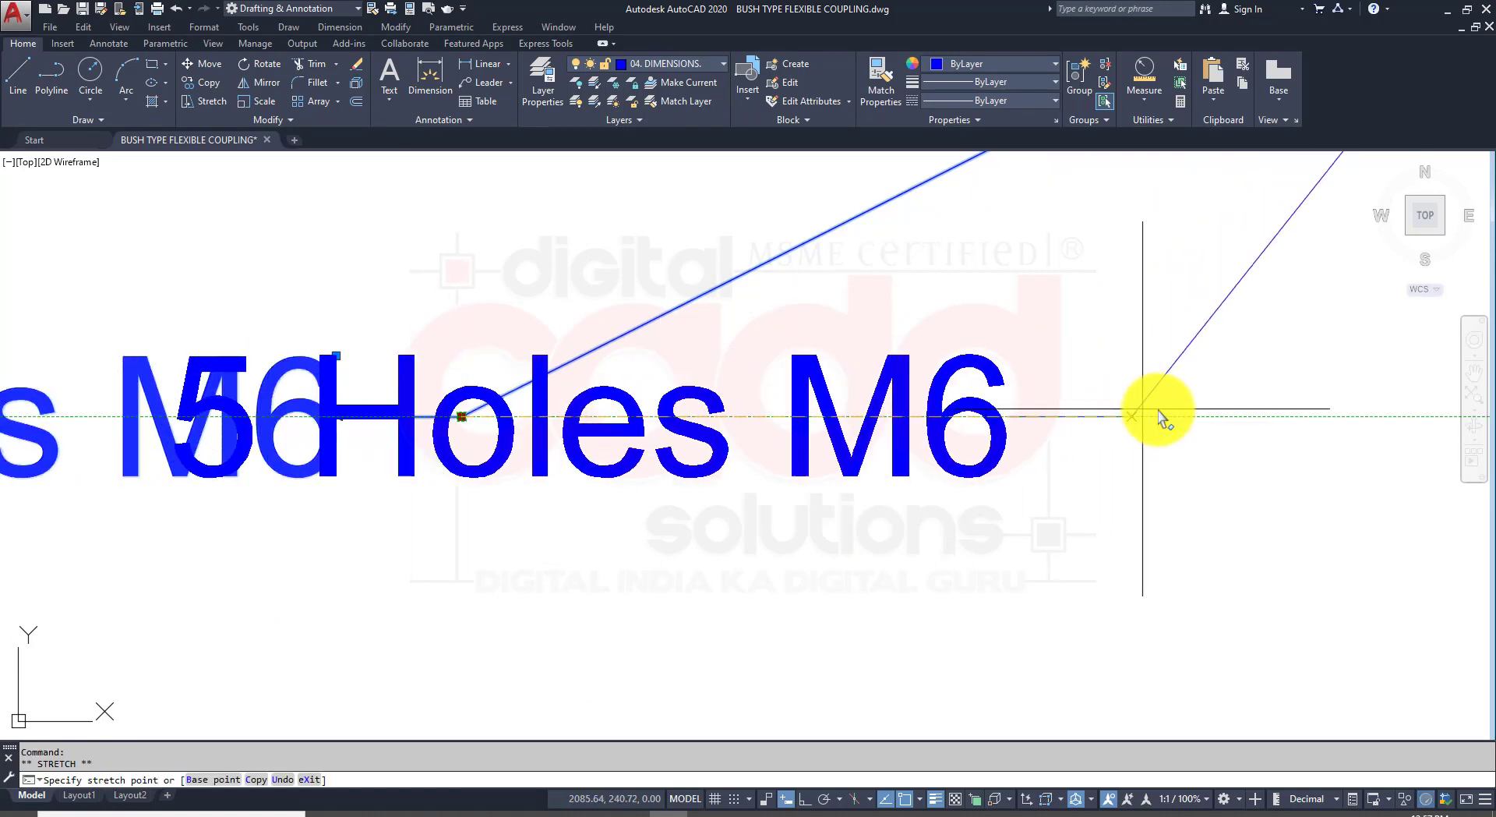
{"action": "key", "text": "Escape"}
Step: Save the drawing with the fully dimensioned views
{"action": "scroll", "coordinate": [449, 477], "scroll_direction": "down", "scroll_amount": 6}
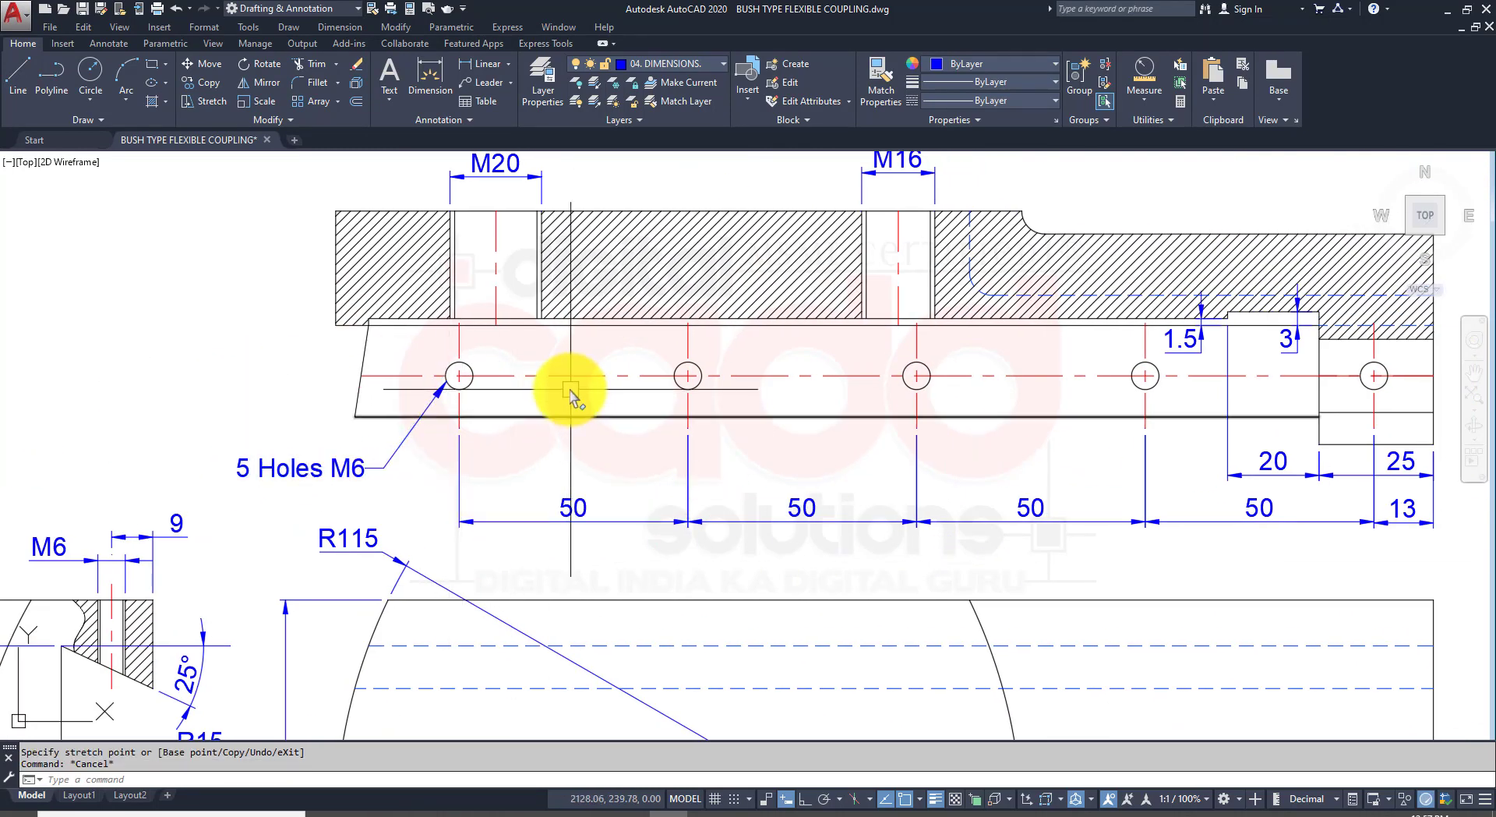
{"action": "middle_click_drag", "start_coordinate": [536, 603], "coordinate": [587, 617]}
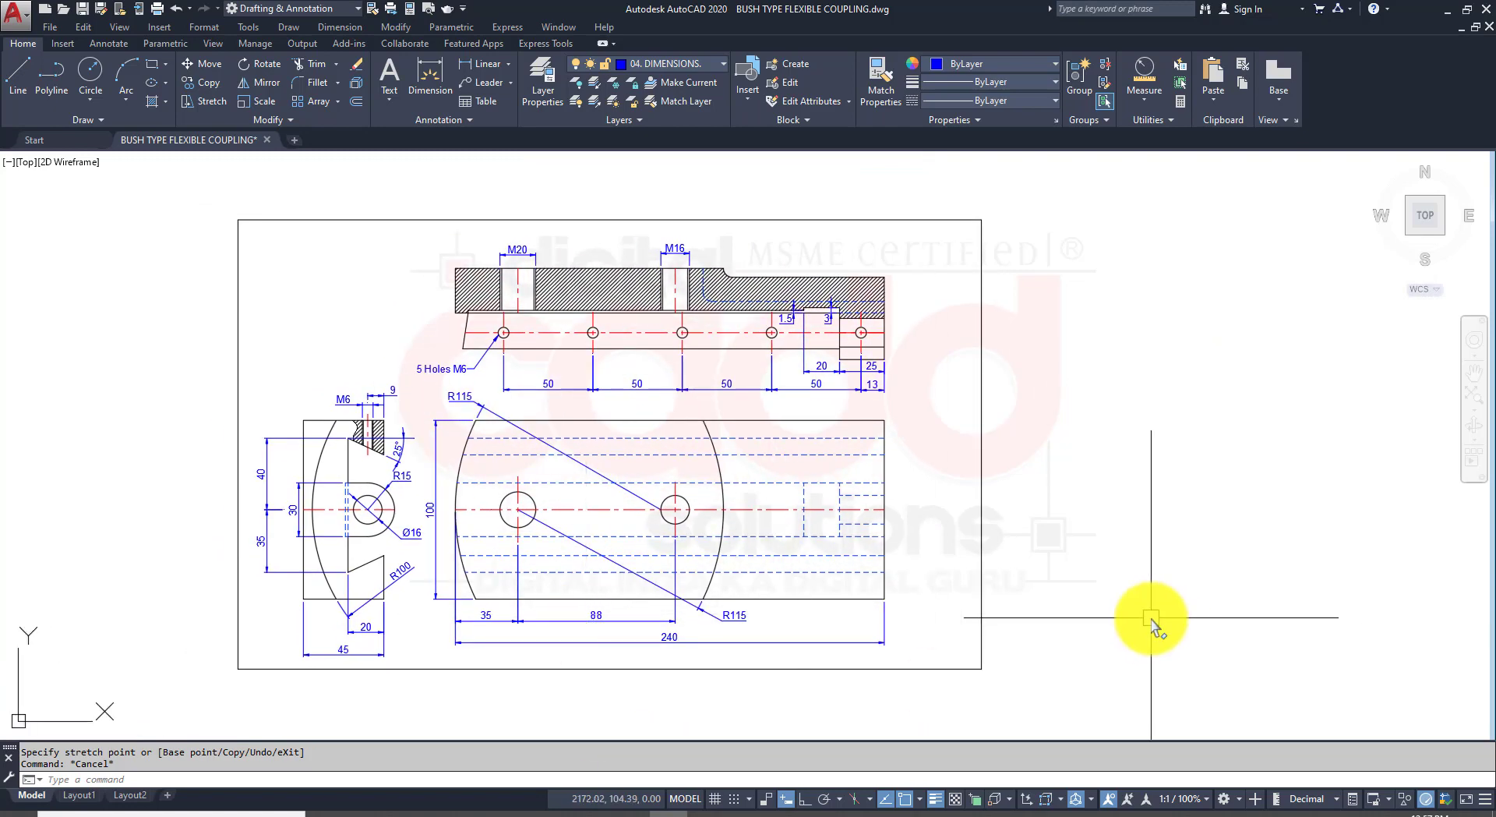
{"action": "key", "text": "ctrl+s"}
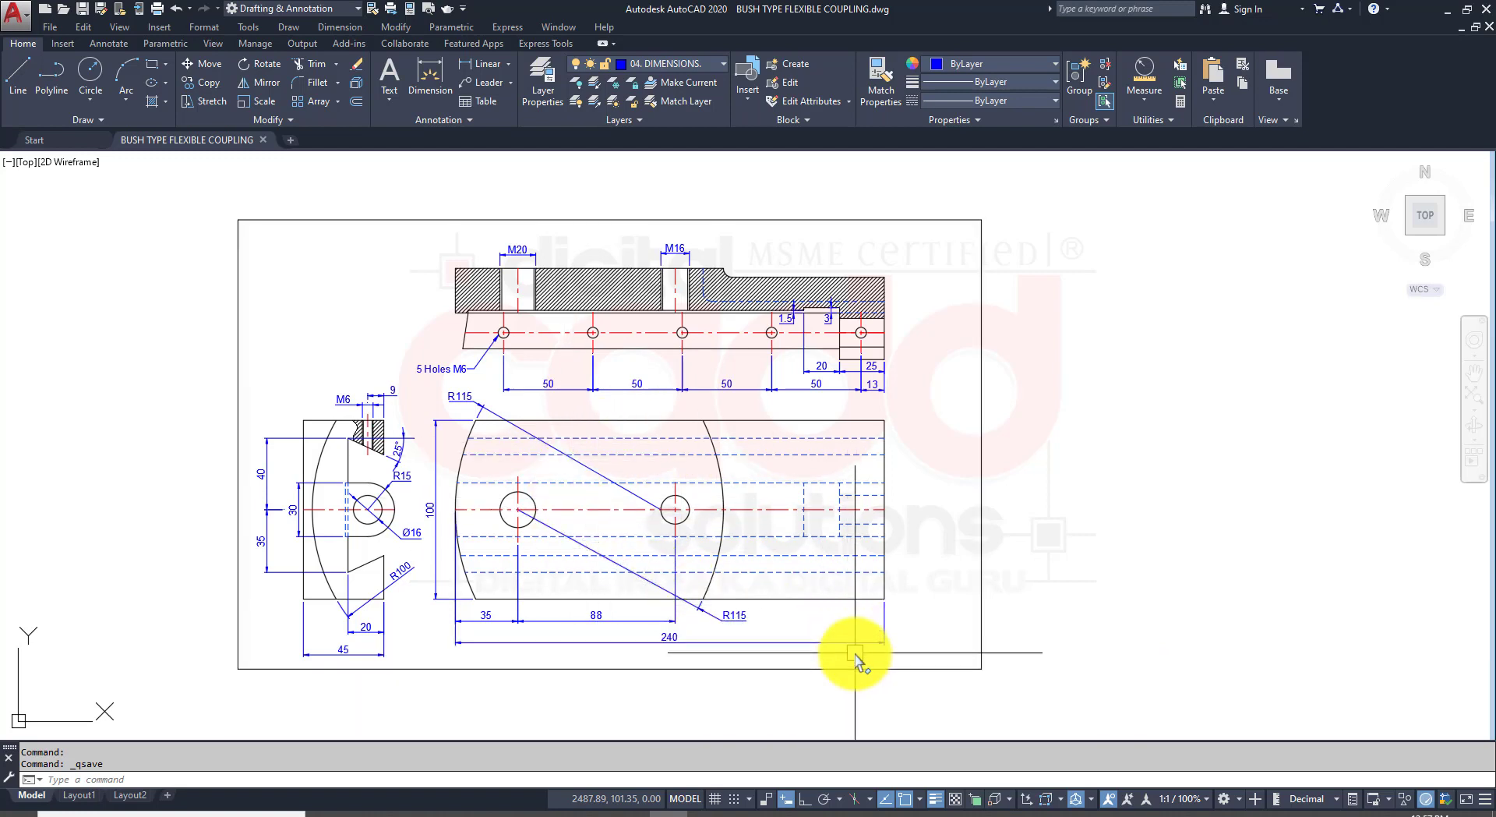
Step: Offset the rectangular border around the three views outward by 10
{"action": "left_click", "coordinate": [356, 101]}
{"action": "key", "text": "Return"}
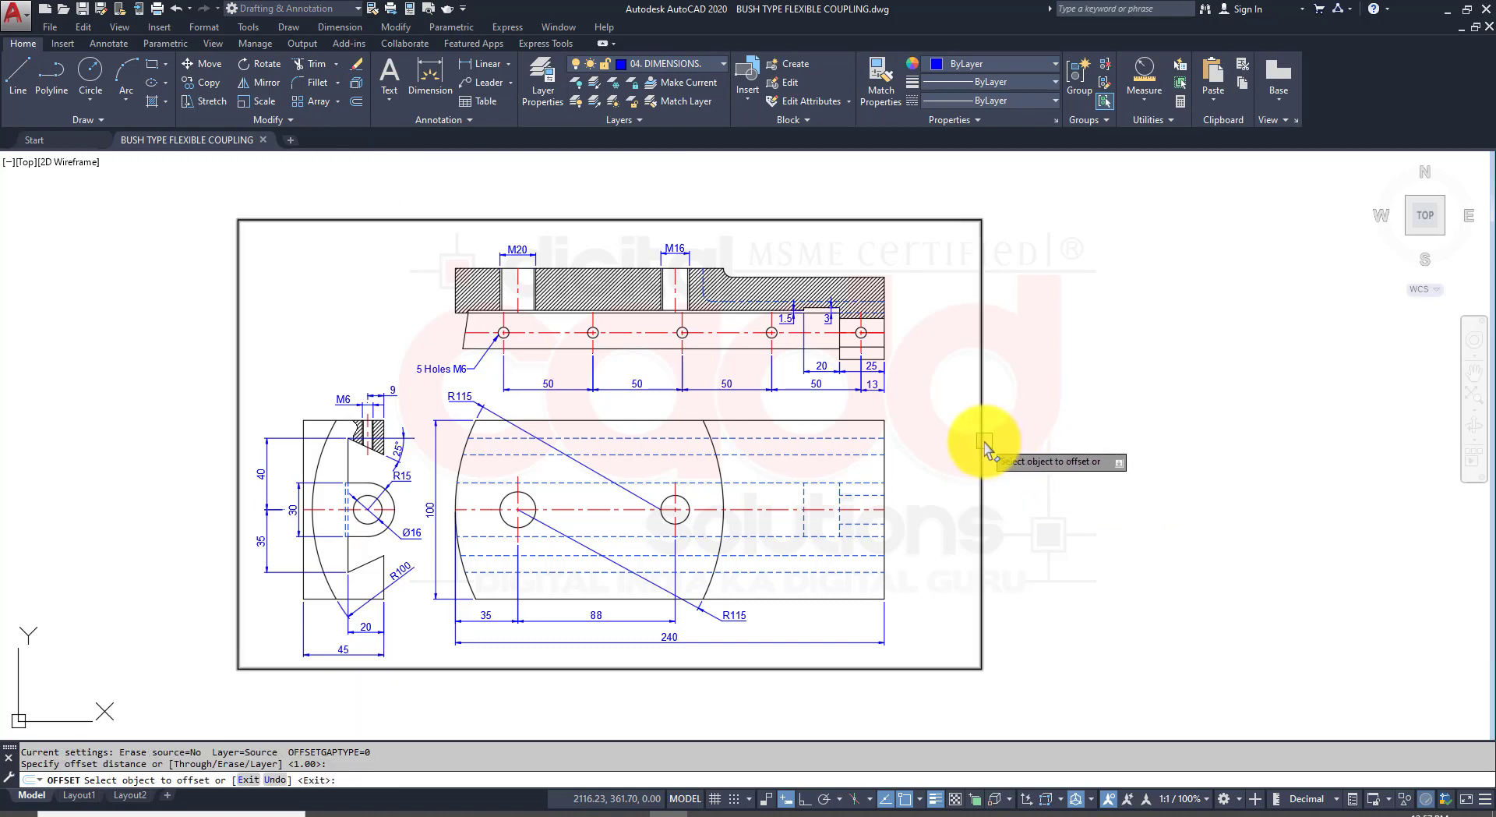
{"action": "left_click", "coordinate": [980, 436]}
{"action": "type", "text": "10"}
{"action": "key", "text": "Return"}
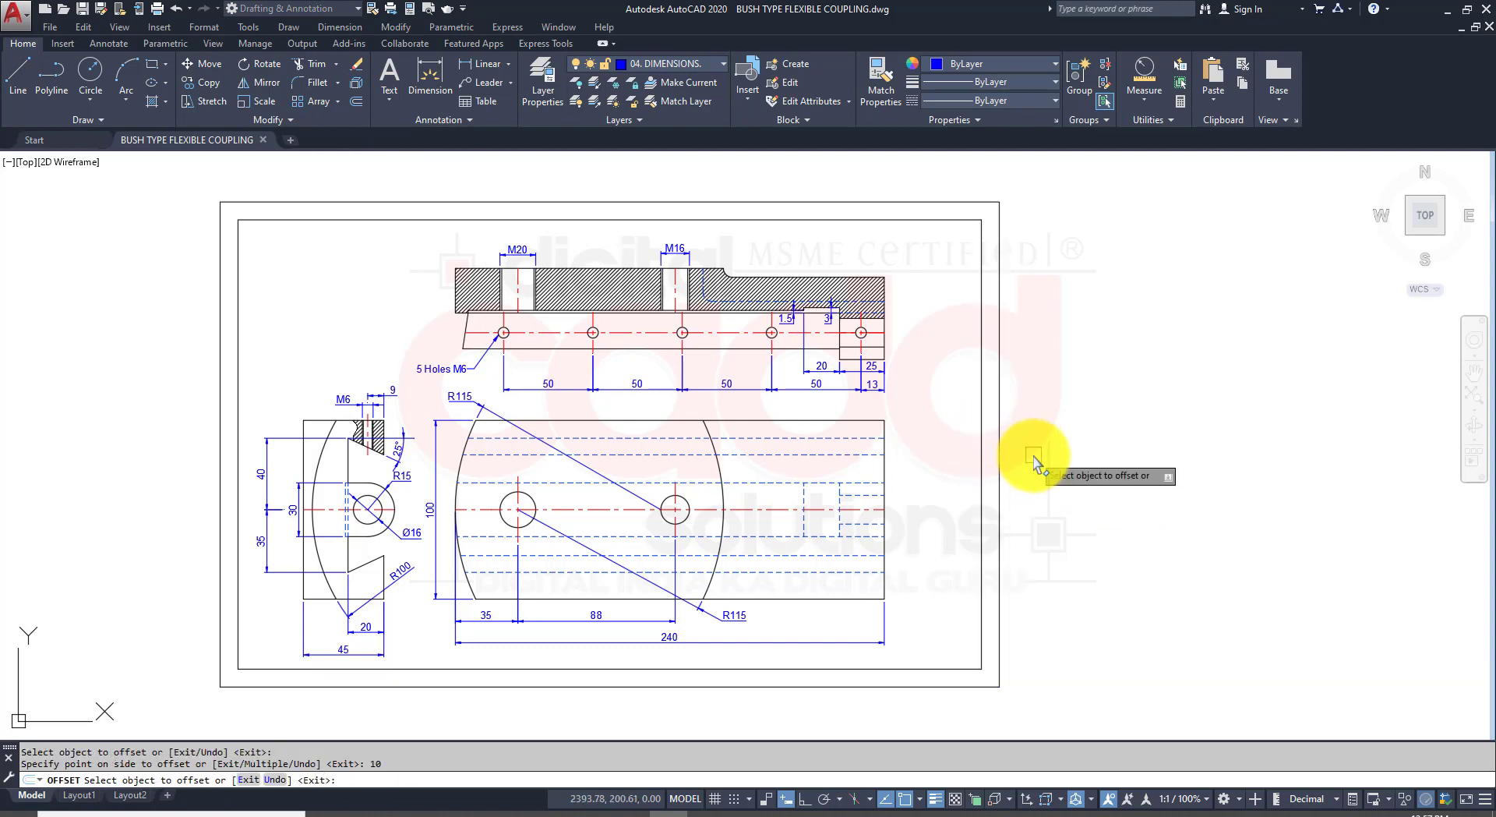
{"action": "key", "text": "Return"}
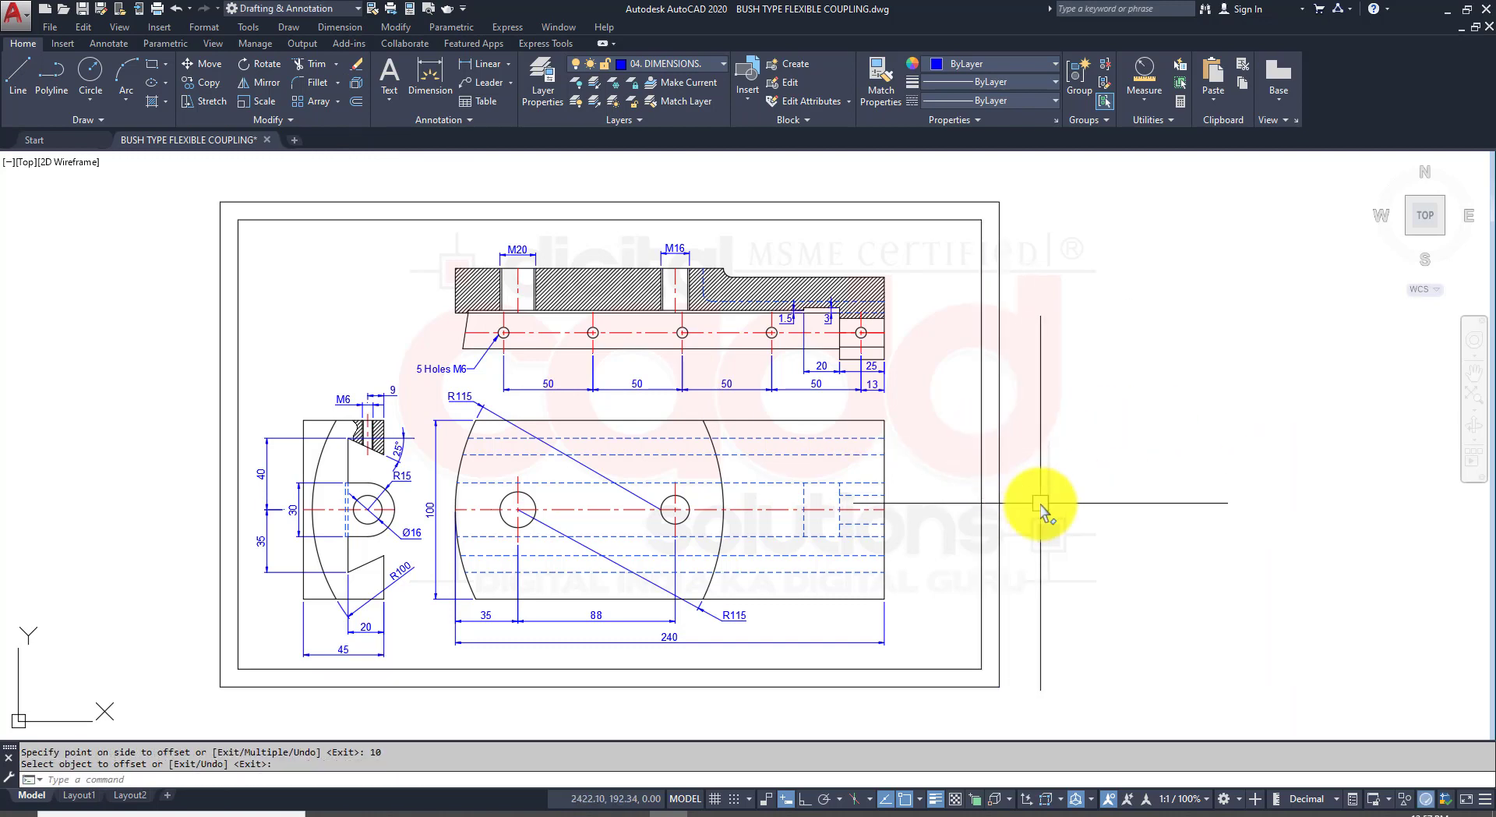
Step: Offset the inner rectangular border around the three views outward by 5
{"action": "key", "text": "Return"}
{"action": "type", "text": "5"}
{"action": "key", "text": "Return"}
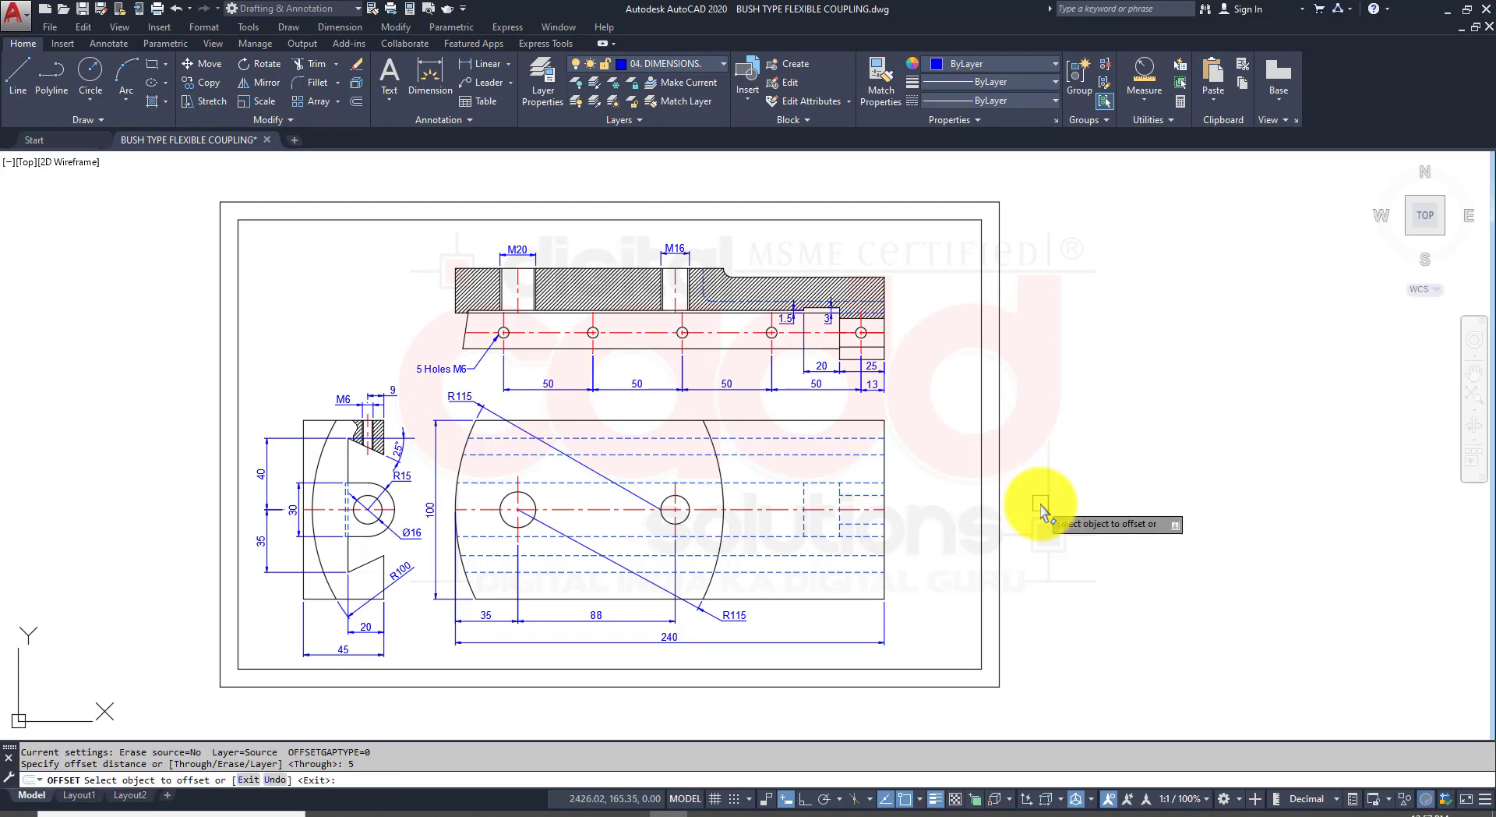
{"action": "key", "text": "Return"}
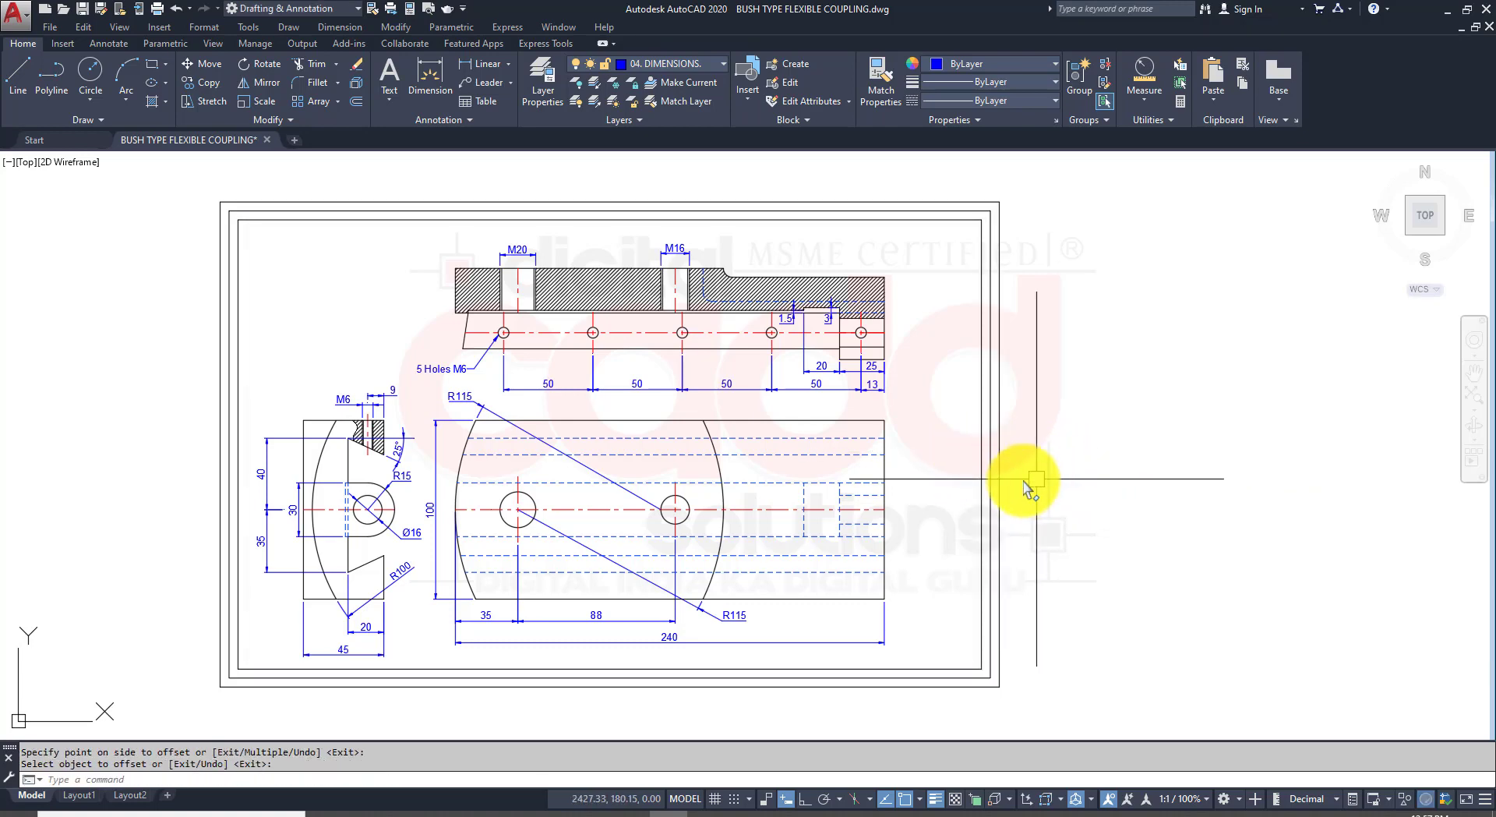
Step: Erase the outermost border rectangle, leaving the two closely spaced rectangles around the views
{"action": "left_click", "coordinate": [1000, 482]}
{"action": "type", "text": "E"}
{"action": "key", "text": "Return"}
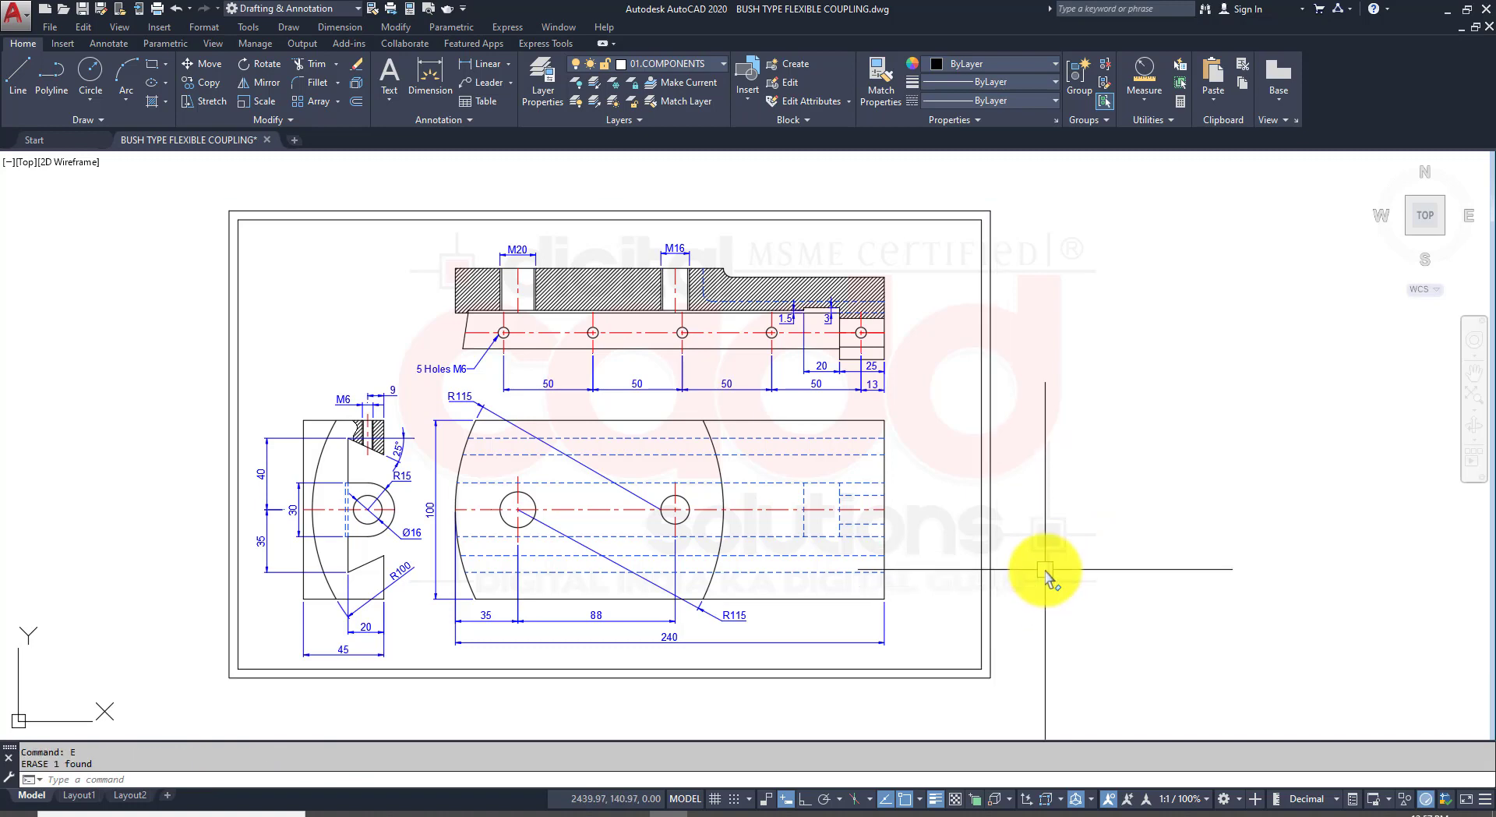
Step: Set up a plot with the AutoCAD PDF (High Quality Print).pc3 plotter and ISO A4 (210.00 x 297.00 MM) paper
{"action": "mouse_move", "coordinate": [883, 554]}
{"action": "middle_mouse_down"}
{"action": "mouse_move", "coordinate": [859, 557]}
{"action": "mouse_move", "coordinate": [895, 552]}
{"action": "middle_mouse_up"}
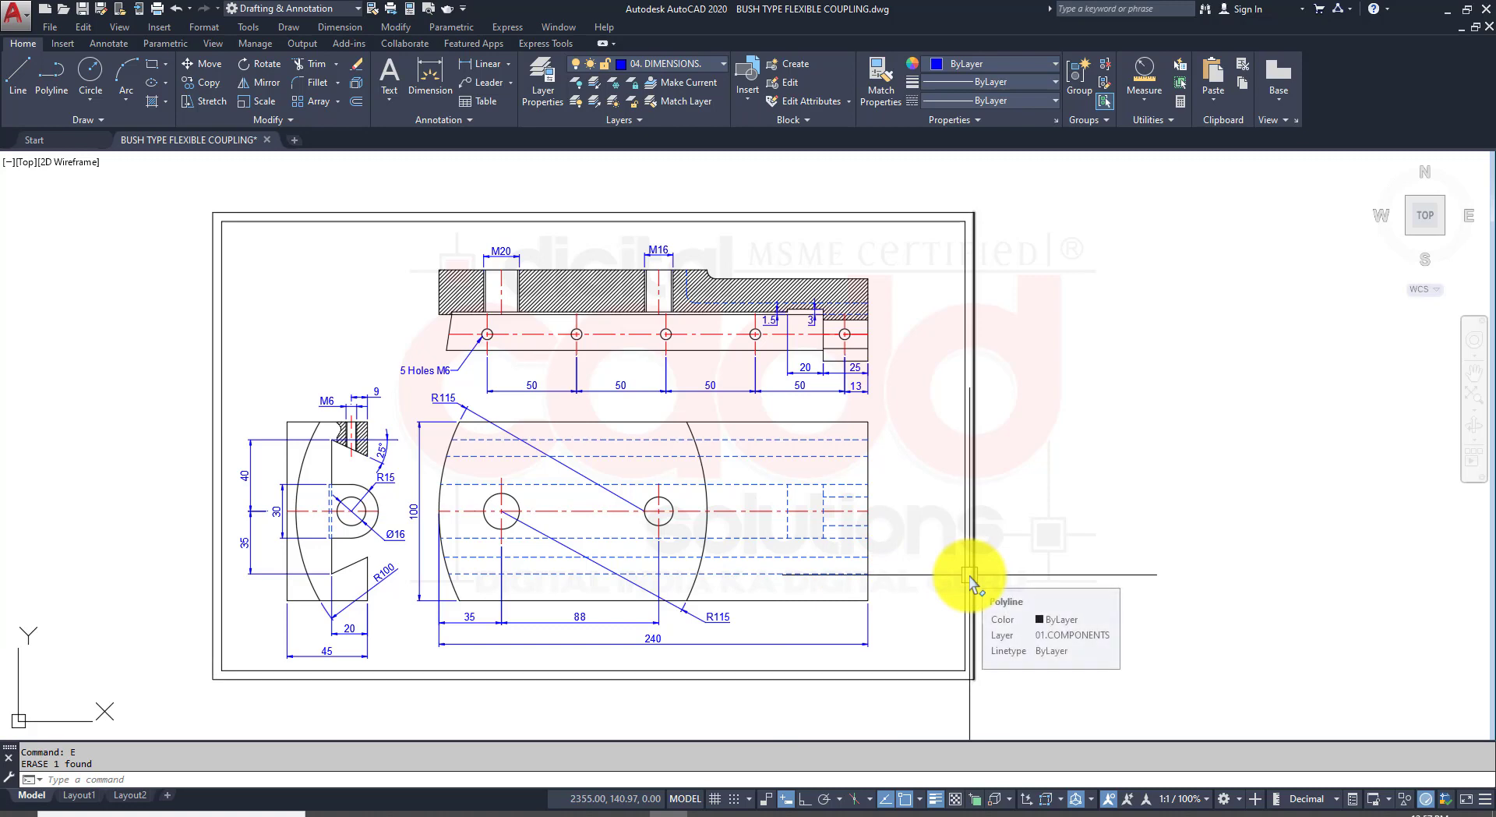
{"action": "key", "text": "ctrl+p"}
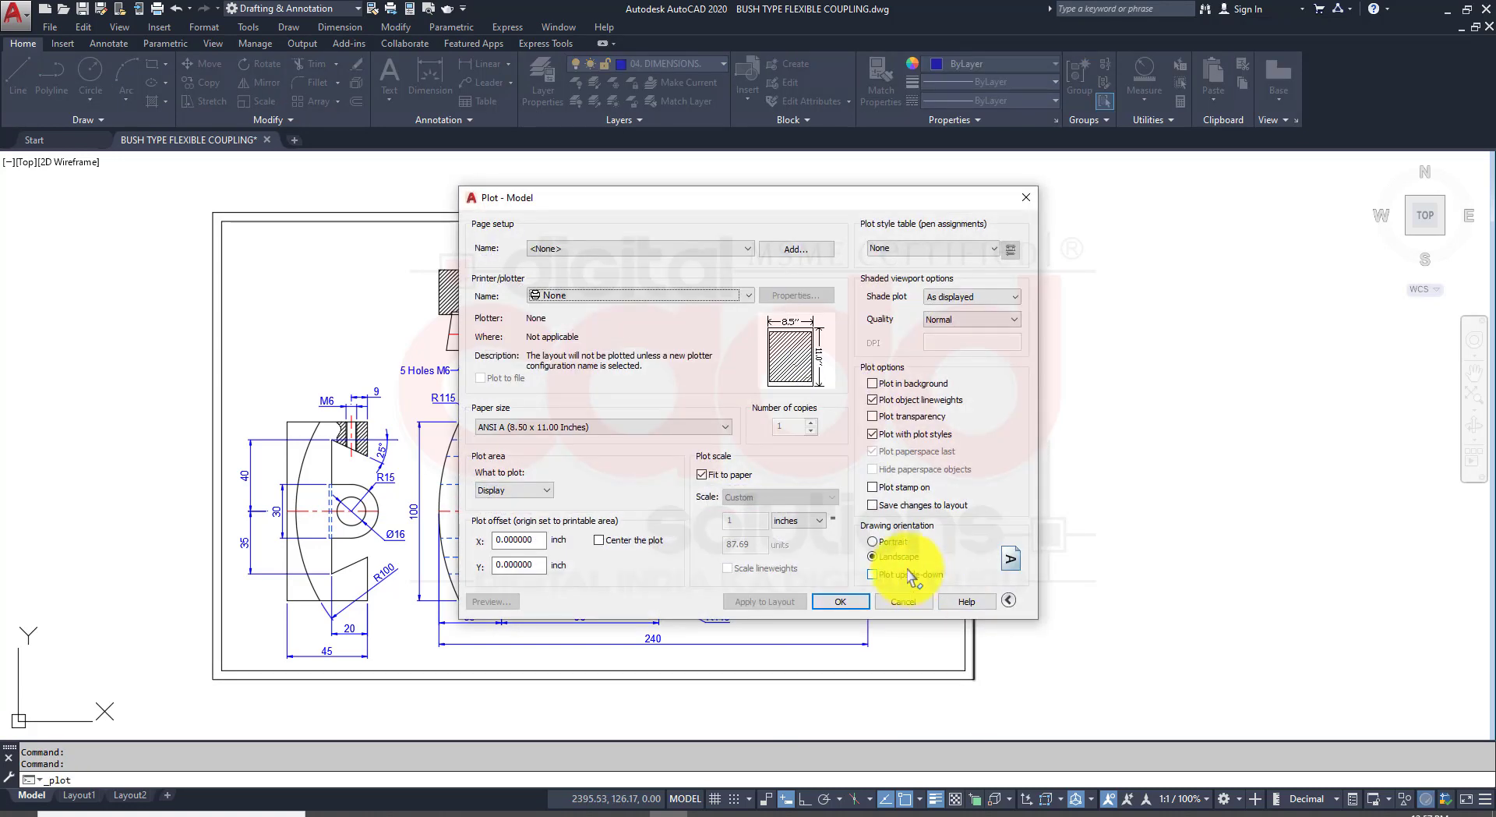
{"action": "left_click", "coordinate": [621, 296]}
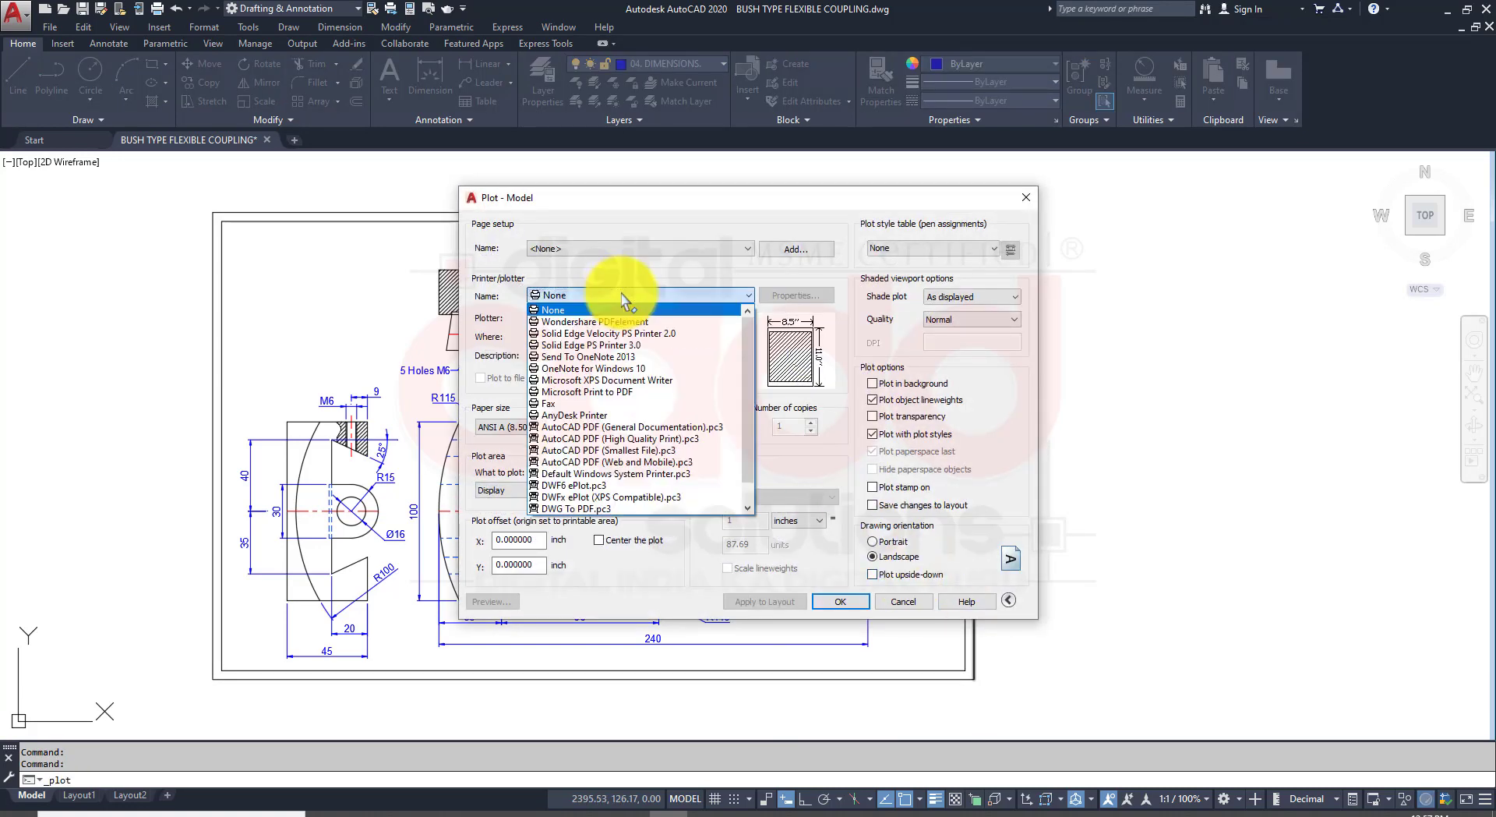
{"action": "left_click", "coordinate": [647, 440]}
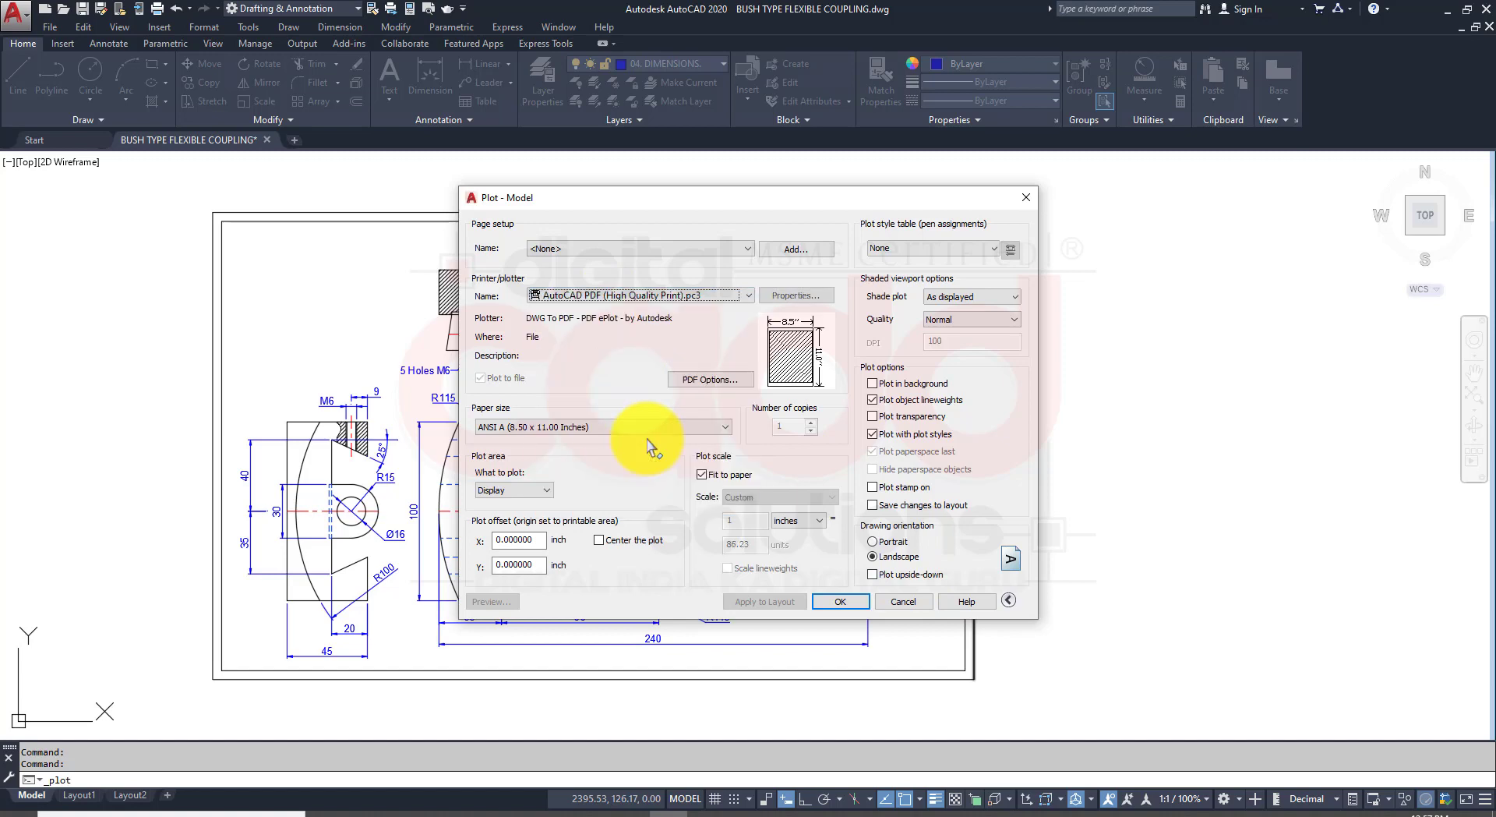
{"action": "left_click", "coordinate": [661, 428]}
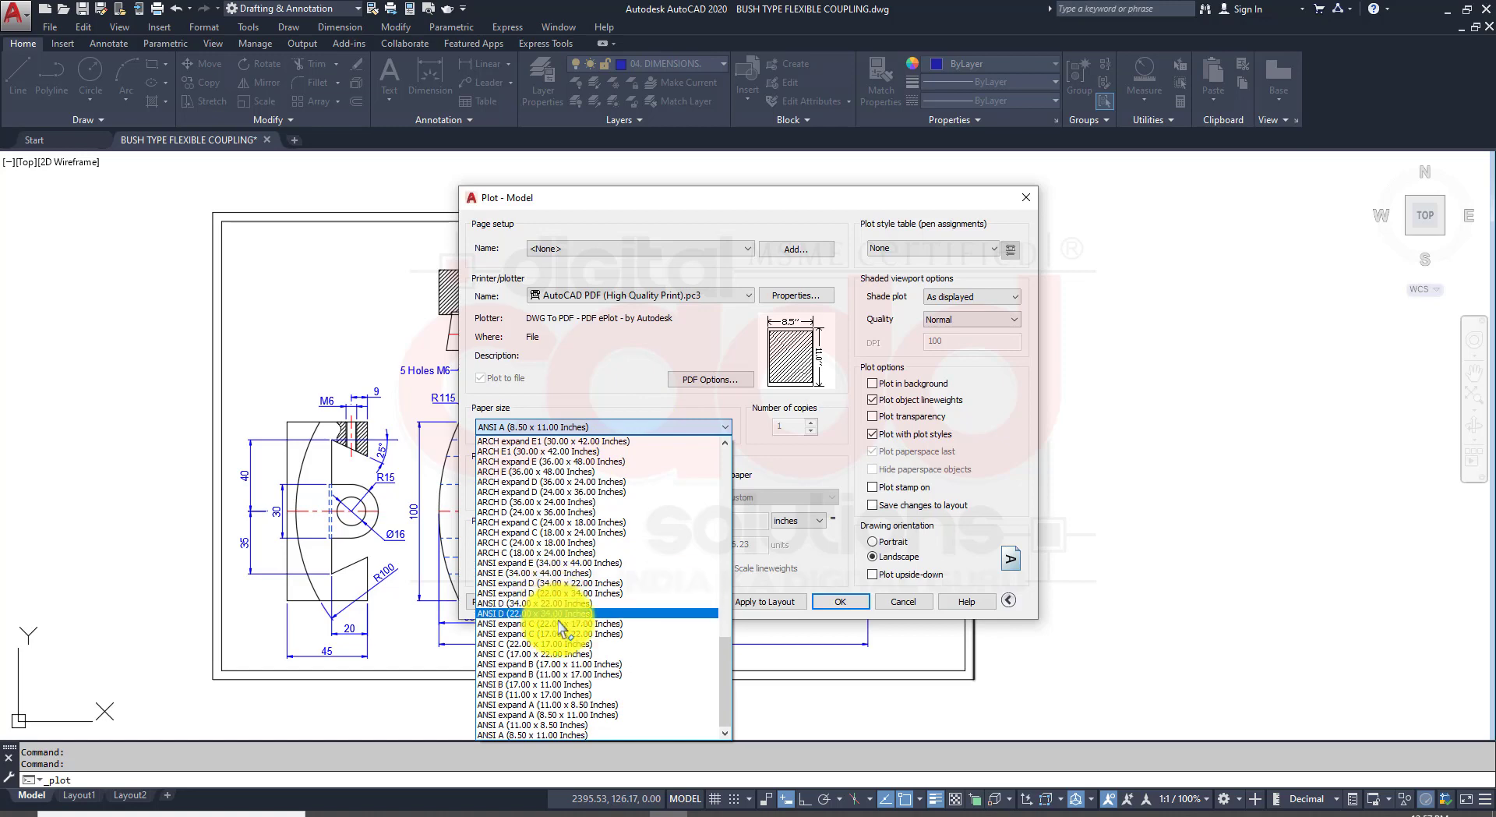
{"action": "scroll", "coordinate": [559, 621], "scroll_direction": "up", "scroll_amount": 3}
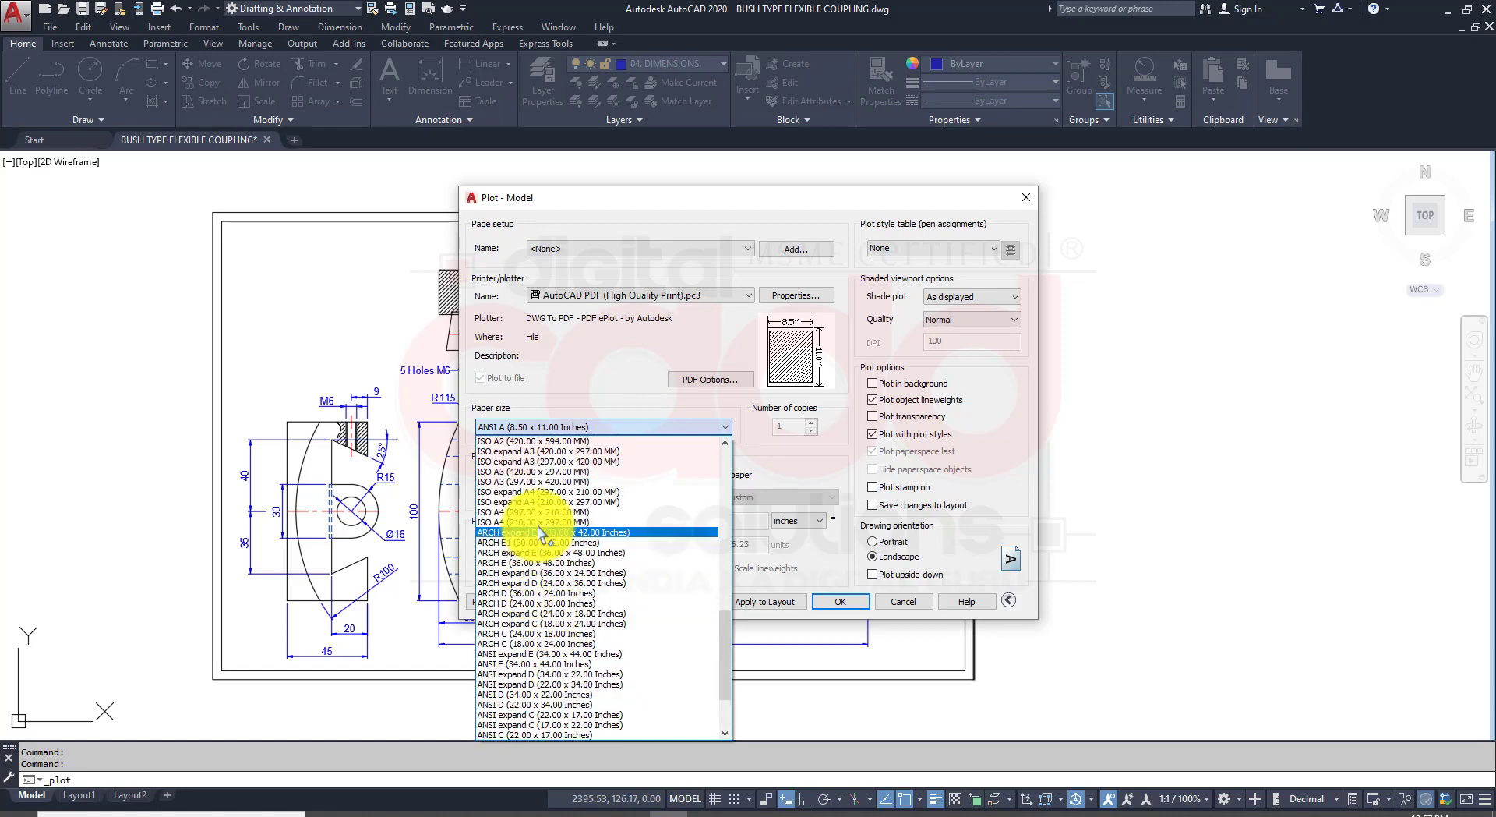
{"action": "left_click", "coordinate": [550, 521]}
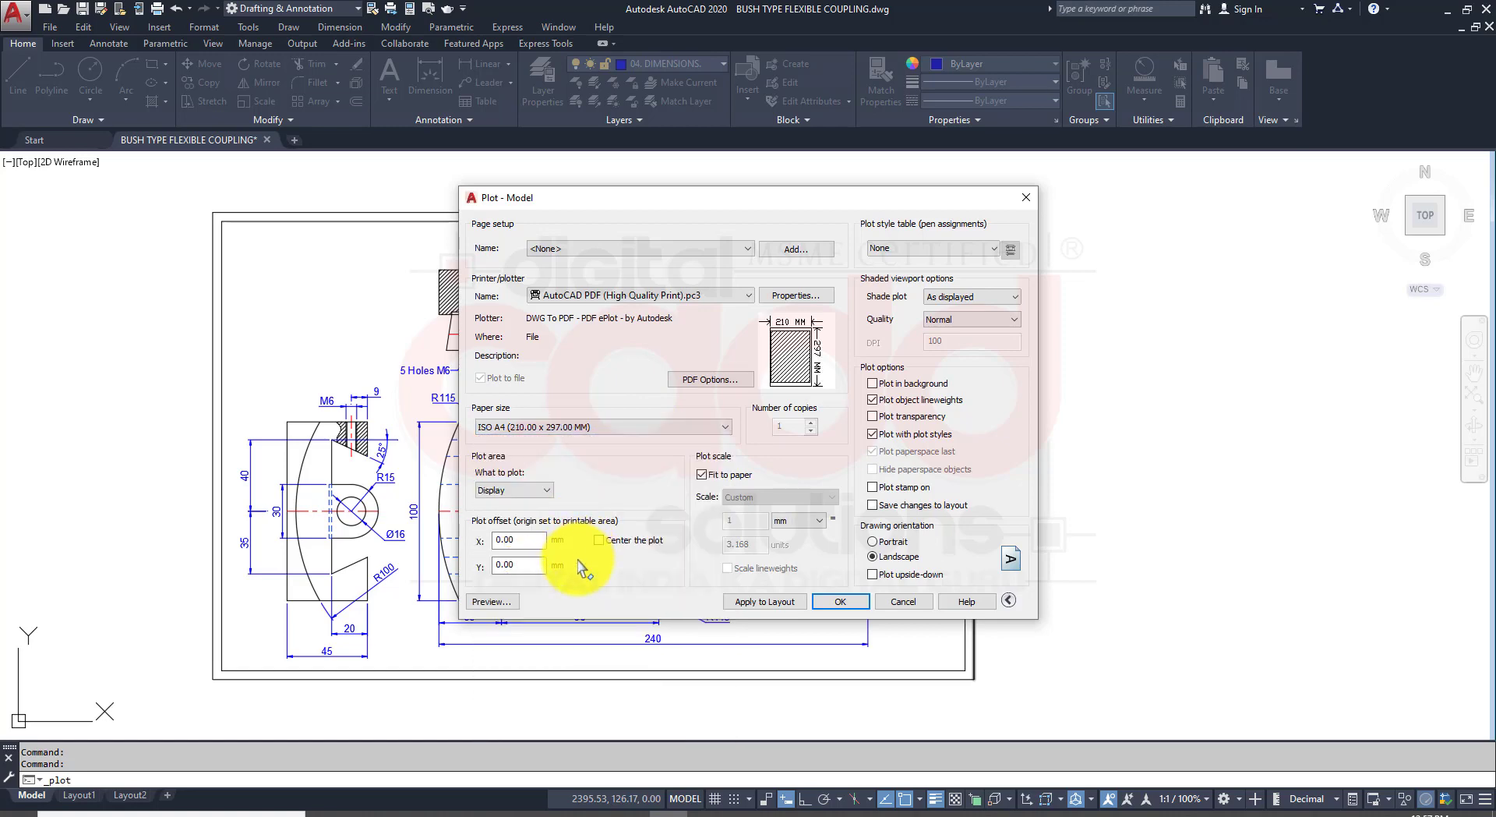
Step: Center the plot and define the plot area as a window spanning opposite corners of the outer border
{"action": "left_click", "coordinate": [638, 543]}
{"action": "left_click", "coordinate": [538, 490]}
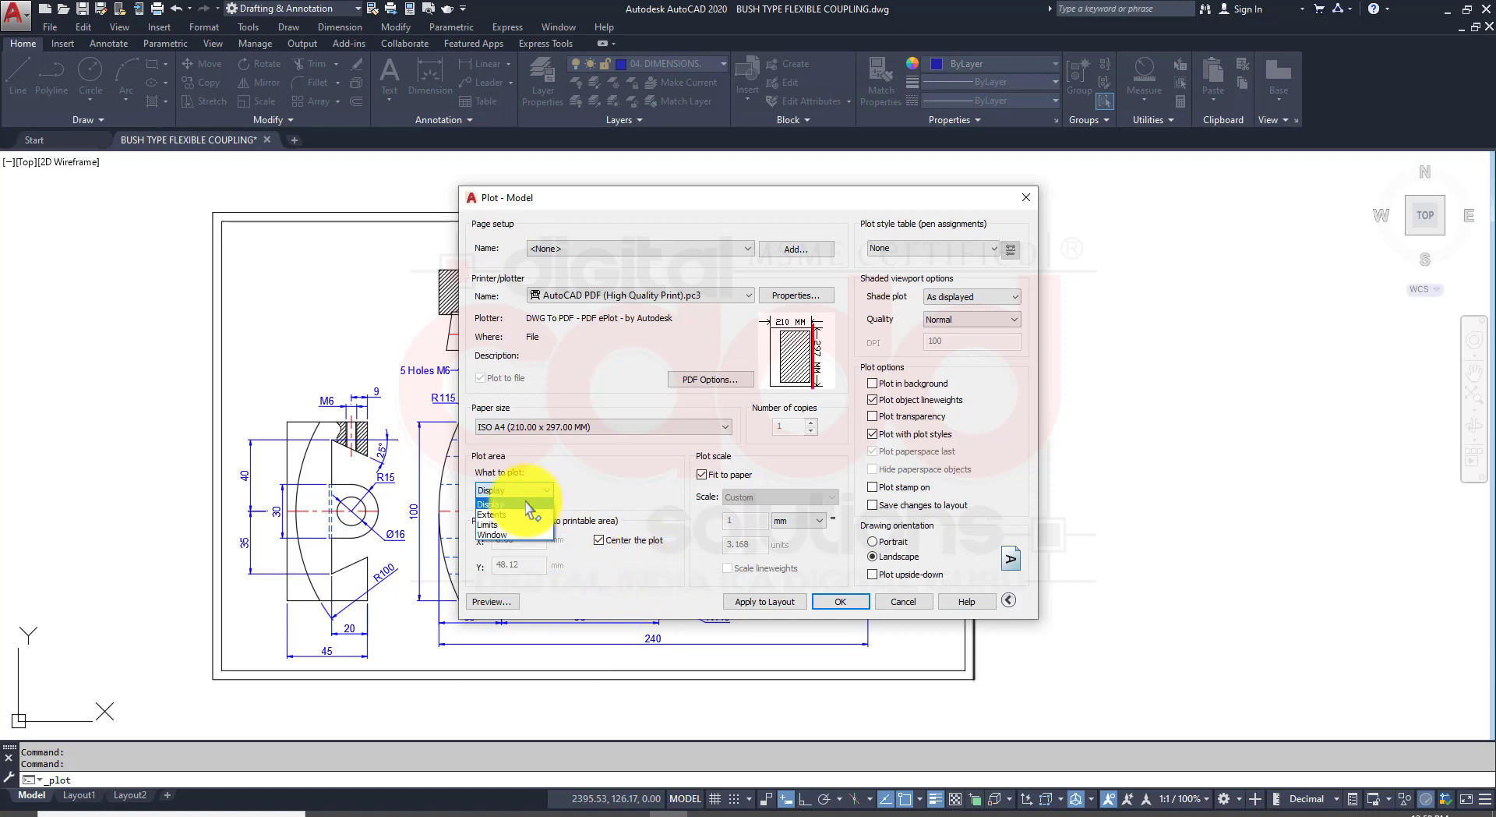
{"action": "left_click", "coordinate": [507, 536]}
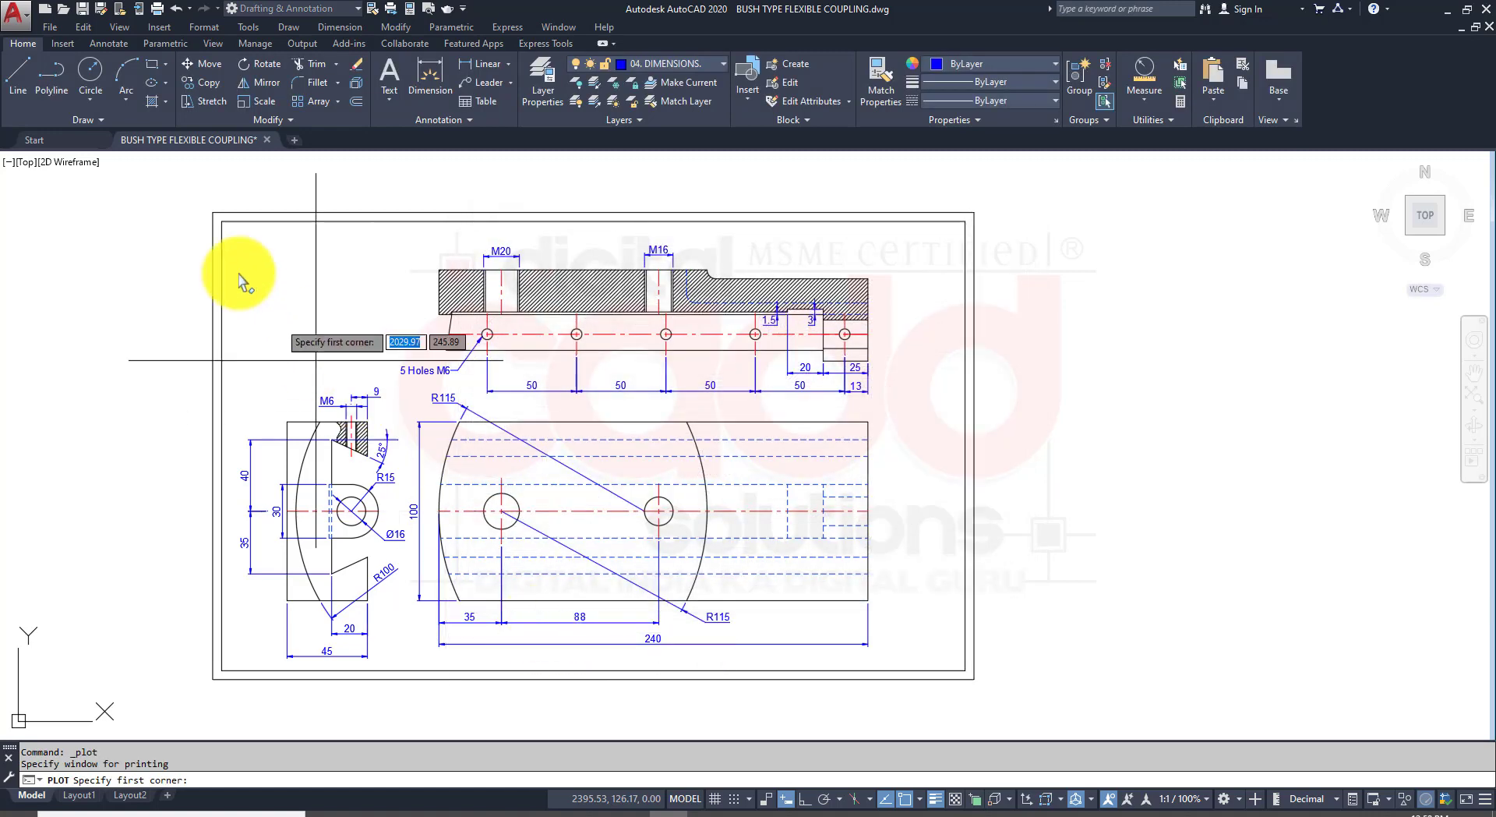
{"action": "left_click", "coordinate": [214, 213]}
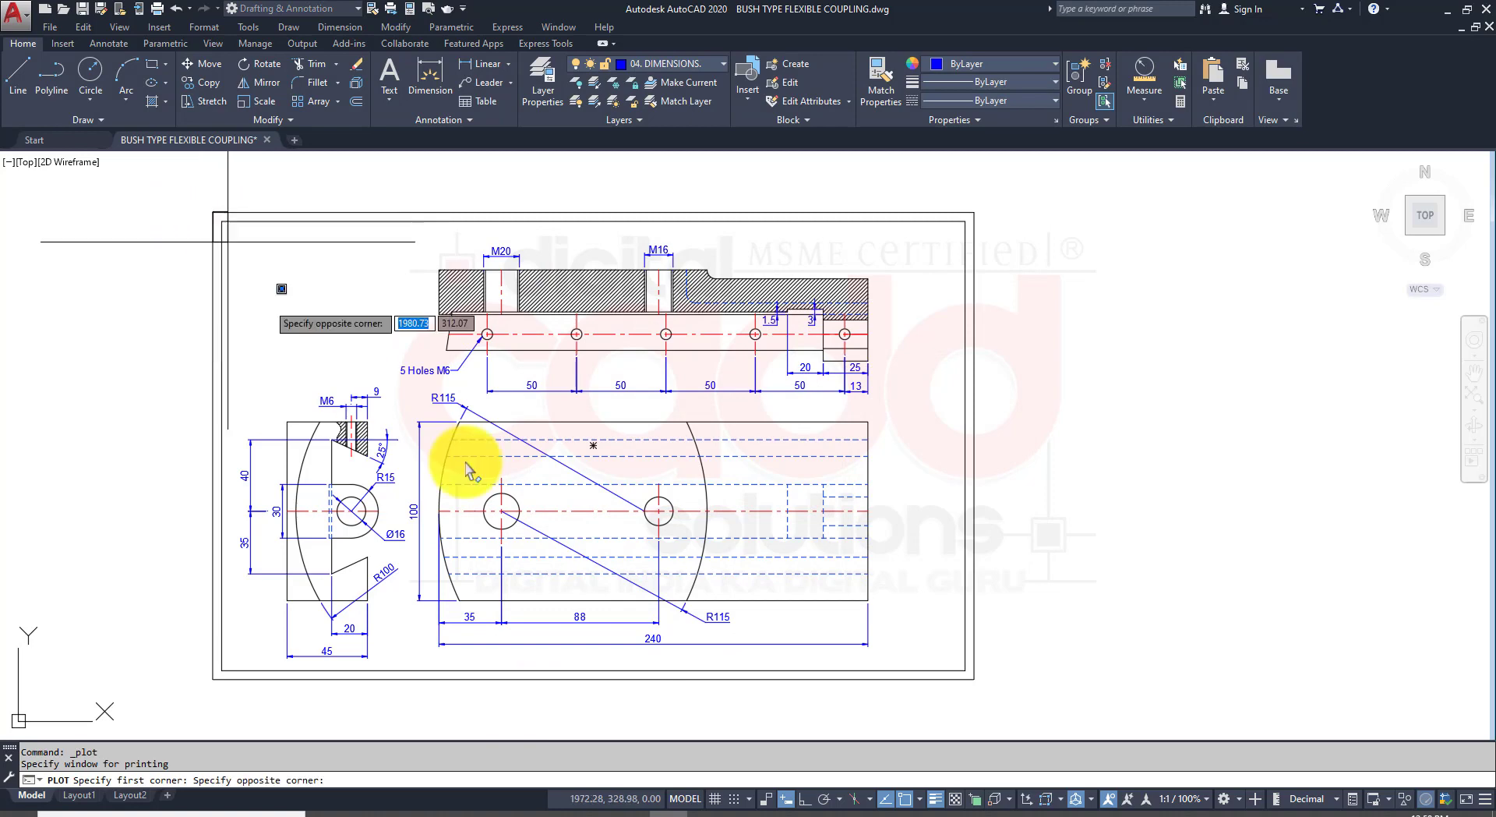
{"action": "left_click", "coordinate": [974, 679]}
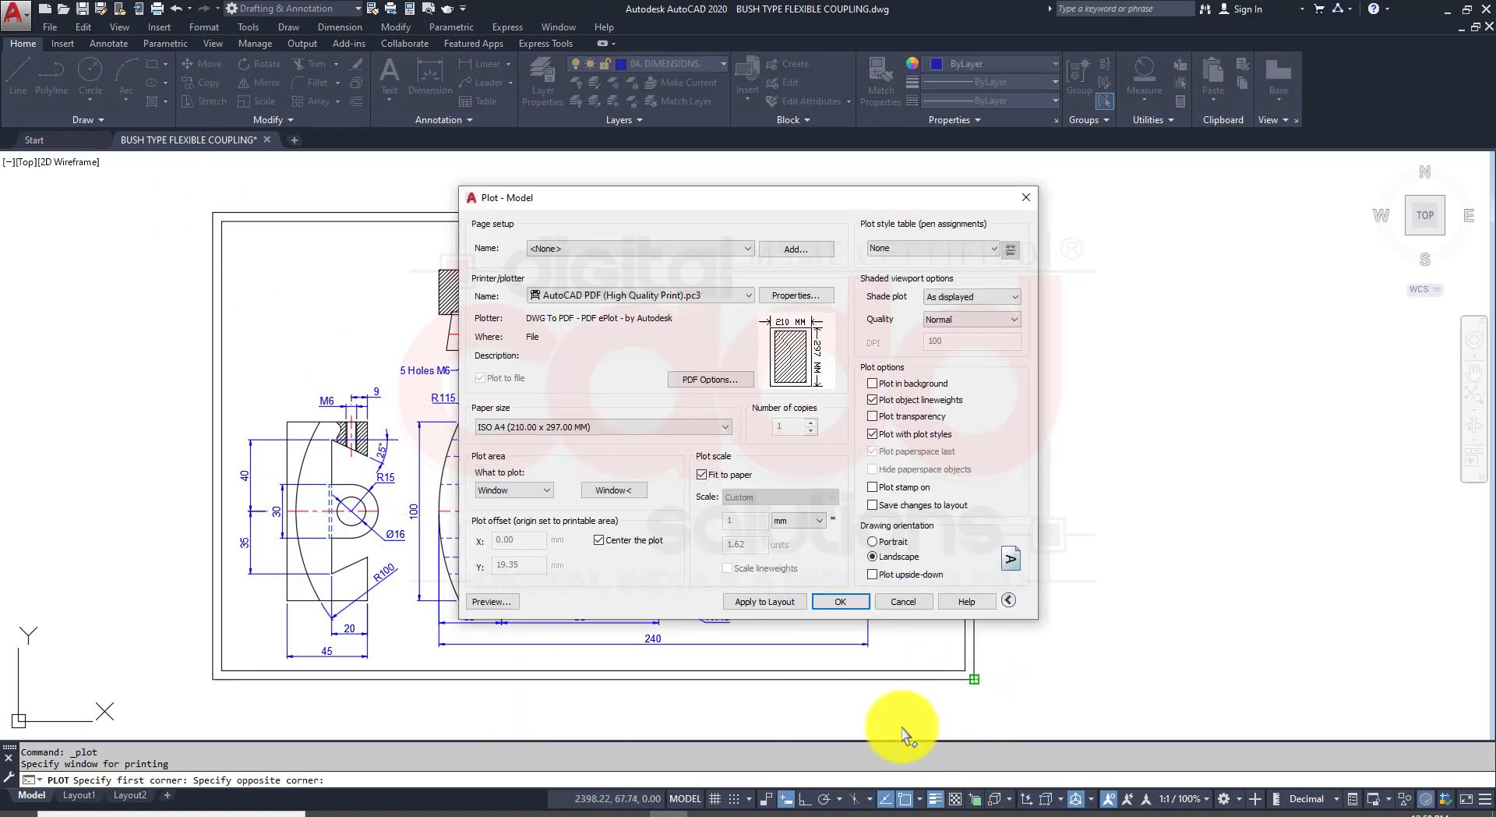
{"action": "left_click", "coordinate": [841, 604]}
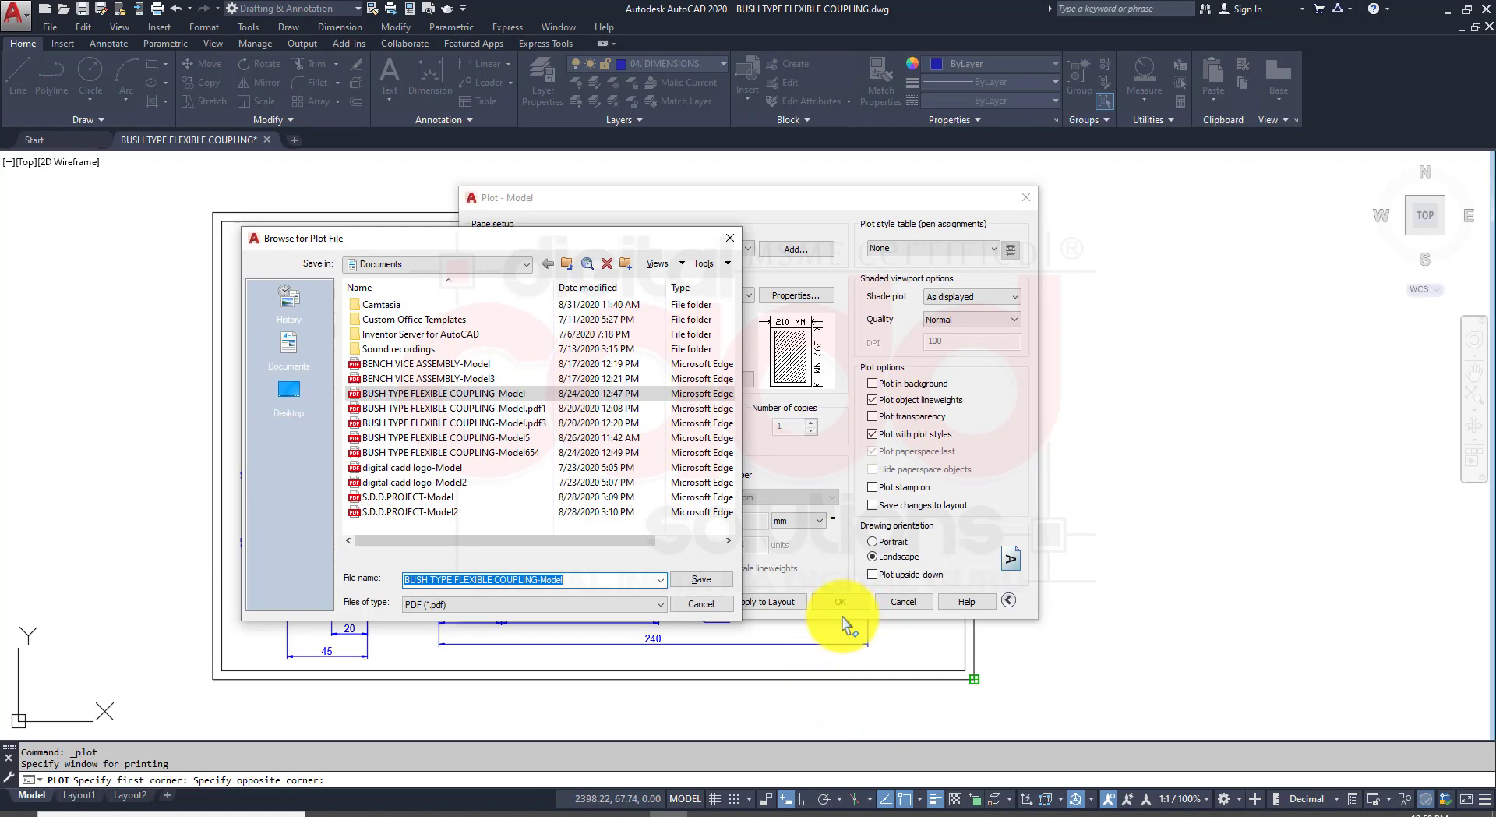
{"action": "left_click", "coordinate": [602, 578]}
{"action": "key", "text": "Return"}
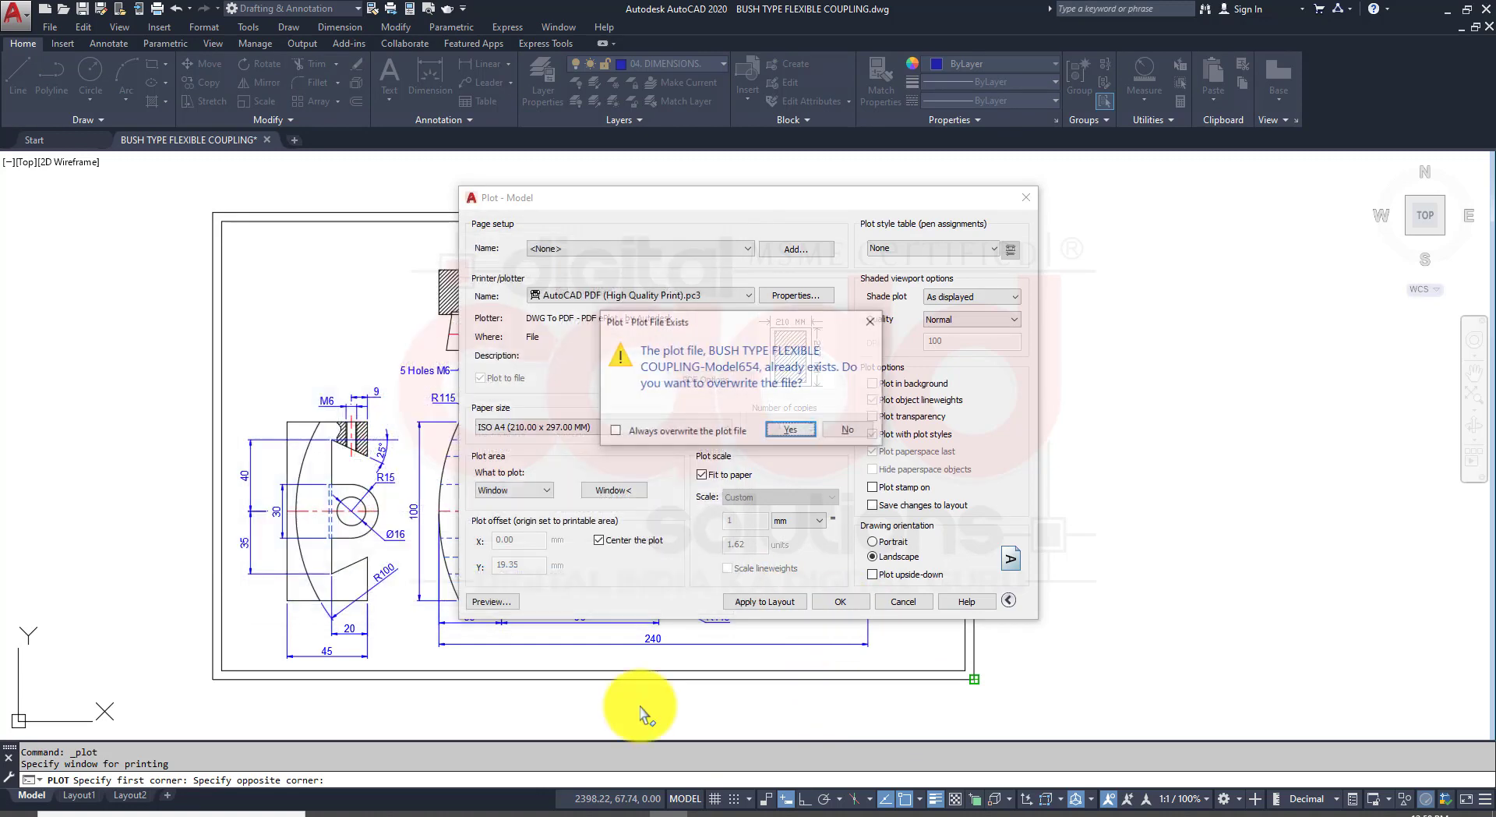
{"action": "left_click", "coordinate": [849, 431]}
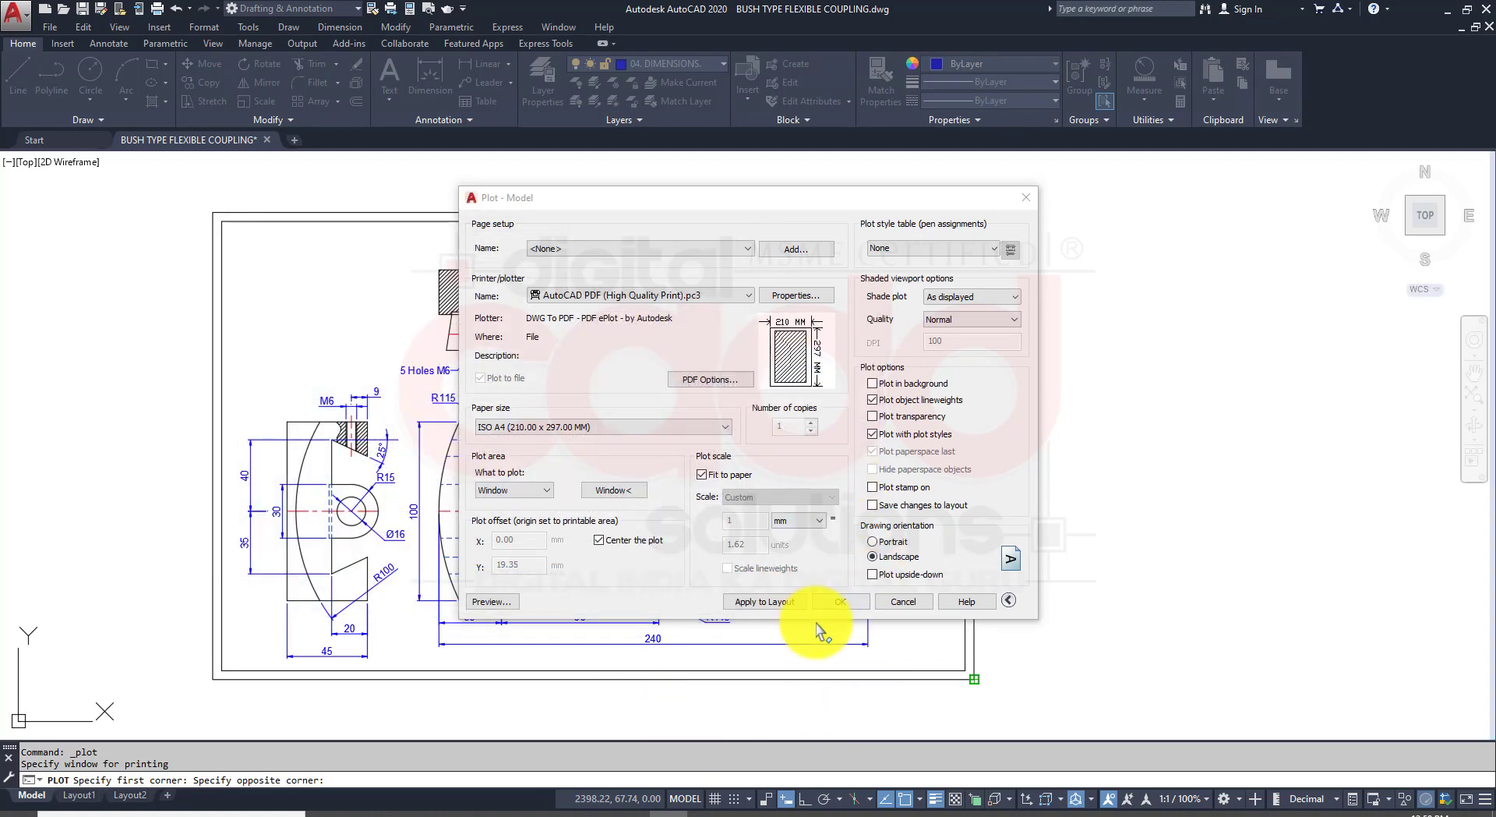
Step: Plot the bordered drawing to a PDF named BUSH TYPE FLEXIBLE COUPLING-ModelzSs in the Documents folder
{"action": "left_click", "coordinate": [818, 603]}
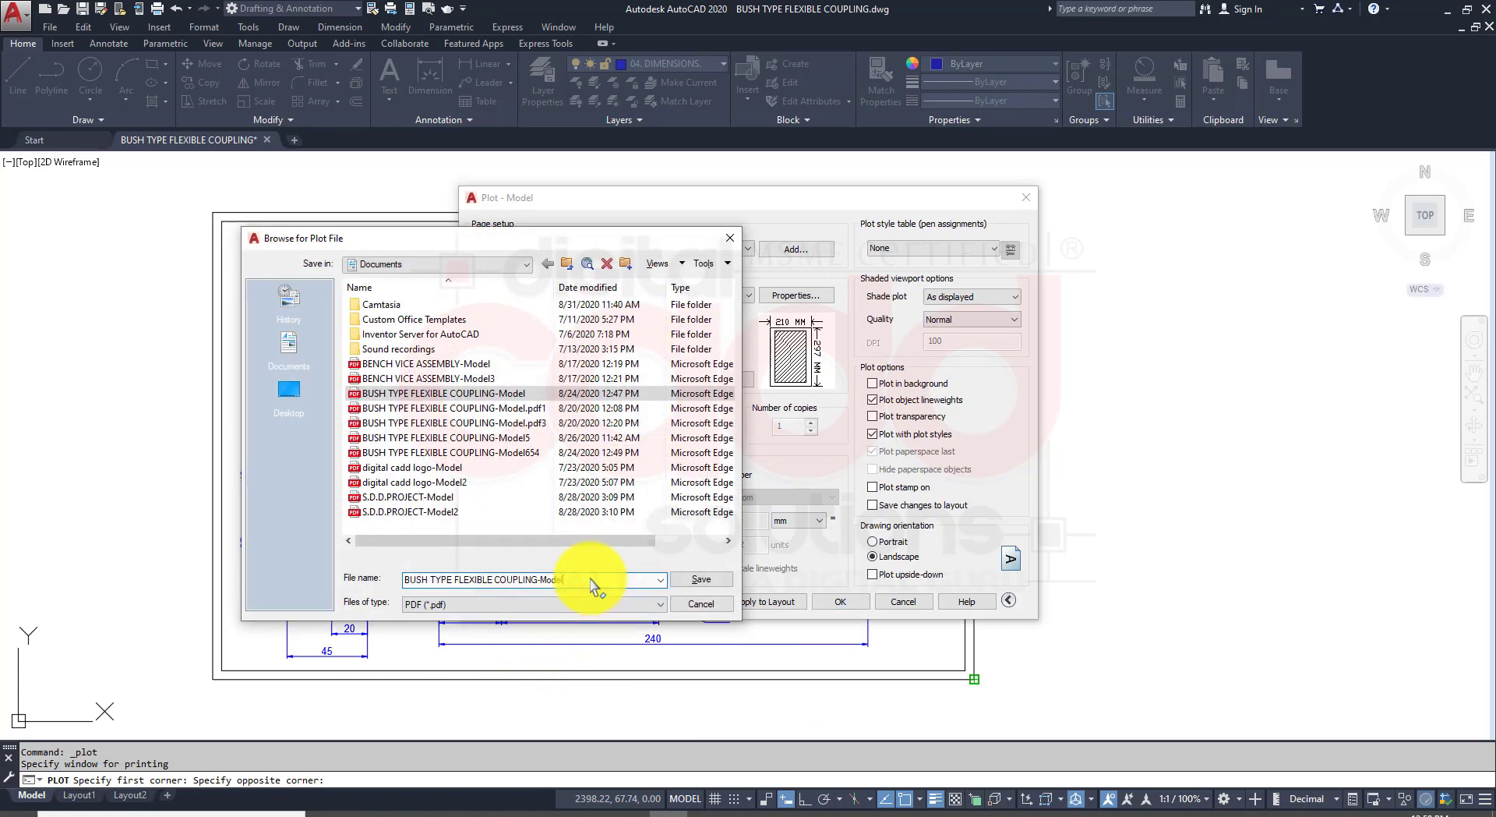
{"action": "left_click", "coordinate": [702, 583]}
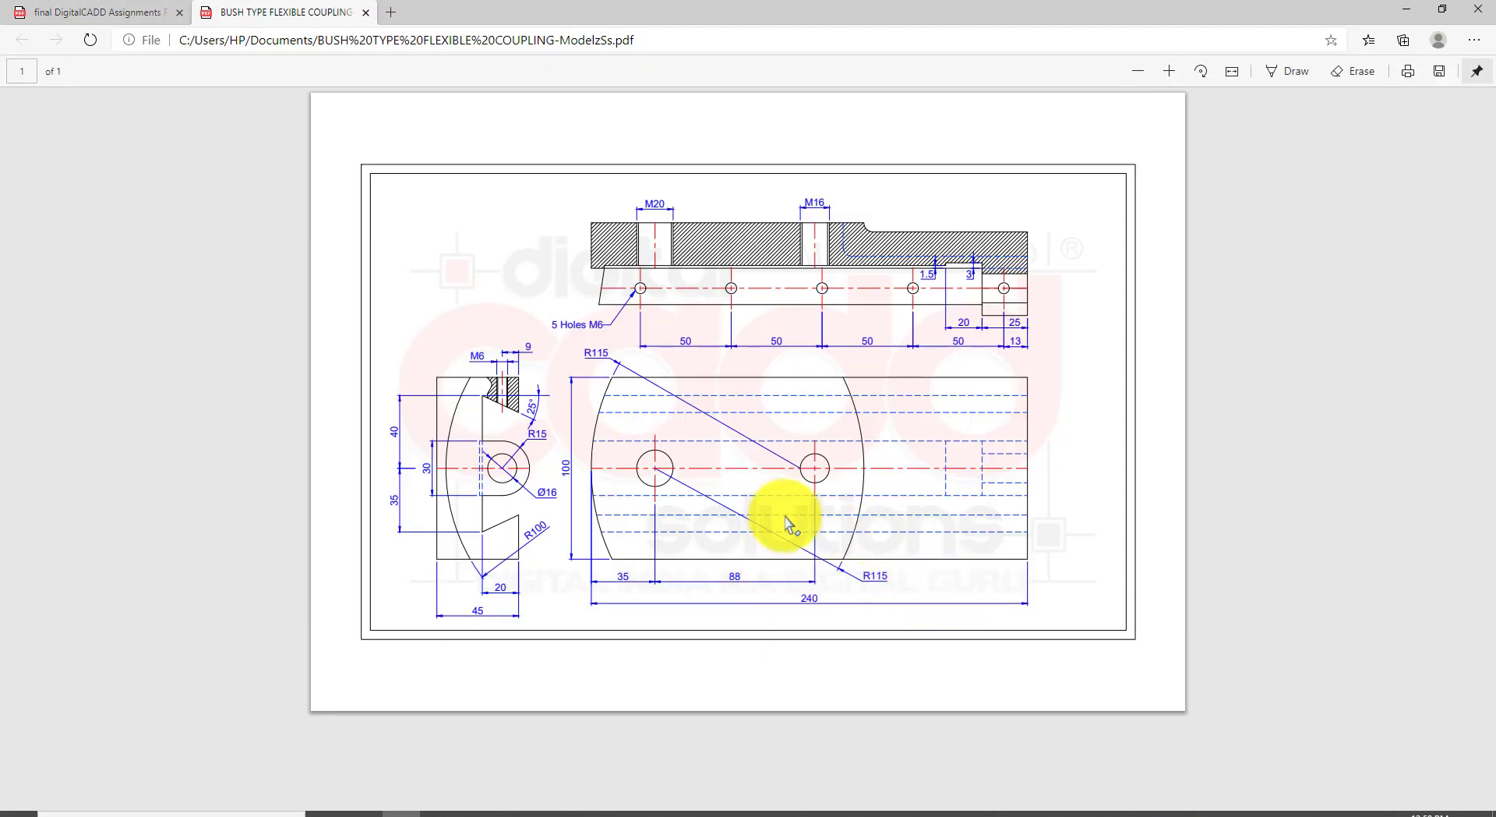
Step: Examine the plotted PDF, checking the border, the three views and their dimensions
{"action": "scroll", "coordinate": [885, 320], "scroll_direction": "up", "scroll_amount": 2, "text": "ctrl"}
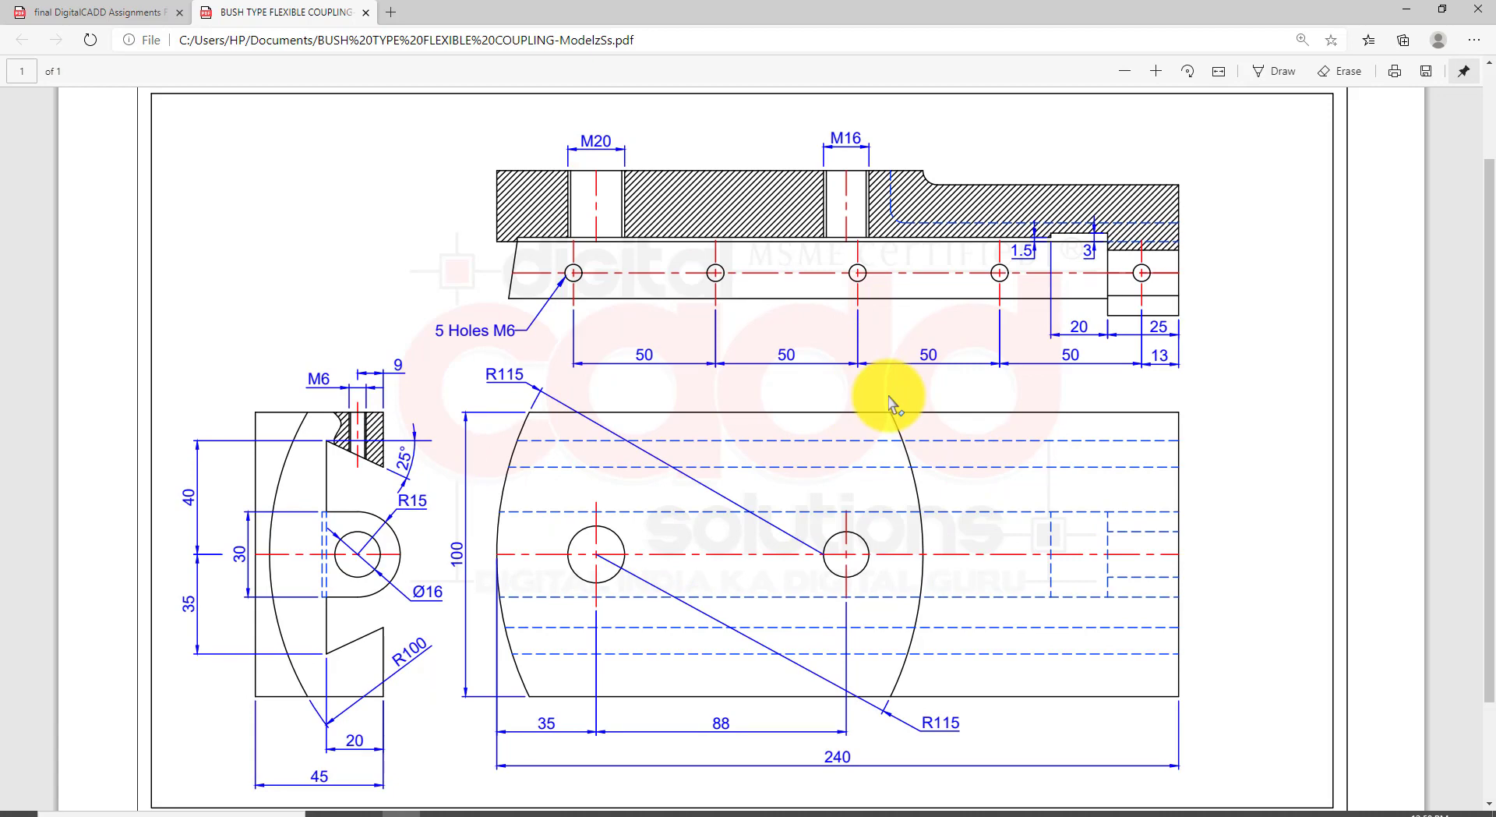
{"action": "scroll", "coordinate": [732, 421], "scroll_direction": "down", "scroll_amount": 1}
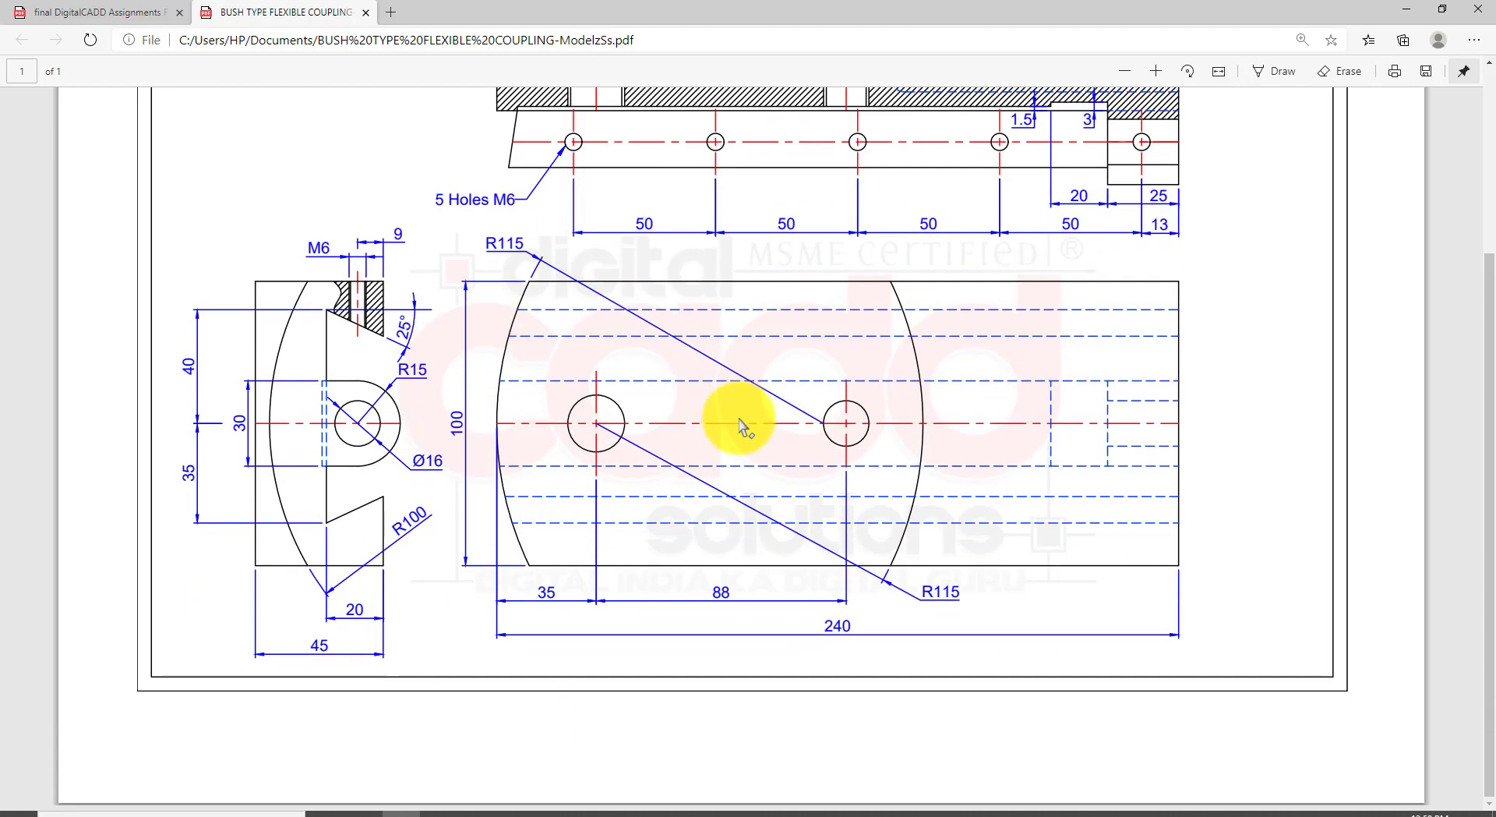
{"action": "scroll", "coordinate": [744, 425], "scroll_direction": "up", "scroll_amount": 3}
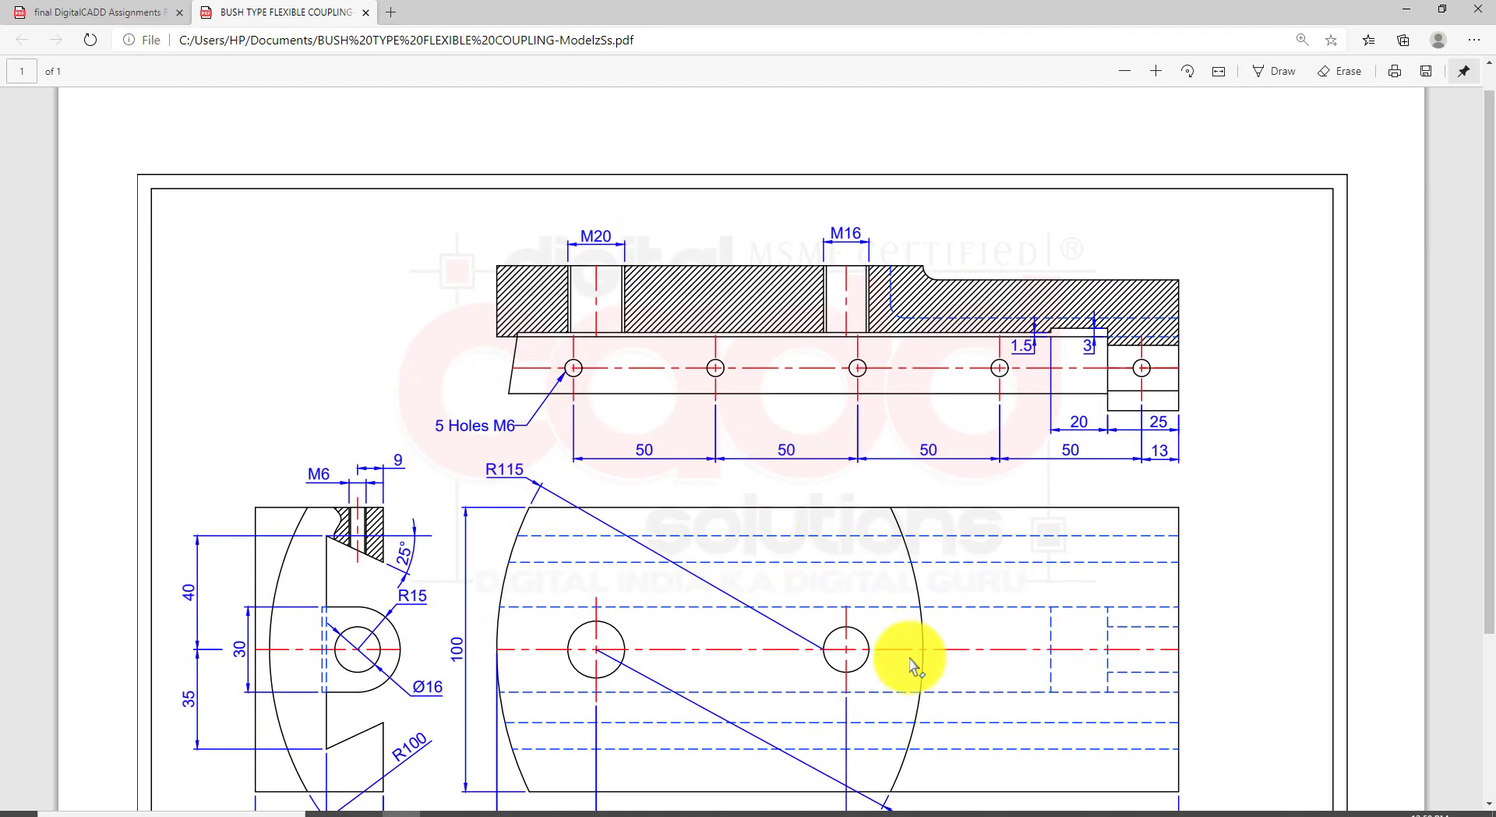
{"action": "scroll", "coordinate": [911, 660], "scroll_direction": "up", "scroll_amount": 1, "text": "ctrl"}
{"action": "scroll", "coordinate": [927, 635], "scroll_direction": "down", "scroll_amount": 3, "text": "ctrl"}
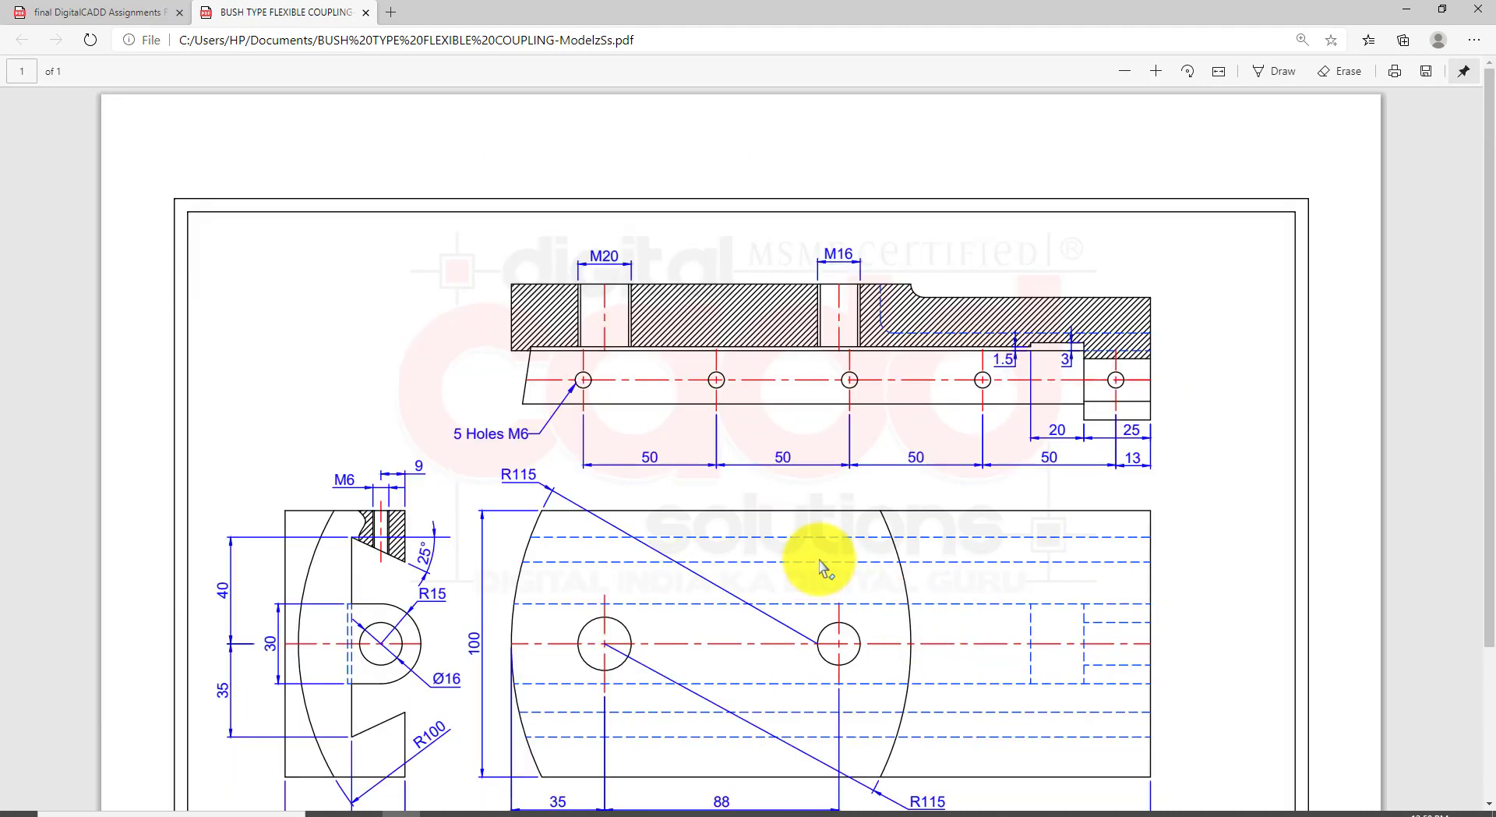
{"action": "scroll", "coordinate": [811, 507], "scroll_direction": "down", "scroll_amount": 2}
{"action": "scroll", "coordinate": [826, 537], "scroll_direction": "up", "scroll_amount": 2, "text": "ctrl"}
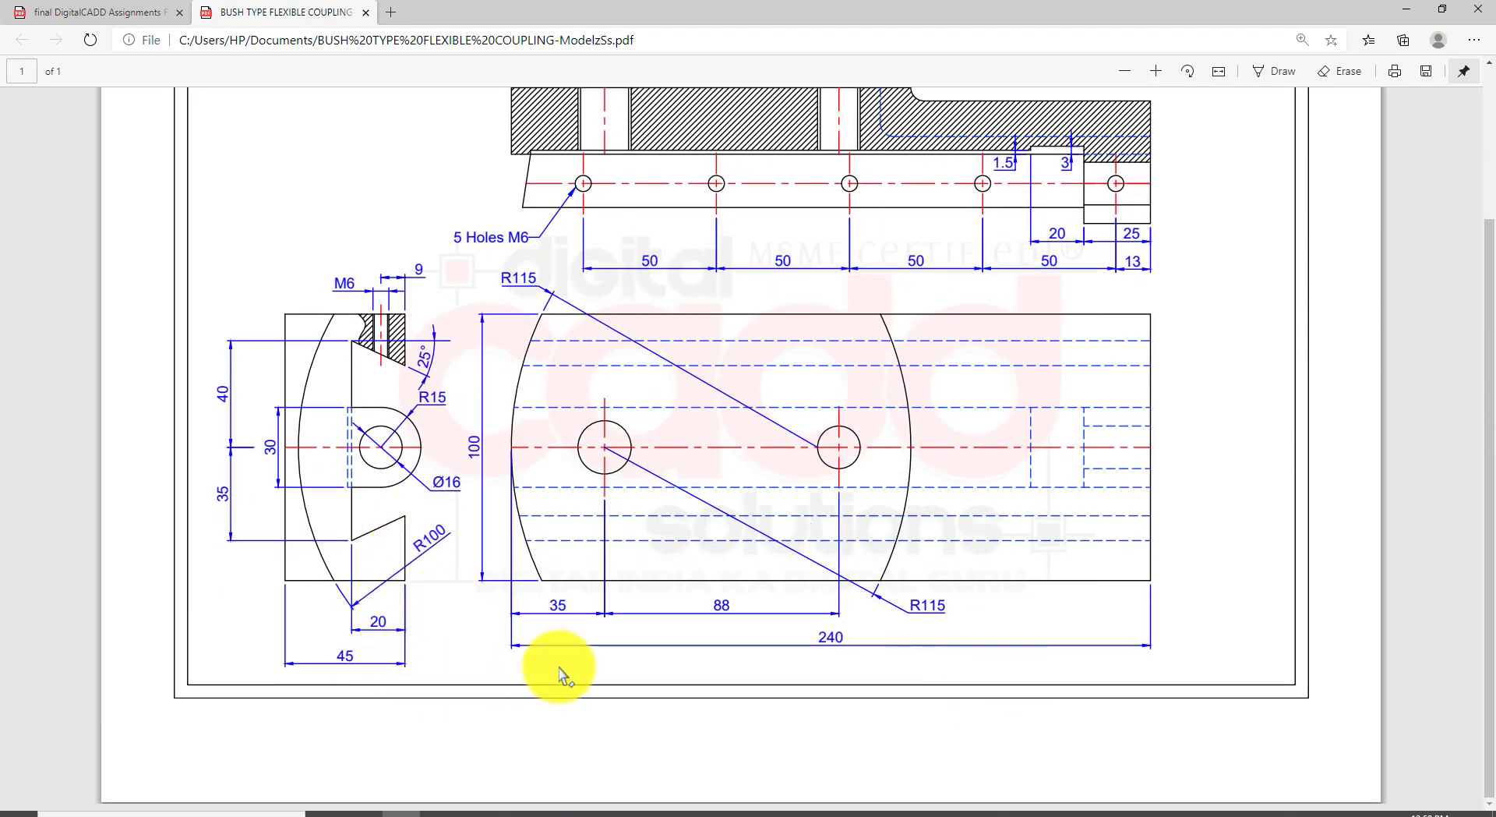
{"action": "scroll", "coordinate": [577, 510], "scroll_direction": "up", "scroll_amount": 2}
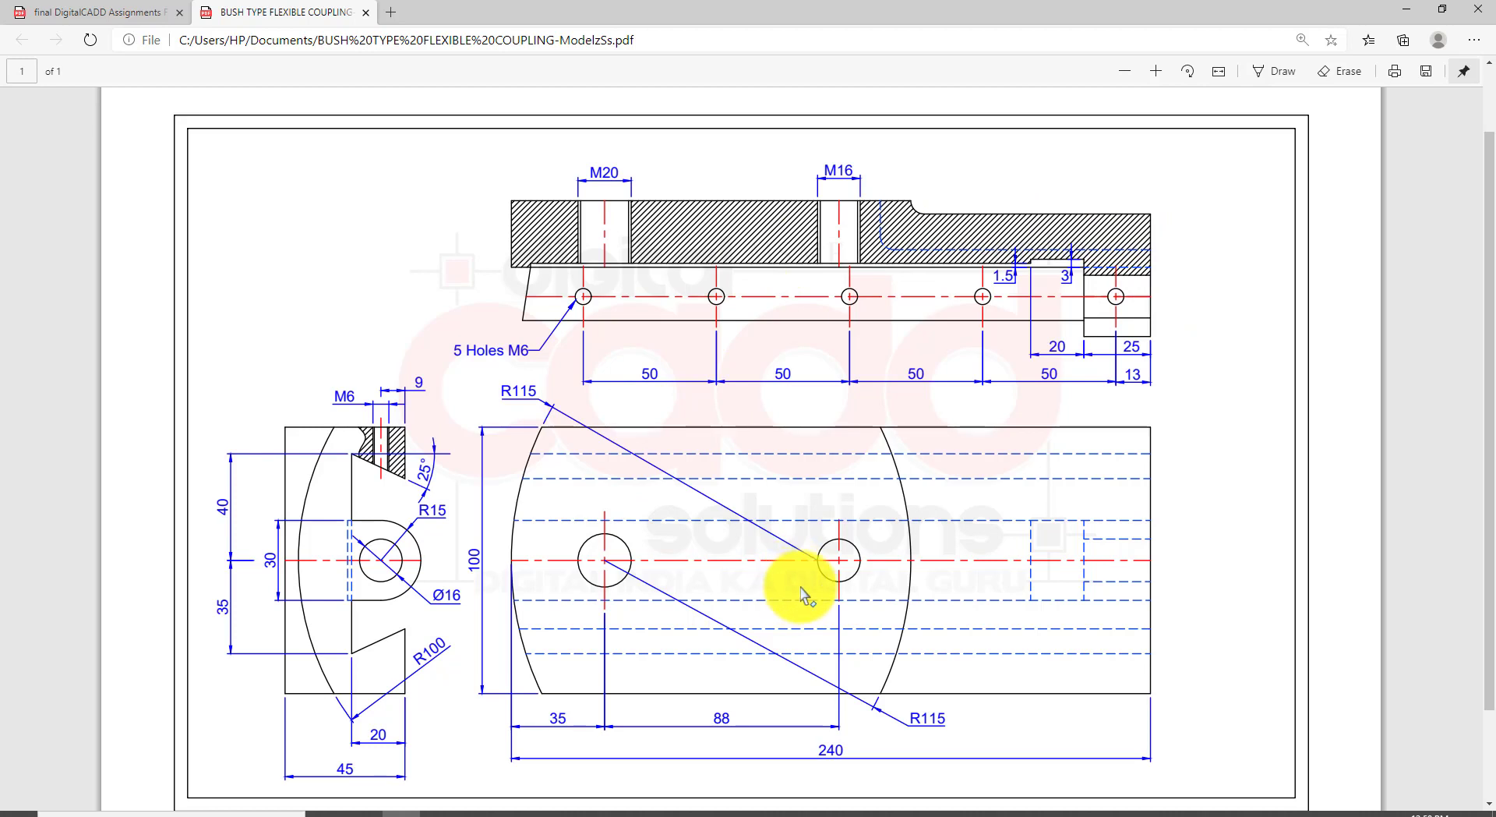
{"action": "scroll", "coordinate": [803, 594], "scroll_direction": "down", "scroll_amount": 3}
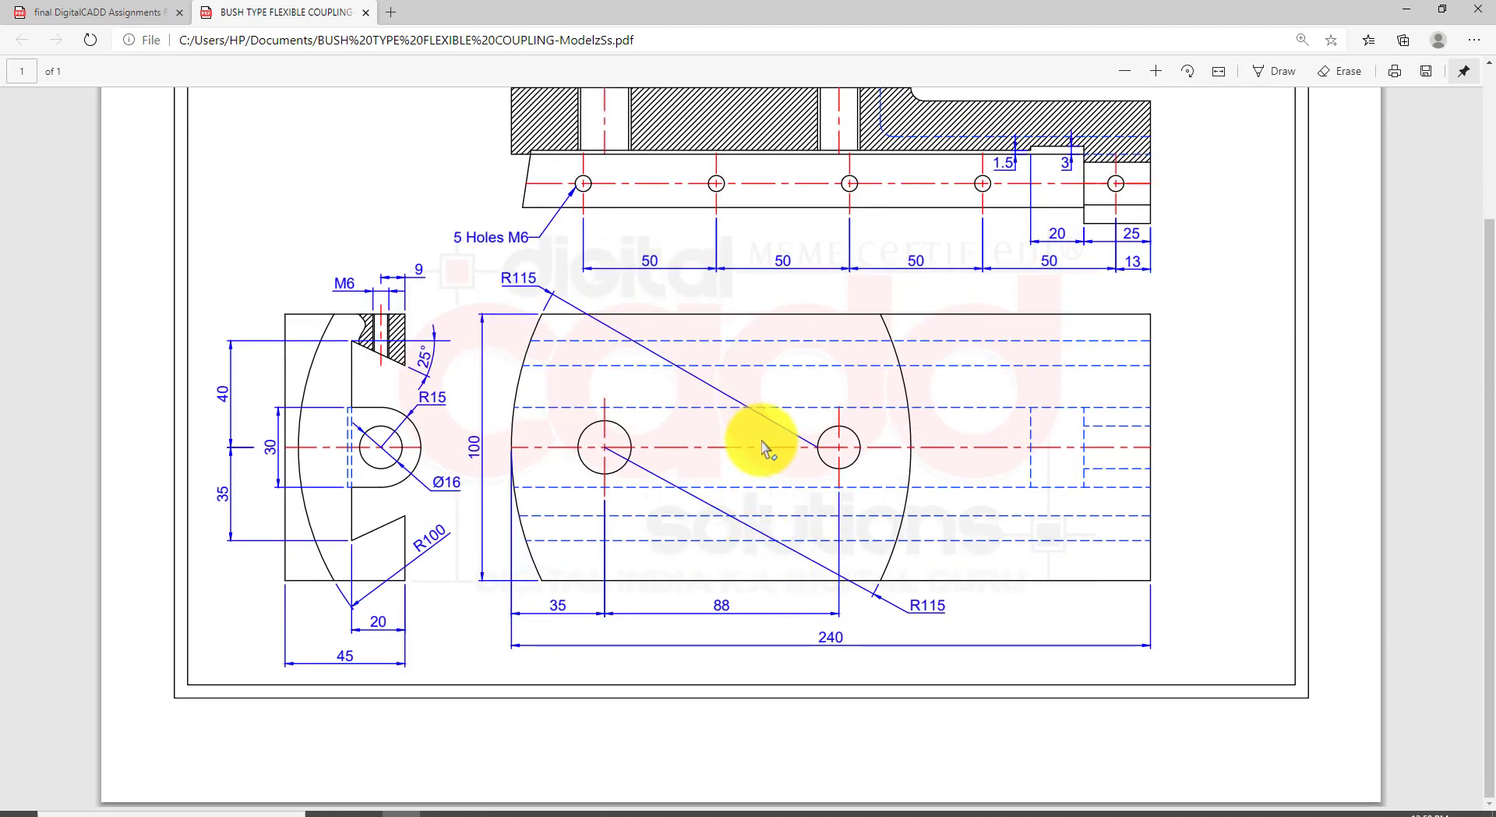
{"action": "scroll", "coordinate": [957, 446], "scroll_direction": "up", "scroll_amount": 5}
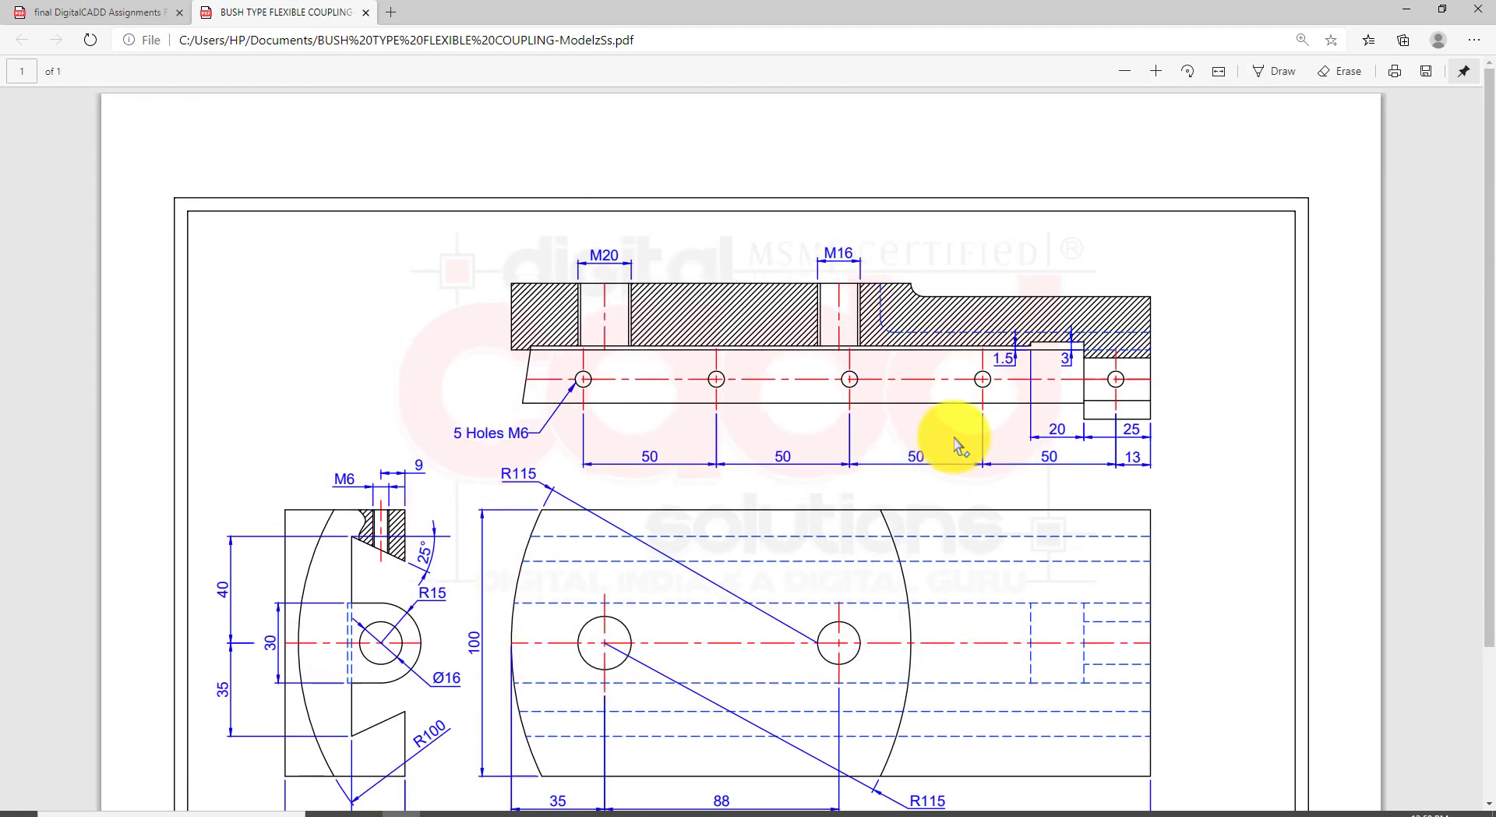
{"action": "scroll", "coordinate": [959, 434], "scroll_direction": "down", "scroll_amount": 3}
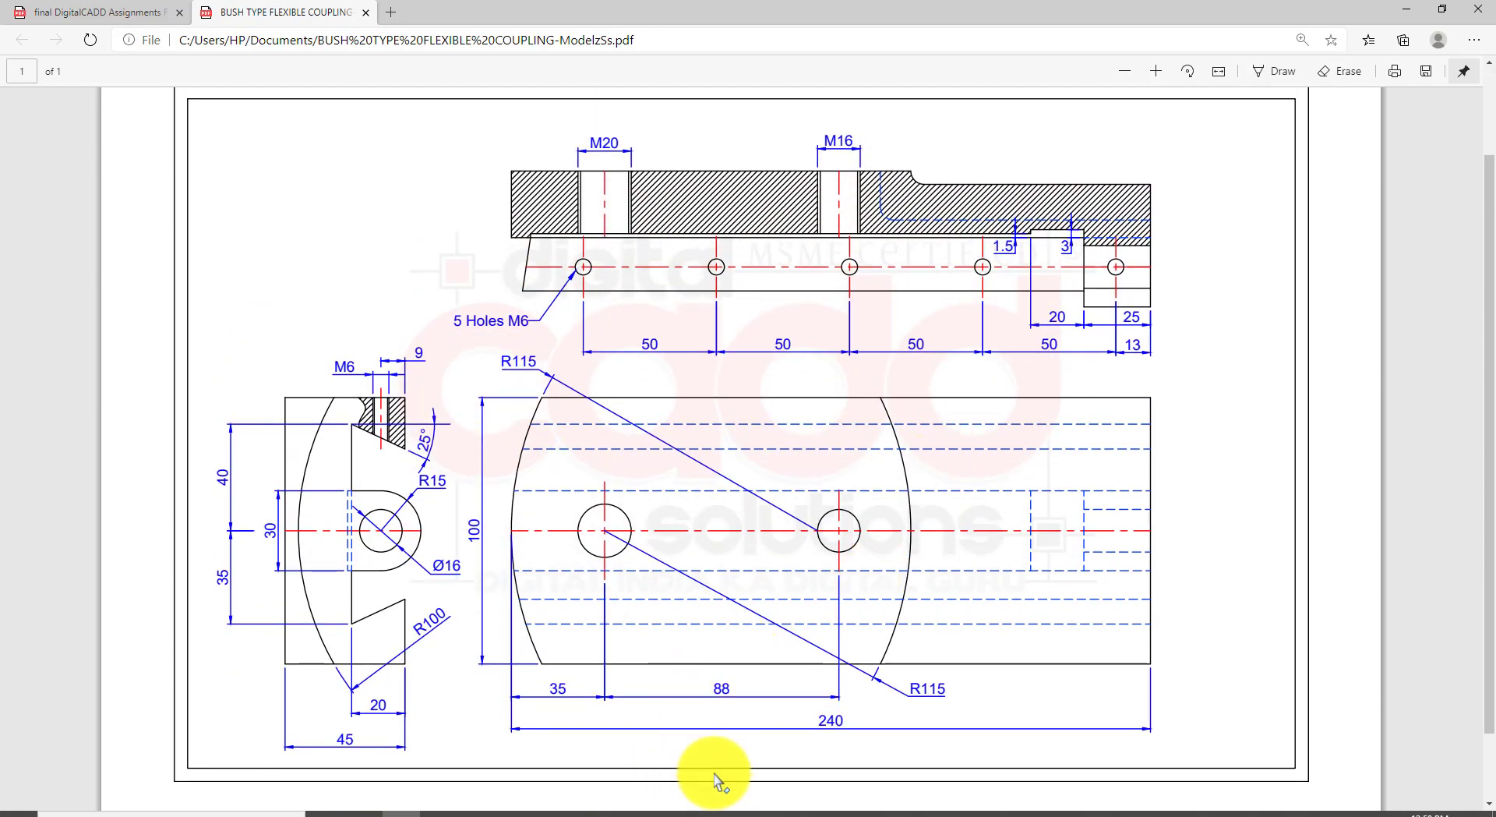
{"action": "mouse_move", "coordinate": [663, 813]}
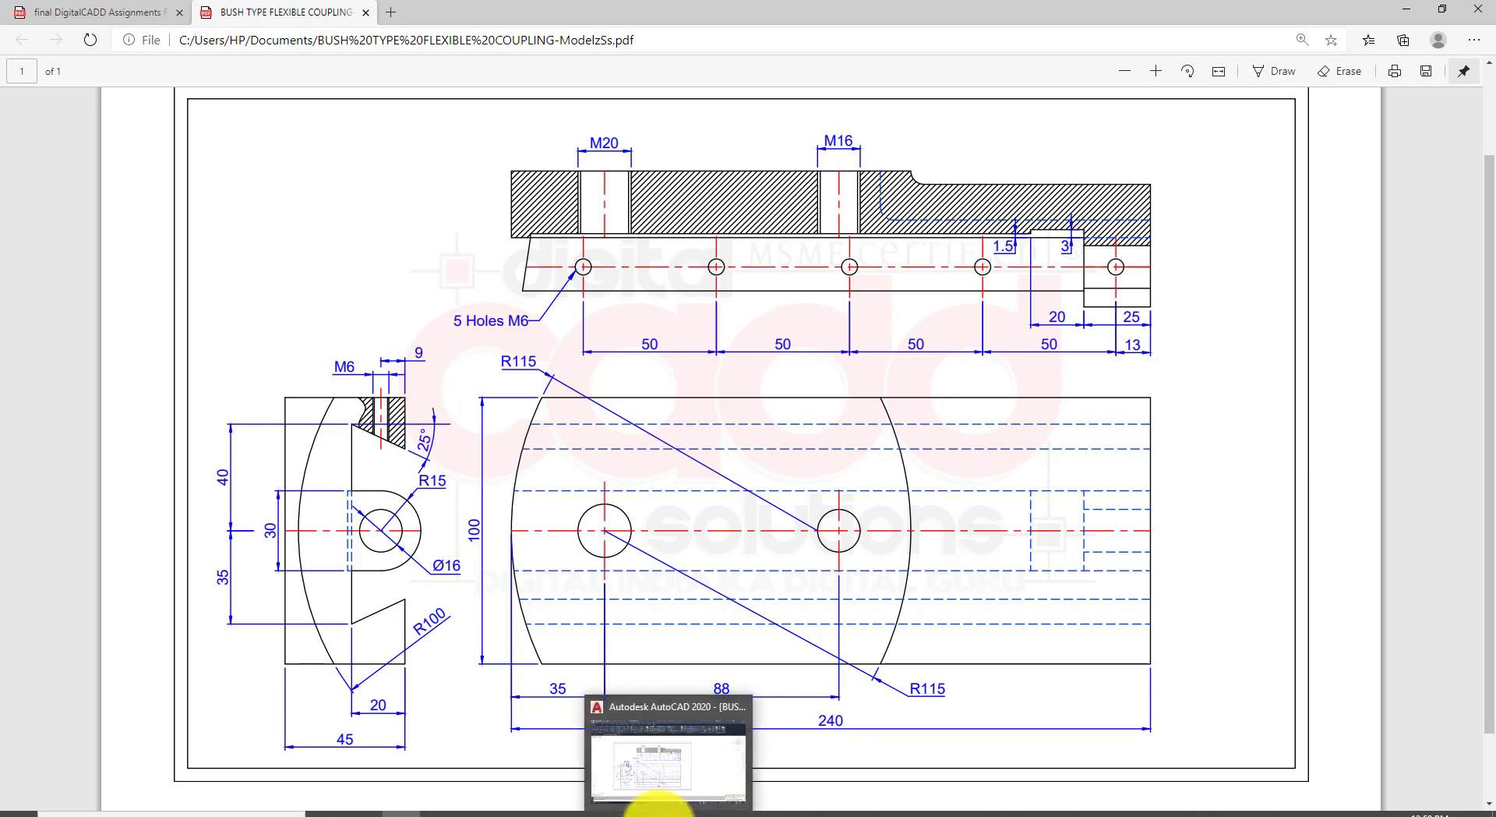
{"action": "left_click", "coordinate": [709, 810]}
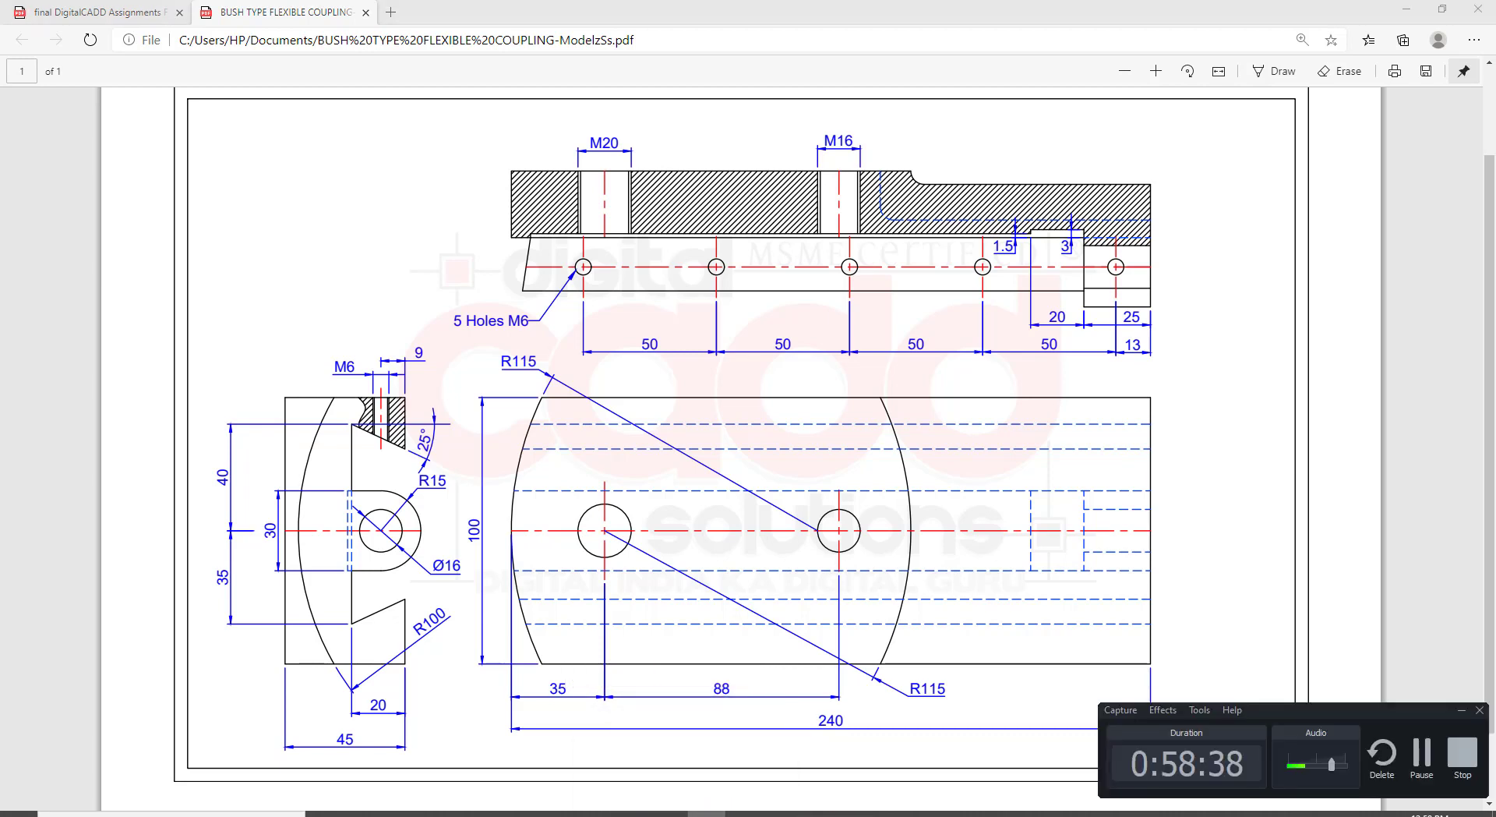